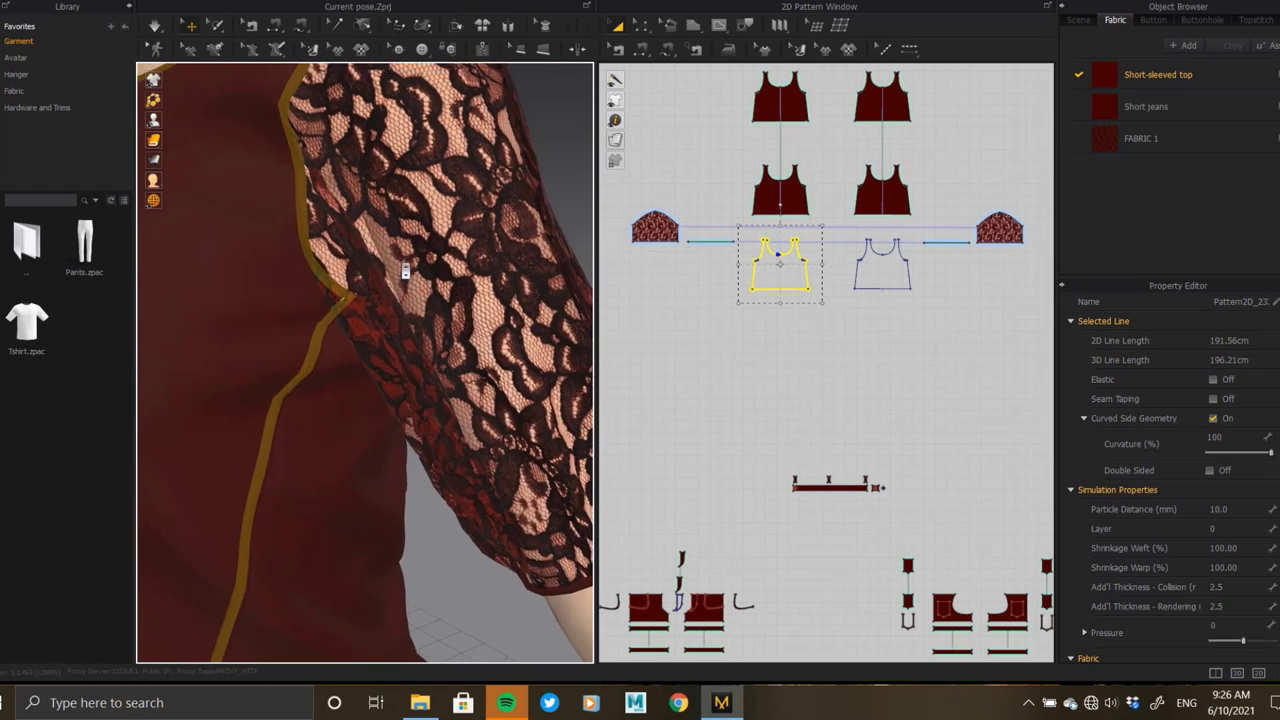
- Deselect the pattern piece and set the garment's UVs from the pattern alignment
left_click(330, 283)
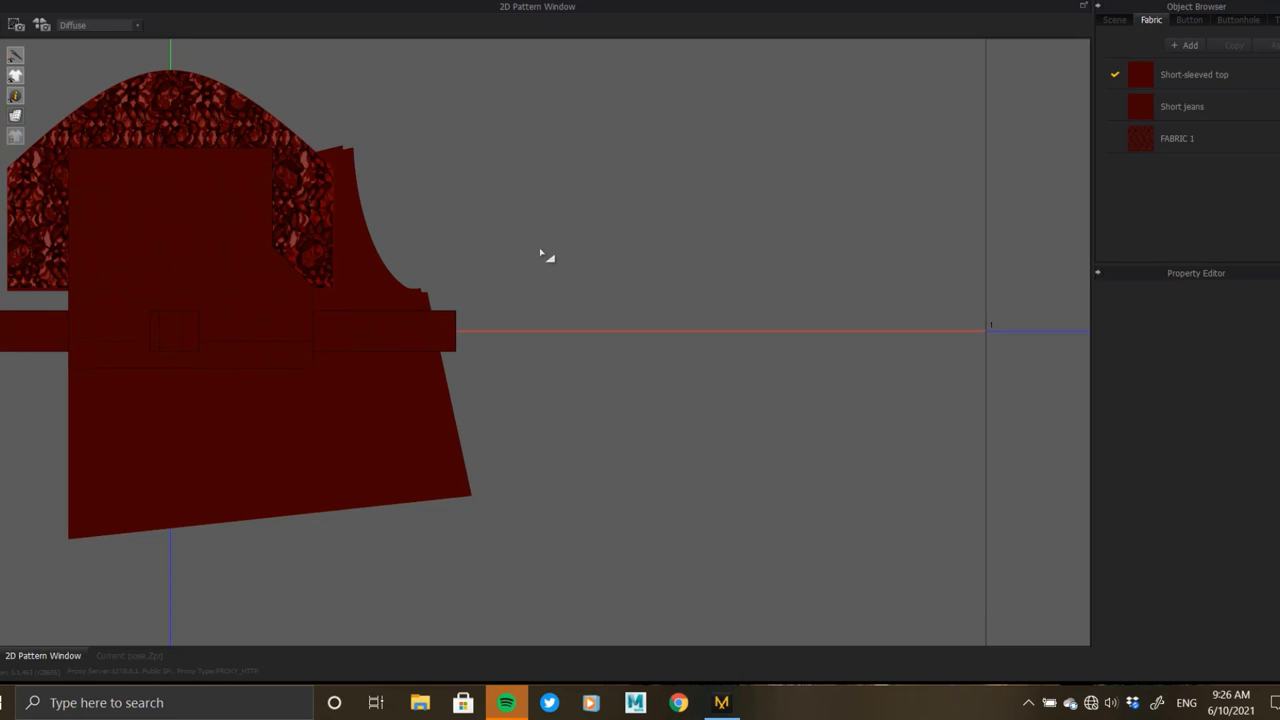
scroll(540, 254, "down", 2)
scroll(509, 251, "down", 5)
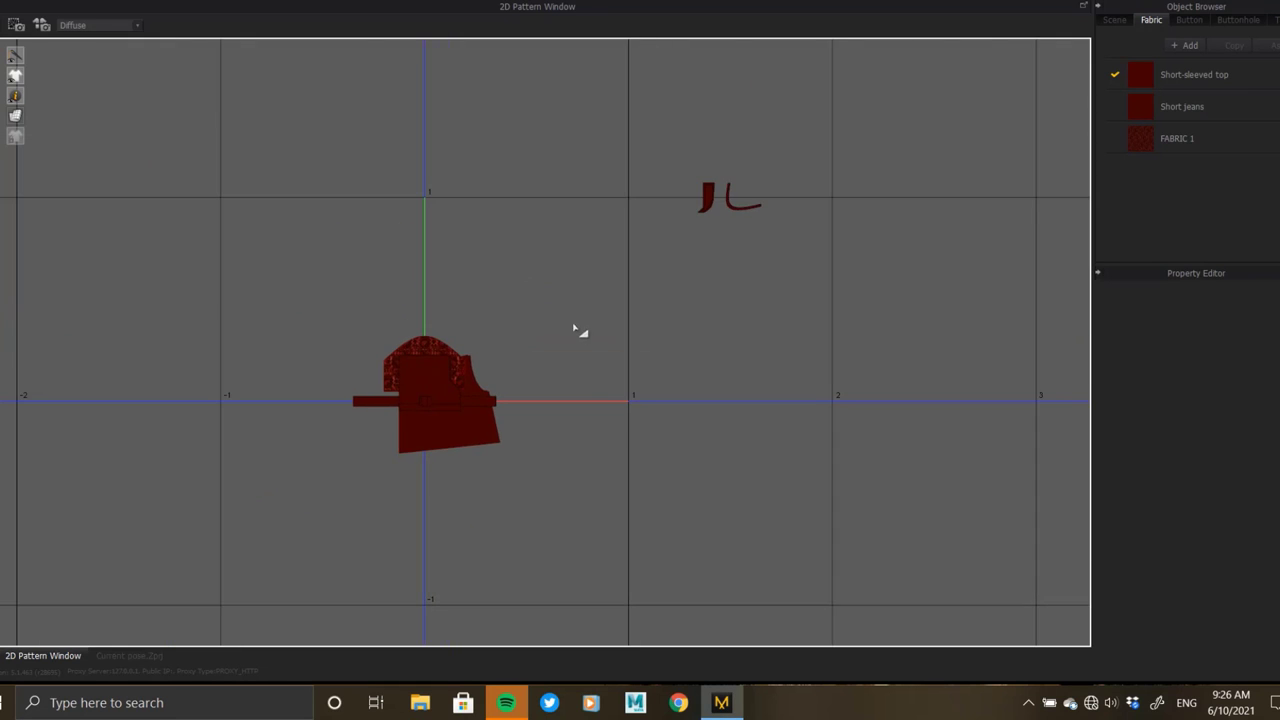
scroll(566, 323, "down", 2)
scroll(506, 297, "down", 3)
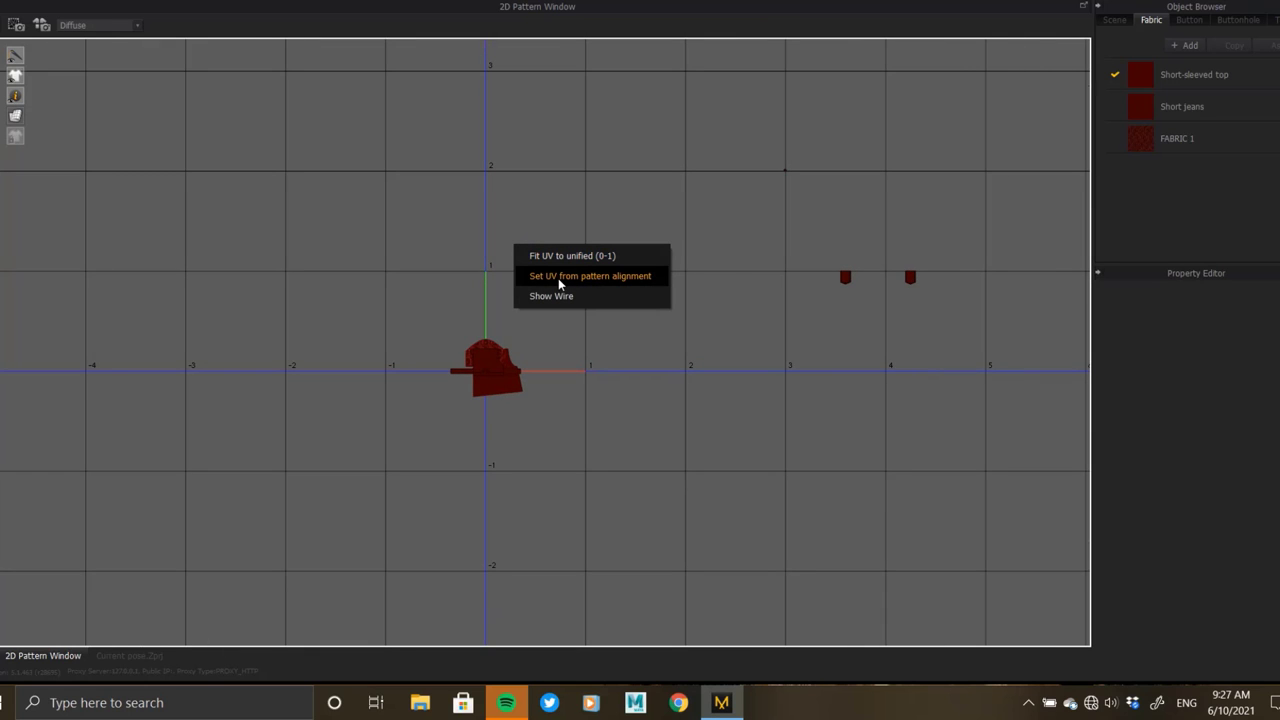
left_click(558, 276)
- Pan the rearranged UV layout into view and compare it against the 3D avatar view
middle_click_drag(900, 346, 597, 362)
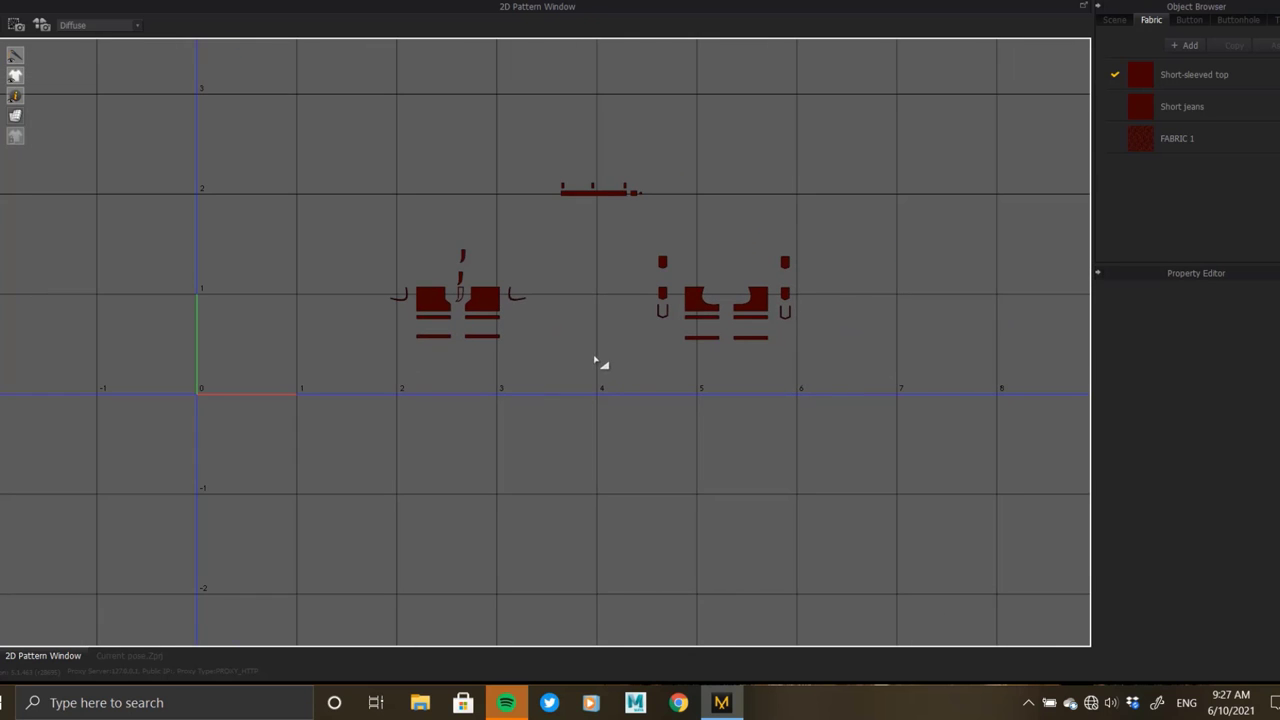
scroll(718, 348, "up", 3)
scroll(650, 360, "up", 1)
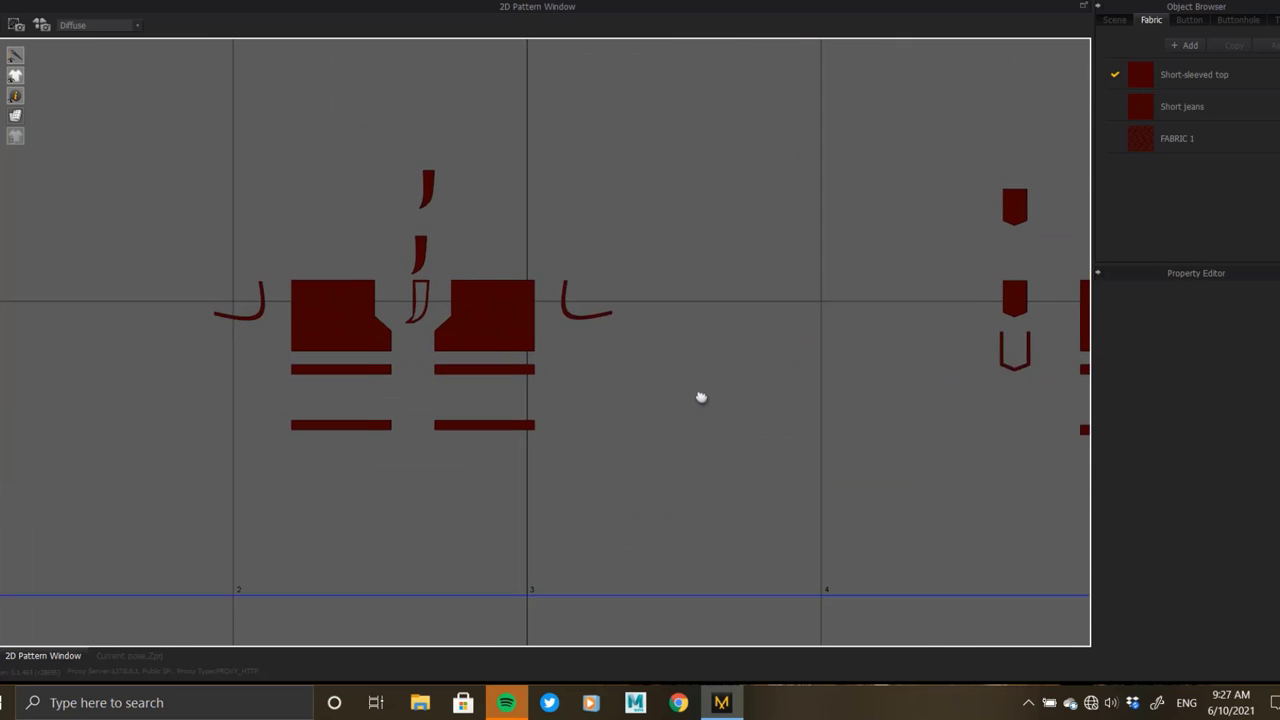
middle_click_drag(701, 397, 654, 386)
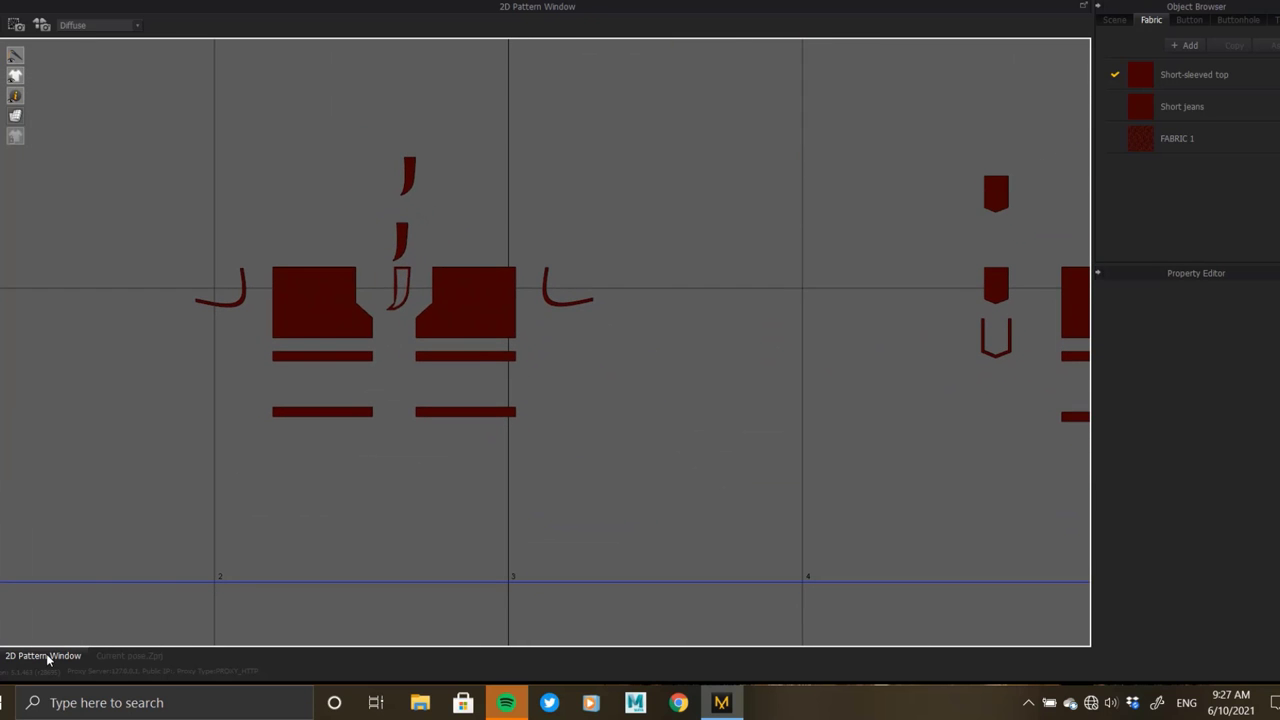
left_click(131, 657)
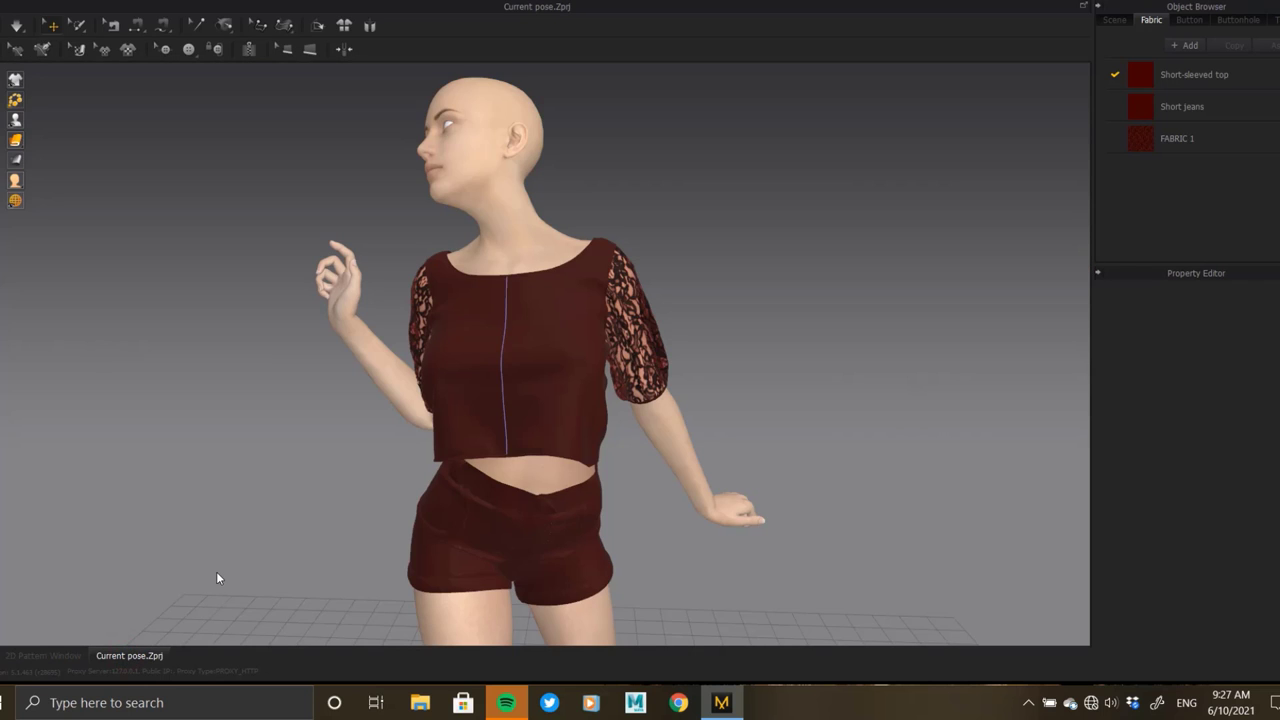
left_click(50, 656)
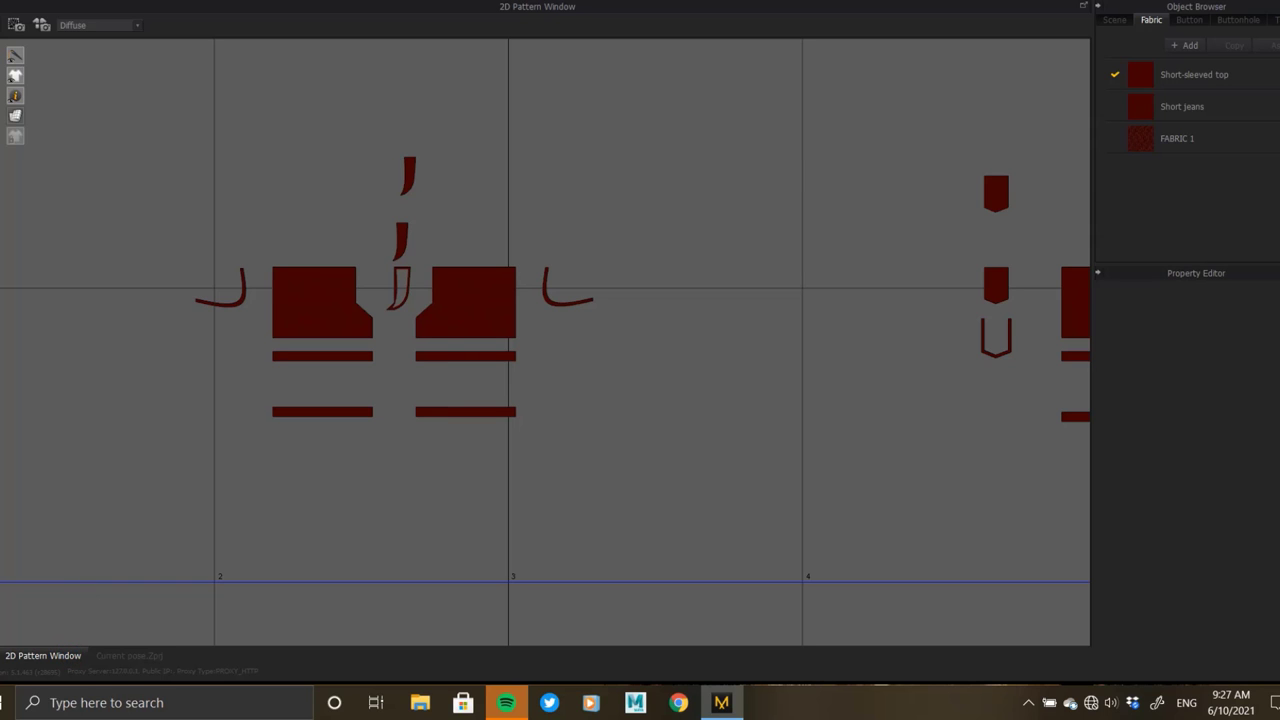
- Locate the upper-left, upper-right and middle-left bodice pieces in the UV layout
scroll(733, 304, "down", 3)
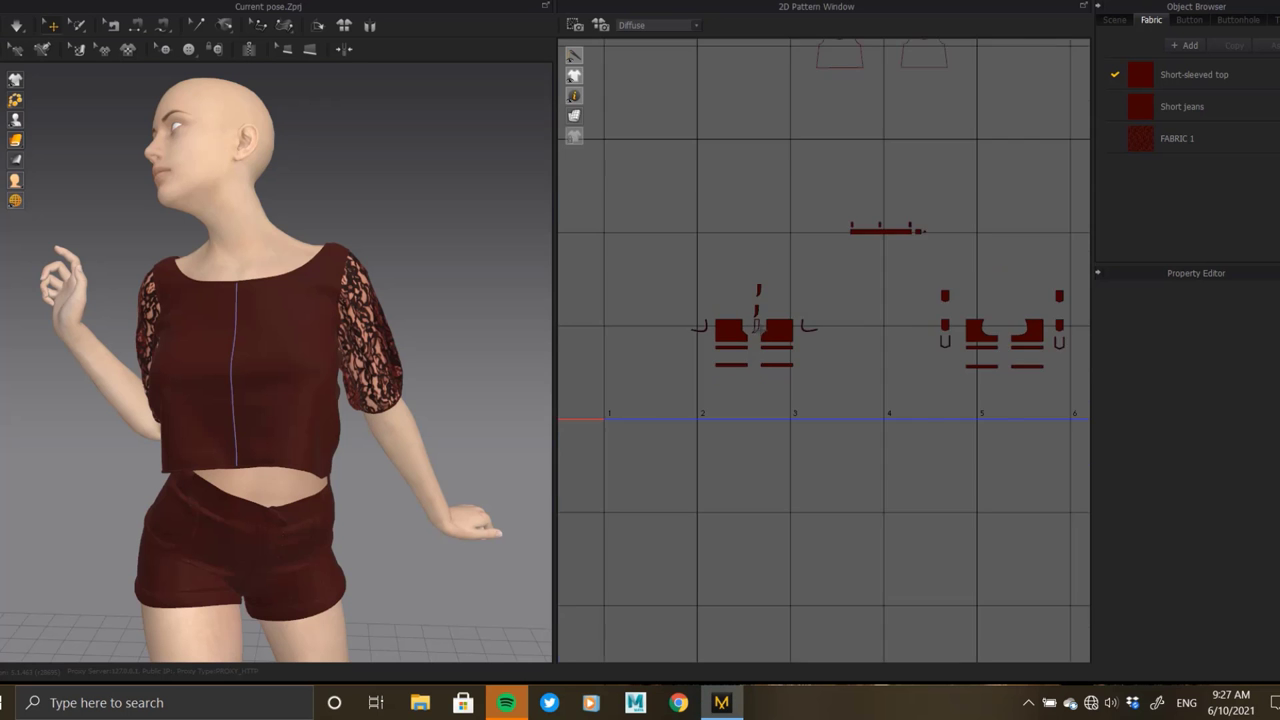
scroll(733, 304, "down", 2)
scroll(808, 380, "up", 2)
scroll(843, 291, "up", 1)
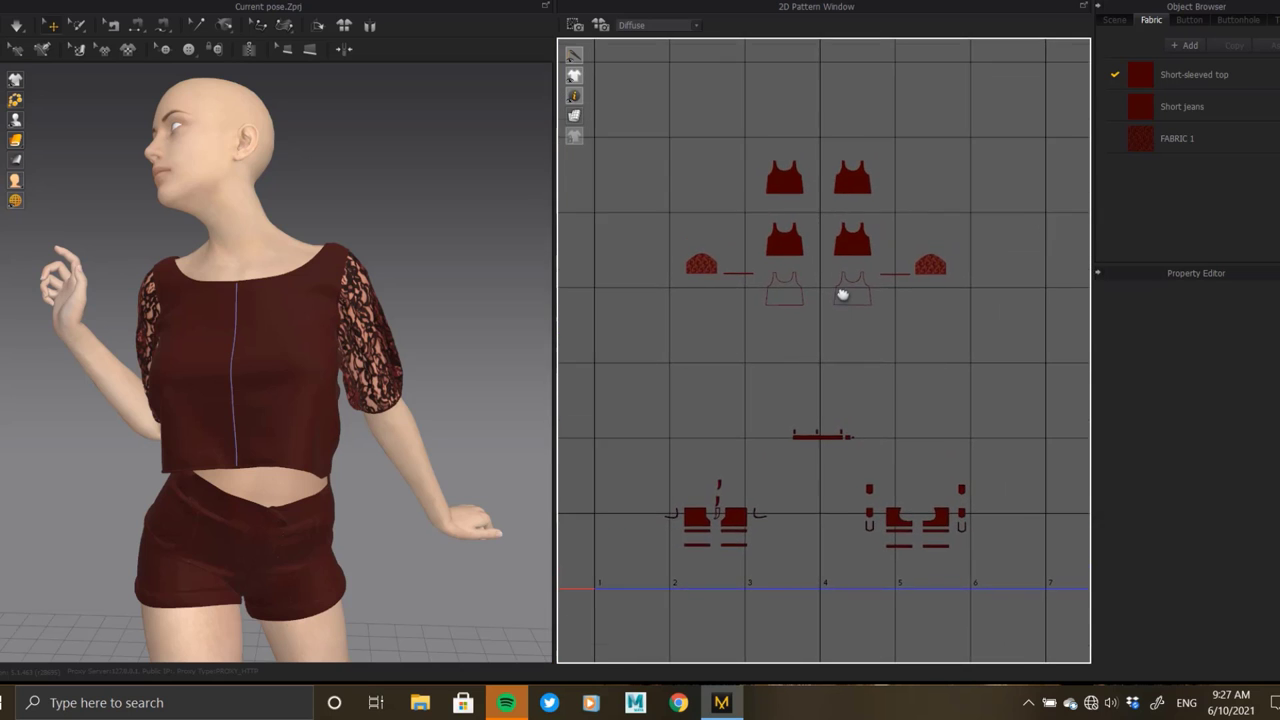
scroll(846, 310, "up", 1)
scroll(776, 162, "up", 2)
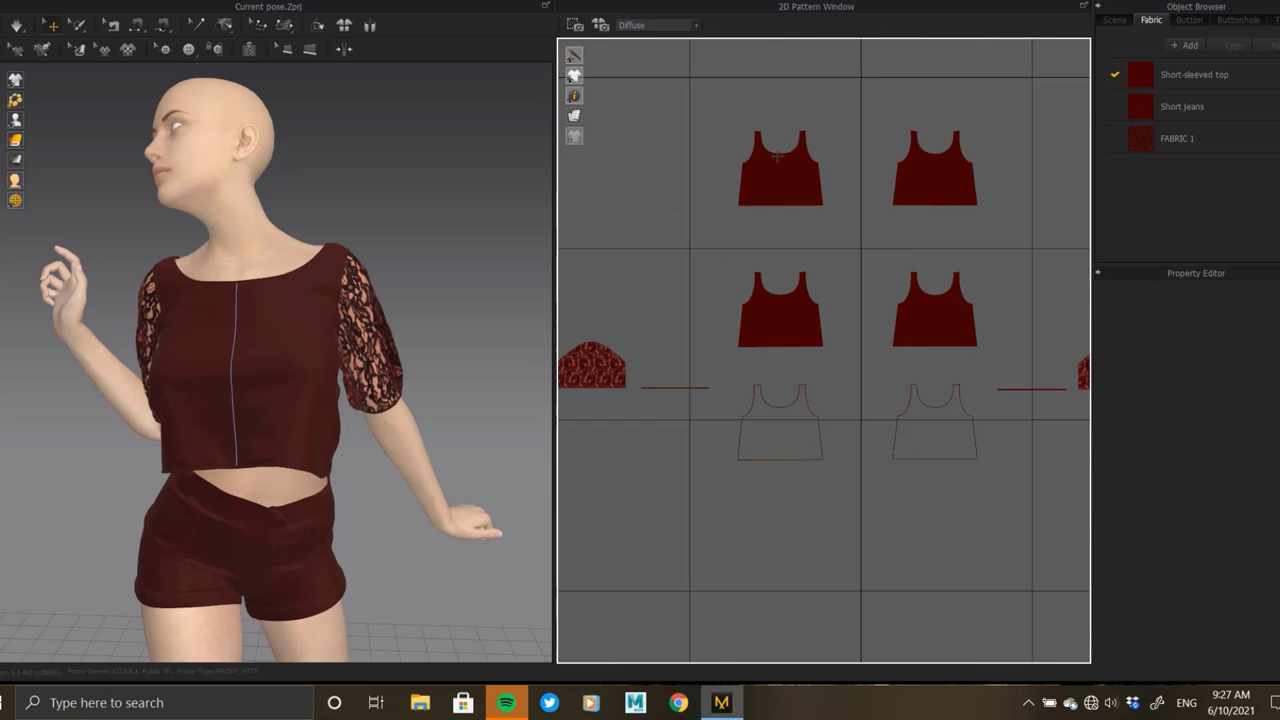
left_click(776, 172)
scroll(327, 325, "up", 1)
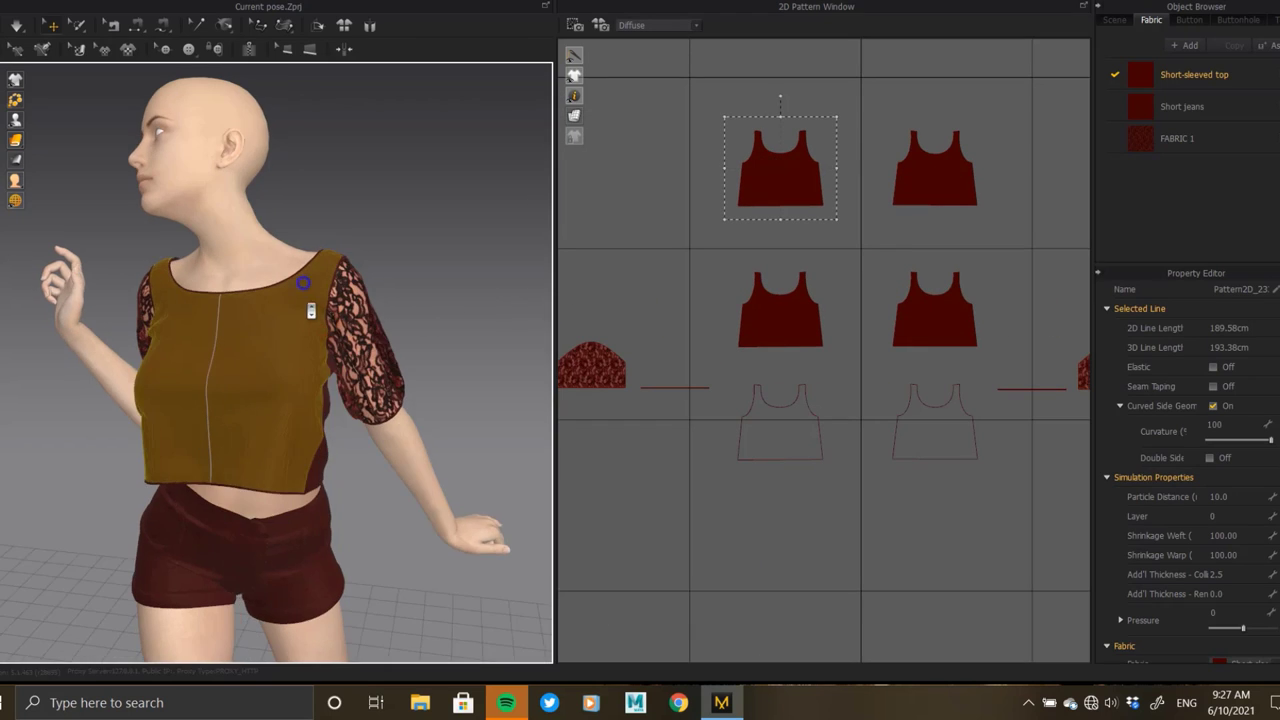
scroll(300, 280, "up", 2)
scroll(310, 285, "up", 2)
scroll(329, 297, "down", 1)
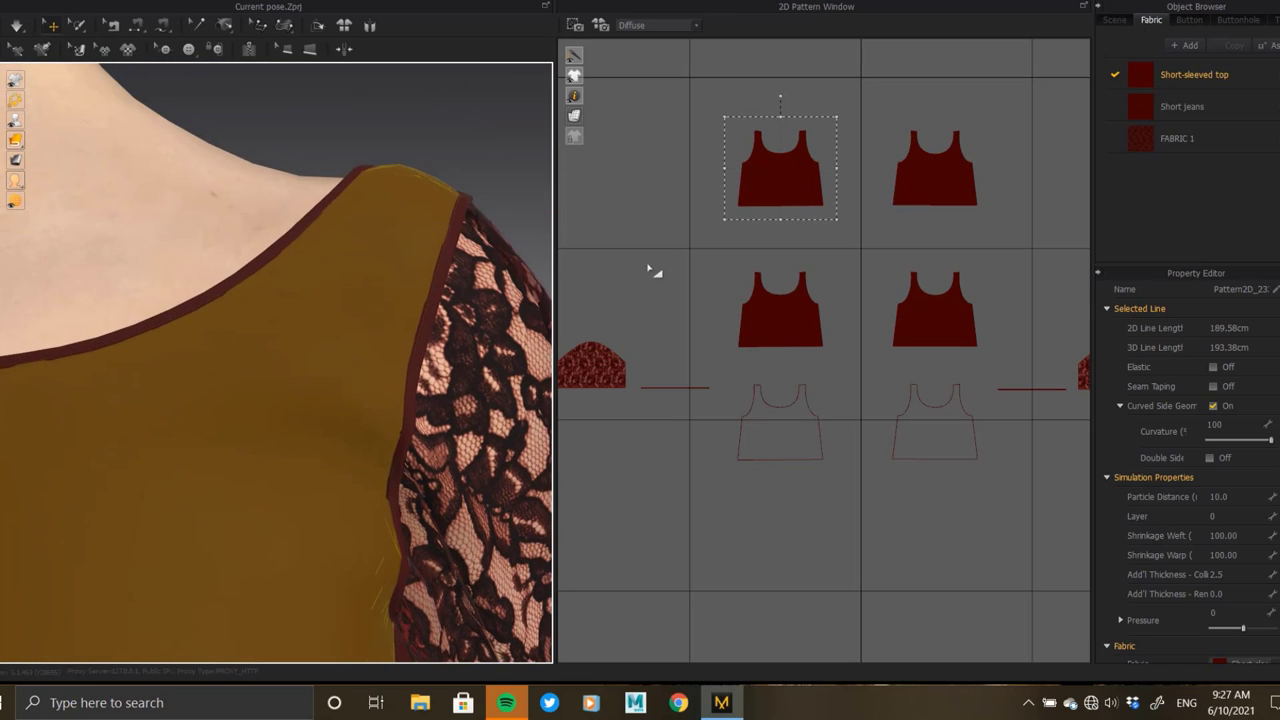
left_click(926, 183)
left_click(778, 193)
left_click(781, 315)
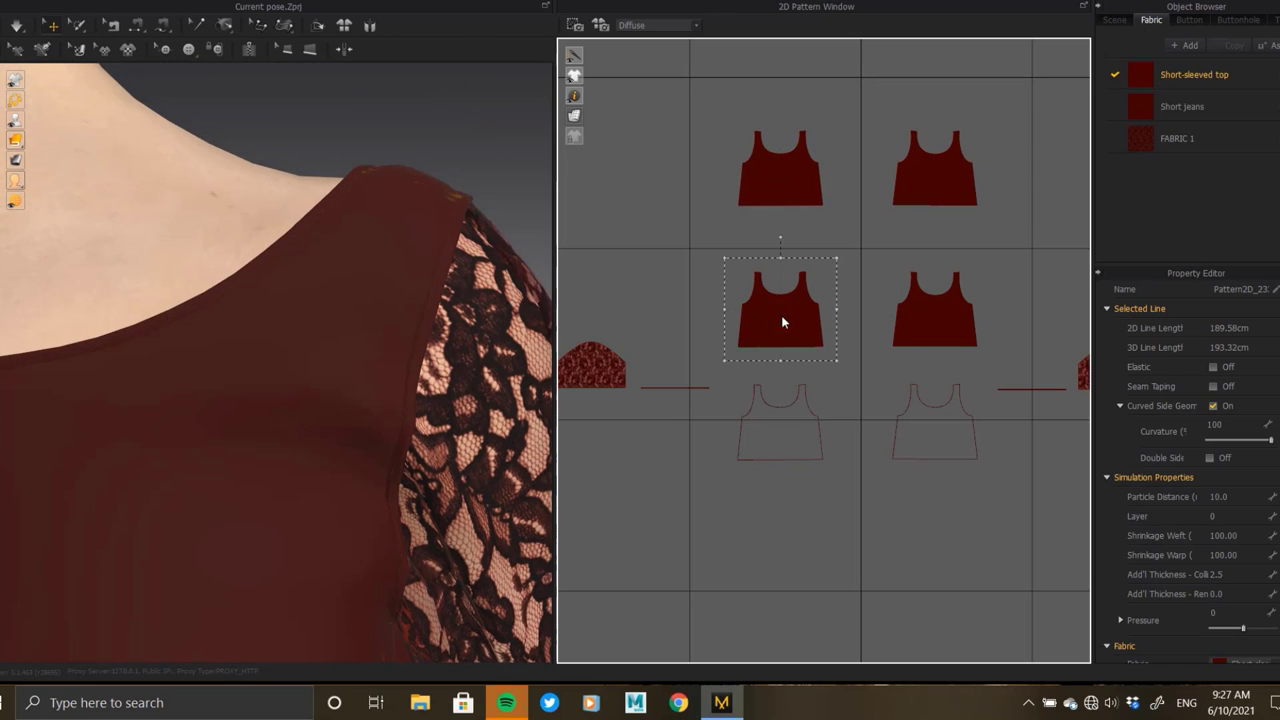
- Select the armhole seam, view the back of the neck and hide the avatar
left_click(453, 267)
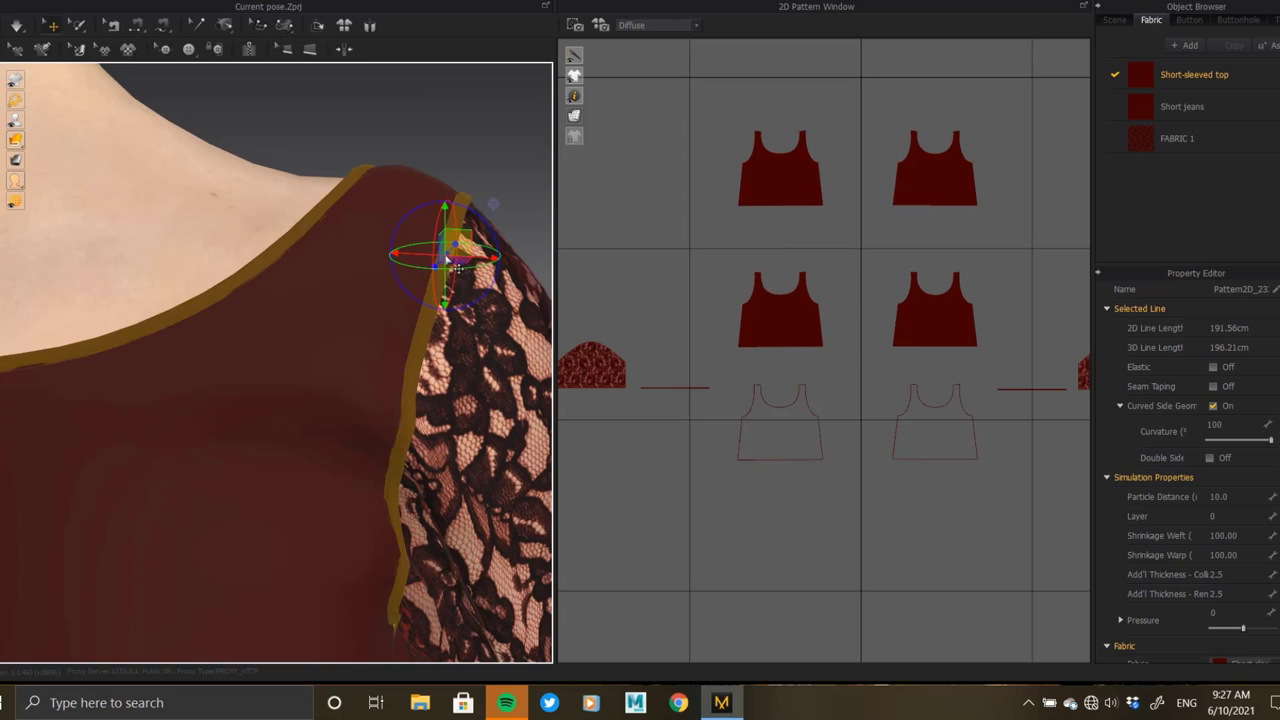
scroll(737, 286, "down", 3)
scroll(773, 343, "down", 1)
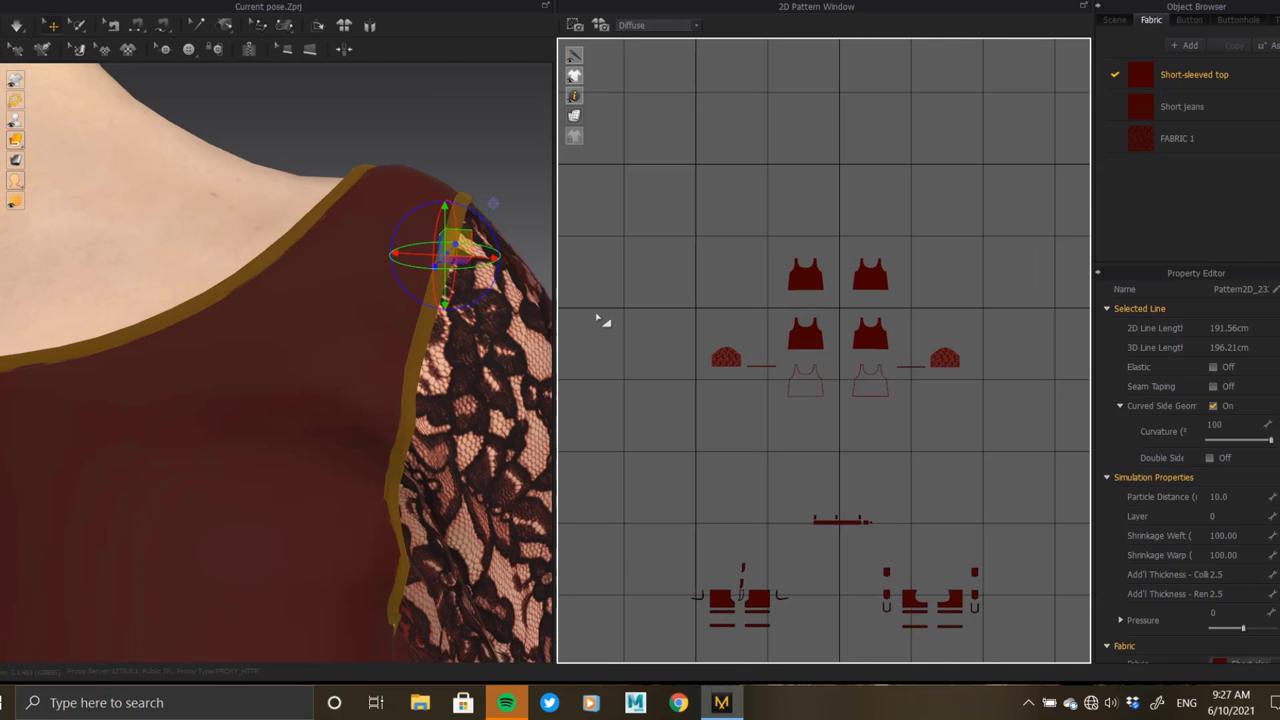
mouse_move(414, 251)
right_mouse_down()
mouse_move(517, 251)
mouse_move(482, 238)
right_mouse_up()
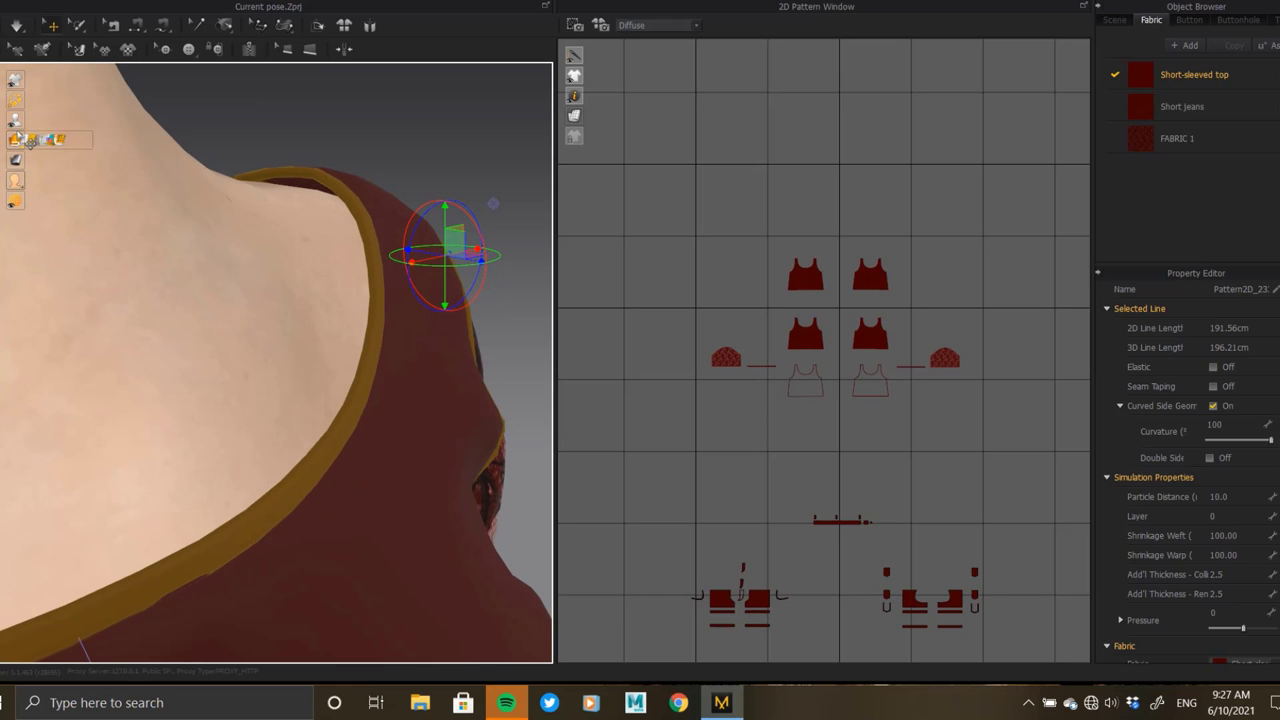
left_click(35, 121)
- Inspect the bodice from inside, highlighting the lower-left, upper-right and lower-right panels
mouse_move(293, 287)
right_mouse_down()
mouse_move(400, 277)
mouse_move(251, 283)
mouse_move(344, 366)
mouse_move(478, 334)
right_mouse_up()
left_click(367, 330)
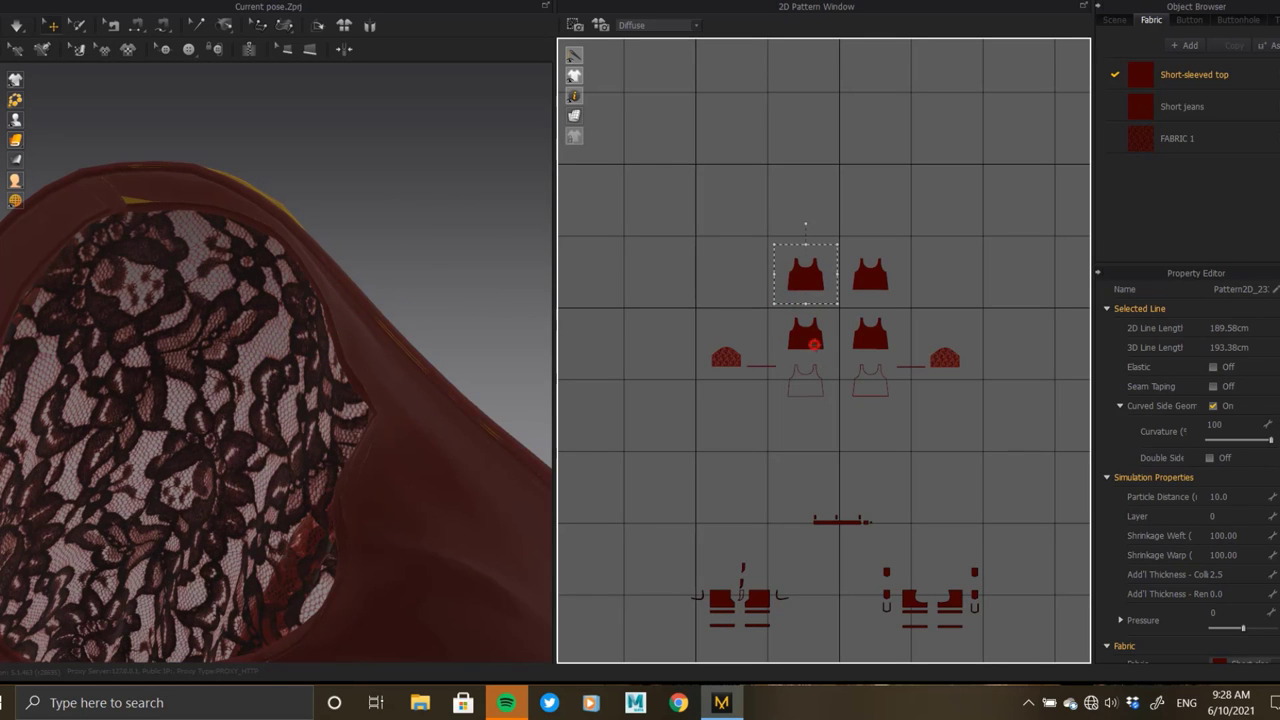
left_click(814, 345)
right_click_drag(421, 344, 411, 342)
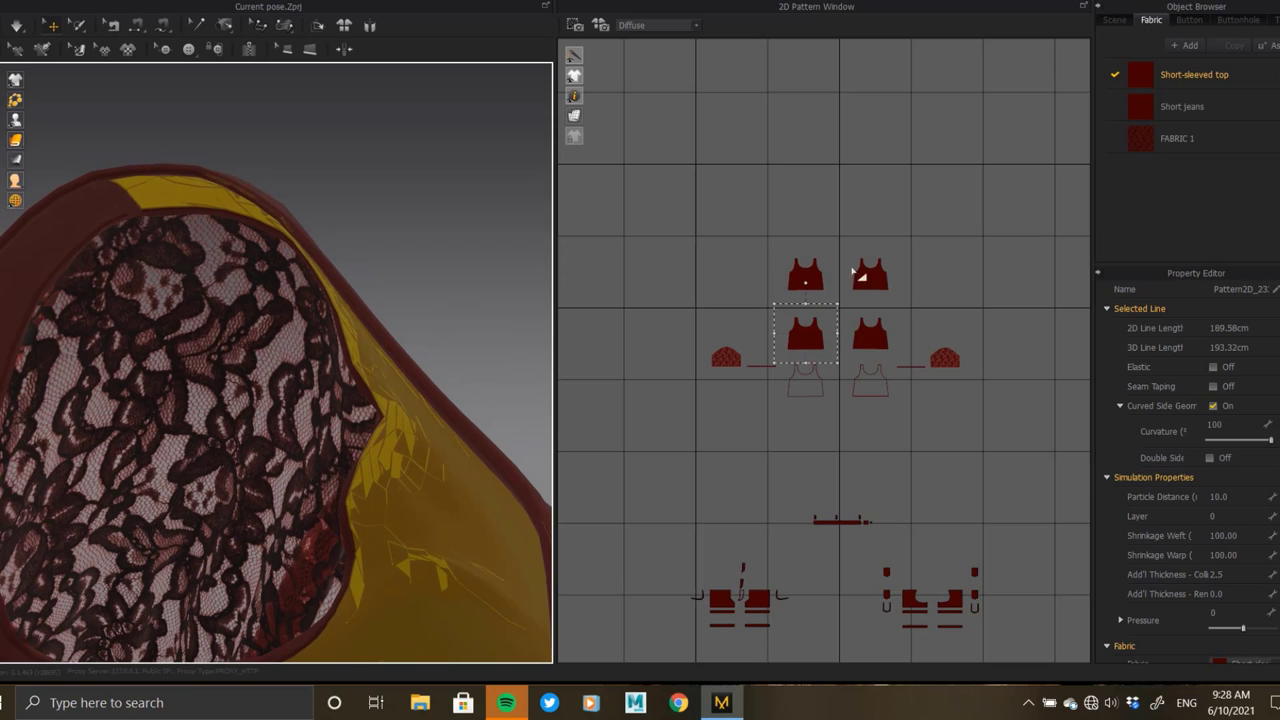
left_click(870, 278)
mouse_move(309, 271)
right_mouse_down()
mouse_move(314, 286)
mouse_move(405, 287)
right_mouse_up()
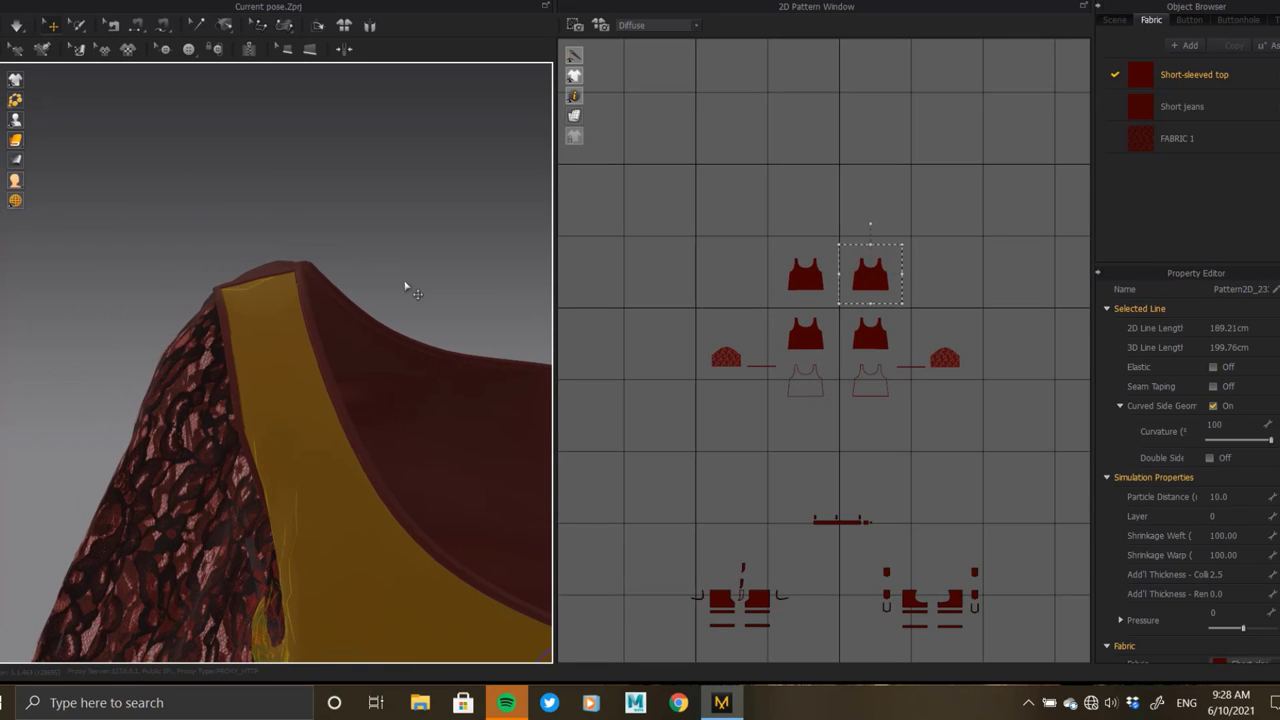
left_click(870, 346)
mouse_move(398, 348)
right_mouse_down()
mouse_move(251, 328)
mouse_move(211, 403)
mouse_move(250, 429)
mouse_move(451, 337)
mouse_move(197, 371)
mouse_move(443, 260)
mouse_move(214, 289)
mouse_move(376, 289)
right_mouse_up()
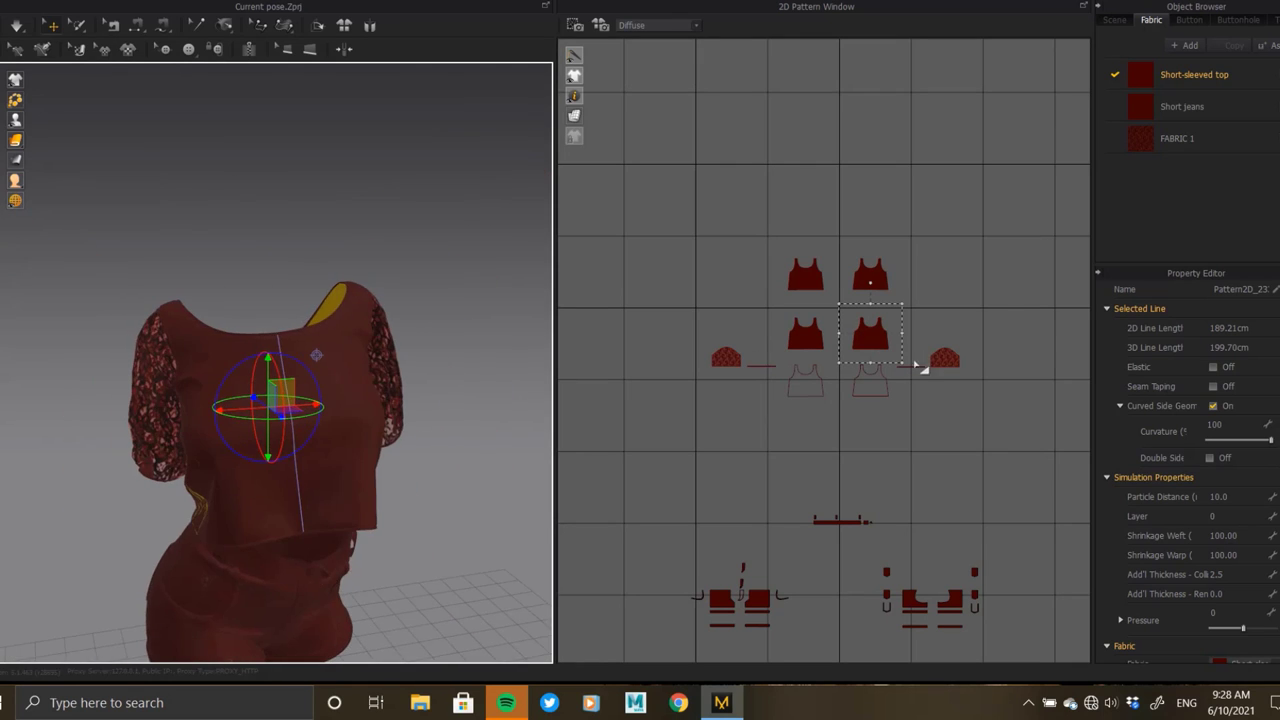
scroll(650, 352, "up", 3)
left_click(316, 354)
mouse_move(316, 354)
right_mouse_down()
mouse_move(191, 423)
mouse_move(118, 370)
mouse_move(300, 360)
right_mouse_up()
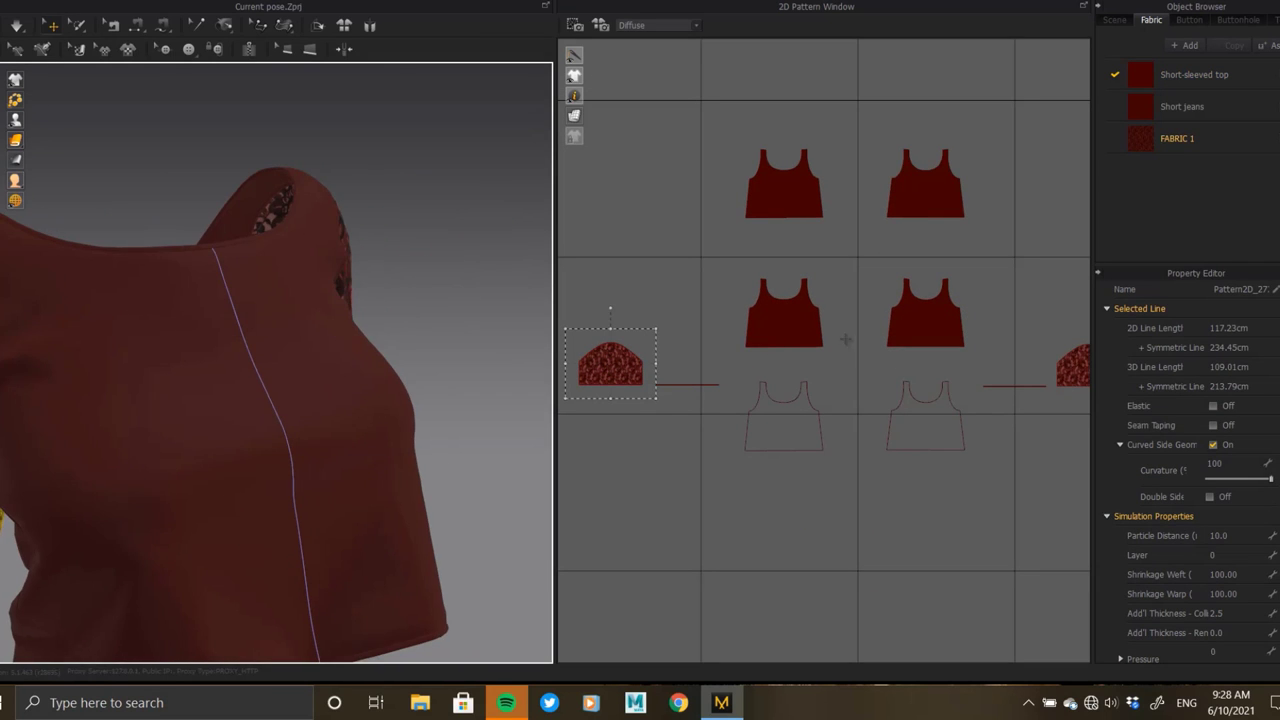
right_click_drag(1019, 358, 955, 365)
mouse_move(458, 276)
right_mouse_down()
mouse_move(240, 260)
mouse_move(271, 263)
right_mouse_up()
left_click(866, 410)
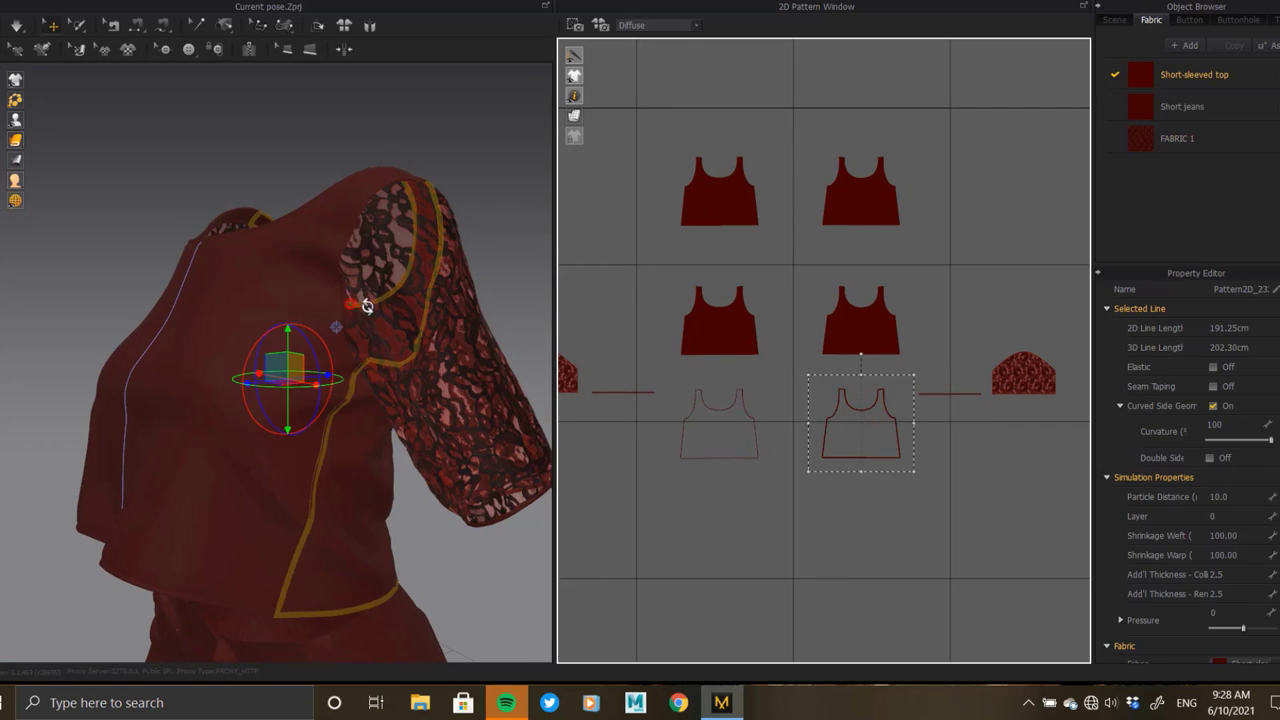
right_click_drag(367, 307, 300, 240)
scroll(294, 234, "up", 3)
scroll(243, 160, "up", 2)
right_click_drag(243, 160, 563, 472)
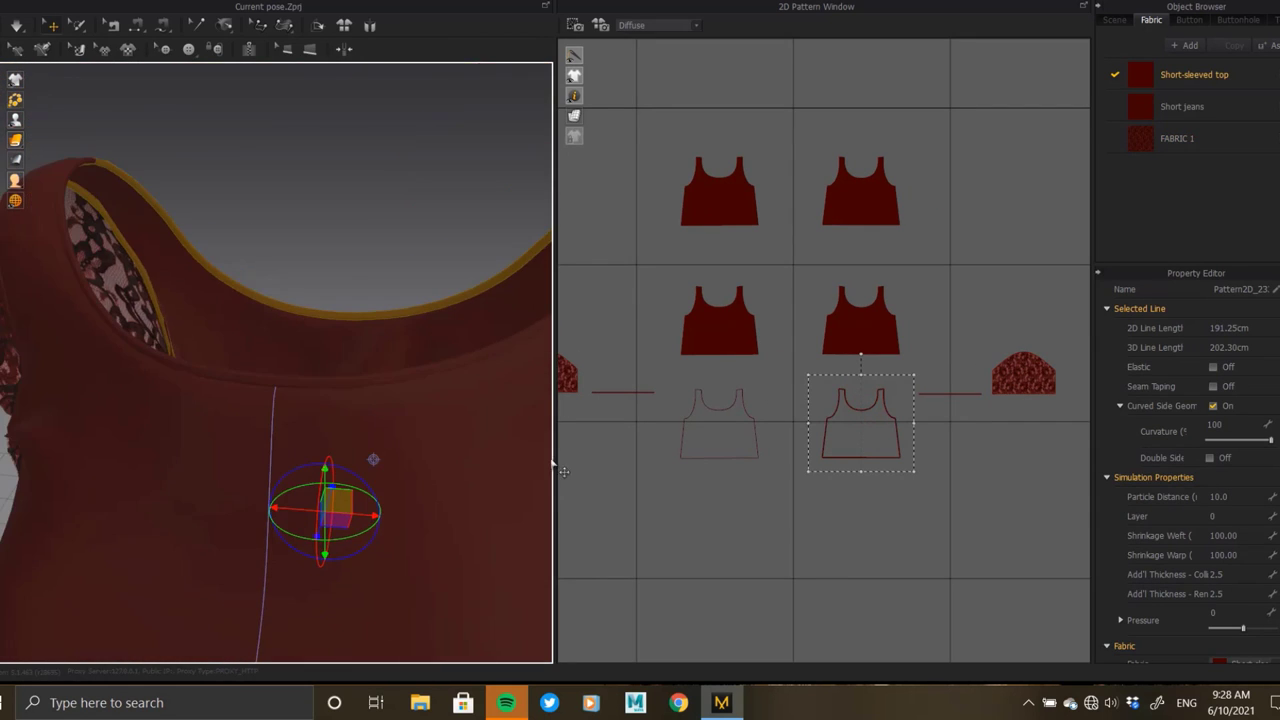
mouse_move(255, 270)
right_mouse_down()
mouse_move(206, 251)
mouse_move(300, 300)
right_mouse_up()
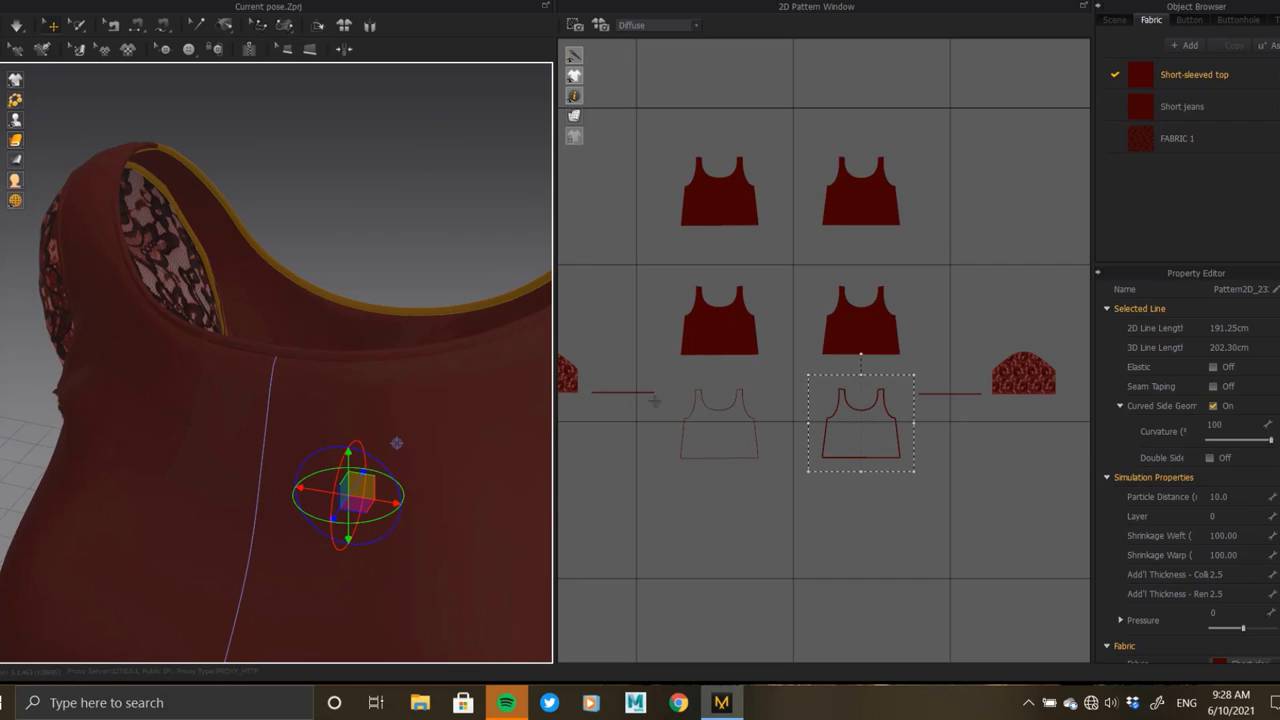
left_click(709, 401)
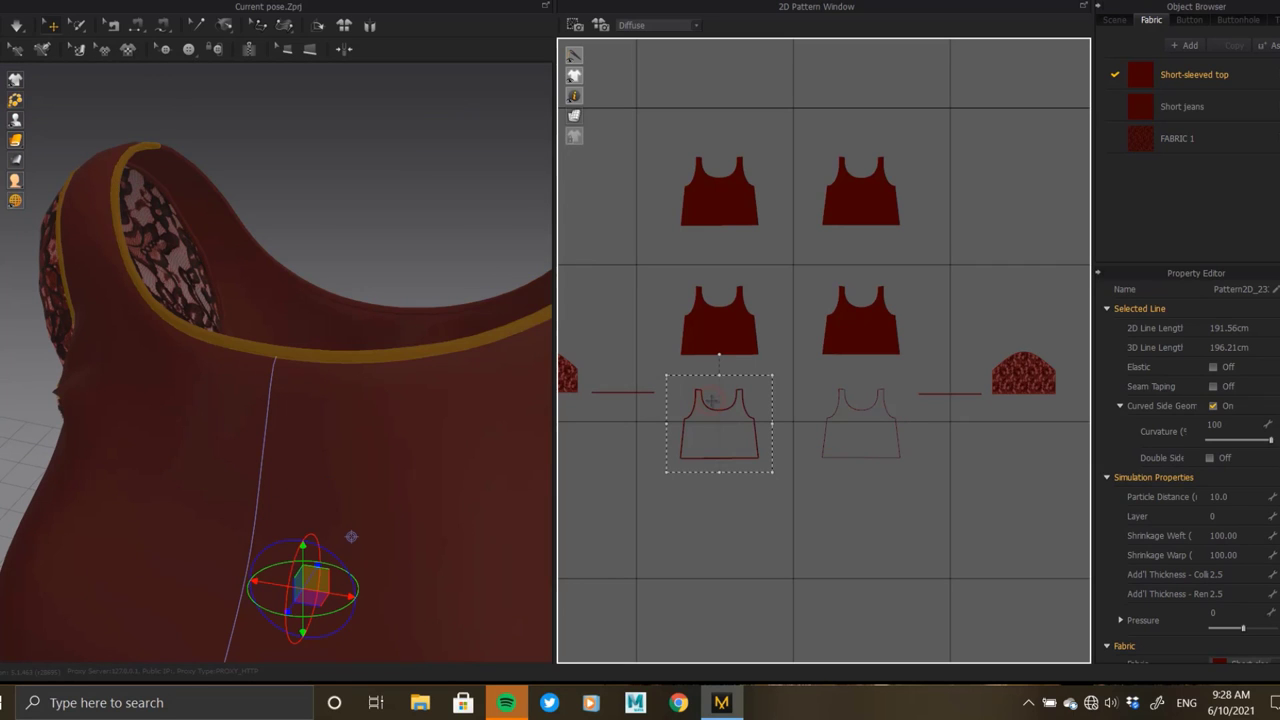
left_click(848, 400)
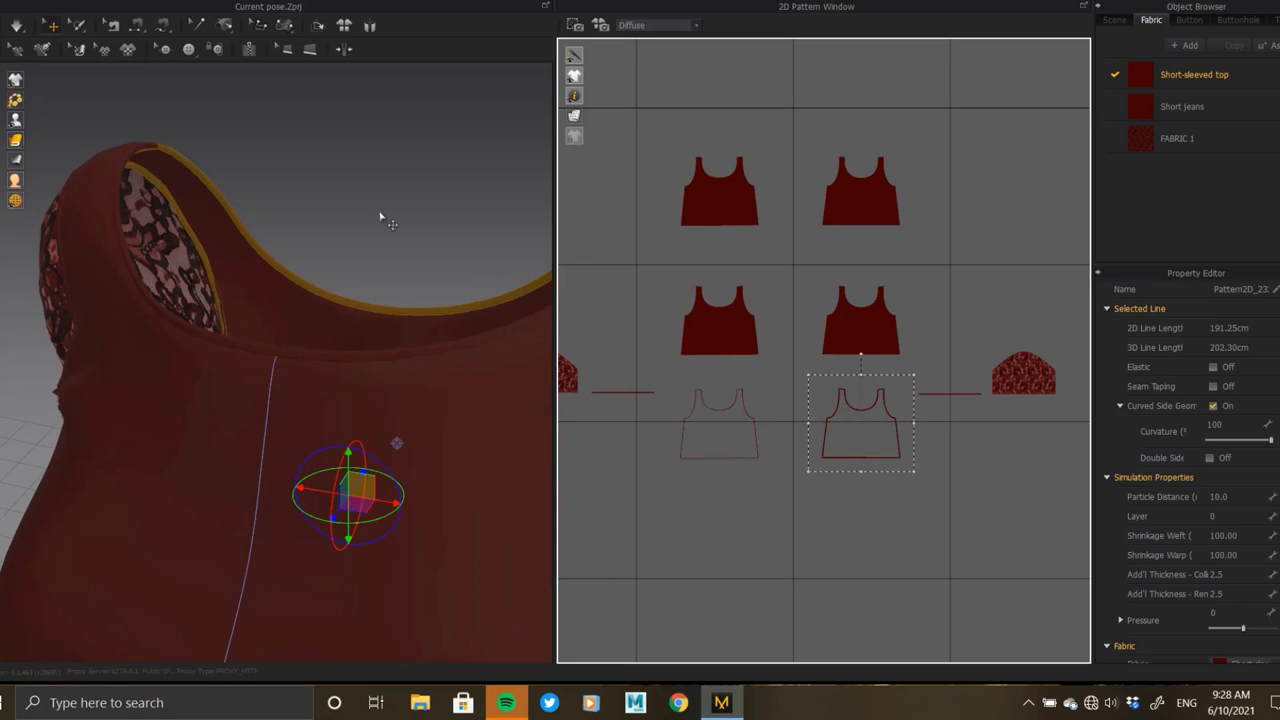
mouse_move(380, 217)
right_mouse_down()
mouse_move(306, 220)
mouse_move(300, 249)
mouse_move(371, 246)
mouse_move(375, 308)
mouse_move(223, 306)
mouse_move(134, 288)
right_mouse_up()
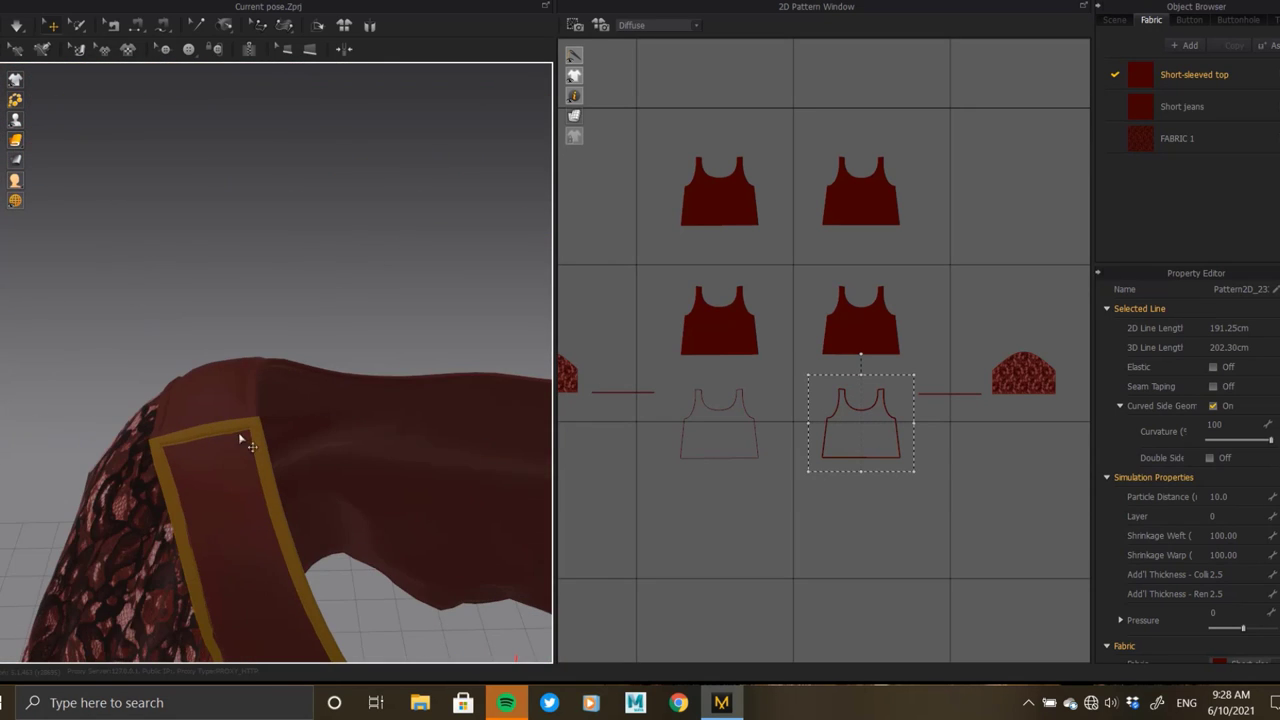
mouse_move(240, 440)
right_mouse_down()
mouse_move(249, 463)
mouse_move(271, 409)
mouse_move(296, 410)
right_mouse_up()
left_click(715, 412)
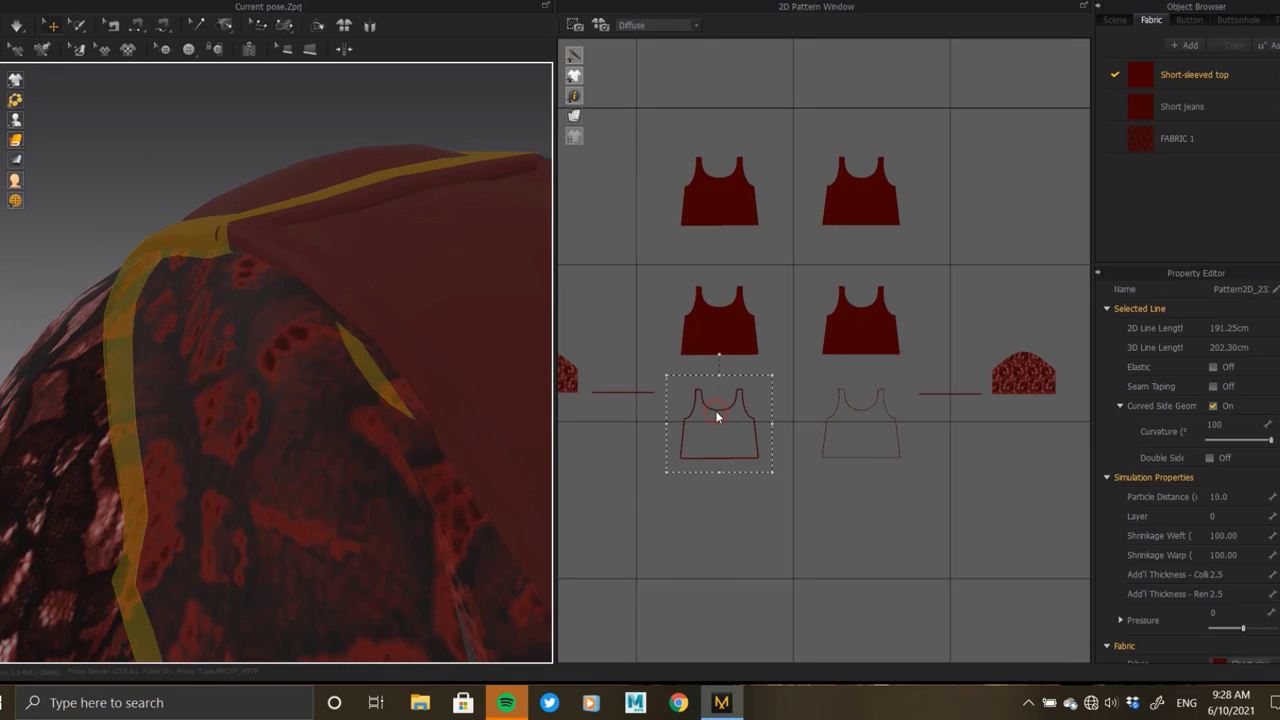
left_click(622, 392)
- Orbit around the lace sleeve opening with the cuff piece selected
scroll(357, 329, "down", 5)
mouse_move(263, 309)
right_mouse_down()
mouse_move(335, 370)
mouse_move(235, 400)
right_mouse_up()
scroll(235, 400, "up", 5)
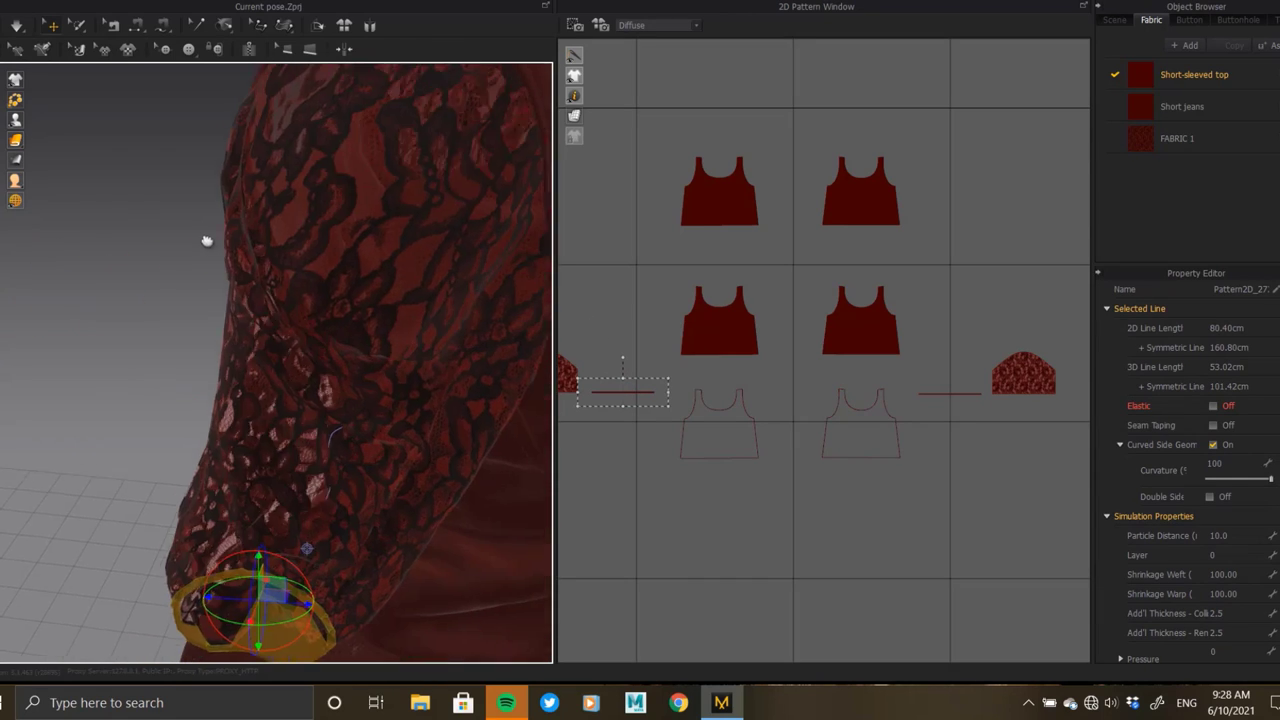
mouse_move(206, 241)
right_mouse_down()
mouse_move(226, 251)
mouse_move(129, 351)
mouse_move(257, 337)
mouse_move(219, 330)
right_mouse_up()
scroll(171, 349, "up", 3)
scroll(221, 332, "down", 5)
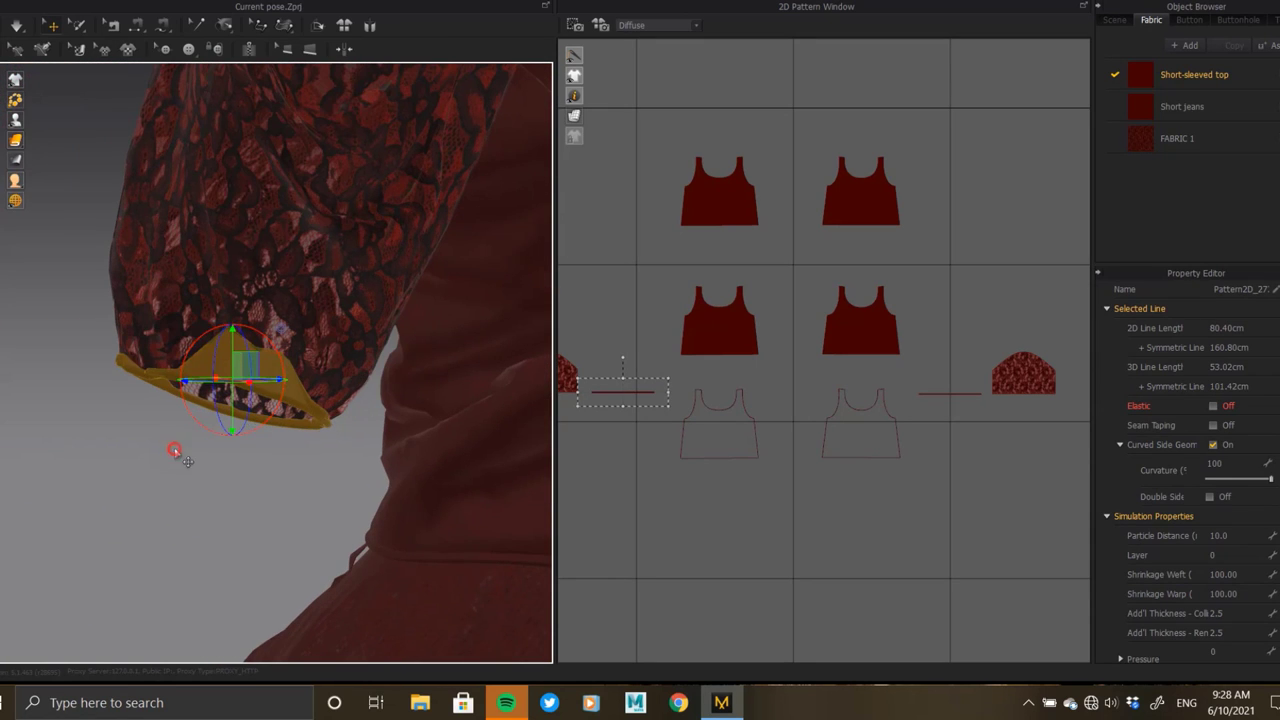
left_click(176, 452)
left_click(262, 371)
mouse_move(262, 390)
right_mouse_down()
mouse_move(246, 438)
mouse_move(166, 423)
mouse_move(126, 374)
mouse_move(217, 297)
mouse_move(375, 248)
mouse_move(534, 286)
mouse_move(511, 349)
mouse_move(491, 354)
mouse_move(543, 329)
right_mouse_up()
- Select the sleeve line, turn Show Avatar back on, and view the shoulder from behind
scroll(289, 391, "up", 5)
scroll(277, 374, "down", 3)
scroll(277, 374, "down", 2)
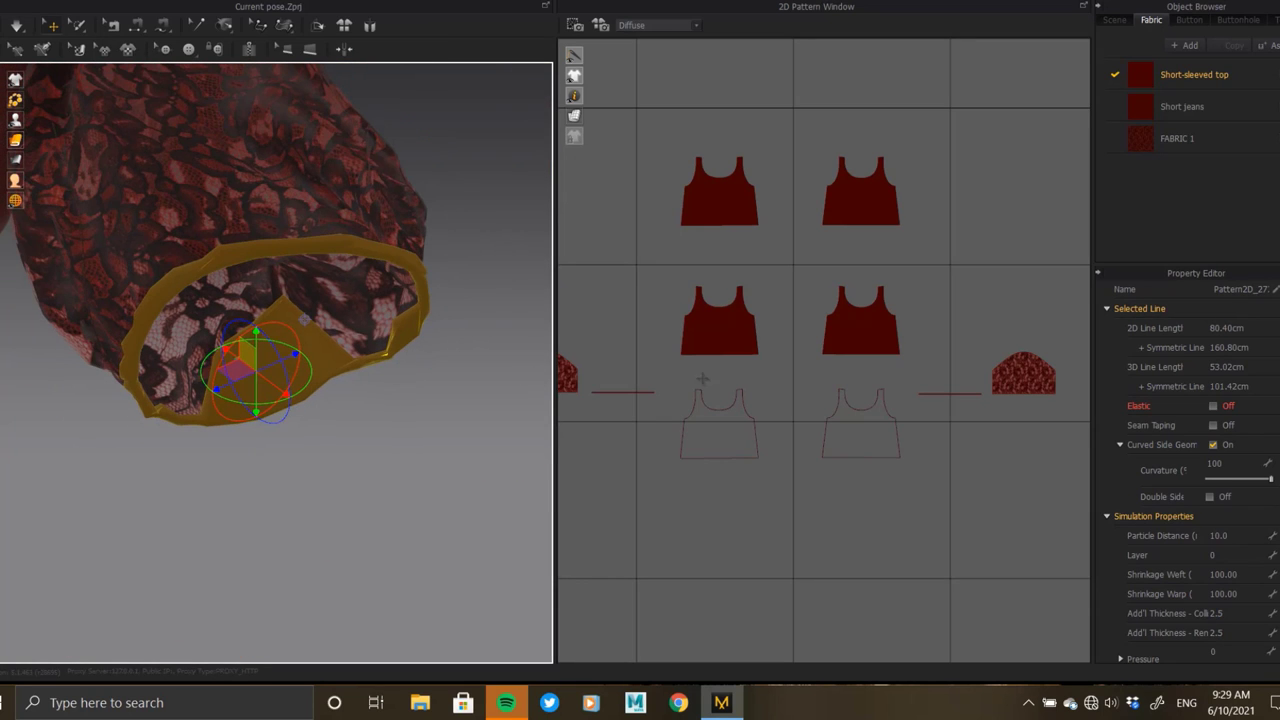
left_click(928, 395)
mouse_move(300, 420)
right_mouse_down()
mouse_move(157, 337)
mouse_move(310, 300)
mouse_move(393, 331)
mouse_move(357, 323)
mouse_move(363, 300)
mouse_move(358, 313)
mouse_move(190, 200)
right_mouse_up()
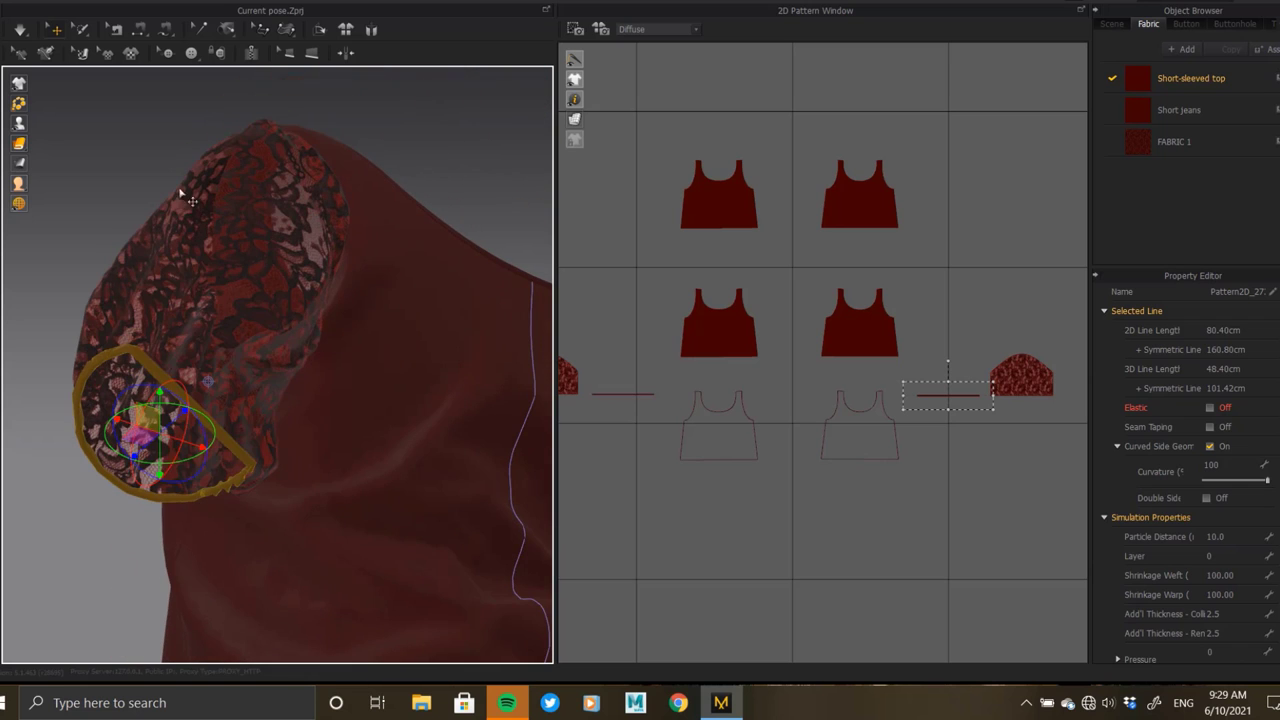
left_click(20, 140)
mouse_move(235, 273)
right_mouse_down()
mouse_move(278, 370)
mouse_move(343, 366)
mouse_move(77, 366)
mouse_move(369, 409)
mouse_move(307, 389)
mouse_move(43, 406)
mouse_move(277, 357)
mouse_move(340, 311)
right_mouse_up()
- Identify the front top piece, the middle pair and the left sleeve piece in 2D
scroll(940, 276, "up", 2)
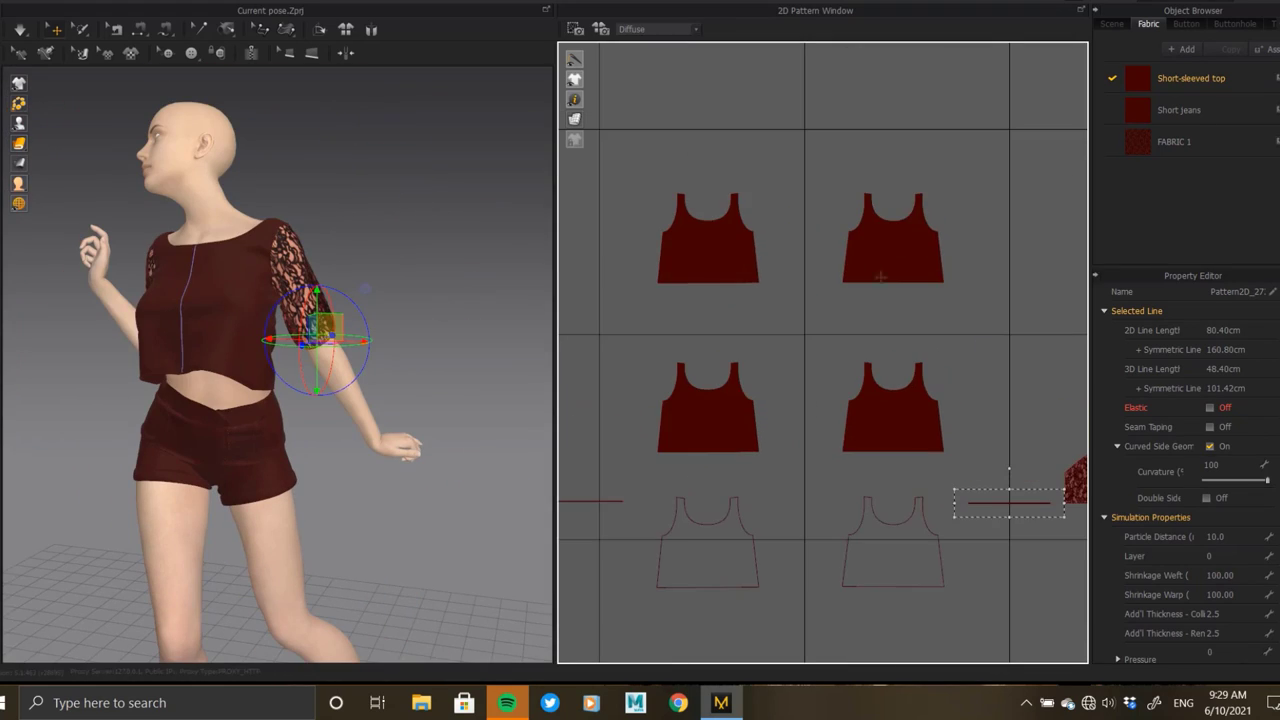
left_click(735, 253)
scroll(830, 405, "down", 2)
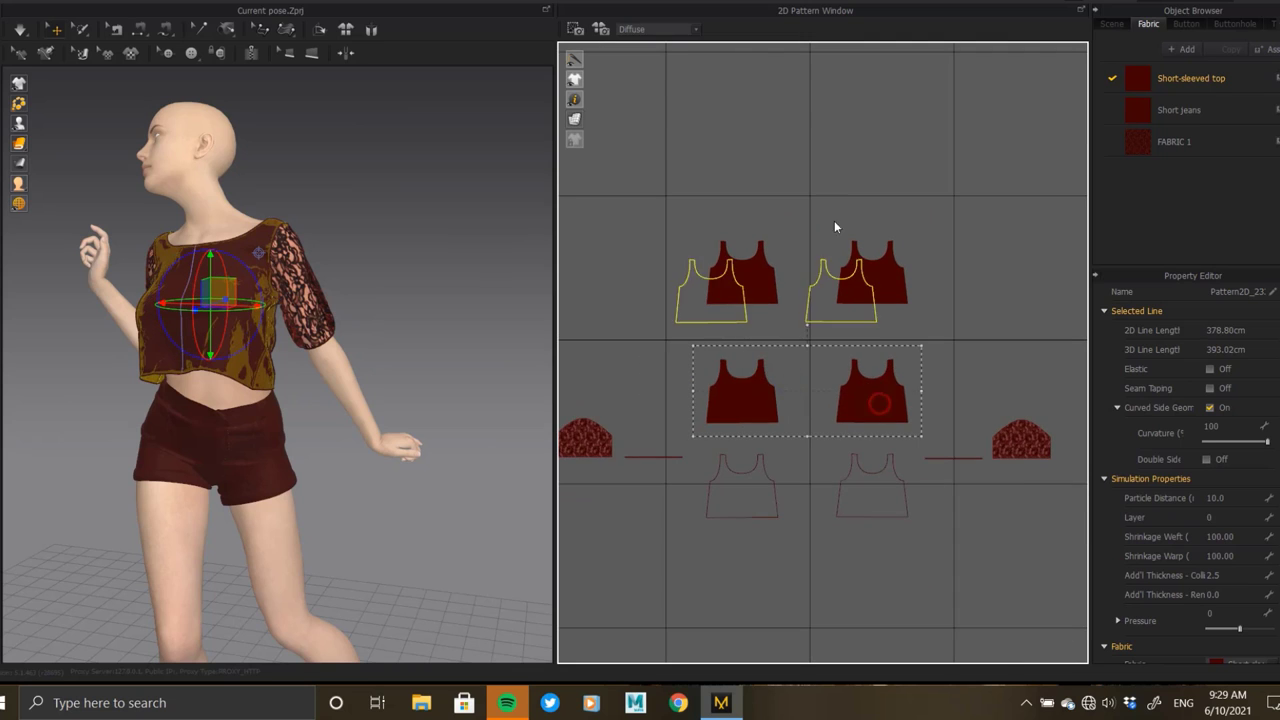
scroll(835, 227, "down", 2)
left_click_drag(703, 328, 776, 382)
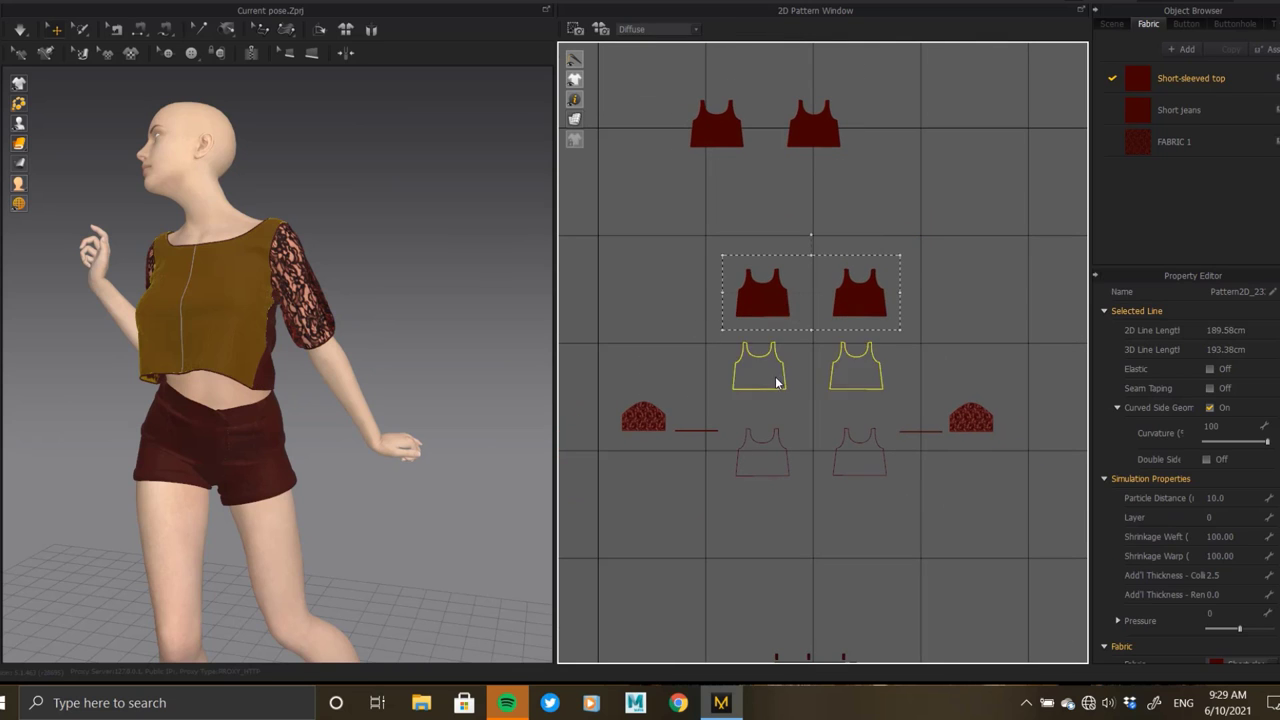
left_click(645, 418)
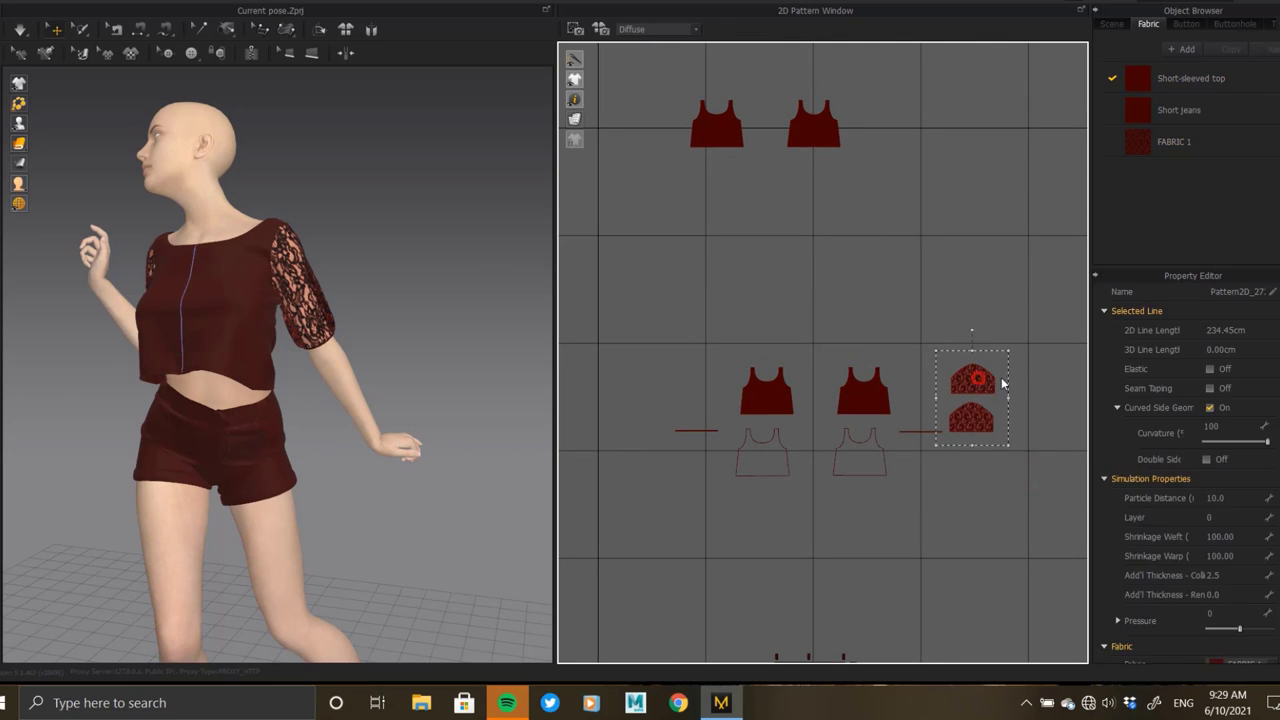
scroll(914, 251, "down", 3)
scroll(912, 415, "up", 4)
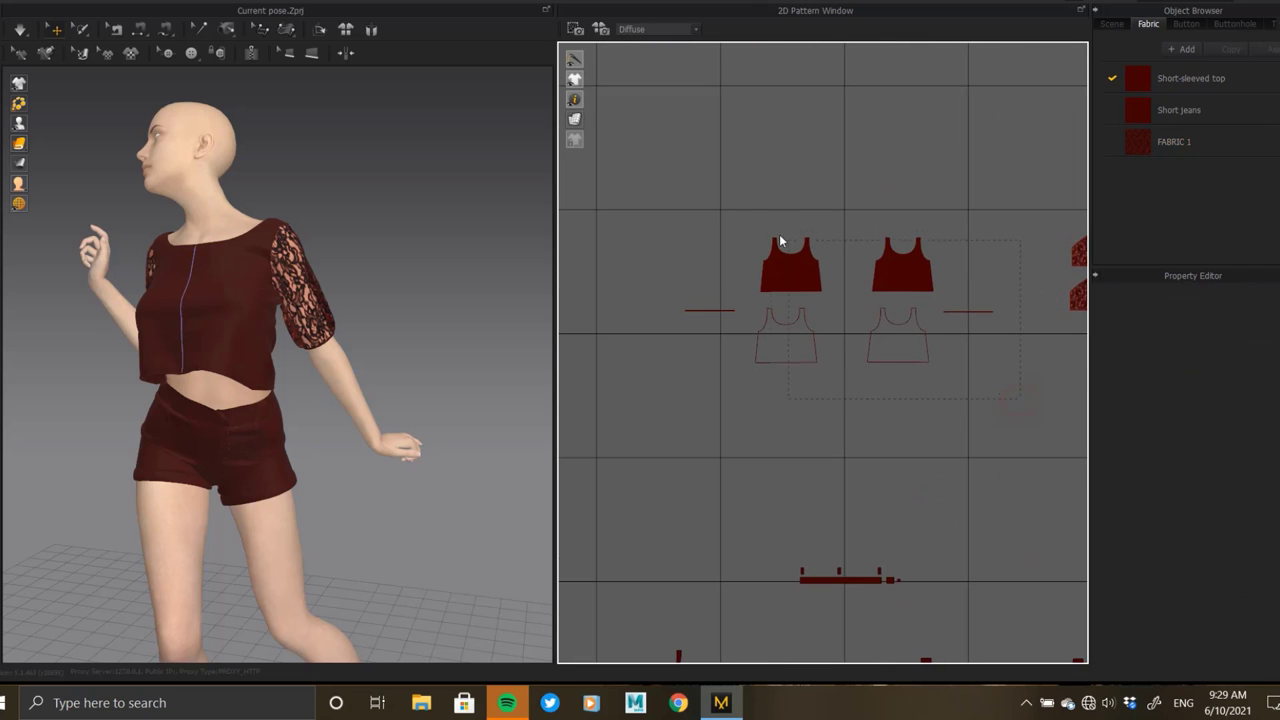
scroll(1007, 225, "down", 3)
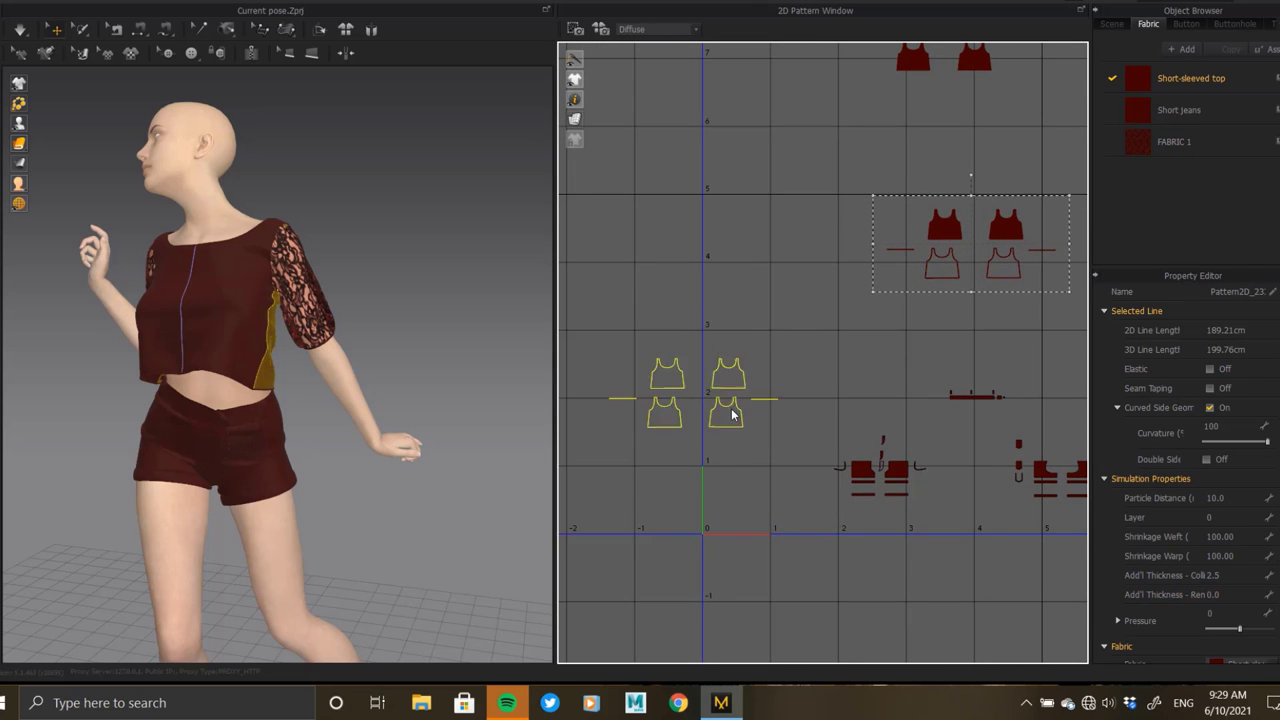
scroll(775, 452, "up", 3)
scroll(880, 298, "up", 2)
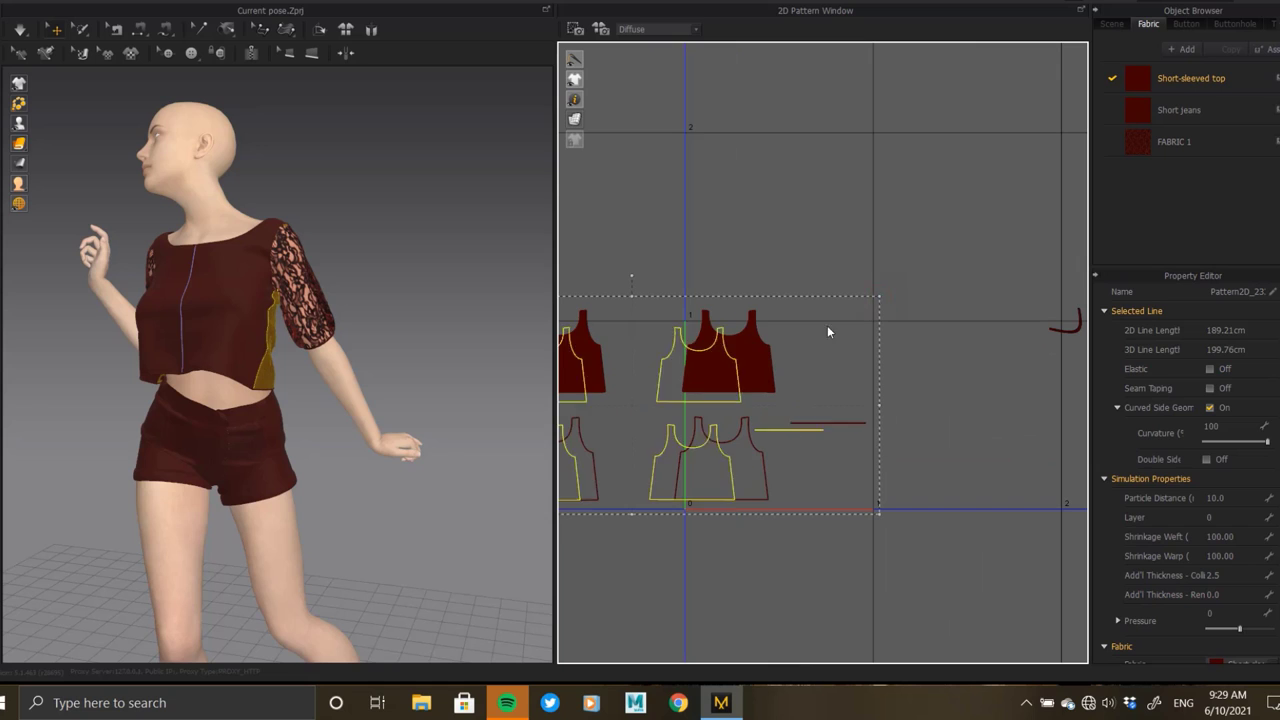
left_click(950, 160)
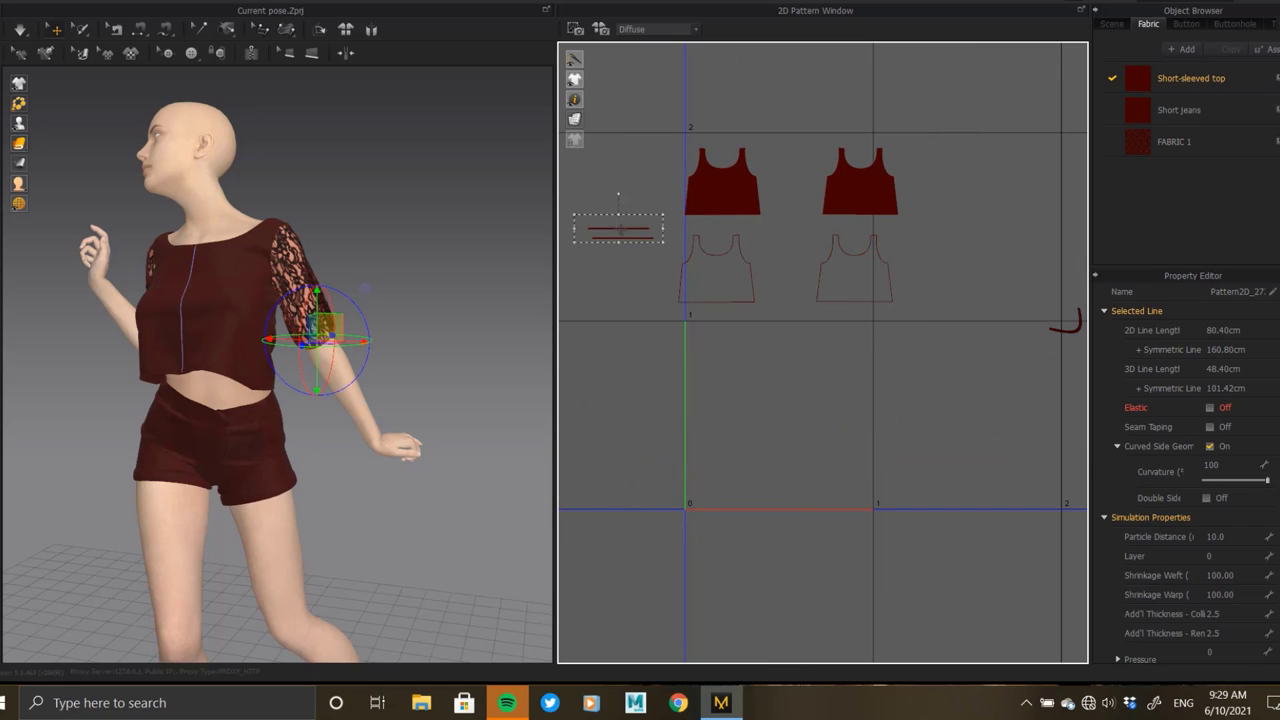
- Move the right front top piece onto its outlined spot, nudging and scaling it to match
left_click(866, 199)
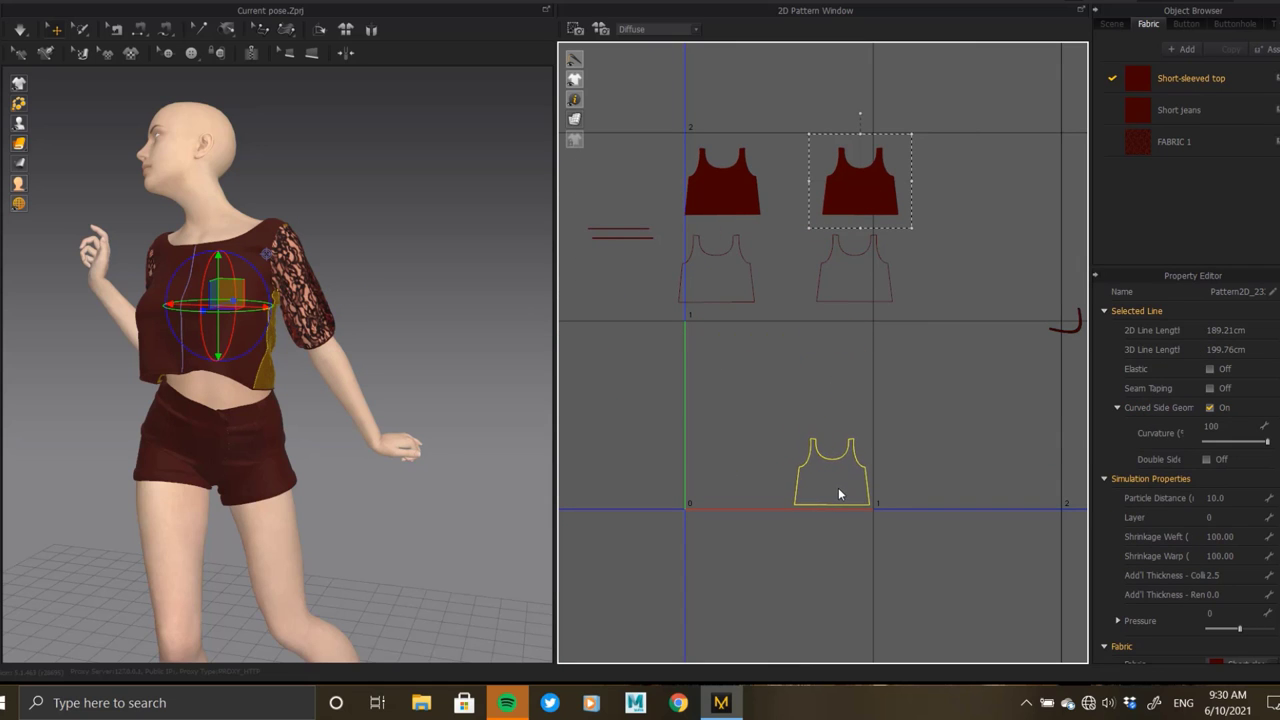
left_click(836, 485)
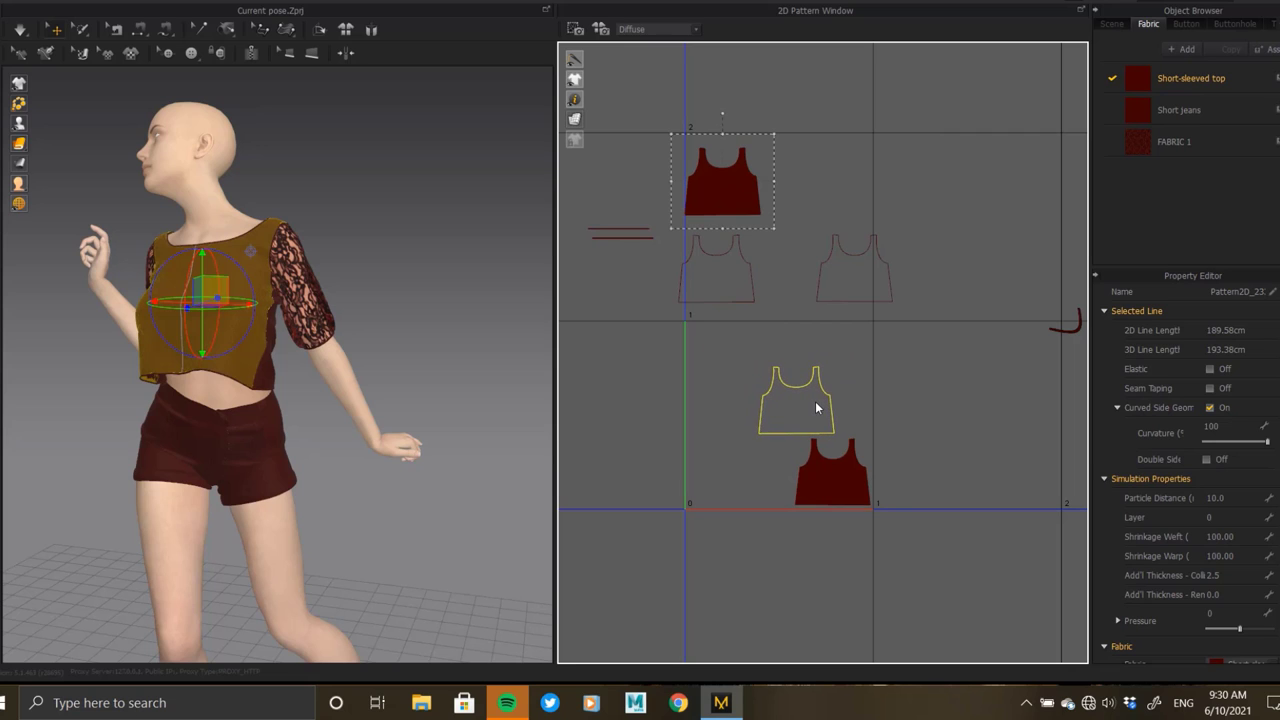
left_click(815, 405)
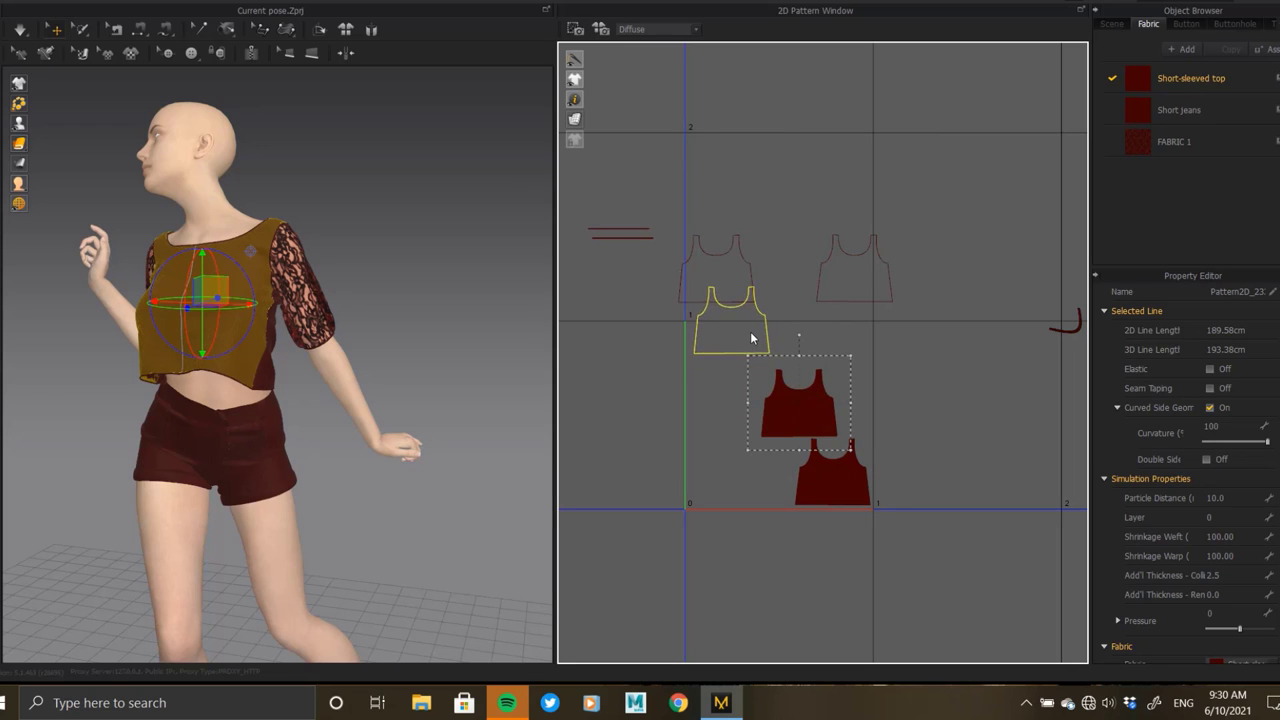
scroll(750, 337, "up", 3)
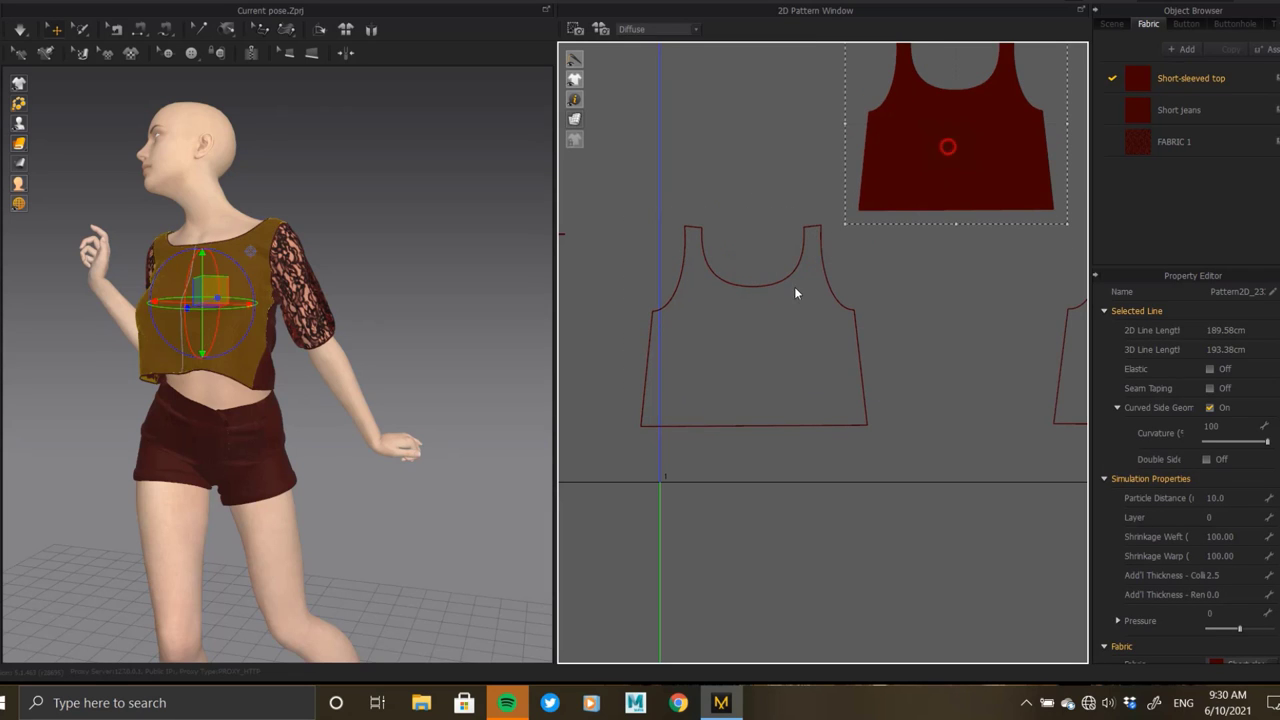
left_click_drag(834, 248, 749, 349)
scroll(740, 316, "up", 1)
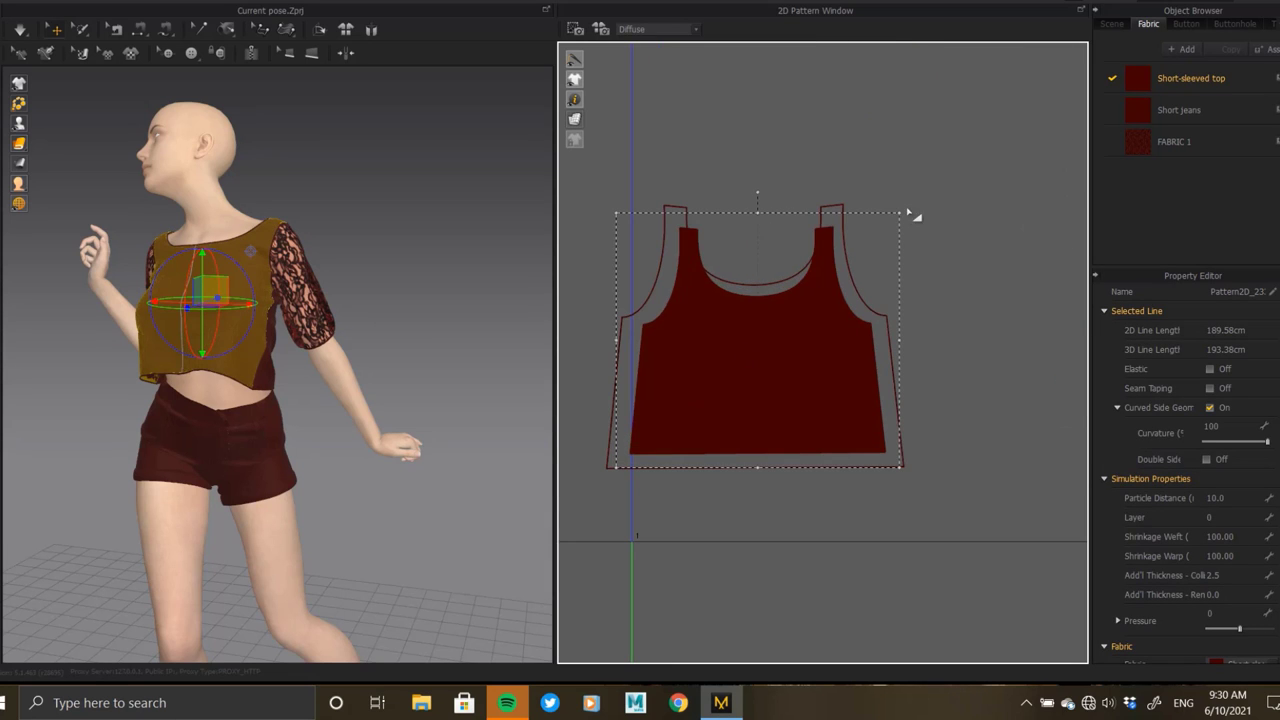
key("Left")
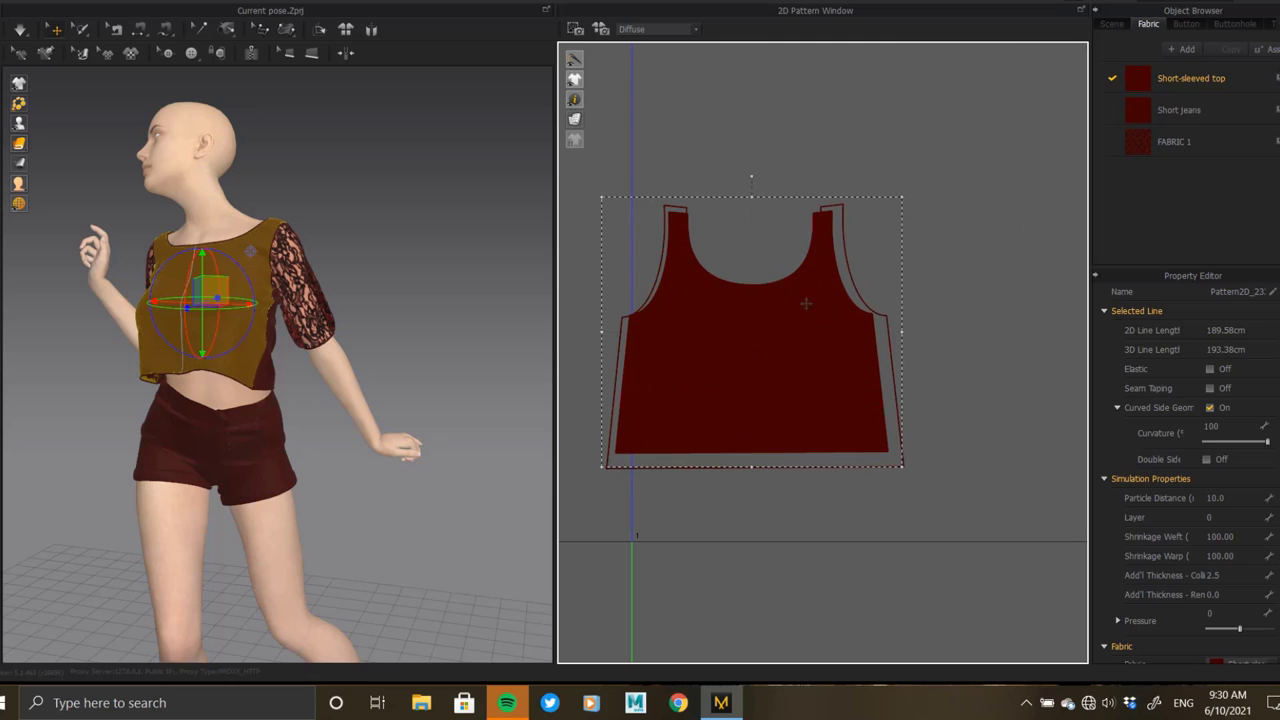
left_click_drag(810, 334, 805, 337)
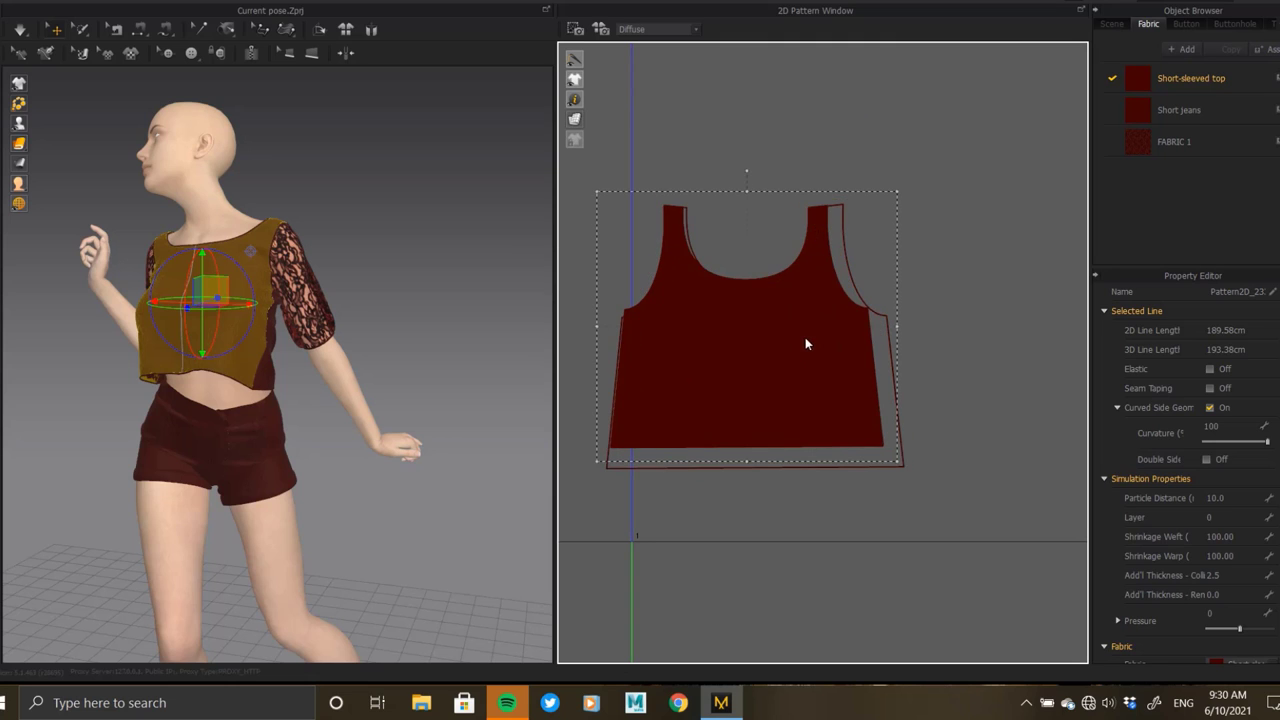
left_click_drag(907, 466, 912, 488)
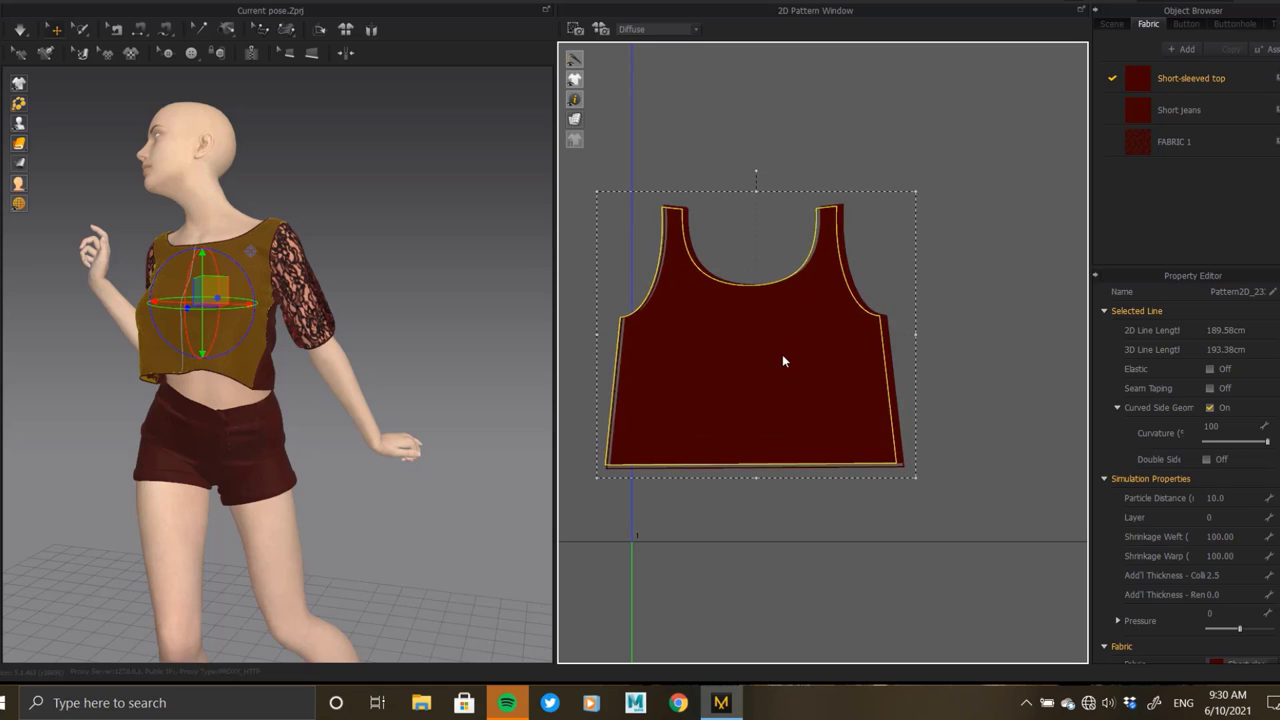
scroll(716, 311, "down", 2)
scroll(716, 311, "down", 3)
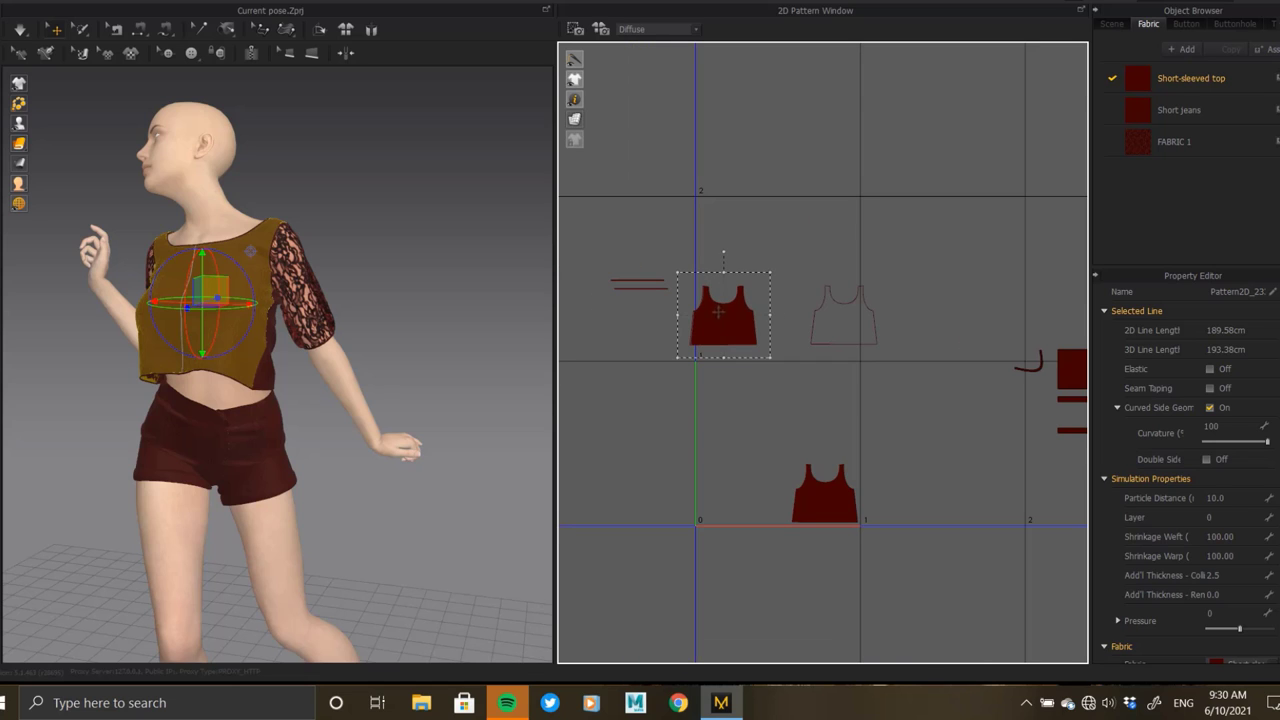
- Move the lower-left outlined piece to the left of the vertical axis
left_click(798, 429)
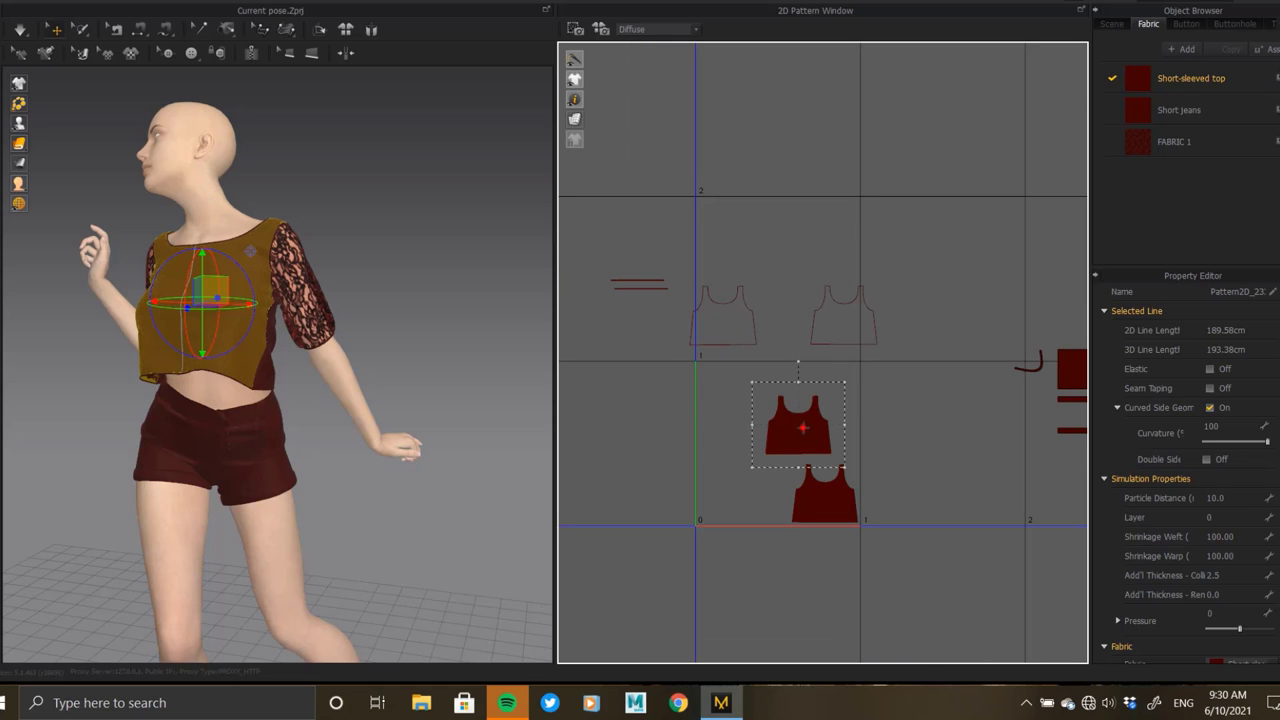
left_click(735, 354)
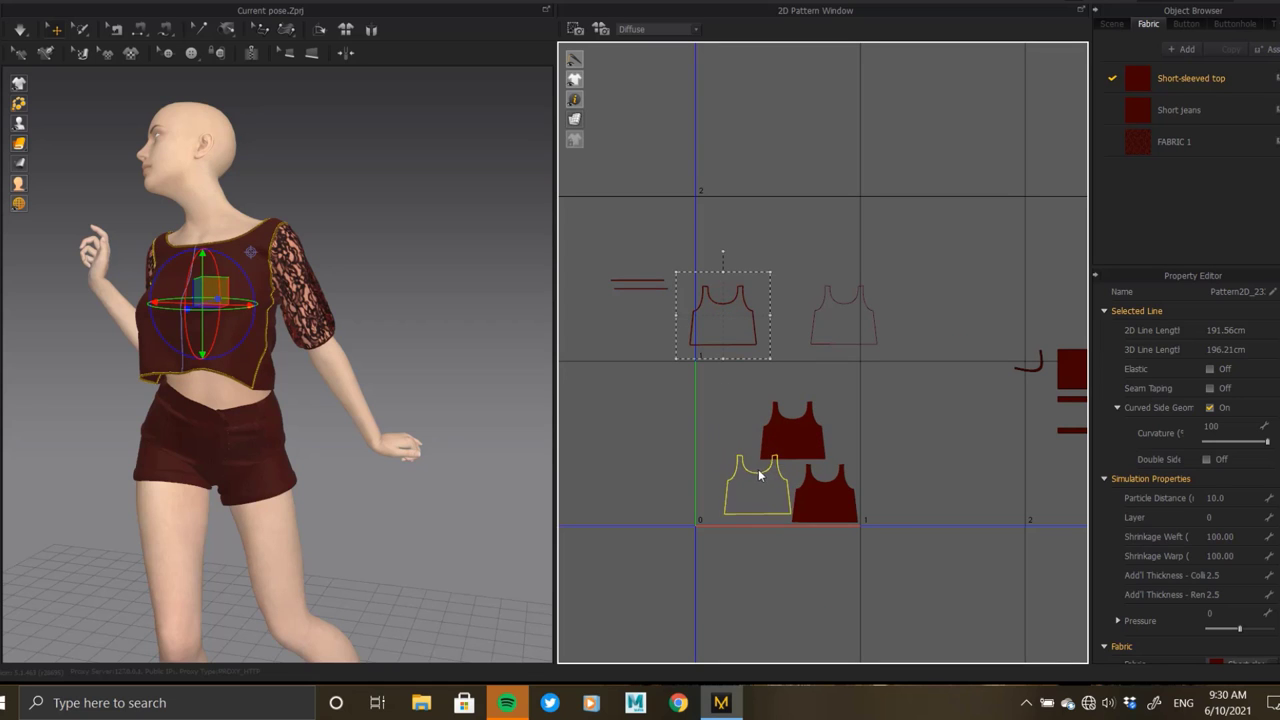
left_click(759, 483)
scroll(777, 514, "up", 2)
scroll(790, 440, "up", 2)
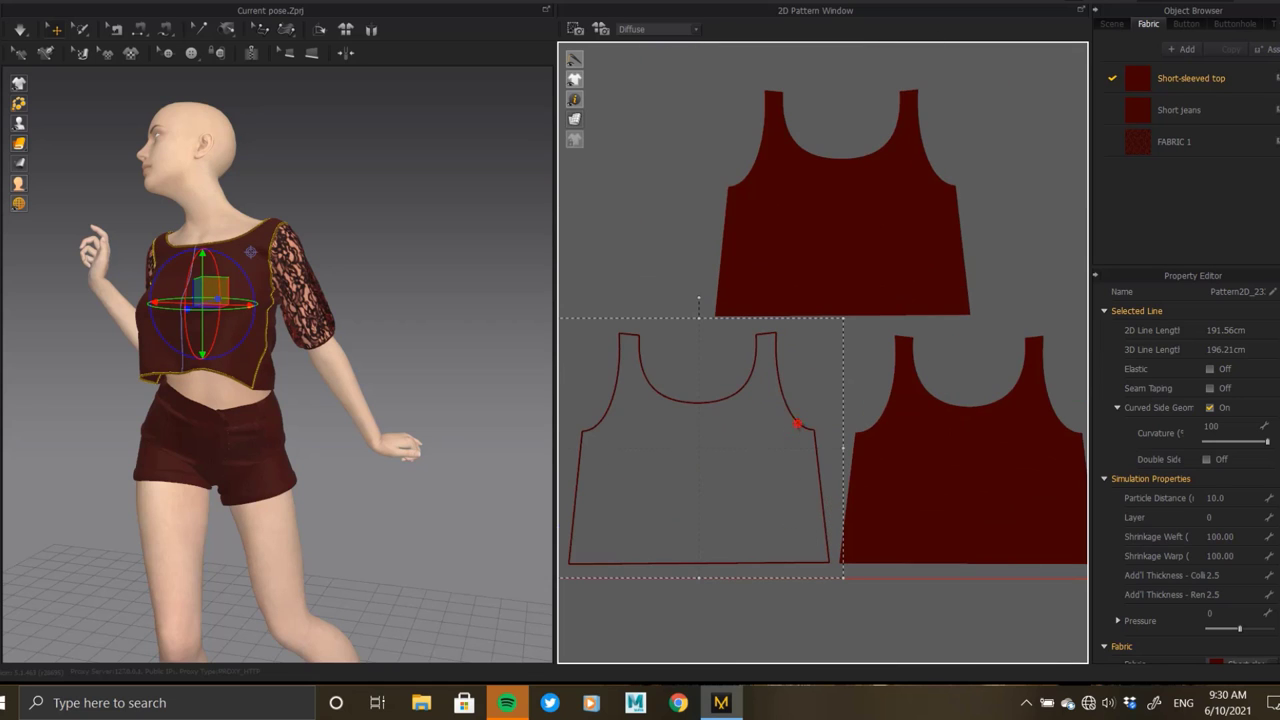
scroll(801, 427, "down", 3)
left_click_drag(880, 220, 638, 344)
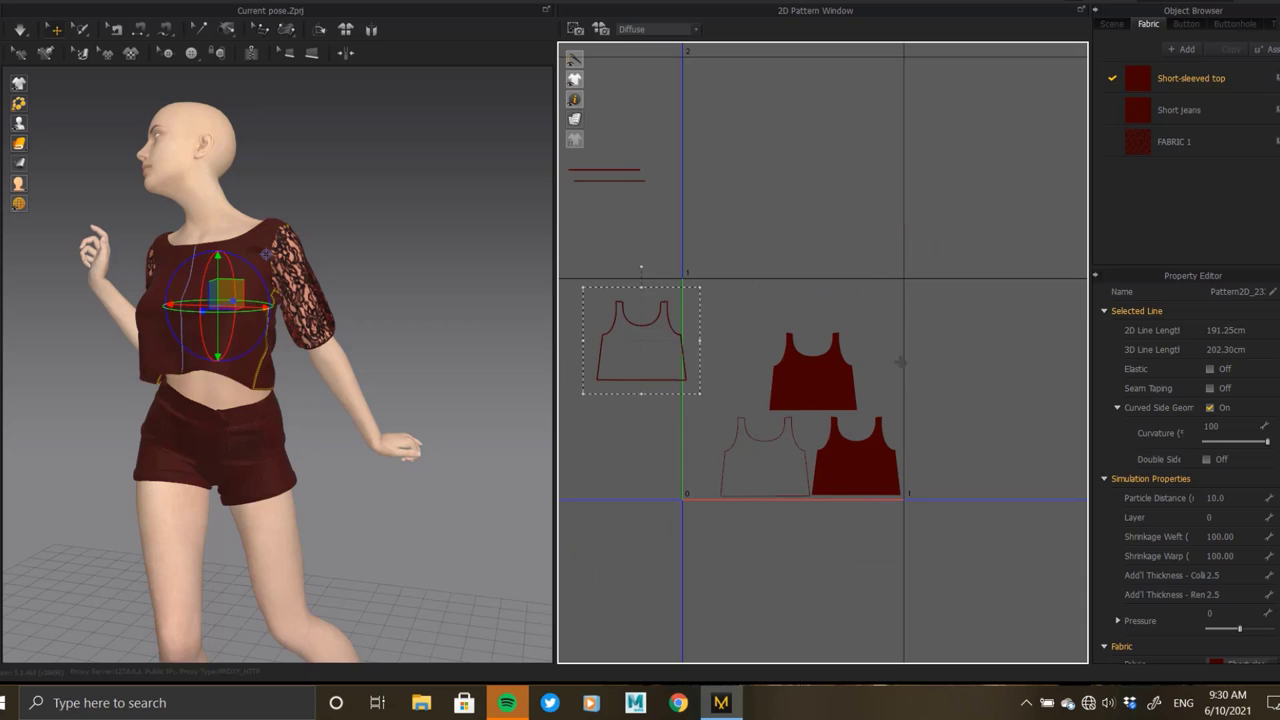
- Fine-tune the block by shifting the left piece slightly right and down
left_click(855, 385)
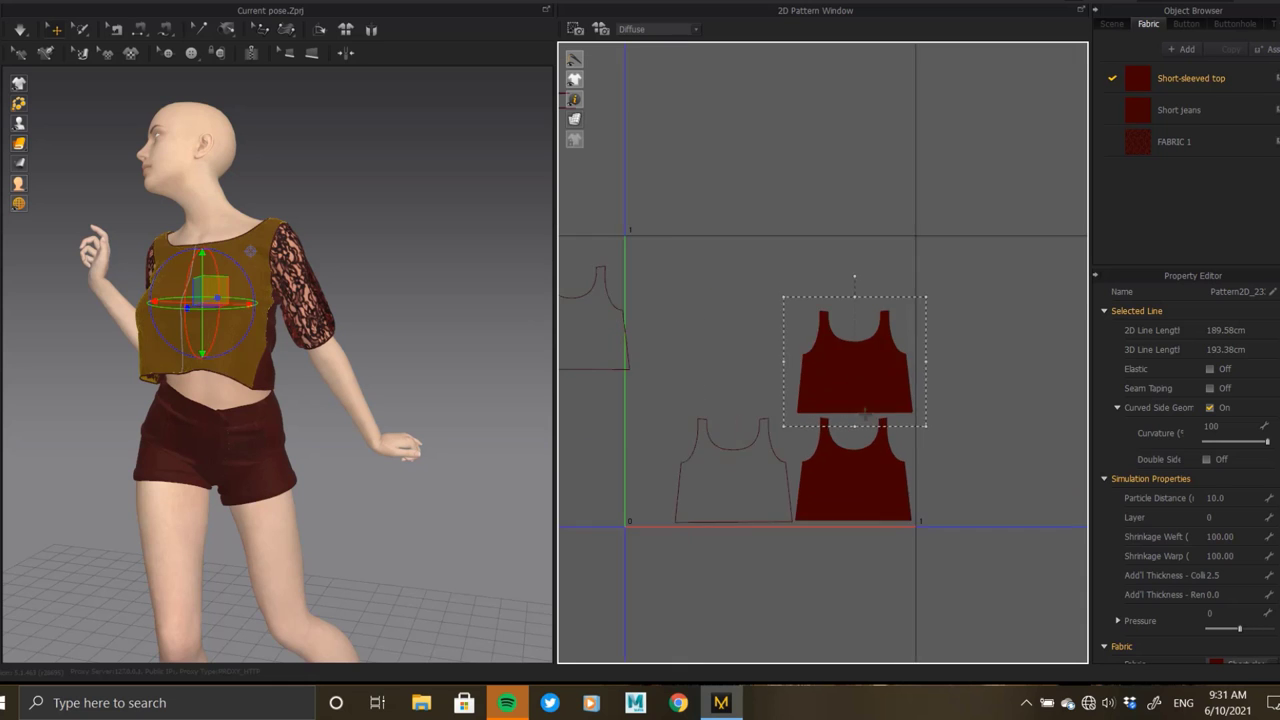
scroll(872, 380, "up", 1)
scroll(877, 376, "up", 4)
scroll(881, 384, "down", 4)
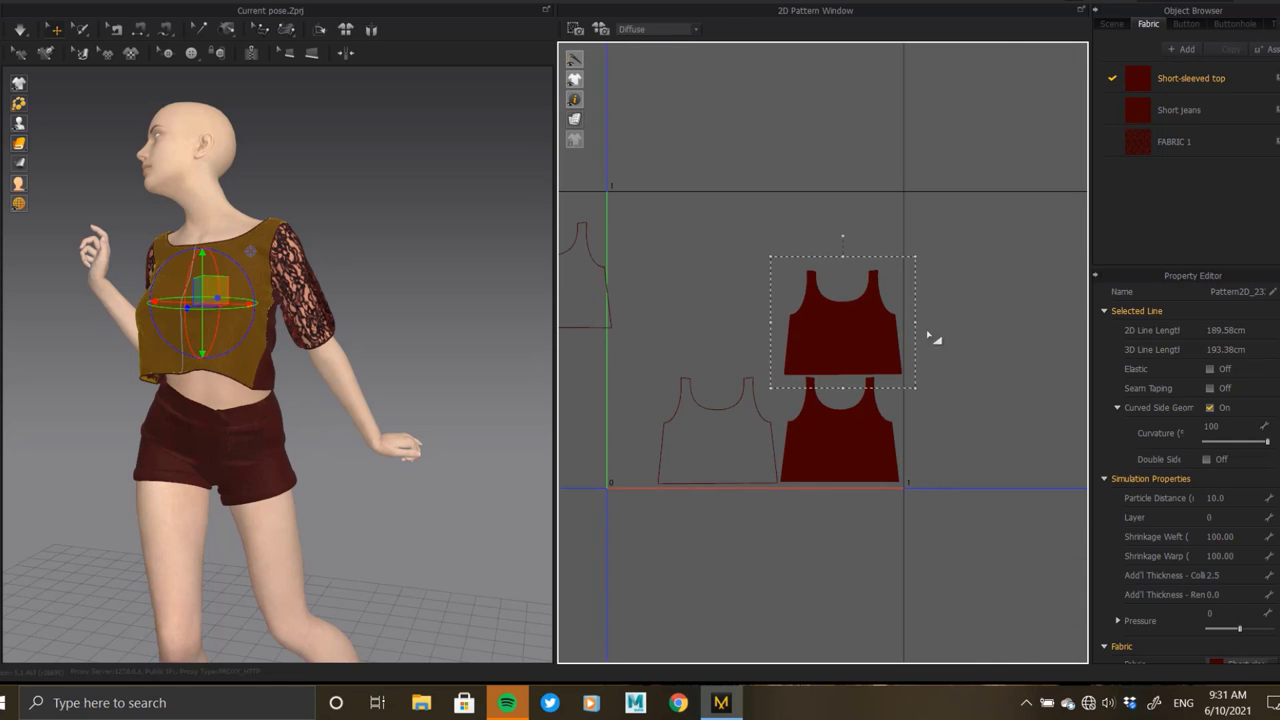
left_click(640, 288)
left_click(770, 315)
scroll(839, 386, "up", 5)
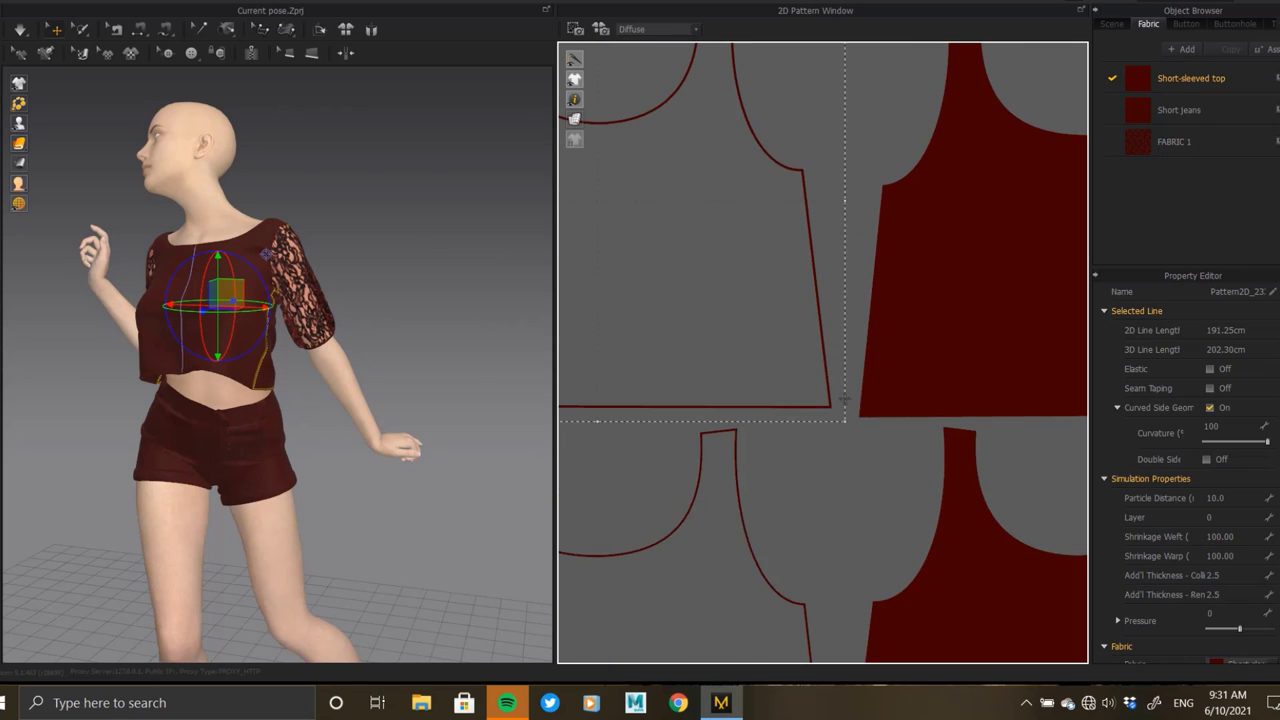
left_click(839, 386)
left_click_drag(826, 376, 843, 375)
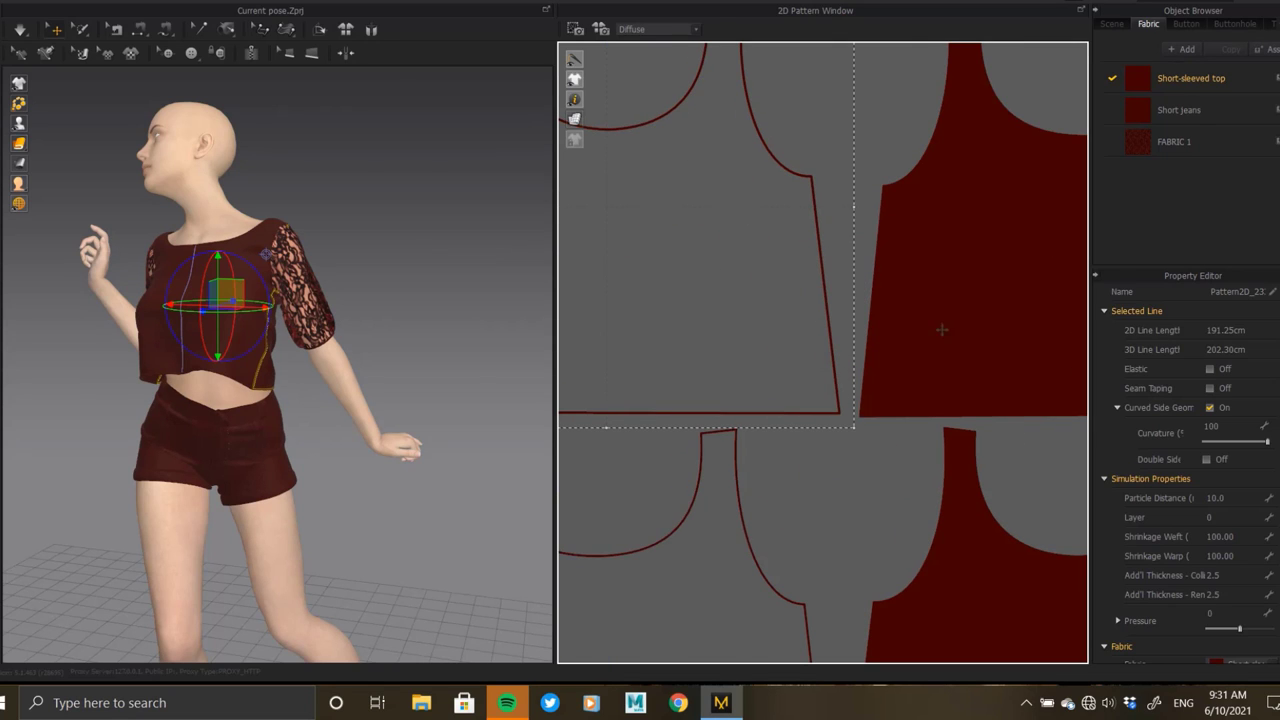
scroll(925, 331, "down", 3)
scroll(960, 537, "down", 3)
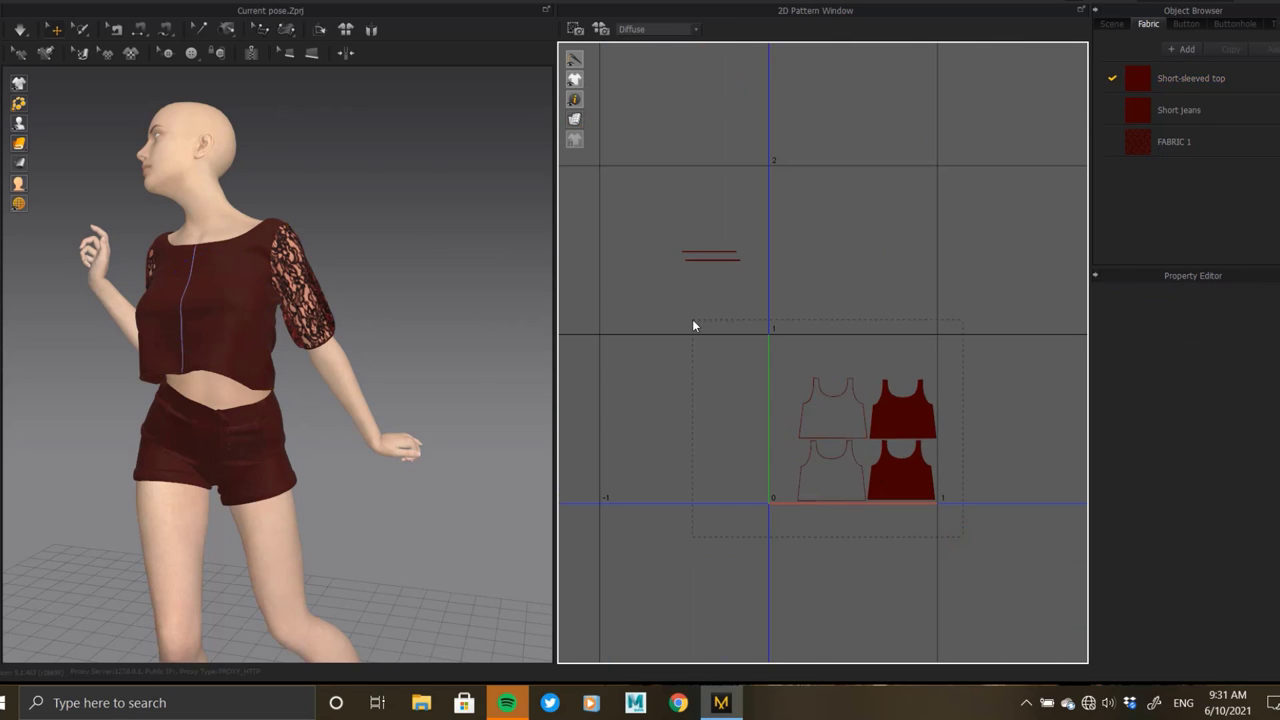
- Box-select the four top pieces and scale them up together
left_click_drag(960, 537, 768, 377)
scroll(767, 376, "up", 1)
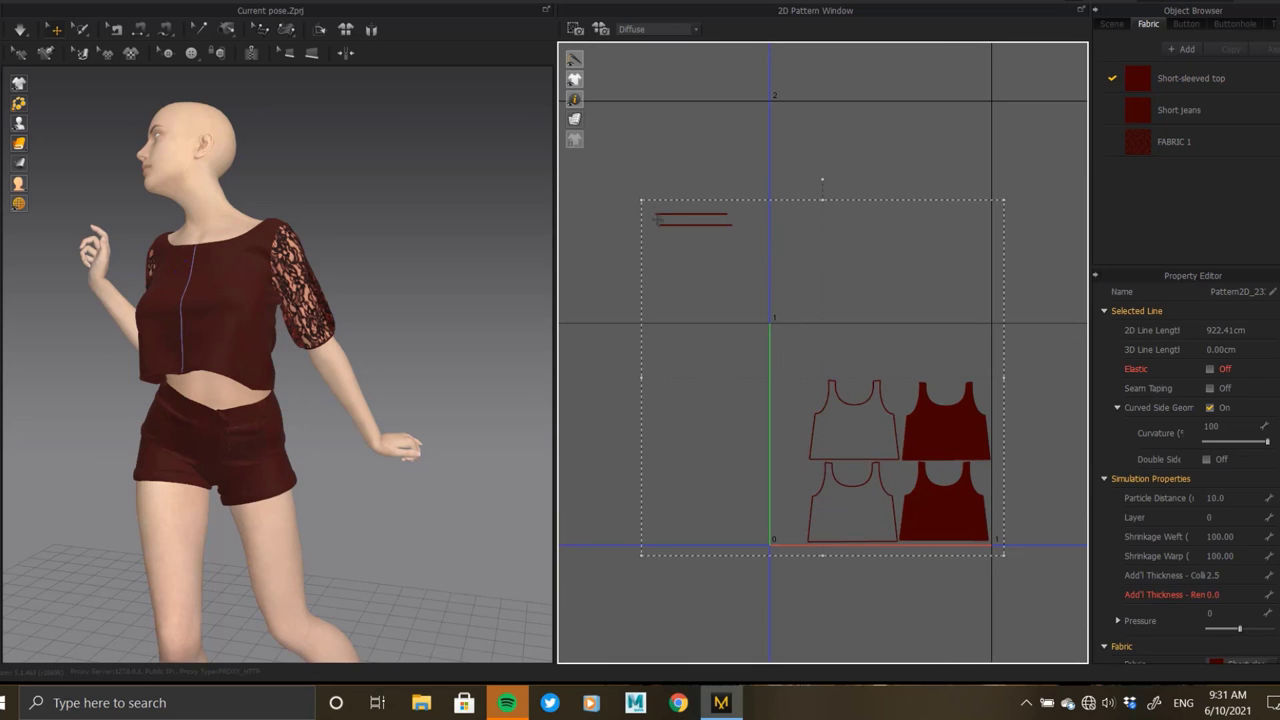
left_click_drag(620, 195, 556, 137)
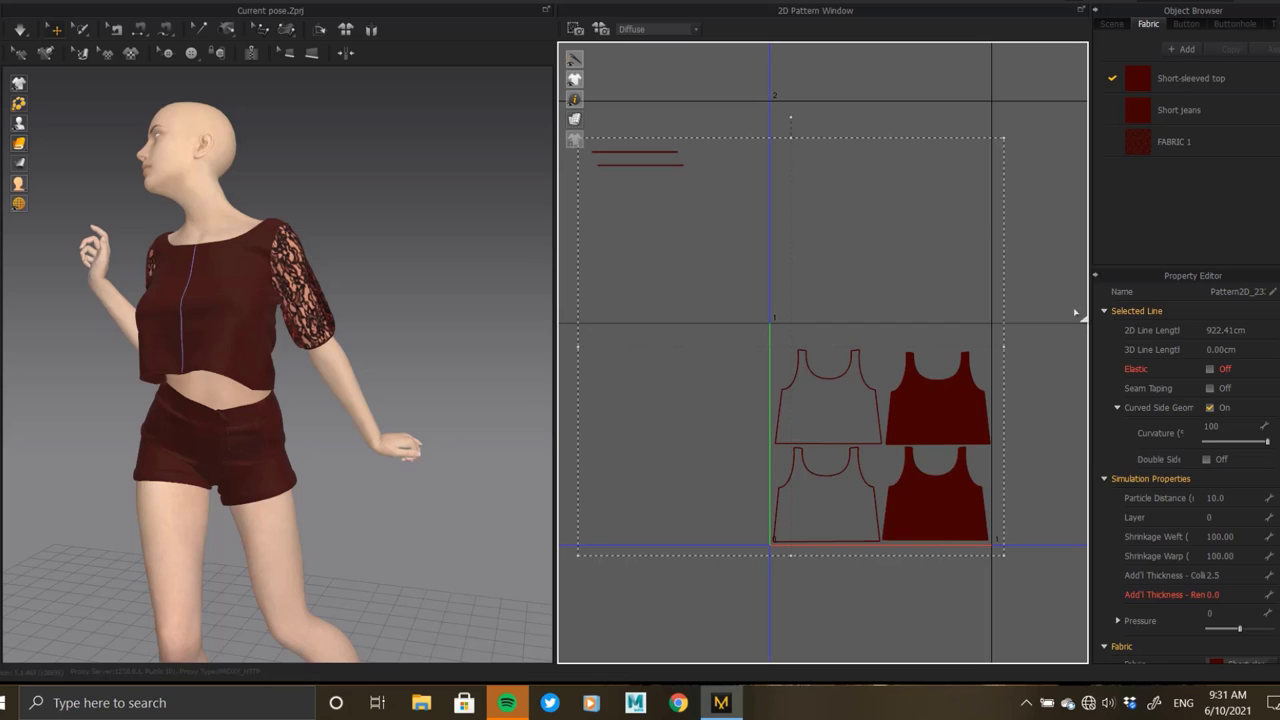
left_click(779, 369)
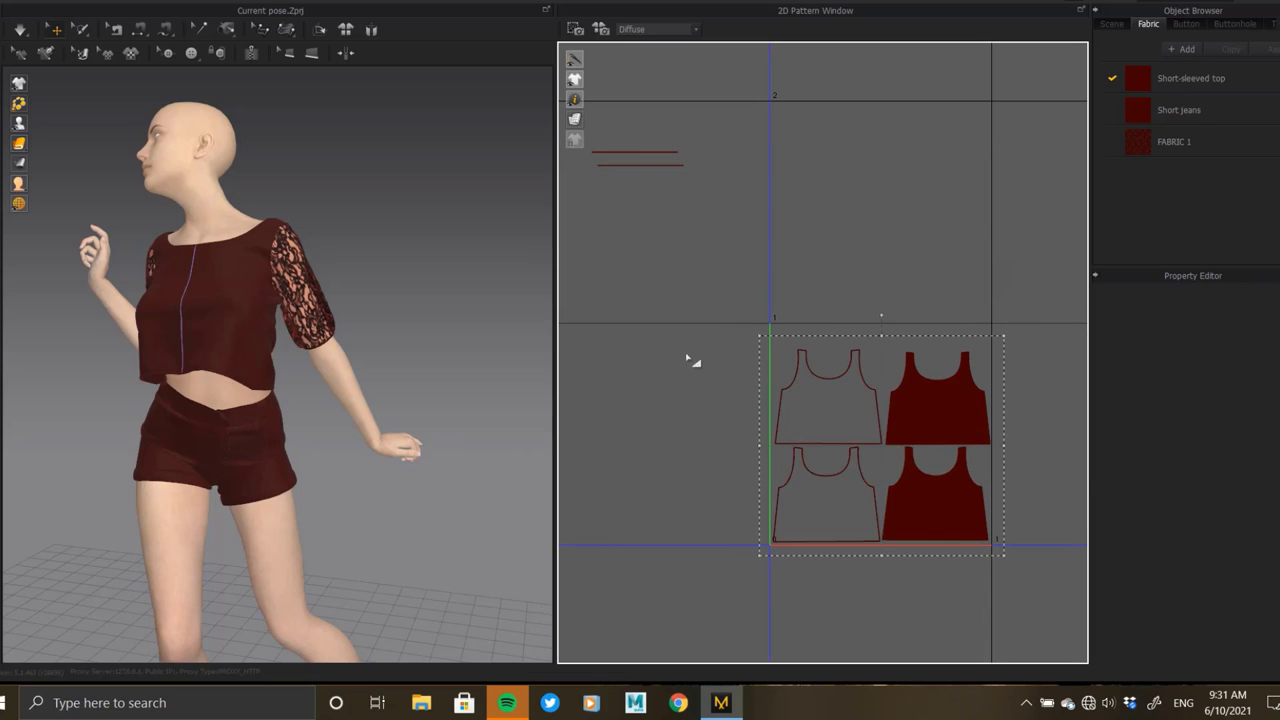
key("ctrl+a")
left_click_drag(730, 317, 1040, 430)
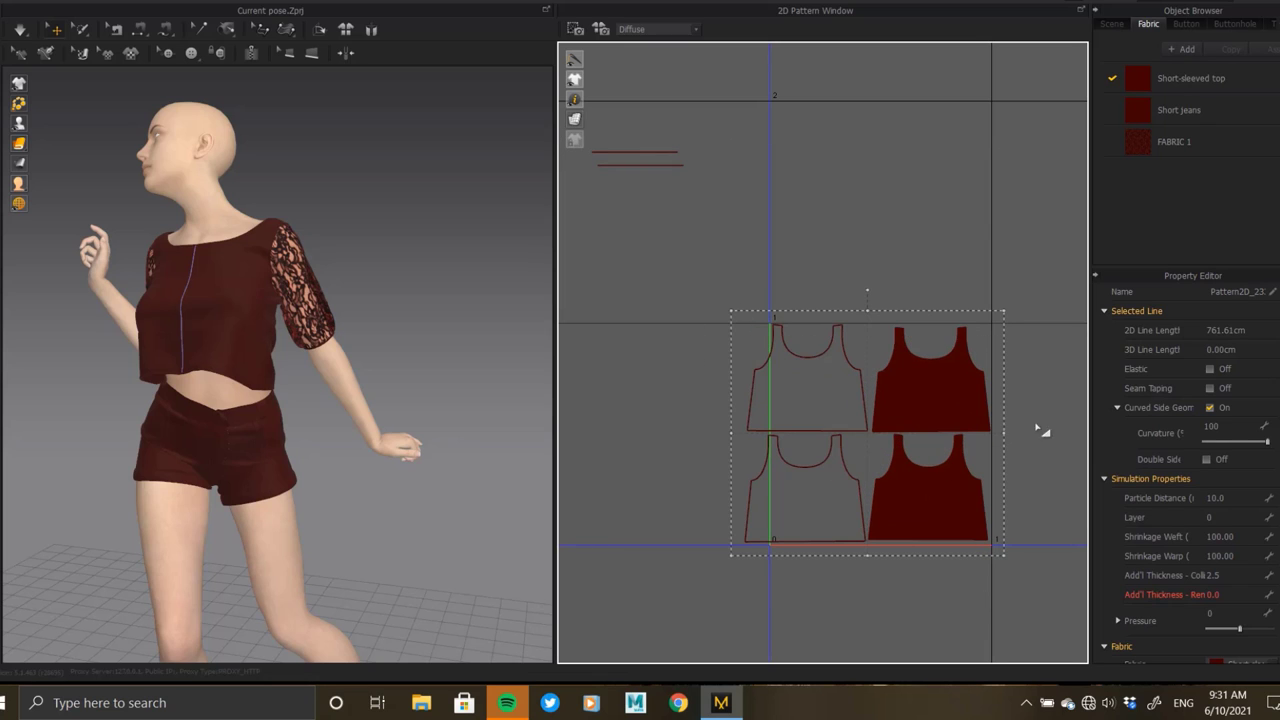
left_click(1051, 398)
- Pick out the upper top piece and the two thin strip pieces
scroll(843, 406, "up", 5)
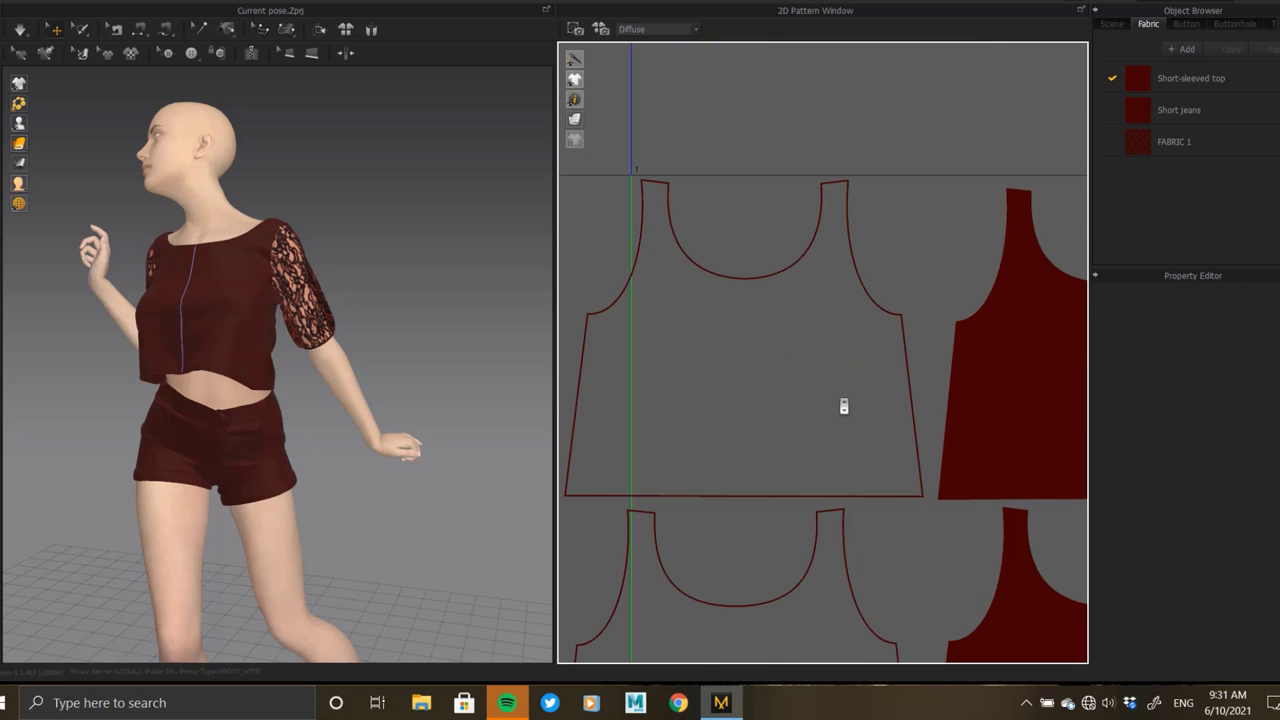
left_click(880, 316)
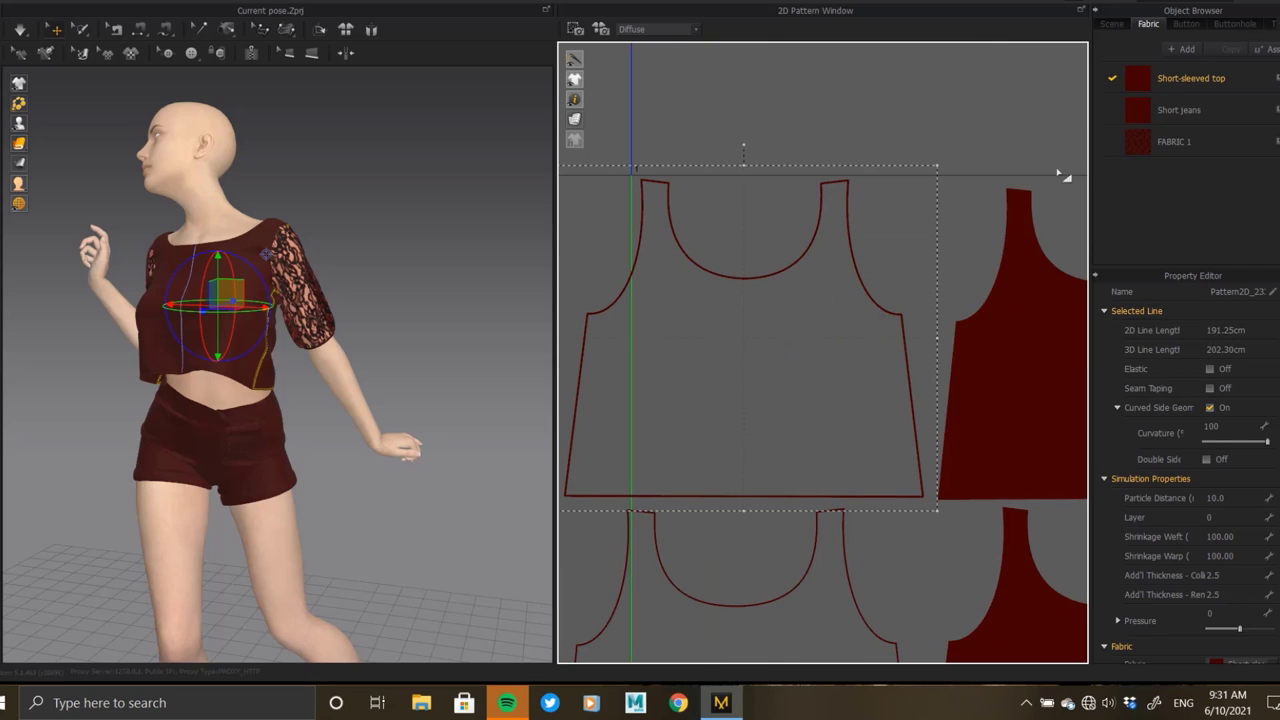
scroll(851, 271, "down", 3)
scroll(845, 263, "down", 2)
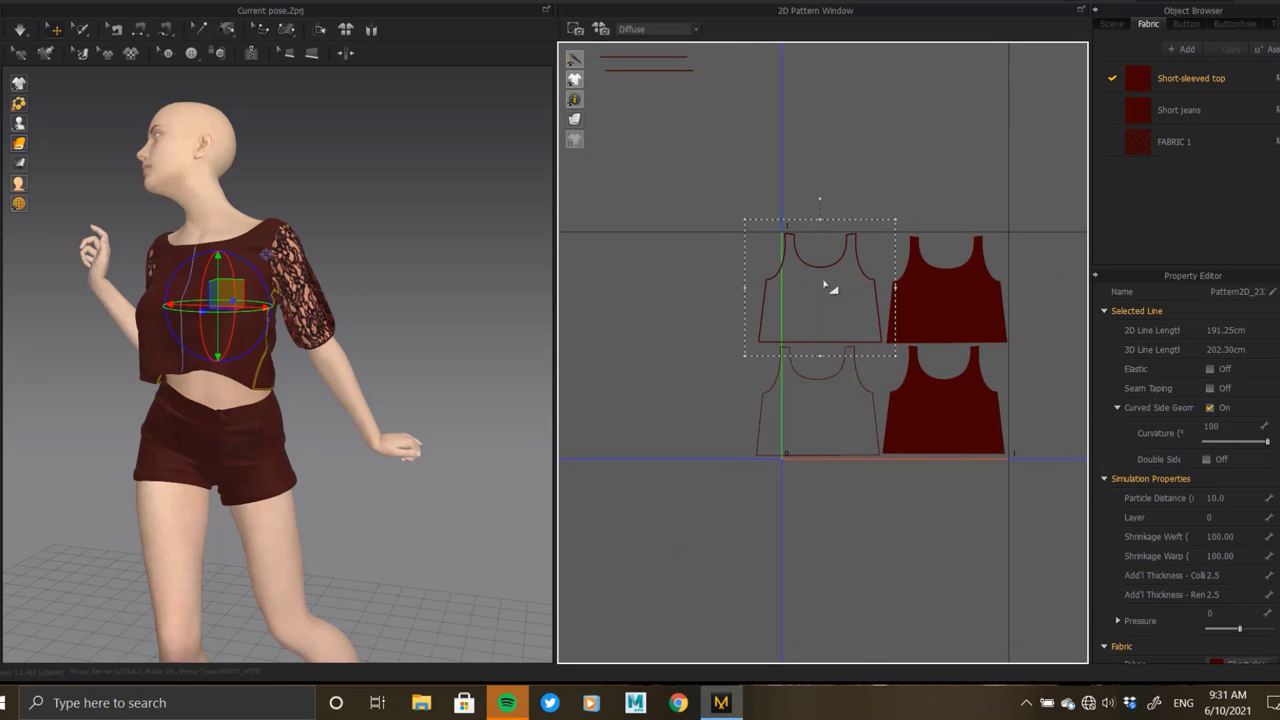
scroll(826, 287, "down", 2)
left_click(737, 143)
left_click(749, 238)
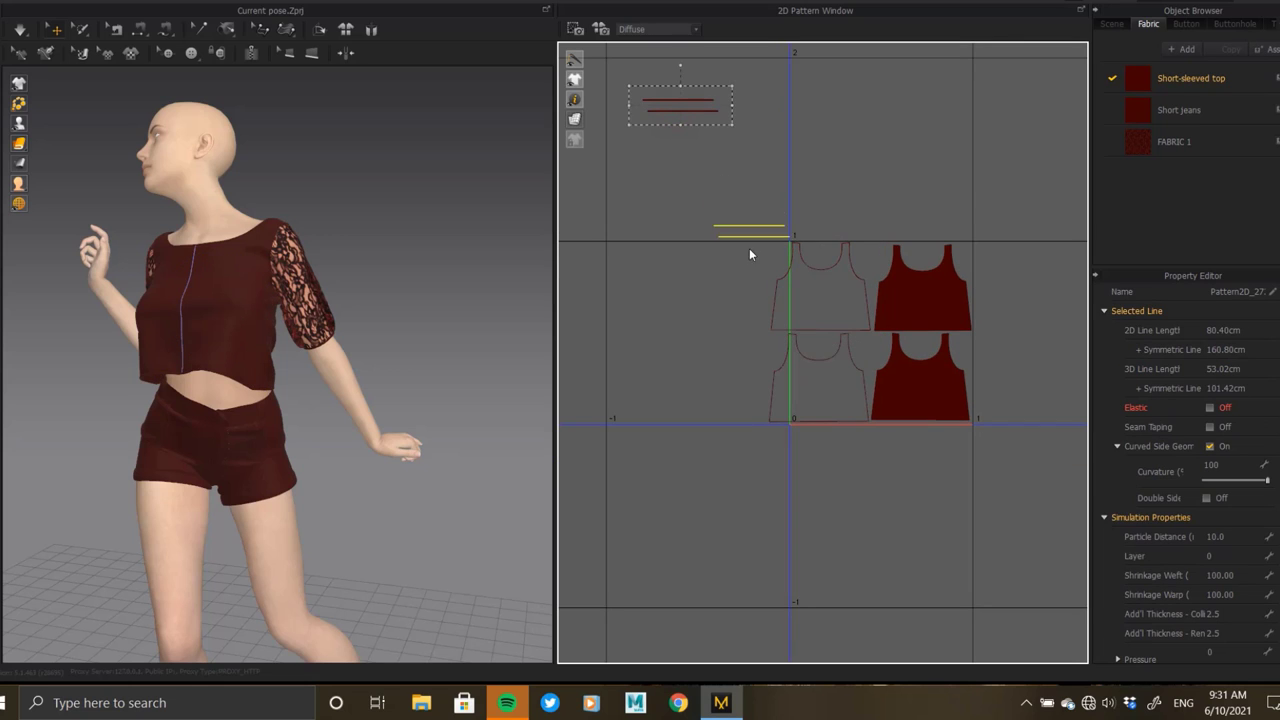
scroll(835, 318, "up", 2)
left_click(826, 336)
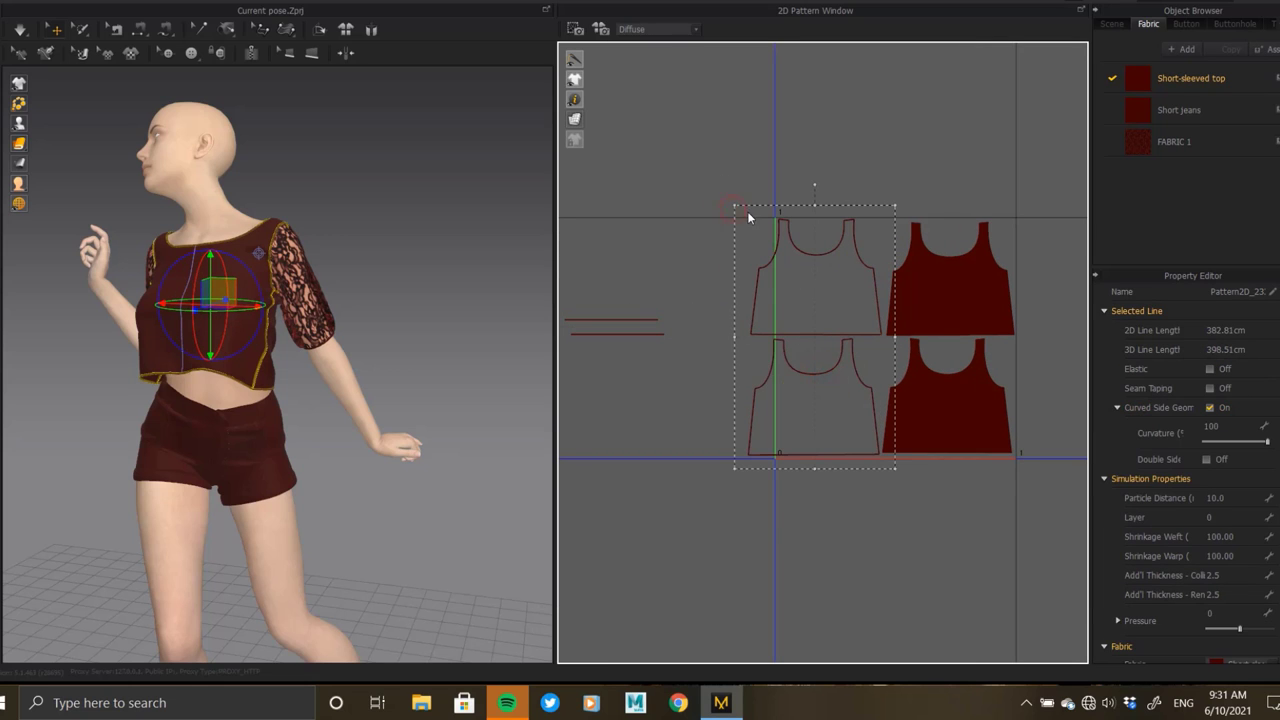
scroll(830, 472, "up", 4)
scroll(830, 472, "down", 2)
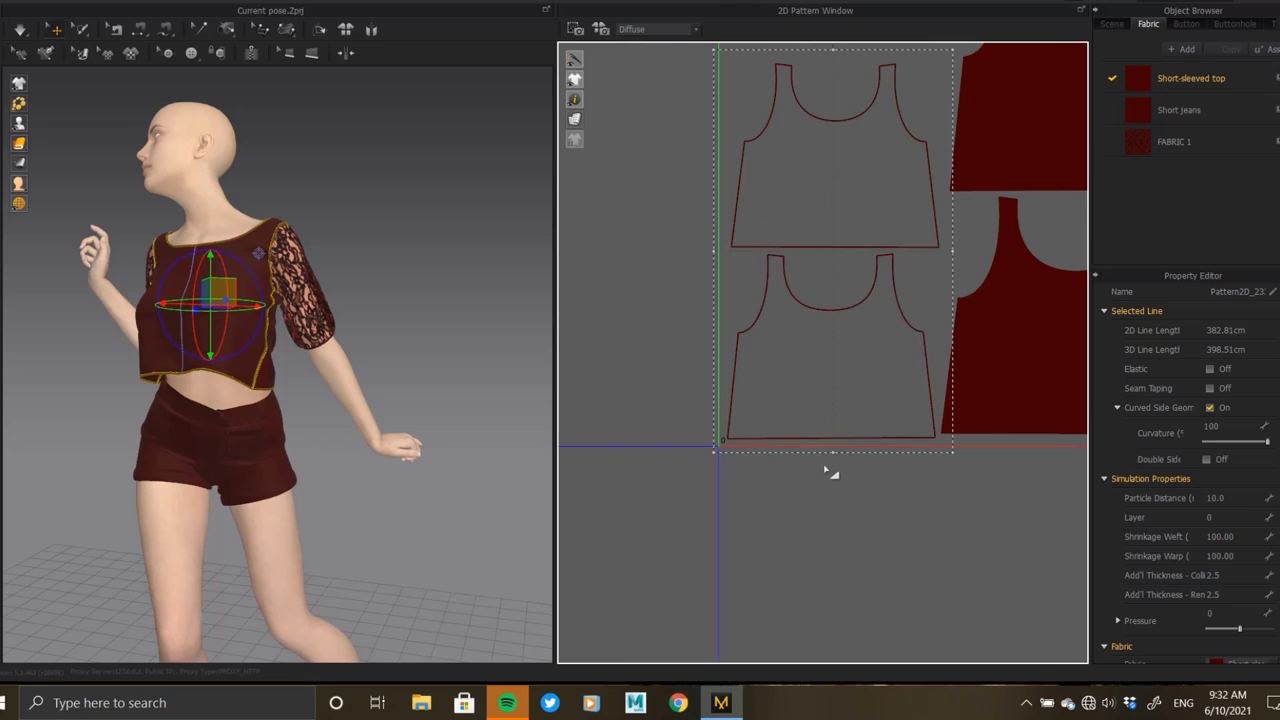
scroll(843, 428, "up", 1)
scroll(870, 380, "down", 3)
scroll(760, 355, "down", 1)
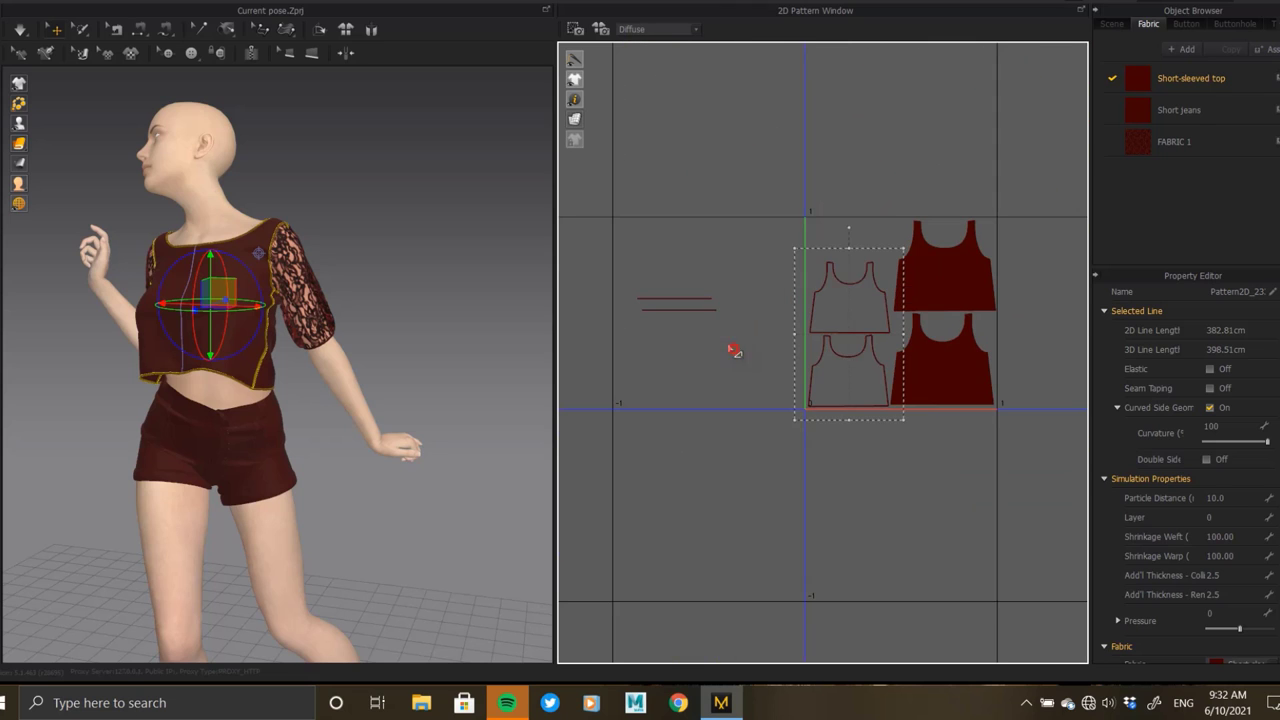
- Move the two thin strips above the top pieces and stack them together
left_click(695, 310)
scroll(695, 310, "up", 2)
left_click_drag(697, 310, 918, 213)
scroll(918, 213, "up", 2)
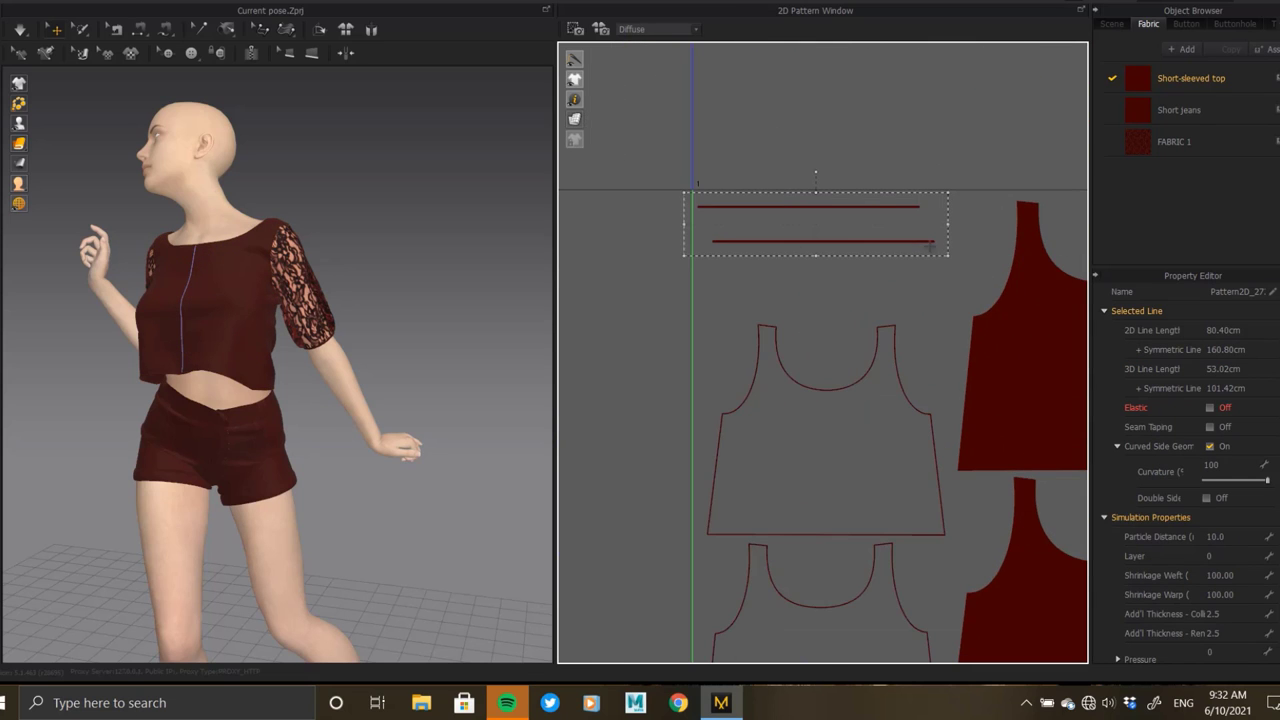
left_click(805, 249)
left_click(788, 236)
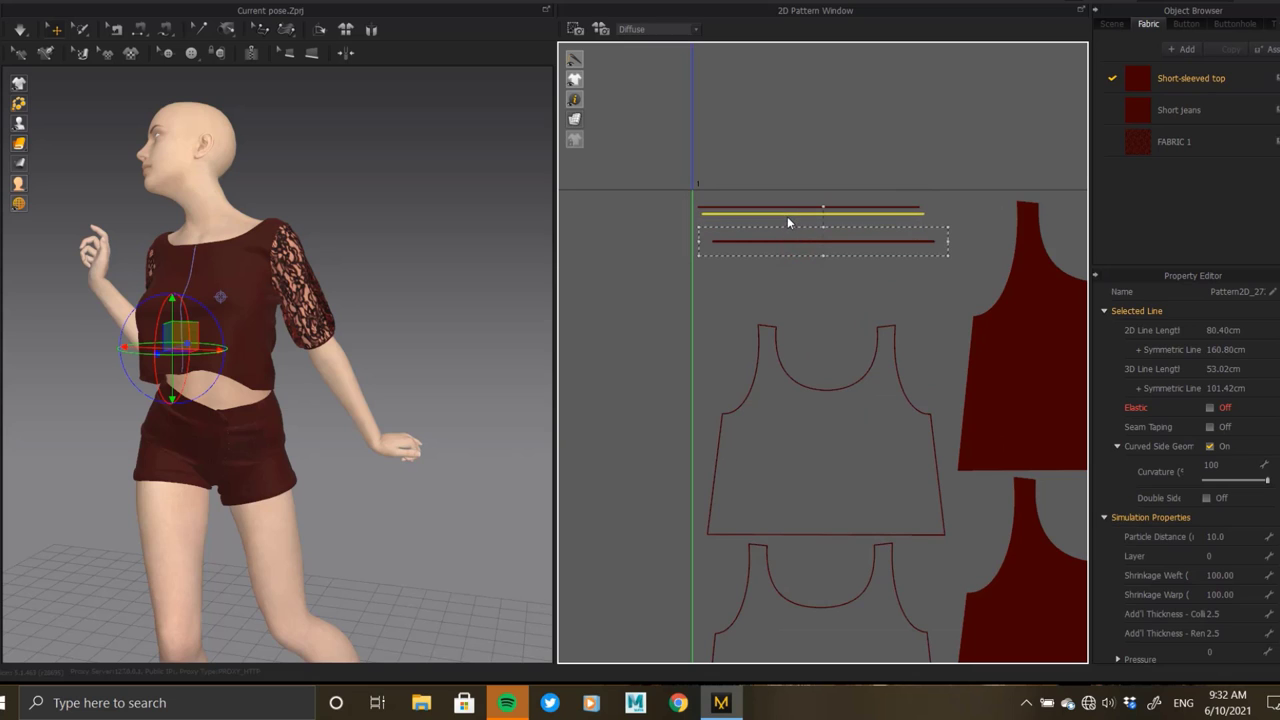
left_click_drag(785, 224, 760, 214)
left_click_drag(694, 254, 948, 191)
- Stretch both strips wider to the right and frame all pattern pieces
left_click_drag(948, 248, 1009, 340)
left_click(645, 263)
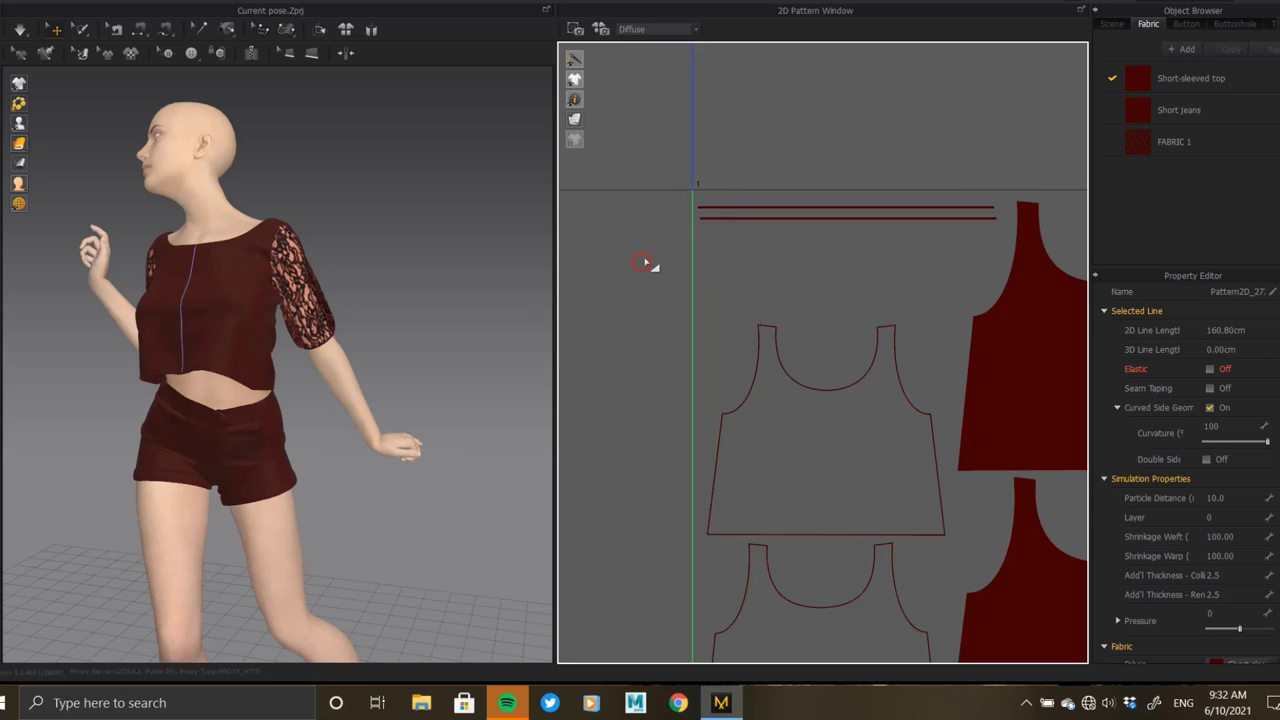
scroll(723, 263, "down", 3)
scroll(608, 323, "down", 3)
right_click_drag(608, 323, 753, 360)
- Drag the two lace sleeve pieces beside the top's pattern pieces
scroll(753, 360, "down", 2)
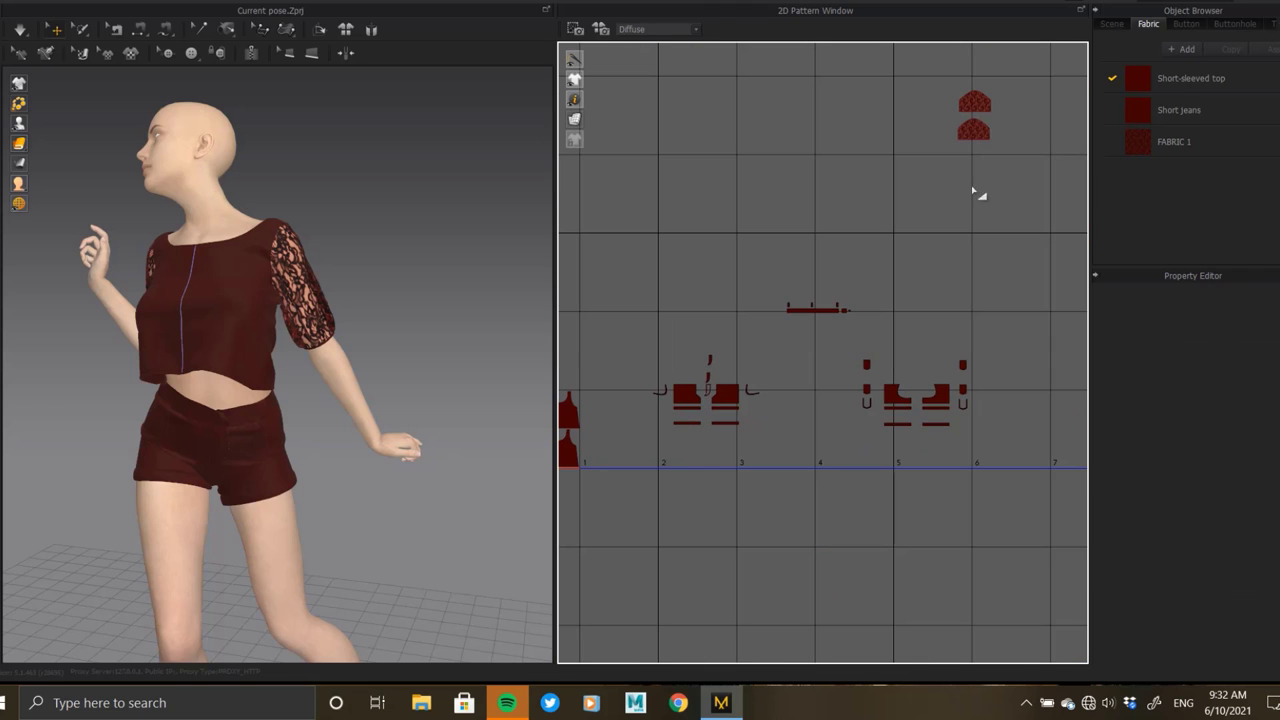
left_click_drag(569, 428, 600, 420)
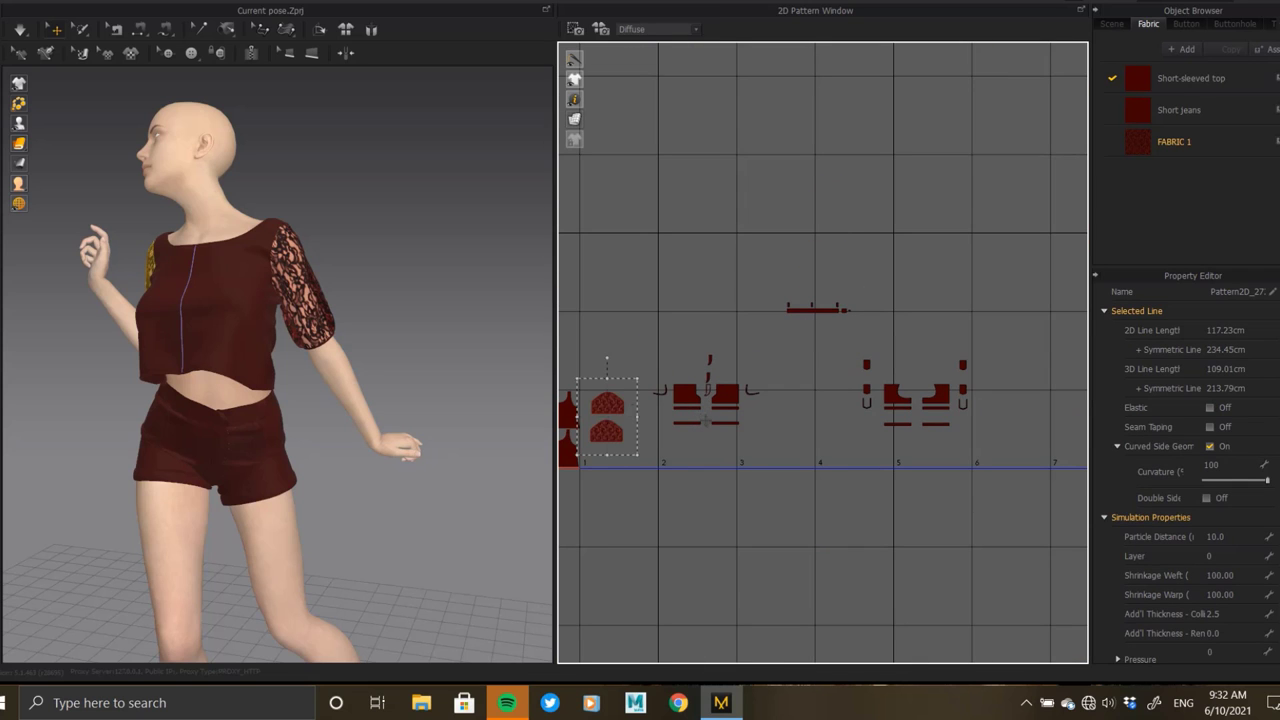
scroll(614, 516, "up", 2)
scroll(774, 325, "up", 2)
scroll(629, 289, "down", 2)
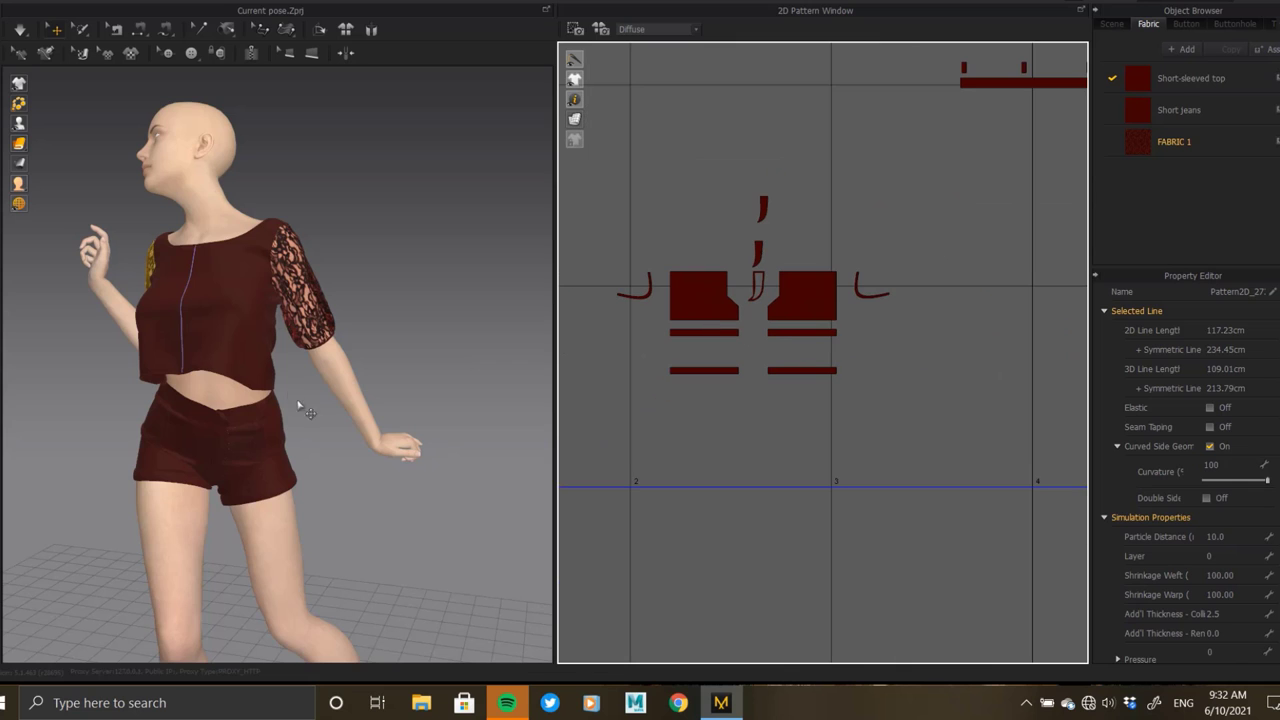
scroll(297, 403, "up", 2)
scroll(292, 440, "up", 3)
- Orbit toward the shorts and box-select the shorts, waistband and belt-loop pieces
mouse_move(230, 437)
right_mouse_down()
mouse_move(286, 363)
mouse_move(286, 394)
mouse_move(346, 374)
mouse_move(294, 379)
mouse_move(300, 360)
right_mouse_up()
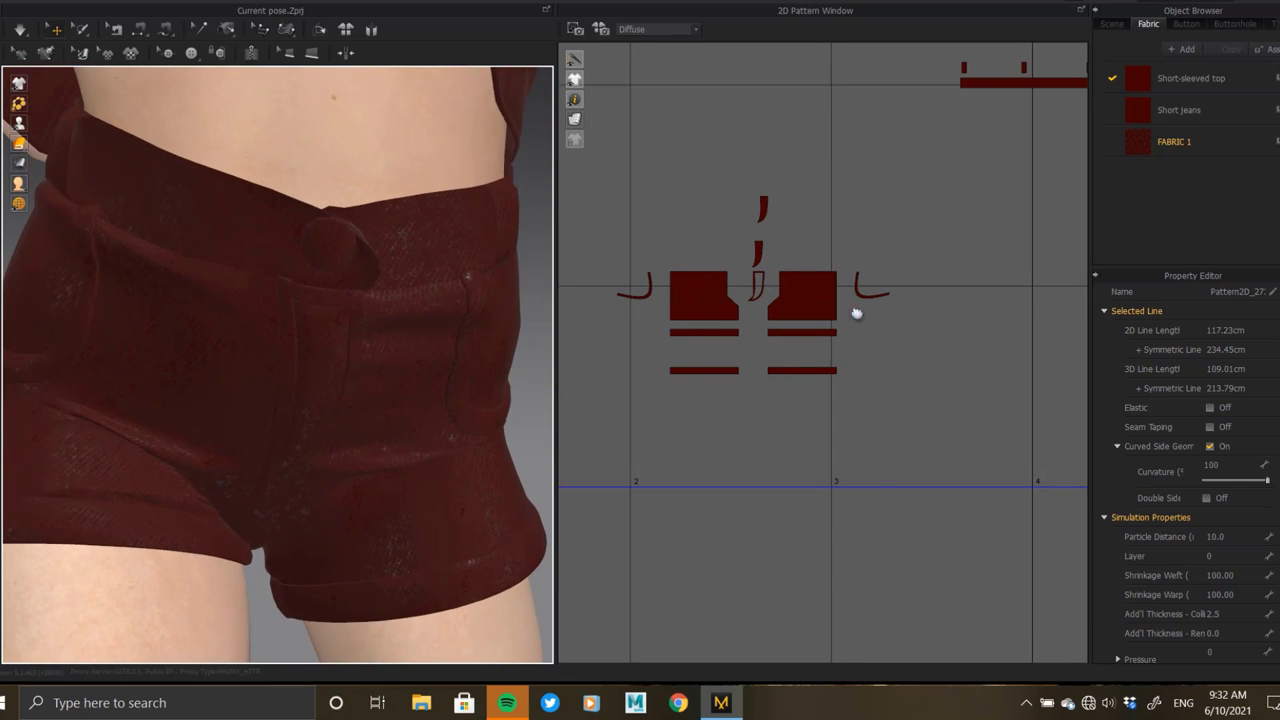
left_click_drag(954, 171, 671, 408)
scroll(908, 237, "down", 2)
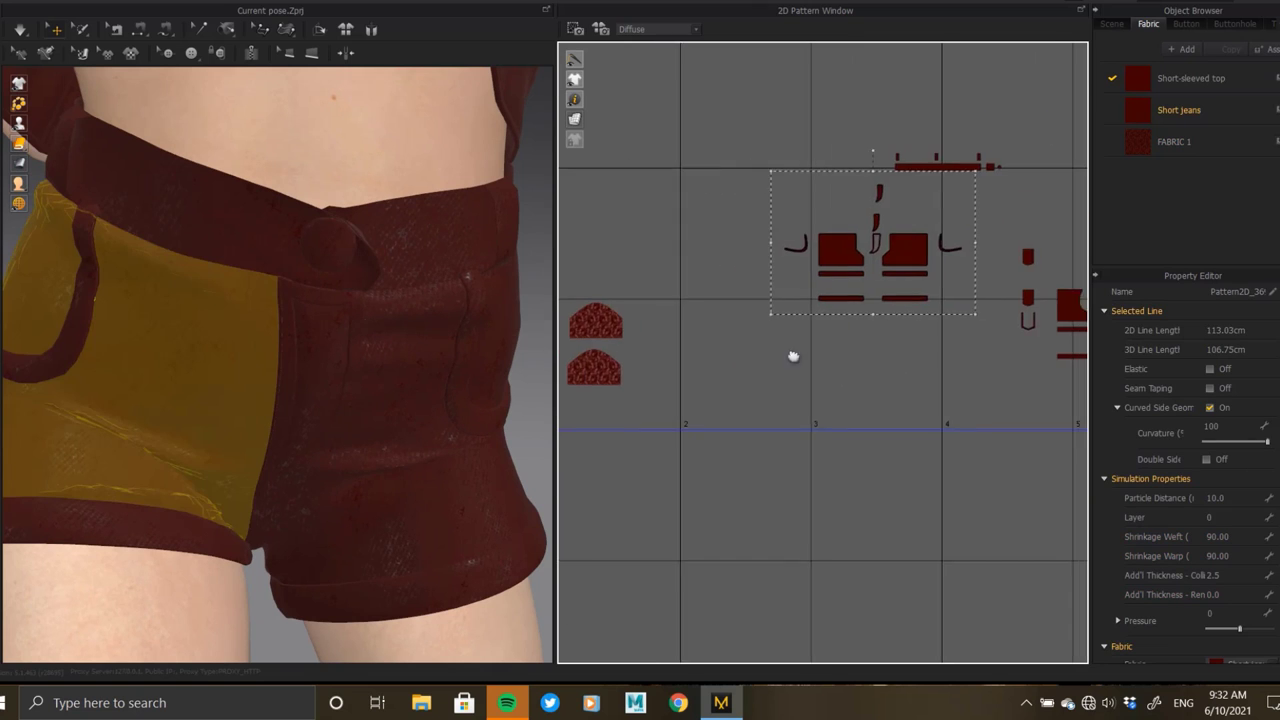
scroll(891, 220, "up", 1)
left_click_drag(818, 346, 598, 488)
scroll(933, 224, "up", 3)
left_click_drag(933, 224, 612, 302)
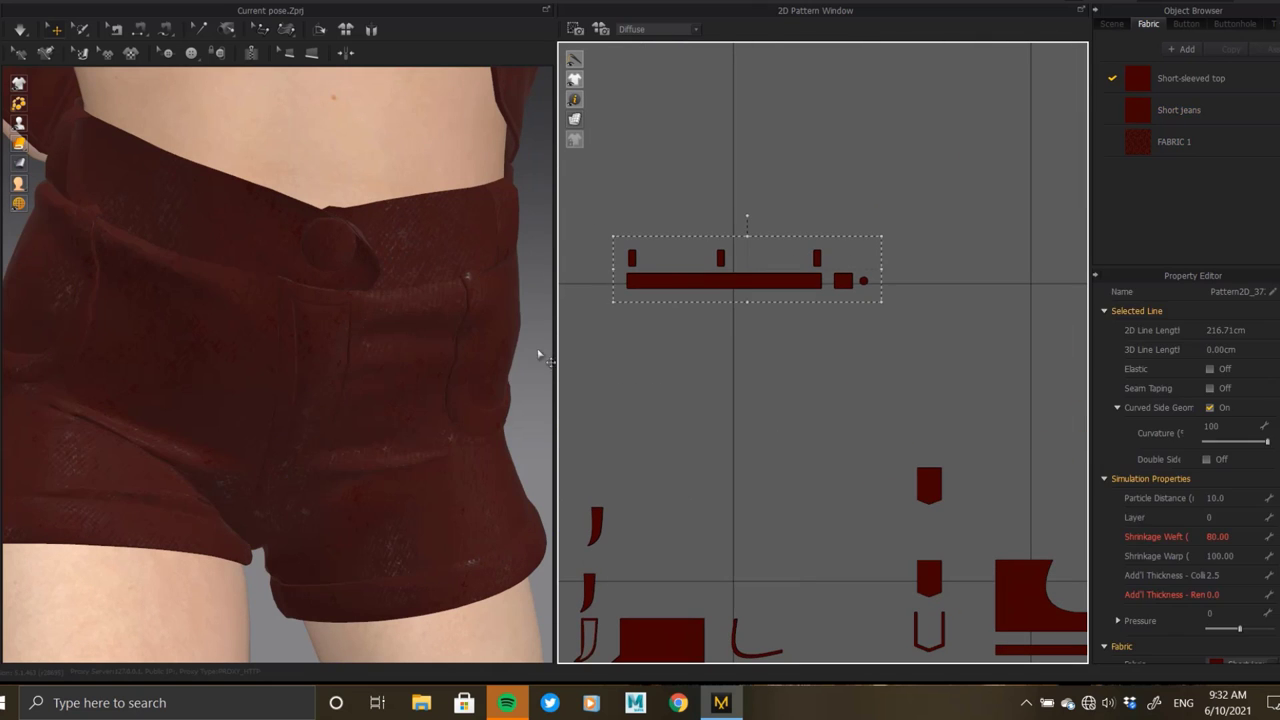
- Move the waistband strip above the shorts pieces and select the small pieces beside it
left_click(286, 286)
right_click_drag(286, 286, 355, 277)
scroll(355, 277, "up", 3)
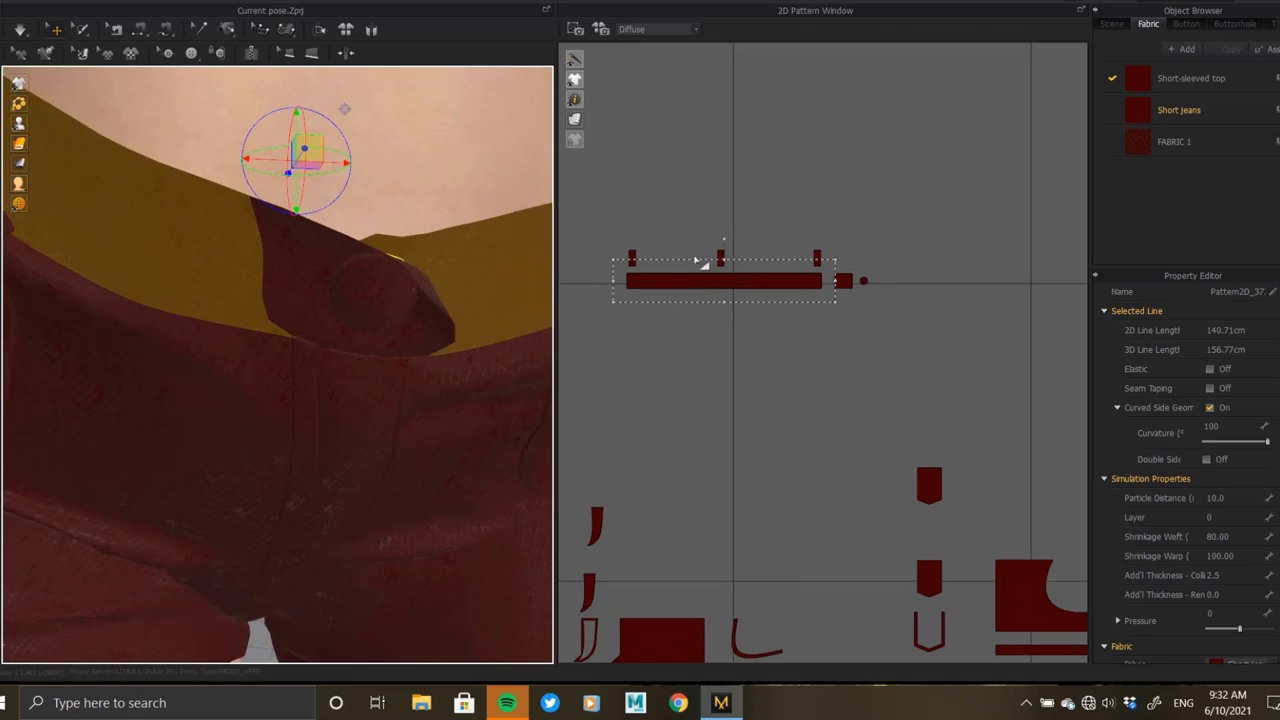
left_click(717, 257)
left_click(631, 257)
scroll(703, 286, "down", 2)
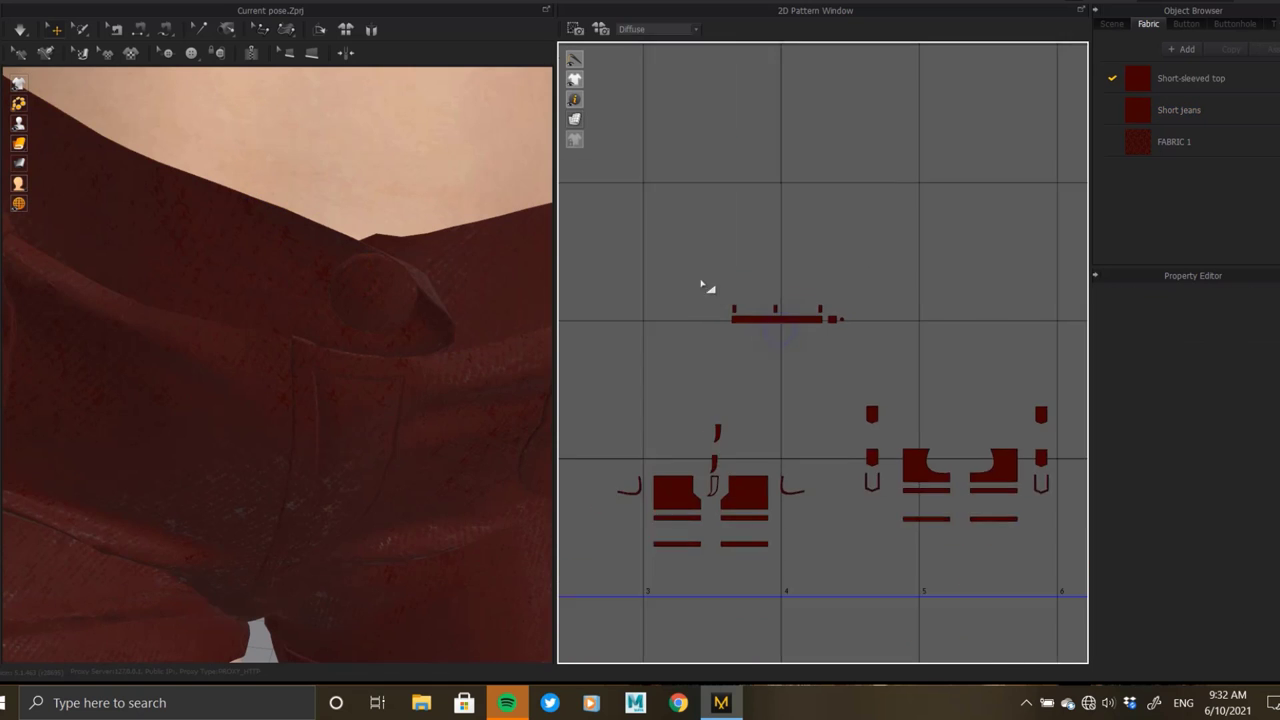
scroll(806, 246, "down", 1)
scroll(806, 246, "up", 3)
left_click(737, 122)
- Shift the top pieces left and down, and fit the centre small piece into its outline
scroll(1000, 381, "up", 2)
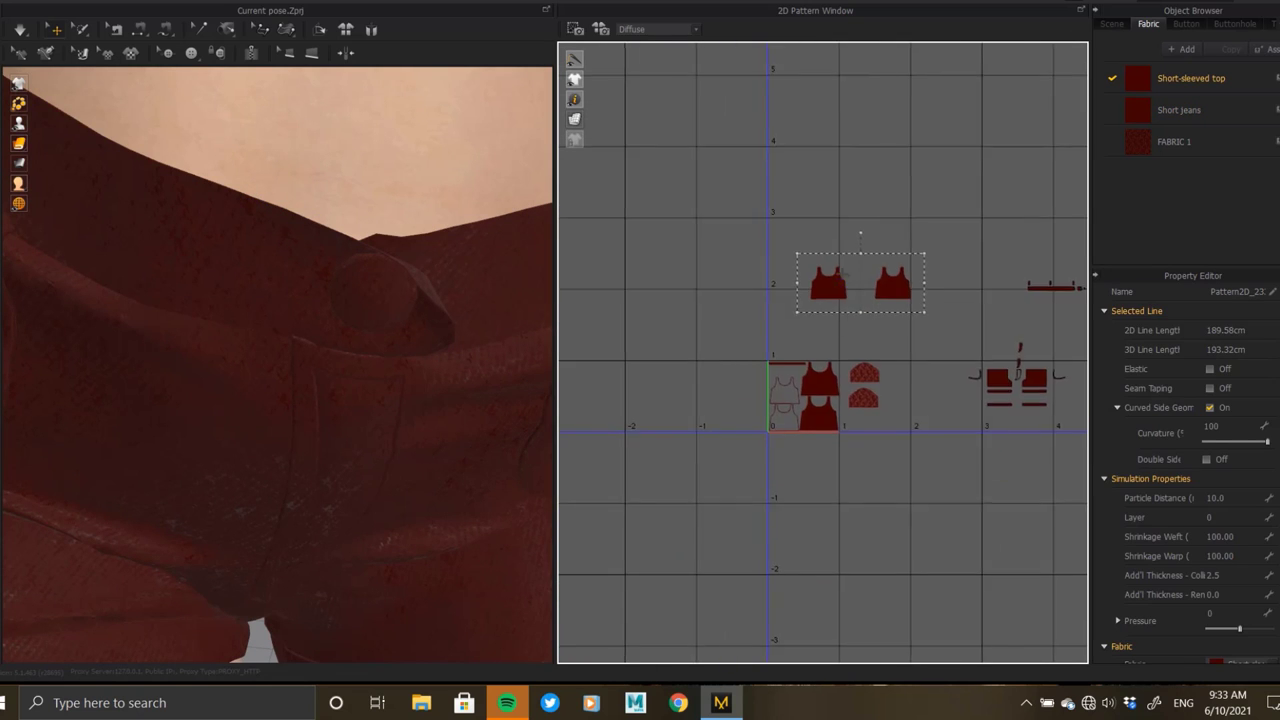
scroll(1037, 381, "up", 3)
left_click_drag(1066, 49, 823, 194)
left_click(920, 214)
left_click(859, 279)
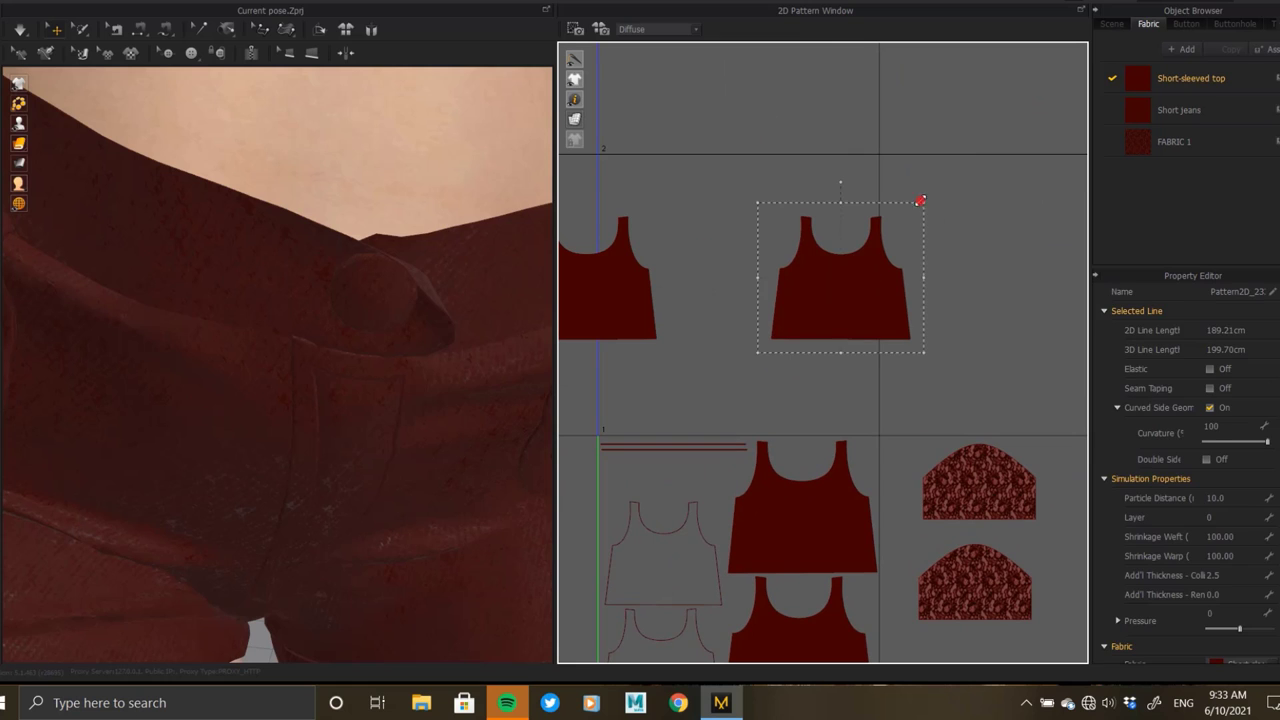
left_click_drag(879, 240, 700, 493)
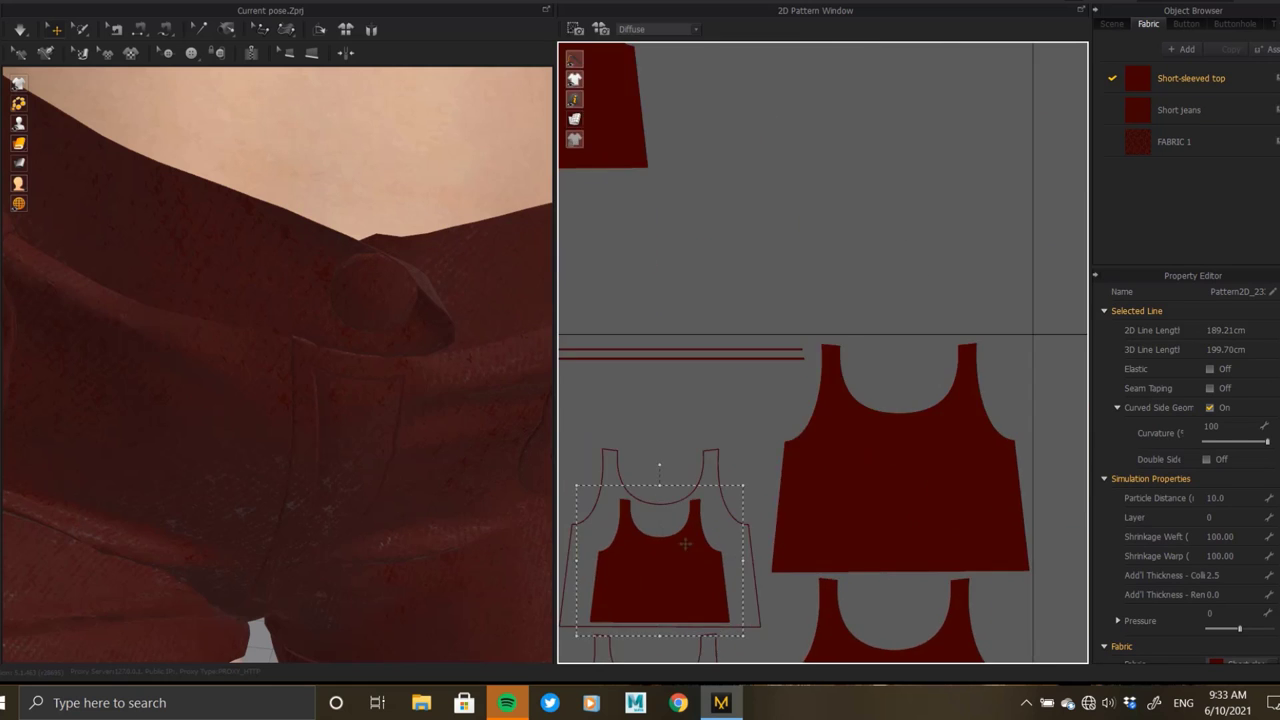
- Place the second small top piece inside the lower outline, then zoom out
scroll(678, 565, "up", 2)
scroll(761, 421, "down", 3)
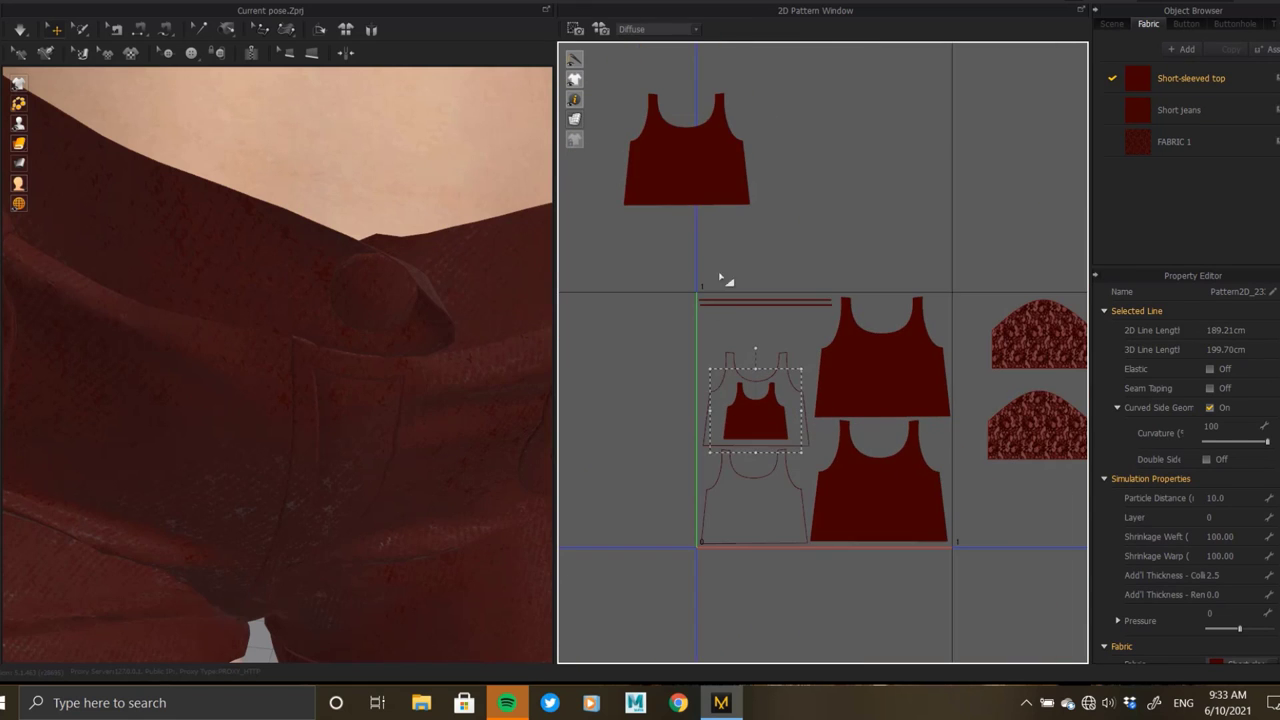
left_click(697, 140)
key("ctrl+z")
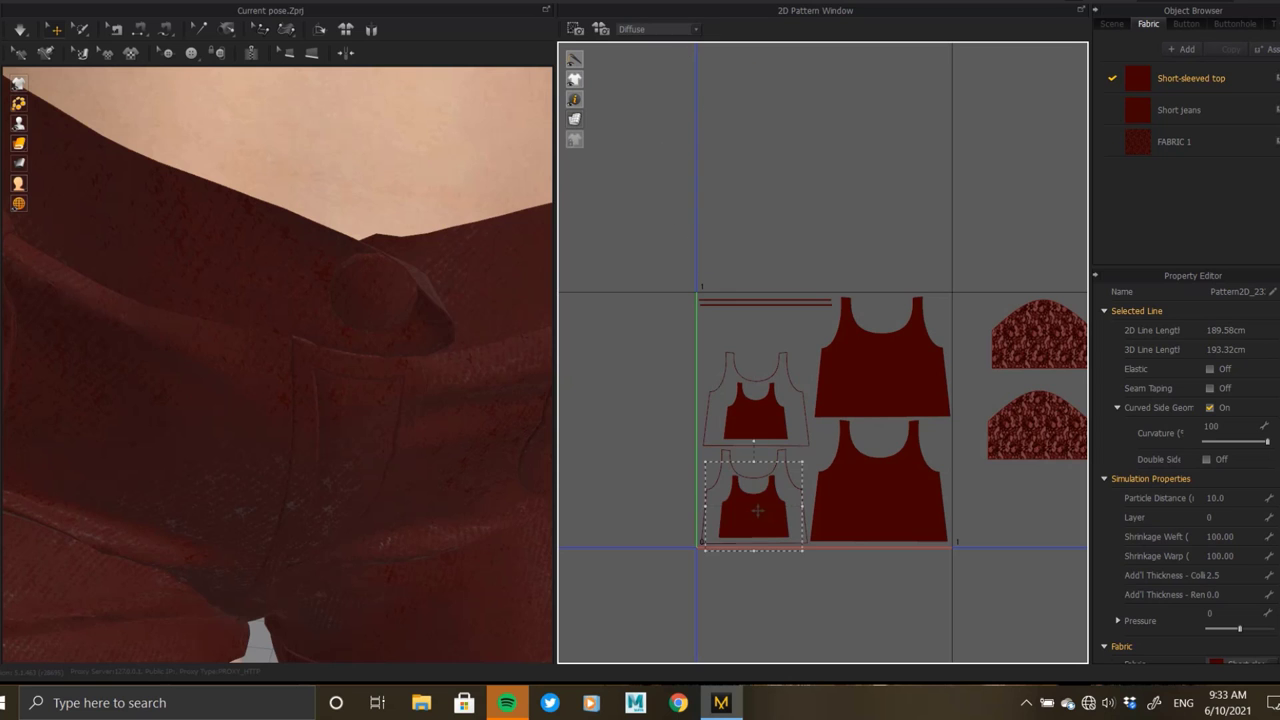
scroll(767, 522, "up", 3)
left_click(761, 516)
scroll(761, 516, "down", 2)
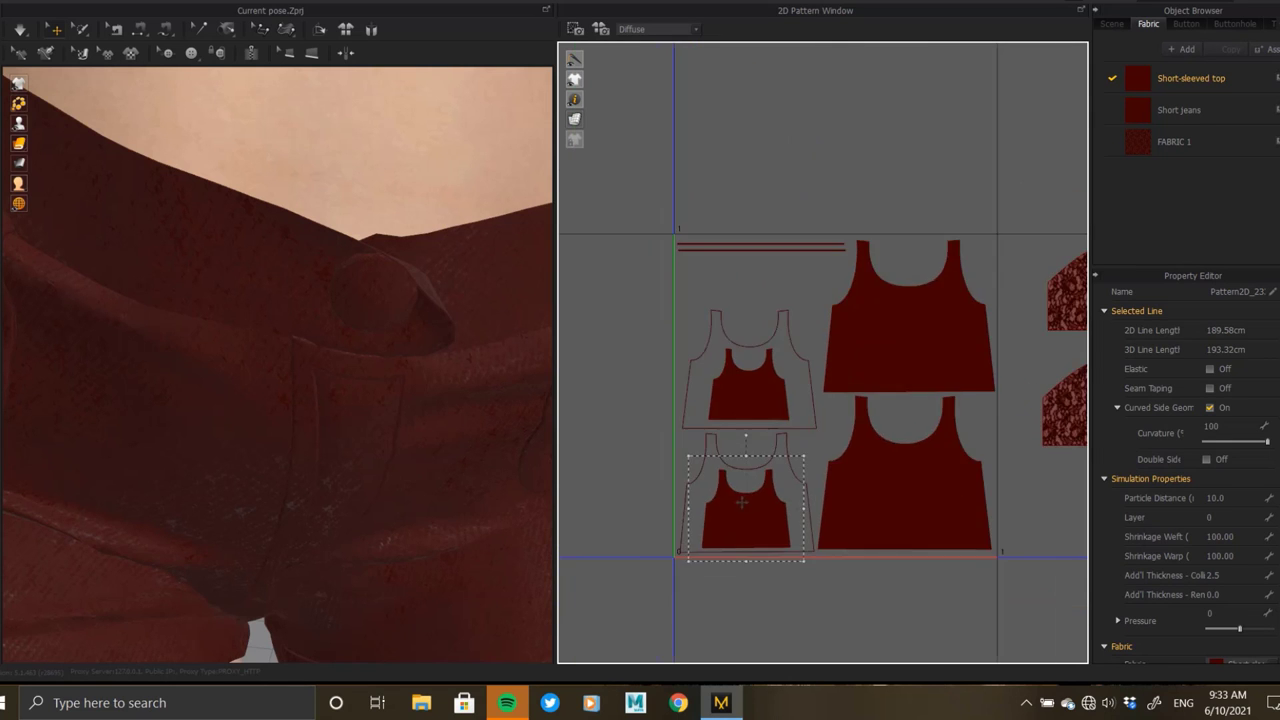
scroll(820, 430, "down", 2)
scroll(874, 337, "down", 2)
left_click(650, 360)
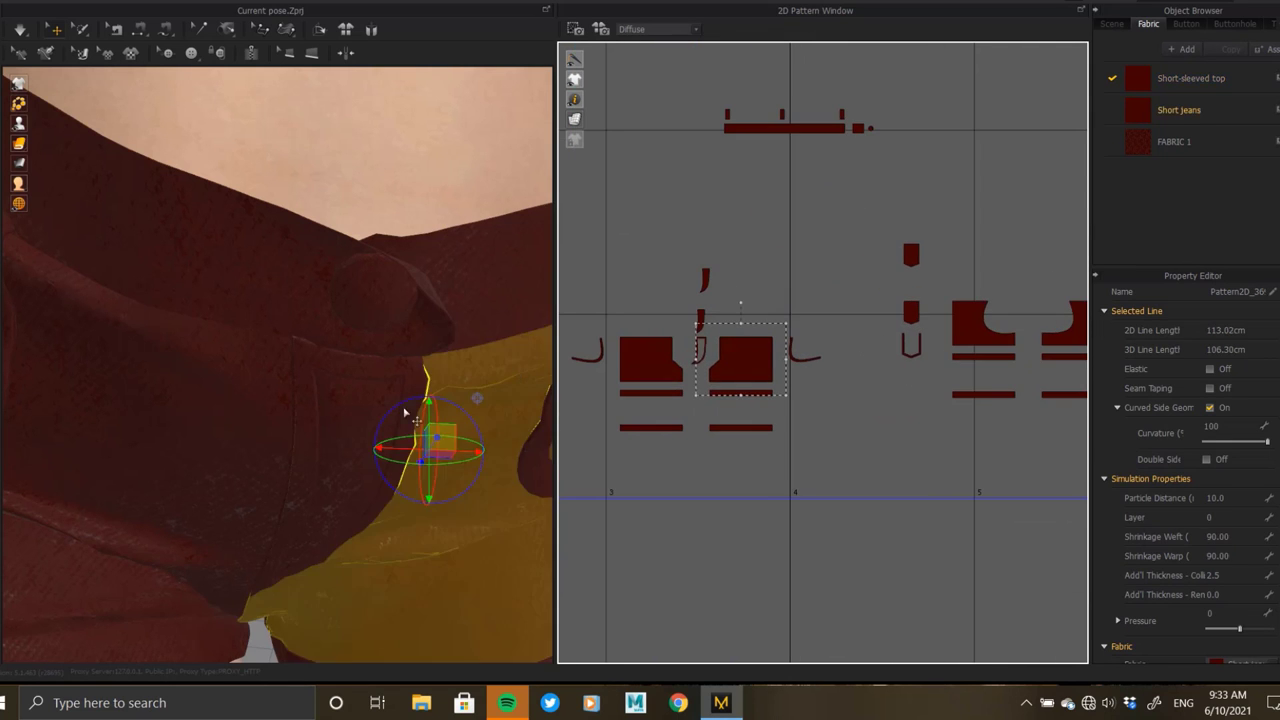
scroll(300, 350, "down", 3)
right_click_drag(300, 350, 446, 375)
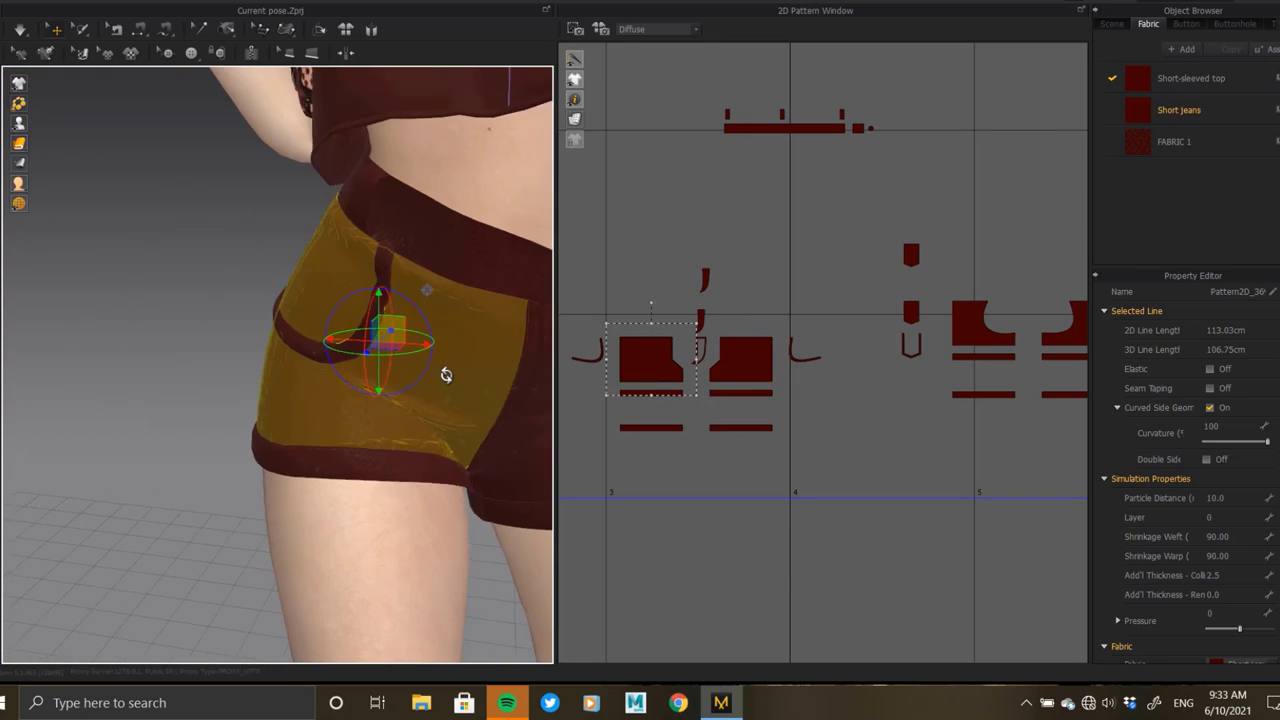
scroll(800, 340, "up", 1)
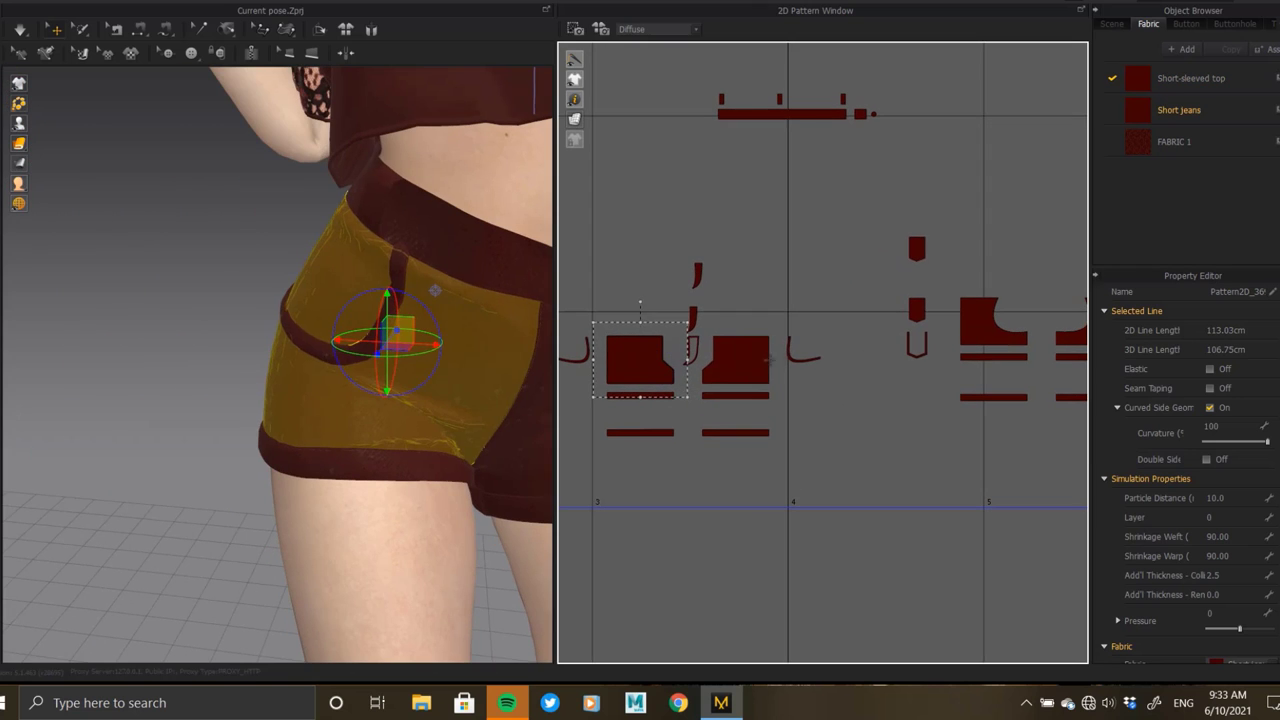
left_click(805, 347)
scroll(354, 346, "up", 3)
mouse_move(354, 346)
right_mouse_down()
mouse_move(416, 353)
mouse_move(400, 350)
right_mouse_up()
scroll(416, 353, "up", 3)
scroll(300, 350, "down", 3)
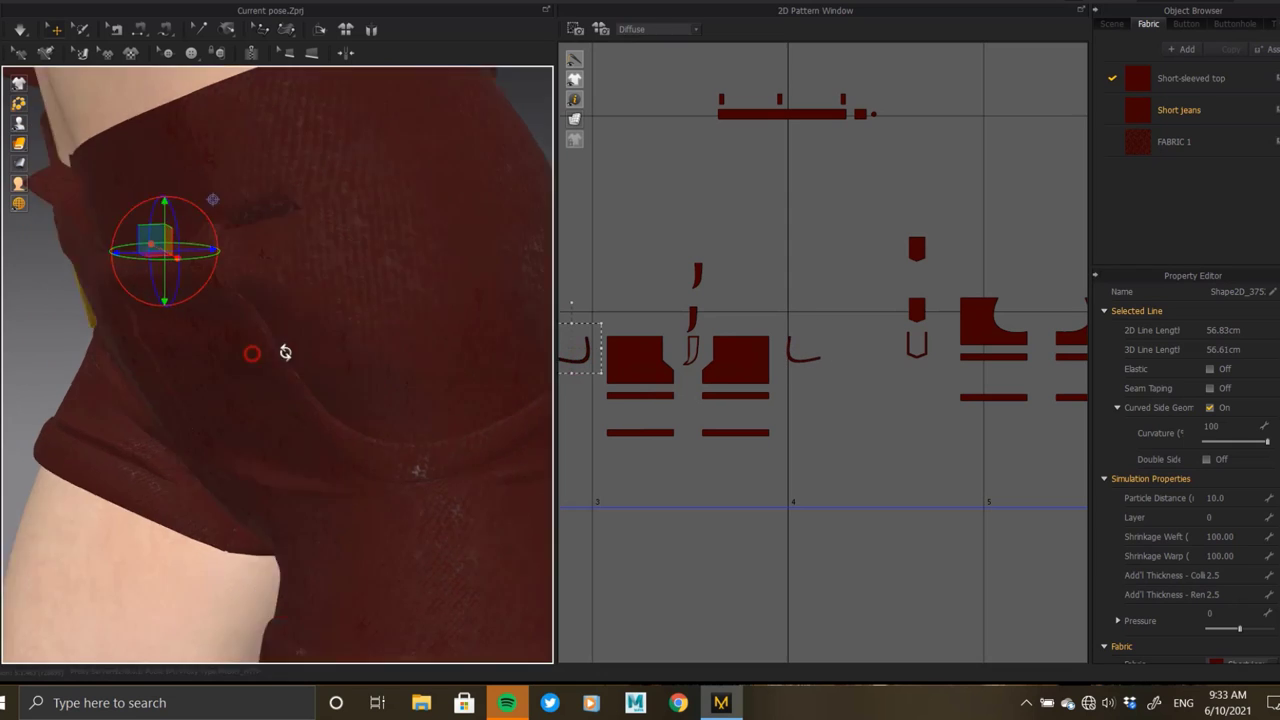
right_click_drag(280, 351, 330, 355)
left_click(577, 350)
left_click(692, 338)
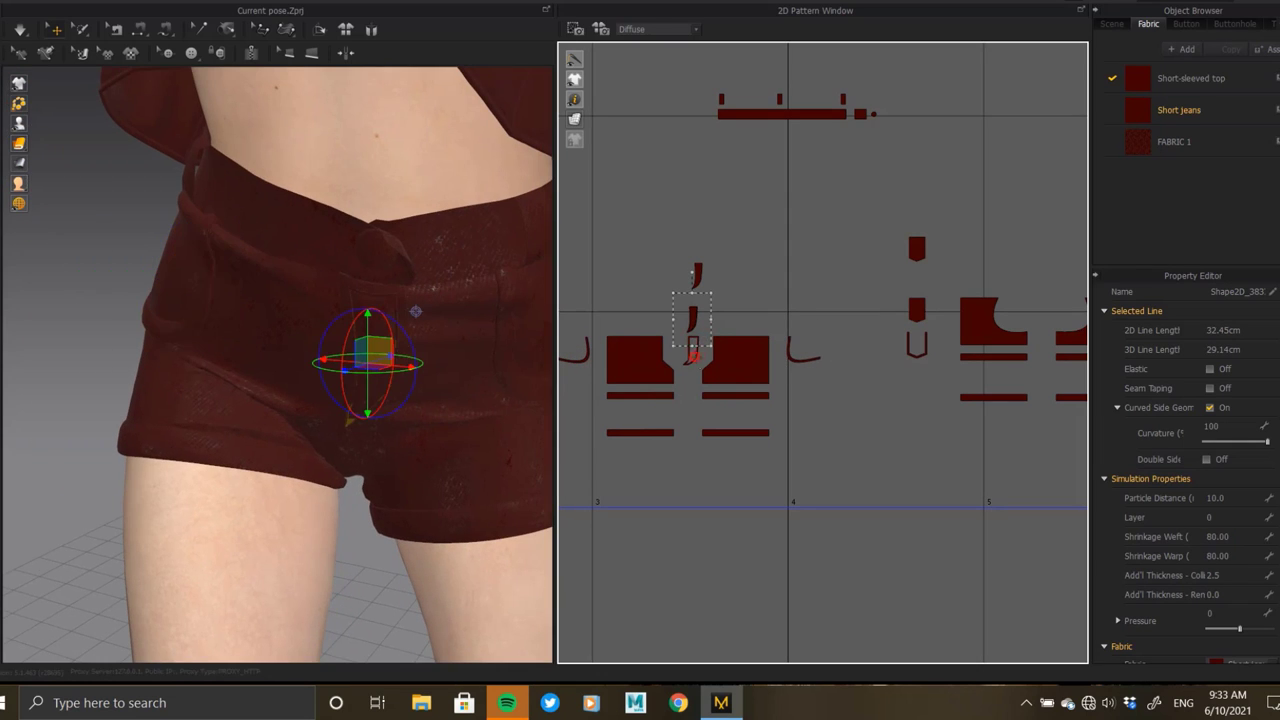
left_click(677, 277)
scroll(620, 283, "up", 3)
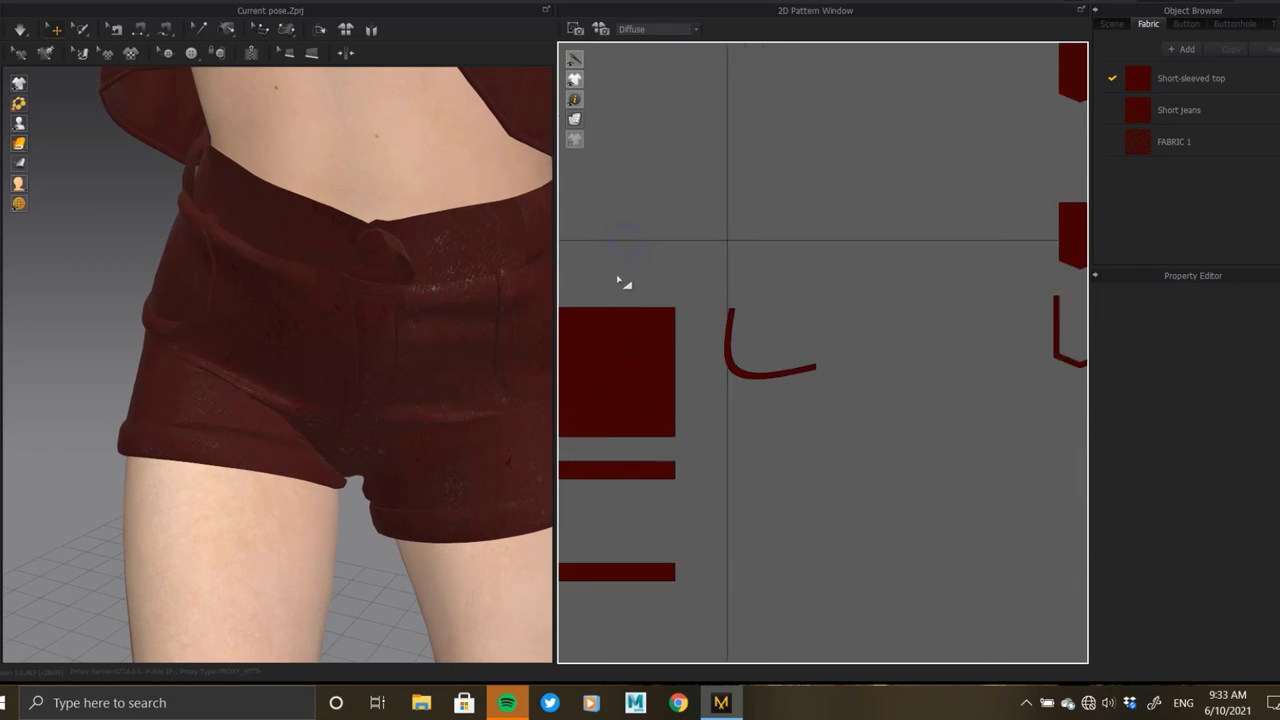
scroll(617, 281, "down", 3)
scroll(720, 251, "up", 2)
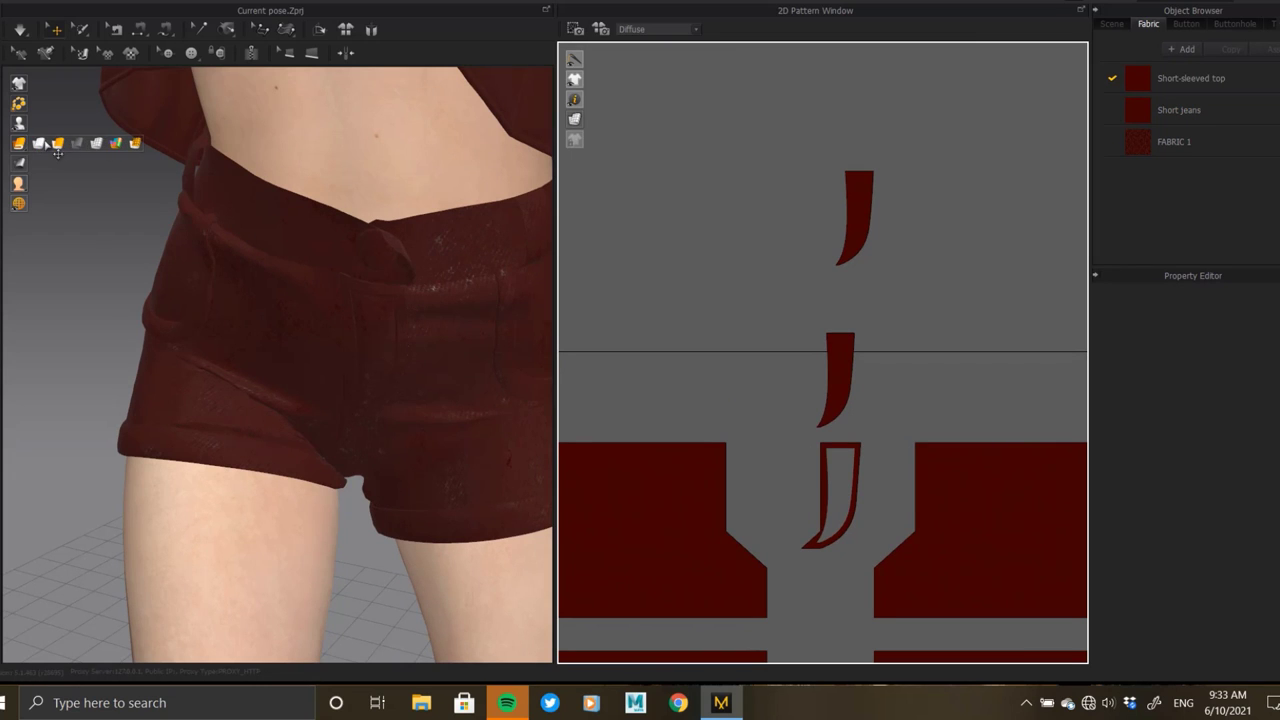
left_click(44, 143)
scroll(329, 289, "up", 2)
scroll(289, 280, "up", 2)
left_click(837, 347)
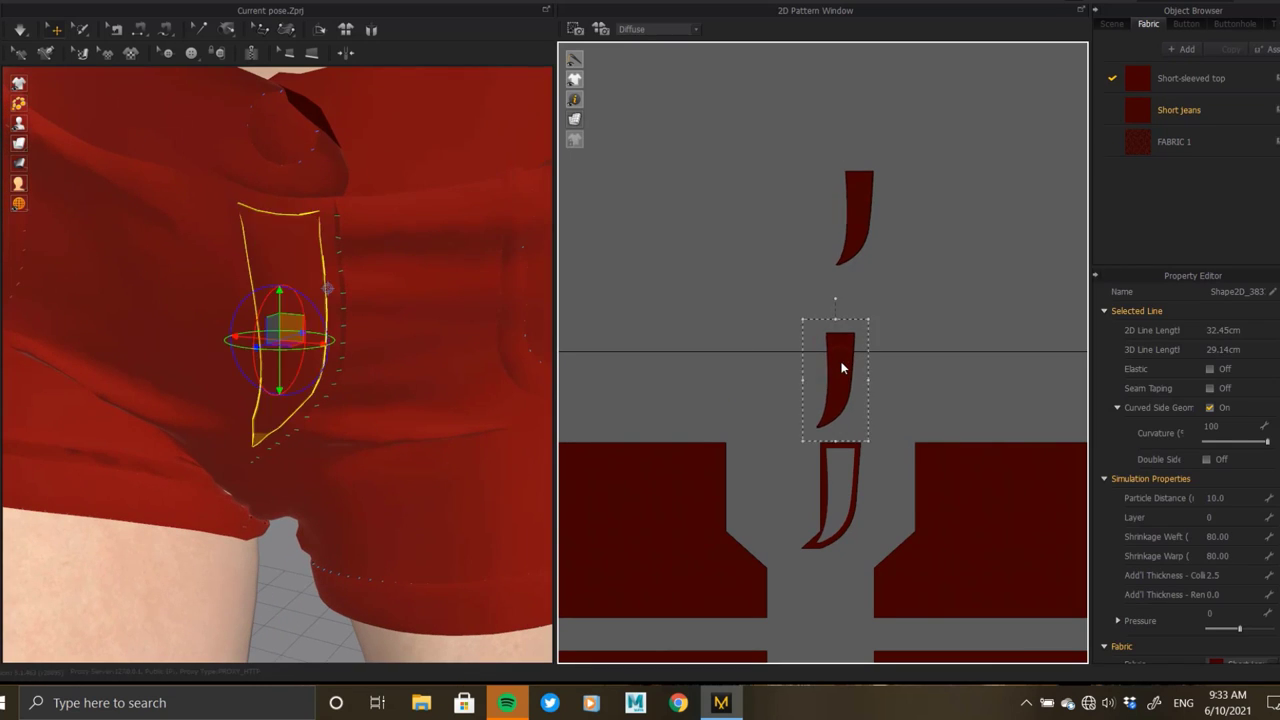
left_click(940, 300)
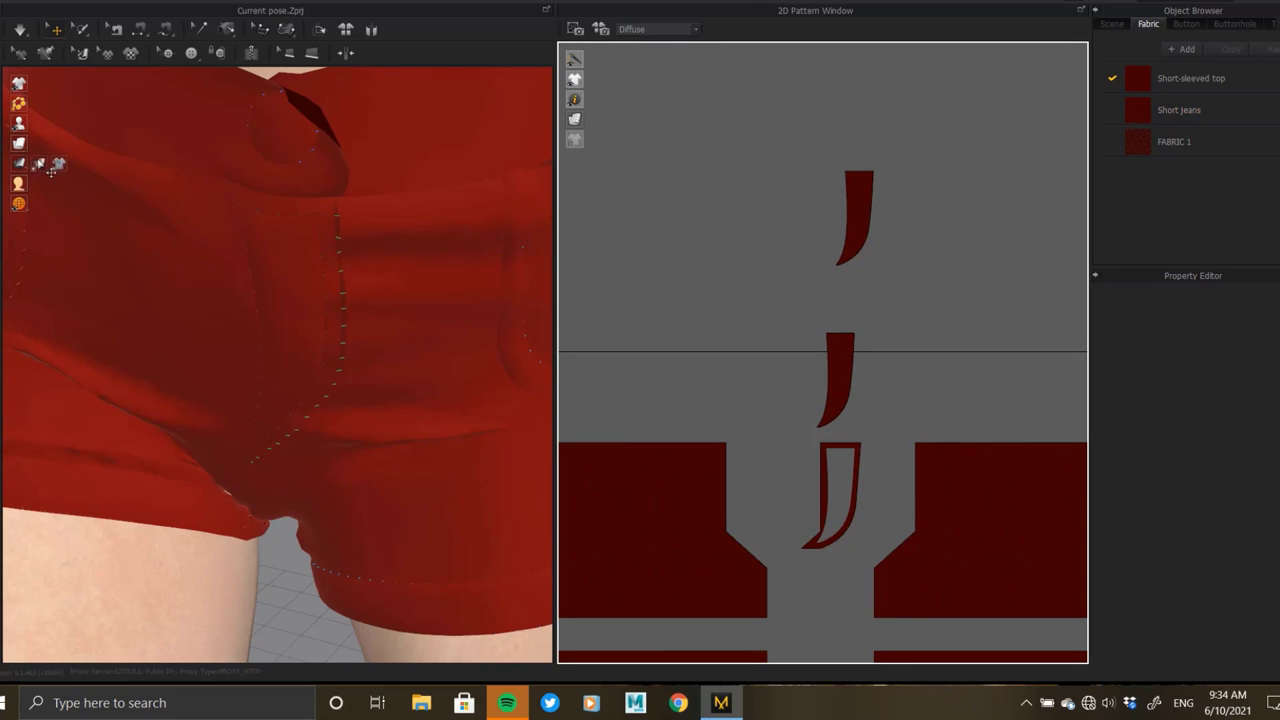
left_click(57, 143)
scroll(343, 349, "down", 3)
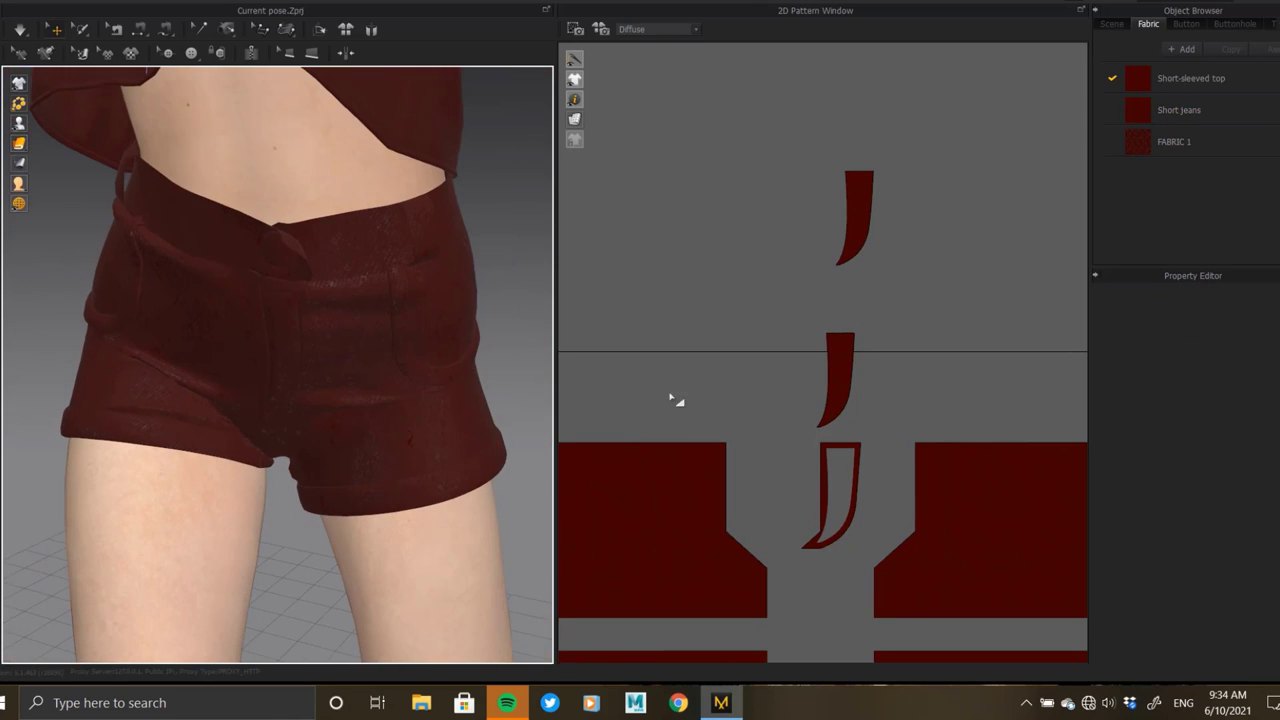
scroll(785, 352, "down", 2)
left_click(870, 395)
left_click(886, 452)
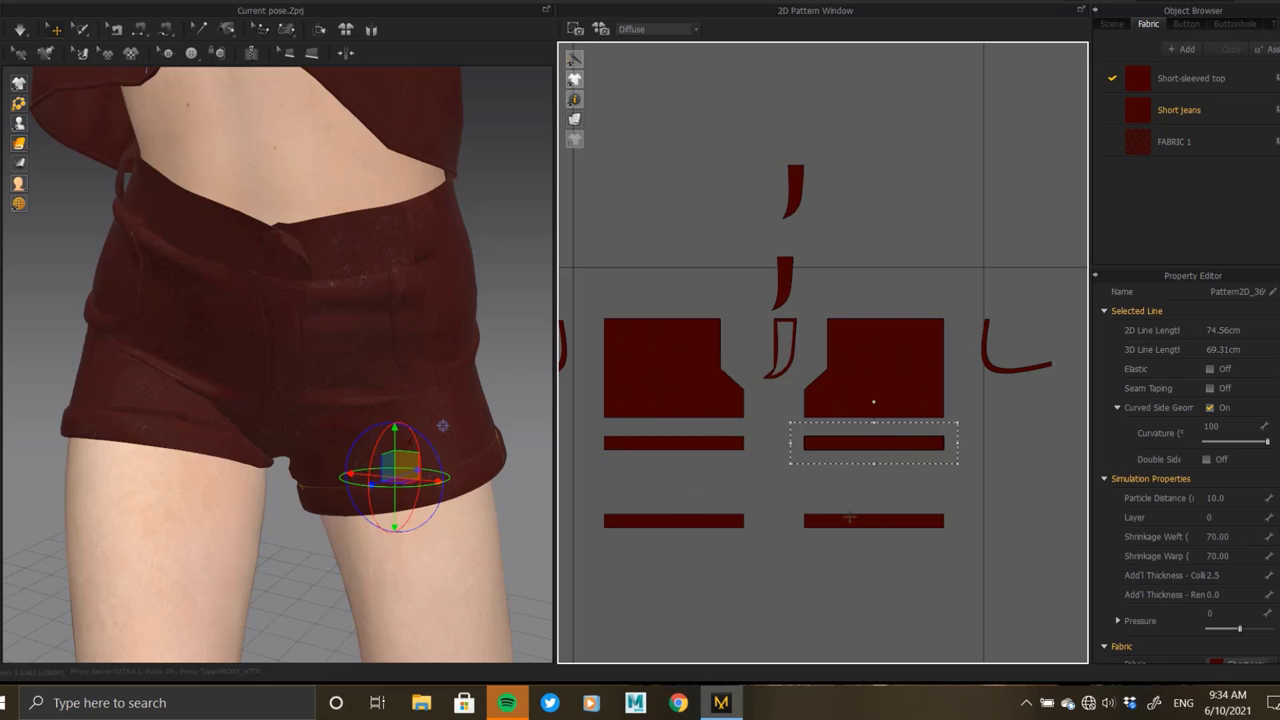
left_click(688, 446)
left_click(685, 521)
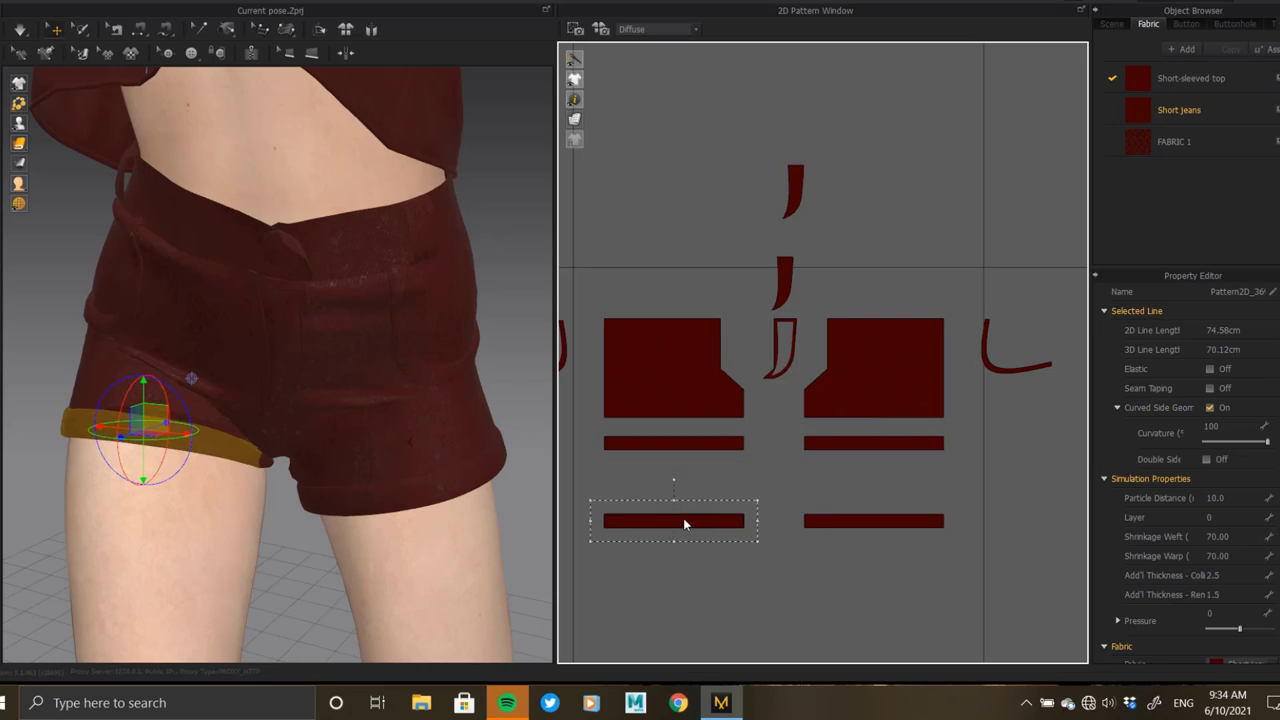
left_click(709, 446)
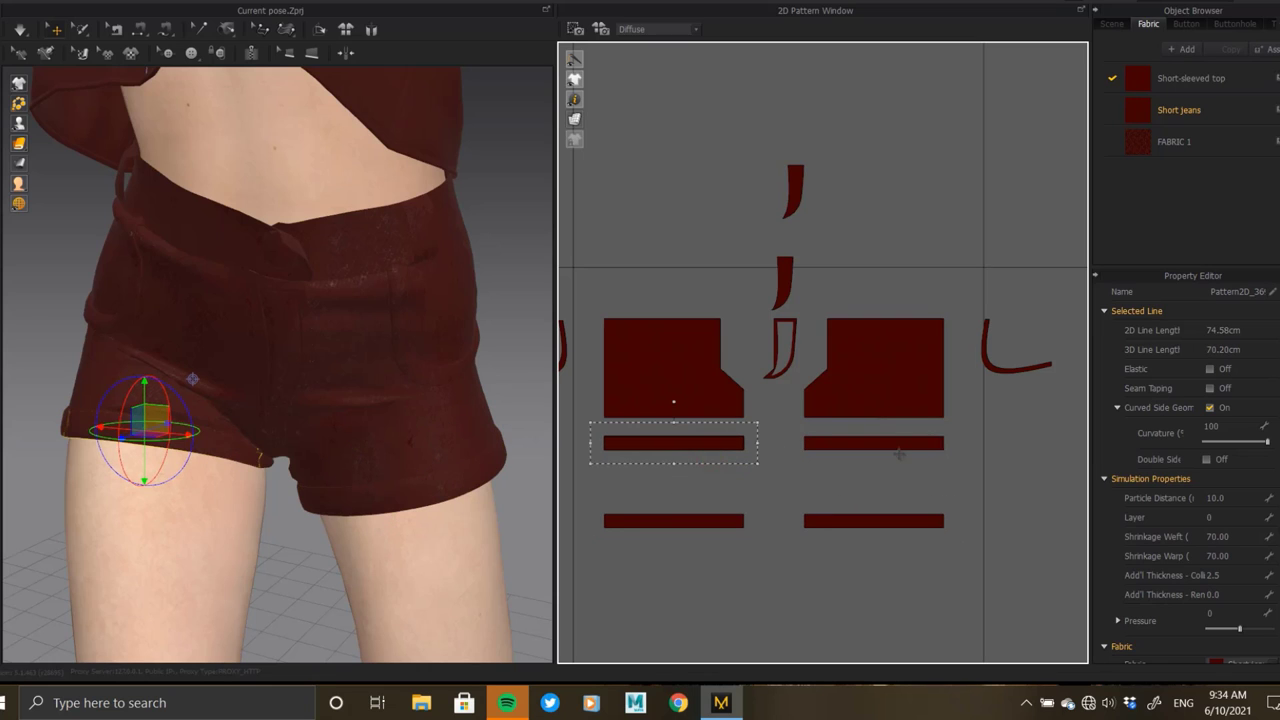
left_click(896, 448)
right_click_drag(445, 460, 363, 406)
scroll(943, 371, "down", 5)
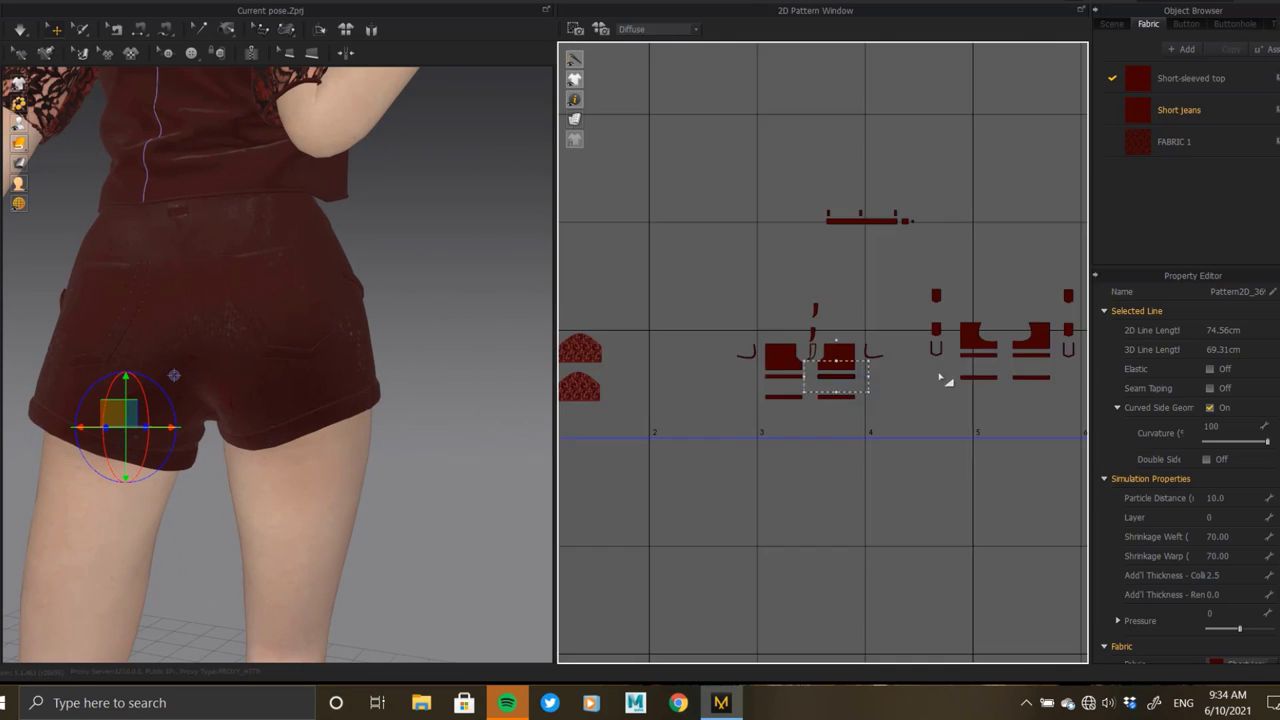
scroll(788, 408, "up", 3)
left_click(719, 361)
left_click(889, 367)
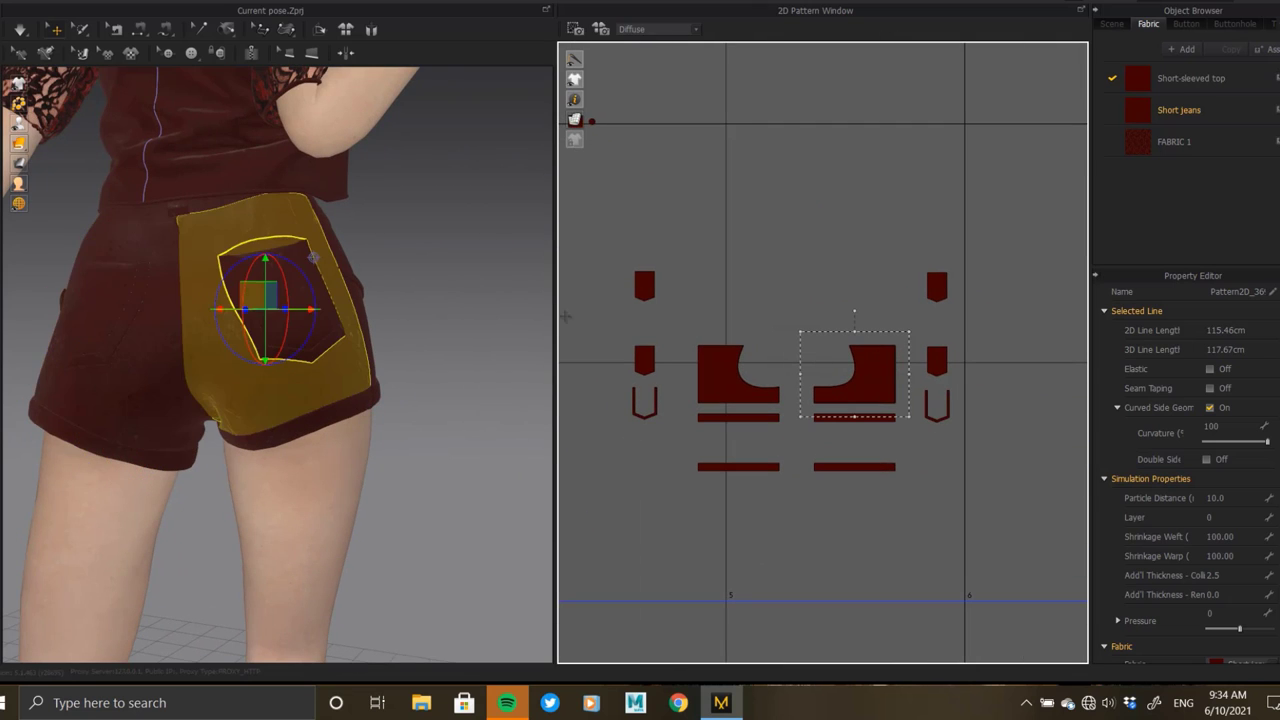
scroll(300, 300, "up", 5)
left_click(930, 358)
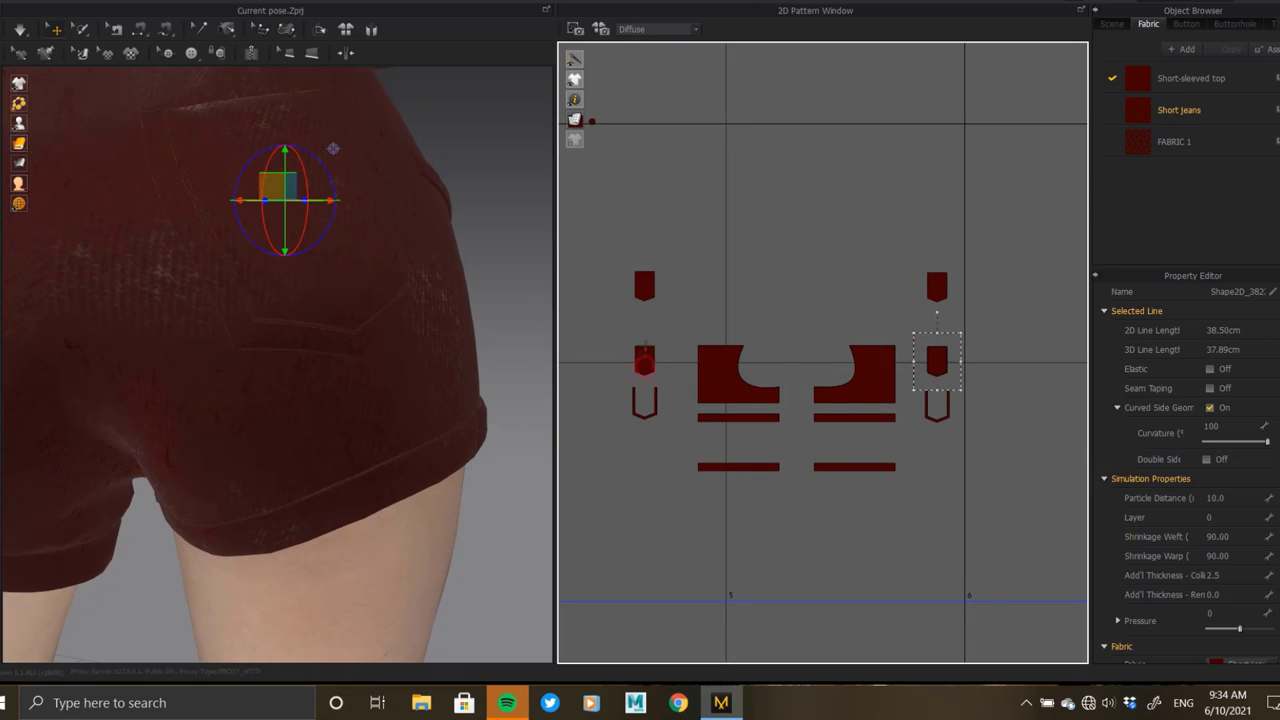
left_click(644, 286)
left_click(937, 287)
scroll(370, 348, "down", 1)
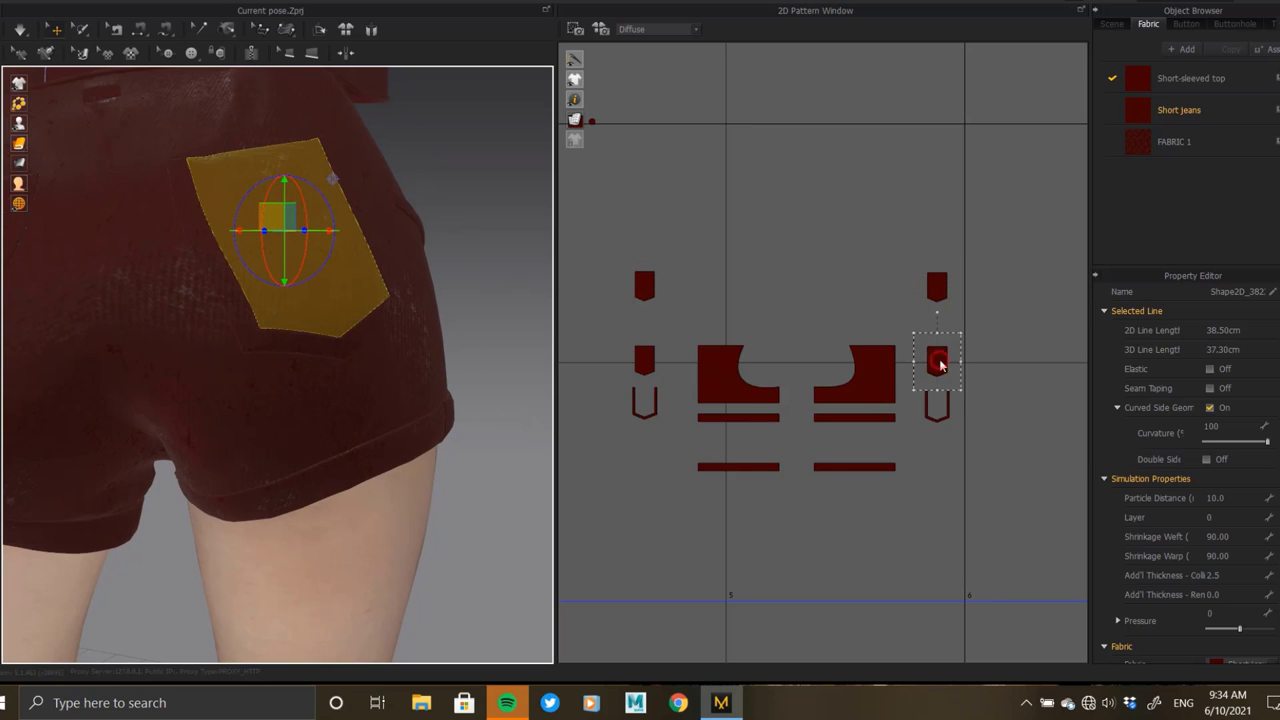
scroll(289, 323, "up", 3)
left_click(289, 323)
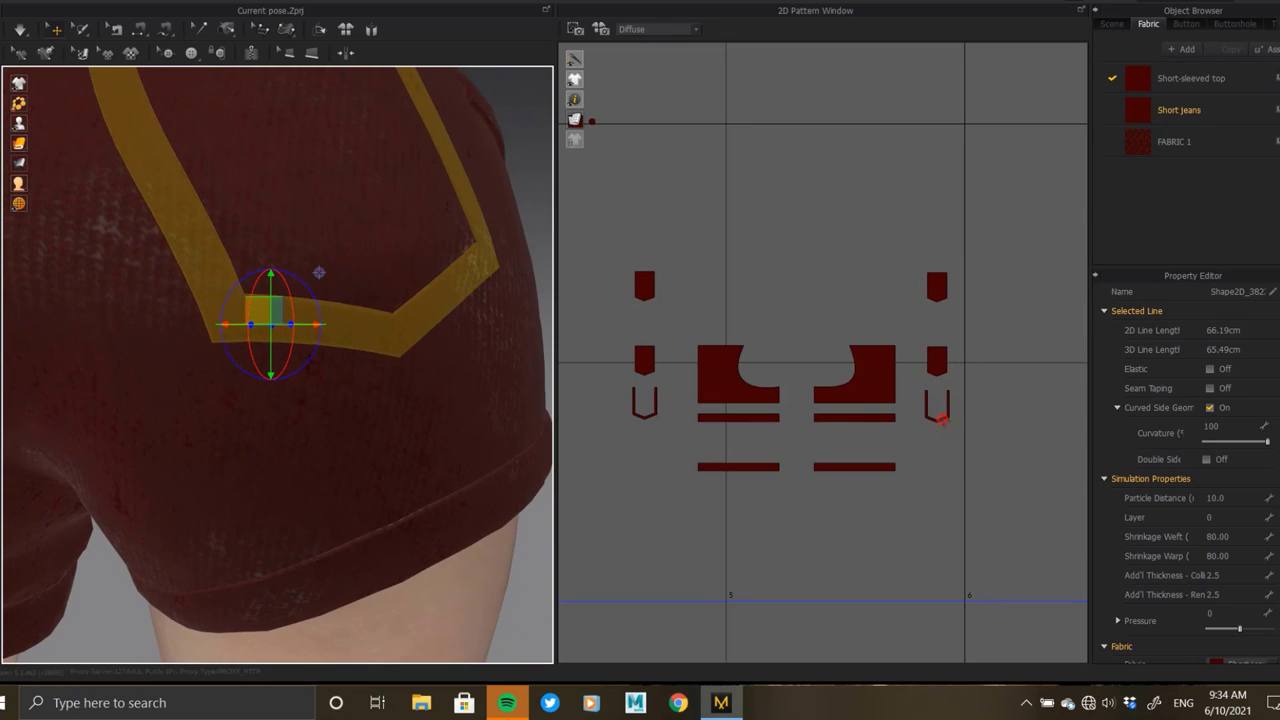
left_click(650, 412)
scroll(686, 416, "down", 3)
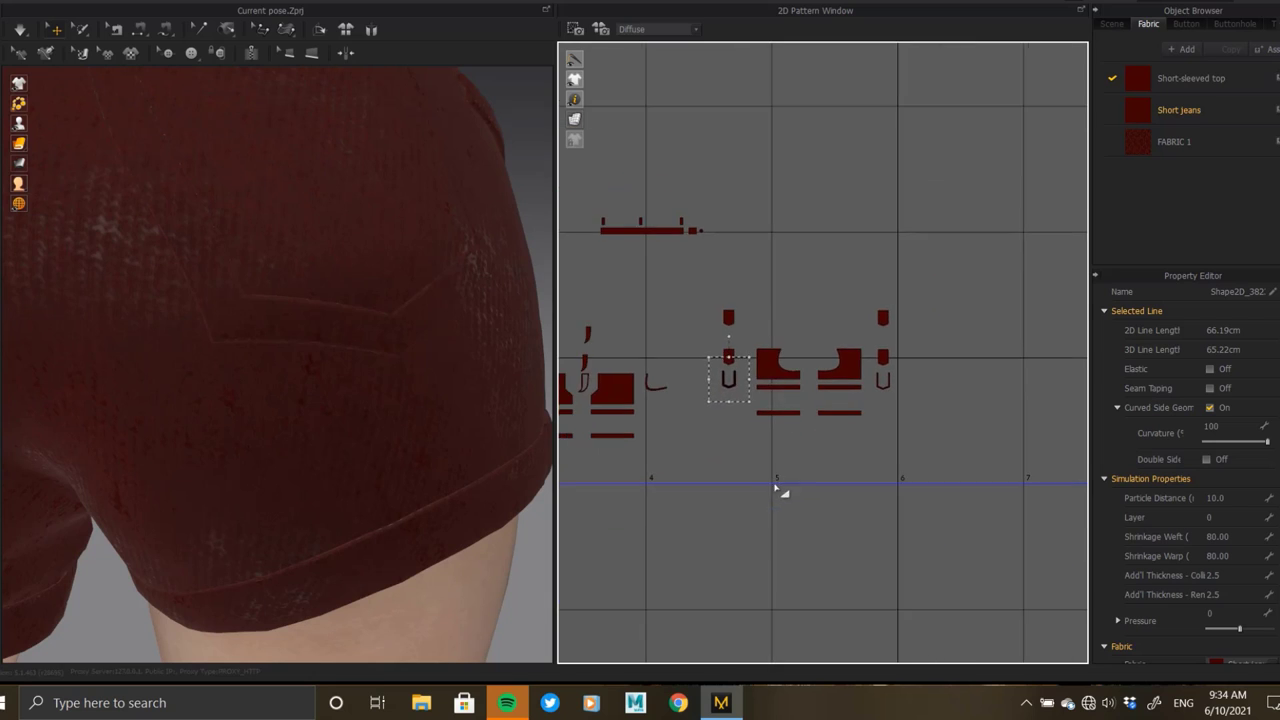
scroll(886, 423, "up", 1)
left_click_drag(808, 305, 618, 452)
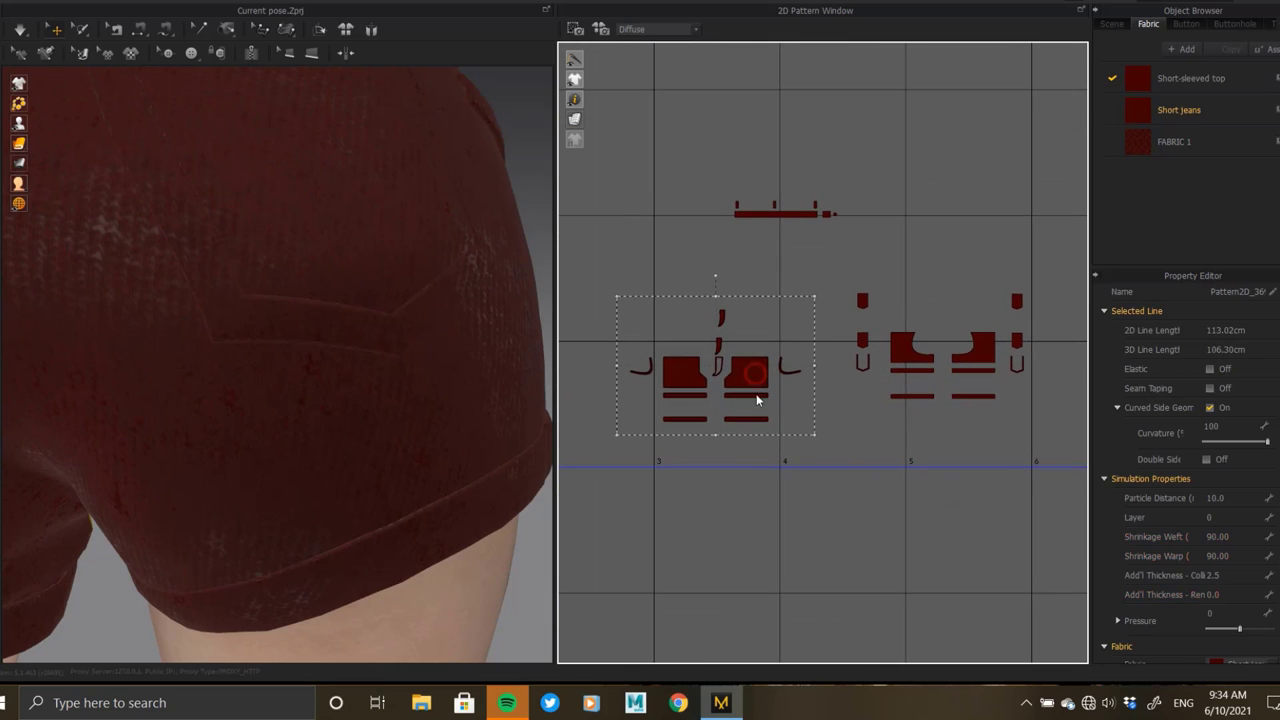
- Copy and paste the left group of pieces, placing it above the other group
key("ctrl+c")
key("ctrl+v")
left_click(984, 230)
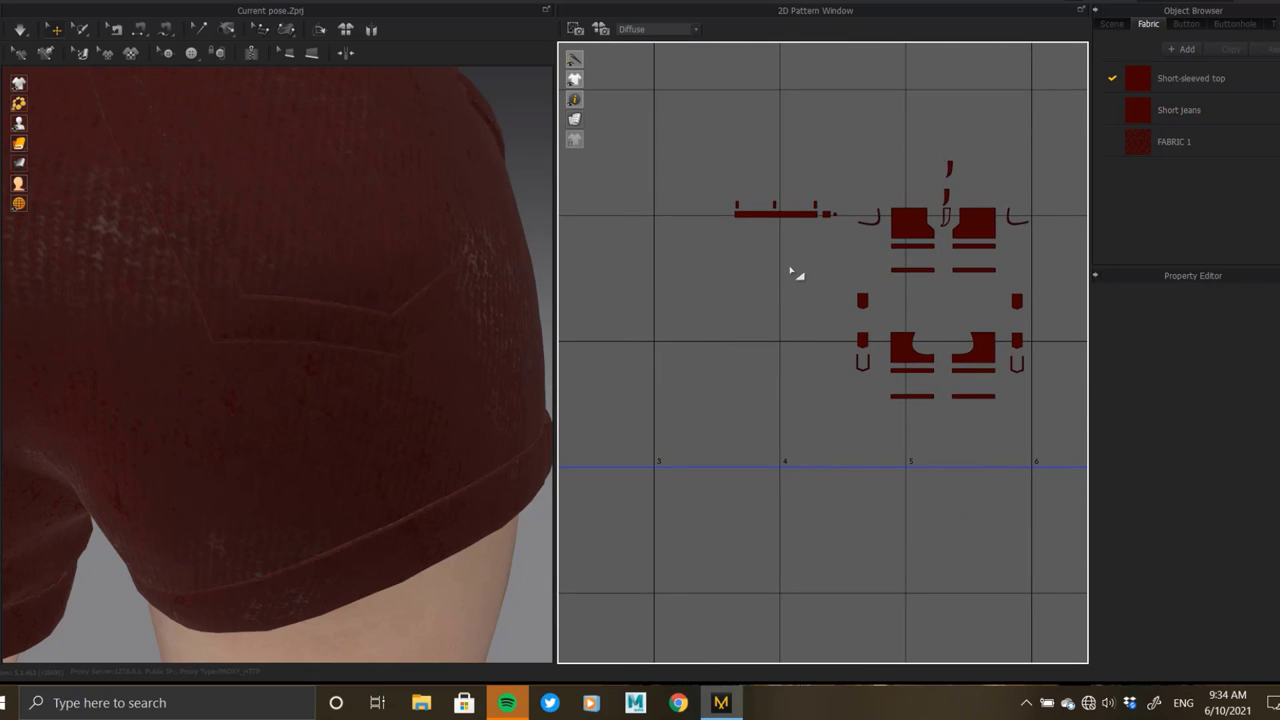
scroll(686, 257, "down", 5)
scroll(829, 300, "up", 5)
middle_click_drag(829, 300, 840, 306)
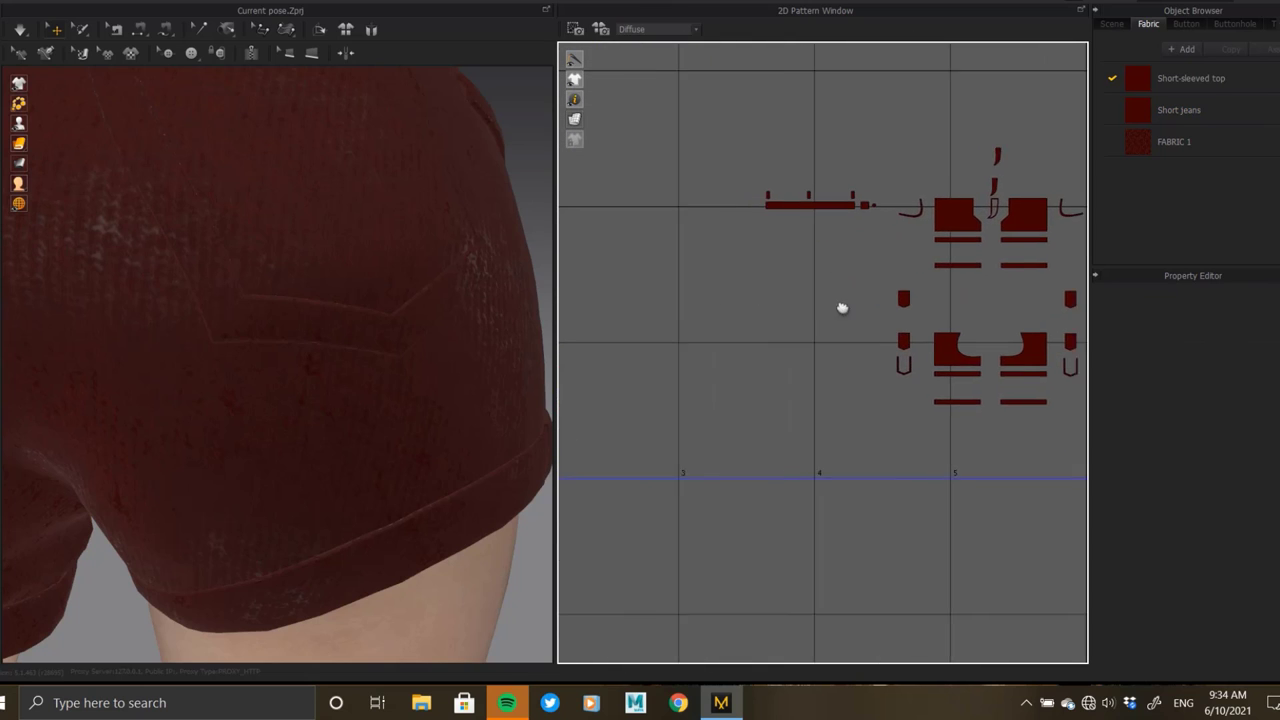
scroll(875, 302, "up", 2)
scroll(875, 302, "down", 3)
- Move the whole group of shorts pattern pieces up and to the left
left_click_drag(792, 477, 1028, 271)
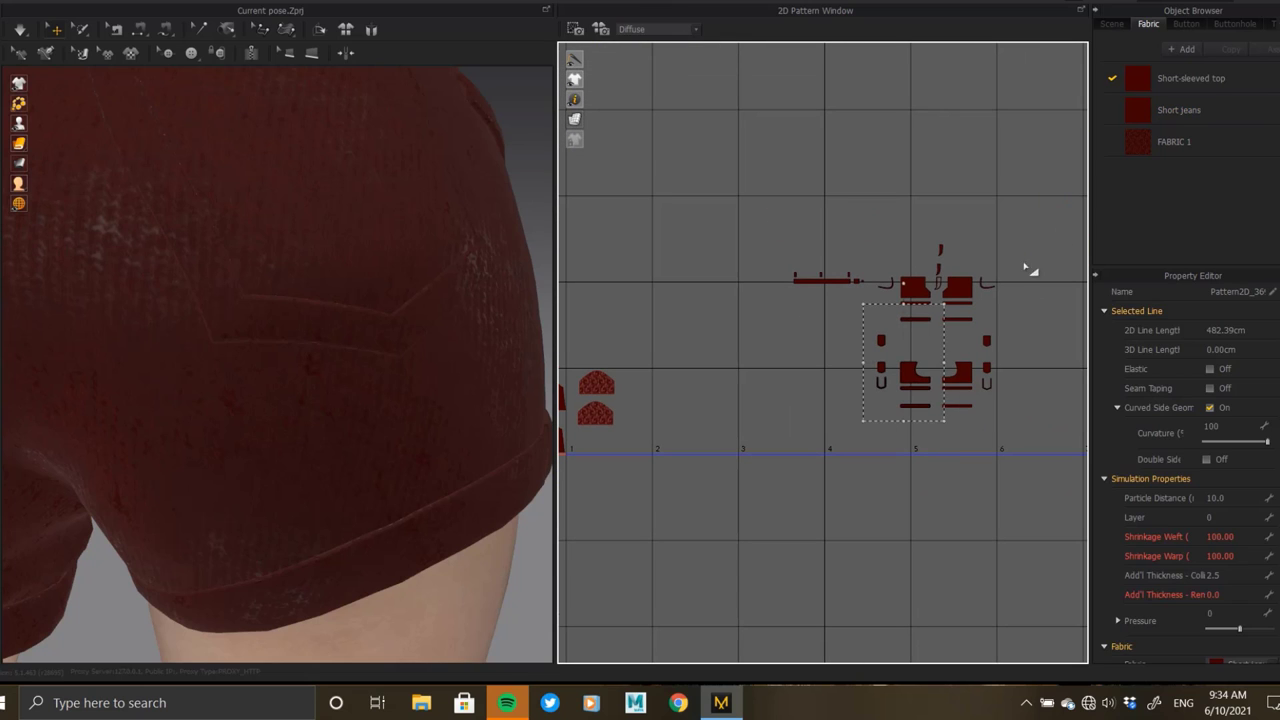
left_click(768, 443)
left_click_drag(768, 443, 1010, 225)
left_click_drag(948, 298, 713, 243)
middle_click_drag(713, 243, 943, 414)
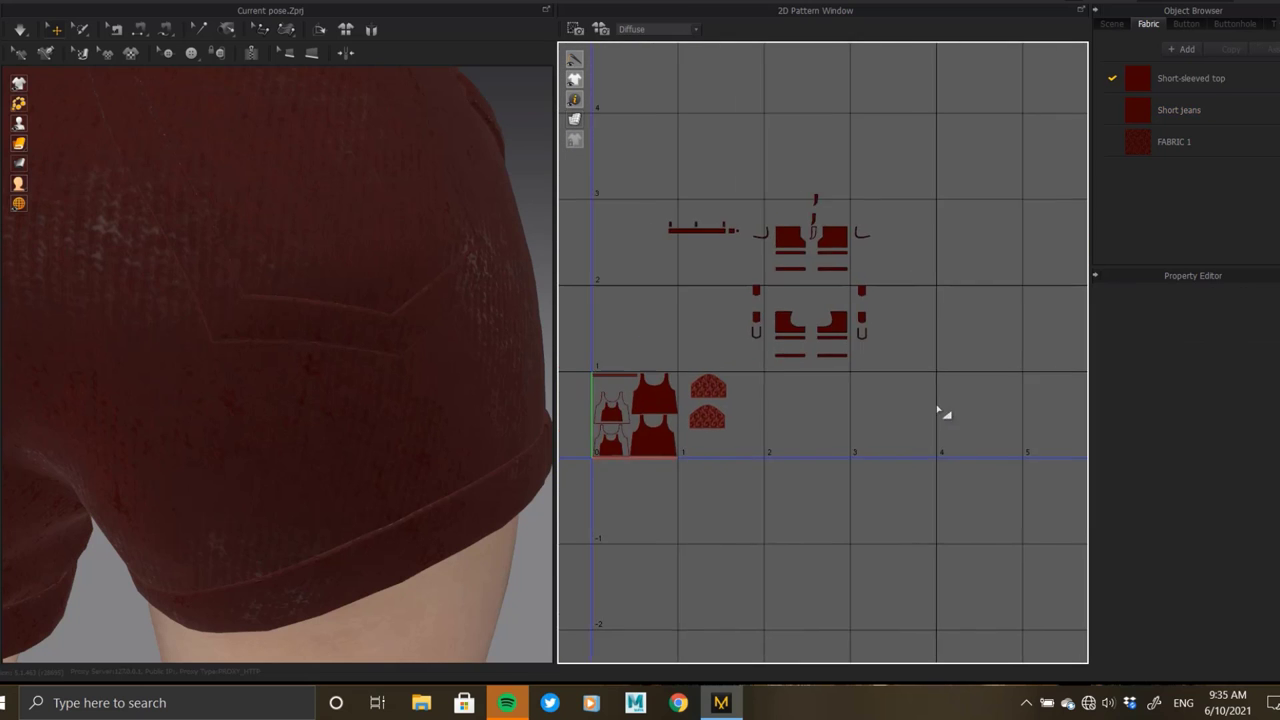
scroll(857, 418, "up", 2)
- Drop the front panel piece into the lower row and raise the back panel
left_click(862, 401)
scroll(862, 401, "up", 3)
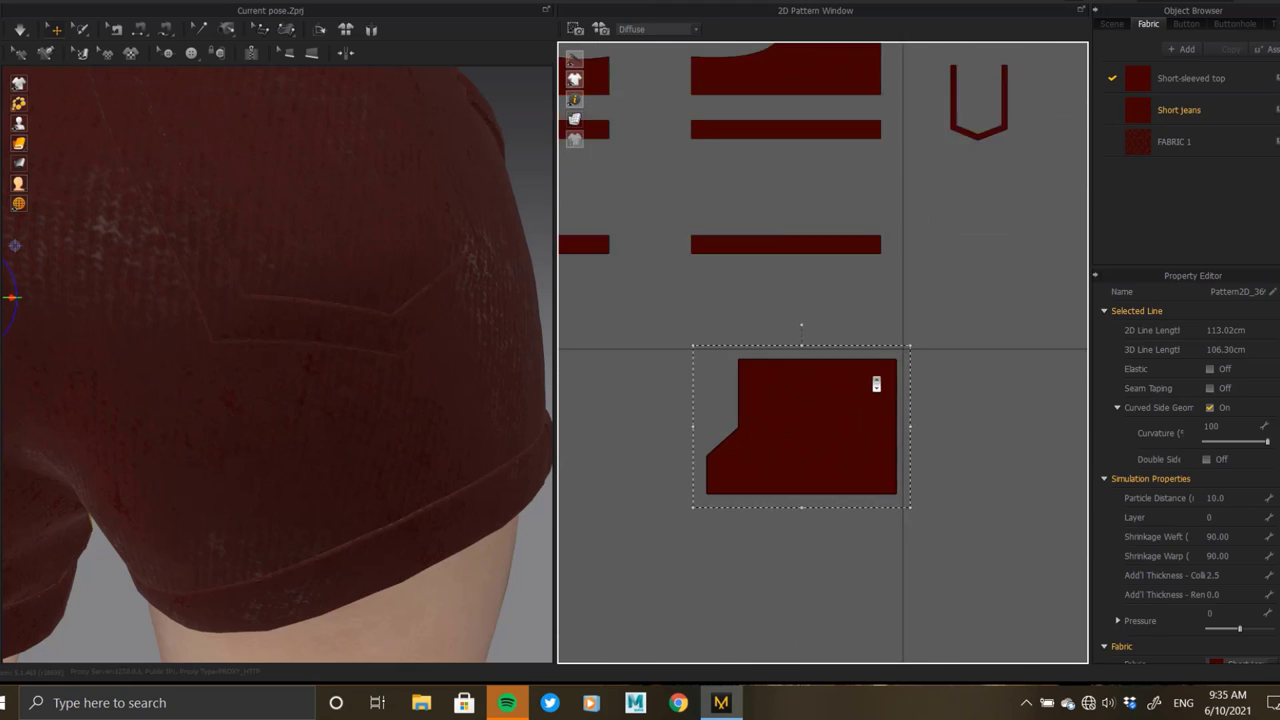
scroll(880, 400, "up", 1)
scroll(885, 398, "down", 2)
scroll(880, 400, "down", 1)
scroll(771, 194, "down", 2)
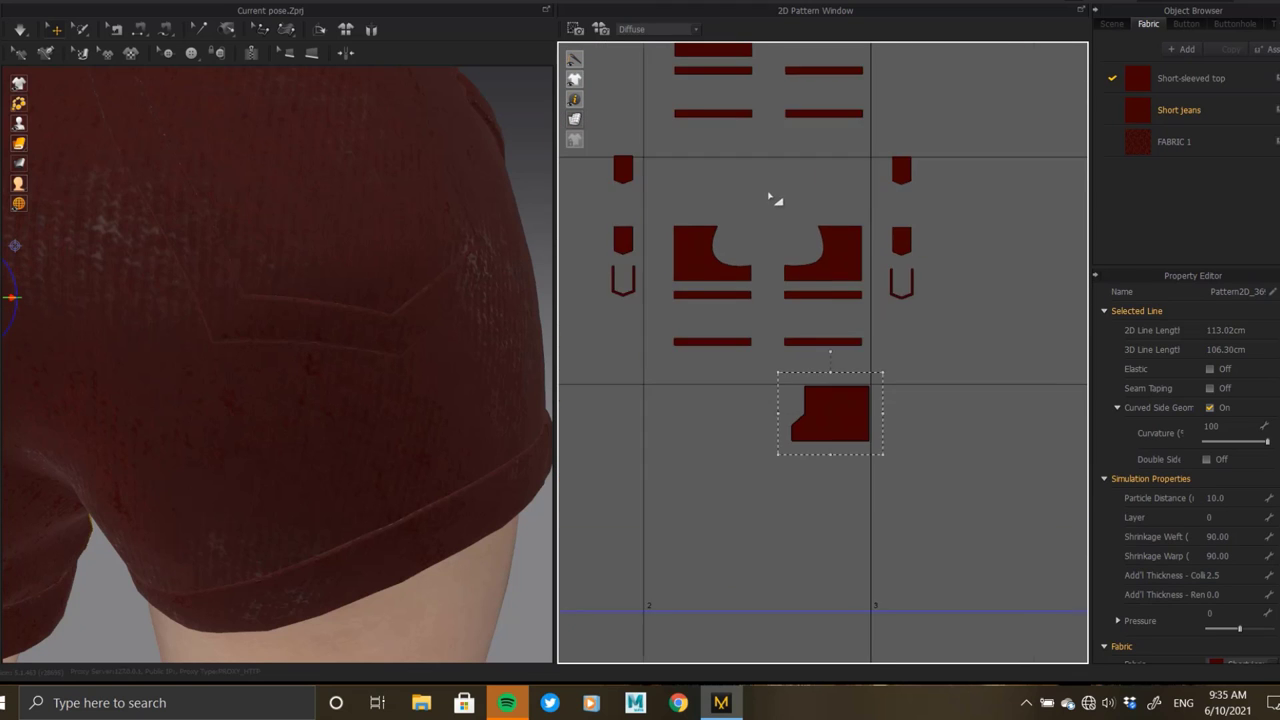
scroll(737, 106, "down", 2)
scroll(718, 317, "up", 6)
scroll(718, 317, "up", 4)
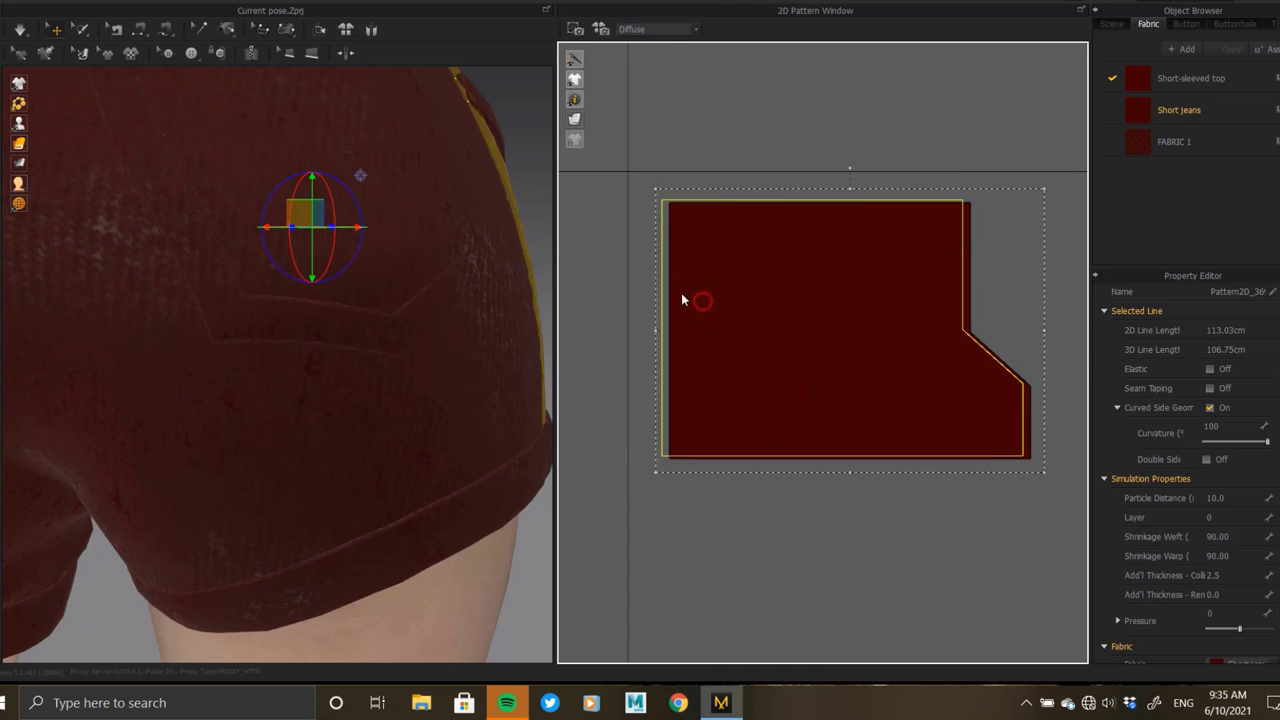
scroll(666, 276, "down", 3)
scroll(700, 450, "down", 3)
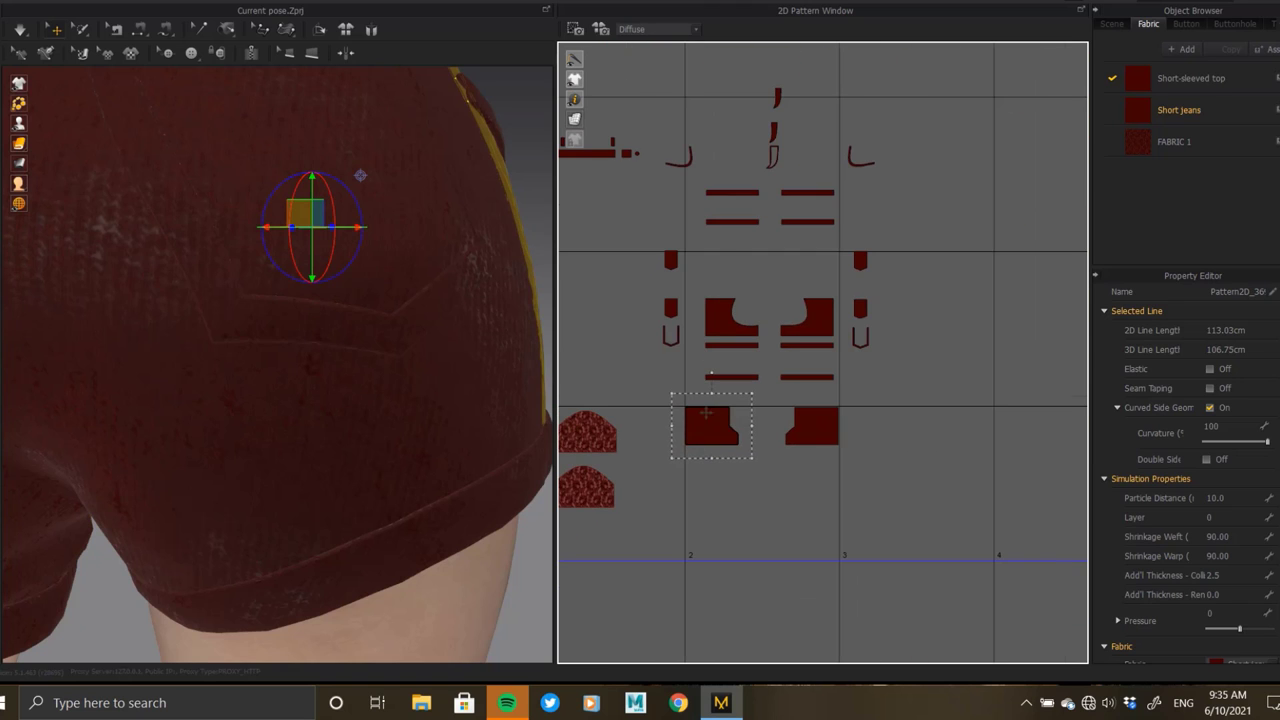
left_click_drag(794, 303, 828, 560)
scroll(818, 365, "up", 2)
scroll(818, 365, "up", 3)
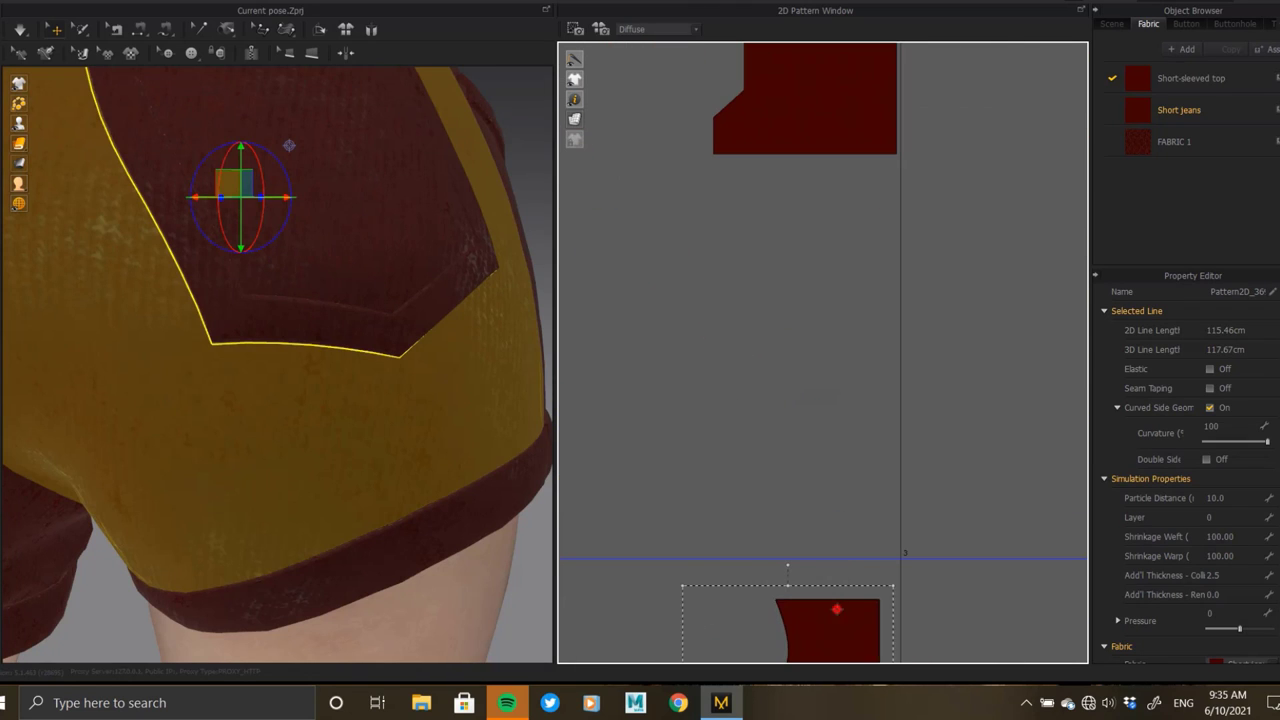
left_click_drag(834, 608, 853, 430)
scroll(864, 560, "up", 3)
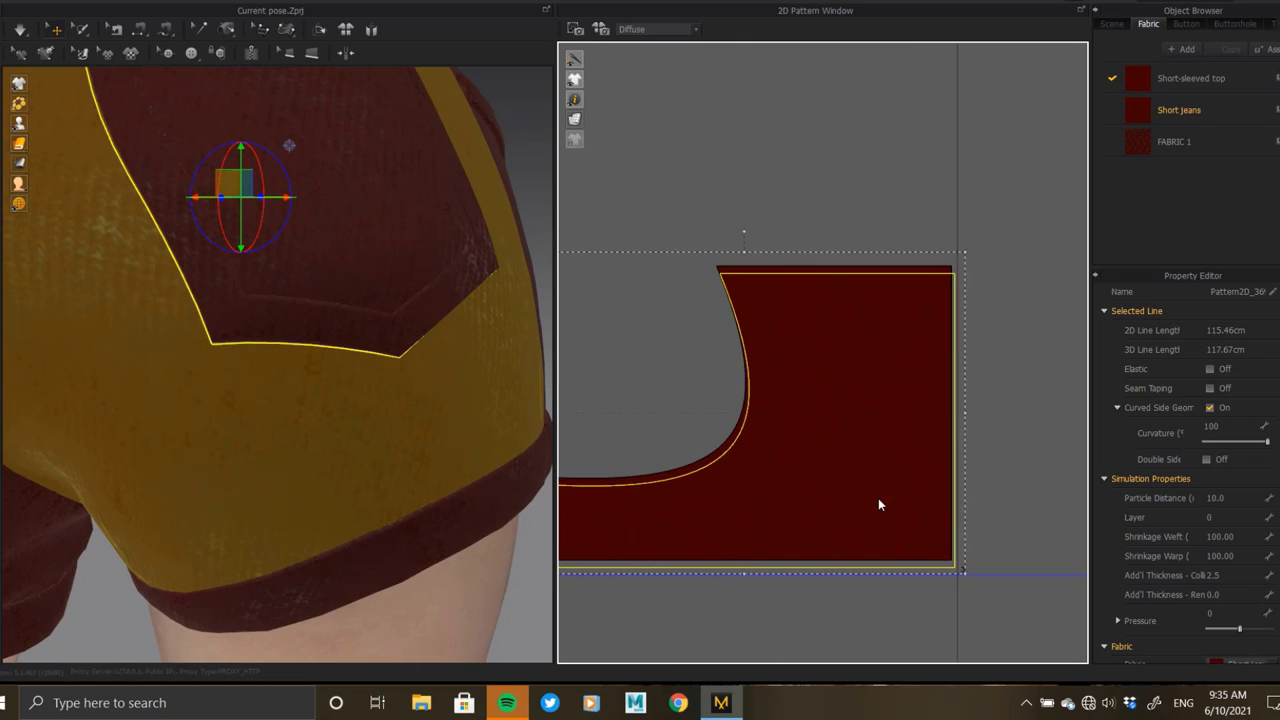
scroll(880, 505, "down", 4)
scroll(894, 591, "down", 3)
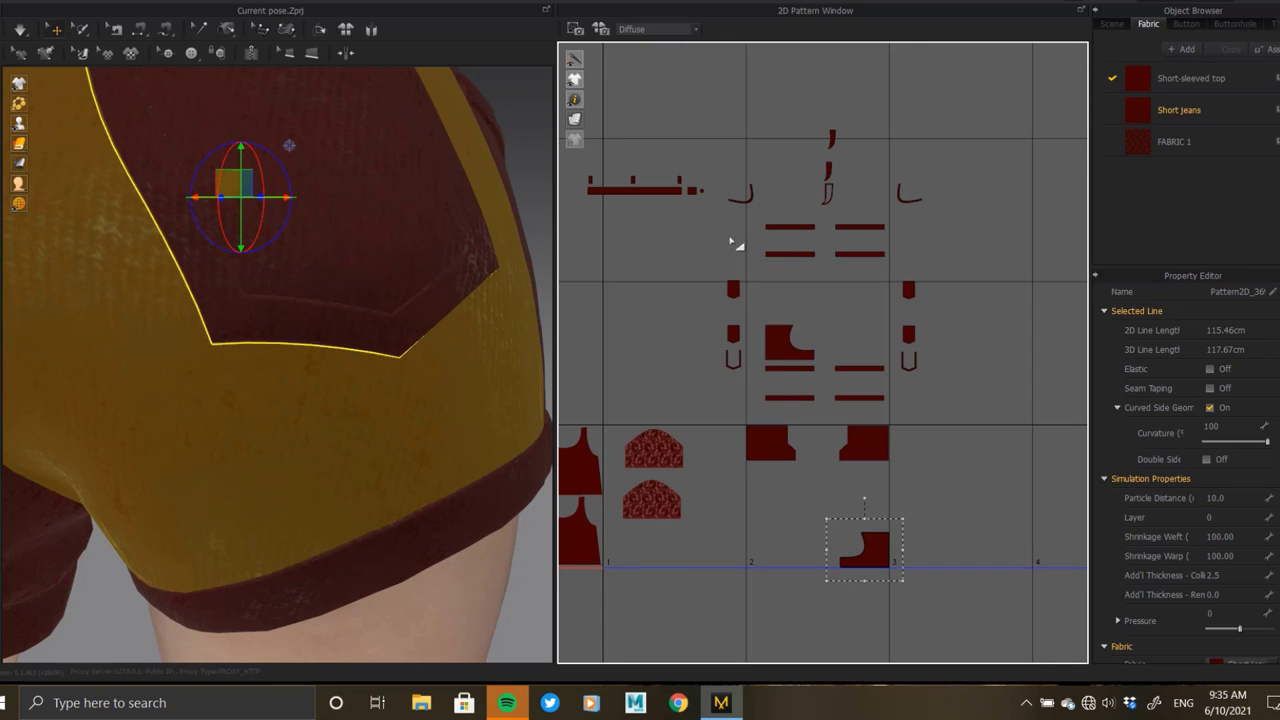
left_click(783, 448)
- Select the pocket flap pieces scattered around the shorts layout
scroll(783, 420, "up", 2)
scroll(783, 400, "up", 2)
scroll(783, 392, "up", 1)
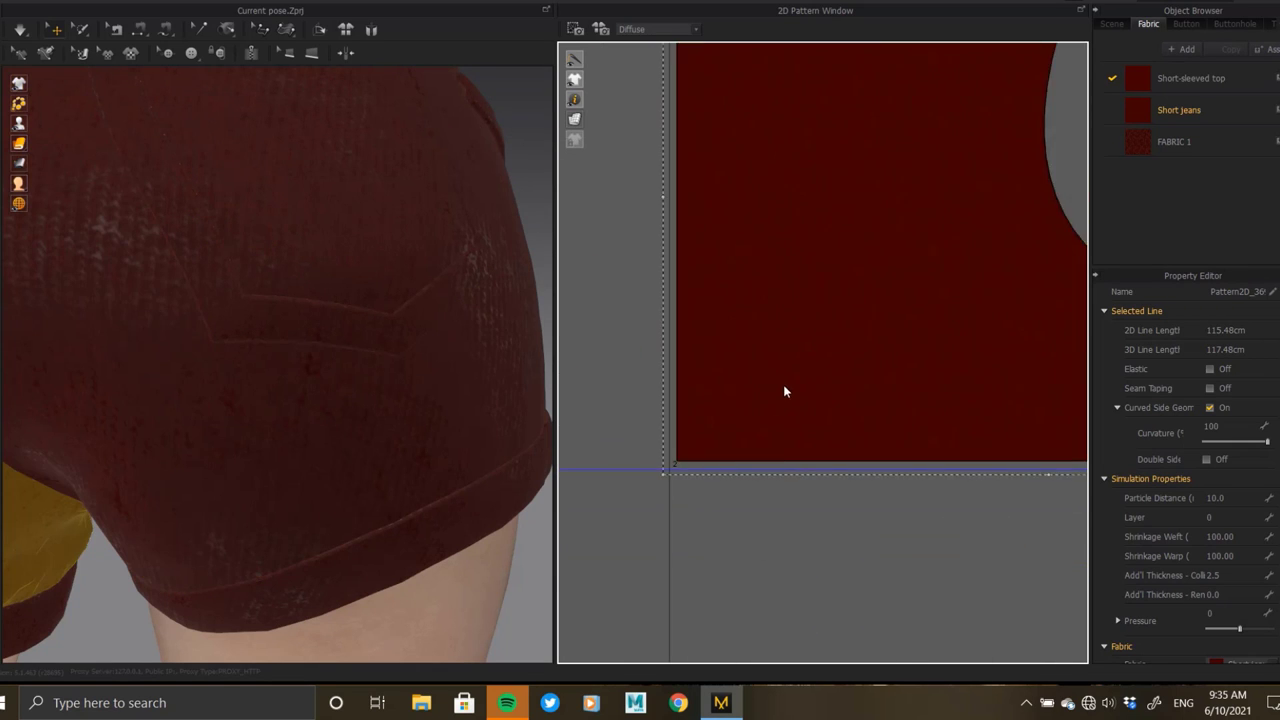
scroll(770, 420, "down", 3)
scroll(757, 423, "down", 2)
scroll(736, 232, "up", 1)
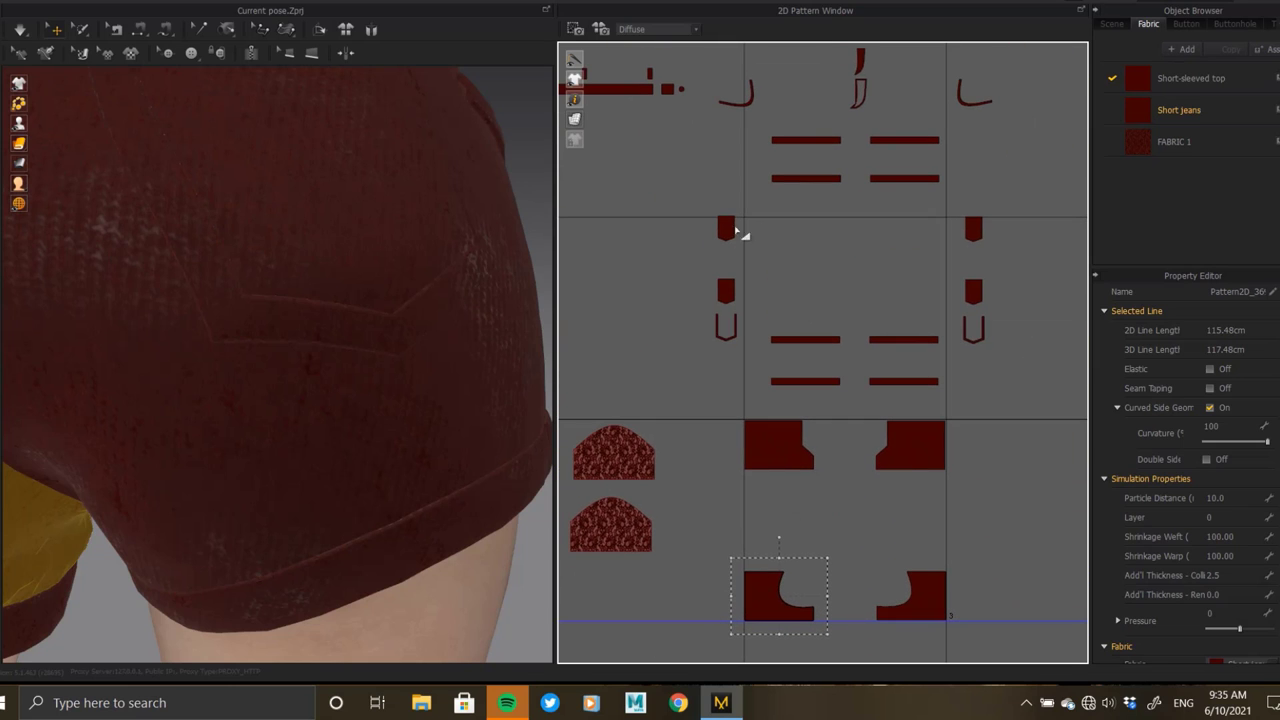
left_click(726, 228)
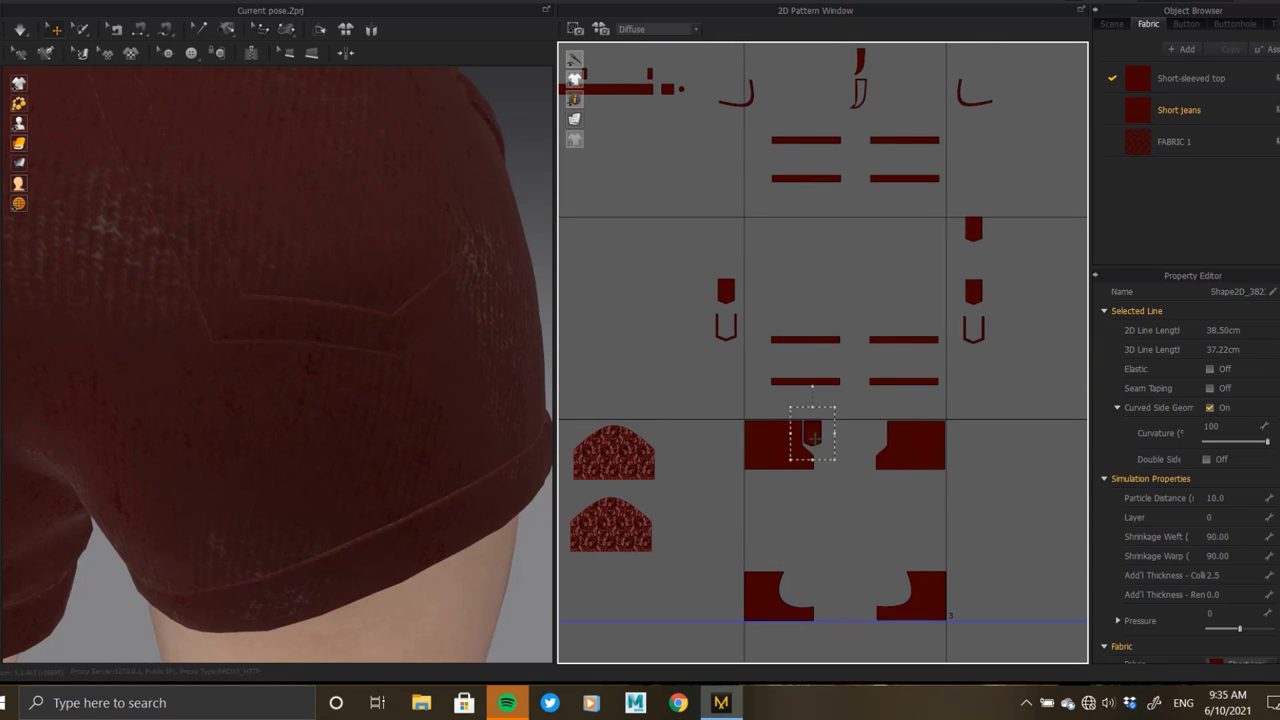
scroll(814, 437, "up", 2)
scroll(800, 400, "down", 1)
scroll(790, 370, "down", 2)
left_click(664, 198)
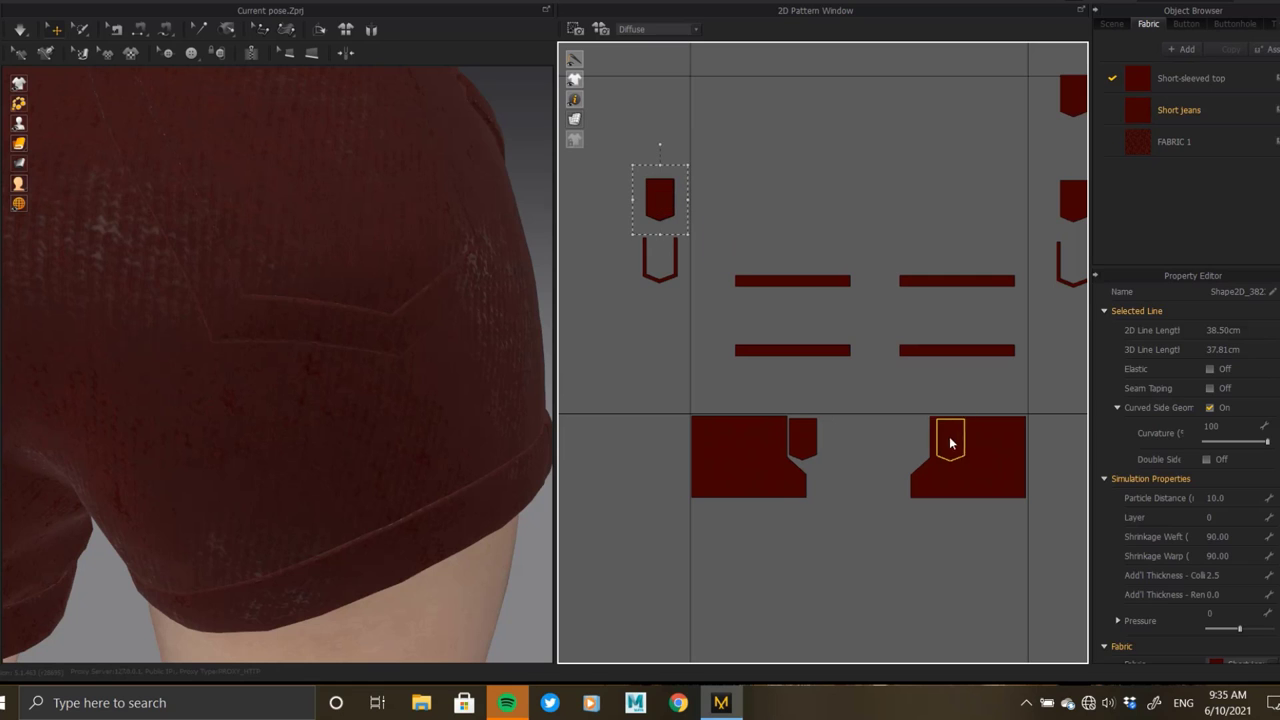
left_click(1070, 92)
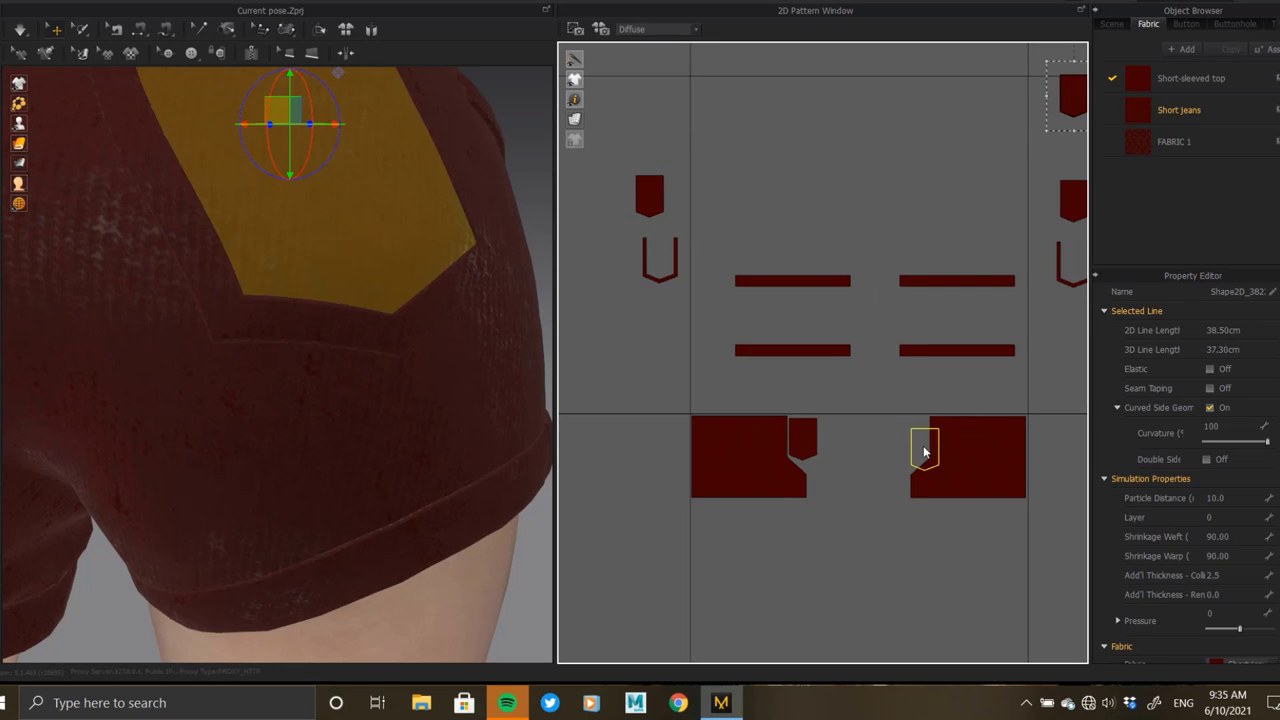
left_click(910, 443)
scroll(910, 443, "up", 4)
scroll(870, 471, "down", 3)
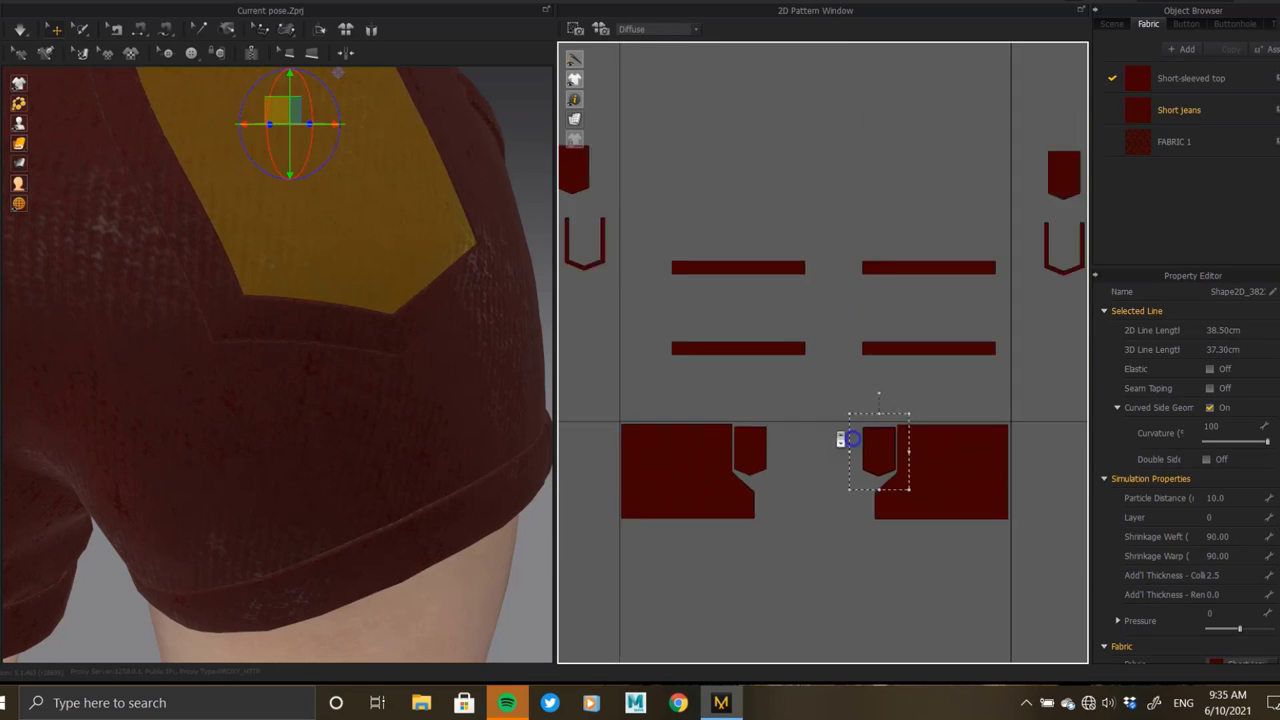
scroll(870, 471, "down", 2)
scroll(840, 410, "down", 2)
scroll(777, 251, "down", 1)
scroll(903, 326, "down", 1)
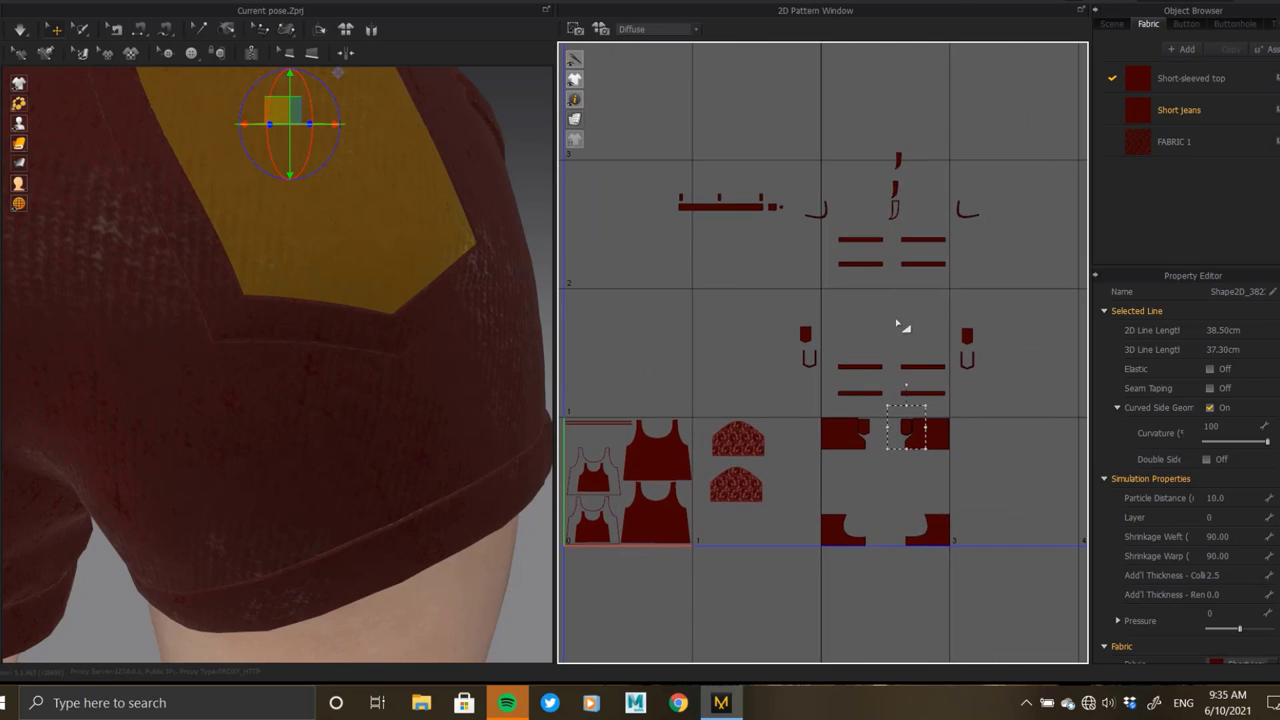
scroll(1017, 365, "up", 2)
- Drag the U-shaped pocket piece into UV tile 3 between the two back panels
left_click(1017, 365)
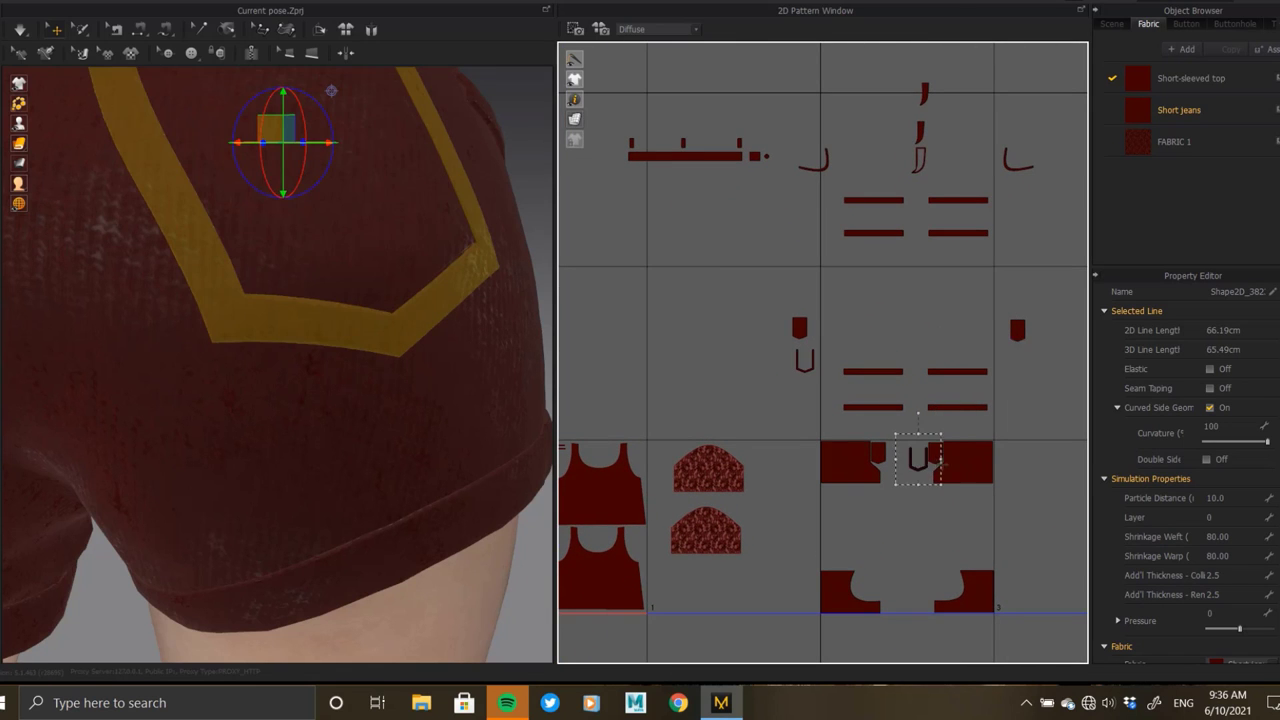
scroll(763, 271, "up", 1)
scroll(757, 371, "up", 3)
scroll(749, 371, "up", 2)
left_click(843, 336)
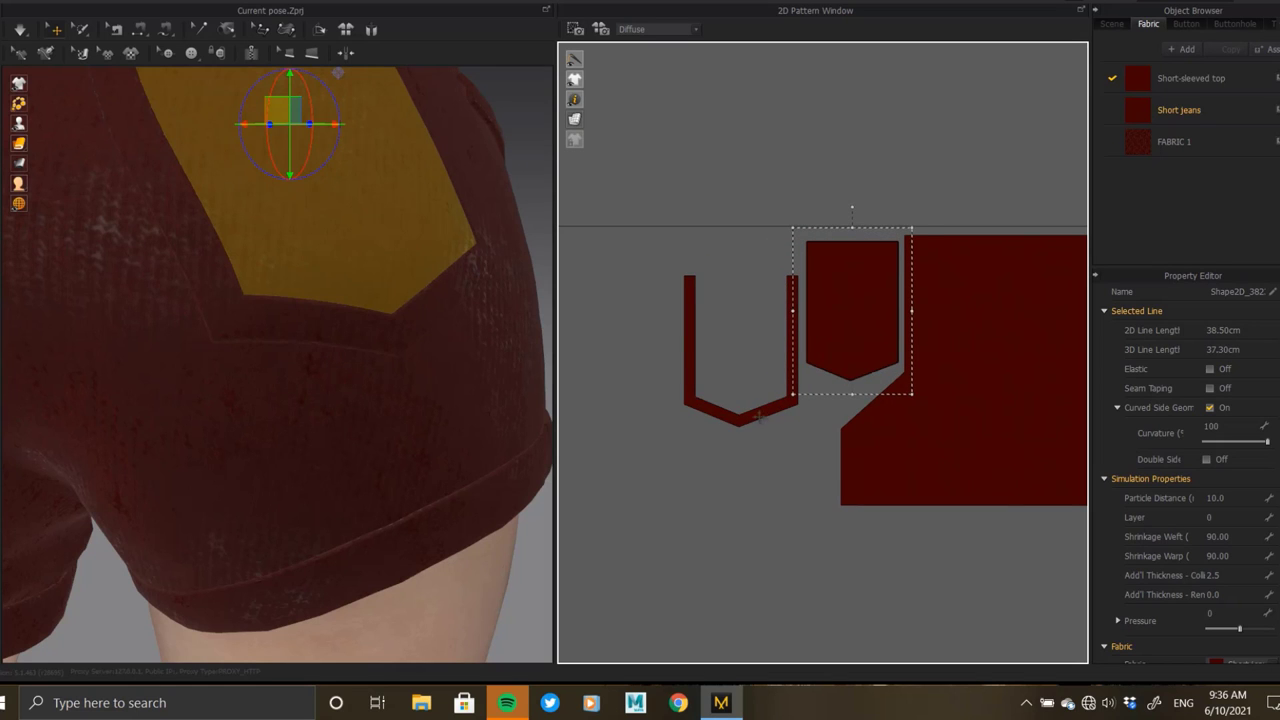
left_click(760, 383)
scroll(761, 386, "down", 2)
scroll(763, 289, "down", 2)
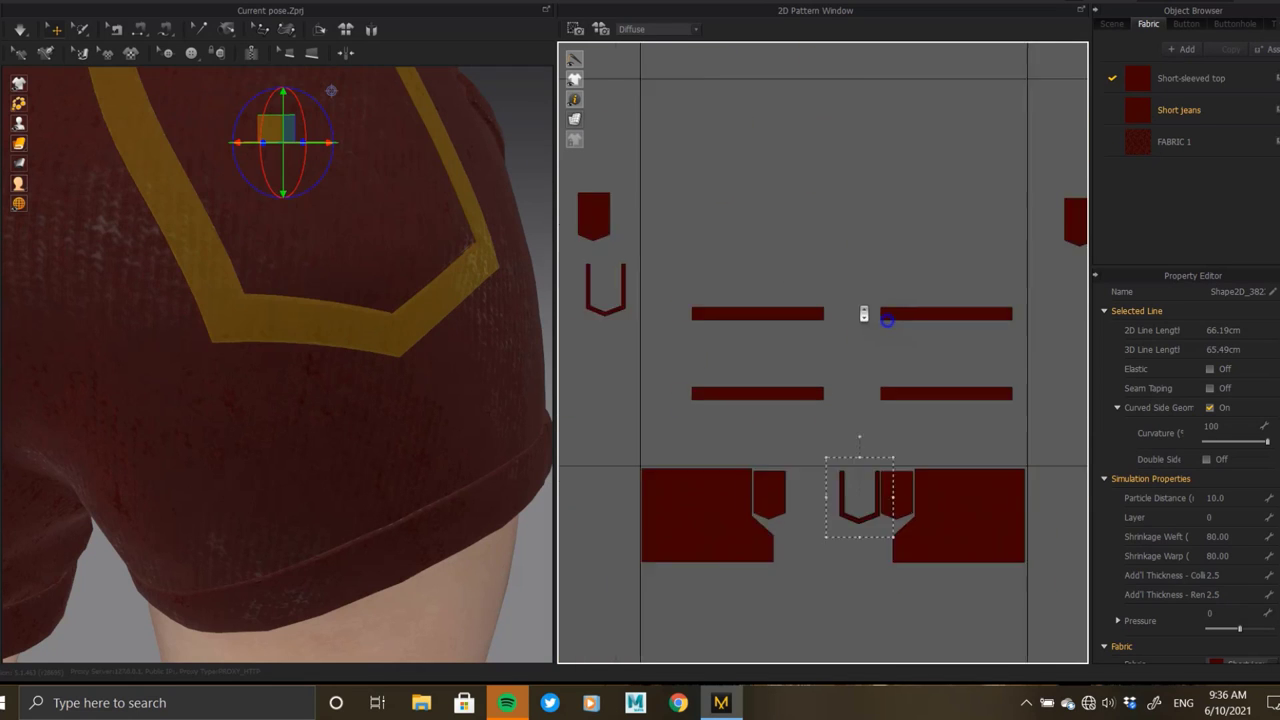
scroll(866, 314, "down", 1)
left_click_drag(826, 470, 826, 472)
scroll(834, 497, "up", 3)
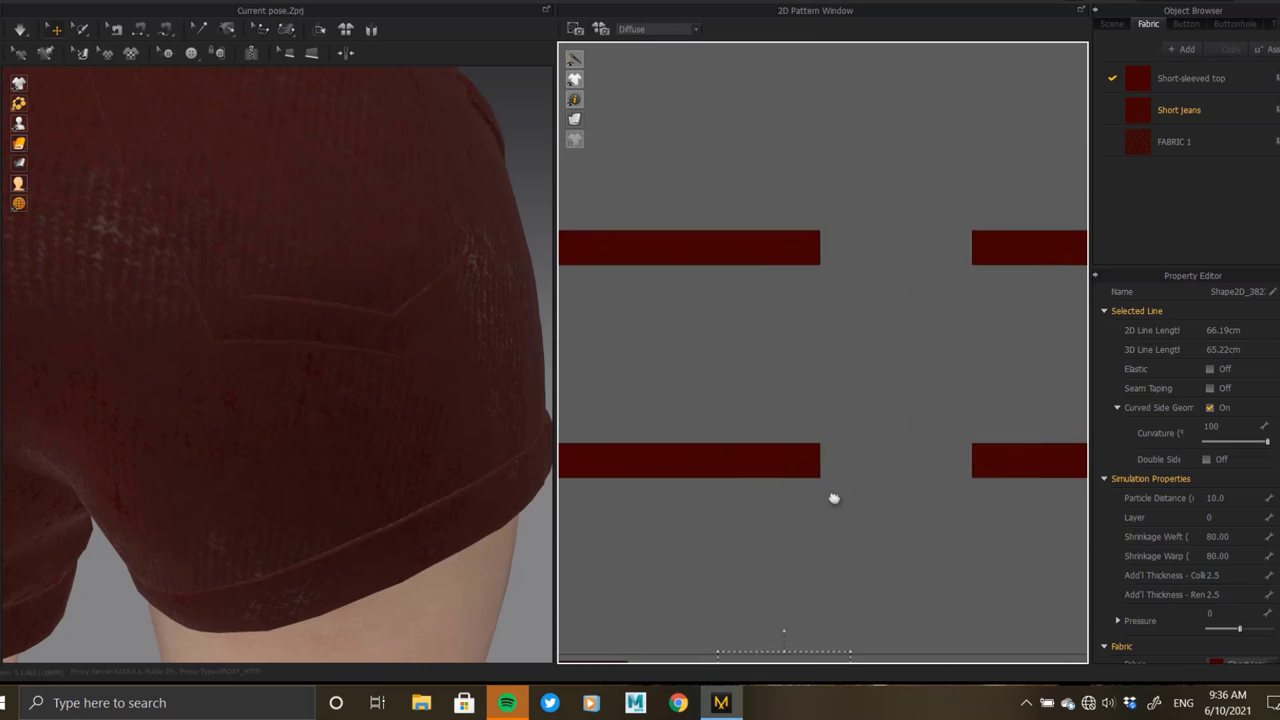
scroll(834, 497, "down", 2)
scroll(806, 289, "down", 3)
scroll(806, 289, "down", 2)
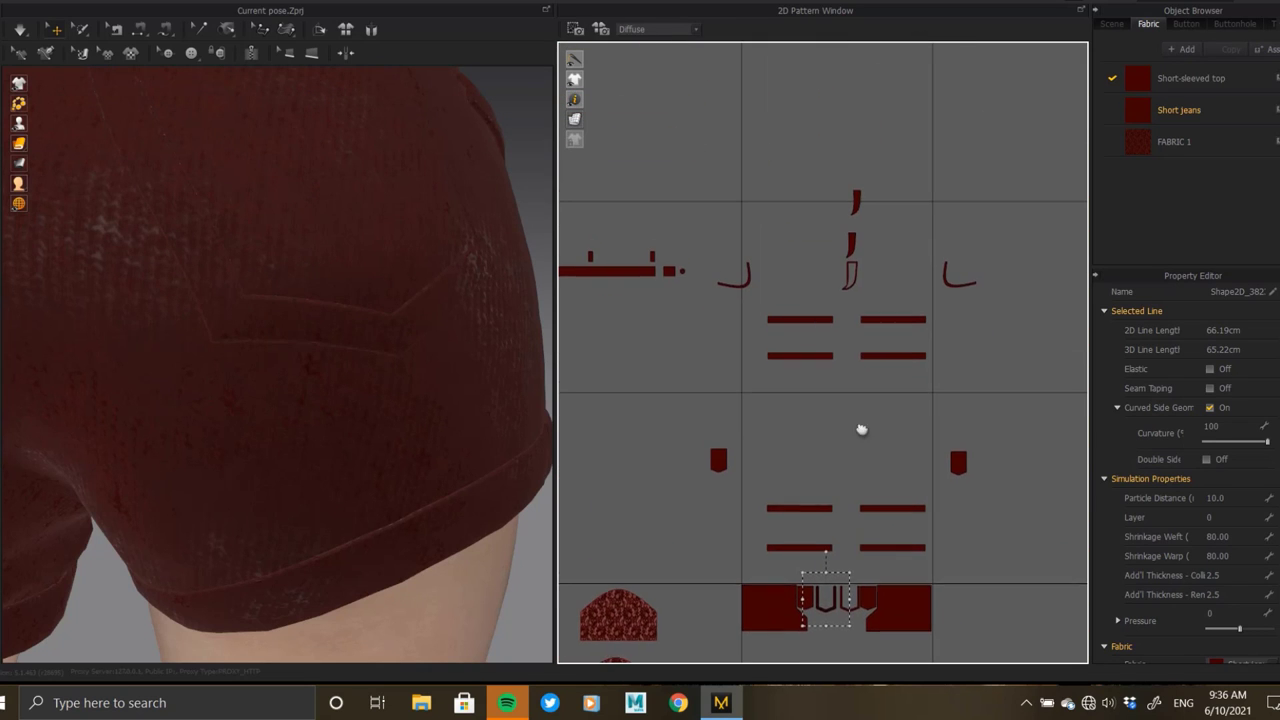
- Move the first leg-band strip into the tile below the front panels
left_click(875, 190)
scroll(178, 265, "down", 5)
right_click_drag(178, 265, 300, 270)
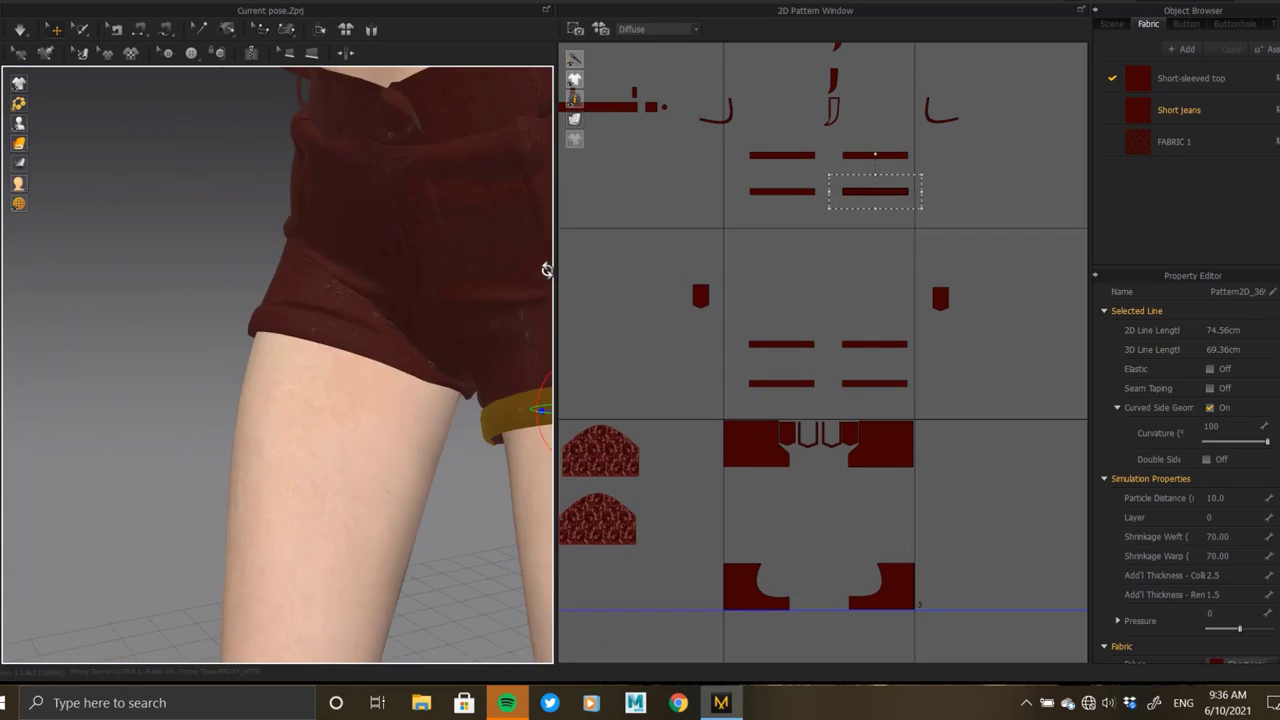
scroll(300, 270, "up", 3)
left_click(782, 191)
left_click(870, 155)
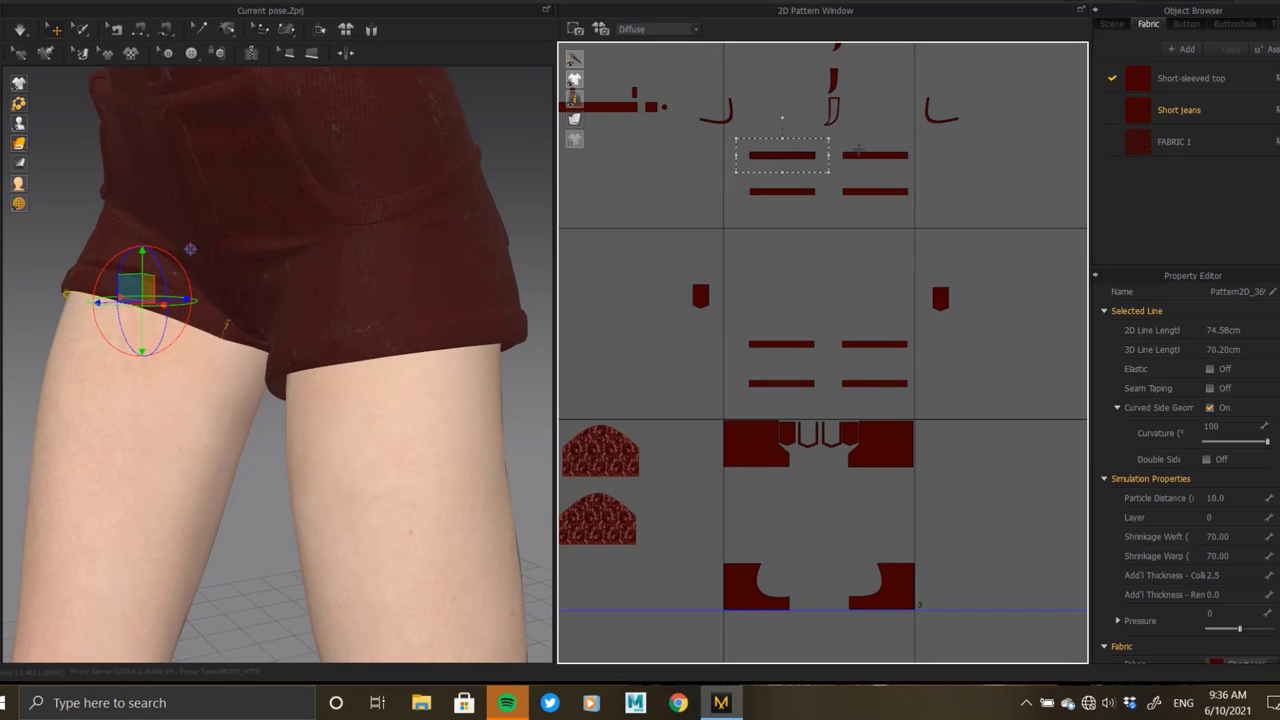
left_click_drag(875, 191, 870, 472)
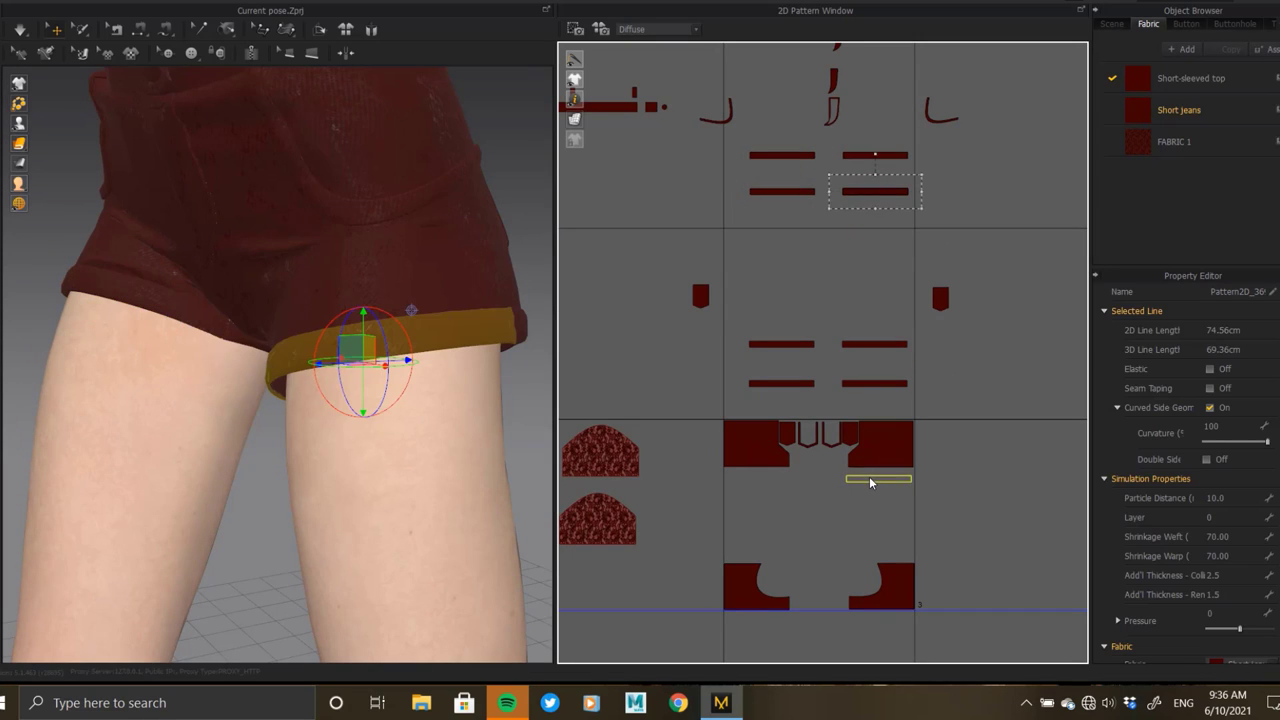
- Select the remaining left and right leg-band strips, checking the hip from the side
left_click(781, 192)
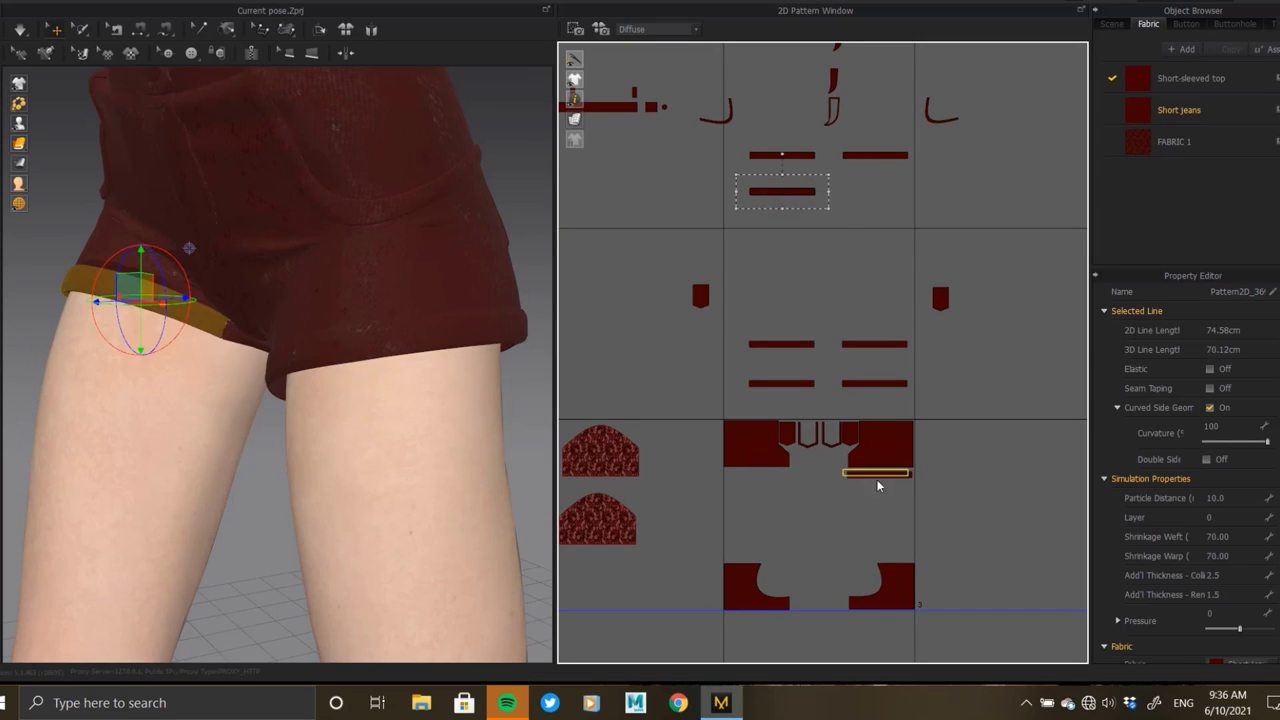
left_click(783, 345)
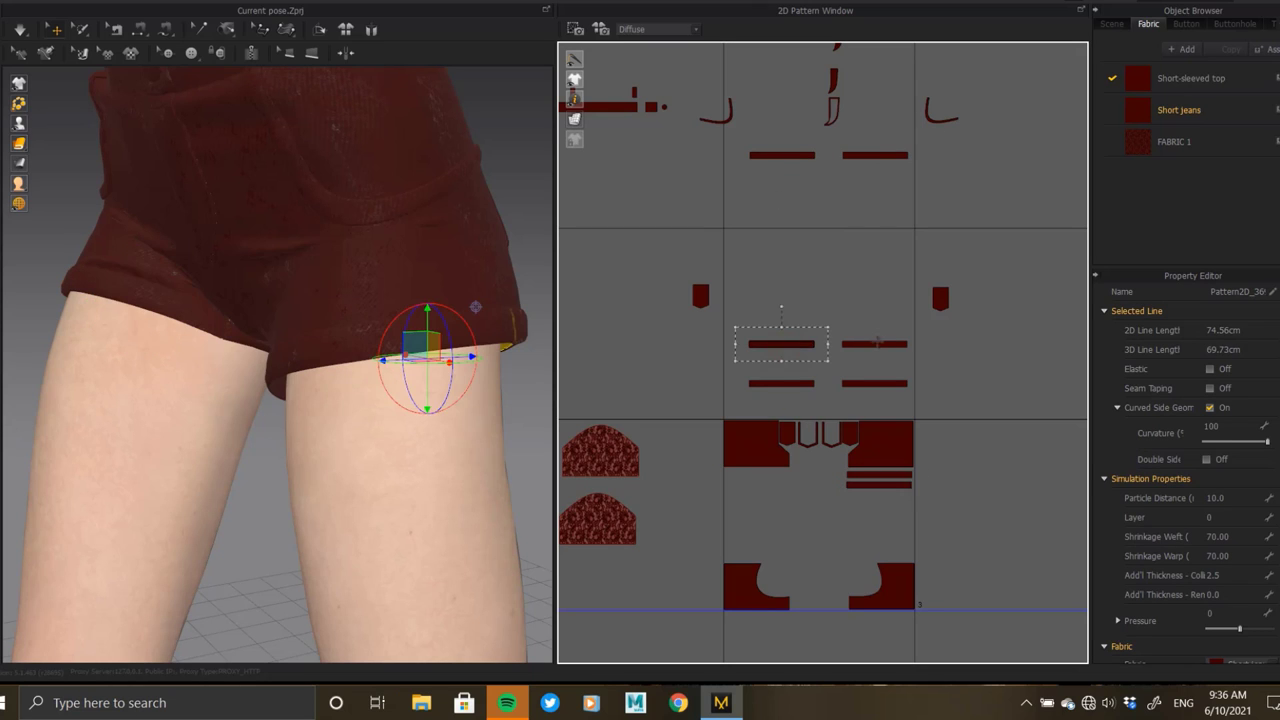
left_click(876, 345)
left_click(873, 383)
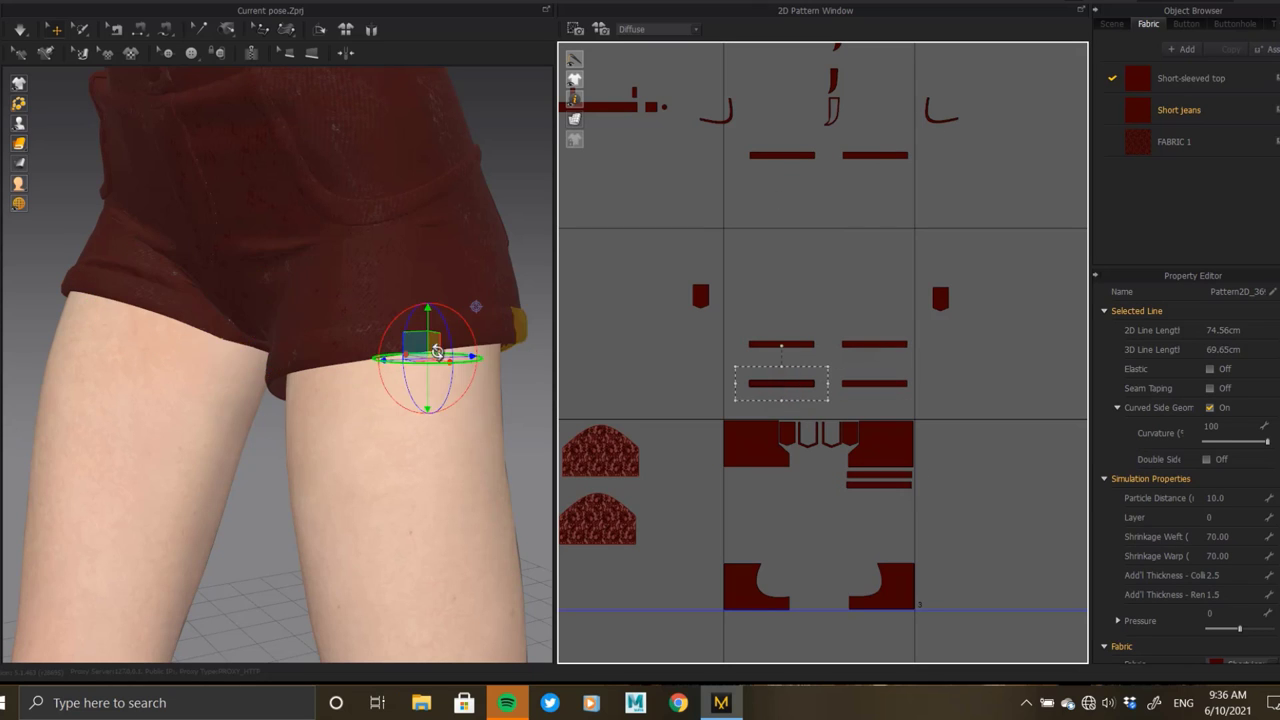
right_click_drag(440, 355, 511, 377)
left_click(775, 347)
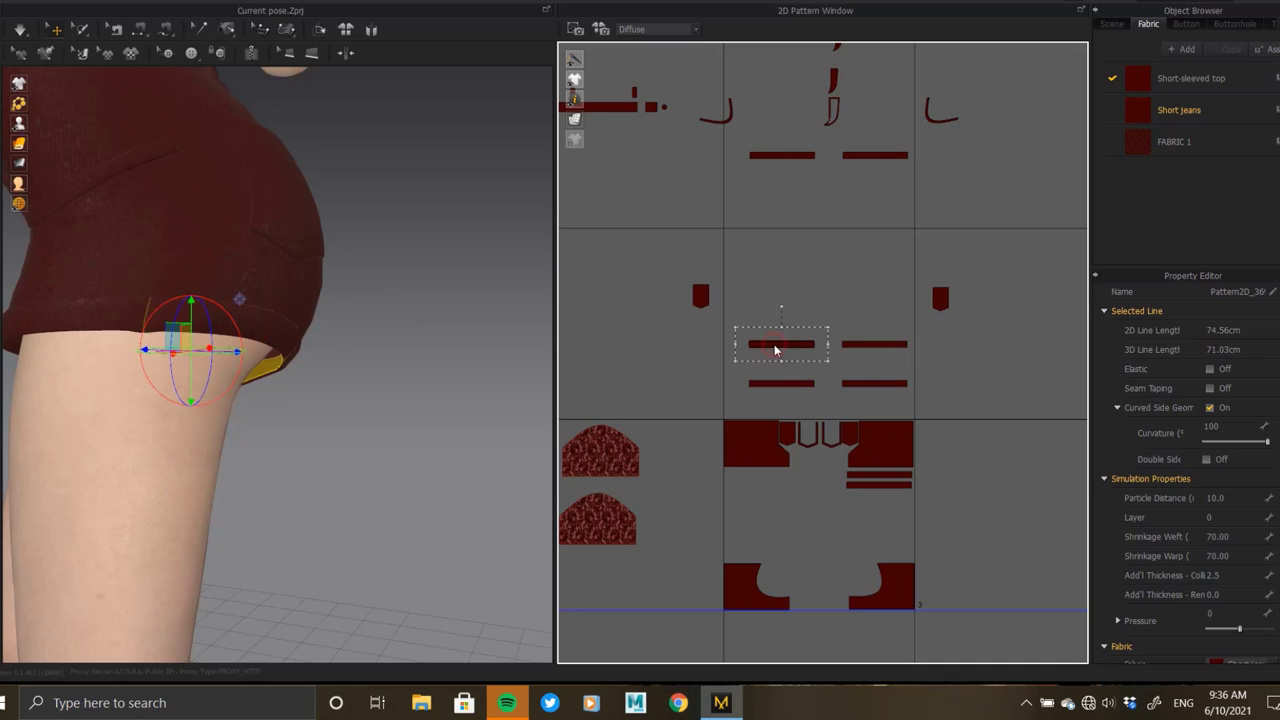
left_click(781, 382)
- Select the lower strip, right strap and waistband piece, checking back and front views
right_click_drag(257, 308, 340, 275)
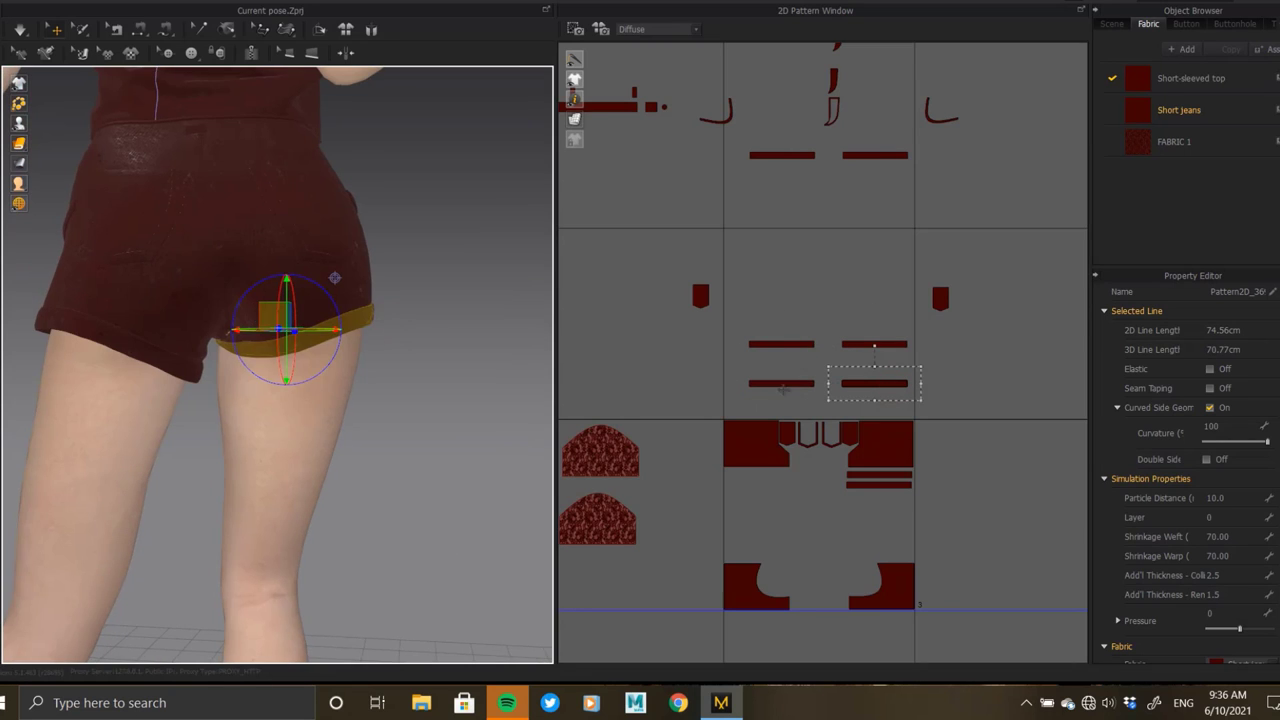
left_click(884, 496)
left_click(875, 384)
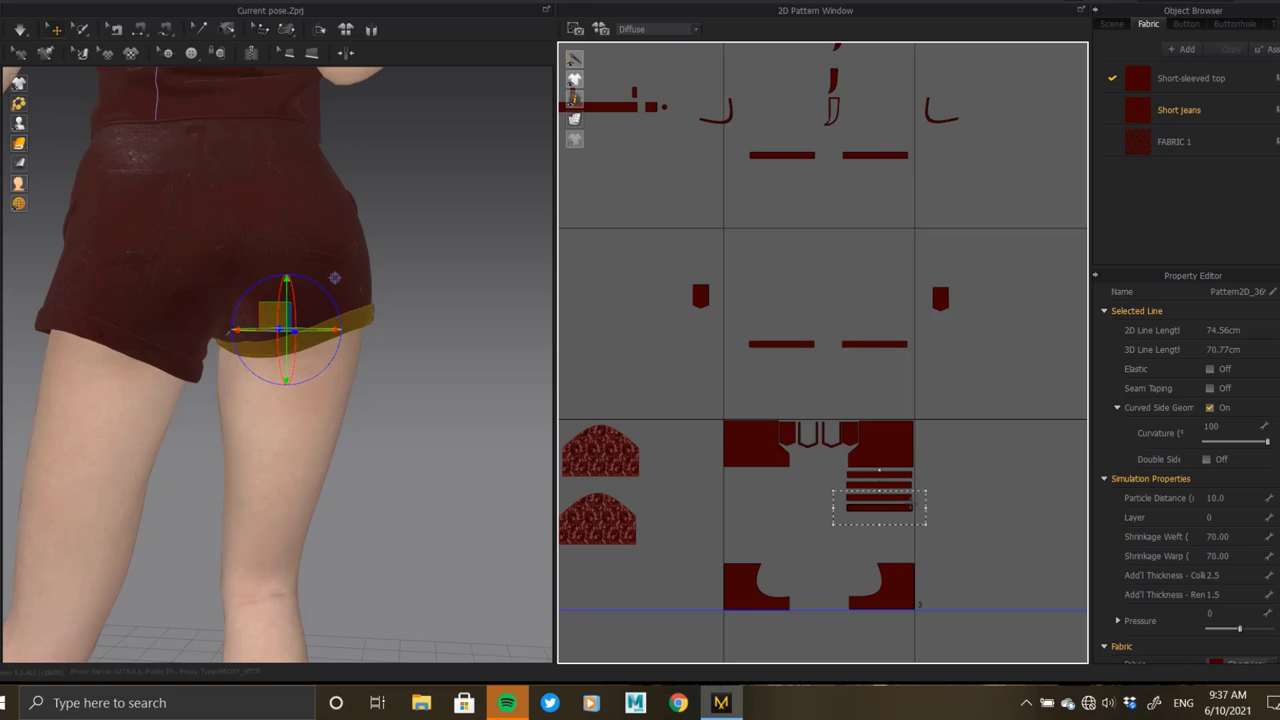
right_click_drag(831, 269, 1025, 449)
left_click(771, 288)
mouse_move(343, 257)
right_mouse_down()
mouse_move(466, 324)
mouse_move(449, 286)
right_mouse_up()
- Move the waistband strip below the leg strips and box-select the small belt pieces
scroll(409, 317, "up", 5)
right_click_drag(763, 240, 738, 215)
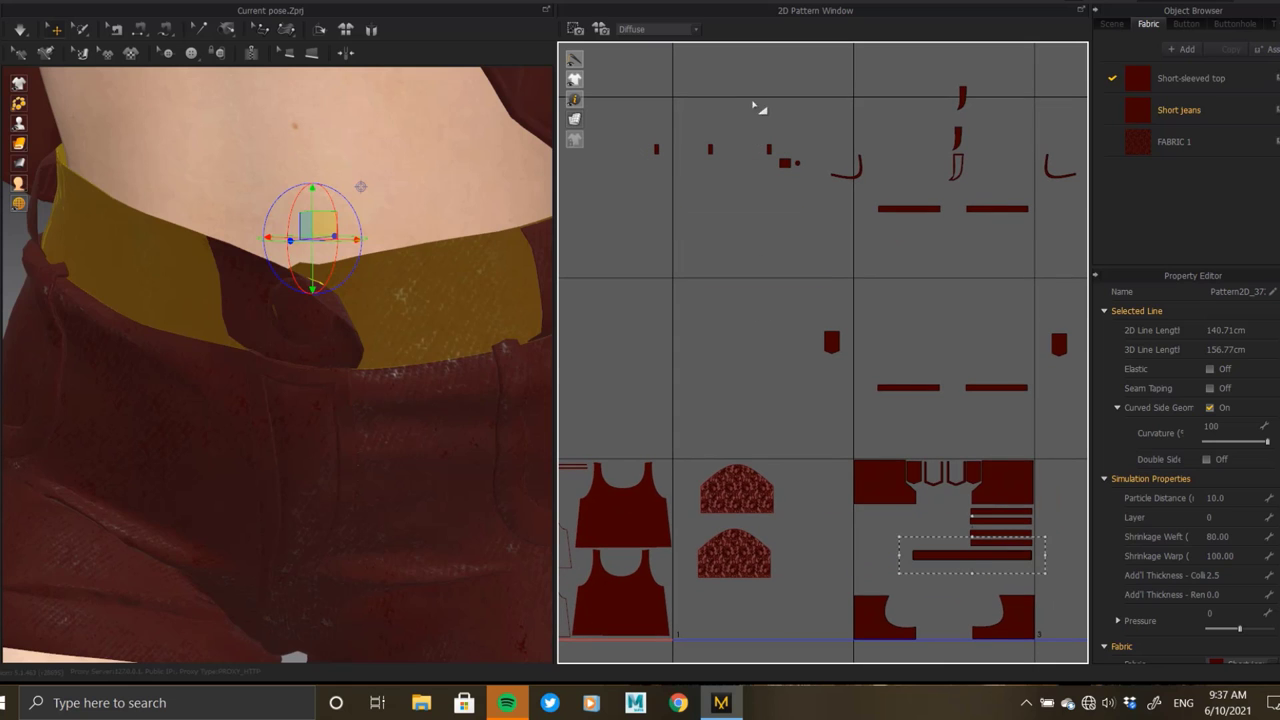
left_click_drag(813, 127, 720, 175)
left_click_drag(623, 185, 637, 182)
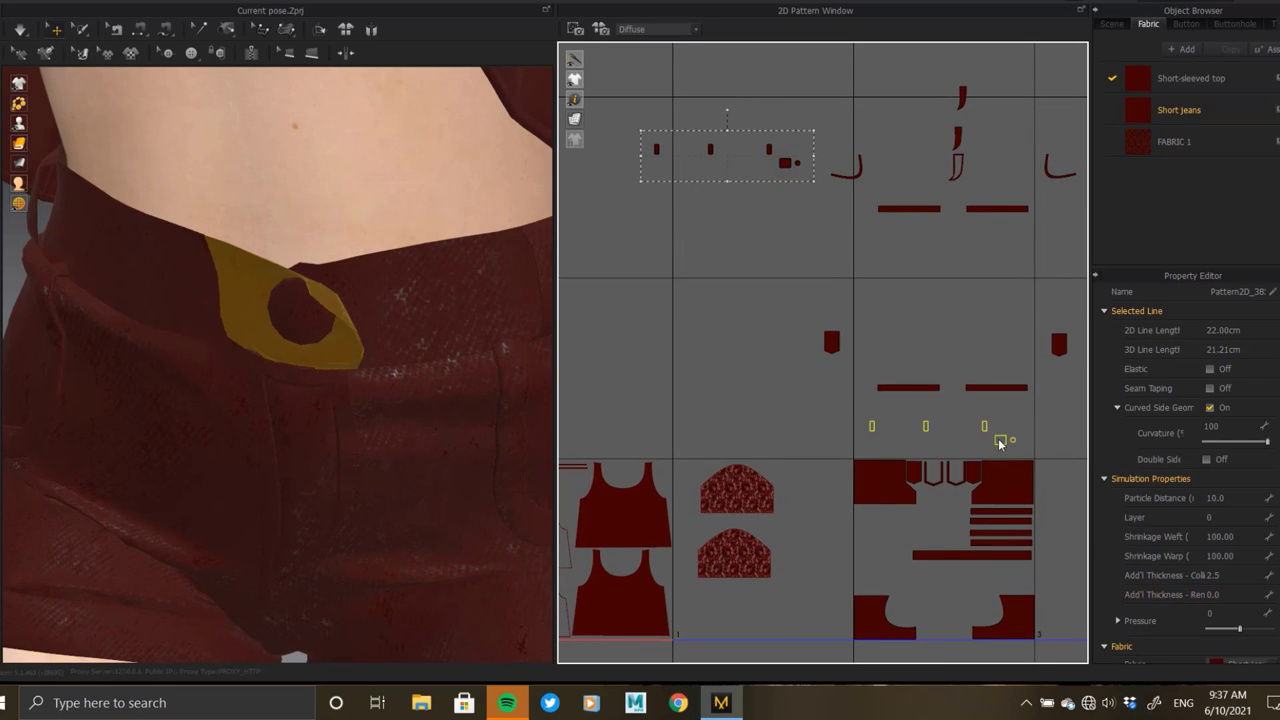
- Line up the three belt loops and the square piece in the gap between the panels
scroll(783, 150, "up", 5)
left_click(904, 308)
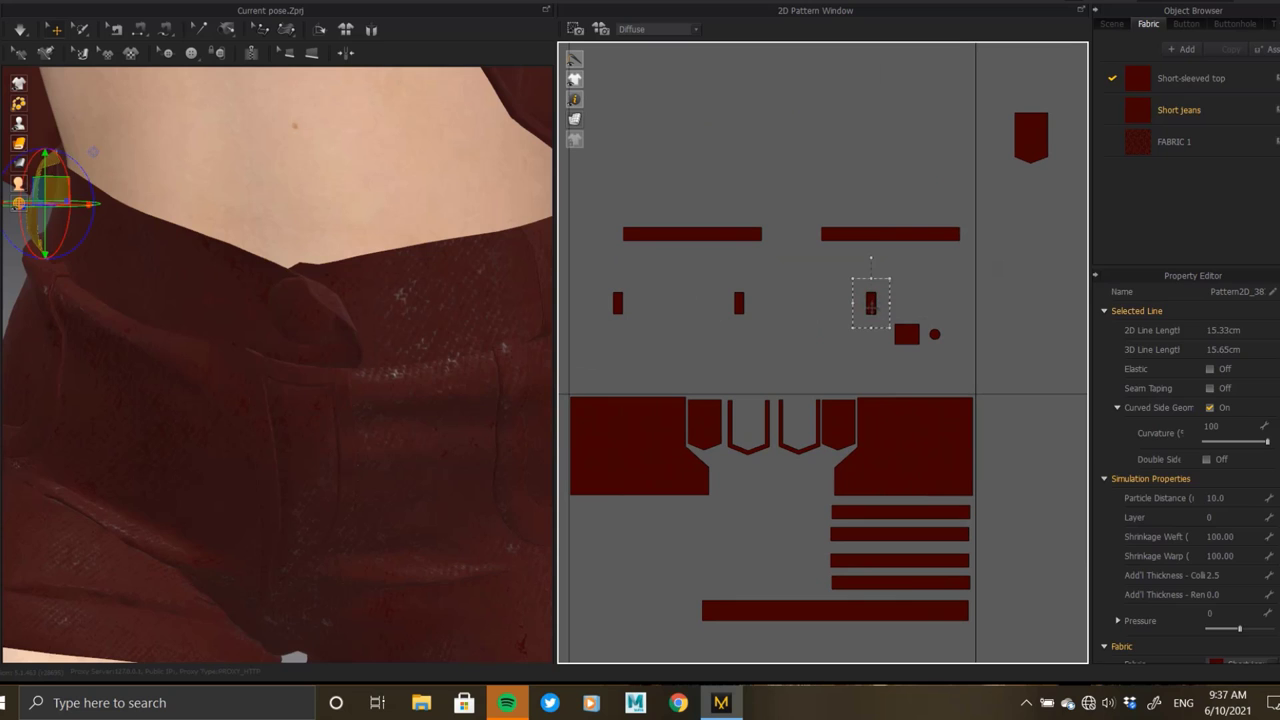
left_click_drag(870, 303, 822, 478)
left_click_drag(739, 303, 809, 480)
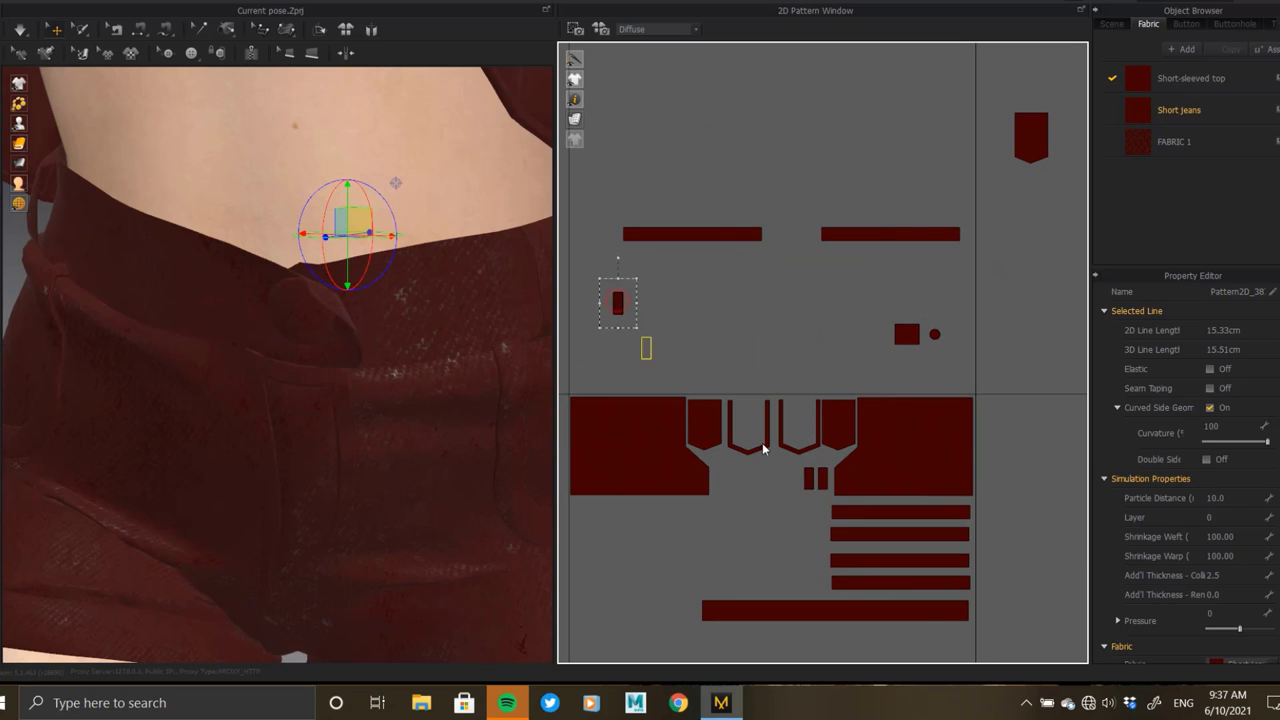
left_click_drag(617, 303, 793, 480)
left_click(904, 334)
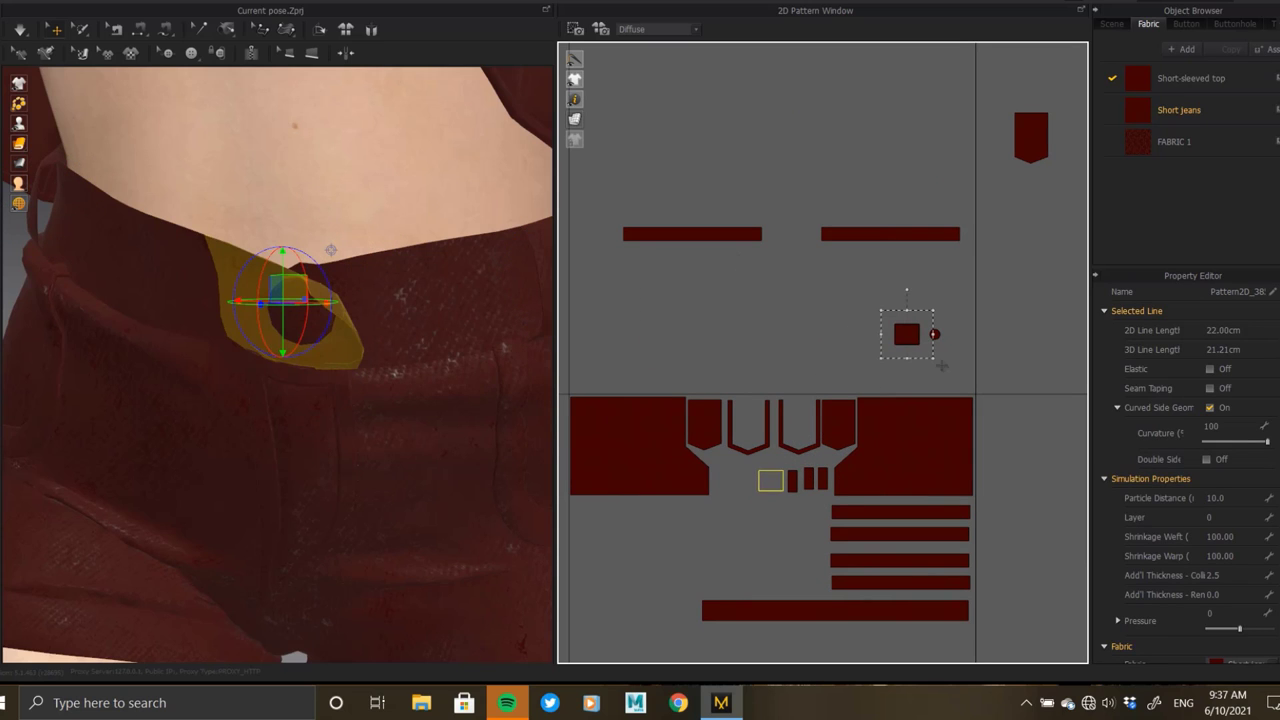
left_click_drag(904, 334, 771, 481)
- Select the small circle piece, then box-select the hook and bar pieces
left_click(934, 334)
scroll(723, 277, "down", 3)
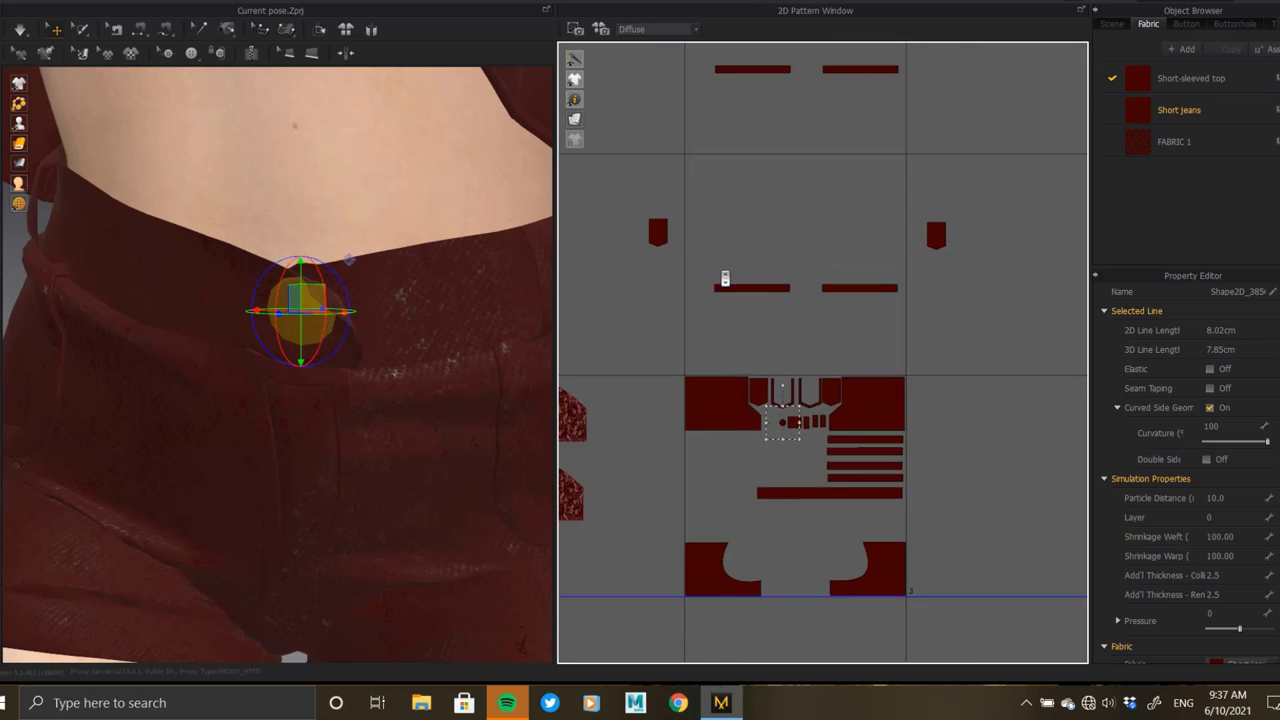
scroll(791, 400, "down", 3)
left_click_drag(870, 157, 790, 296)
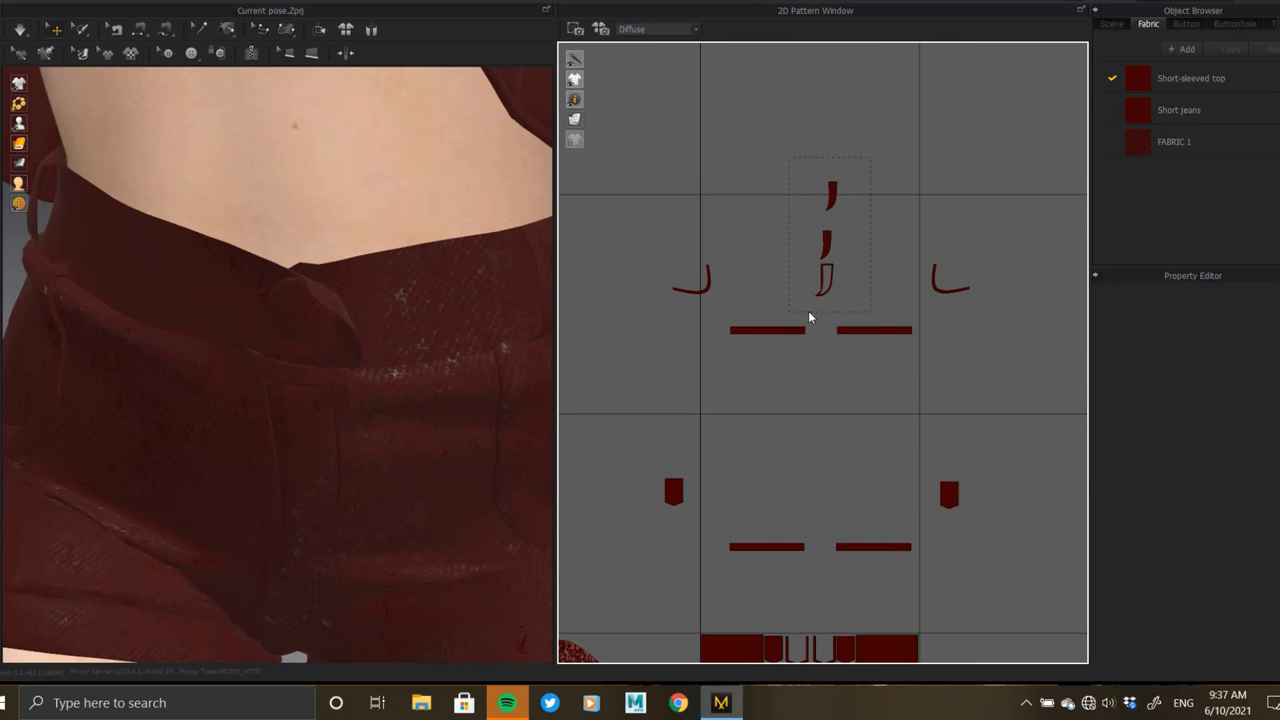
- Move the hook and bar pieces down over the lower shorts panels
scroll(808, 310, "down", 3)
left_click_drag(831, 543, 919, 450)
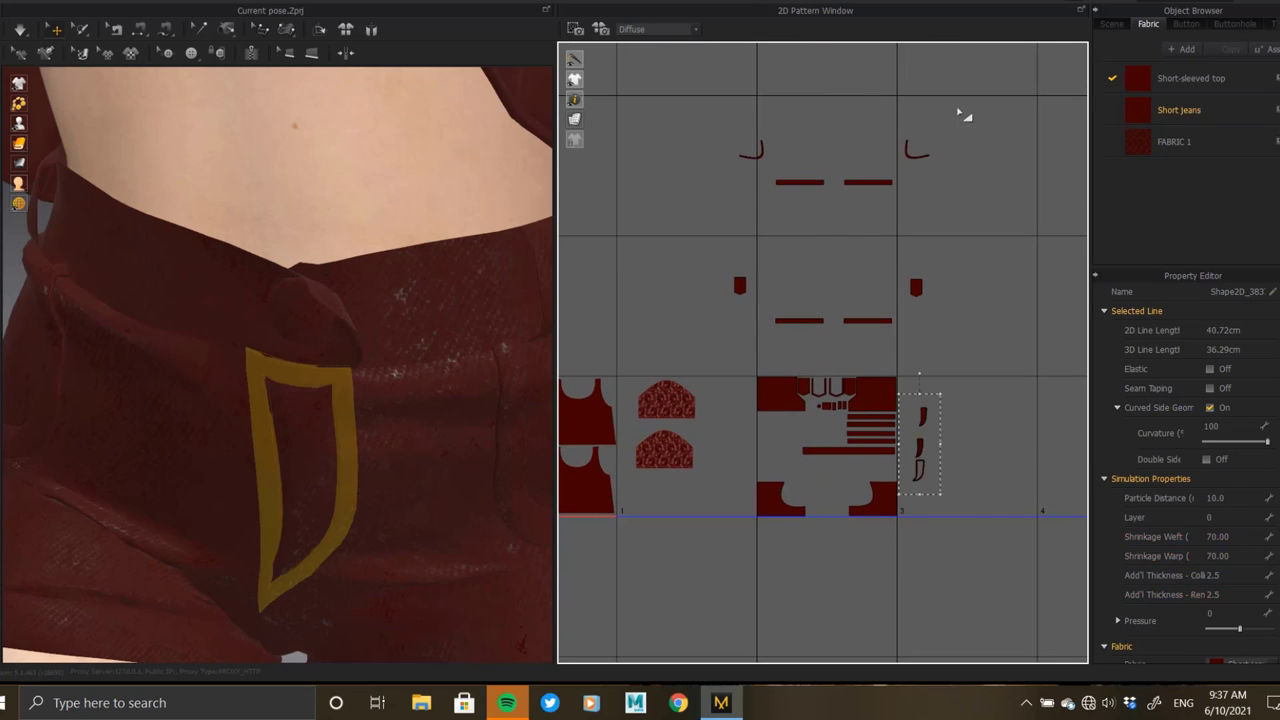
left_click_drag(966, 114, 735, 200)
left_click_drag(828, 177, 811, 562)
left_click(960, 600)
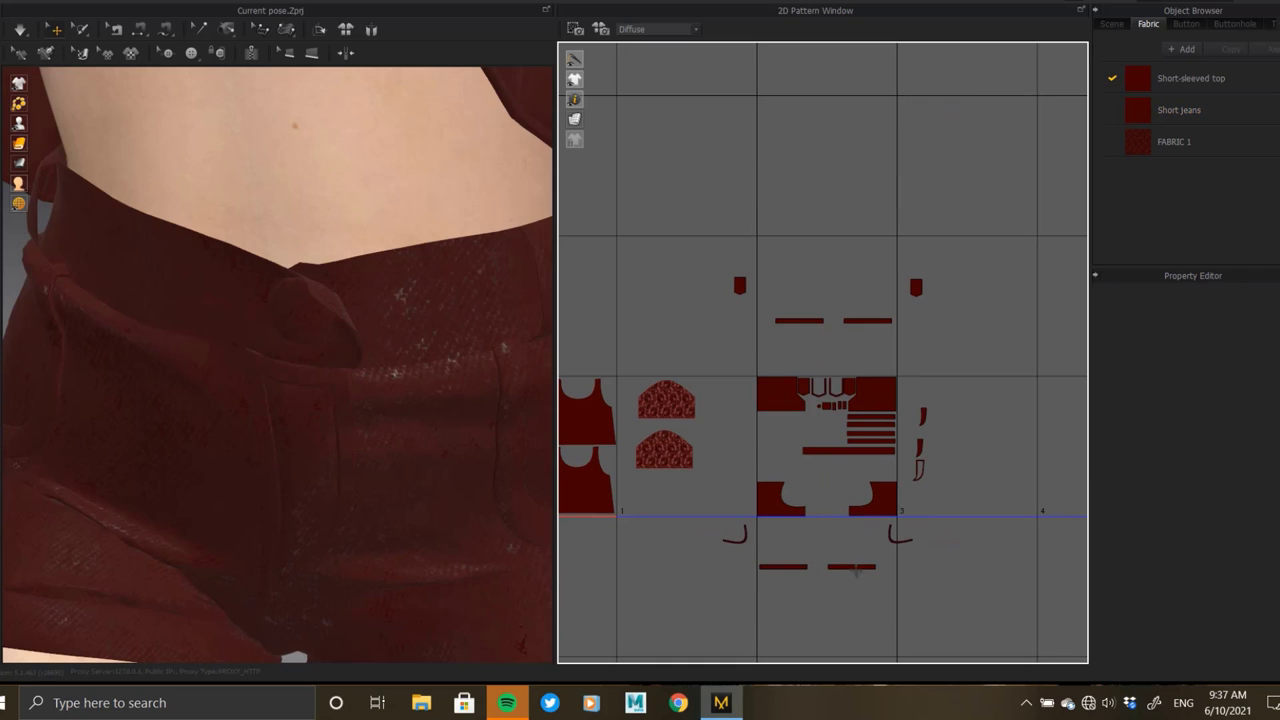
- Mirror the hook piece horizontally so it faces its partner
left_click(900, 538)
scroll(796, 466, "up", 1)
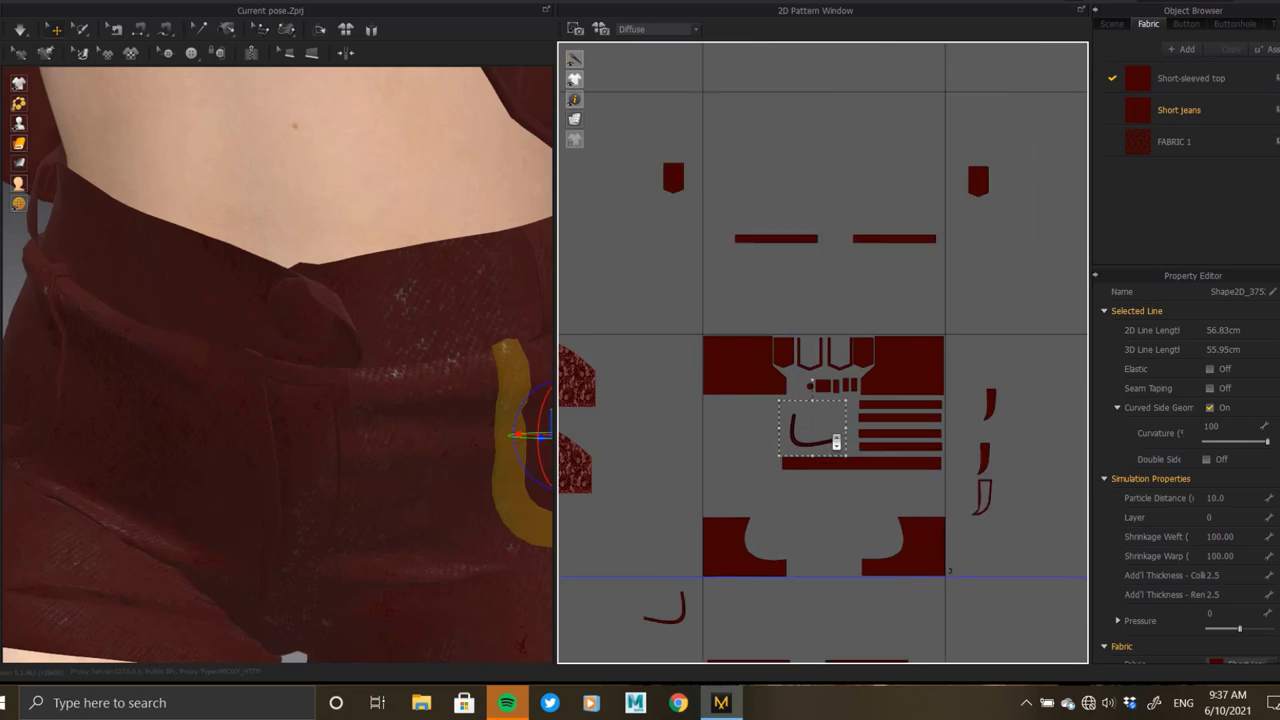
scroll(796, 466, "up", 1)
scroll(796, 466, "up", 1)
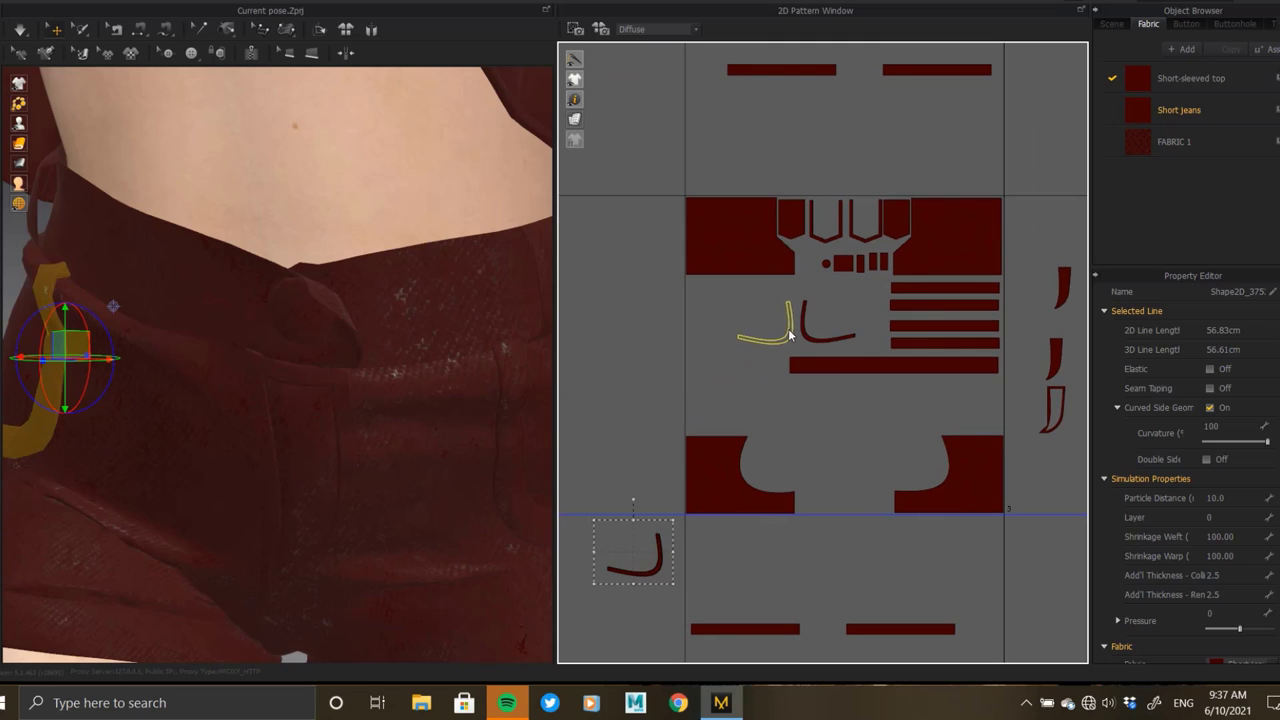
left_click(843, 331)
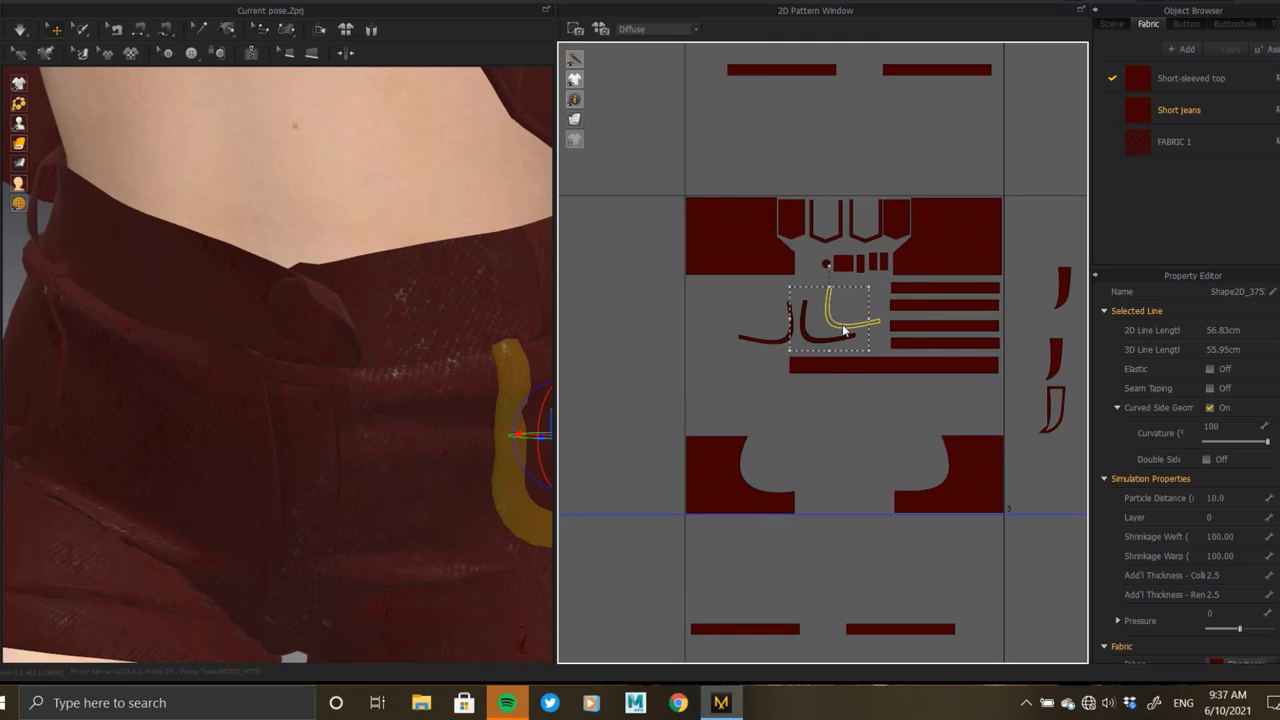
right_click(764, 482)
left_click(812, 491)
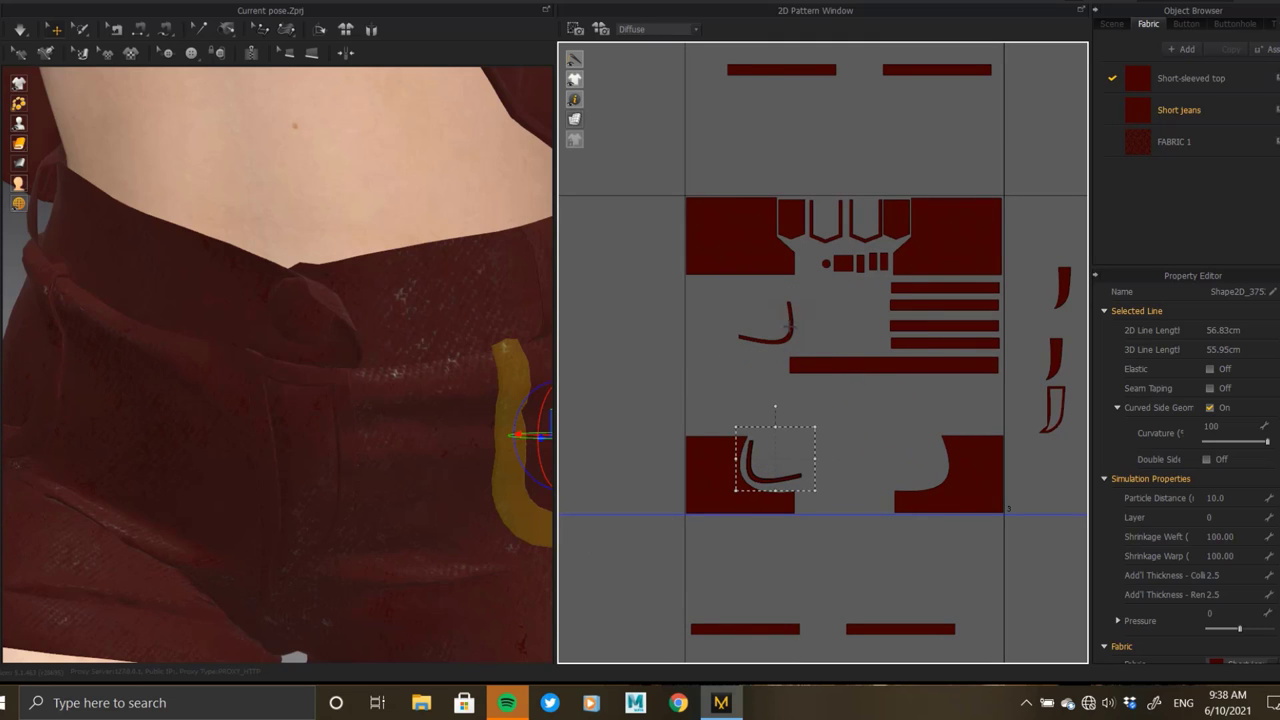
- Check each small right-side hook piece's placement, then clear the selection
left_click(940, 467)
scroll(938, 467, "up", 1)
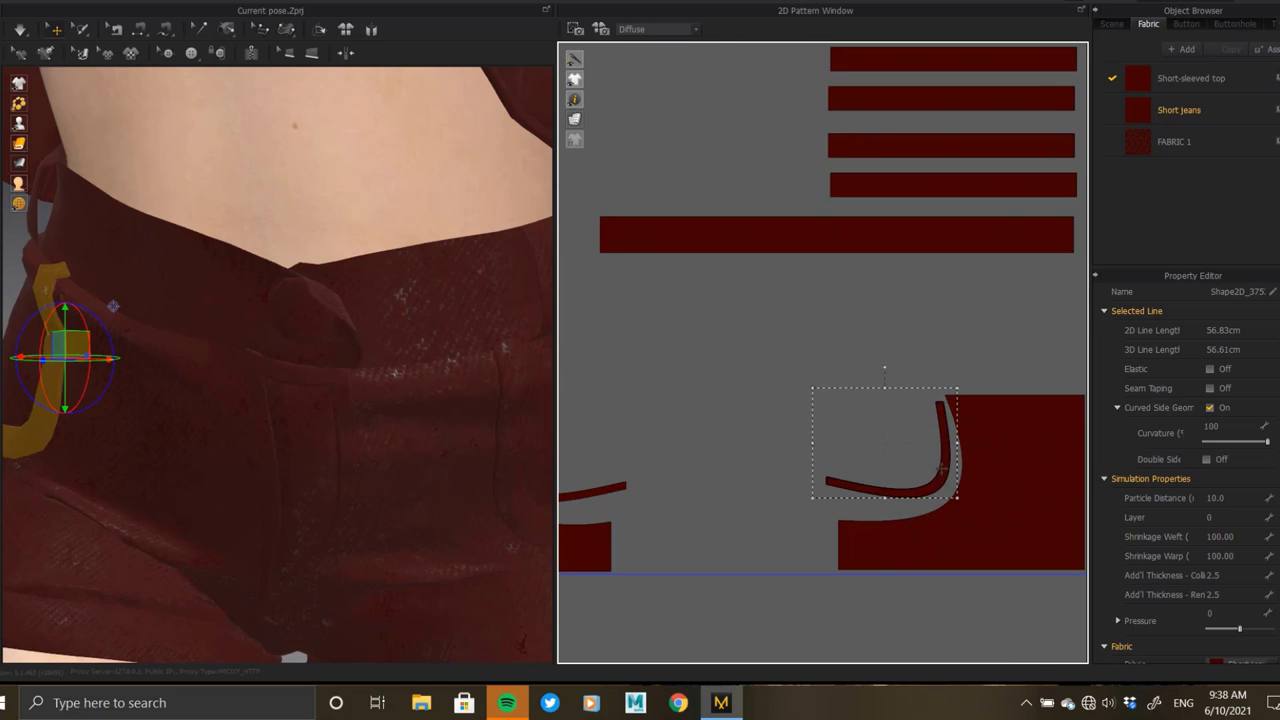
scroll(910, 467, "down", 2)
scroll(907, 467, "down", 2)
scroll(1010, 453, "up", 3)
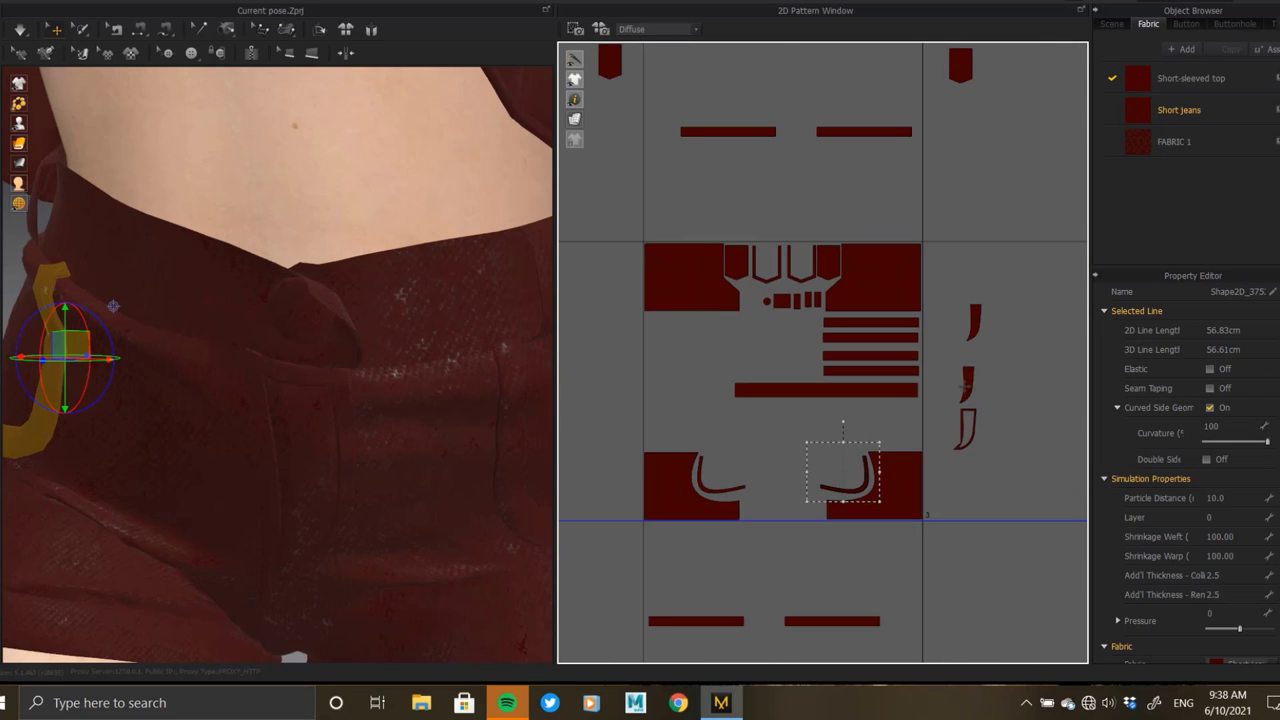
left_click(953, 385)
left_click(962, 340)
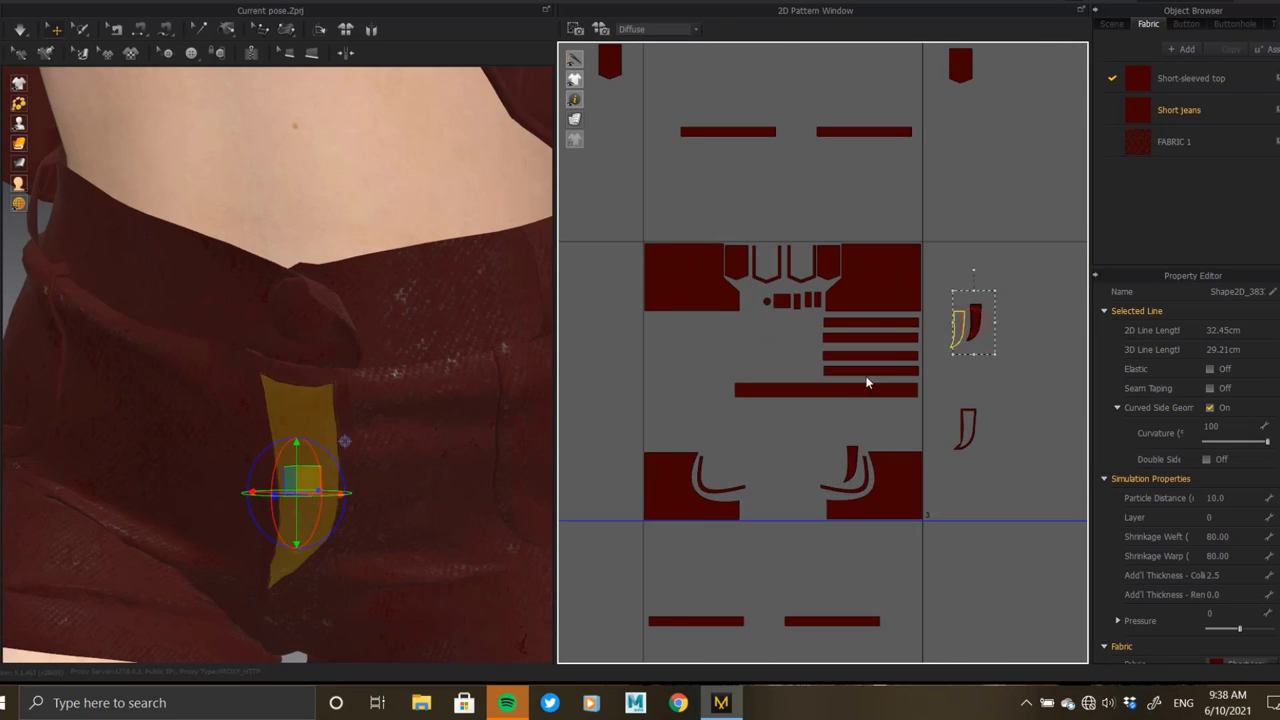
left_click(964, 428)
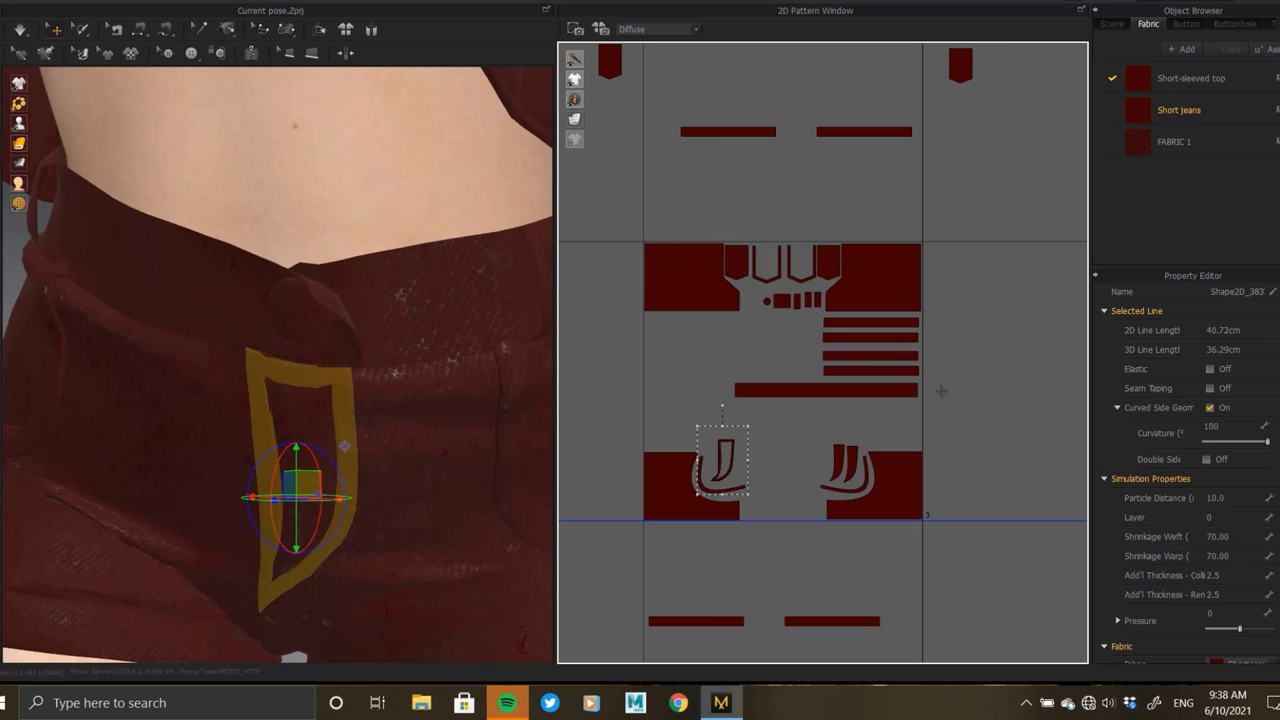
left_click(940, 391)
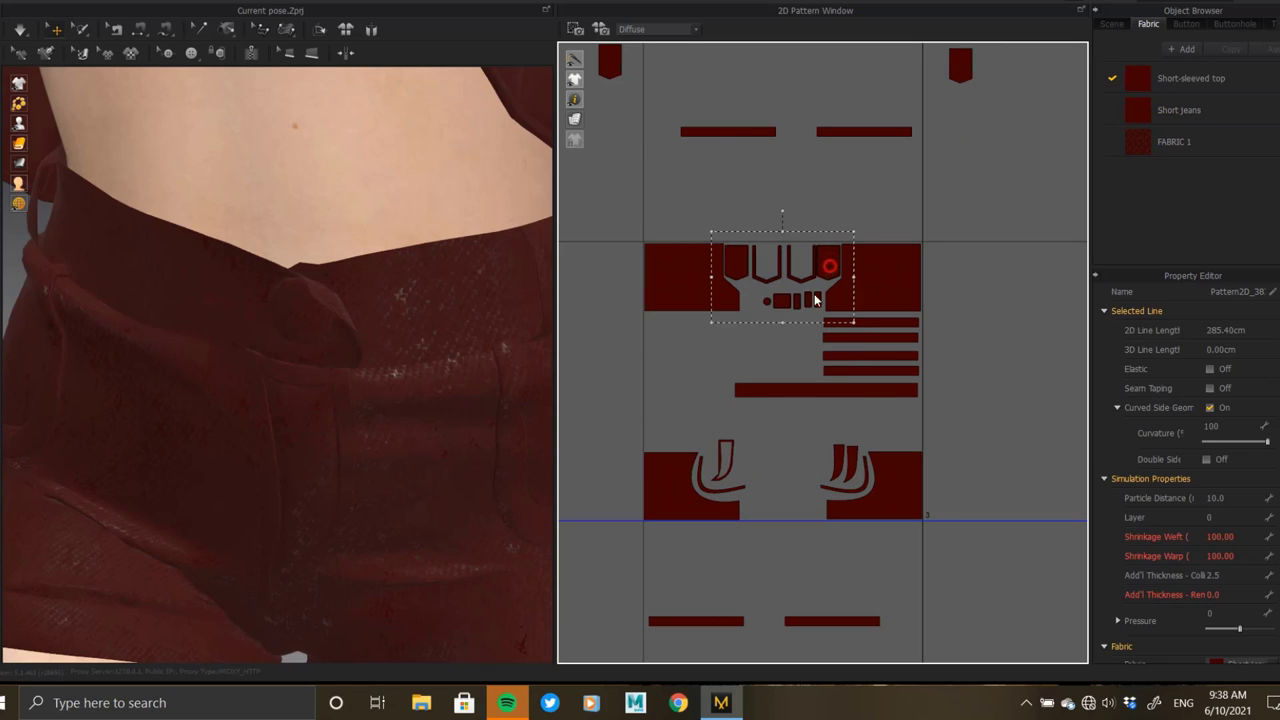
- Shift the waistband pieces right and set the top strip beside the front panels
left_click_drag(814, 294, 1021, 348)
left_click_drag(890, 278, 814, 284)
scroll(770, 300, "up", 3)
scroll(772, 300, "down", 2)
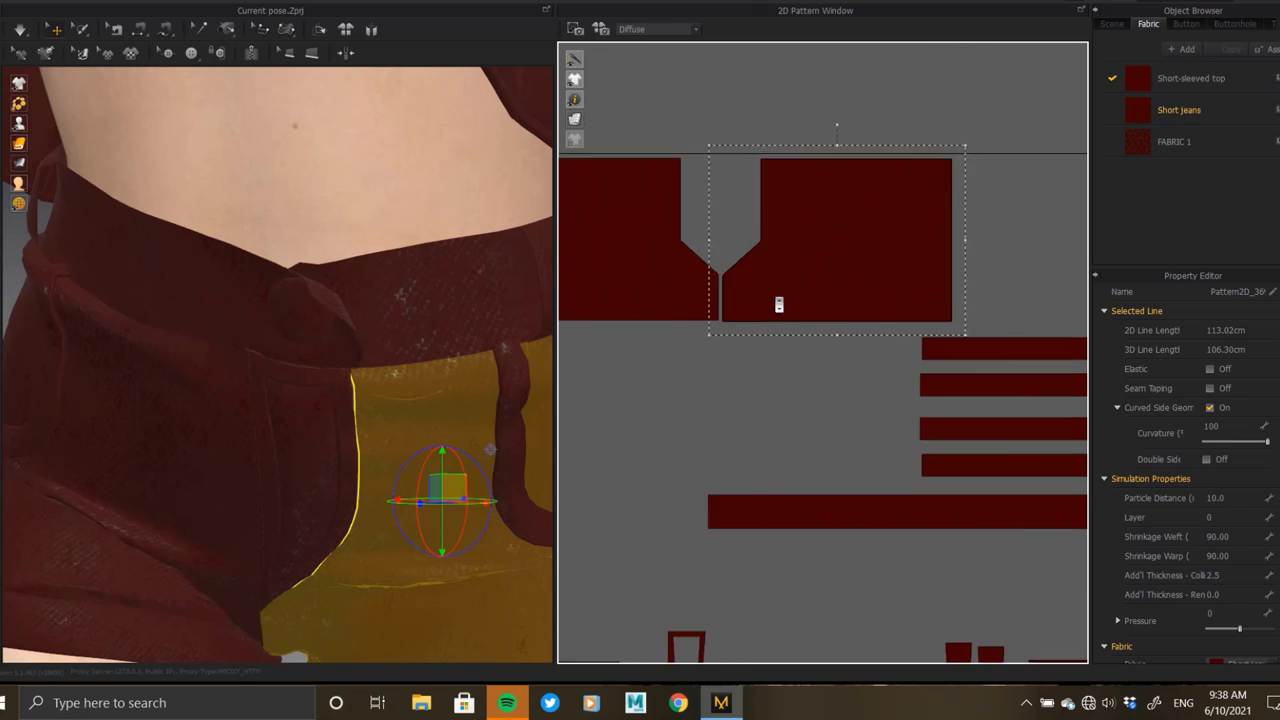
left_click_drag(942, 325, 716, 320)
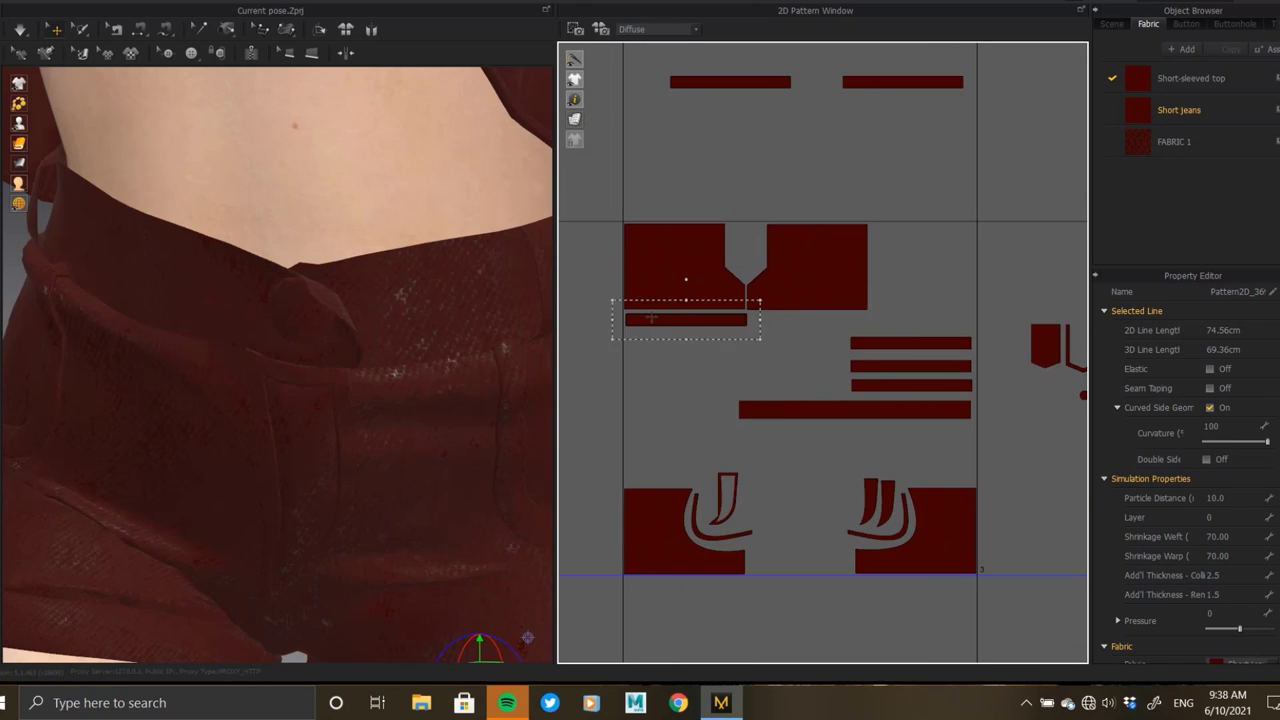
scroll(655, 322, "up", 5)
scroll(636, 327, "down", 5)
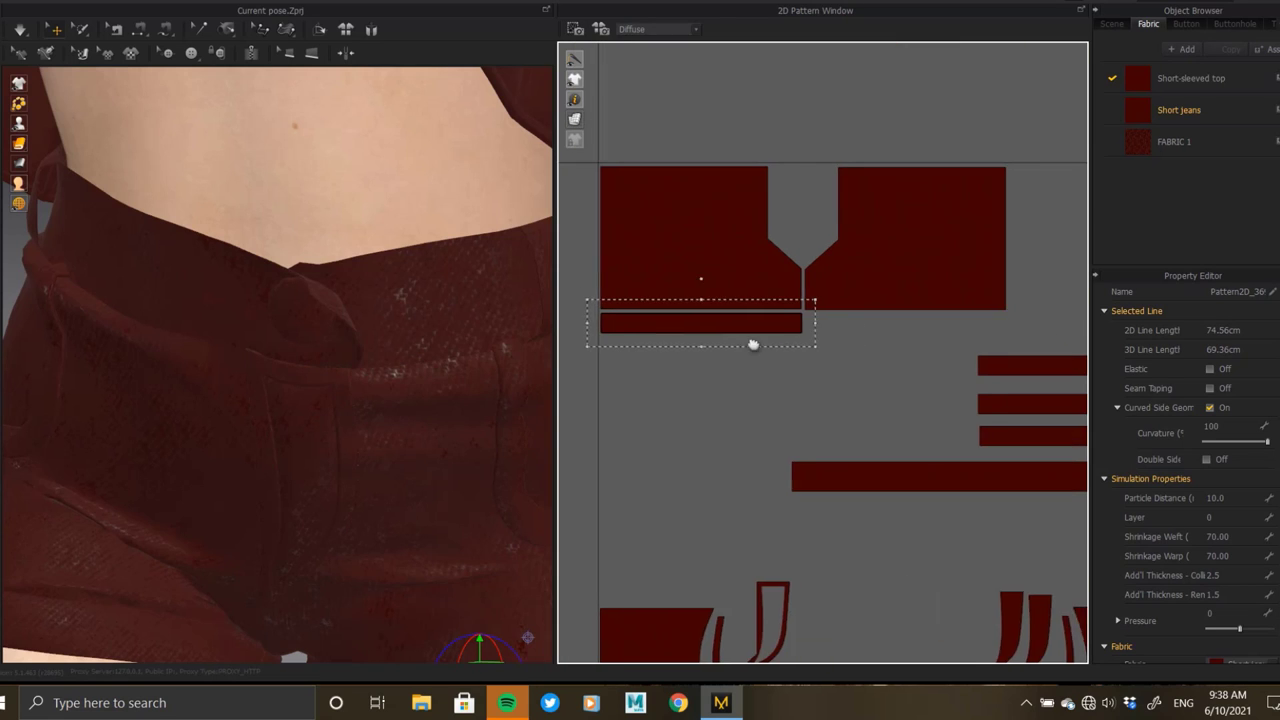
- Line up the remaining horizontal strips beside the left strip and the panels' bottom strip
left_click(969, 349)
left_click_drag(797, 313, 793, 313)
scroll(757, 322, "up", 5)
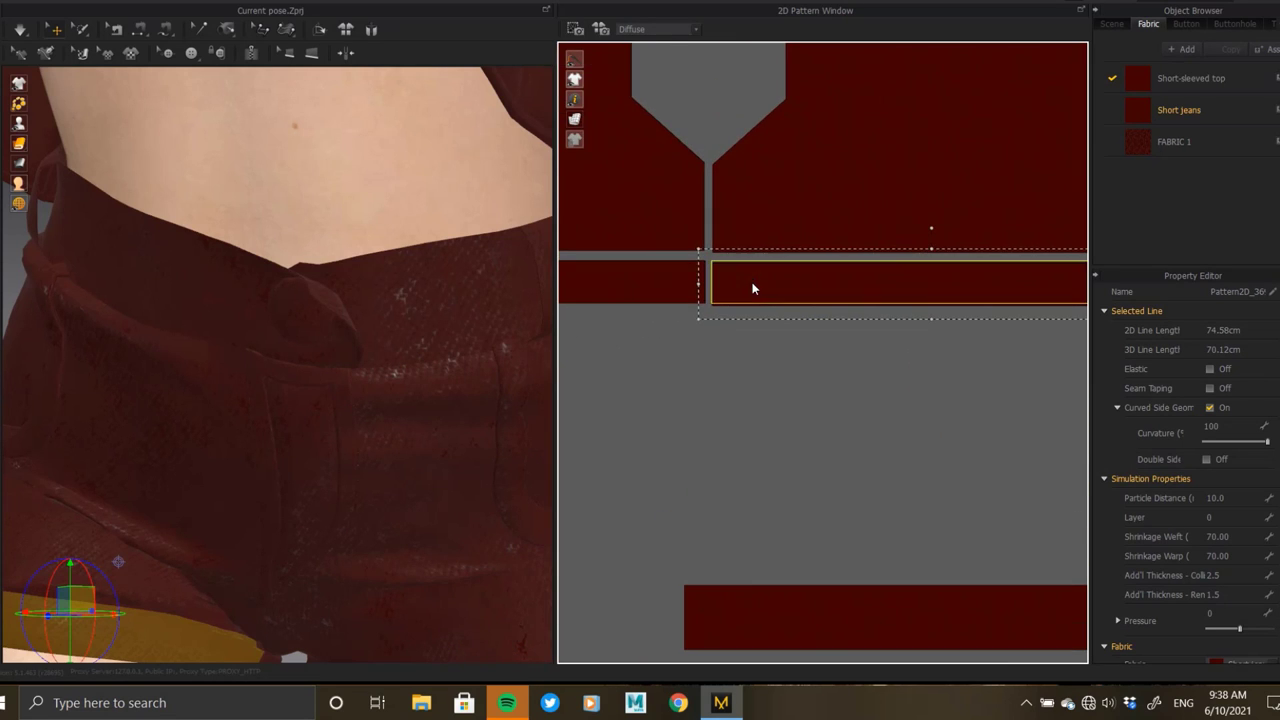
scroll(780, 320, "down", 5)
left_click_drag(960, 385, 797, 332)
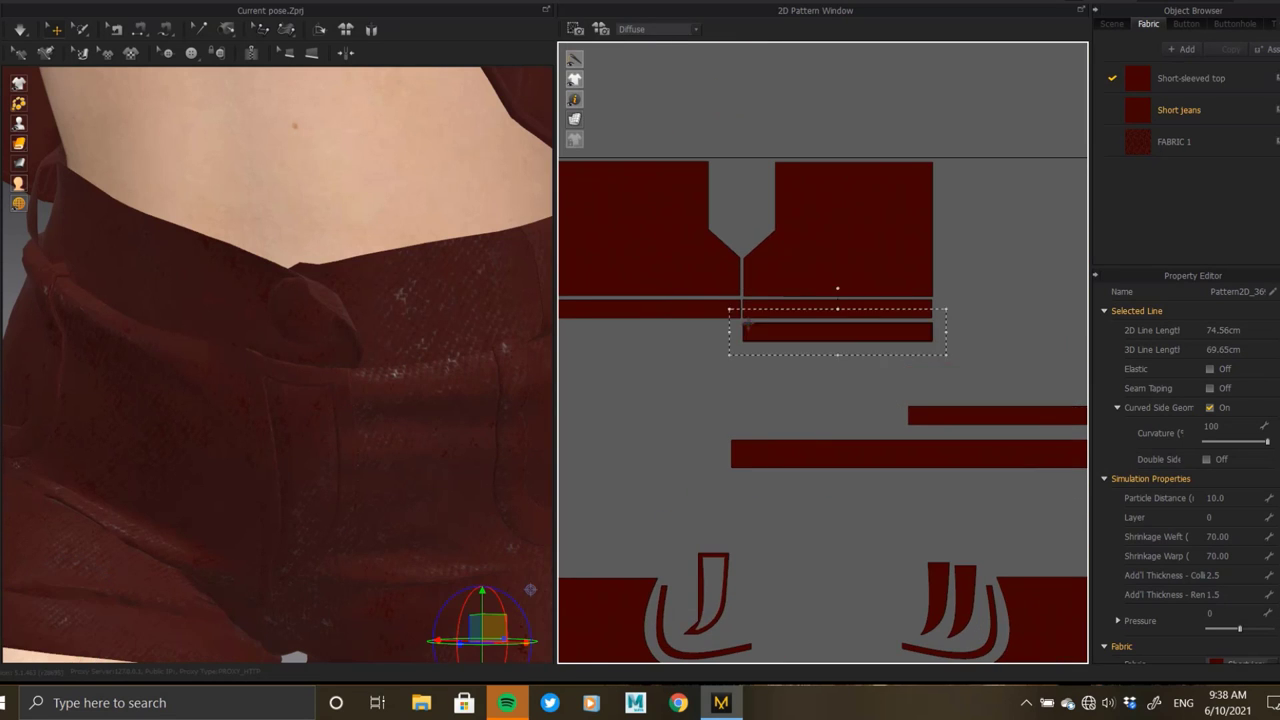
scroll(748, 338, "up", 5)
scroll(750, 341, "down", 3)
- Duplicate a waistband strip and place the copy below the left strip
key("ctrl+c")
key("ctrl+v")
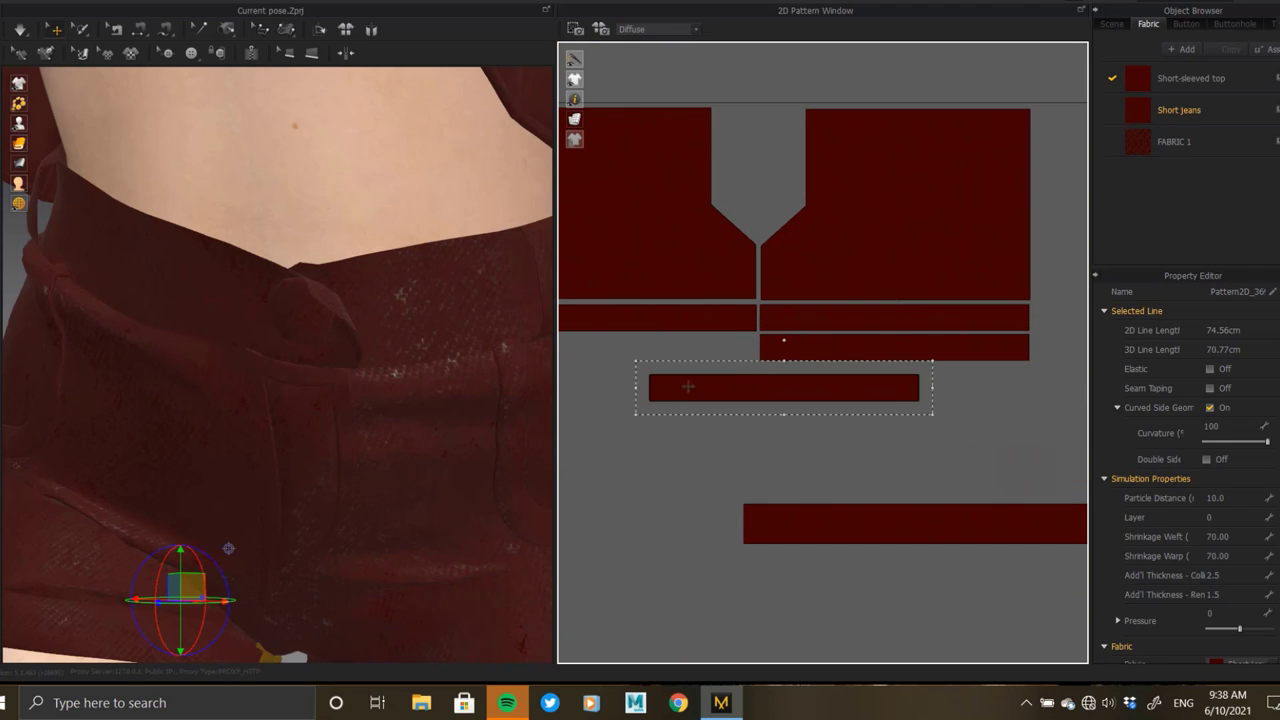
left_click(727, 370)
scroll(757, 368, "up", 4)
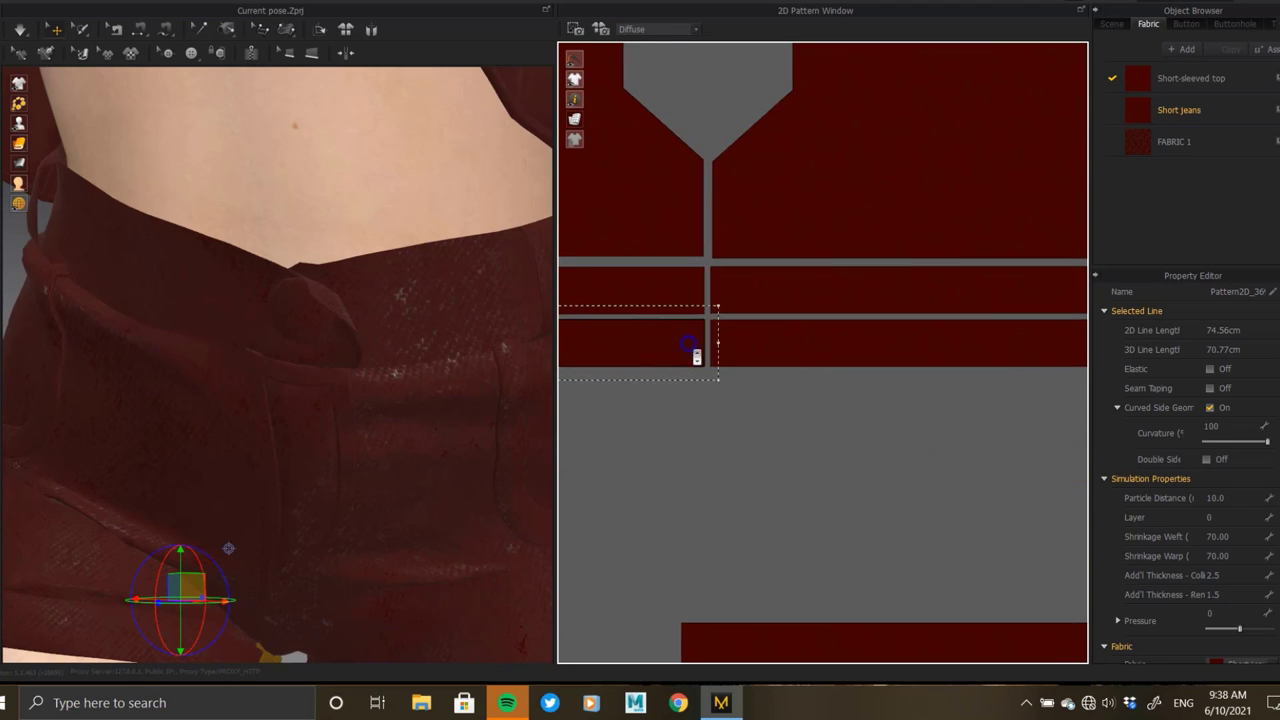
scroll(691, 354, "down", 5)
scroll(746, 351, "down", 1)
- Place the right and left pocket pieces side by side under the waistband strips
left_click(693, 331)
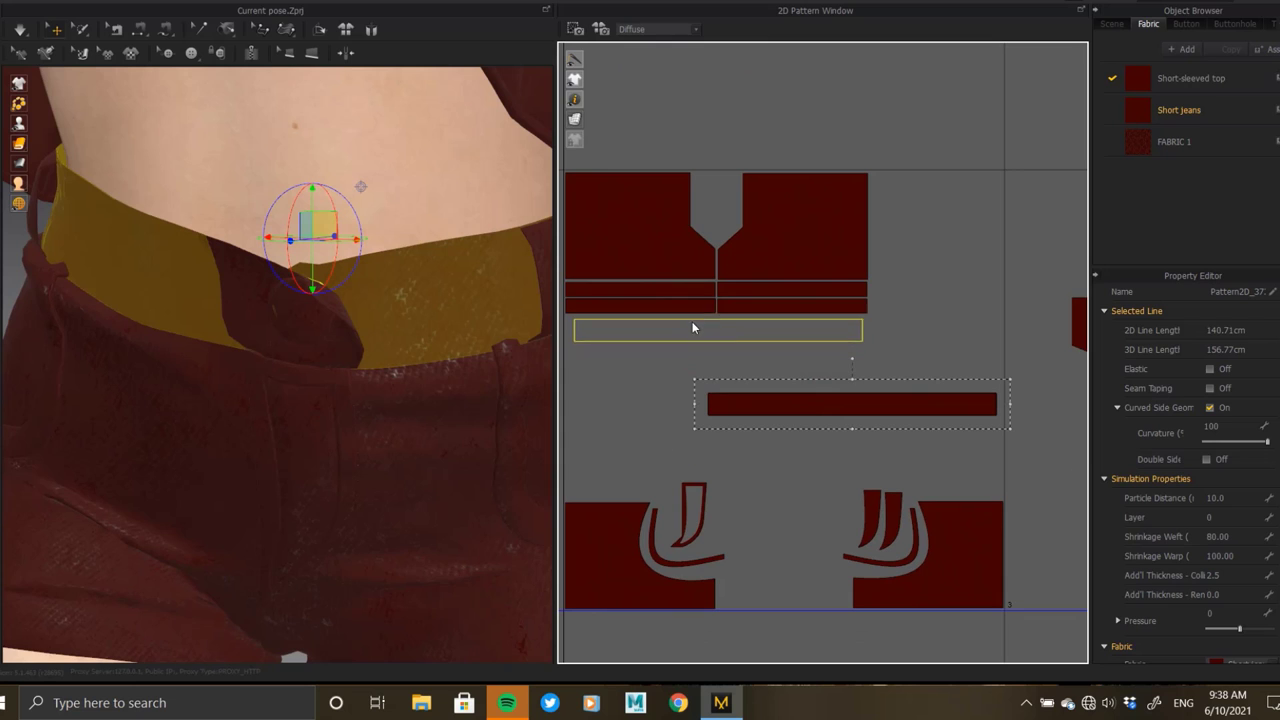
scroll(692, 321, "up", 5)
scroll(825, 270, "up", 2)
scroll(800, 330, "up", 1)
scroll(789, 337, "up", 1)
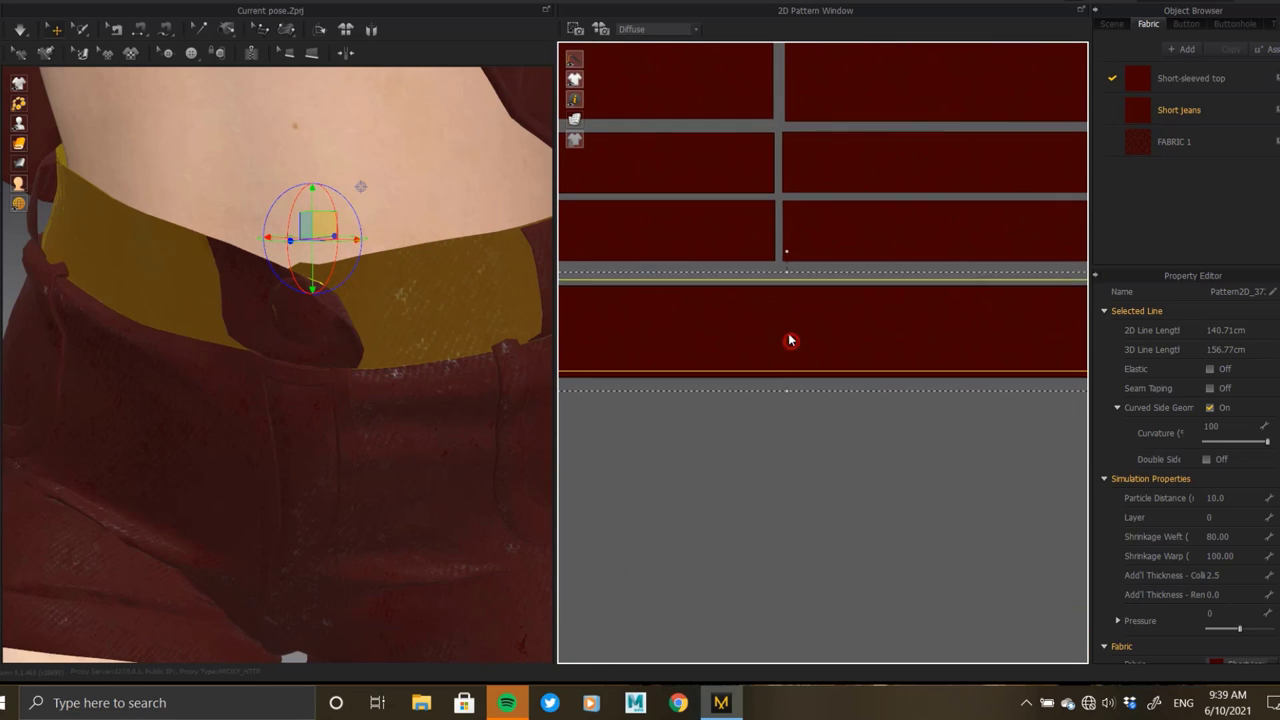
scroll(784, 325, "up", 1)
scroll(784, 325, "down", 2)
scroll(782, 328, "down", 2)
scroll(790, 340, "down", 1)
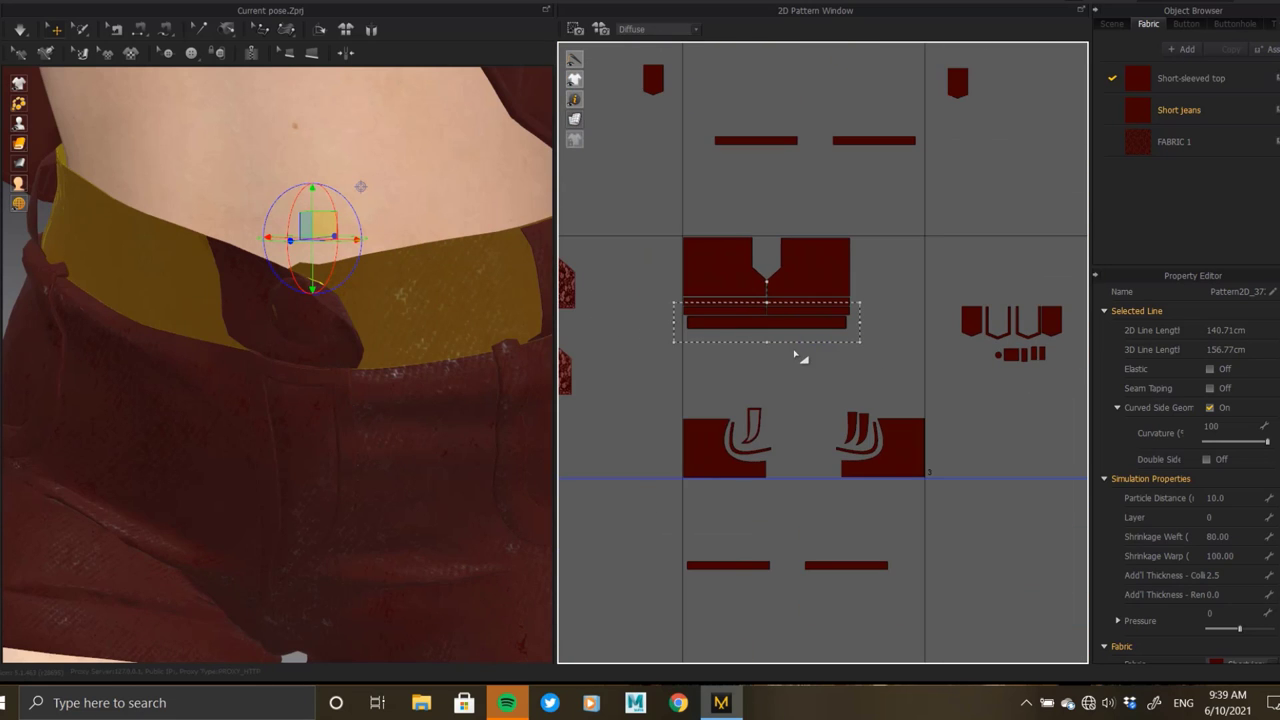
scroll(862, 375, "up", 1)
middle_click_drag(905, 348, 823, 380)
left_click(823, 449)
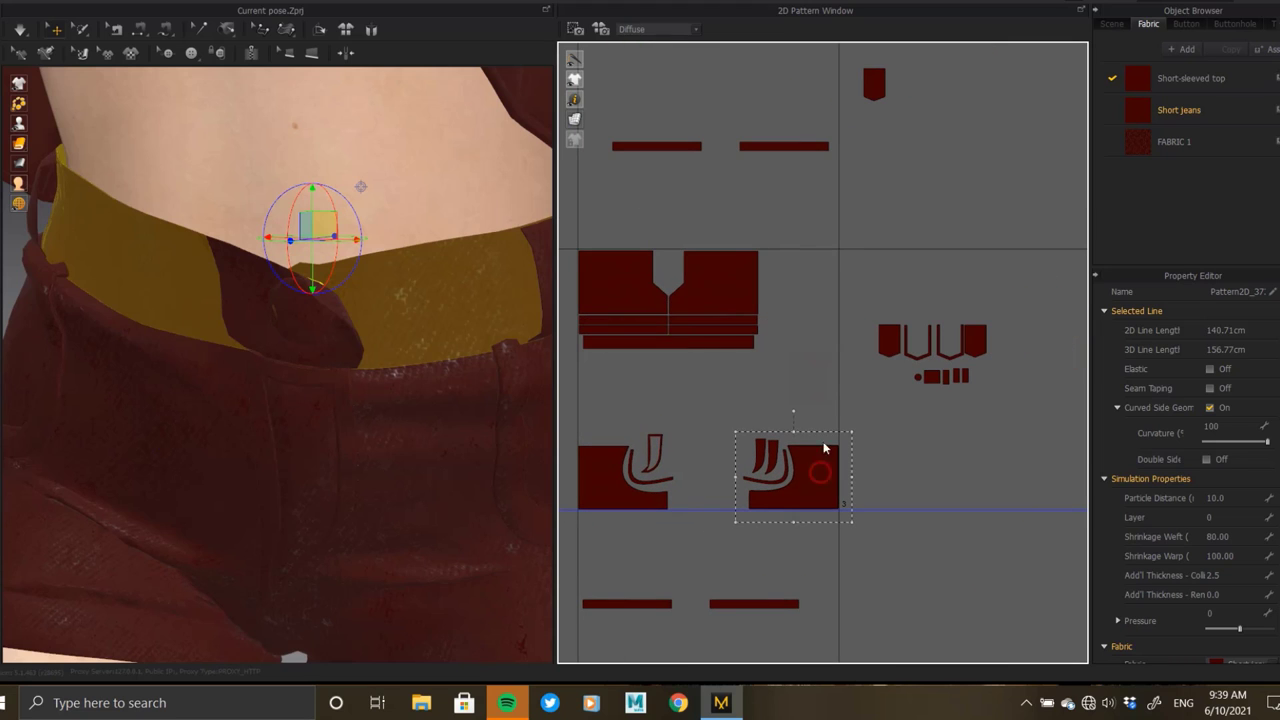
left_click_drag(741, 385, 750, 381)
left_click_drag(608, 483, 612, 390)
- Move the small pocket curve into the centre cutout between the lower panels
scroll(792, 337, "up", 2)
scroll(771, 309, "up", 2)
scroll(751, 320, "up", 1)
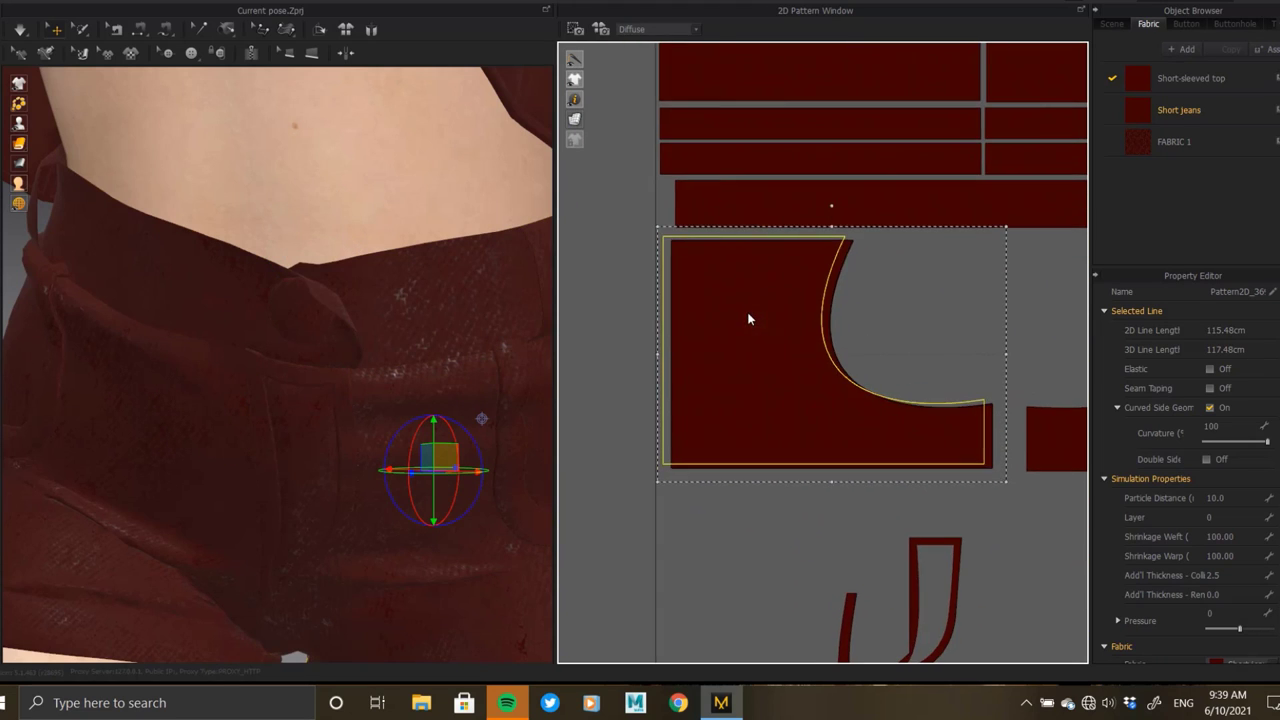
scroll(933, 369, "down", 2)
left_click(933, 369)
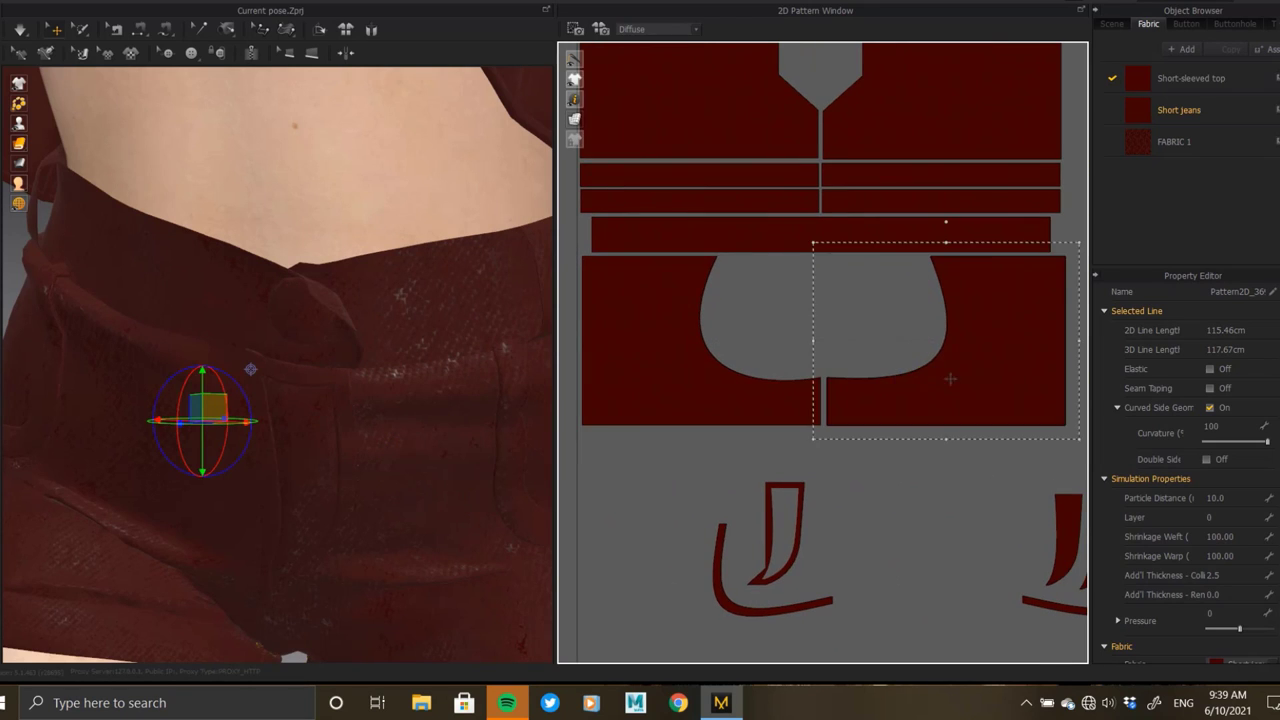
scroll(997, 461, "down", 1)
left_click(996, 460)
left_click_drag(893, 401, 748, 345)
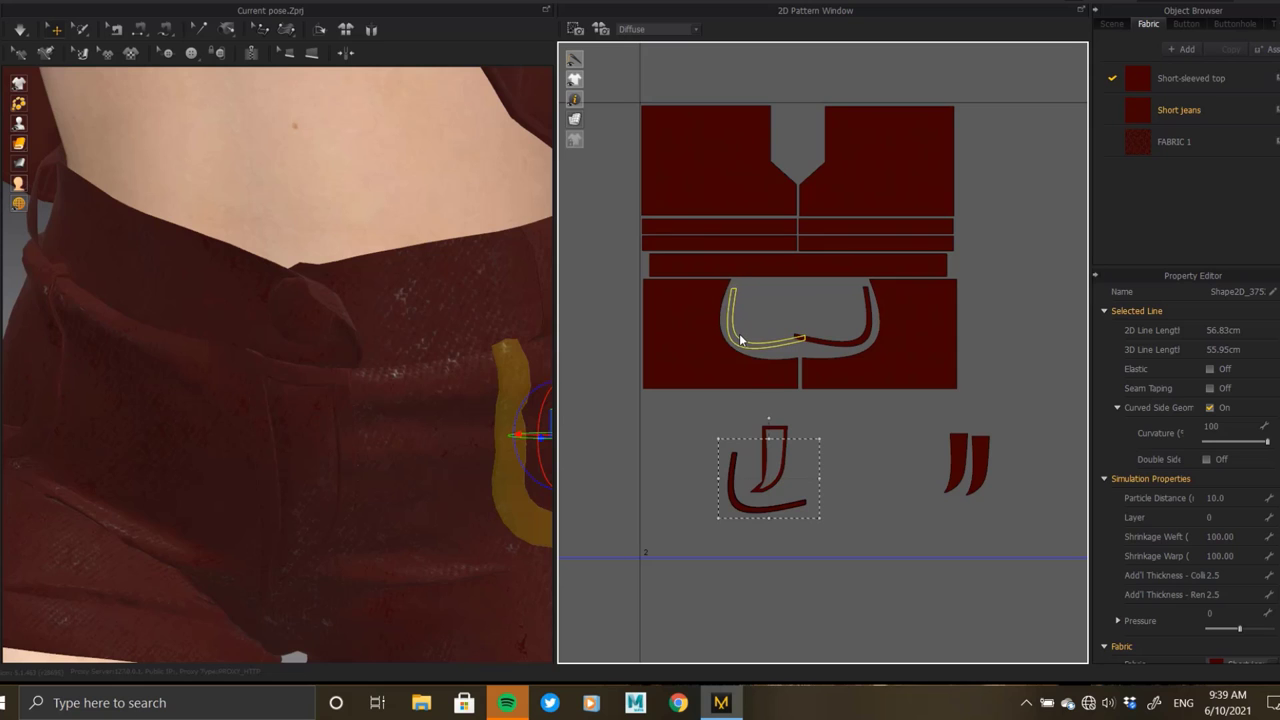
left_click(742, 340)
scroll(851, 360, "up", 1)
scroll(851, 330, "up", 1)
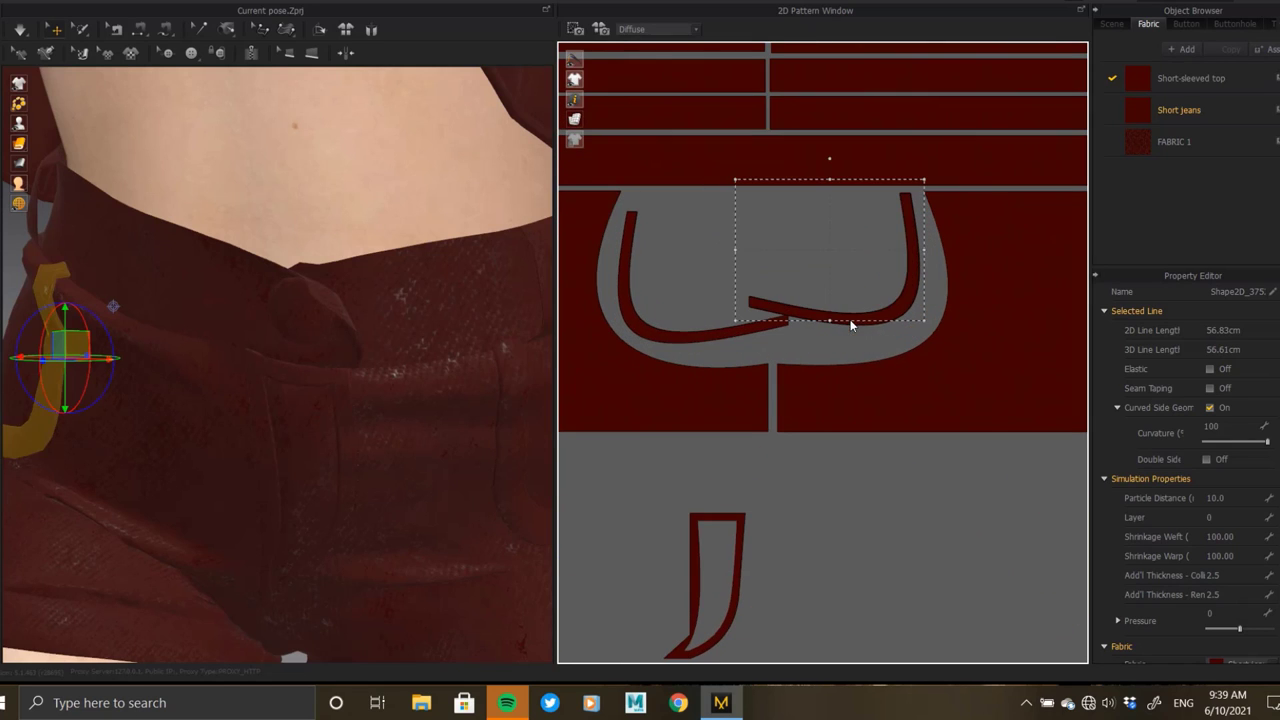
key("ctrl+z")
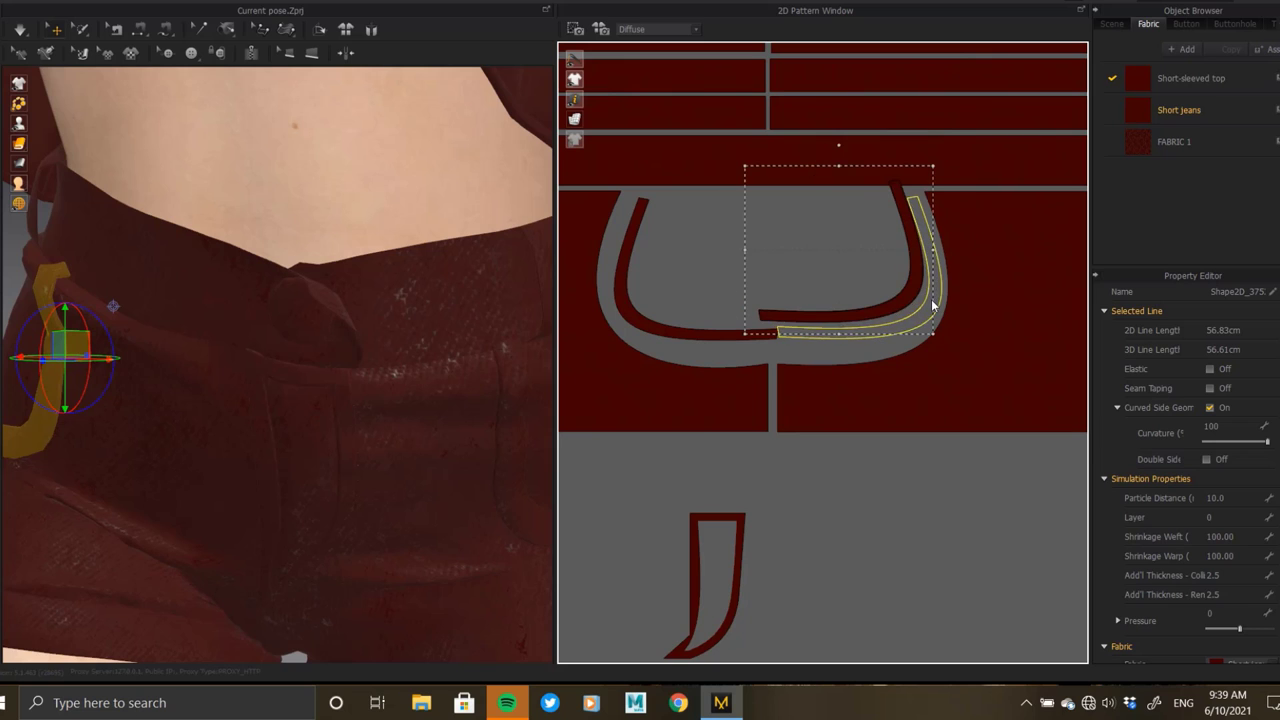
- Shift the right pocket curve to close the U shape in the cutout
left_click_drag(929, 297, 690, 330)
left_click(871, 354)
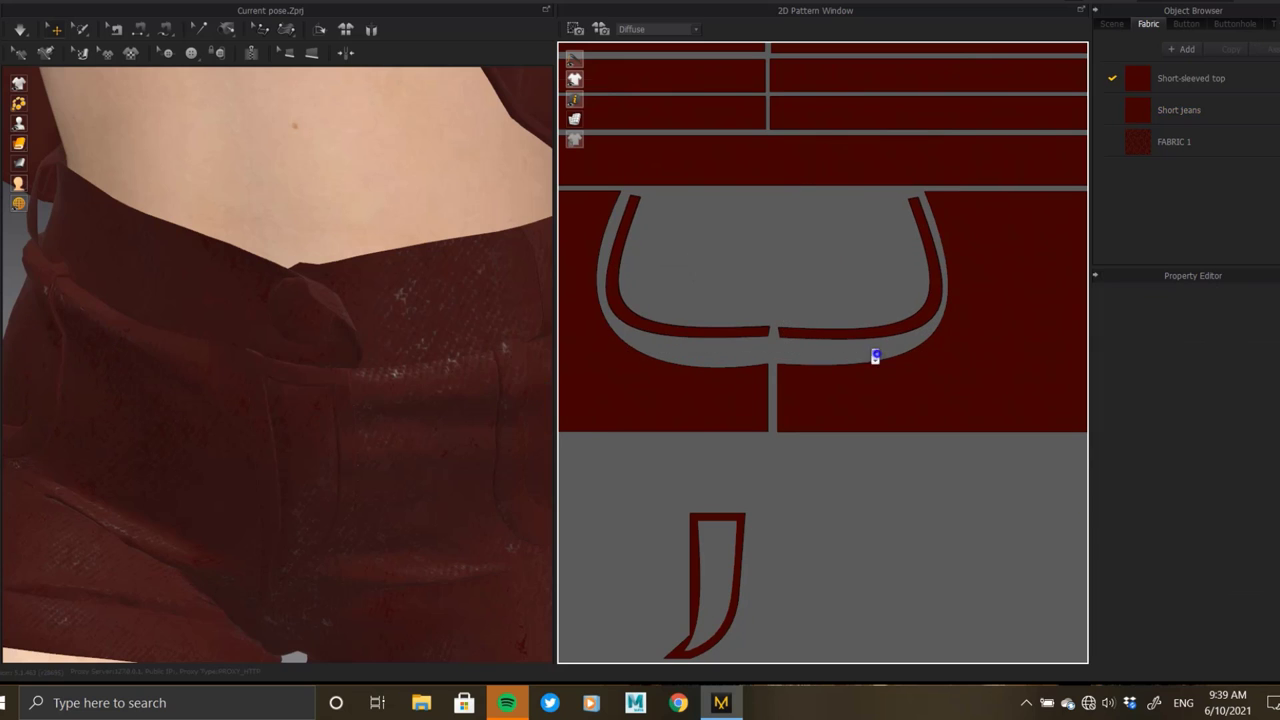
scroll(810, 361, "down", 2)
scroll(810, 361, "down", 3)
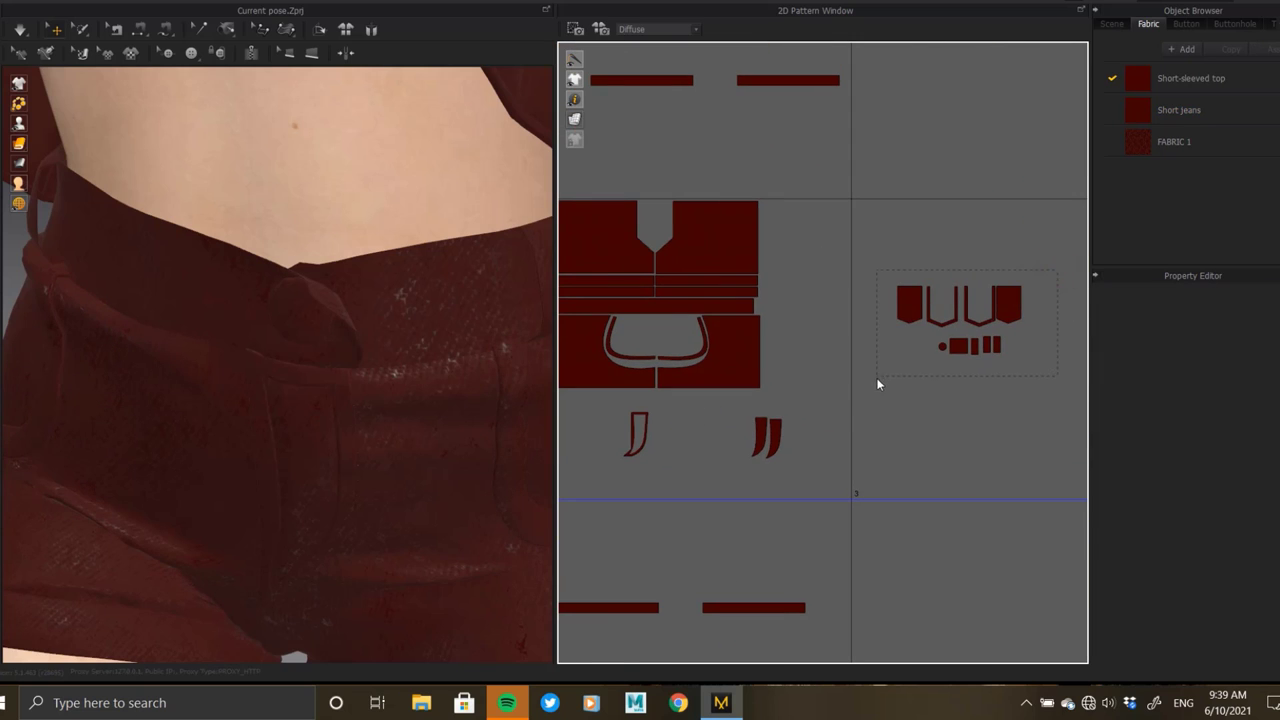
scroll(878, 384, "up", 2)
- Put the J-shaped pieces together and move the small pocket pieces under the shorts panels
left_click_drag(600, 371, 677, 371)
scroll(857, 400, "down", 2)
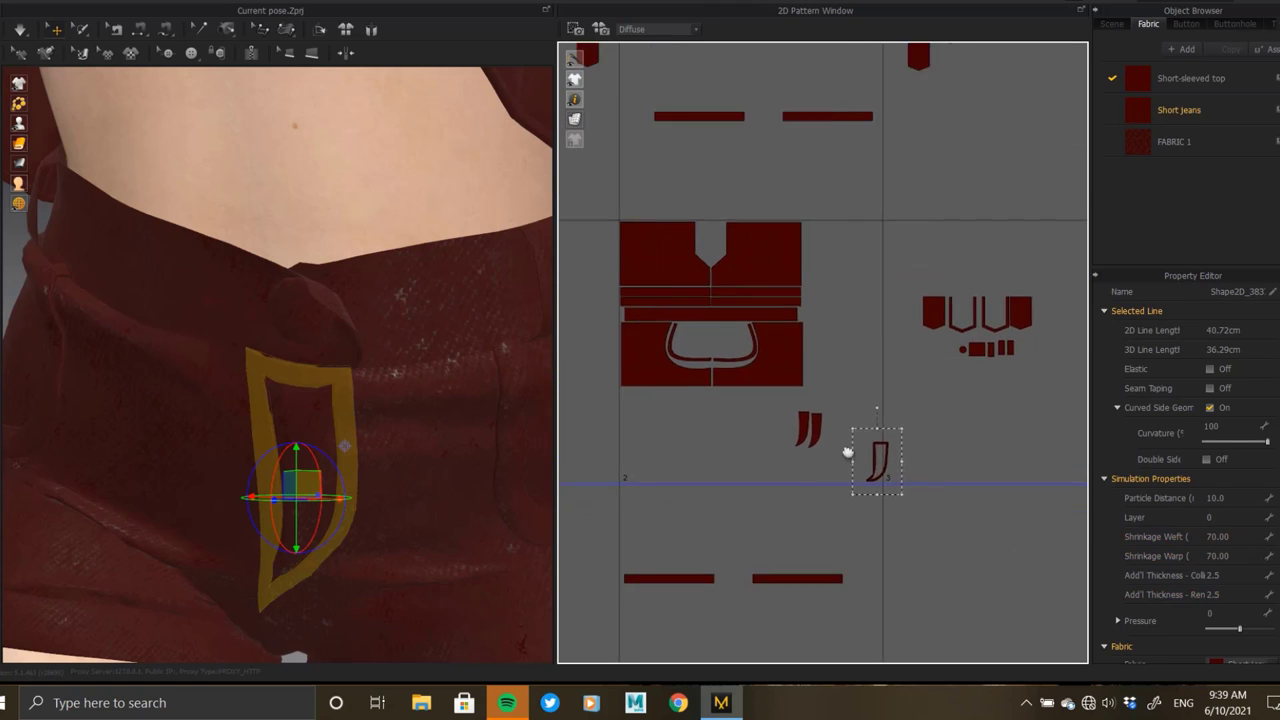
middle_click_drag(848, 452, 795, 495)
left_click_drag(971, 362, 676, 462)
scroll(690, 490, "up", 3)
scroll(728, 523, "up", 2)
left_click(897, 581)
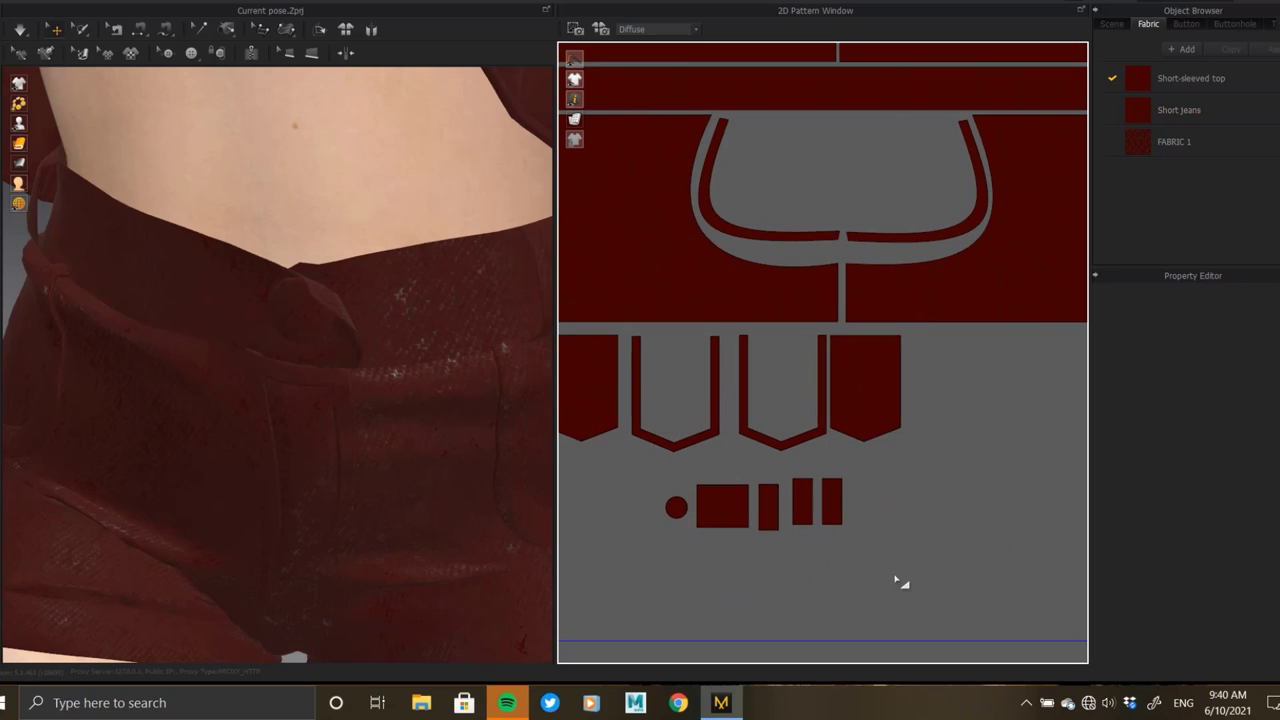
- Nest the small loop pieces, square and circle button inside the pocket area
left_click_drag(832, 500, 770, 366)
left_click_drag(802, 495, 800, 360)
left_click_drag(770, 505, 696, 362)
left_click_drag(731, 507, 684, 414)
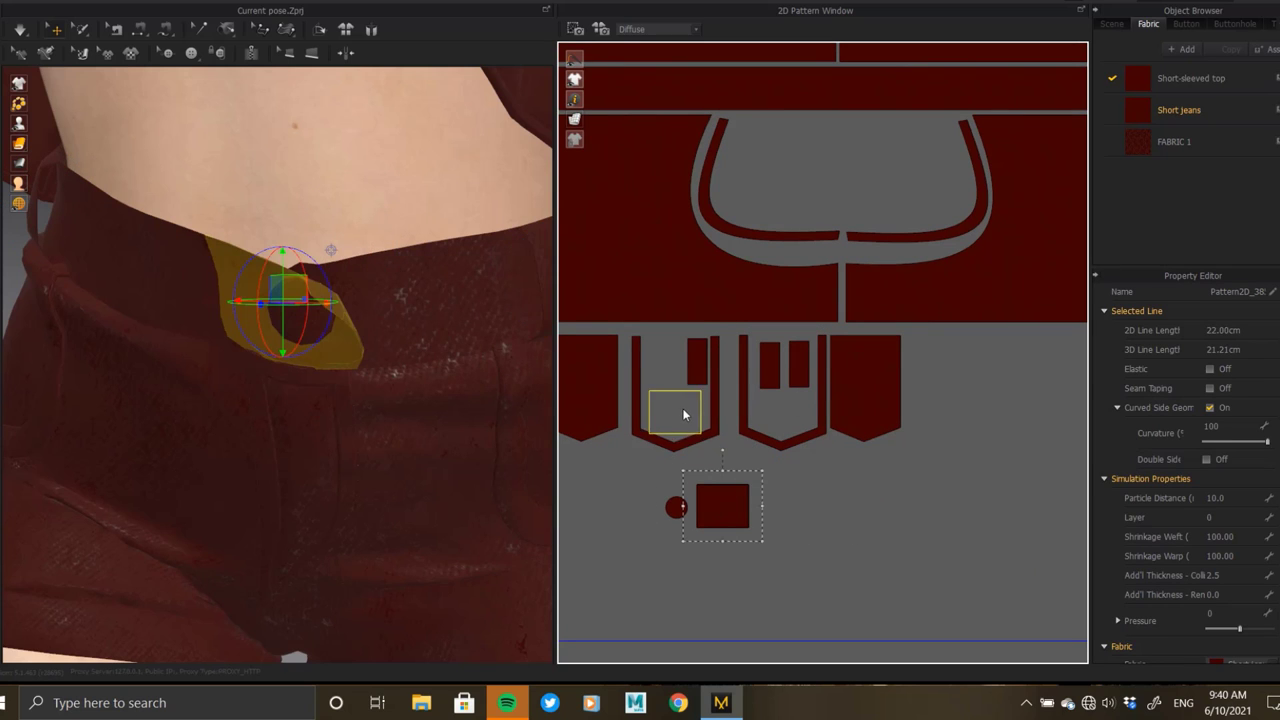
left_click_drag(953, 370, 933, 346)
left_click_drag(677, 507, 794, 423)
scroll(886, 466, "down", 3)
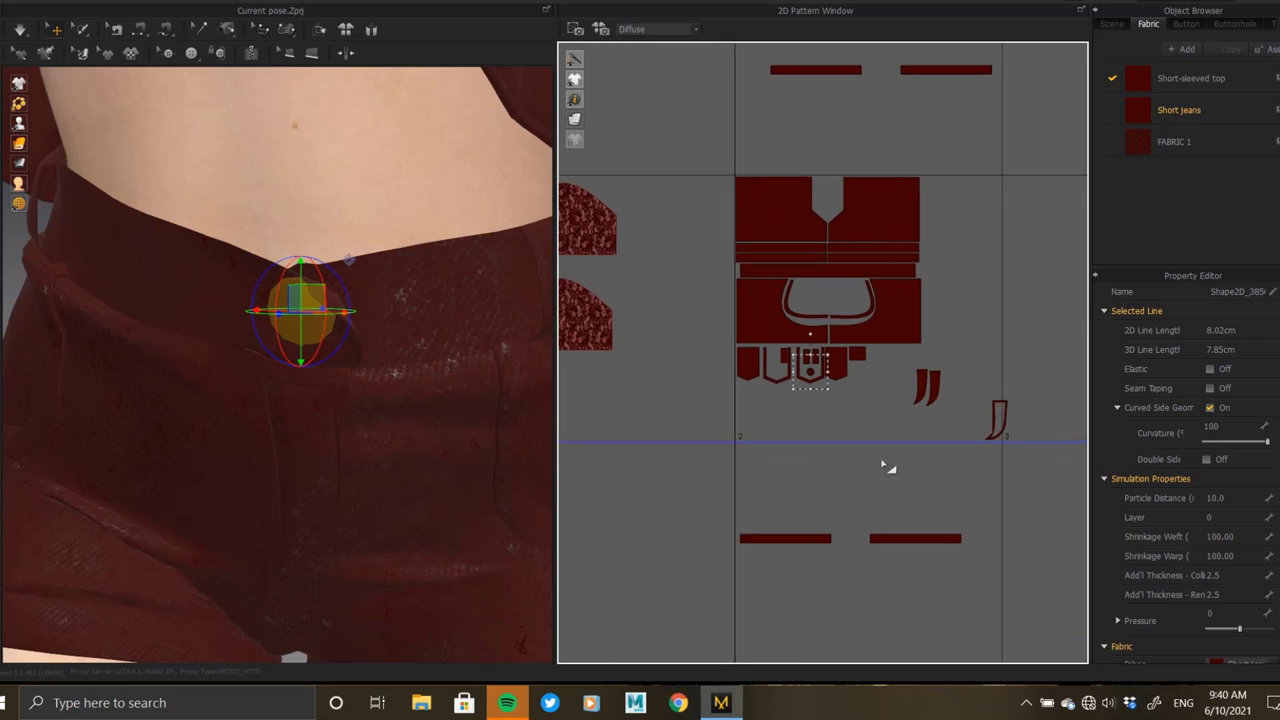
scroll(822, 357, "up", 3)
- Tuck the two small curved pieces in next to the pockets
left_click_drag(990, 395, 884, 368)
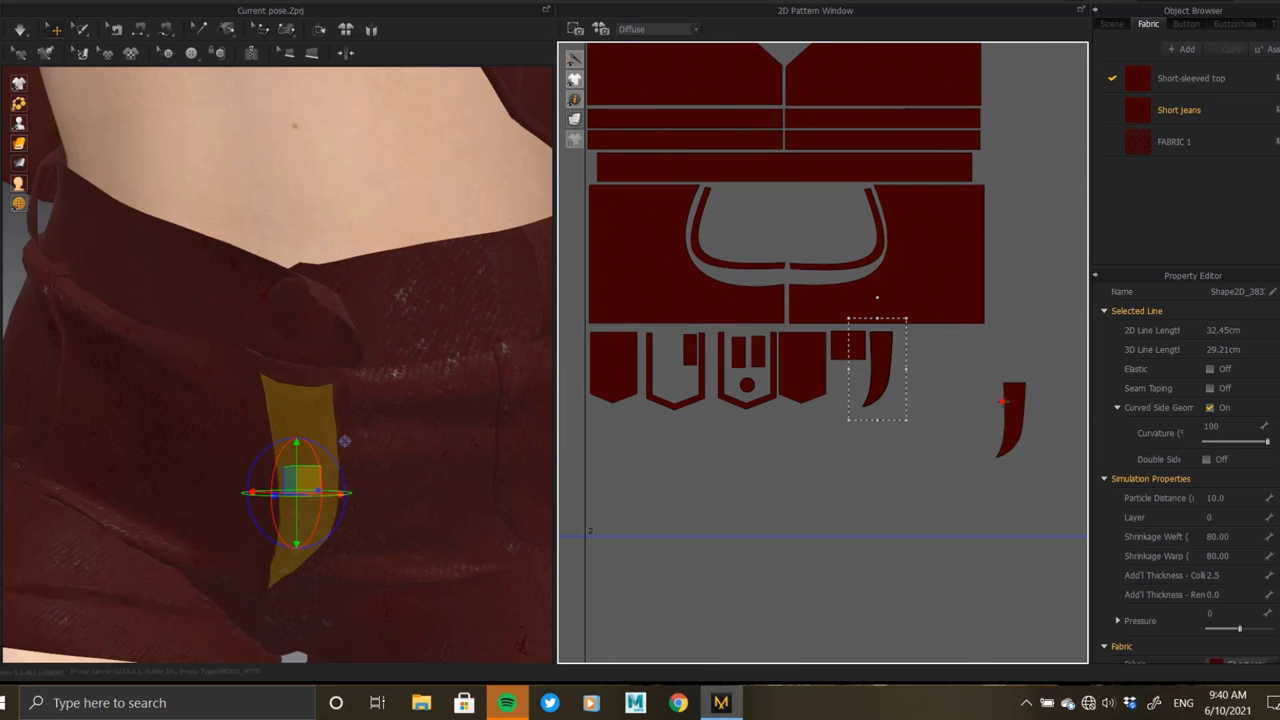
scroll(906, 357, "down", 3)
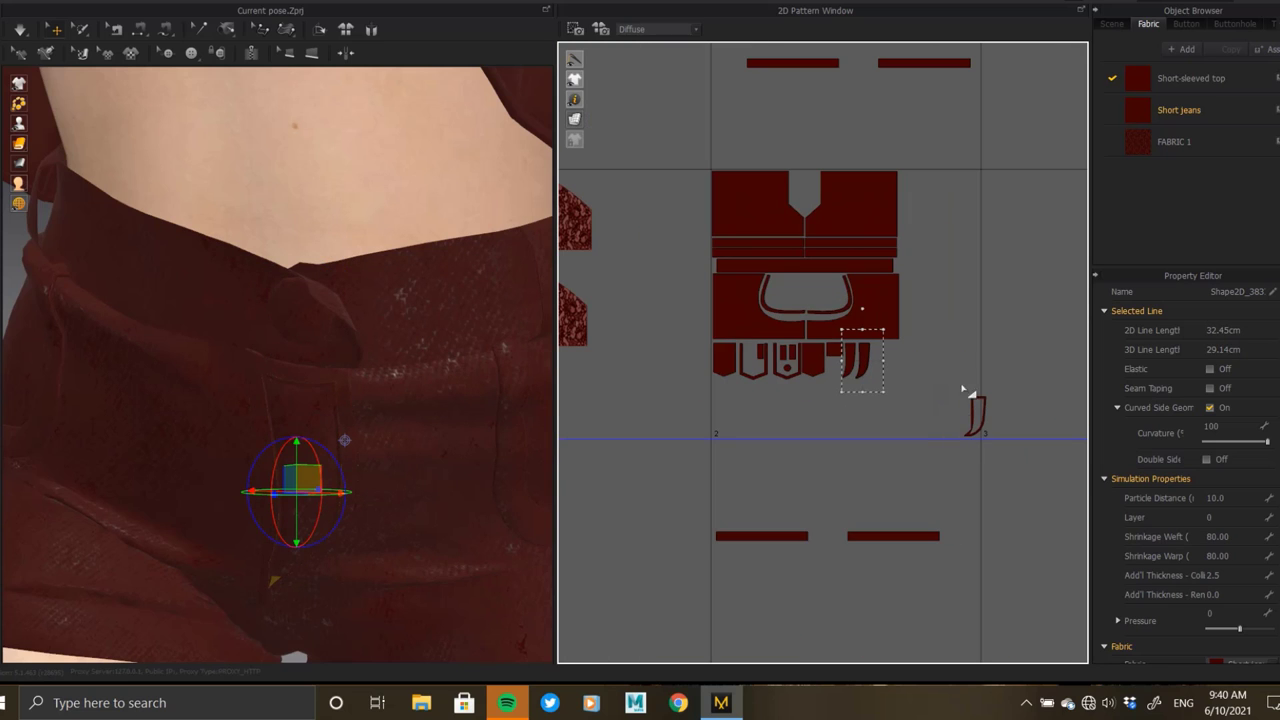
mouse_move(963, 390)
left_mouse_down()
mouse_move(885, 325)
mouse_move(880, 352)
left_mouse_up()
scroll(880, 352, "up", 2)
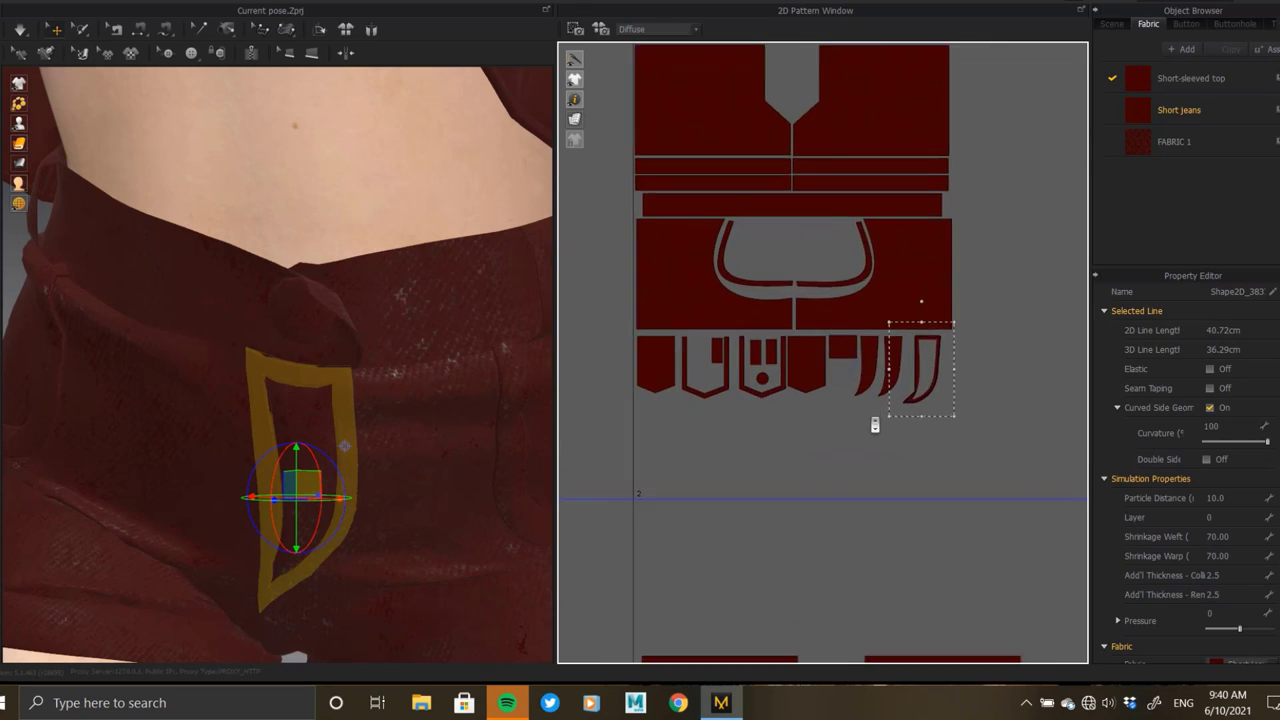
scroll(920, 428, "down", 3)
left_click(920, 428)
scroll(885, 397, "down", 1)
- Scale the central upper group of jeans pieces down slightly
left_click_drag(746, 237, 885, 397)
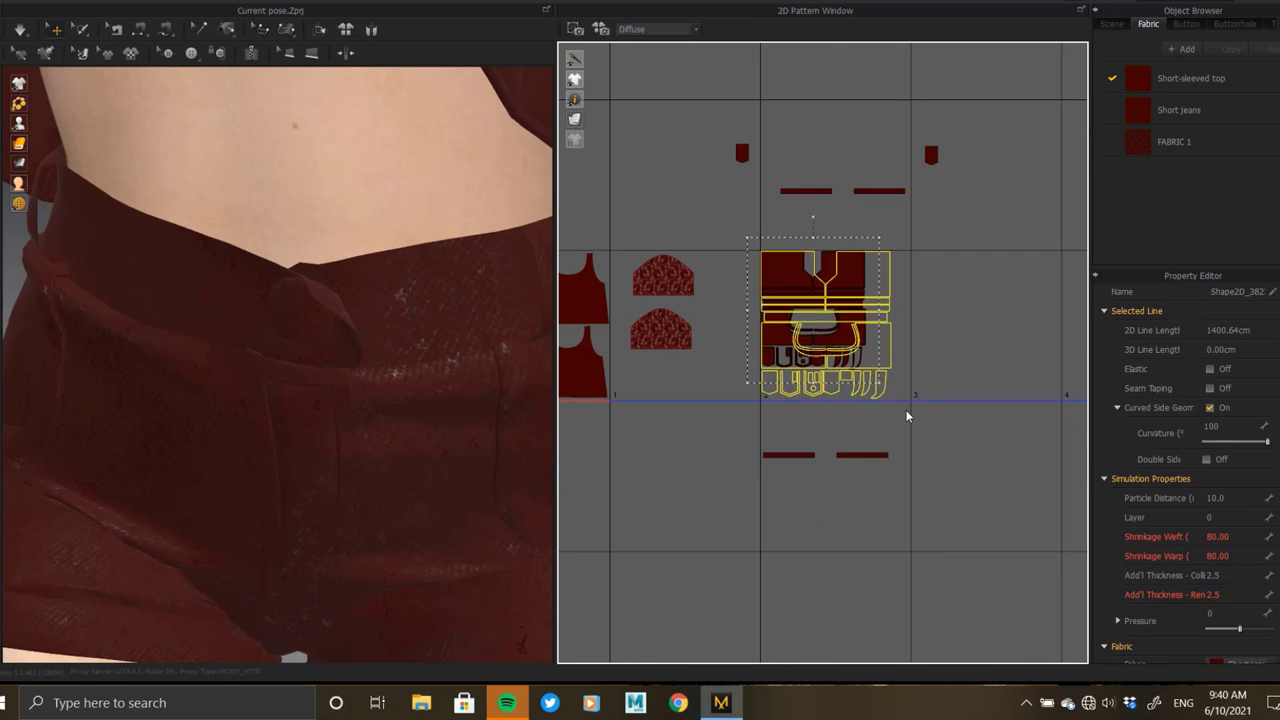
scroll(880, 396, "up", 2)
scroll(881, 370, "up", 1)
scroll(882, 362, "up", 2)
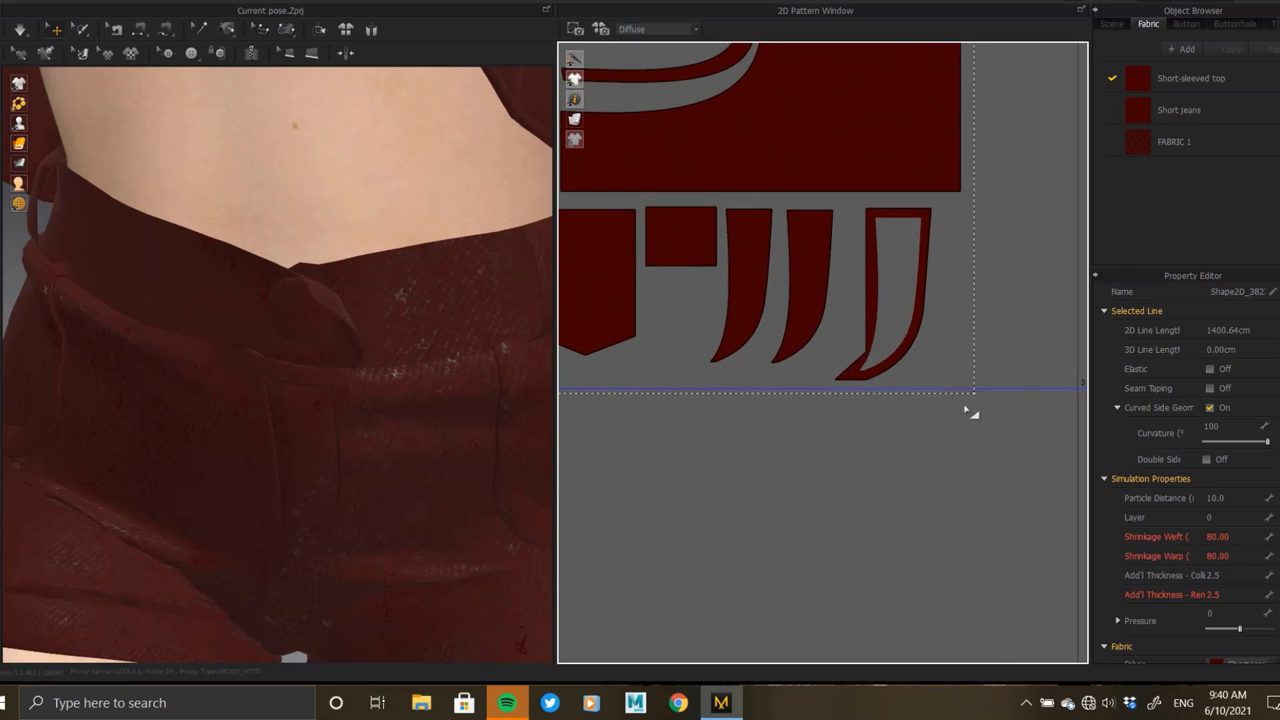
scroll(985, 415, "down", 1)
scroll(950, 330, "down", 2)
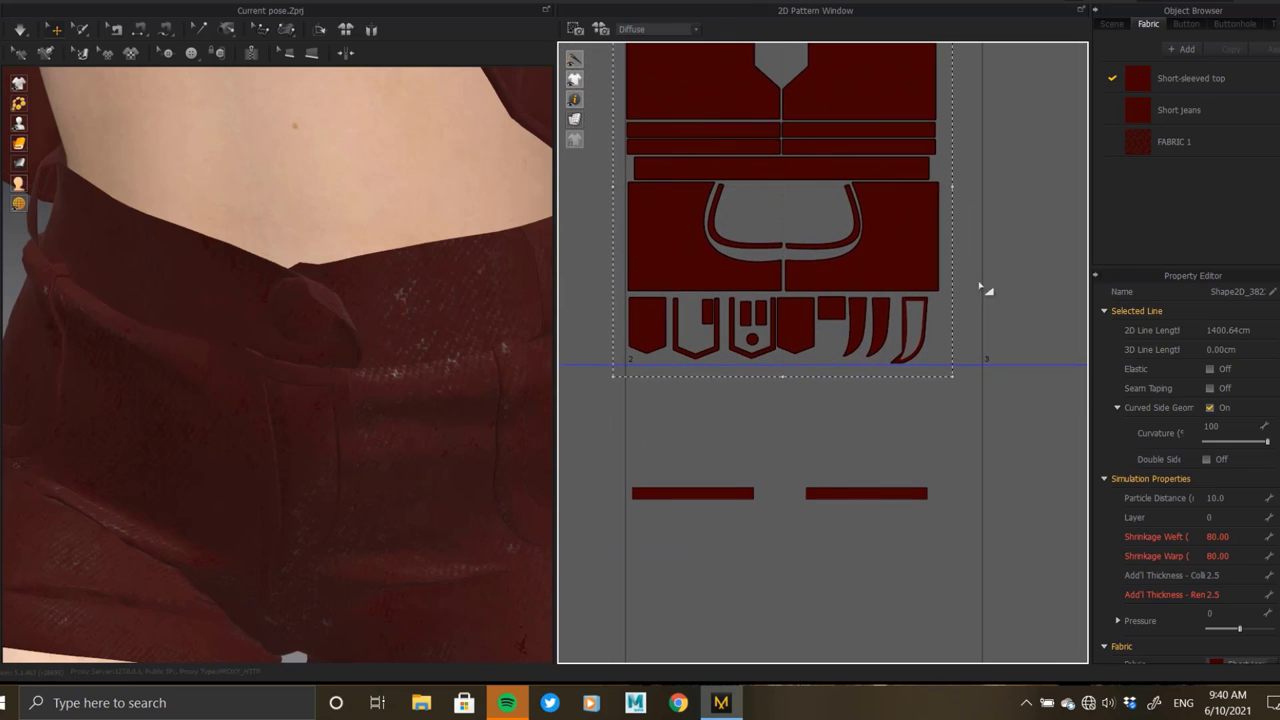
scroll(808, 360, "up", 1)
scroll(808, 360, "up", 1)
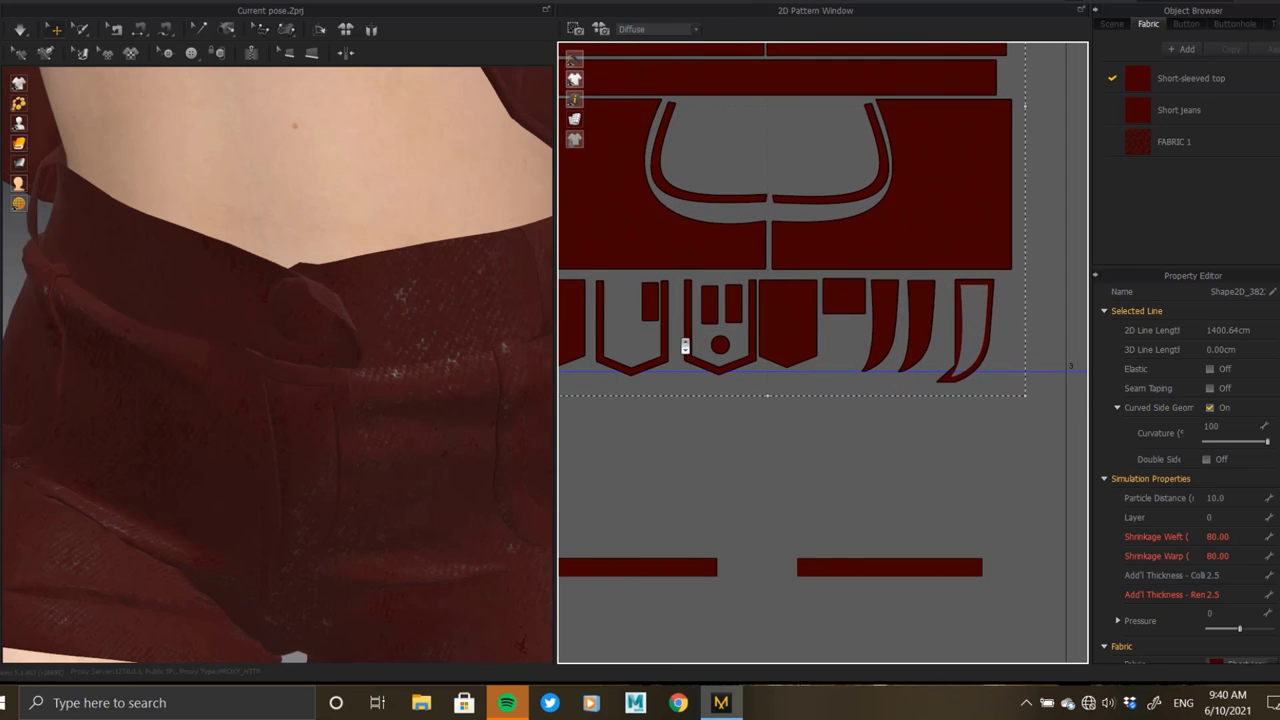
left_click_drag(1019, 397, 1013, 391)
- Reposition the side pattern piece and lower the U-shaped pocket into the bottom row
left_click(1075, 380)
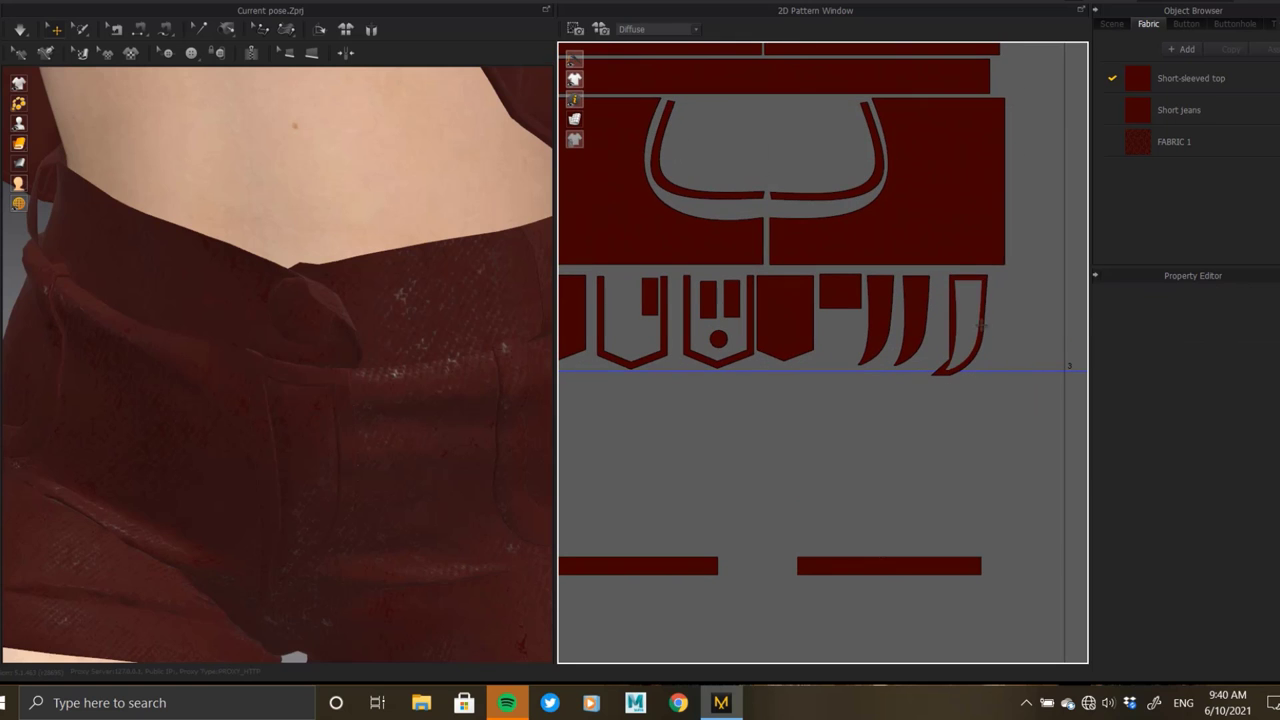
left_click_drag(1001, 316, 1056, 298)
scroll(809, 340, "up", 3)
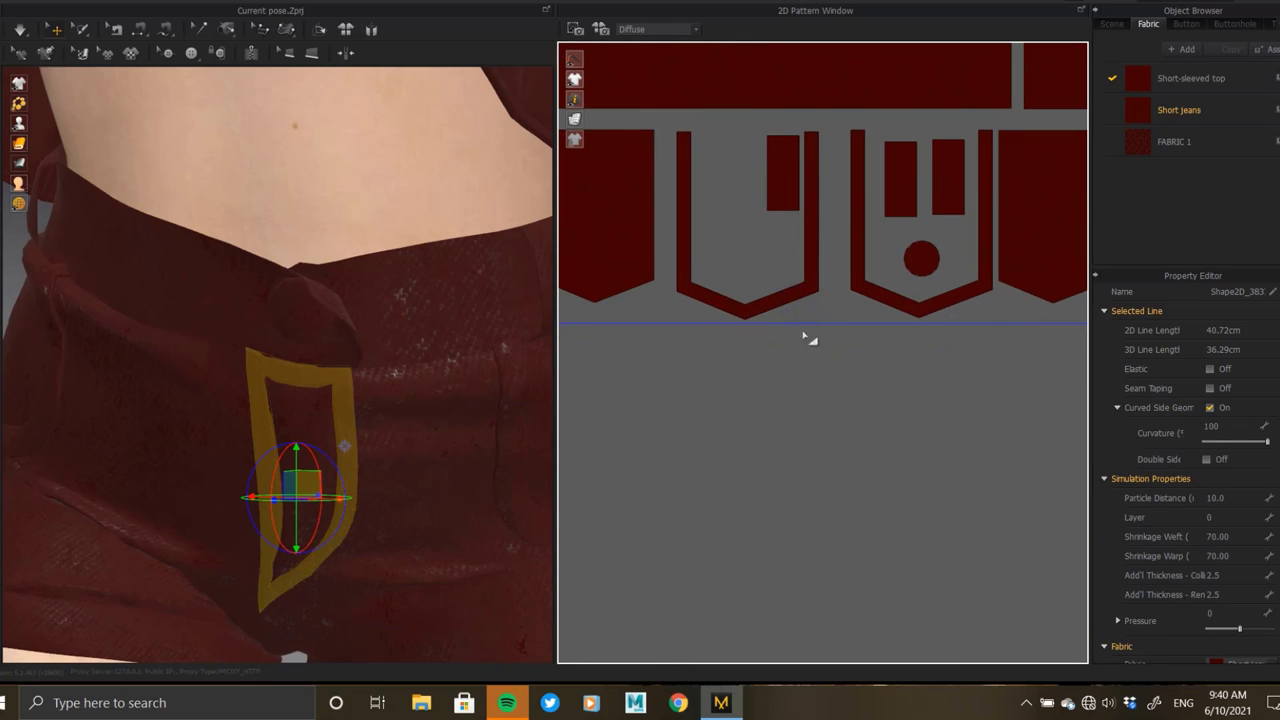
left_click(792, 289)
mouse_move(830, 294)
middle_mouse_down()
mouse_move(944, 311)
mouse_move(837, 391)
middle_mouse_up()
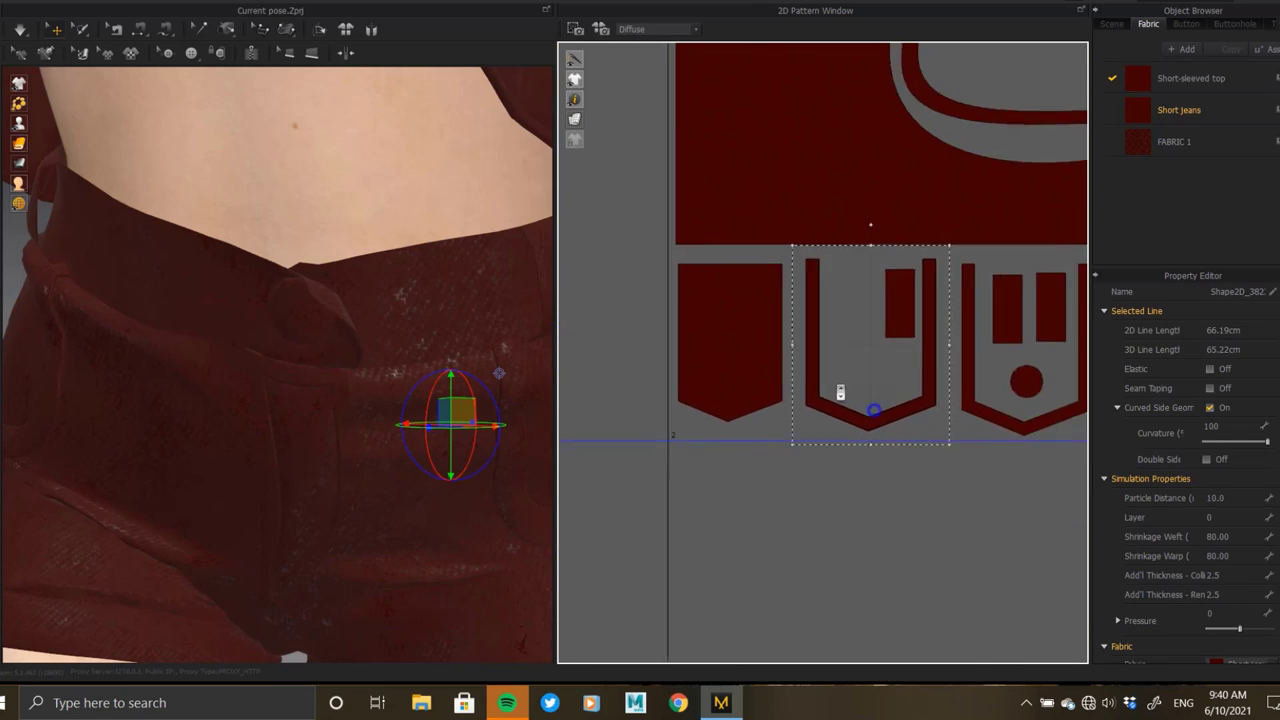
scroll(837, 391, "down", 2)
scroll(725, 440, "down", 2)
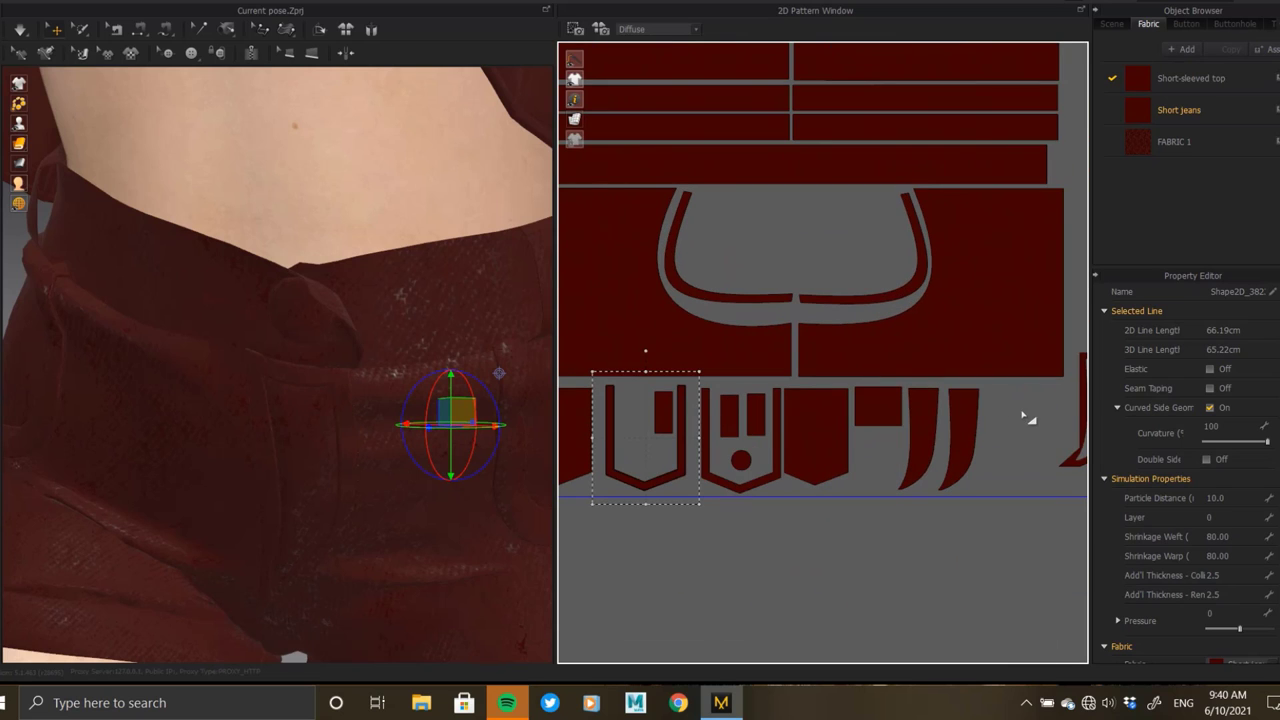
- Select the circle and large UV pieces and check their flip and UV fitting options
left_click(1028, 418)
left_click(746, 464)
right_click(755, 260)
right_click(745, 465)
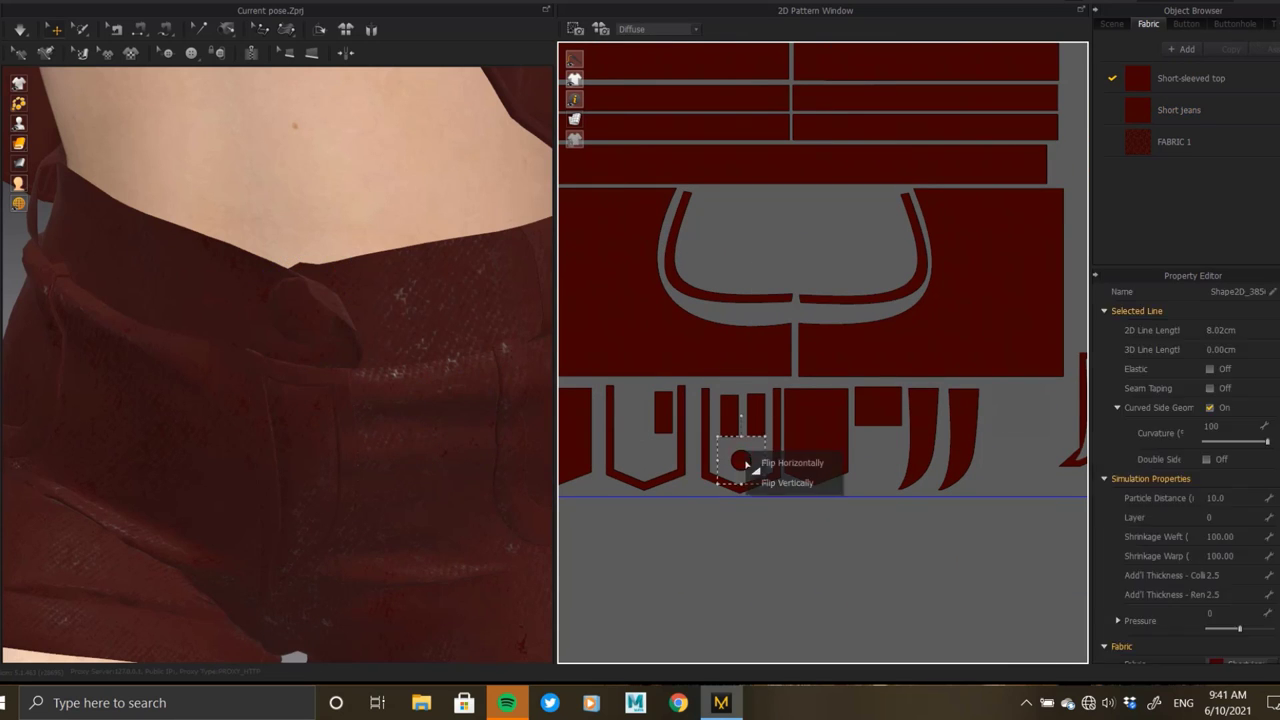
left_click(745, 465)
left_click(766, 380)
right_click(764, 386)
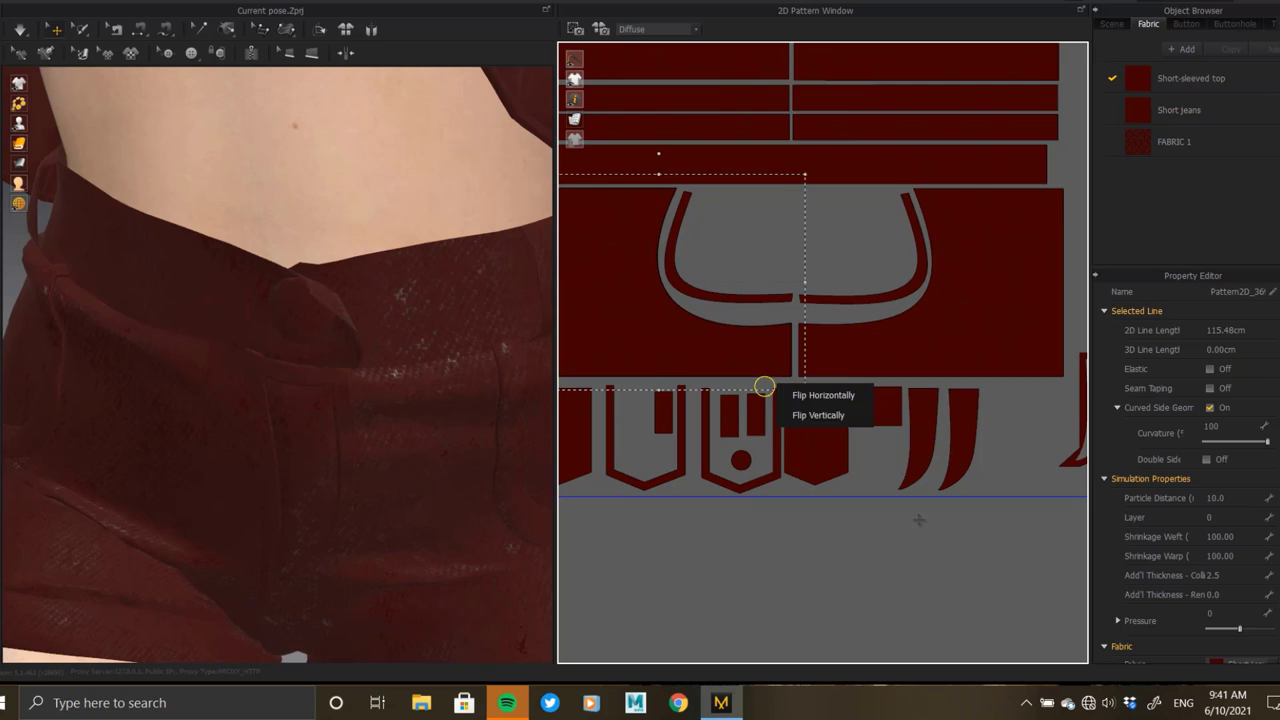
left_click(877, 520)
left_click(743, 451)
right_click(783, 410)
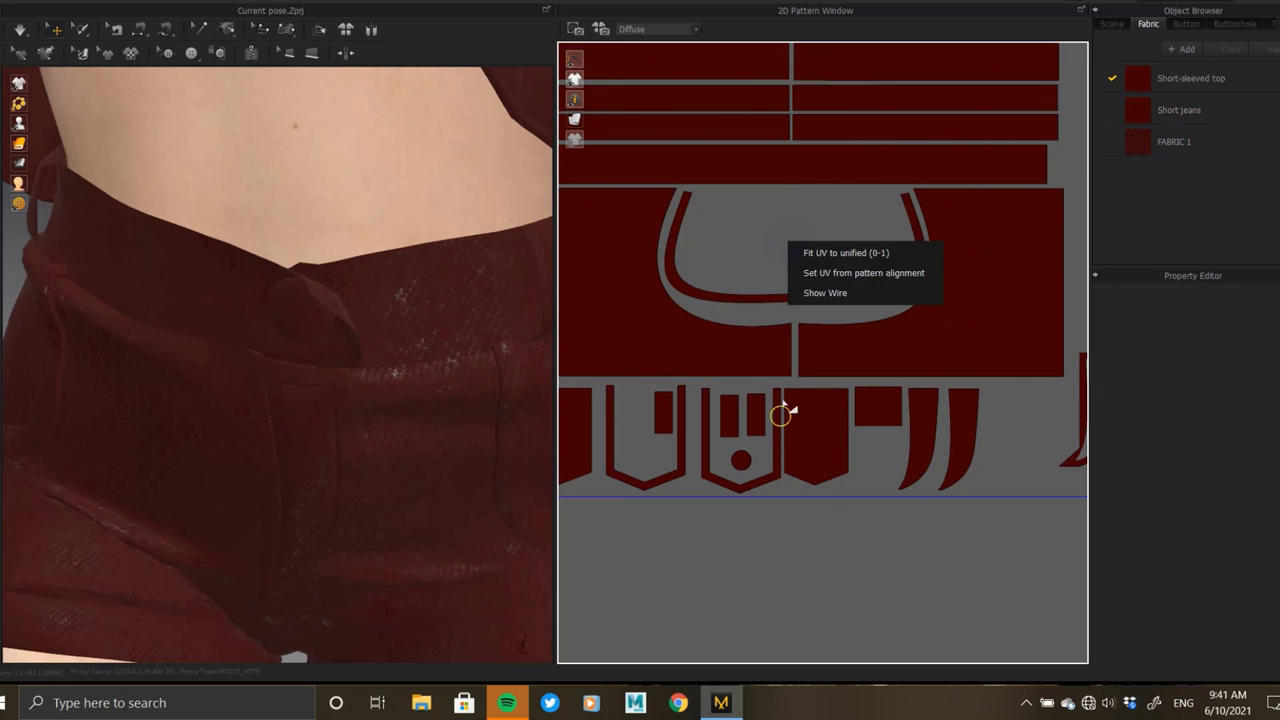
left_click(777, 445)
right_click(800, 531)
left_click(668, 518)
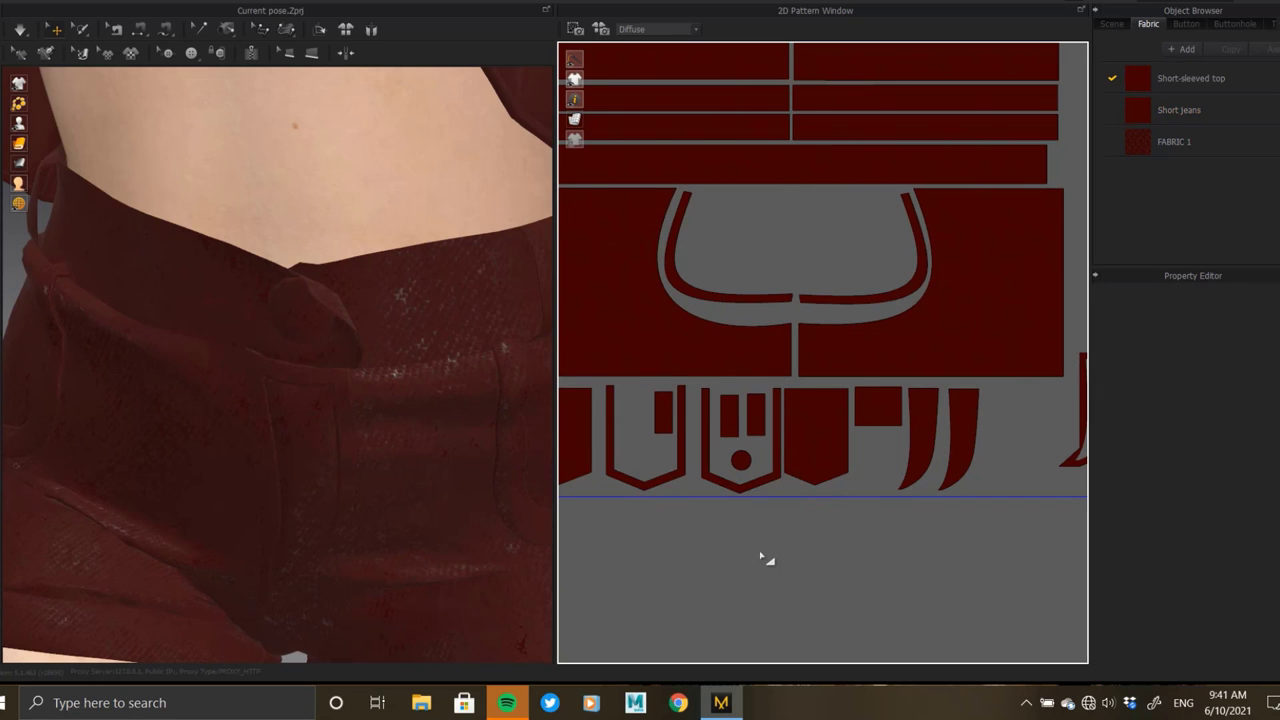
- Enlarge the small circle piece to about double size and move it into the waistband opening
left_click(741, 461)
left_click_drag(855, 538, 891, 535)
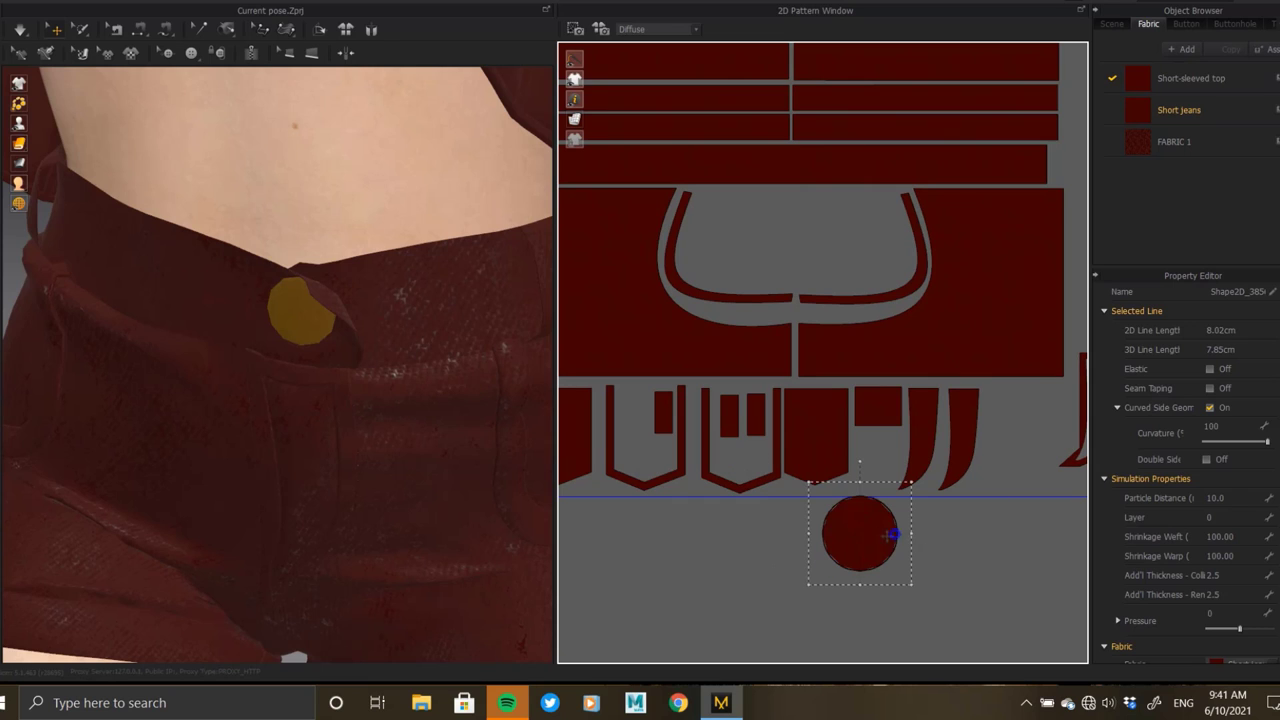
right_click(814, 240)
left_click(966, 566)
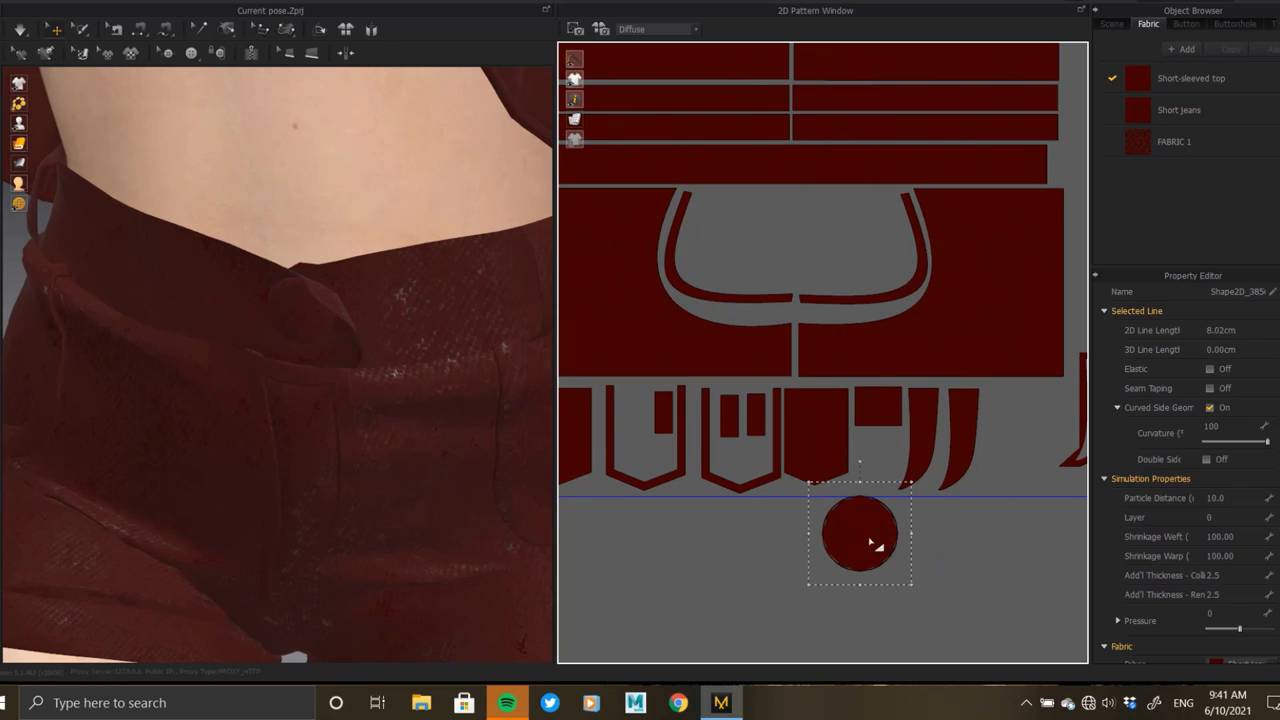
right_click(771, 529)
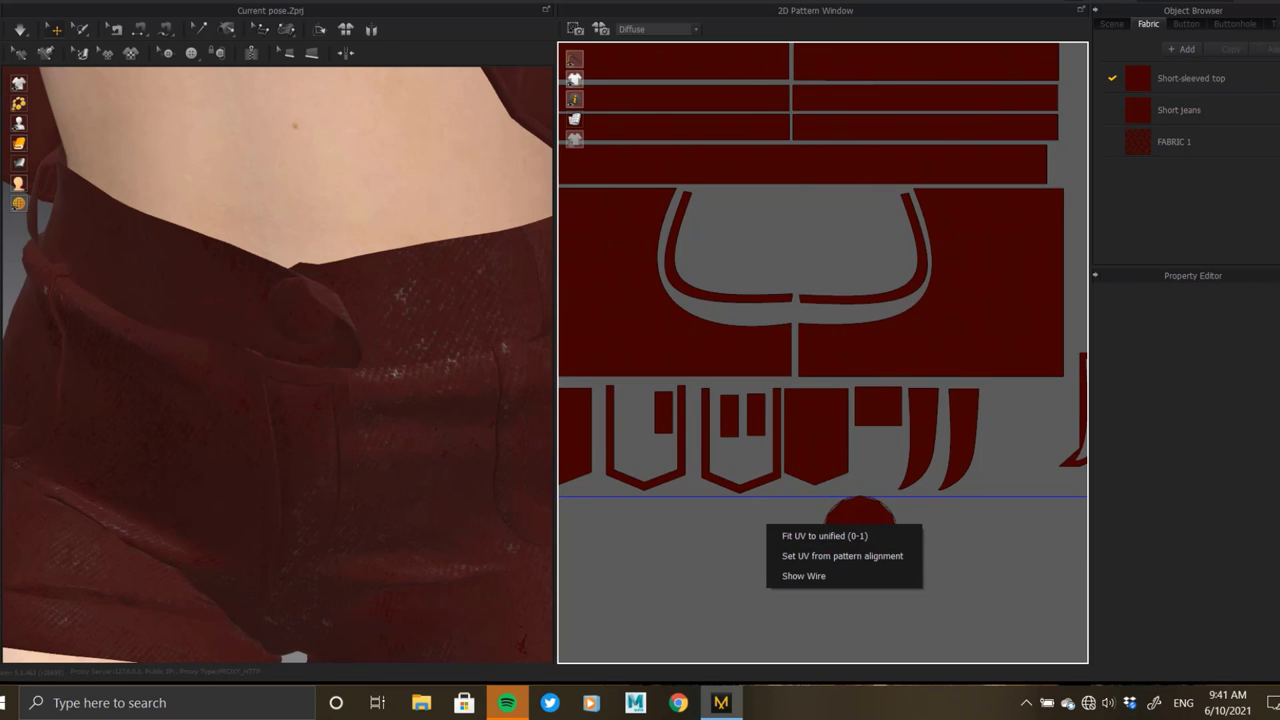
left_click(857, 525)
left_click_drag(857, 525, 790, 240)
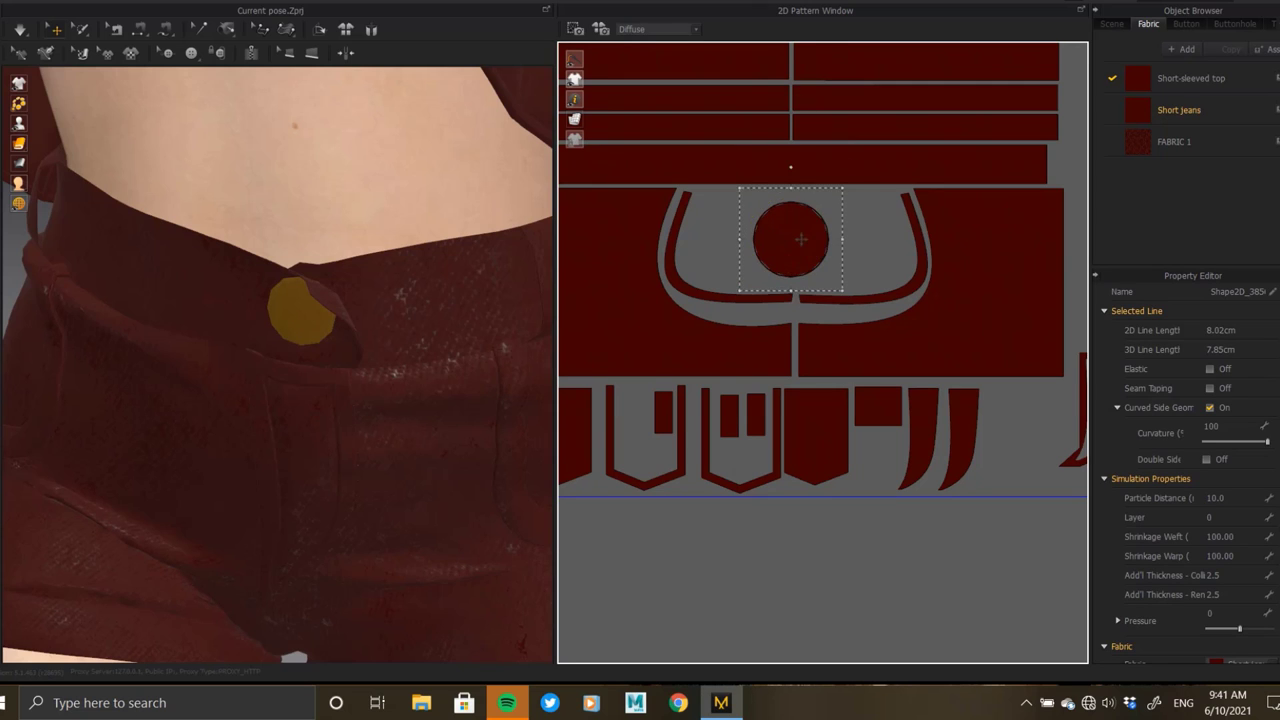
- Zoom around the UV layout and select the small top-right piece and waistband strip
scroll(910, 430, "down", 1)
scroll(986, 318, "down", 1)
scroll(990, 375, "down", 1)
scroll(985, 228, "down", 1)
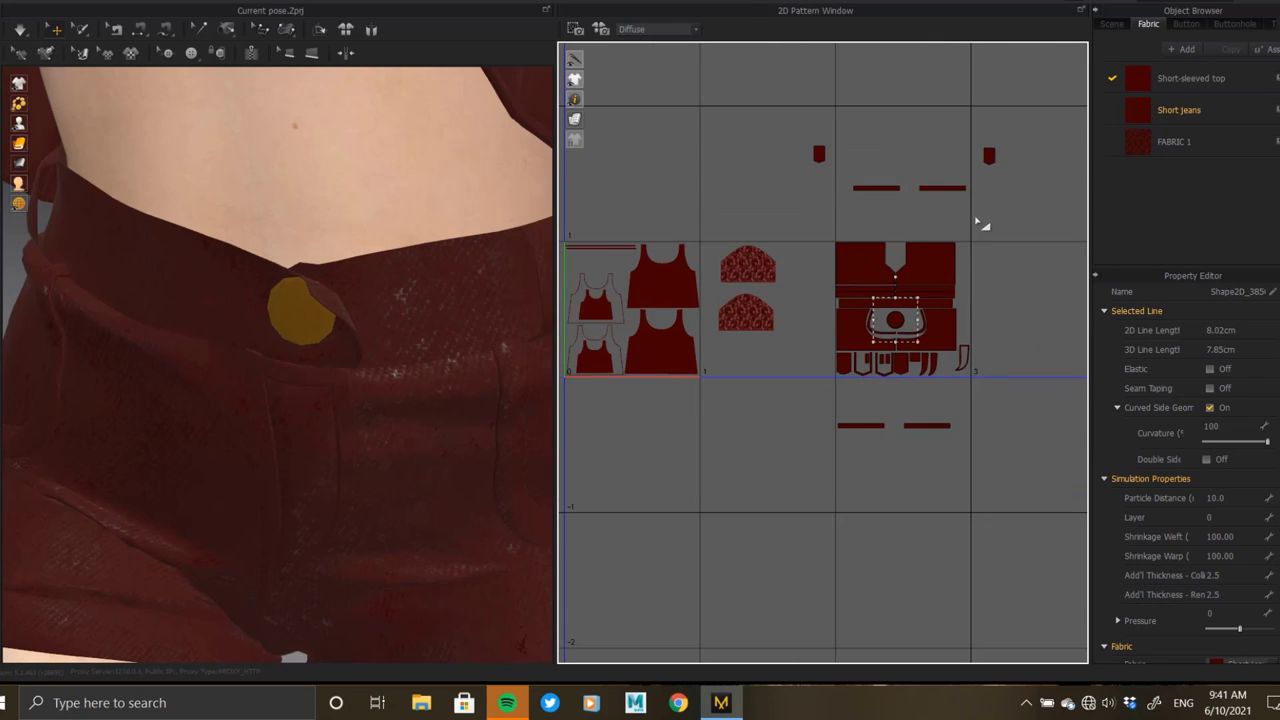
scroll(980, 224, "up", 1)
left_click(993, 142)
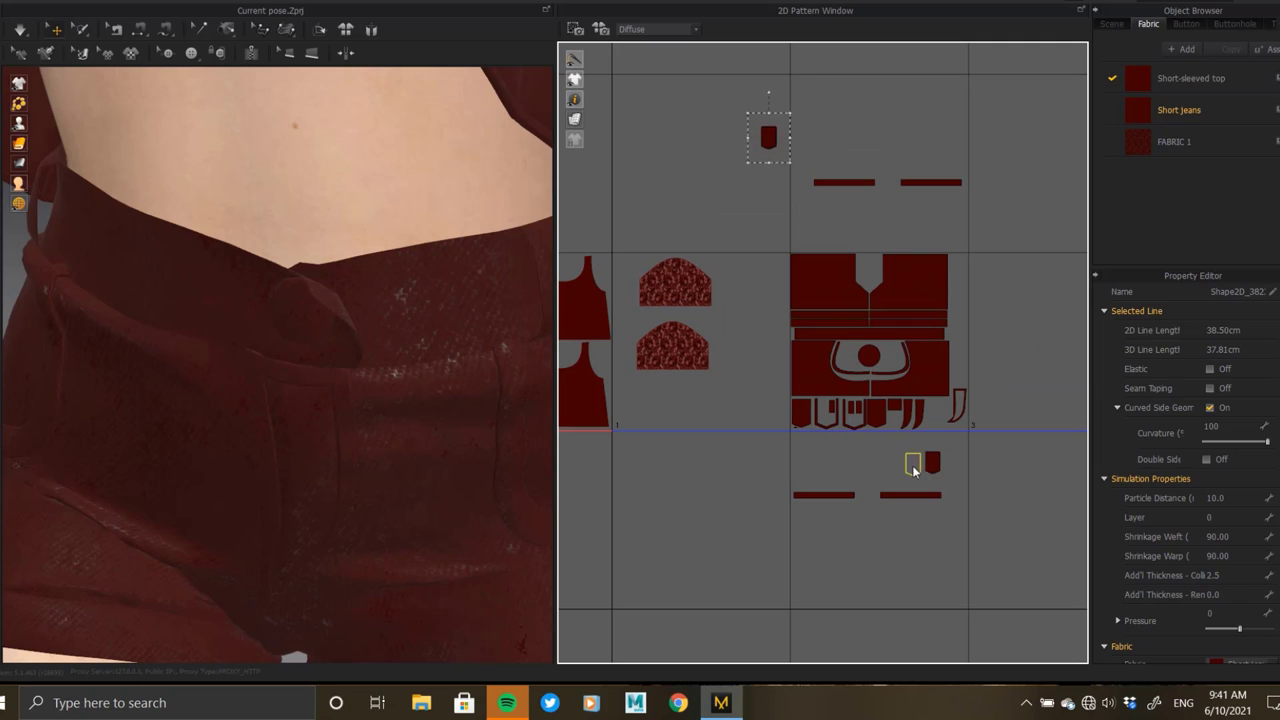
scroll(825, 500, "up", 1)
scroll(831, 406, "up", 1)
left_click(831, 406)
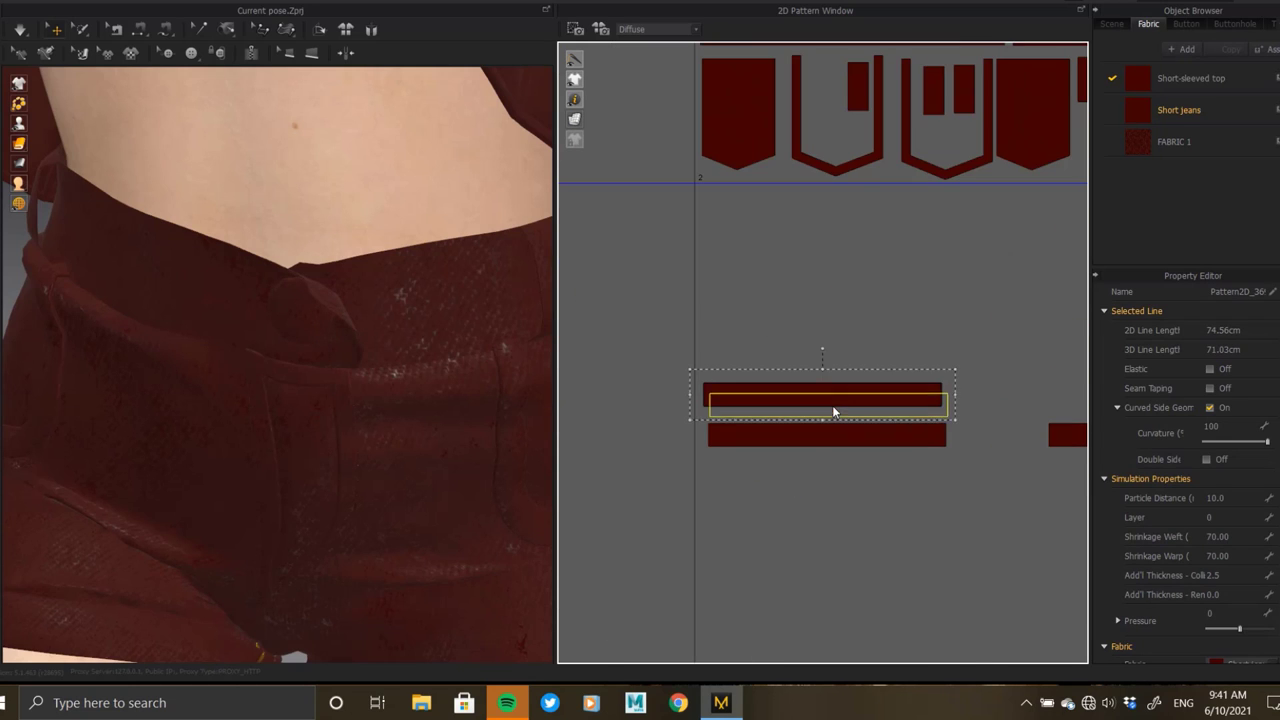
scroll(831, 406, "down", 1)
scroll(831, 406, "down", 1)
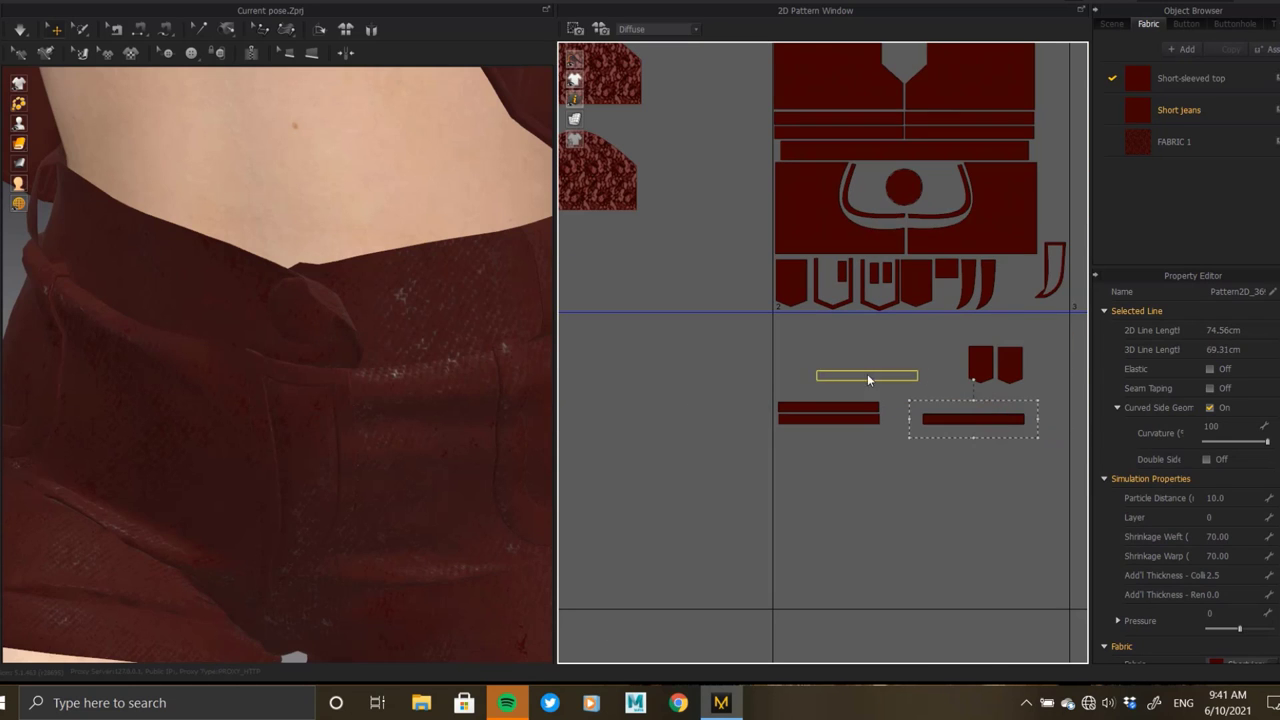
left_click(852, 399)
- Select both pocket pieces and shrink them together
scroll(896, 338, "down", 1)
scroll(896, 338, "down", 1)
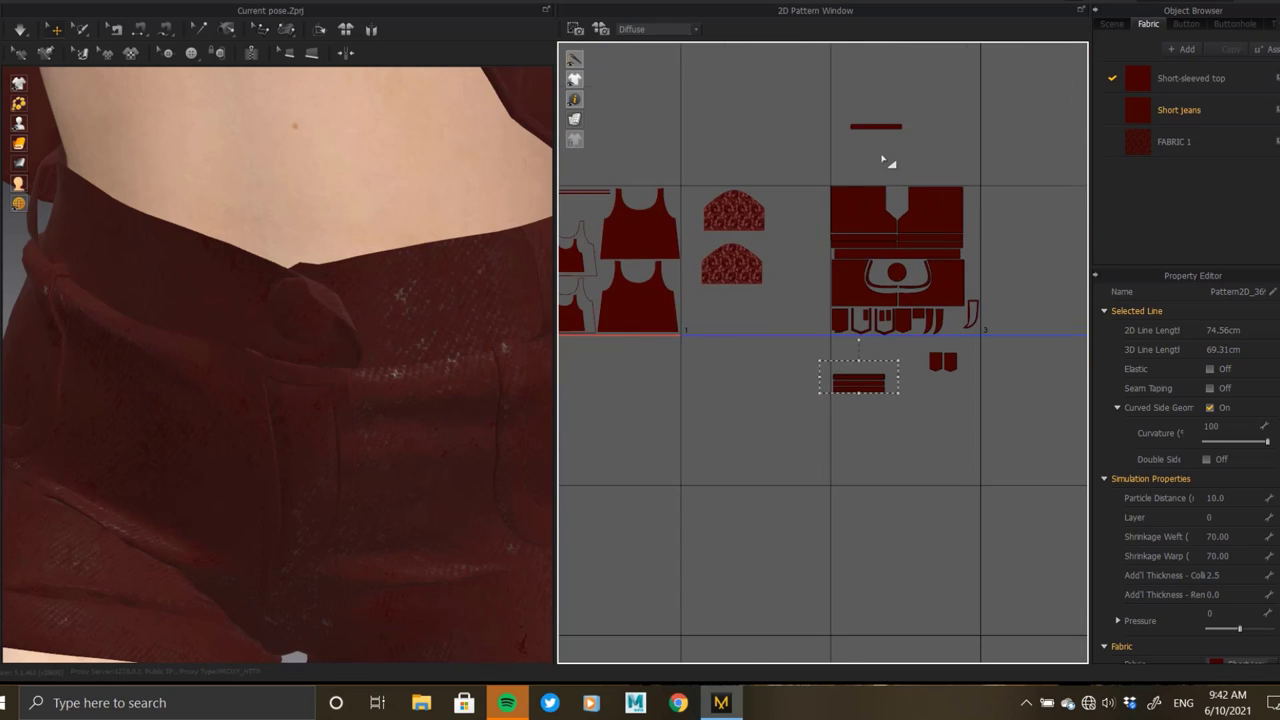
scroll(896, 338, "down", 1)
scroll(873, 366, "up", 3)
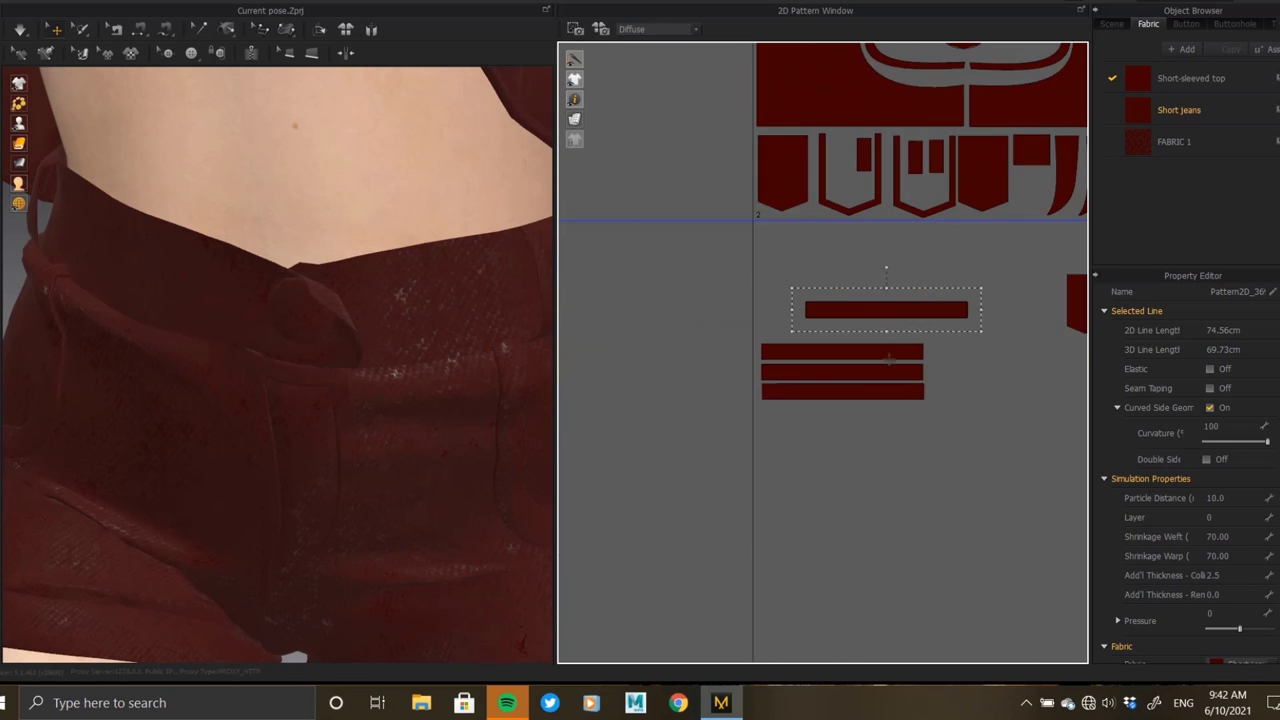
scroll(848, 311, "up", 2)
scroll(808, 336, "down", 2)
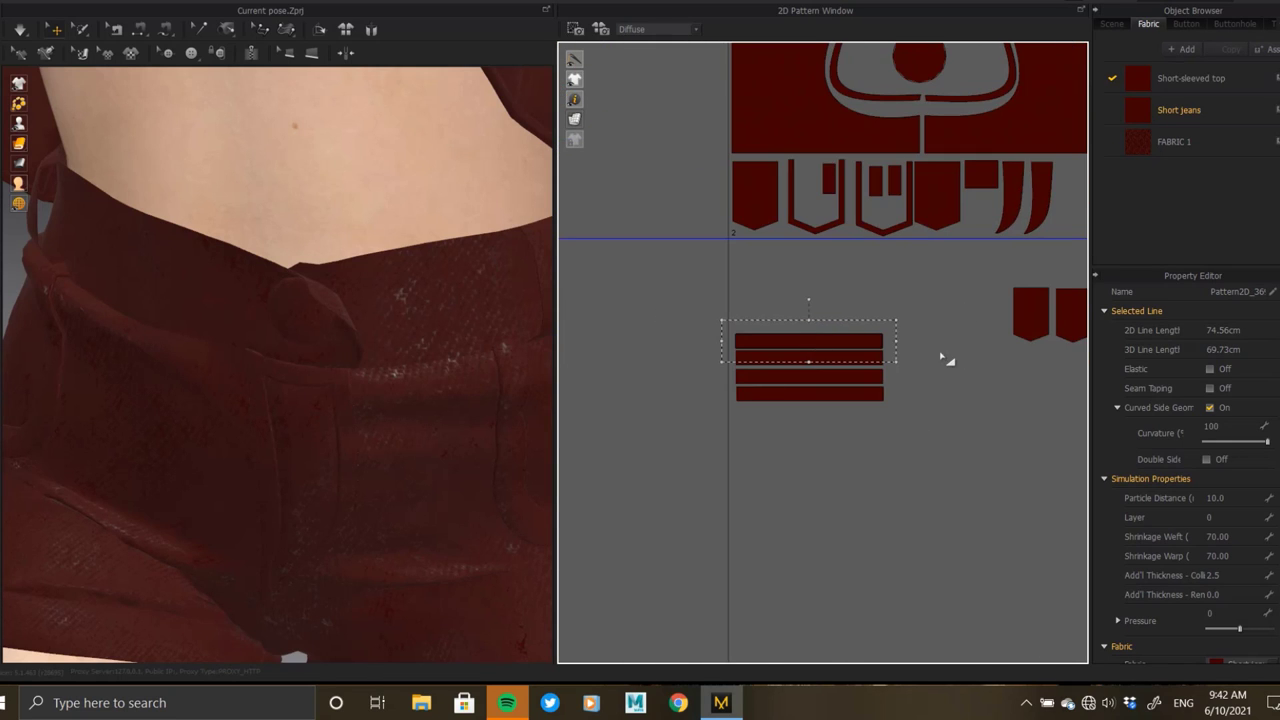
middle_click_drag(968, 355, 817, 365)
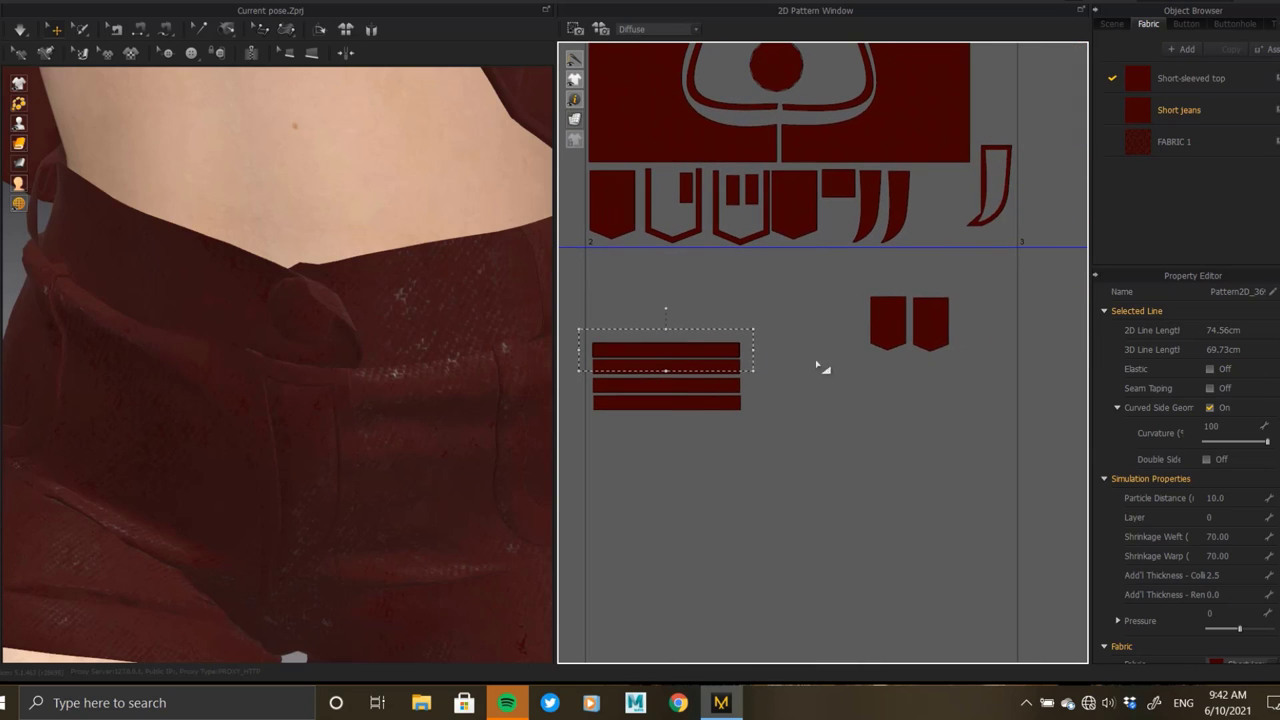
left_click(880, 305, "shift")
left_click_drag(963, 285, 916, 315)
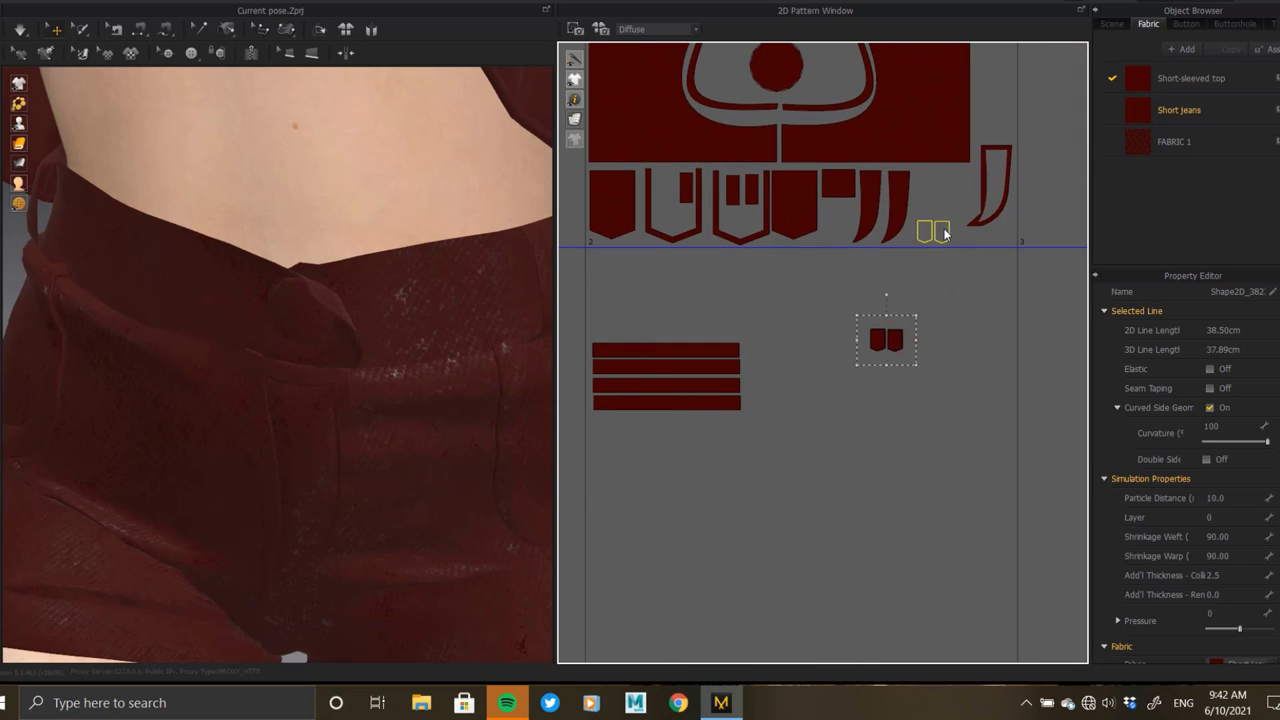
- Move the waistband strips beside the front panel, rotated vertically and arranged in a column
left_click_drag(660, 390, 937, 266)
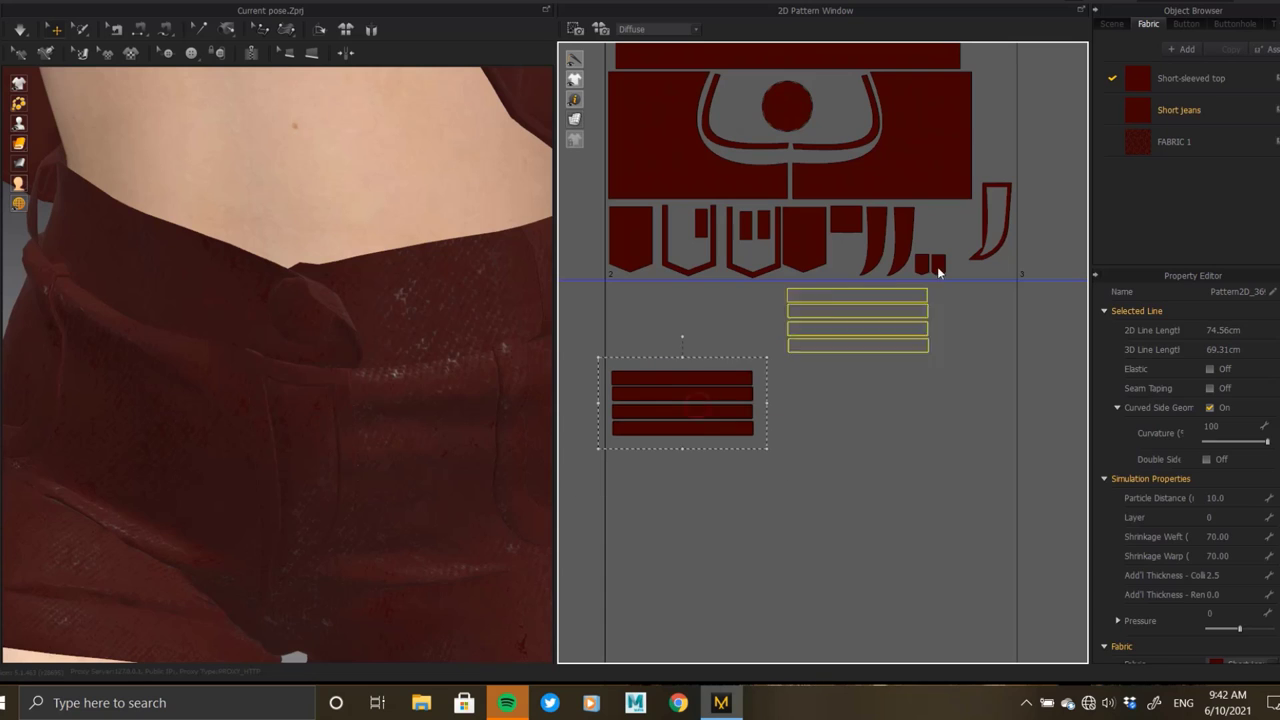
middle_click_drag(897, 295, 900, 297)
left_click_drag(806, 253, 726, 316)
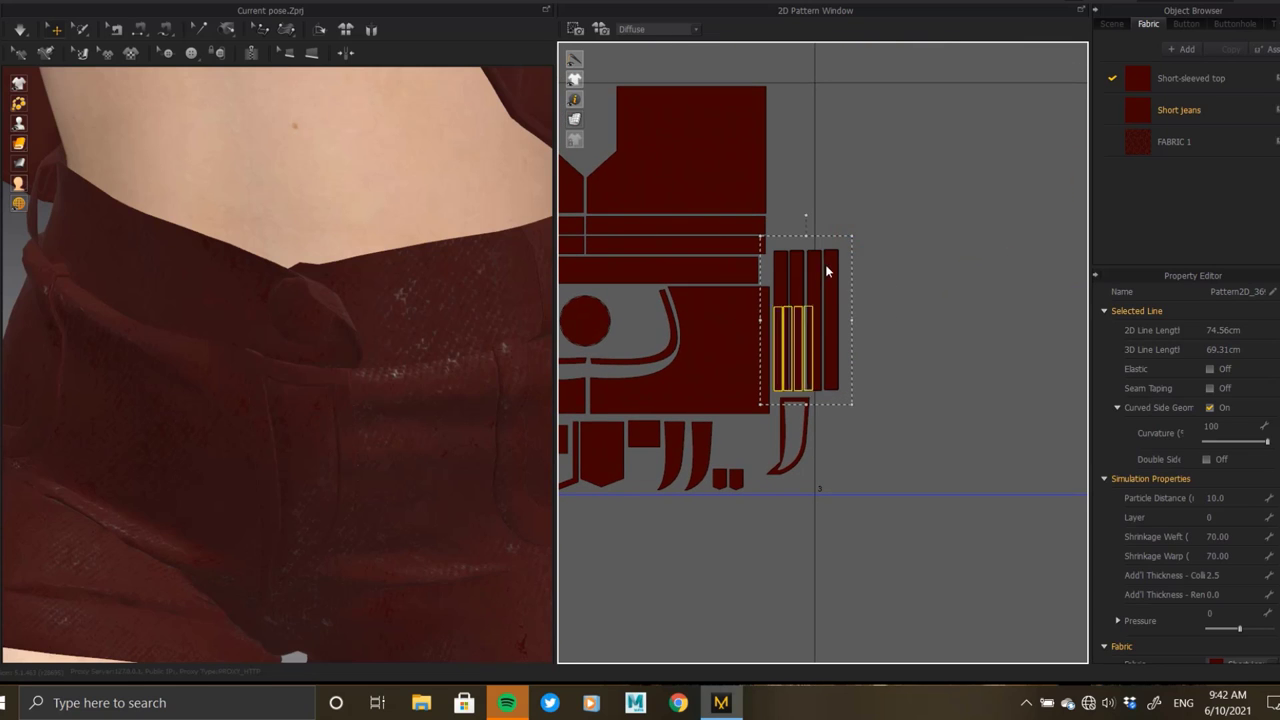
scroll(813, 305, "up", 2)
left_click_drag(813, 305, 801, 391)
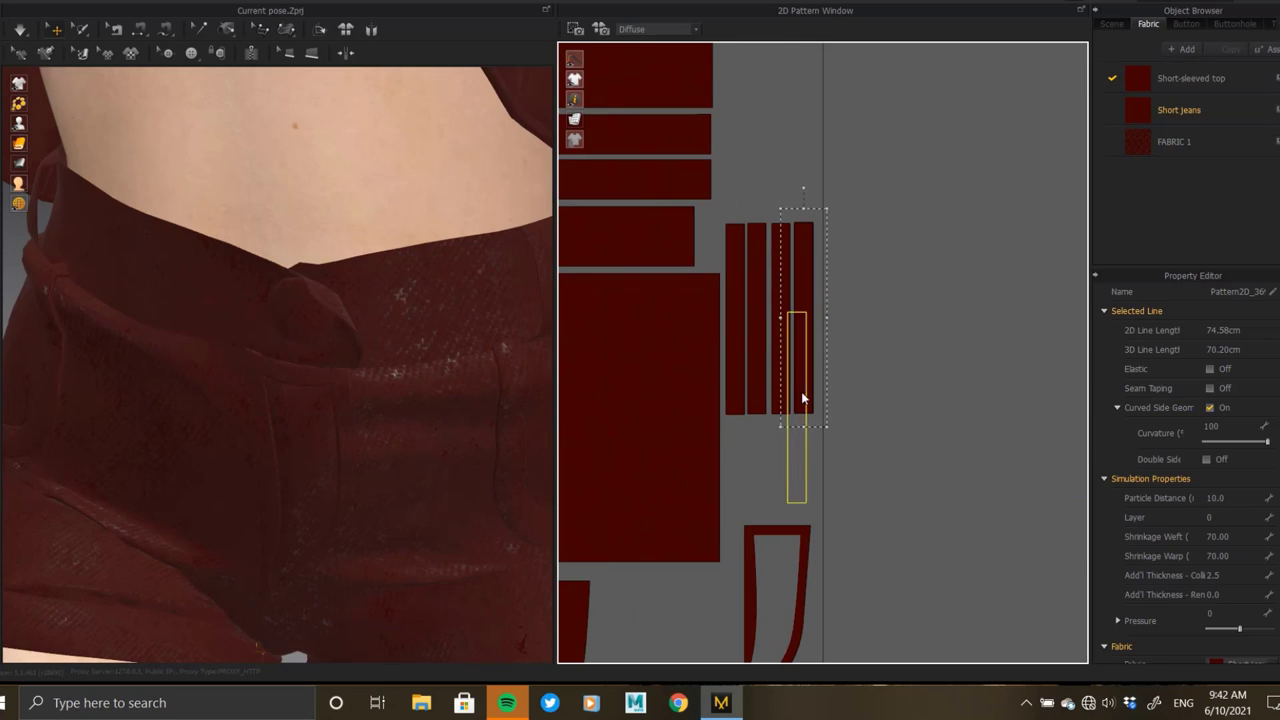
left_click_drag(782, 270, 804, 143)
scroll(819, 250, "up", 2)
scroll(823, 358, "down", 2)
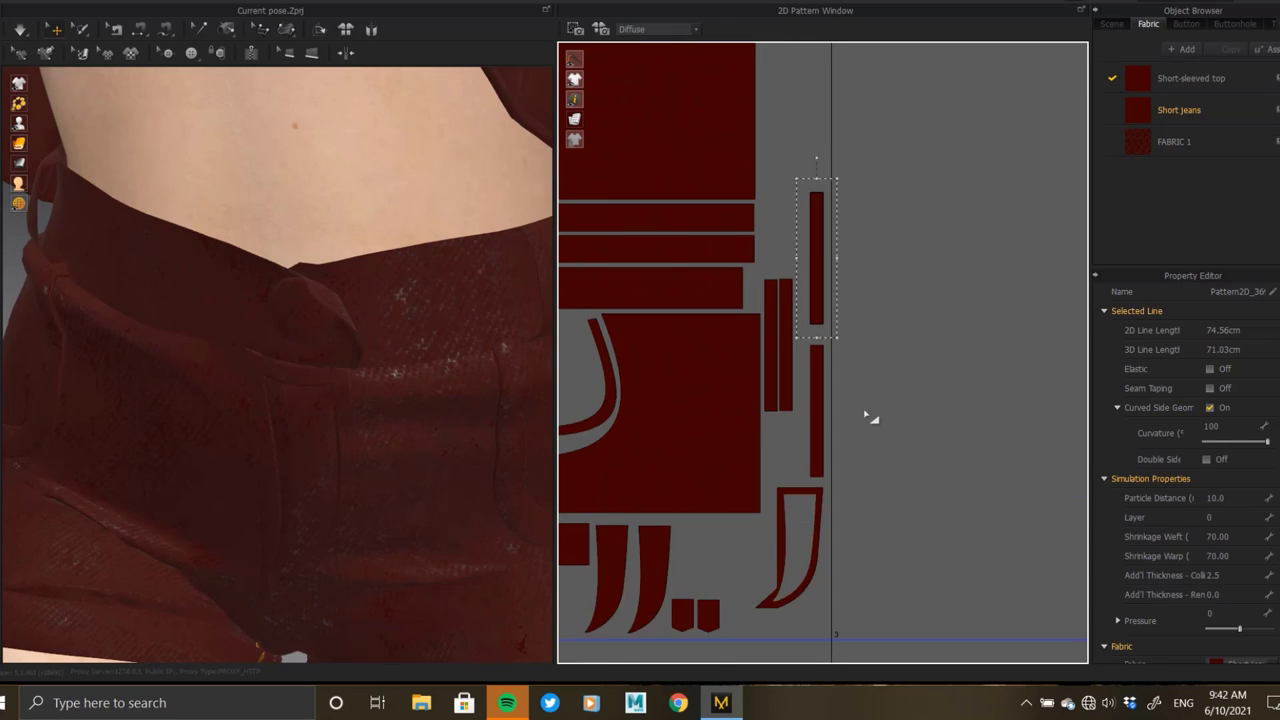
middle_click_drag(910, 345, 918, 438)
left_click_drag(794, 440, 822, 194)
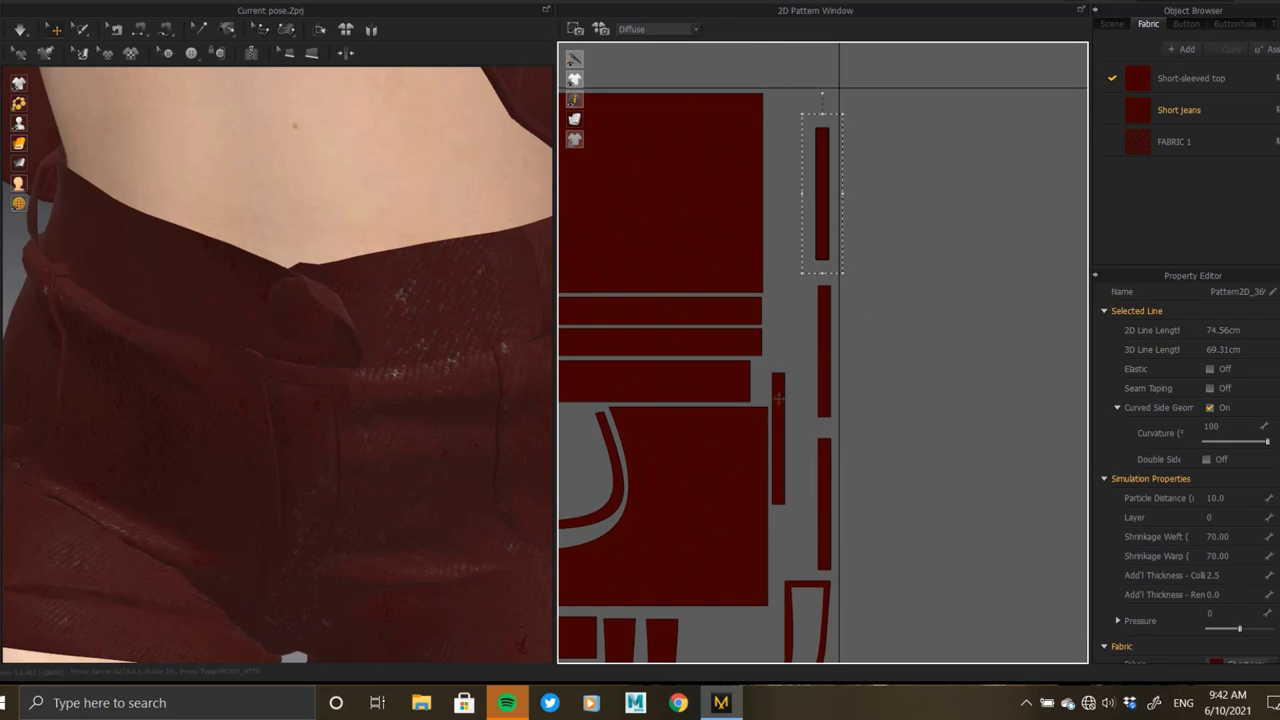
scroll(900, 191, "down", 3)
scroll(850, 210, "down", 2)
scroll(800, 220, "down", 2)
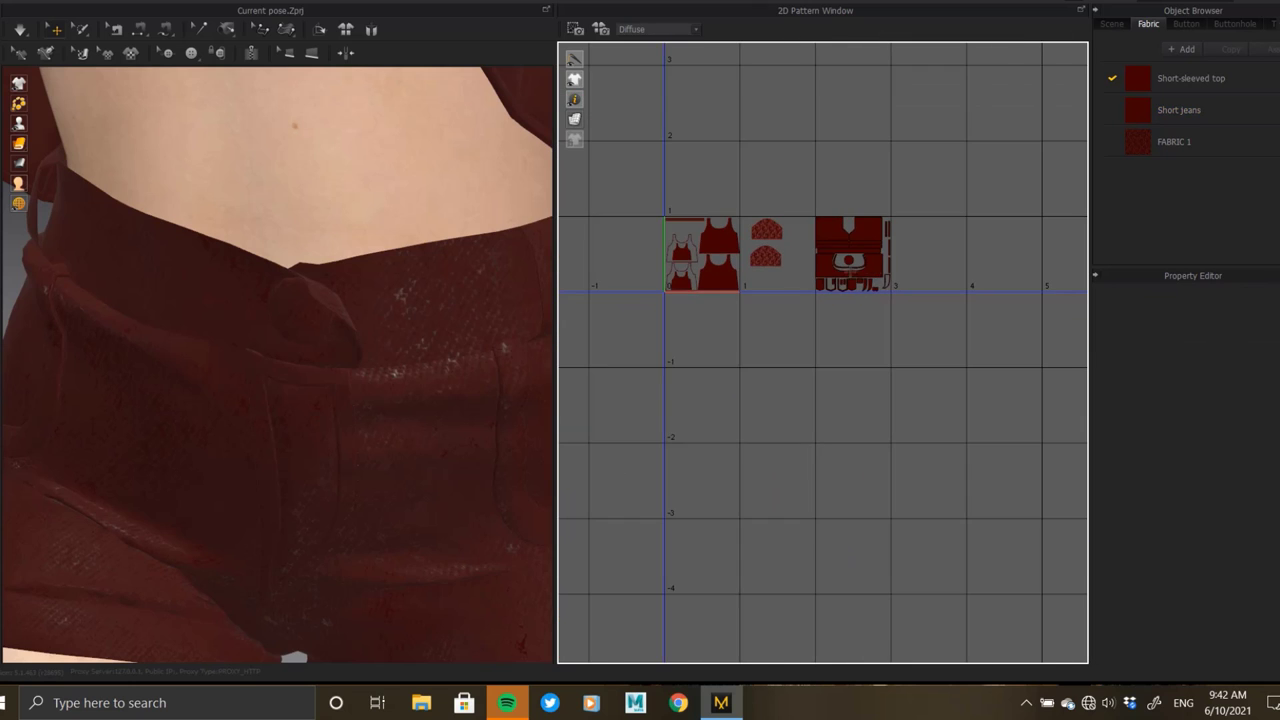
scroll(776, 229, "up", 3)
- Align the two lace sleeve pieces and enlarge them together to fill their tile
left_click_drag(776, 229, 737, 254)
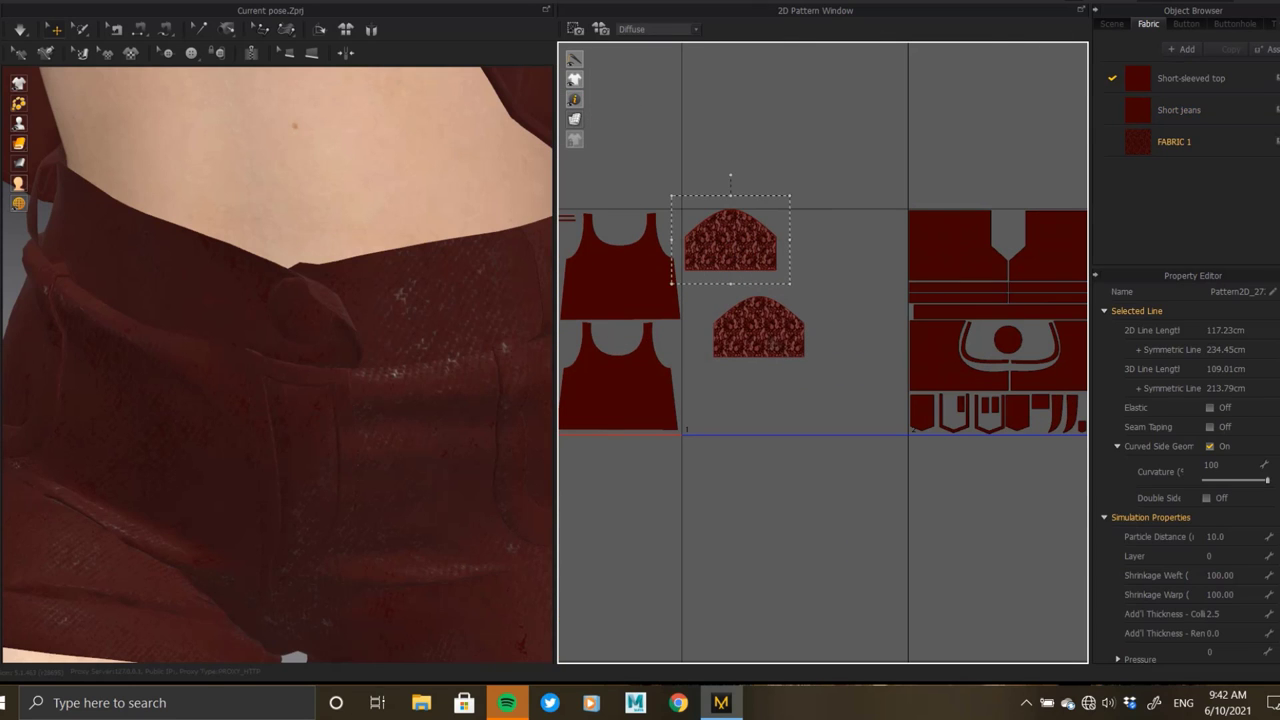
left_click_drag(742, 327, 726, 302)
scroll(724, 295, "up", 3)
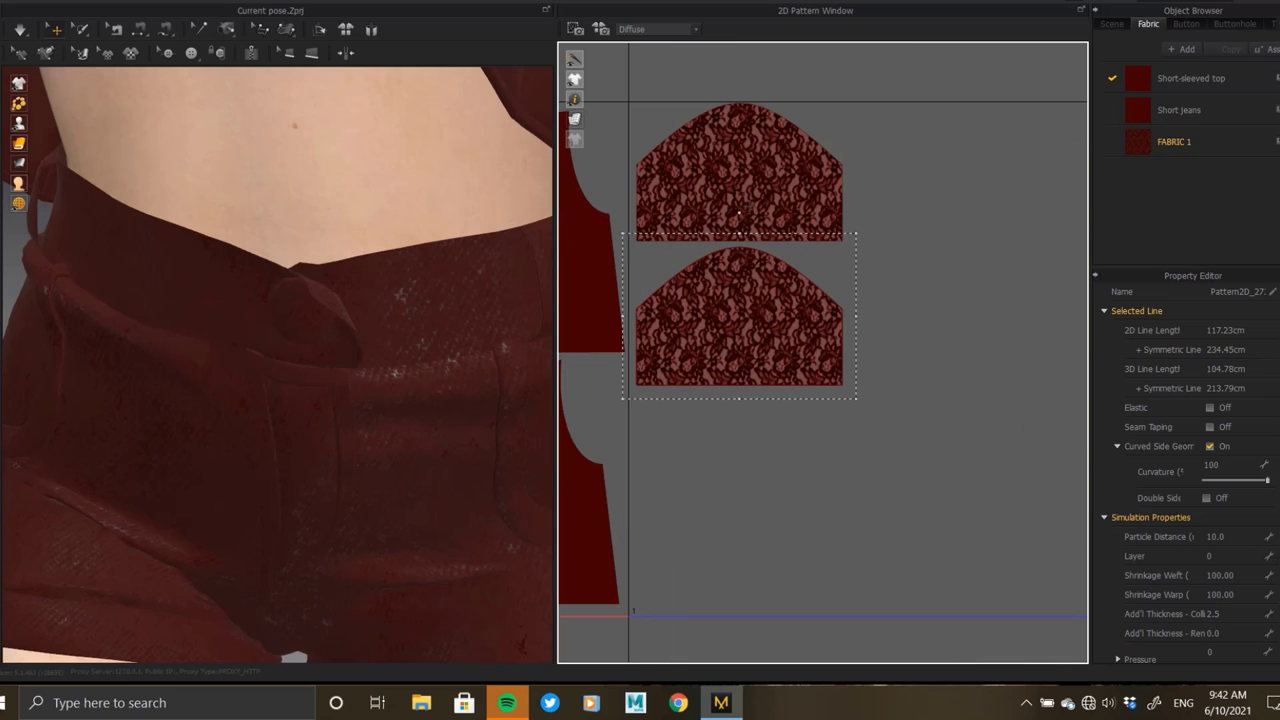
left_click_drag(851, 408, 1101, 623)
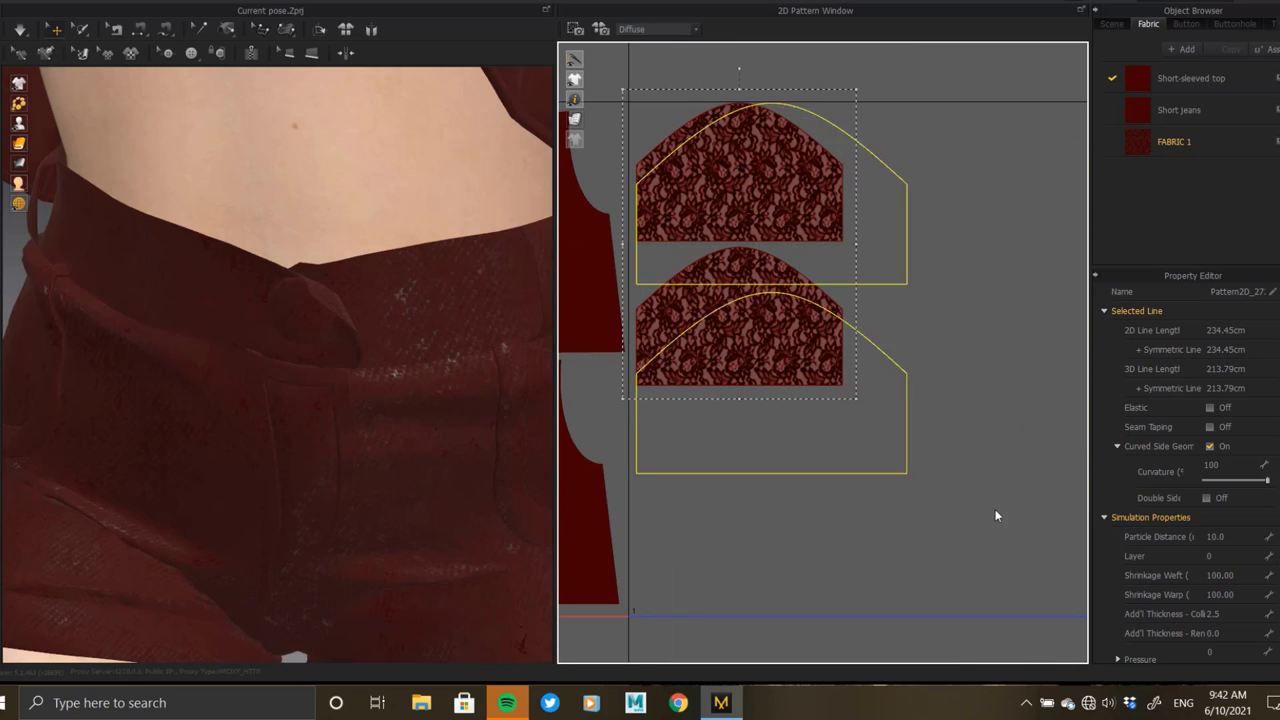
scroll(826, 452, "down", 3)
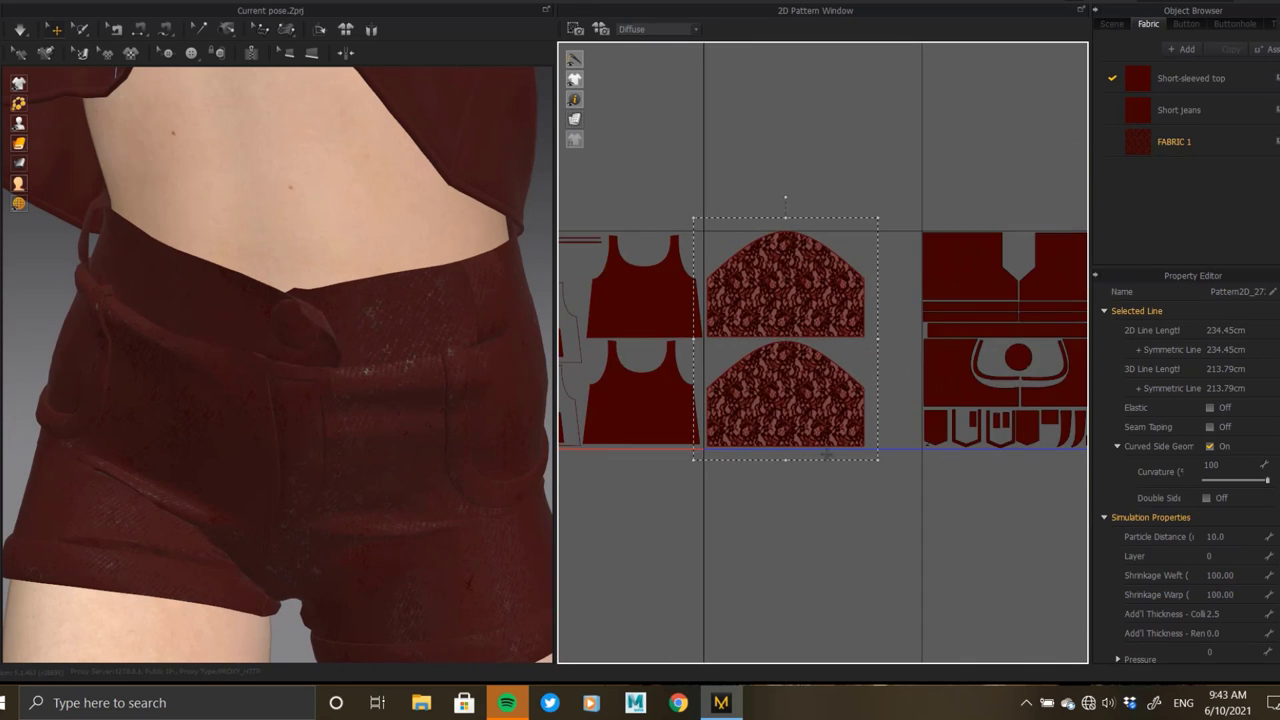
scroll(826, 452, "down", 2)
- Clear the selection and zoom around to check the packed UV layout
left_click(810, 492)
scroll(857, 320, "up", 5)
scroll(857, 320, "down", 3)
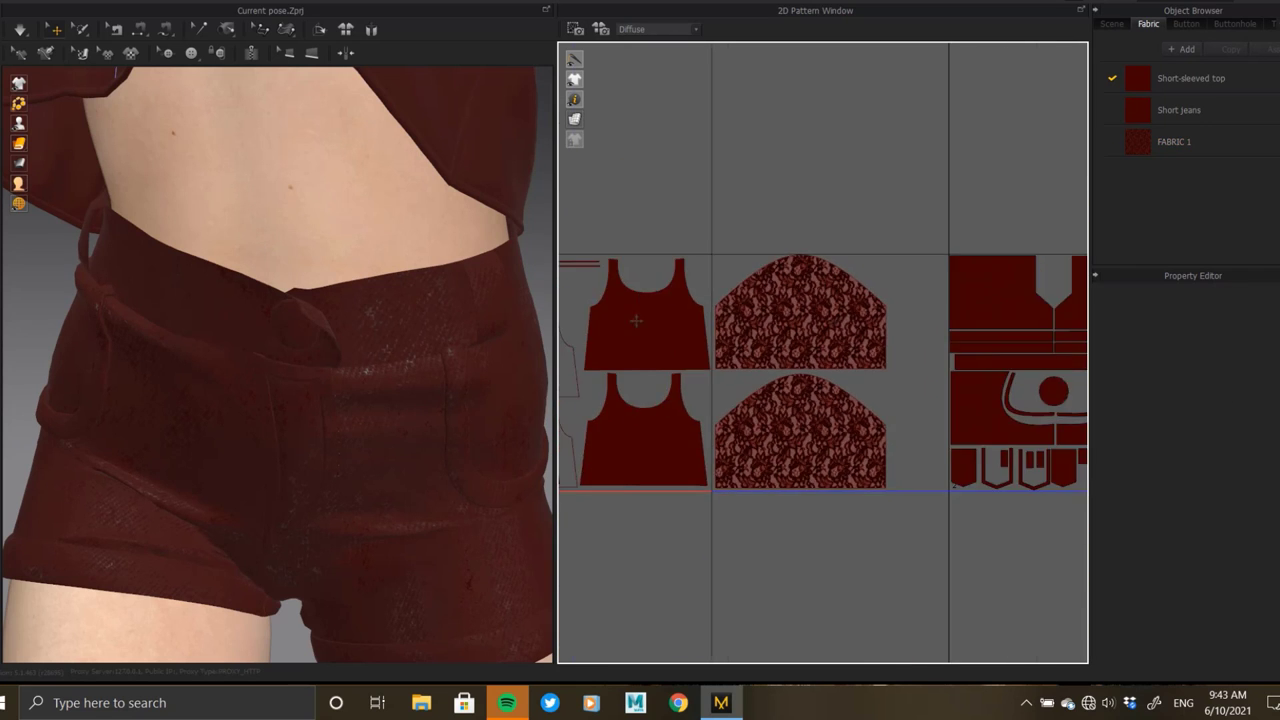
scroll(677, 329, "up", 2)
scroll(677, 340, "down", 3)
scroll(677, 361, "up", 2)
scroll(677, 361, "up", 1)
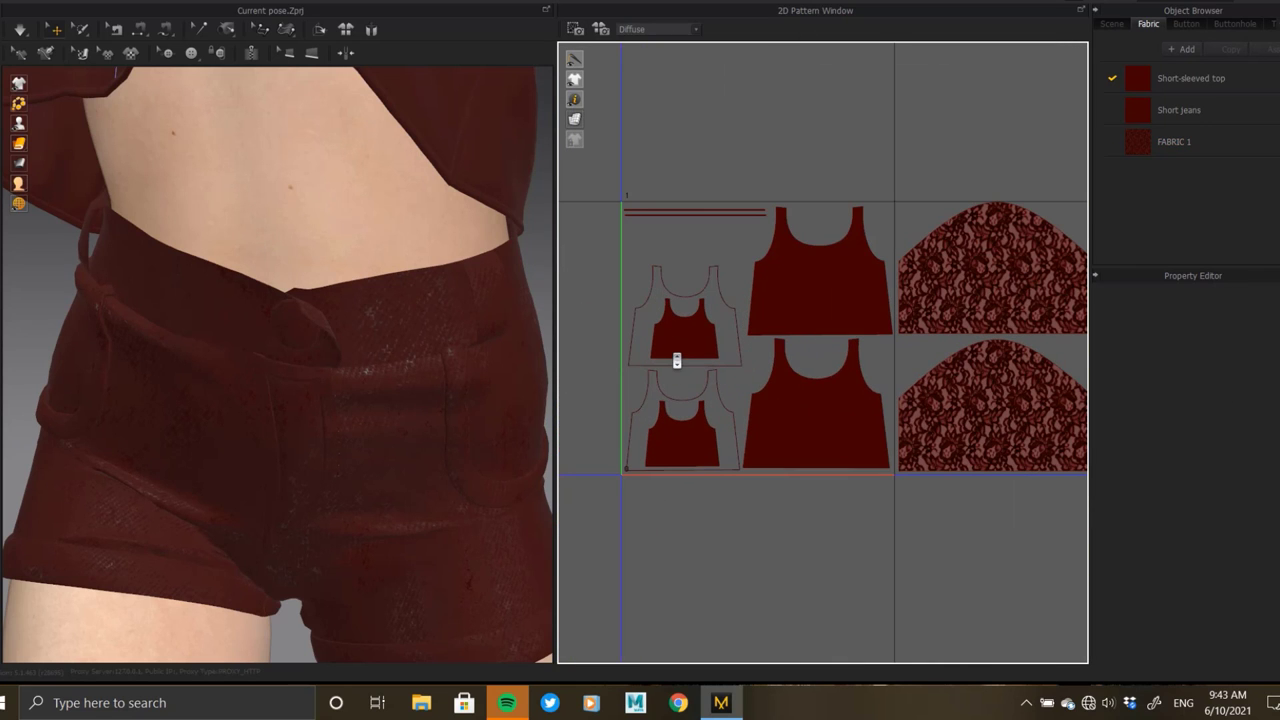
scroll(662, 318, "up", 2)
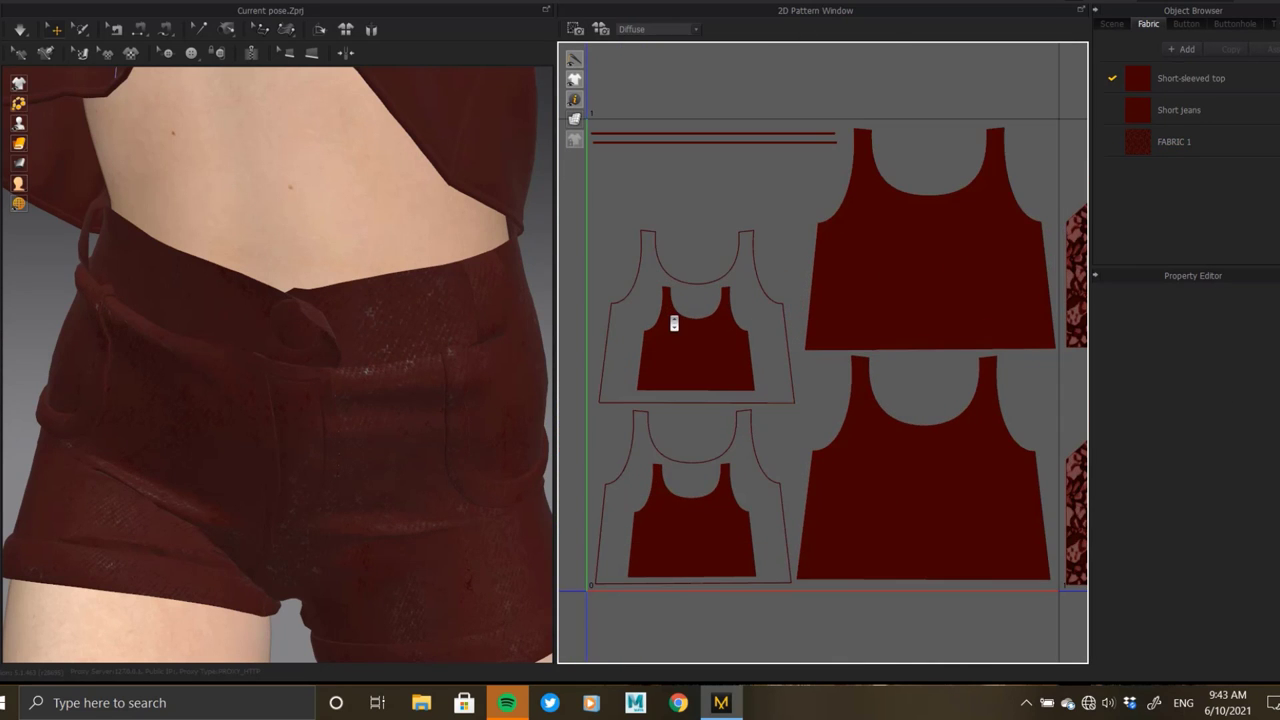
scroll(675, 320, "down", 2)
scroll(680, 310, "down", 2)
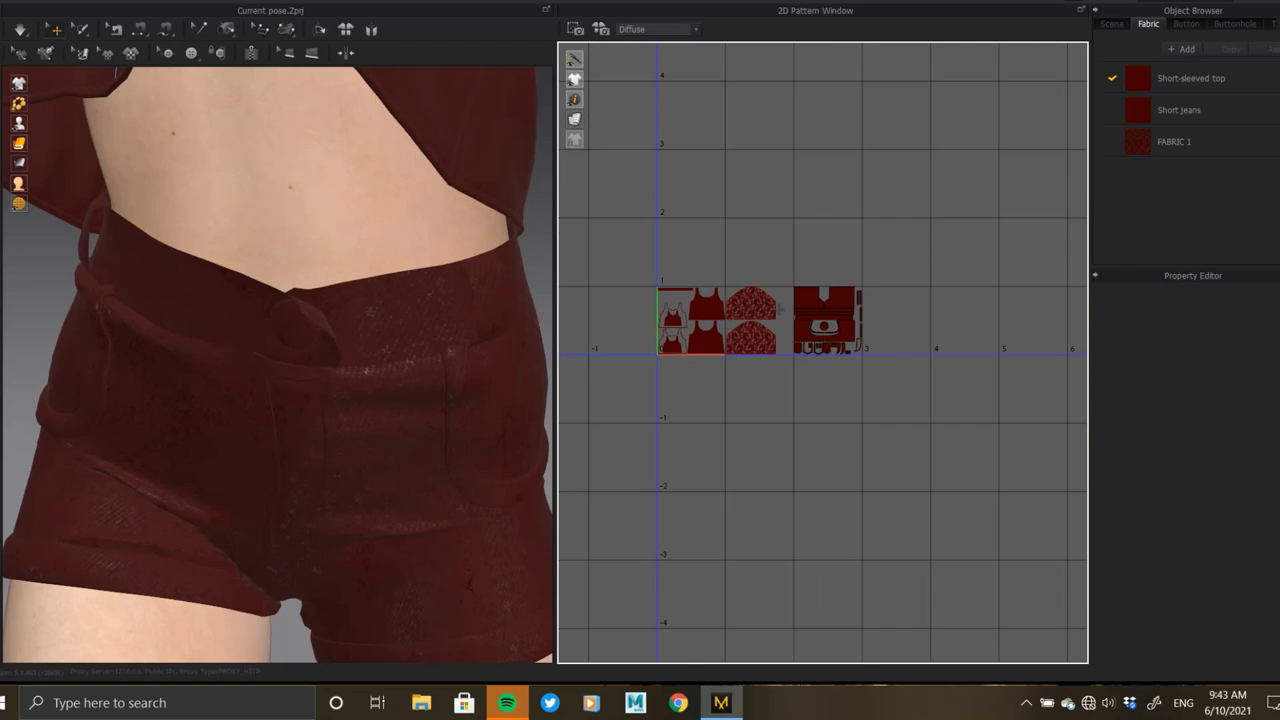
scroll(783, 317, "up", 1)
- Return to the Simulation workspace and save the project
left_click(1190, 8)
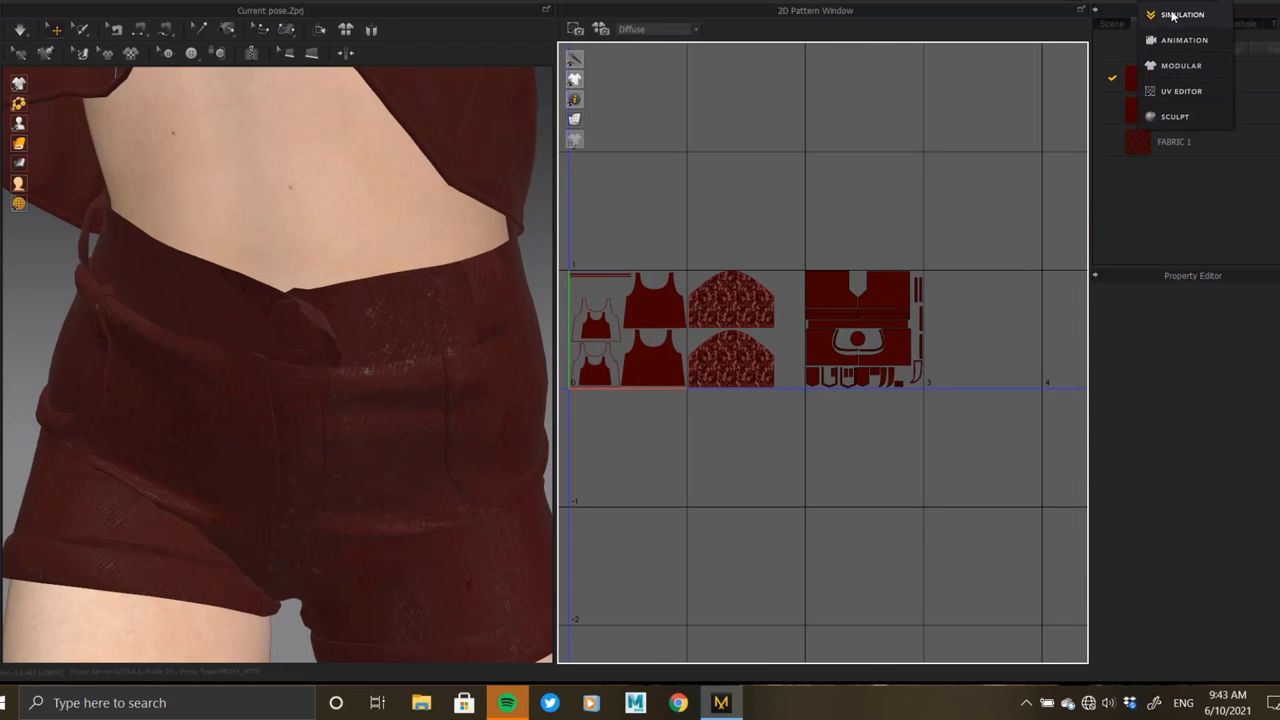
left_click(1175, 15)
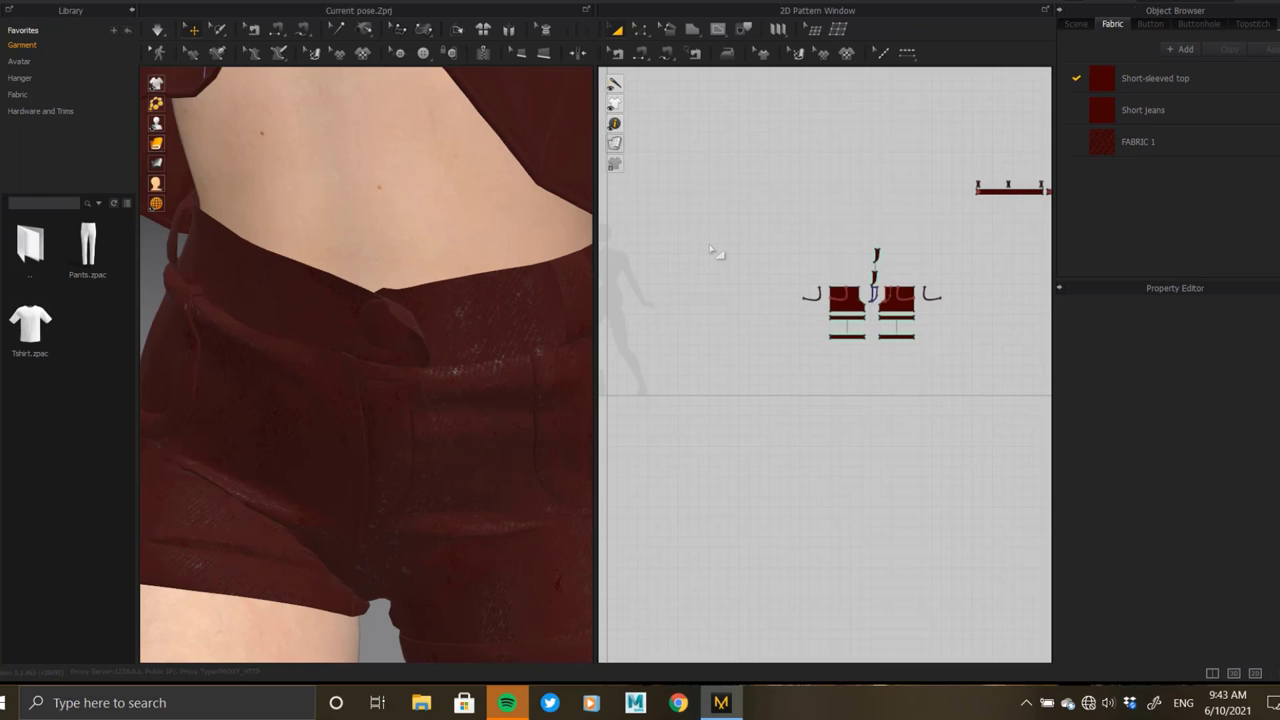
left_click(711, 244)
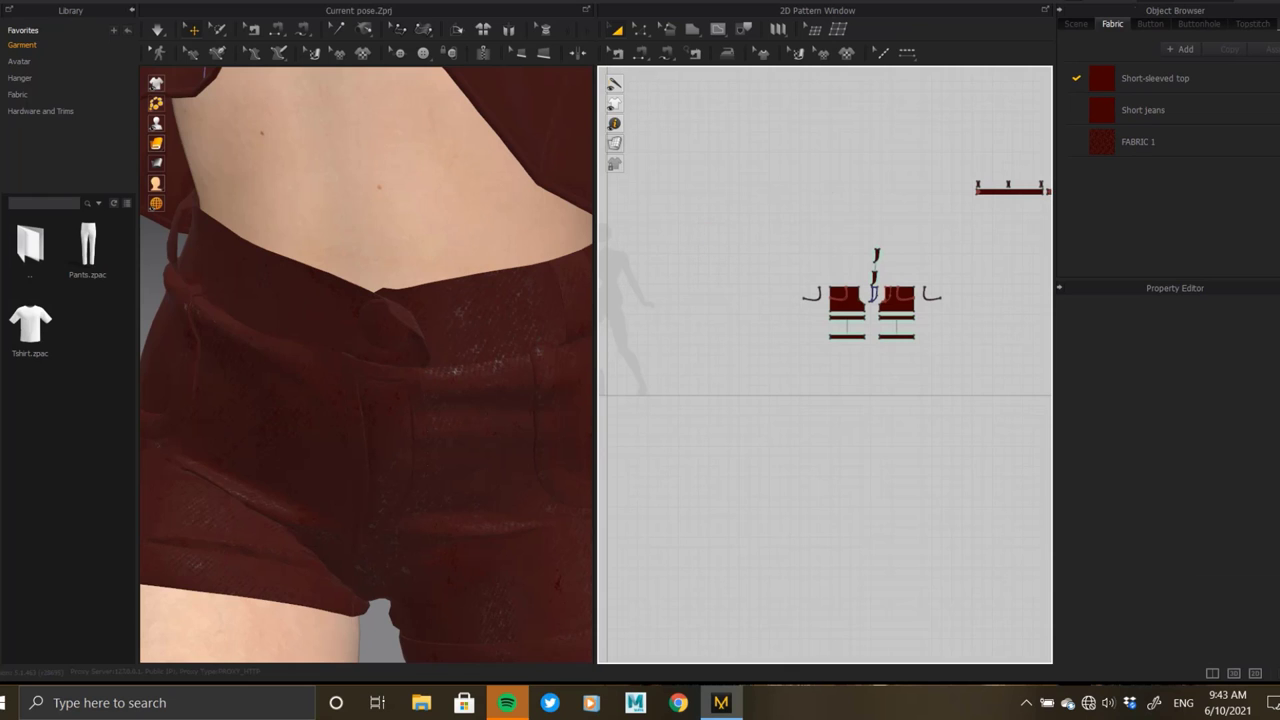
key("alt+f")
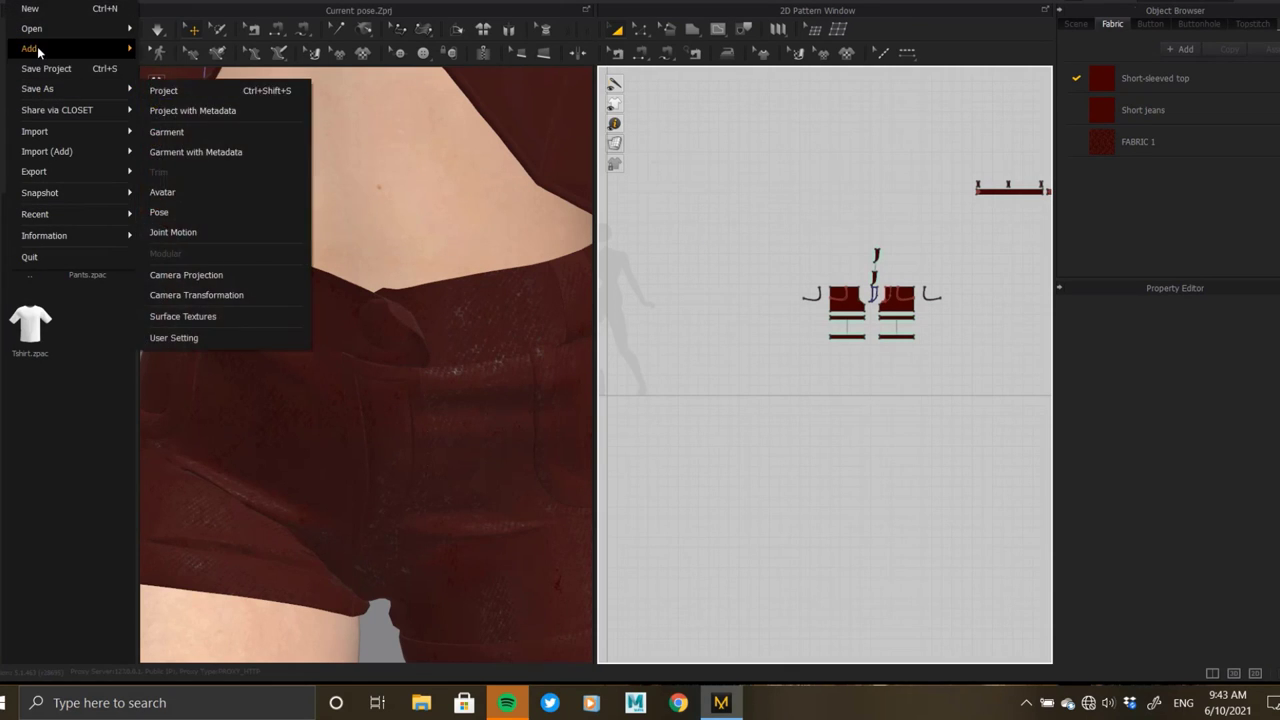
left_click(52, 70)
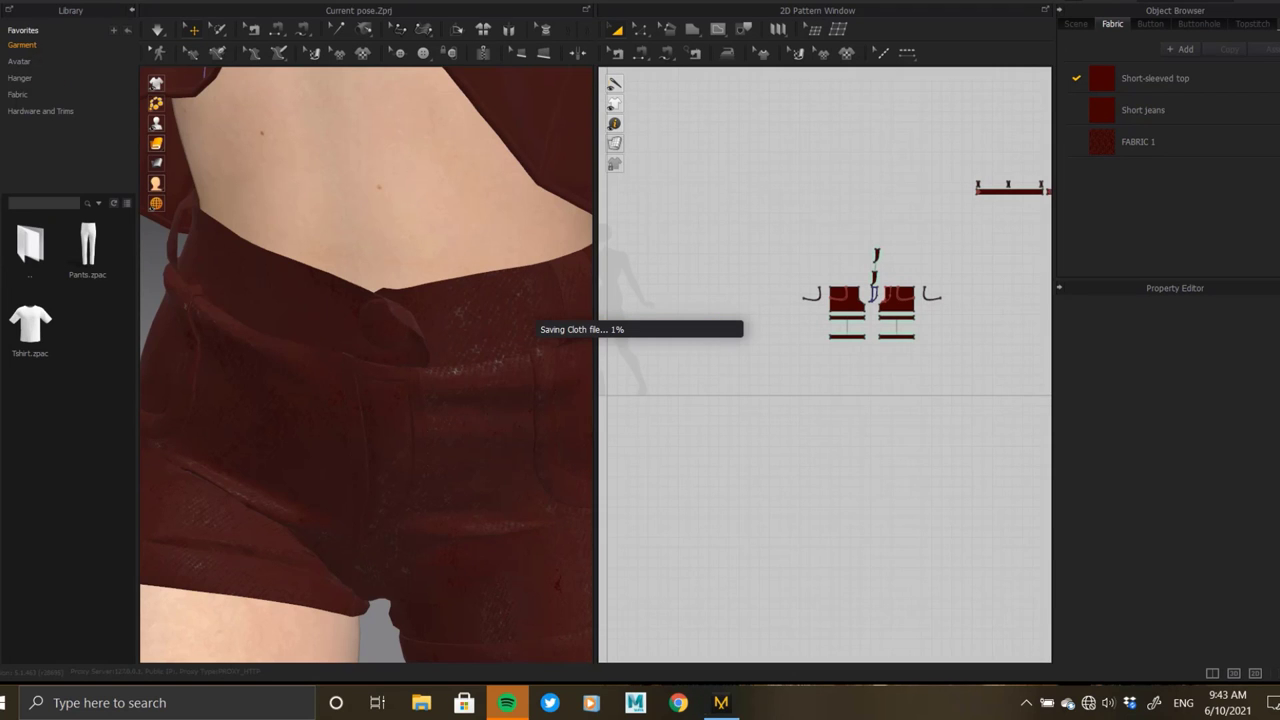
- Orbit the 3D view out to face the blouse front on the avatar
right_click_drag(457, 194, 434, 277)
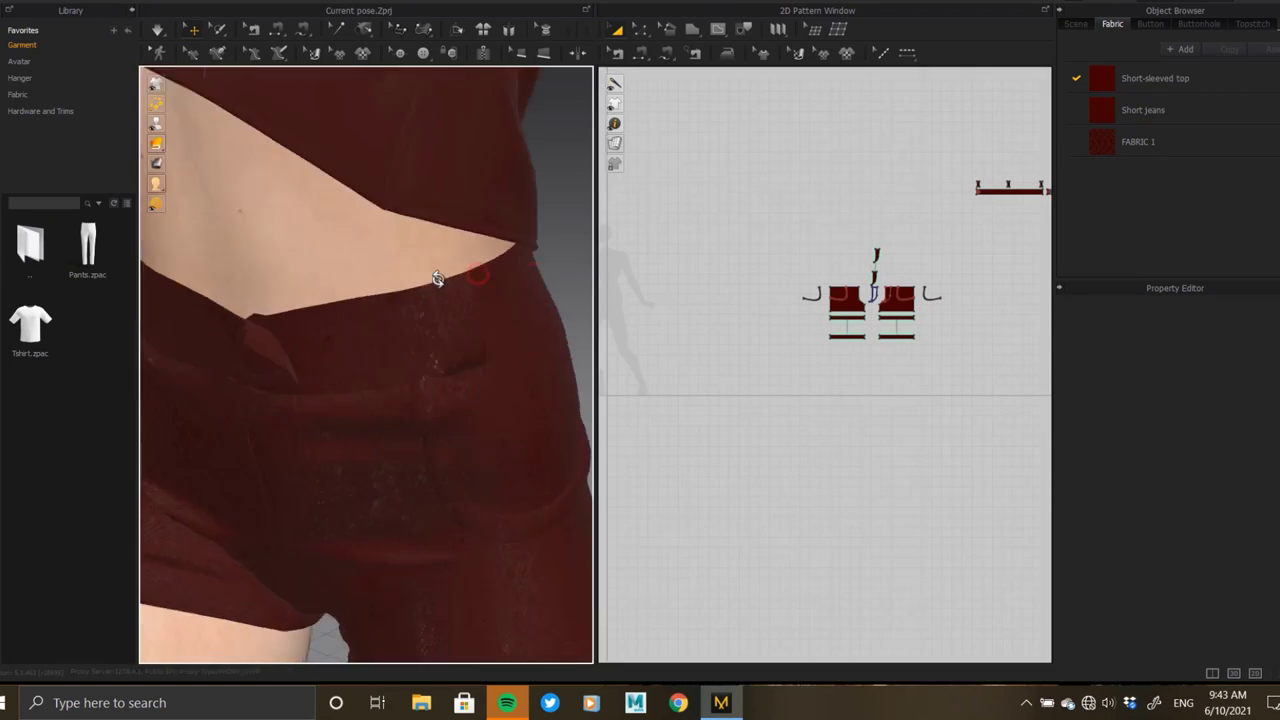
scroll(440, 290, "down", 5)
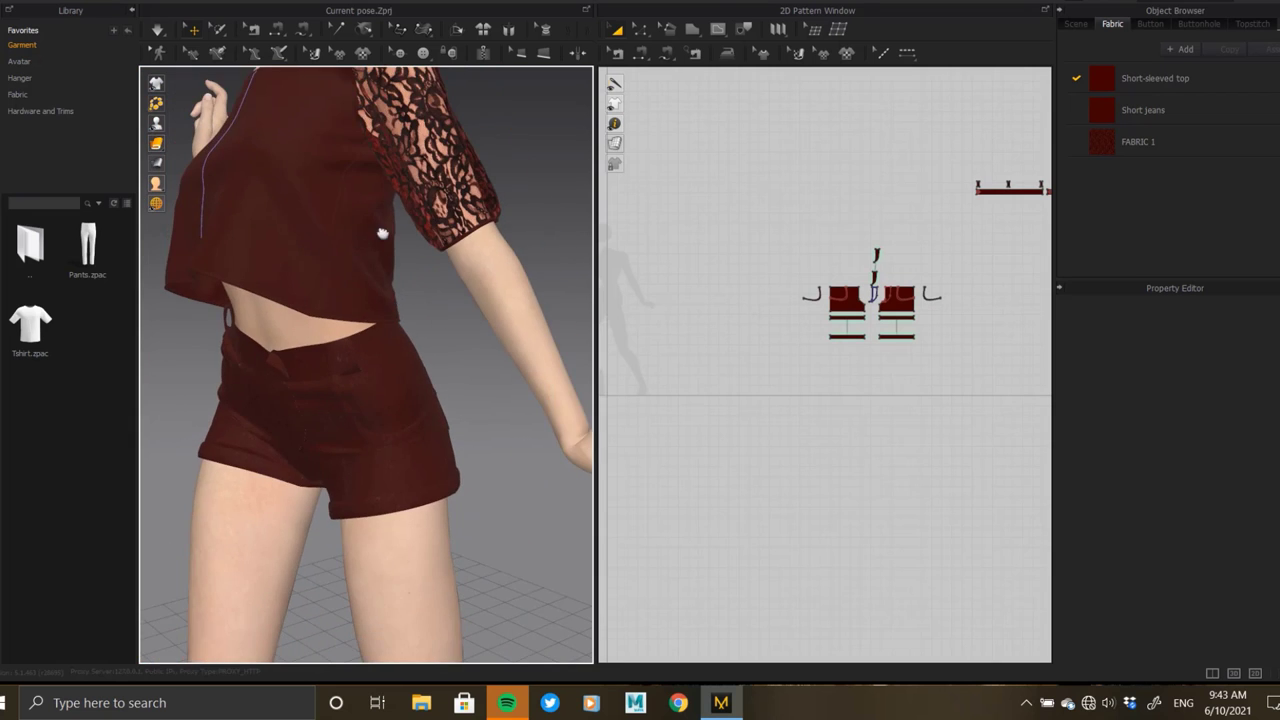
mouse_move(381, 233)
right_mouse_down()
mouse_move(460, 337)
mouse_move(449, 314)
mouse_move(420, 309)
right_mouse_up()
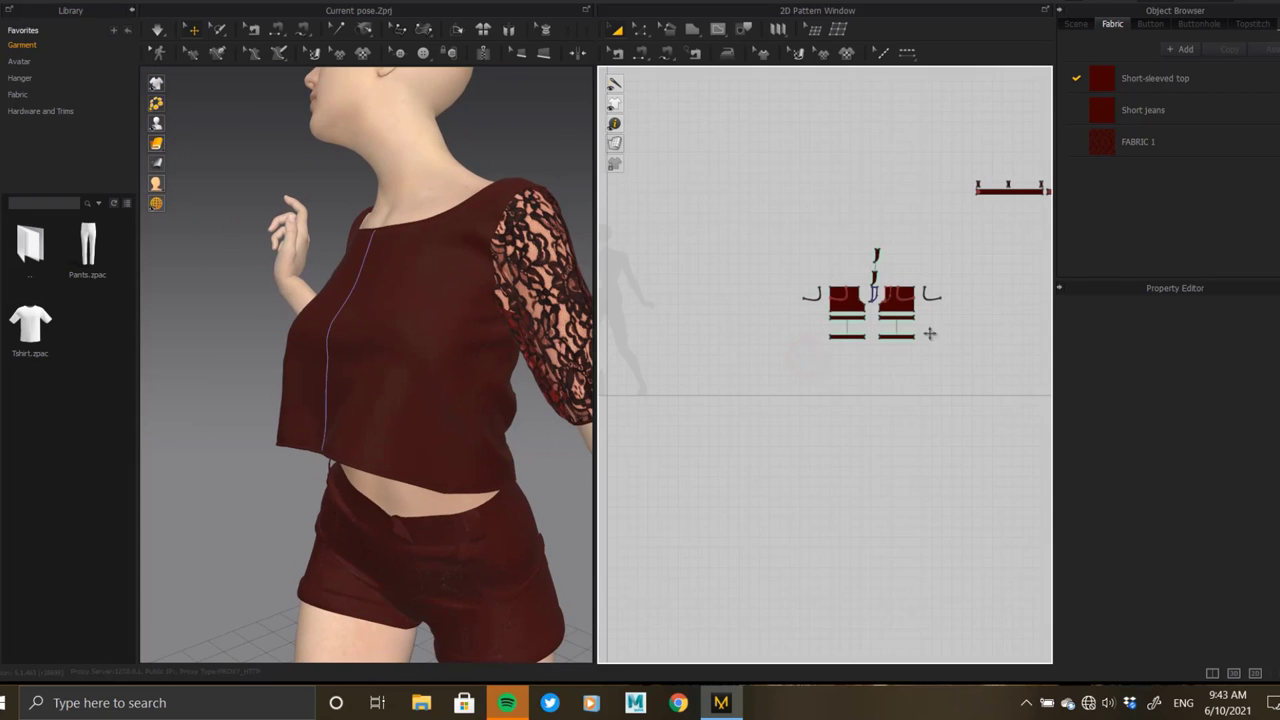
- Select all blouse and shorts pattern pieces and set their Particle Distance to 5 mm
right_click_drag(929, 334, 866, 343)
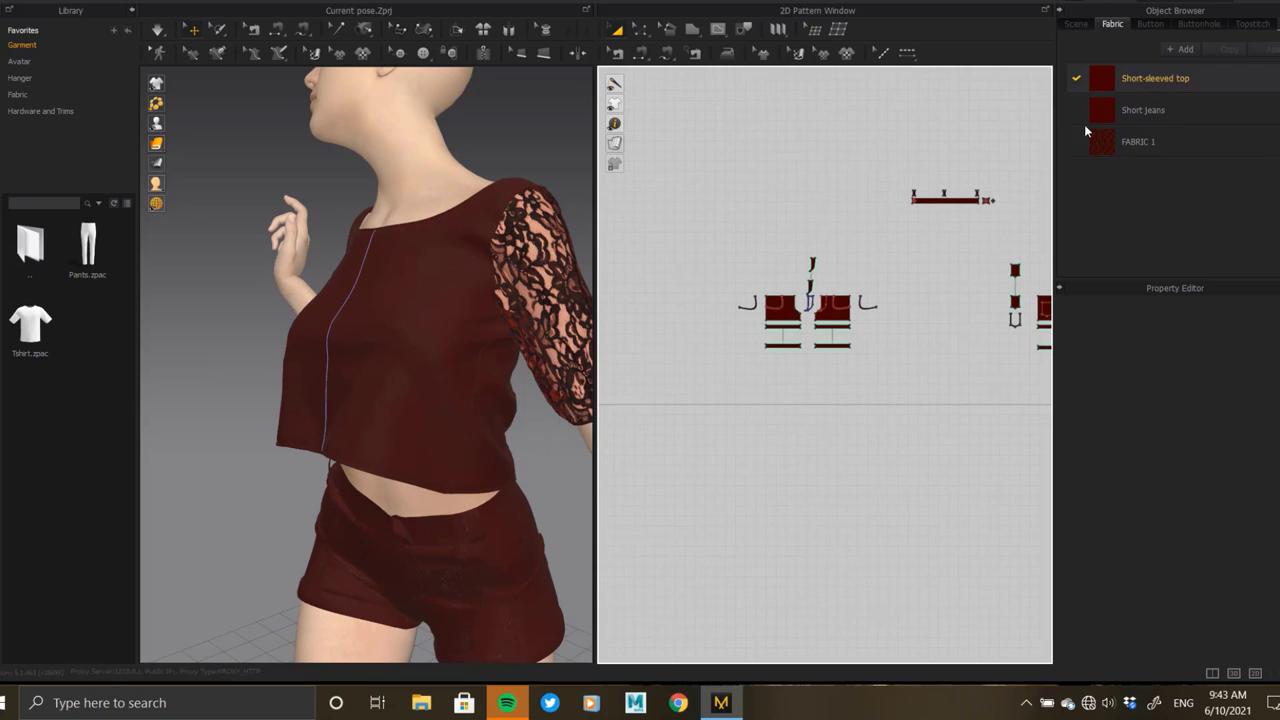
right_click_drag(883, 280, 800, 286)
scroll(760, 270, "down", 2)
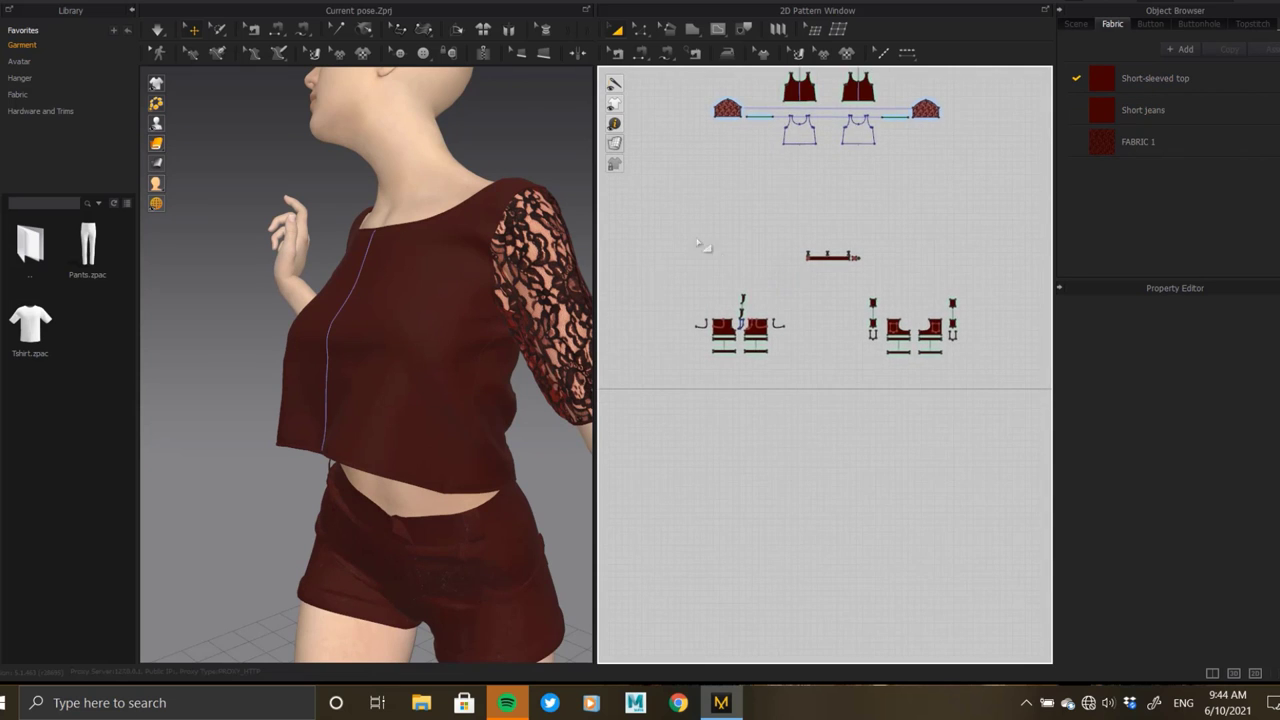
scroll(700, 245, "down", 2)
left_click_drag(689, 100, 969, 447)
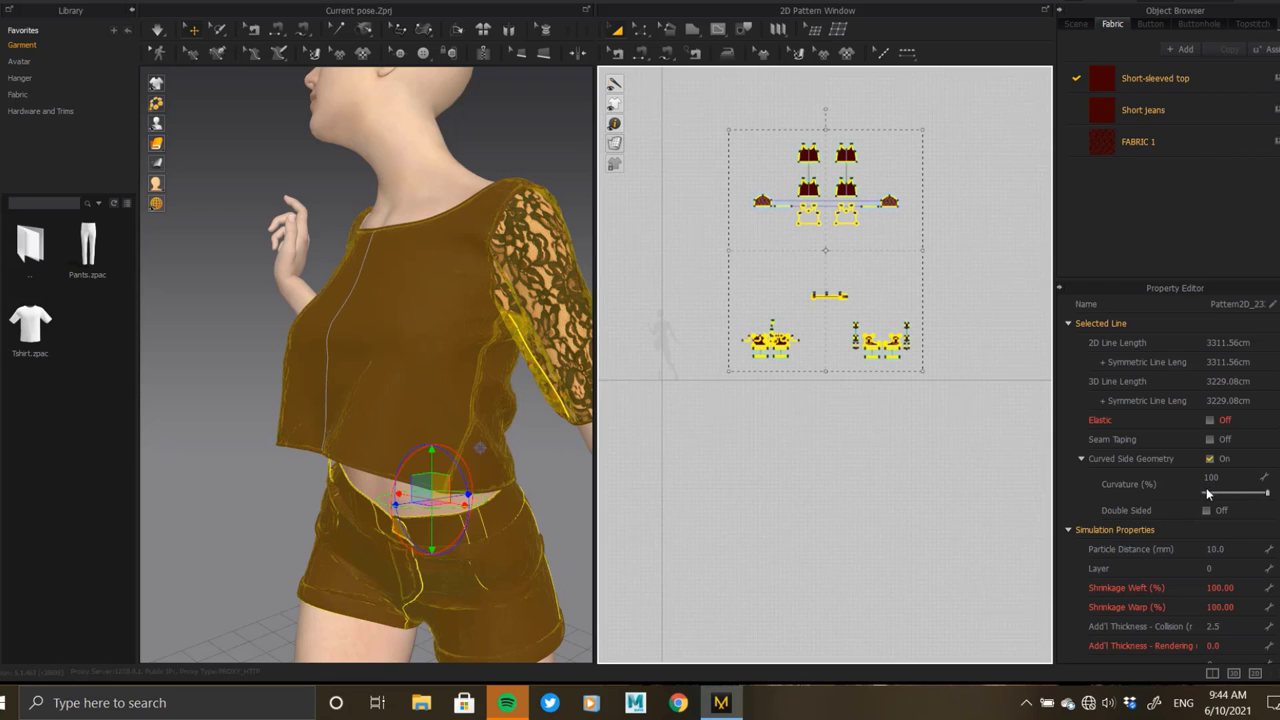
left_click(1235, 549)
type("5")
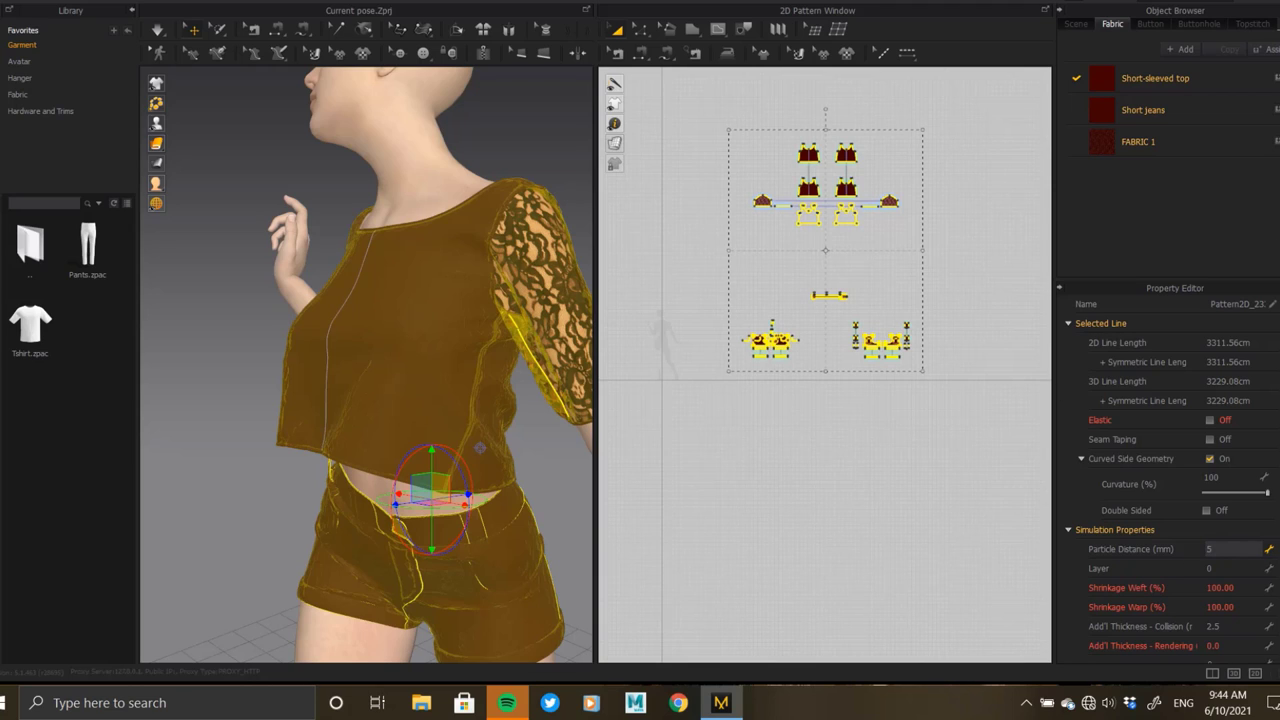
key("Return")
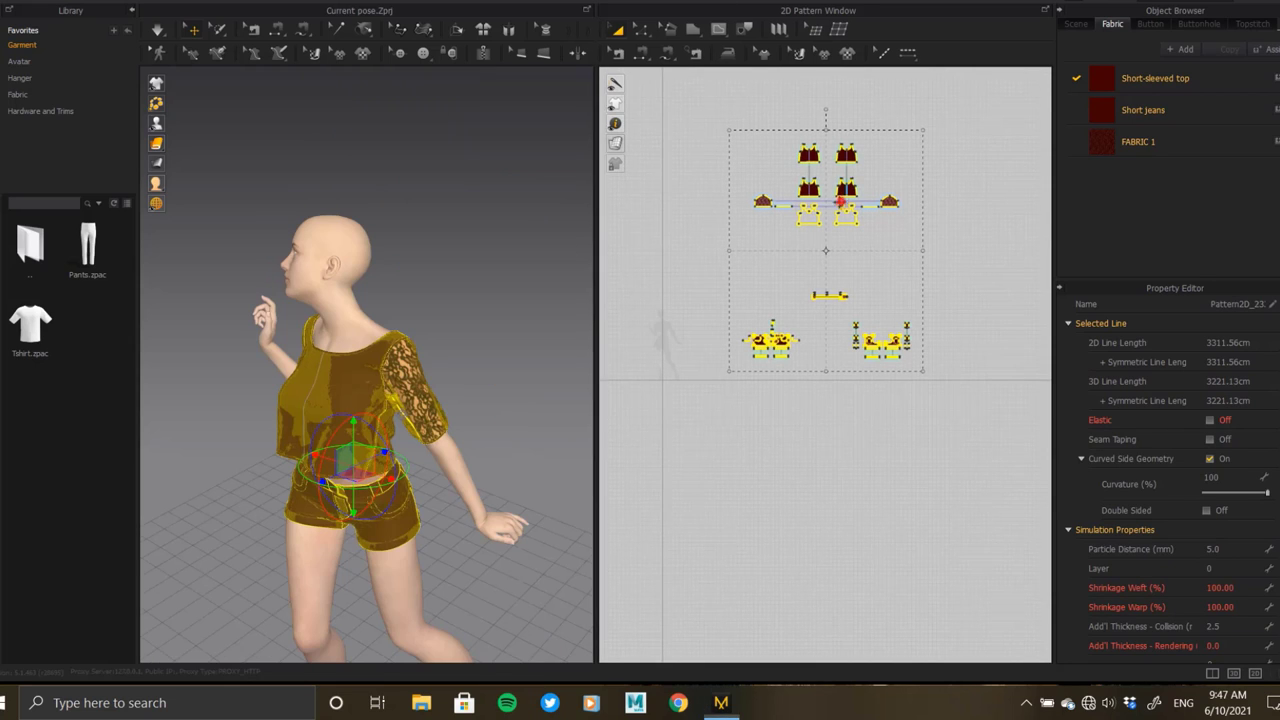
- Zoom the 3D view and pick an action from the garment's right-click menu
scroll(836, 255, "up", 2)
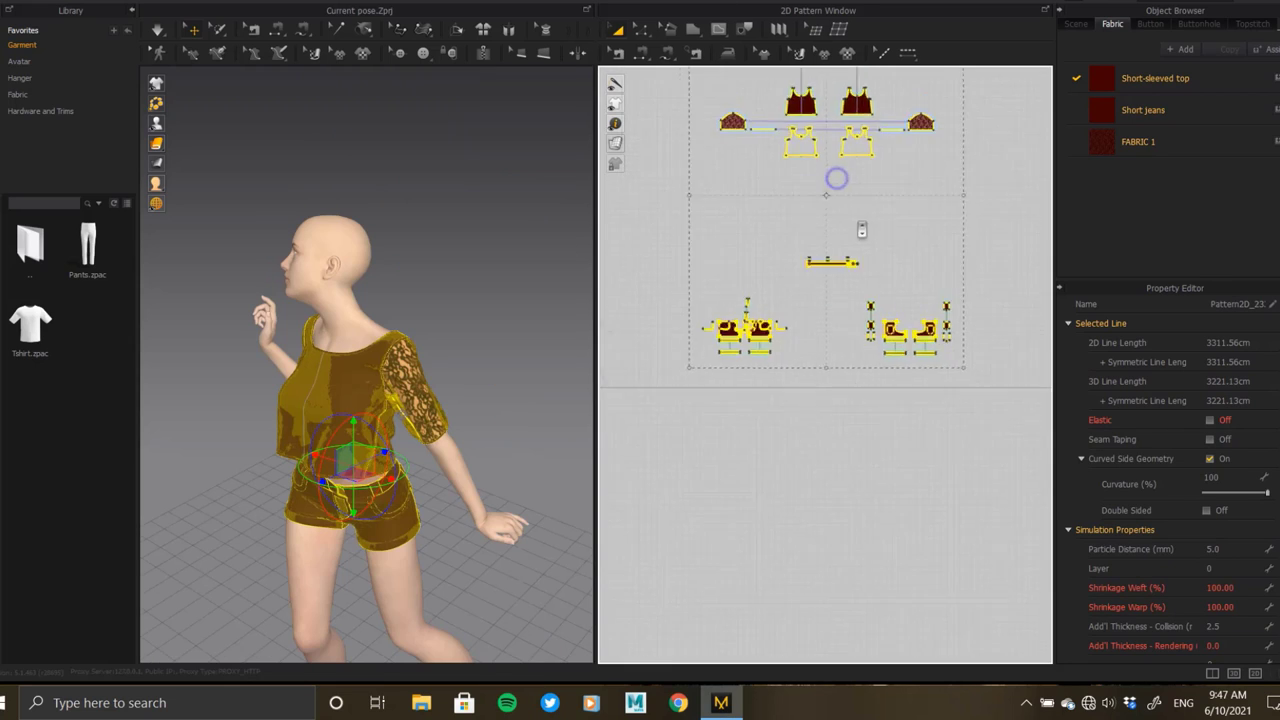
scroll(837, 180, "up", 2)
scroll(846, 200, "up", 2)
scroll(376, 427, "up", 1)
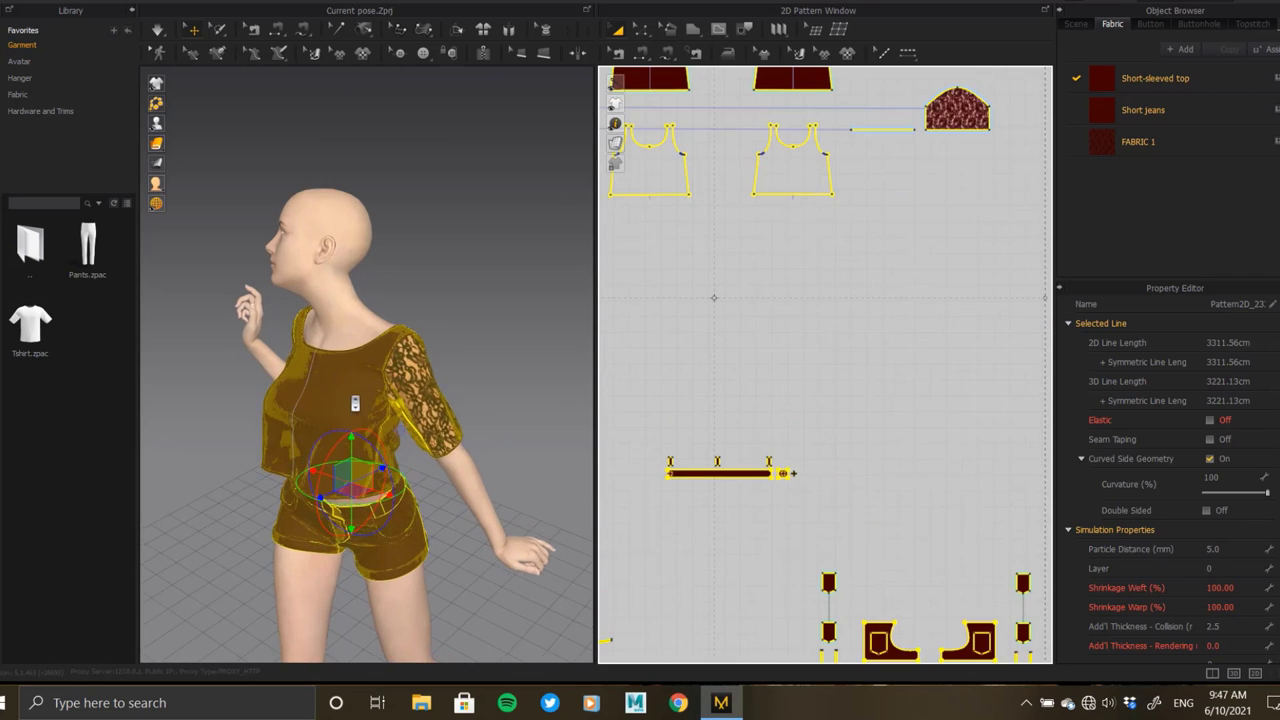
scroll(370, 415, "up", 2)
scroll(360, 395, "up", 3)
scroll(351, 372, "up", 1)
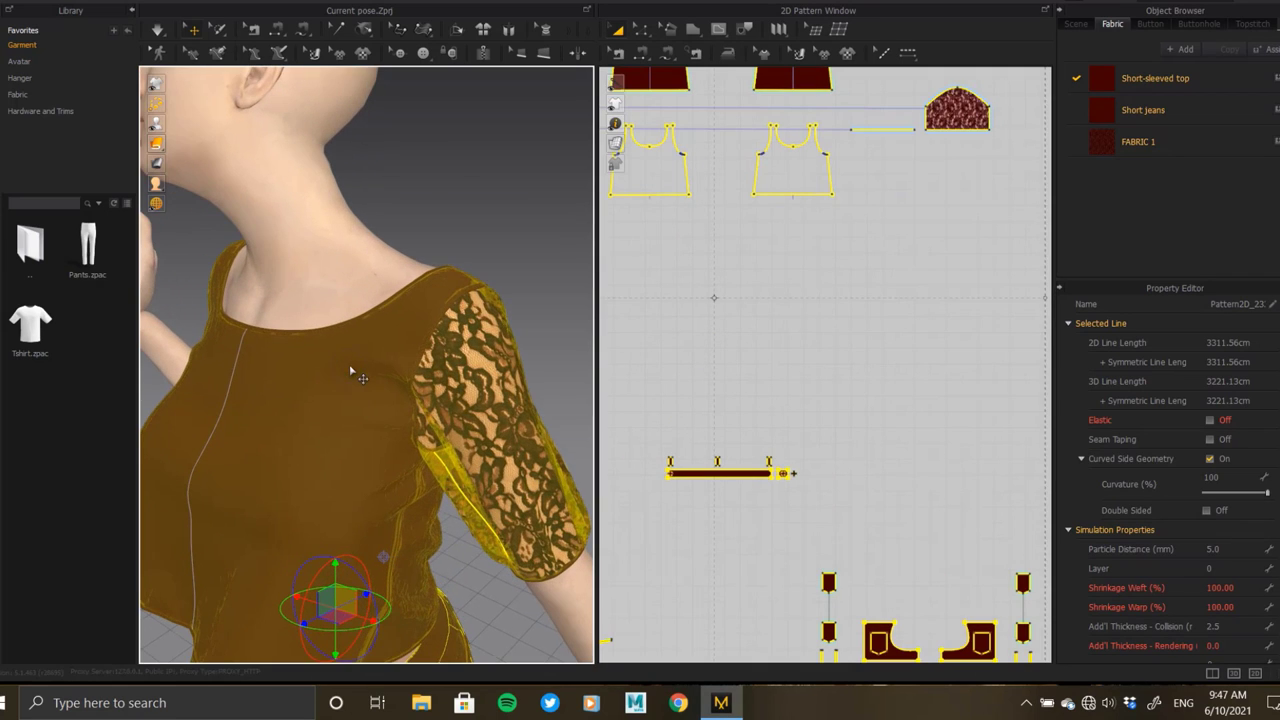
right_click(351, 372)
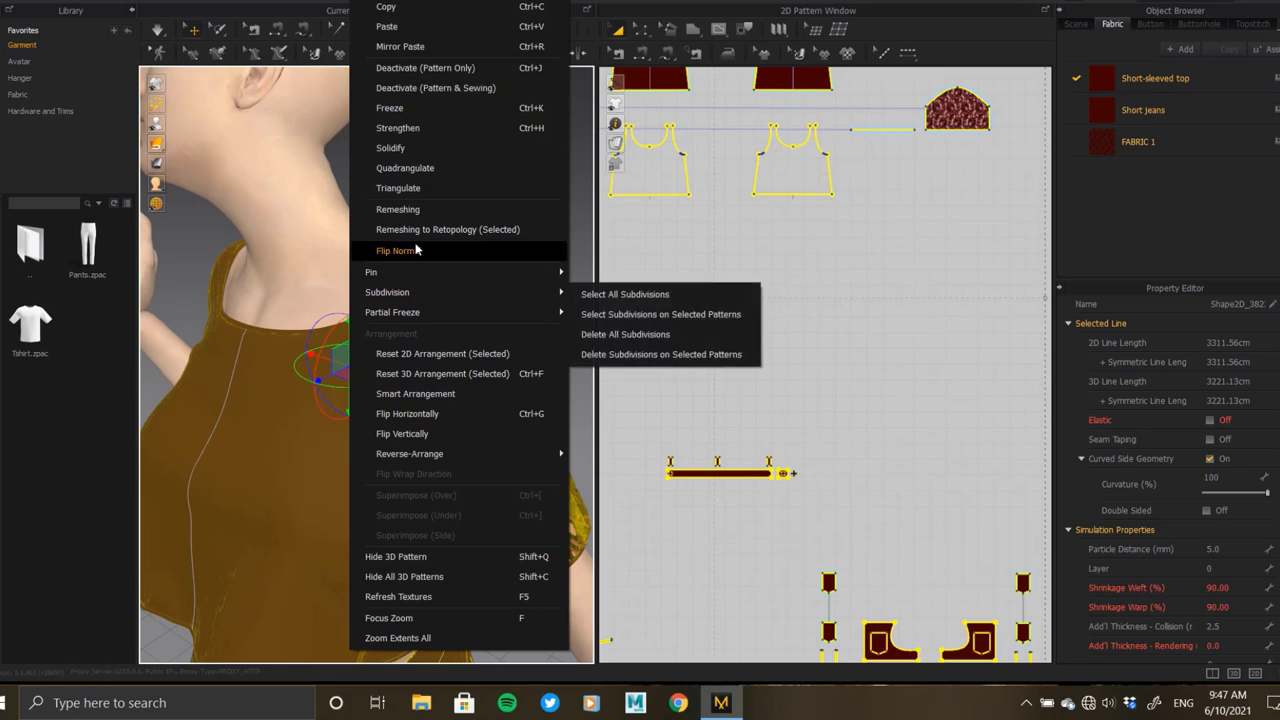
left_click(395, 212)
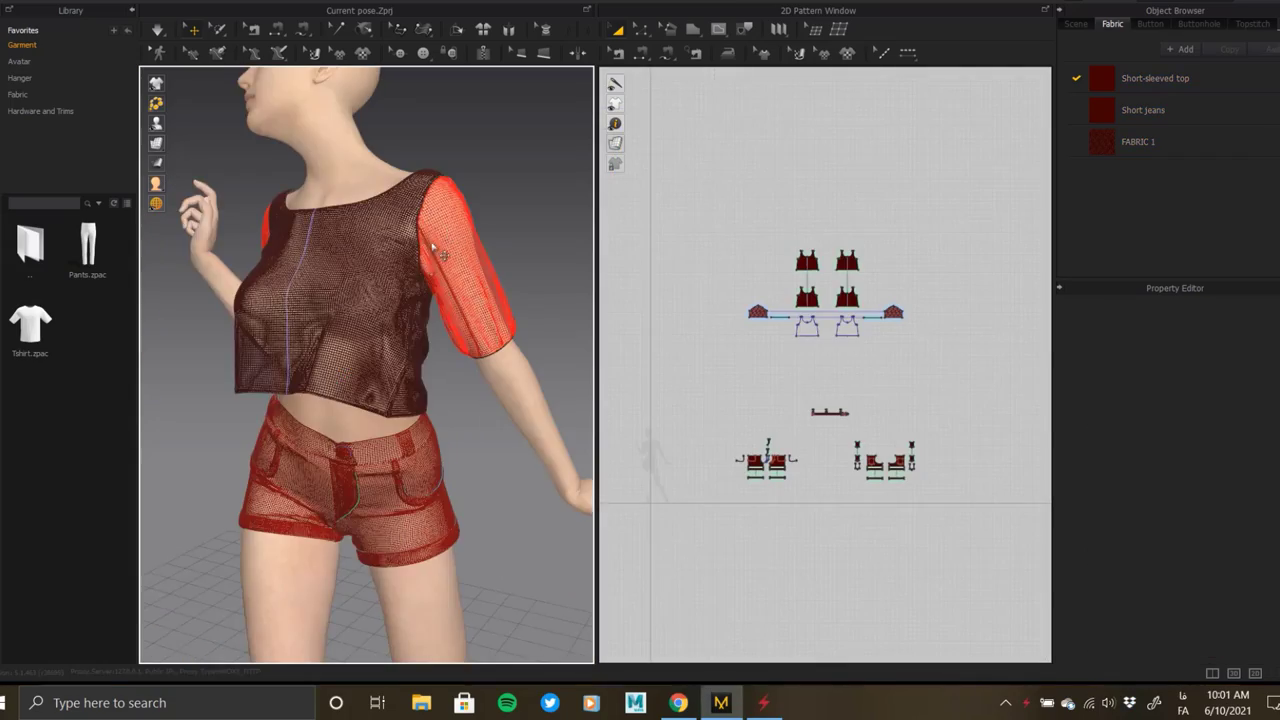
- Switch garments to textured display with Shift+T, orbit around the outfit, then select all patterns
mouse_move(389, 241)
right_mouse_down()
mouse_move(354, 266)
mouse_move(406, 271)
mouse_move(394, 214)
mouse_move(425, 256)
mouse_move(229, 186)
right_mouse_up()
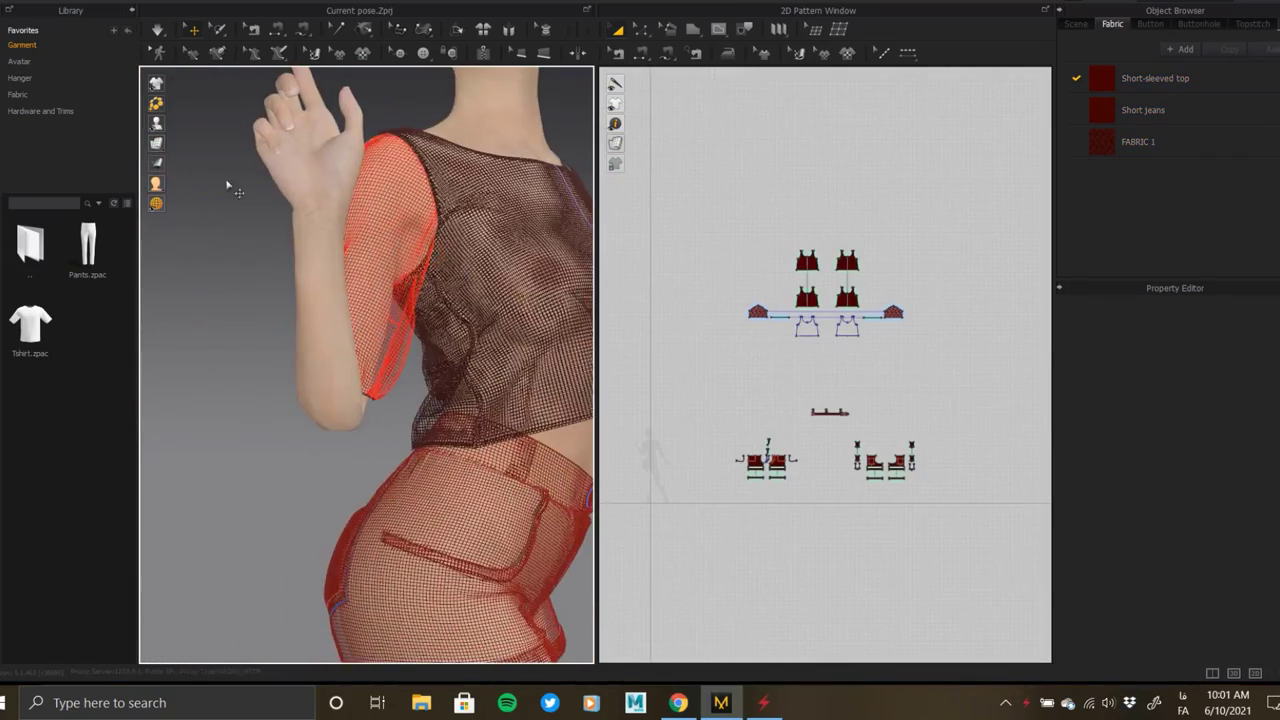
mouse_move(156, 143)
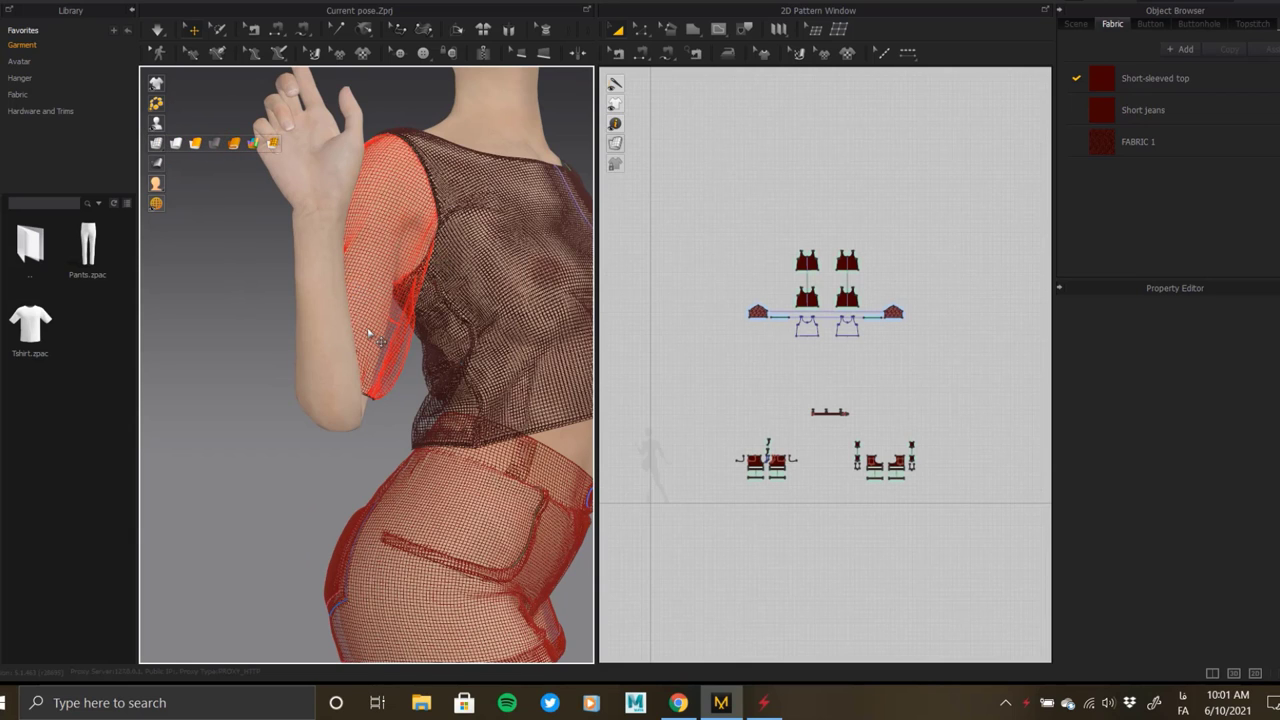
key("shift+t")
right_click_drag(455, 322, 336, 324)
middle_click_drag(336, 324, 391, 157)
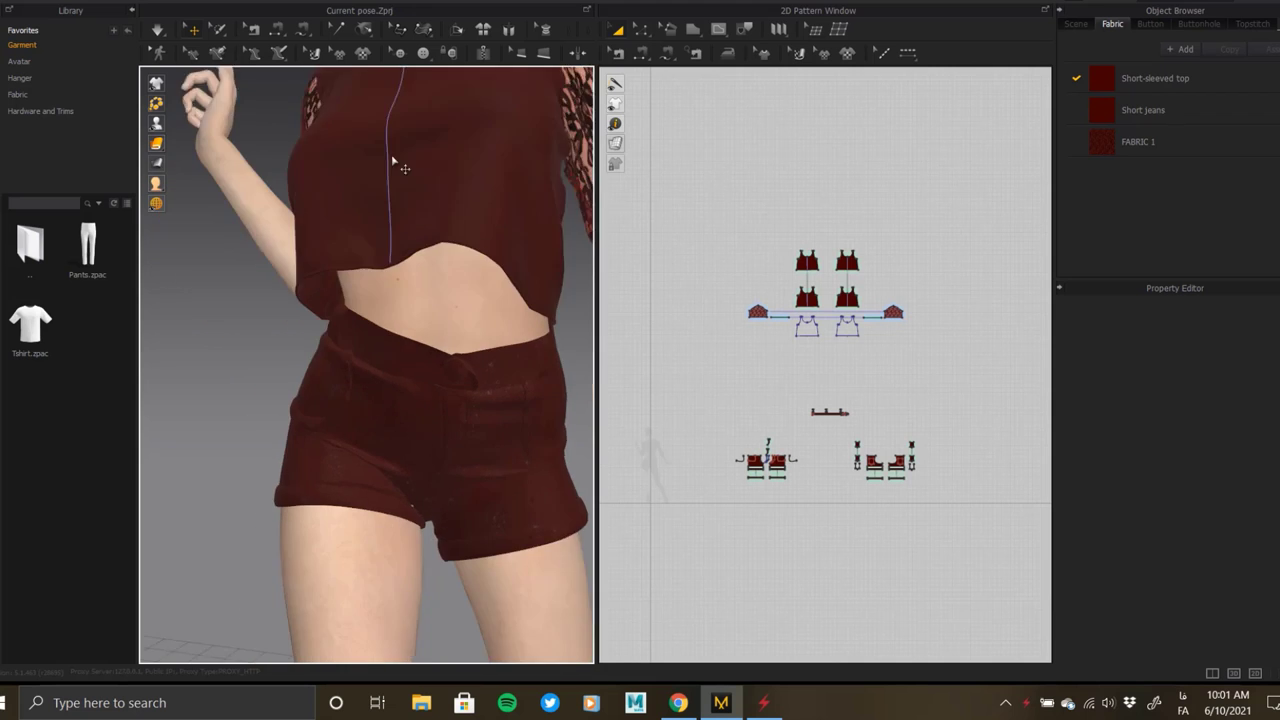
scroll(391, 157, "down", 3)
mouse_move(508, 394)
right_mouse_down()
mouse_move(207, 399)
mouse_move(486, 394)
mouse_move(157, 349)
mouse_move(370, 352)
mouse_move(395, 360)
mouse_move(399, 417)
mouse_move(420, 405)
right_mouse_up()
scroll(488, 395, "down", 2)
scroll(395, 360, "up", 1)
scroll(400, 380, "up", 3)
scroll(407, 399, "up", 2)
left_click_drag(655, 190, 1055, 583)
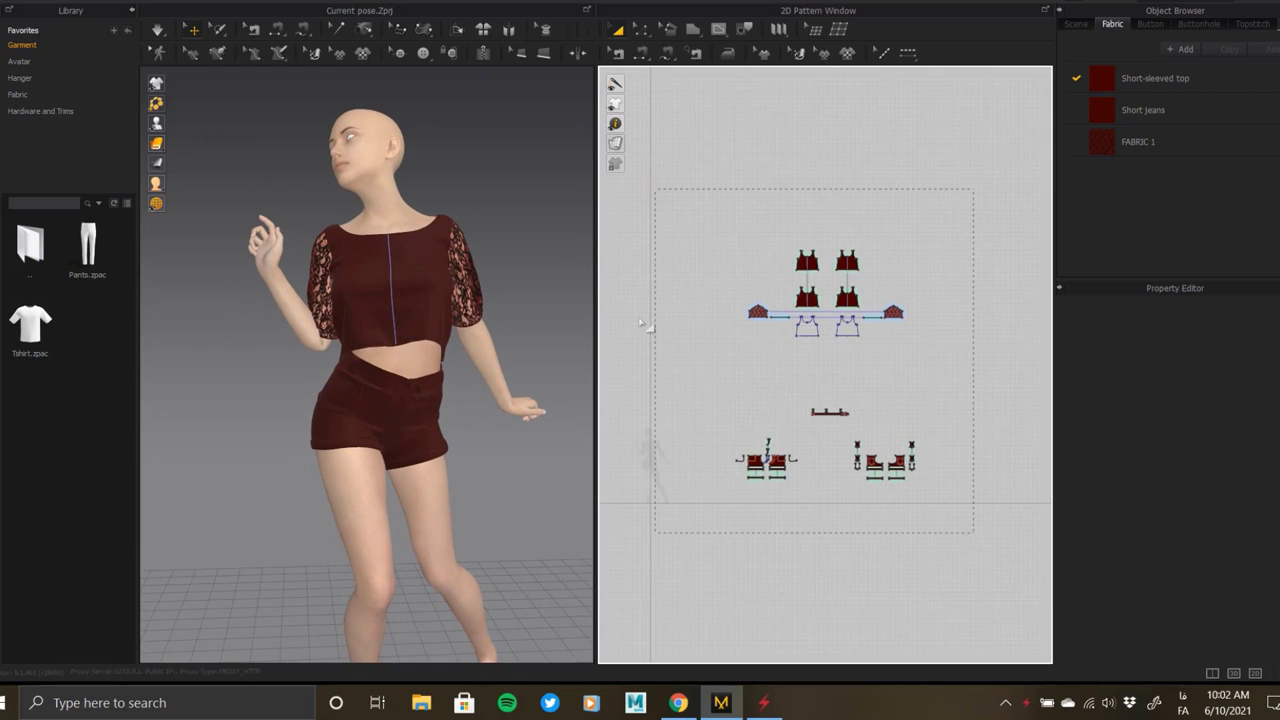
- Start an OBJ (Selected) export with the save dialog in Desktop folder '1'
left_click(15, 3)
mouse_move(40, 171)
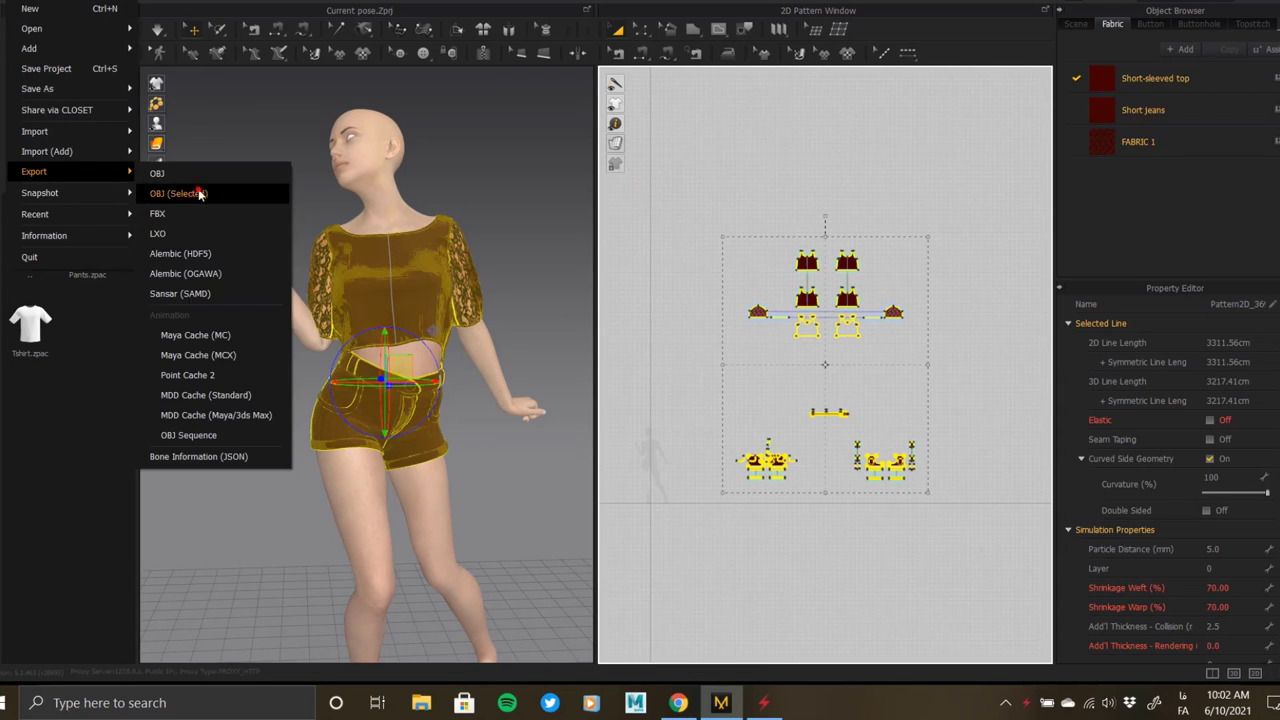
left_click(178, 193)
left_click(316, 99)
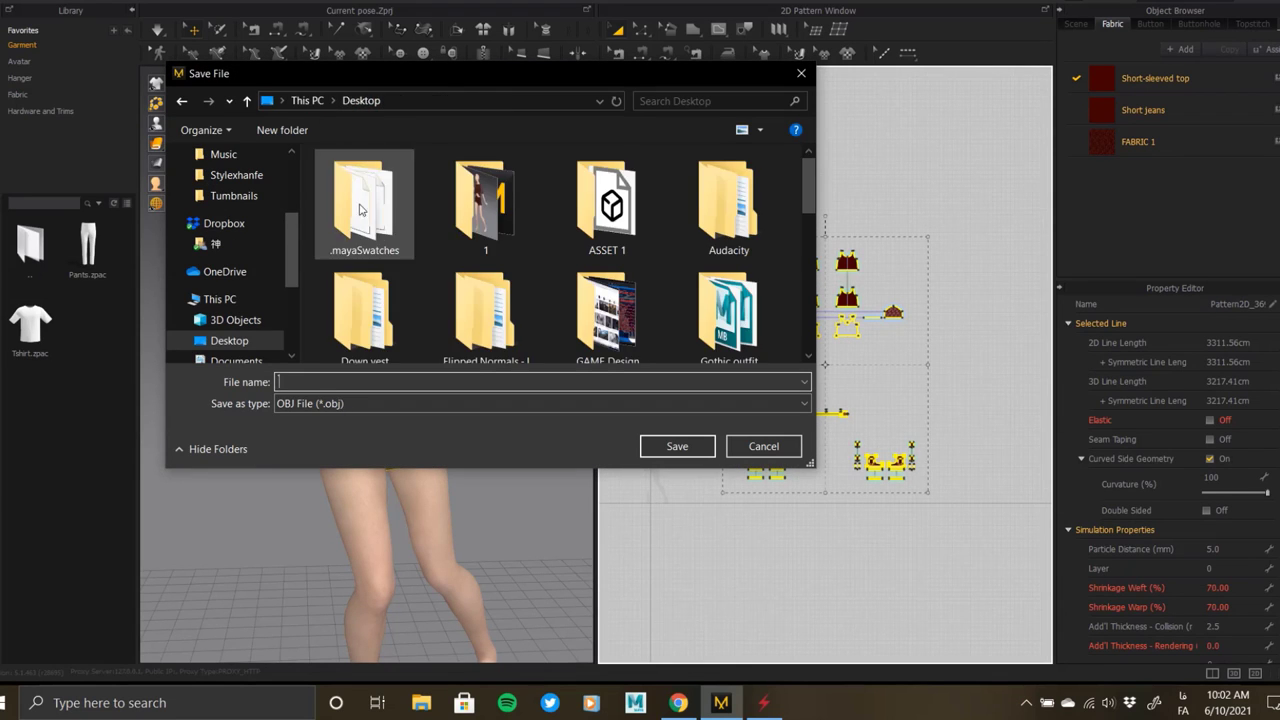
double_click(486, 205)
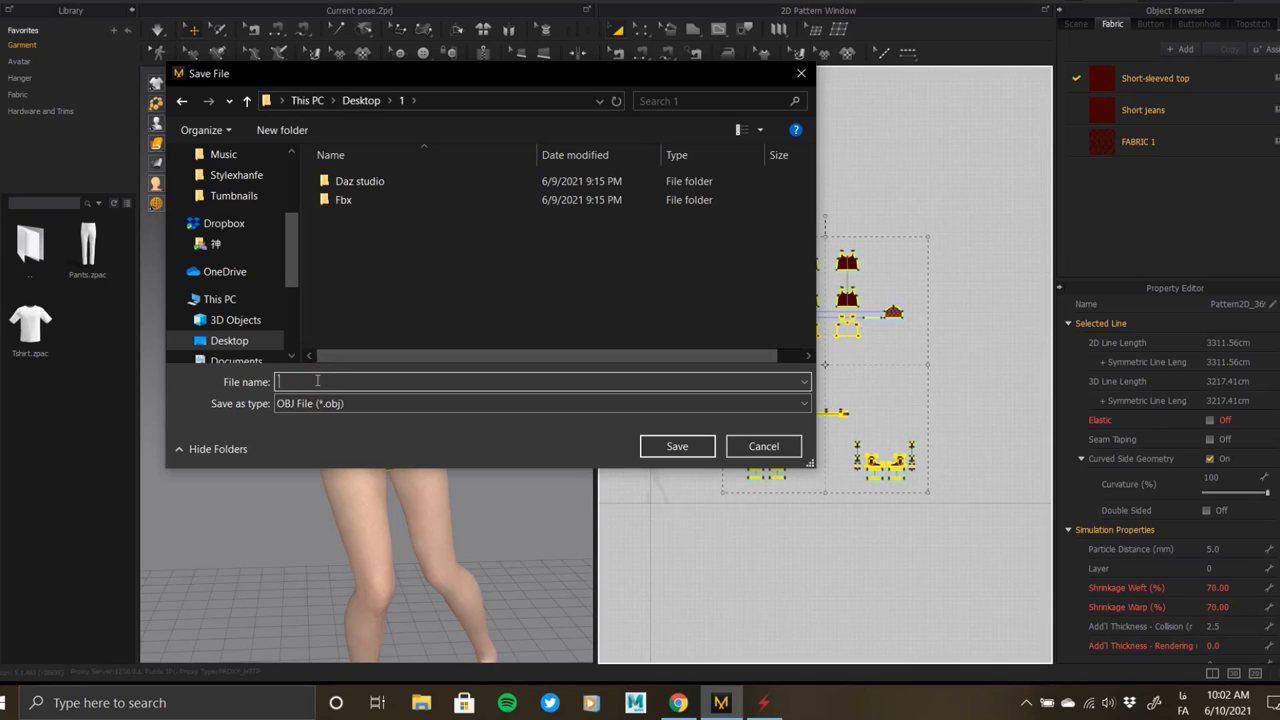
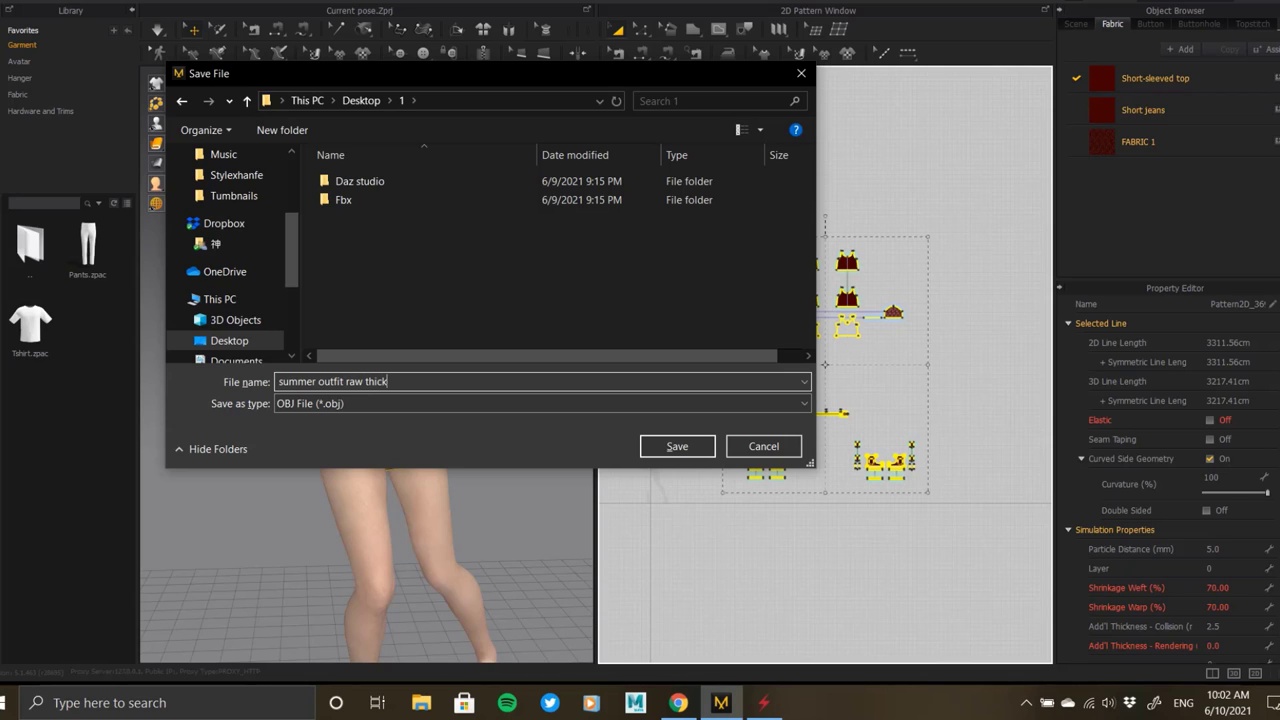
- Save the export as summer outfit raw thick and run it with Thick instead of Thin
left_click(679, 446)
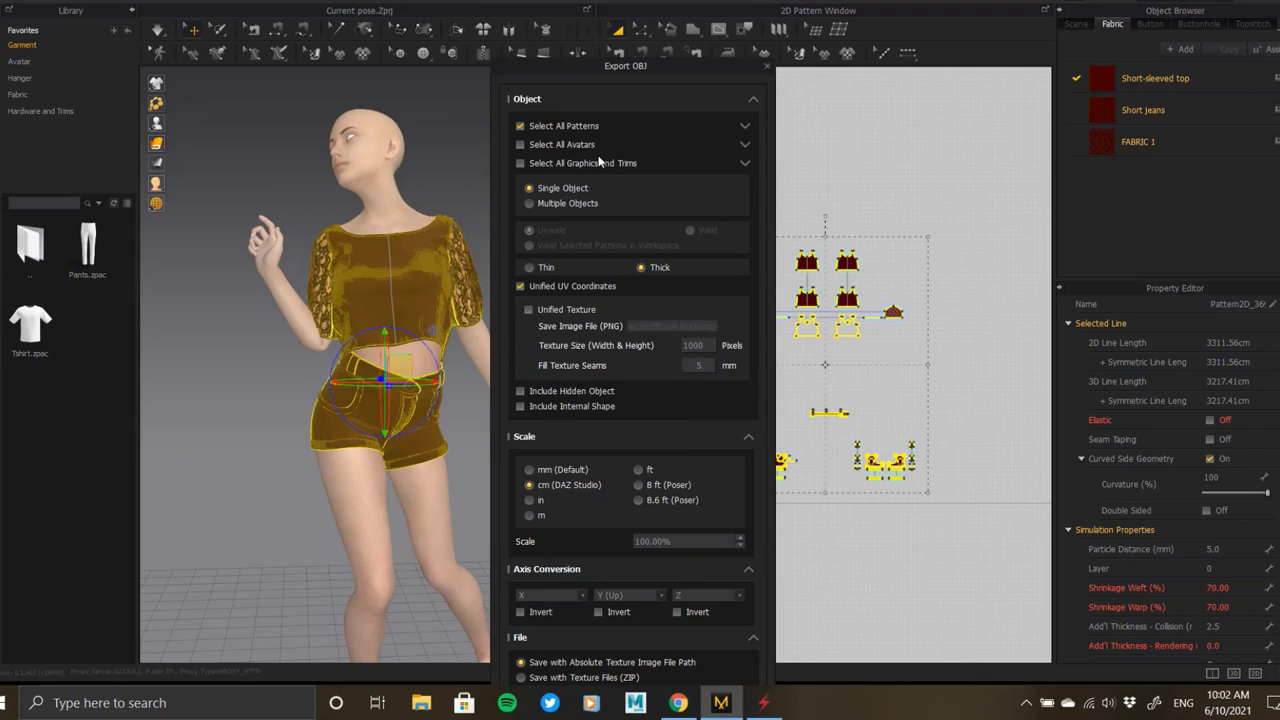
left_click(744, 165)
left_click(746, 163)
left_click(539, 268)
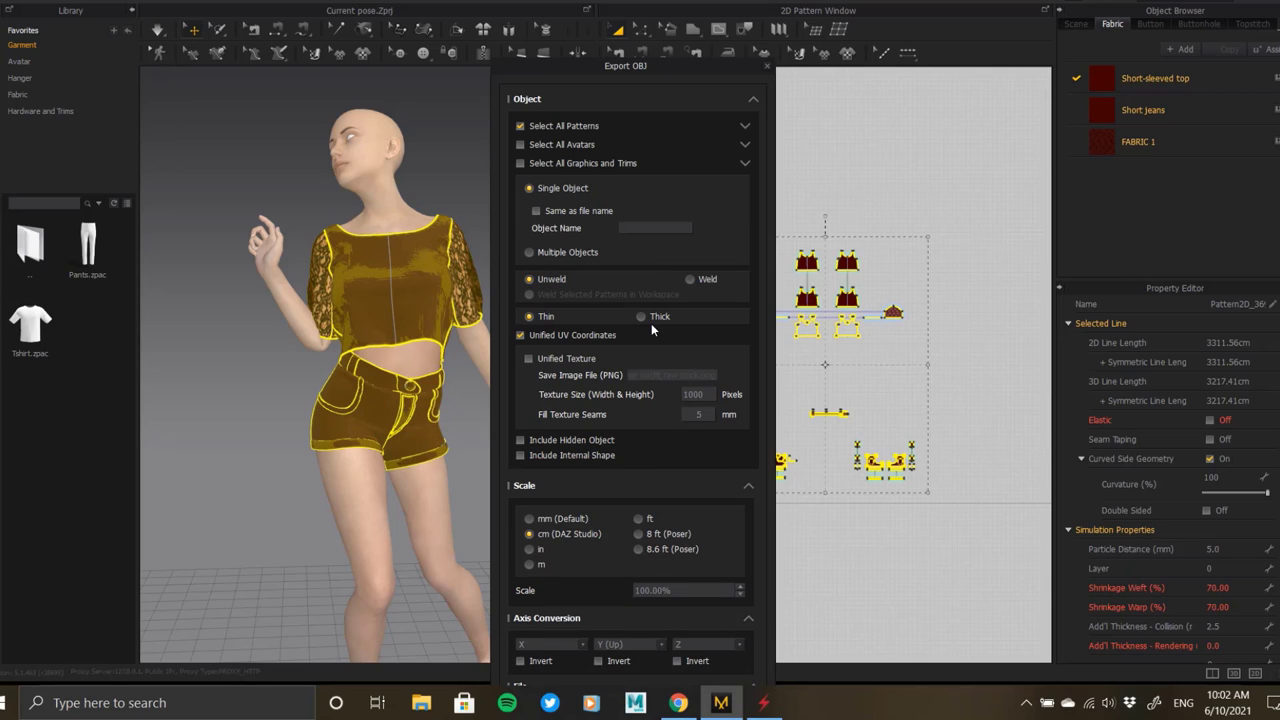
left_click(651, 320)
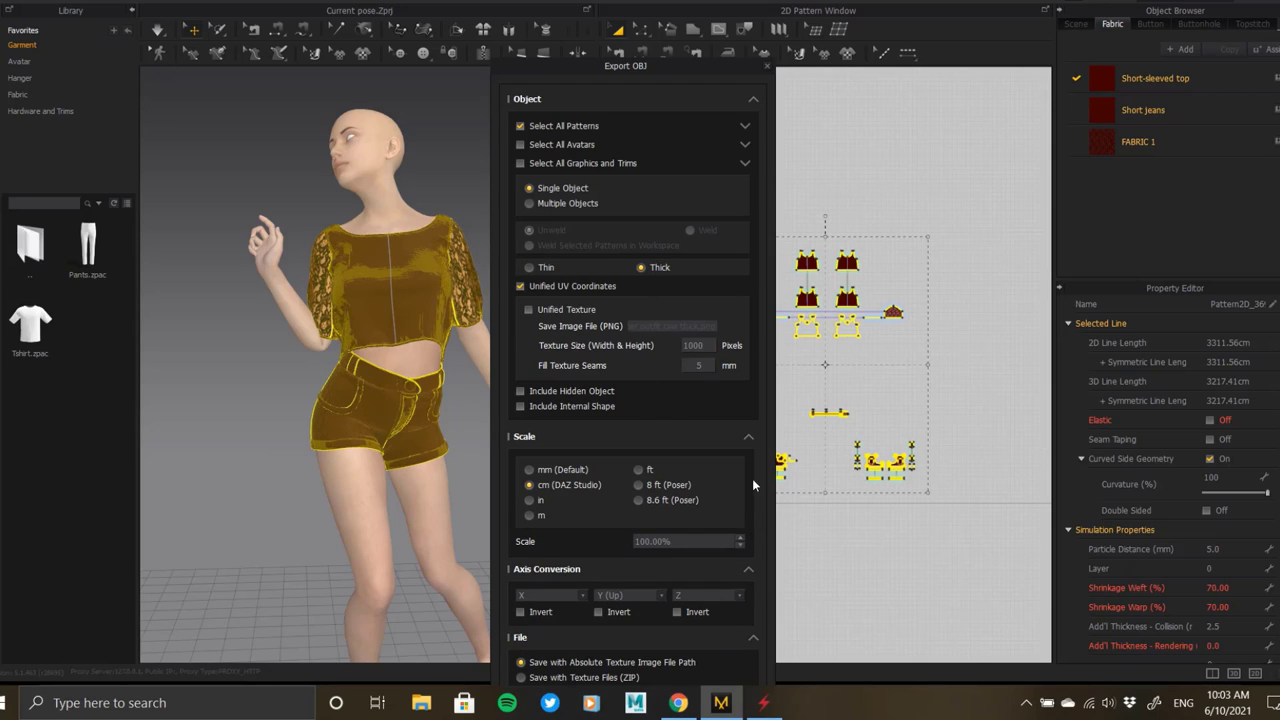
left_click(747, 437)
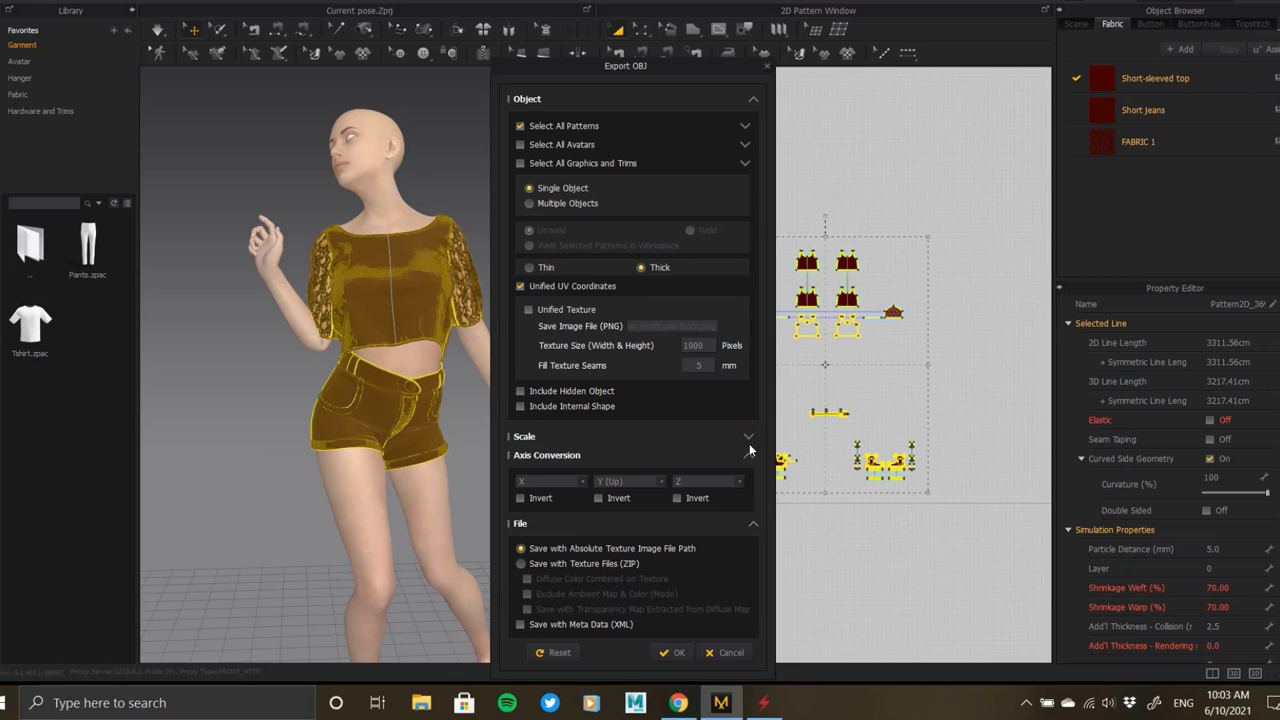
left_click(747, 457)
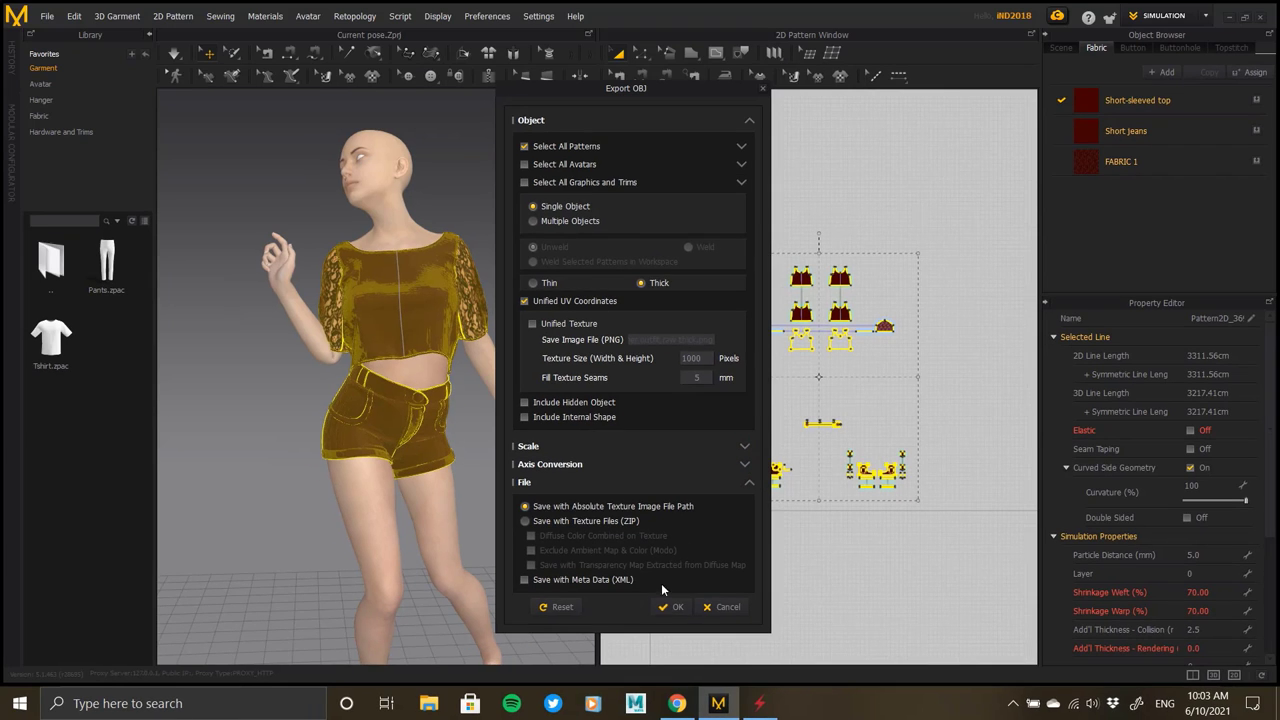
left_click(668, 607)
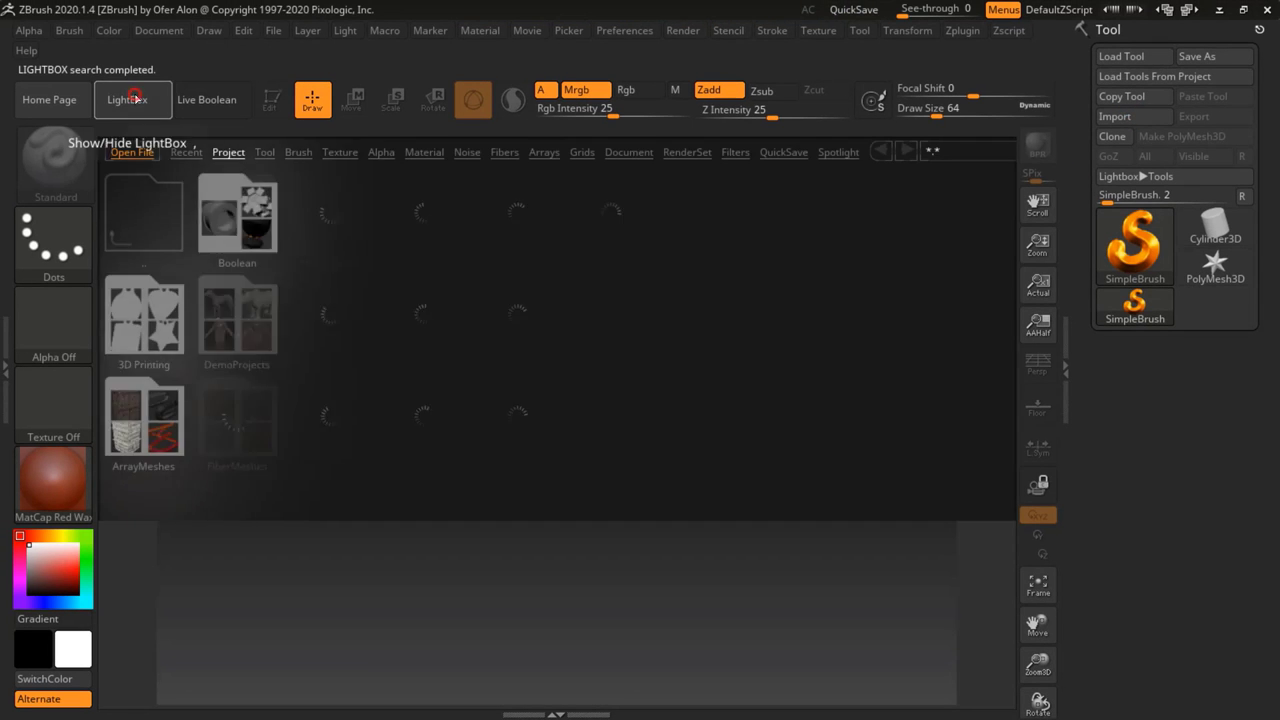
- Import the summer outfit raw thick OBJ from folder 1, dismissing the unused-vertices prompt
left_click(124, 96)
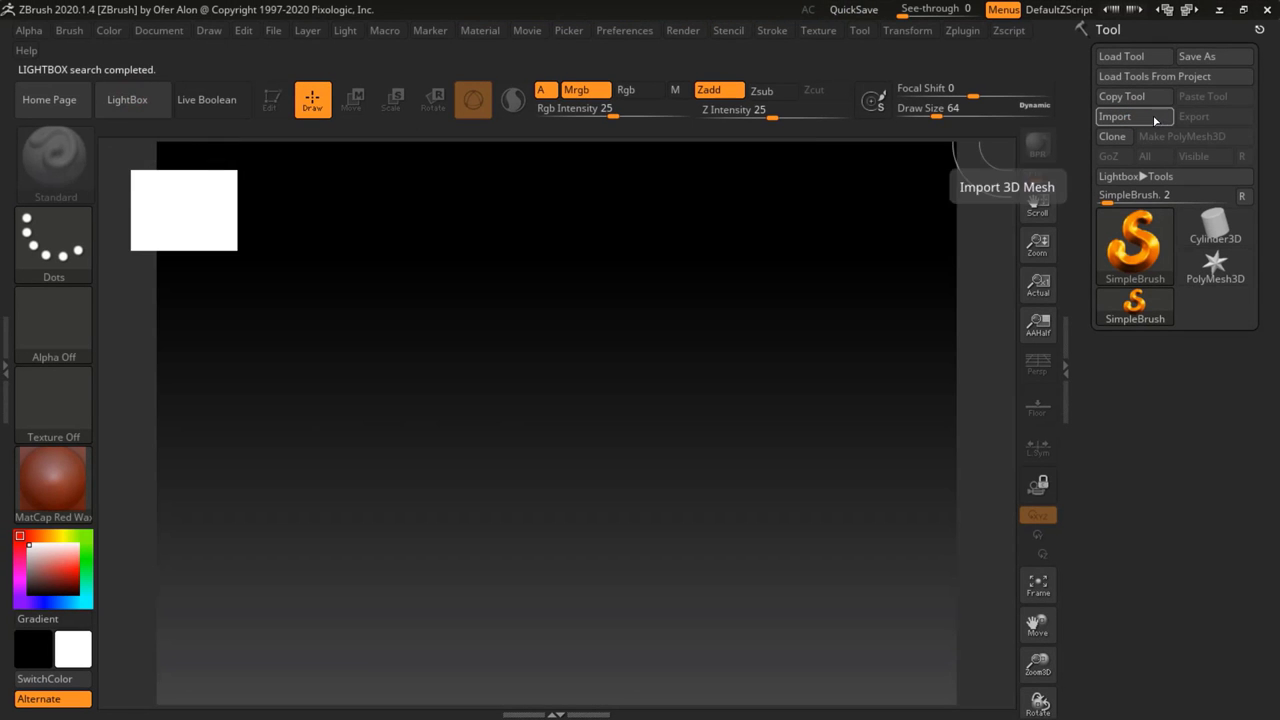
scroll(70, 200, "up", 3)
scroll(60, 150, "up", 3)
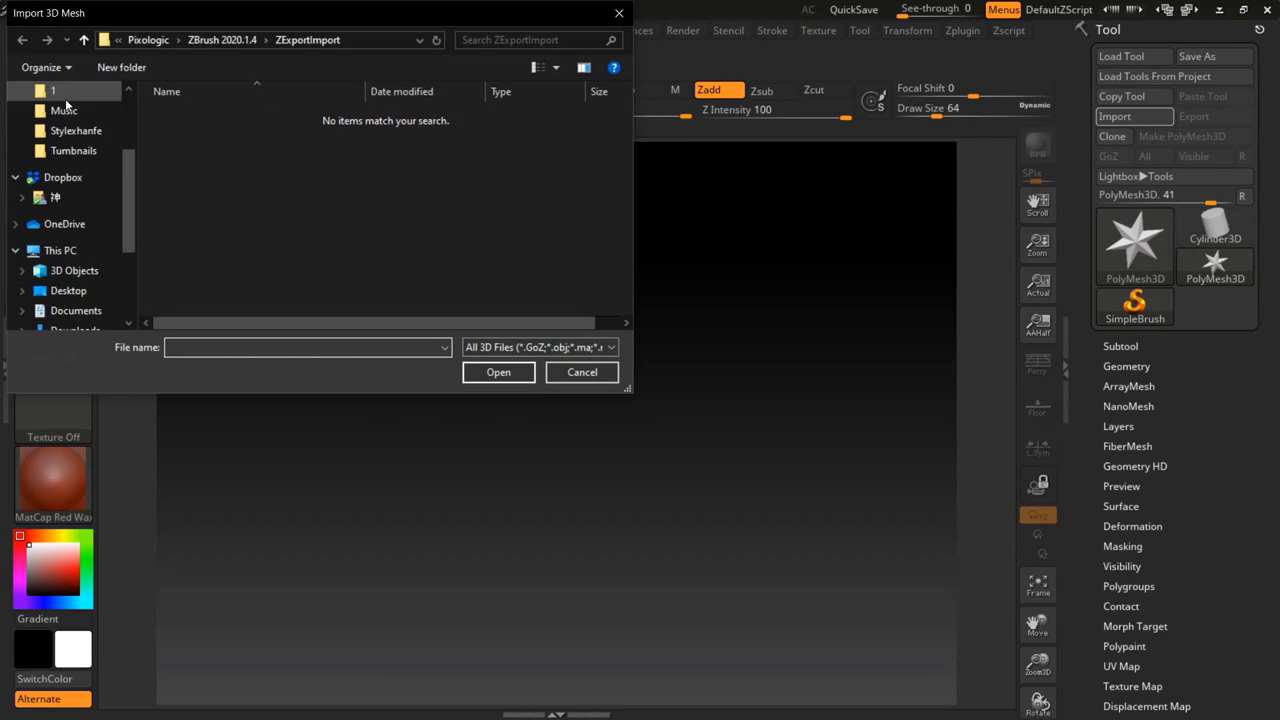
left_click(50, 90)
double_click(220, 151)
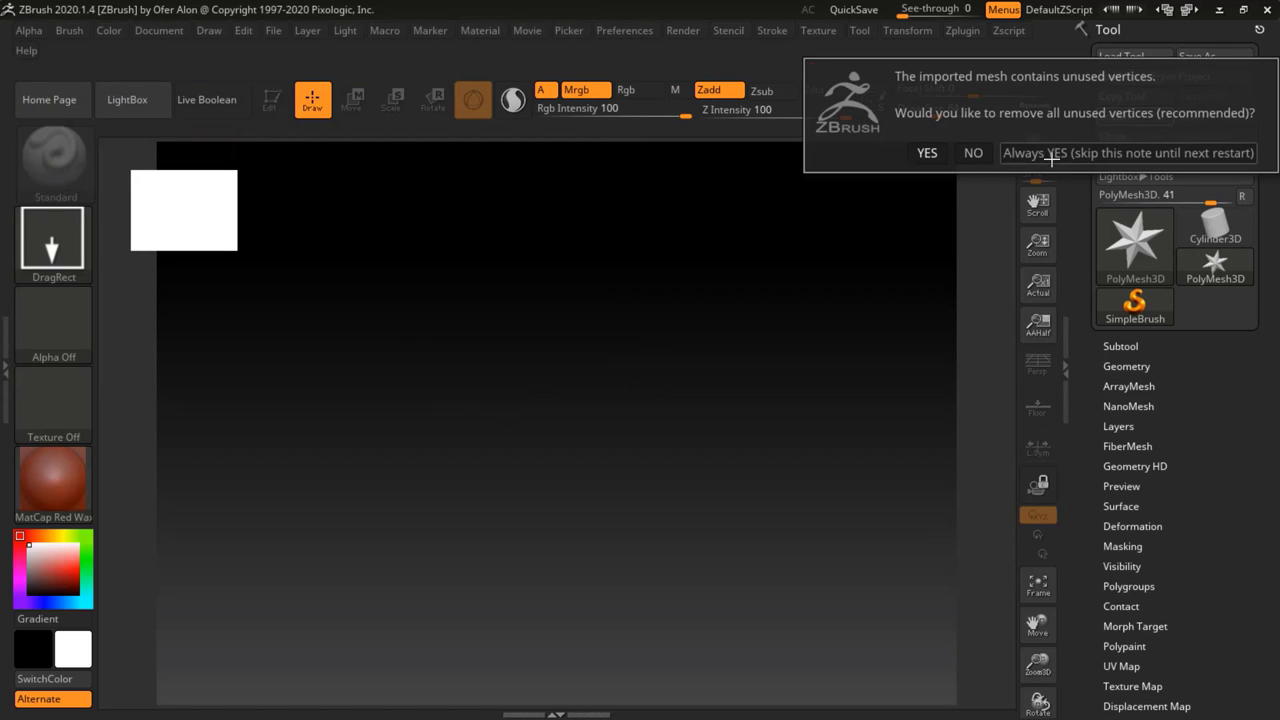
left_click(973, 155)
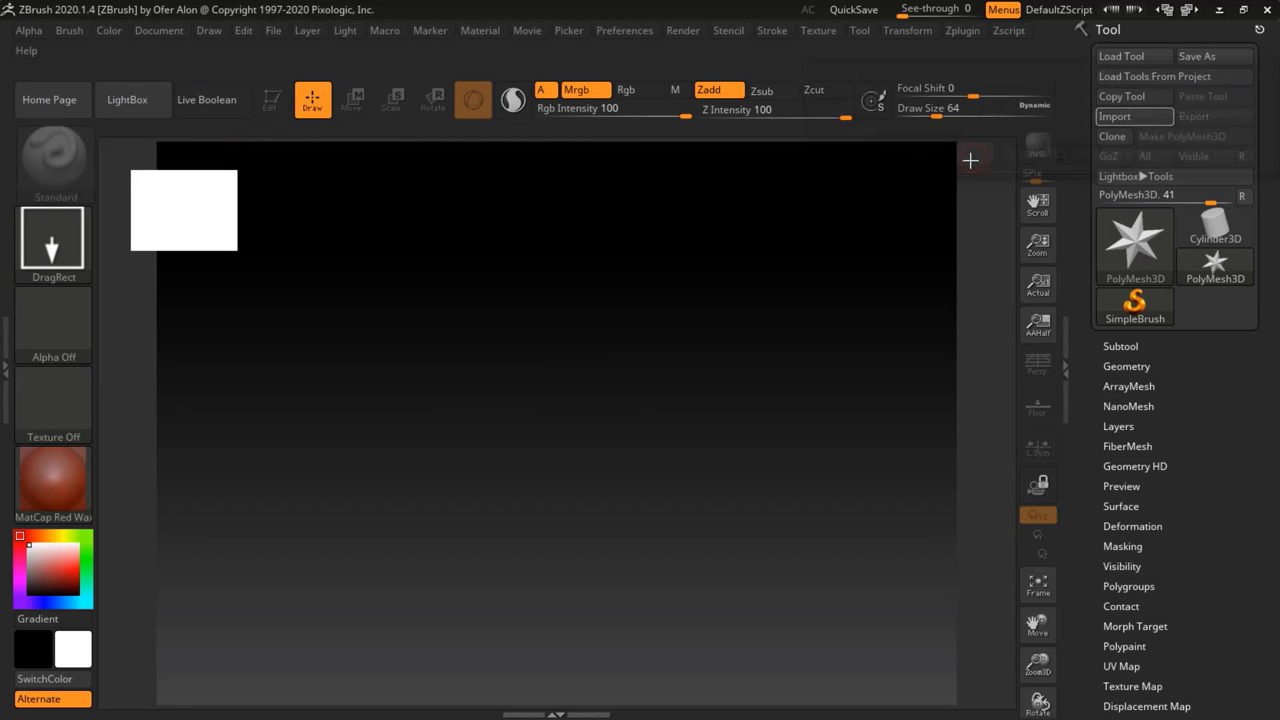
- Draw the outfit mesh onto the canvas in Edit mode and turn it three-quarter
left_click_drag(531, 429, 540, 668)
key("t")
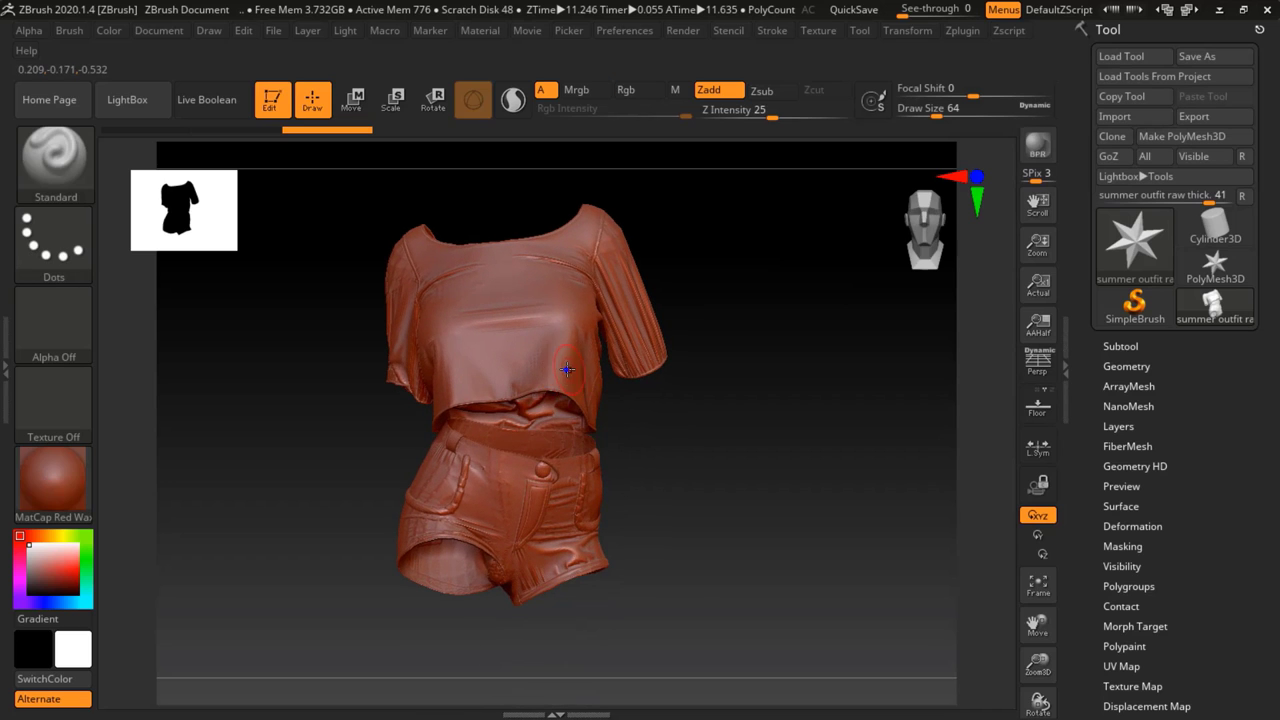
left_click_drag(330, 380, 509, 363)
- Divide the outfit mesh once in Tool > Geometry and zoom to the shoulder
mouse_move(678, 371)
left_mouse_down()
mouse_move(678, 455)
mouse_move(593, 398)
mouse_move(737, 400)
mouse_move(568, 386)
mouse_move(651, 354)
mouse_move(763, 394)
mouse_move(686, 260)
mouse_move(633, 290)
mouse_move(749, 334)
mouse_move(697, 294)
mouse_move(568, 388)
mouse_move(523, 377)
mouse_move(566, 431)
mouse_move(543, 383)
mouse_move(517, 372)
mouse_move(668, 441)
mouse_move(997, 430)
left_mouse_up()
left_click(1142, 366)
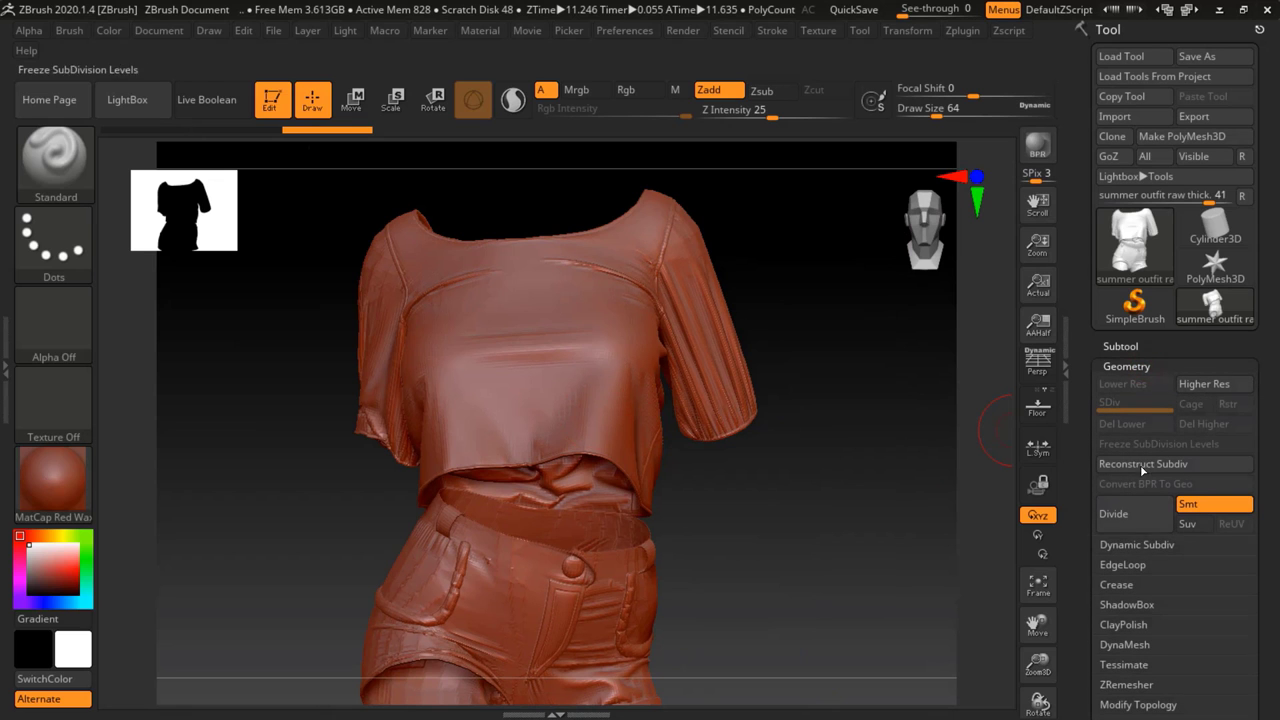
left_click(1139, 514)
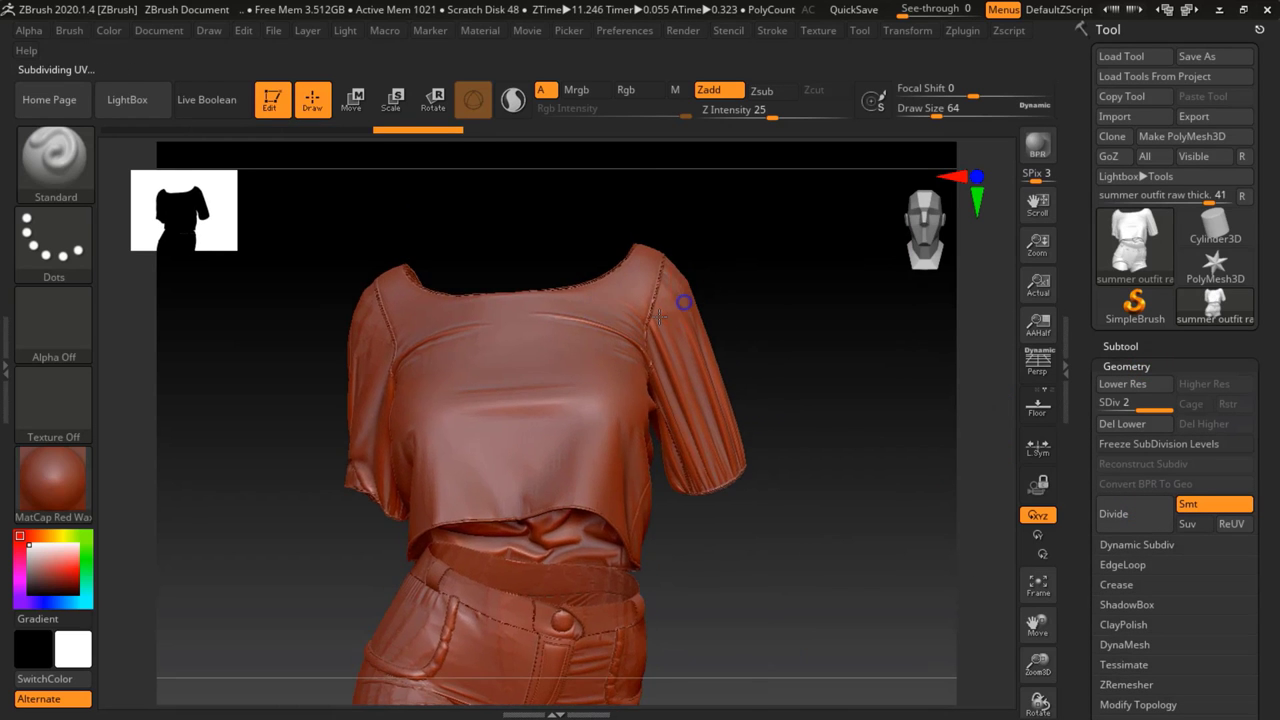
mouse_move(603, 288)
right_mouse_down()
mouse_move(690, 454)
mouse_move(708, 434)
right_mouse_up()
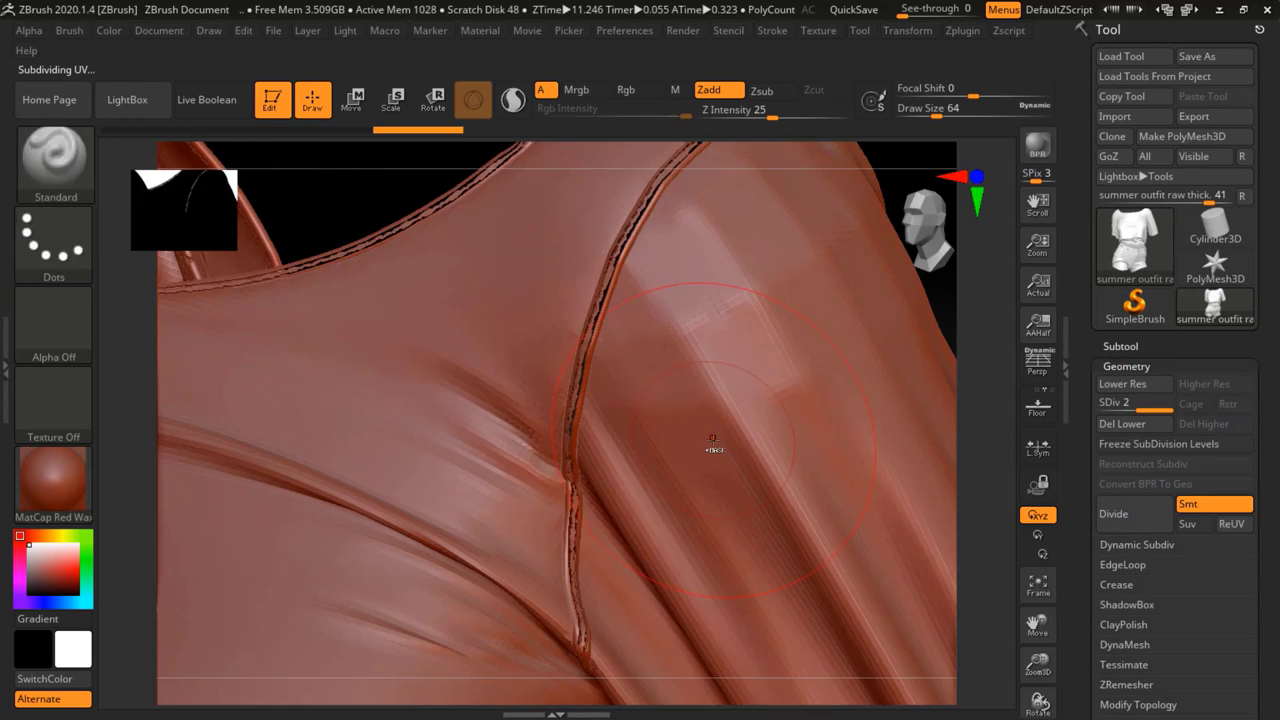
- Compare subdivision levels on the shoulder seams, then inspect the shirt hem and shorts
key("shift+d")
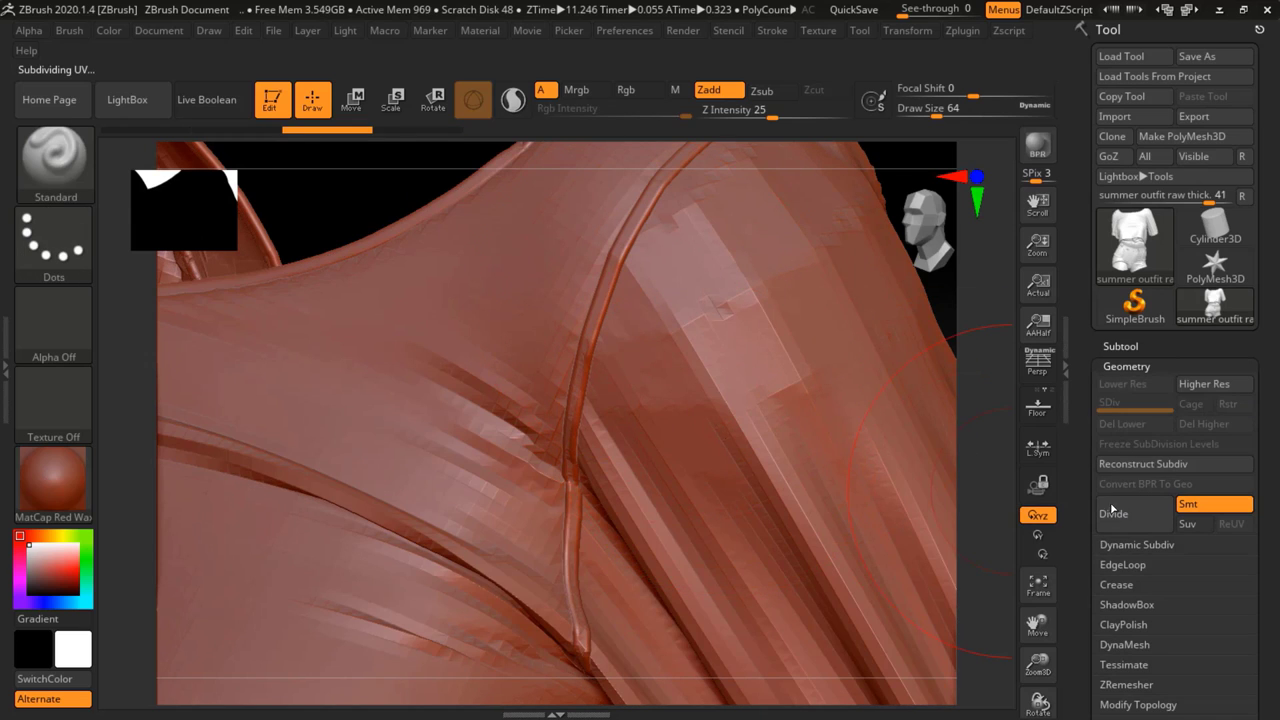
left_click(1113, 587)
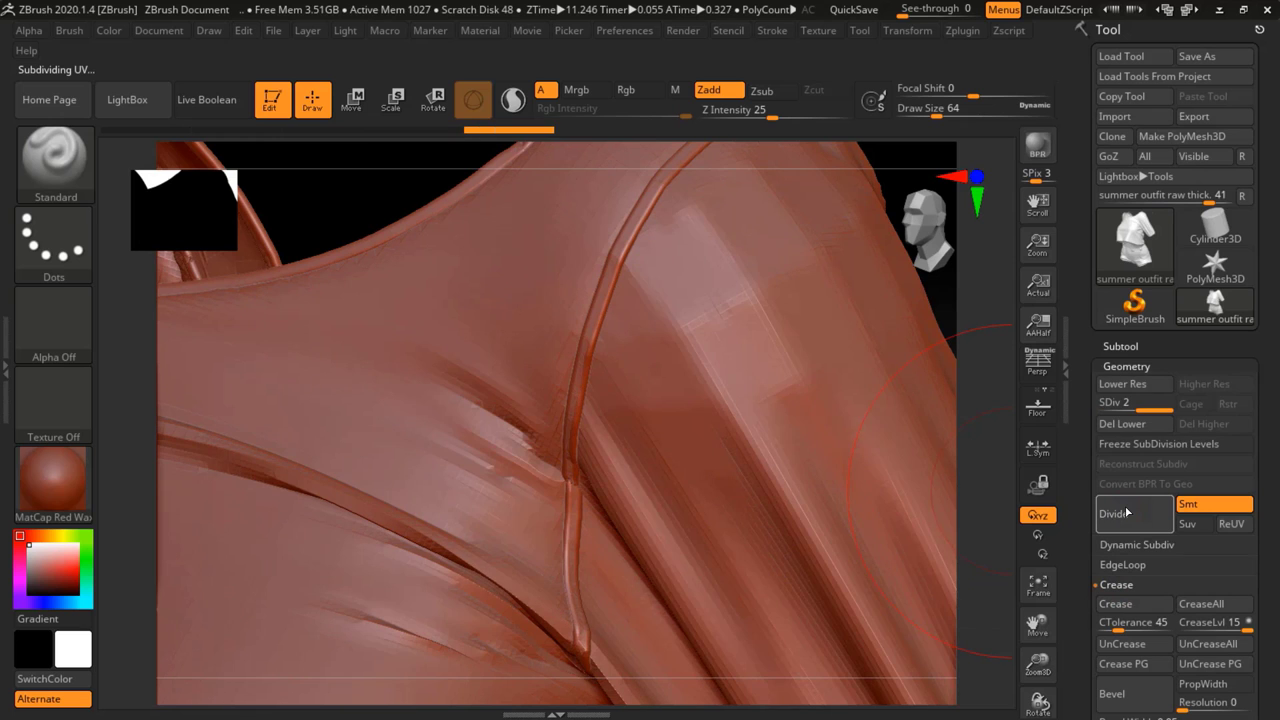
right_click_drag(470, 370, 504, 385)
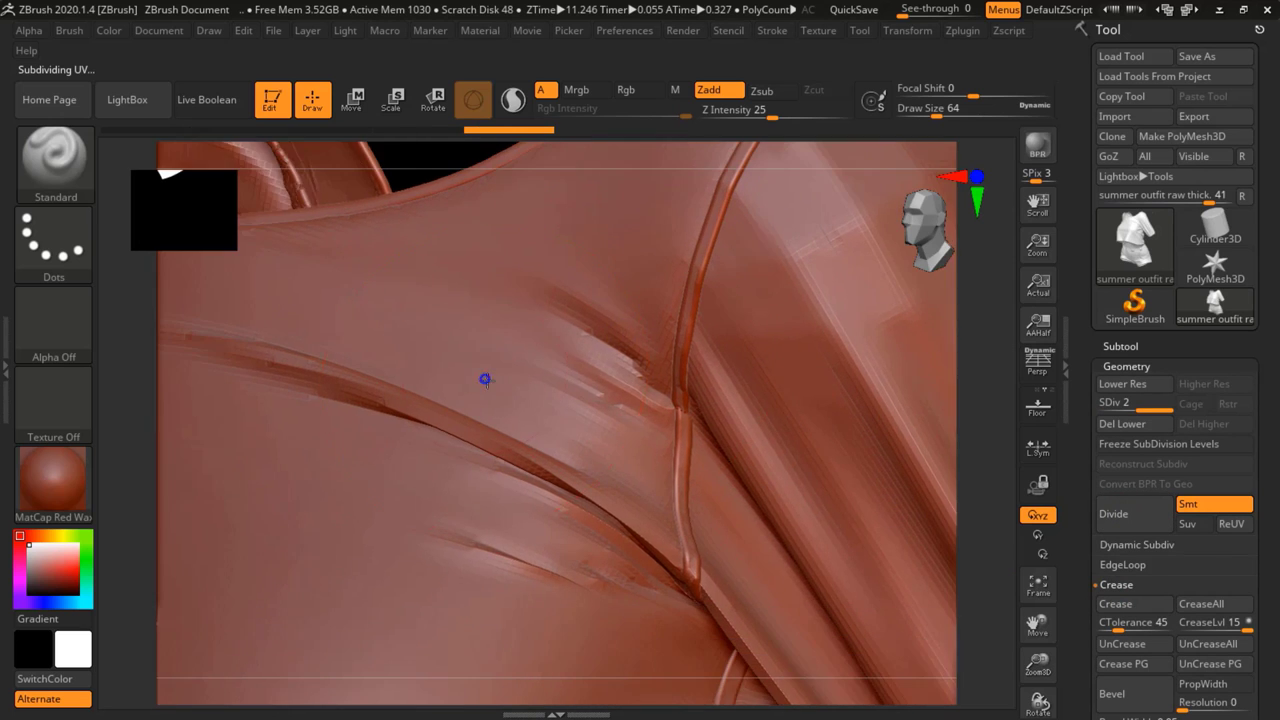
key("shift+d")
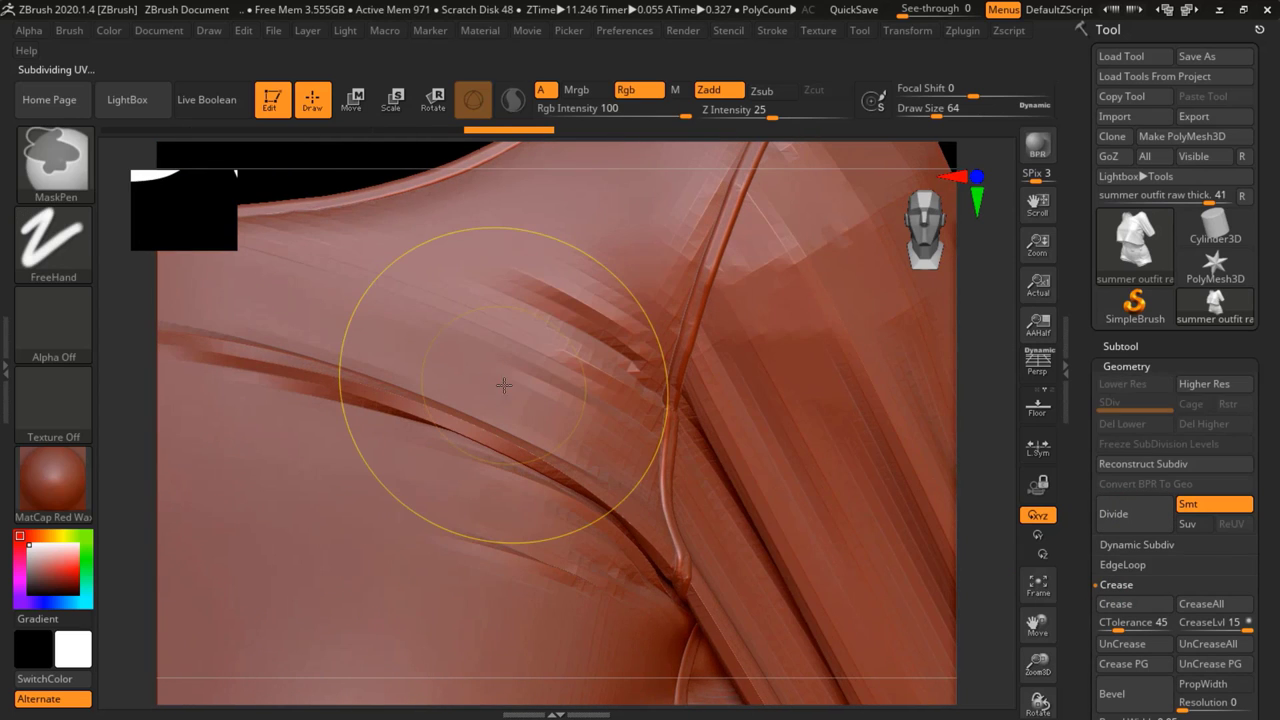
right_click_drag(656, 397, 706, 374)
key("f")
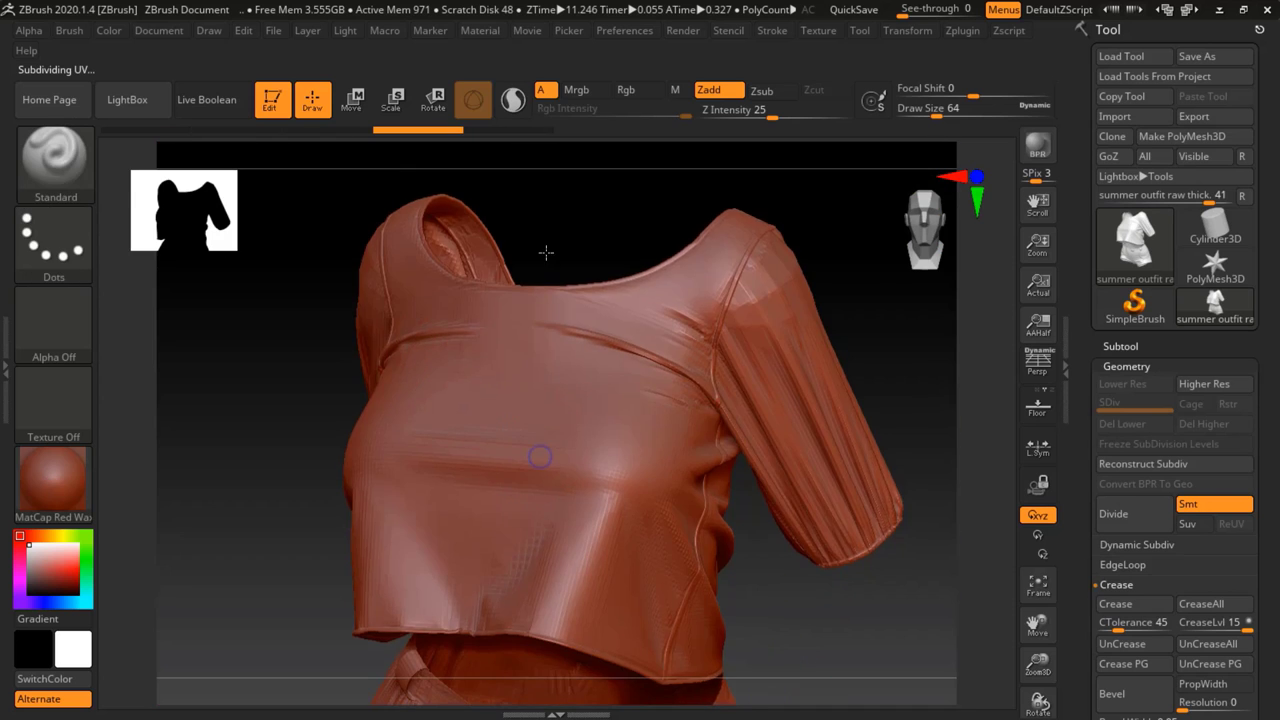
scroll(536, 386, "up", 3)
scroll(486, 357, "up", 3)
mouse_move(557, 327)
right_mouse_down()
mouse_move(655, 215)
mouse_move(530, 300)
mouse_move(511, 280)
mouse_move(555, 430)
mouse_move(1000, 425)
right_mouse_up()
key("shift")
scroll(1127, 335, "down", 5)
- Group the outfit's polygons by UV islands, shown with Polyframe
scroll(1127, 335, "down", 3)
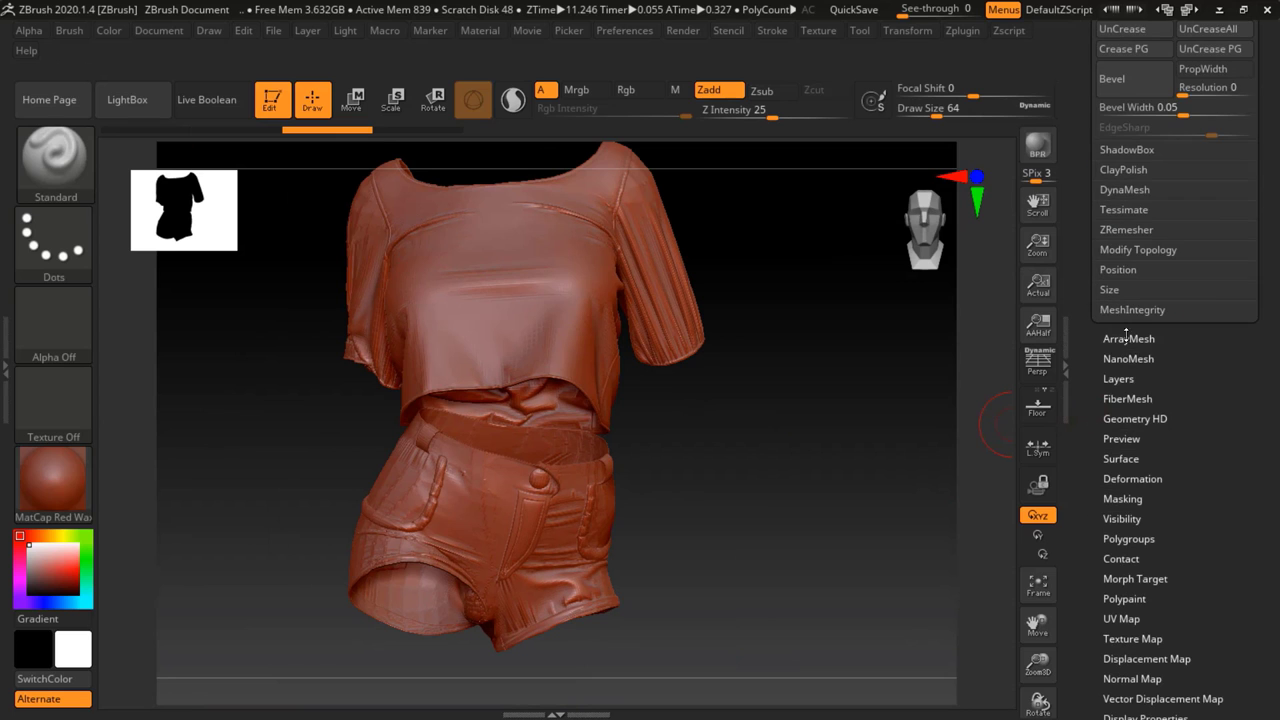
left_click(1124, 540)
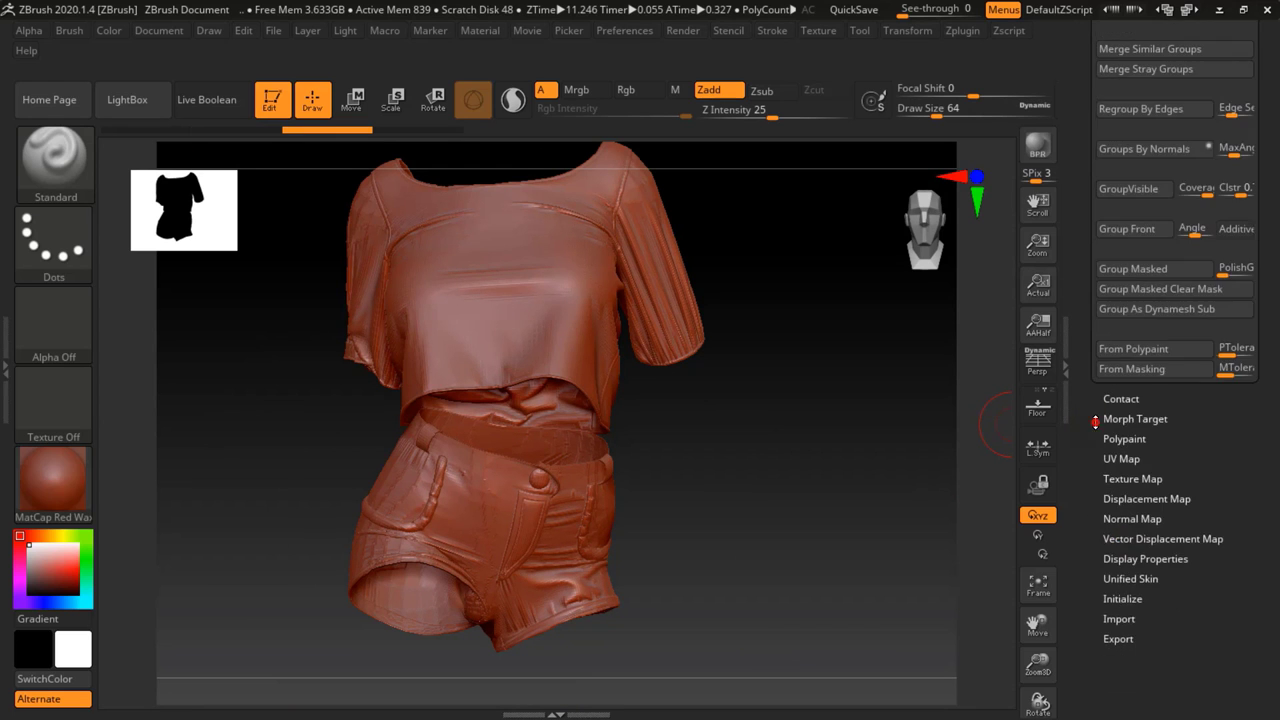
scroll(1124, 540, "up", 3)
key("shift+f")
right_click_drag(680, 360, 637, 414)
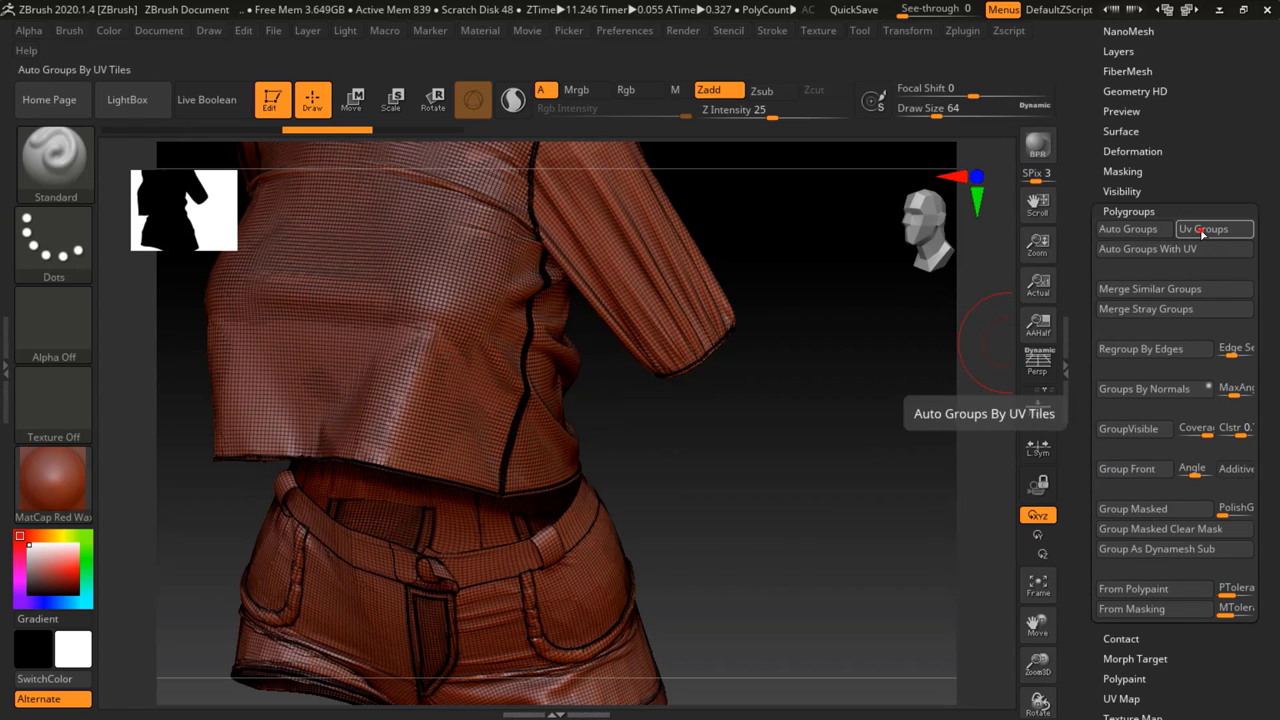
left_click(1203, 229)
key("f")
- Isolate the two sleeve polygroups with Ctrl+Shift and turn Polyframe off
key("ctrl")
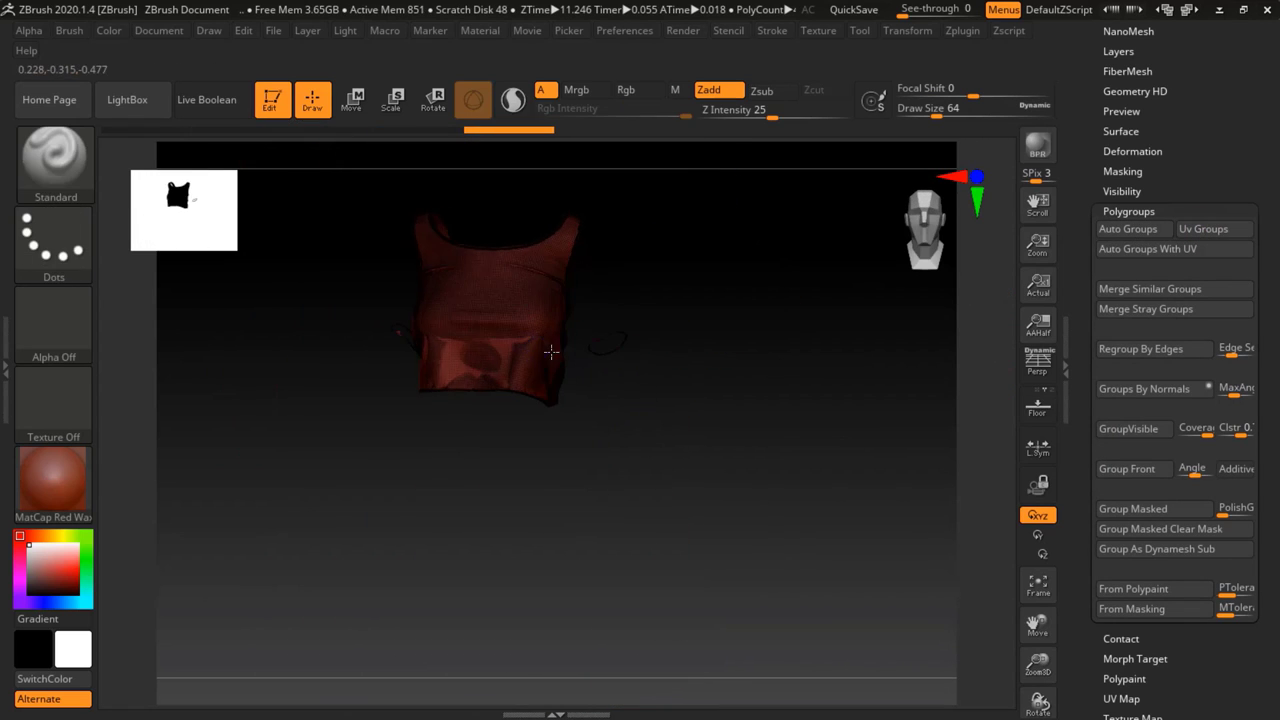
right_click_drag(519, 303, 660, 295)
key("ctrl+shift")
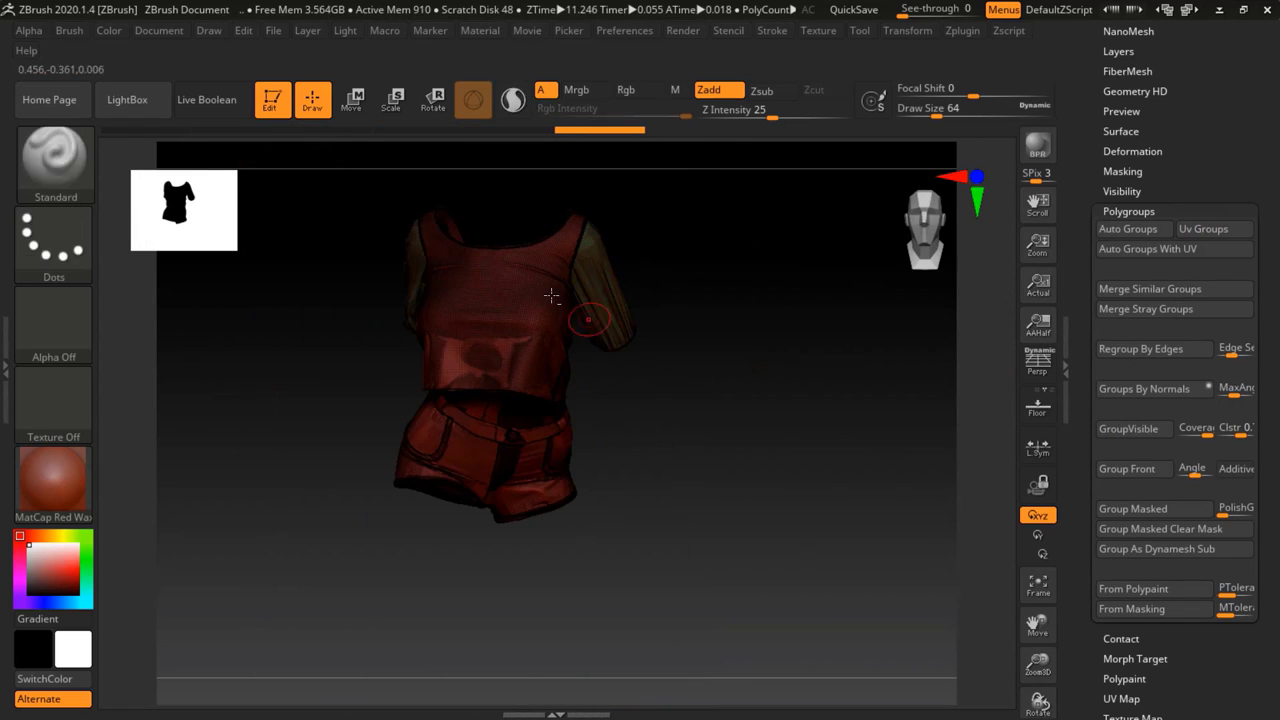
left_click_drag(814, 289, 769, 336, "ctrl+shift")
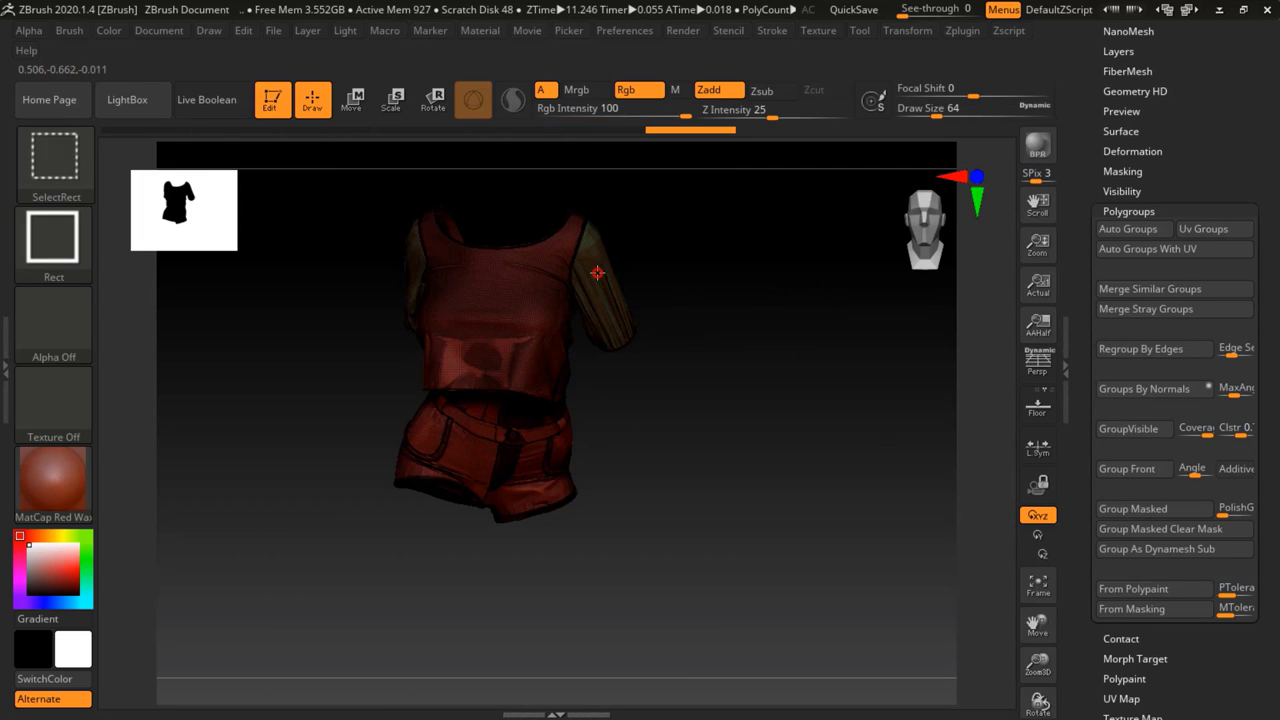
key("shift+f")
left_click_drag(700, 360, 577, 318)
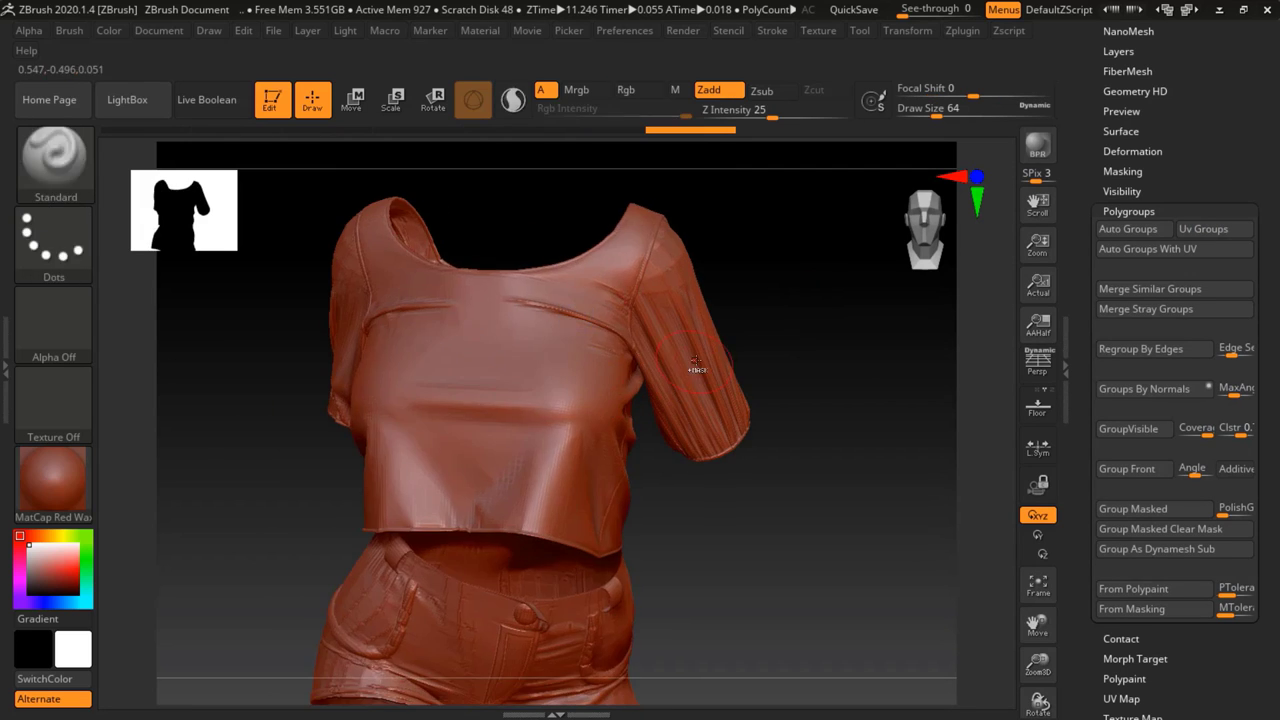
left_click(577, 318, "ctrl+shift")
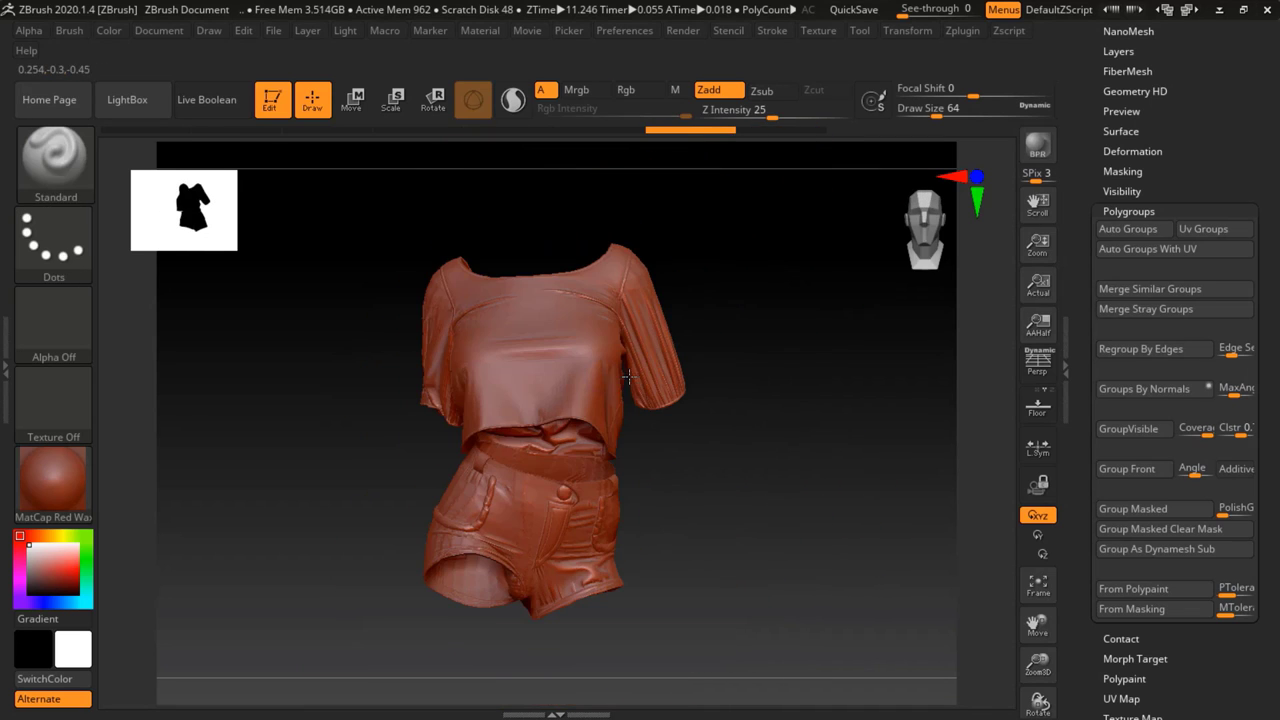
left_click_drag(1082, 212, 1074, 324)
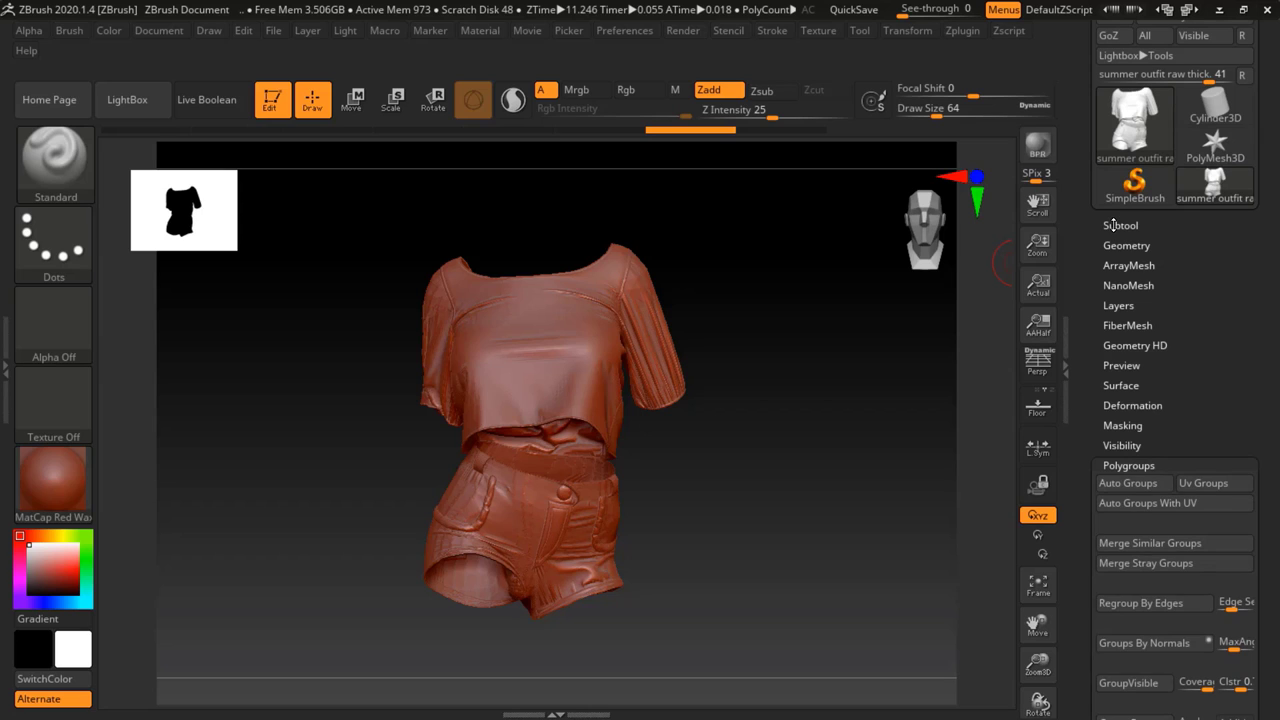
- Split the outfit into three SubTools: summer outfit raw thick, thick1 and thick2
left_click(1113, 225)
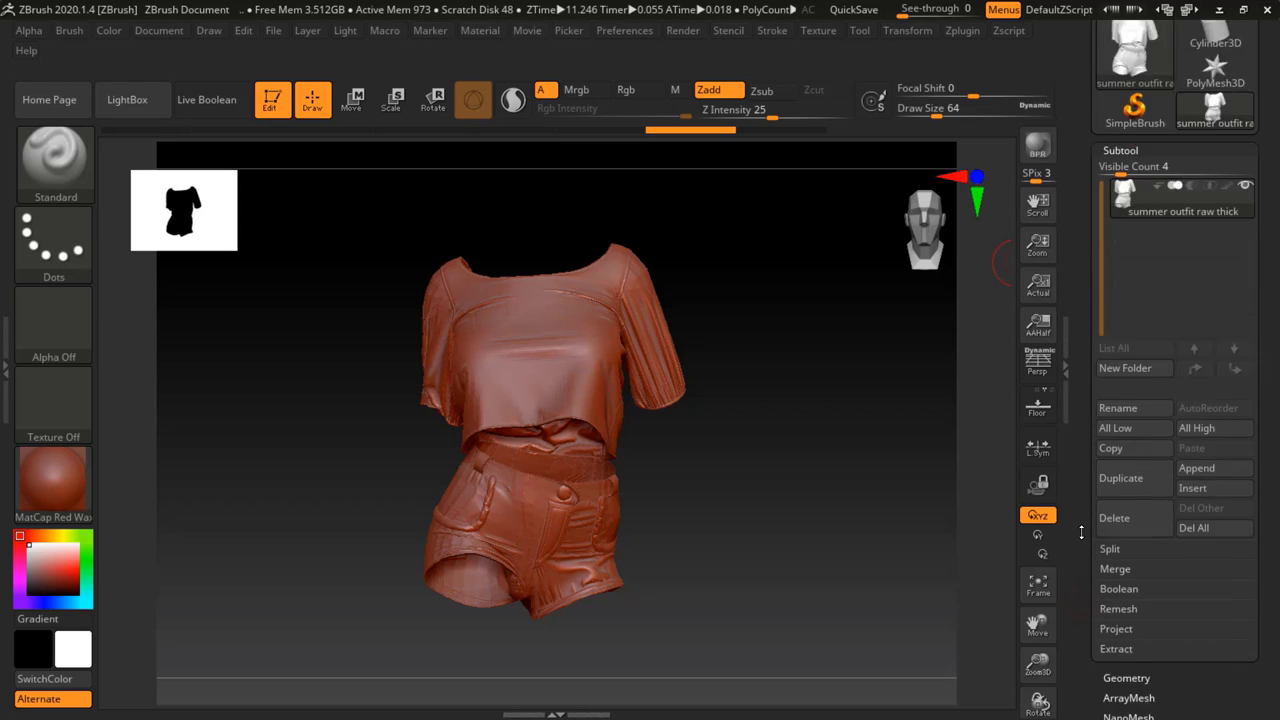
left_click_drag(1112, 453, 1126, 384)
left_click(1122, 157)
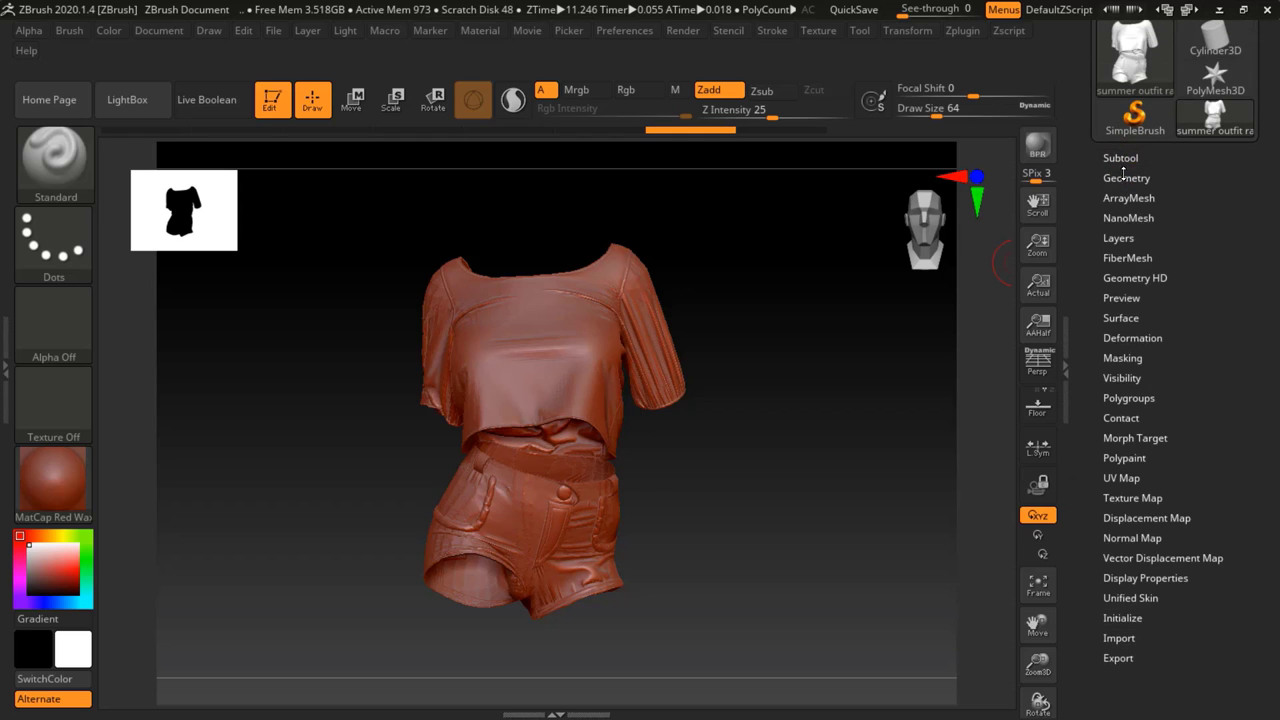
left_click(1122, 157)
left_click(1112, 557)
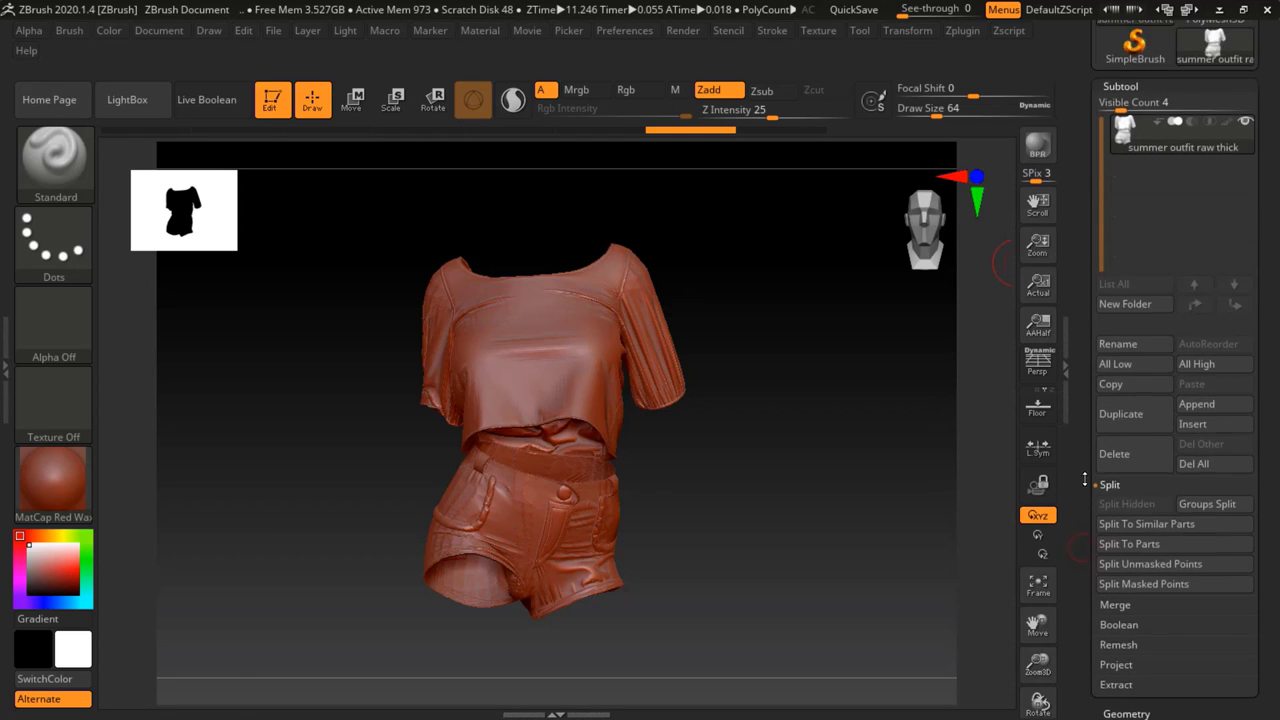
left_click(1207, 469)
left_click(985, 508)
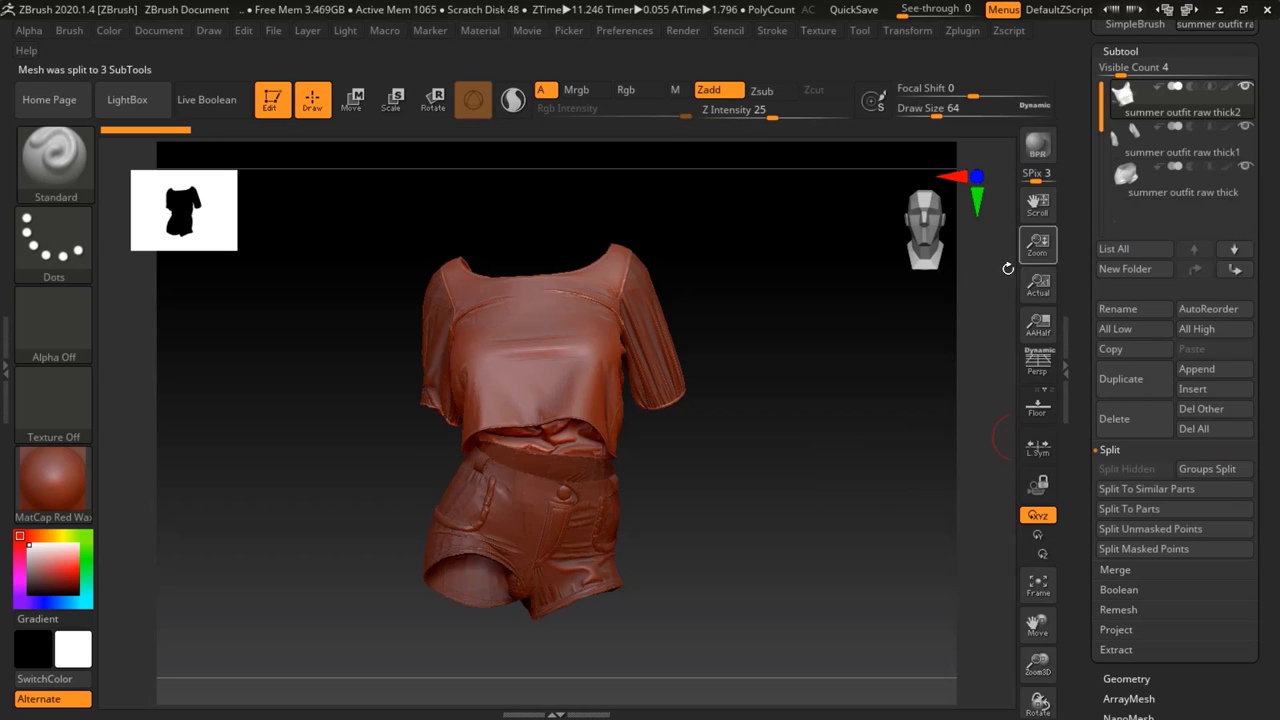
mouse_move(577, 354)
right_mouse_down()
mouse_move(523, 257)
mouse_move(529, 311)
mouse_move(560, 330)
mouse_move(590, 300)
mouse_move(610, 360)
mouse_move(640, 380)
mouse_move(650, 360)
mouse_move(700, 400)
mouse_move(676, 411)
right_mouse_up()
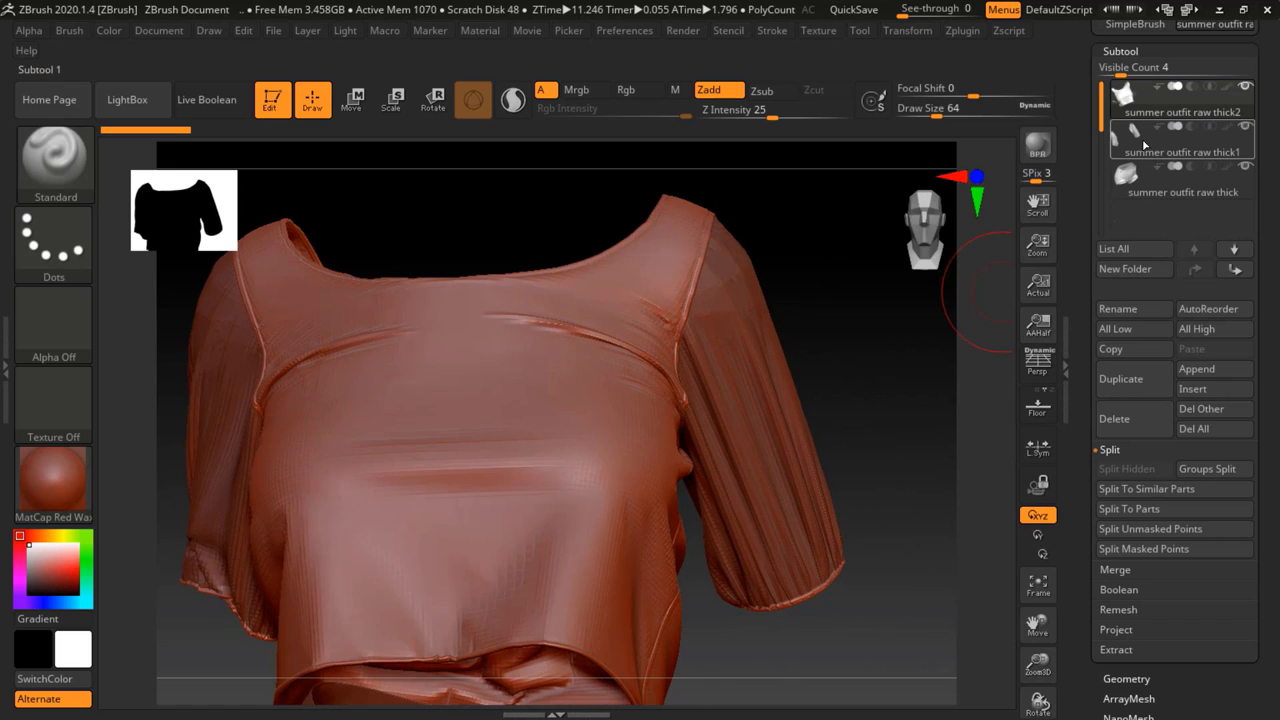
- Select the thick2 SubTool and export it via FBX ExportImport as summer outfit low.fbx
left_click(1140, 100)
right_click_drag(600, 400, 650, 380)
left_click(962, 30)
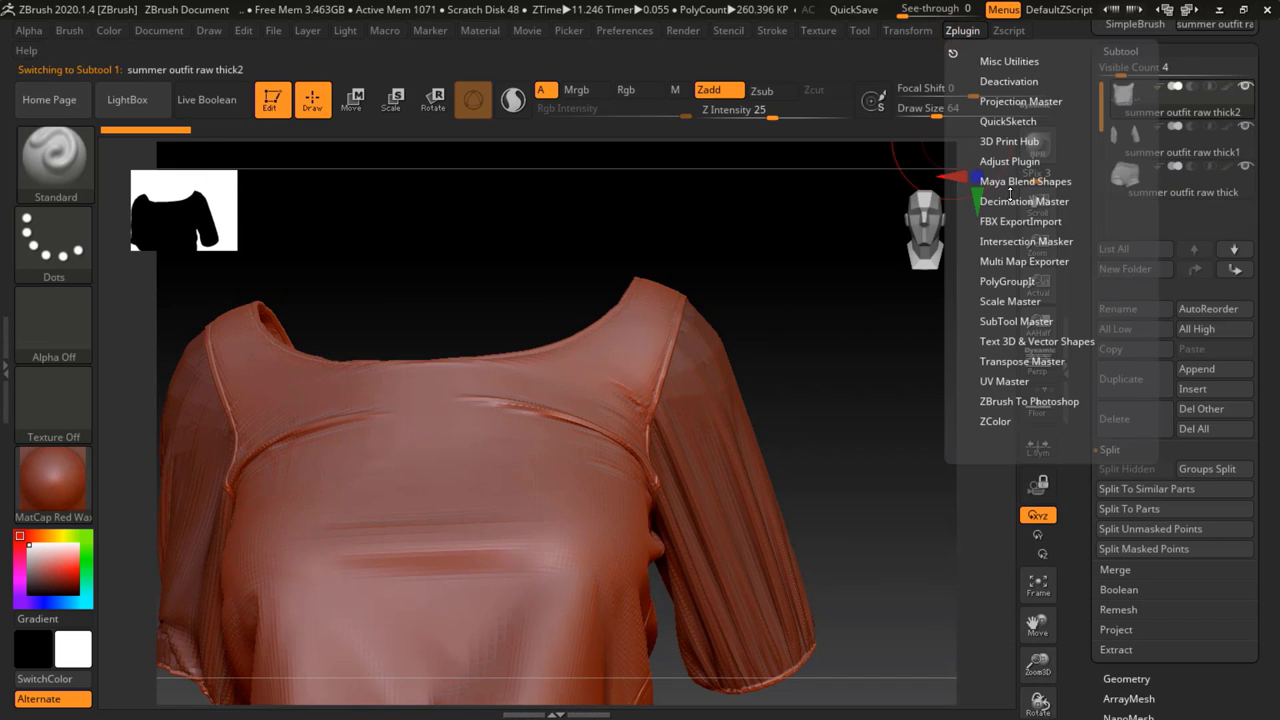
left_click(1013, 221)
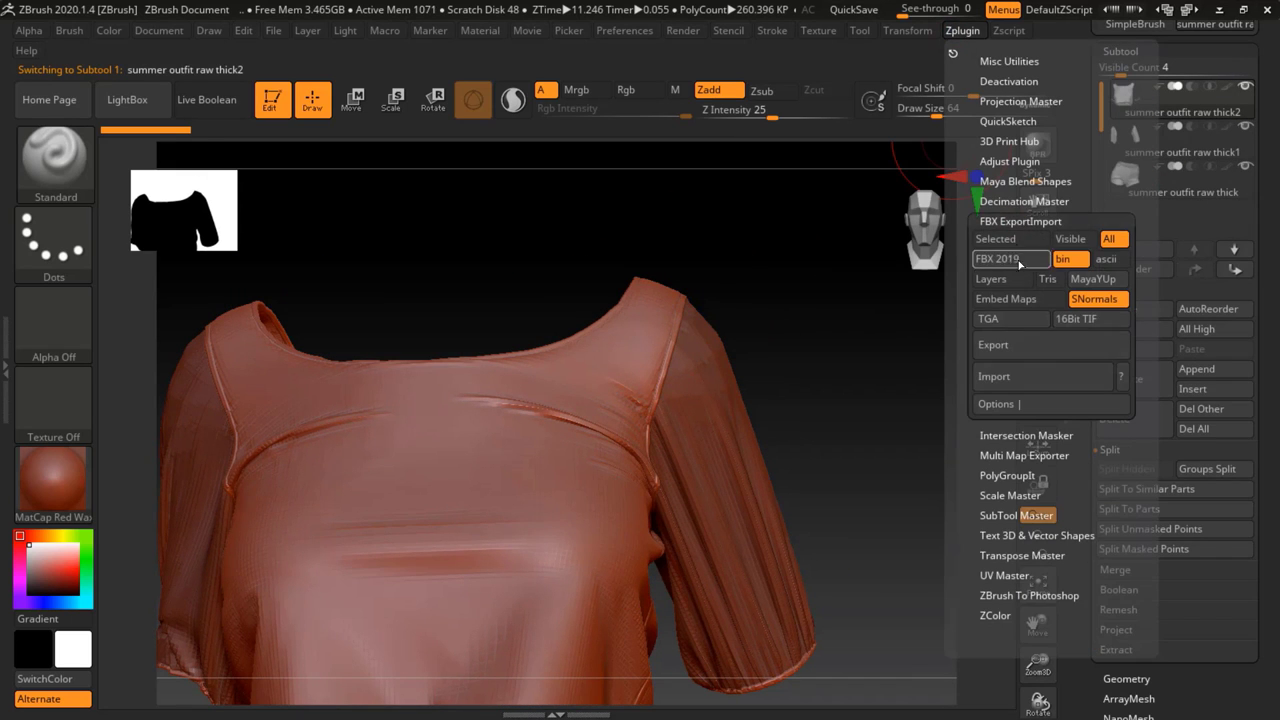
left_click(1010, 346)
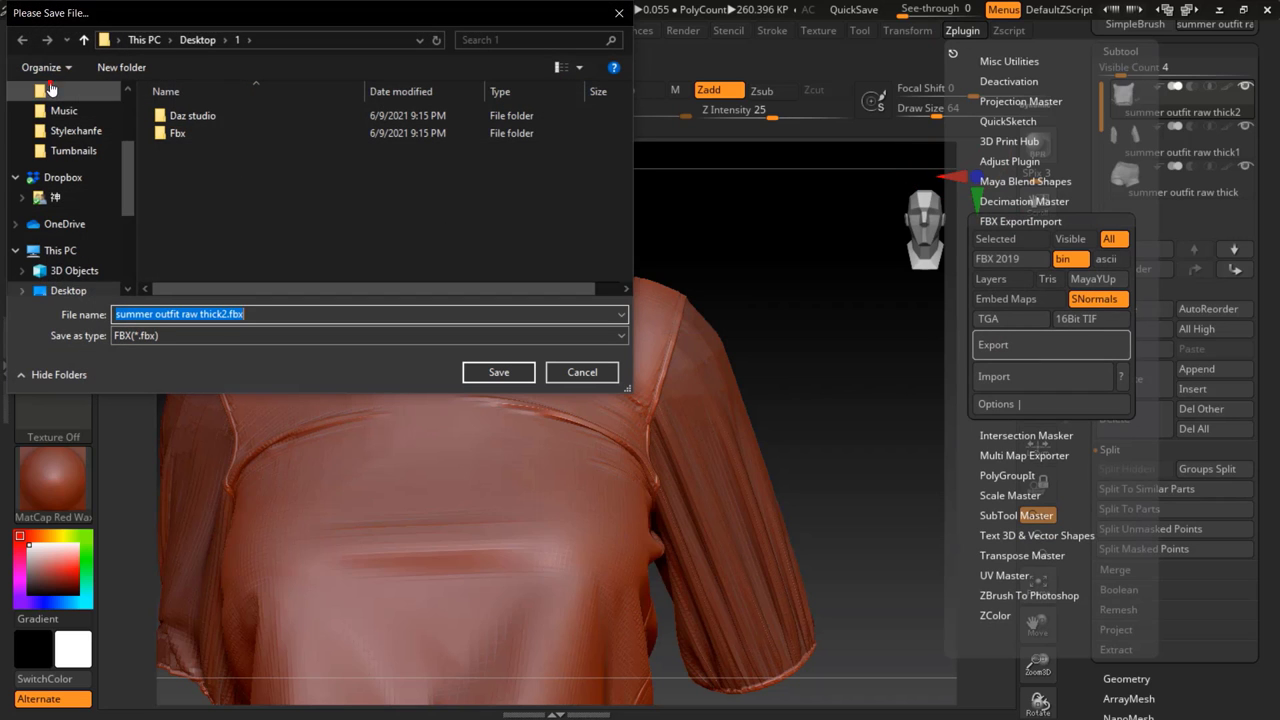
left_click(220, 315)
key("ctrl+a")
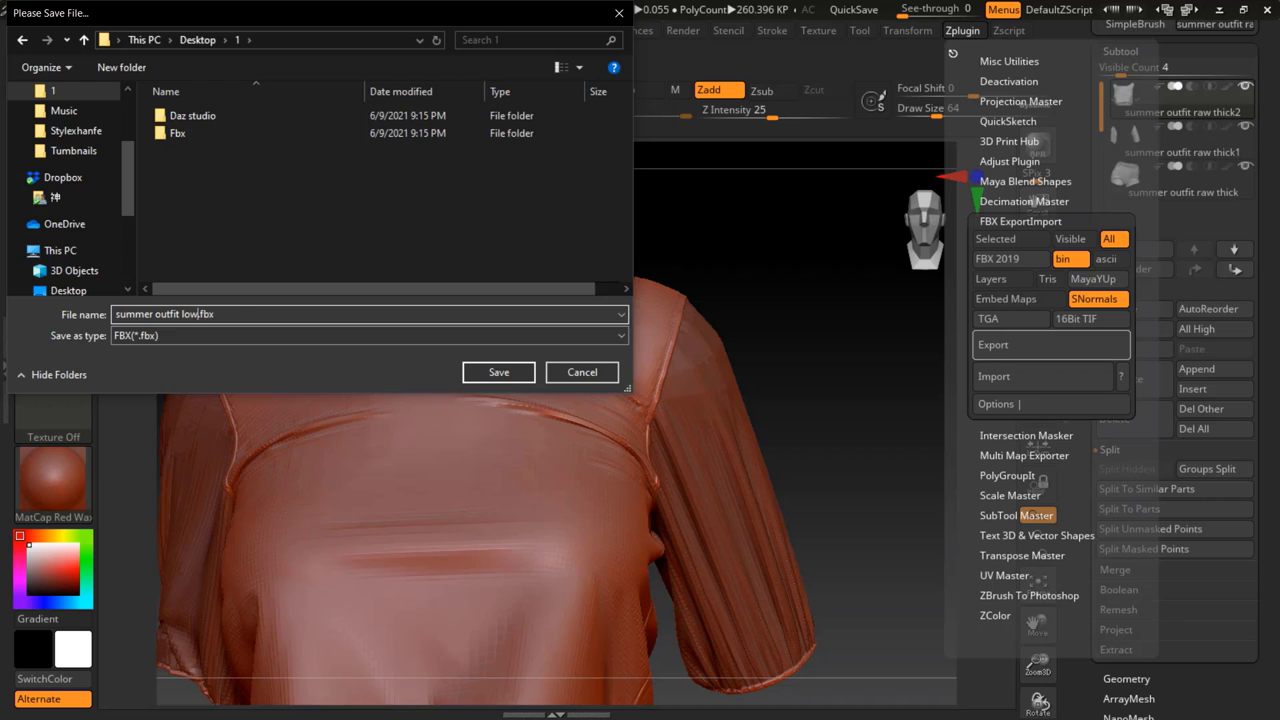
left_click(508, 374)
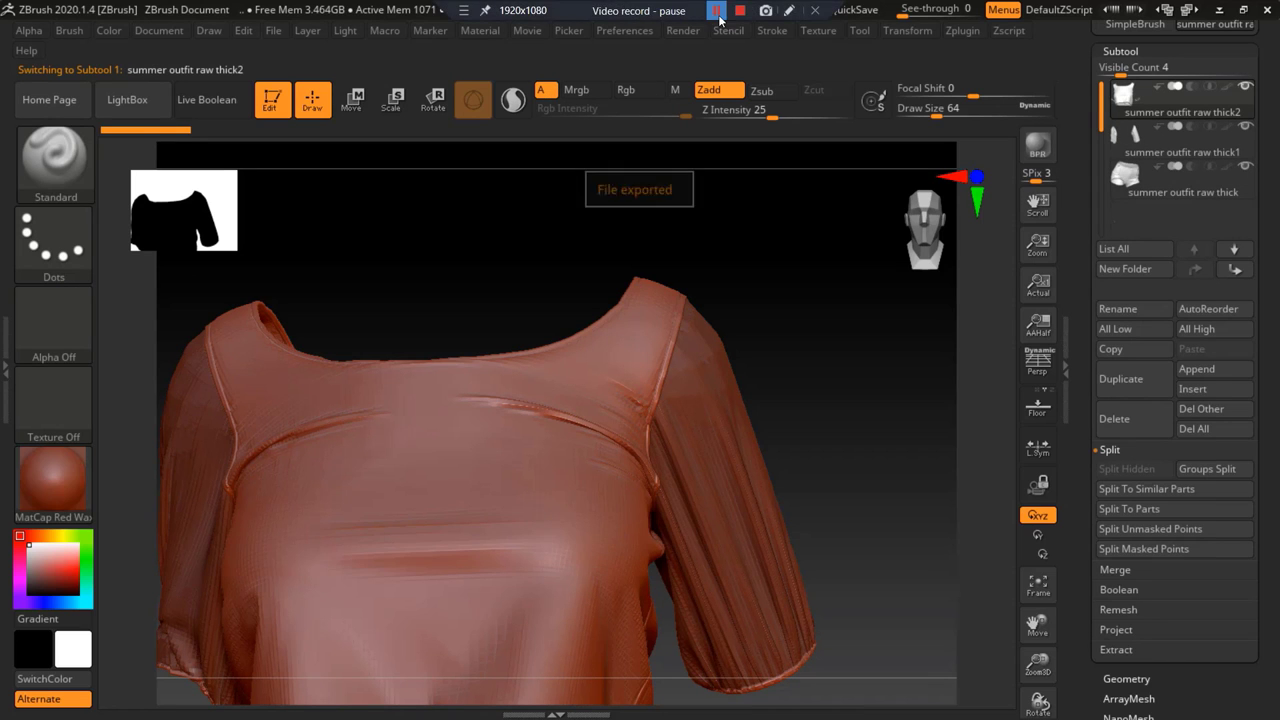
left_click_drag(541, 345, 600, 345)
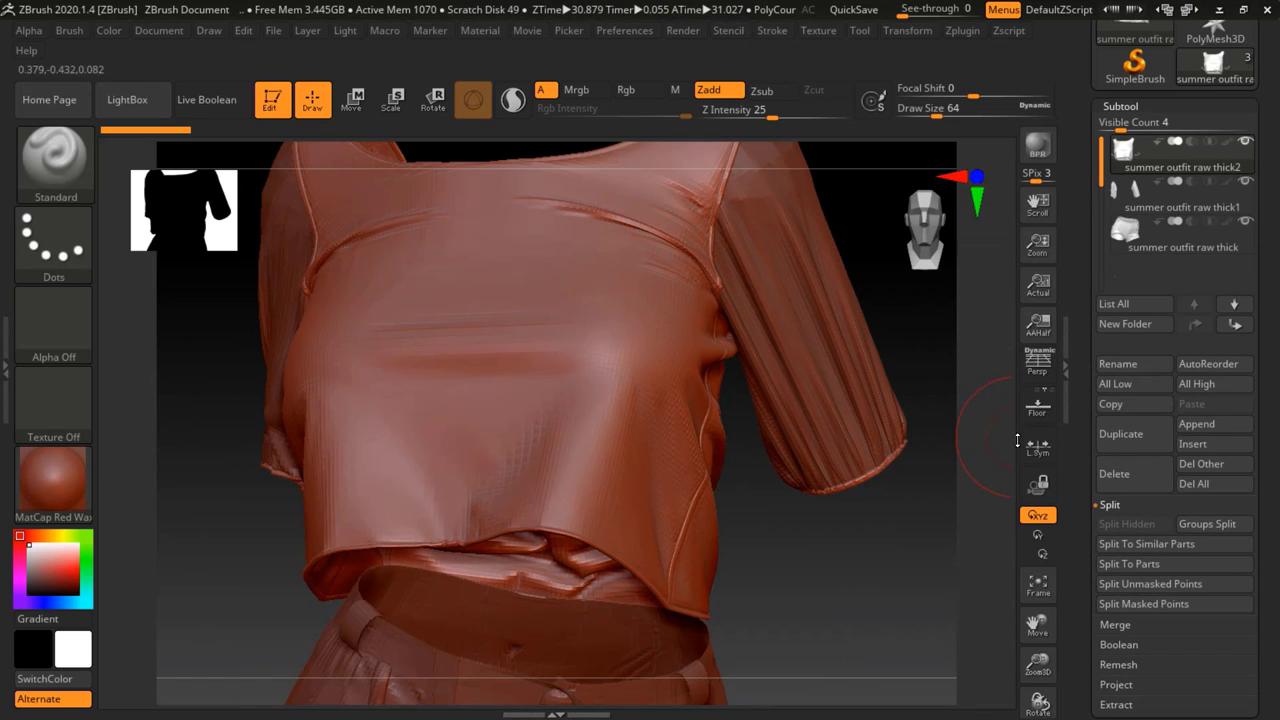
- Divide the top SubTool twice and step back a level to compare mesh density
left_click(1120, 106)
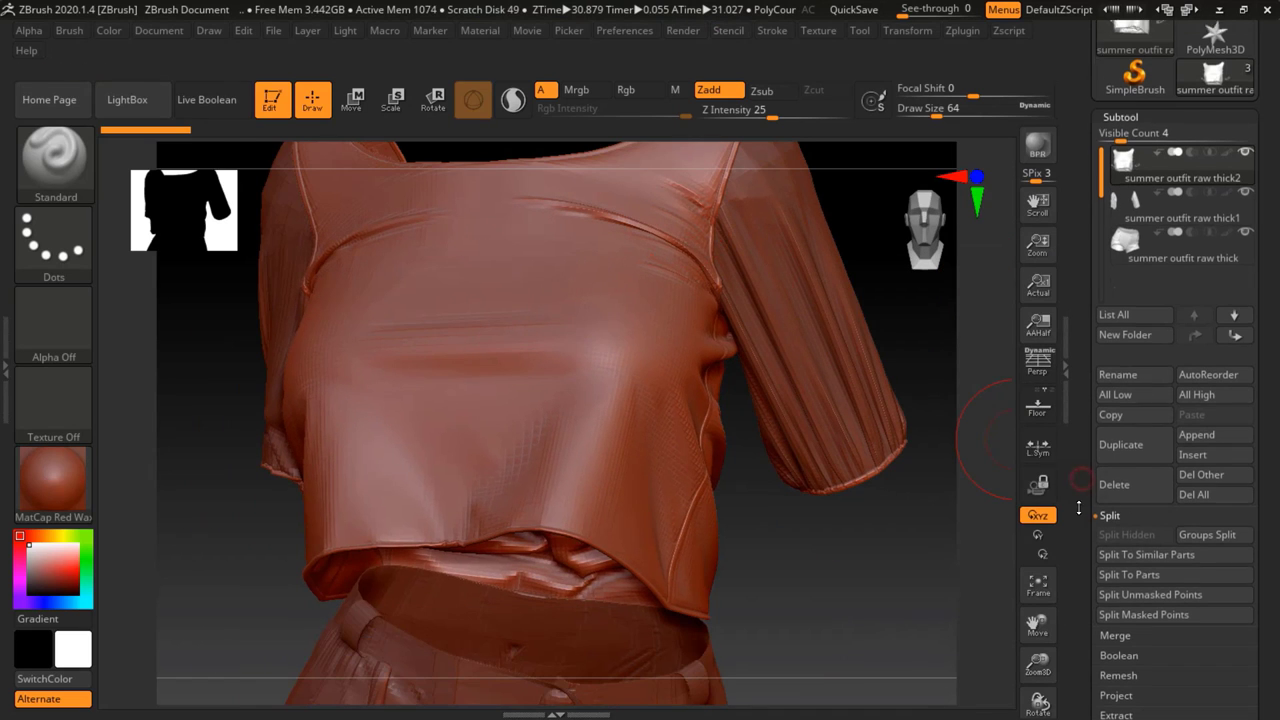
left_click(1127, 173)
left_click(1131, 320)
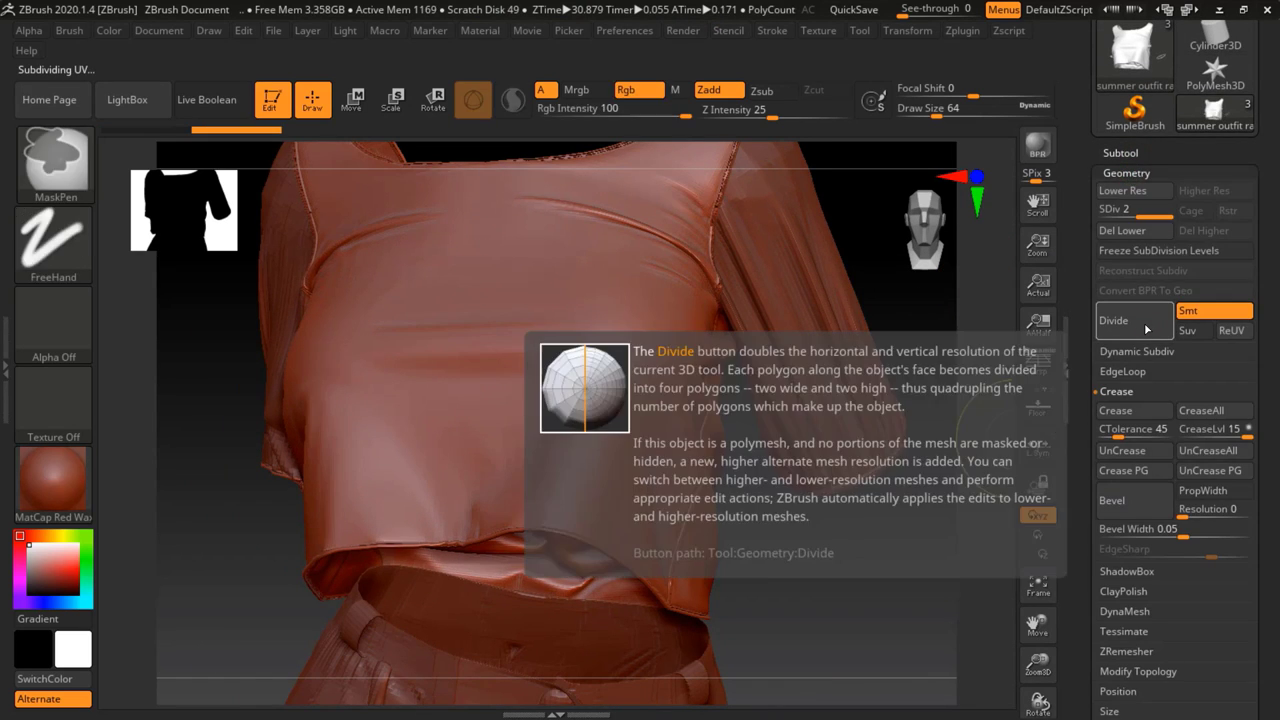
mouse_move(930, 330)
left_mouse_down()
mouse_move(609, 300)
mouse_move(651, 346)
mouse_move(576, 297)
mouse_move(820, 337)
left_mouse_up()
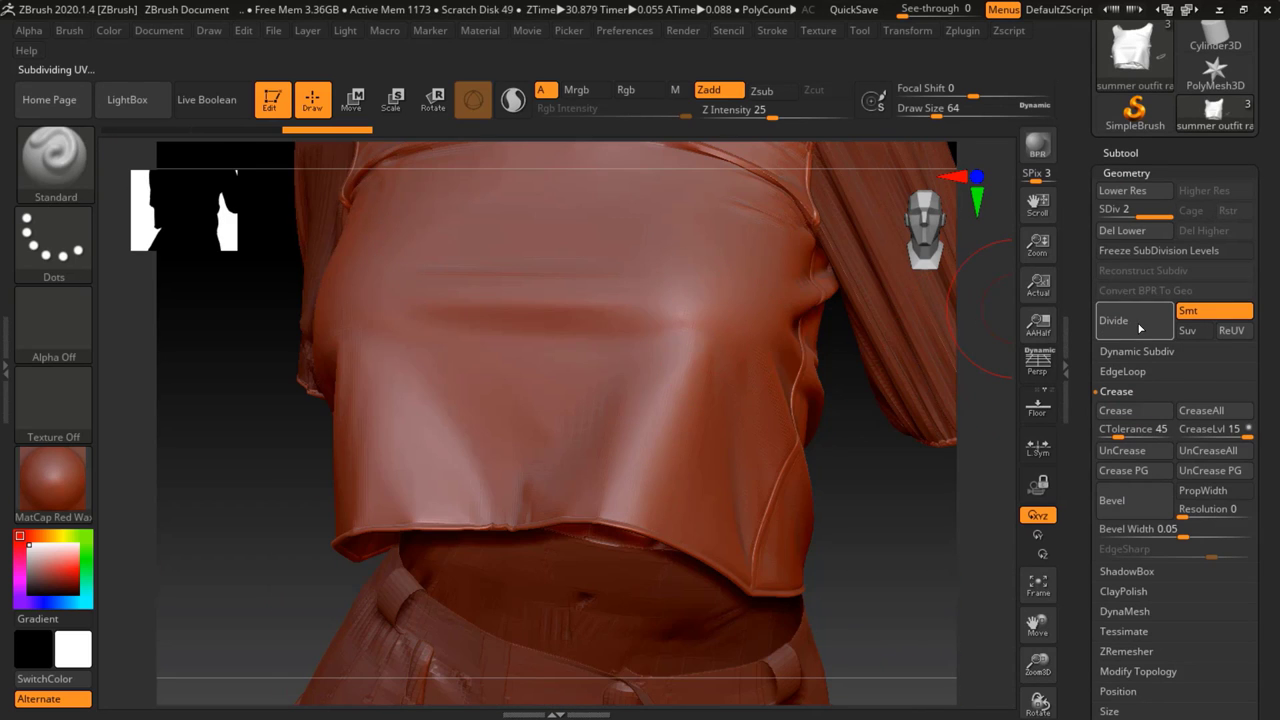
left_click(1124, 324)
left_click_drag(537, 397, 645, 400)
key("shift+d")
key("shift+d")
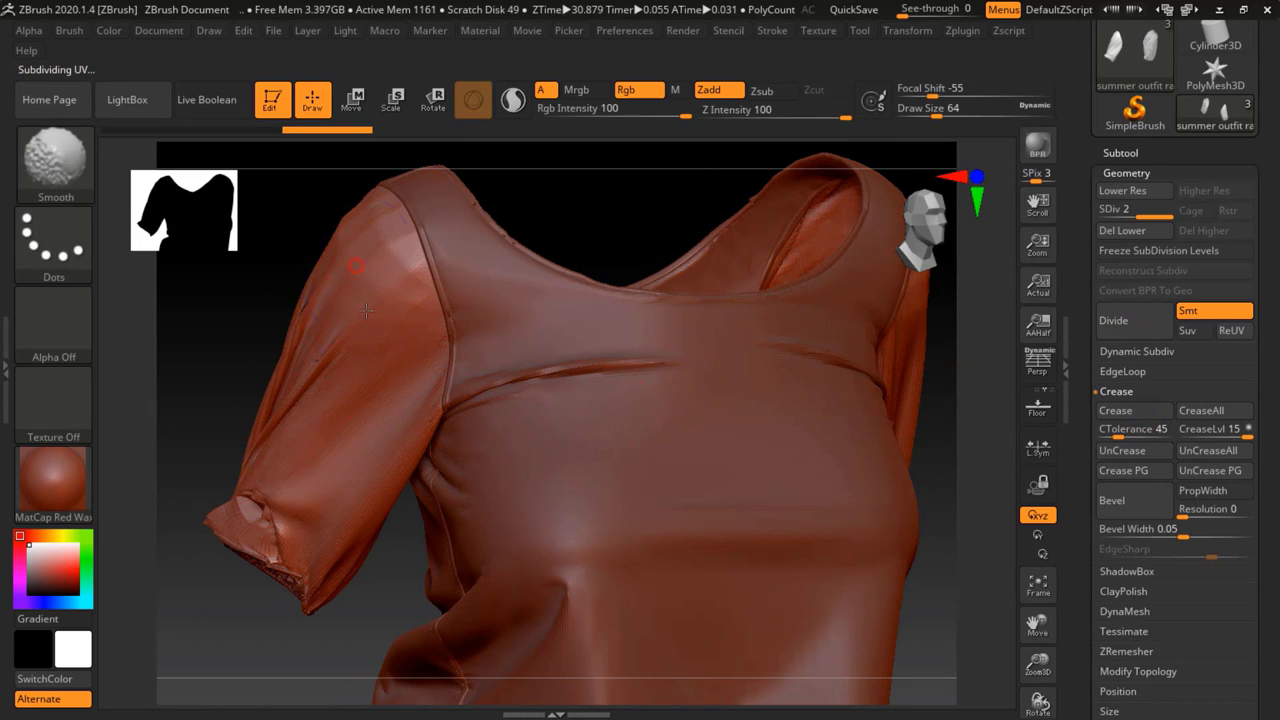
- Smooth the shoulder, frame the whole outfit, and make the shorts the active SubTool
mouse_move(353, 322)
right_mouse_down()
mouse_move(480, 330)
mouse_move(486, 388)
mouse_move(422, 333)
mouse_move(358, 339)
mouse_move(466, 430)
mouse_move(371, 414)
mouse_move(556, 362)
mouse_move(735, 372)
right_mouse_up()
key("shift")
key("ctrl")
key("f")
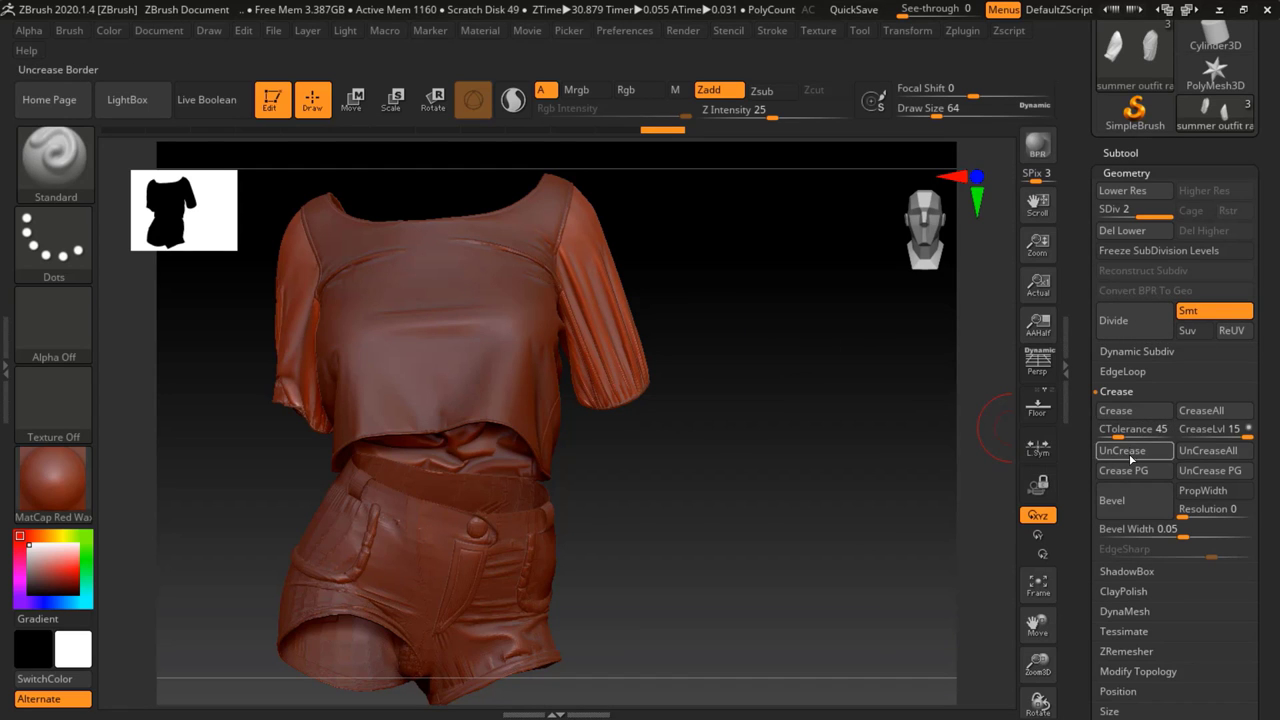
key("ctrl+z")
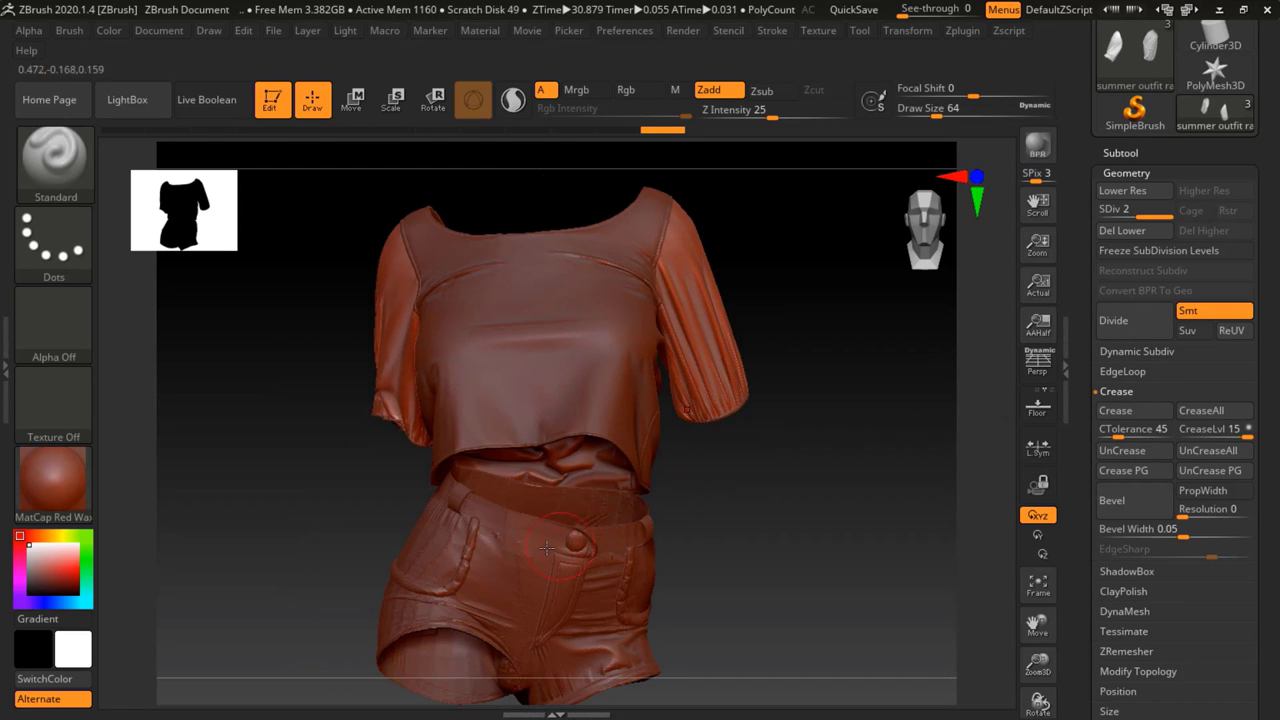
- Divide the shorts once and smooth the surface around the front pocket
left_click(1113, 320)
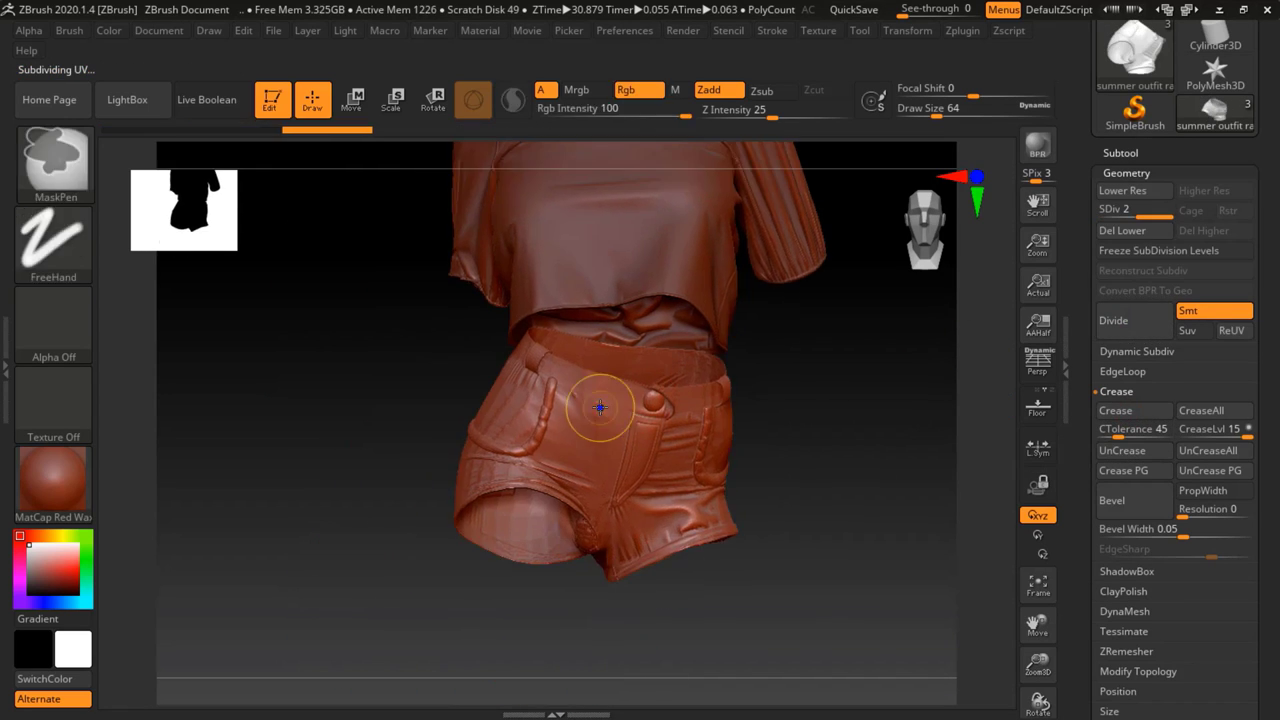
mouse_move(850, 560)
left_mouse_down("alt")
mouse_move(340, 374)
mouse_move(435, 447)
left_mouse_up("alt")
key("space")
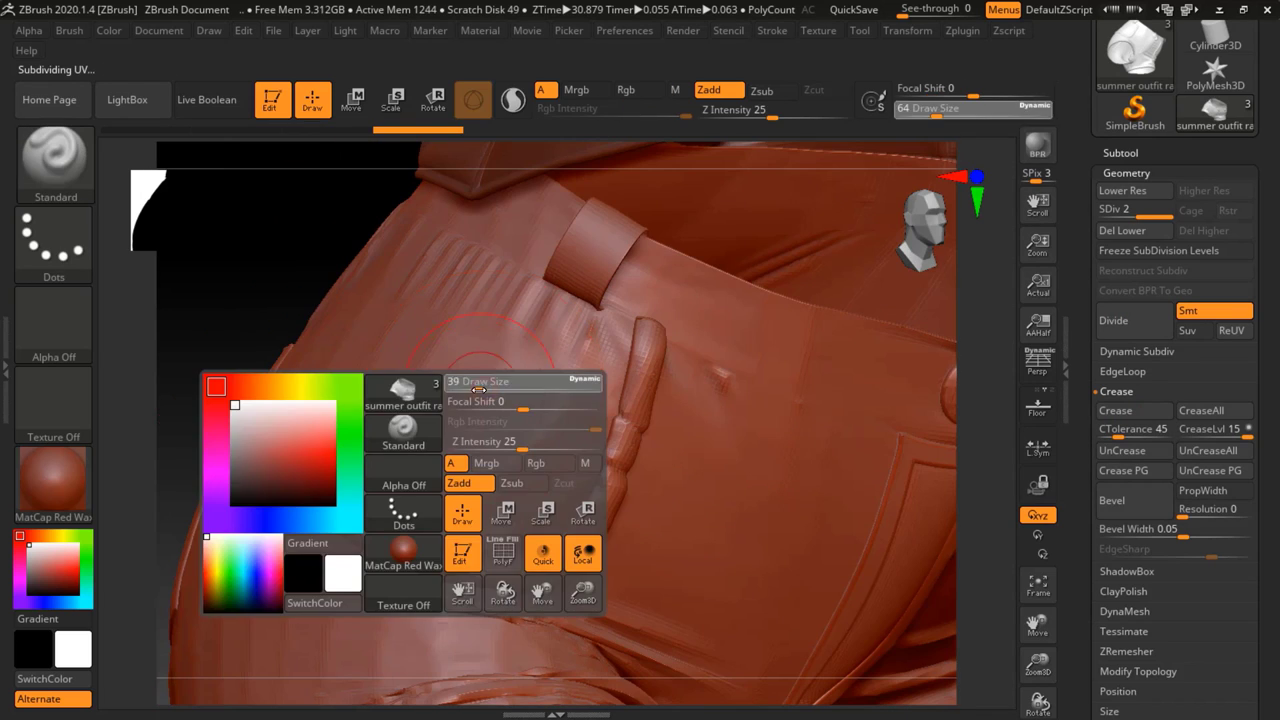
key("shift")
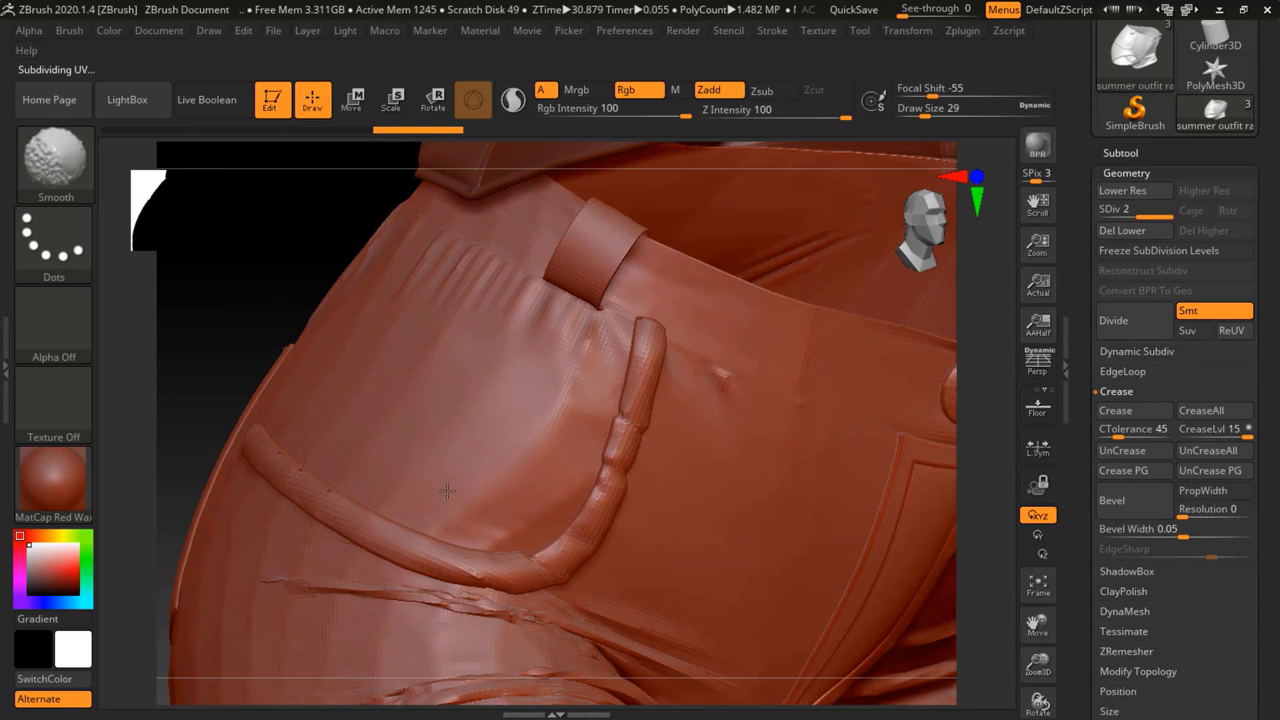
left_click_drag(447, 490, 332, 383, "shift")
mouse_move(466, 371)
right_mouse_down()
mouse_move(355, 358)
mouse_move(454, 371)
right_mouse_up()
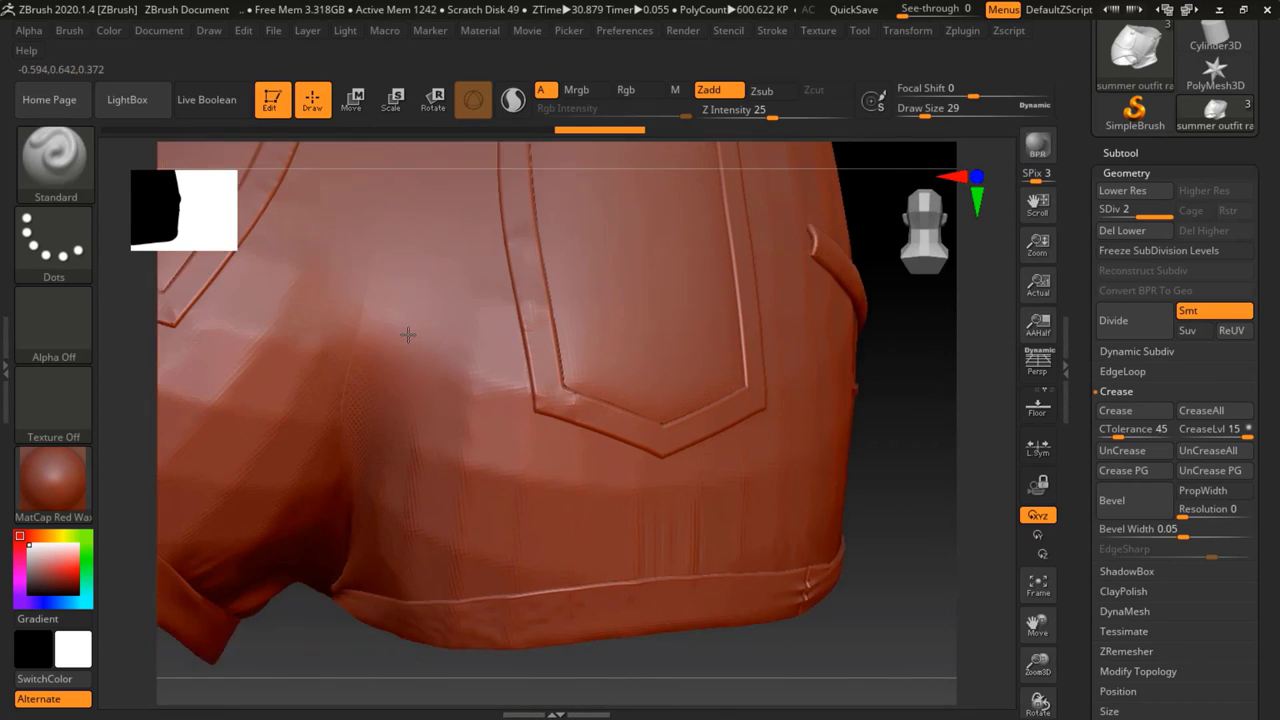
- Smooth the hip and belt-loop areas, then zoom out to a frontal view
key("shift")
right_click_drag(426, 496, 430, 385)
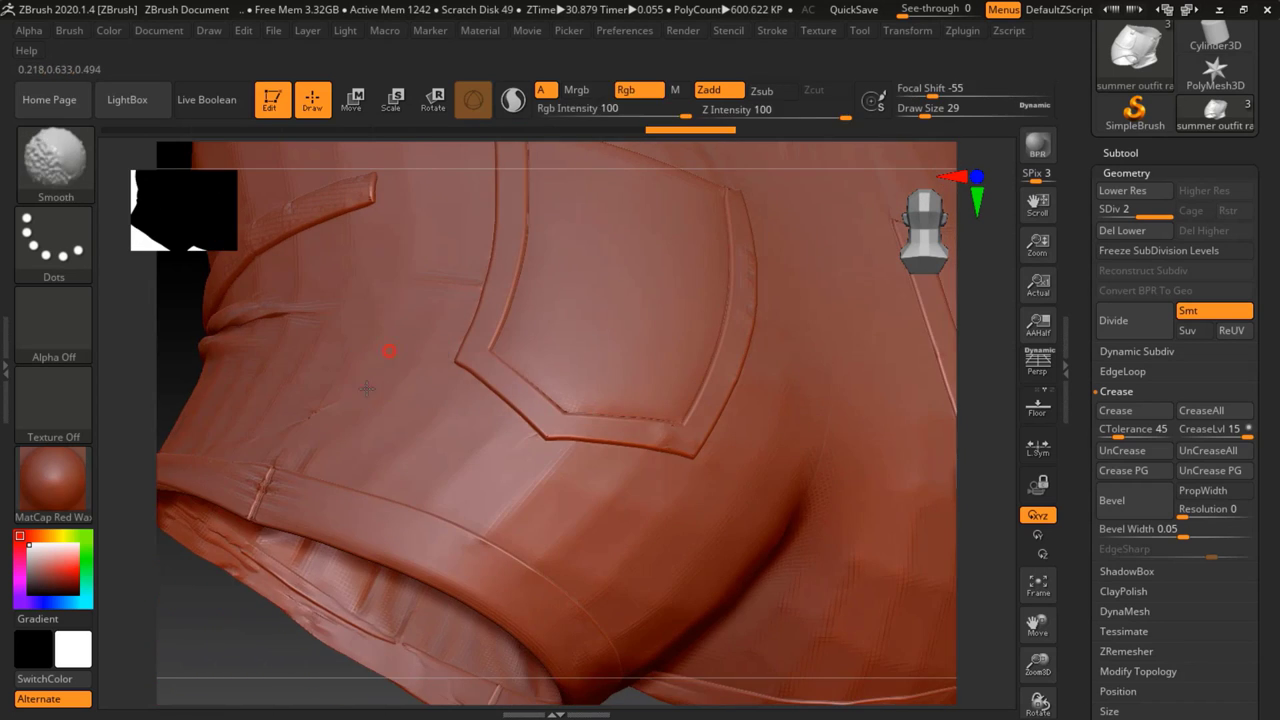
key("shift")
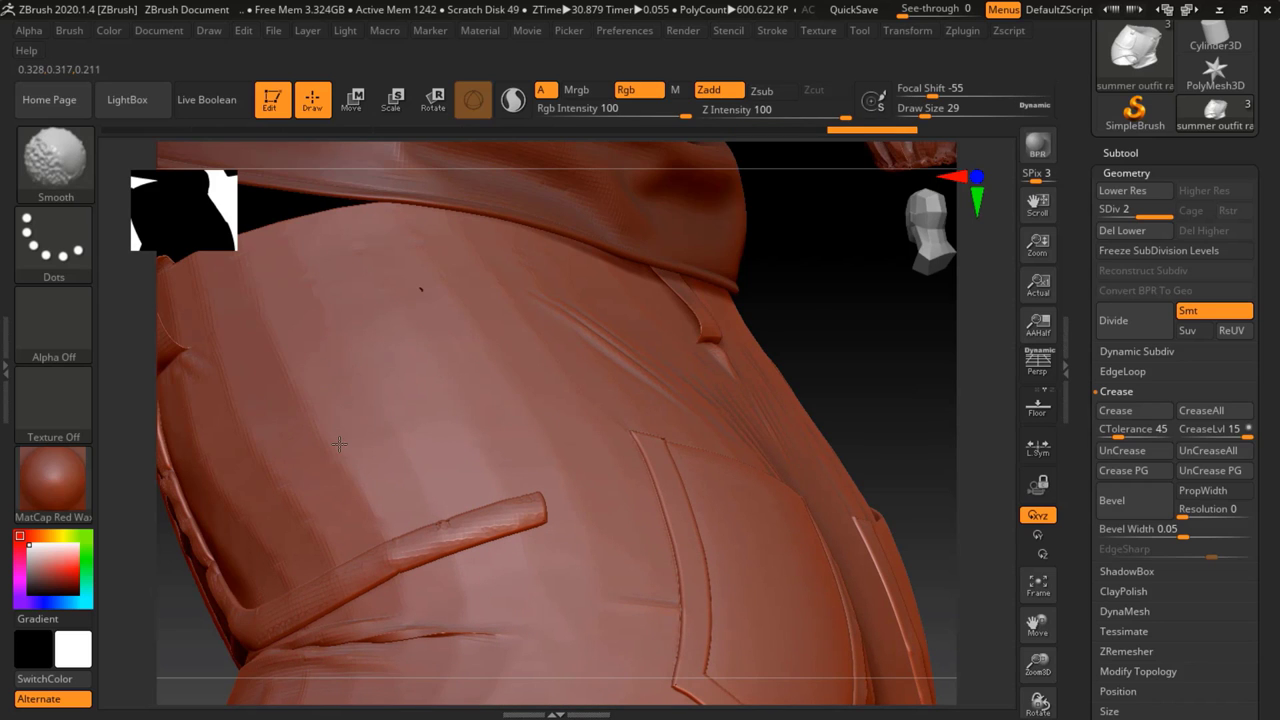
mouse_move(387, 335)
right_mouse_down()
mouse_move(277, 397)
mouse_move(353, 372)
right_mouse_up()
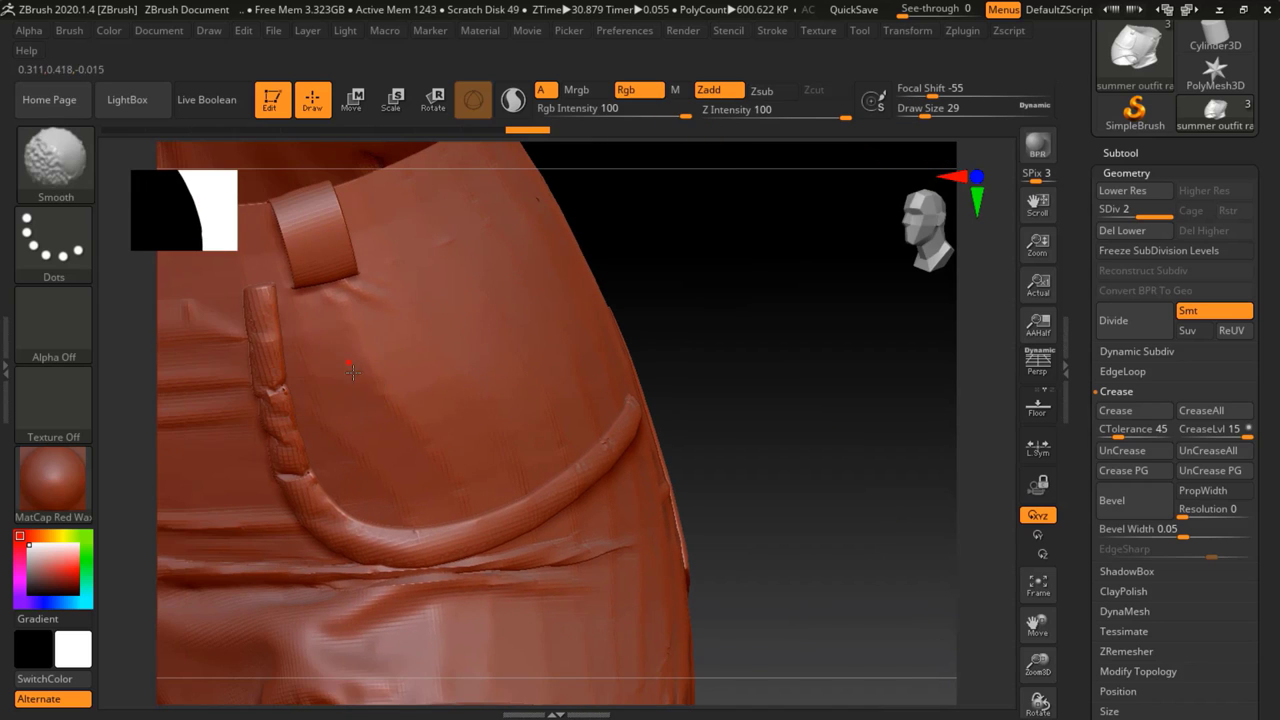
mouse_move(395, 437)
right_mouse_down("ctrl")
mouse_move(300, 380)
mouse_move(334, 408)
mouse_move(500, 421)
right_mouse_up("ctrl")
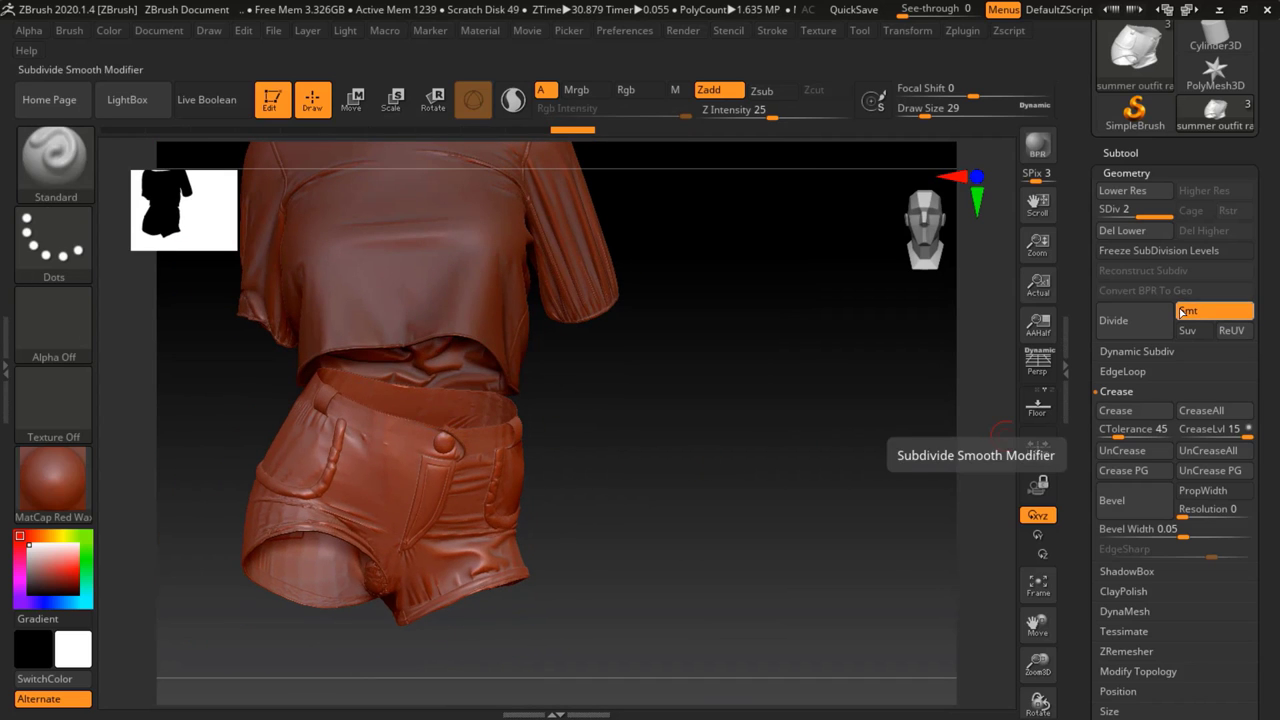
right_click_drag(614, 360, 499, 311)
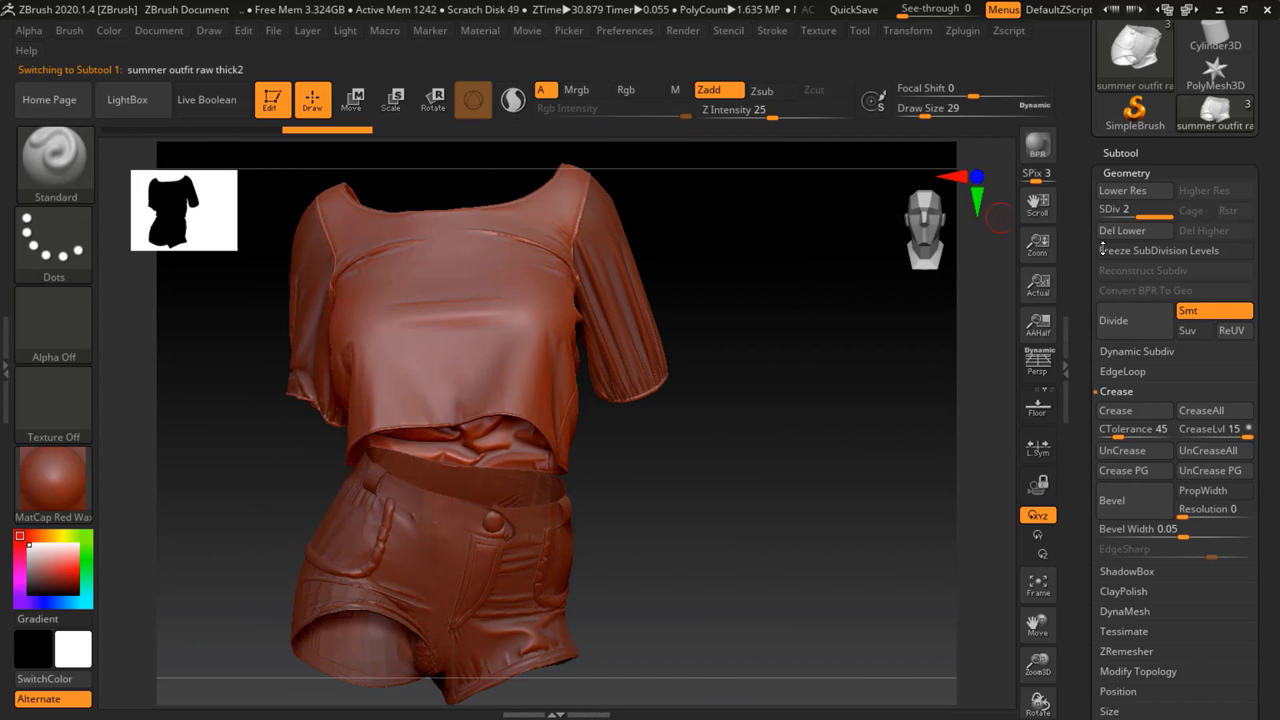
scroll(1175, 200, "up", 4)
- Create and open a new export folder named high
left_click(1193, 116)
right_click(178, 208)
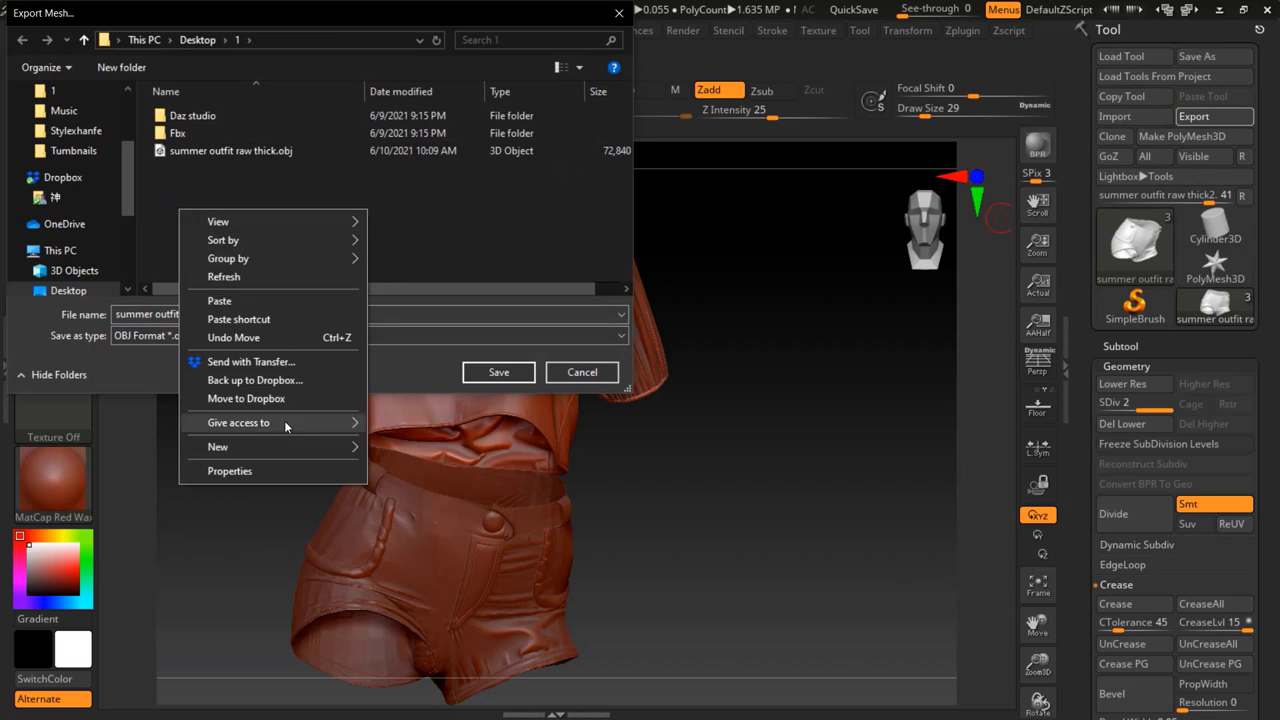
left_click(390, 448)
type("high")
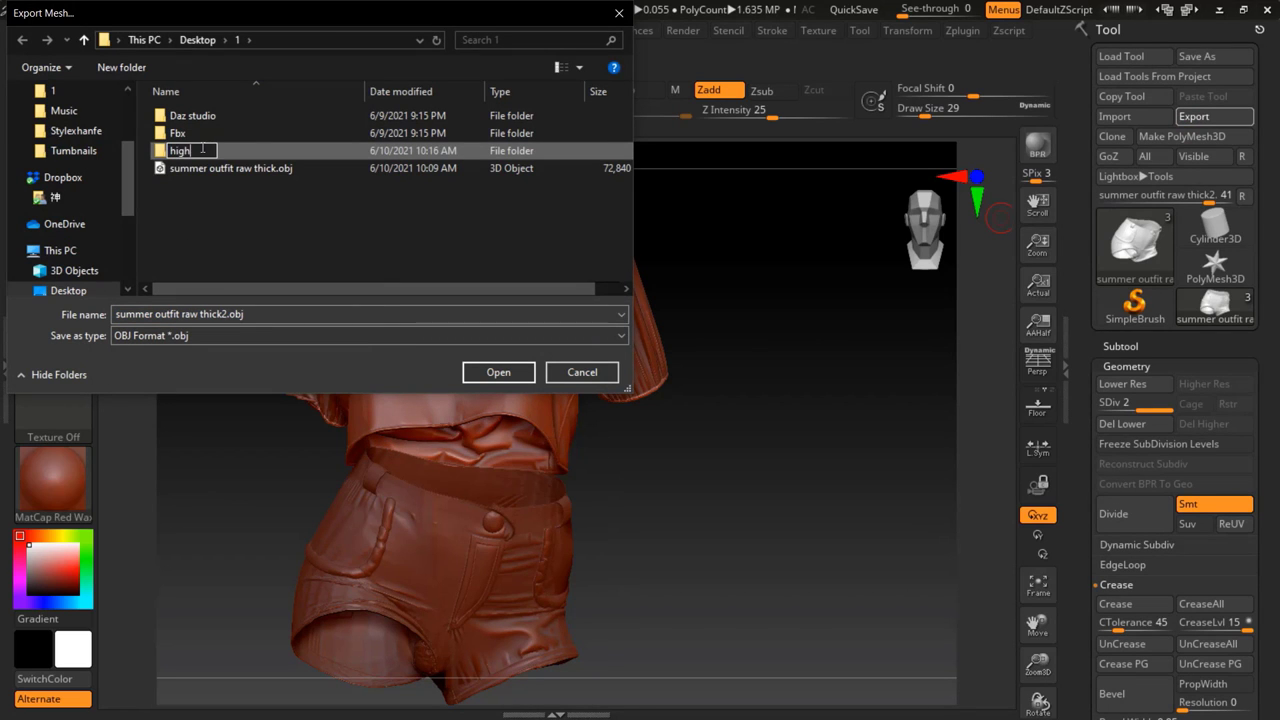
left_click(239, 151)
double_click(239, 152)
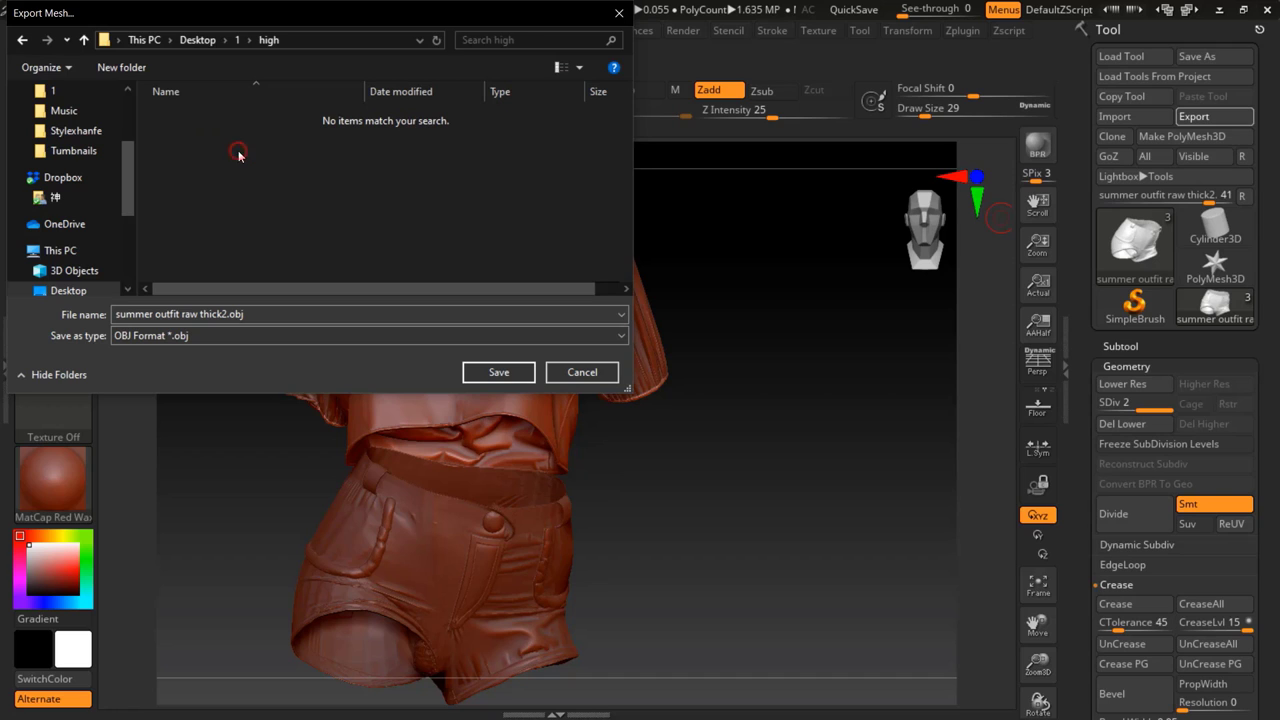
- Export the outfit there as FBX 2019 binary with layers and embedded maps
key("ctrl+a")
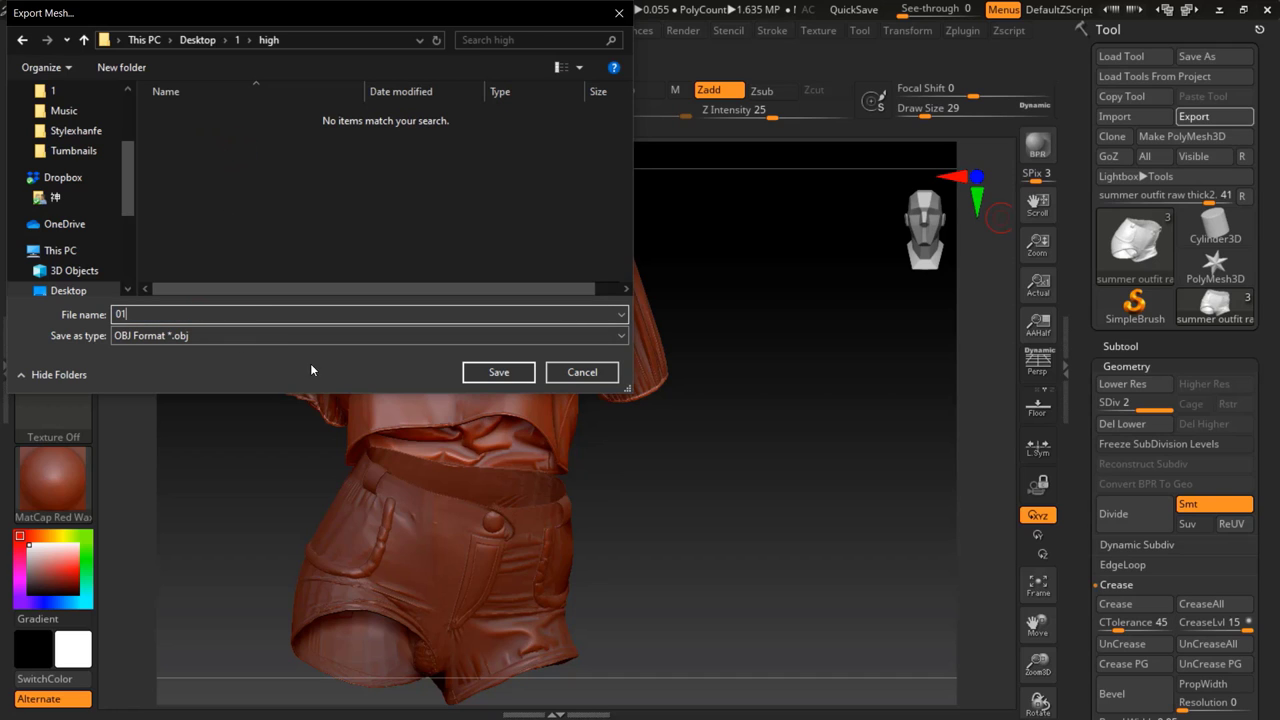
left_click(229, 336)
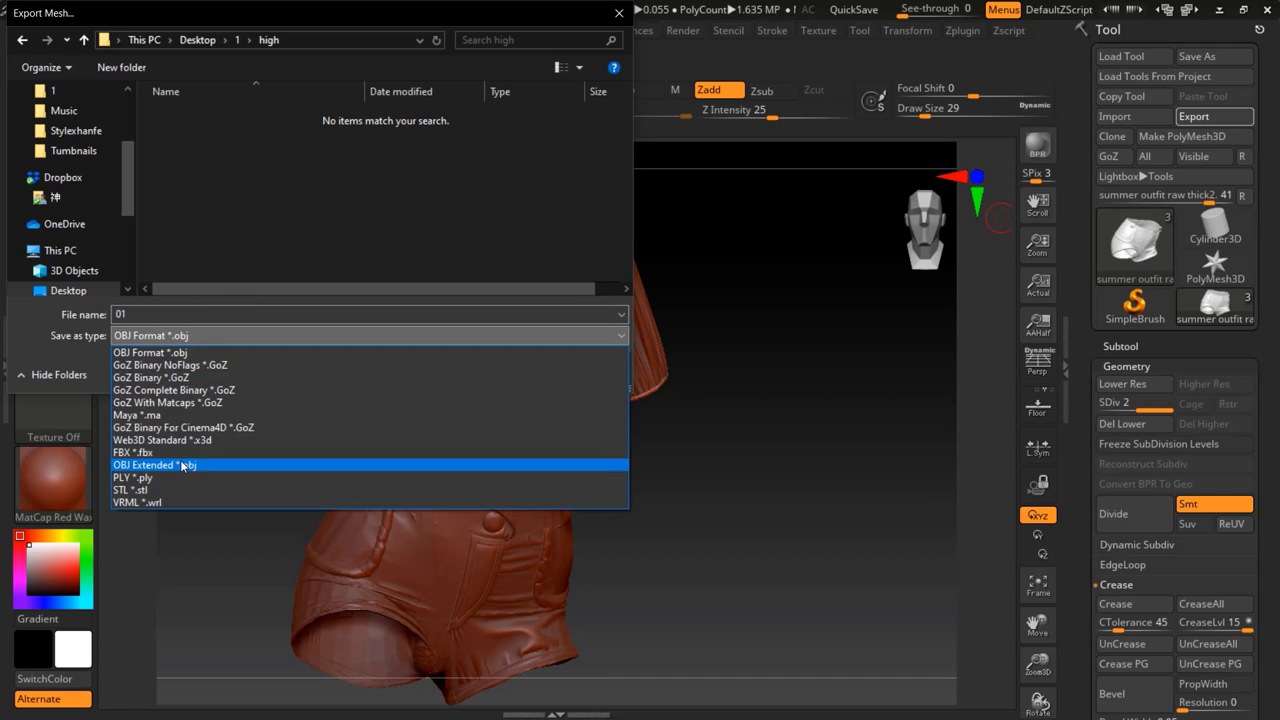
left_click(164, 451)
left_click(499, 373)
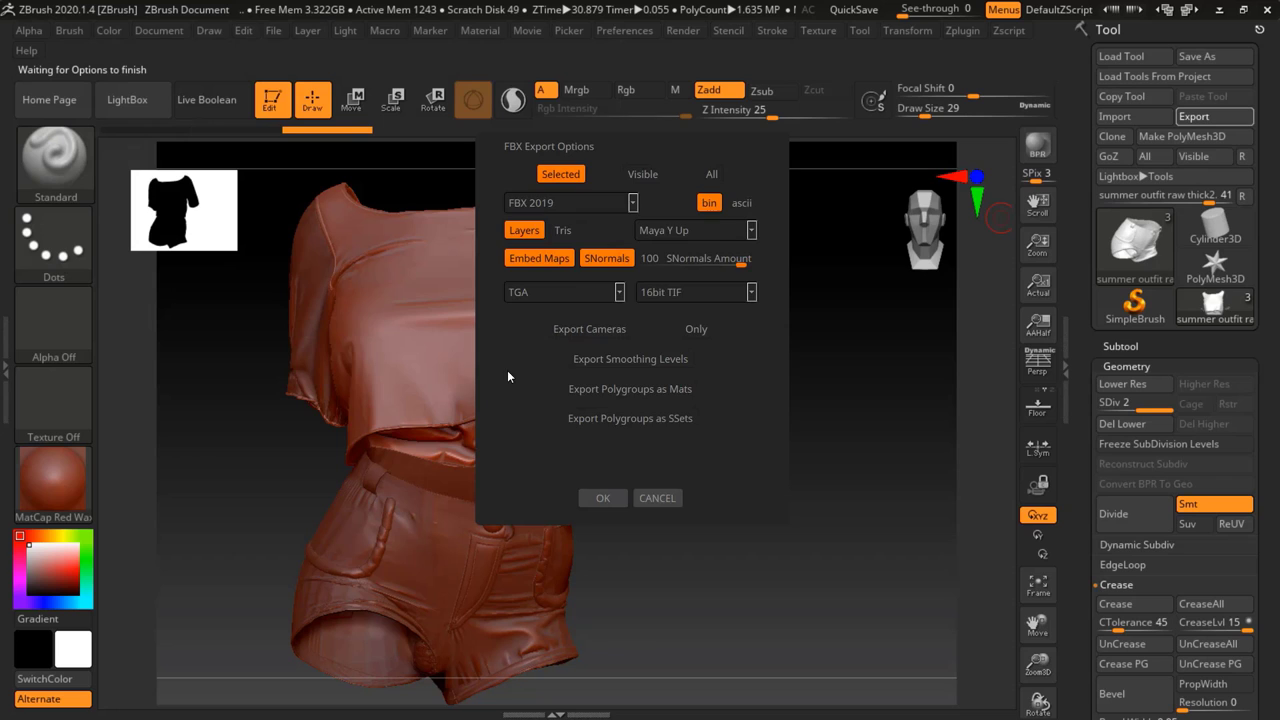
left_click(609, 495)
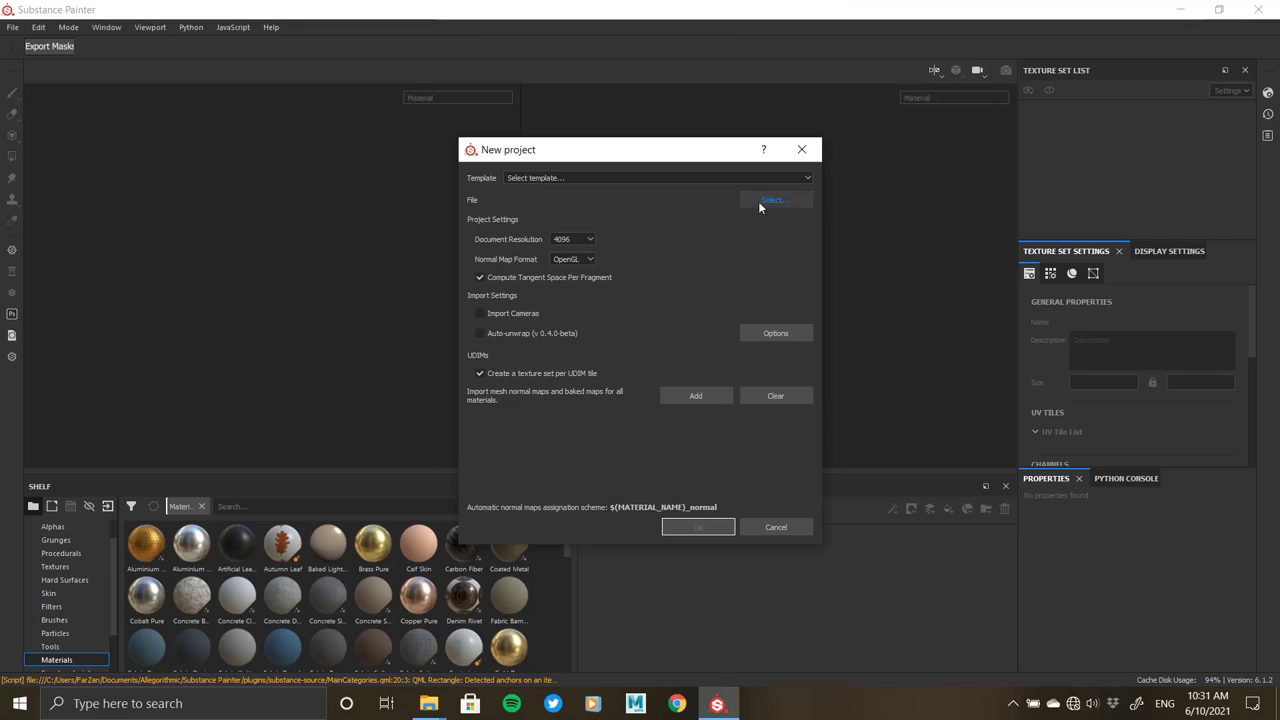
- Browse the Sportwear meshes and pick Sportwear_Low_Down_Thickness.fbx as the project mesh
left_click(758, 201)
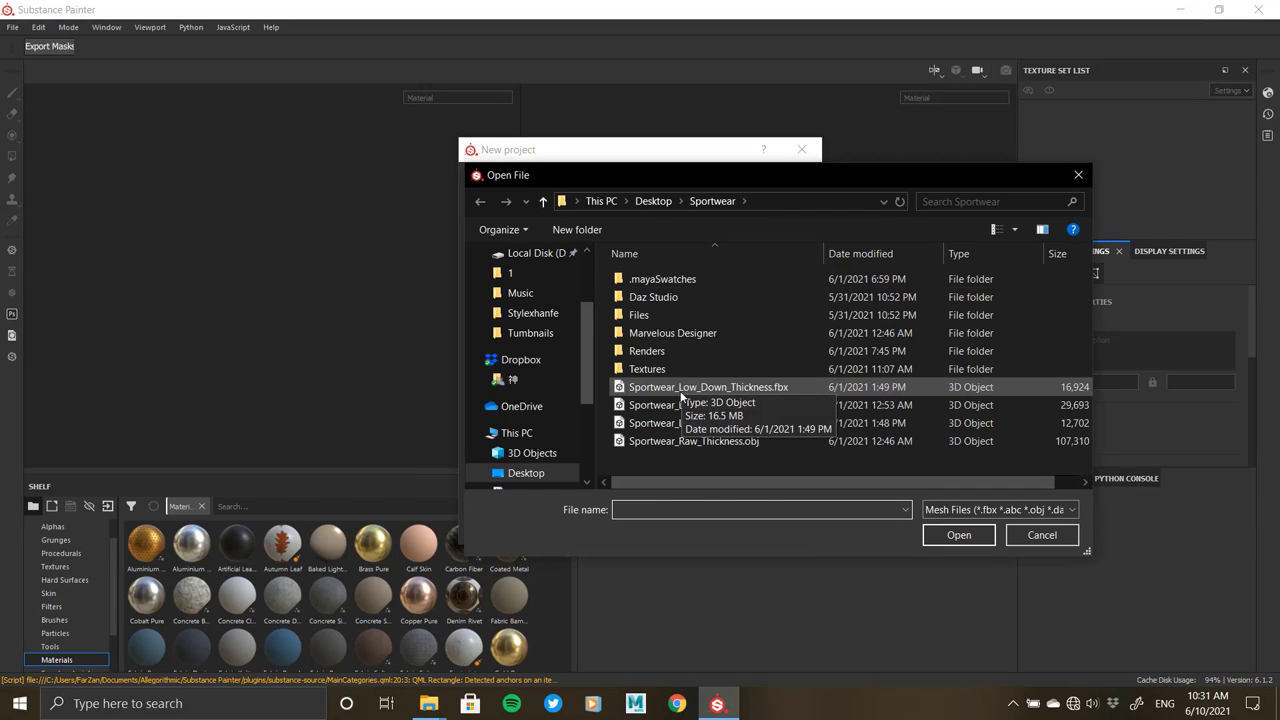
left_click(670, 387)
left_click(670, 405)
left_click(669, 423)
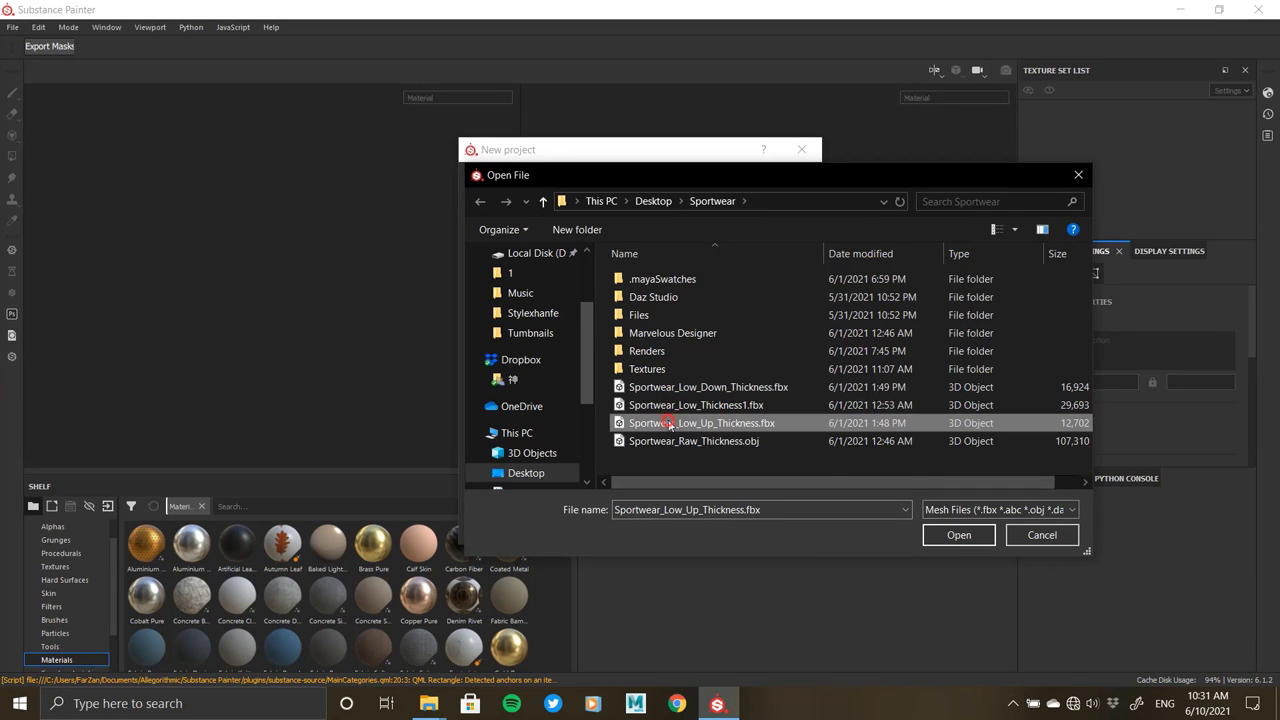
left_click(646, 405)
left_click(646, 387)
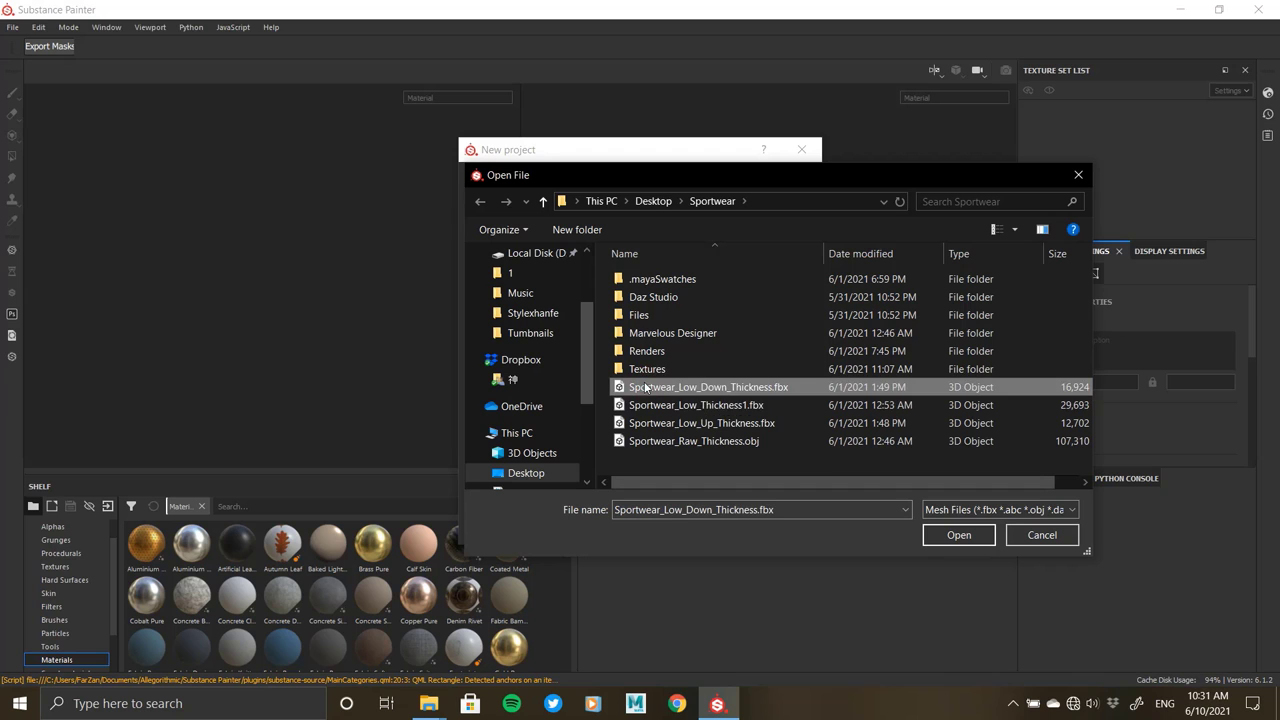
double_click(646, 387)
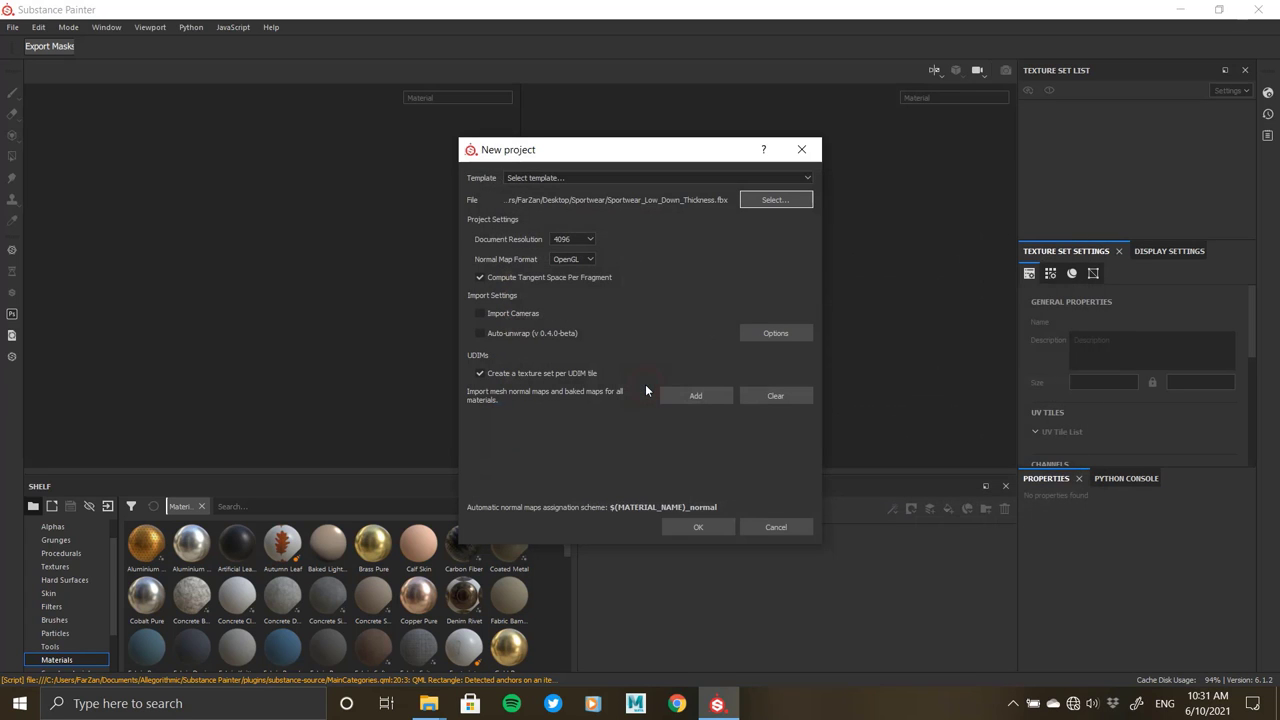
- Replace it with summer outfit low.fbx from Desktop folder 1 and create the project
left_click(775, 199)
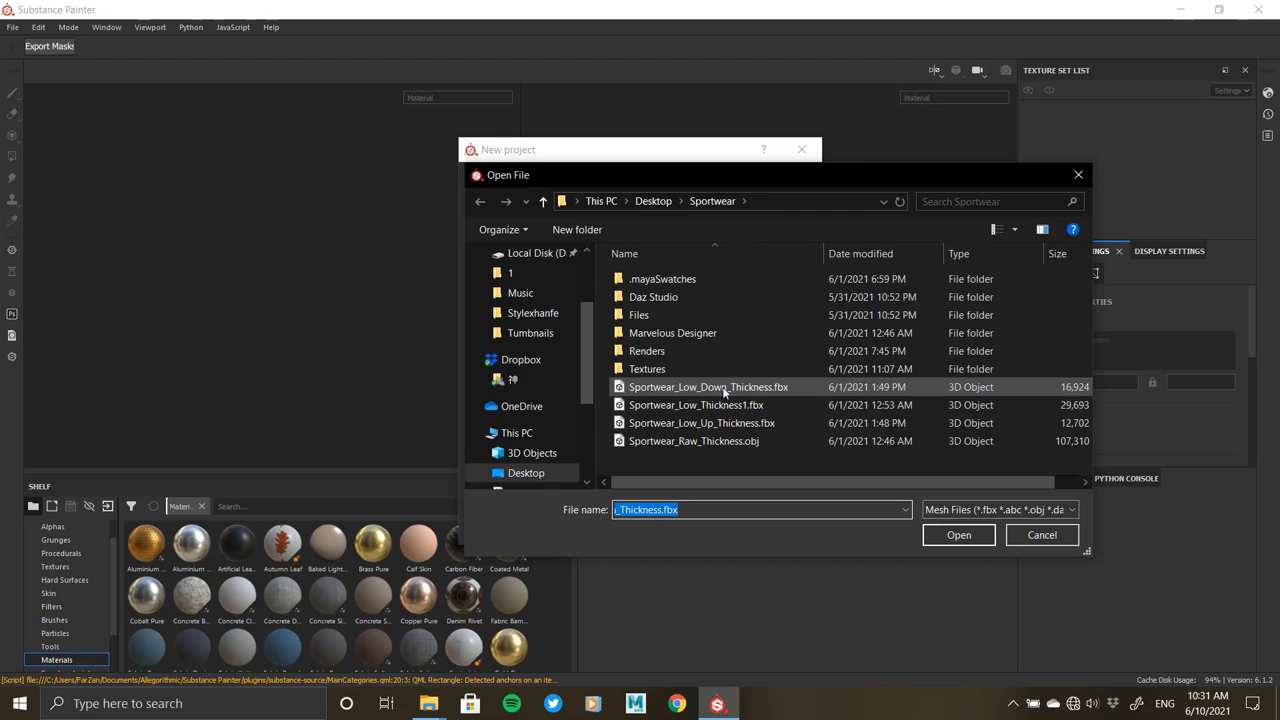
mouse_move(696, 405)
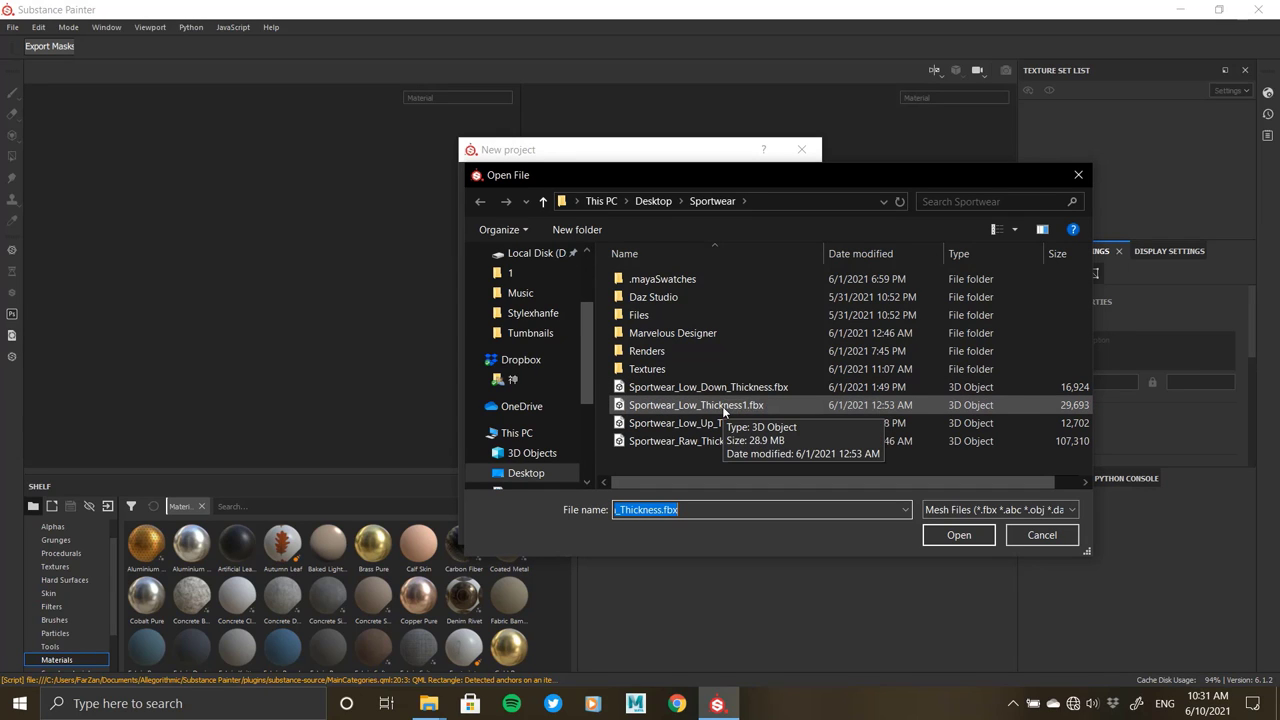
left_click(518, 273)
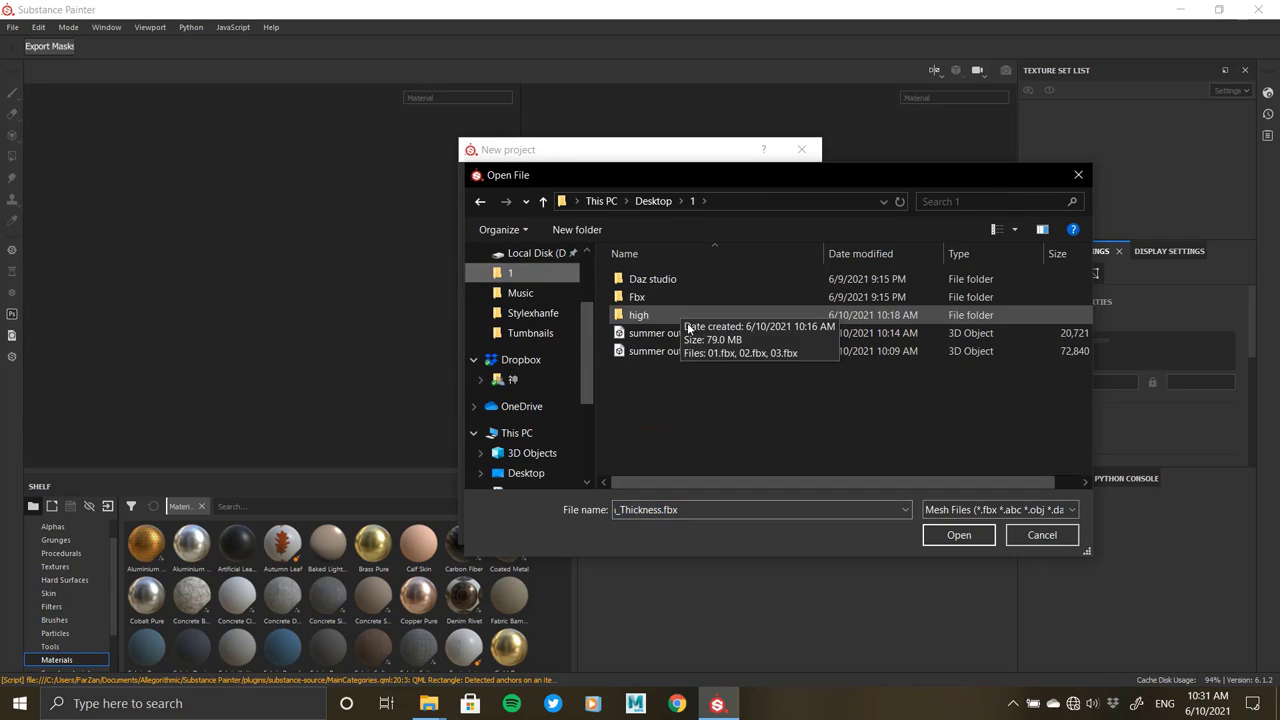
left_click(656, 333)
left_click(657, 351)
left_click(658, 334)
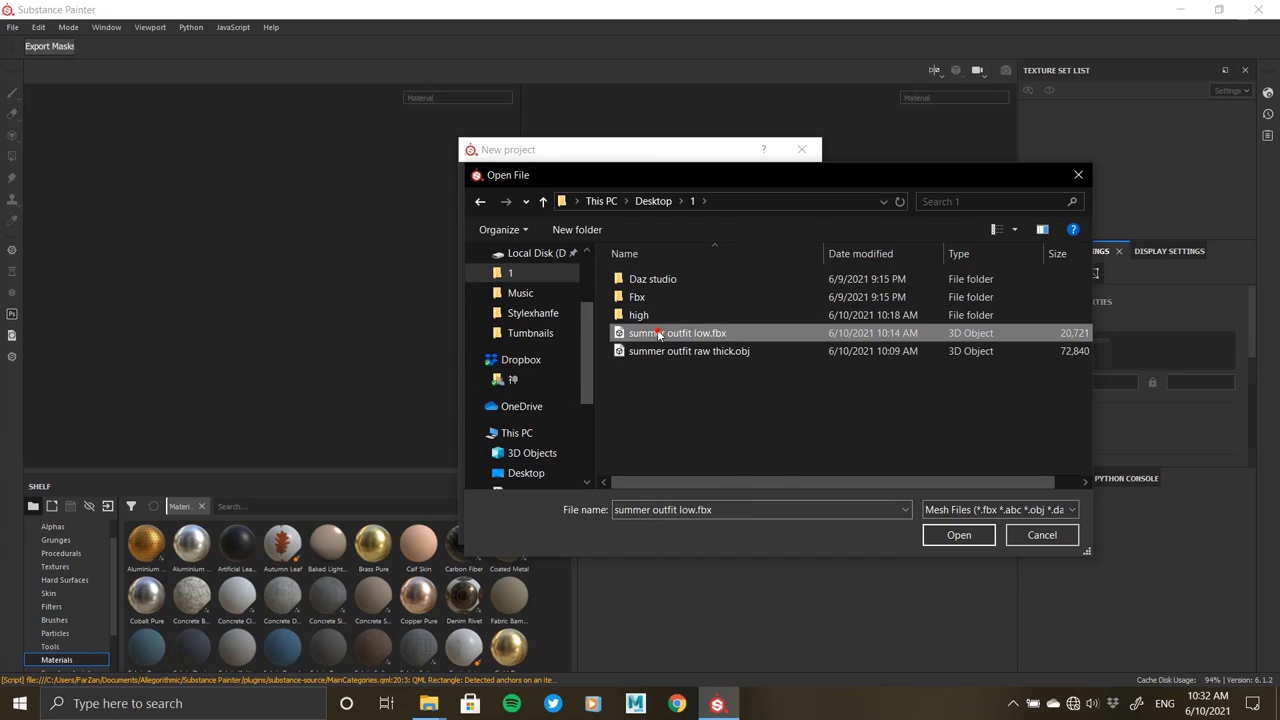
double_click(658, 334)
left_click(690, 521)
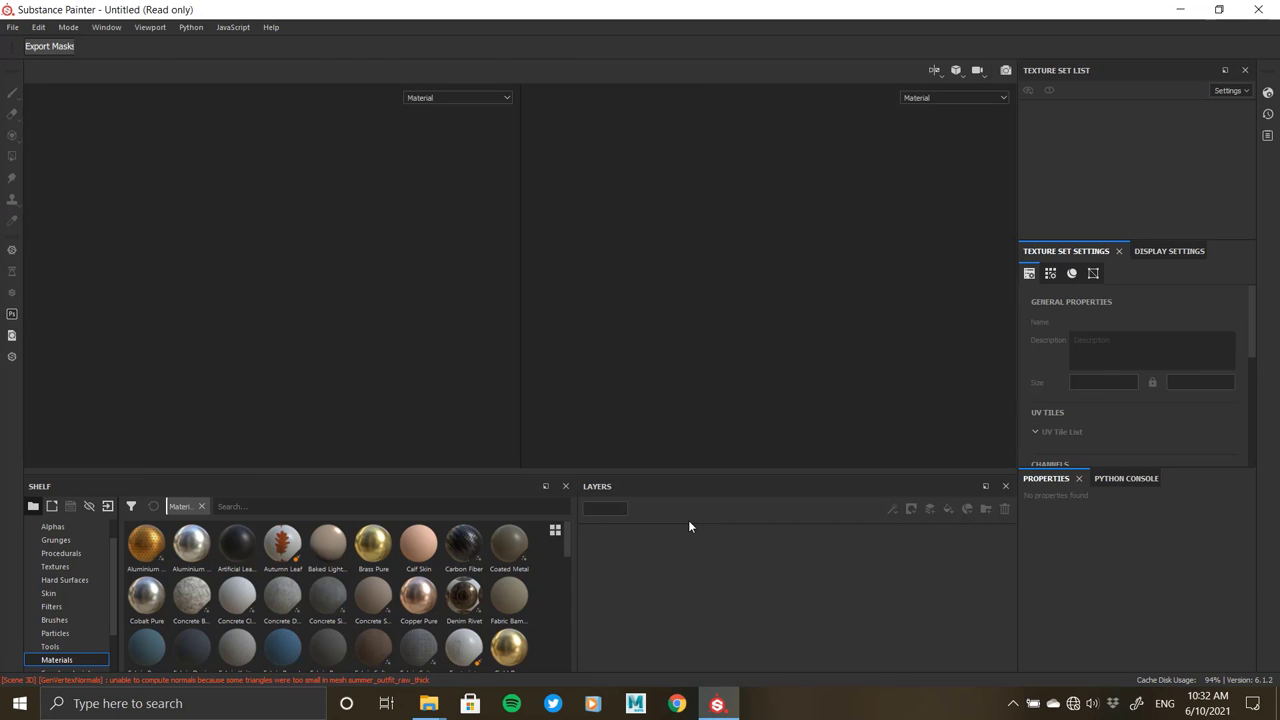
- Orbit and zoom around the shirt and shorts, checking the back, sides and pocket, ending front-on
left_click_drag(334, 302, 225, 248, "alt")
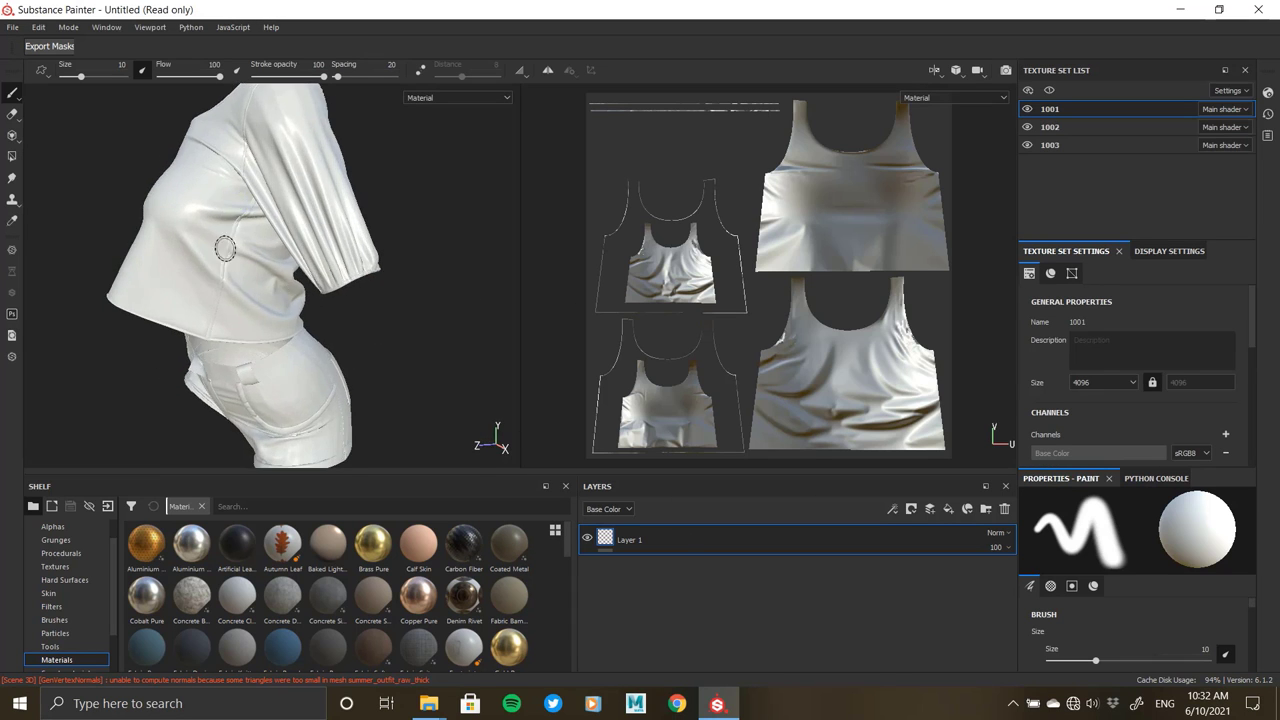
scroll(225, 248, "up", 3)
scroll(180, 234, "up", 2)
mouse_move(149, 223)
left_mouse_down("alt")
mouse_move(426, 245)
mouse_move(438, 153)
left_mouse_up("alt")
middle_click_drag(438, 153, 294, 352, "alt")
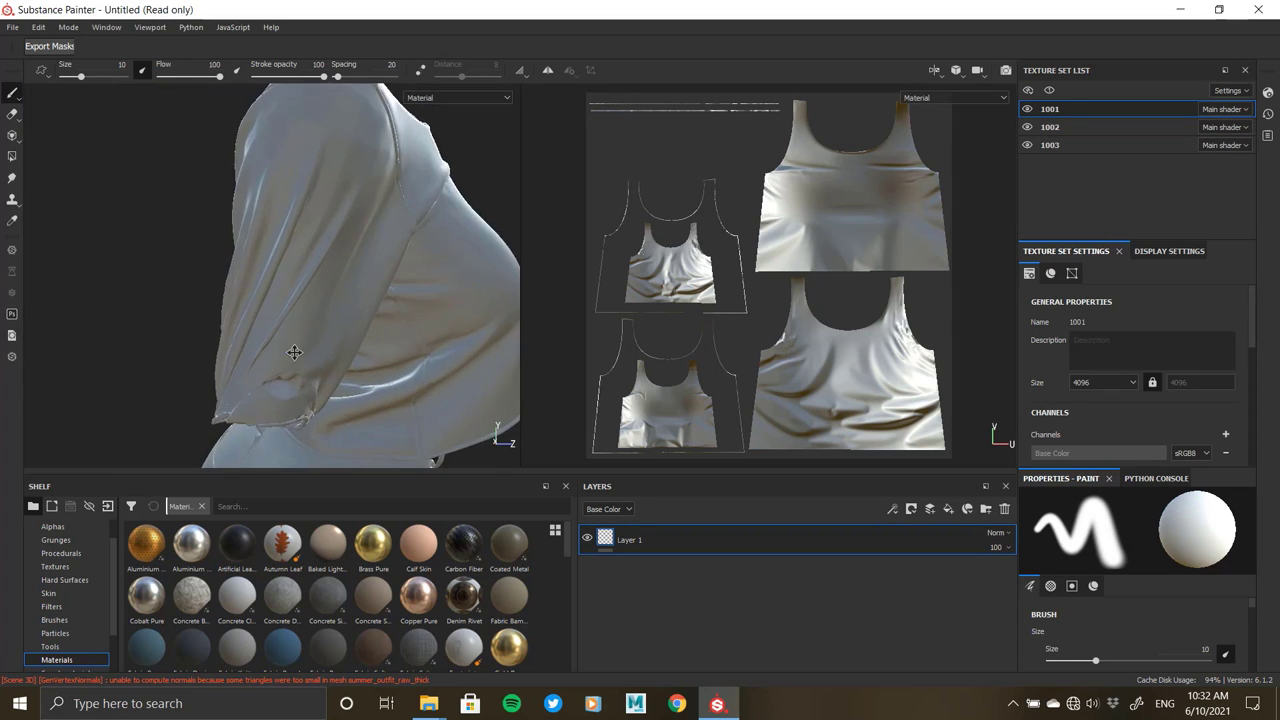
left_click_drag(294, 352, 400, 171, "alt")
scroll(223, 106, "down", 5)
left_click_drag(300, 266, 340, 270, "alt")
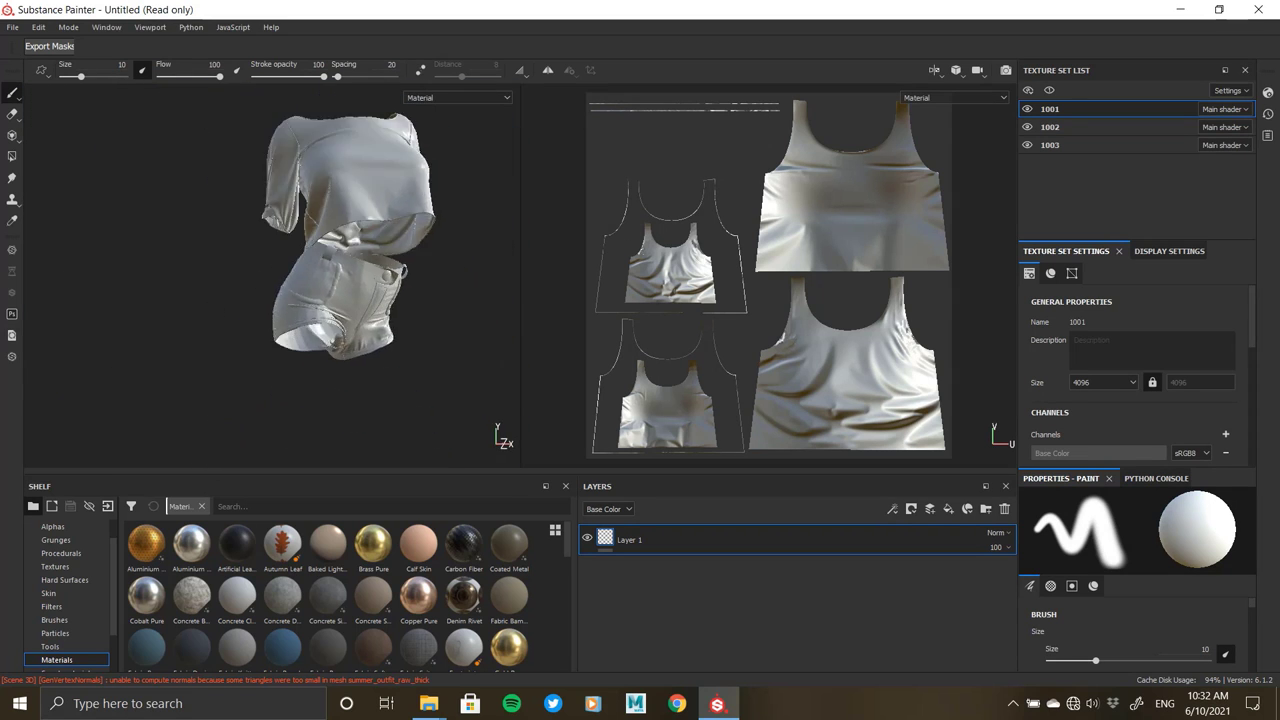
right_click_drag(304, 272, 233, 212, "alt")
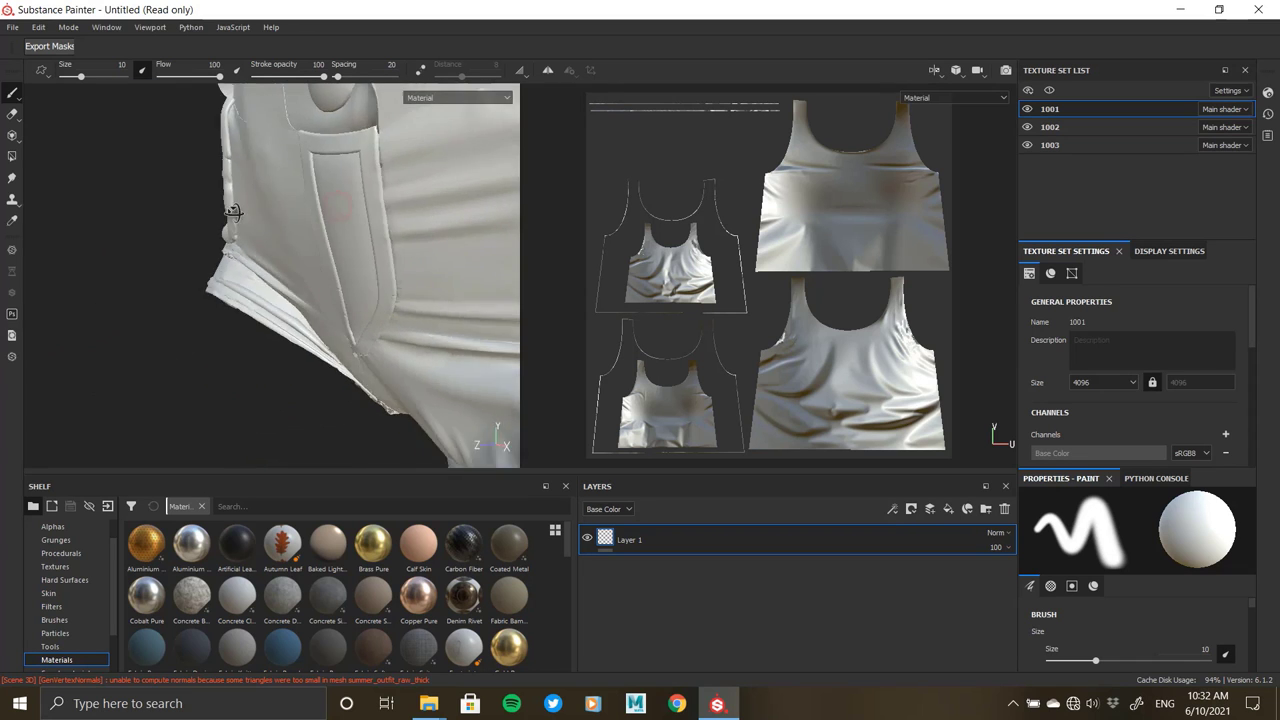
mouse_move(233, 212)
left_mouse_down("alt")
mouse_move(311, 290)
mouse_move(287, 228)
mouse_move(427, 319)
left_mouse_up("alt")
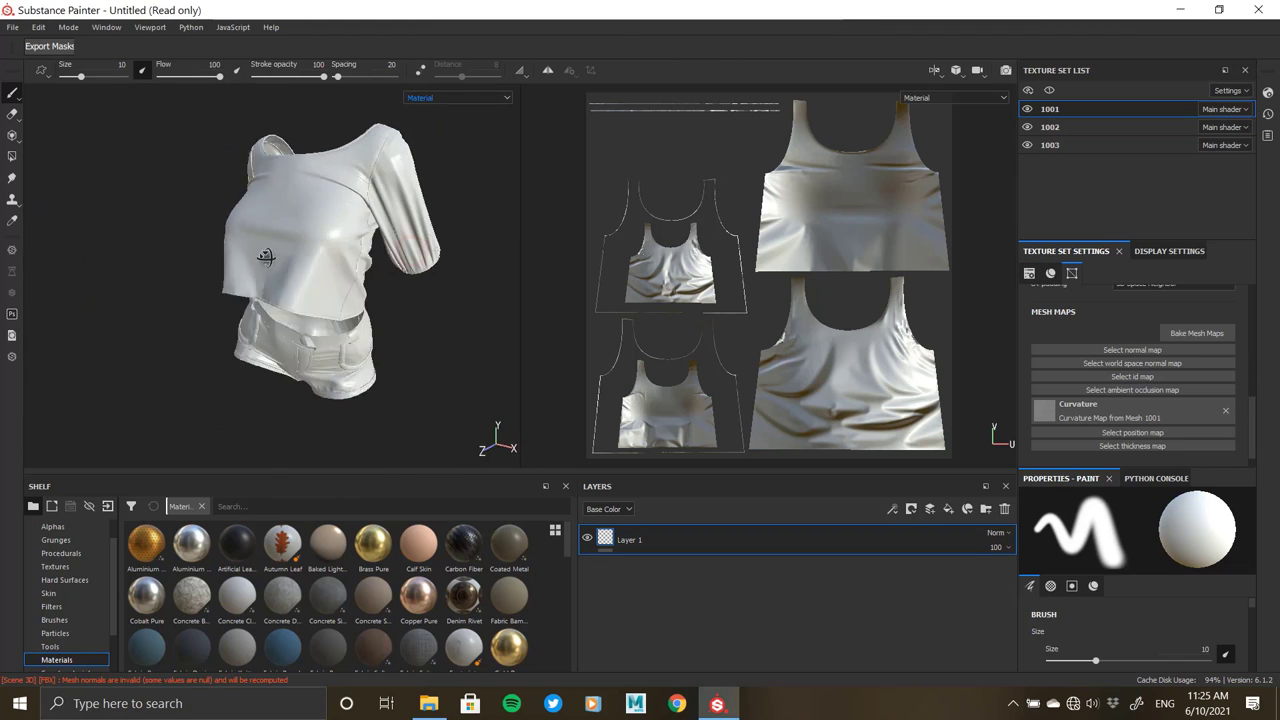
left_click_drag(266, 257, 415, 227, "alt")
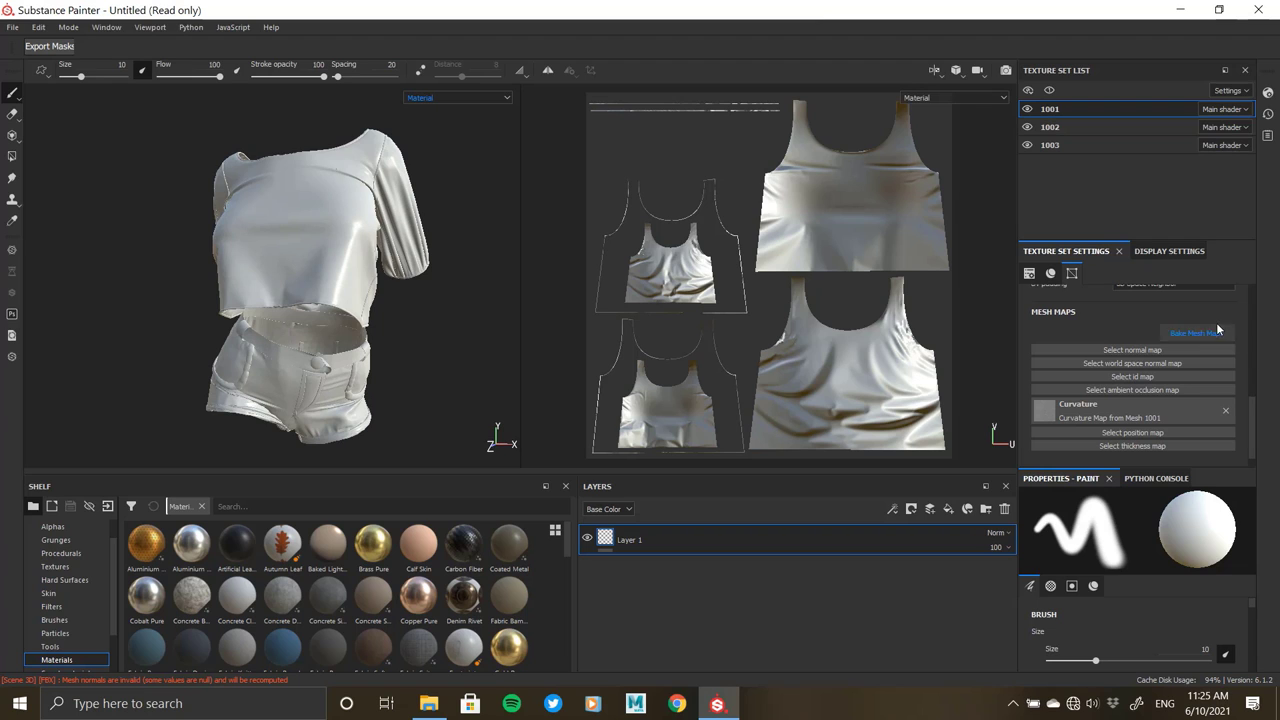
- Bake normal and curvature mesh maps for texture set 1001 at 2048 output size
left_click(1225, 411)
left_click(1177, 333)
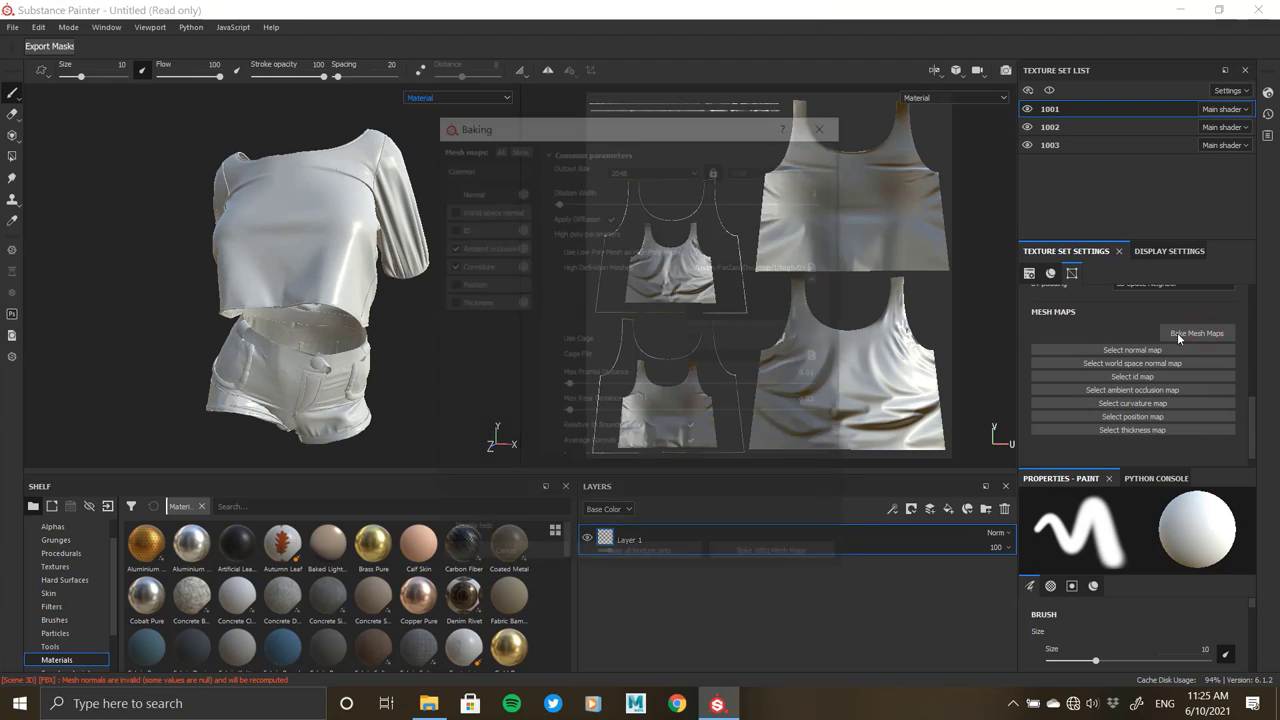
left_click(449, 264)
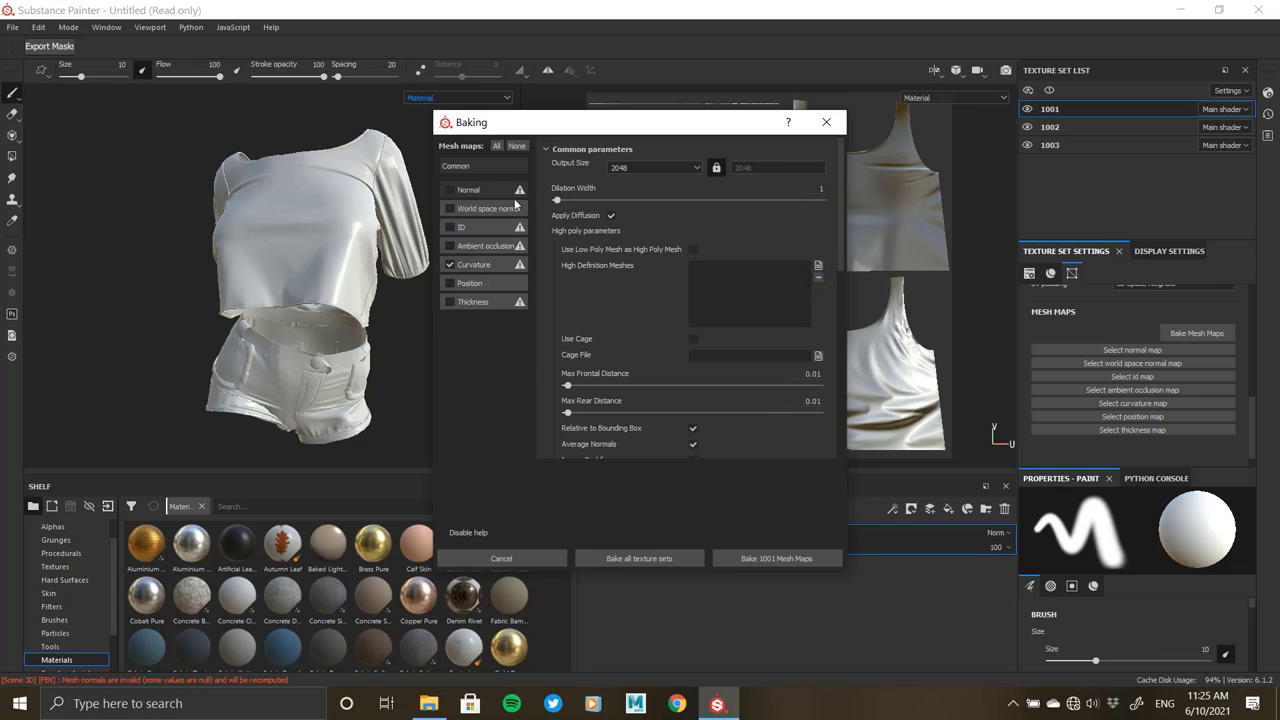
left_click(620, 166)
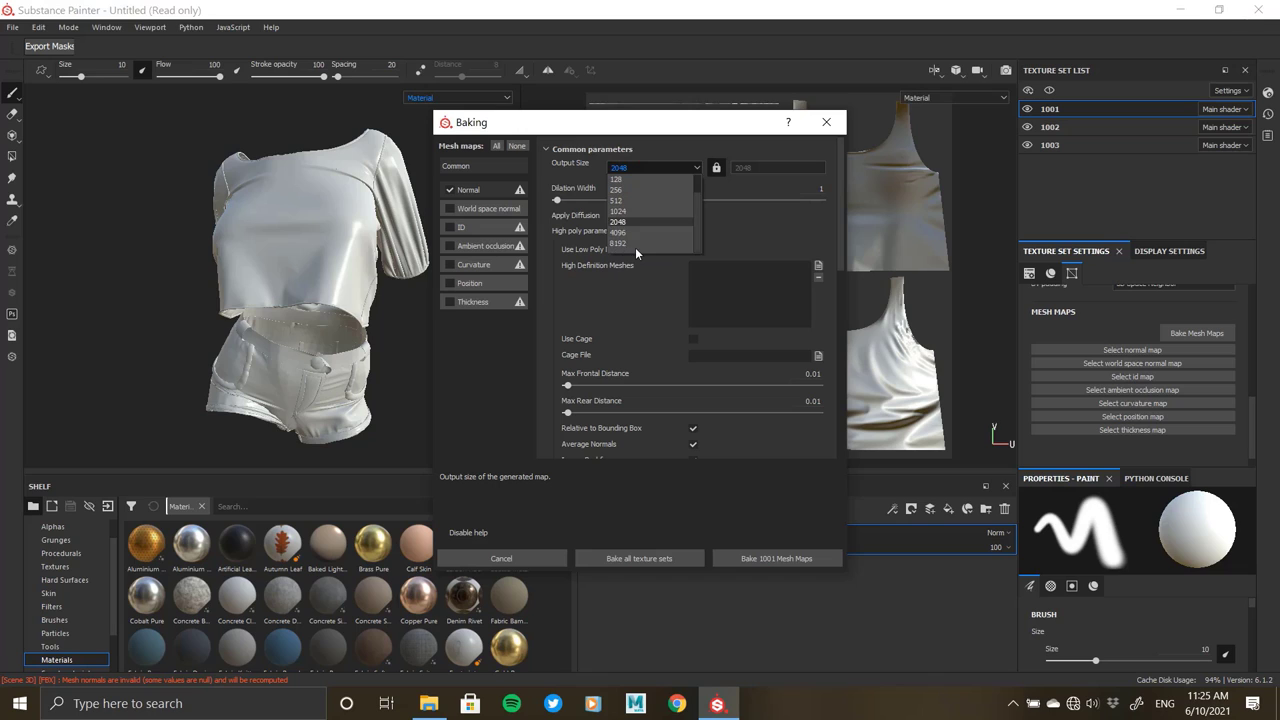
left_click(619, 221)
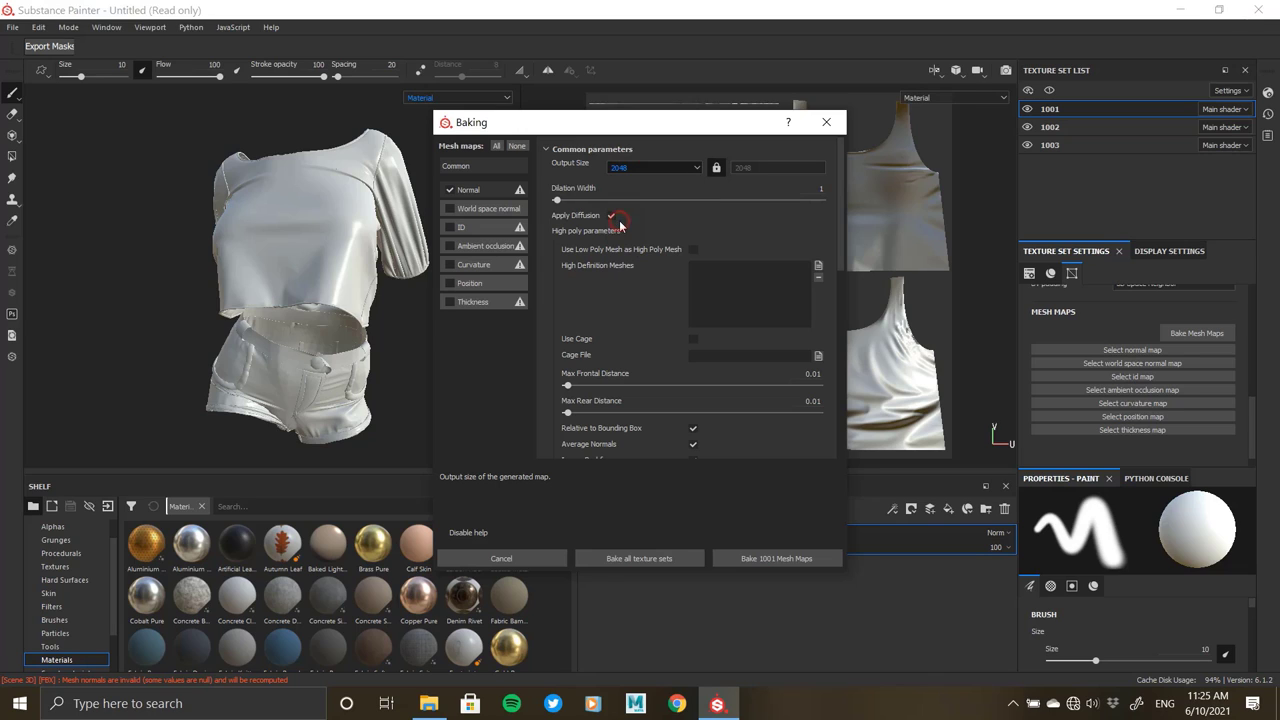
left_click(451, 246)
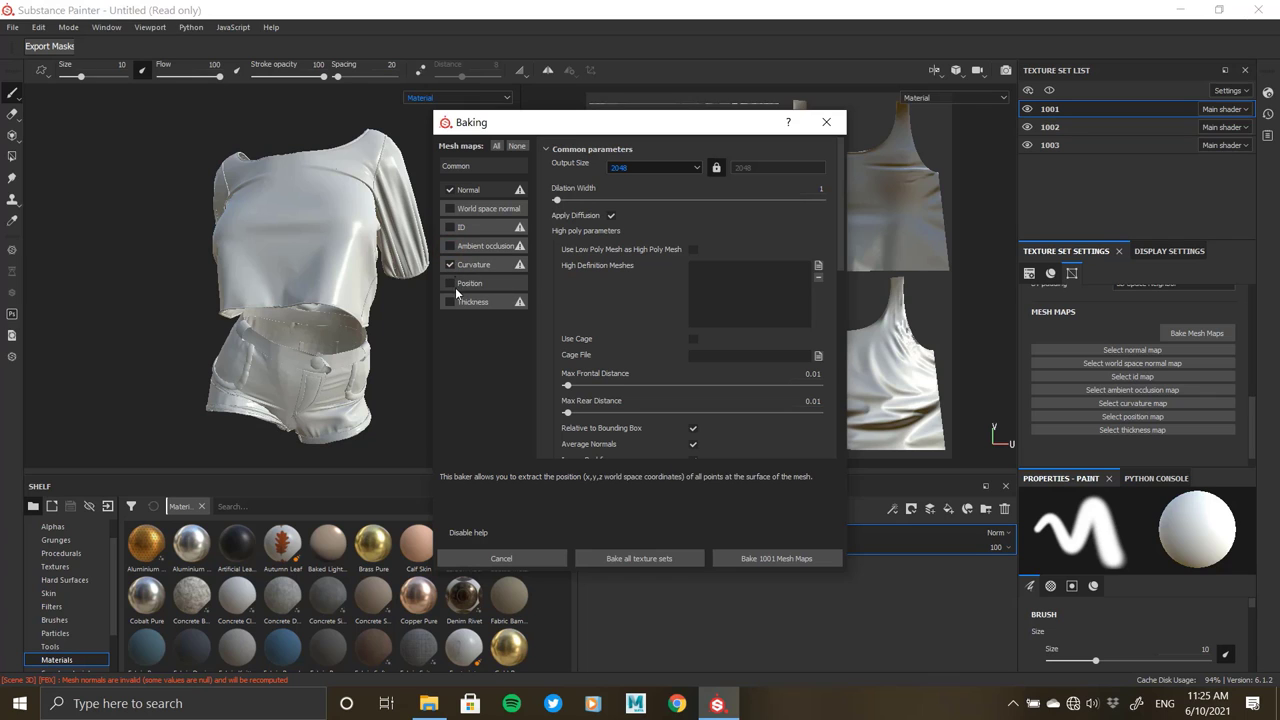
left_click(751, 559)
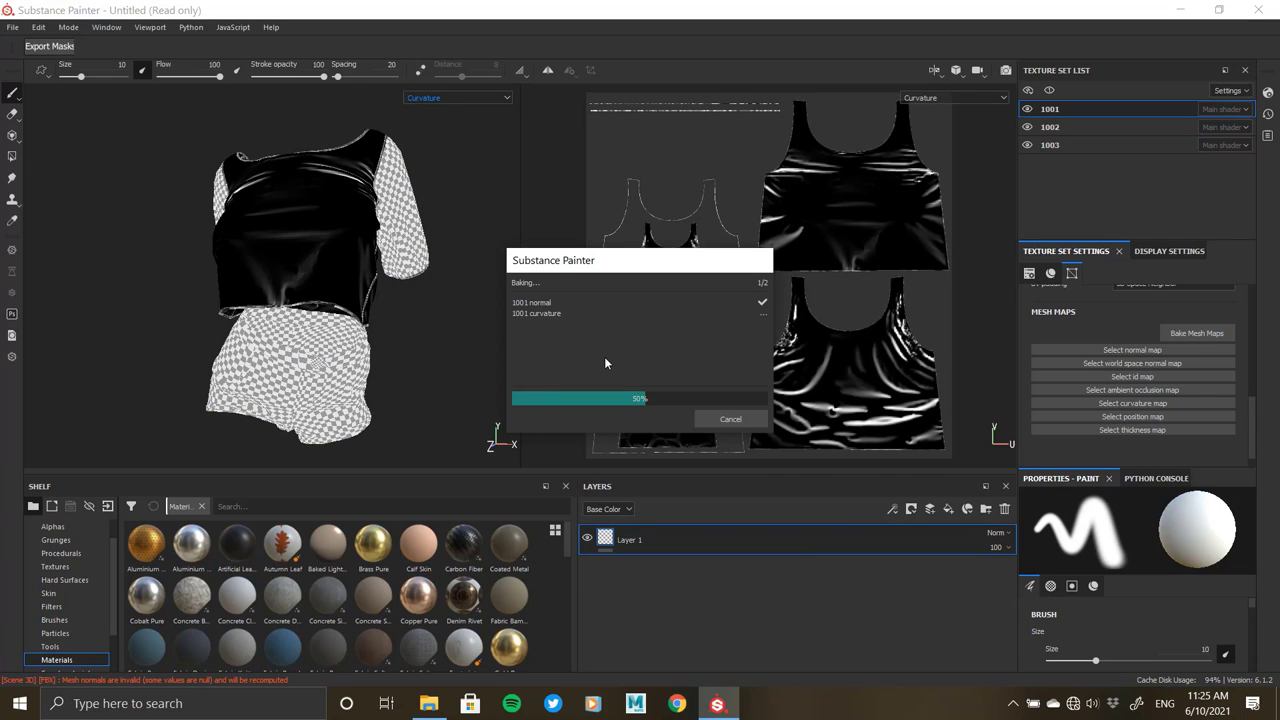
left_click(714, 418)
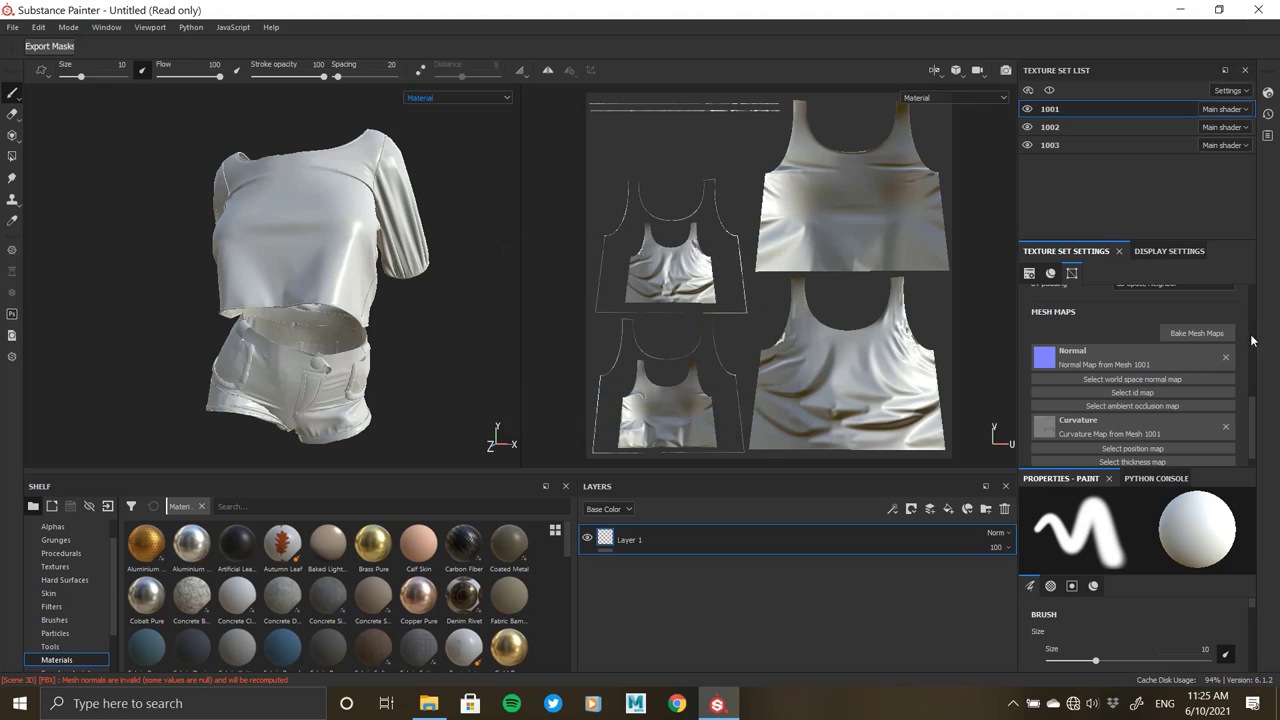
- Rebake 1001 with world space normal and position maps at 1024 output size
left_click(1197, 334)
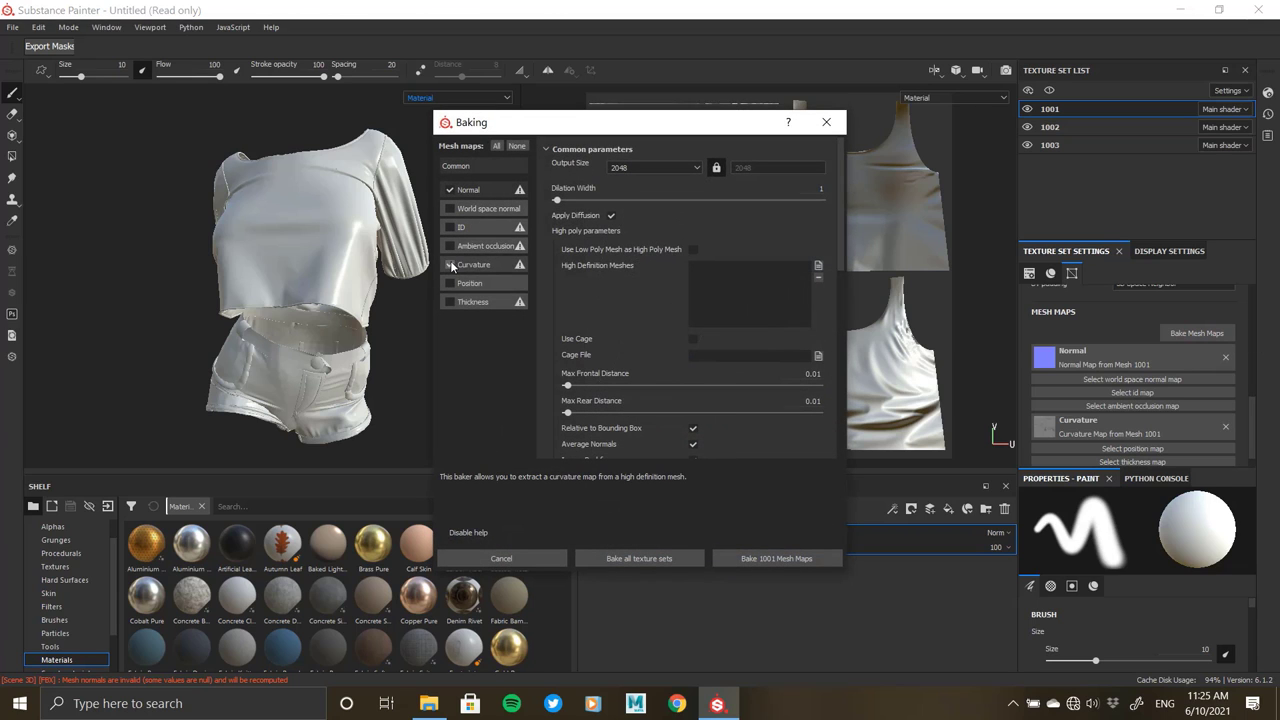
left_click(451, 265)
left_click(450, 190)
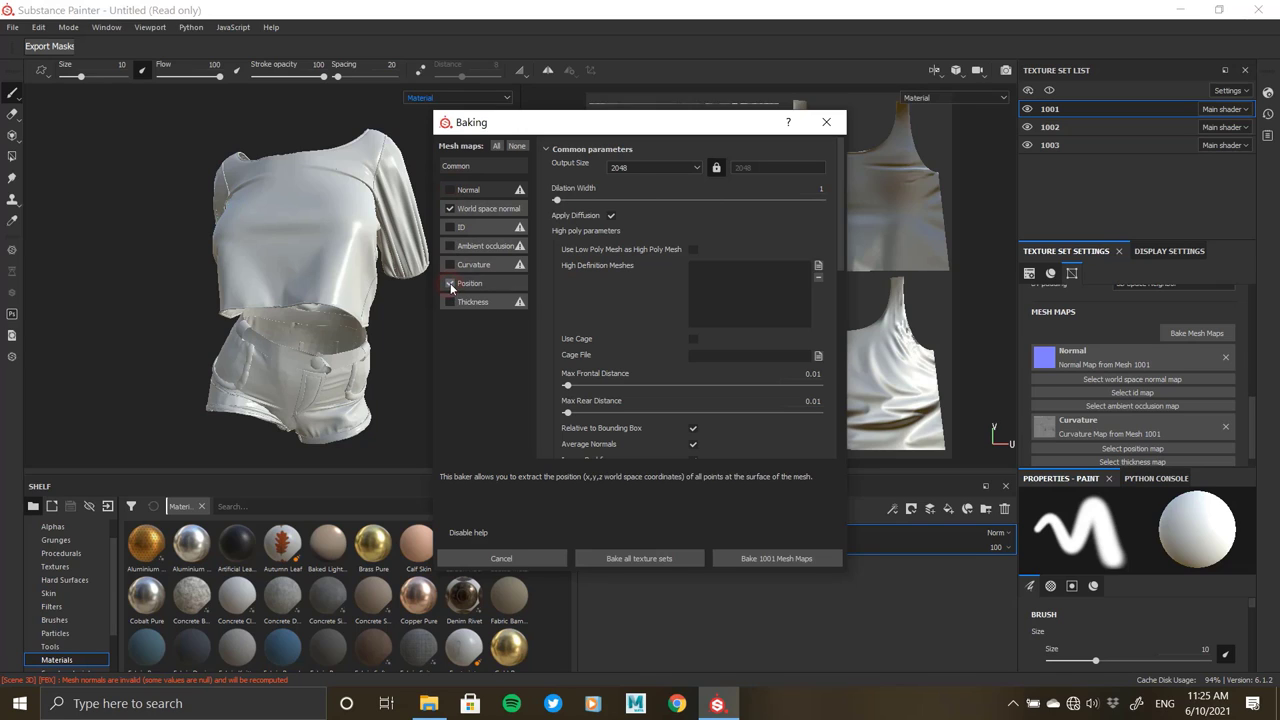
left_click(633, 167)
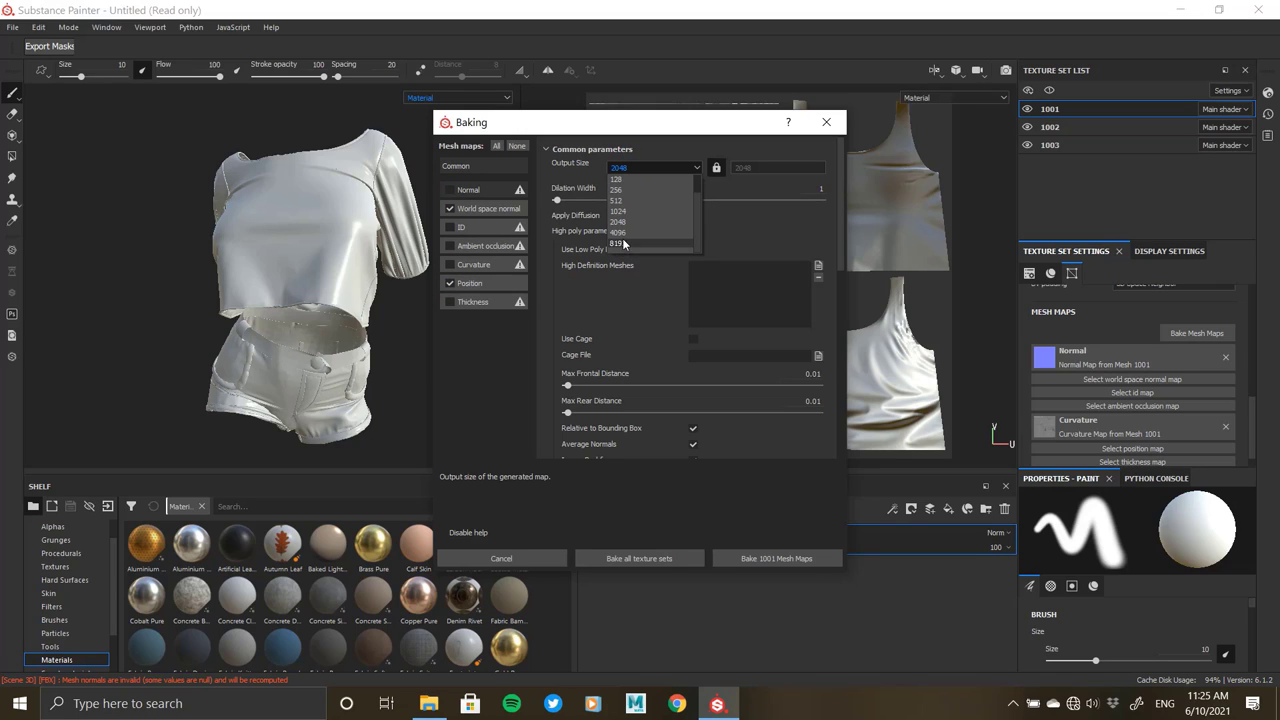
scroll(626, 220, "down", 2)
left_click(625, 209)
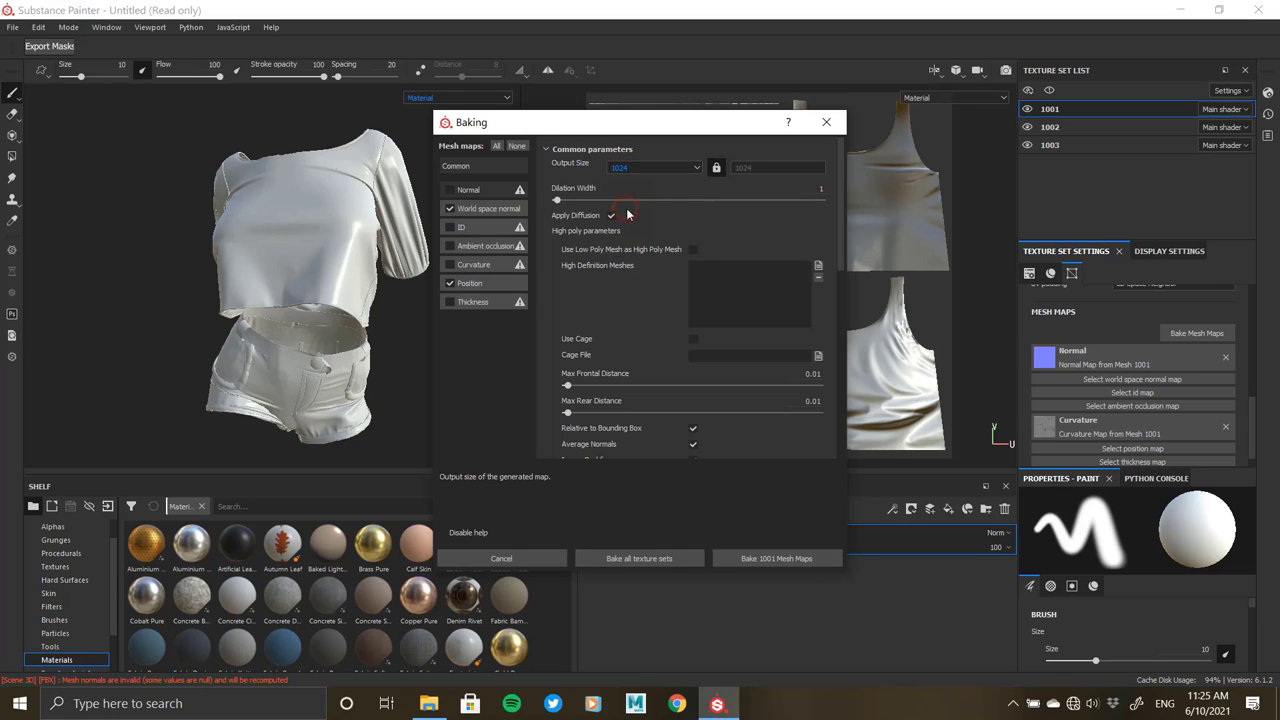
left_click(752, 560)
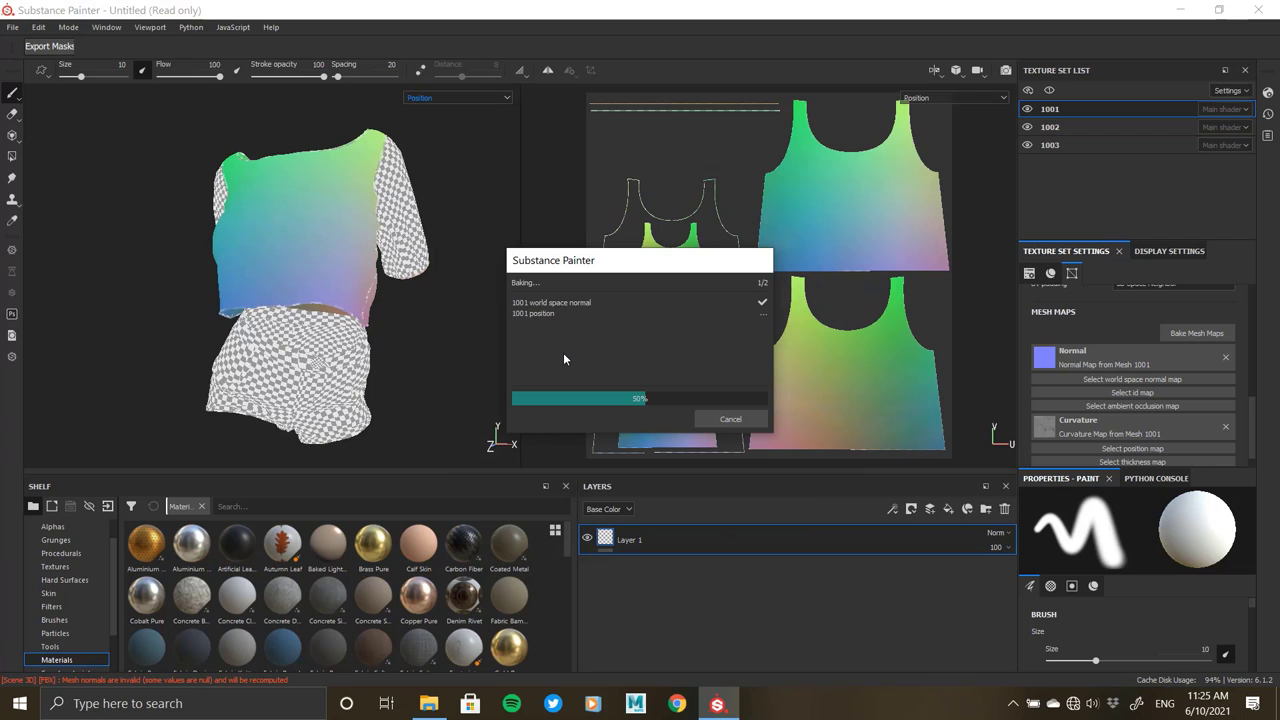
left_click(748, 418)
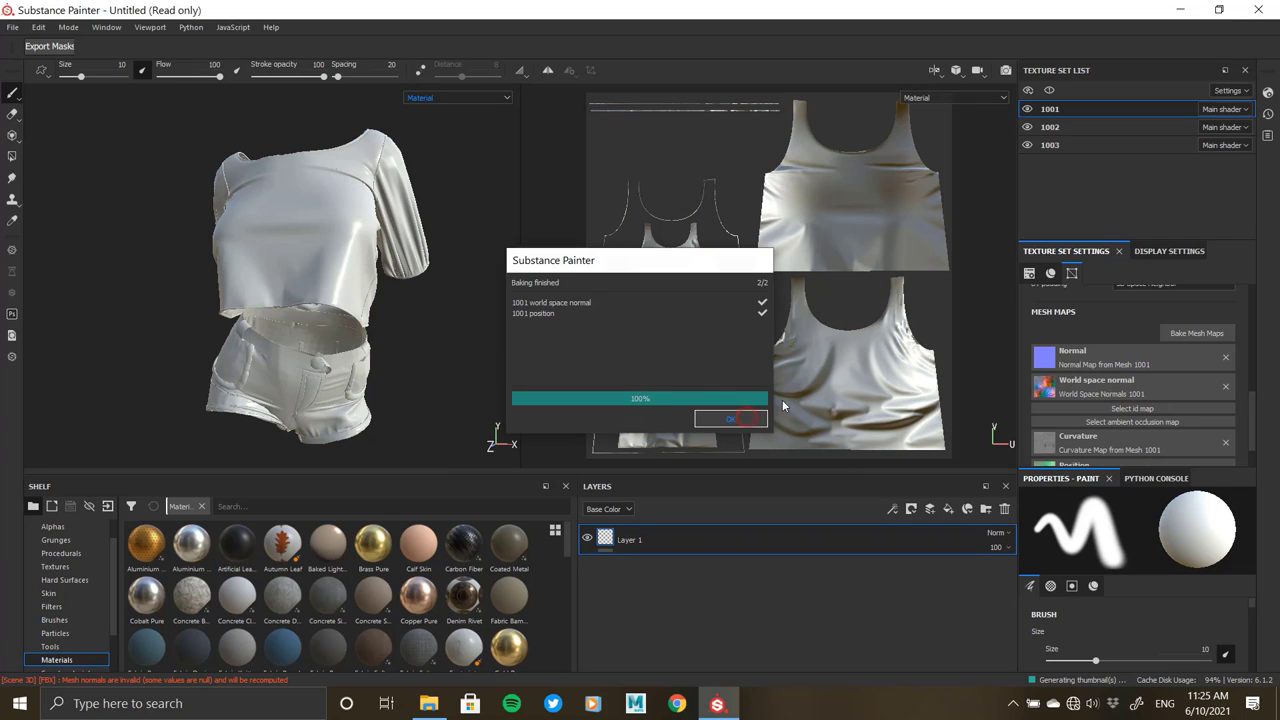
- Bake a Thickness map for 1001 at 2048, leaving world space normal out
left_click(1197, 333)
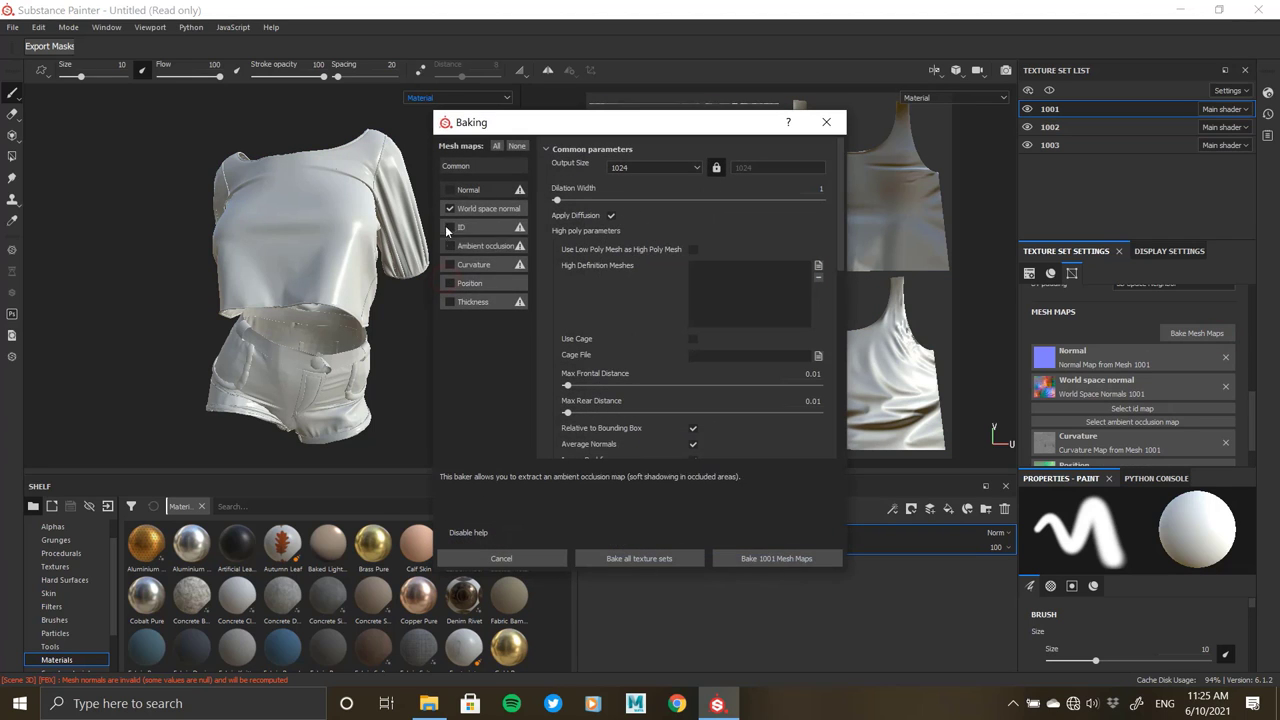
left_click(449, 208)
left_click(449, 301)
left_click(655, 167)
left_click(650, 240)
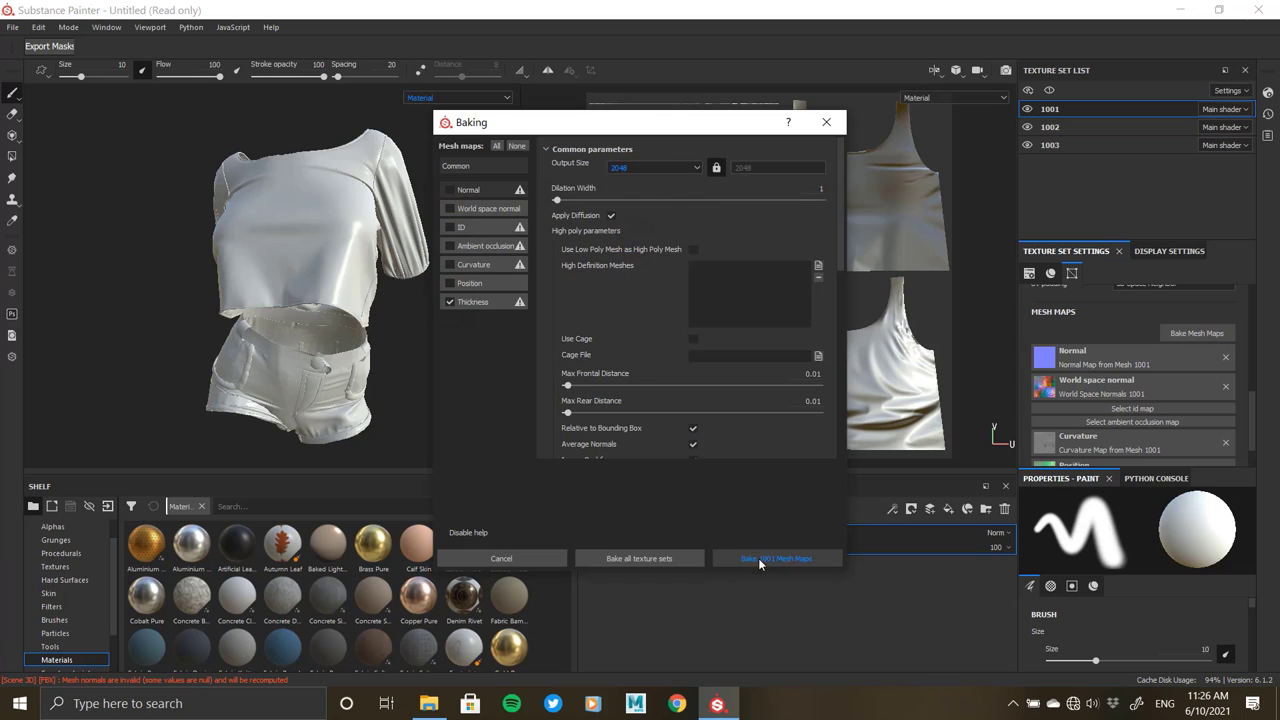
left_click(758, 558)
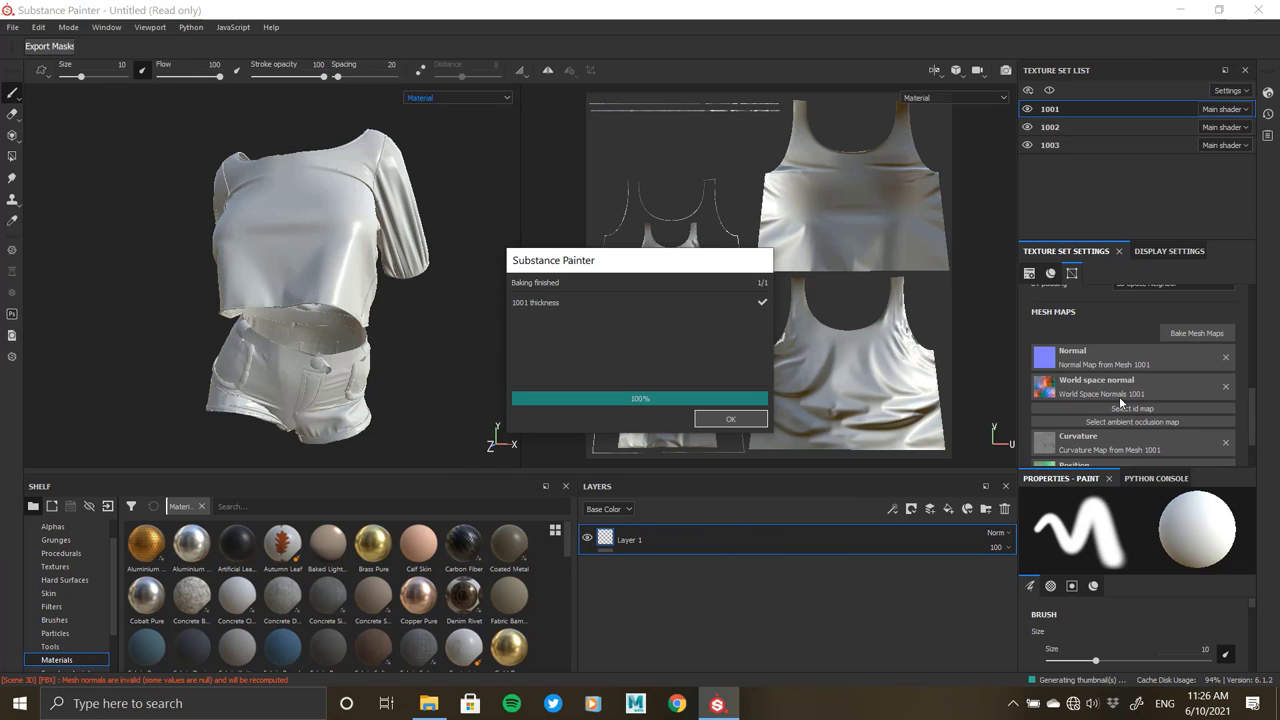
left_click(735, 420)
scroll(1132, 435, "down", 1)
- Show texture sets 1002 and 1003, previewing the Curvature channel before returning to Material
scroll(1132, 435, "up", 5)
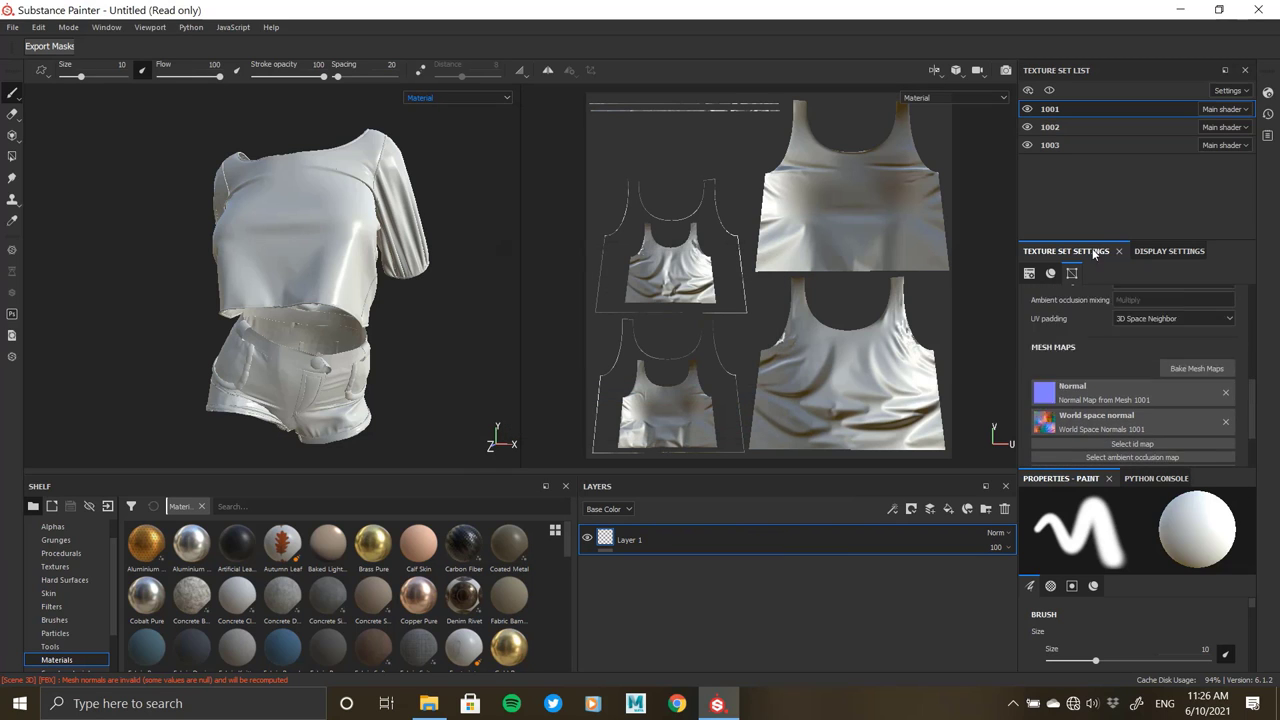
left_click(1050, 127)
left_click(1050, 145)
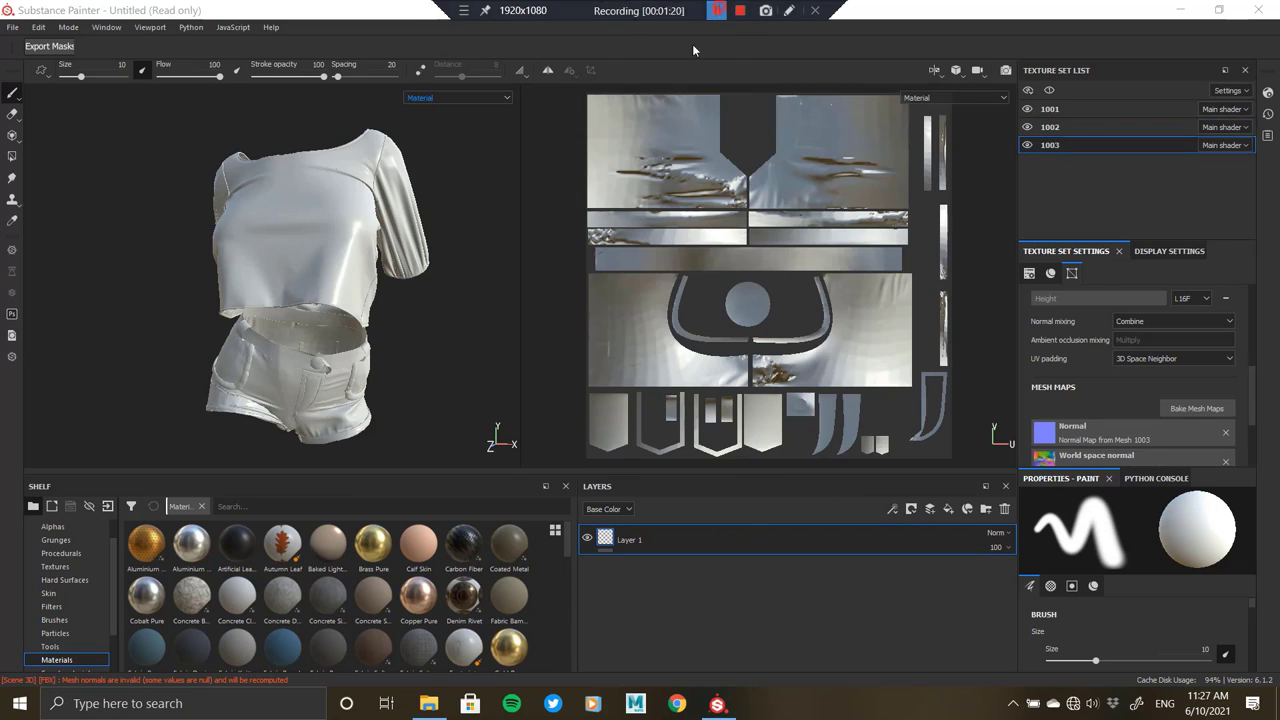
scroll(305, 220, "up", 3)
scroll(305, 220, "up", 3)
left_click(458, 97)
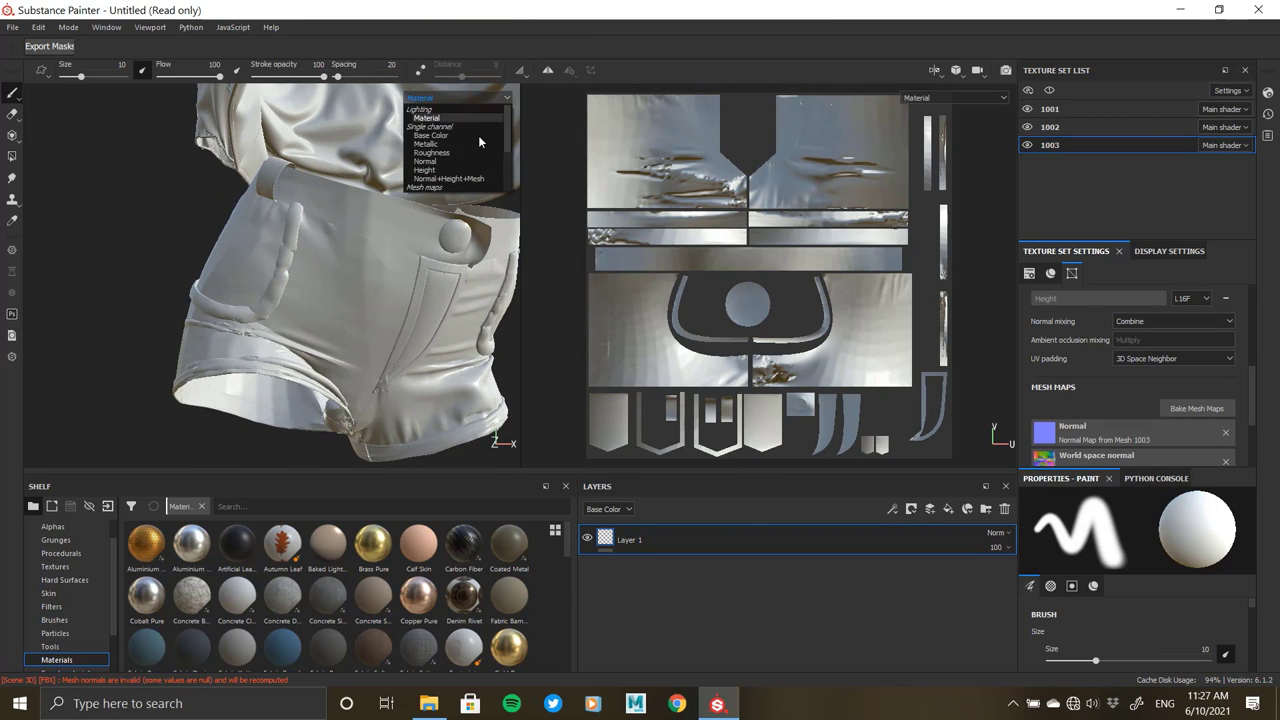
left_click(431, 178)
mouse_move(406, 334)
left_mouse_down("alt")
mouse_move(282, 146)
mouse_move(284, 252)
mouse_move(437, 357)
mouse_move(334, 177)
mouse_move(64, 131)
left_mouse_up("alt")
left_click(455, 97)
left_click(443, 146)
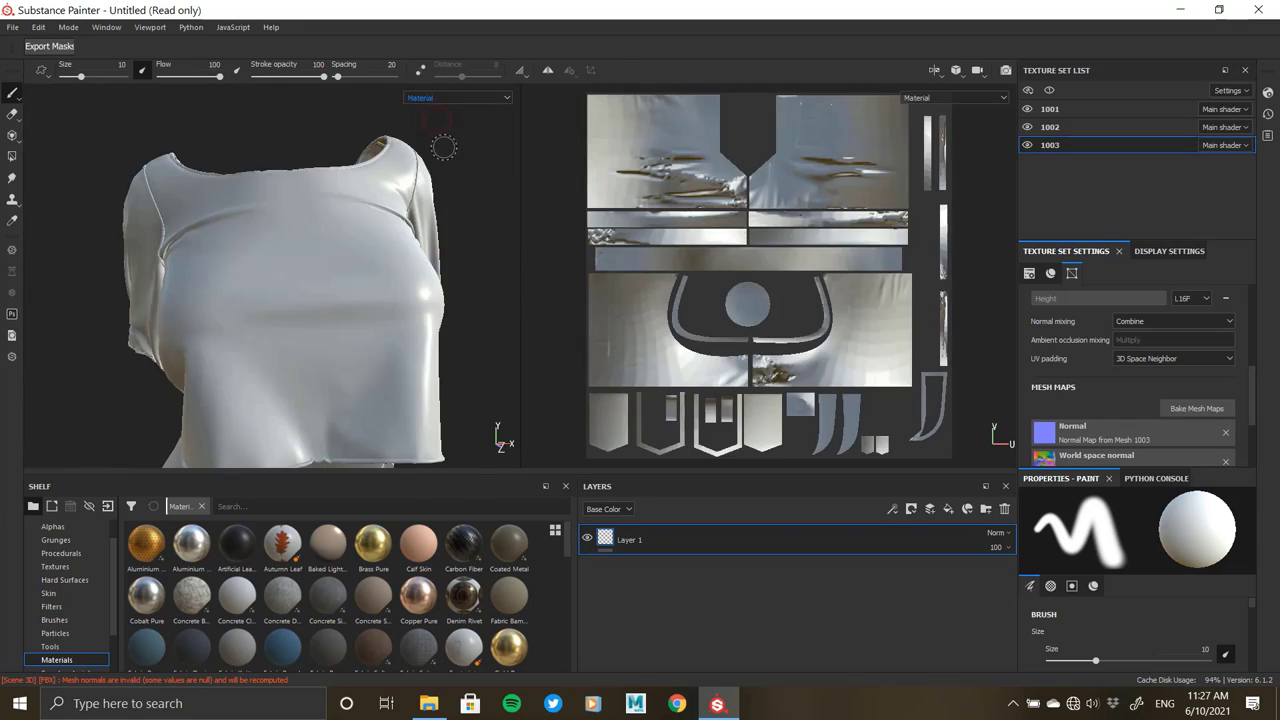
- Cycle through texture sets 1001, 1002 and 1003 and turn the view toward the shorts
left_click(1074, 112)
mouse_move(277, 257)
left_mouse_down("alt")
mouse_move(251, 243)
mouse_move(294, 380)
mouse_move(320, 300)
left_mouse_up("alt")
left_click(1050, 127)
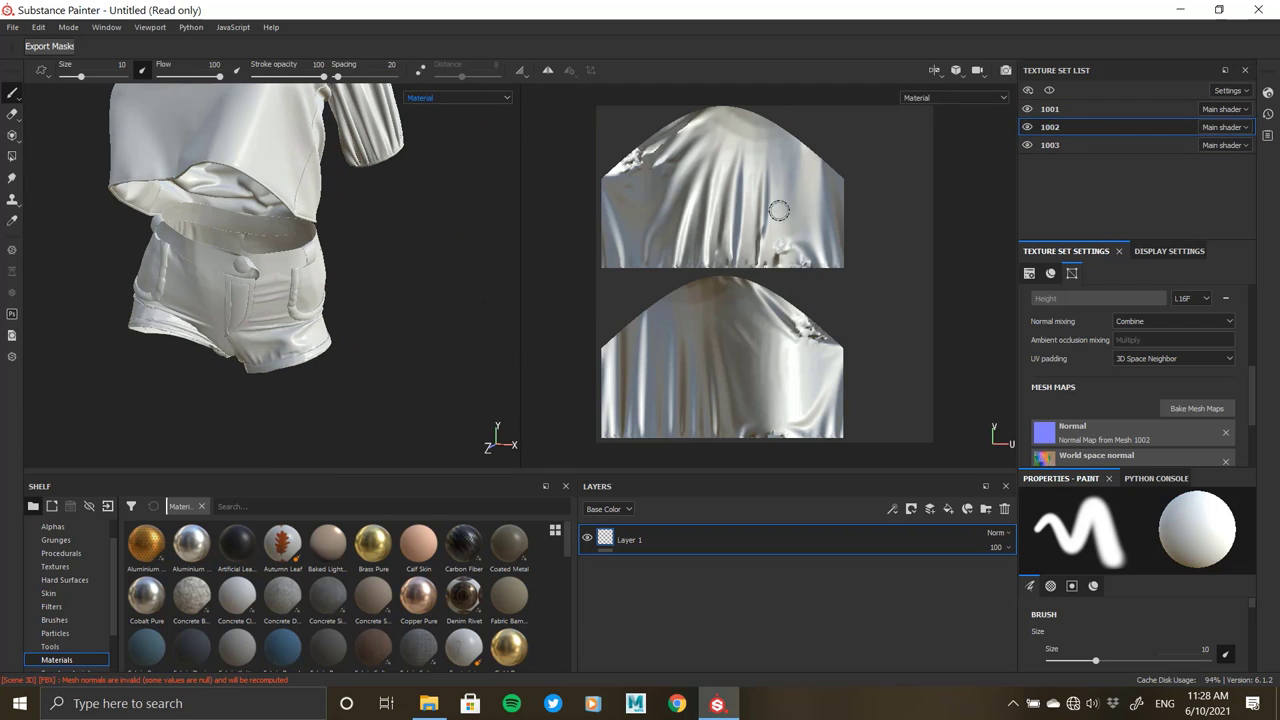
left_click(1050, 145)
left_click_drag(510, 311, 279, 418, "alt")
right_click_drag(279, 418, 300, 560, "alt")
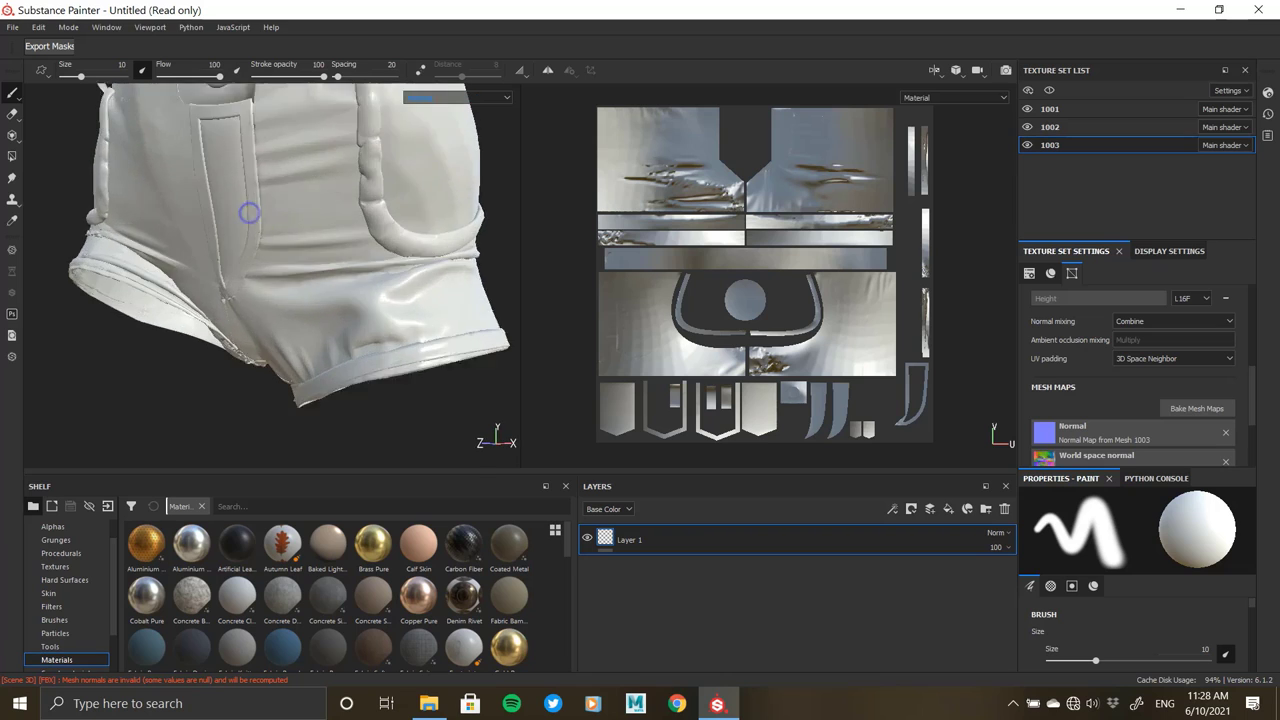
scroll(301, 610, "down", 3)
scroll(300, 635, "up", 3)
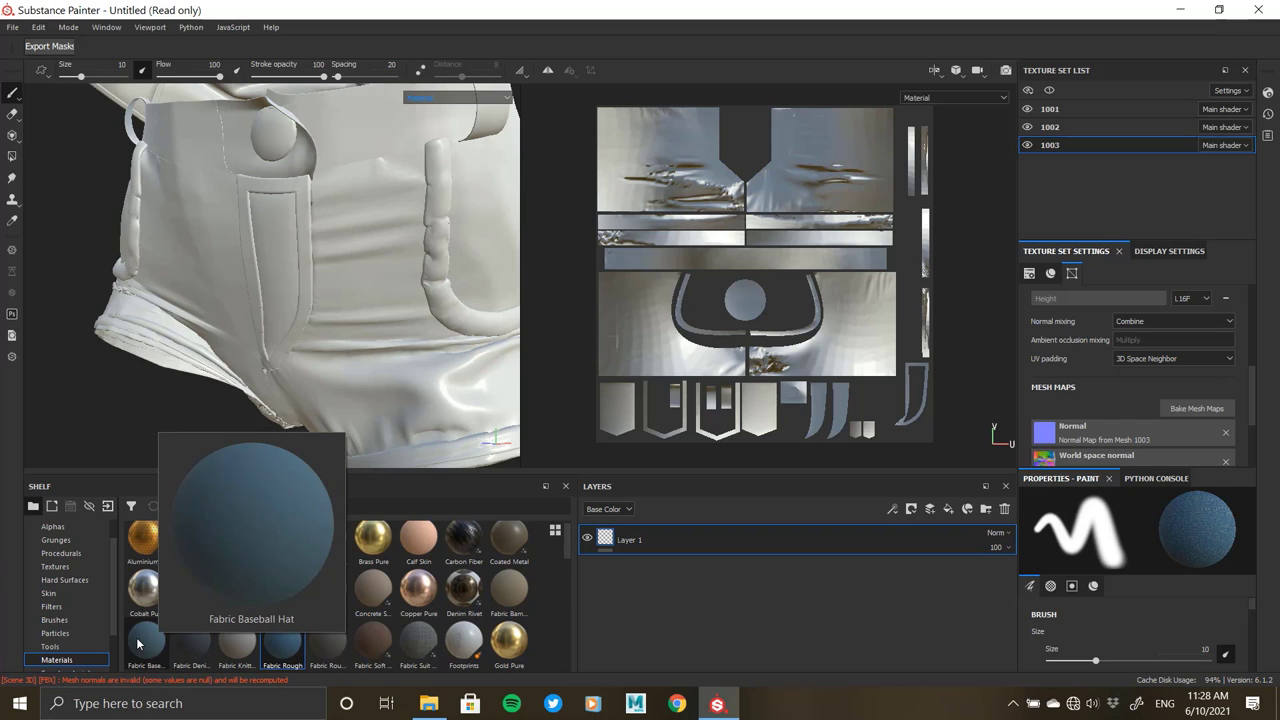
mouse_move(191, 645)
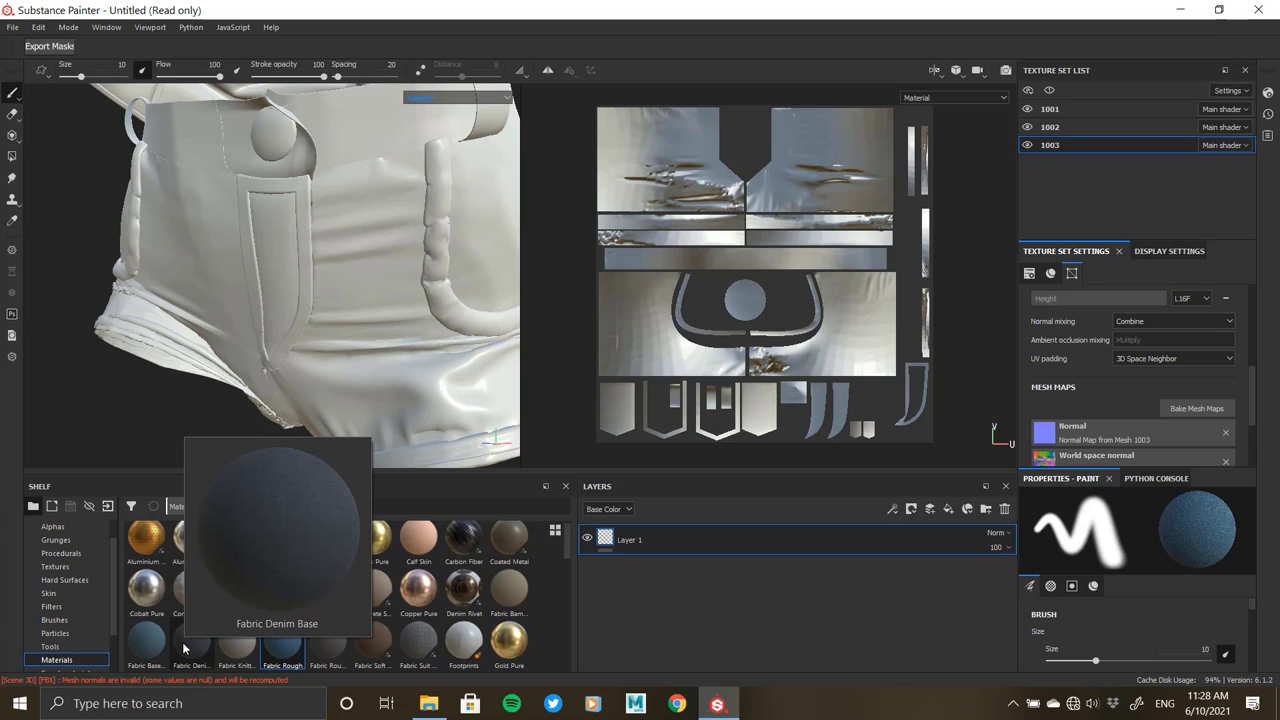
- Fill the shorts with the blue Fabric Base material and inspect it around the pocket
left_click_drag(146, 640, 283, 318)
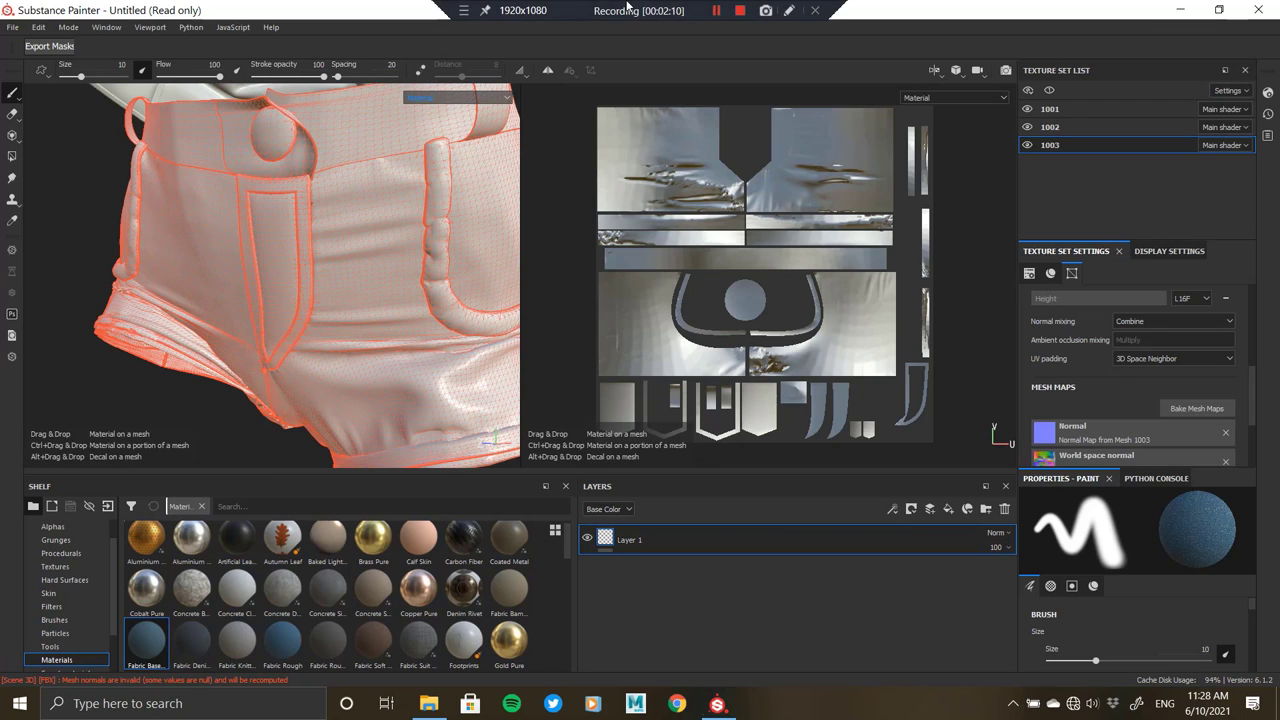
left_click_drag(627, 6, 307, 245)
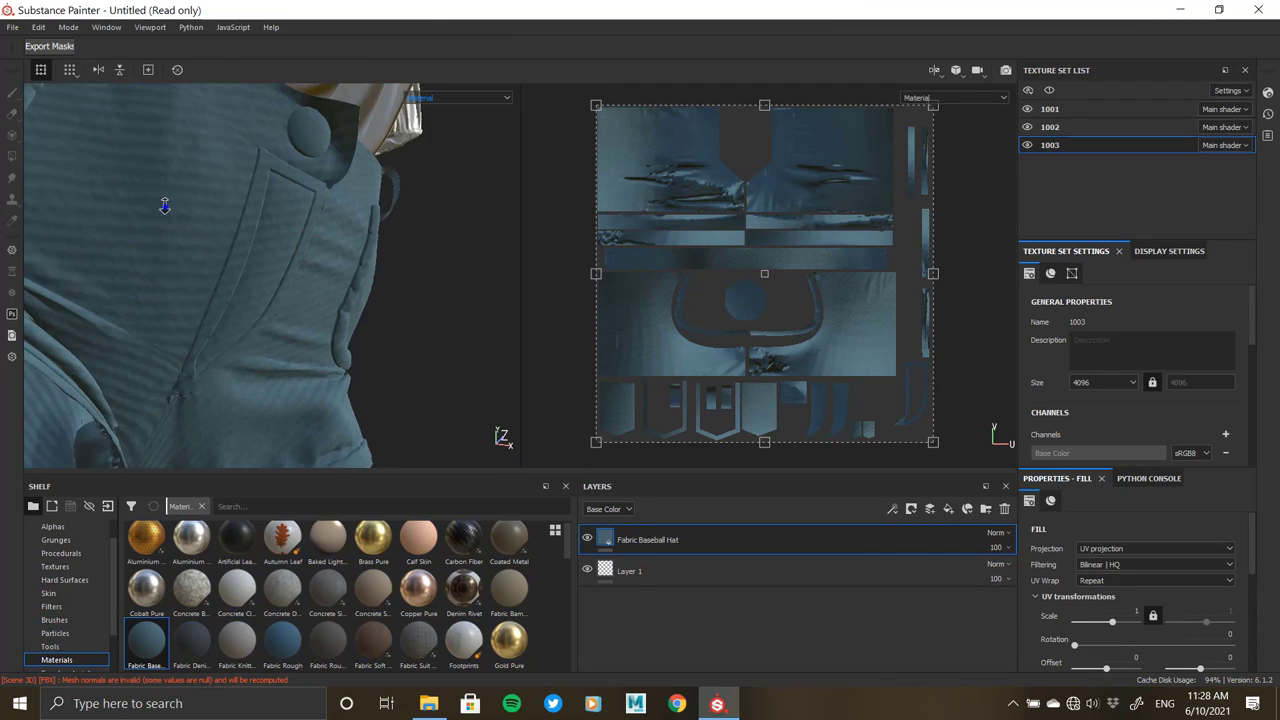
left_click_drag(386, 240, 330, 294, "alt")
scroll(330, 294, "up", 3)
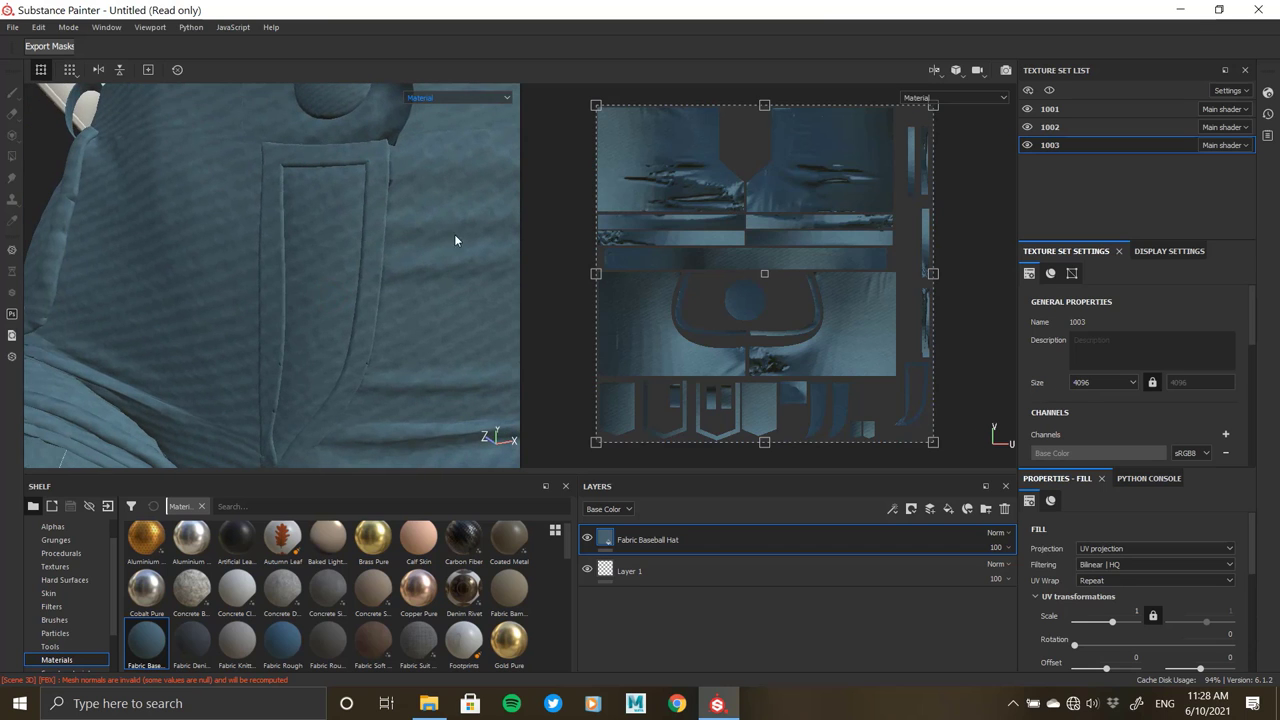
scroll(455, 240, "down", 2)
scroll(280, 172, "down", 2)
scroll(213, 199, "down", 2)
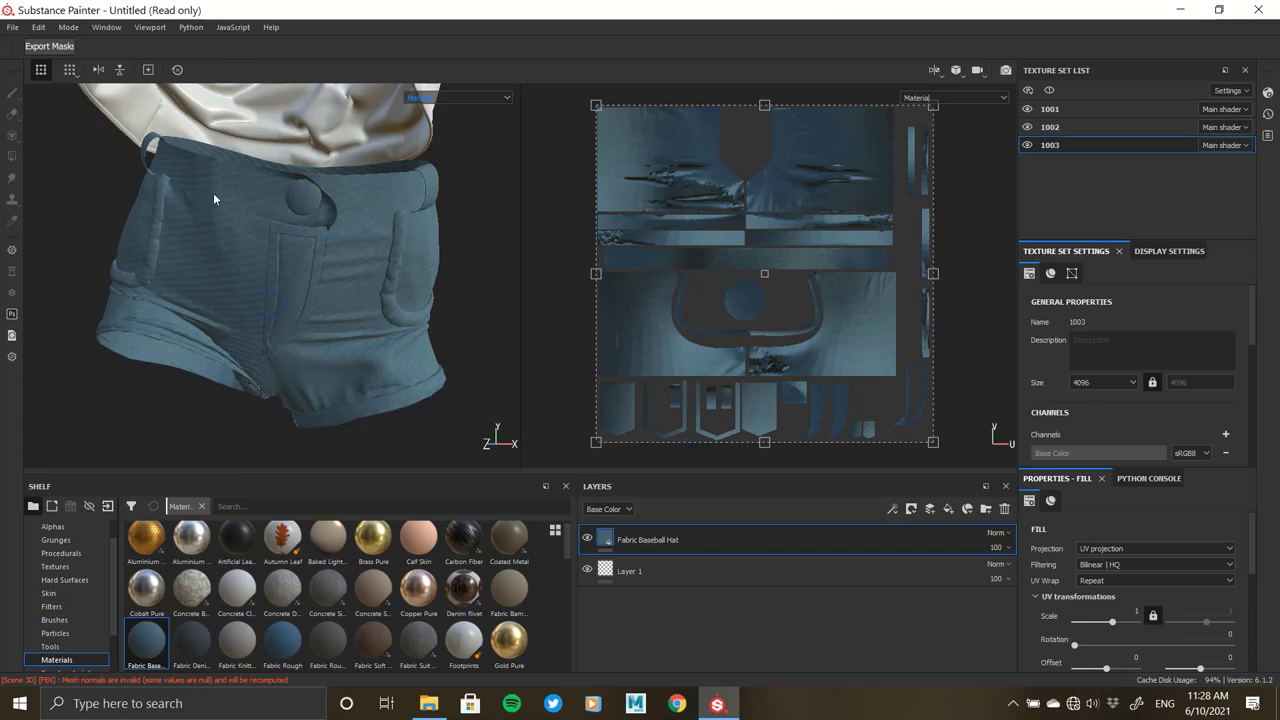
left_click_drag(213, 199, 199, 183, "alt")
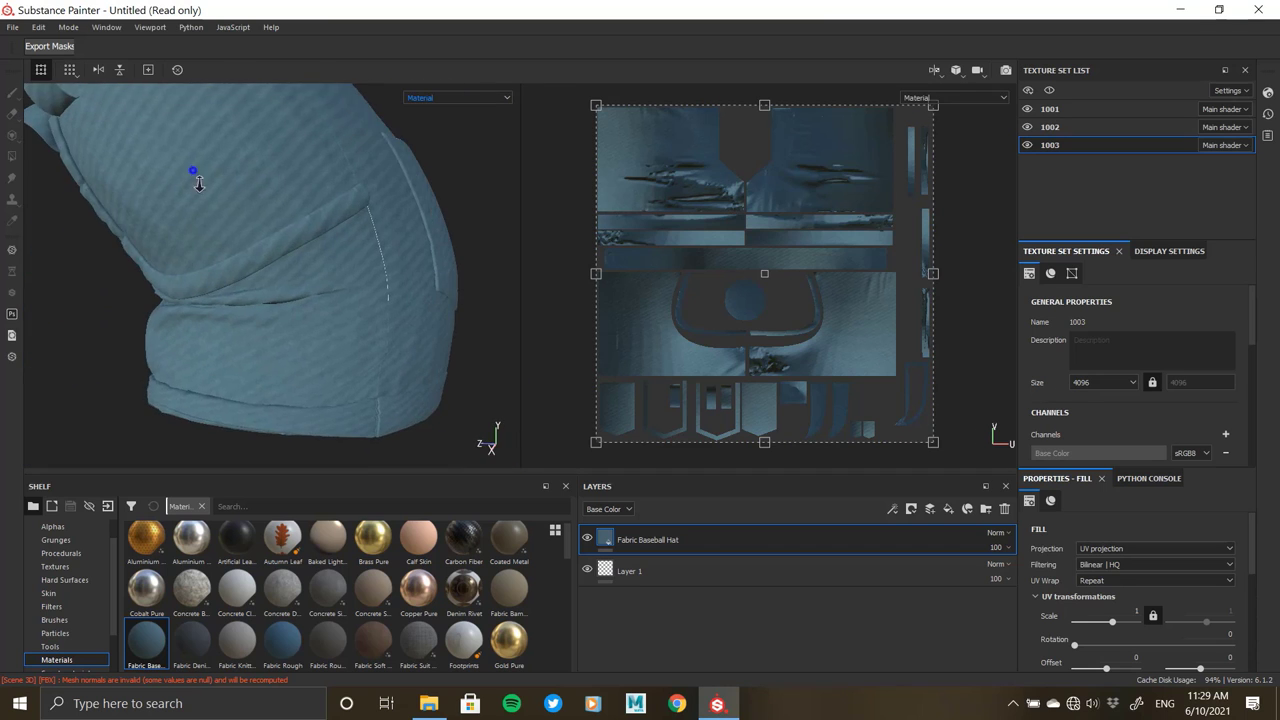
scroll(199, 183, "up", 2)
- Set the fabric fill layer's UV Scale to 5 to enlarge the weave
left_click(1113, 400)
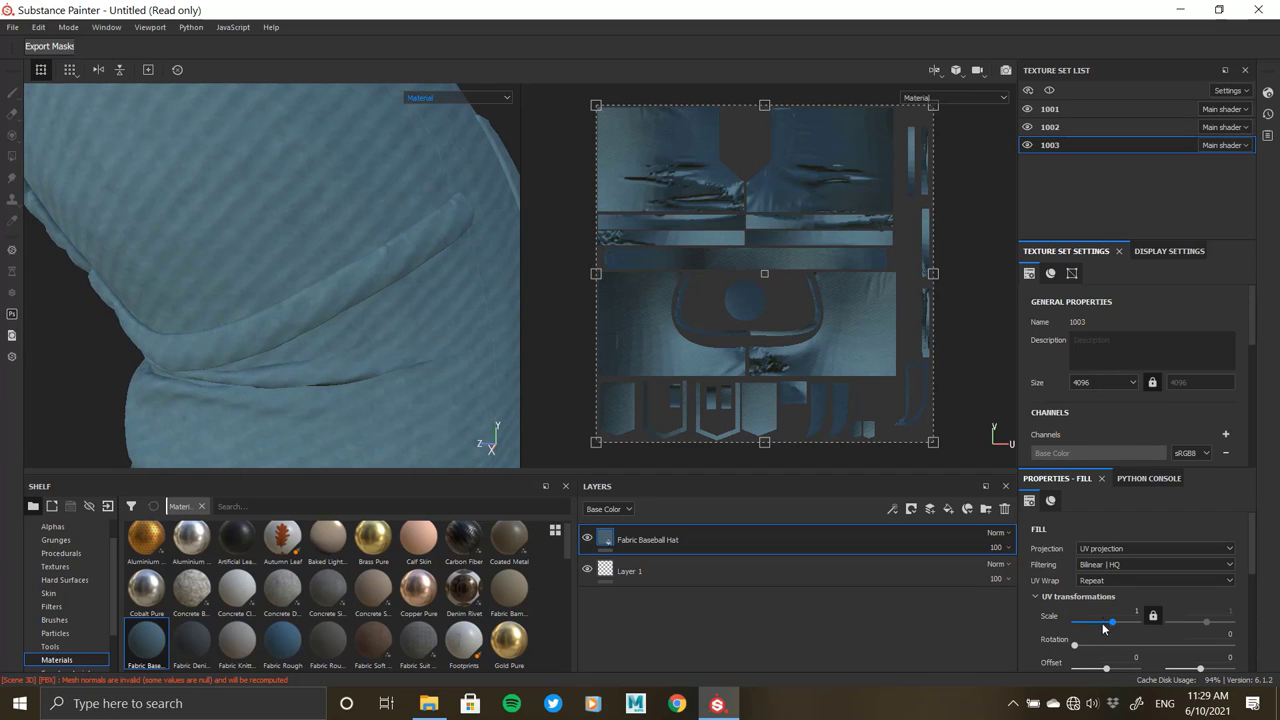
left_click_drag(1105, 621, 1122, 626)
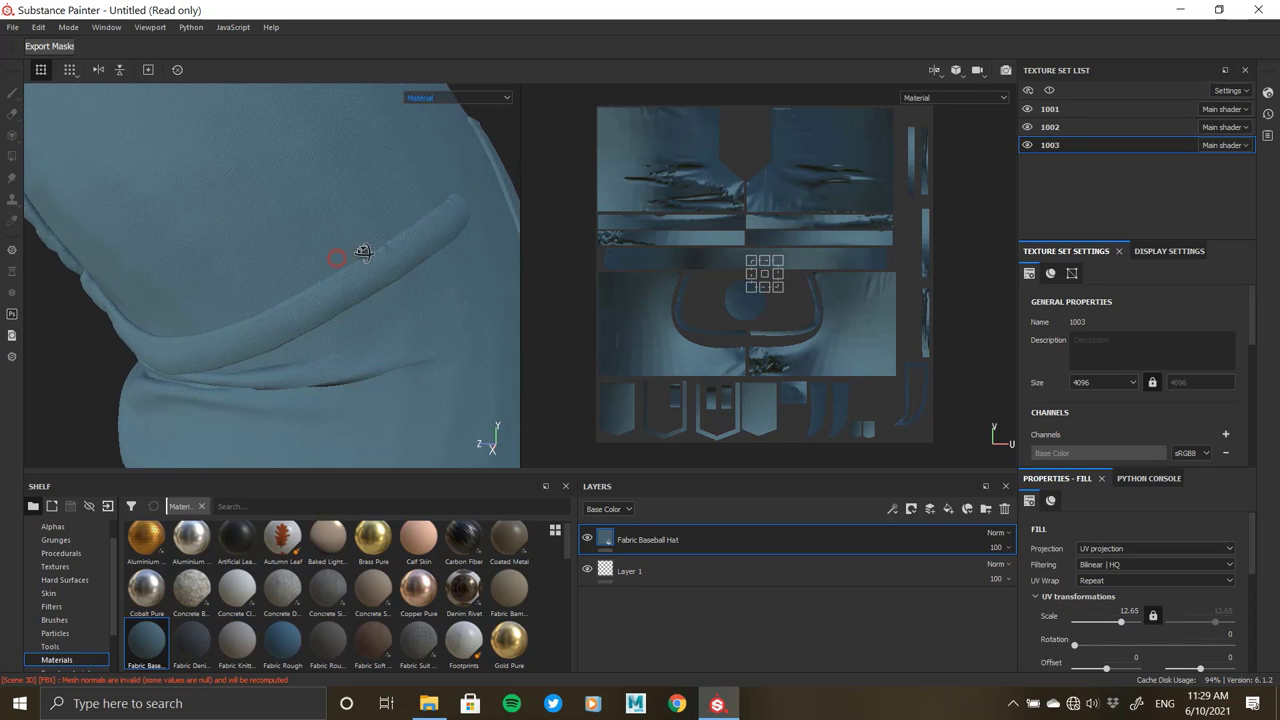
right_click_drag(361, 428, 214, 271, "alt")
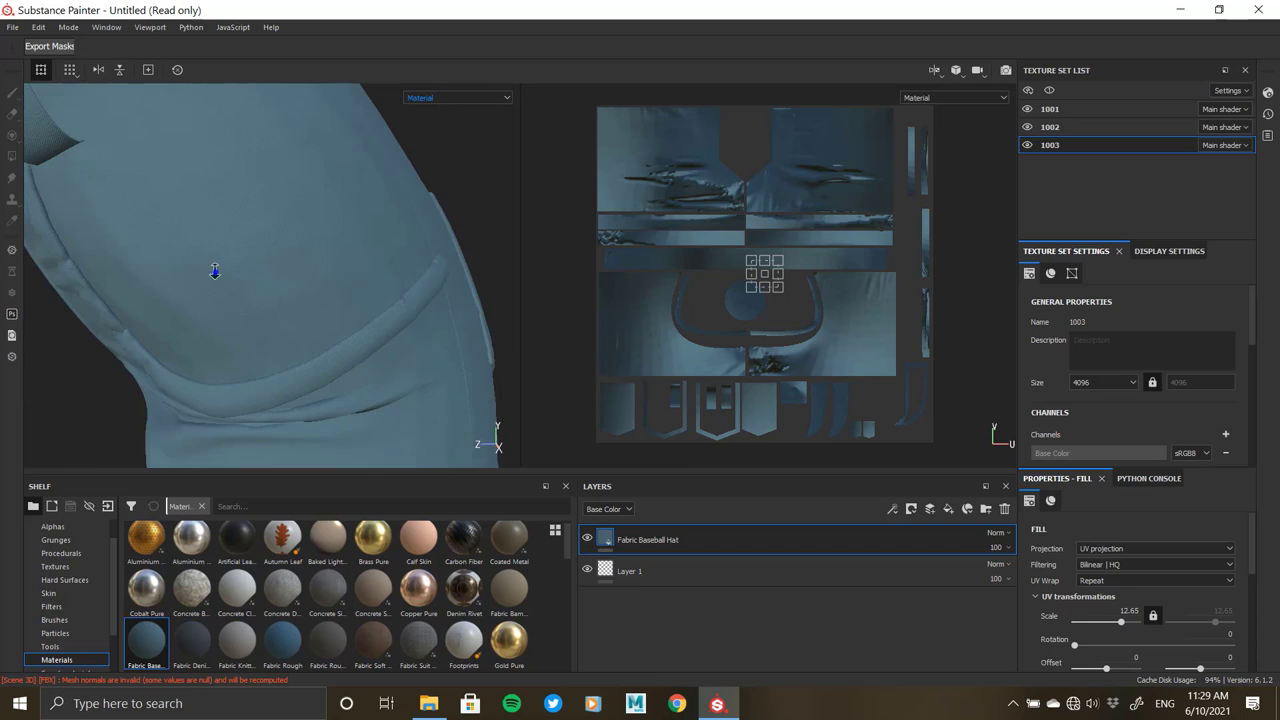
left_click_drag(214, 271, 190, 213, "alt")
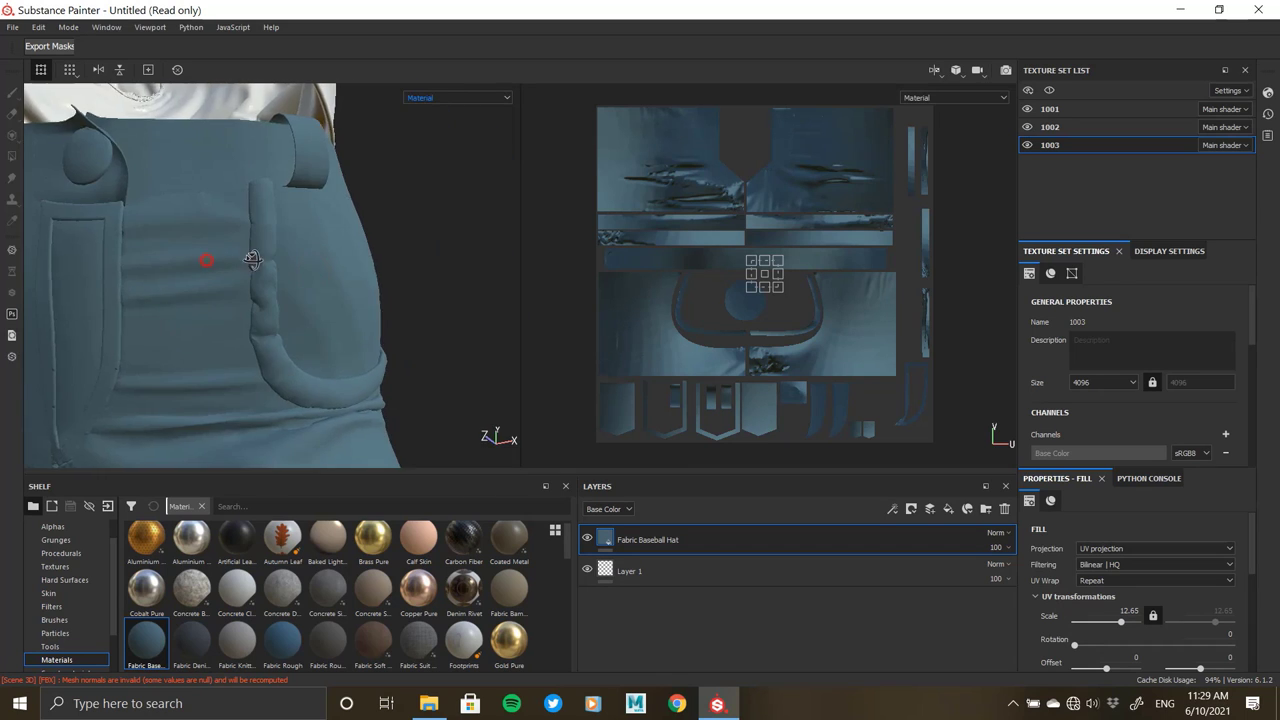
right_click_drag(250, 457, 284, 279, "alt")
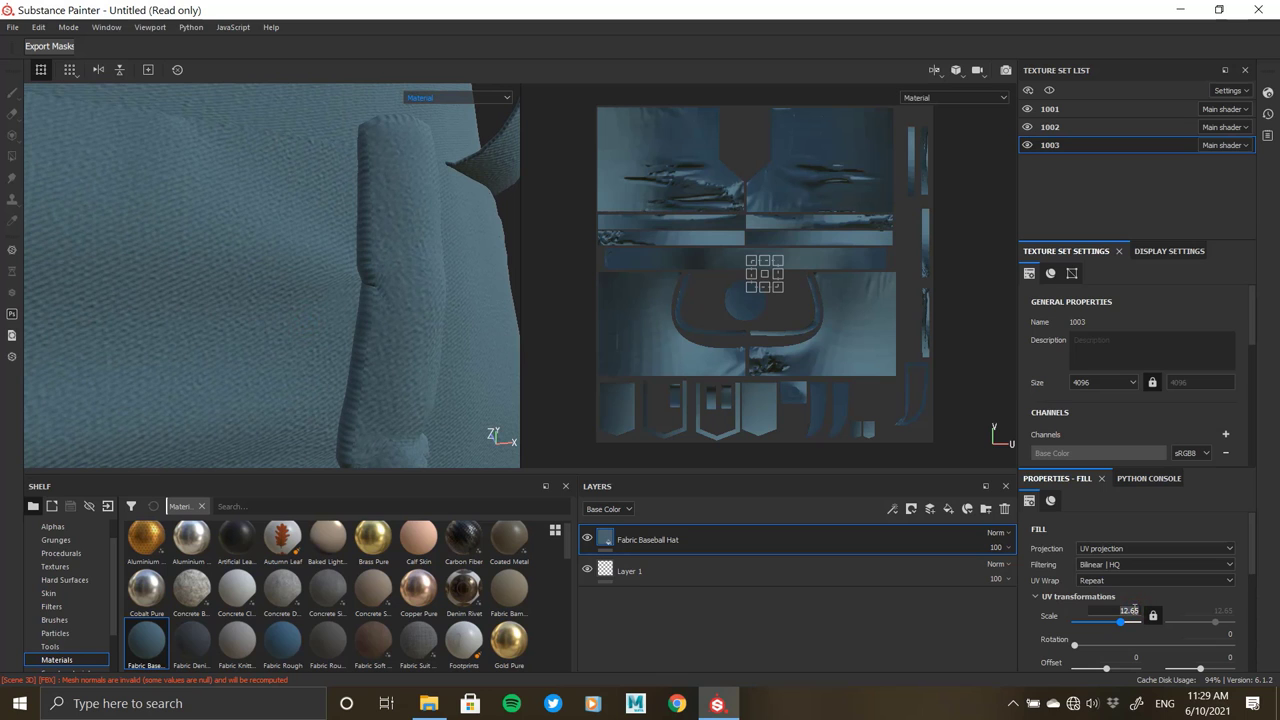
type("5")
key("Return")
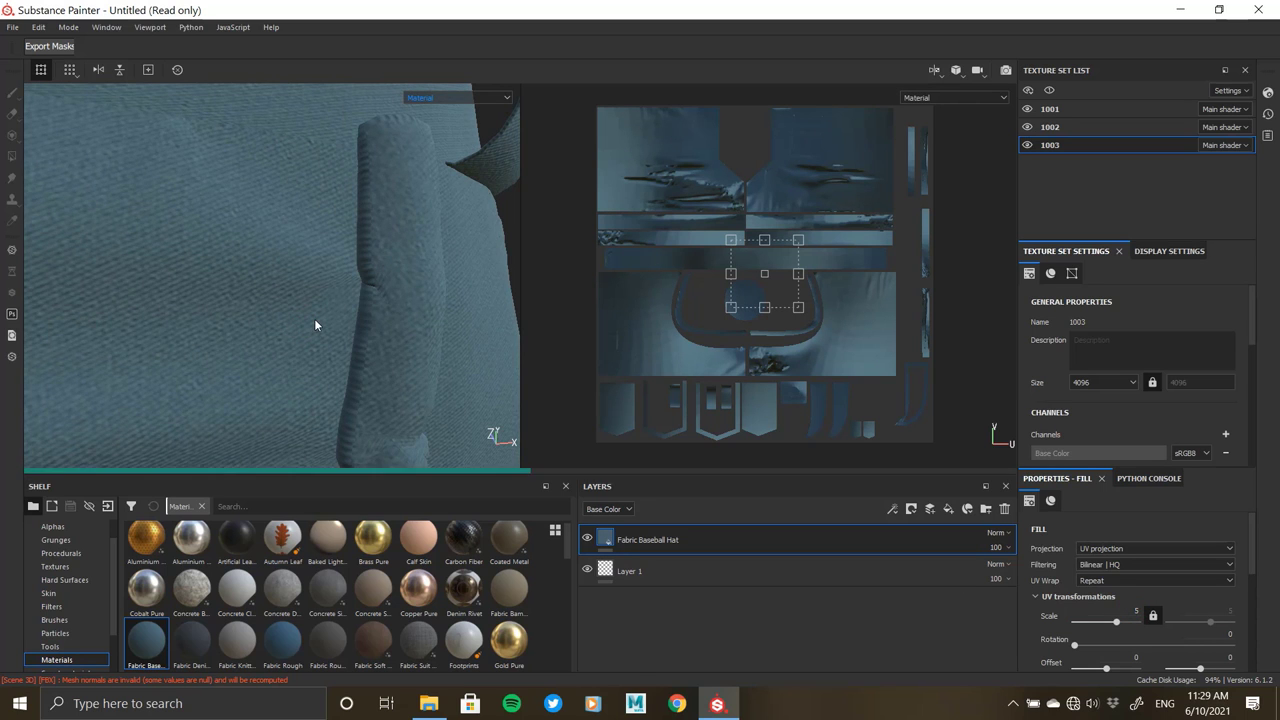
mouse_move(350, 306)
left_mouse_down("alt")
mouse_move(371, 349)
mouse_move(334, 314)
mouse_move(354, 234)
mouse_move(326, 398)
mouse_move(274, 391)
mouse_move(120, 314)
mouse_move(380, 126)
mouse_move(263, 253)
mouse_move(266, 266)
mouse_move(169, 177)
mouse_move(400, 451)
left_mouse_up("alt")
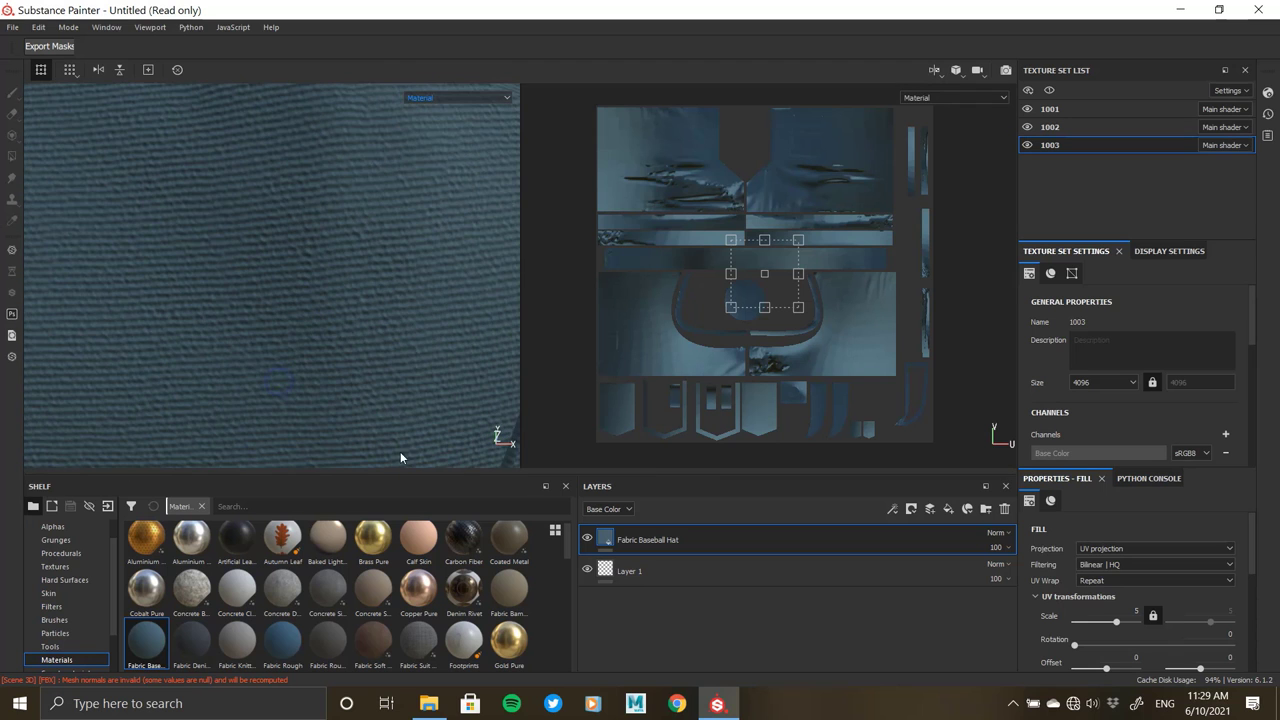
- Try fabric UV rotations of 45 and then 90 on the shorts
mouse_move(821, 336)
right_mouse_down("alt")
mouse_move(829, 443)
mouse_move(720, 229)
right_mouse_up("alt")
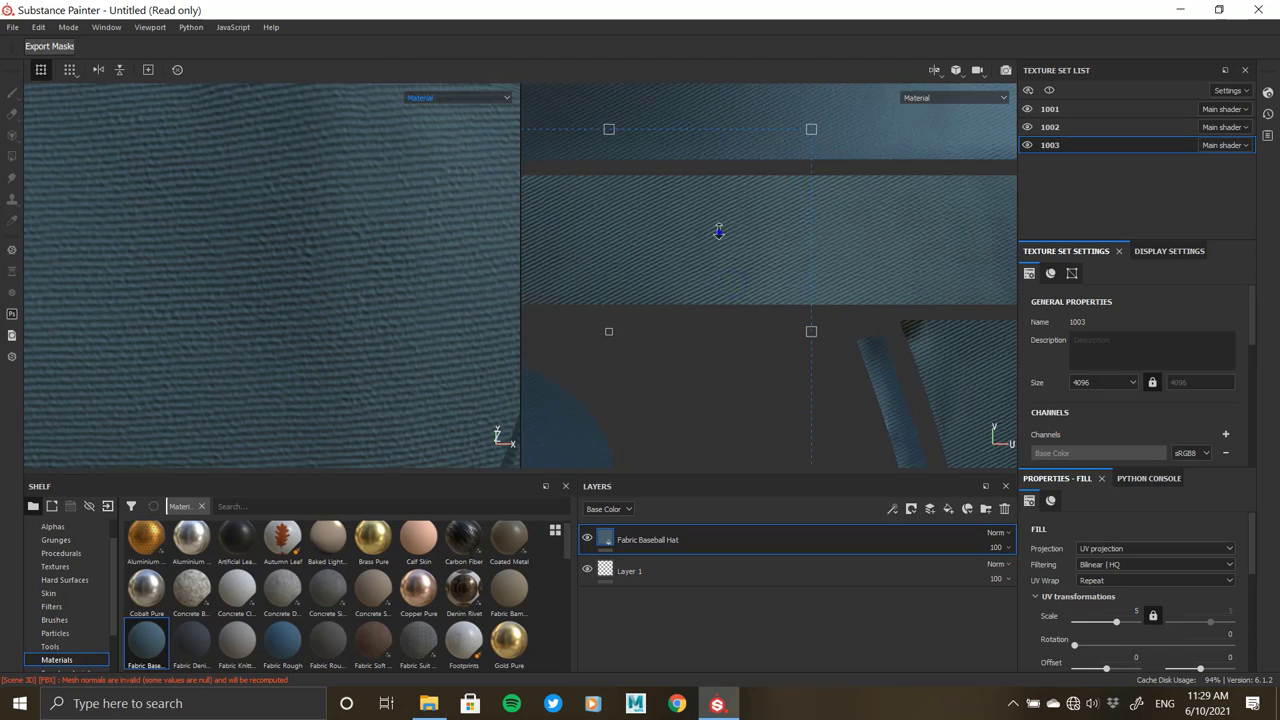
mouse_move(720, 229)
middle_mouse_down()
mouse_move(626, 189)
mouse_move(678, 181)
middle_mouse_up()
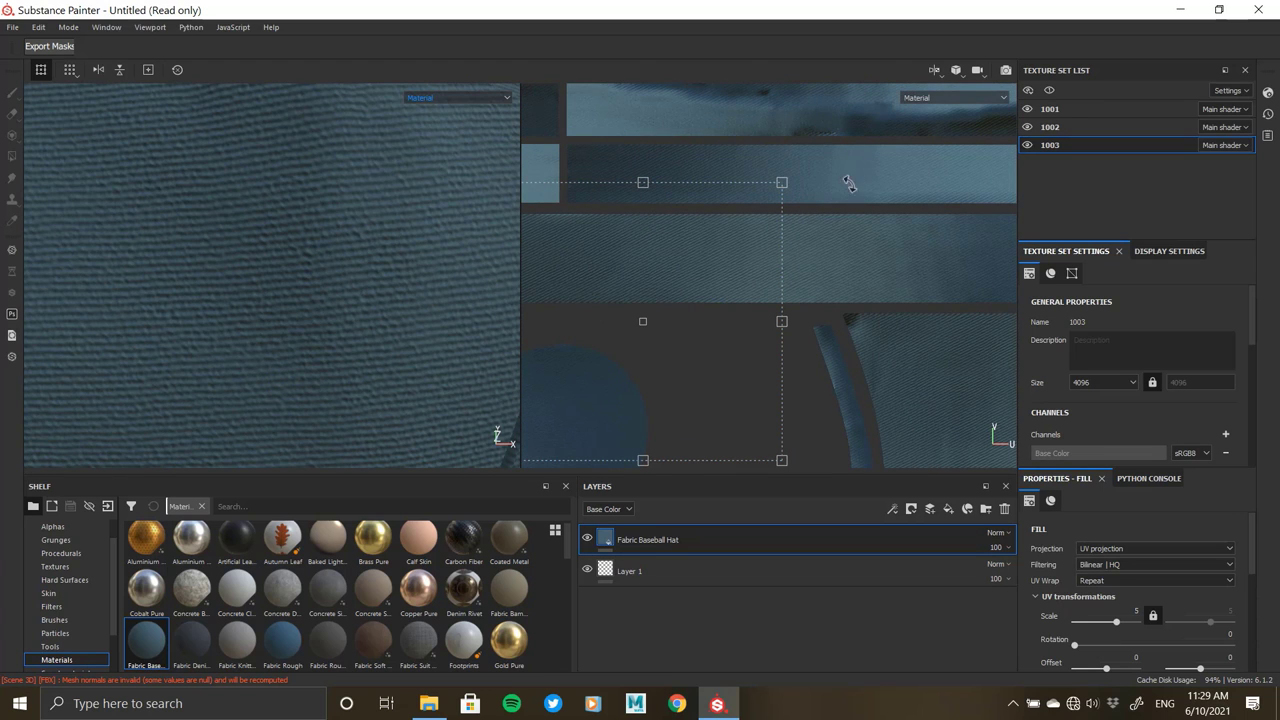
mouse_move(808, 164)
left_mouse_down()
mouse_move(718, 113)
mouse_move(664, 101)
left_mouse_up()
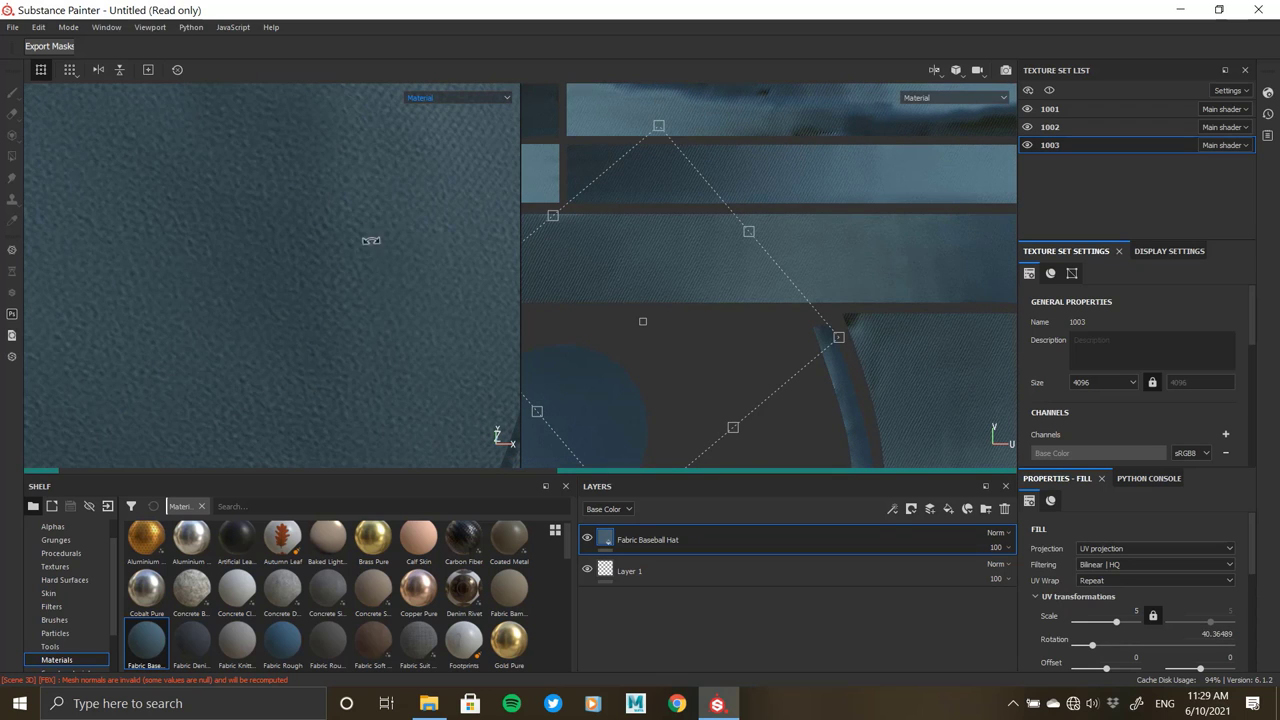
mouse_move(314, 266)
left_mouse_down("alt")
mouse_move(293, 278)
mouse_move(380, 317)
mouse_move(191, 106)
mouse_move(134, 226)
mouse_move(204, 248)
mouse_move(86, 286)
mouse_move(208, 271)
mouse_move(120, 200)
mouse_move(218, 271)
mouse_move(366, 423)
mouse_move(243, 257)
mouse_move(240, 306)
mouse_move(220, 290)
mouse_move(263, 209)
left_mouse_up("alt")
type("45")
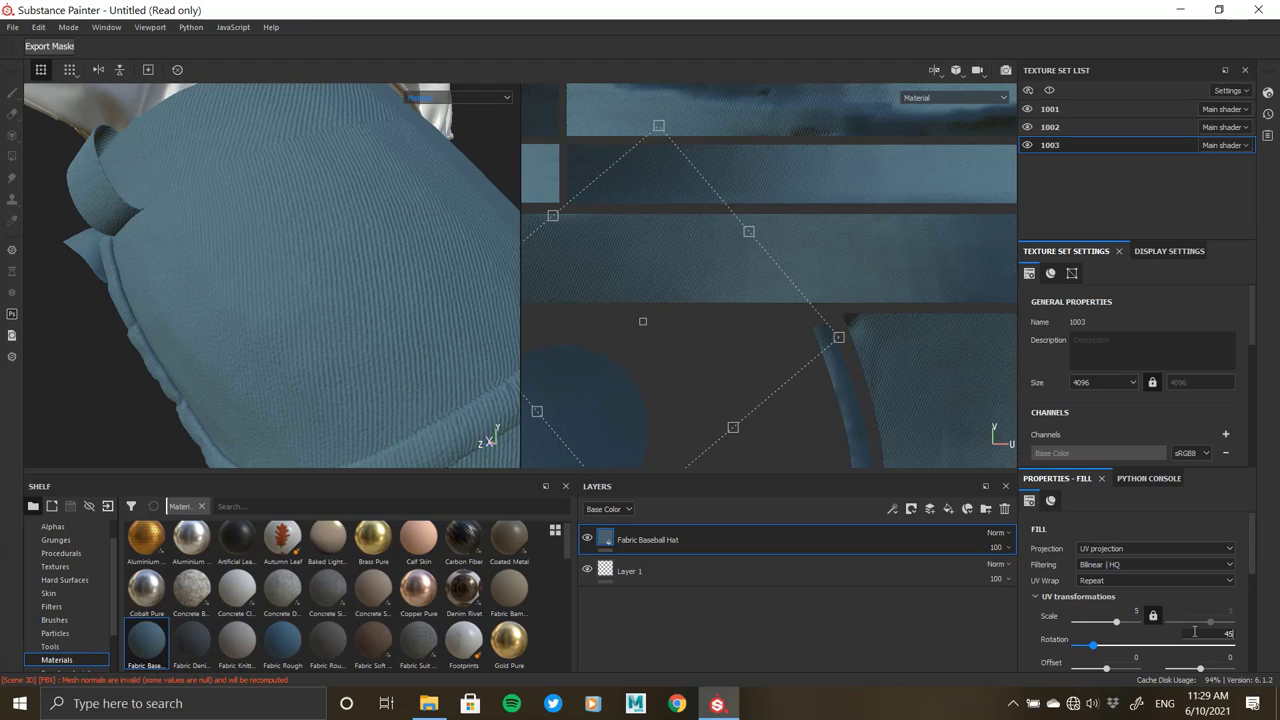
key("Return")
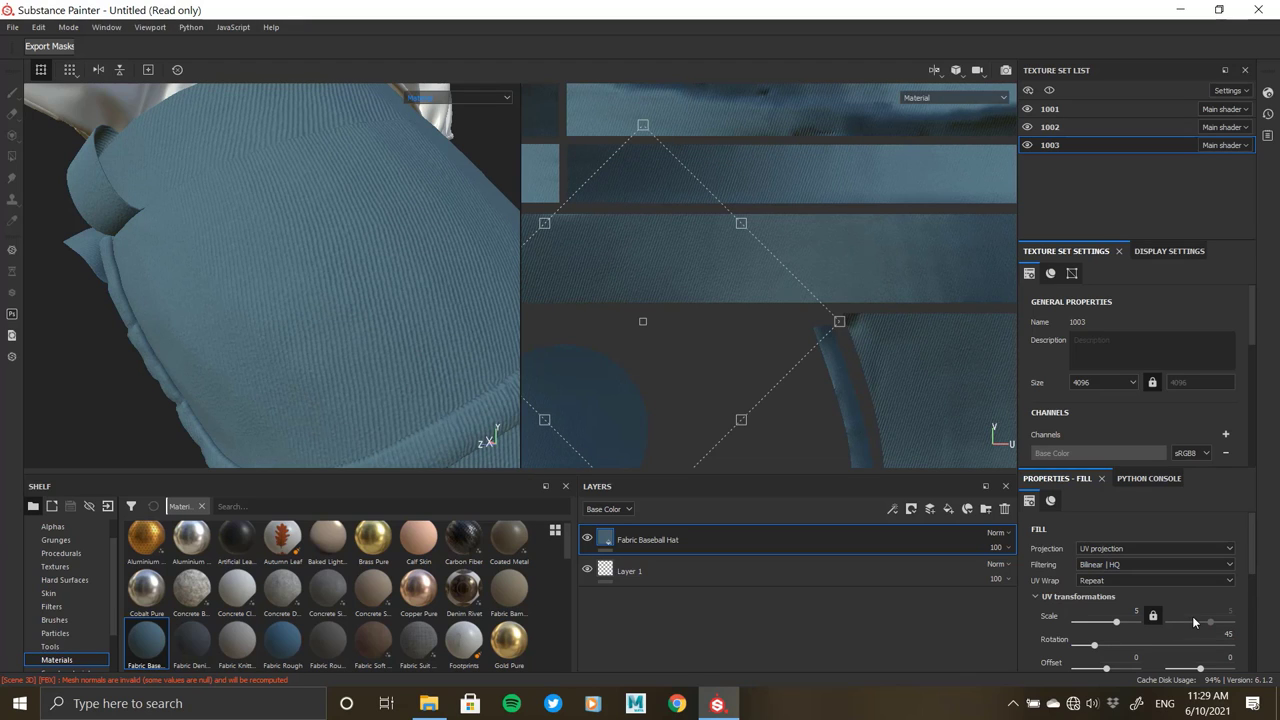
left_click(1219, 633)
type("90")
key("Return")
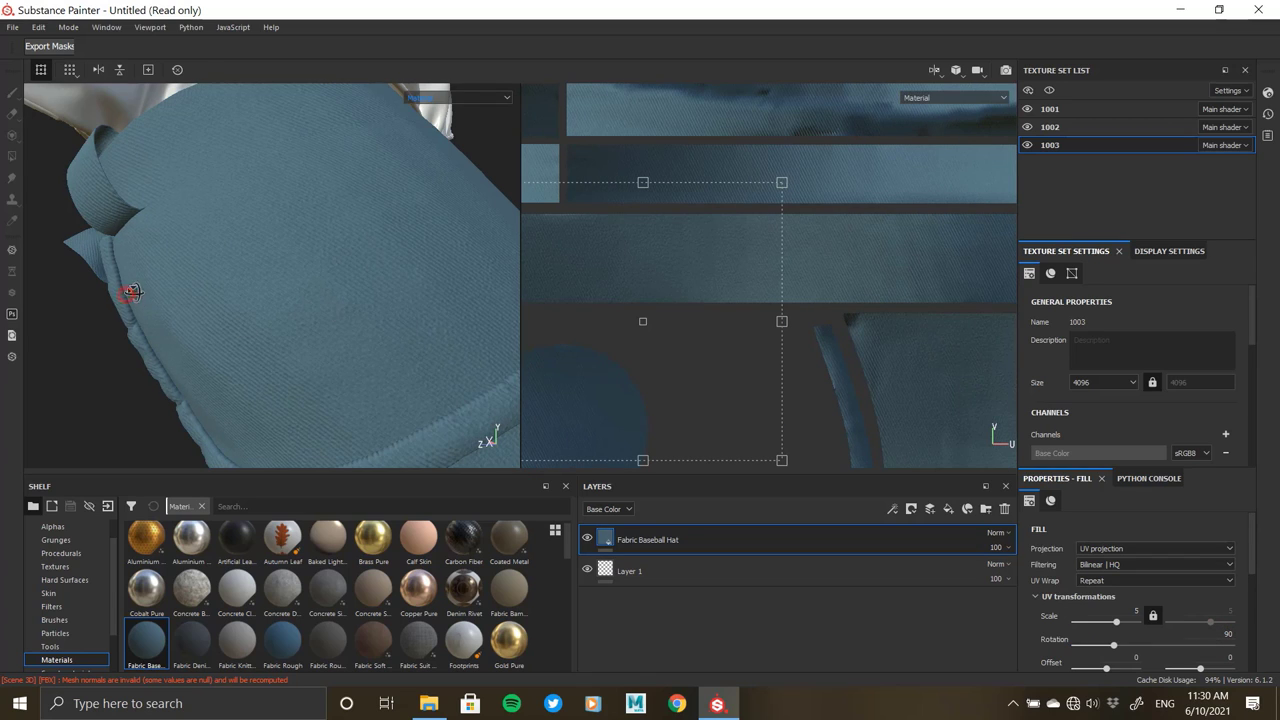
- Settle the UV rotation at 64 so the ribs run vertically, then inspect the pocket
mouse_move(131, 292)
left_mouse_down("alt")
mouse_move(200, 217)
mouse_move(252, 304)
left_mouse_up("alt")
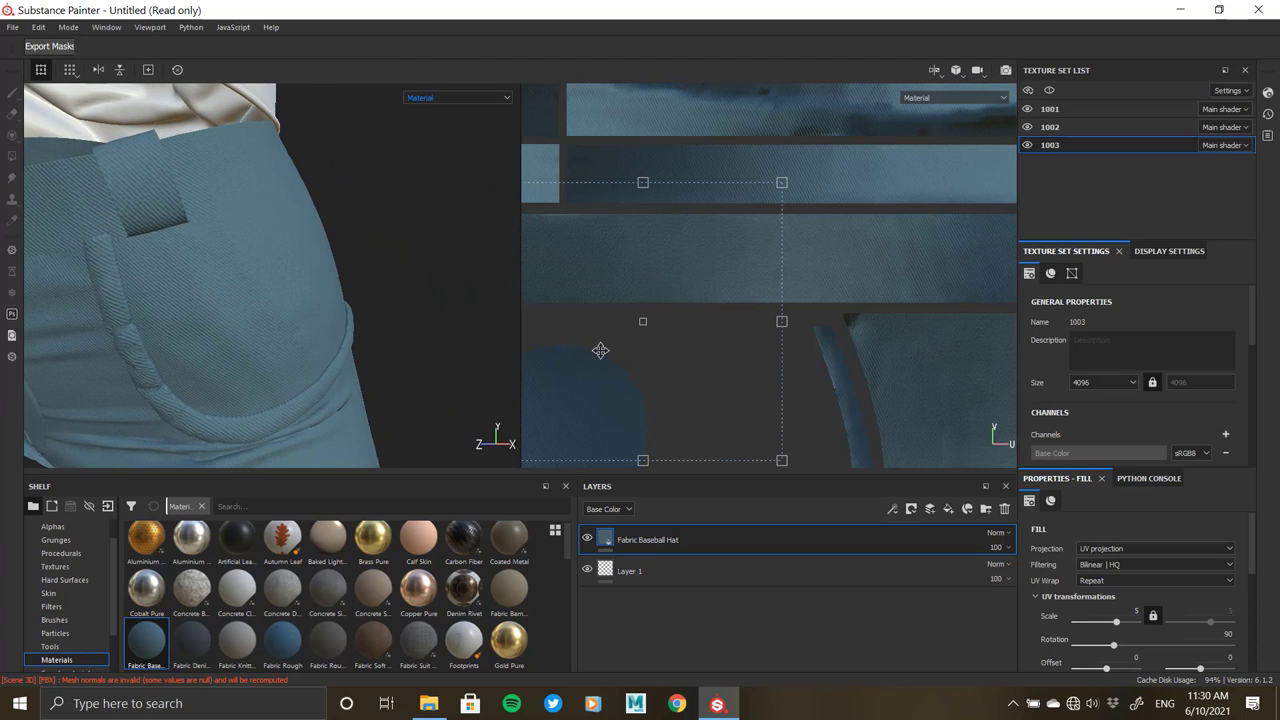
middle_click_drag(948, 412, 771, 356)
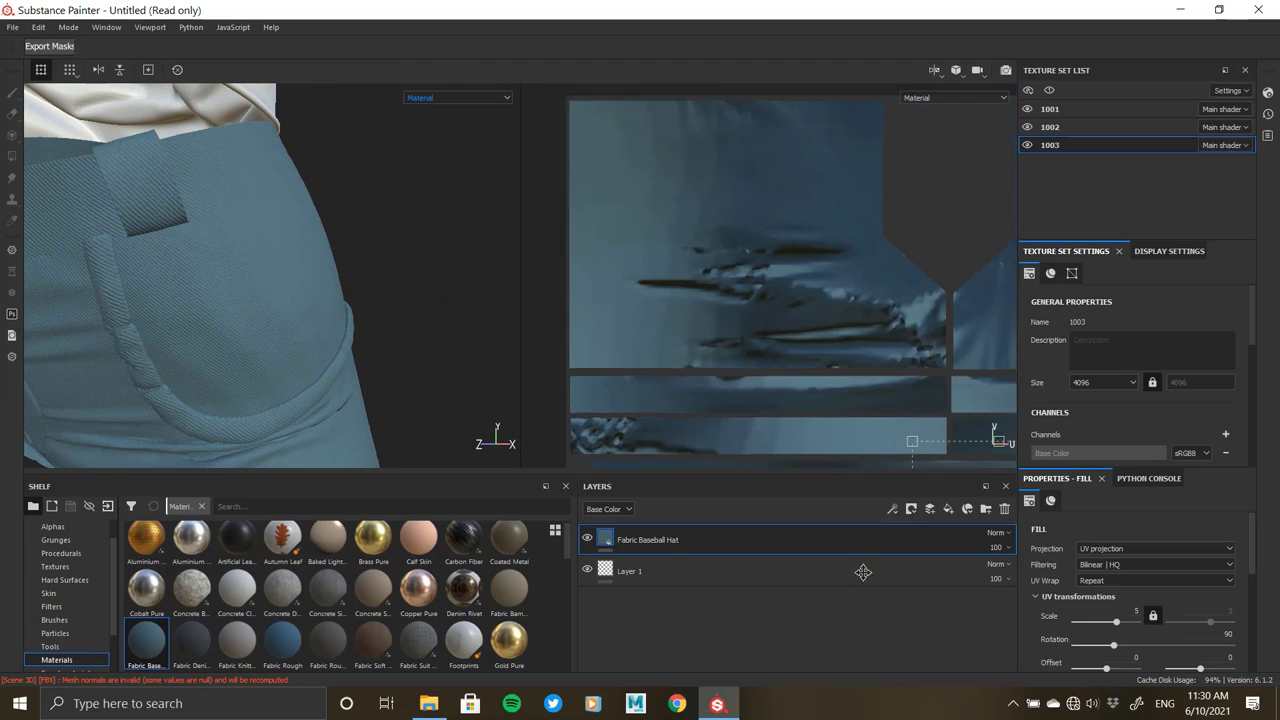
scroll(771, 356, "up", 3)
scroll(754, 300, "up", 3)
scroll(767, 390, "up", 2)
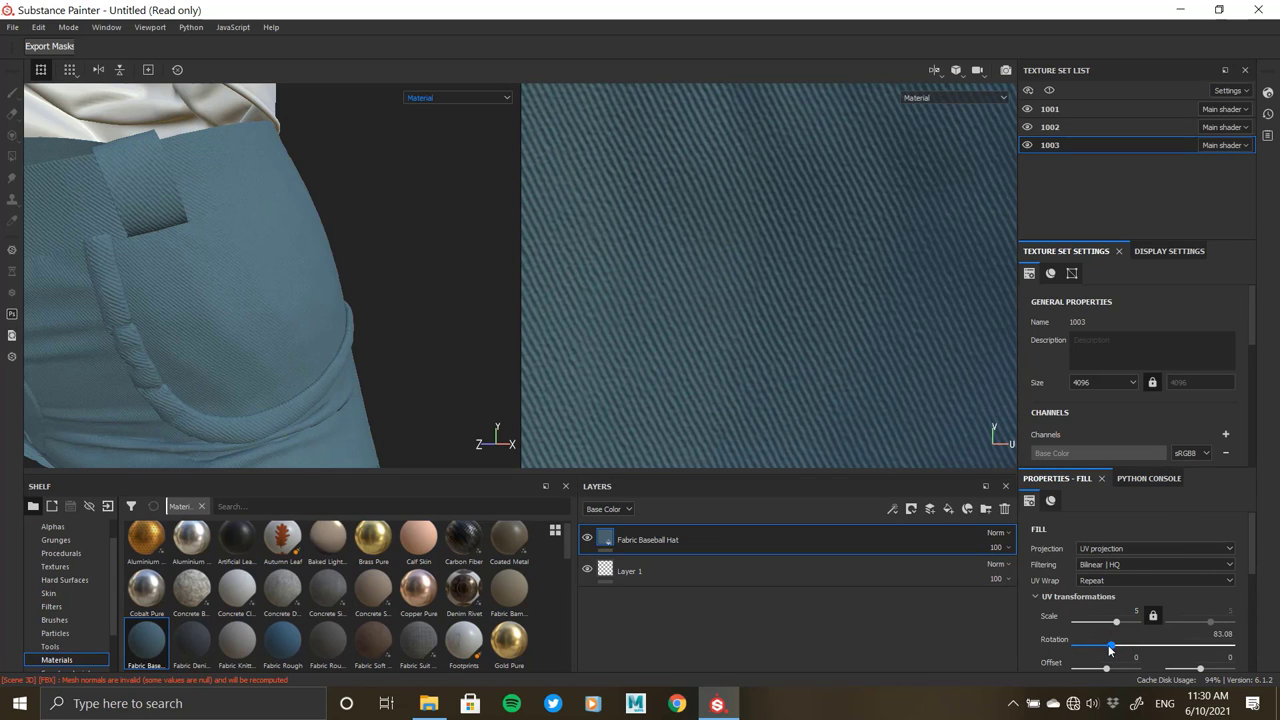
left_click_drag(1109, 648, 1100, 645)
type("64")
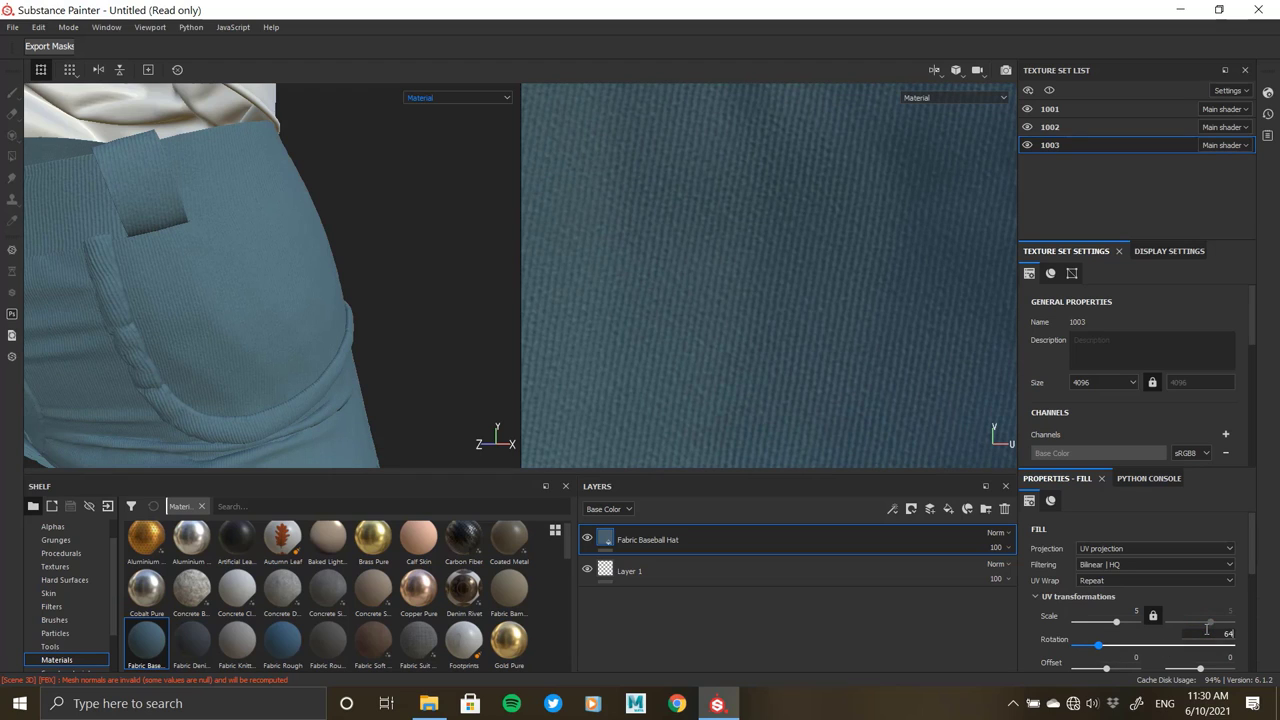
key("Return")
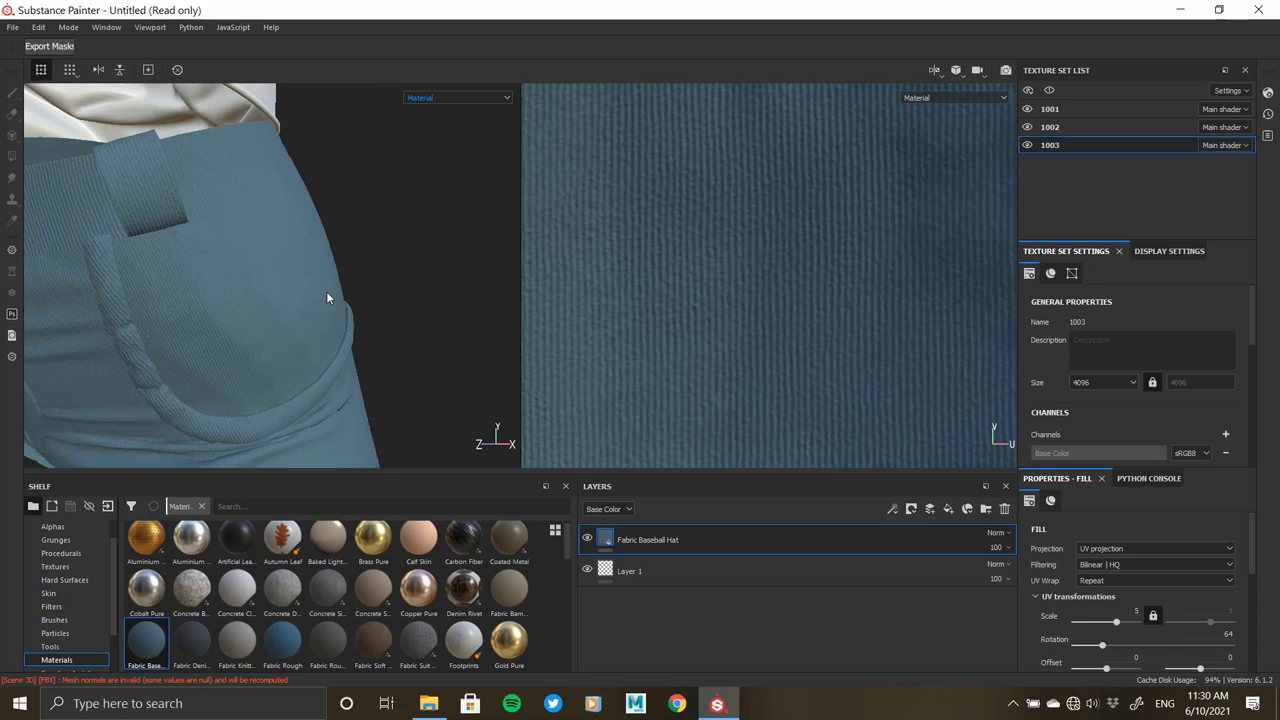
mouse_move(320, 291)
right_mouse_down("alt")
mouse_move(275, 392)
mouse_move(191, 231)
mouse_move(282, 365)
right_mouse_up("alt")
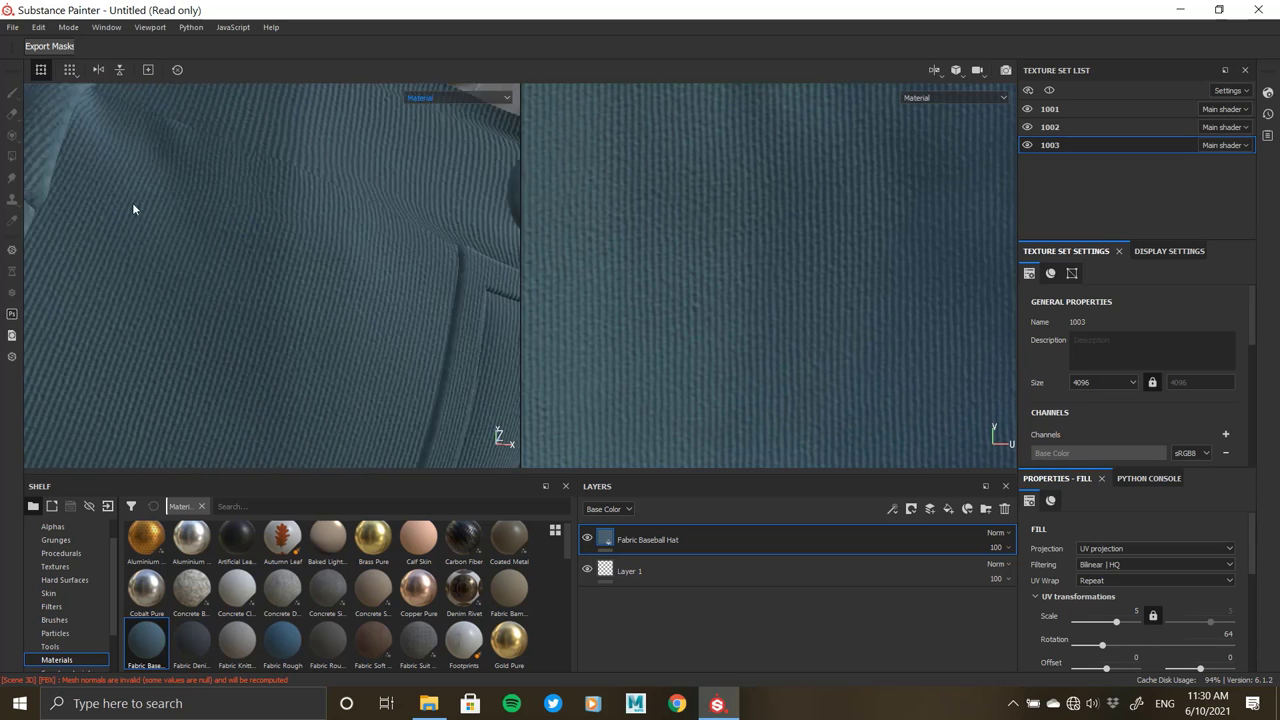
mouse_move(282, 365)
left_mouse_down("alt")
mouse_move(297, 246)
mouse_move(701, 487)
left_mouse_up("alt")
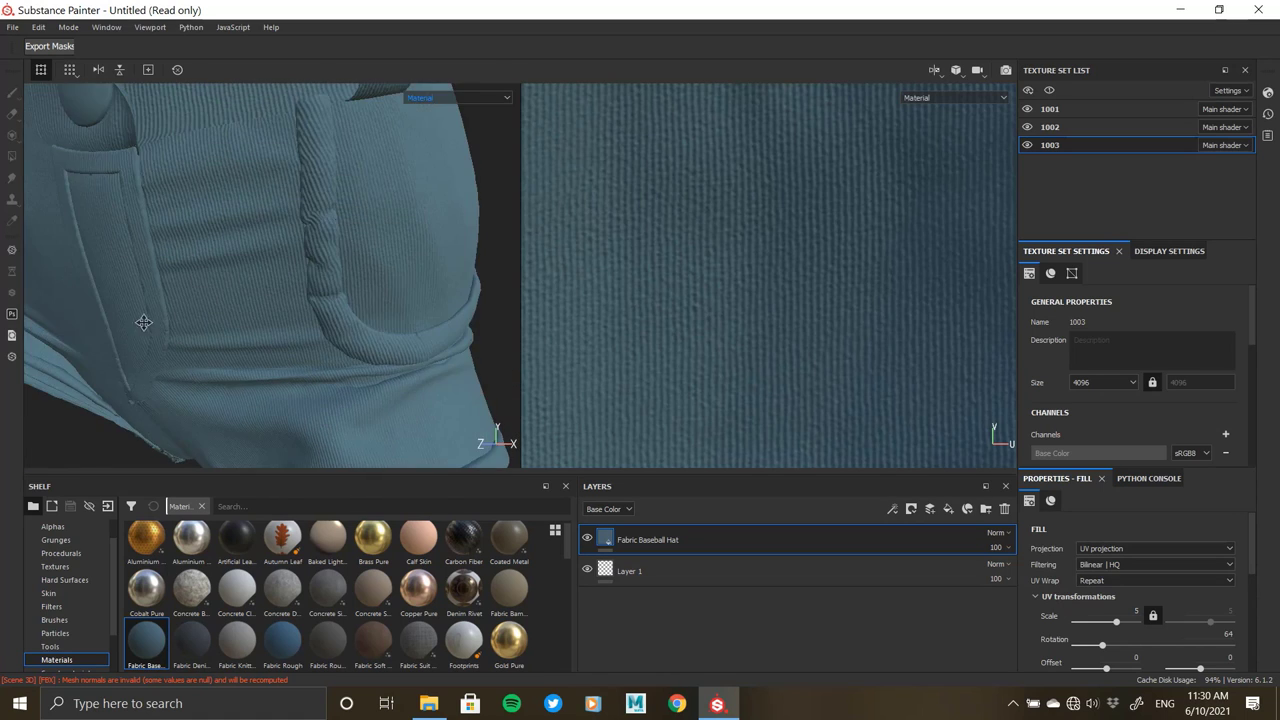
scroll(1066, 600, "down", 1)
- Darken the fabric fill's blue colour slightly
scroll(1066, 600, "down", 2)
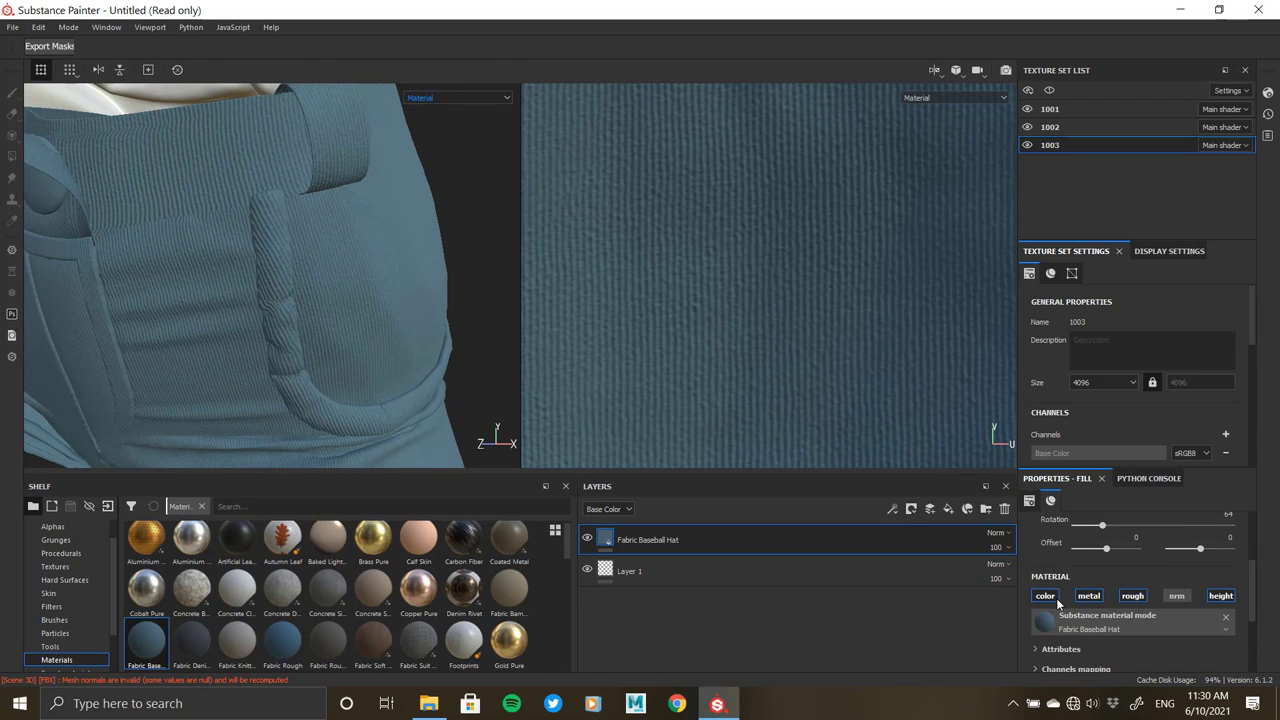
scroll(1058, 612, "down", 1)
scroll(1058, 612, "down", 2)
left_click(1113, 591)
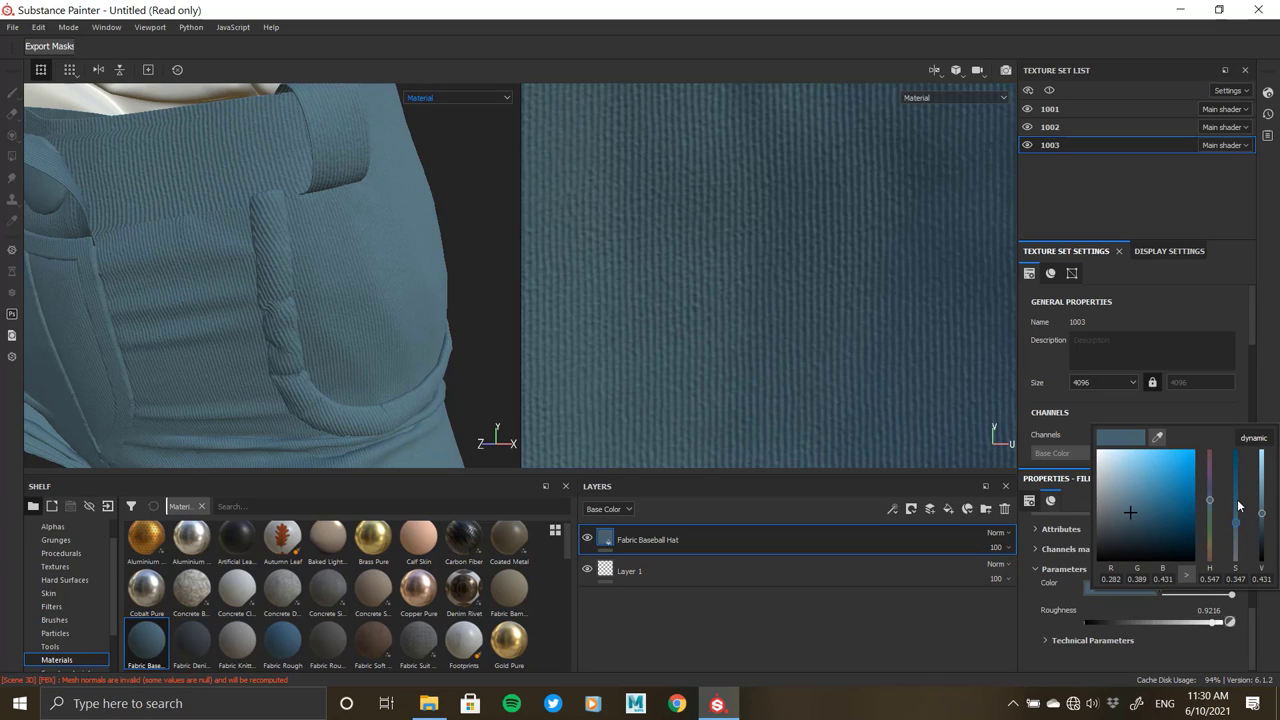
mouse_move(1239, 512)
left_mouse_down()
mouse_move(1262, 492)
mouse_move(1236, 509)
left_mouse_up()
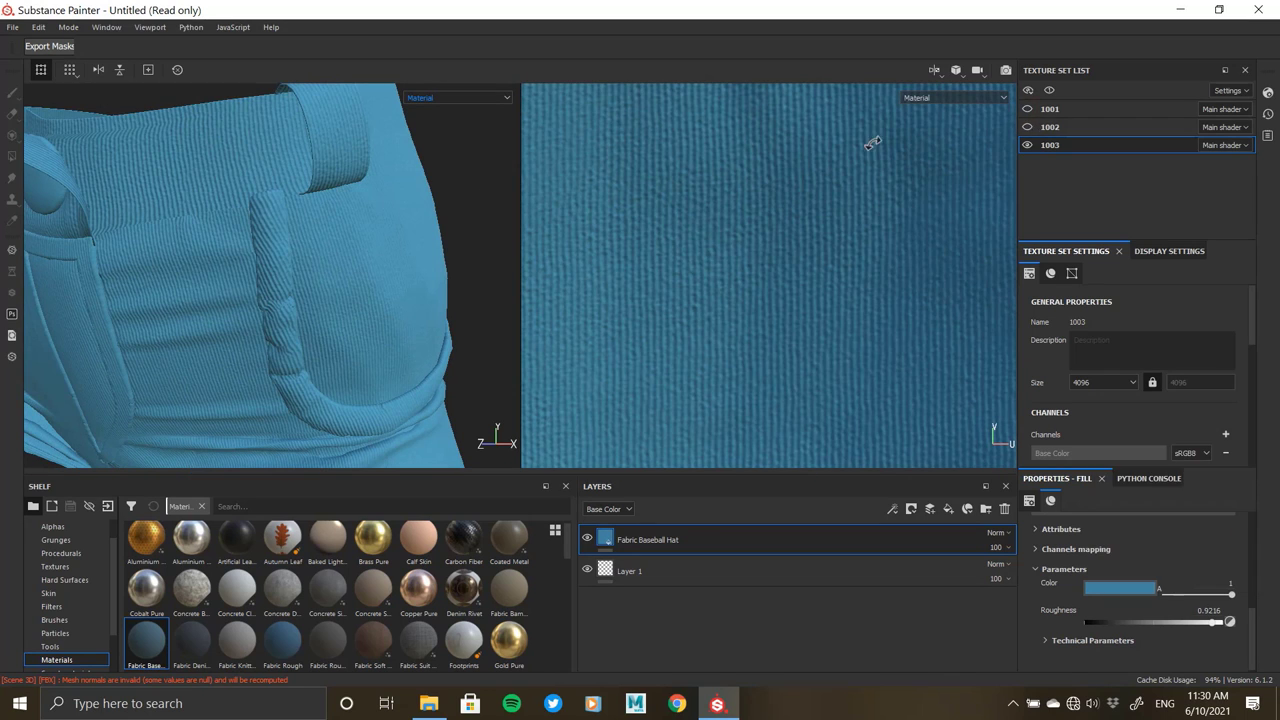
mouse_move(291, 278)
left_mouse_down("alt")
mouse_move(323, 251)
mouse_move(314, 191)
mouse_move(390, 381)
mouse_move(303, 331)
mouse_move(326, 271)
mouse_move(280, 217)
mouse_move(300, 240)
left_mouse_up("alt")
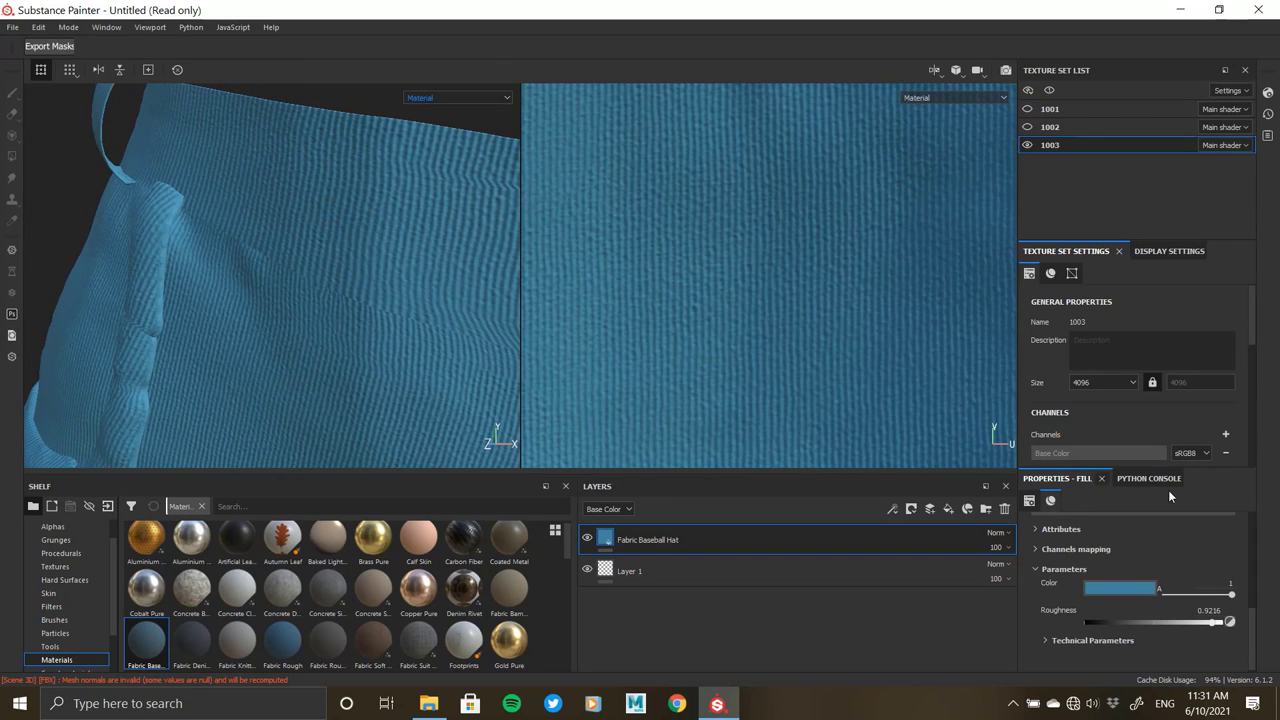
left_click(1132, 589)
left_click(1263, 507)
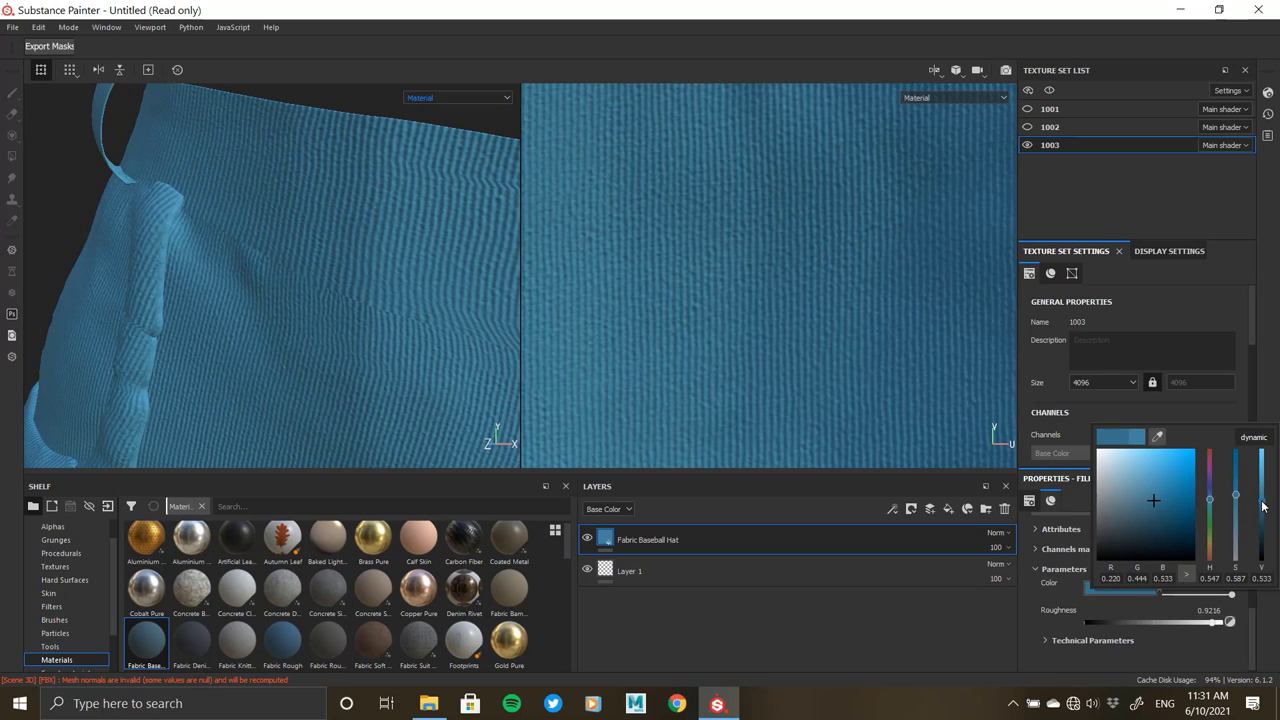
left_click_drag(1263, 507, 1263, 512)
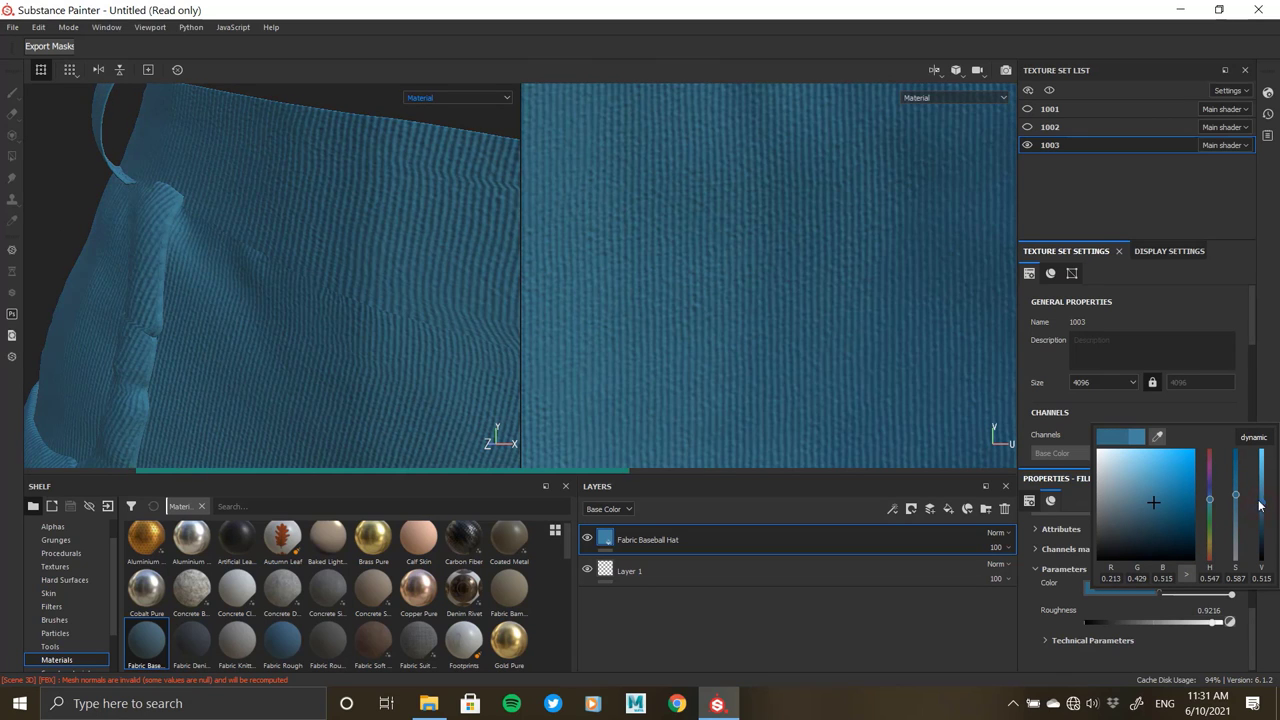
left_click(740, 371)
- Make the fill a more saturated deeper blue and set texture set 1003 size to 2048
key("f")
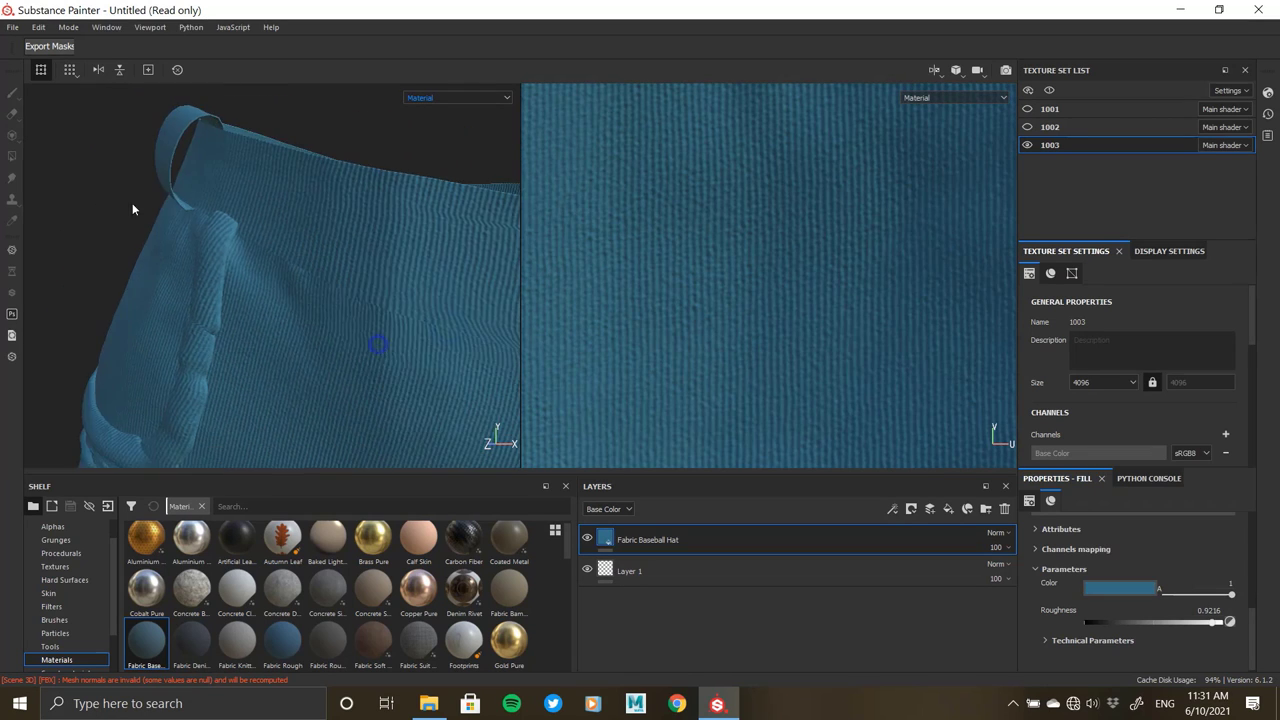
left_click_drag(336, 229, 351, 328, "alt")
scroll(323, 380, "up", 3)
left_click_drag(323, 380, 389, 440, "alt")
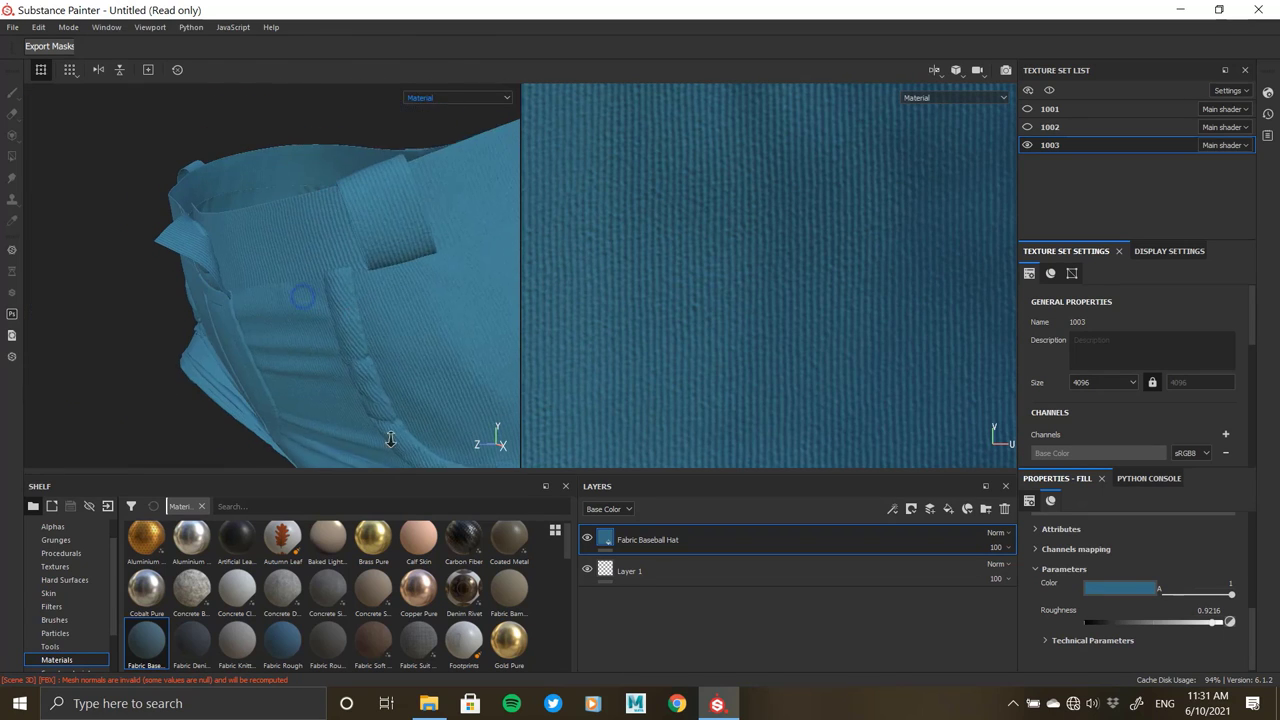
left_click(1124, 590)
left_click_drag(1240, 500, 1236, 470)
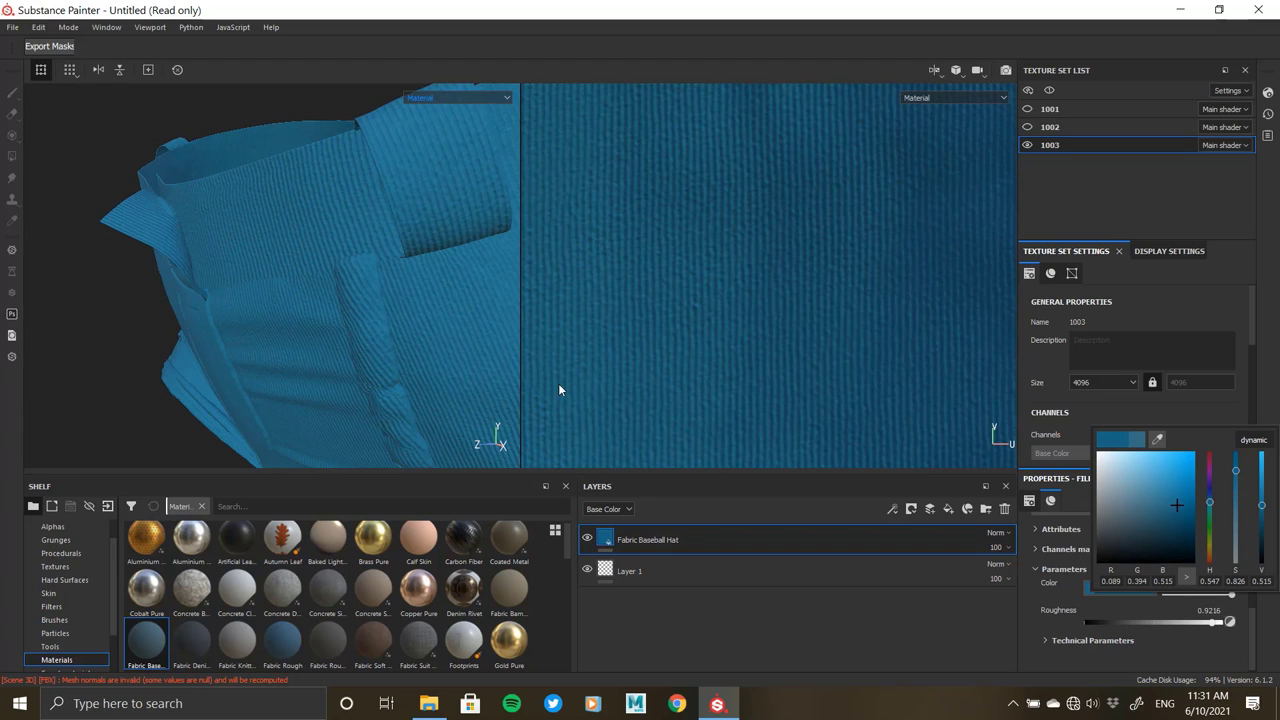
left_click_drag(1210, 508, 1213, 503)
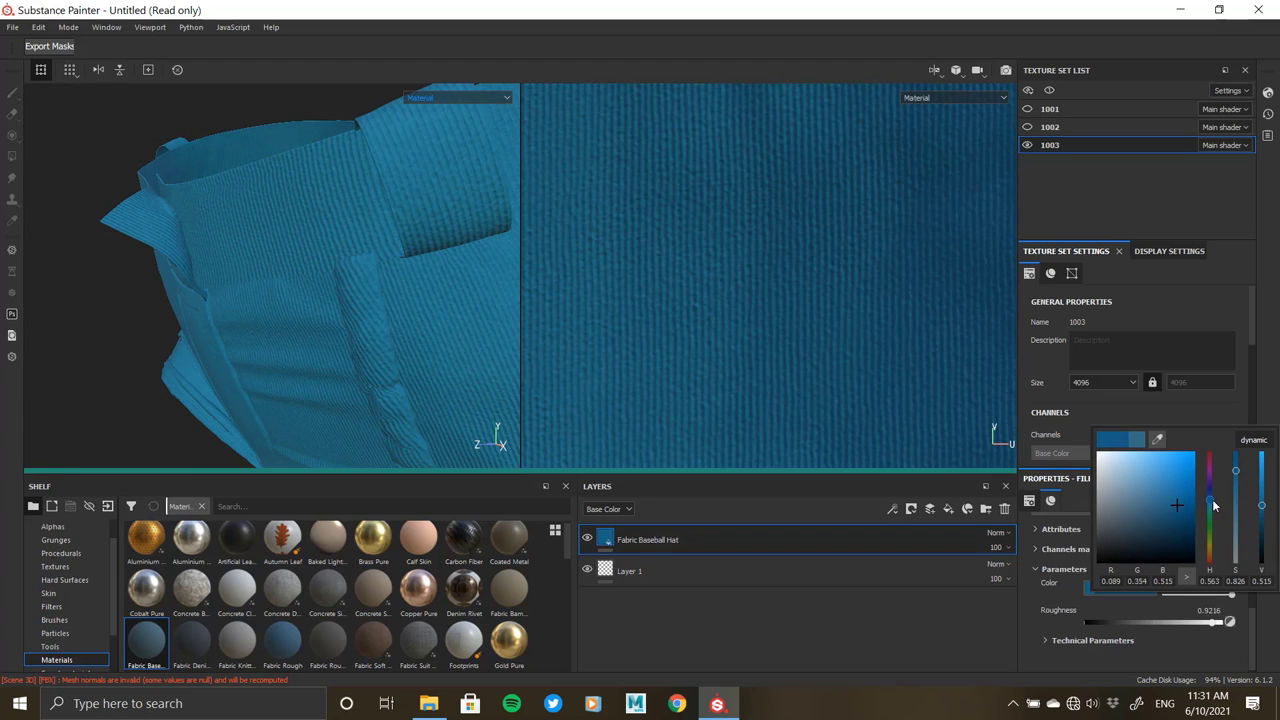
left_click_drag(1214, 505, 1211, 500)
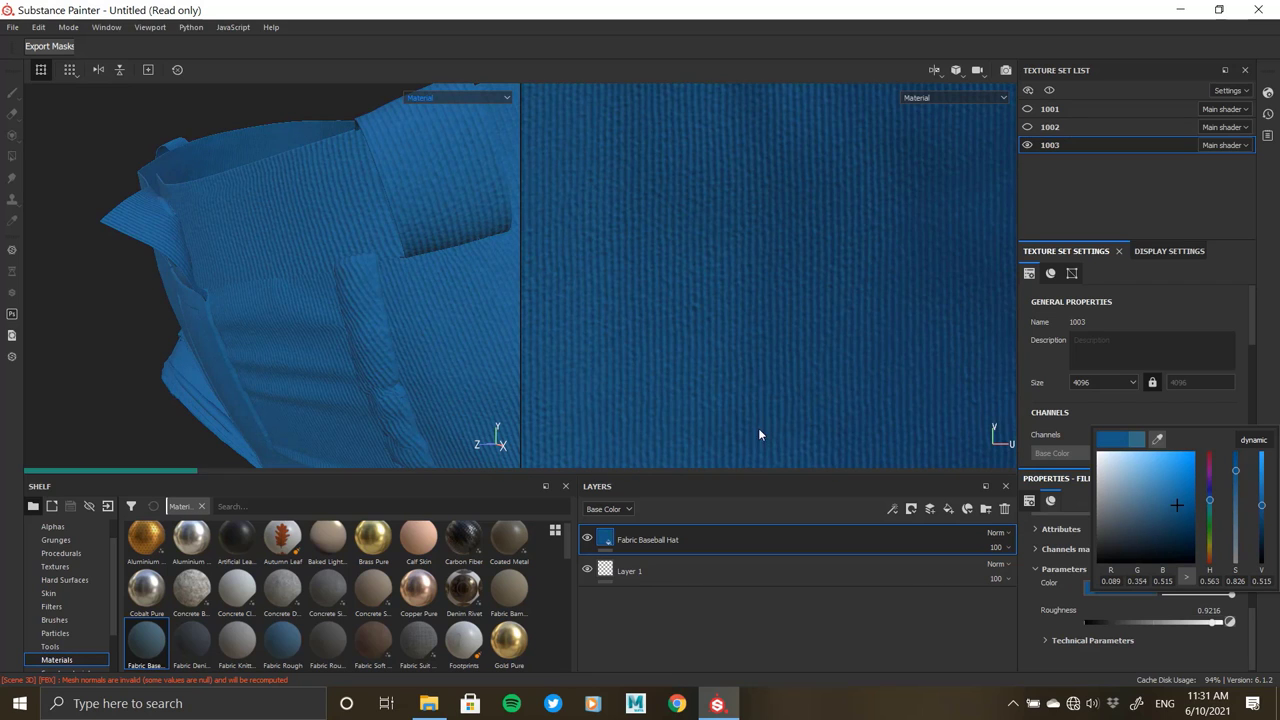
left_click(274, 348)
left_click_drag(292, 326, 200, 300, "alt")
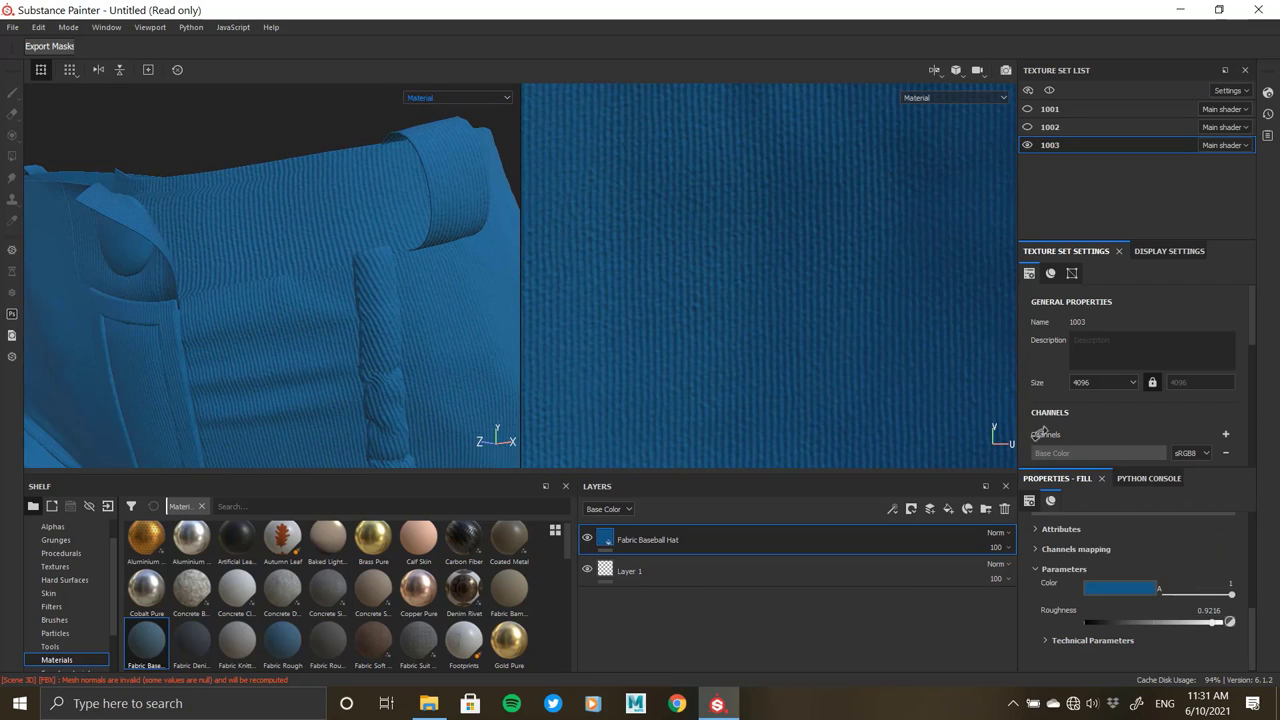
left_click(1103, 382)
left_click(1099, 432)
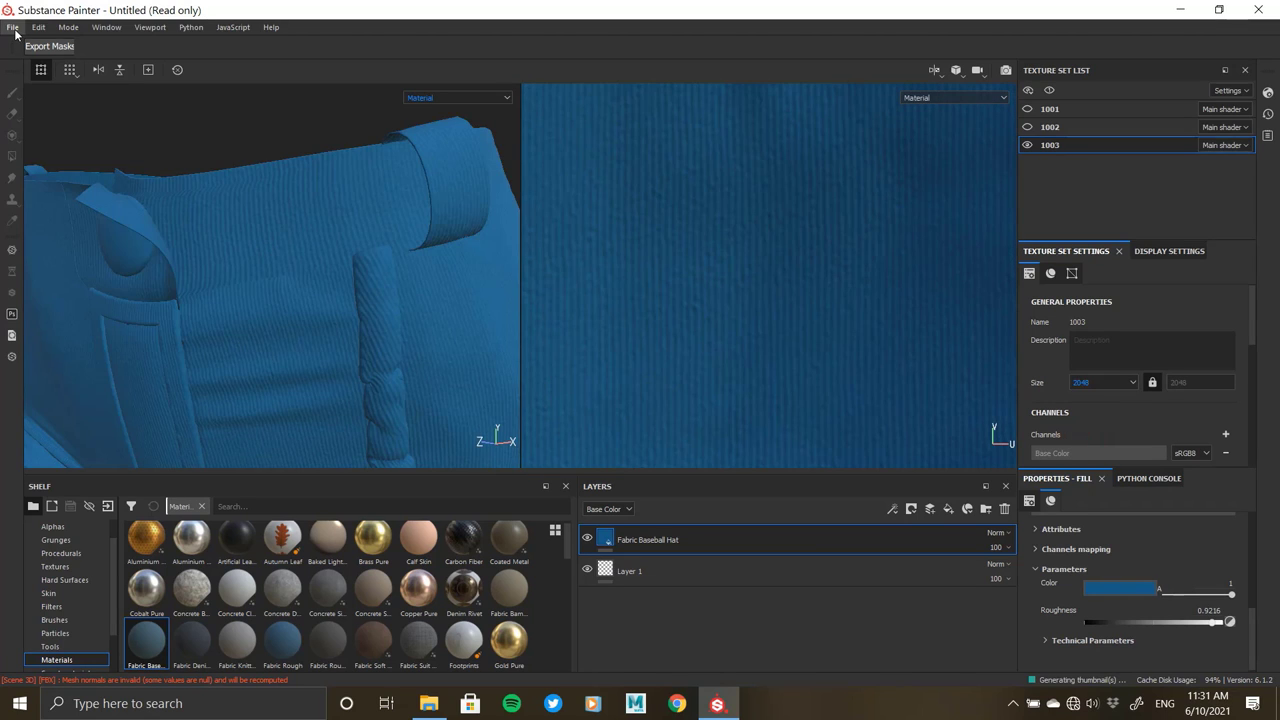
- Save the project as '1' in the Desktop Sportwear folder
key("ctrl+s")
scroll(60, 190, "up", 1)
left_click(51, 150)
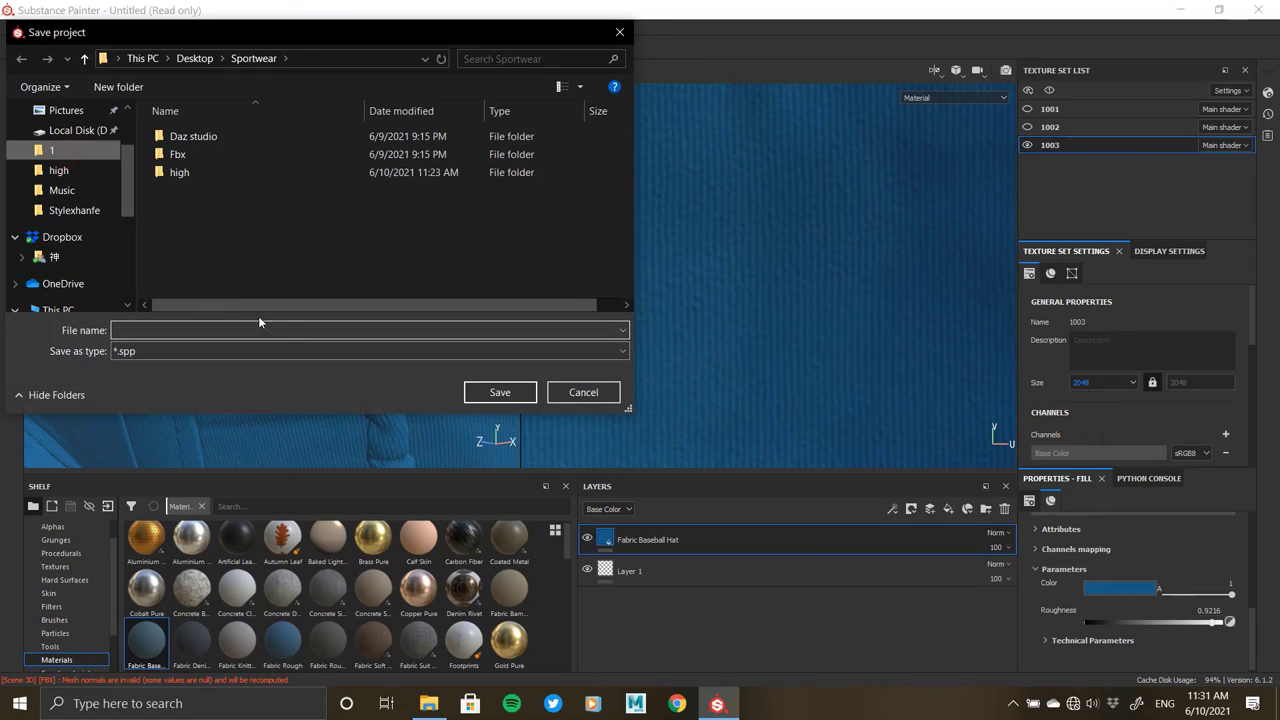
left_click(279, 328)
left_click(492, 394)
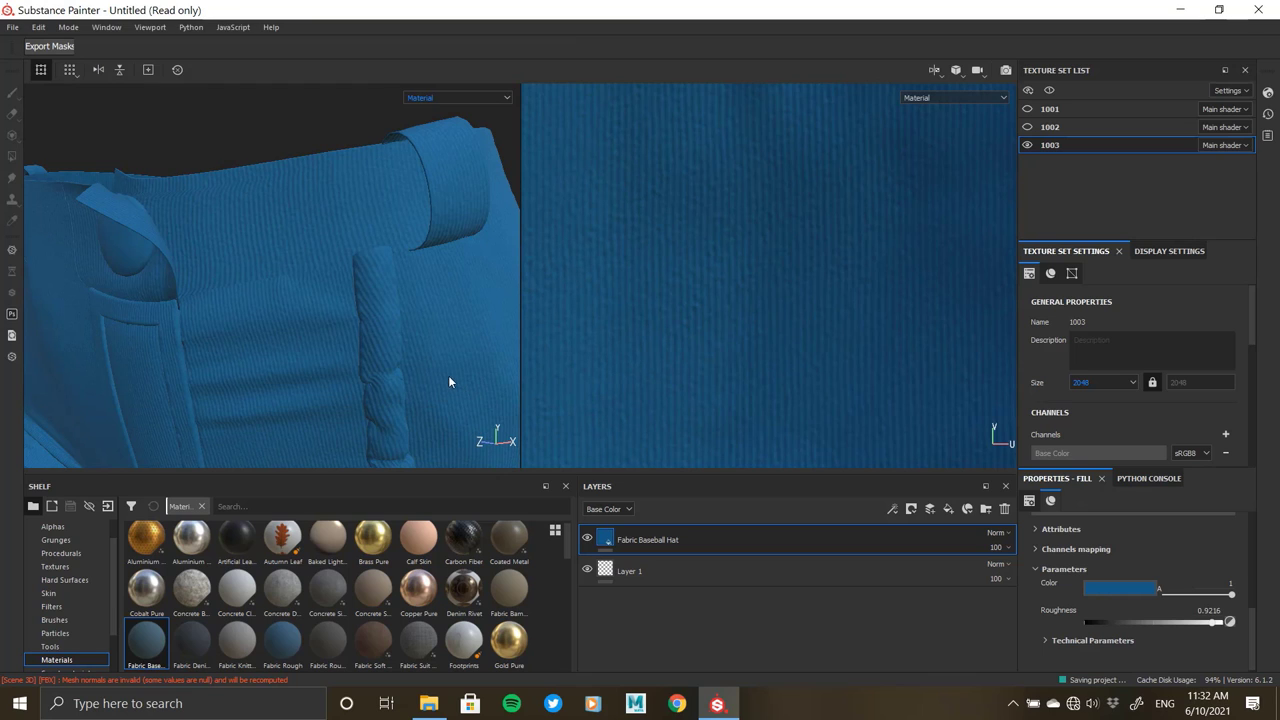
scroll(70, 620, "down", 2)
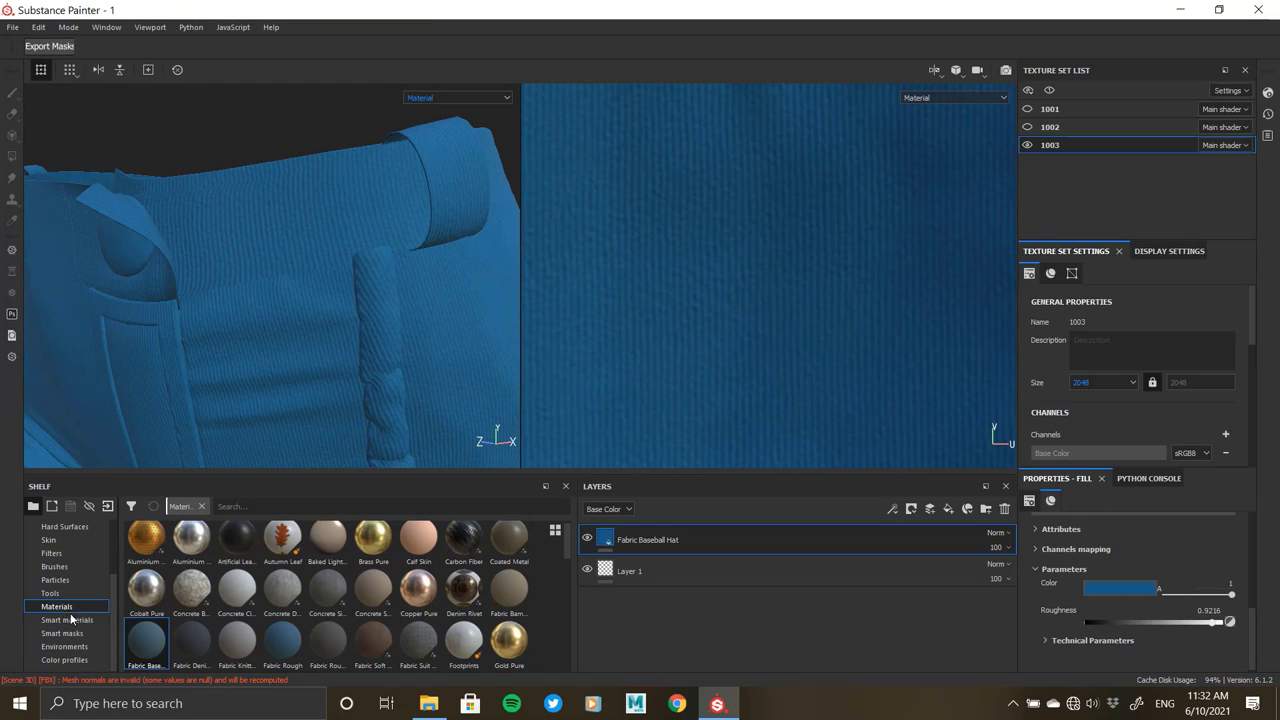
- Search the shelf for 'fabric' and apply Fabric Denim Washed Out to the shorts
left_click(289, 506)
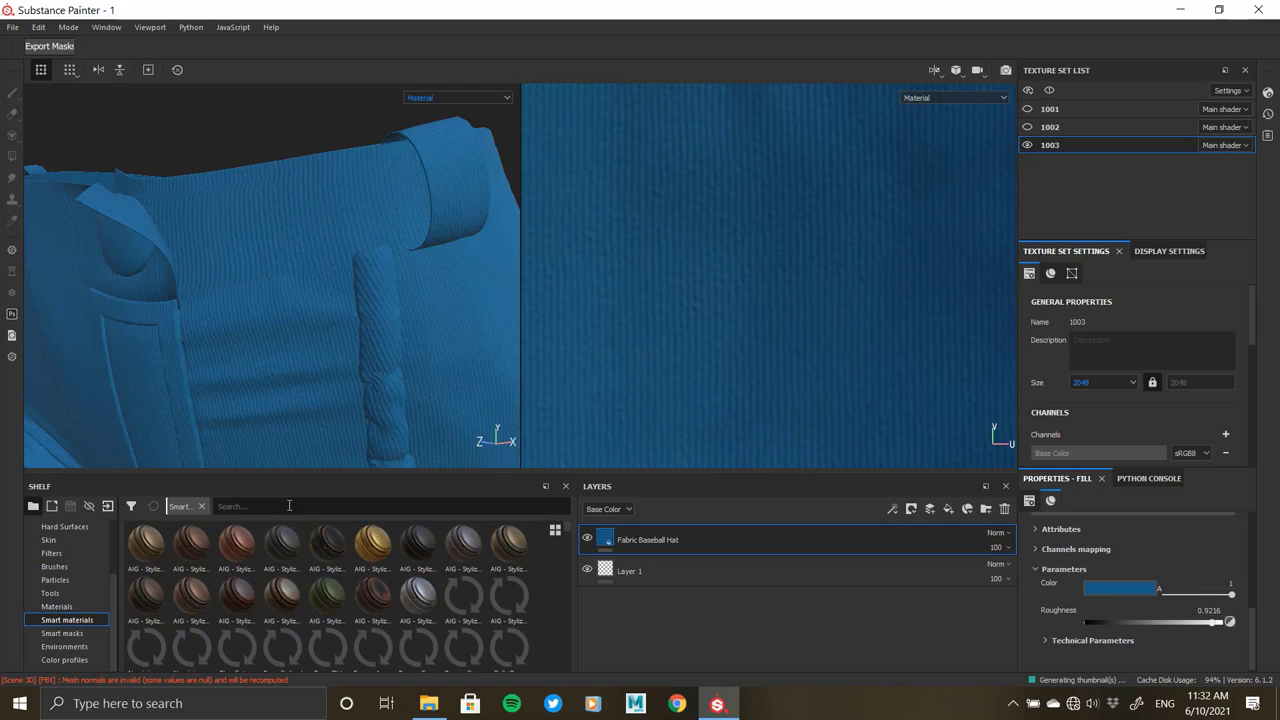
type("fabric")
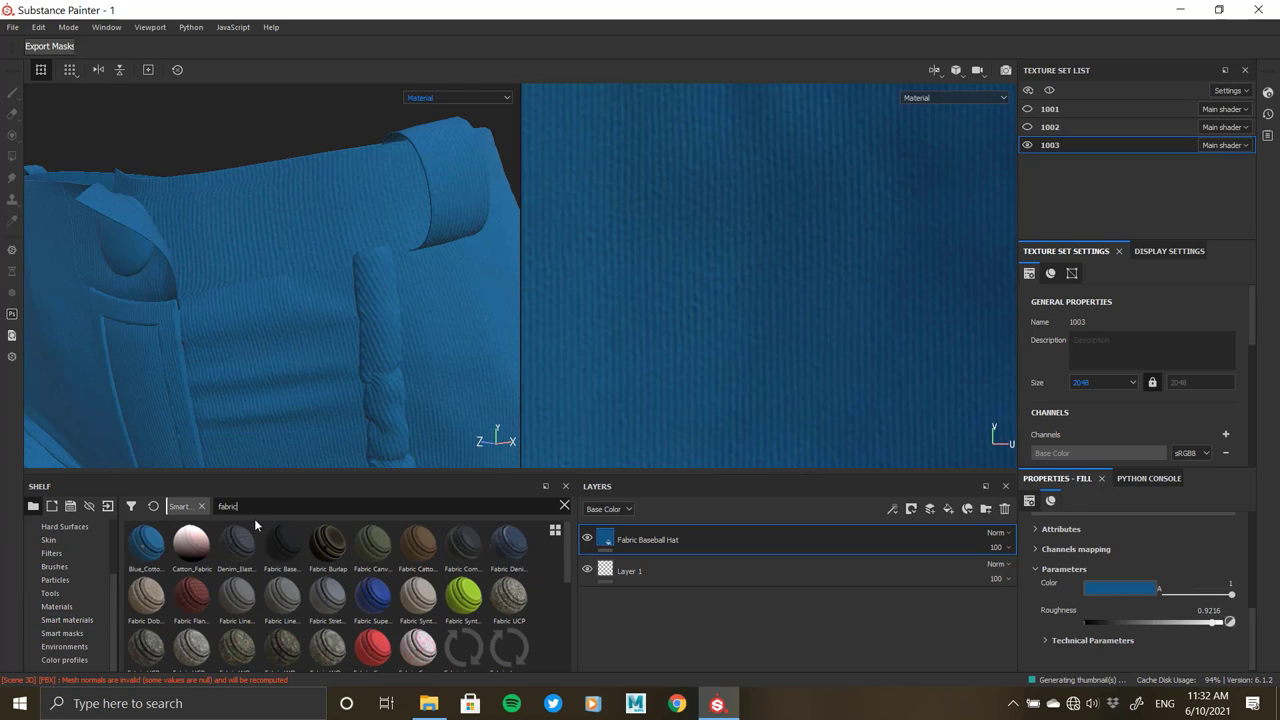
left_click_drag(517, 553, 351, 347)
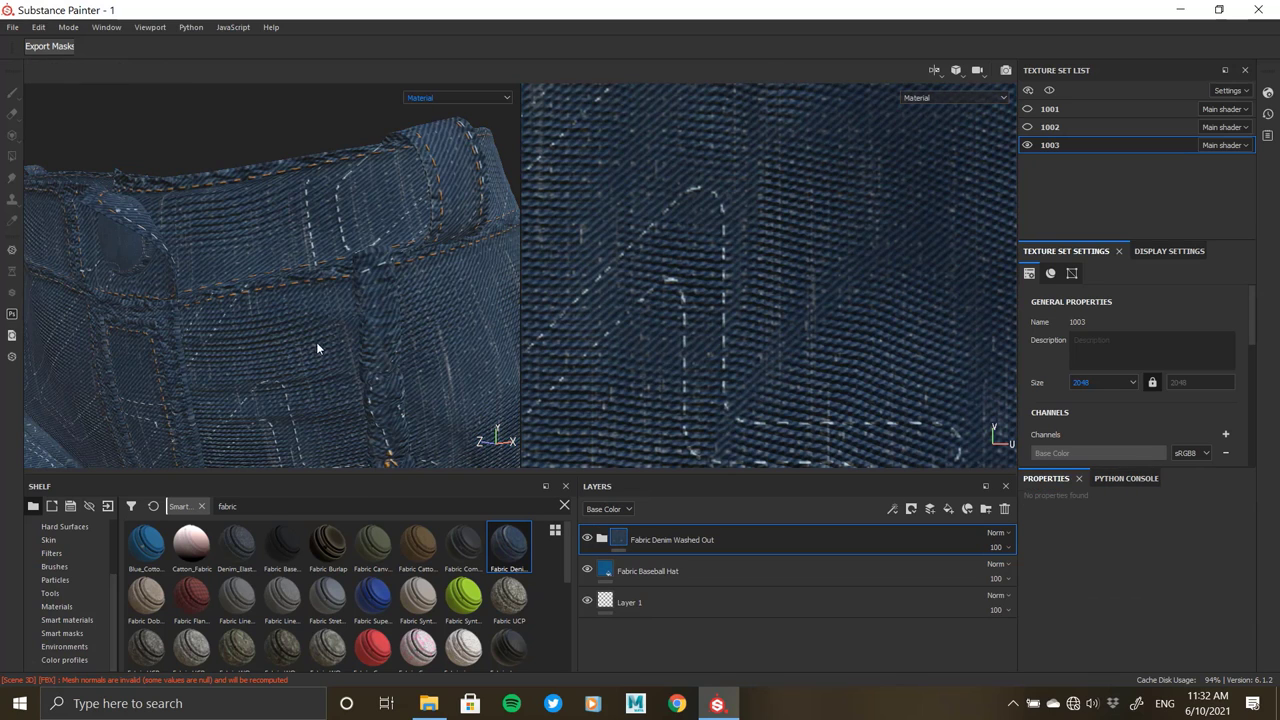
mouse_move(316, 347)
left_mouse_down("alt")
mouse_move(228, 248)
mouse_move(363, 316)
left_mouse_up("alt")
scroll(363, 316, "up", 5)
scroll(285, 330, "up", 3)
middle_click_drag(285, 330, 280, 294, "alt")
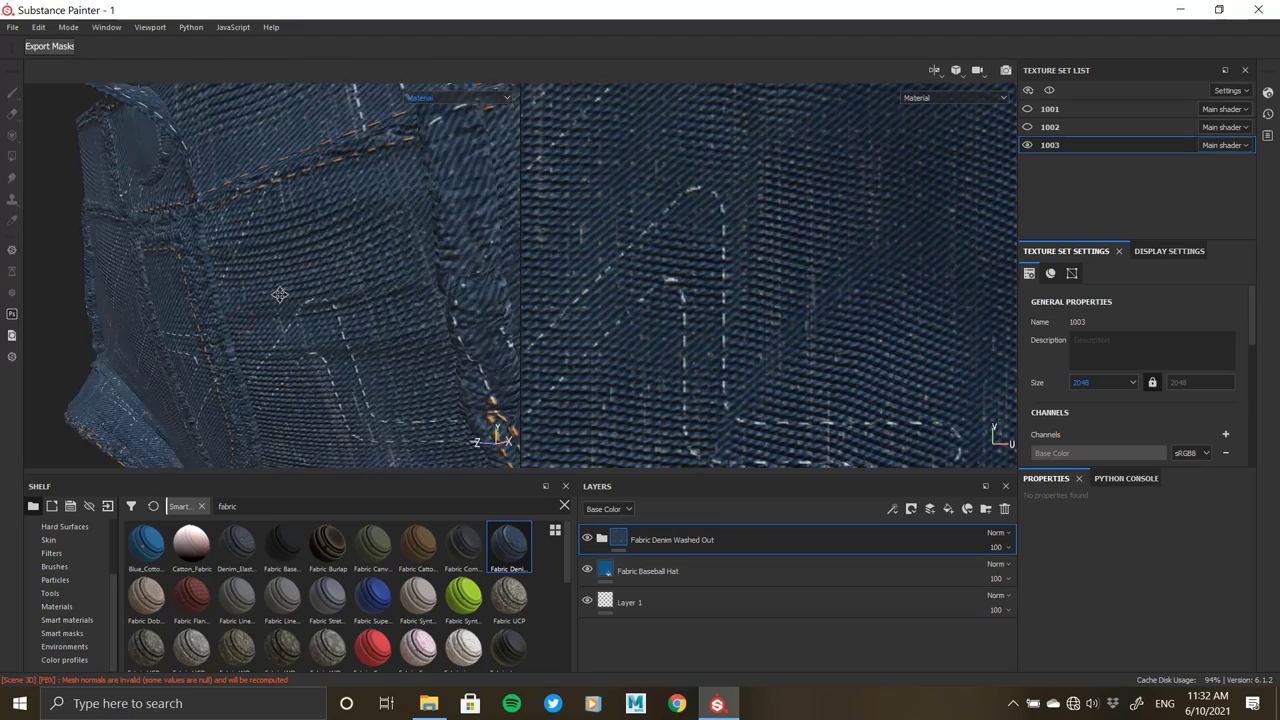
left_click_drag(280, 294, 200, 325, "alt")
- Hide the White Underthreads, Main Fiber Structure, Discoloration, Folds and Denim Base sublayers
left_click(601, 539)
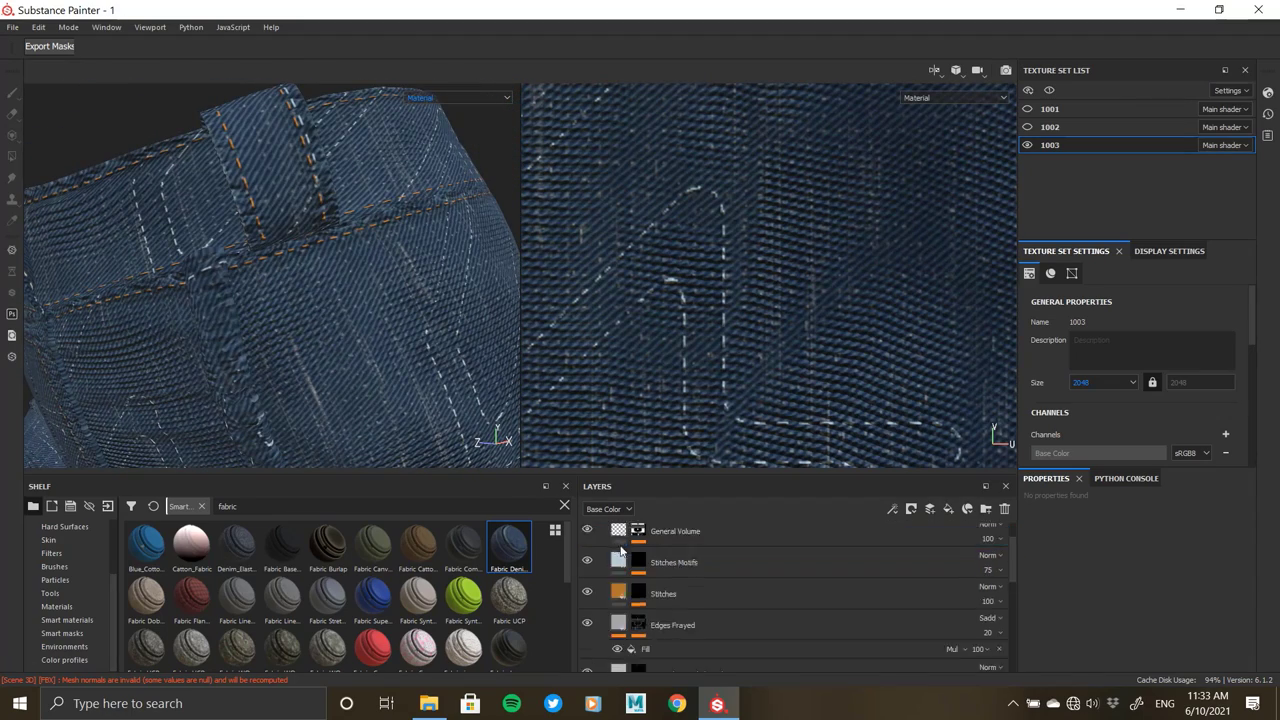
scroll(620, 550, "down", 3)
left_click(587, 545)
left_click(587, 576)
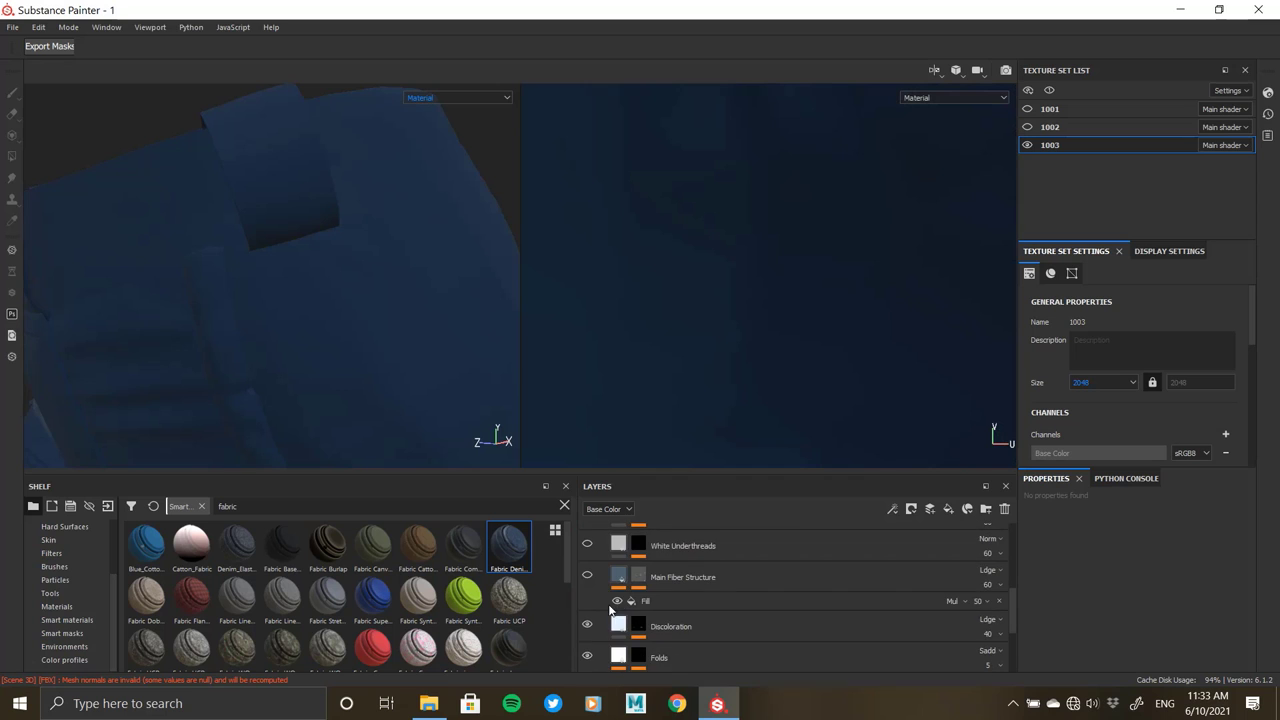
left_click(587, 623)
left_click(587, 655)
scroll(620, 612, "down", 2)
left_click(588, 626)
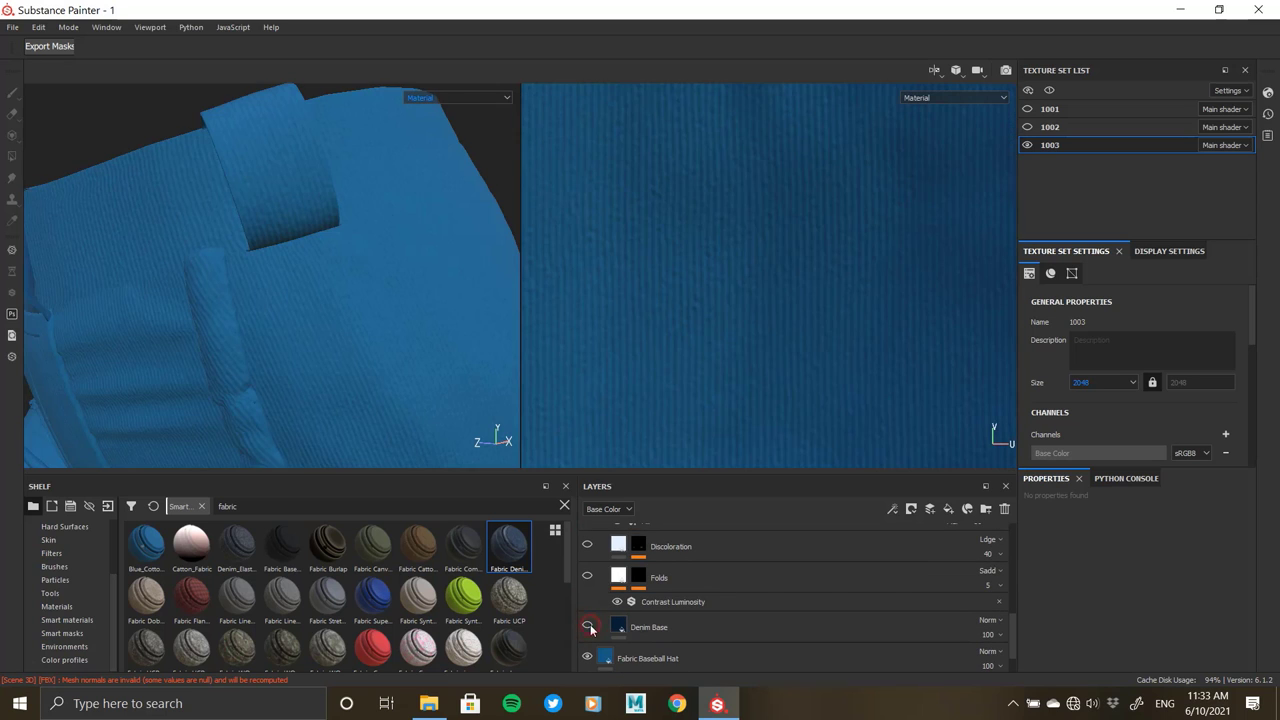
left_click(650, 658)
- Change the fabric fill colour to a lighter blue (RGB 0.104, 0.241, 0.377)
left_click(1109, 588)
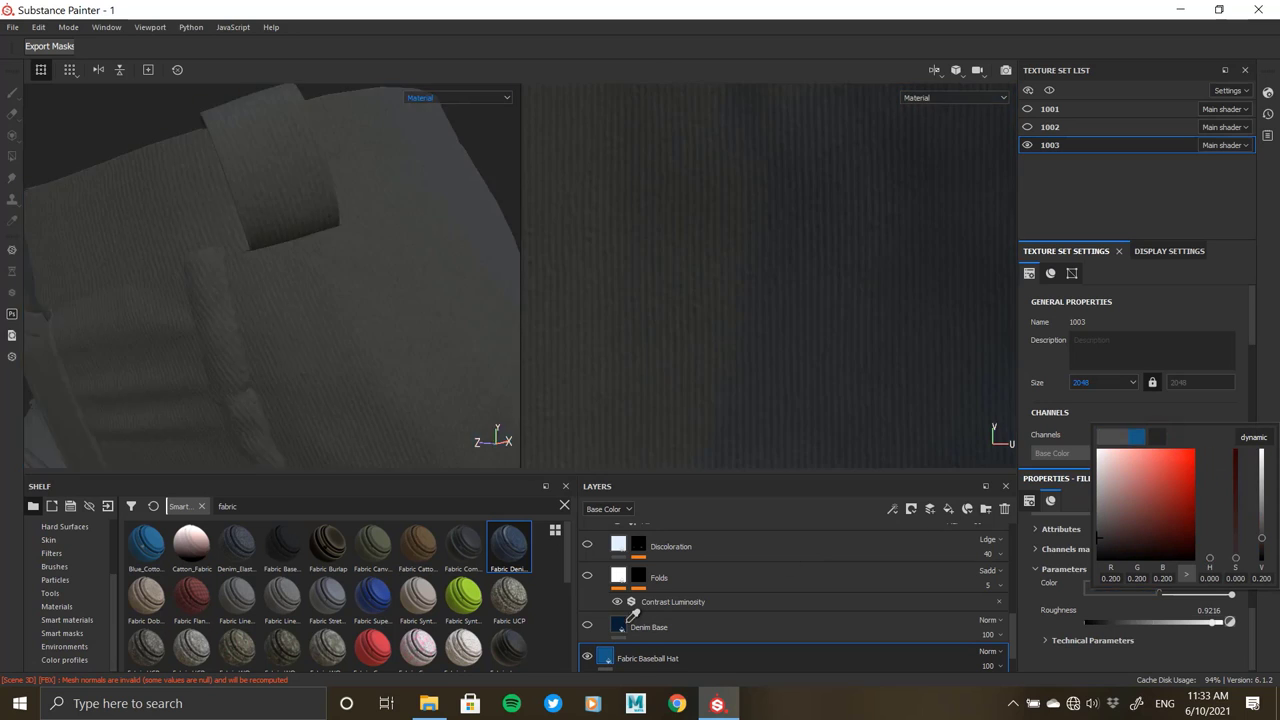
left_click(1213, 513)
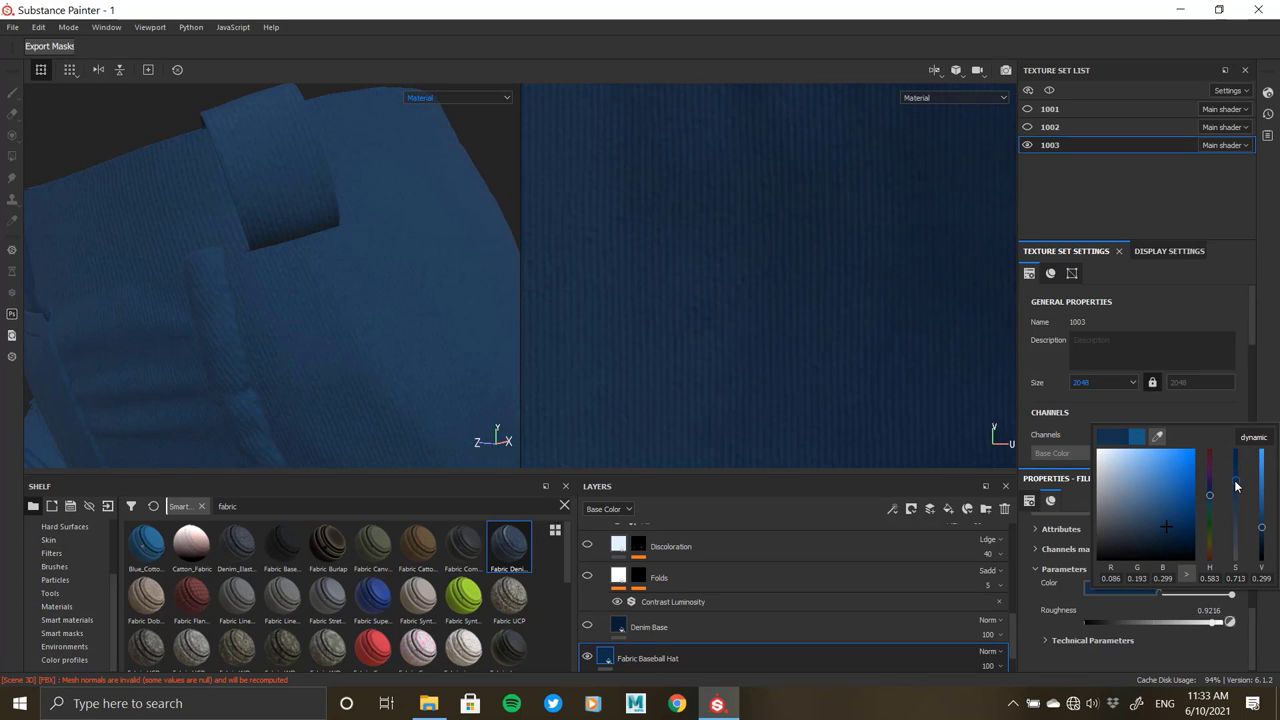
left_click_drag(1265, 531, 1263, 524)
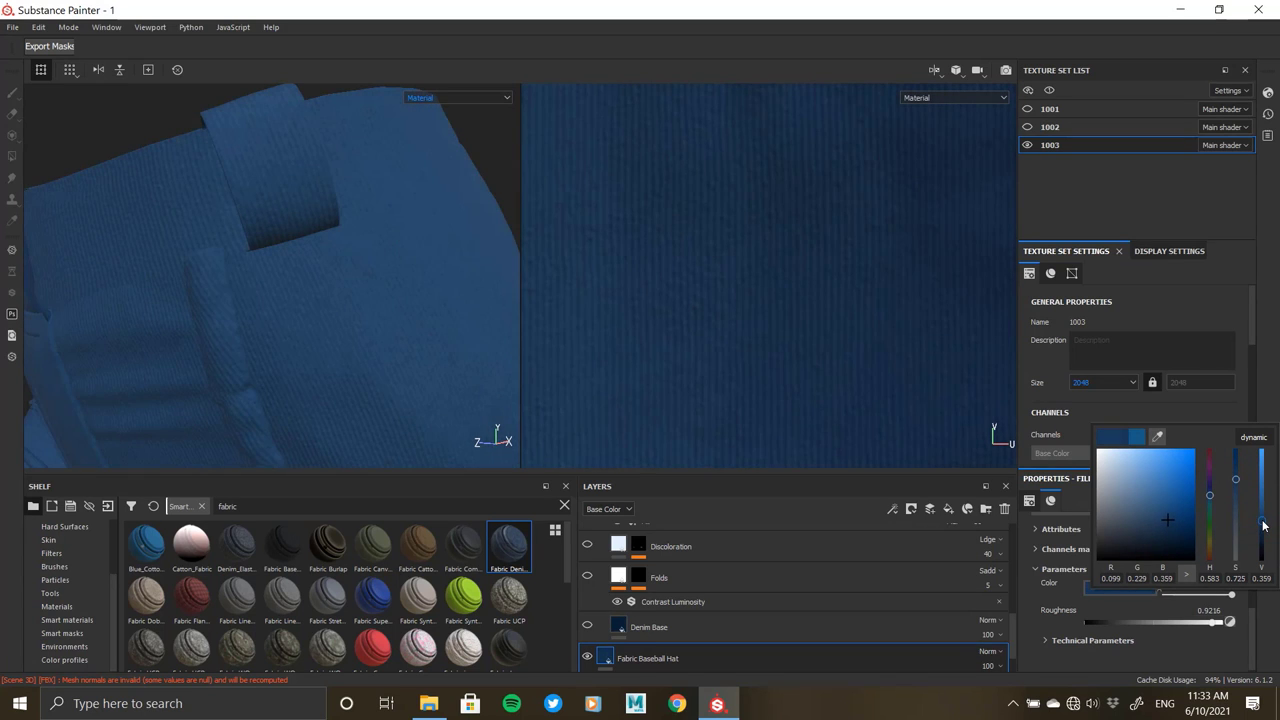
left_click(591, 627)
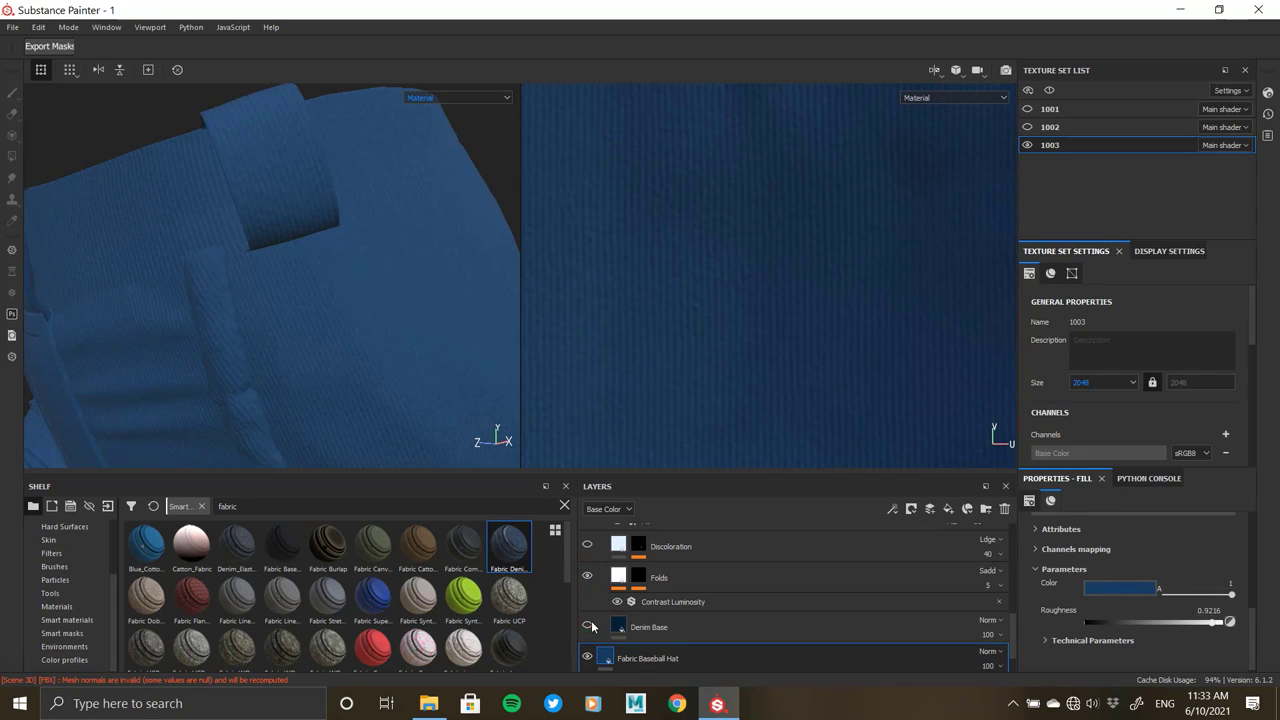
- Compare the look with Folds hidden, then delete the Denim Base layer
left_click(588, 577)
left_click(588, 577)
left_click(694, 627)
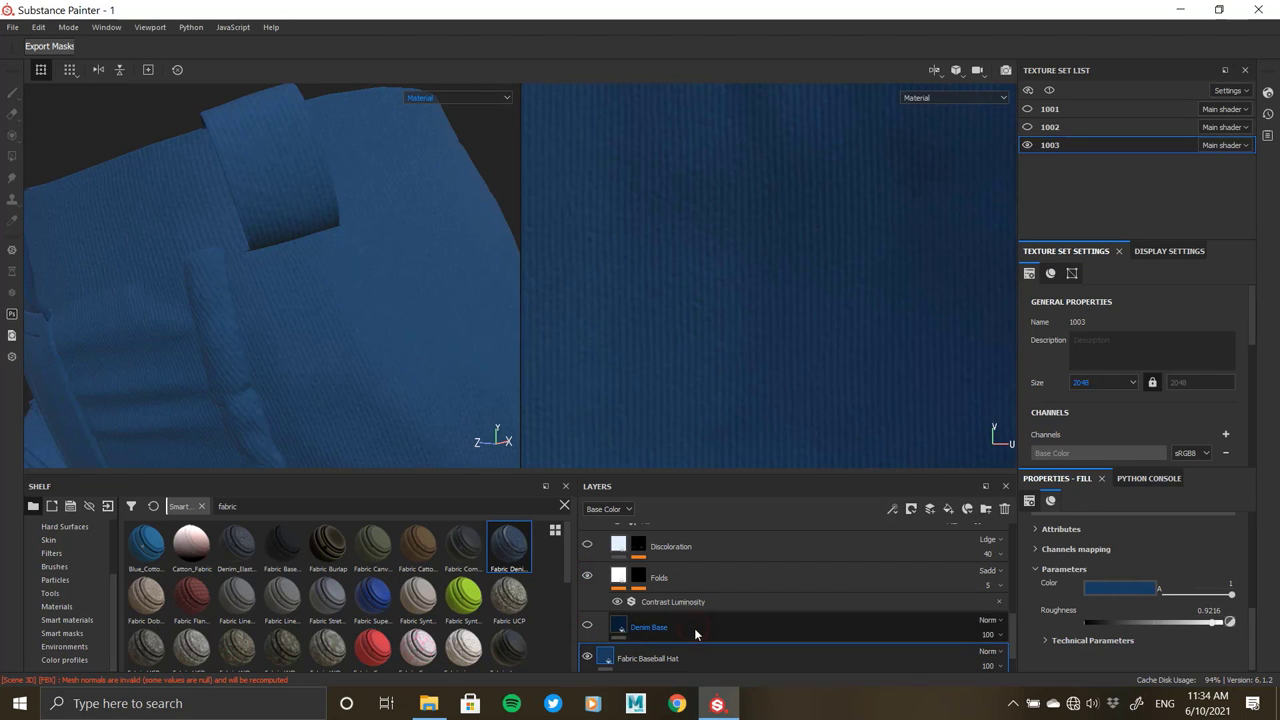
key("Delete")
left_click(638, 577)
- In the Folds mask, hide the Fill and Levels effects and enable the ratio_crystal_2 pattern
left_click(638, 577, "alt")
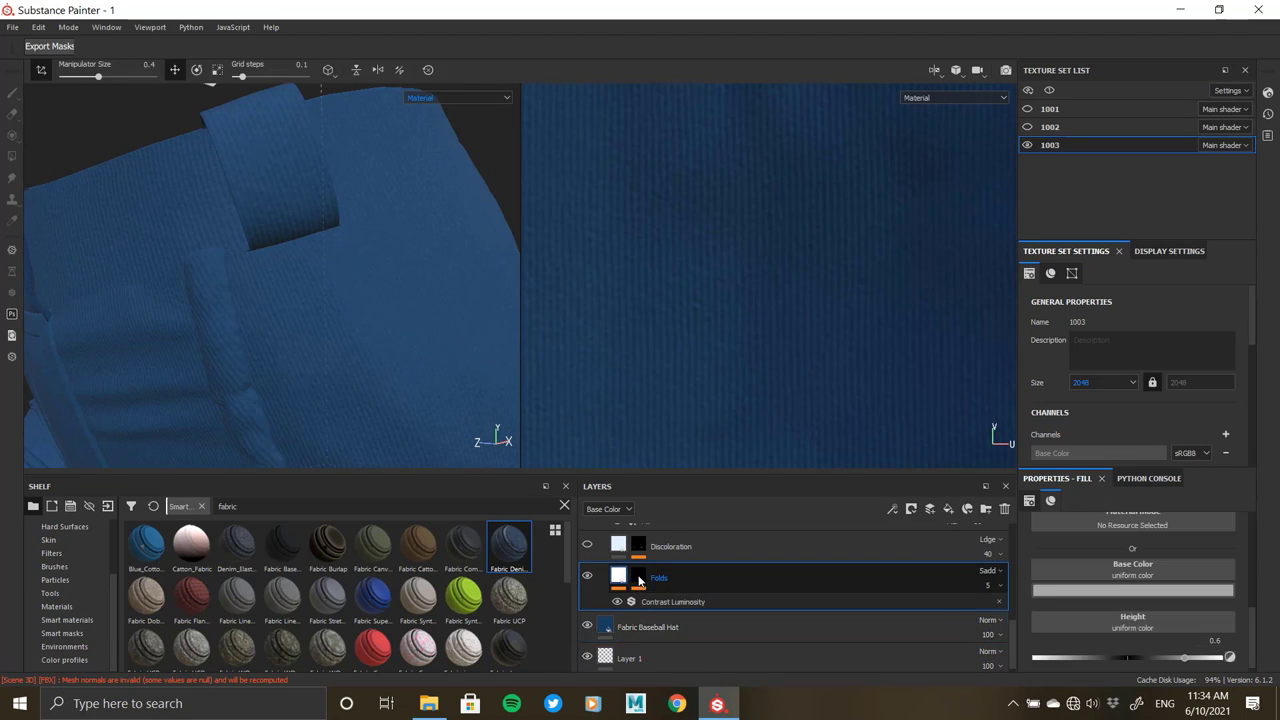
mouse_move(145, 248)
left_mouse_down("alt")
mouse_move(254, 314)
mouse_move(214, 263)
left_mouse_up("alt")
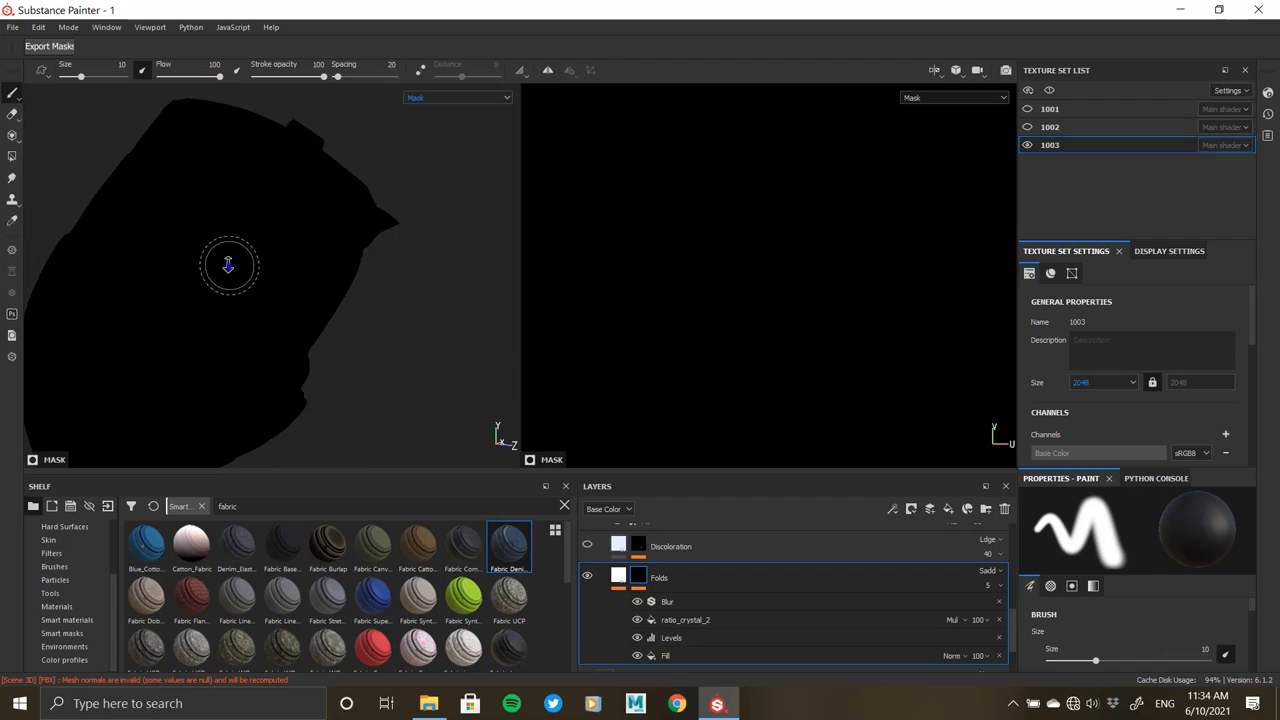
left_click(638, 652)
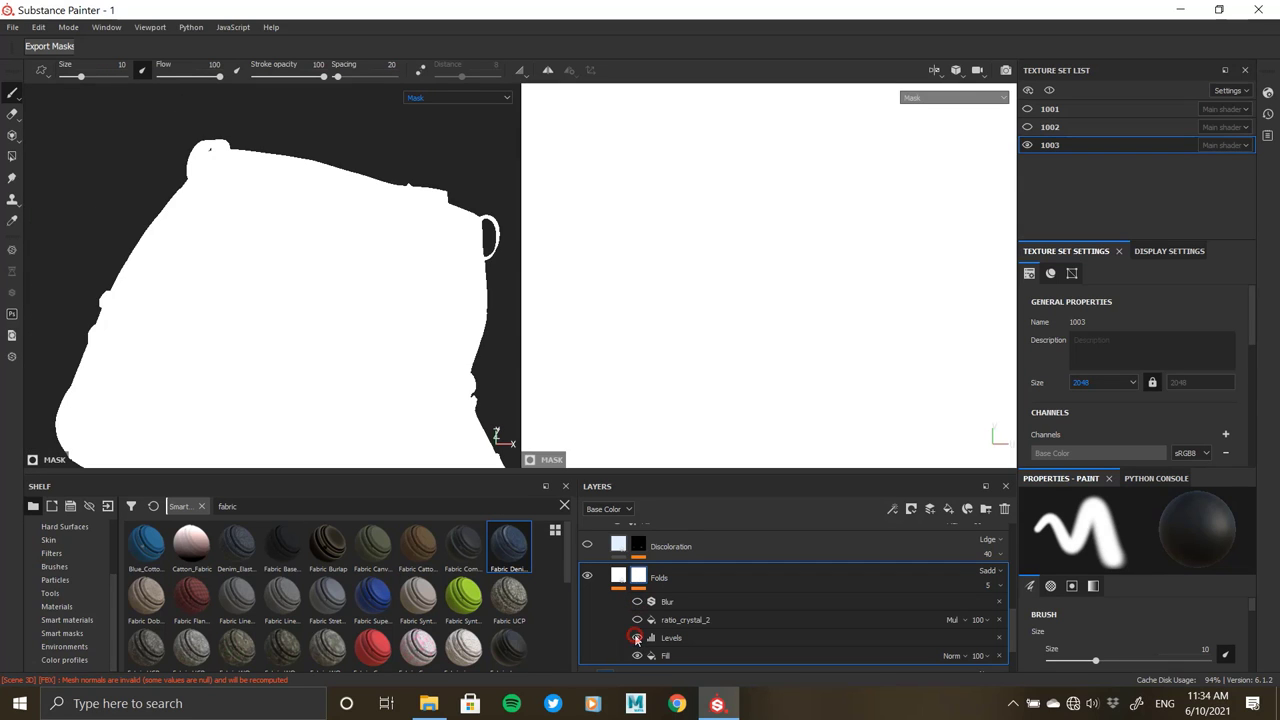
left_click(636, 638)
left_click(639, 621)
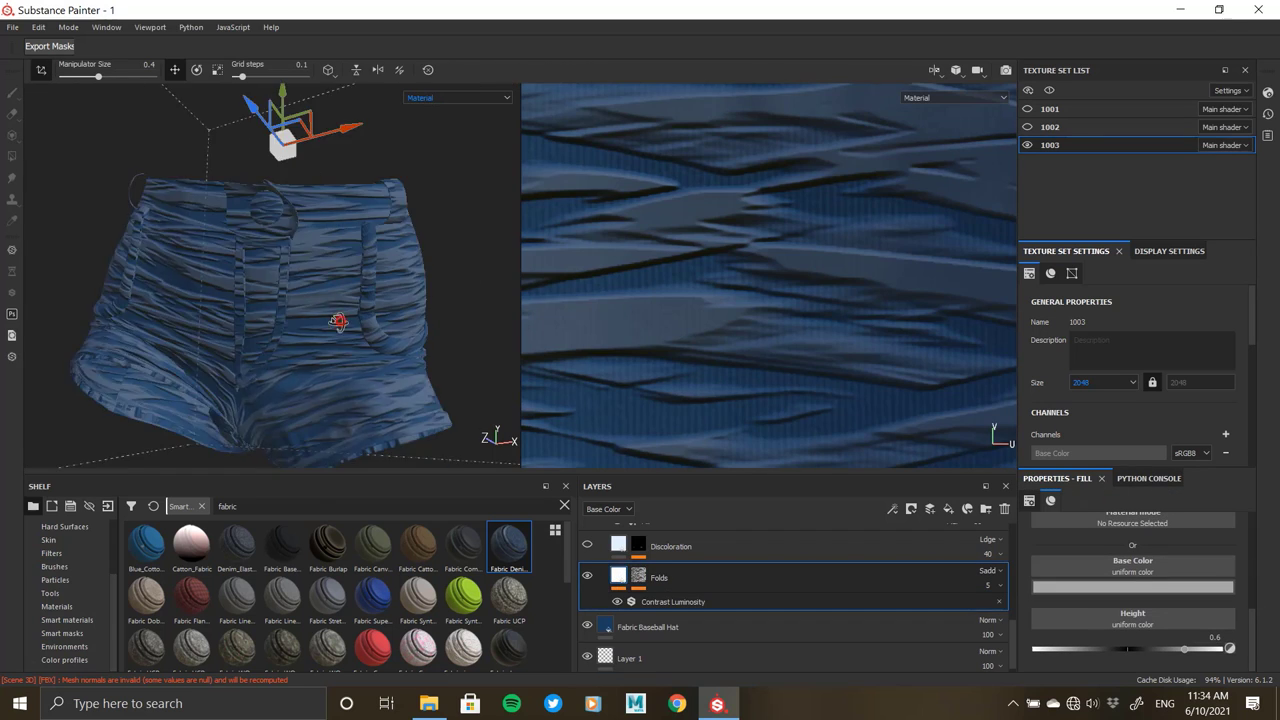
left_click_drag(343, 307, 211, 306, "alt")
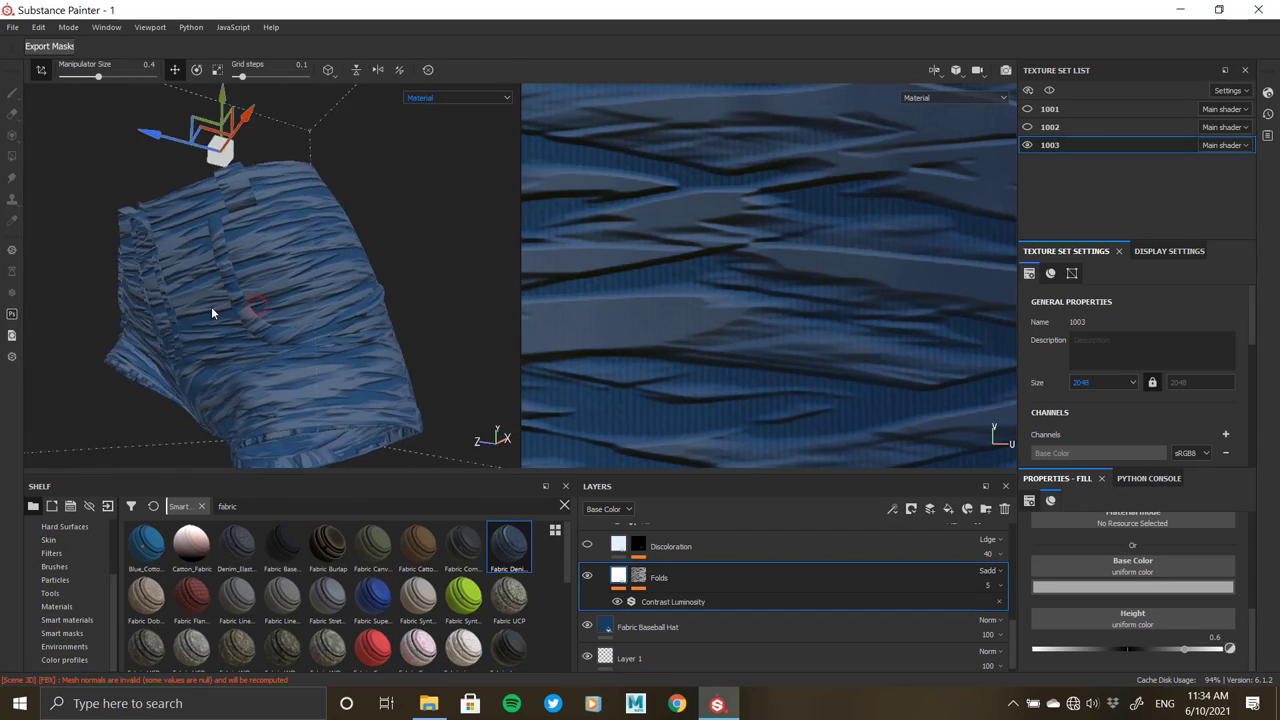
scroll(244, 324, "up", 5)
scroll(245, 331, "down", 2)
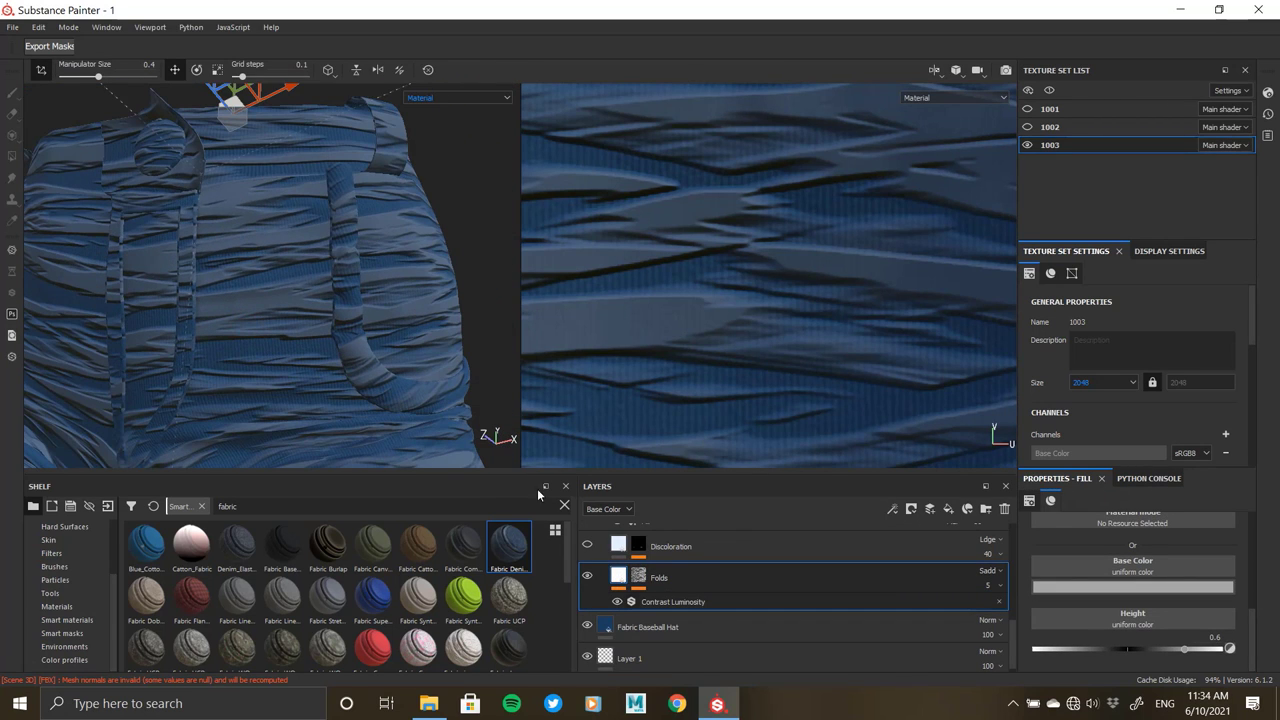
- Enable the Blur effect and display the Folds mask alone with Levels selected
left_click(638, 577)
left_click(637, 601)
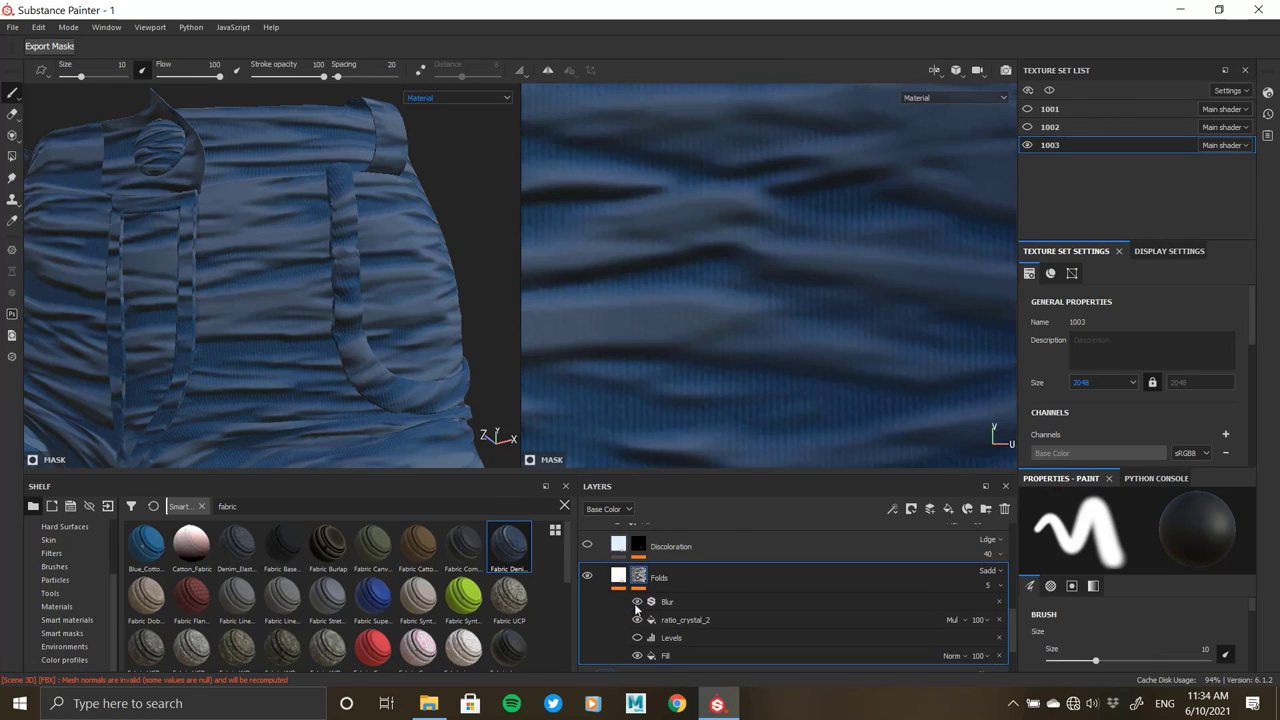
left_click(660, 637)
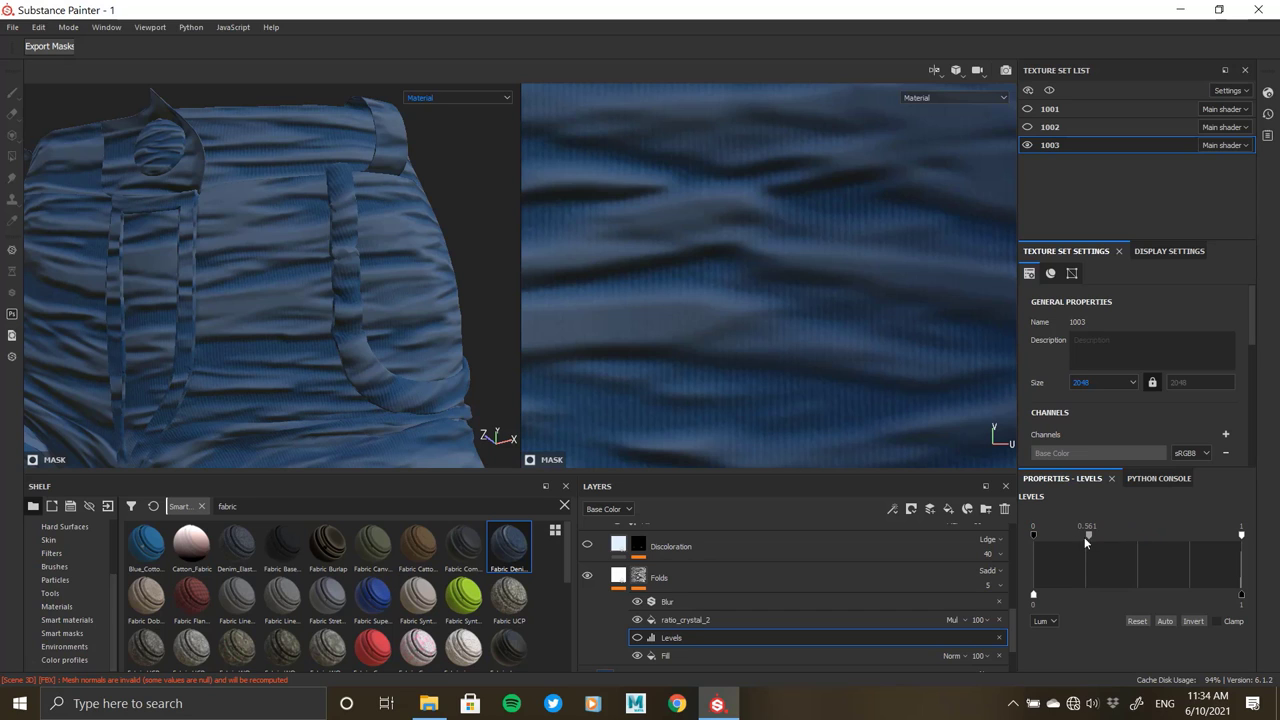
left_click(638, 577, "alt")
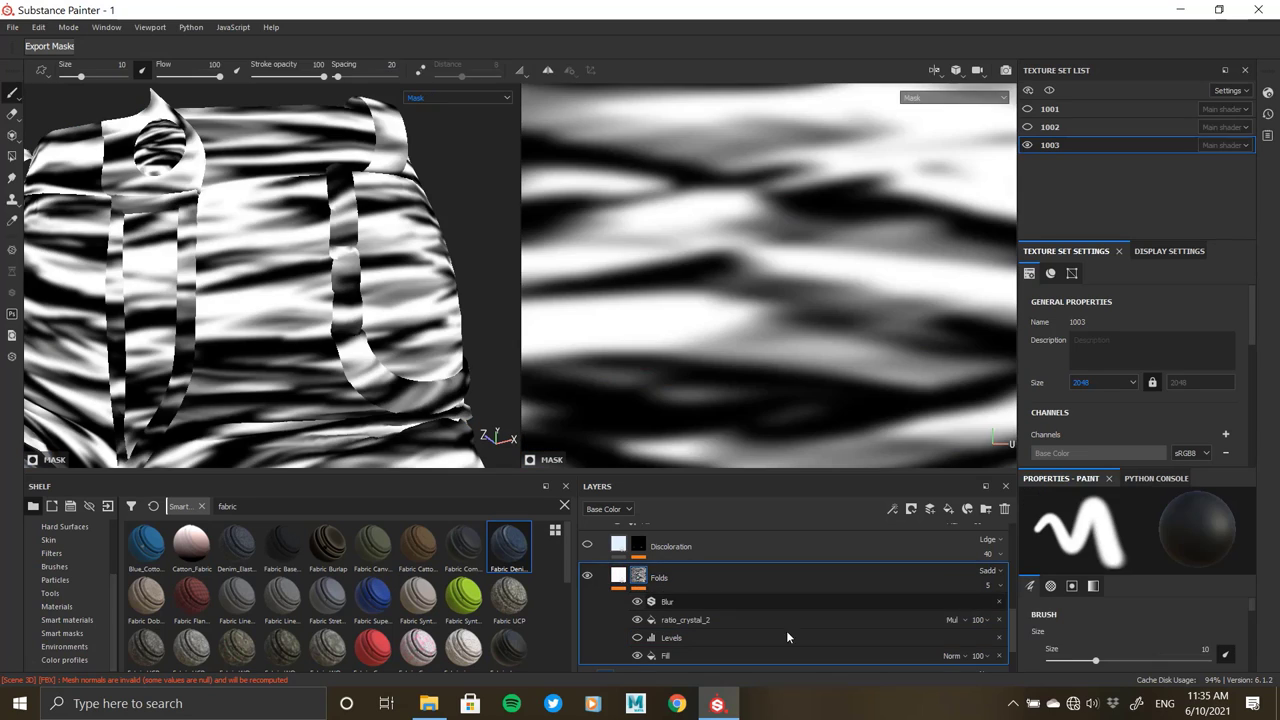
left_click(786, 637)
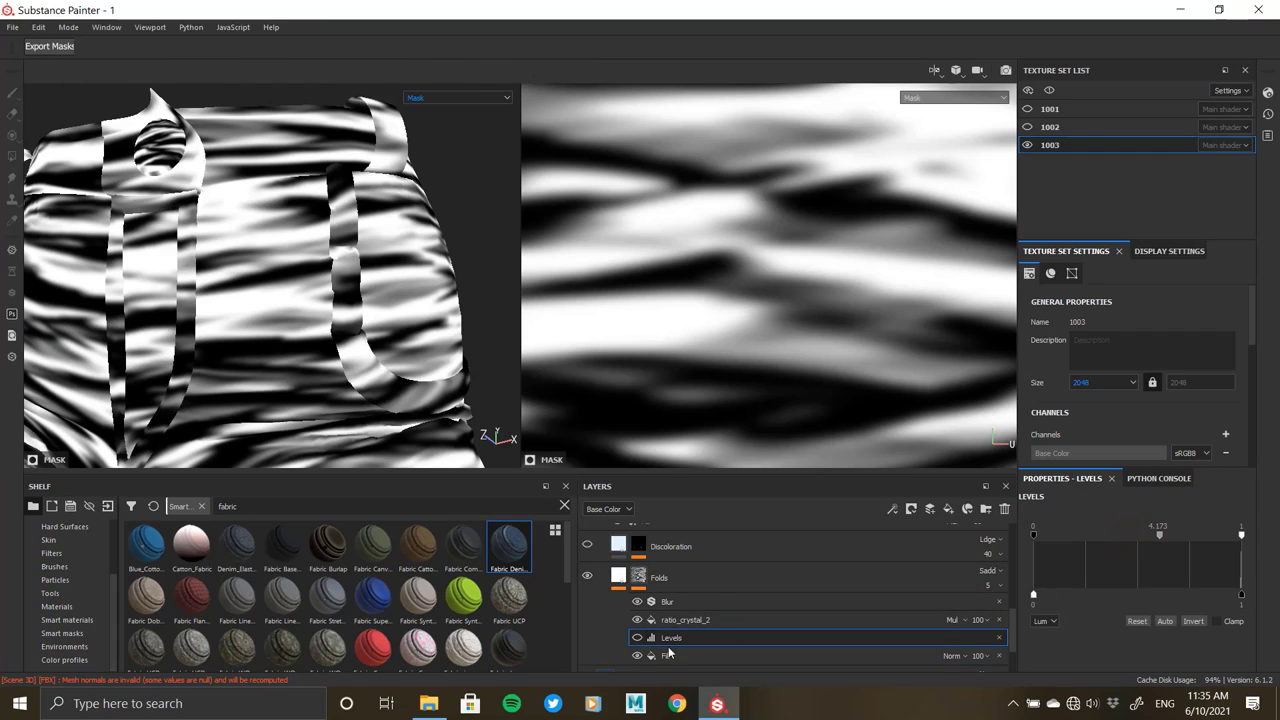
- Re-enable Levels and tighten its black and white input levels in the Folds mask
left_click(637, 637)
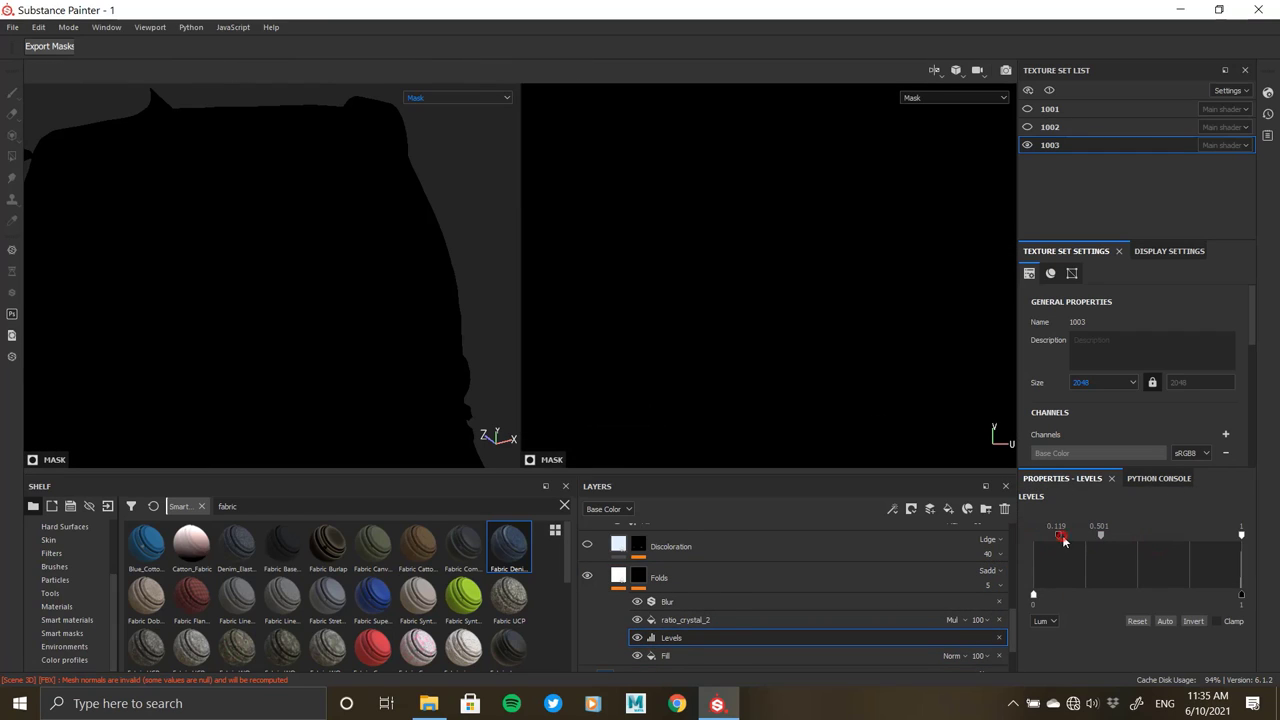
left_click_drag(1061, 536, 1117, 536)
left_click_drag(1241, 536, 1176, 536)
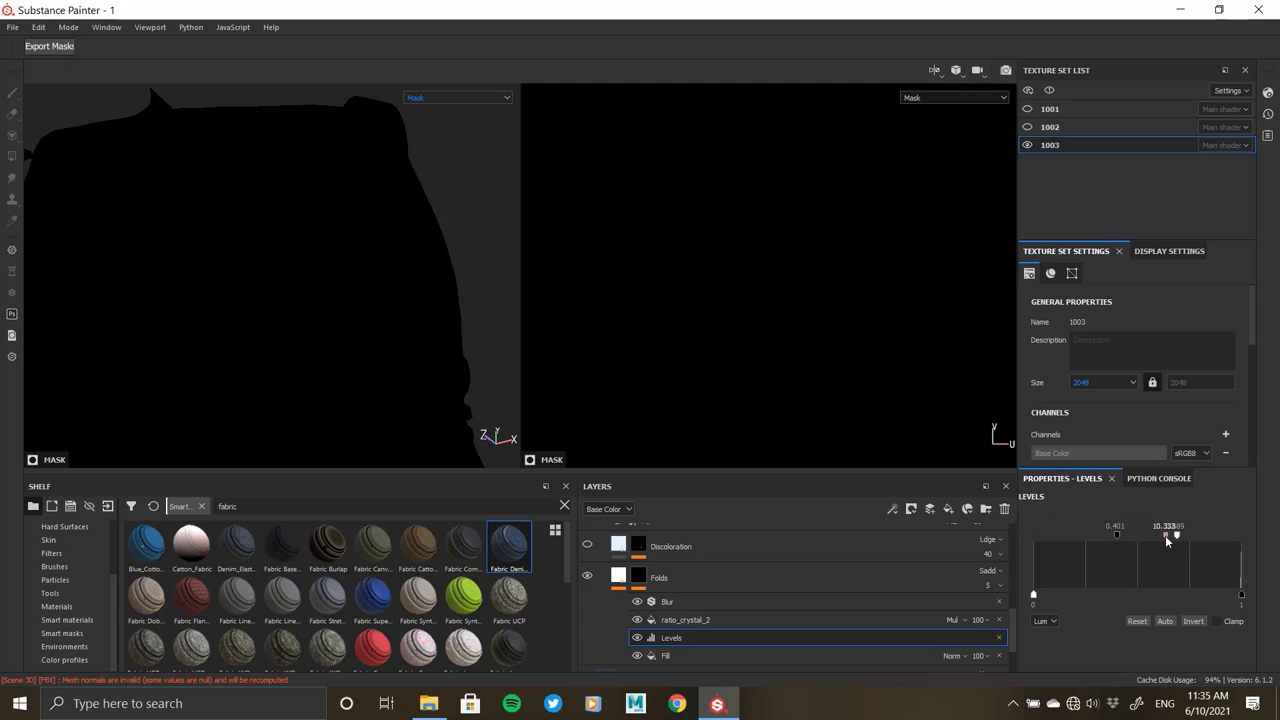
left_click(999, 637)
right_click(693, 637)
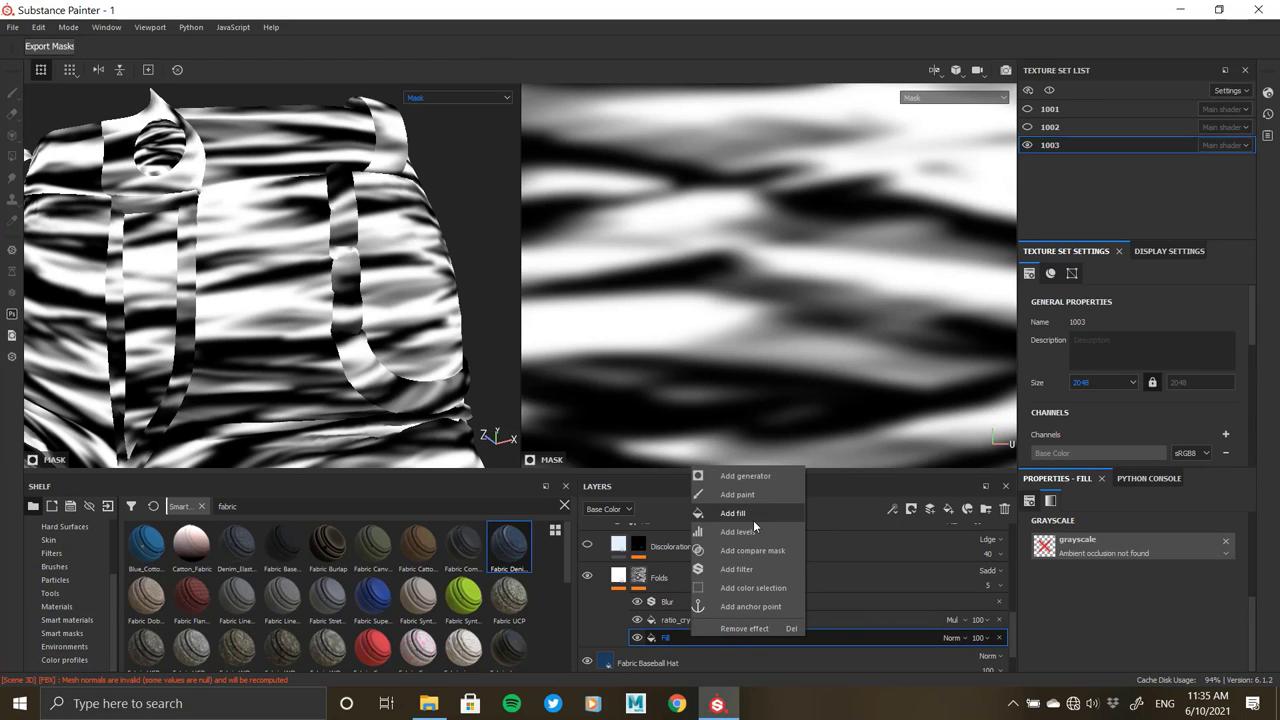
- Increase the Folds mask's Blur intensity
left_click(667, 601)
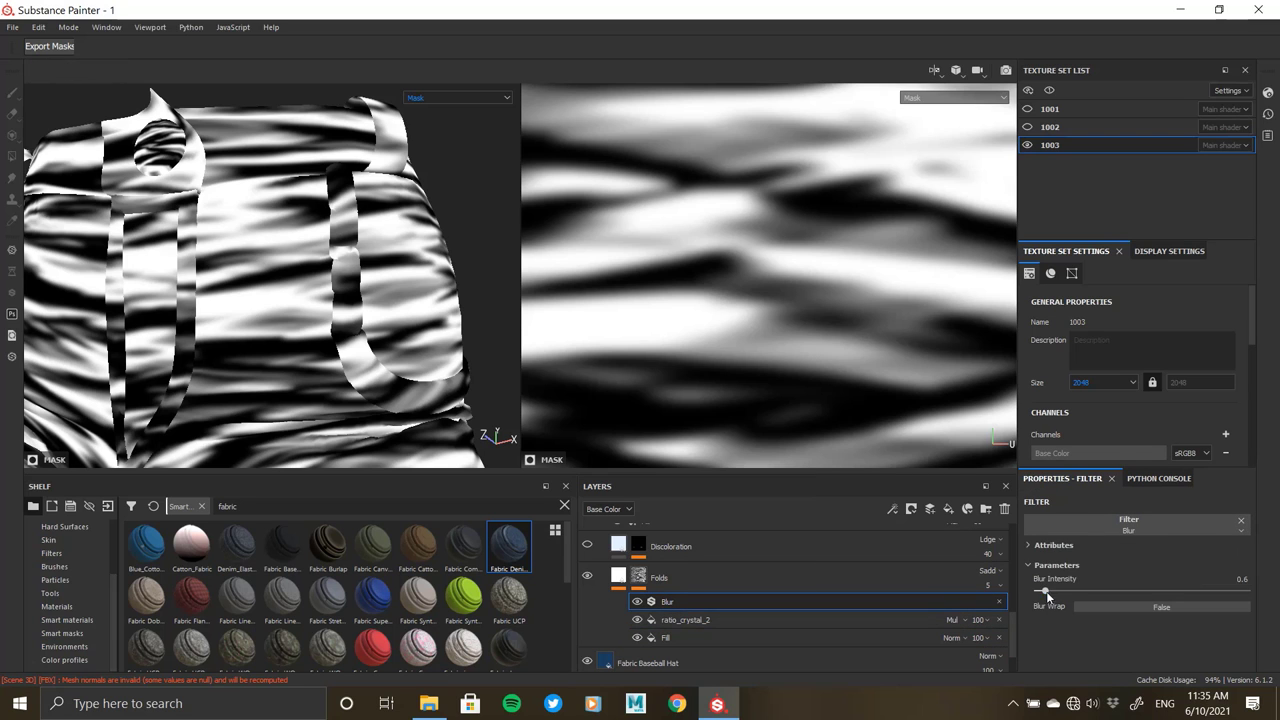
left_click_drag(1045, 591, 1072, 594)
scroll(357, 289, "down", 5)
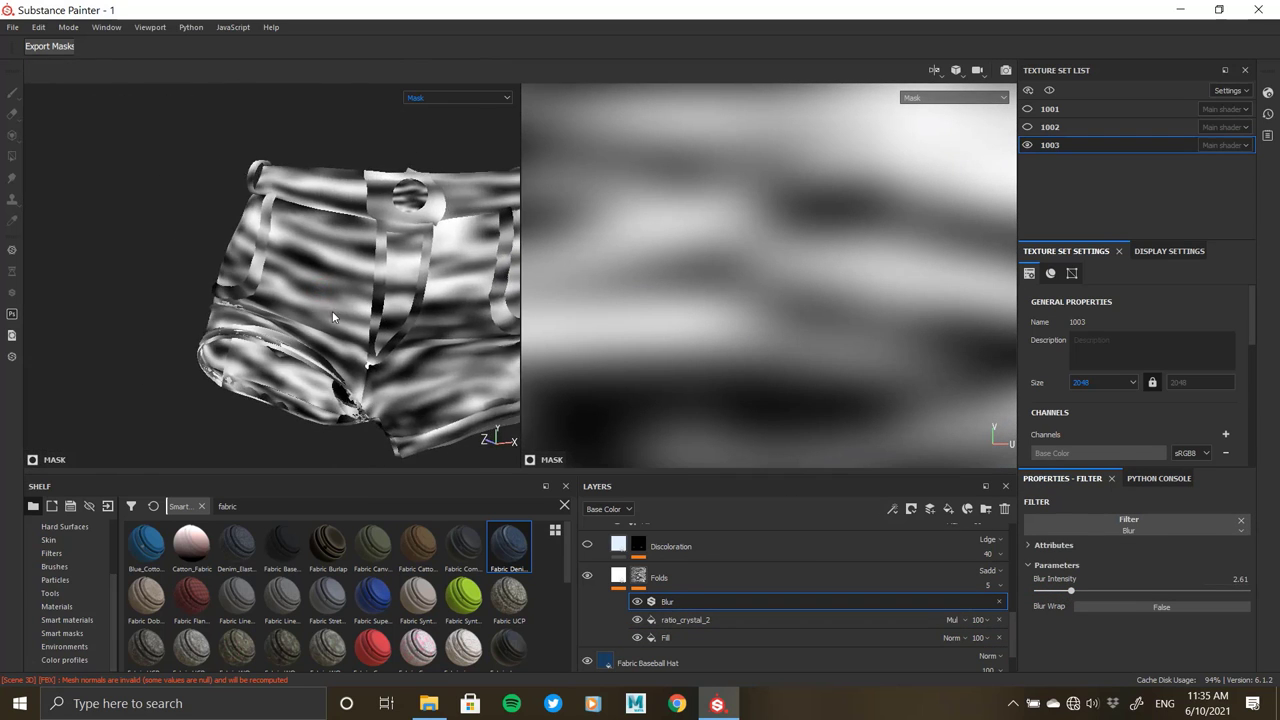
mouse_move(357, 289)
left_mouse_down("alt")
mouse_move(290, 299)
mouse_move(330, 310)
left_mouse_up("alt")
- Tune the ratio_crystal_2 pattern's balance, ending around 0.53
left_click(670, 577)
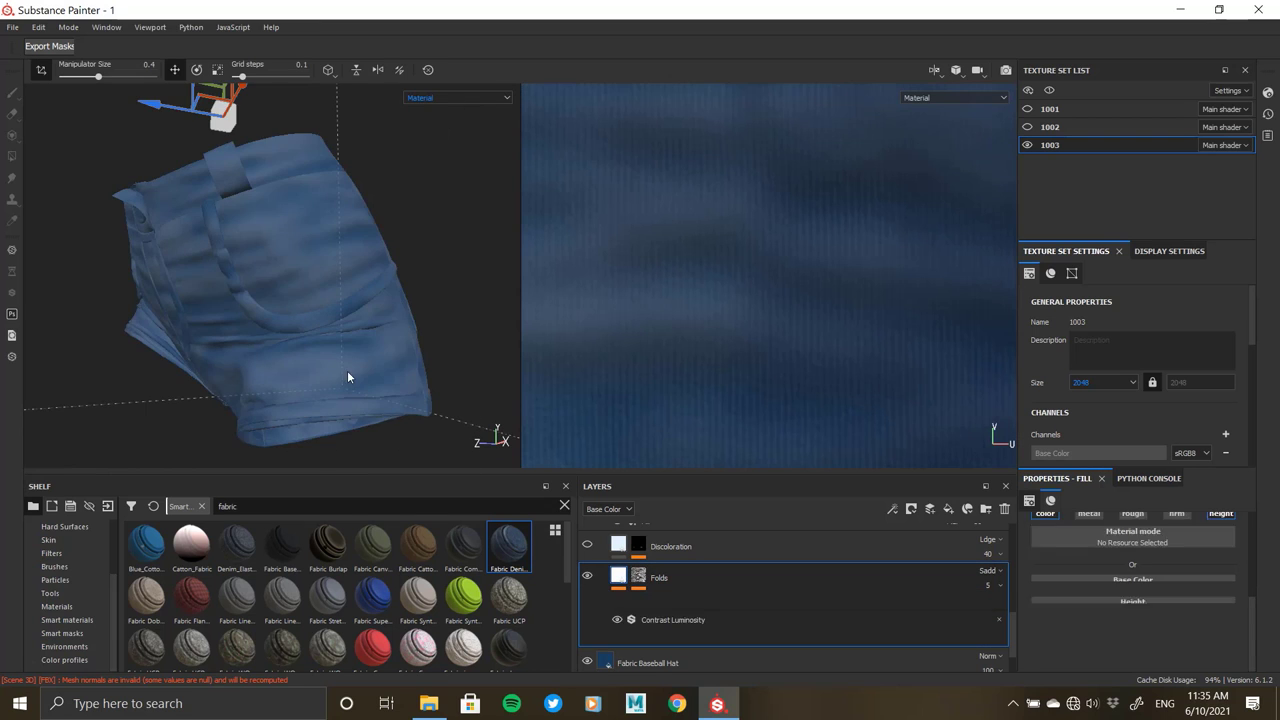
mouse_move(347, 370)
left_mouse_down("alt")
mouse_move(285, 286)
mouse_move(340, 300)
left_mouse_up("alt")
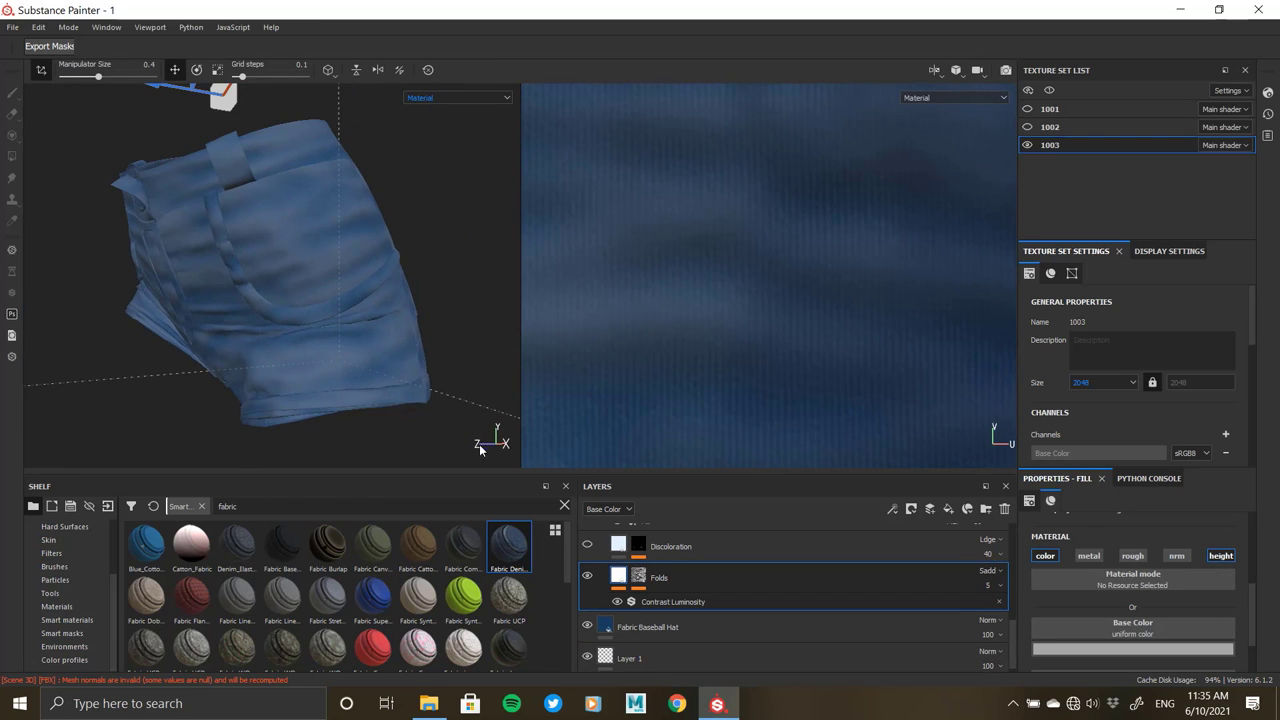
left_click(674, 618)
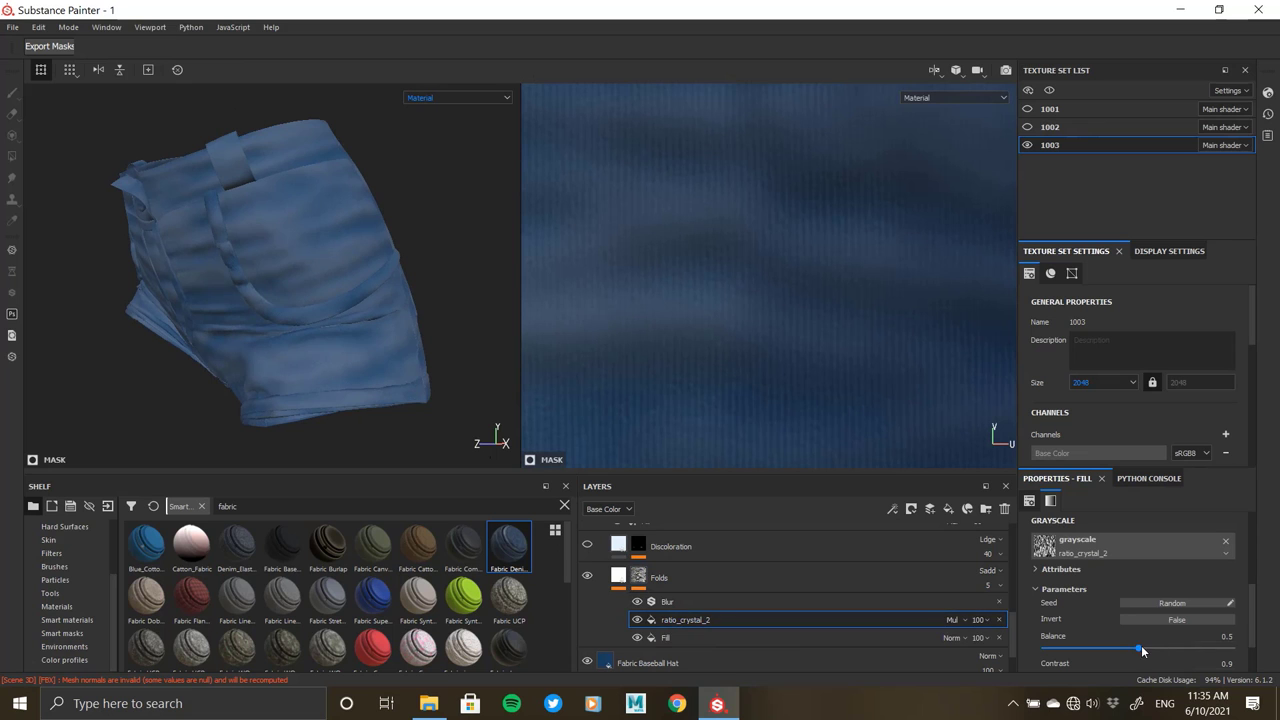
left_click_drag(1141, 649, 1129, 649)
mouse_move(366, 346)
left_mouse_down("alt")
mouse_move(188, 298)
mouse_move(115, 294)
mouse_move(456, 400)
left_mouse_up("alt")
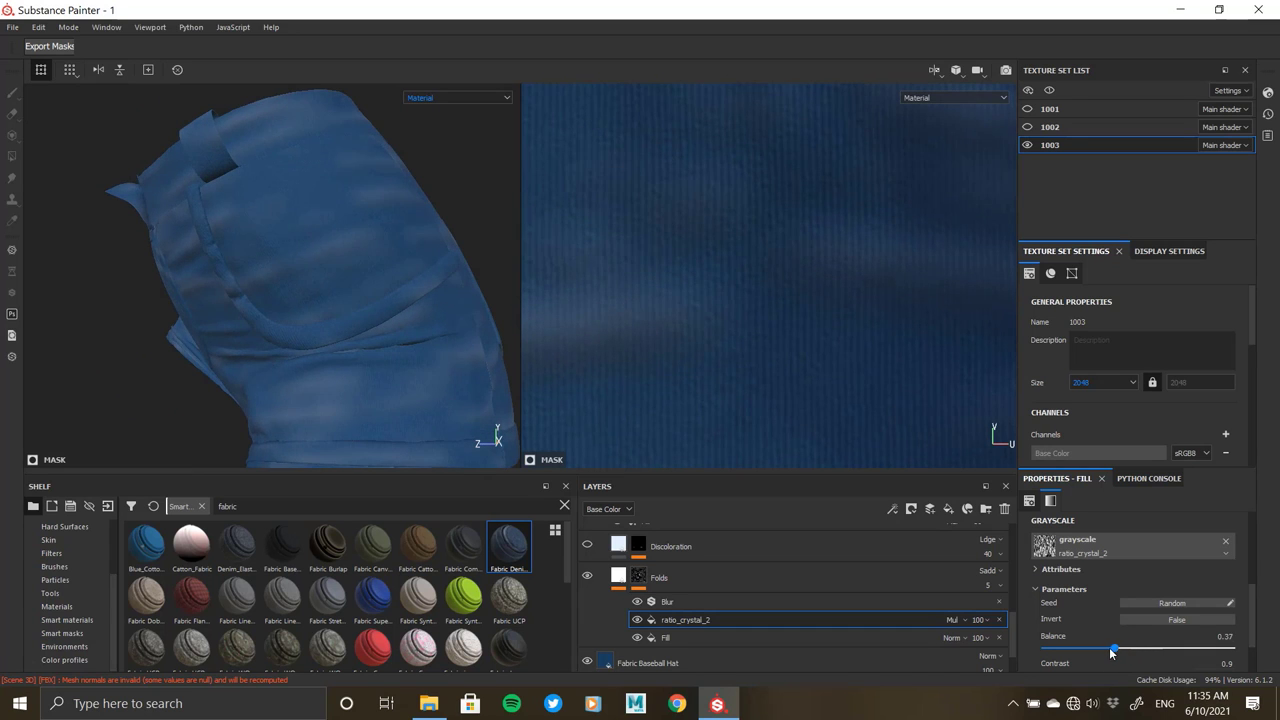
mouse_move(1126, 649)
left_mouse_down()
mouse_move(1142, 649)
mouse_move(1126, 649)
left_mouse_up()
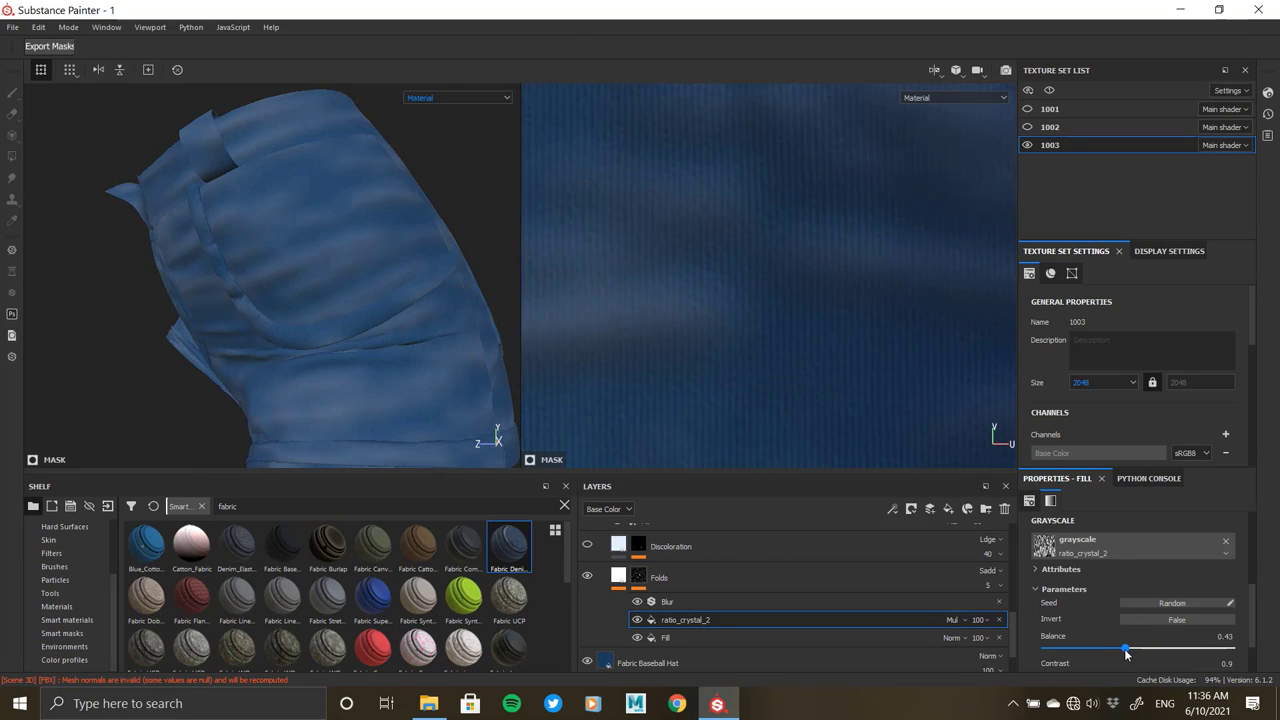
- Change the ratio_crystal_2 pattern's tiling scale
scroll(1064, 601, "down", 2)
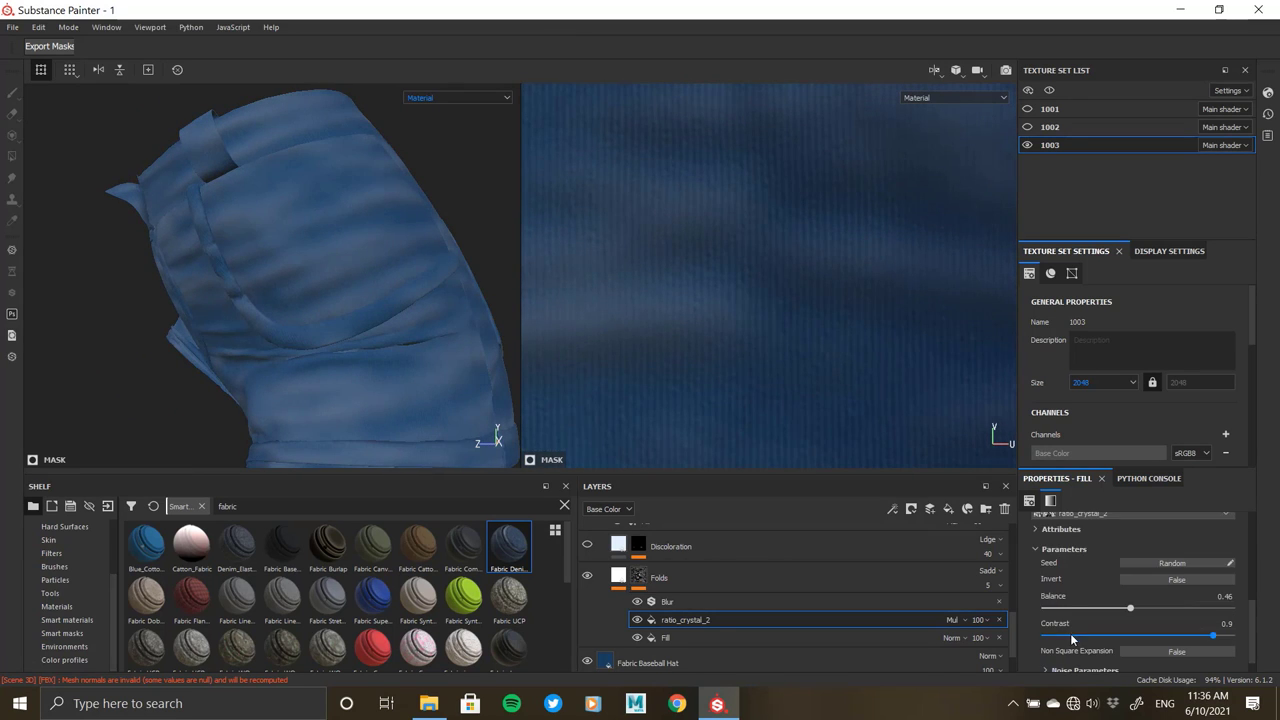
scroll(1070, 633, "down", 2)
scroll(1070, 633, "down", 3)
scroll(1072, 635, "down", 2)
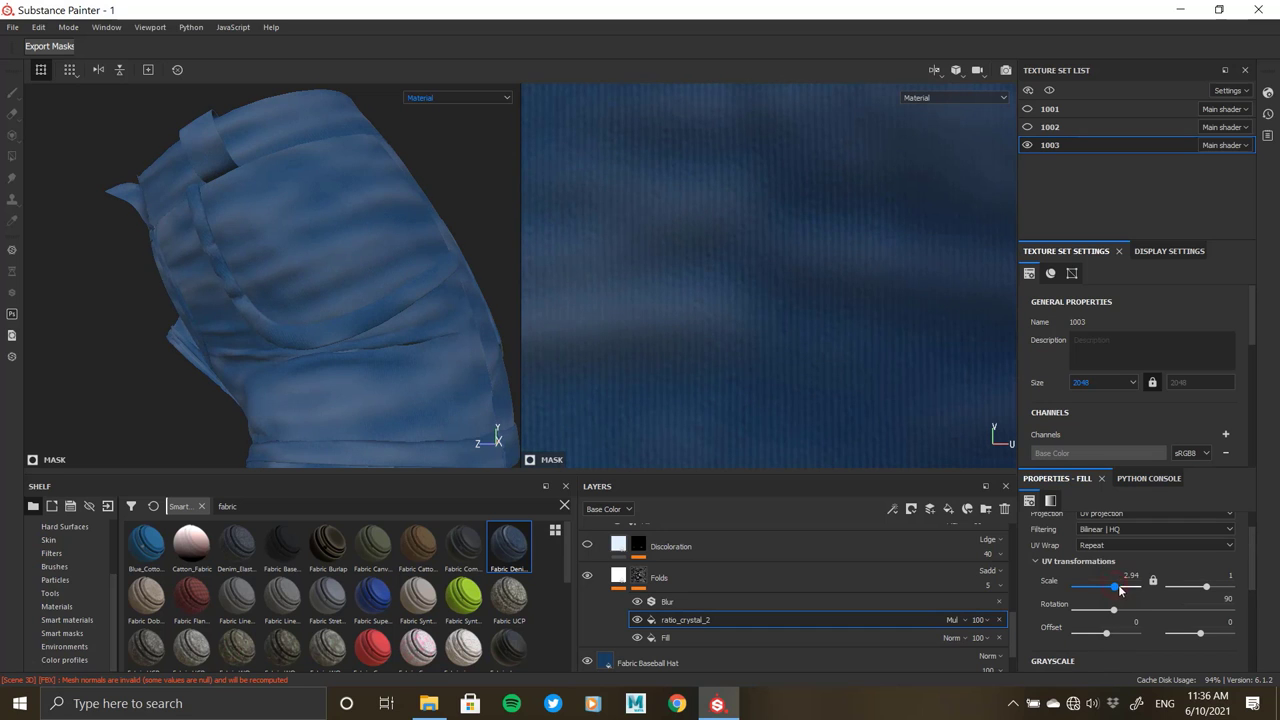
left_click_drag(1120, 590, 1115, 593)
scroll(1142, 585, "up", 1)
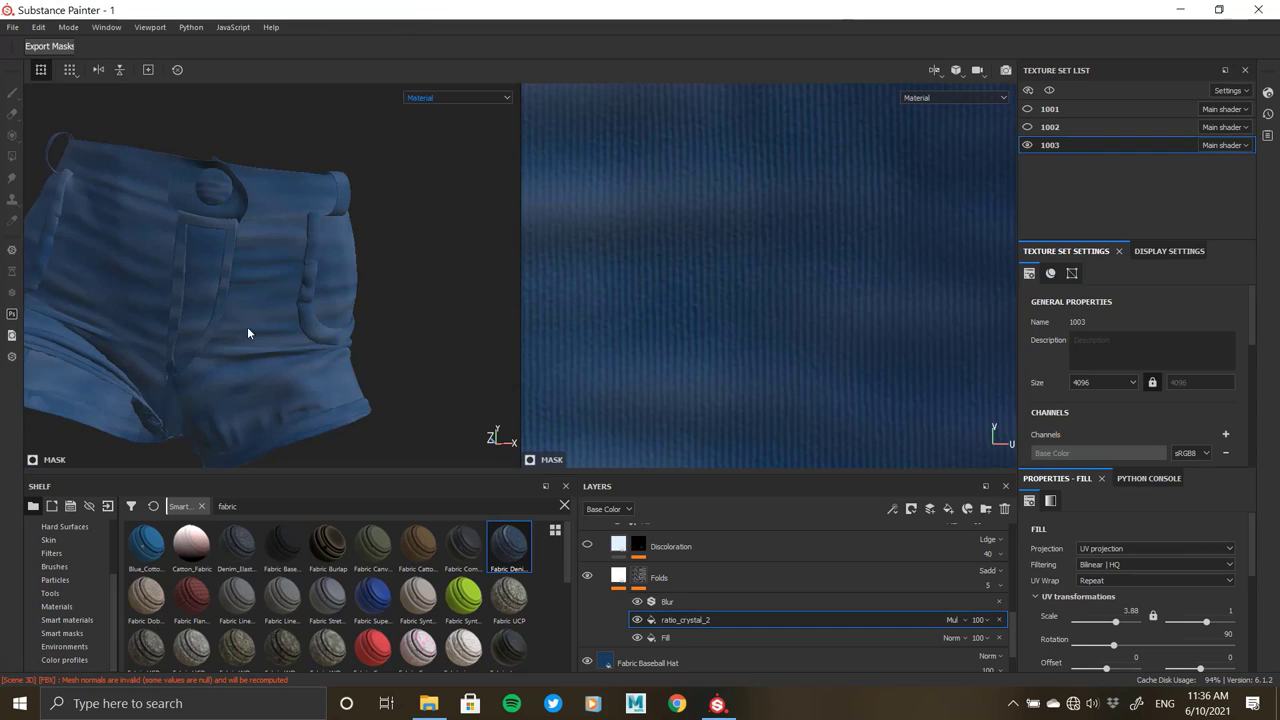
- Compare the denim with a layer hidden and try 76 pattern opacity, then undo it
left_click_drag(247, 326, 274, 311, "alt")
scroll(168, 229, "up", 5)
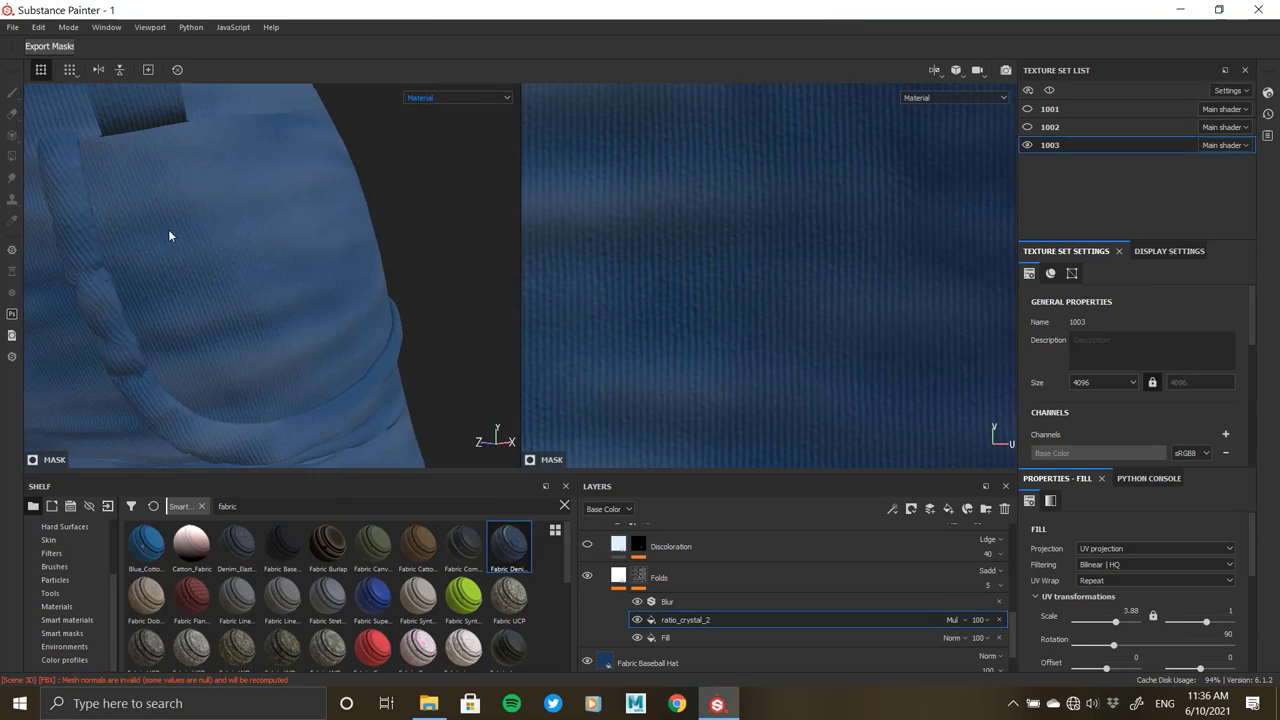
mouse_move(169, 236)
left_mouse_down("alt")
mouse_move(237, 334)
mouse_move(266, 214)
mouse_move(277, 371)
mouse_move(217, 149)
mouse_move(226, 274)
mouse_move(163, 306)
mouse_move(237, 285)
mouse_move(137, 209)
mouse_move(294, 300)
mouse_move(154, 320)
mouse_move(285, 314)
left_mouse_up("alt")
scroll(600, 590, "down", 1)
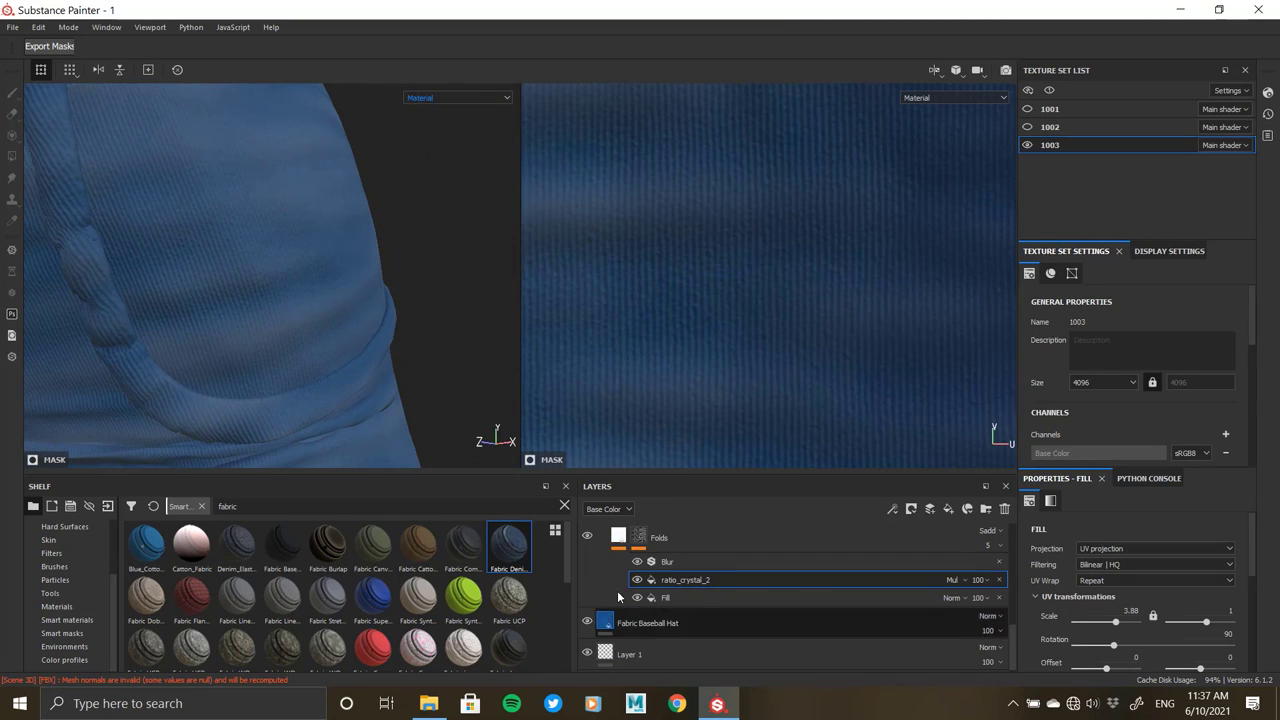
left_click(587, 622)
left_click(587, 622)
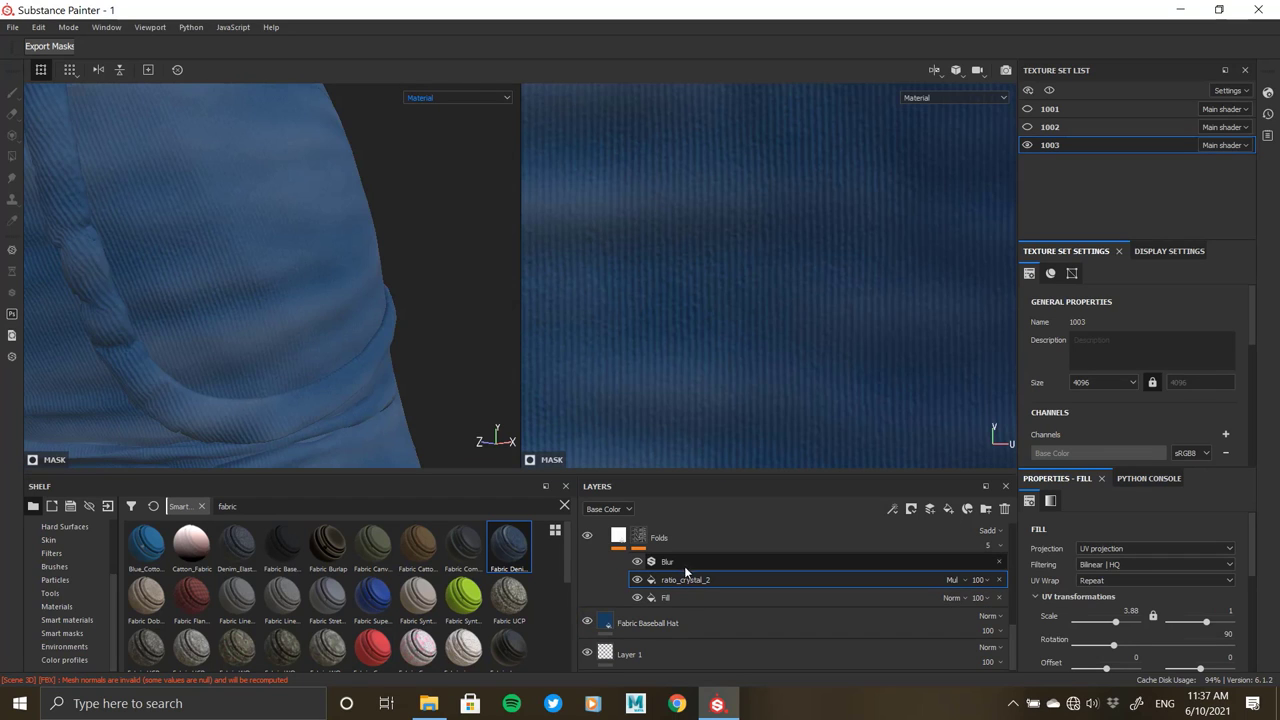
left_click_drag(978, 580, 1013, 601)
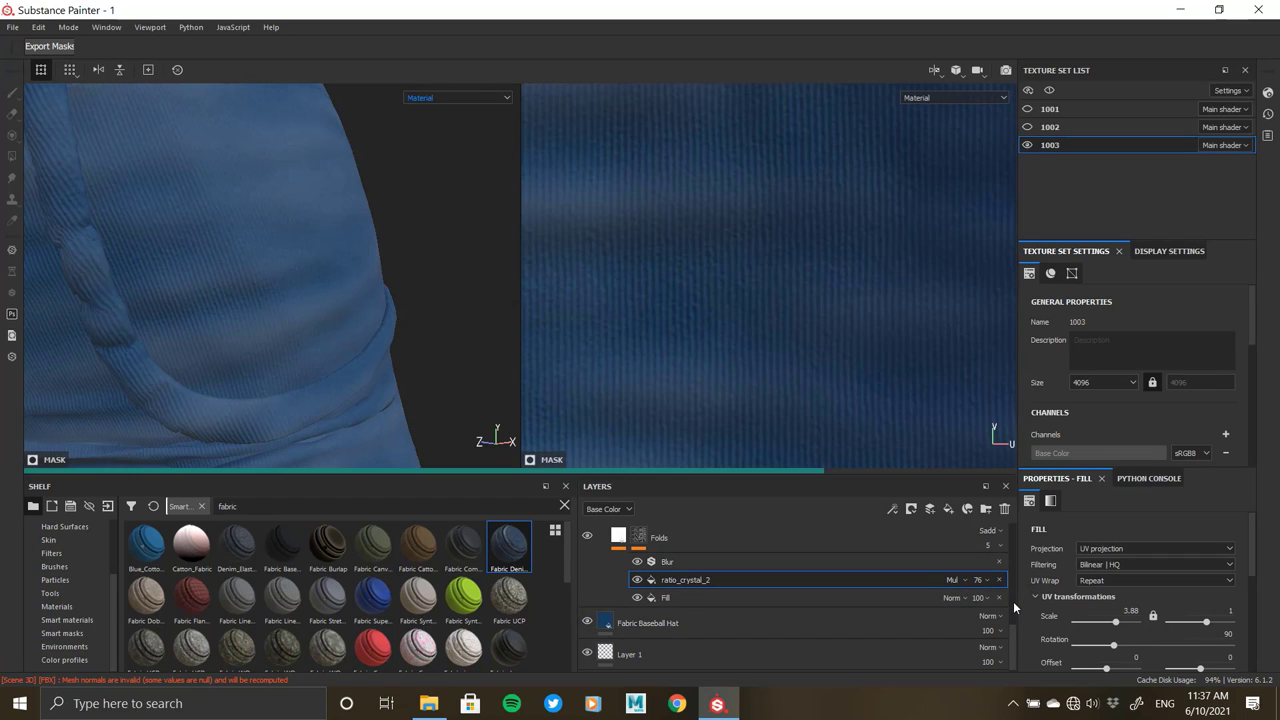
key("ctrl+z")
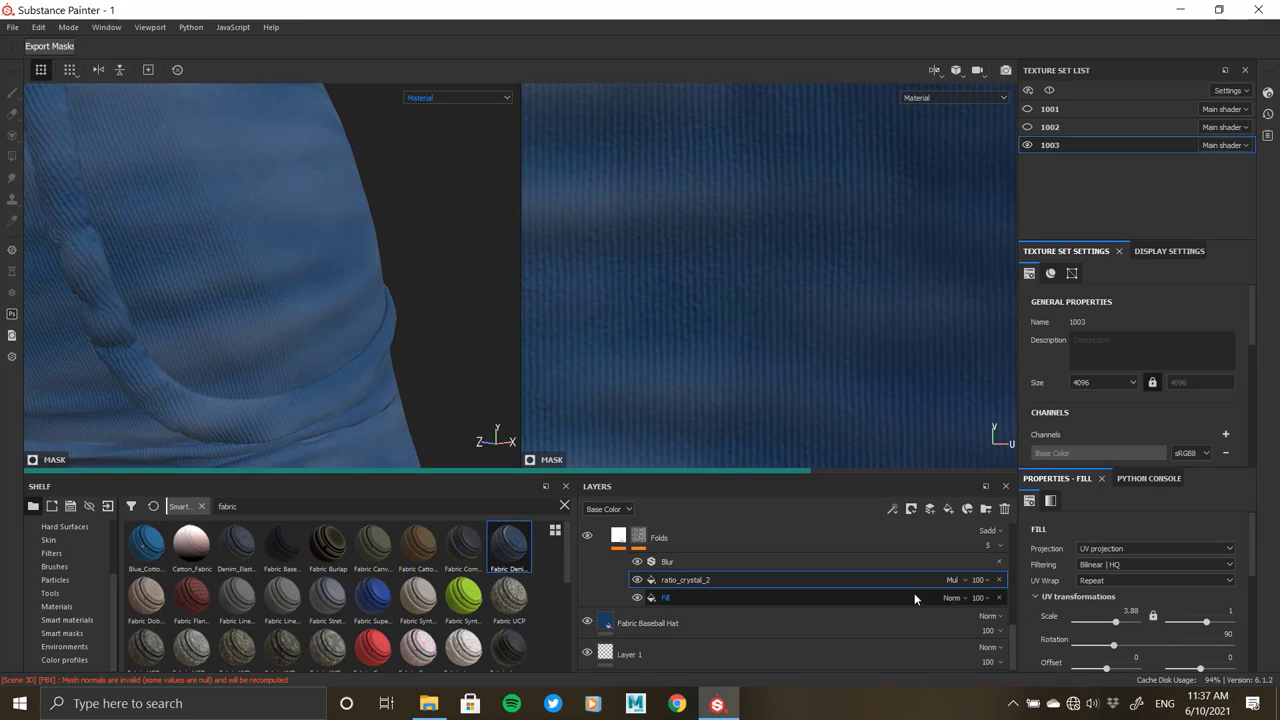
- Select the Discoloration layer
mouse_move(54, 293)
left_mouse_down("alt")
mouse_move(279, 229)
mouse_move(437, 357)
mouse_move(50, 271)
mouse_move(249, 337)
mouse_move(323, 380)
mouse_move(274, 397)
mouse_move(320, 420)
left_mouse_up("alt")
scroll(760, 560, "up", 1)
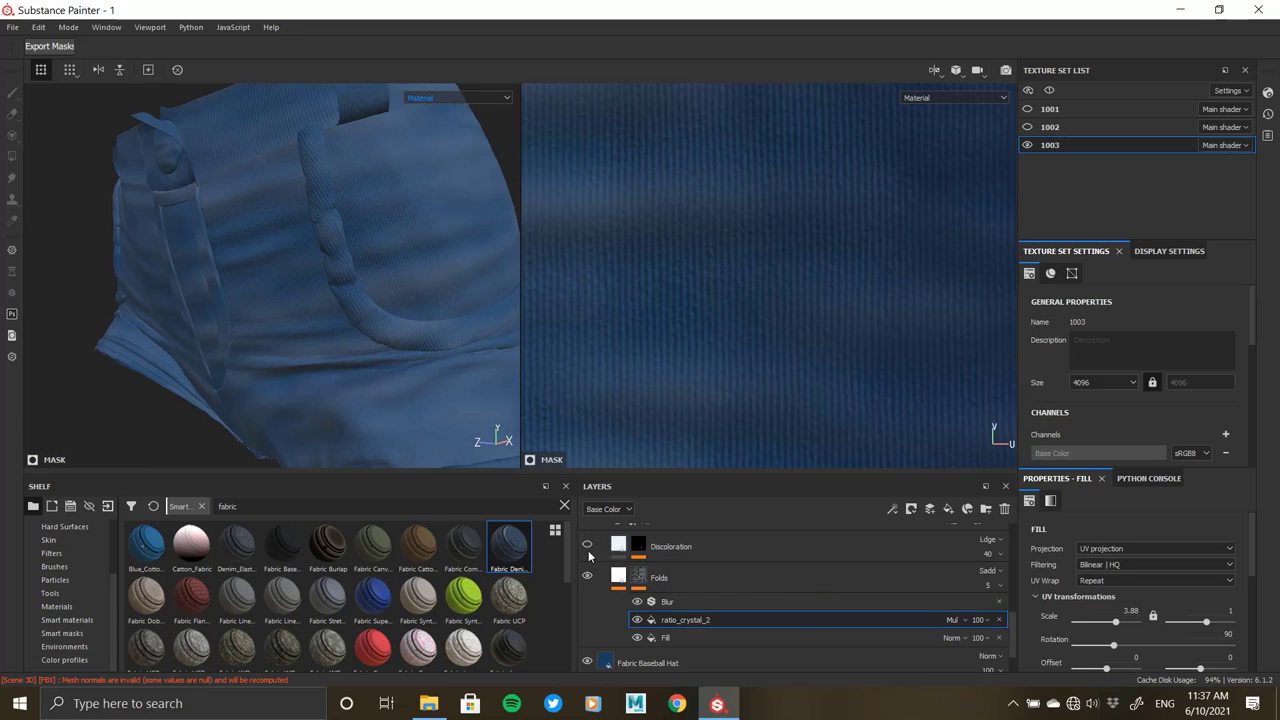
left_click(656, 548)
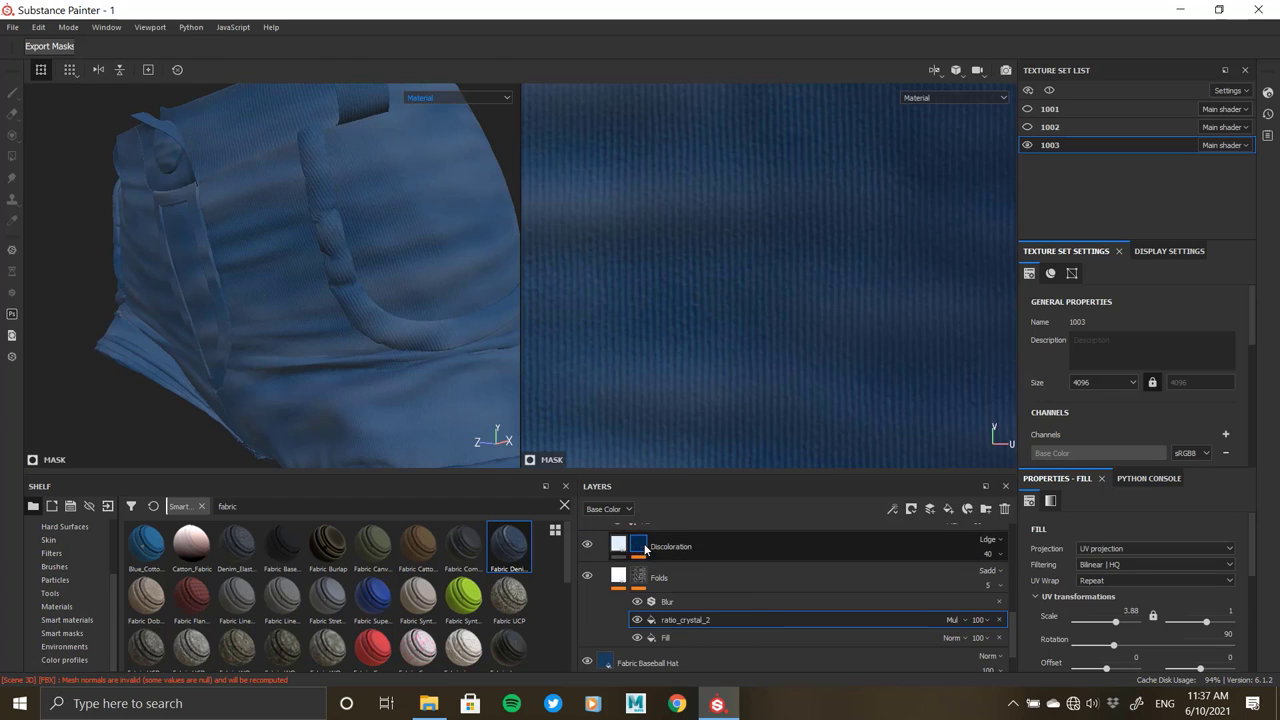
- Select the Discoloration mask's light generator and set its horizontal angle to 79
left_click(640, 546, "alt")
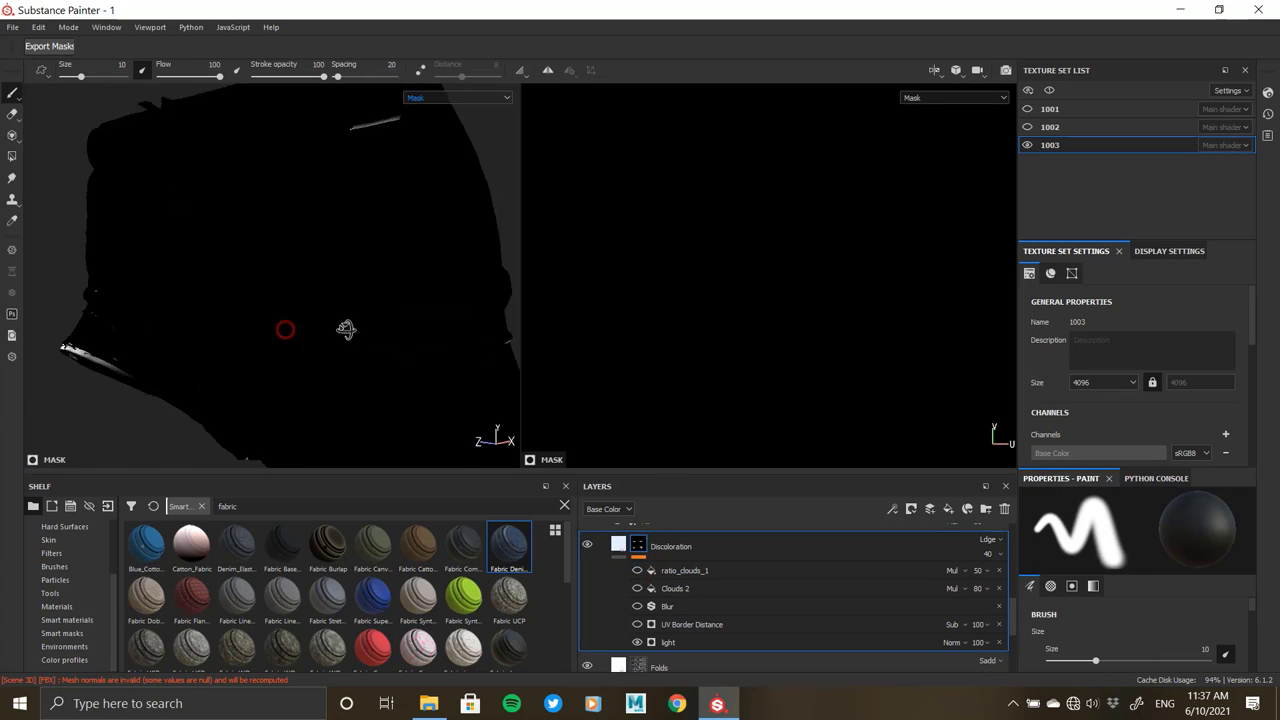
scroll(346, 330, "down", 5)
mouse_move(346, 330)
left_mouse_down("alt")
mouse_move(120, 257)
mouse_move(271, 266)
left_mouse_up("alt")
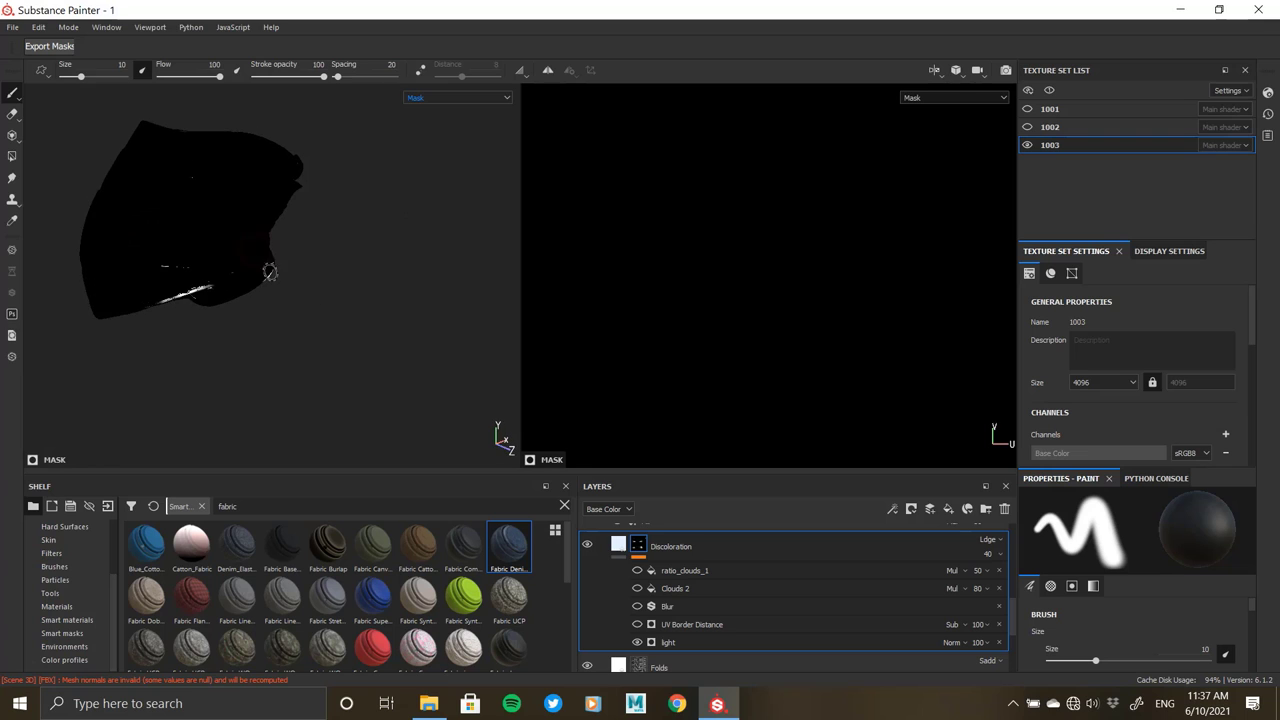
left_click(730, 647)
left_click_drag(1212, 620, 1166, 618)
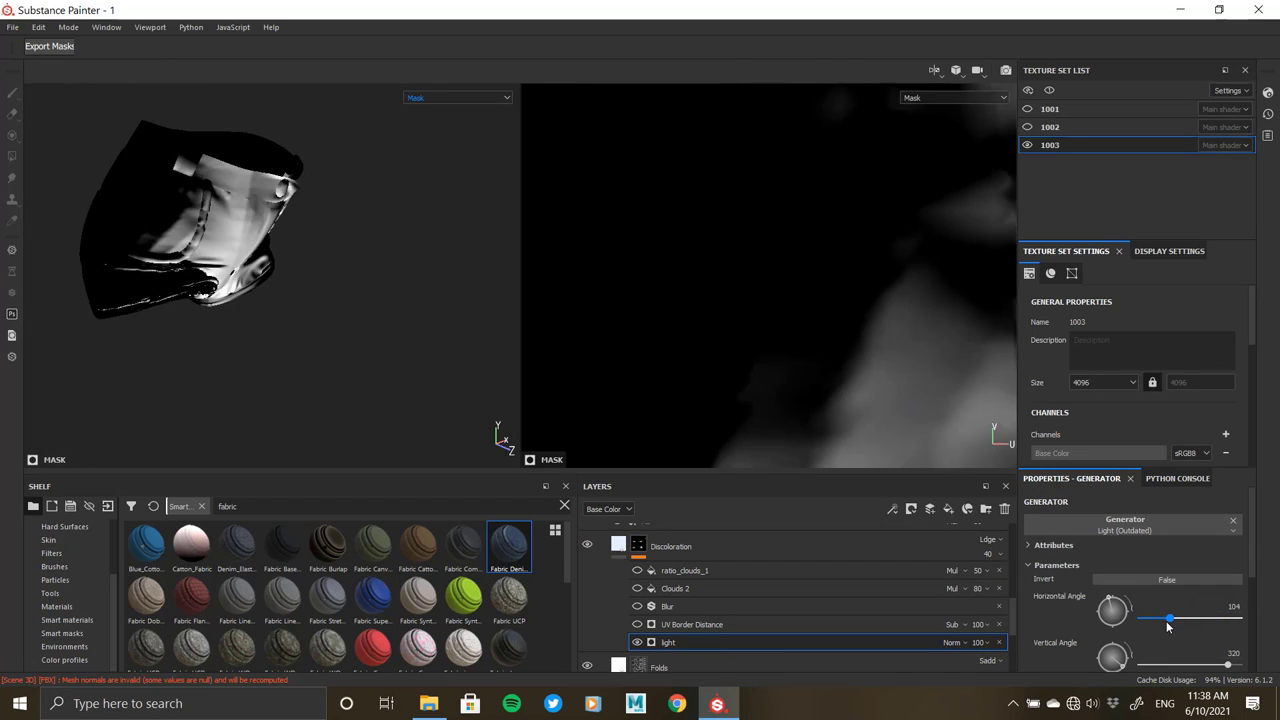
left_click_drag(446, 352, 308, 341, "alt")
left_click_drag(1166, 618, 1163, 620)
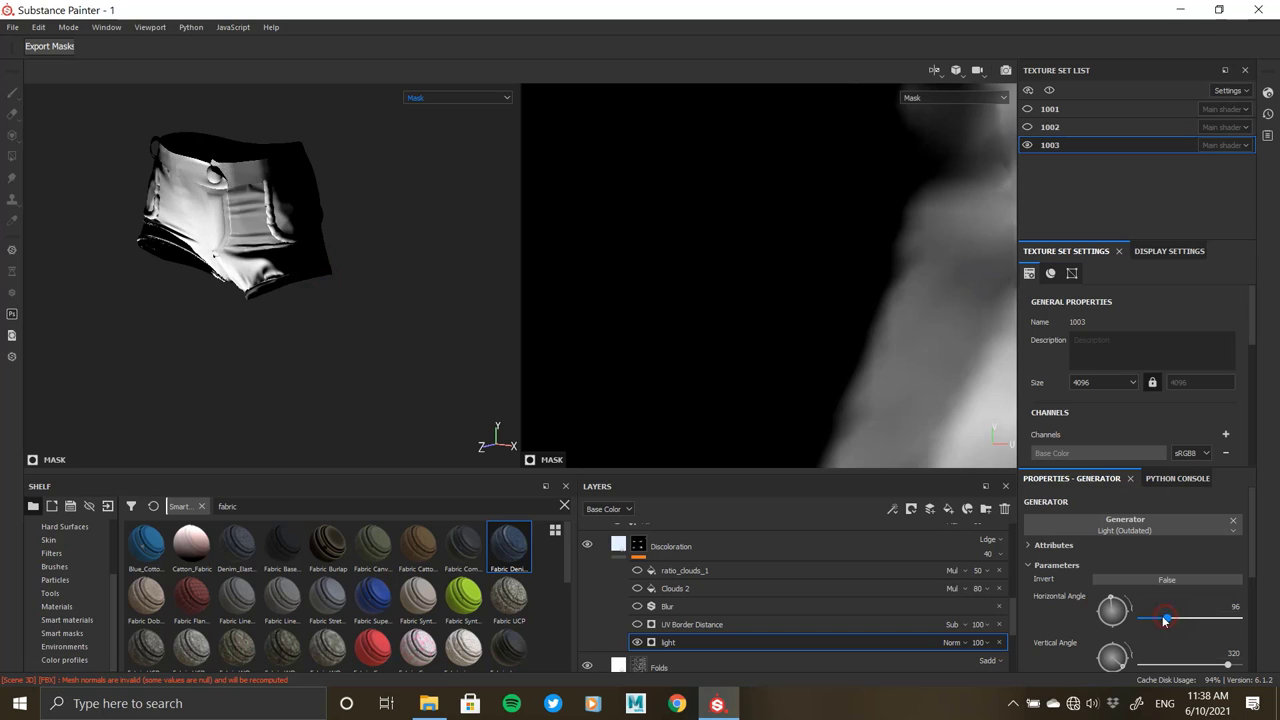
- Set the light's vertical angle to 288, highlight glossiness 0.68 and highlight level 0.58
left_click_drag(1220, 667, 1223, 665)
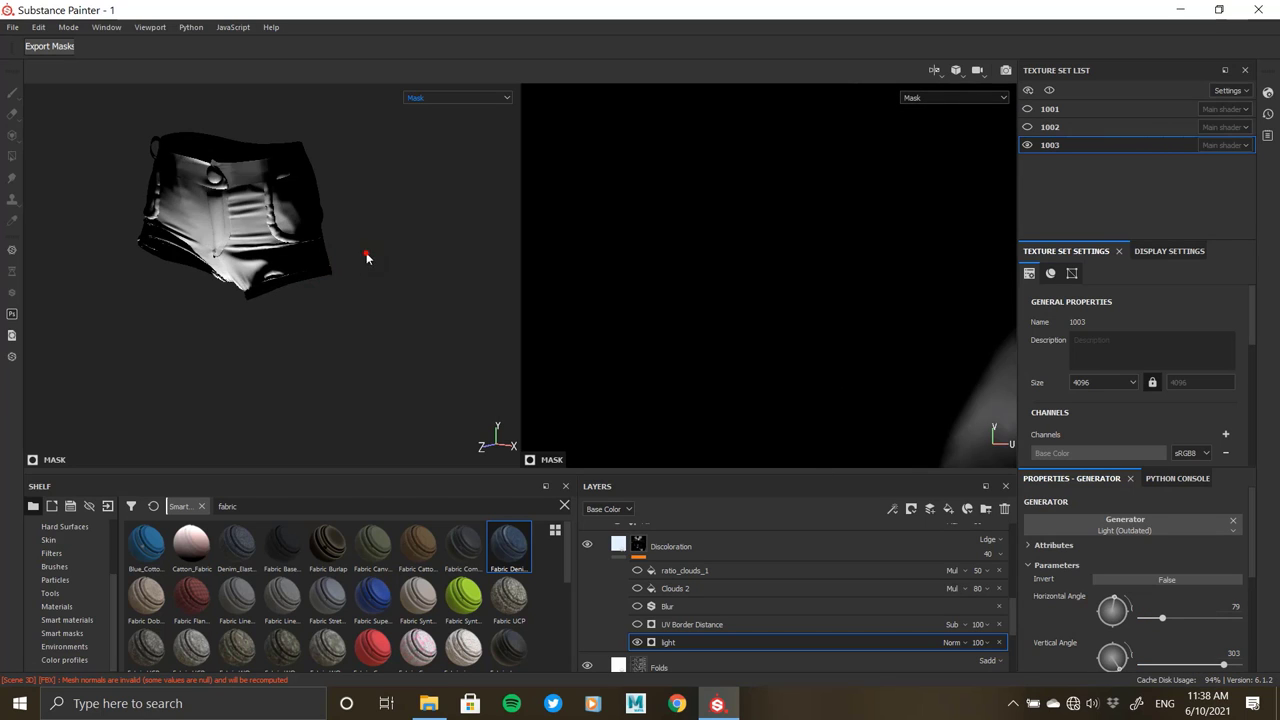
mouse_move(366, 254)
left_mouse_down("alt")
mouse_move(449, 271)
mouse_move(372, 213)
mouse_move(164, 192)
left_mouse_up("alt")
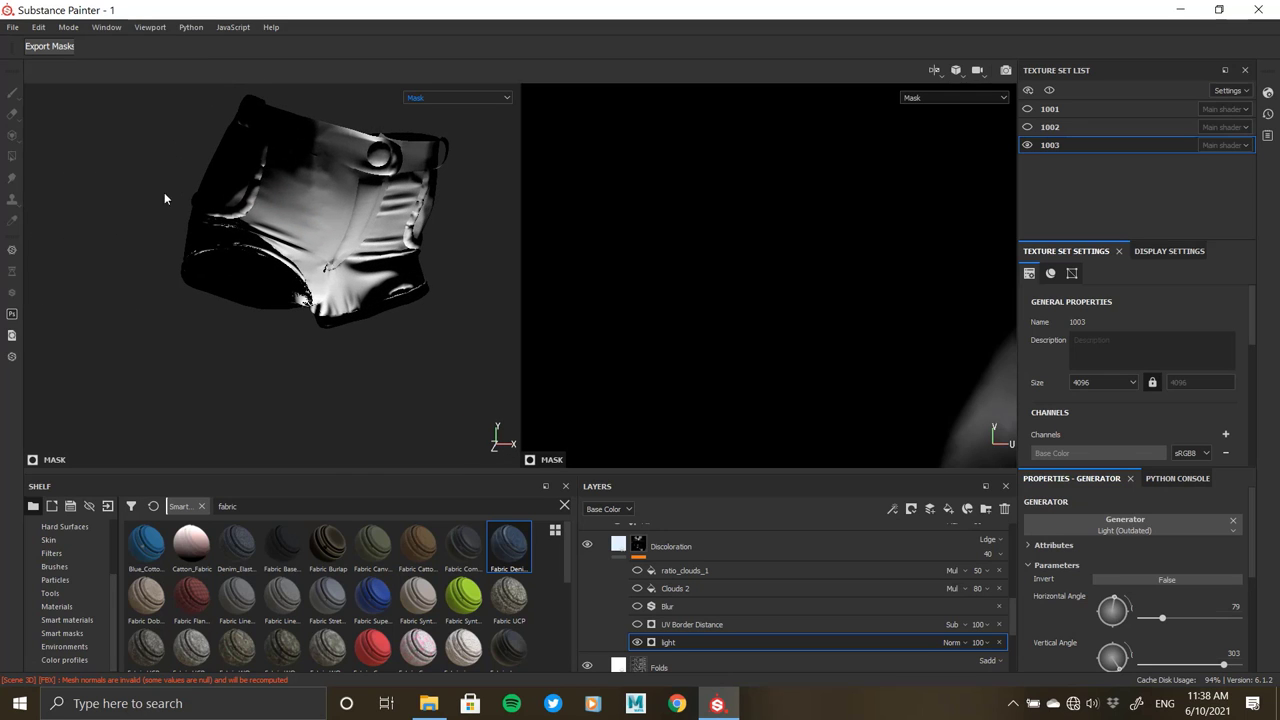
scroll(1073, 613, "down", 3)
mouse_move(1205, 625)
left_mouse_down()
mouse_move(1155, 625)
mouse_move(1182, 627)
left_mouse_up()
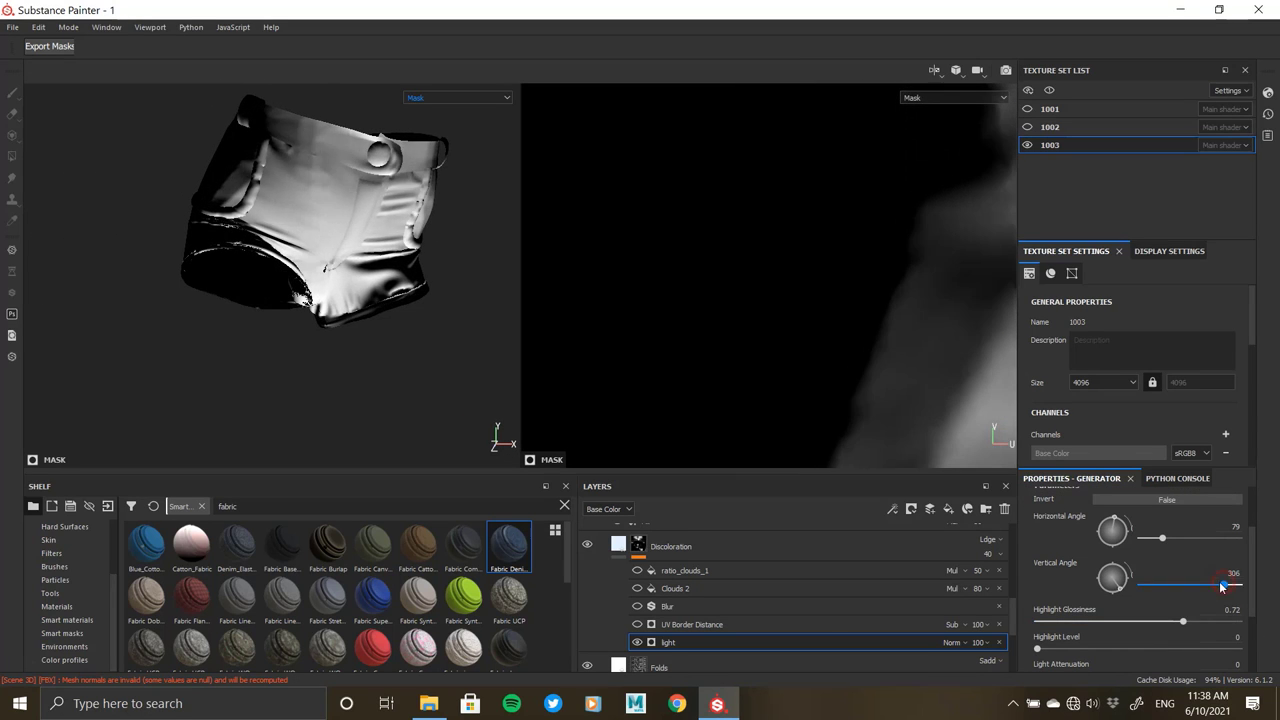
left_click_drag(1220, 587, 1171, 622)
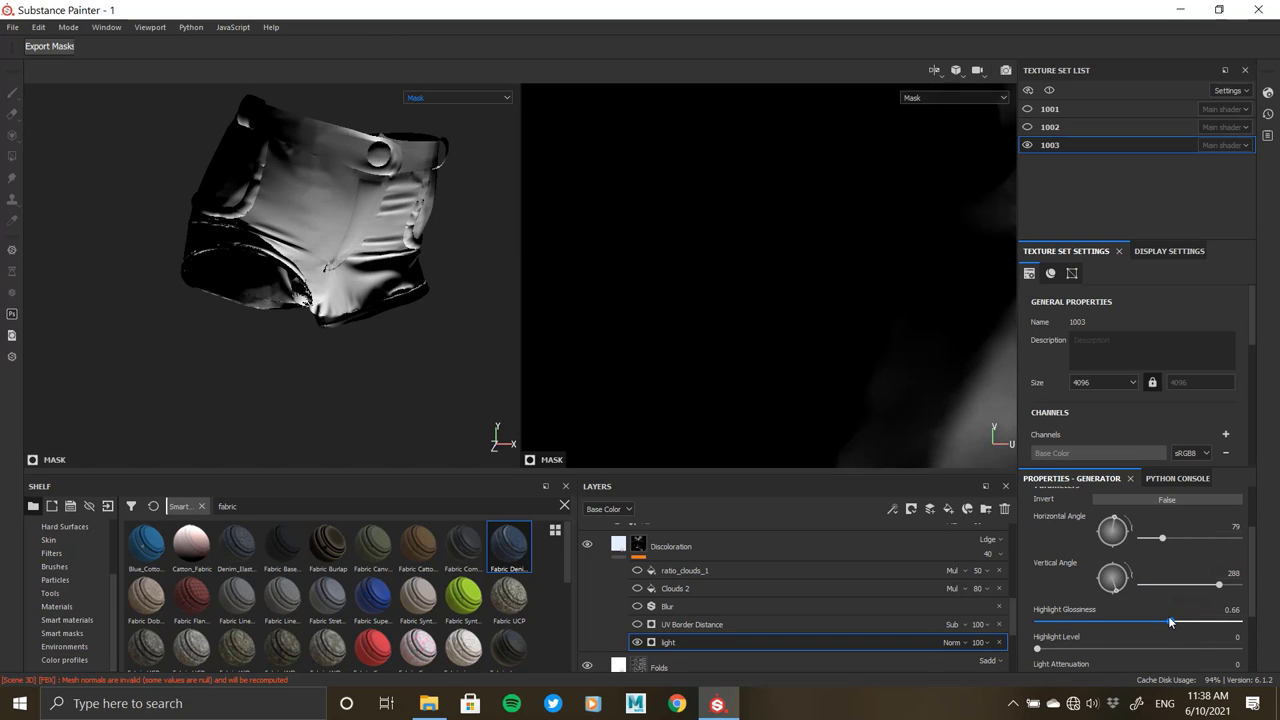
mouse_move(1219, 586)
left_mouse_down()
mouse_move(1205, 588)
mouse_move(1219, 590)
left_mouse_up()
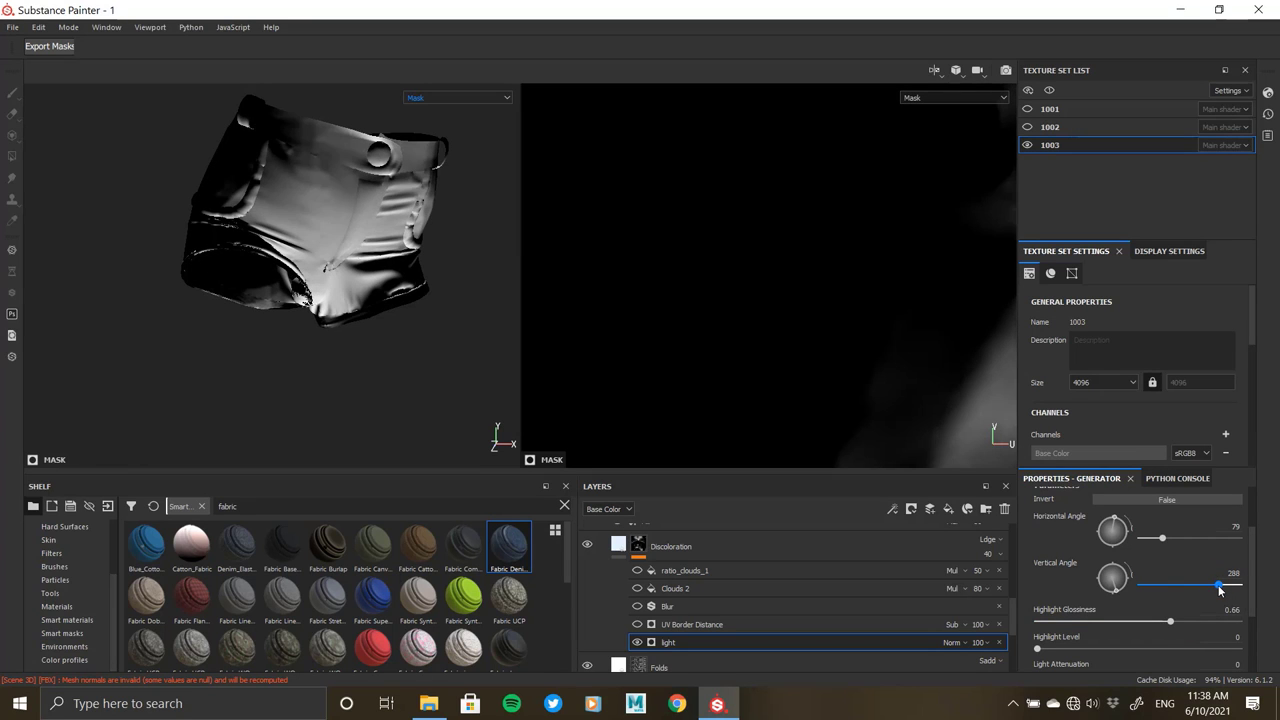
left_click_drag(1168, 625, 1174, 625)
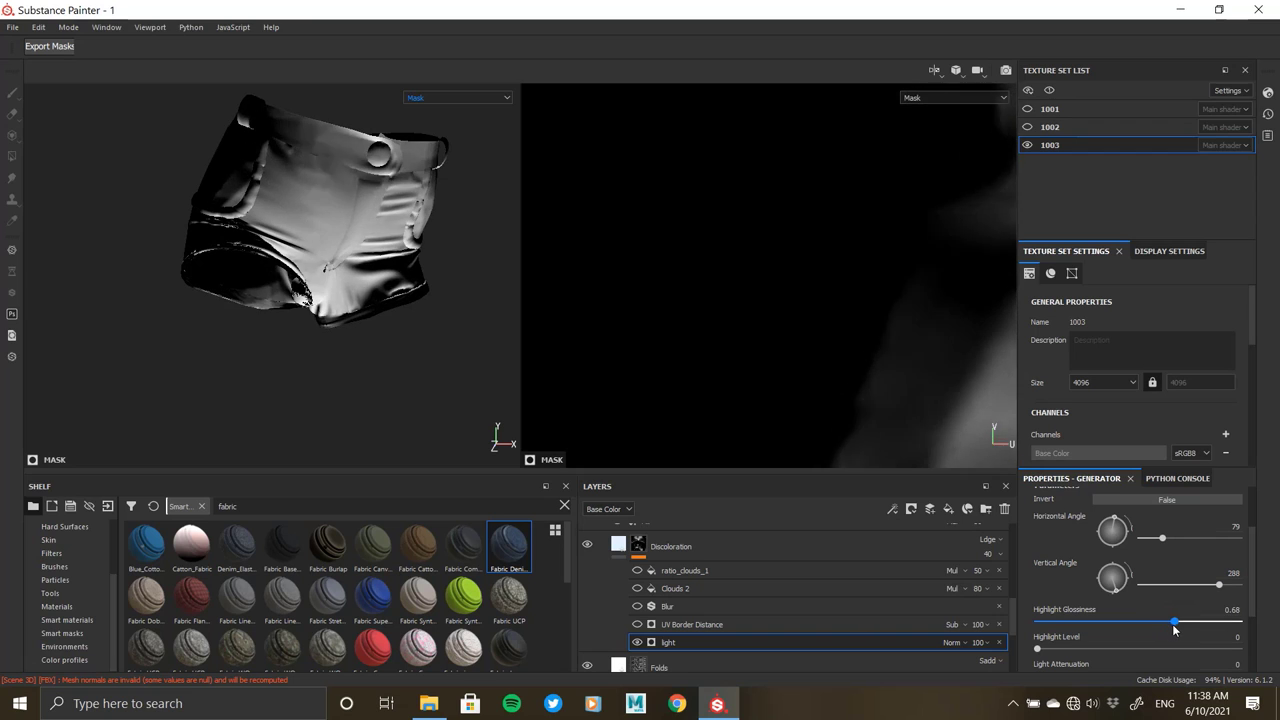
mouse_move(1058, 651)
left_mouse_down()
mouse_move(1155, 650)
mouse_move(1038, 650)
mouse_move(1090, 640)
mouse_move(1064, 636)
left_mouse_up()
scroll(1080, 650, "down", 1)
scroll(1051, 594, "down", 2)
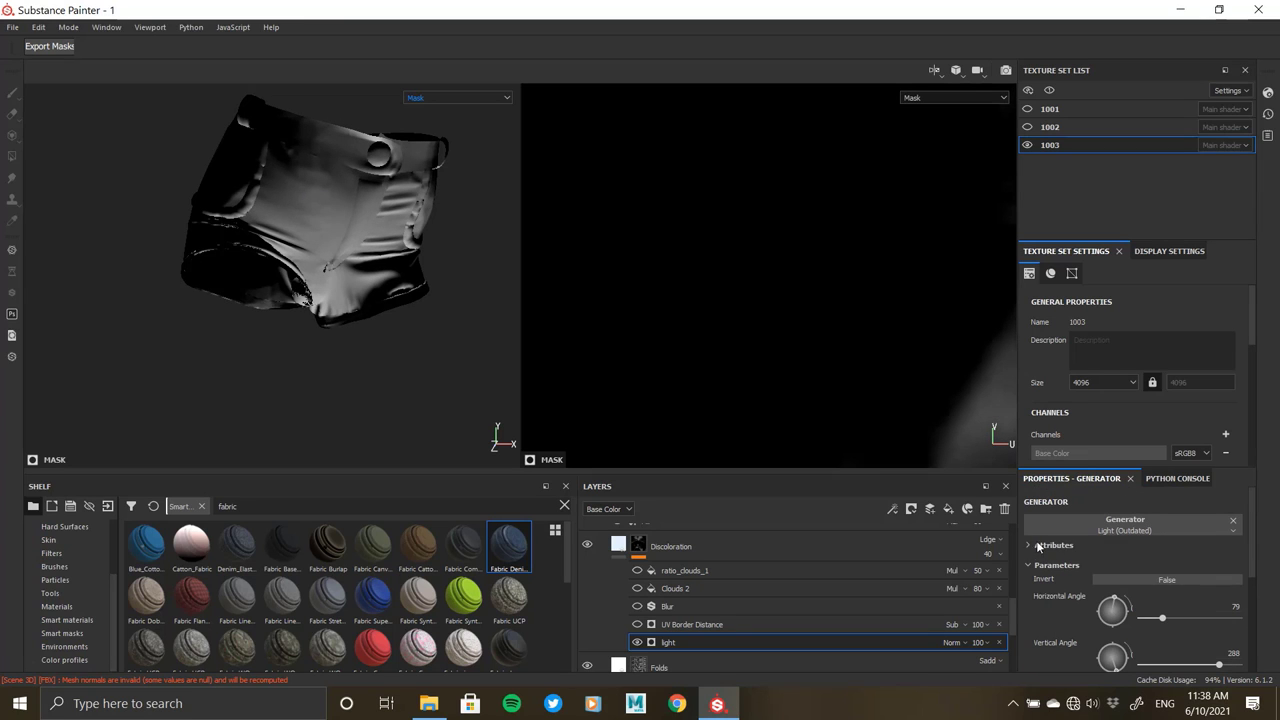
- Enable UV Border Distance and set its balance to 0.03 and distance to 0.05
left_click(637, 624)
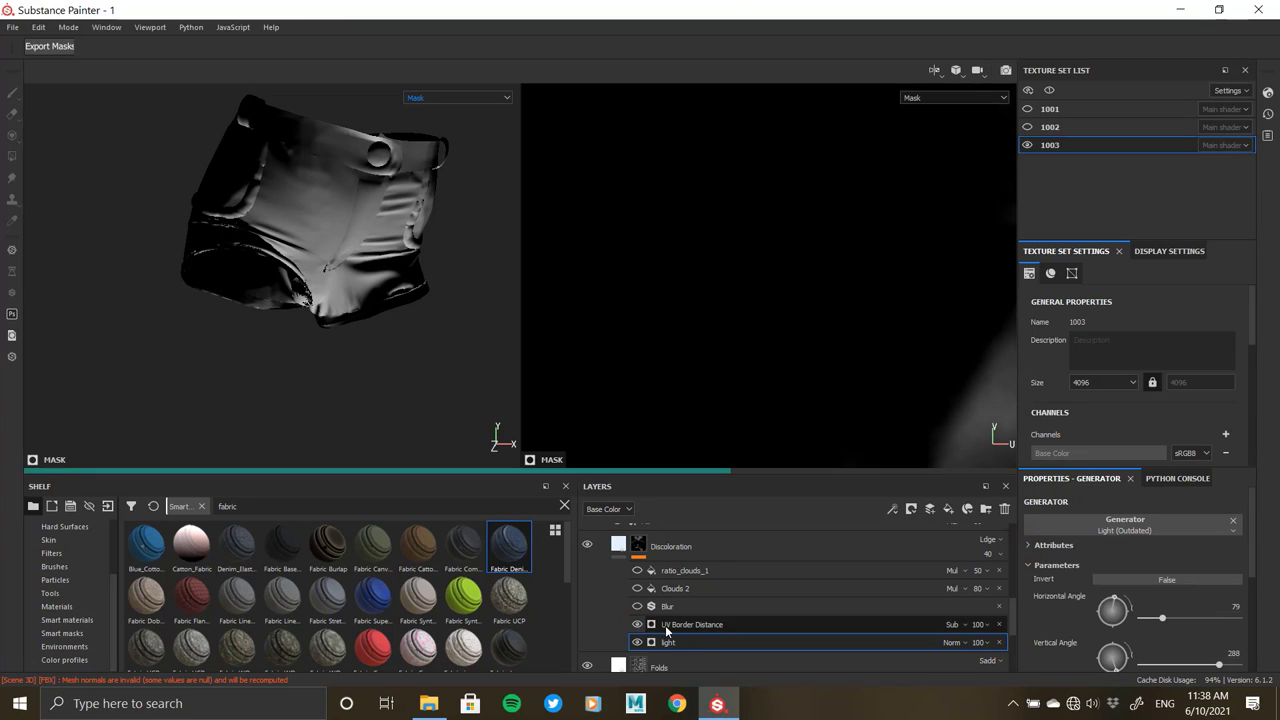
left_click_drag(358, 296, 405, 410, "alt")
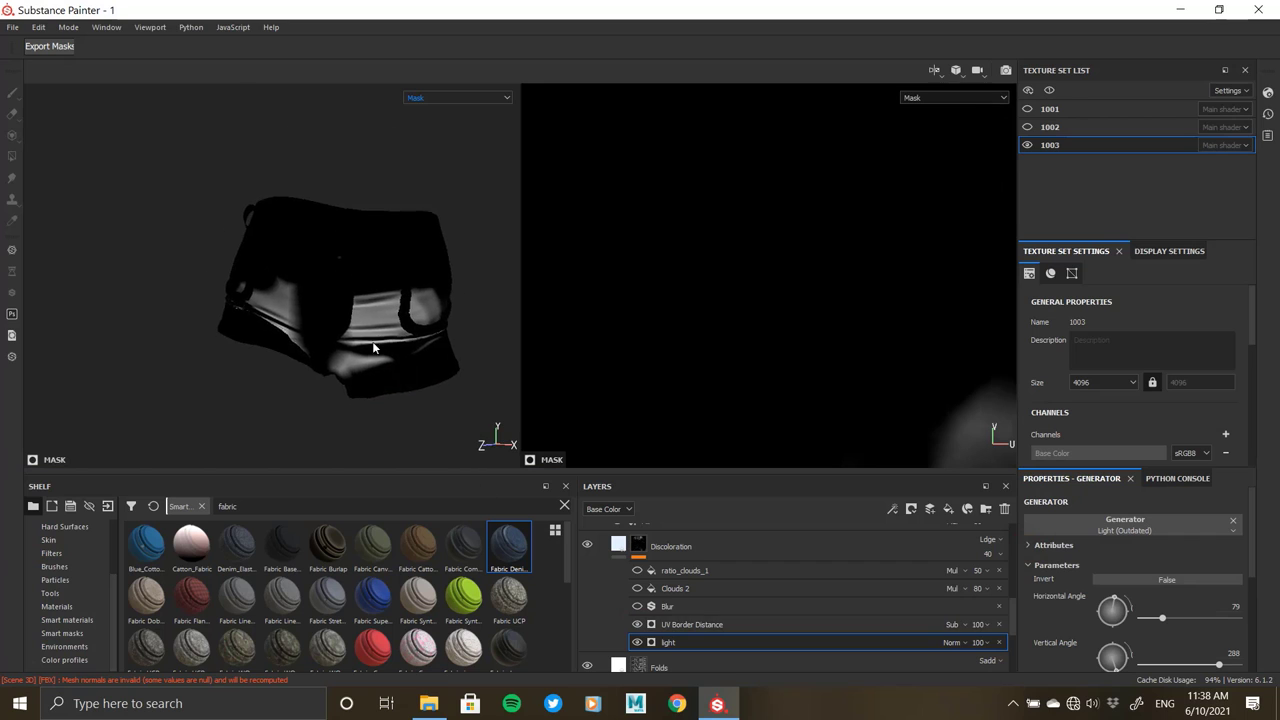
left_click(696, 626)
left_click(637, 625)
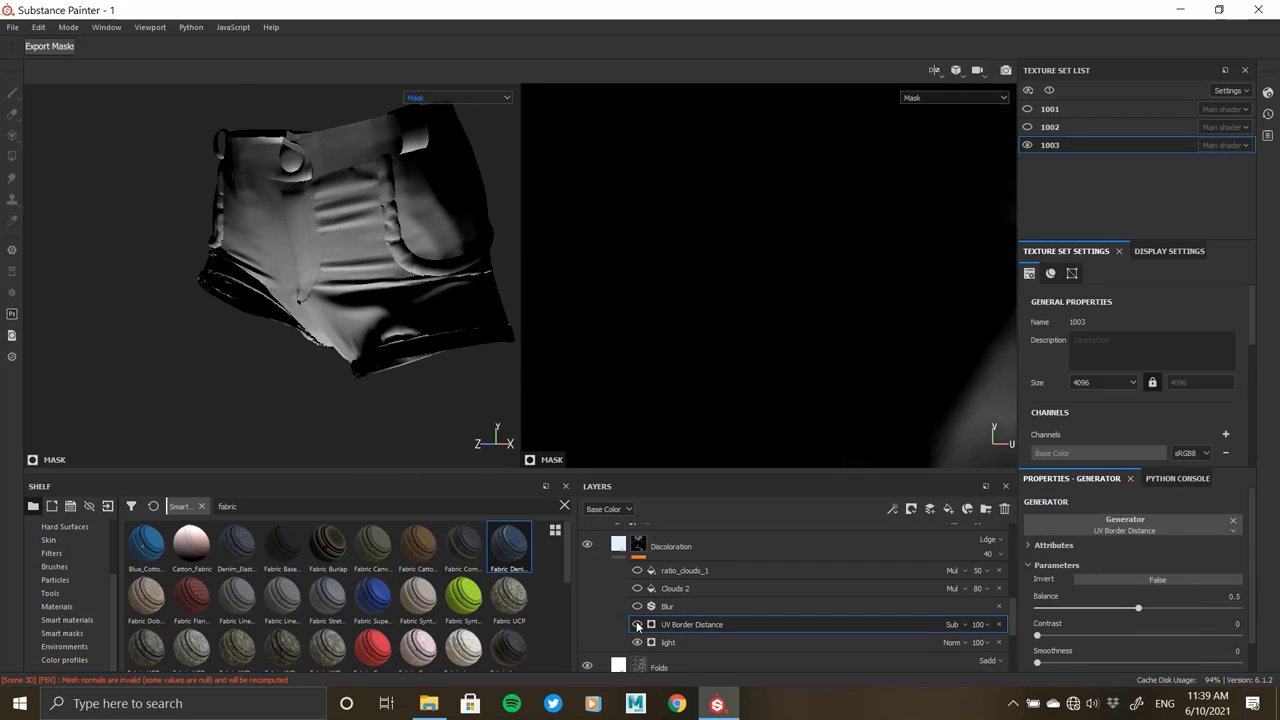
left_click(637, 625)
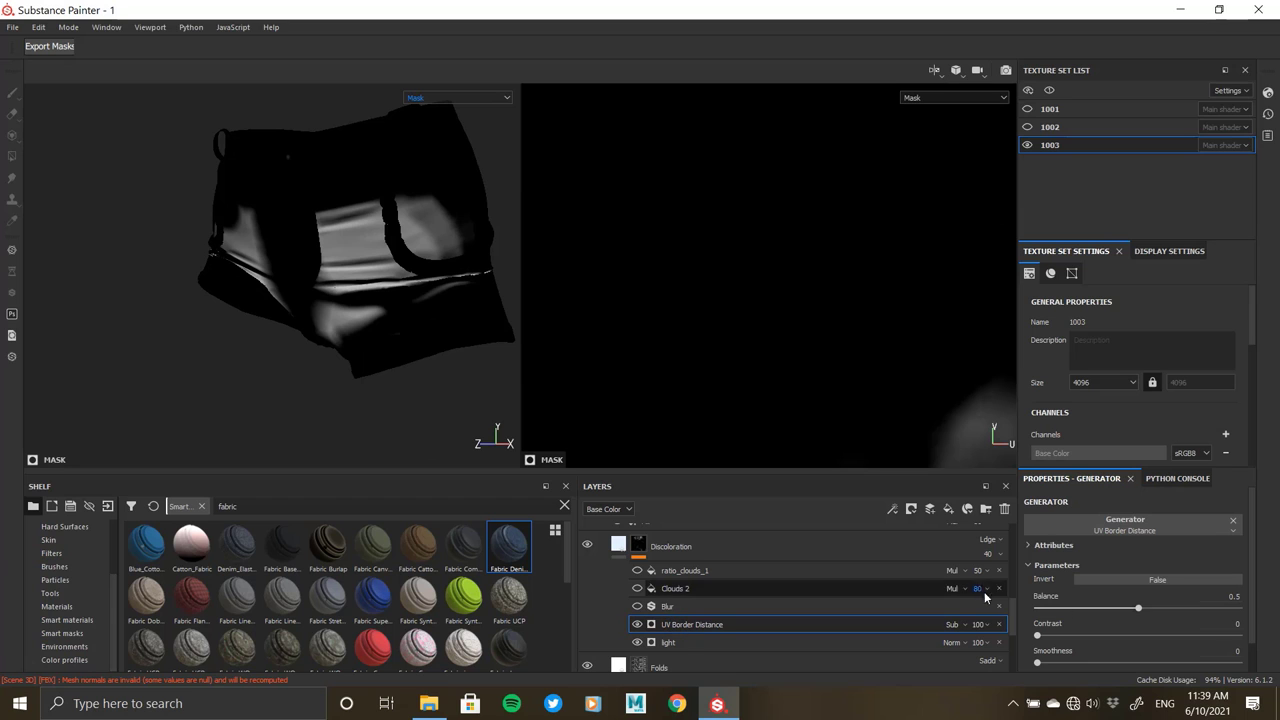
left_click_drag(1138, 608, 1046, 608)
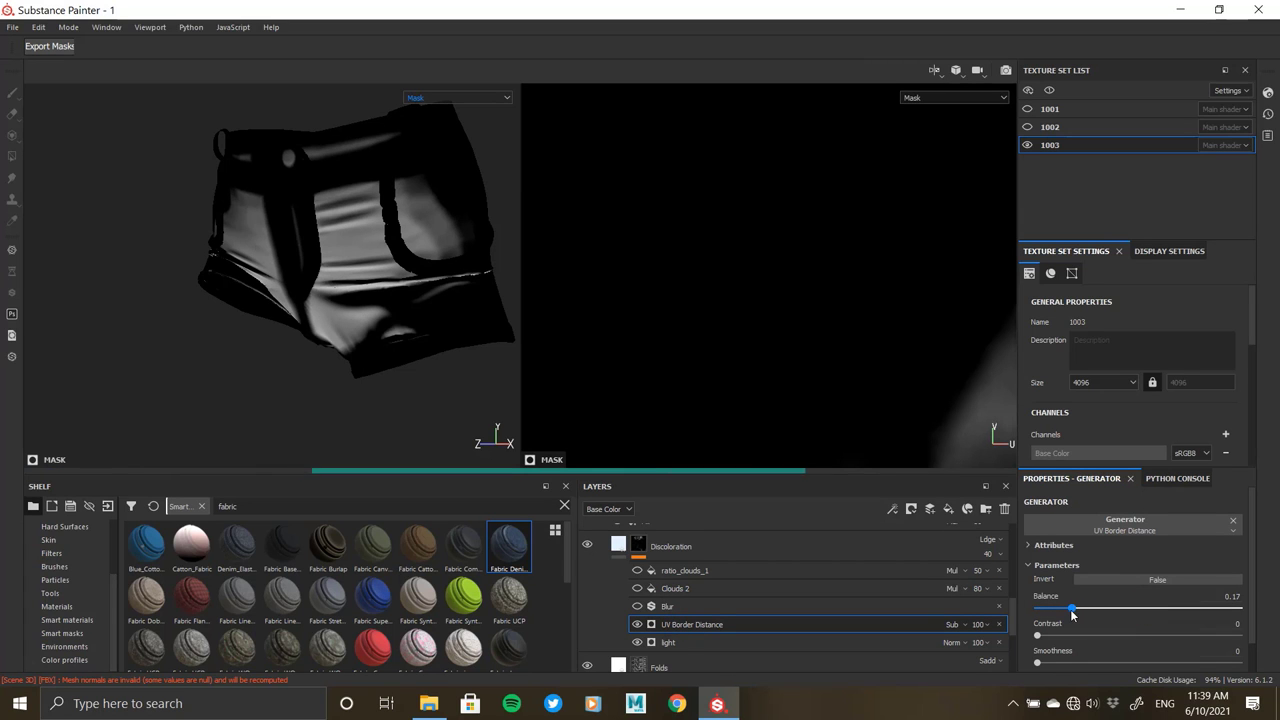
scroll(360, 325, "up", 5)
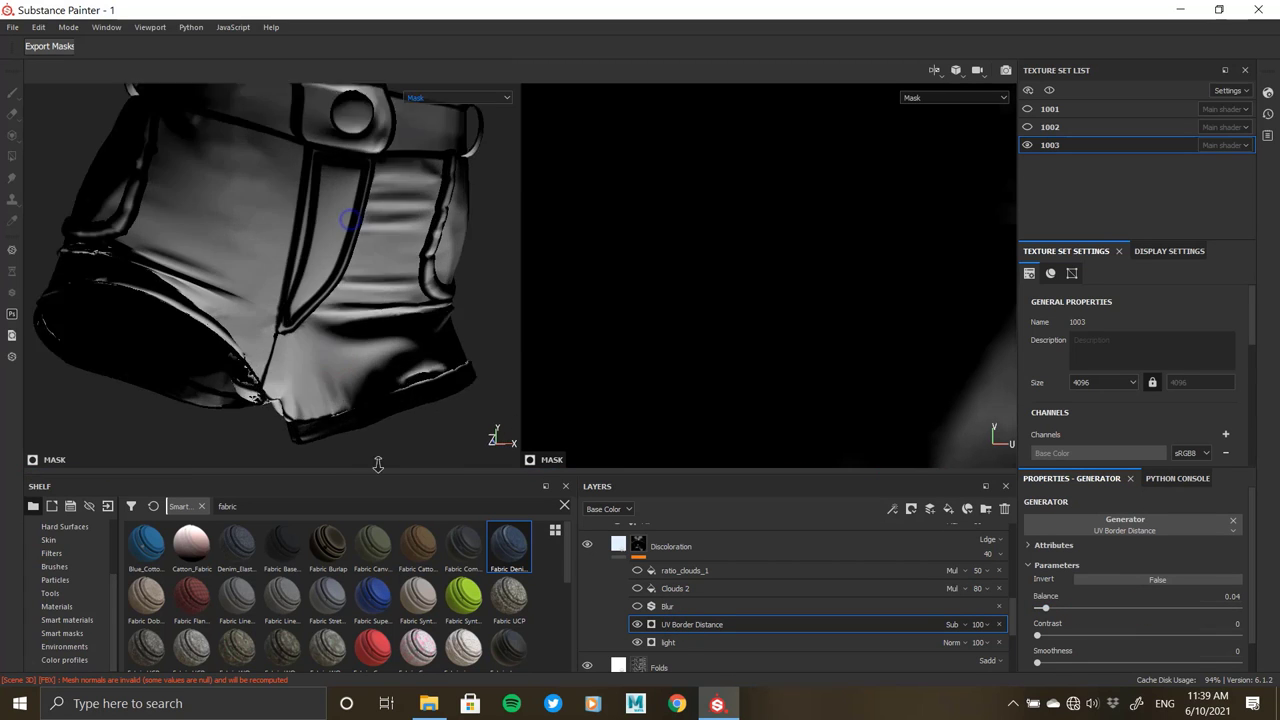
left_click_drag(360, 325, 300, 300, "alt")
scroll(300, 300, "up", 5)
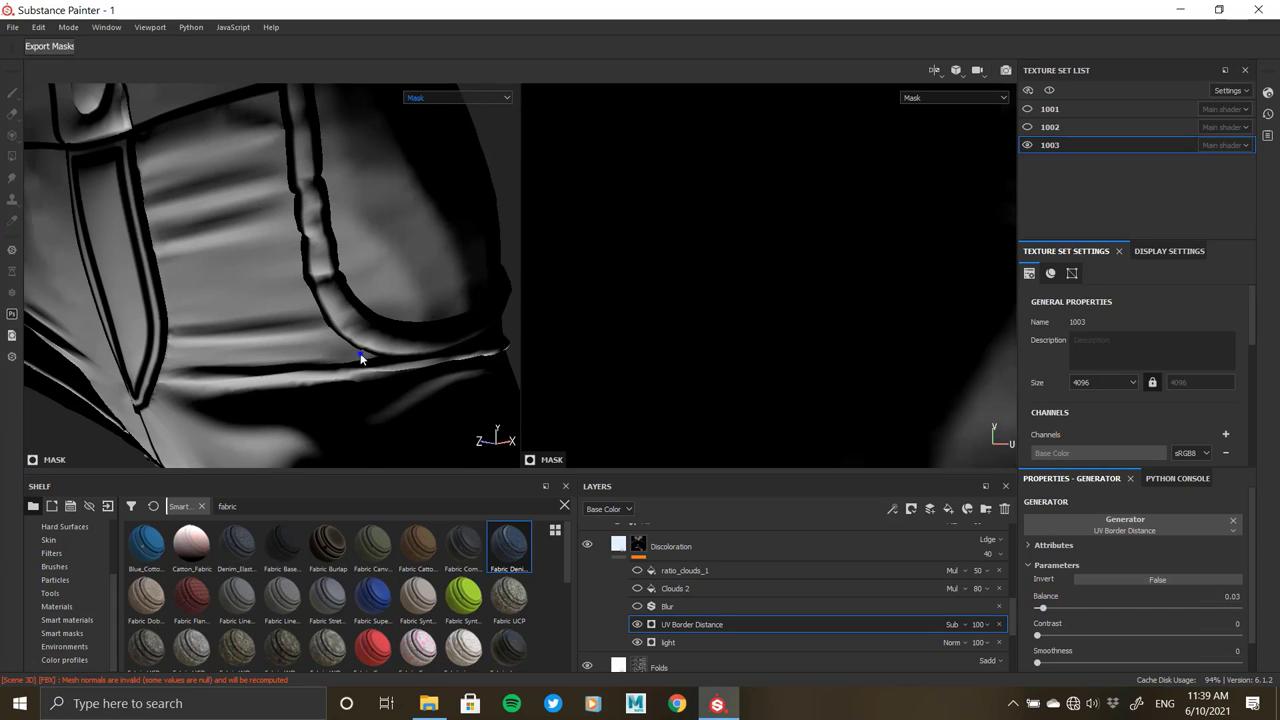
scroll(362, 358, "down", 3)
scroll(362, 358, "up", 2)
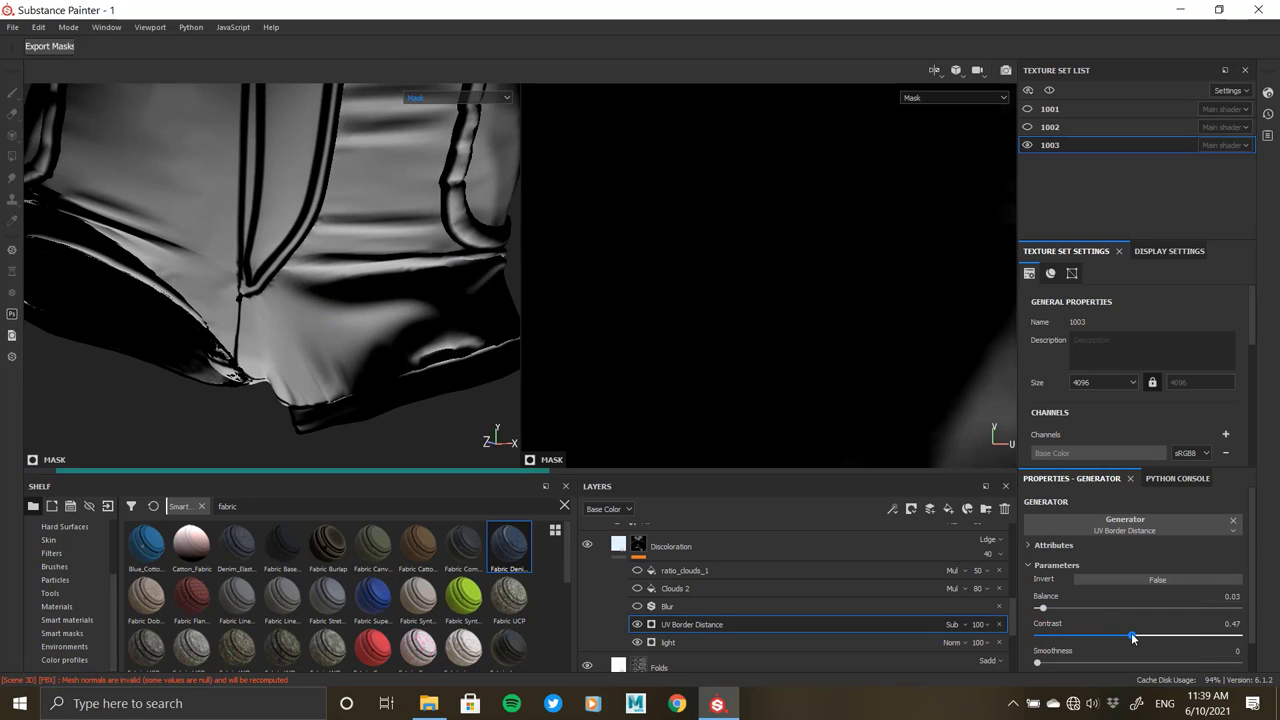
scroll(1032, 646, "down", 1)
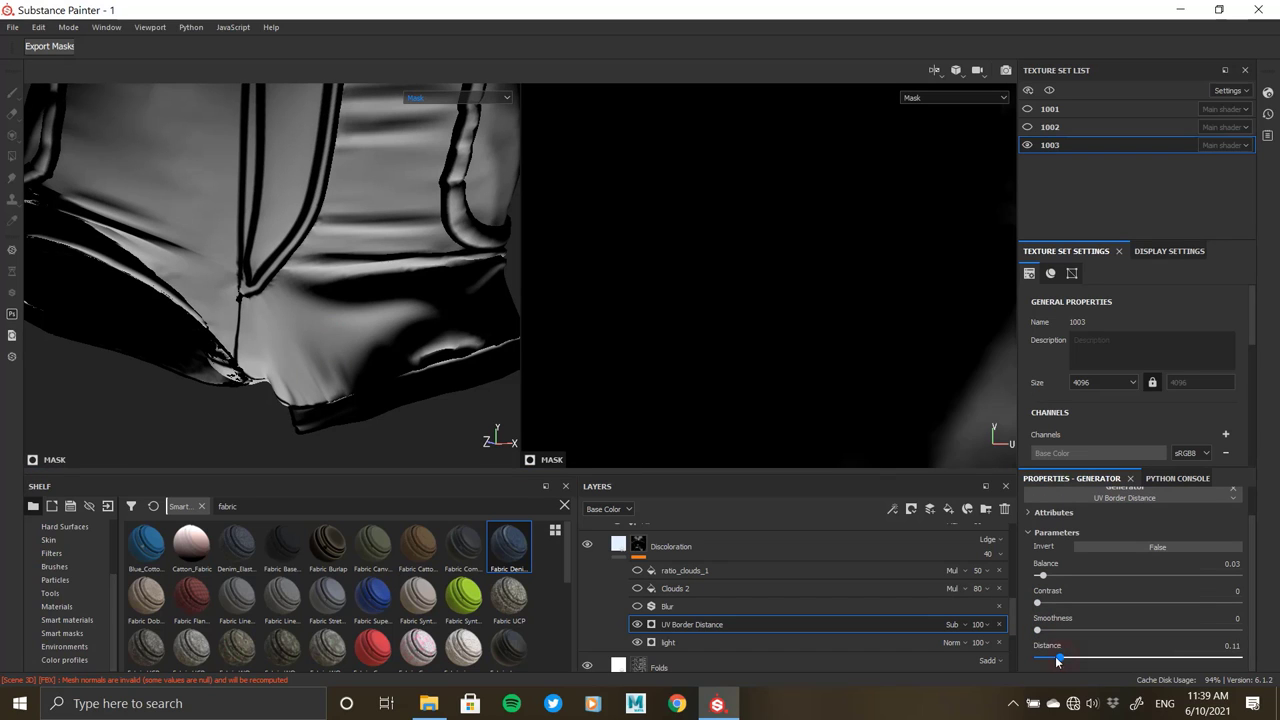
mouse_move(1058, 660)
left_mouse_down()
mouse_move(1085, 661)
mouse_move(1047, 657)
left_mouse_up()
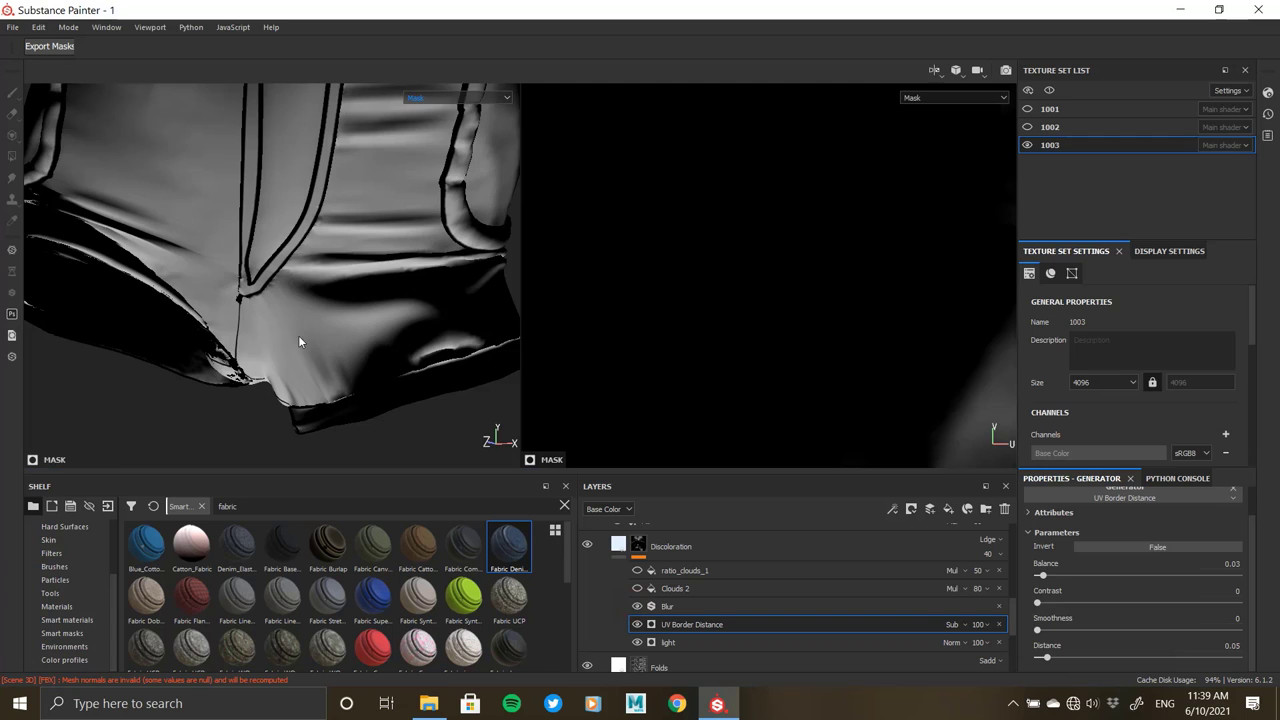
- Lower the Discoloration mask's Blur intensity to 0.92
left_click_drag(298, 342, 331, 346, "alt")
left_click(667, 606)
left_click(1142, 593)
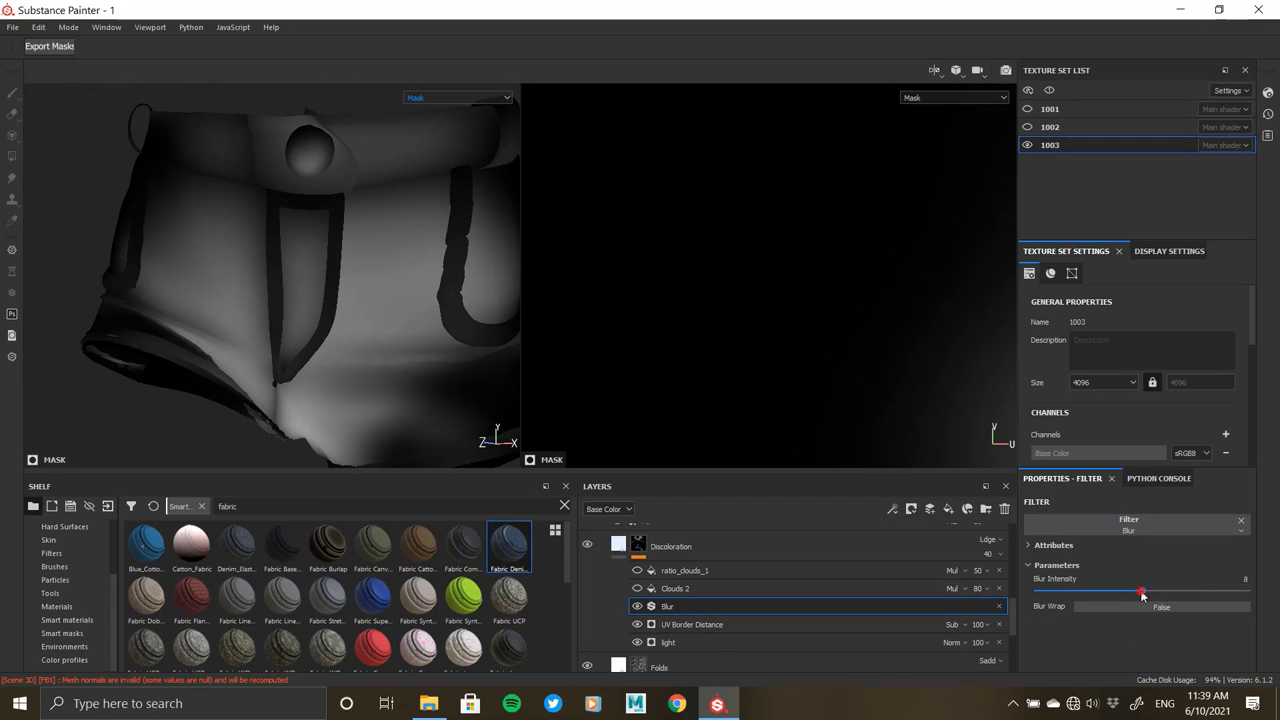
left_click_drag(1142, 593, 1049, 592)
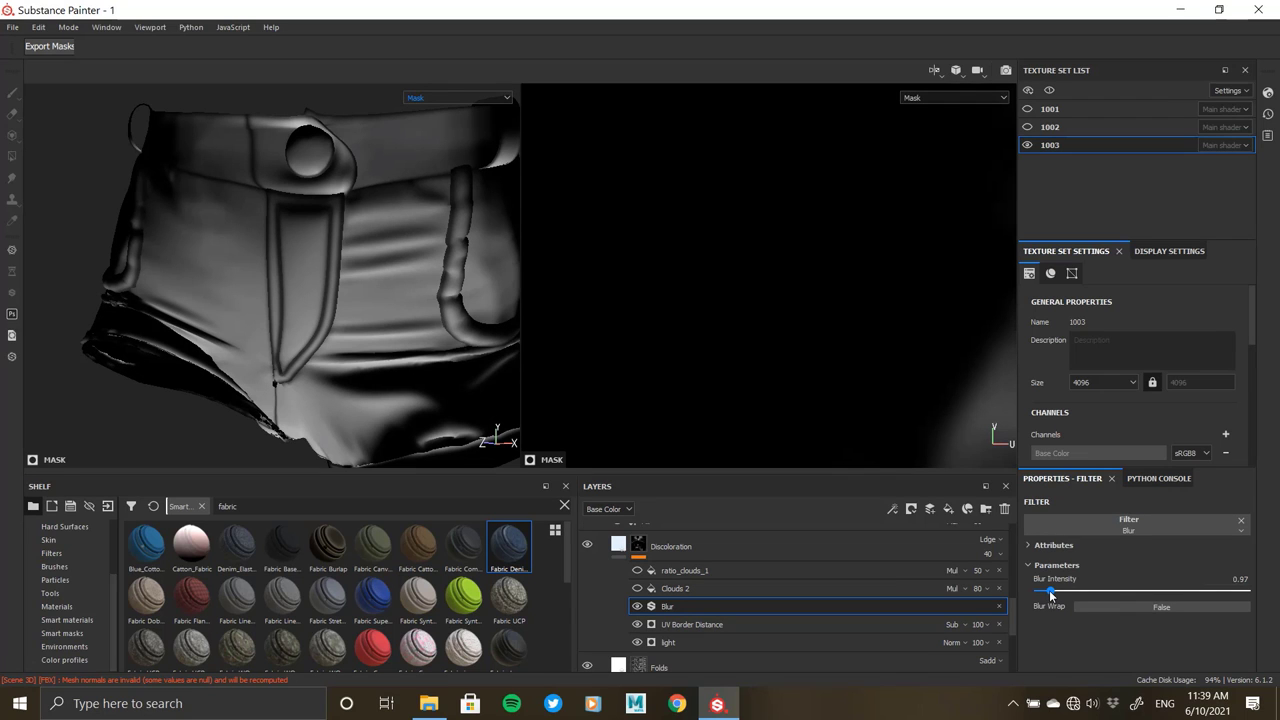
left_click_drag(338, 318, 360, 322, "alt")
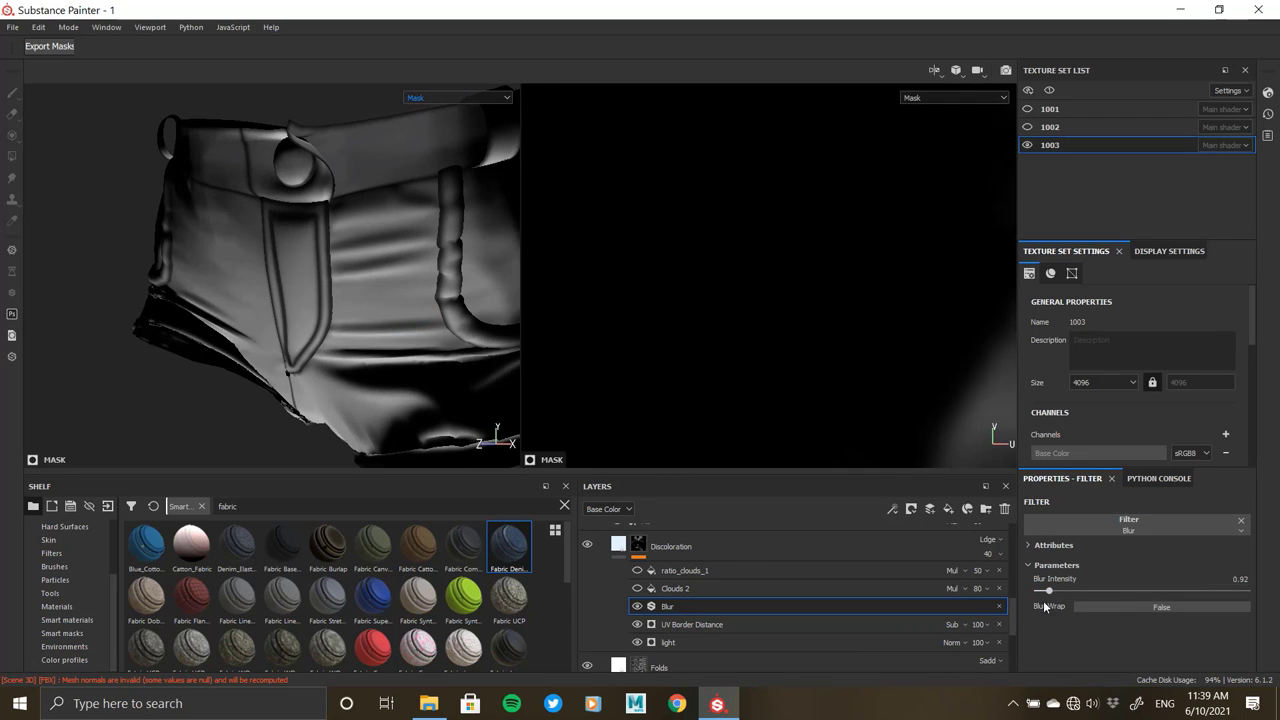
- Set the Clouds 2 scale to 2 and try different opacities for it
left_click(699, 589)
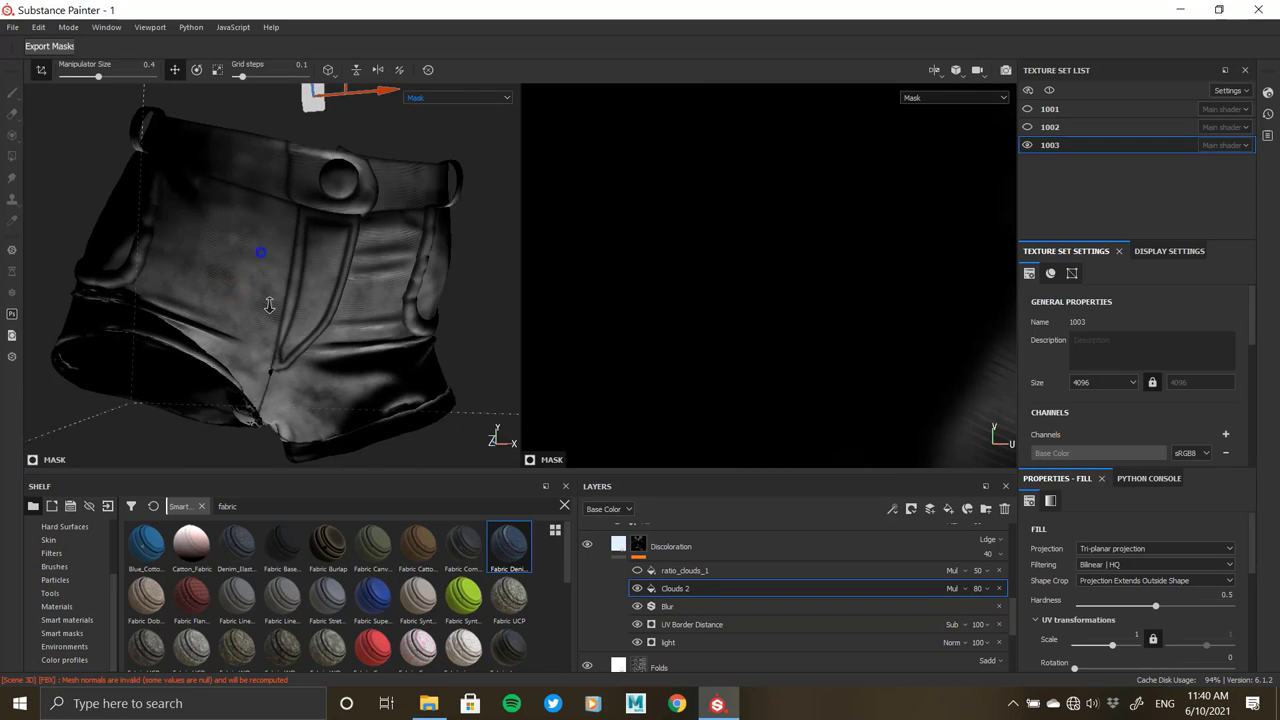
scroll(274, 338, "up", 5)
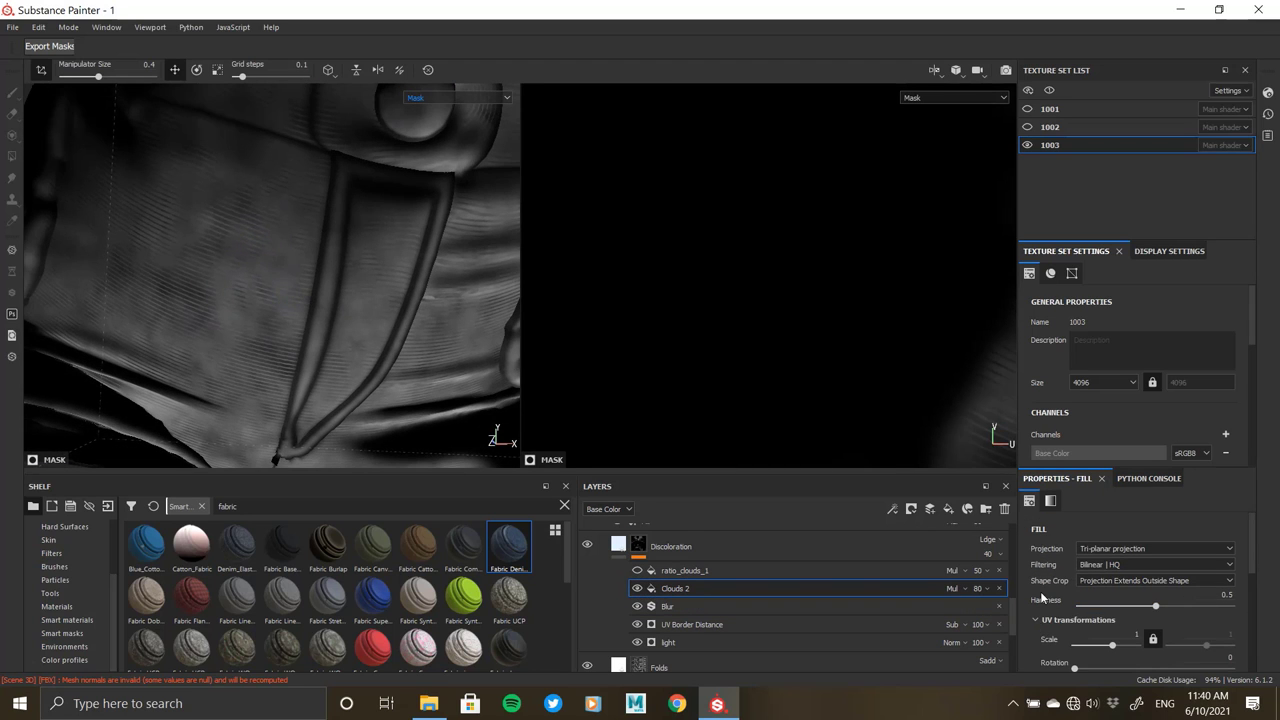
scroll(1043, 597, "down", 2)
type("2")
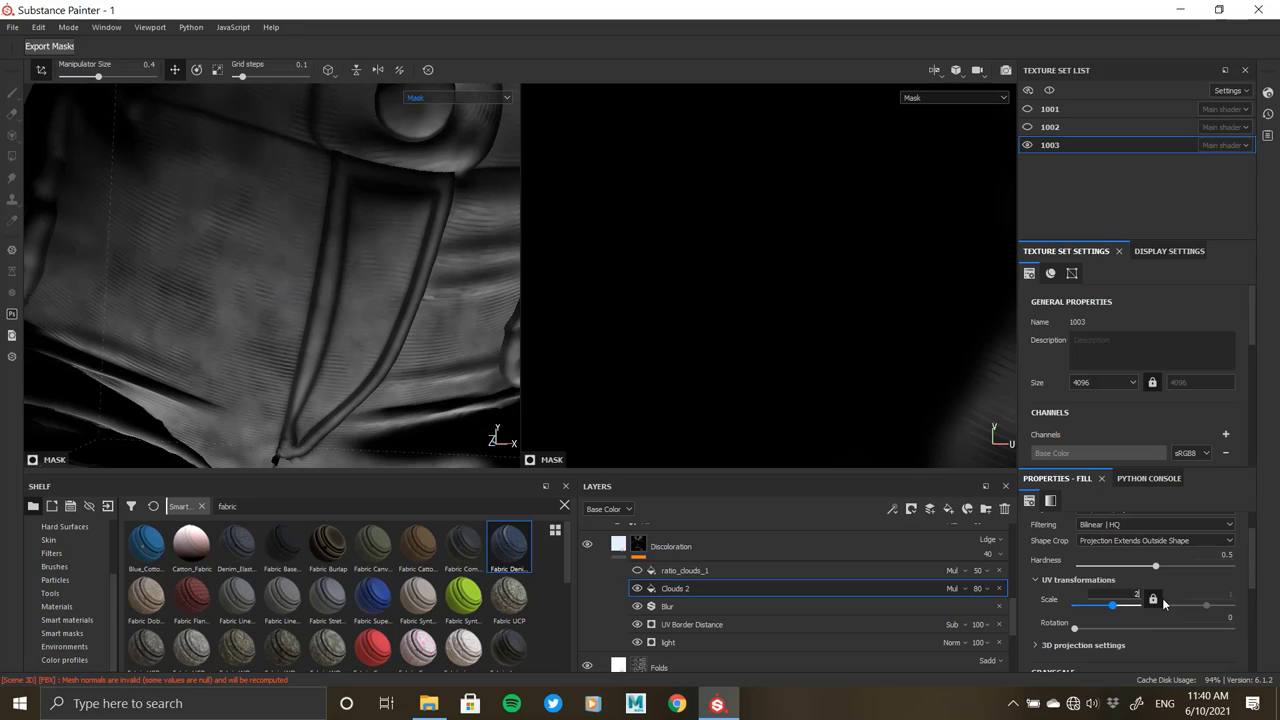
type("3")
key("Return")
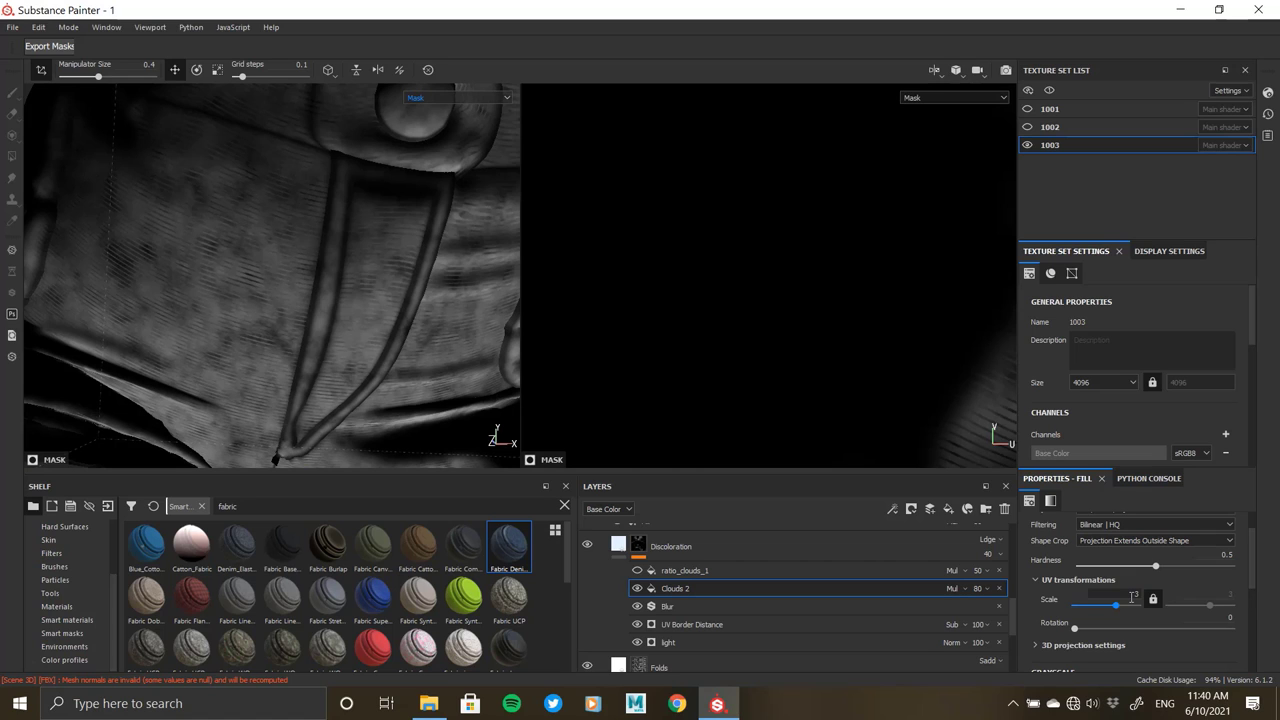
left_click_drag(979, 594, 995, 617)
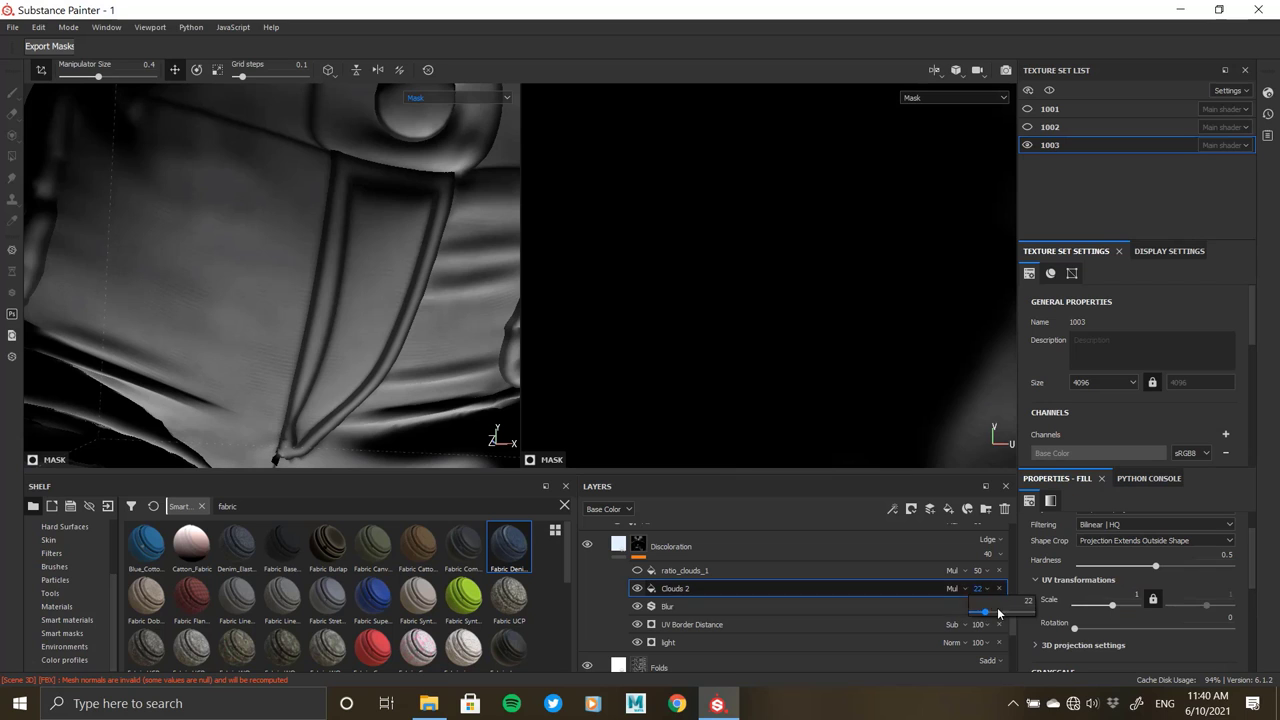
left_click_drag(978, 588, 639, 575)
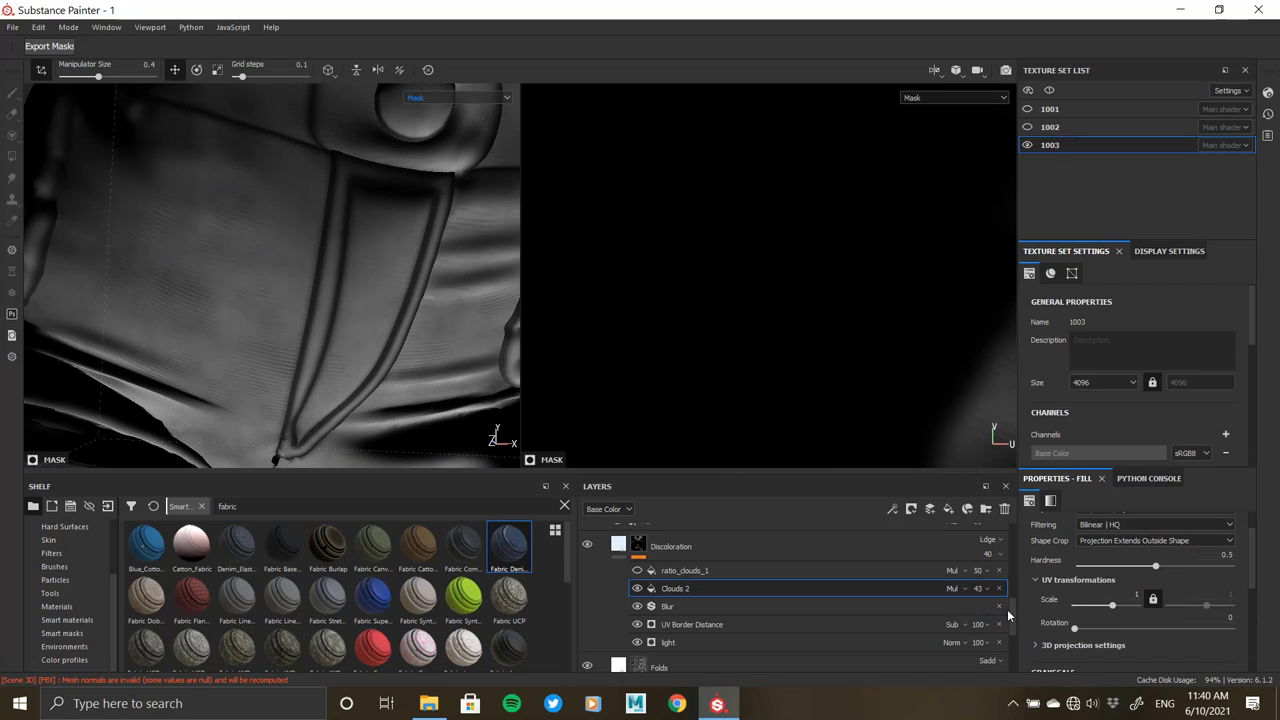
- Try ratio_clouds_1 at 16 opacity and inspect the resulting denim material
left_click(637, 571)
left_click(680, 572)
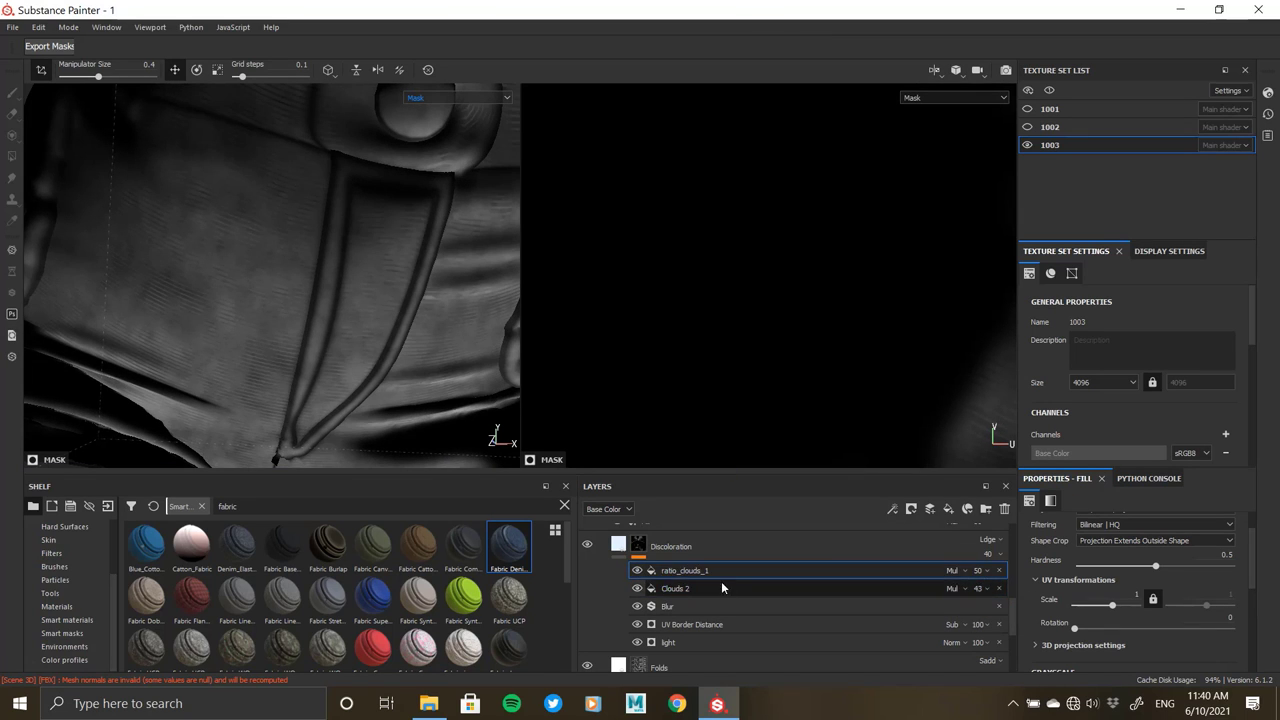
mouse_move(978, 571)
left_mouse_down()
mouse_move(980, 593)
mouse_move(1017, 590)
left_mouse_up()
mouse_move(261, 326)
left_mouse_down("alt")
mouse_move(366, 420)
mouse_move(366, 280)
mouse_move(411, 357)
mouse_move(222, 338)
mouse_move(283, 374)
mouse_move(417, 260)
mouse_move(547, 503)
left_mouse_up("alt")
left_click(618, 545)
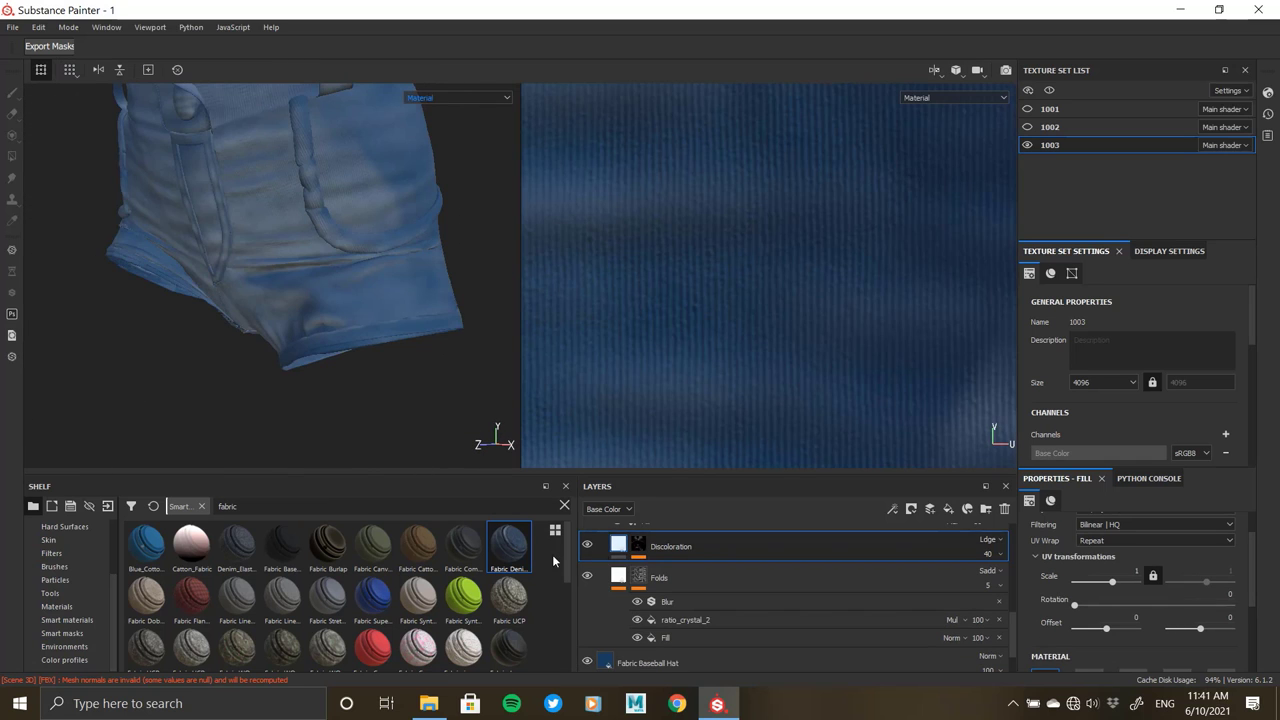
scroll(348, 338, "up", 5)
left_click_drag(348, 338, 201, 200, "alt")
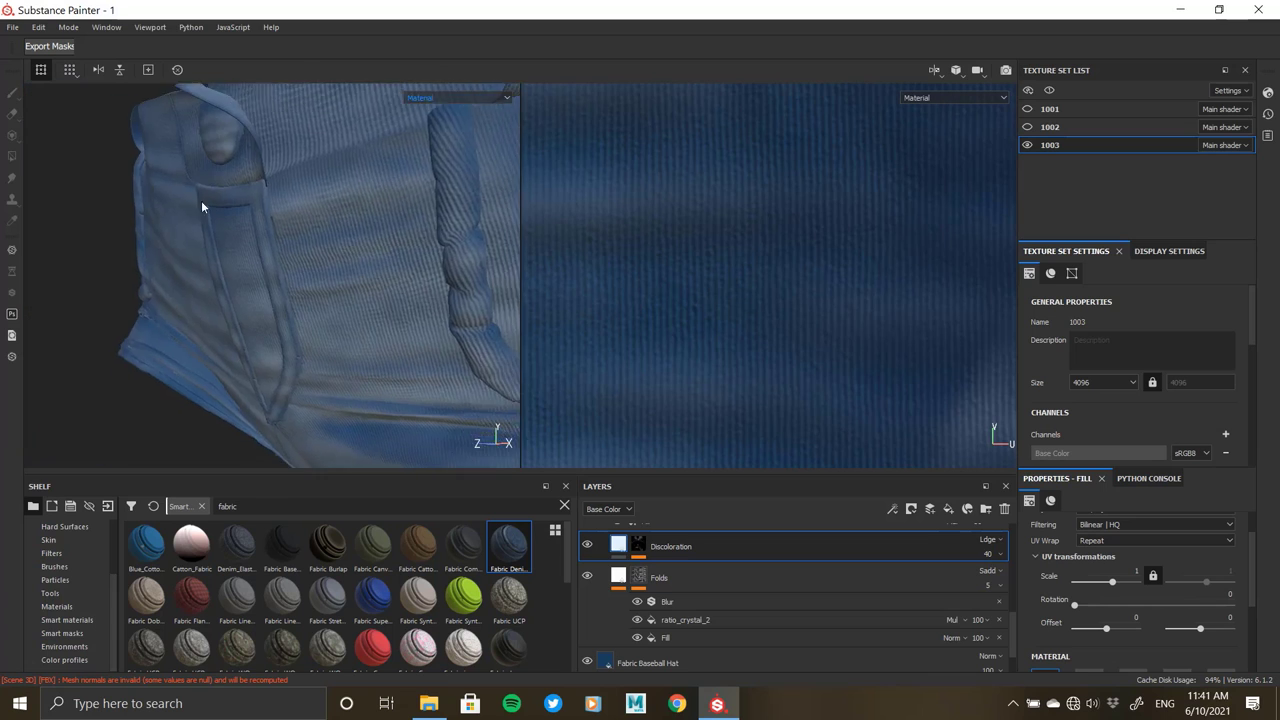
scroll(201, 200, "down", 5)
- Set Clouds 2 to 68, ratio_clouds_1 to 85 and Discoloration layer opacity to 35
left_click(638, 545)
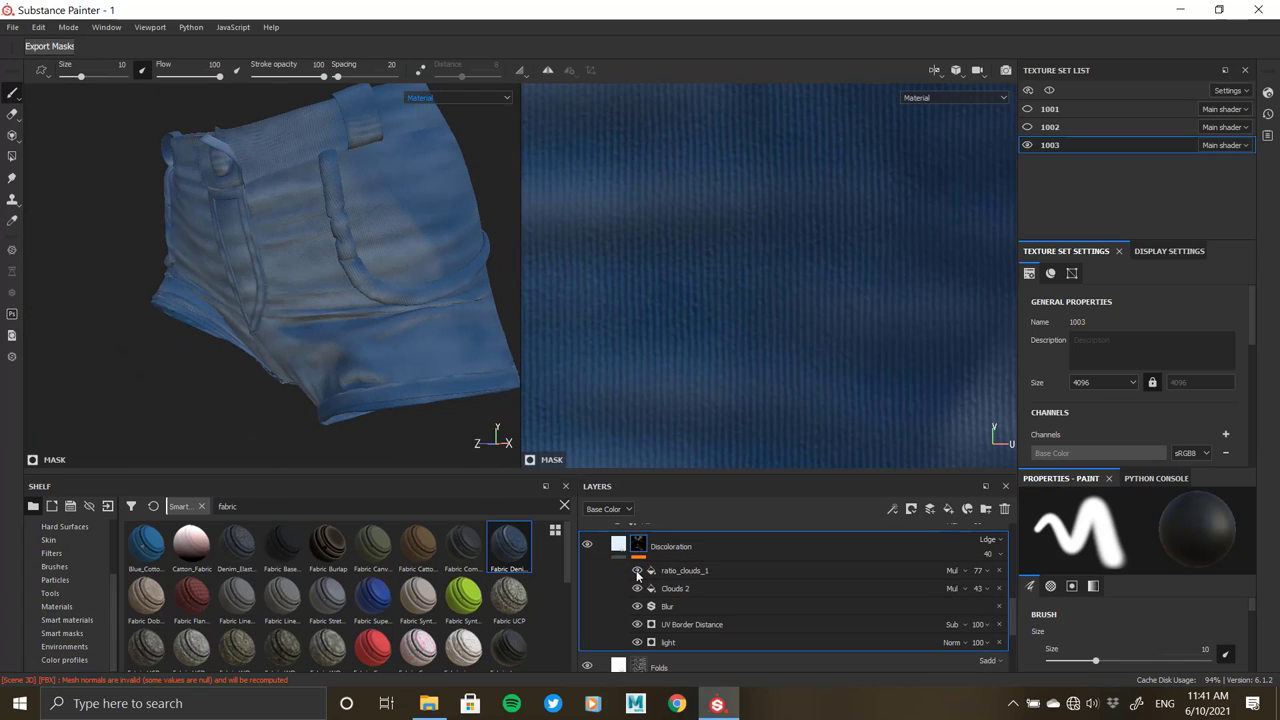
mouse_move(974, 588)
left_mouse_down()
mouse_move(986, 600)
mouse_move(1046, 589)
left_mouse_up()
left_click(759, 609)
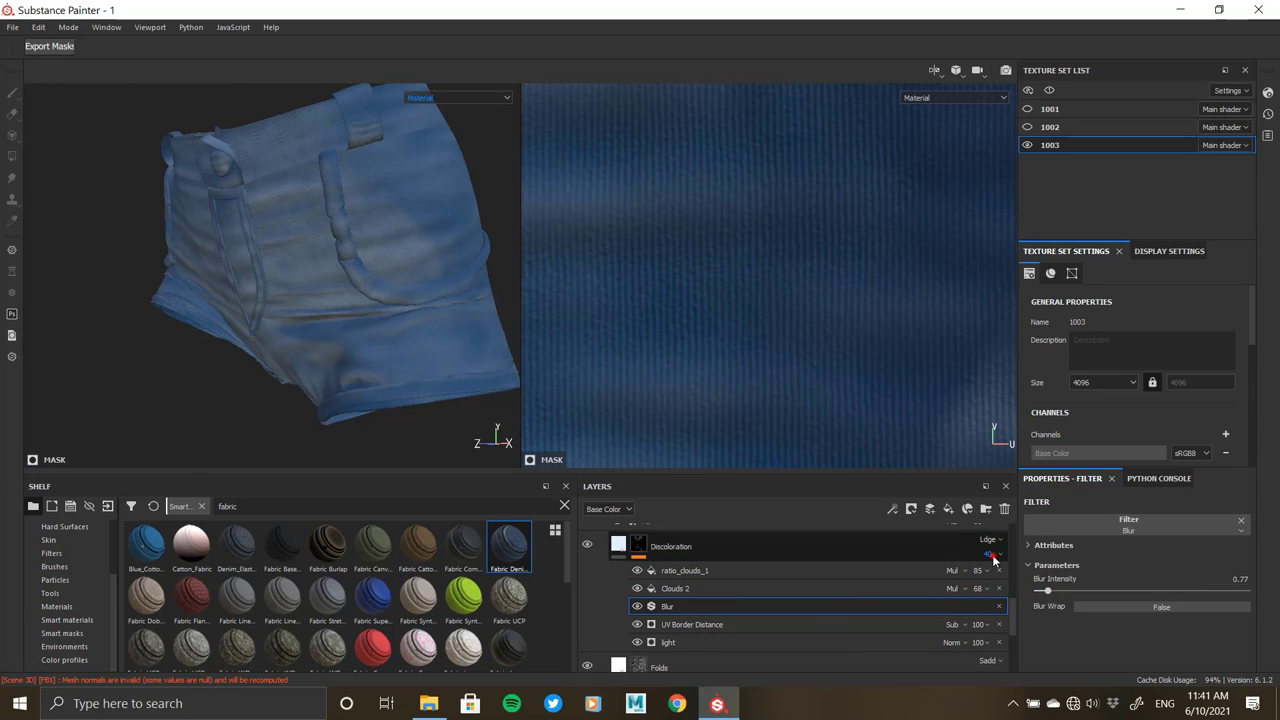
mouse_move(997, 583)
left_mouse_down()
mouse_move(967, 583)
mouse_move(995, 586)
left_mouse_up()
- Compare with Main Fiber Structure toggled, then select the Discoloration layer
scroll(371, 380, "up", 5)
mouse_move(371, 380)
left_mouse_down("alt")
mouse_move(402, 407)
mouse_move(354, 329)
mouse_move(286, 297)
mouse_move(297, 286)
left_mouse_up("alt")
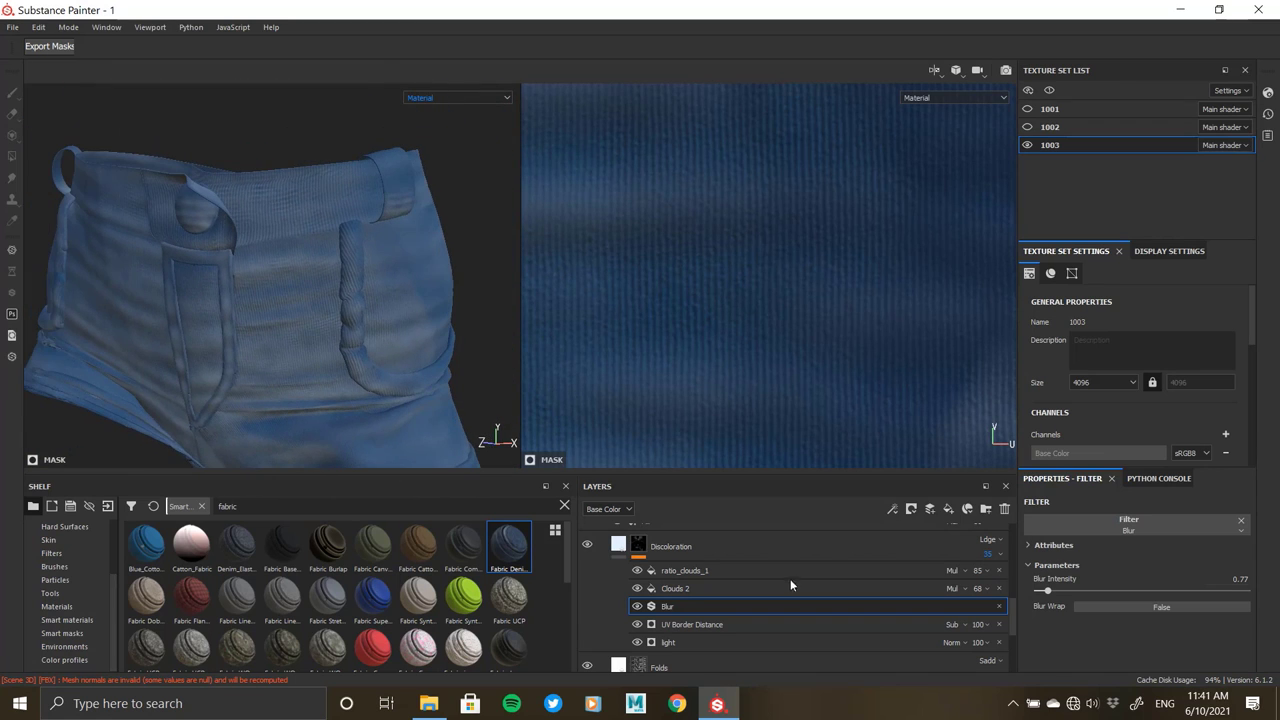
scroll(716, 602, "up", 1)
scroll(716, 602, "up", 1)
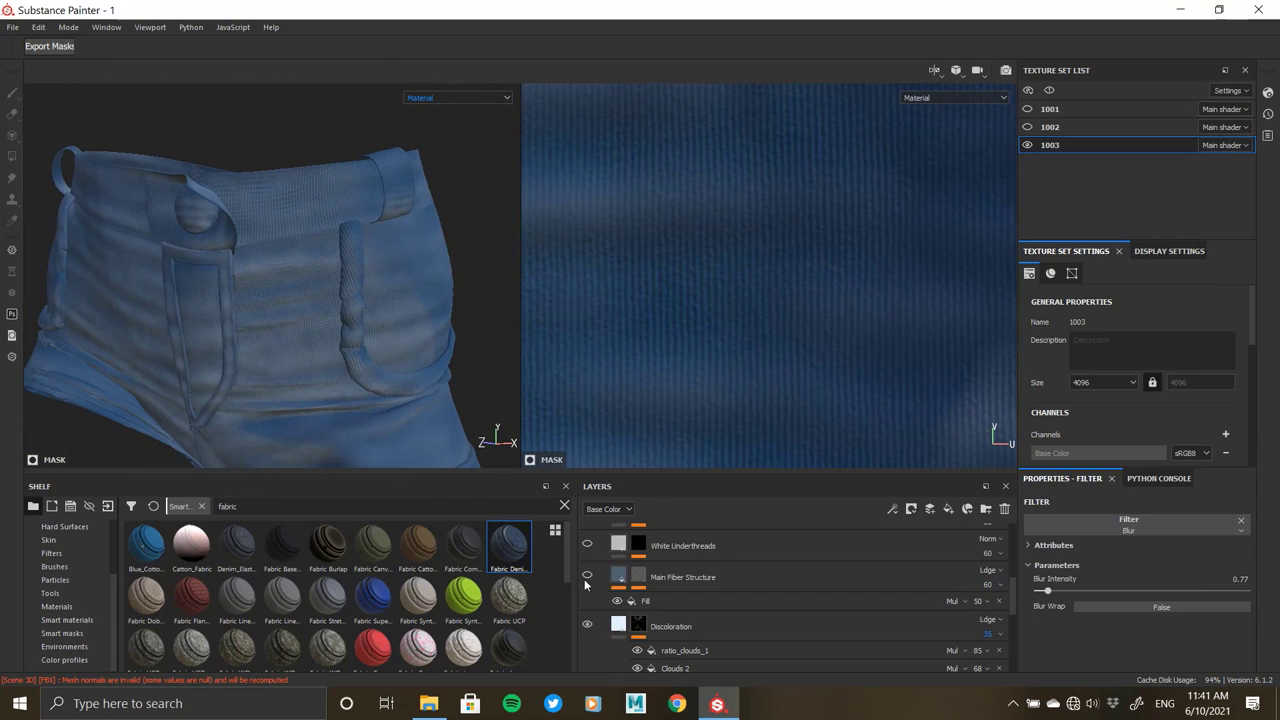
left_click(587, 575)
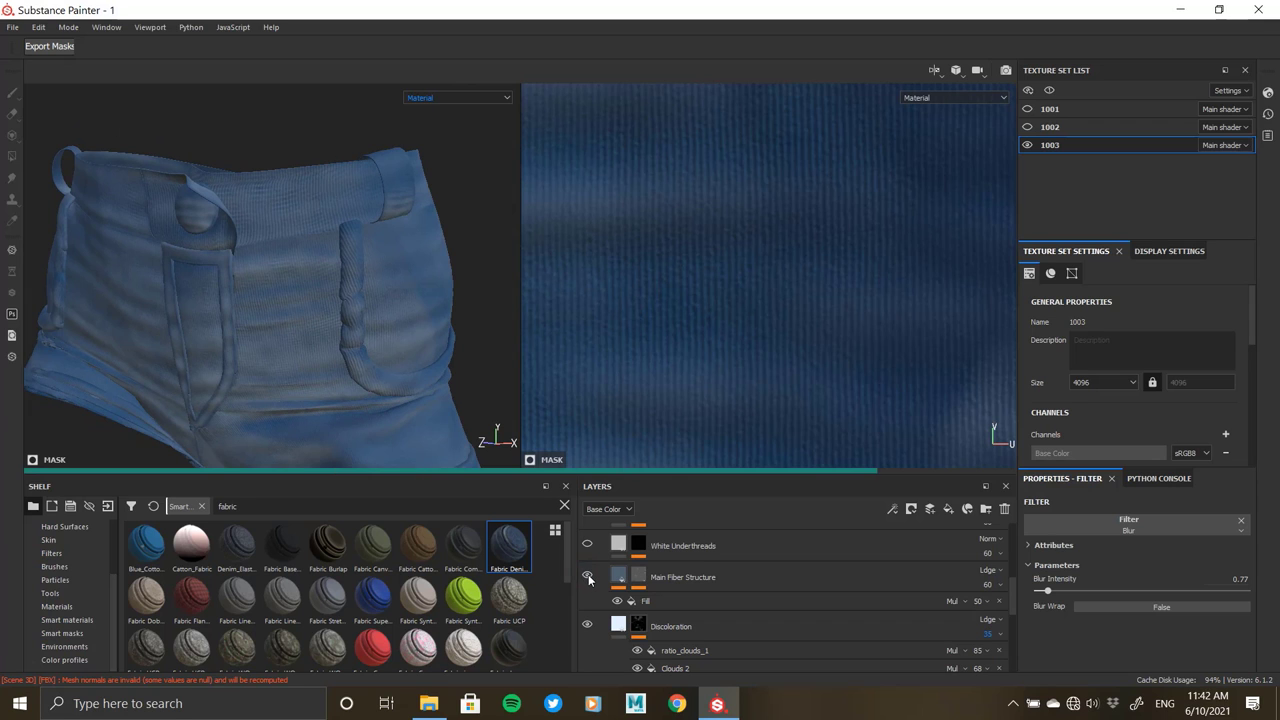
left_click(683, 578)
scroll(686, 580, "down", 1)
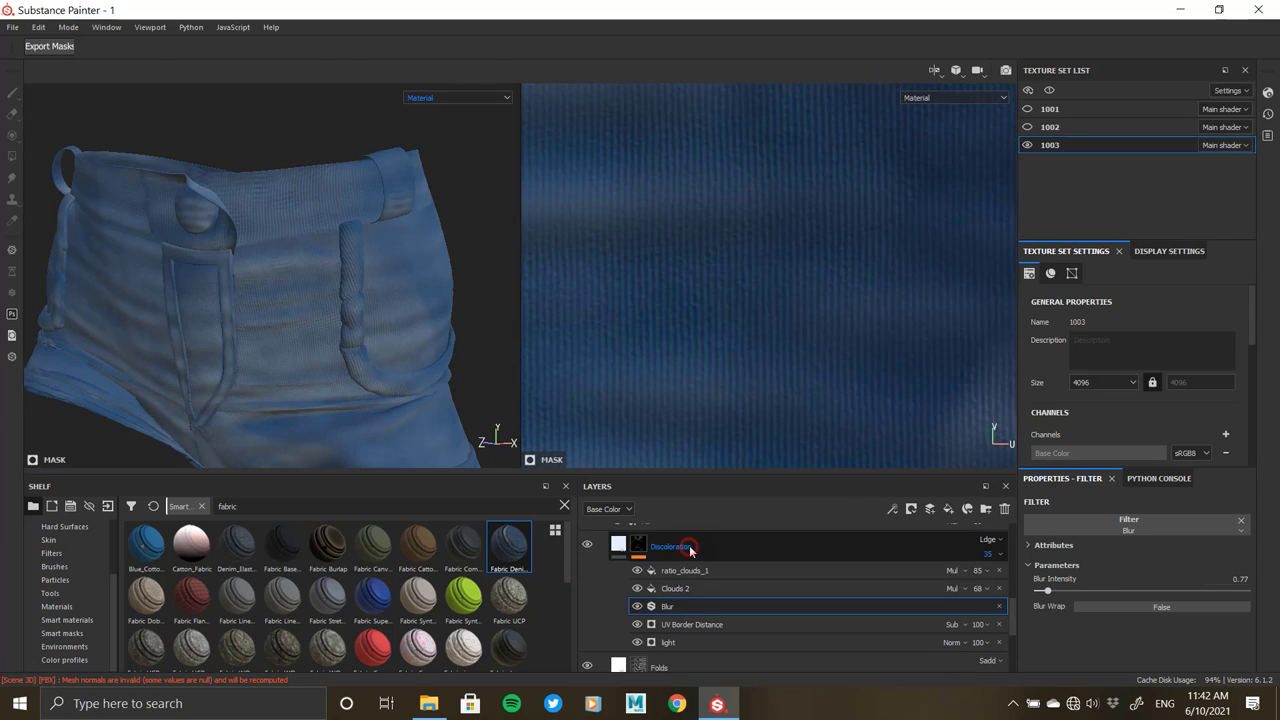
left_click(650, 546)
- Duplicate the Discoloration layer into Discoloration copy 1 and open its mask
right_click(656, 548)
left_click(720, 263)
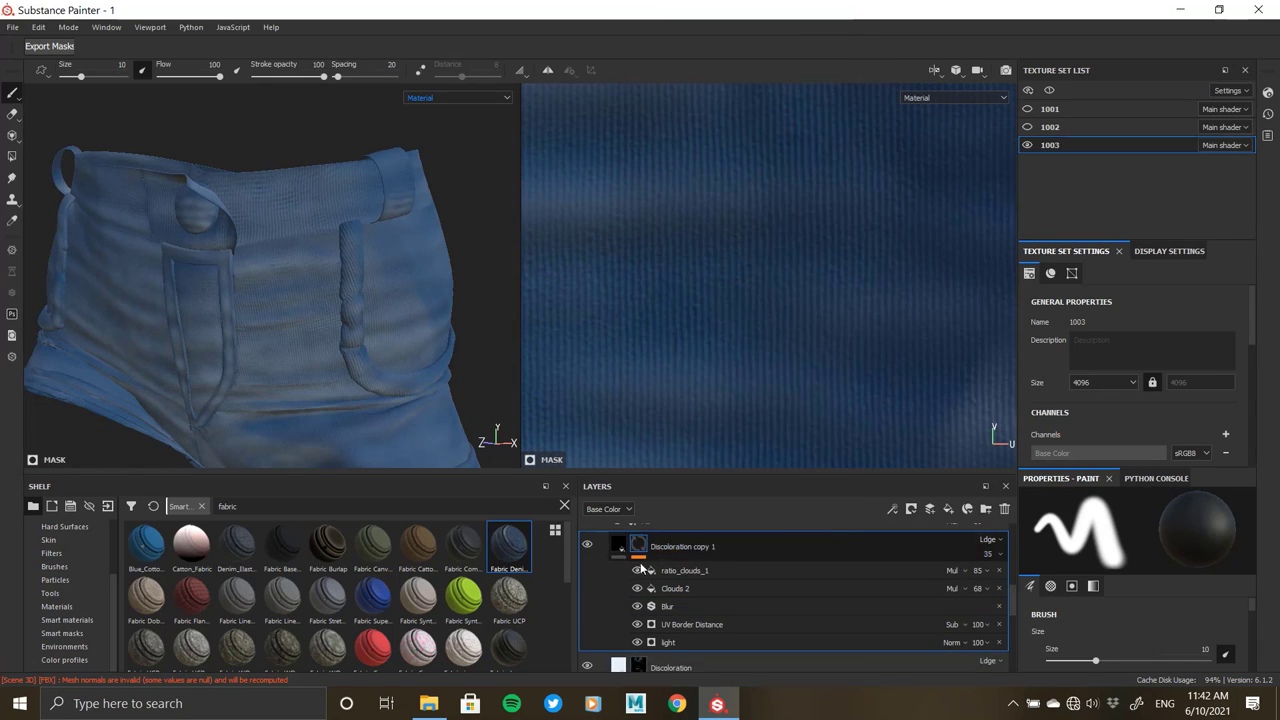
left_click(638, 548)
left_click_drag(250, 300, 457, 394, "alt")
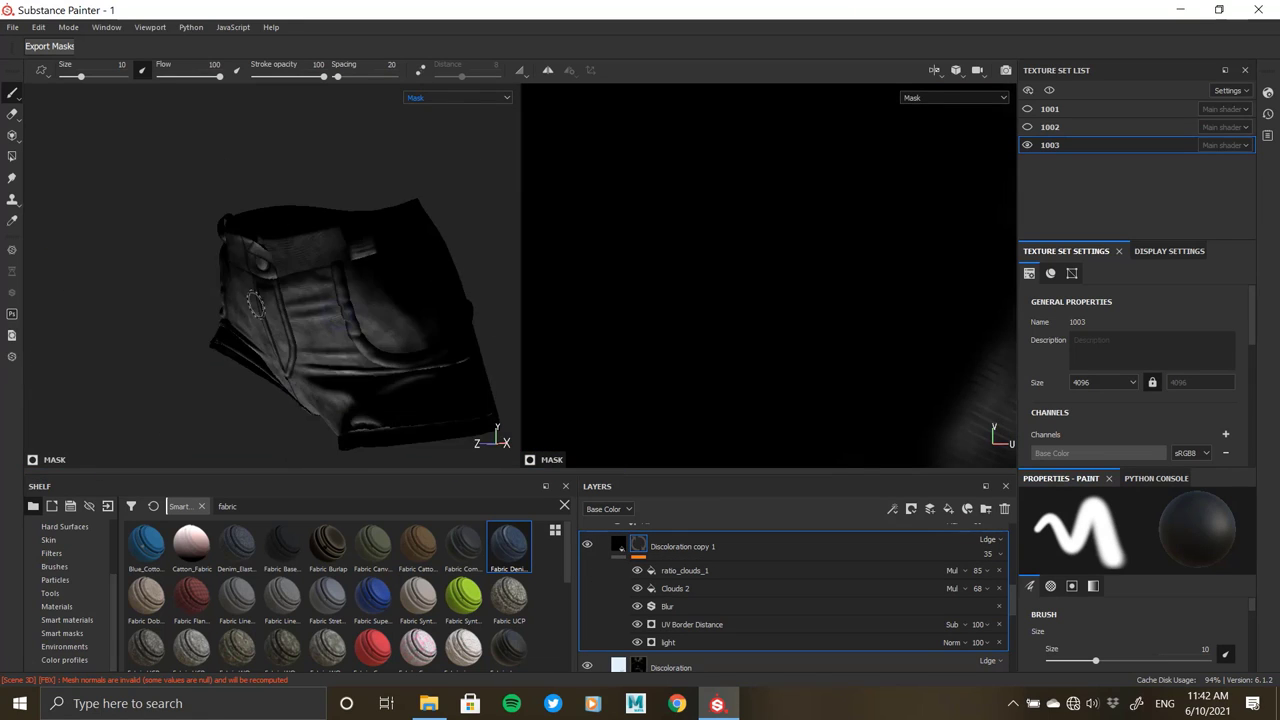
- Try several horizontal and vertical angles on the copy's light generator to judge shading
left_click(870, 642)
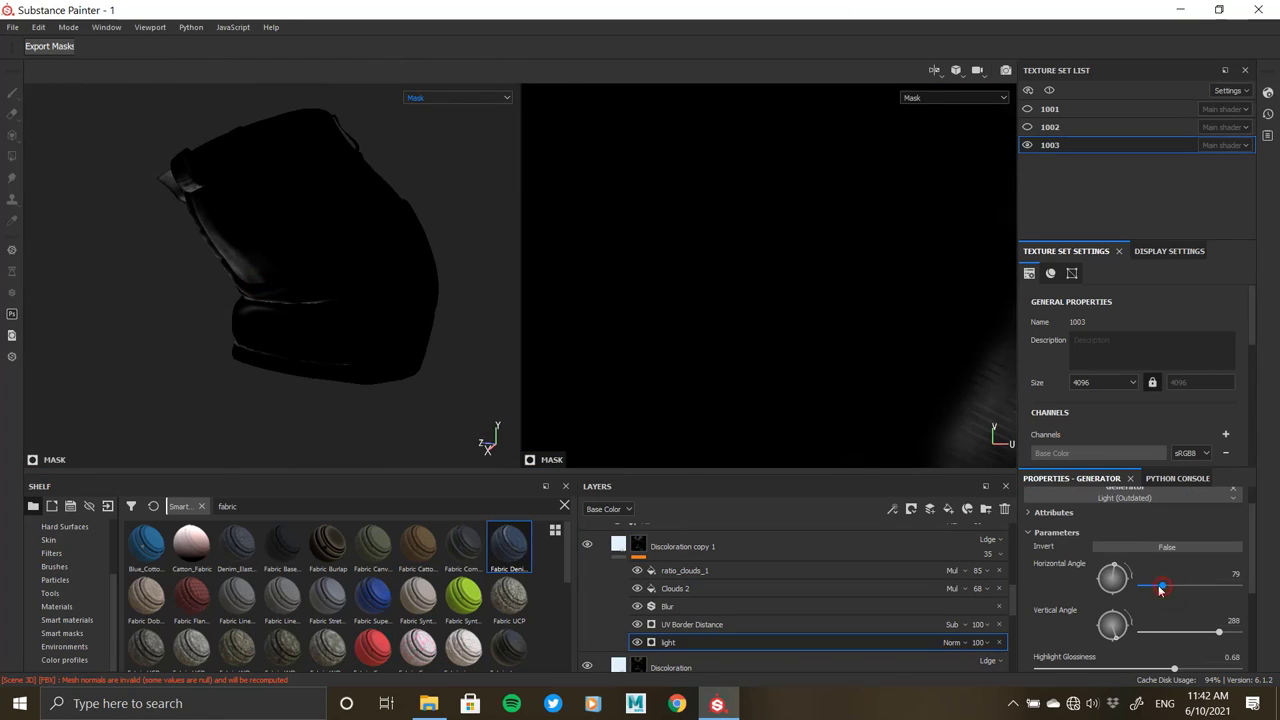
left_click_drag(1161, 587, 1116, 592)
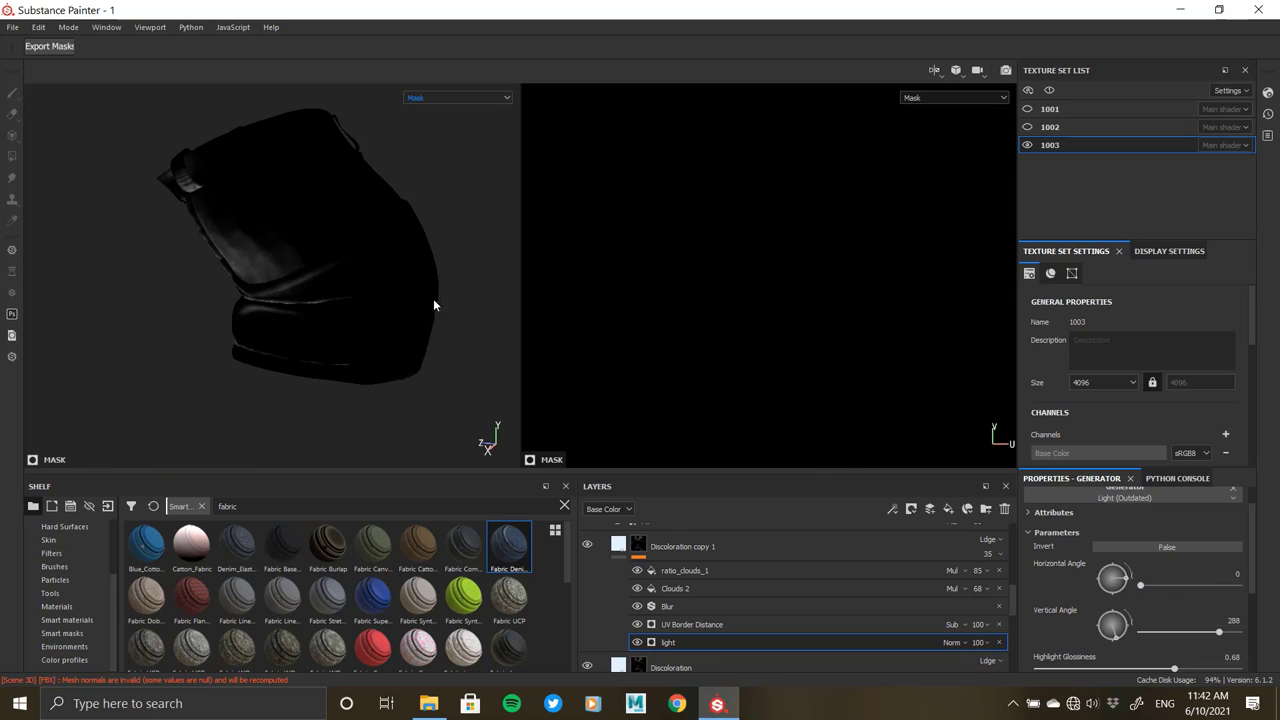
left_click_drag(431, 300, 206, 306, "alt")
left_click_drag(1142, 585, 1194, 590)
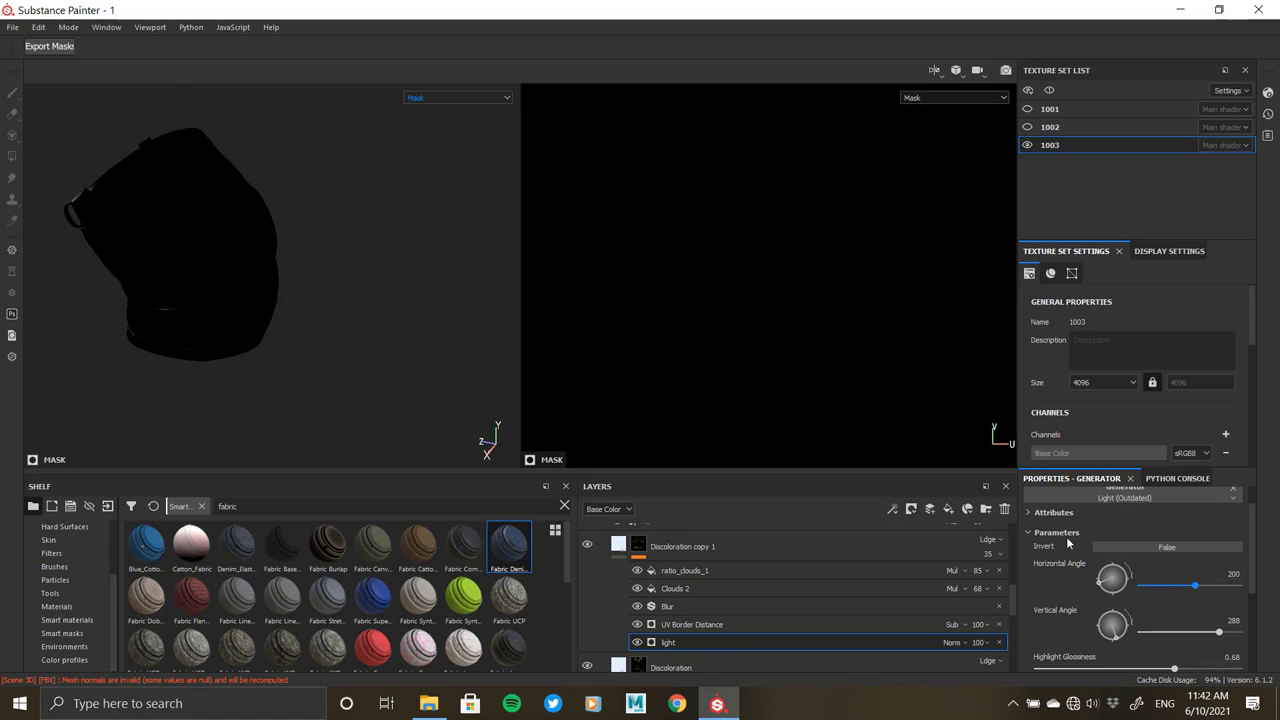
mouse_move(371, 251)
left_mouse_down("alt")
mouse_move(334, 266)
mouse_move(358, 297)
left_mouse_up("alt")
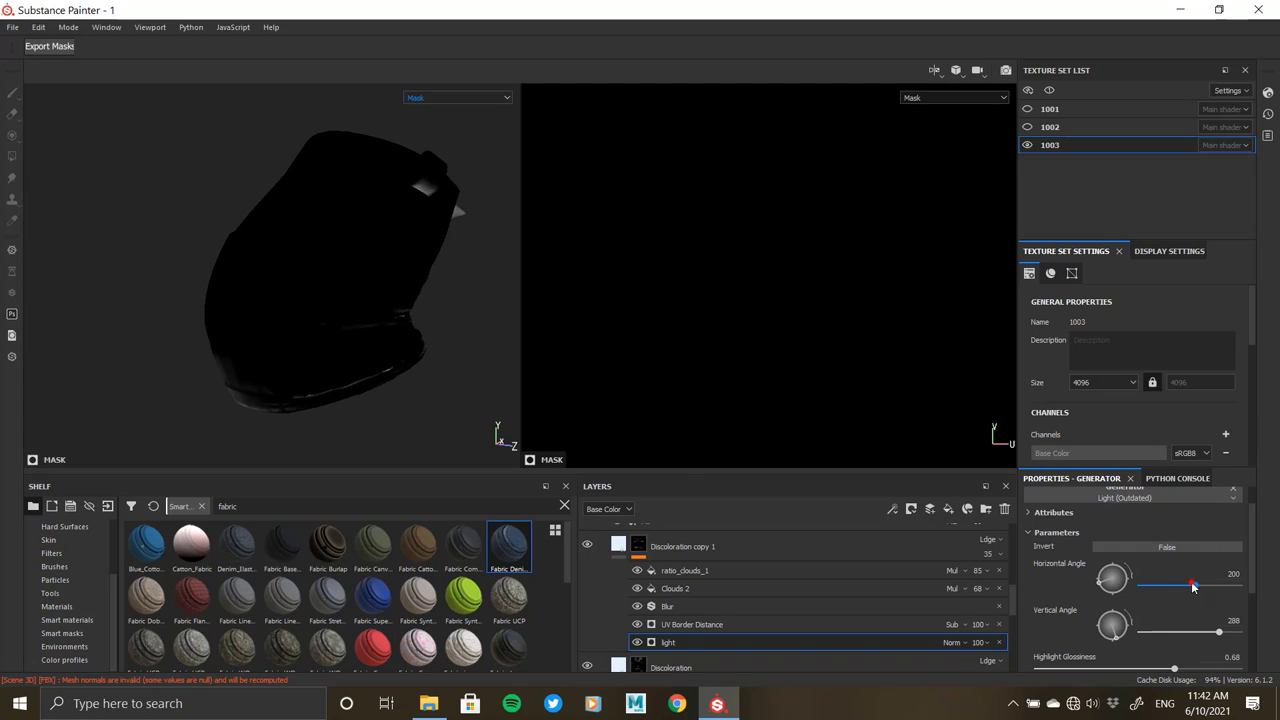
left_click_drag(1194, 585, 1230, 589)
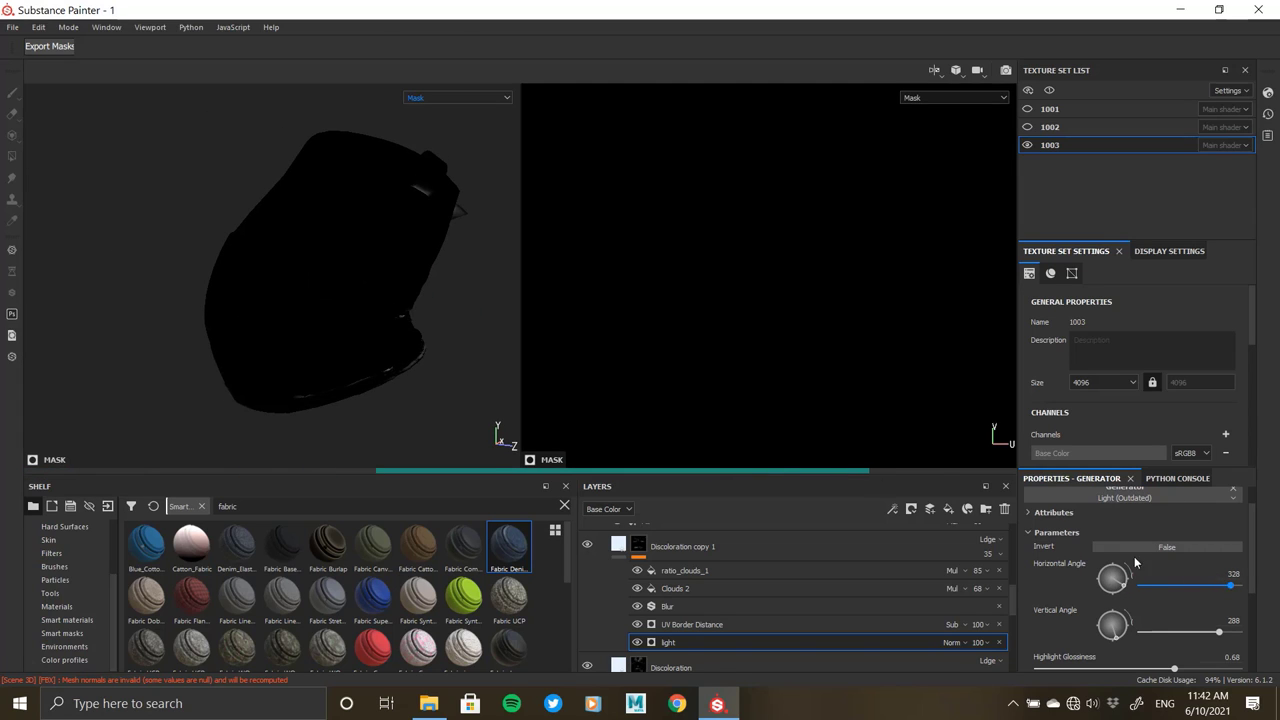
mouse_move(300, 260)
left_mouse_down("alt")
mouse_move(334, 300)
mouse_move(492, 379)
left_mouse_up("alt")
left_click_drag(1183, 632, 1177, 633)
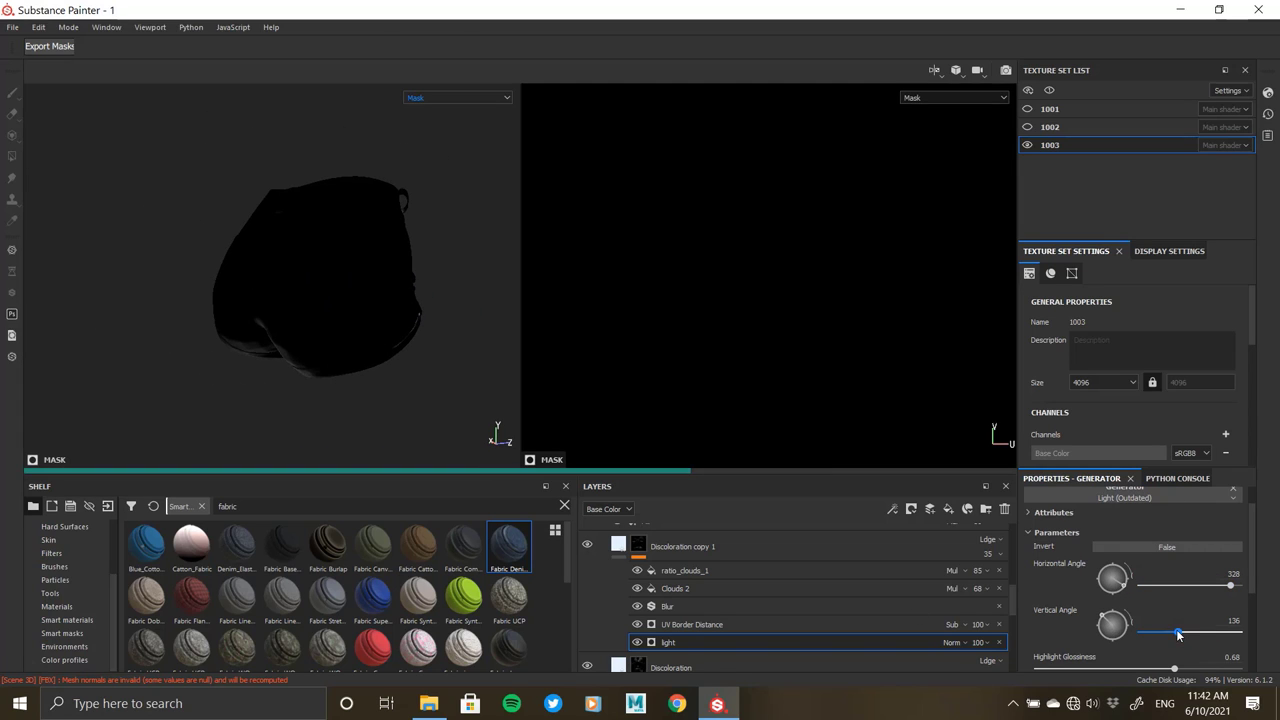
left_click_drag(330, 270, 155, 316, "alt")
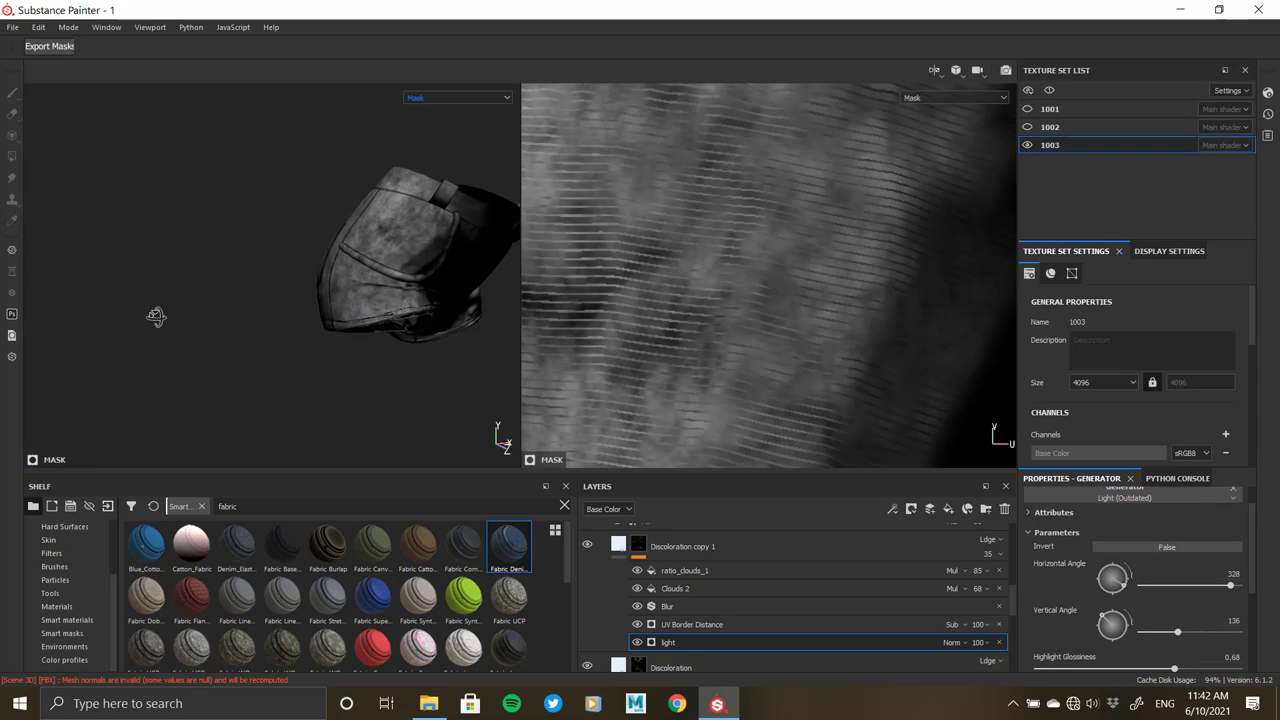
- Settle the light at horizontal 67, vertical 178, glossiness 0.75, attenuation 0.22
left_click_drag(1217, 587, 1171, 587)
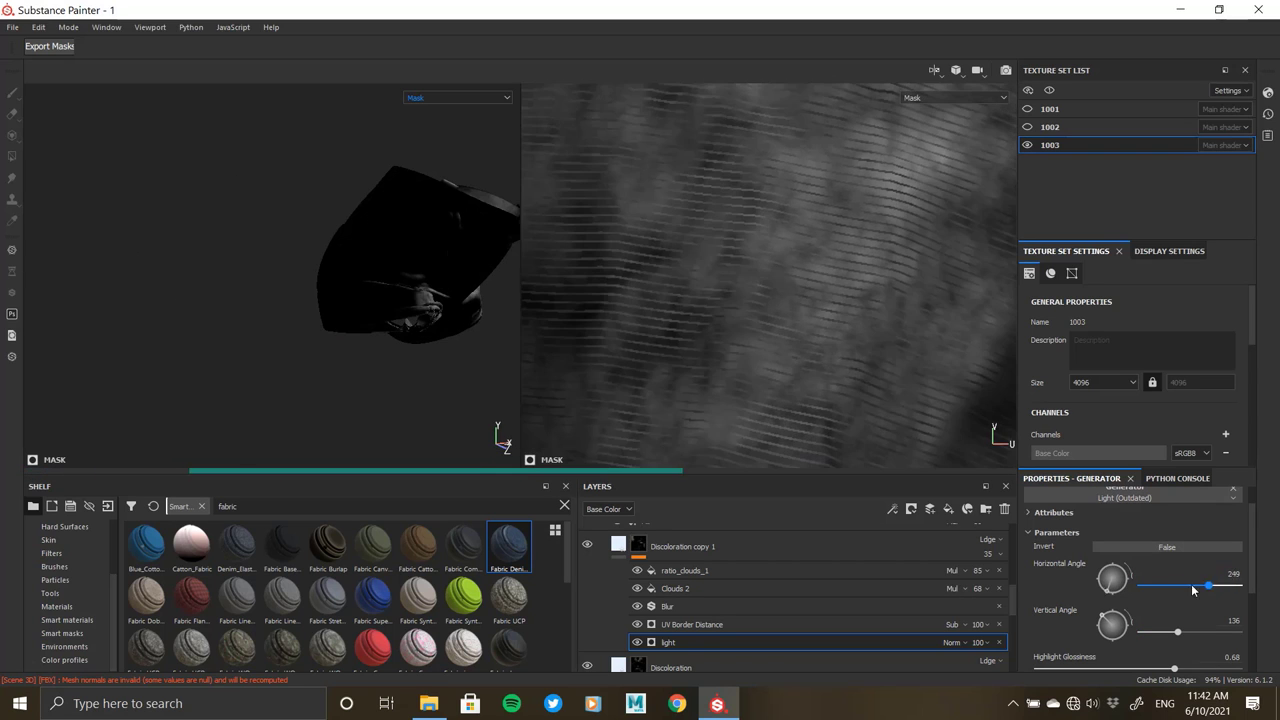
mouse_move(341, 288)
left_mouse_down("alt")
mouse_move(380, 277)
mouse_move(330, 221)
left_mouse_up("alt")
left_click_drag(1170, 586, 1159, 590)
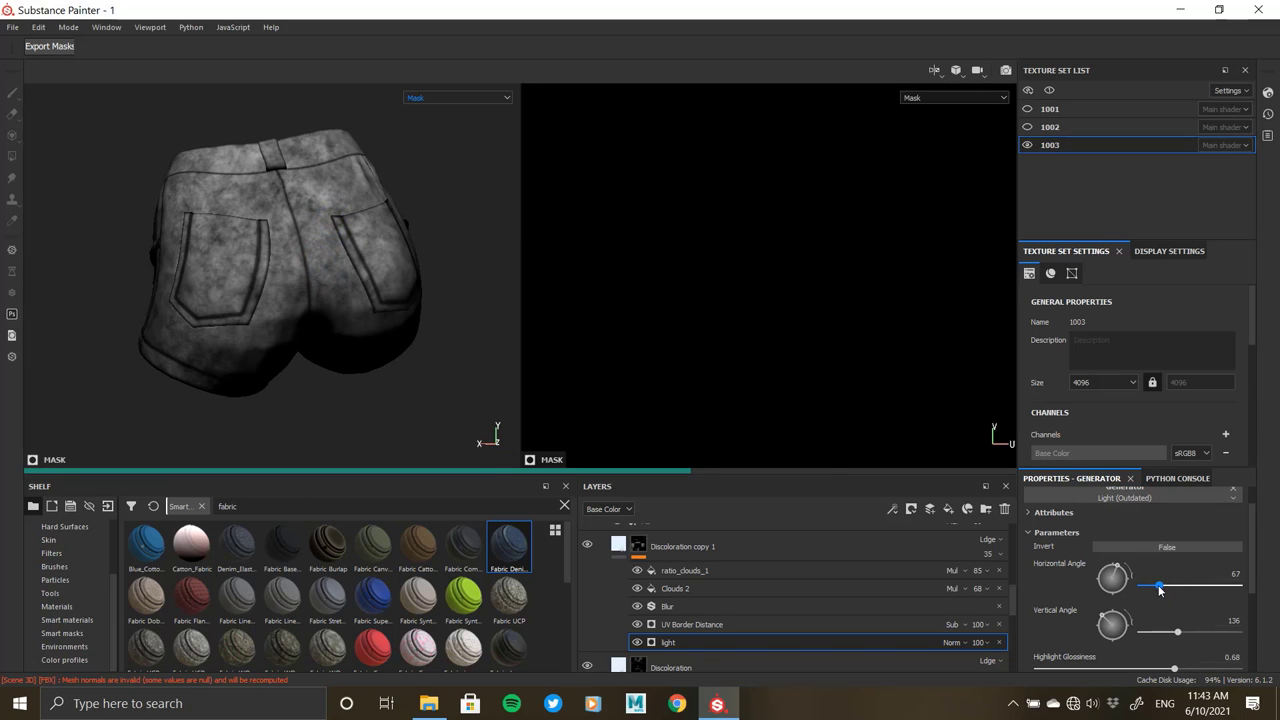
left_click_drag(380, 300, 310, 290, "alt")
mouse_move(1177, 632)
left_mouse_down()
mouse_move(1222, 630)
mouse_move(1190, 630)
left_mouse_up()
scroll(1186, 628, "down", 1)
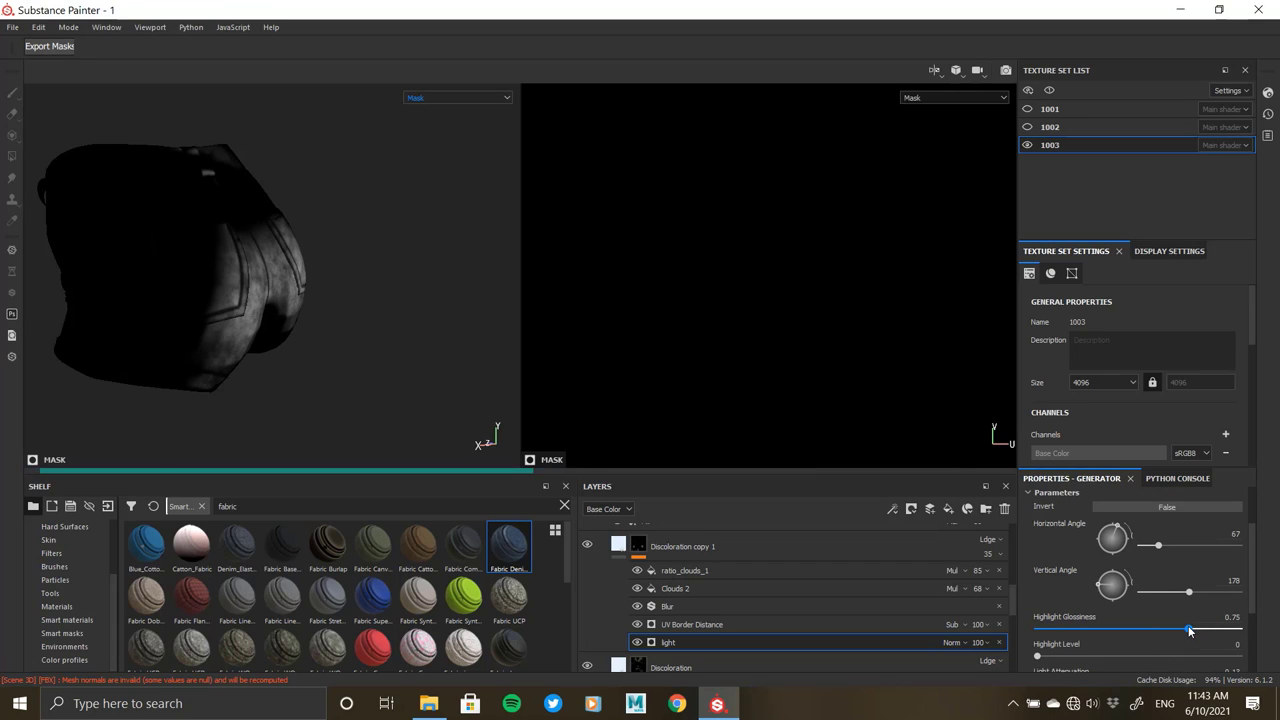
left_click_drag(1037, 656, 1037, 657)
scroll(1036, 651, "down", 2)
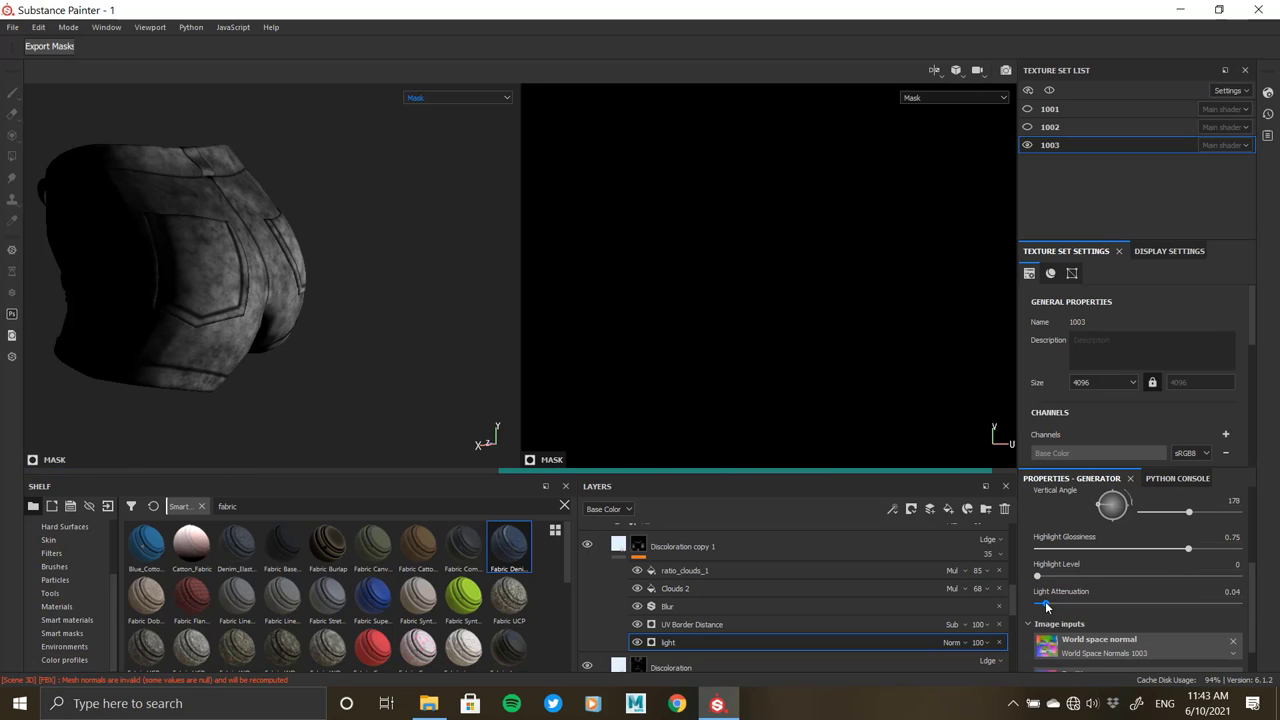
mouse_move(1055, 604)
left_mouse_down()
mouse_move(1152, 600)
mouse_move(1081, 604)
left_mouse_up()
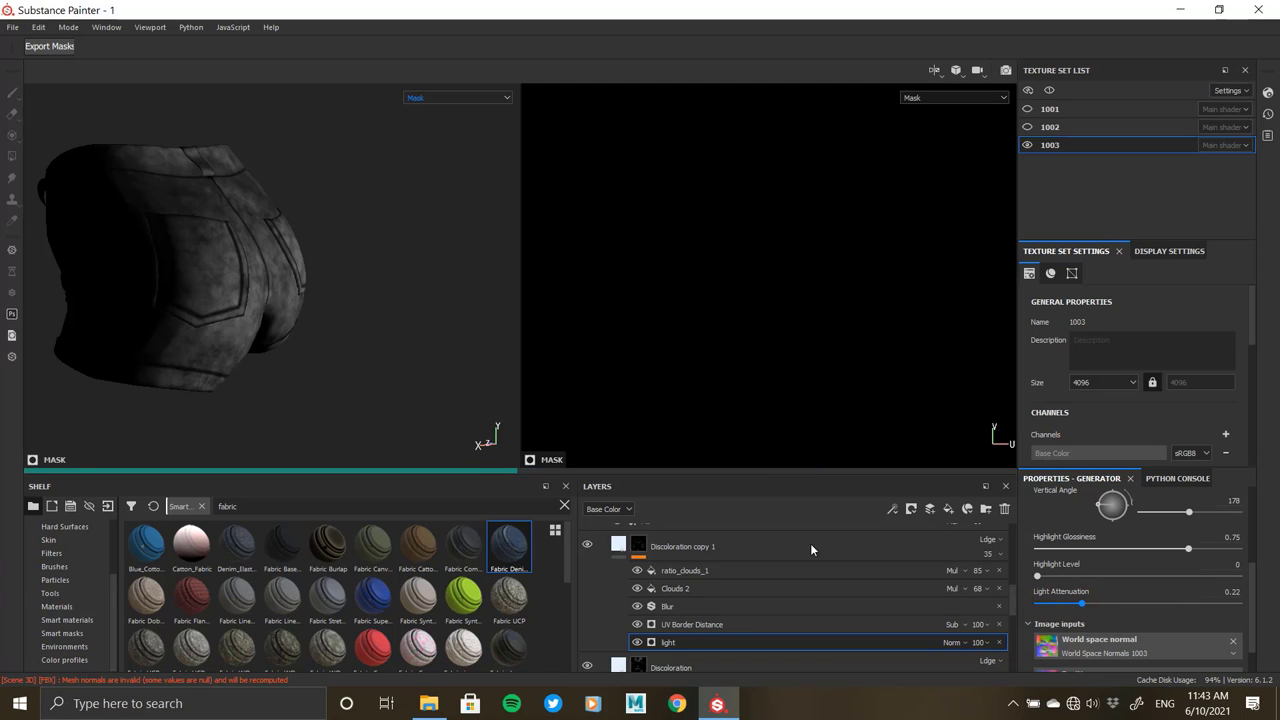
mouse_move(354, 334)
left_mouse_down("alt")
mouse_move(114, 314)
mouse_move(300, 340)
left_mouse_up("alt")
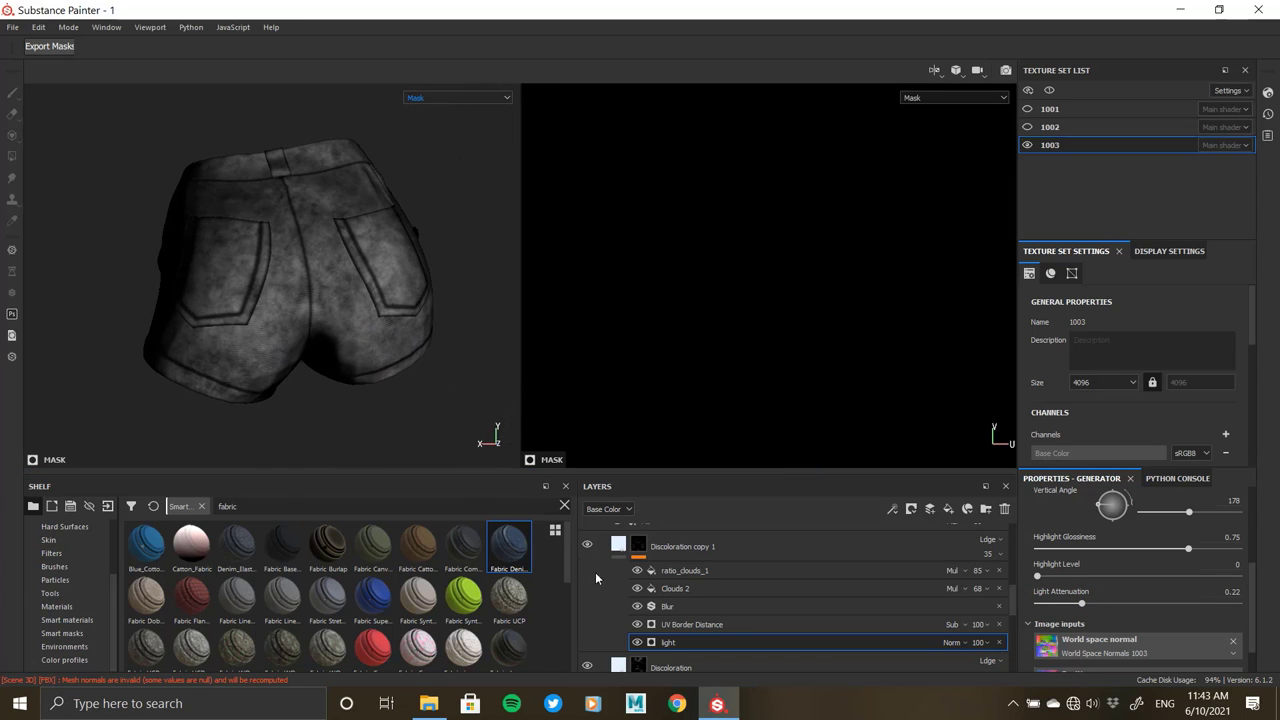
- Lower the Discoloration copy 1 layer's opacity to 55
left_click(637, 625)
scroll(426, 412, "up", 5)
left_click(638, 607)
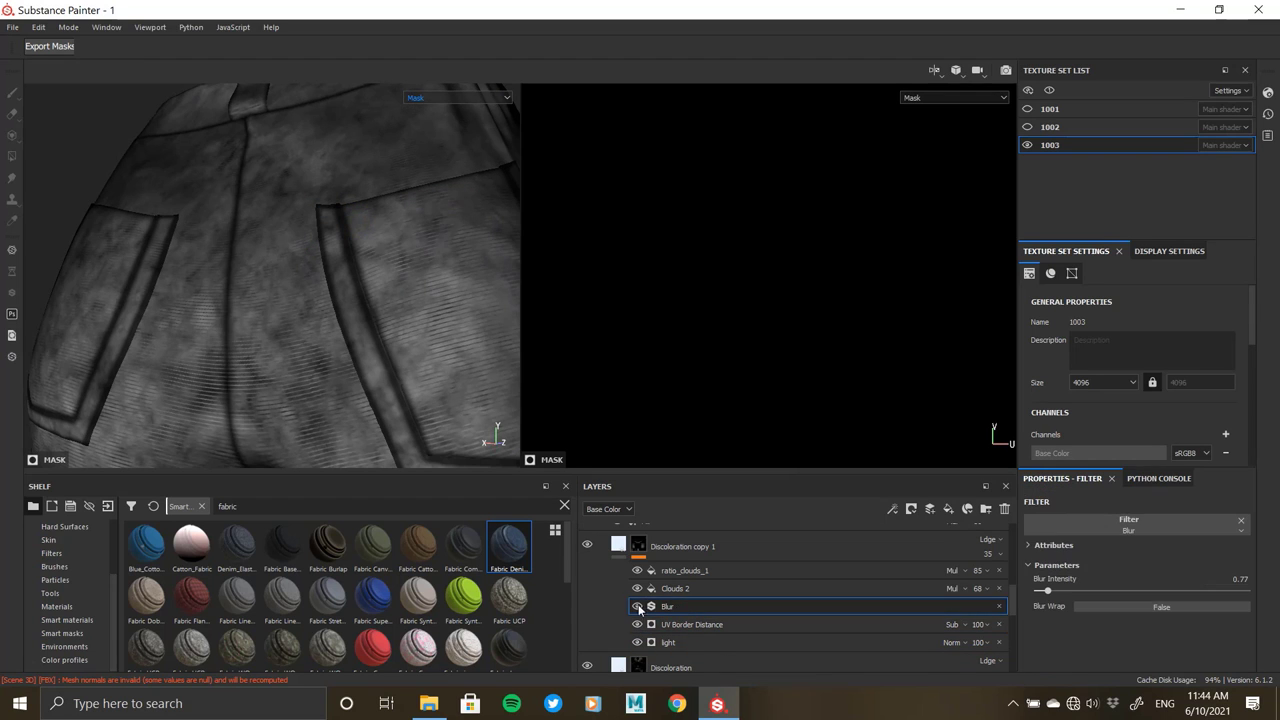
left_click(676, 572)
left_click(618, 546)
mouse_move(238, 308)
left_mouse_down("alt")
mouse_move(329, 325)
mouse_move(240, 367)
mouse_move(286, 293)
left_mouse_up("alt")
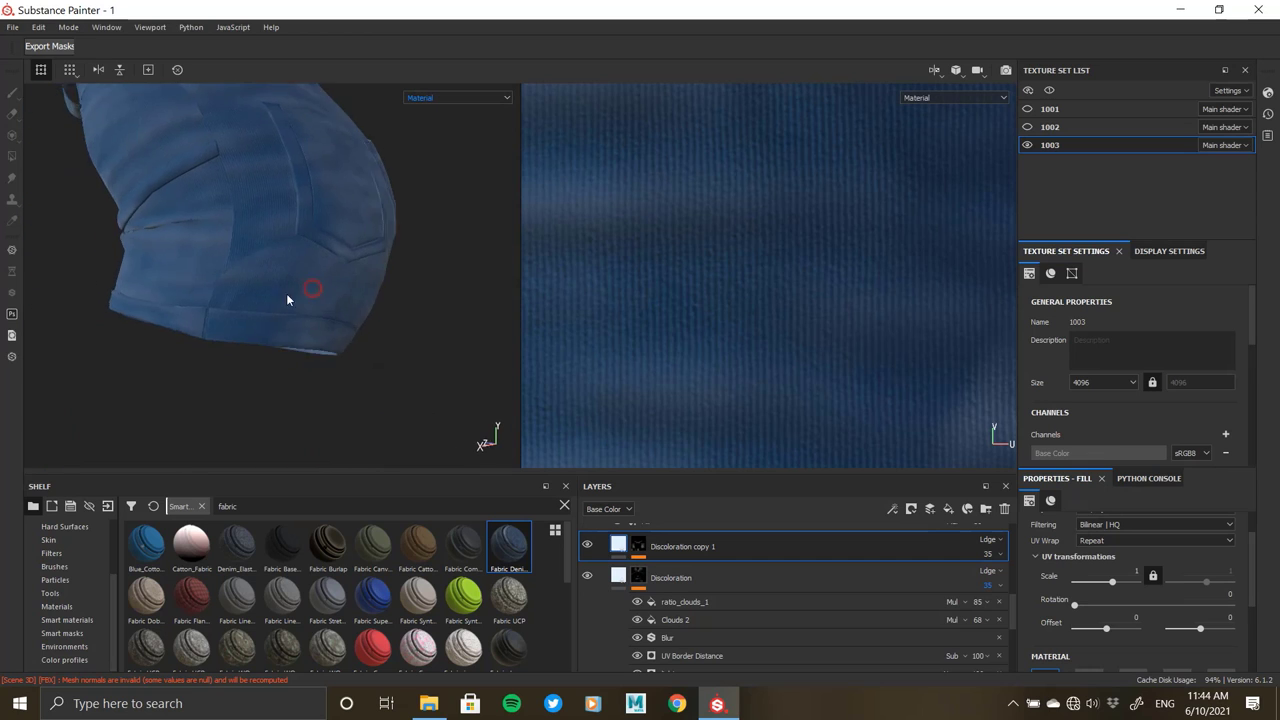
scroll(286, 293, "down", 3)
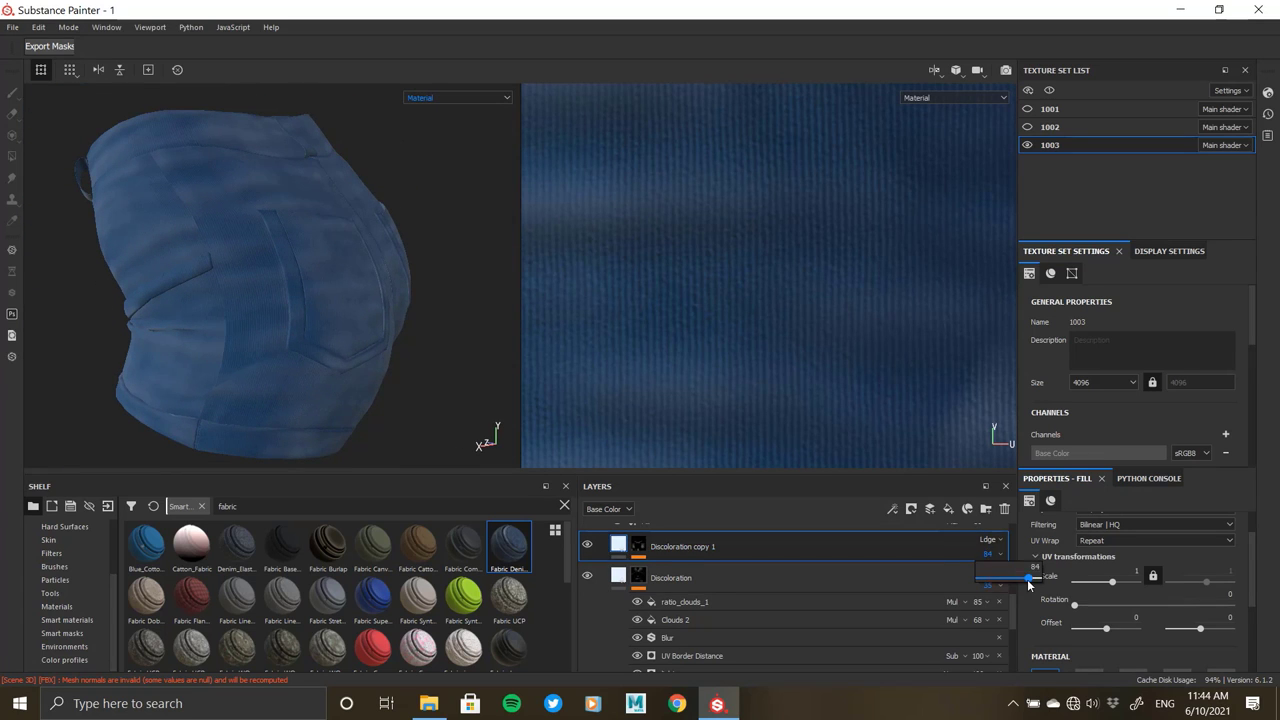
left_click_drag(990, 557, 1027, 585)
- Raise the Blur intensity in Discoloration copy 1's mask to 2.45
left_click_drag(330, 300, 200, 320, "alt")
left_click(638, 546)
left_click(705, 604)
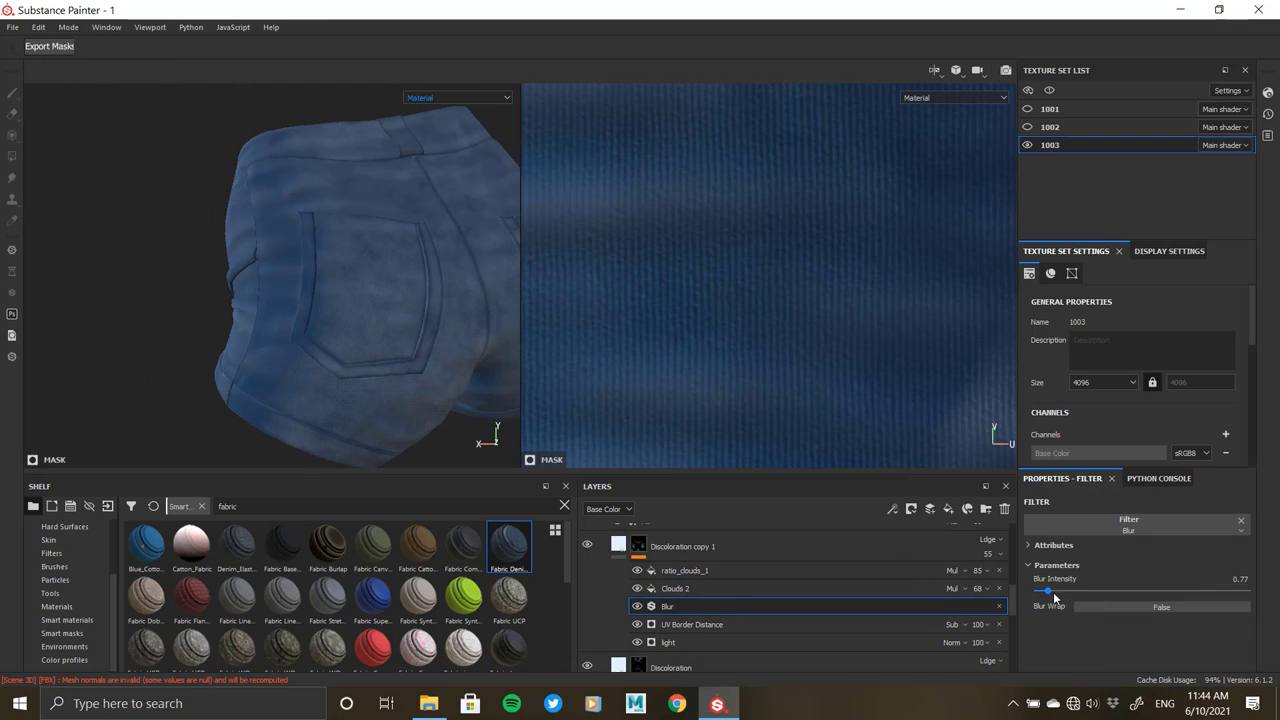
left_click_drag(1048, 591, 1060, 597)
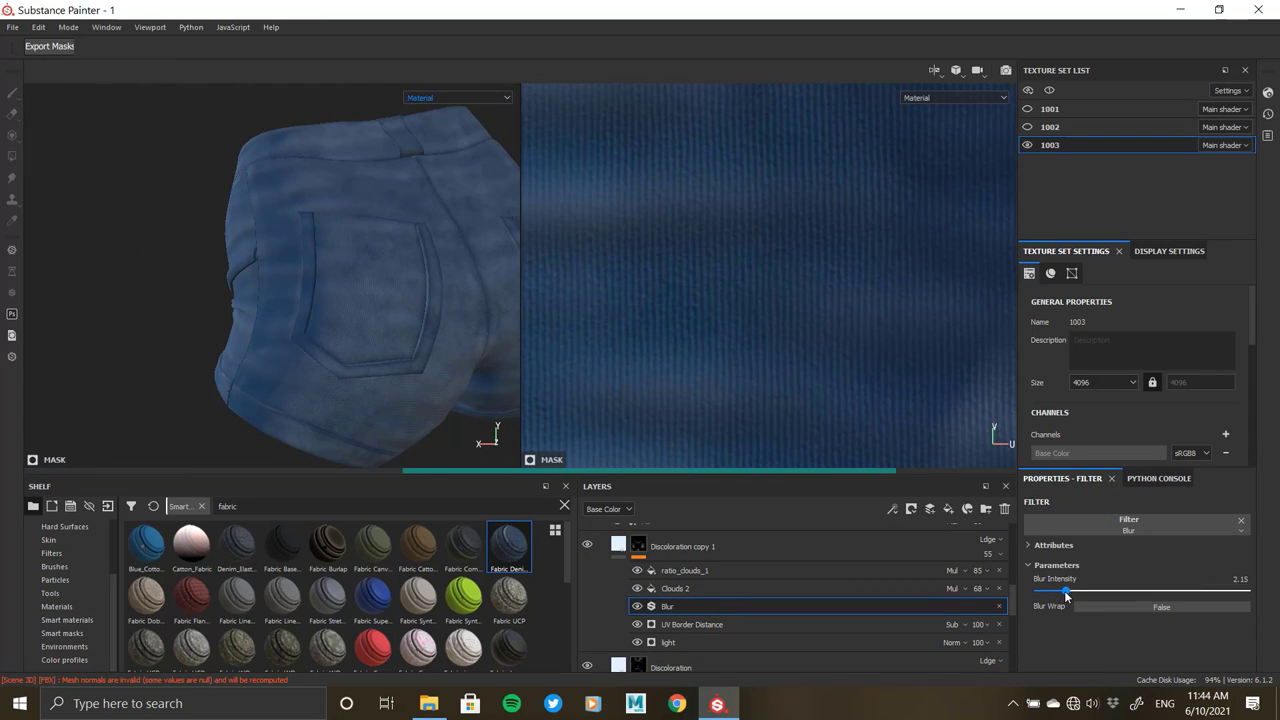
mouse_move(330, 320)
left_mouse_down("alt")
mouse_move(253, 317)
mouse_move(325, 321)
left_mouse_up("alt")
- Switch the Folds mask fill to Tri-planar projection
scroll(700, 634, "down", 3)
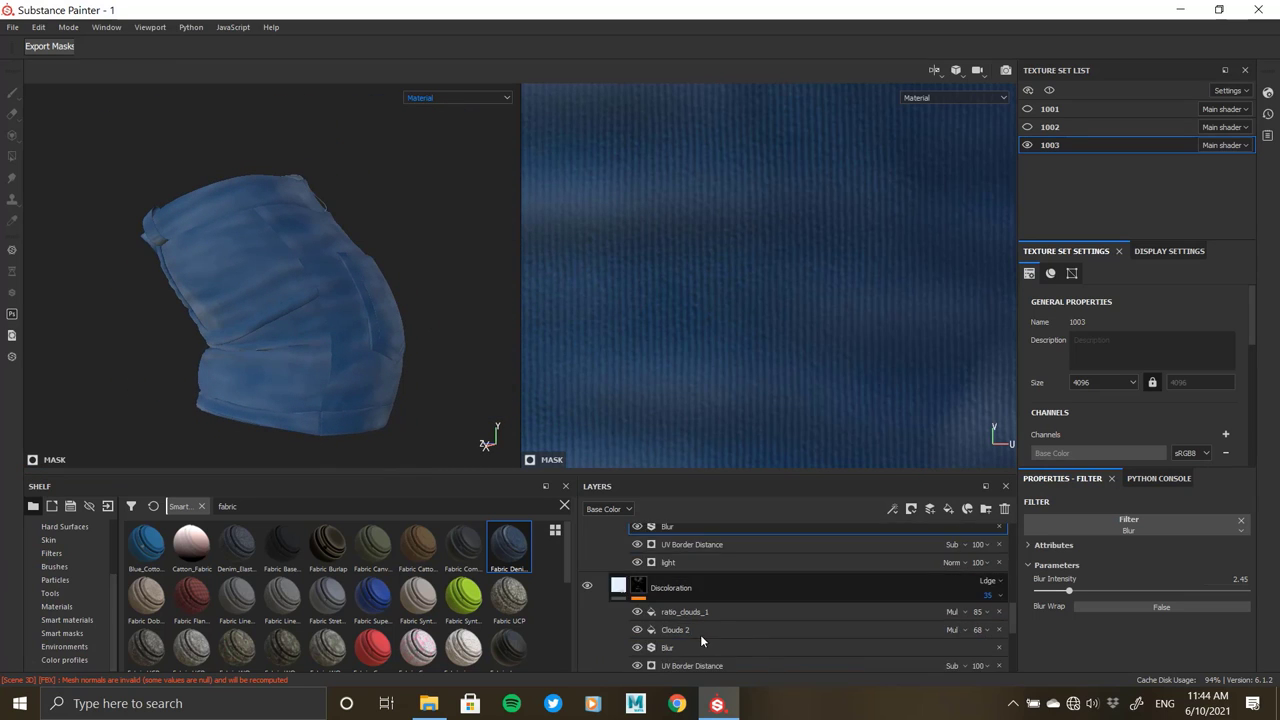
left_click(690, 630)
left_click(676, 648)
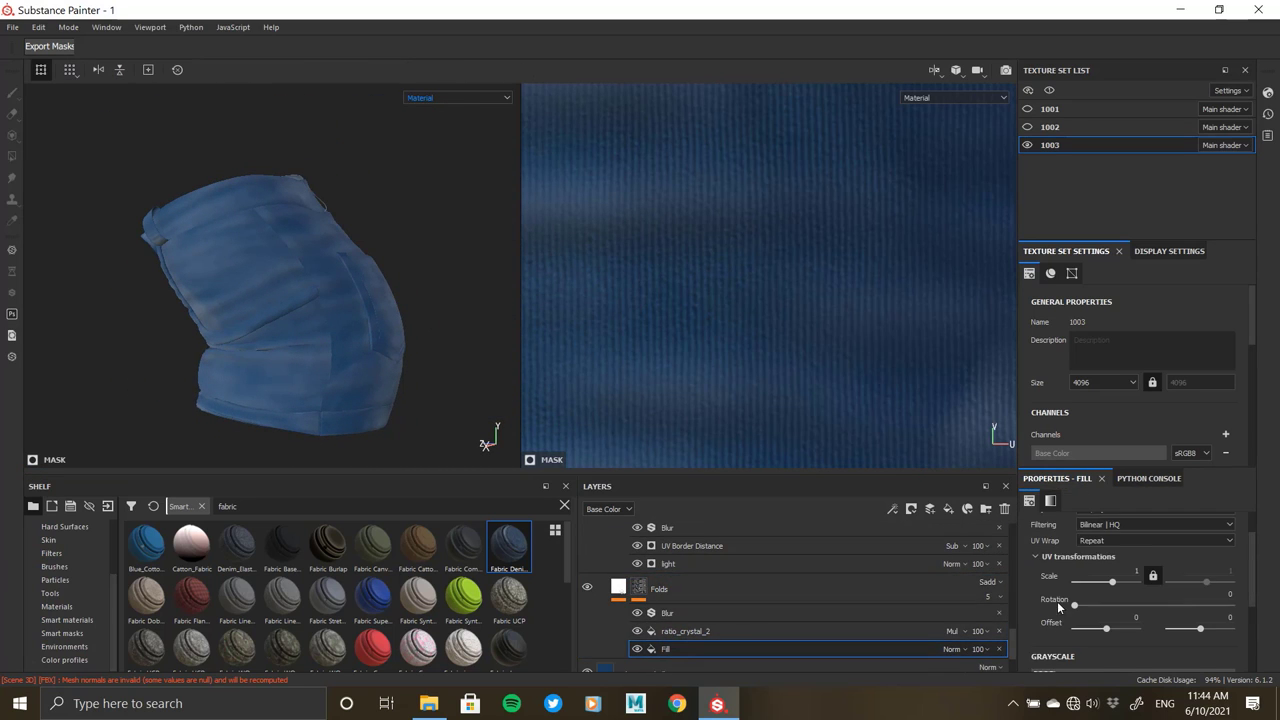
left_click(1118, 549)
left_click(1121, 571)
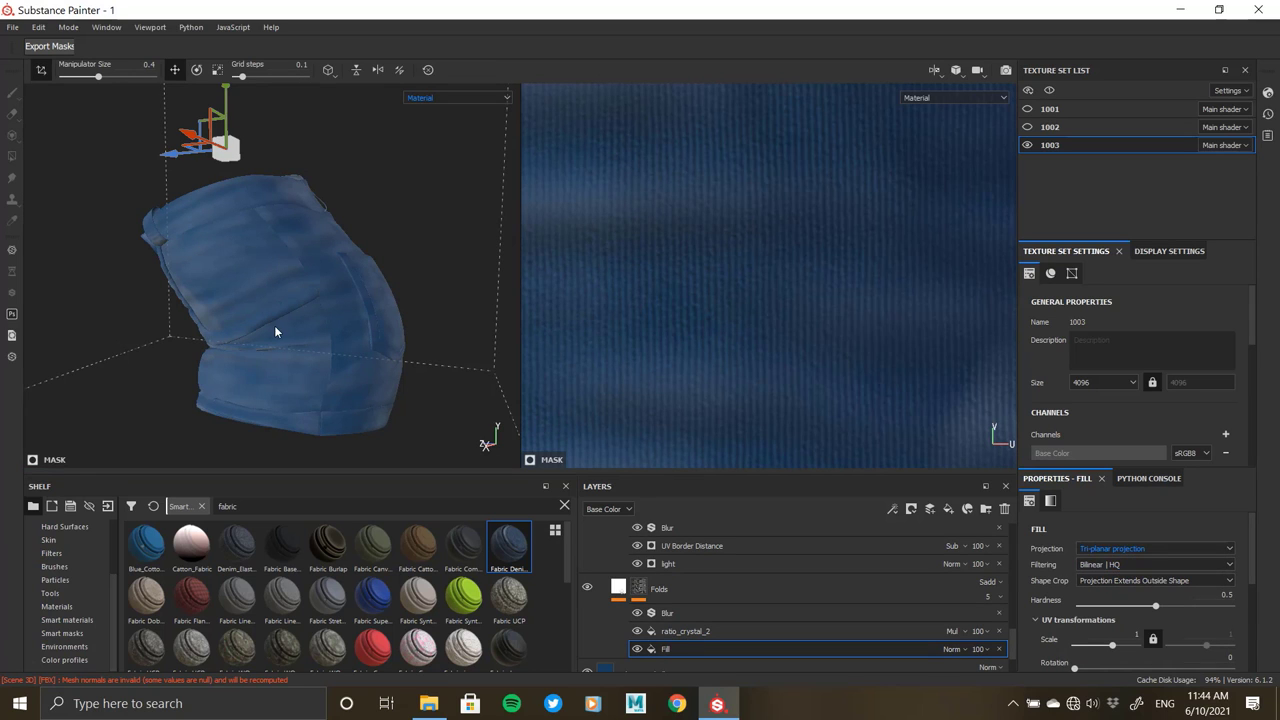
mouse_move(330, 308)
left_mouse_down("alt")
mouse_move(317, 345)
mouse_move(240, 340)
left_mouse_up("alt")
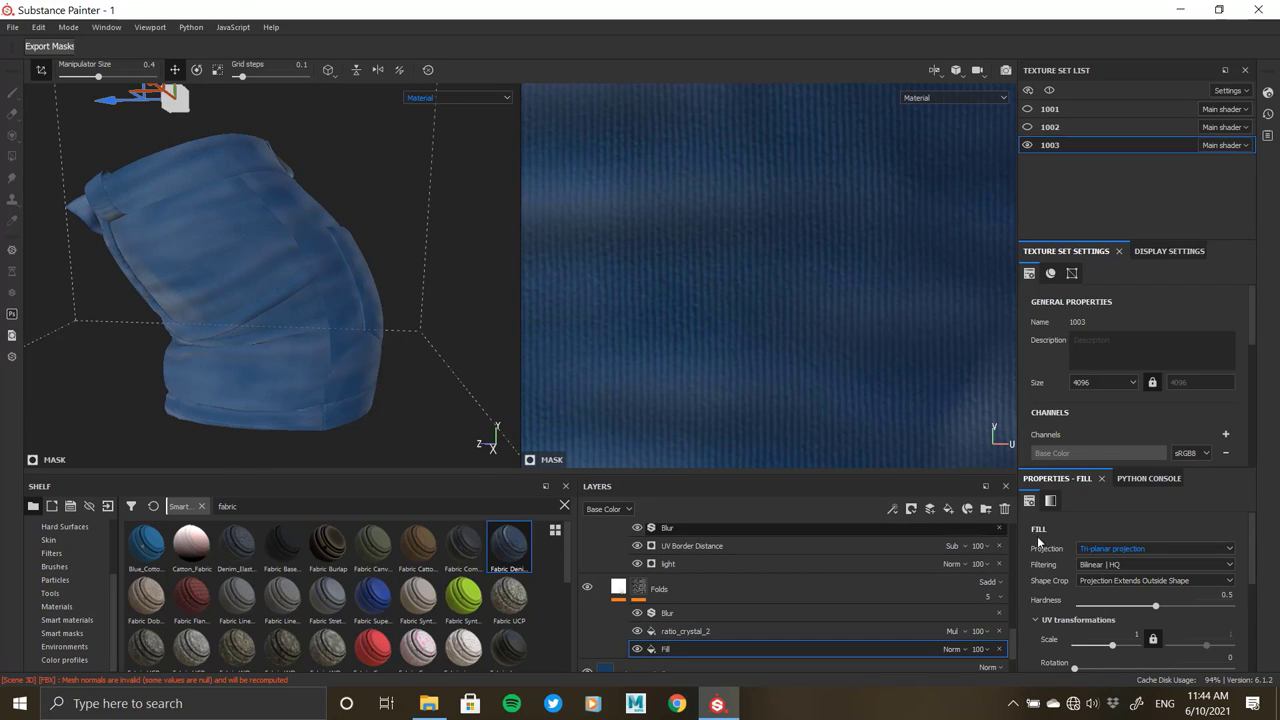
- Try Tri-planar projection and a larger scale on the ratio_crystal_2 pattern
left_click(635, 632)
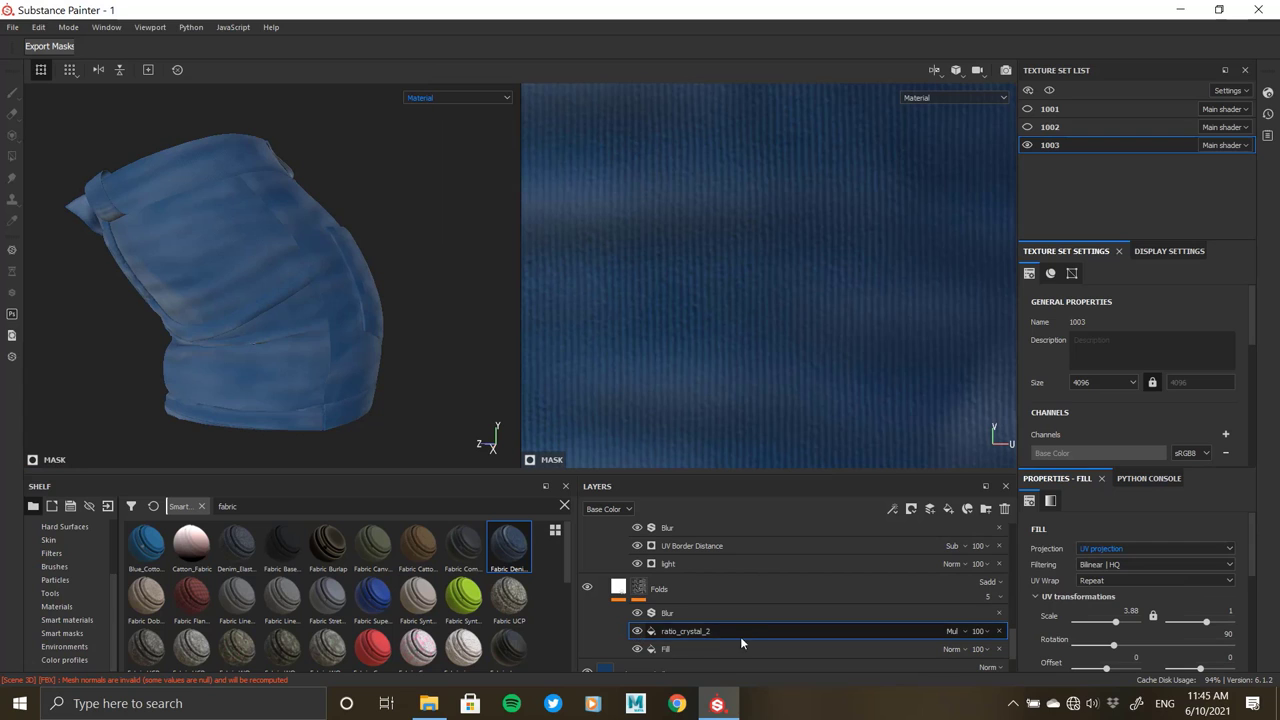
left_click(1120, 548)
left_click(1110, 571)
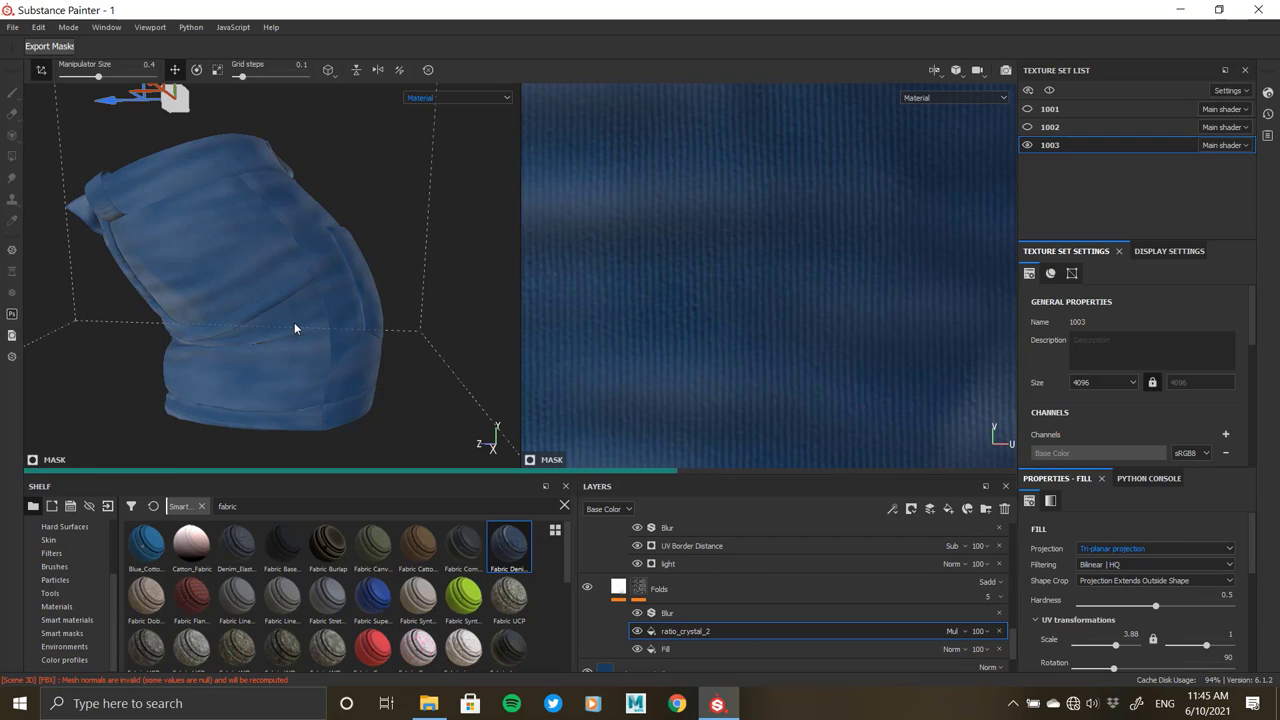
mouse_move(294, 322)
left_mouse_down("alt")
mouse_move(340, 305)
mouse_move(52, 300)
mouse_move(1098, 598)
left_mouse_up("alt")
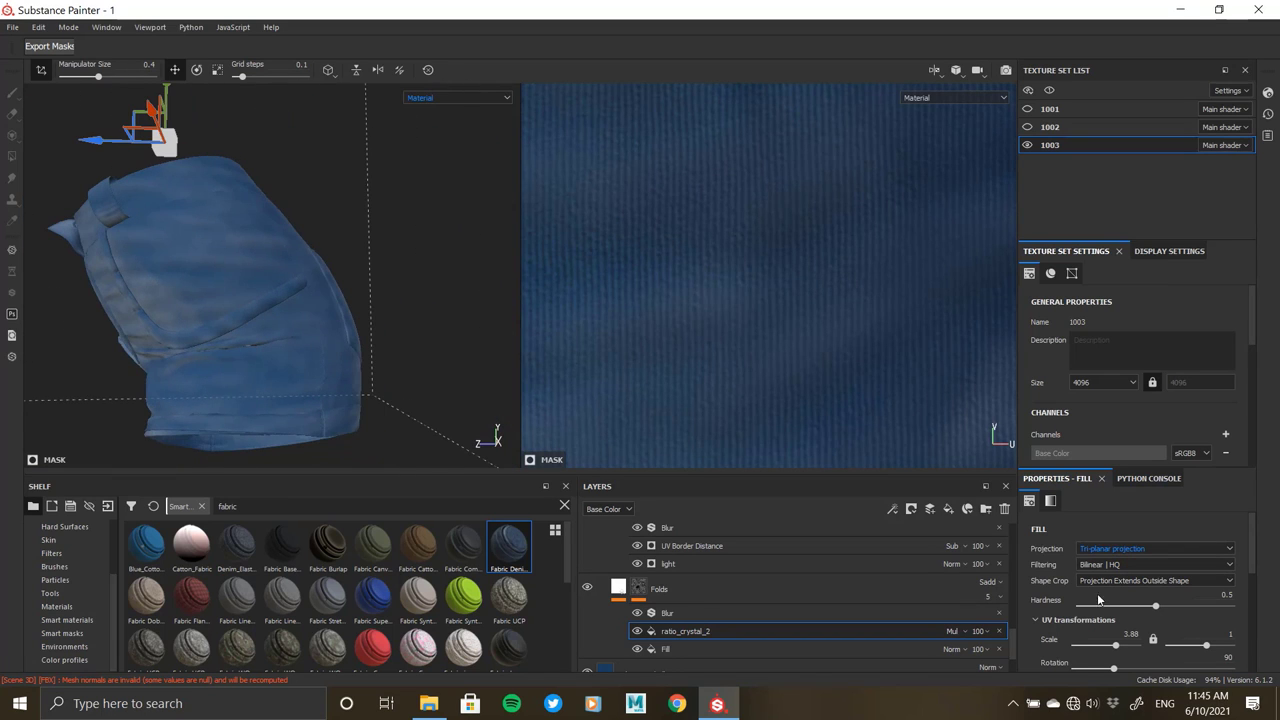
left_click(1128, 648)
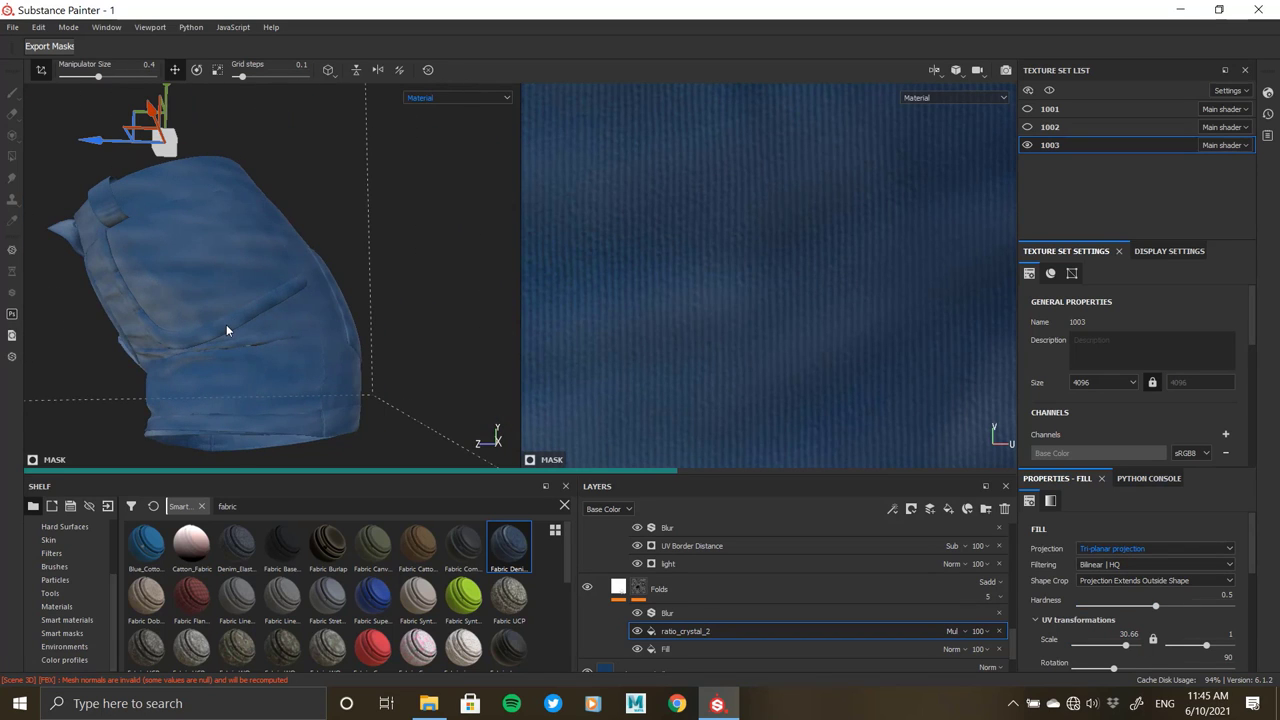
mouse_move(226, 324)
left_mouse_down("alt")
mouse_move(200, 317)
mouse_move(394, 351)
mouse_move(155, 260)
left_mouse_up("alt")
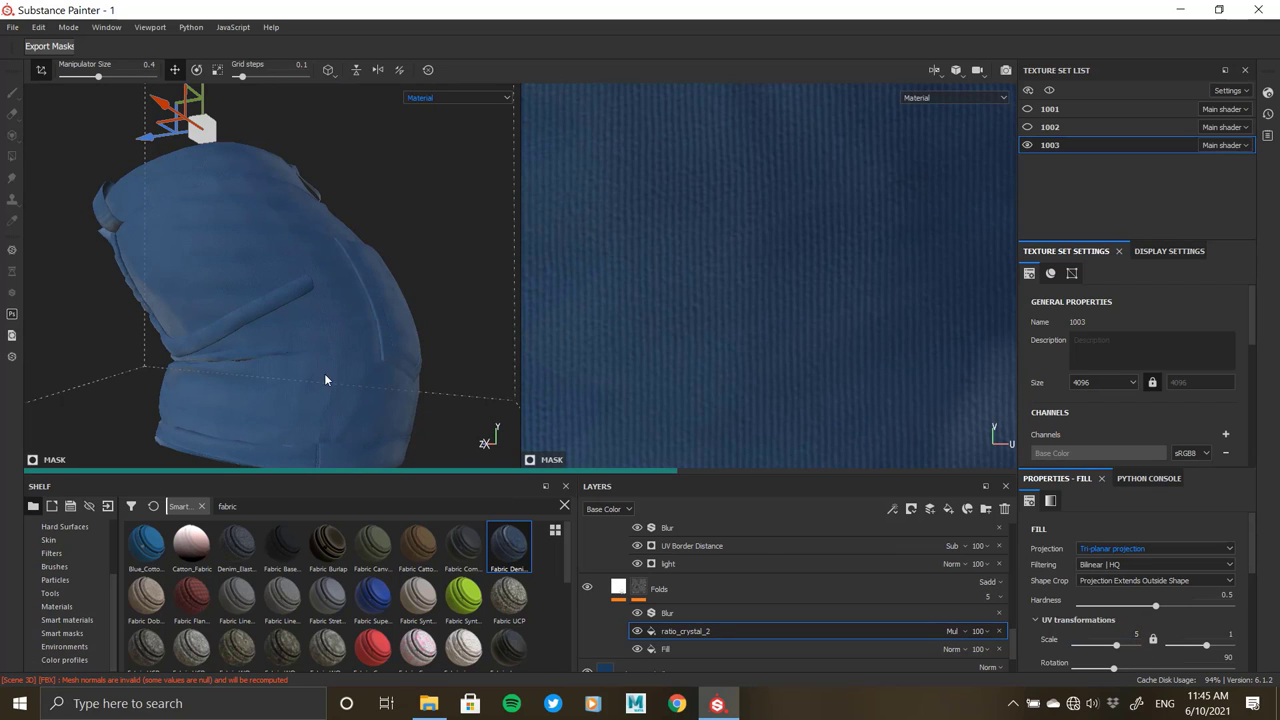
mouse_move(298, 309)
left_mouse_down("alt")
mouse_move(272, 286)
mouse_move(342, 254)
mouse_move(498, 254)
mouse_move(180, 236)
mouse_move(16, 289)
left_mouse_up("alt")
mouse_move(335, 283)
left_mouse_down("alt")
mouse_move(105, 200)
mouse_move(300, 295)
left_mouse_up("alt")
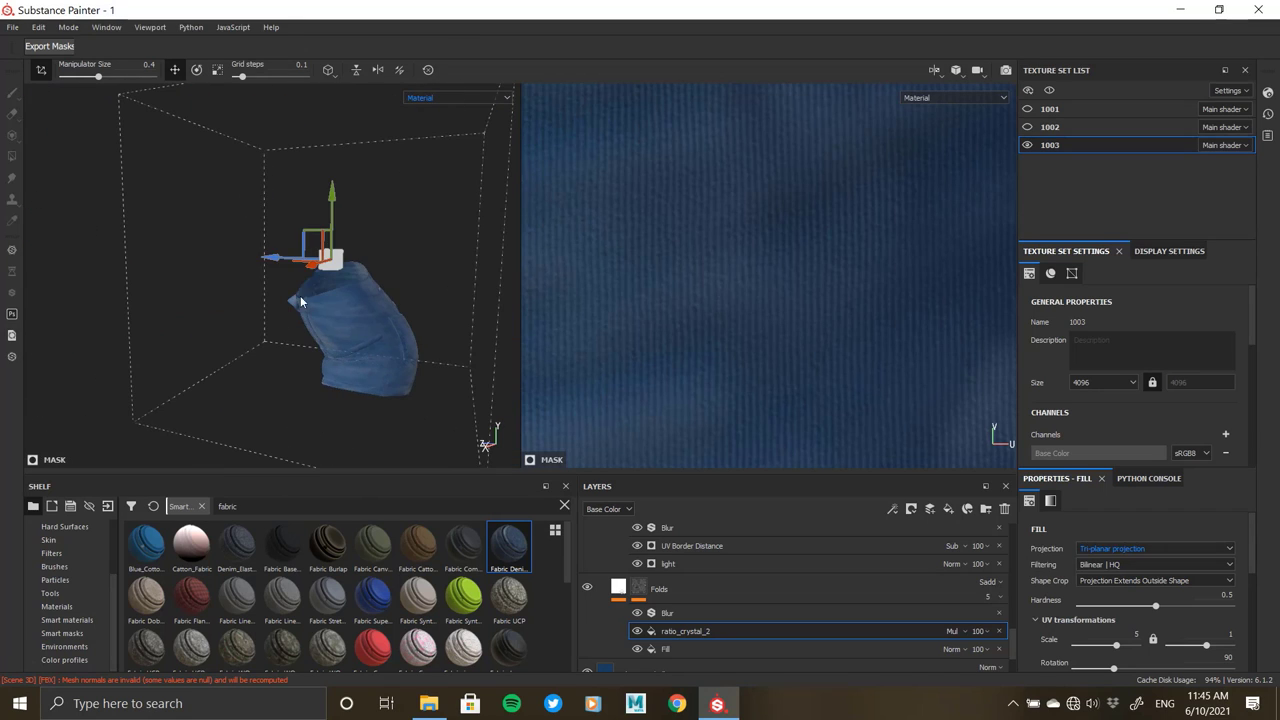
- Return ratio_crystal_2 to UV projection with scale 5
key("e")
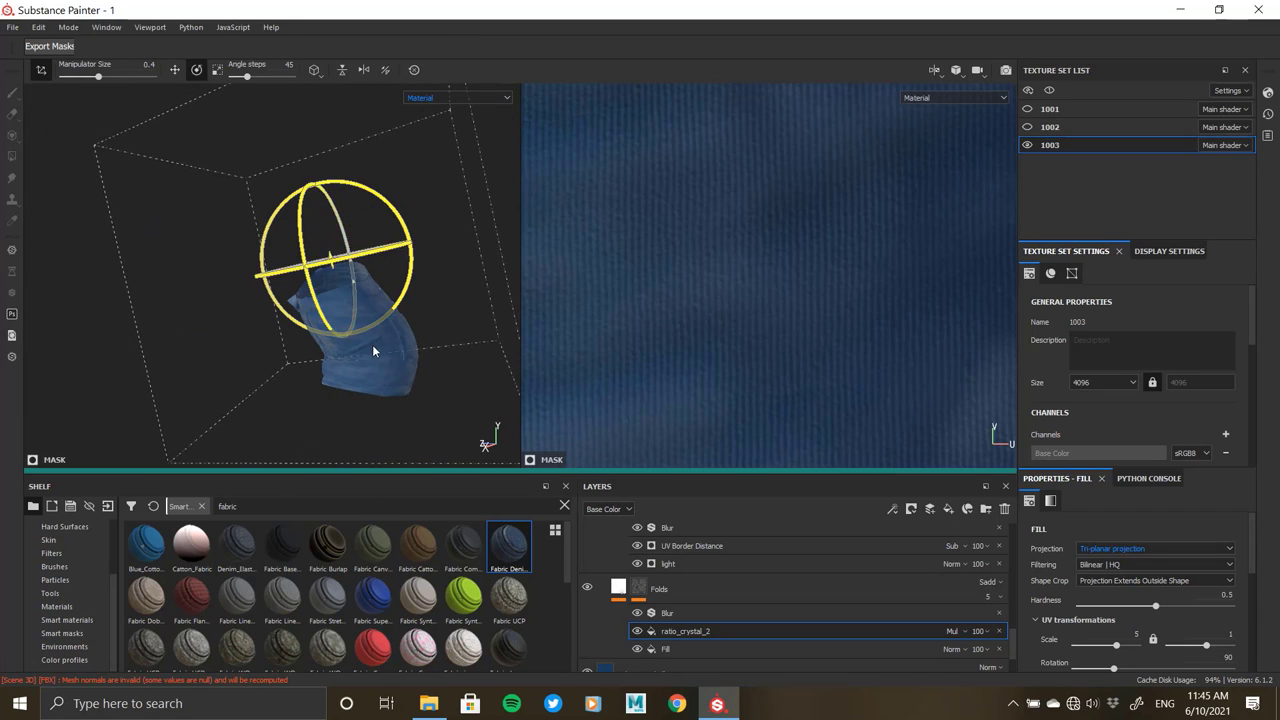
scroll(372, 344, "up", 2)
scroll(352, 342, "up", 3)
scroll(374, 365, "up", 3)
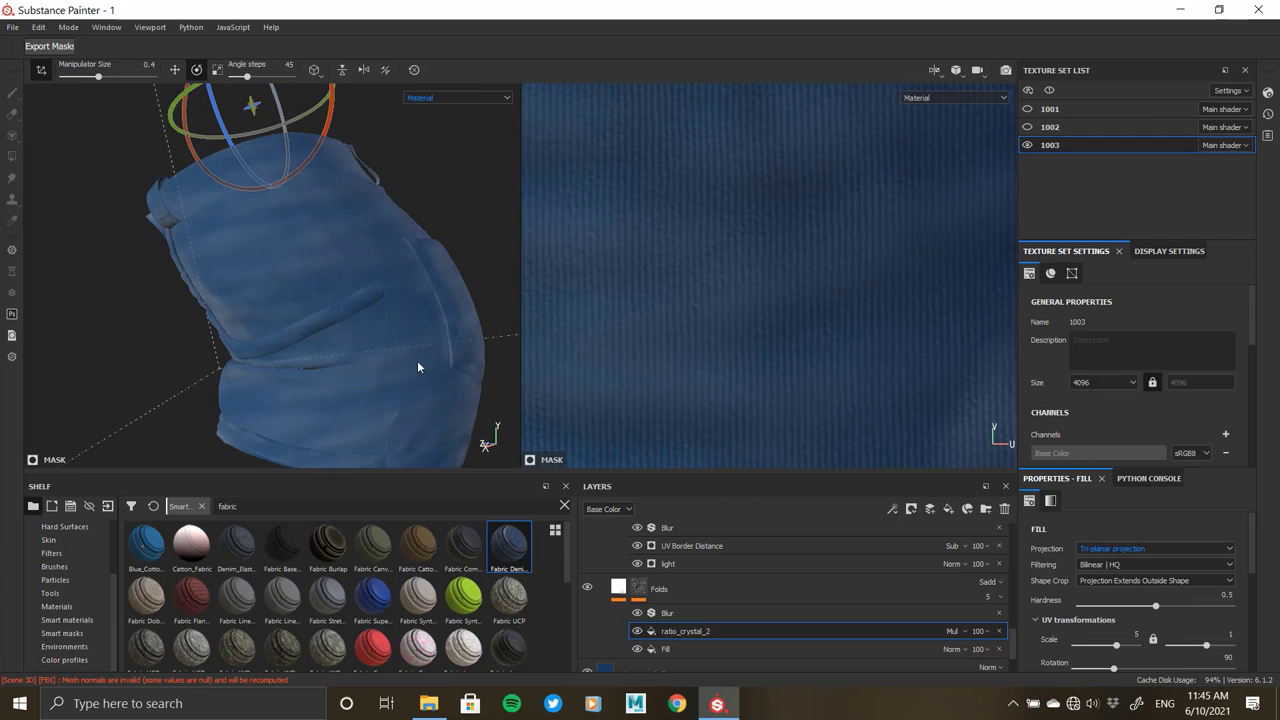
mouse_move(418, 368)
left_mouse_down("alt")
mouse_move(371, 357)
mouse_move(343, 329)
mouse_move(320, 380)
mouse_move(284, 378)
mouse_move(370, 380)
mouse_move(301, 371)
left_mouse_up("alt")
key("f")
left_click(1155, 548)
left_click(1110, 561)
- Select the Blur filter in the Discoloration mask
scroll(330, 368, "up", 2)
scroll(352, 365, "up", 3)
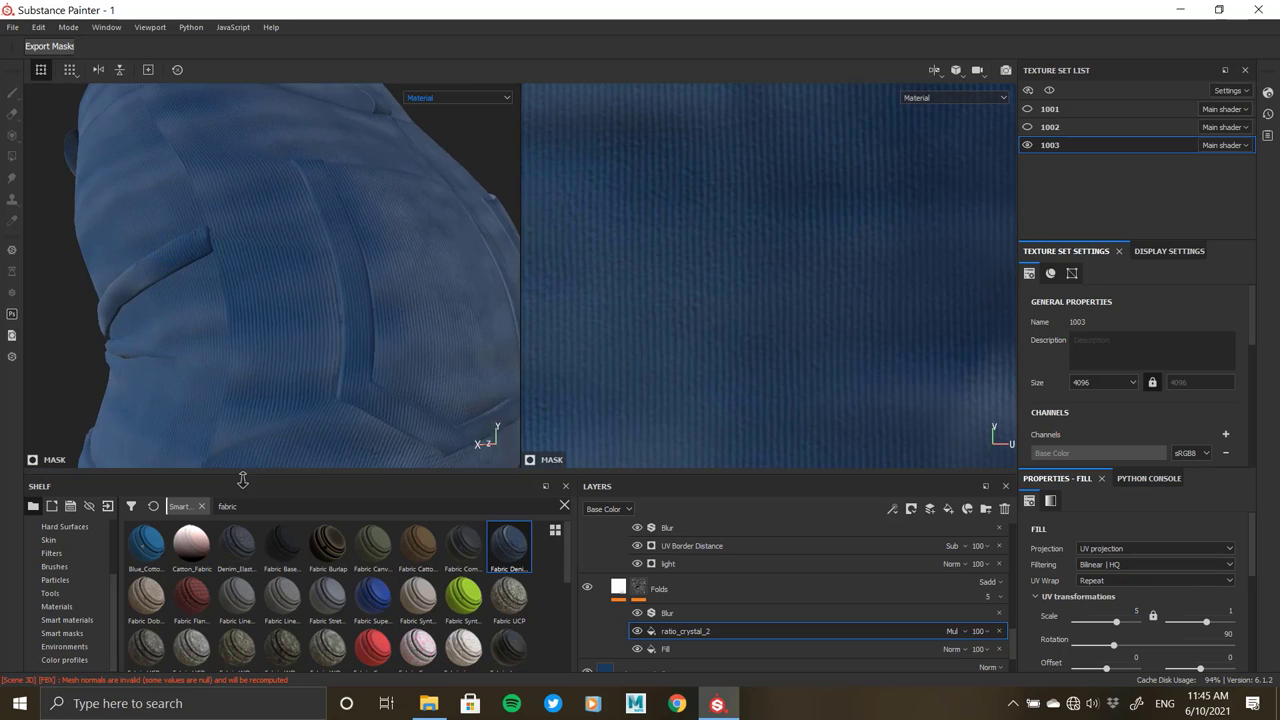
scroll(206, 366, "down", 2)
scroll(191, 334, "down", 2)
mouse_move(191, 334)
left_mouse_down("alt")
mouse_move(446, 251)
mouse_move(464, 258)
left_mouse_up("alt")
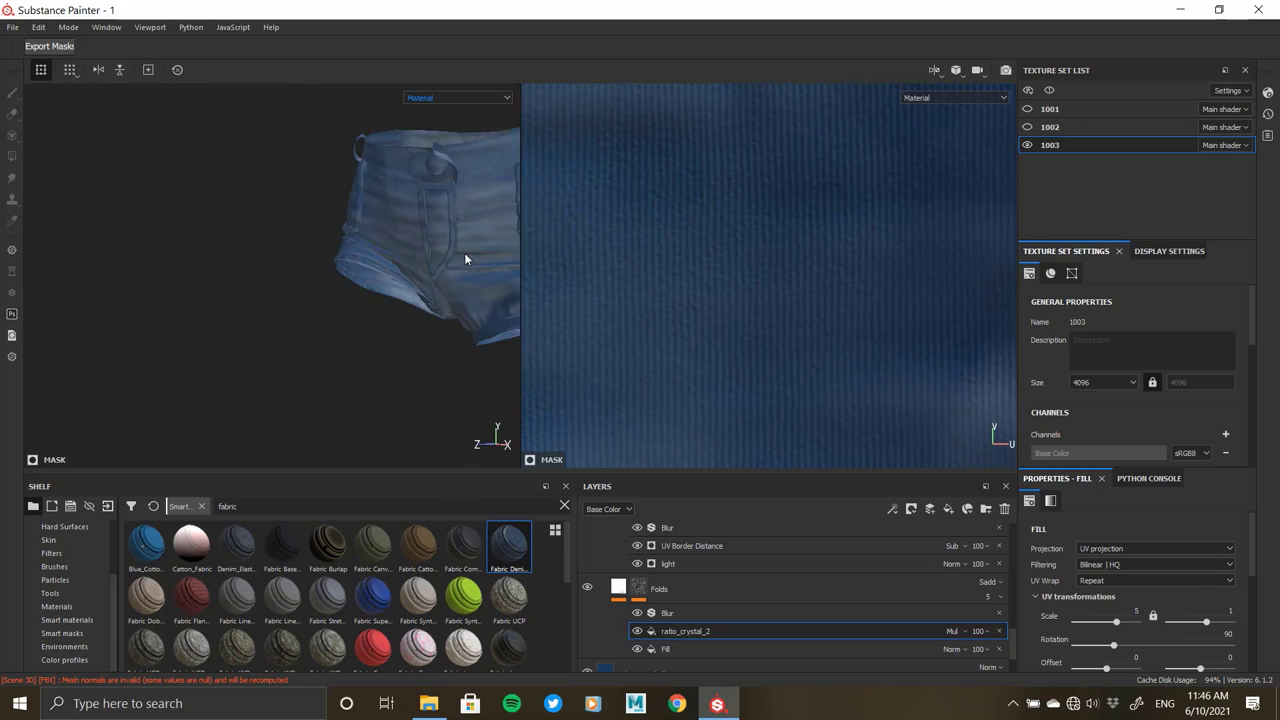
scroll(464, 258, "up", 3)
scroll(748, 598, "up", 2)
left_click(700, 606)
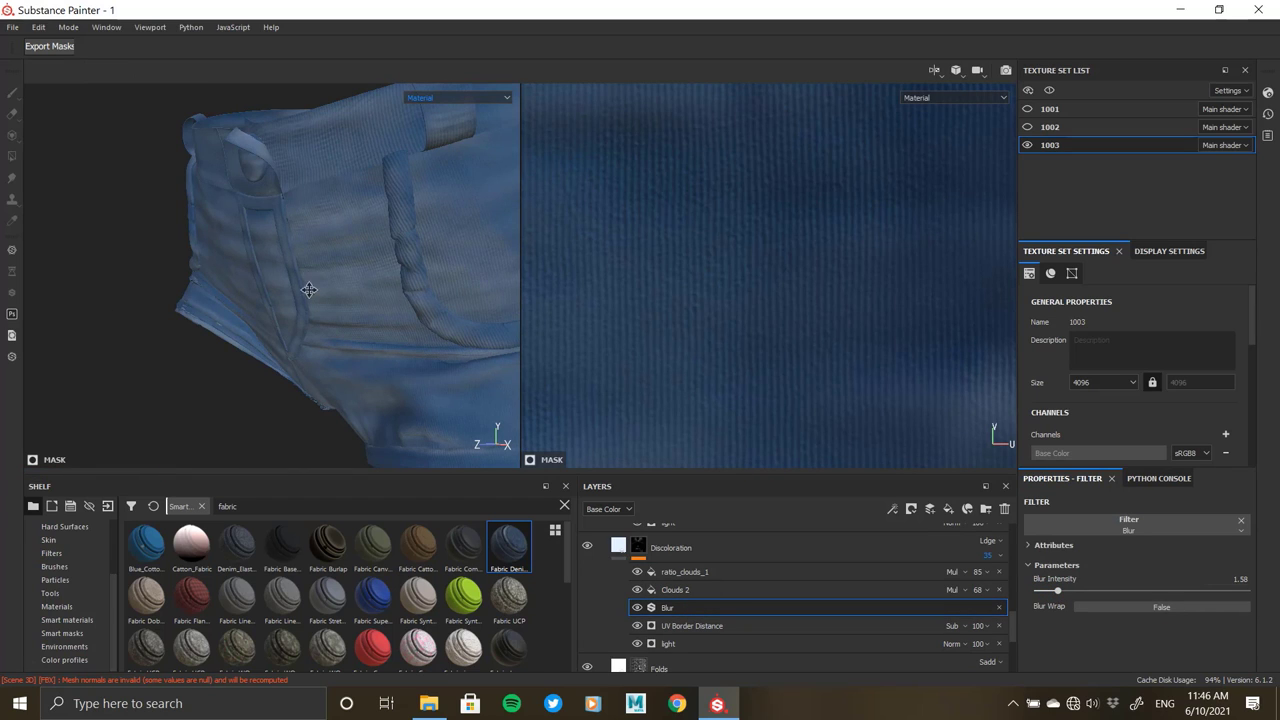
- Make Main Fiber Structure visible again to show the diagonal twill weave
mouse_move(309, 290)
left_mouse_down("alt")
mouse_move(263, 300)
mouse_move(194, 280)
mouse_move(392, 307)
mouse_move(289, 300)
left_mouse_up("alt")
scroll(271, 274, "down", 2)
scroll(673, 602, "down", 2)
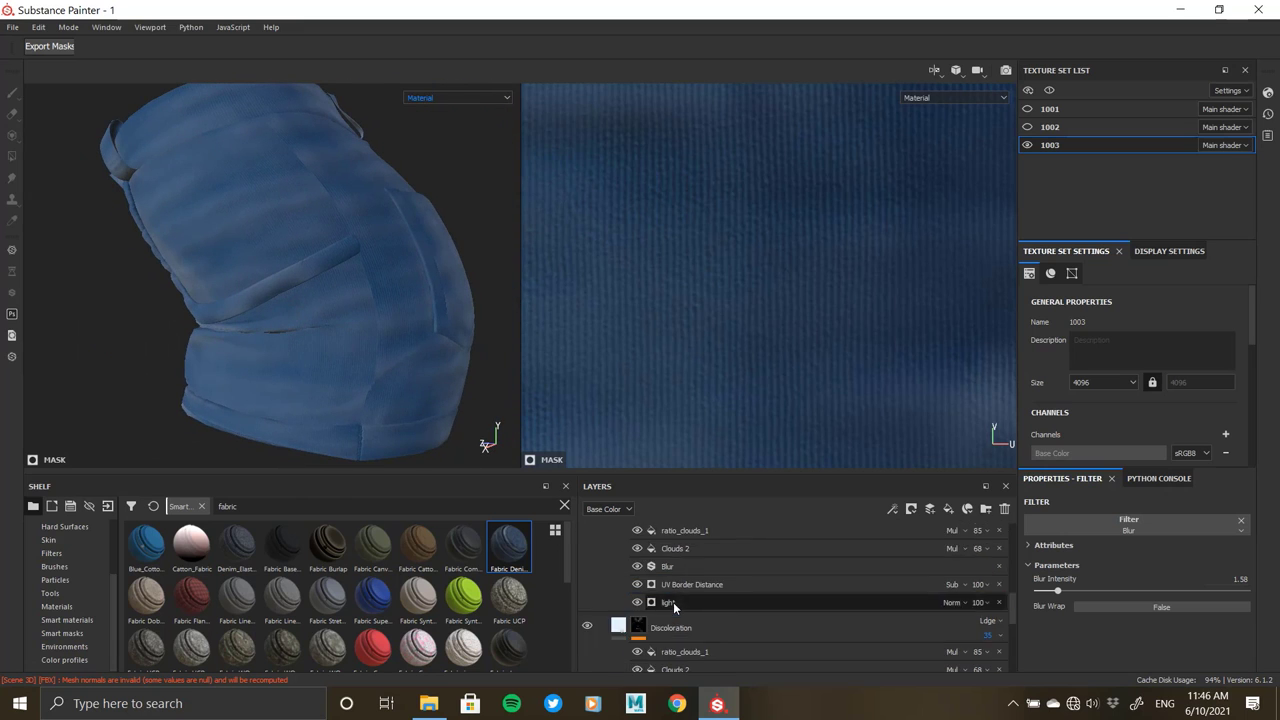
scroll(673, 602, "up", 5)
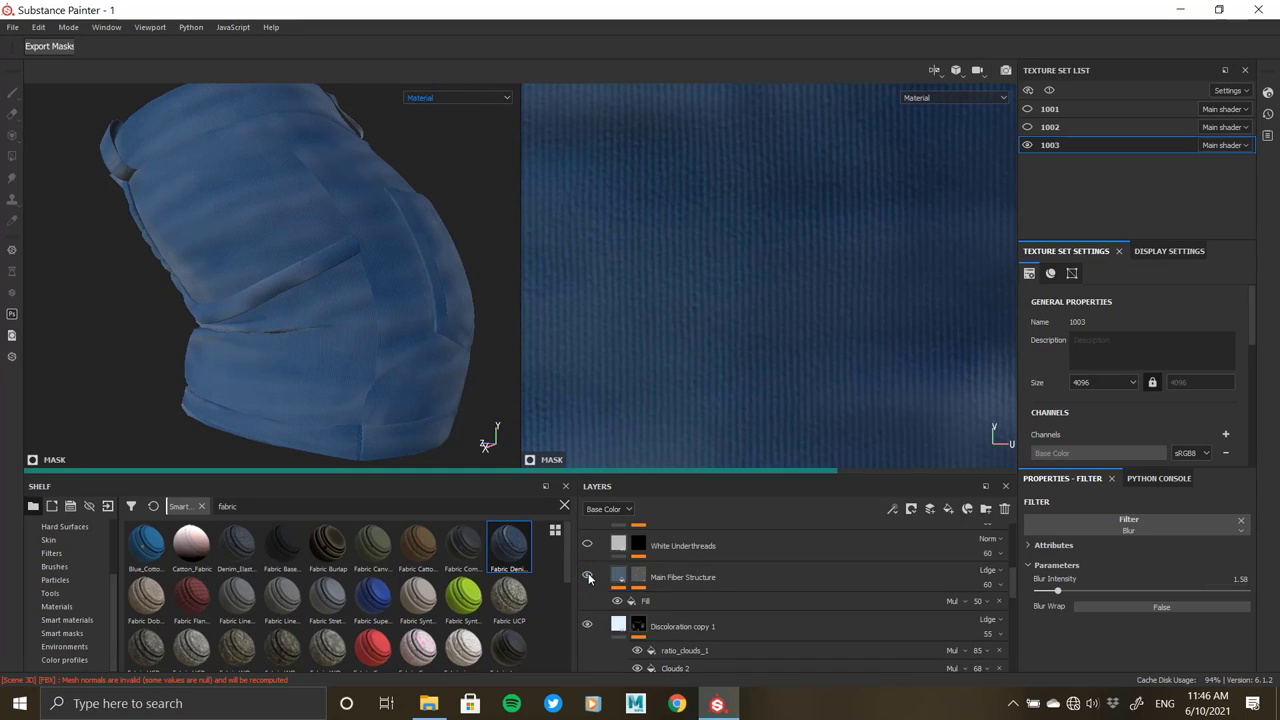
left_click(588, 577)
scroll(254, 238, "up", 5)
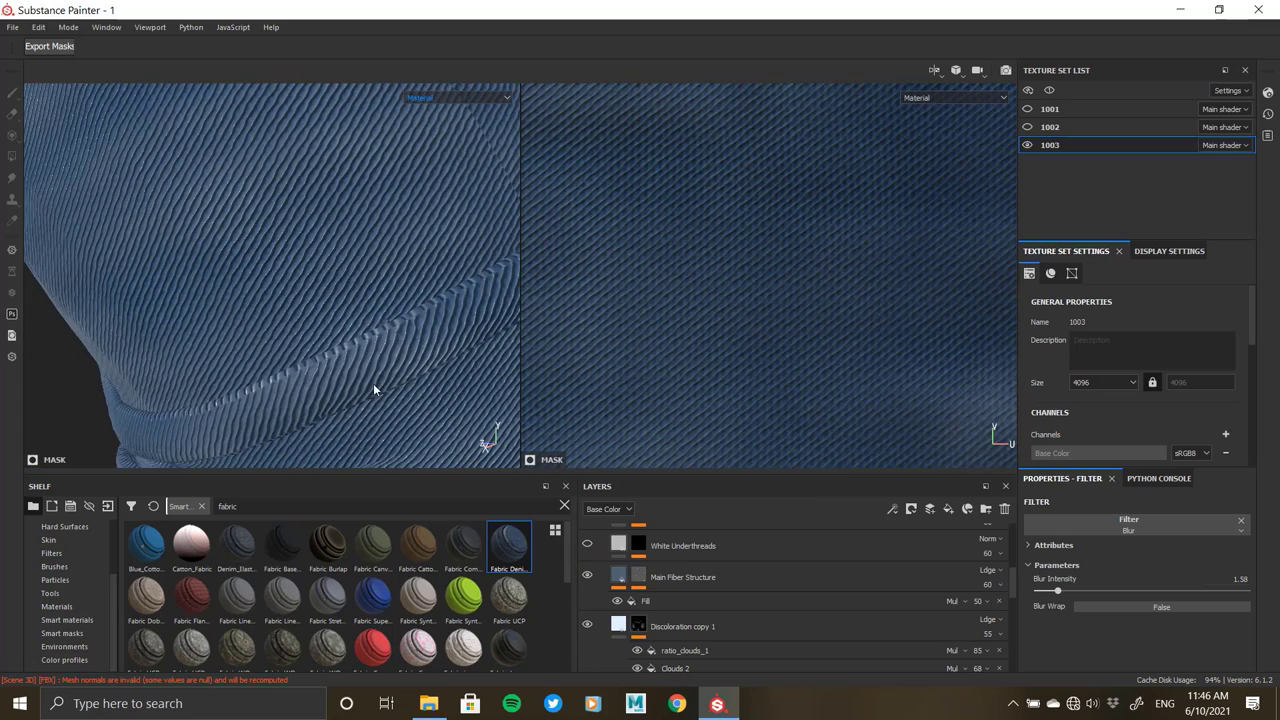
- Delete the Main Fiber Structure layer
left_click(648, 600)
left_click(613, 580)
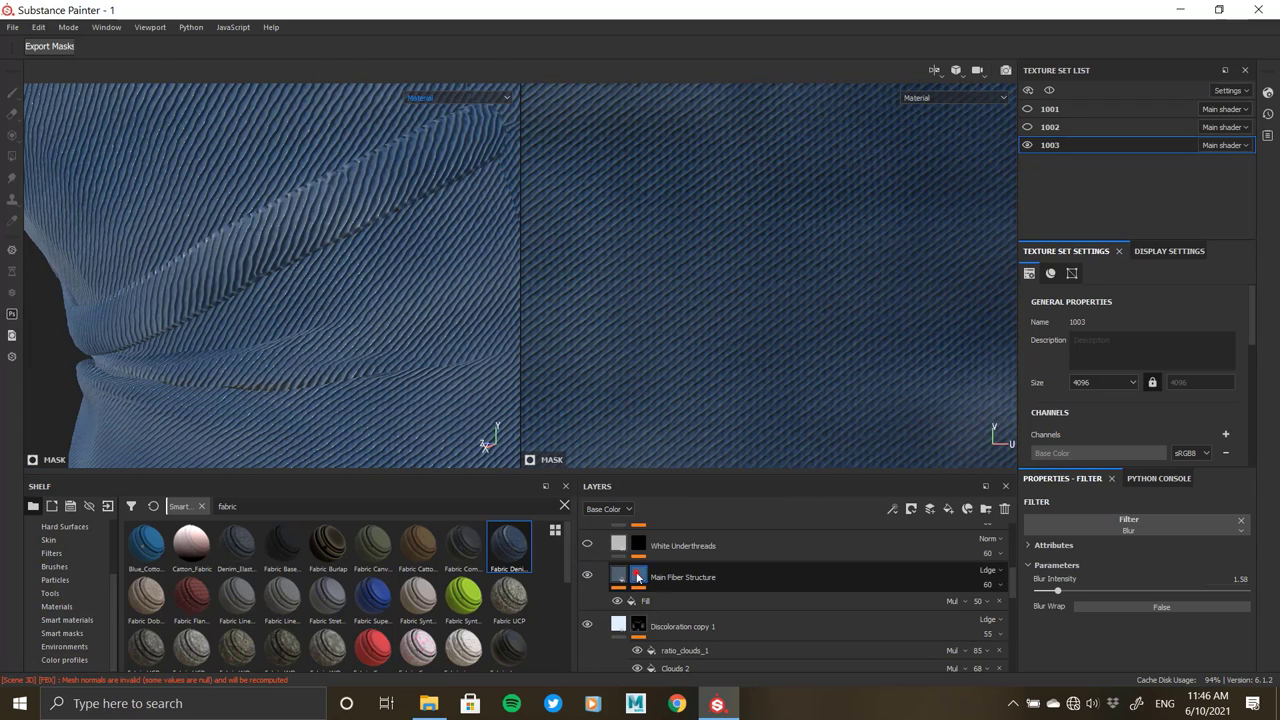
left_click(637, 578)
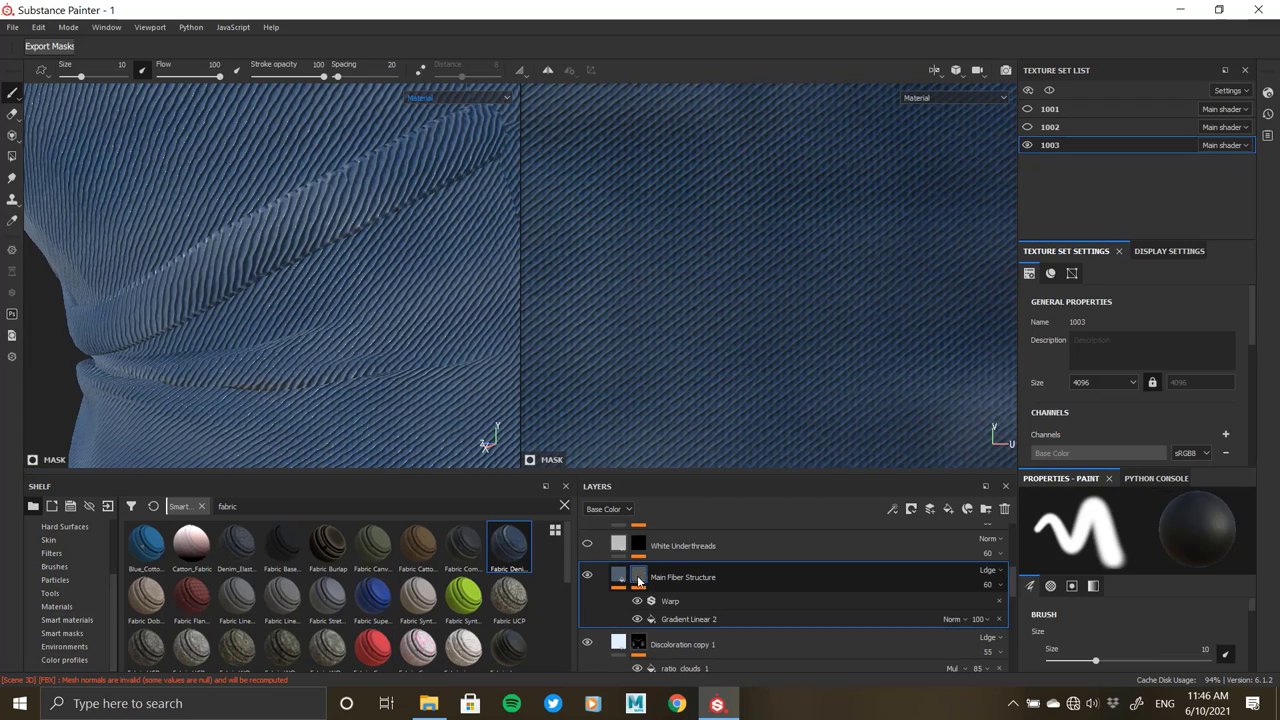
left_click(1004, 508)
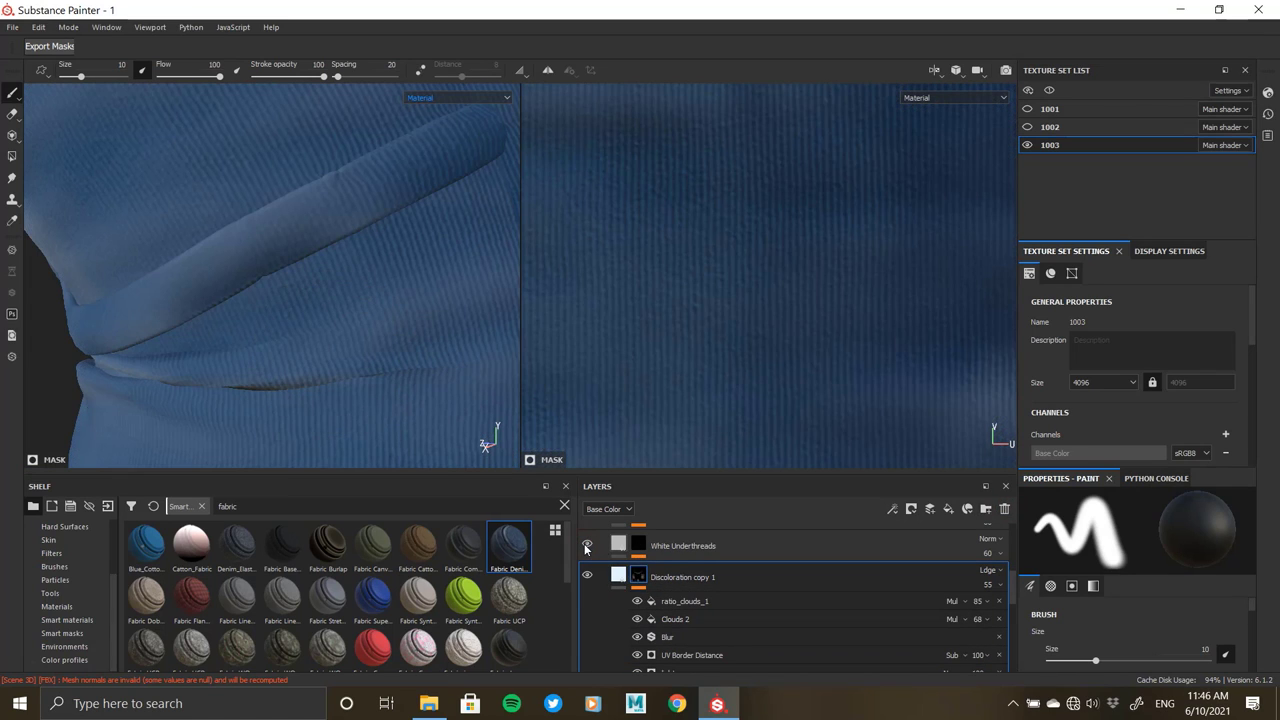
- Delete the Warp effect from the White Underthreads mask, leaving the Tile Generator
left_click(638, 545, "alt")
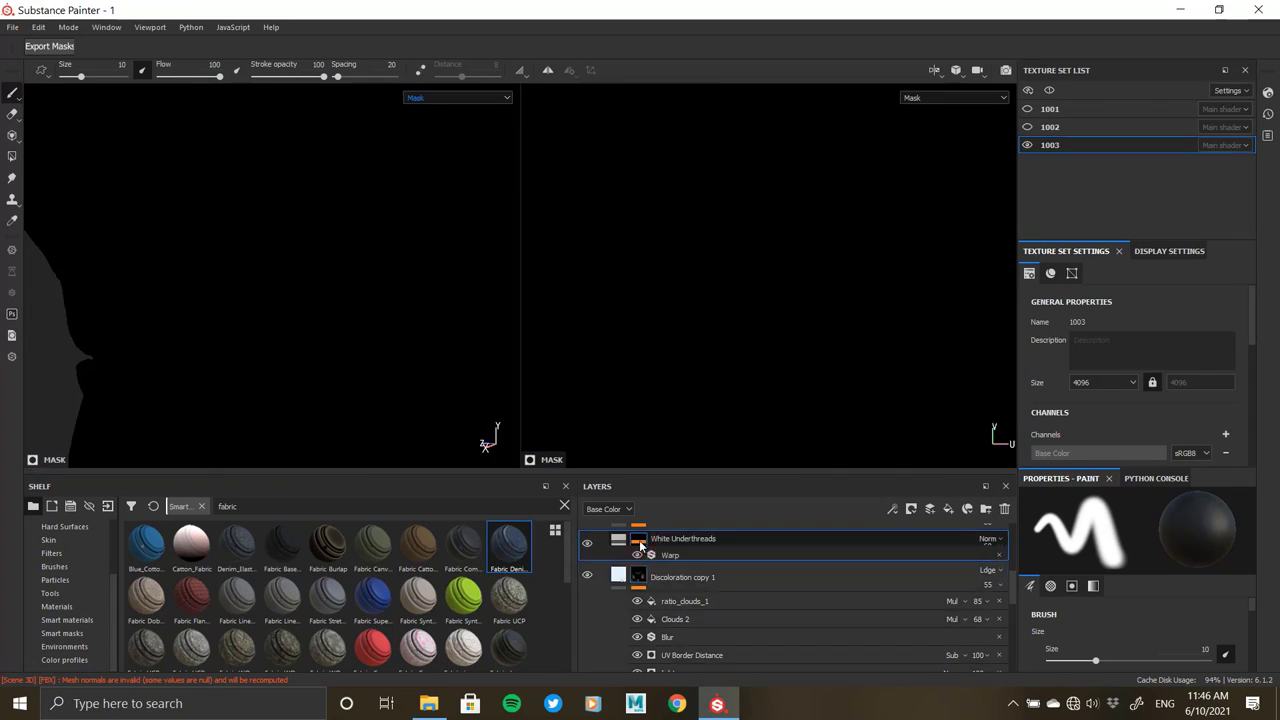
mouse_move(214, 290)
left_mouse_down("alt")
mouse_move(151, 303)
mouse_move(214, 290)
mouse_move(94, 251)
mouse_move(320, 274)
mouse_move(309, 289)
left_mouse_up("alt")
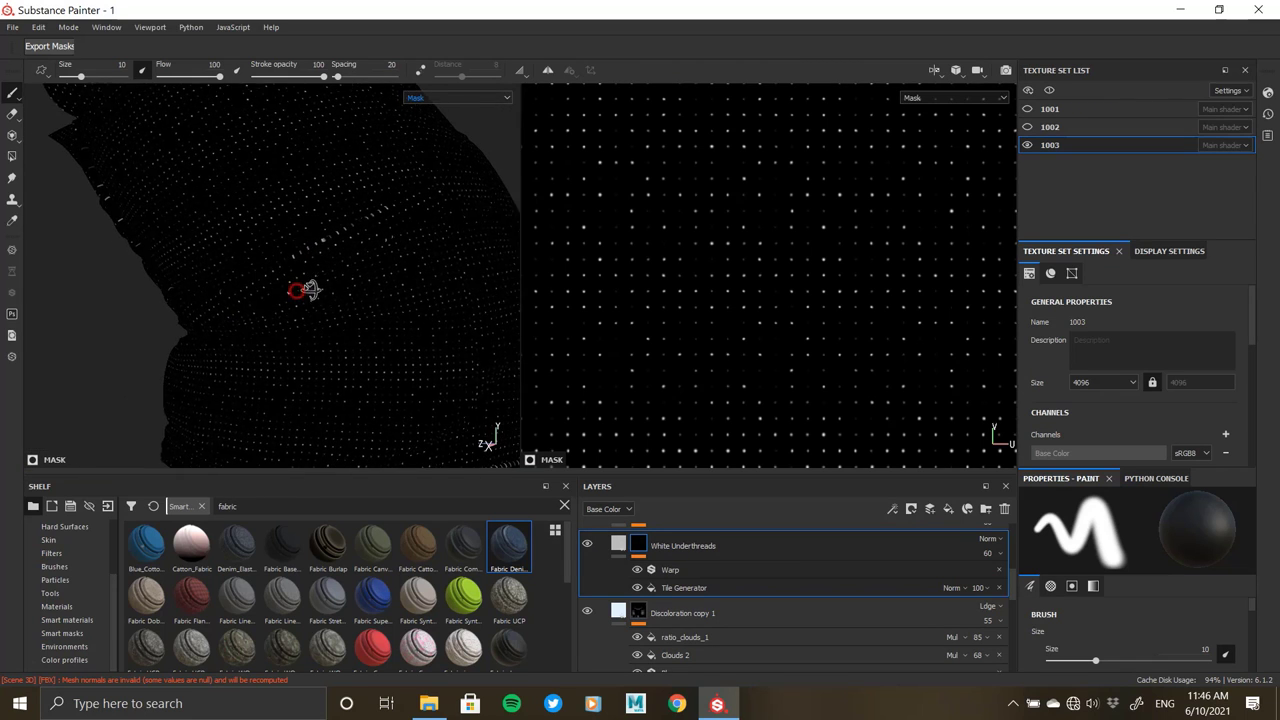
left_click(636, 569)
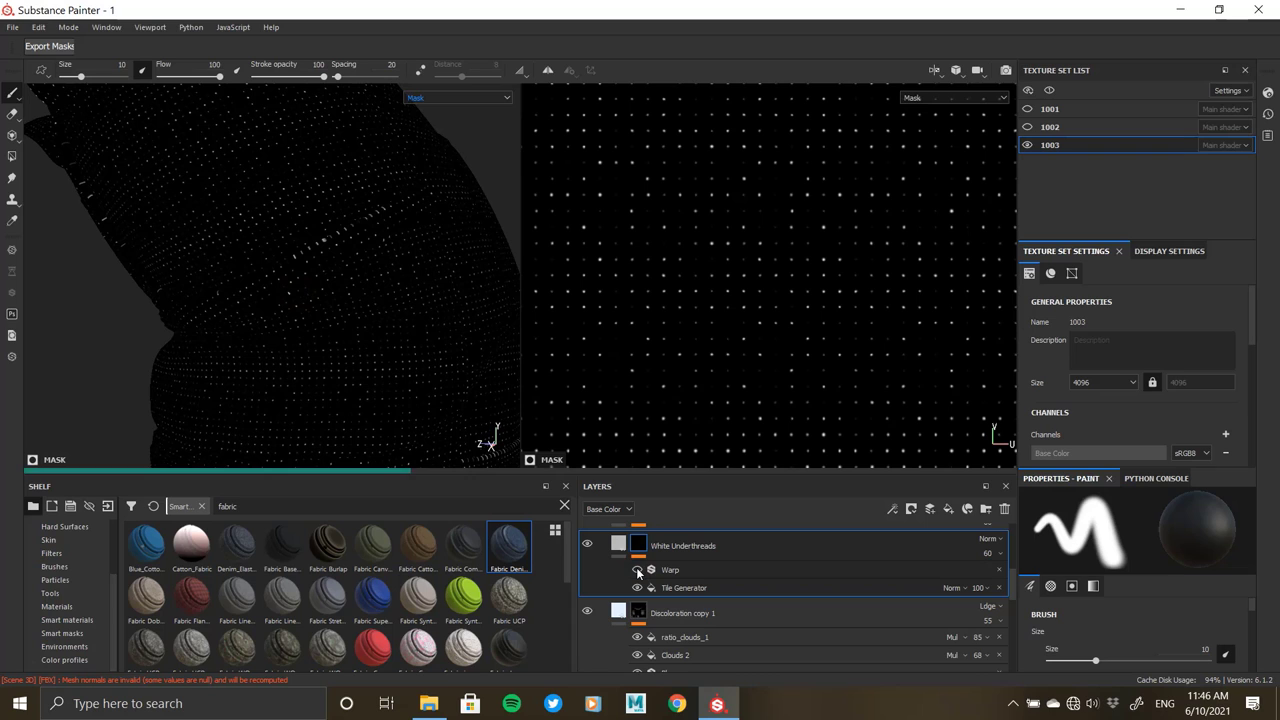
left_click(866, 568)
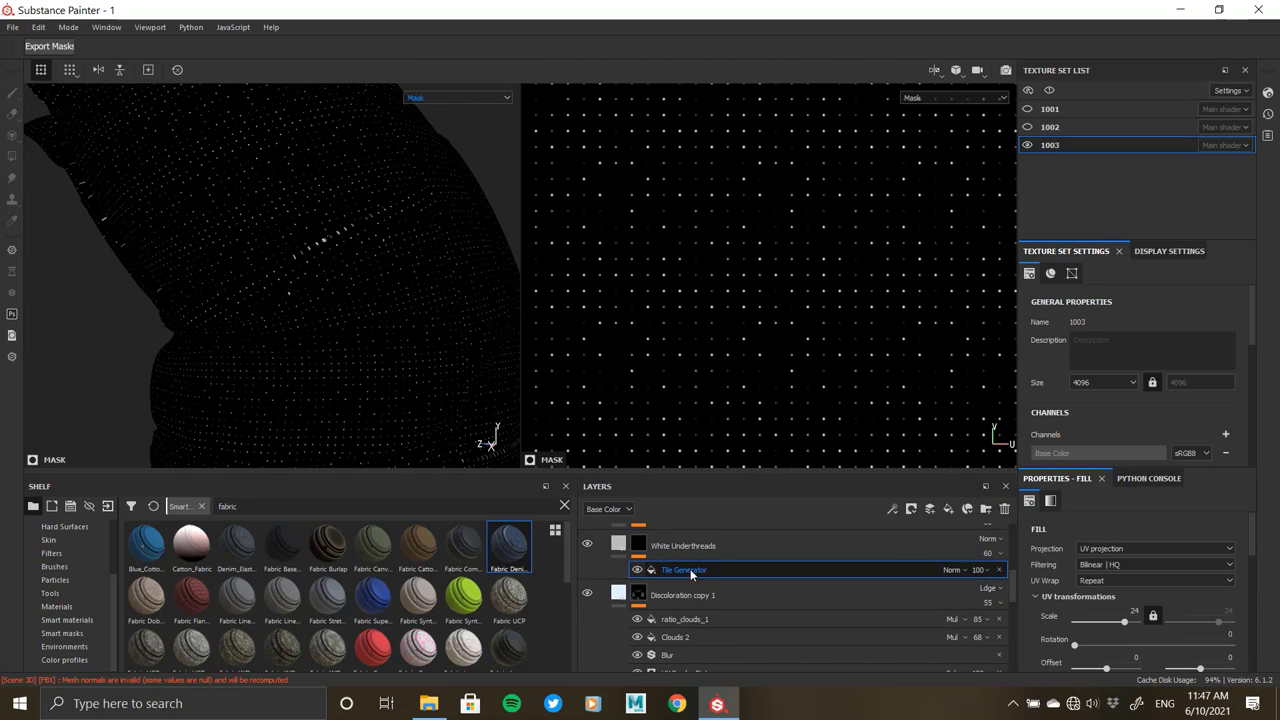
left_click(998, 569)
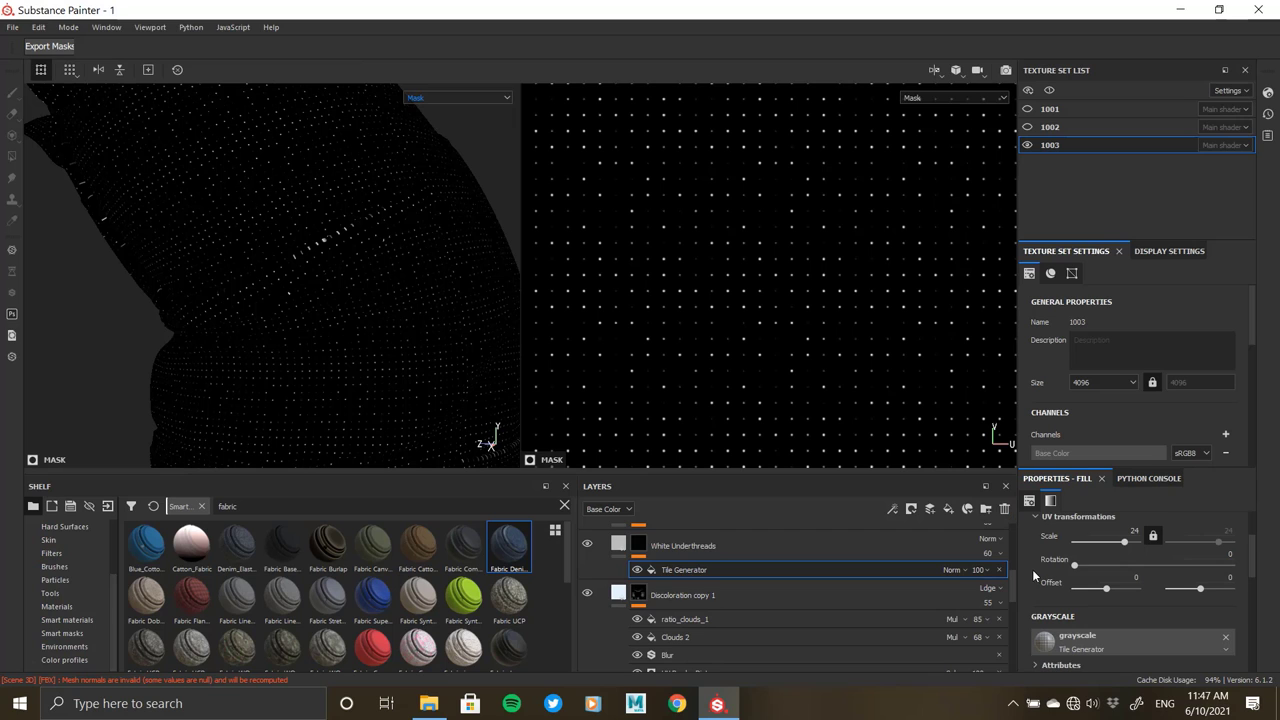
left_click(636, 551)
- Remove the White Underthreads mask and add a fill effect to the layer
right_click(636, 551)
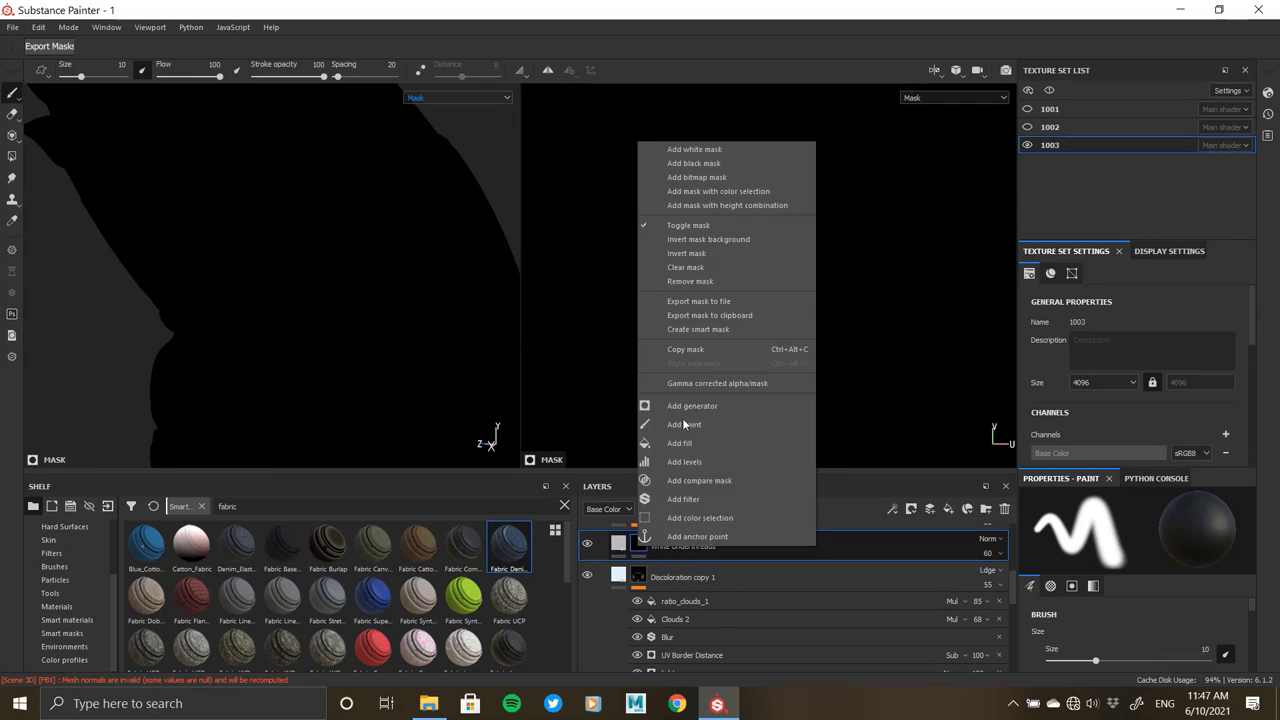
left_click(698, 281)
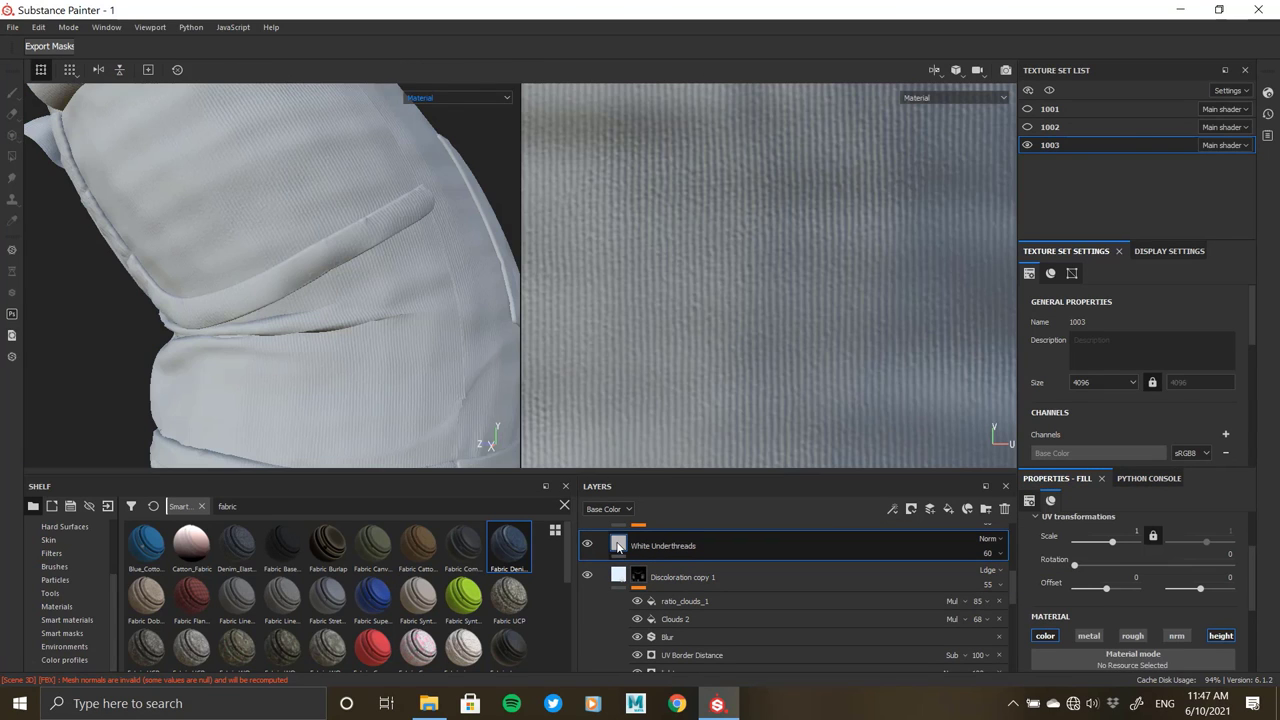
mouse_move(619, 543)
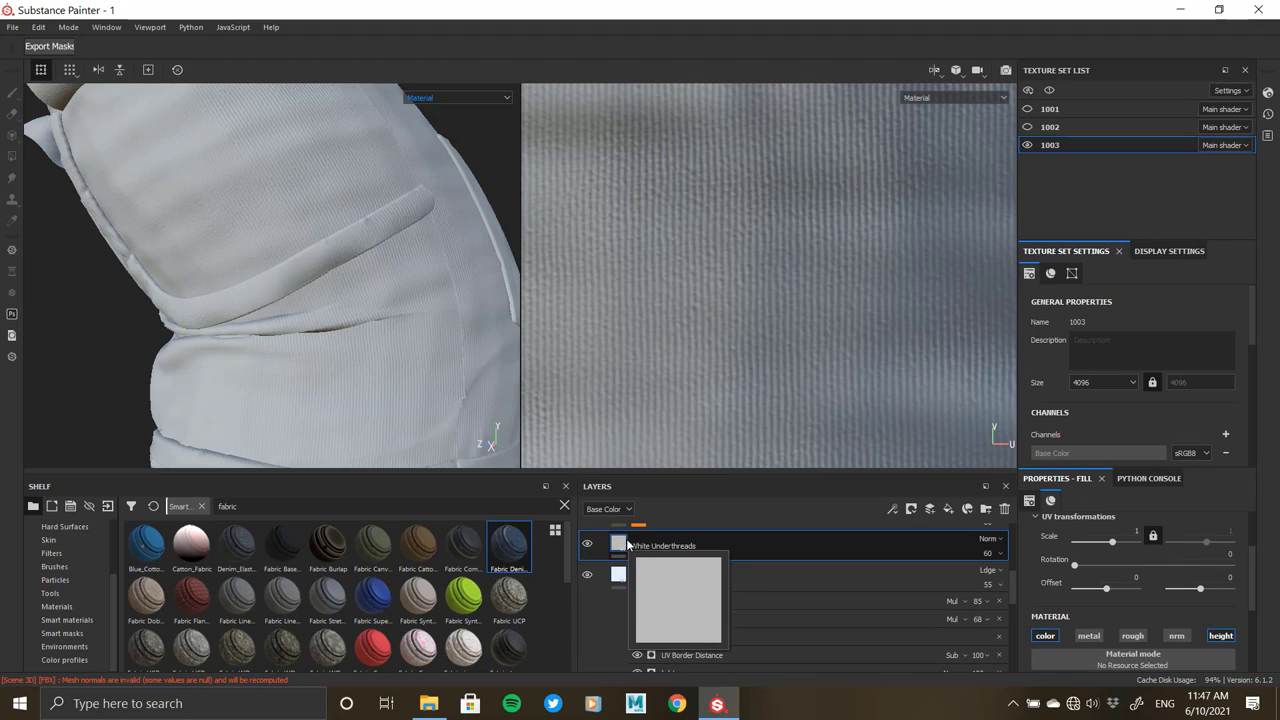
right_click(623, 546)
left_click(708, 439)
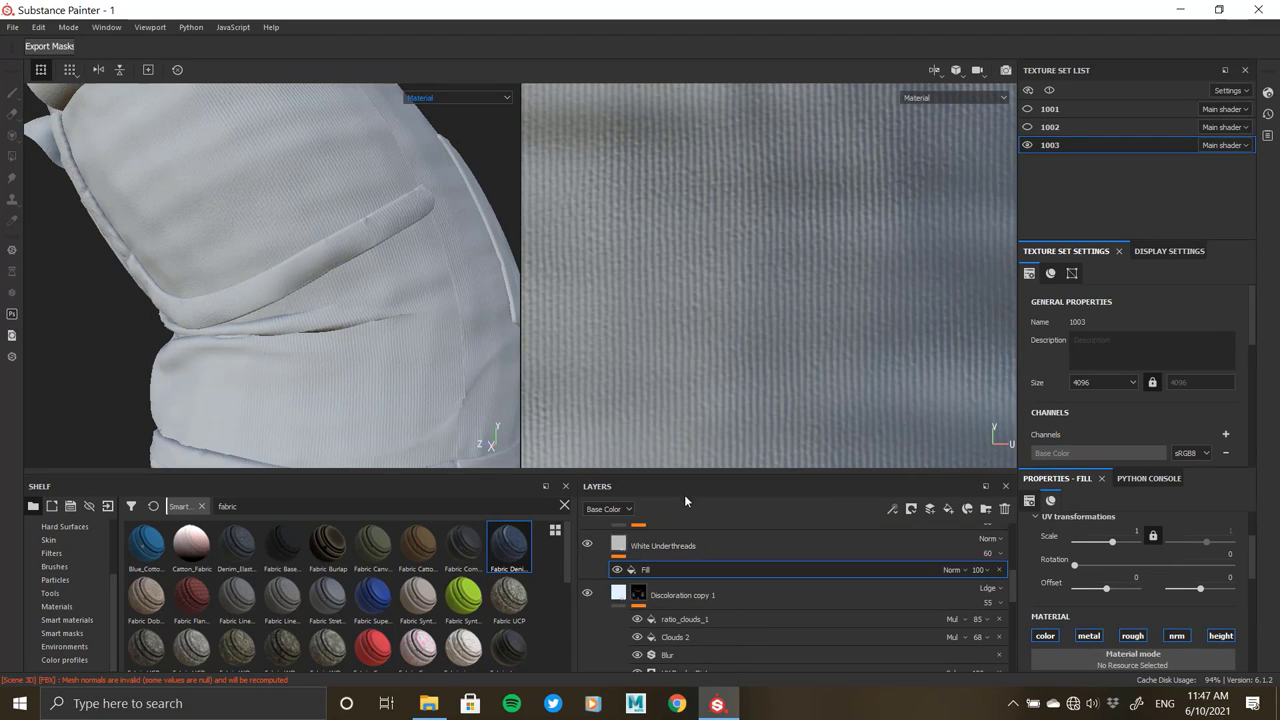
- Keep only colour and height channels on the fill and search base colour resources for 'tile'
scroll(1124, 630, "down", 3)
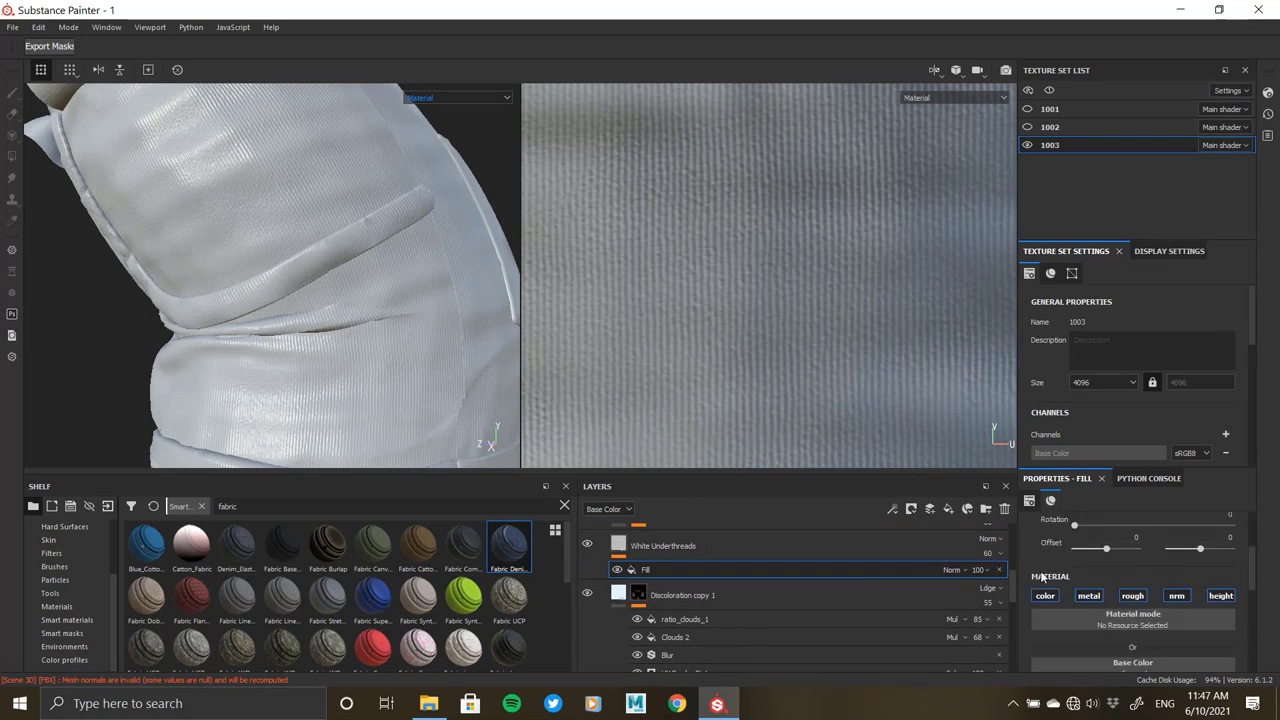
scroll(1124, 640, "down", 1)
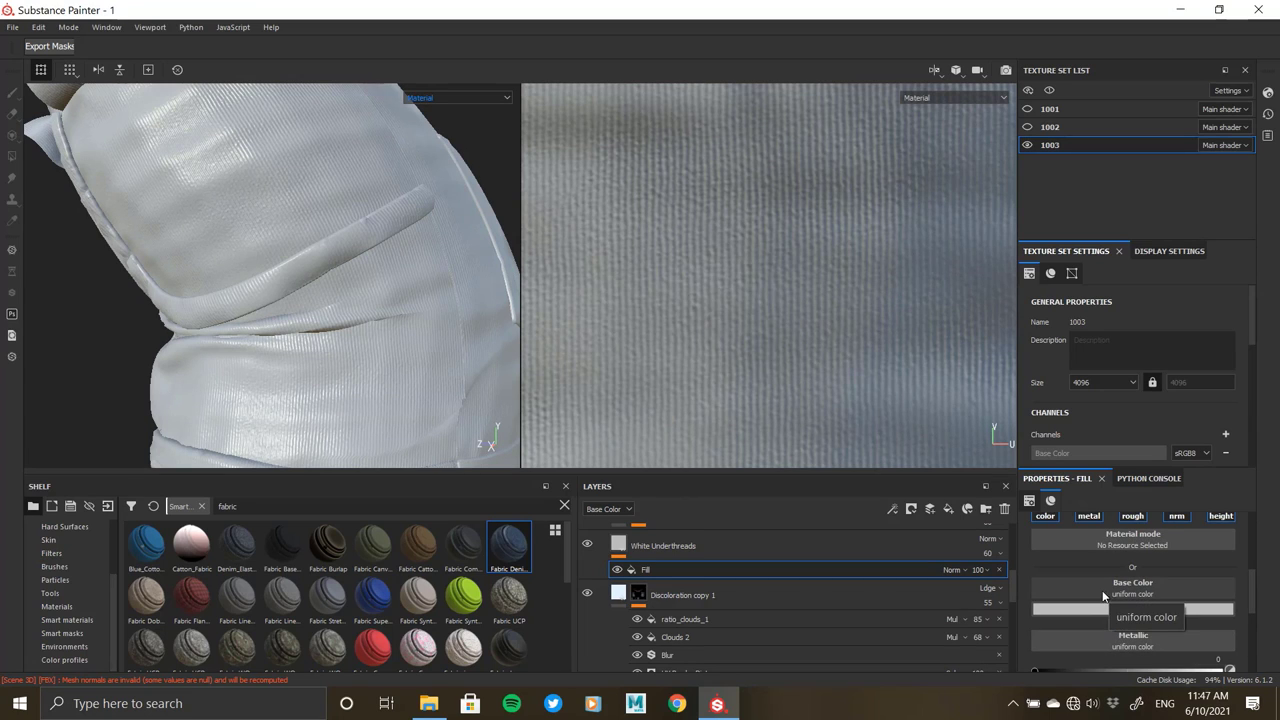
scroll(1075, 566, "up", 1)
left_click(1132, 555)
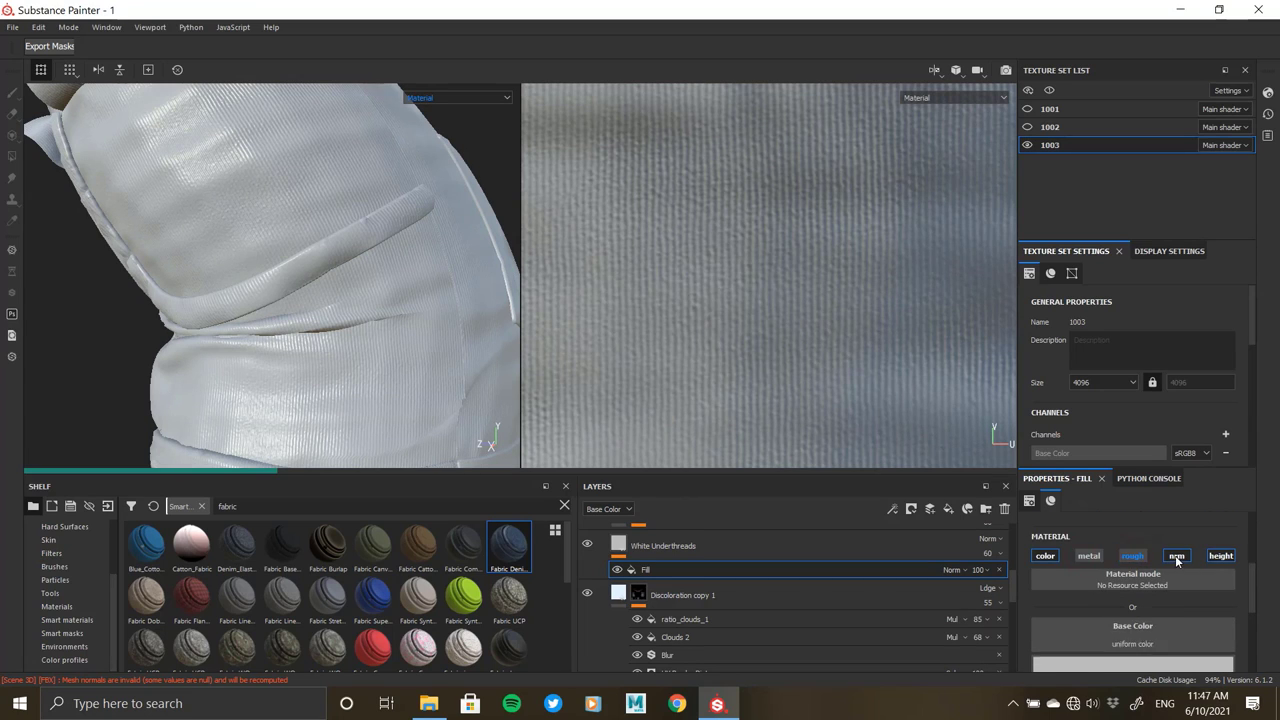
scroll(1090, 600, "down", 1)
left_click(1108, 588)
type("tile")
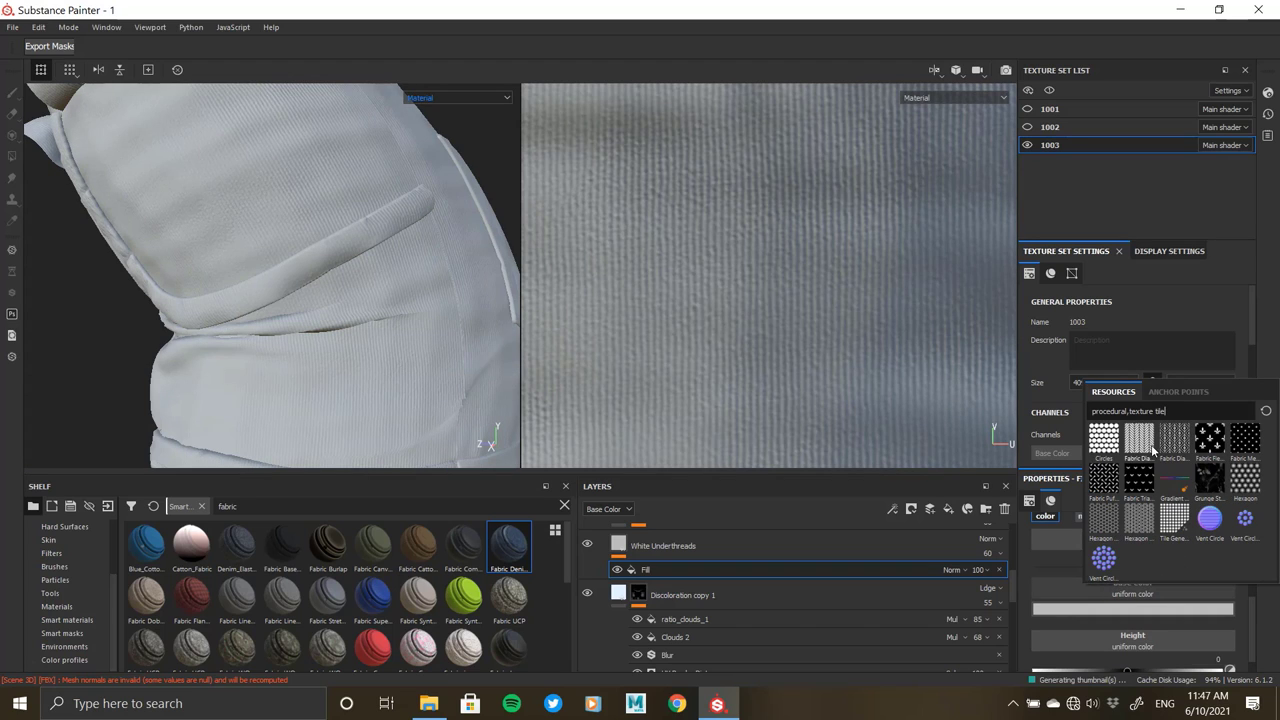
- Drive base colour with a Tile Generator set to Image Input pattern type
left_click(1172, 525)
scroll(1156, 603, "down", 1)
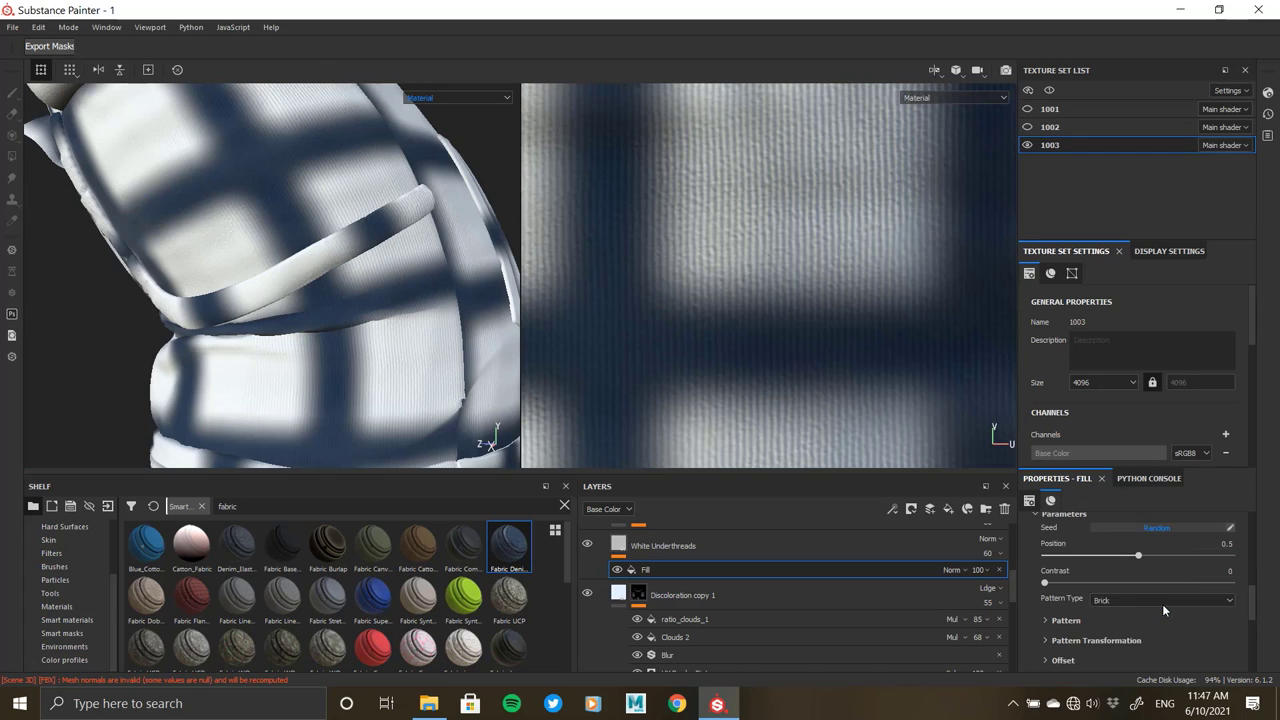
left_click(1162, 600)
scroll(1117, 690, "down", 1)
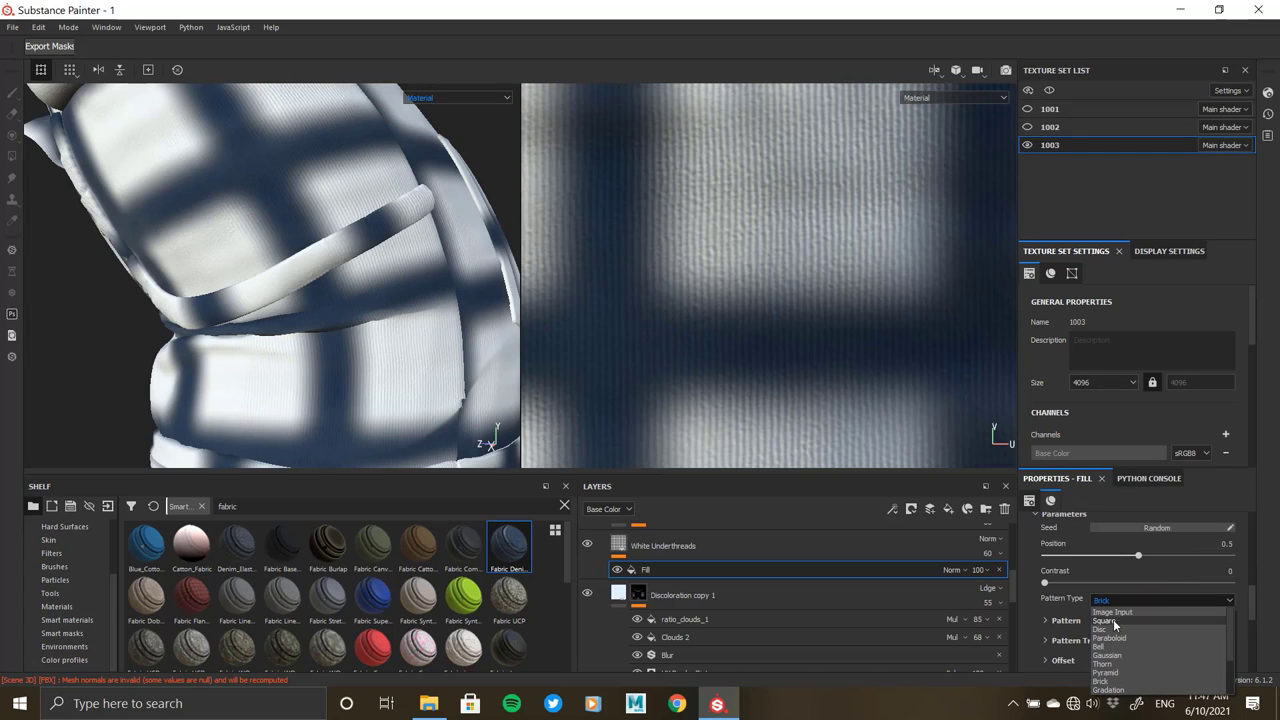
left_click(1114, 622)
- Browse the full unfiltered resource library for the pattern image input
scroll(1124, 611, "down", 3)
scroll(1124, 611, "down", 2)
left_click(1124, 611)
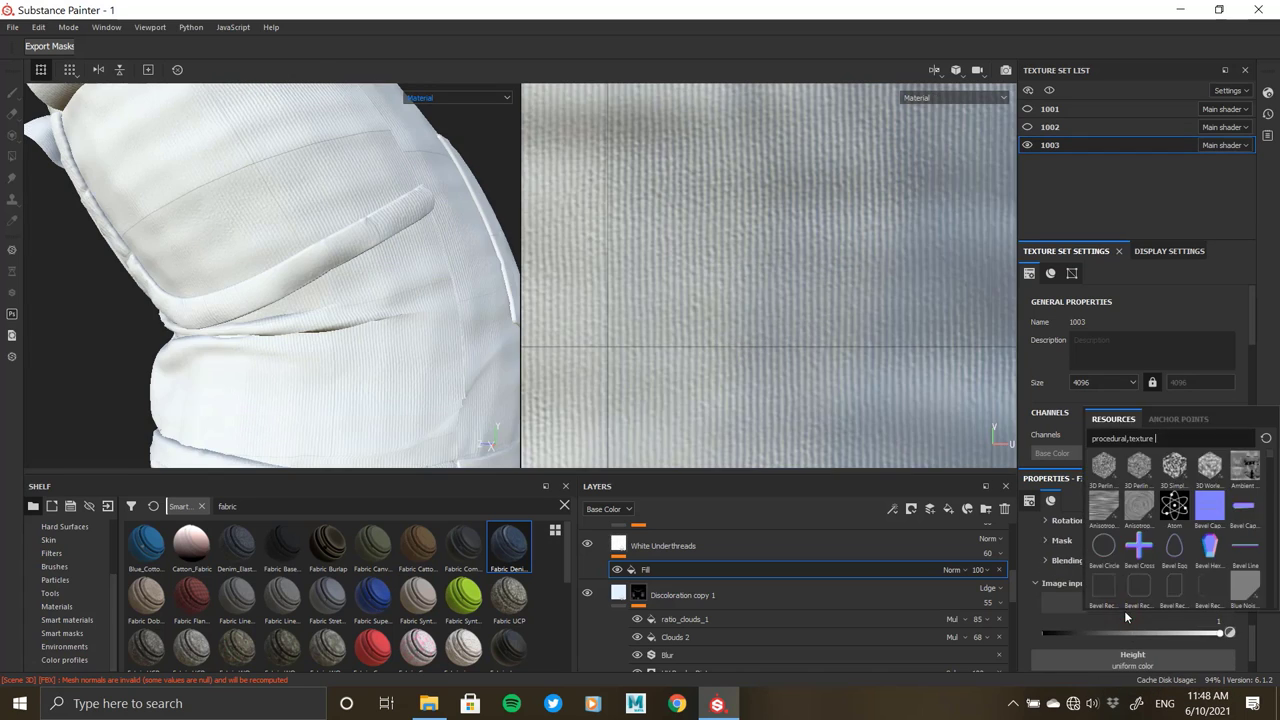
scroll(1124, 600, "down", 3)
scroll(1135, 570, "down", 3)
scroll(1145, 545, "down", 3)
scroll(1160, 523, "down", 3)
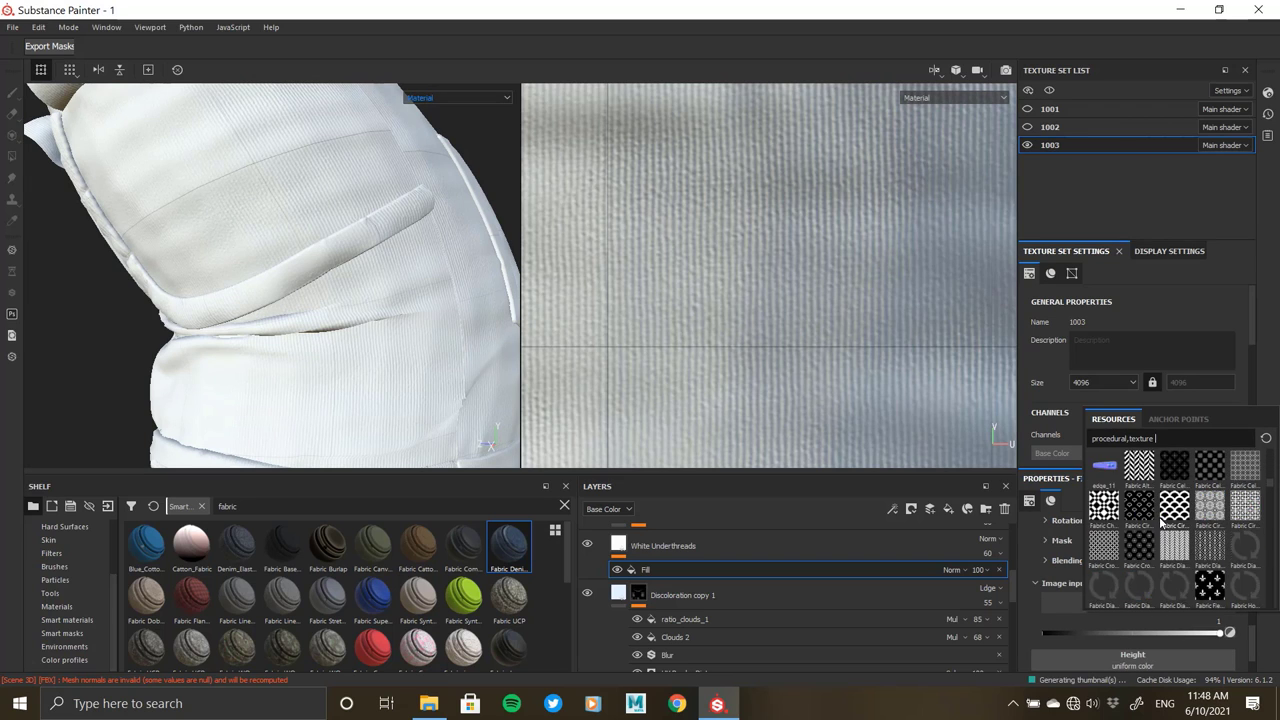
scroll(1160, 523, "down", 3)
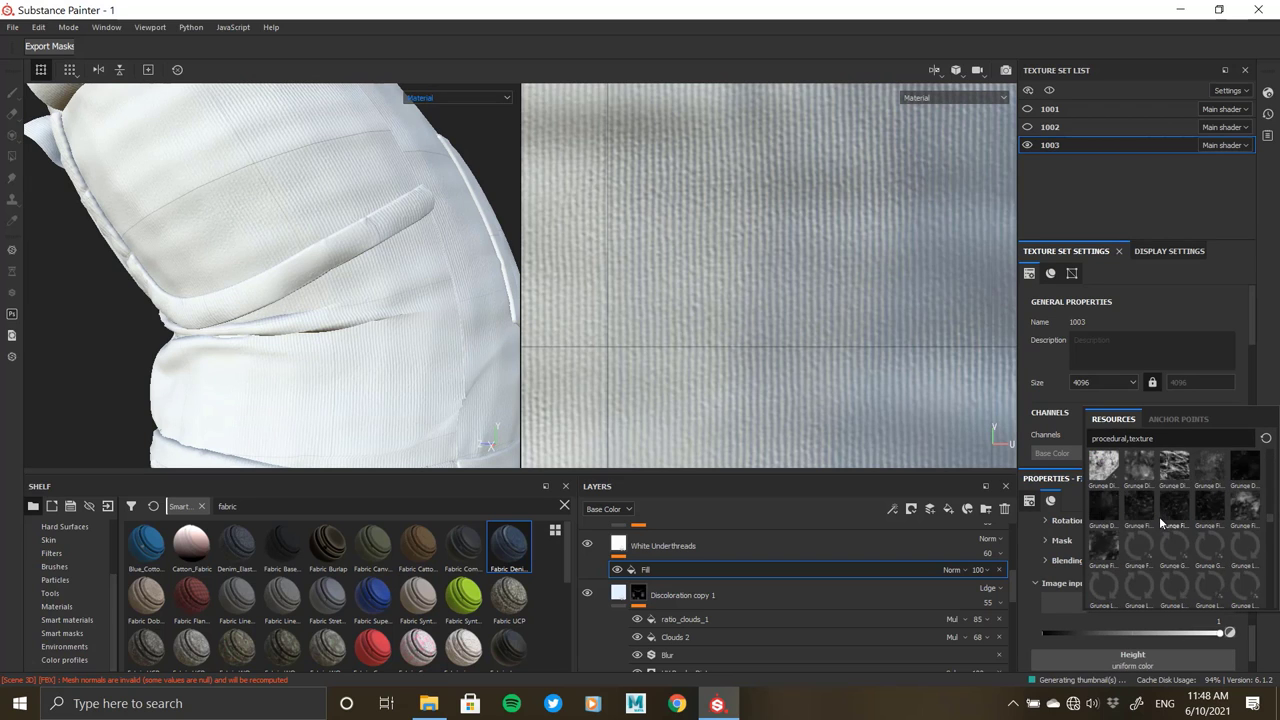
scroll(1162, 524, "down", 3)
scroll(1165, 525, "down", 3)
scroll(1170, 526, "down", 3)
scroll(1176, 528, "down", 2)
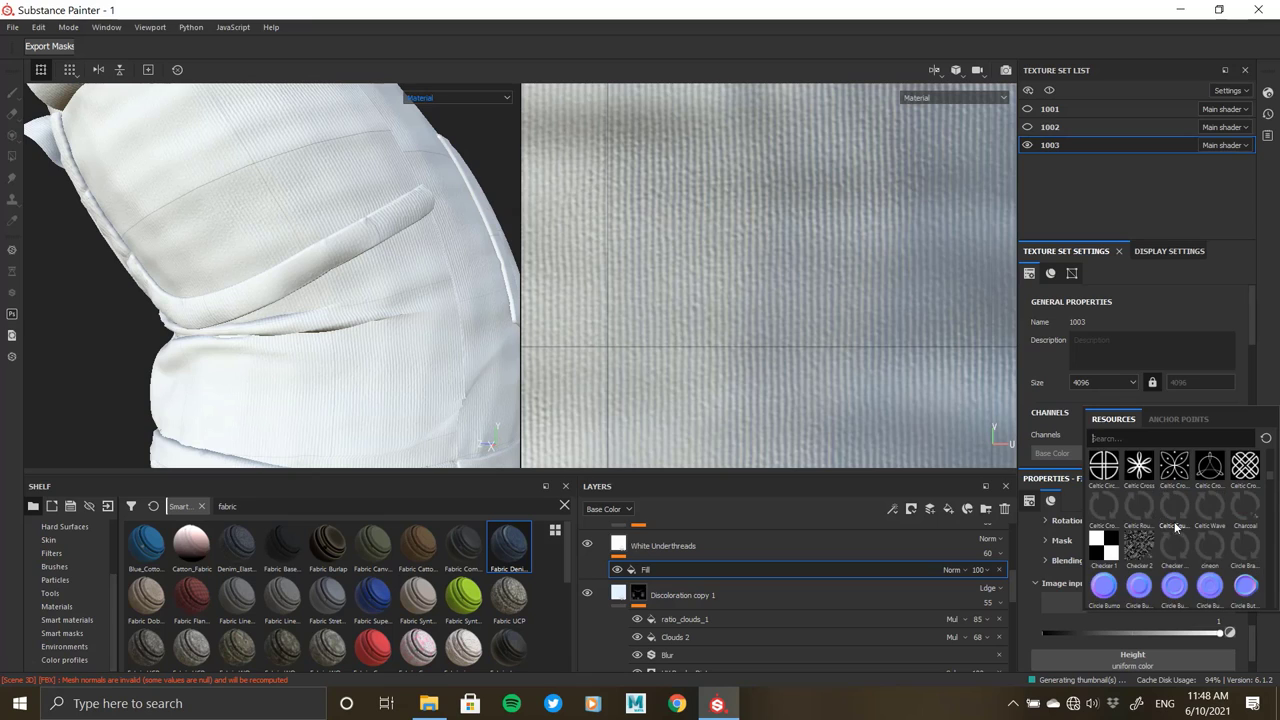
scroll(1178, 532, "down", 2)
scroll(1180, 535, "down", 2)
scroll(1183, 539, "down", 2)
scroll(1186, 543, "down", 2)
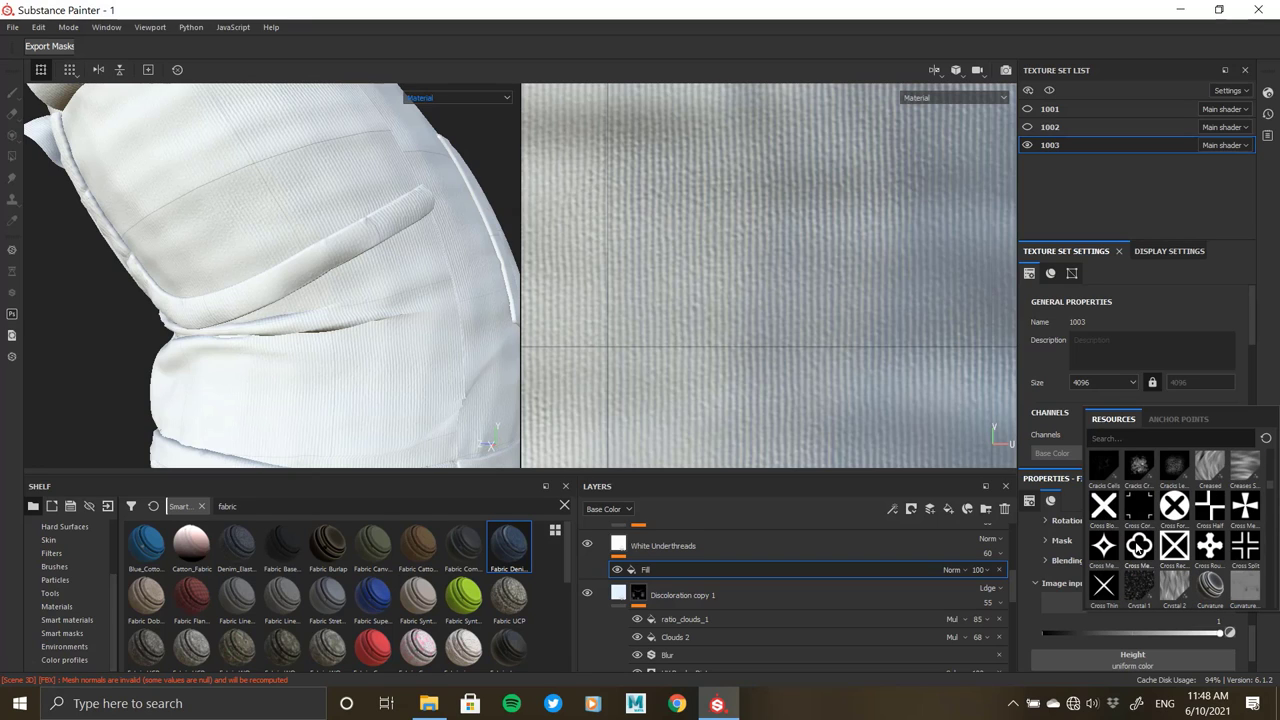
scroll(1161, 546, "down", 2)
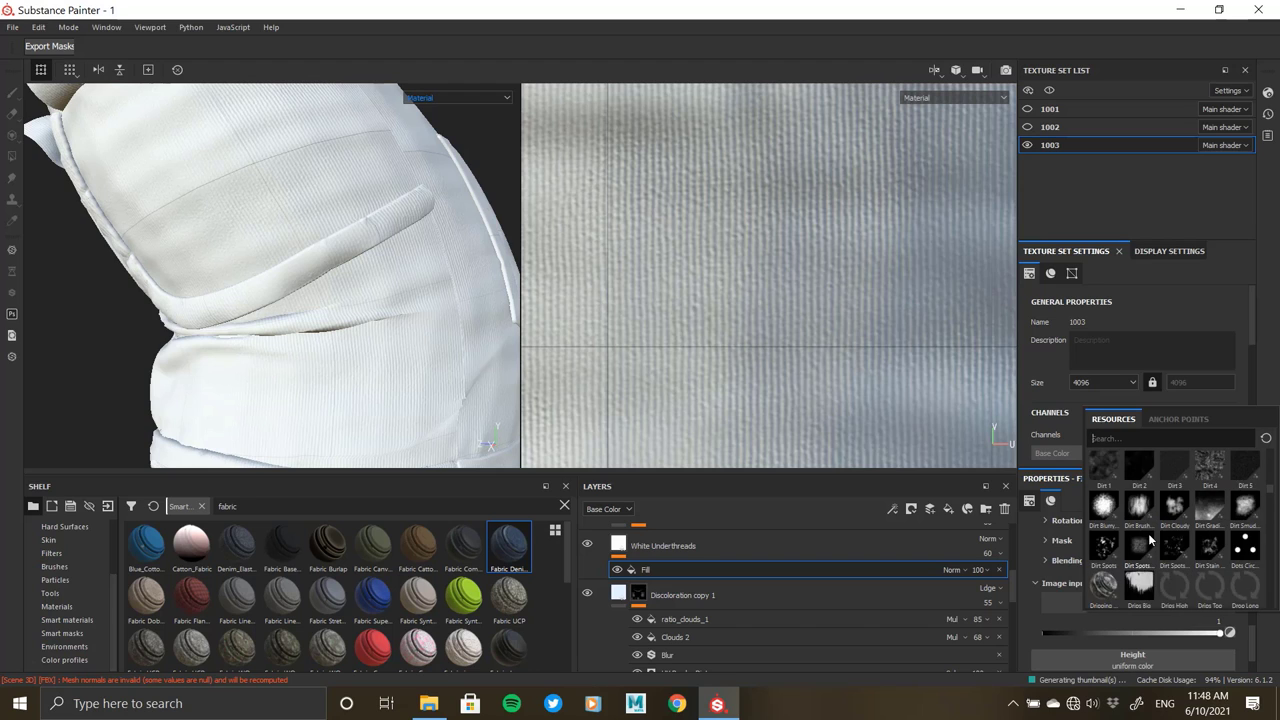
scroll(1161, 542, "down", 2)
scroll(1162, 538, "down", 2)
scroll(1163, 533, "down", 2)
scroll(1167, 533, "down", 2)
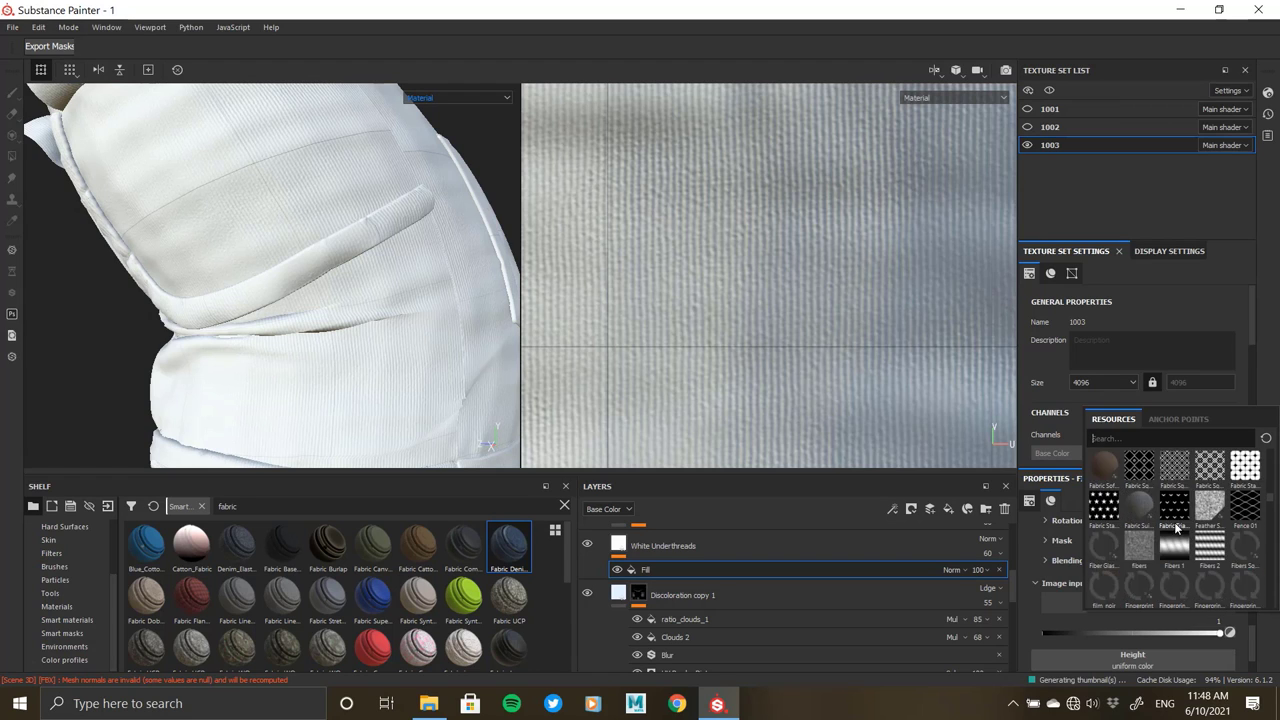
scroll(1170, 531, "down", 2)
scroll(1173, 529, "down", 2)
scroll(1176, 527, "down", 2)
scroll(1175, 526, "down", 2)
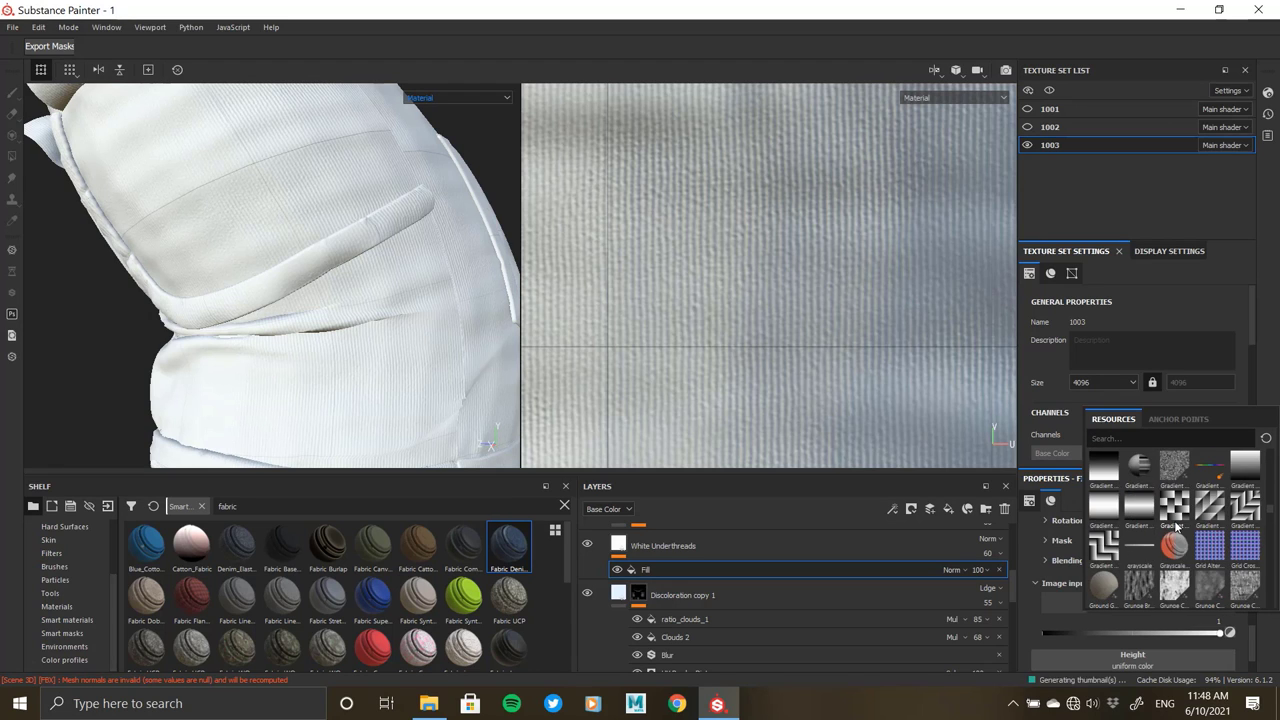
scroll(1175, 526, "down", 2)
scroll(1175, 527, "down", 2)
scroll(1175, 527, "down", 2)
scroll(1173, 526, "down", 2)
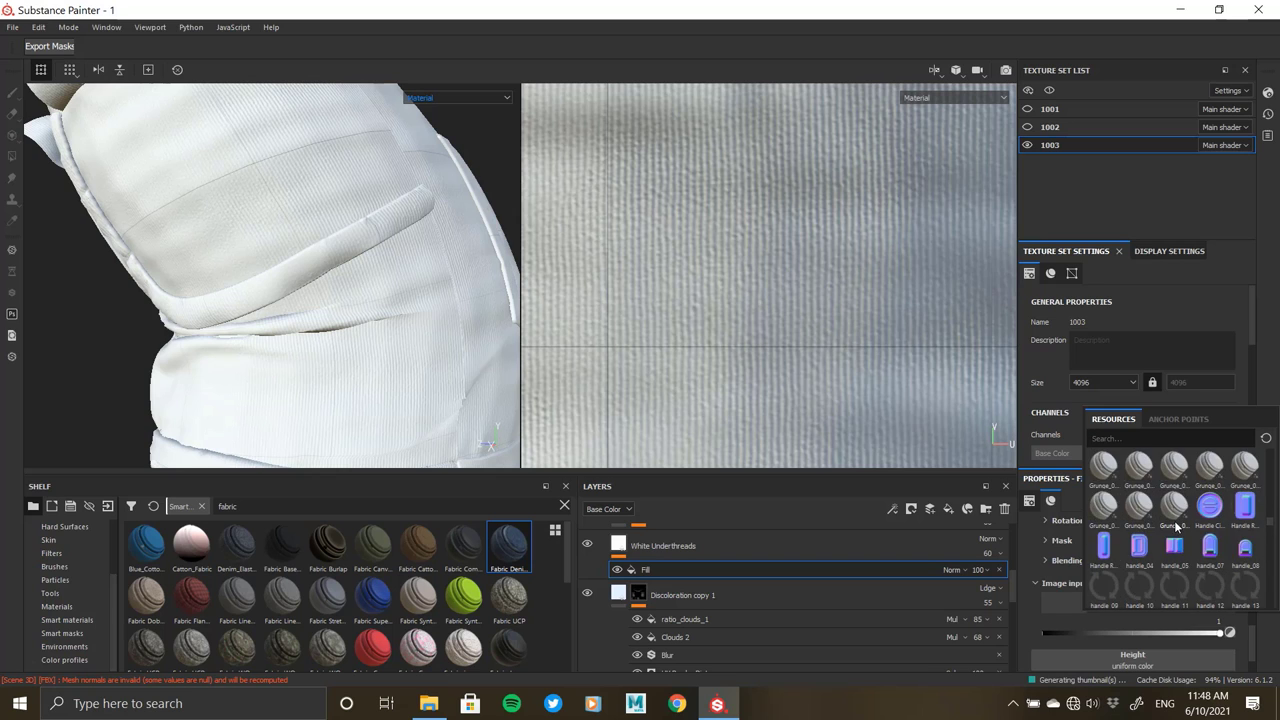
scroll(1168, 525, "down", 2)
scroll(1163, 524, "down", 2)
scroll(1158, 523, "down", 2)
scroll(1155, 522, "down", 1)
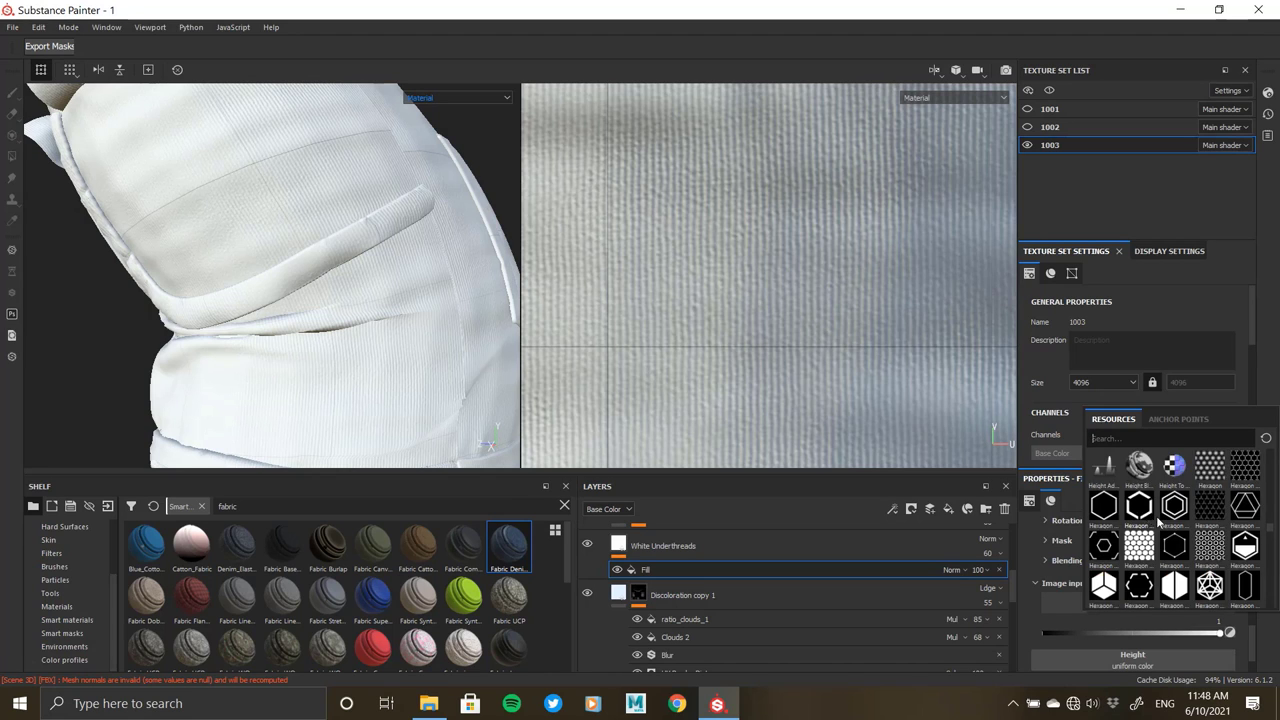
scroll(1156, 522, "down", 2)
scroll(1156, 522, "down", 2)
scroll(1155, 530, "down", 2)
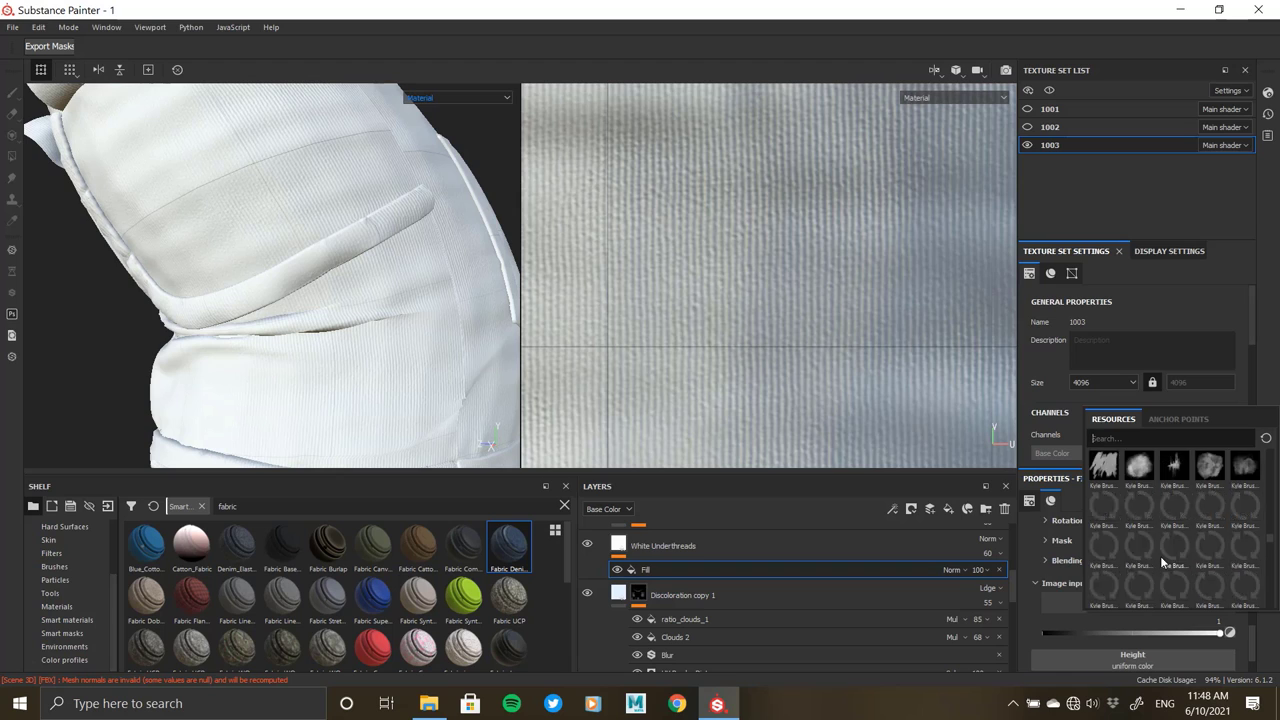
scroll(1160, 550, "down", 2)
scroll(1163, 562, "down", 2)
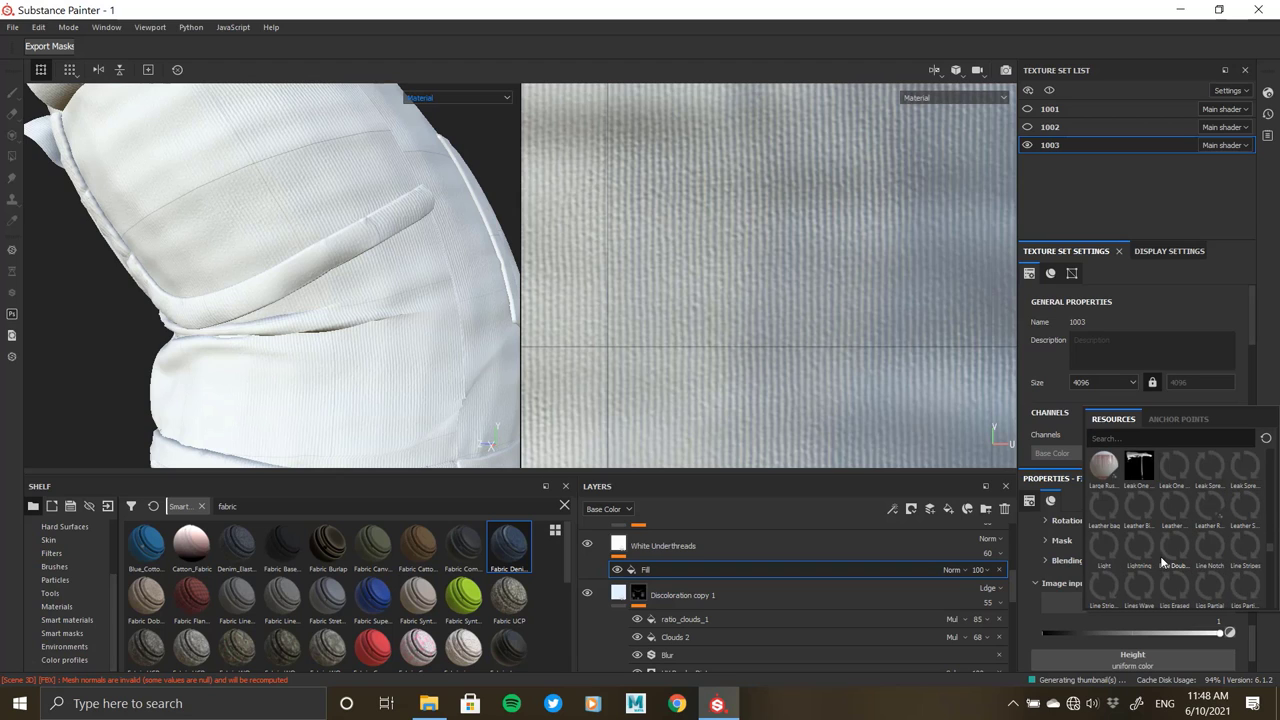
scroll(1168, 555, "down", 2)
scroll(1175, 543, "down", 2)
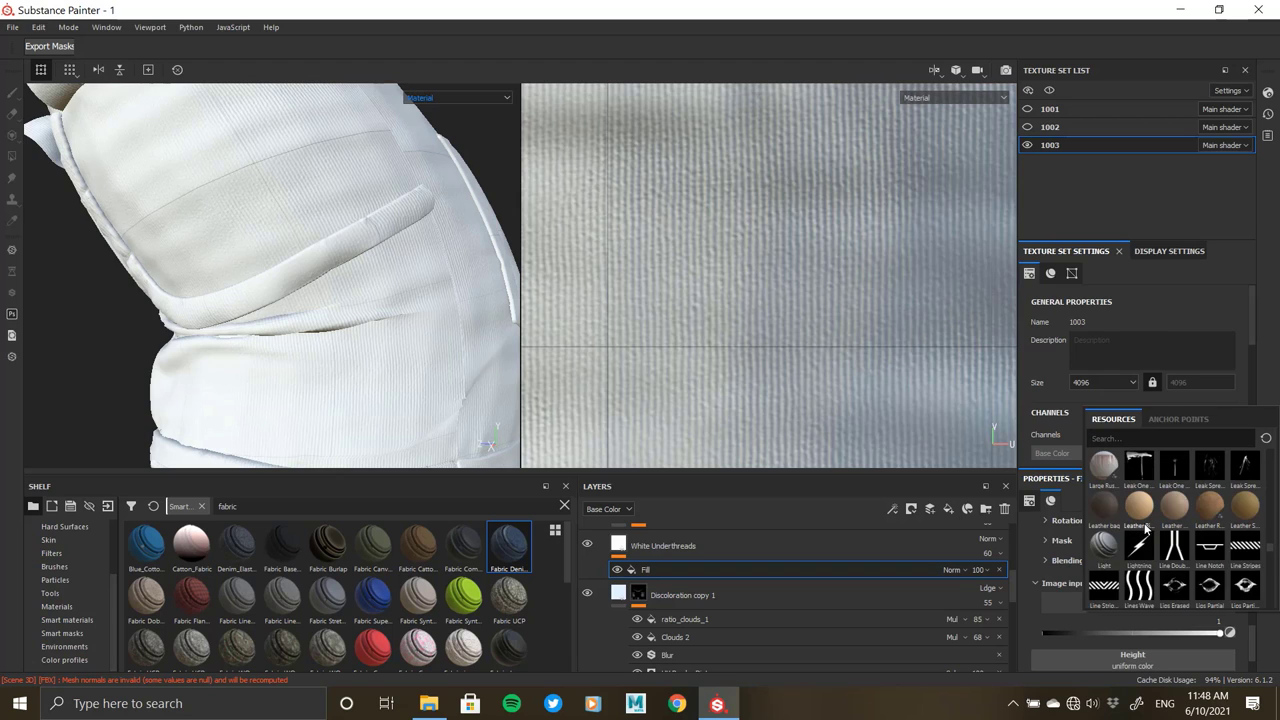
- Use Lines Wave as the fill's stripe pattern image
left_click(1139, 467)
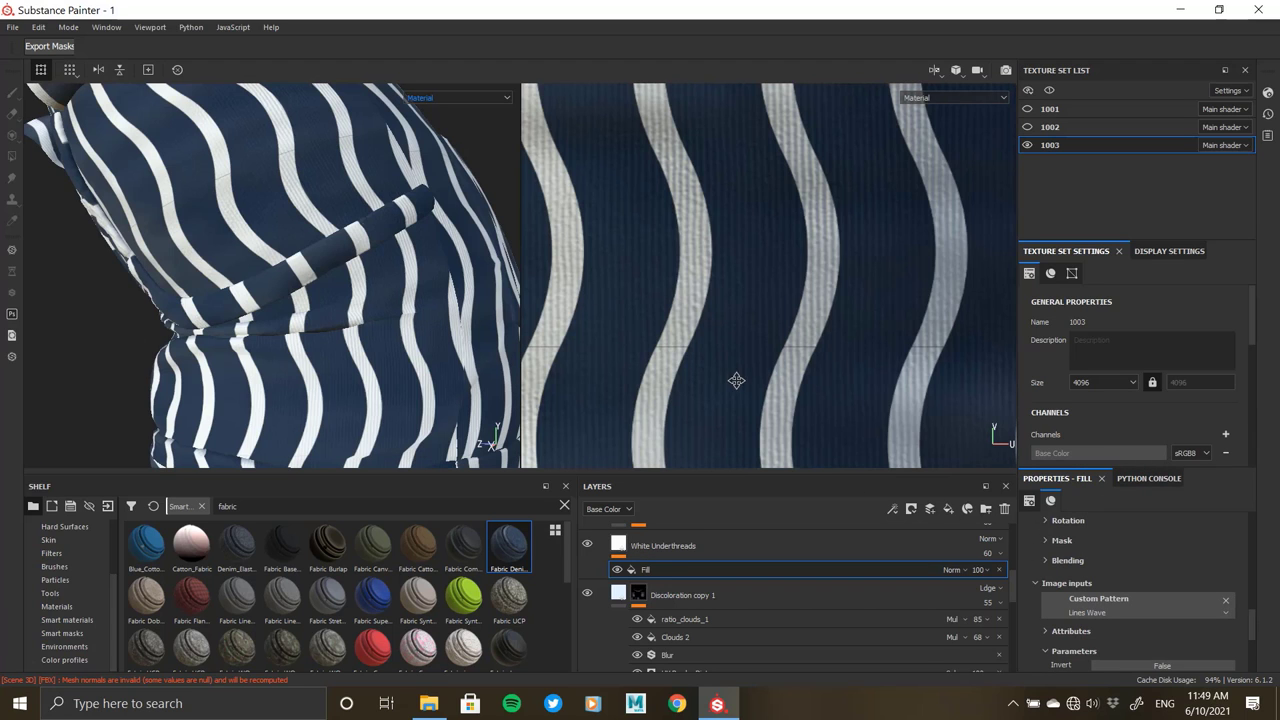
scroll(736, 380, "down", 2)
scroll(737, 363, "down", 2)
mouse_move(139, 248)
left_mouse_down("alt")
mouse_move(214, 233)
mouse_move(240, 397)
left_mouse_up("alt")
scroll(240, 397, "up", 3)
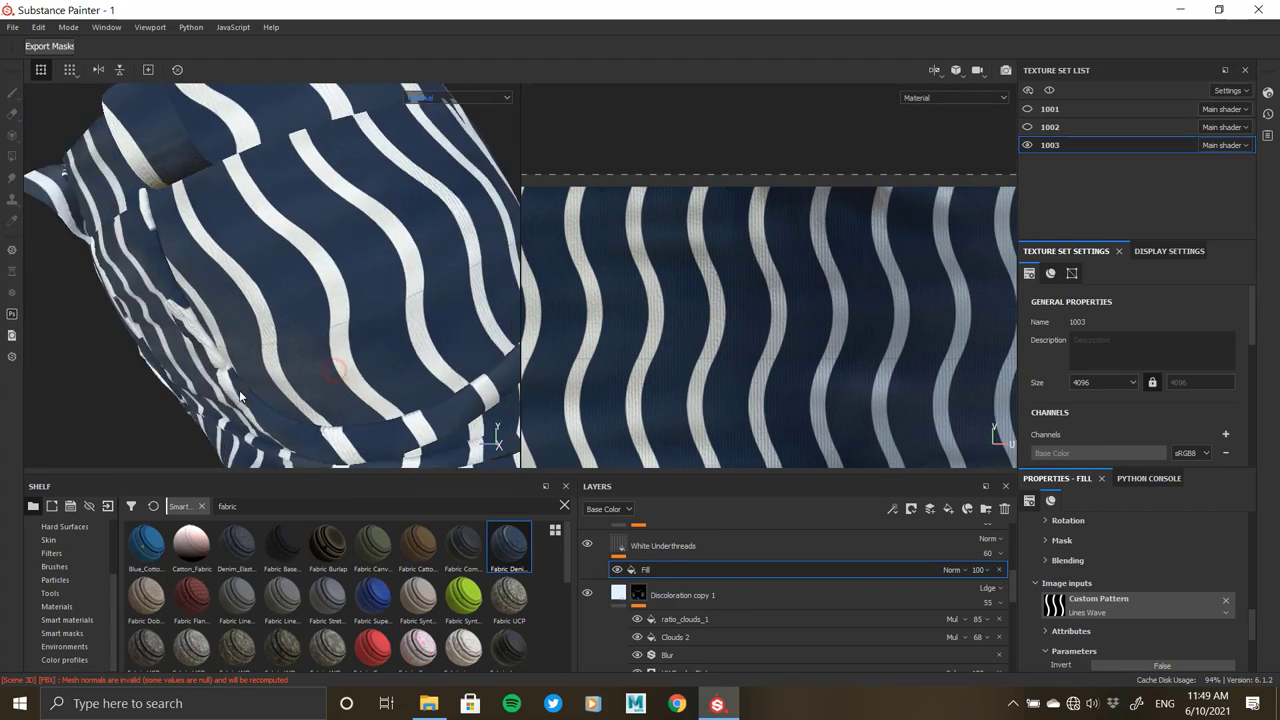
scroll(1110, 606, "down", 2)
scroll(1100, 631, "up", 1)
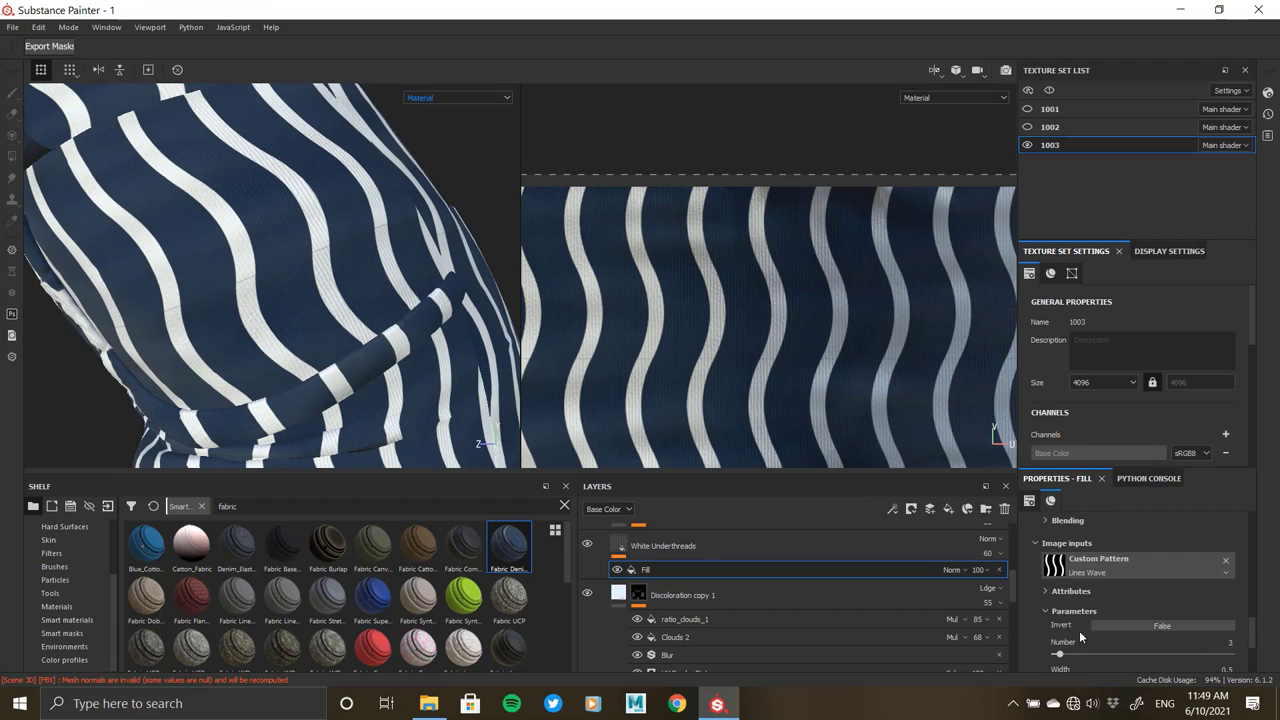
scroll(1079, 630, "down", 2)
- Raise the UV scale to 10 so fine wavy stripes cover the shorts
scroll(1075, 626, "up", 1)
scroll(1077, 632, "up", 2)
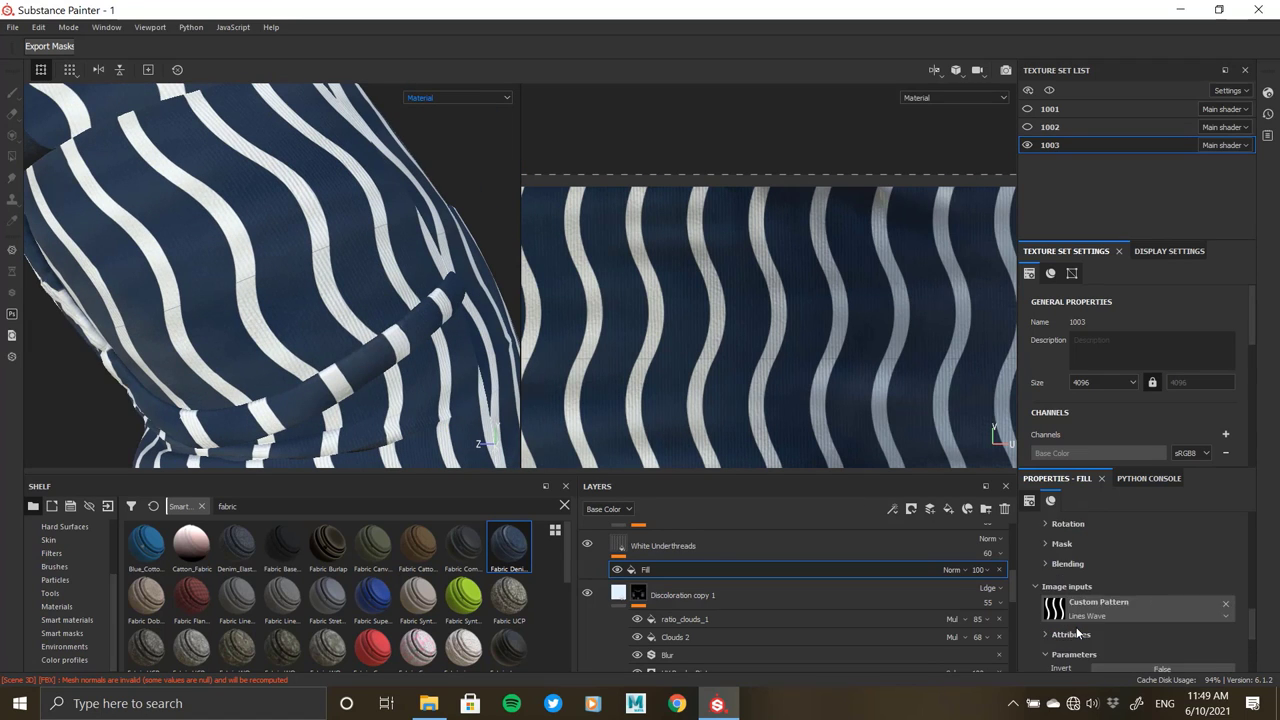
scroll(1077, 632, "down", 3)
scroll(1077, 632, "up", 2)
scroll(1076, 627, "up", 2)
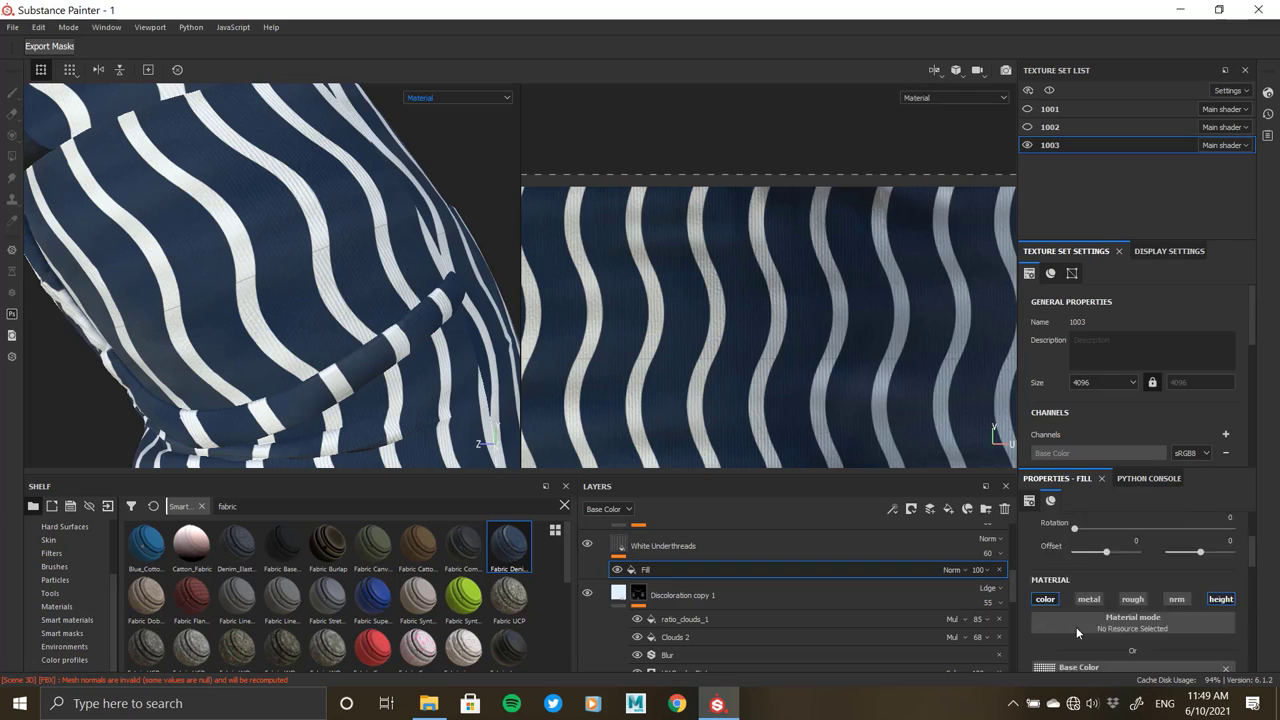
scroll(1100, 595, "up", 1)
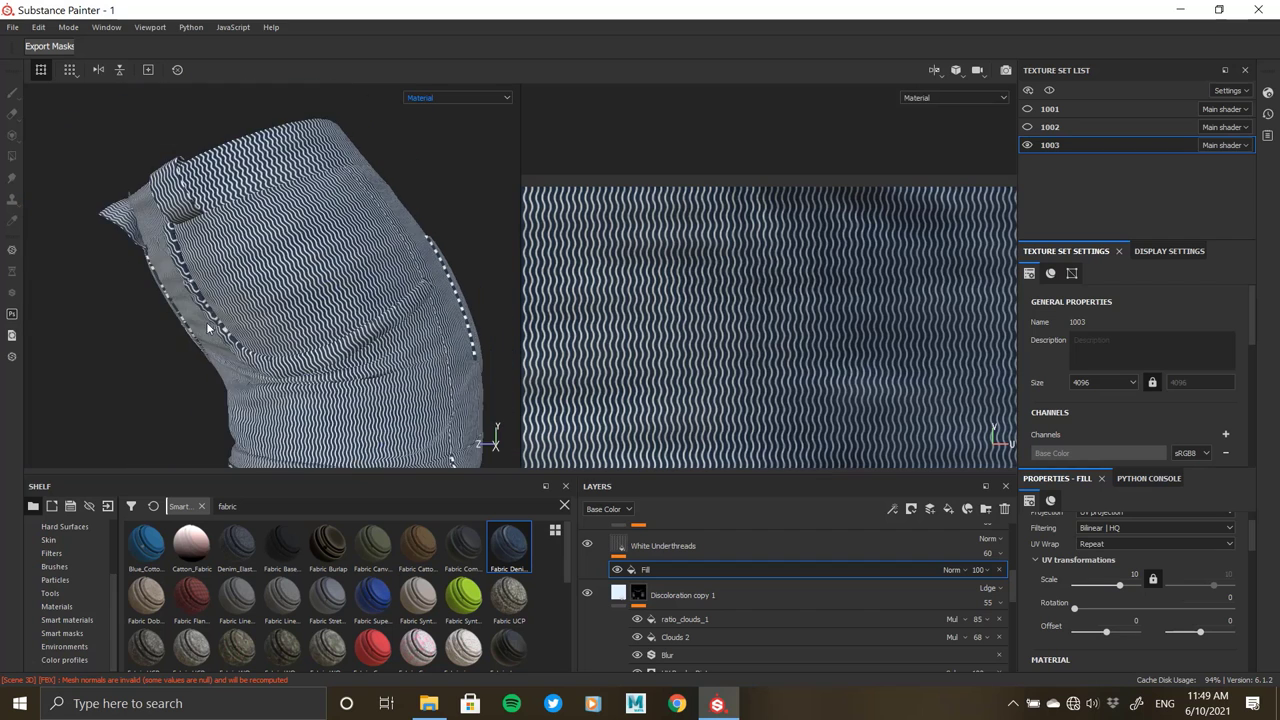
left_click_drag(214, 329, 268, 252, "alt")
scroll(268, 252, "up", 5)
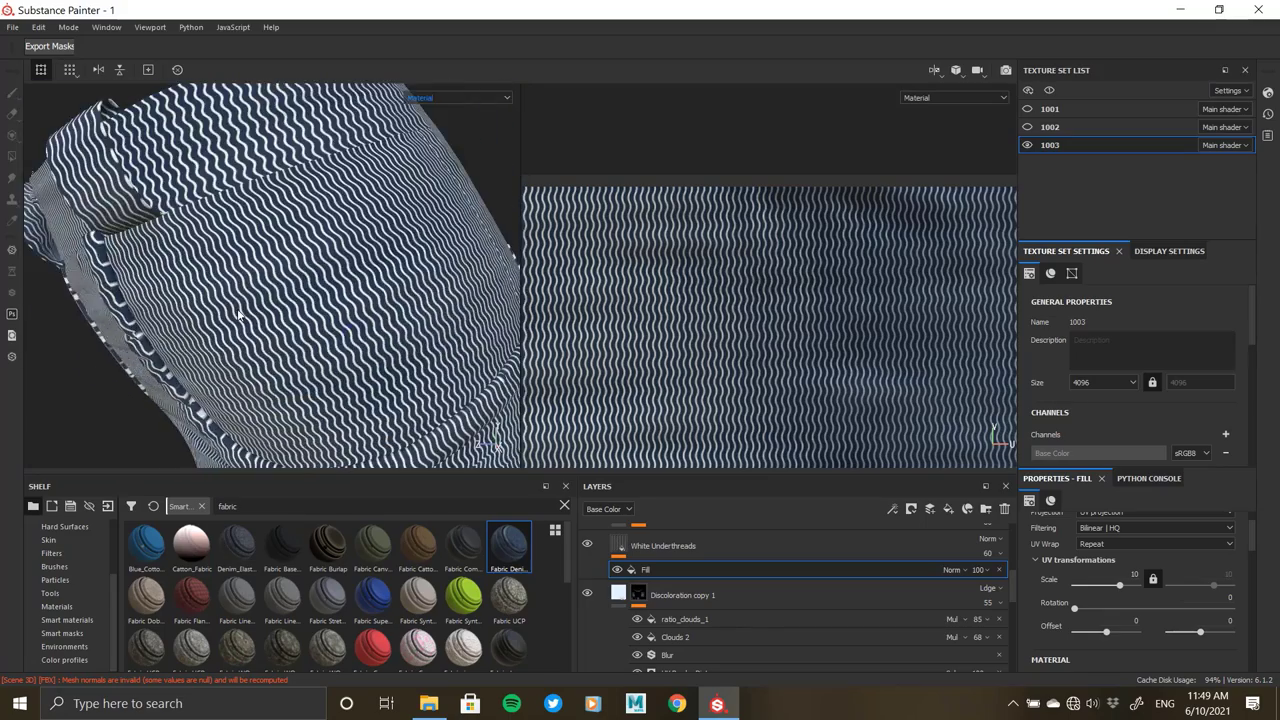
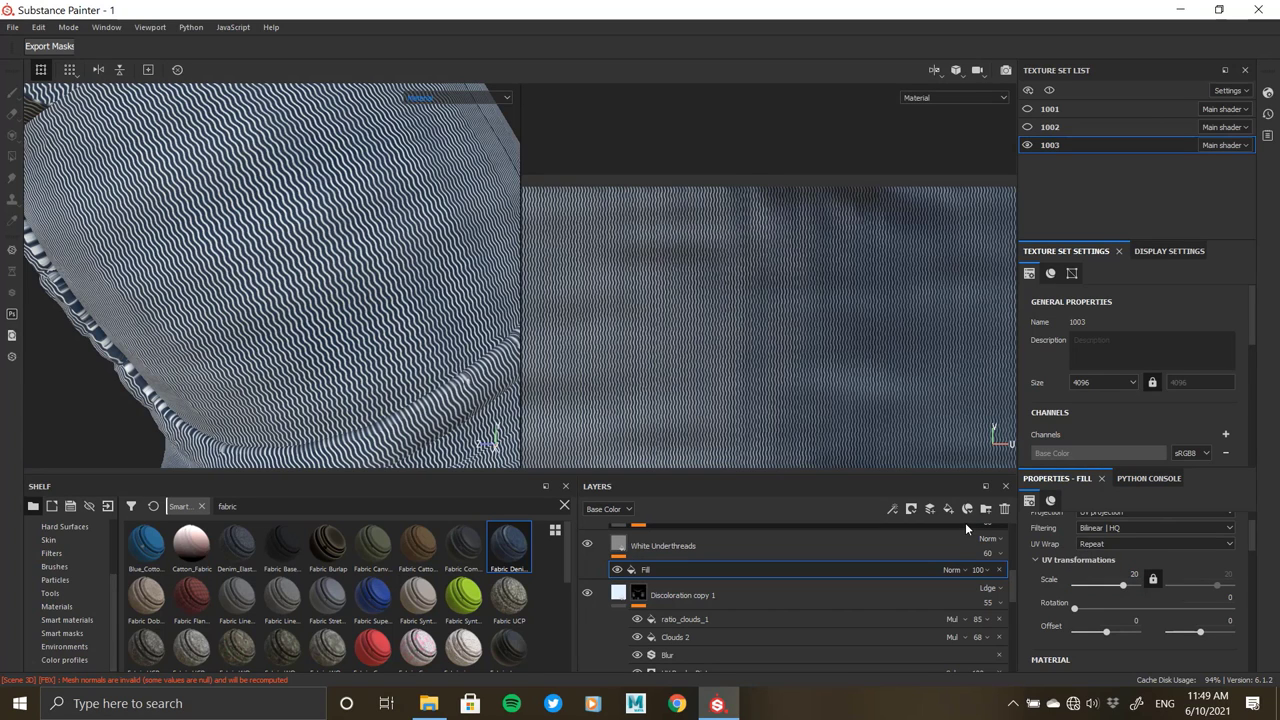
- Add a black mask with a UV Border Distance generator to White Underthreads and display it
scroll(356, 325, "down", 3)
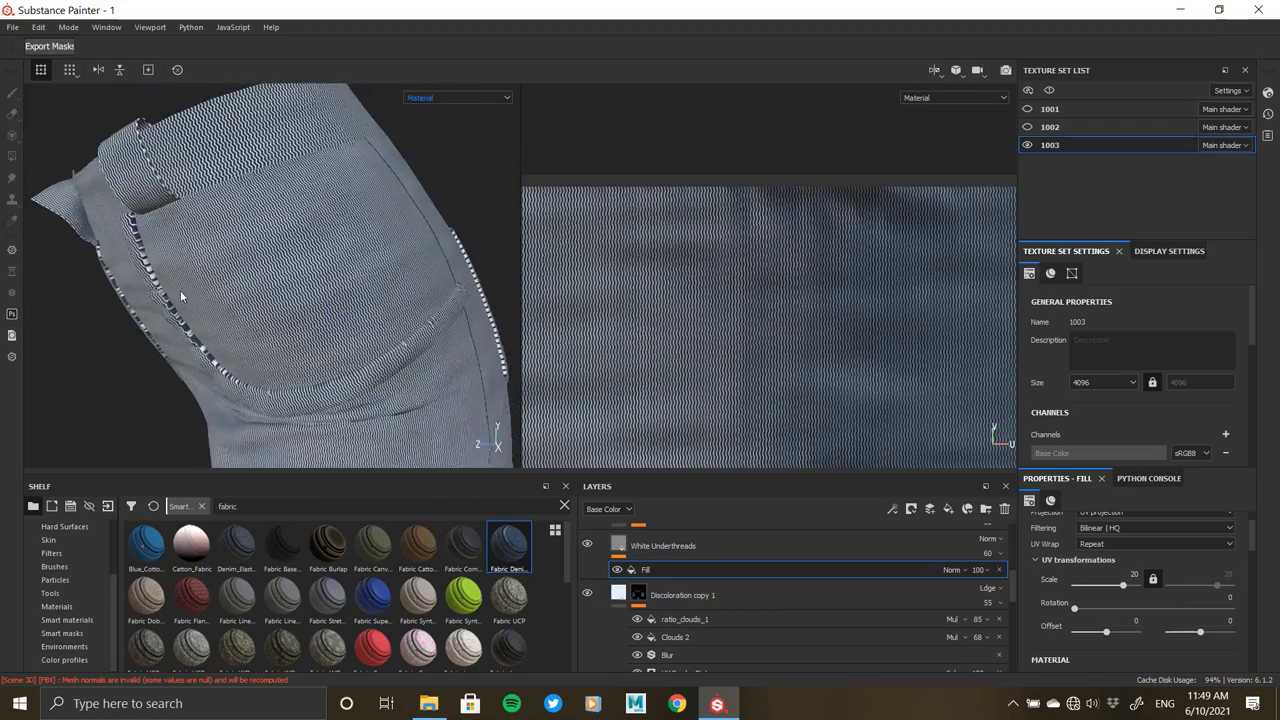
left_click_drag(356, 325, 440, 393, "alt")
scroll(440, 393, "up", 3)
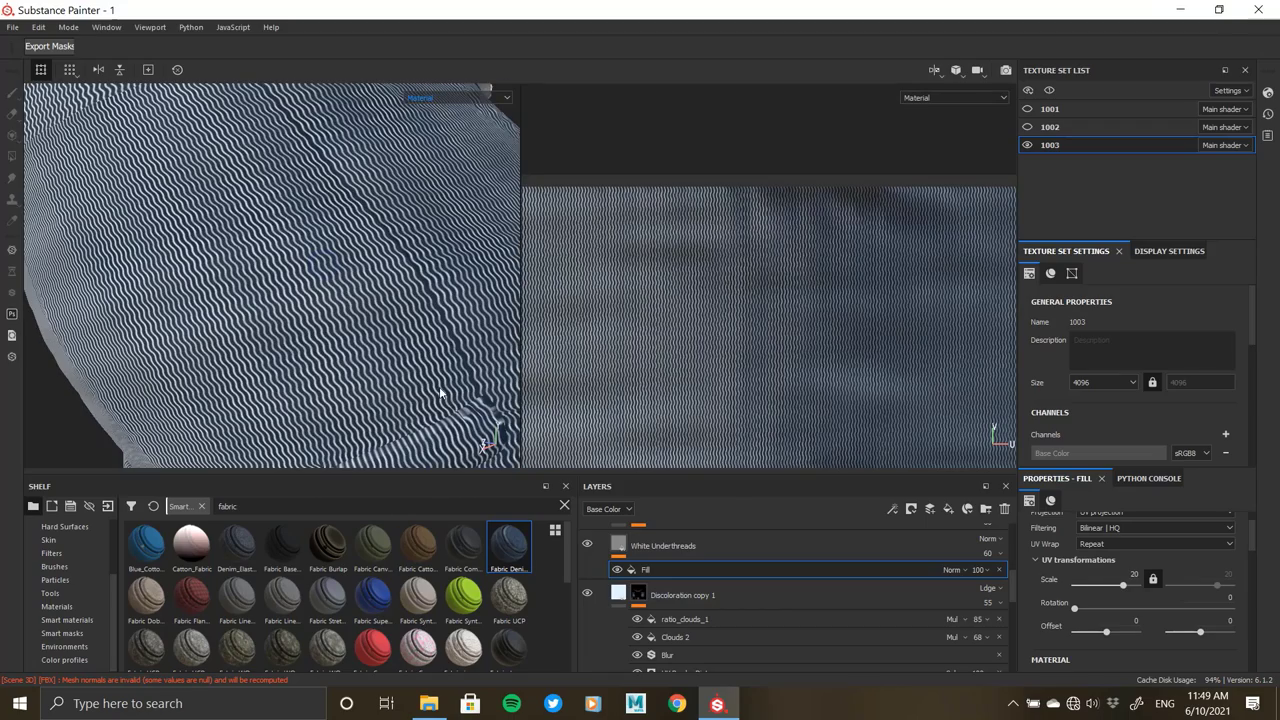
left_click(620, 546)
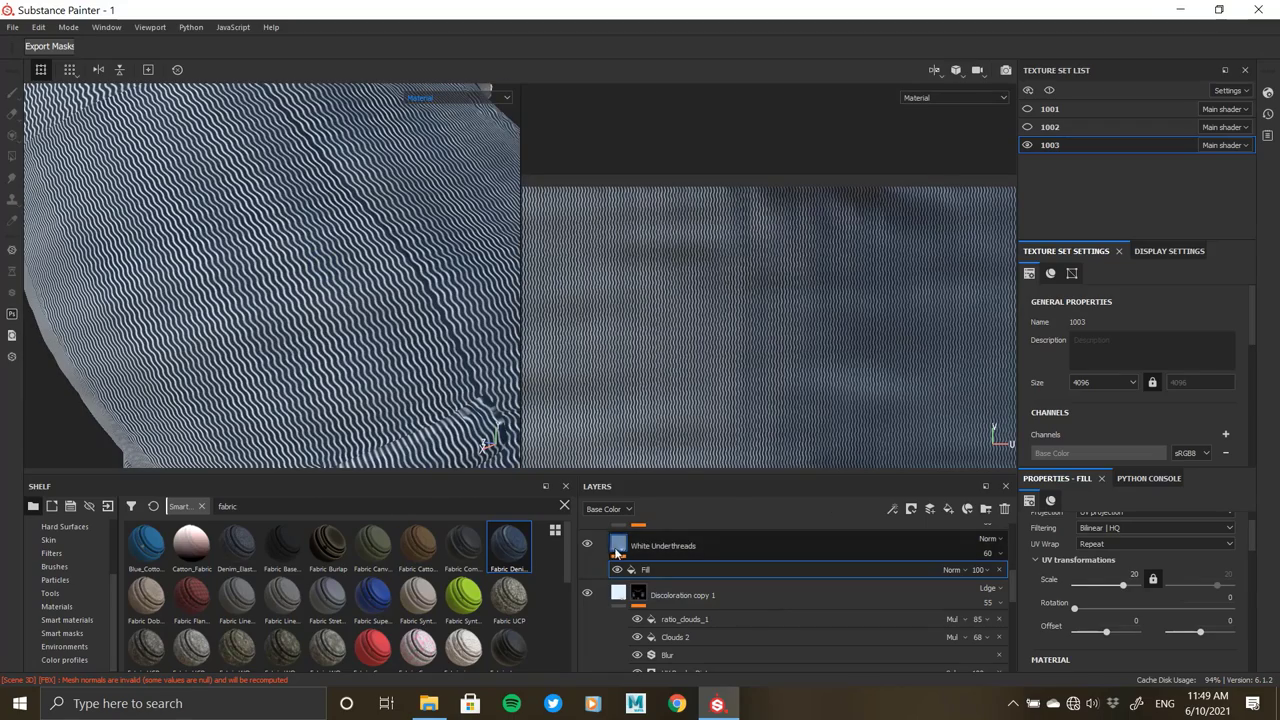
right_click(620, 546)
left_click(680, 146)
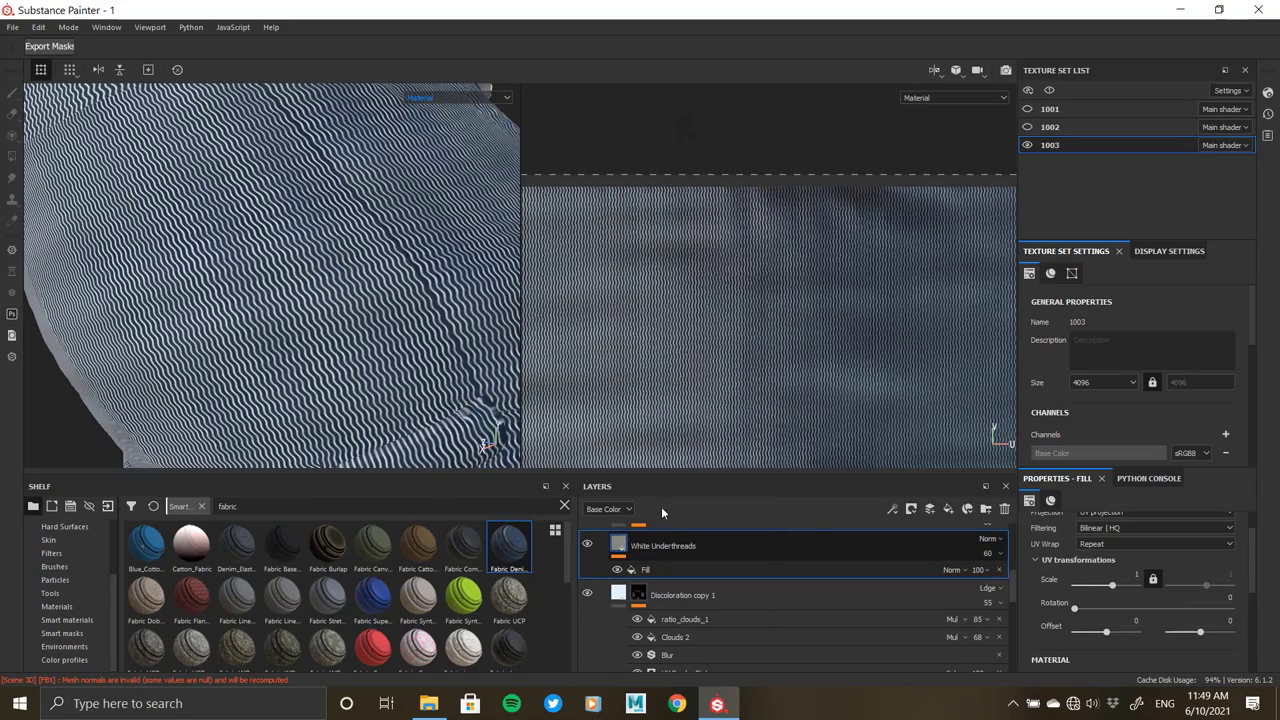
right_click(643, 548)
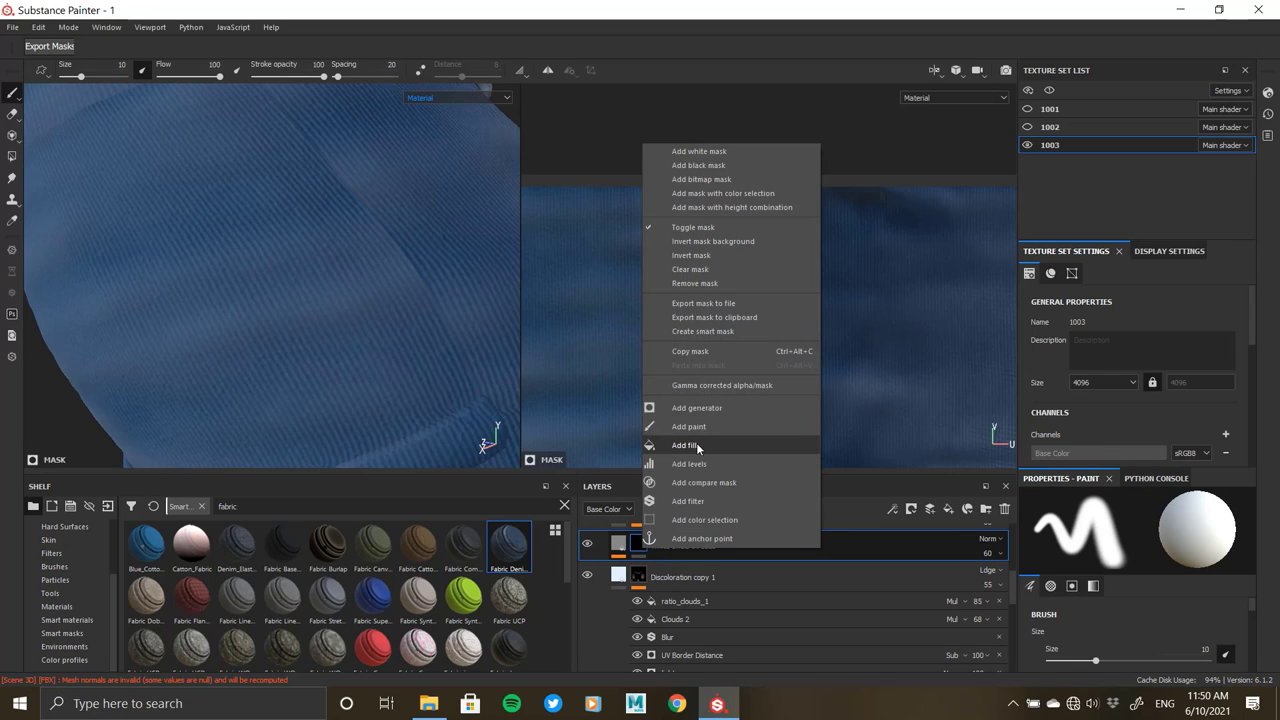
left_click(708, 407)
scroll(1198, 606, "down", 5)
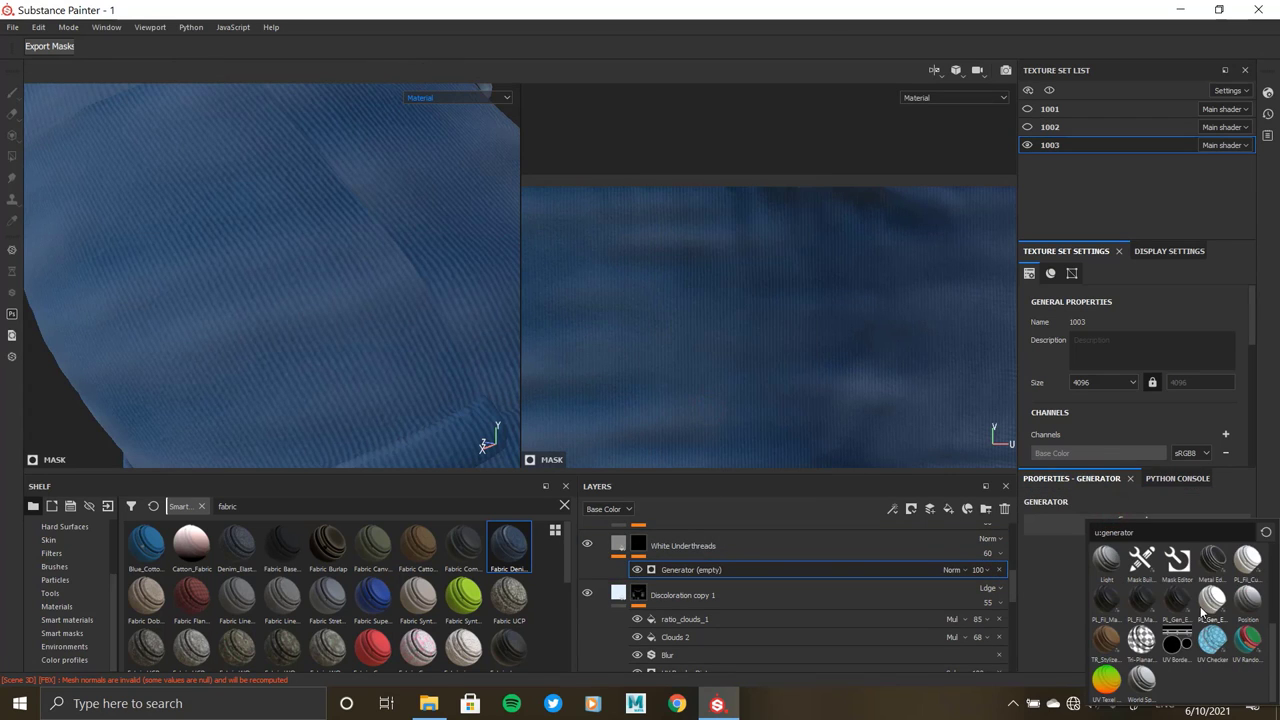
left_click(1182, 638)
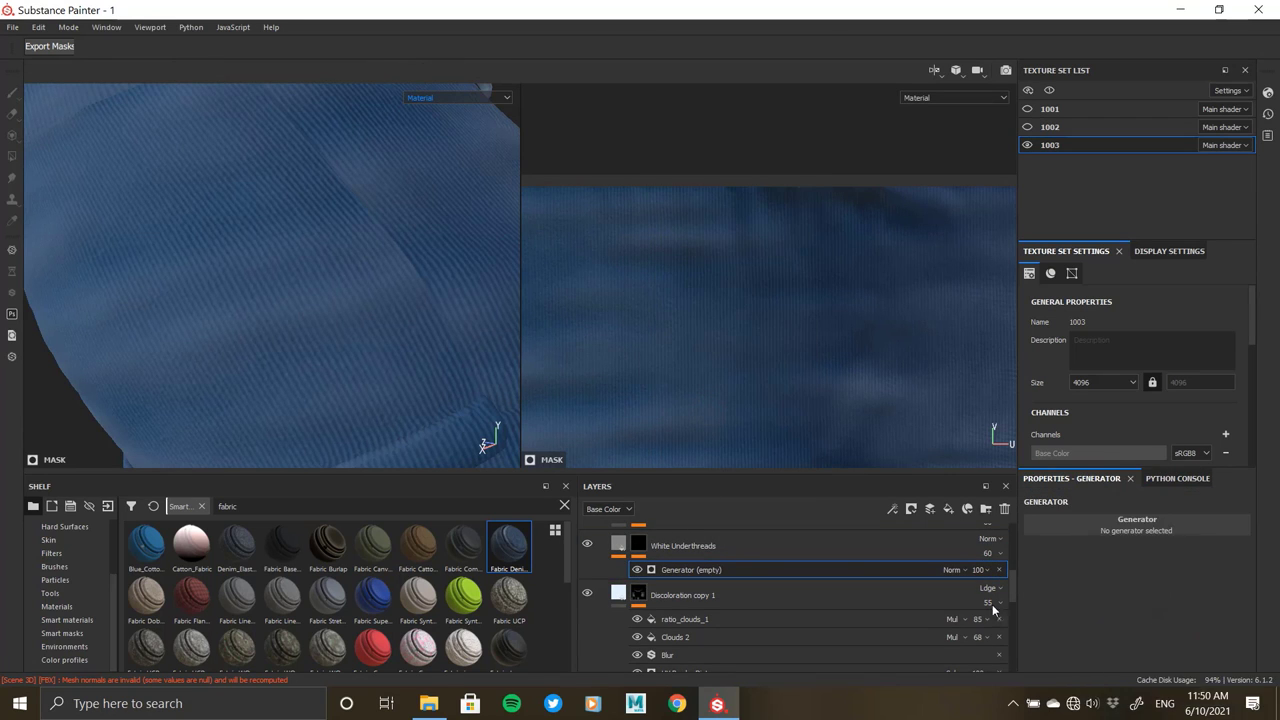
left_click(638, 545, "alt")
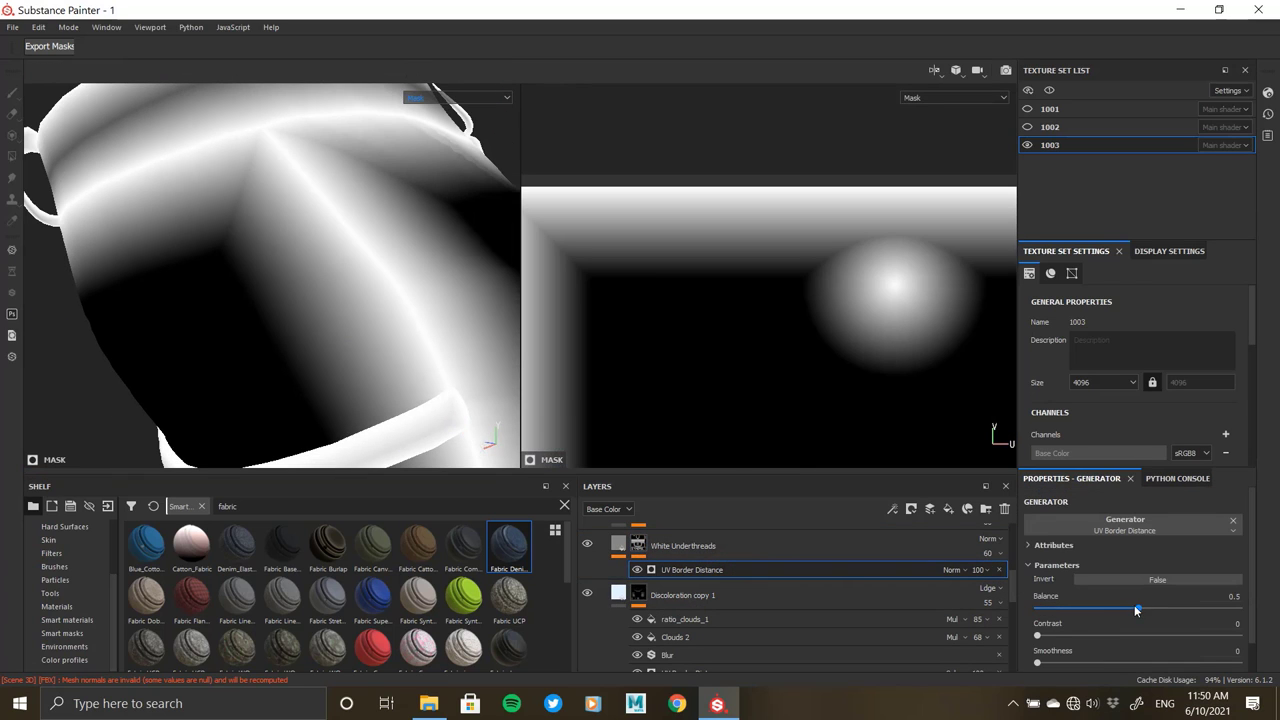
- Tune the generator to Balance 0.01 and Distance 0.2 for thin seam bands
left_click_drag(1134, 607, 1076, 607)
scroll(1065, 620, "down", 1)
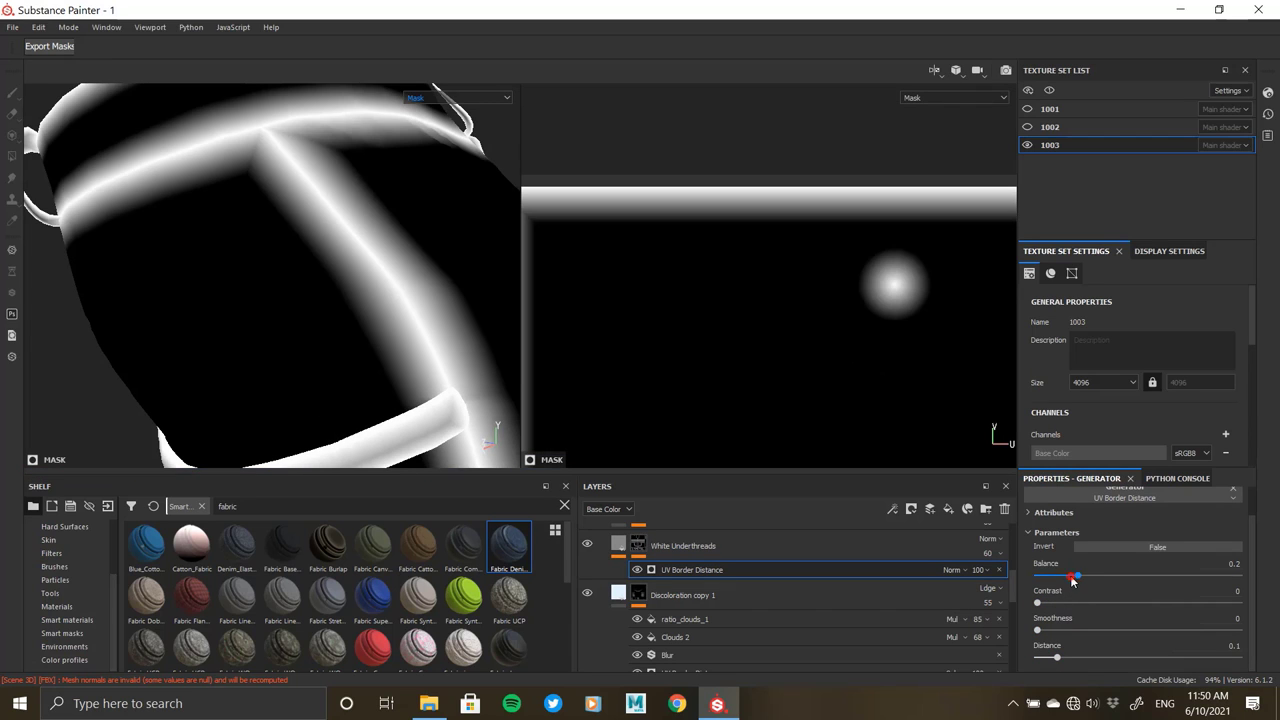
left_click_drag(1072, 580, 1041, 574)
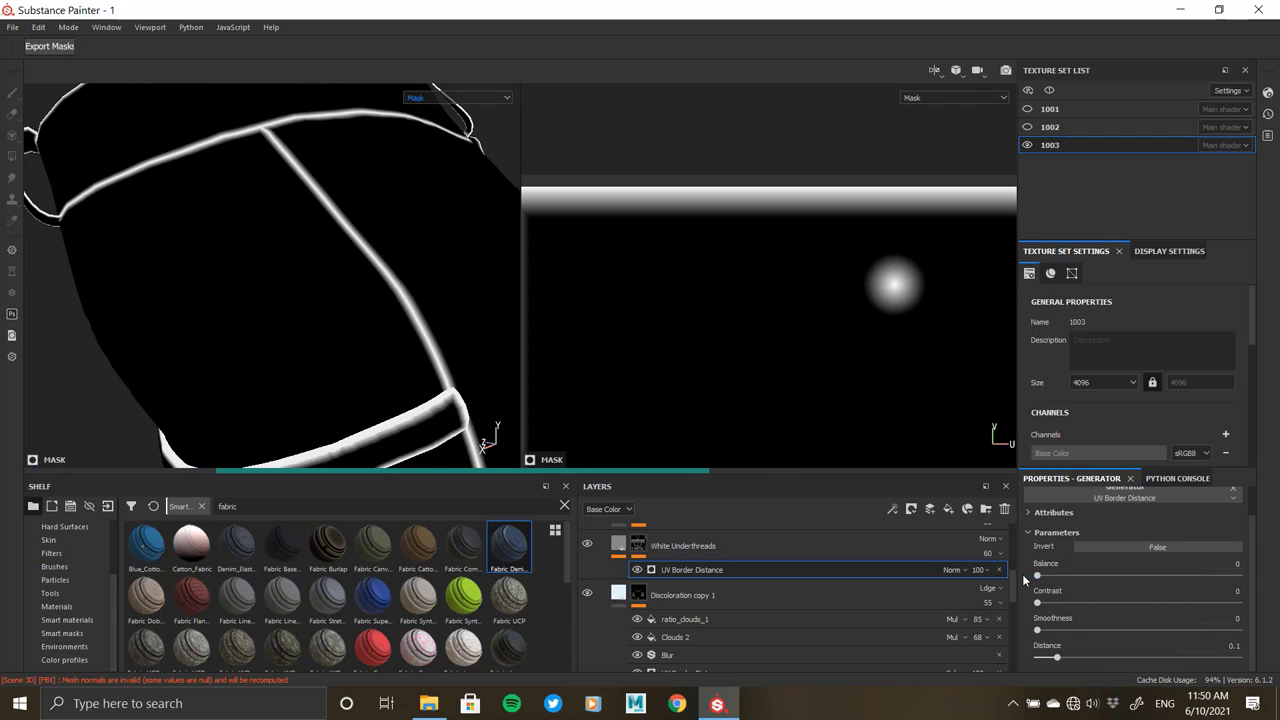
left_click_drag(1055, 661, 1064, 660)
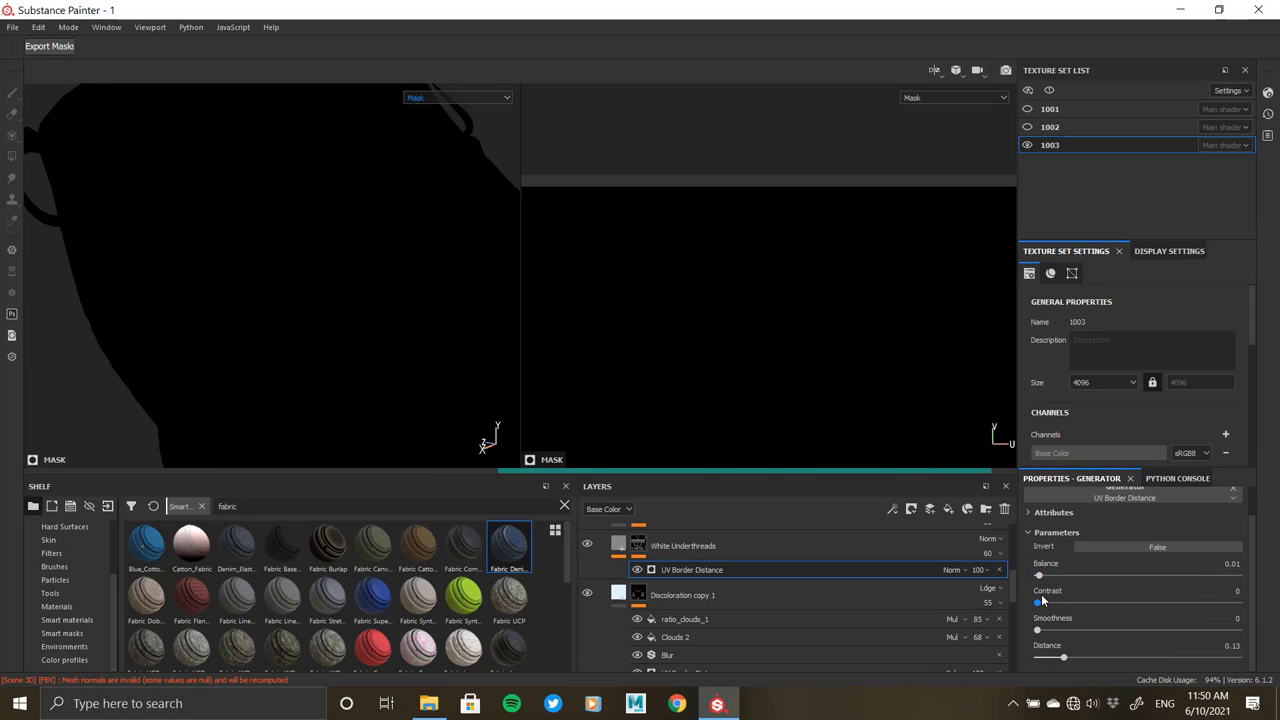
mouse_move(297, 366)
left_mouse_down("alt")
mouse_move(249, 266)
mouse_move(205, 236)
left_mouse_up("alt")
scroll(205, 236, "up", 3)
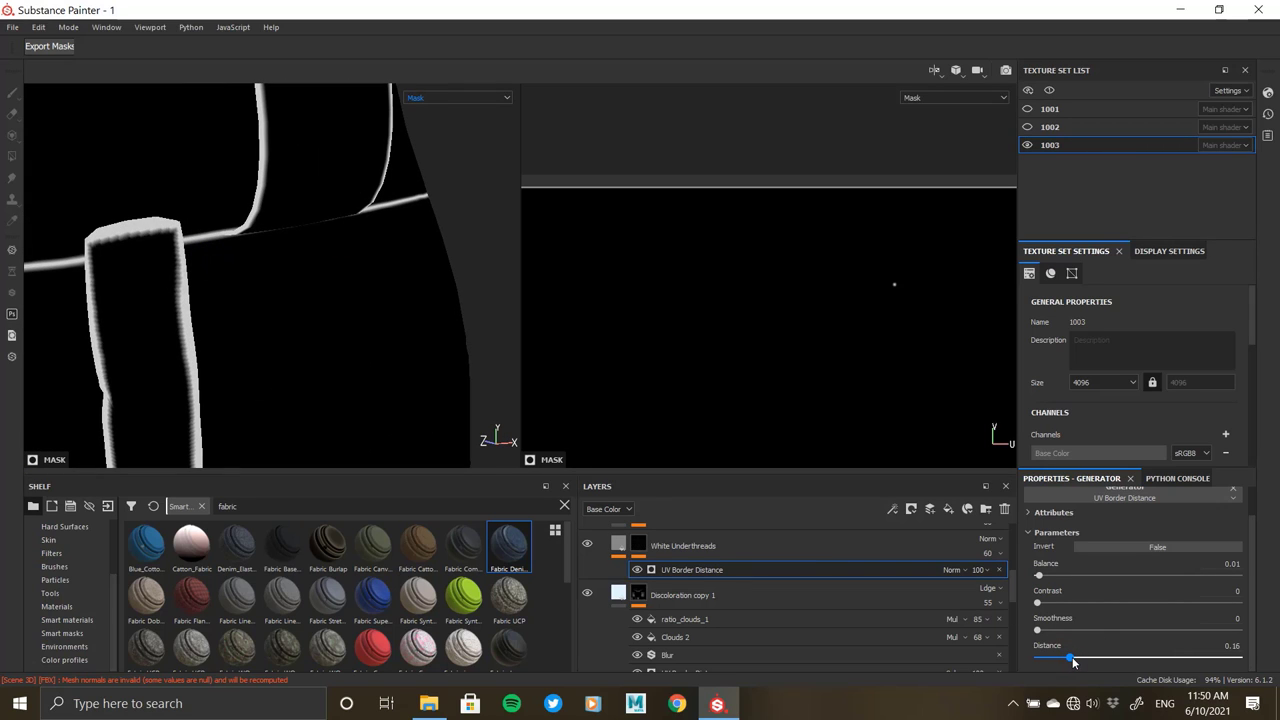
left_click_drag(1075, 661, 1077, 661)
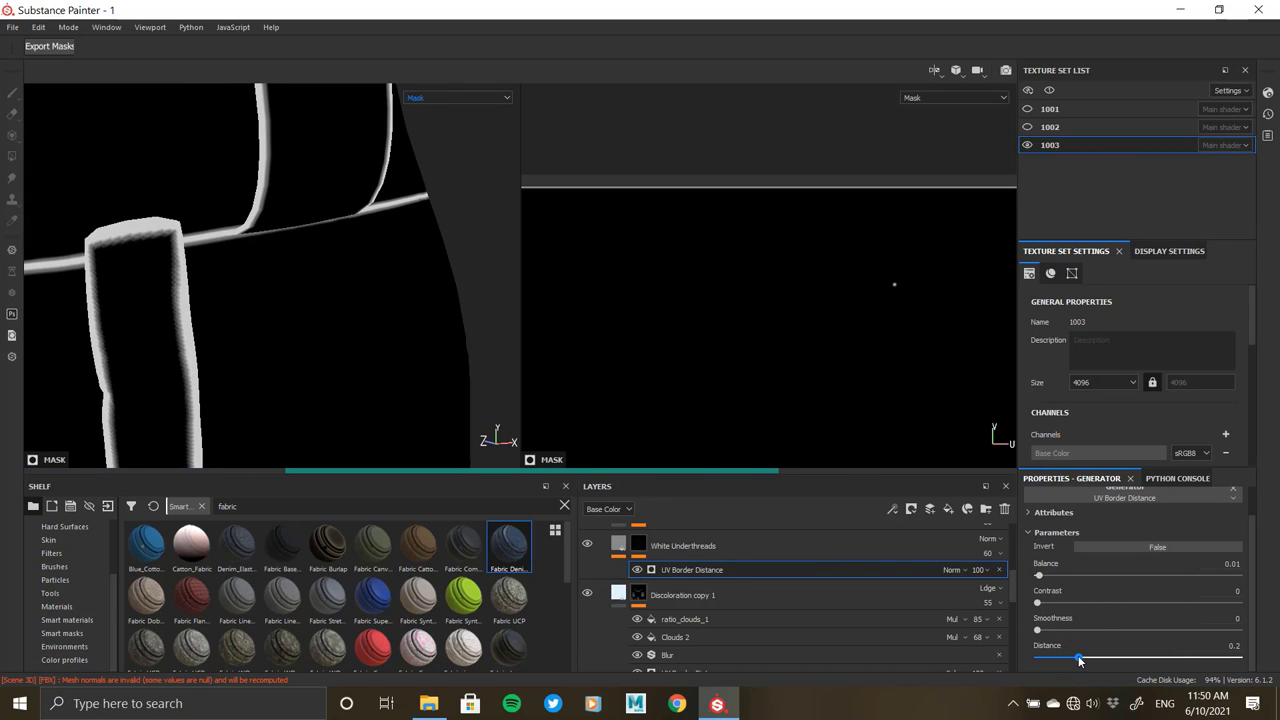
- Orbit and zoom around the pocket to inspect the White Underthreads seam stitching
left_click(618, 545)
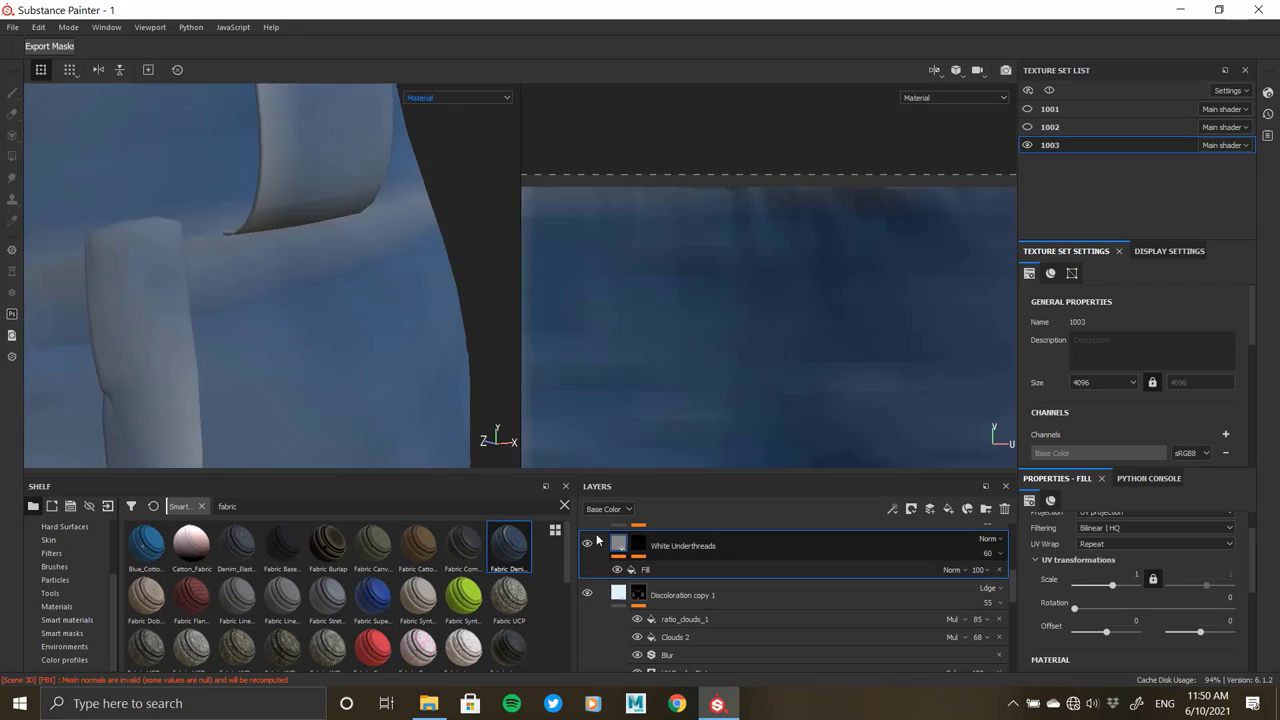
scroll(265, 315, "down", 3)
mouse_move(273, 328)
left_mouse_down("alt")
mouse_move(253, 289)
mouse_move(370, 319)
left_mouse_up("alt")
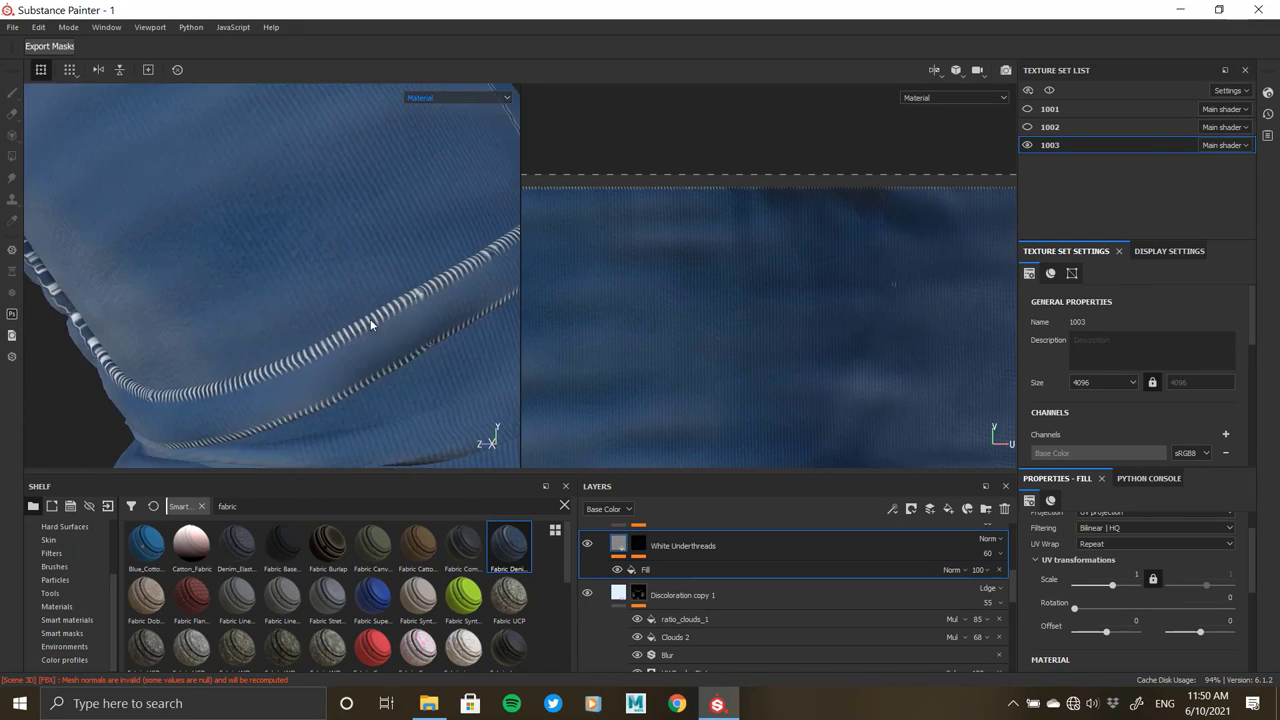
mouse_move(320, 305)
right_mouse_down("alt")
mouse_move(335, 357)
mouse_move(322, 269)
right_mouse_up("alt")
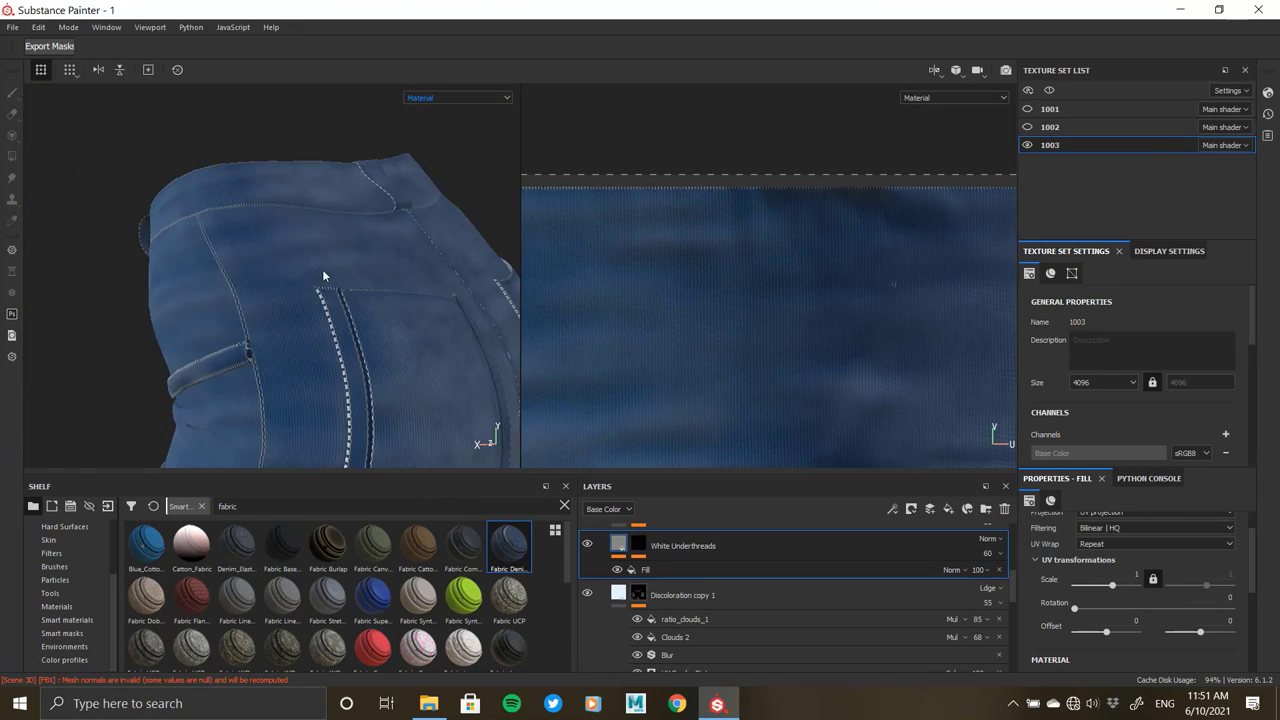
left_click_drag(322, 269, 445, 284, "alt")
scroll(445, 284, "up", 3)
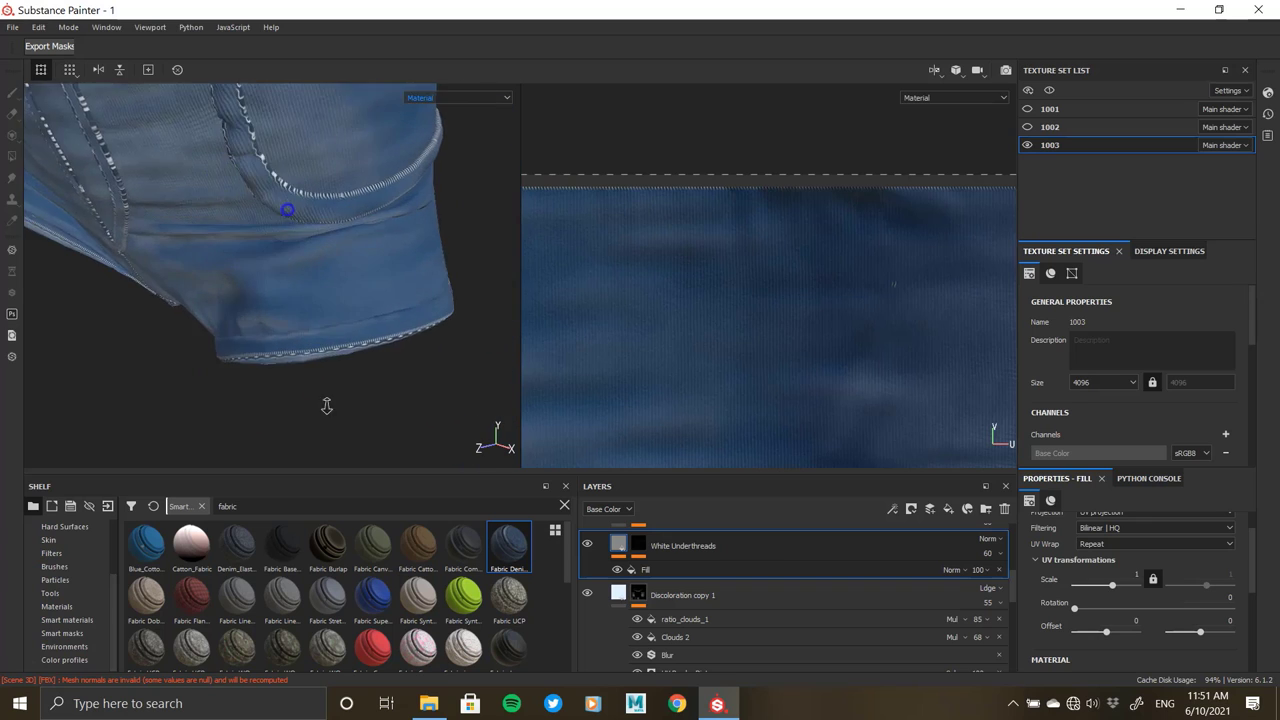
scroll(370, 380, "up", 3)
mouse_move(329, 218)
left_mouse_down("alt")
mouse_move(357, 423)
mouse_move(163, 271)
mouse_move(394, 209)
mouse_move(263, 243)
left_mouse_up("alt")
scroll(263, 243, "up", 3)
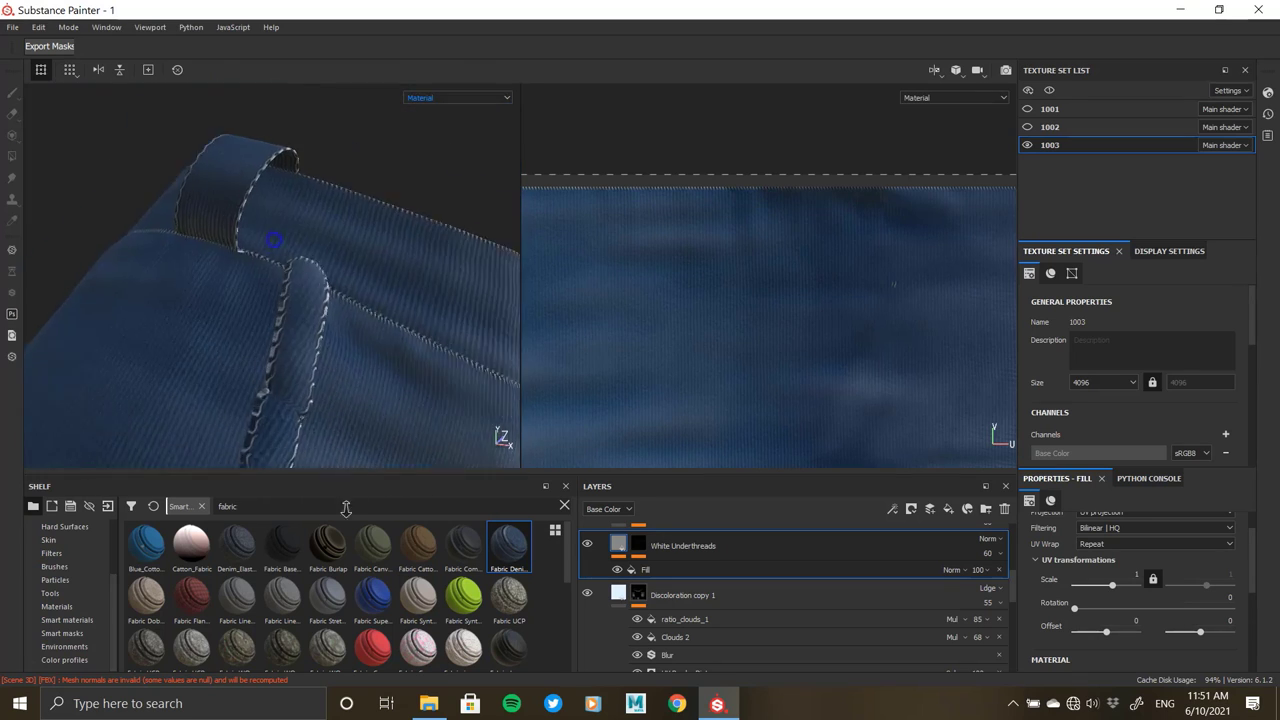
left_click_drag(268, 290, 277, 331, "alt")
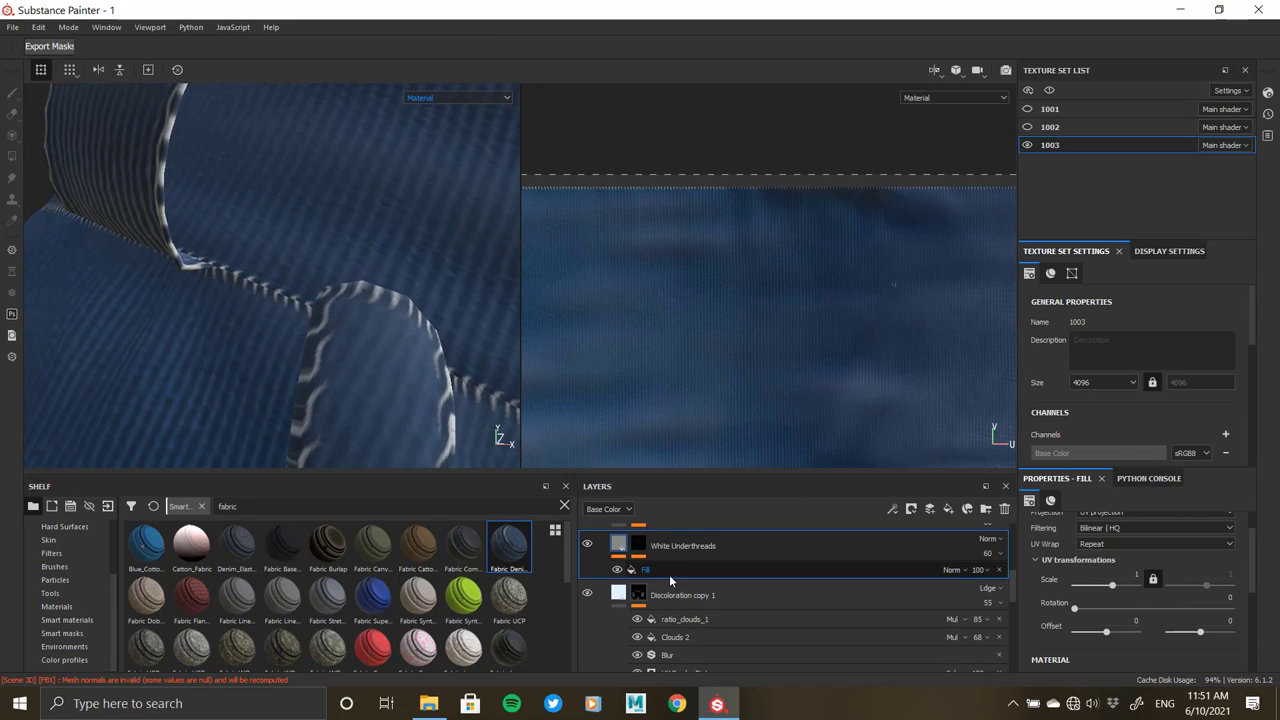
- Set the White Underthreads fill's UV scale to 20 and check the dashed pocket stitches
left_click(814, 593)
left_click(700, 569)
left_click(640, 550)
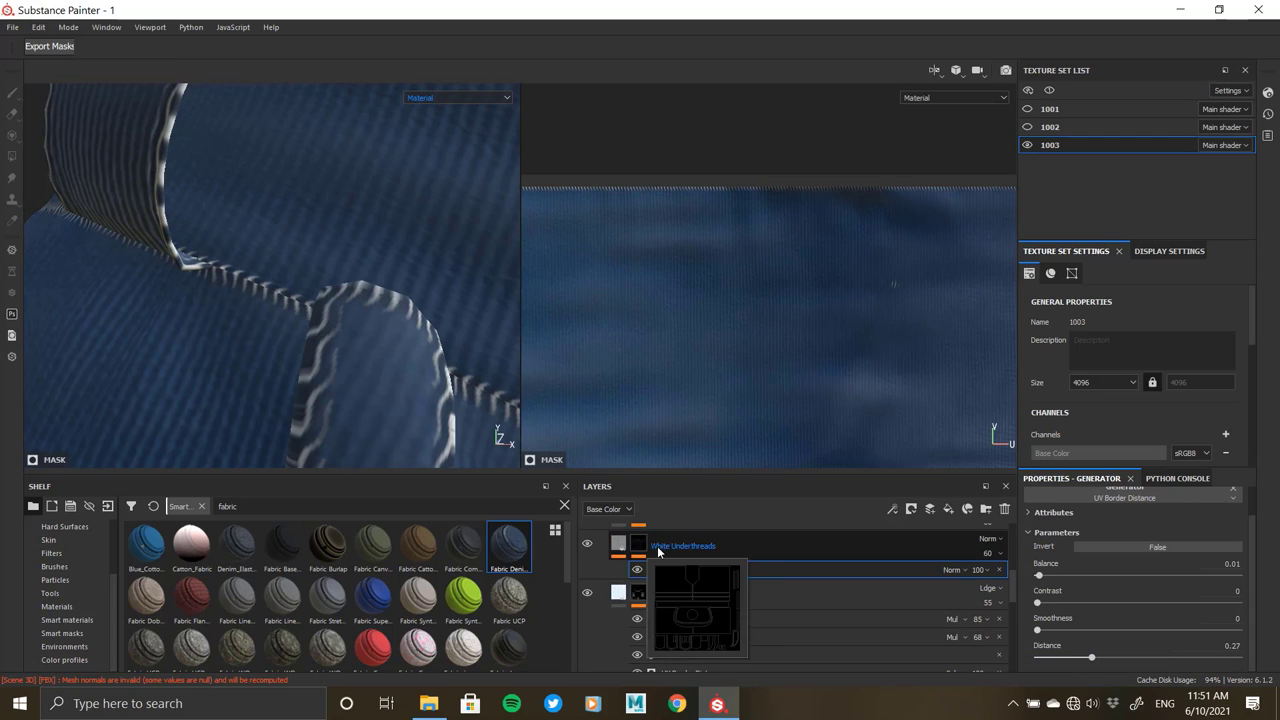
key("ctrl+z")
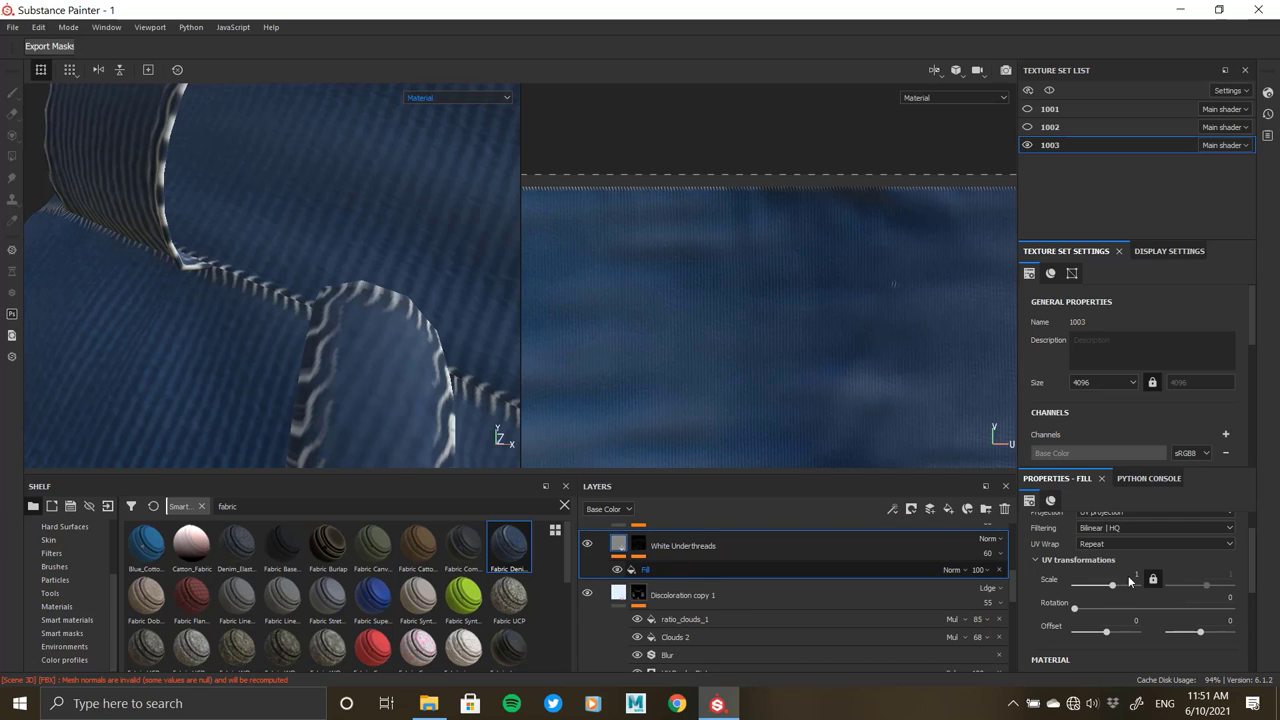
double_click(1134, 577)
type("20")
key("Escape")
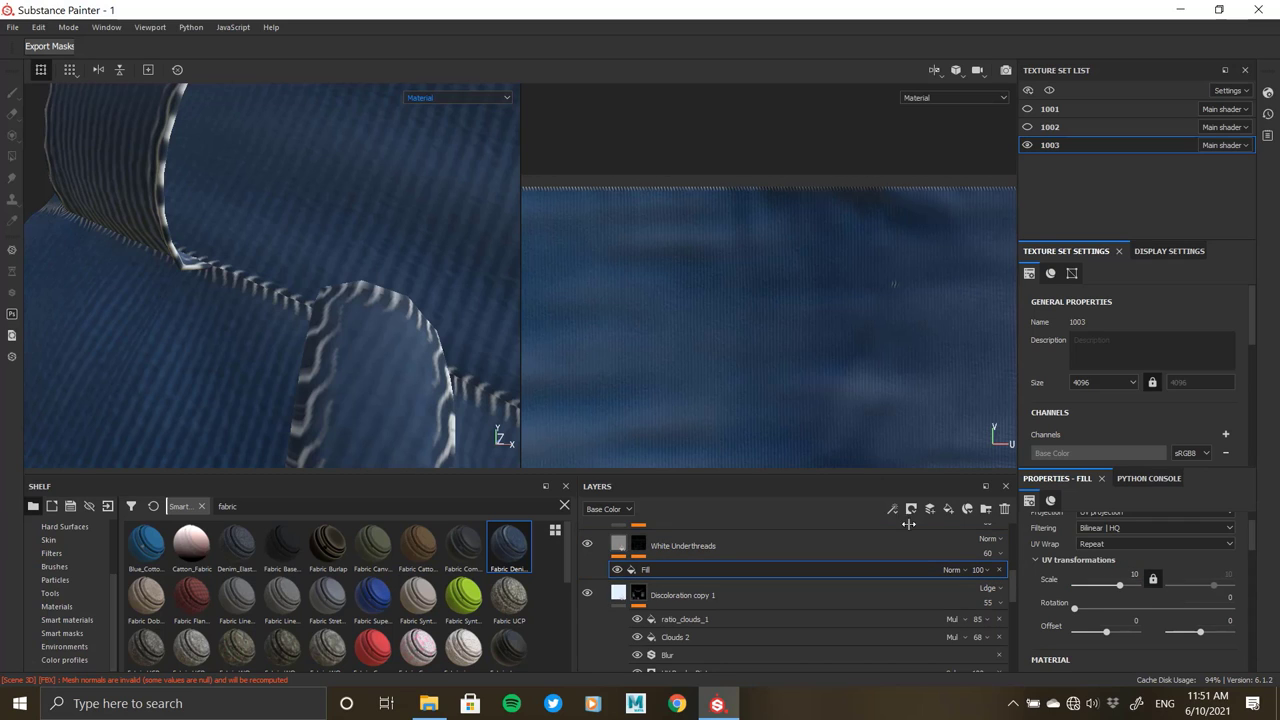
right_click_drag(288, 308, 322, 262, "alt")
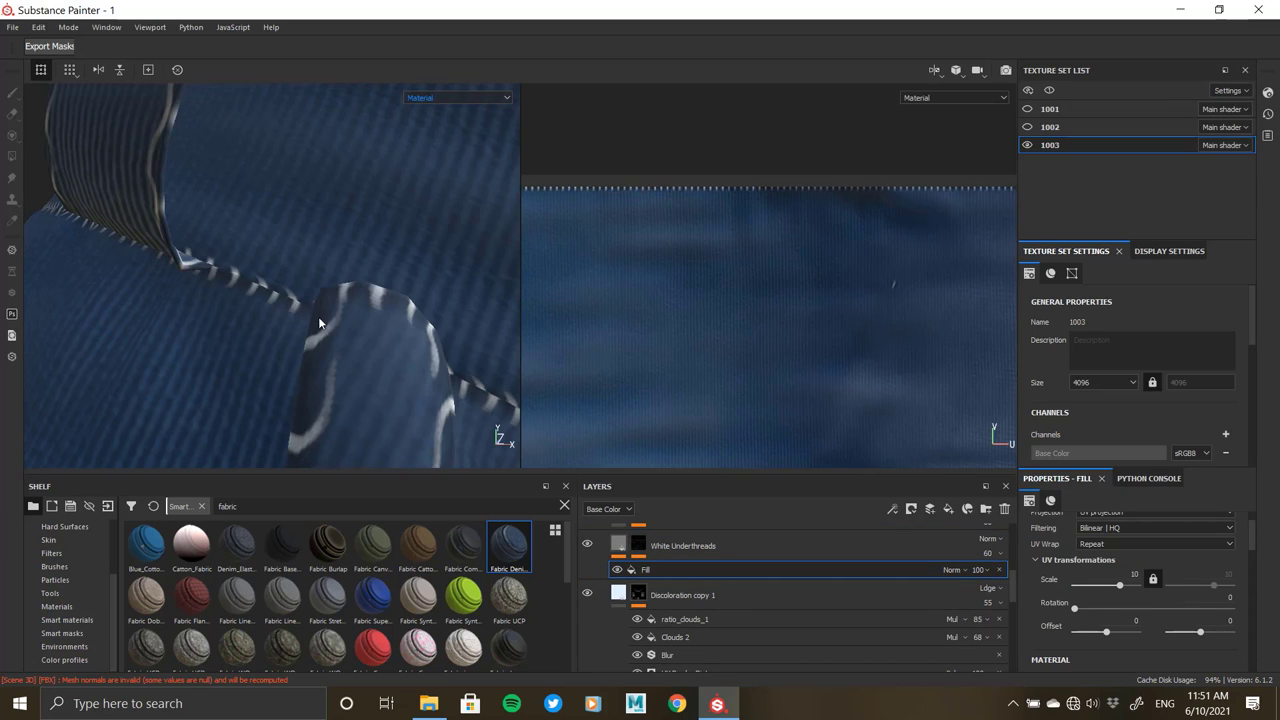
left_click_drag(322, 262, 217, 114, "alt")
right_click_drag(217, 114, 226, 343, "alt")
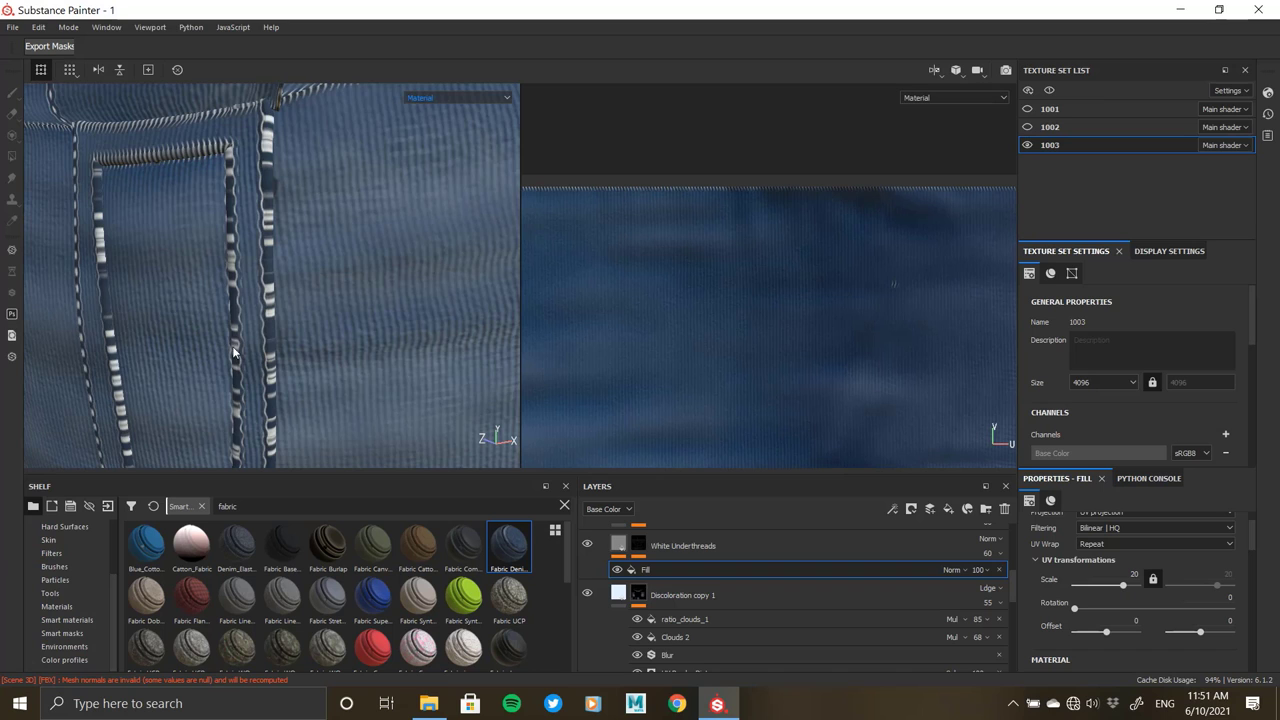
right_click_drag(247, 378, 288, 359, "alt")
scroll(1130, 560, "up", 1)
- Switch the fill's projection to tri-planar and inspect the waistband seams
left_click(1150, 548)
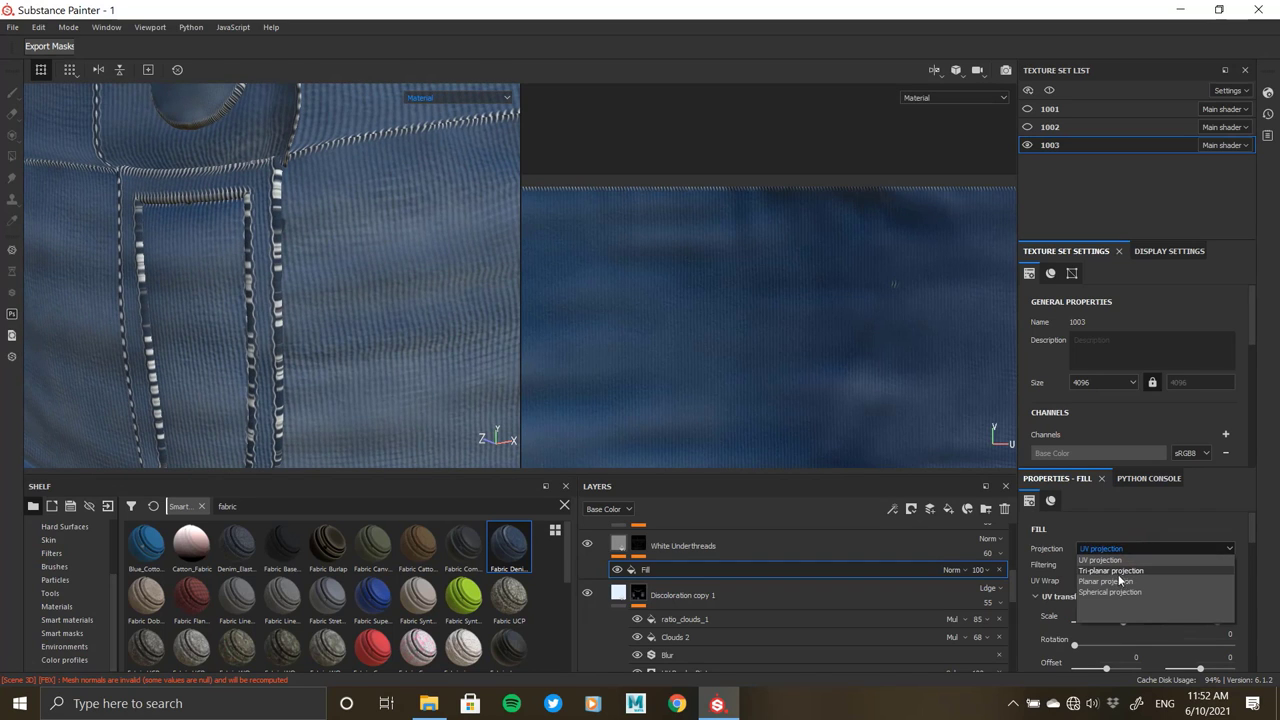
left_click(1107, 575)
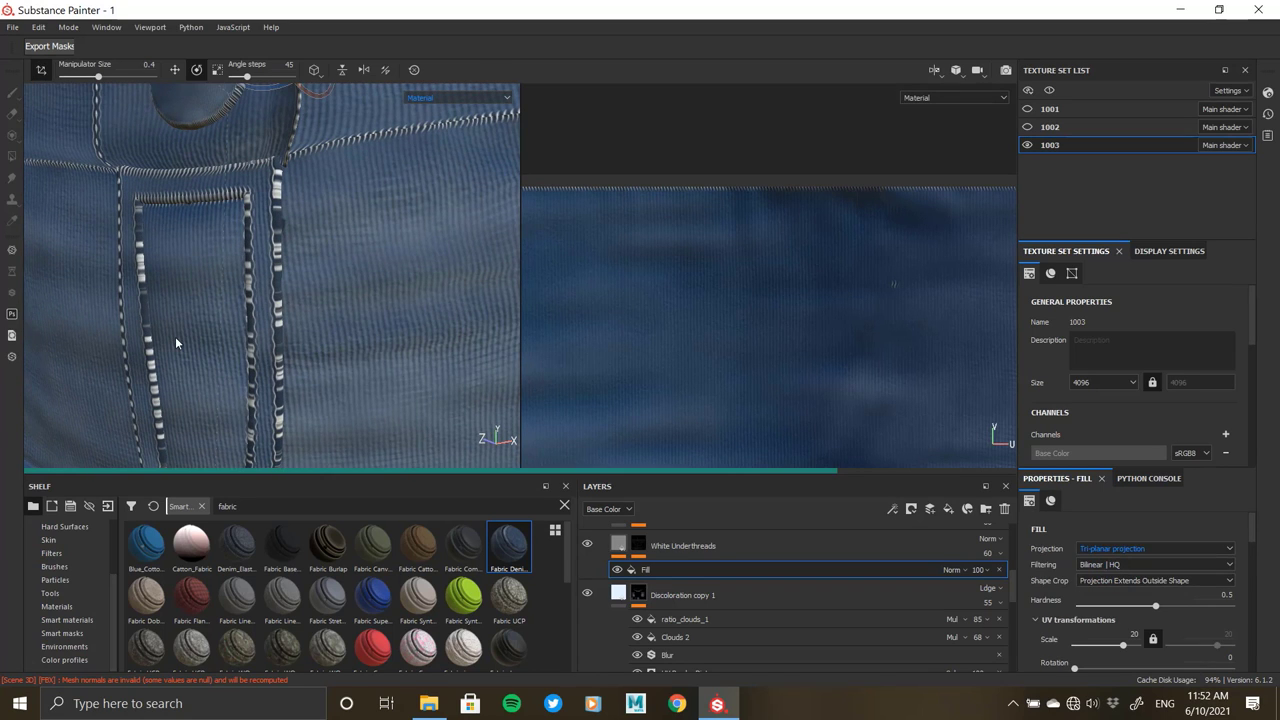
right_click_drag(175, 340, 352, 300, "alt")
left_click_drag(352, 300, 347, 246, "alt")
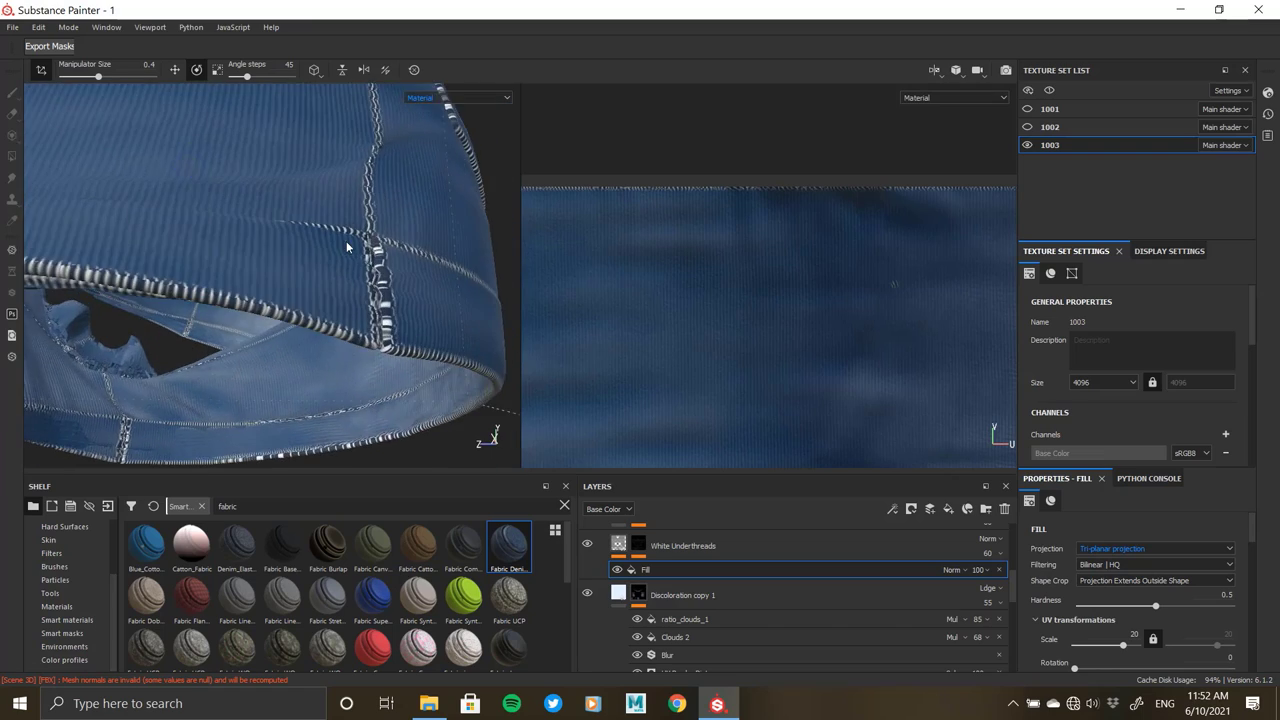
right_click_drag(347, 246, 290, 310, "alt")
left_click_drag(290, 310, 219, 385, "alt")
mouse_move(111, 197)
left_mouse_down("alt")
mouse_move(251, 314)
mouse_move(382, 270)
mouse_move(340, 303)
left_mouse_up("alt")
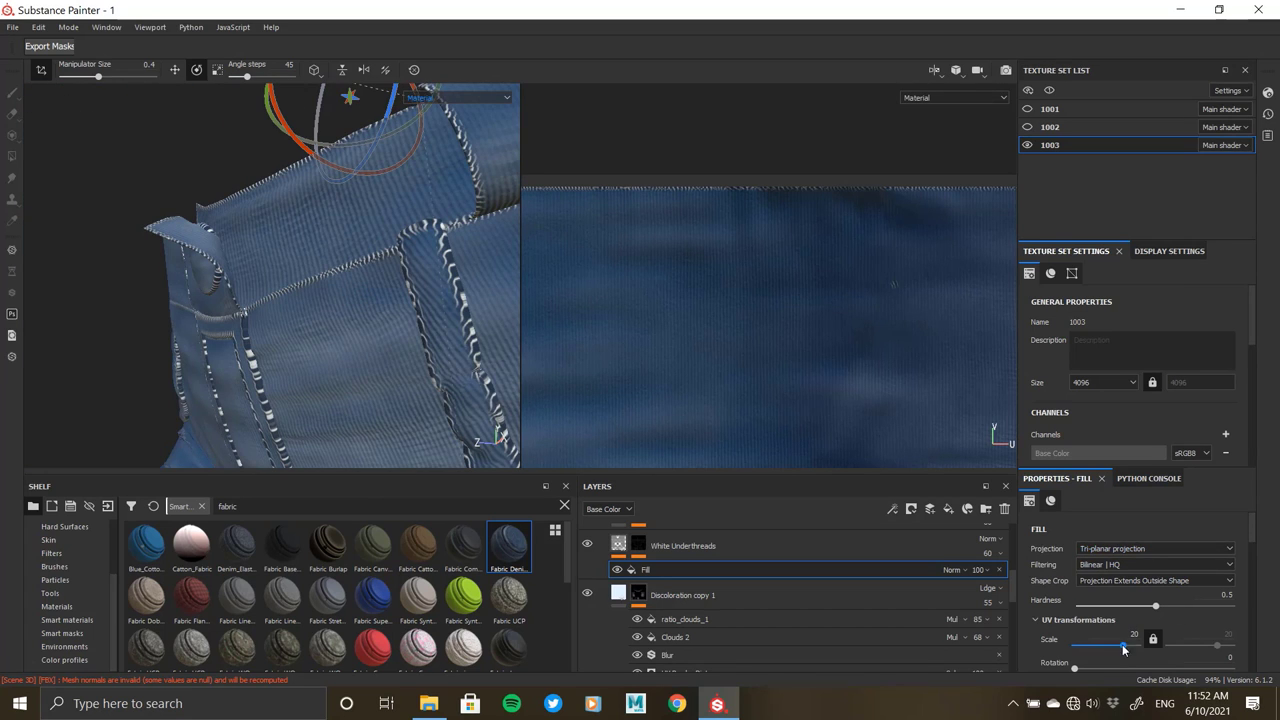
- Keep tri-planar projection and set the projection's shape crop option
left_click(1135, 552)
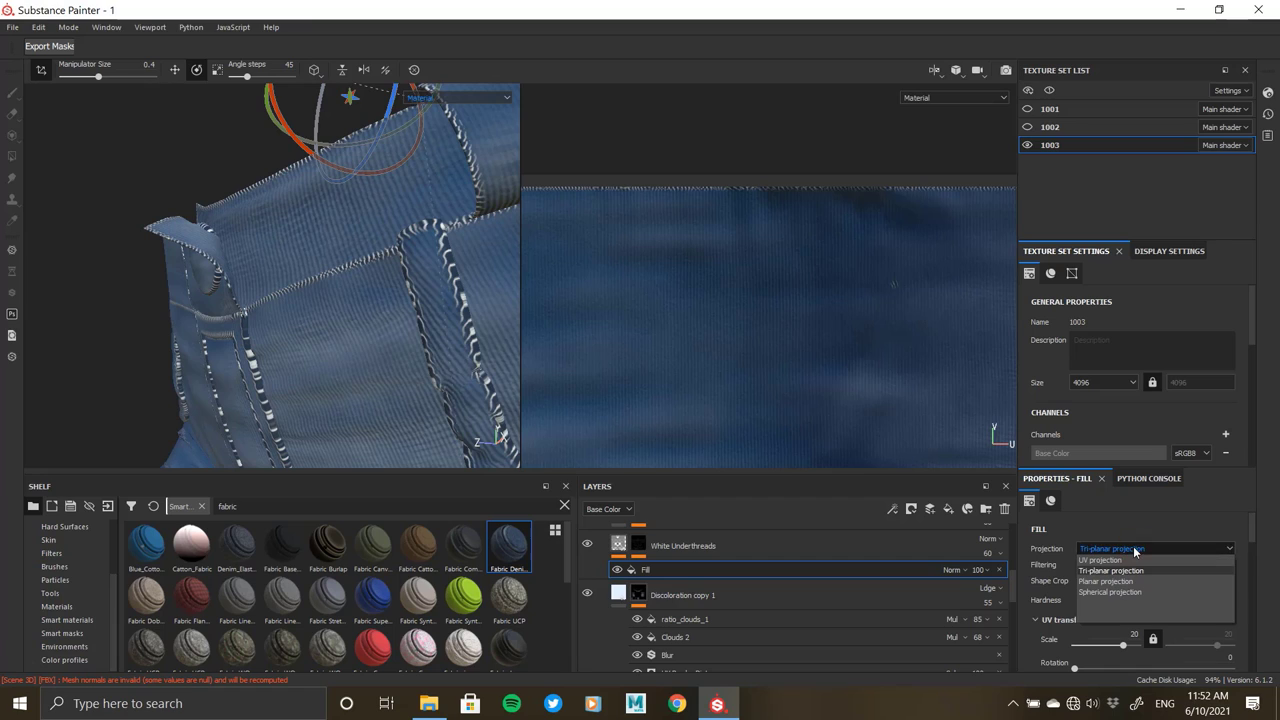
left_click(1135, 551)
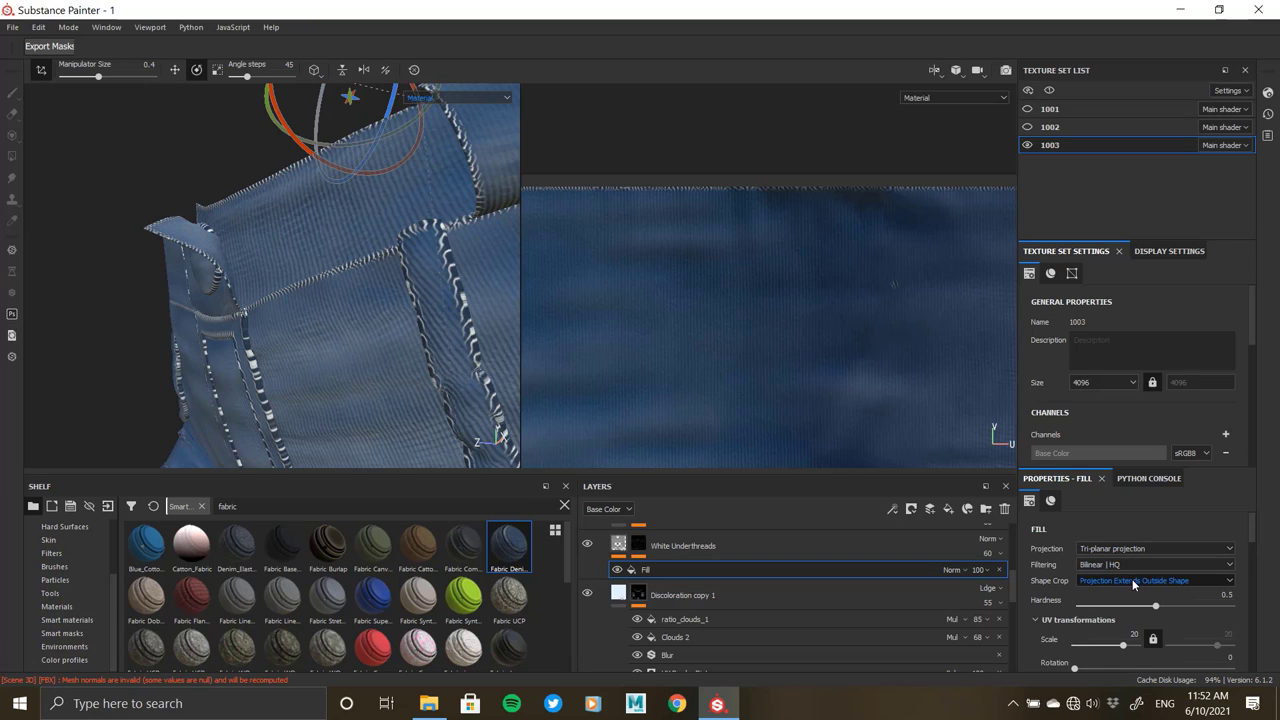
left_click(1134, 582)
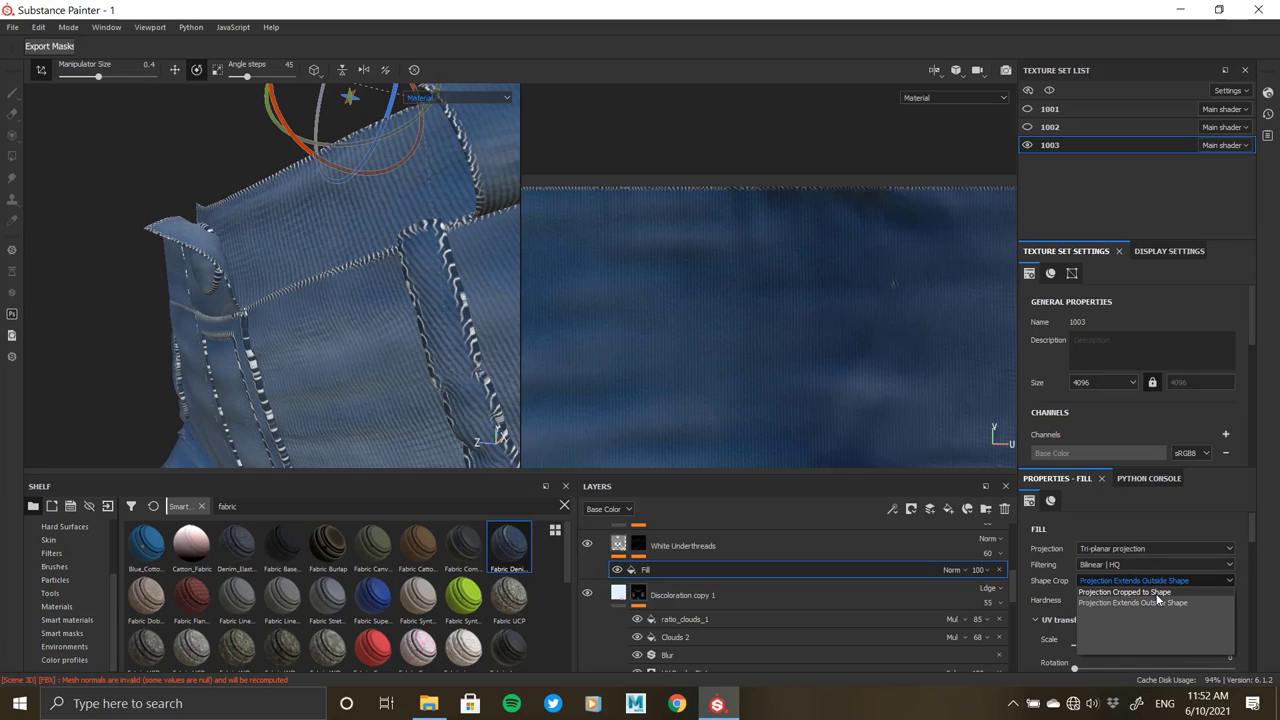
left_click(1190, 592)
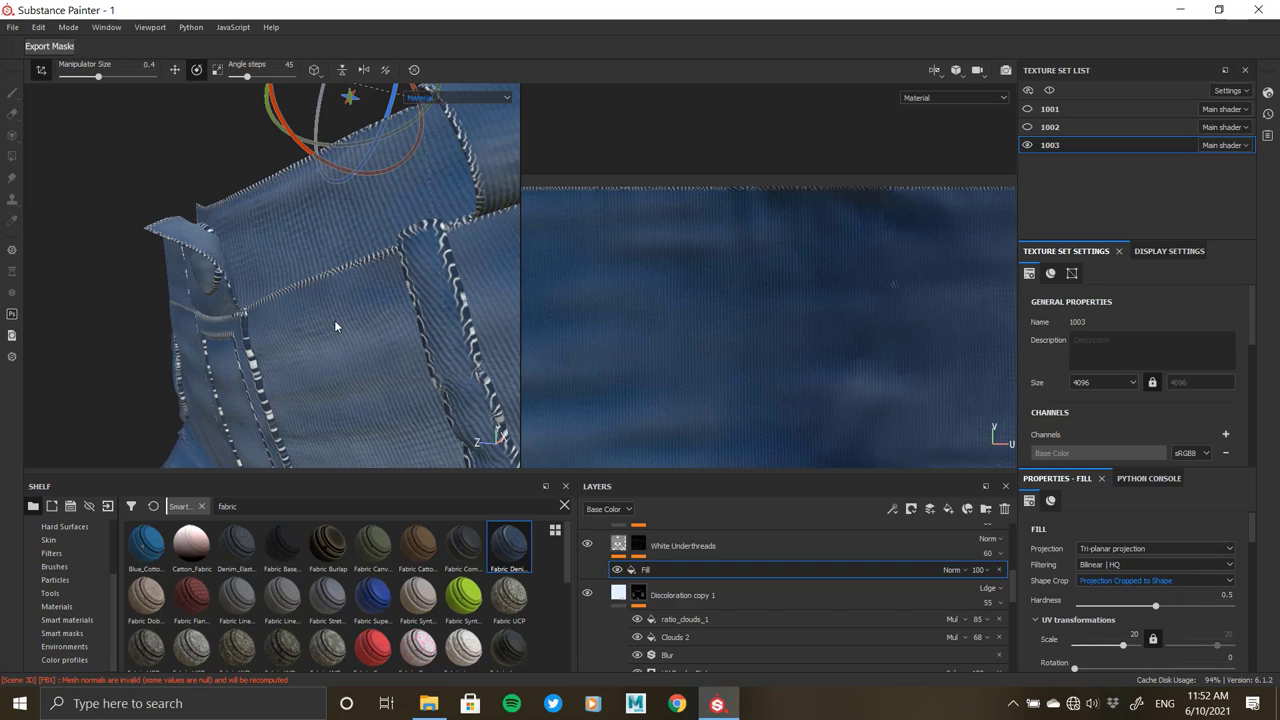
- Adjust the tri-planar scale while checking stitching around the pocket, waistband and button
left_click_drag(322, 328, 914, 468, "alt")
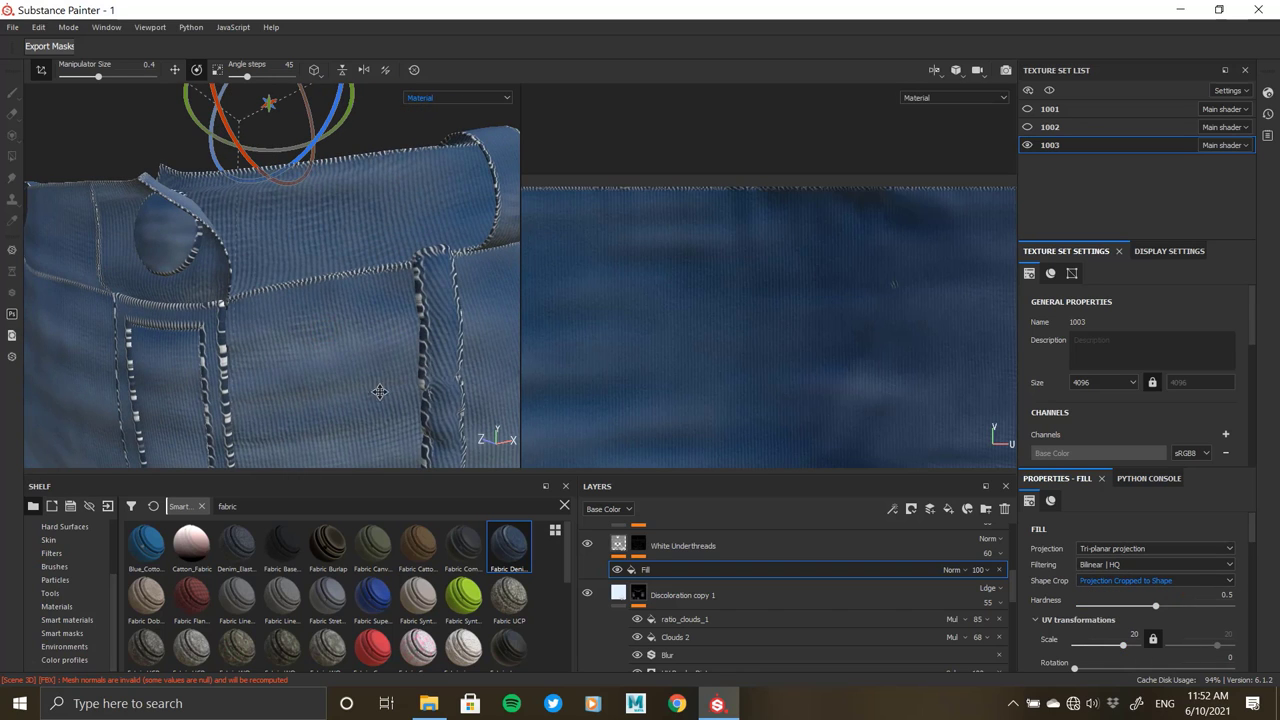
left_click_drag(379, 392, 1051, 516, "alt")
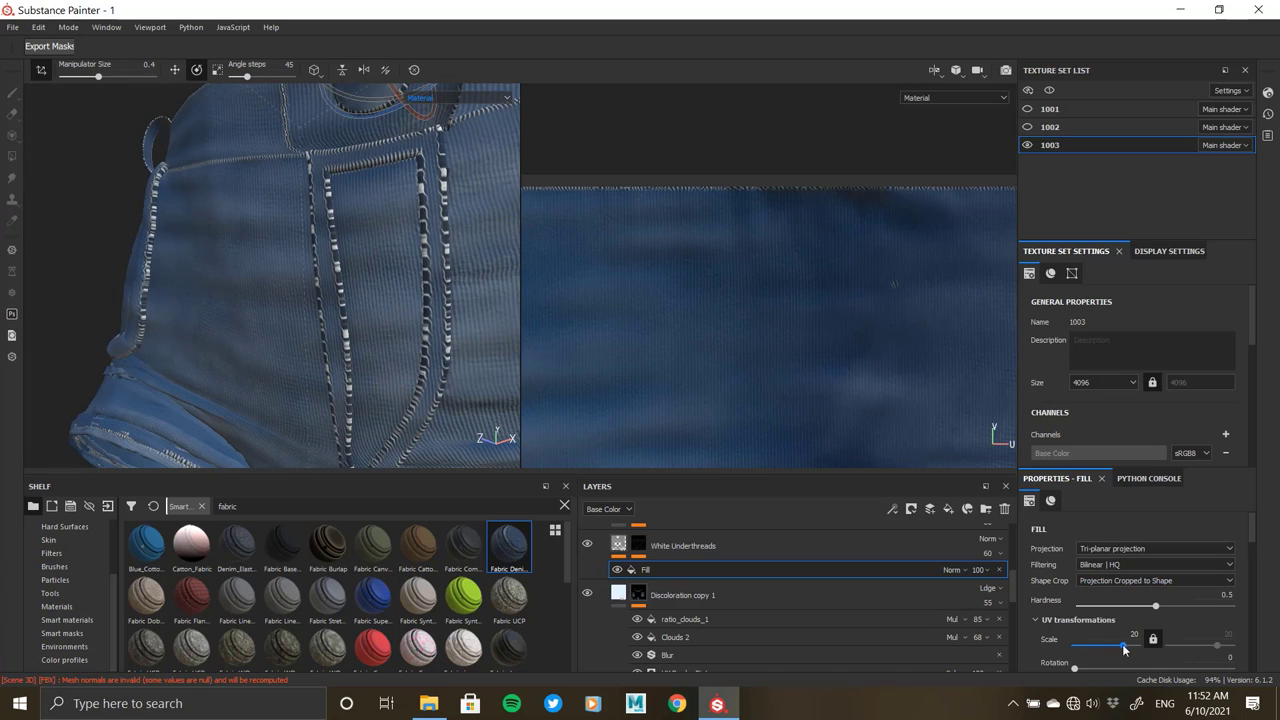
left_click_drag(1126, 644, 1125, 644)
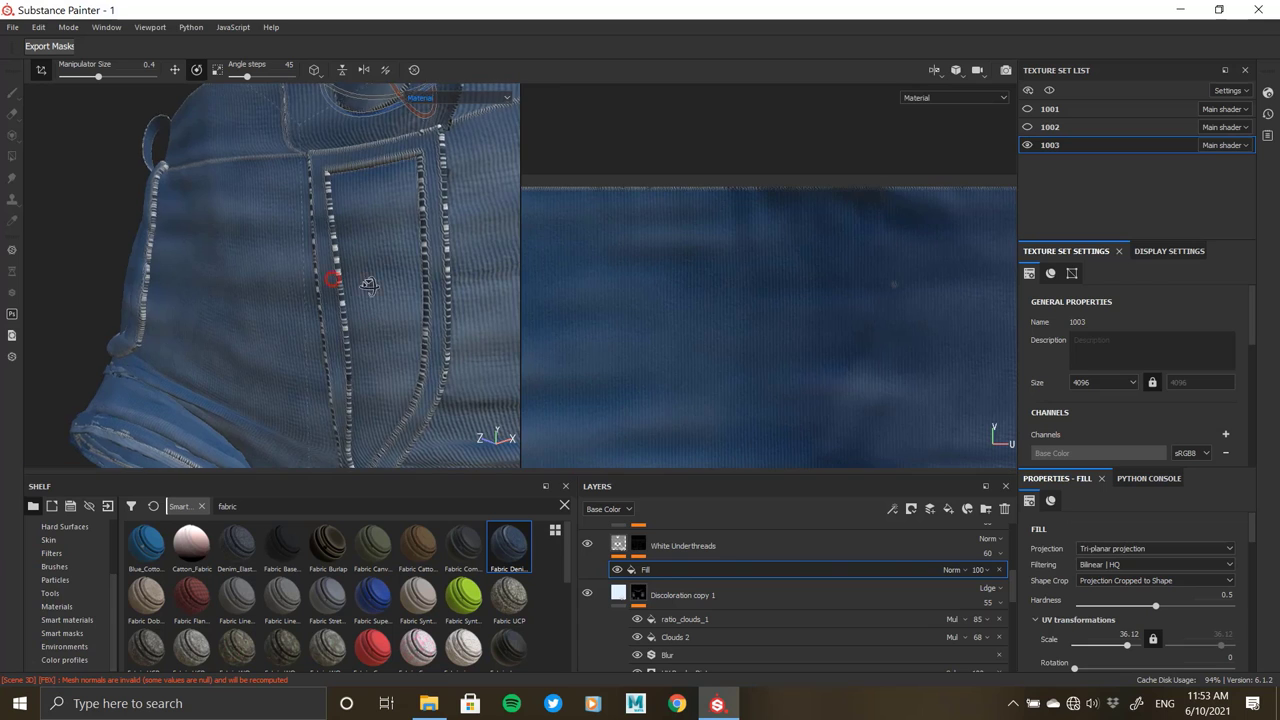
left_click_drag(334, 286, 323, 214, "alt")
scroll(323, 214, "up", 5)
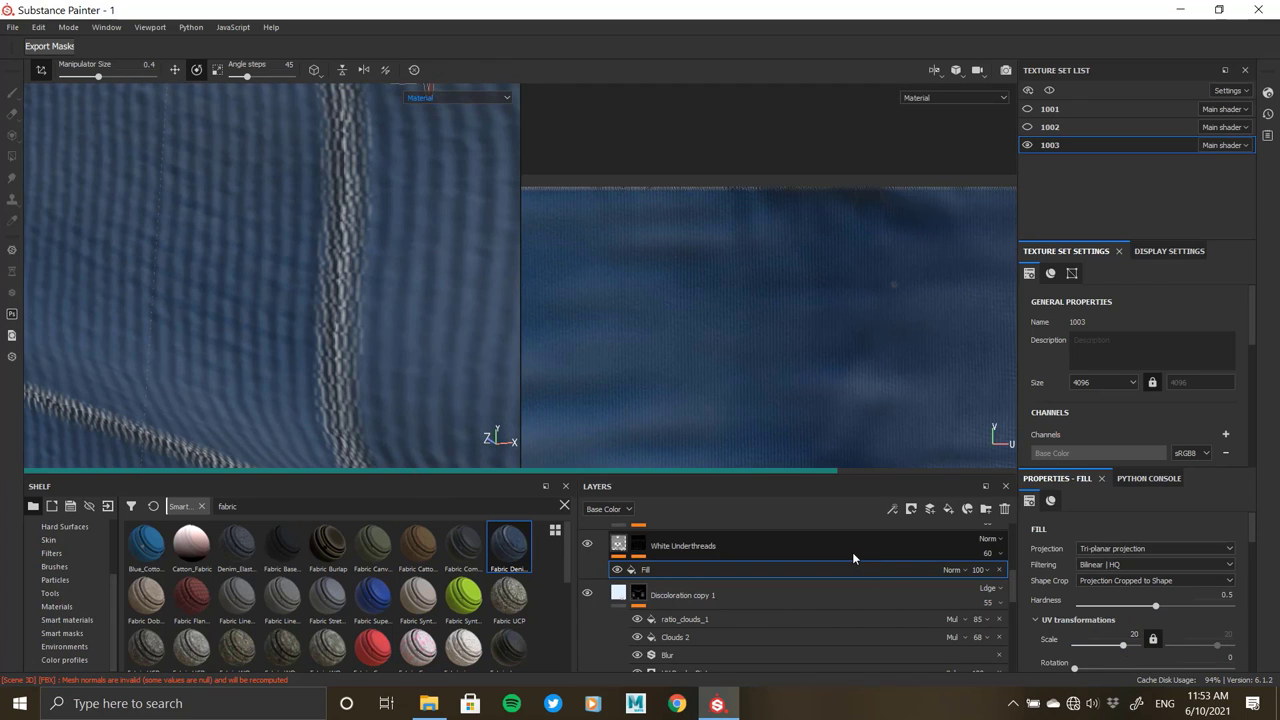
scroll(258, 285, "down", 5)
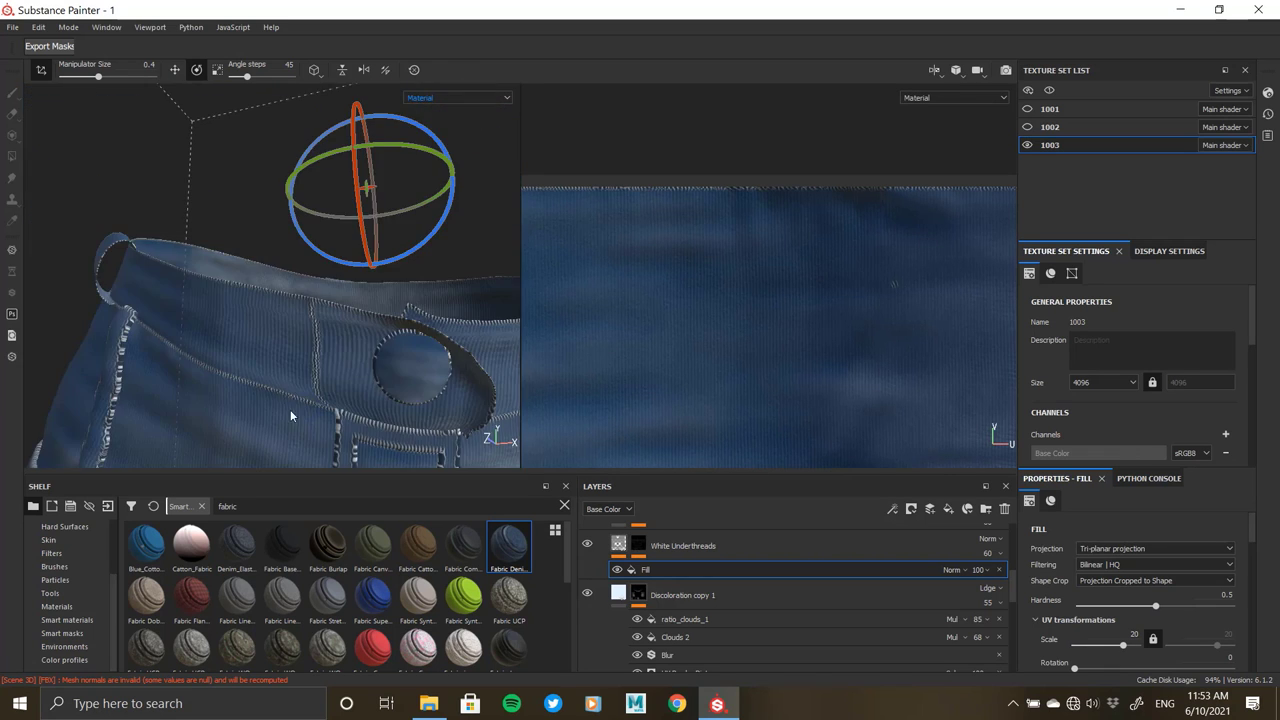
mouse_move(286, 409)
left_mouse_down("alt")
mouse_move(115, 272)
mouse_move(265, 315)
mouse_move(285, 358)
left_mouse_up("alt")
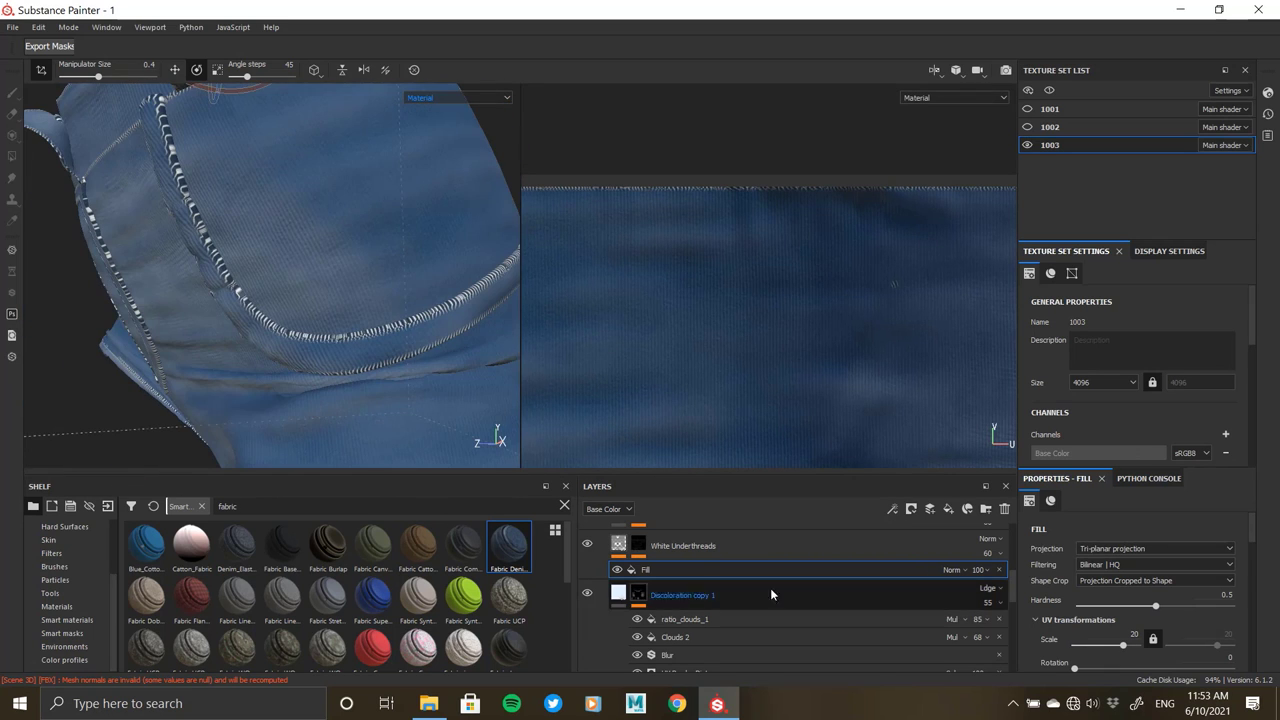
- Add a Warp filter above the White Underthreads fill with intensity 0.11
right_click(678, 569)
left_click(722, 503)
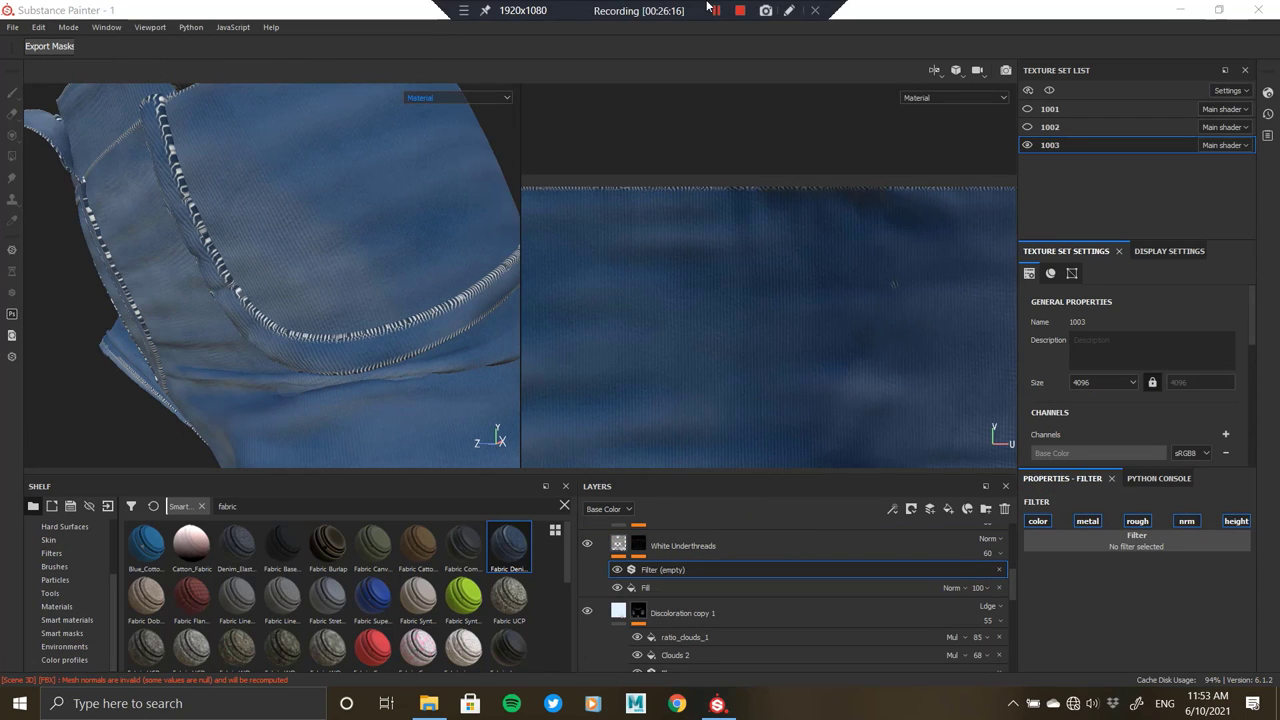
left_click(1205, 540)
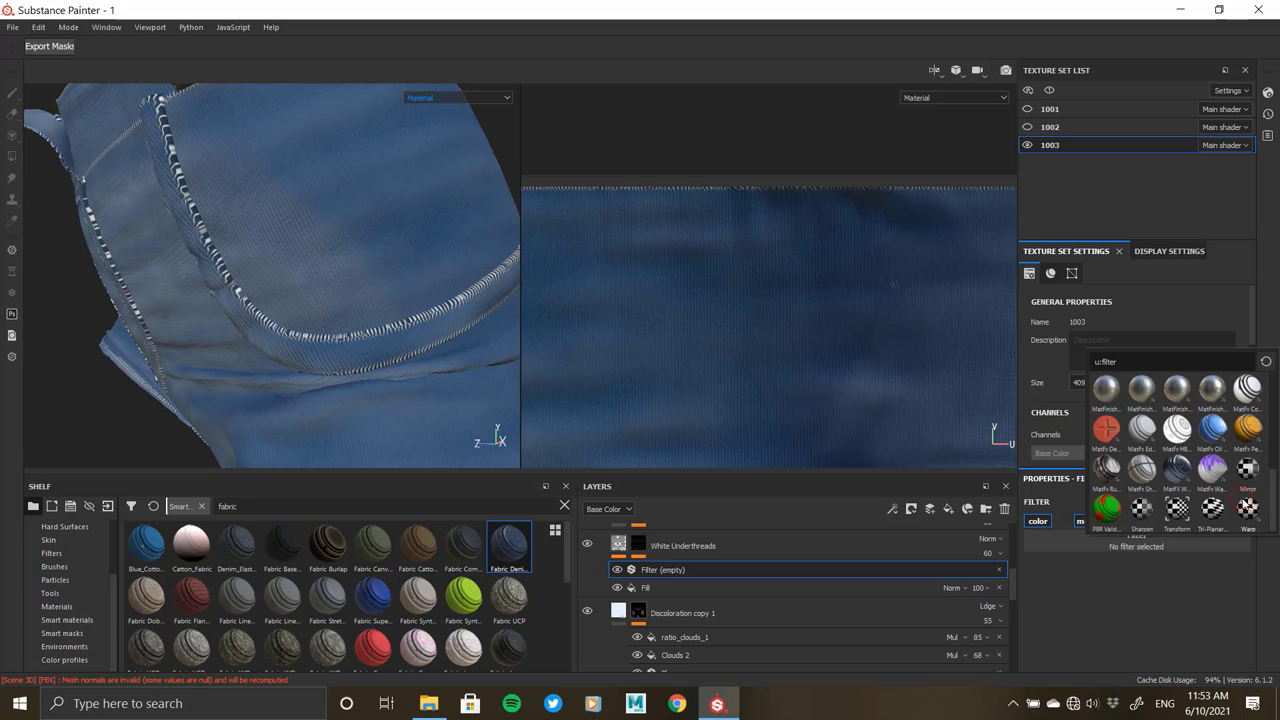
left_click(1248, 508)
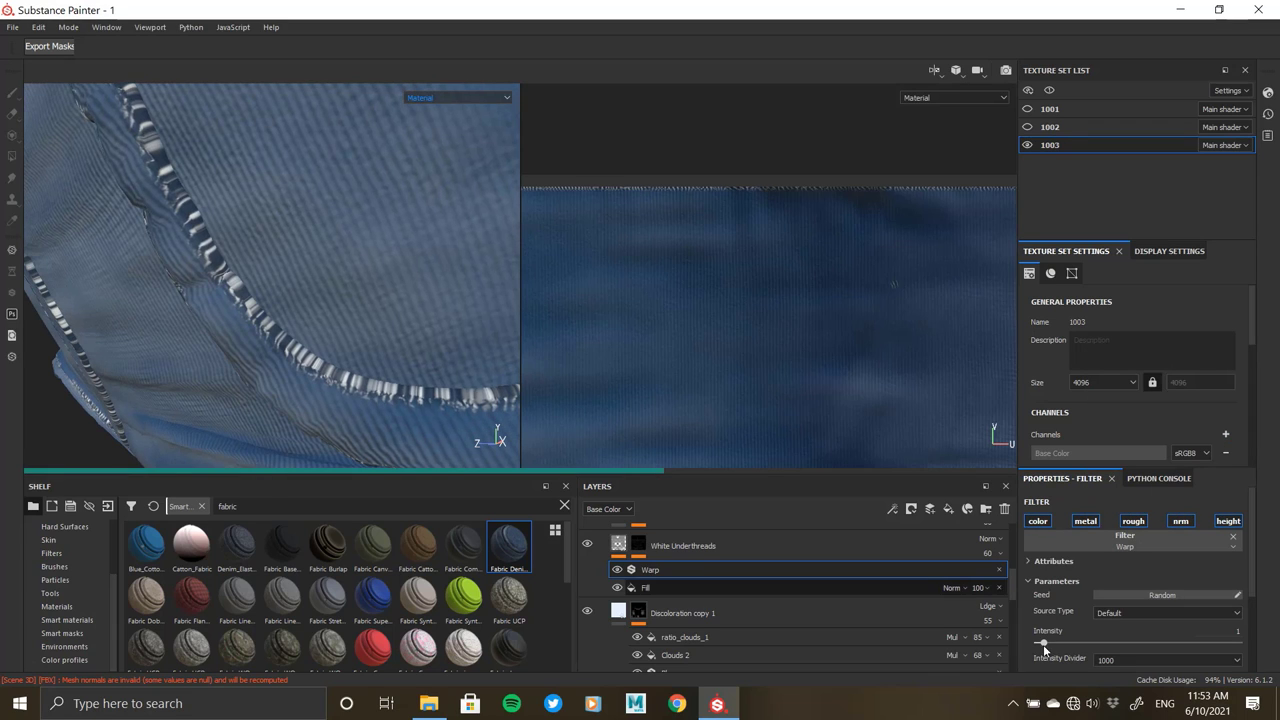
left_click_drag(1043, 642, 1038, 645)
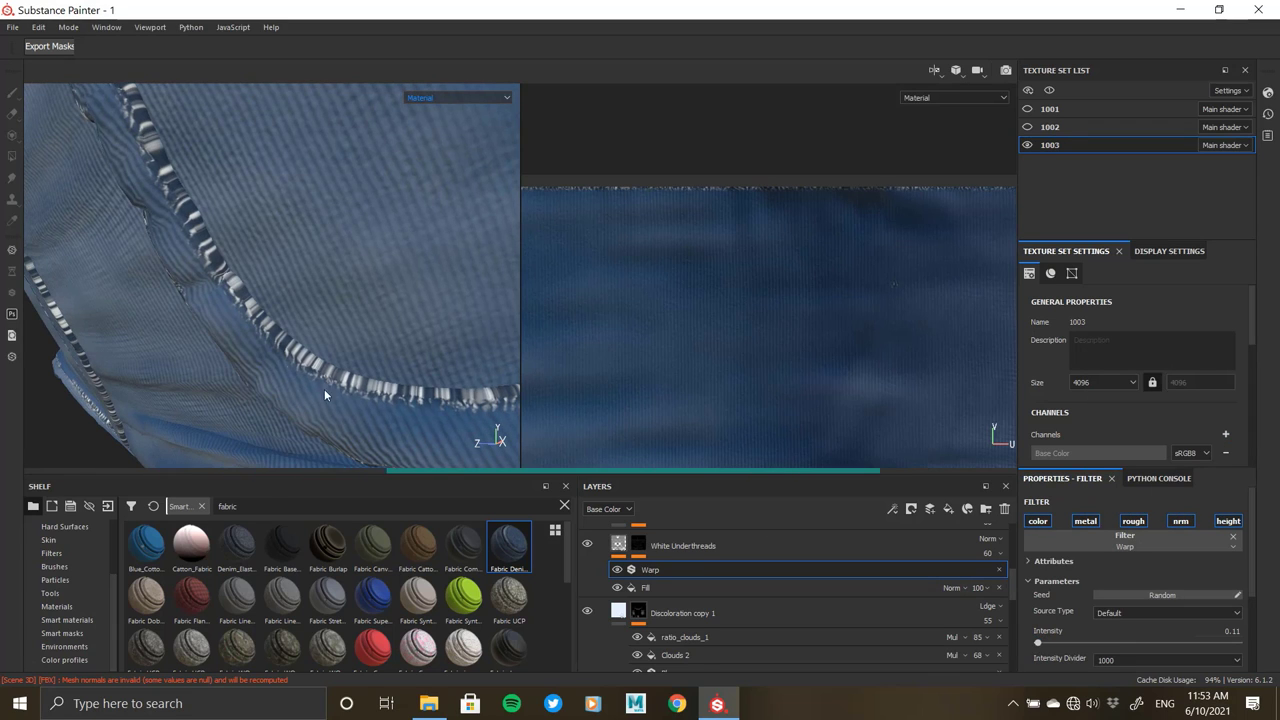
- Orbit to inspect the warped waistband stitching and reselect the White Underthreads layer
mouse_move(324, 389)
left_mouse_down("alt")
mouse_move(142, 277)
mouse_move(284, 269)
mouse_move(426, 391)
mouse_move(312, 381)
mouse_move(292, 324)
left_mouse_up("alt")
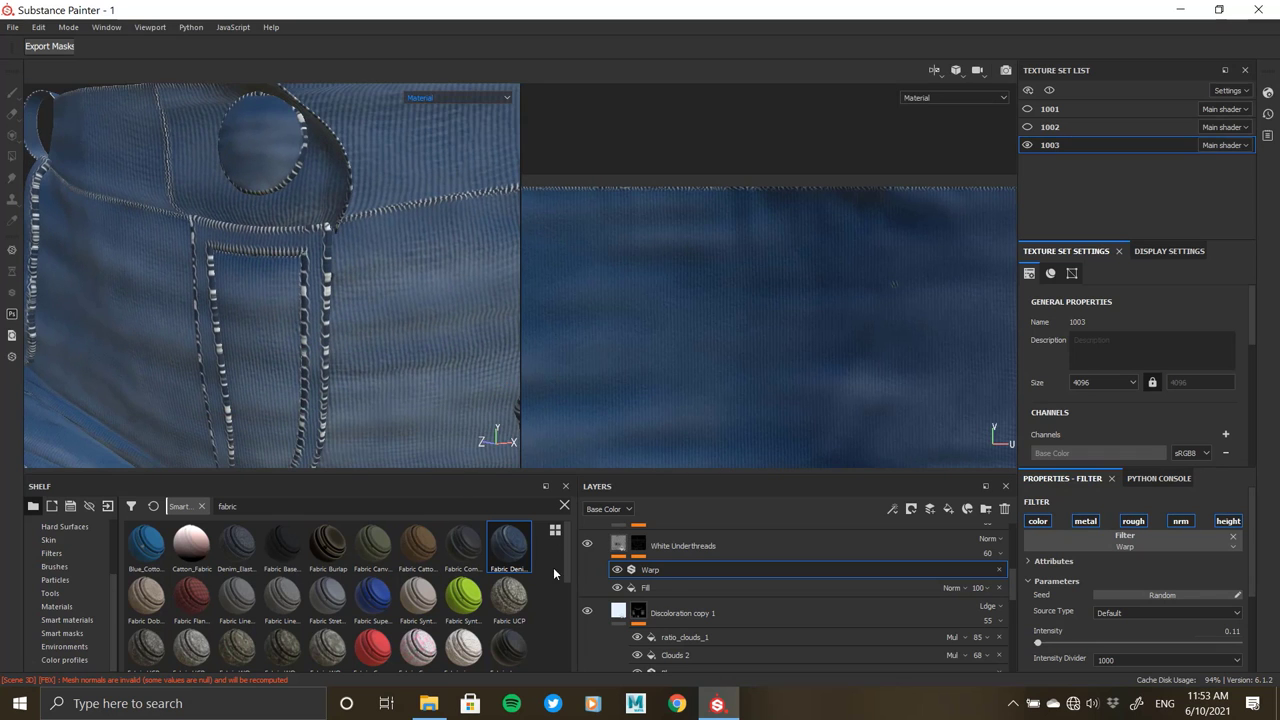
scroll(698, 609, "up", 2)
left_click(700, 625)
scroll(263, 378, "down", 5)
mouse_move(196, 383)
left_mouse_down("alt")
mouse_move(292, 278)
mouse_move(237, 212)
mouse_move(319, 356)
left_mouse_up("alt")
scroll(292, 278, "up", 5)
- Duplicate the White Underthreads layer into White Underthreads copy 1
right_click(671, 620)
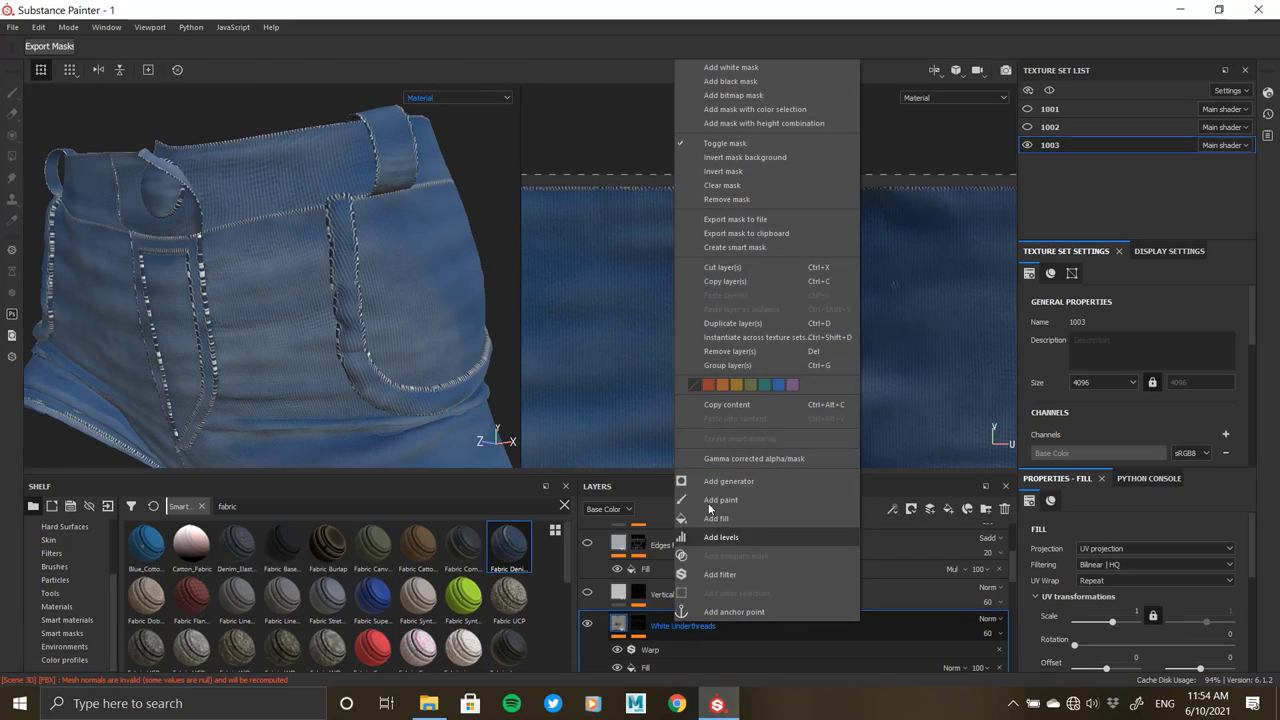
left_click(744, 318)
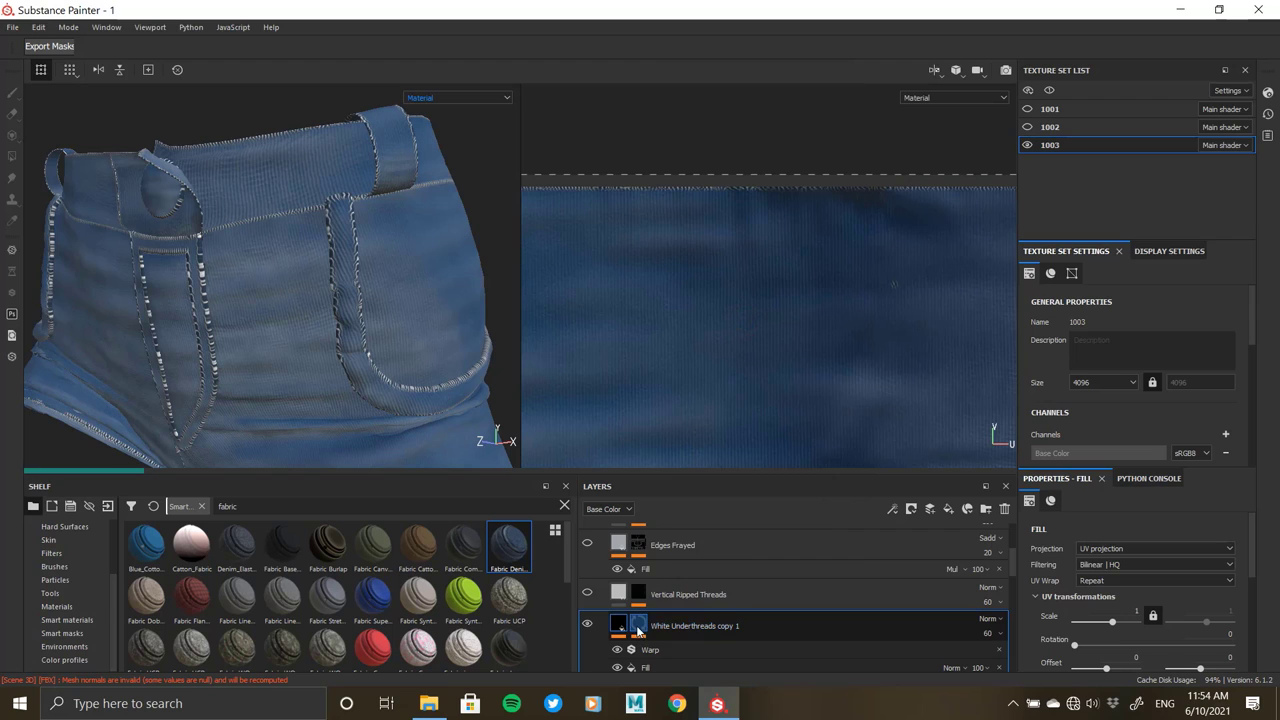
left_click(639, 626)
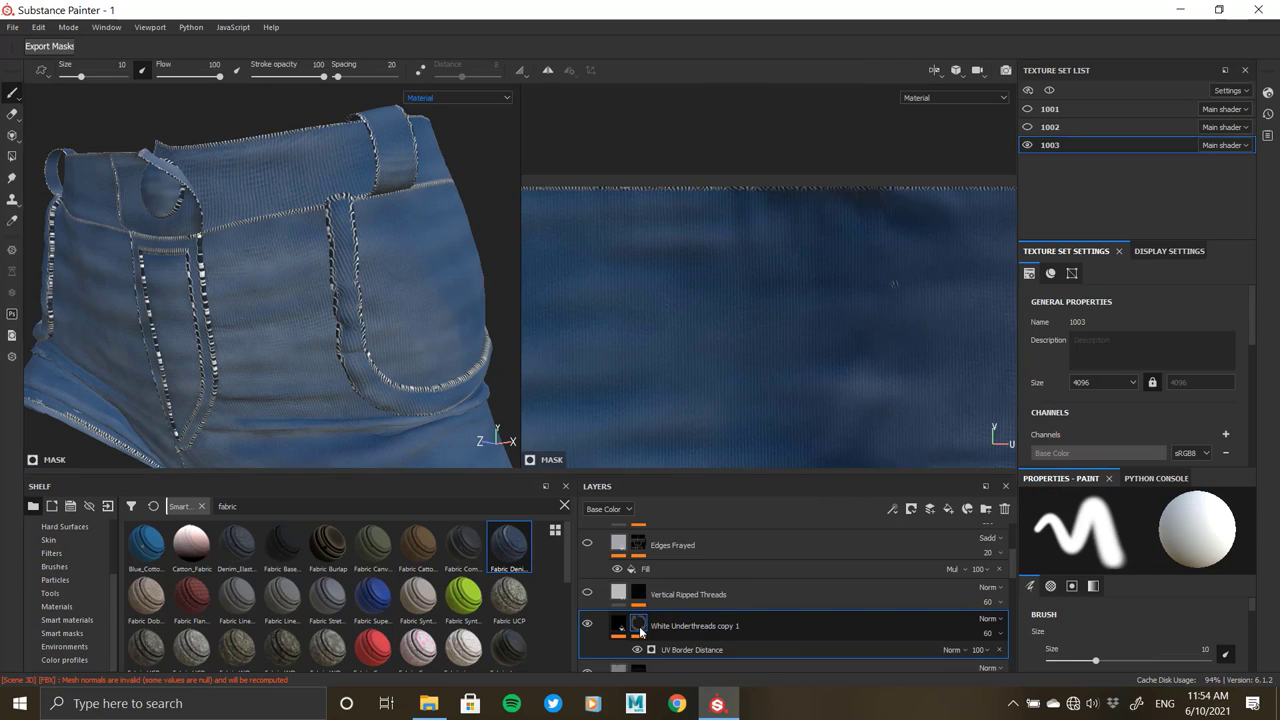
scroll(645, 630, "down", 1)
- Select the copy's Tile Generator fill and bring up its image input settings
left_click(652, 630)
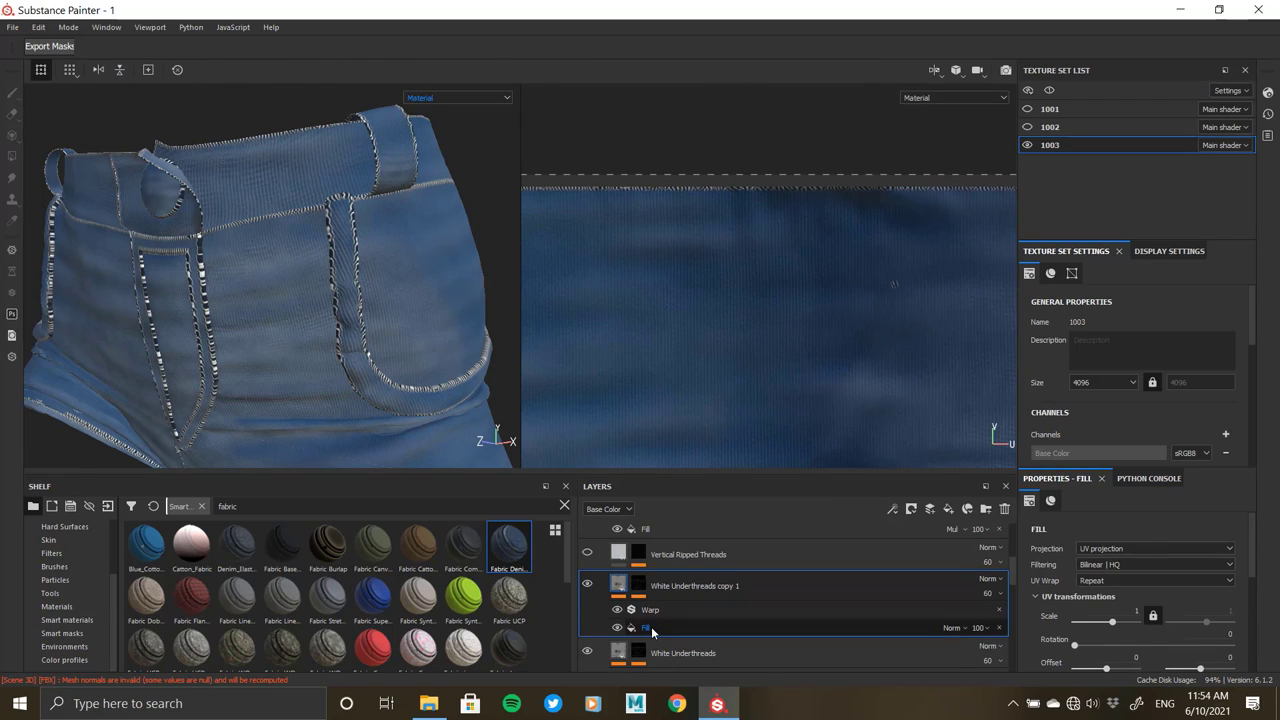
left_click(652, 630)
scroll(652, 630, "down", 1)
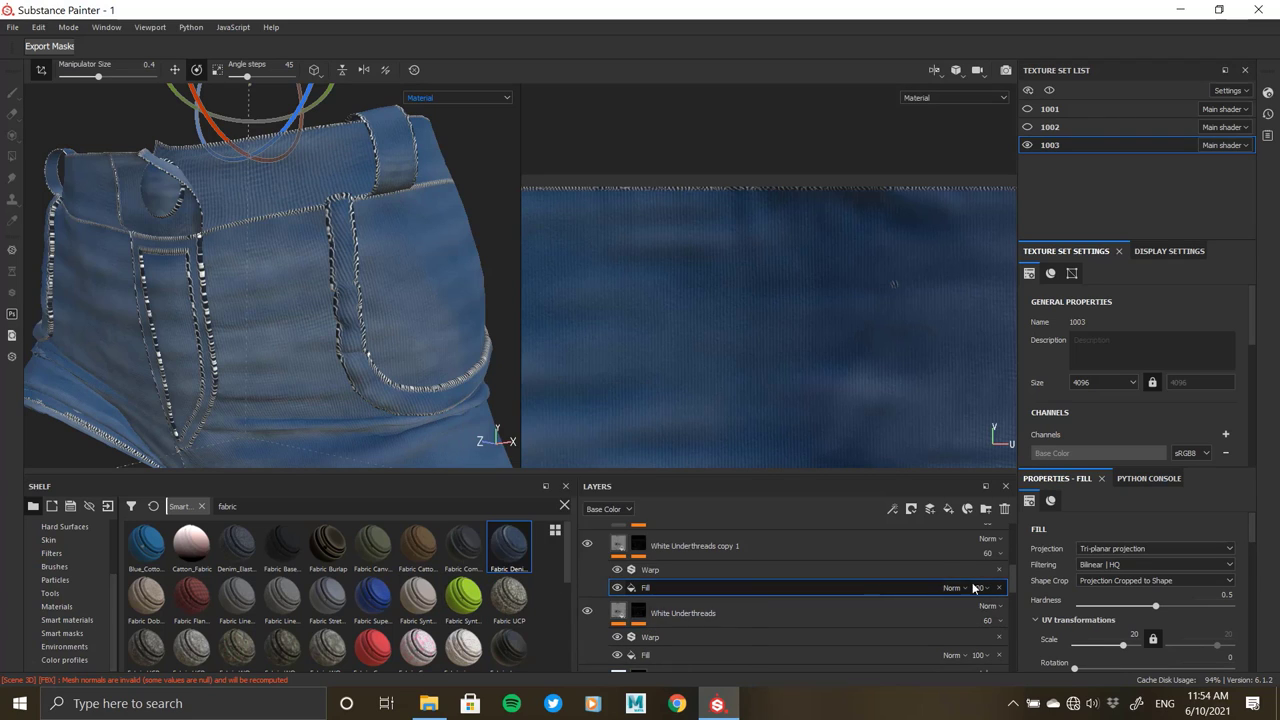
scroll(1043, 616, "down", 2)
scroll(1028, 609, "down", 2)
scroll(1029, 608, "down", 2)
scroll(1029, 608, "down", 2)
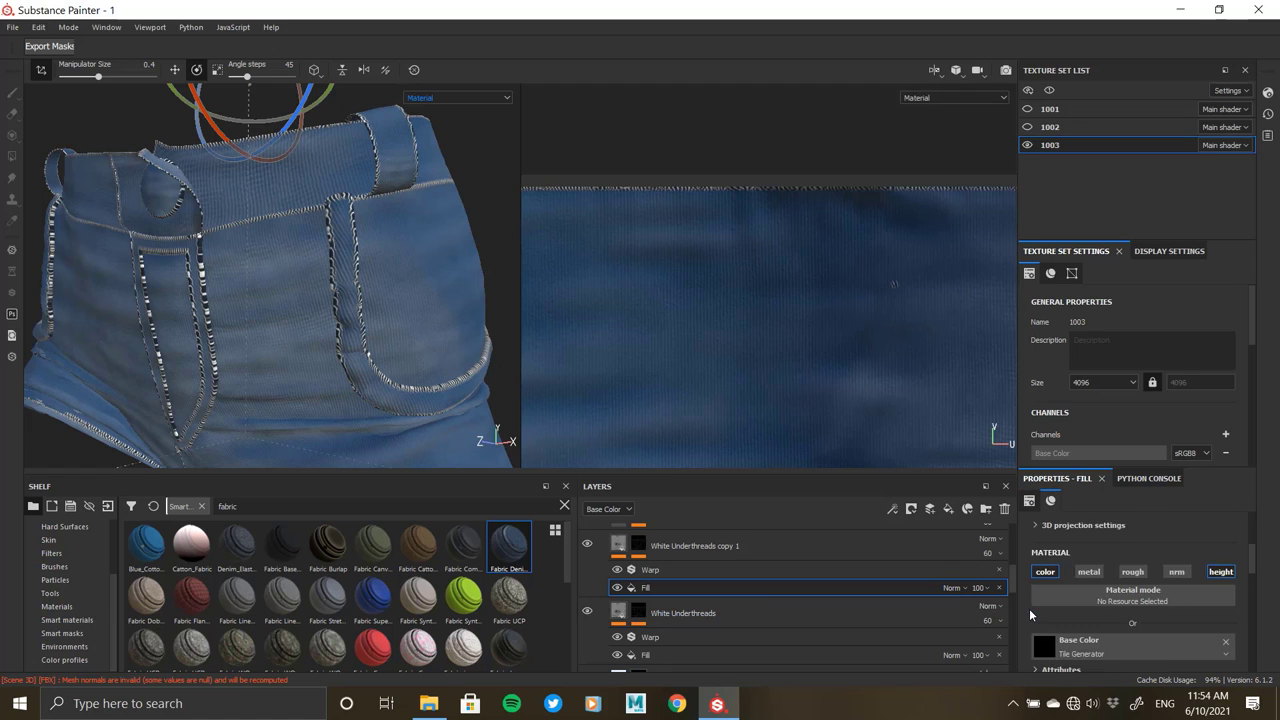
scroll(1029, 608, "down", 1)
scroll(1029, 608, "down", 1)
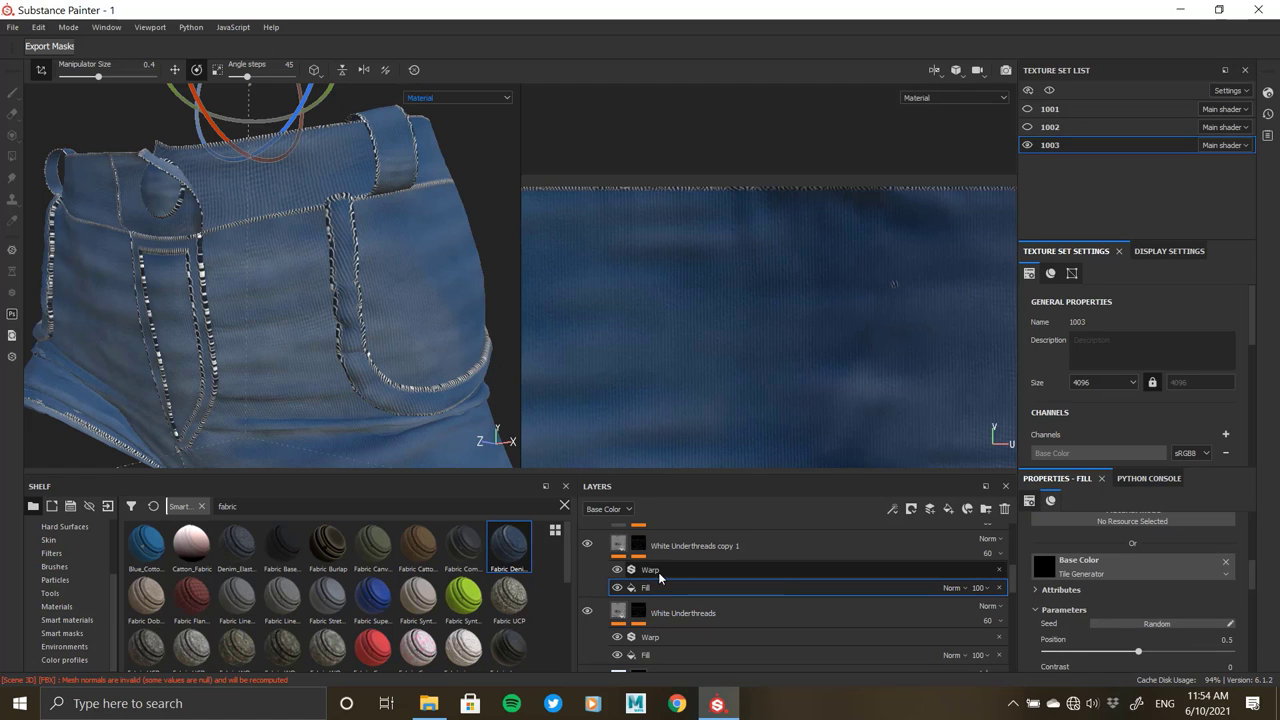
left_click(659, 572)
- Browse the alpha resources from the Custom Pattern input and apply Cross Blocky to the copy's fill
left_click(1052, 584)
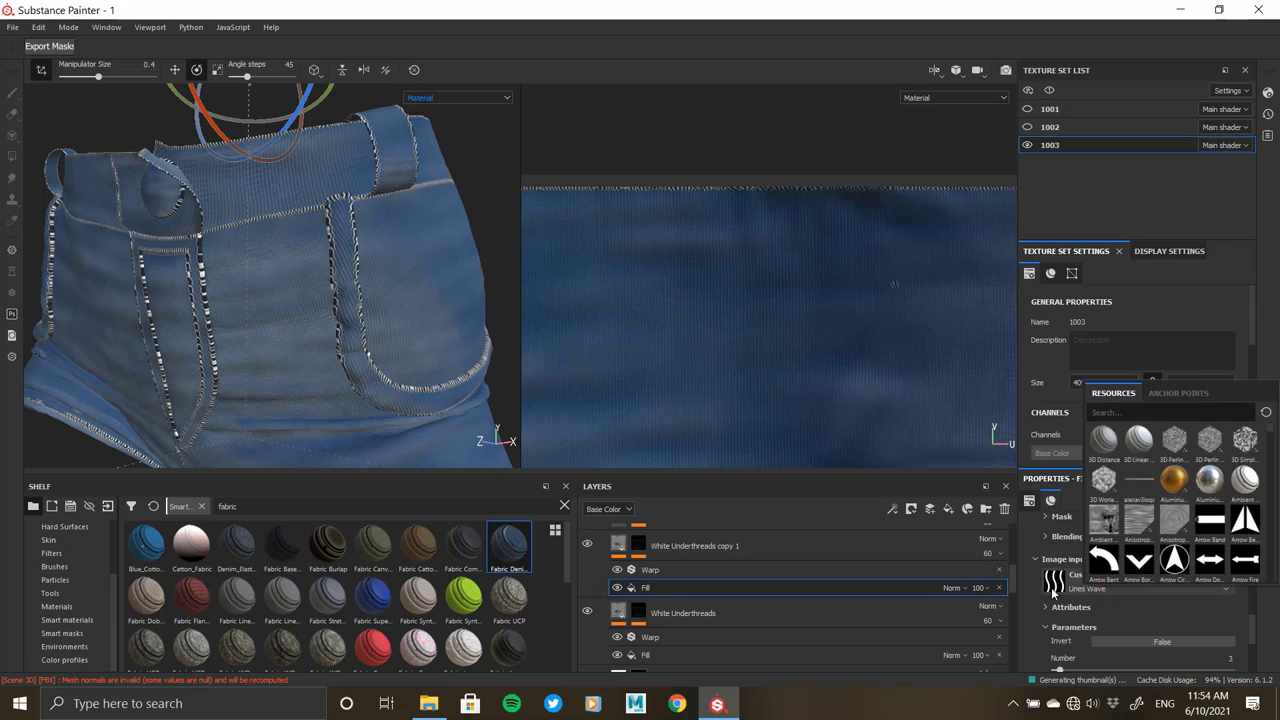
scroll(1150, 530, "down", 2)
scroll(1170, 535, "down", 2)
scroll(1190, 540, "down", 2)
scroll(1201, 545, "down", 2)
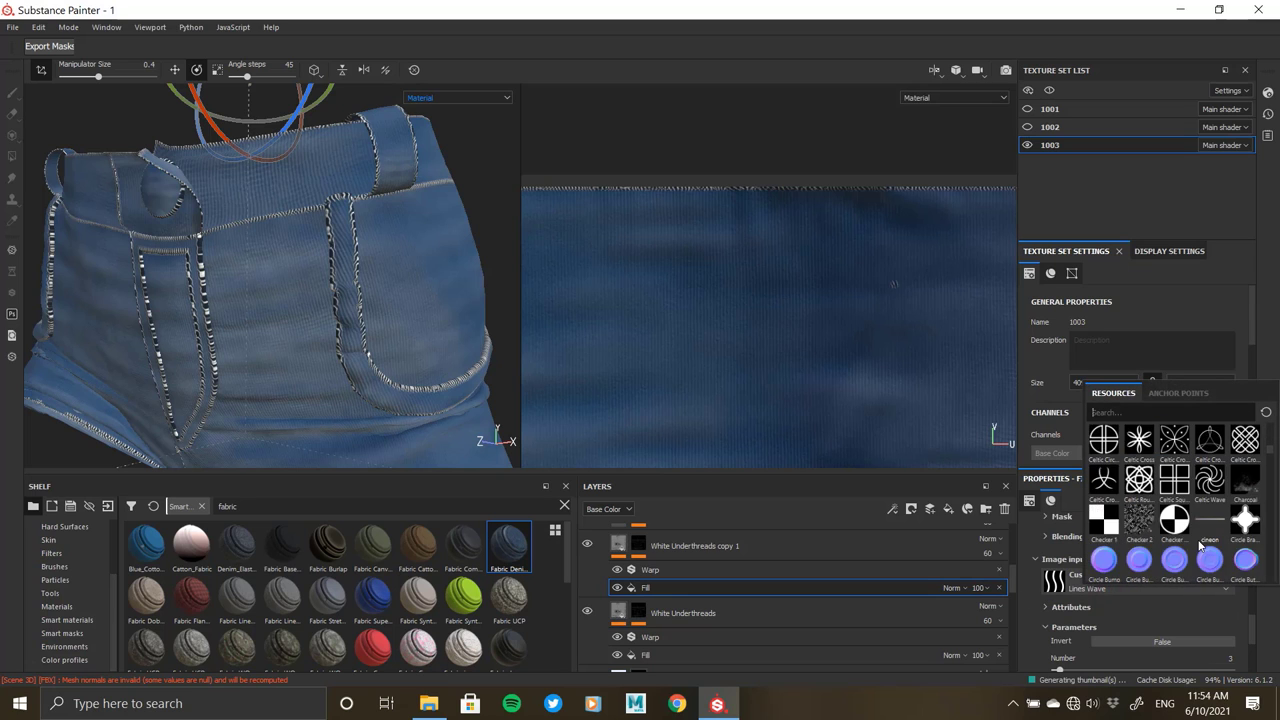
left_click_drag(1268, 445, 1271, 578)
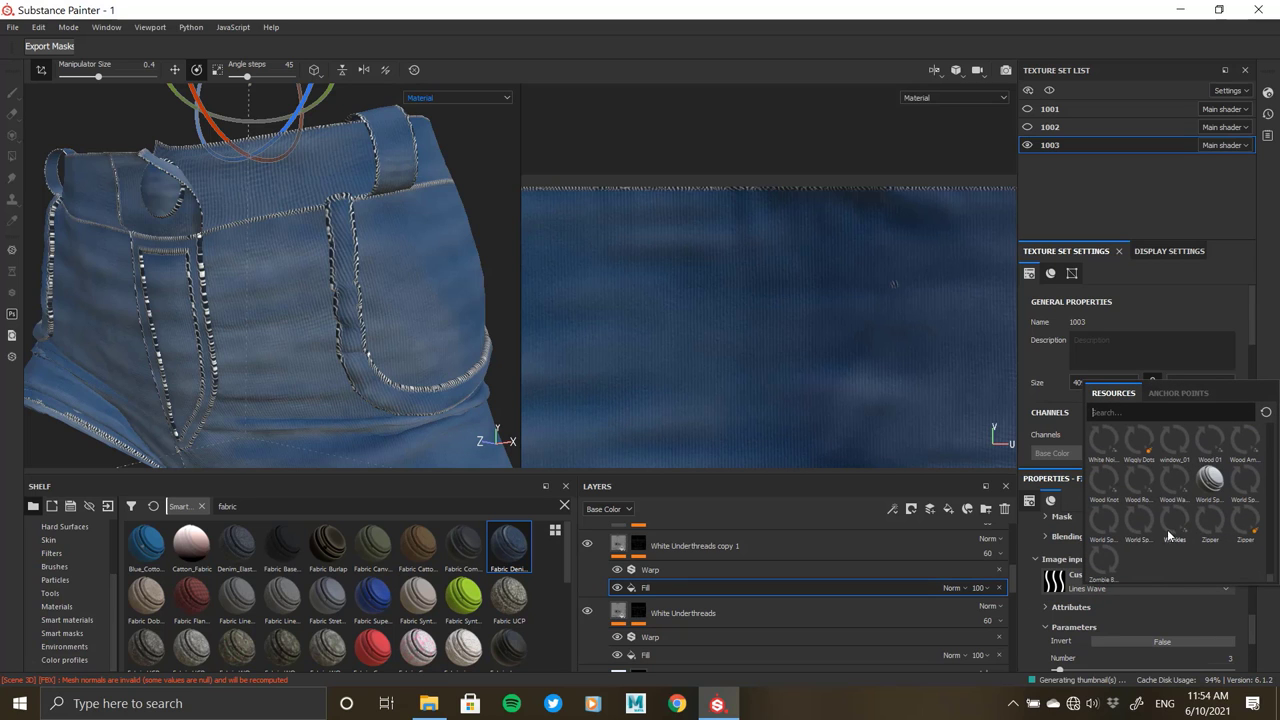
scroll(1170, 537, "up", 3)
scroll(1172, 538, "up", 2)
scroll(1172, 539, "up", 2)
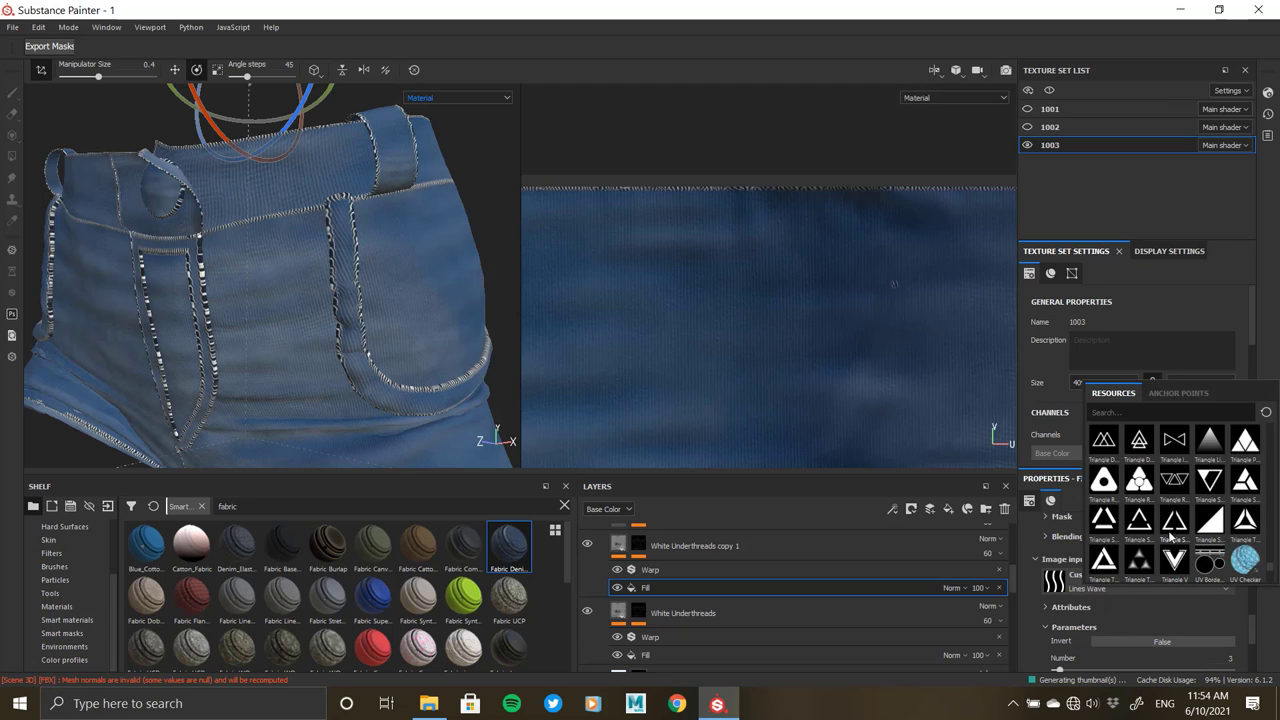
scroll(1172, 541, "up", 2)
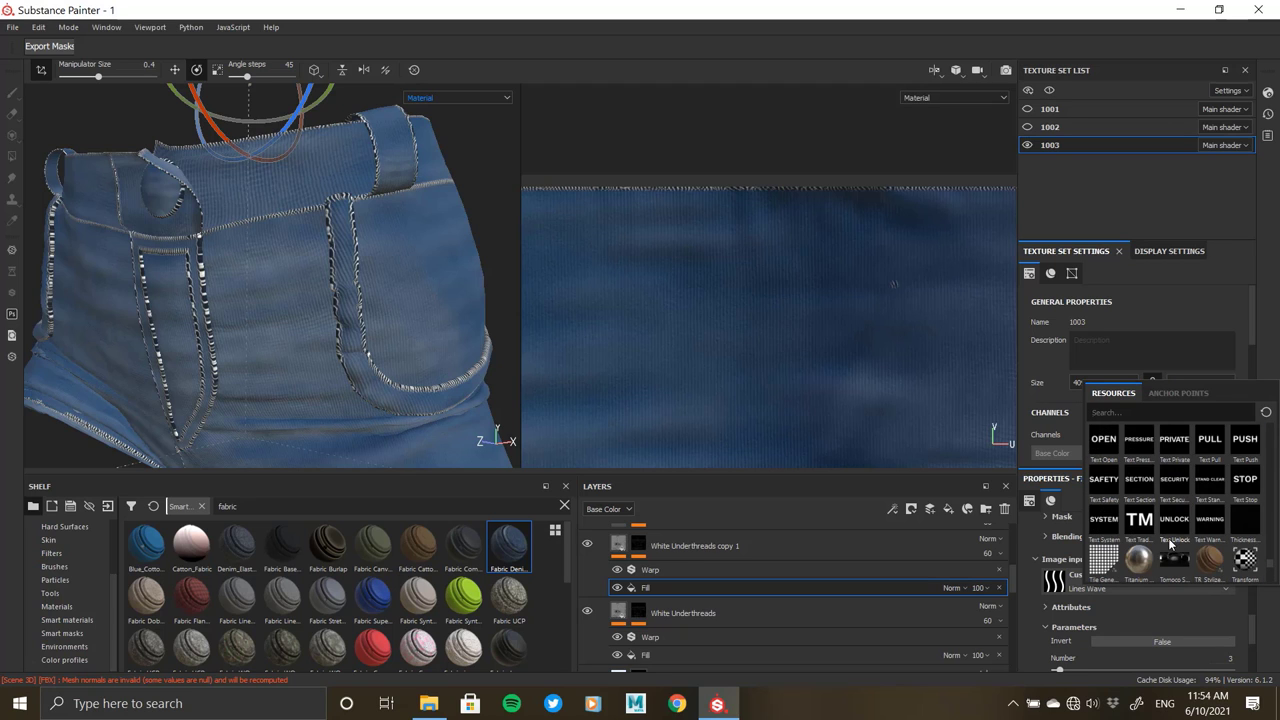
scroll(1172, 541, "up", 2)
scroll(1172, 541, "up", 2)
scroll(1172, 543, "up", 2)
scroll(1172, 543, "up", 2)
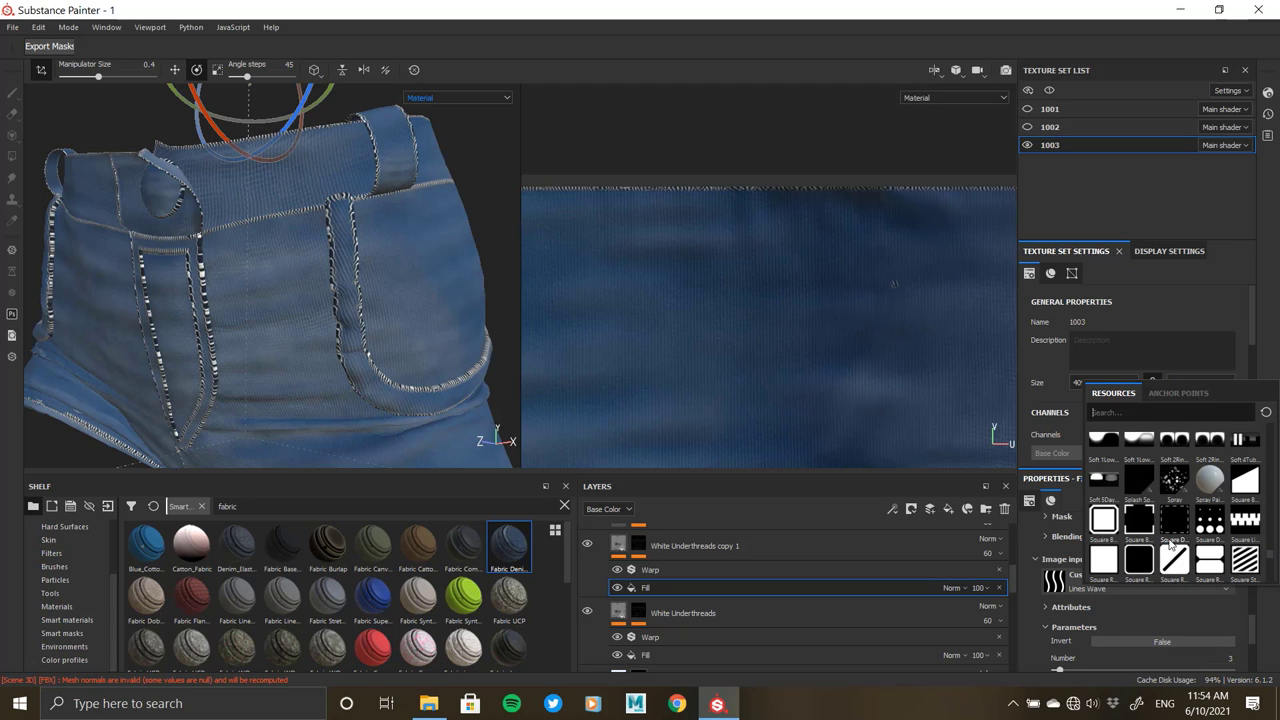
scroll(1171, 543, "up", 2)
scroll(1170, 543, "up", 2)
scroll(1170, 543, "up", 2)
scroll(1175, 542, "up", 2)
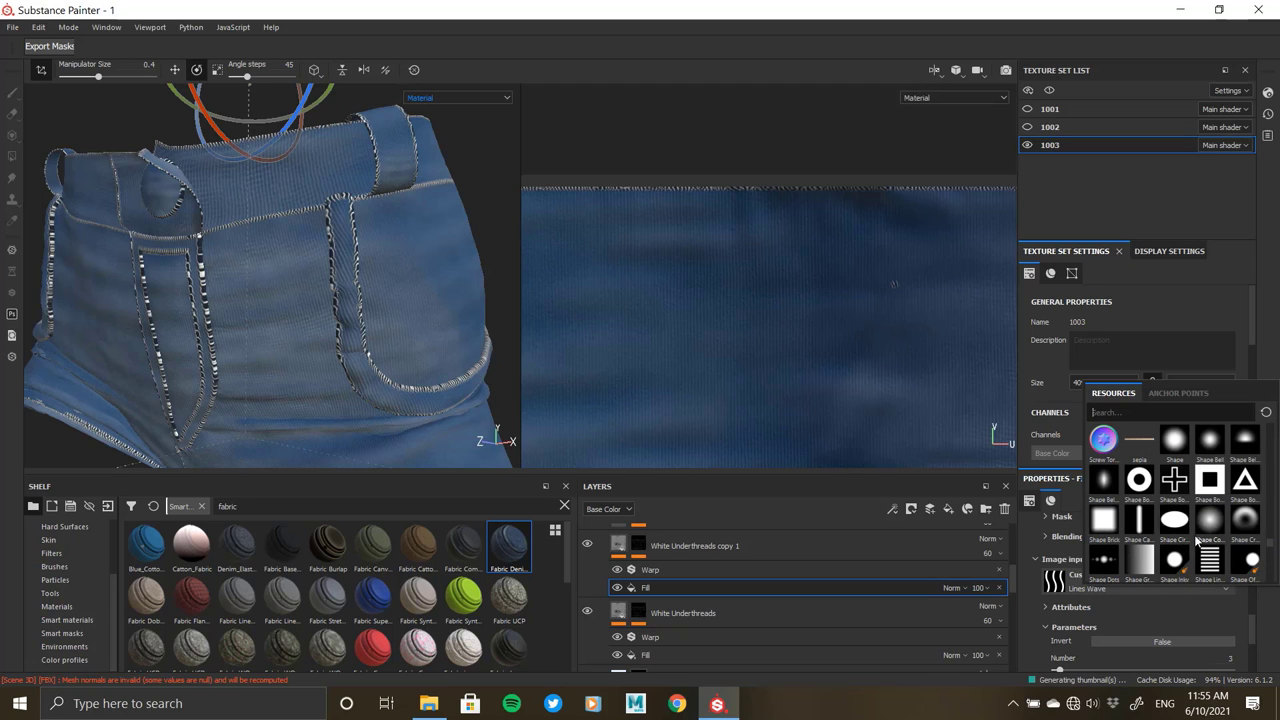
scroll(1185, 541, "up", 2)
scroll(1196, 540, "up", 2)
scroll(1196, 540, "up", 2)
scroll(1196, 540, "up", 2)
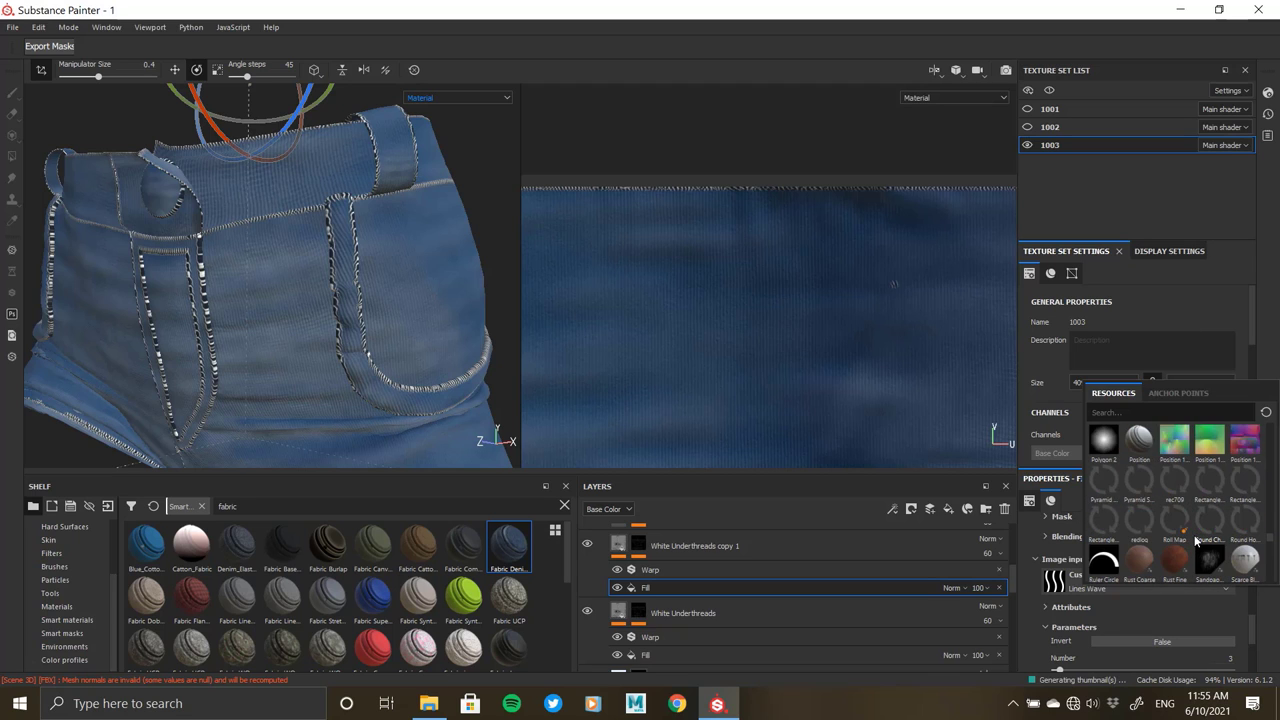
scroll(1196, 540, "up", 2)
scroll(1196, 540, "up", 2)
scroll(1196, 540, "up", 2)
scroll(1185, 549, "up", 2)
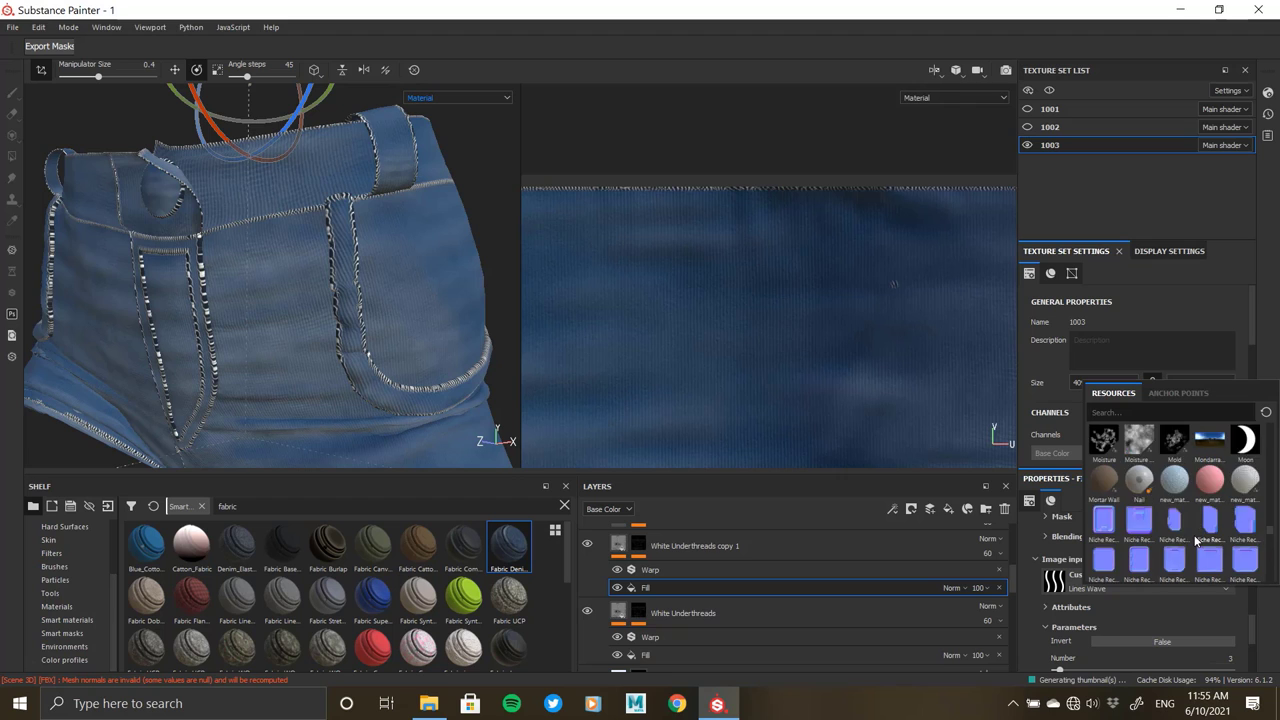
scroll(1175, 557, "up", 2)
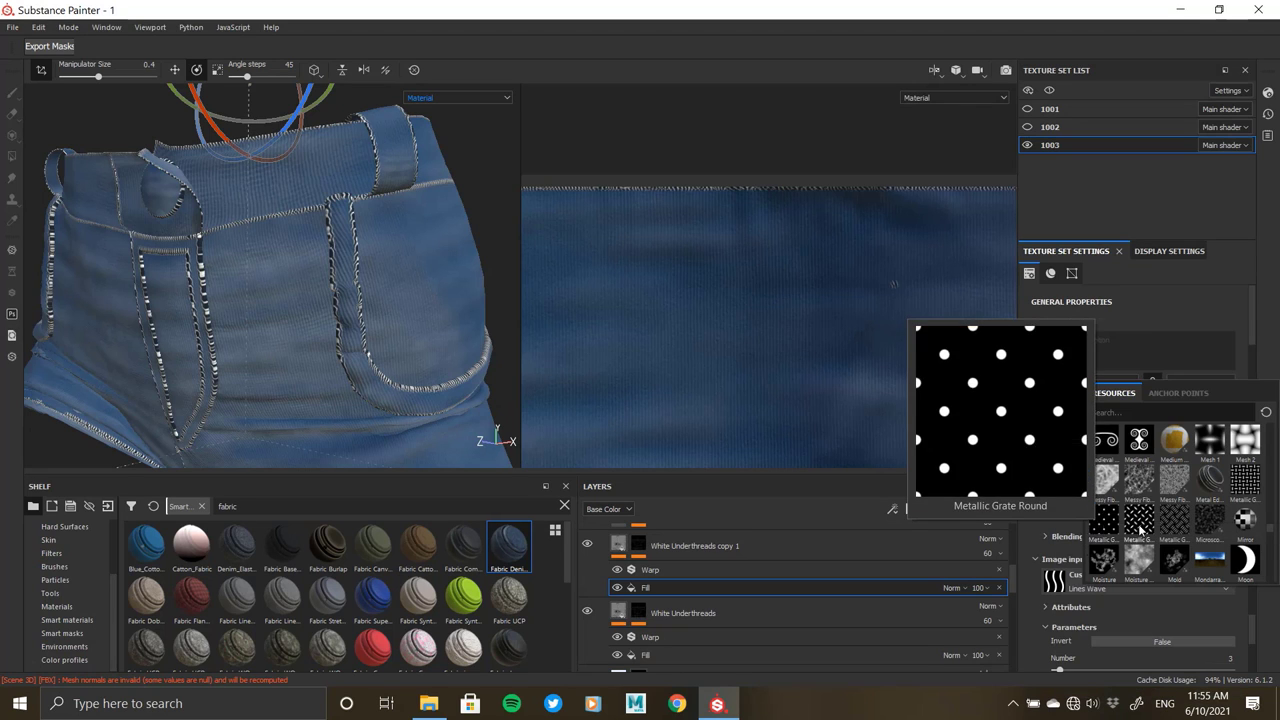
scroll(1160, 560, "up", 2)
scroll(1133, 531, "up", 2)
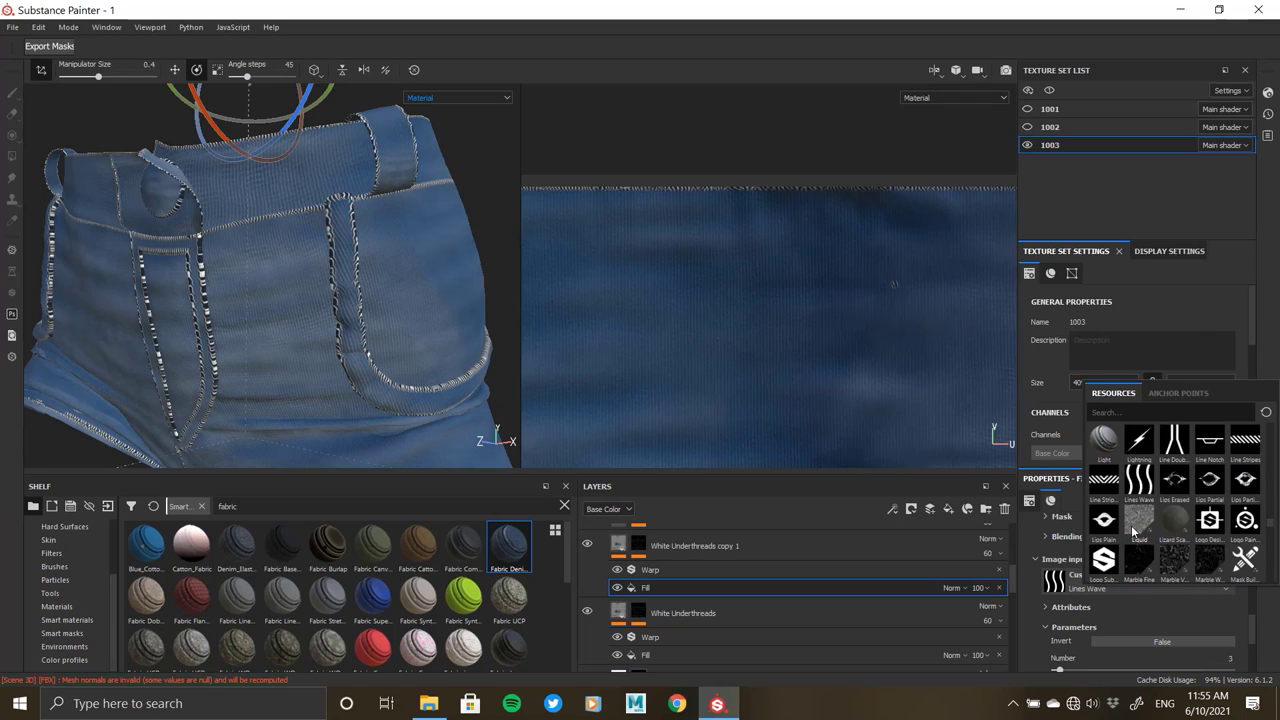
scroll(1180, 548, "up", 2)
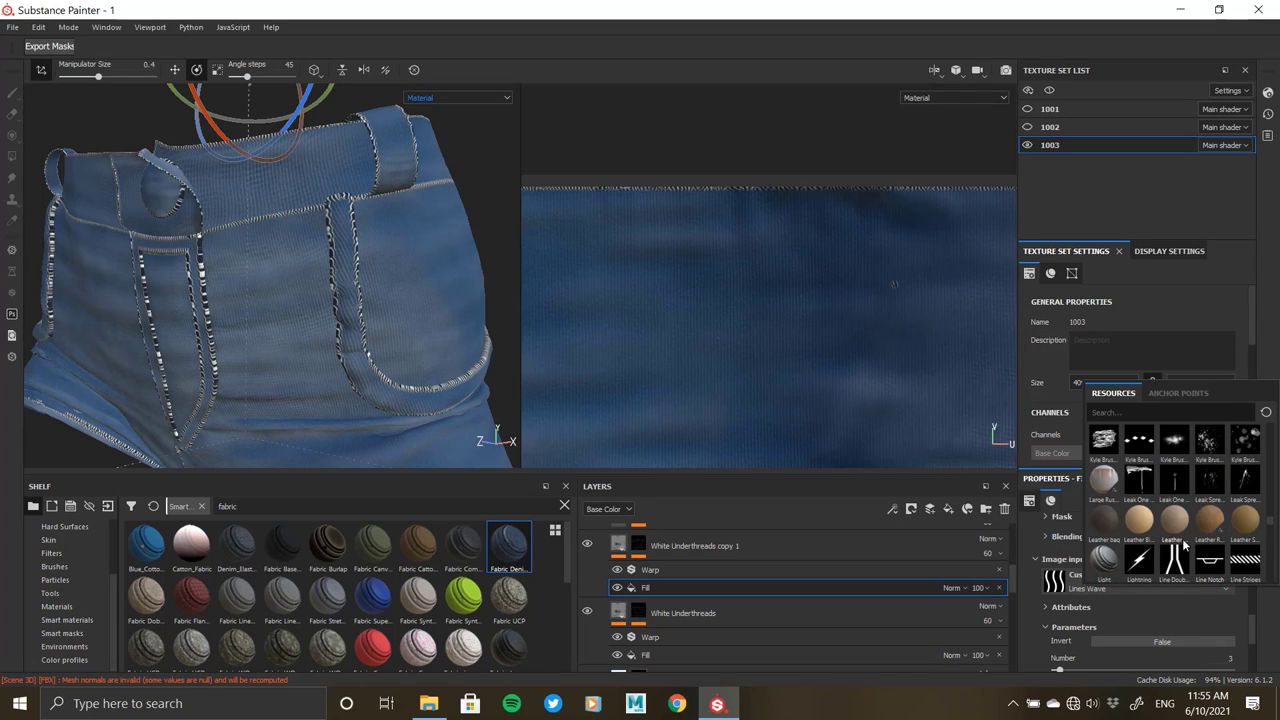
scroll(1211, 487, "up", 3)
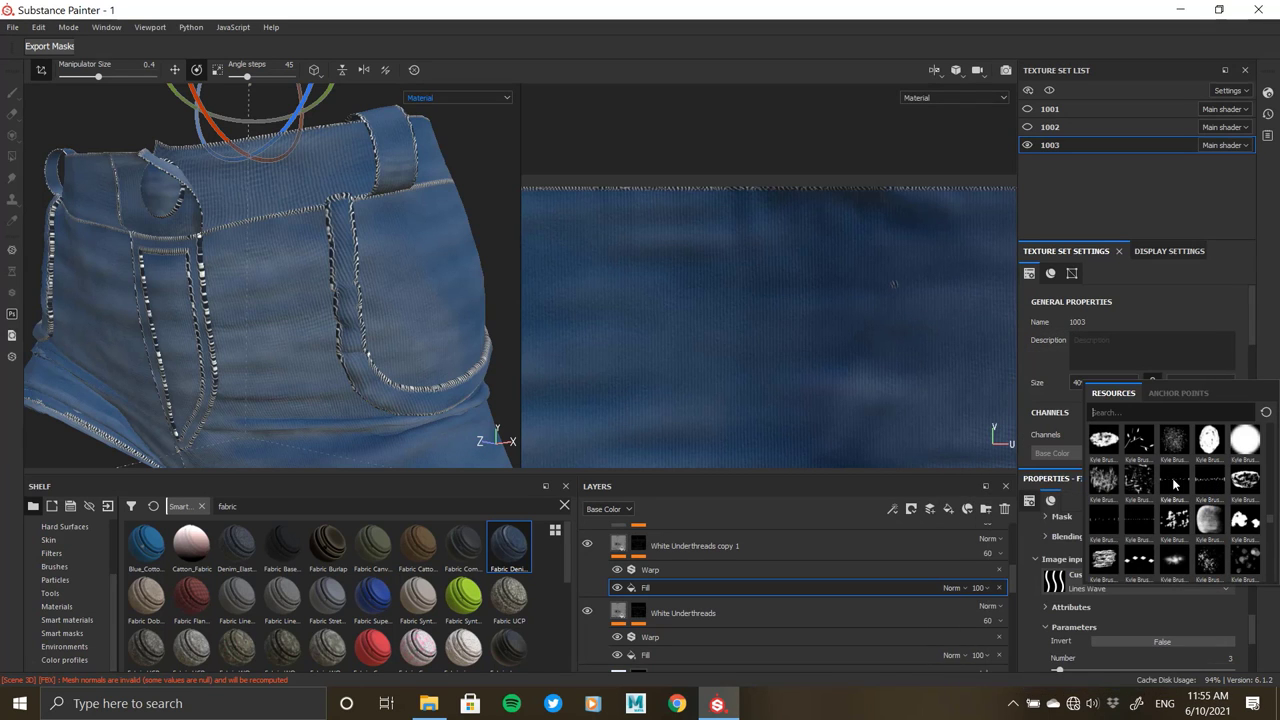
scroll(1150, 480, "up", 2)
scroll(1144, 486, "up", 2)
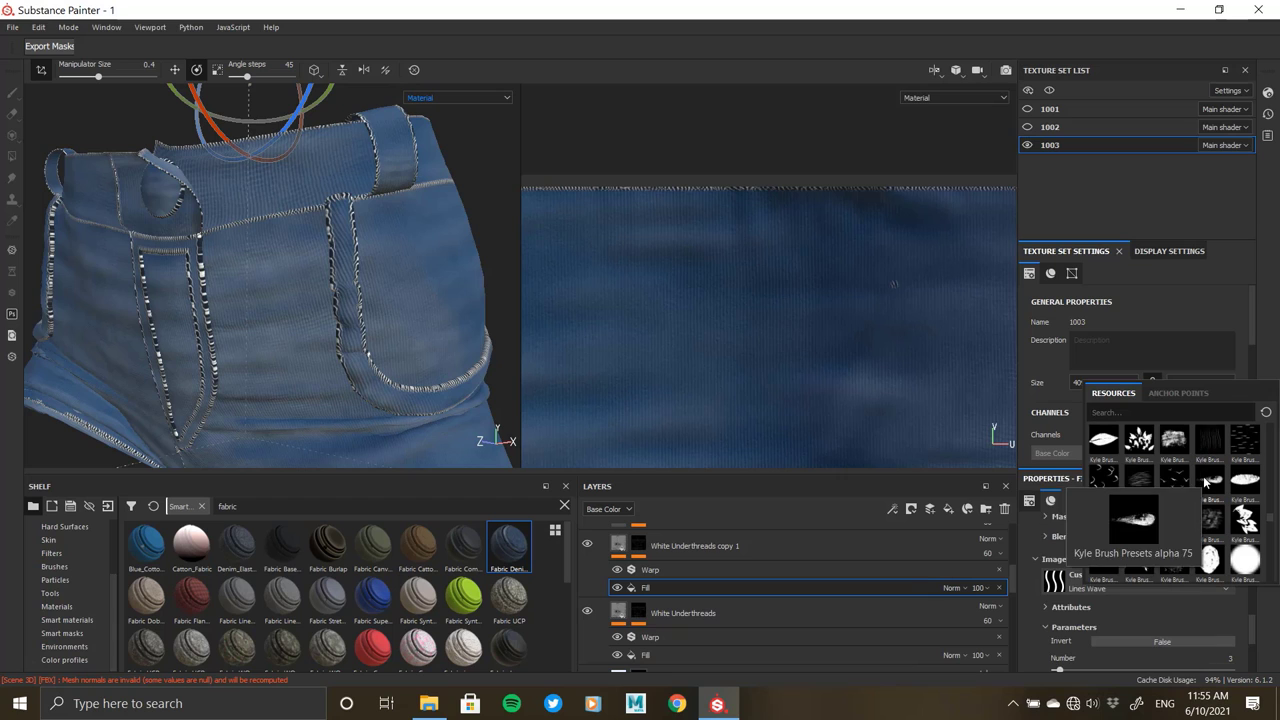
scroll(1220, 450, "up", 2)
scroll(1240, 445, "up", 2)
scroll(1255, 438, "up", 2)
scroll(1240, 450, "down", 2)
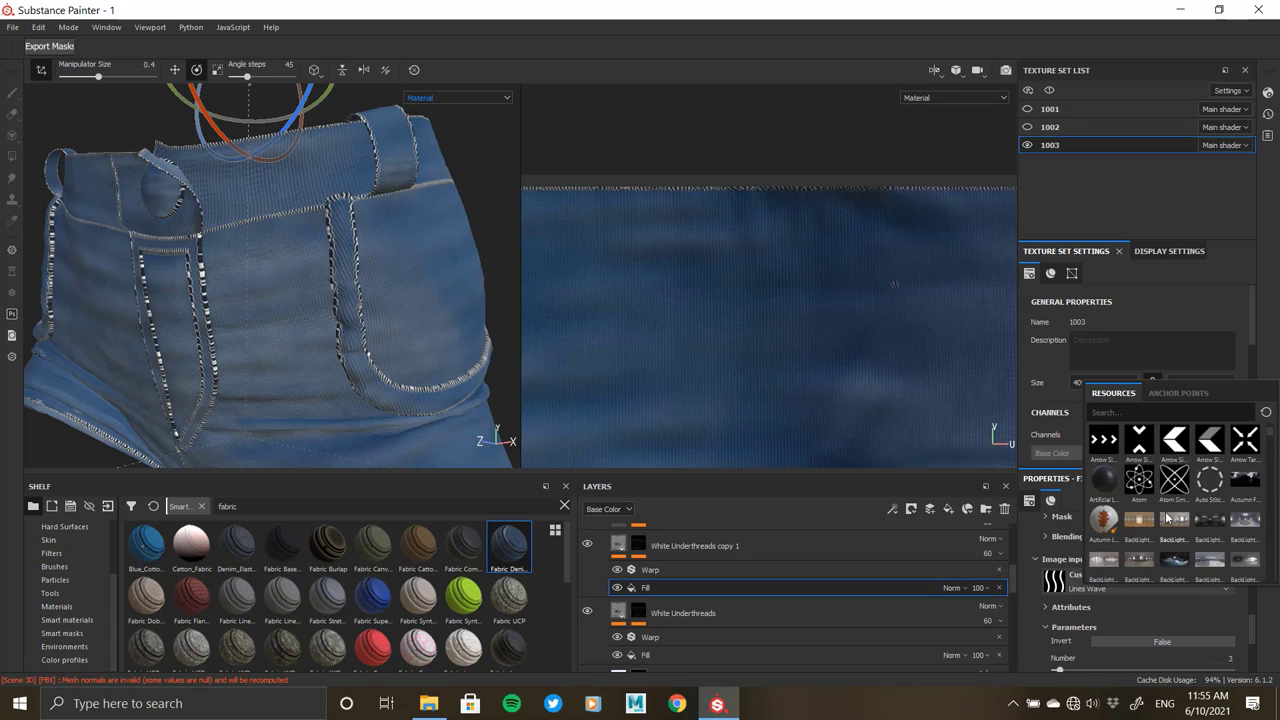
scroll(1215, 460, "down", 1)
scroll(1190, 472, "down", 2)
scroll(1170, 485, "down", 2)
scroll(1163, 487, "down", 1)
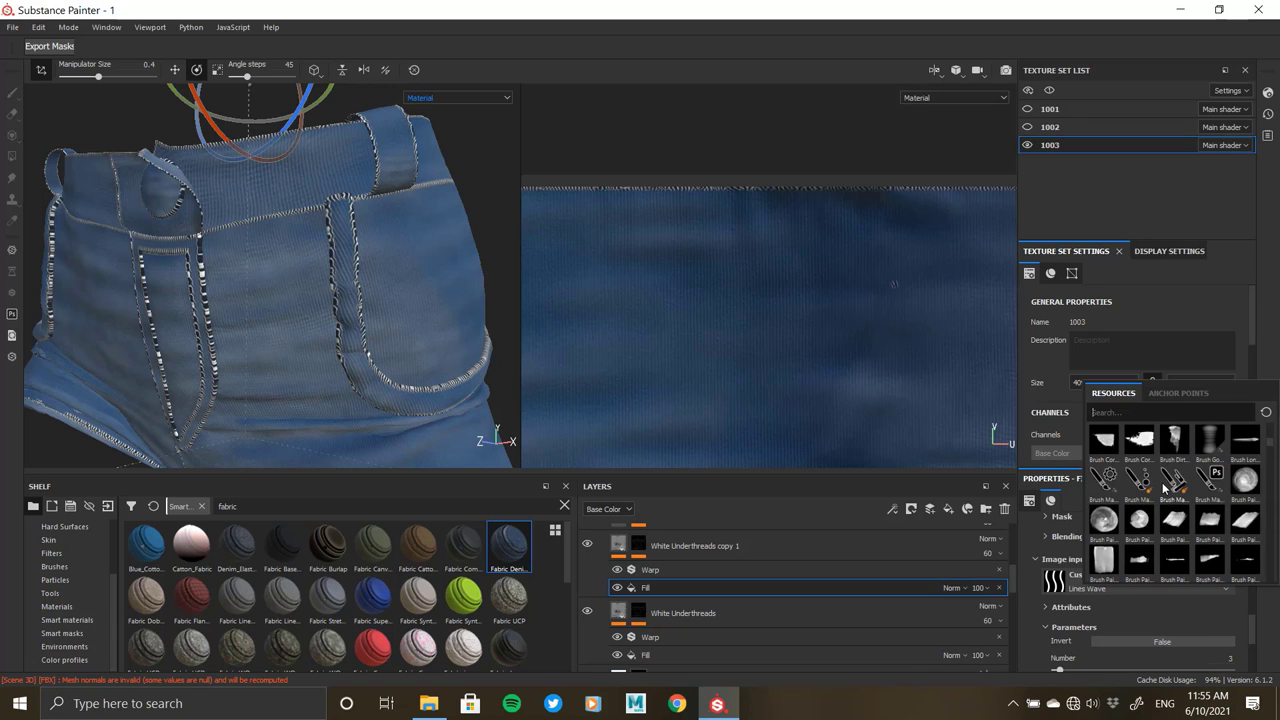
scroll(1163, 487, "down", 1)
scroll(1163, 487, "down", 2)
scroll(1163, 487, "down", 1)
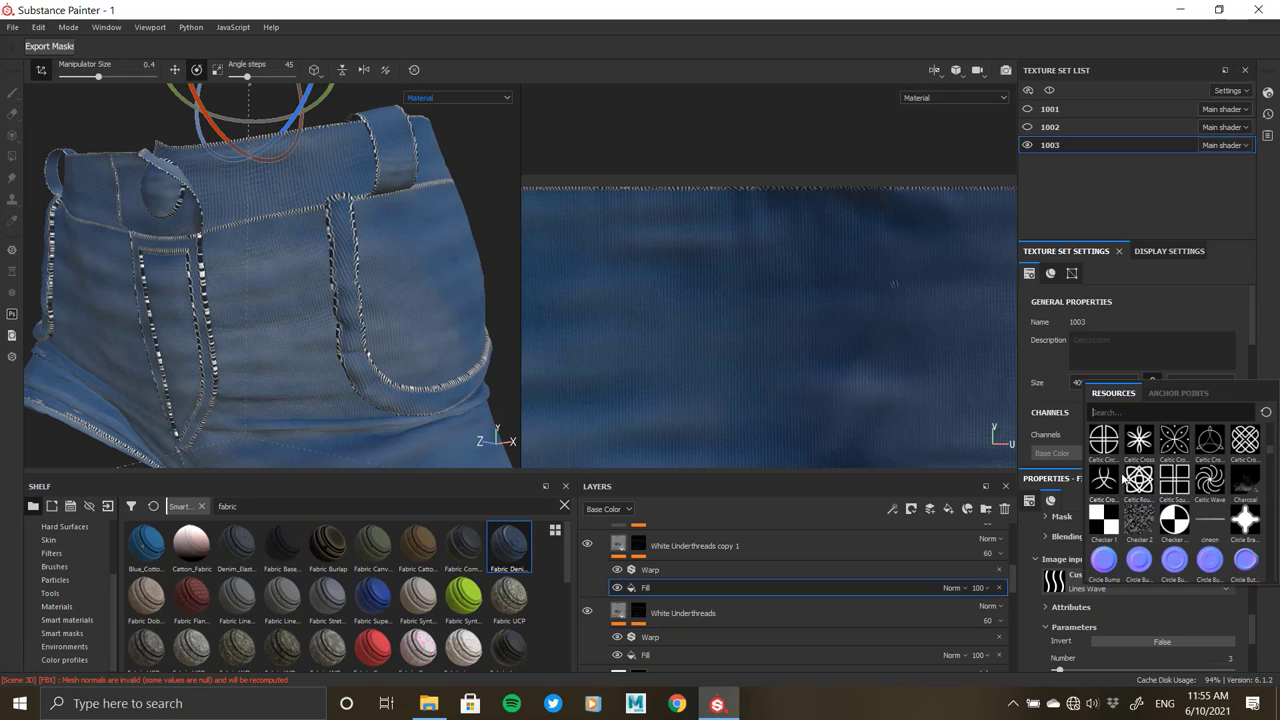
scroll(1120, 482, "down", 2)
scroll(1115, 490, "down", 2)
scroll(1108, 502, "down", 2)
scroll(1101, 518, "down", 2)
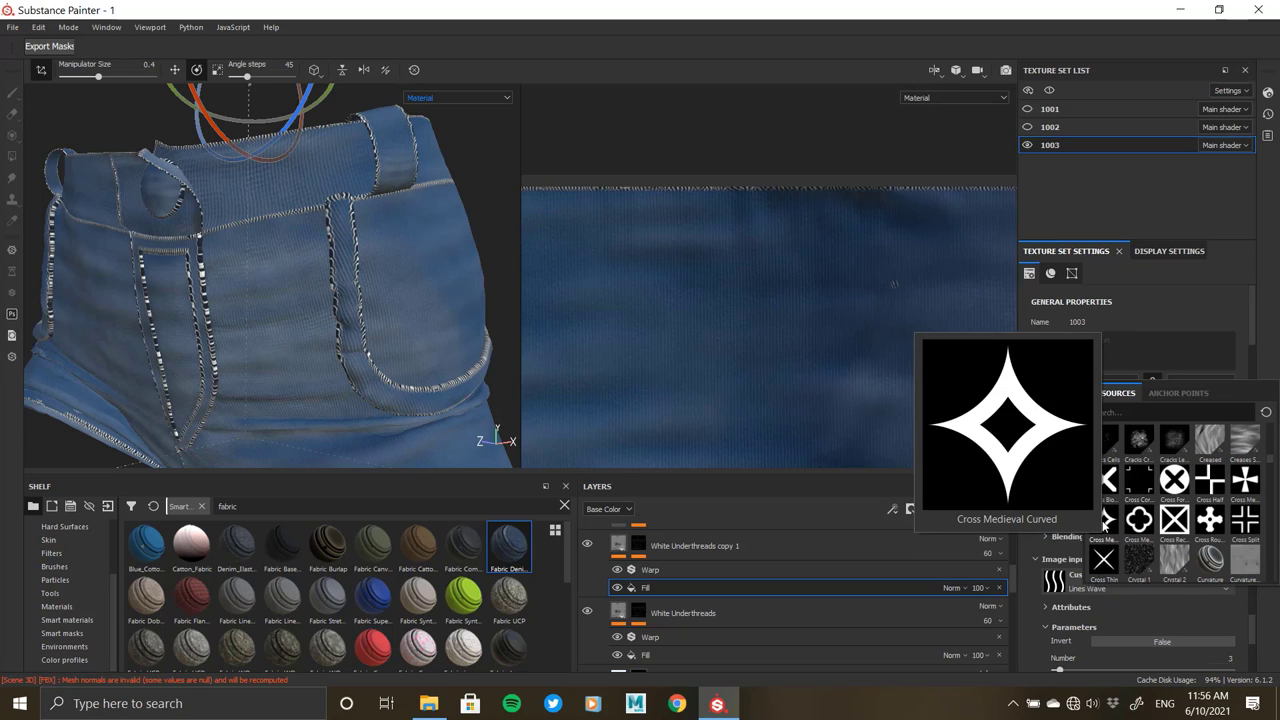
left_click(1104, 482)
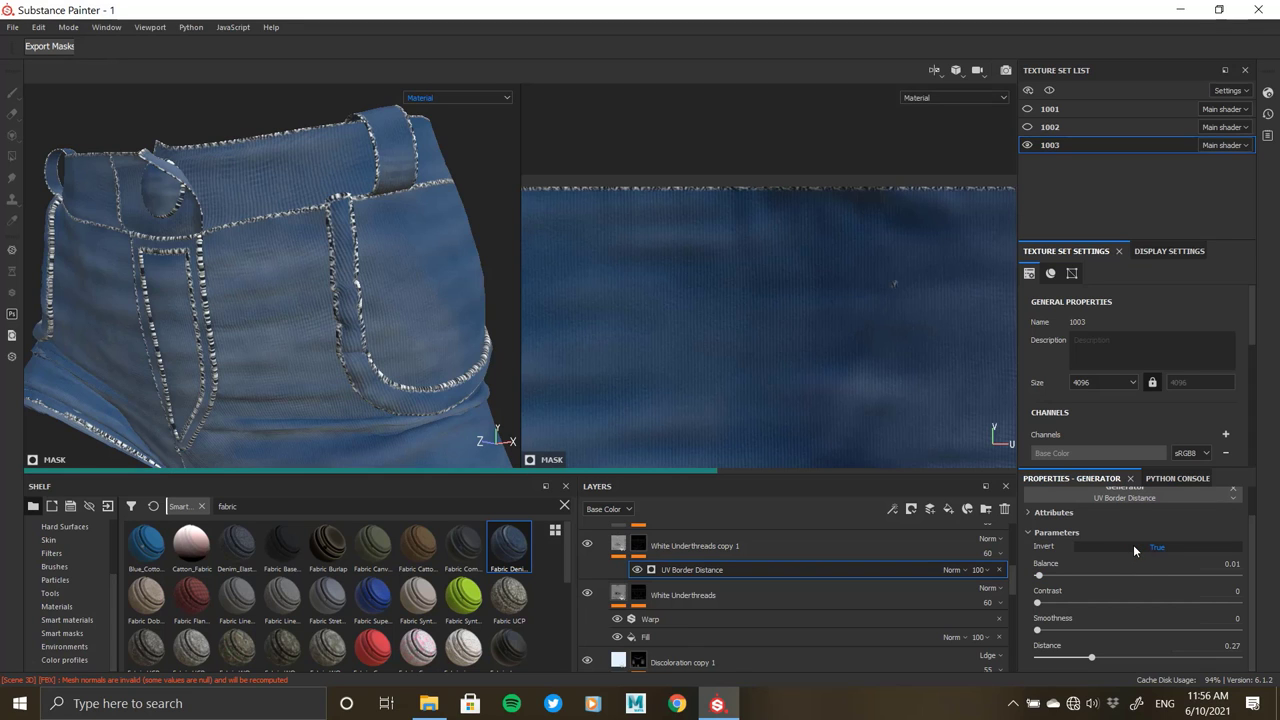
- Lower the copy layer's cross pattern fill opacity to 35
left_click(619, 545)
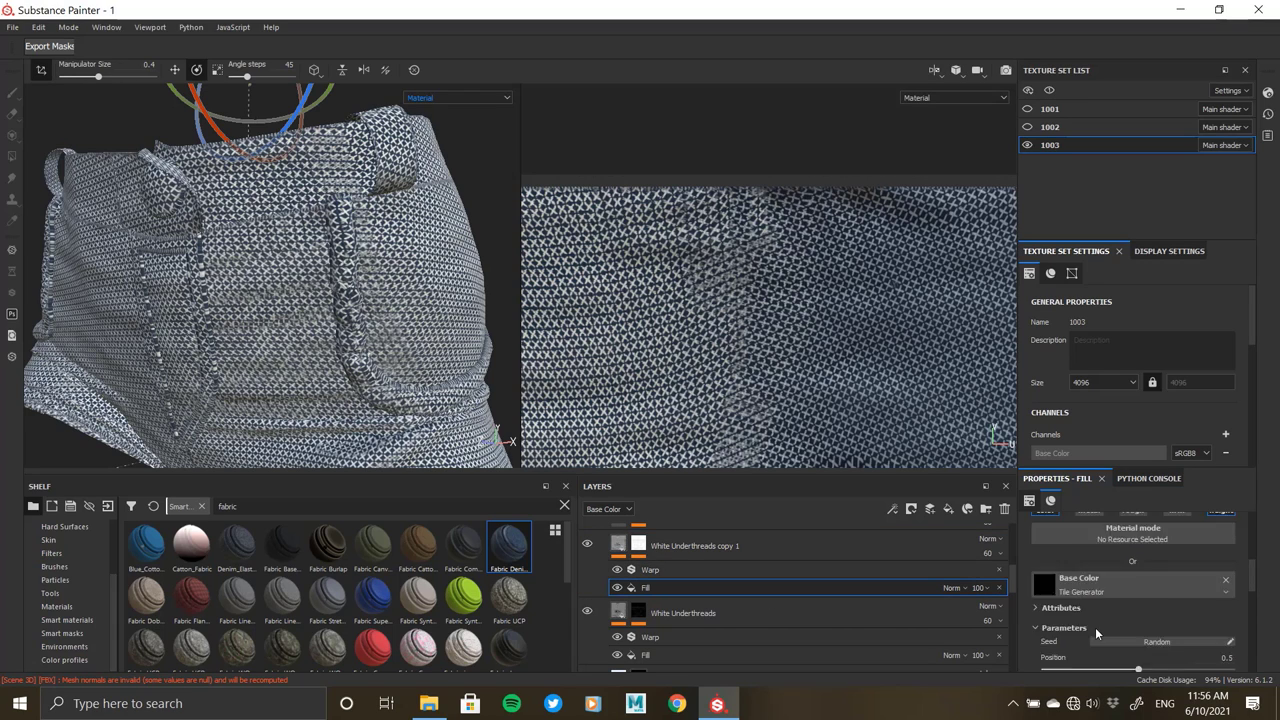
scroll(1148, 620, "down", 2)
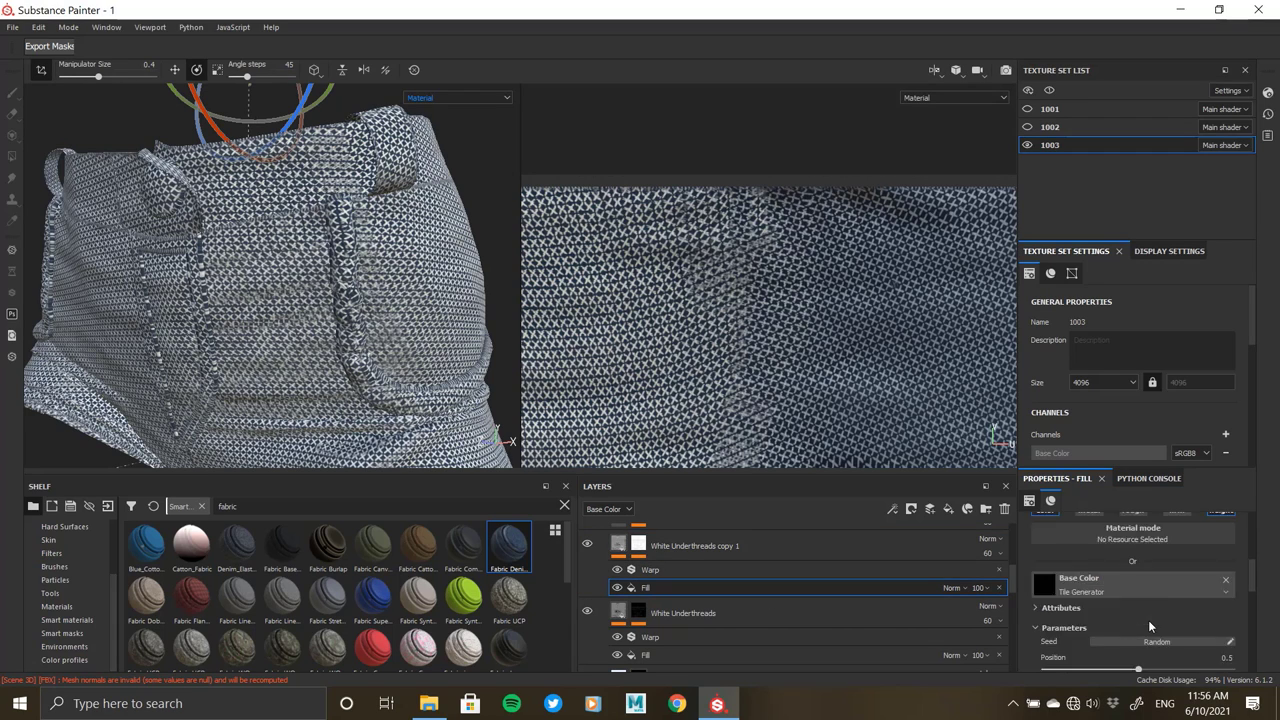
left_click(1136, 590)
scroll(1136, 590, "down", 2)
scroll(1128, 594, "down", 3)
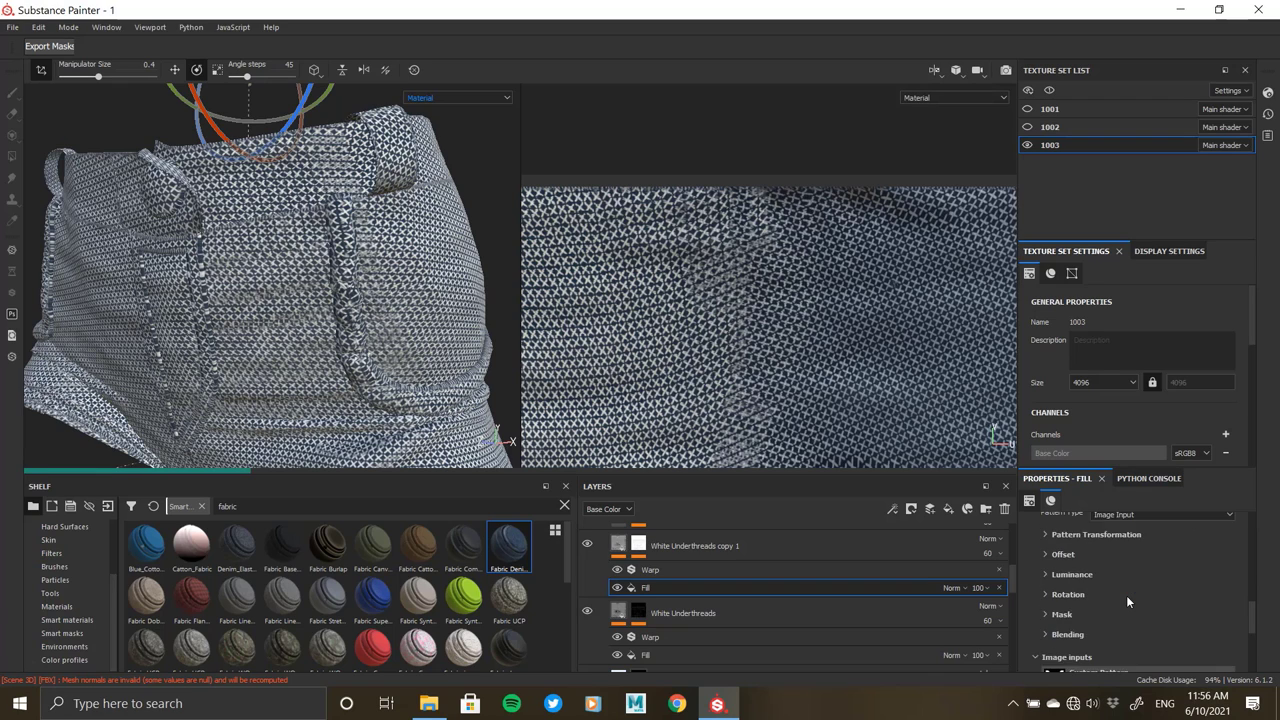
scroll(1126, 595, "down", 3)
scroll(1126, 595, "down", 1)
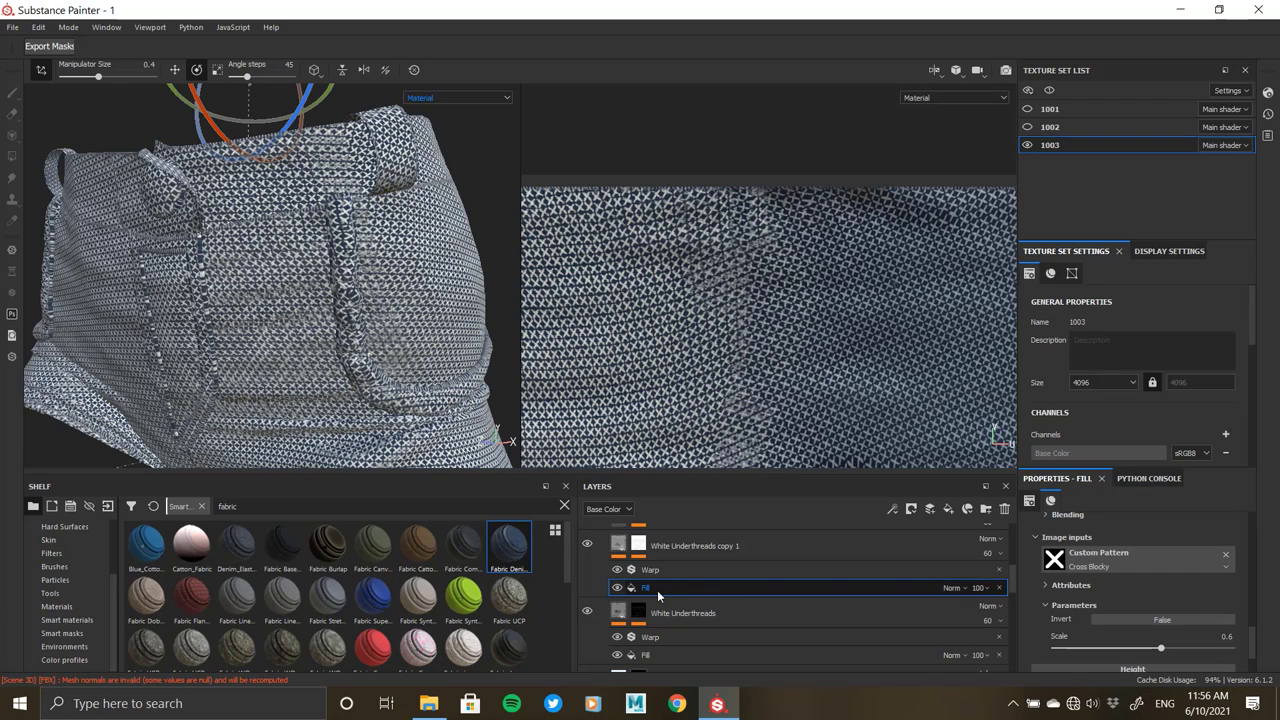
scroll(312, 465, "up", 5)
scroll(312, 469, "up", 2)
scroll(312, 469, "up", 1)
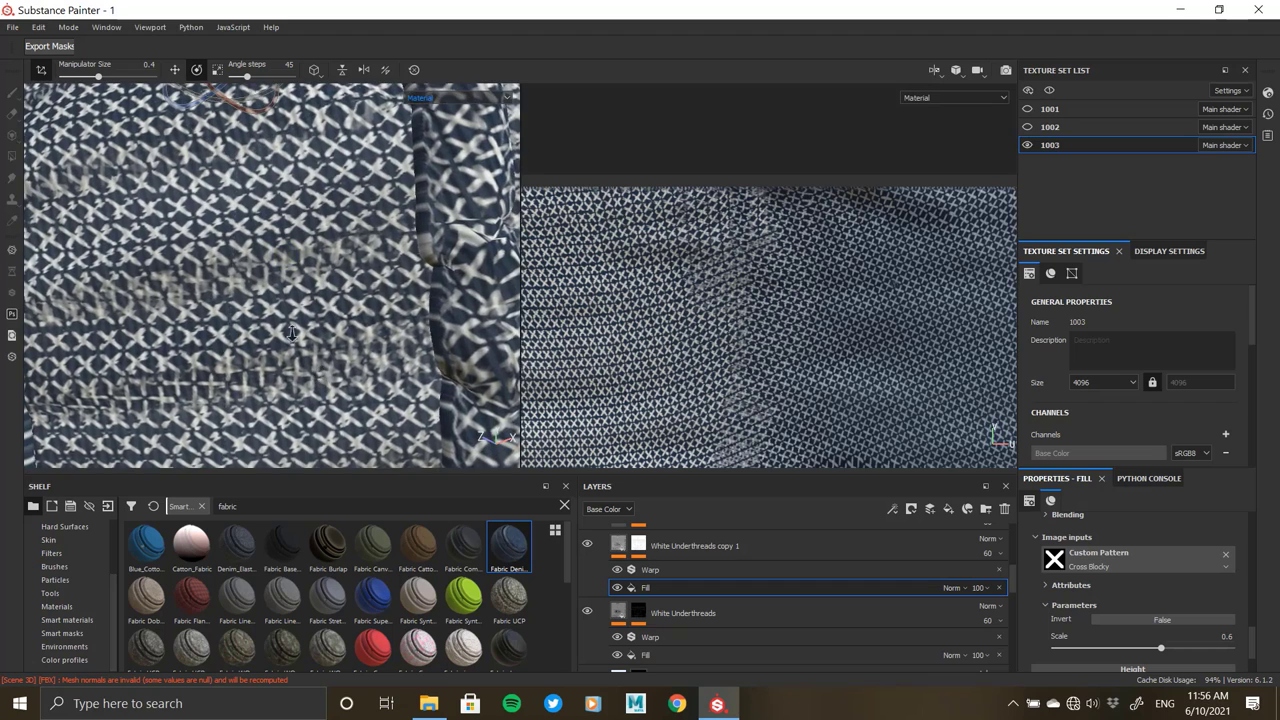
scroll(312, 469, "up", 1)
left_click_drag(1011, 621, 993, 617)
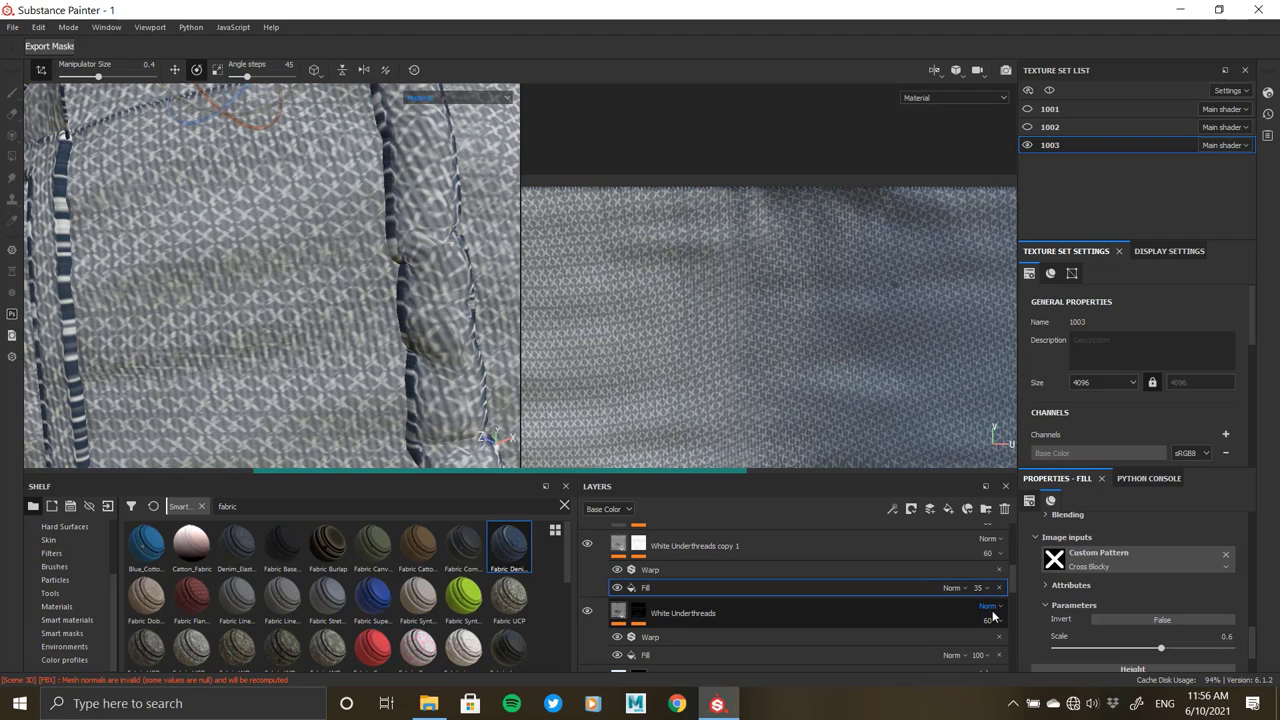
- Set the White Underthreads blend mode to Multiply
left_click(988, 606)
left_click(999, 258)
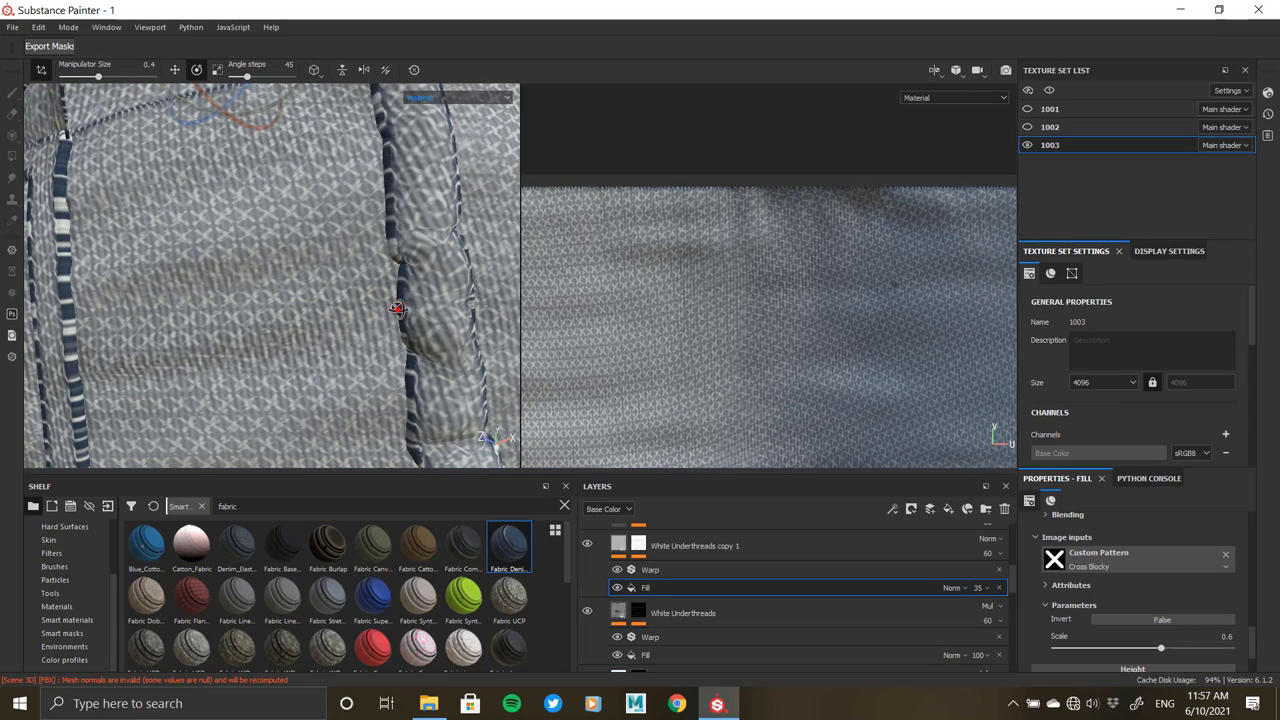
scroll(382, 322, "down", 5)
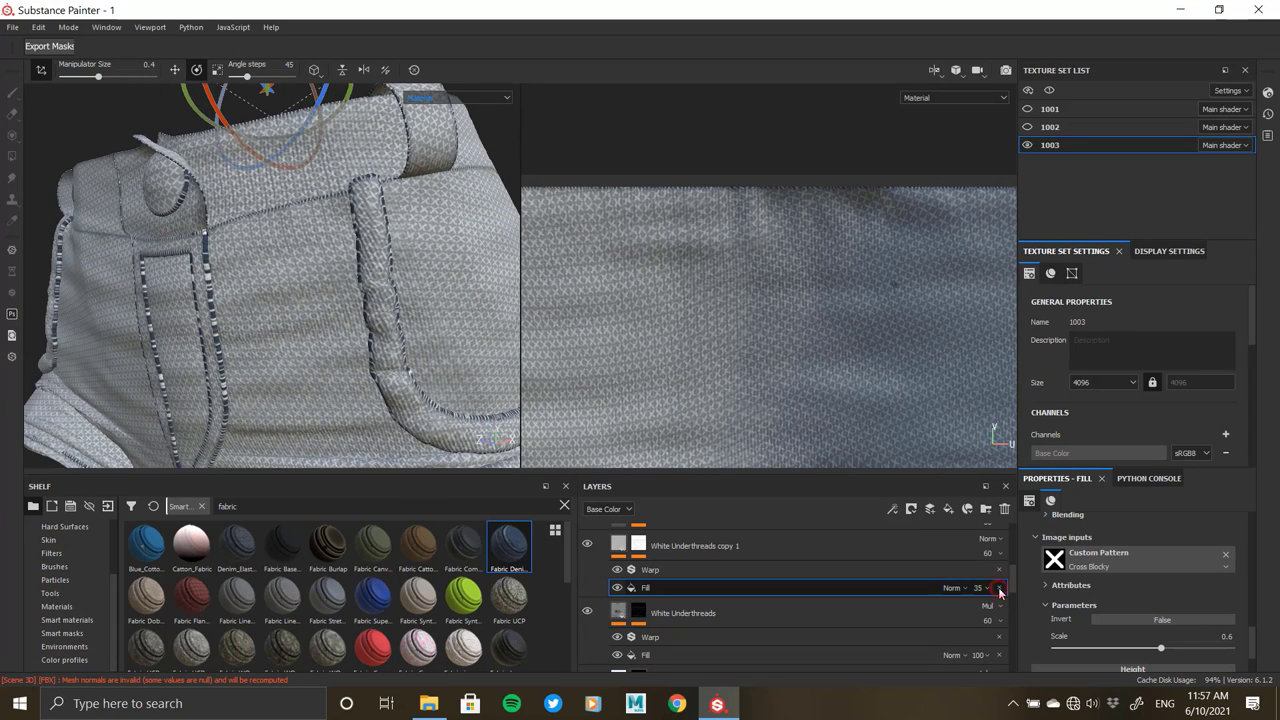
- Delete the White Underthreads copy 1 layer
left_click(999, 588)
left_click(728, 548)
key("Delete")
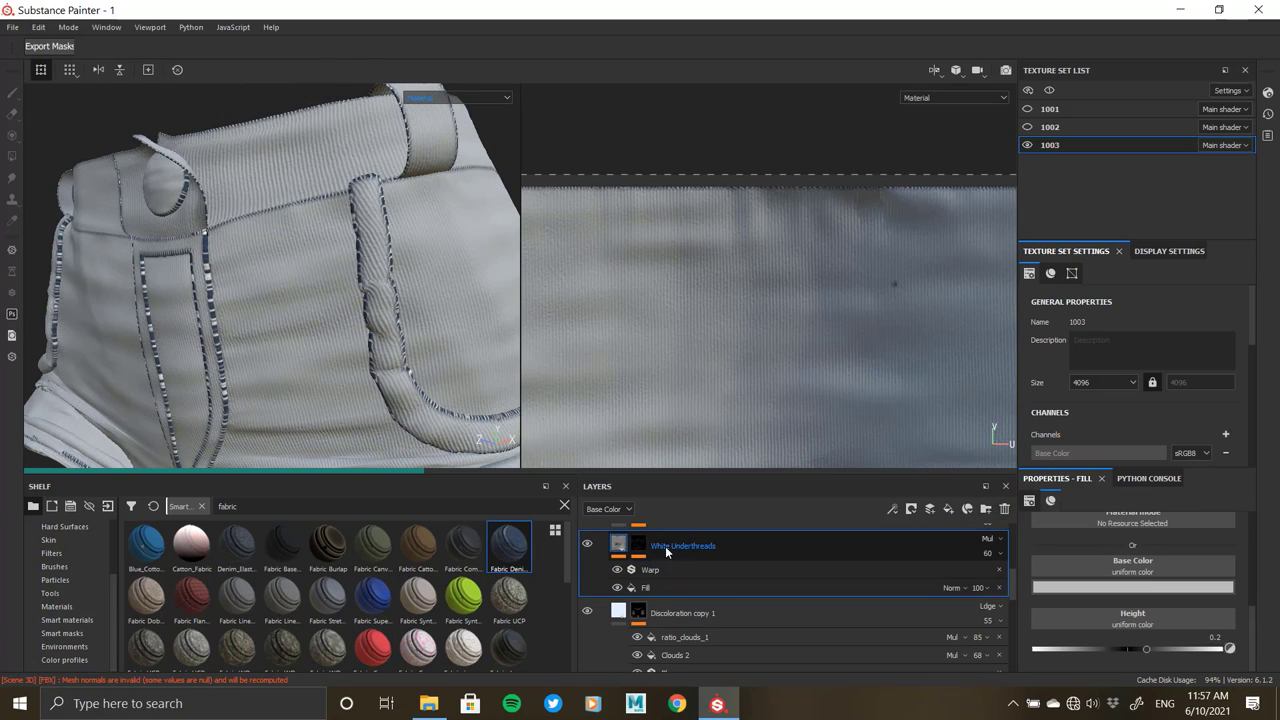
- Try raising the White Underthreads fill's height to about 0.1, then undo it back to 0
left_click(663, 588)
scroll(1105, 603, "down", 2)
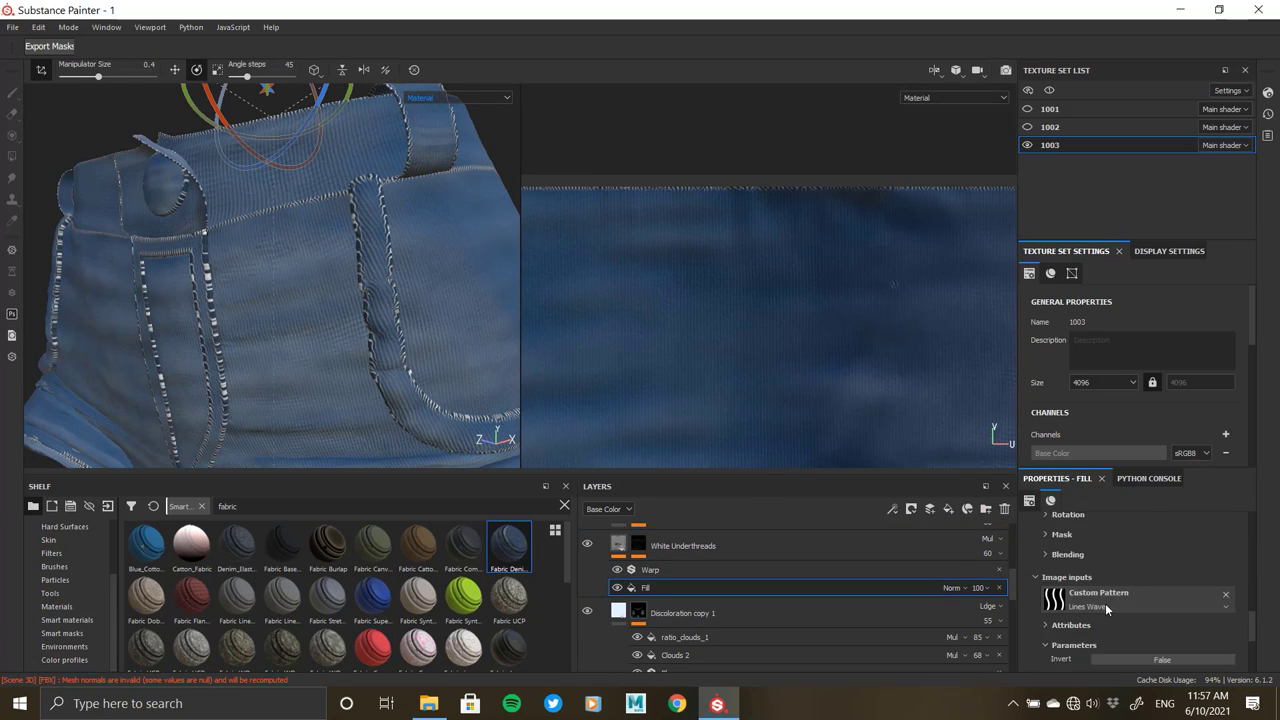
scroll(1105, 603, "down", 2)
scroll(1106, 605, "down", 2)
left_click_drag(1134, 650, 1137, 655)
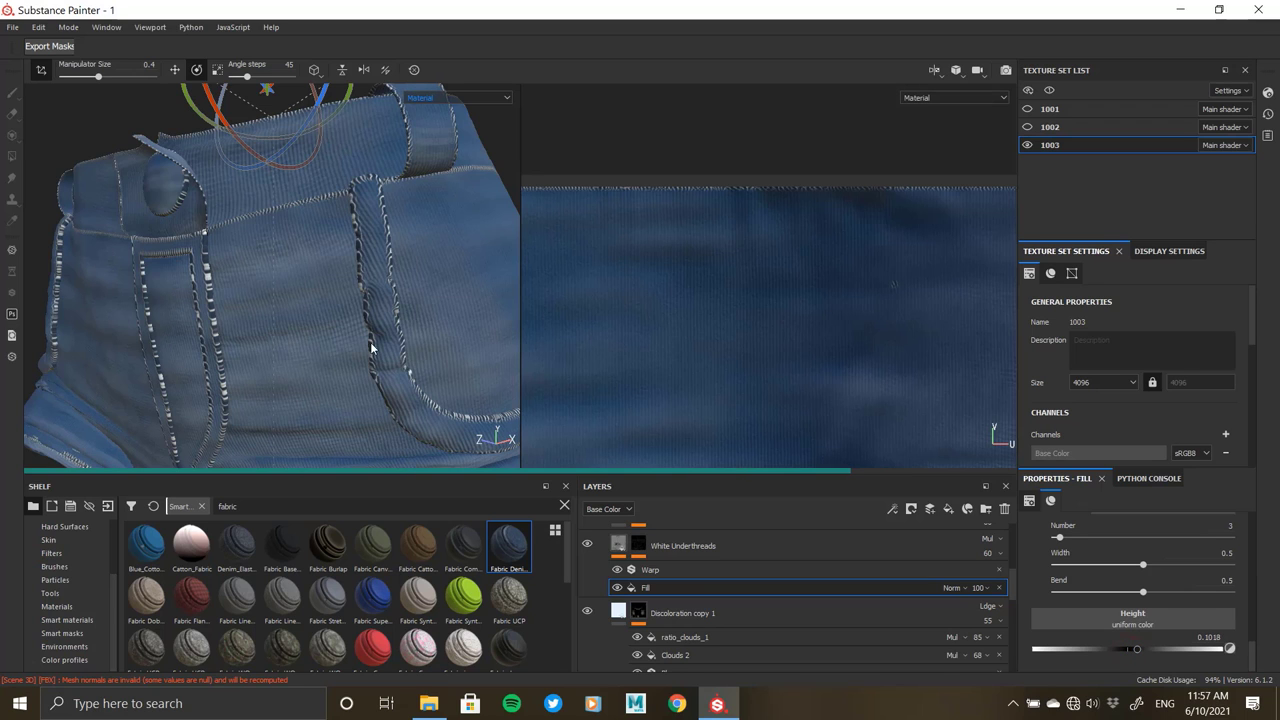
scroll(320, 300, "up", 2)
scroll(325, 330, "up", 2)
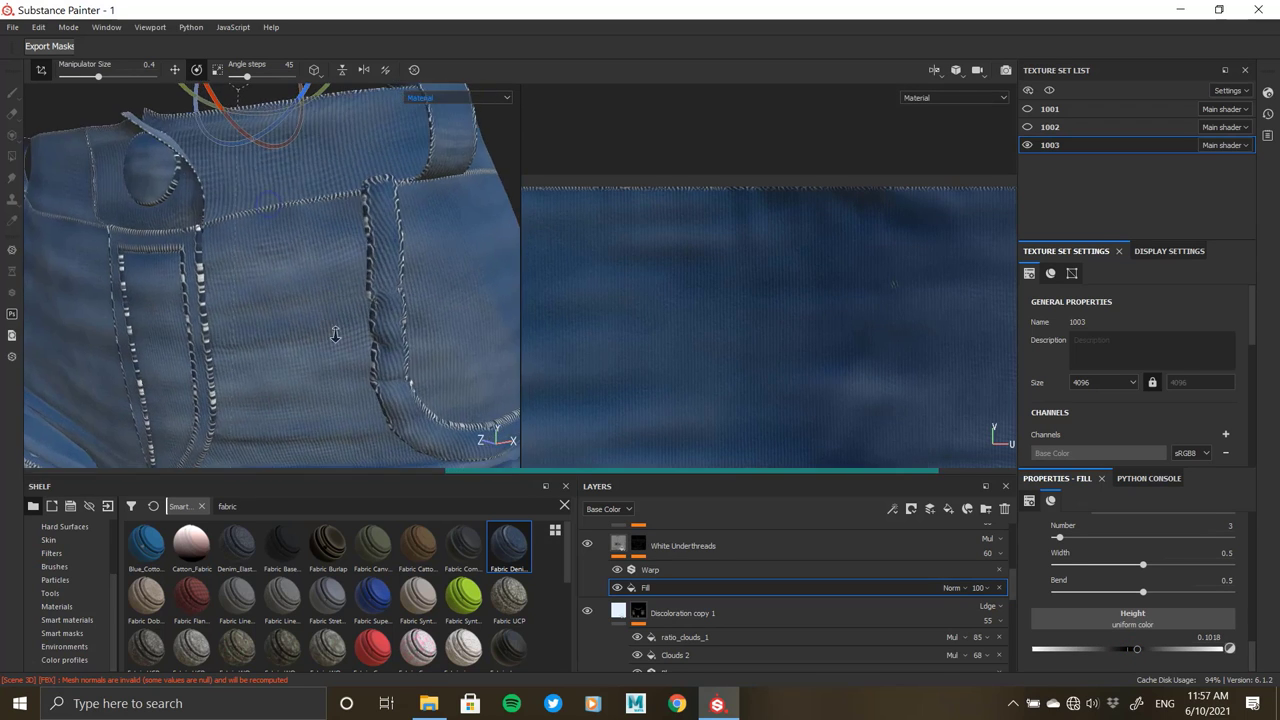
scroll(330, 355, "up", 2)
key("ctrl+z")
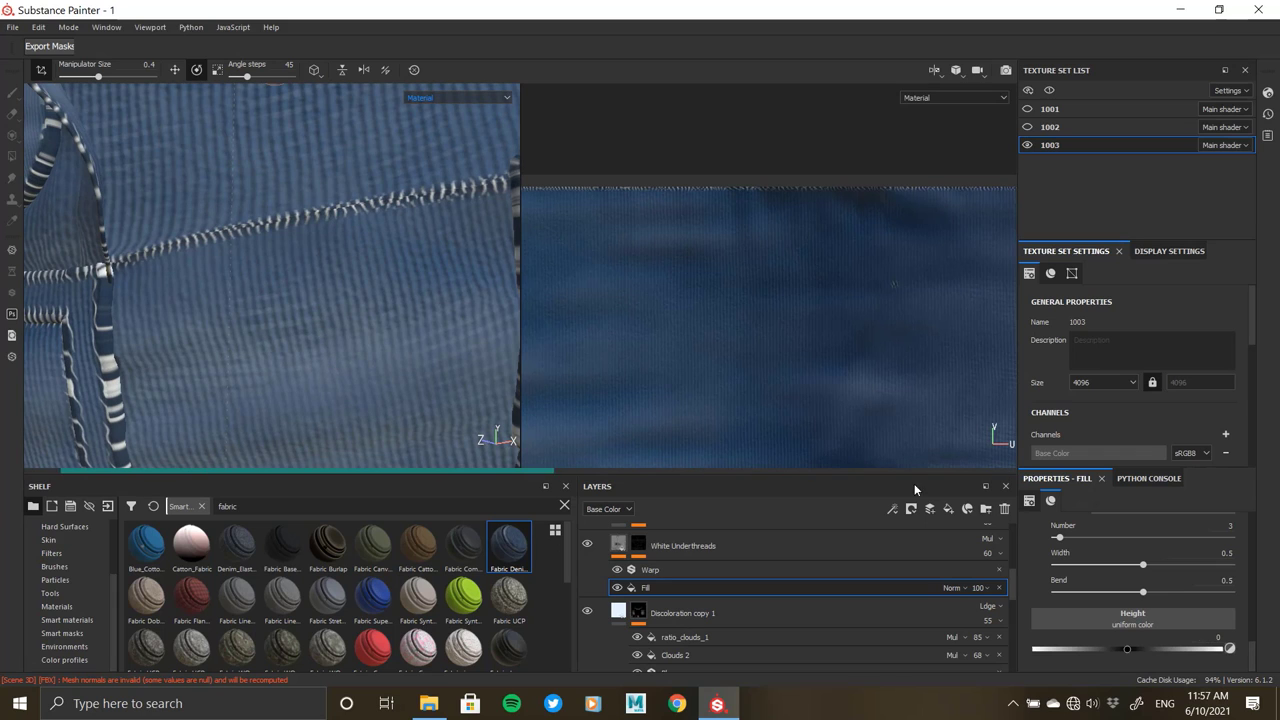
scroll(1112, 607, "up", 3)
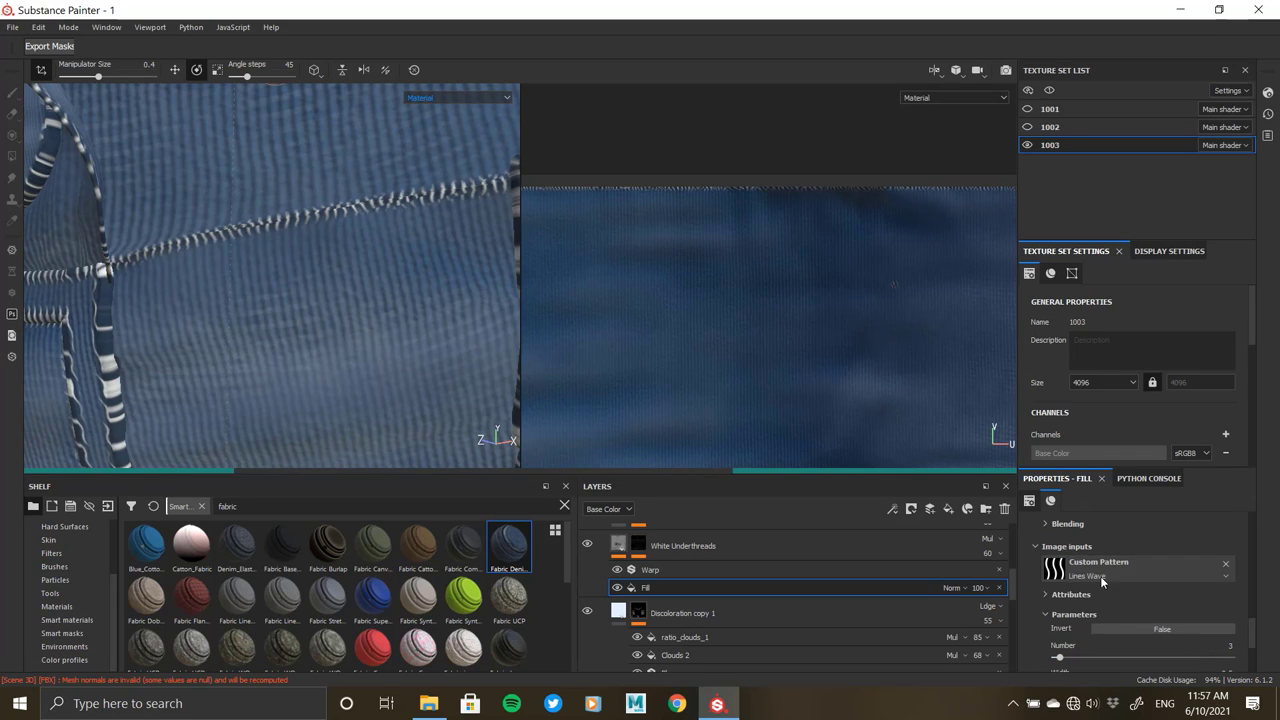
- Assign the Lines Wave texture as the White Underthreads fill's height input
scroll(1100, 576, "down", 3)
left_click(1128, 612)
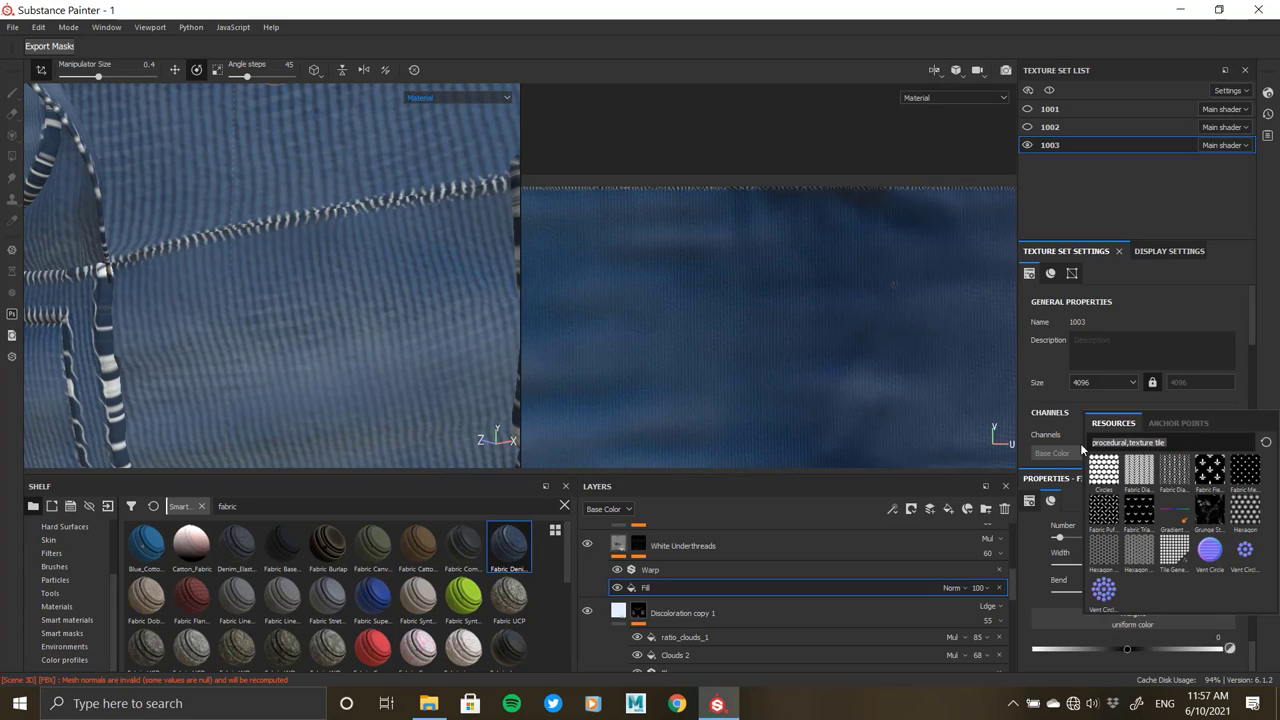
type("lines")
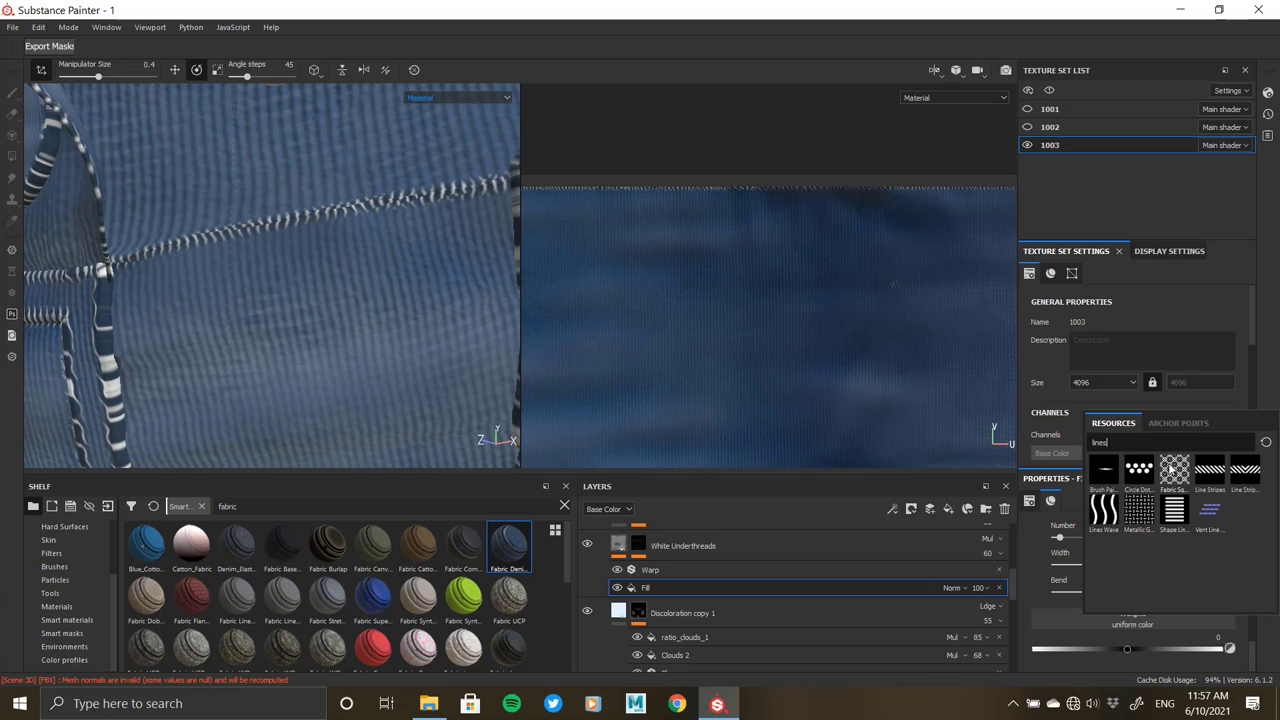
left_click(1104, 510)
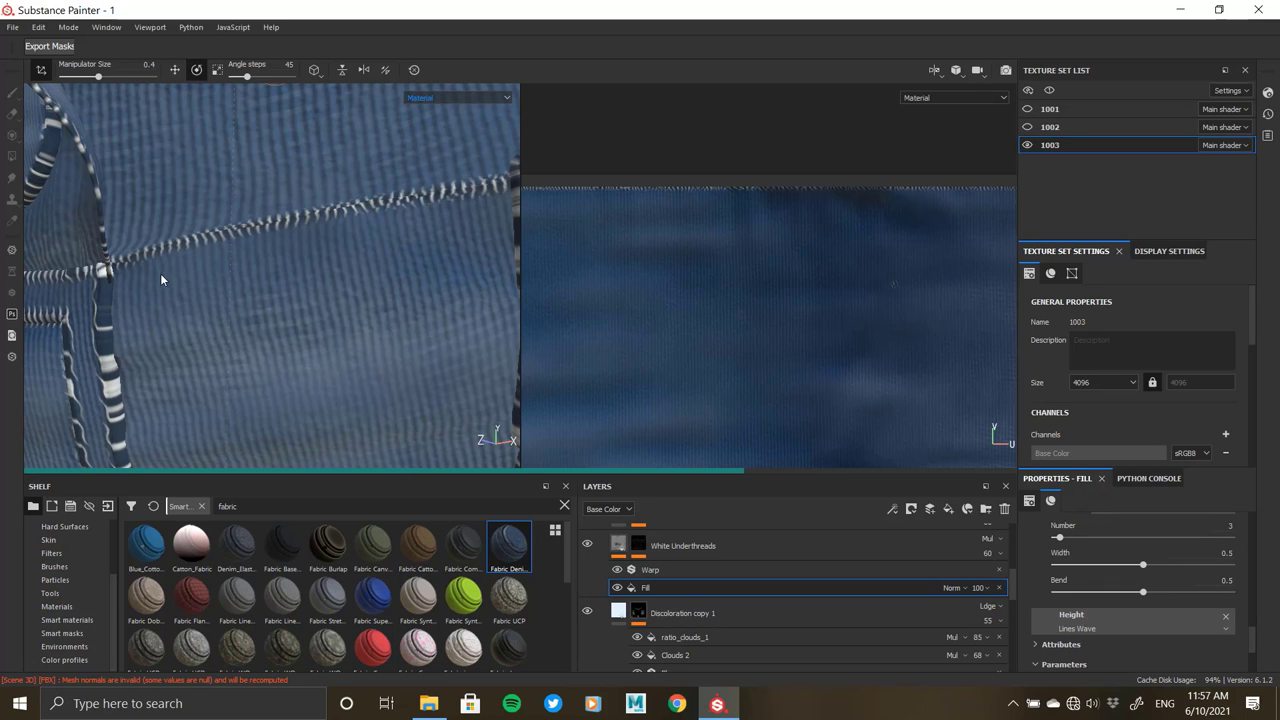
- Orbit and zoom out to inspect the jeans waistband
left_click_drag(244, 257, 306, 294, "alt")
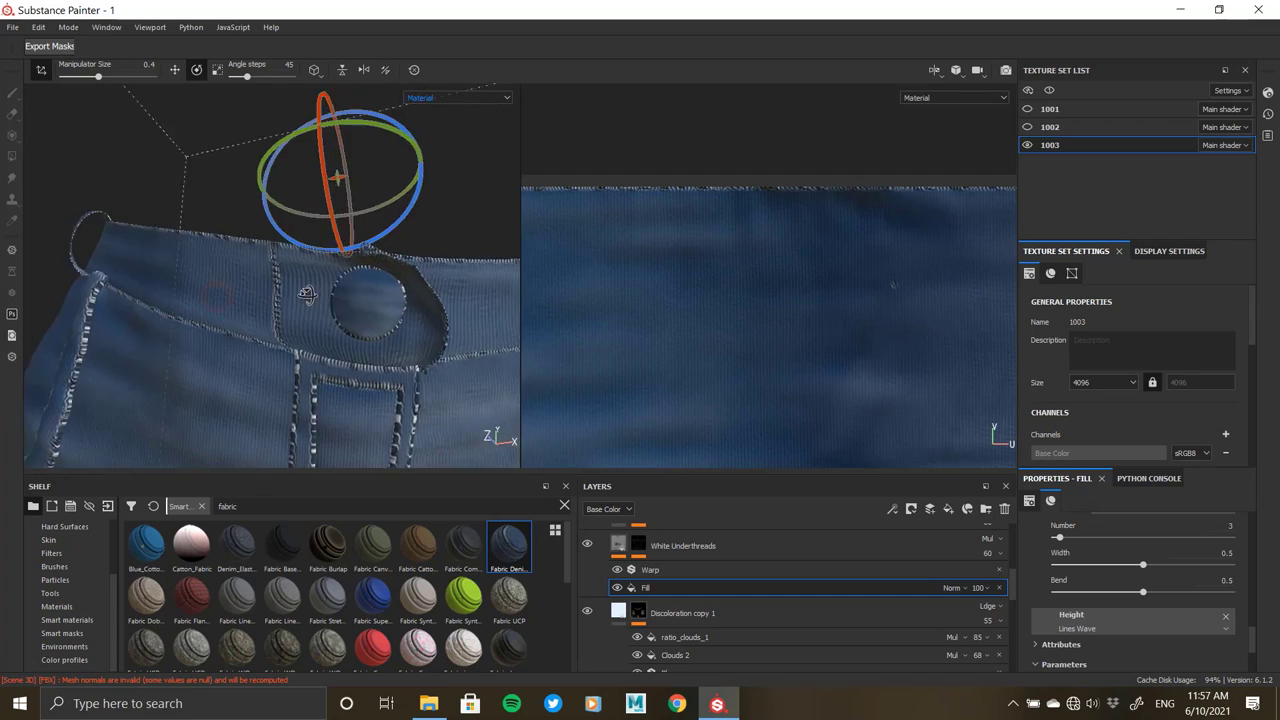
scroll(306, 294, "up", 3)
scroll(312, 313, "up", 3)
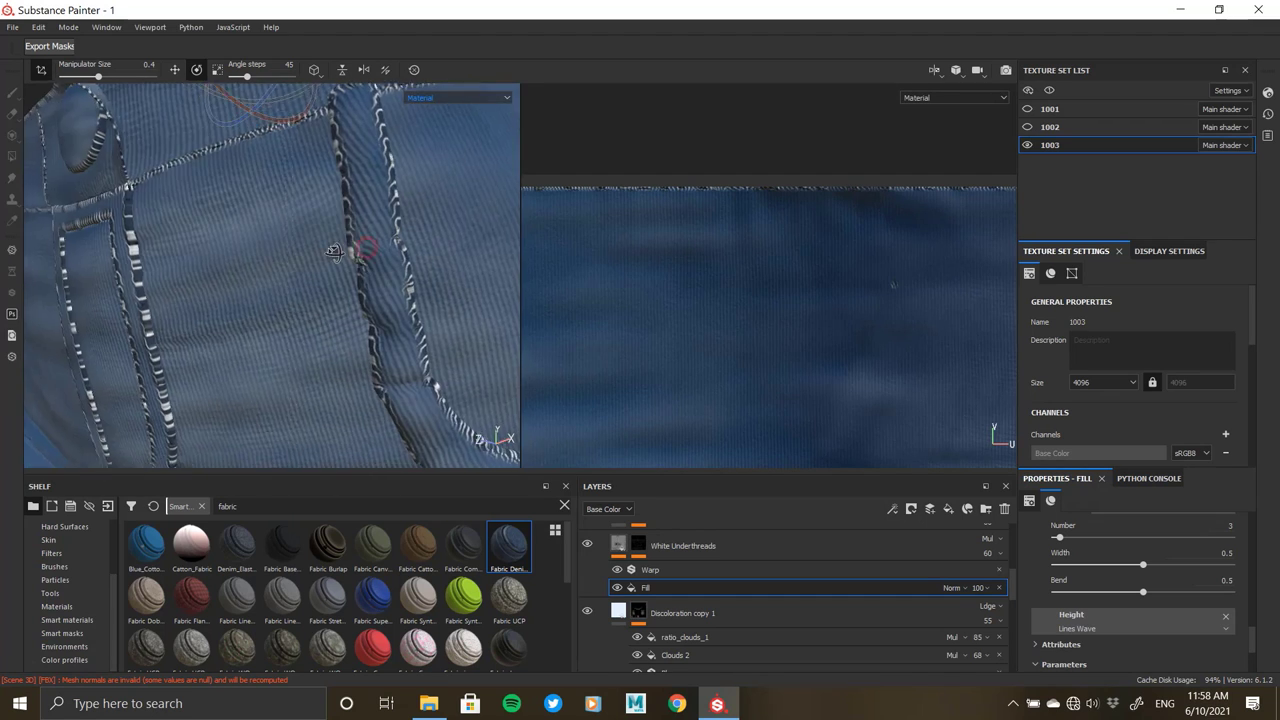
scroll(338, 231, "up", 3)
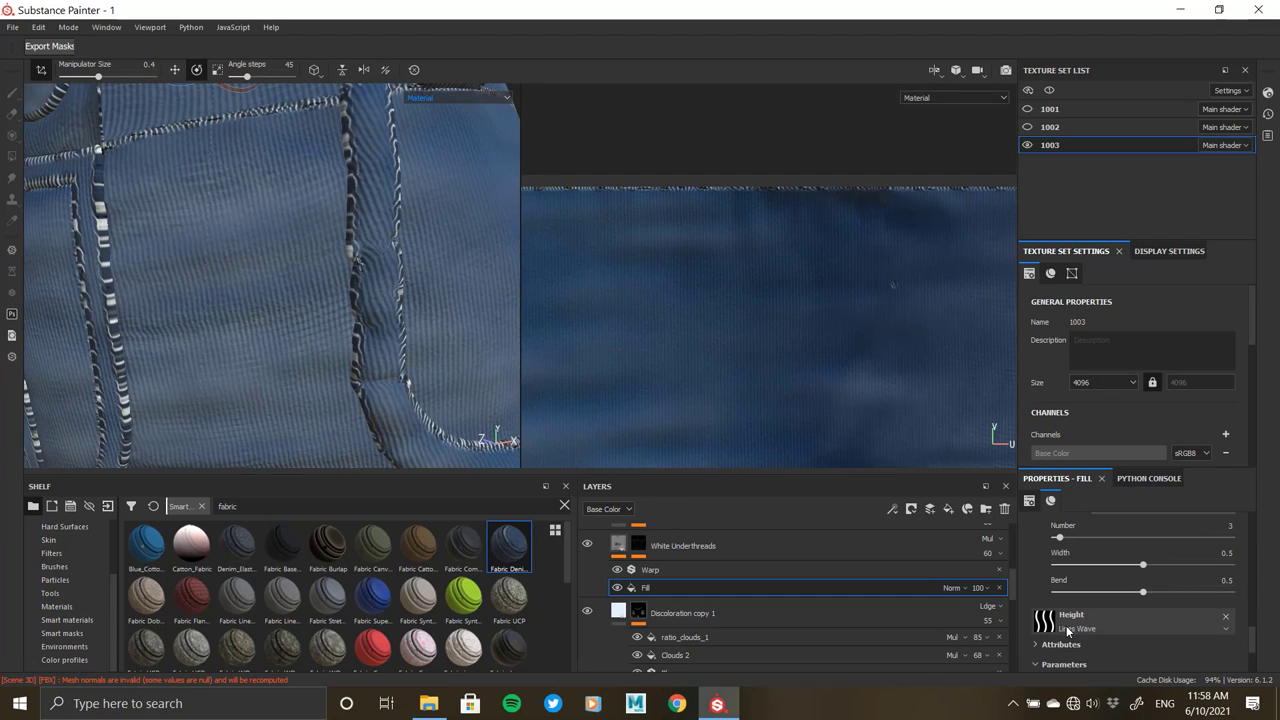
scroll(1084, 632, "up", 2)
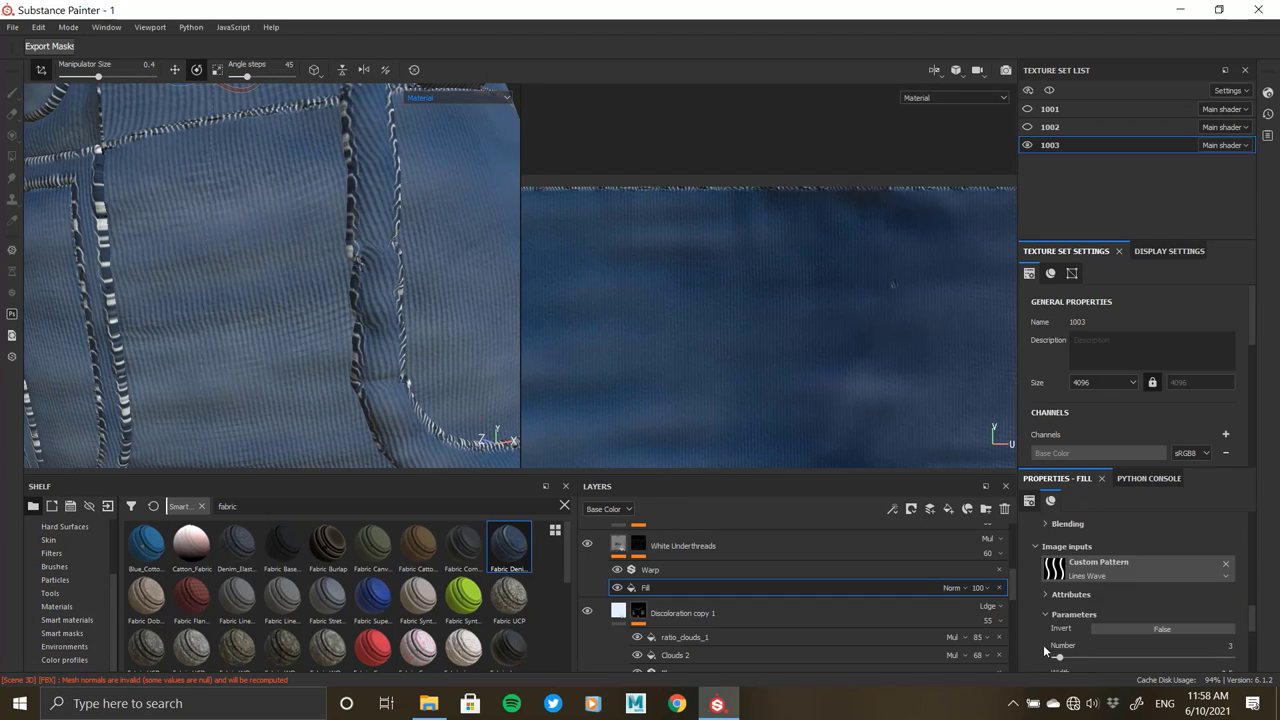
scroll(1080, 629, "up", 2)
scroll(1075, 626, "up", 2)
scroll(1070, 622, "up", 2)
scroll(1068, 622, "down", 2)
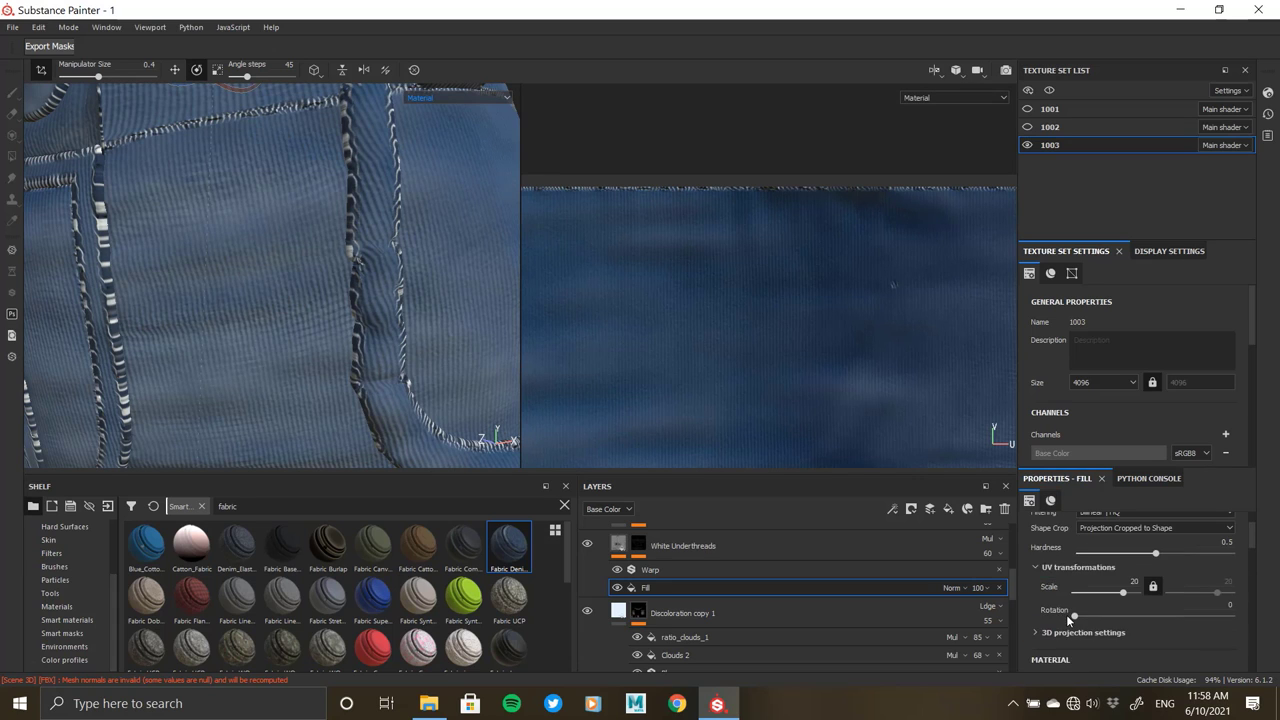
scroll(1066, 622, "up", 2)
scroll(1064, 622, "down", 2)
scroll(1062, 622, "down", 2)
scroll(1062, 622, "down", 2)
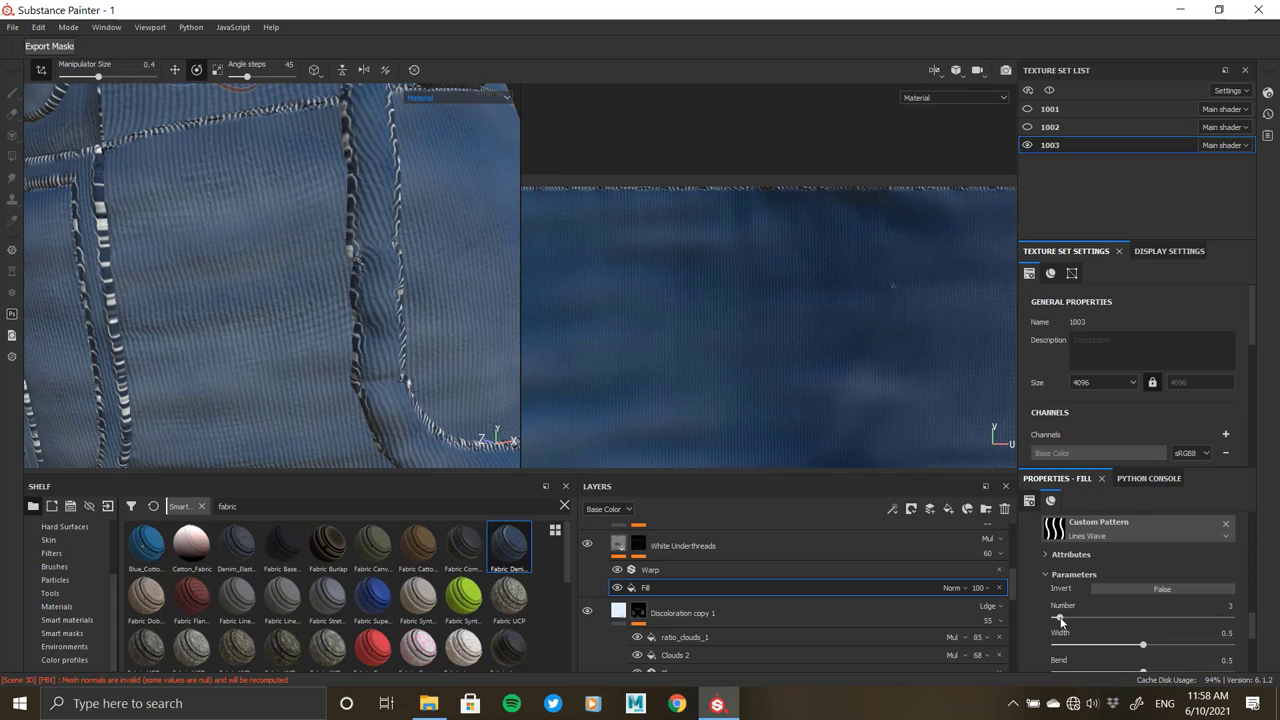
- Select the fill inside the White Underthreads mask, with the seam orbited horizontal
left_click(731, 590)
left_click(691, 549)
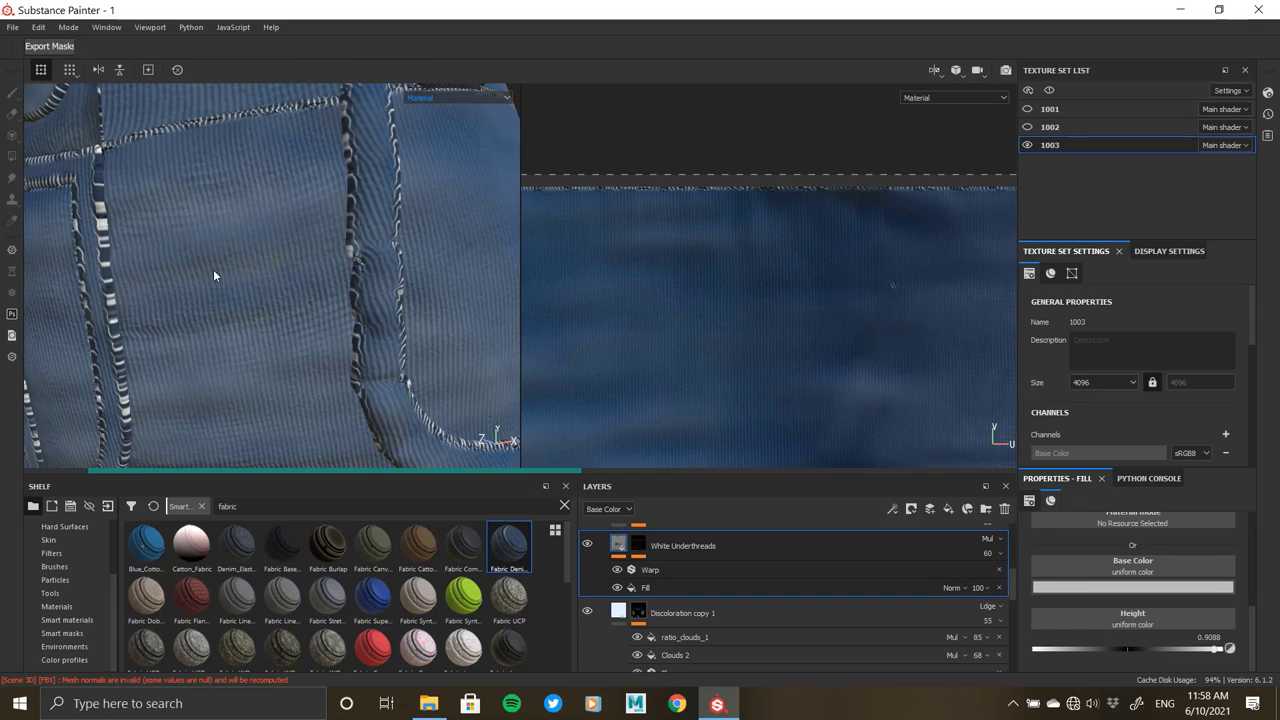
scroll(213, 275, "up", 3)
scroll(236, 271, "up", 3)
left_click_drag(236, 271, 322, 401, "alt")
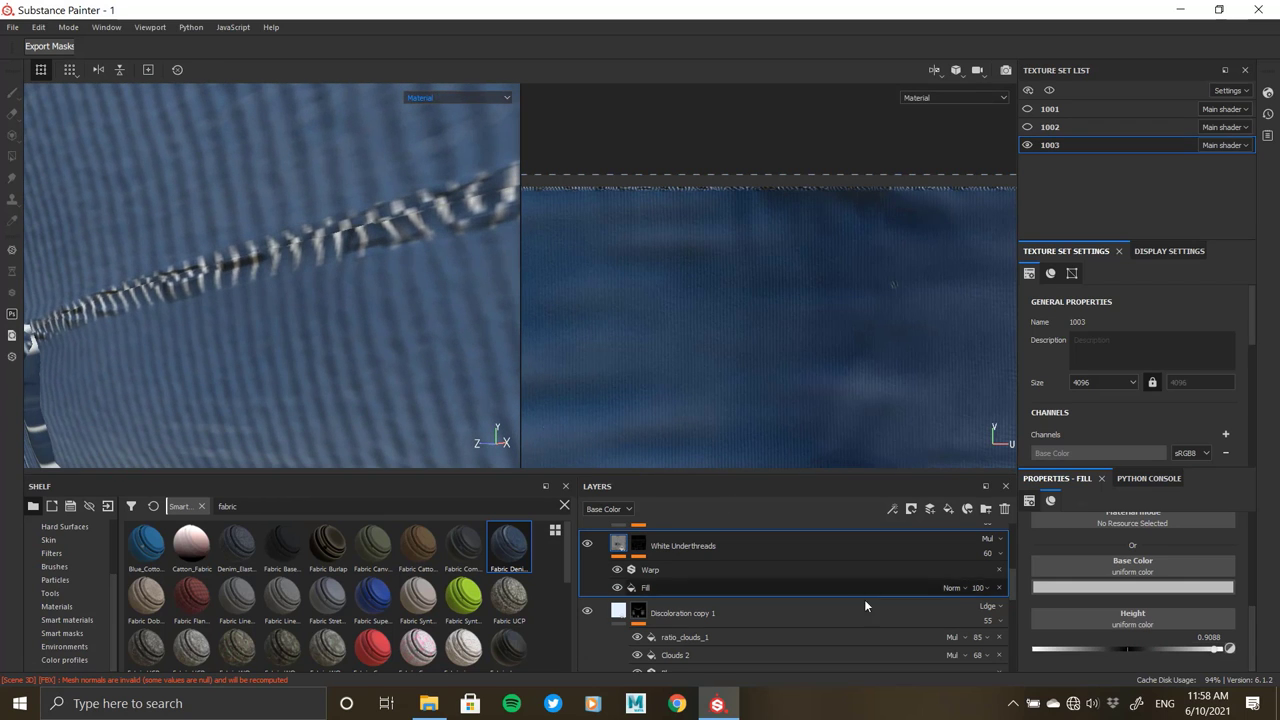
left_click(681, 588)
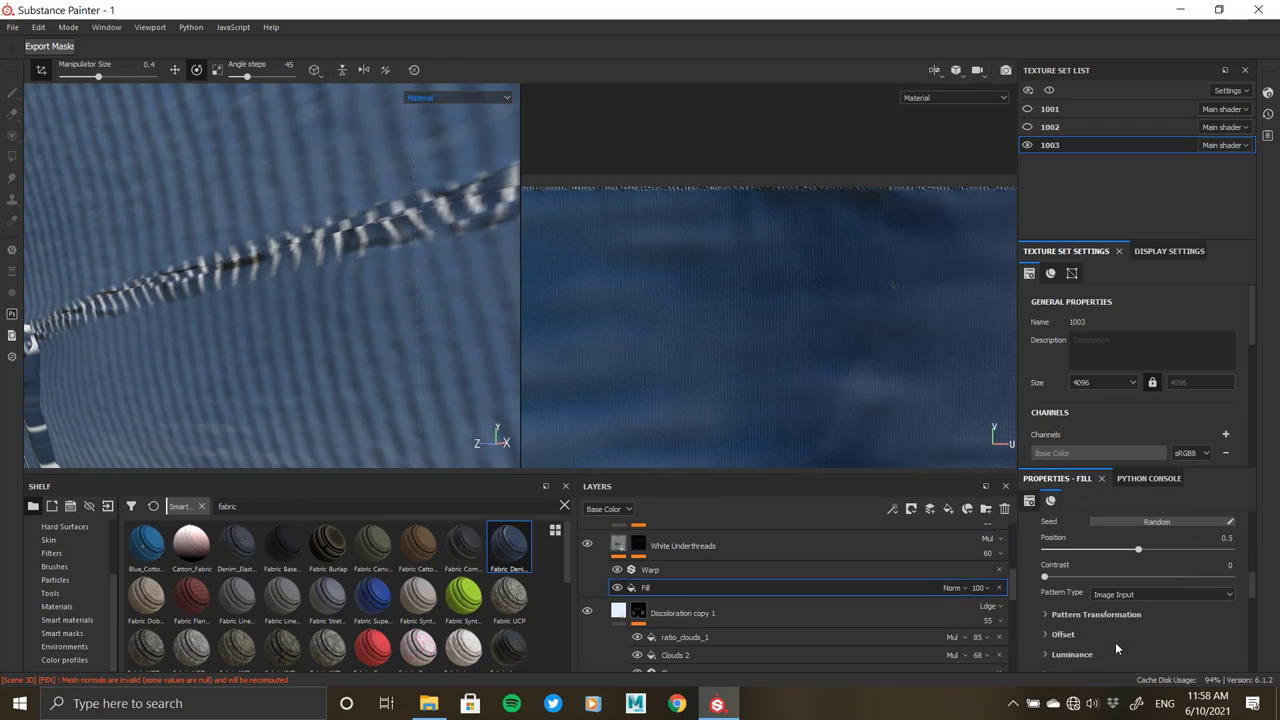
scroll(1113, 641, "down", 3)
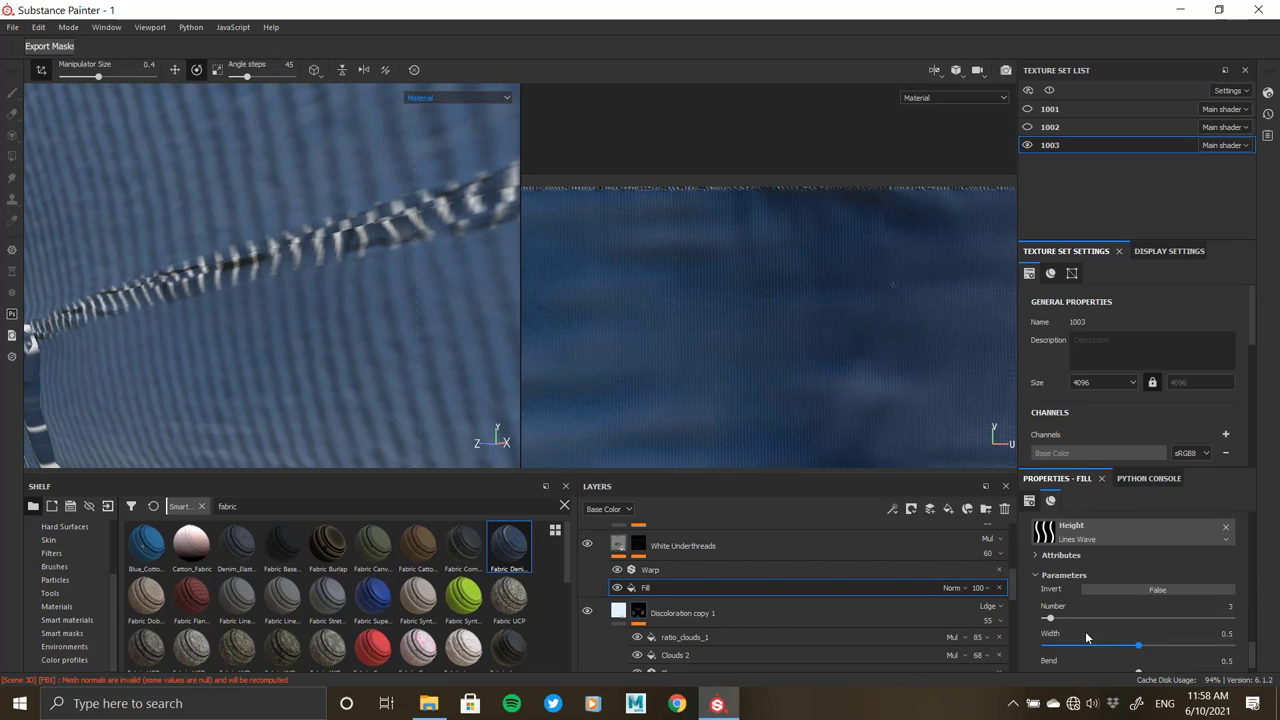
scroll(1085, 636, "up", 1)
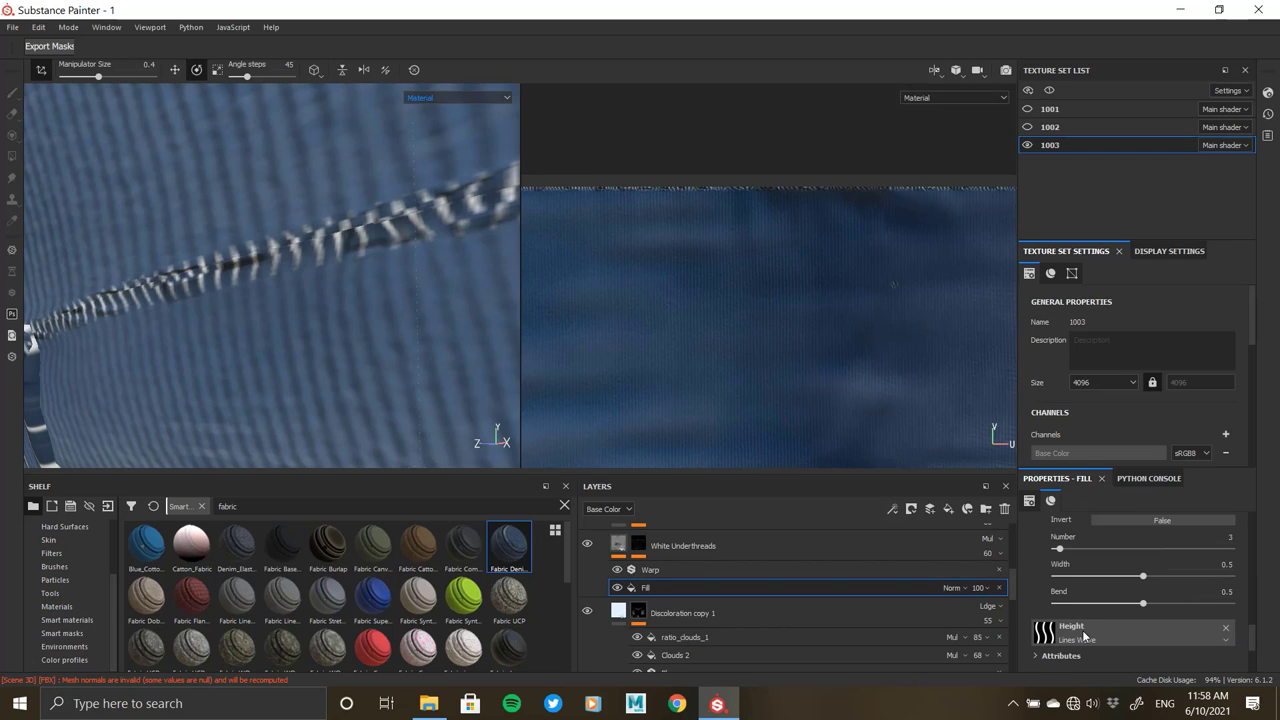
- Show the layers' Height channel and lower the White Underthreads fill opacity to 59
left_click(619, 518)
left_click(605, 556)
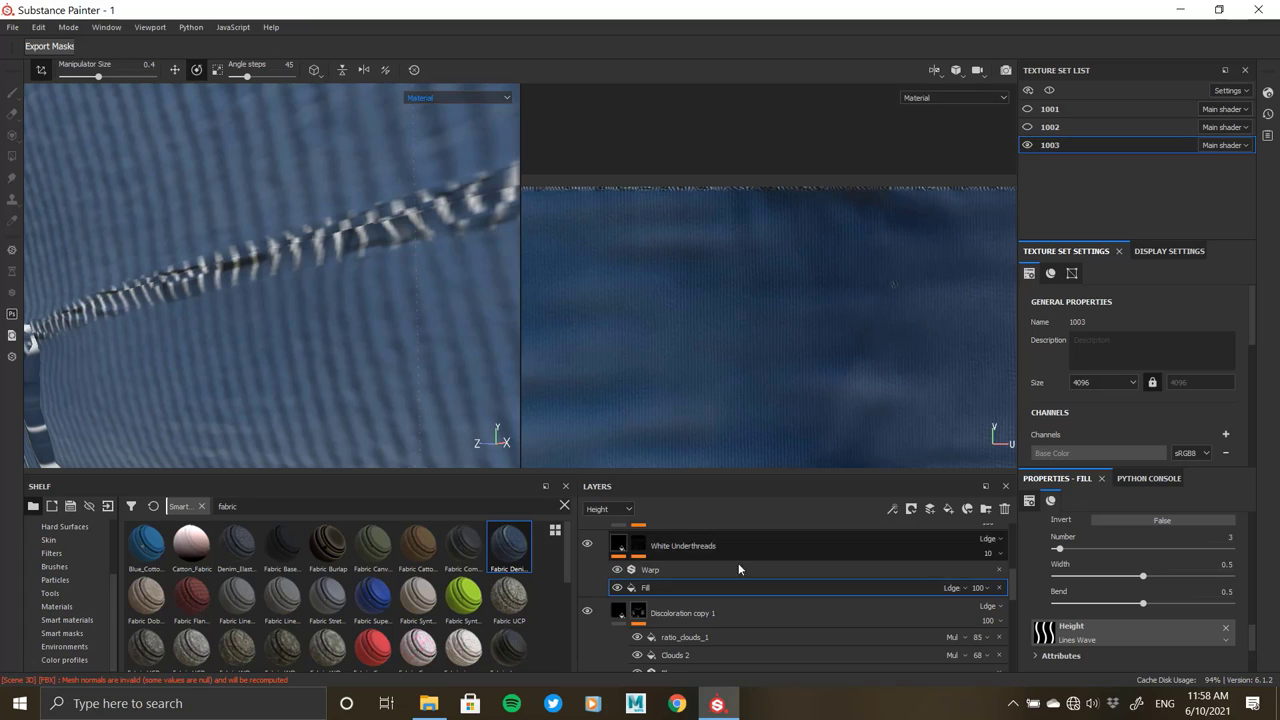
left_click(958, 588)
left_click(987, 600)
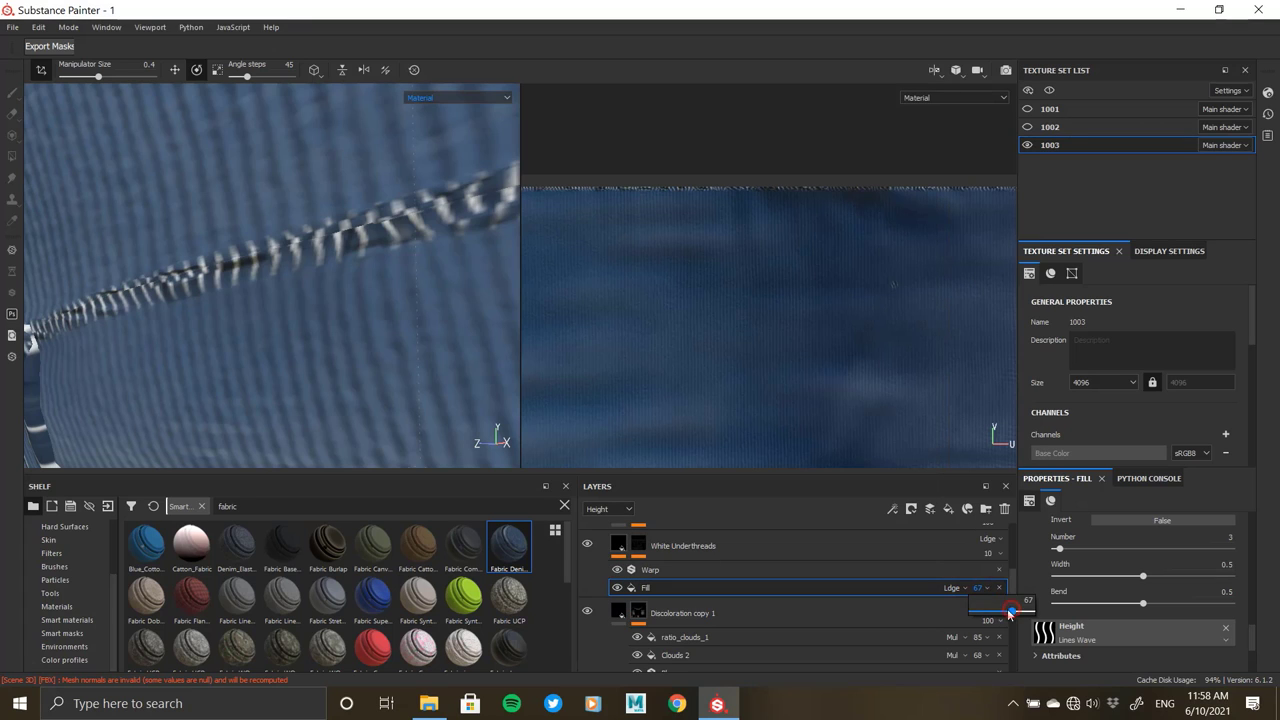
mouse_move(1000, 611)
left_mouse_down()
mouse_move(981, 613)
mouse_move(1006, 608)
left_mouse_up()
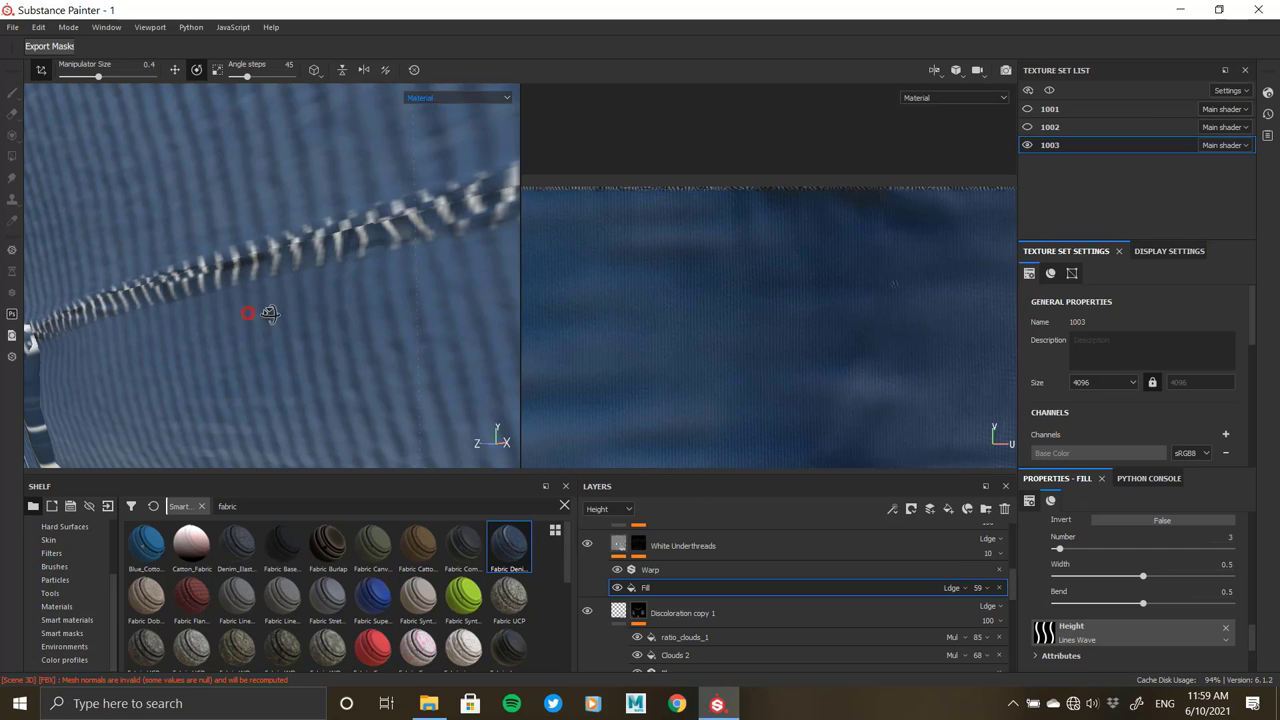
- Check the White Underthreads base colour and orbit around the seams and waistband
mouse_move(268, 313)
left_mouse_down("alt")
mouse_move(174, 336)
mouse_move(148, 266)
mouse_move(214, 245)
left_mouse_up("alt")
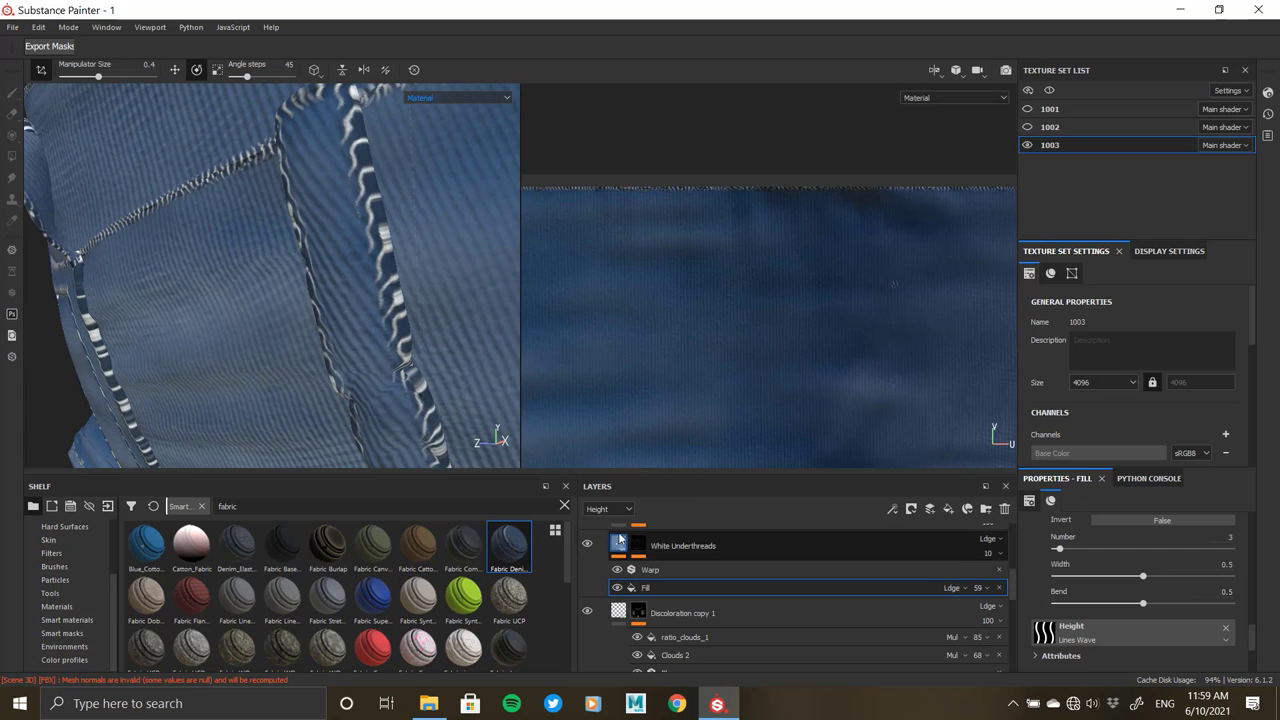
left_click(863, 552)
left_click(1114, 589)
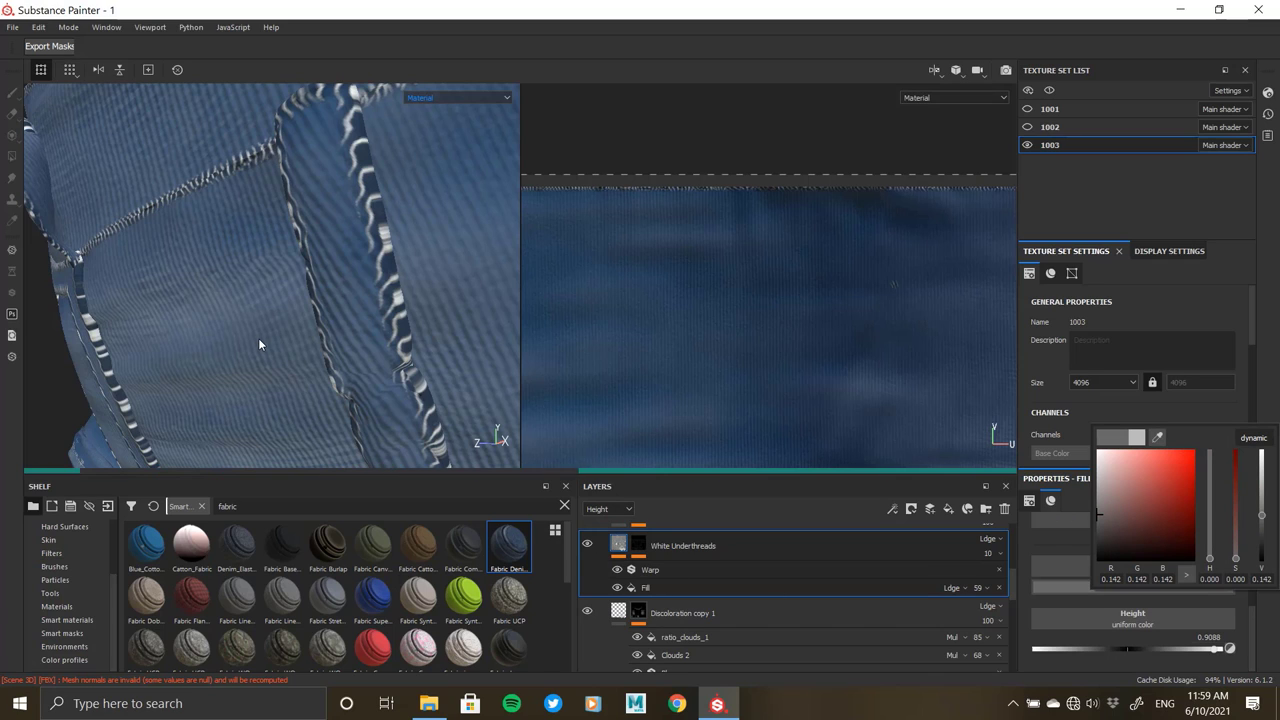
left_click_drag(263, 338, 356, 348, "alt")
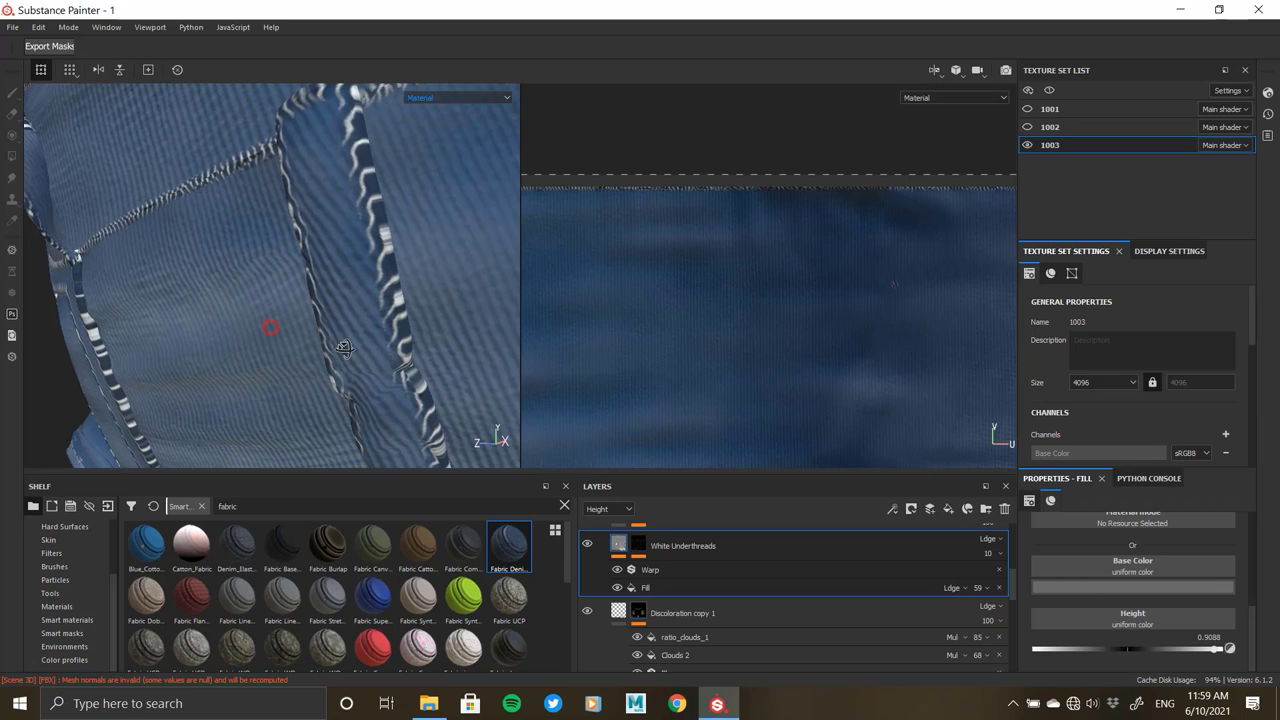
mouse_move(706, 18)
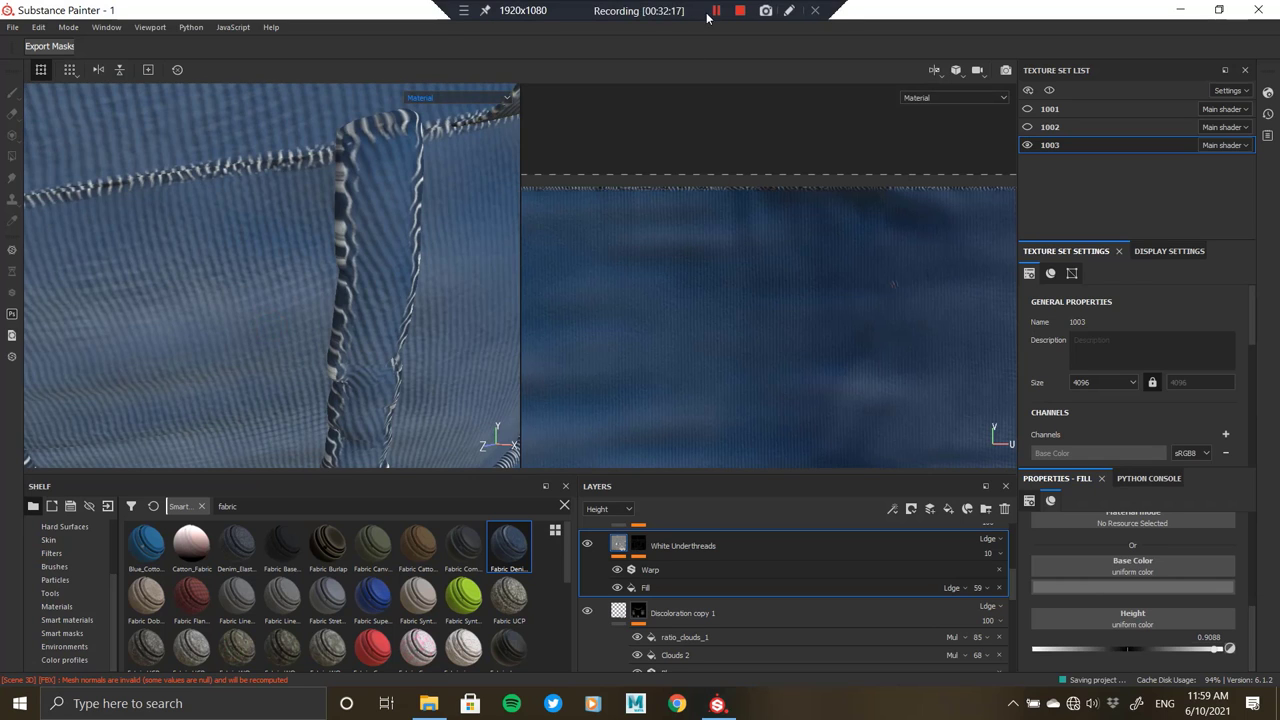
mouse_move(304, 264)
left_mouse_down("alt")
mouse_move(216, 305)
mouse_move(423, 407)
left_mouse_up("alt")
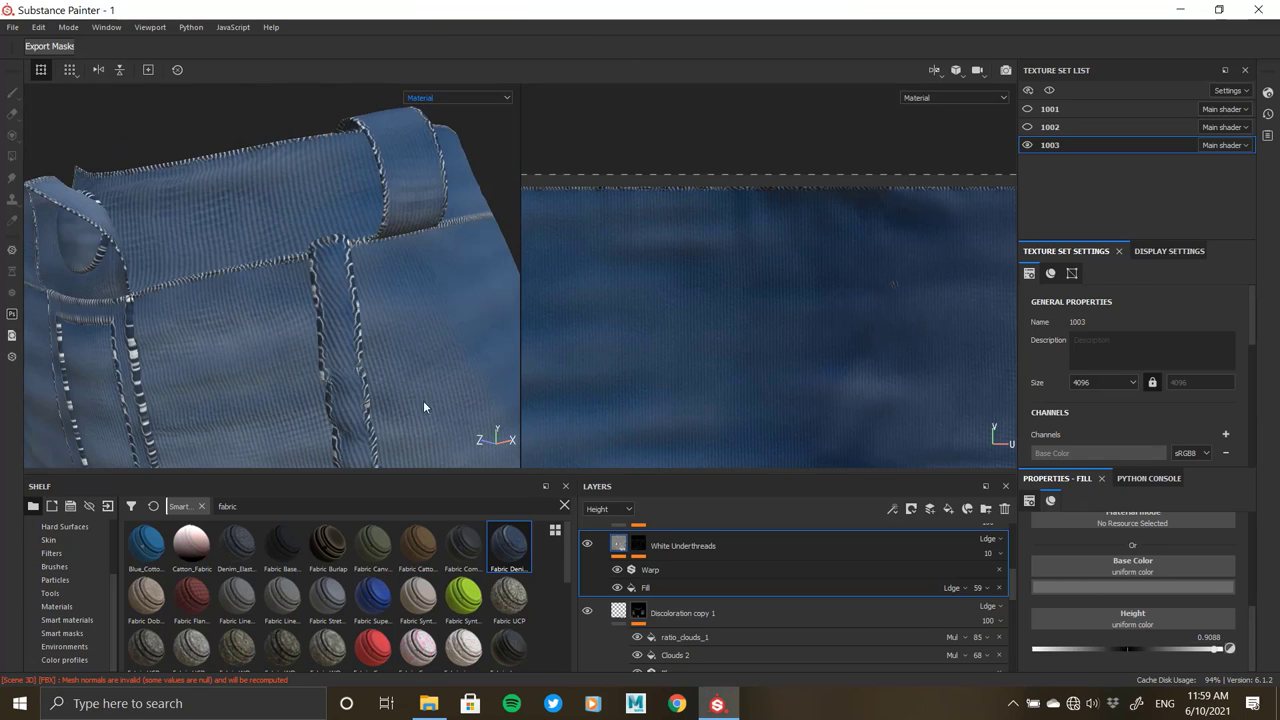
scroll(592, 593, "up", 2)
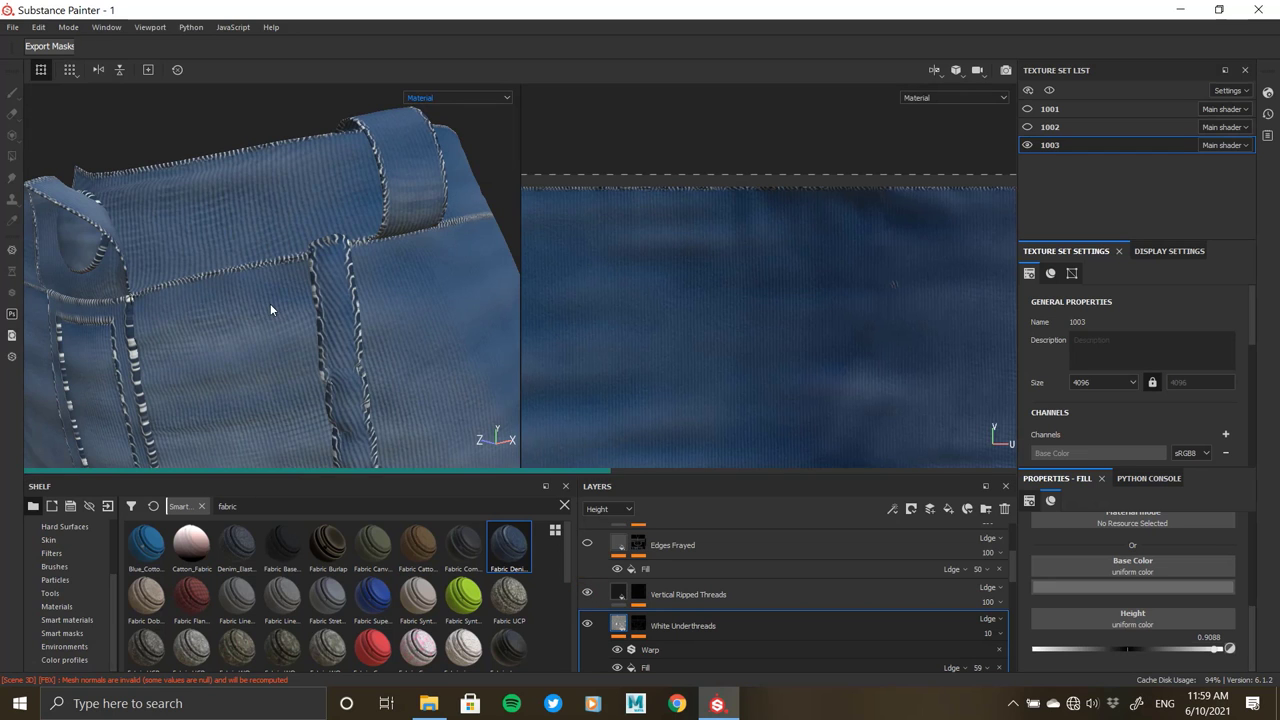
- Display the Vertical Ripped Threads mask in the viewport
mouse_move(345, 312)
left_mouse_down("alt")
mouse_move(300, 320)
mouse_move(333, 336)
mouse_move(374, 314)
mouse_move(277, 266)
mouse_move(340, 290)
mouse_move(384, 274)
mouse_move(263, 194)
mouse_move(458, 424)
left_mouse_up("alt")
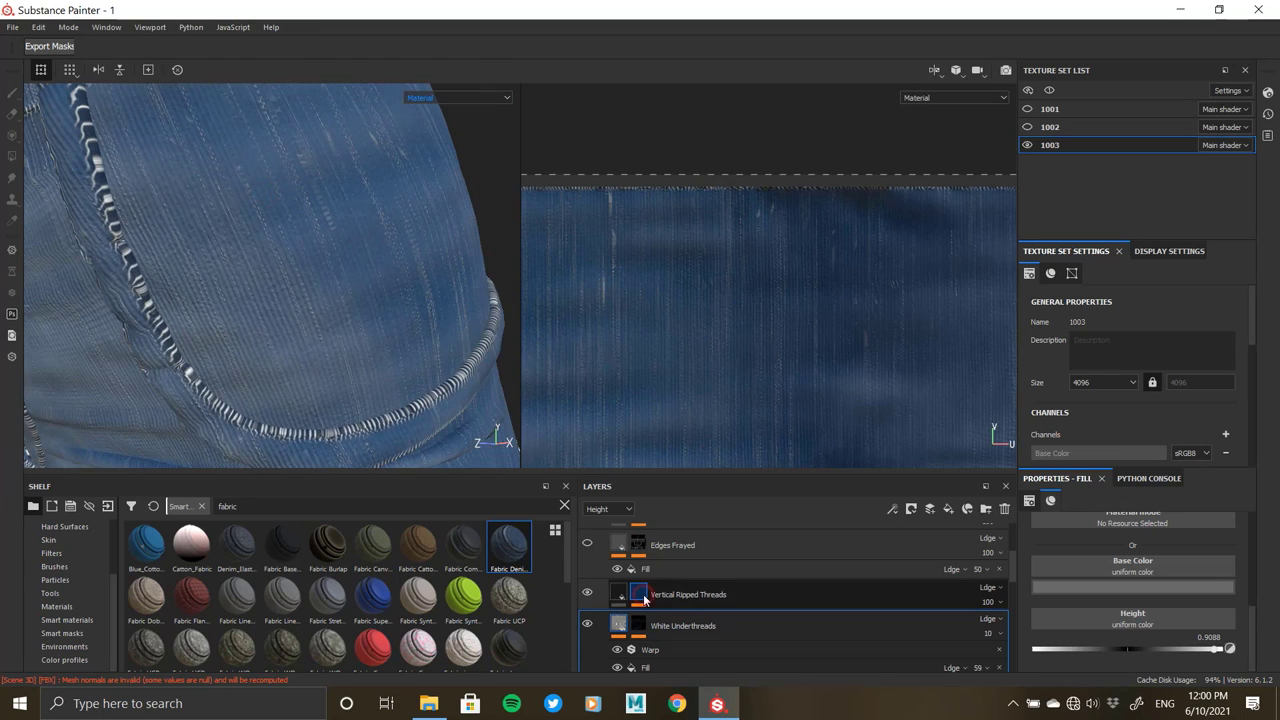
left_click(645, 598)
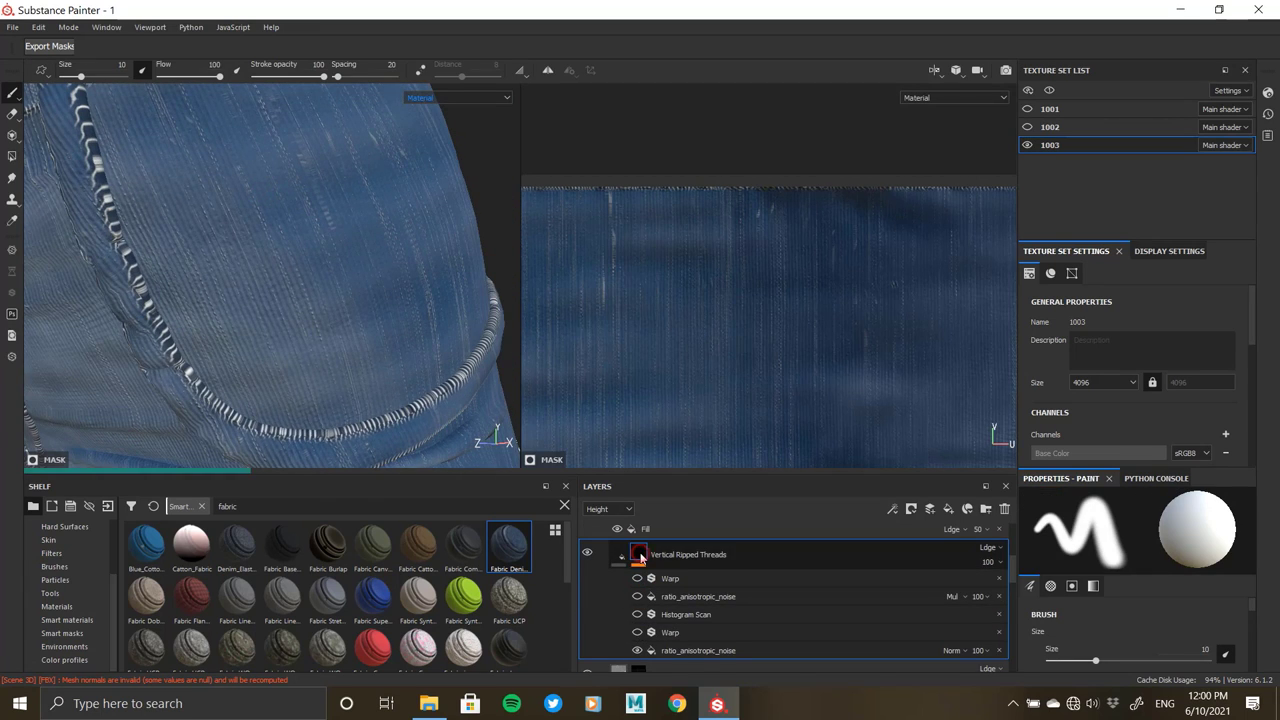
left_click(638, 553, "alt")
mouse_move(286, 243)
left_mouse_down("alt")
mouse_move(245, 373)
mouse_move(340, 300)
left_mouse_up("alt")
- Lower the bottom anisotropic noise Balance to 0.13, then hide the lower warp to compare
left_click(700, 650)
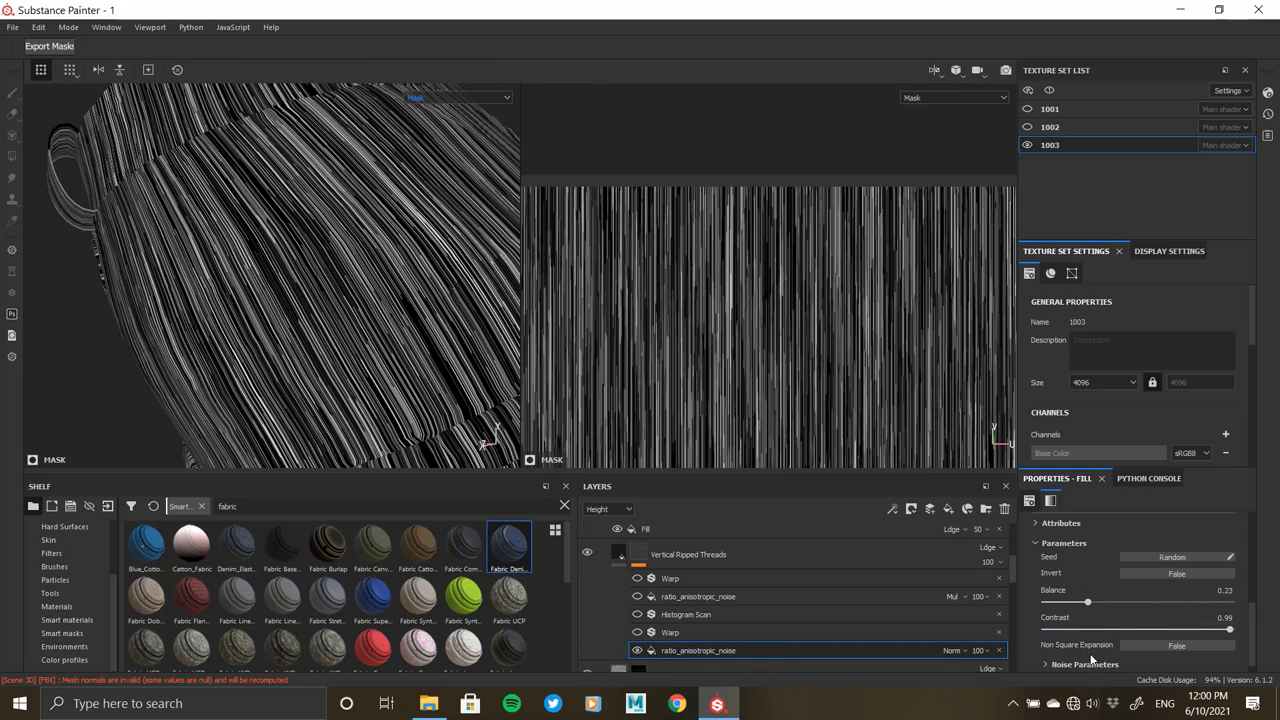
scroll(1092, 658, "down", 1)
left_click_drag(1089, 592, 1072, 592)
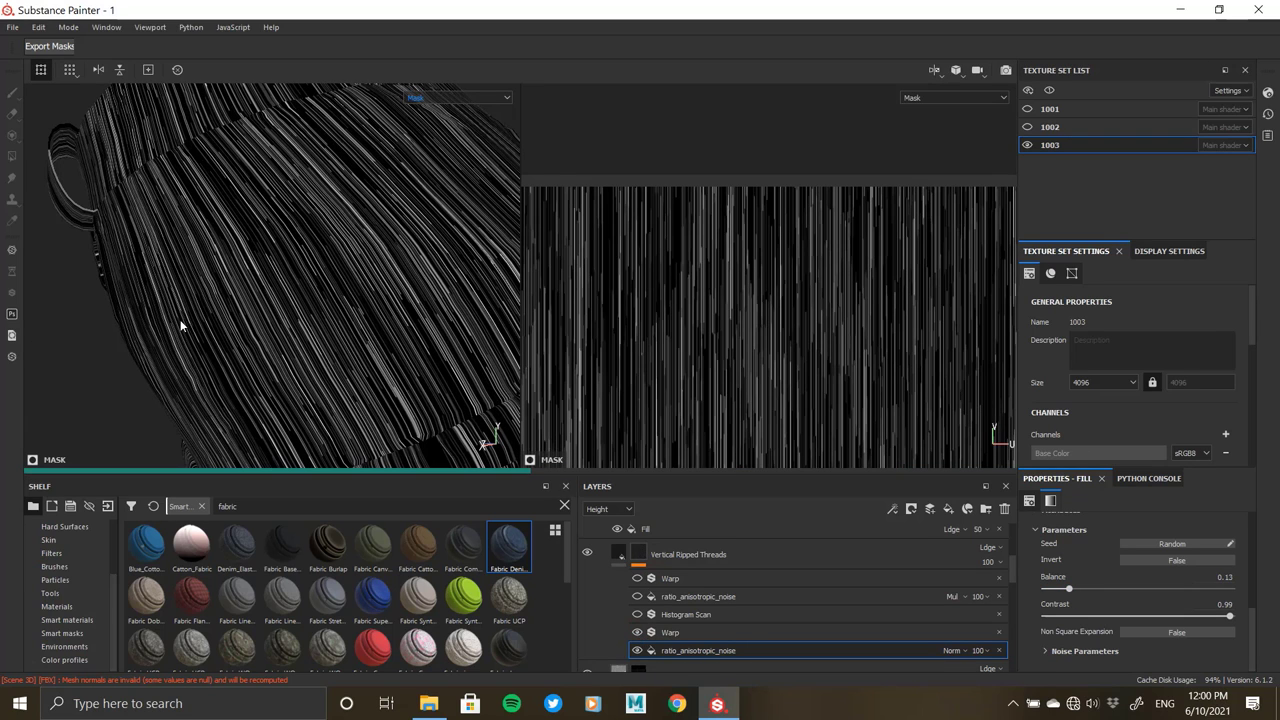
scroll(180, 319, "up", 2)
mouse_move(286, 277)
right_mouse_down("alt")
mouse_move(365, 432)
mouse_move(267, 283)
right_mouse_up("alt")
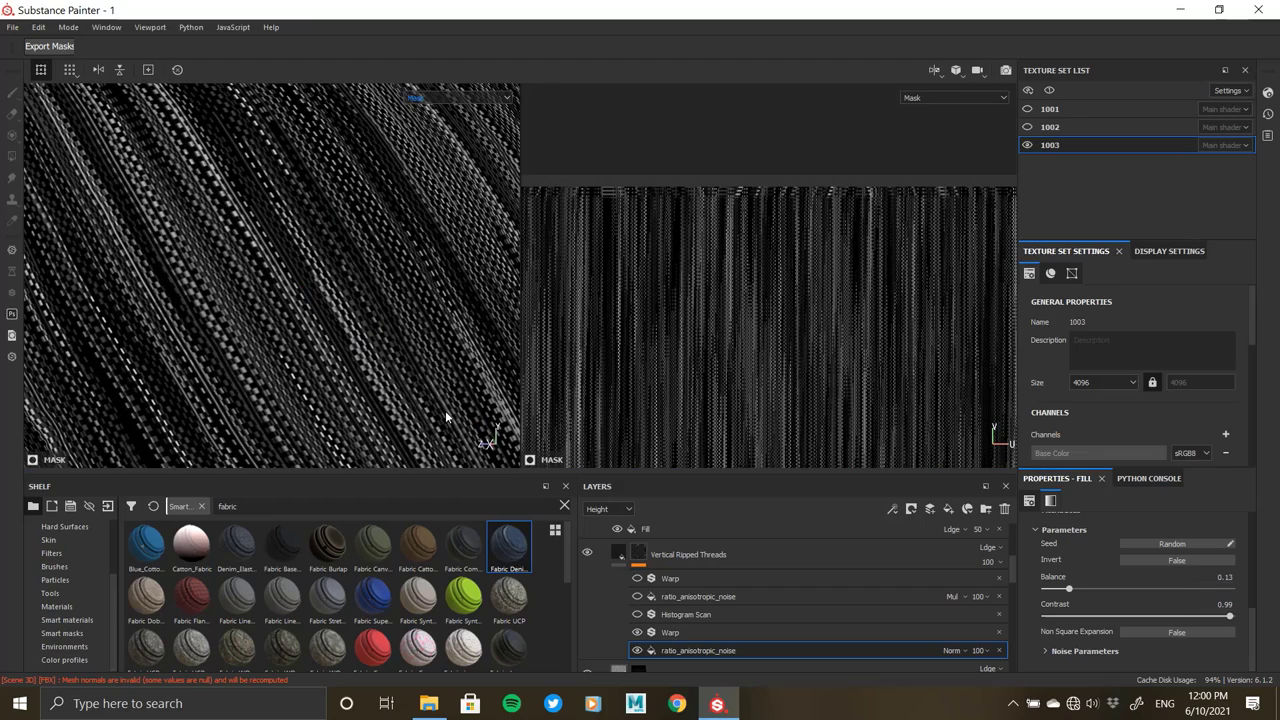
left_click(636, 632)
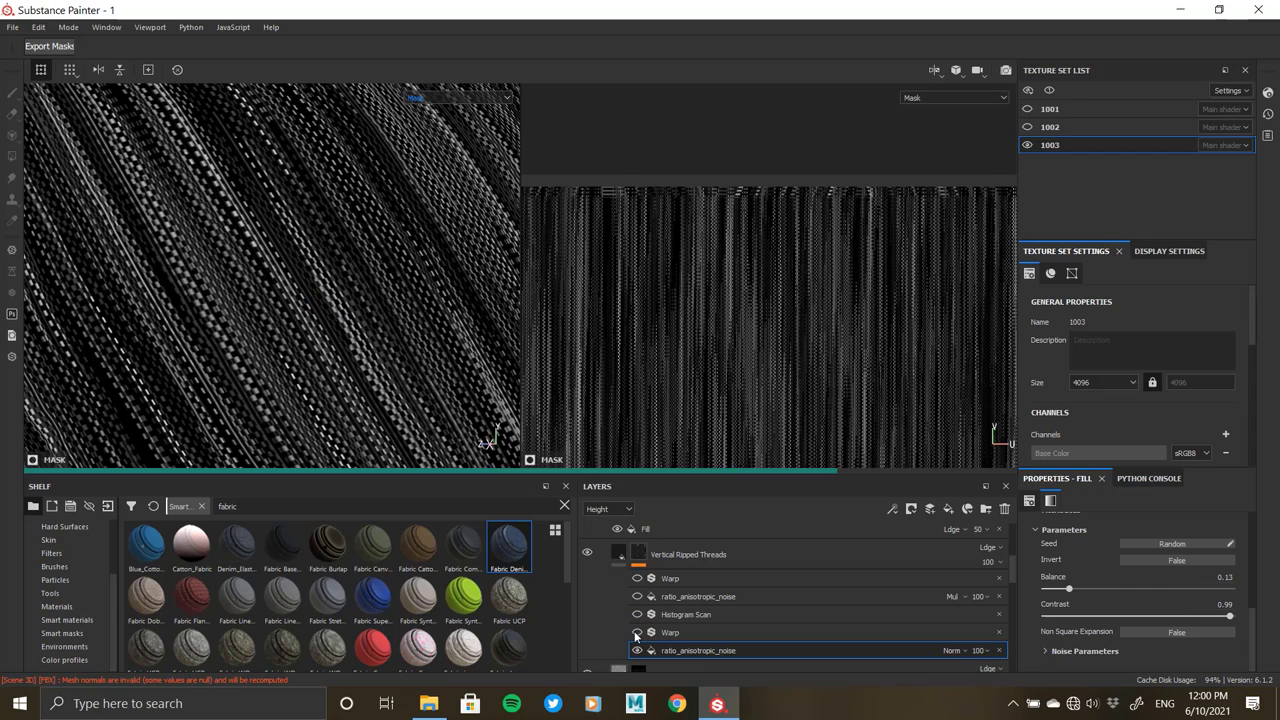
- Re-enable the warp and set the Histogram Scan Position to 0.32
left_click(636, 632)
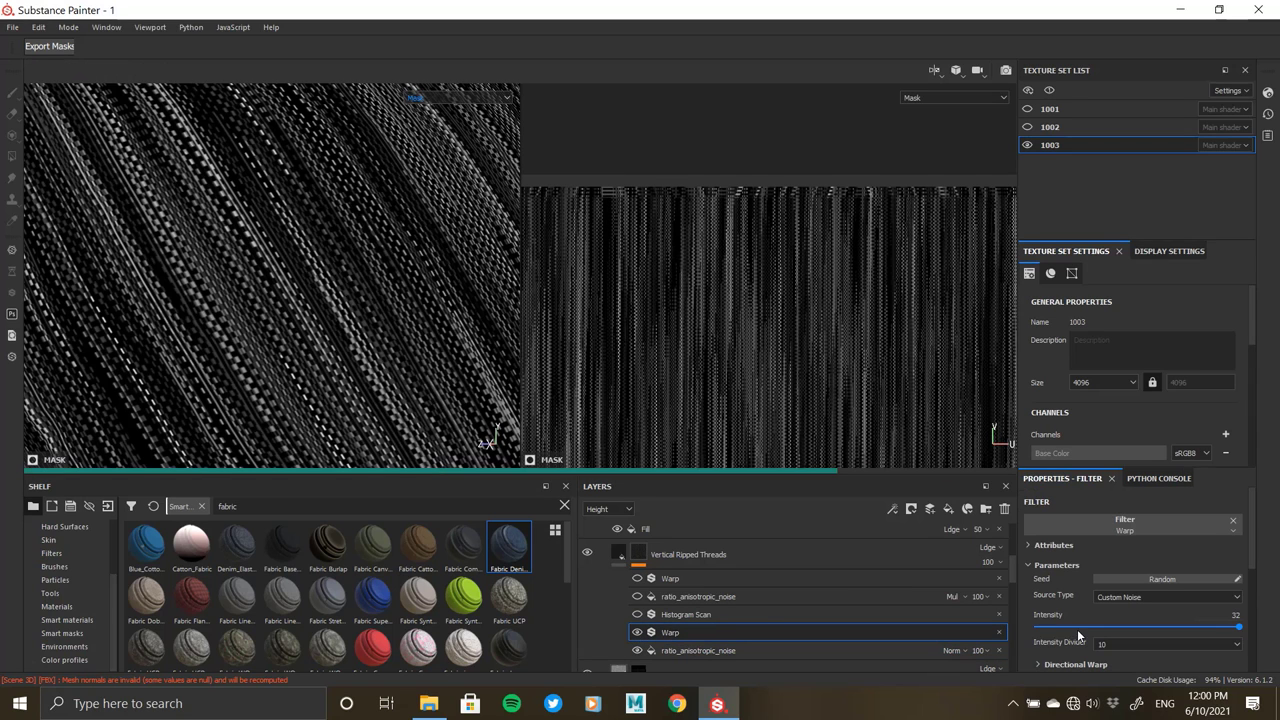
left_click(637, 614)
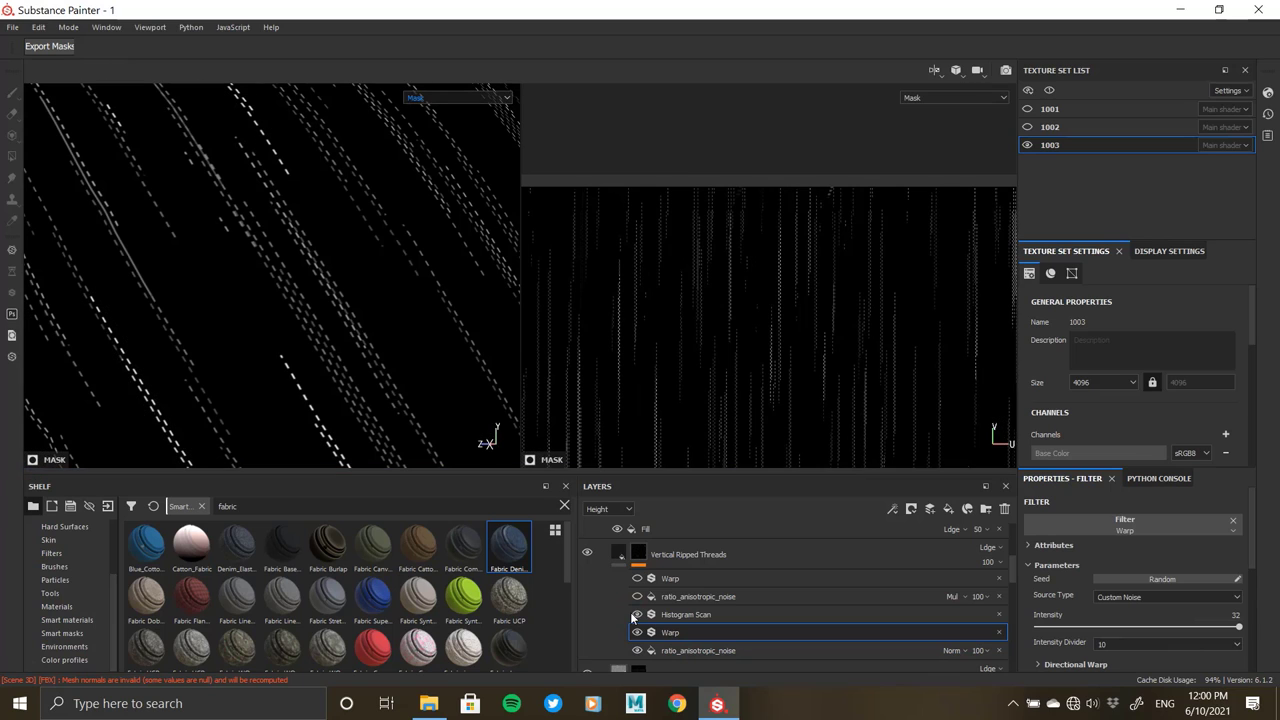
left_click(686, 614)
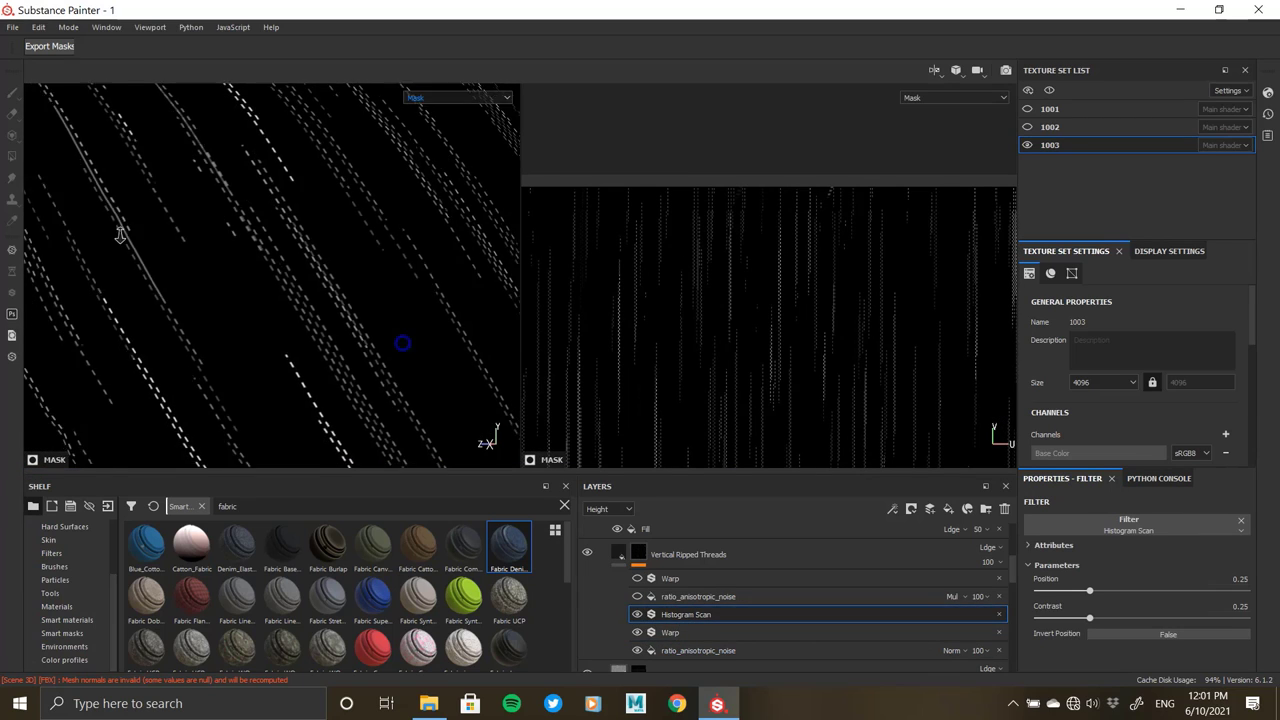
mouse_move(400, 343)
left_mouse_down("alt")
mouse_move(157, 277)
mouse_move(253, 245)
mouse_move(220, 250)
left_mouse_up("alt")
left_click_drag(1089, 591, 1075, 592)
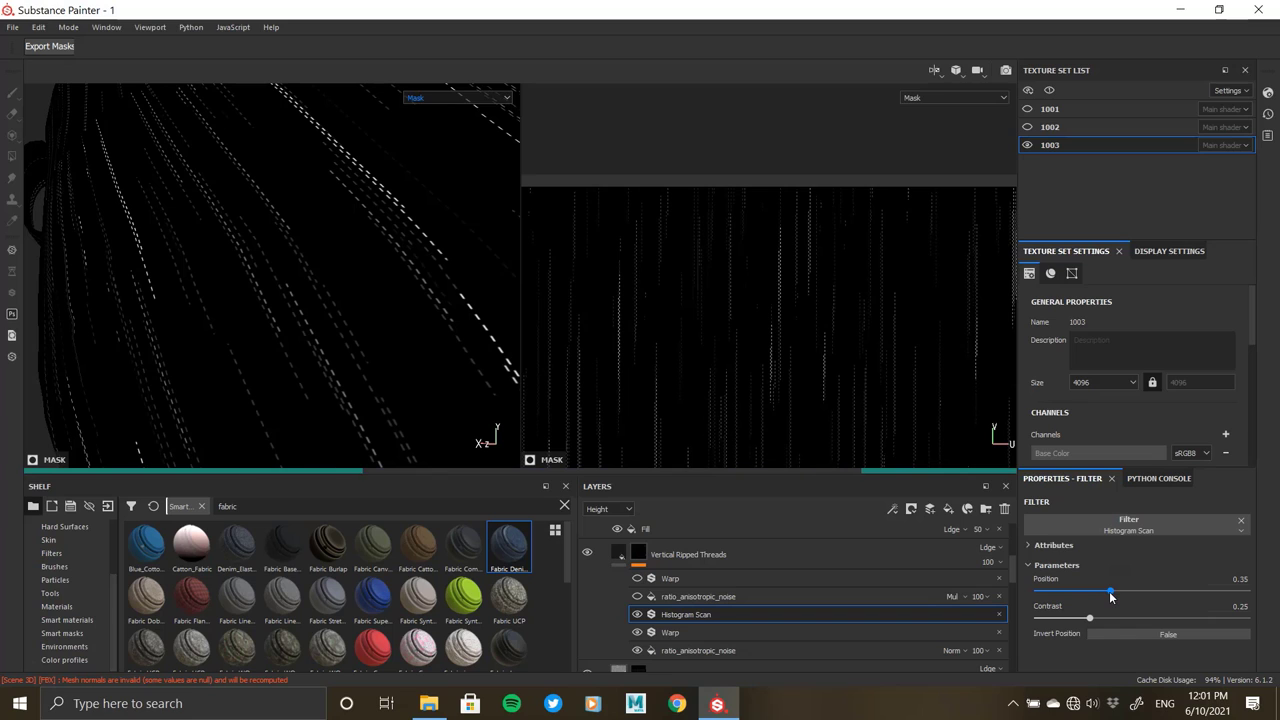
left_click_drag(191, 329, 152, 187, "alt")
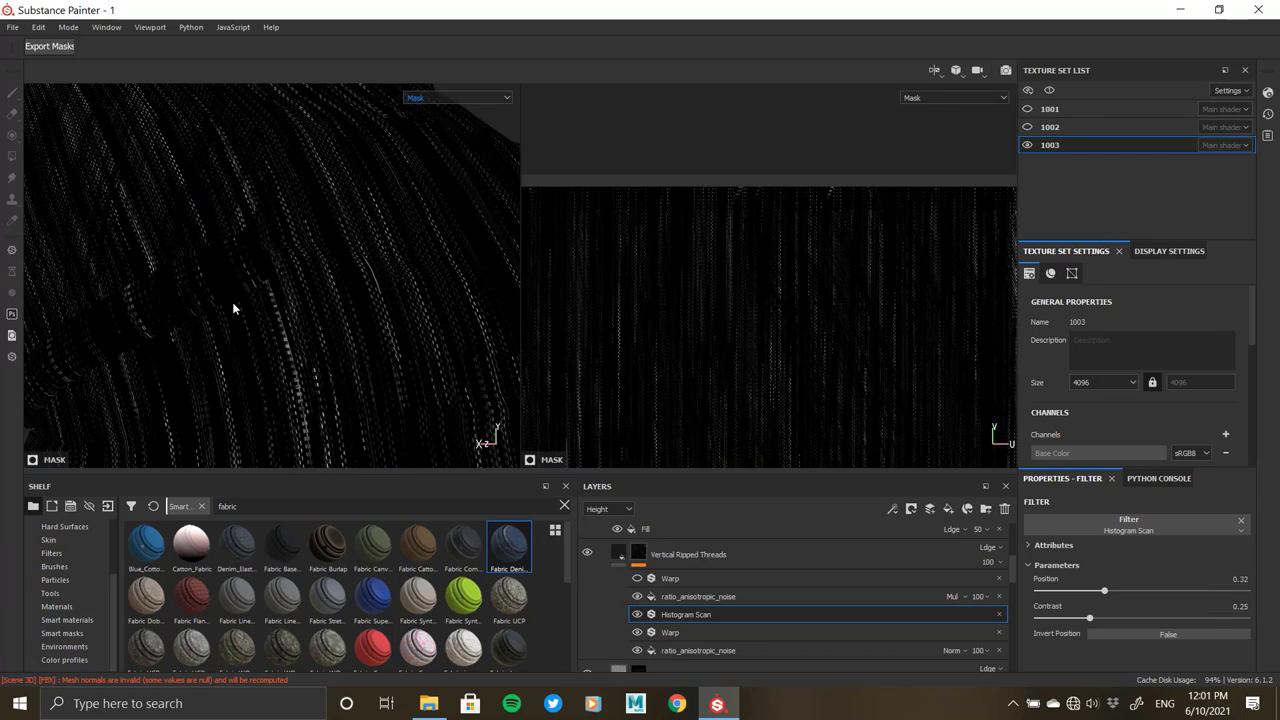
- Lower the upper anisotropic noise fill's opacity to 74
mouse_move(232, 302)
left_mouse_down("alt")
mouse_move(351, 349)
mouse_move(371, 397)
mouse_move(397, 350)
left_mouse_up("alt")
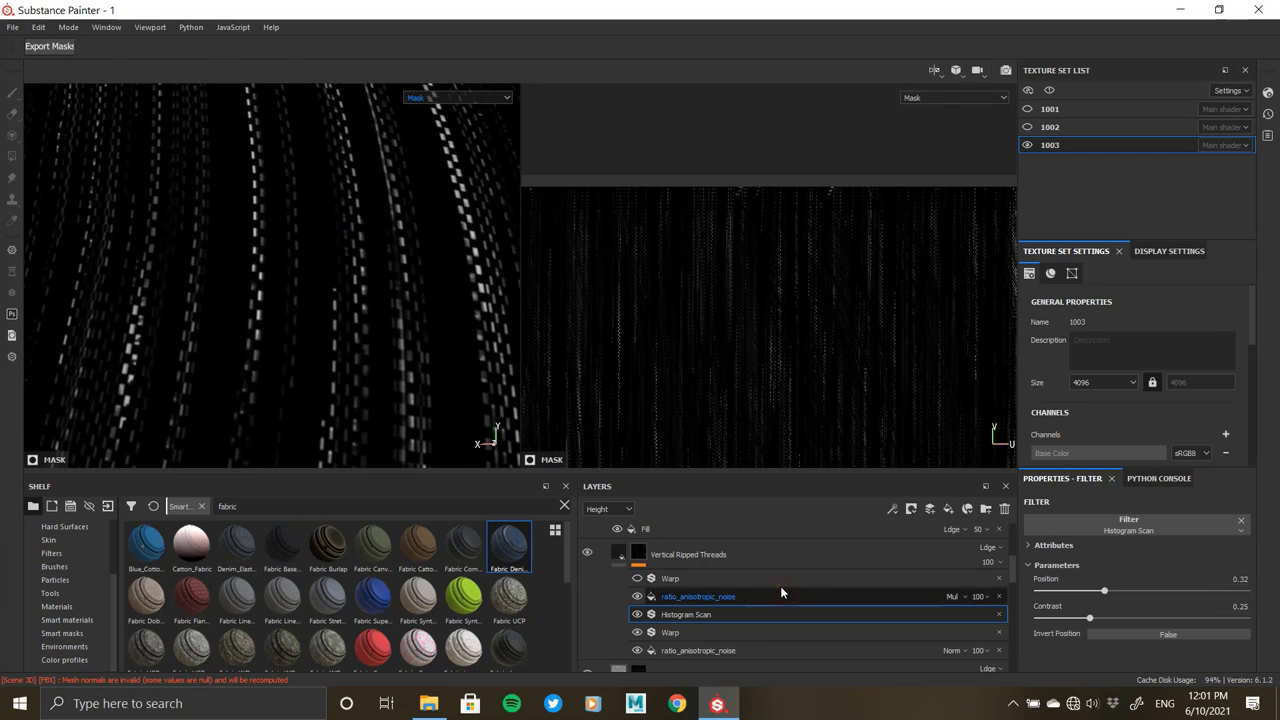
left_click(900, 597)
left_click_drag(990, 625, 975, 625)
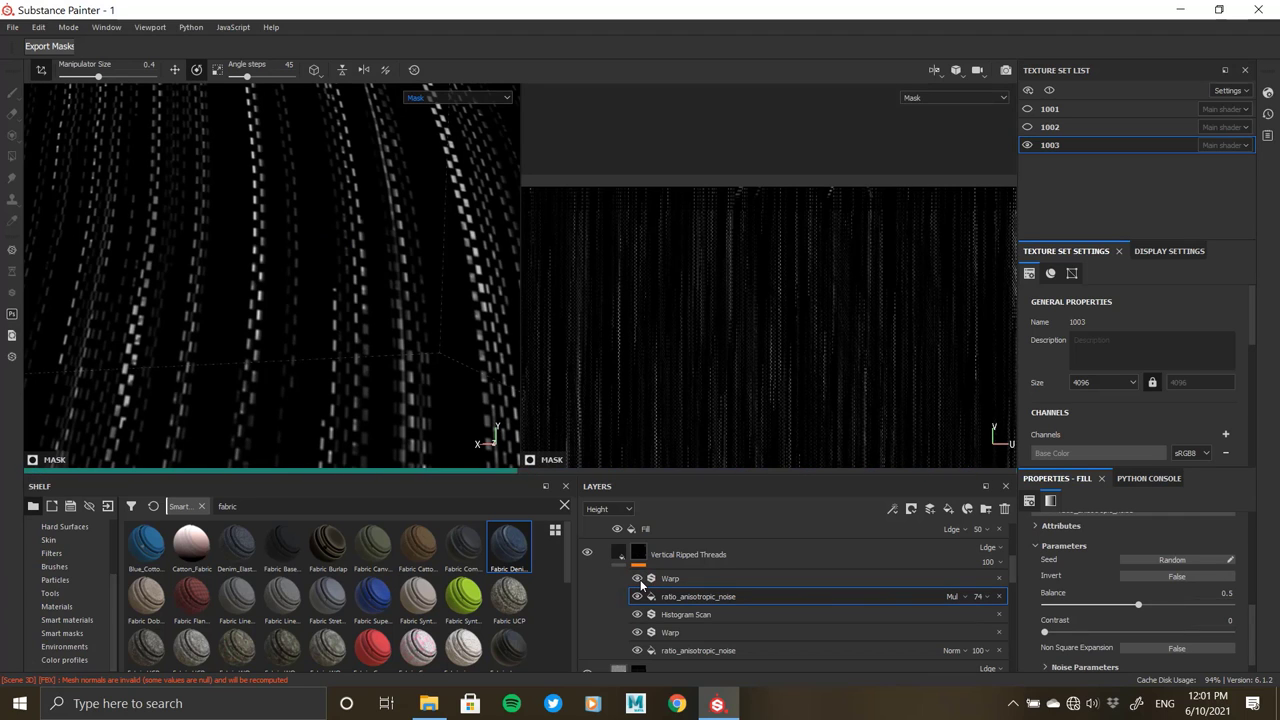
- Return to the material view and orbit around the back pocket and leg
left_click(620, 556)
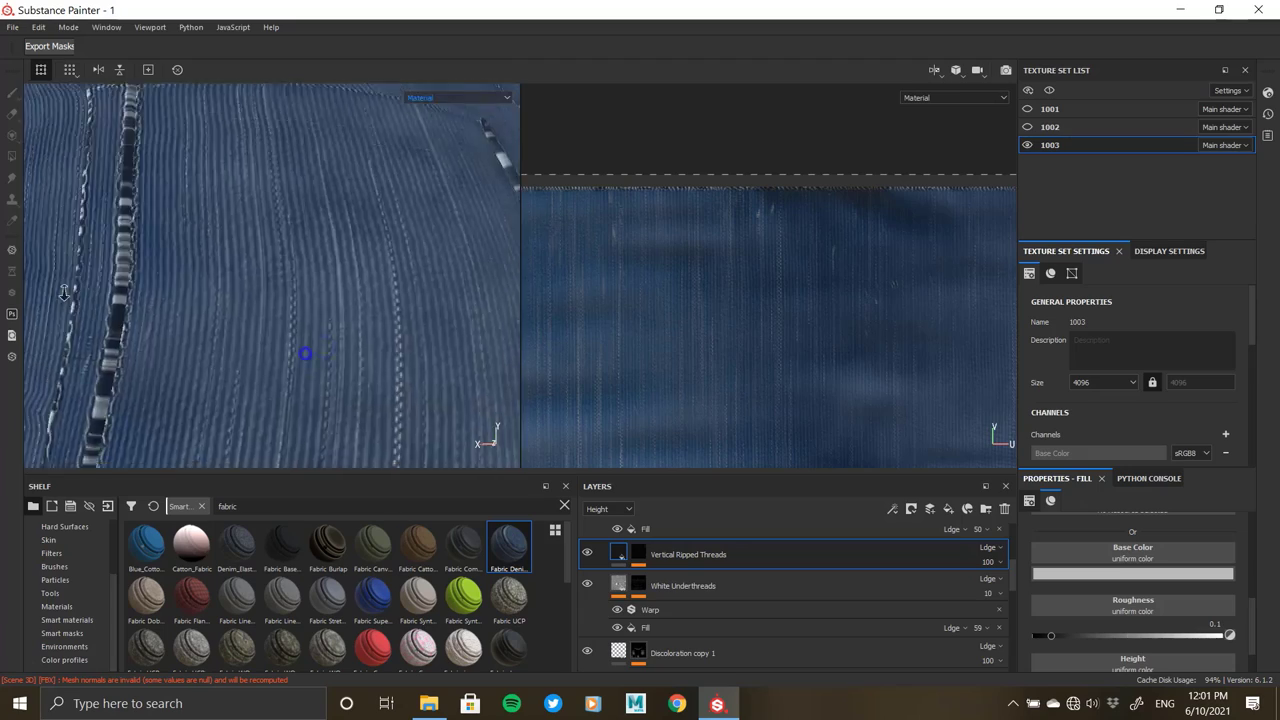
mouse_move(63, 292)
right_mouse_down("alt")
mouse_move(271, 231)
mouse_move(292, 280)
mouse_move(123, 243)
right_mouse_up("alt")
middle_click_drag(123, 243, 271, 360, "alt")
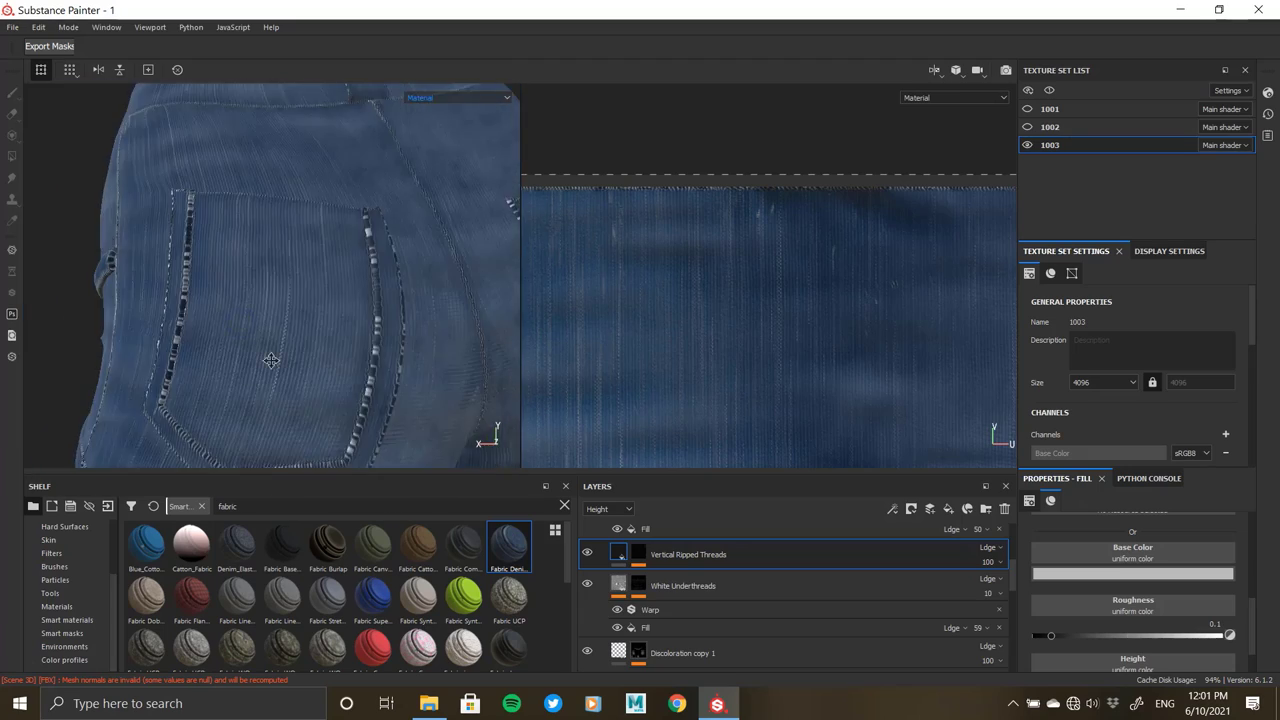
mouse_move(271, 360)
left_mouse_down("alt")
mouse_move(303, 275)
mouse_move(234, 314)
mouse_move(163, 294)
mouse_move(246, 408)
mouse_move(330, 380)
mouse_move(420, 400)
left_mouse_up("alt")
scroll(771, 637, "up", 1)
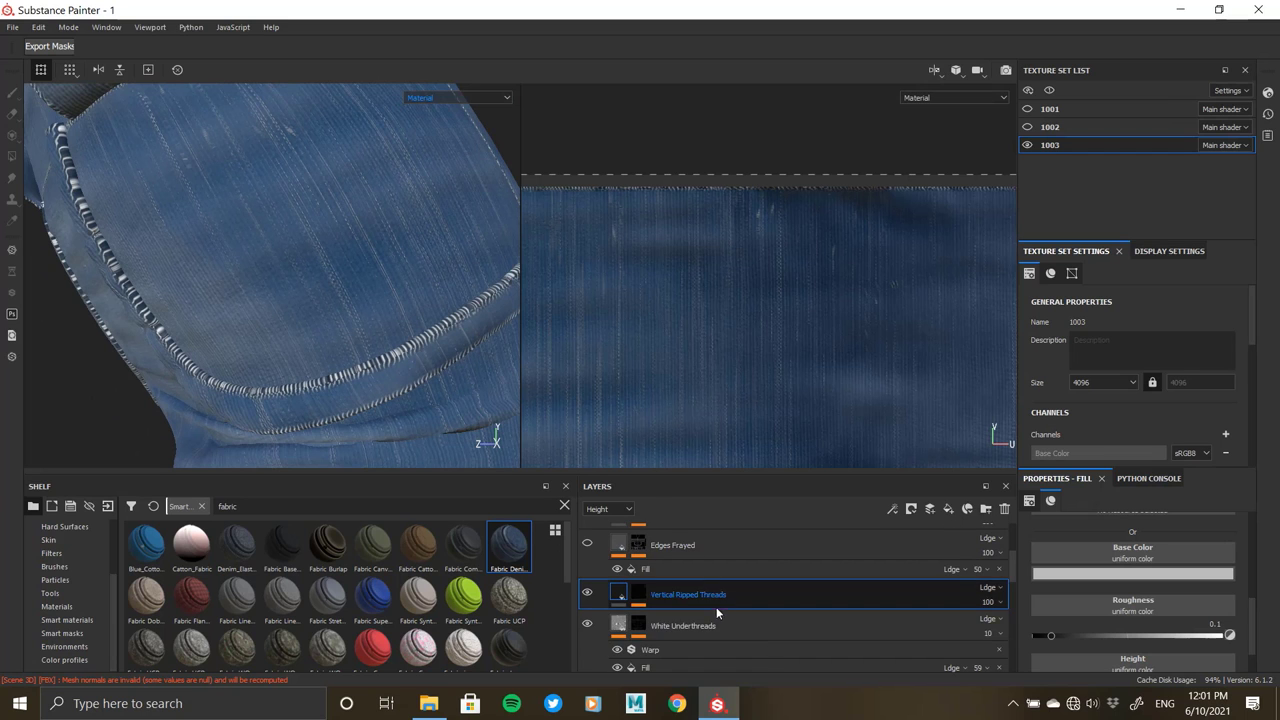
scroll(688, 592, "up", 1)
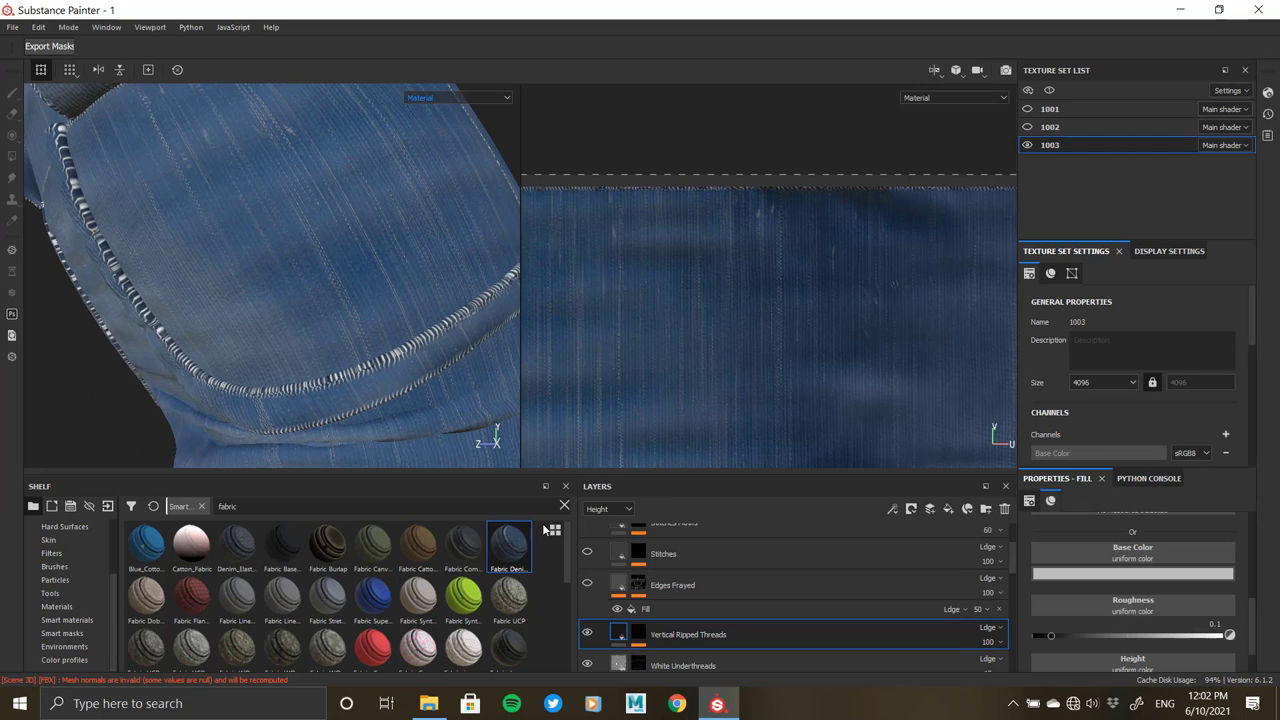
mouse_move(255, 355)
left_mouse_down("alt")
mouse_move(169, 229)
mouse_move(251, 303)
mouse_move(303, 283)
mouse_move(188, 284)
mouse_move(217, 309)
left_mouse_up("alt")
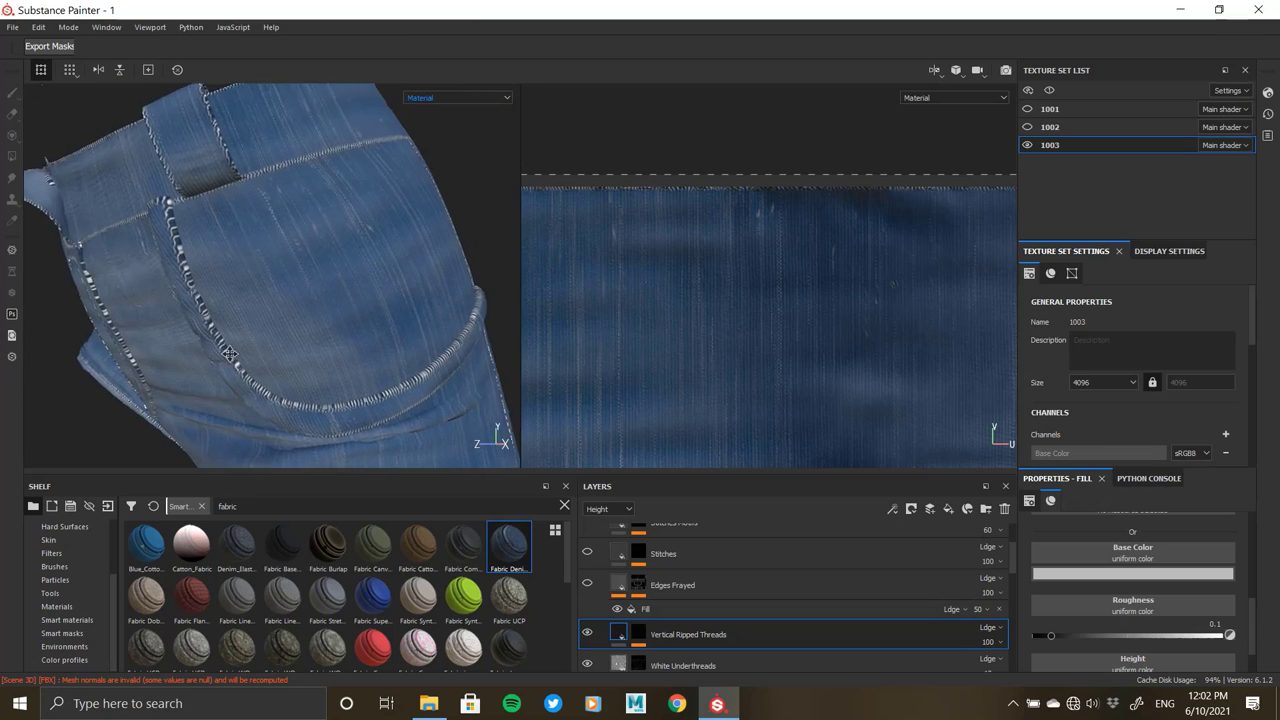
- Make the Edges Frayed layer visible and select it
left_click(587, 585)
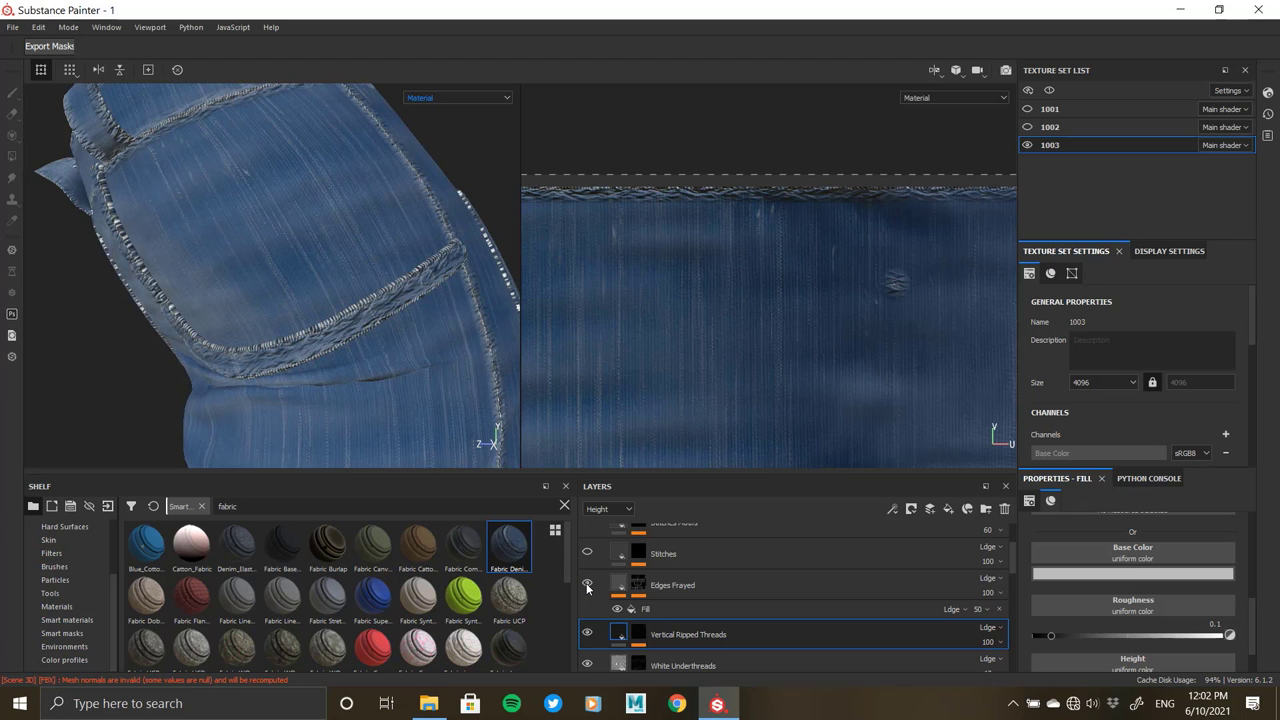
mouse_move(280, 270)
left_mouse_down("alt")
mouse_move(363, 416)
mouse_move(273, 283)
mouse_move(165, 292)
left_mouse_up("alt")
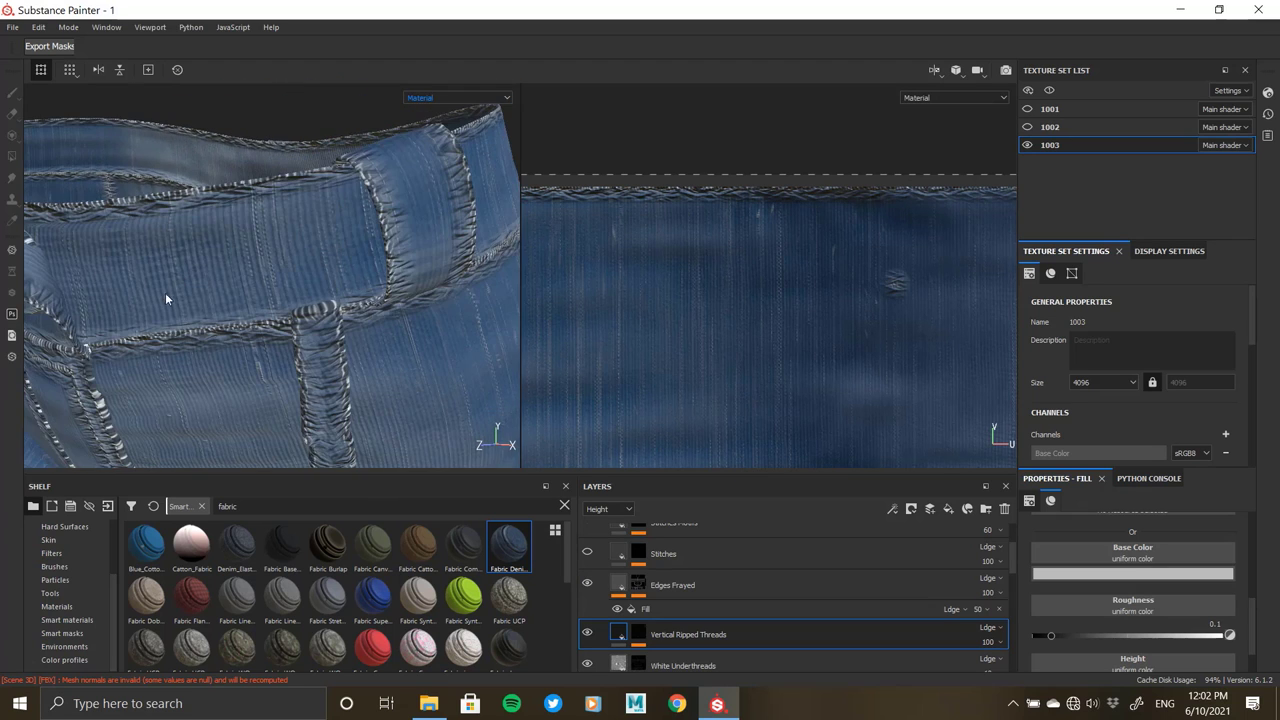
left_click(645, 595)
- Show the Edges Frayed mask and lower UV Border Distance contrast to 0.09 and distance to 0.03
left_click(636, 591)
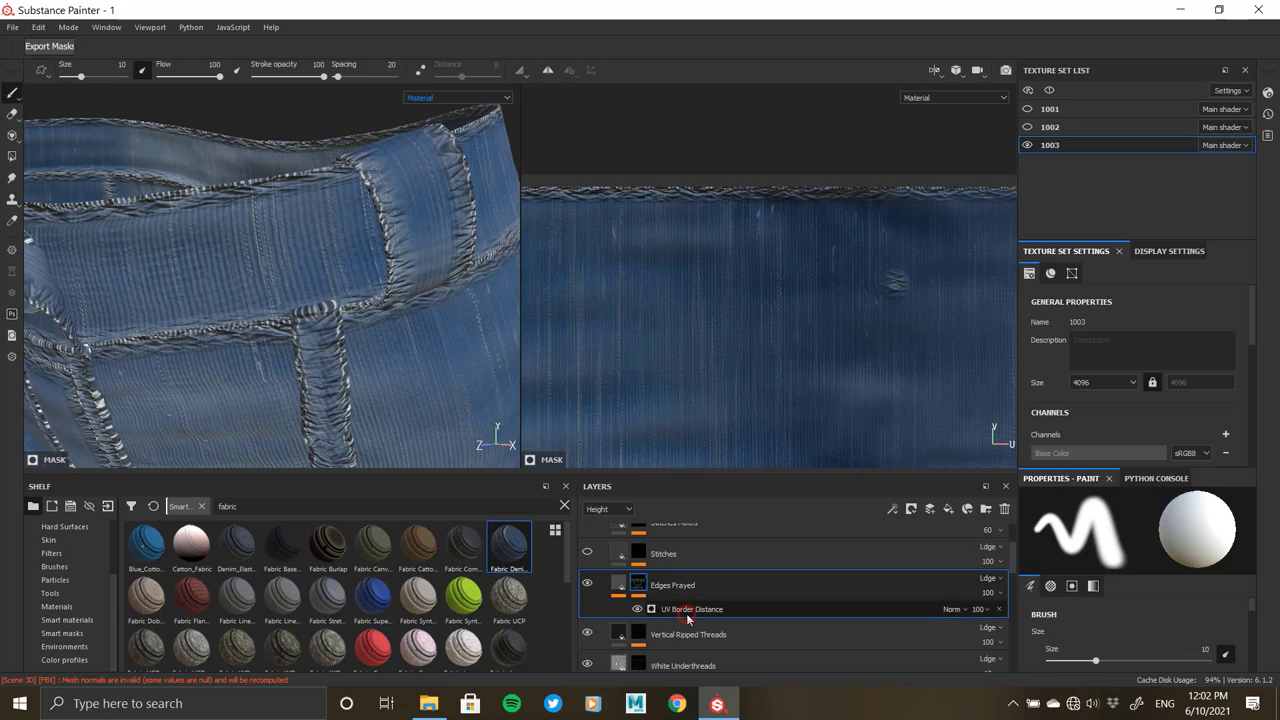
left_click(636, 585, "alt")
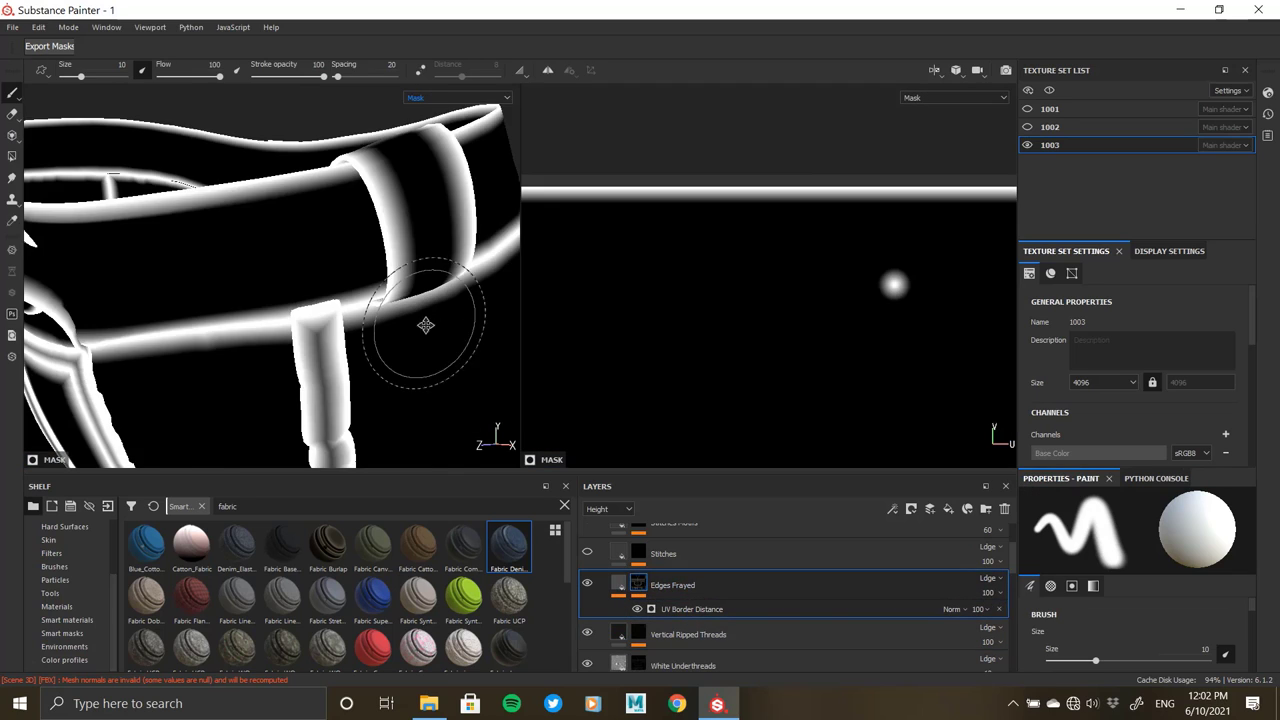
left_click_drag(423, 329, 303, 355, "alt")
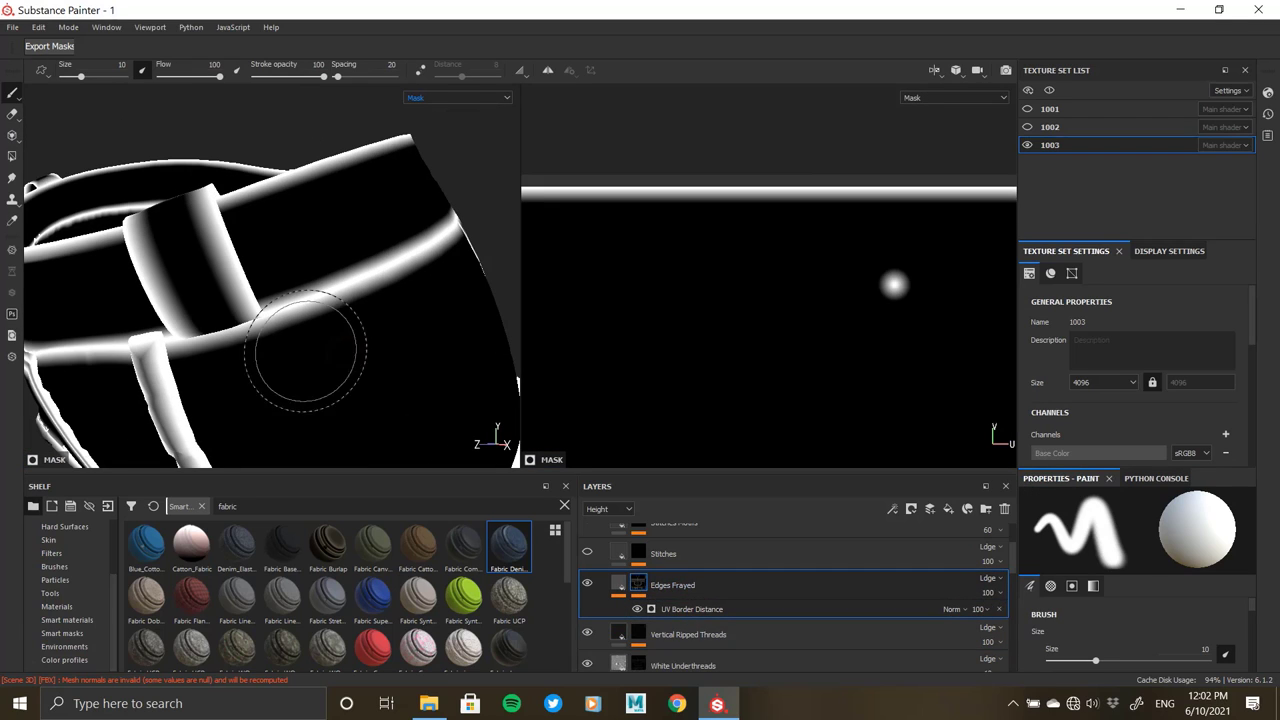
left_click(668, 607)
left_click_drag(1066, 605, 1054, 604)
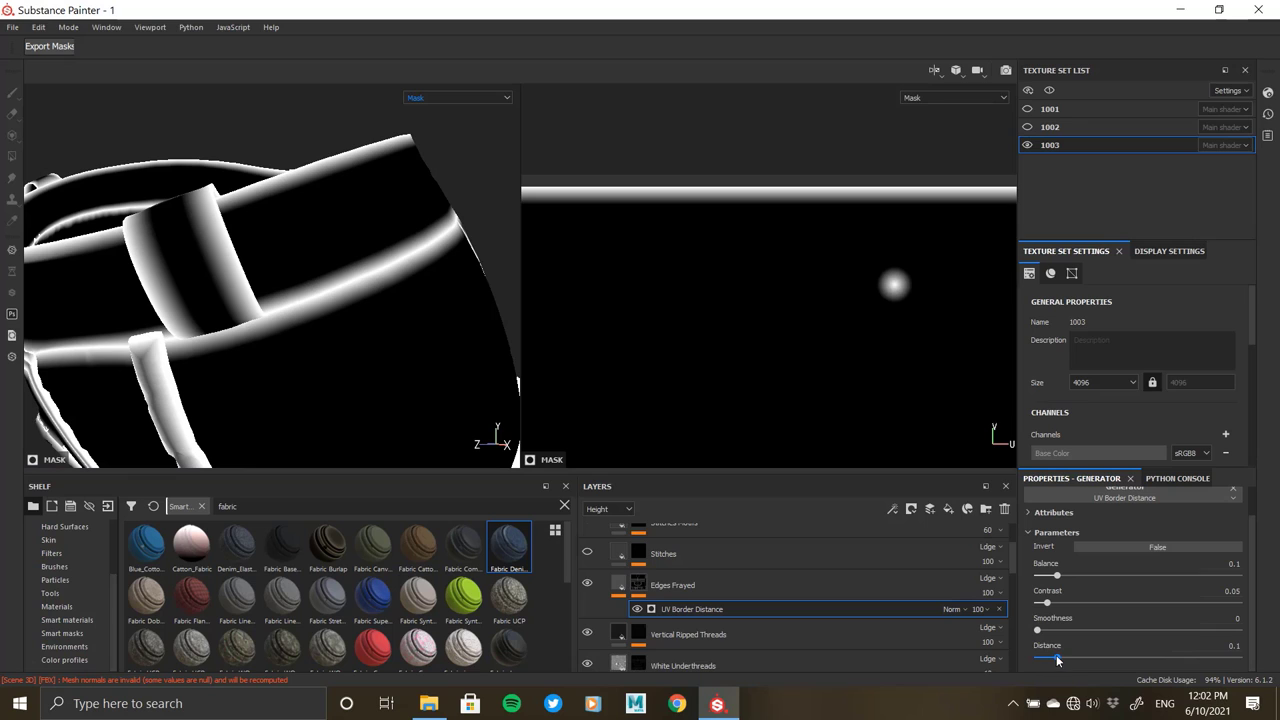
left_click_drag(1050, 658, 1042, 658)
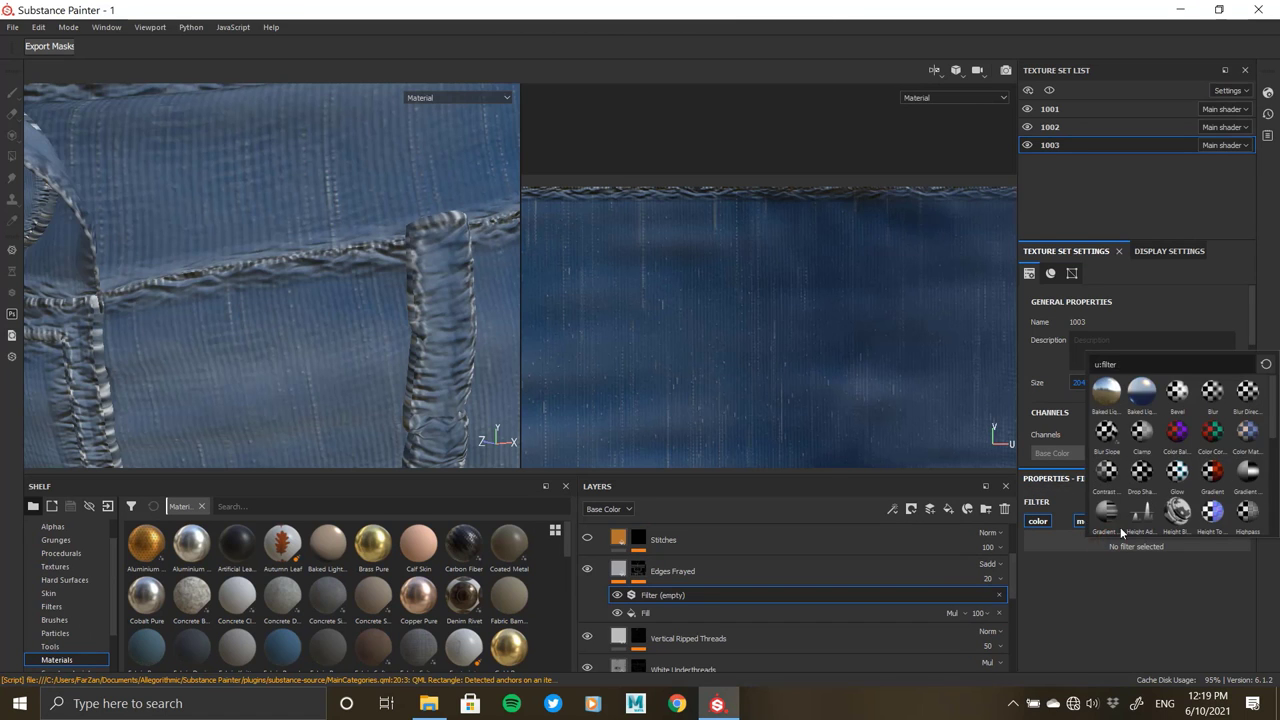
- Make the new Edges Frayed filter a Blur with intensity 0.1
scroll(1120, 527, "down", 5)
left_click(1106, 470)
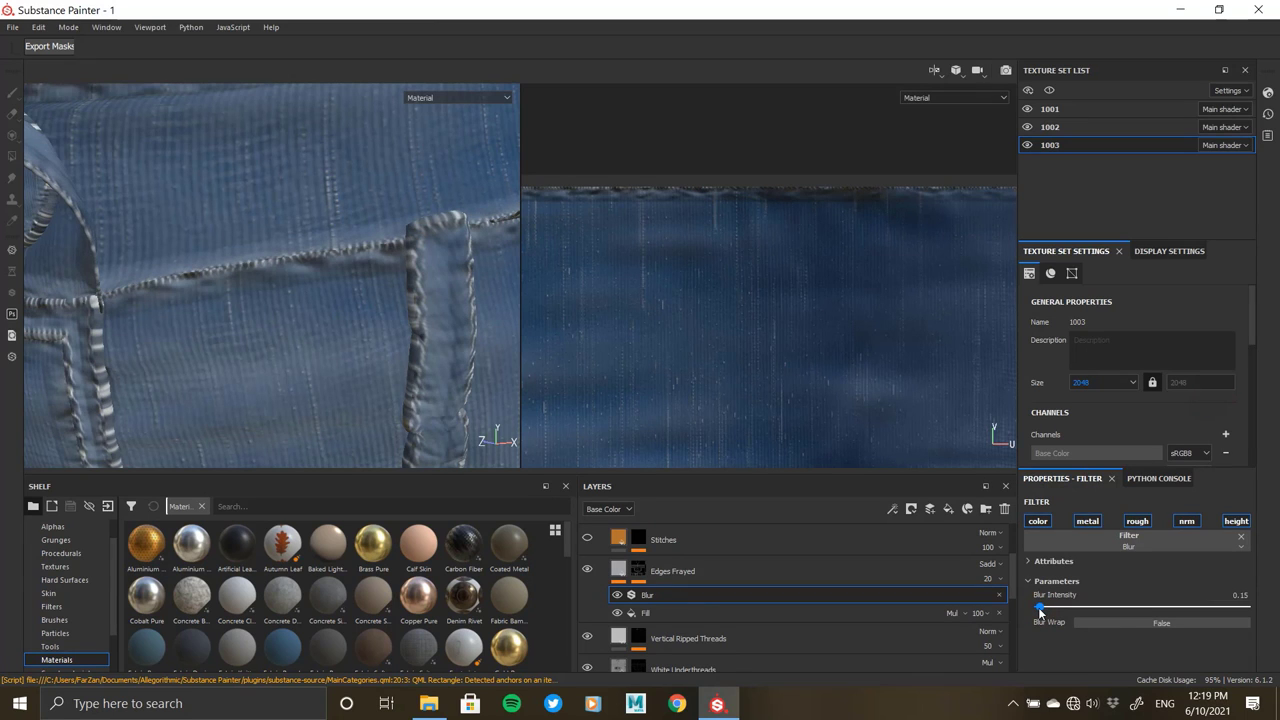
left_click_drag(1038, 607, 1036, 607)
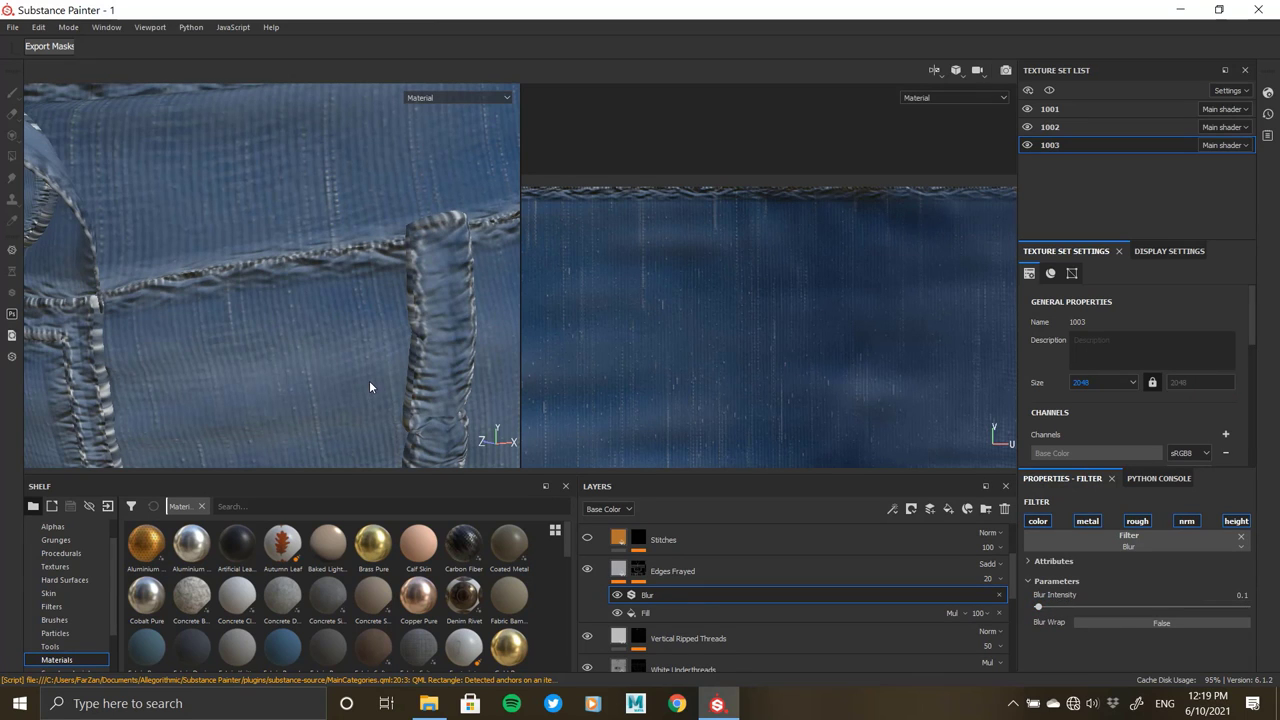
- Switch the layer stack to the Height channel and select the Edges Frayed fill
mouse_move(304, 291)
left_mouse_down("alt")
mouse_move(250, 266)
mouse_move(320, 300)
left_mouse_up("alt")
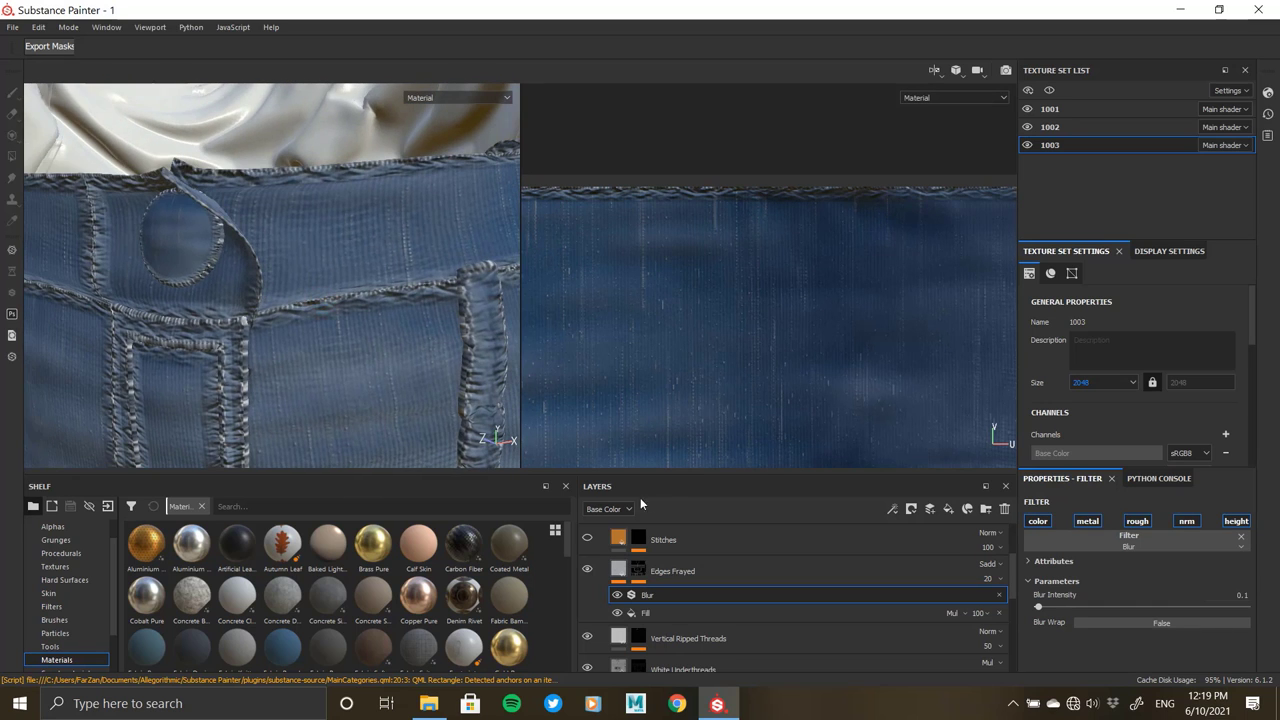
left_click(612, 558)
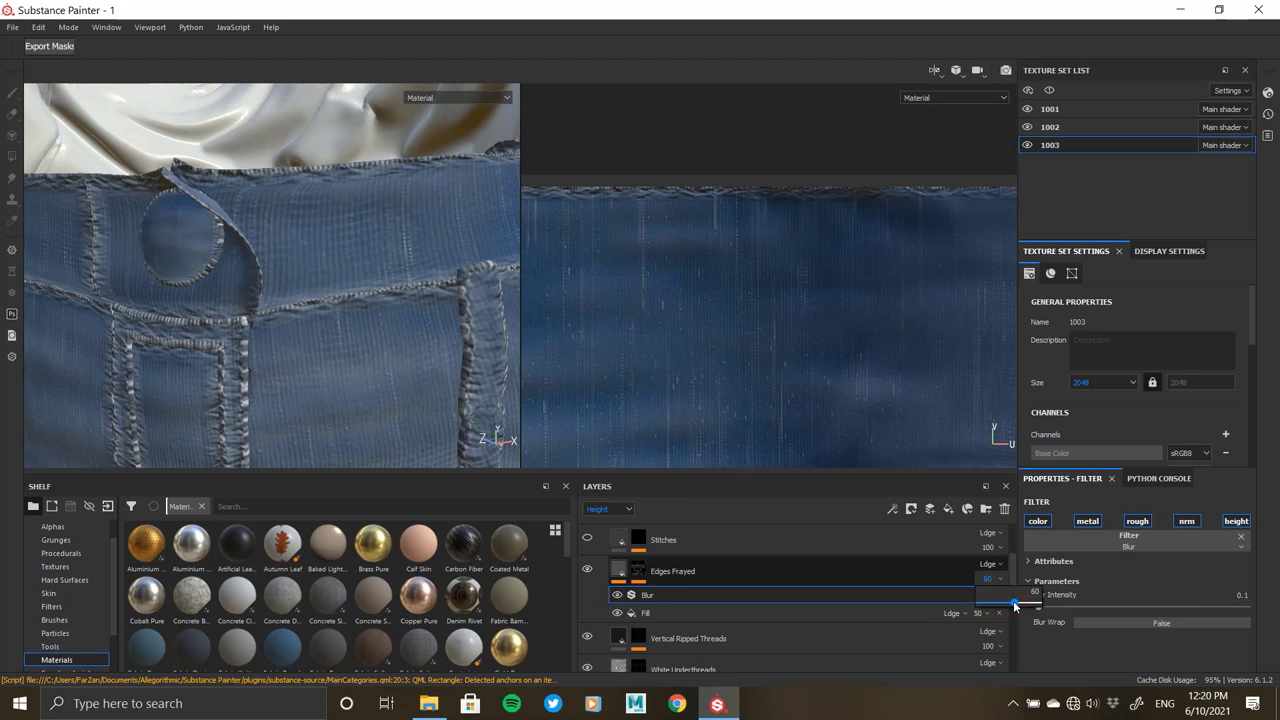
left_click(700, 612)
- Change the Edges Frayed fill's base colour from white to light grey 0.66
scroll(1066, 600, "down", 5)
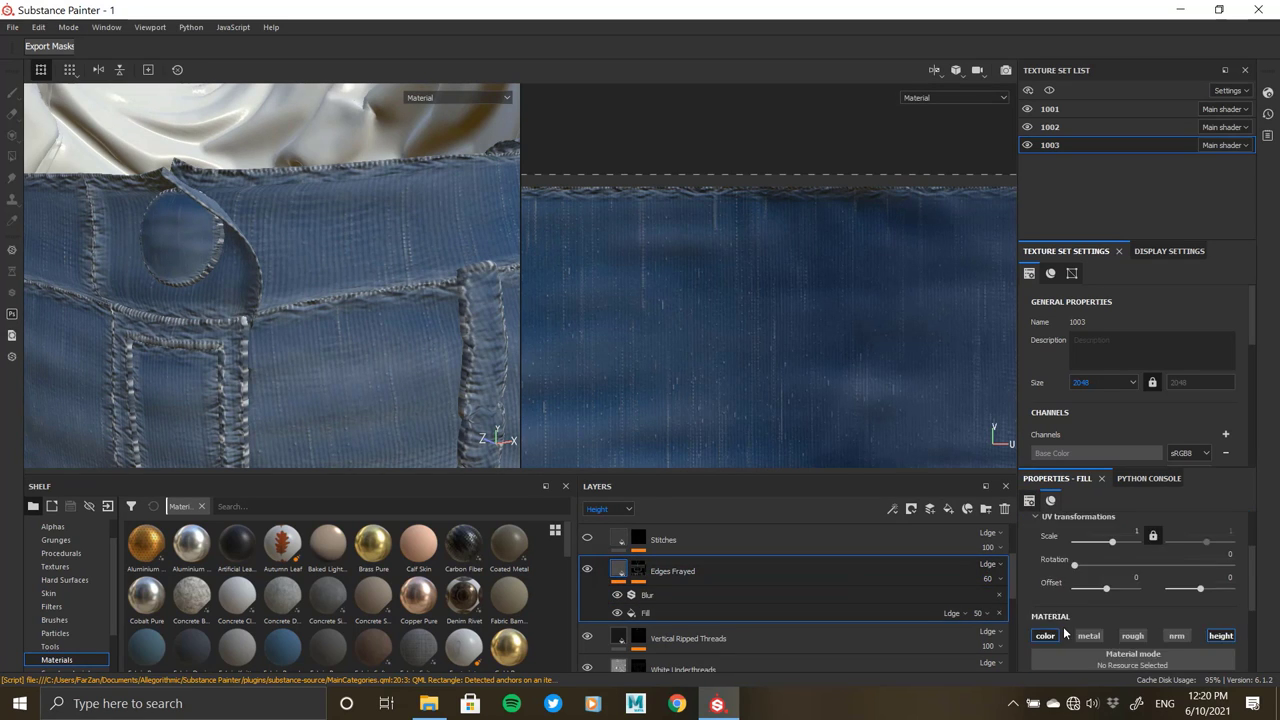
scroll(1063, 628, "down", 3)
left_click(1067, 612)
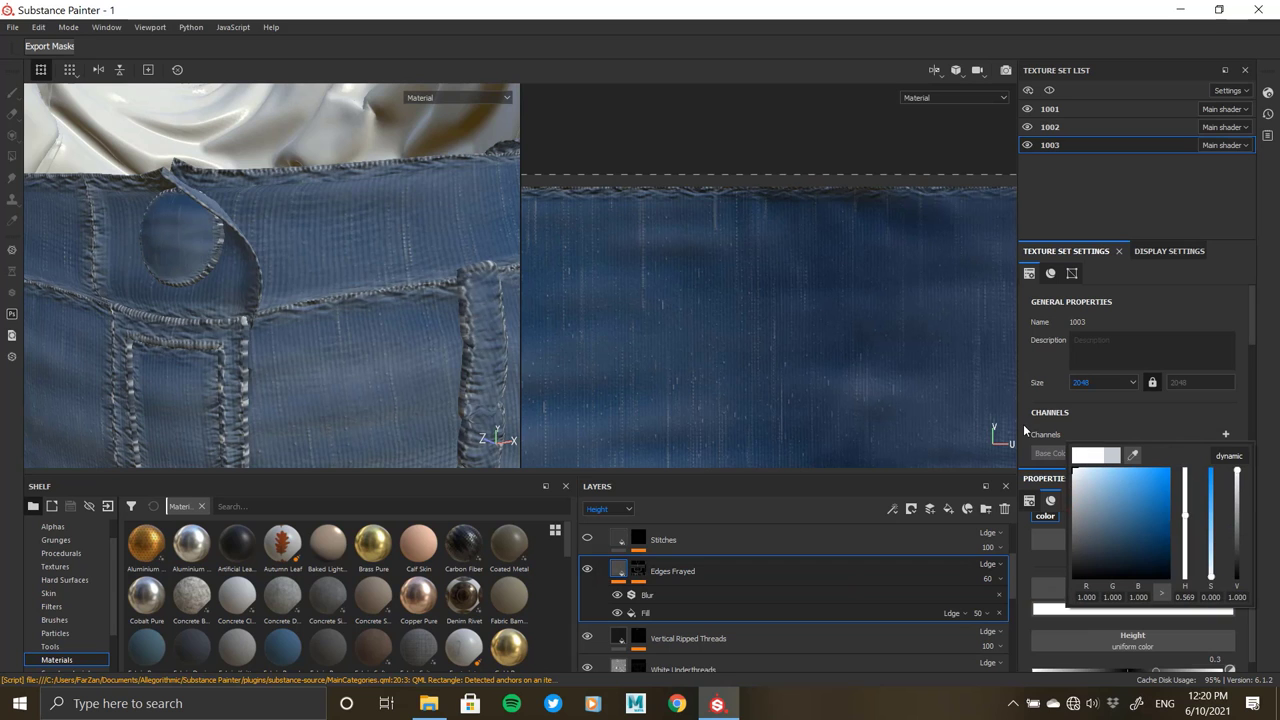
mouse_move(420, 330)
left_mouse_down("alt")
mouse_move(197, 298)
mouse_move(219, 312)
left_mouse_up("alt")
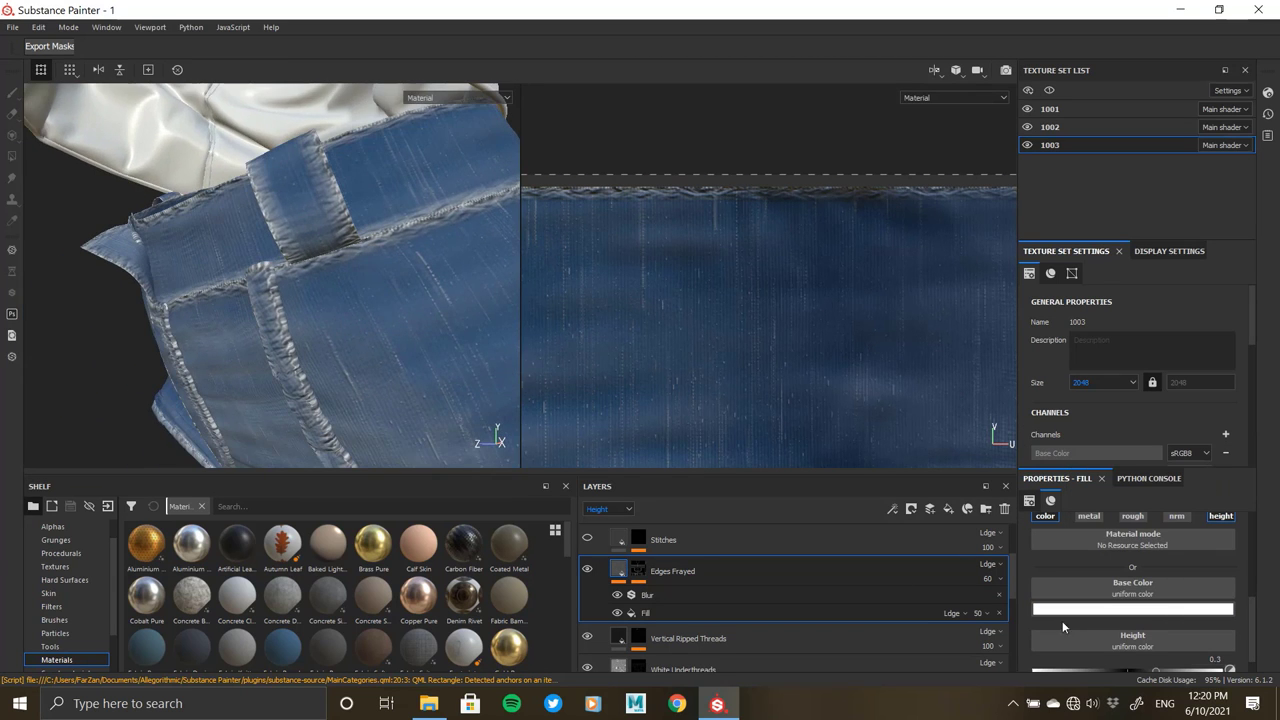
left_click(1085, 612)
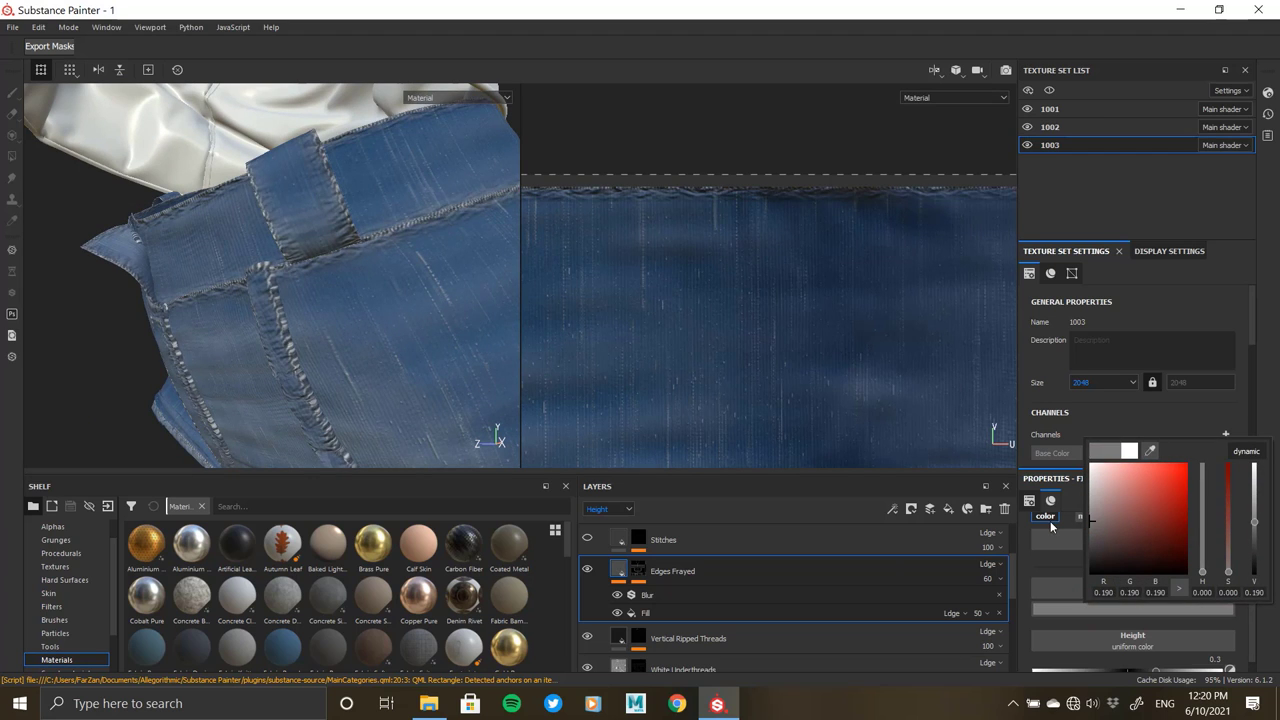
left_click(1092, 481)
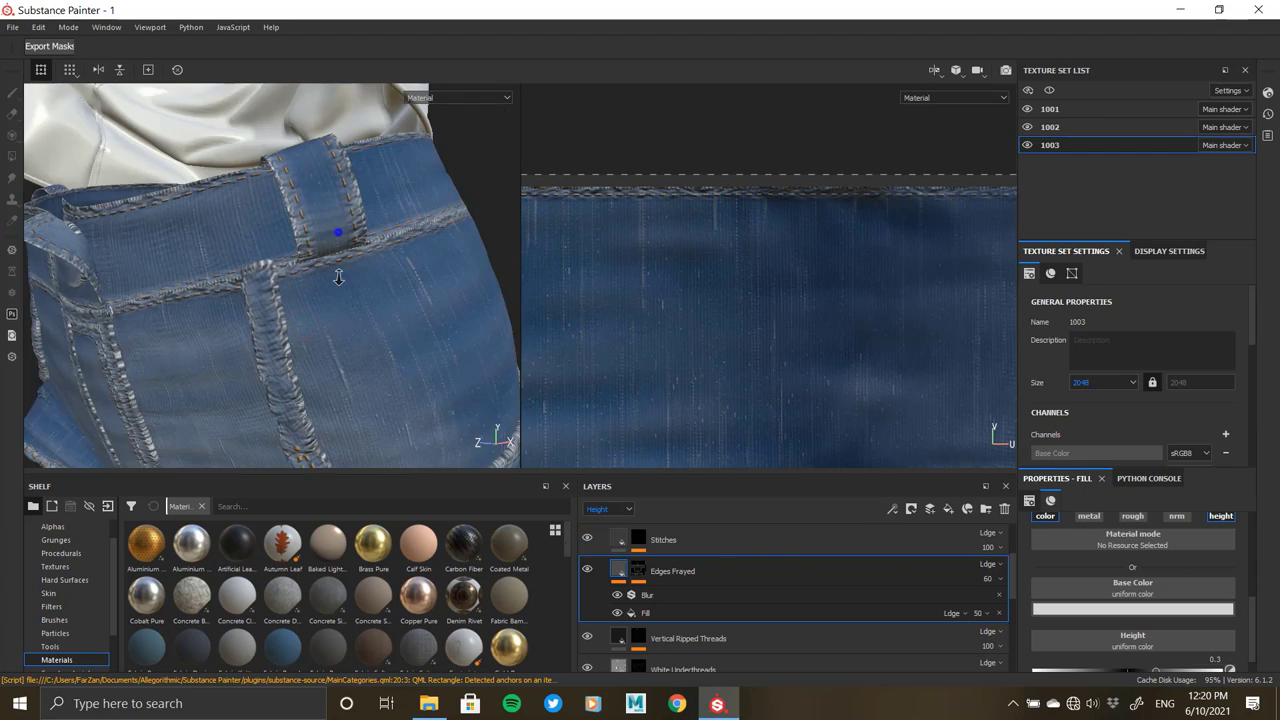
- Turn the orange Stitches layer back on and view the pocket
left_click_drag(305, 323, 422, 448, "alt")
scroll(374, 346, "up", 5)
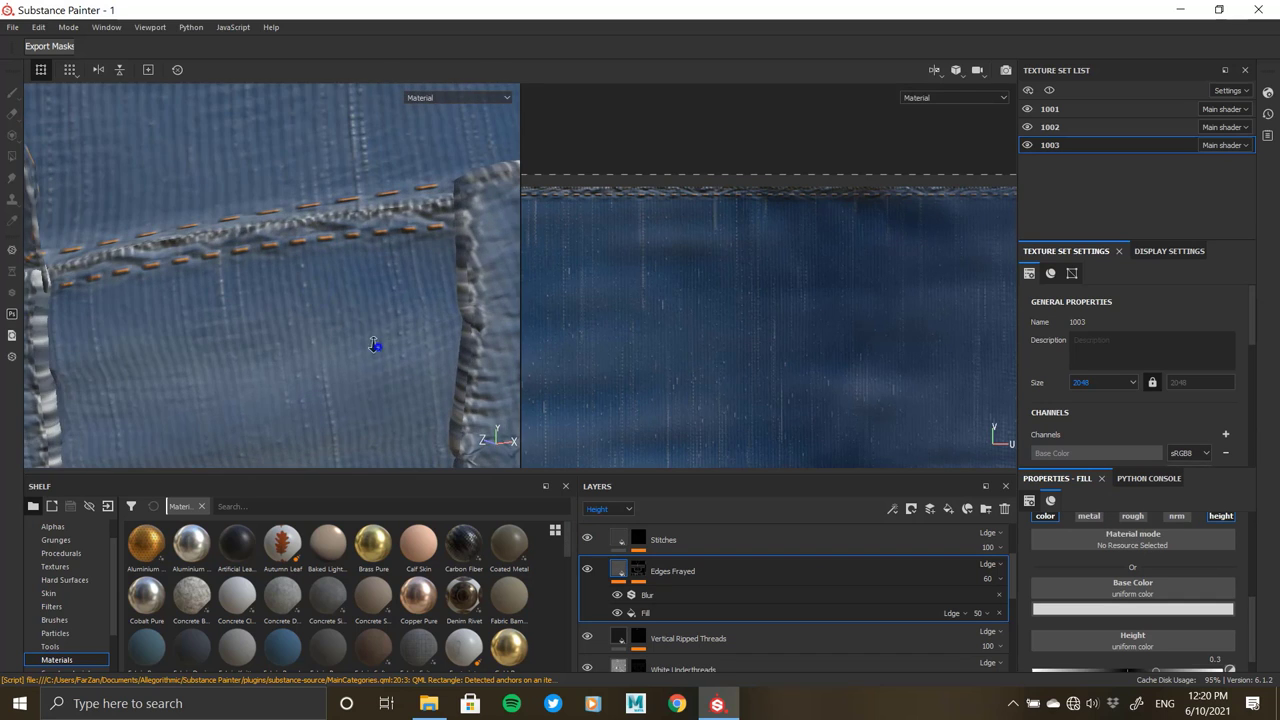
left_click(587, 540)
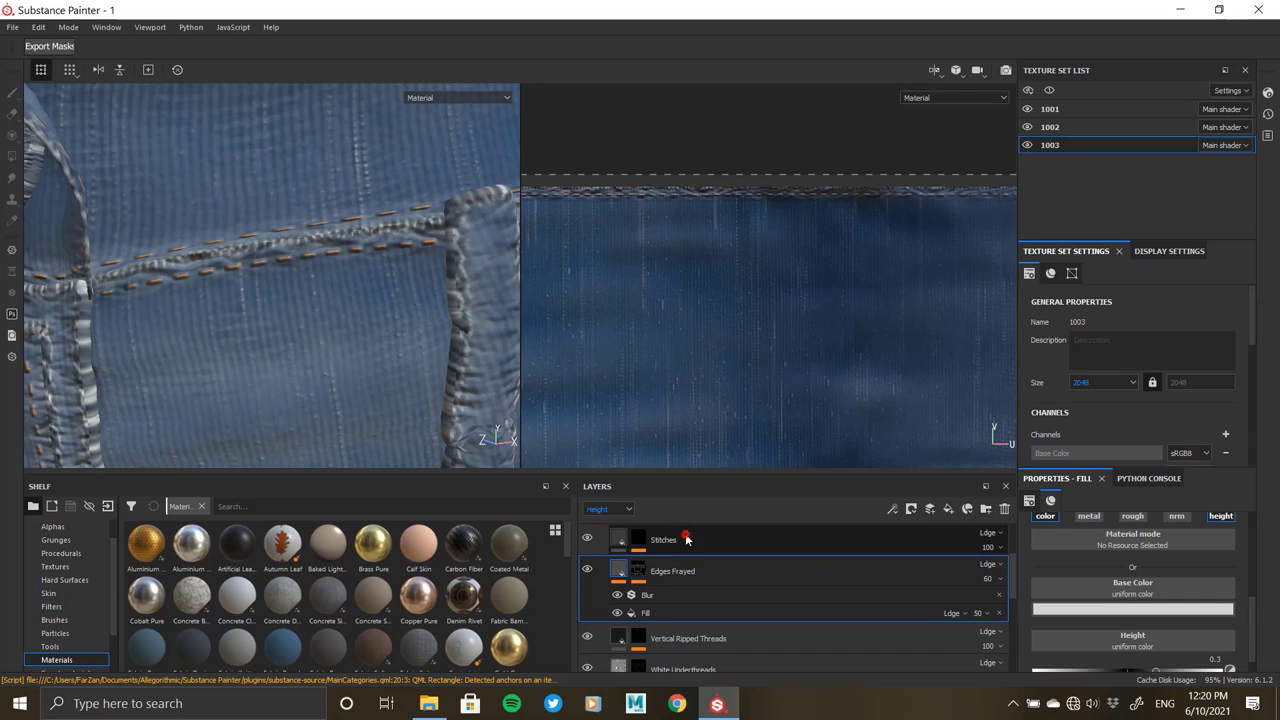
left_click_drag(342, 390, 303, 471, "alt")
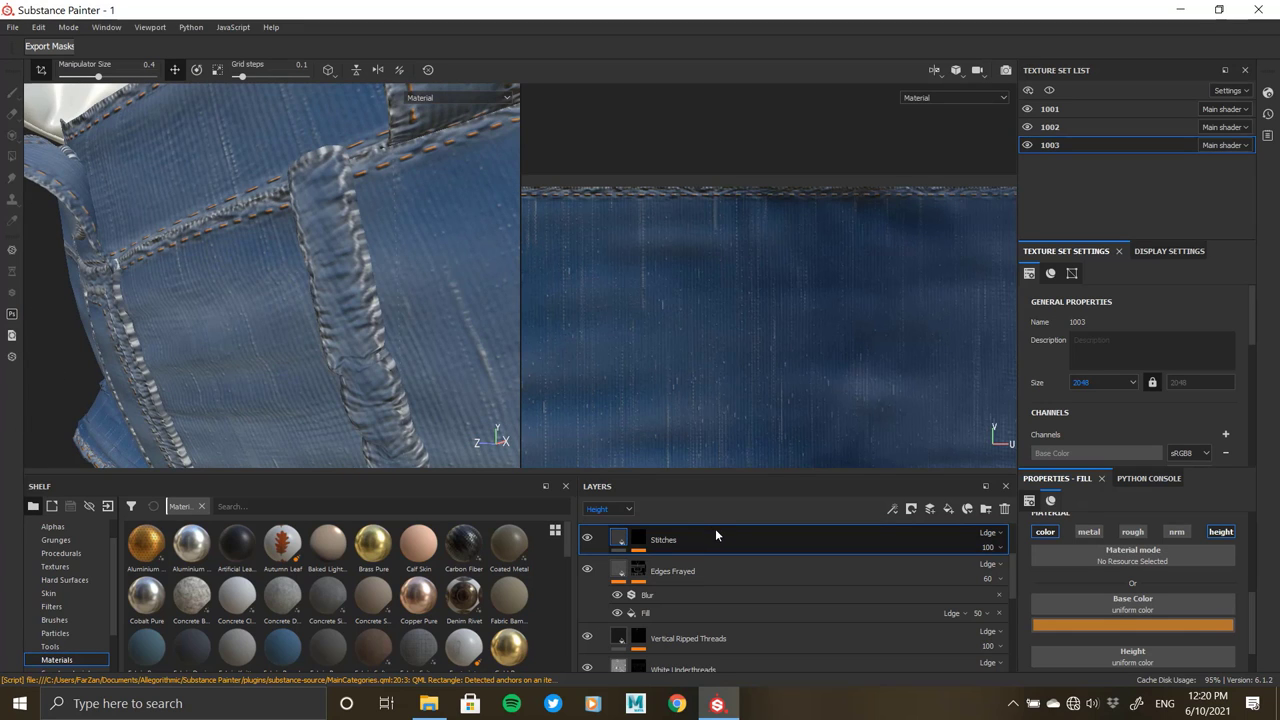
- Delete the Stitches Motifs layer
left_click(638, 540)
left_click(697, 564)
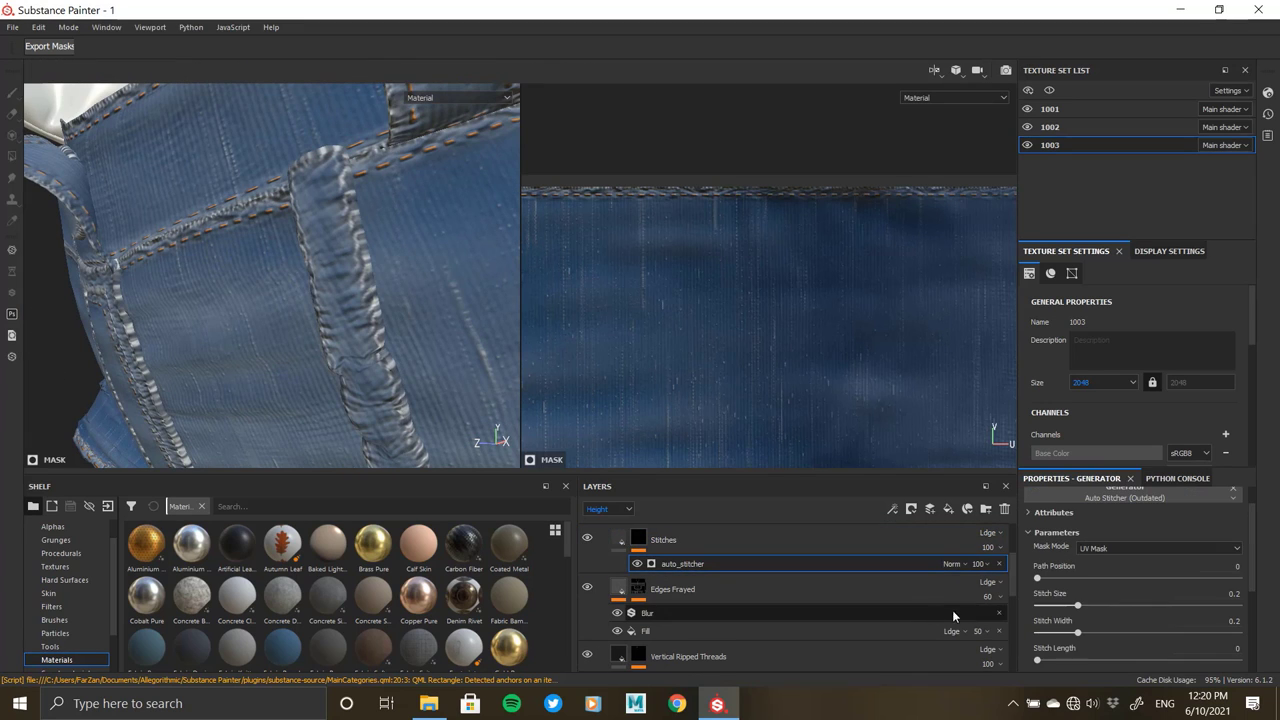
scroll(678, 604, "up", 1)
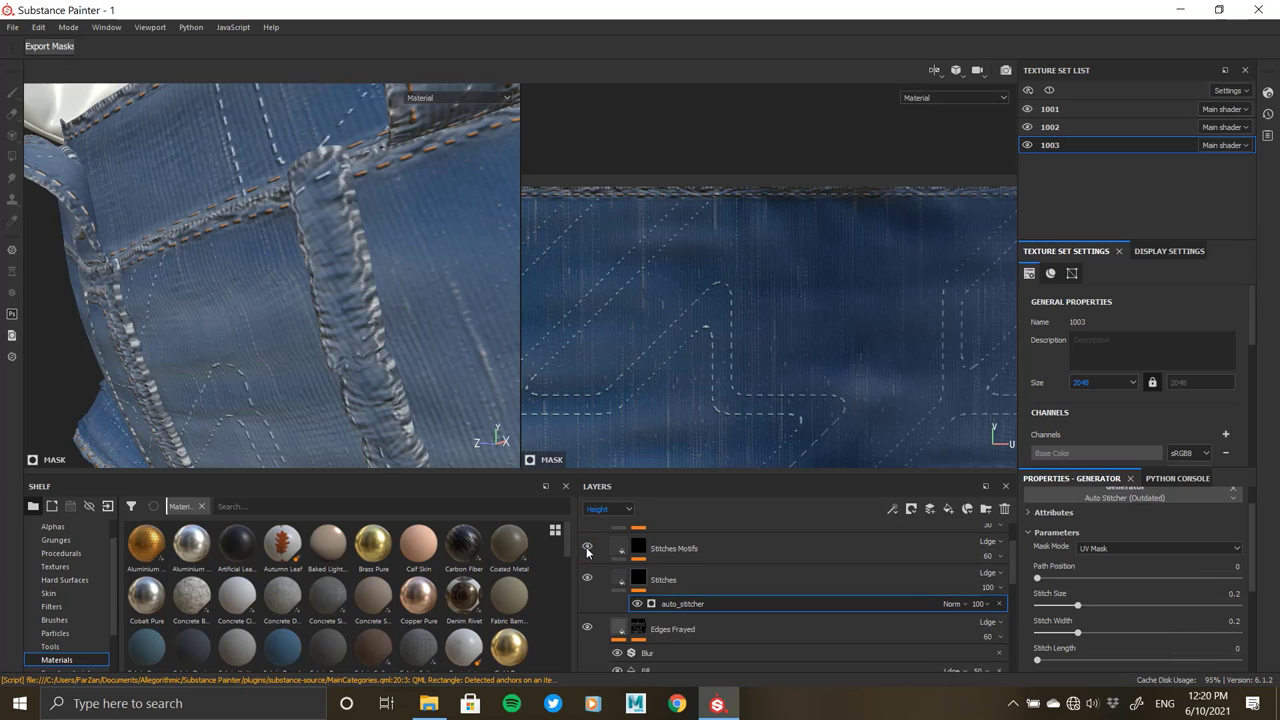
left_click(638, 578)
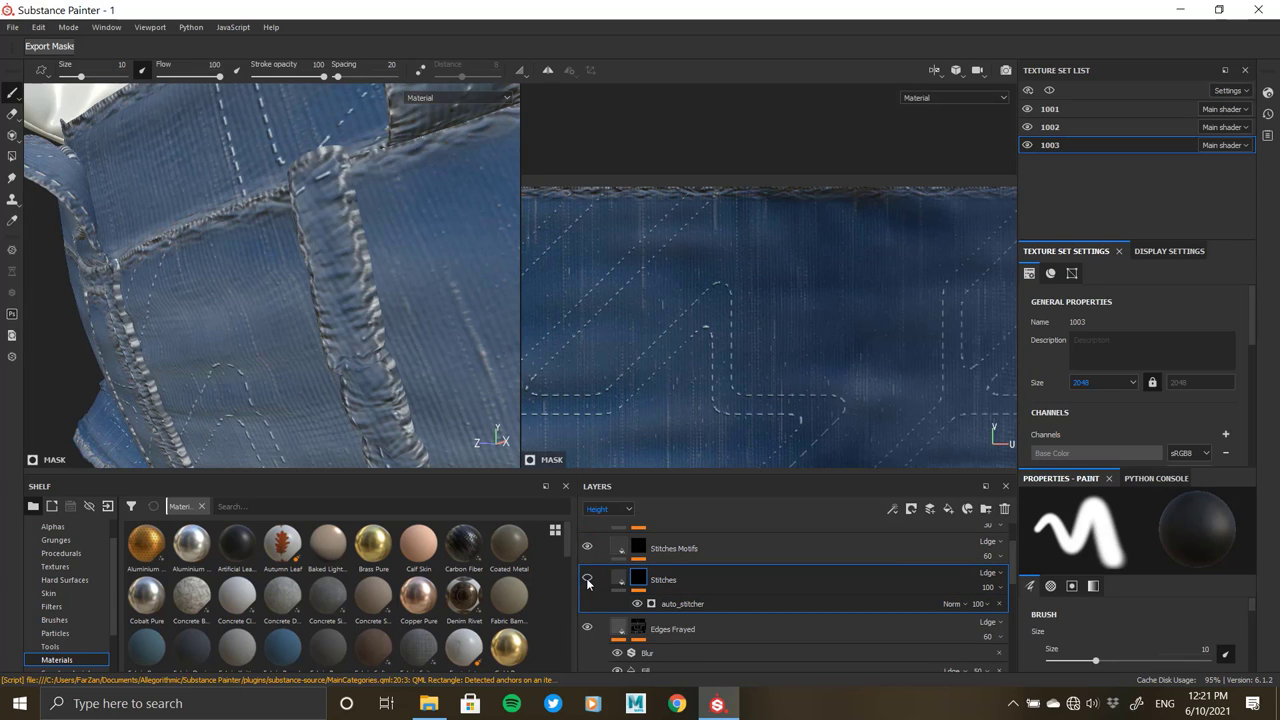
mouse_move(263, 387)
left_mouse_down("alt")
mouse_move(314, 322)
mouse_move(290, 341)
mouse_move(300, 320)
left_mouse_up("alt")
left_click(723, 546)
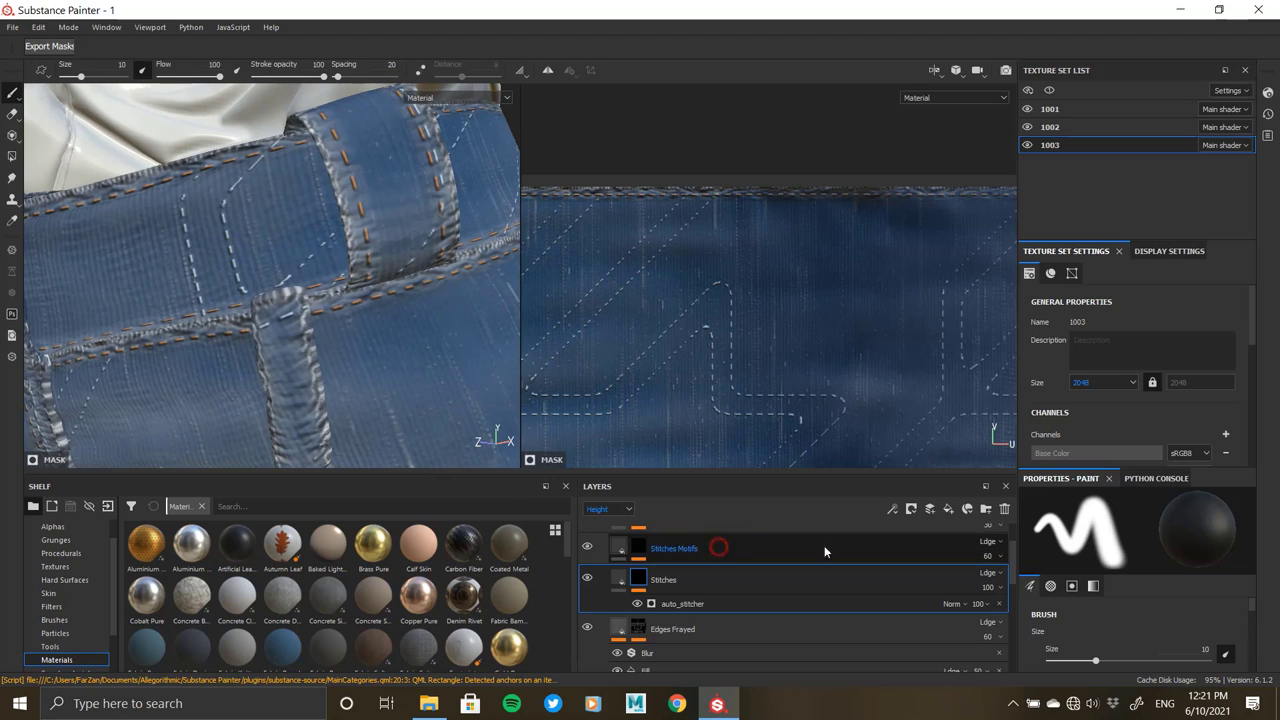
key("Delete")
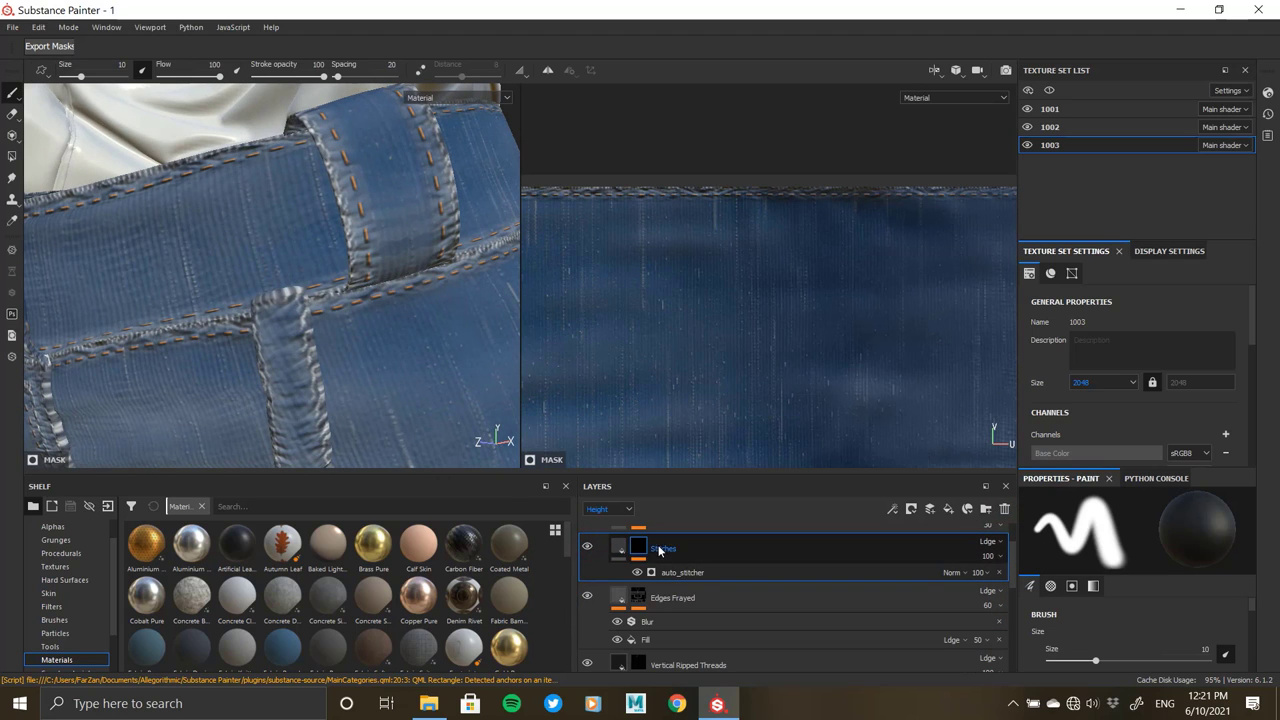
- Change the Stitches base colour from orange to white and lower their height
left_click(682, 572)
left_click(1095, 625)
left_click_drag(1108, 537, 1098, 488)
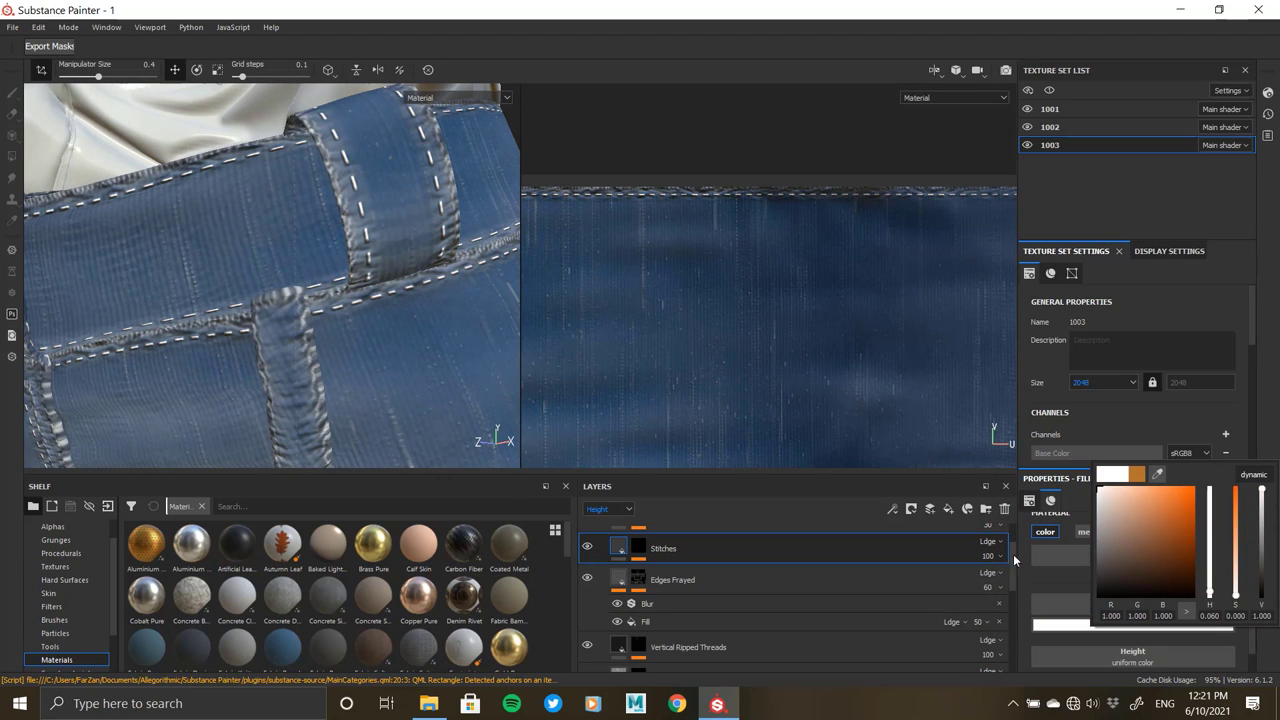
left_click(746, 583)
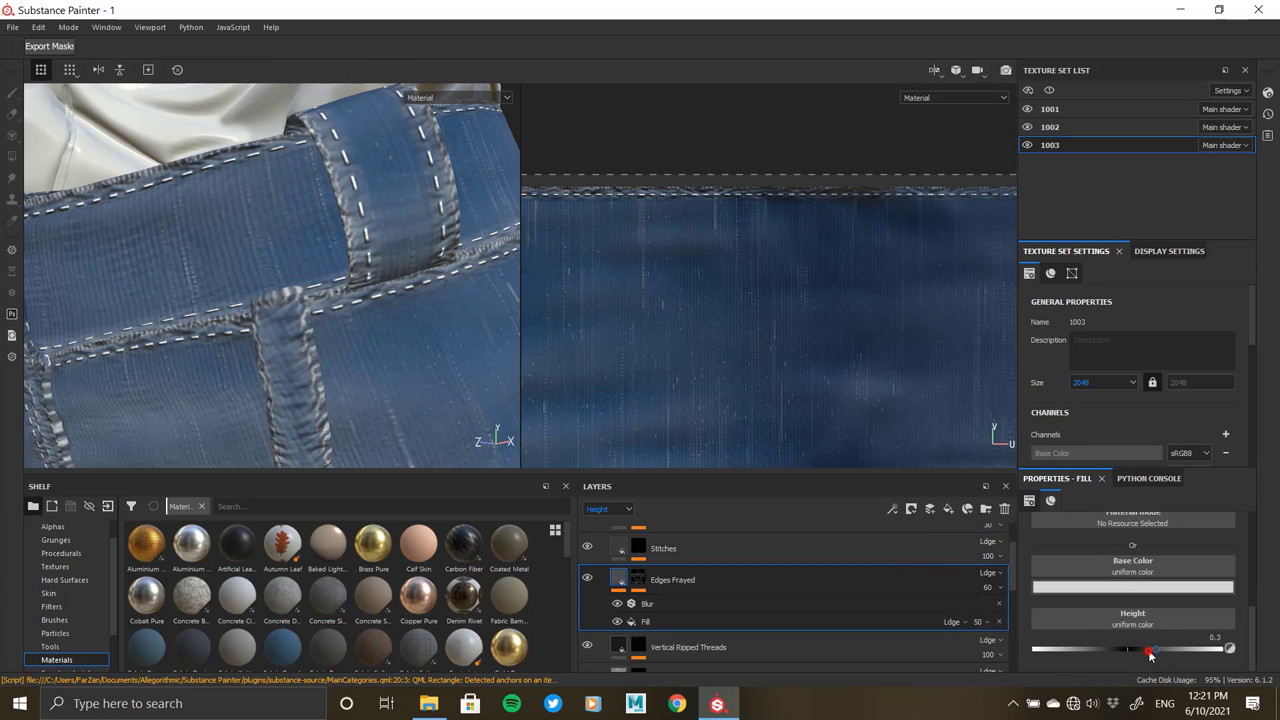
left_click(672, 550)
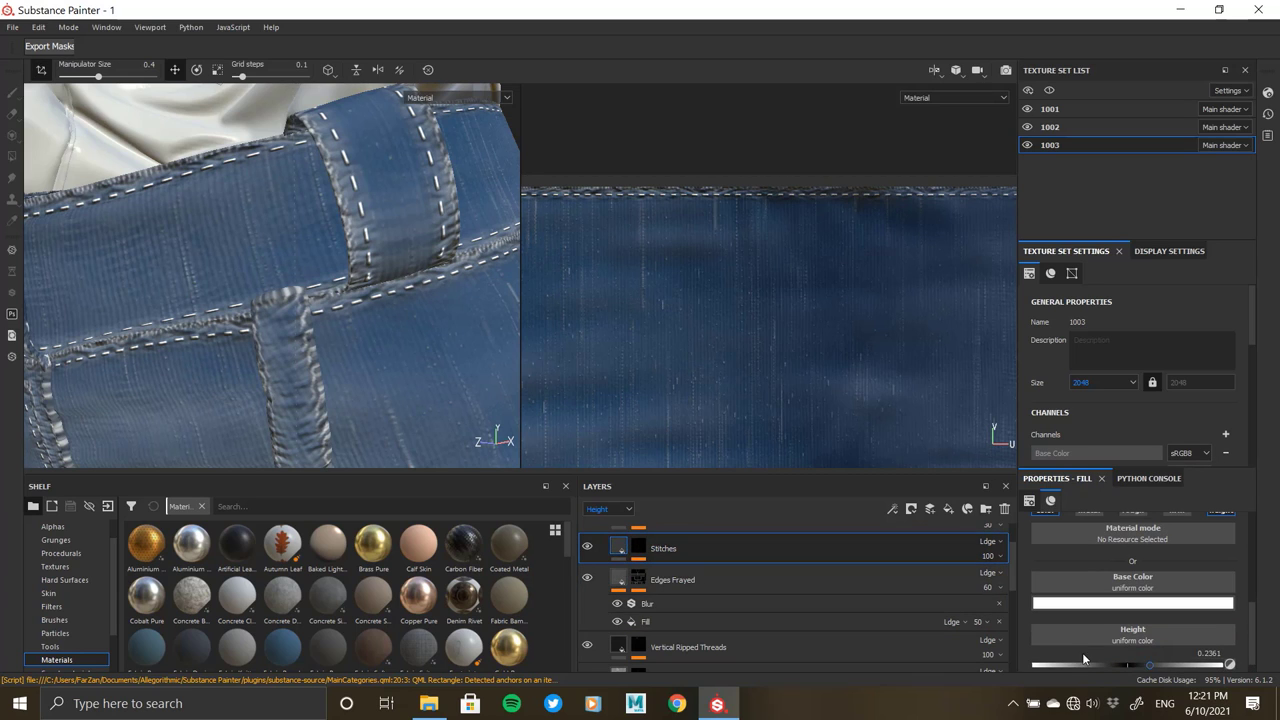
left_click_drag(1137, 668, 1118, 672)
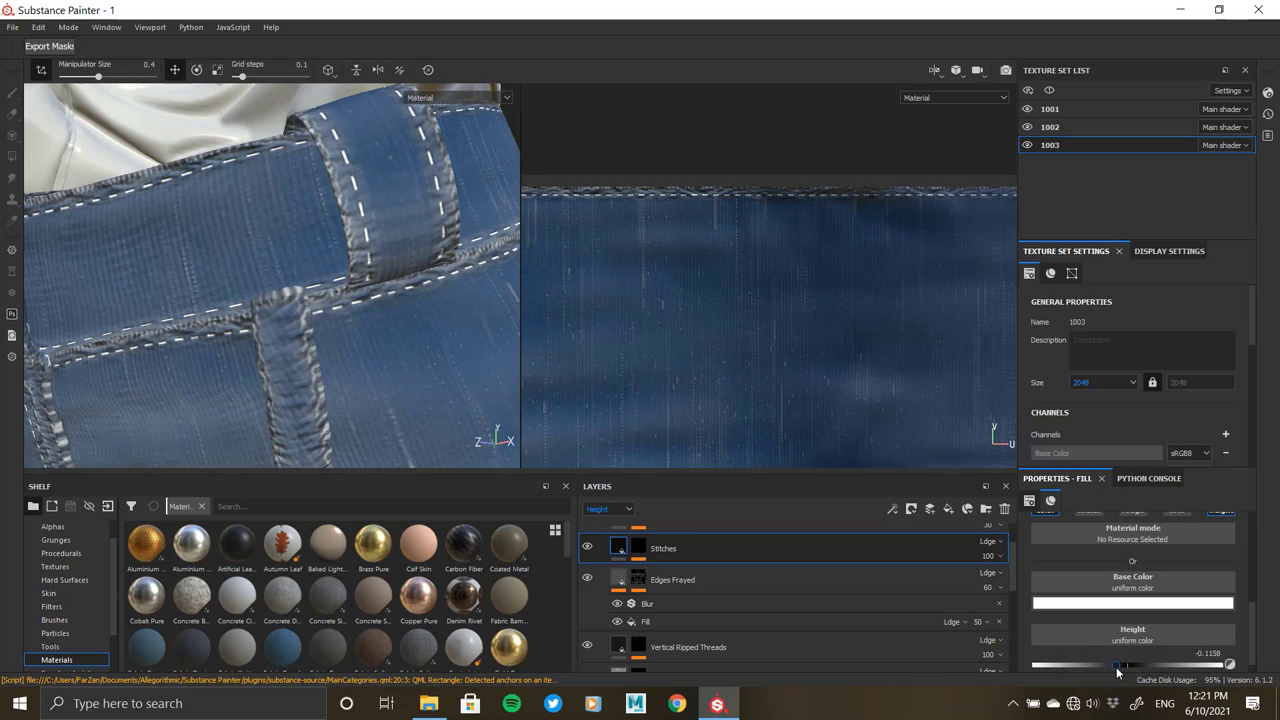
- Reduce the auto_stitcher Stitch Size to about 0.11
left_click(638, 548)
left_click(683, 572)
left_click_drag(1078, 607, 1062, 610)
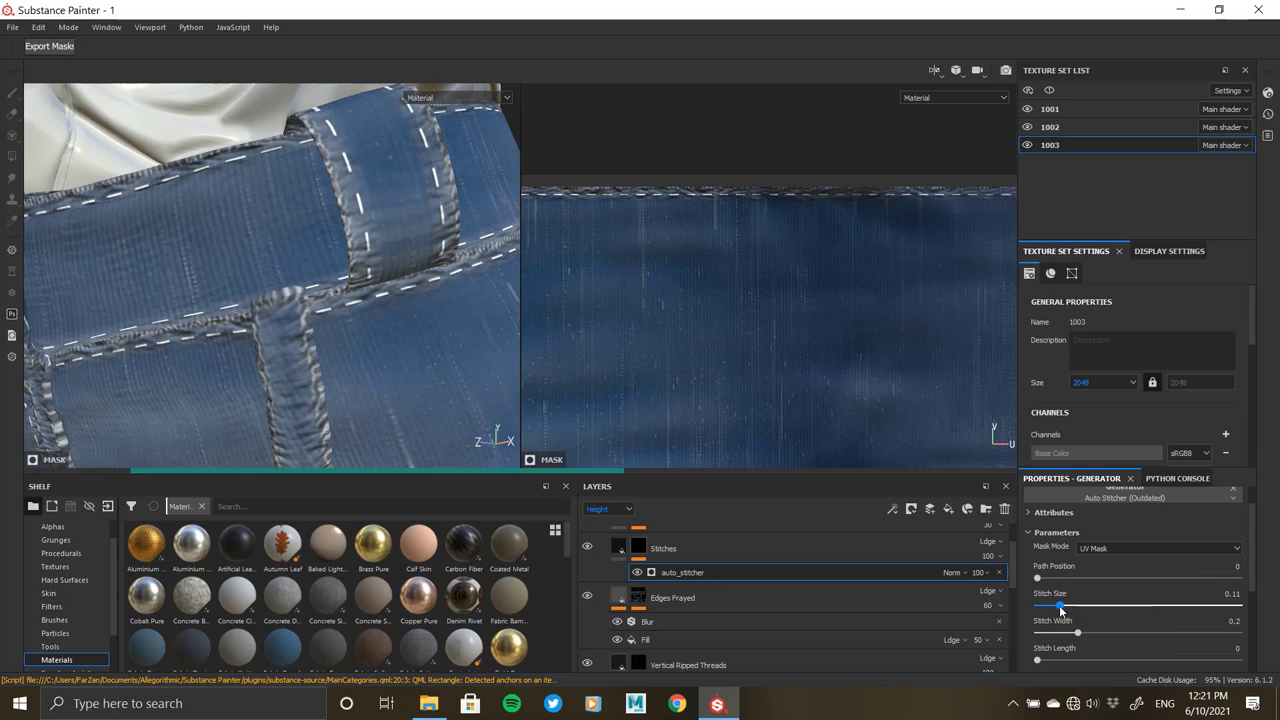
- Drop auto_stitcher Stitch Size to 0.02 and zero Stitch Length, Width and Roundness
mouse_move(1057, 605)
left_mouse_down()
mouse_move(1040, 606)
mouse_move(1052, 633)
mouse_move(1228, 632)
mouse_move(1037, 633)
left_mouse_up()
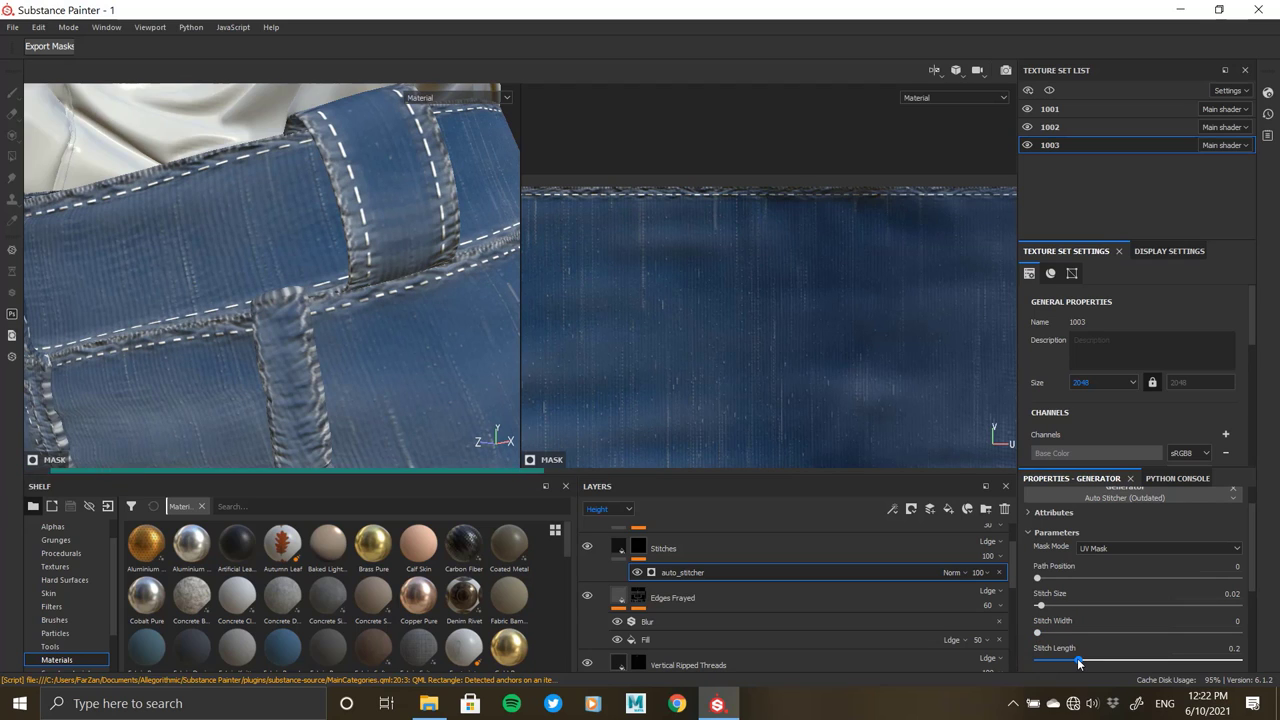
left_click(1036, 657)
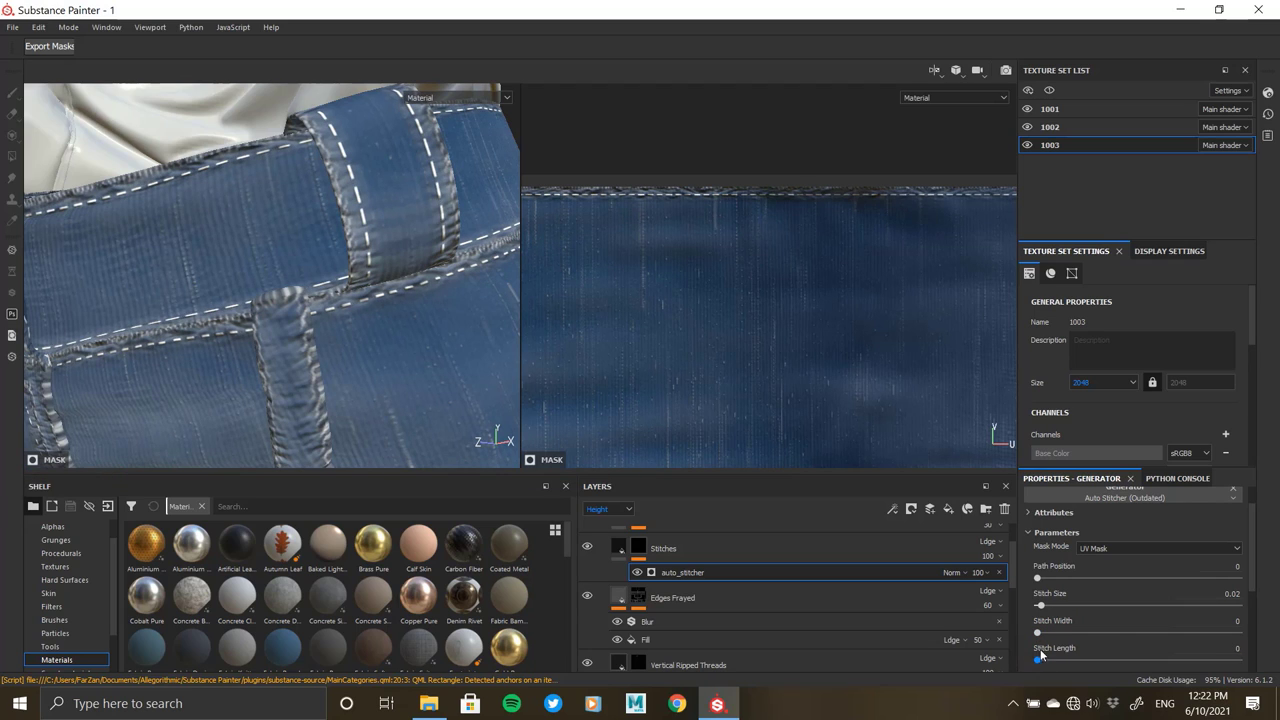
scroll(1040, 645, "down", 1)
left_click_drag(1046, 650, 1036, 650)
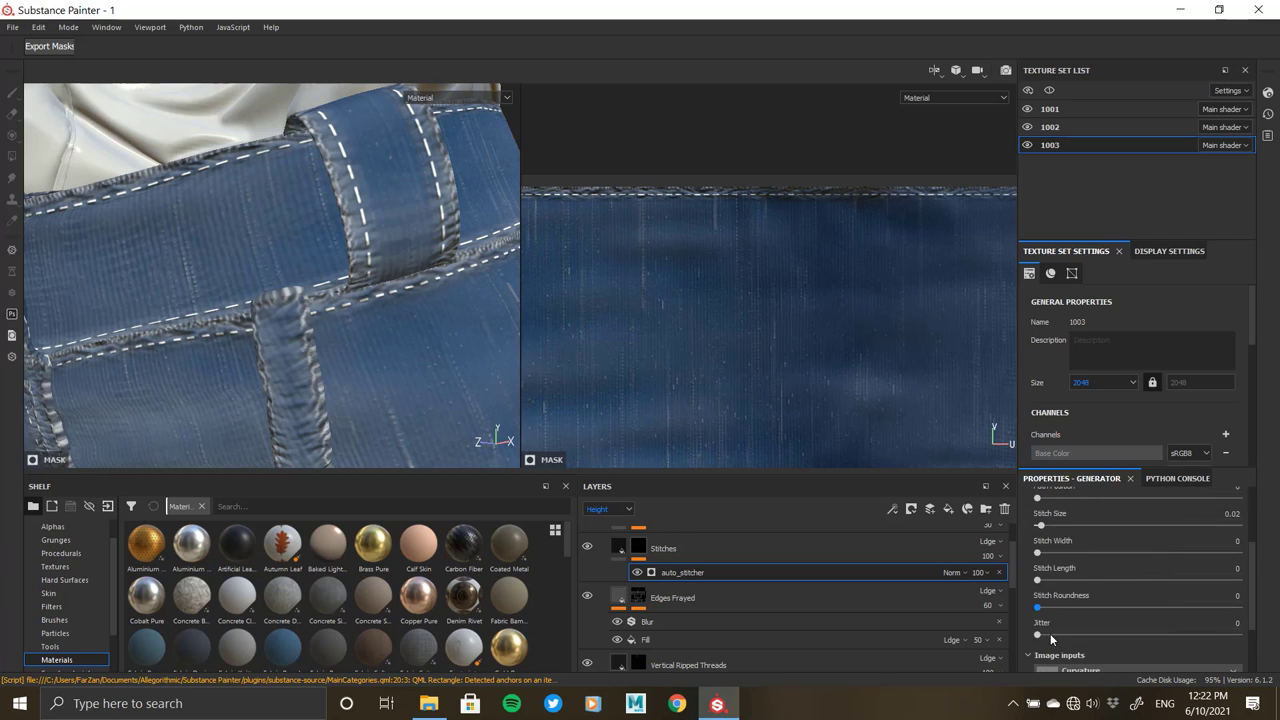
scroll(1040, 620, "down", 2)
mouse_move(256, 314)
left_mouse_down("alt")
mouse_move(222, 276)
mouse_move(400, 330)
left_mouse_up("alt")
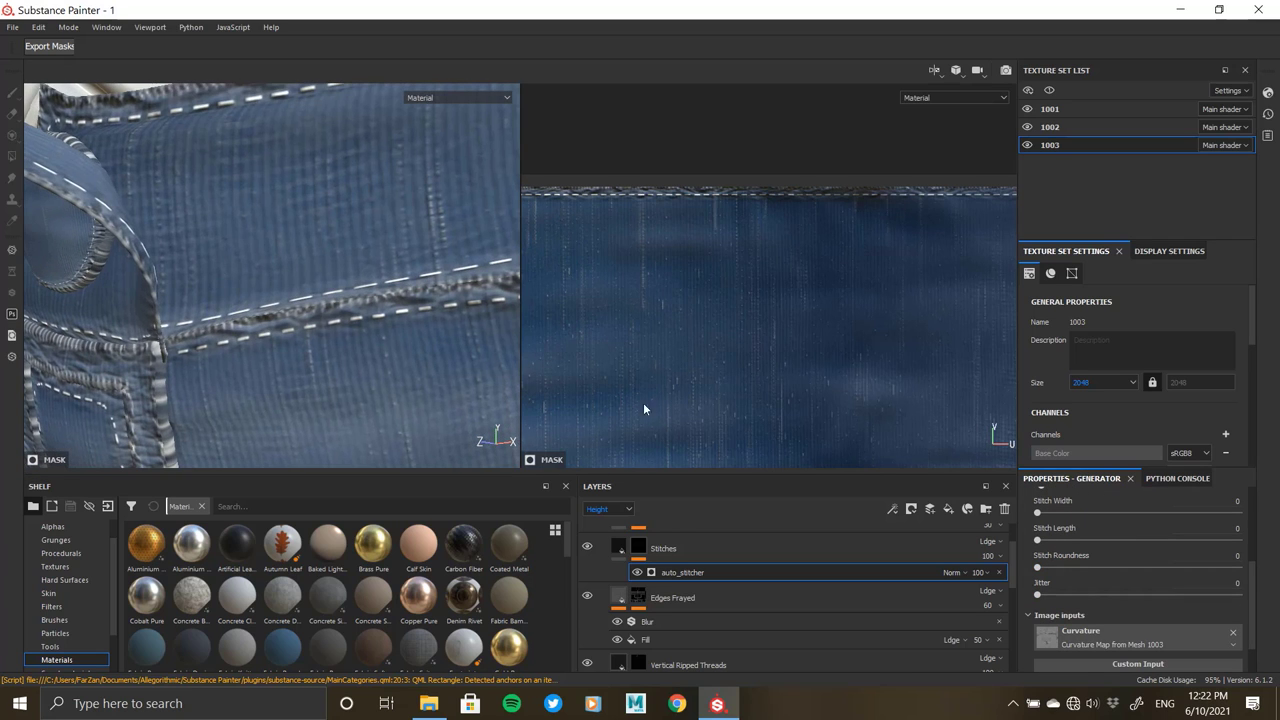
- Add a Warp filter to the Stitches mask with intensity 0.43
right_click(680, 573)
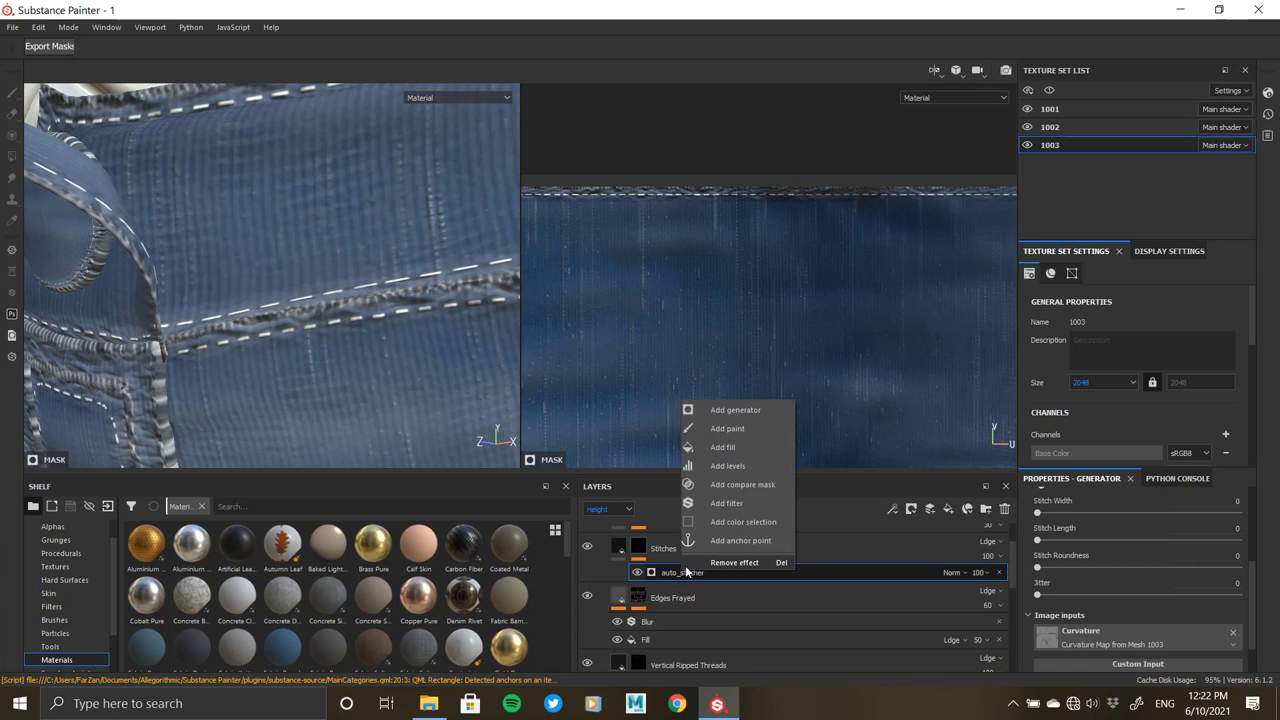
left_click(735, 484)
left_click(1098, 524)
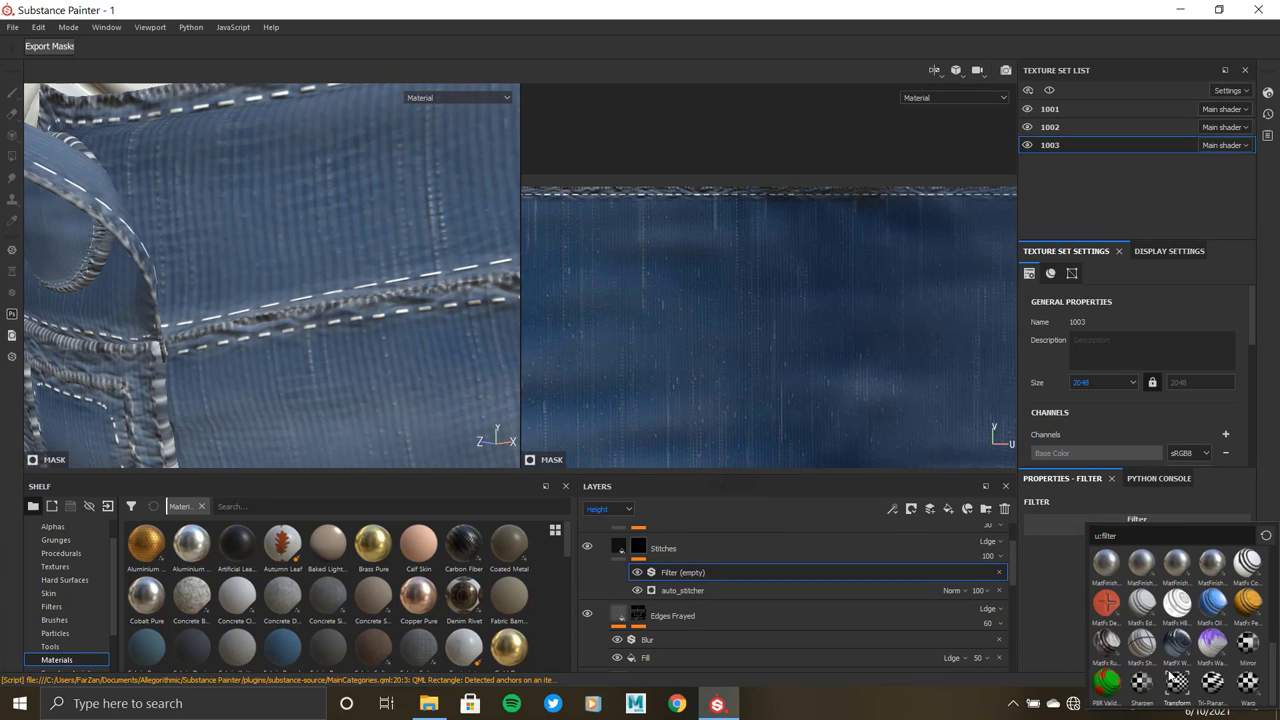
left_click(1248, 685)
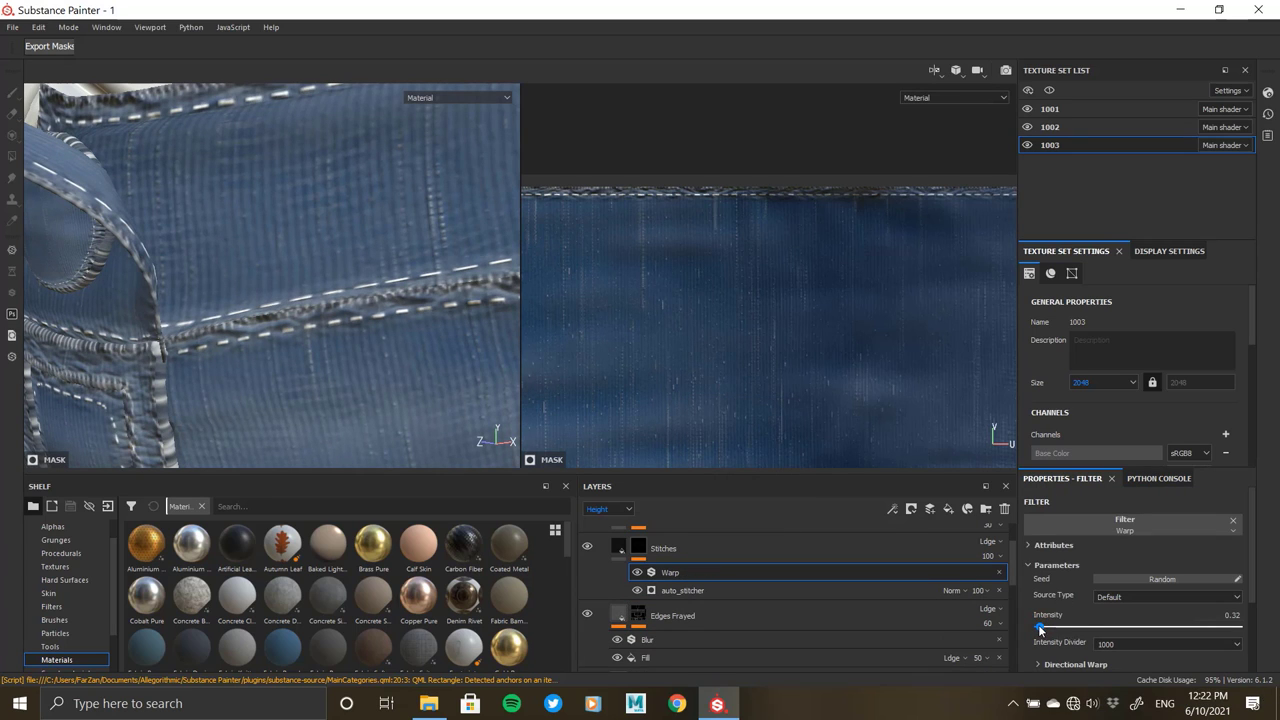
left_click_drag(1038, 624, 1041, 625)
- Preview the Stitches mask alone, then return to the material view of the pocket stitching
left_click(638, 546)
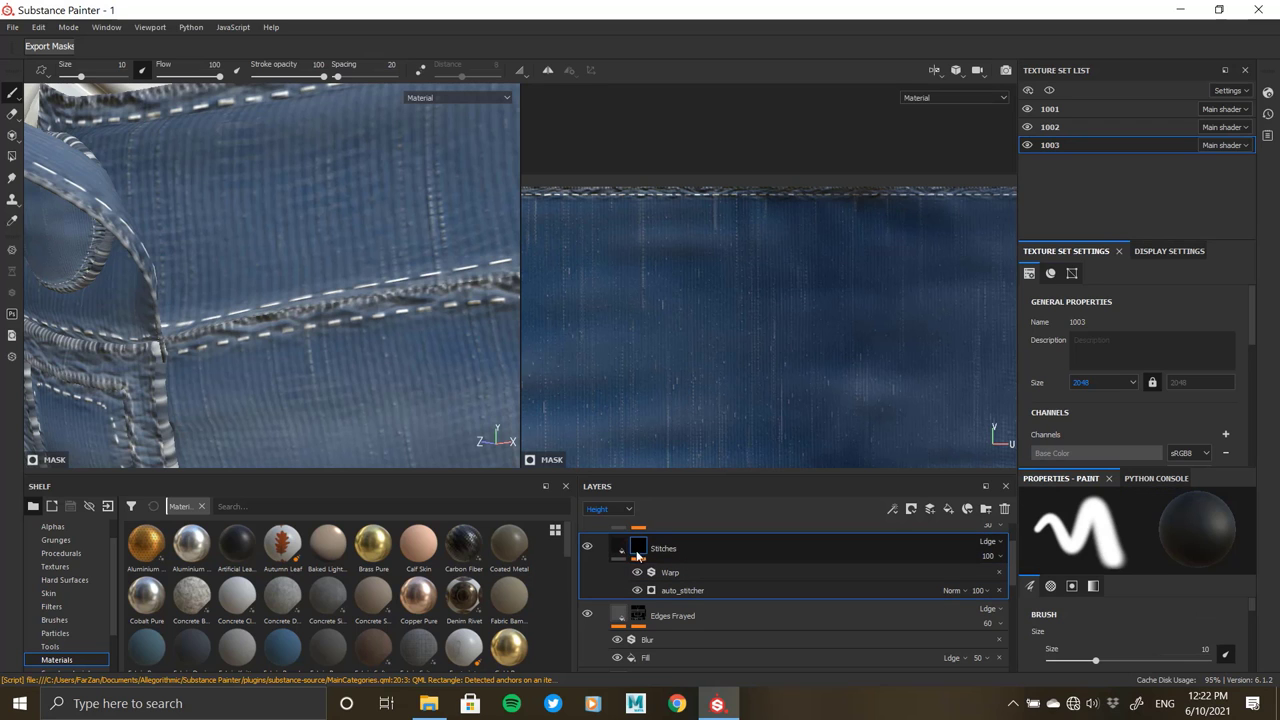
left_click(638, 546, "alt")
scroll(295, 252, "down", 5)
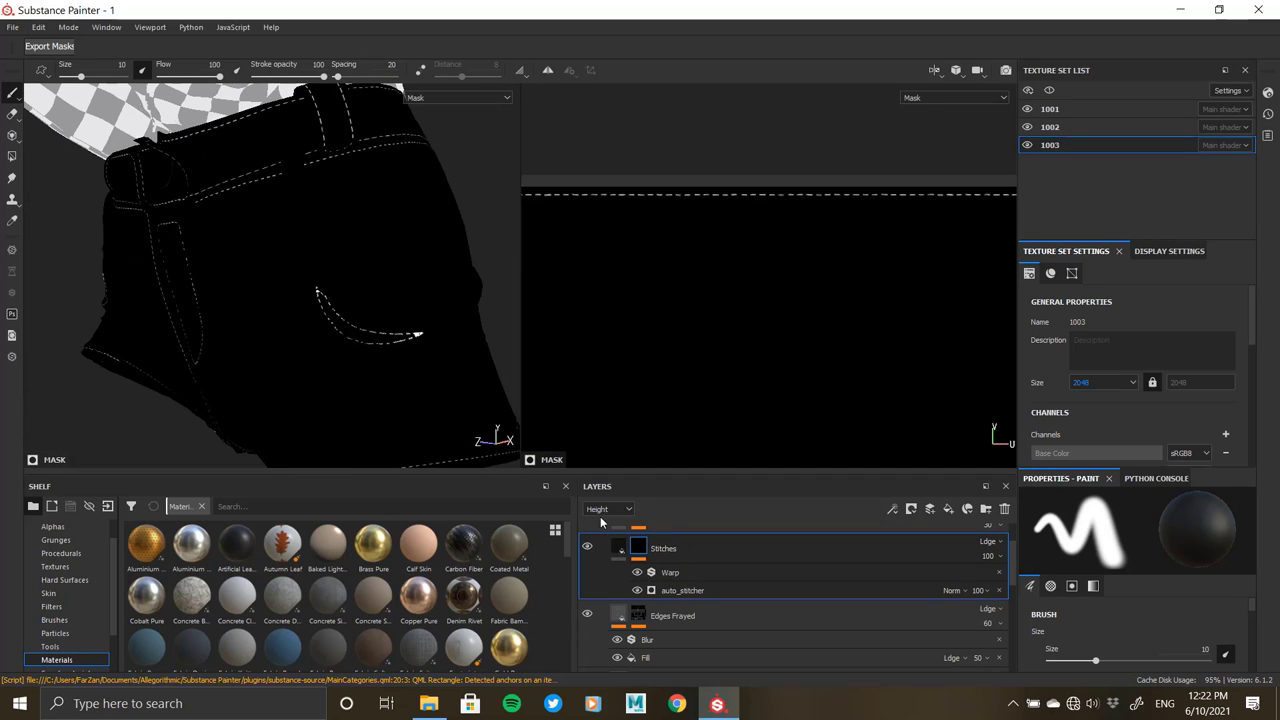
left_click(619, 546)
scroll(368, 330, "up", 2)
scroll(378, 437, "up", 3)
left_click_drag(378, 437, 420, 420, "alt")
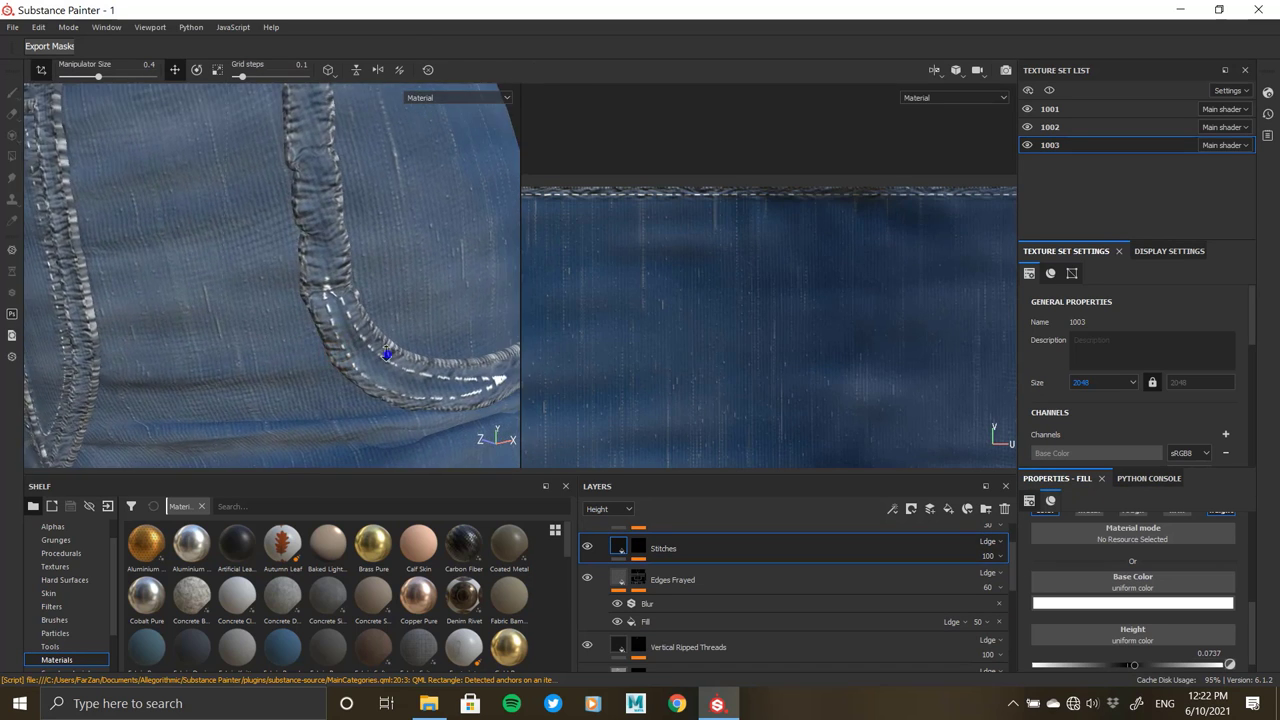
left_click(638, 546)
- Add a paint layer above the Warp filter in the Stitches mask
right_click(672, 572)
left_click(717, 431)
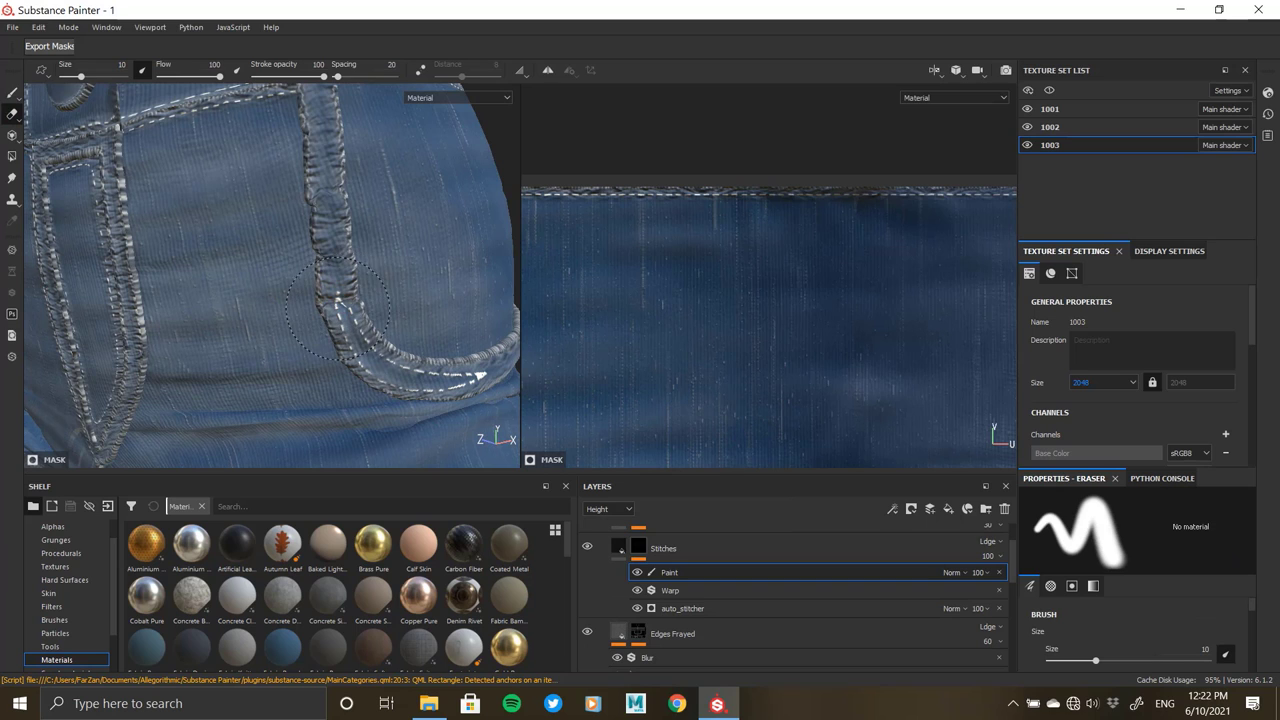
scroll(1069, 646, "down", 3)
scroll(1070, 646, "down", 3)
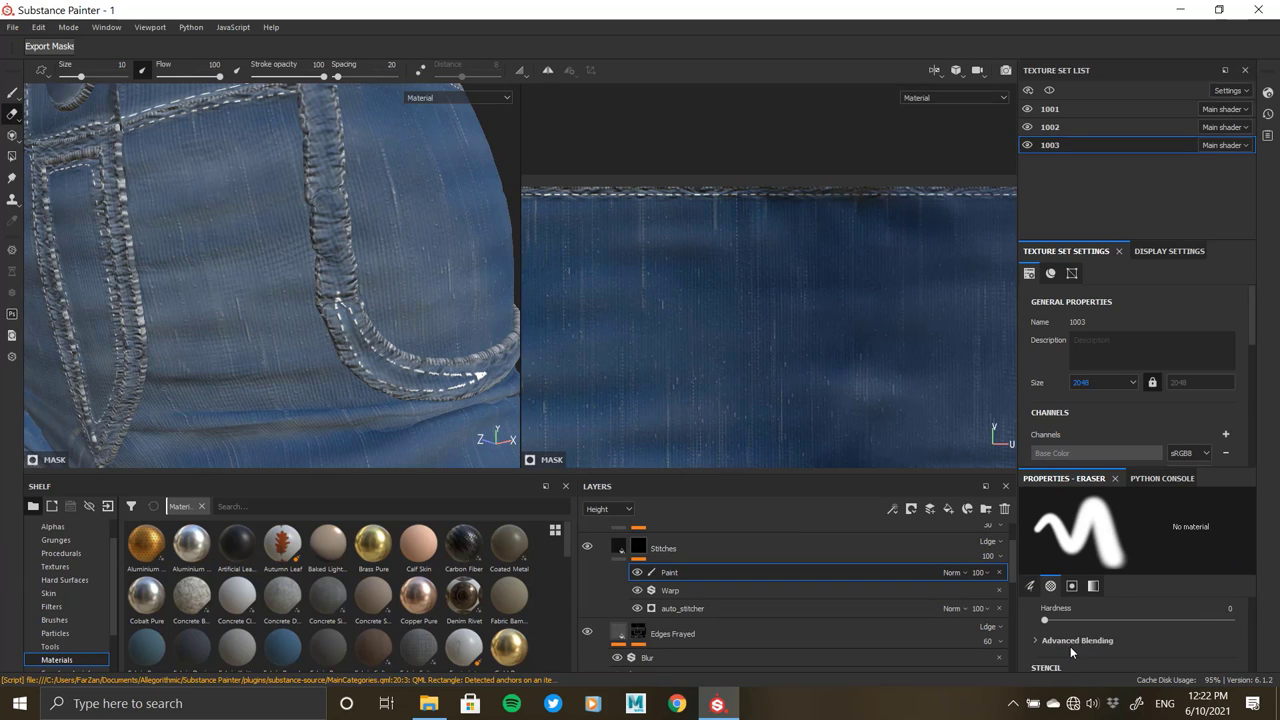
scroll(1070, 646, "down", 3)
scroll(1071, 646, "down", 3)
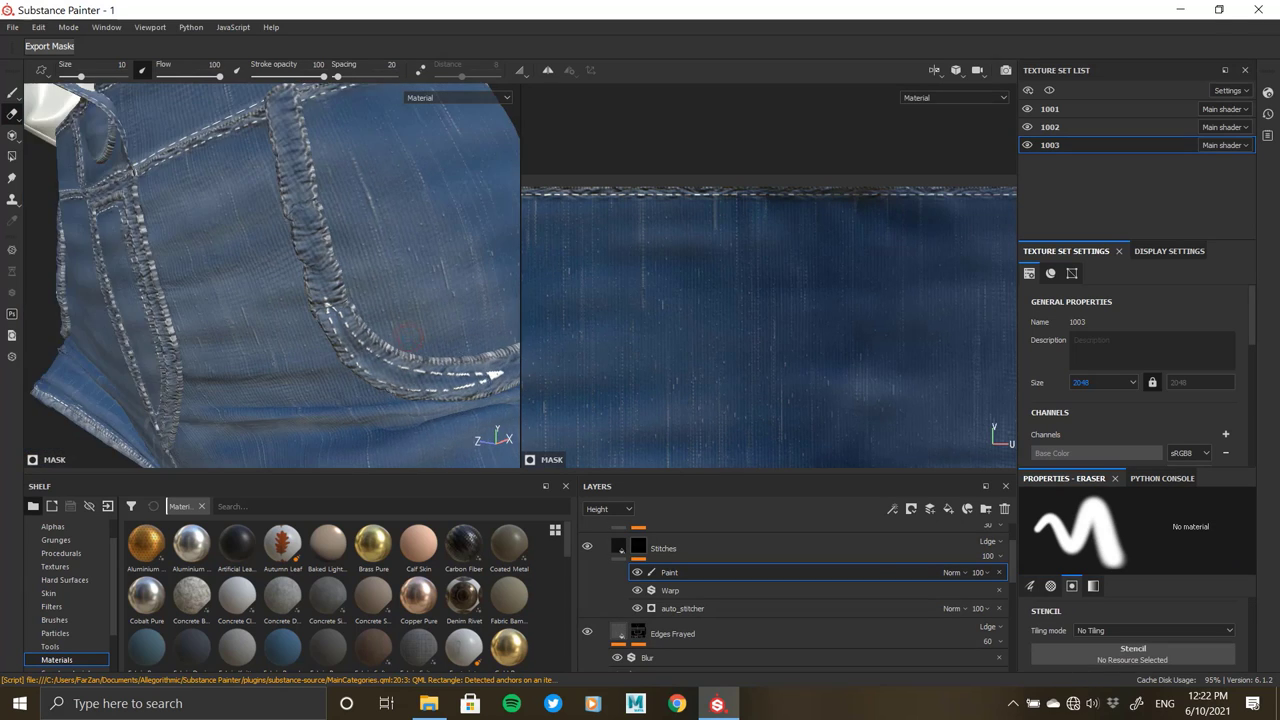
- Check the mask view with M, then return to the material view of the shorts
key("m")
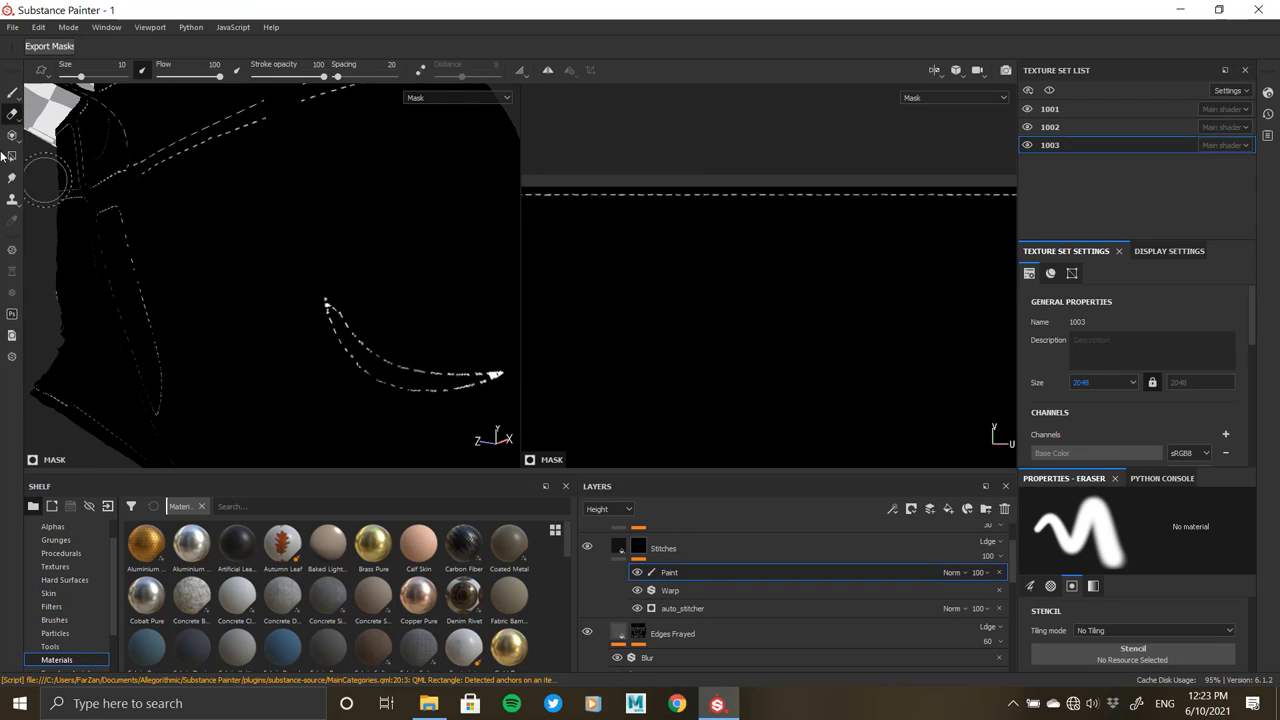
mouse_move(305, 296)
left_mouse_down("alt")
mouse_move(291, 369)
mouse_move(420, 323)
mouse_move(216, 336)
mouse_move(323, 314)
mouse_move(400, 320)
left_mouse_up("alt")
left_click(631, 553)
left_click(622, 551)
mouse_move(263, 318)
left_mouse_down("alt")
mouse_move(340, 320)
mouse_move(314, 374)
mouse_move(369, 335)
left_mouse_up("alt")
- Toggle the General Volume layer off and on to compare the denim up close
scroll(369, 335, "up", 3)
scroll(300, 345, "up", 3)
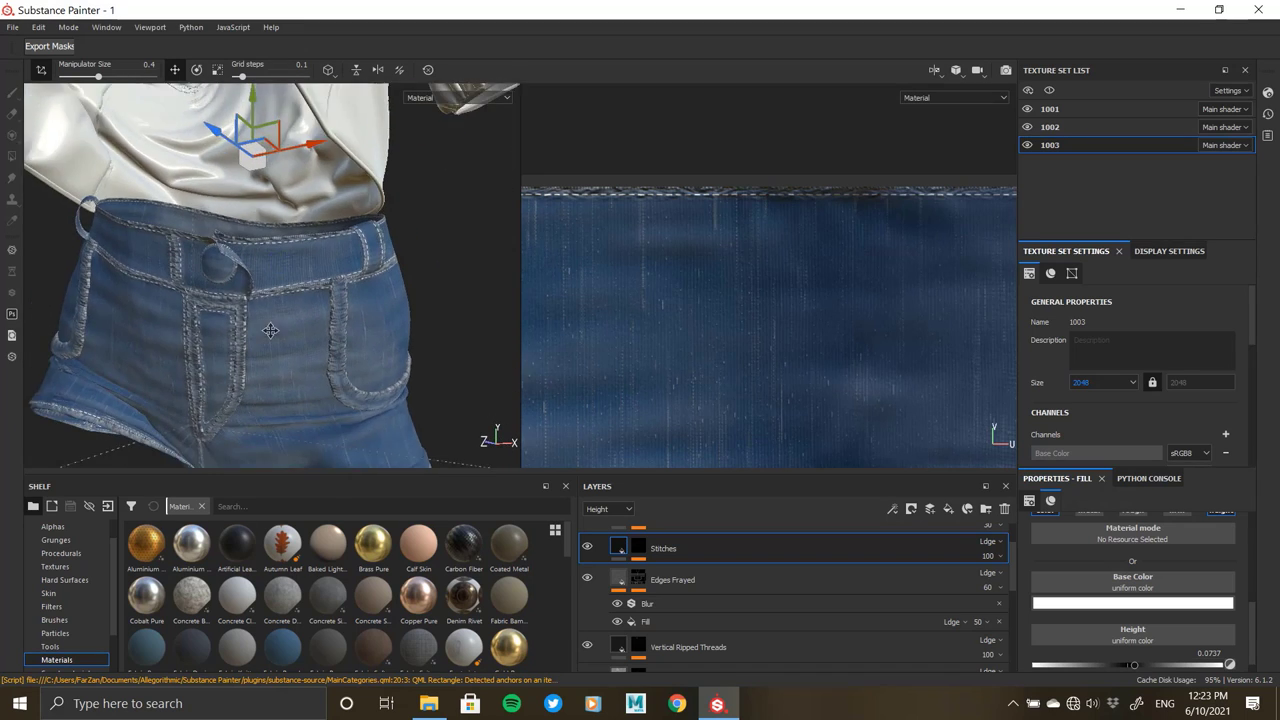
scroll(260, 352, "up", 2)
mouse_move(260, 352)
left_mouse_down("alt")
mouse_move(160, 149)
mouse_move(260, 300)
left_mouse_up("alt")
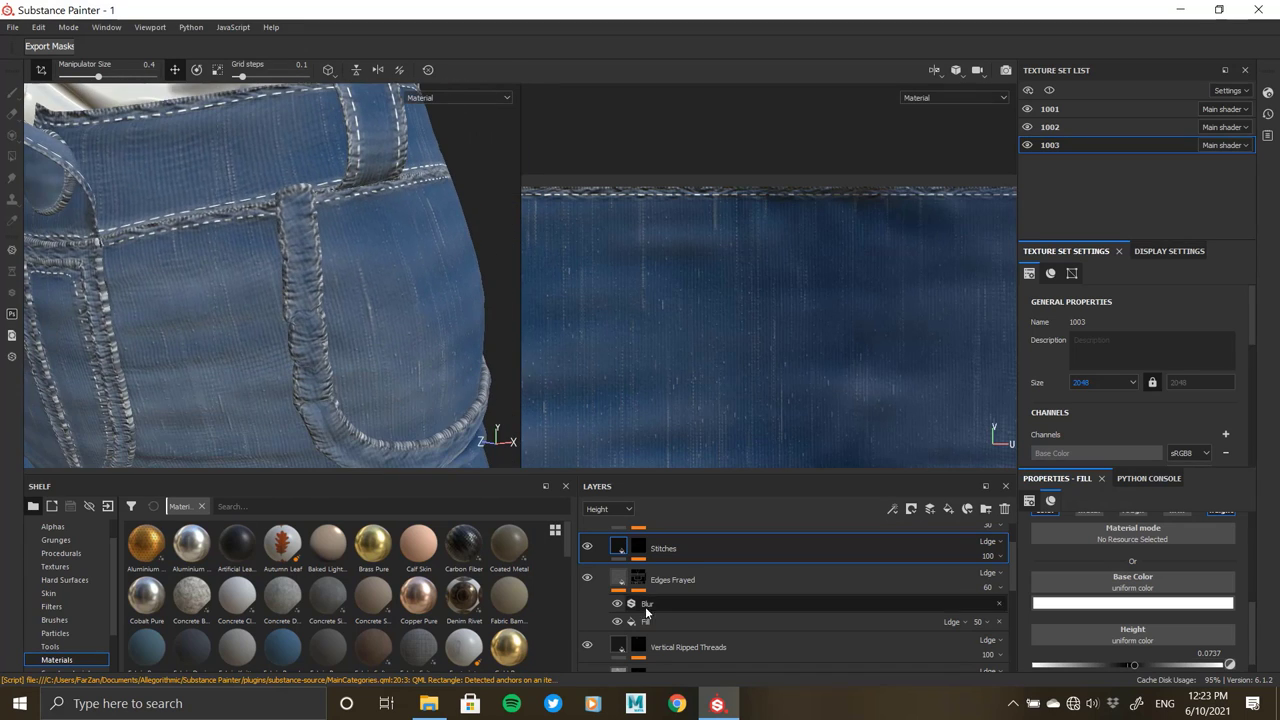
scroll(700, 580, "up", 2)
left_click(587, 557)
left_click(587, 557)
left_click(587, 557)
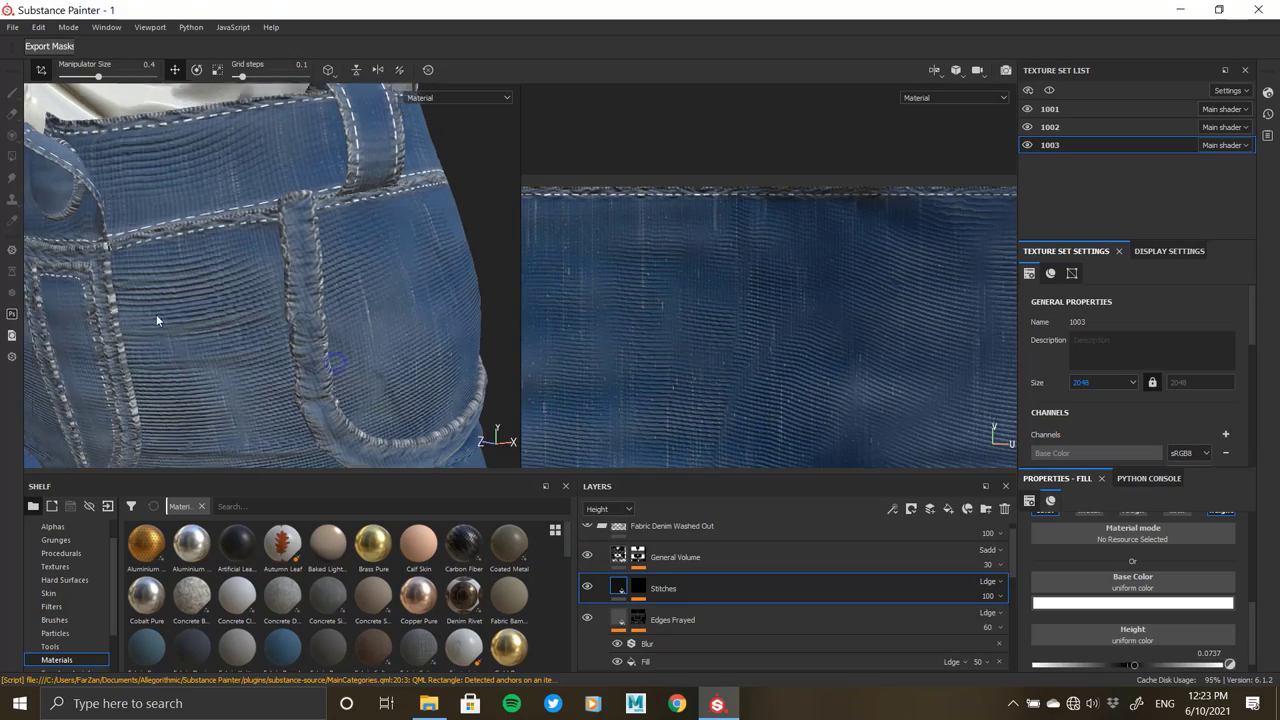
left_click_drag(156, 314, 188, 240, "alt")
scroll(330, 327, "up", 3)
scroll(330, 327, "down", 3)
mouse_move(302, 323)
left_mouse_down("alt")
mouse_move(288, 288)
mouse_move(306, 336)
left_mouse_up("alt")
scroll(353, 374, "up", 3)
scroll(353, 374, "up", 3)
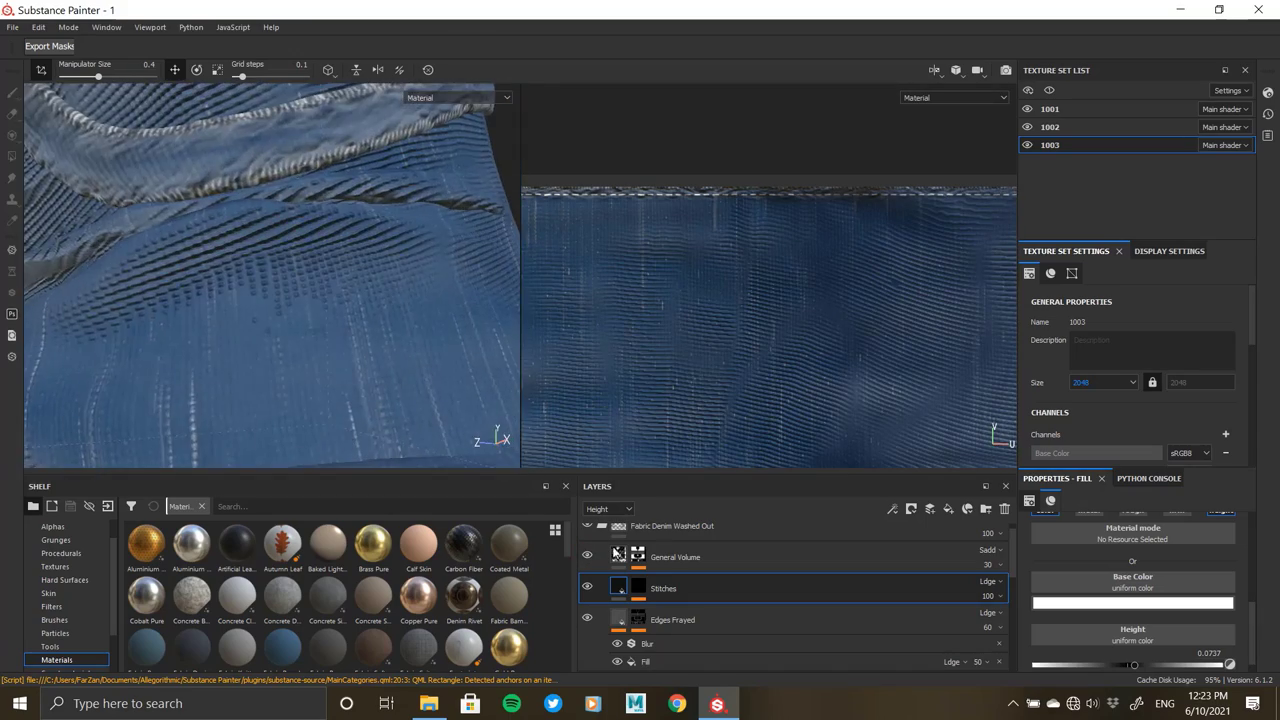
- Set the mg_uv_border_distance Balance in General Volume's mask to 0.22
left_click(638, 557)
left_click(690, 599)
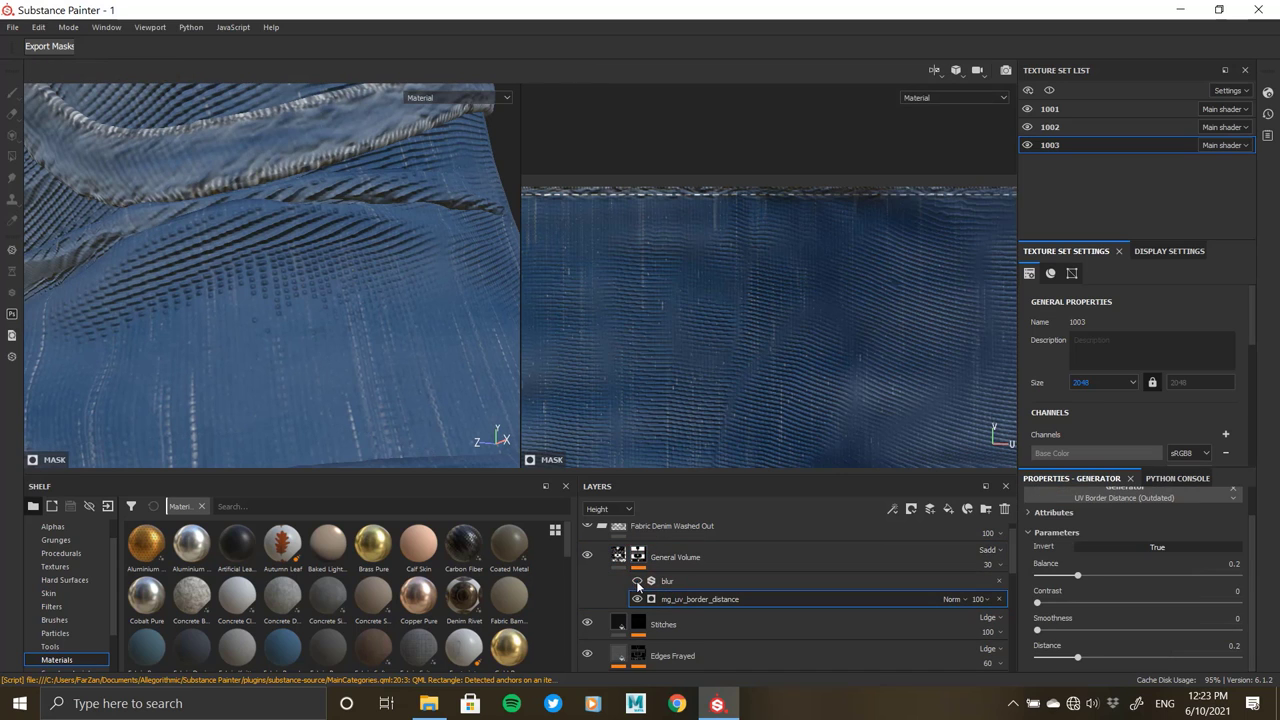
left_click(638, 557, "alt")
scroll(238, 268, "down", 3)
scroll(238, 268, "down", 3)
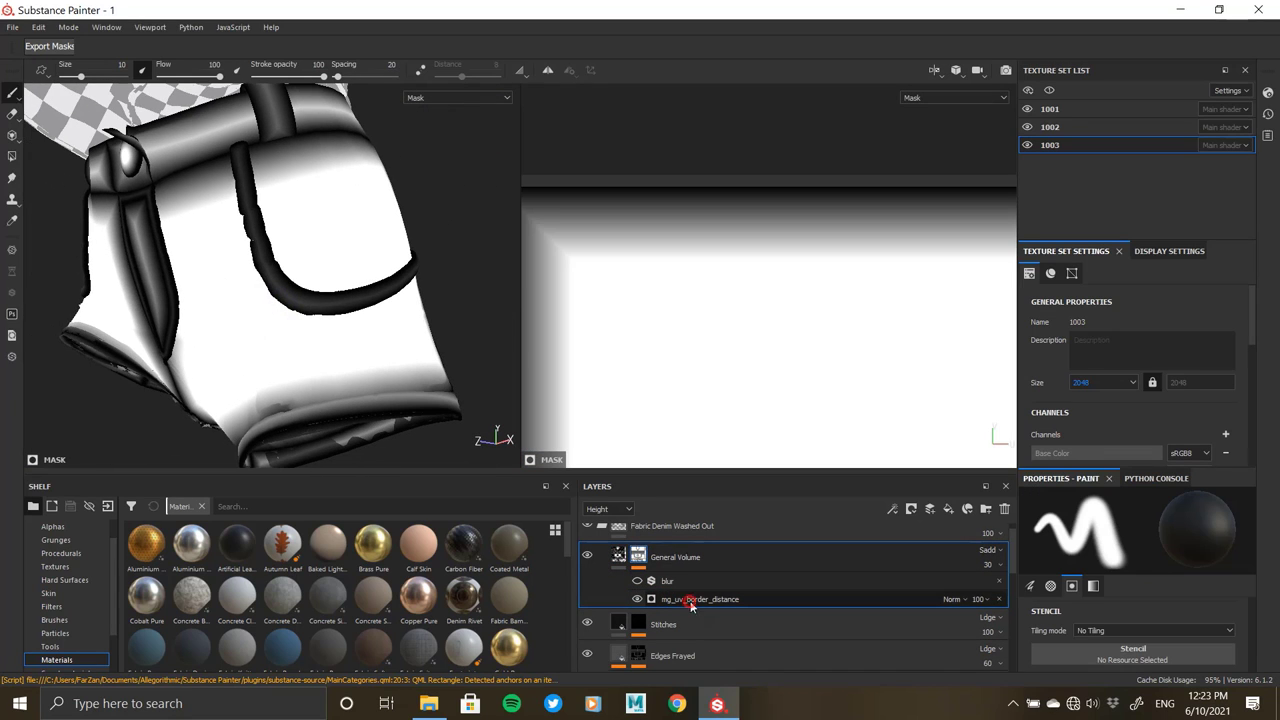
left_click(690, 599)
left_click_drag(1081, 578, 1064, 576)
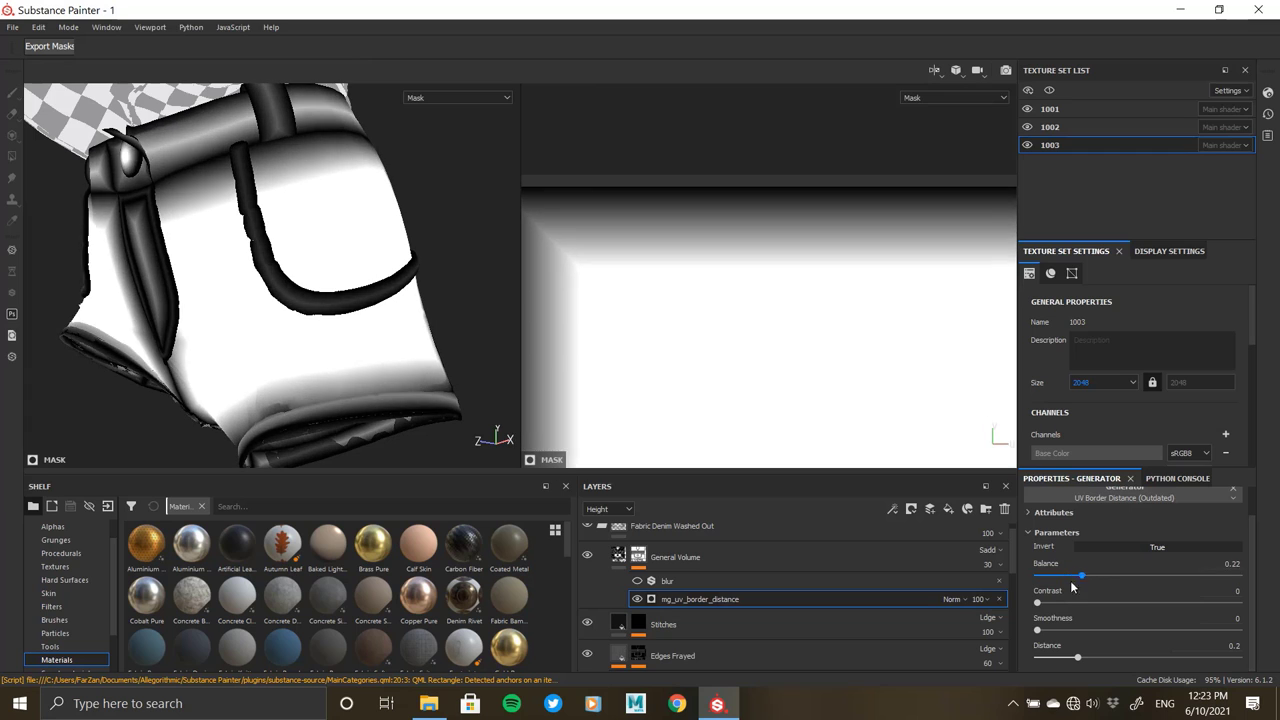
- Set the General Volume fill's UV Scale to 3
left_click(618, 557)
scroll(1136, 603, "up", 3)
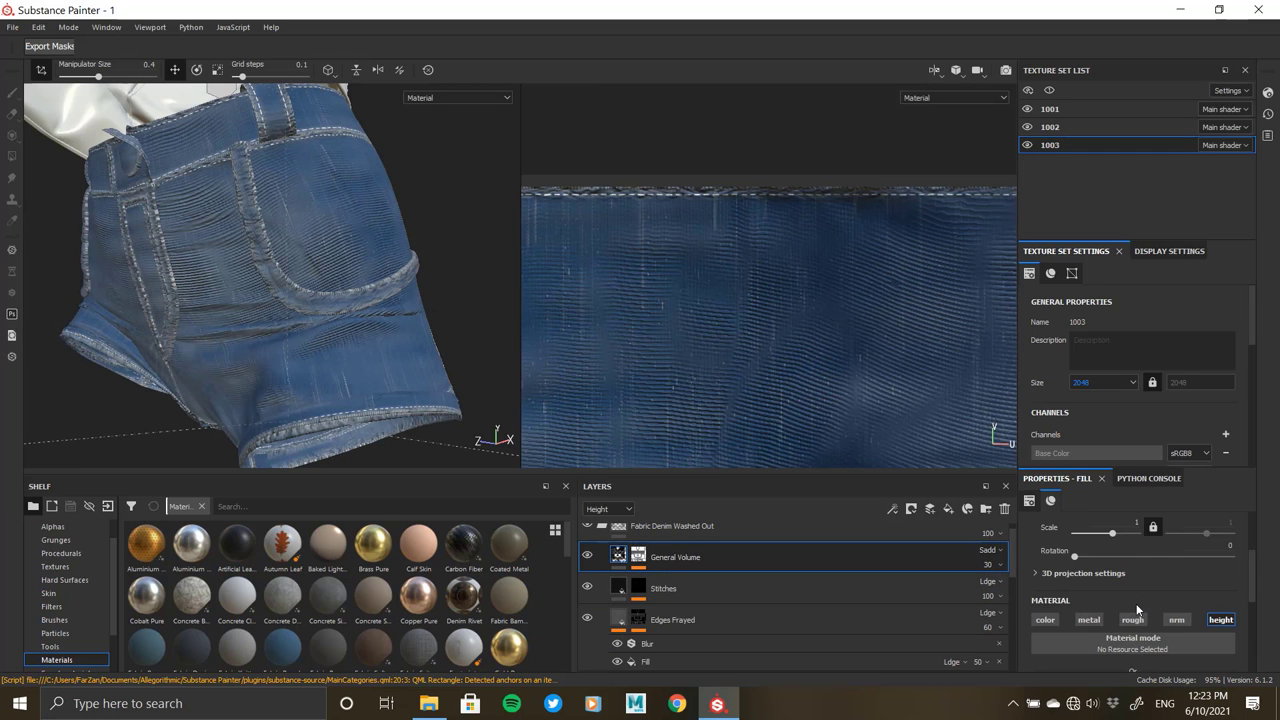
left_click_drag(1143, 571, 1149, 567)
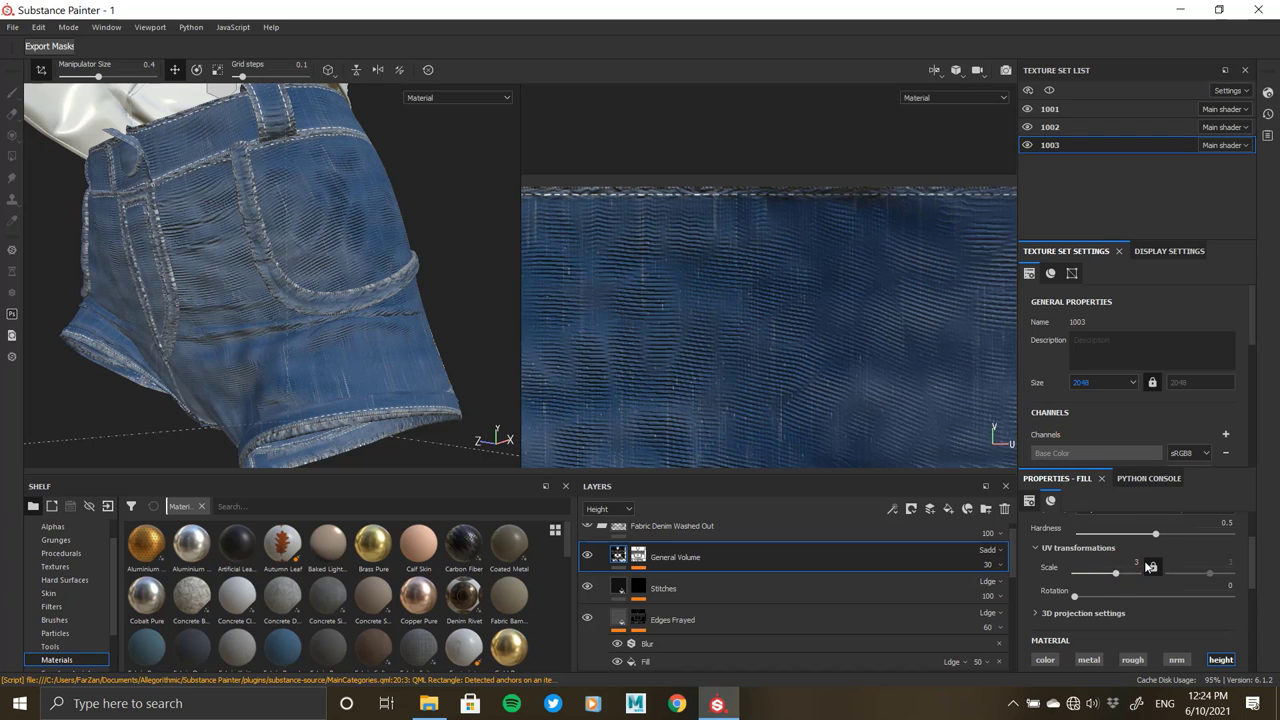
- Lower General Volume's layer opacity from 30 to 1
left_click_drag(356, 286, 251, 249, "alt")
scroll(309, 343, "up", 5)
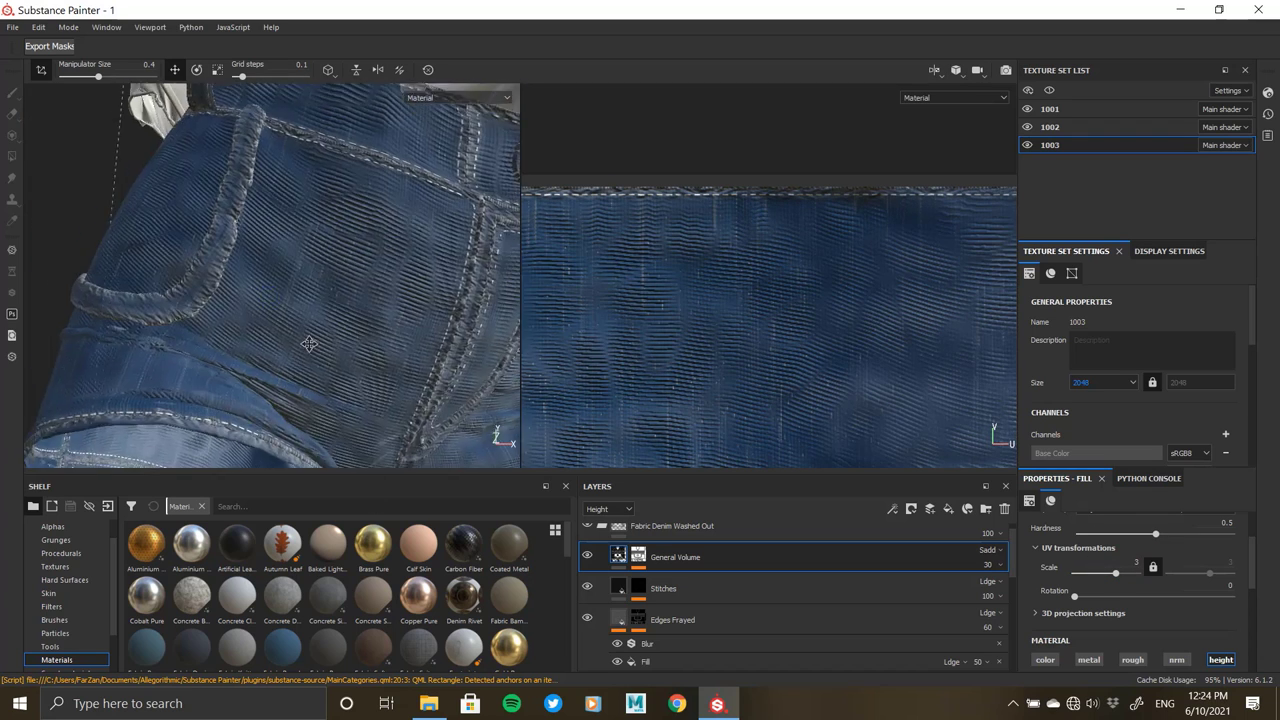
scroll(395, 432, "up", 3)
scroll(900, 590, "up", 1)
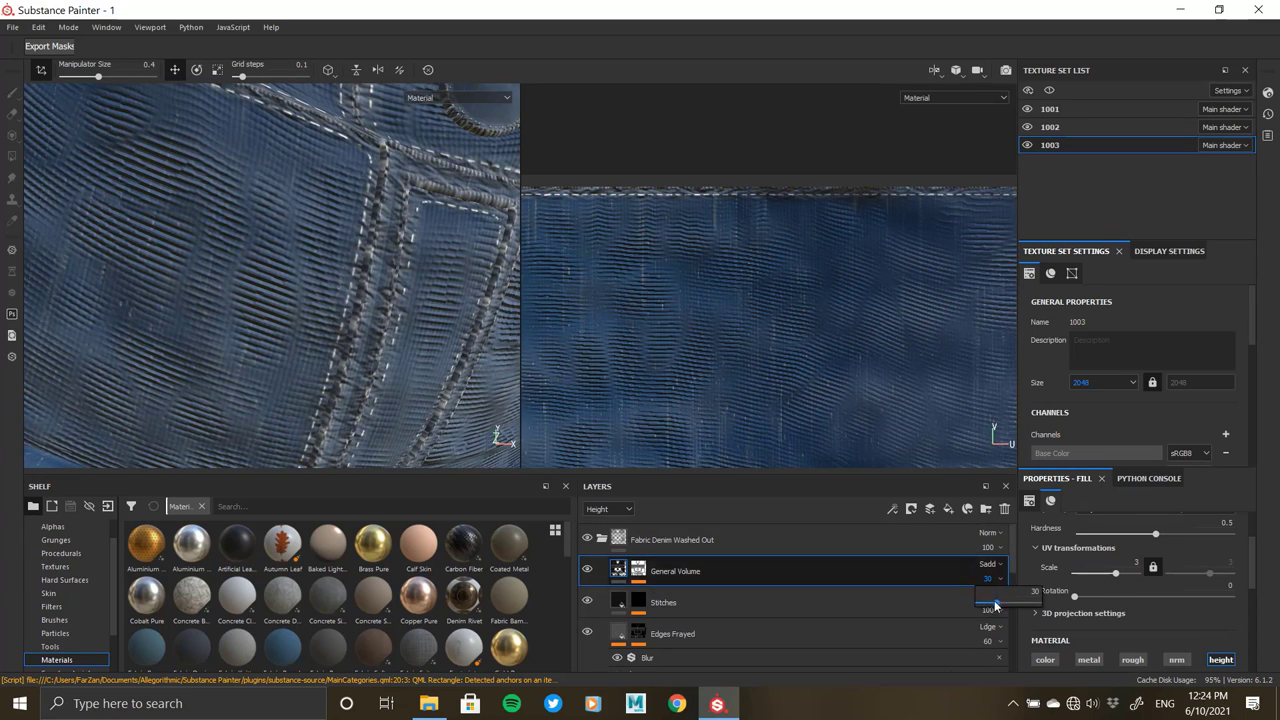
left_click_drag(995, 605, 980, 609)
scroll(229, 380, "down", 6)
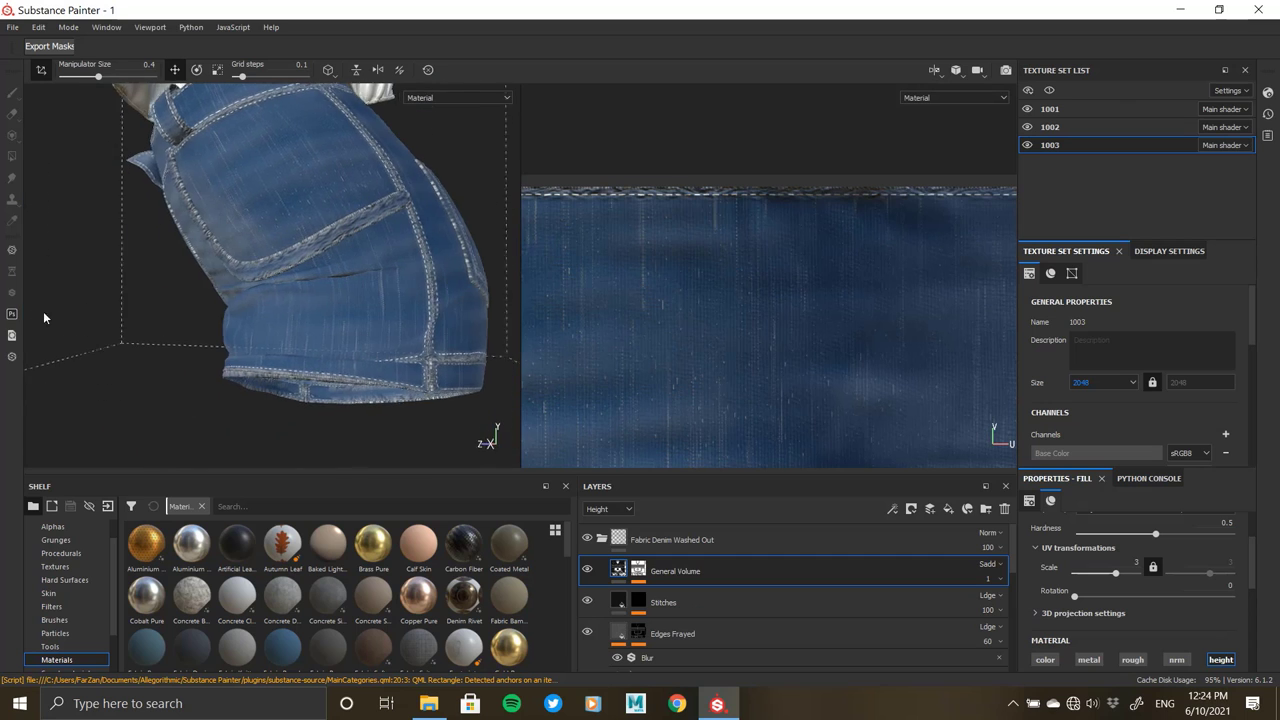
- Add Fill layer 1 with a black mask driven by a Curvature generator
left_click(948, 509)
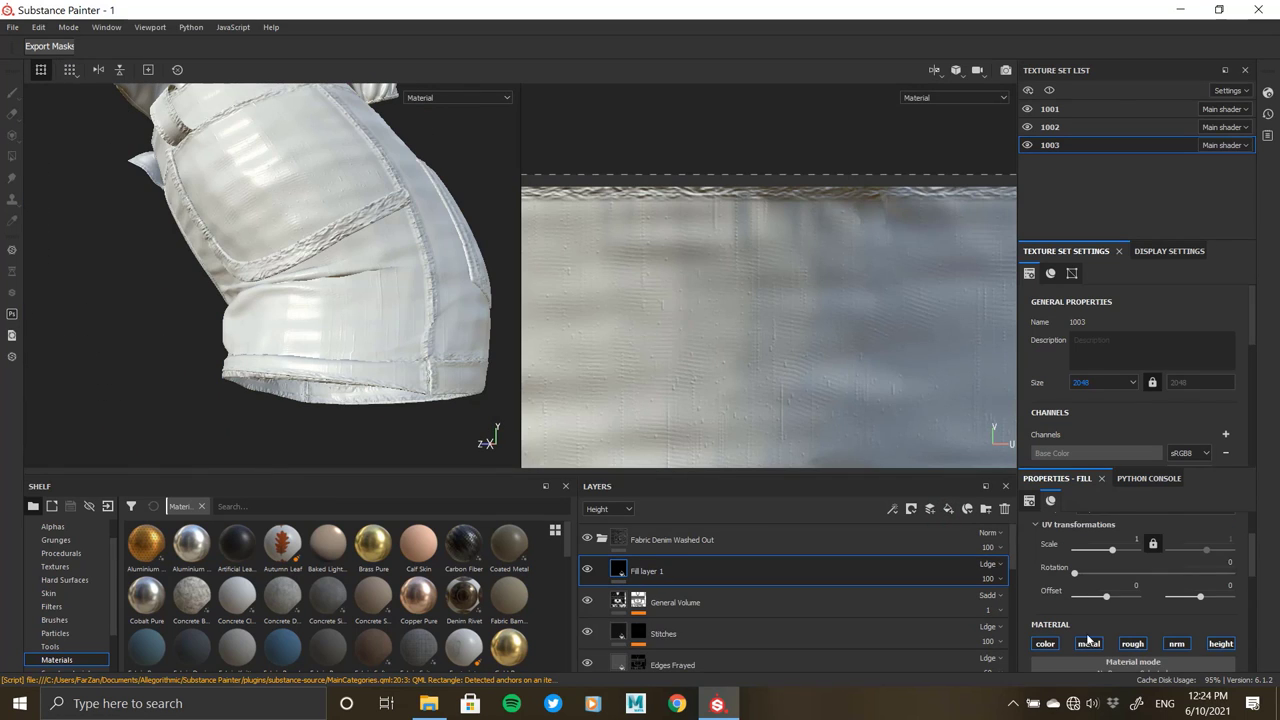
right_click(624, 576)
left_click(689, 178)
right_click(640, 572)
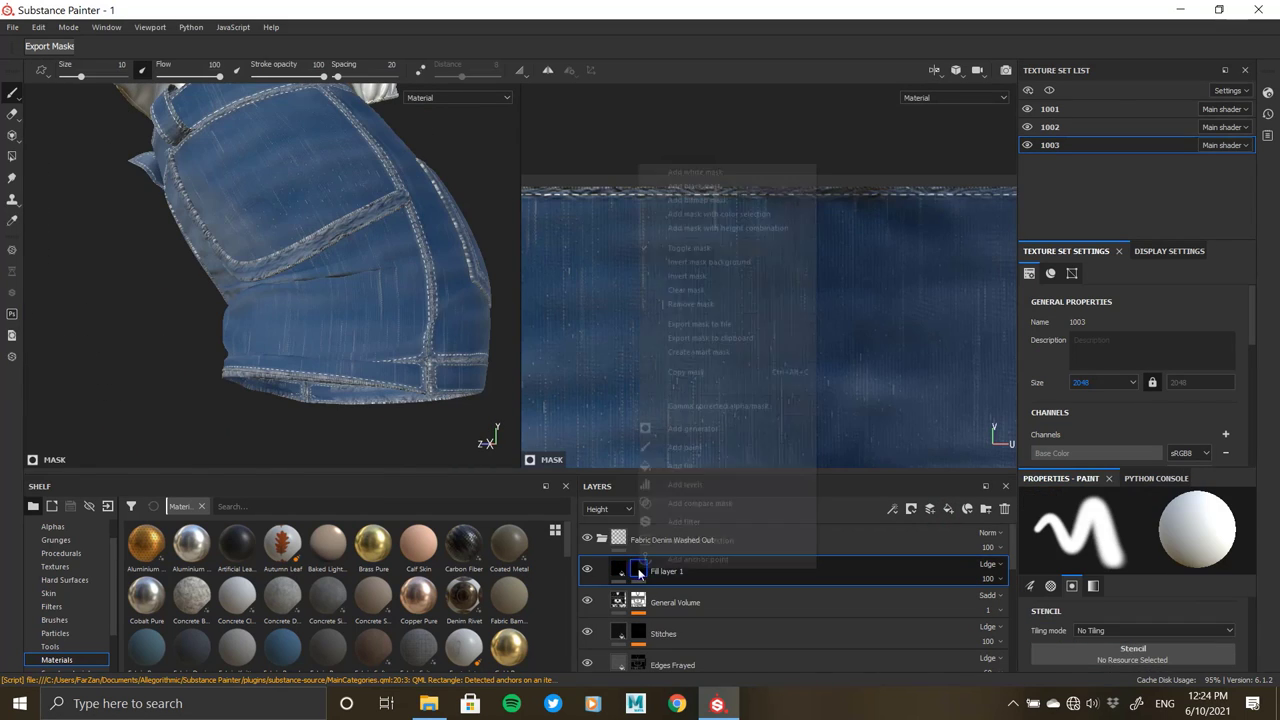
left_click(690, 446)
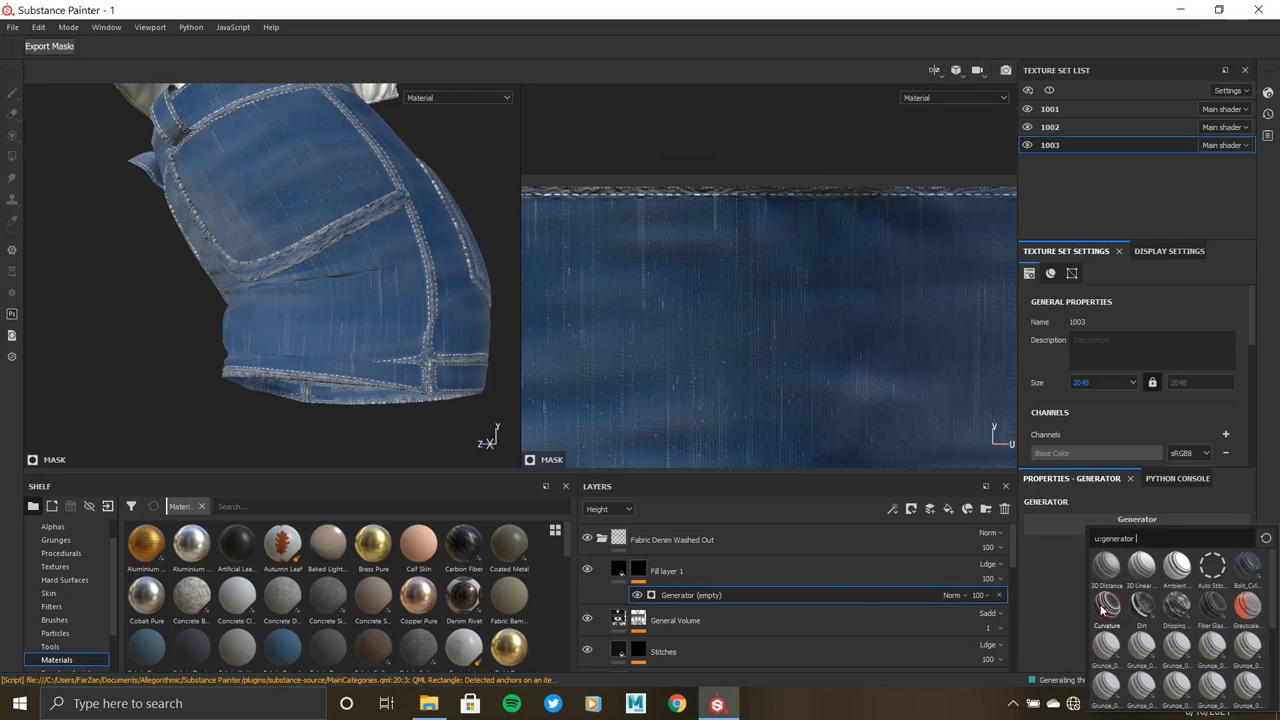
left_click(1107, 605)
- Leave the curvature mask uninverted and set its Global Balance to about 0.93
left_click_drag(286, 320, 291, 229, "alt")
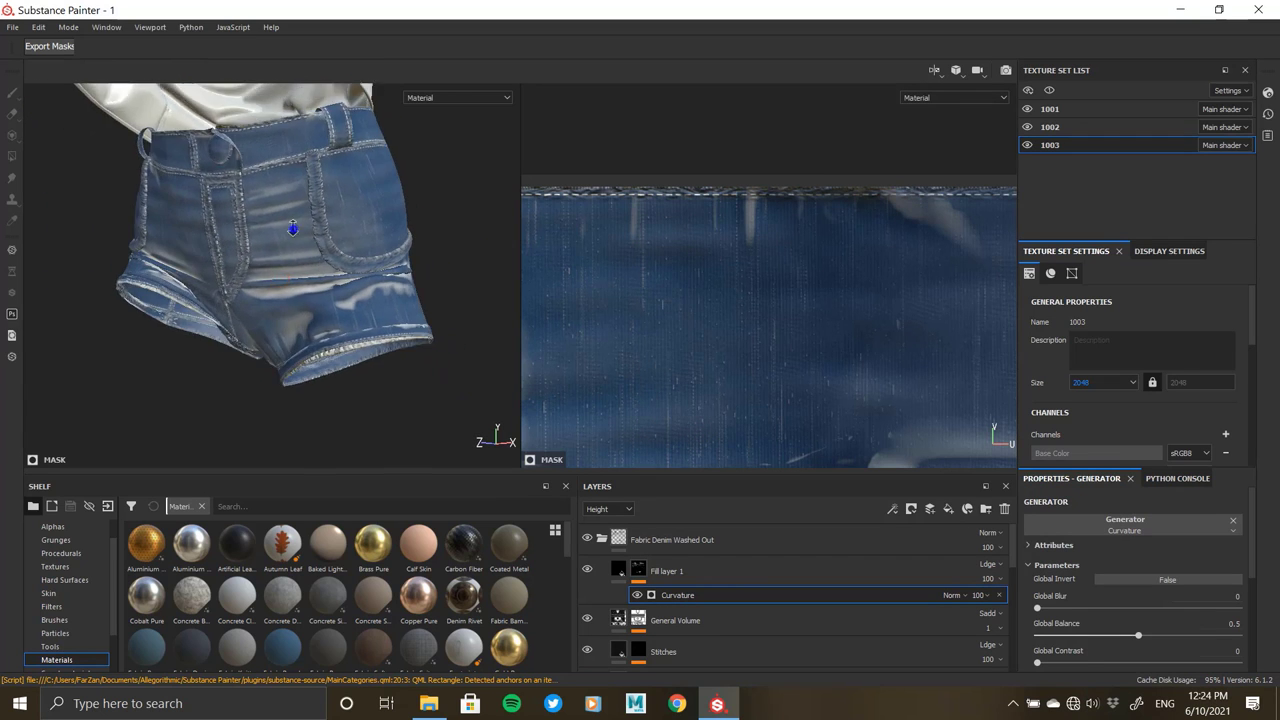
left_click(1167, 580)
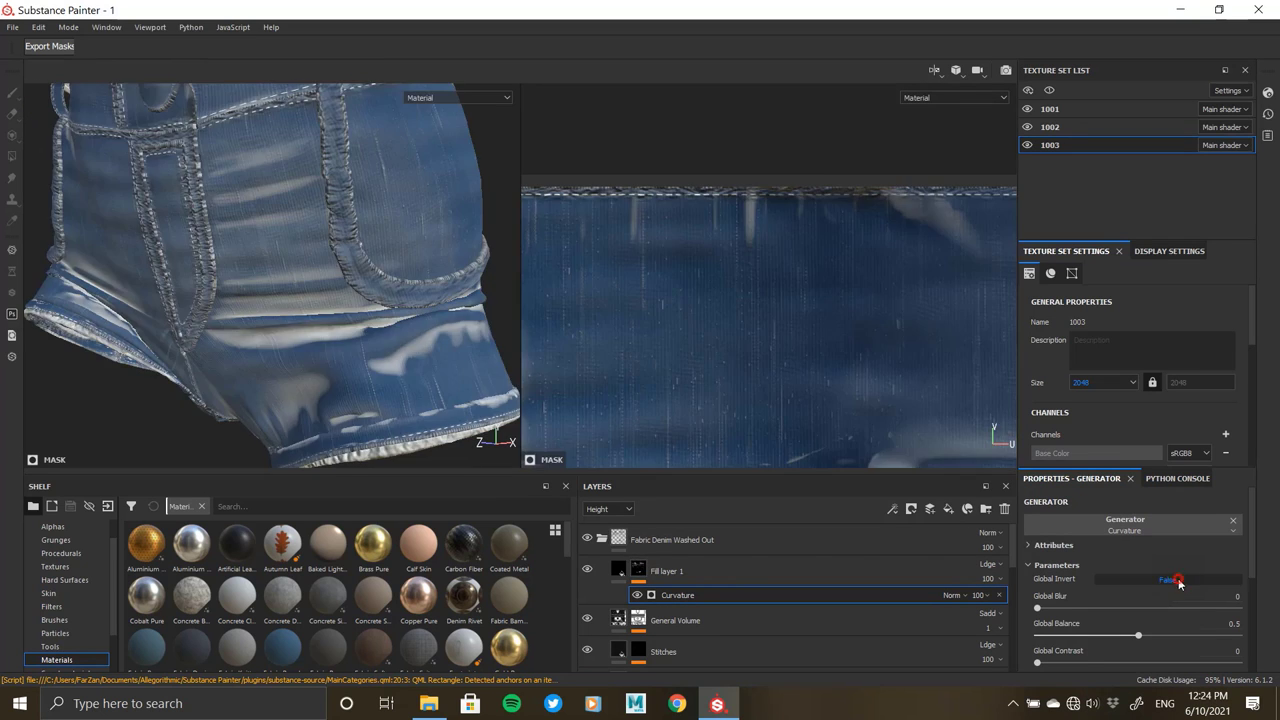
left_click_drag(1138, 635, 1242, 636)
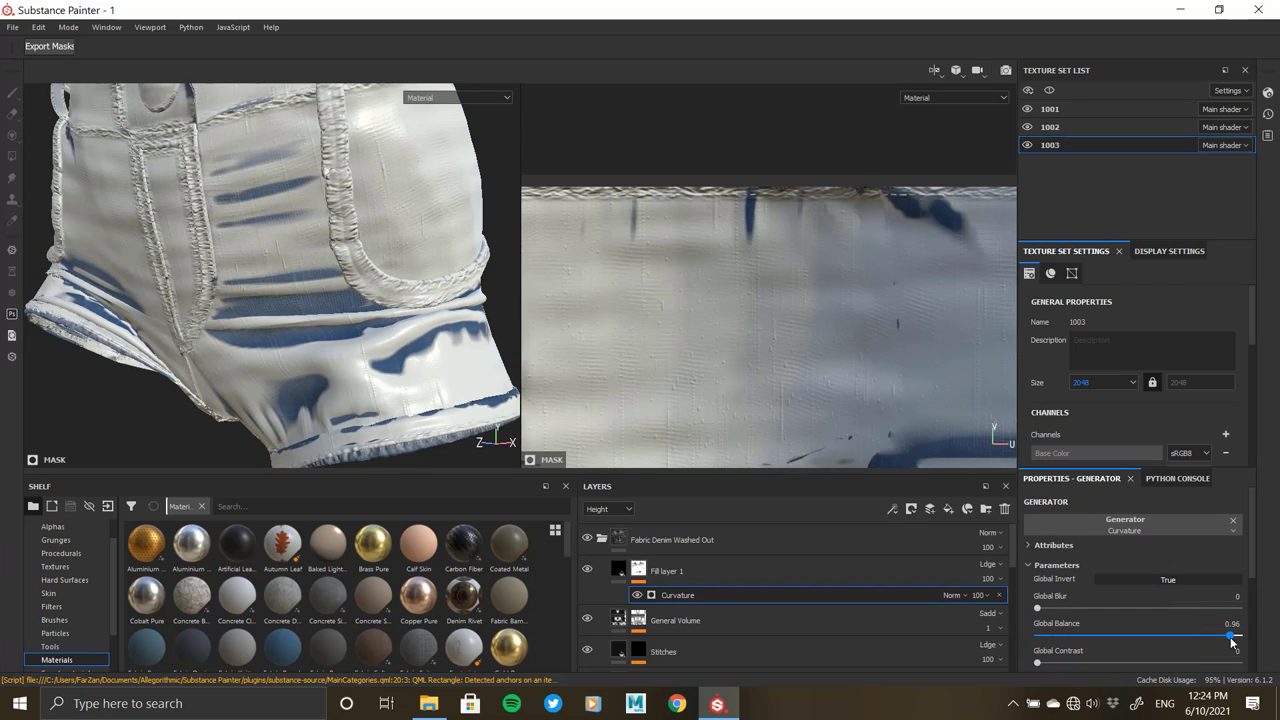
left_click(1123, 532)
left_click(1165, 580)
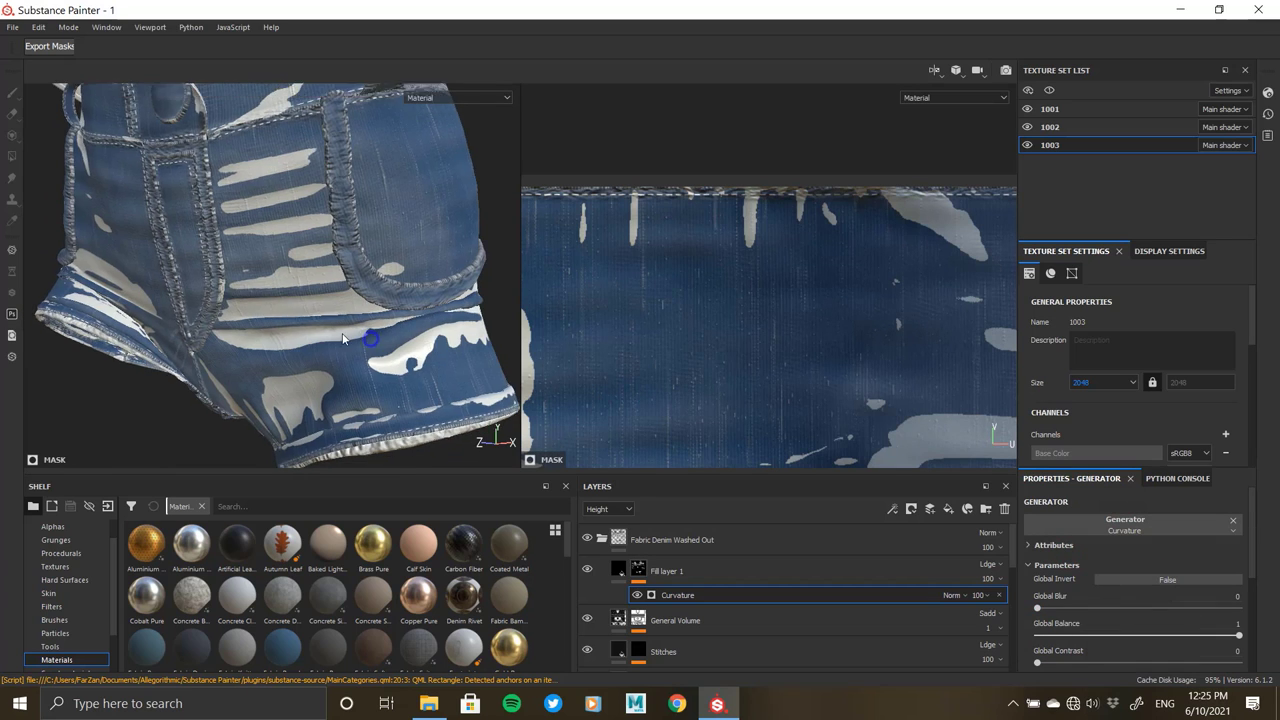
left_click_drag(343, 338, 330, 250, "alt")
scroll(1113, 604, "down", 2)
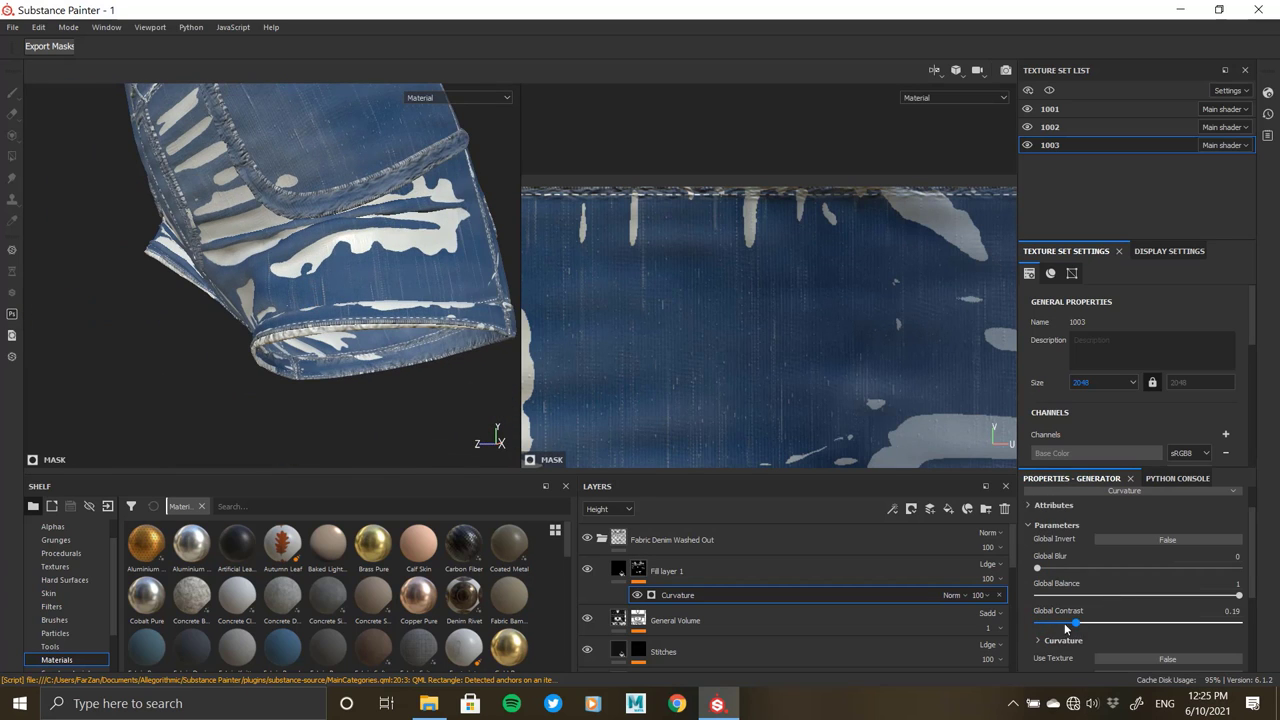
left_click_drag(1217, 601, 994, 594)
left_click_drag(1225, 598, 1245, 598)
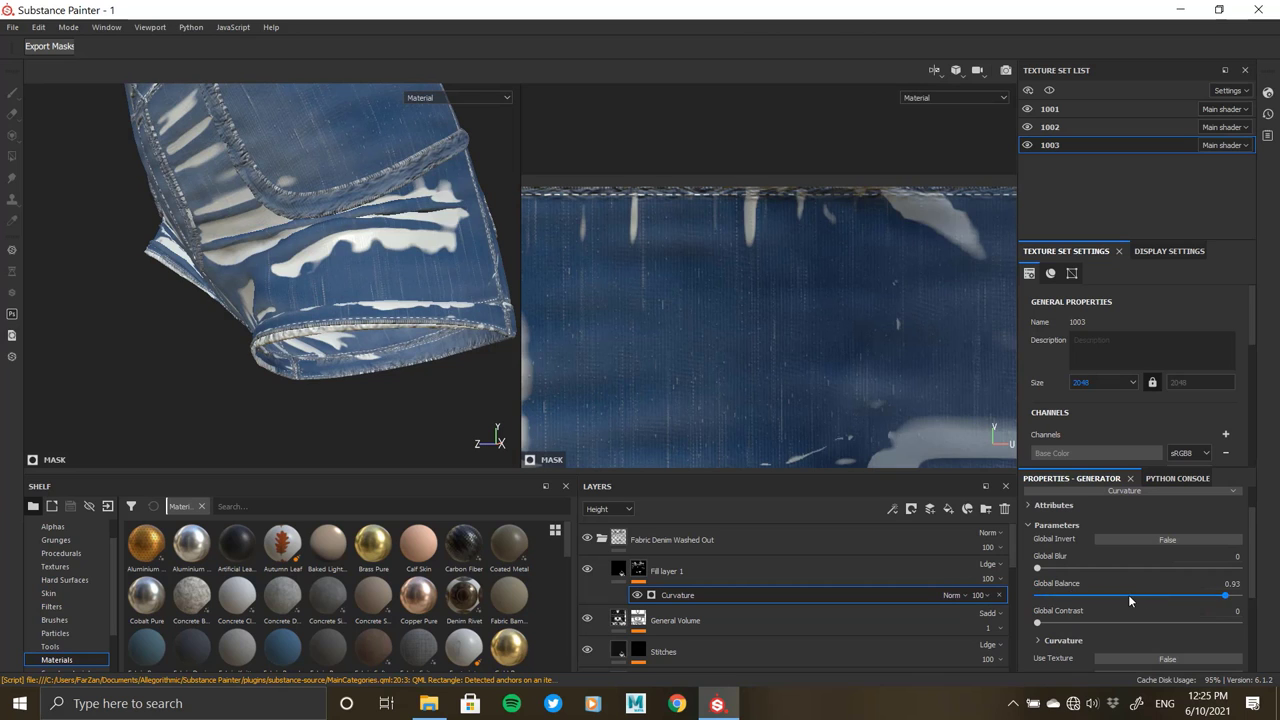
scroll(1128, 594, "up", 1)
scroll(1128, 594, "up", 1)
- Swap Fill layer 1's mask generator from Curvature to UV Border Distance
left_click(1120, 530)
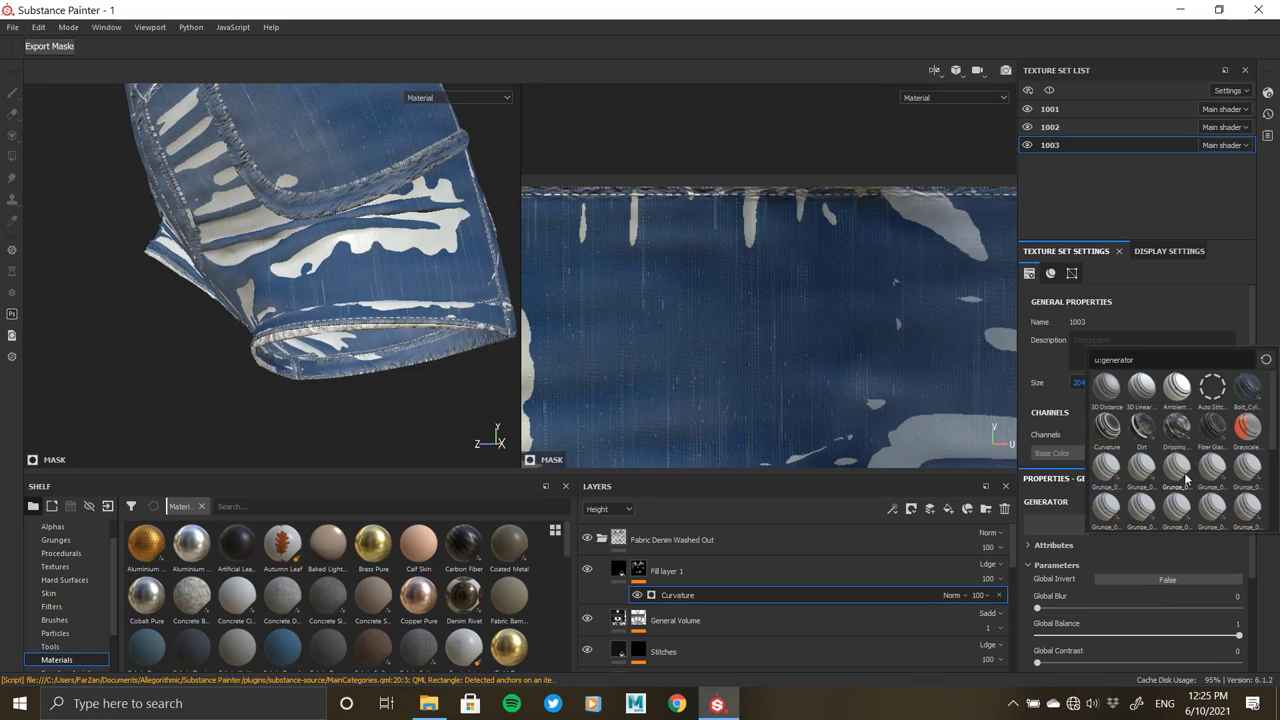
scroll(1173, 432, "down", 3)
scroll(1190, 468, "down", 1)
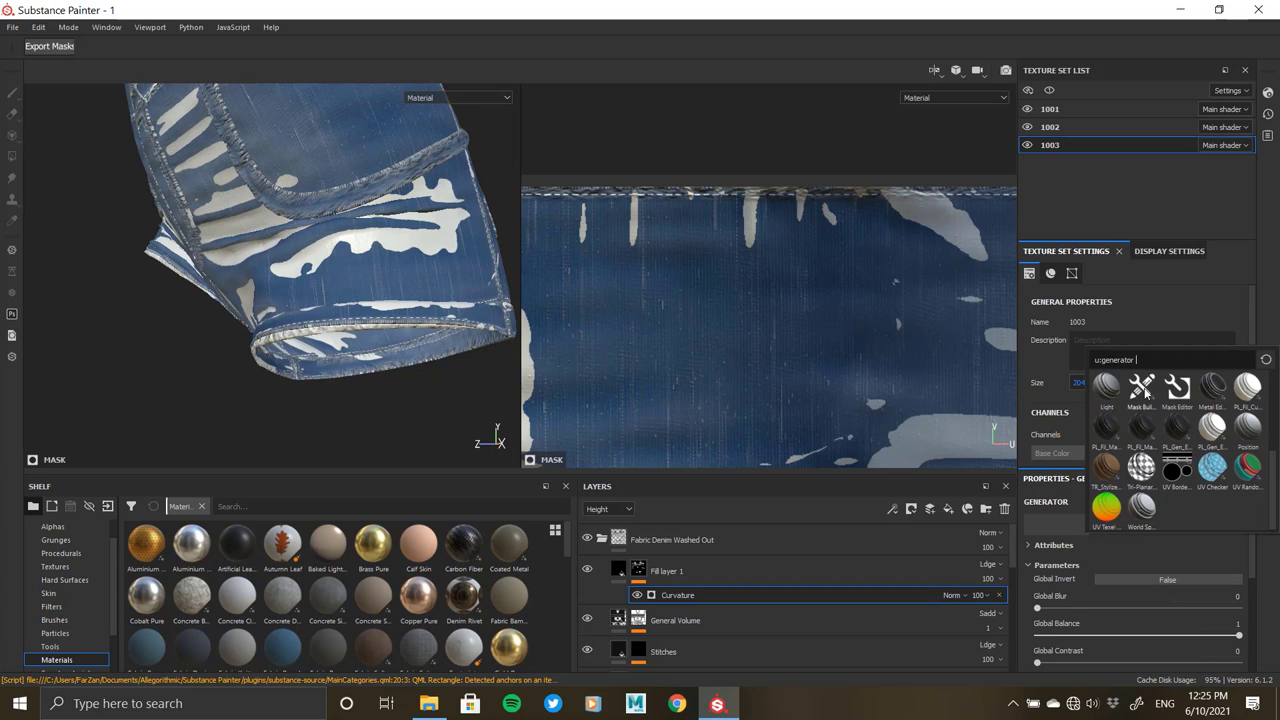
left_click(1177, 463)
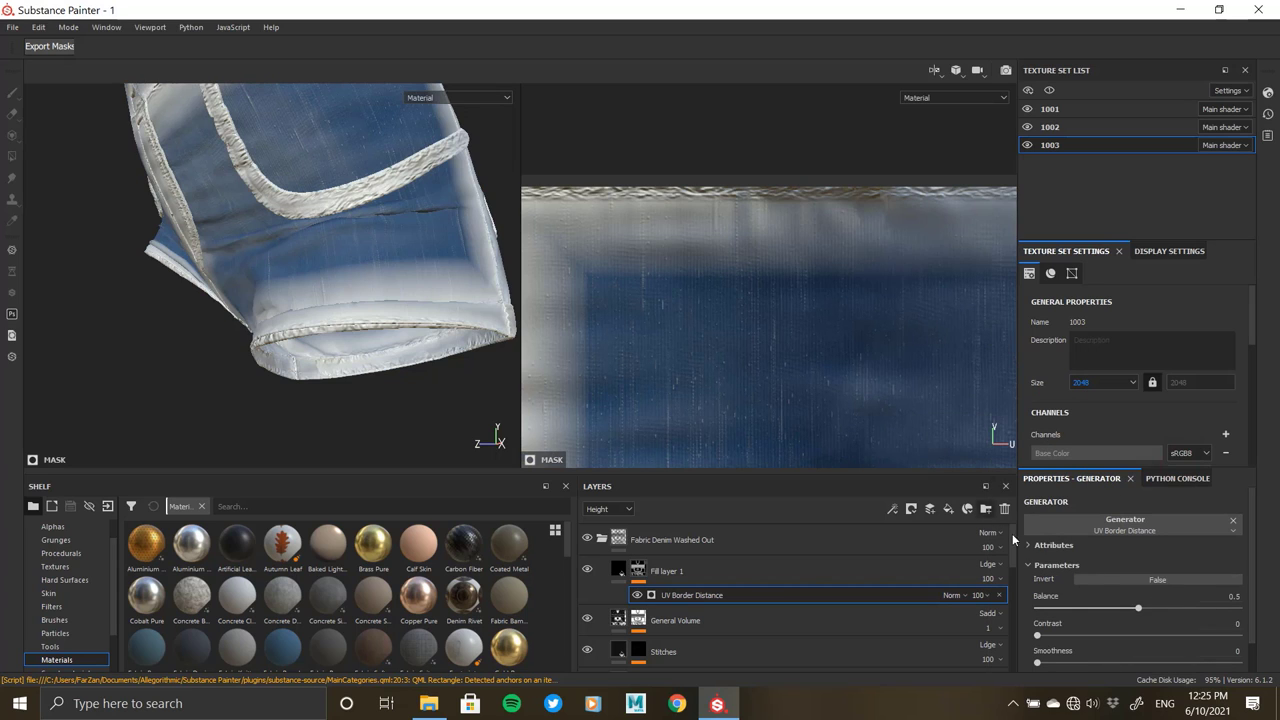
- Tune UV Border Distance to Balance about 0.4, Smoothness 1, Distance about 0.15
mouse_move(1142, 610)
left_mouse_down()
mouse_move(1086, 610)
mouse_move(1124, 608)
left_mouse_up()
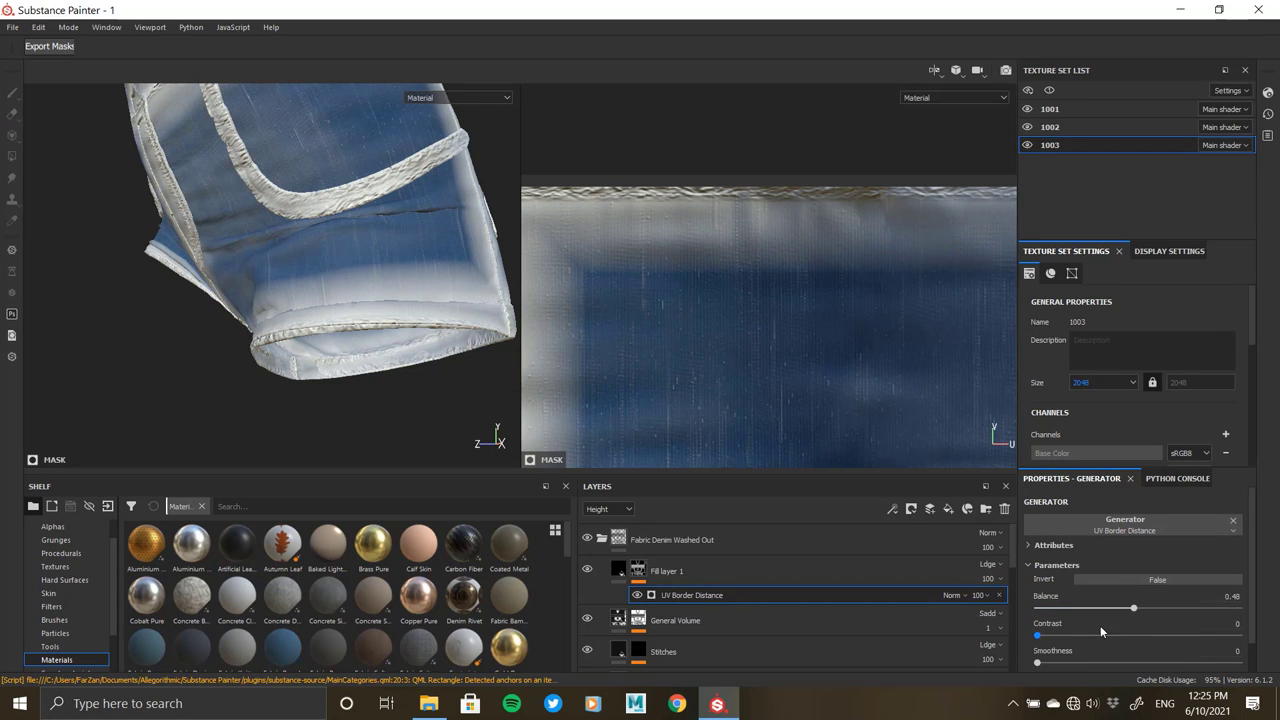
scroll(1100, 625, "down", 1)
mouse_move(1037, 658)
left_mouse_down()
mouse_move(1059, 658)
mouse_move(1062, 631)
mouse_move(1253, 638)
left_mouse_up()
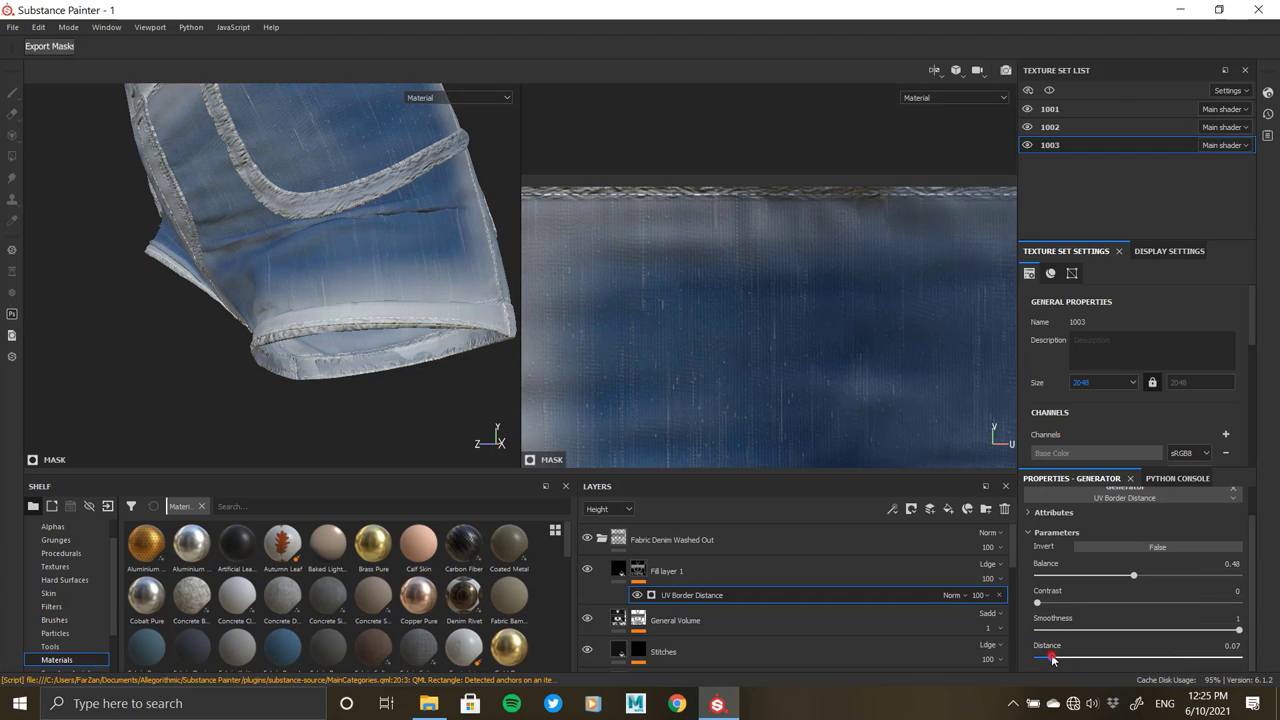
left_click_drag(1052, 658, 1044, 660)
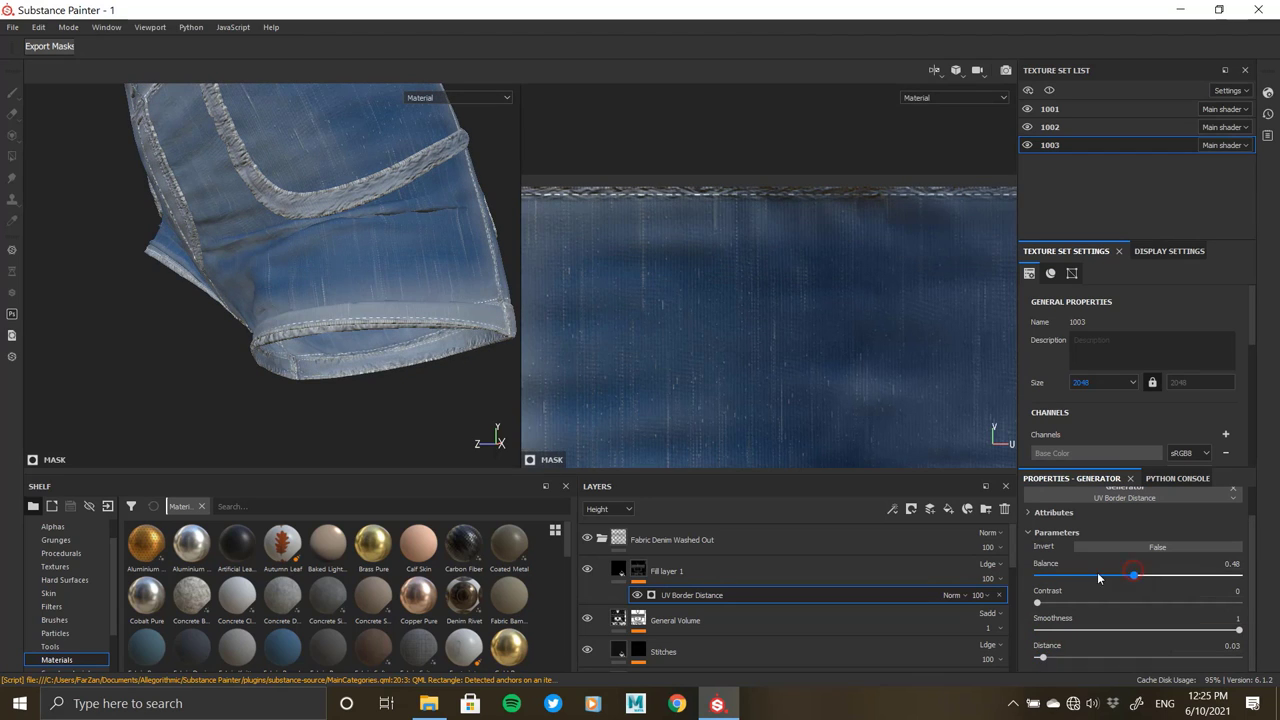
left_click_drag(1097, 577, 1119, 580)
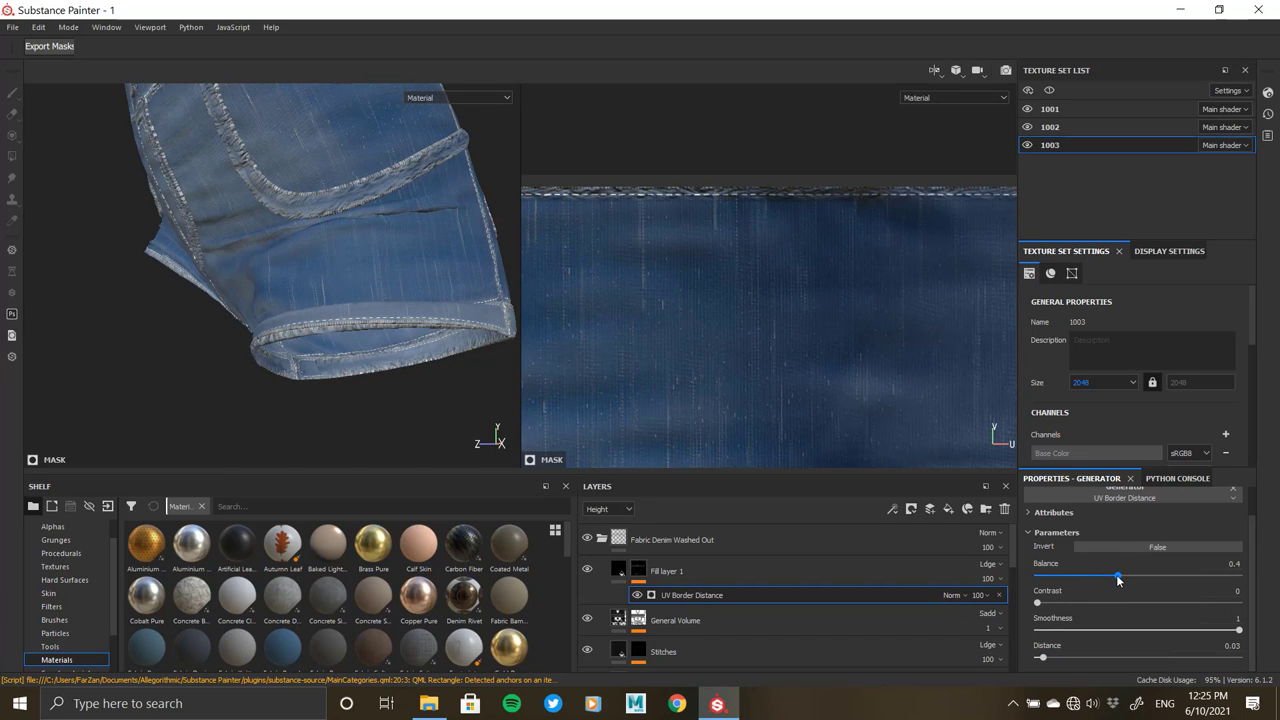
mouse_move(477, 434)
left_mouse_down("alt")
mouse_move(164, 314)
mouse_move(946, 545)
left_mouse_up("alt")
left_click_drag(1082, 663, 1065, 656)
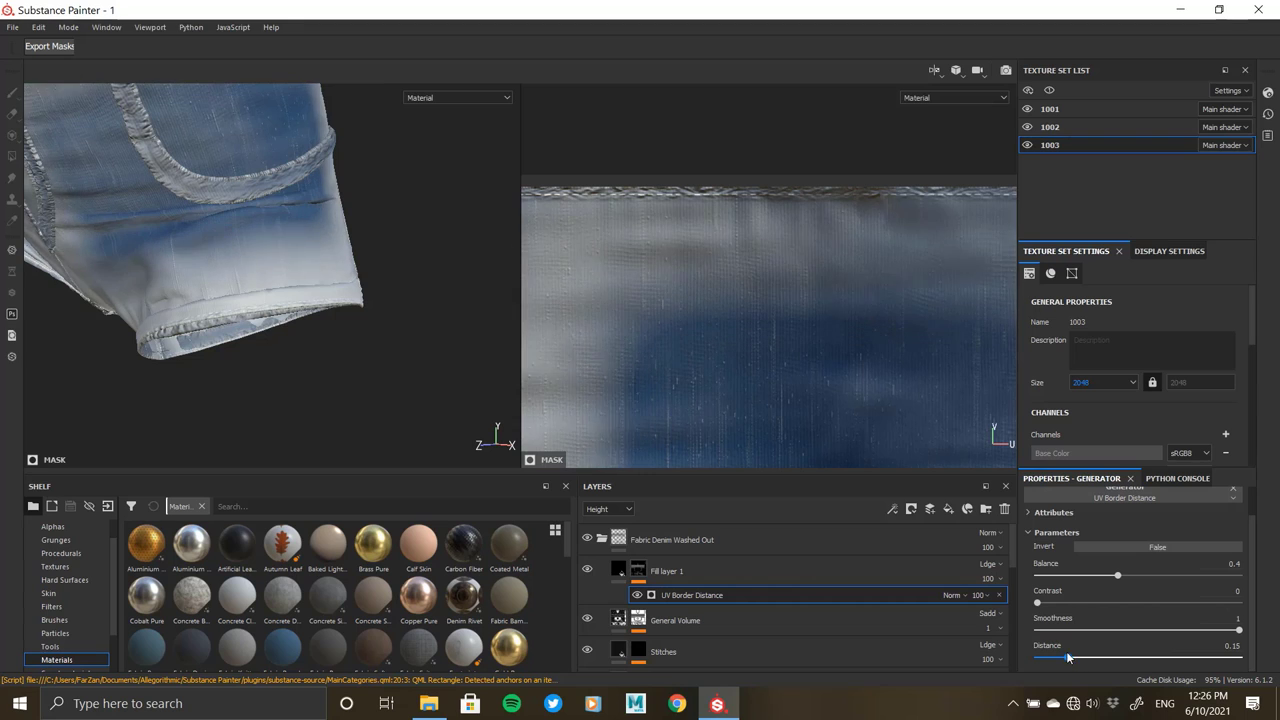
- Add a Grunge Concrete Dirty fill effect to Fill layer 1's mask
right_click(666, 597)
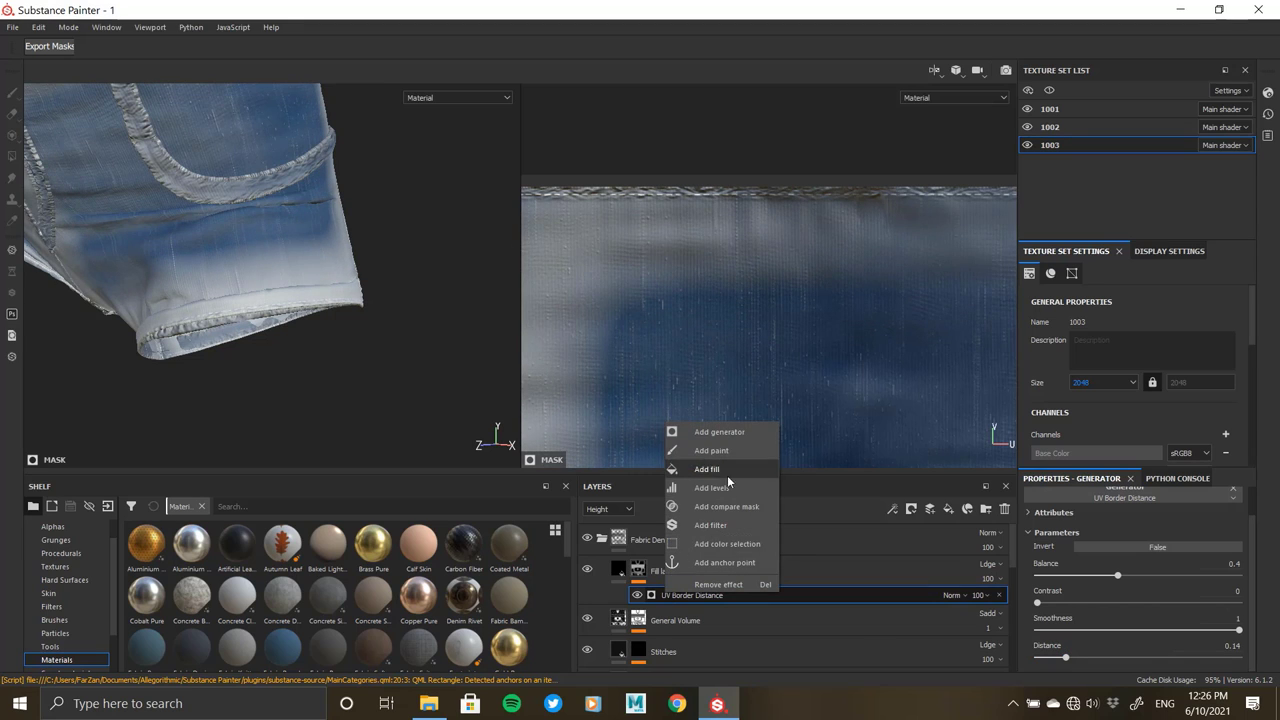
left_click(710, 525)
left_click(1137, 519)
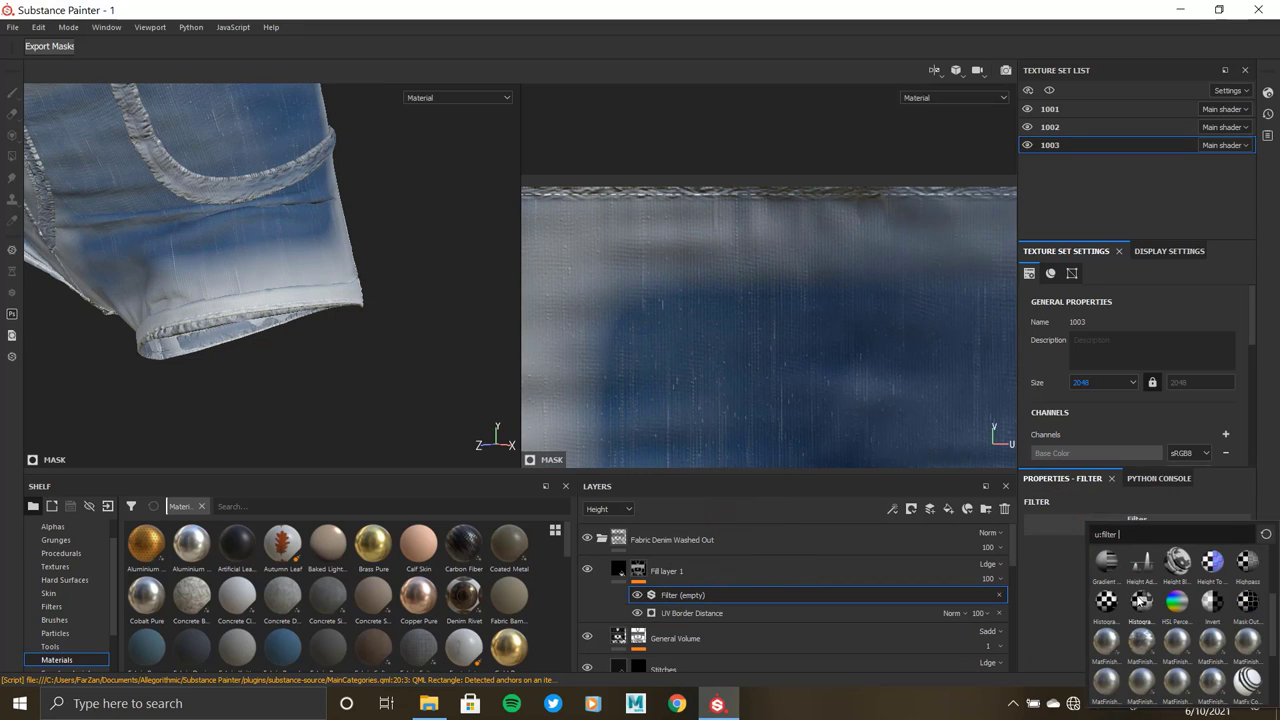
left_click(948, 592)
key("Delete")
right_click(737, 592)
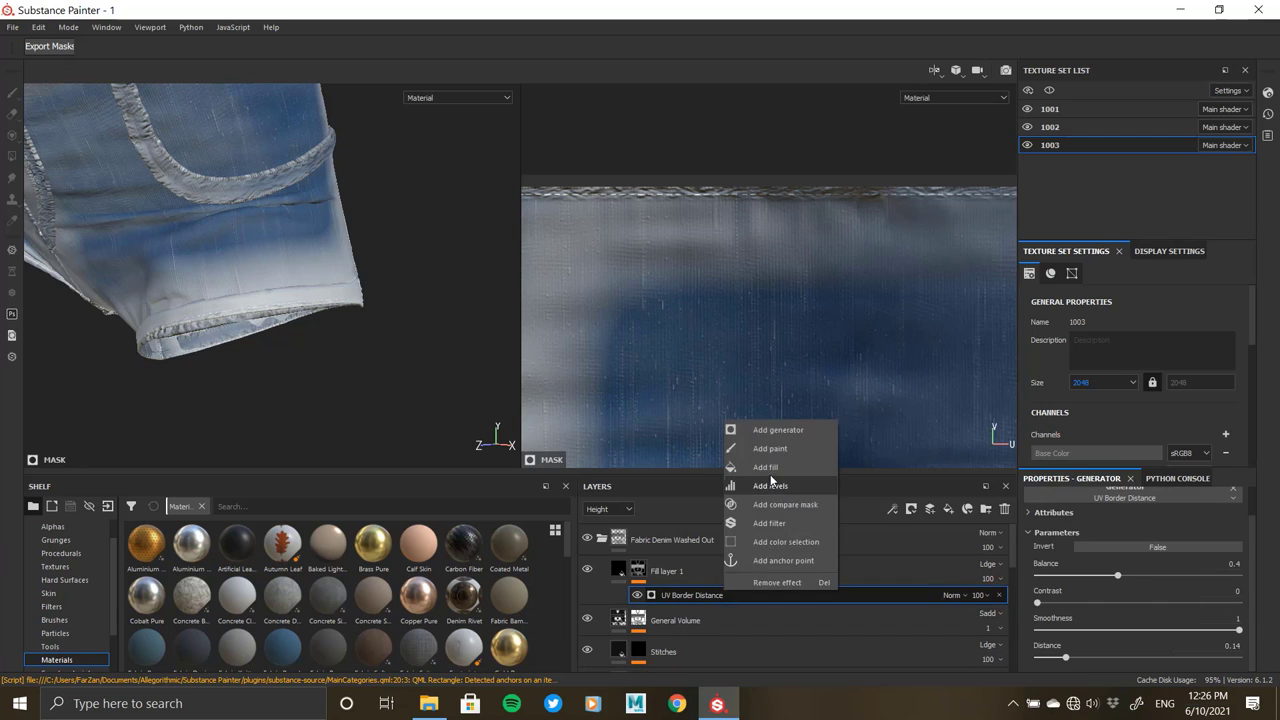
left_click(766, 467)
left_click(1126, 646)
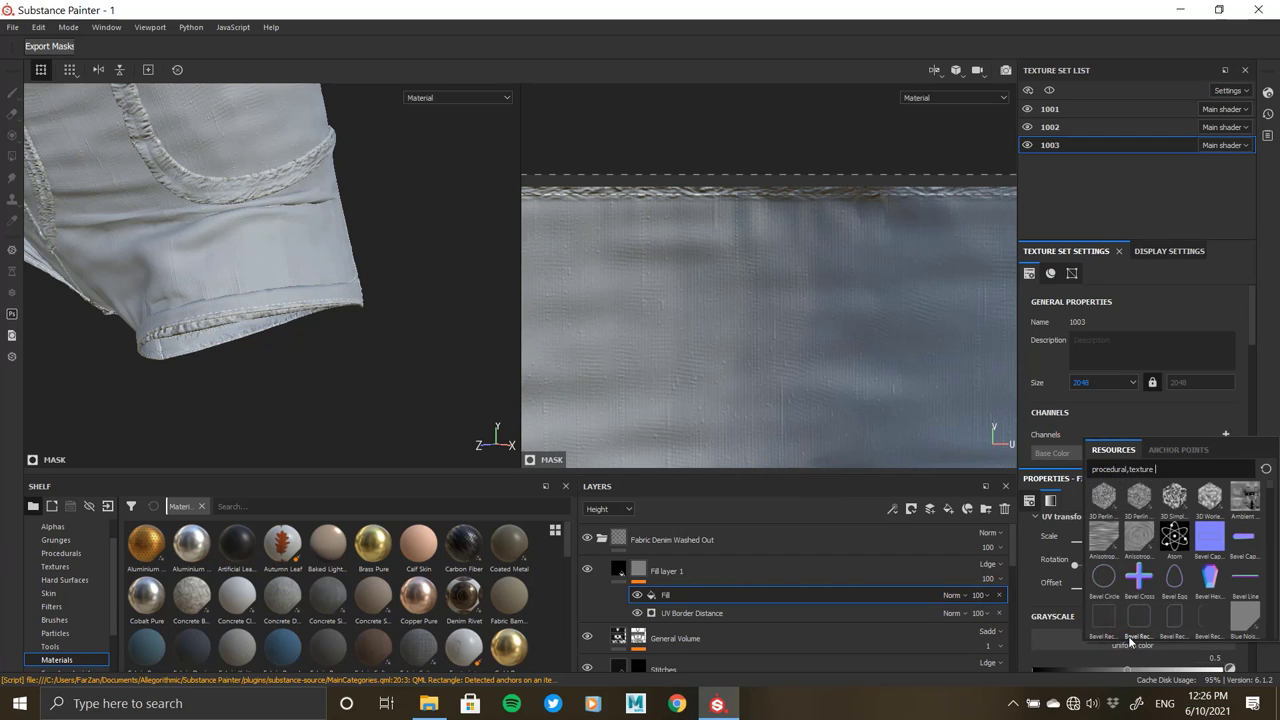
type("dirt")
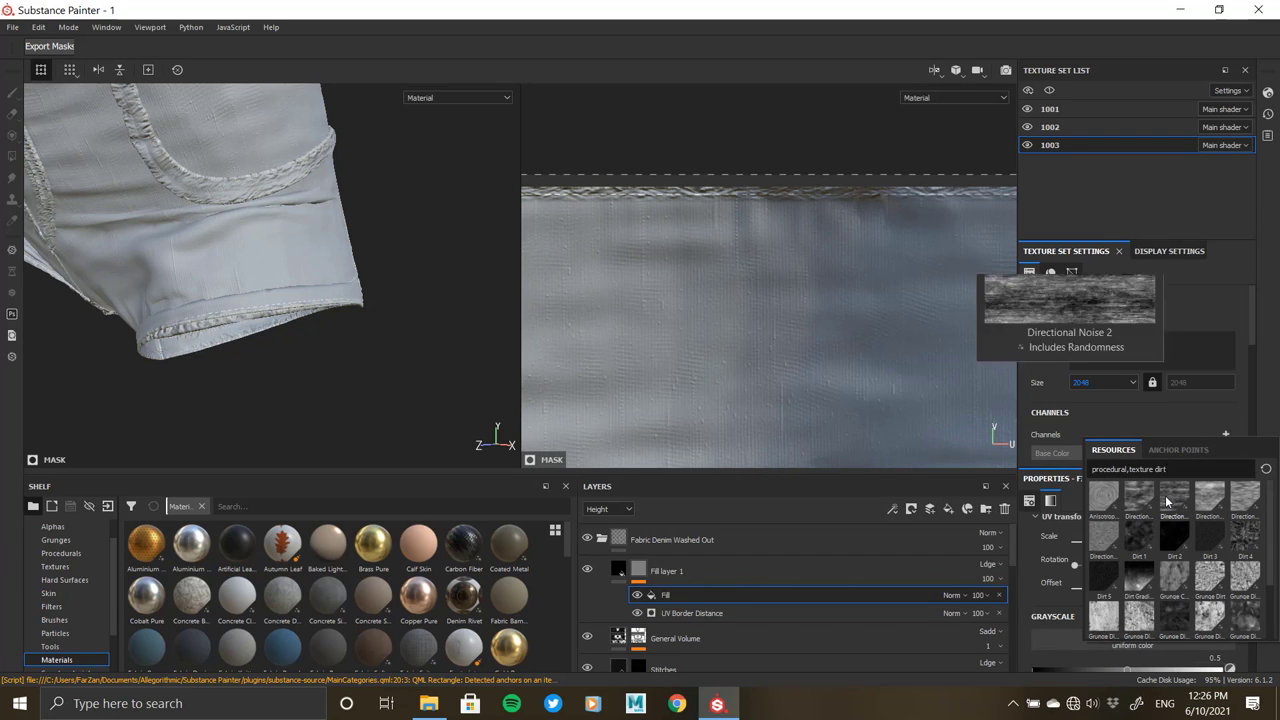
left_click(1177, 578)
- Multiply the grunge fill at UV scale about 3.88 with Balance 0.32
left_click(951, 595)
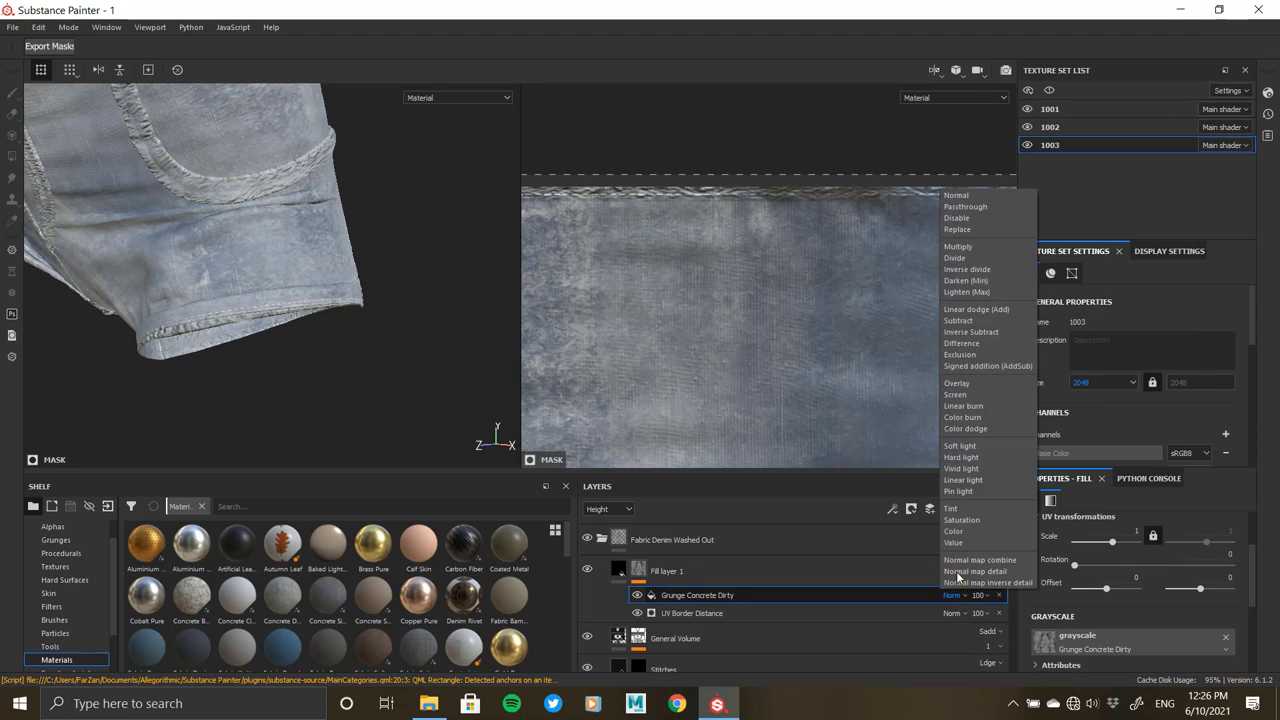
left_click(972, 247)
left_click_drag(1116, 549, 1114, 546)
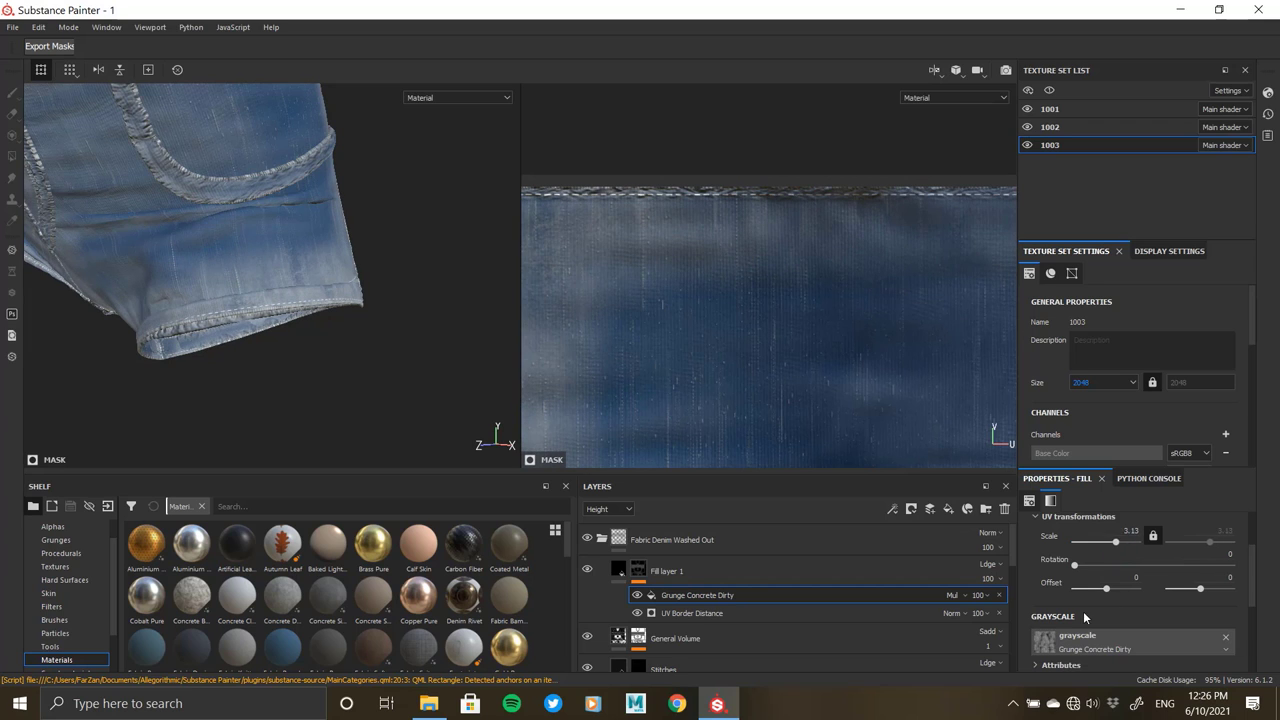
scroll(1134, 644, "down", 2)
left_click_drag(1160, 646, 1103, 641)
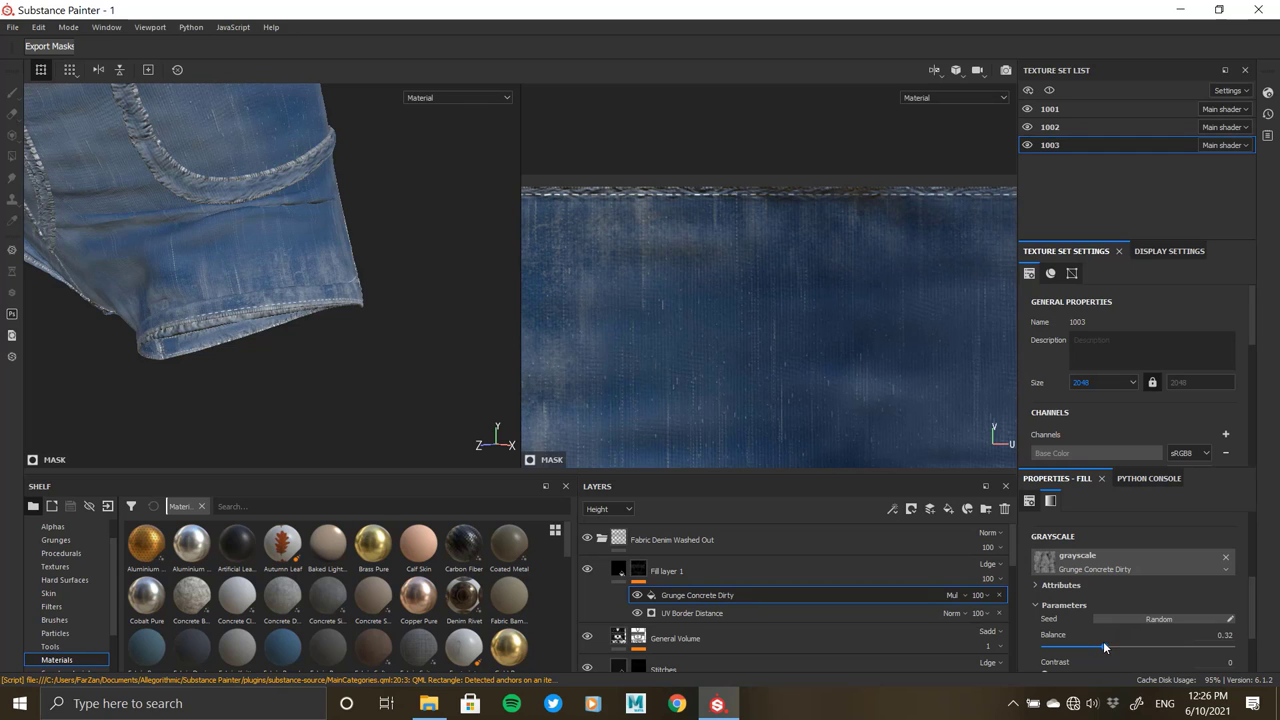
mouse_move(250, 300)
left_mouse_down("alt")
mouse_move(334, 365)
mouse_move(251, 243)
mouse_move(314, 349)
mouse_move(367, 306)
mouse_move(357, 351)
mouse_move(214, 229)
mouse_move(309, 349)
mouse_move(330, 330)
left_mouse_up("alt")
- Darken Fill layer 1's base colour to grey 0.264
left_click(620, 568)
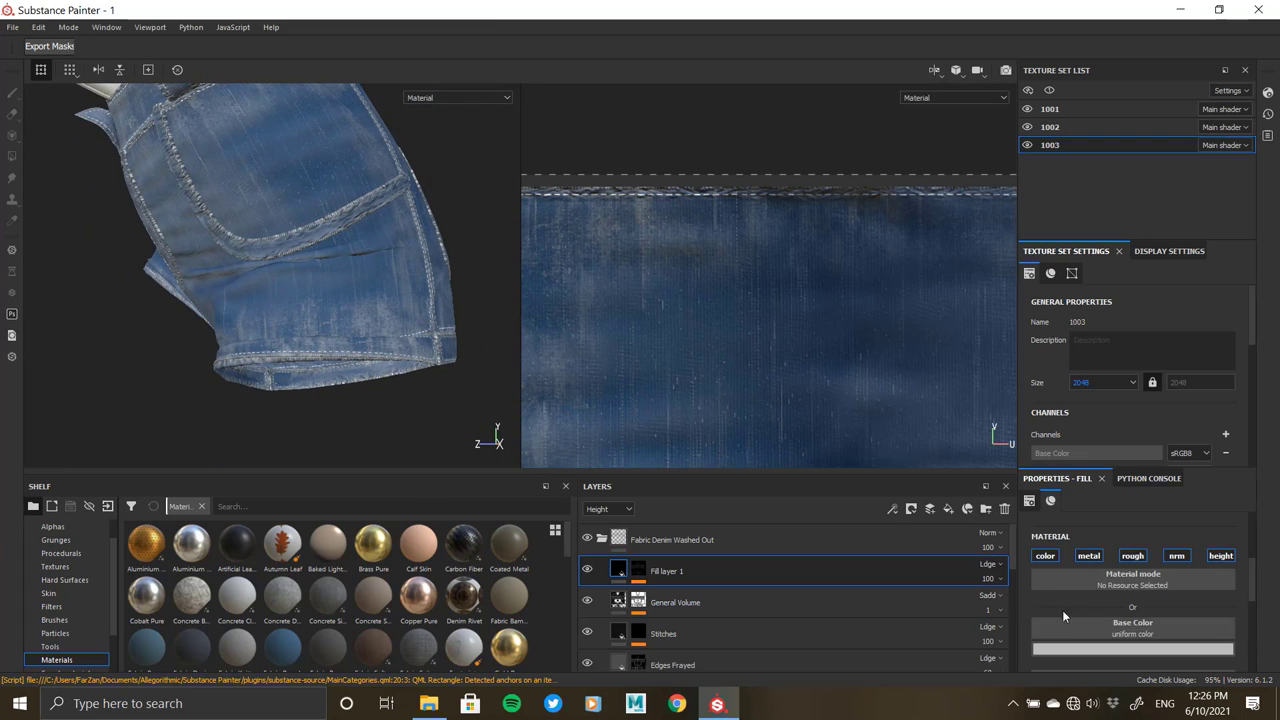
scroll(1090, 638, "down", 2)
left_click(1088, 569)
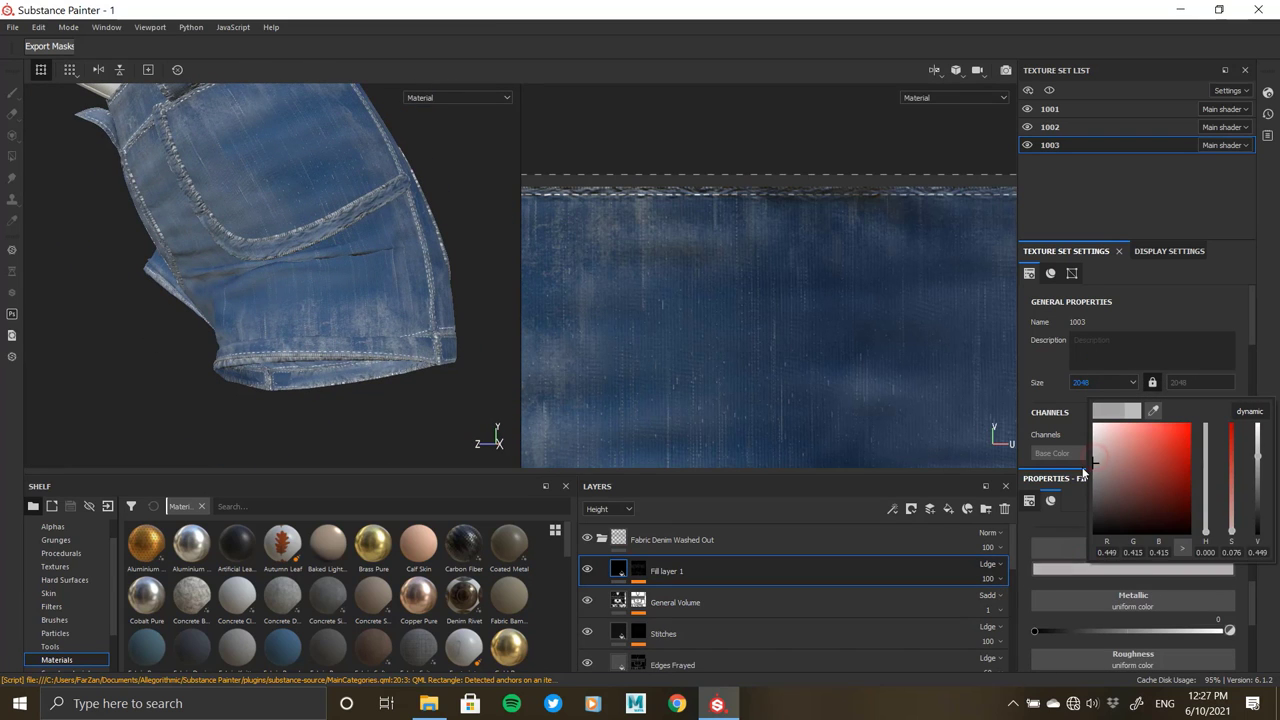
mouse_move(1074, 483)
left_mouse_down()
mouse_move(1038, 624)
mouse_move(970, 419)
mouse_move(948, 472)
left_mouse_up()
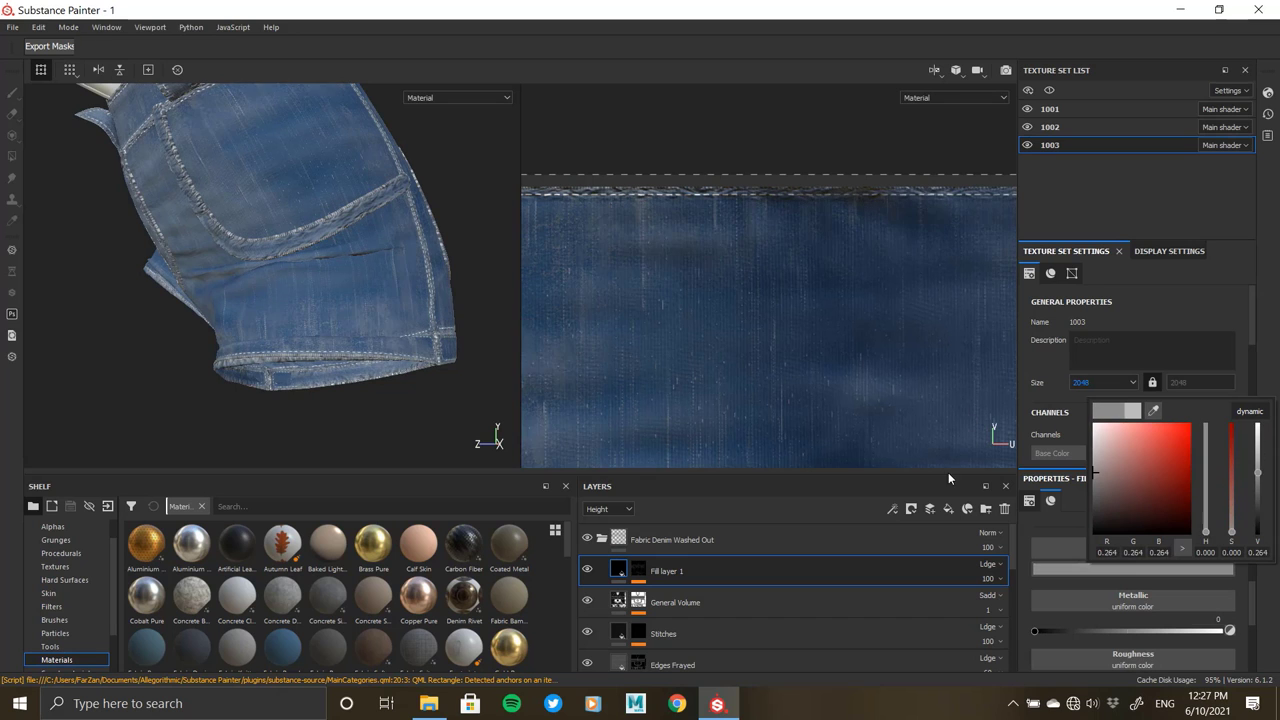
- Lower the Edges Frayed layer's Height opacity
mouse_move(300, 250)
left_mouse_down("alt")
mouse_move(184, 268)
mouse_move(345, 260)
left_mouse_up("alt")
scroll(345, 260, "up", 3)
scroll(297, 268, "up", 3)
scroll(297, 268, "up", 2)
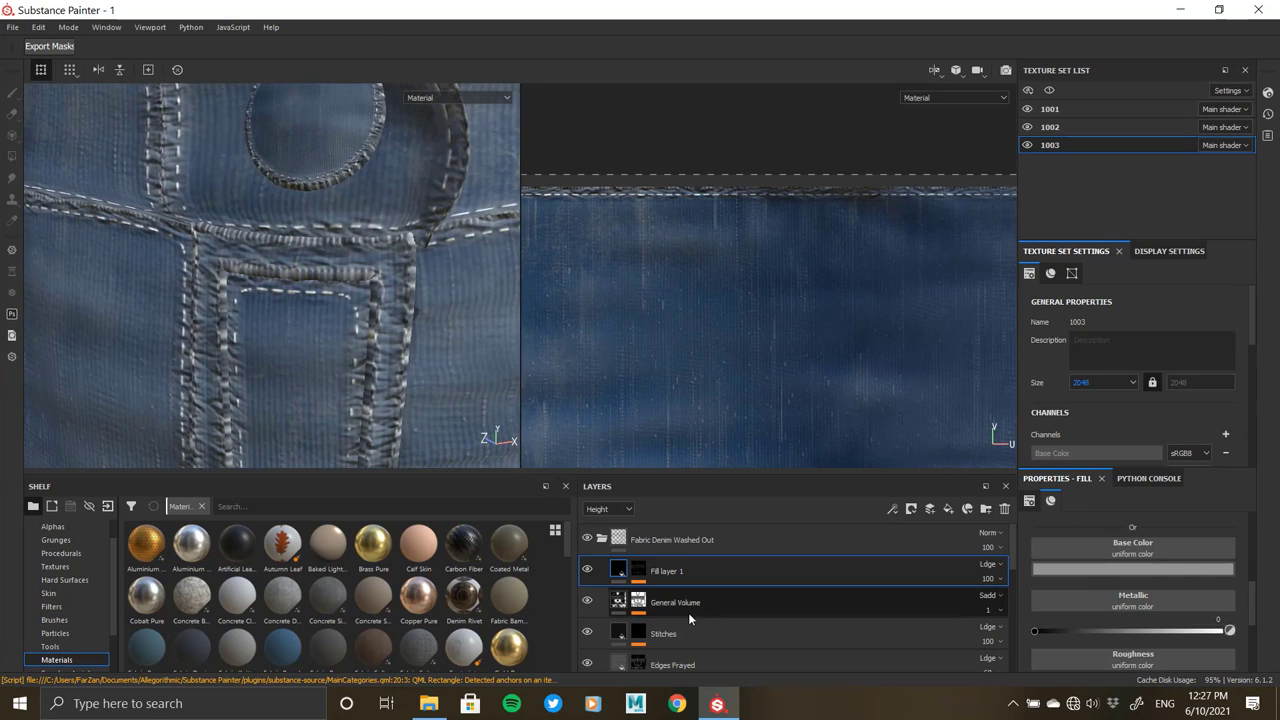
scroll(688, 612, "down", 1)
scroll(693, 621, "down", 1)
left_click(1000, 598)
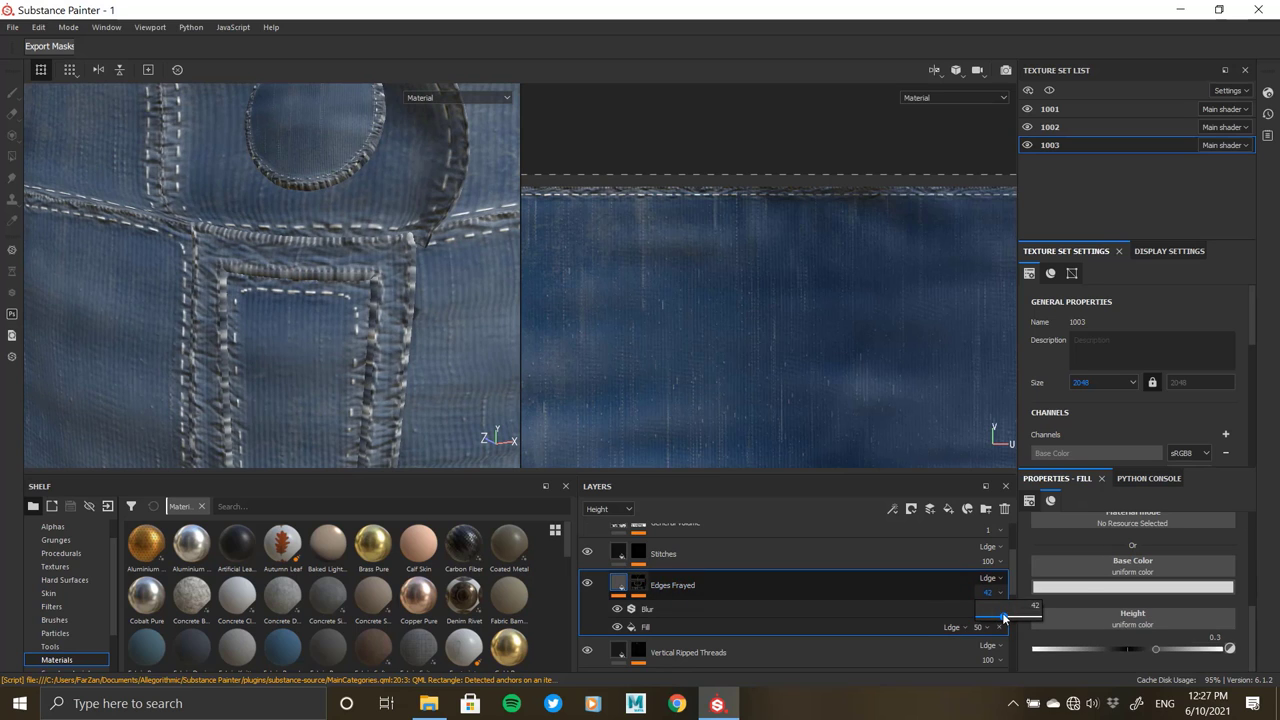
left_click_drag(979, 621, 1006, 620)
- Lower the White Underthreads Height opacity, toggling layer visibility to compare
scroll(709, 651, "down", 1)
left_click(694, 646)
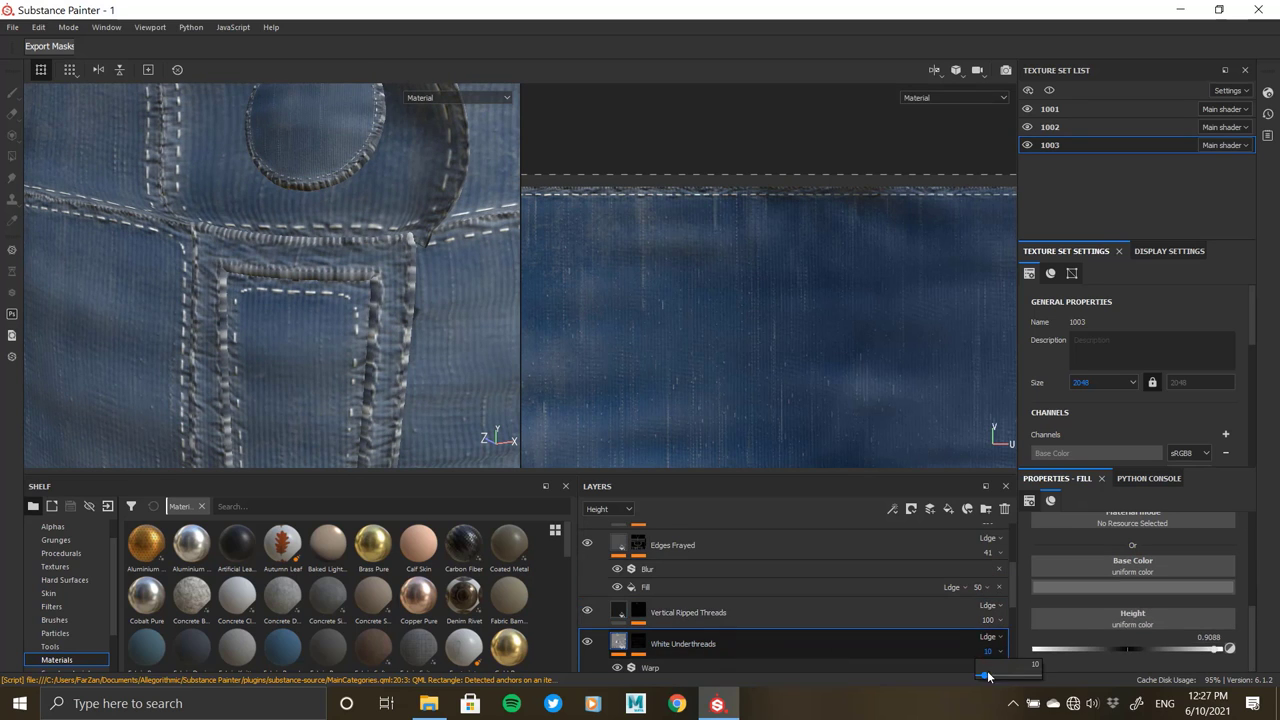
mouse_move(987, 677)
left_mouse_down()
mouse_move(922, 678)
mouse_move(984, 679)
left_mouse_up()
scroll(715, 629, "down", 1)
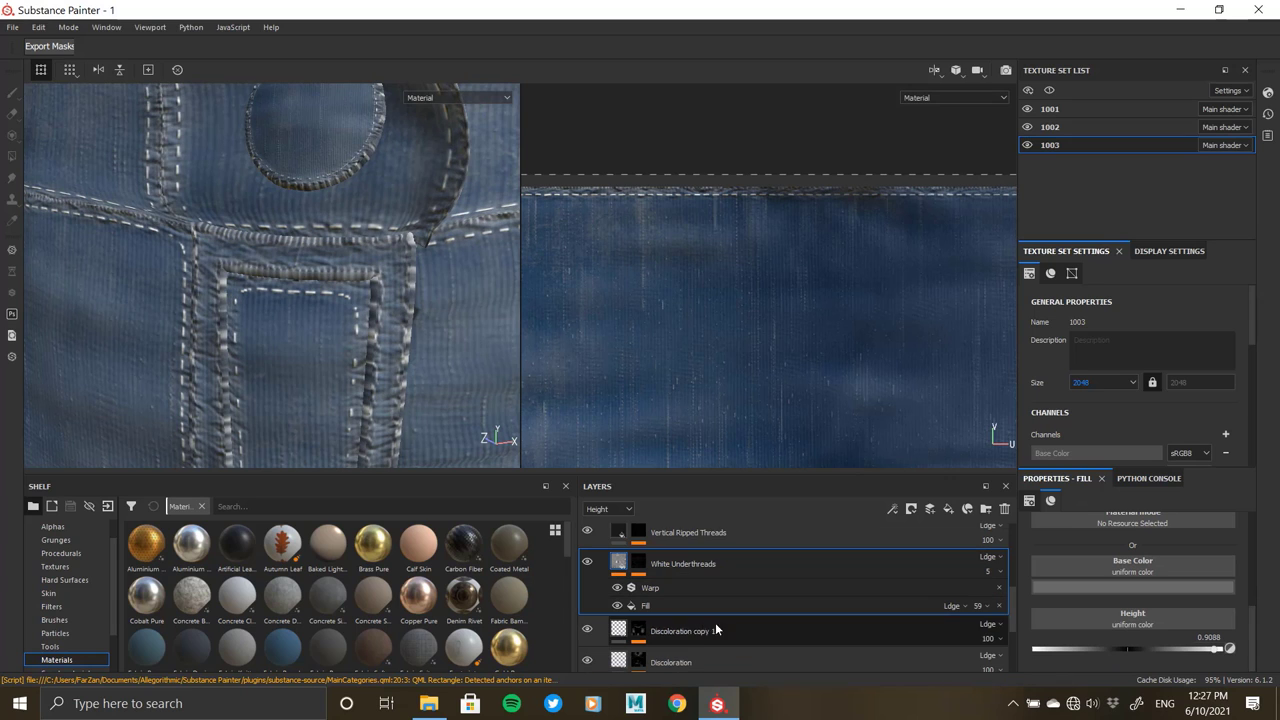
scroll(599, 594, "up", 1)
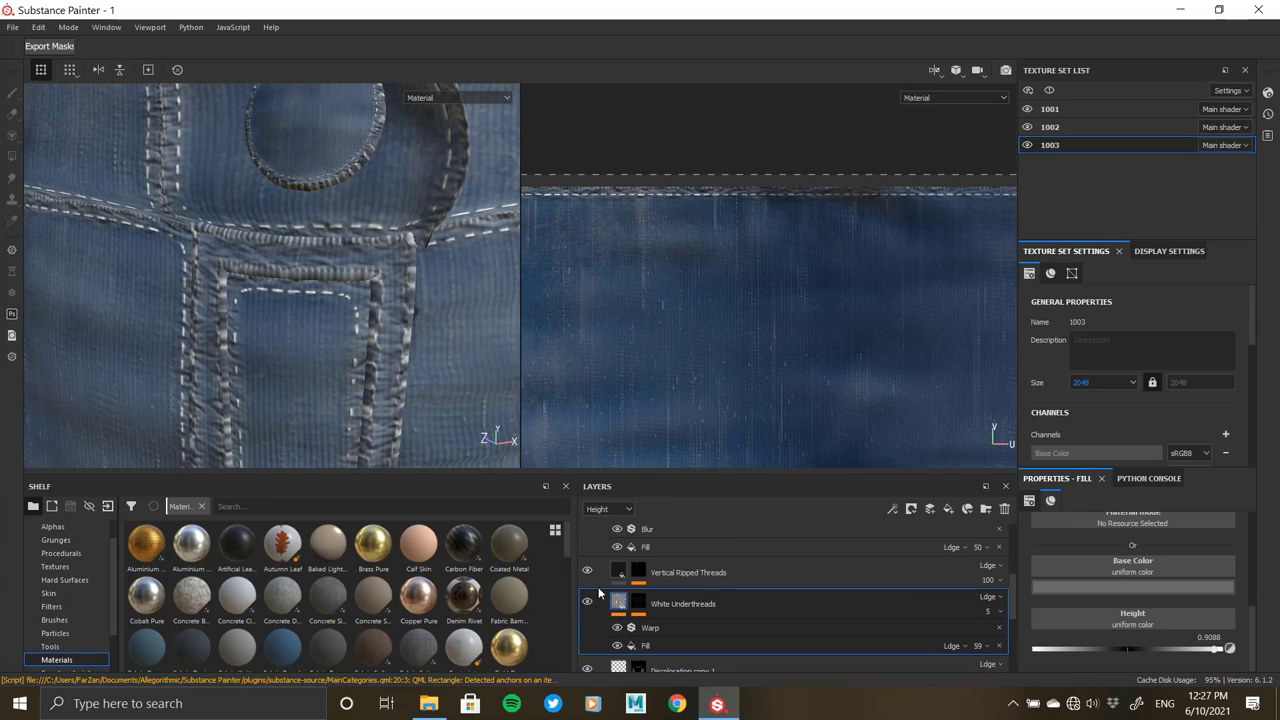
left_click(588, 570)
scroll(602, 588, "down", 1)
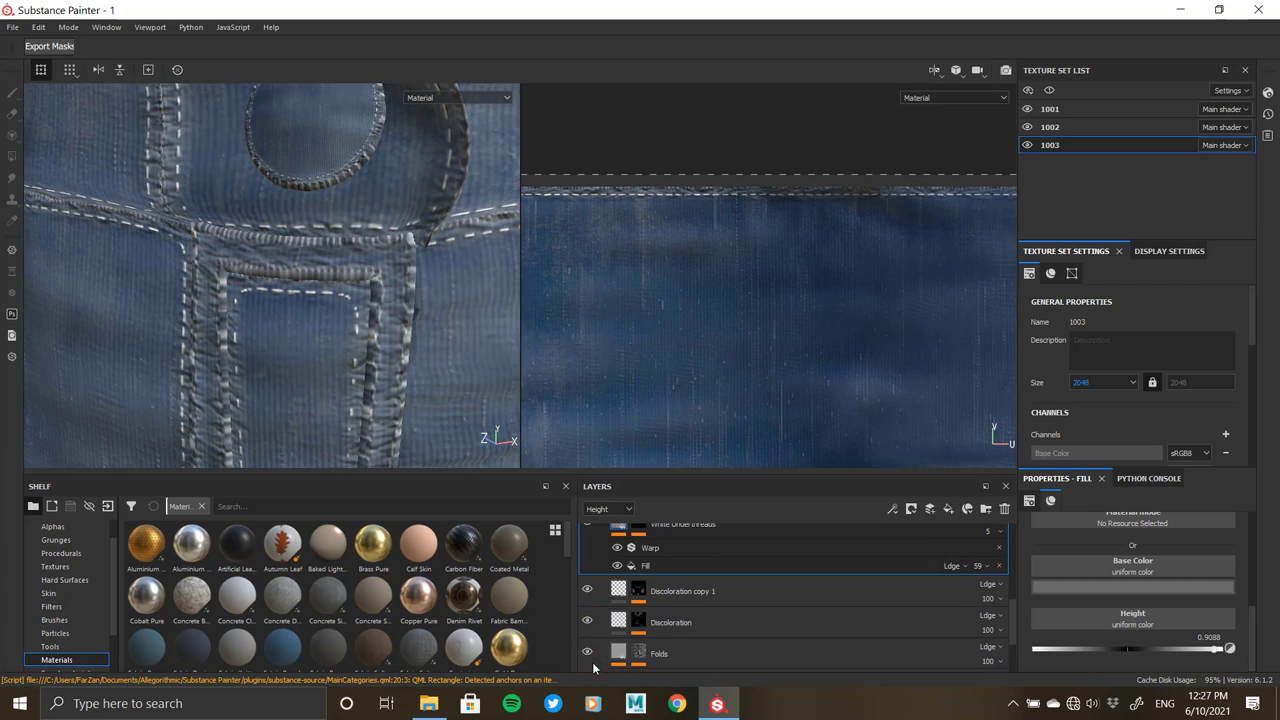
scroll(591, 630, "down", 1)
scroll(590, 594, "up", 1)
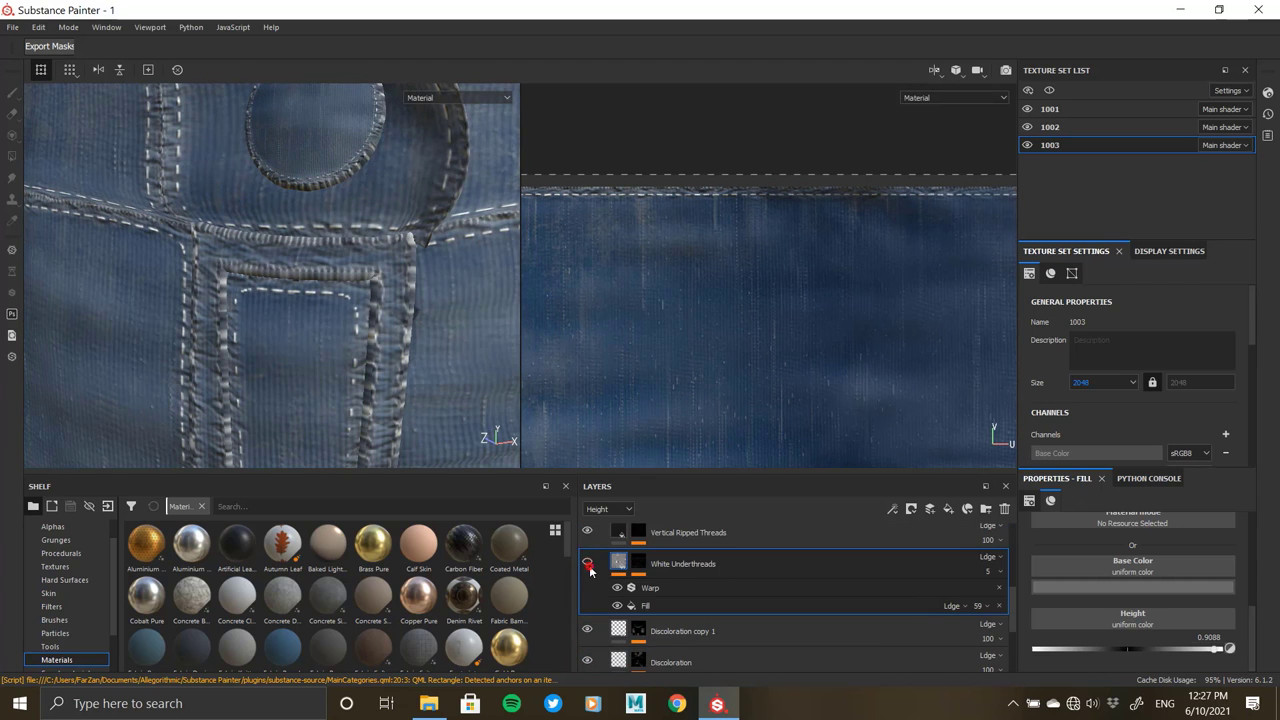
left_click(587, 567)
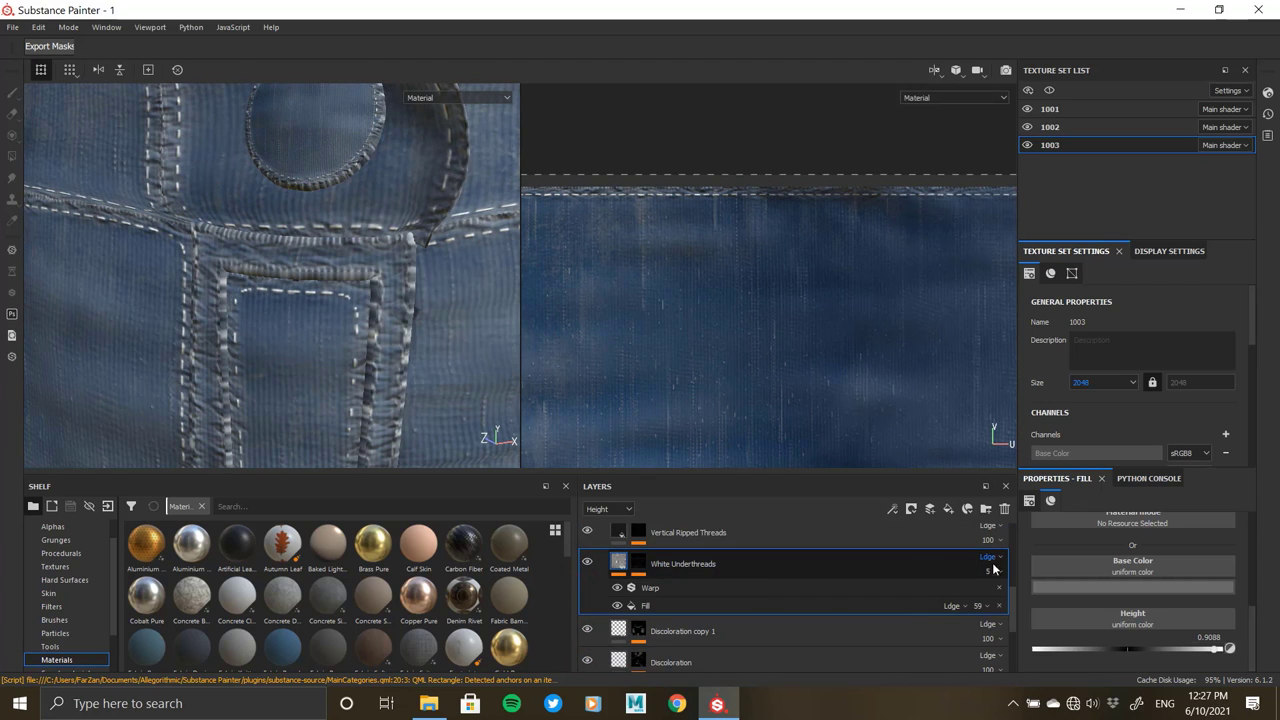
left_click_drag(1030, 604, 729, 597)
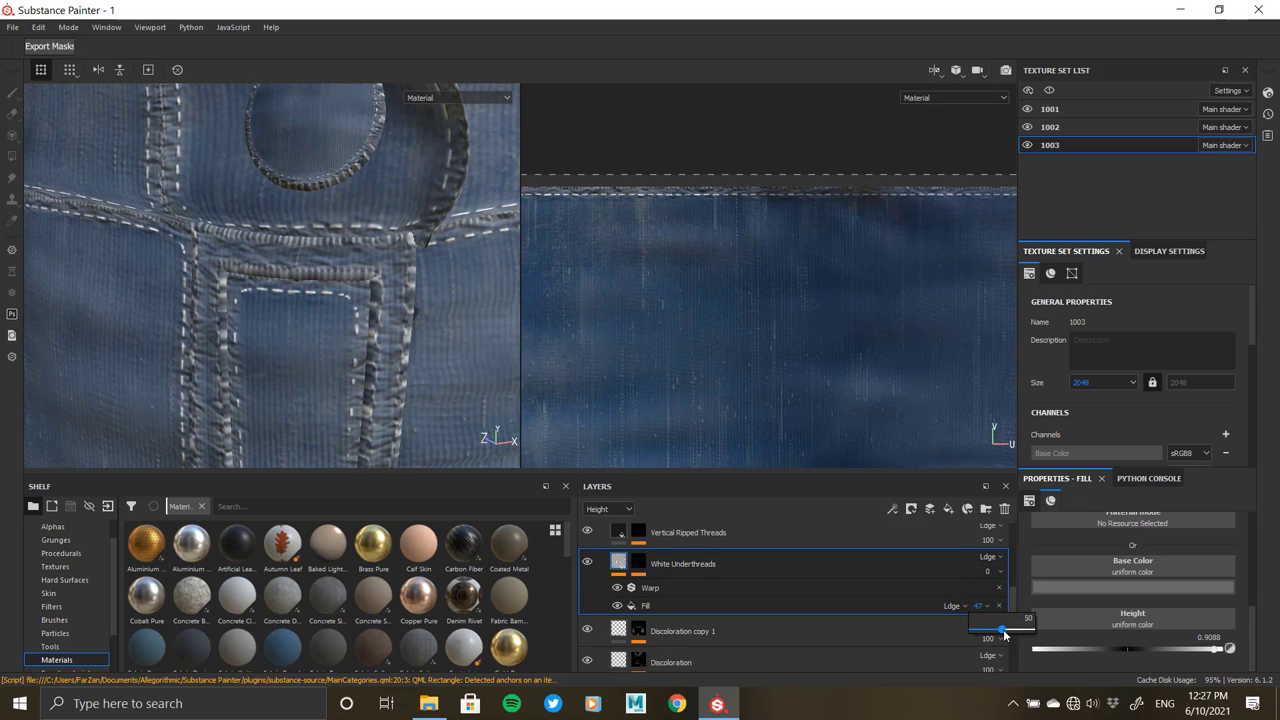
- Show the Base Color channel and set White Underthreads opacity to 49
left_click(603, 522)
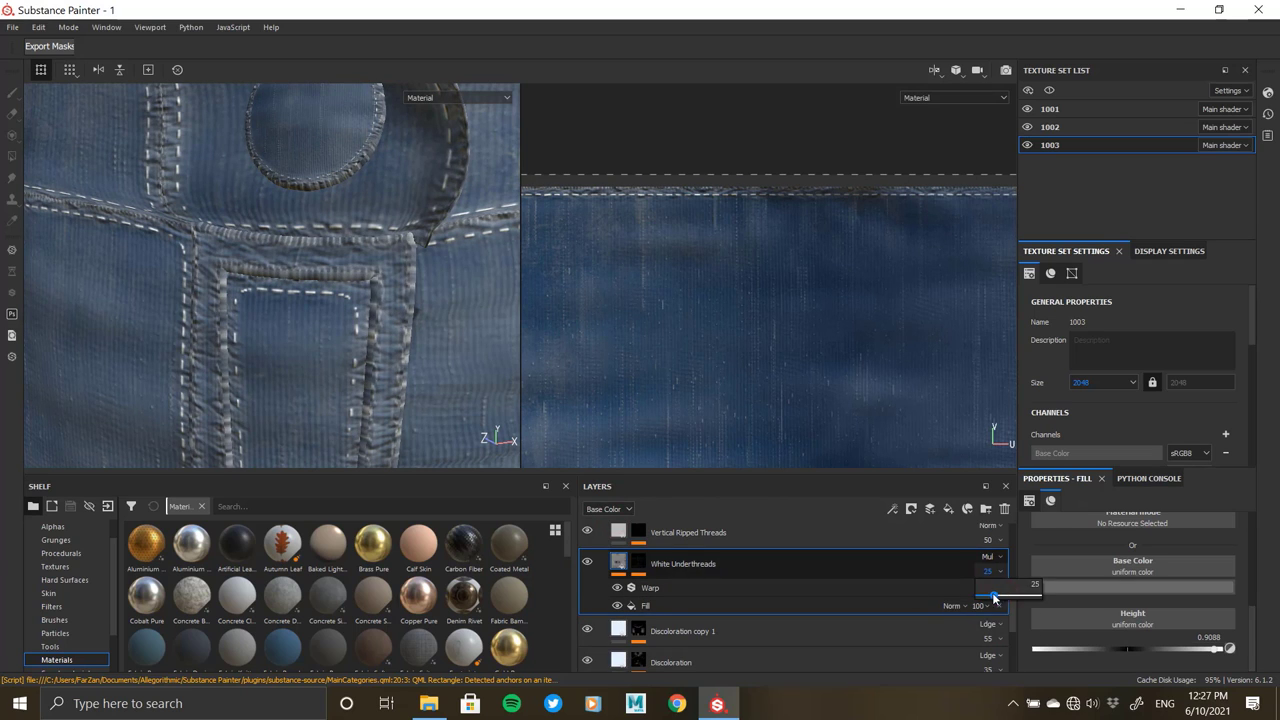
left_click_drag(1001, 600, 1008, 600)
mouse_move(256, 302)
left_mouse_down("alt")
mouse_move(283, 317)
mouse_move(268, 272)
mouse_move(372, 284)
mouse_move(99, 285)
mouse_move(243, 257)
left_mouse_up("alt")
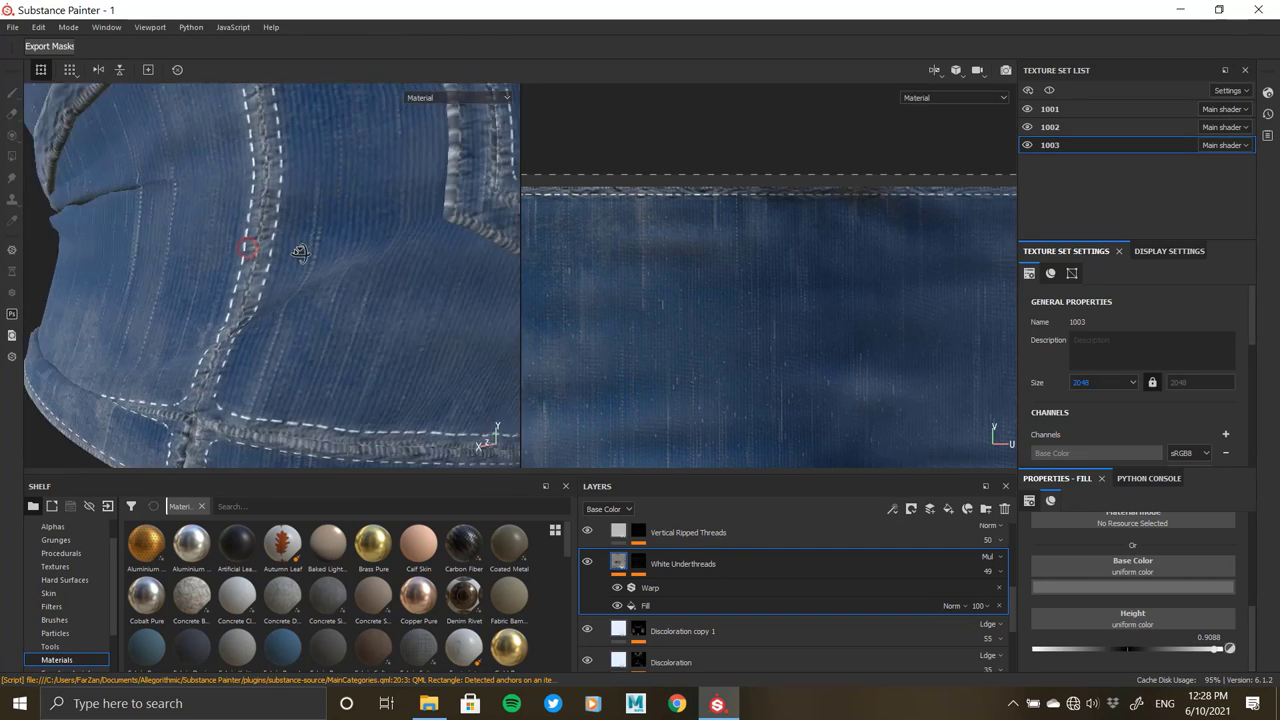
- Change the Stitches layer's base colour, ending at a grey value of 0.384
scroll(645, 600, "up", 2)
scroll(645, 600, "up", 2)
left_click(686, 597)
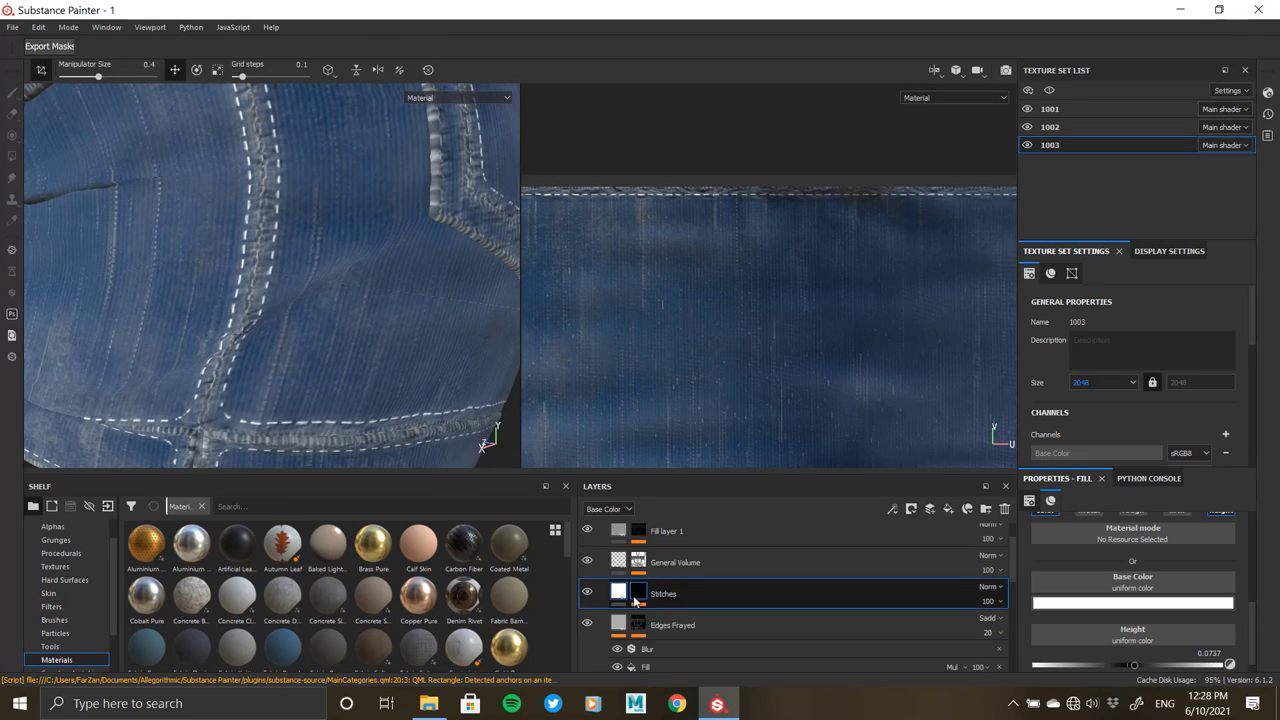
left_click(1133, 603)
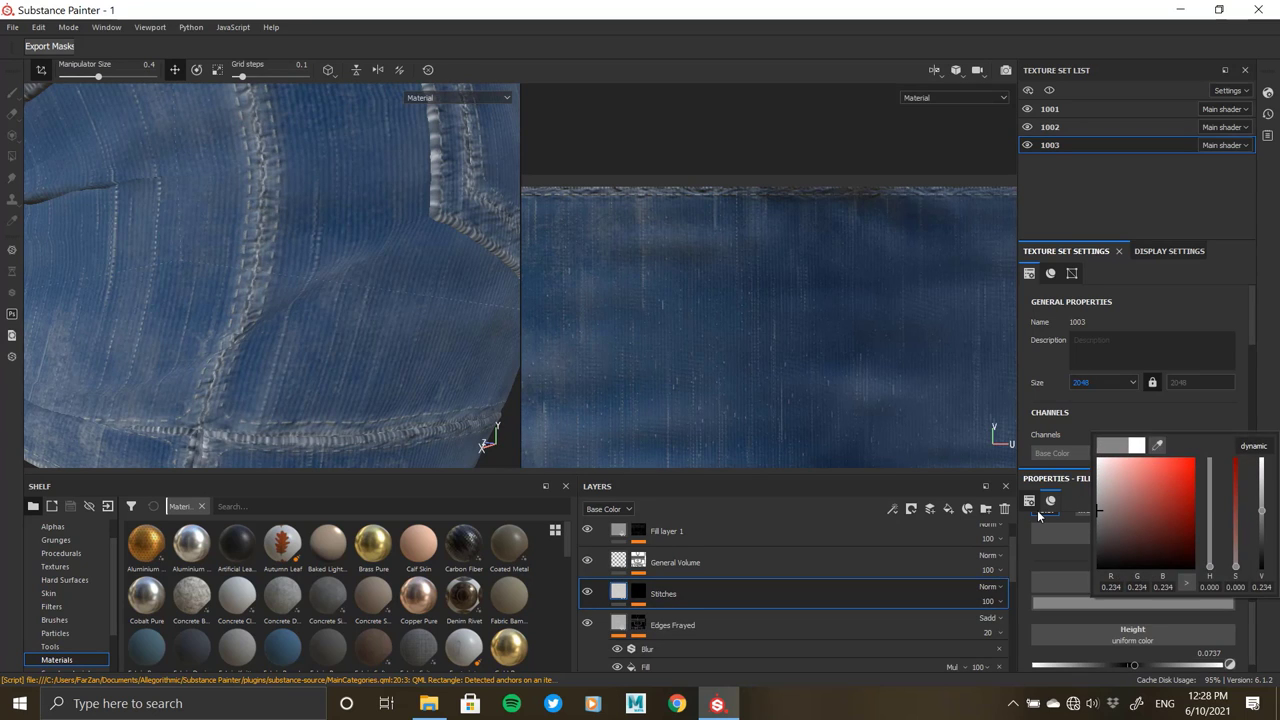
left_click_drag(1160, 490, 1192, 473)
mouse_move(1210, 565)
left_mouse_down()
mouse_move(1210, 497)
mouse_move(1160, 513)
left_mouse_up()
left_click_drag(1172, 510, 1097, 459)
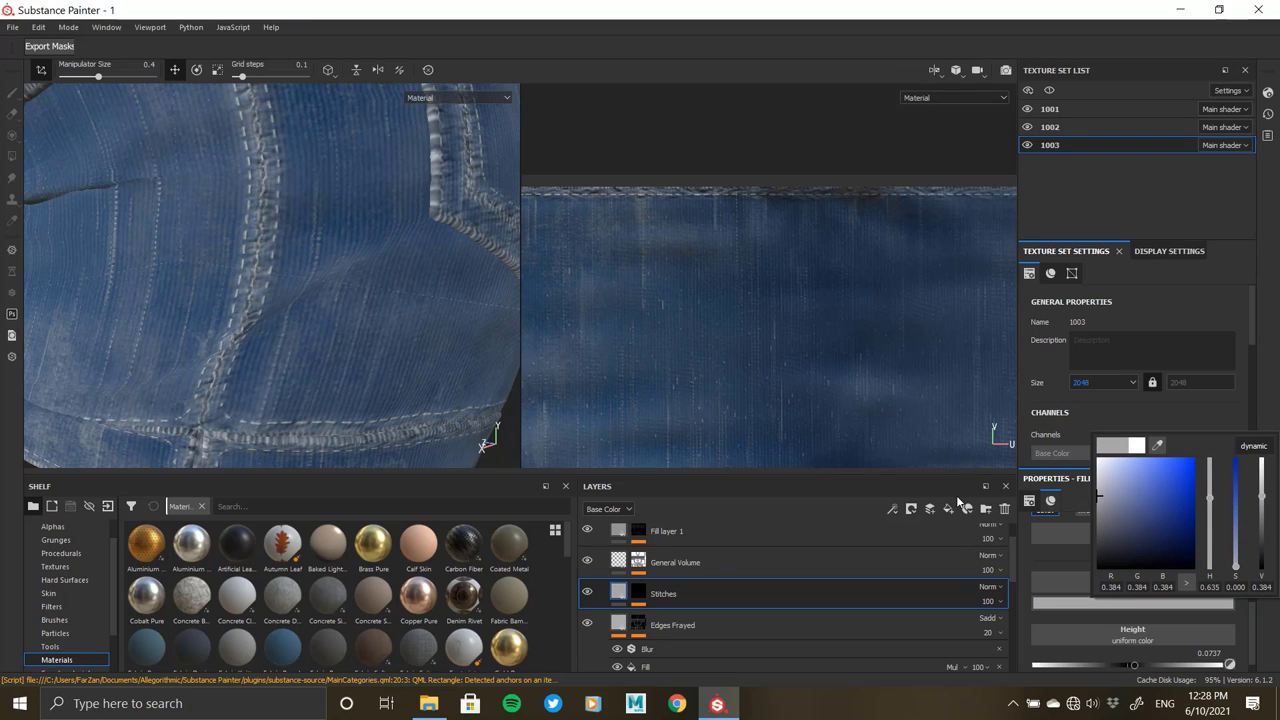
- Orbit the shorts to check the stitching on the side seams
mouse_move(380, 308)
left_mouse_down("alt")
mouse_move(354, 362)
mouse_move(214, 258)
mouse_move(376, 400)
left_mouse_up("alt")
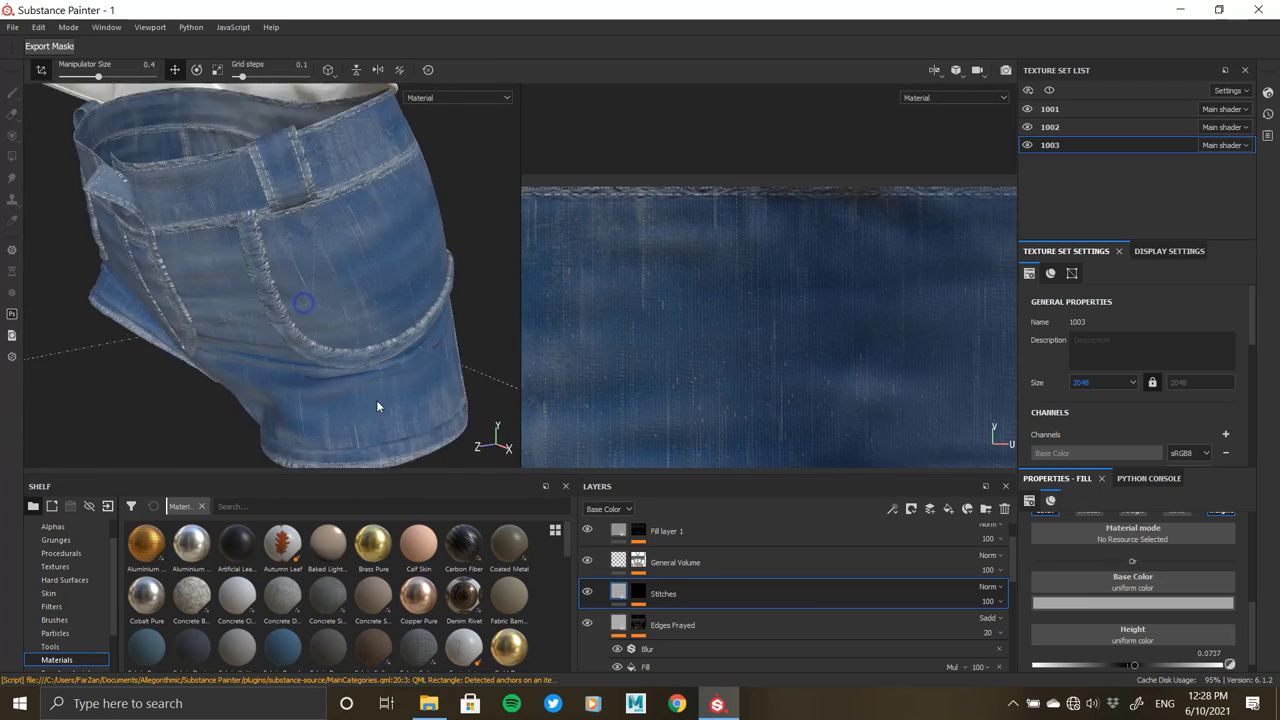
scroll(376, 400, "up", 5)
scroll(217, 284, "down", 5)
mouse_move(217, 284)
left_mouse_down("alt")
mouse_move(143, 244)
mouse_move(306, 263)
left_mouse_up("alt")
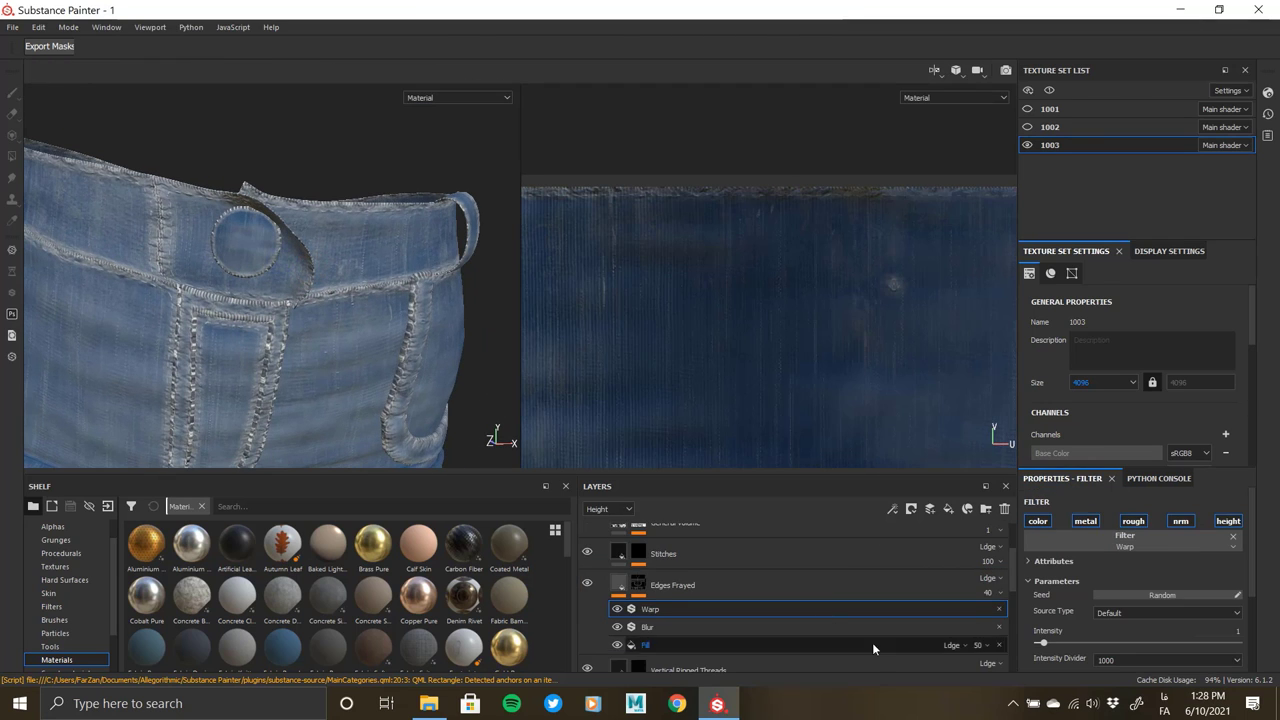
- Add a fill layer above the denim folder, then delete it
scroll(872, 648, "up", 3)
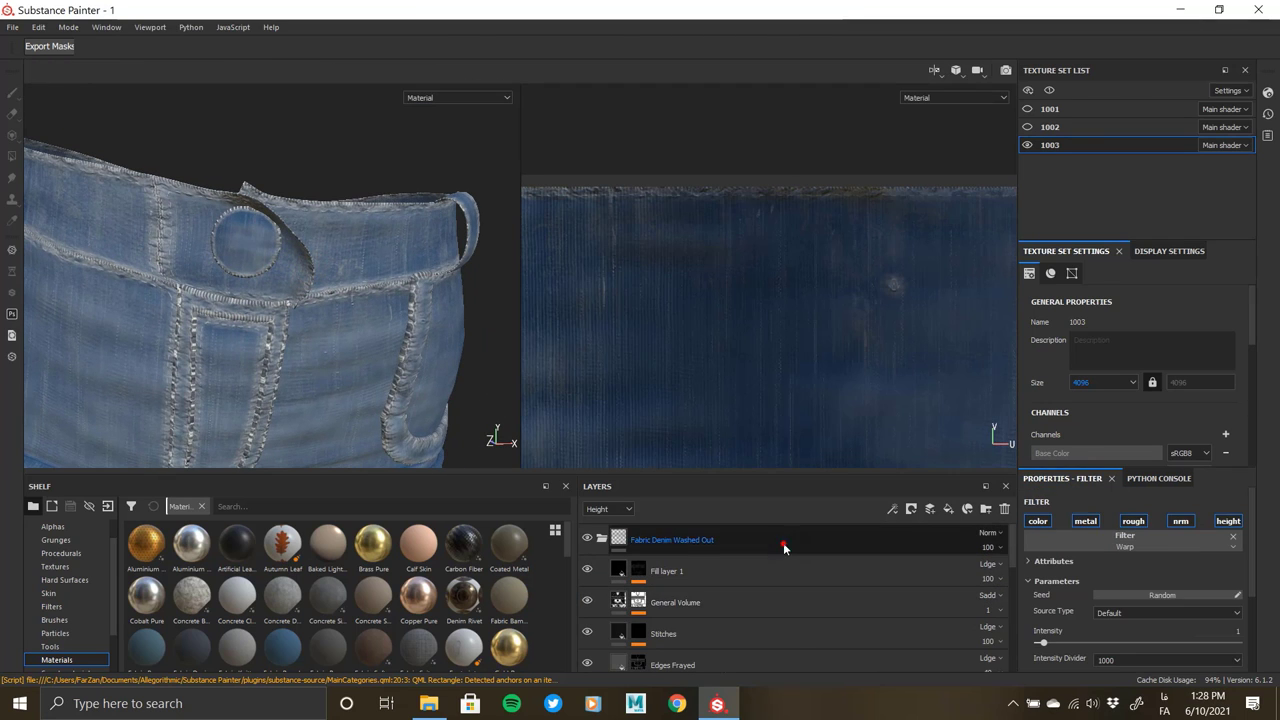
left_click(900, 545)
left_click(930, 508)
key("Delete")
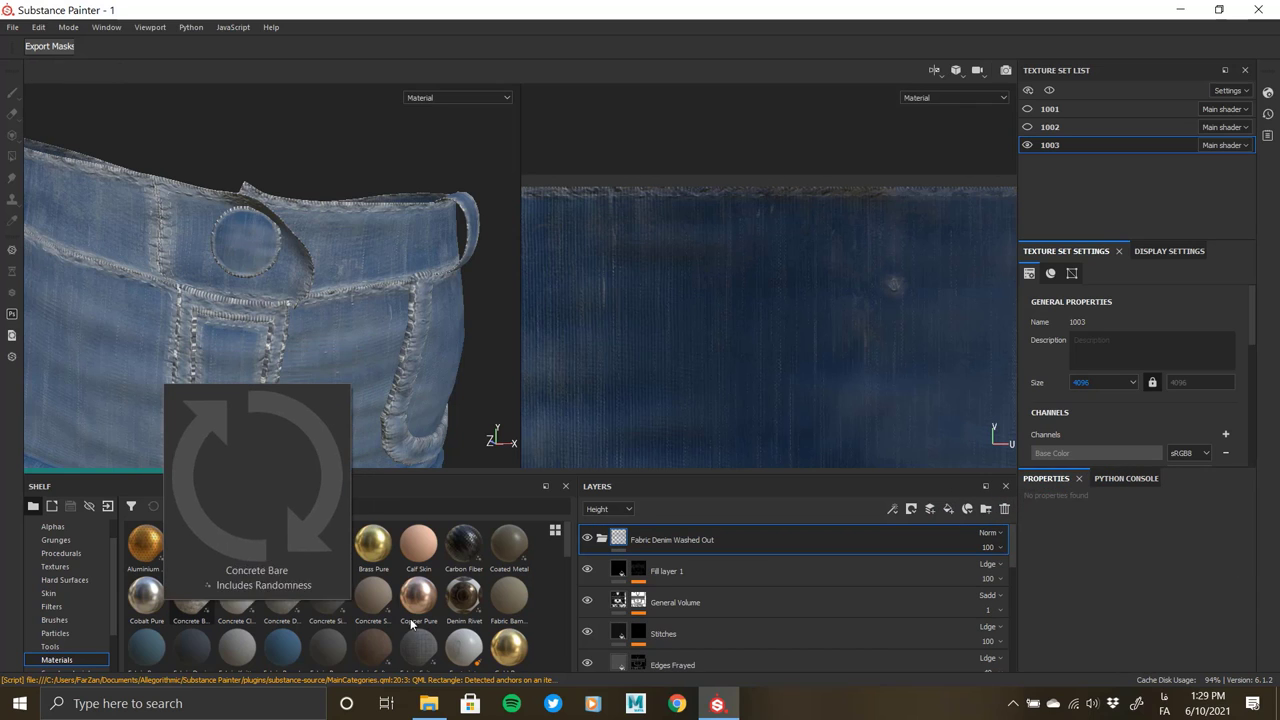
- Drag the Cobalt Pure material from the Shelf into the layer stack
scroll(329, 610, "down", 5)
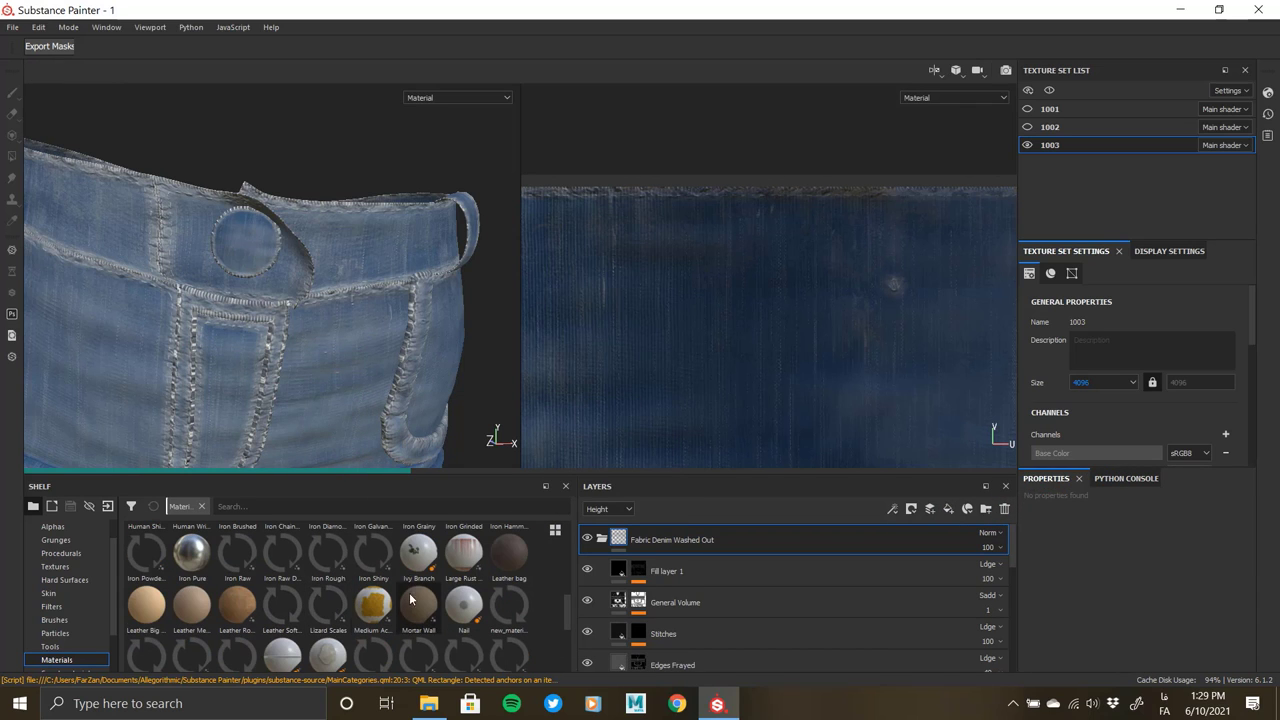
scroll(205, 575, "down", 5)
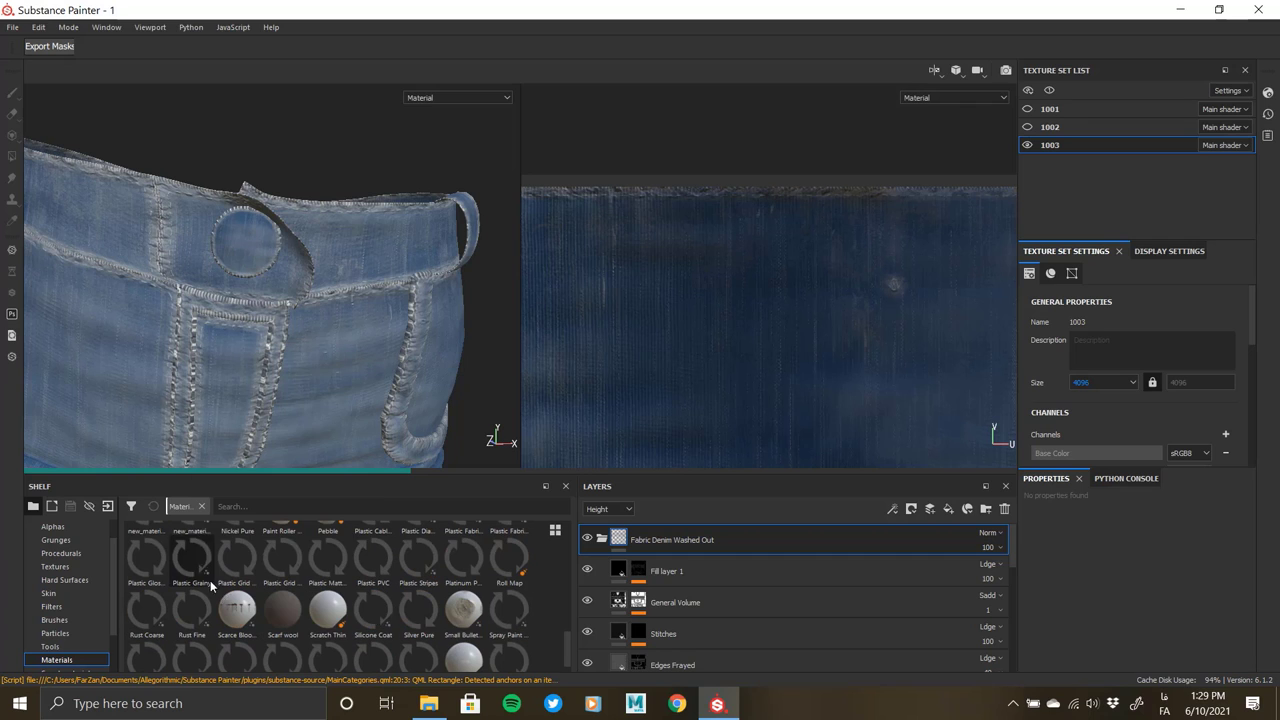
scroll(465, 638, "up", 10)
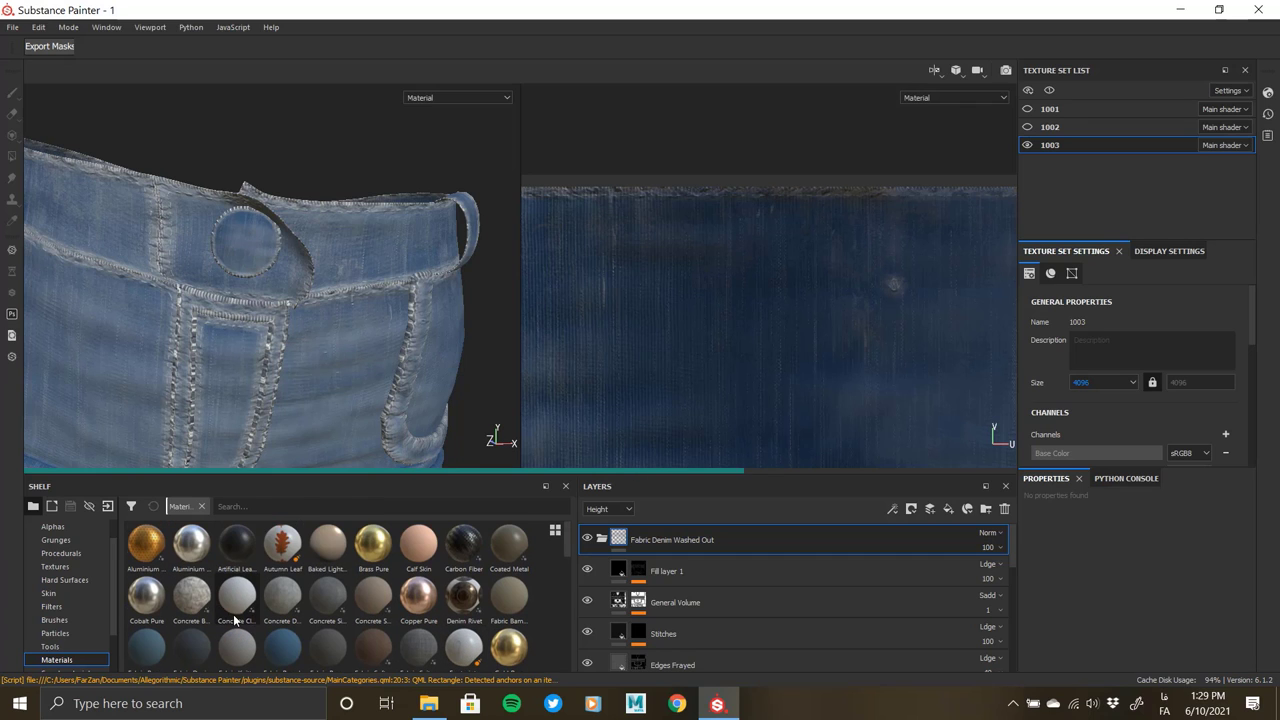
mouse_move(146, 596)
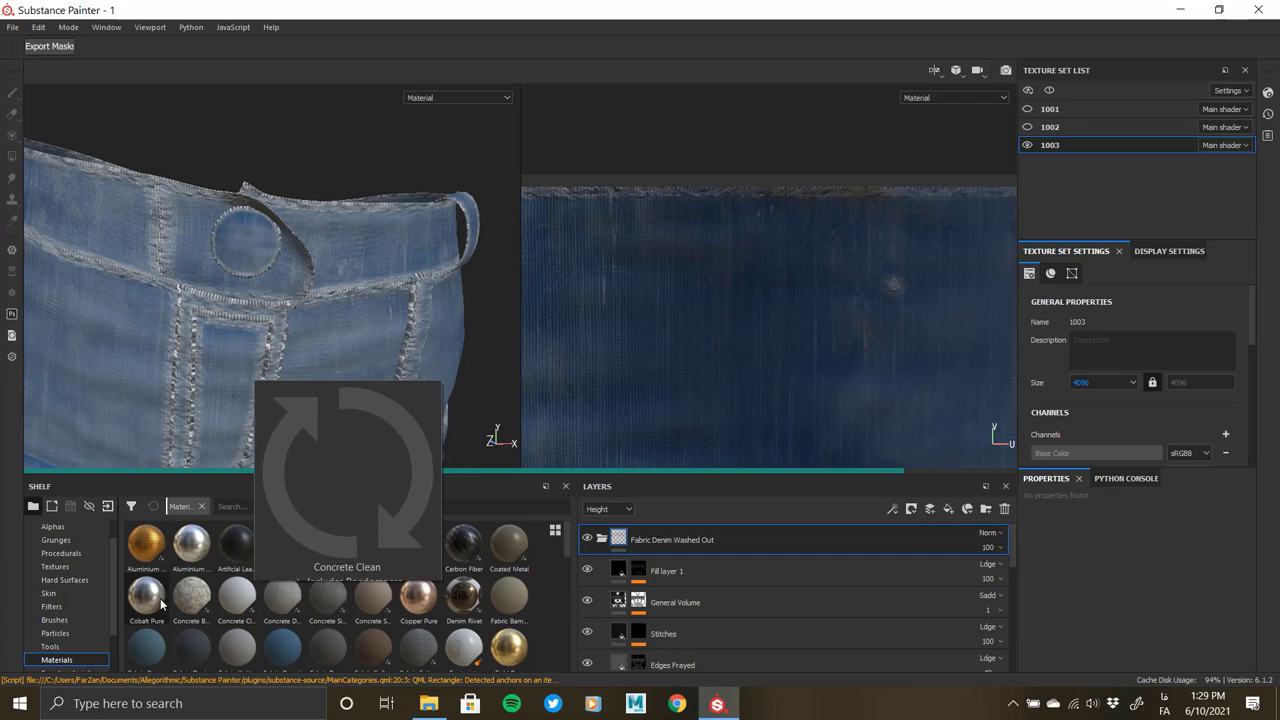
left_click_drag(147, 598, 208, 597)
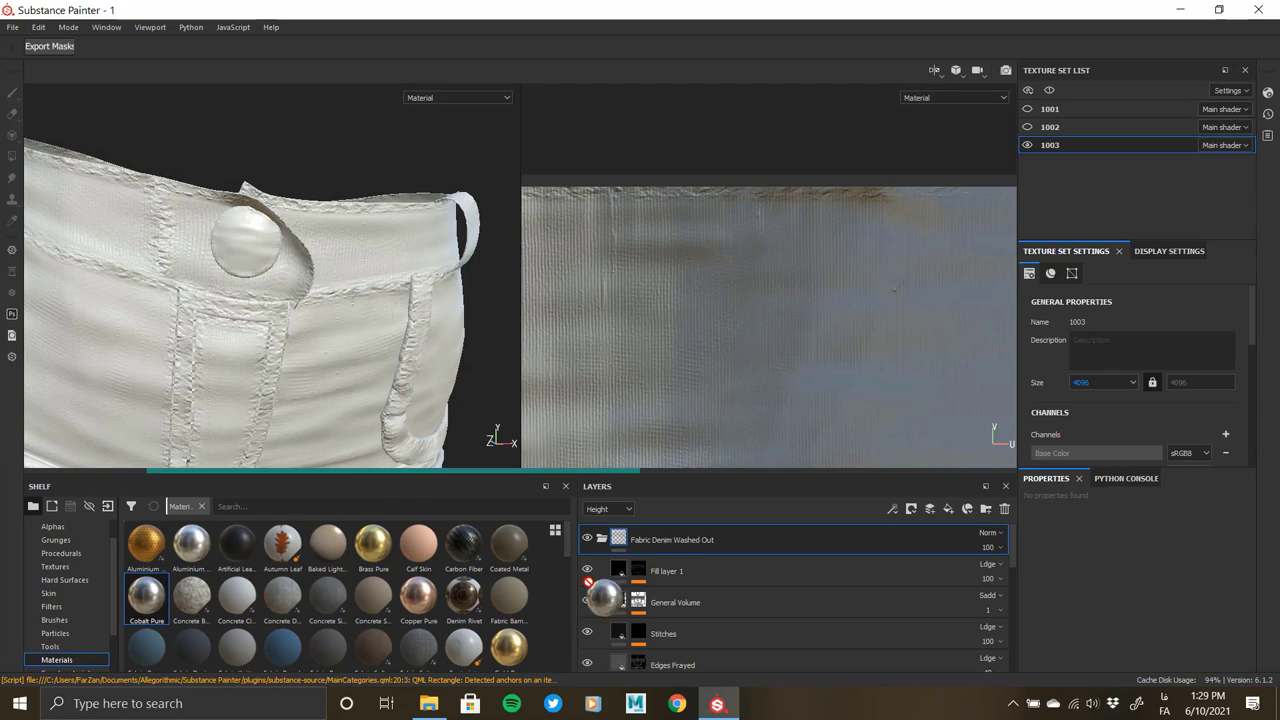
left_click_drag(666, 530, 664, 523)
scroll(254, 301, "up", 3)
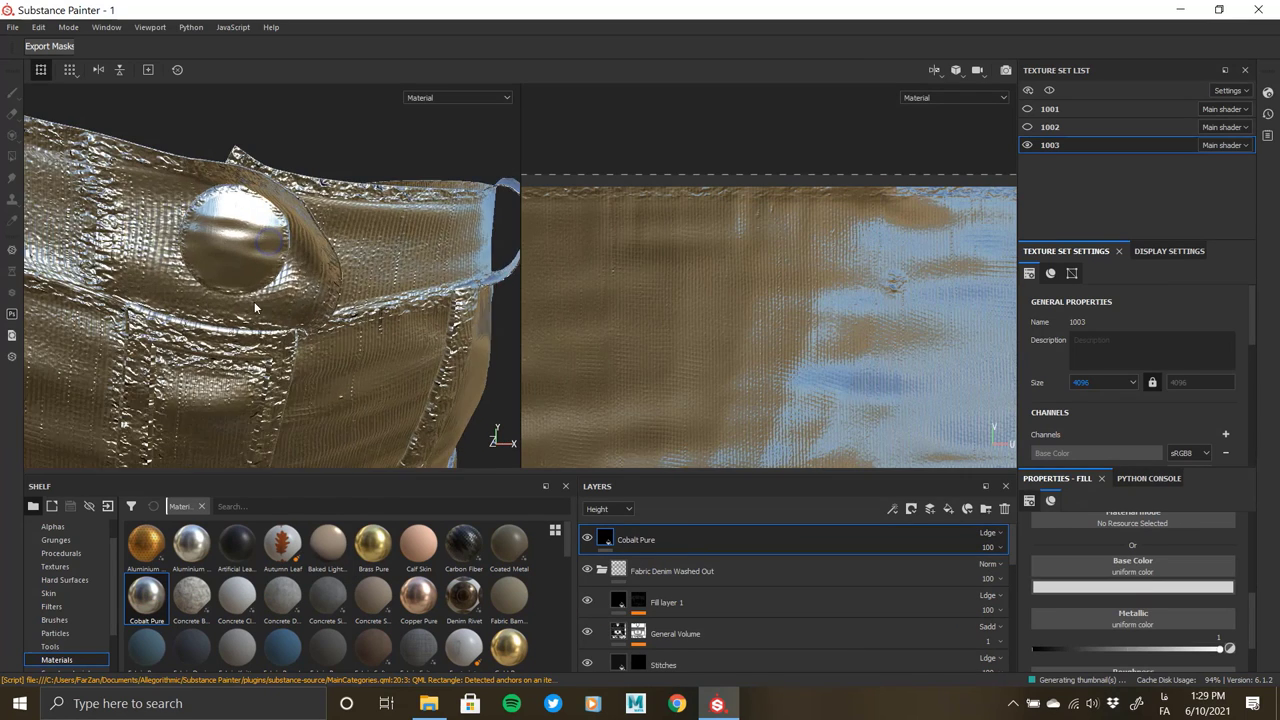
- Give Cobalt Pure a black mask and polygon-fill the round button to reveal the metal
right_click(604, 540)
left_click(640, 139)
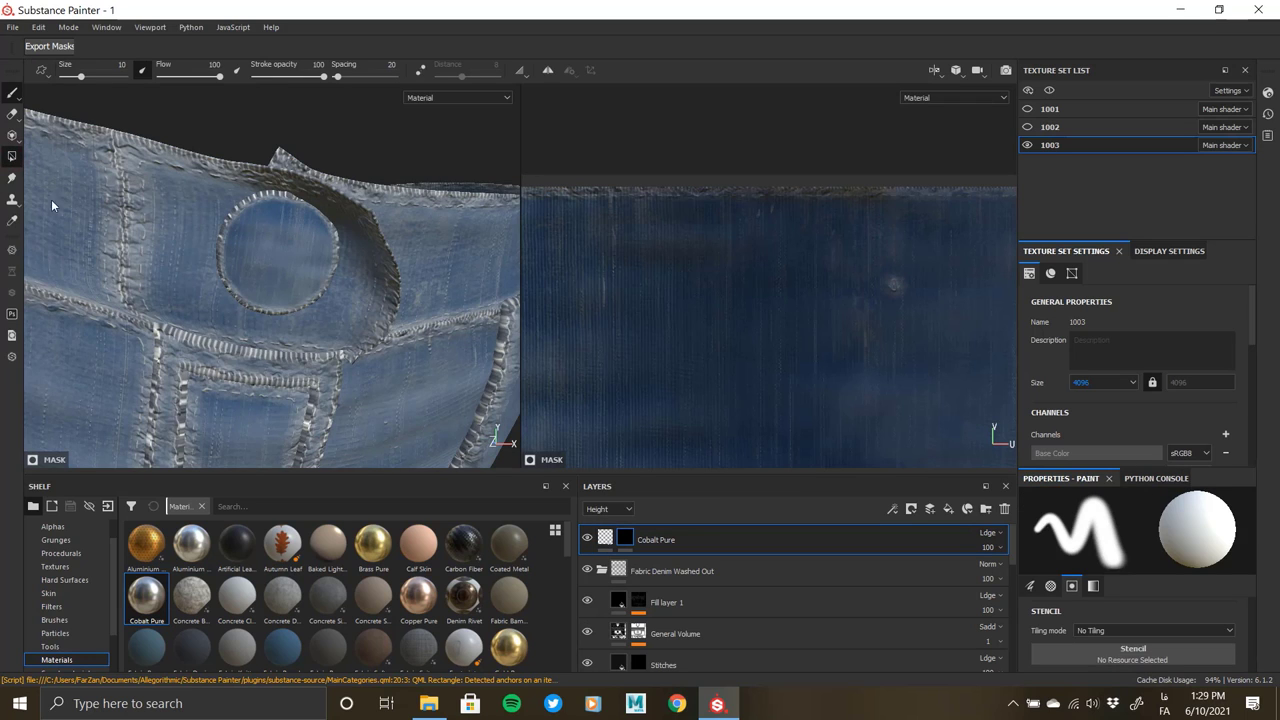
left_click(12, 156)
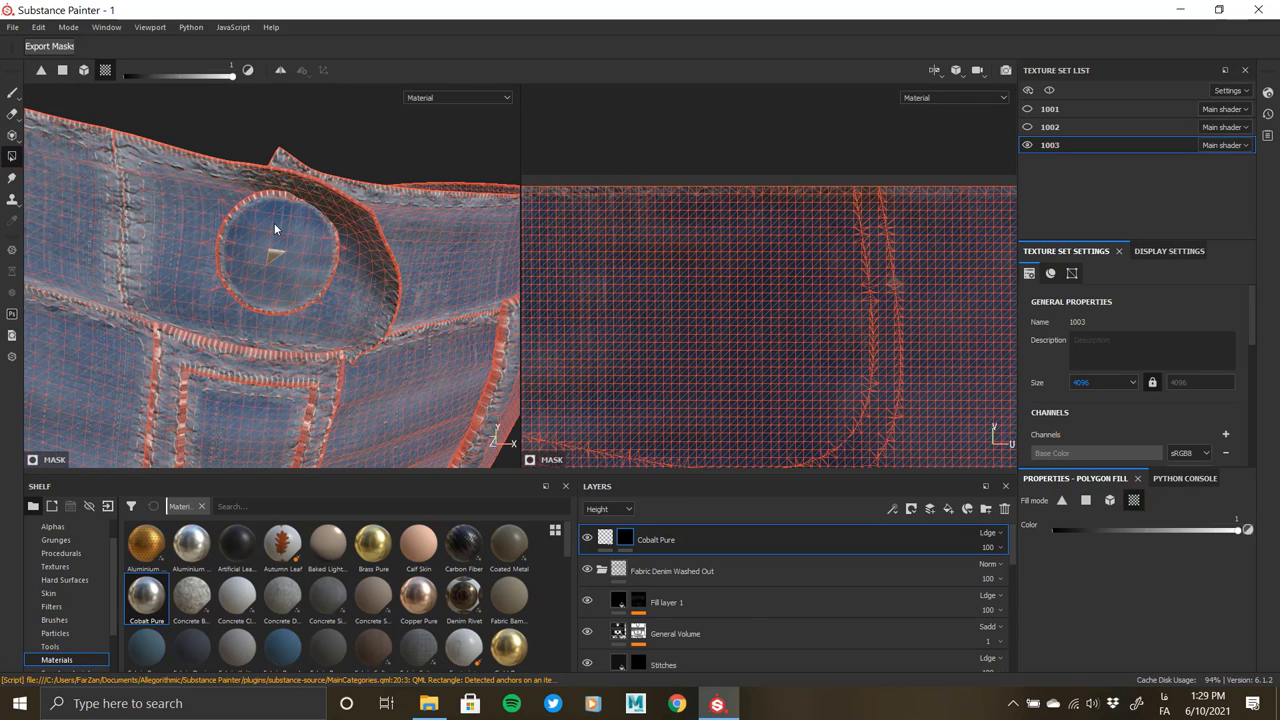
left_click(274, 228)
mouse_move(274, 228)
left_mouse_down("alt")
mouse_move(200, 308)
mouse_move(145, 255)
mouse_move(186, 221)
mouse_move(132, 175)
mouse_move(164, 390)
left_mouse_up("alt")
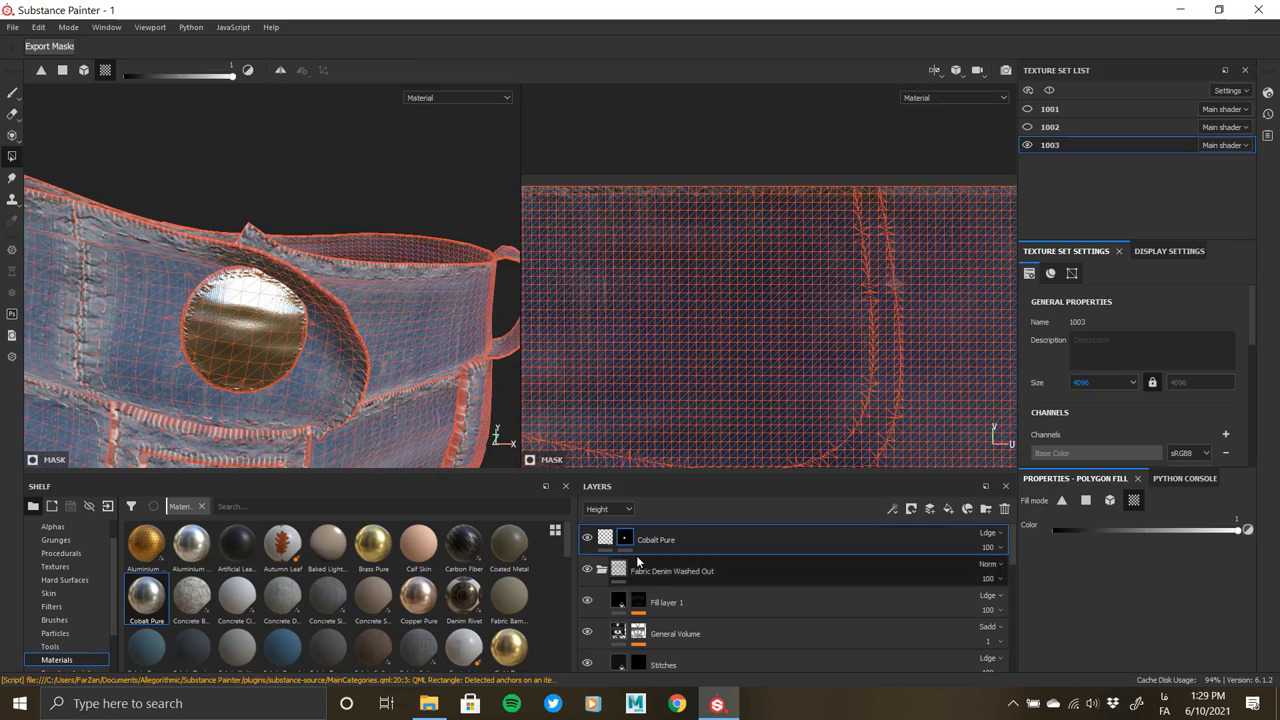
left_click(603, 569)
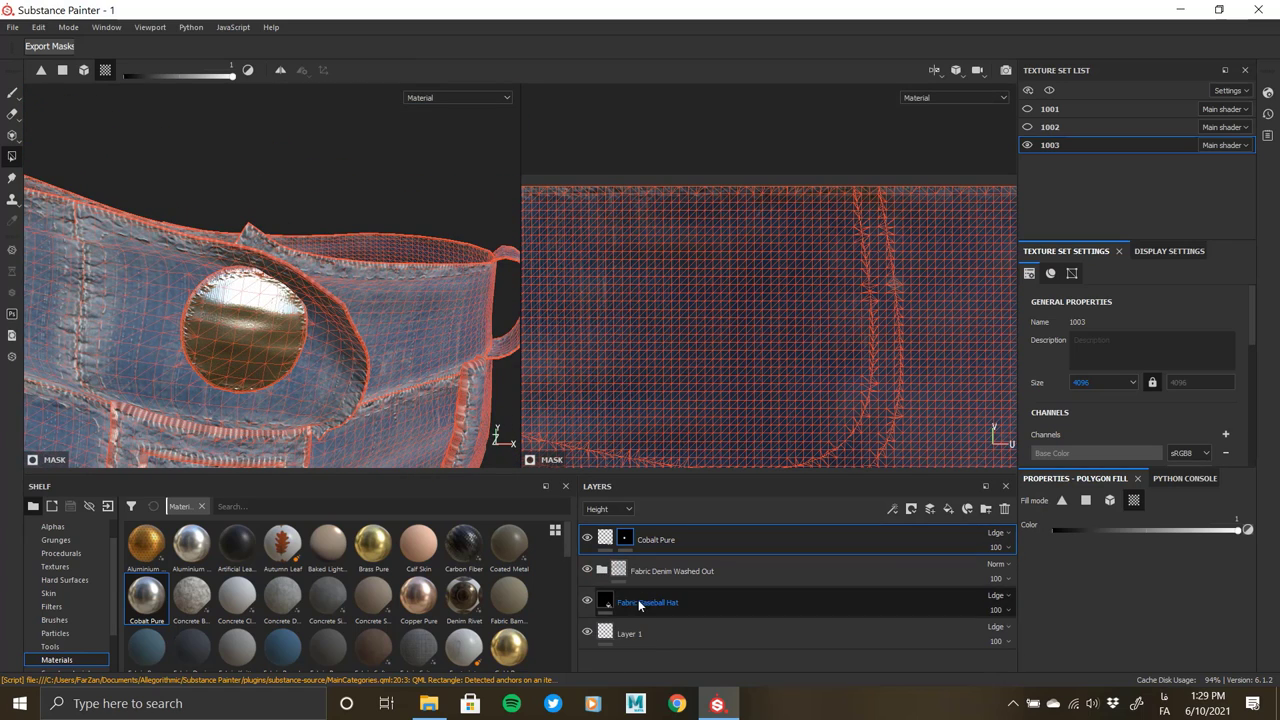
left_click(632, 604)
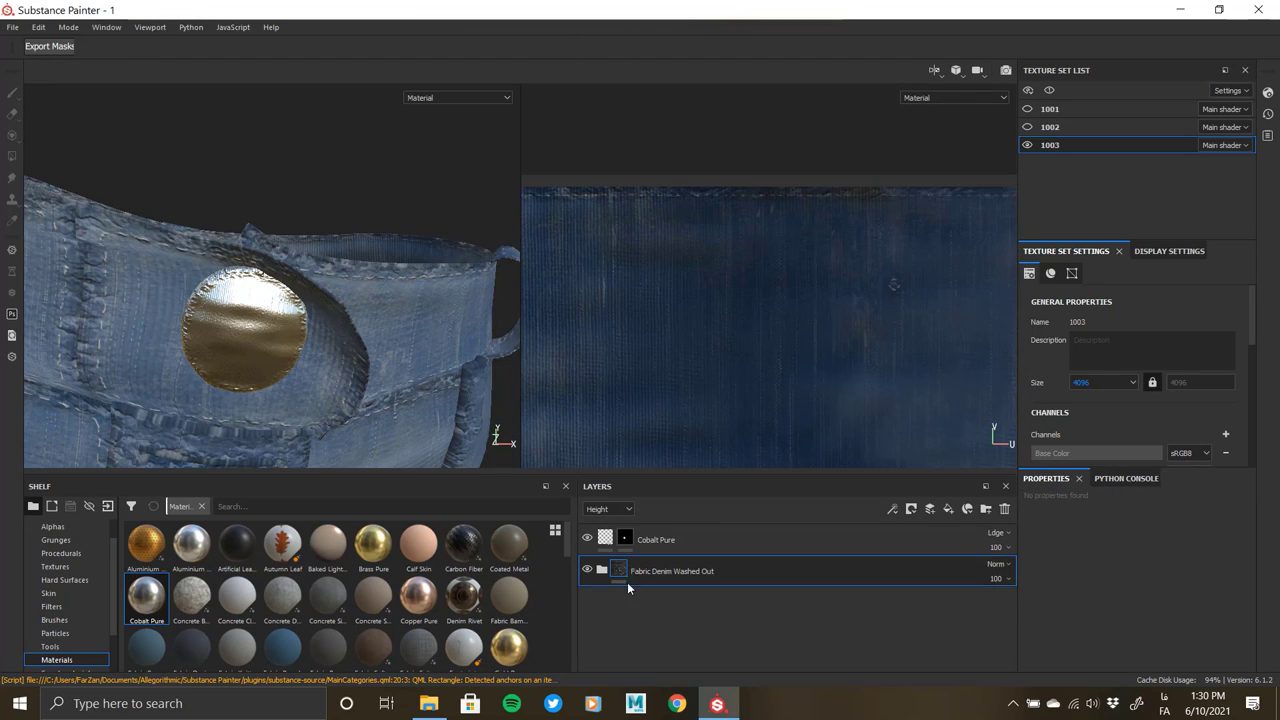
- Add a mask to the Fabric Denim Washed Out folder
right_click(627, 582)
left_click(688, 386)
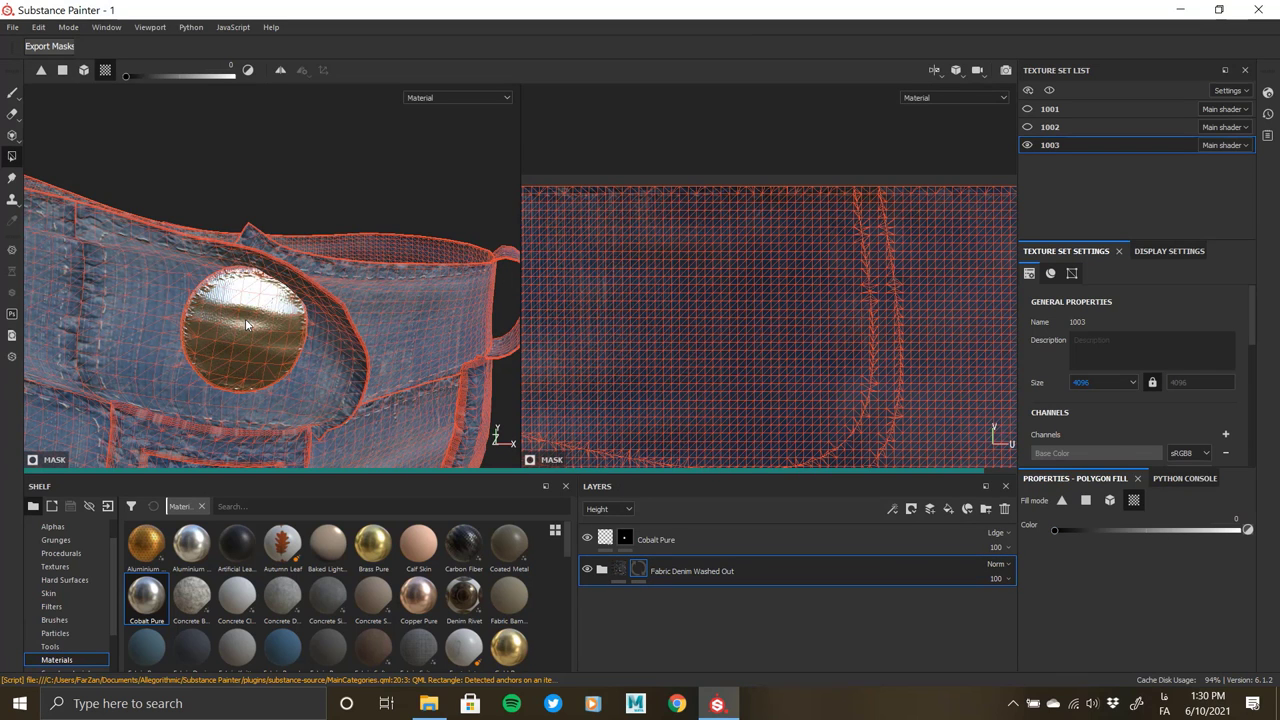
mouse_move(250, 325)
left_mouse_down("alt")
mouse_move(378, 293)
mouse_move(430, 330)
left_mouse_up("alt")
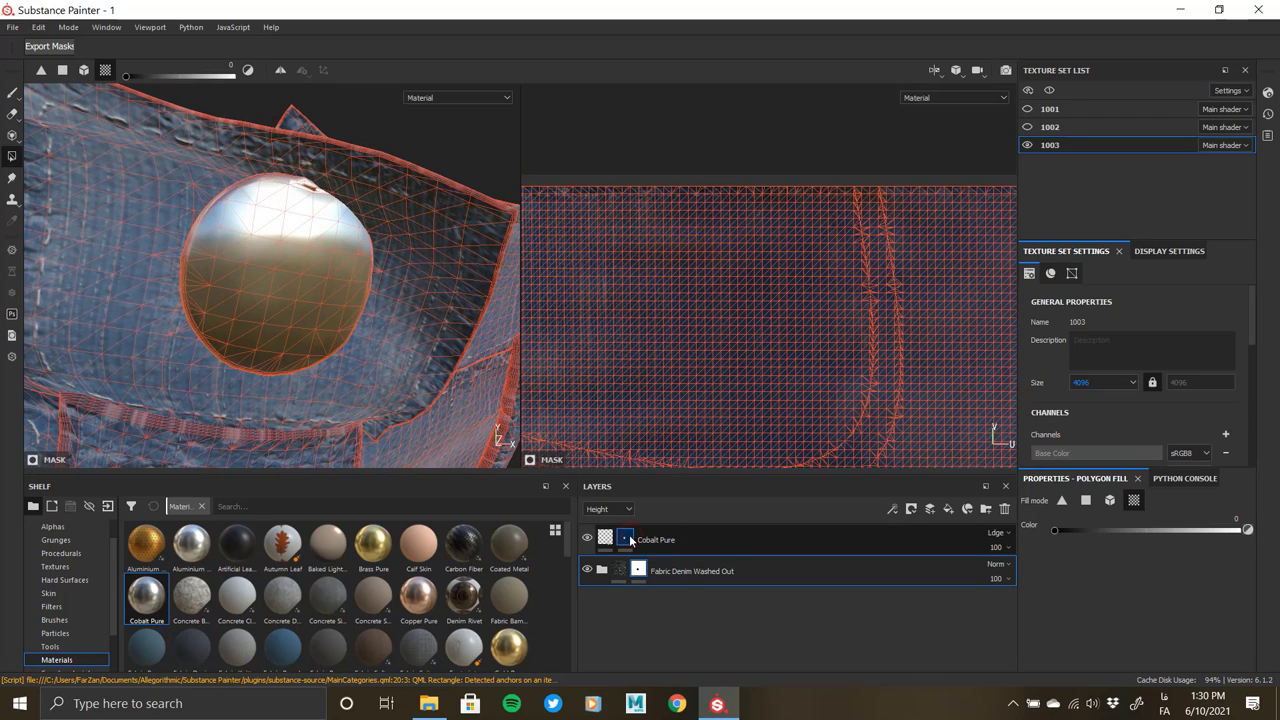
- Create Folder 1 with a polygon-fill mask and move Cobalt Pure into it
left_click(632, 540)
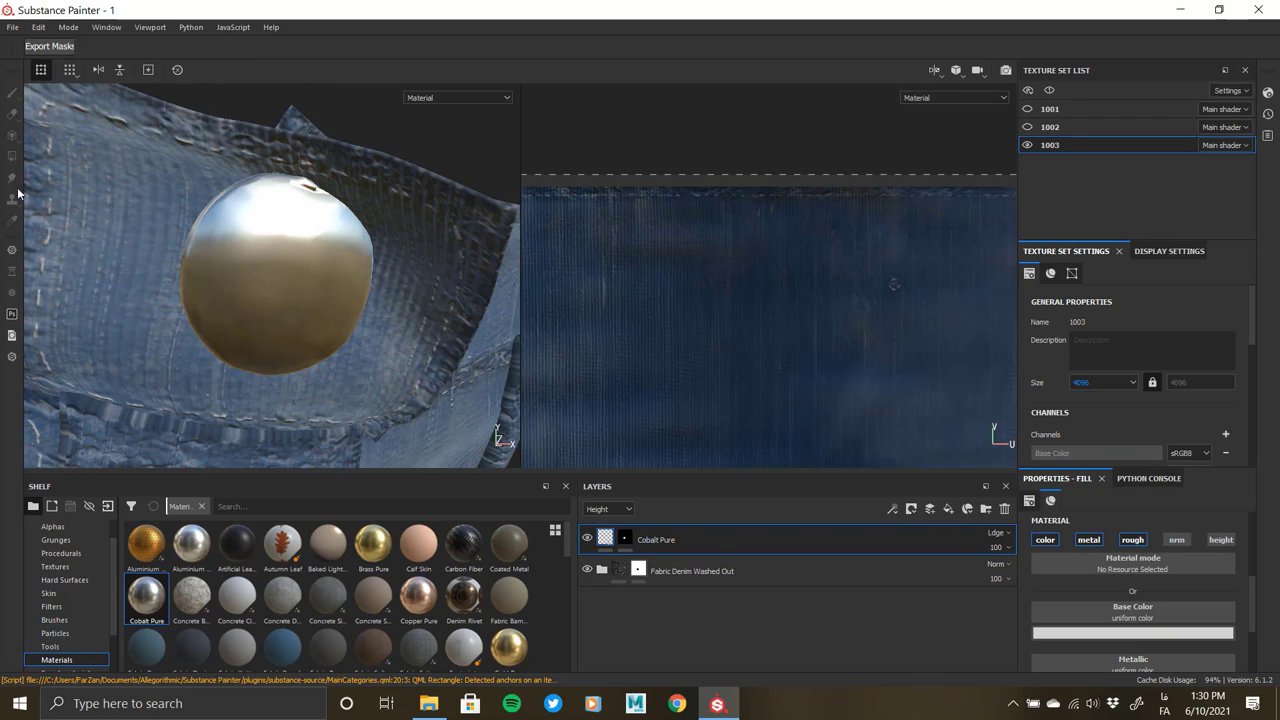
left_click(986, 508)
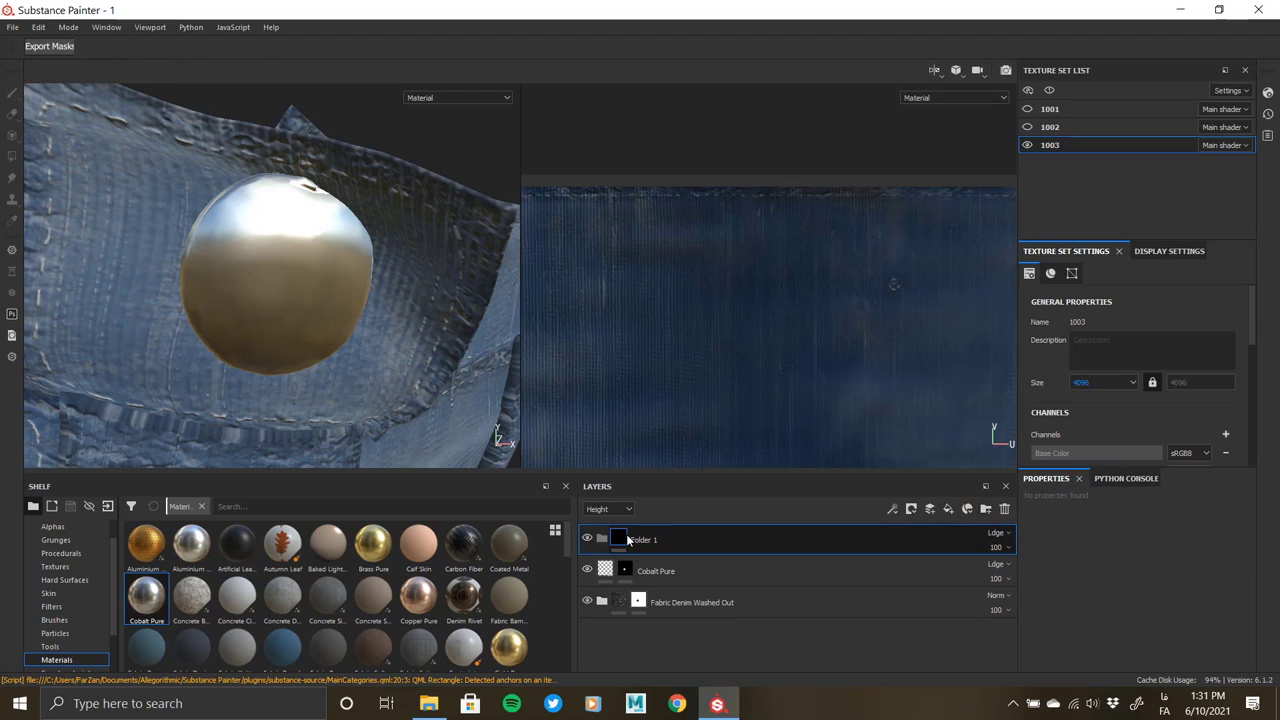
right_click(625, 574)
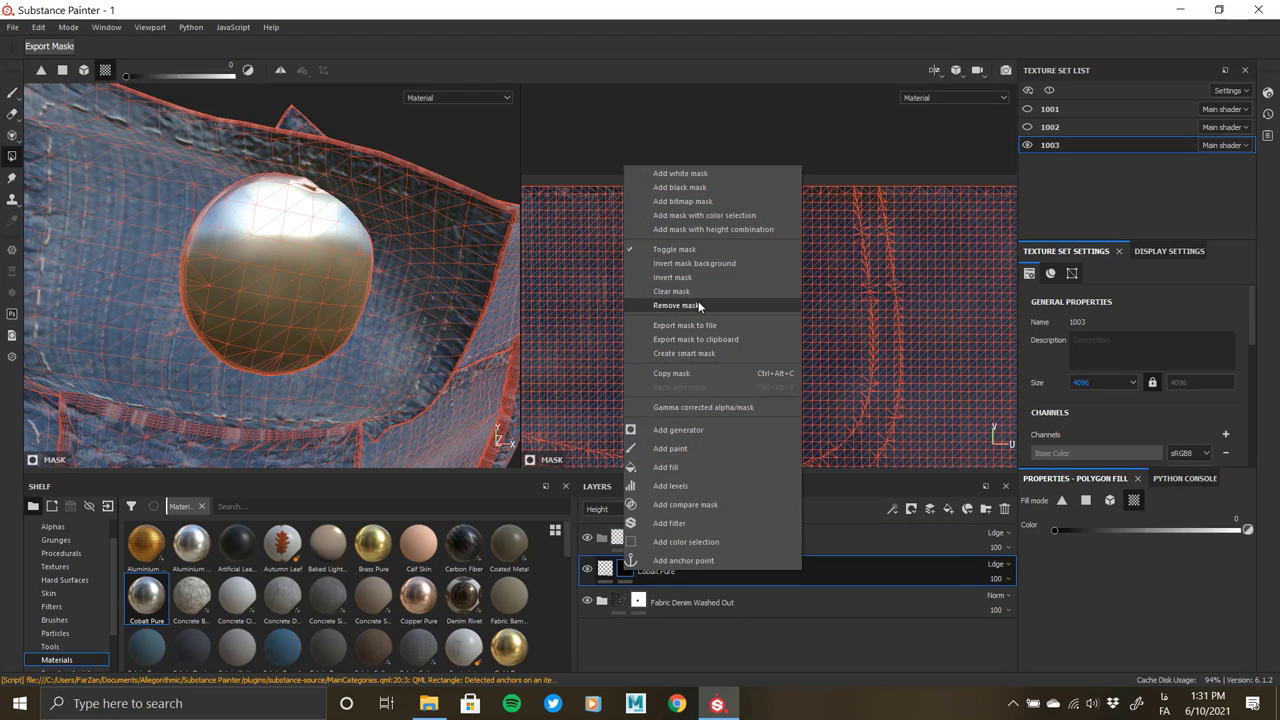
left_click(698, 305)
right_click(626, 541)
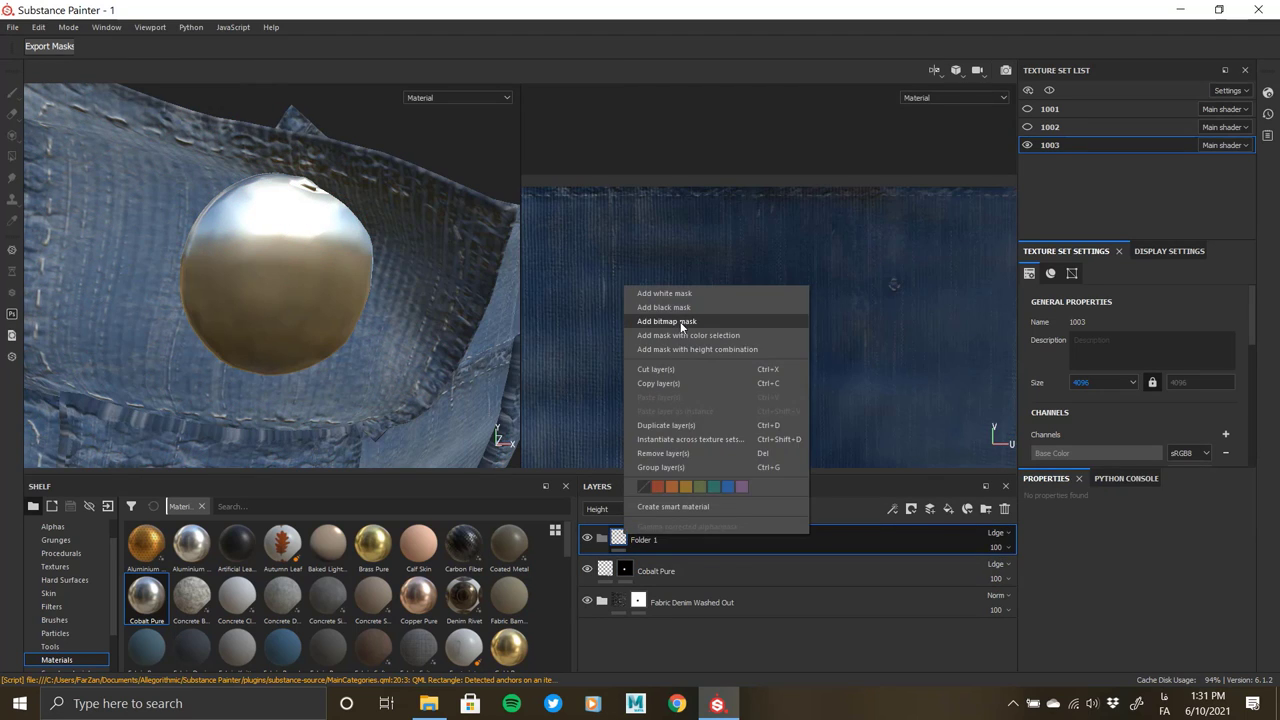
left_click(681, 321)
right_click(636, 540)
left_click(718, 410)
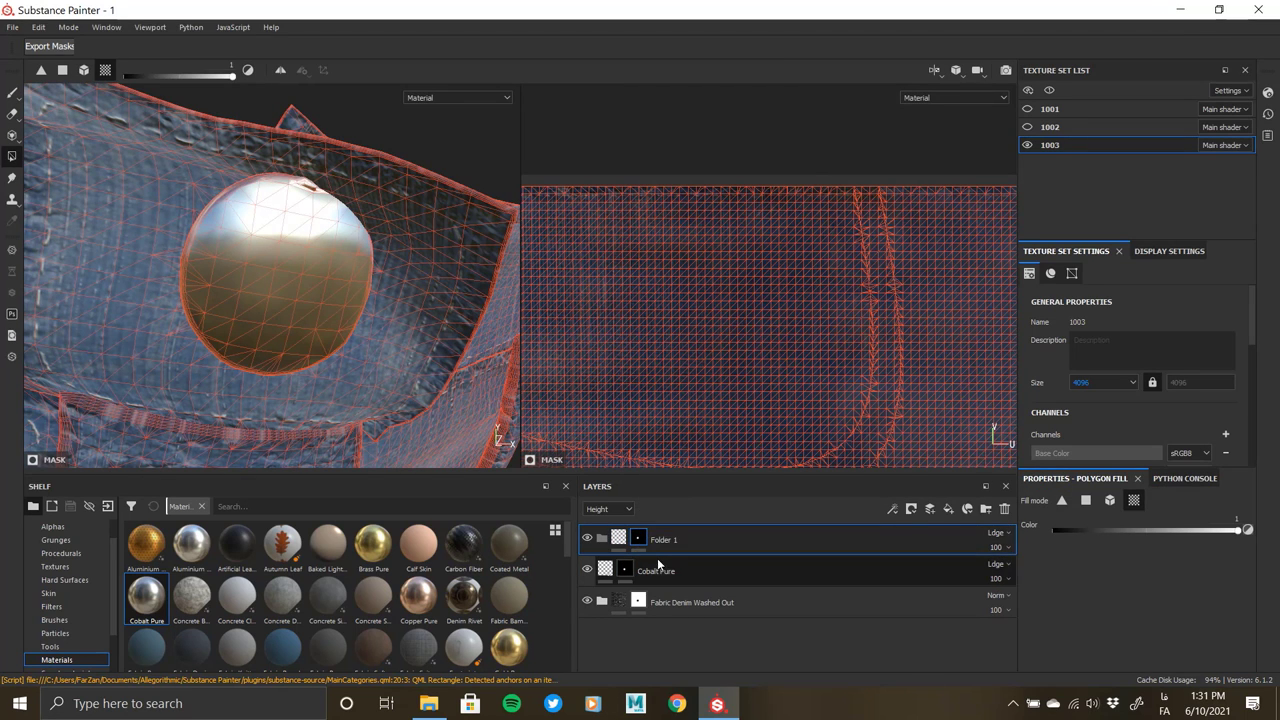
left_click_drag(657, 566, 800, 540)
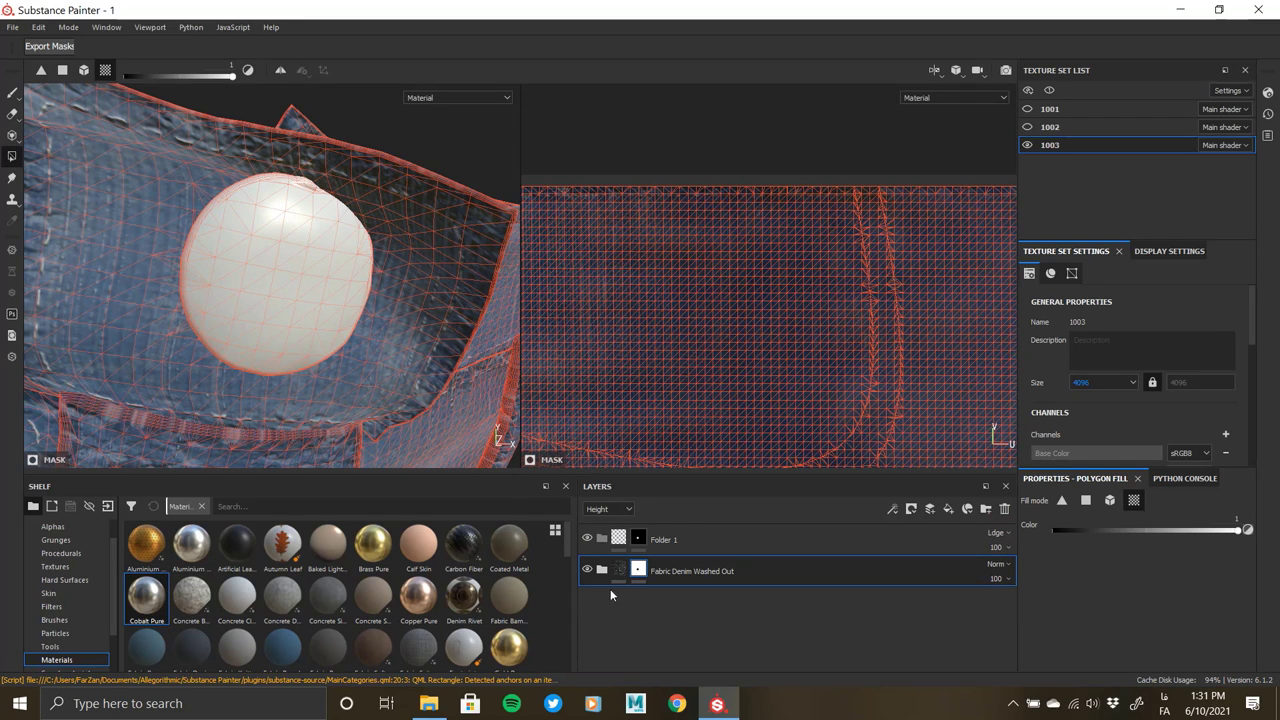
- Add a fill layer below Folder 1 with Metallic 1 and Roughness 0.2421
left_click(948, 509)
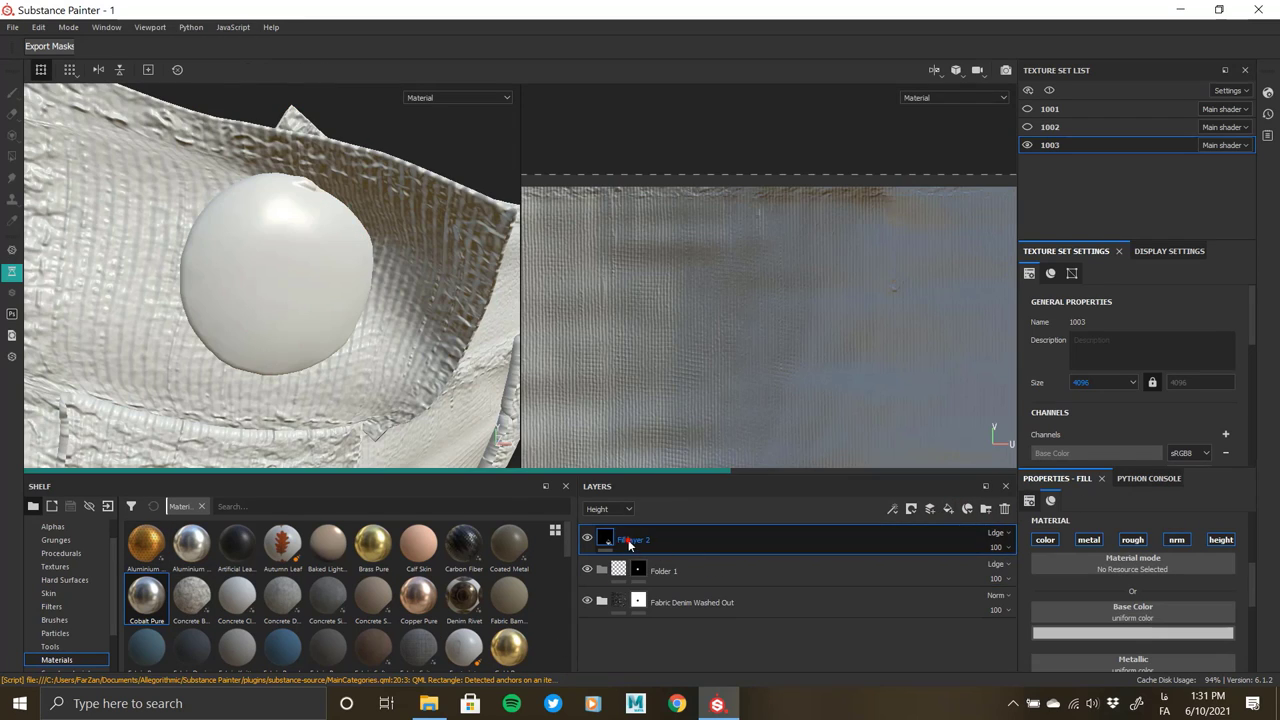
left_click_drag(629, 545, 640, 575)
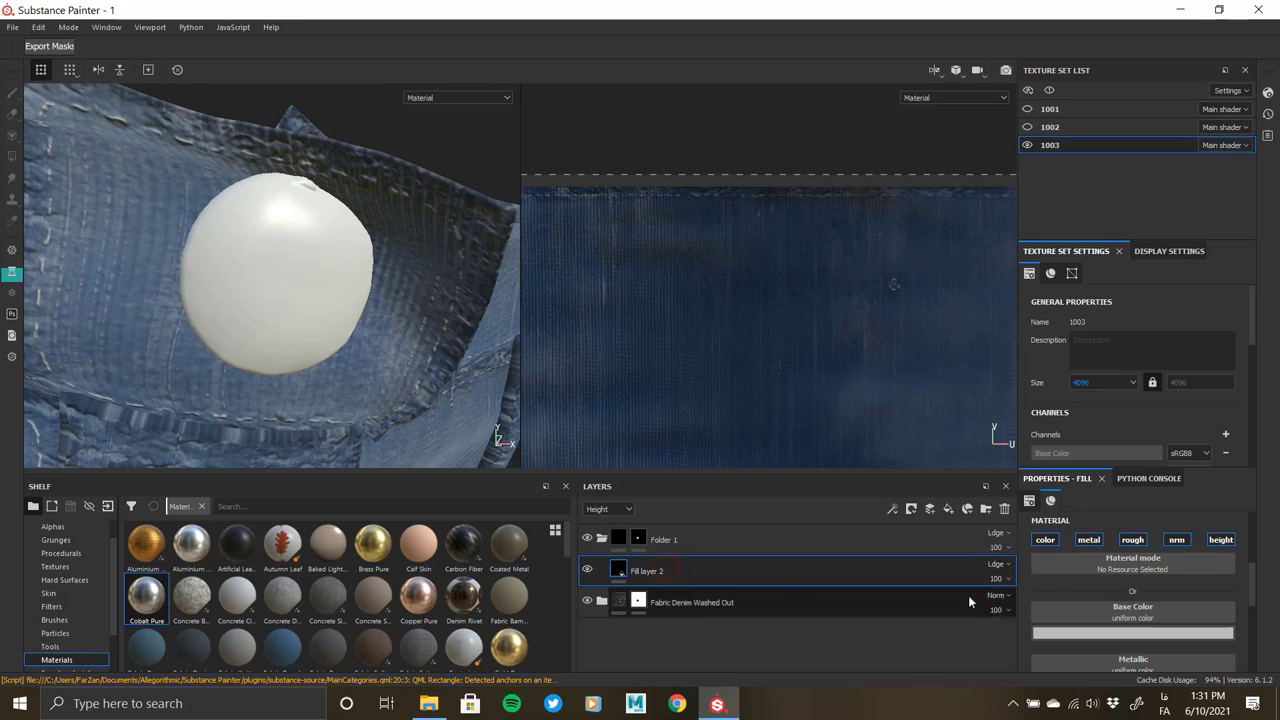
scroll(1143, 590, "down", 3)
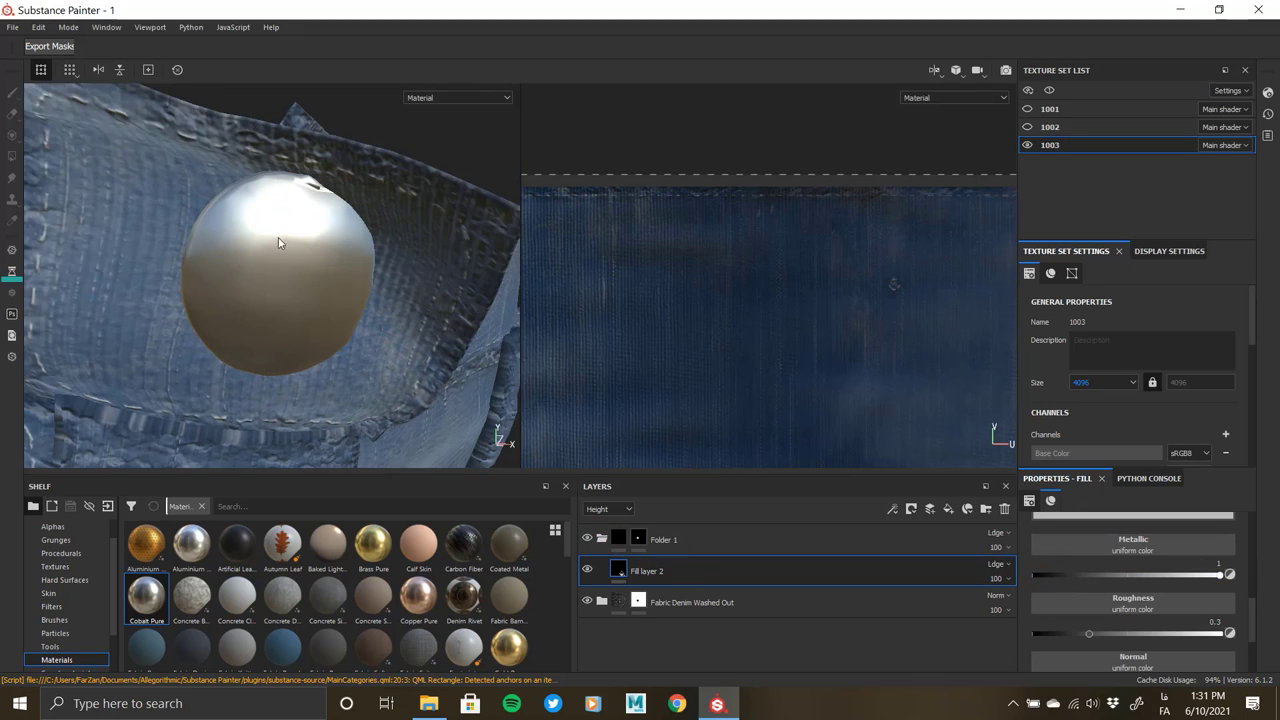
left_click_drag(1053, 630, 1078, 631)
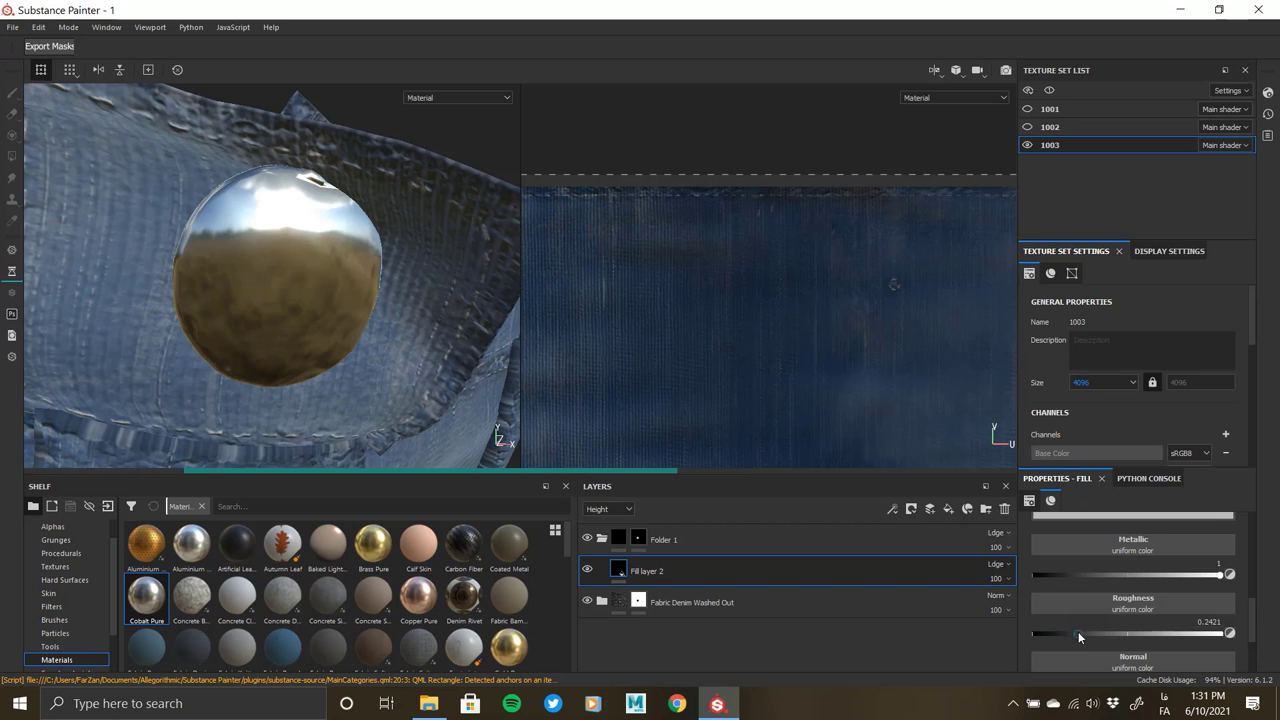
left_click(1120, 382)
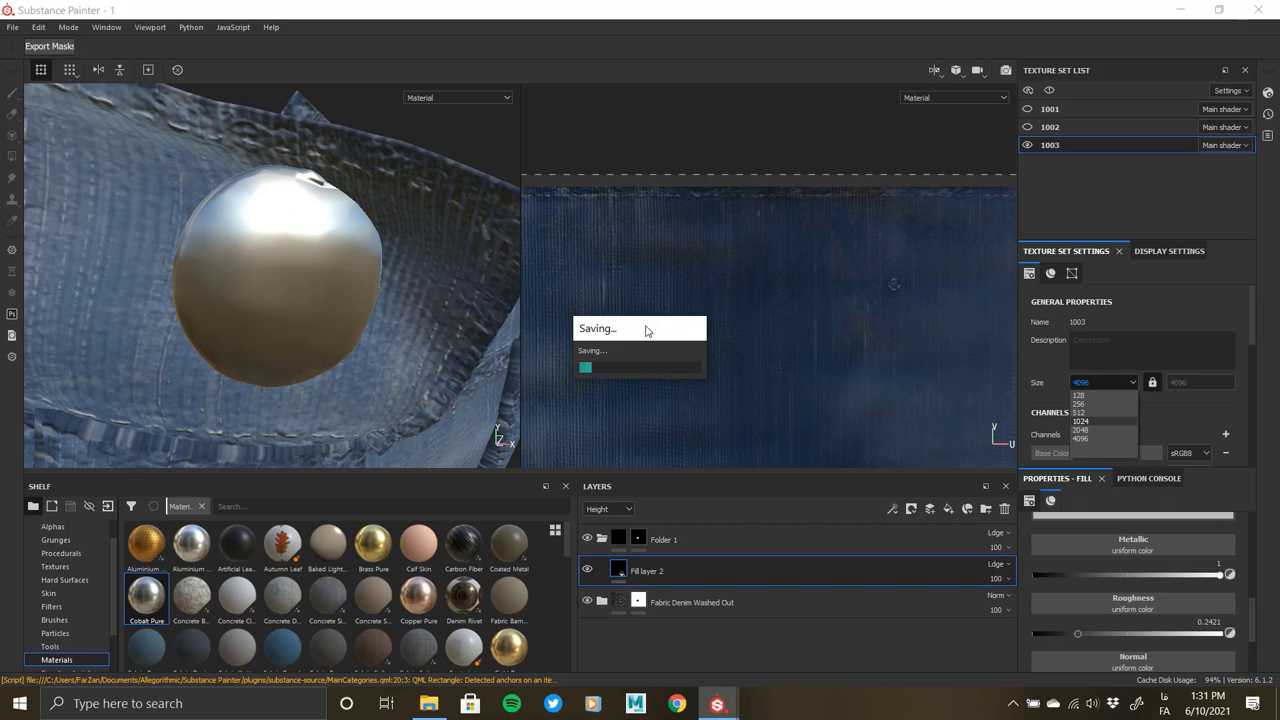
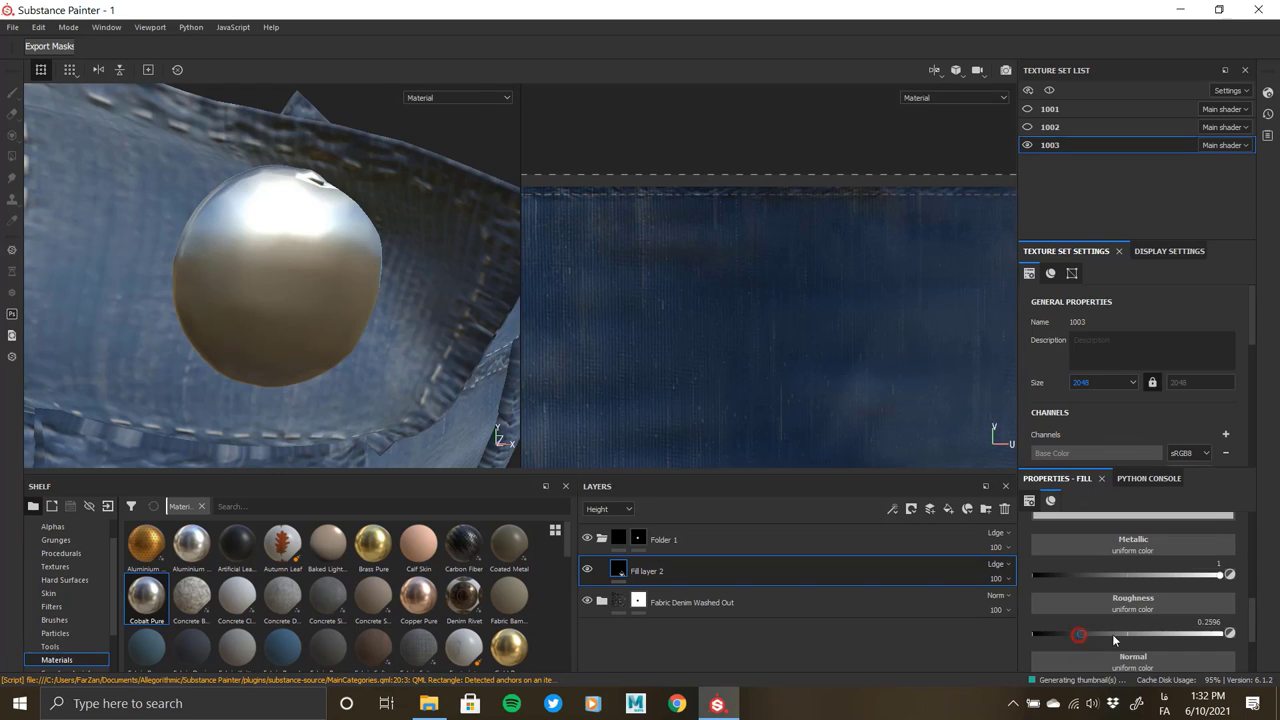
- Set the button's roughness to 0 and load Anisotropic Radial into the Height channel
mouse_move(1076, 633)
left_mouse_down()
mouse_move(1036, 633)
mouse_move(1071, 633)
left_mouse_up()
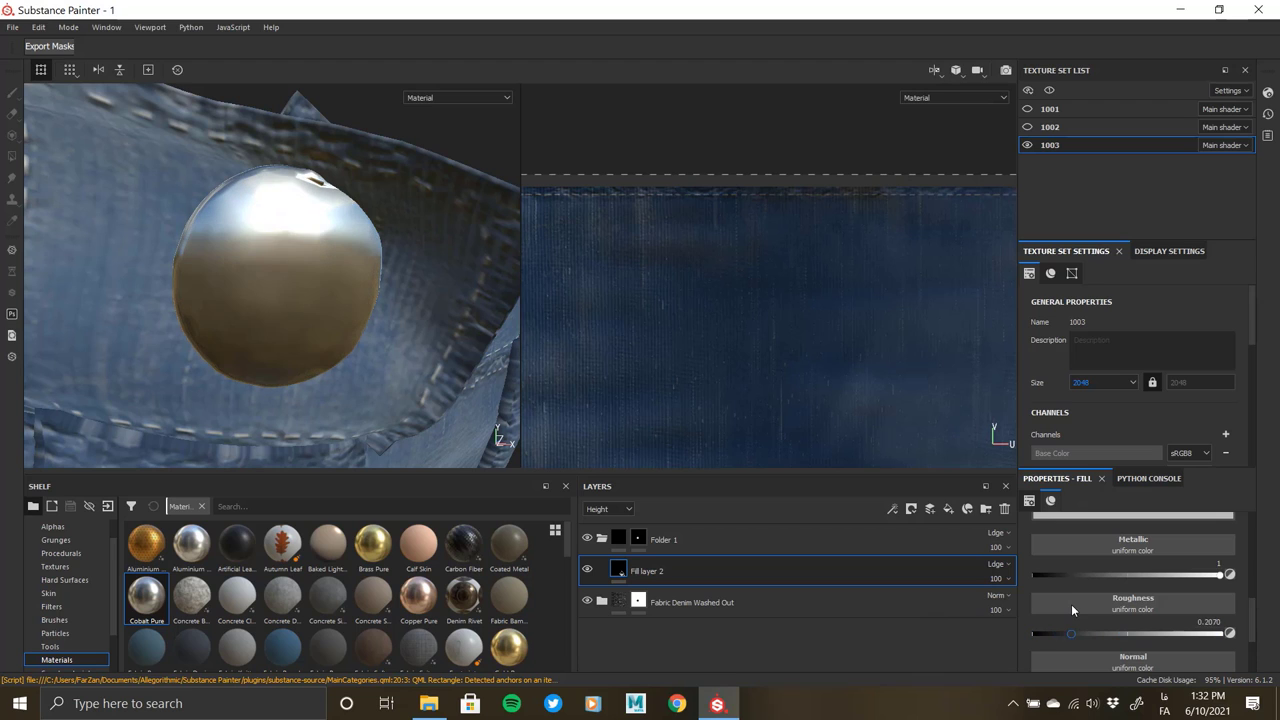
scroll(1070, 604, "down", 3)
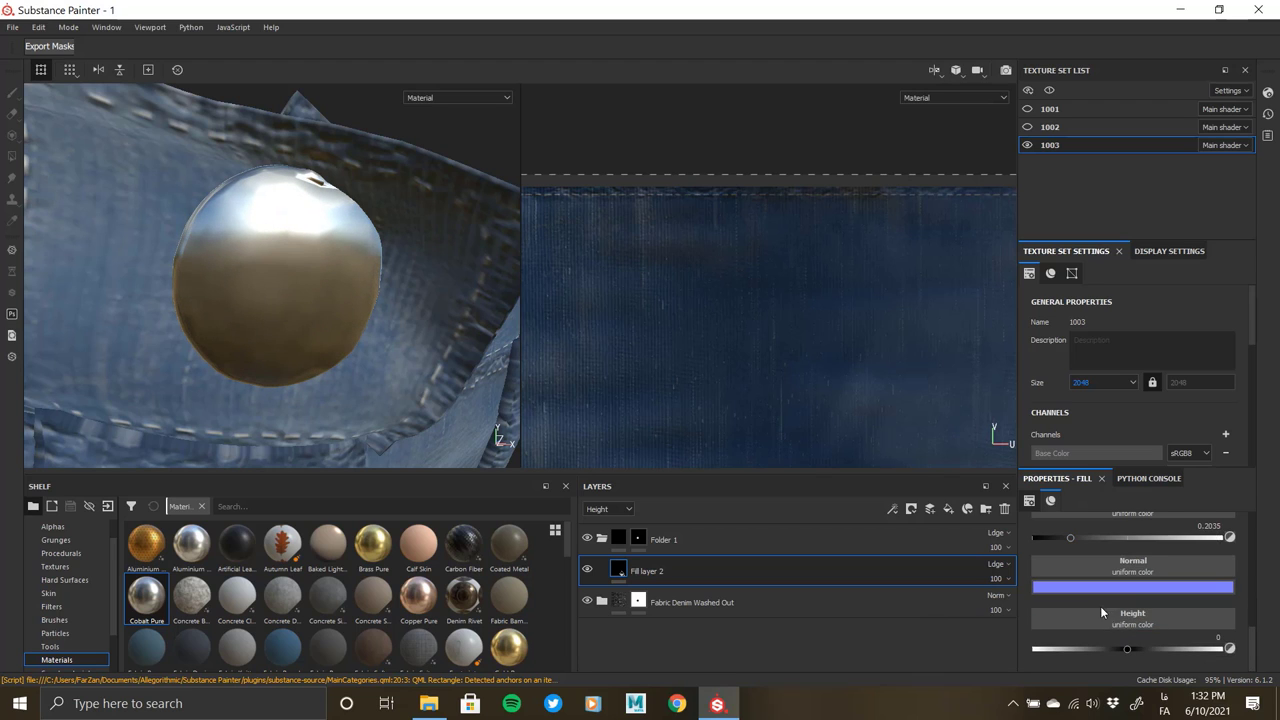
left_click(1100, 606)
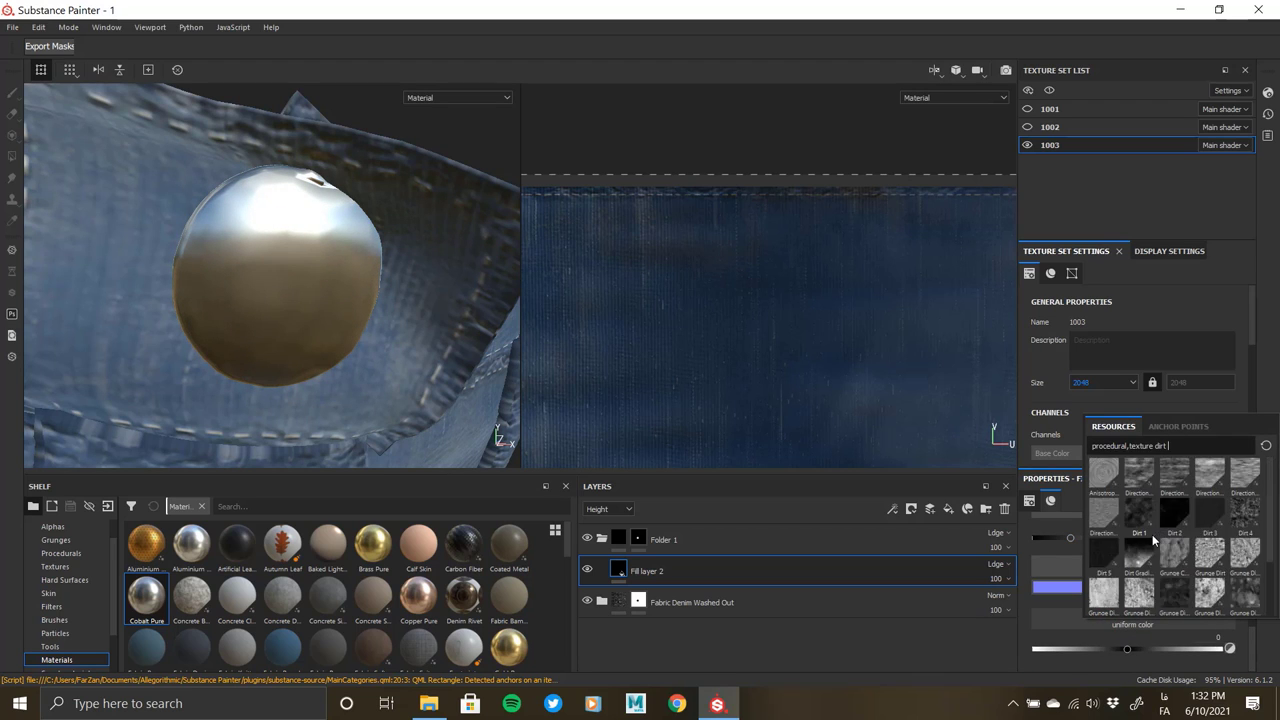
key("BackSpace")
key("BackSpace")
key("BackSpace")
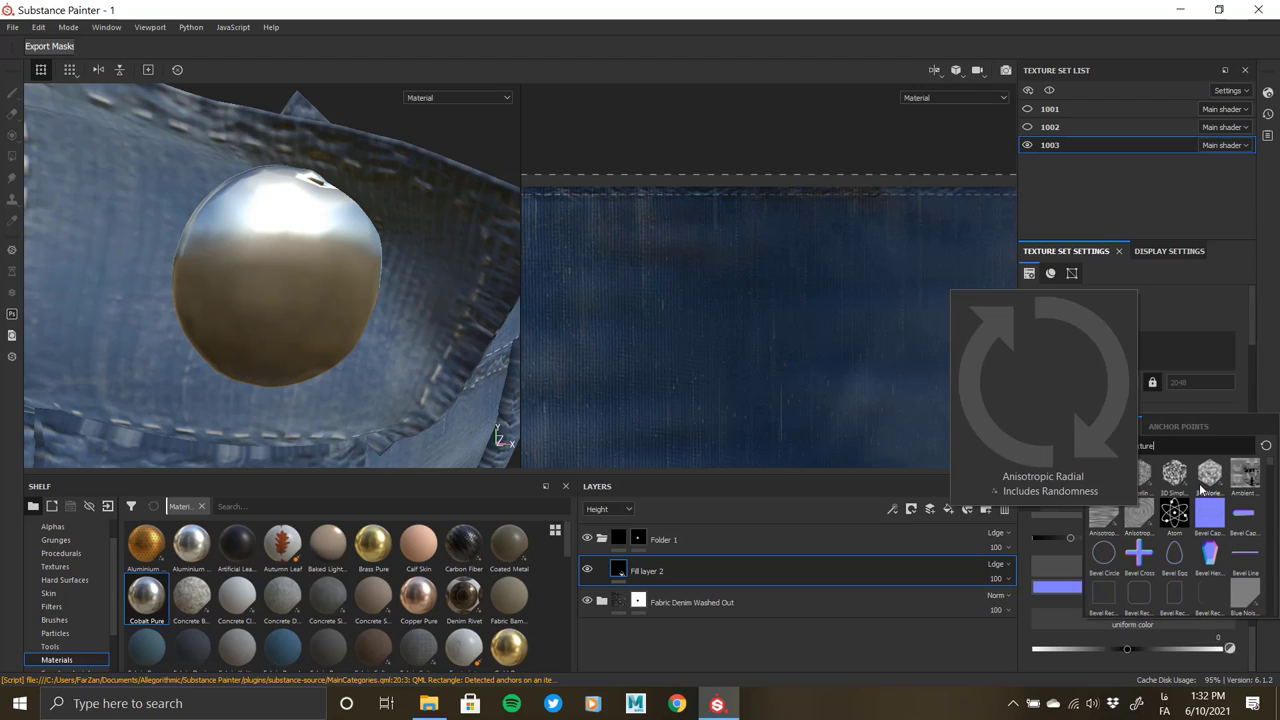
left_click(1136, 519)
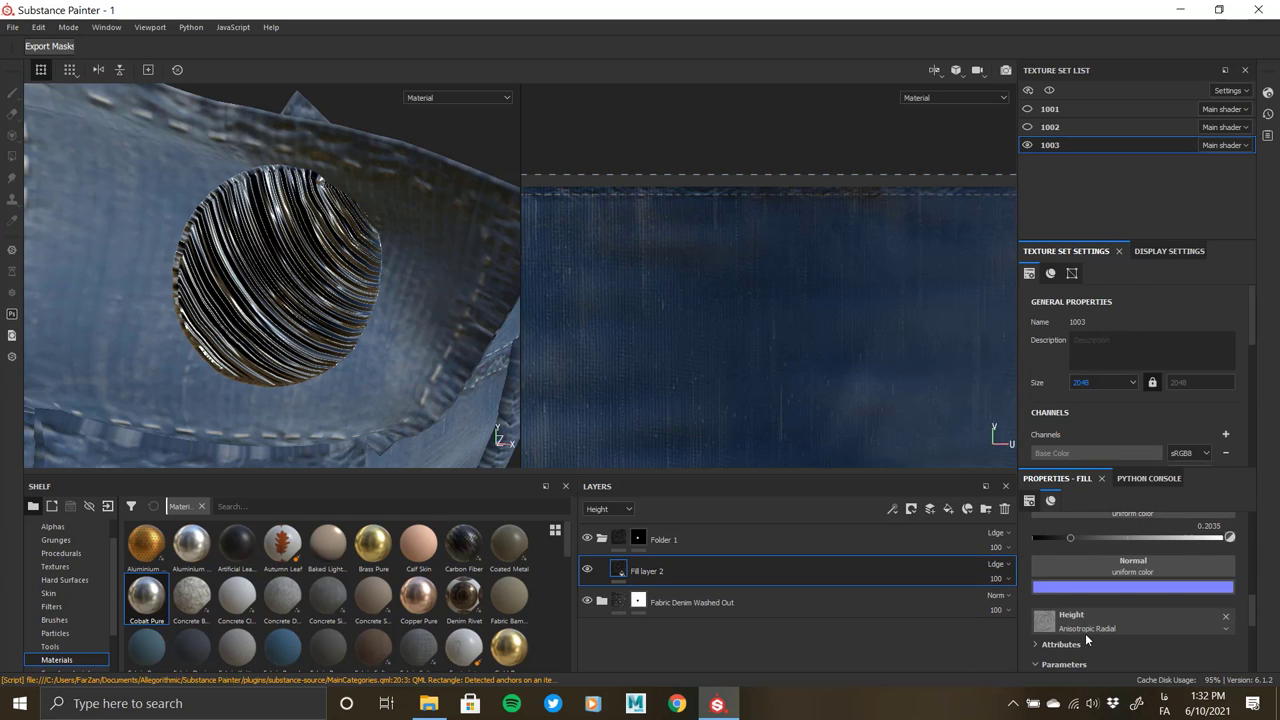
- Center the radial height pattern on the button and set its balance to 0.61
scroll(1087, 640, "up", 2)
scroll(829, 340, "down", 5)
scroll(583, 174, "down", 3)
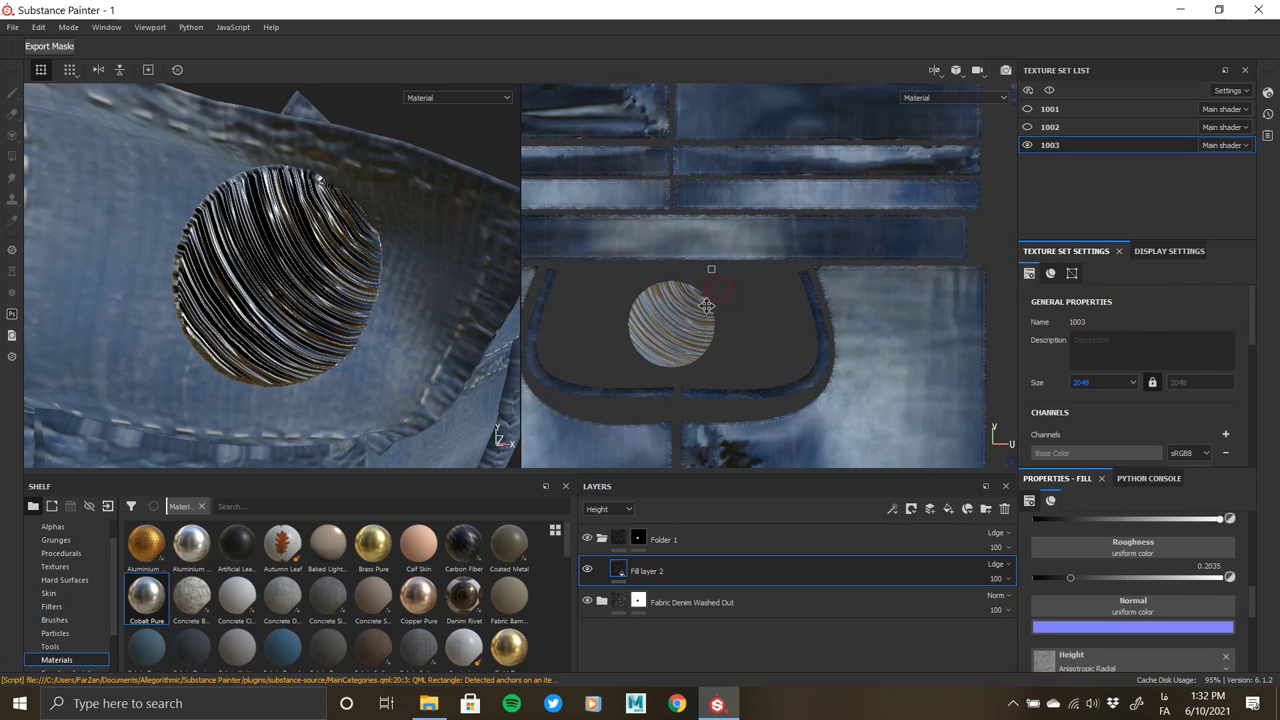
left_click_drag(706, 305, 677, 340)
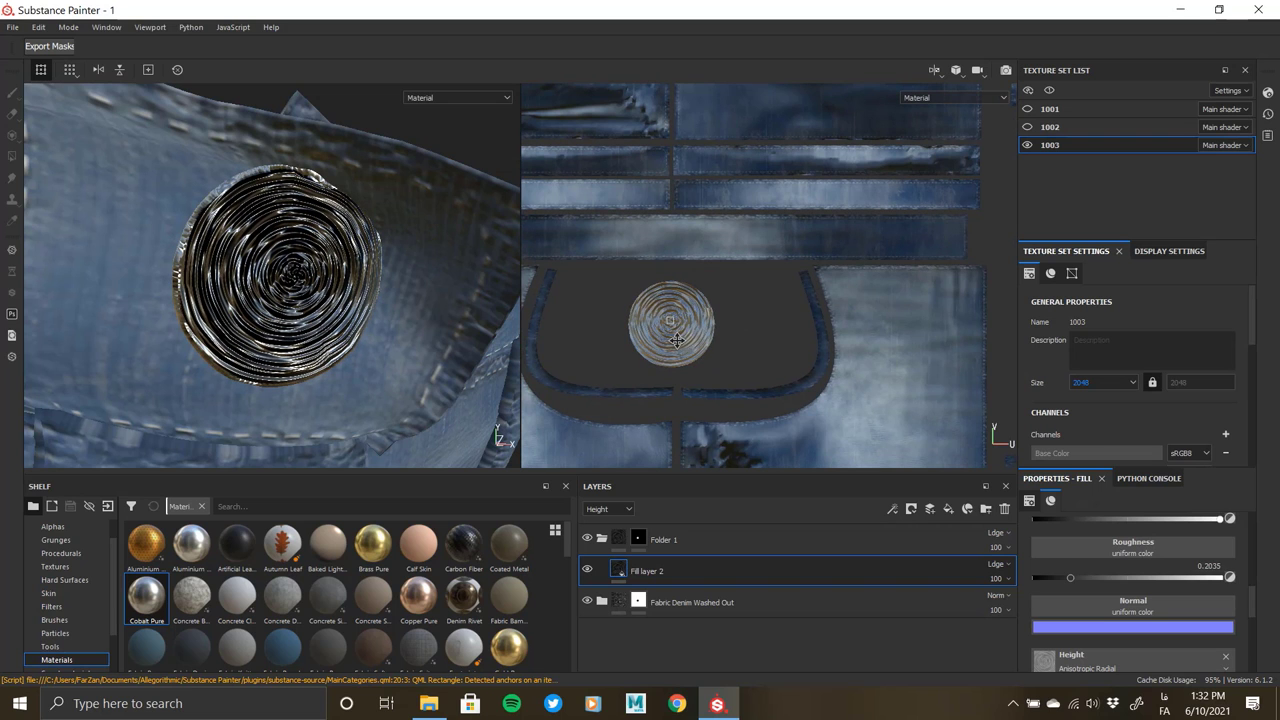
scroll(1114, 603, "down", 5)
left_click_drag(1173, 604, 1160, 606)
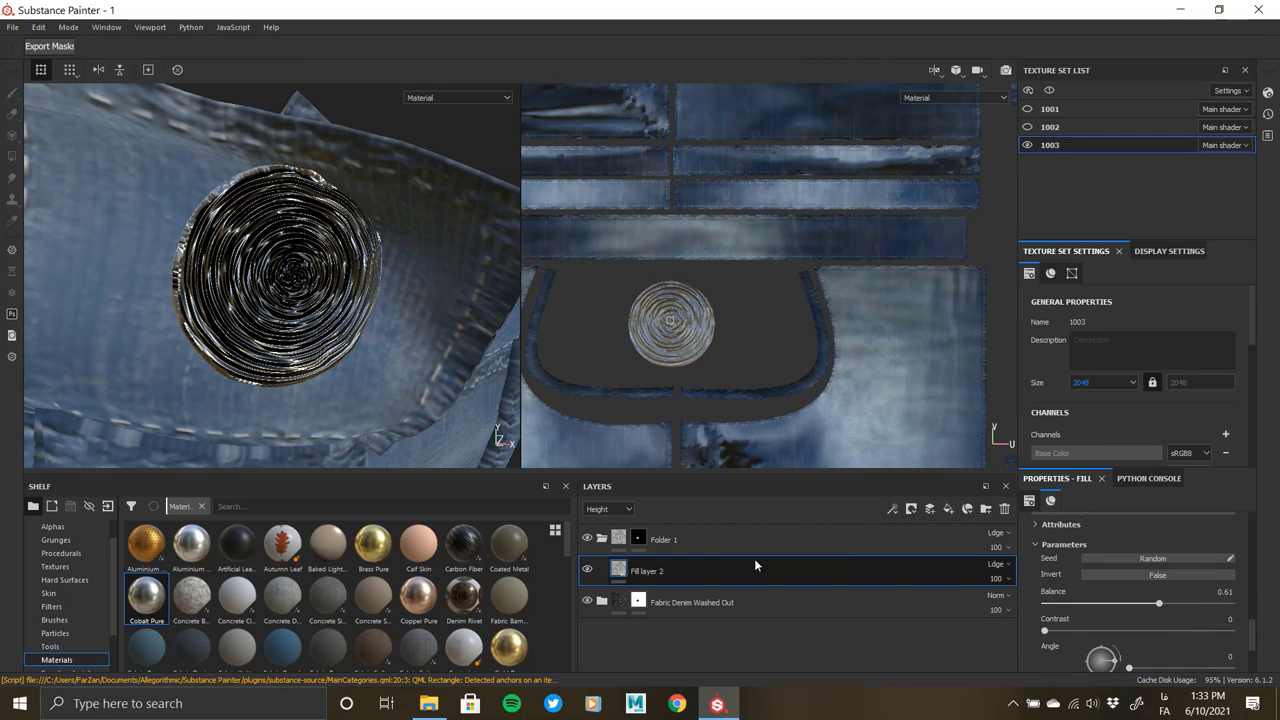
- Lower Fill layer 2's opacity to 6 to soften the button's radial rings
left_click_drag(995, 578, 991, 607)
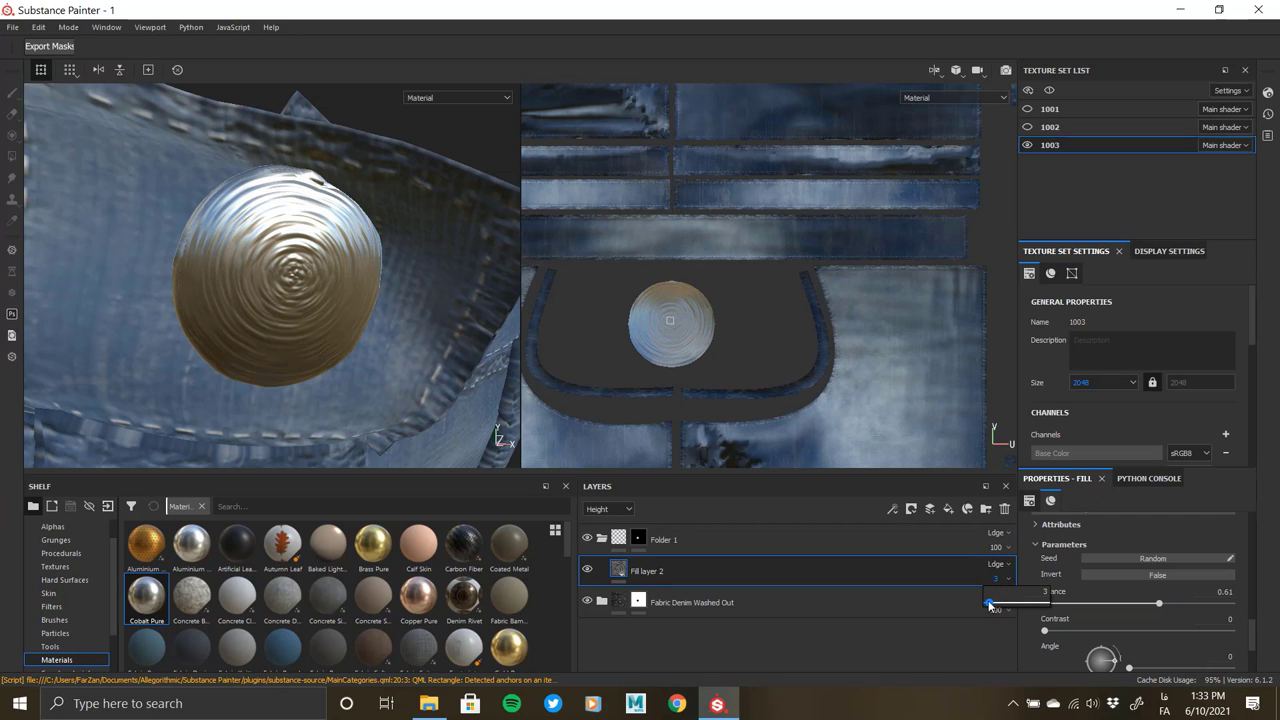
left_click_drag(310, 267, 360, 290, "alt")
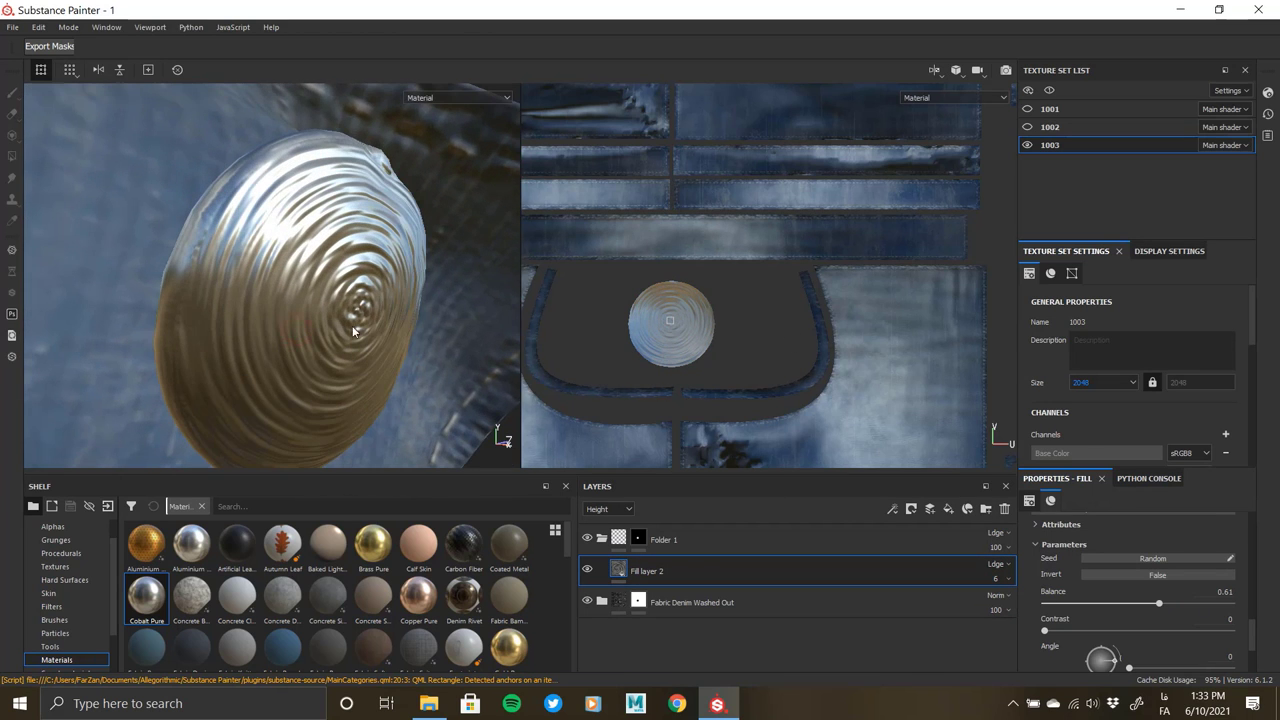
scroll(676, 344, "up", 2)
scroll(676, 344, "up", 3)
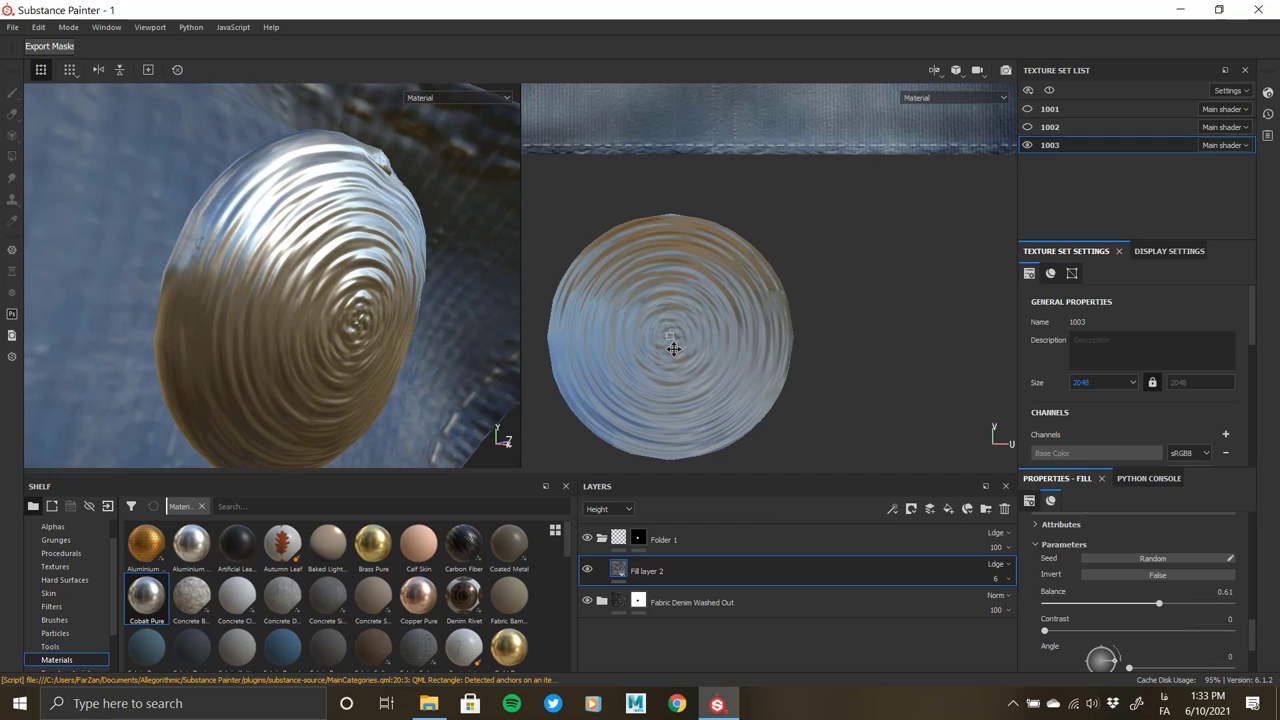
mouse_move(275, 263)
left_mouse_down("alt")
mouse_move(217, 301)
mouse_move(260, 300)
left_mouse_up("alt")
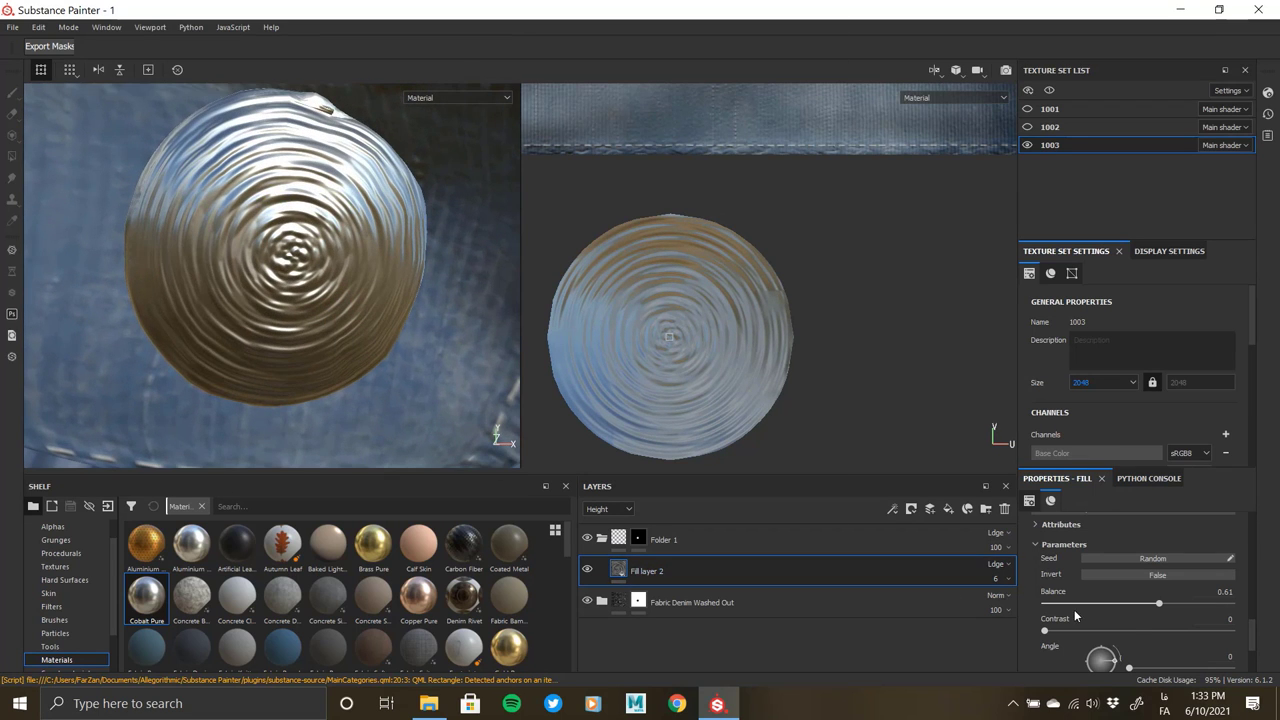
scroll(1074, 609, "up", 2)
scroll(1074, 609, "up", 2)
scroll(1074, 609, "up", 2)
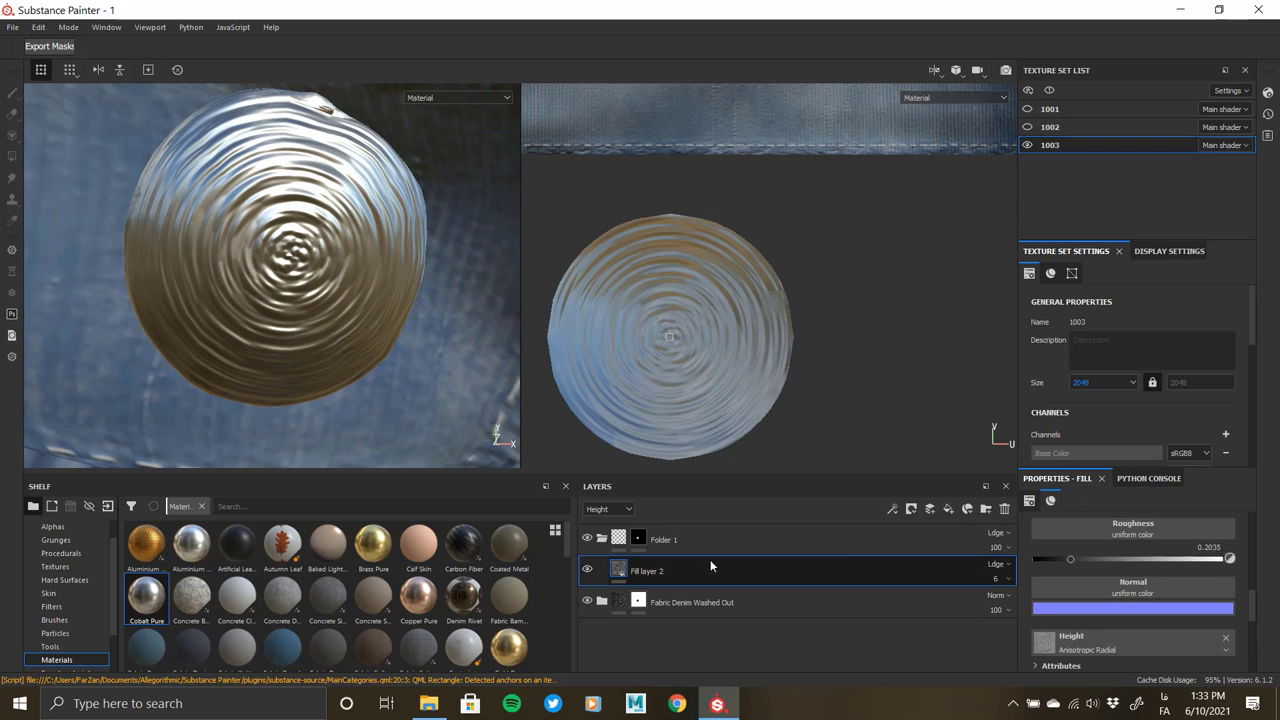
- Add Fill layer 3 above Fill layer 2
left_click(948, 508)
scroll(1065, 547, "down", 1)
scroll(1065, 547, "down", 2)
- Disable Fill layer 3's color, metal, roughness and normal channels and give it a black mask
left_click(1045, 523)
left_click(1089, 523)
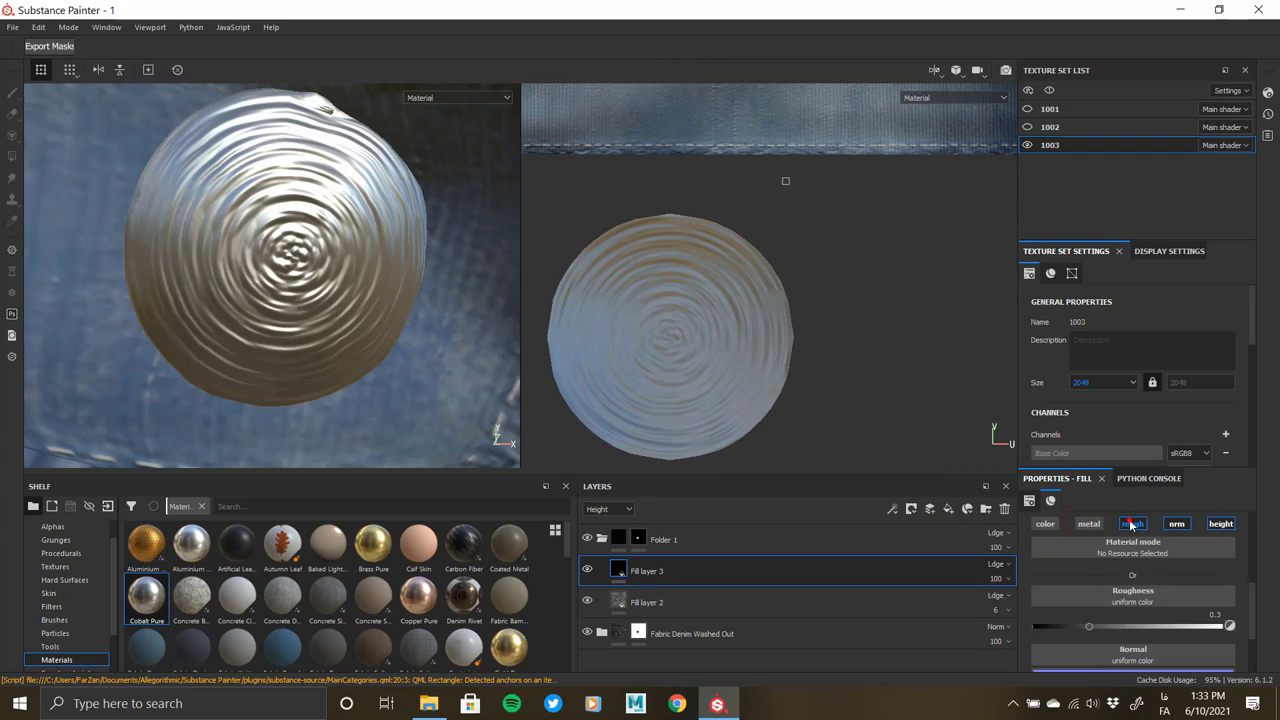
left_click(1132, 523)
left_click(1176, 523)
right_click(621, 571)
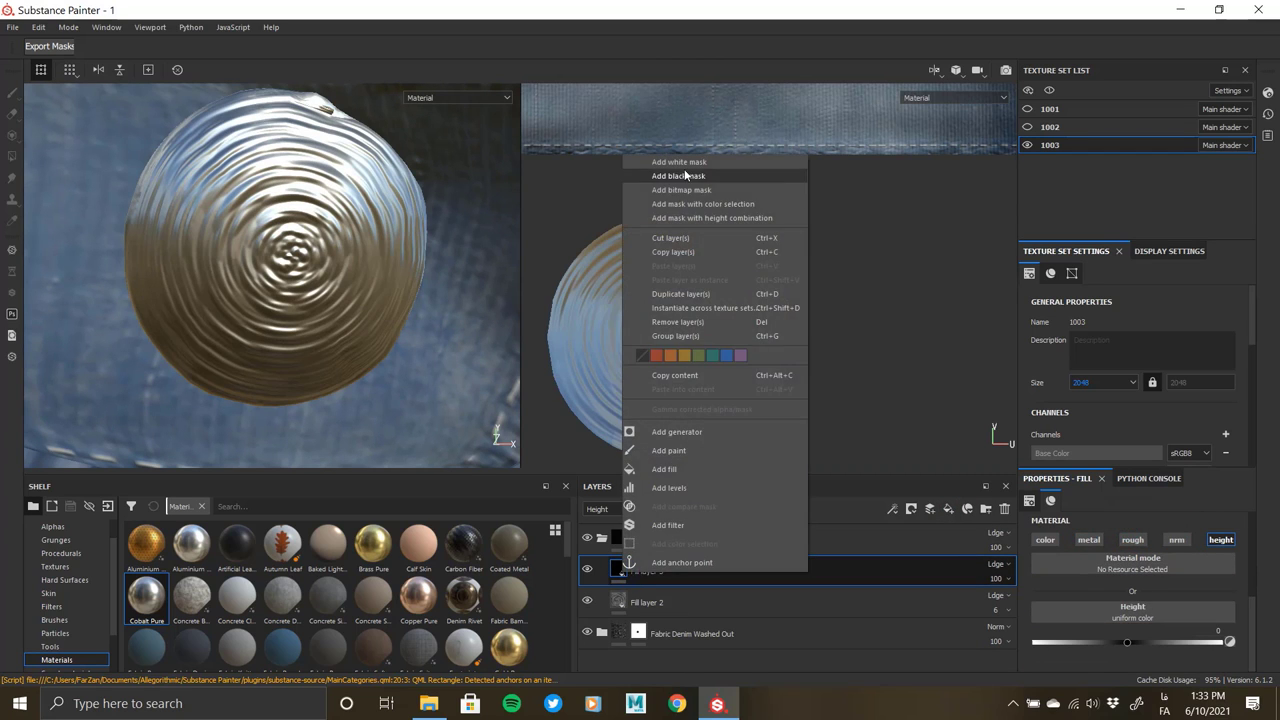
left_click(680, 465)
- Add a fill effect with the Dirt 4 pattern to Fill layer 3's mask
right_click(640, 576)
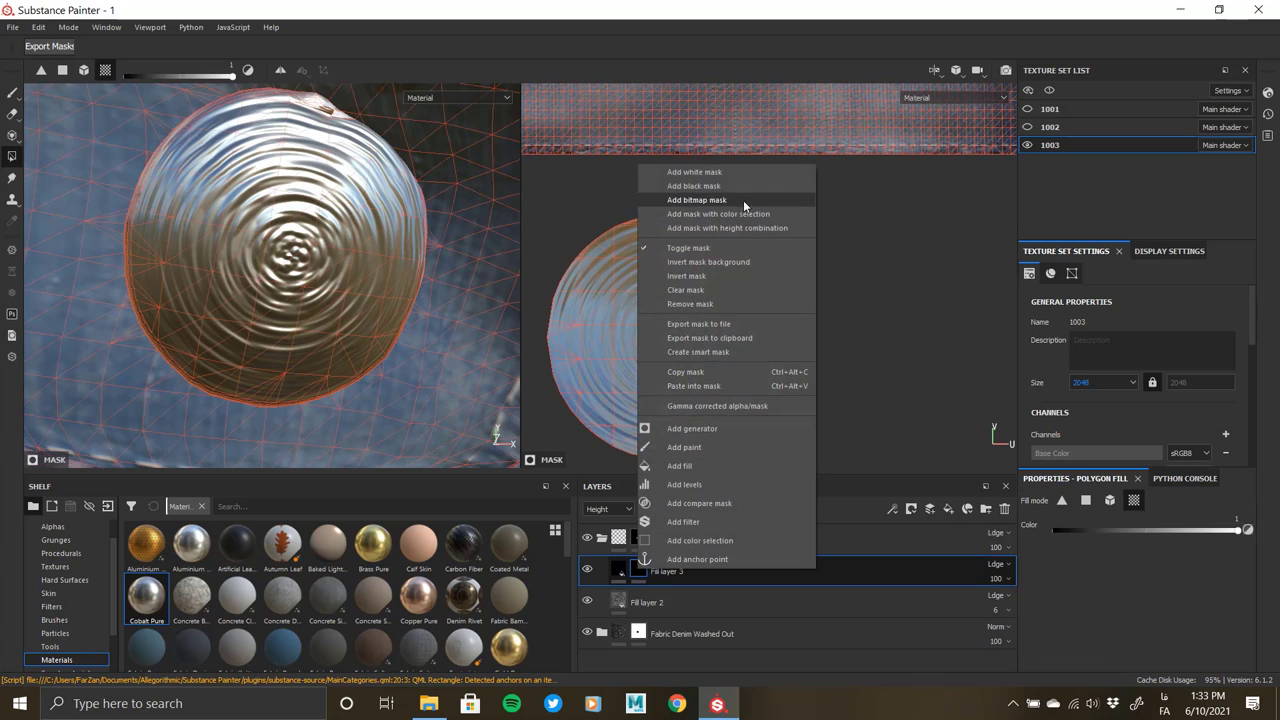
left_click(708, 465)
left_click(1110, 543)
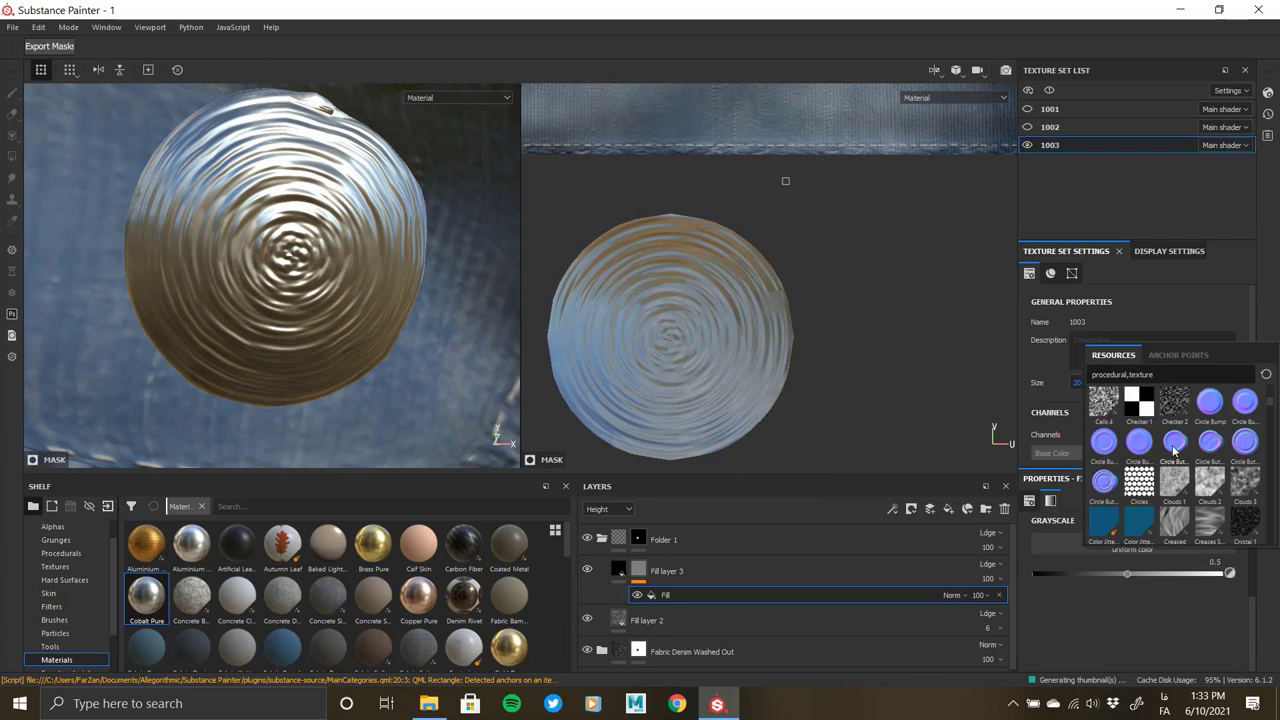
scroll(1190, 500, "down", 3)
scroll(1177, 521, "down", 3)
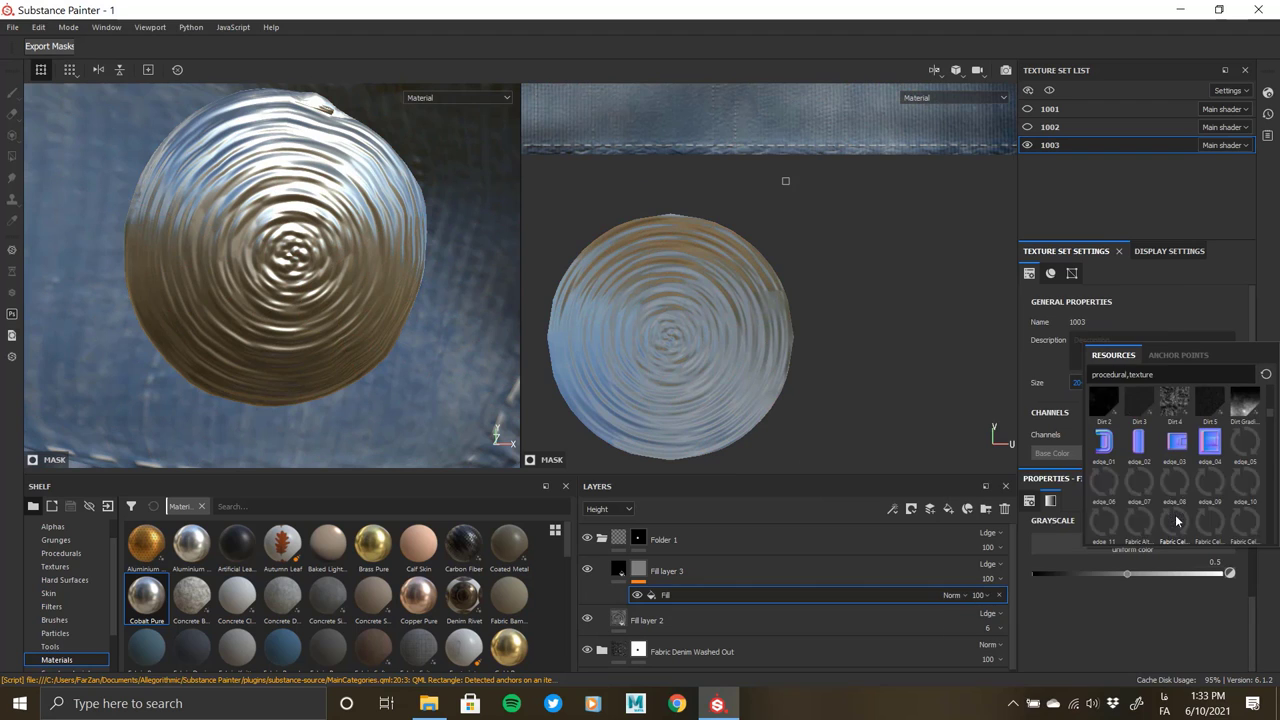
left_click(1175, 400)
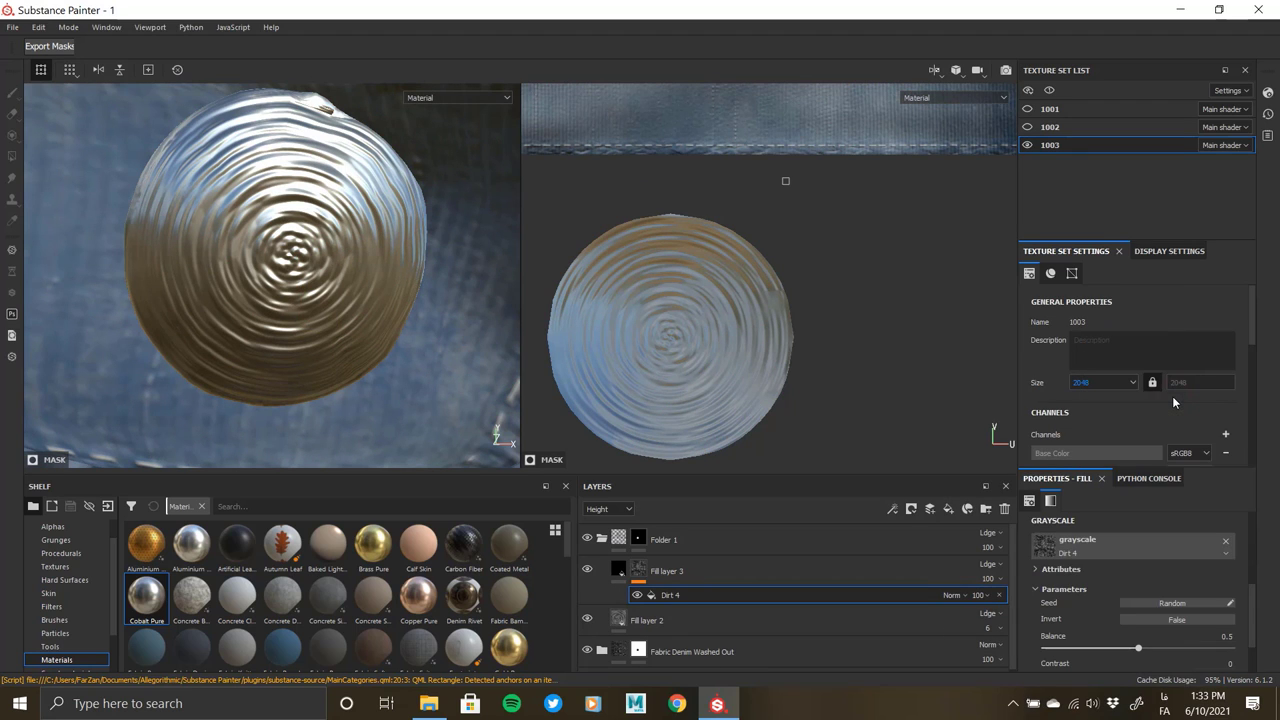
- Raise Fill layer 3's height to 0.1158 and lower the Dirt 4 balance to 0.43
left_click(620, 568)
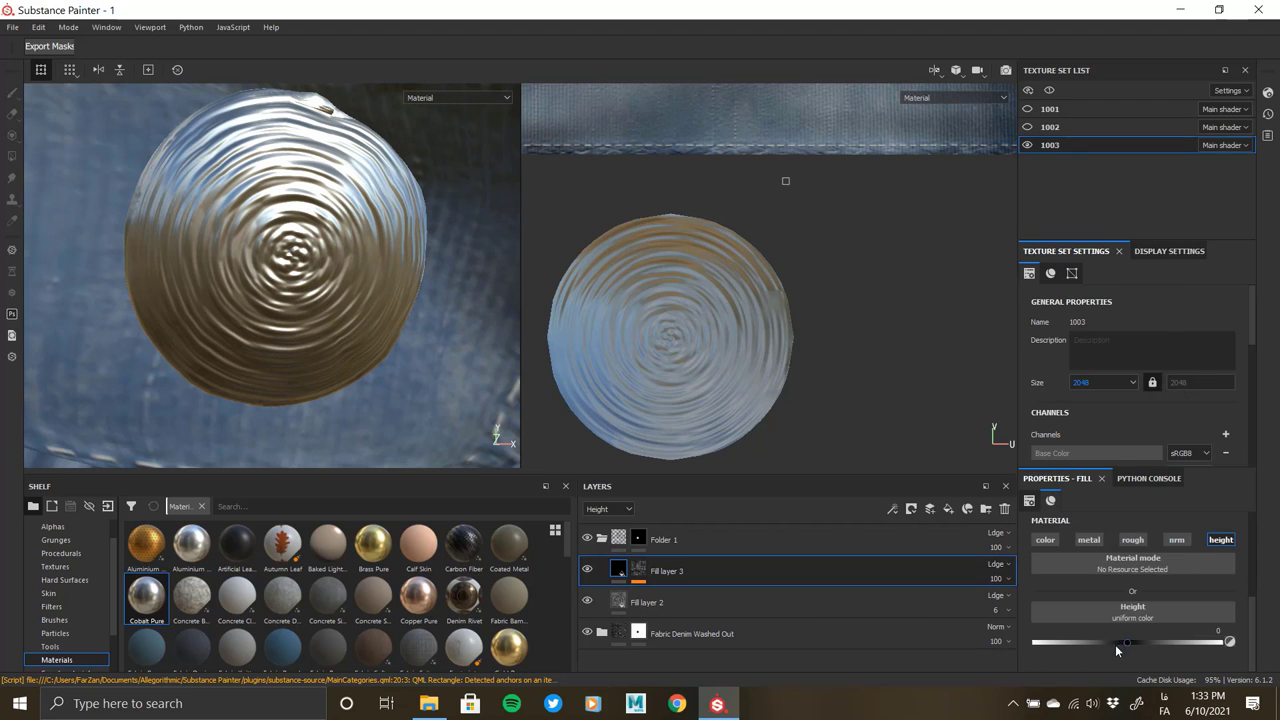
left_click_drag(1115, 644, 1138, 642)
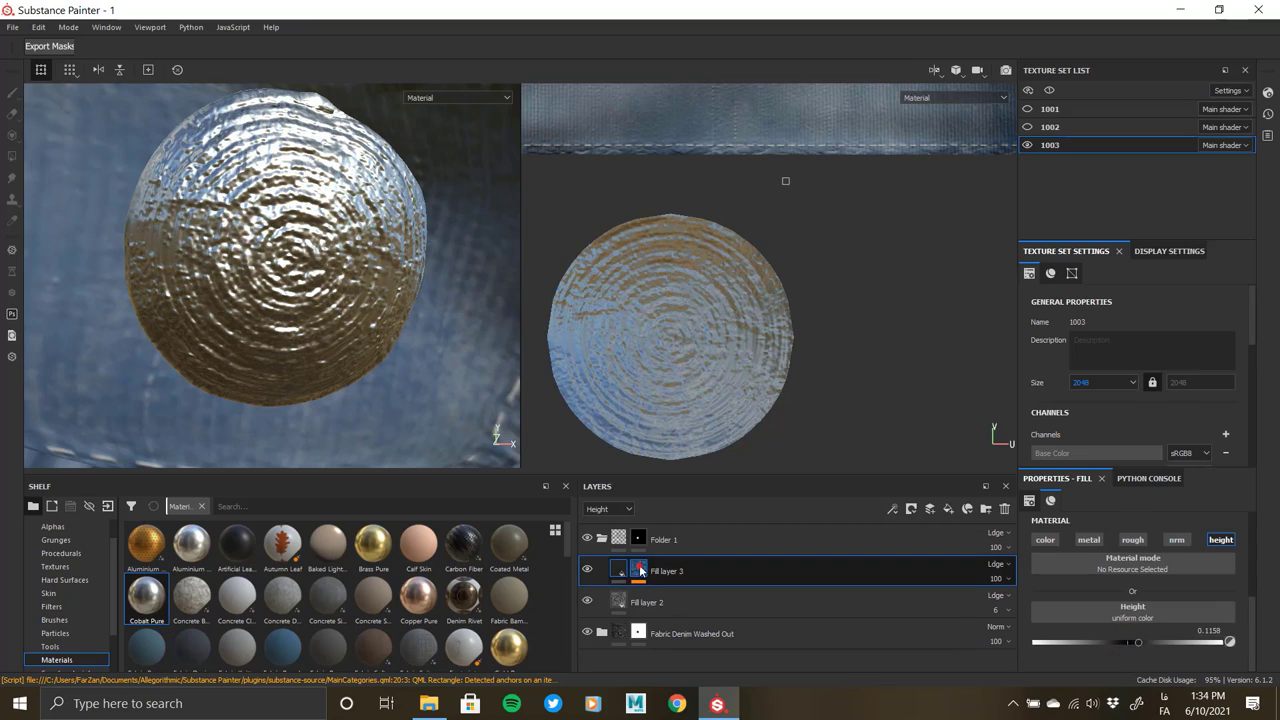
left_click(618, 570, "alt")
left_click(622, 576)
left_click(691, 597)
left_click_drag(1135, 648, 1125, 648)
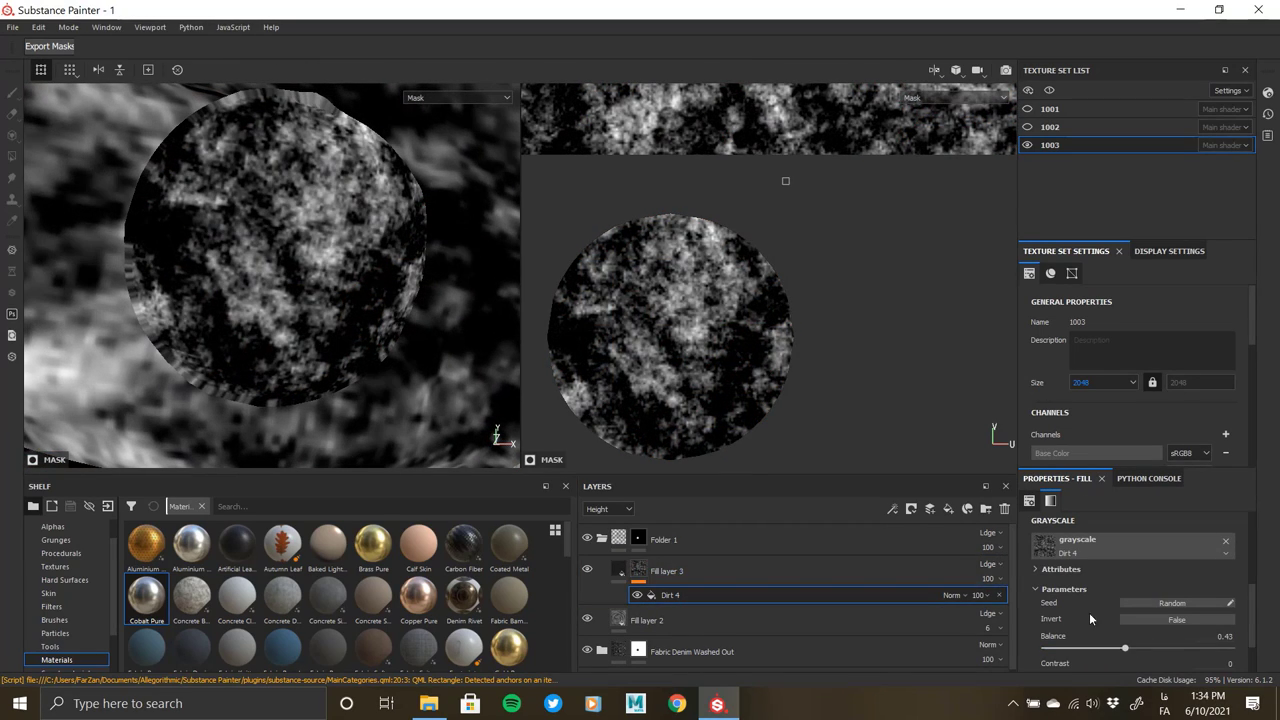
scroll(1089, 612, "down", 2)
left_click_drag(1045, 616, 1220, 618)
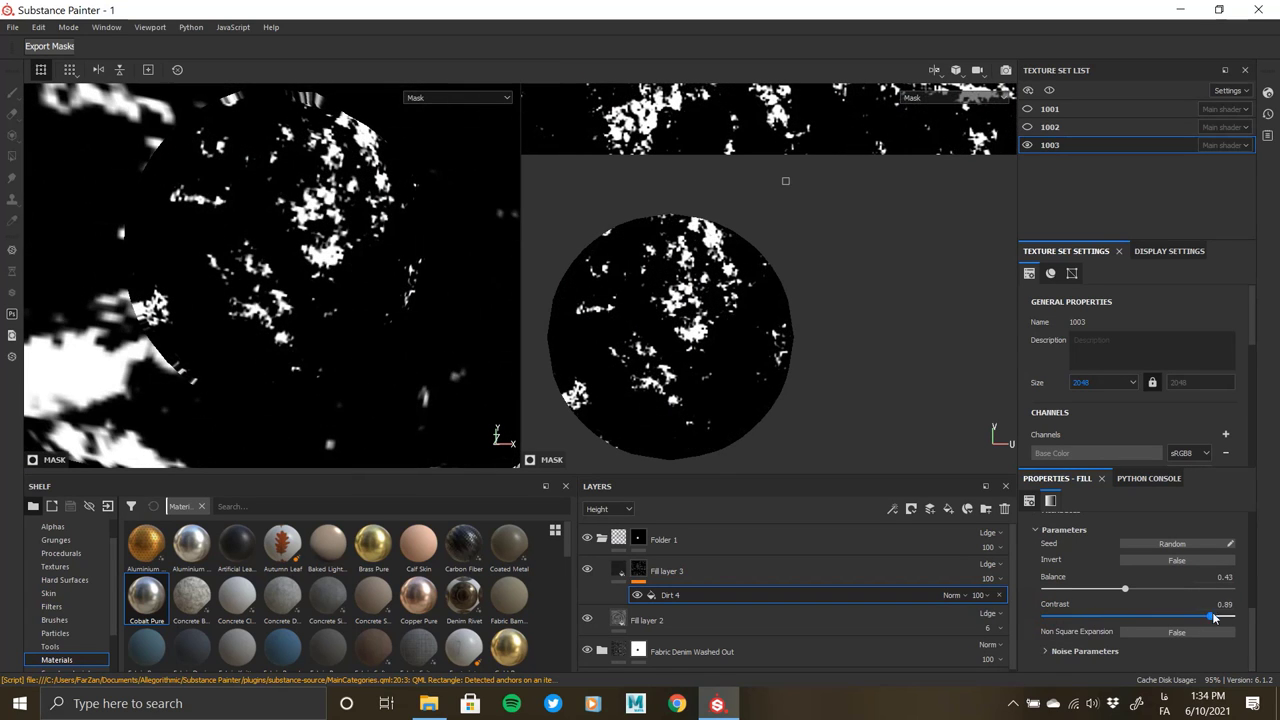
- Lower Fill layer 3's opacity
left_click(636, 570)
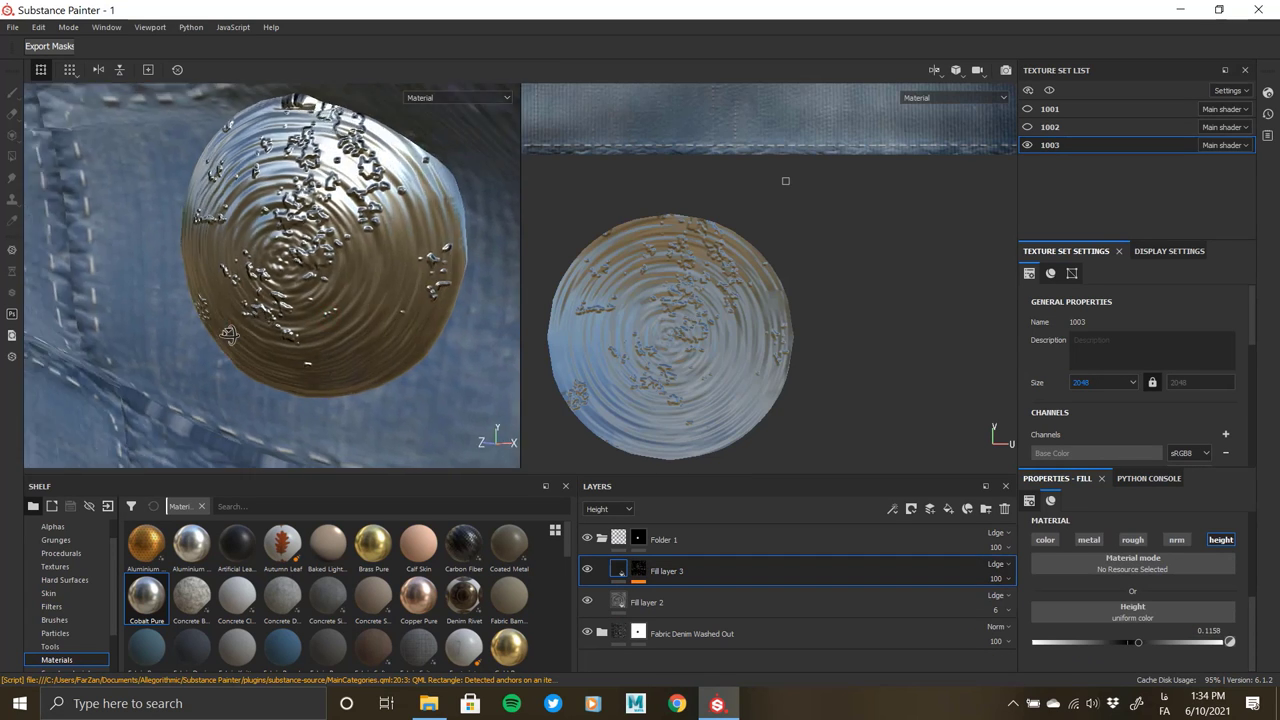
left_click_drag(515, 454, 503, 434, "alt")
mouse_move(995, 578)
left_mouse_down()
mouse_move(992, 603)
mouse_move(862, 577)
left_mouse_up()
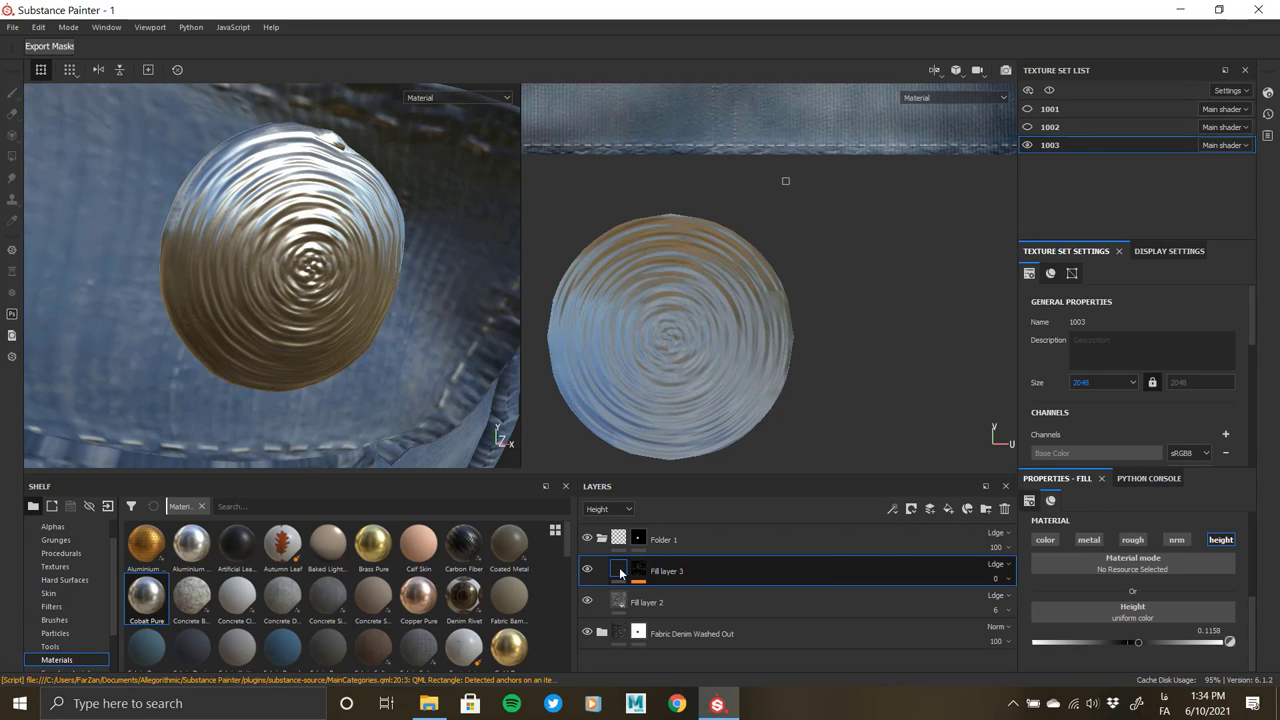
- Invert the Dirt 4 mask and settle its balance at 0.67
left_click(620, 573)
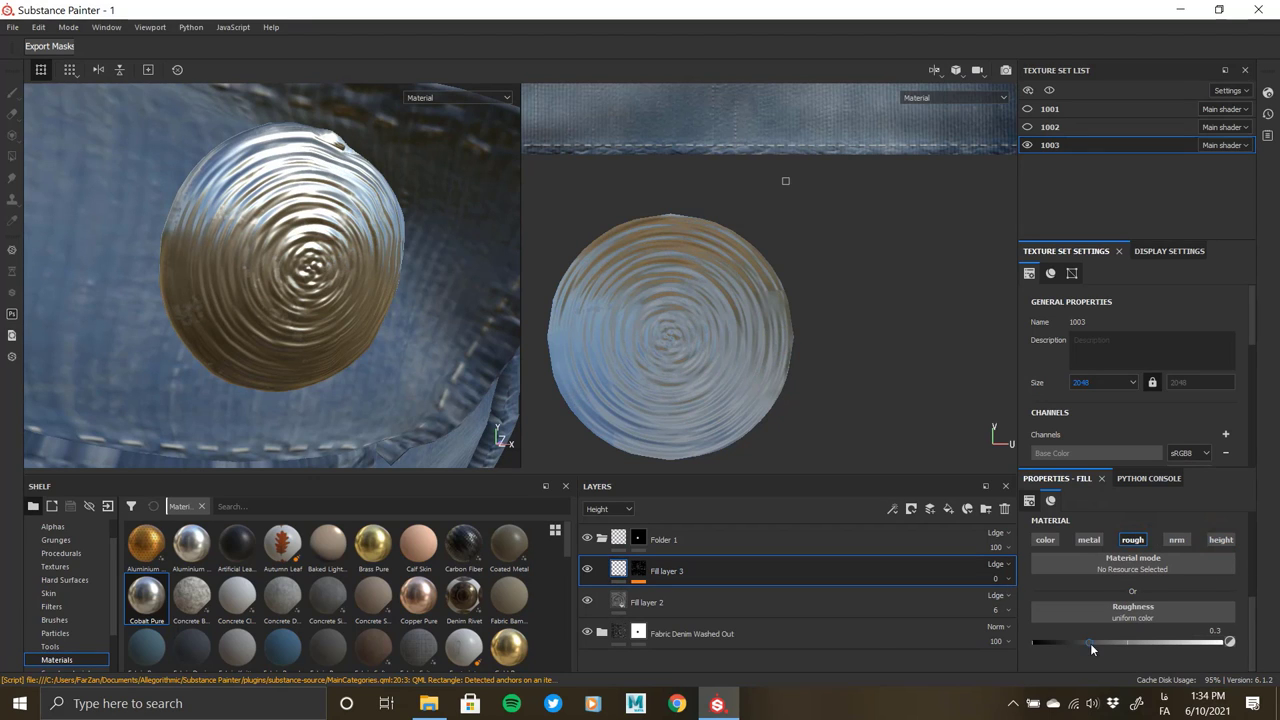
left_click(638, 570)
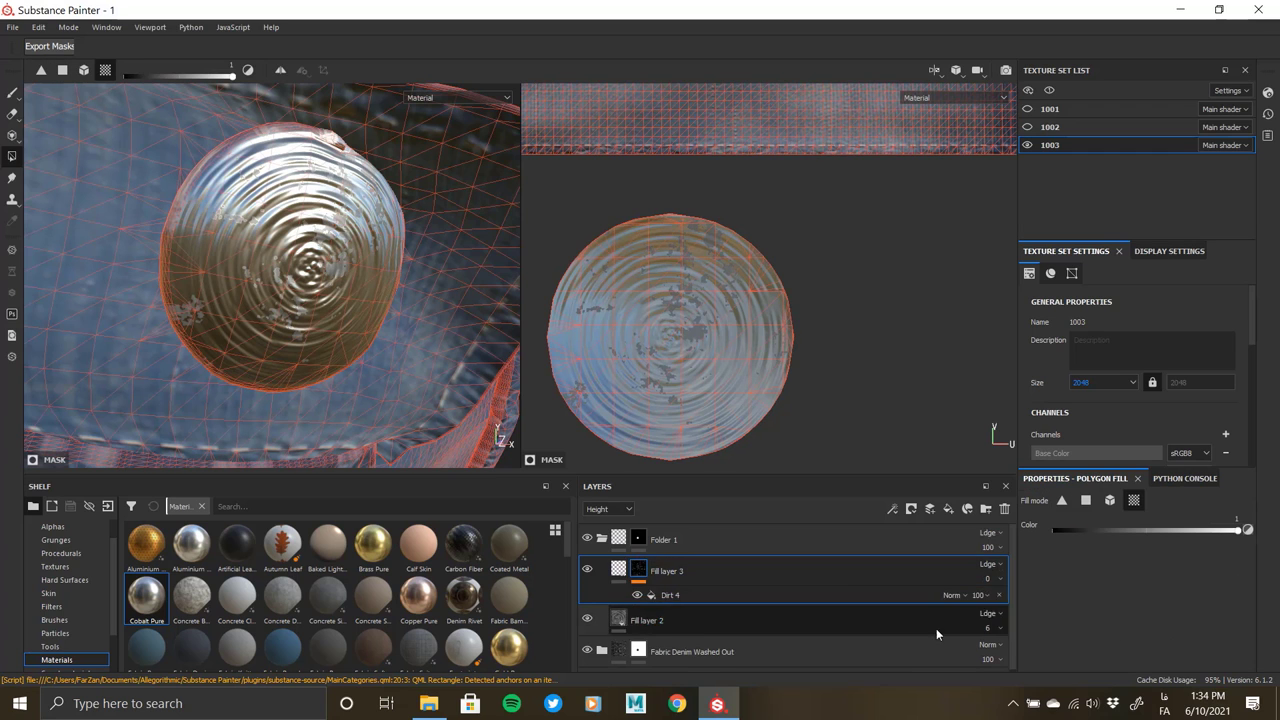
left_click(684, 595)
left_click_drag(1127, 649, 1169, 648)
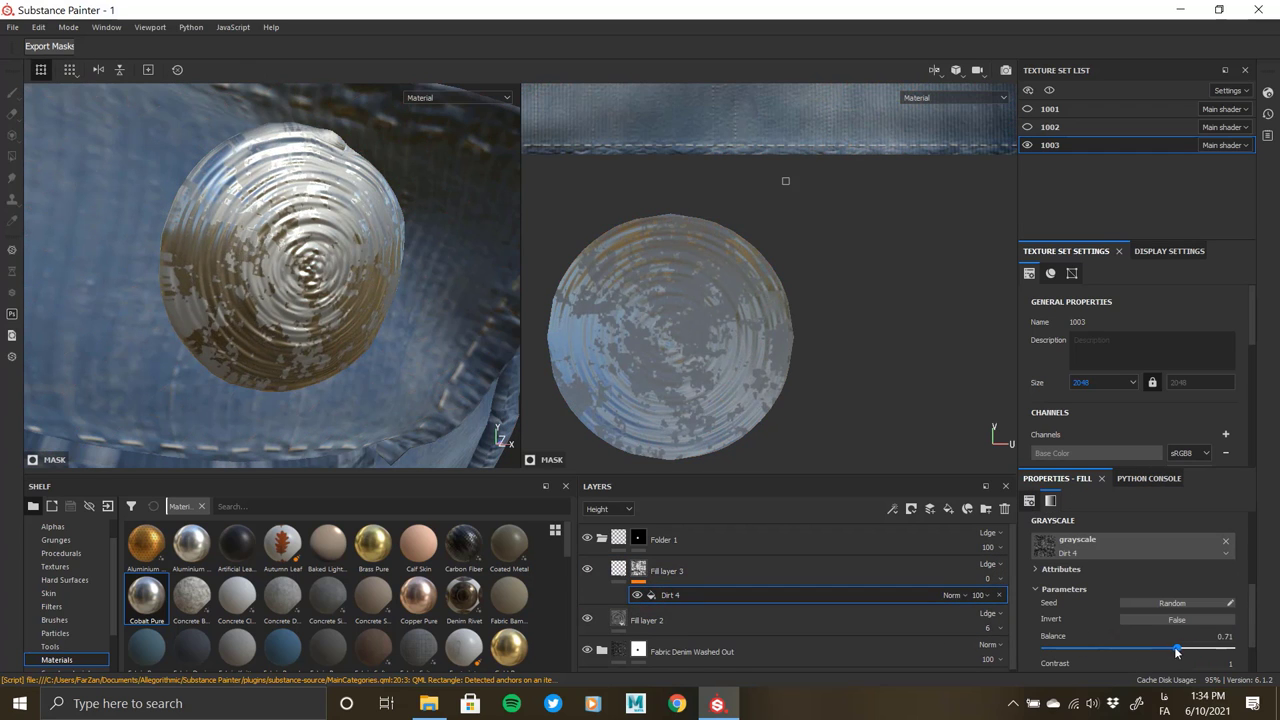
left_click(1174, 621)
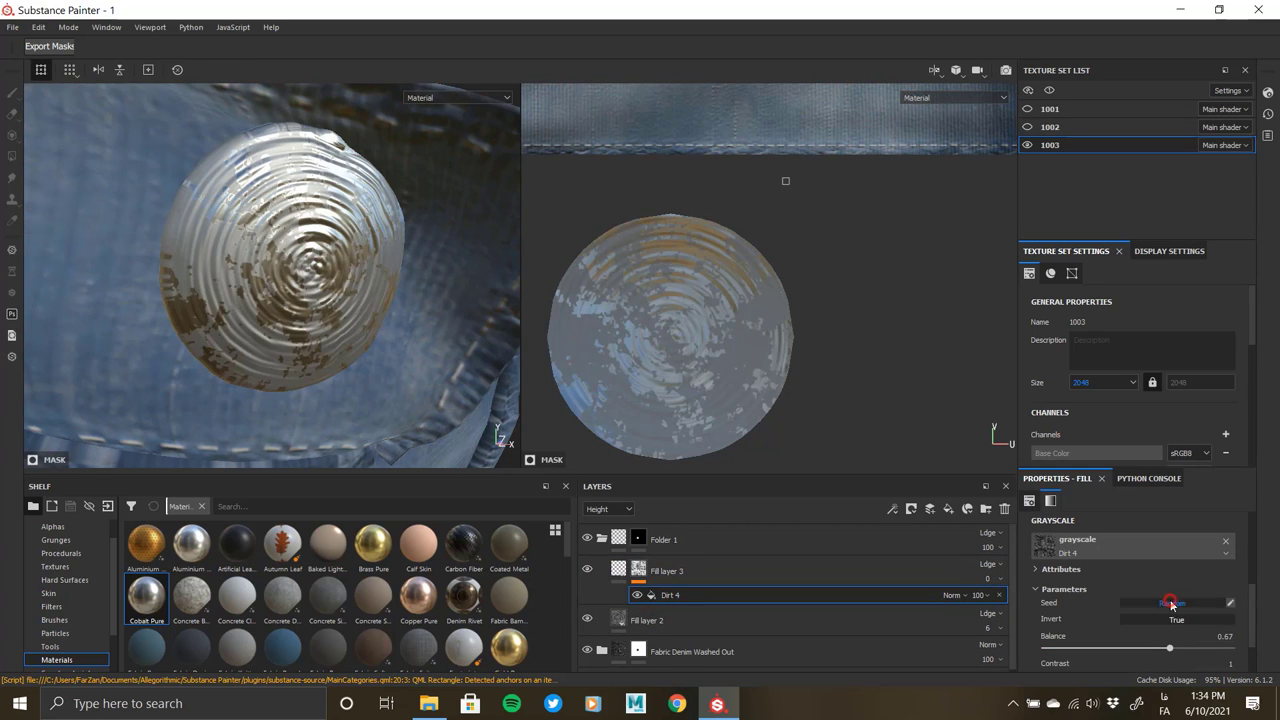
left_click(1171, 603)
mouse_move(1169, 648)
left_mouse_down()
mouse_move(1138, 650)
mouse_move(1169, 648)
left_mouse_up()
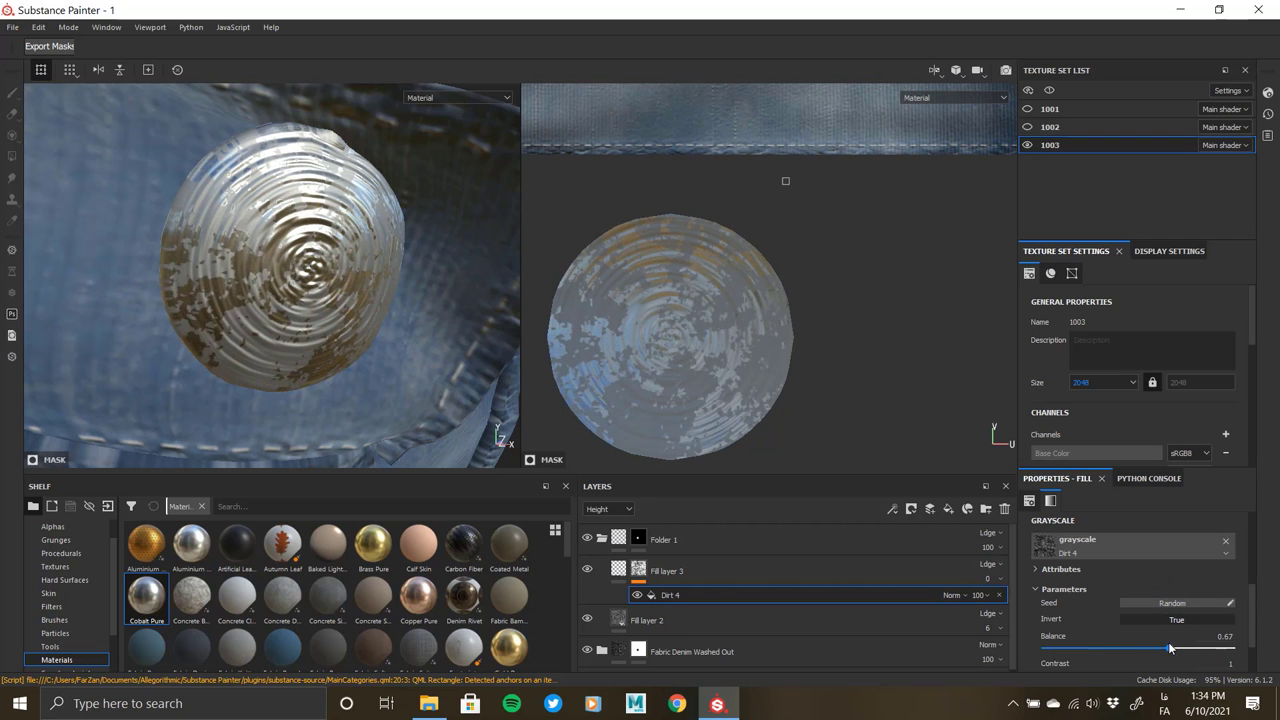
mouse_move(280, 330)
left_mouse_down("alt")
mouse_move(311, 358)
mouse_move(295, 330)
left_mouse_up("alt")
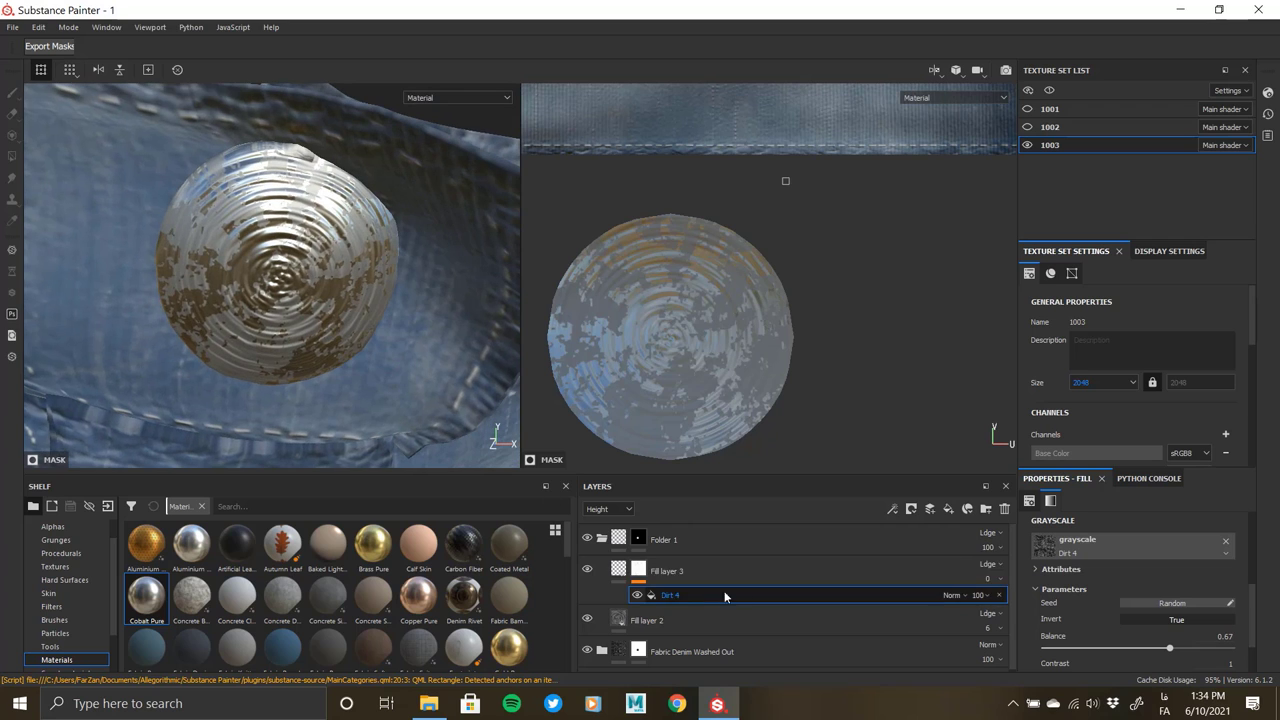
- Set Fill layer 3's roughness to 0 and increase the Dirt 4 mask's scale
left_click(610, 572)
mouse_move(1142, 646)
left_mouse_down()
mouse_move(1010, 633)
mouse_move(1075, 635)
left_mouse_up()
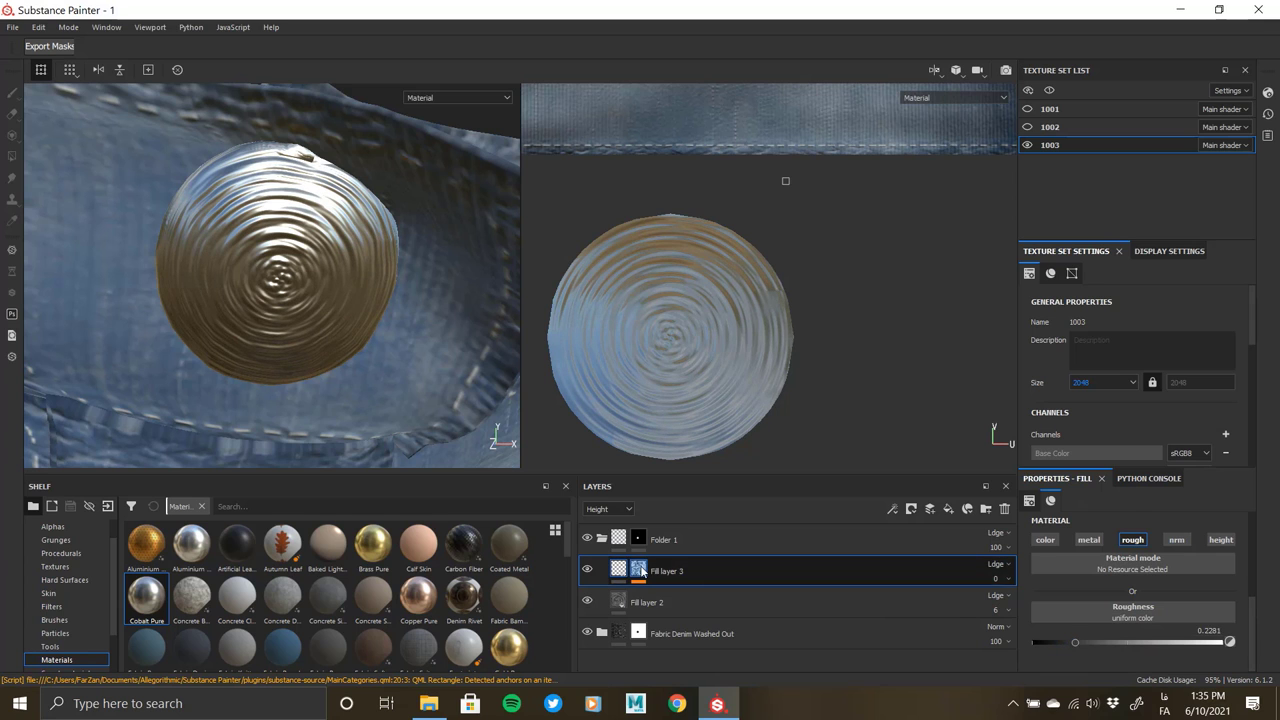
left_click(641, 571)
left_click(828, 594)
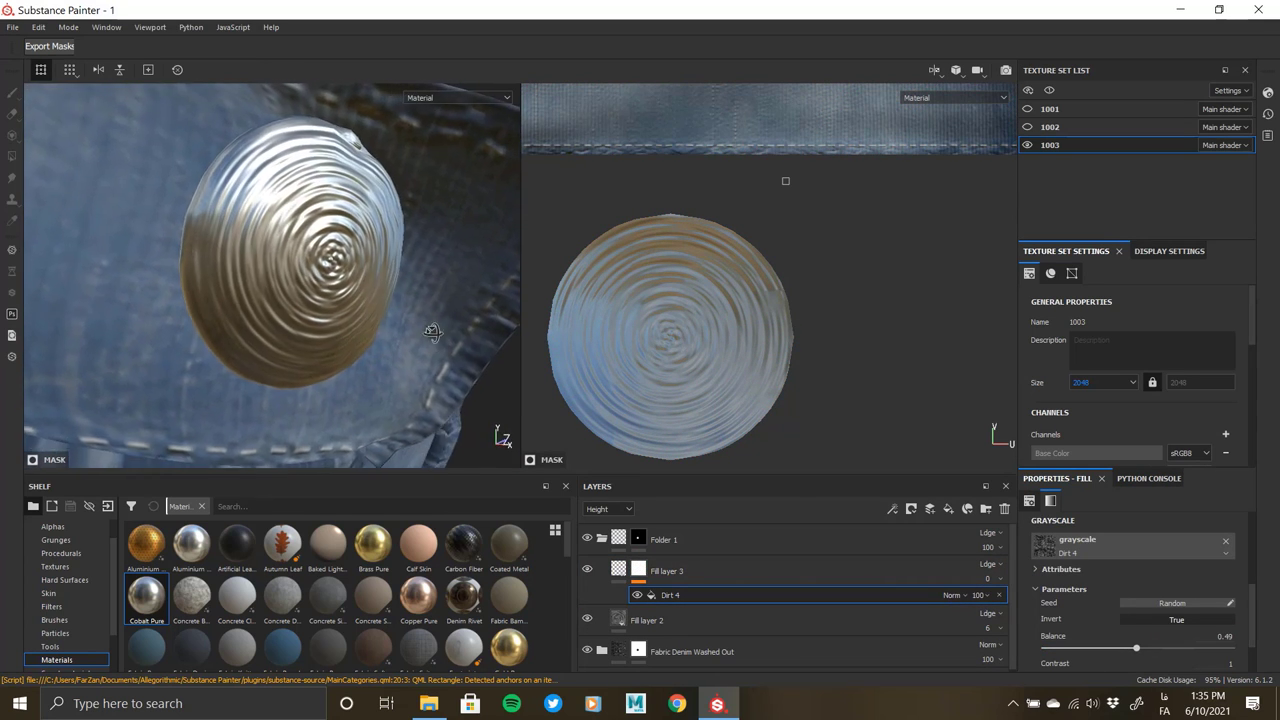
left_click(639, 571, "alt")
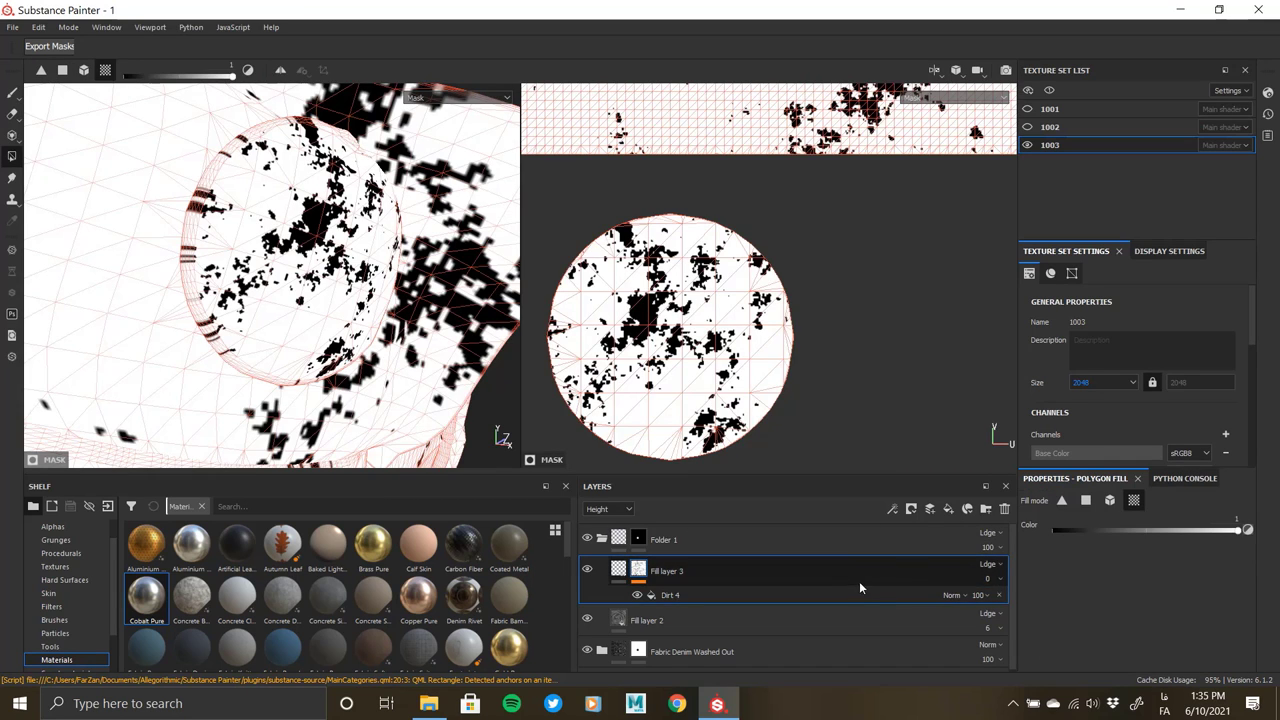
left_click(860, 592)
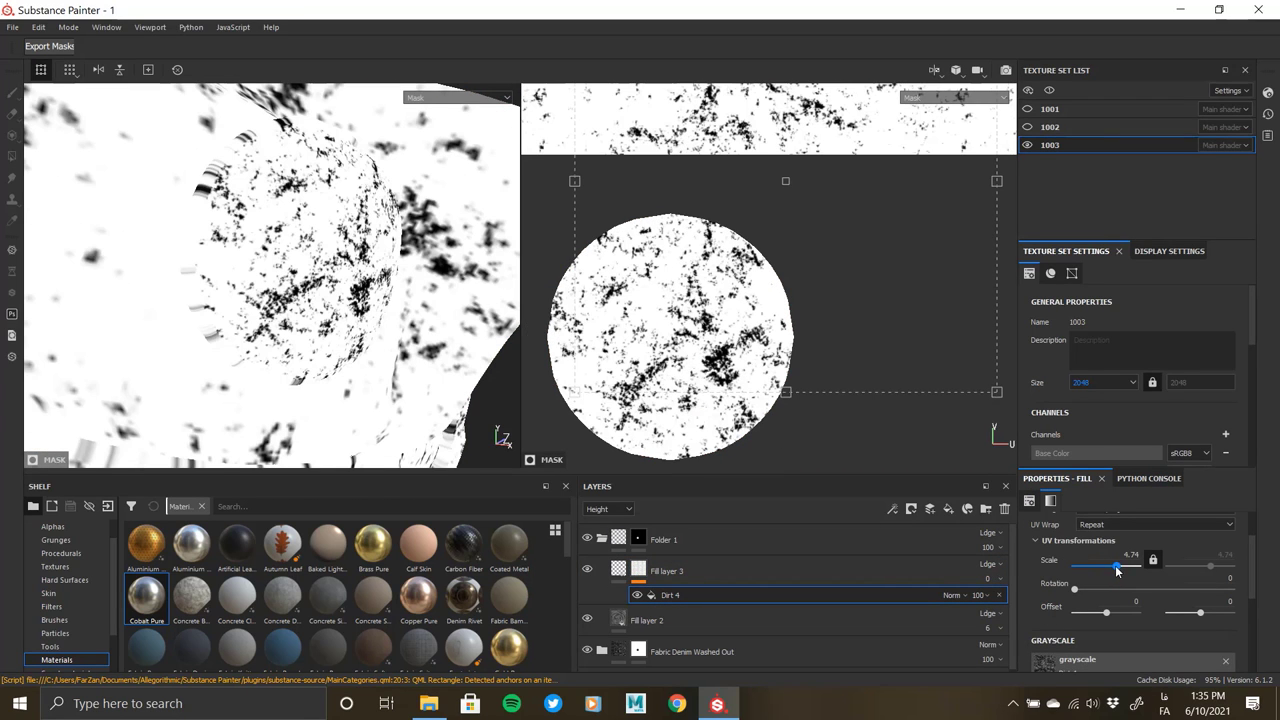
scroll(1090, 610, "down", 2)
scroll(1092, 620, "down", 2)
left_click_drag(1136, 608, 1181, 608)
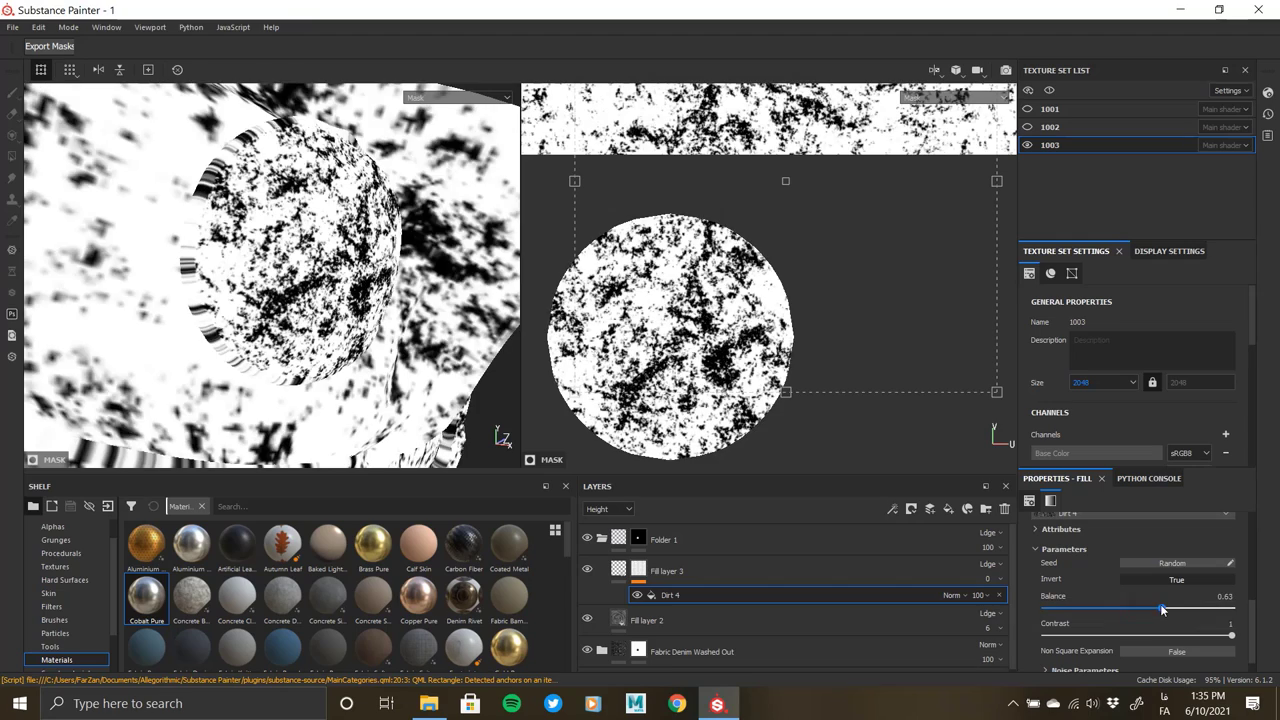
- Nudge Fill layer 3's roughness up slightly and view the button from another angle
left_click(667, 571)
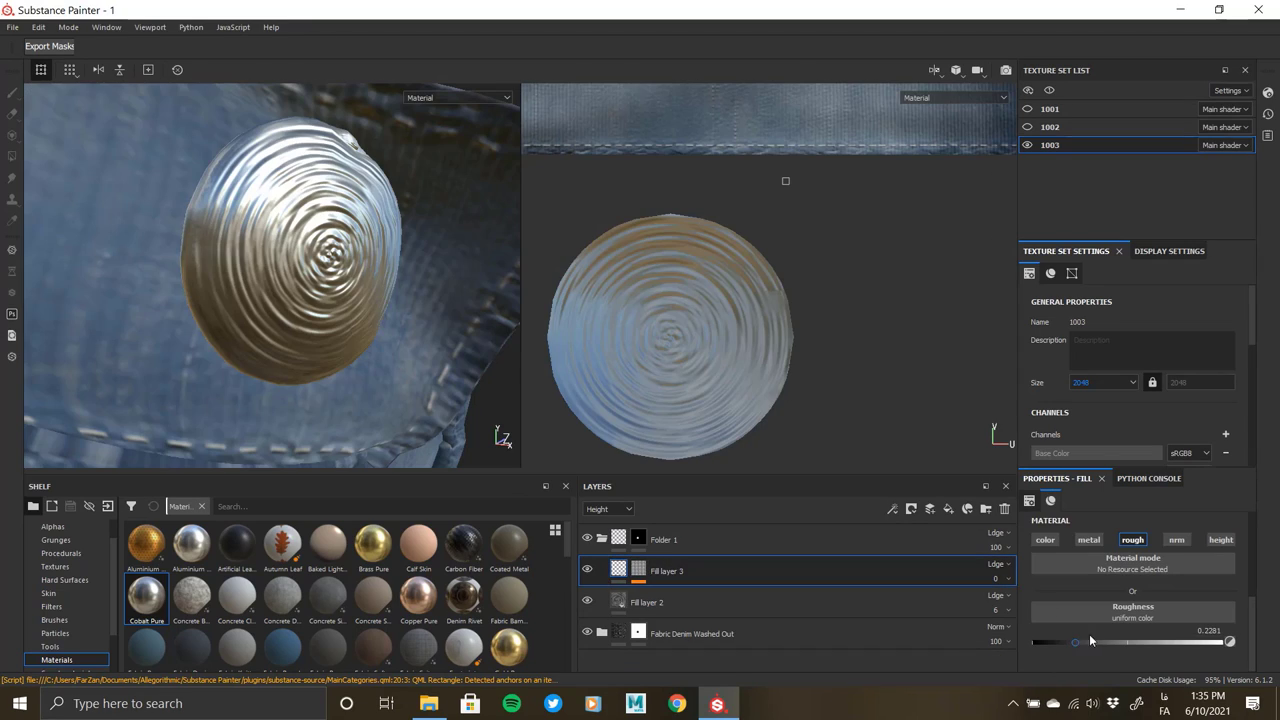
mouse_move(1089, 642)
left_mouse_down()
mouse_move(1117, 642)
mouse_move(1085, 641)
left_mouse_up()
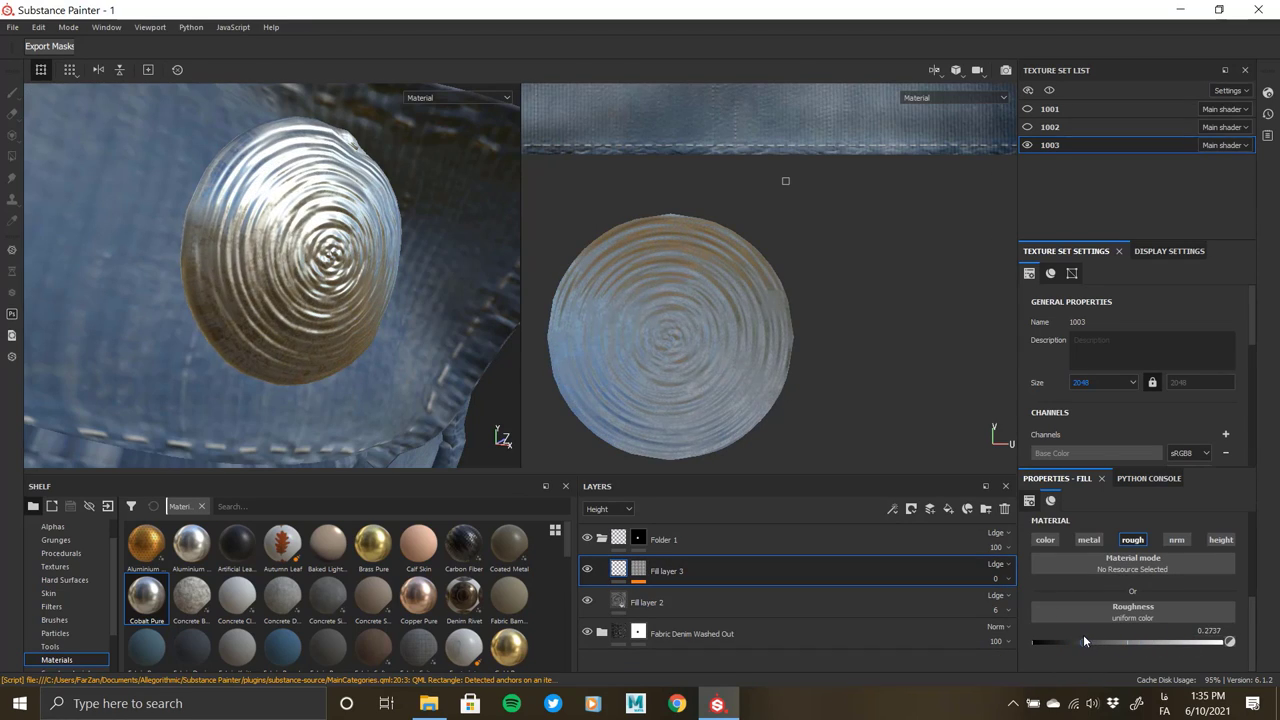
mouse_move(421, 349)
left_mouse_down("alt")
mouse_move(333, 405)
mouse_move(900, 585)
left_mouse_up("alt")
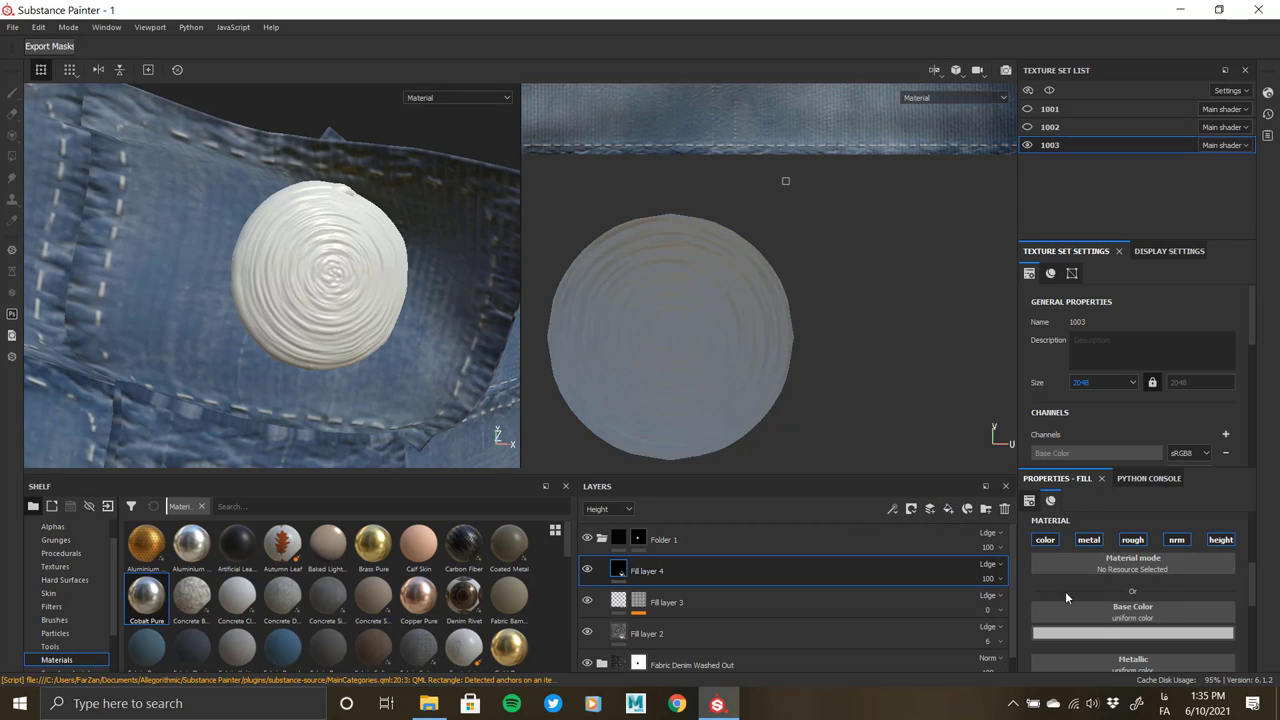
- Give Fill layer 4 a black mask
scroll(1068, 599, "down", 2)
left_click(1129, 579)
left_click(1050, 568)
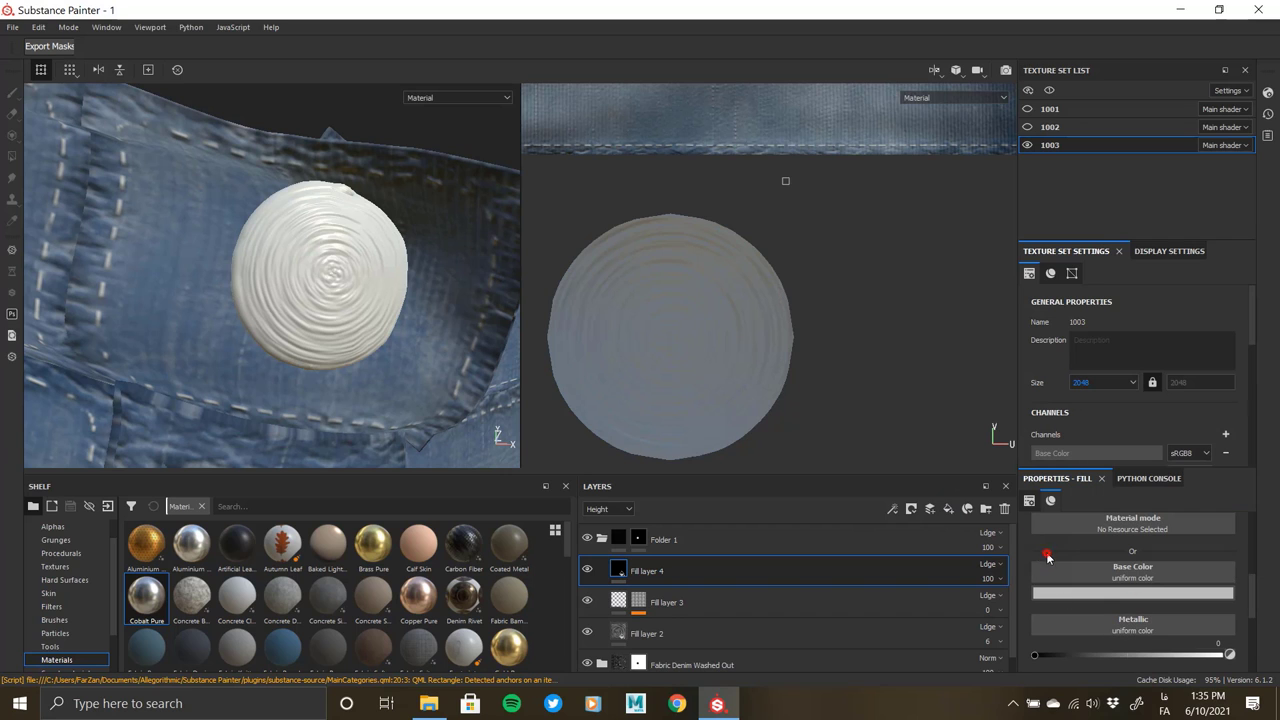
right_click(620, 572)
left_click(686, 171)
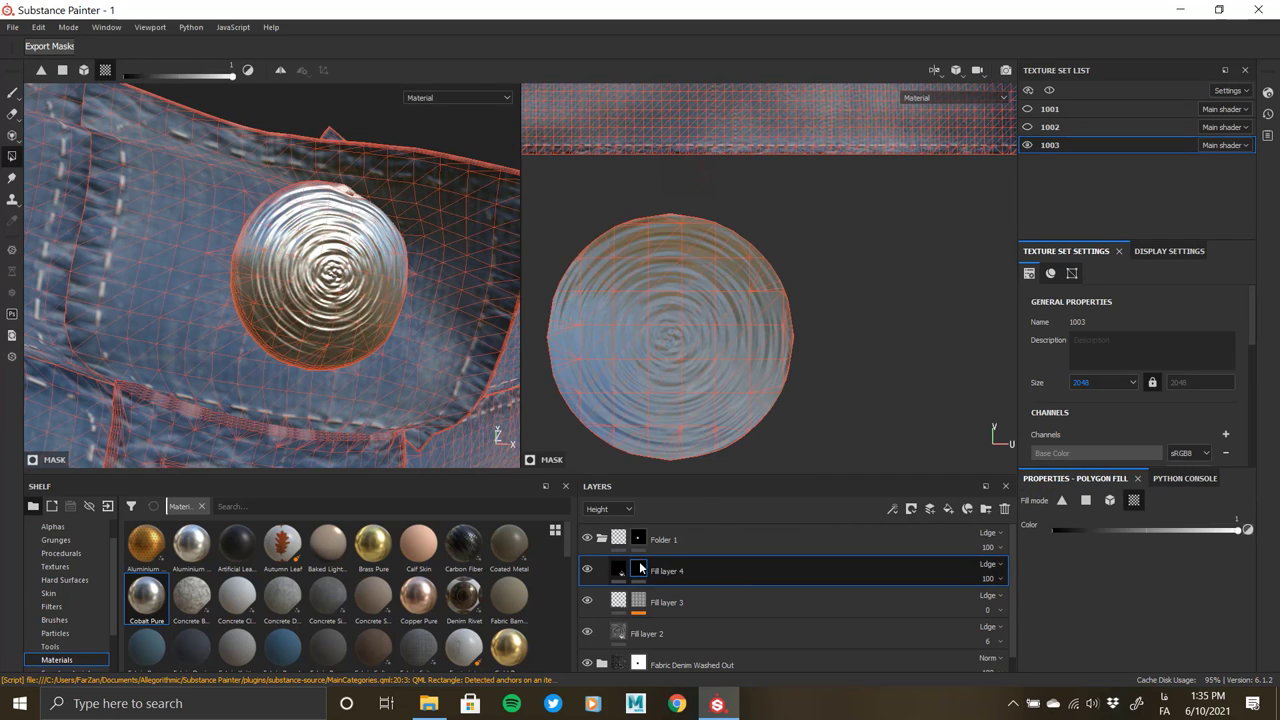
- Add a Metal Edge Wear generator to the mask, after briefly trying Fiber Glass Edge Wear
right_click(638, 570)
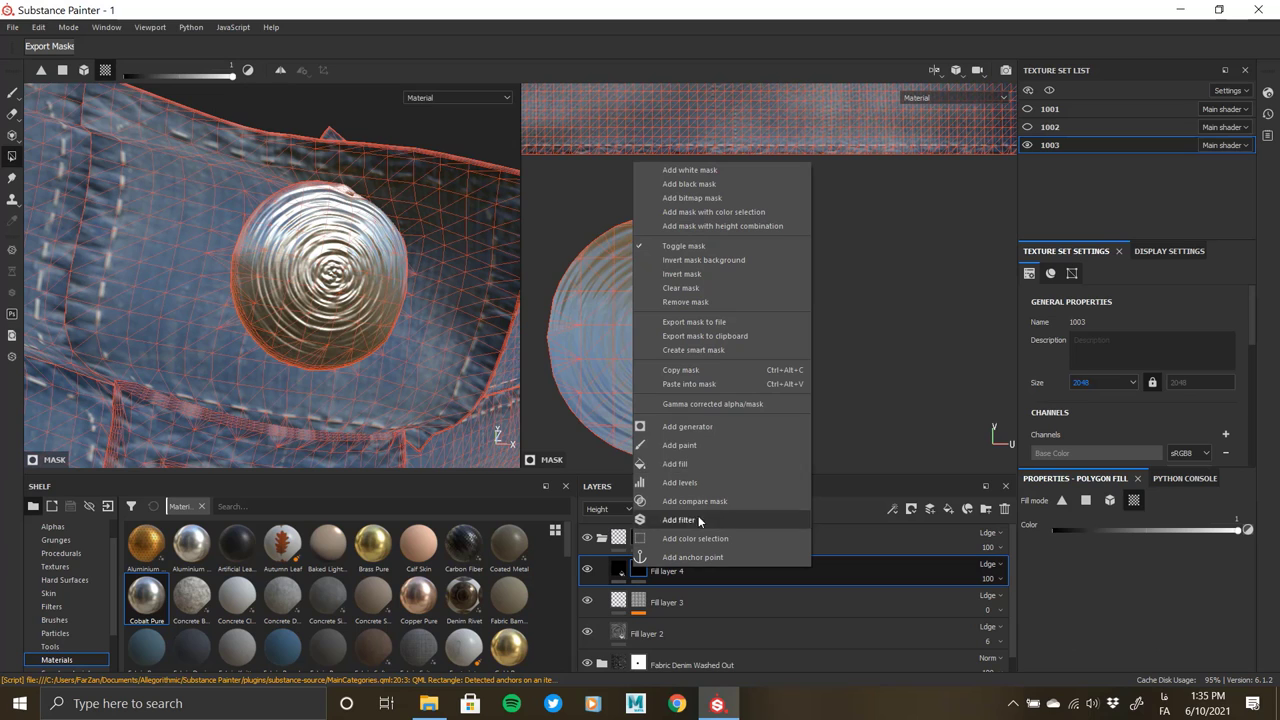
left_click(691, 427)
left_click(1141, 531)
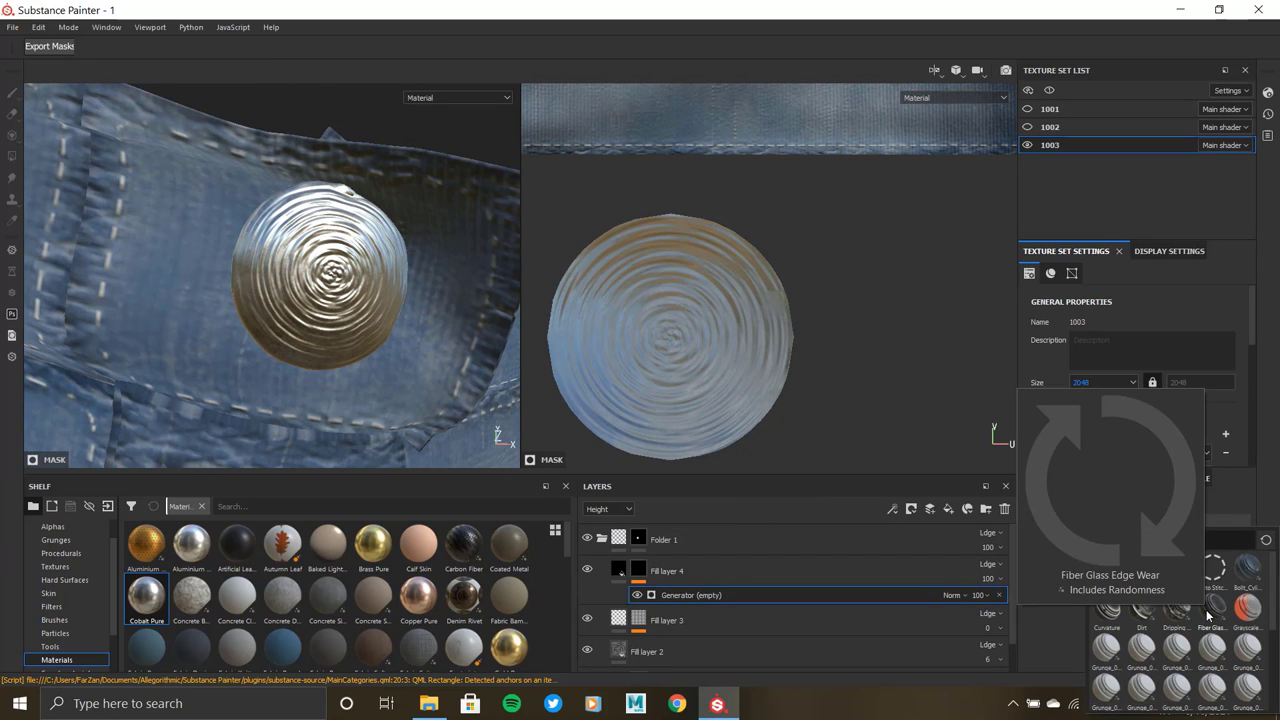
left_click(1208, 614)
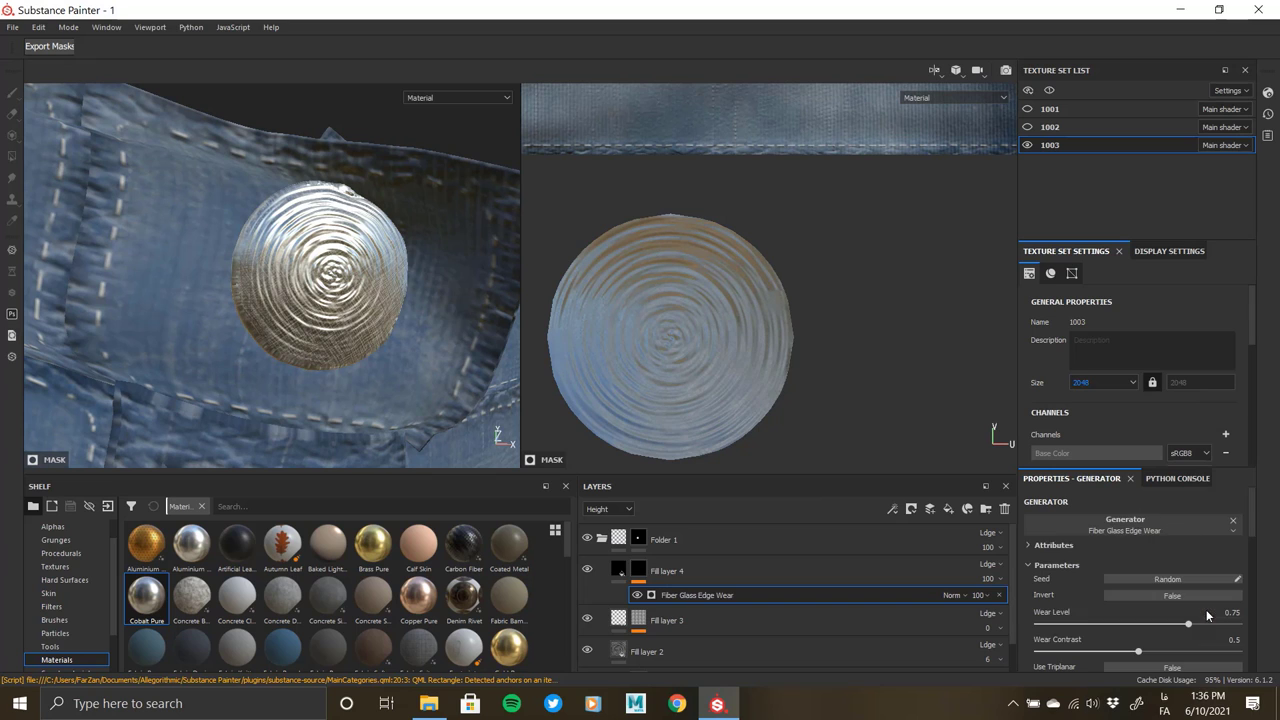
left_click(1117, 533)
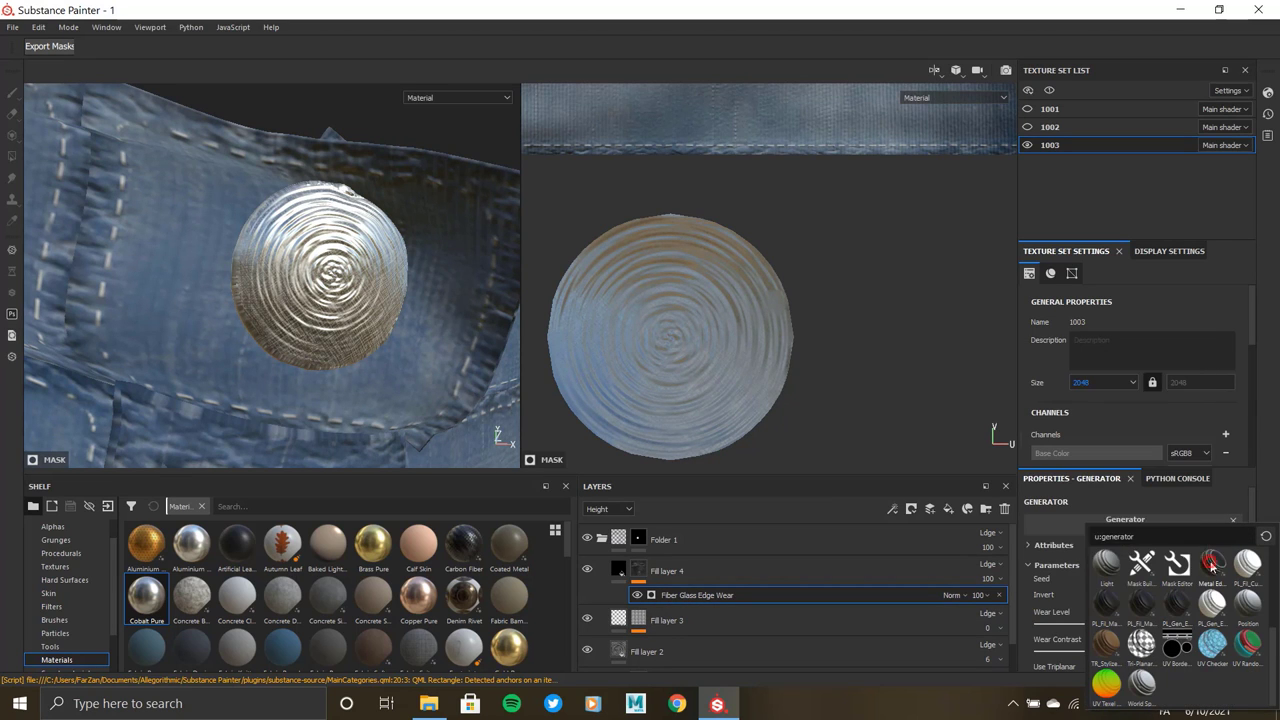
left_click(1212, 566)
- Give Fill layer 4 a grey base colour, metallic 1 and roughness 0.8246 on the framed button
key("f")
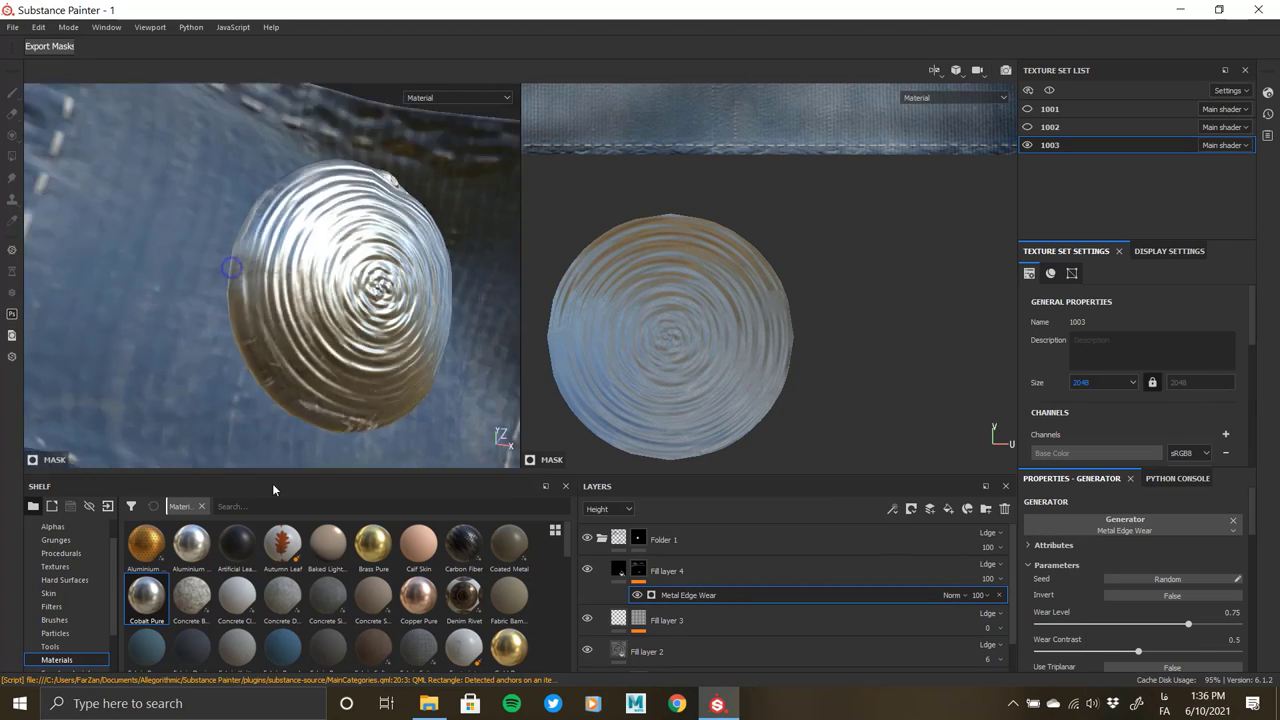
left_click(628, 571)
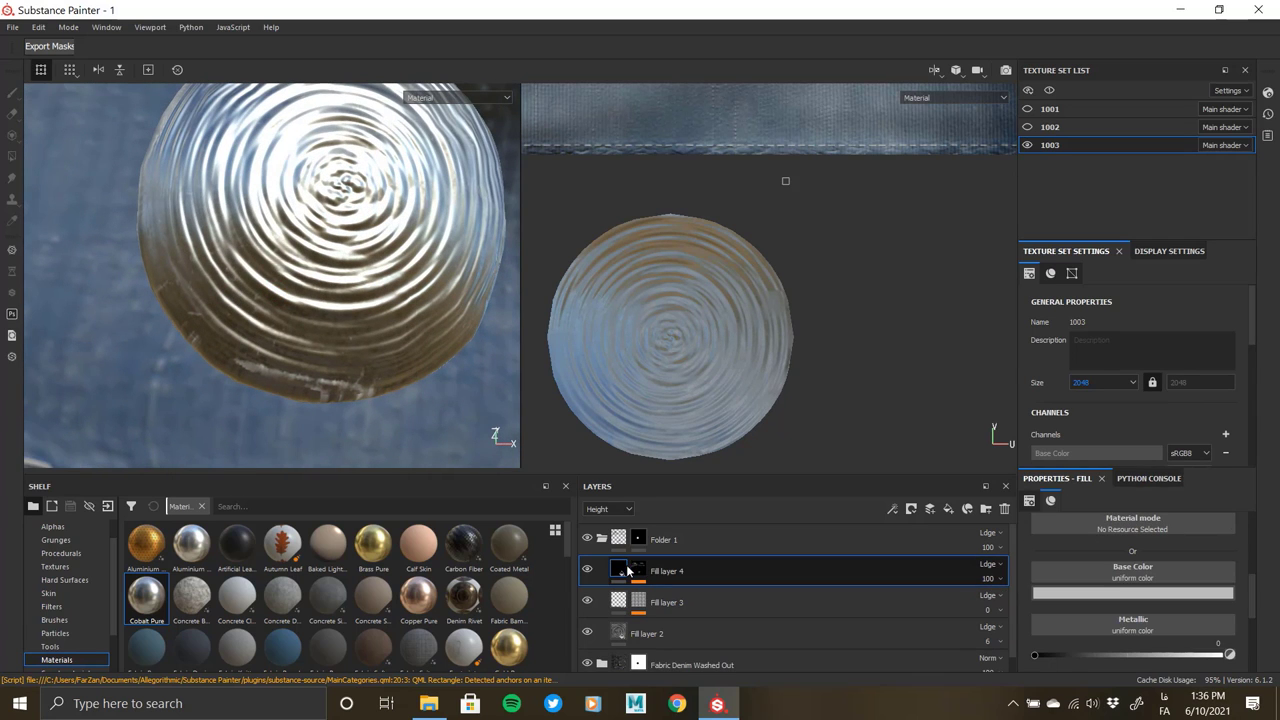
left_click(1133, 593)
left_click(1146, 500)
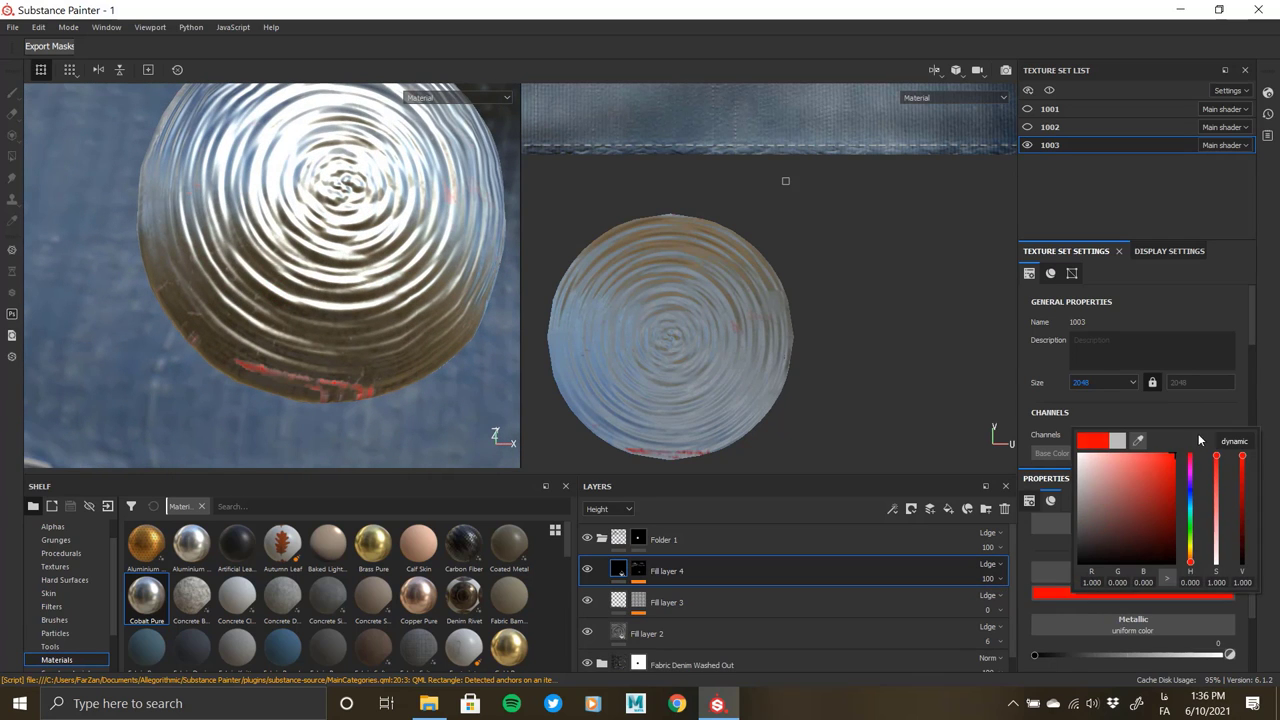
key("ctrl+z")
key("ctrl+z")
key("ctrl+z")
left_click_drag(1061, 654, 1103, 656)
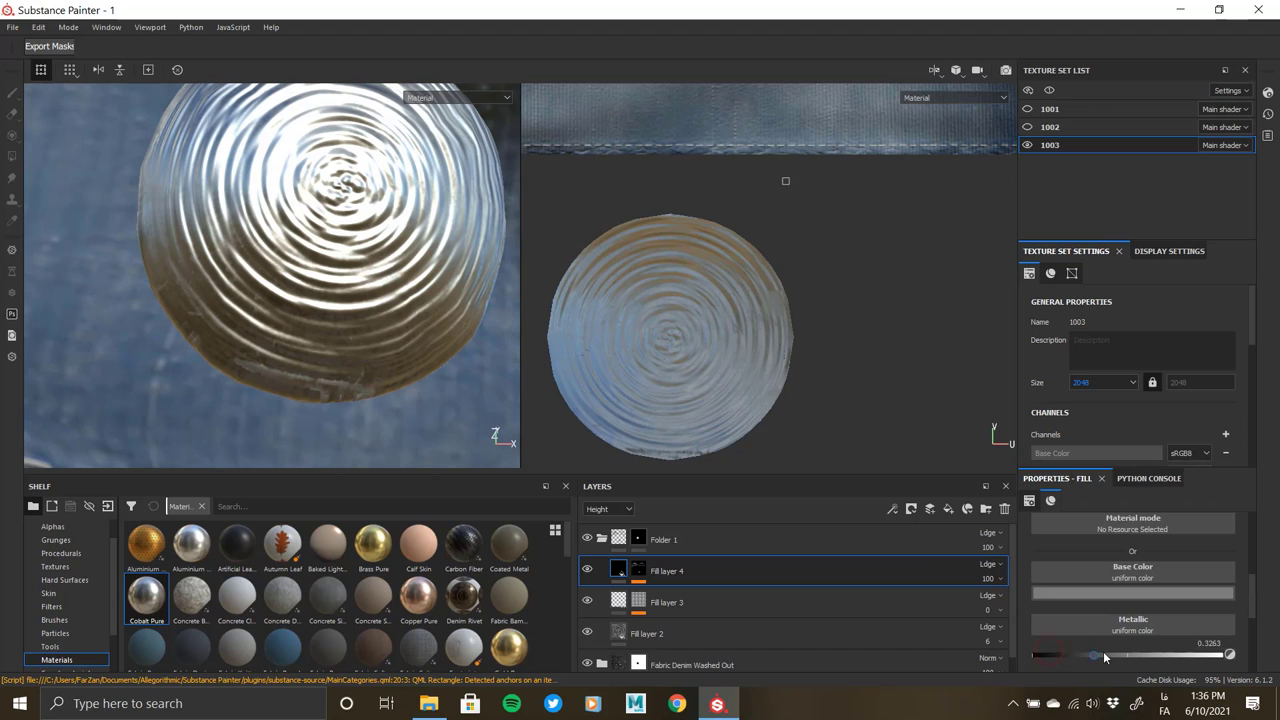
scroll(1186, 632, "down", 1)
scroll(1107, 637, "down", 1)
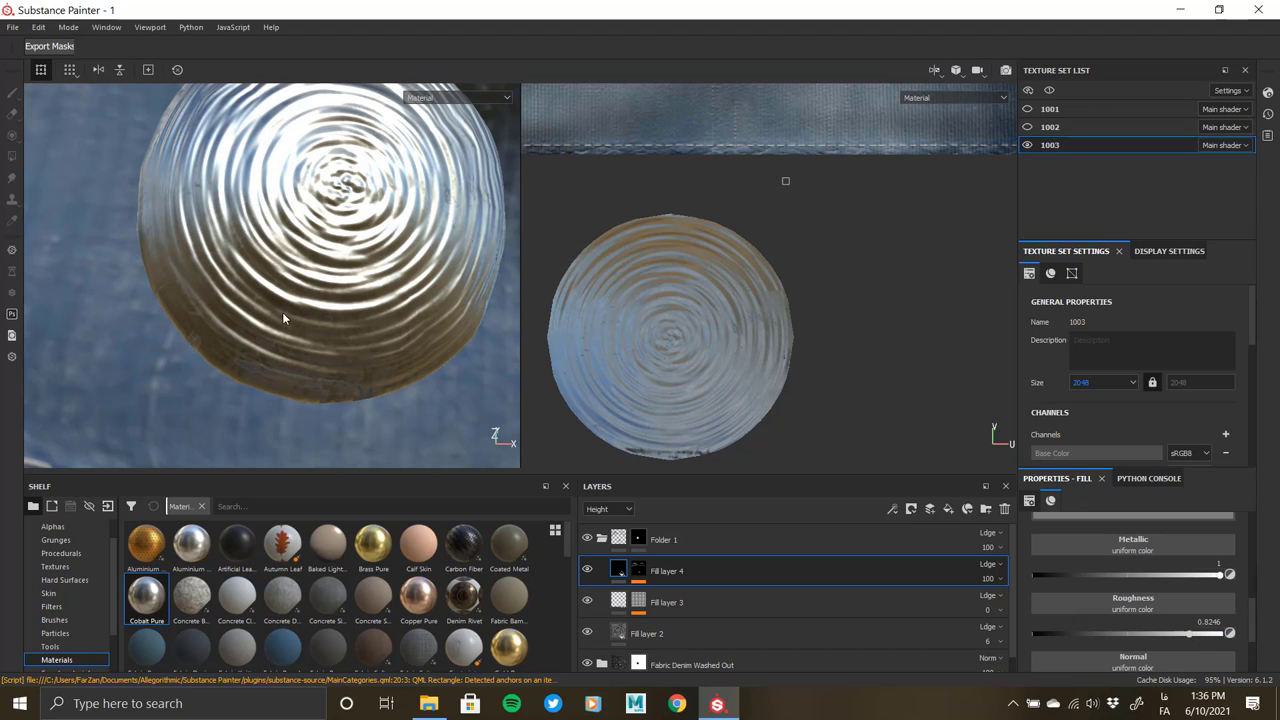
right_click_drag(282, 318, 47, 206, "alt")
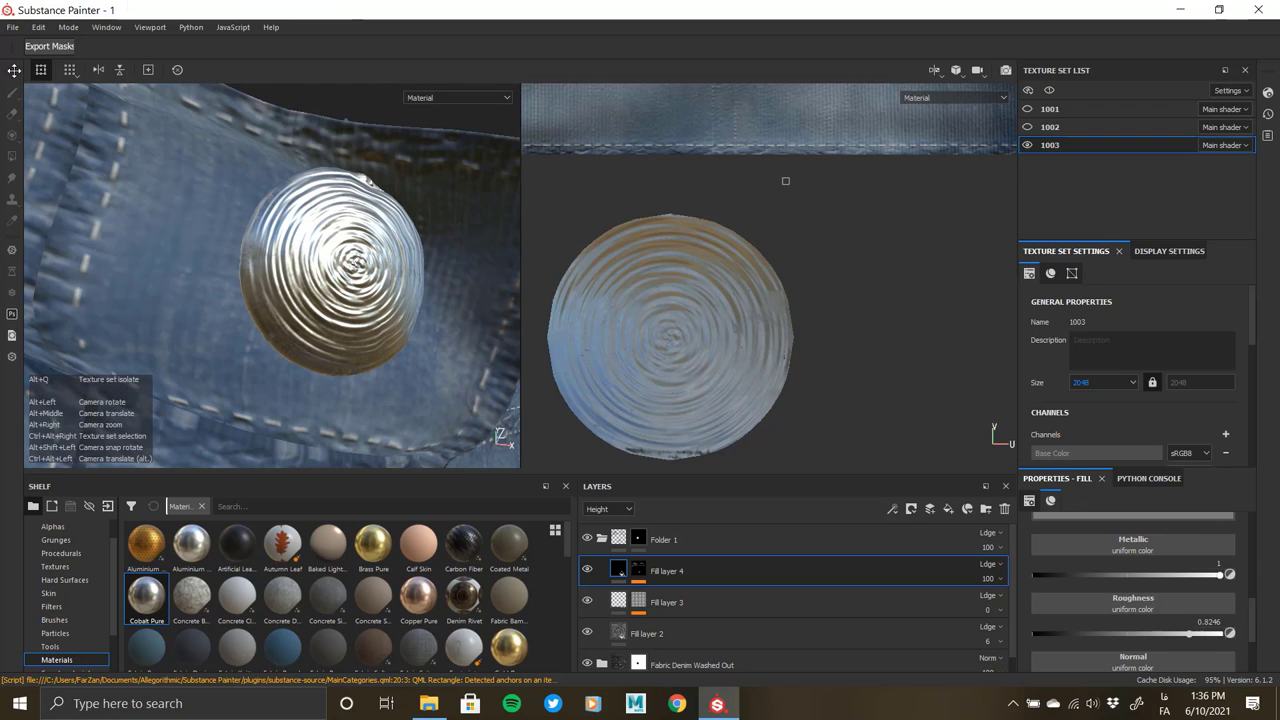
mouse_move(14, 69)
right_mouse_down("alt")
mouse_move(276, 347)
mouse_move(353, 469)
right_mouse_up("alt")
- Collapse Folder 1 and lower its Height opacity to 35
left_click(601, 539)
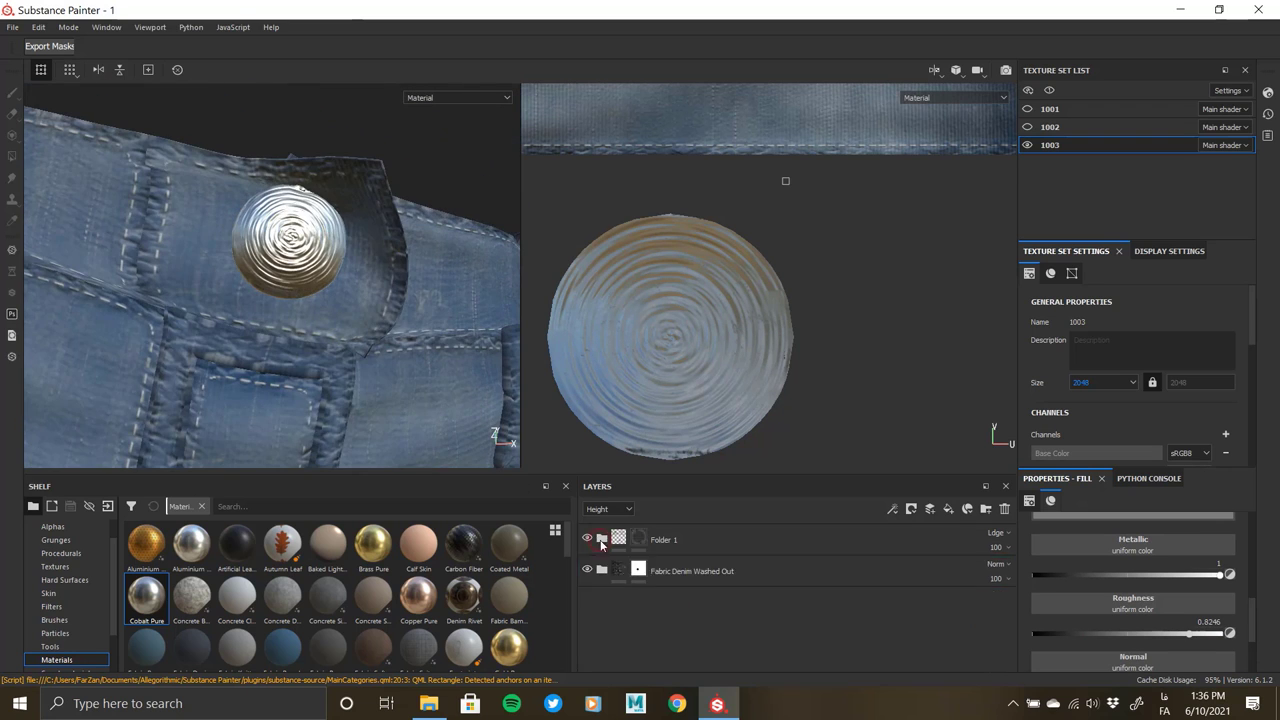
mouse_move(996, 547)
left_mouse_down()
mouse_move(1021, 575)
mouse_move(1040, 567)
mouse_move(1007, 565)
left_mouse_up()
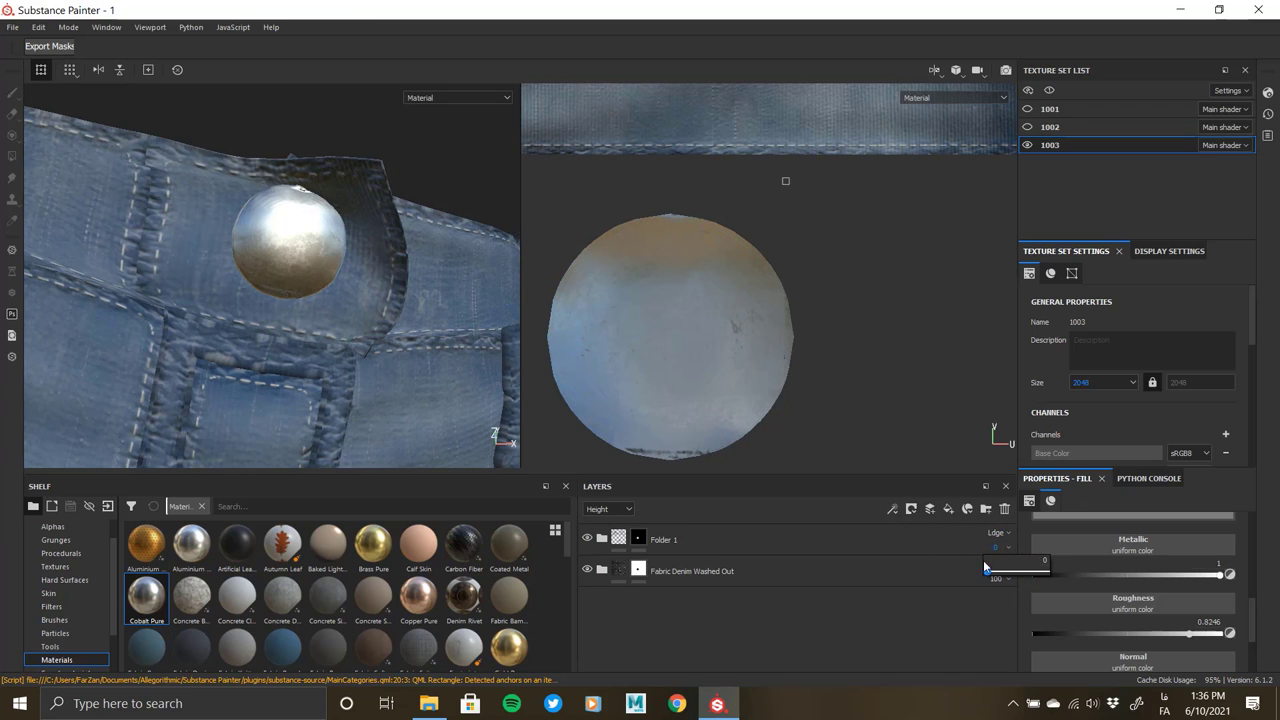
mouse_move(357, 278)
left_mouse_down("alt")
mouse_move(377, 312)
mouse_move(263, 343)
left_mouse_up("alt")
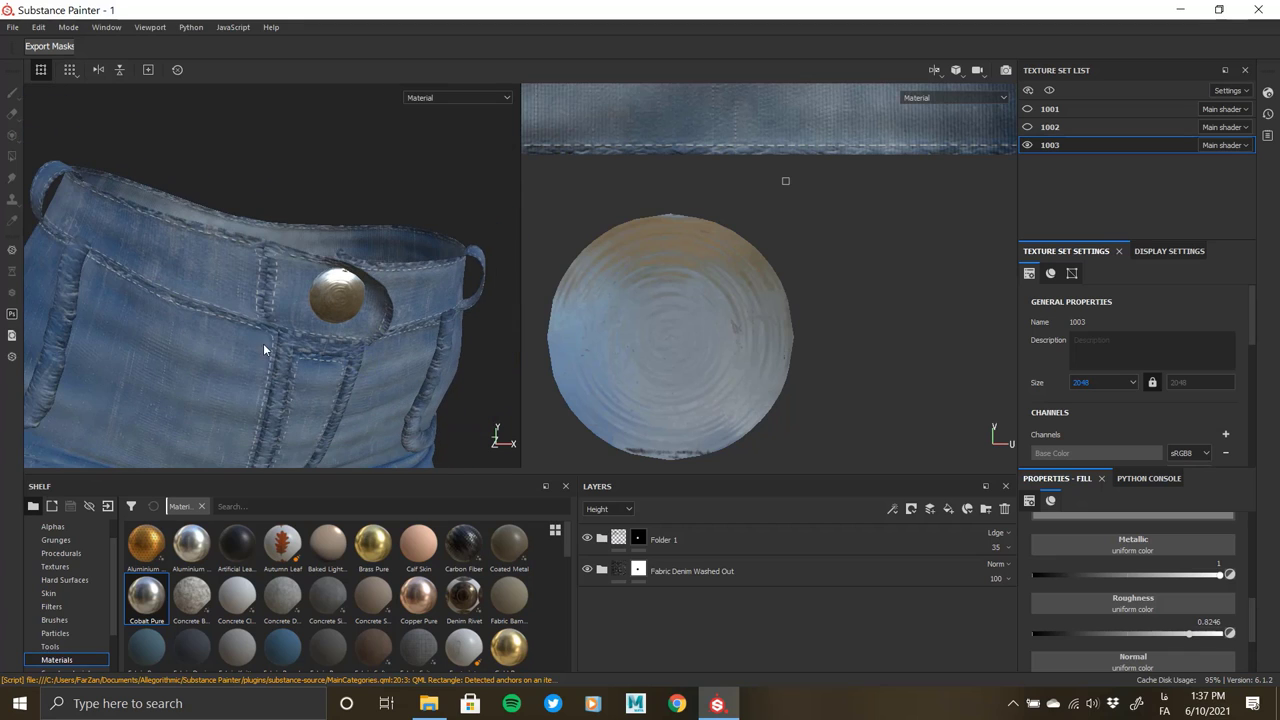
left_click_drag(470, 420, 162, 288, "alt")
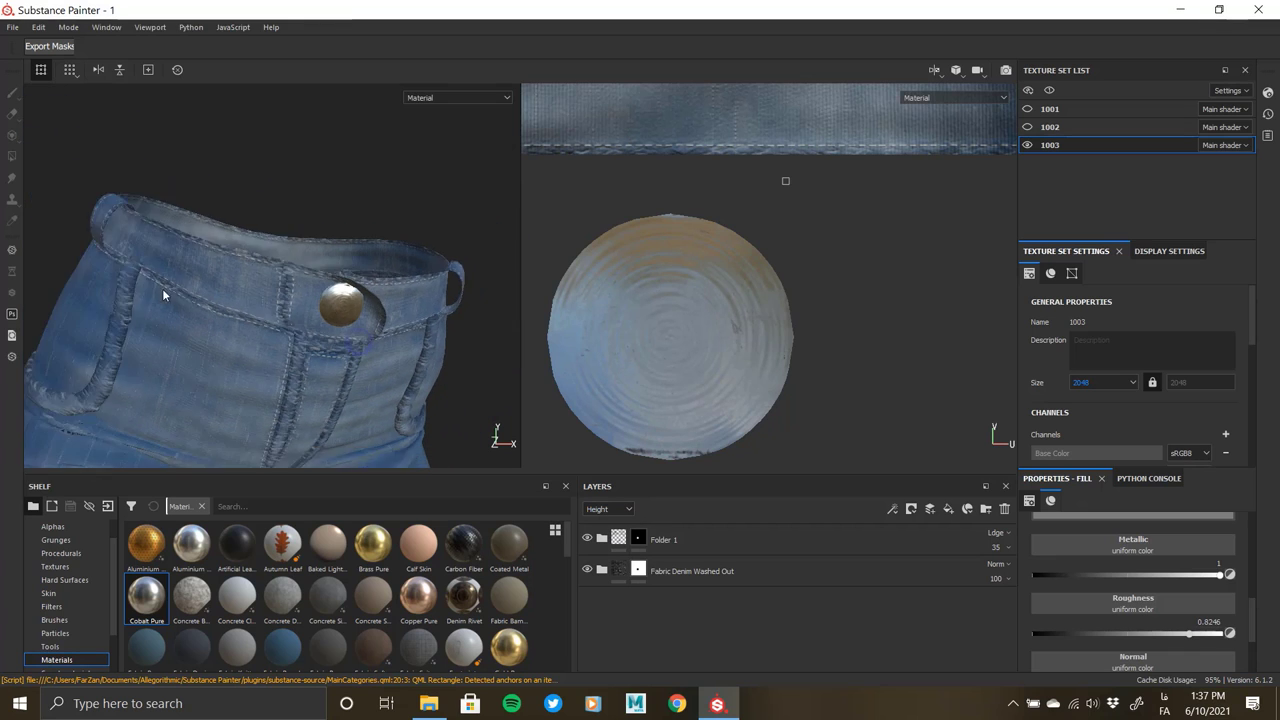
scroll(300, 330, "up", 3)
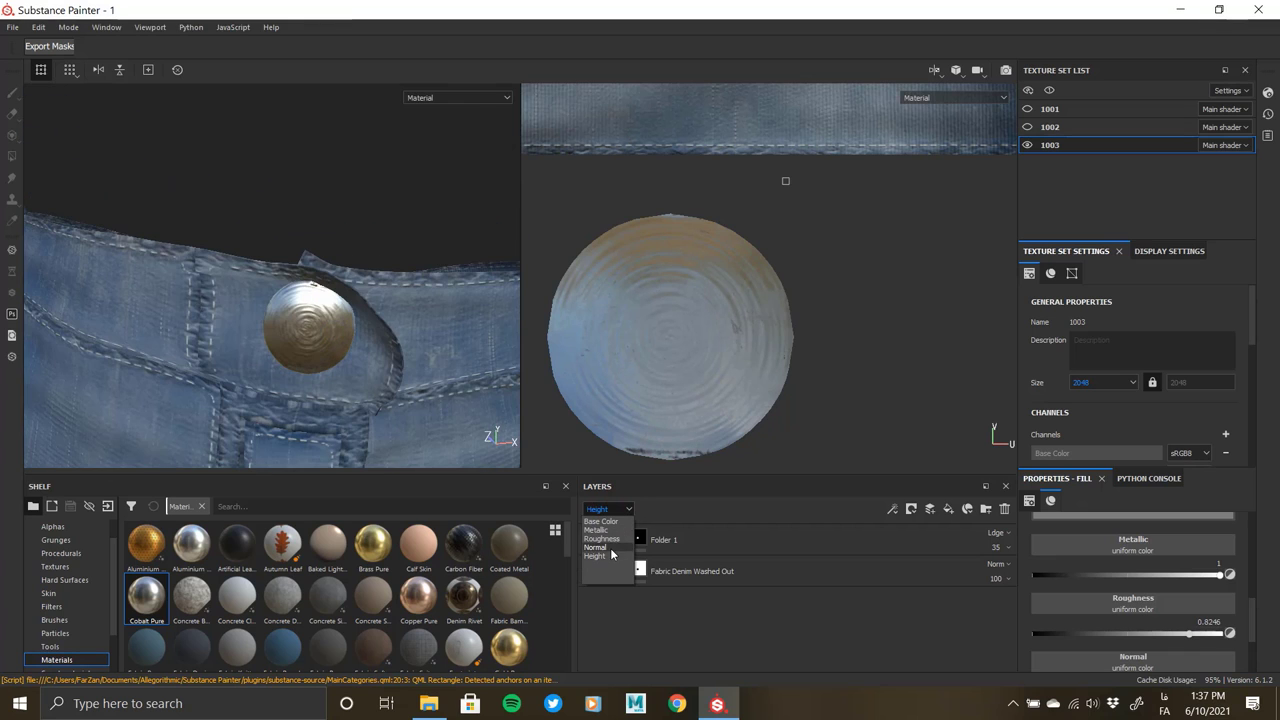
- Keep Folder 1's Metallic opacity at 100, then expand it and select Fill layer 2
left_click(610, 533)
left_click(996, 547)
mouse_move(1037, 570)
left_mouse_down()
mouse_move(986, 570)
mouse_move(1046, 578)
left_mouse_up()
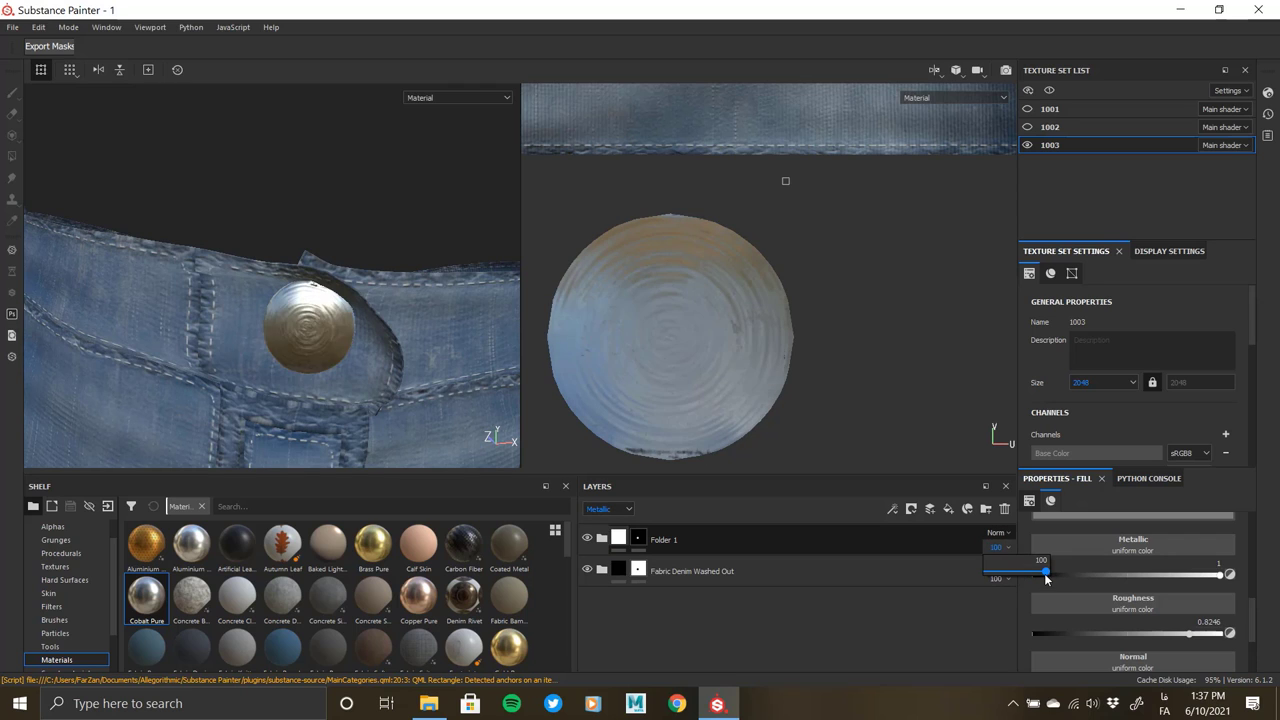
scroll(1045, 576, "up", 1)
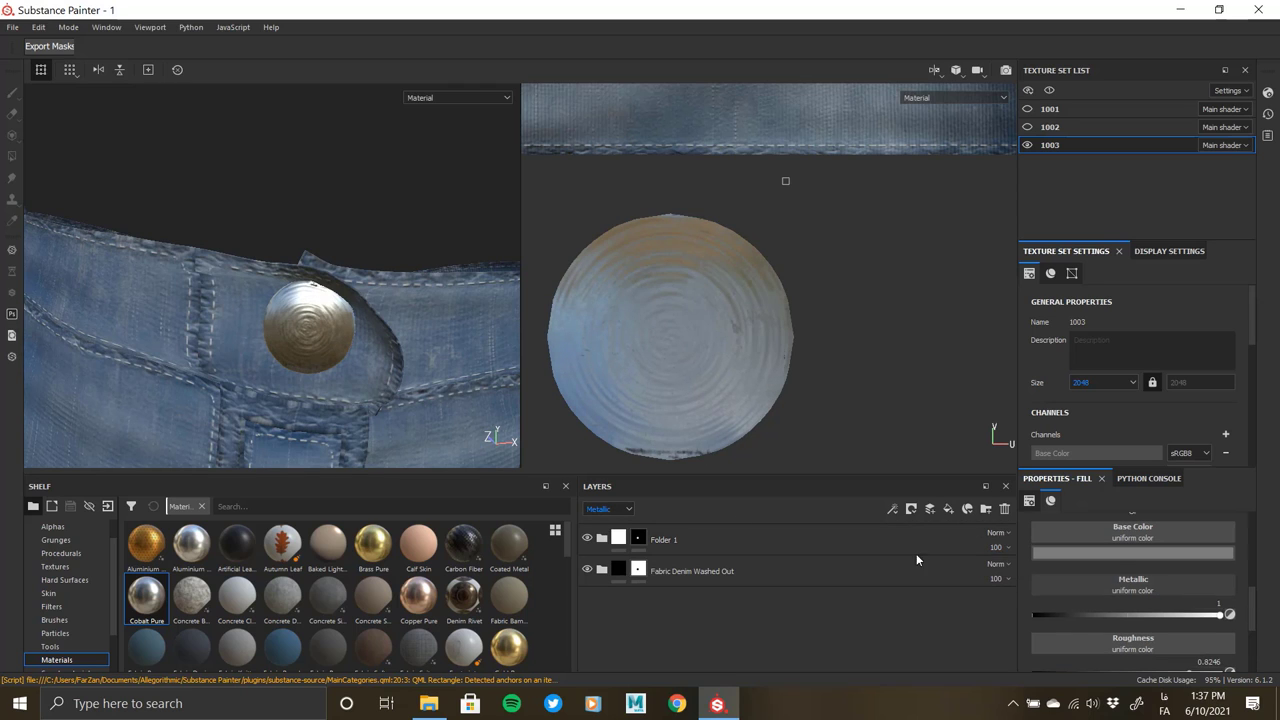
left_click(601, 539)
left_click(664, 619)
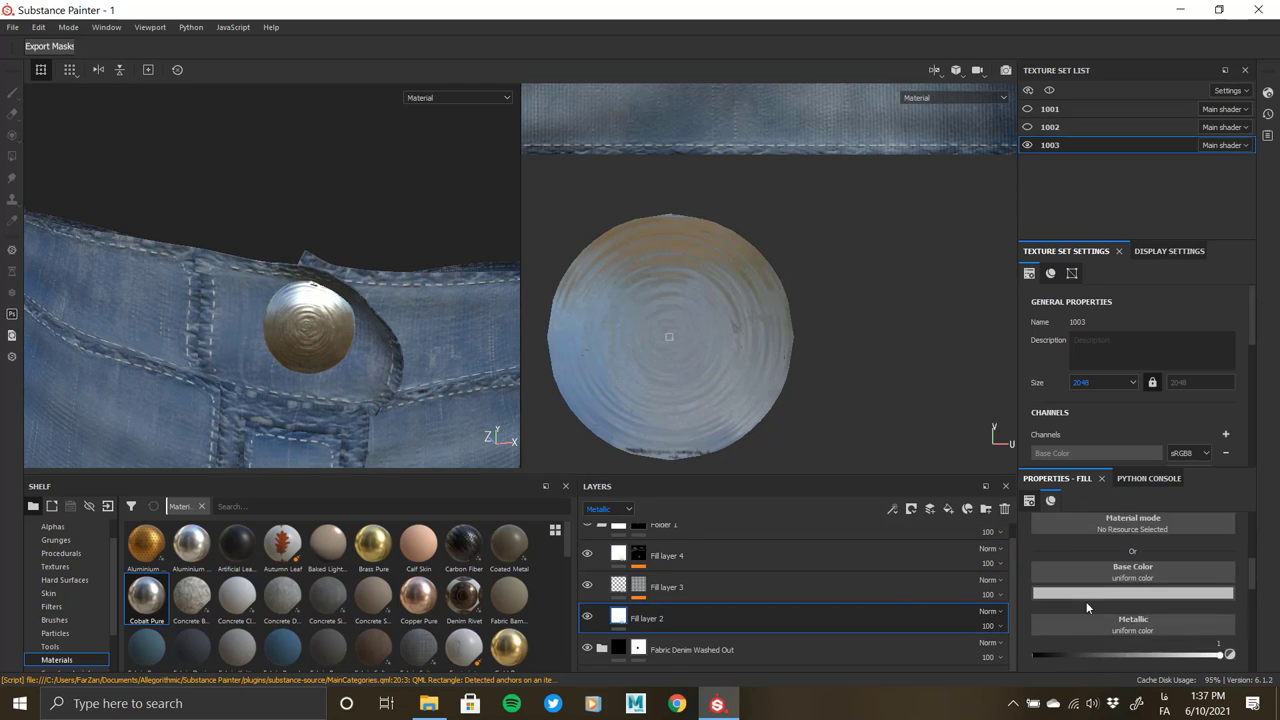
left_click(1086, 595)
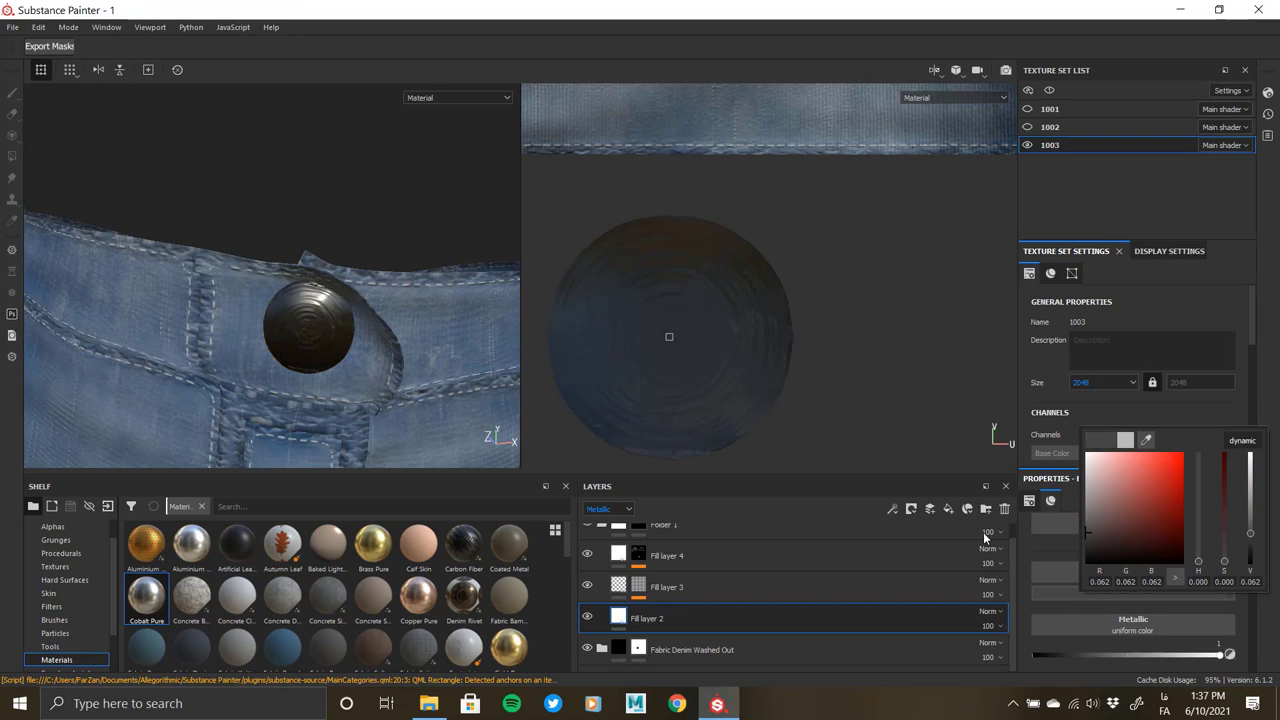
left_click(120, 297)
left_click_drag(120, 297, 200, 330, "alt")
right_click_drag(200, 330, 240, 327, "alt")
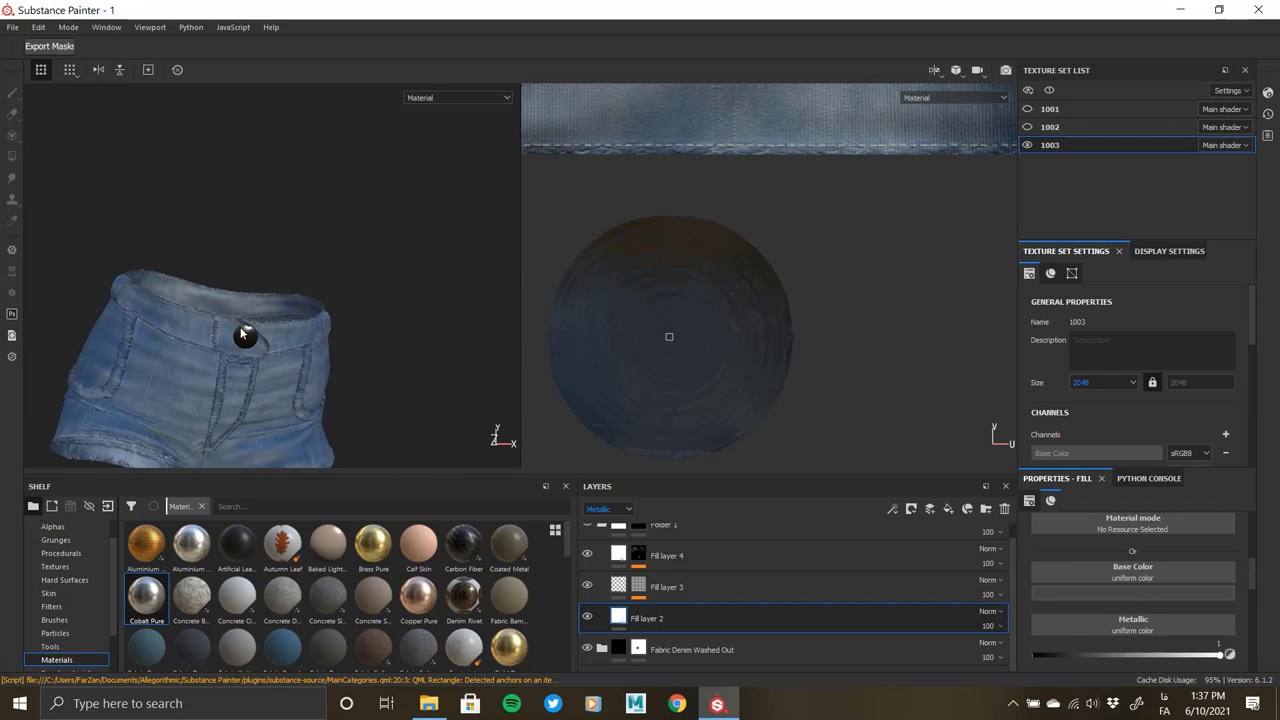
left_click_drag(226, 387, 193, 352, "alt")
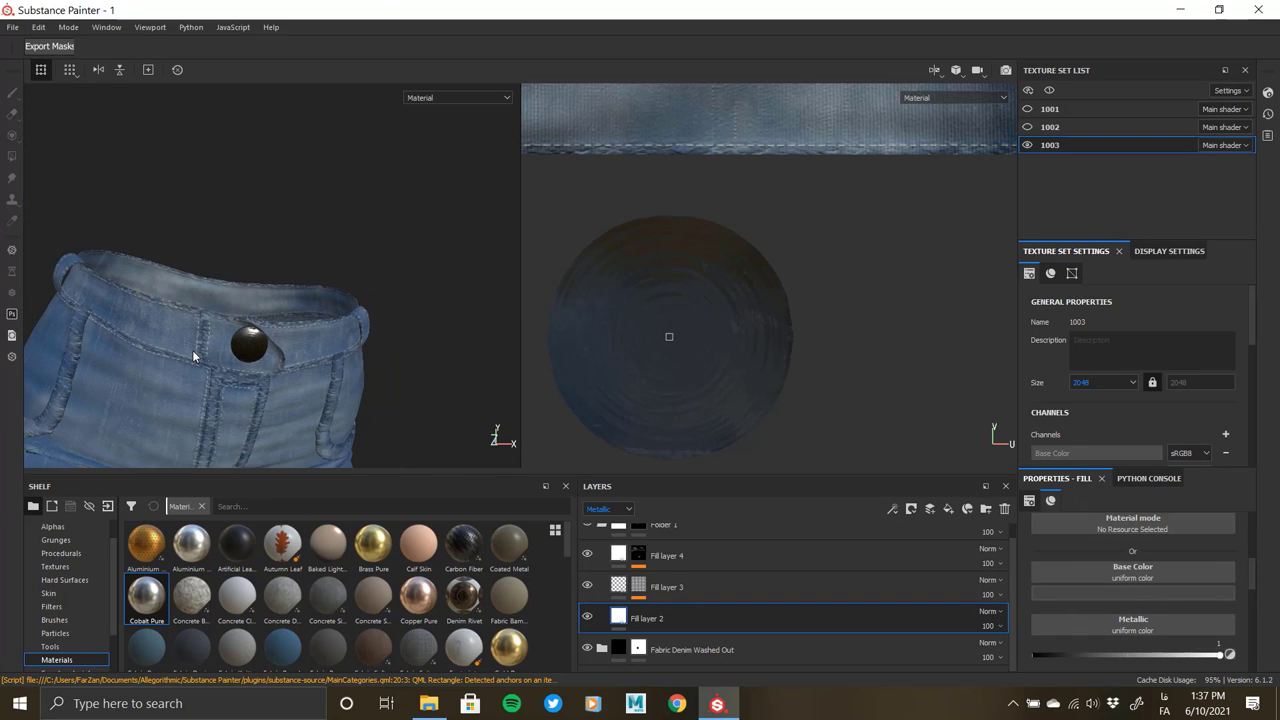
left_click(1026, 128)
left_click(1027, 109)
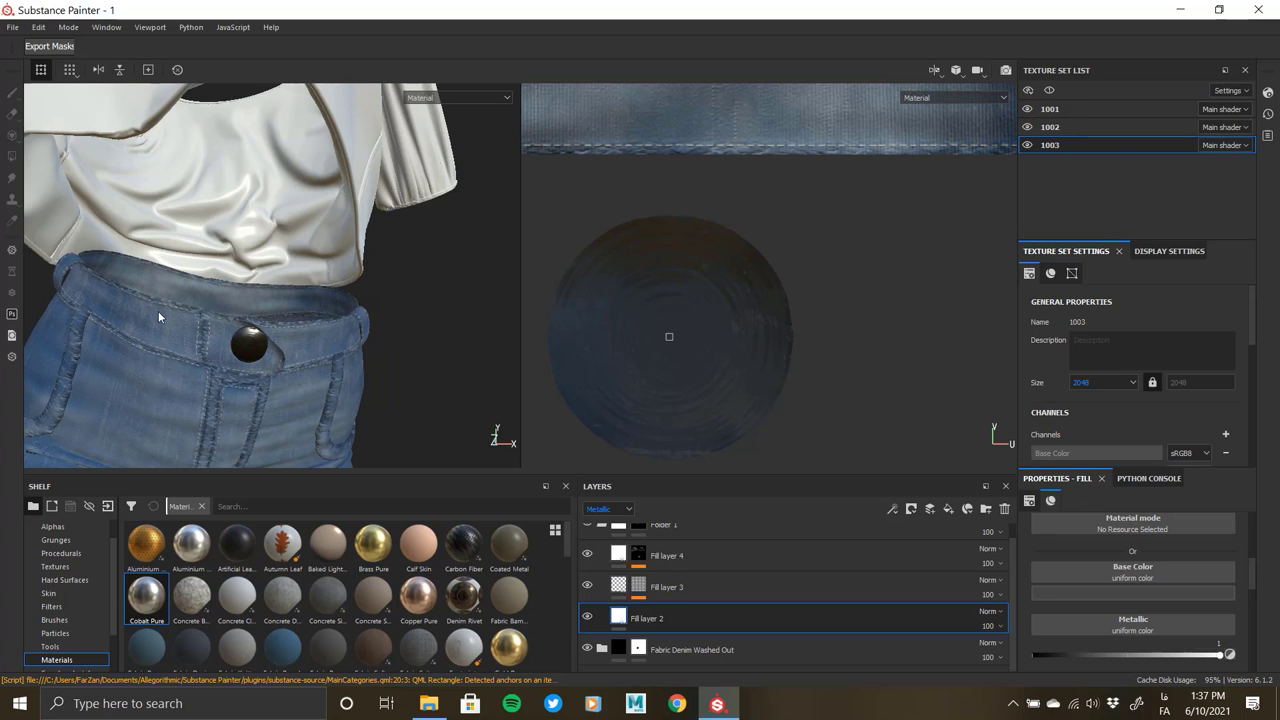
left_click_drag(63, 333, 256, 284, "alt")
scroll(256, 284, "down", 5)
mouse_move(243, 329)
left_mouse_down("alt")
mouse_move(247, 302)
mouse_move(323, 317)
left_mouse_up("alt")
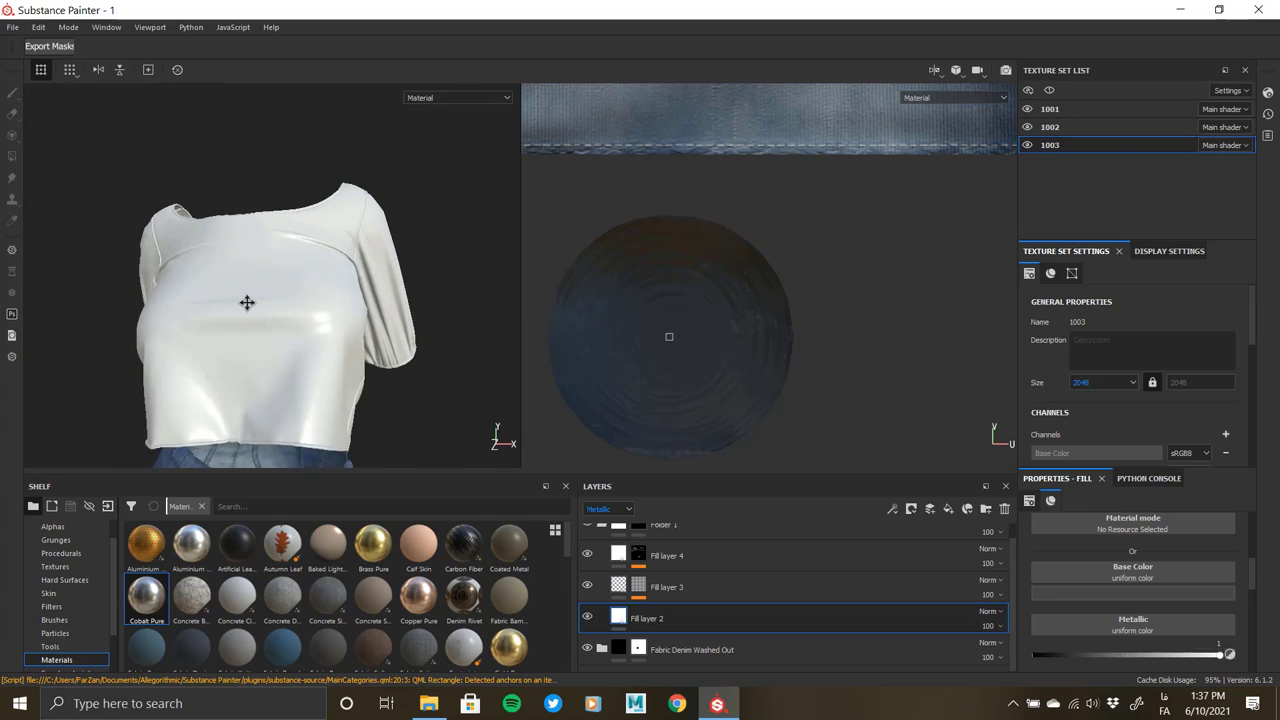
scroll(306, 263, "up", 3)
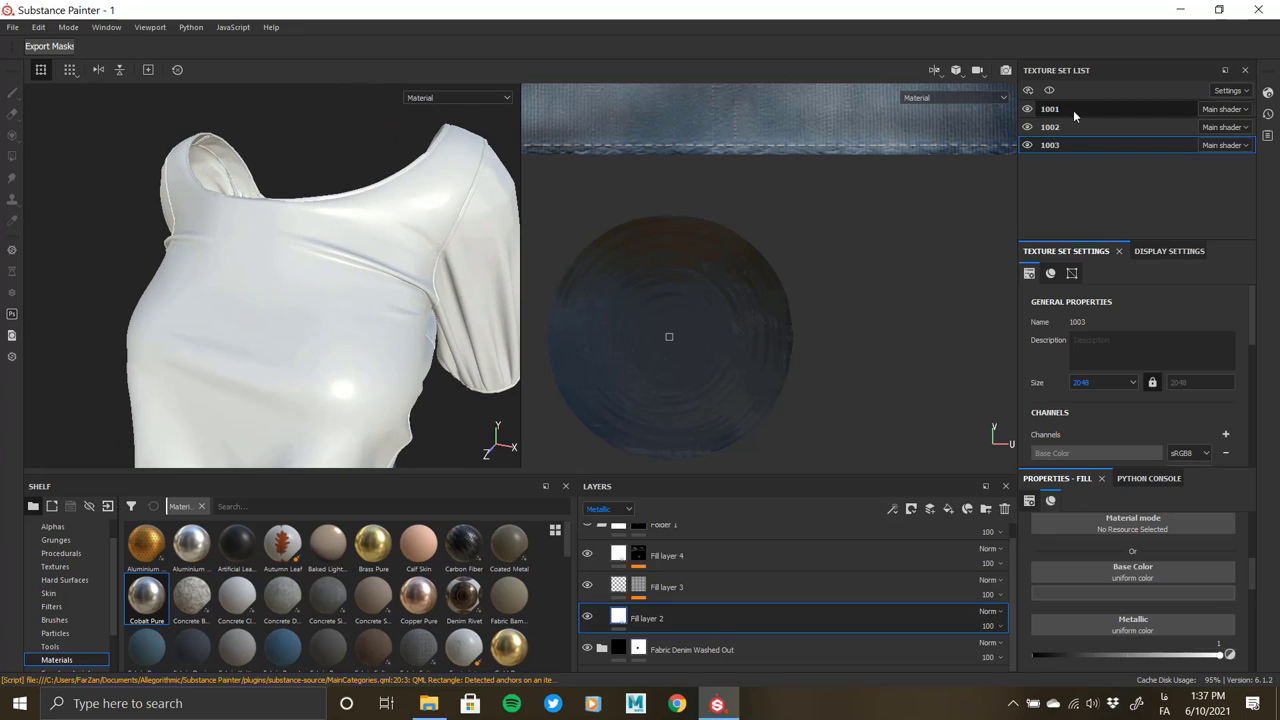
- Hide texture set 1003 and switch to the shirt's 1001 texture set
left_click(1027, 147)
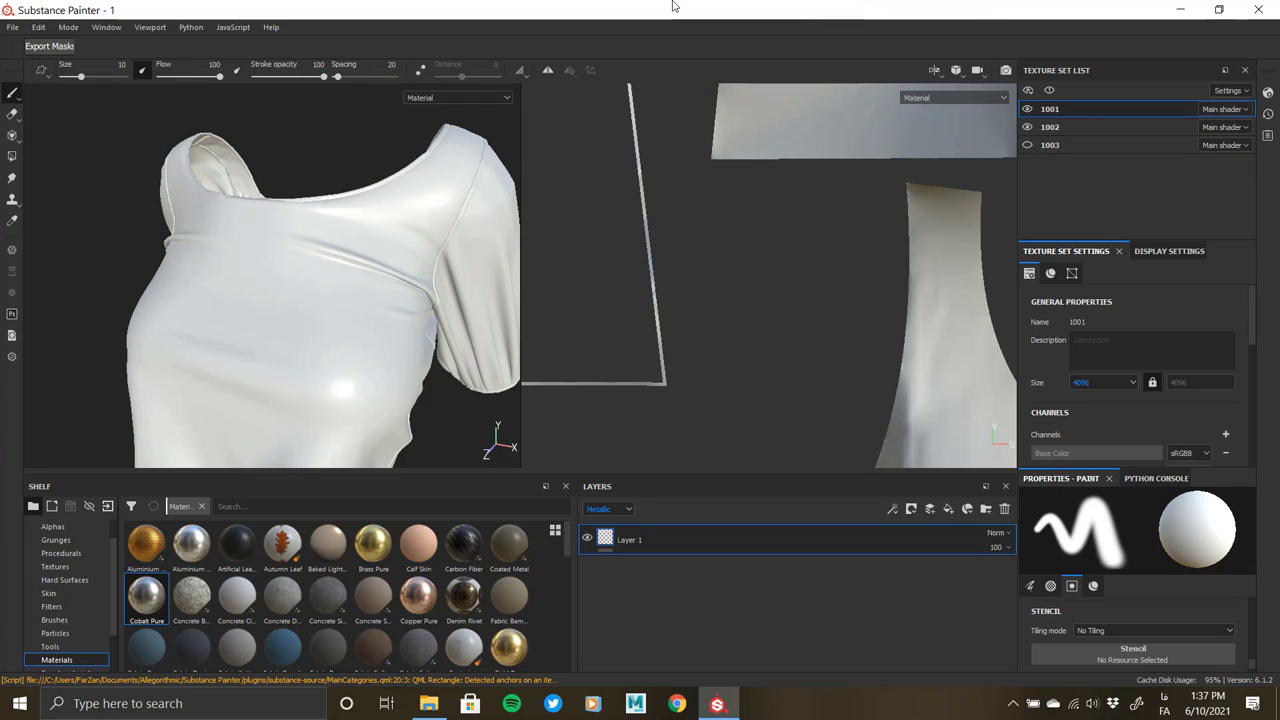
left_click_drag(413, 235, 257, 300, "alt")
scroll(257, 414, "up", 3)
mouse_move(257, 414)
left_mouse_down("alt")
mouse_move(289, 216)
mouse_move(300, 240)
left_mouse_up("alt")
scroll(208, 598, "down", 3)
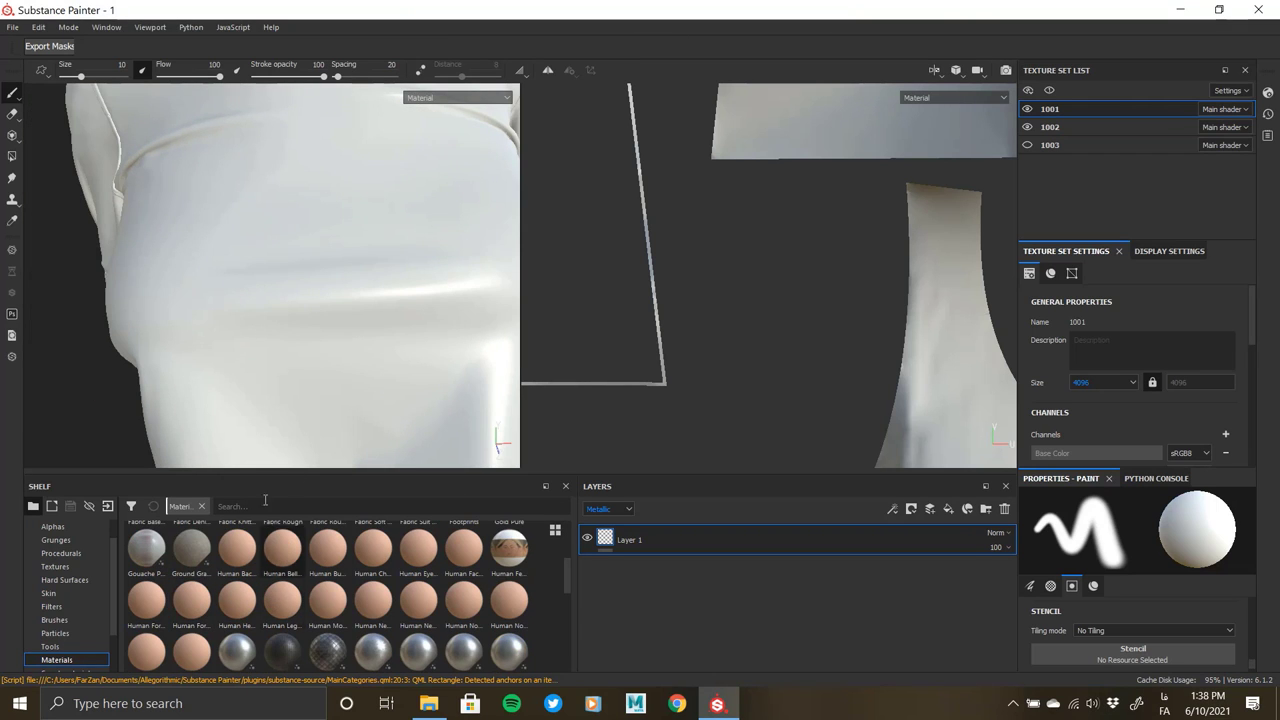
- Replace the shirt's empty Layer 1 with a new Fill layer 1
mouse_move(260, 391)
left_mouse_down("alt")
mouse_move(297, 303)
mouse_move(310, 310)
left_mouse_up("alt")
mouse_move(310, 310)
right_mouse_down("alt")
mouse_move(335, 327)
mouse_move(334, 380)
mouse_move(277, 346)
right_mouse_up("alt")
mouse_move(277, 346)
left_mouse_down("alt")
mouse_move(251, 331)
mouse_move(287, 366)
mouse_move(306, 334)
mouse_move(289, 257)
left_mouse_up("alt")
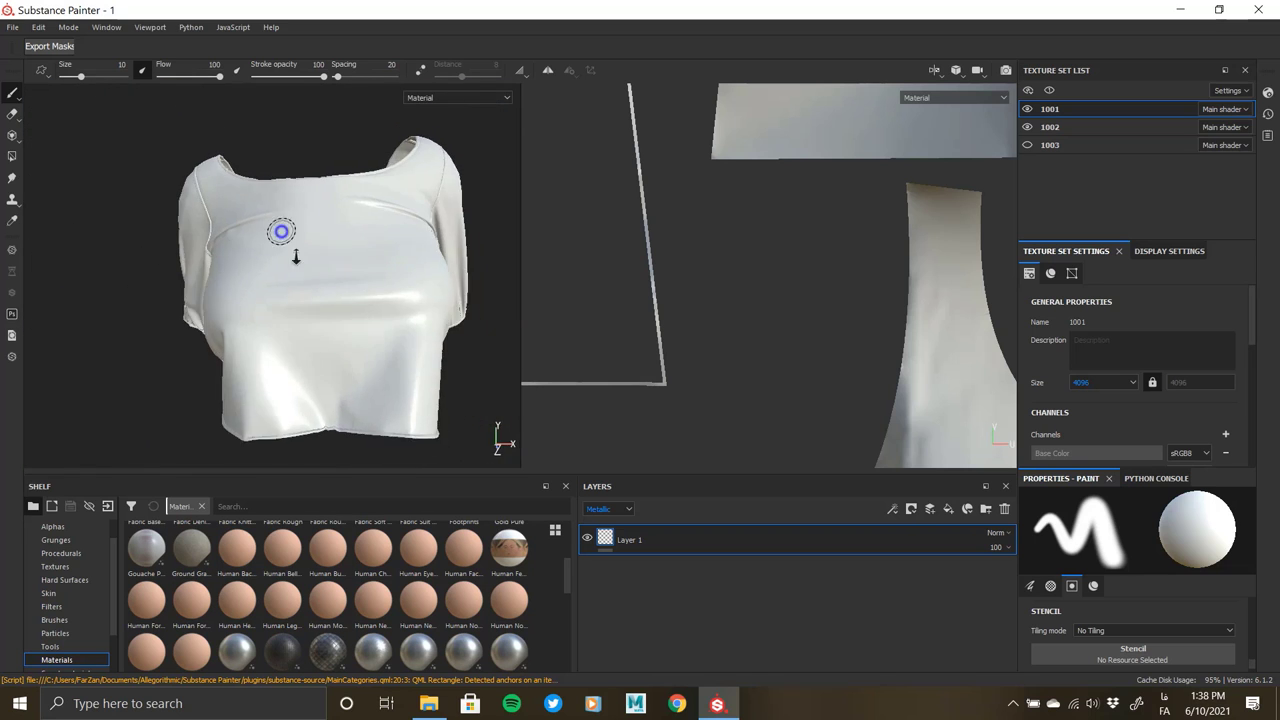
right_click_drag(289, 257, 249, 306, "alt")
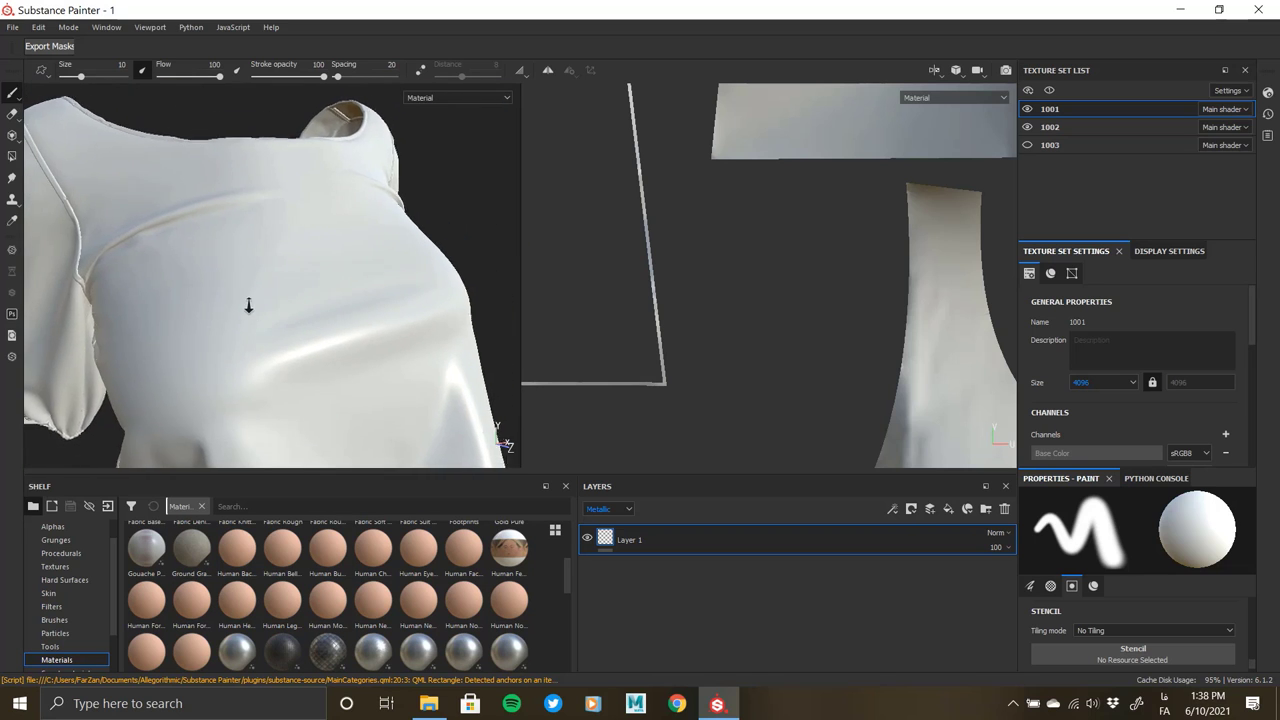
scroll(279, 280, "up", 2)
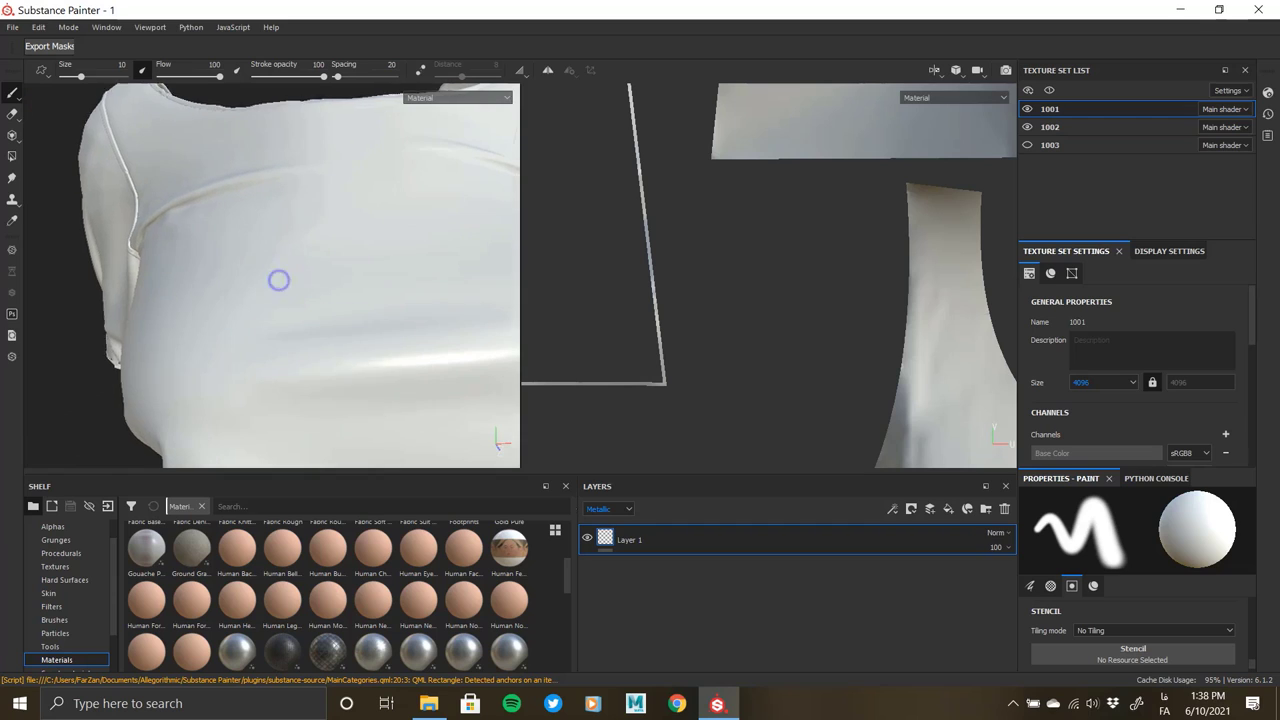
left_click(1005, 509)
left_click(946, 510)
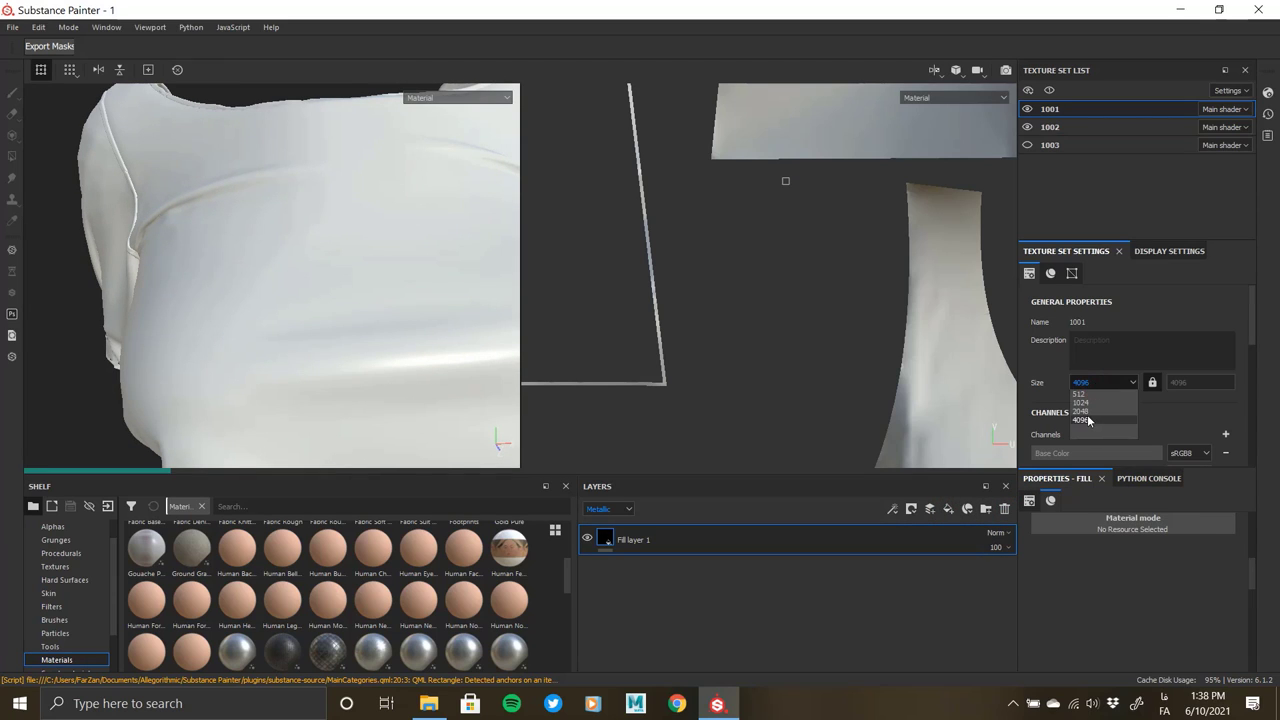
- Set the shirt texture set size to 2048 and make Fill layer 1's base colour black
left_click(1128, 382)
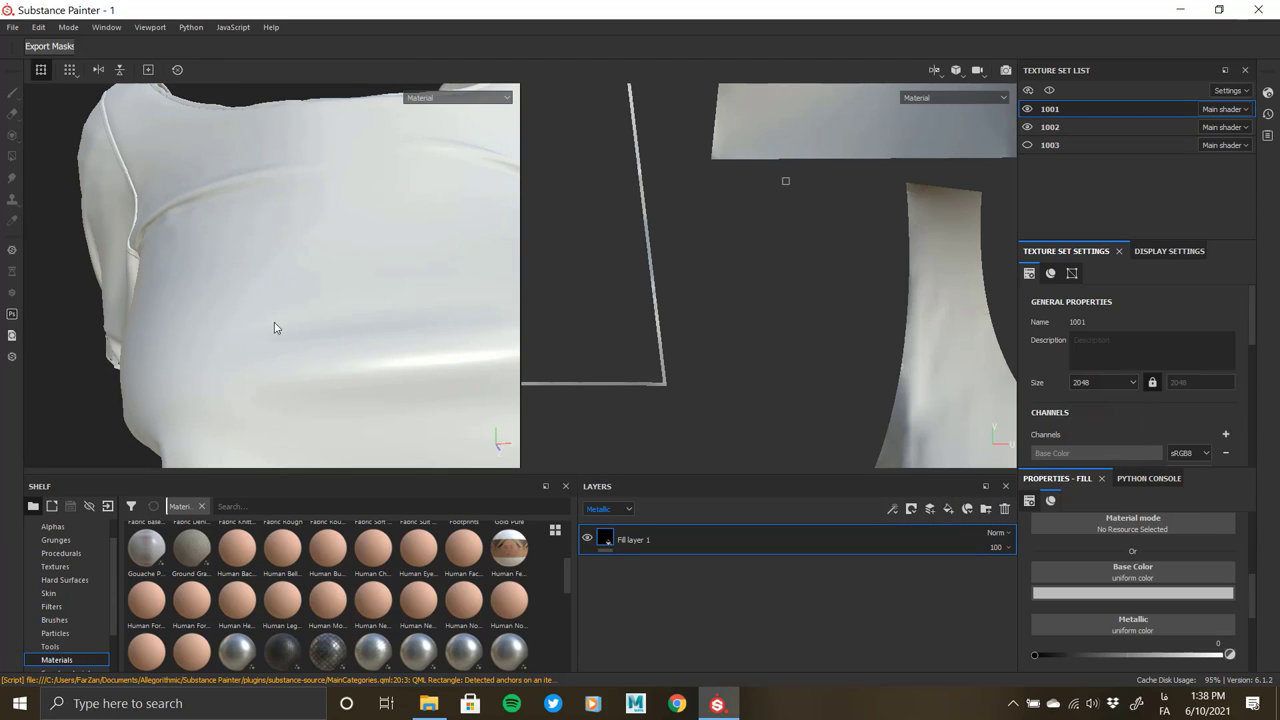
left_click(1132, 592)
left_click(1053, 558)
scroll(394, 340, "down", 5)
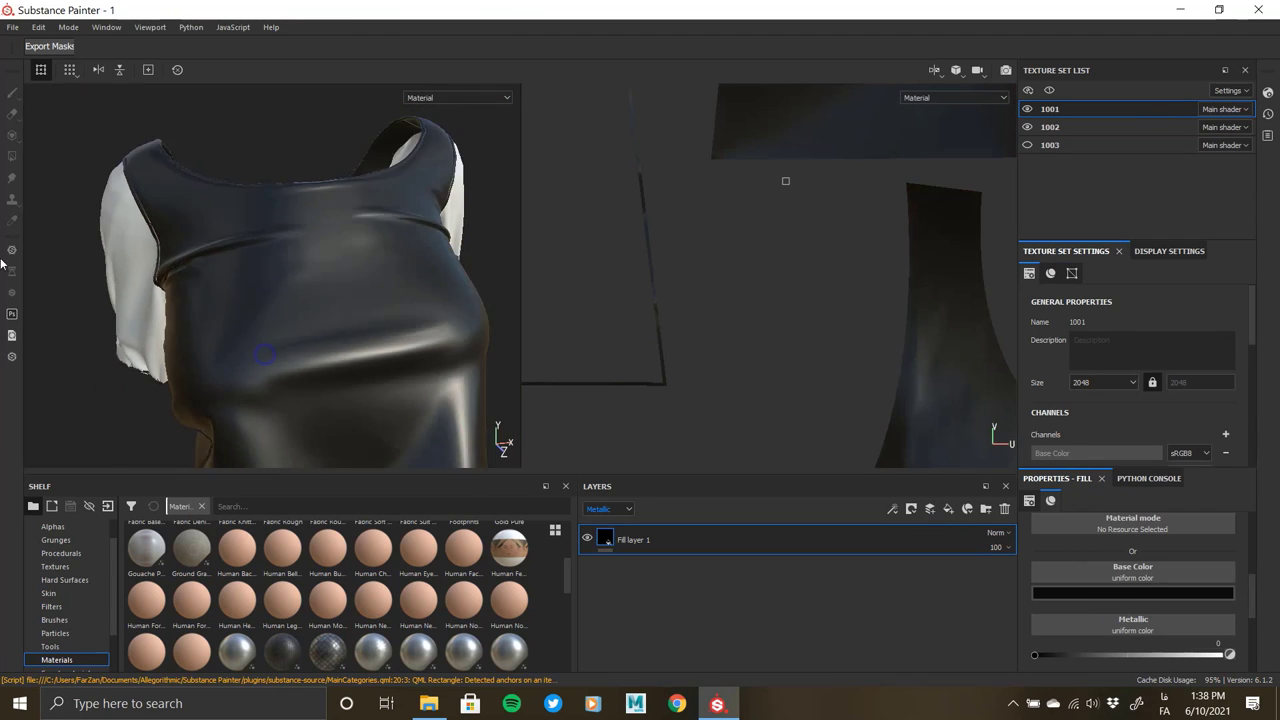
left_click_drag(394, 340, 420, 330, "alt")
- Show texture set 1003 again and preview other base colours before reverting to black
left_click(1027, 145)
left_click_drag(320, 301, 400, 300, "alt")
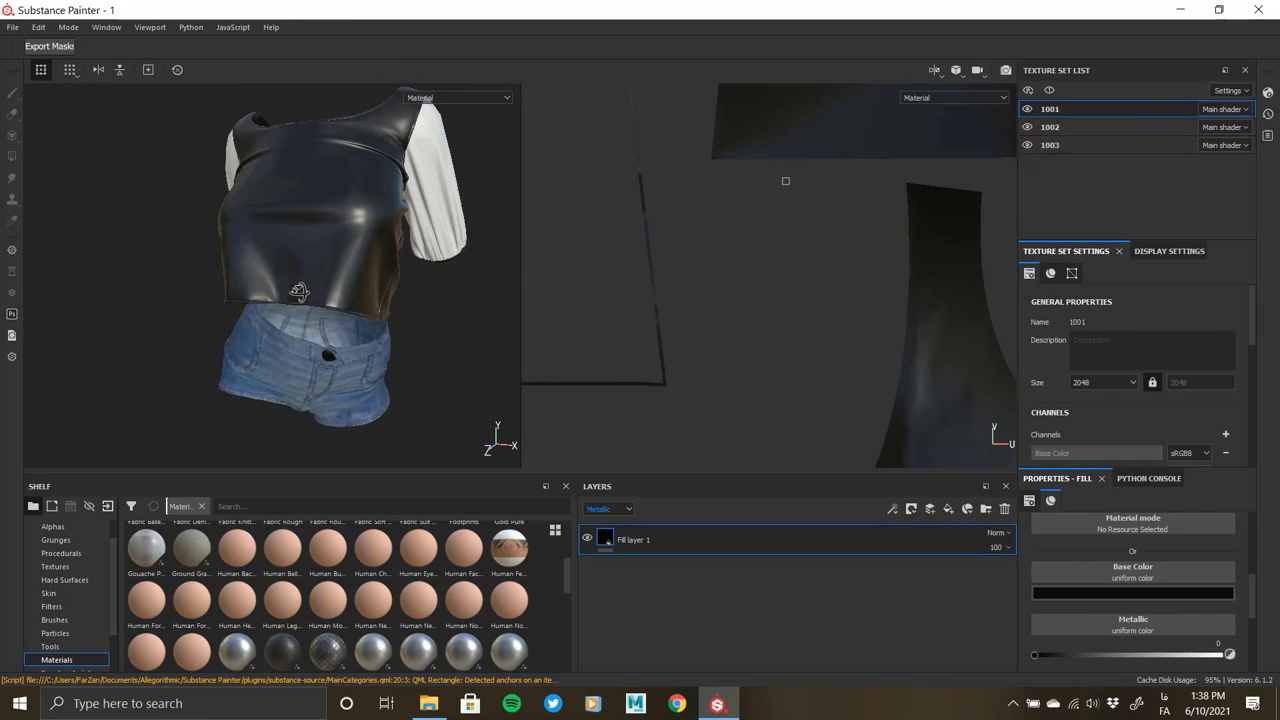
left_click(1140, 593)
left_click(1186, 467)
mouse_move(1210, 560)
left_mouse_down()
mouse_move(1206, 497)
mouse_move(1208, 540)
left_mouse_up()
key("ctrl+z")
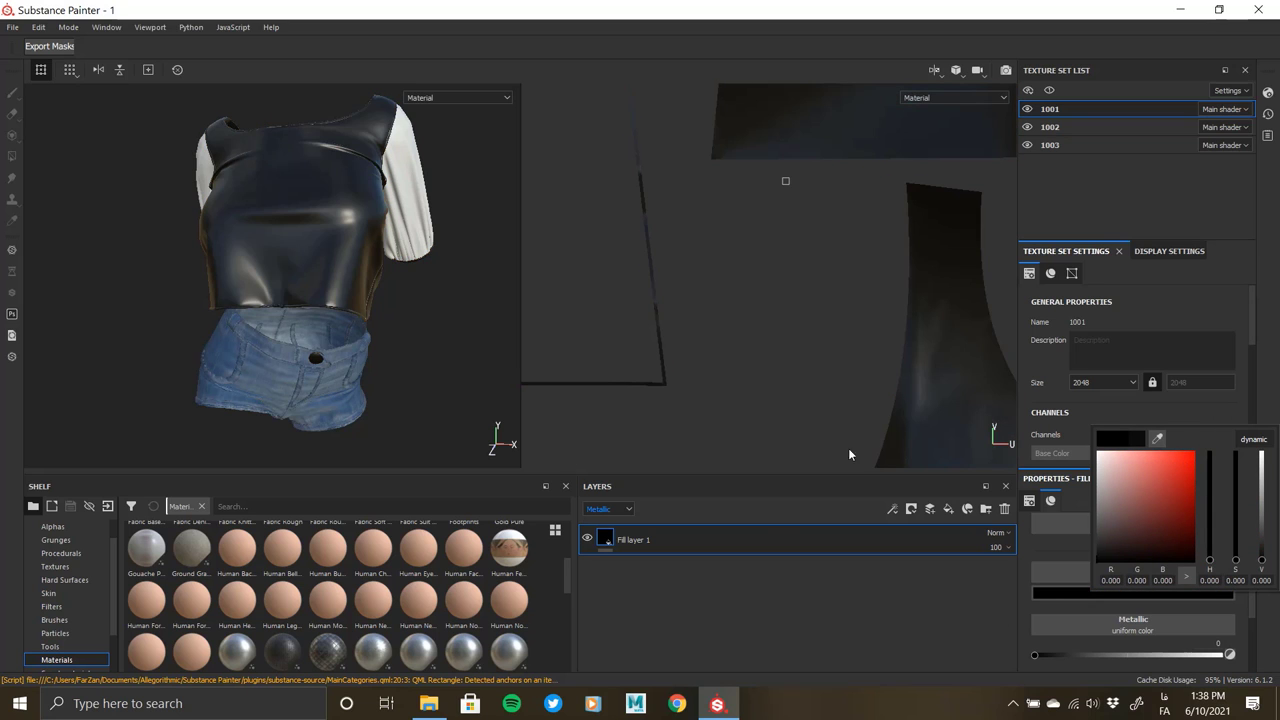
- Inspect the black shirt up close and add Fill layer 2 on top
mouse_move(349, 228)
left_mouse_down("alt")
mouse_move(110, 309)
mouse_move(230, 290)
left_mouse_up("alt")
right_click_drag(230, 290, 193, 214, "alt")
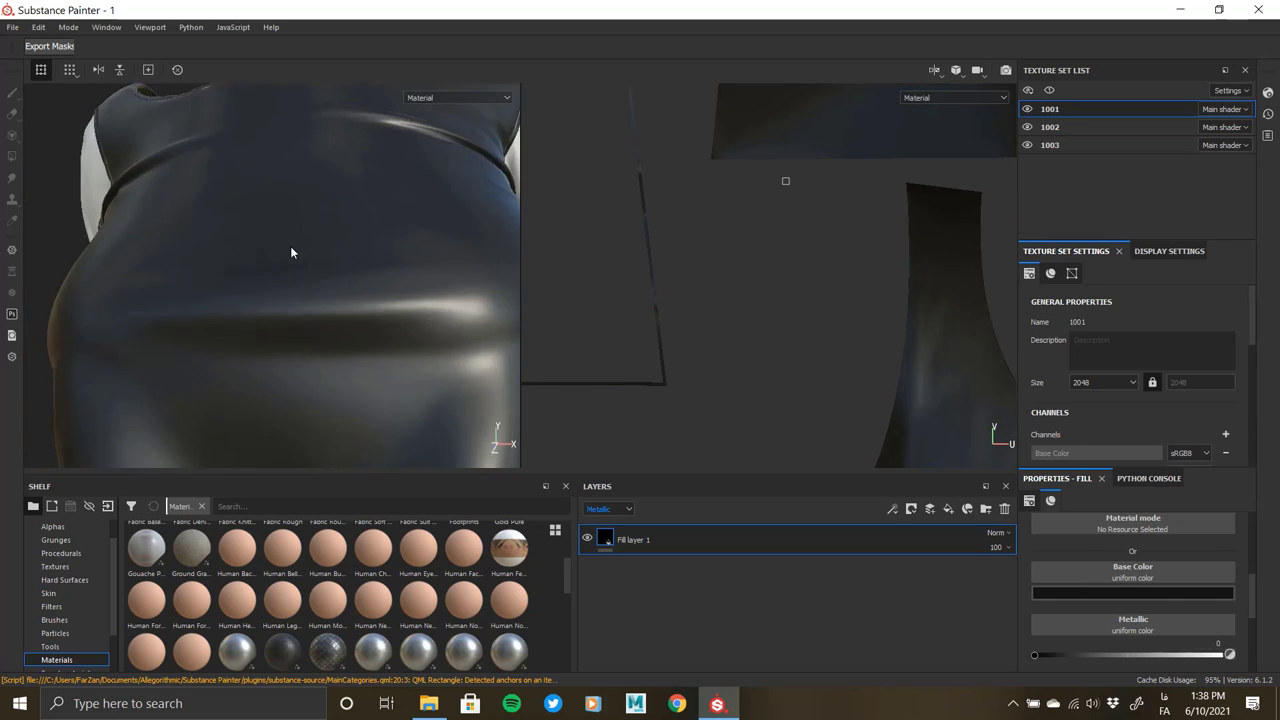
mouse_move(193, 214)
left_mouse_down("alt")
mouse_move(391, 408)
mouse_move(349, 408)
mouse_move(286, 333)
left_mouse_up("alt")
left_click(983, 511)
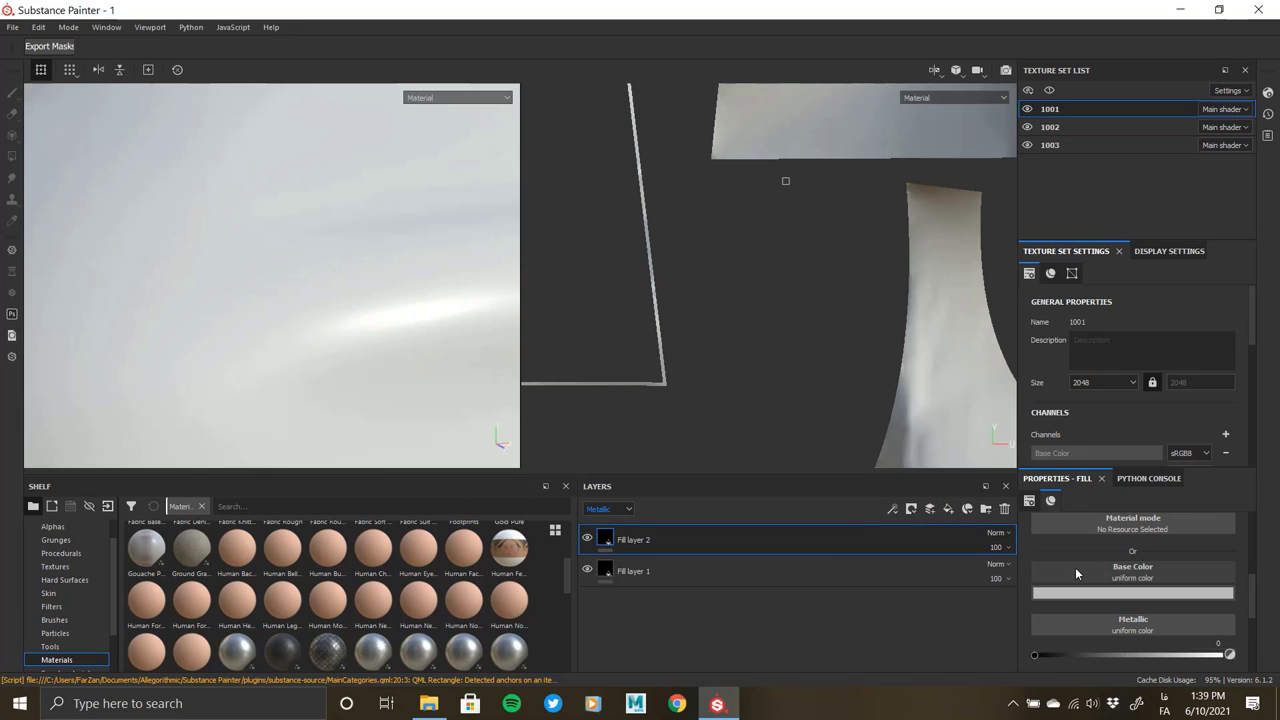
- Add a black mask to Fill layer 2 and put a fill effect inside it
scroll(1133, 586, "down", 2)
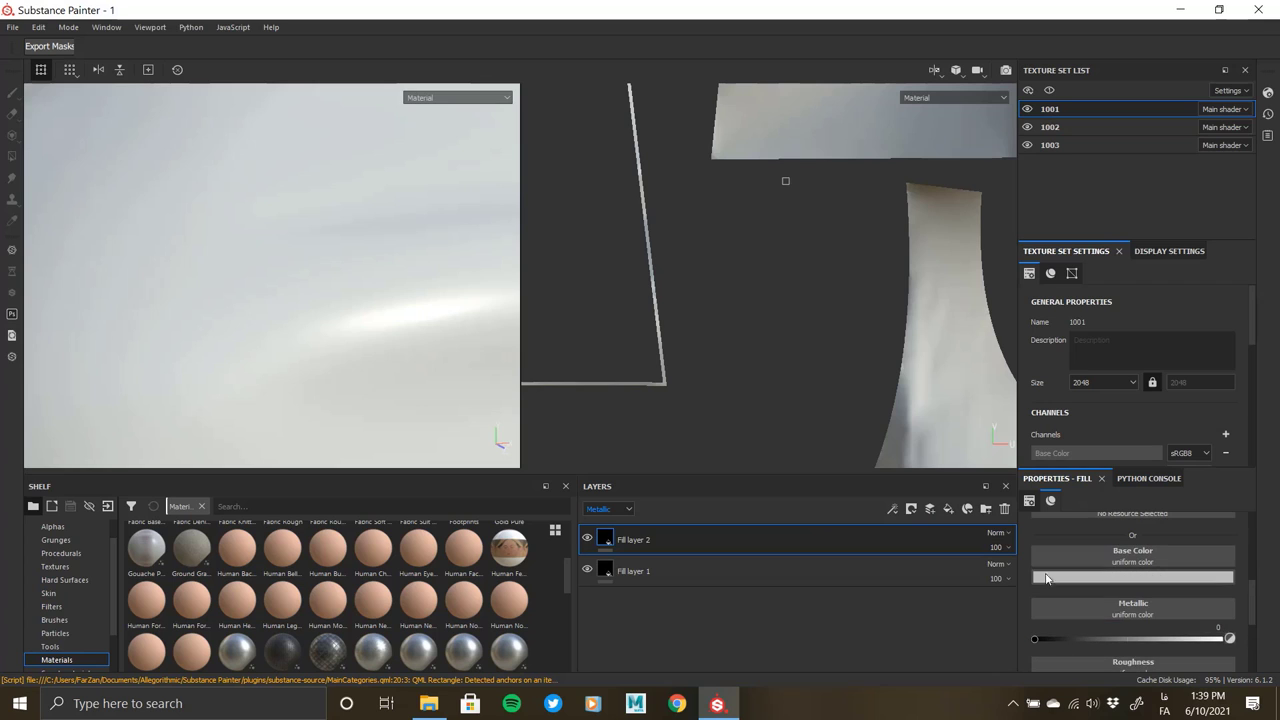
right_click(609, 541)
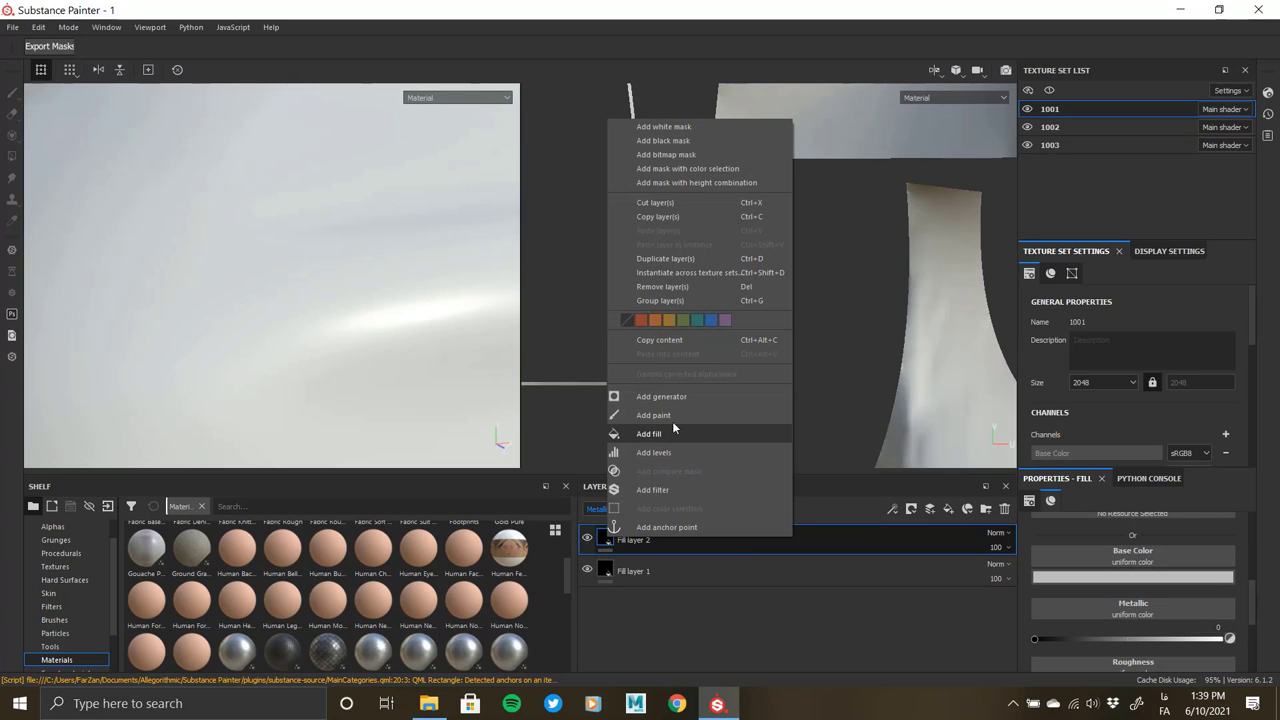
left_click(670, 142)
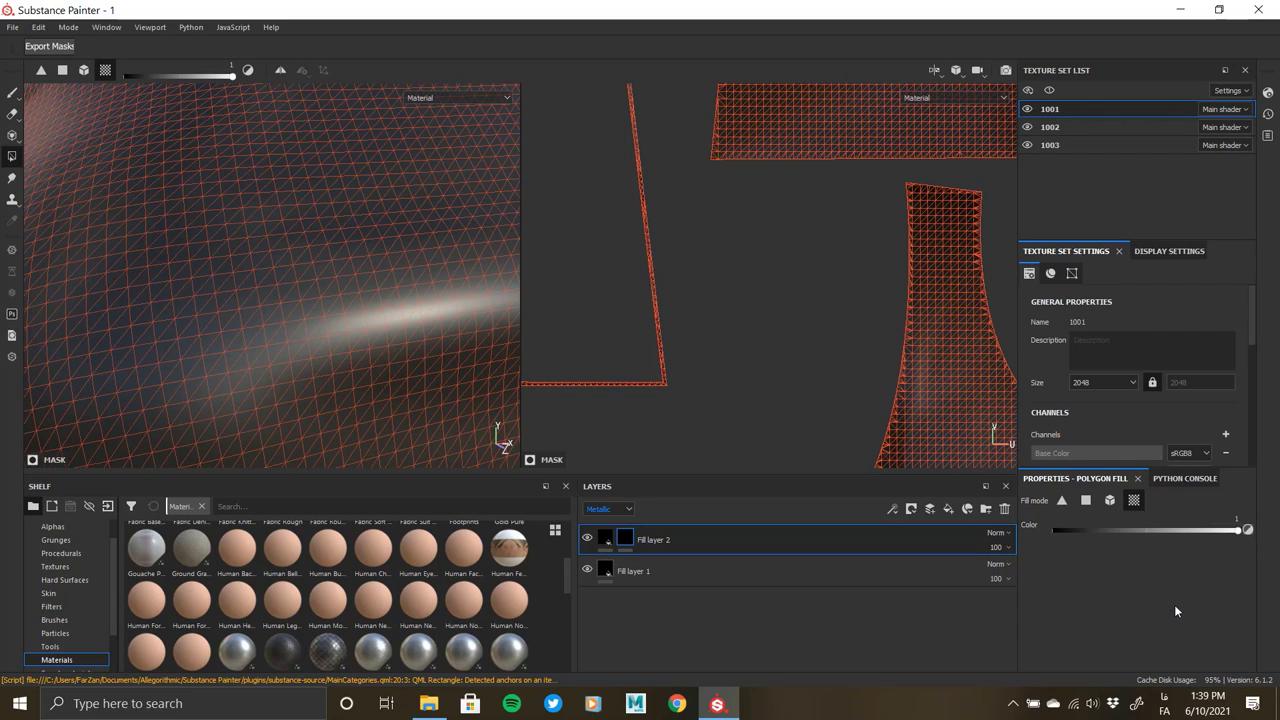
right_click(630, 540)
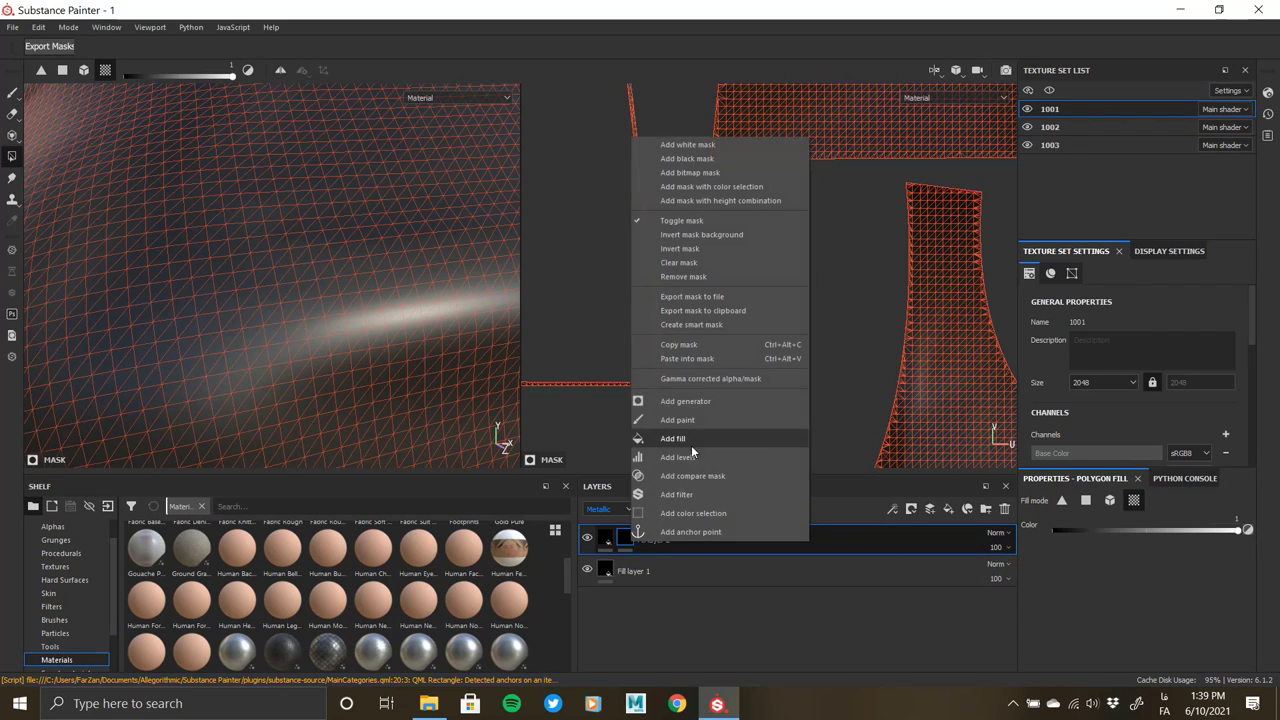
left_click(691, 445)
- Use the Gradient Flakes grayscale pattern for the mask fill
left_click(1132, 540)
left_click_drag(1270, 388, 1268, 440)
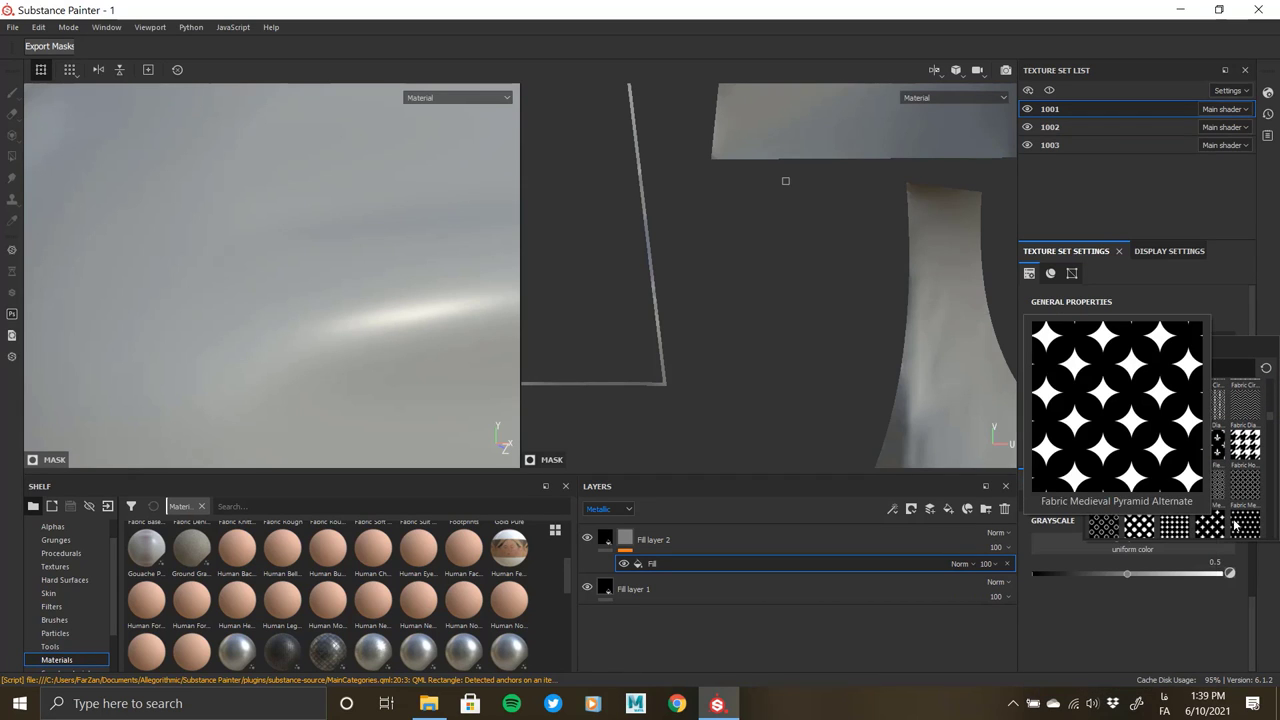
scroll(1139, 535, "down", 2)
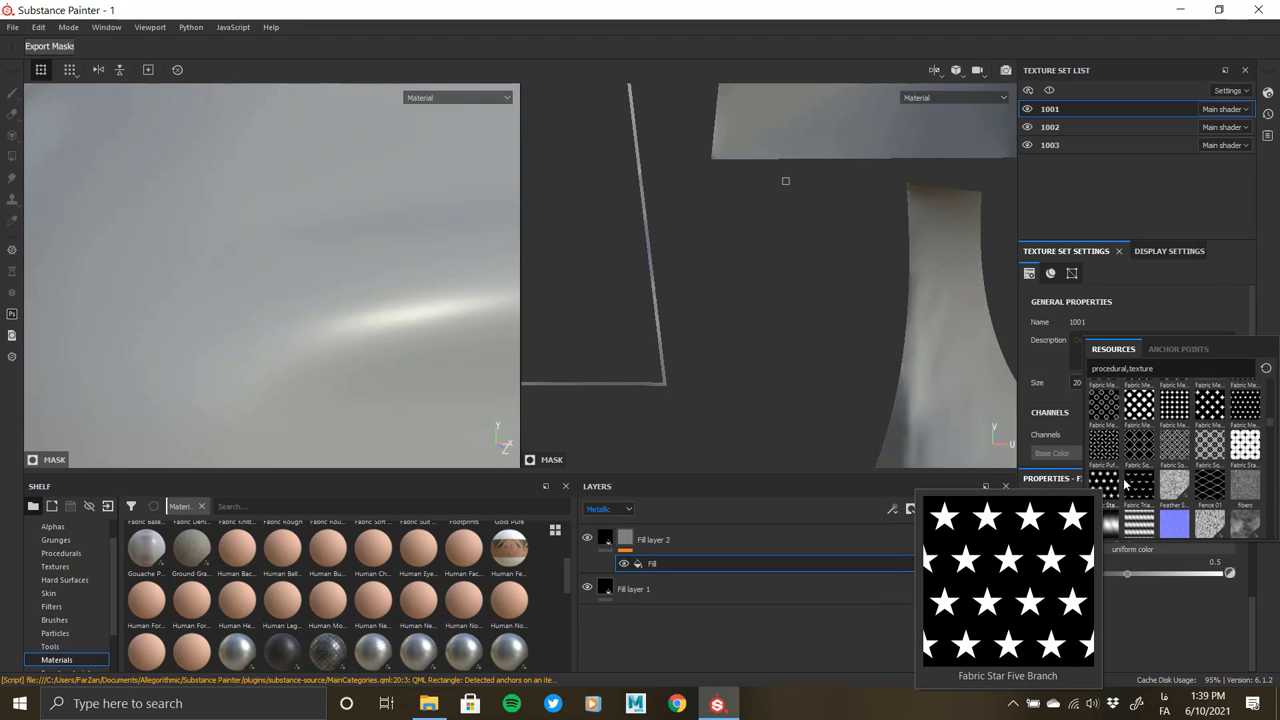
scroll(1160, 470, "down", 3)
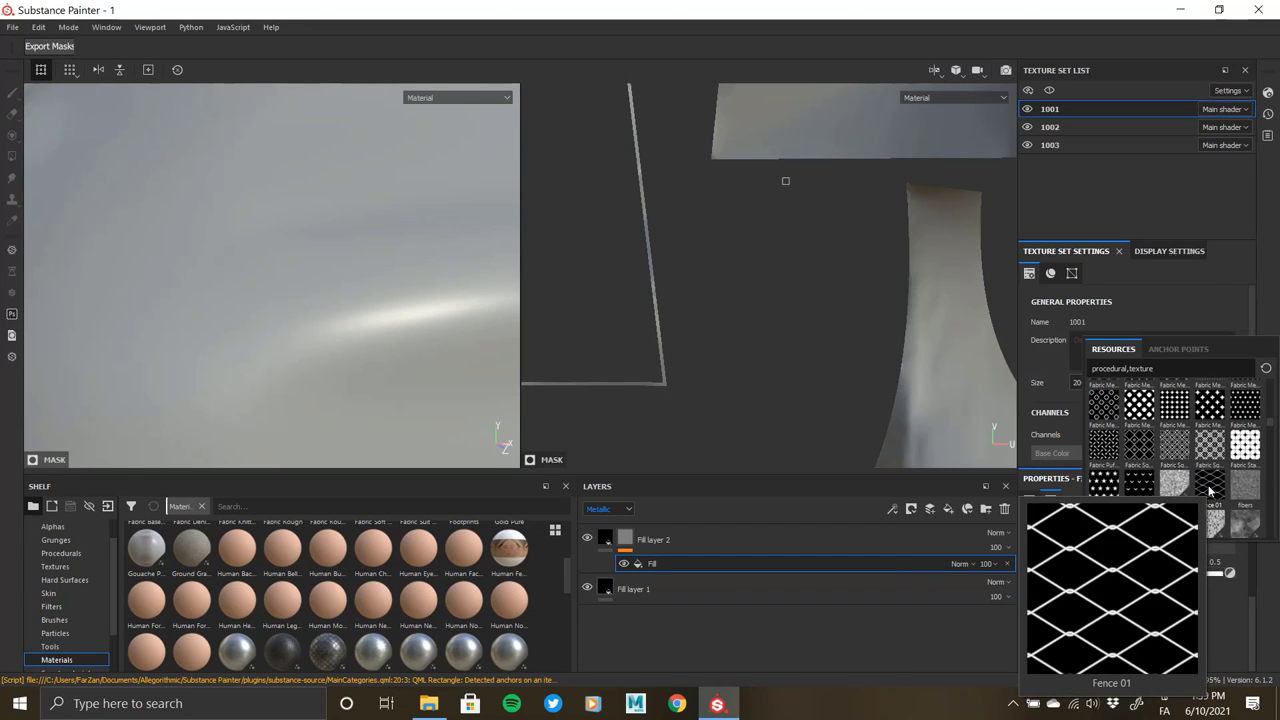
scroll(1170, 485, "down", 3)
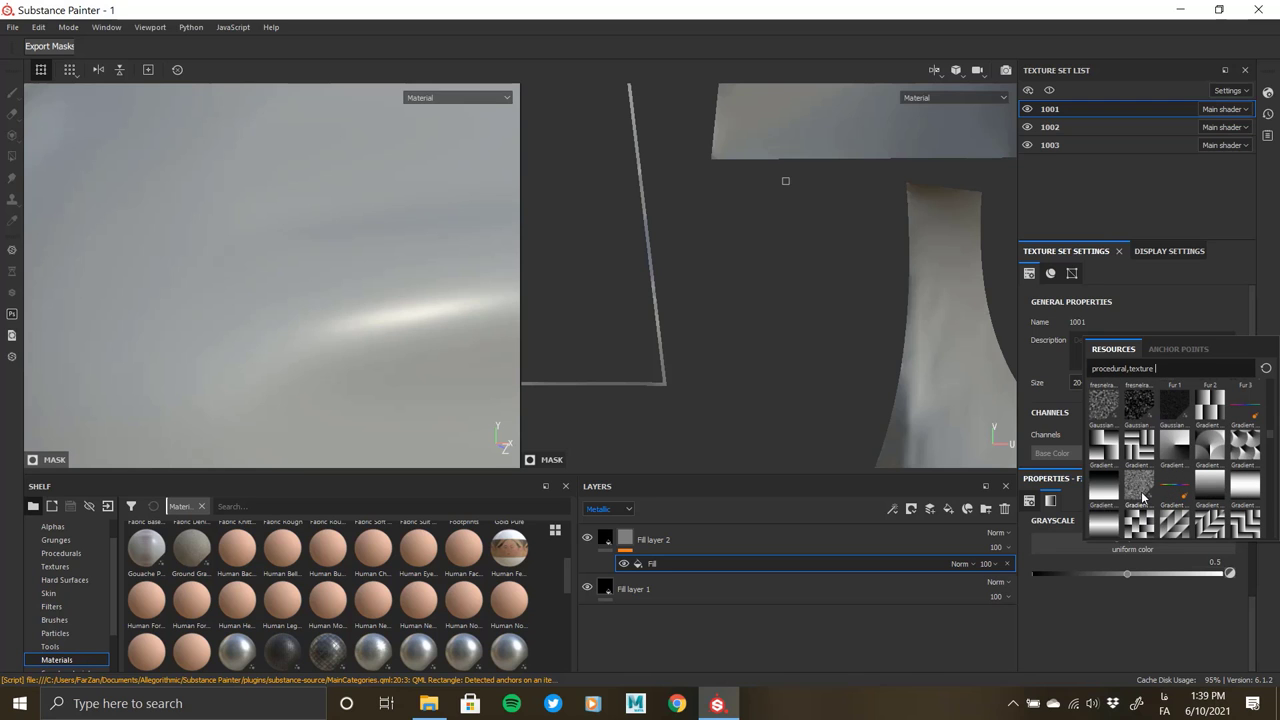
left_click(1140, 490)
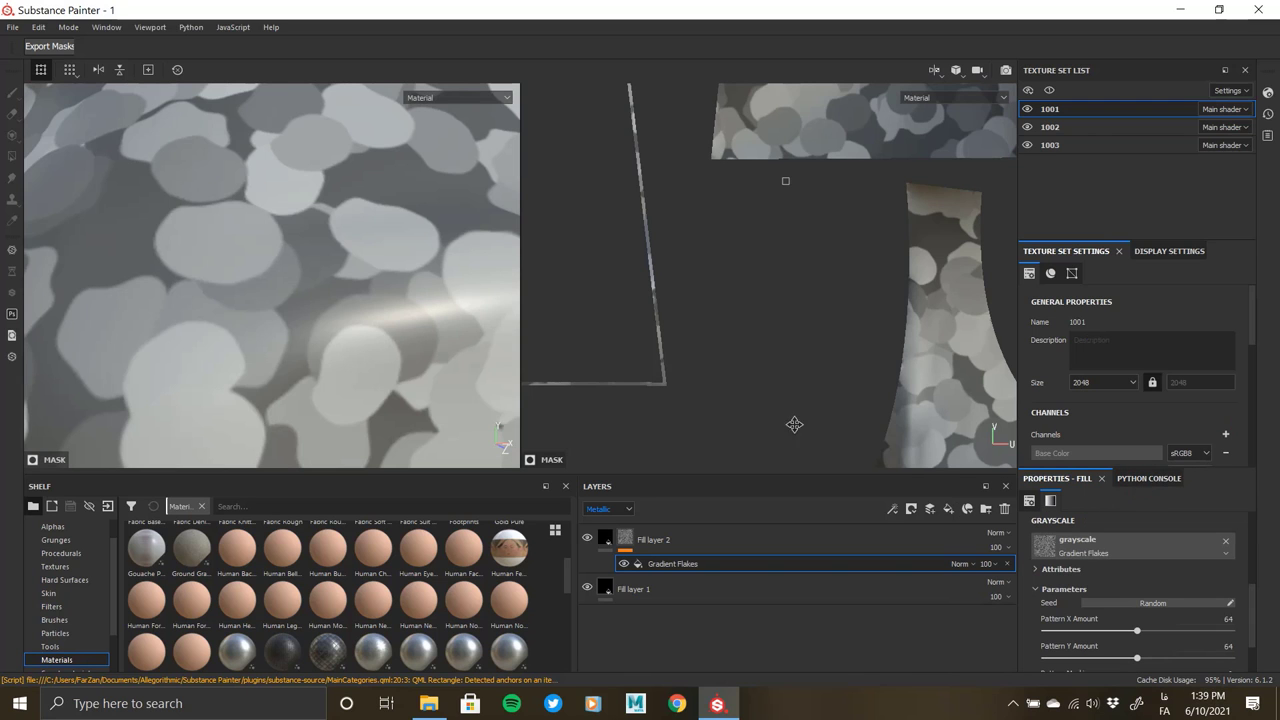
- Reopen the grayscale pattern list and browse it for a different pattern
scroll(290, 292, "down", 5)
scroll(300, 300, "down", 3)
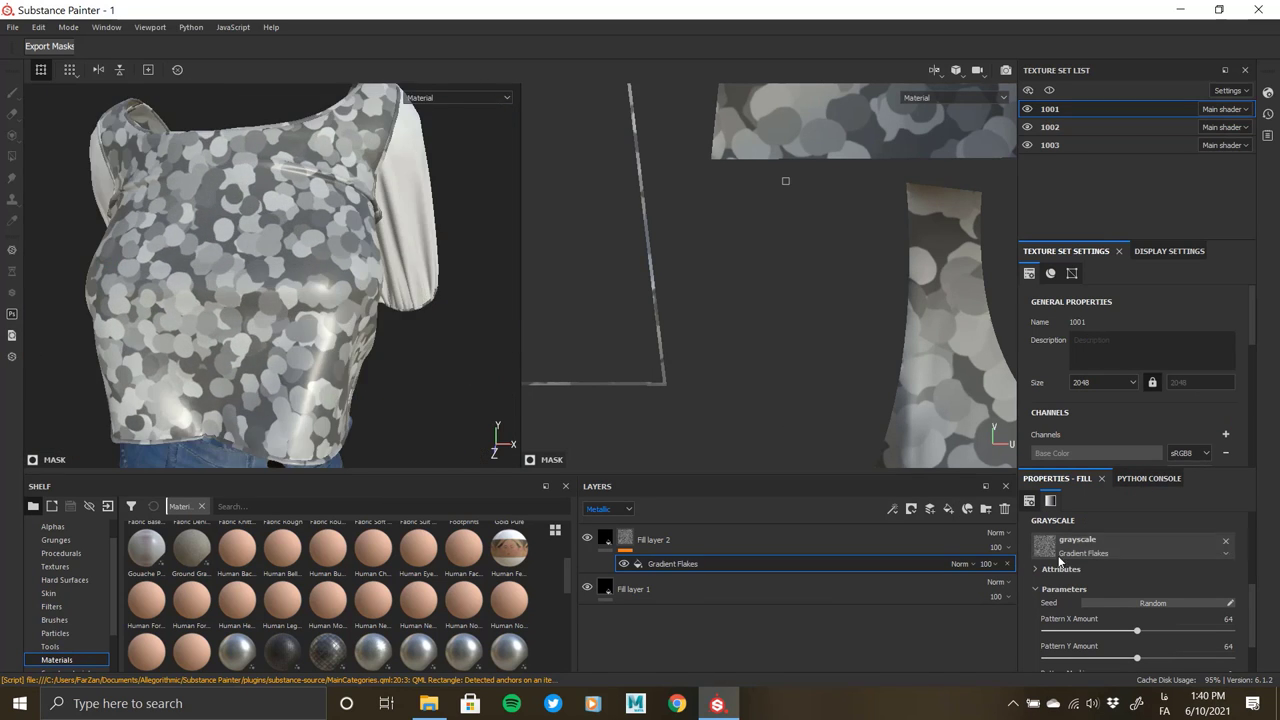
left_click(1190, 545)
scroll(1205, 503, "down", 3)
scroll(1205, 505, "down", 3)
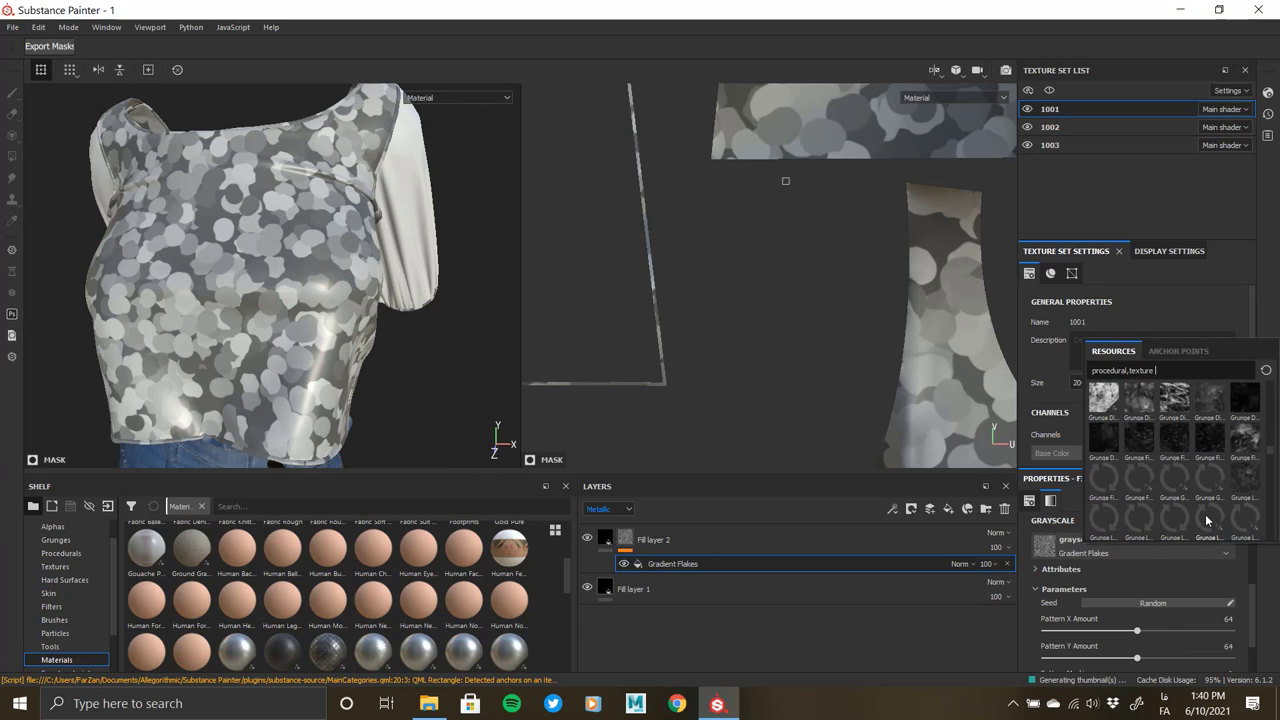
scroll(1200, 500, "down", 3)
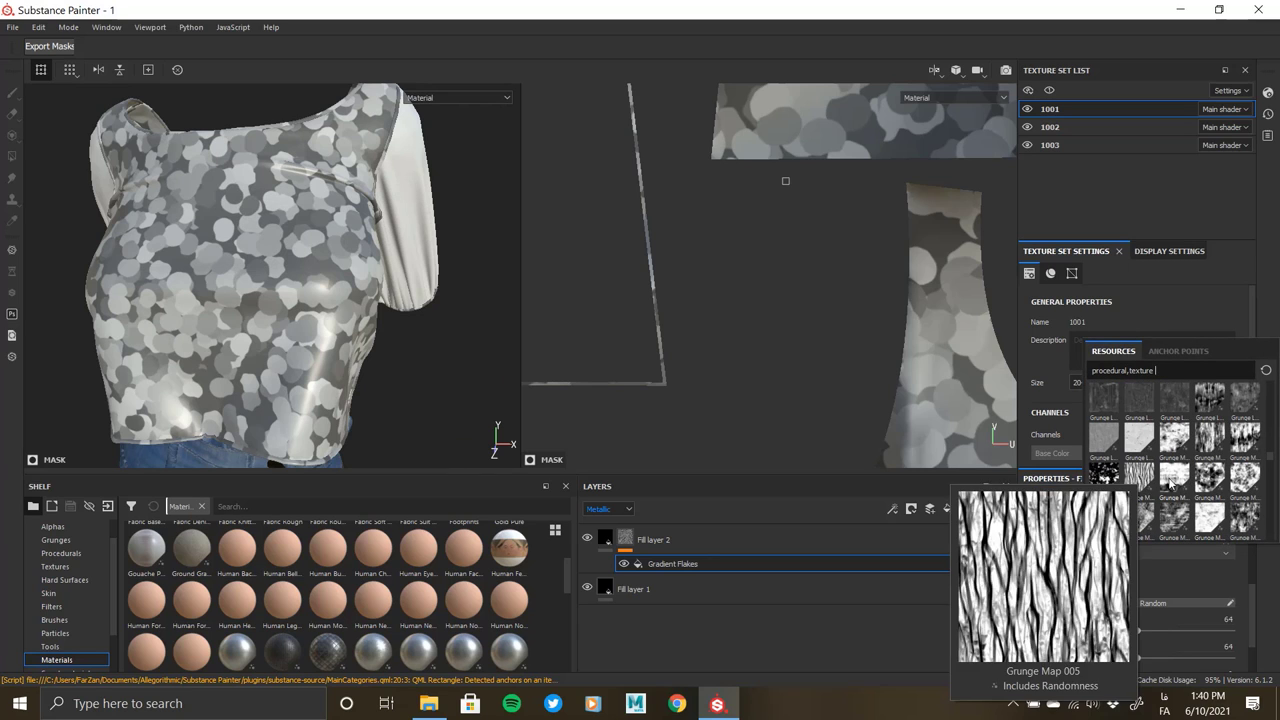
scroll(1168, 460, "down", 3)
scroll(1200, 505, "down", 3)
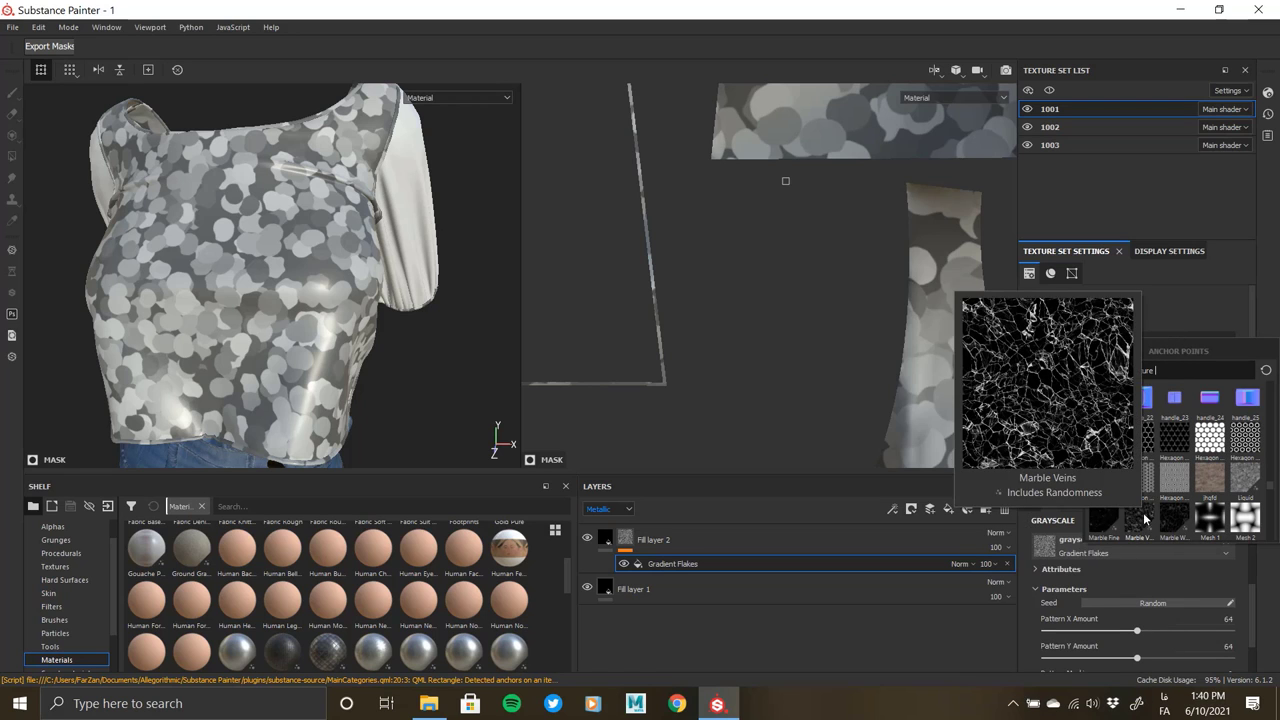
scroll(1104, 487, "down", 3)
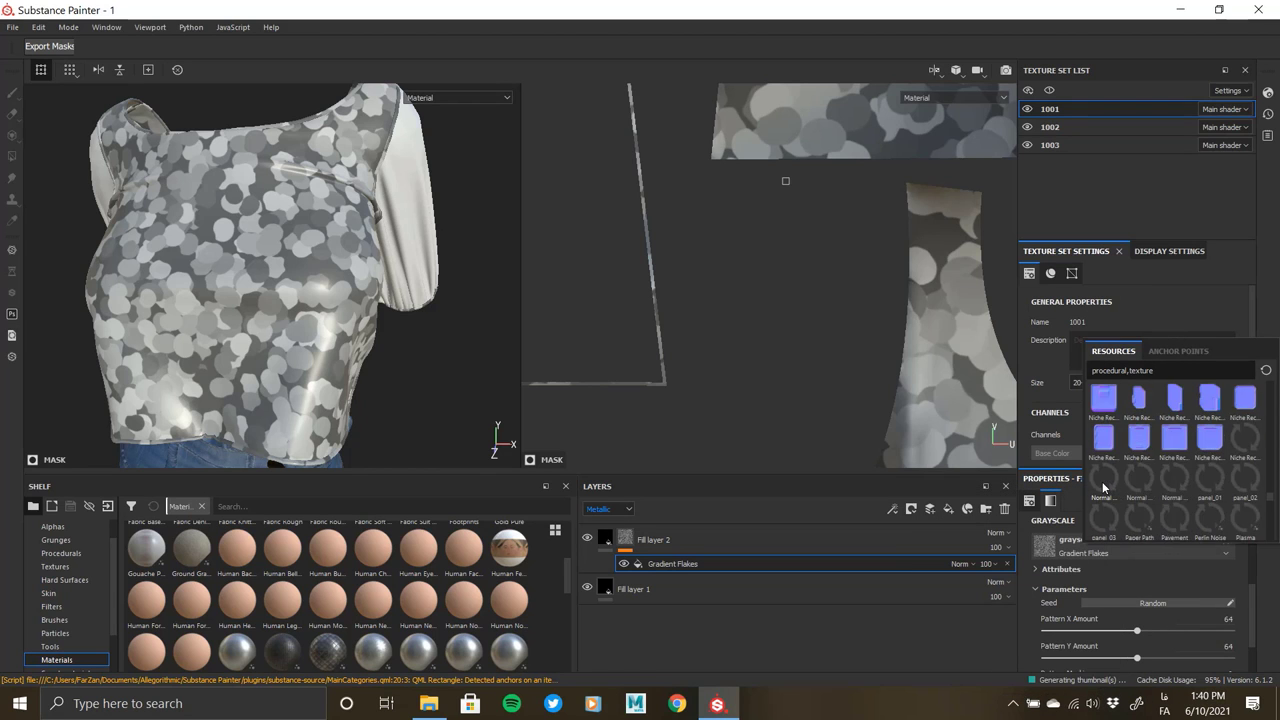
scroll(1104, 487, "down", 3)
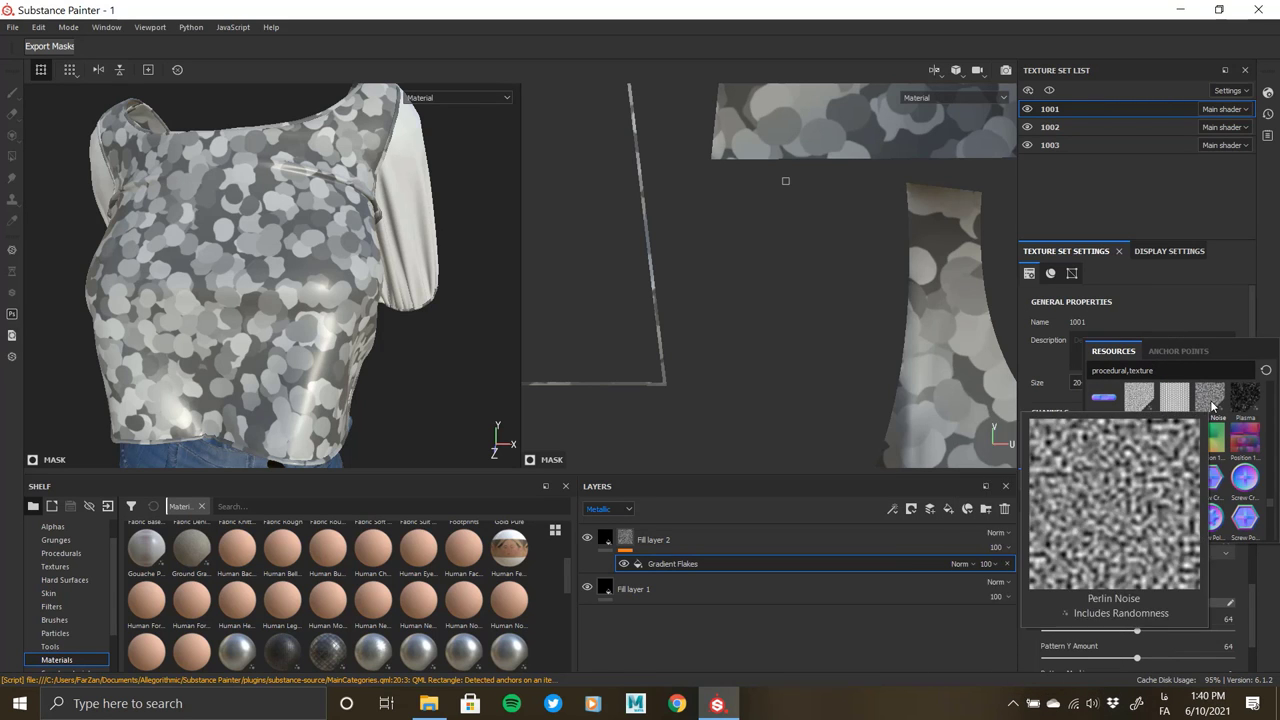
- Swap the mask pattern to Paper Path and adjust its histogram position and strip width
left_click(1143, 402)
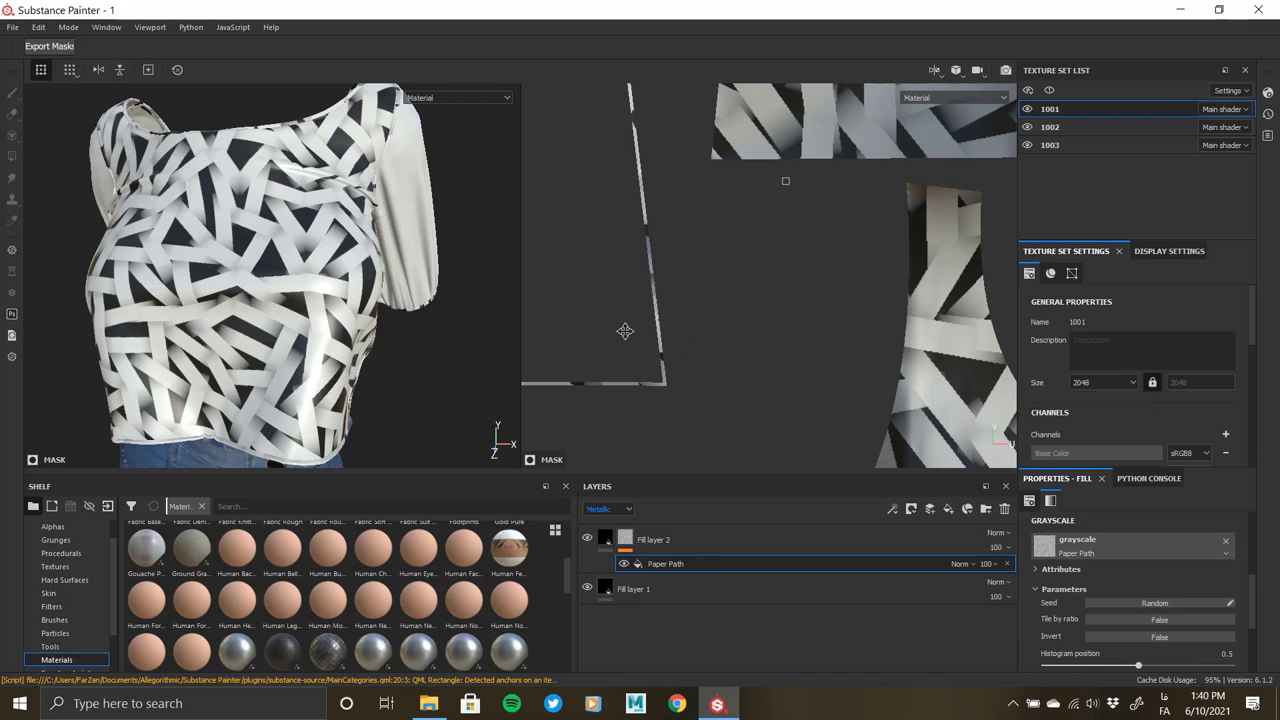
left_click_drag(451, 298, 171, 257, "alt")
scroll(273, 270, "up", 5)
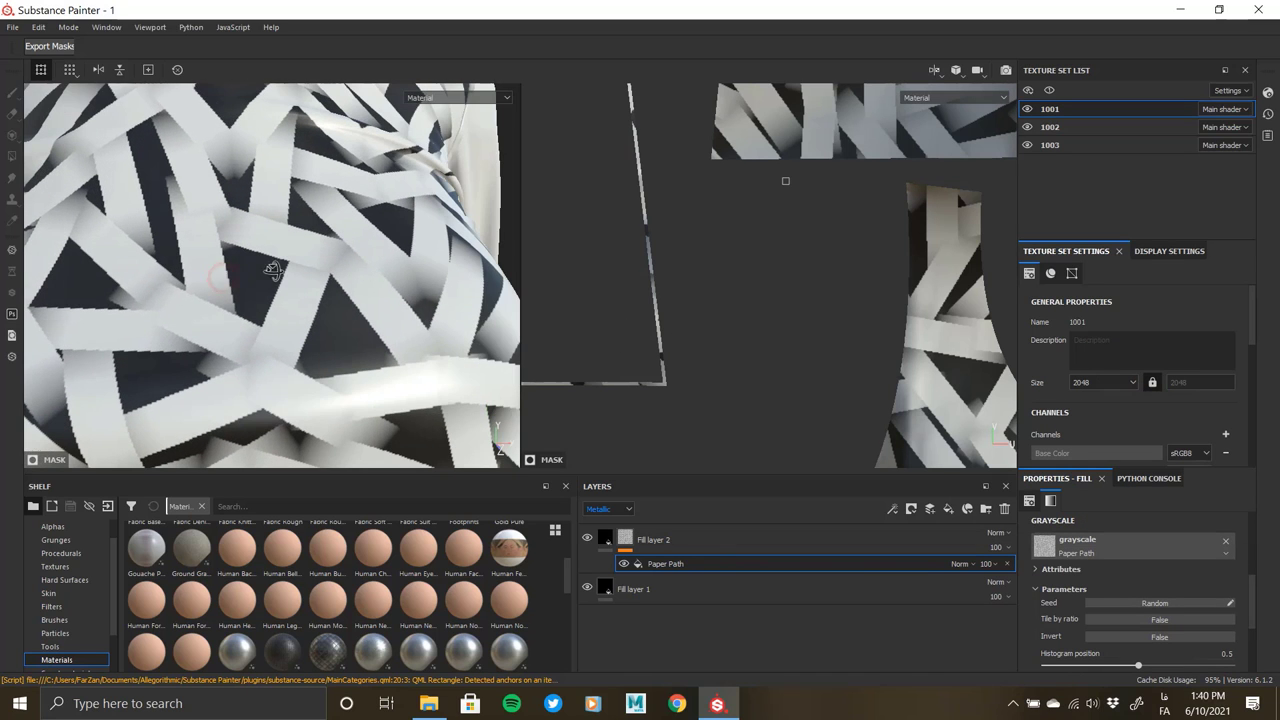
mouse_move(1138, 665)
left_mouse_down()
mouse_move(1069, 662)
mouse_move(1138, 662)
left_mouse_up()
scroll(1124, 629, "down", 2)
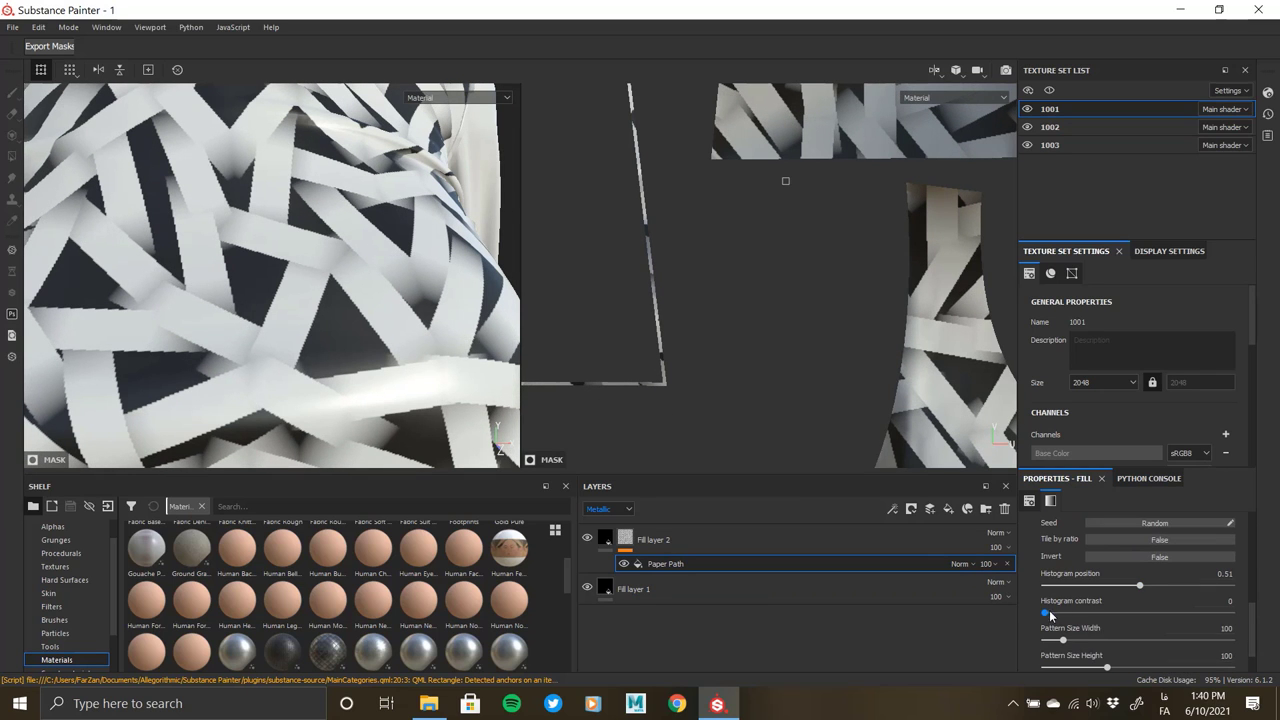
mouse_move(1045, 612)
left_mouse_down()
mouse_move(1214, 612)
mouse_move(816, 589)
left_mouse_up()
left_click_drag(1062, 640, 1052, 639)
key("f")
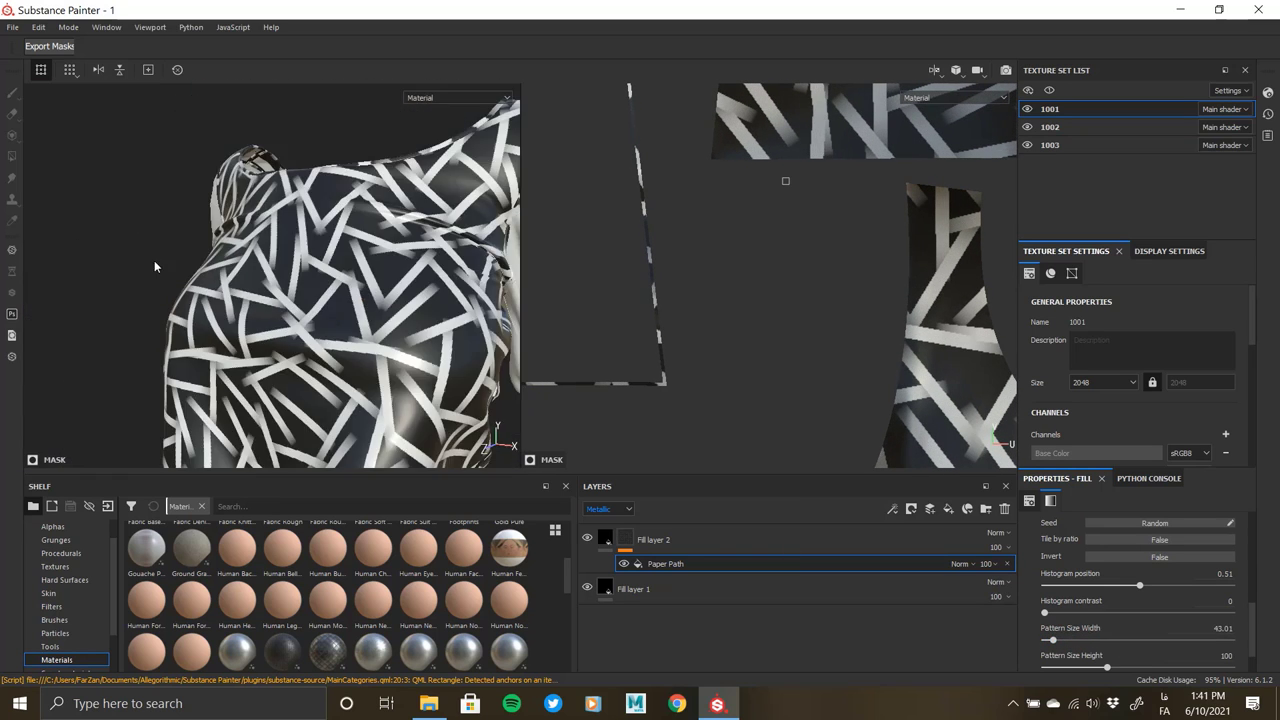
- Enlarge the strip width and height, then tile the pattern denser at scale 8.06
mouse_move(1057, 643)
left_mouse_down()
mouse_move(1157, 673)
mouse_move(1133, 668)
left_mouse_up()
scroll(1113, 634, "down", 1)
mouse_move(1045, 655)
left_mouse_down()
mouse_move(1247, 660)
mouse_move(984, 654)
left_mouse_up()
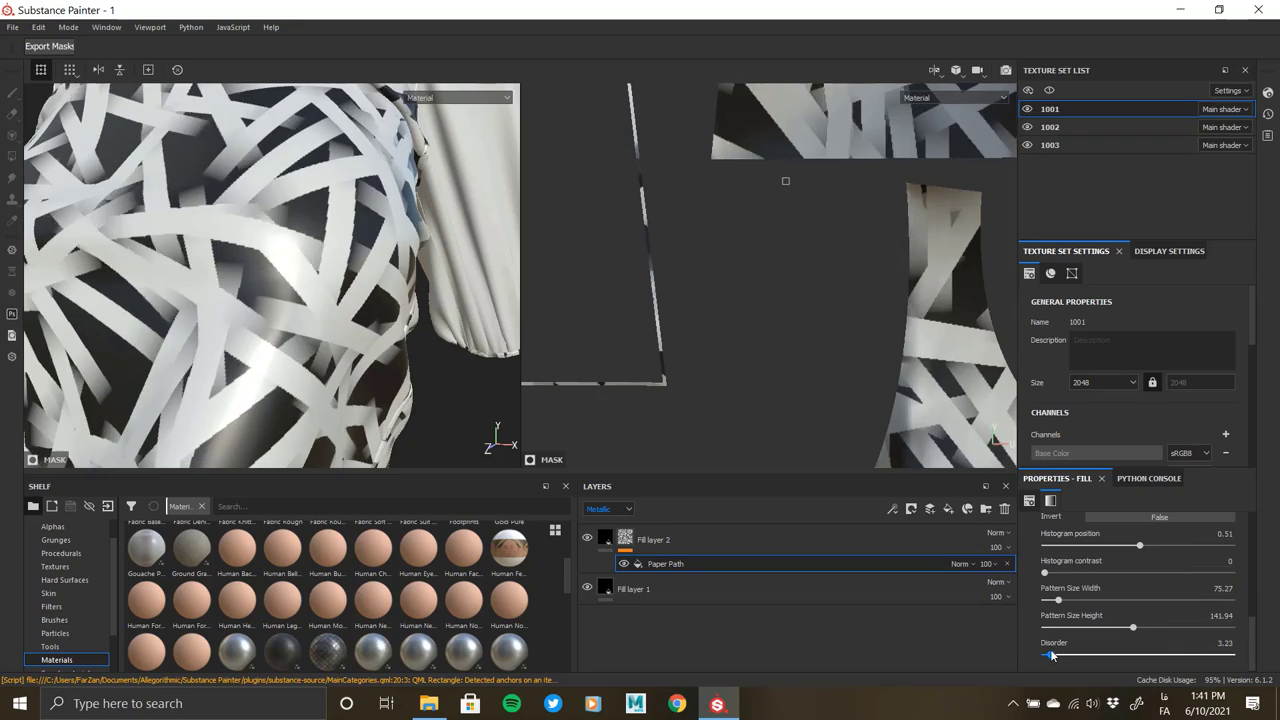
key("f")
scroll(424, 337, "up", 2)
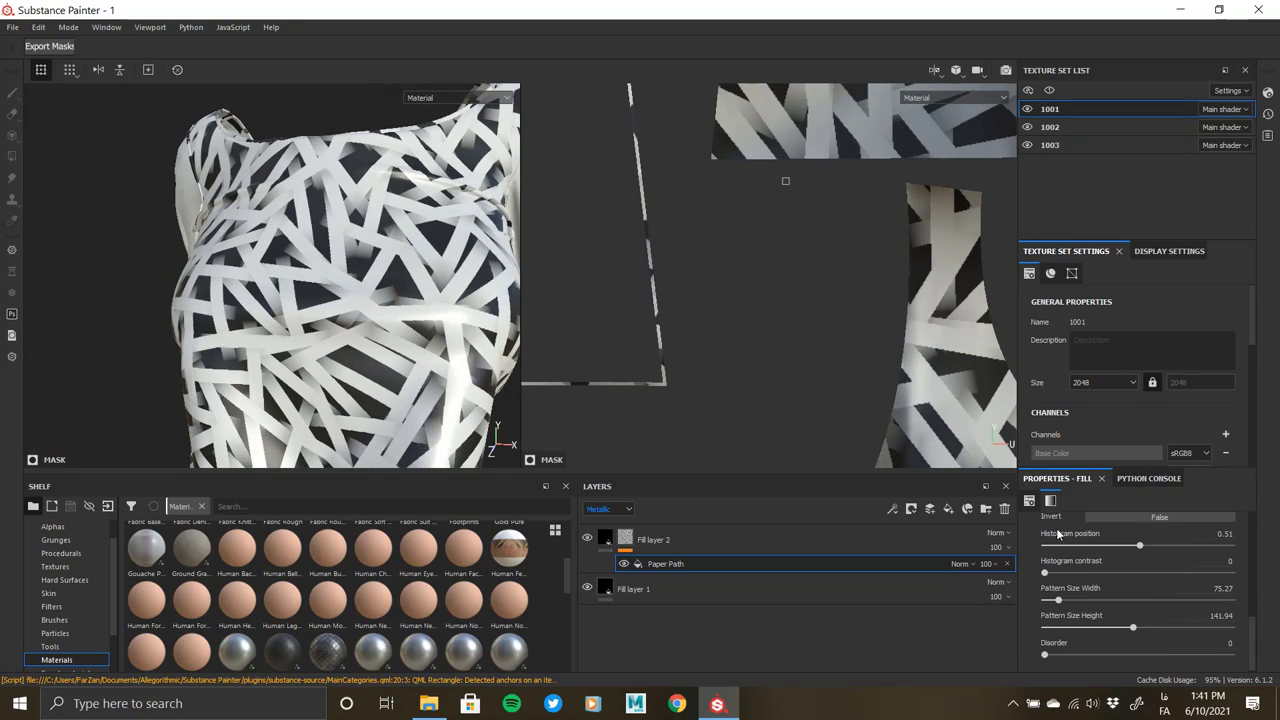
scroll(1110, 590, "down", 3)
left_click_drag(1080, 566, 1118, 566)
- Raise the Paper Path tiling scale to 29.47
mouse_move(300, 260)
left_mouse_down("alt")
mouse_move(320, 250)
mouse_move(275, 225)
left_mouse_up("alt")
scroll(300, 250, "up", 3)
scroll(300, 250, "down", 3)
scroll(275, 223, "up", 5)
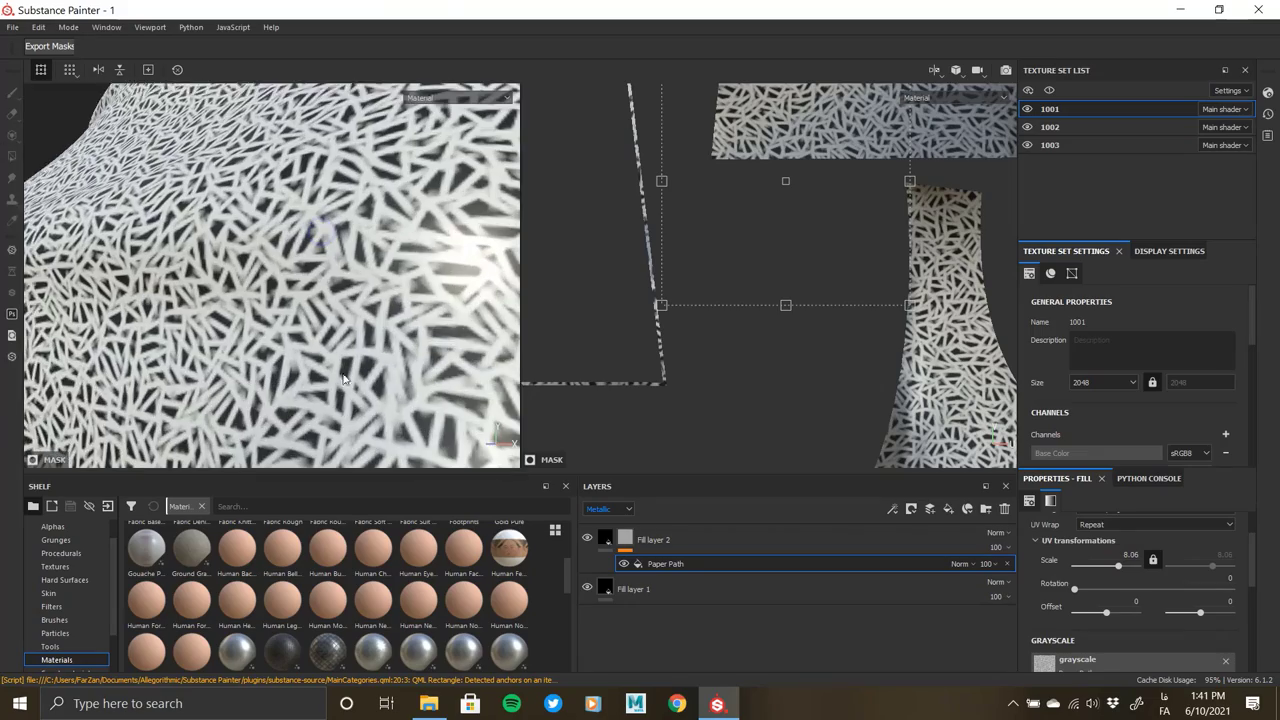
left_click_drag(1118, 566, 1126, 566)
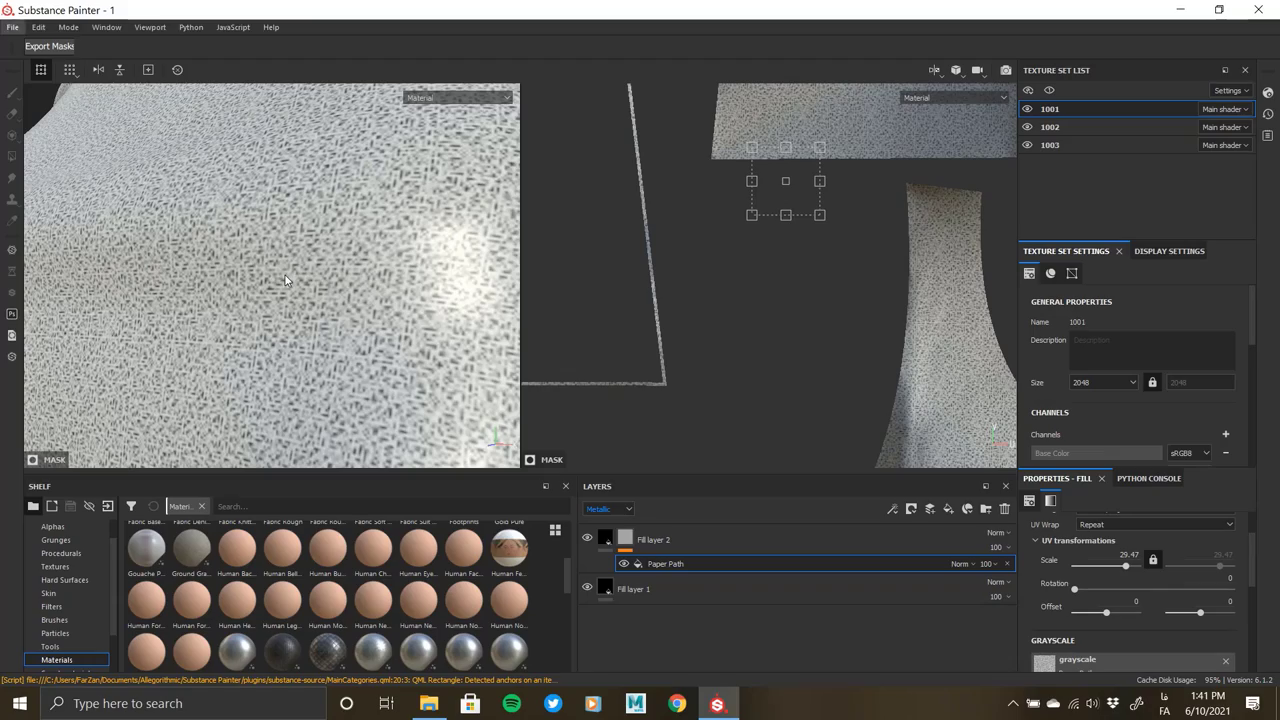
- Inspect the fabric close-up and randomize the pattern's seed
mouse_move(285, 278)
left_mouse_down("alt")
mouse_move(497, 223)
mouse_move(251, 340)
mouse_move(257, 177)
mouse_move(173, 218)
left_mouse_up("alt")
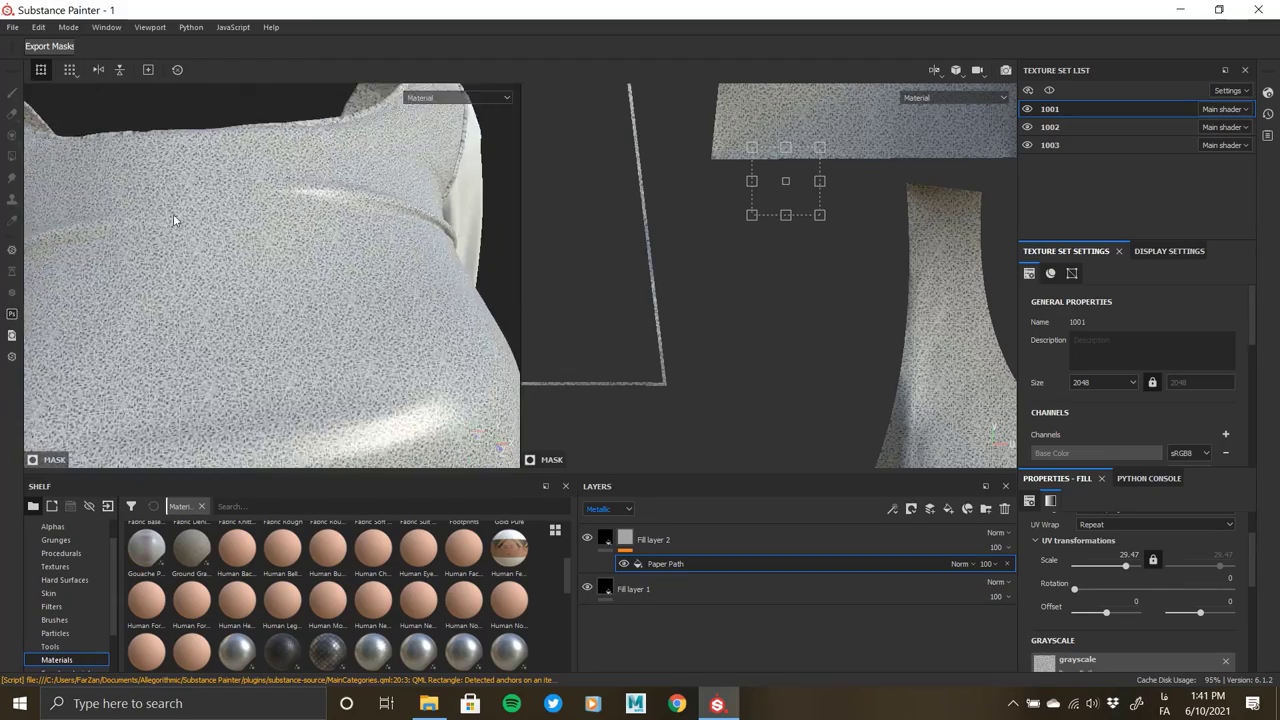
right_click_drag(173, 219, 371, 278, "alt")
scroll(1105, 615, "down", 1)
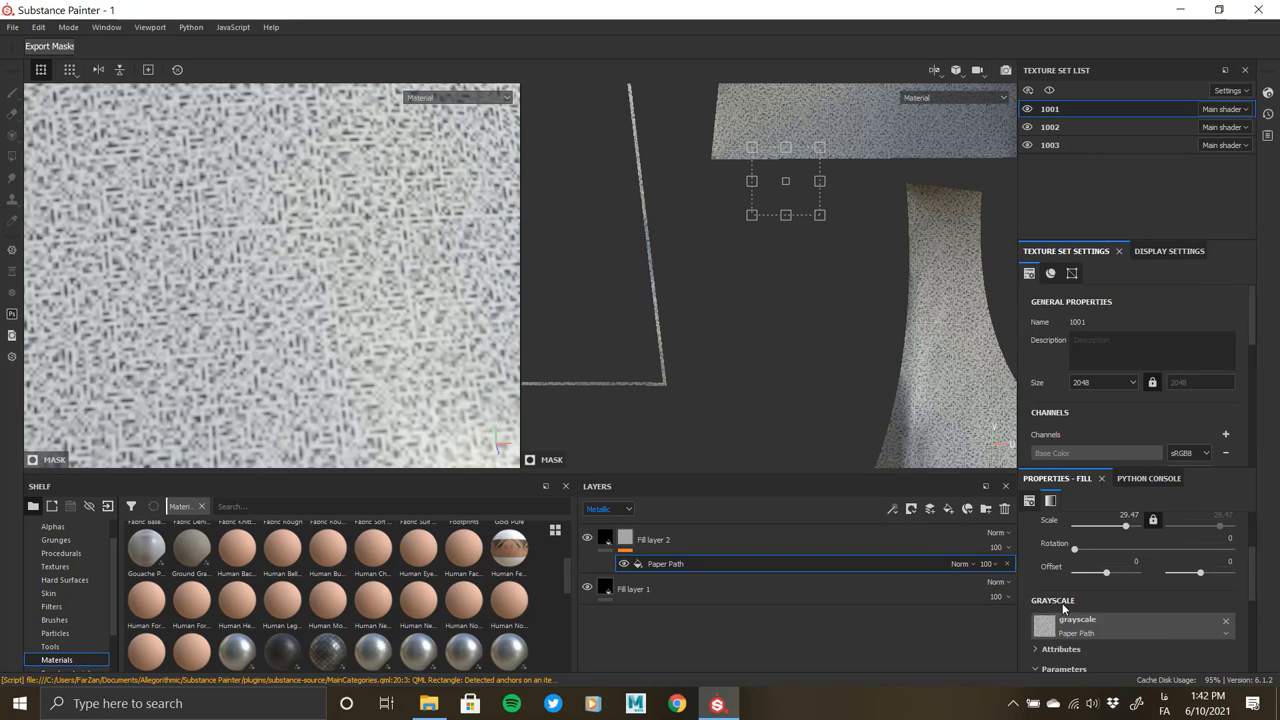
scroll(1080, 635, "down", 1)
left_click(1136, 645)
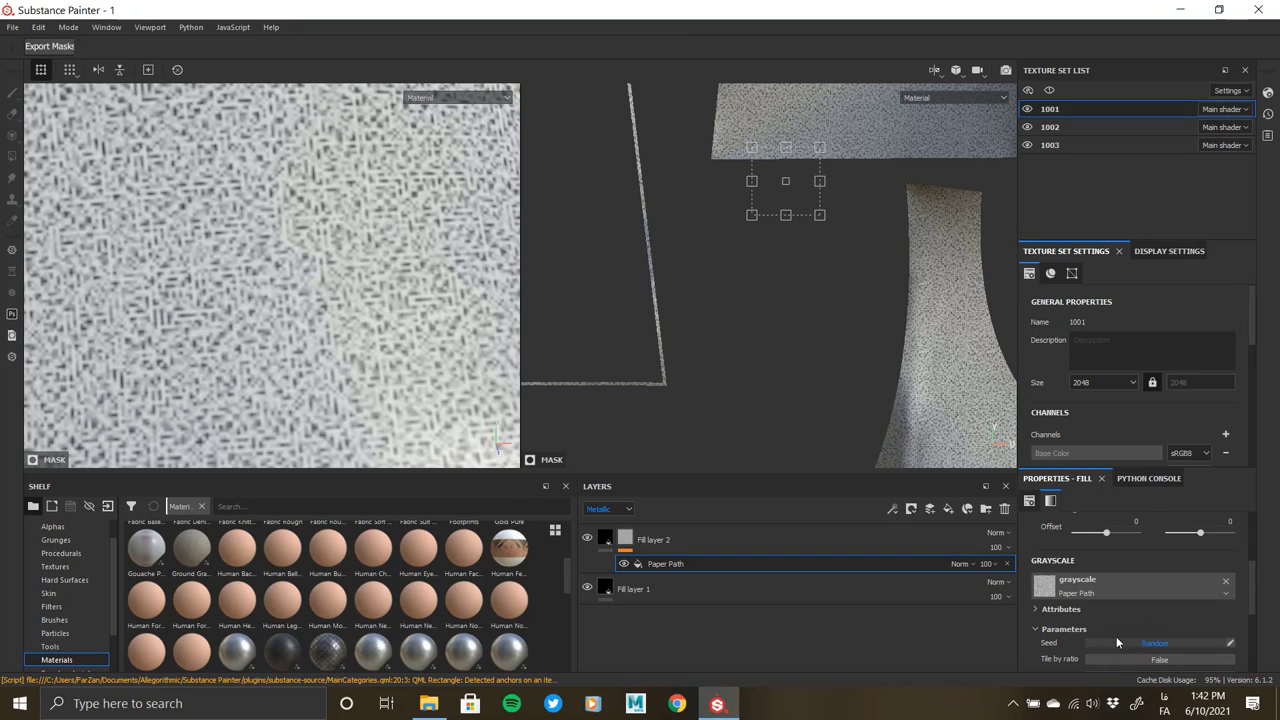
scroll(1116, 636, "up", 2)
scroll(1108, 624, "up", 2)
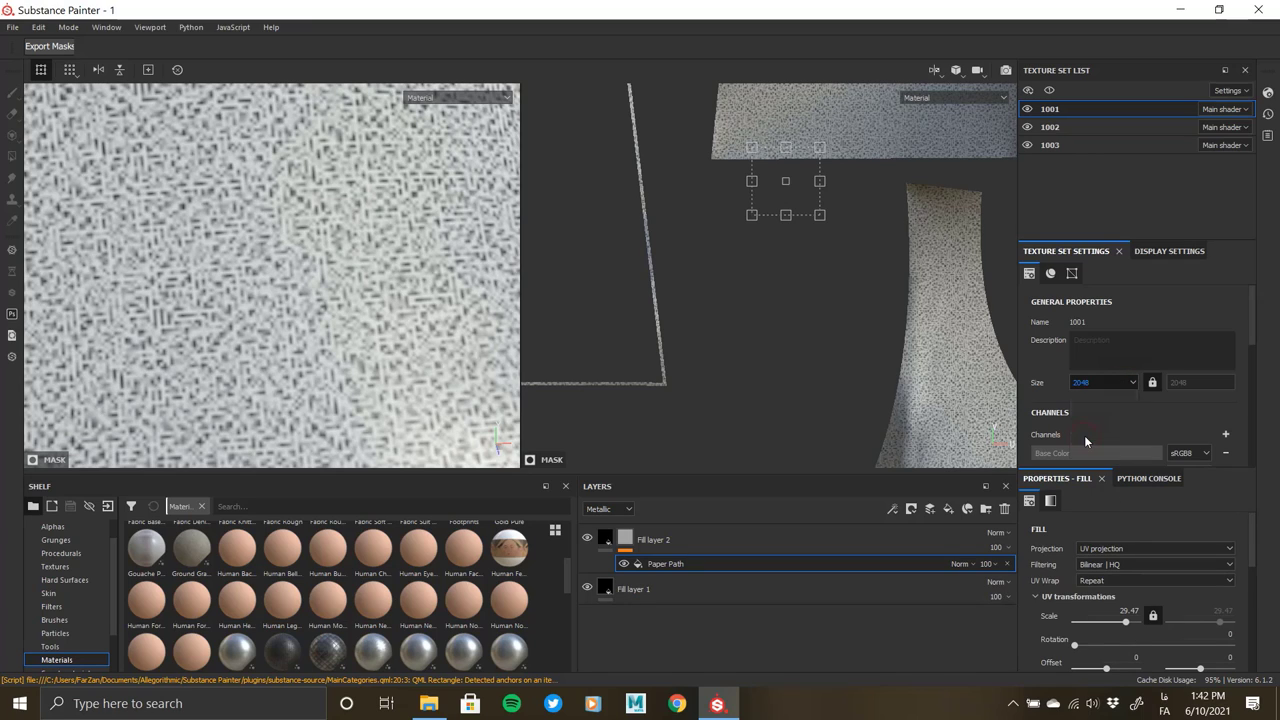
- Raise the texture set resolution to 4096
key("Down")
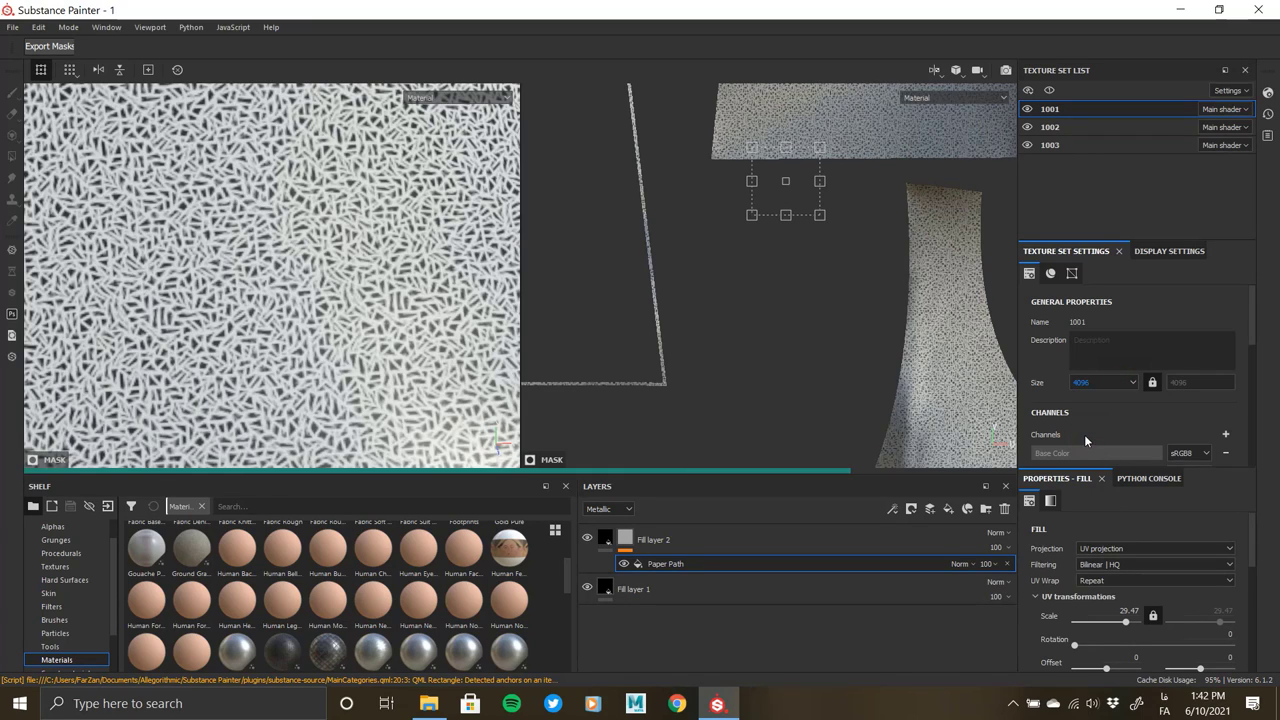
scroll(309, 291, "down", 2)
scroll(229, 280, "up", 2)
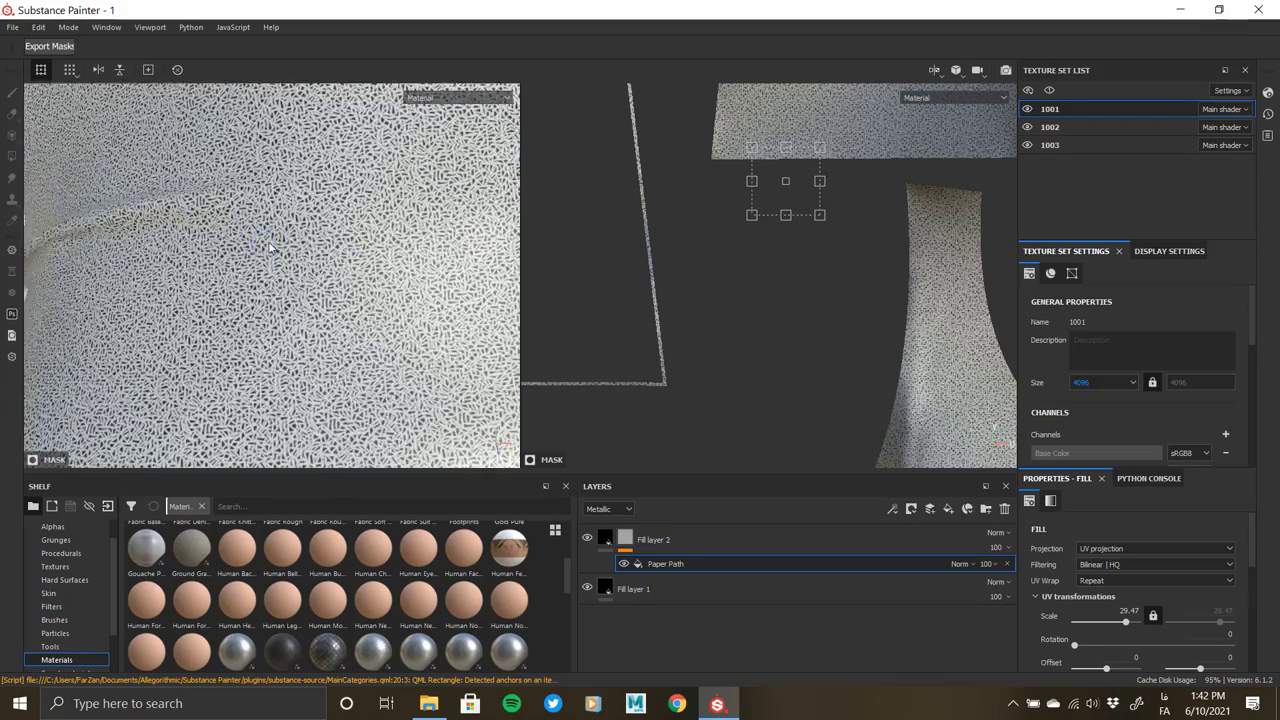
scroll(230, 282, "up", 2)
scroll(231, 283, "up", 2)
scroll(231, 283, "down", 2)
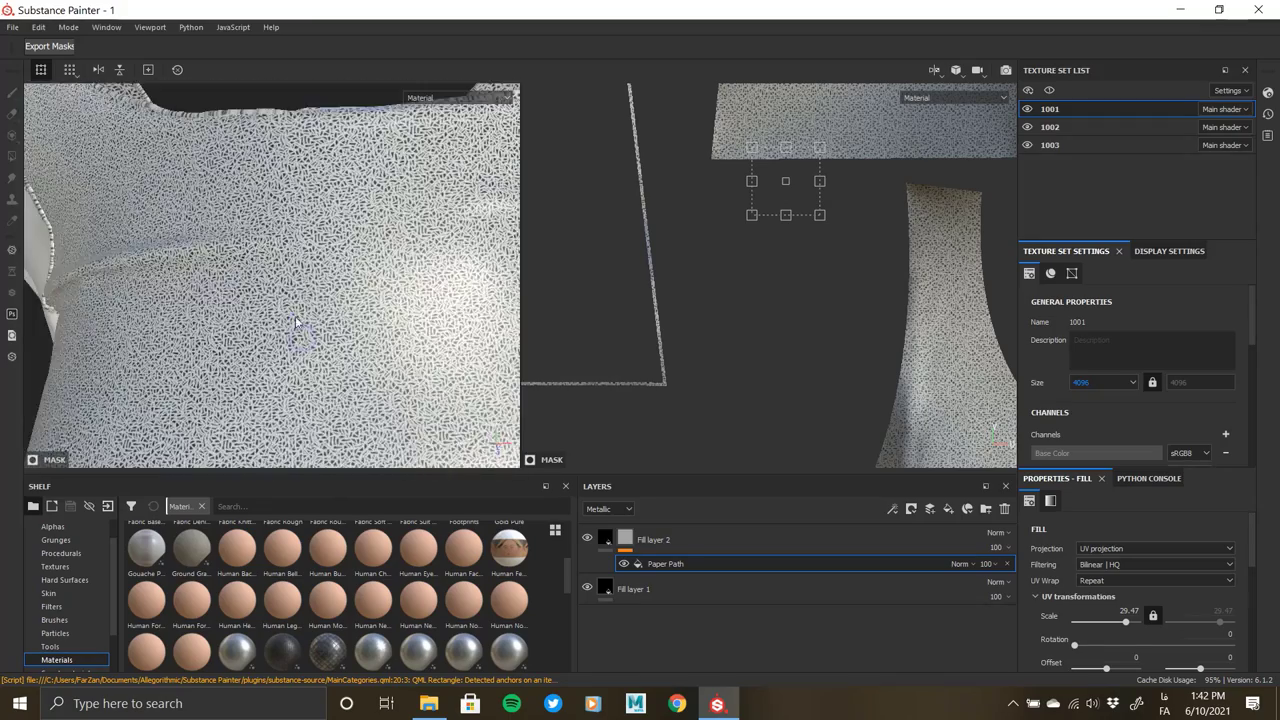
scroll(231, 283, "down", 2)
mouse_move(231, 283)
left_mouse_down("alt")
mouse_move(320, 286)
mouse_move(330, 300)
left_mouse_up("alt")
scroll(320, 286, "up", 2)
scroll(331, 244, "up", 3)
- Select Fill layer 2 itself, turn off its base colour, and lower its height value
left_click(612, 543)
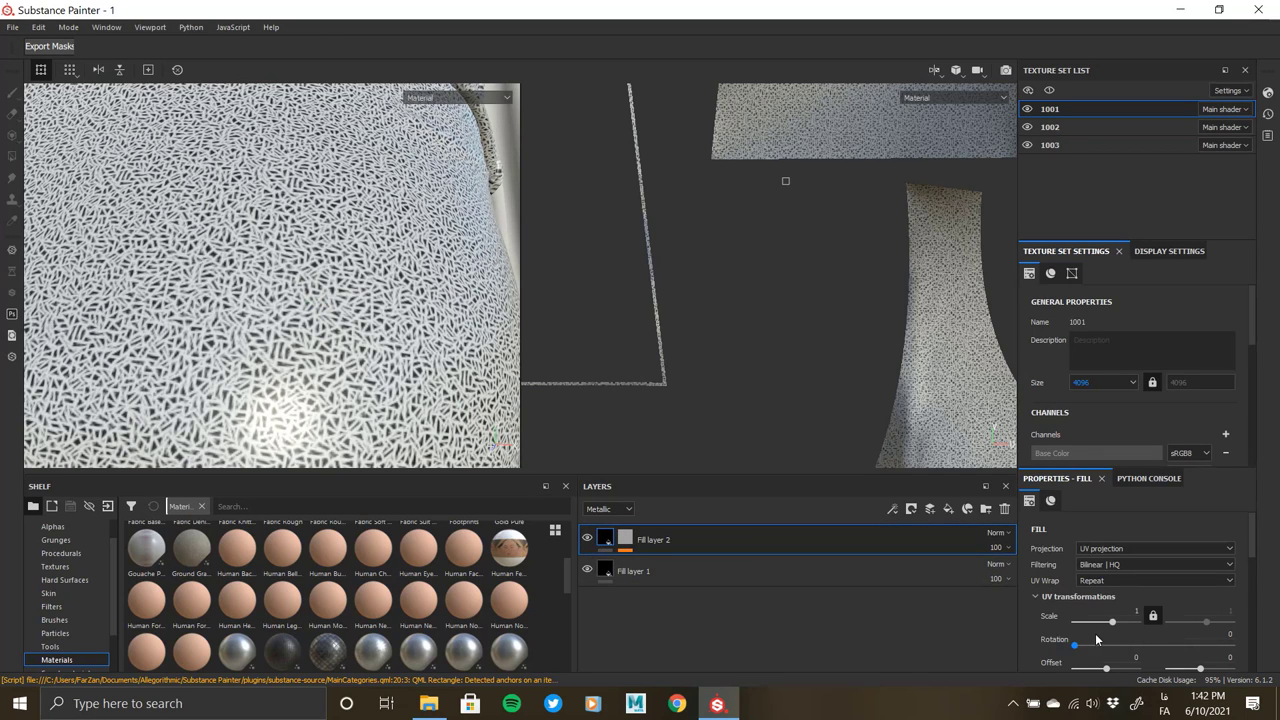
scroll(1095, 633, "down", 3)
left_click(1045, 596)
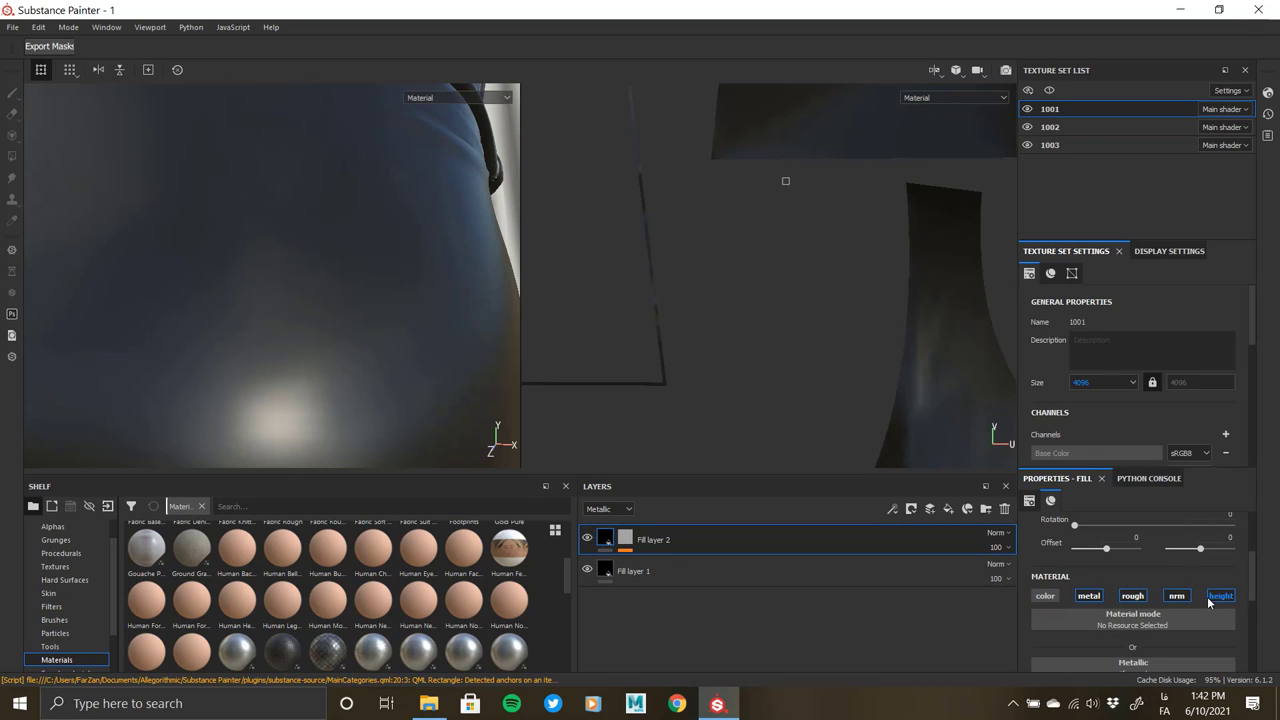
scroll(1148, 624, "down", 2)
mouse_move(1126, 650)
left_mouse_down()
mouse_move(1154, 649)
mouse_move(1127, 647)
left_mouse_up()
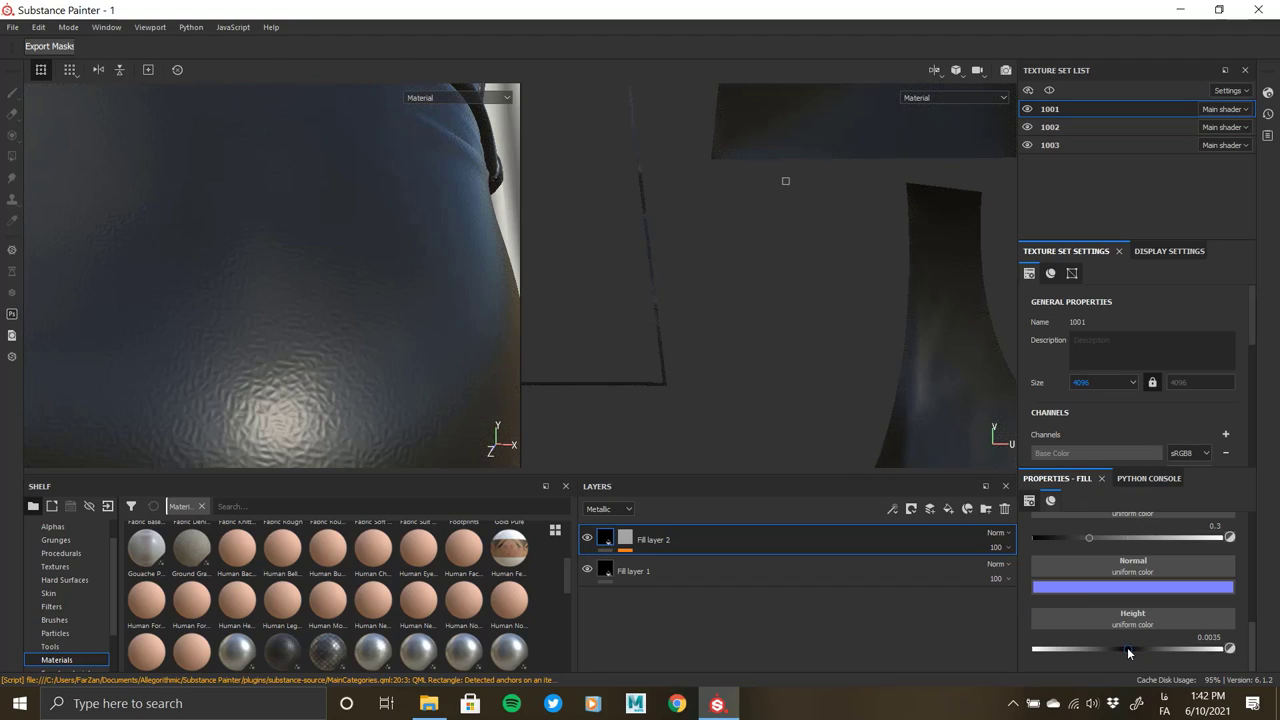
mouse_move(360, 376)
left_mouse_down("alt")
mouse_move(176, 320)
mouse_move(391, 366)
mouse_move(283, 366)
mouse_move(299, 372)
mouse_move(327, 360)
mouse_move(346, 289)
mouse_move(404, 330)
left_mouse_up("alt")
scroll(346, 289, "down", 5)
scroll(404, 330, "up", 5)
mouse_move(374, 414)
left_mouse_down("alt")
mouse_move(366, 360)
mouse_move(294, 286)
mouse_move(320, 300)
left_mouse_up("alt")
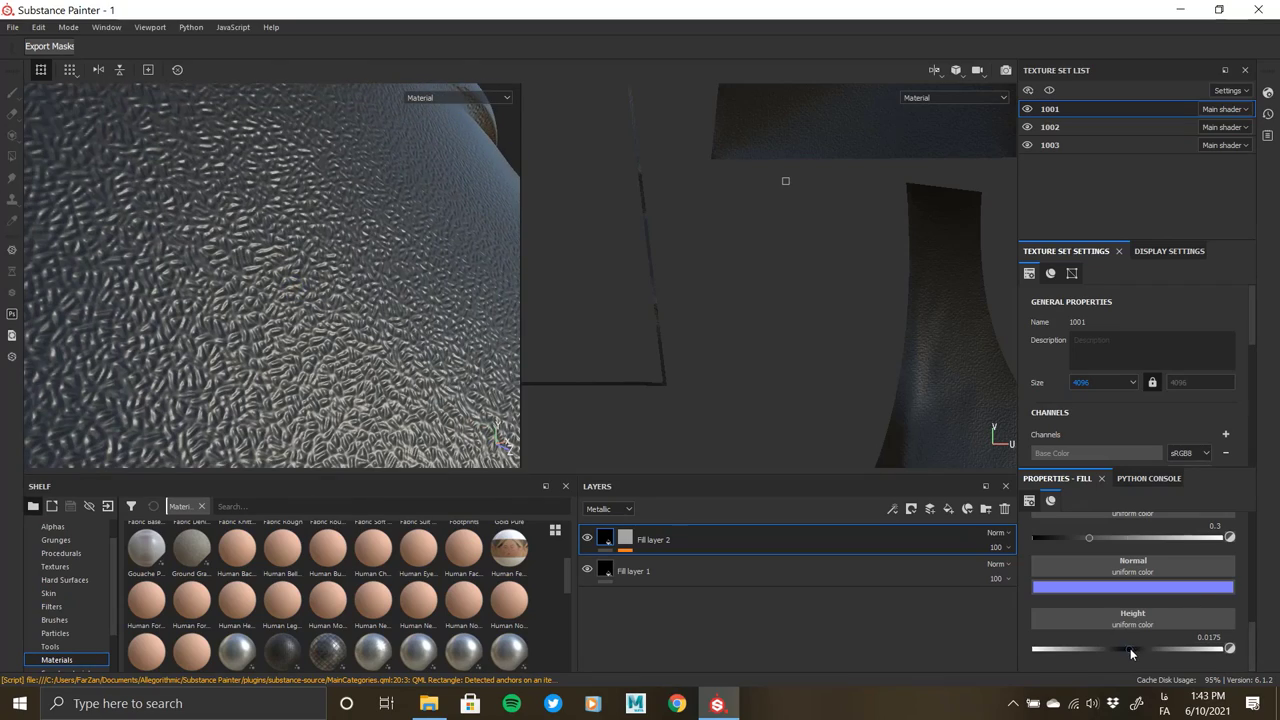
left_click_drag(1130, 648, 1123, 654)
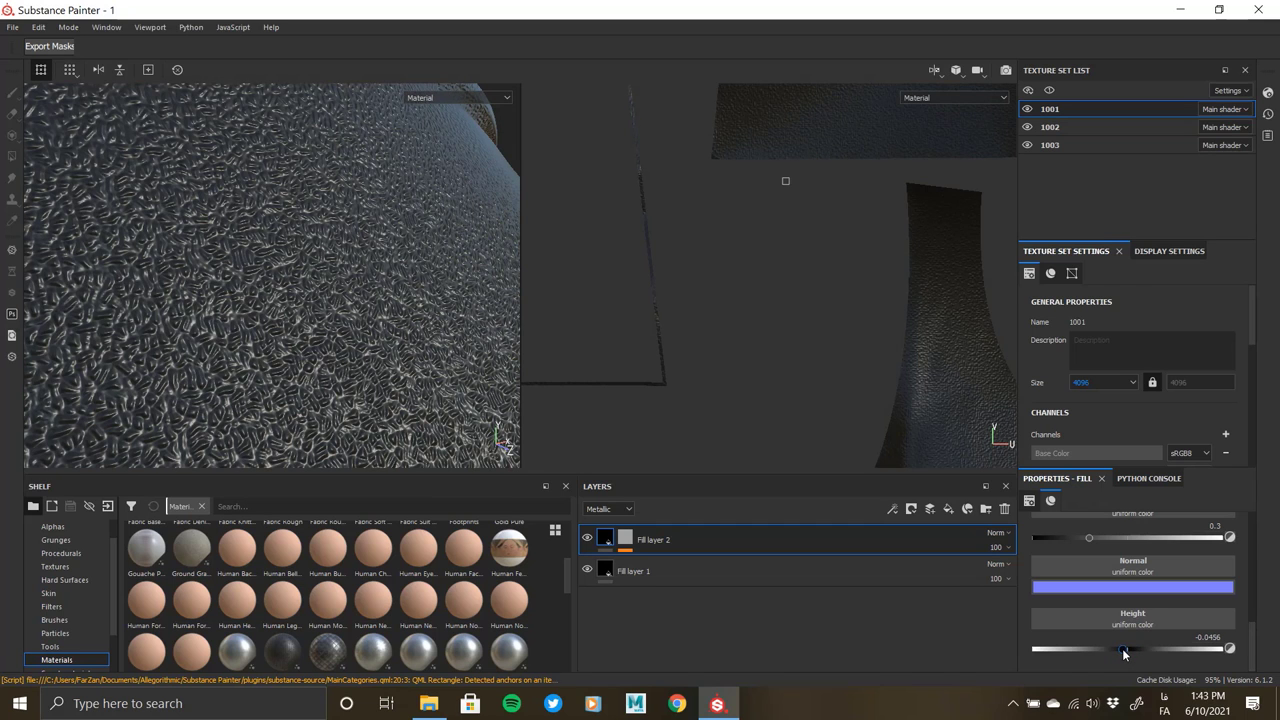
- Re-enable base colour on Fill layer 2, disable height, and set the colour to black
scroll(1121, 634, "up", 2)
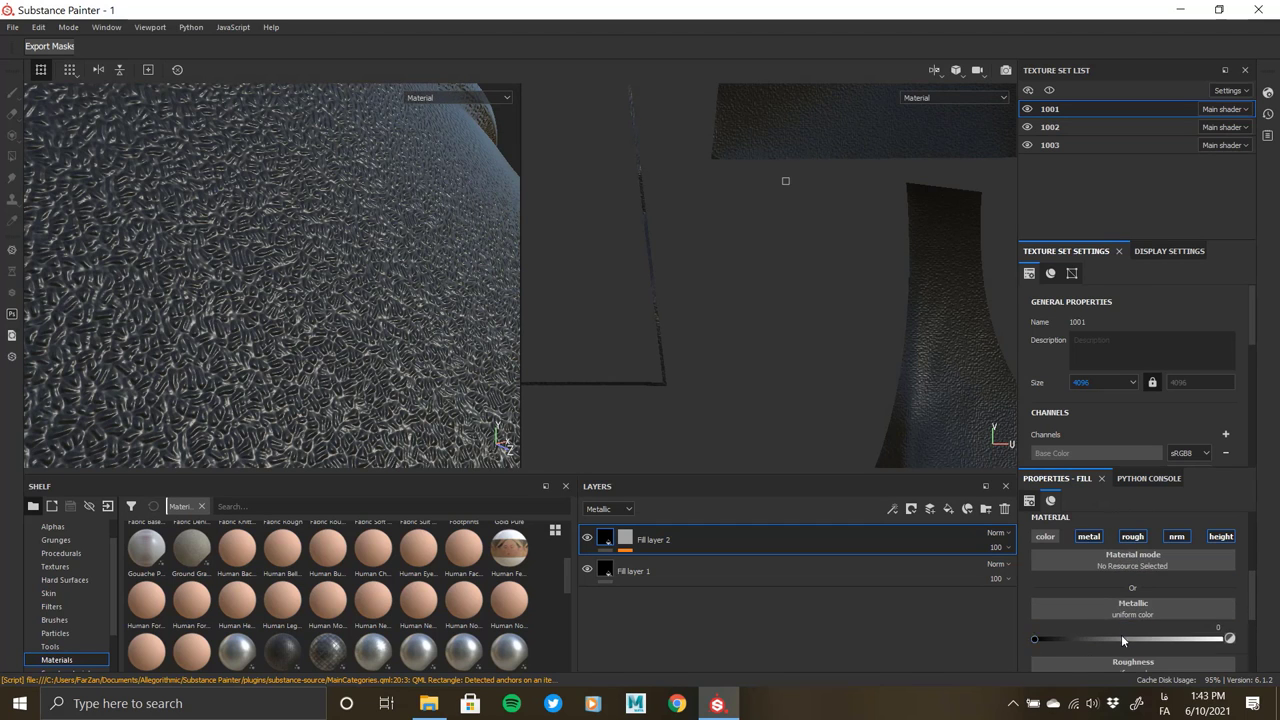
left_click(1056, 539)
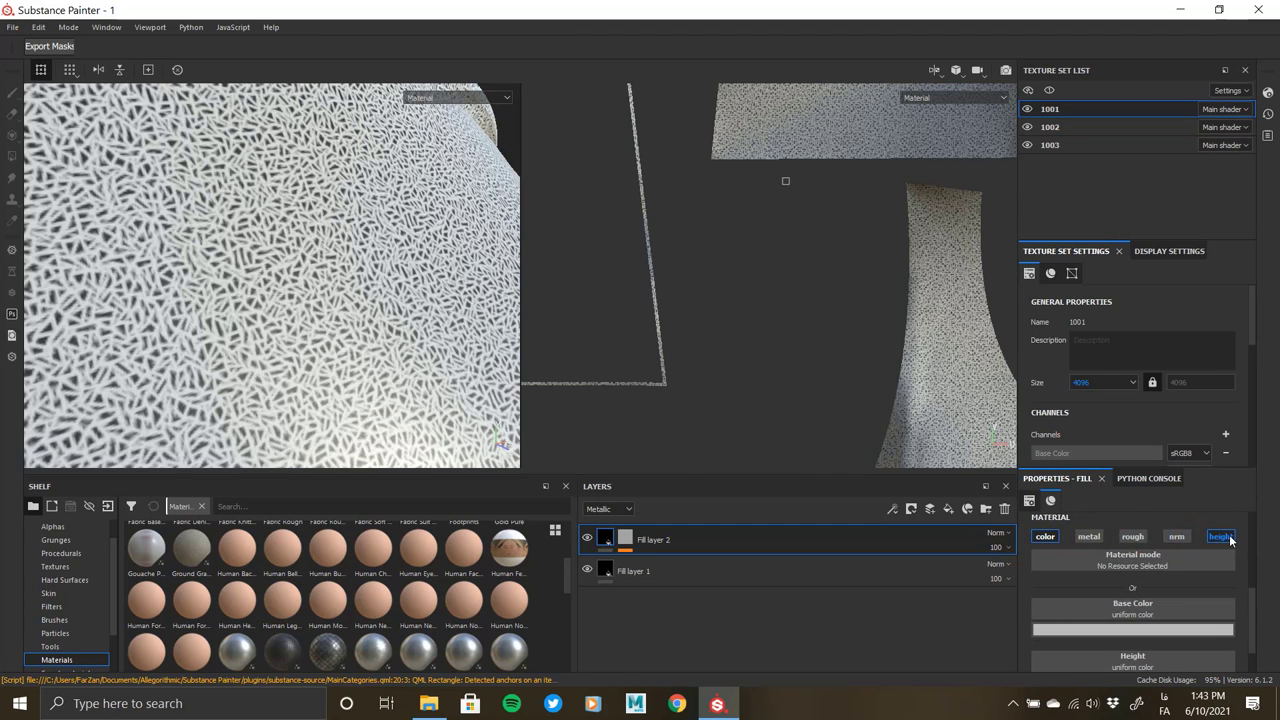
left_click(1229, 538)
left_click(1125, 632)
mouse_move(1110, 597)
left_mouse_down()
mouse_move(1056, 579)
mouse_move(1034, 618)
left_mouse_up()
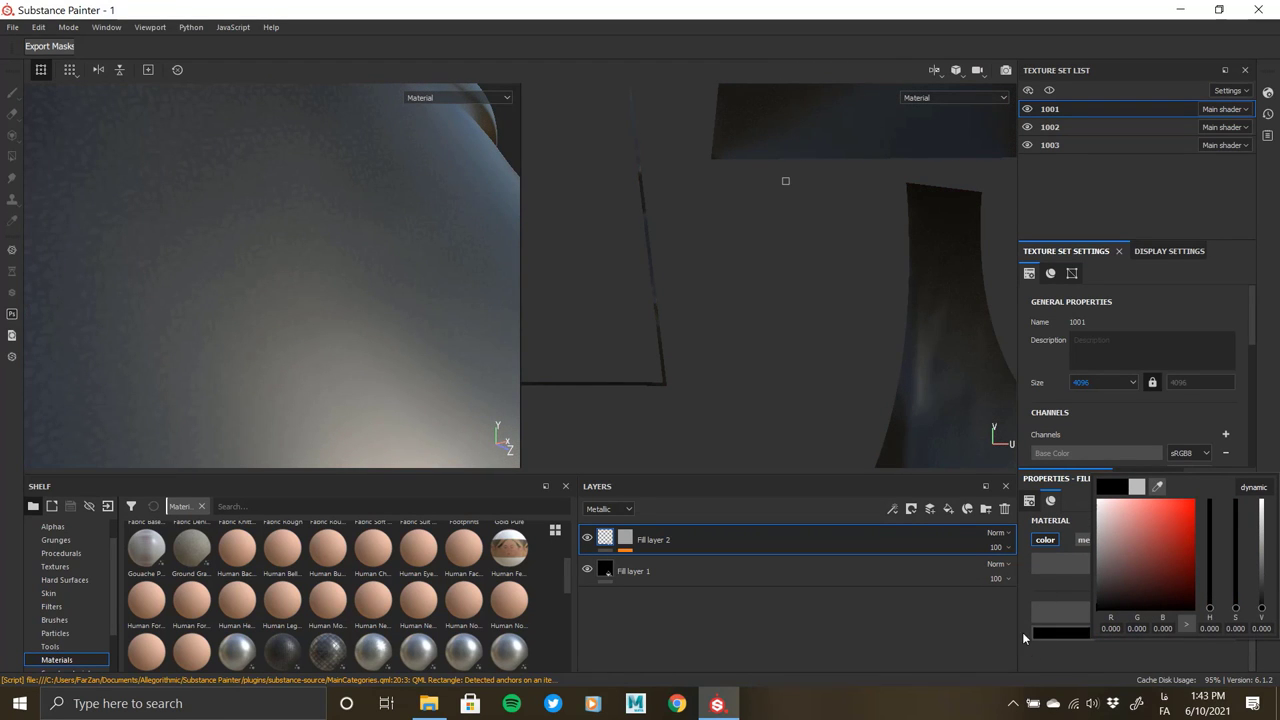
mouse_move(284, 292)
left_mouse_down("alt")
mouse_move(256, 258)
mouse_move(280, 331)
mouse_move(106, 261)
left_mouse_up("alt")
mouse_move(106, 261)
right_mouse_down("shift")
mouse_move(329, 314)
mouse_move(313, 293)
mouse_move(329, 334)
mouse_move(314, 246)
mouse_move(357, 286)
mouse_move(321, 291)
mouse_move(380, 320)
right_mouse_up("shift")
- Re-enable the height channel and set height to 0.01
left_click(1220, 540)
scroll(1173, 645, "down", 1)
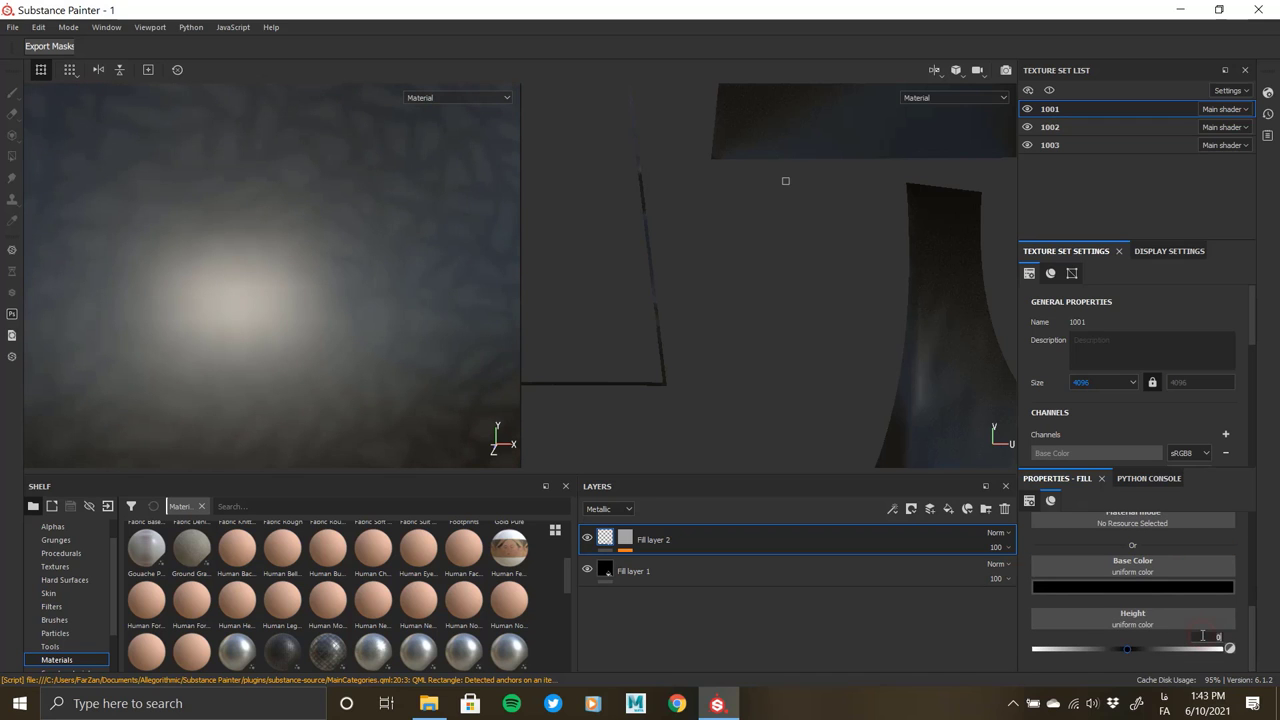
type(".01")
key("Return")
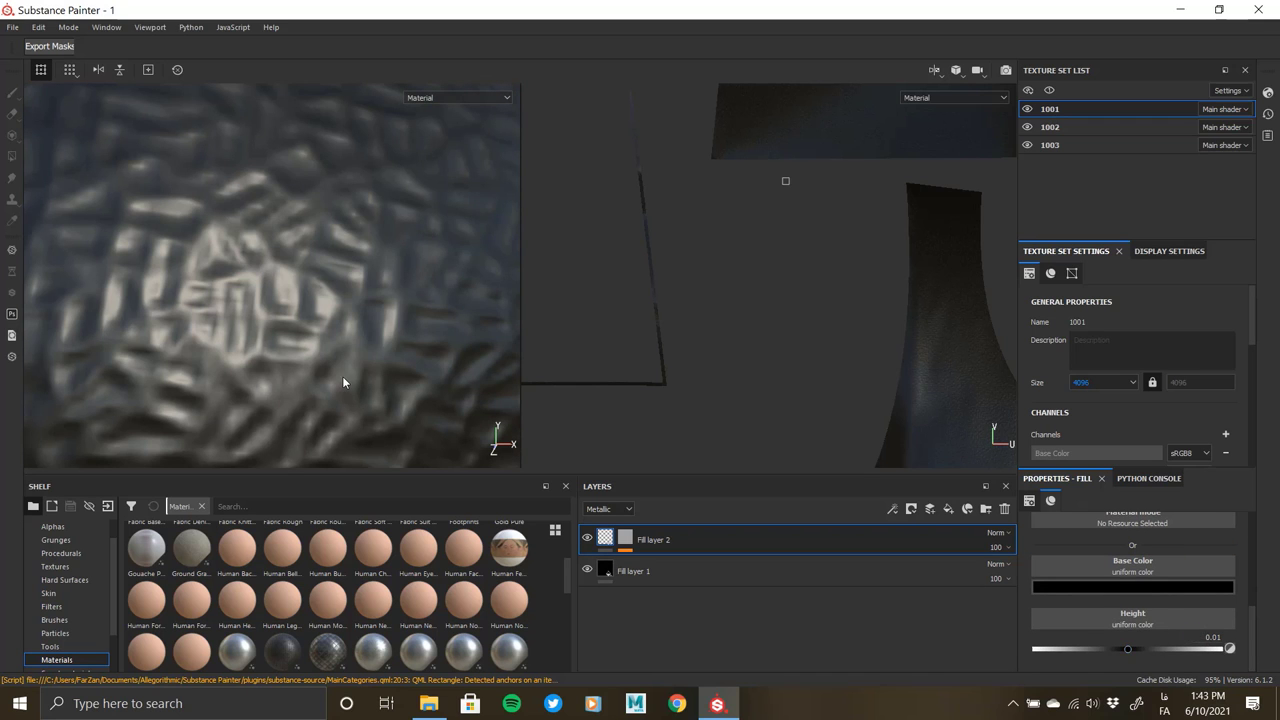
mouse_move(342, 376)
right_mouse_down("alt")
mouse_move(287, 368)
mouse_move(300, 340)
right_mouse_up("alt")
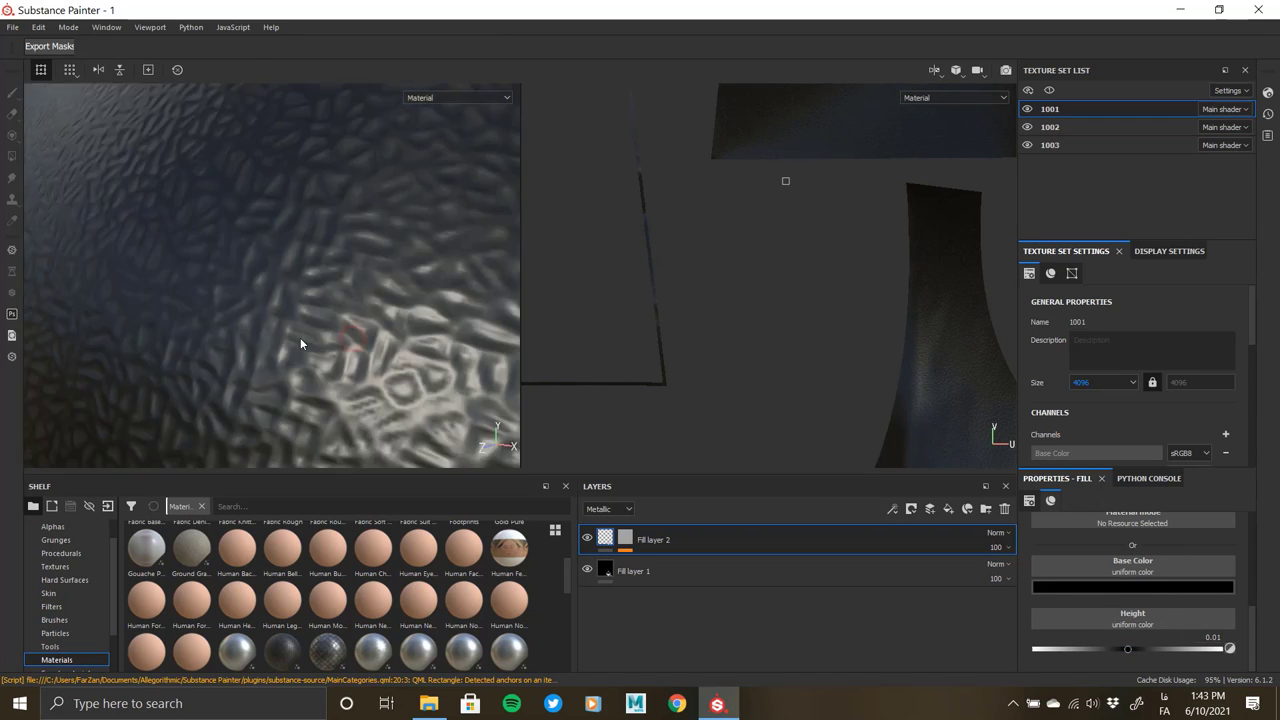
mouse_move(300, 340)
left_mouse_down("alt")
mouse_move(371, 337)
mouse_move(400, 363)
mouse_move(415, 440)
left_mouse_up("alt")
mouse_move(415, 535)
left_mouse_down("alt")
mouse_move(286, 423)
mouse_move(343, 440)
left_mouse_up("alt")
scroll(1128, 606, "up", 1)
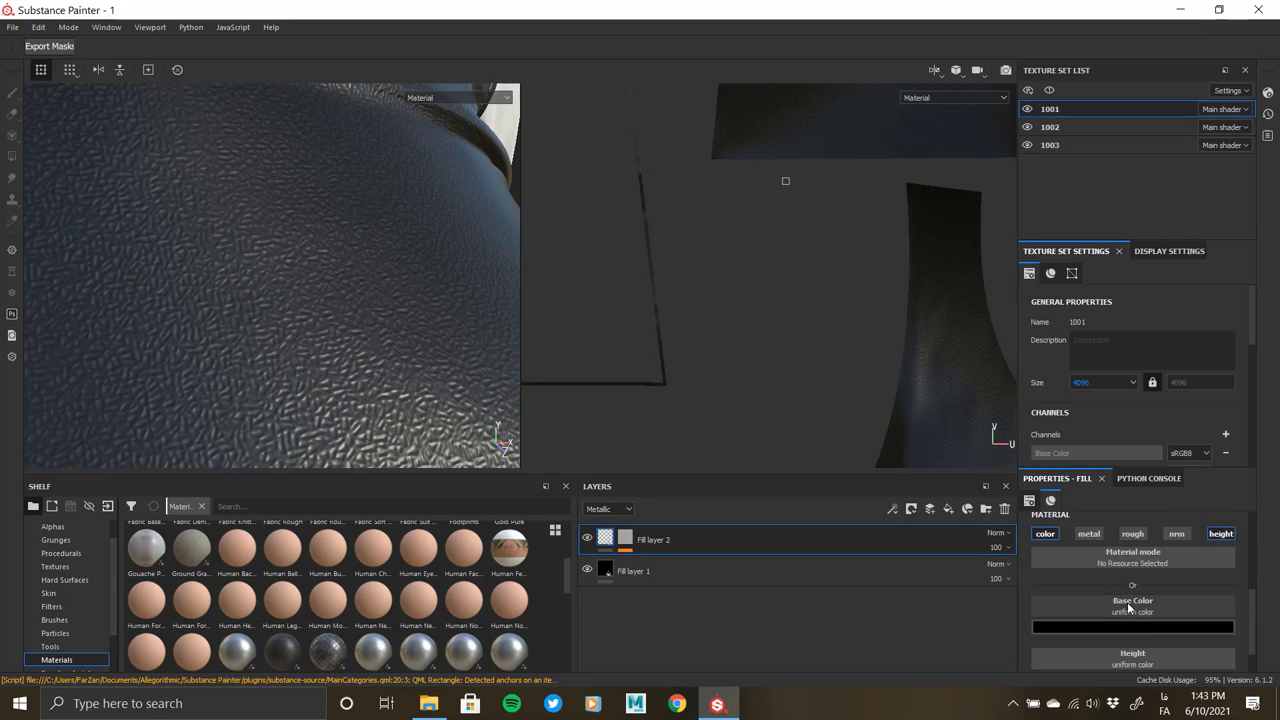
- Enable roughness on Fill layer 2 and raise it to about 0.97
left_click(1136, 537)
scroll(1138, 641, "down", 2)
left_click_drag(1184, 609, 1218, 609)
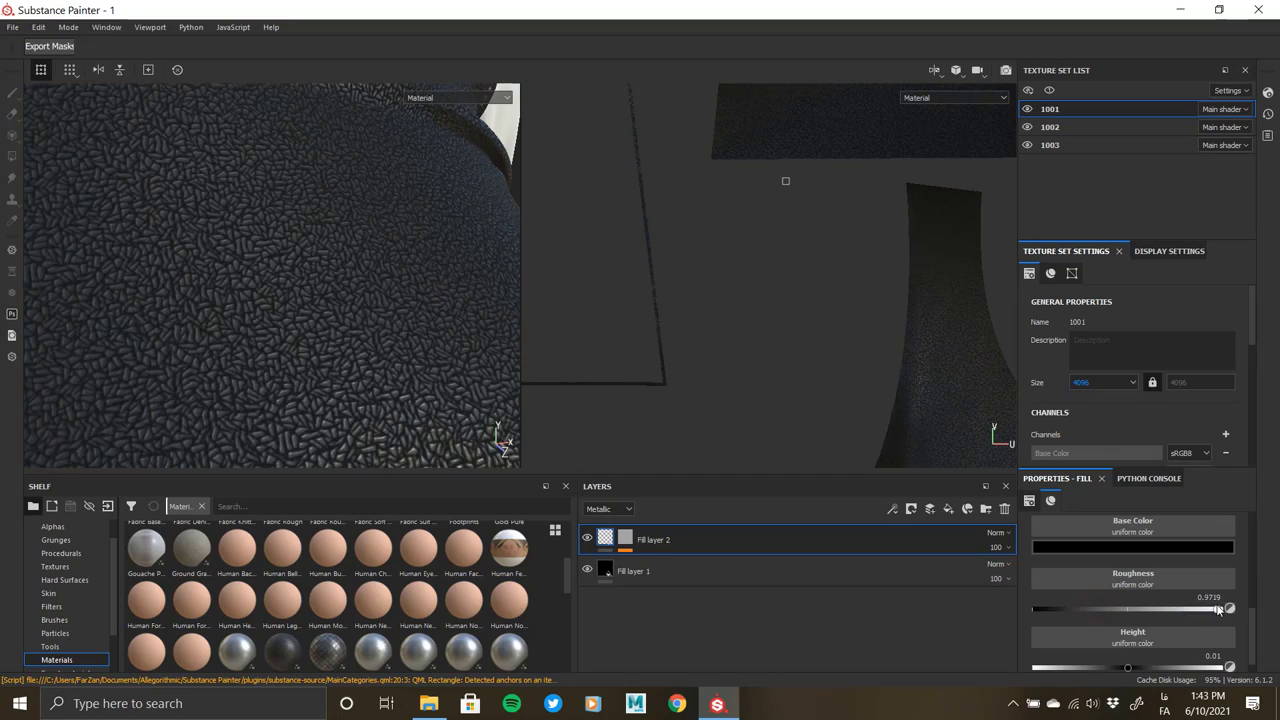
mouse_move(329, 356)
left_mouse_down("alt")
mouse_move(350, 352)
mouse_move(243, 300)
mouse_move(351, 280)
mouse_move(277, 286)
mouse_move(253, 303)
mouse_move(338, 314)
mouse_move(300, 330)
left_mouse_up("alt")
scroll(1134, 597, "up", 1)
scroll(1134, 590, "up", 2)
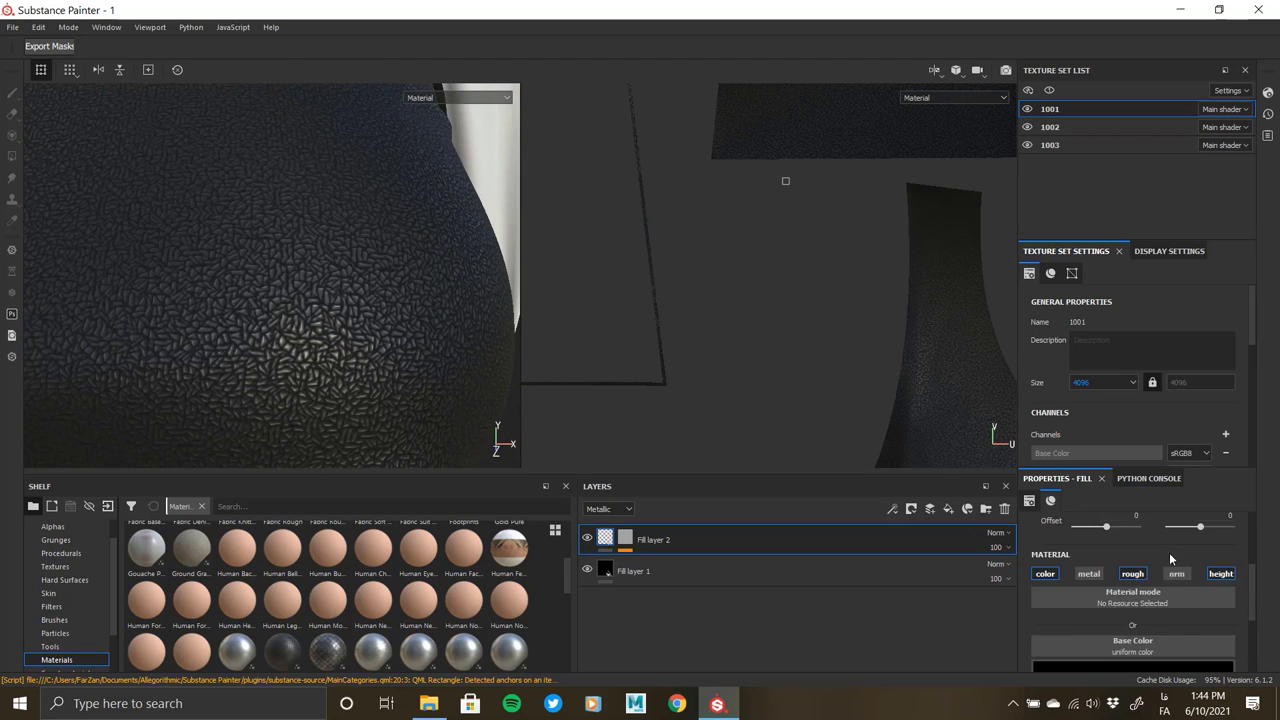
scroll(1169, 552, "up", 3)
- Switch the shader to pbr-metal-rough-with-alpha-blending
left_click(1268, 92)
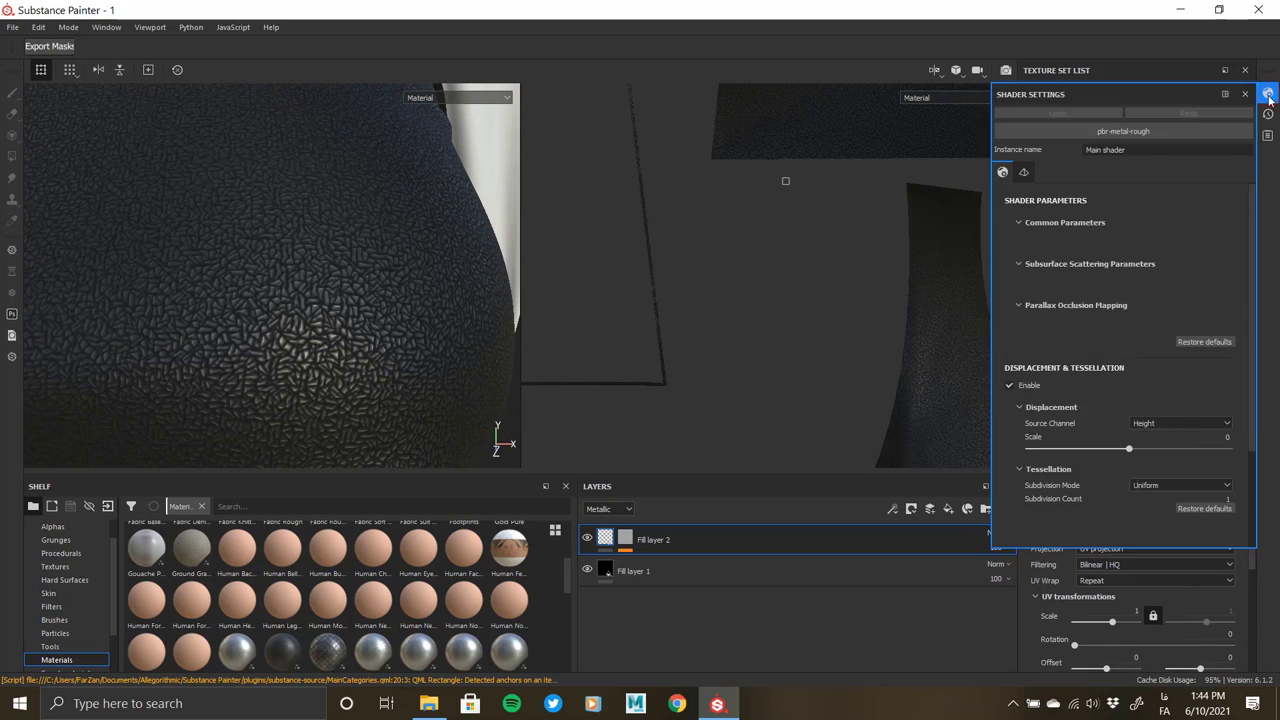
left_click(1088, 143)
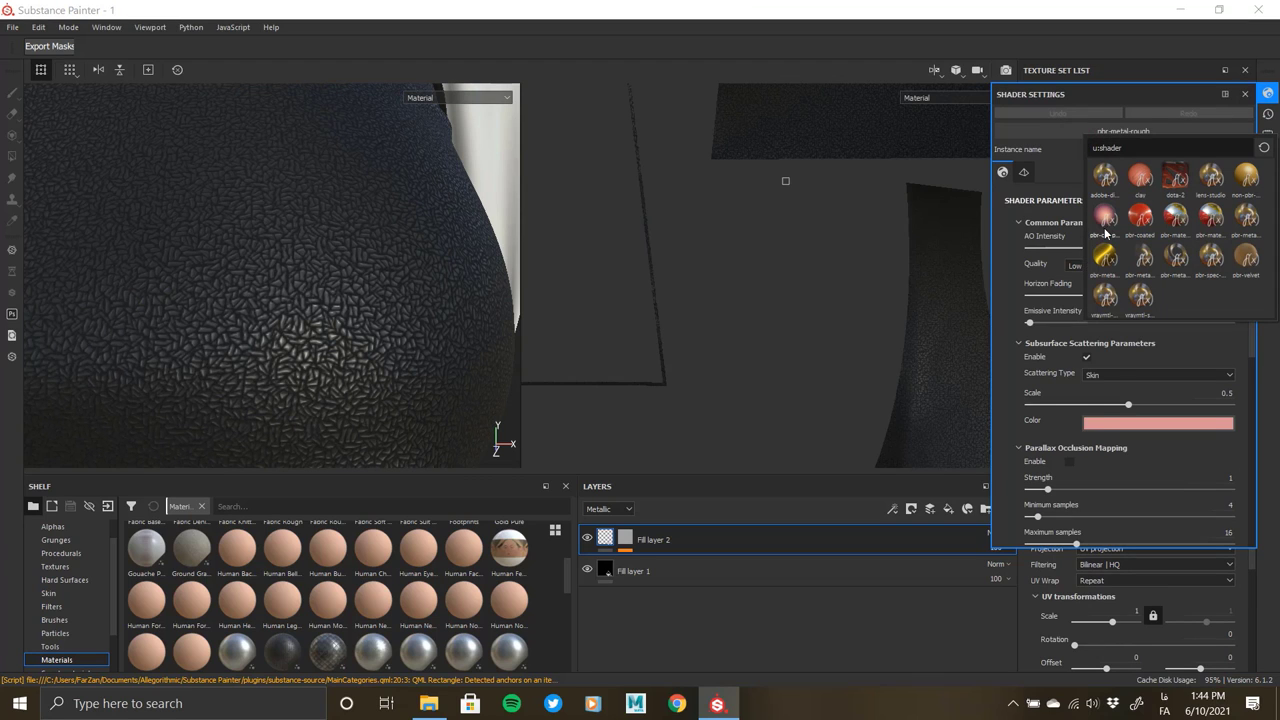
mouse_move(1142, 257)
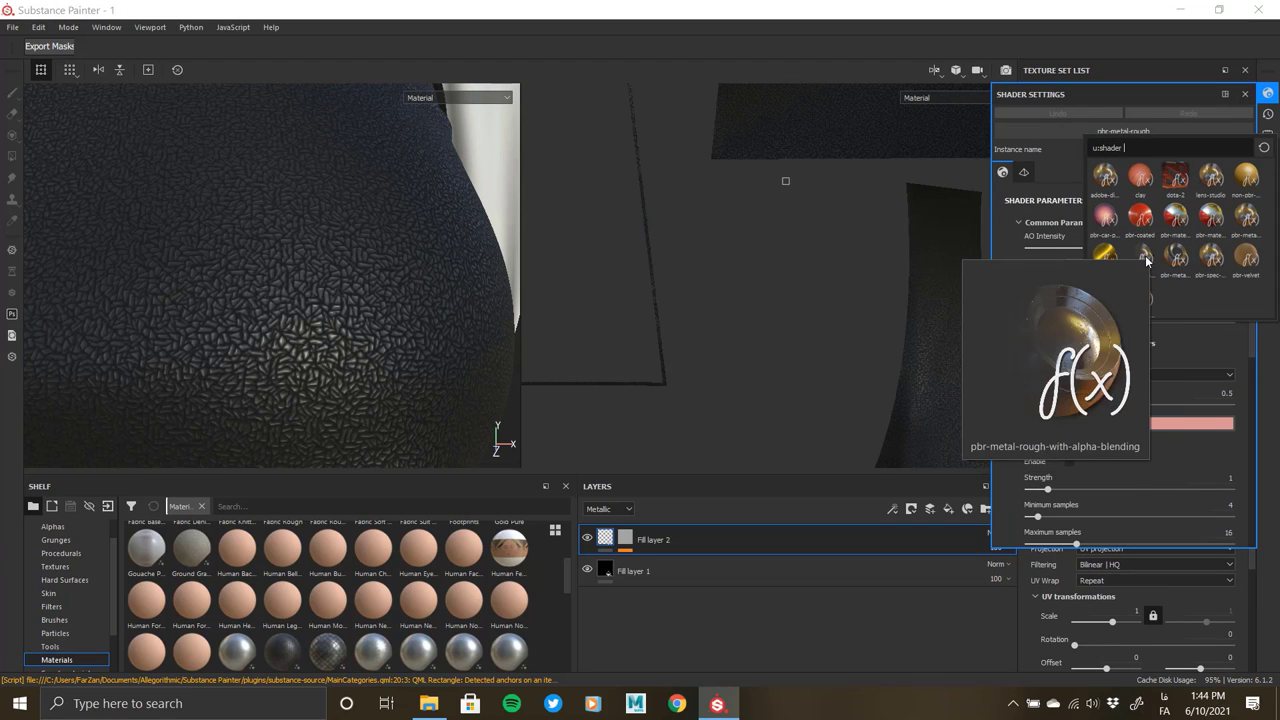
left_click(1150, 311)
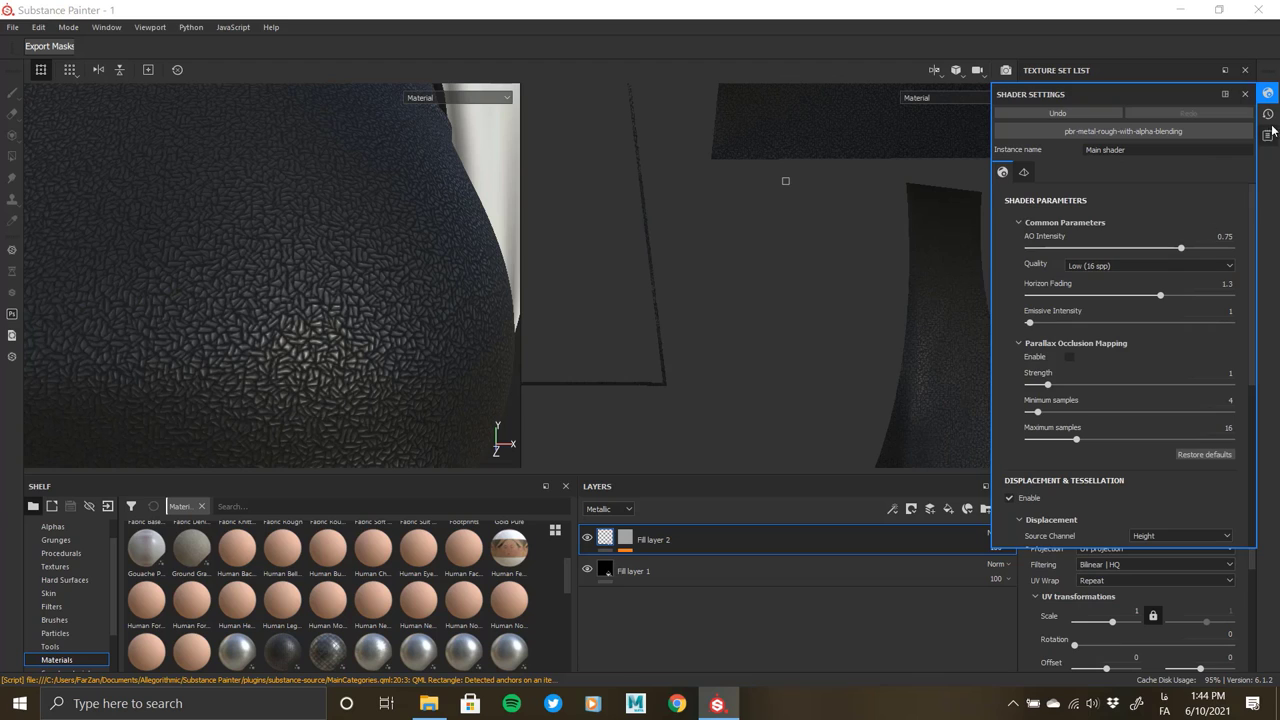
scroll(1113, 537, "down", 2)
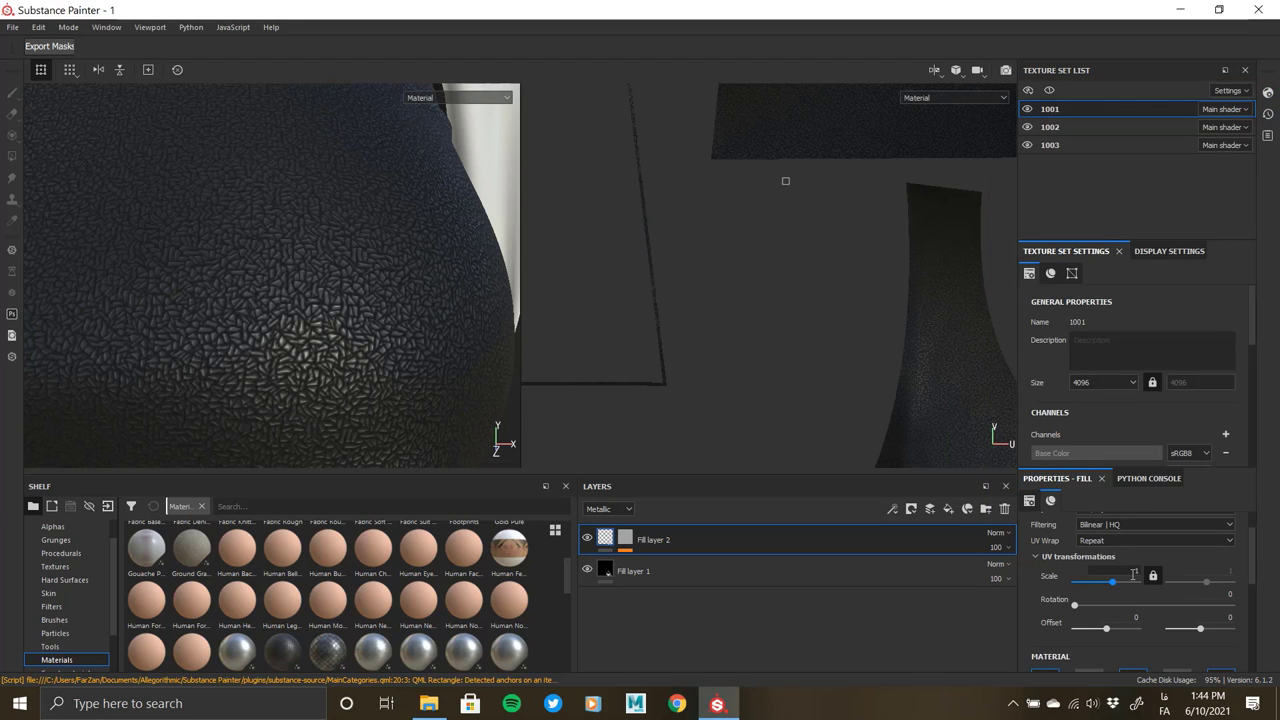
scroll(1117, 640, "down", 5)
scroll(1117, 640, "up", 3)
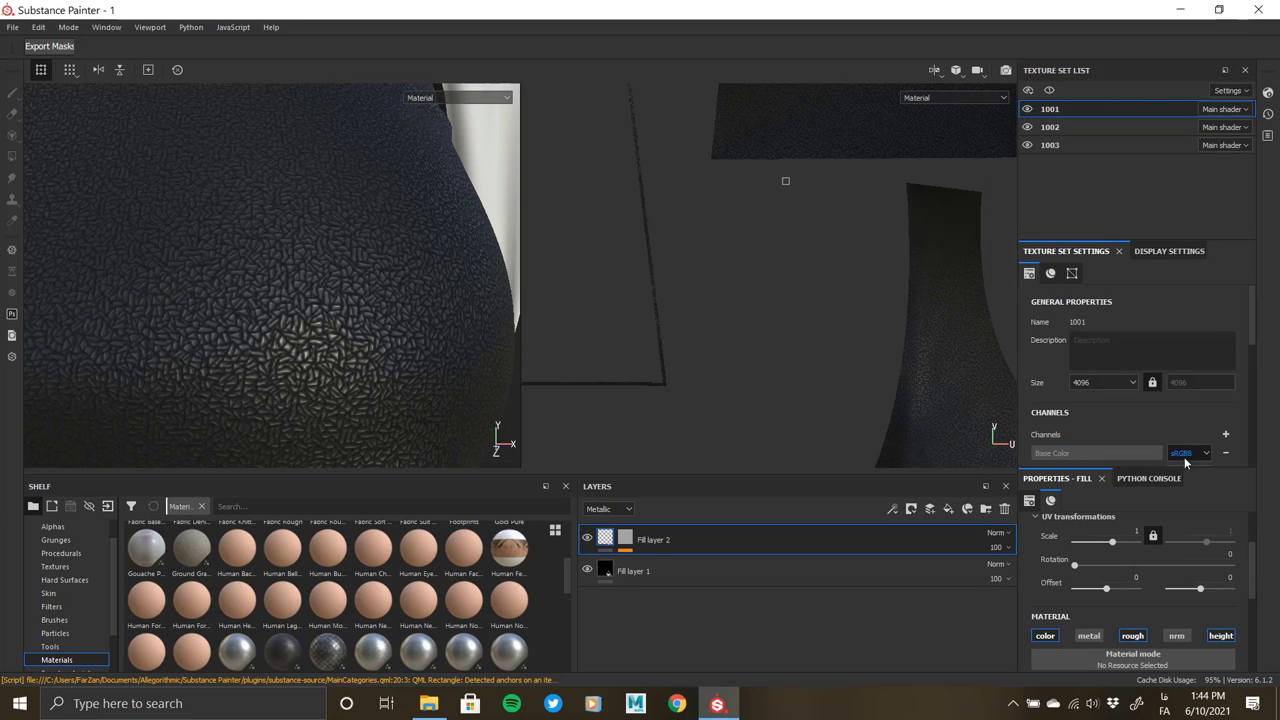
- Add an opacity channel to the texture set
left_click(1225, 435)
left_click(1222, 236)
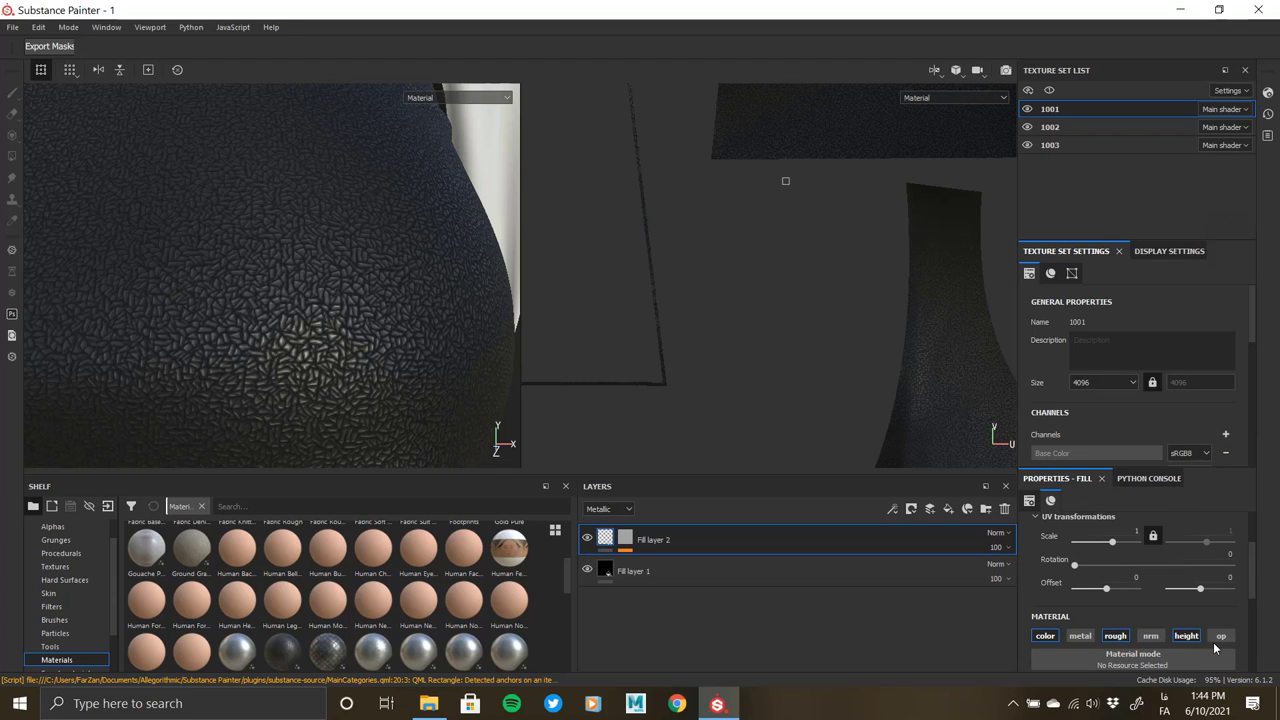
scroll(1164, 645, "down", 3)
scroll(1121, 628, "down", 3)
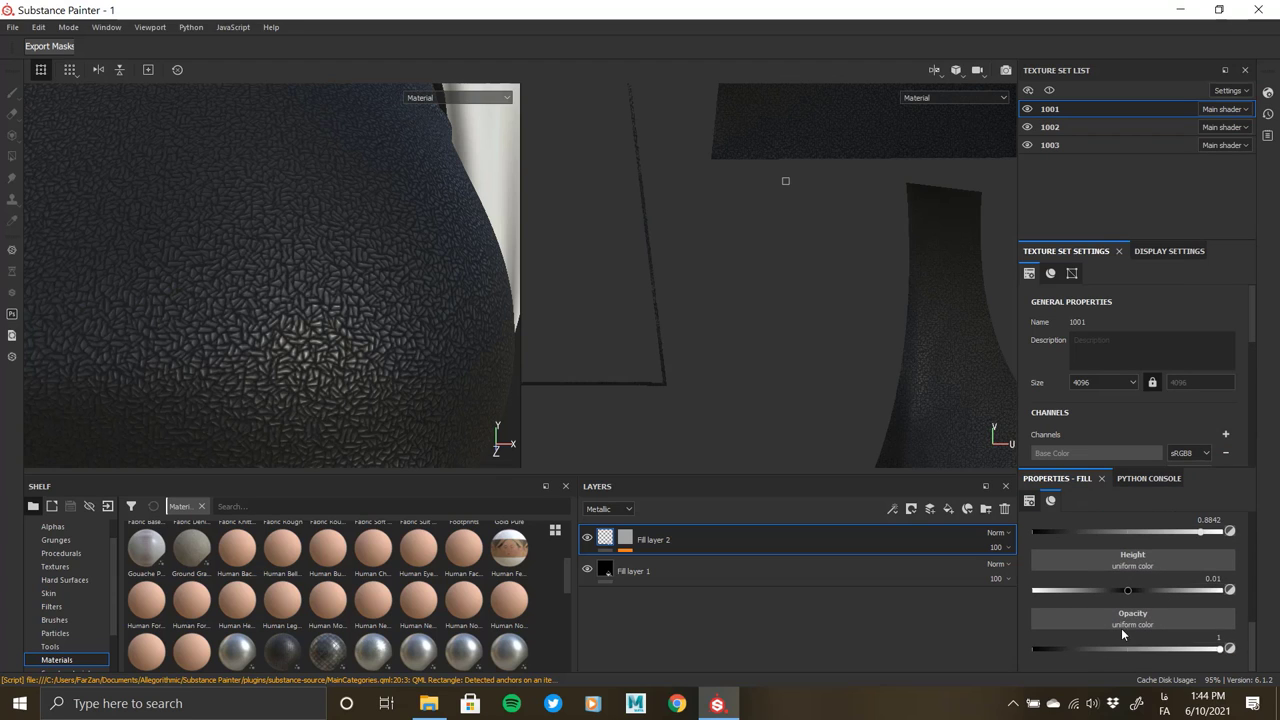
key("4")
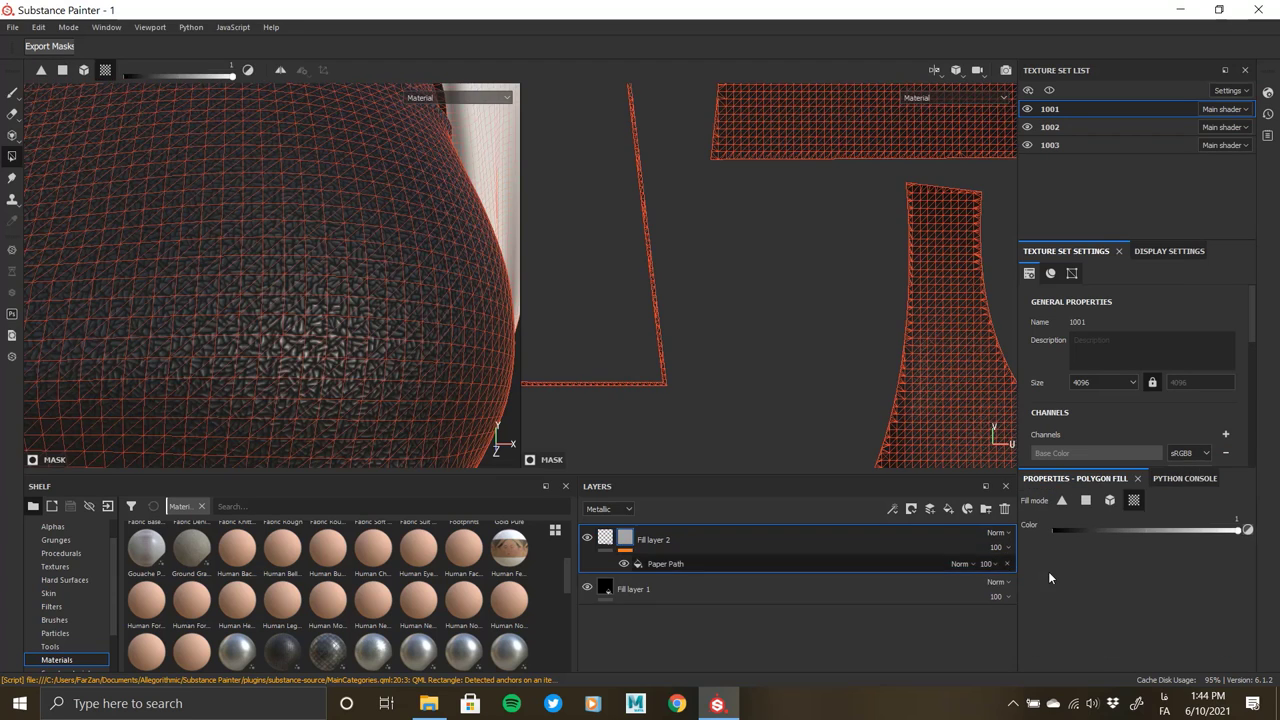
- Hide Fill layer 1 and delete the Paper Path mask effect
left_click(755, 558)
scroll(1182, 593, "down", 2)
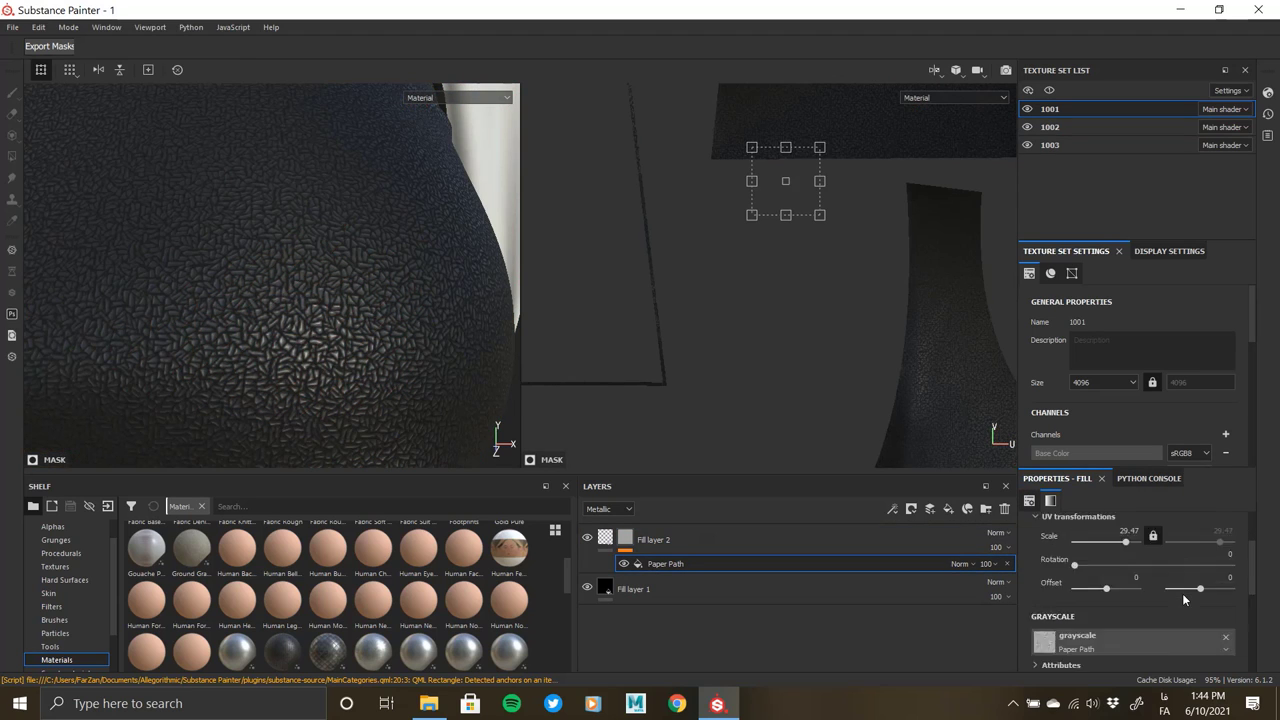
scroll(1182, 593, "down", 1)
left_click(587, 589)
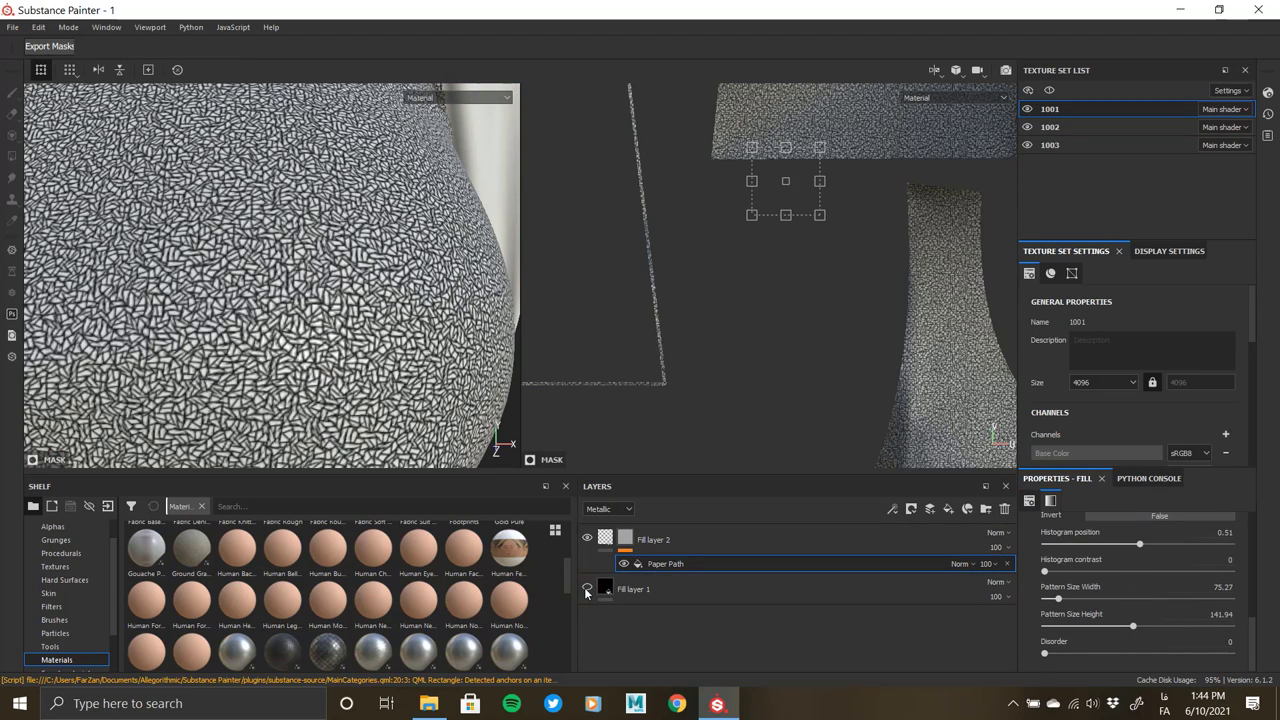
key("Delete")
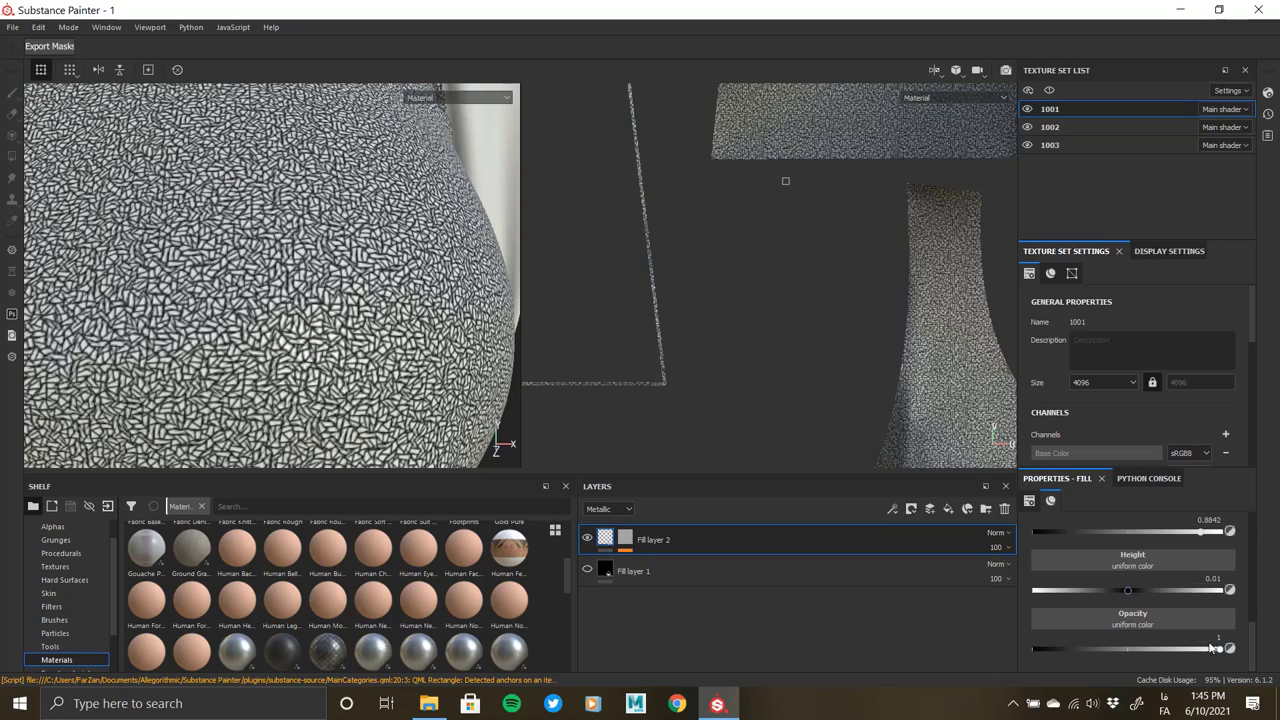
- Vary Fill layer 2's opacity between zero and full while orbiting to compare the pattern
left_click_drag(1212, 648, 1038, 651)
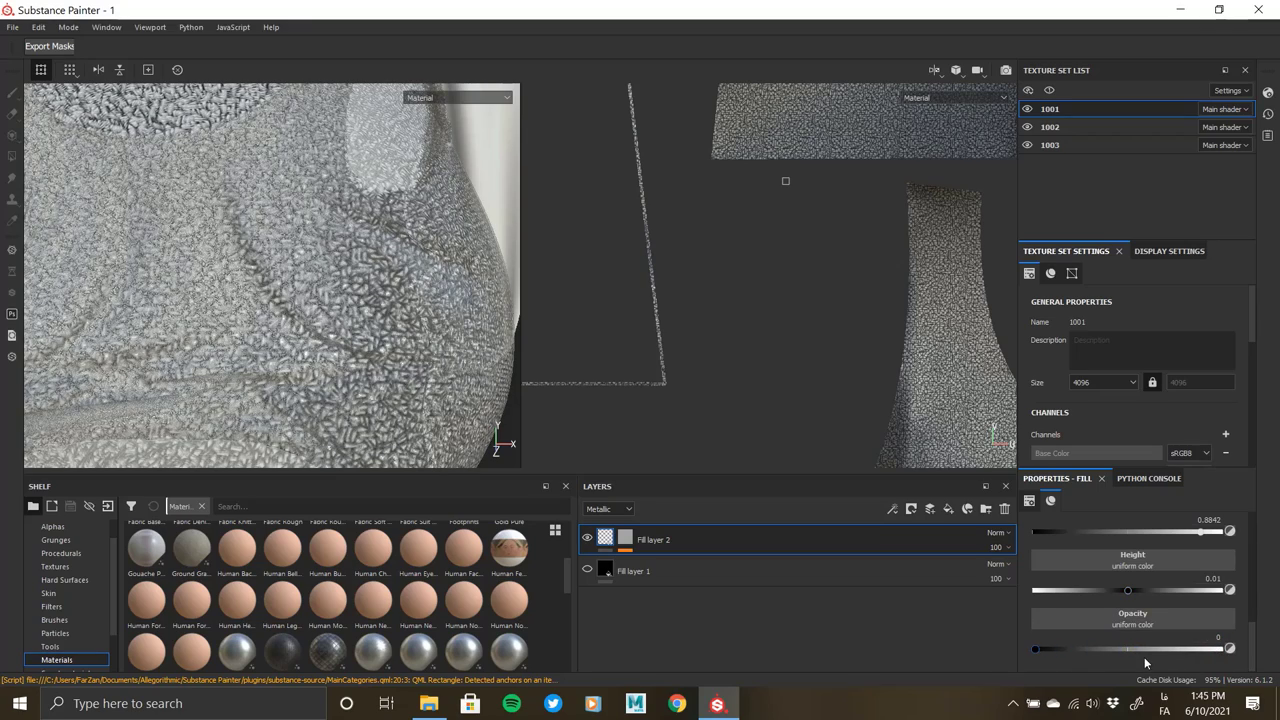
left_click(1144, 657)
left_click_drag(1183, 656, 1255, 664)
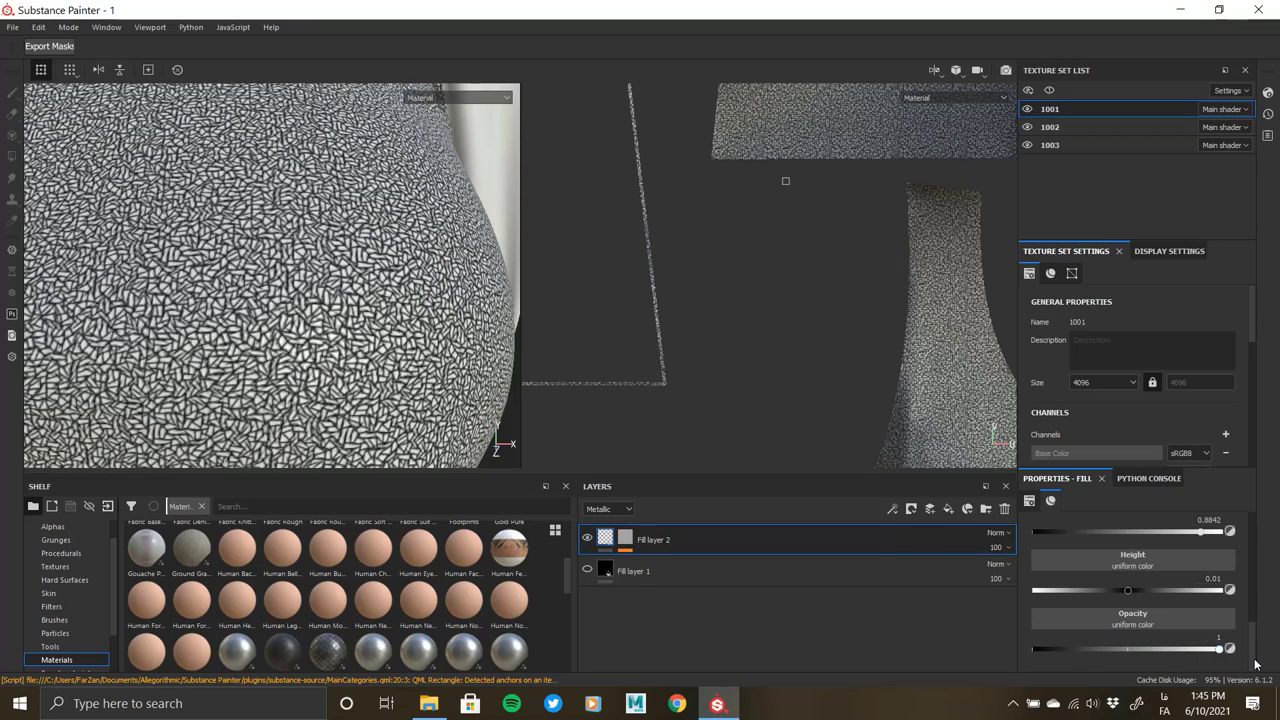
mouse_move(395, 320)
left_mouse_down("alt")
mouse_move(341, 243)
mouse_move(338, 342)
left_mouse_up("alt")
left_click_drag(1205, 656, 1035, 649)
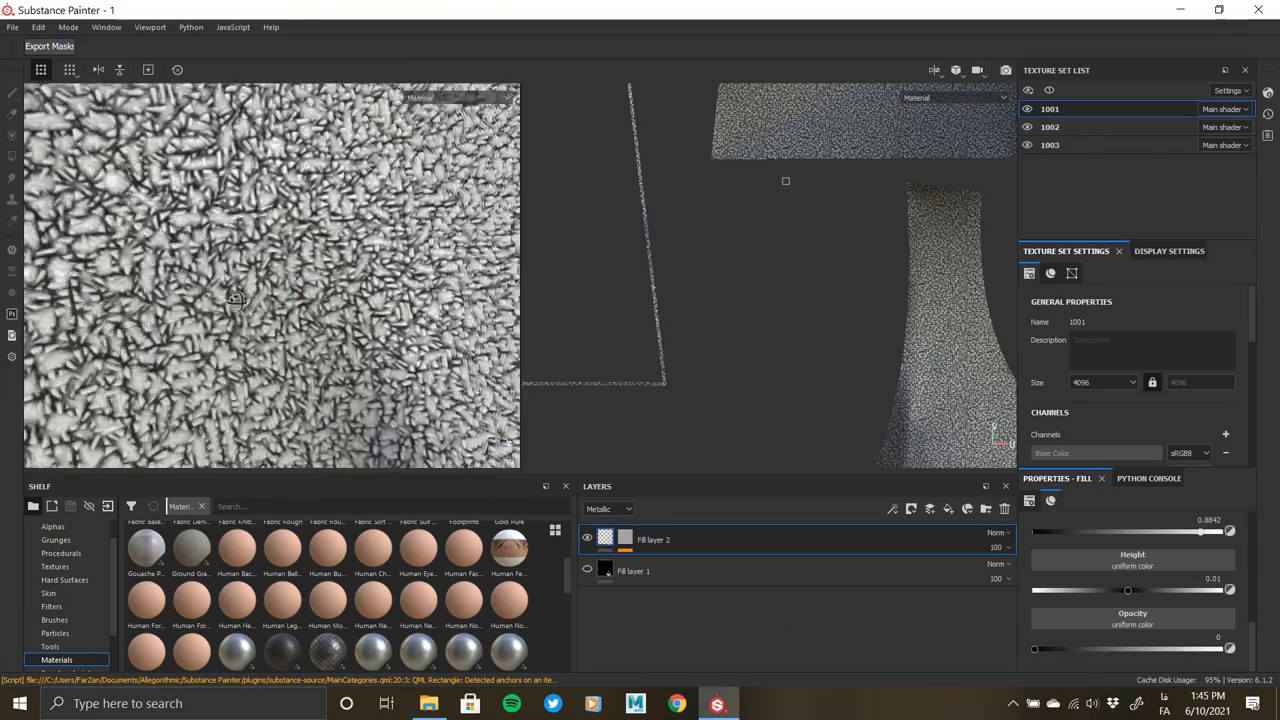
mouse_move(262, 202)
left_mouse_down("alt")
mouse_move(137, 291)
mouse_move(502, 347)
mouse_move(380, 329)
mouse_move(341, 271)
mouse_move(394, 240)
mouse_move(364, 279)
mouse_move(404, 288)
mouse_move(209, 244)
mouse_move(420, 330)
left_mouse_up("alt")
right_click_drag(420, 330, 603, 415, "alt")
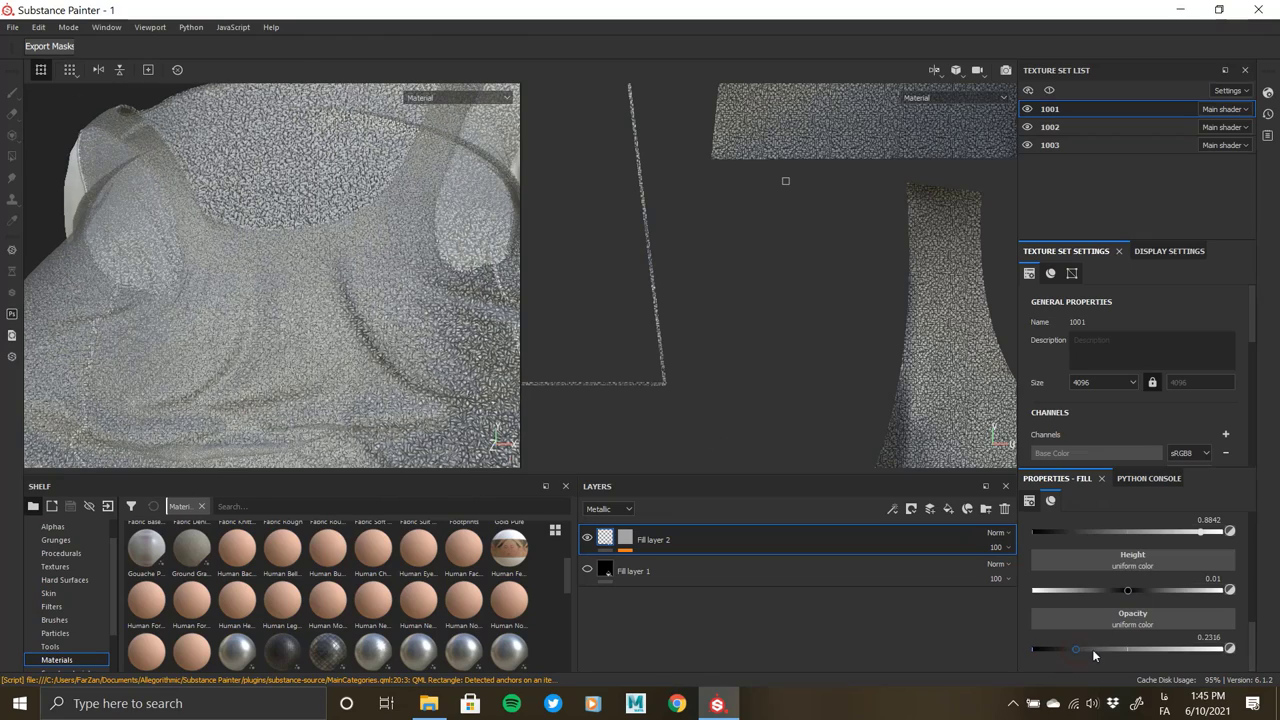
left_click_drag(1242, 658, 1246, 658)
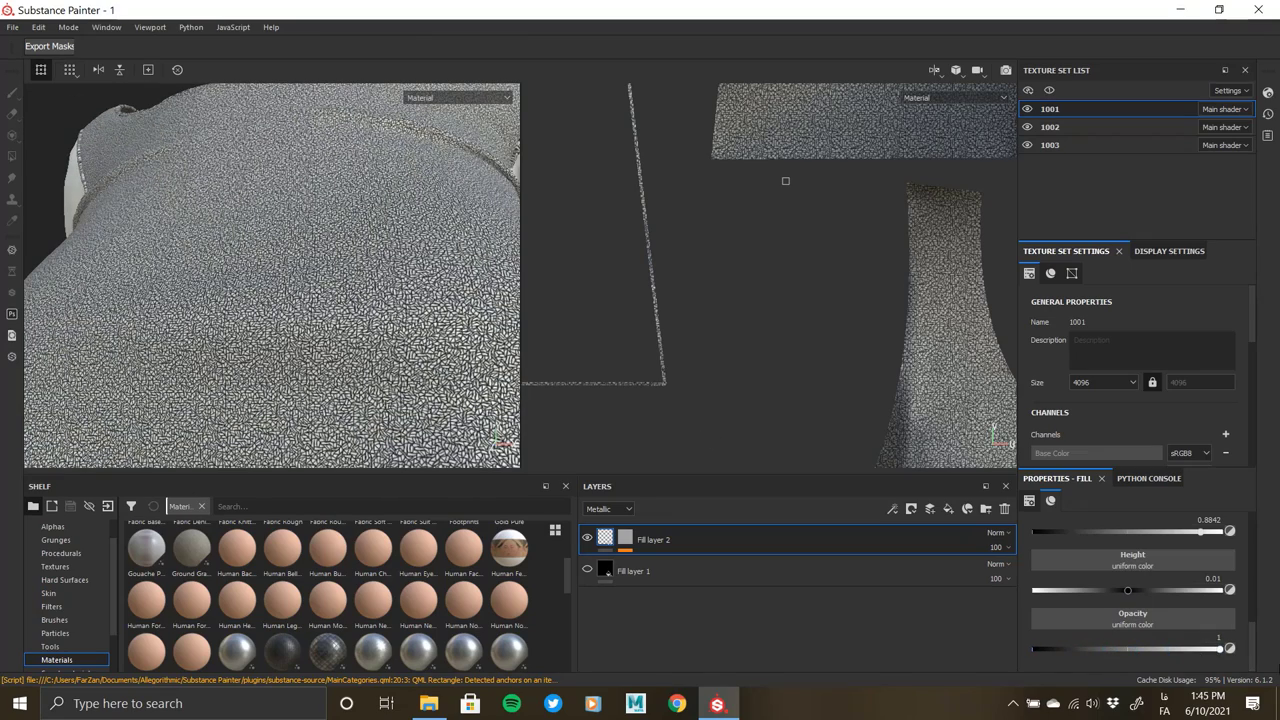
mouse_move(528, 380)
left_mouse_down("alt")
mouse_move(400, 314)
mouse_move(257, 277)
mouse_move(283, 315)
mouse_move(309, 200)
left_mouse_up("alt")
mouse_move(309, 200)
right_mouse_down("alt")
mouse_move(371, 420)
mouse_move(250, 250)
mouse_move(166, 291)
right_mouse_up("alt")
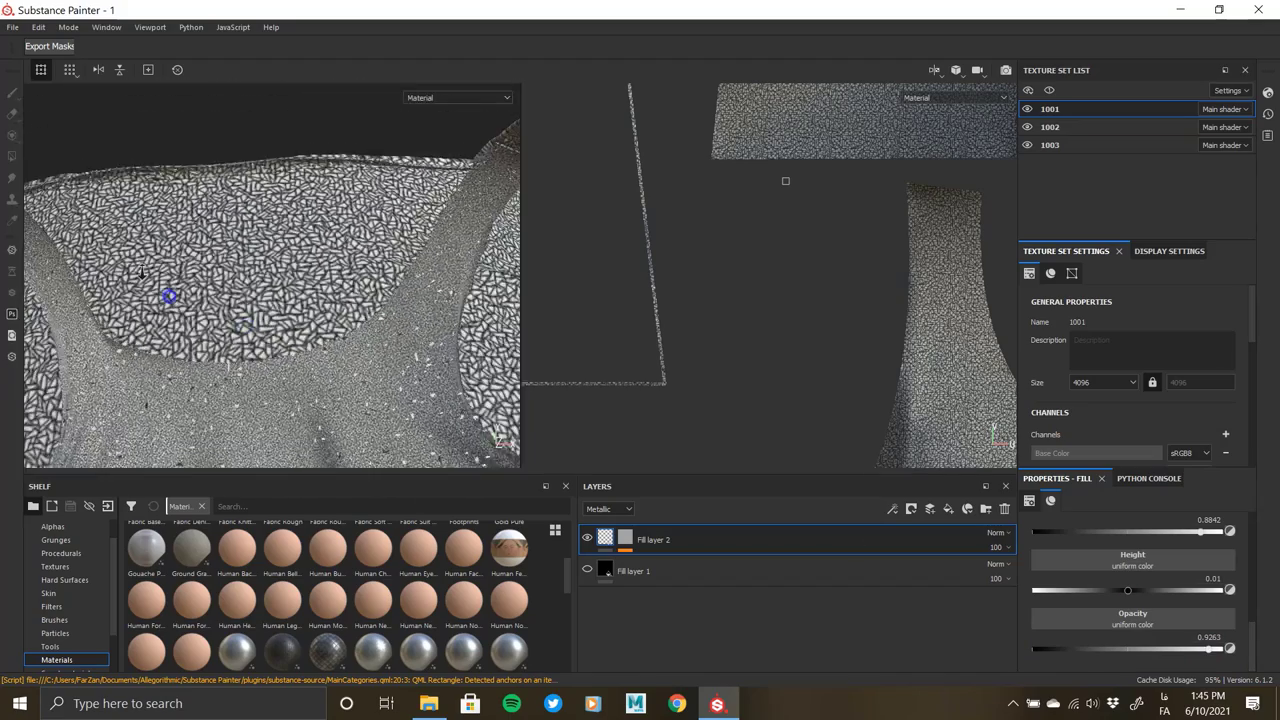
mouse_move(166, 291)
left_mouse_down("alt")
mouse_move(213, 145)
mouse_move(260, 200)
left_mouse_up("alt")
- Restore the Paper Path mask, invert it, then delete it from Fill layer 2
key("ctrl+v")
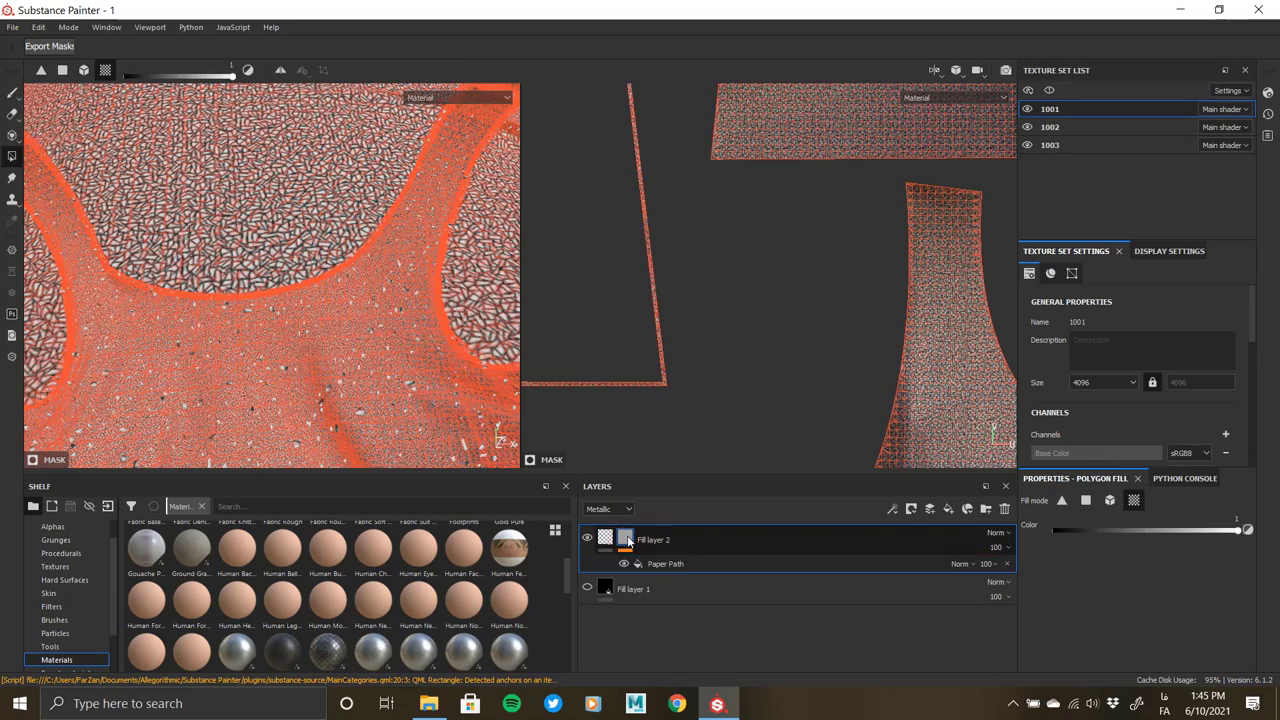
left_click(700, 565)
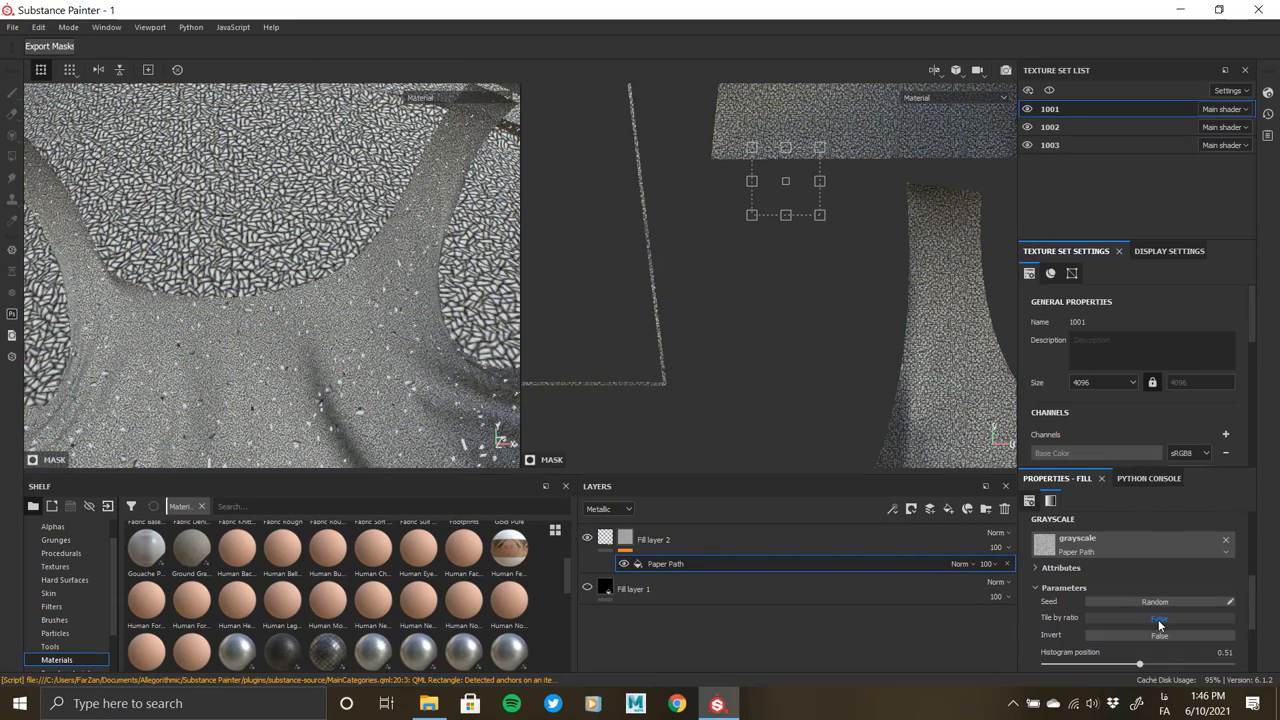
left_click(1152, 634)
mouse_move(305, 287)
left_mouse_down("alt")
mouse_move(404, 328)
mouse_move(563, 590)
left_mouse_up("alt")
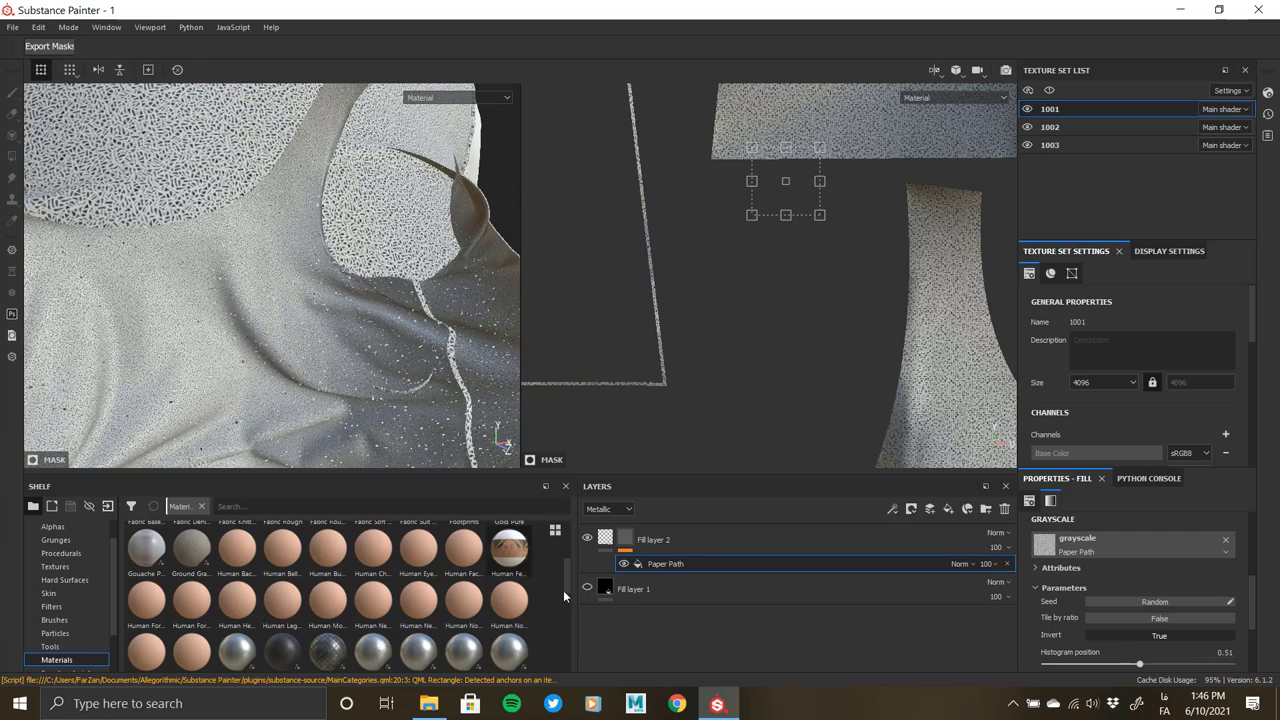
mouse_move(338, 311)
left_mouse_down("alt")
mouse_move(323, 266)
mouse_move(349, 397)
mouse_move(306, 209)
mouse_move(326, 443)
left_mouse_up("alt")
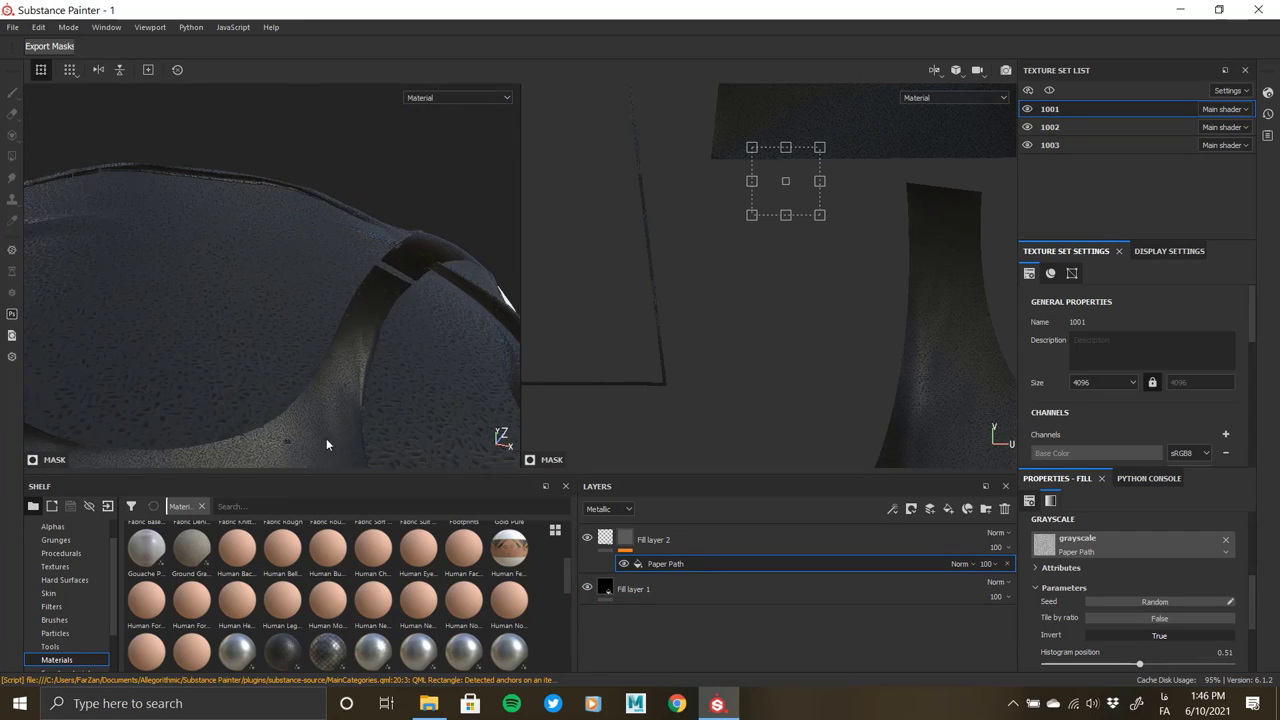
key("Delete")
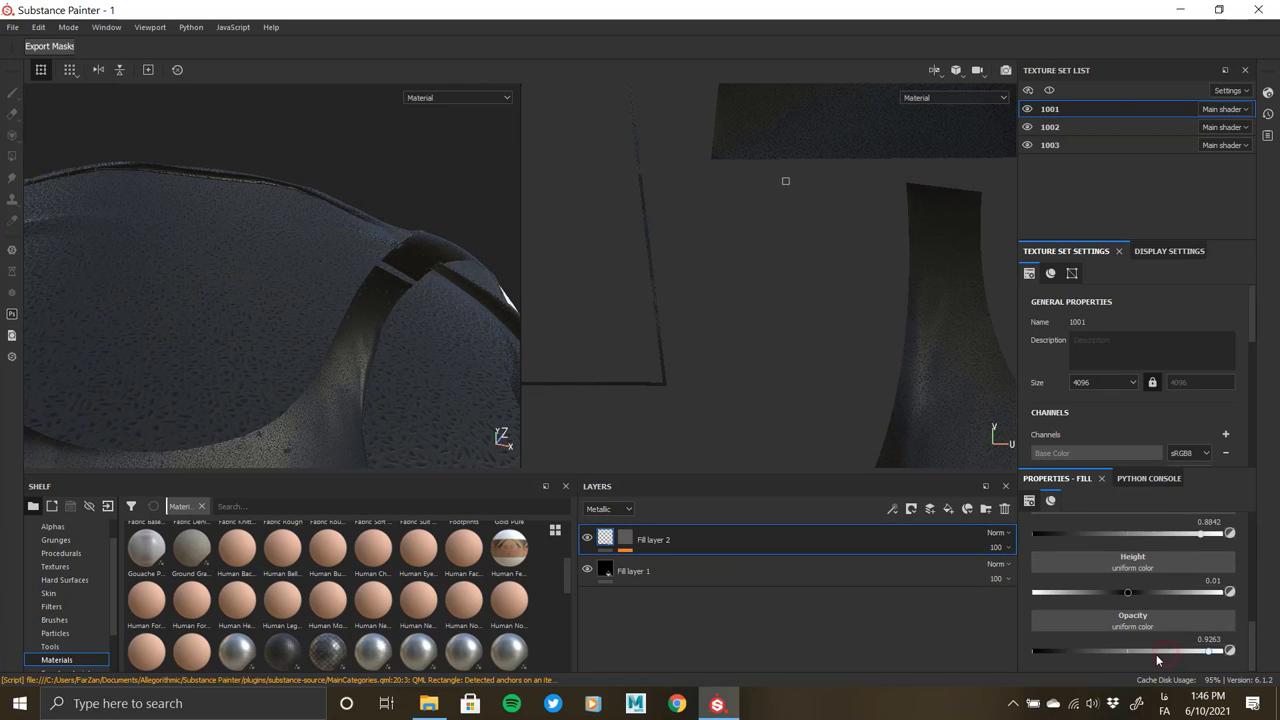
mouse_move(347, 326)
left_mouse_down("alt")
mouse_move(334, 380)
mouse_move(417, 349)
mouse_move(420, 389)
mouse_move(335, 287)
mouse_move(400, 300)
mouse_move(410, 347)
mouse_move(391, 326)
mouse_move(416, 303)
mouse_move(274, 223)
mouse_move(361, 279)
mouse_move(298, 217)
left_mouse_up("alt")
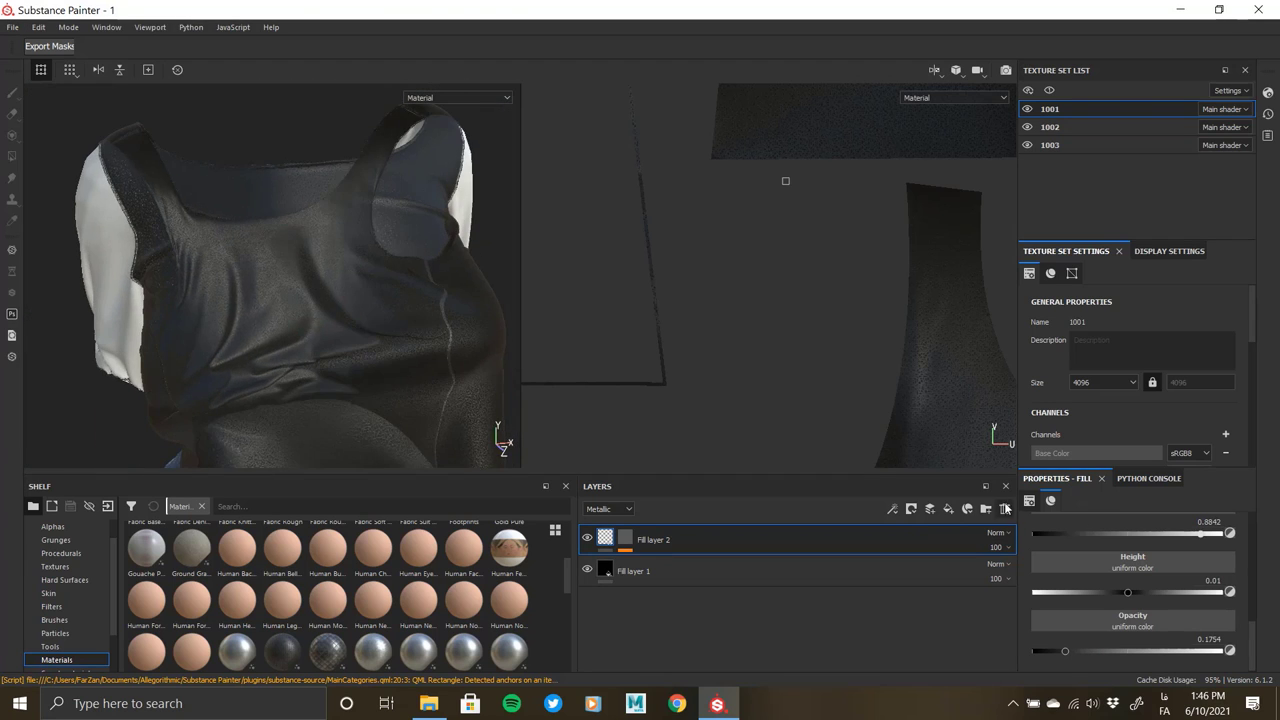
- Delete the old Fill layer 2 and add a new fill layer above Fill layer 1
key("Delete")
scroll(298, 217, "up", 3)
scroll(298, 217, "up", 3)
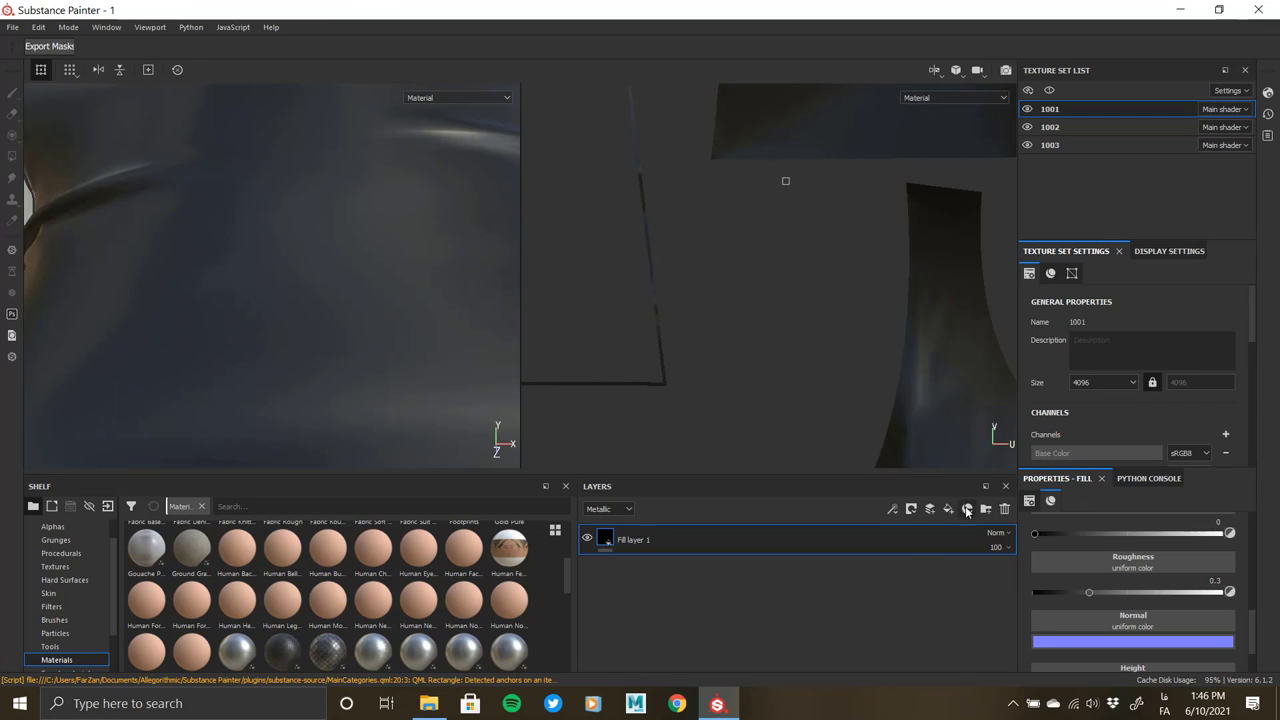
left_click(948, 509)
scroll(1119, 633, "up", 3)
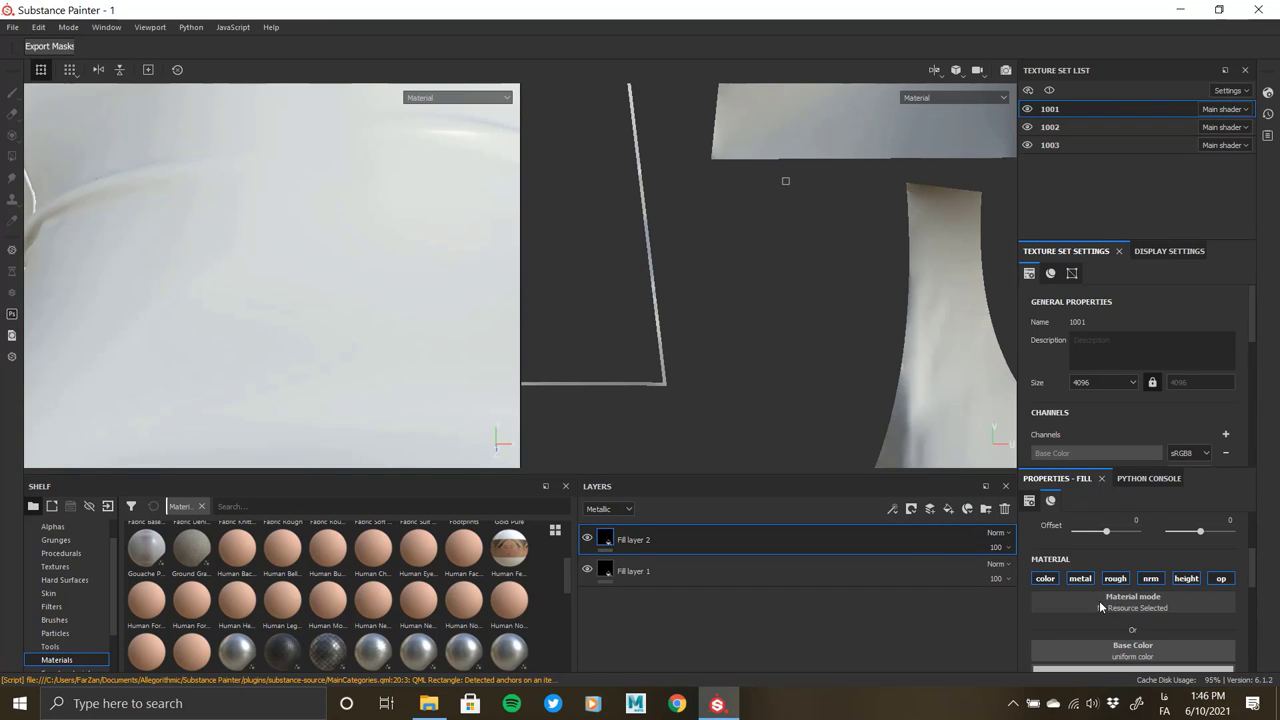
scroll(1046, 582, "up", 2)
scroll(1114, 611, "down", 3)
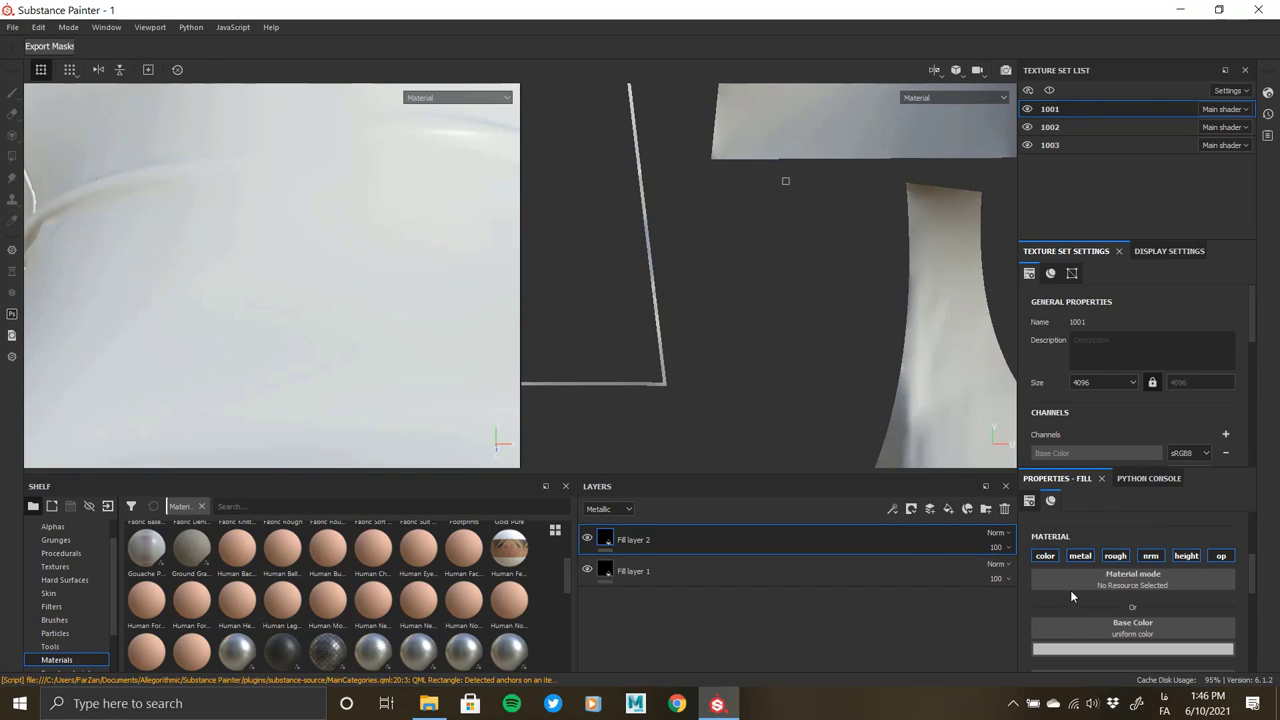
- Give the new Fill layer 2 a black mask containing a fill effect
right_click(601, 540)
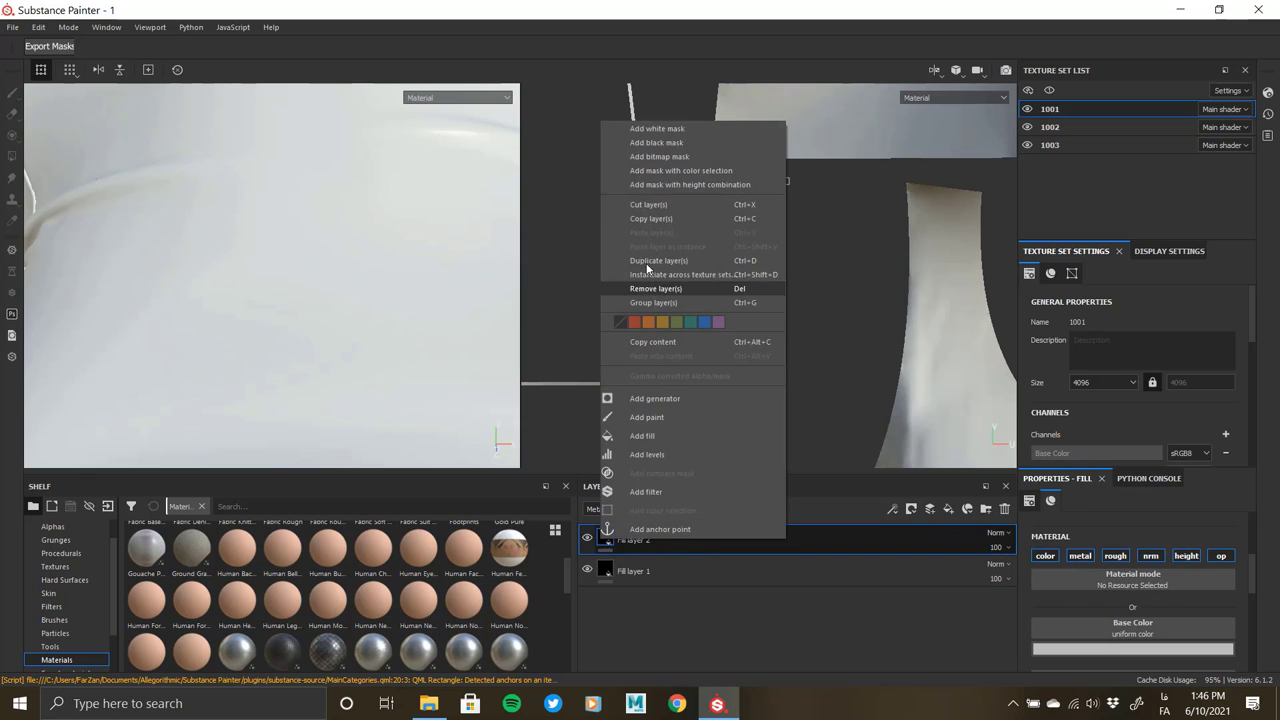
left_click(670, 148)
right_click(614, 537)
left_click(682, 432)
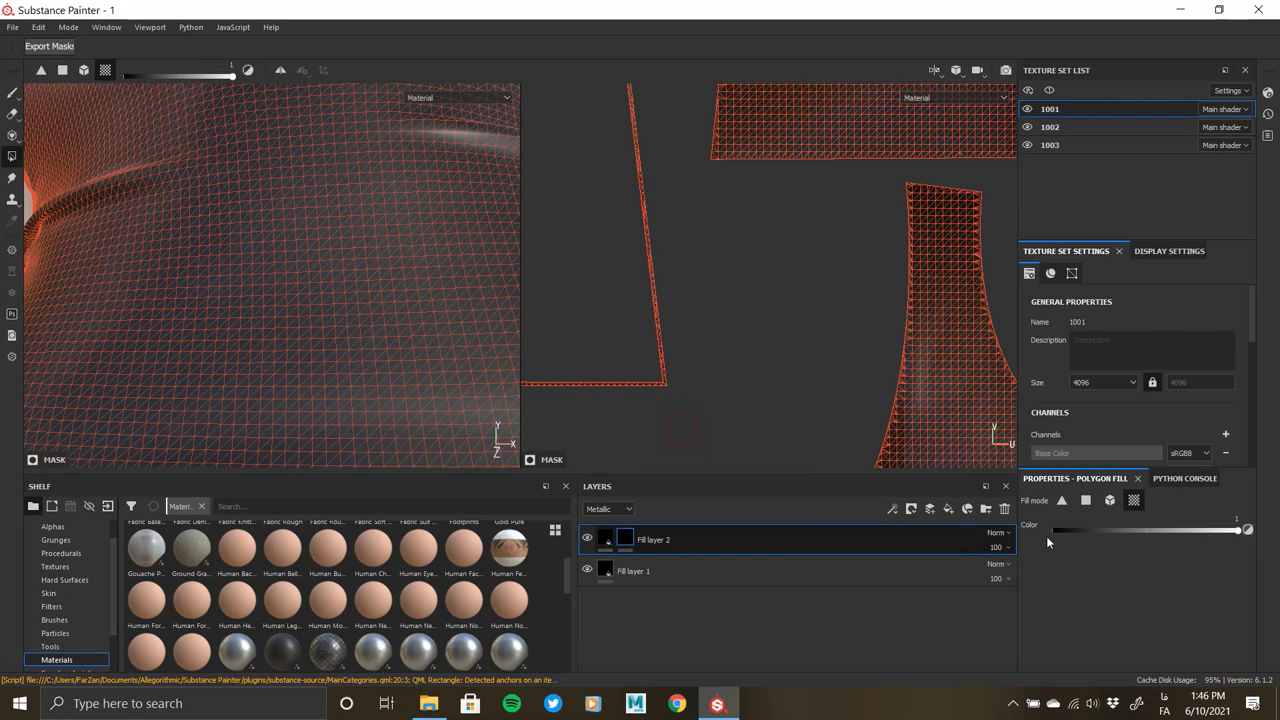
left_click(1130, 543)
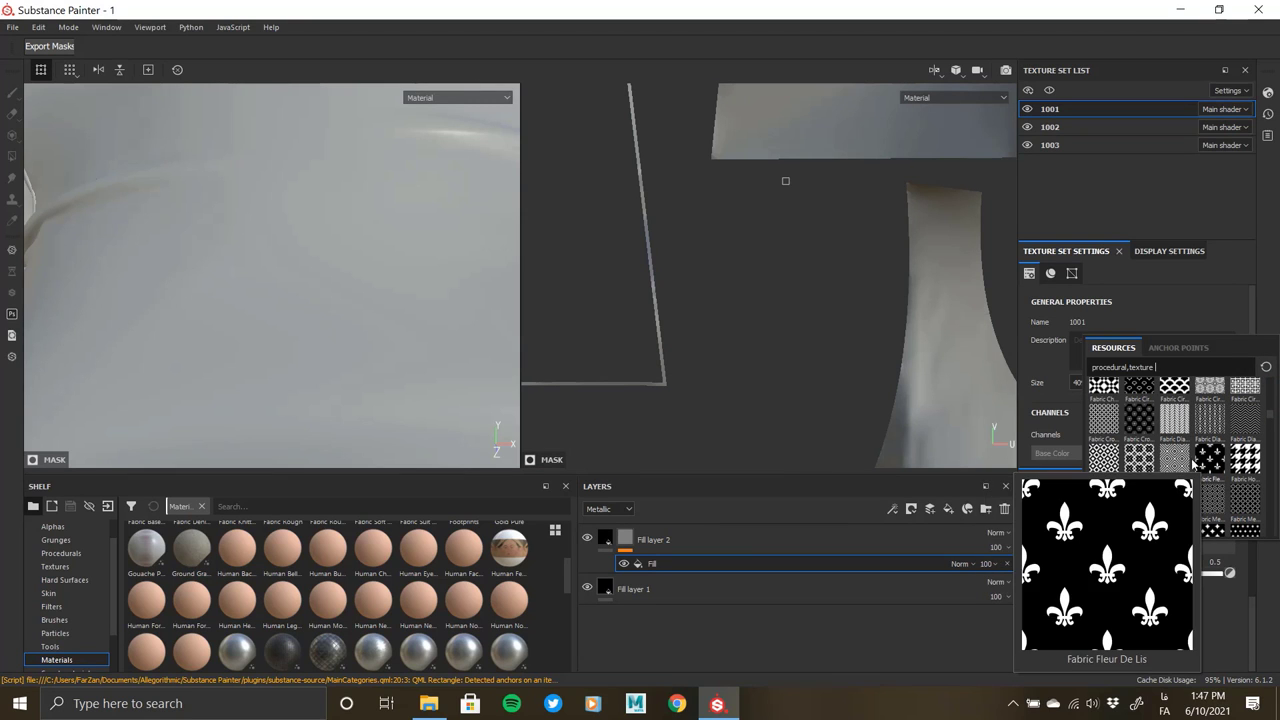
- Pick Feather Stylized from the procedural textures as the mask fill's grayscale pattern
scroll(1145, 502, "up", 3)
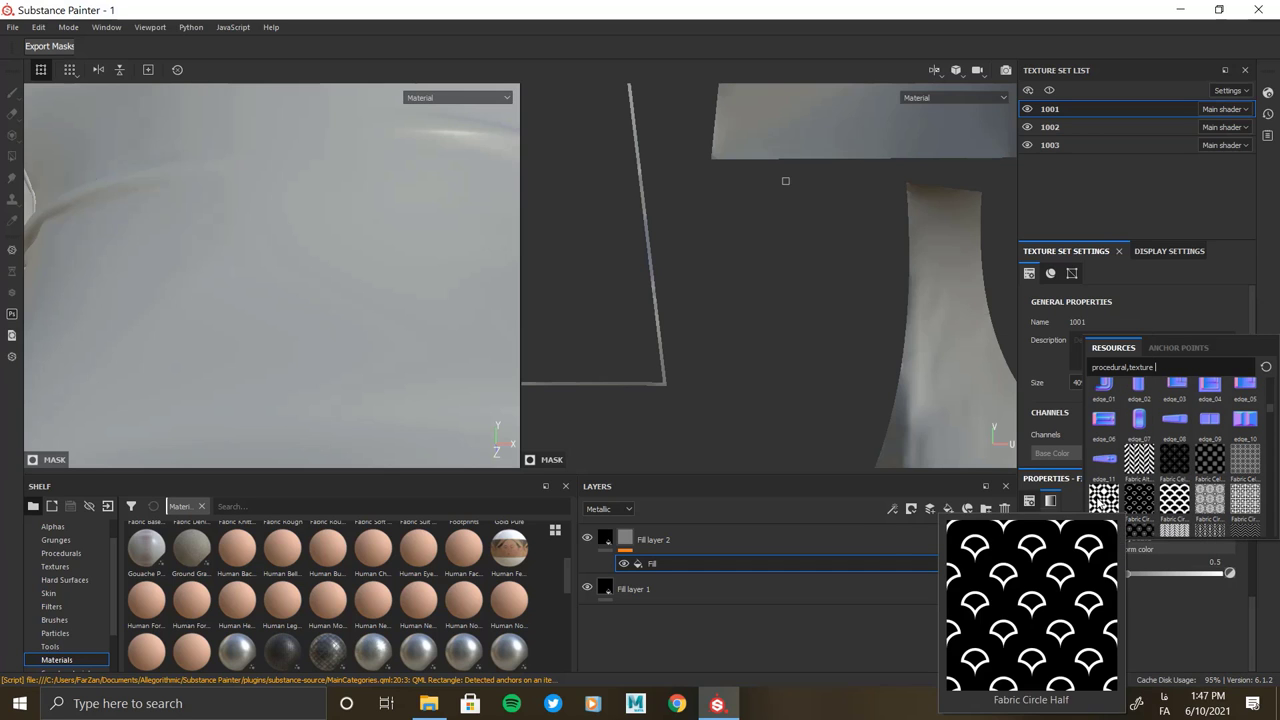
scroll(1160, 470, "down", 3)
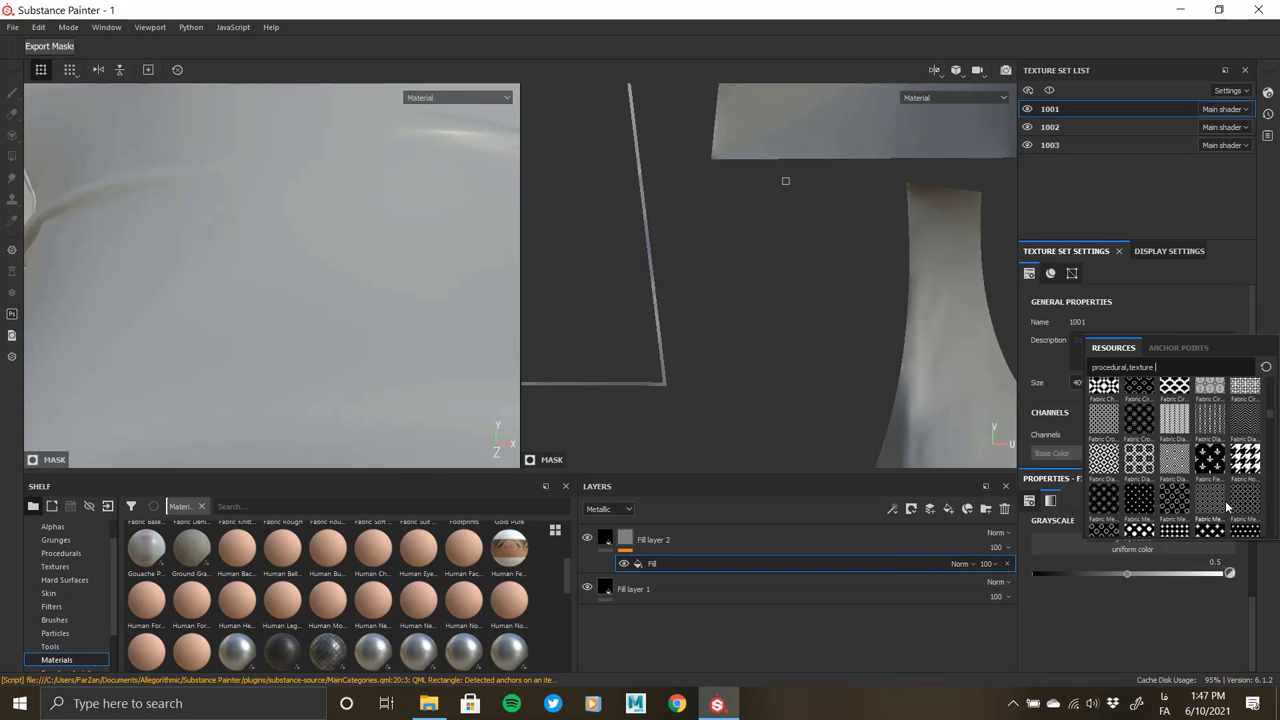
scroll(1215, 492, "down", 2)
scroll(1125, 515, "down", 1)
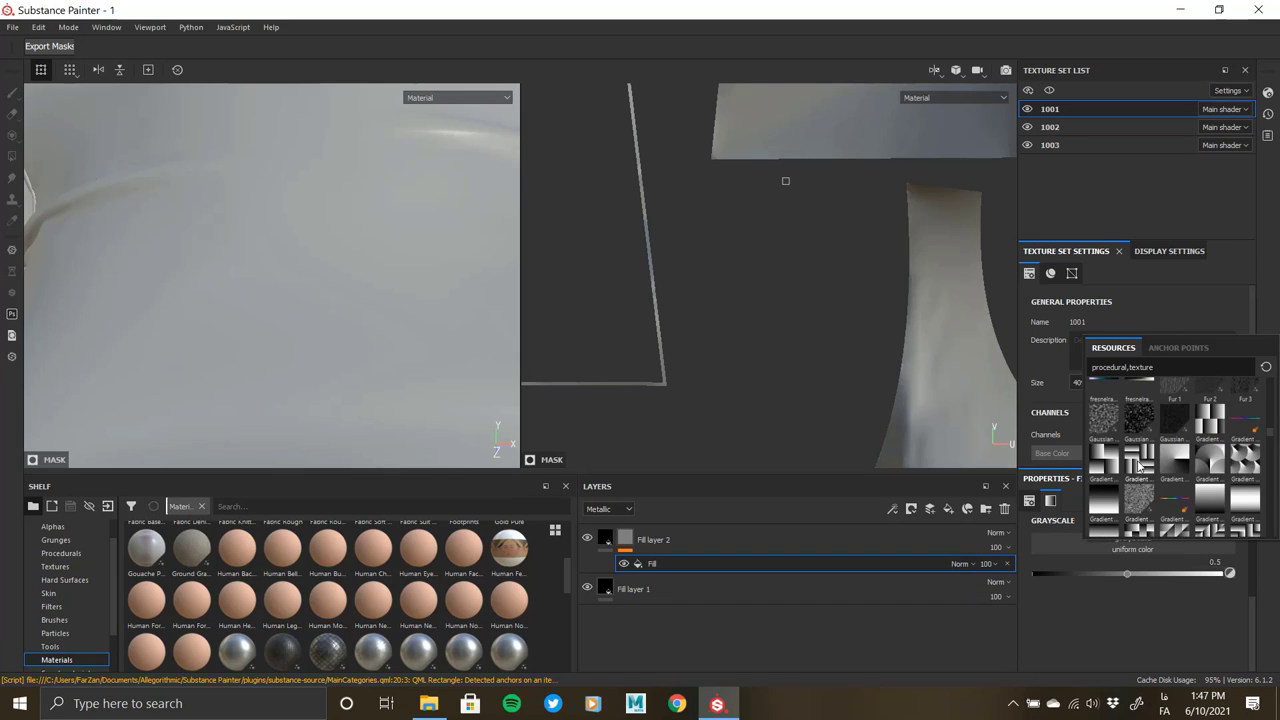
scroll(1140, 495, "down", 2)
scroll(1160, 475, "down", 2)
scroll(1175, 460, "down", 2)
scroll(1175, 455, "down", 2)
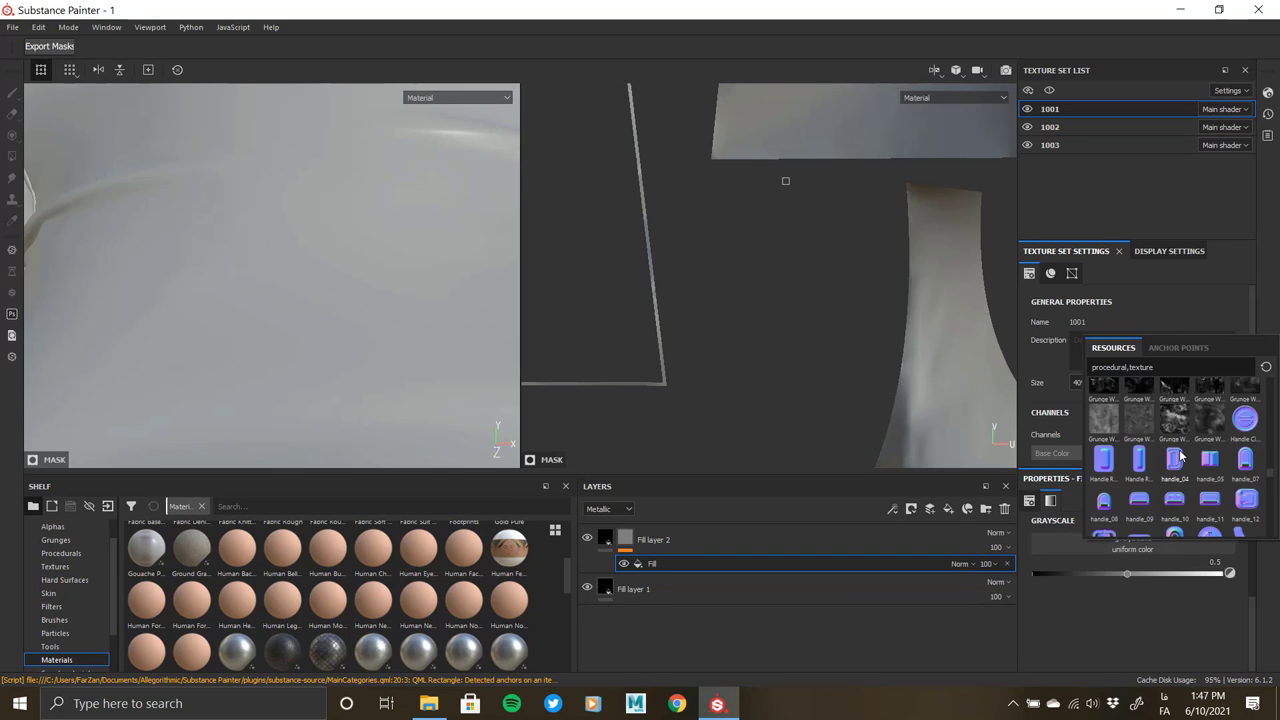
scroll(1165, 452, "down", 2)
scroll(1150, 448, "down", 2)
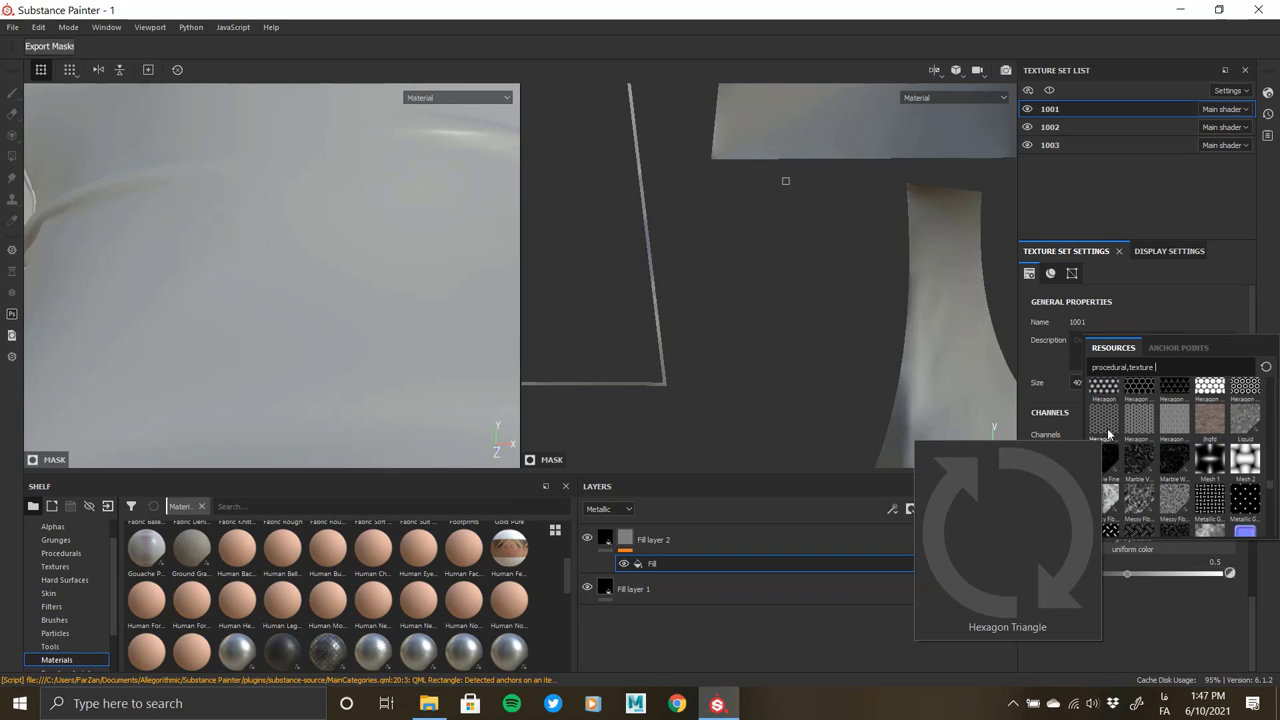
scroll(1130, 450, "down", 3)
scroll(1170, 470, "down", 4)
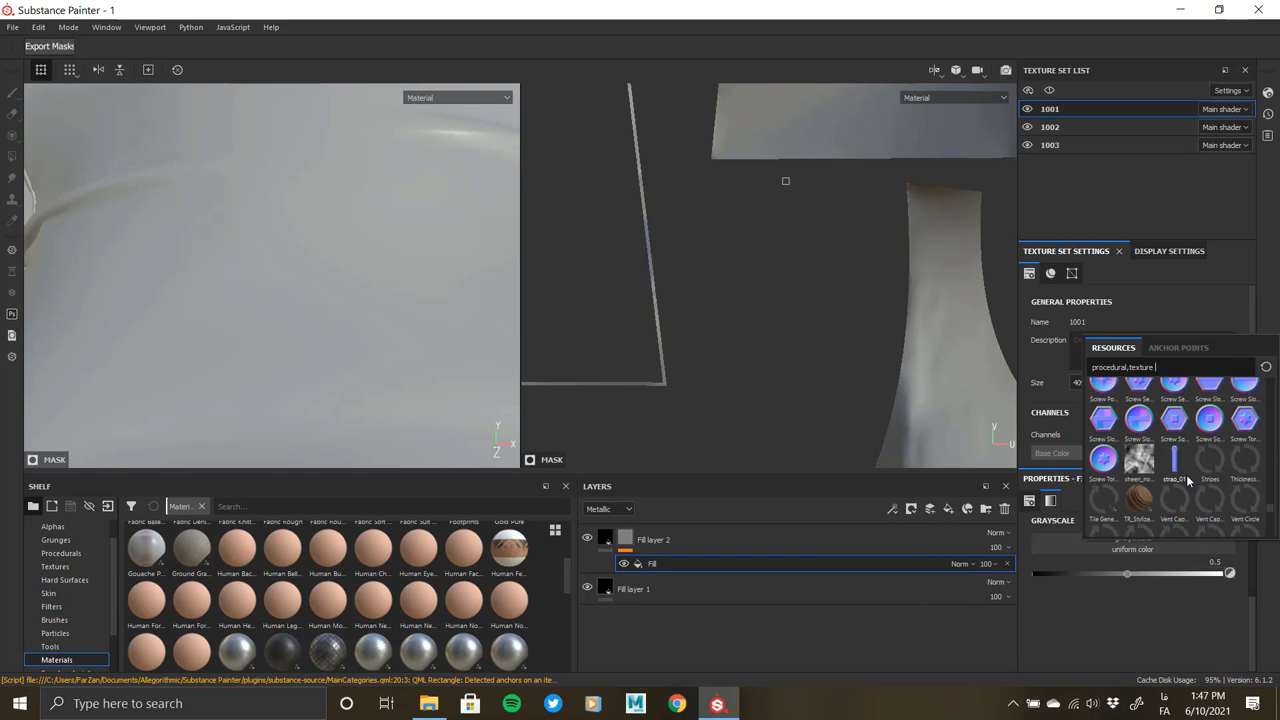
scroll(1188, 481, "down", 3)
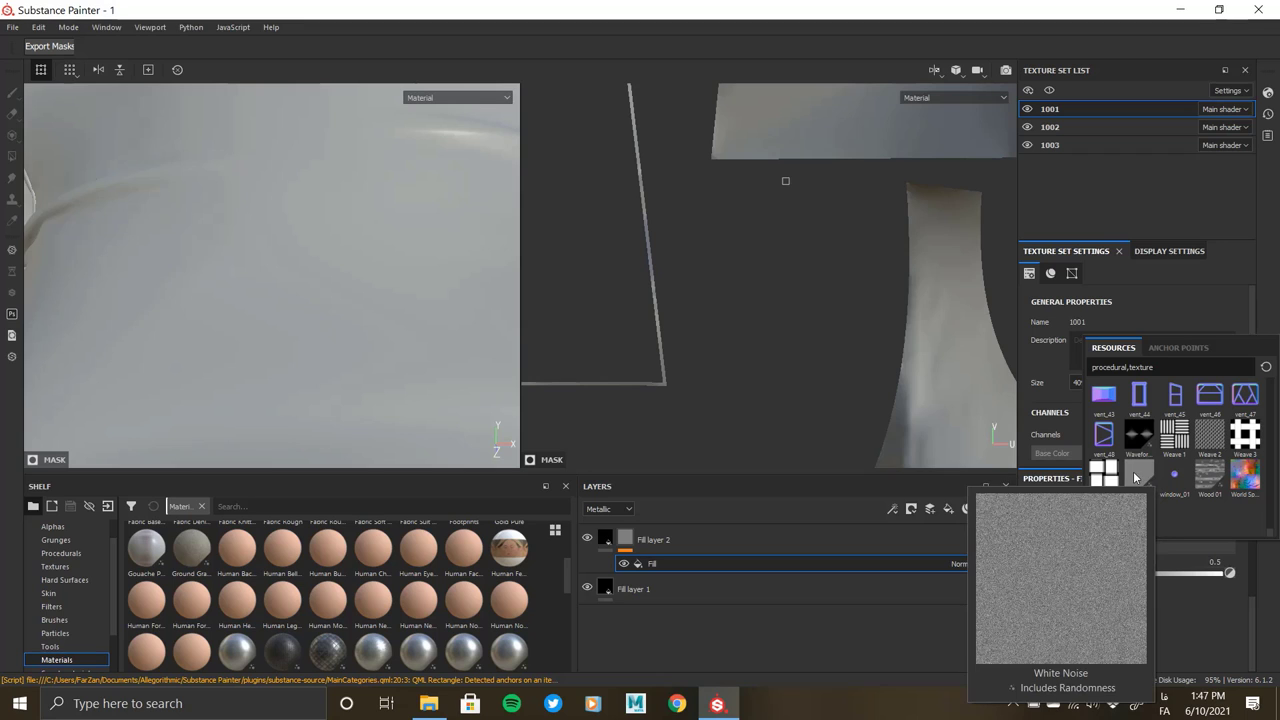
left_click(1271, 398)
left_click(1271, 398)
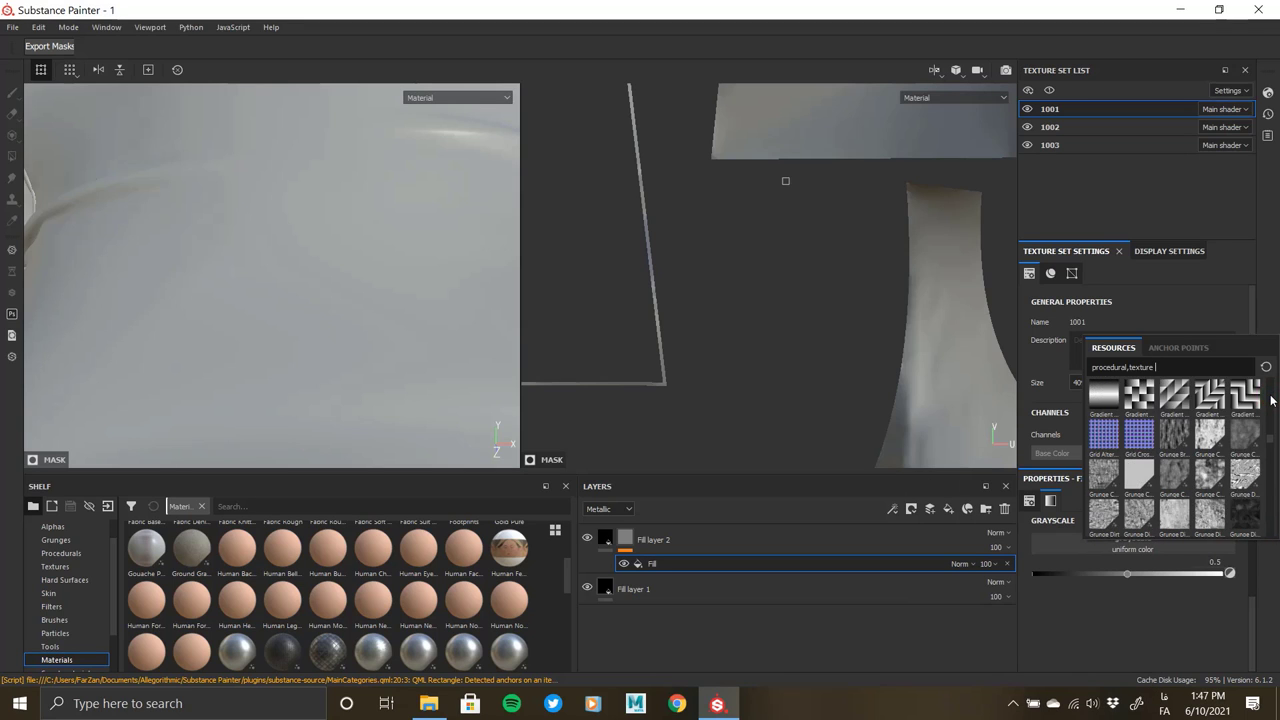
left_click(1271, 399)
left_click(1271, 399)
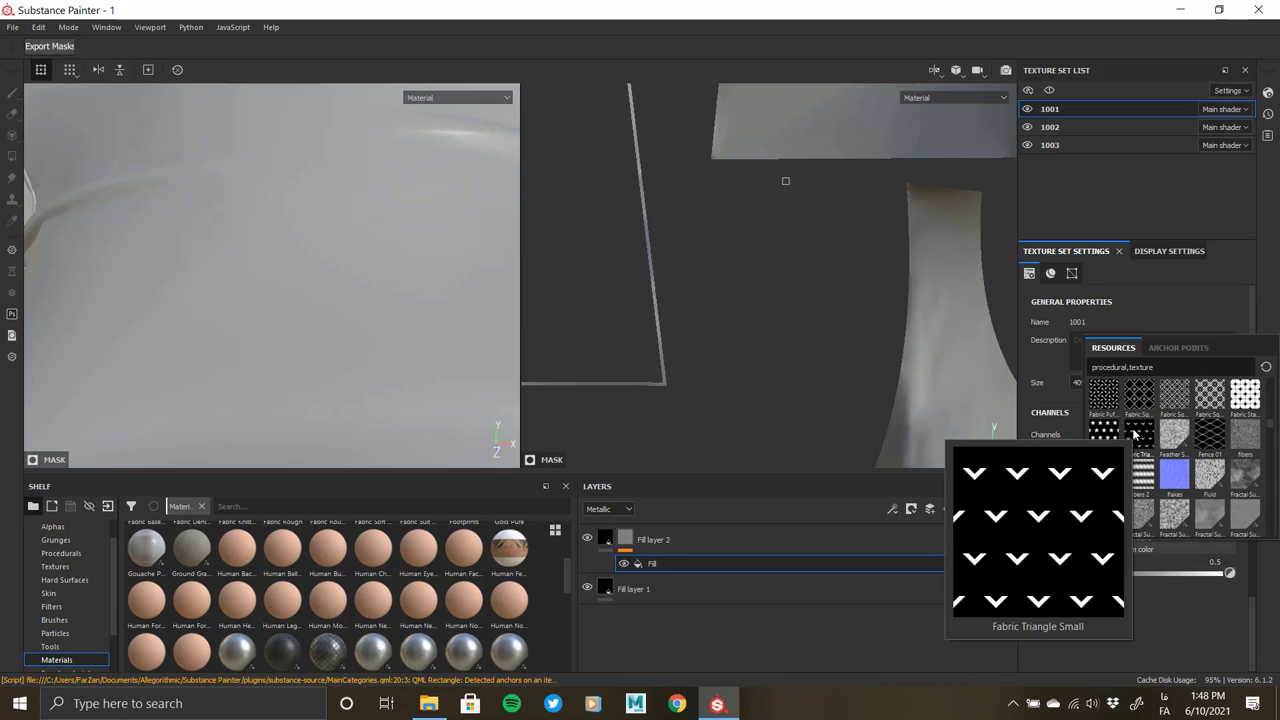
mouse_move(1176, 432)
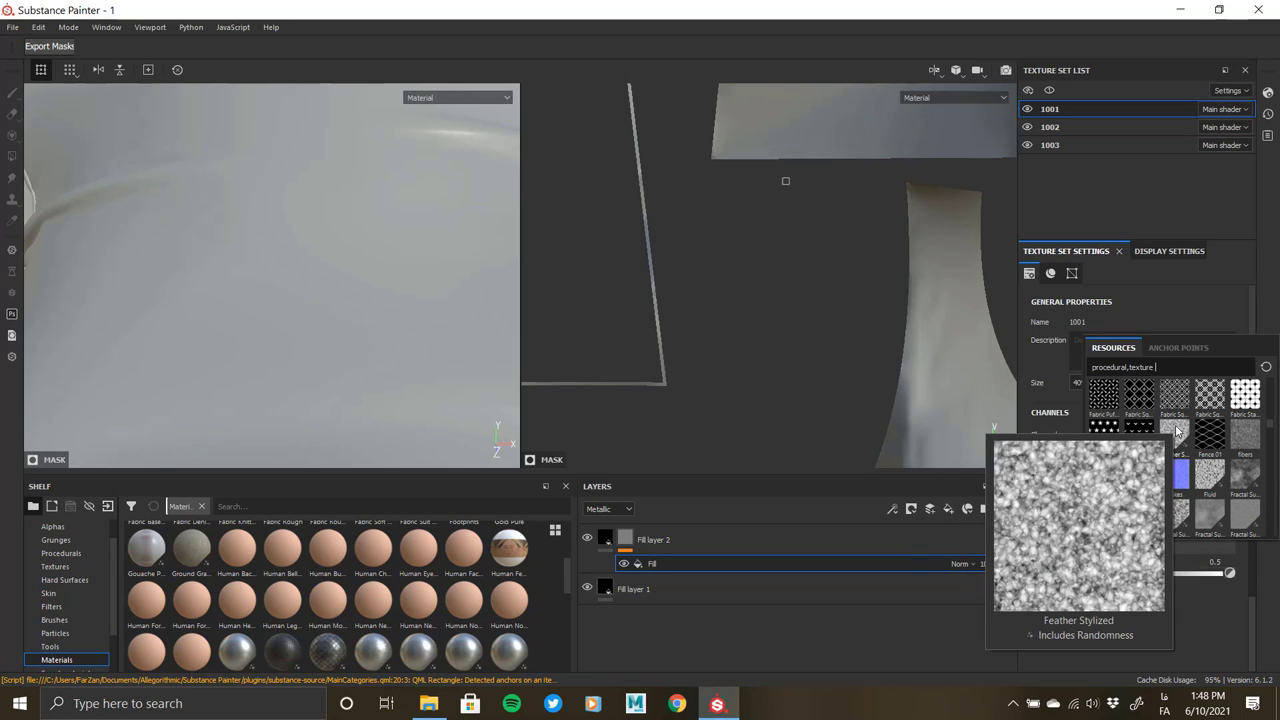
left_click(1176, 431)
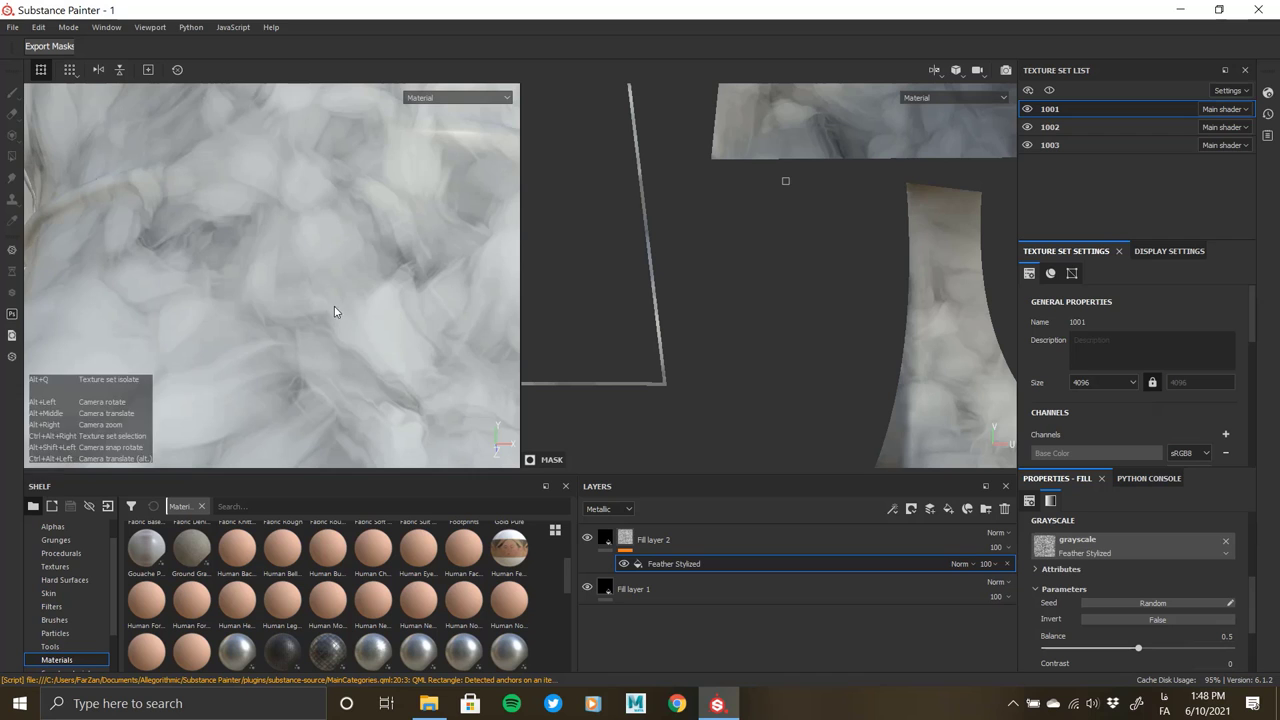
- Try Multiply, Overlay and Linear dodge blend modes on the Feather Stylized fill
scroll(271, 343, "down", 5)
scroll(271, 343, "up", 2)
scroll(395, 331, "up", 2)
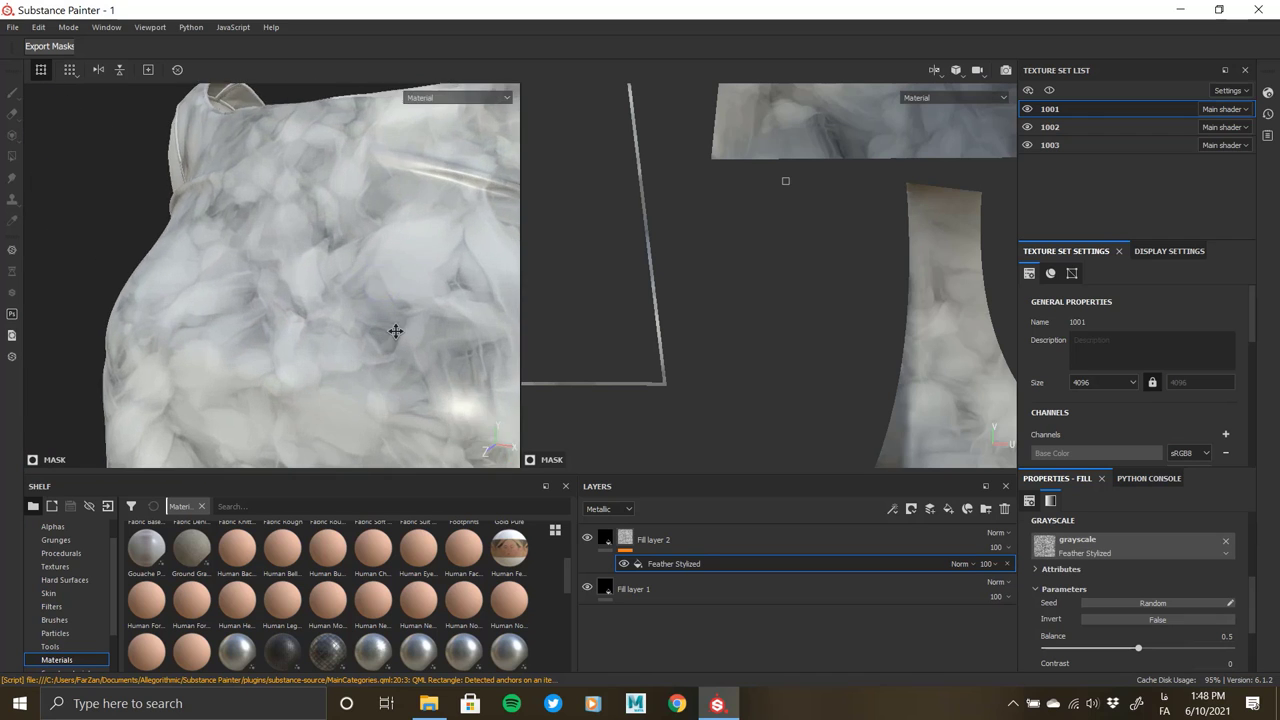
left_click_drag(395, 331, 300, 390, "alt")
left_click(960, 563)
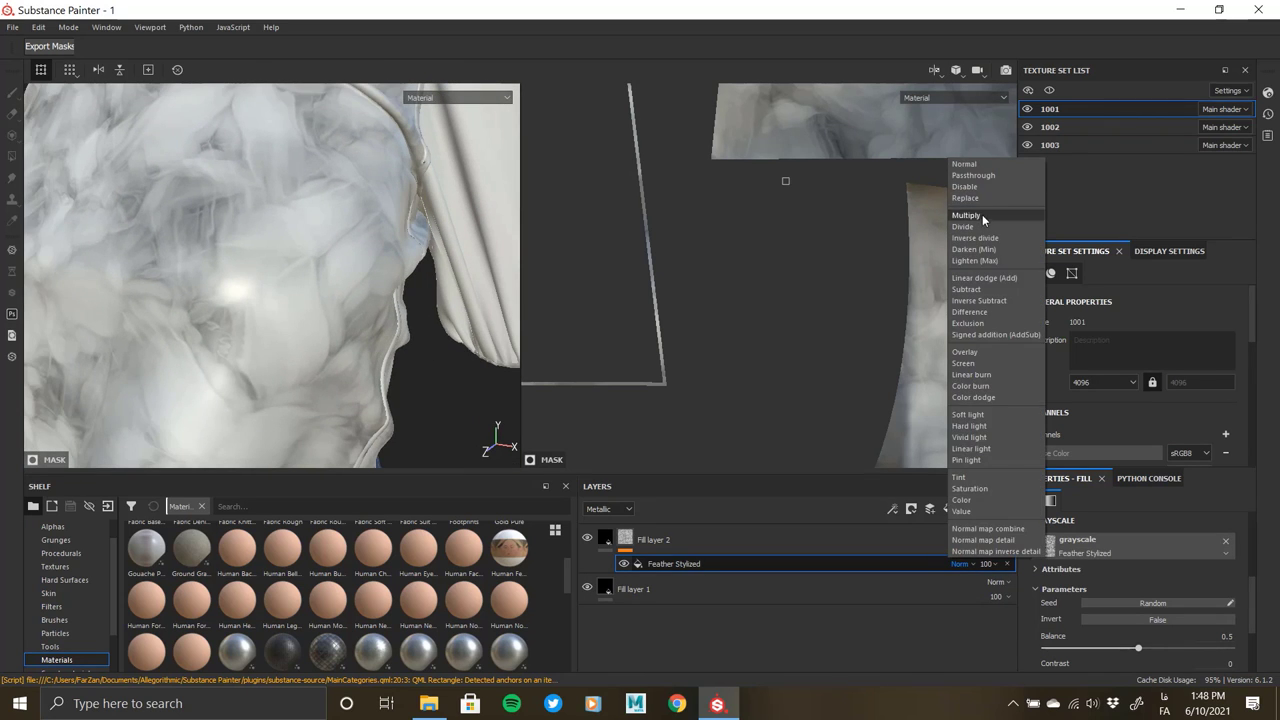
left_click(982, 214)
left_click(960, 563)
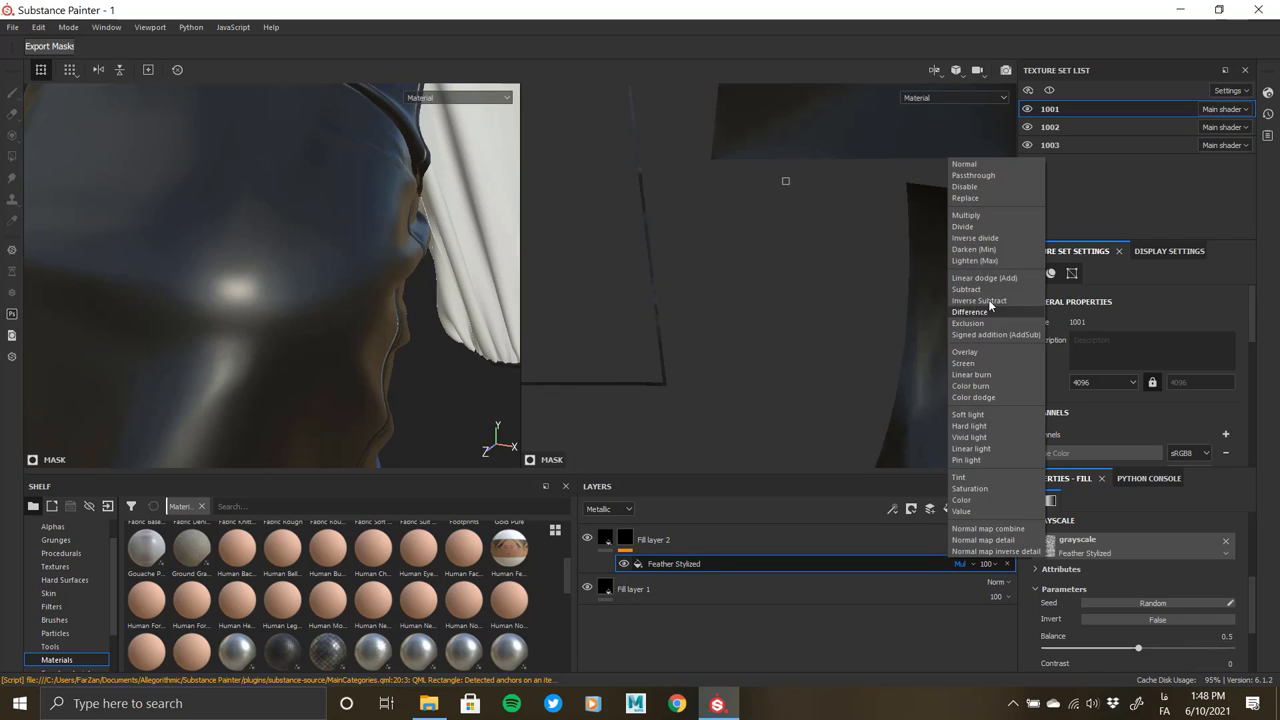
left_click(968, 353)
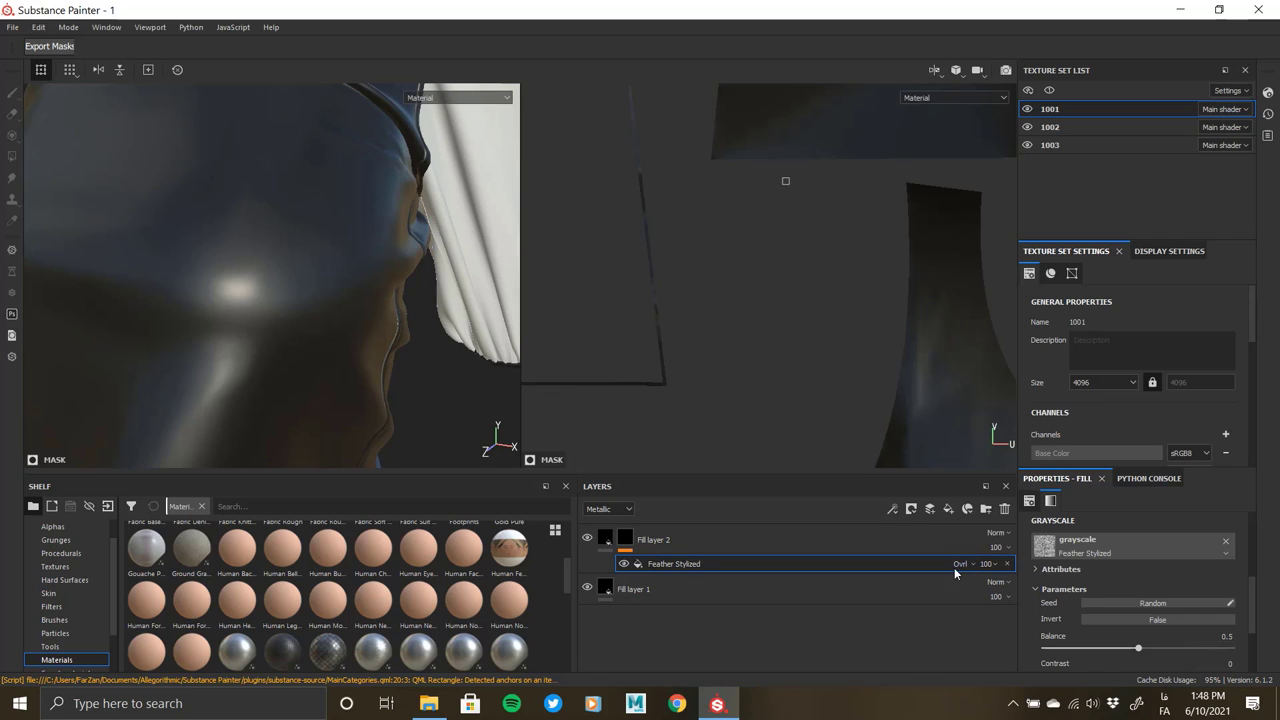
left_click(966, 563)
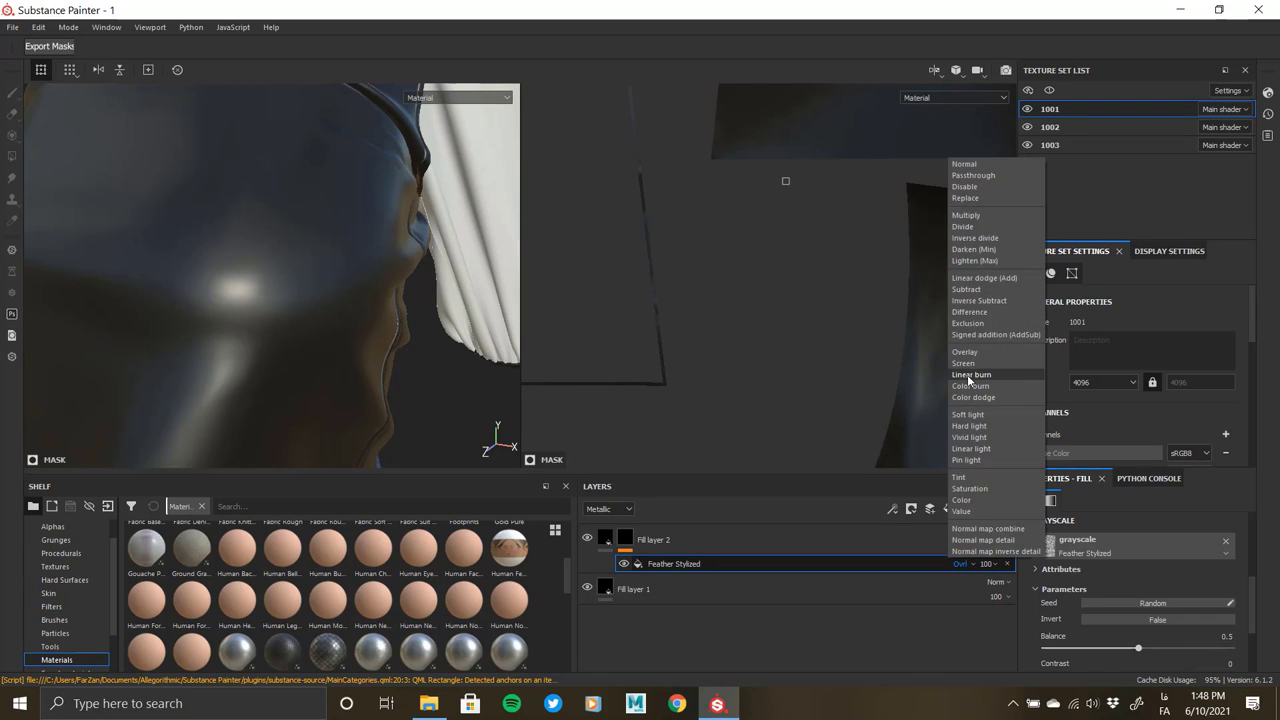
left_click(988, 282)
- Set Feather Stylized to Soft light and lower the texture set size to 2048
scroll(389, 385, "down", 3)
scroll(350, 330, "down", 3)
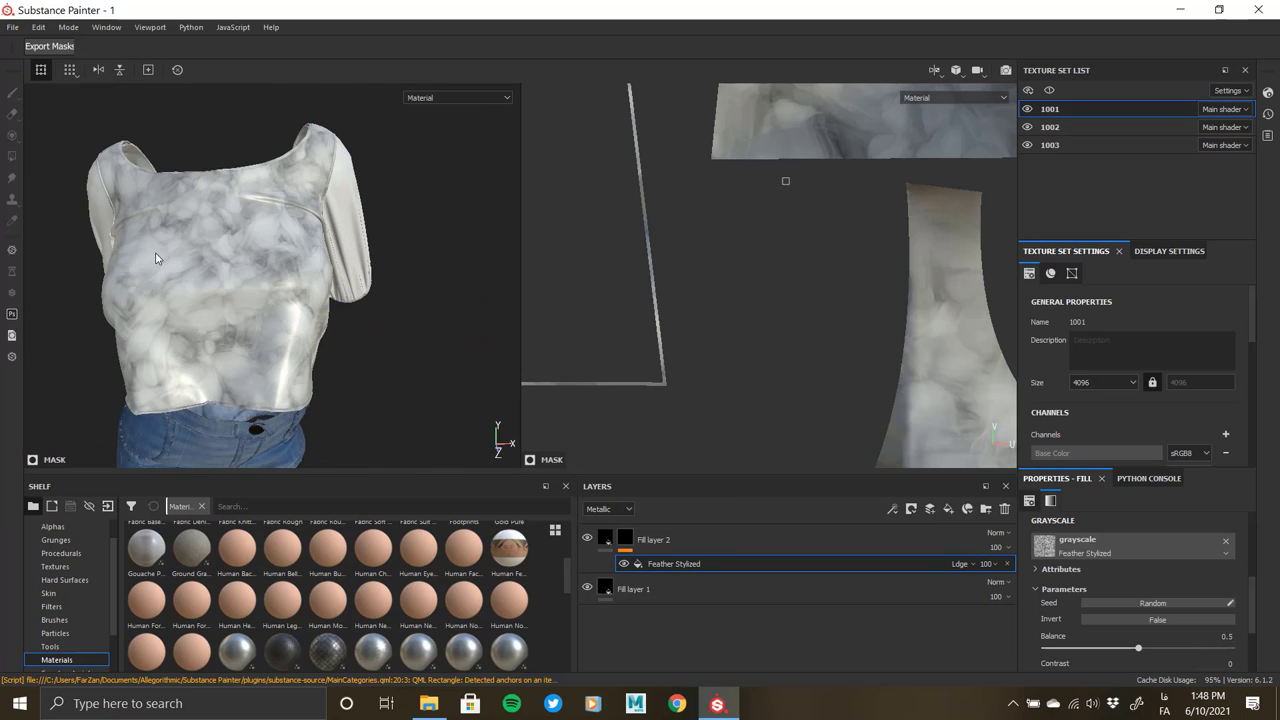
scroll(306, 285, "up", 1)
left_click(960, 564)
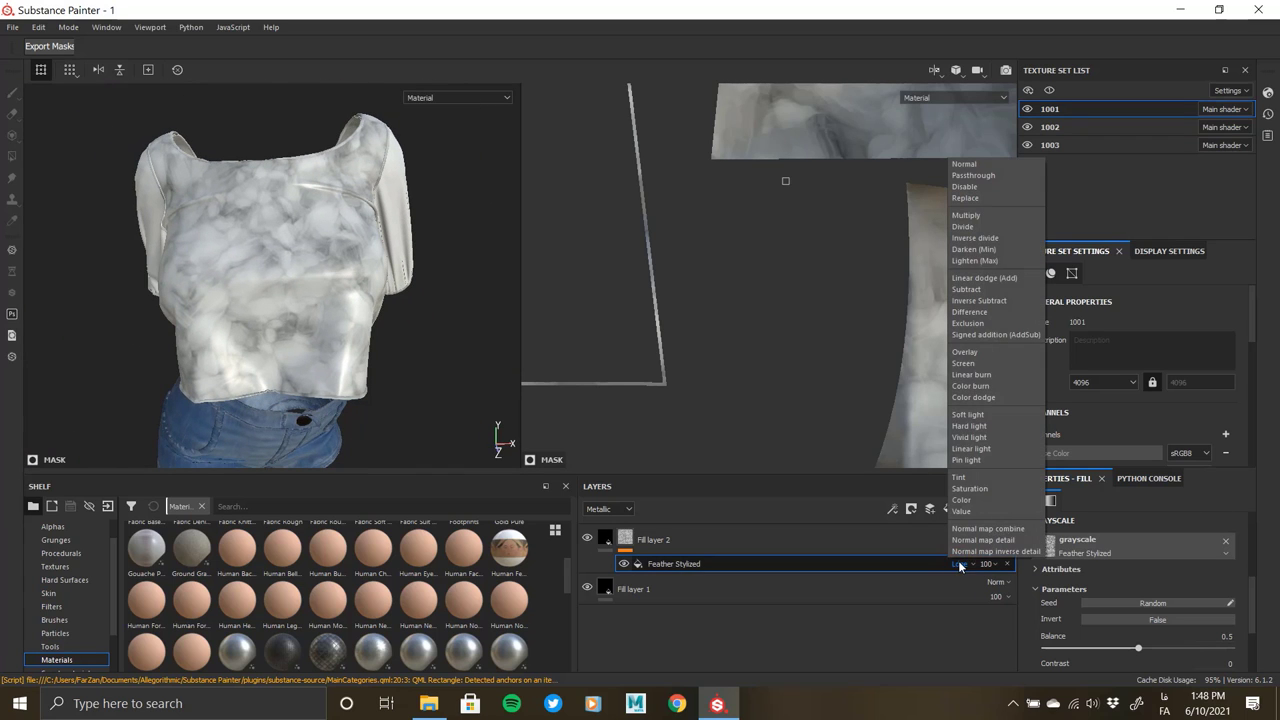
left_click(986, 413)
left_click(1117, 384)
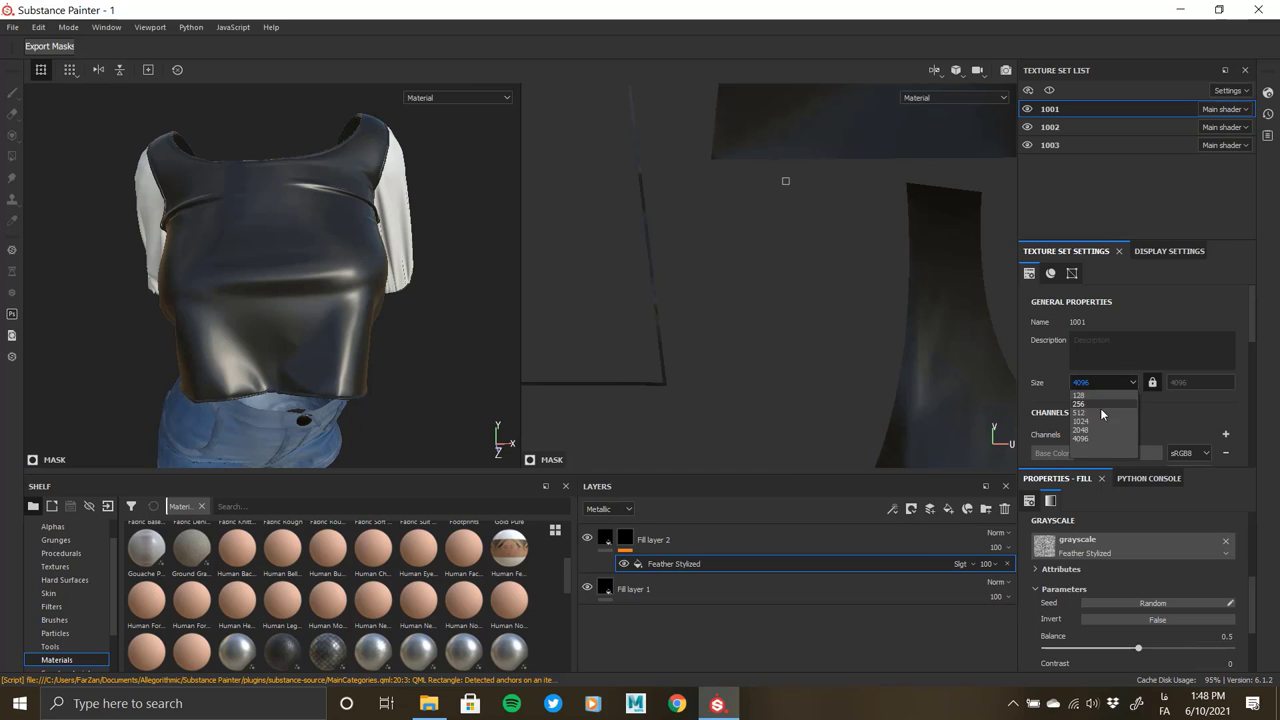
left_click(1100, 408)
- Delete the Feather Stylized filter from Fill layer 2's mask
scroll(327, 277, "up", 3)
scroll(366, 323, "up", 2)
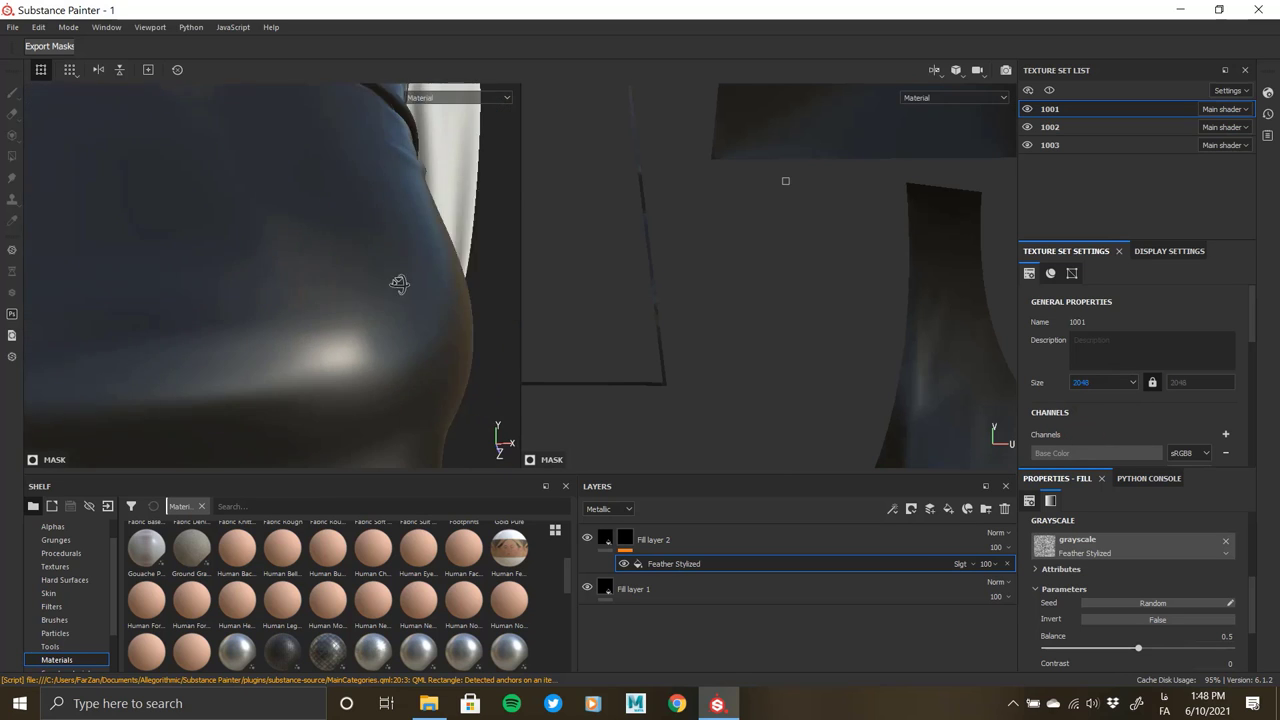
scroll(400, 286, "down", 1)
key("Delete")
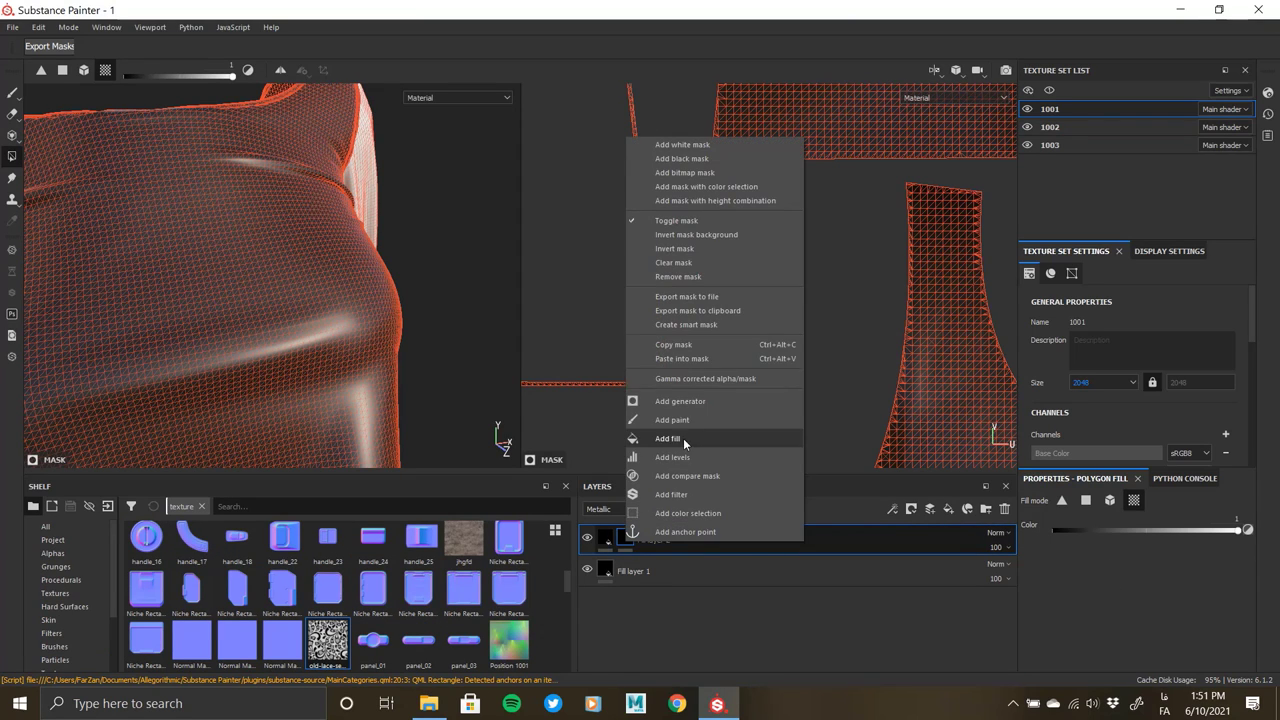
- Add a fill effect to Fill layer 2's mask with the lace texture as grayscale
left_click(683, 438)
left_click_drag(1071, 549, 1085, 550)
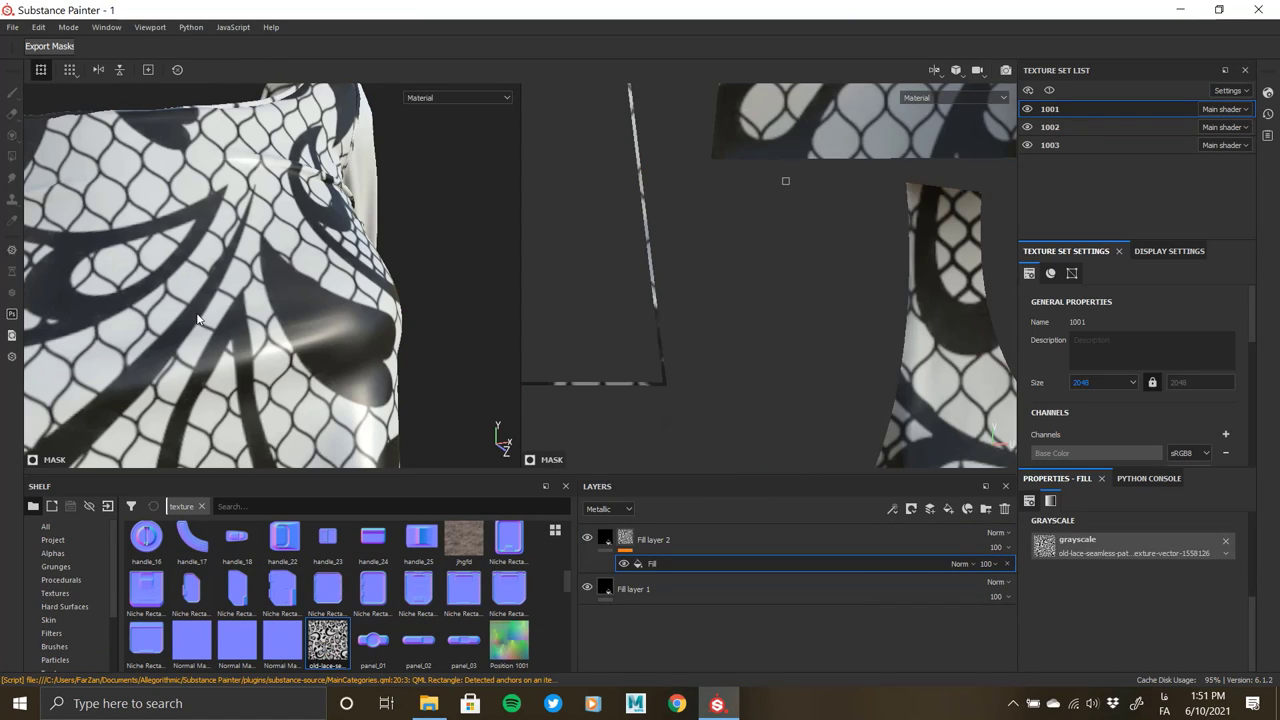
scroll(198, 299, "down", 2)
scroll(198, 299, "down", 3)
middle_click_drag(198, 299, 46, 360)
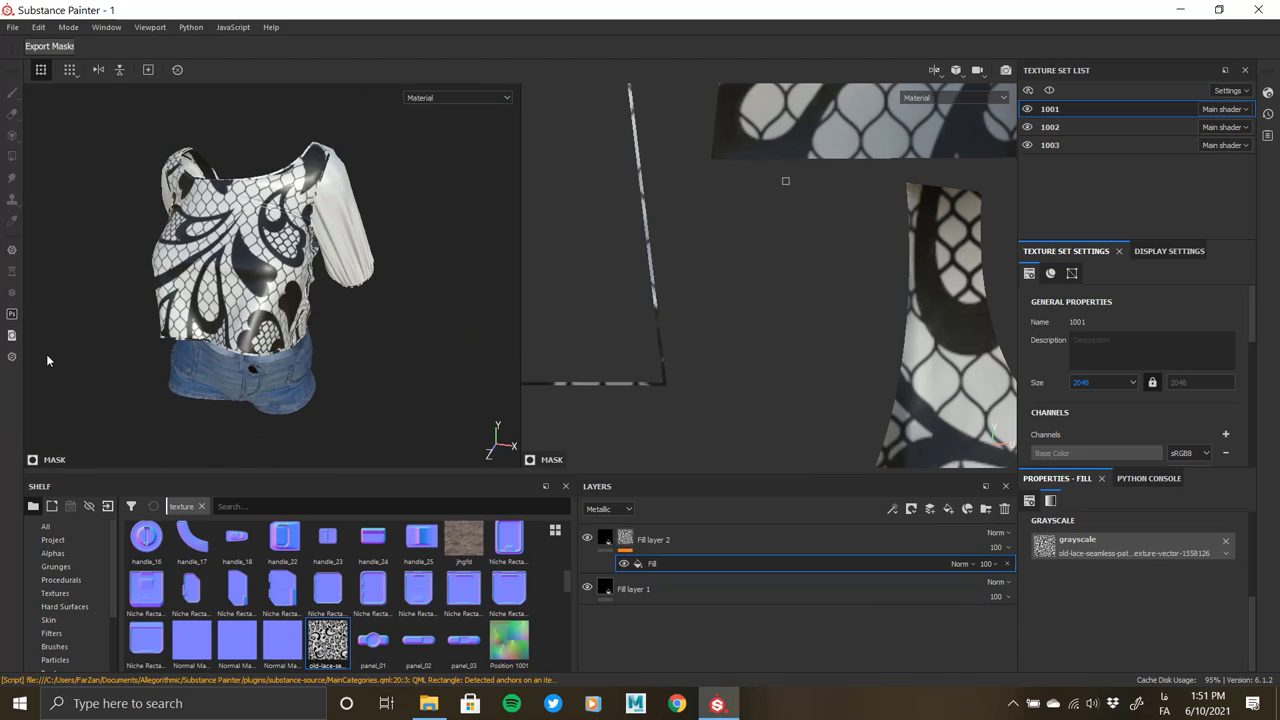
left_click_drag(369, 271, 316, 273, "alt")
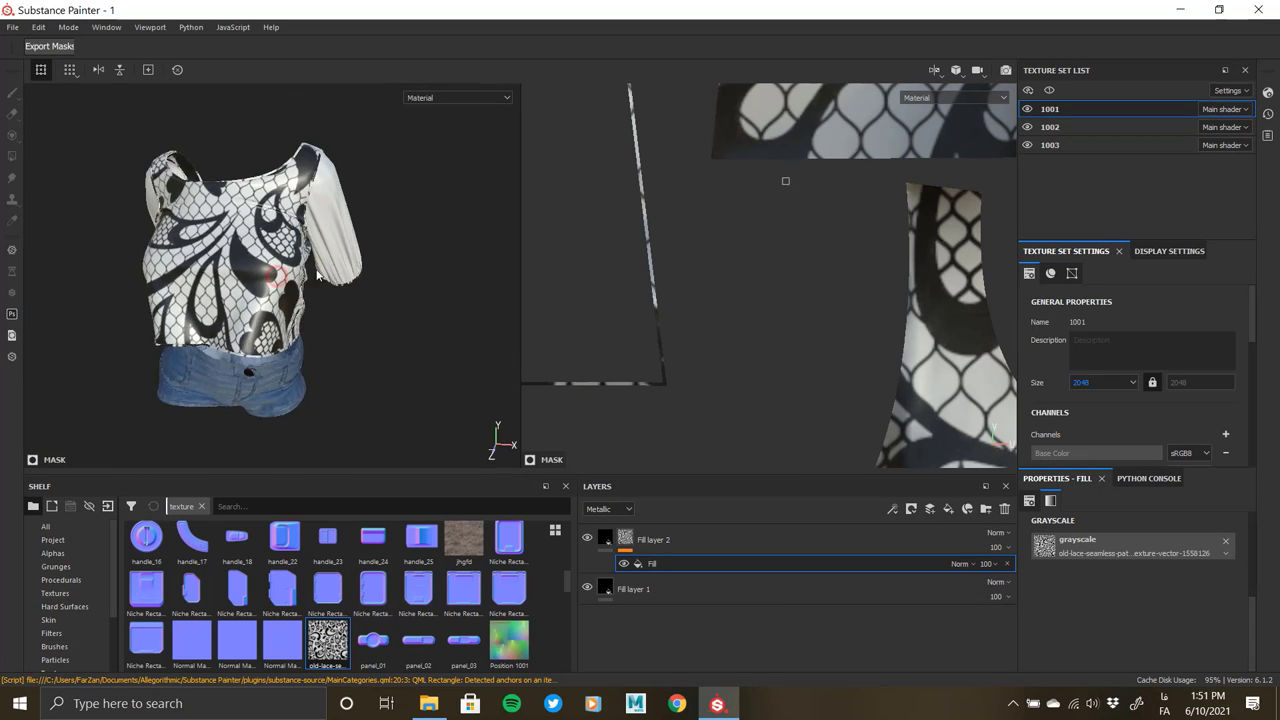
- Set the lace UV scale to 6.82, inspect the tiling, then delete the fill effect
scroll(316, 273, "up", 3)
scroll(316, 273, "up", 3)
scroll(1070, 602, "up", 3)
scroll(1070, 602, "up", 1)
left_click_drag(1075, 566, 1117, 566)
scroll(354, 266, "down", 3)
scroll(354, 266, "down", 2)
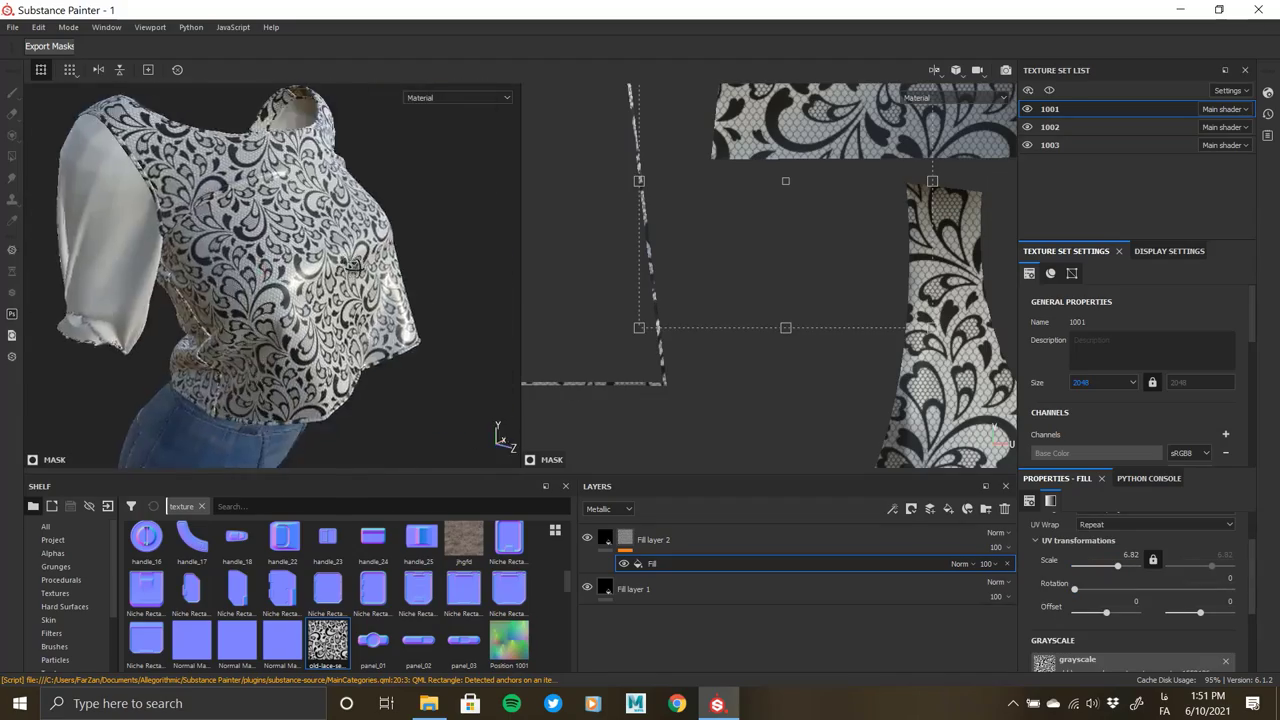
left_click_drag(354, 266, 325, 268, "alt")
scroll(340, 268, "up", 2)
scroll(340, 268, "up", 3)
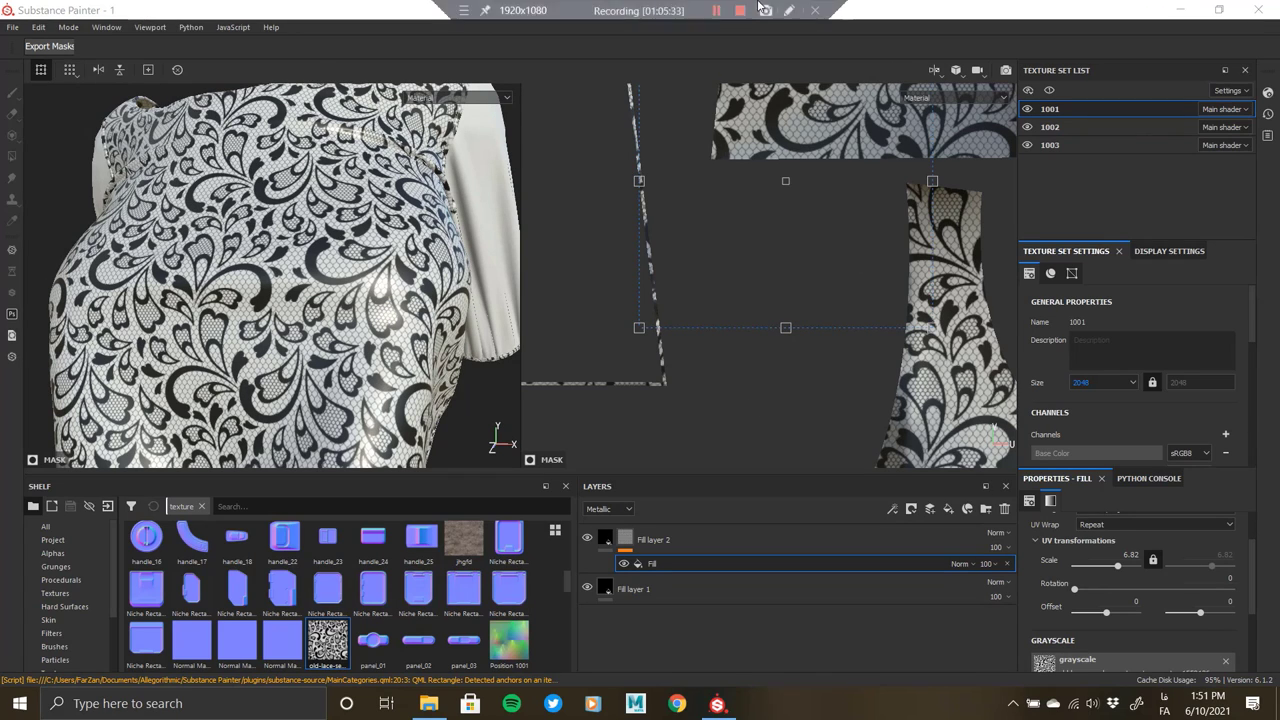
key("Delete")
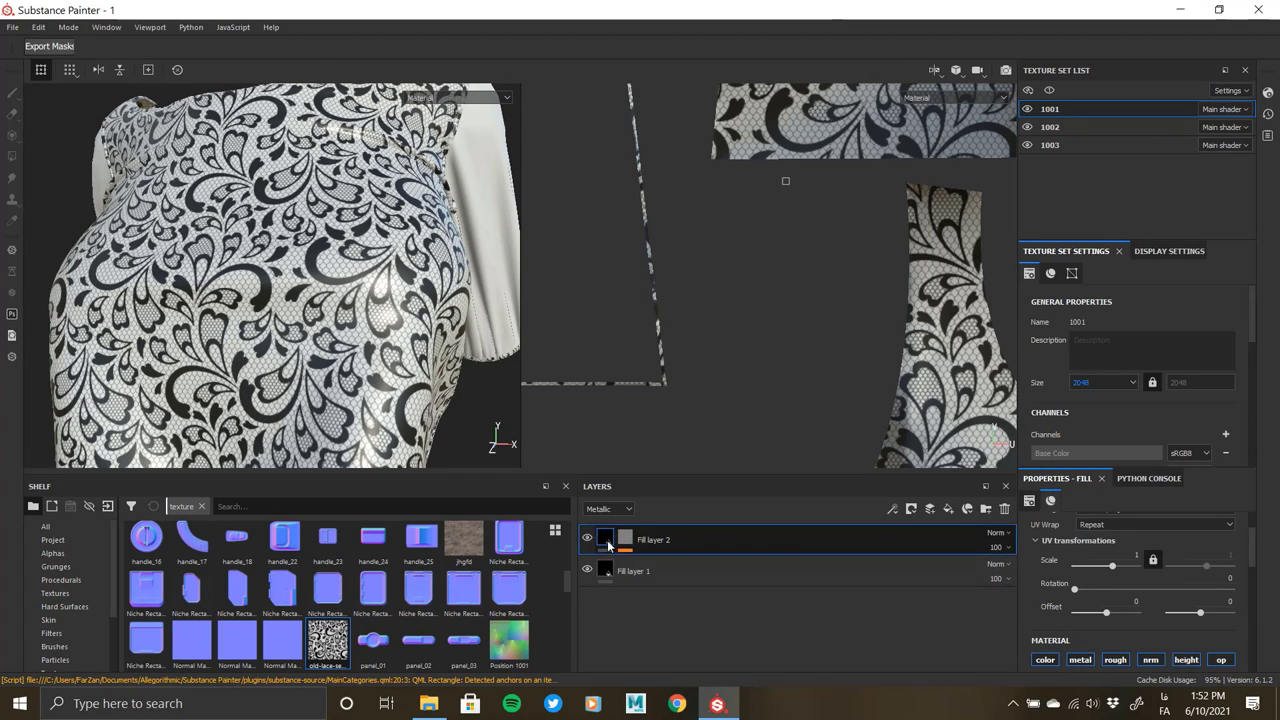
- Turn off Fill layer 2's color and metal channels, leaving only roughness active
left_click(1081, 662)
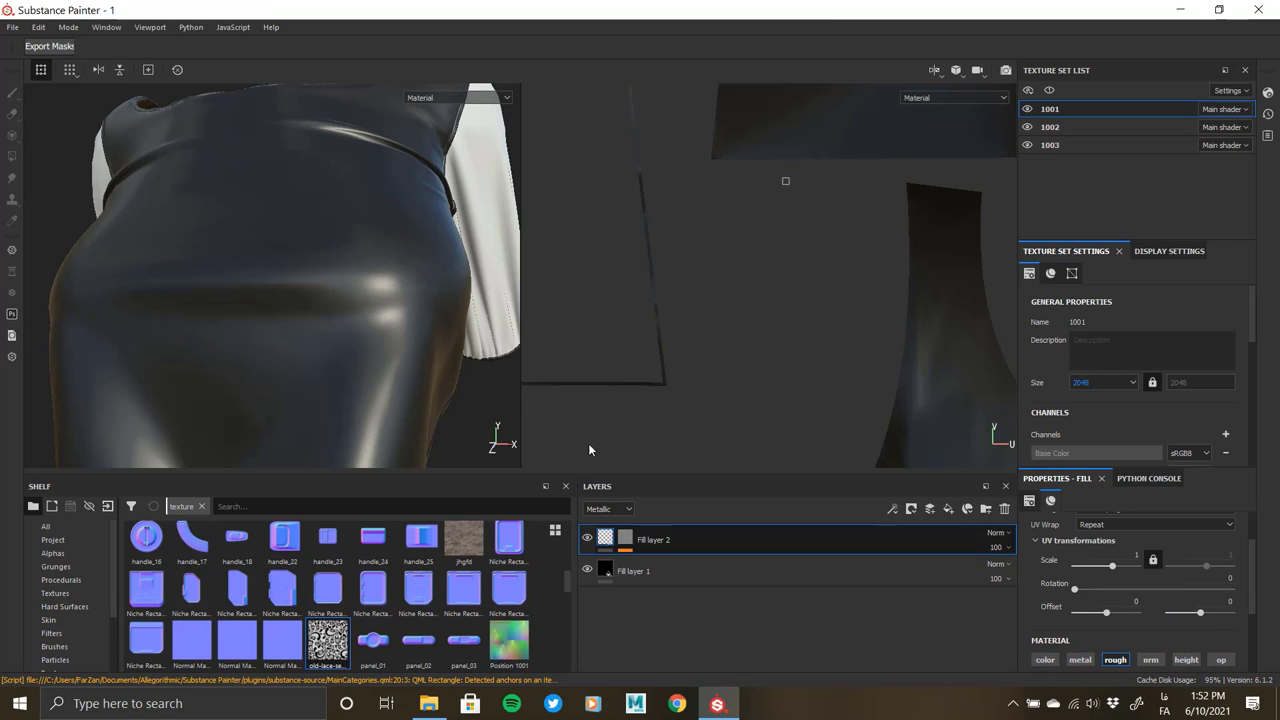
left_click(588, 570)
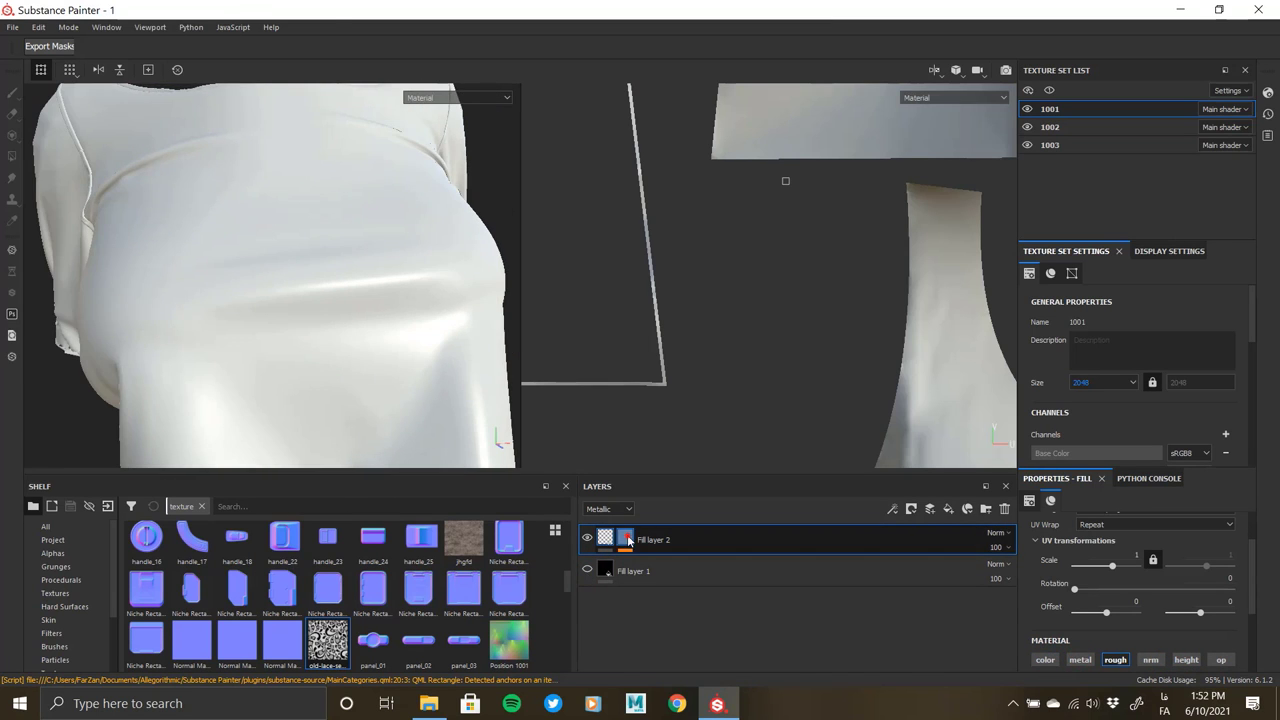
left_click(588, 571)
scroll(1086, 615, "down", 3)
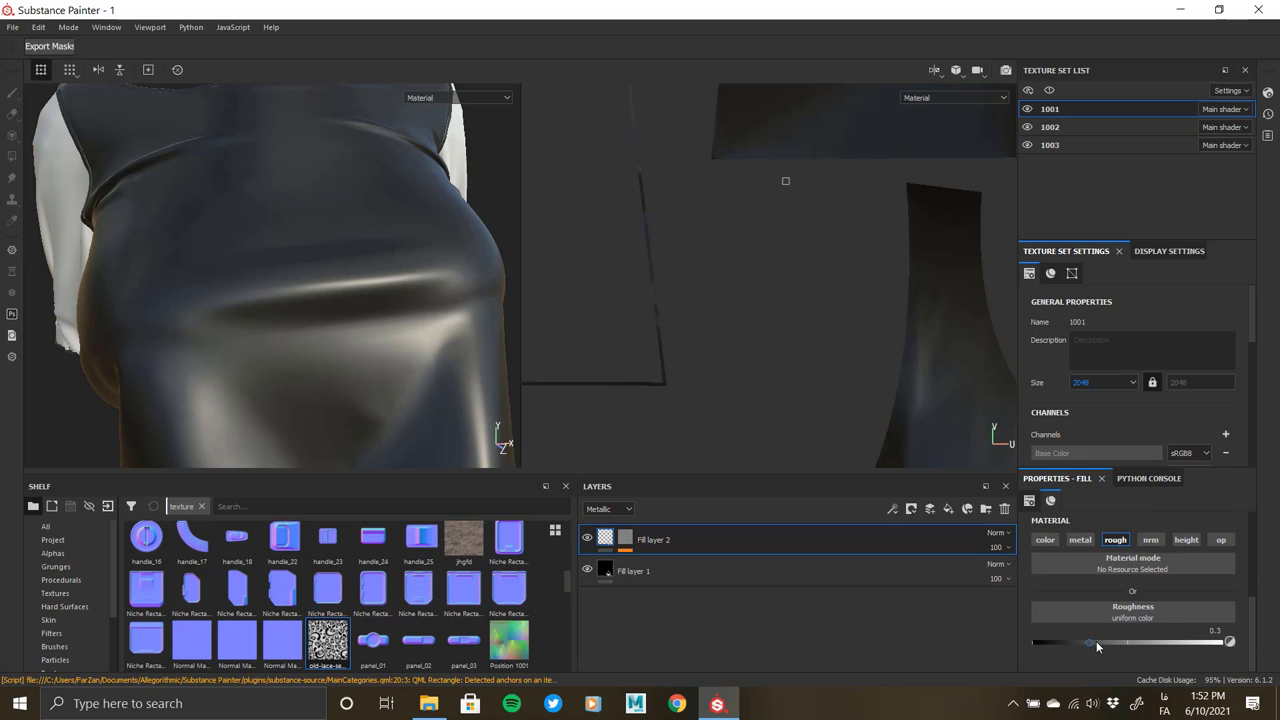
- Set Fill layer 2's roughness to about 0.614 and inspect the lace close up
left_click_drag(1096, 642, 1147, 645)
mouse_move(354, 314)
left_mouse_down("alt")
mouse_move(212, 311)
mouse_move(360, 329)
left_mouse_up("alt")
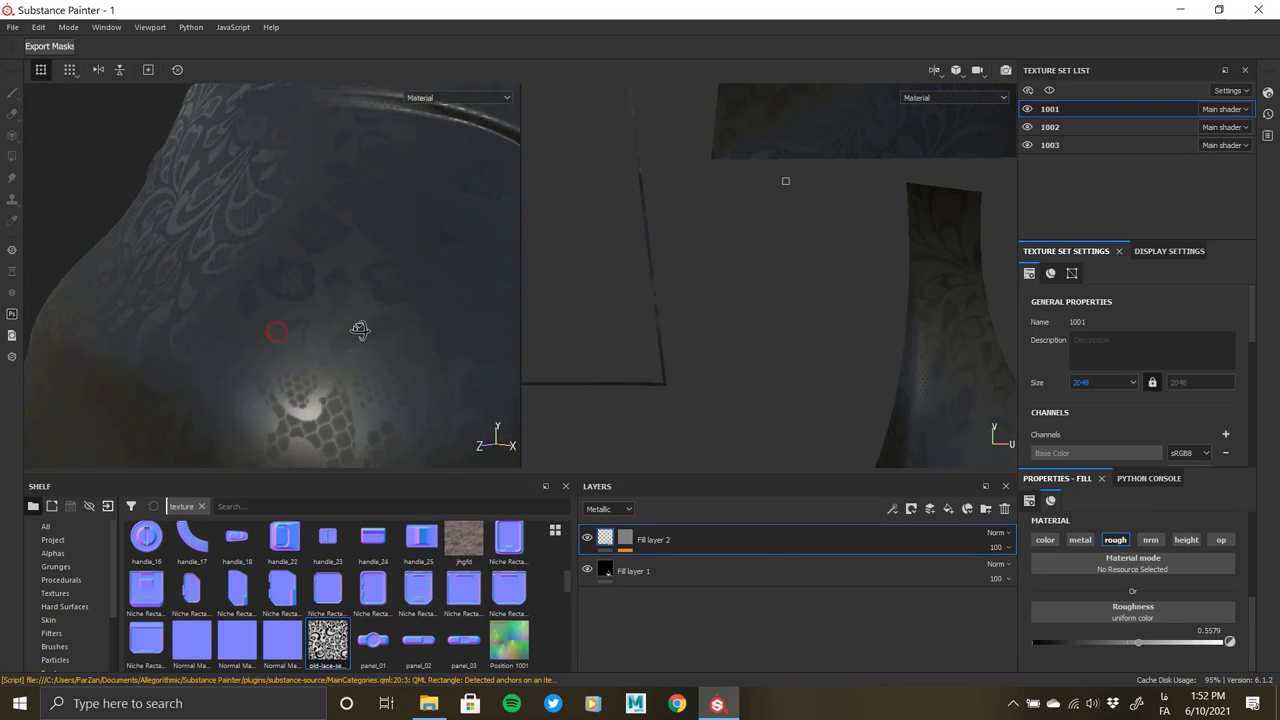
mouse_move(360, 329)
right_mouse_down("alt")
mouse_move(217, 343)
mouse_move(152, 292)
right_mouse_up("alt")
mouse_move(152, 292)
left_mouse_down("alt")
mouse_move(380, 240)
mouse_move(243, 143)
left_mouse_up("alt")
right_click_drag(243, 143, 320, 220, "alt")
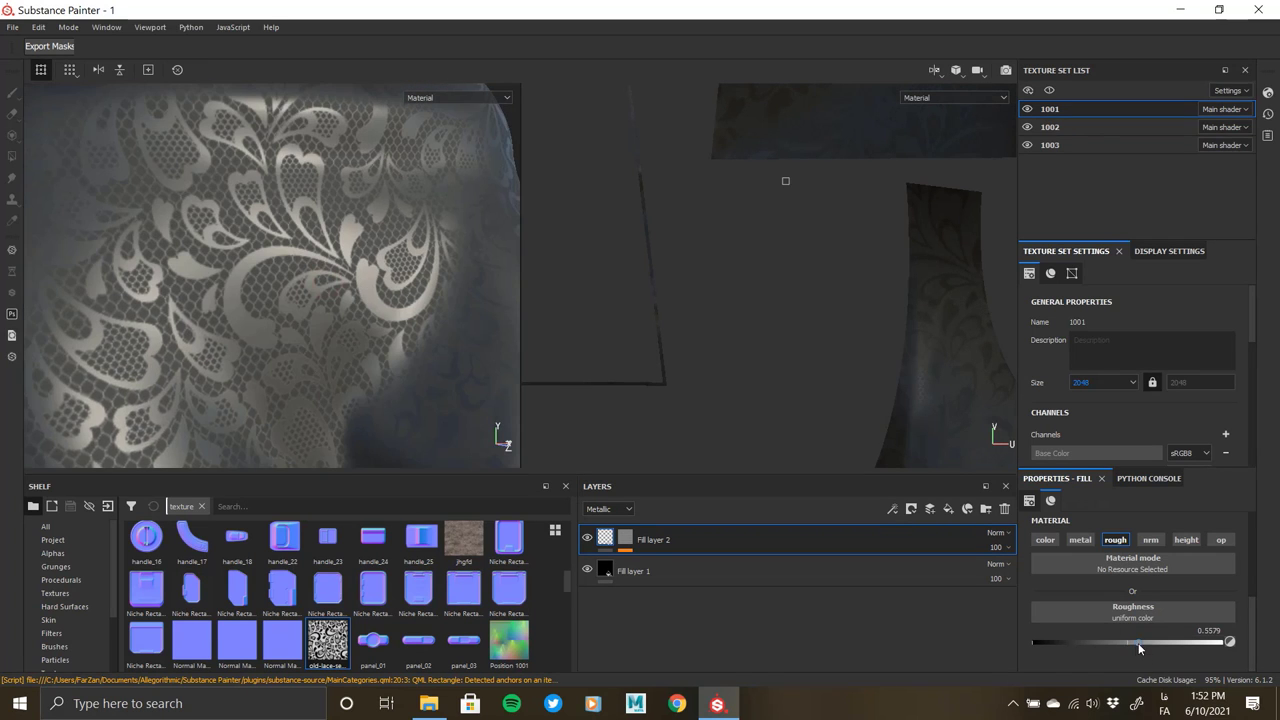
mouse_move(1138, 643)
left_mouse_down()
mouse_move(1170, 641)
mouse_move(1047, 642)
mouse_move(1123, 642)
mouse_move(1137, 665)
left_mouse_up()
mouse_move(396, 334)
left_mouse_down("alt")
mouse_move(259, 349)
mouse_move(330, 300)
left_mouse_up("alt")
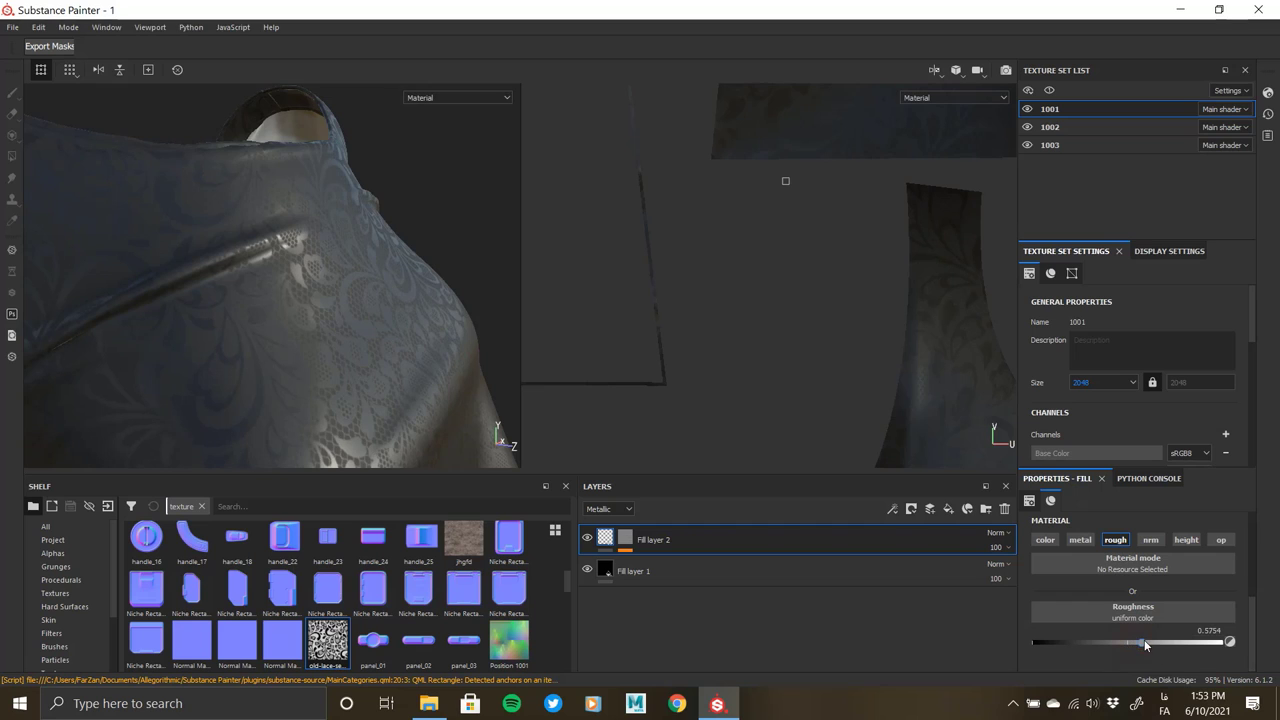
mouse_move(403, 341)
left_mouse_down("alt")
mouse_move(297, 229)
mouse_move(385, 351)
left_mouse_up("alt")
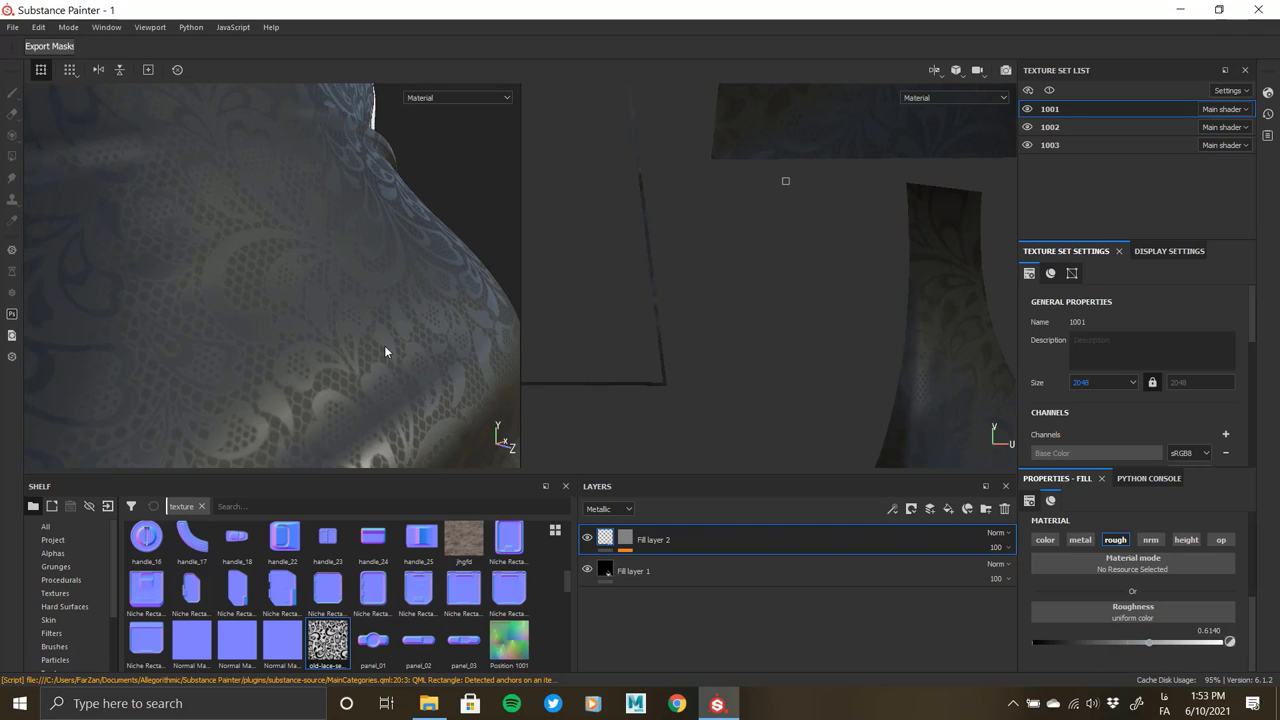
mouse_move(368, 340)
left_mouse_down("alt")
mouse_move(346, 286)
mouse_move(742, 448)
left_mouse_up("alt")
- Add Fill layer 3 with colour disabled and Dirt 3 as its roughness source
left_click(951, 511)
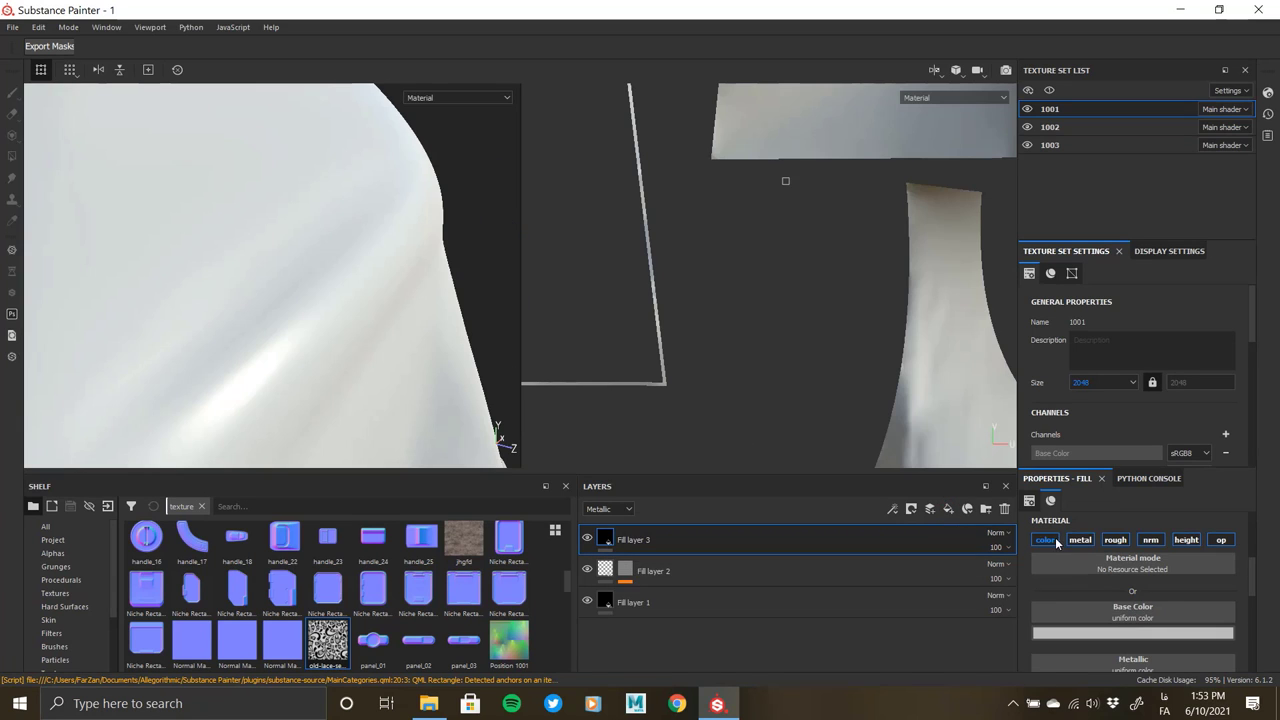
left_click(1054, 541)
left_click(1133, 612)
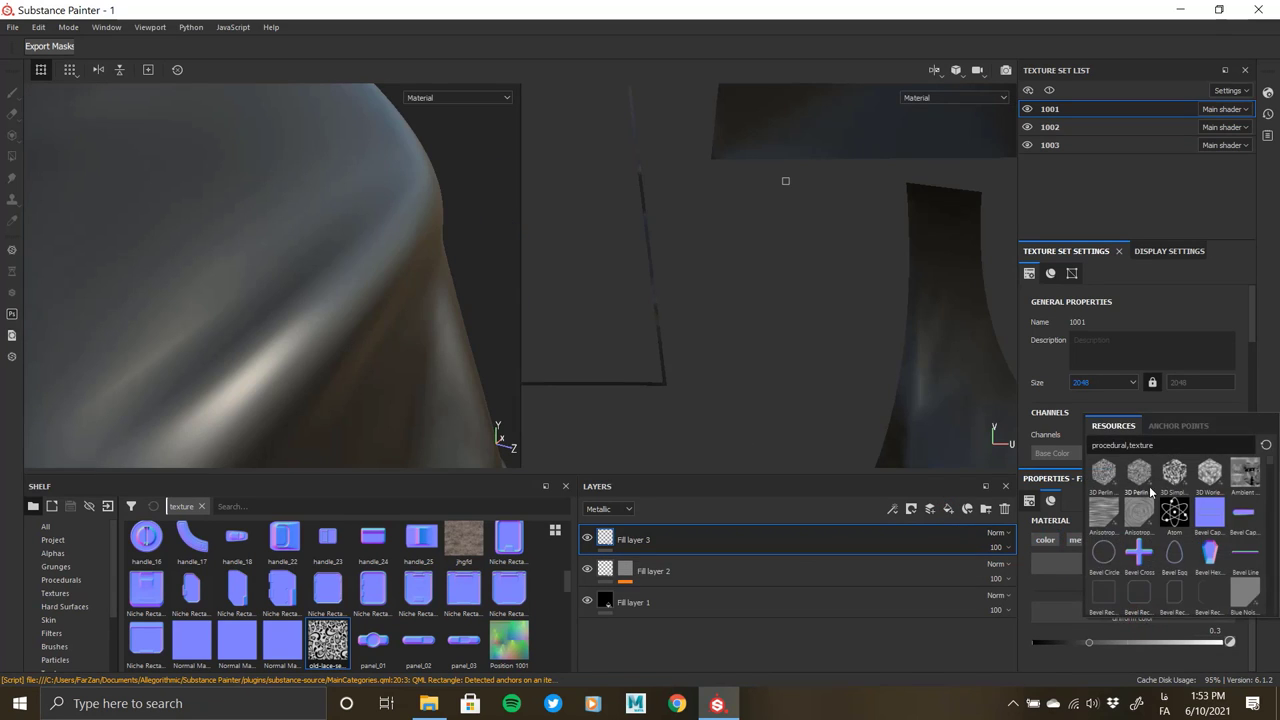
scroll(1140, 510, "down", 5)
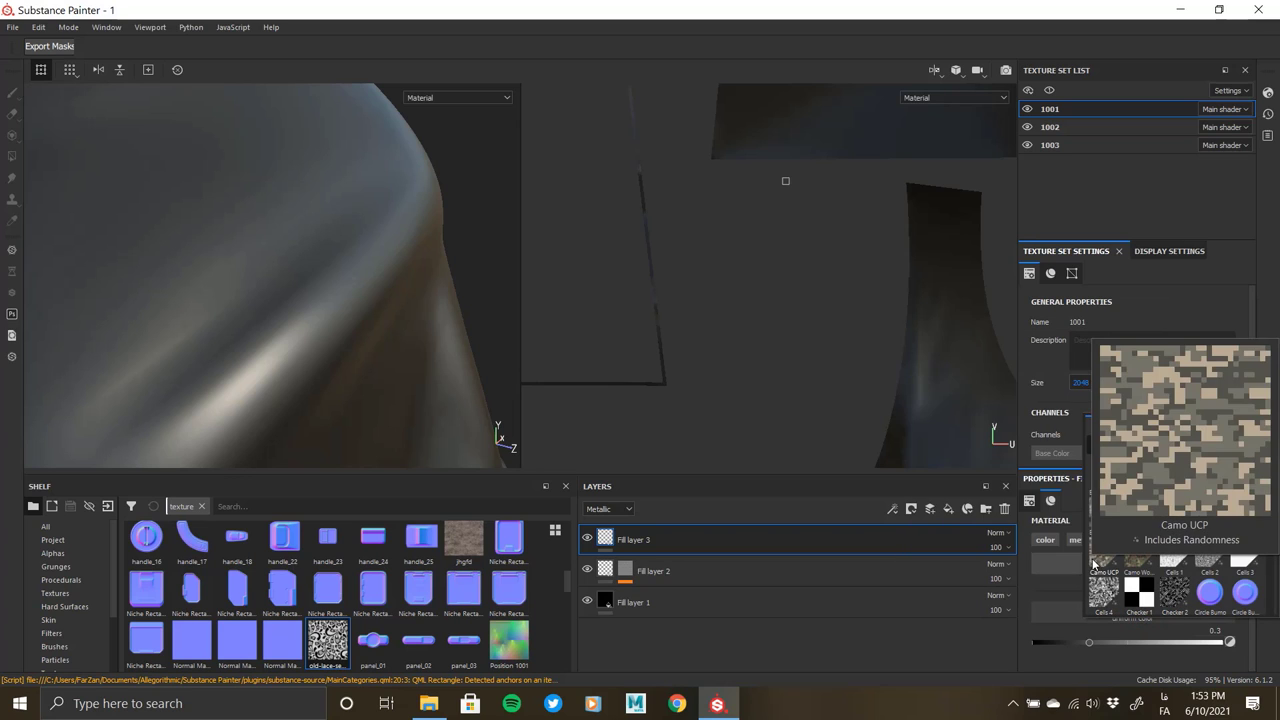
scroll(1104, 528, "down", 3)
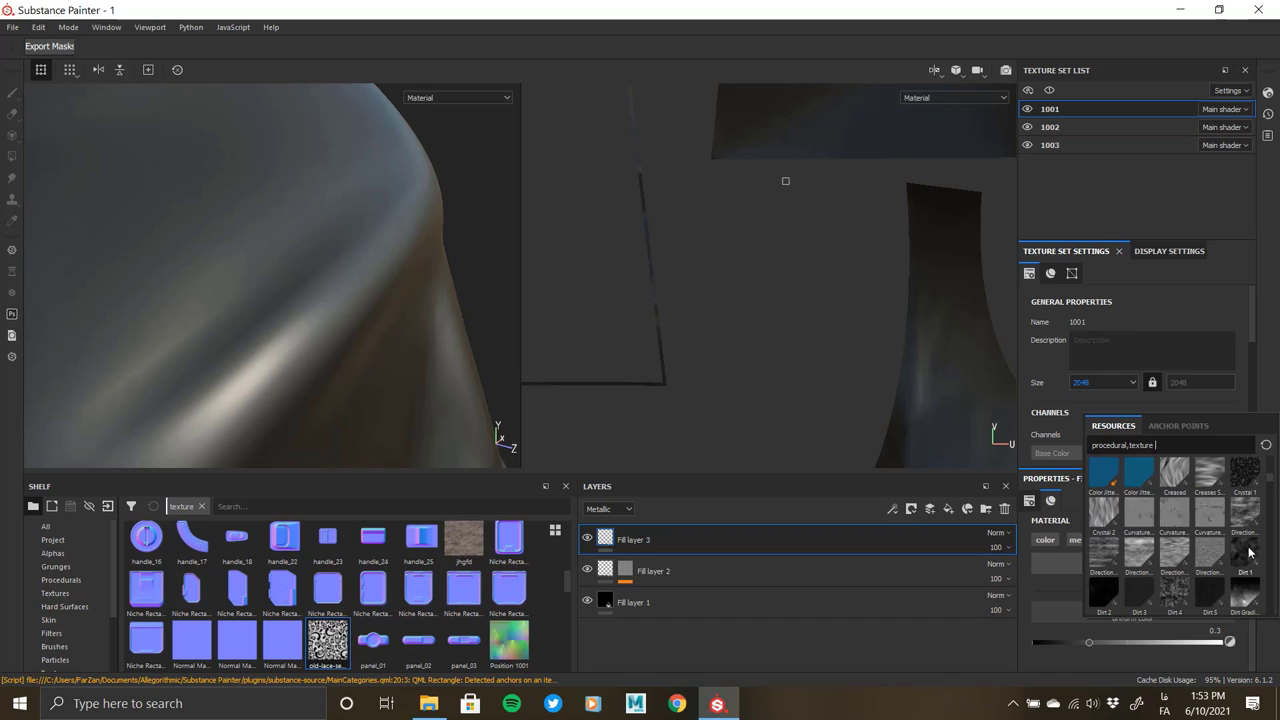
mouse_move(1244, 565)
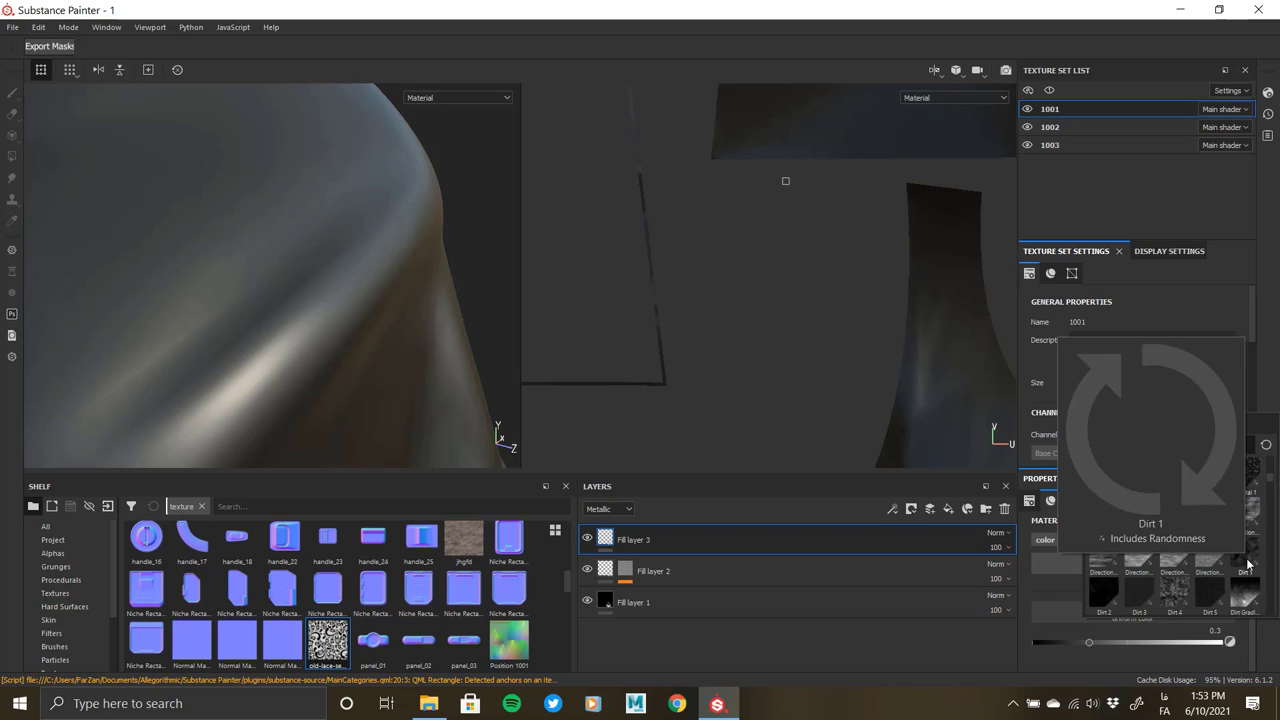
left_click(1136, 601)
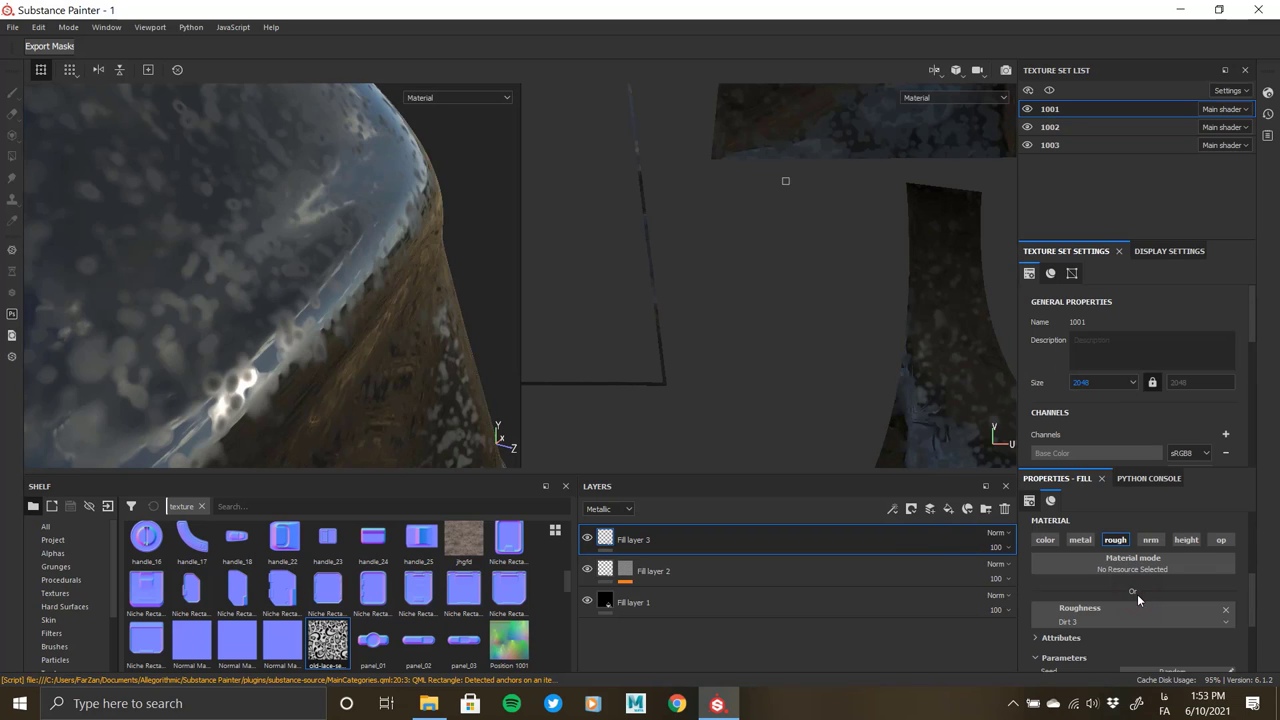
left_click_drag(317, 278, 374, 292, "alt")
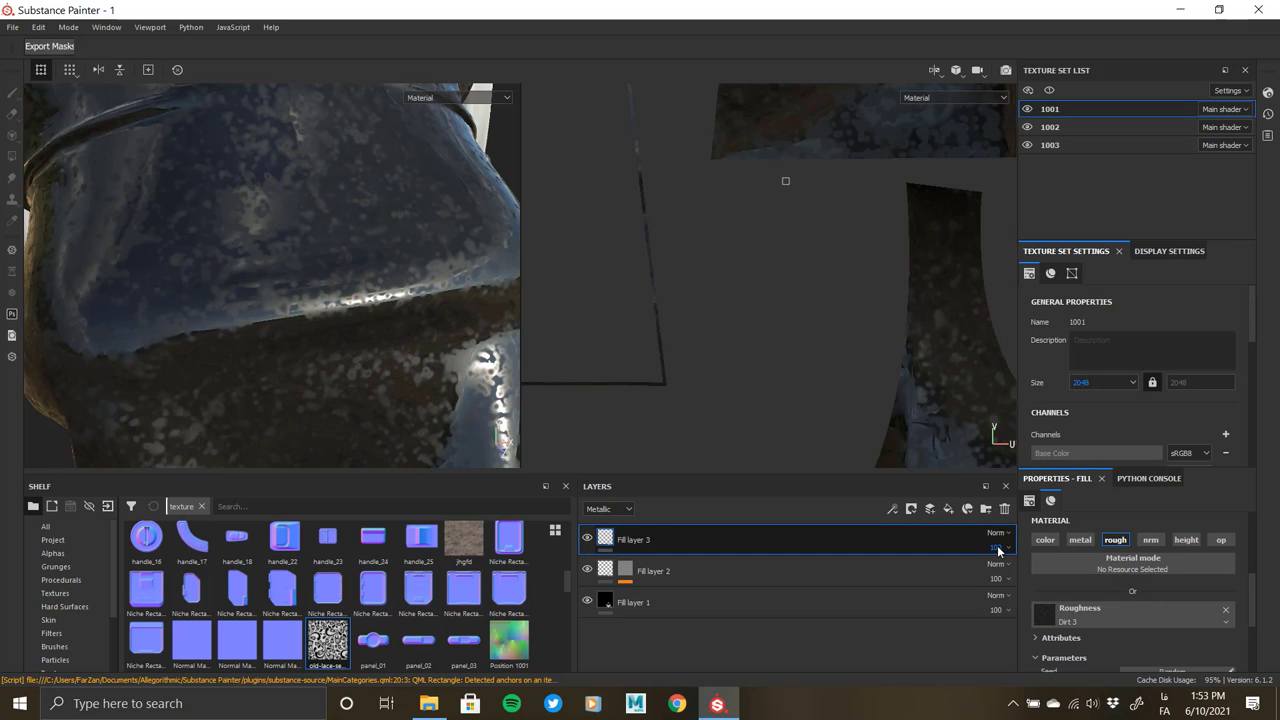
- Try Multiply, Overlay, Linear dodge and Soft light blending on Fill layer 3
left_click(997, 533)
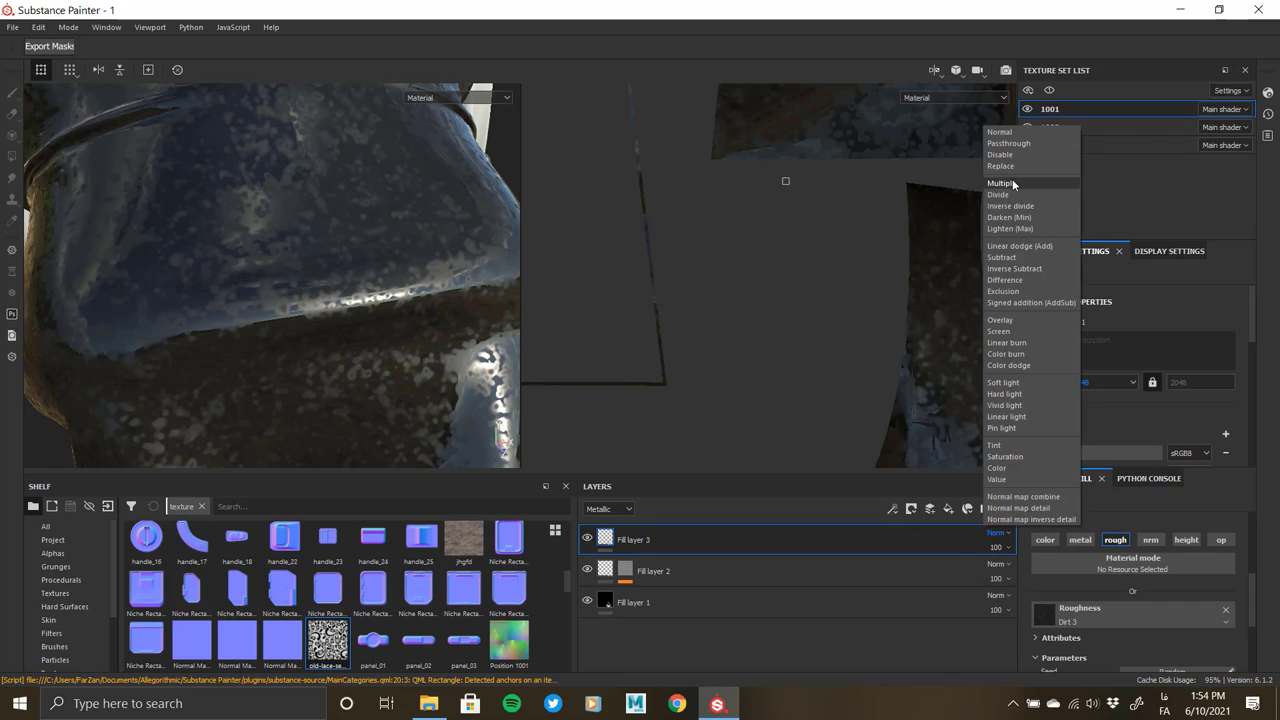
left_click(1013, 185)
left_click(1003, 537)
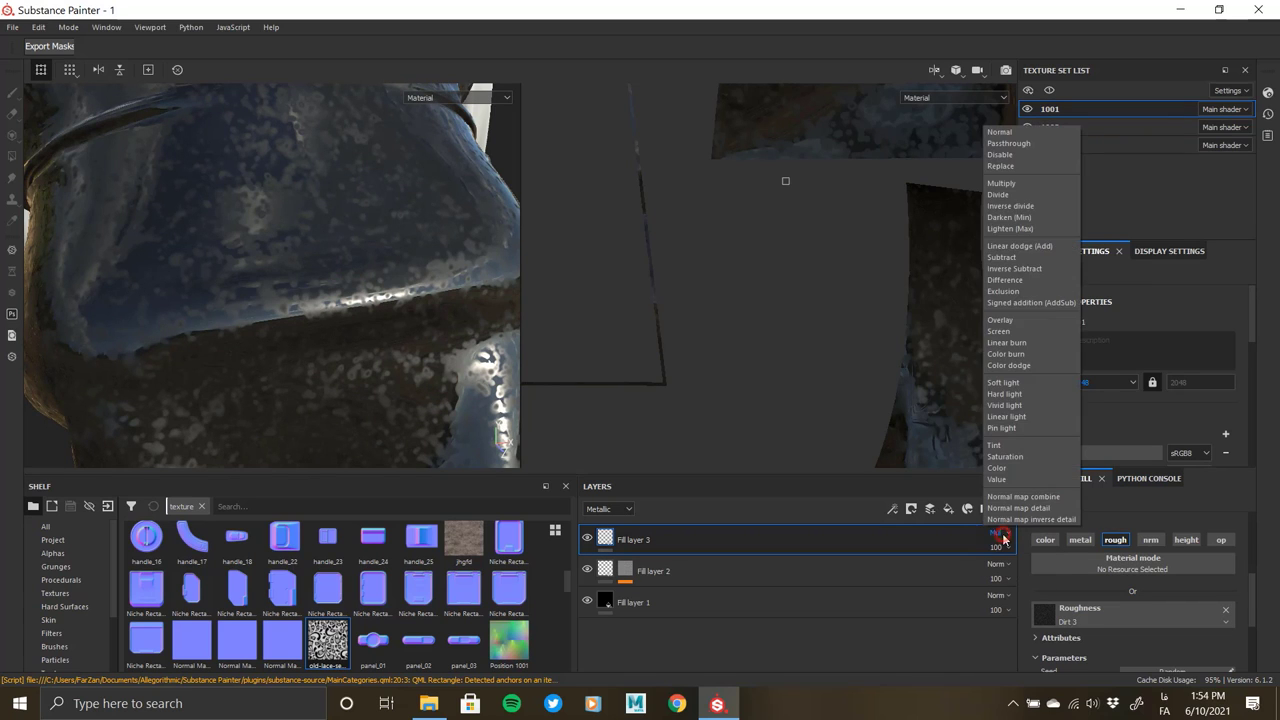
left_click(1006, 322)
left_click(997, 533)
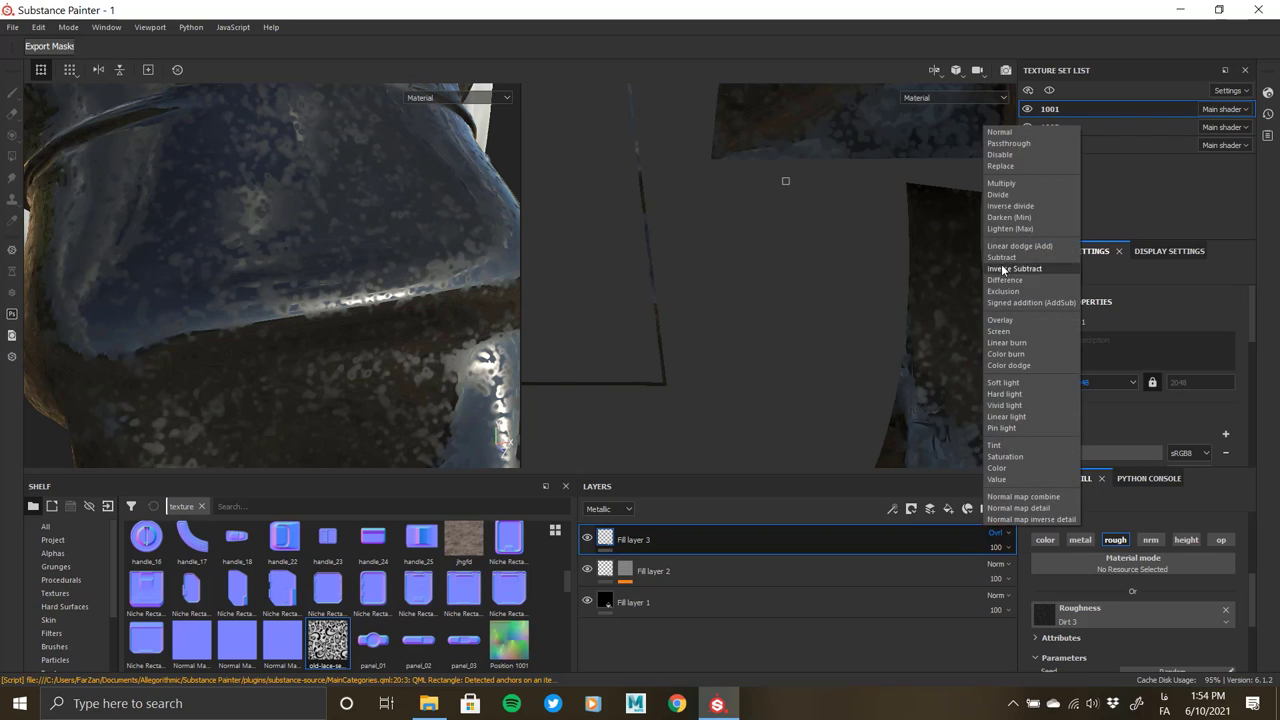
left_click(1015, 246)
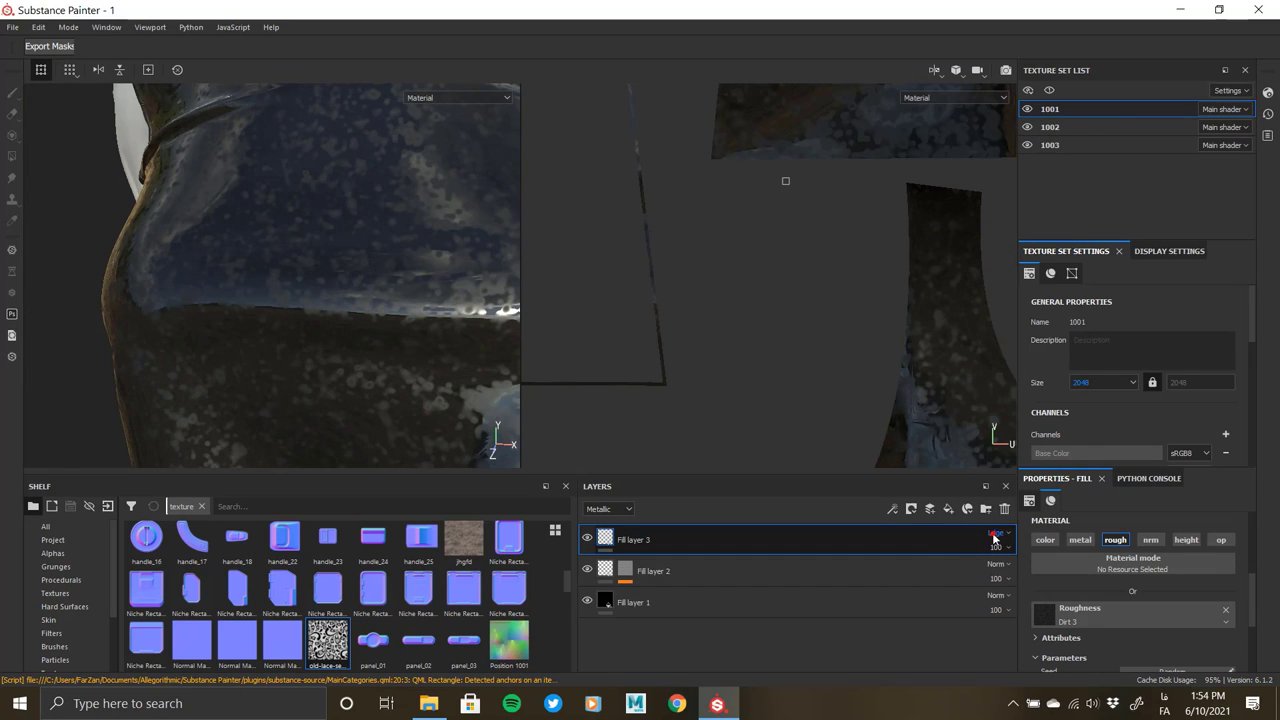
left_click(997, 533)
left_click(1004, 383)
- Show the Roughness channel in the layer stack and set Fill layer 3 to Soft light
left_click(618, 510)
left_click(601, 538)
left_click(997, 533)
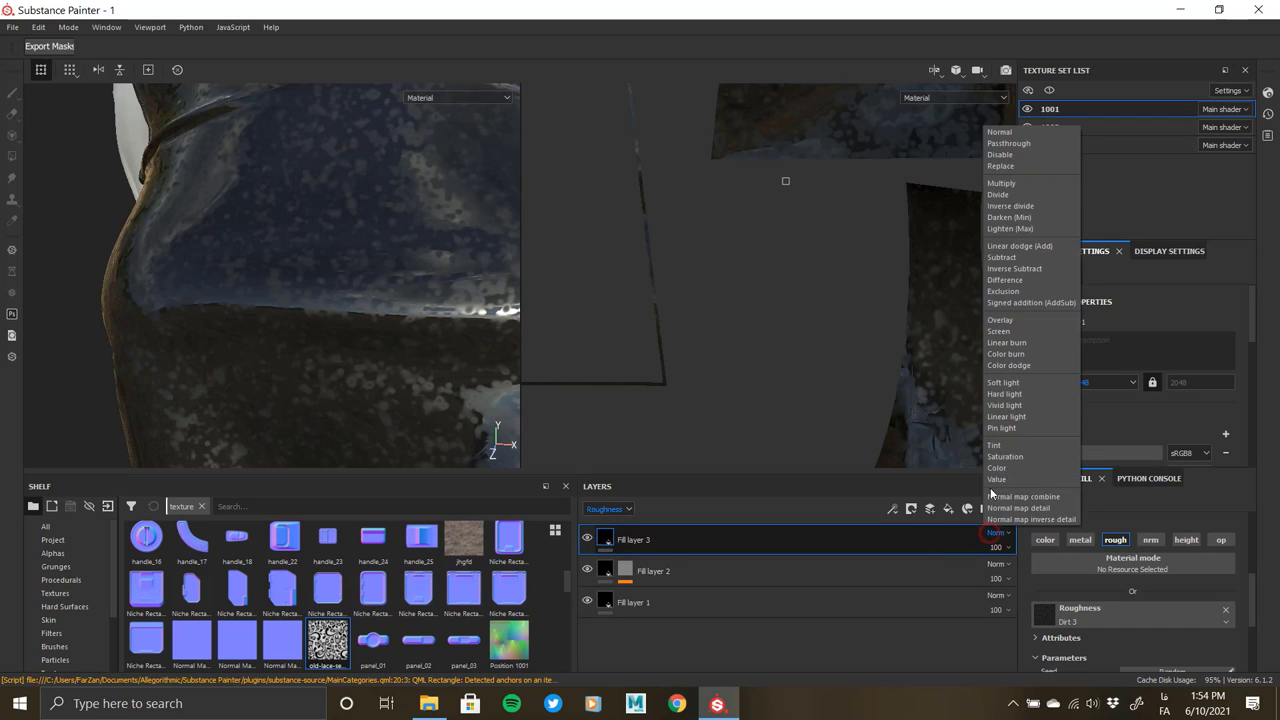
left_click(1020, 194)
left_click(997, 533)
left_click(1004, 383)
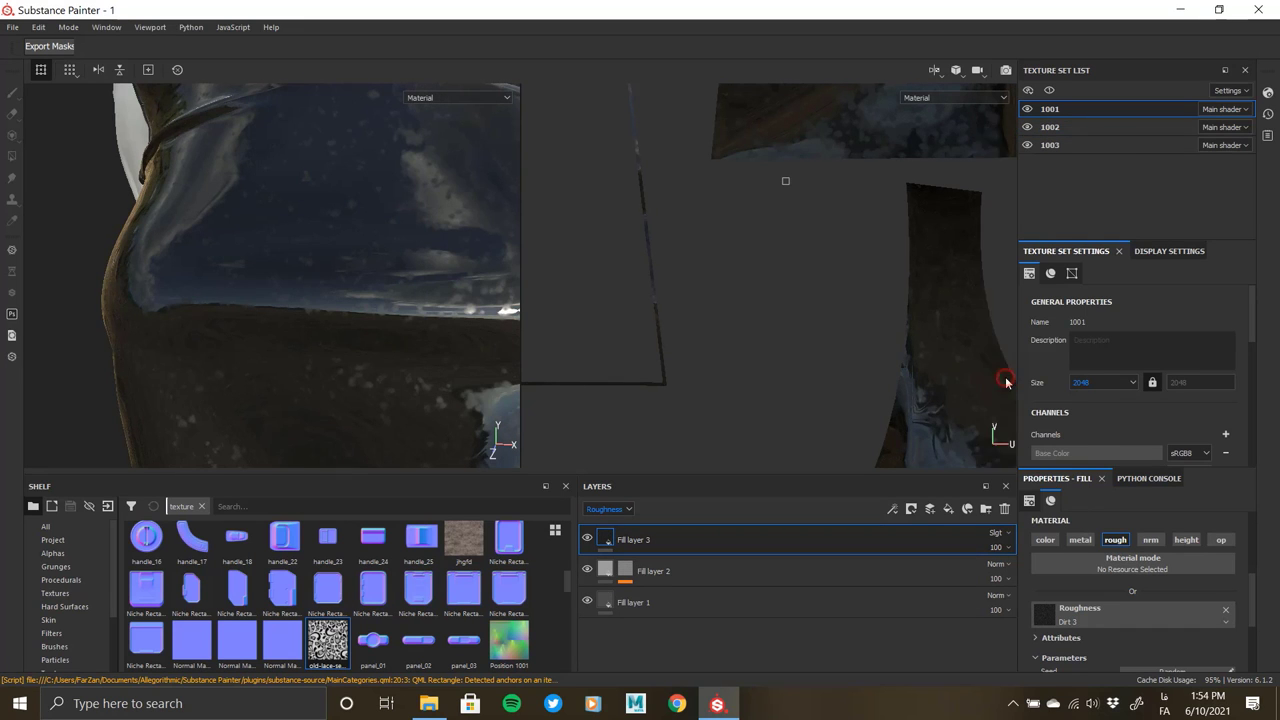
left_click_drag(362, 344, 434, 386, "alt")
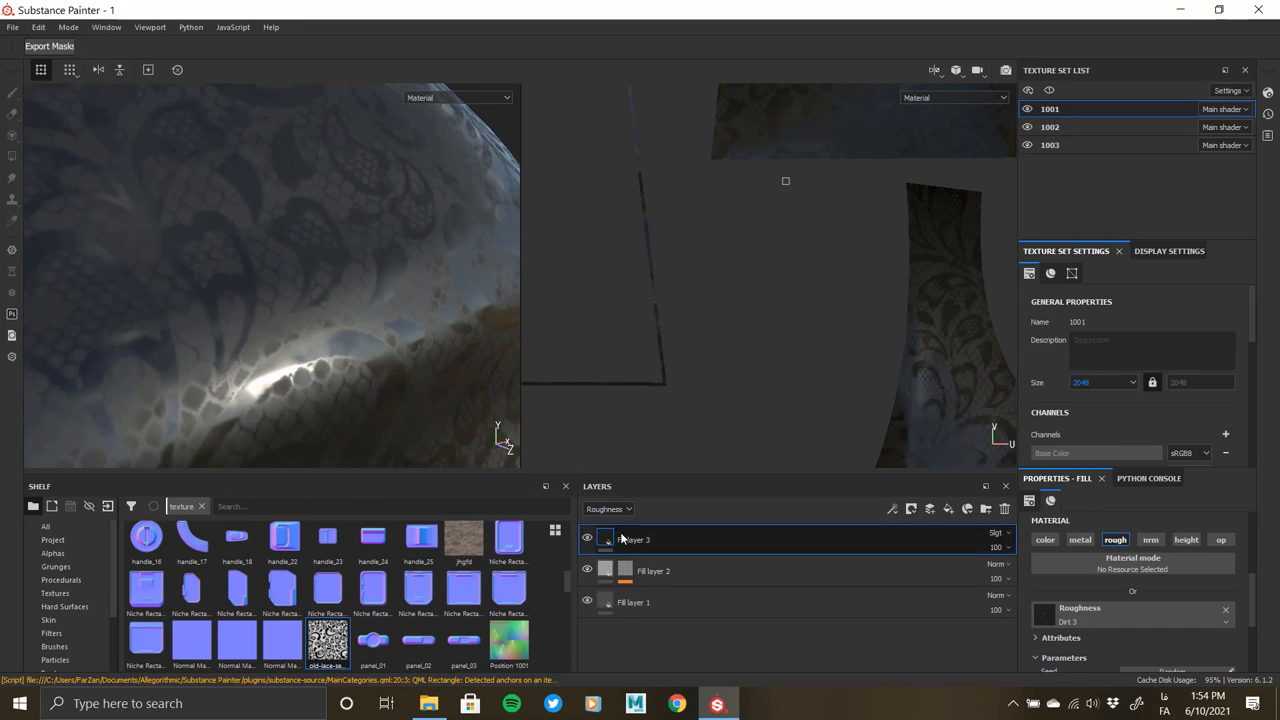
- Compare Linear dodge and Overlay again, then settle Fill layer 3 on Soft light
left_click(990, 565)
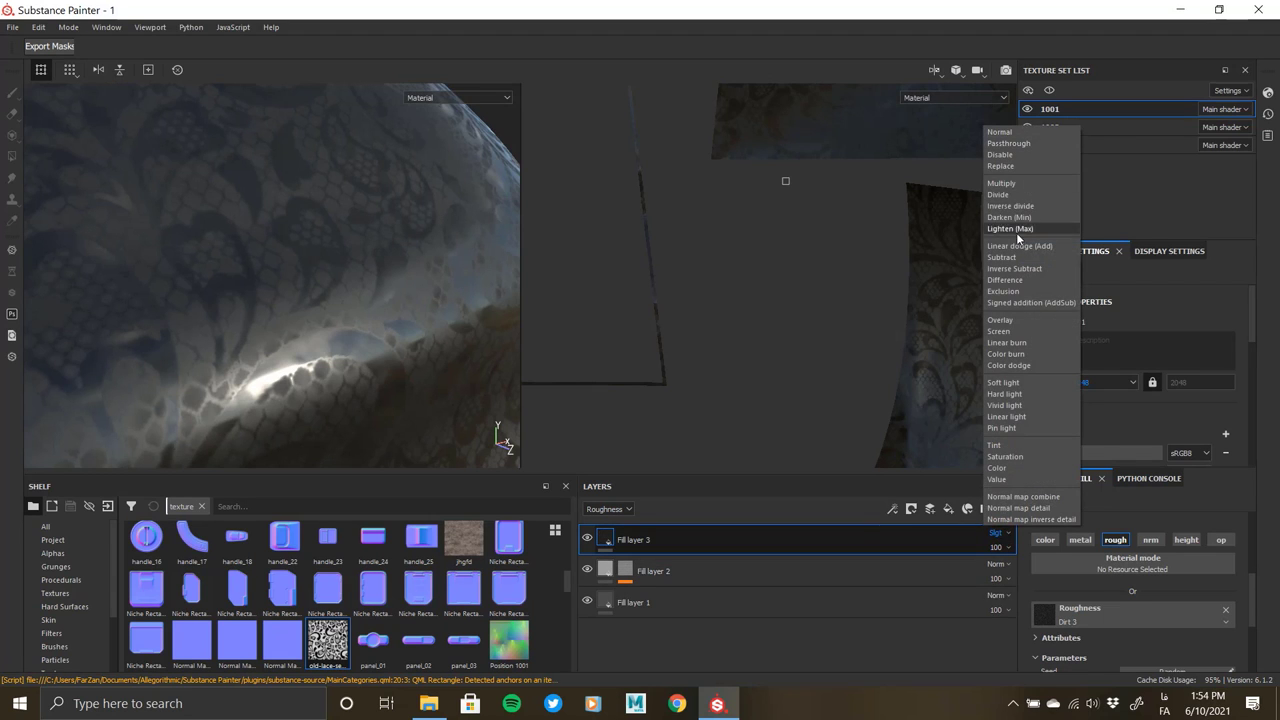
left_click(1016, 244)
left_click(998, 533)
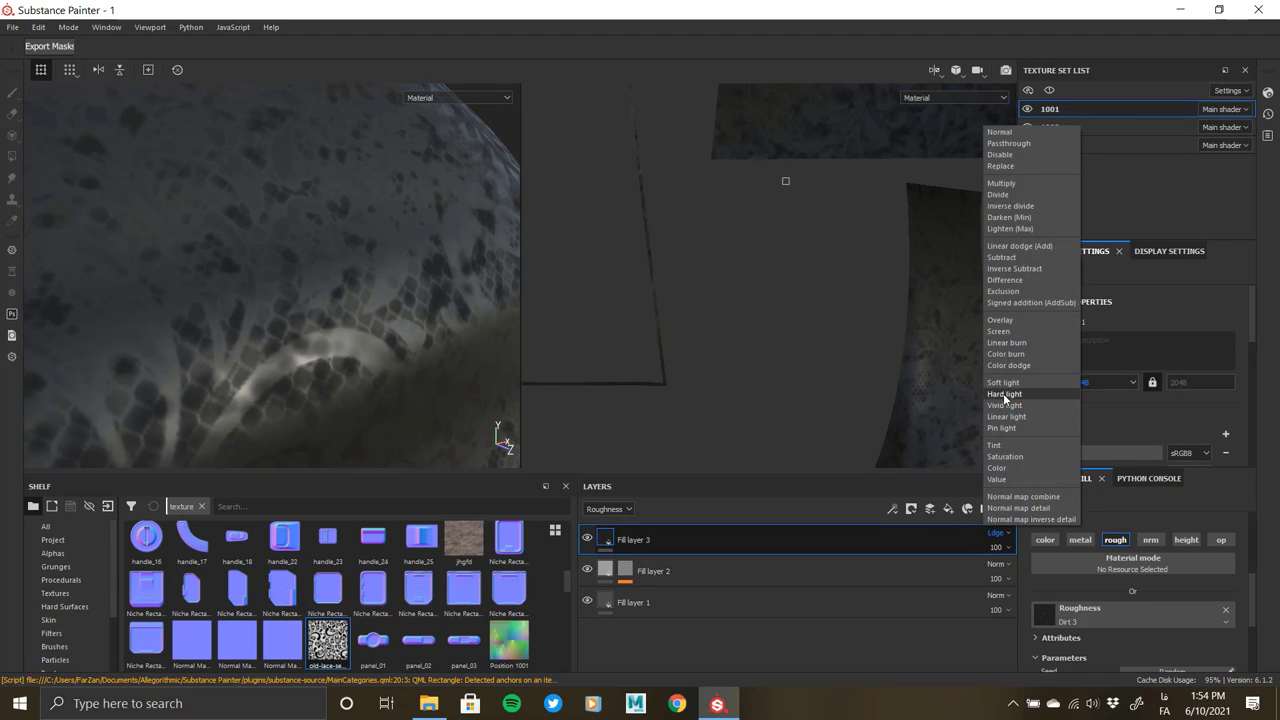
left_click(1000, 319)
left_click(998, 533)
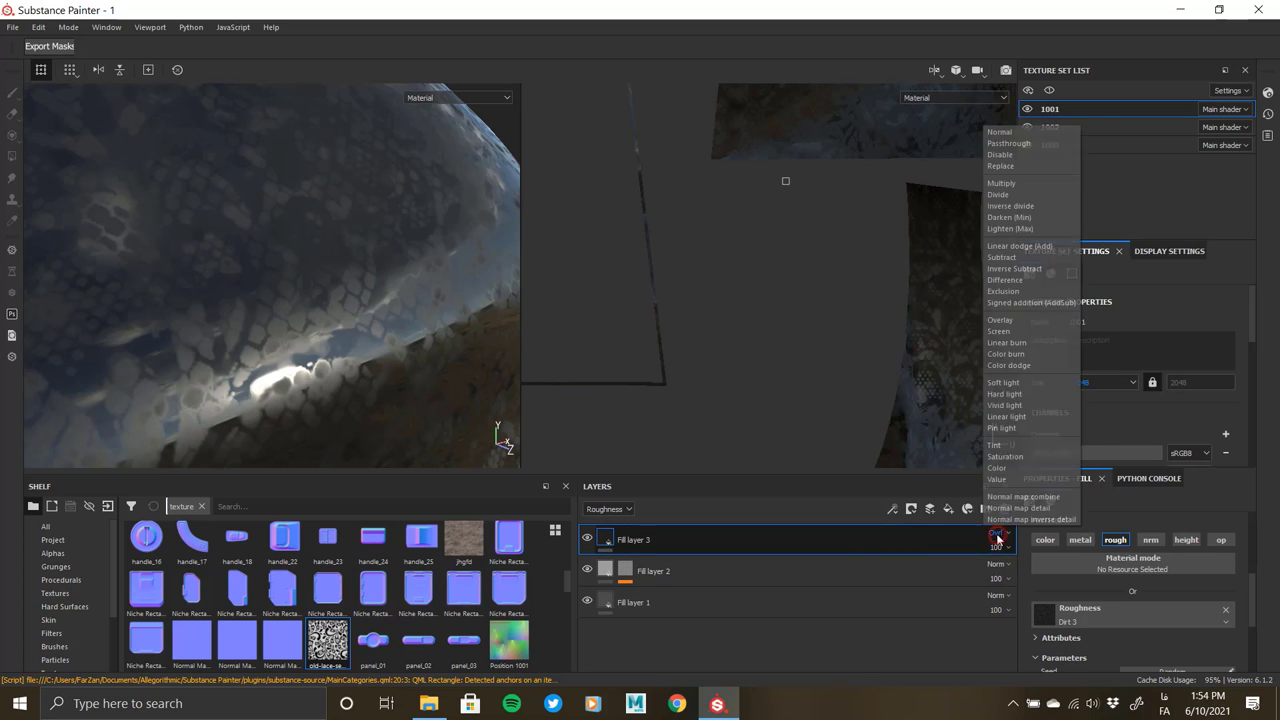
left_click(1003, 382)
mouse_move(269, 384)
left_mouse_down("alt")
mouse_move(396, 385)
mouse_move(480, 428)
left_mouse_up("alt")
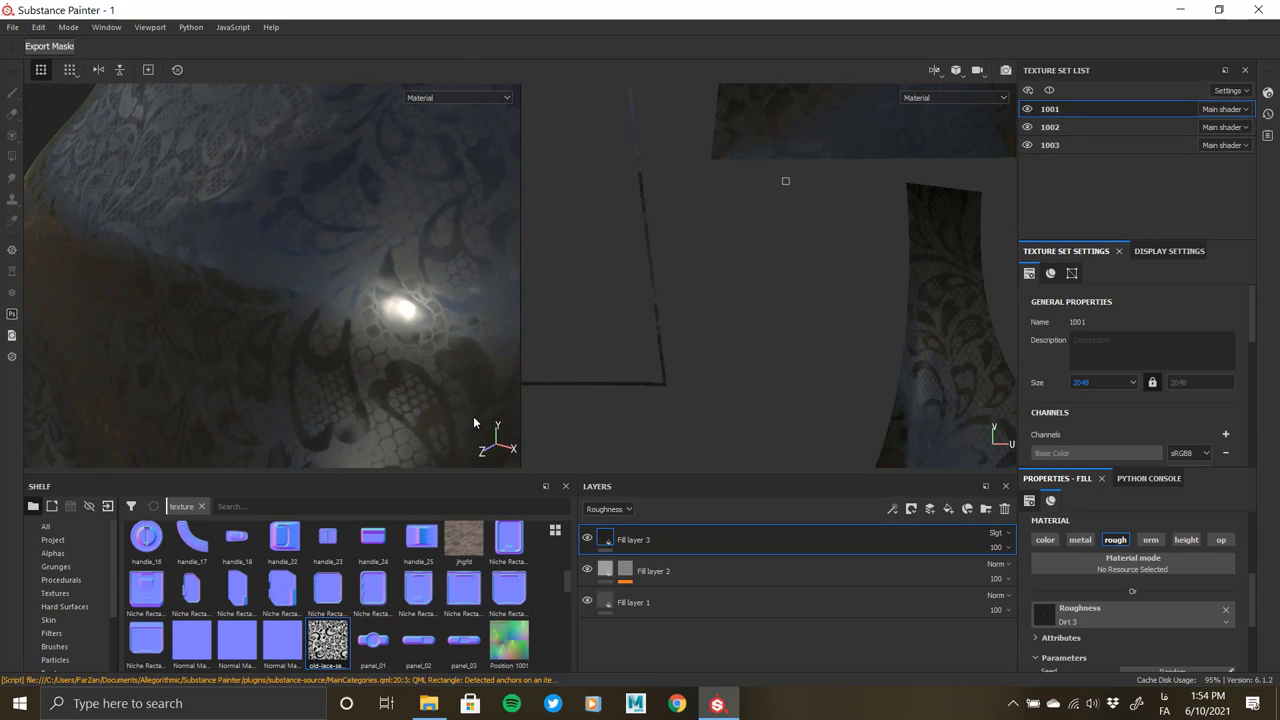
- Raise Fill layer 2's roughness and add a Levels effect to its lace mask fill
left_click(608, 572)
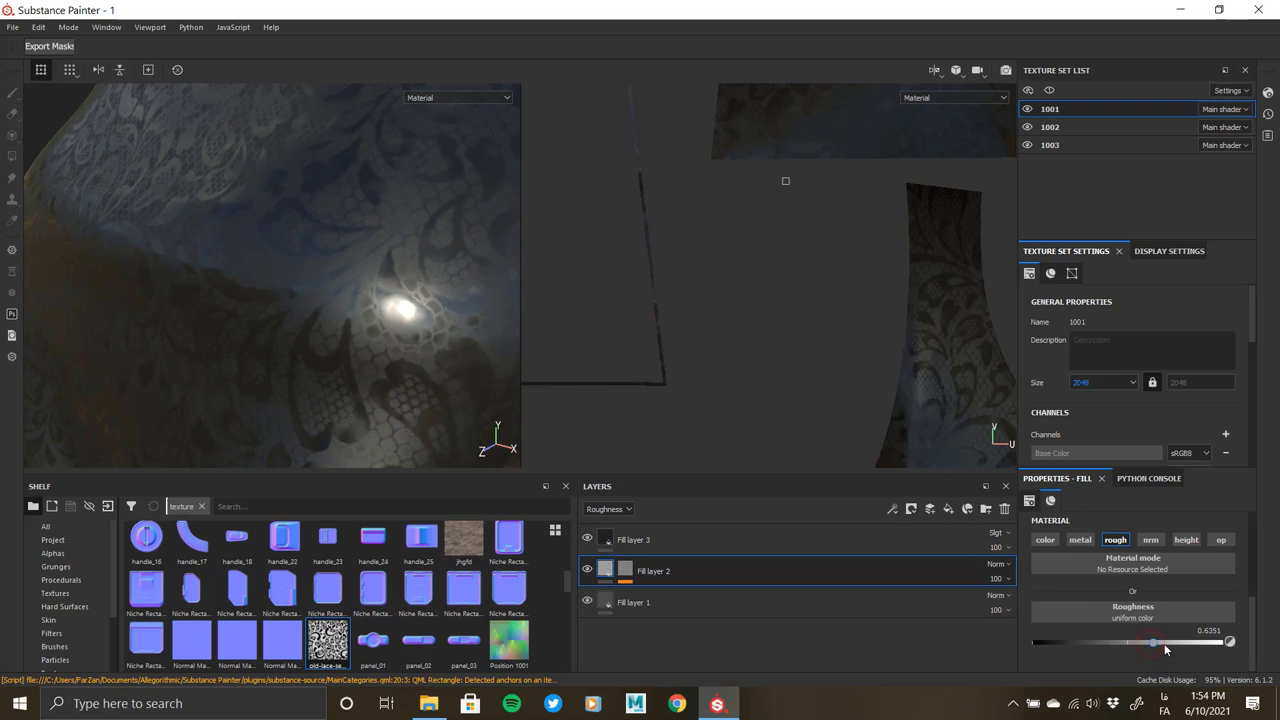
mouse_move(1165, 649)
left_mouse_down()
mouse_move(1163, 638)
mouse_move(1277, 643)
left_mouse_up()
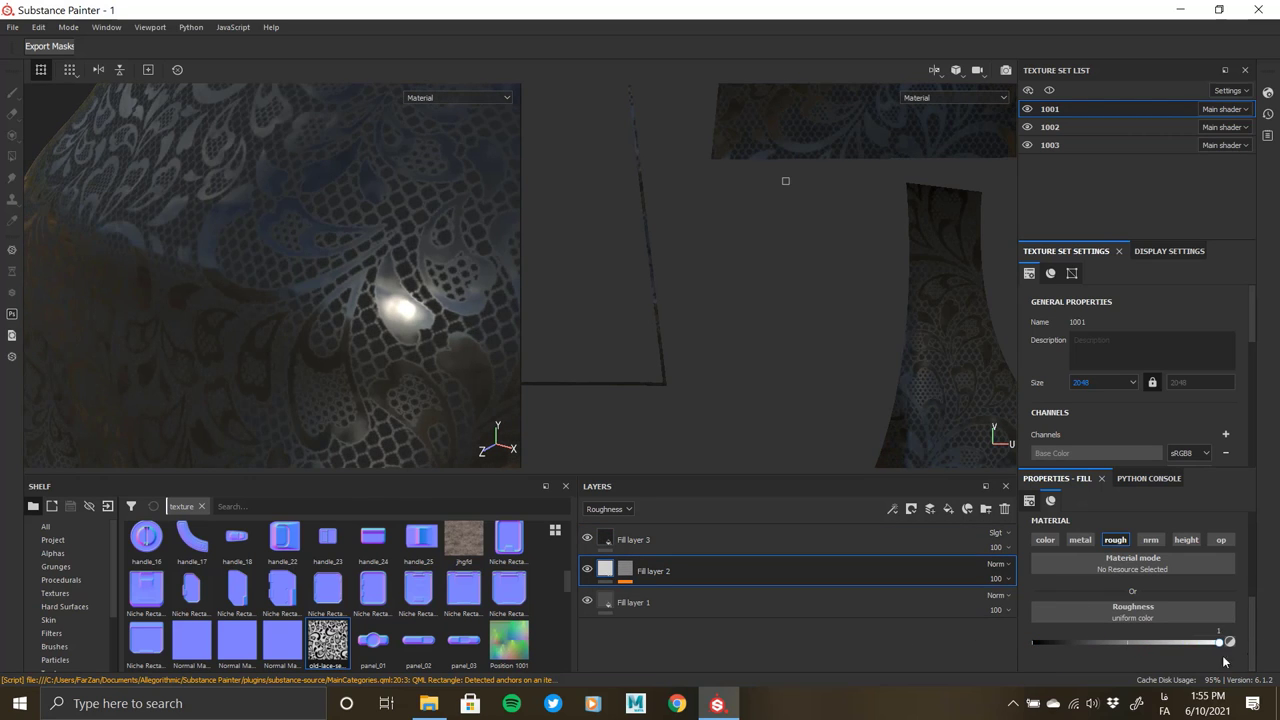
left_click(625, 569)
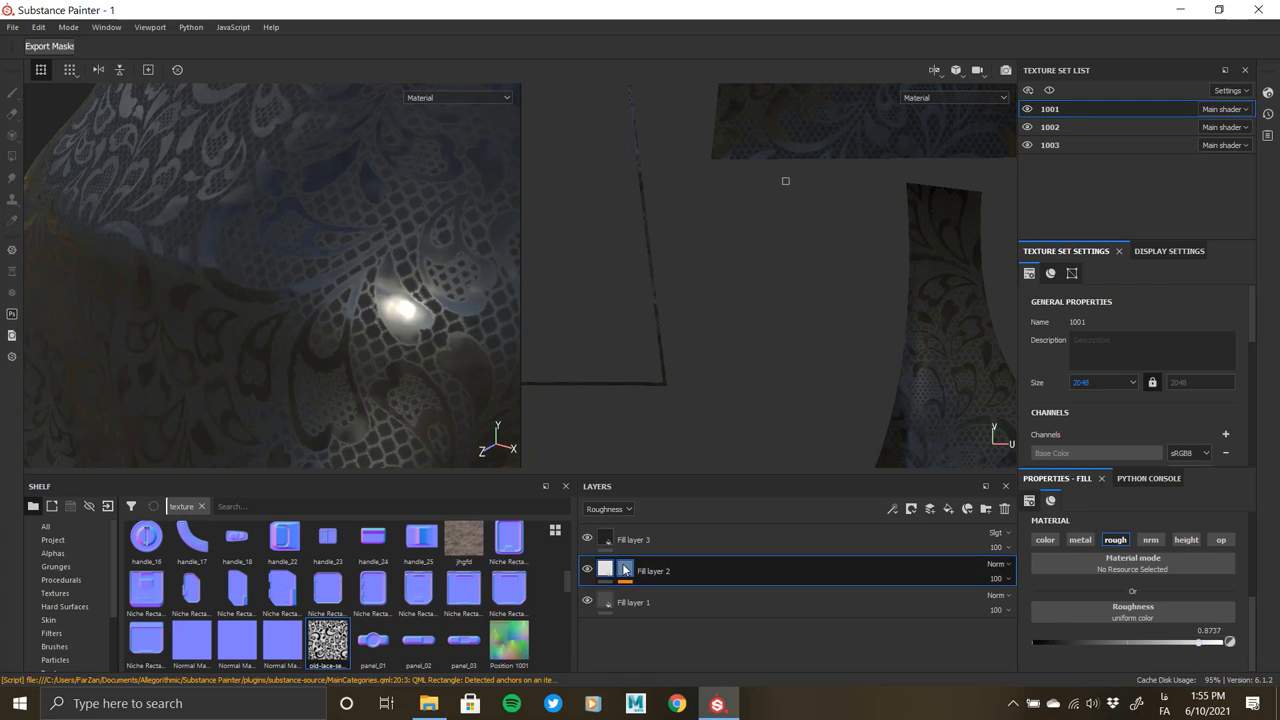
left_click(668, 597)
right_click(667, 600)
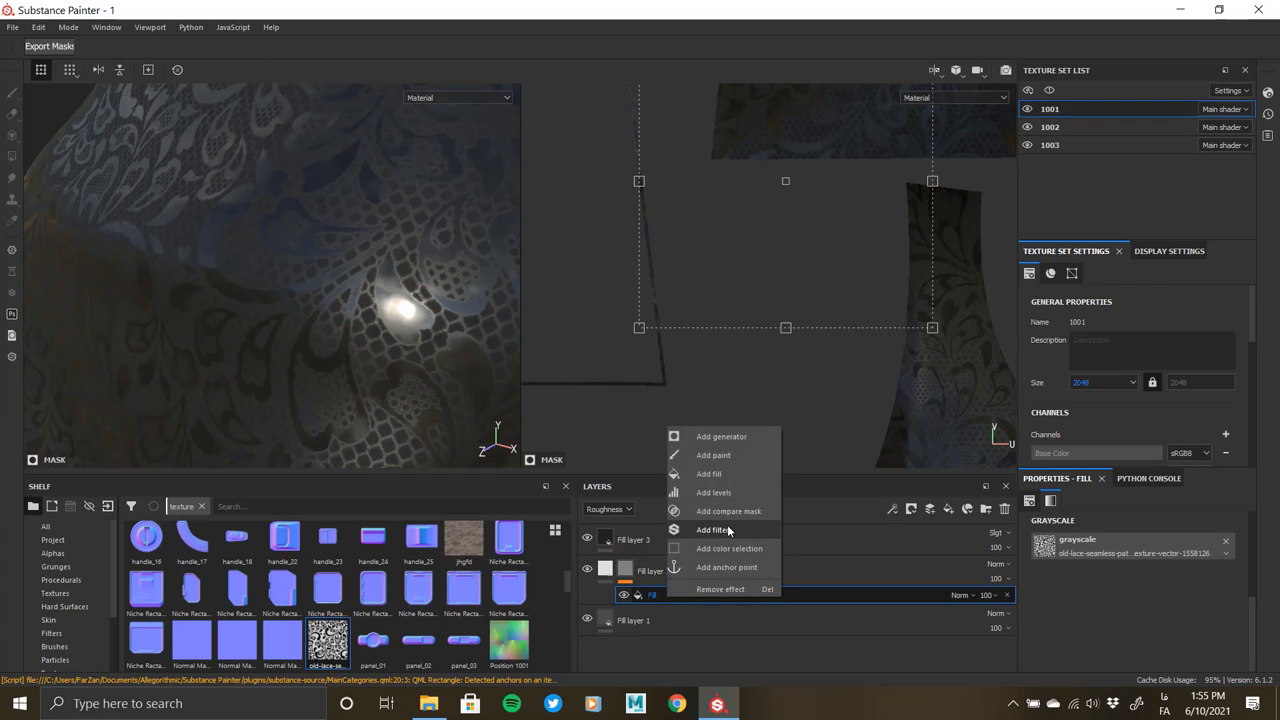
left_click(714, 492)
- Adjust the Levels midtones and output black level to tune the lace contrast
mouse_move(1137, 535)
left_mouse_down()
mouse_move(1079, 531)
mouse_move(1127, 535)
left_mouse_up()
left_click_drag(1034, 595, 1278, 603)
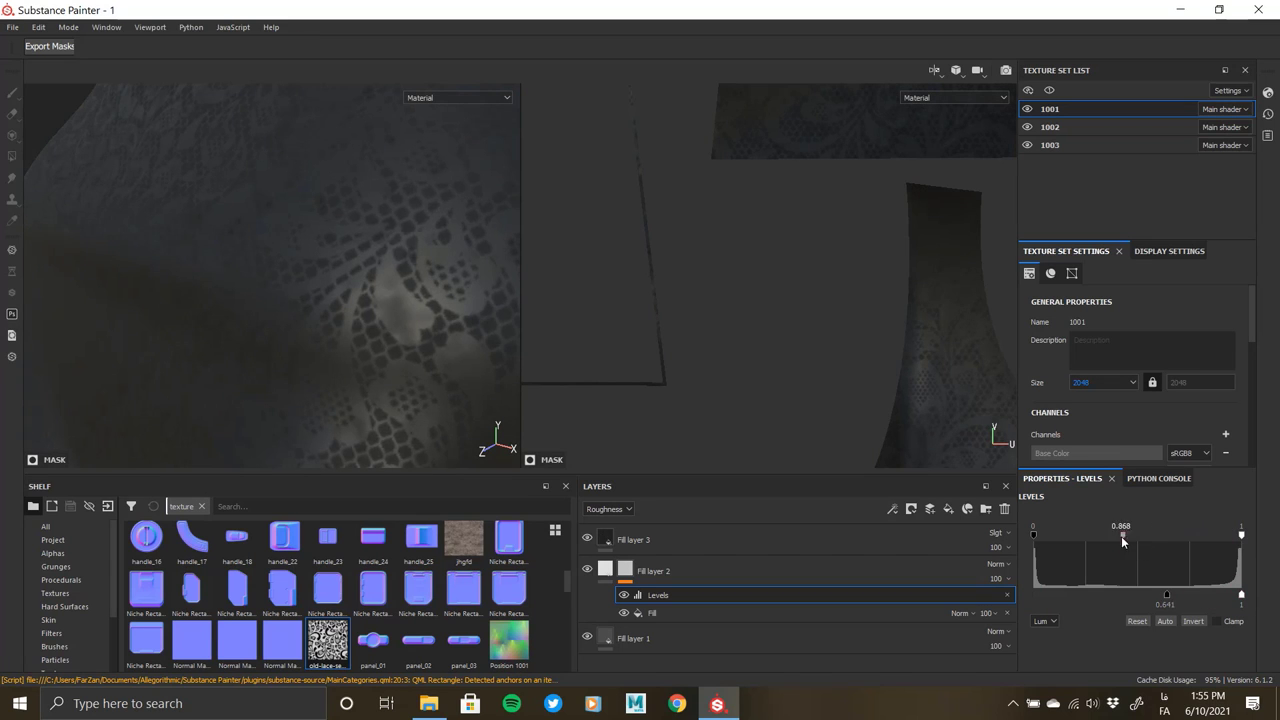
left_click_drag(1204, 537, 1100, 530)
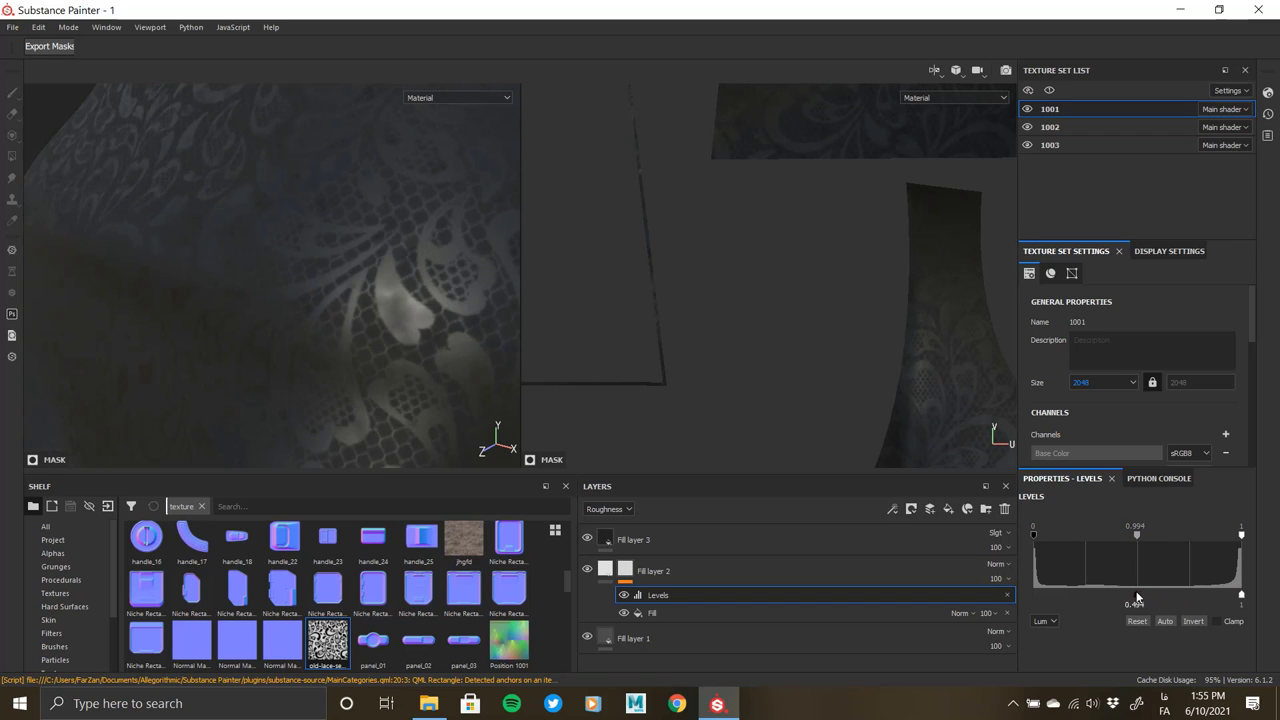
mouse_move(328, 360)
left_mouse_down("alt")
mouse_move(420, 297)
mouse_move(323, 383)
mouse_move(422, 353)
mouse_move(334, 343)
mouse_move(349, 327)
mouse_move(263, 329)
mouse_move(286, 334)
mouse_move(229, 243)
left_mouse_up("alt")
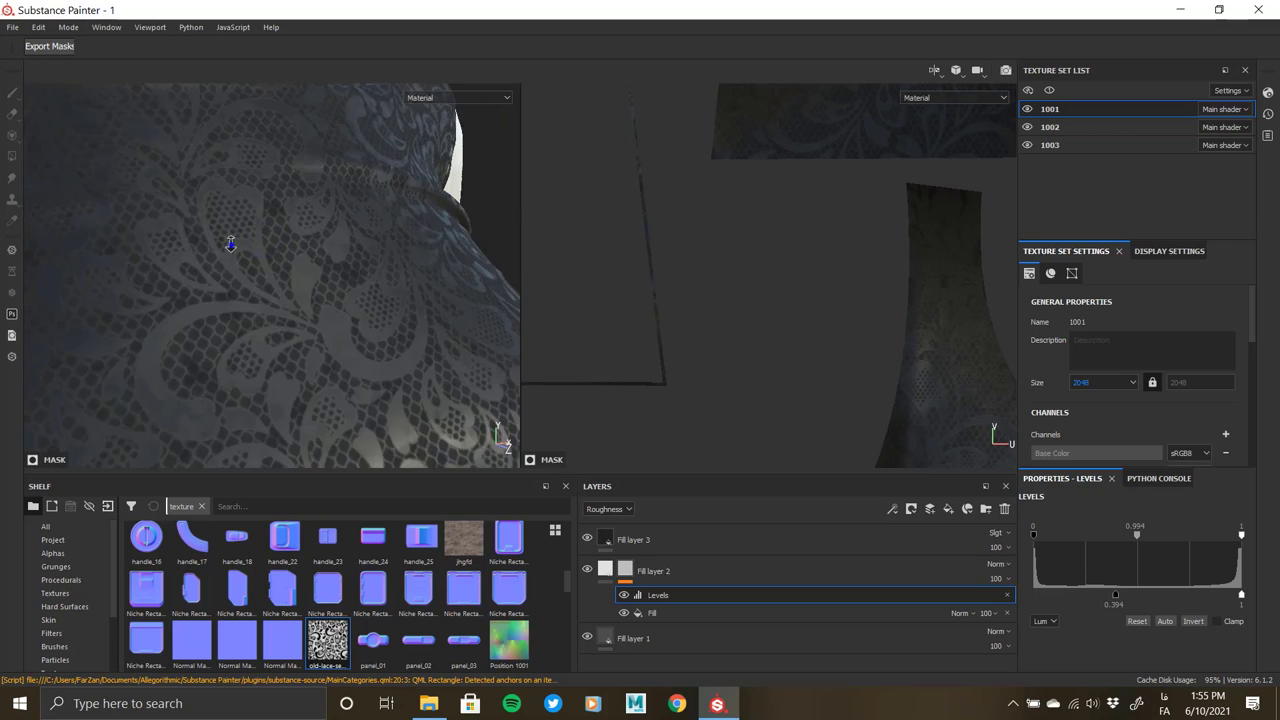
mouse_move(229, 243)
right_mouse_down("alt")
mouse_move(294, 330)
mouse_move(286, 357)
right_mouse_up("alt")
mouse_move(286, 357)
left_mouse_down("alt")
mouse_move(330, 340)
mouse_move(300, 300)
left_mouse_up("alt")
- Toggle Fill layers 2 and 1 to compare, then add Fill layer 4 on top
left_click(587, 569)
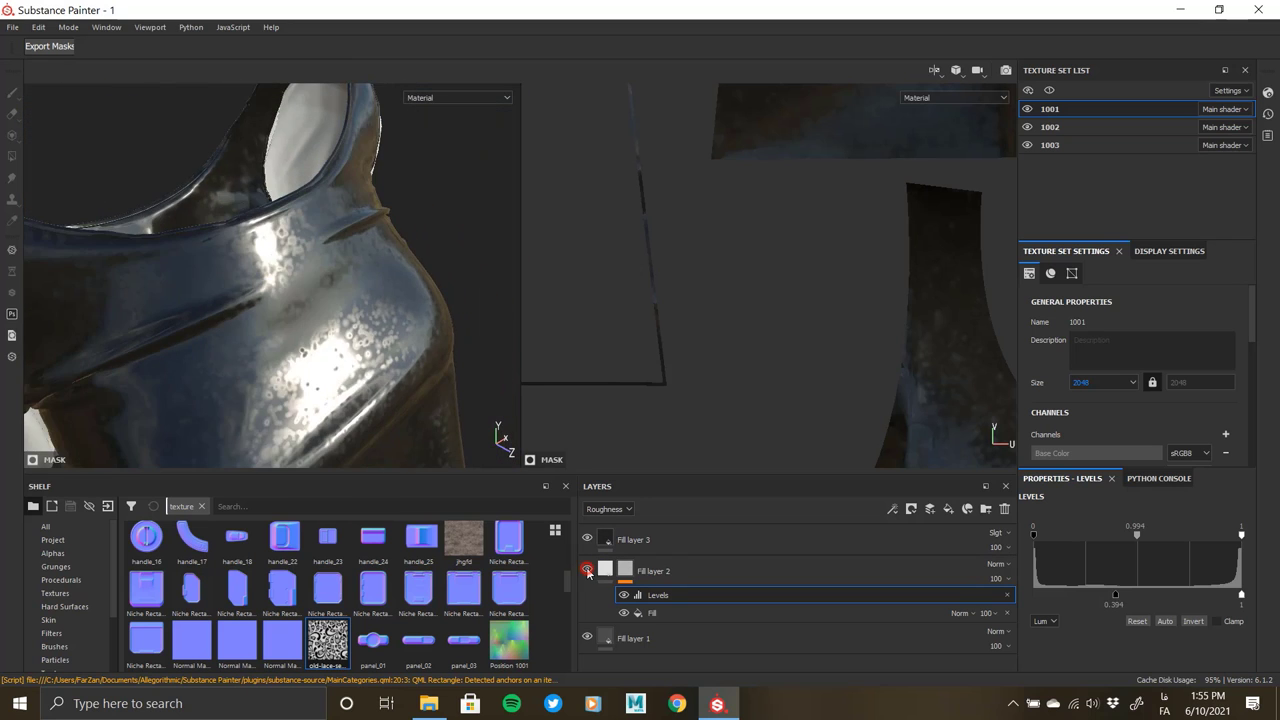
left_click(587, 569)
left_click(587, 637)
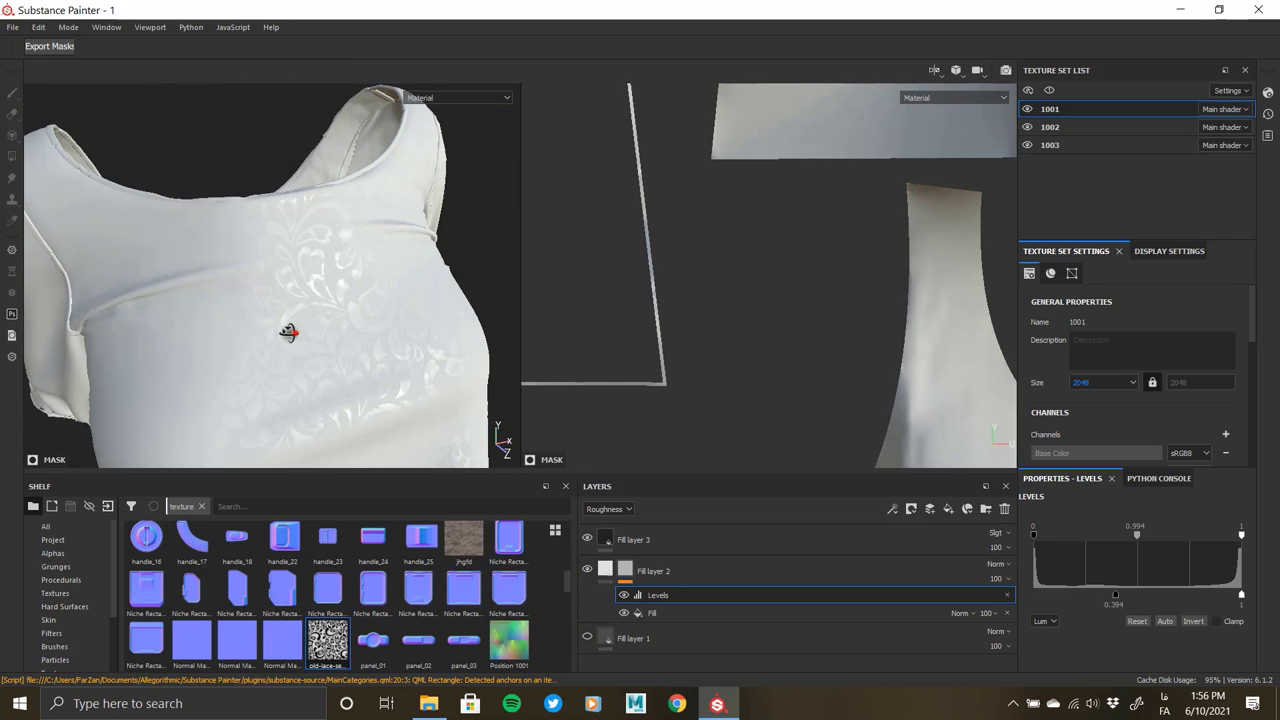
mouse_move(294, 334)
left_mouse_down("alt")
mouse_move(373, 337)
mouse_move(320, 286)
left_mouse_up("alt")
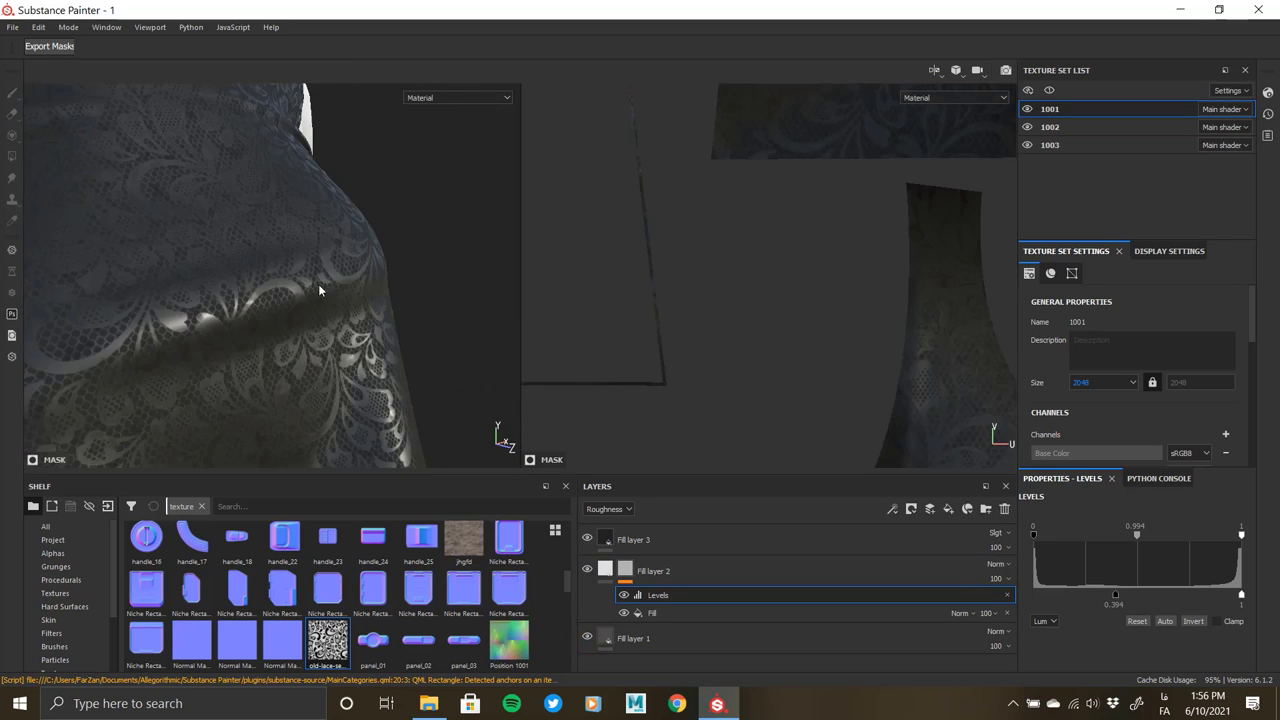
mouse_move(320, 286)
right_mouse_down("alt")
mouse_move(344, 425)
mouse_move(331, 223)
right_mouse_up("alt")
left_click_drag(331, 223, 352, 411, "alt")
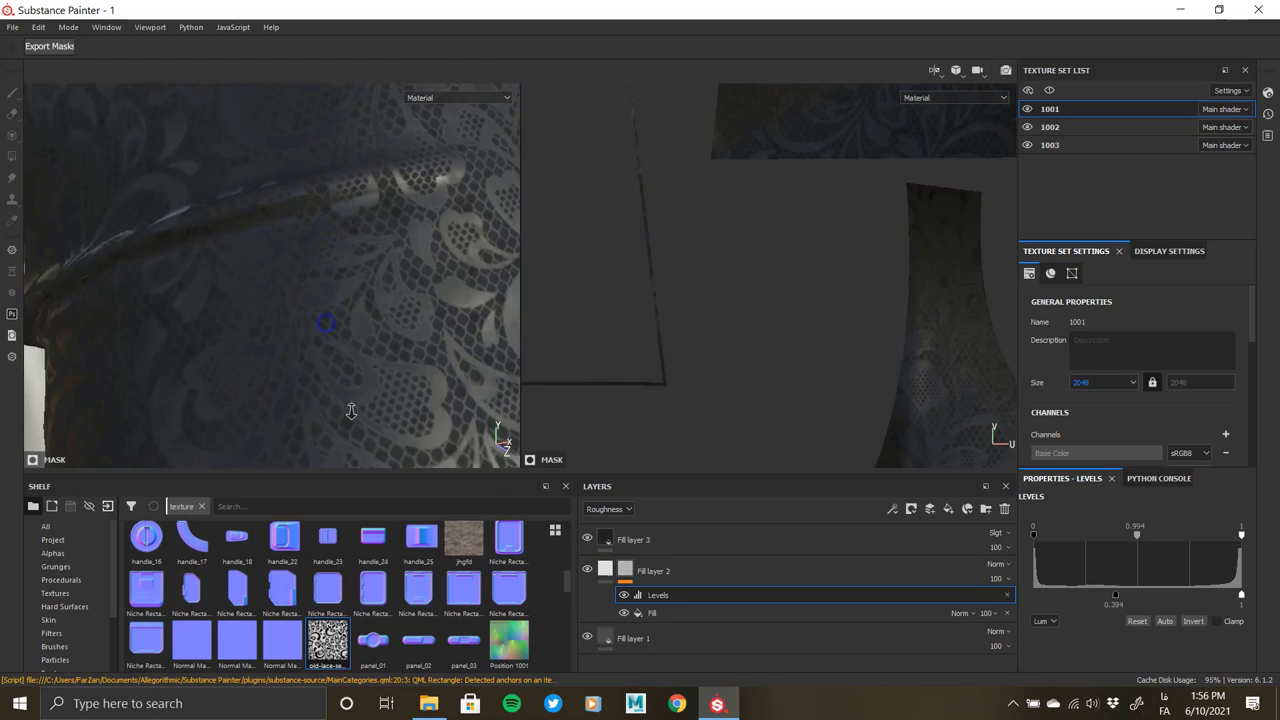
left_click(730, 540)
left_click(966, 509)
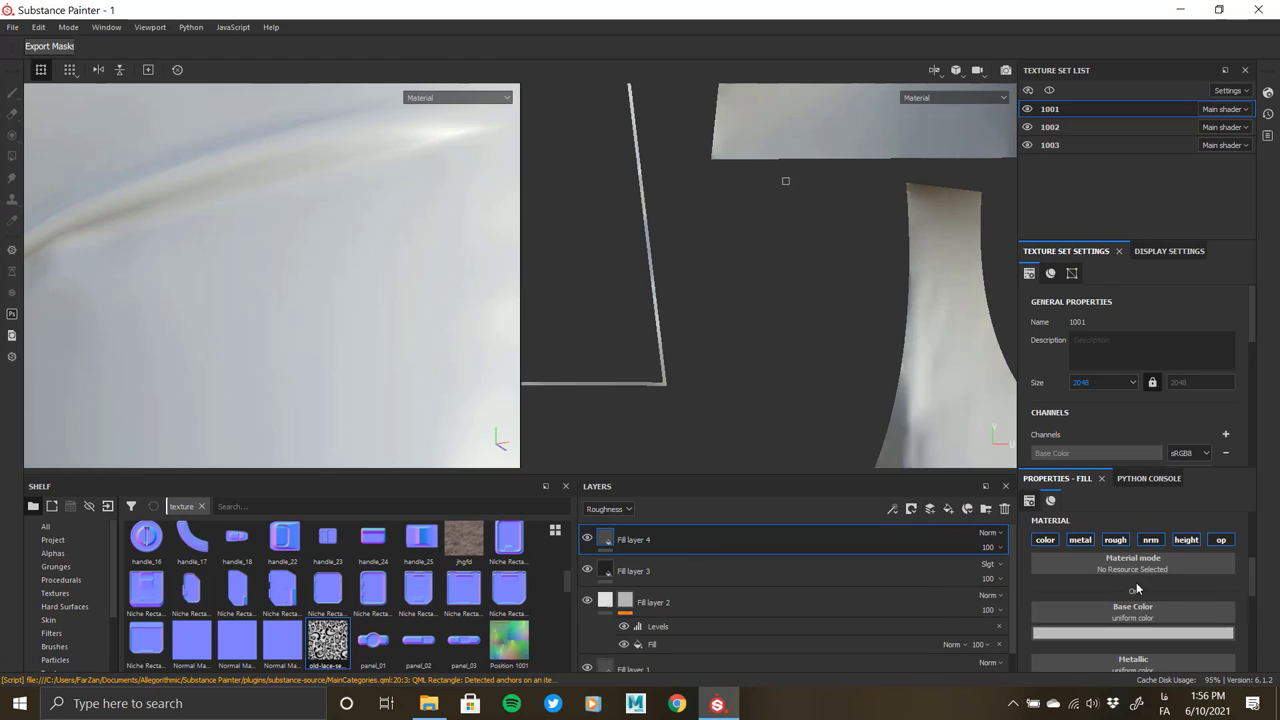
- Turn off colour on Fill layer 4 and use Creases Soft as its height texture
left_click(1064, 540)
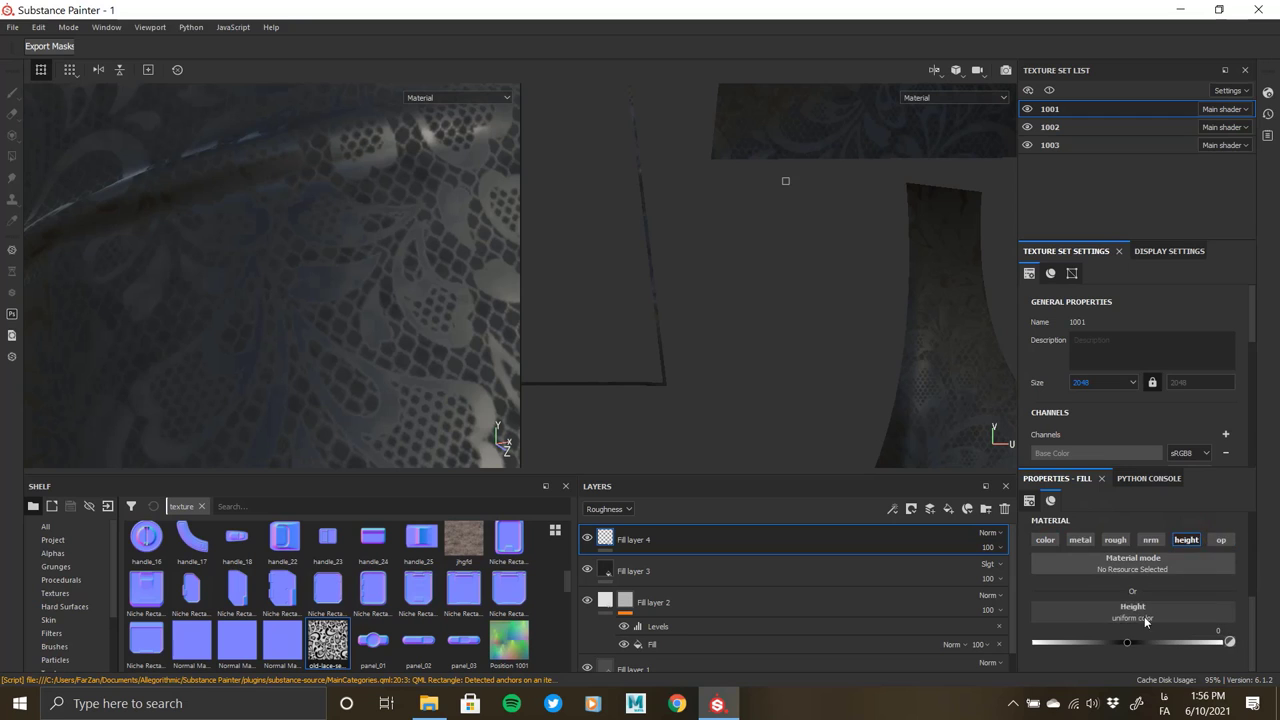
left_click(1180, 556)
scroll(1170, 545, "down", 3)
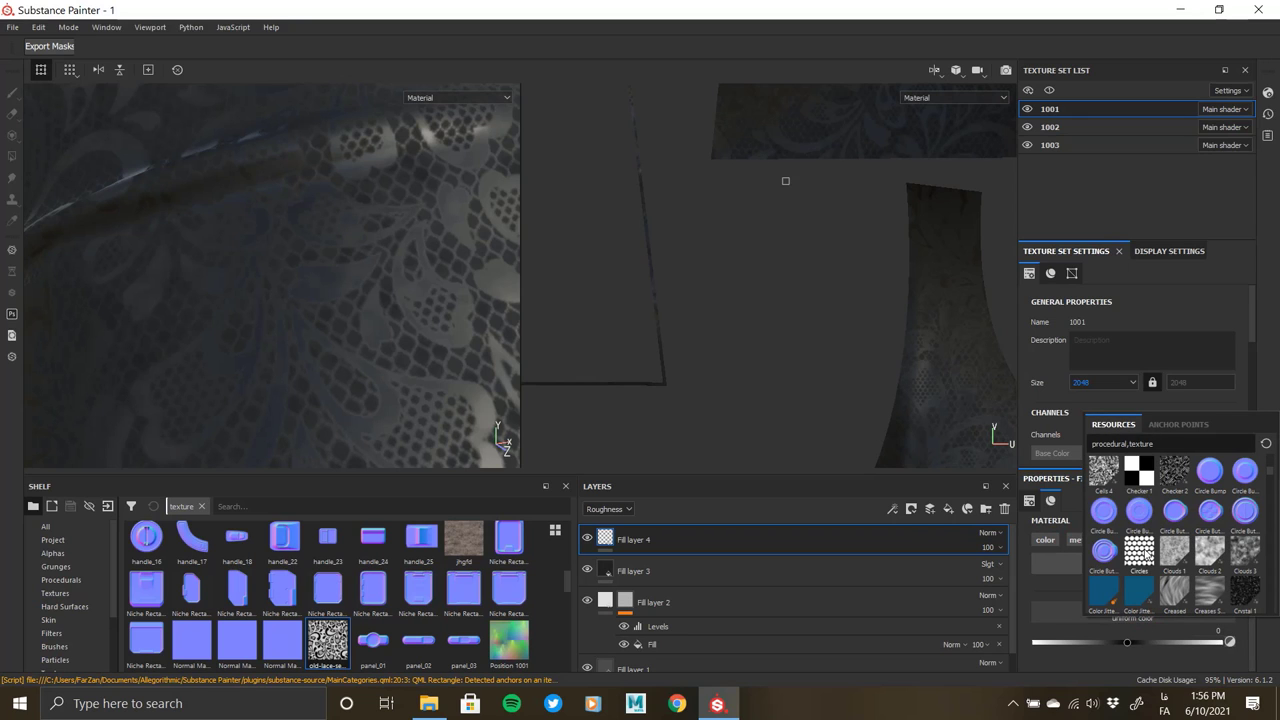
left_click_drag(1139, 550, 1048, 444)
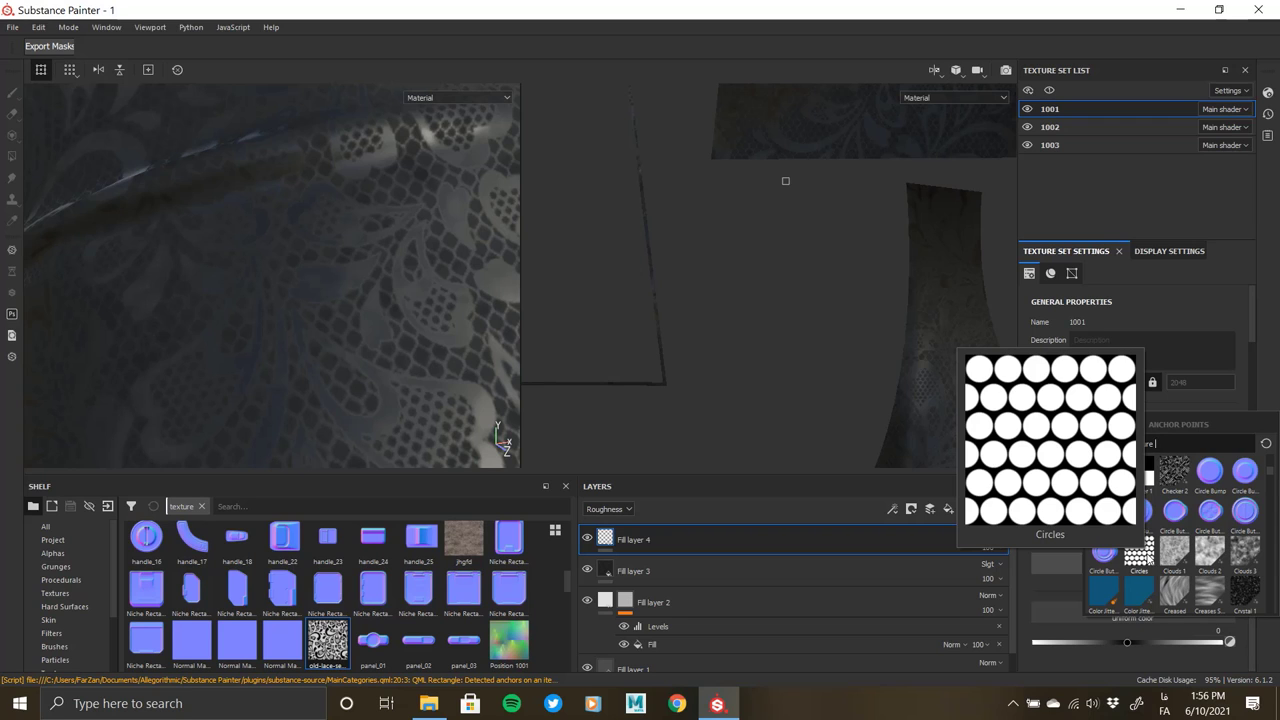
left_click(1195, 600)
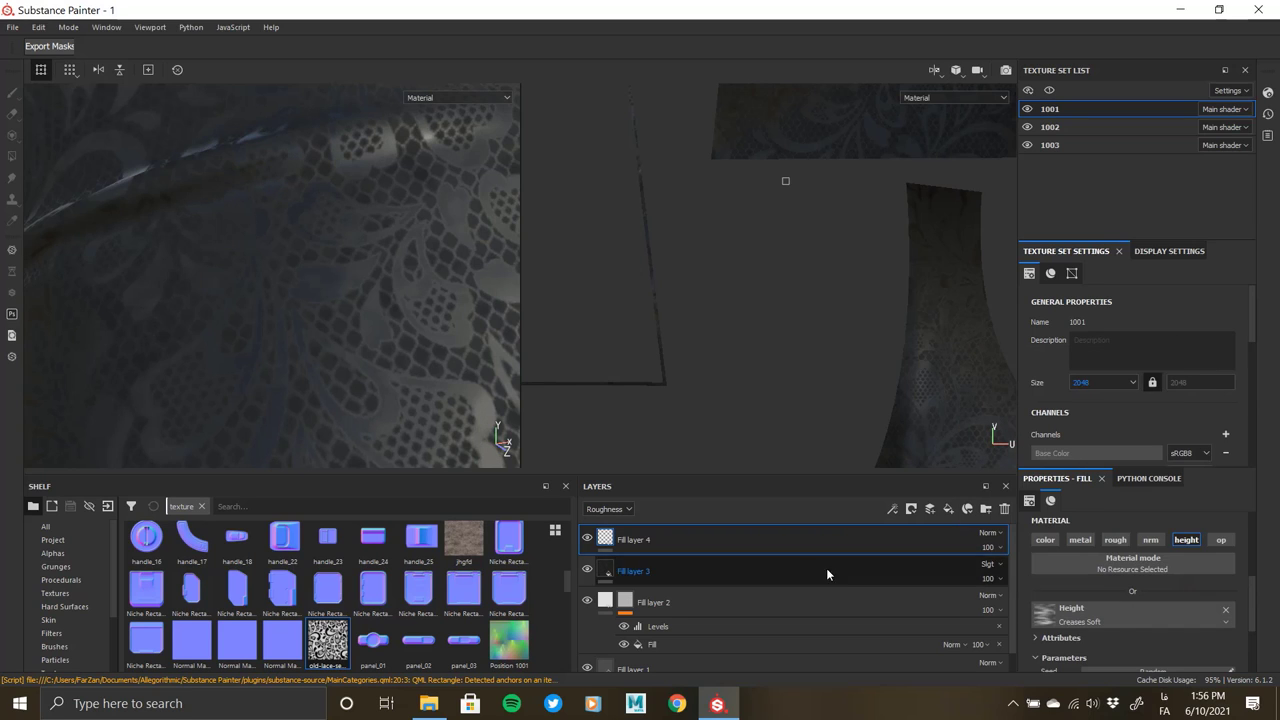
right_click_drag(112, 282, 227, 232, "alt")
left_click_drag(227, 232, 266, 251, "alt")
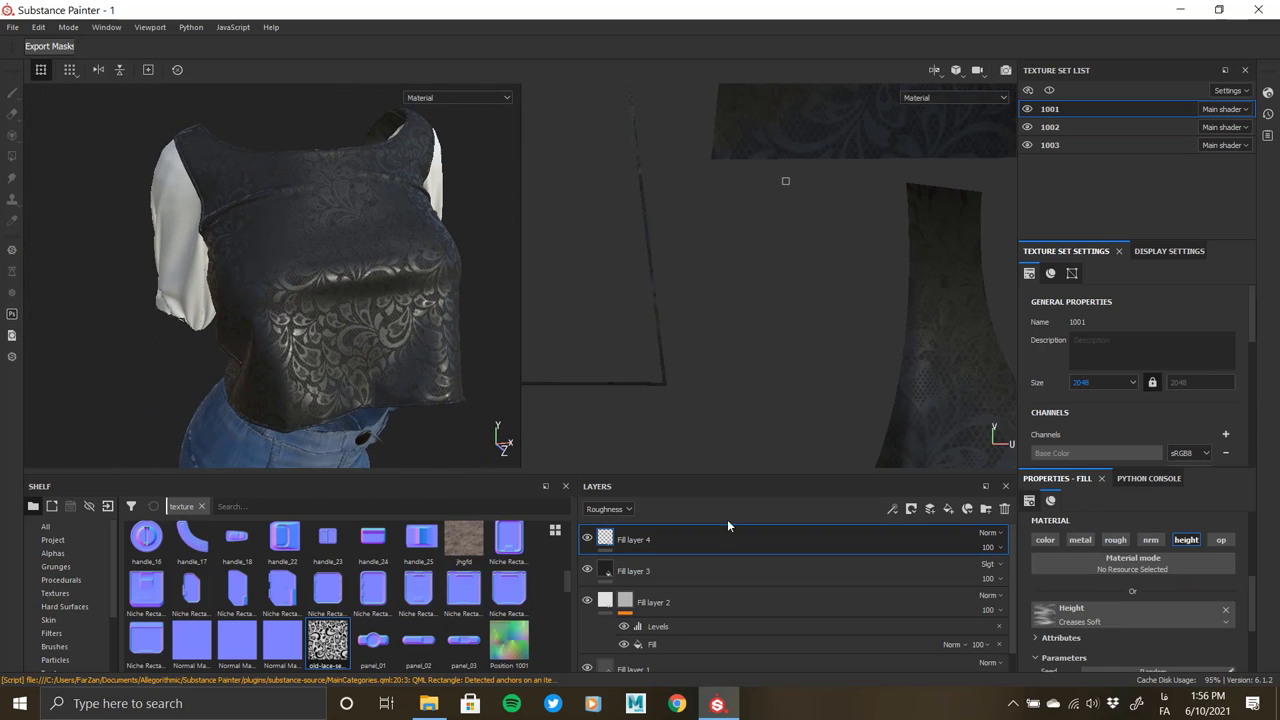
- Add a mask to Fill layer 4 with a fill effect using Creases Soft
scroll(1106, 653, "down", 2)
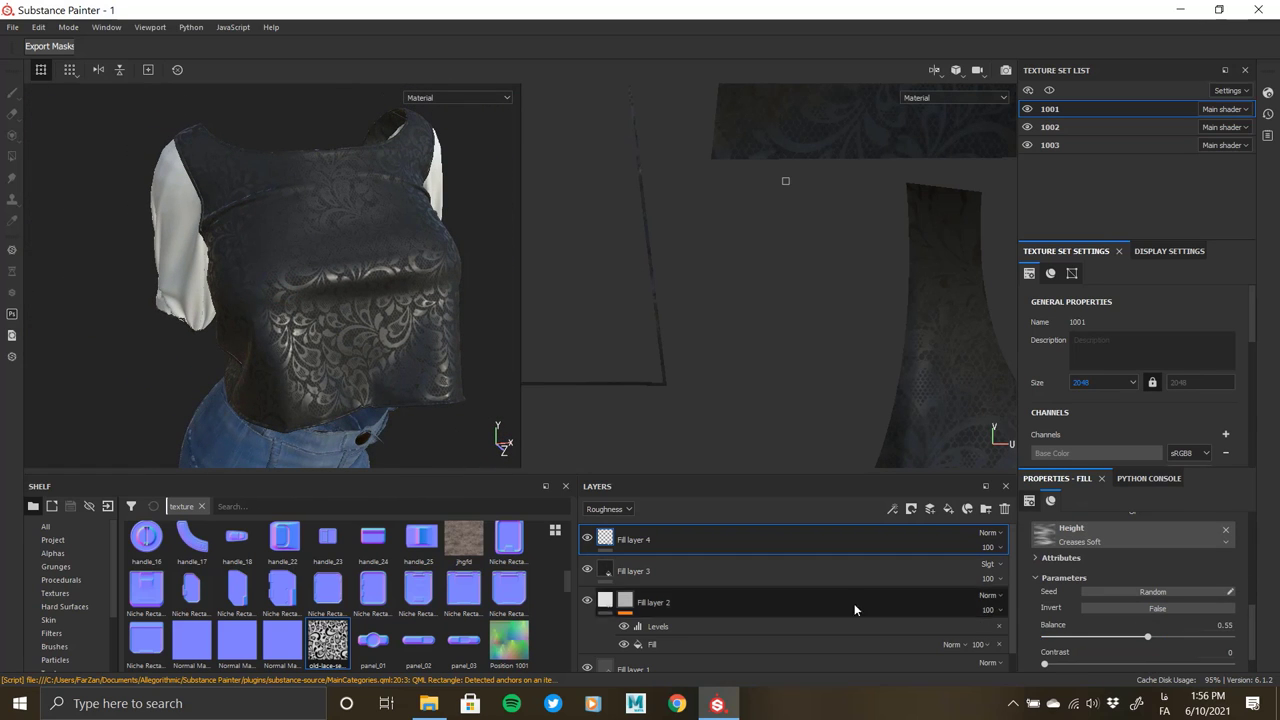
scroll(1075, 620, "up", 2)
scroll(1076, 620, "up", 2)
scroll(1076, 620, "up", 1)
scroll(1100, 610, "down", 1)
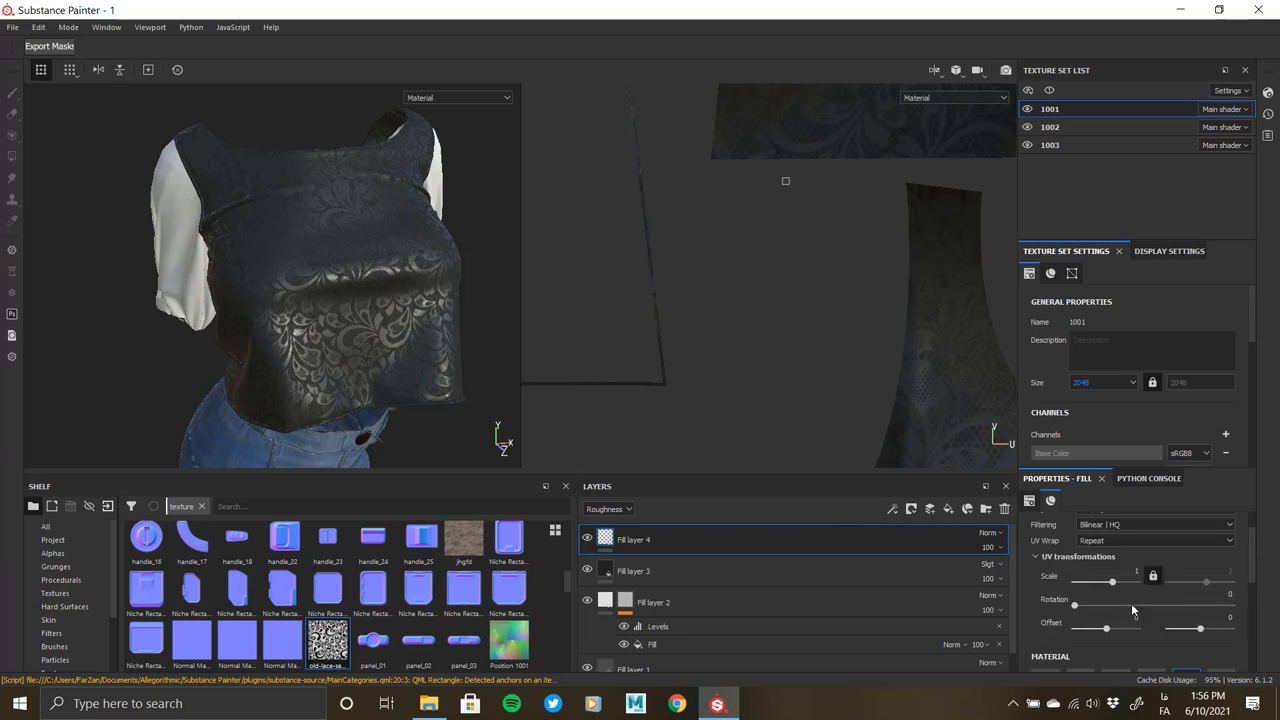
scroll(1131, 603, "down", 2)
right_click(615, 541)
left_click(680, 174)
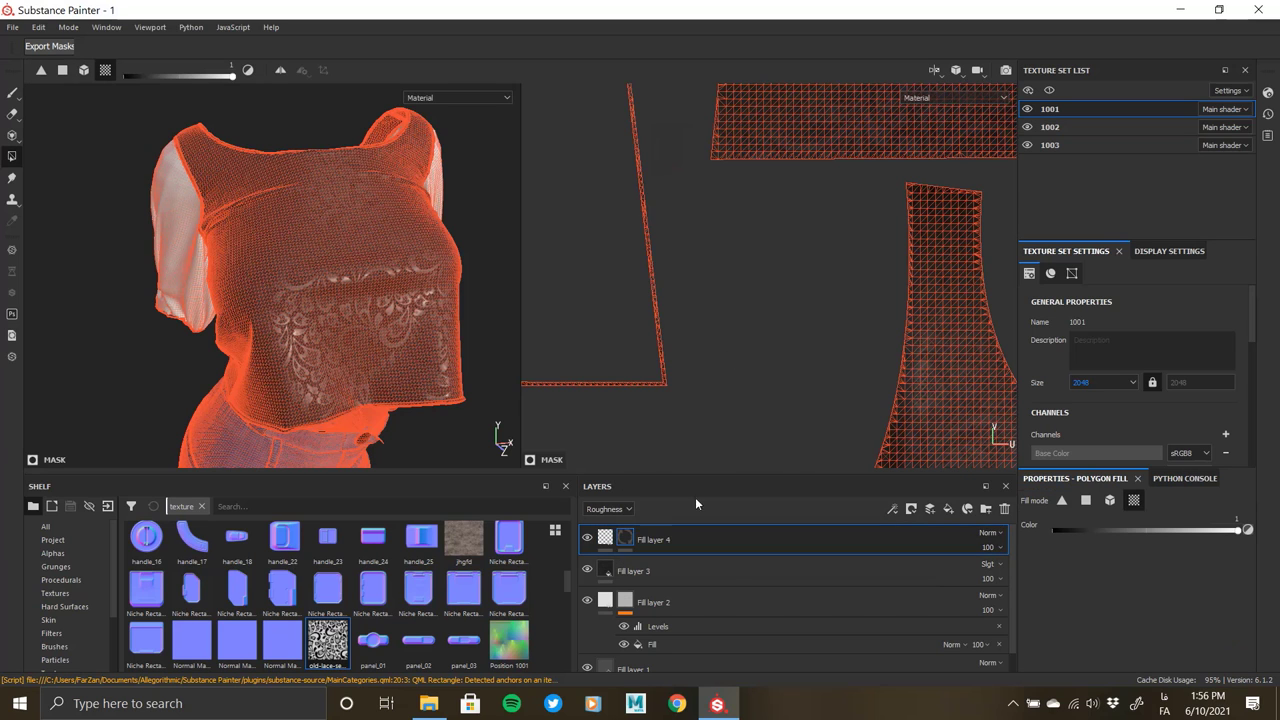
right_click(625, 540)
left_click(691, 441)
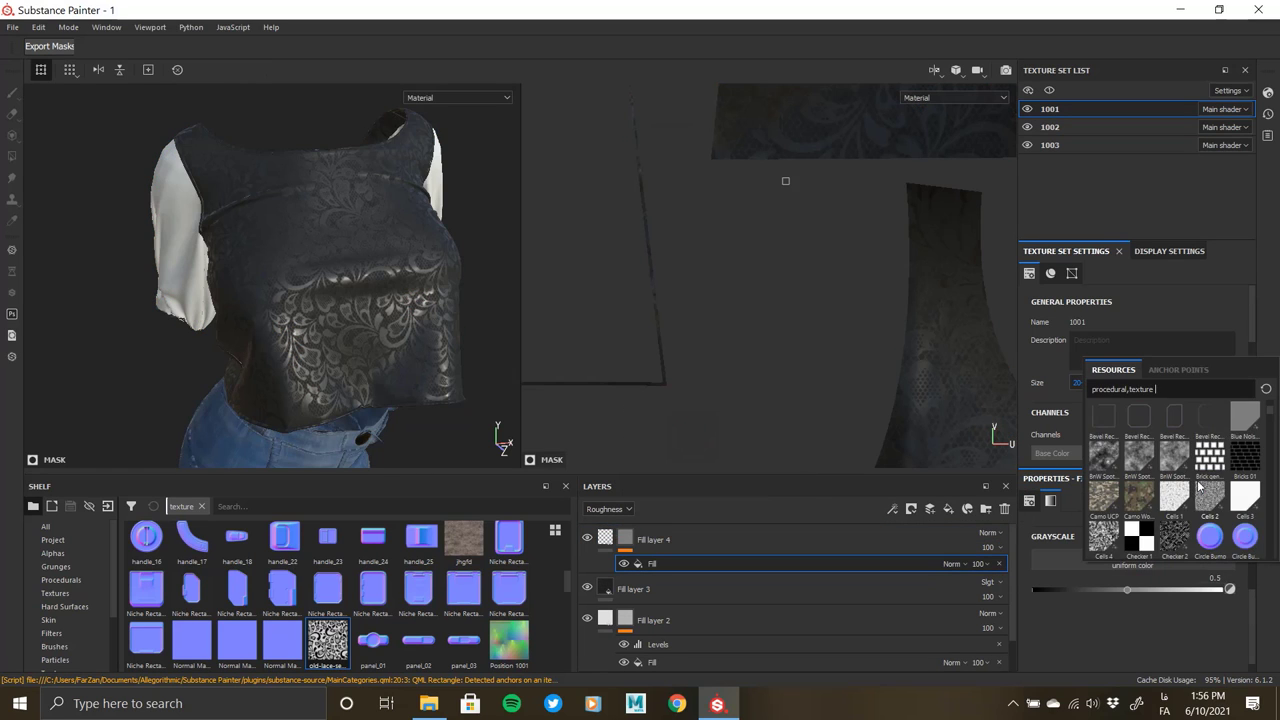
scroll(1200, 450, "down", 3)
left_click(1203, 424)
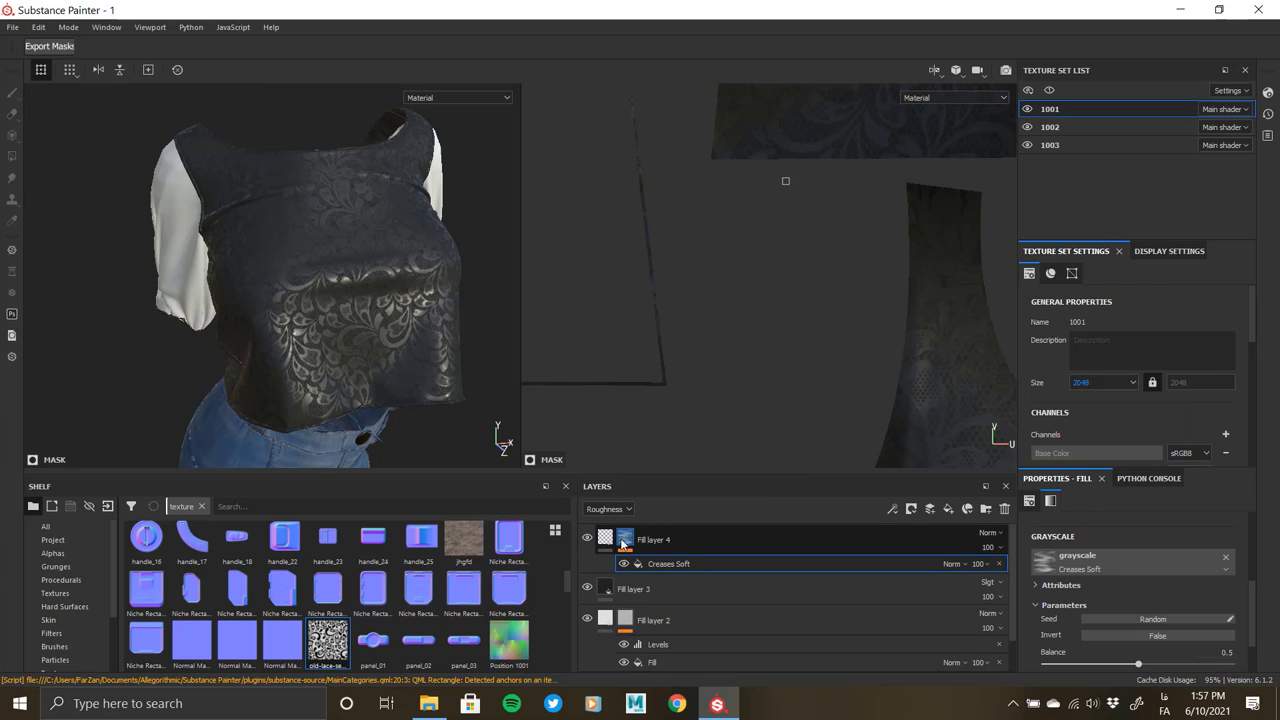
- Tile the Creases Soft mask at scale 5.72, previewing the mask on its own
left_click(685, 565, "alt")
scroll(1103, 584, "up", 3)
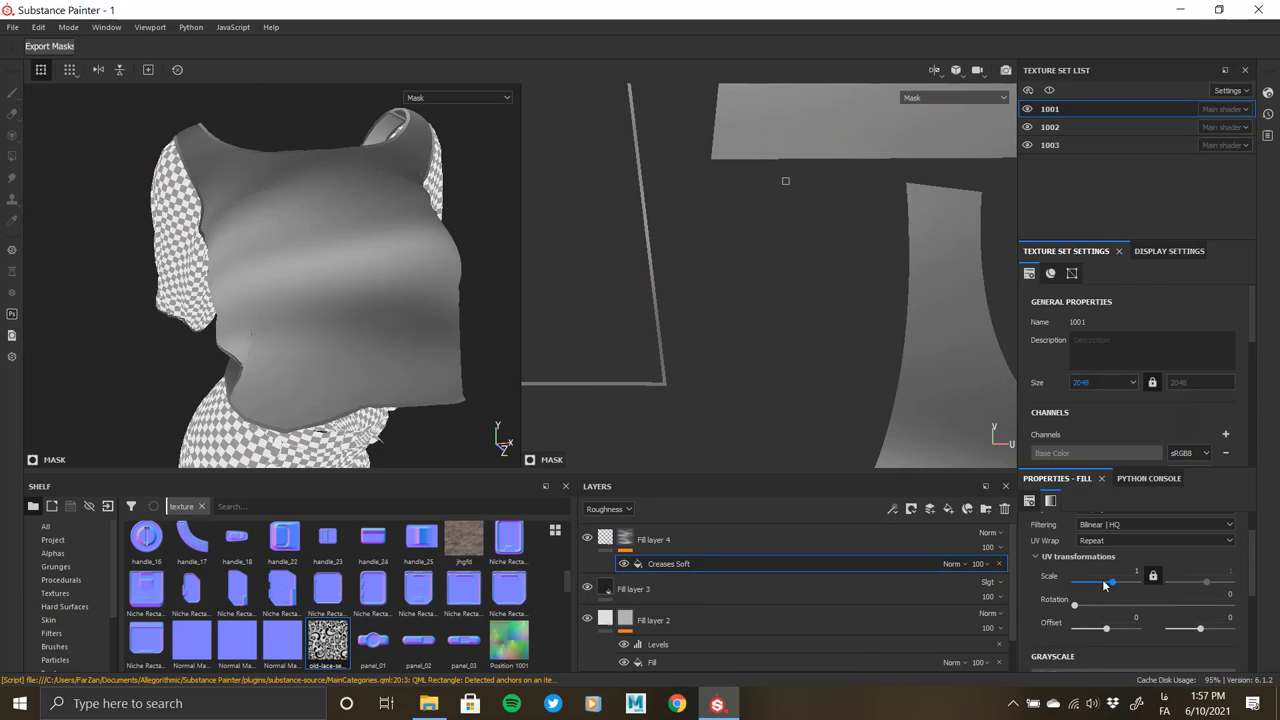
left_click_drag(1116, 589, 1062, 602)
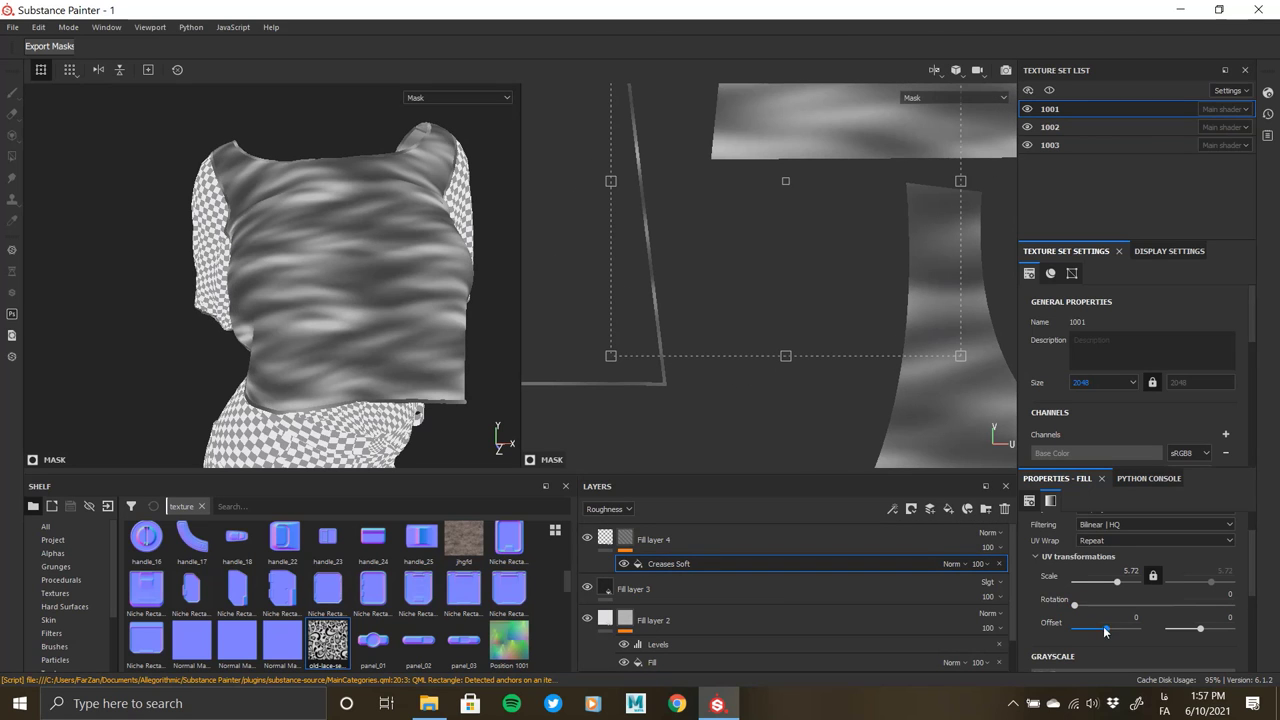
left_click(678, 547)
- Raise Fill layer 4's height to about 0.83 and inspect the creases on the model
left_click_drag(373, 271, 441, 386, "alt")
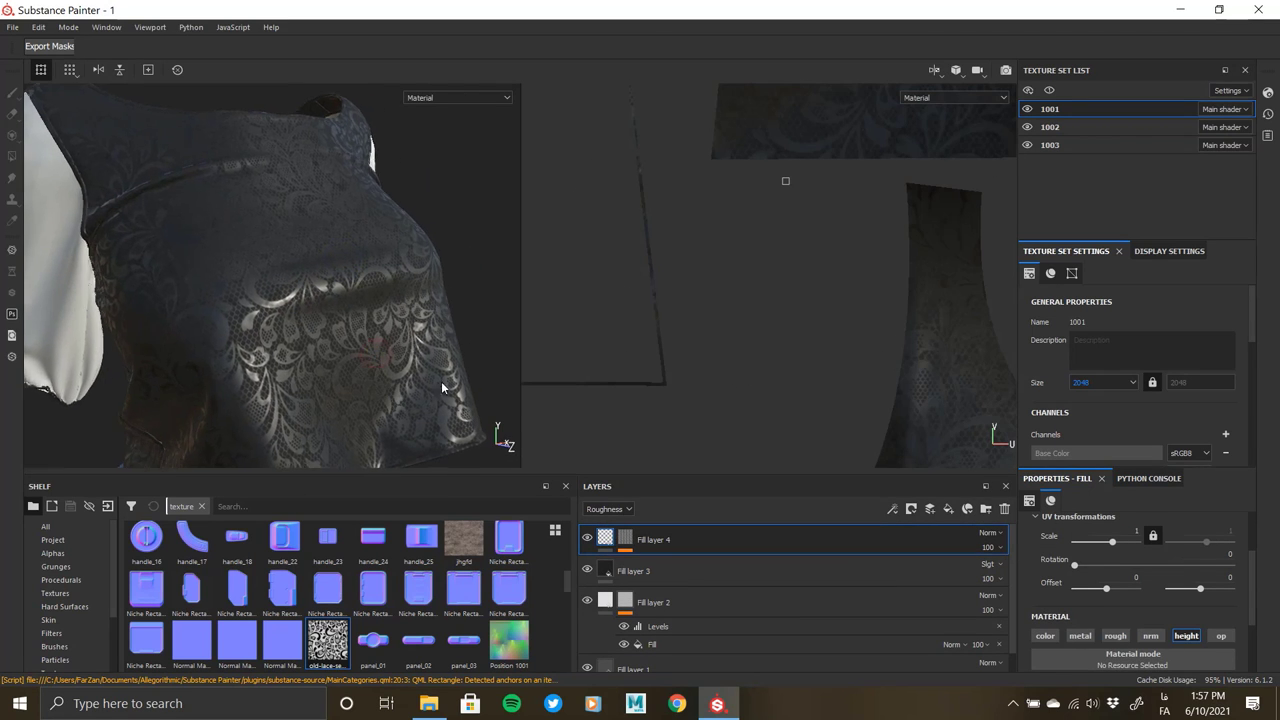
scroll(1175, 628, "down", 5)
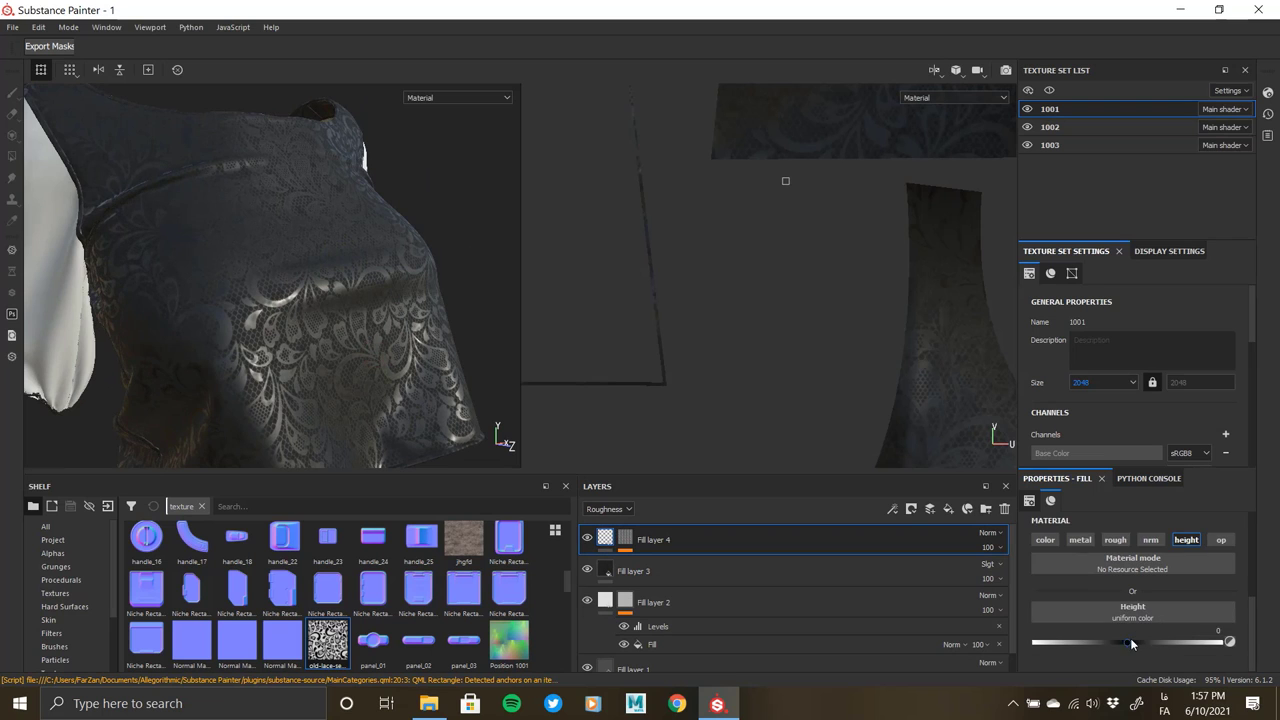
left_click_drag(1162, 648, 1194, 649)
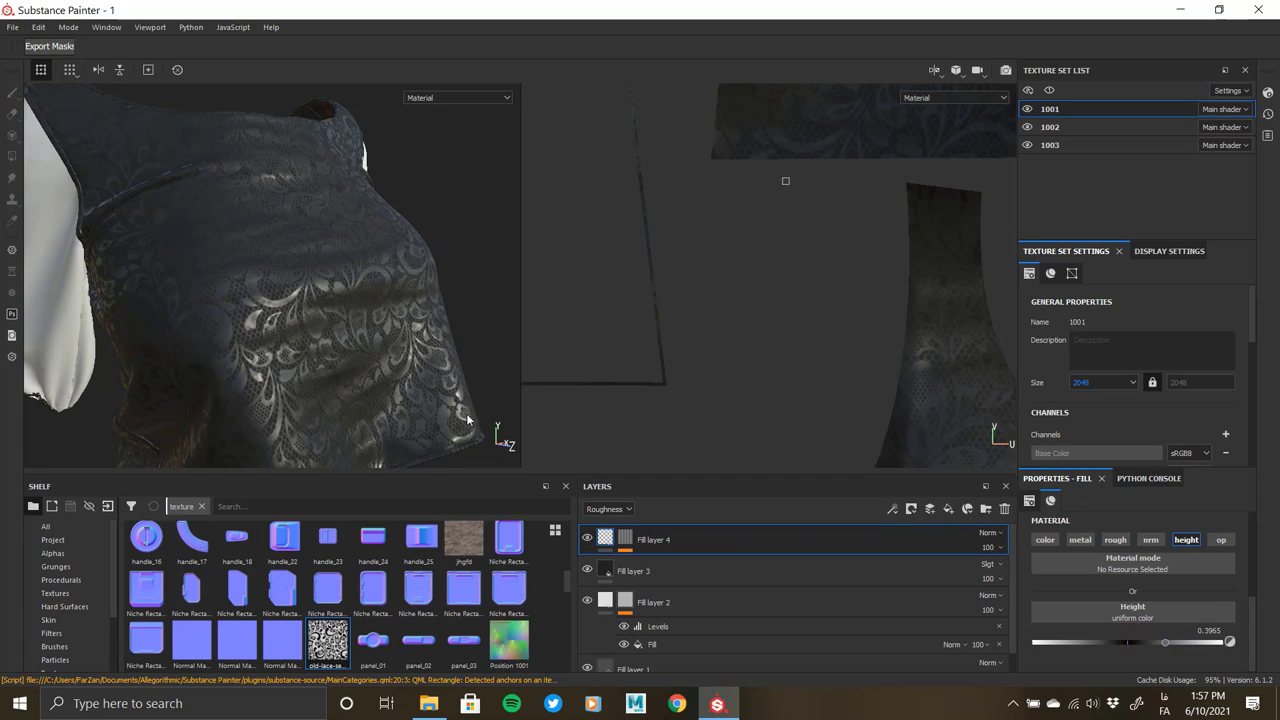
left_click_drag(467, 418, 328, 354, "alt")
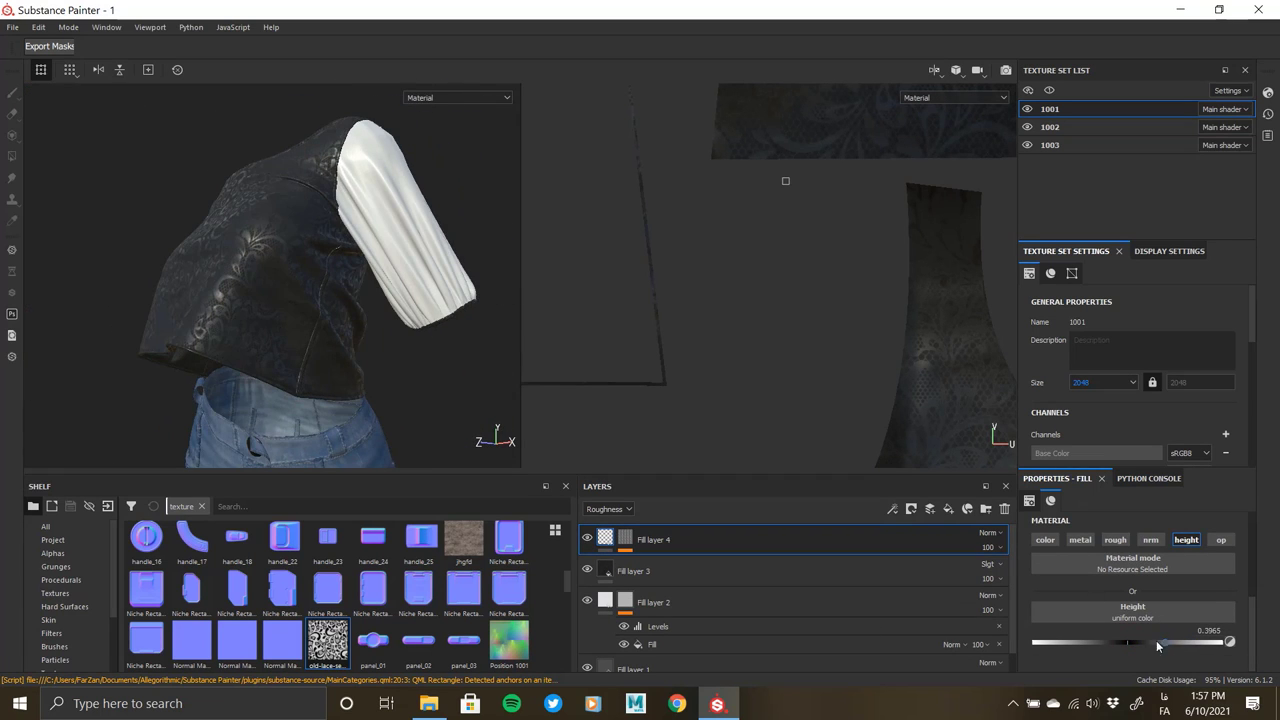
left_click_drag(378, 324, 260, 320, "alt")
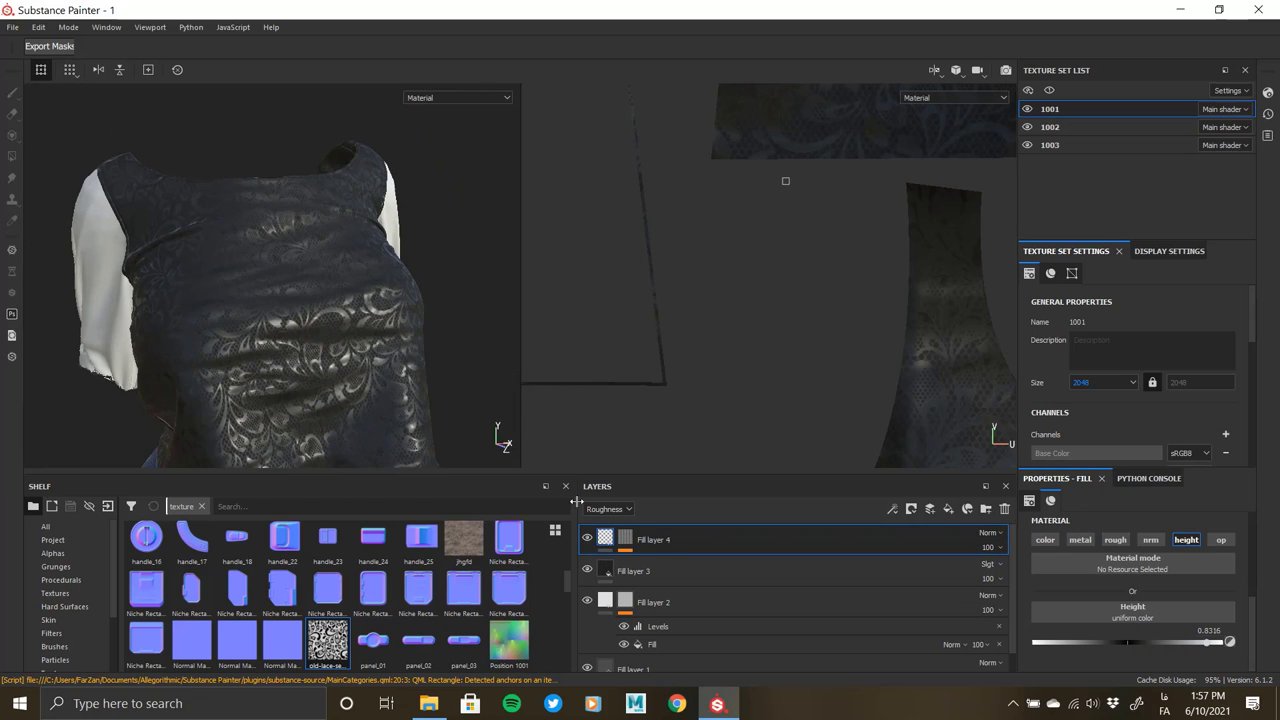
- Lower the Creases Soft mask balance to 0.54 and add another fill effect above it
left_click(625, 539)
left_click(884, 564)
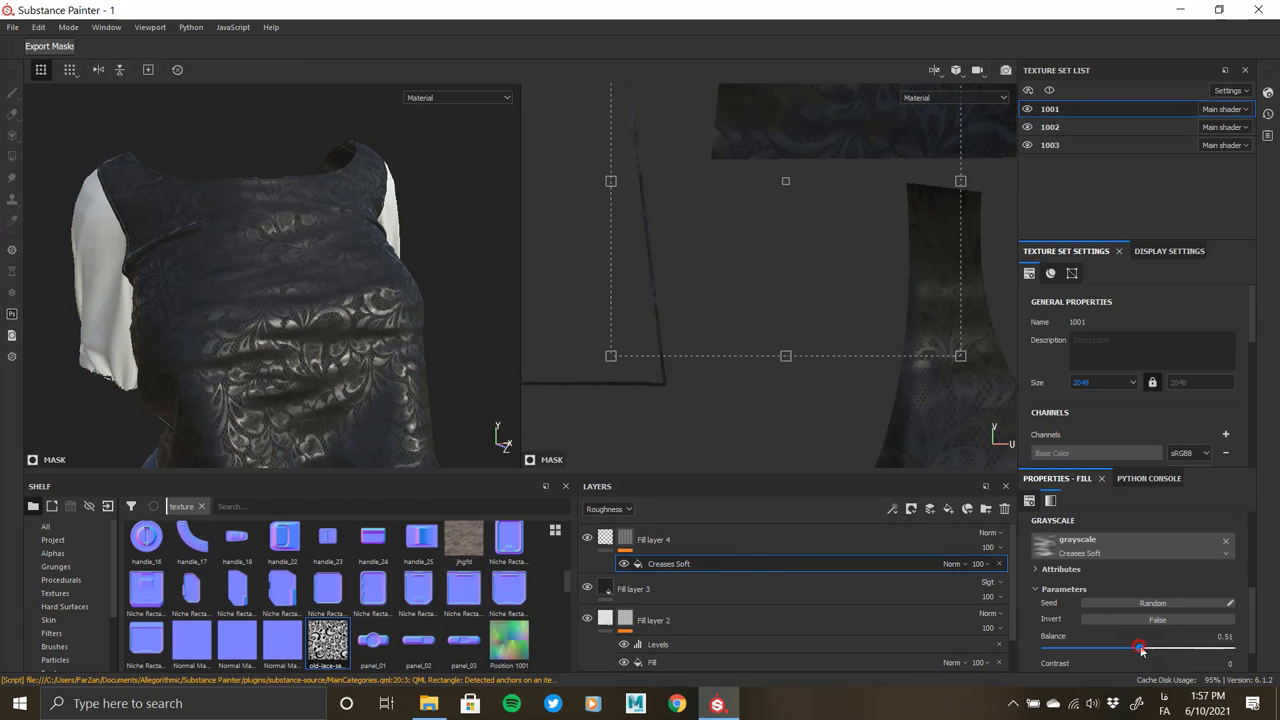
mouse_move(1227, 651)
left_mouse_down()
mouse_move(1127, 633)
mouse_move(1146, 628)
left_mouse_up()
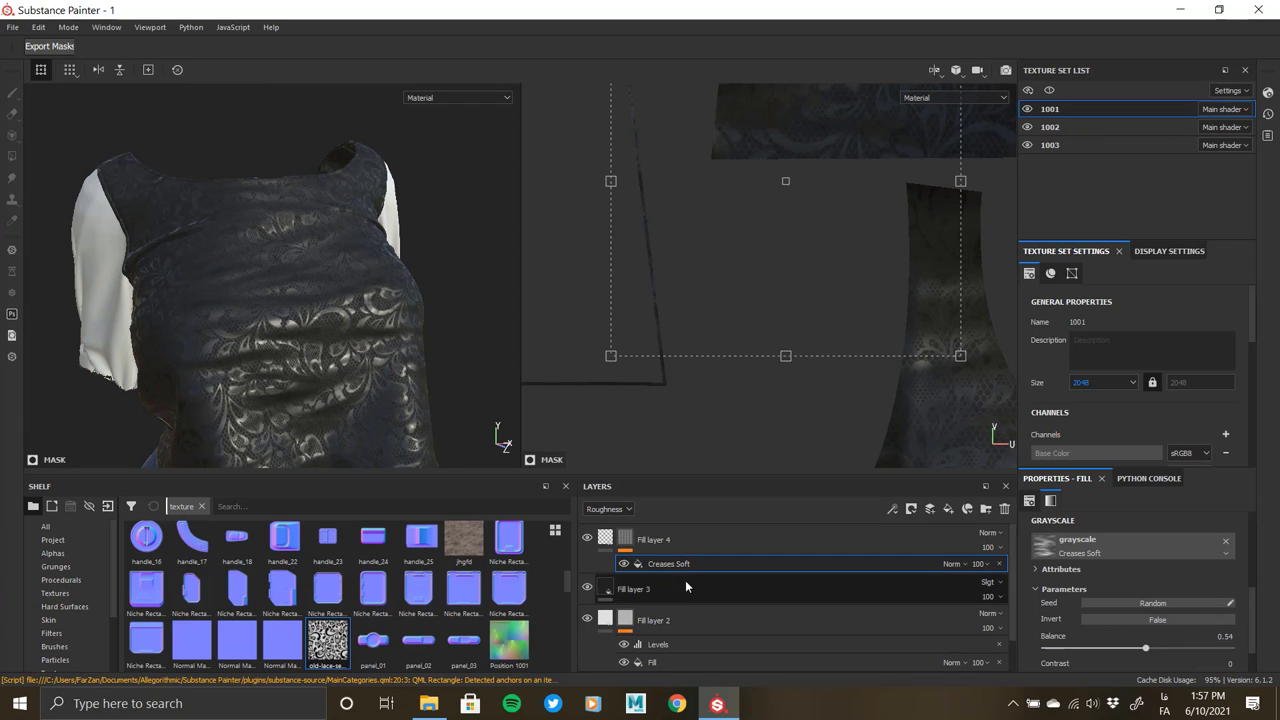
right_click(662, 564)
left_click(710, 493)
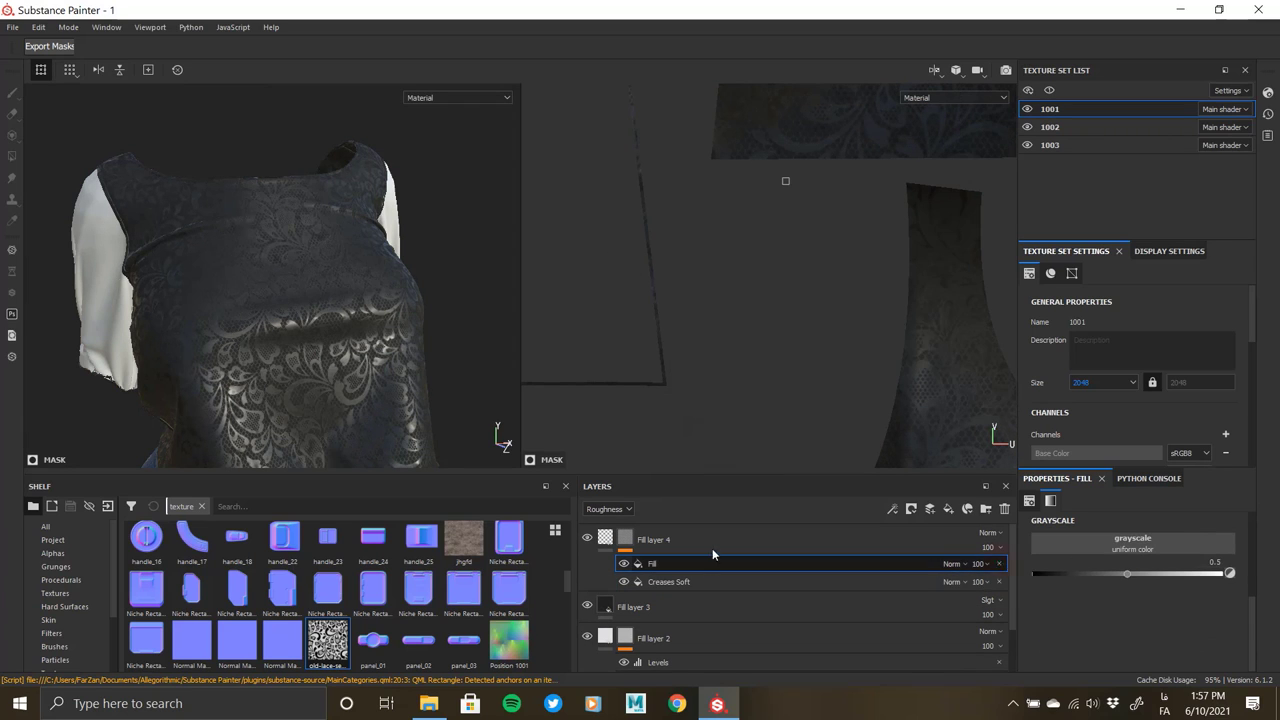
- Add a Blur filter to Fill layer 4's mask and raise its intensity
right_click(668, 566)
left_click(720, 518)
left_click(1072, 527)
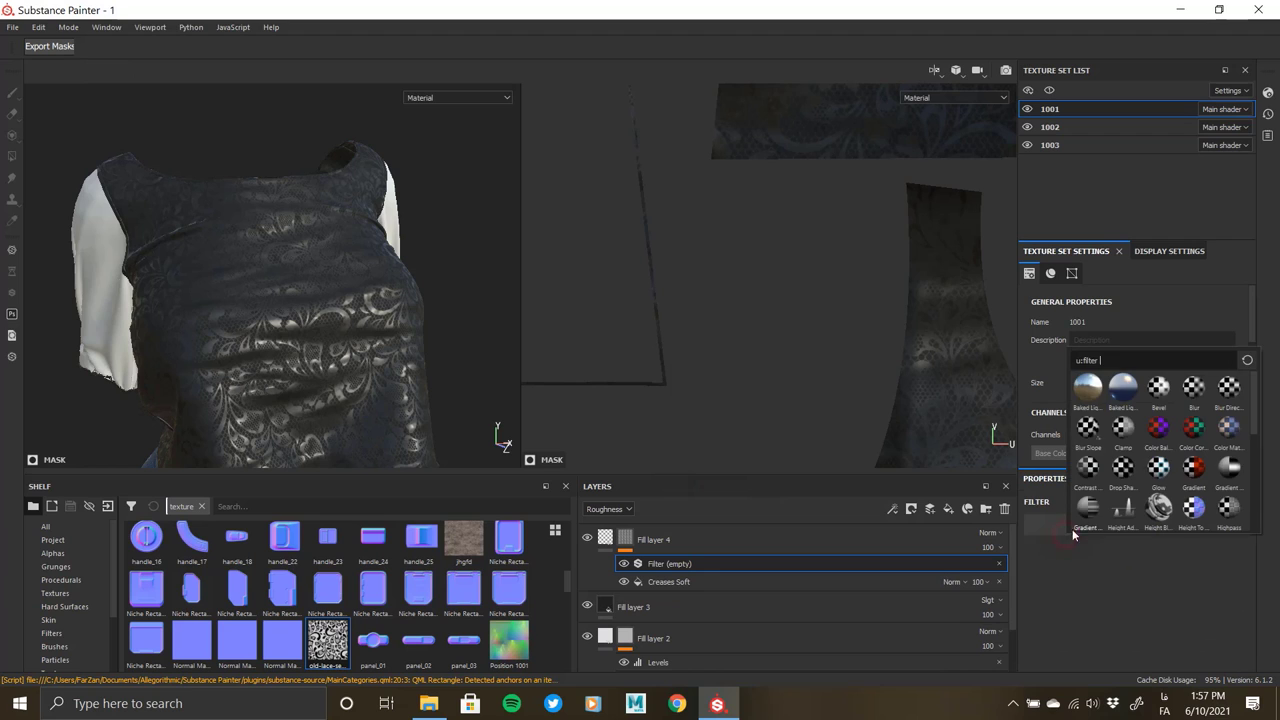
left_click(1142, 456)
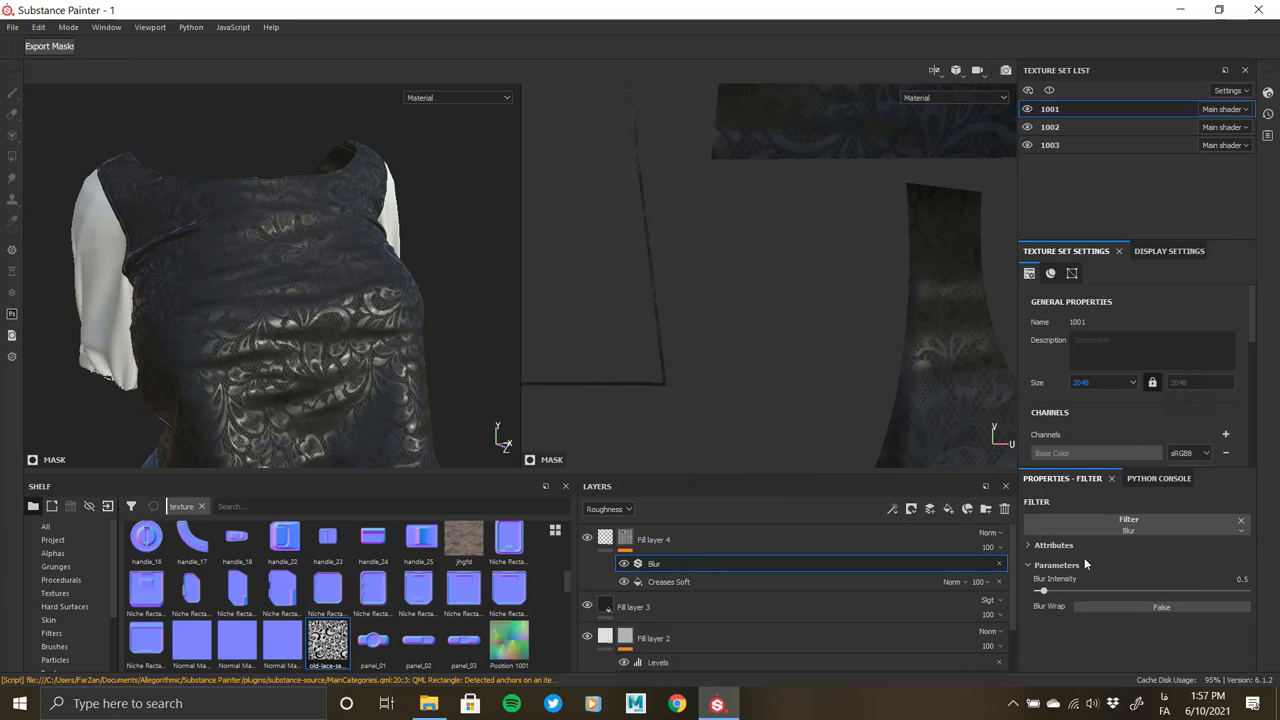
left_click(622, 549, "alt")
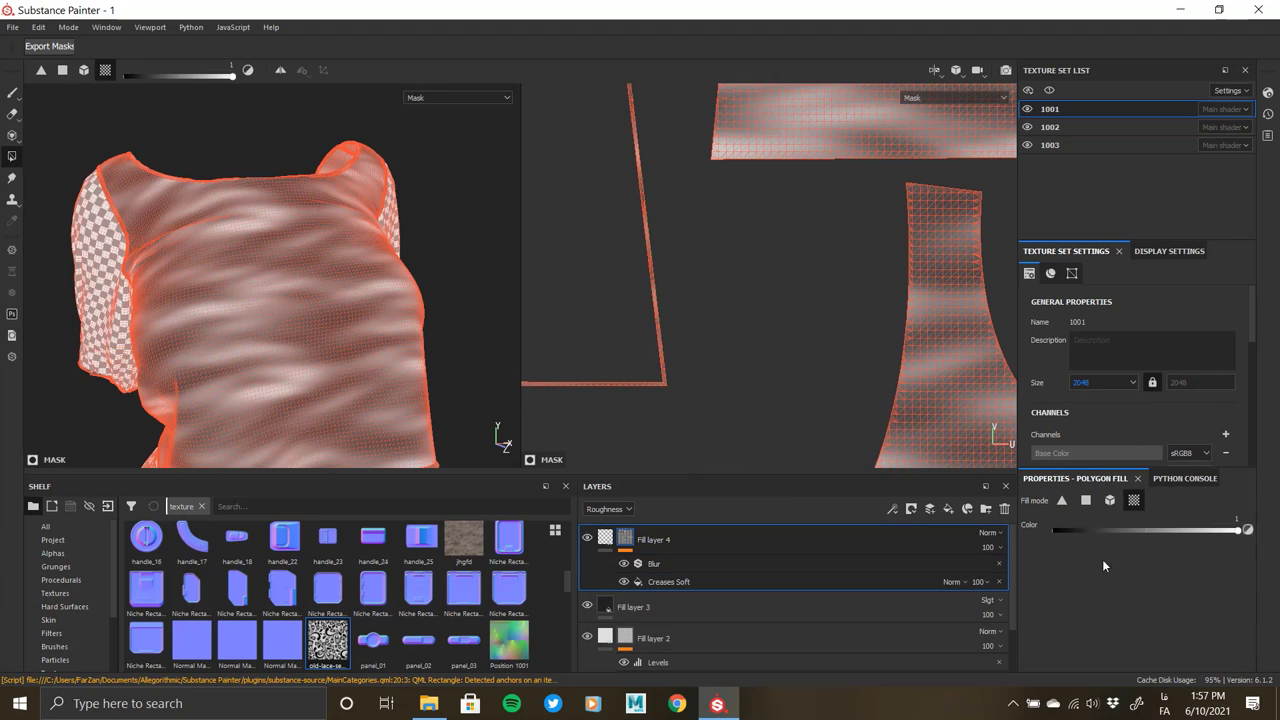
left_click(663, 563)
mouse_move(1043, 591)
left_mouse_down()
mouse_move(1105, 592)
mouse_move(925, 600)
left_mouse_up()
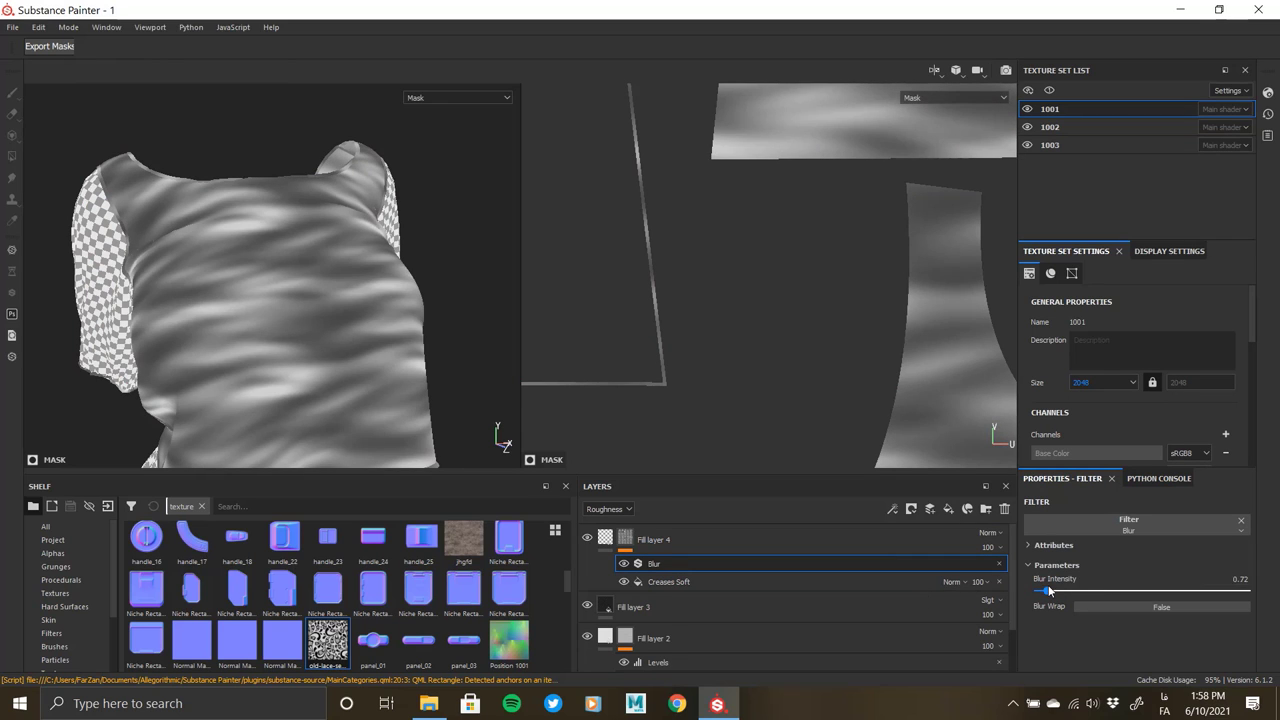
left_click_drag(1048, 591, 1118, 562)
- Lower the Creases Soft noise scale and set its sharpness to 0.36, then preview
left_click(754, 580)
scroll(1097, 591, "up", 3)
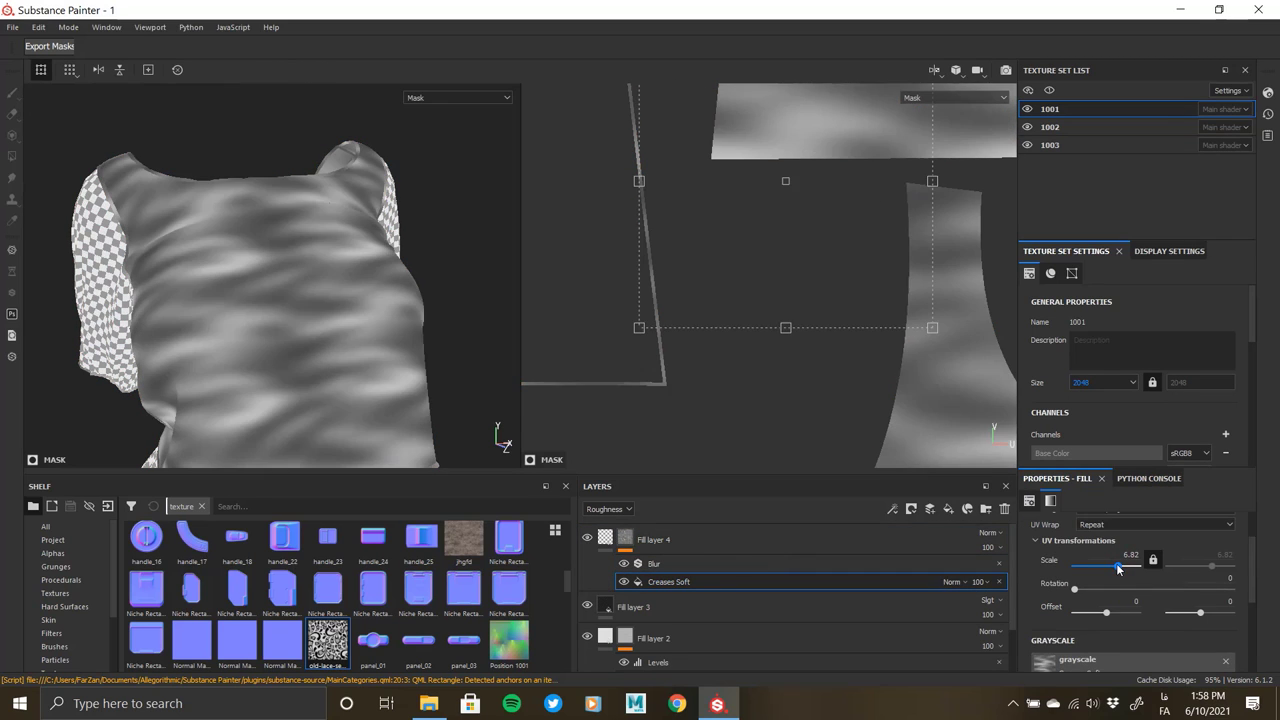
scroll(1118, 566, "down", 2)
scroll(1118, 580, "down", 2)
scroll(1125, 600, "down", 1)
left_click_drag(1125, 617, 1062, 617)
left_click_drag(1148, 647, 1117, 644)
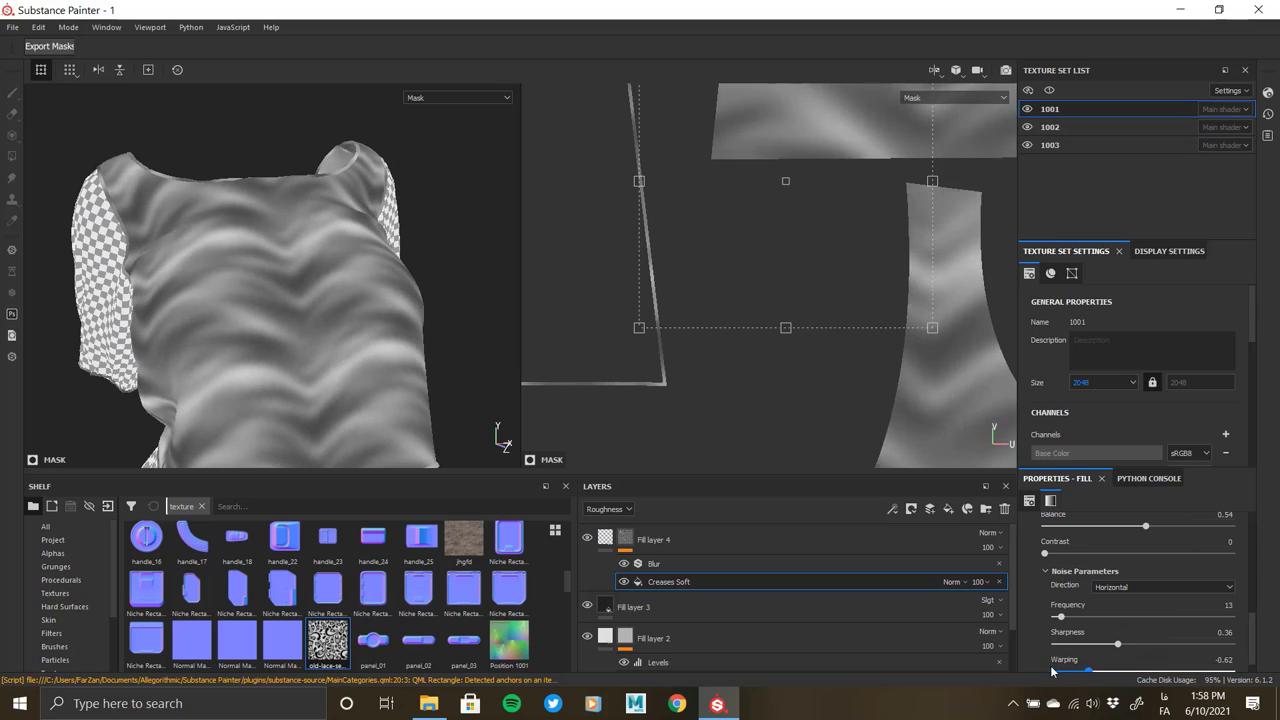
left_click(603, 544)
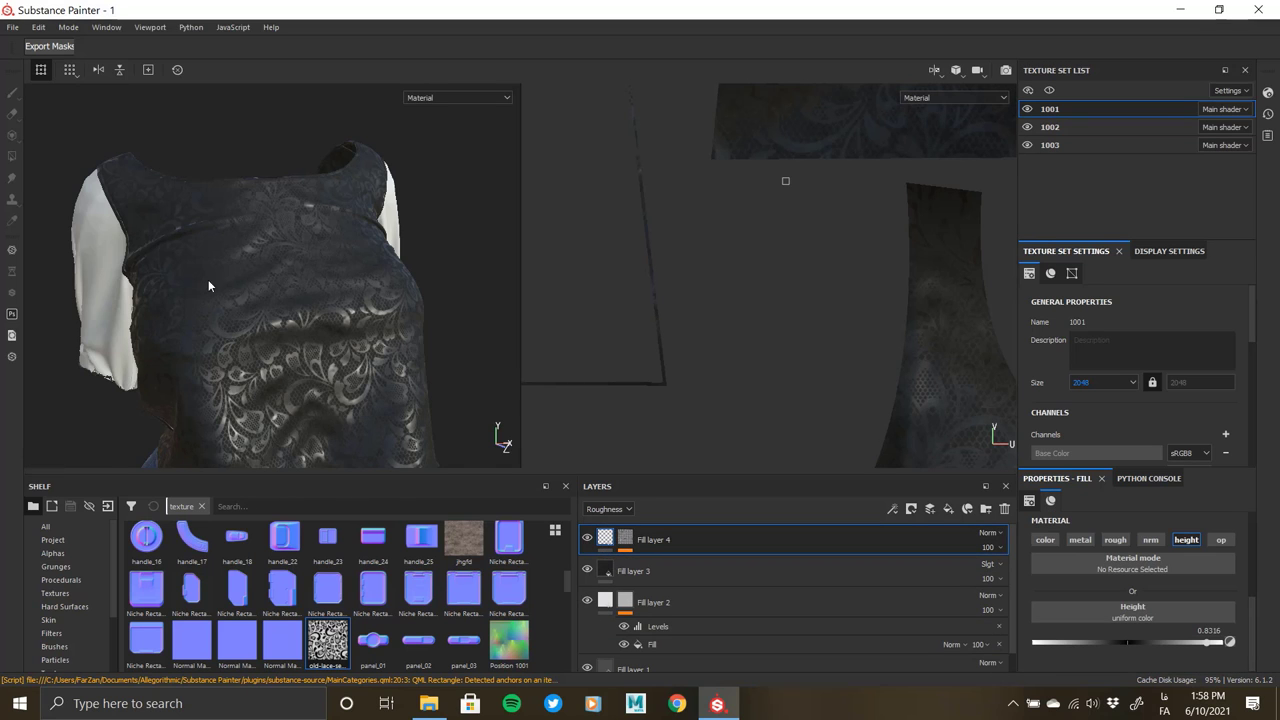
mouse_move(208, 279)
left_mouse_down("alt")
mouse_move(300, 263)
mouse_move(120, 343)
mouse_move(324, 240)
mouse_move(321, 325)
mouse_move(250, 320)
left_mouse_up("alt")
- Adjust the crease noise warping, set frequency to 9, and set blur intensity to 1.74
left_click(683, 580)
left_click(684, 578)
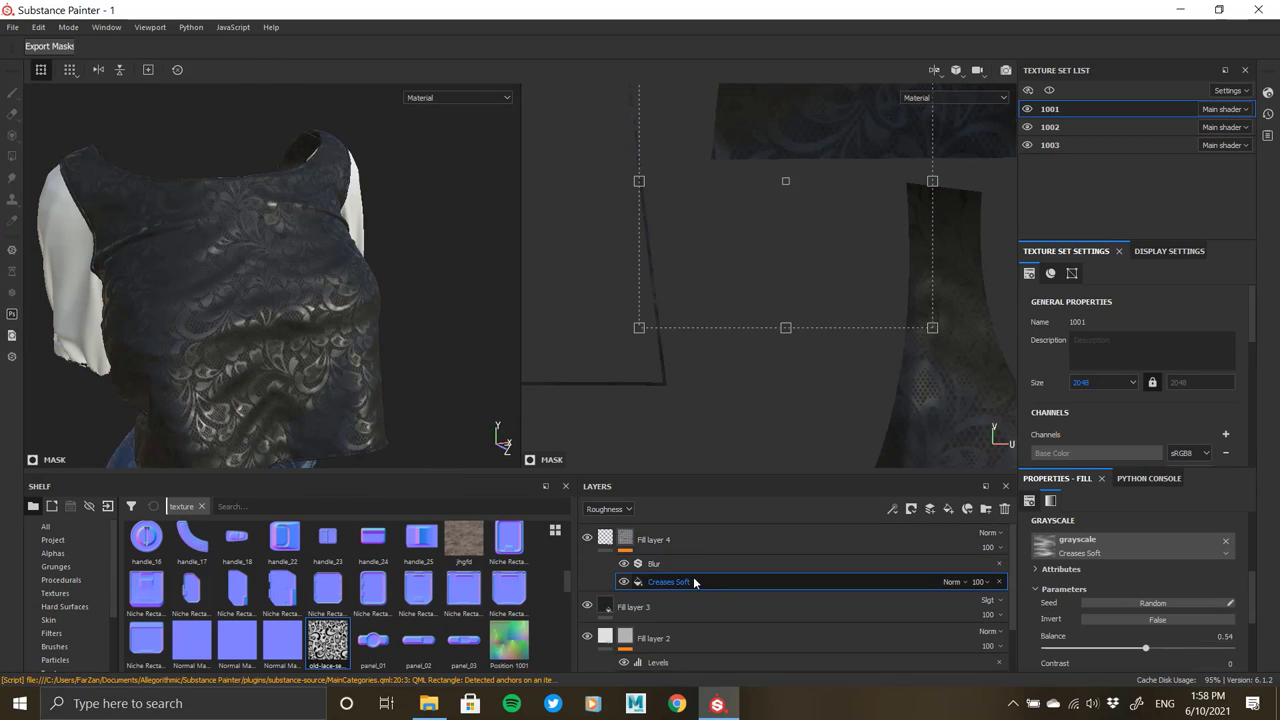
scroll(1087, 649, "down", 3)
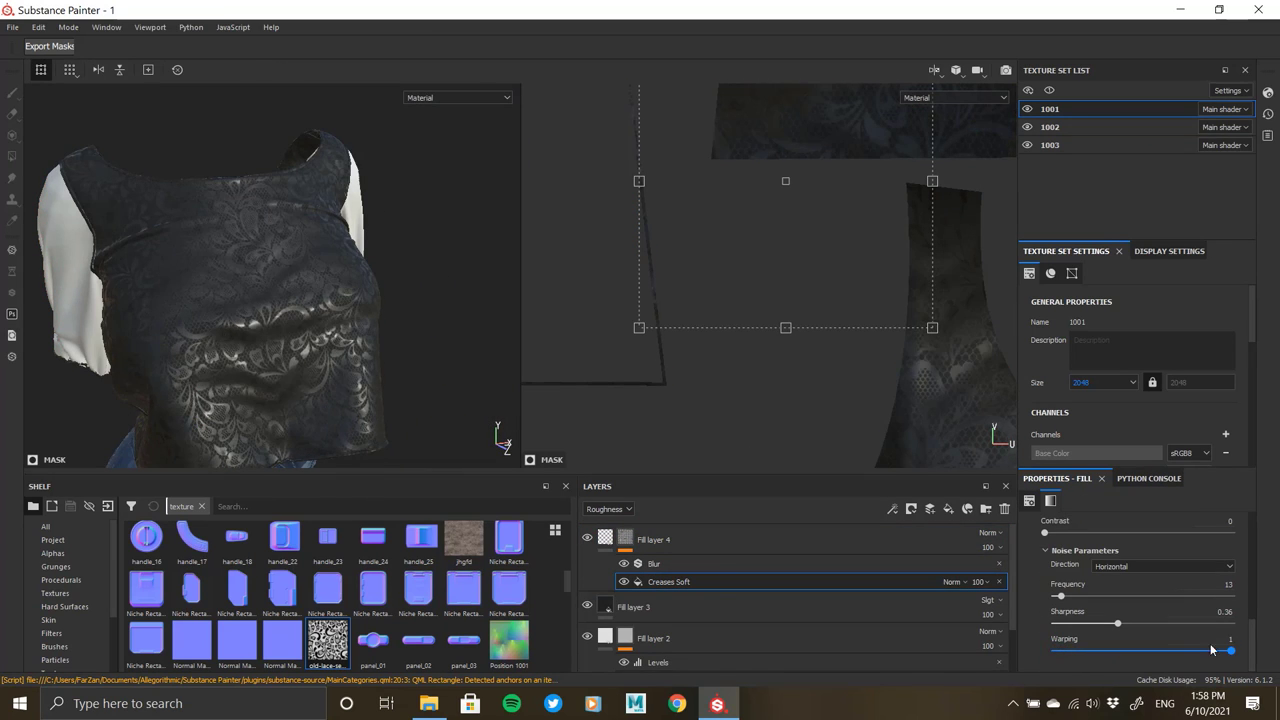
left_click_drag(1094, 650, 1094, 650)
mouse_move(1061, 596)
left_mouse_down()
mouse_move(1039, 593)
mouse_move(1077, 594)
left_mouse_up()
left_click(680, 565)
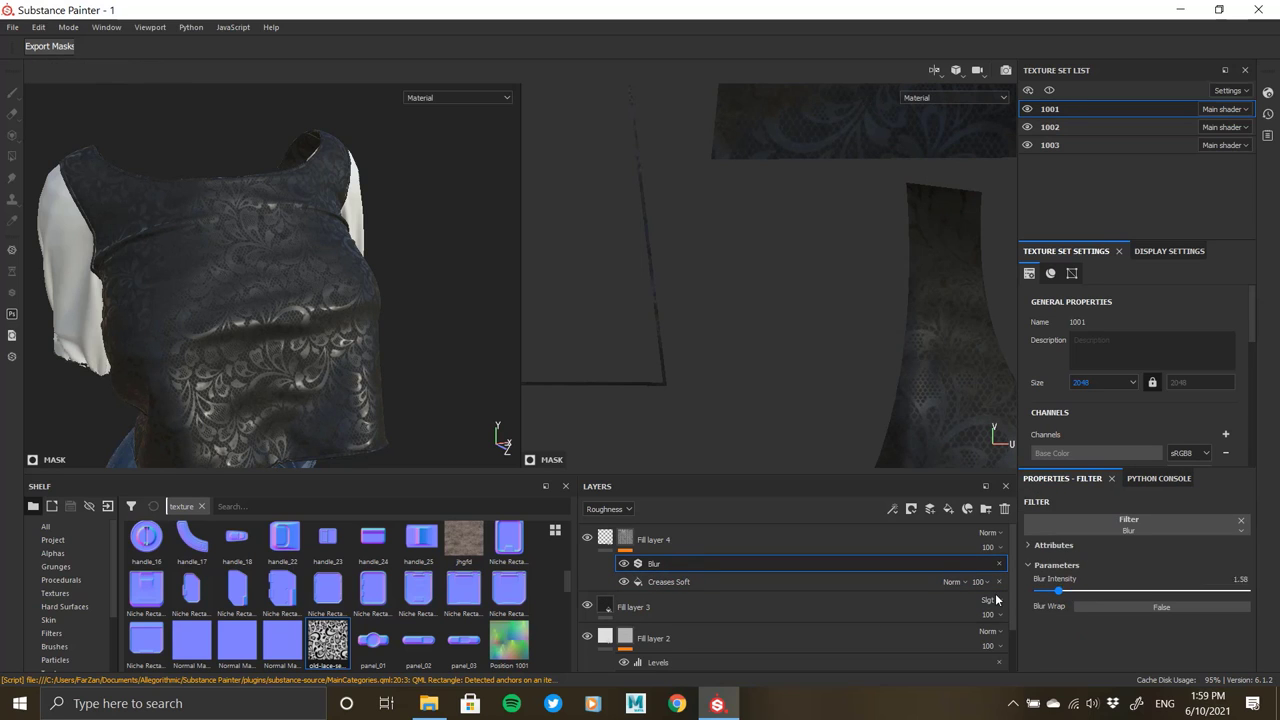
left_click_drag(996, 599, 1060, 605)
mouse_move(346, 340)
left_mouse_down("alt")
mouse_move(420, 314)
mouse_move(263, 297)
mouse_move(320, 343)
left_mouse_up("alt")
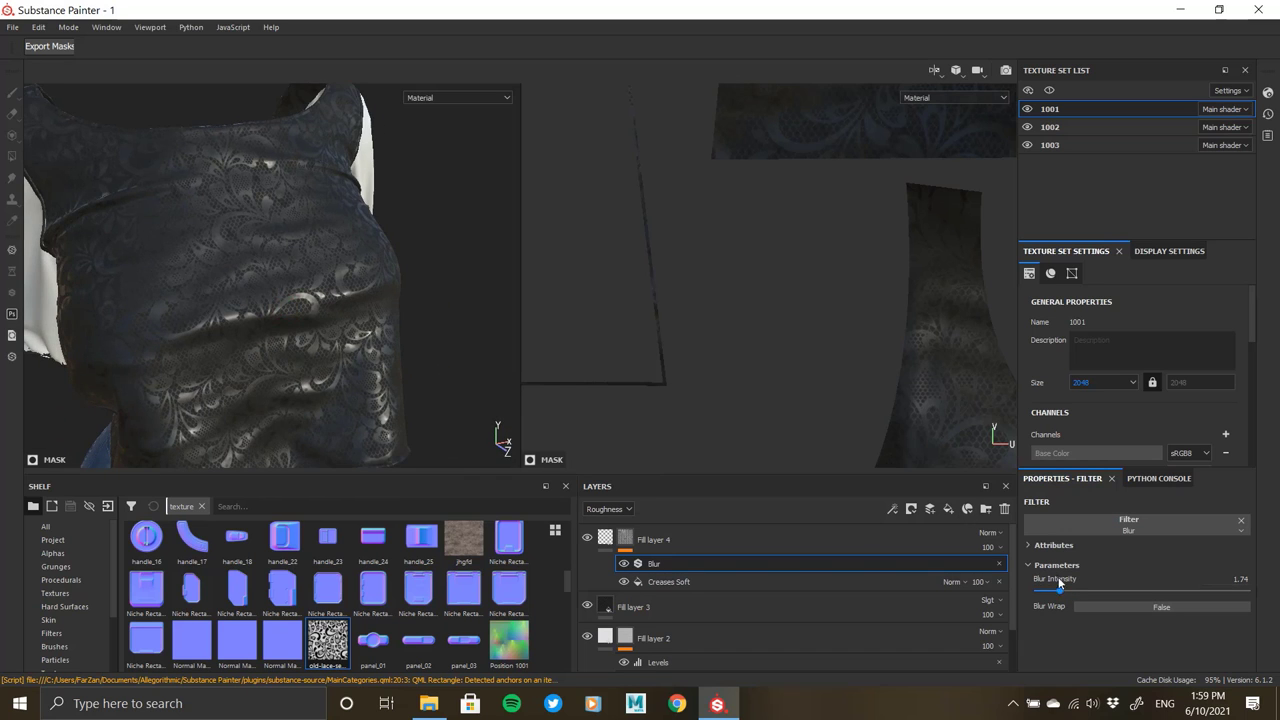
- Stretch the crease pattern's projection taller and preview the Height channel in the layer stack
left_click(700, 582)
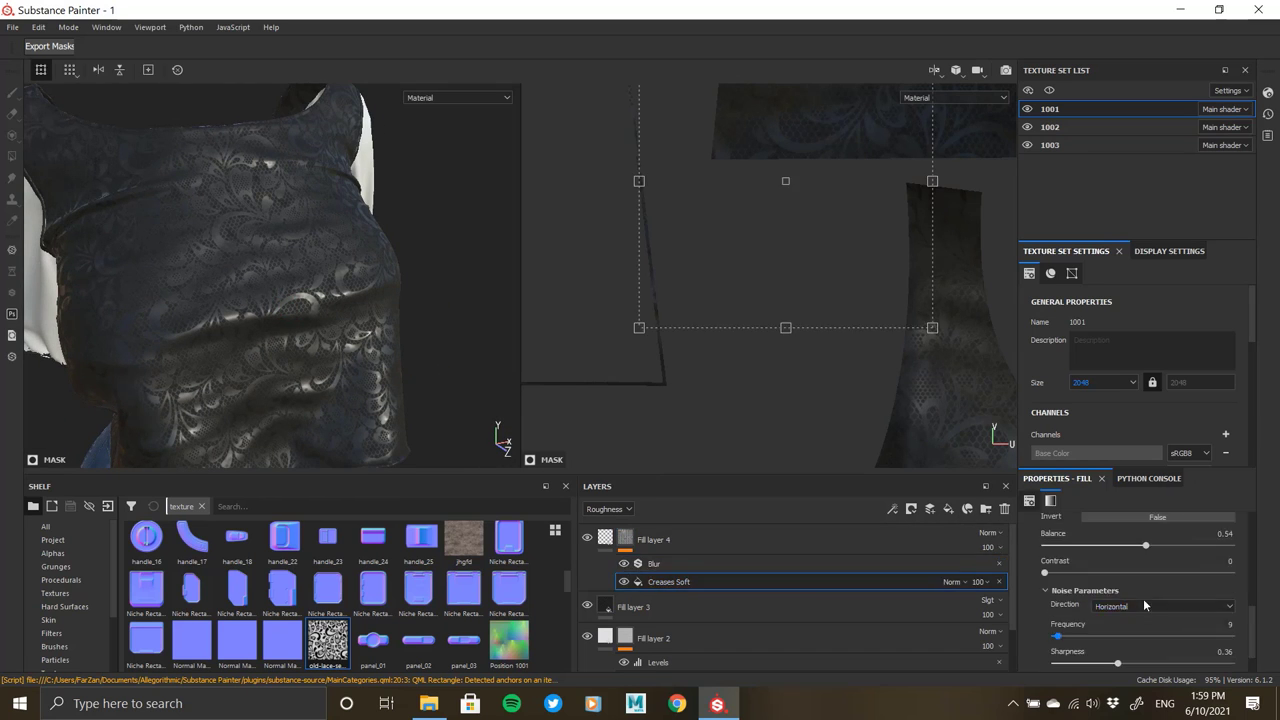
left_click_drag(809, 262, 760, 356)
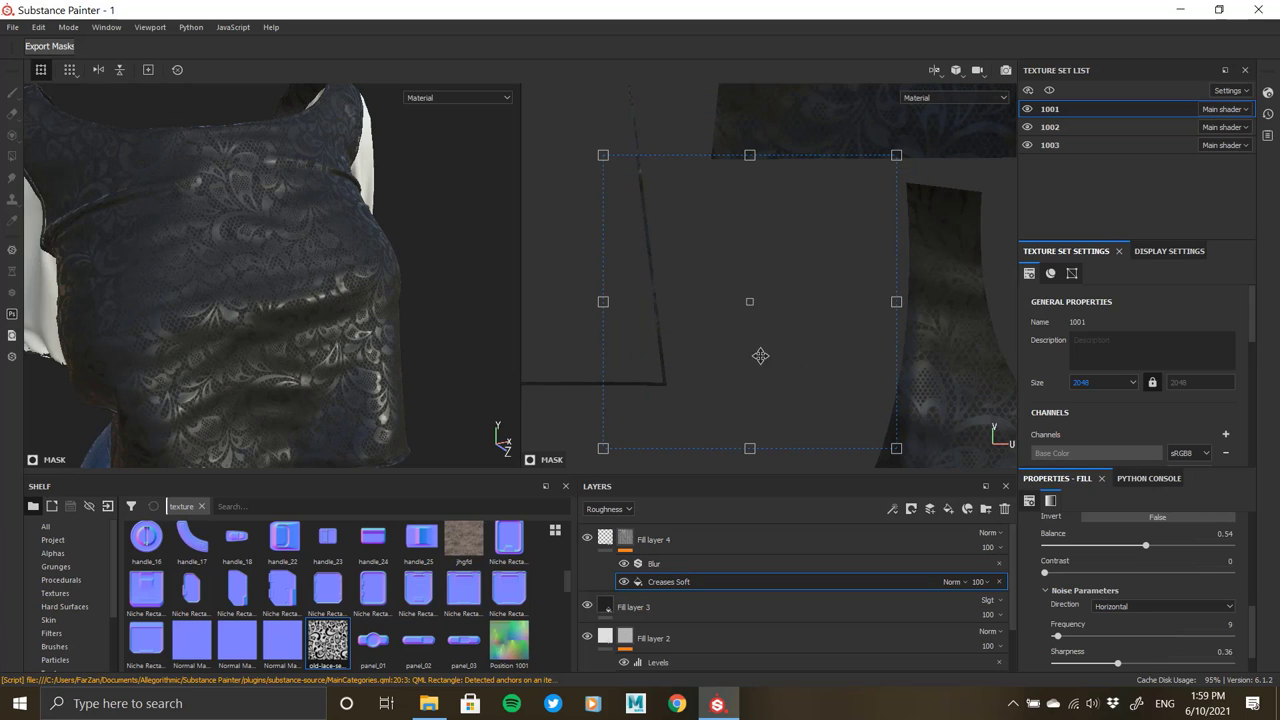
left_click(608, 509)
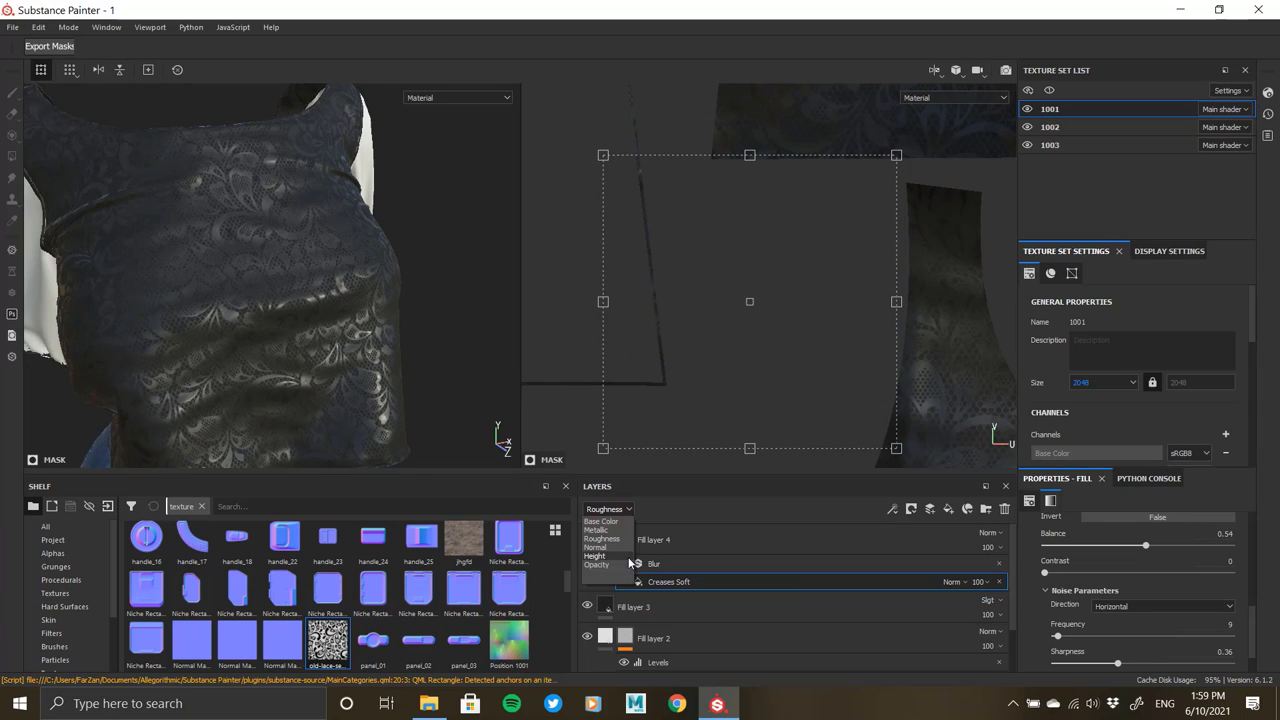
left_click(596, 556)
- Set the Creases Soft opacity to 55
left_click(950, 582)
left_click(983, 582)
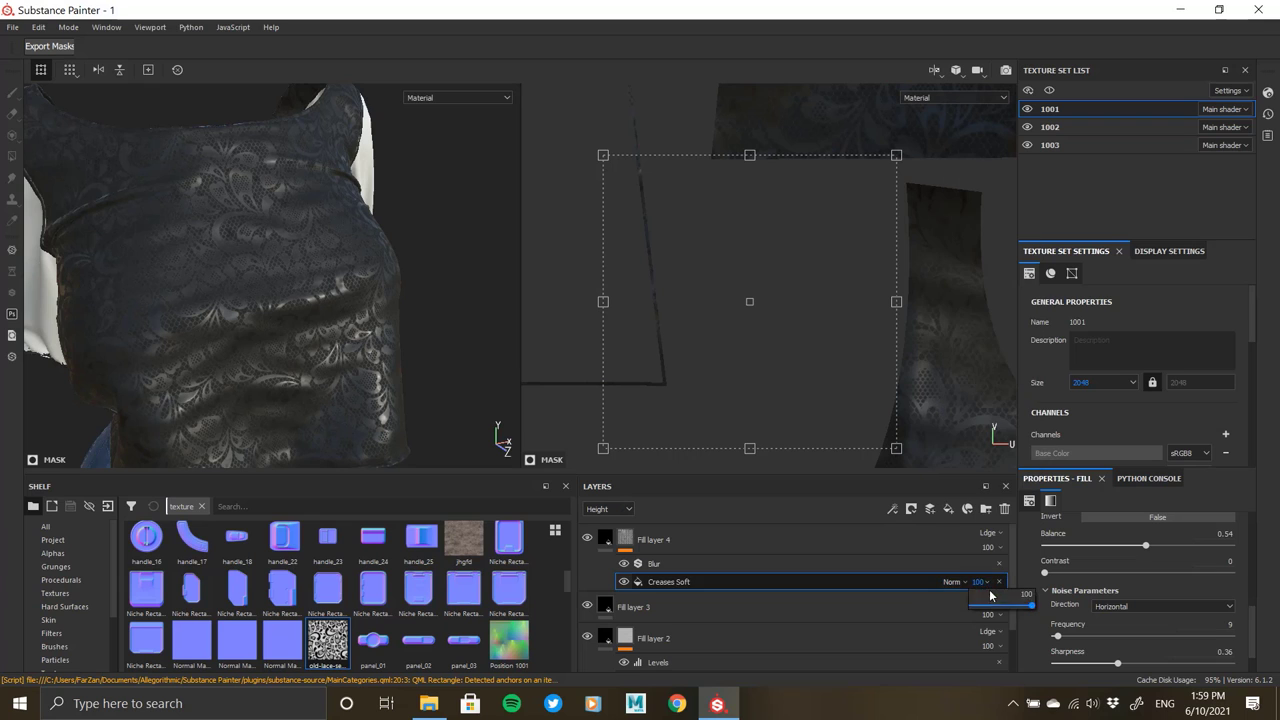
left_click_drag(1030, 607, 882, 613)
left_click_drag(966, 614, 1017, 605)
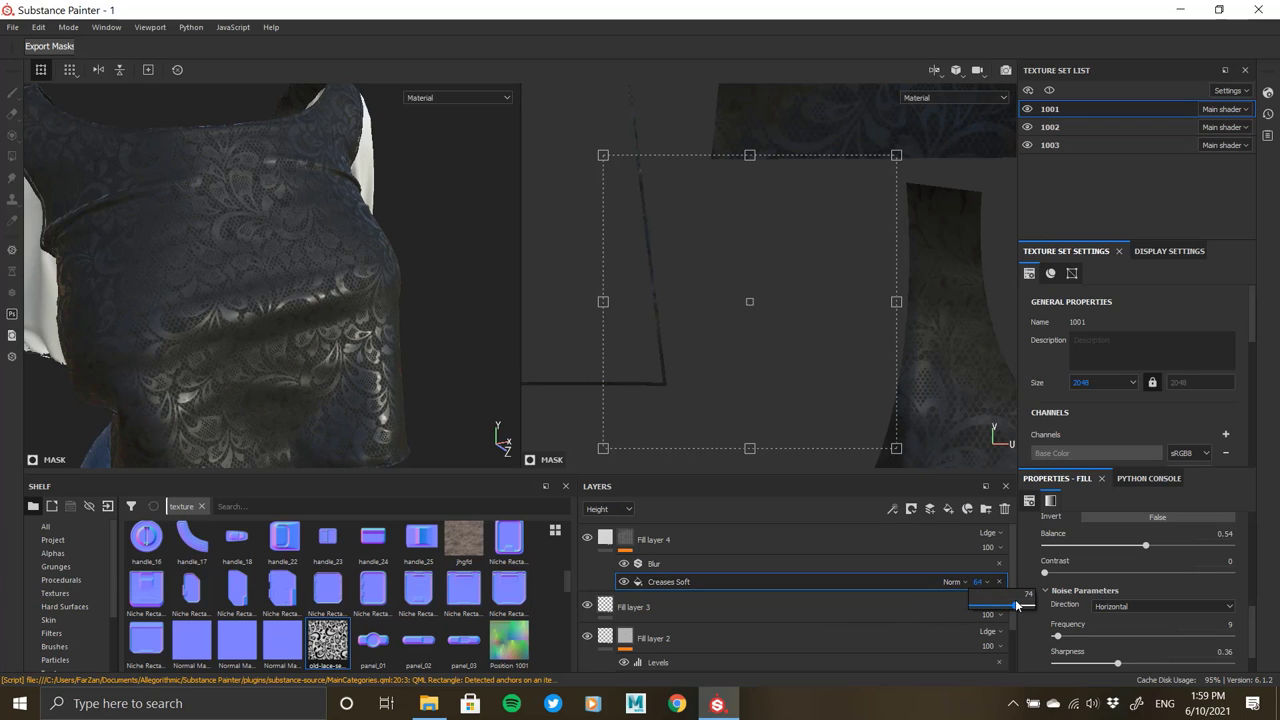
left_click_drag(360, 340, 280, 270, "alt")
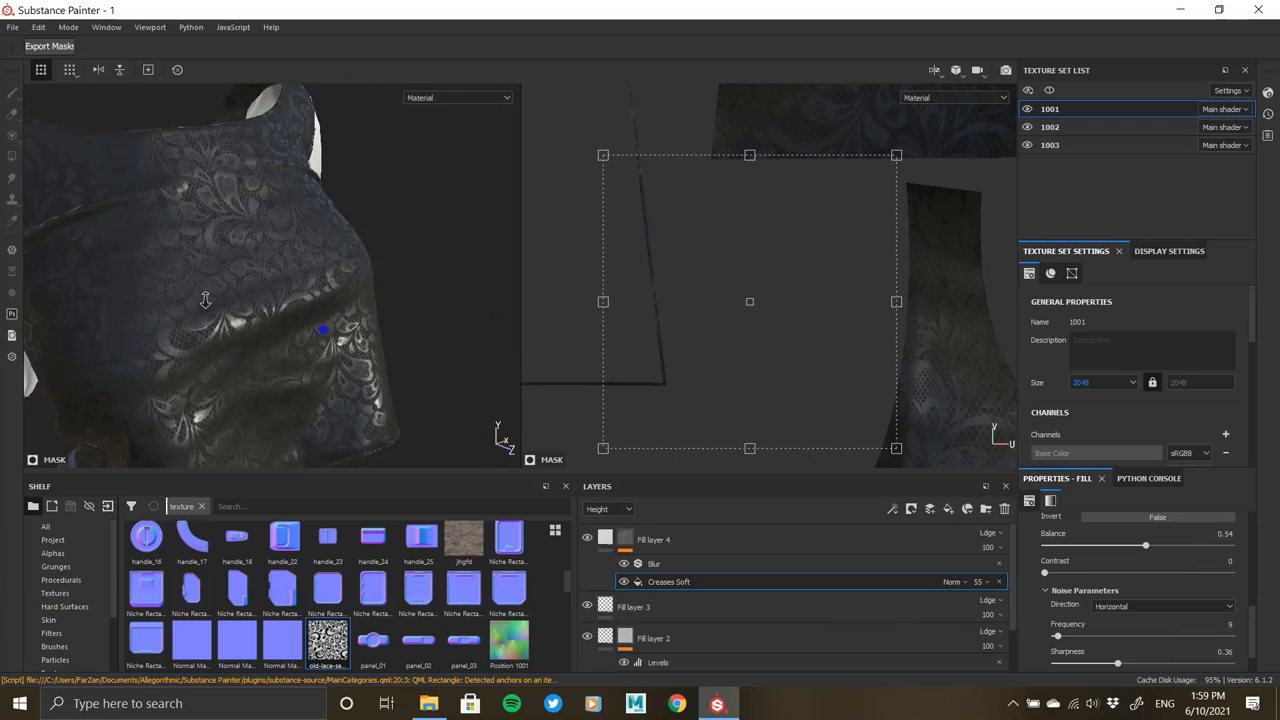
left_click(625, 538)
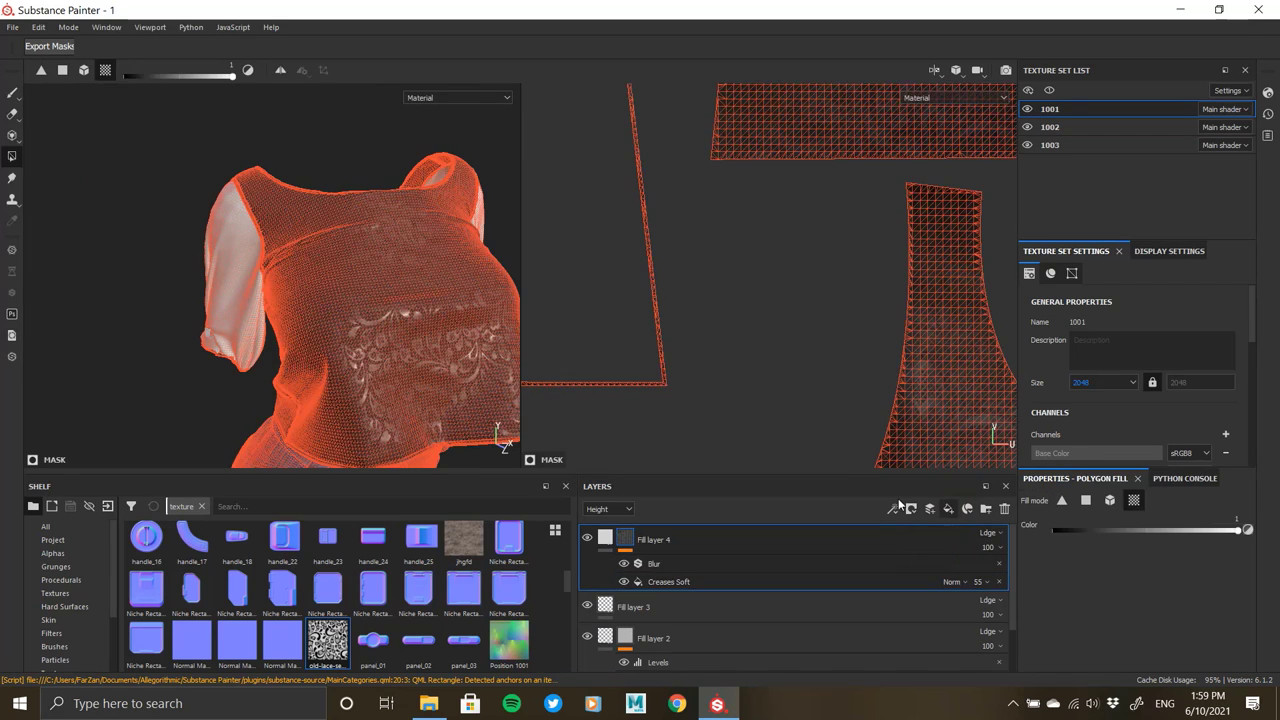
- Add Fill layer 5 without roughness, with a black mask containing a fill effect
left_click(948, 508)
left_click(1128, 540)
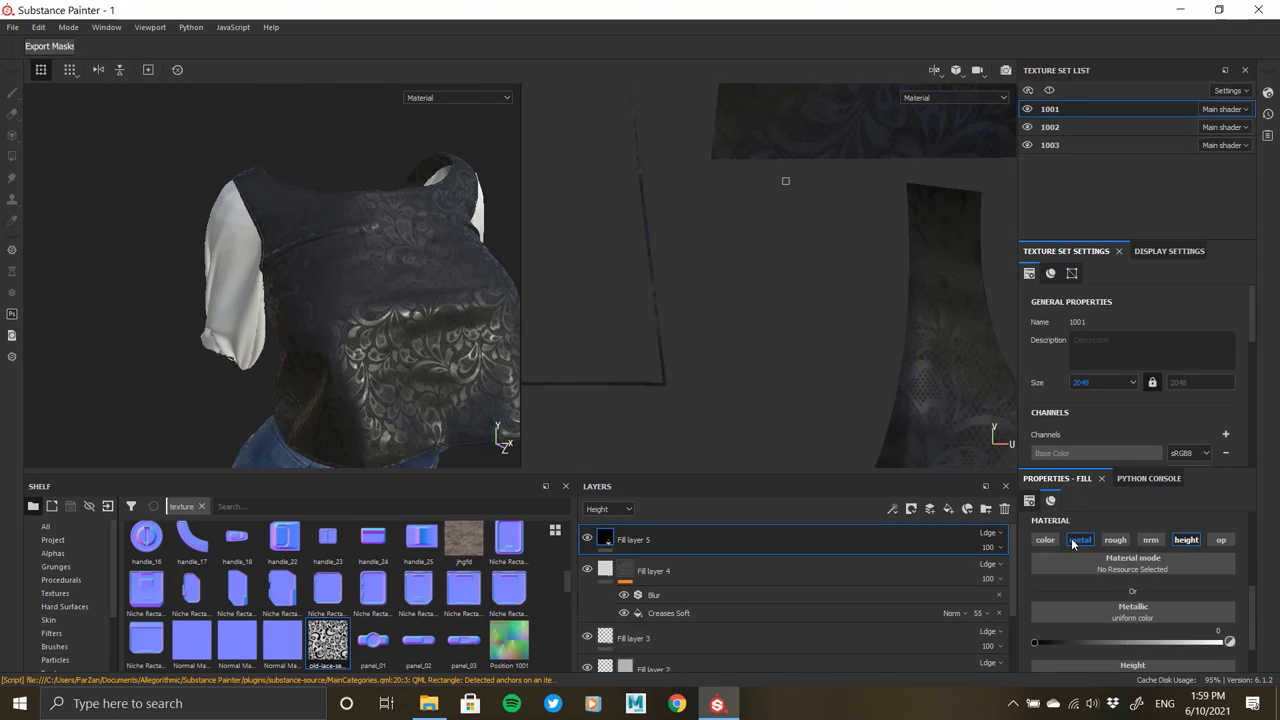
right_click(638, 541)
left_click(718, 22)
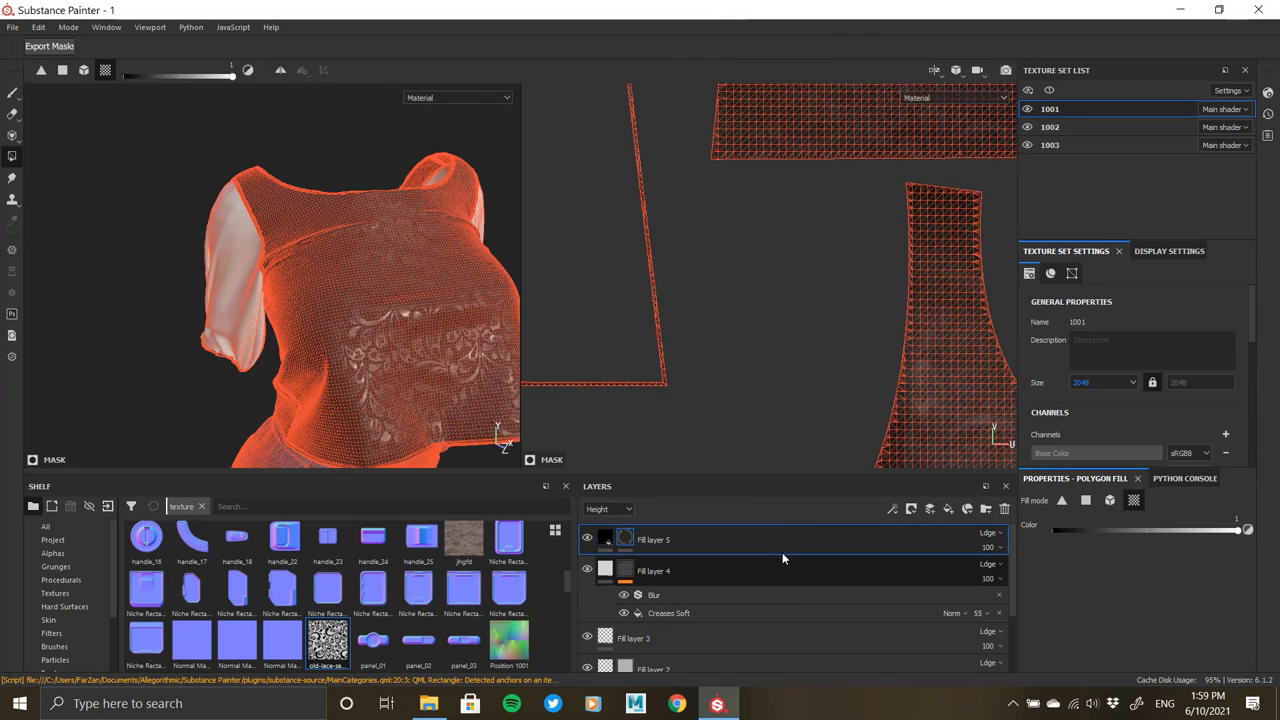
right_click(610, 540)
left_click(686, 450)
- Browse the procedural textures for the mask fill's grayscale pattern
left_click(1122, 549)
mouse_move(1210, 428)
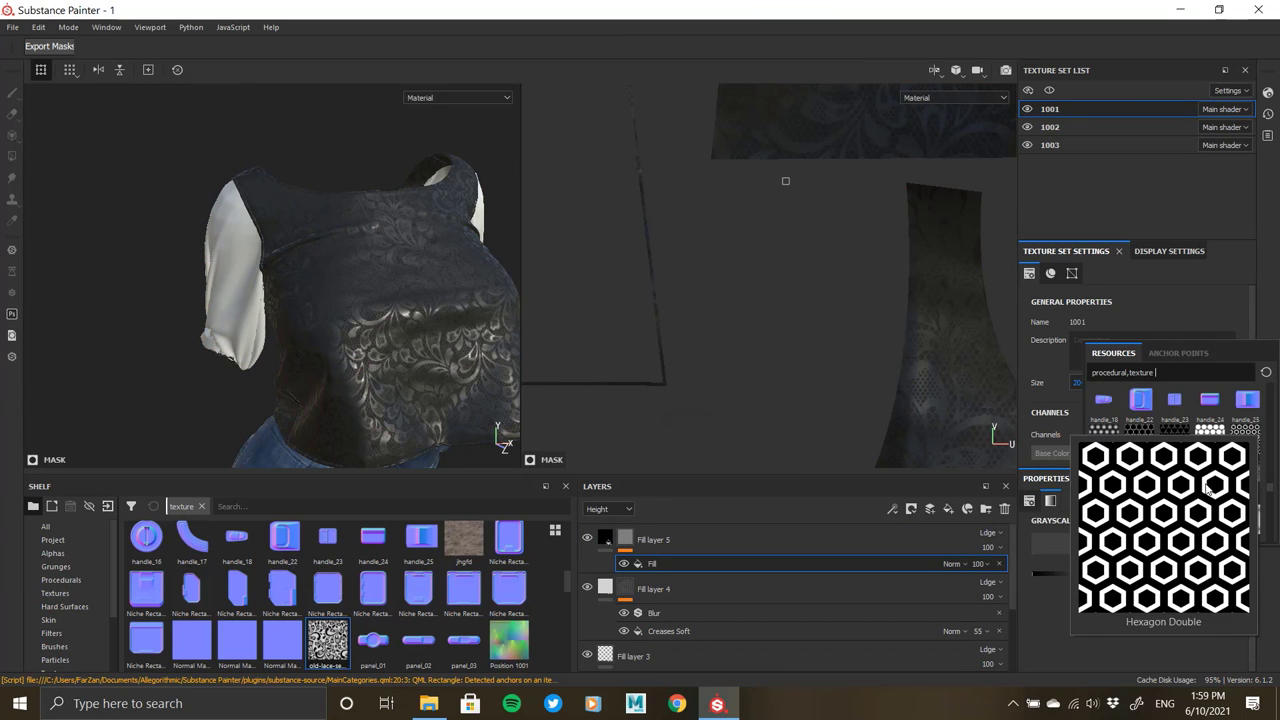
scroll(1200, 450, "down", 5)
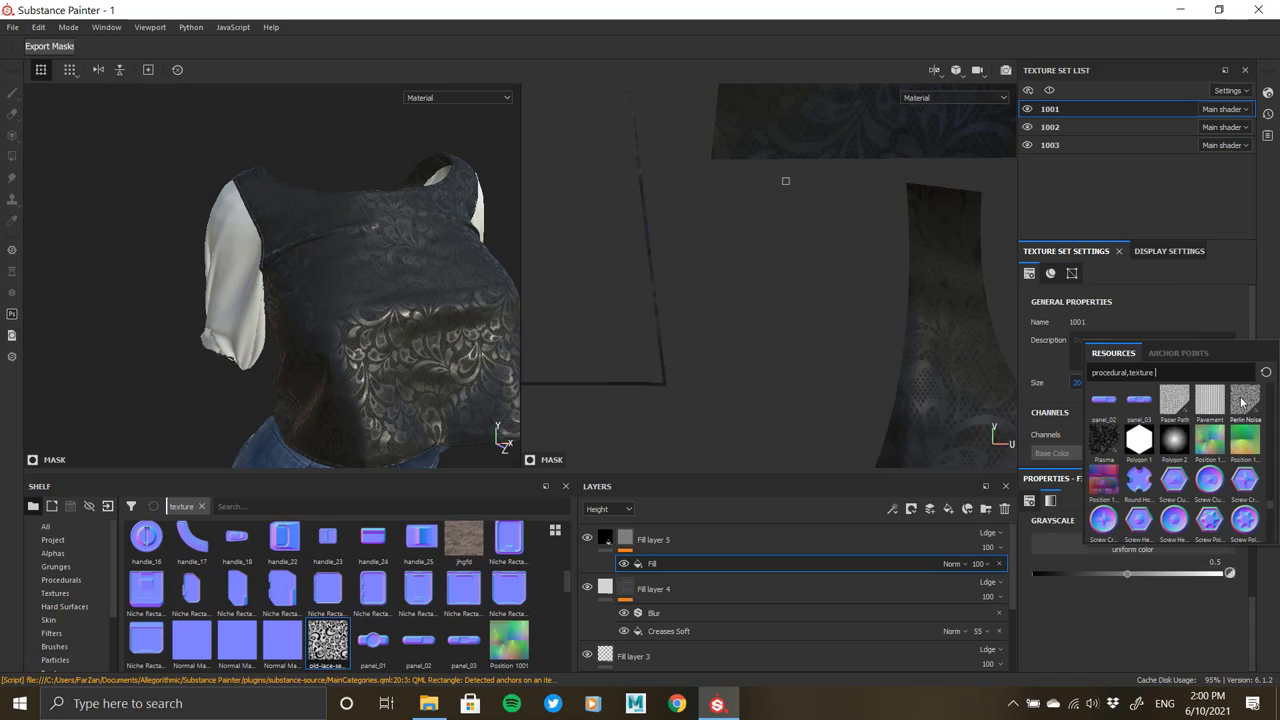
mouse_move(1244, 402)
scroll(1205, 470, "down", 3)
scroll(1215, 465, "down", 3)
scroll(1225, 460, "down", 3)
scroll(1235, 456, "down", 3)
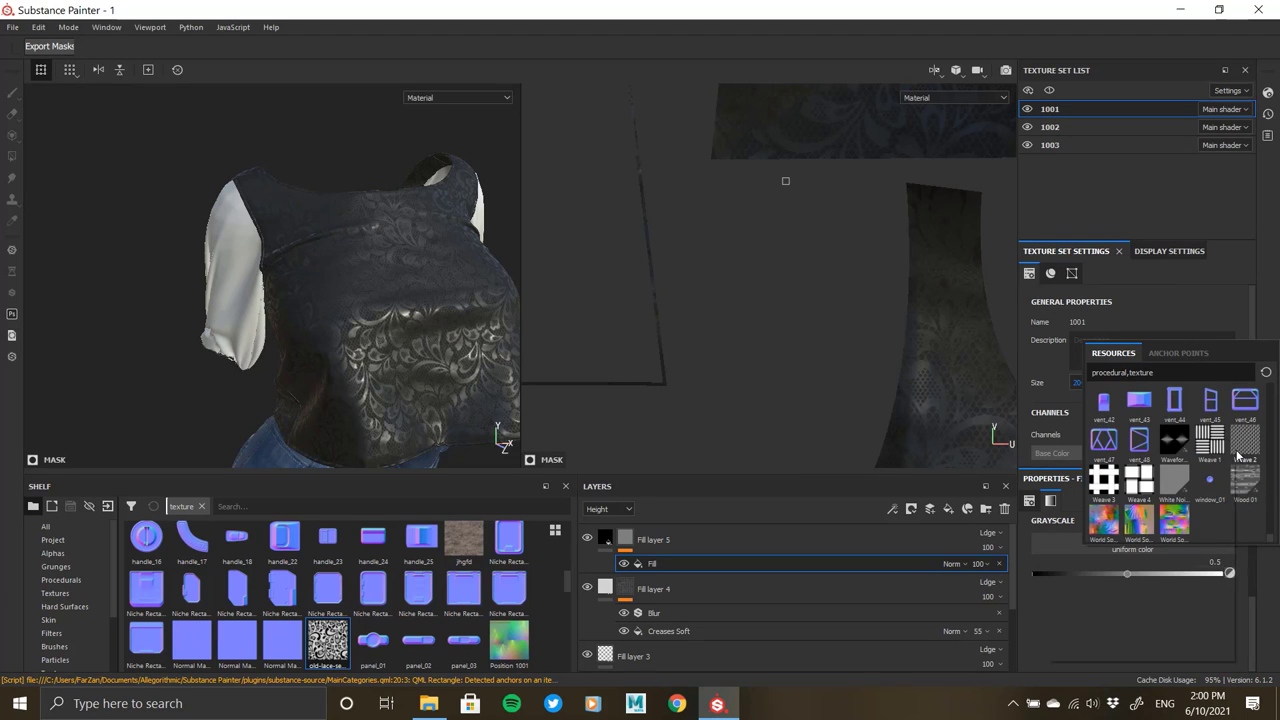
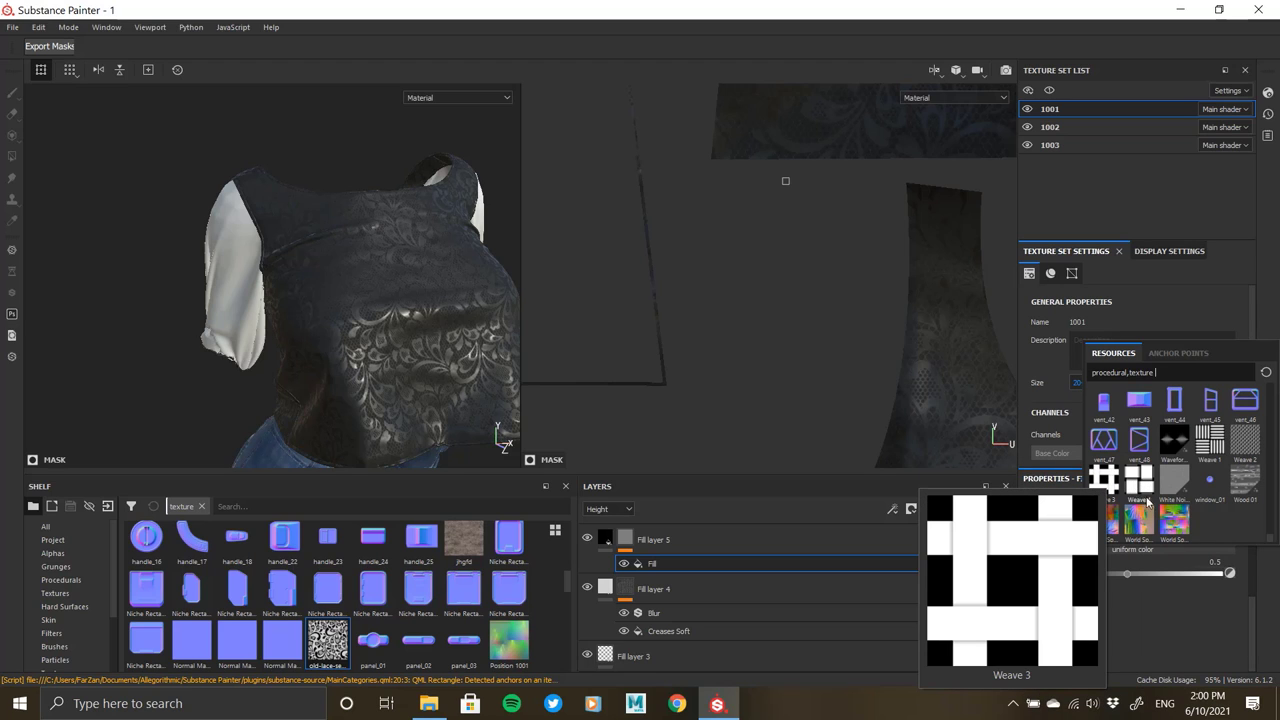
- Fill Fill layer 5's mask with the Weave 3 pattern and raise its UV scale to 23.69
left_click(1104, 480)
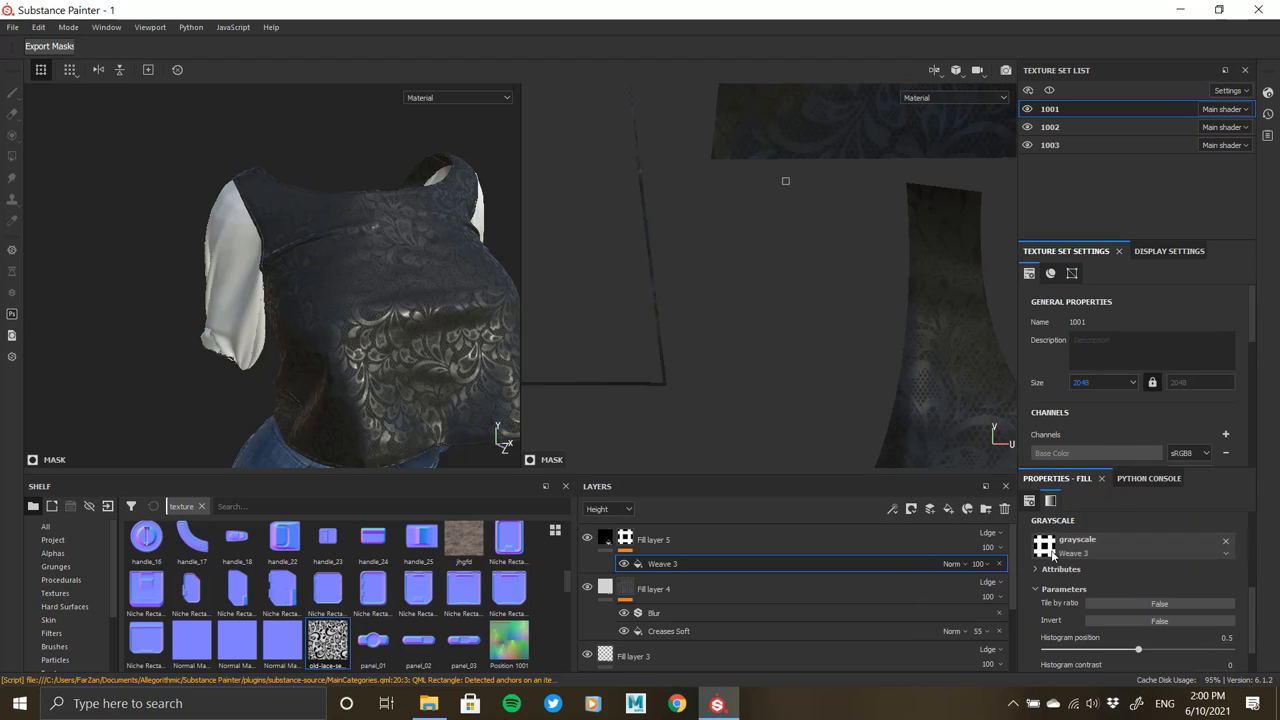
scroll(1086, 631, "down", 3)
scroll(1056, 655, "down", 3)
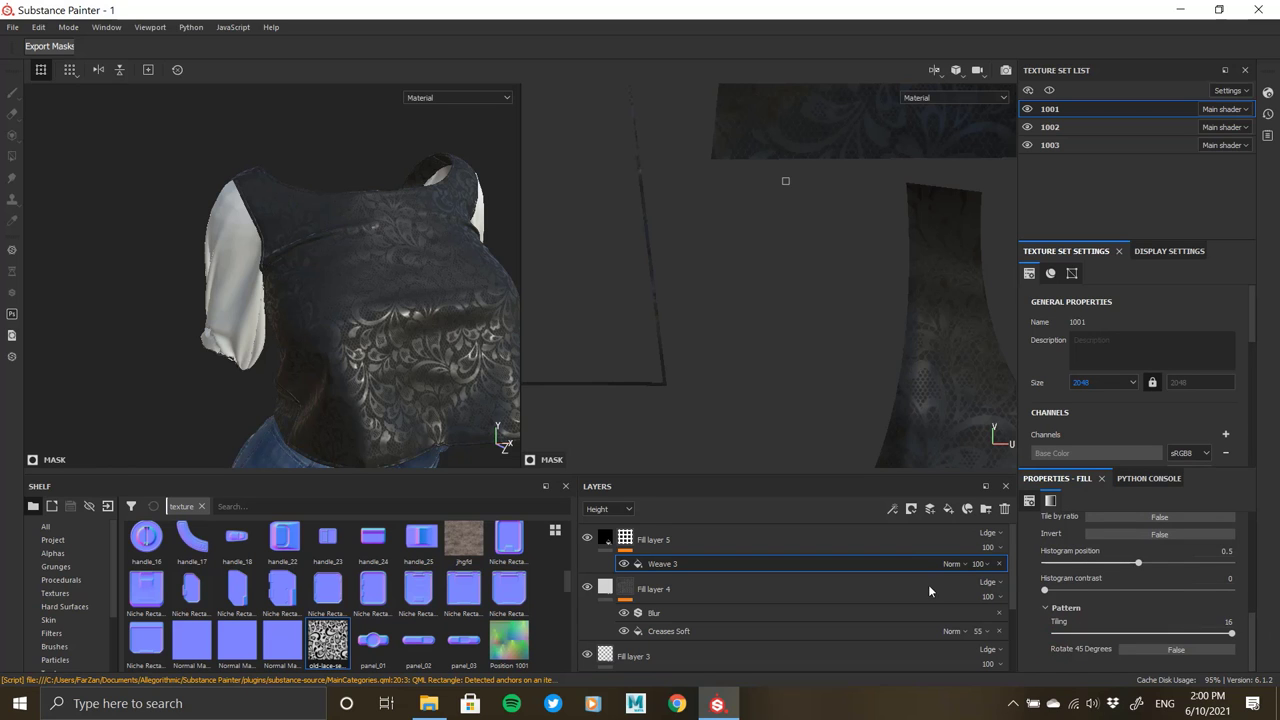
key("4")
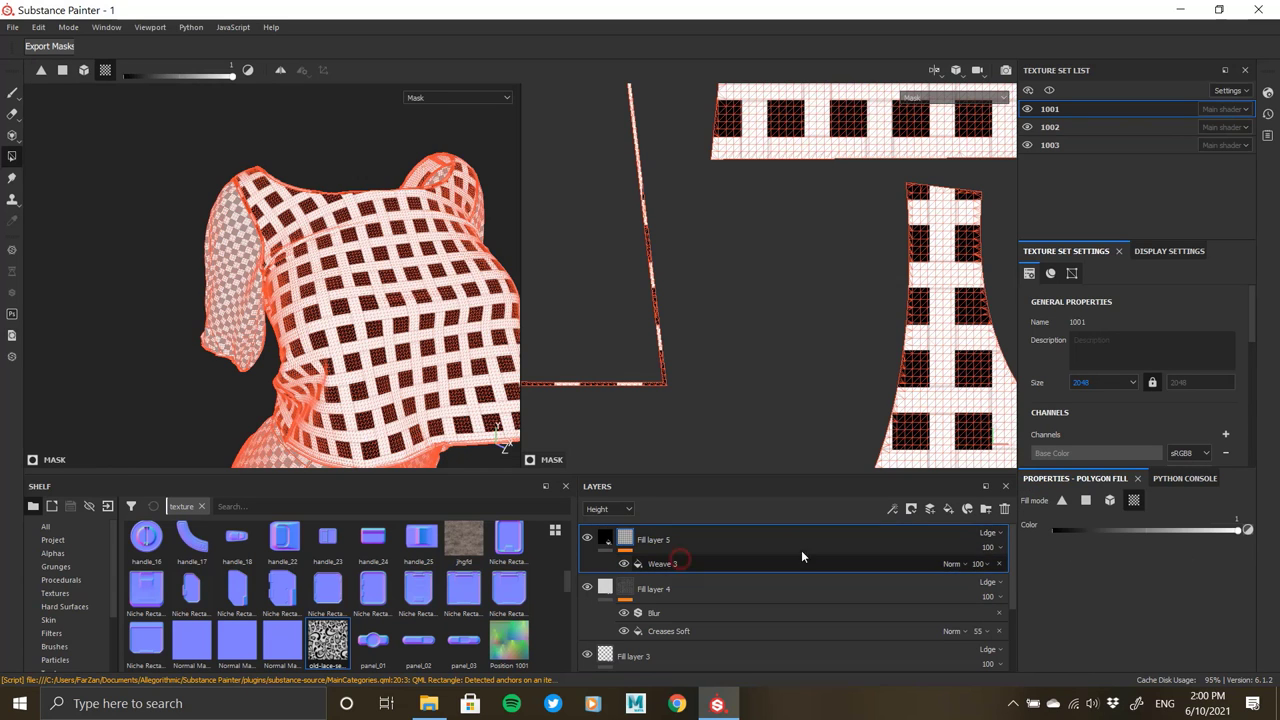
left_click(801, 556)
left_click(1117, 580)
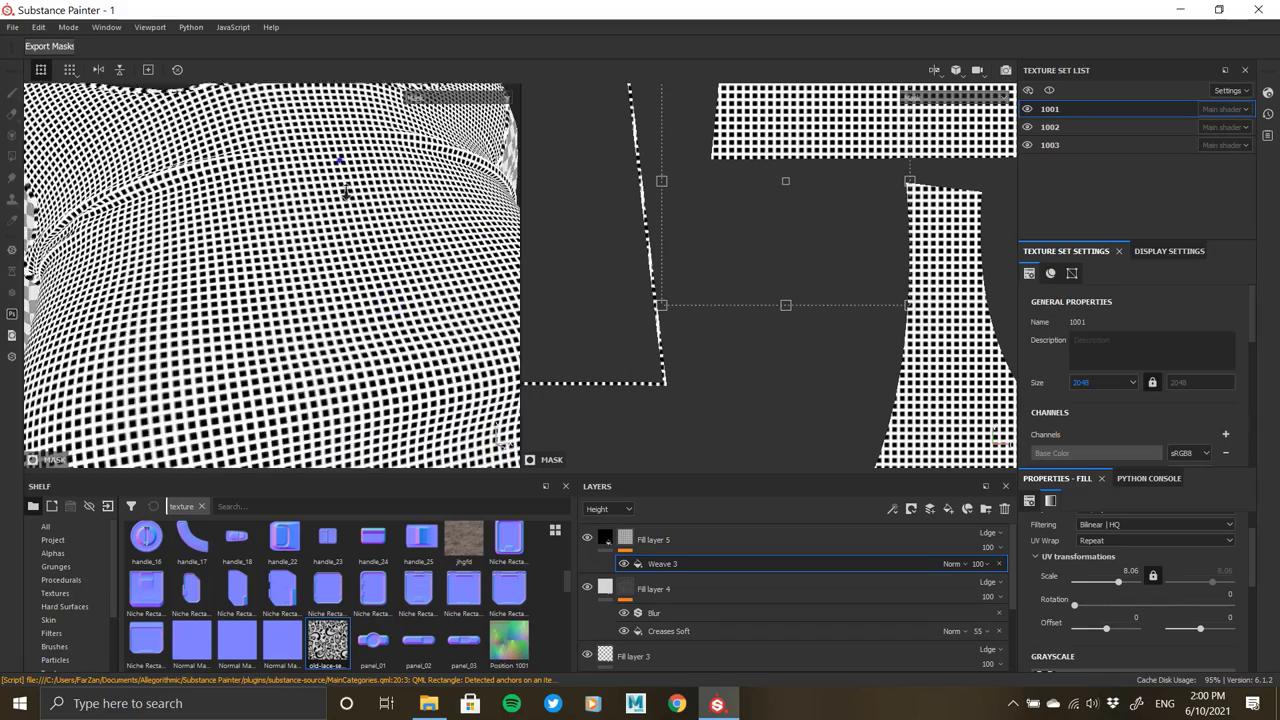
scroll(345, 191, "up", 3)
left_click_drag(1120, 581, 1122, 581)
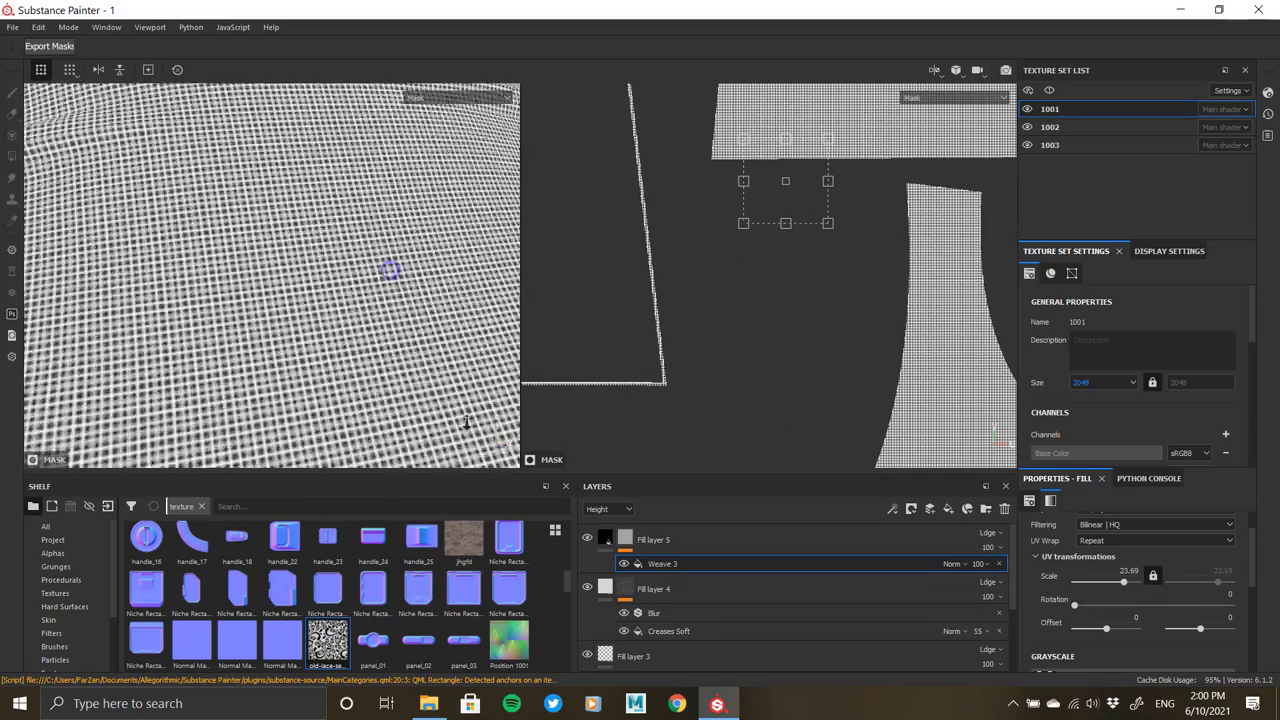
scroll(320, 343, "down", 3)
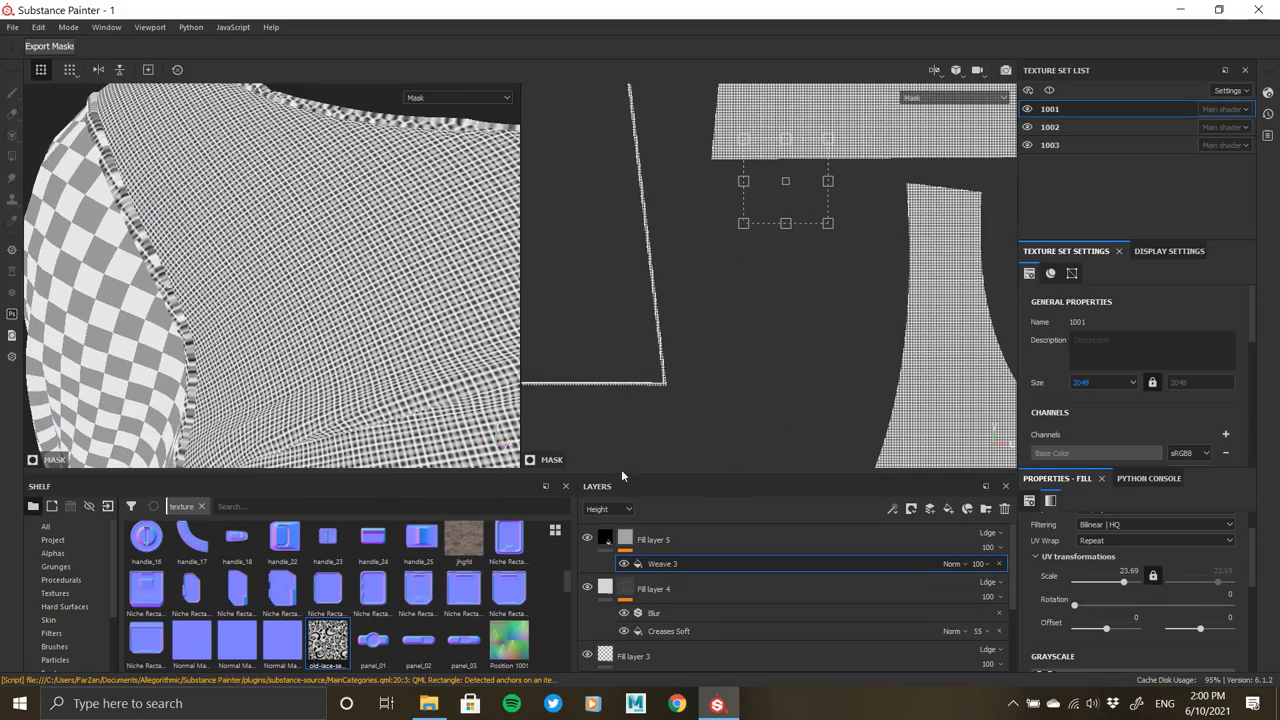
left_click(605, 539)
scroll(1047, 624, "down", 4)
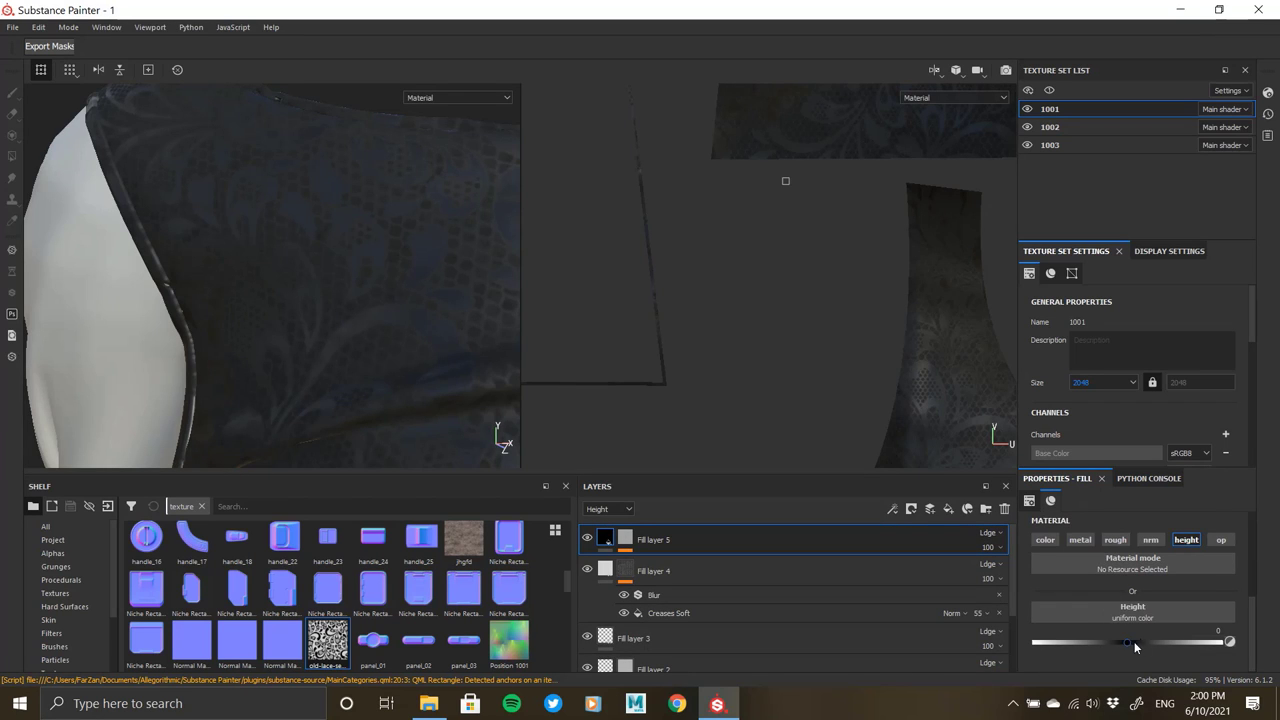
- Give Fill layer 5 a height of 0.0807 and drop its layer opacity to 48
left_click_drag(1136, 647, 1138, 647)
scroll(434, 308, "up", 5)
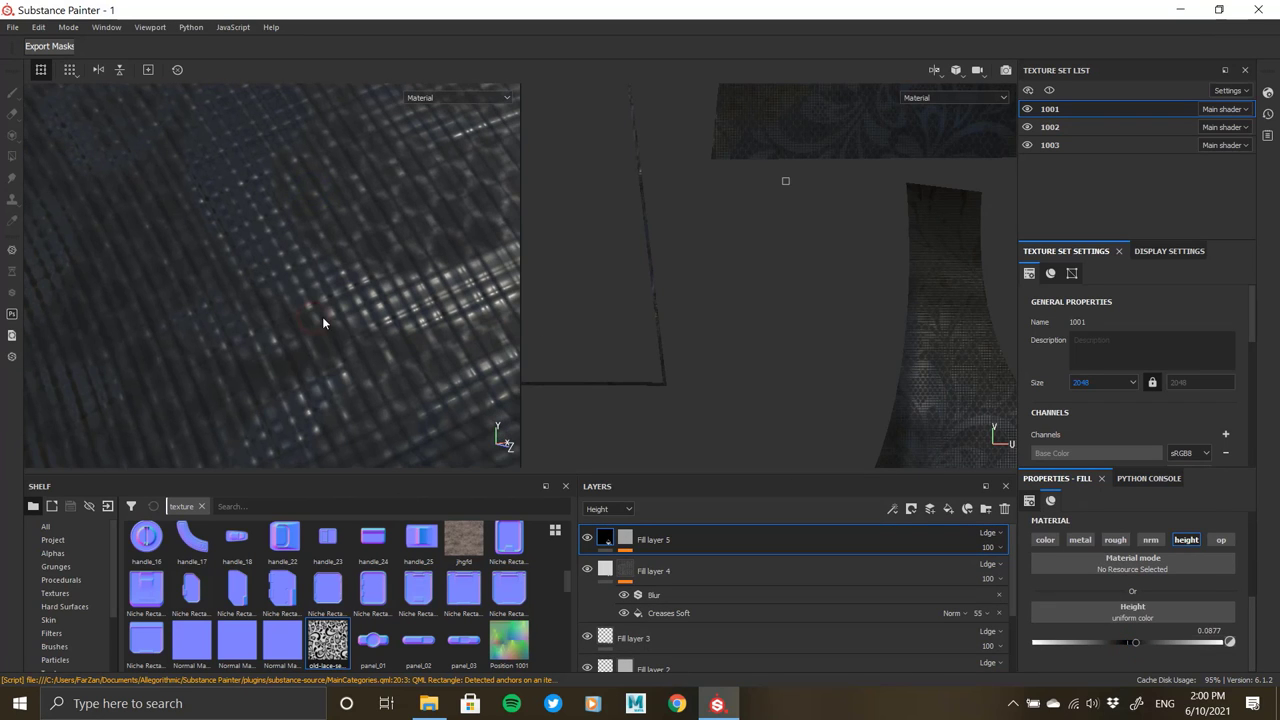
key("ctrl+z")
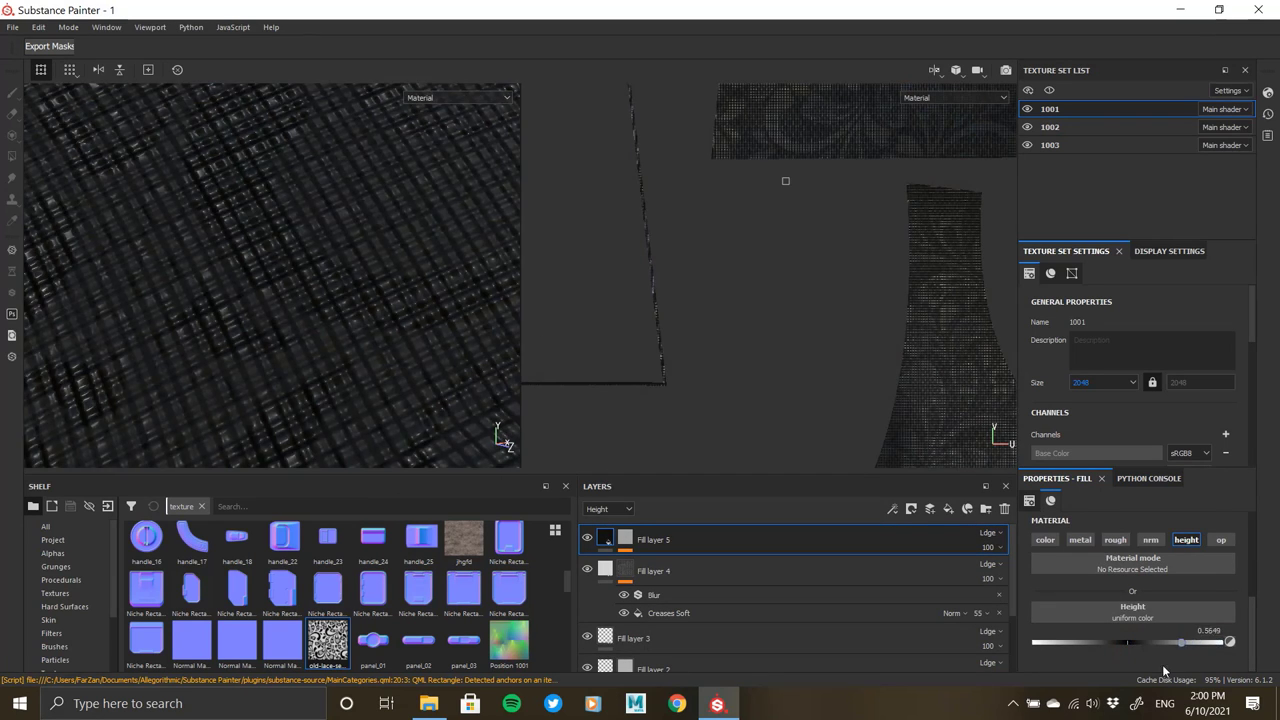
left_click_drag(1133, 678, 1137, 678)
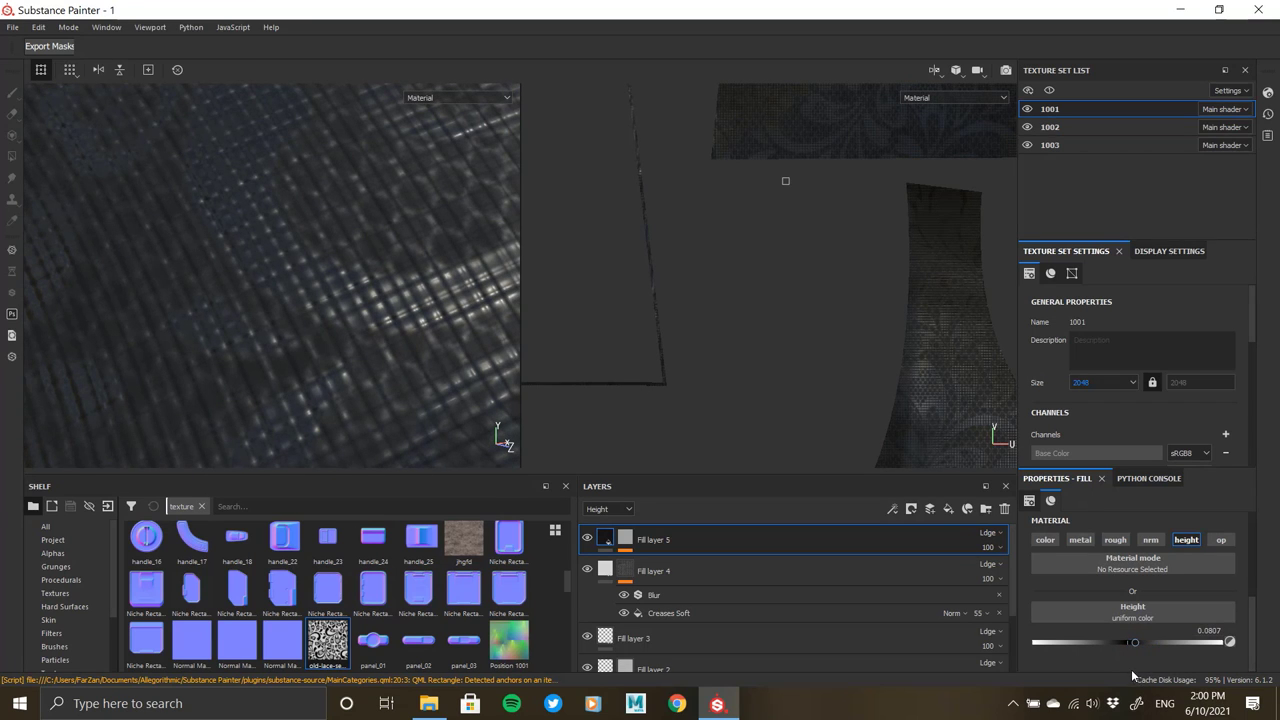
scroll(368, 332, "down", 5)
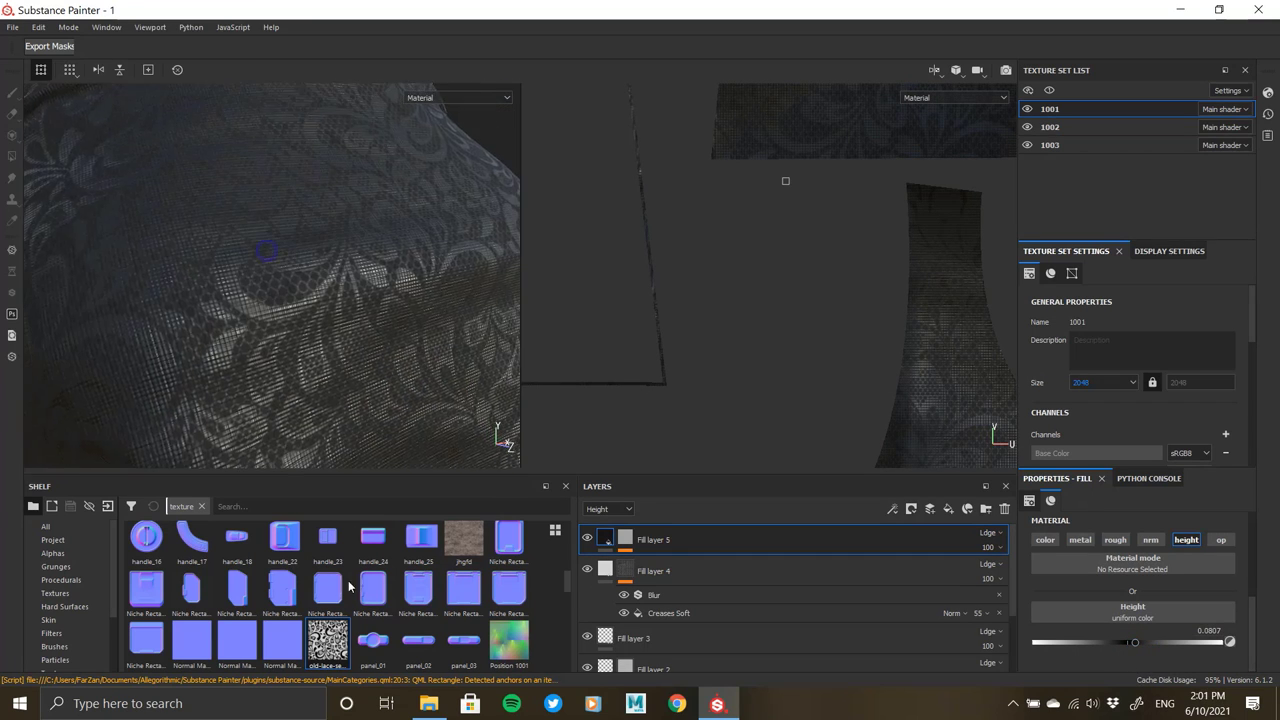
mouse_move(1019, 568)
left_mouse_down()
mouse_move(942, 575)
mouse_move(993, 578)
left_mouse_up()
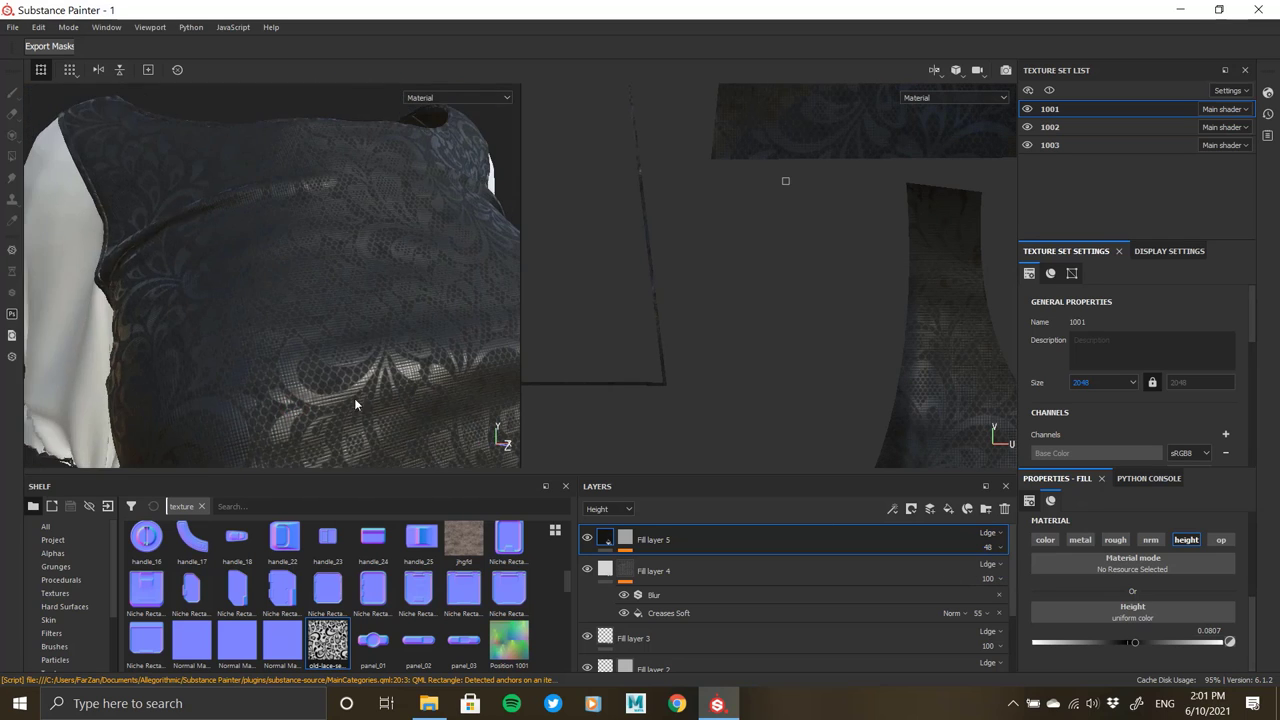
- Add a Warp filter above Weave 3 in Fill layer 5's mask, intensity 0.32
left_click(663, 566)
right_click(680, 567)
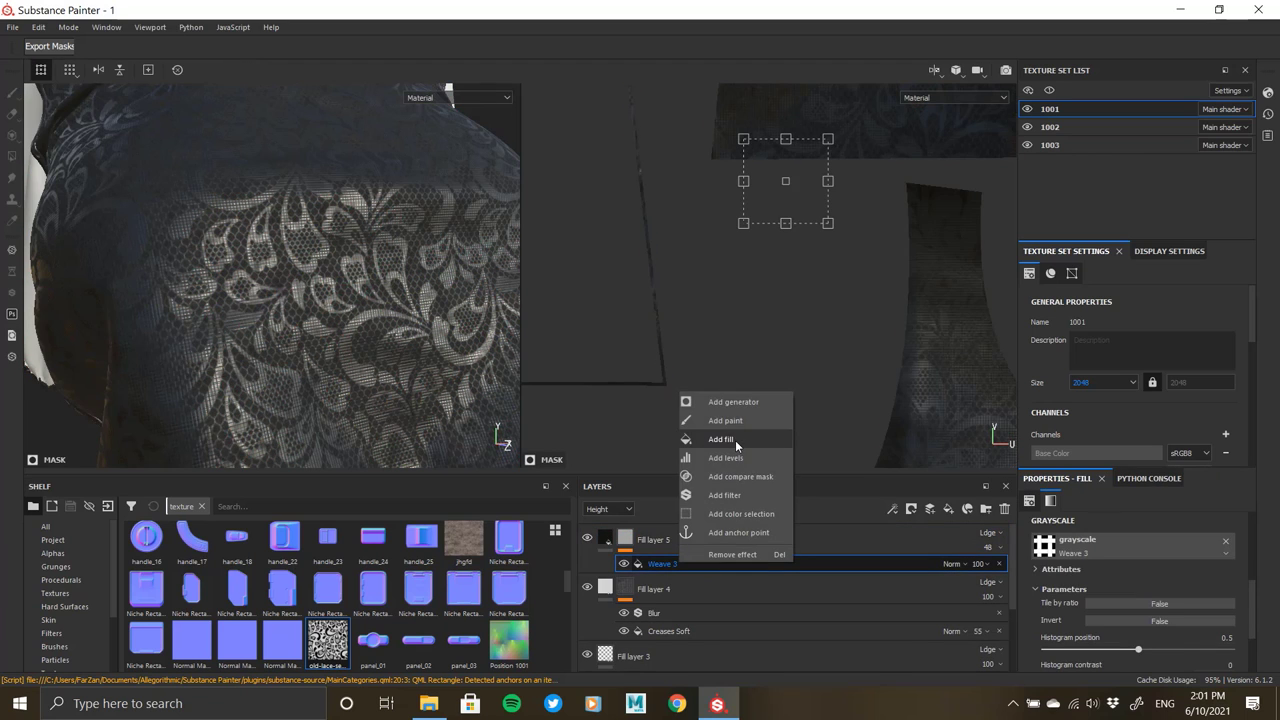
left_click(740, 494)
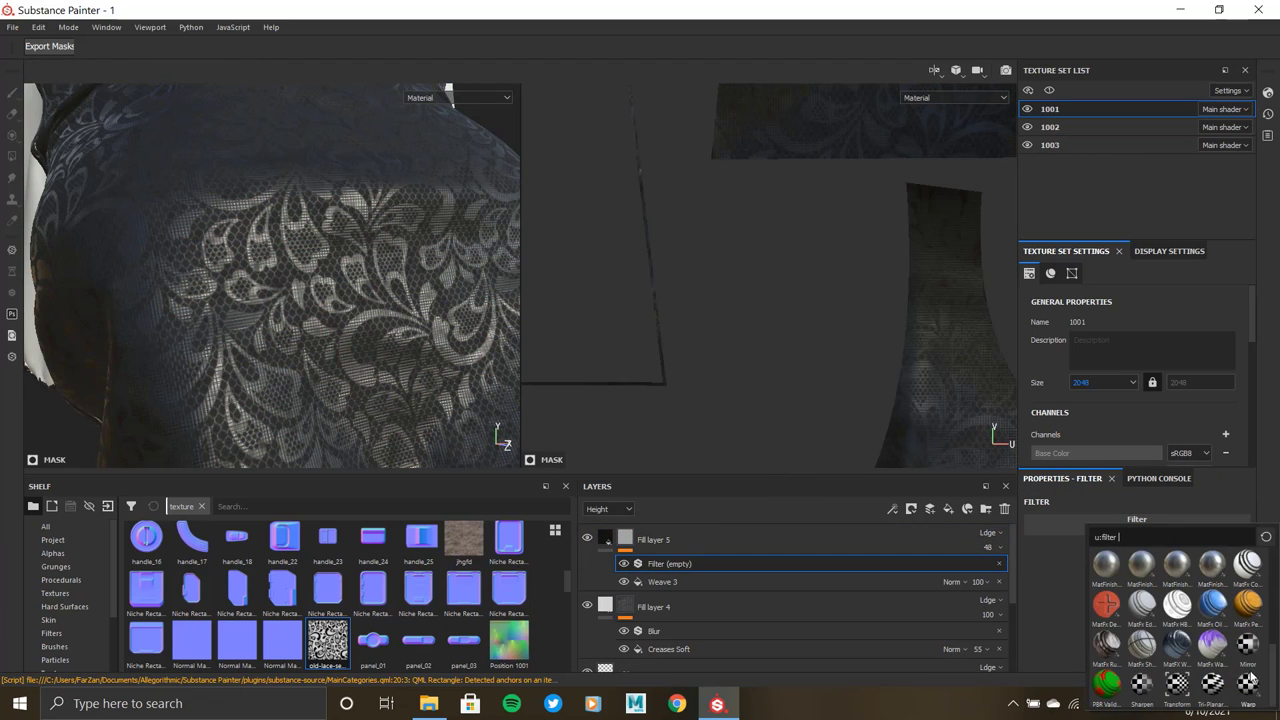
left_click(1249, 683)
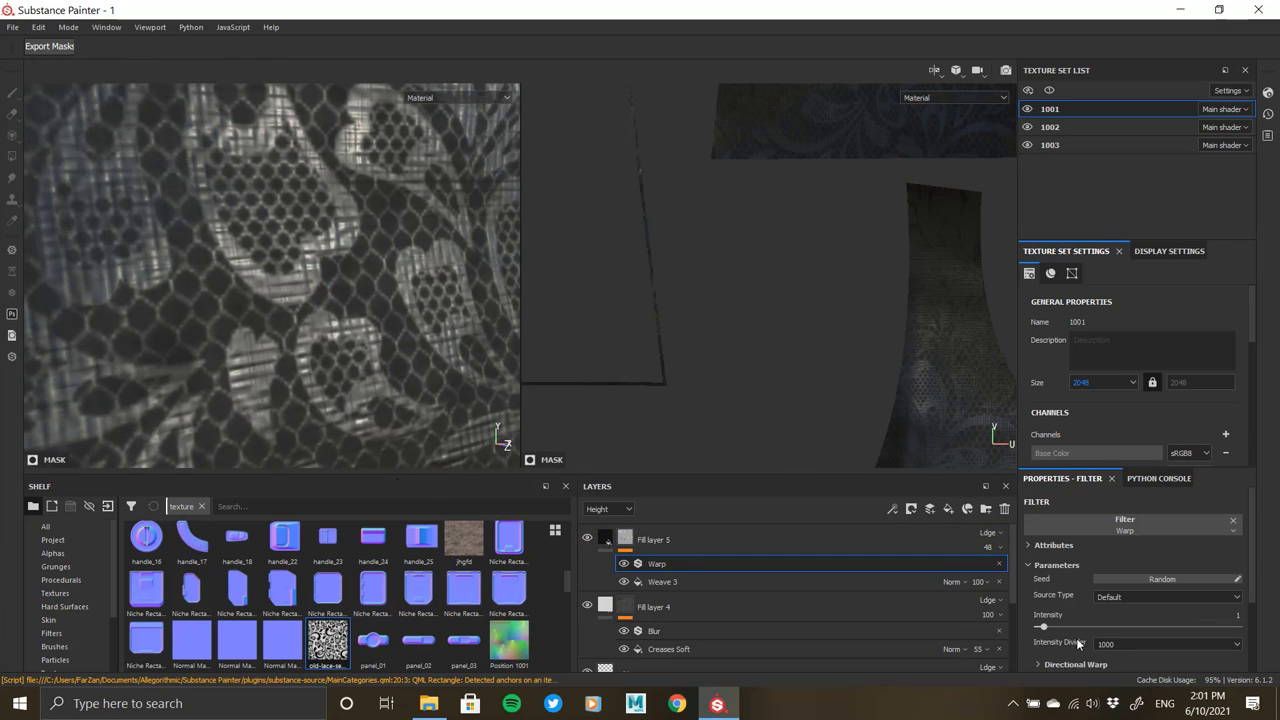
mouse_move(1046, 630)
left_mouse_down()
mouse_move(1120, 628)
mouse_move(1043, 632)
left_mouse_up()
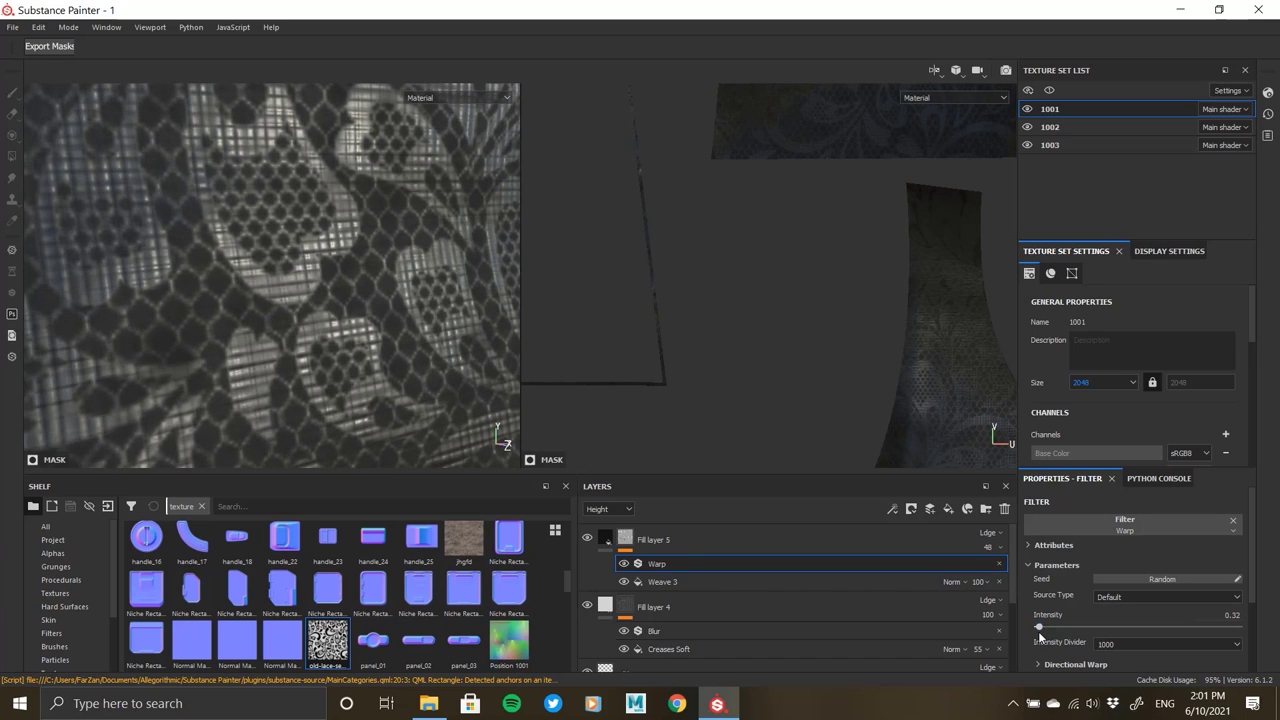
- Orbit the model to inspect the warped weave around the shoulder
scroll(290, 310, "down", 3)
scroll(329, 366, "down", 3)
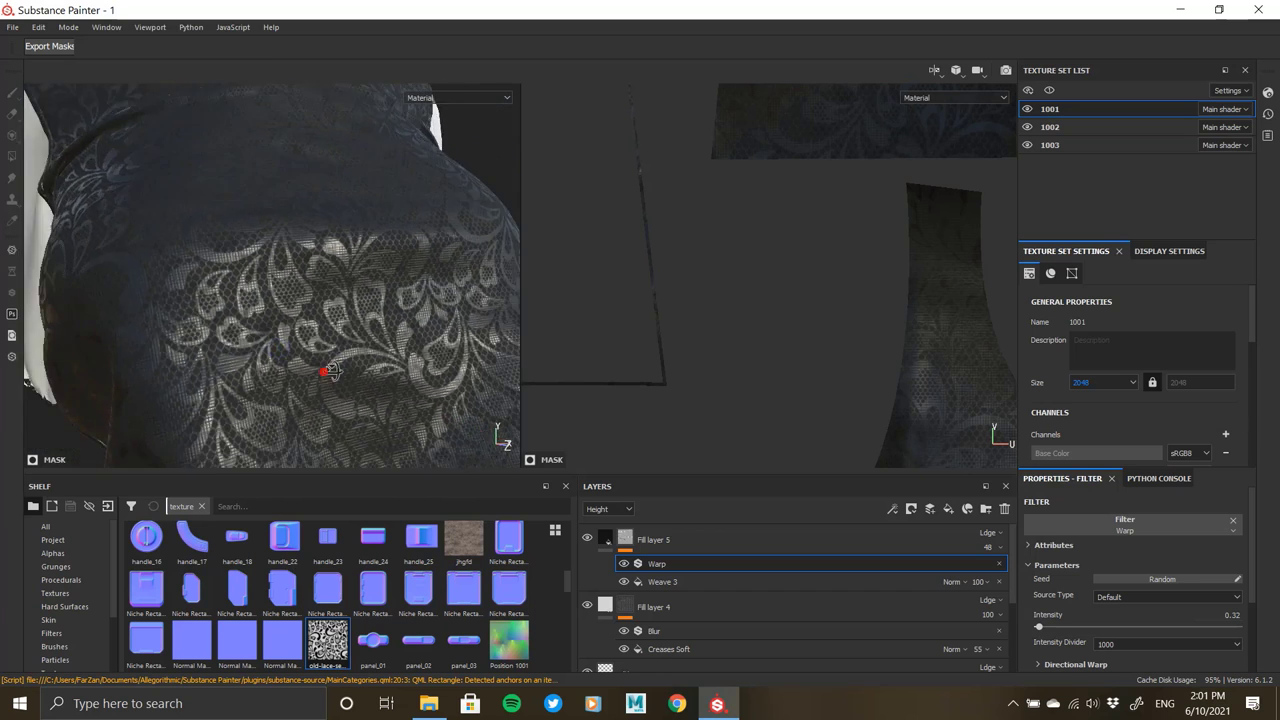
scroll(223, 400, "down", 3)
scroll(346, 360, "down", 3)
left_click_drag(345, 330, 250, 322, "alt")
scroll(334, 329, "up", 3)
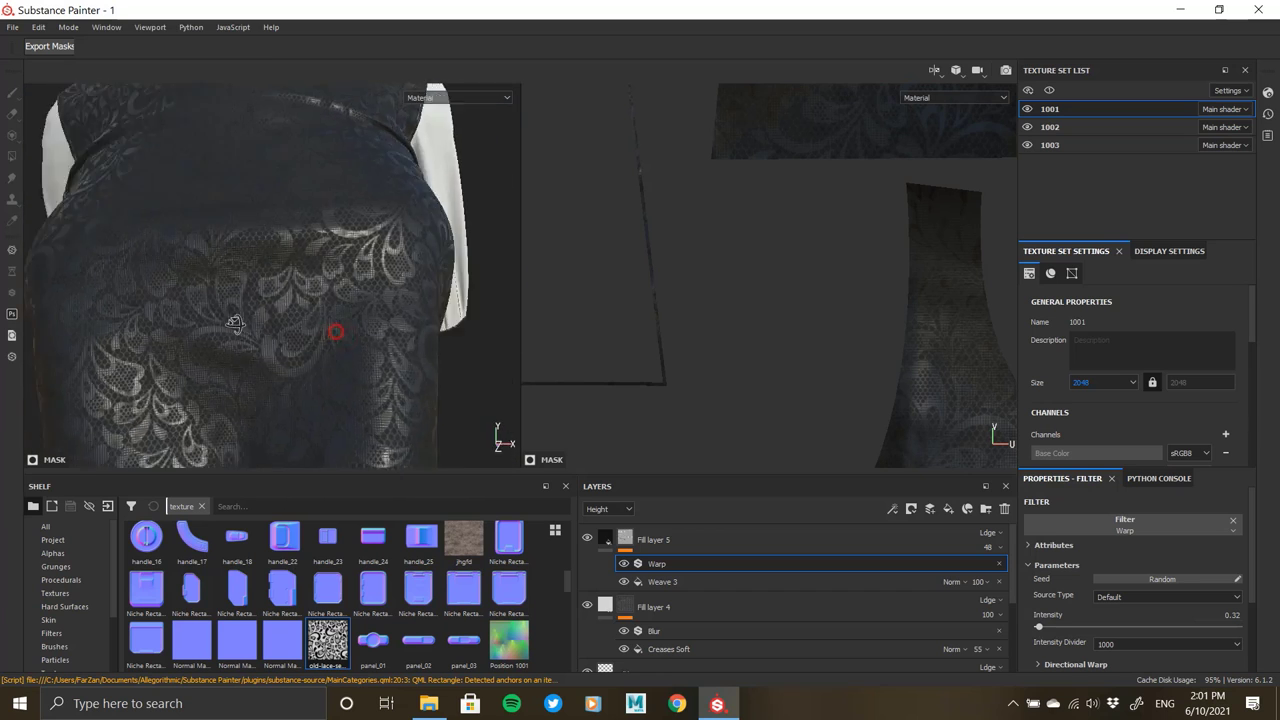
mouse_move(334, 329)
left_mouse_down("alt")
mouse_move(262, 339)
mouse_move(274, 329)
mouse_move(200, 357)
mouse_move(272, 316)
mouse_move(329, 100)
mouse_move(194, 251)
mouse_move(363, 287)
left_mouse_up("alt")
scroll(264, 326, "up", 3)
- Add Fill layer 6 with a black mask driven by an Auto Stitcher generator
left_click(948, 508)
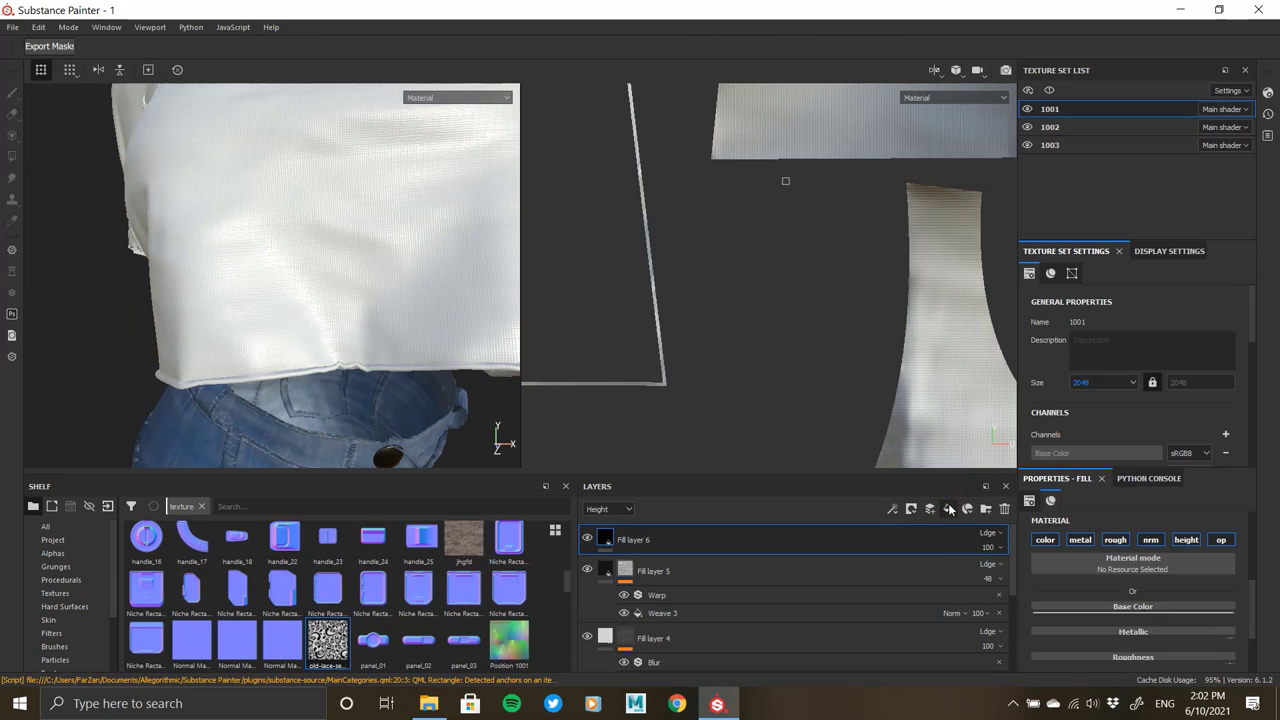
right_click(600, 540)
left_click(748, 141)
right_click(623, 537)
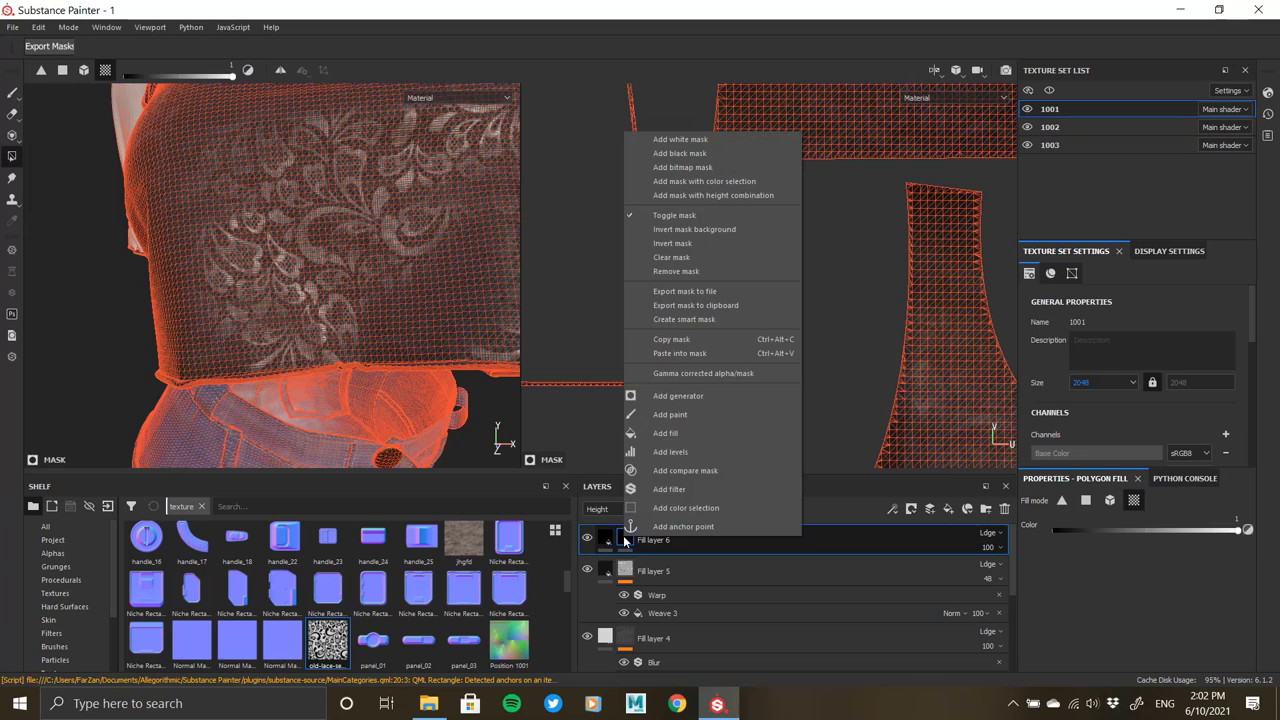
left_click(678, 395)
left_click(1137, 519)
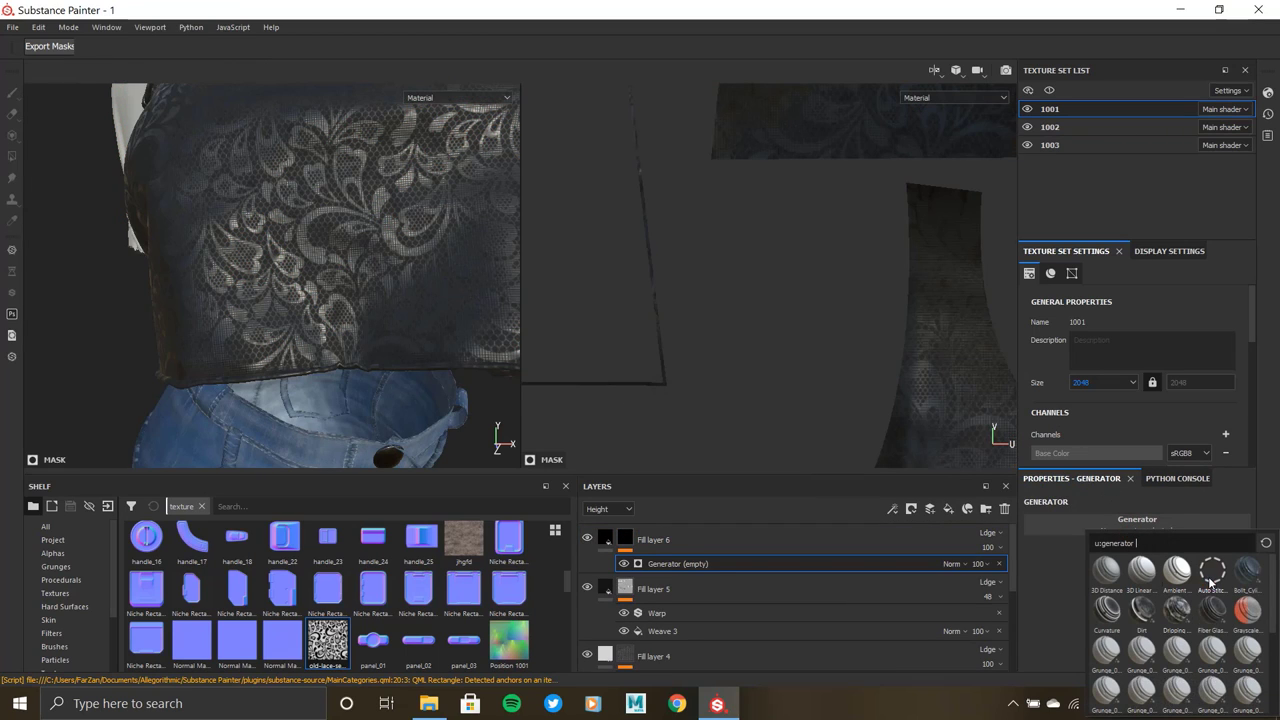
left_click(1210, 575)
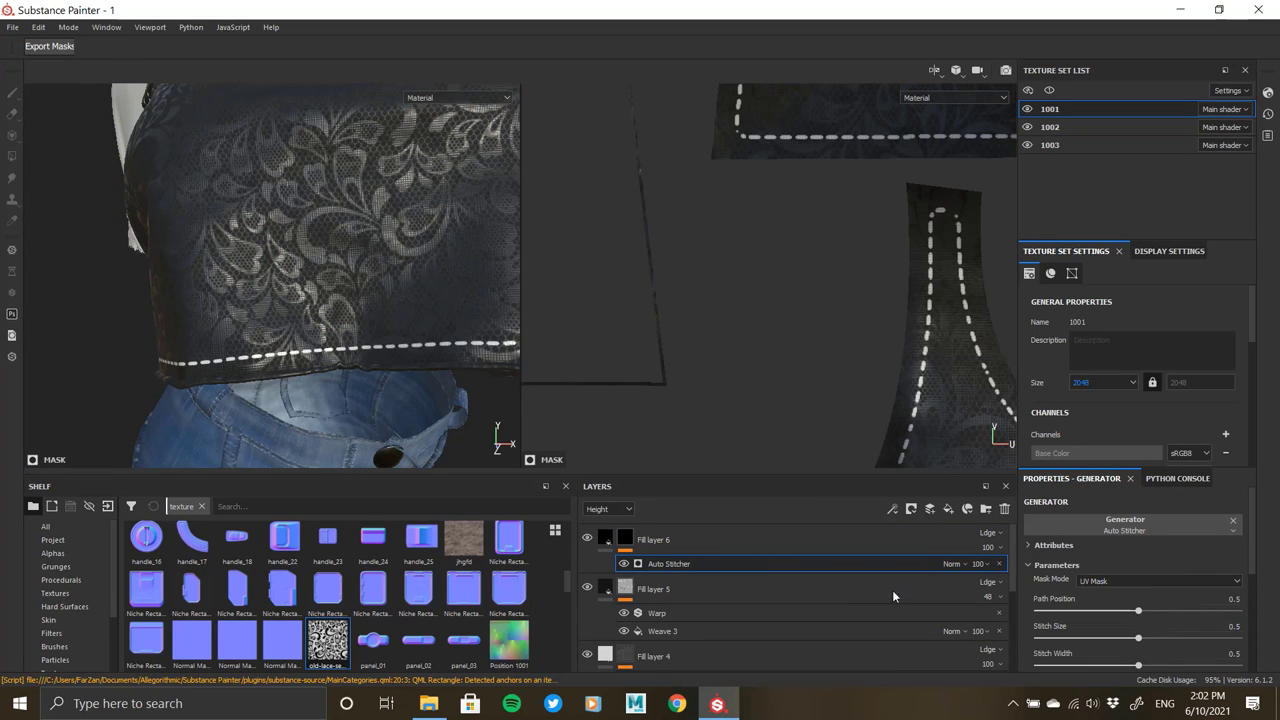
- Tune the stitches to path position 0, width 0, length 0.03 and roundness 0.01
left_click_drag(1163, 612, 1172, 610)
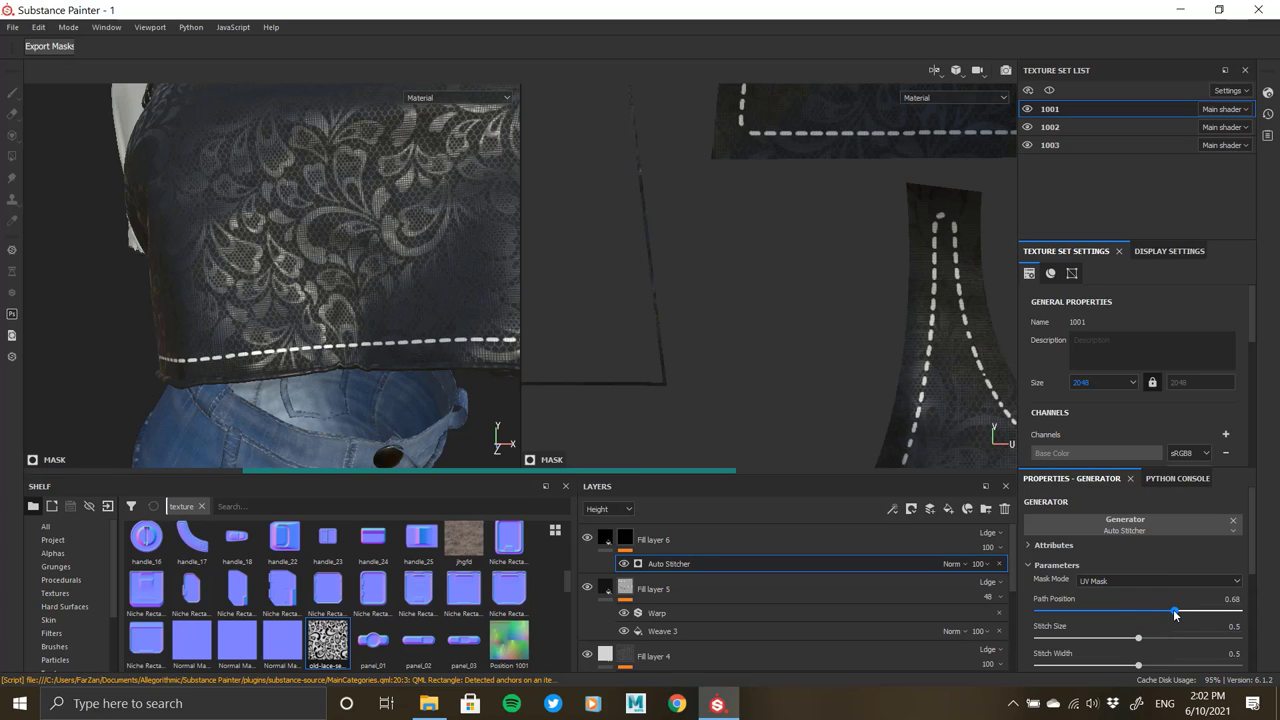
mouse_move(1047, 612)
left_mouse_down()
mouse_move(1016, 610)
mouse_move(1030, 641)
left_mouse_up()
left_click_drag(1137, 663, 1037, 661)
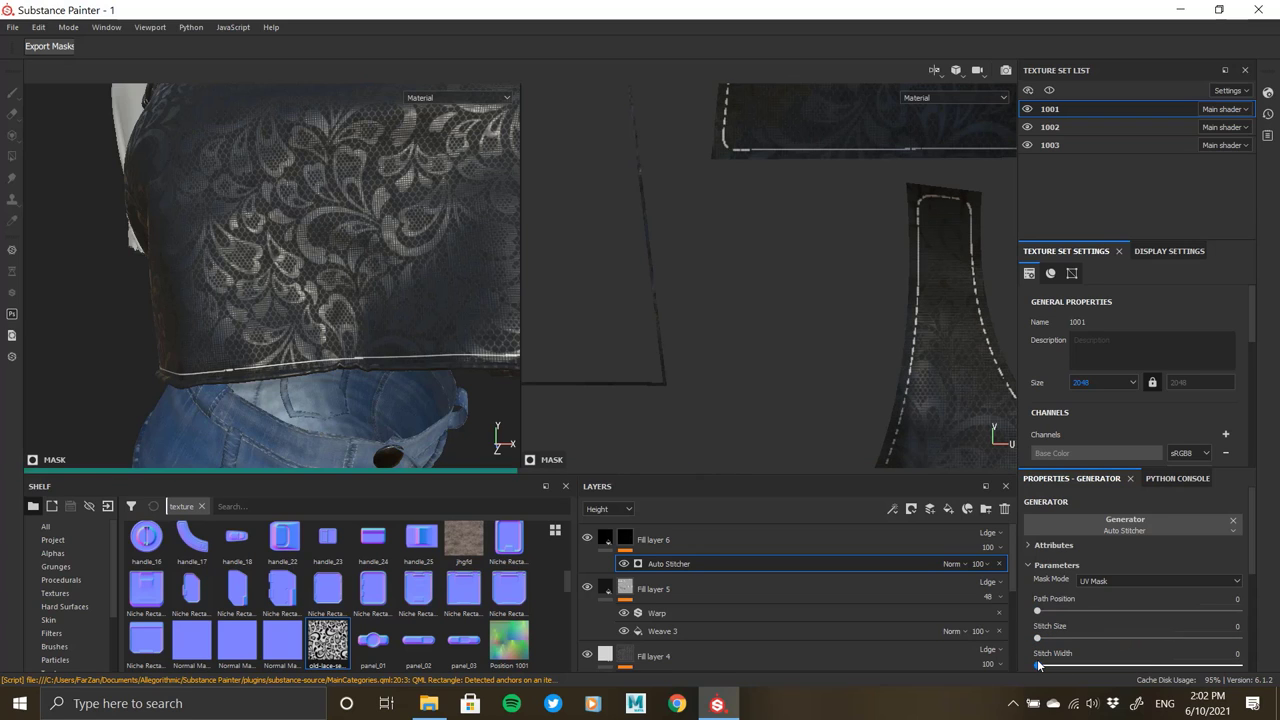
scroll(1130, 652, "down", 1)
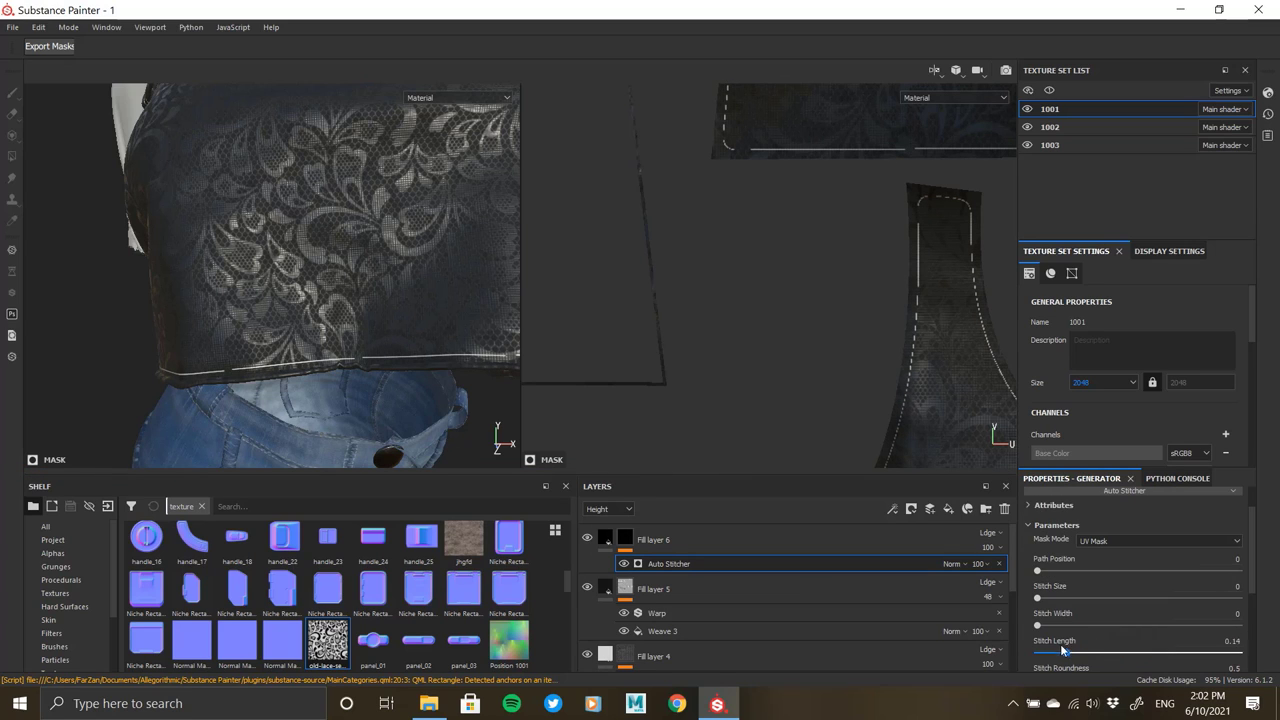
left_click_drag(1063, 650, 1043, 655)
scroll(1137, 606, "down", 2)
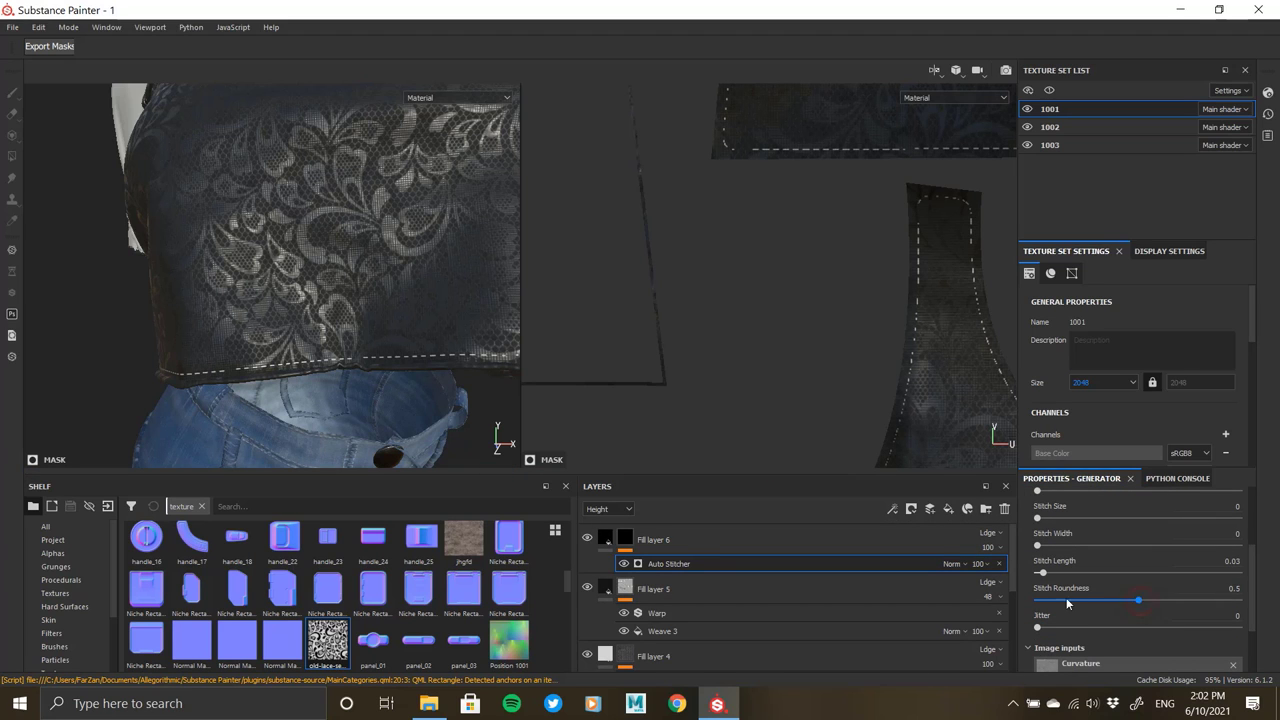
left_click_drag(1040, 600, 1038, 601)
mouse_move(347, 393)
left_mouse_down("alt")
mouse_move(377, 363)
mouse_move(106, 363)
mouse_move(267, 363)
mouse_move(190, 258)
mouse_move(266, 370)
mouse_move(296, 353)
left_mouse_up("alt")
mouse_move(296, 353)
right_mouse_down("alt")
mouse_move(340, 417)
mouse_move(327, 281)
right_mouse_up("alt")
left_click_drag(327, 281, 279, 286, "alt")
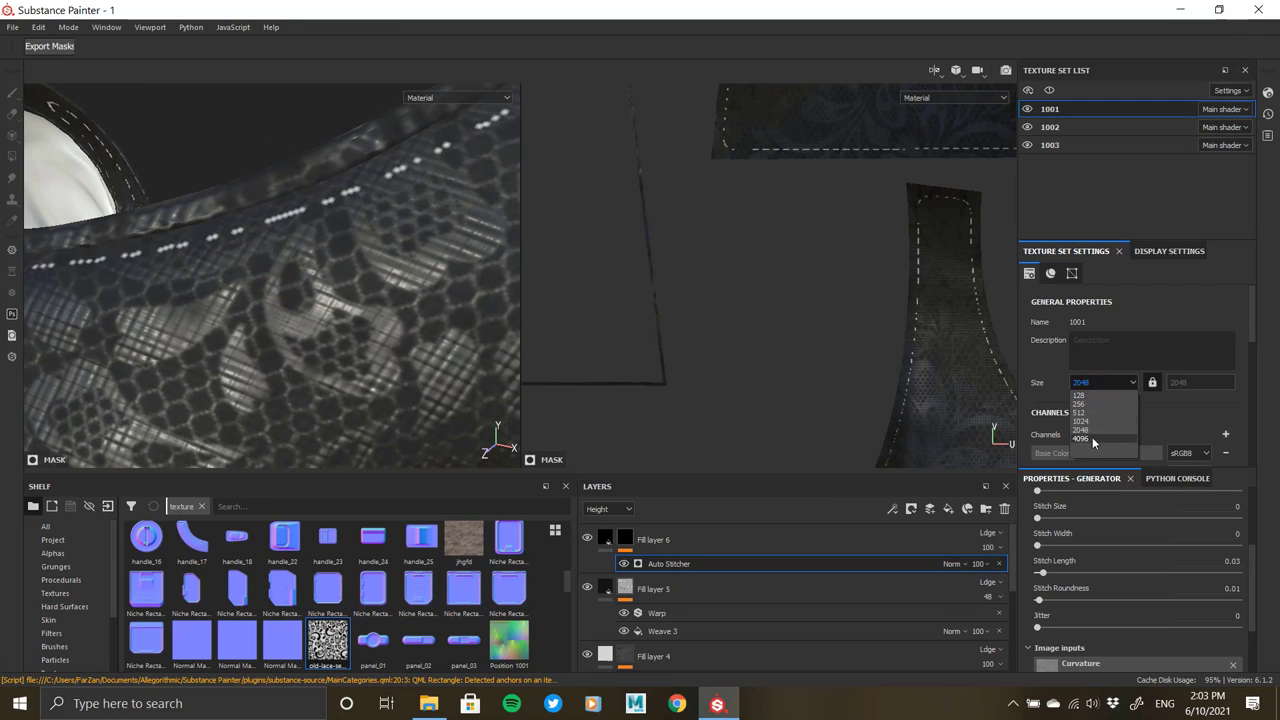
- Set the texture resolution to 4096 and orbit around the vest to inspect the stitching
key("Down")
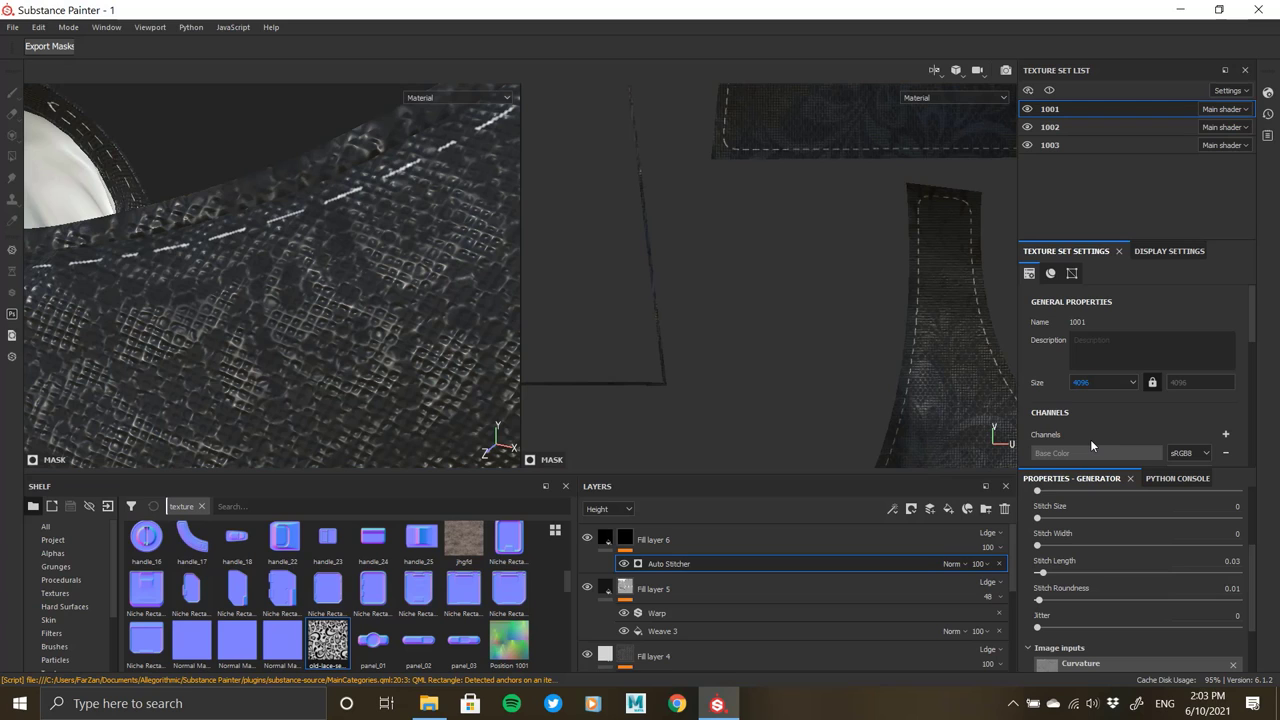
left_click_drag(314, 277, 229, 294, "alt")
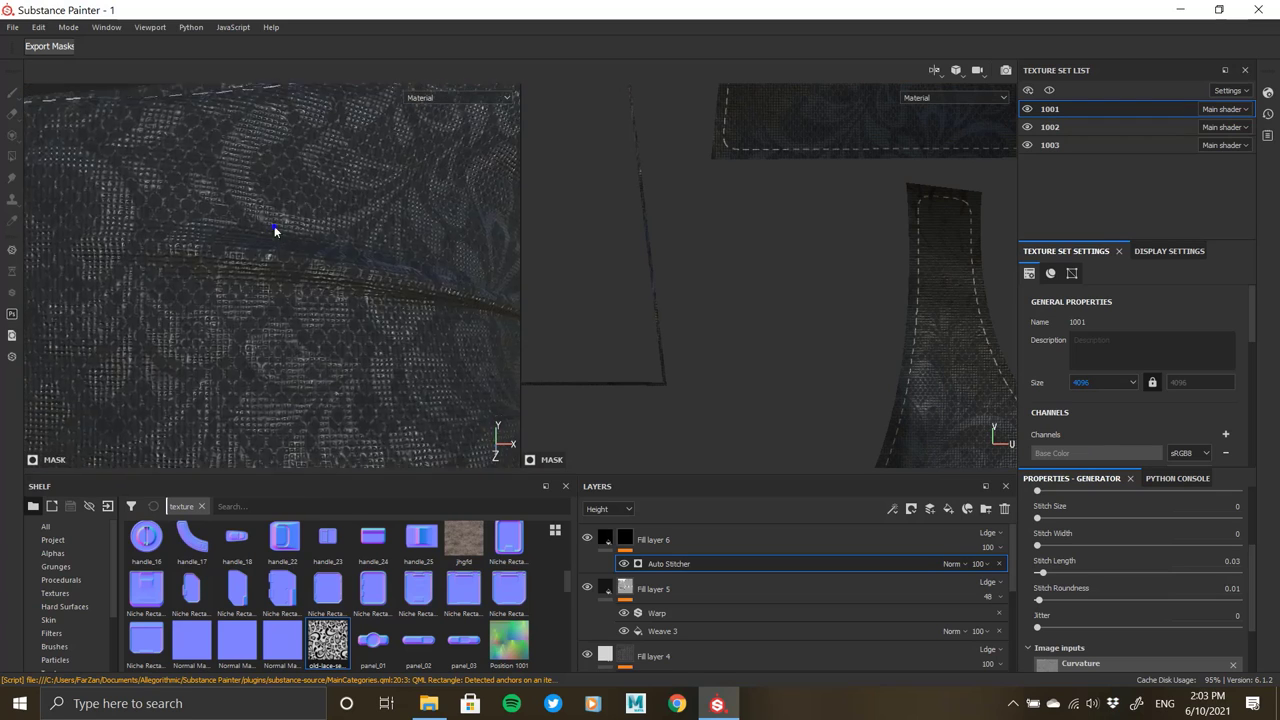
mouse_move(229, 294)
right_mouse_down("alt")
mouse_move(452, 376)
mouse_move(198, 129)
right_mouse_up("alt")
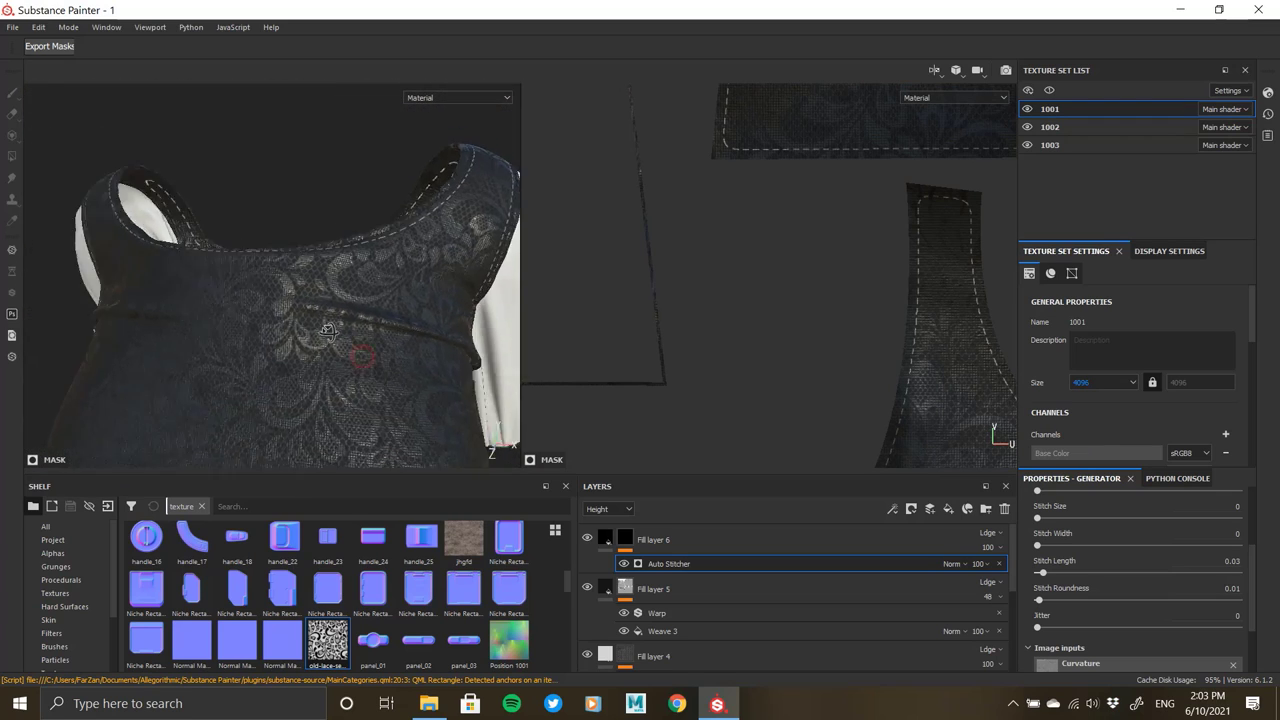
mouse_move(198, 135)
left_mouse_down("alt")
mouse_move(328, 125)
mouse_move(372, 326)
left_mouse_up("alt")
mouse_move(372, 326)
right_mouse_down("alt")
mouse_move(398, 531)
mouse_move(196, 283)
right_mouse_up("alt")
mouse_move(196, 283)
left_mouse_down("alt")
mouse_move(345, 290)
mouse_move(327, 297)
left_mouse_up("alt")
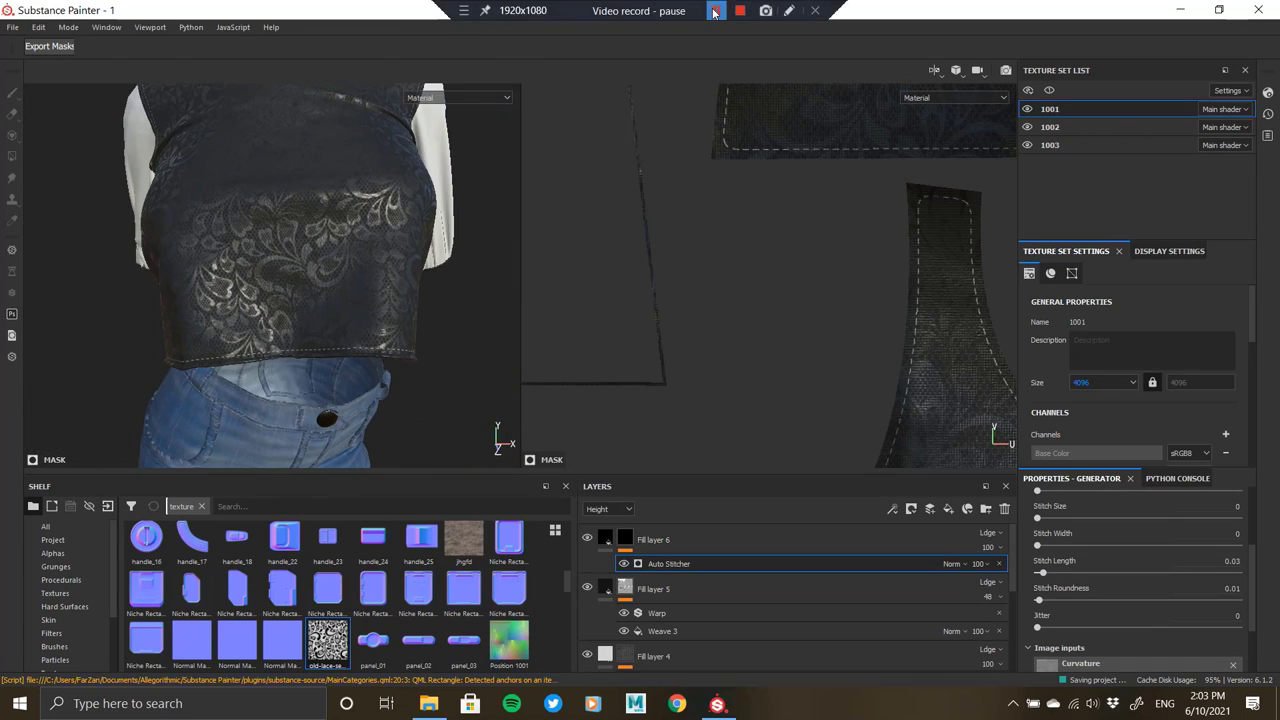
- Replace the sleeves' paint layer with a new fill layer whose base colour is light grey
scroll(763, 317, "down", 5)
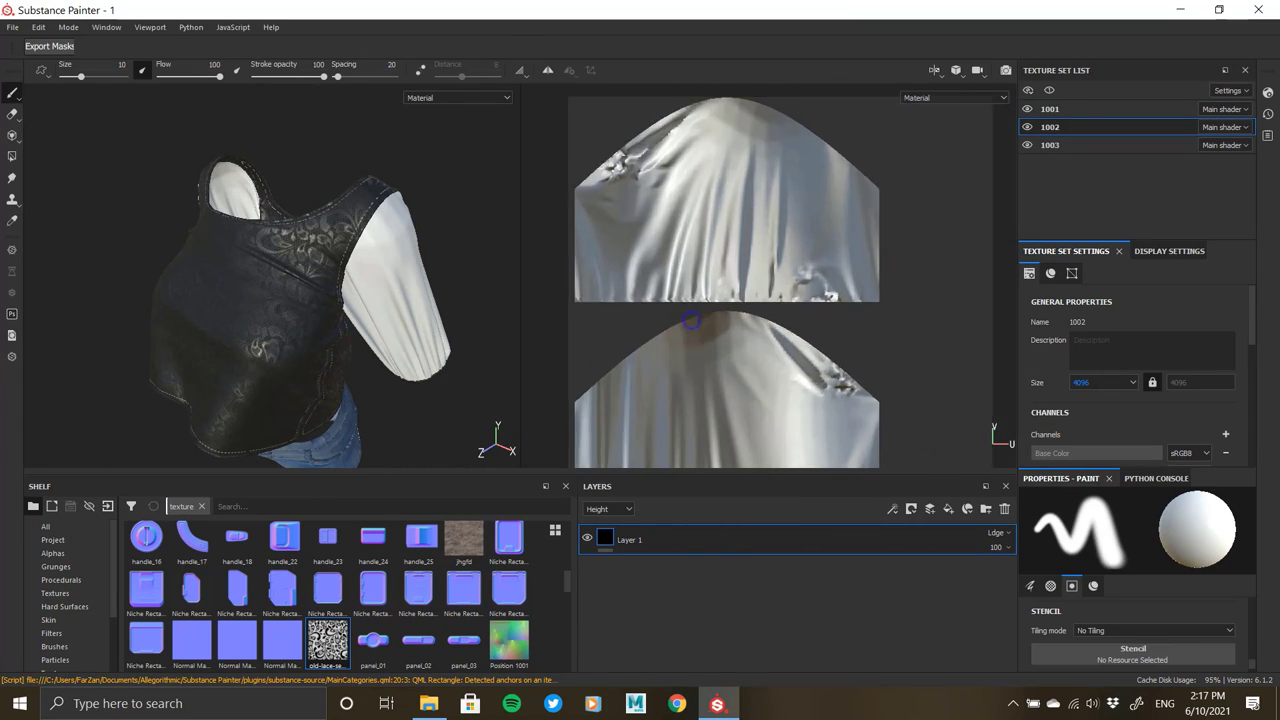
scroll(826, 306, "up", 2)
scroll(826, 306, "down", 3)
left_click_drag(372, 300, 432, 362, "alt")
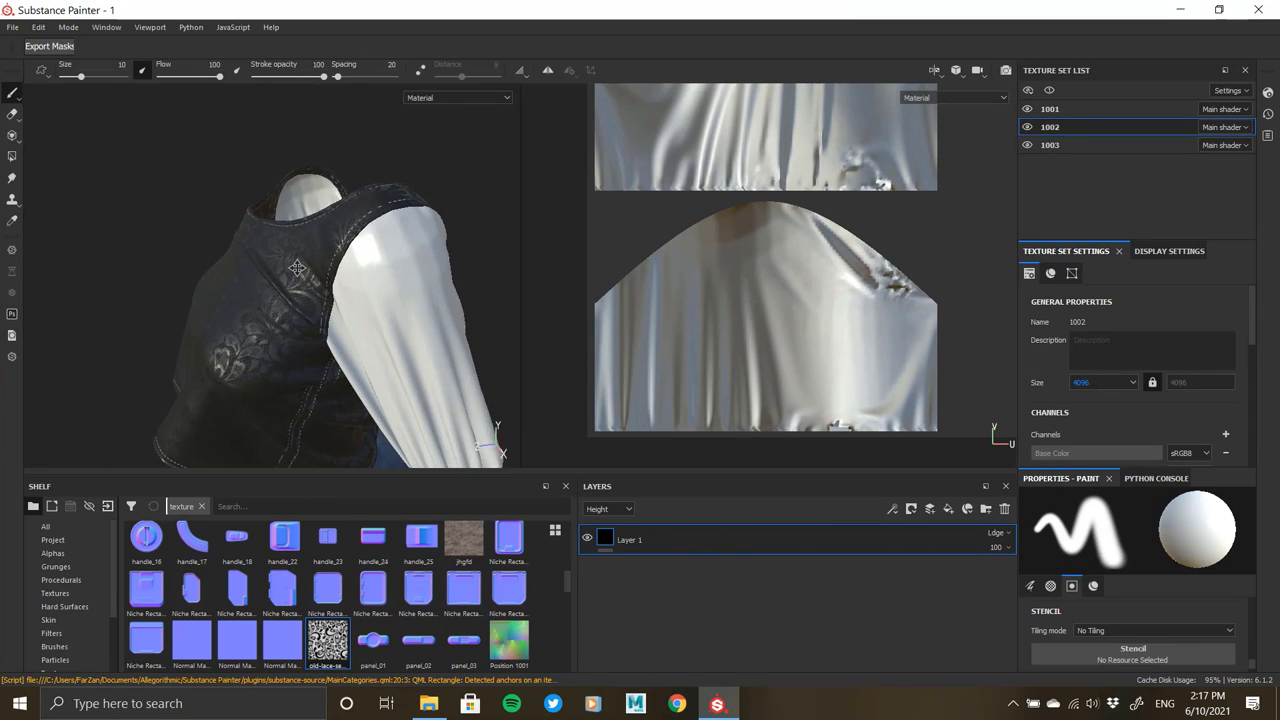
left_click(1004, 509)
left_click(946, 510)
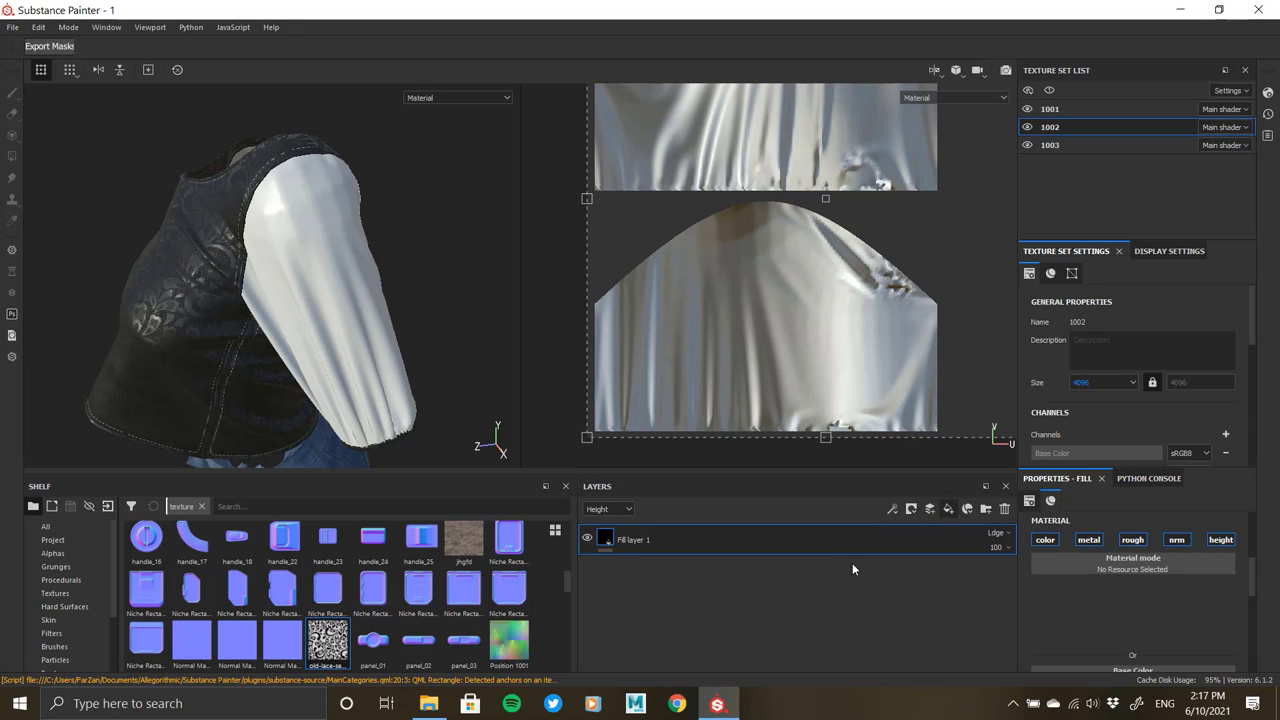
scroll(1168, 631, "down", 3)
left_click(1135, 592)
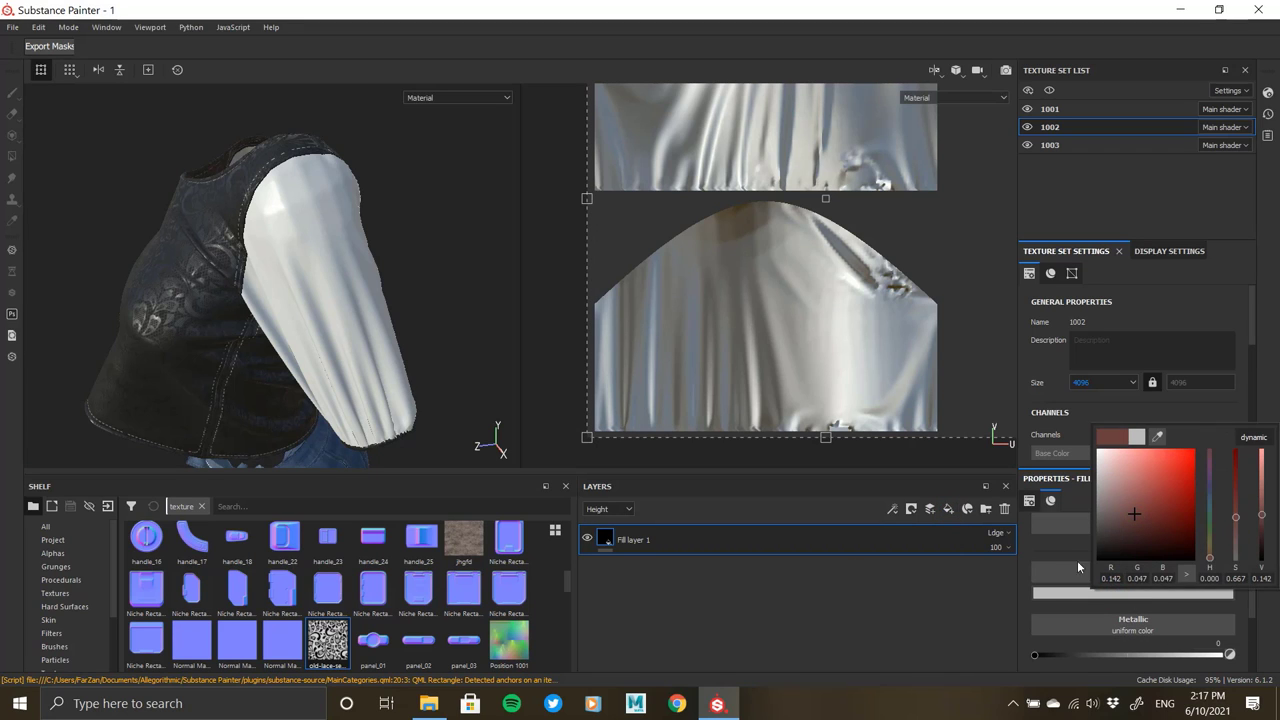
left_click_drag(1110, 545, 1037, 436)
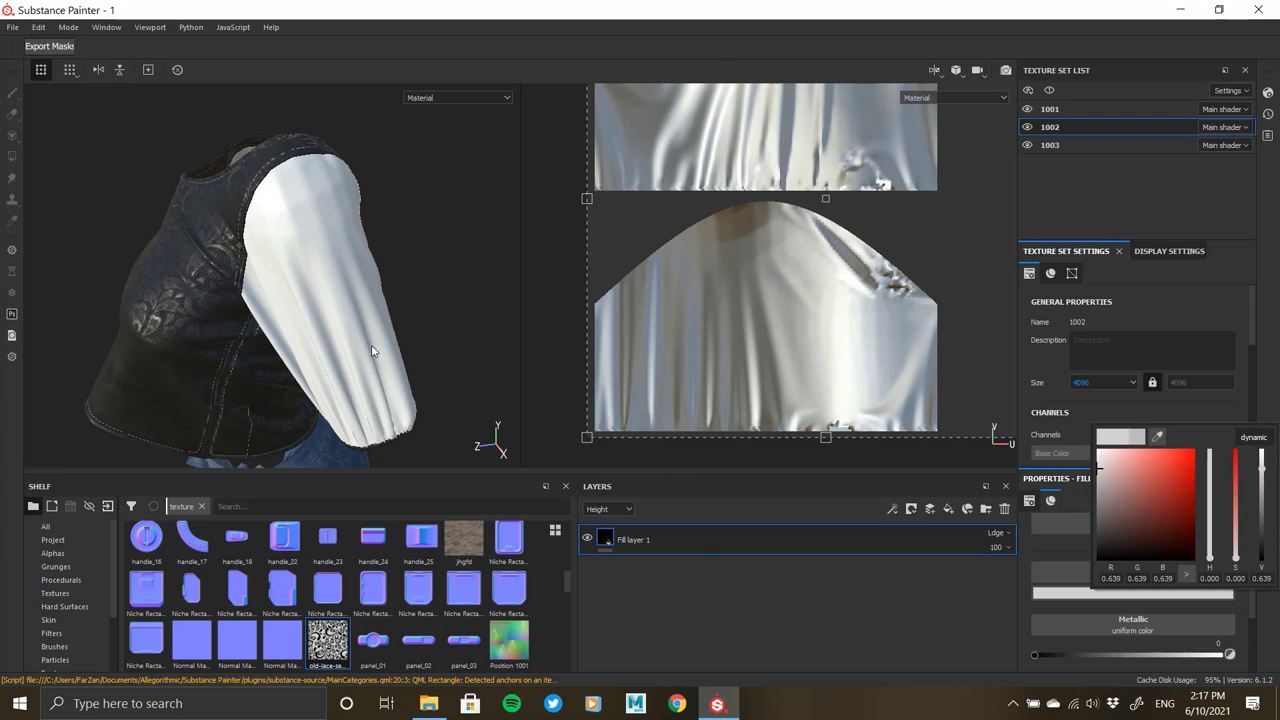
left_click_drag(368, 351, 366, 420, "alt")
- Add an opacity channel and use the old-lace image as the fill's opacity
scroll(366, 430, "up", 3)
scroll(366, 430, "up", 2)
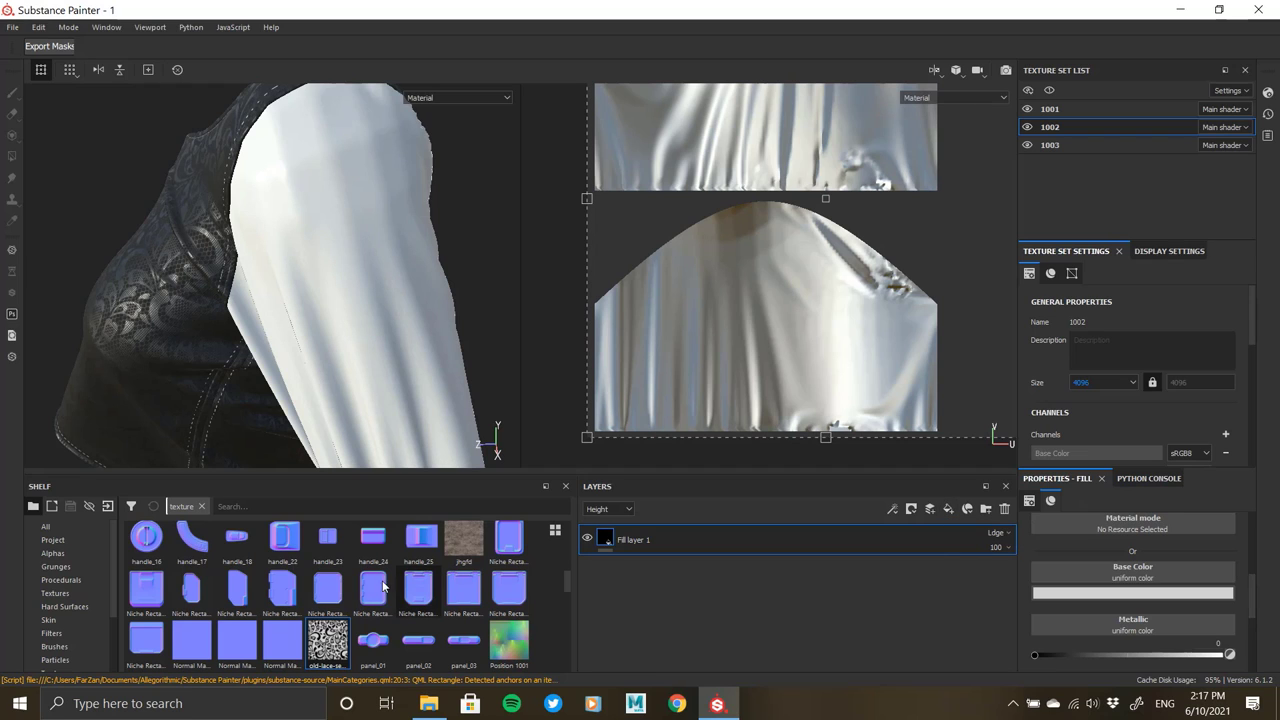
scroll(1156, 613, "down", 5)
scroll(1218, 577, "down", 1)
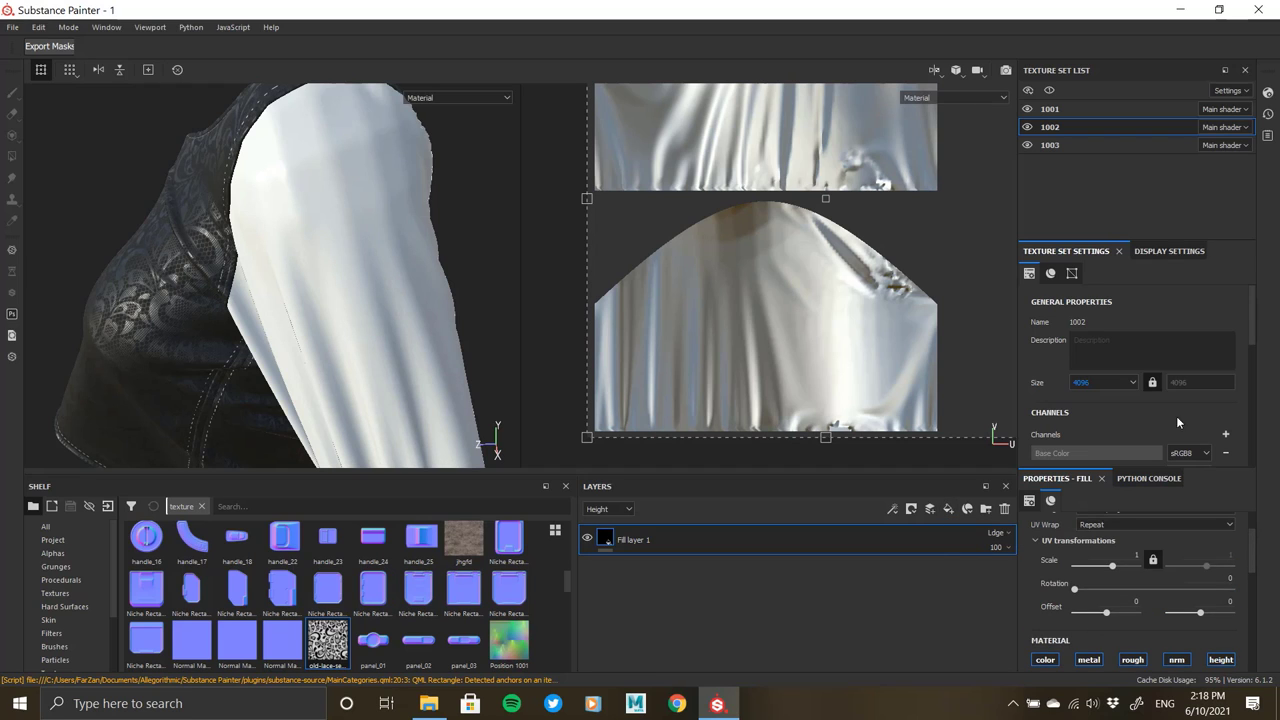
left_click(1225, 434)
left_click(1232, 251)
left_click(1268, 94)
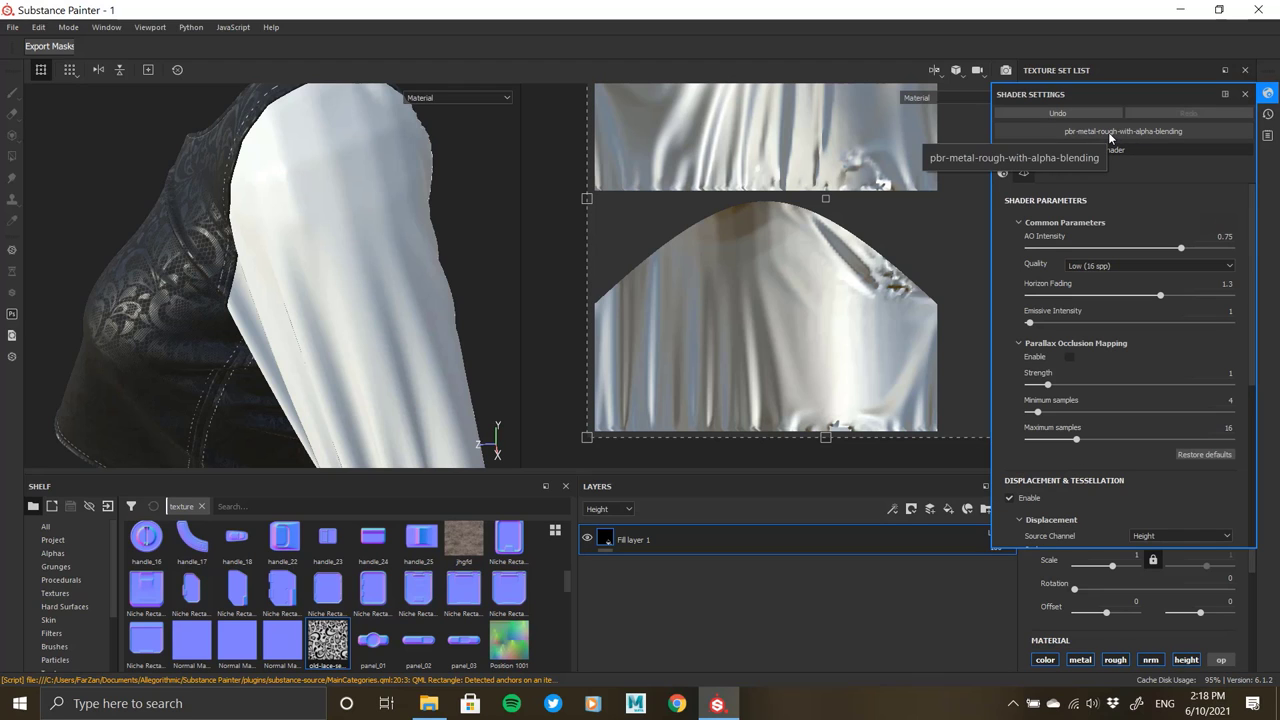
left_click(1268, 93)
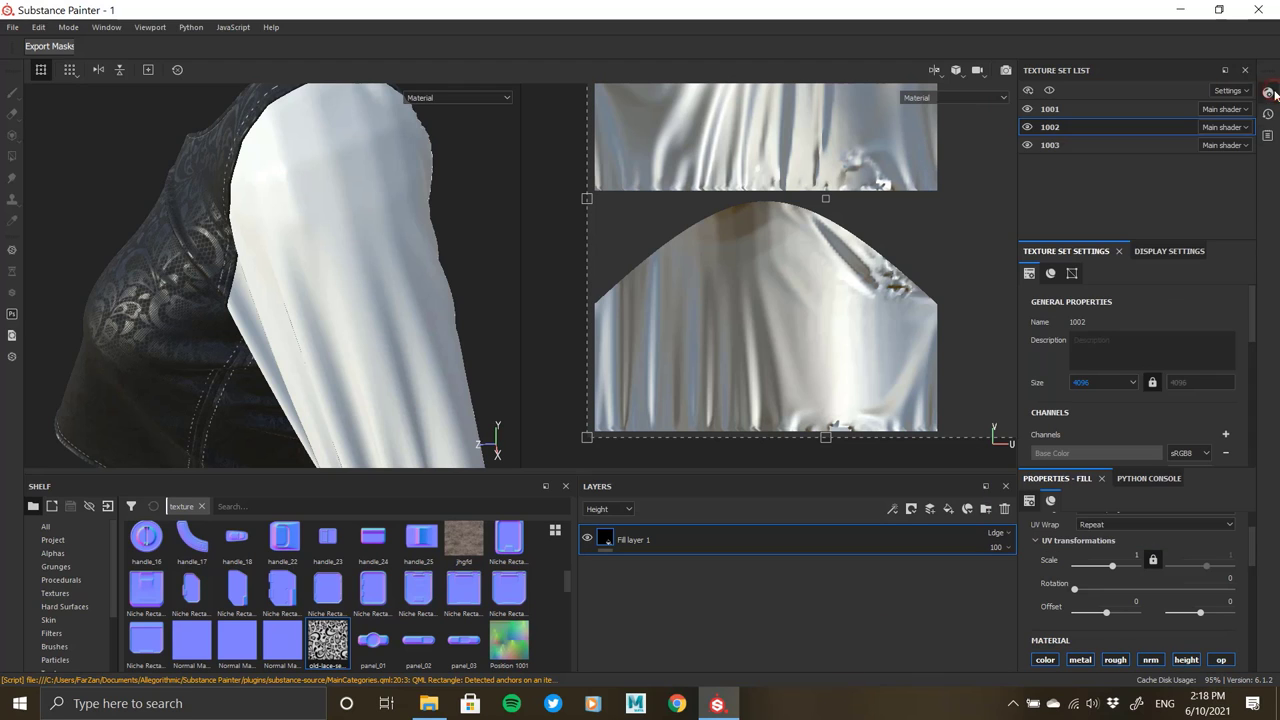
scroll(1153, 651, "down", 3)
scroll(1153, 651, "down", 2)
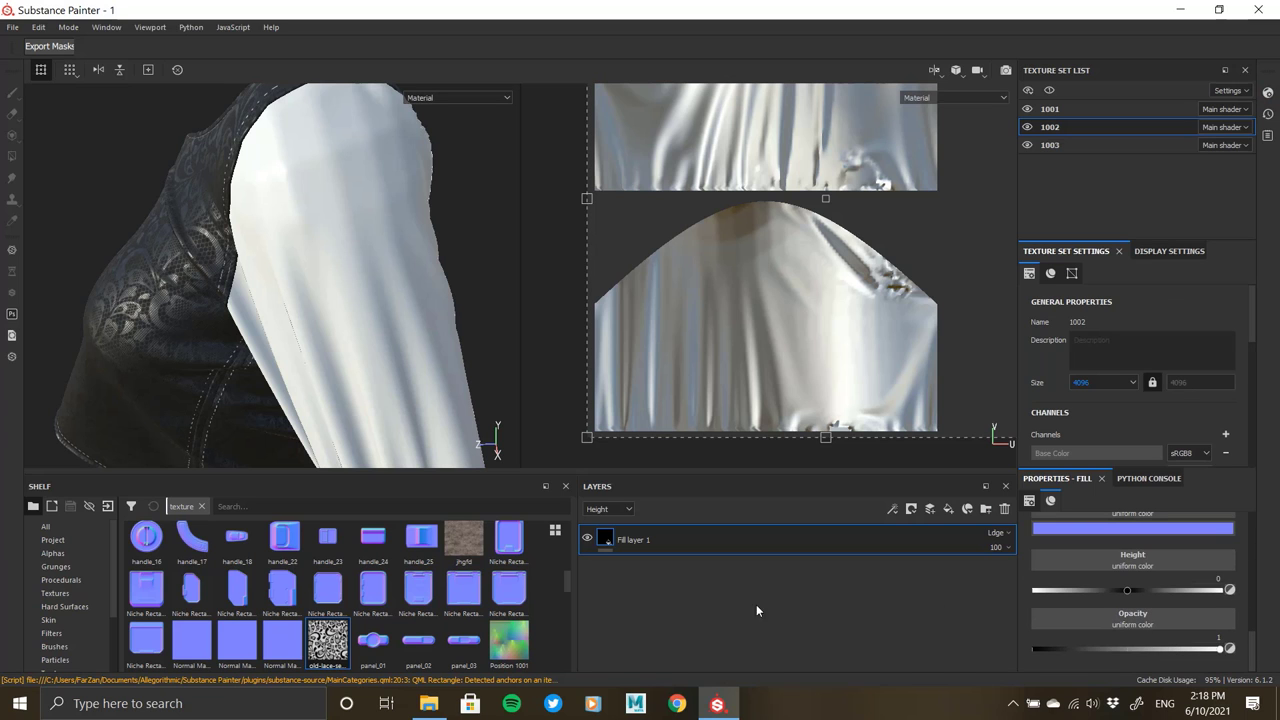
left_click_drag(1090, 625, 1160, 632)
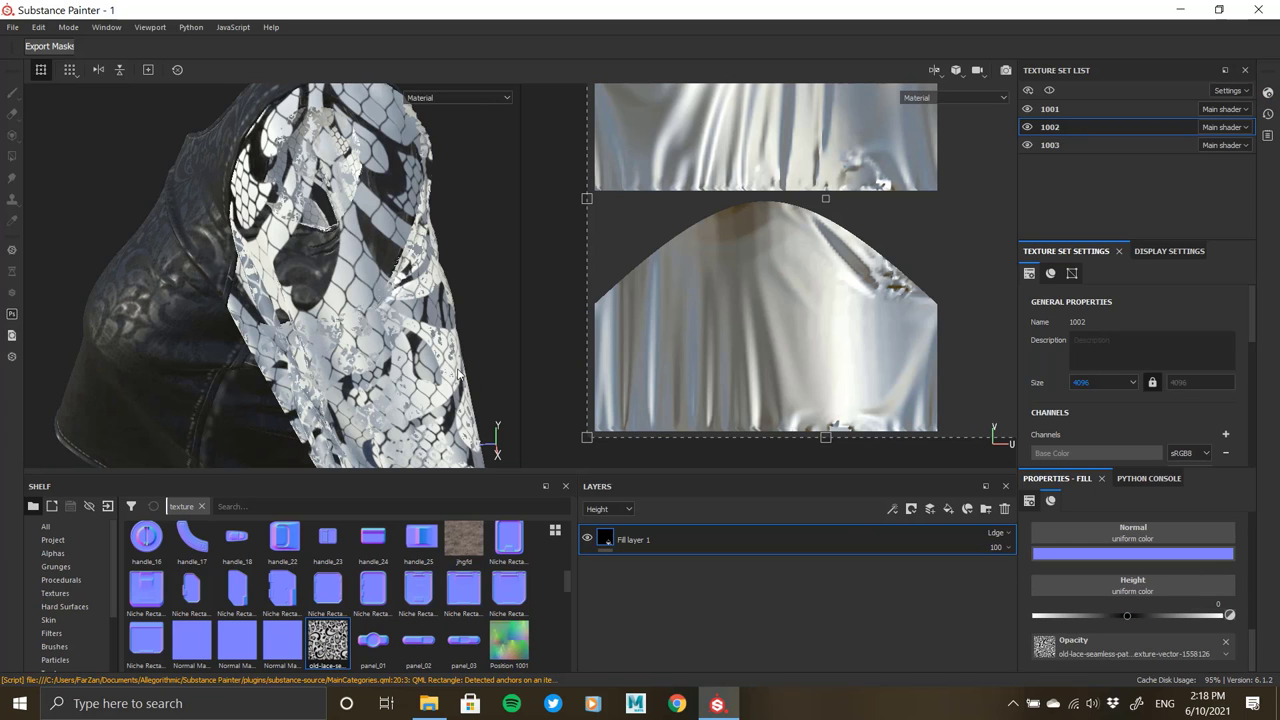
- Test a lace UV scale of 6.82, then undo it and restore the deleted fill layer
left_click_drag(413, 305, 408, 396, "alt")
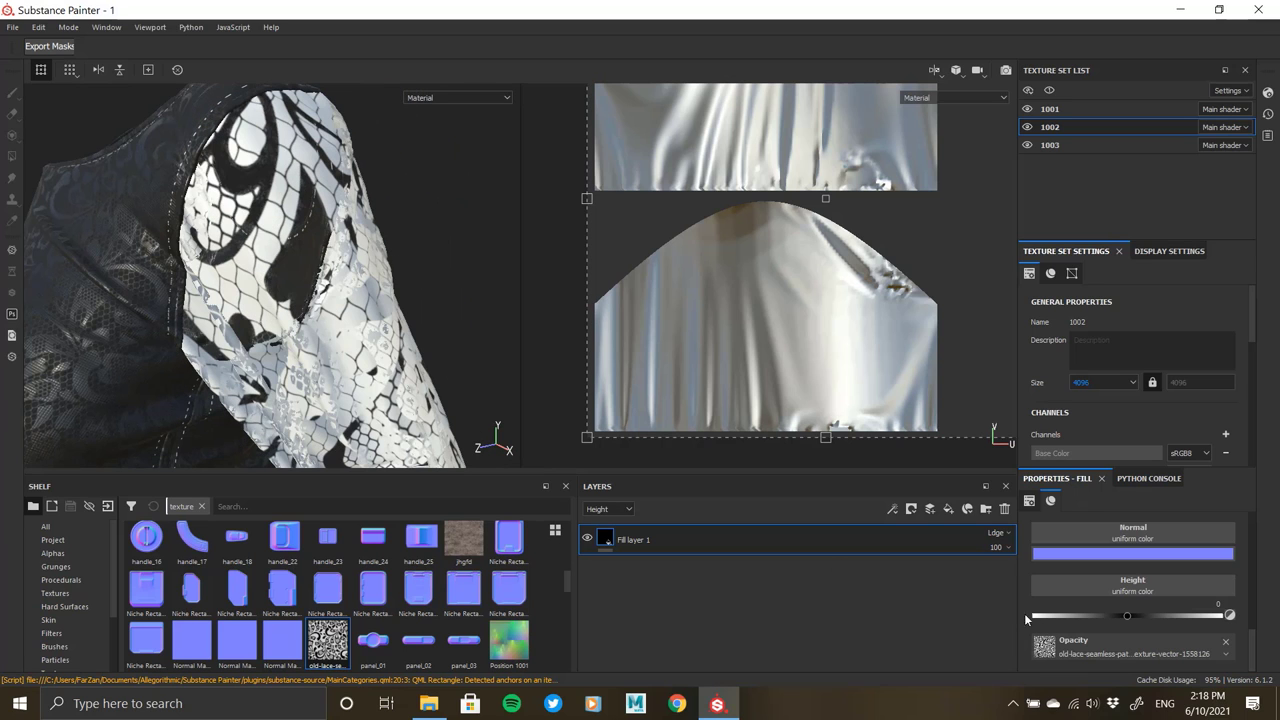
scroll(1118, 660, "down", 5)
left_click_drag(1120, 556, 1116, 558)
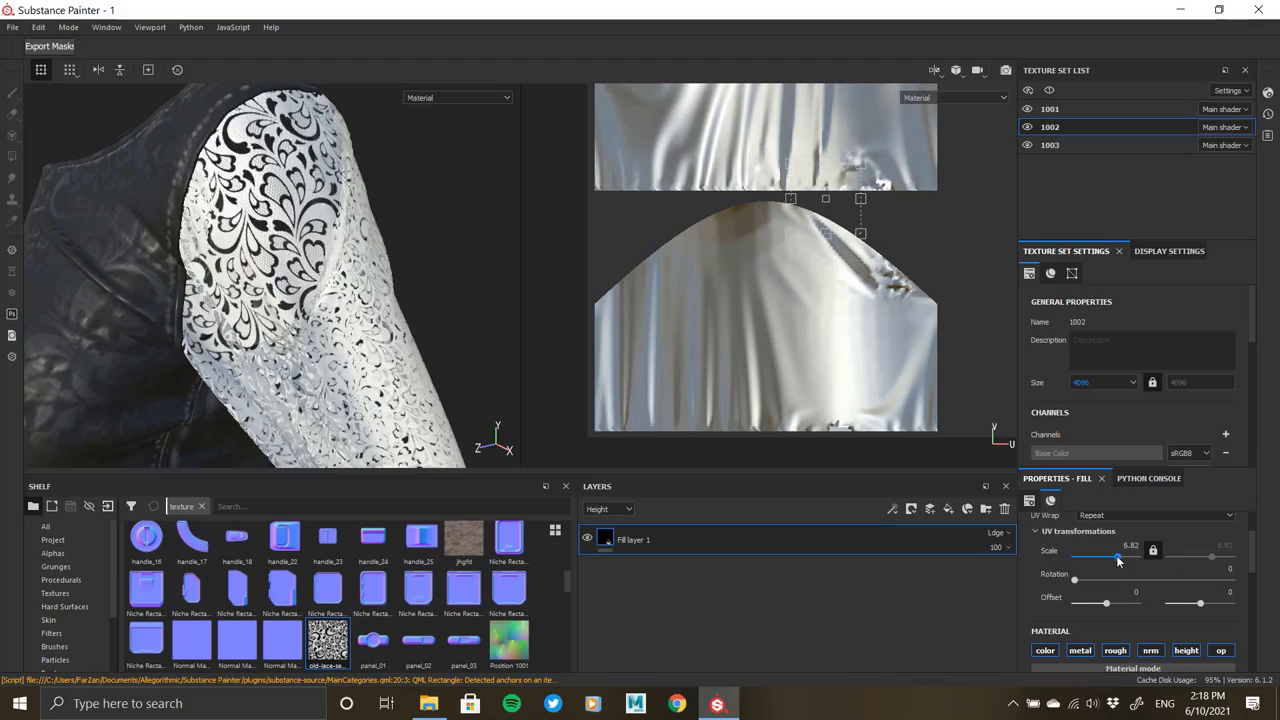
scroll(330, 264, "up", 5)
mouse_move(330, 264)
left_mouse_down("alt")
mouse_move(107, 173)
mouse_move(130, 160)
left_mouse_up("alt")
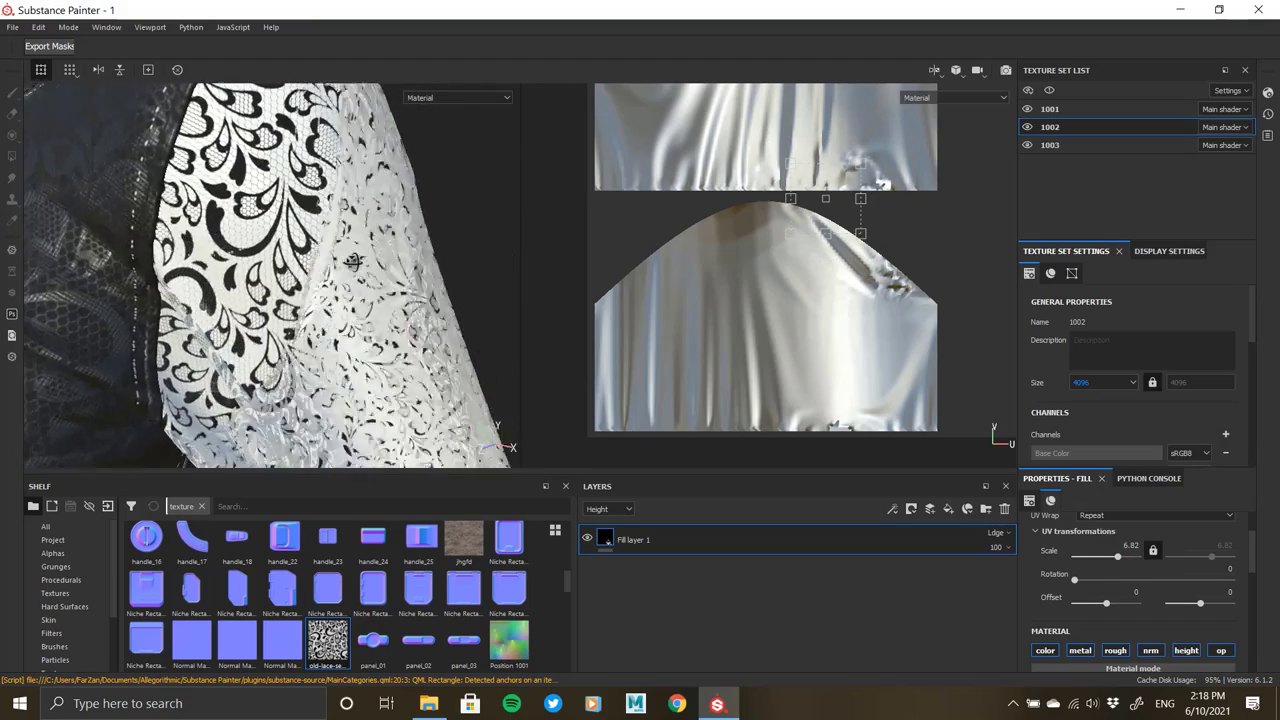
key("ctrl+z")
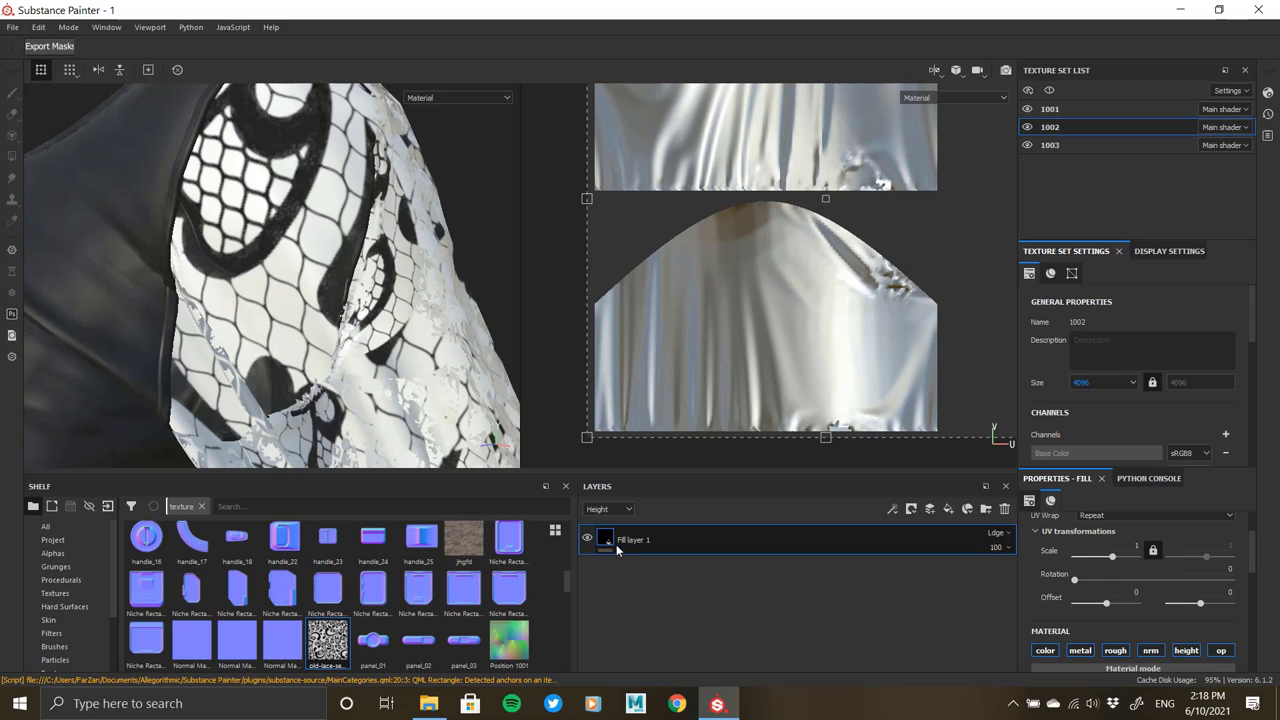
left_click(1005, 510)
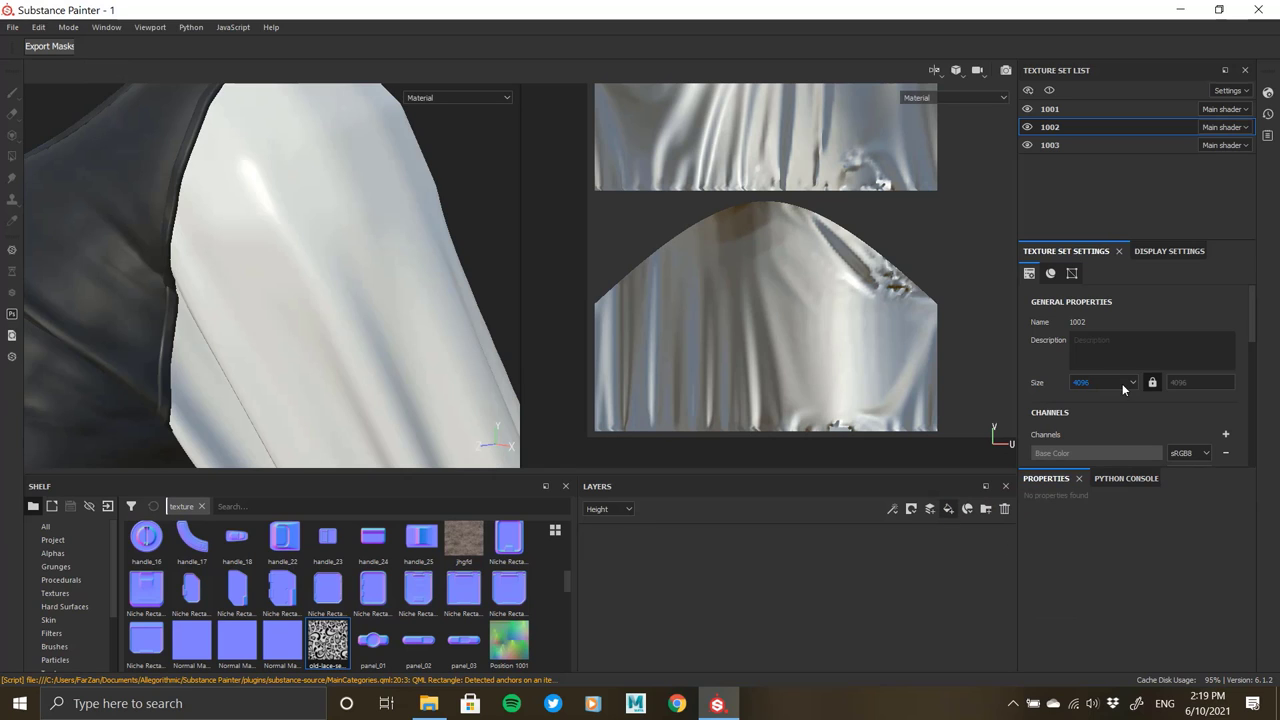
key("ctrl+z")
key("ctrl+z")
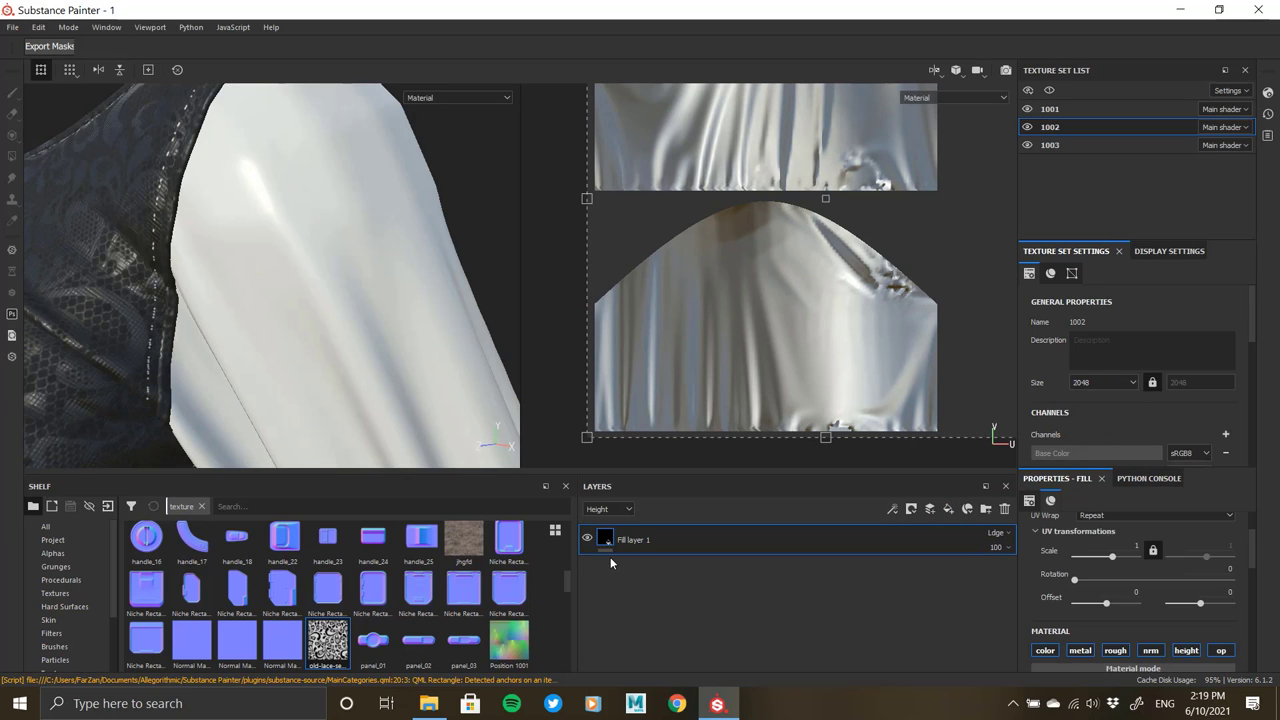
- Give the sleeve fill layer a black mask with a fill effect inside it
left_click(617, 511)
scroll(1068, 633, "down", 3)
right_click(624, 545)
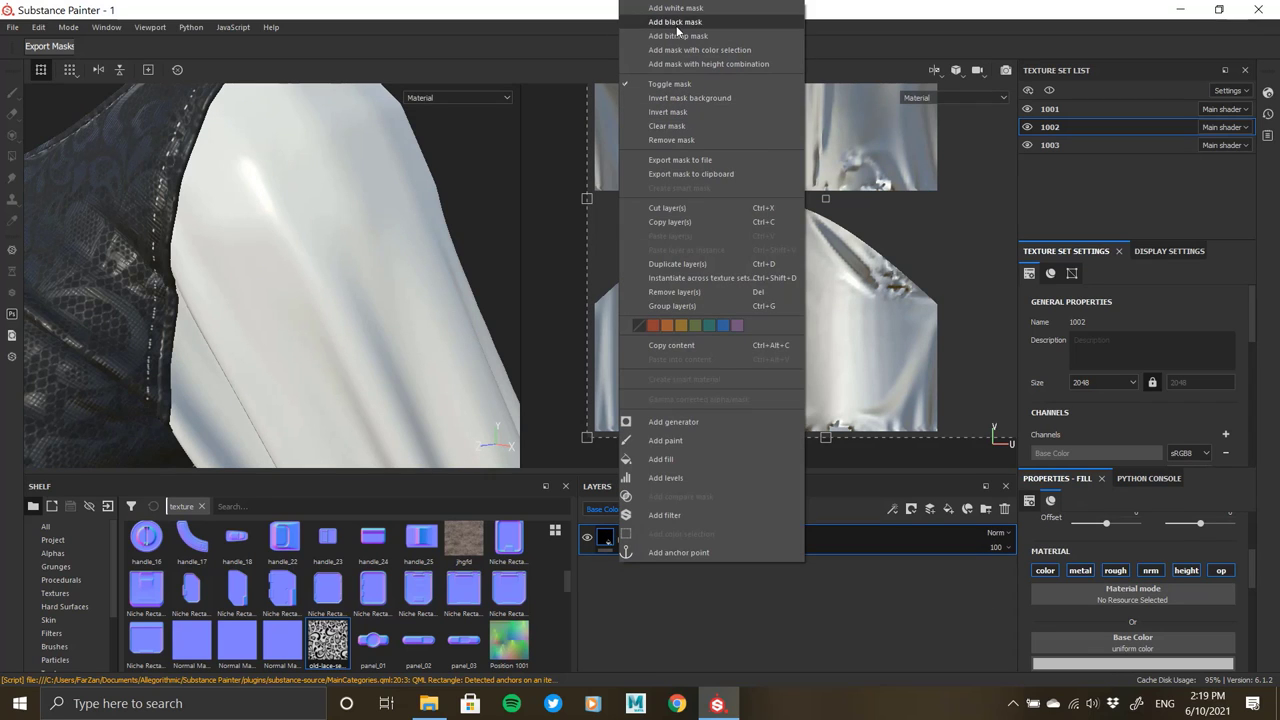
left_click(677, 459)
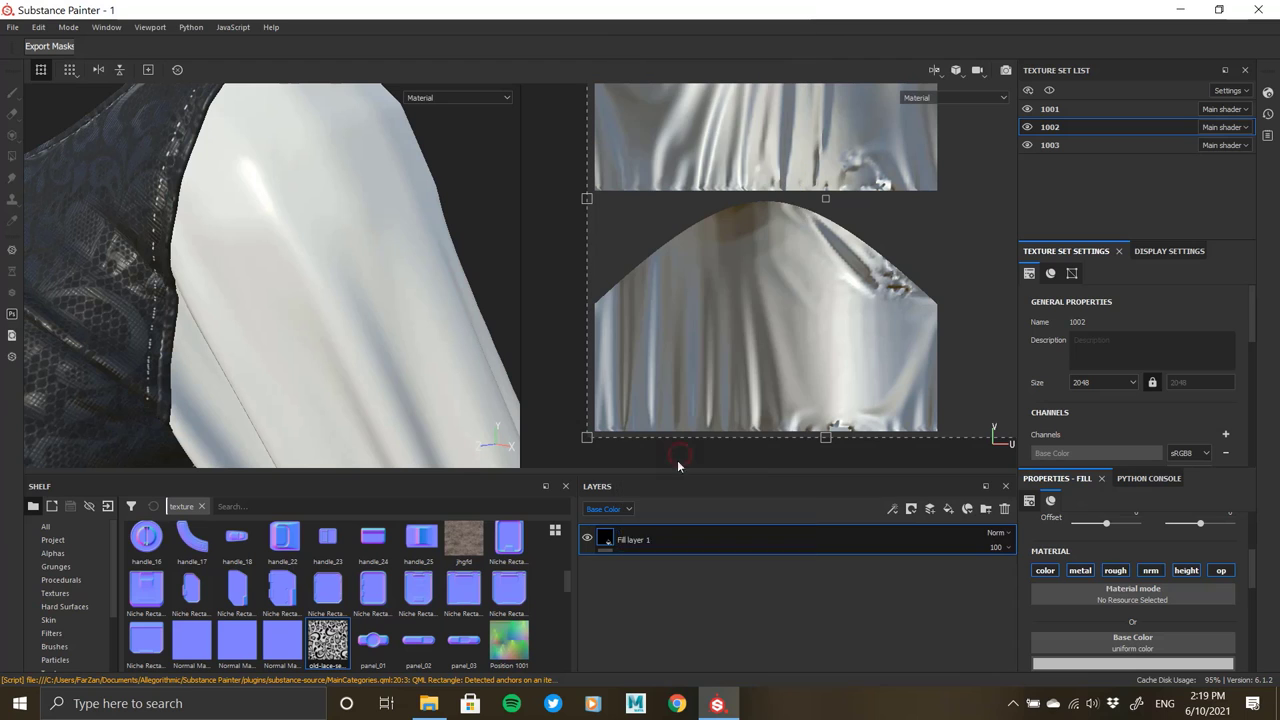
right_click(626, 541)
left_click(738, 32)
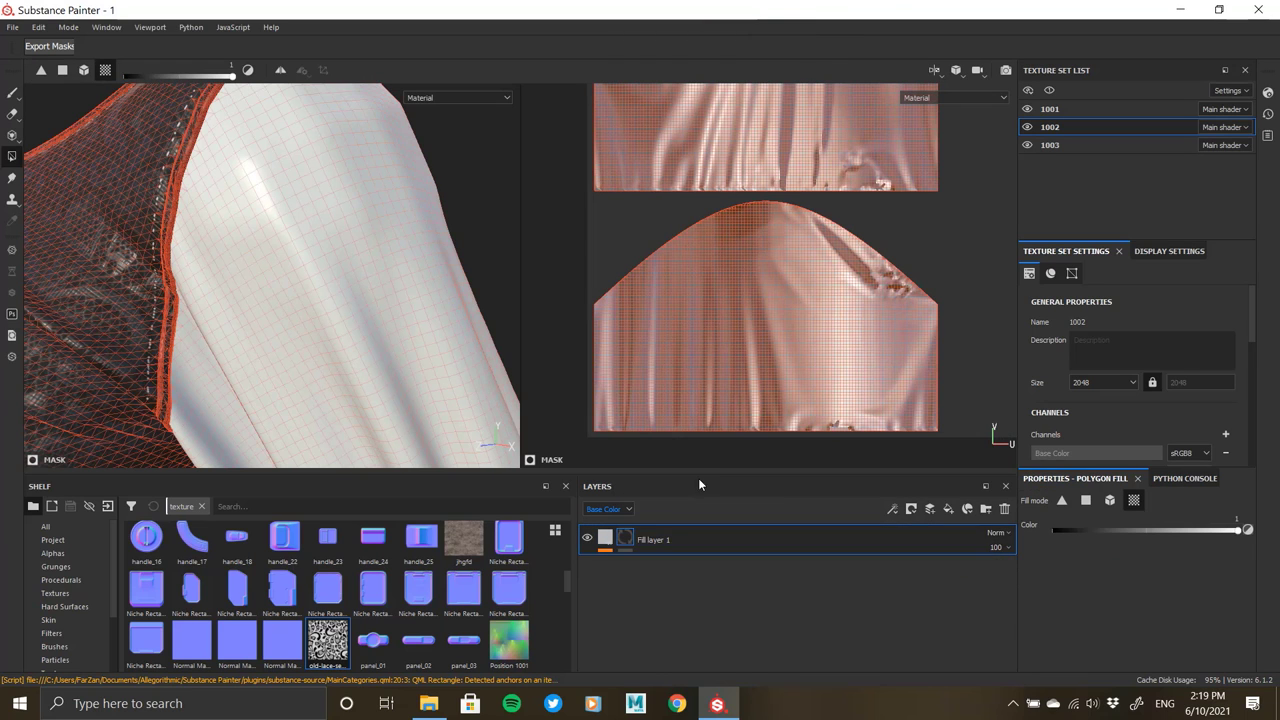
right_click(627, 541)
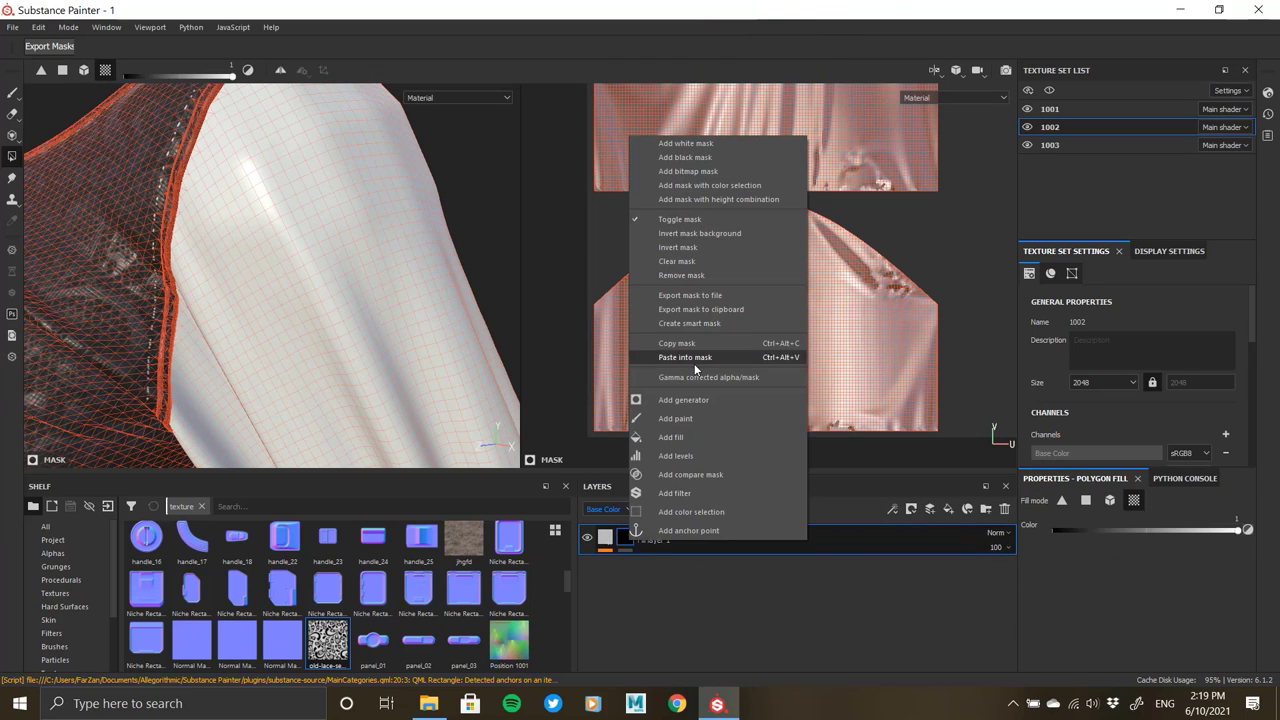
left_click(684, 444)
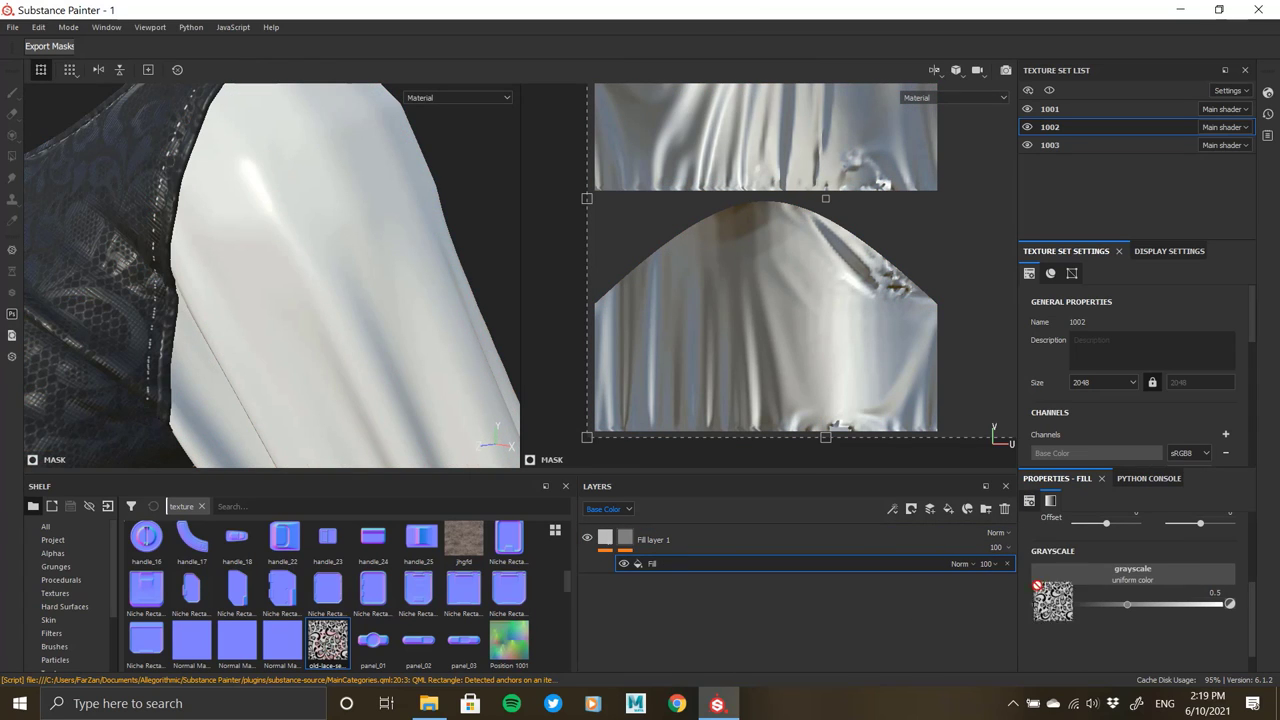
- Toggle the layer's height channel and set the mask fill's opacity to 0 to reveal the lace
left_click(749, 555)
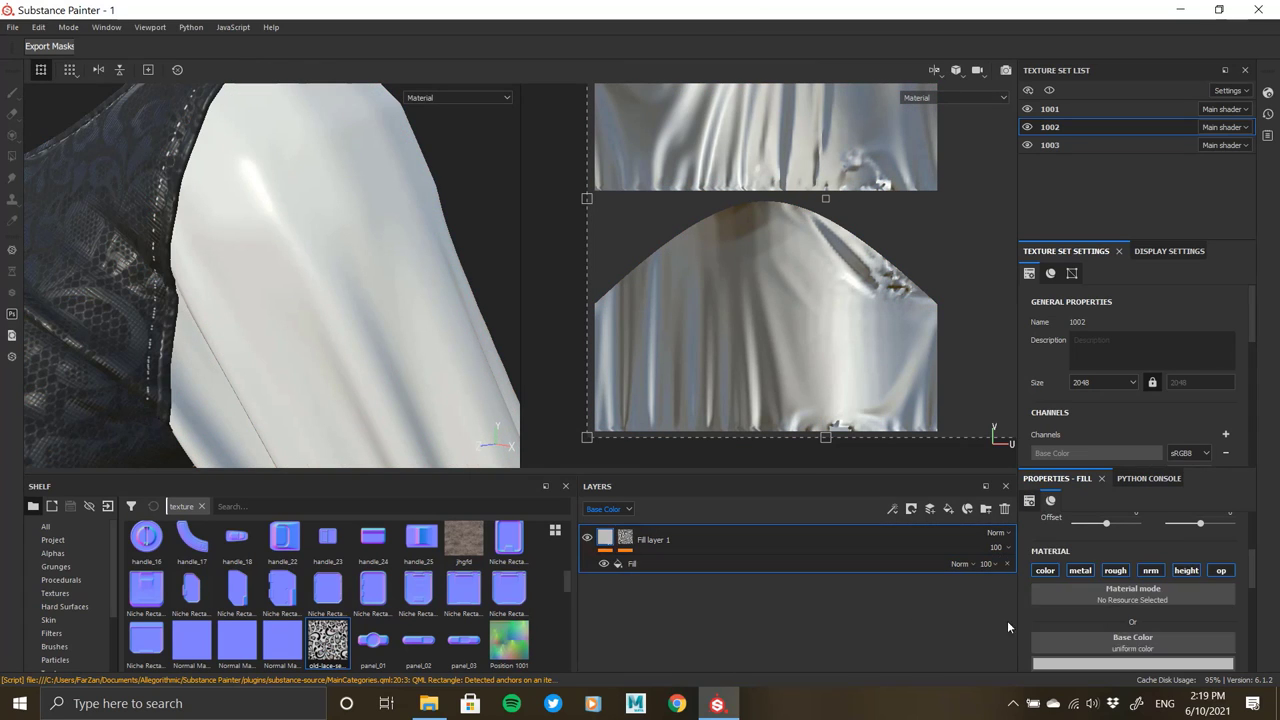
left_click(1182, 569)
scroll(1139, 632, "down", 5)
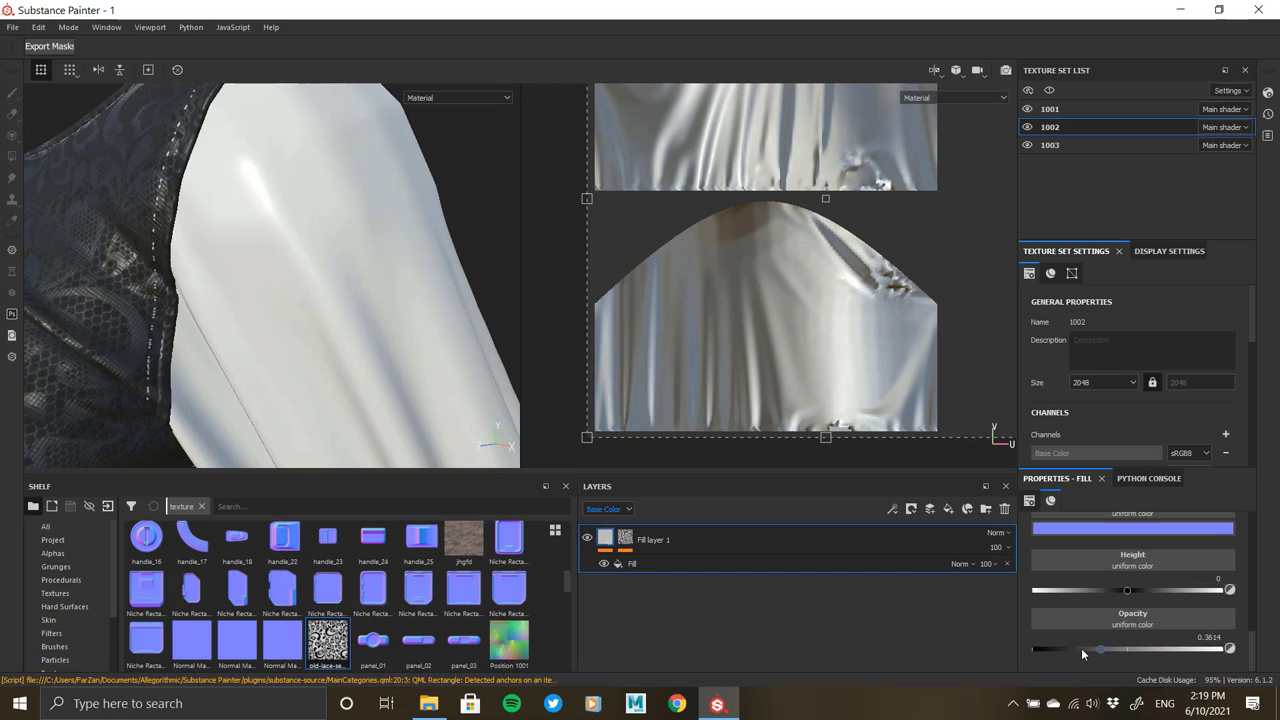
left_click(856, 562)
left_click_drag(1066, 647, 999, 647)
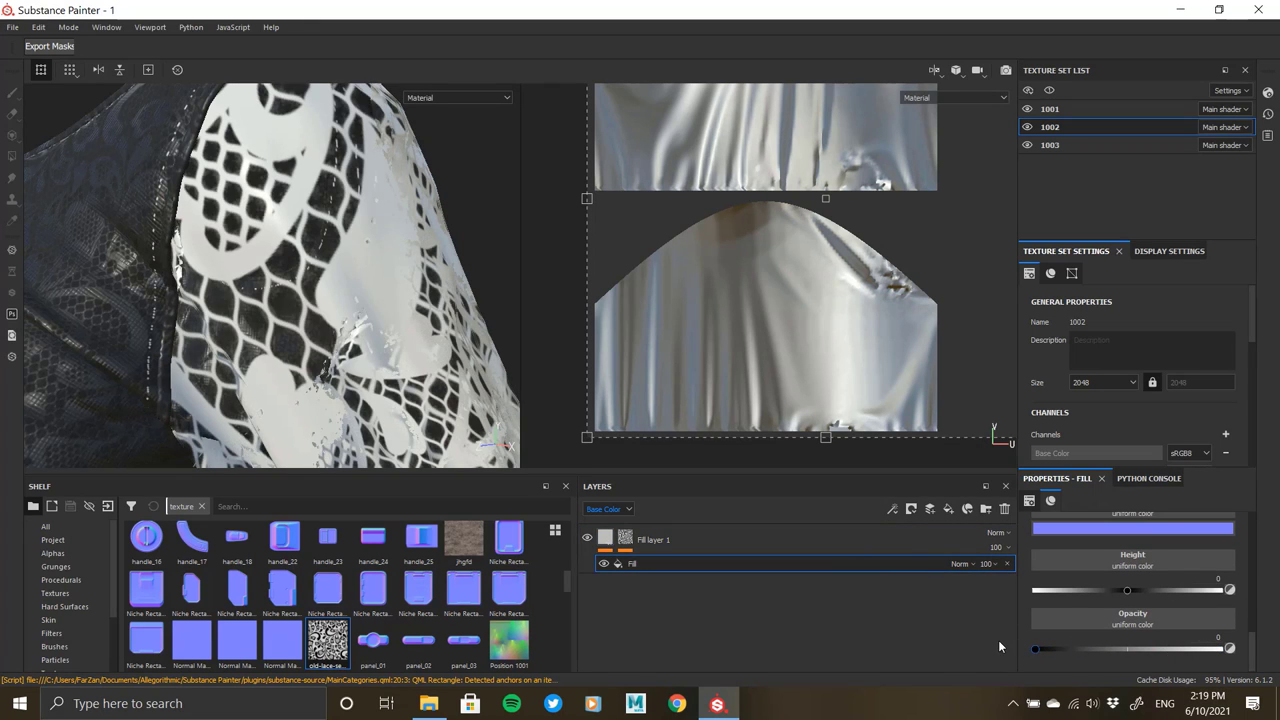
left_click_drag(265, 290, 450, 320, "alt")
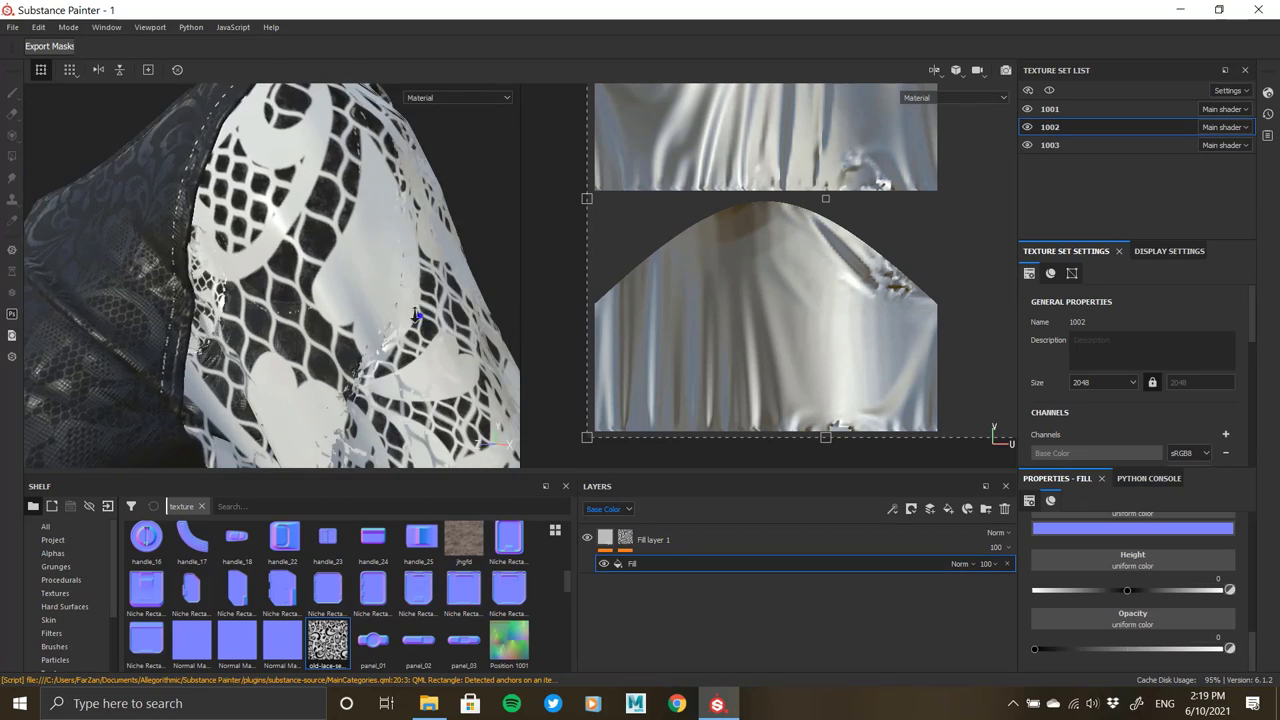
- Shrink the lace mask's tiling and orbit to check the sleeve seam and whole top
left_click(735, 541)
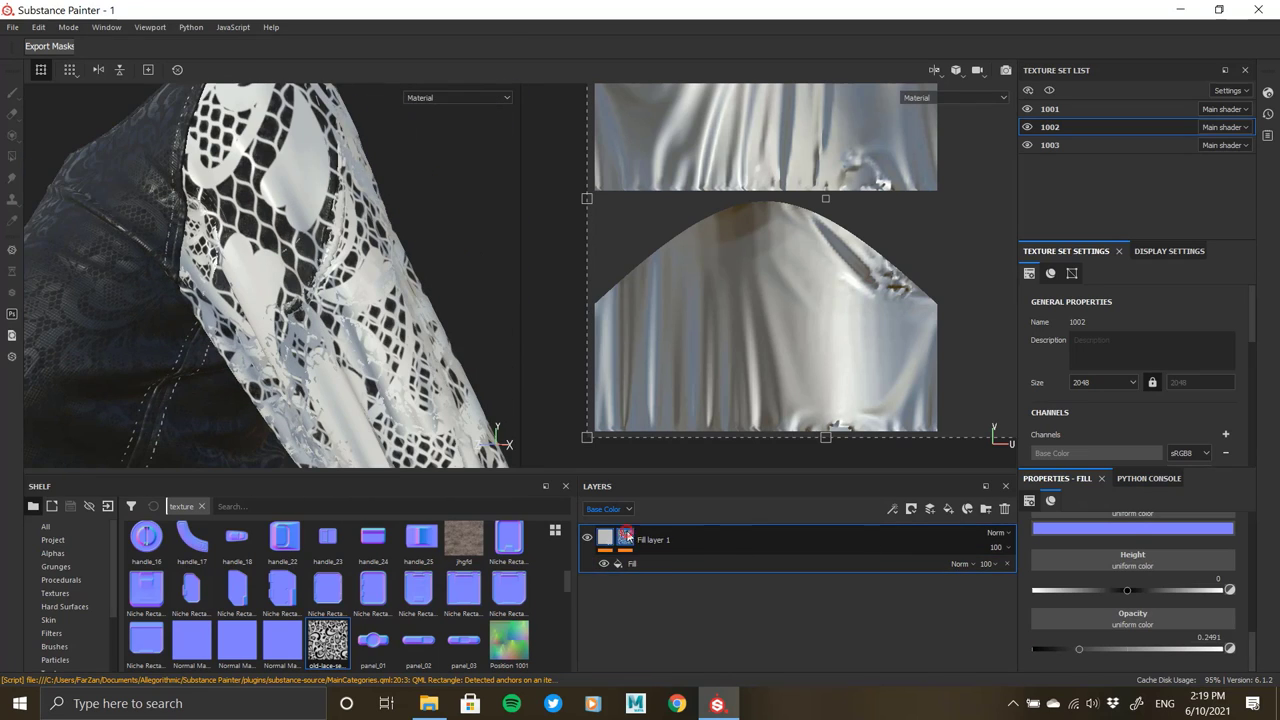
left_click(660, 563)
left_click_drag(1123, 604, 1114, 606)
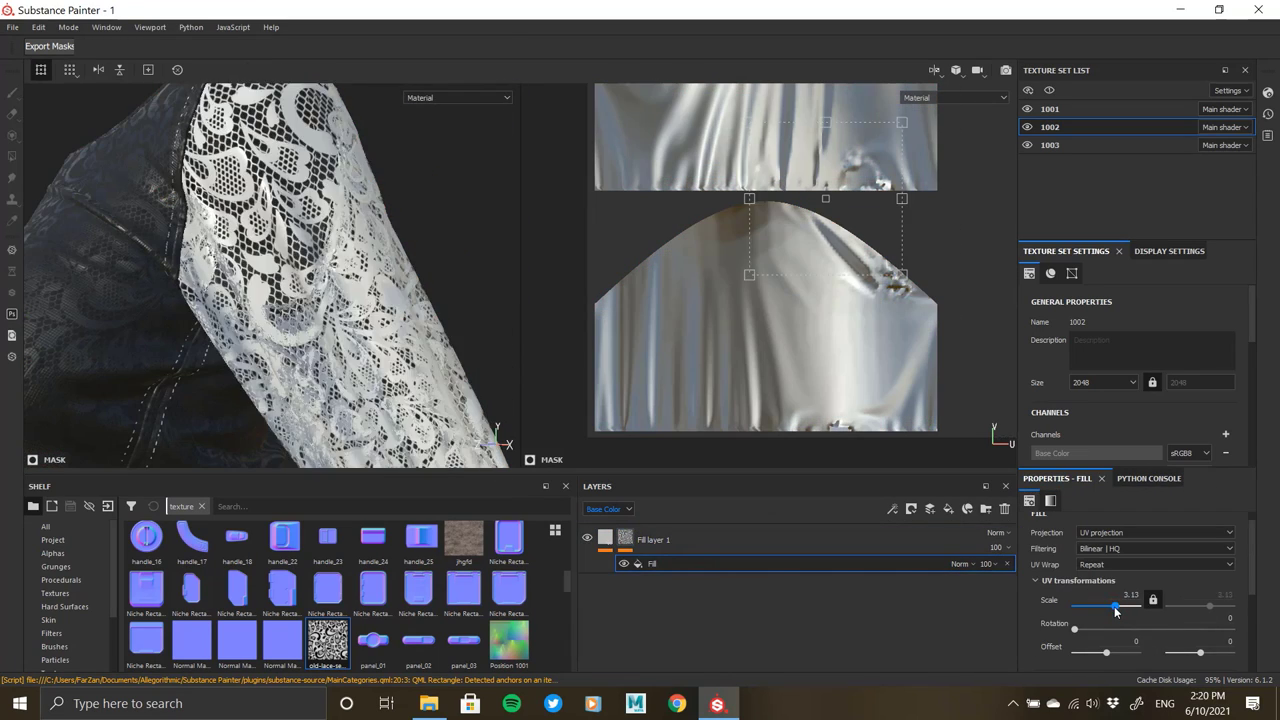
mouse_move(350, 300)
left_mouse_down("alt")
mouse_move(167, 238)
mouse_move(200, 230)
left_mouse_up("alt")
scroll(371, 314, "up", 5)
left_click_drag(371, 314, 222, 216, "alt")
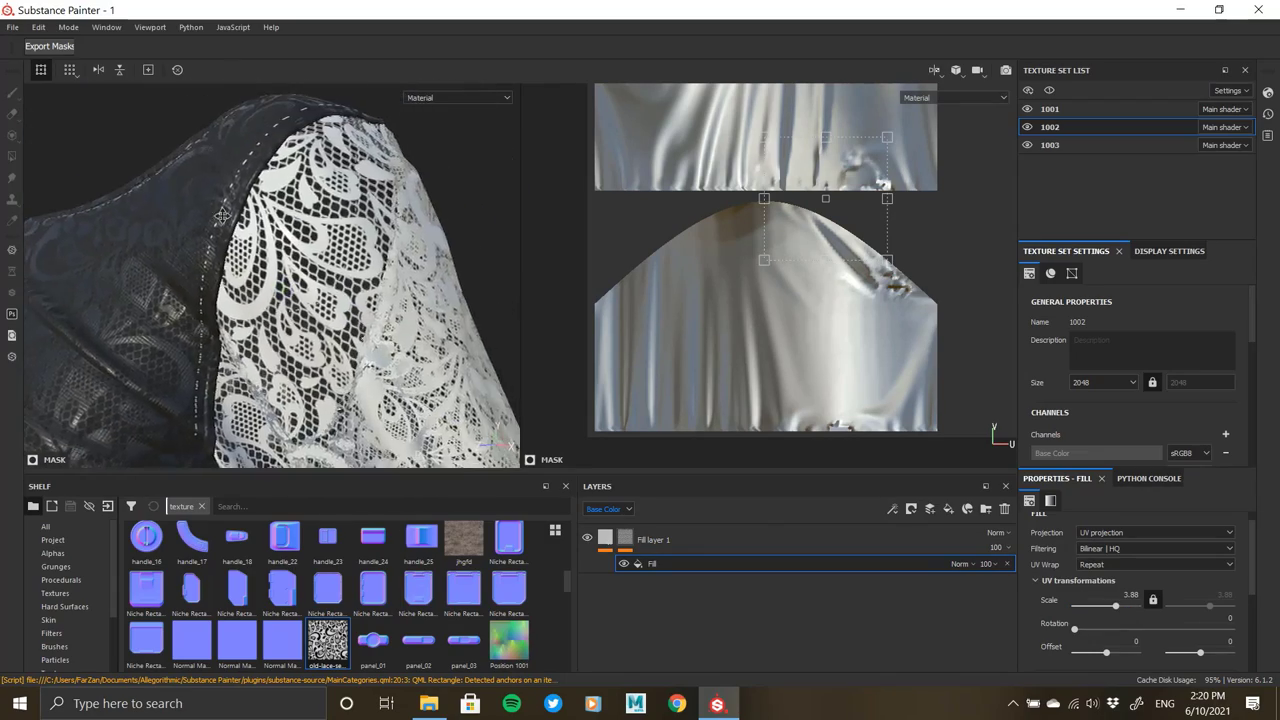
scroll(222, 216, "down", 5)
scroll(160, 190, "down", 5)
mouse_move(160, 190)
left_mouse_down("alt")
mouse_move(183, 271)
mouse_move(357, 299)
mouse_move(300, 250)
left_mouse_up("alt")
scroll(300, 250, "up", 3)
scroll(290, 230, "up", 3)
scroll(279, 218, "up", 3)
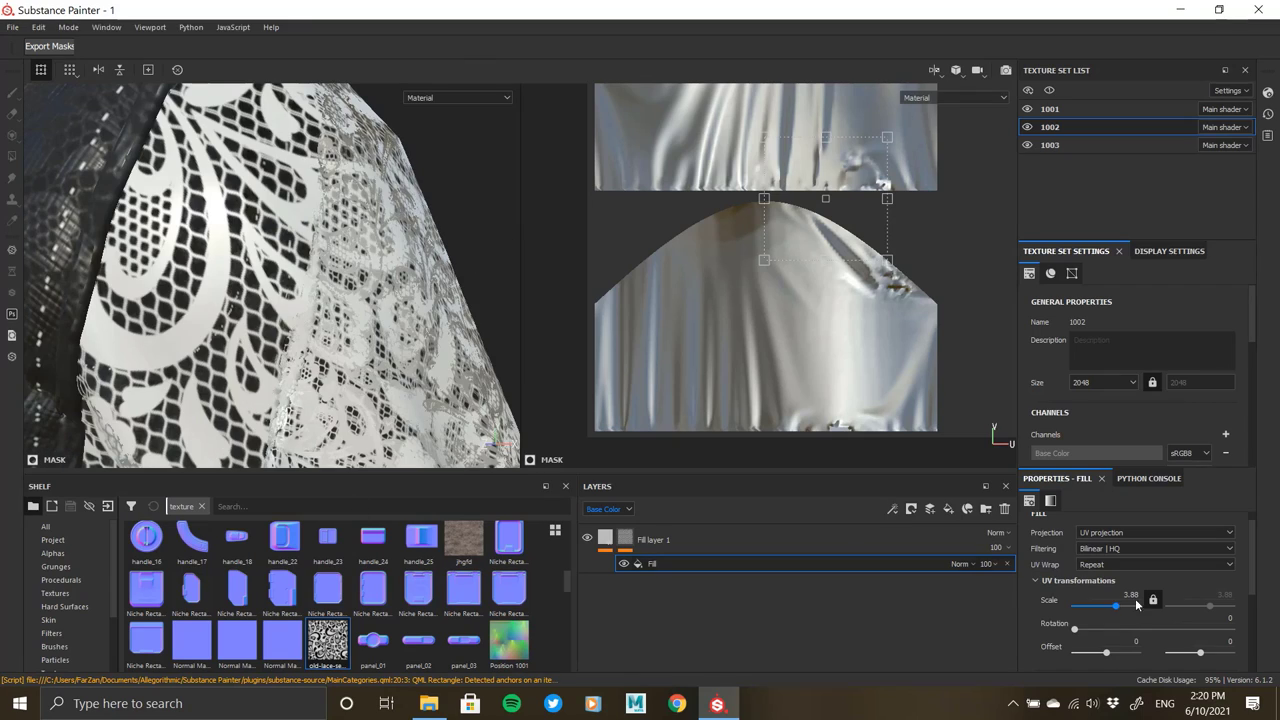
- Raise the lace UV scale to about 9.44 and check the shoulder seam over the sleeve
left_click_drag(1116, 606, 1118, 606)
scroll(180, 298, "down", 5)
mouse_move(343, 286)
left_mouse_down("alt")
mouse_move(393, 226)
mouse_move(300, 195)
left_mouse_up("alt")
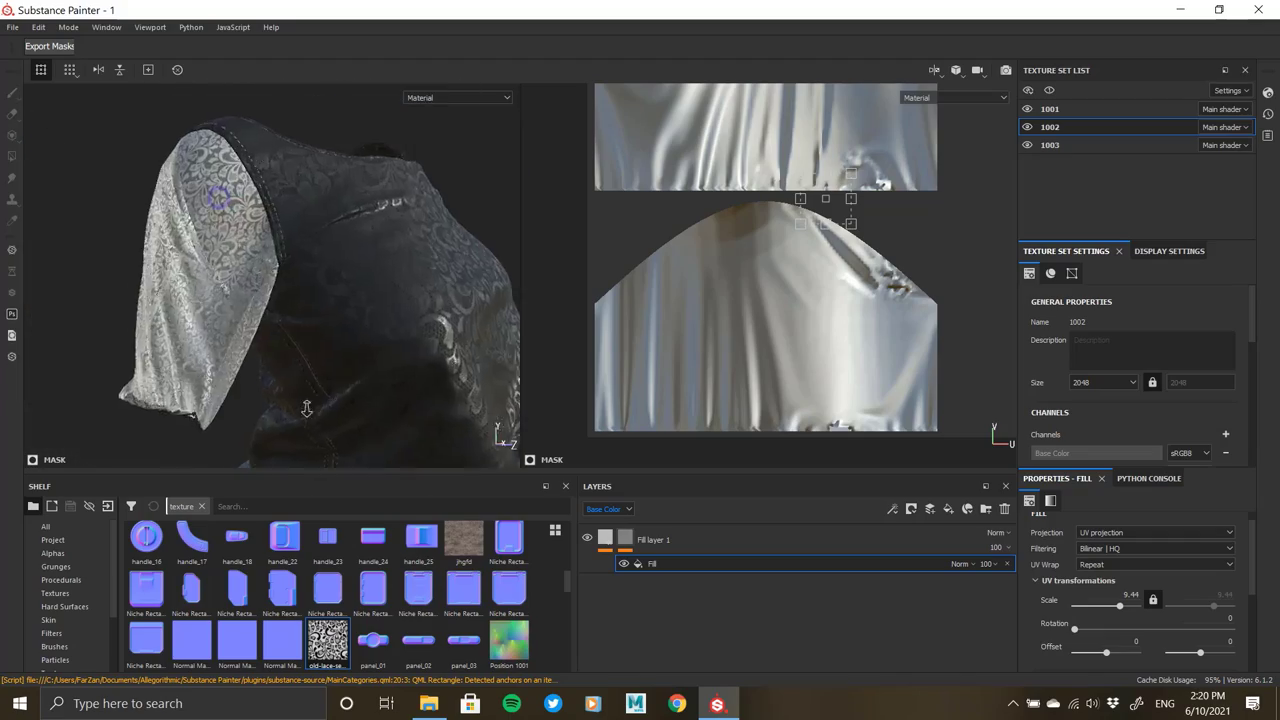
scroll(206, 166, "up", 5)
left_click_drag(290, 262, 343, 300, "alt")
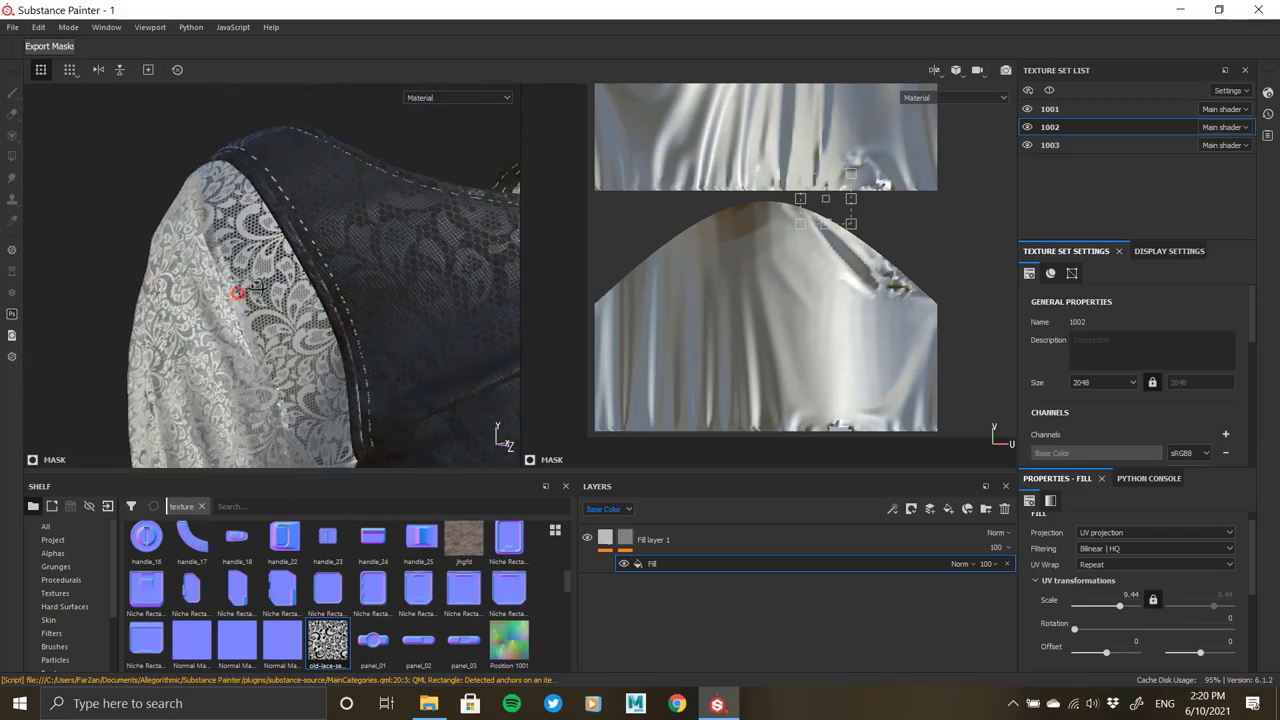
mouse_move(243, 286)
left_mouse_down("alt")
mouse_move(300, 250)
mouse_move(198, 250)
mouse_move(300, 250)
left_mouse_up("alt")
scroll(286, 249, "up", 5)
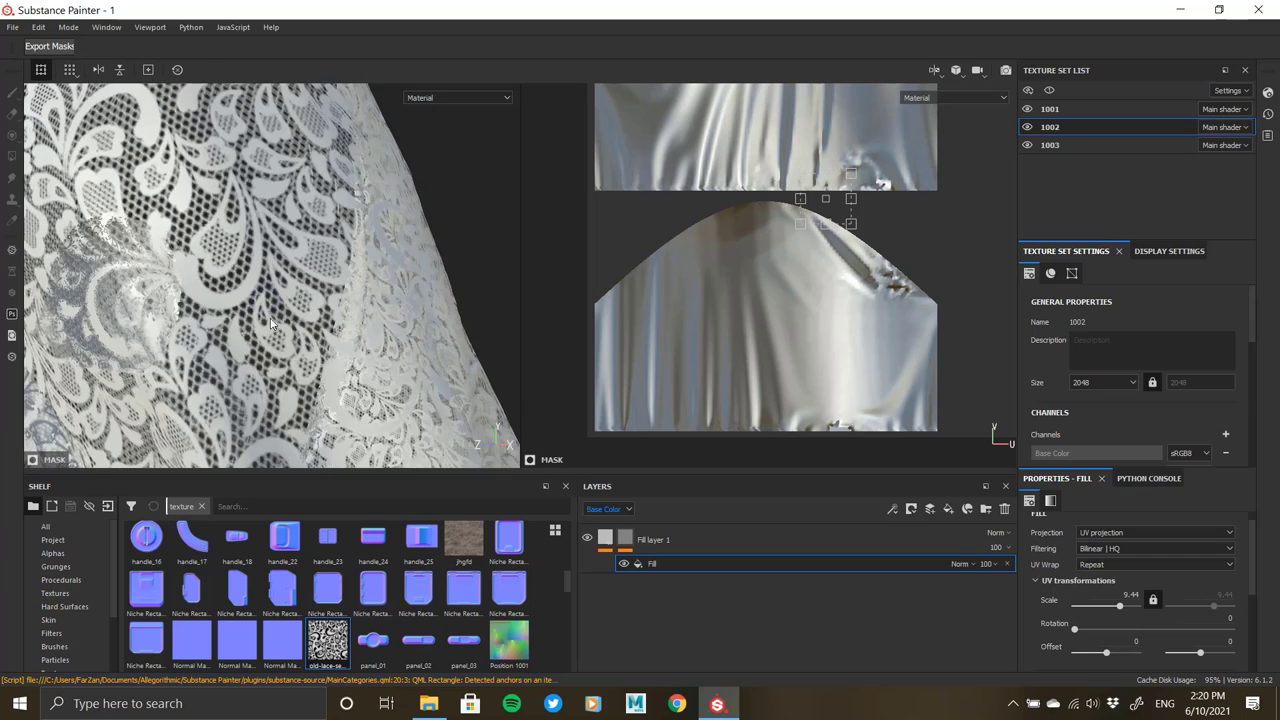
- Lower the lace layer's roughness to 0.9053
left_click(605, 537)
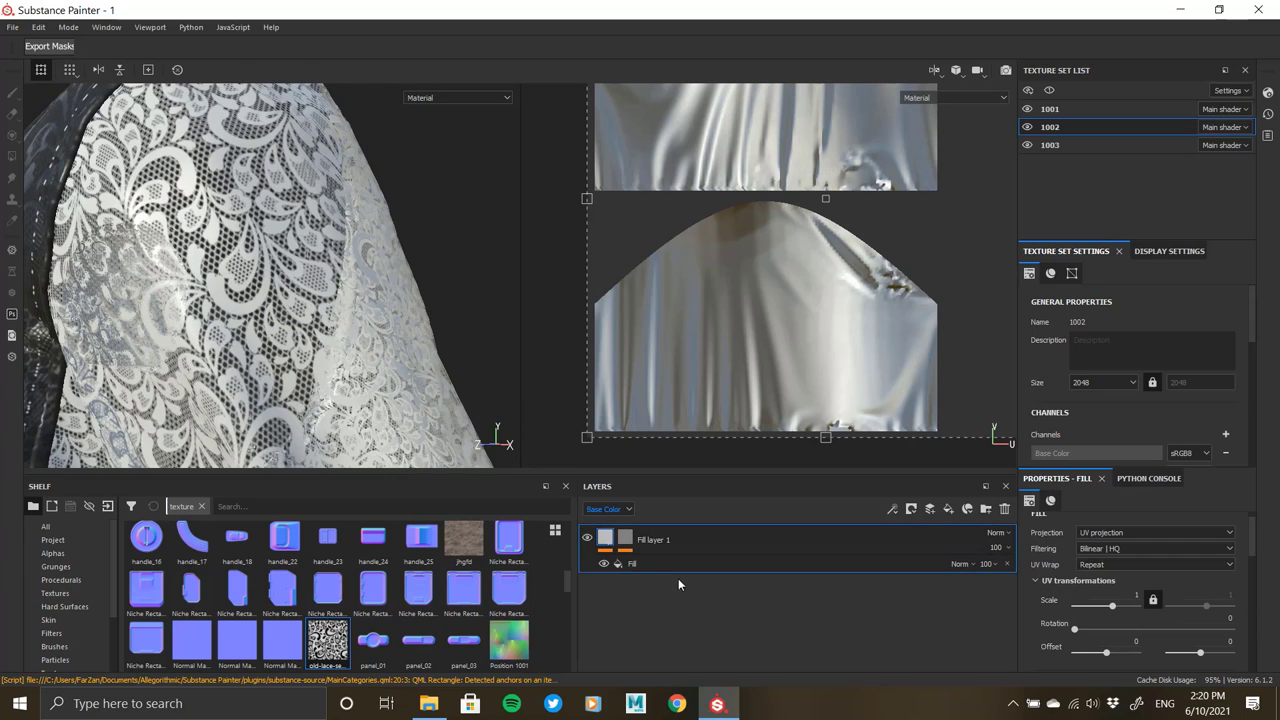
left_click(806, 563)
scroll(1131, 621, "down", 2)
scroll(1131, 621, "down", 3)
scroll(1077, 598, "down", 2)
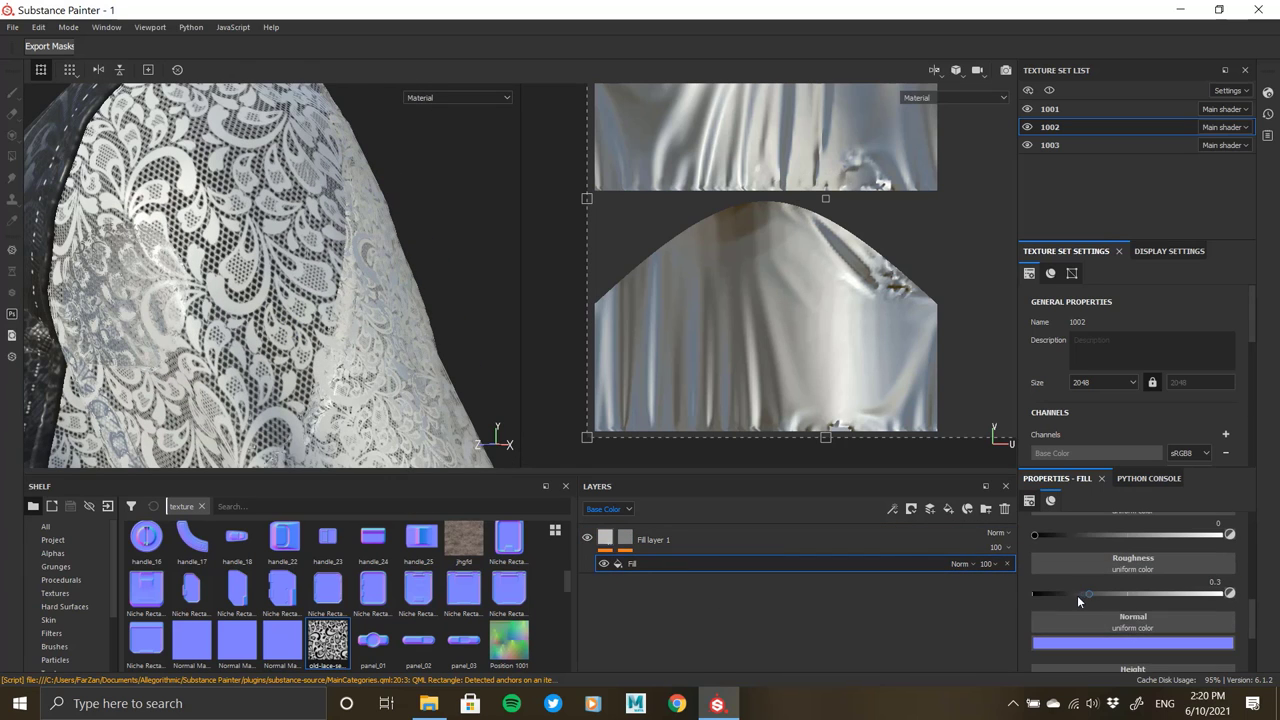
left_click_drag(1193, 596, 1205, 596)
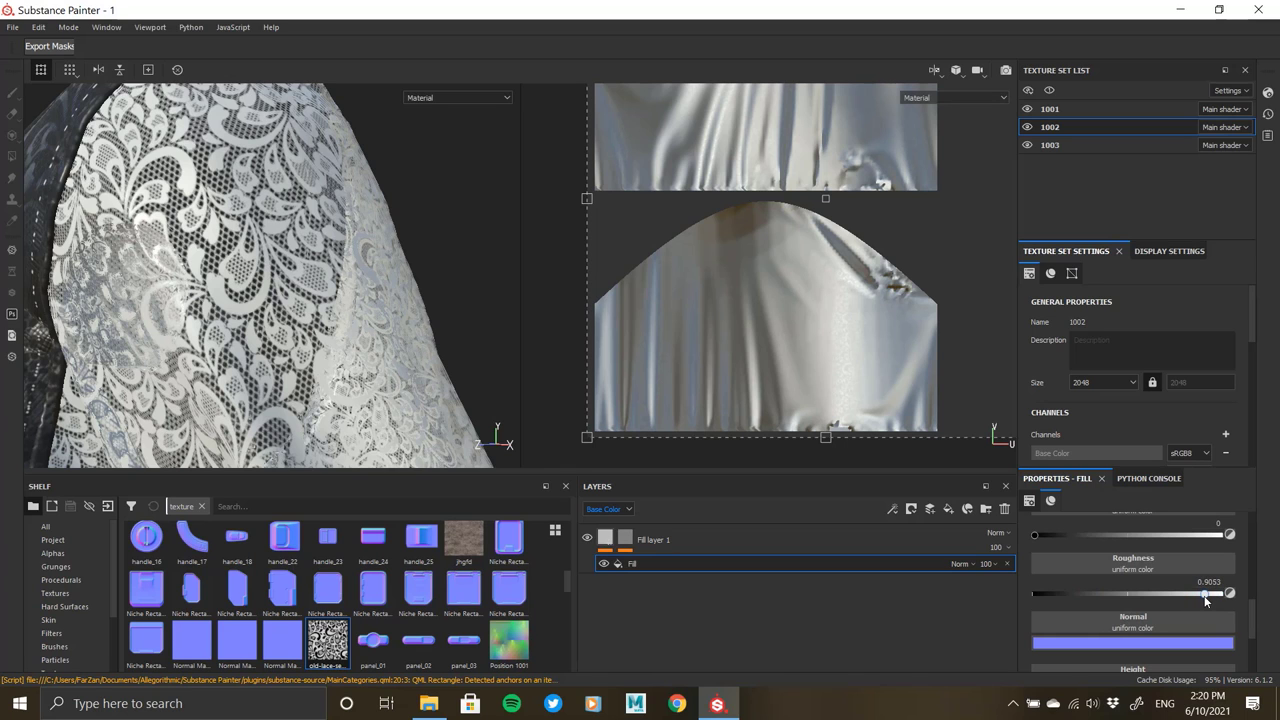
- Try a Warp filter with lowered intensity on the lace mask, then delete it
left_click(625, 538)
right_click(667, 562)
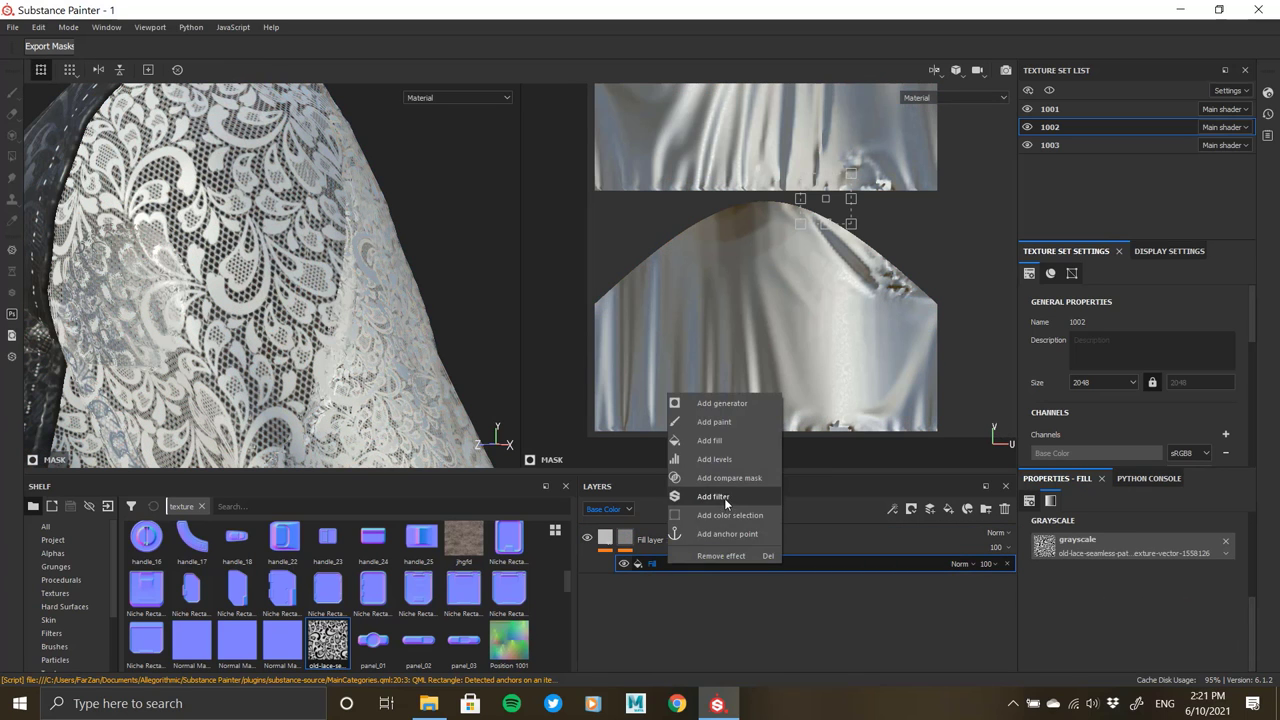
left_click(724, 498)
left_click(1151, 528)
left_click(1250, 690)
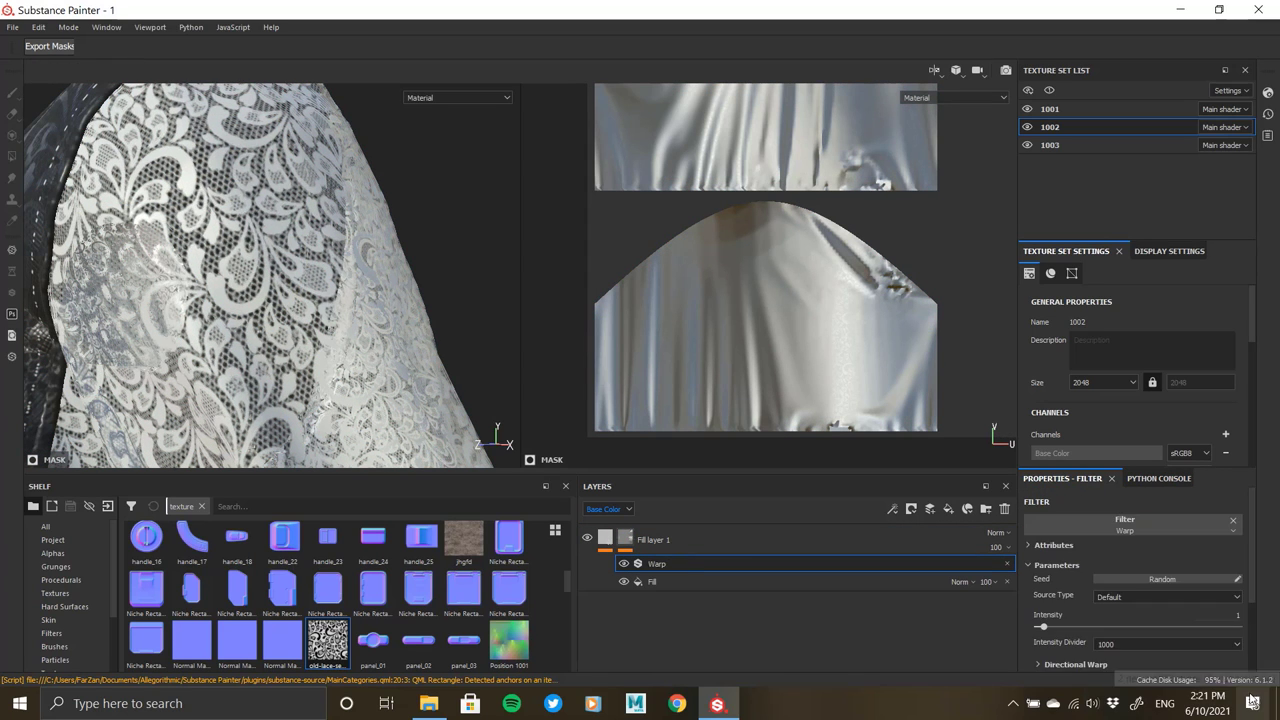
left_click_drag(1043, 627, 1041, 627)
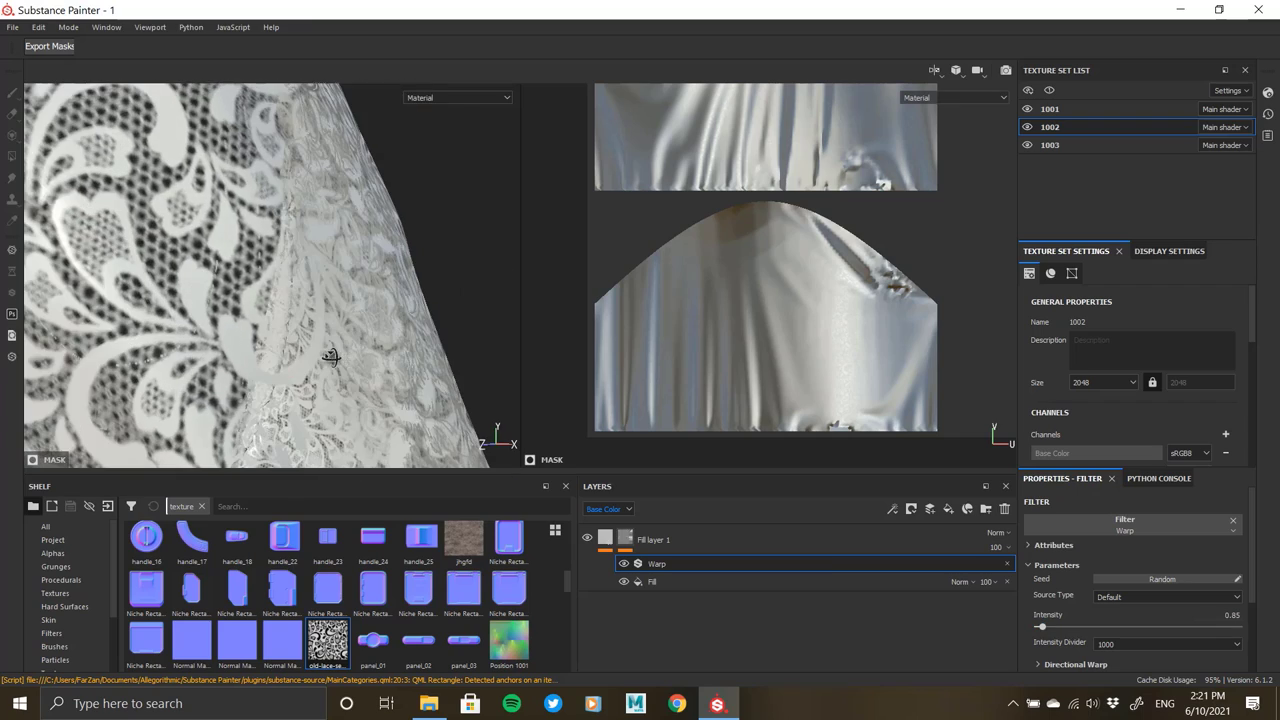
scroll(329, 322, "down", 3)
key("Delete")
left_click(624, 545)
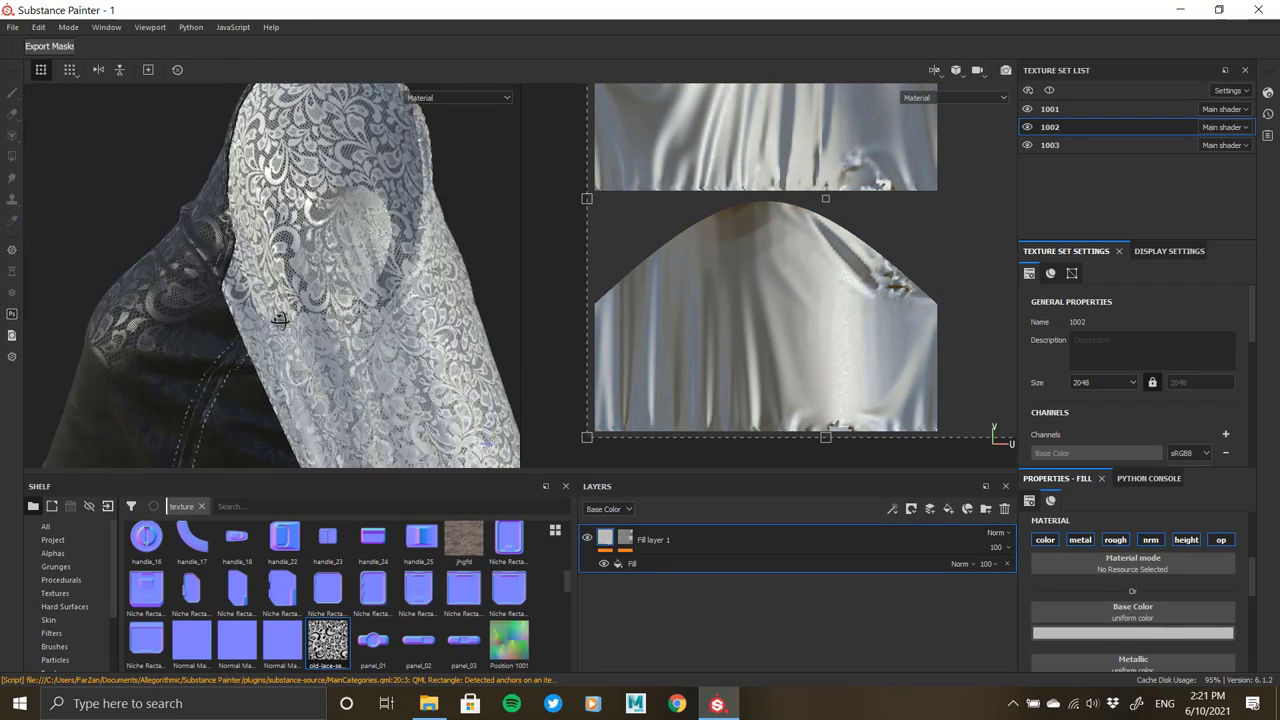
- Add a fill layer with only the height channel enabled and give it a black mask
left_click(950, 512)
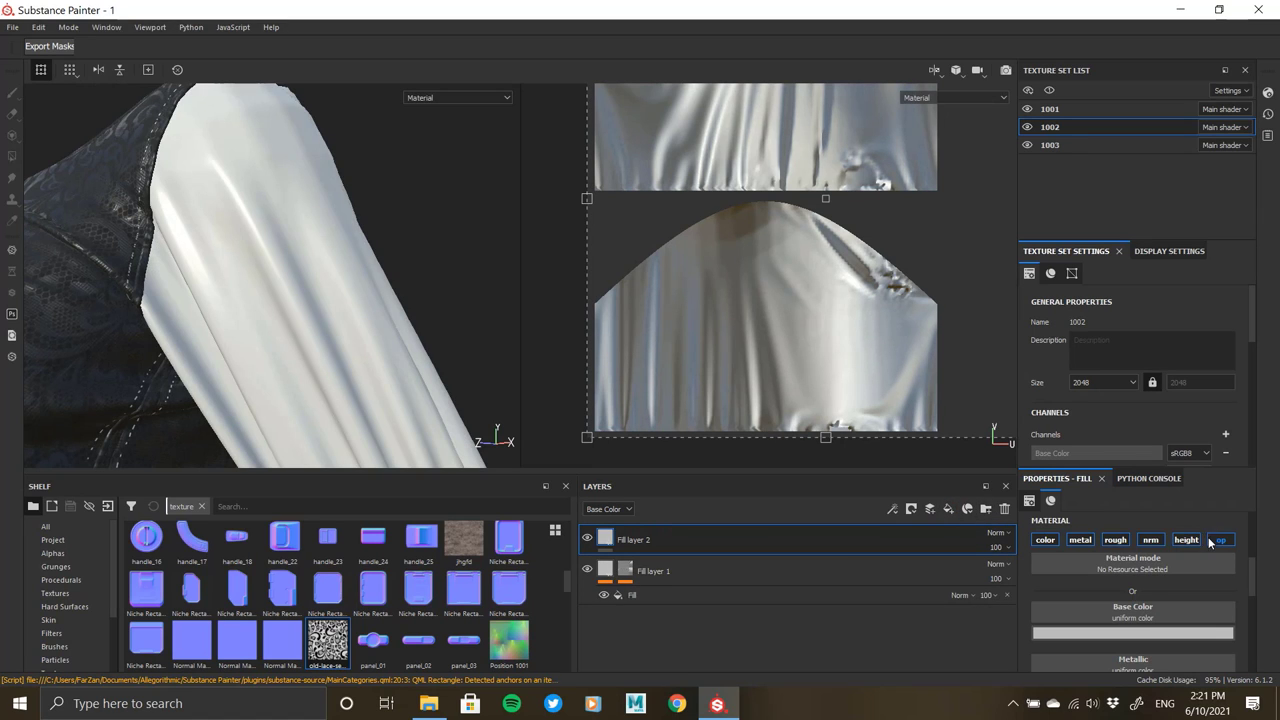
left_click(1115, 540)
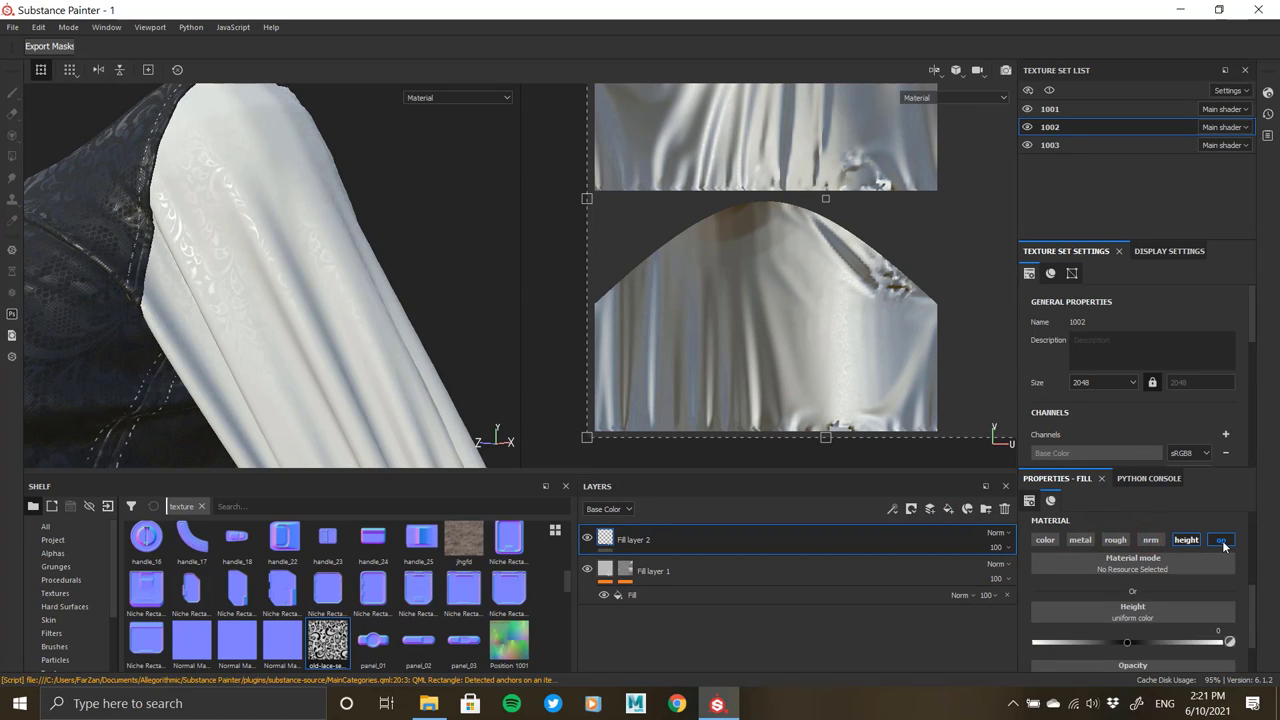
left_click(1222, 541)
right_click(648, 538)
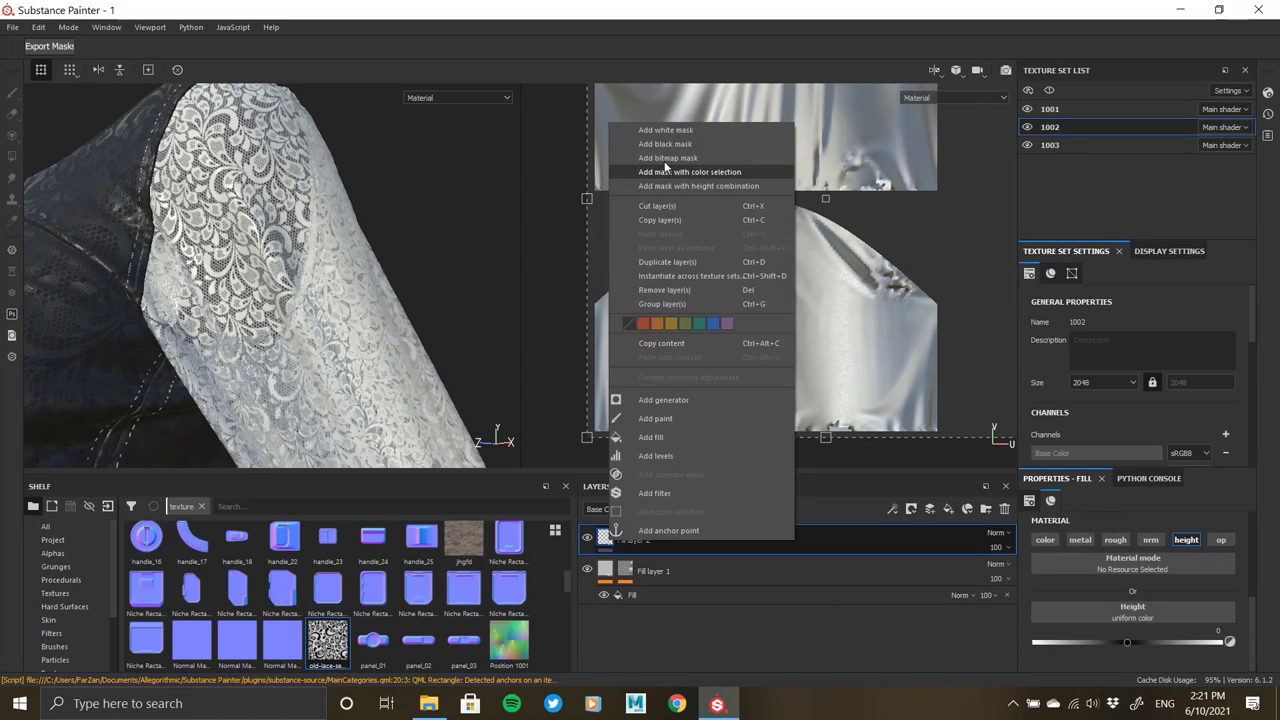
left_click(665, 168)
- Fill the mask with Creases Soft noise at scale 3.13 and frequency 27
left_click(627, 537, "alt")
right_click(627, 538)
left_click(678, 436)
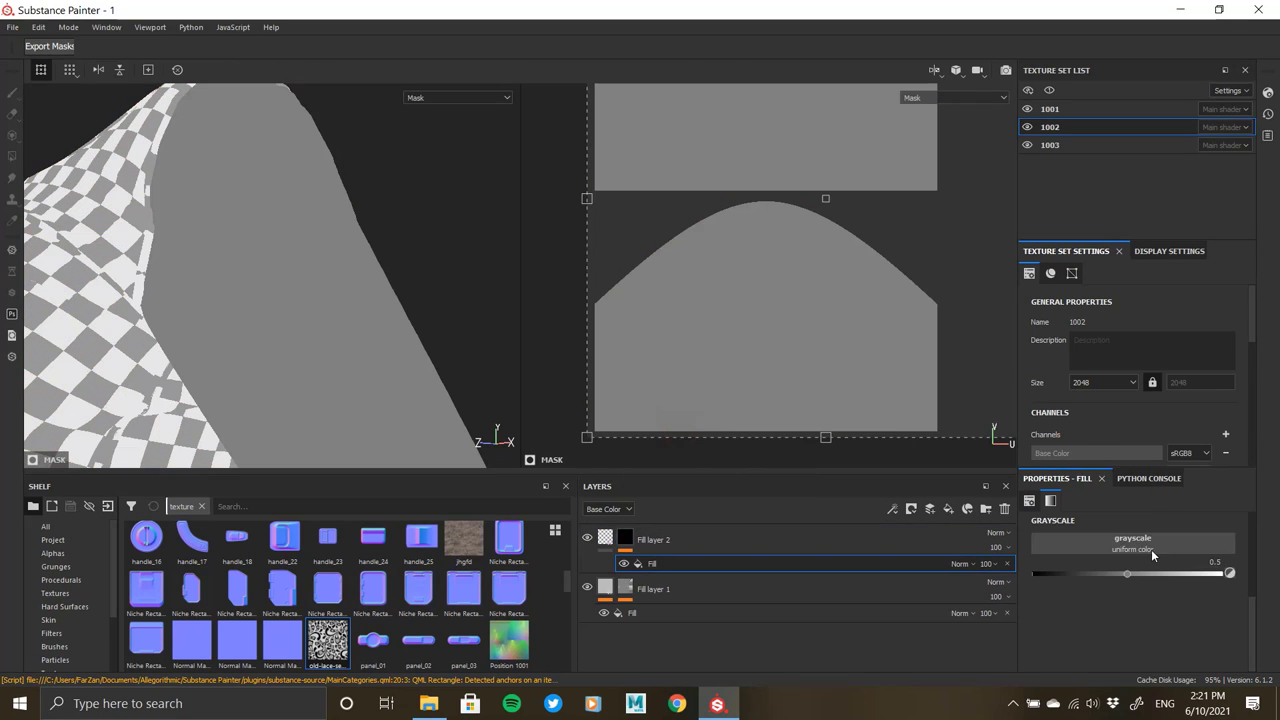
left_click(1151, 549)
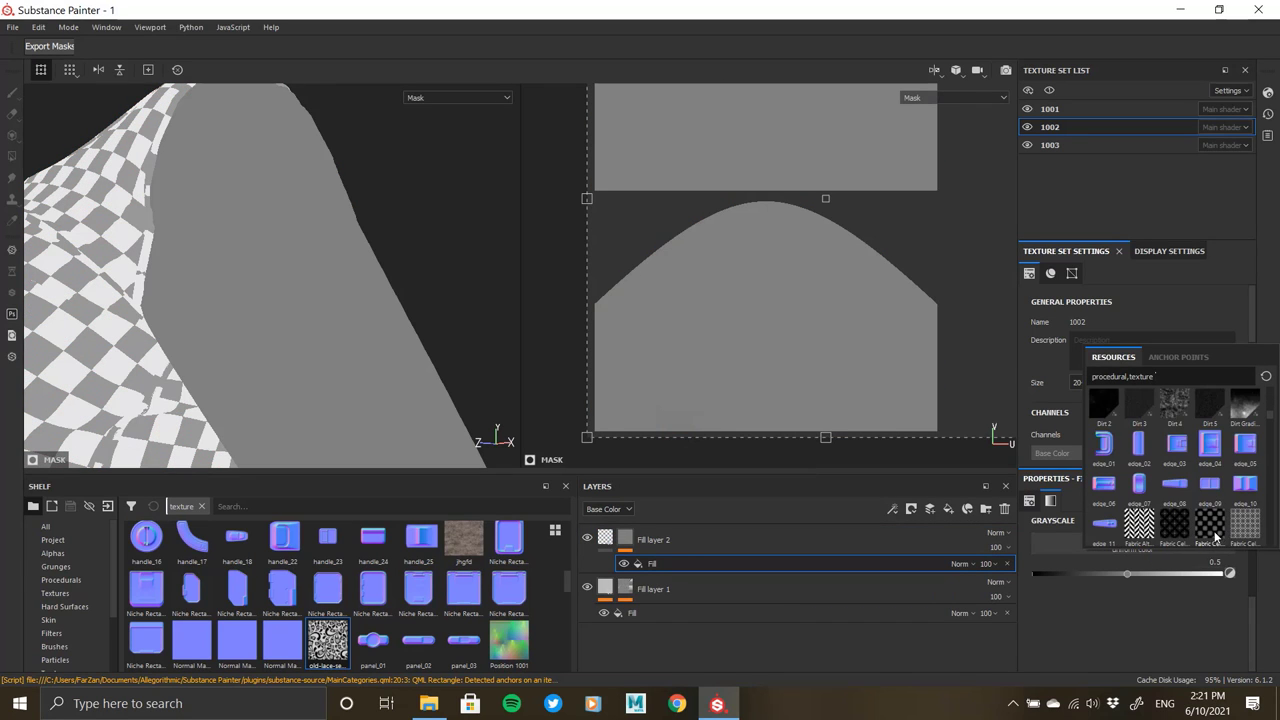
left_click(1212, 532)
scroll(1090, 630, "down", 2)
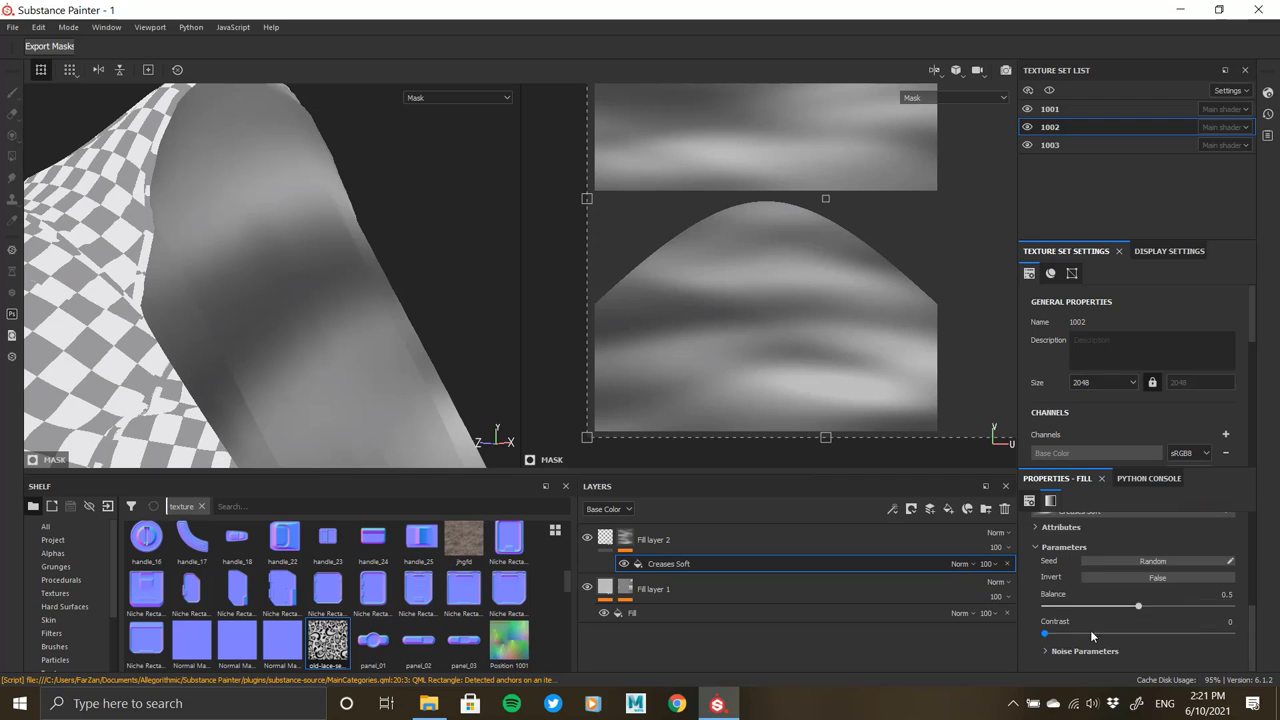
scroll(1100, 600, "up", 3)
left_click_drag(1119, 566, 1114, 562)
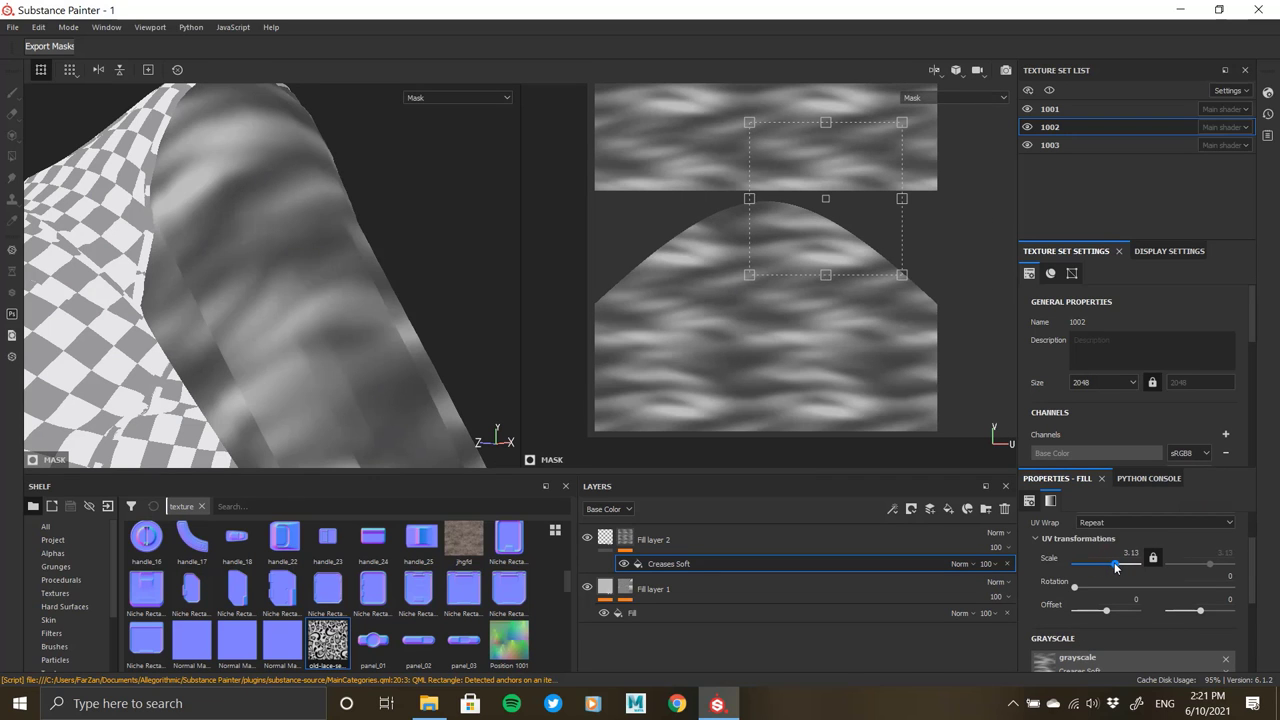
scroll(1114, 562, "down", 3)
scroll(1058, 659, "down", 2)
left_click_drag(1064, 621, 1068, 619)
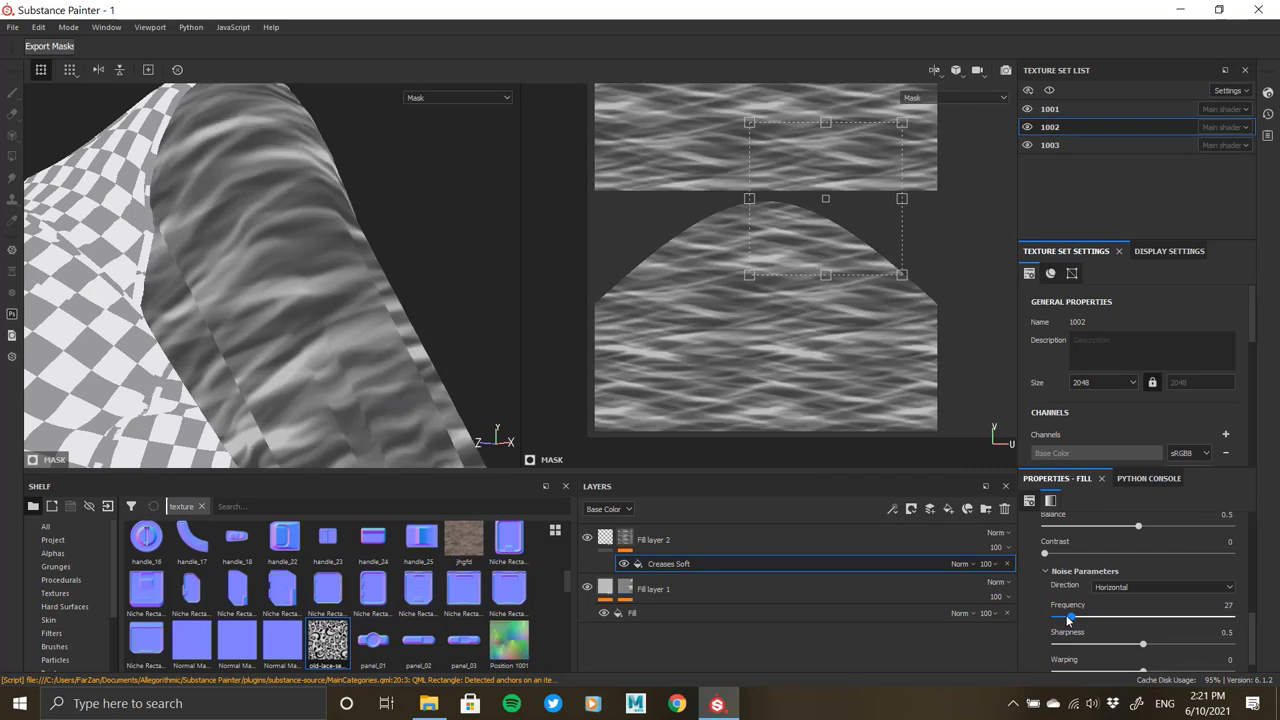
- Set the creased layer's height to 1 and add Fill layer 3 on top
left_click(605, 539)
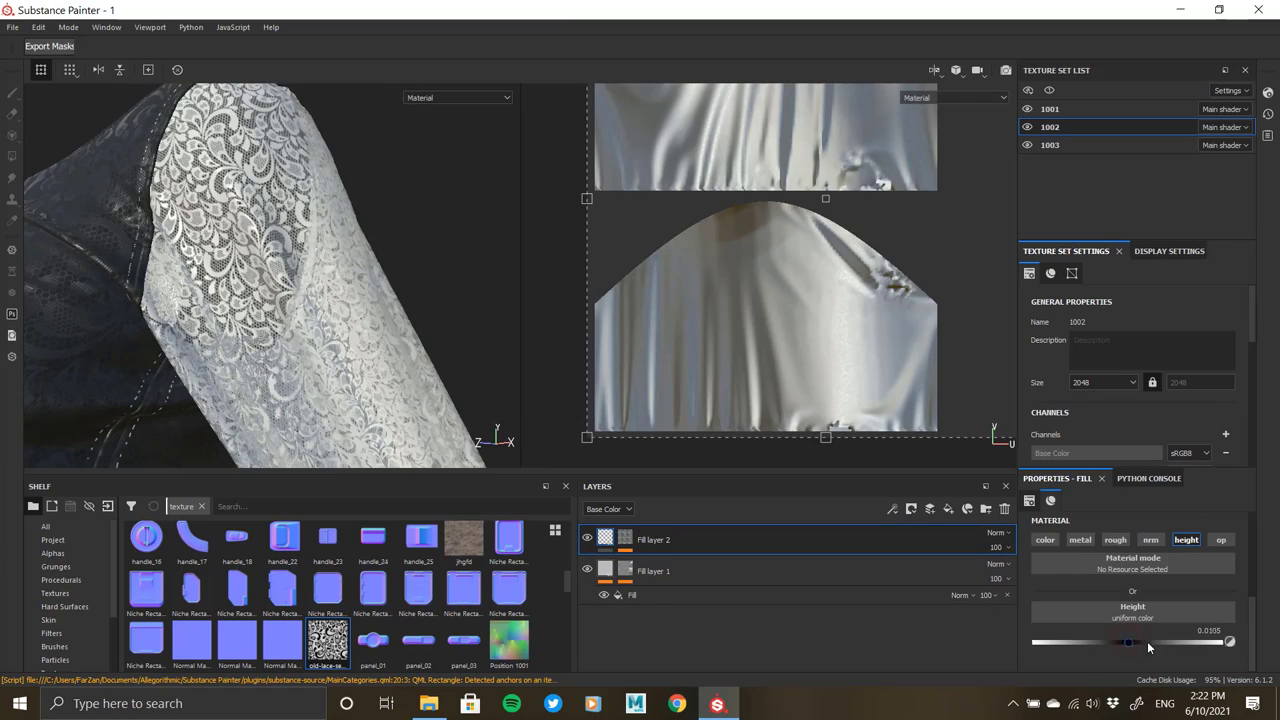
left_click_drag(1189, 643, 1222, 642)
left_click_drag(250, 300, 335, 330, "alt")
right_click_drag(335, 330, 343, 339, "shift")
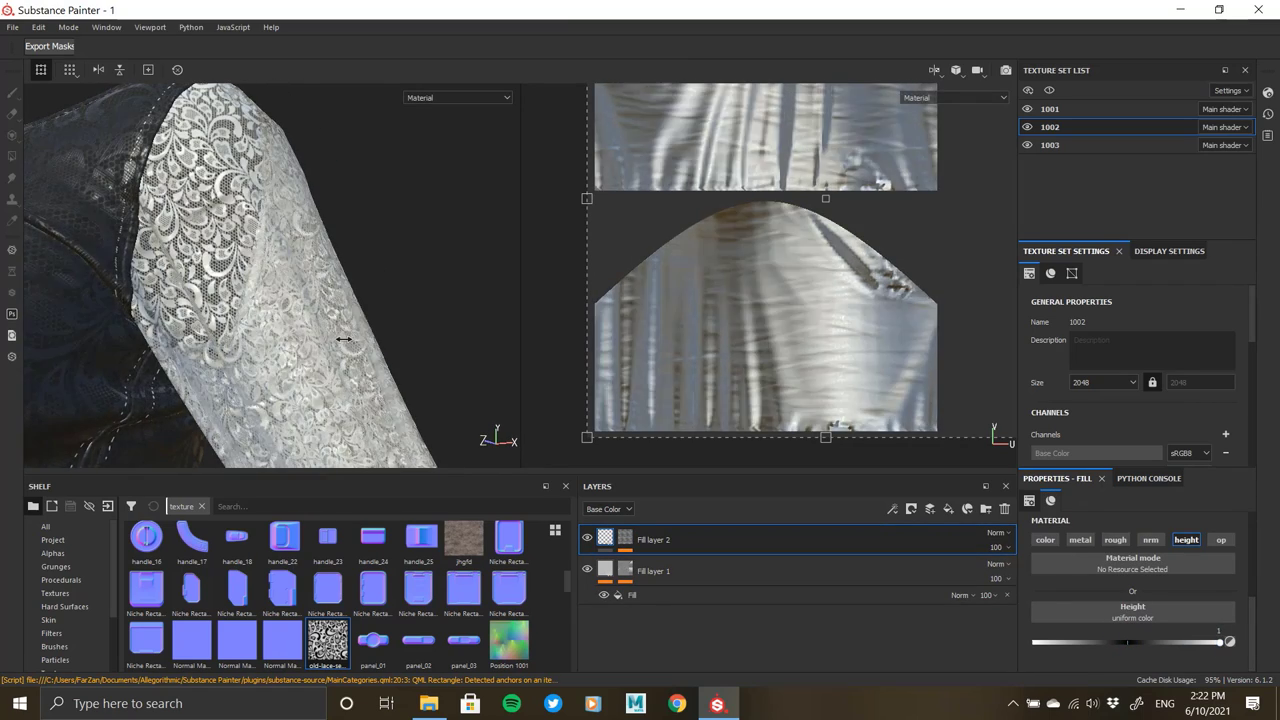
left_click(948, 509)
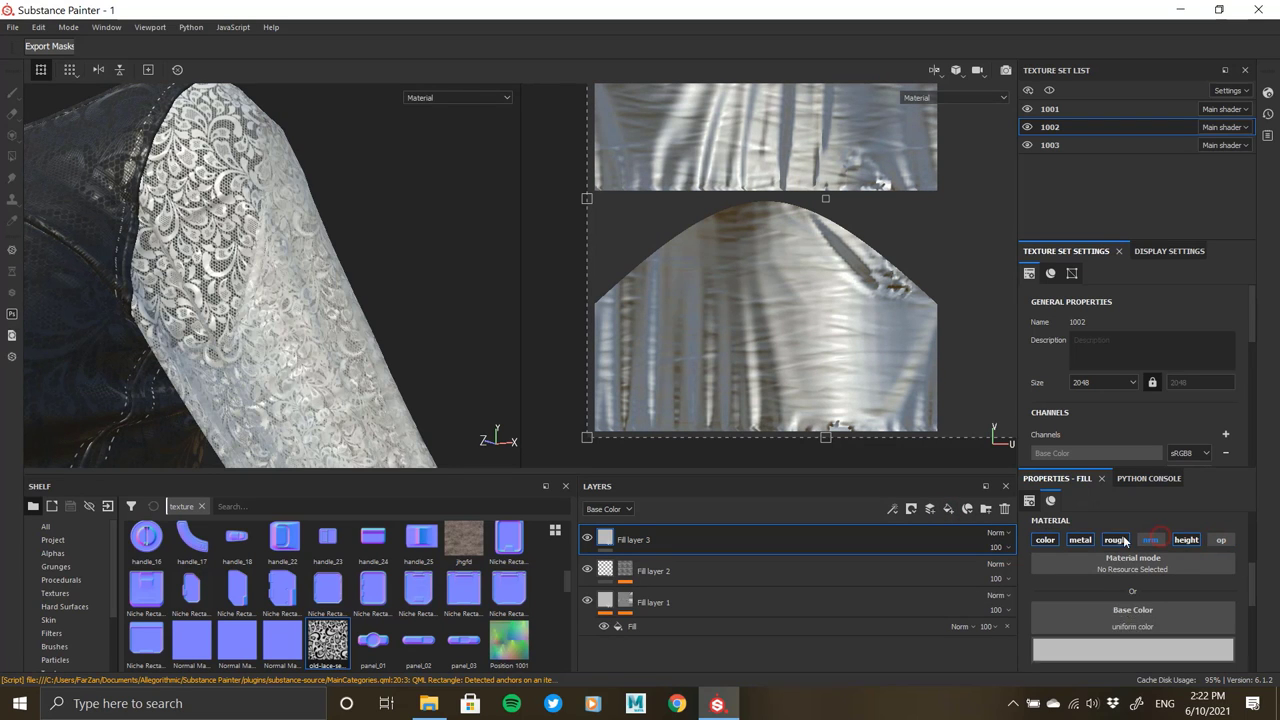
- Give Fill layer 3 a black mask filled with the Weave 2 pattern
right_click(629, 541)
left_click(680, 225)
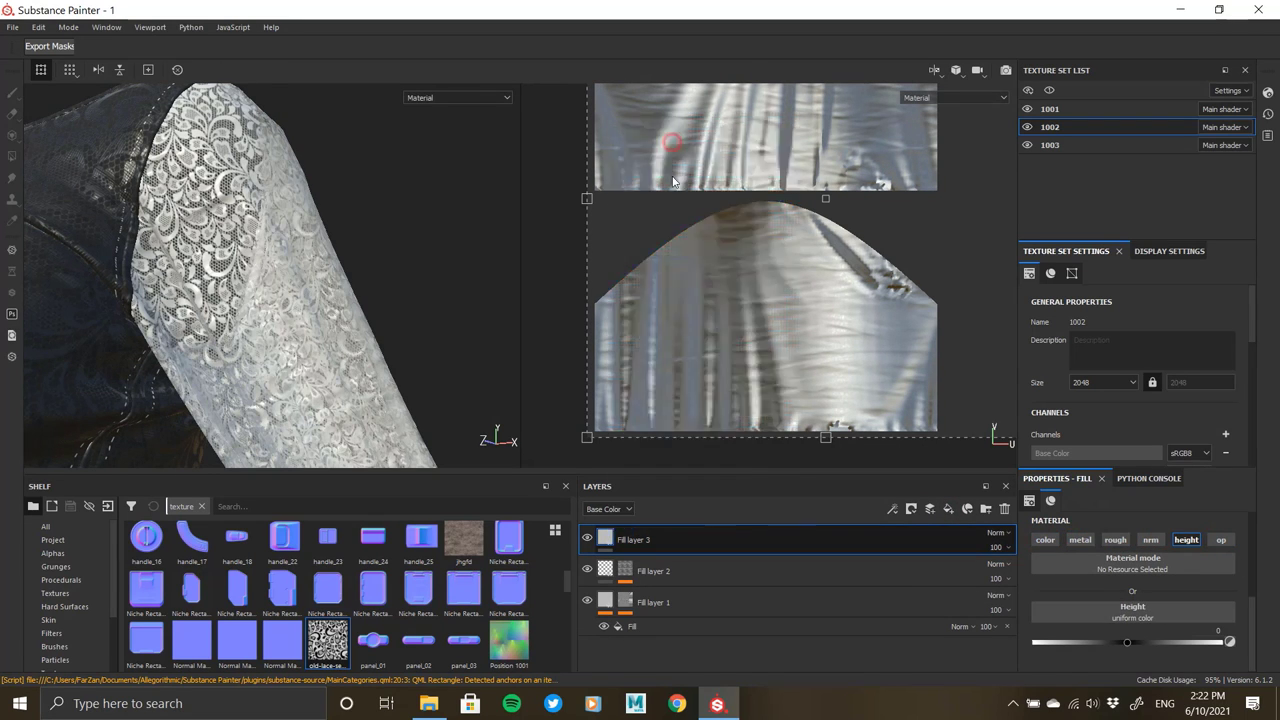
right_click(629, 541)
left_click(668, 435)
left_click(1122, 549)
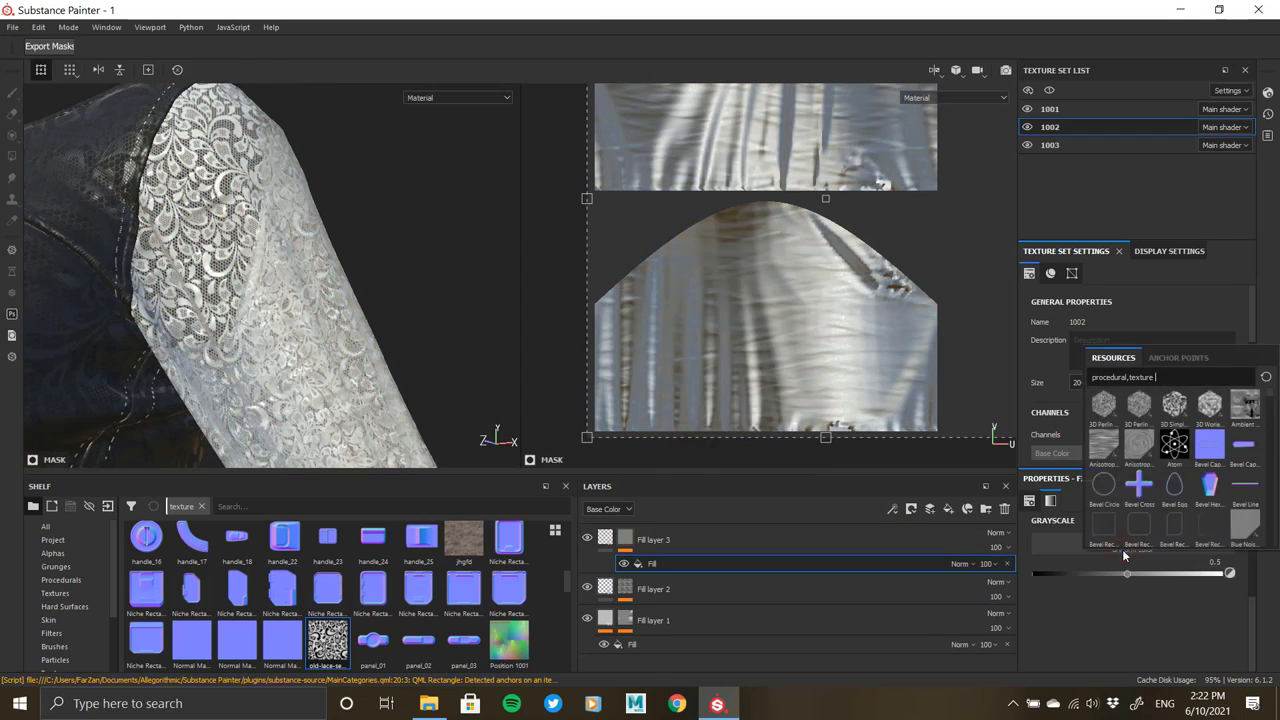
scroll(1225, 488, "down", 3)
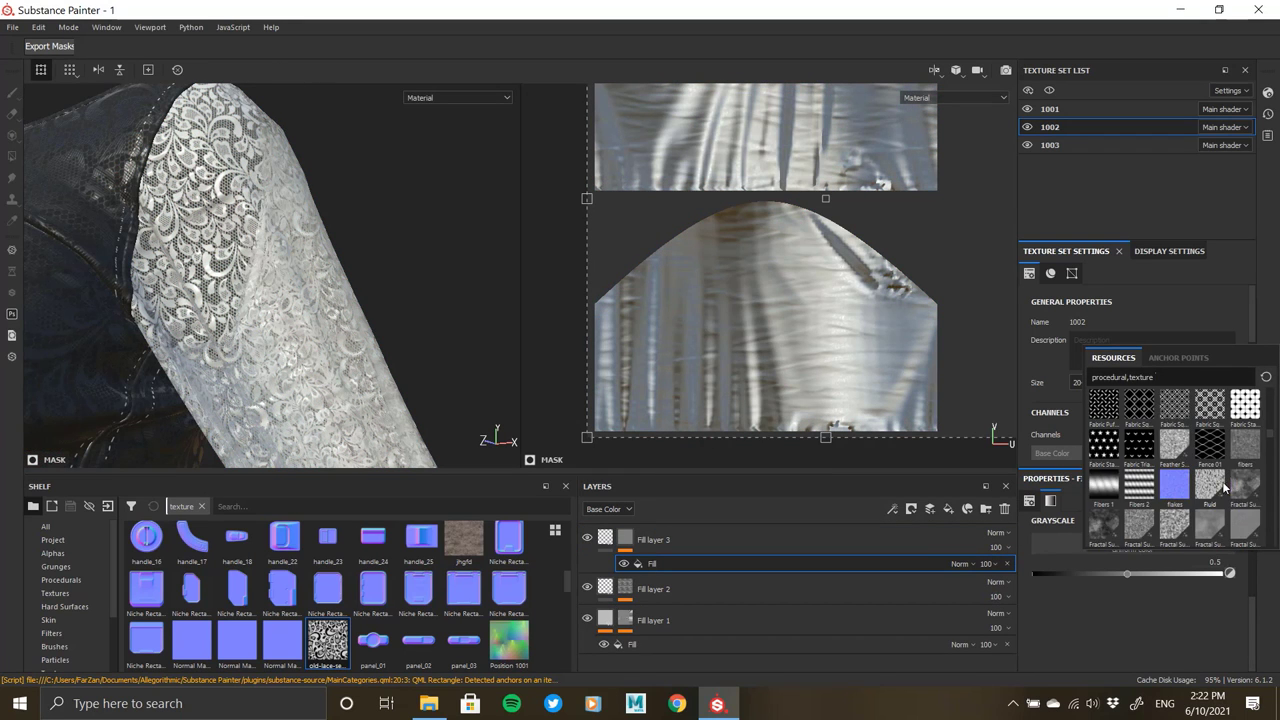
left_click_drag(1267, 440, 1273, 559)
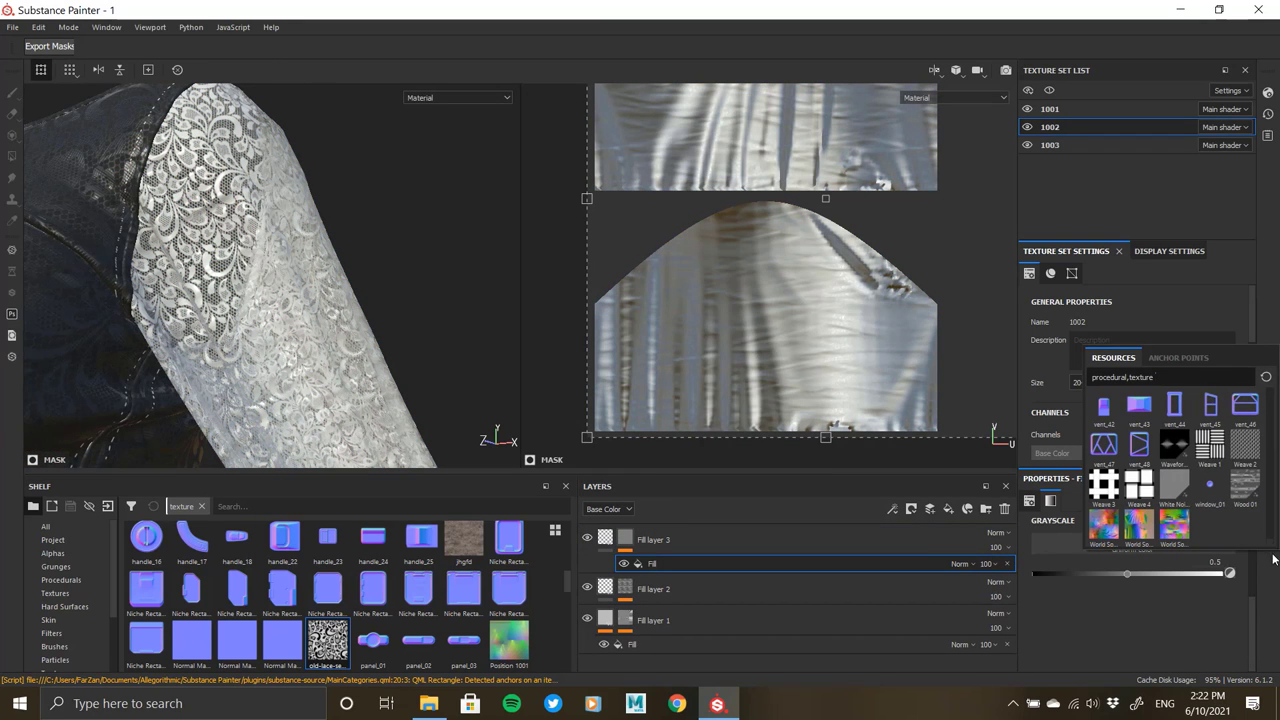
left_click(1246, 455)
key("4")
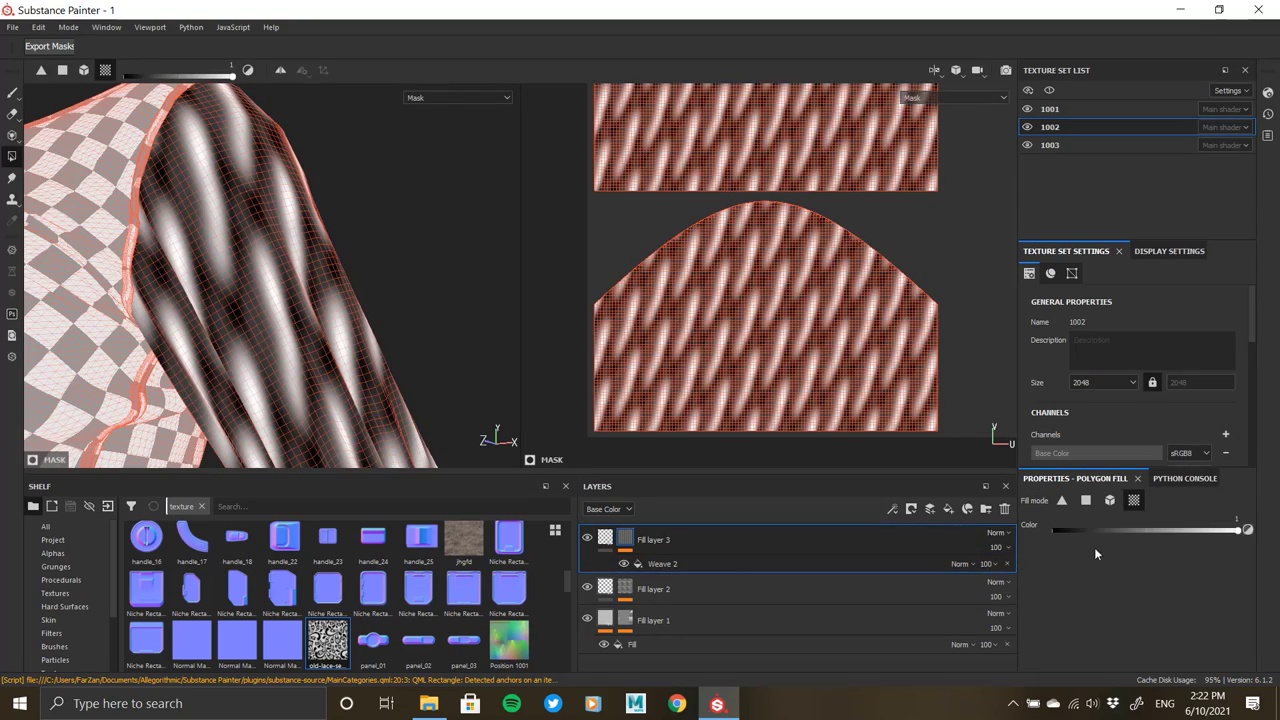
- Keep the Weave 2 disorder at 0 and commit a finer UV scale
scroll(1115, 641, "down", 2)
left_click(1119, 522)
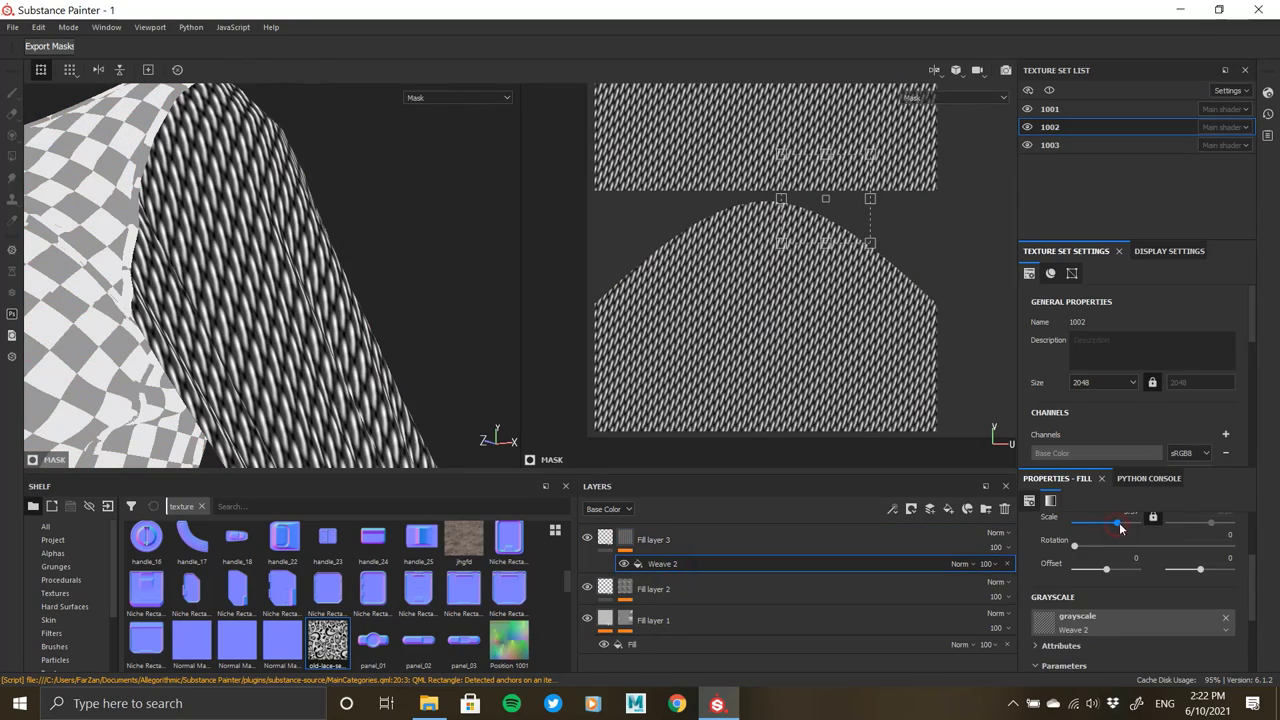
left_click(1062, 646)
scroll(1060, 645, "down", 2)
mouse_move(1055, 633)
left_mouse_down()
mouse_move(1037, 633)
mouse_move(1140, 607)
left_mouse_up()
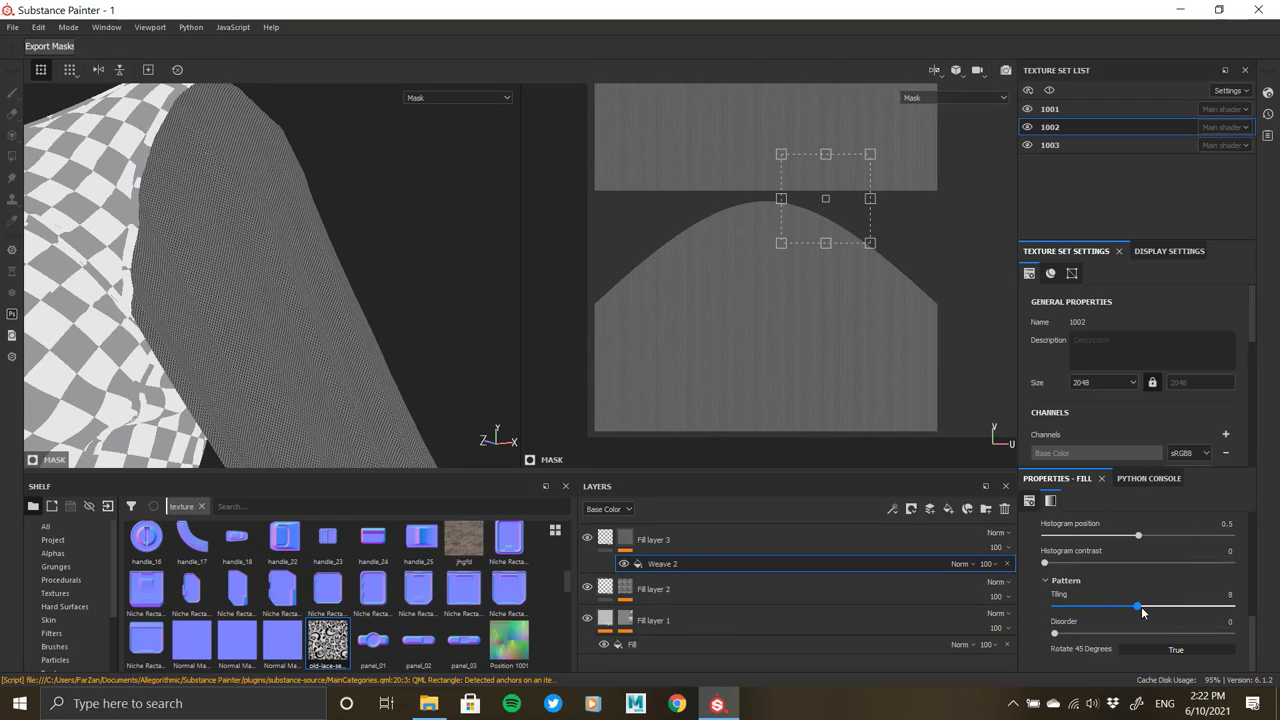
scroll(409, 355, "up", 3)
left_click_drag(300, 300, 380, 394, "alt")
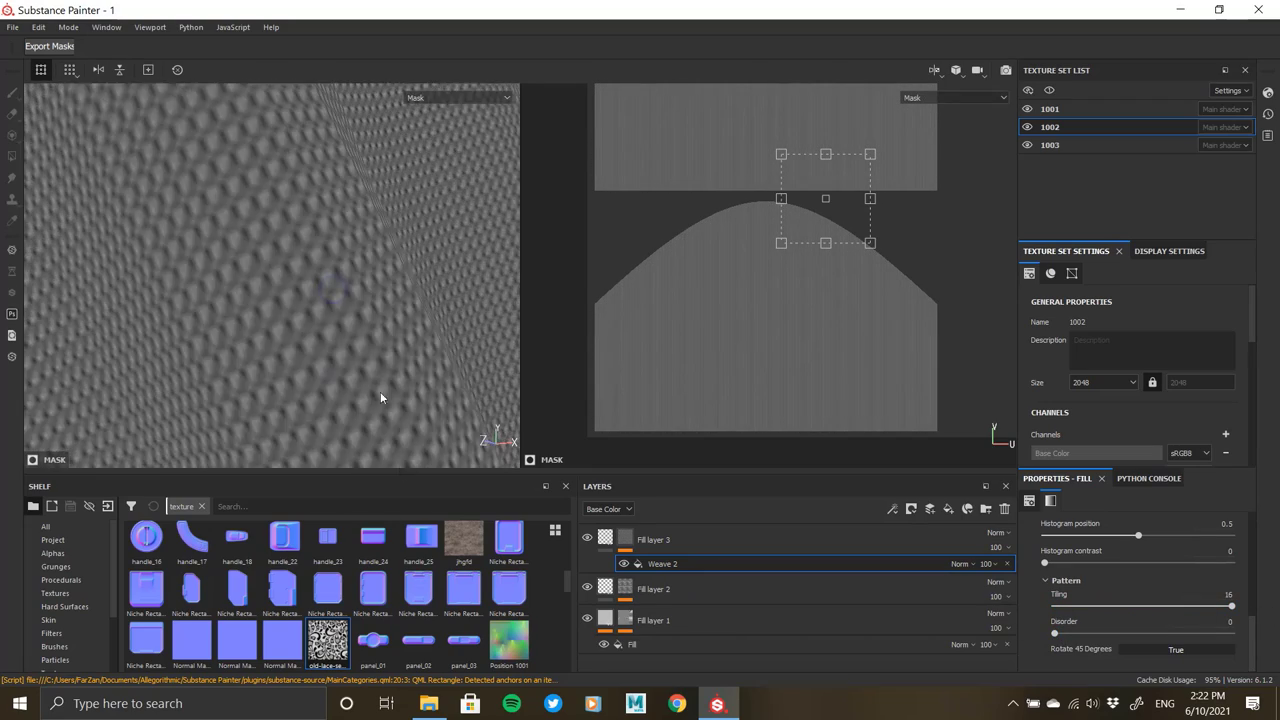
scroll(1100, 607, "down", 2)
scroll(1100, 600, "up", 2)
left_click(1125, 563)
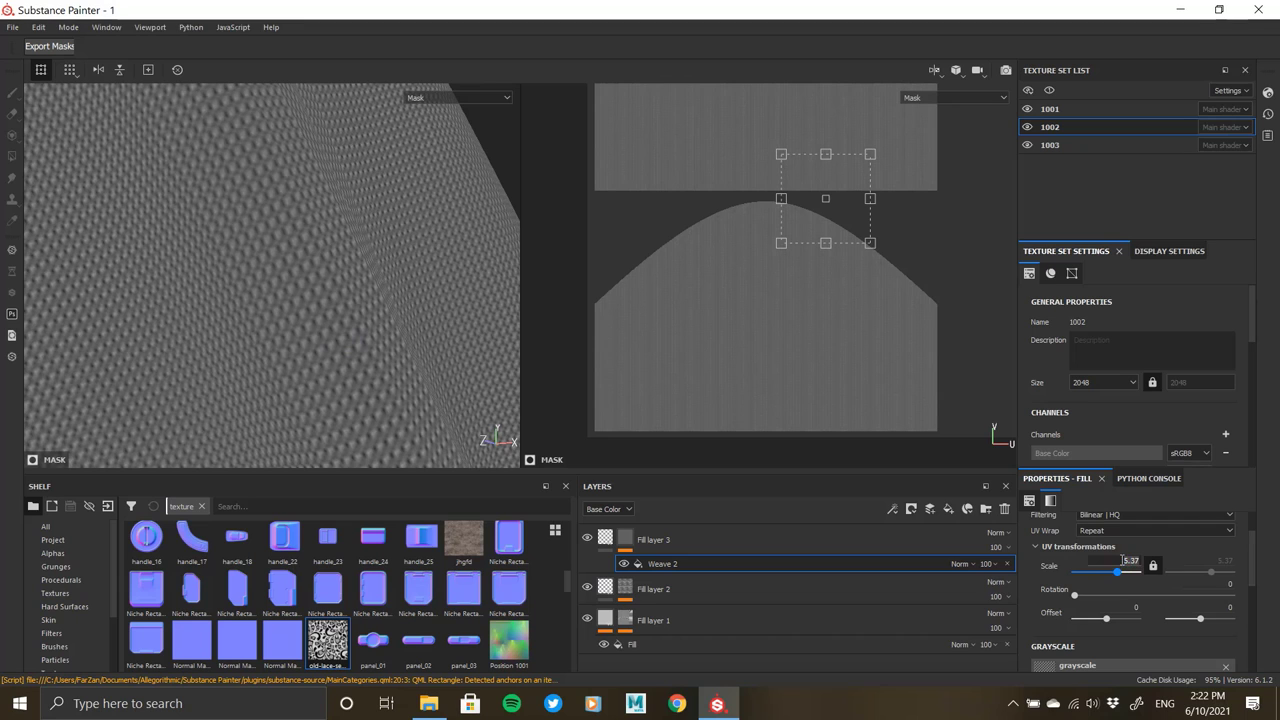
key("Return")
key("Return")
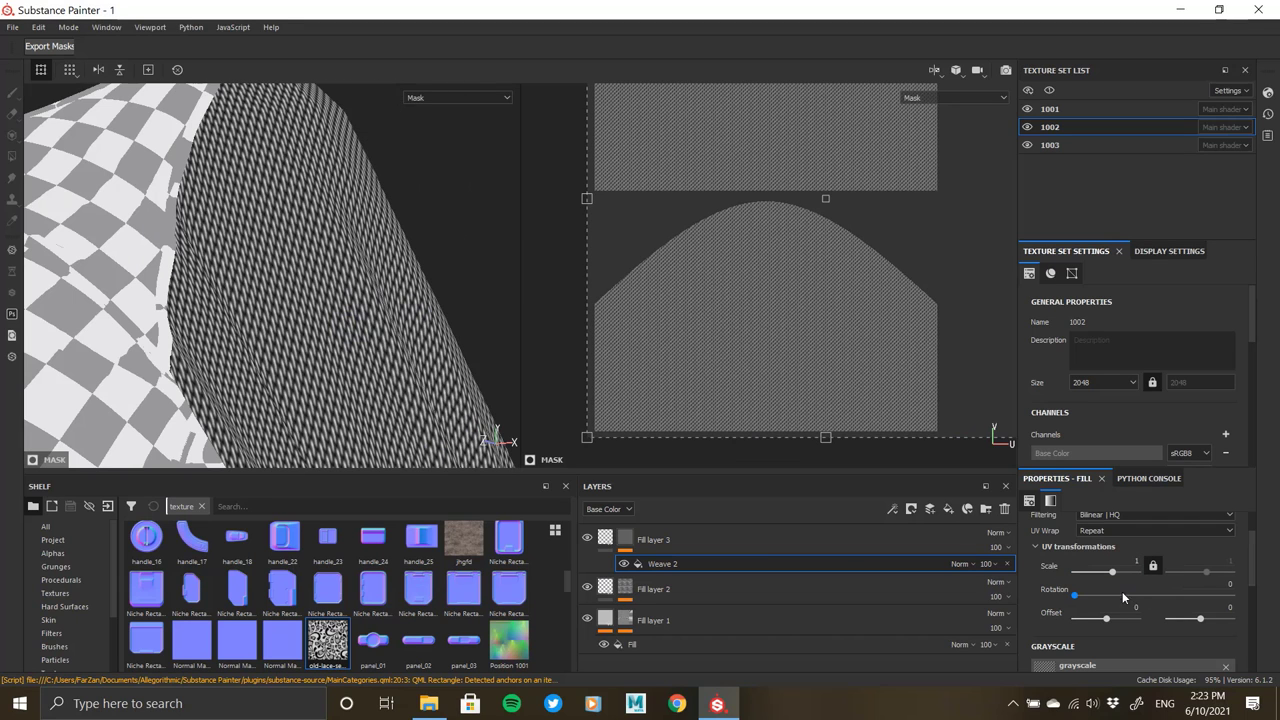
- Set Weave 2 histogram contrast 0 and position 0.64, keeping the 45-degree rotation on
scroll(1042, 602, "down", 5)
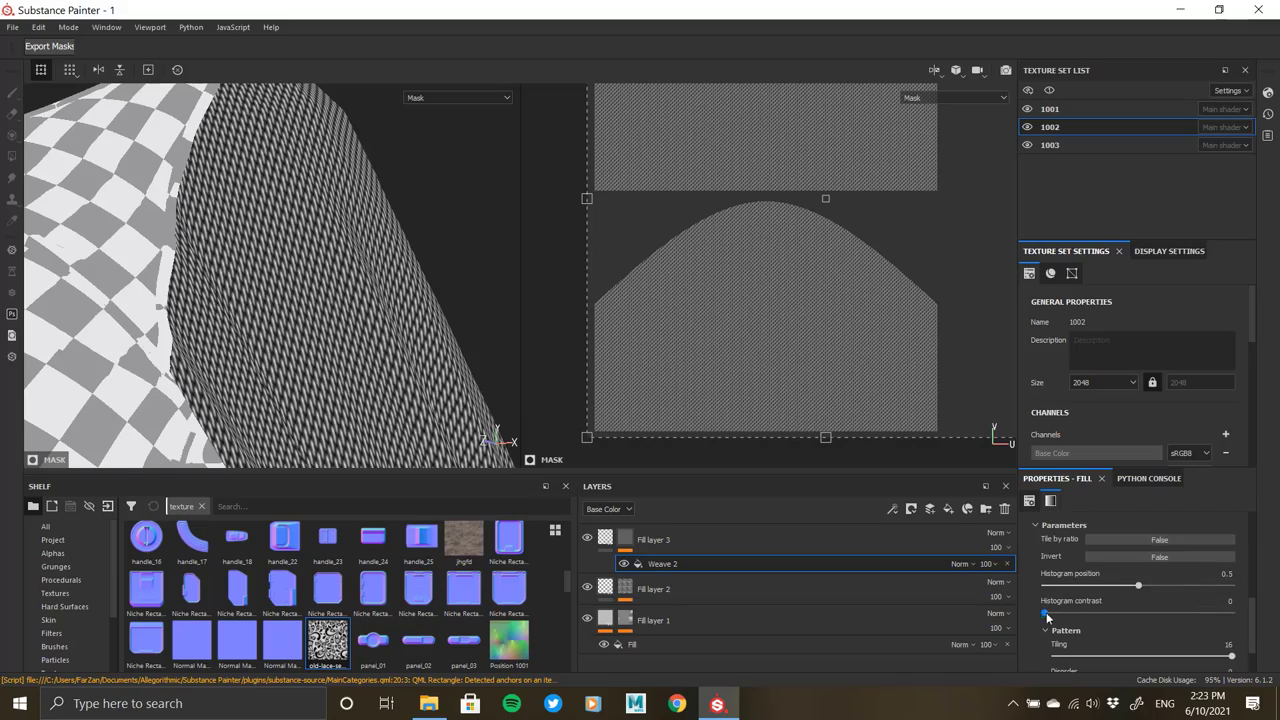
left_click(1125, 613)
scroll(371, 271, "up", 2)
left_click(1042, 613)
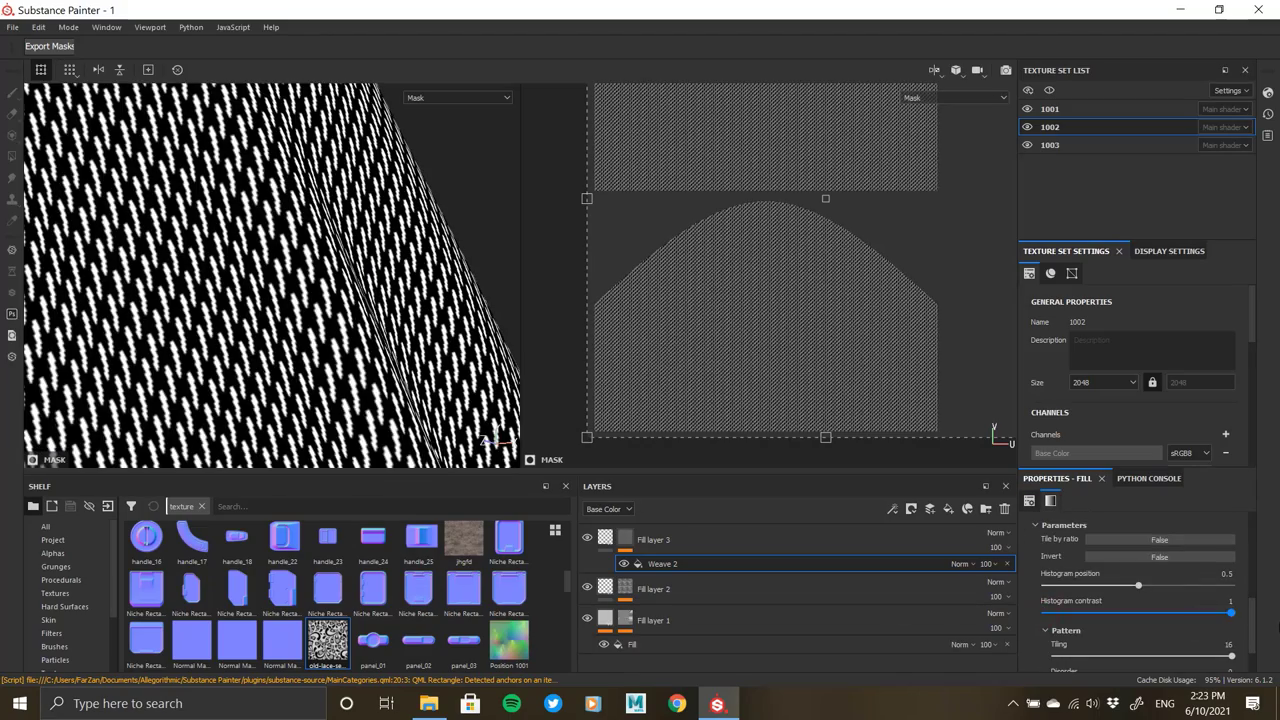
left_click_drag(1138, 585, 1163, 577)
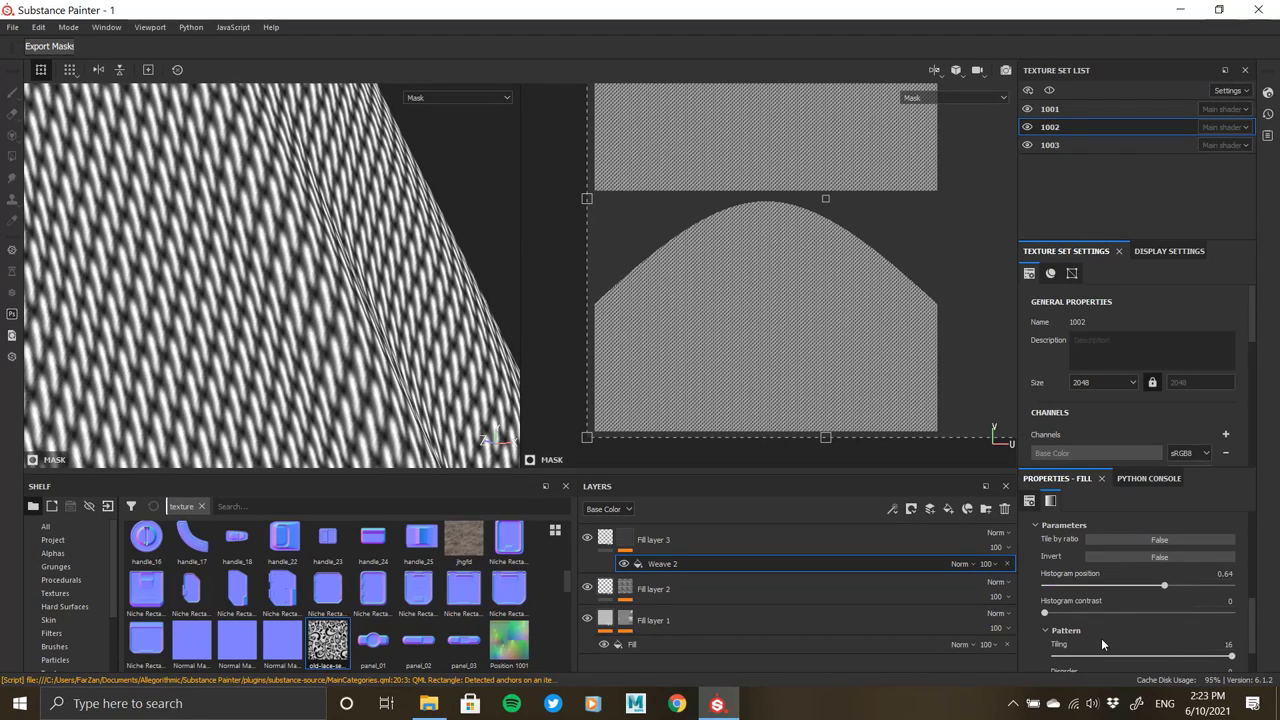
scroll(1101, 638, "down", 2)
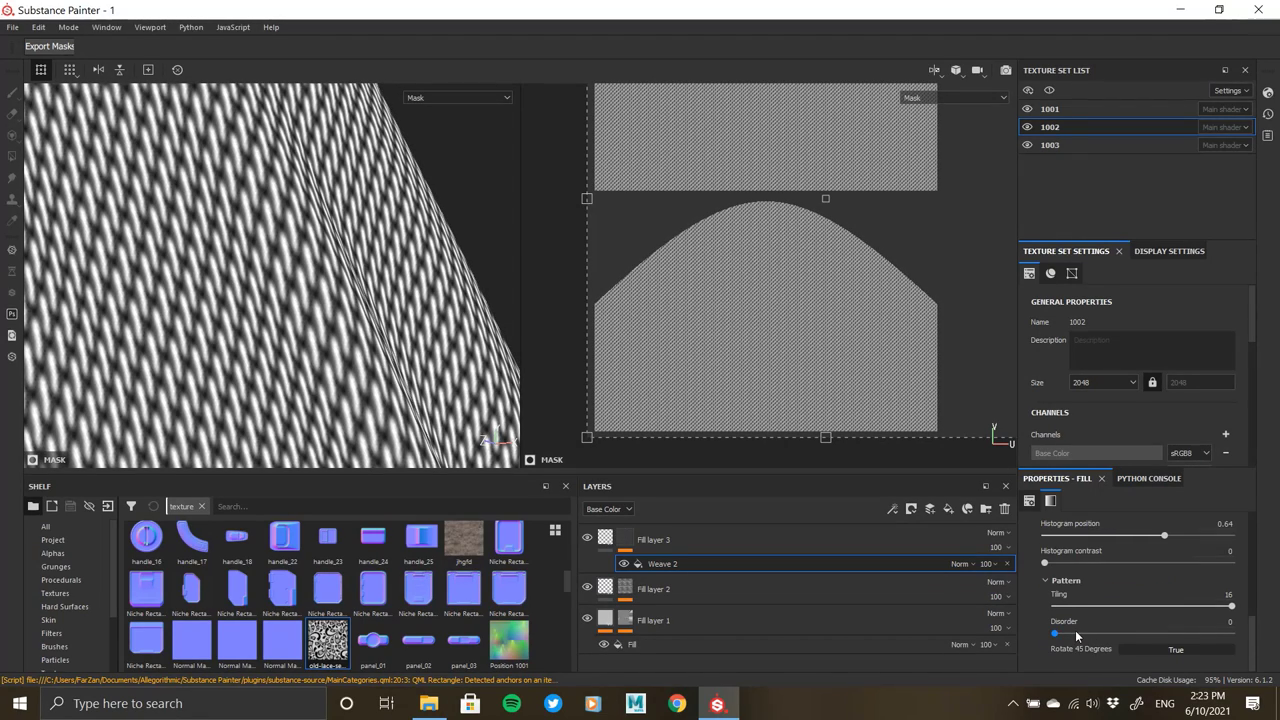
left_click(1157, 652)
left_click(1164, 652)
left_click_drag(329, 277, 243, 314, "alt")
scroll(1157, 568, "up", 5)
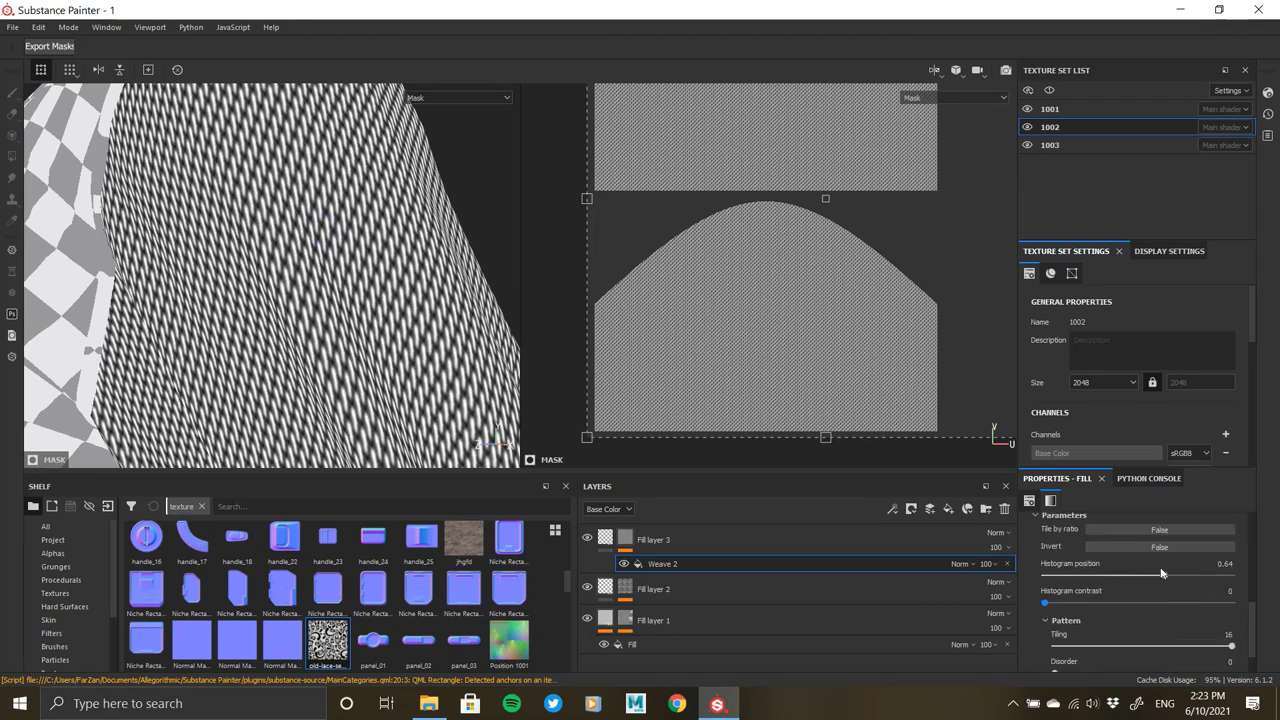
type("2")
key("Return")
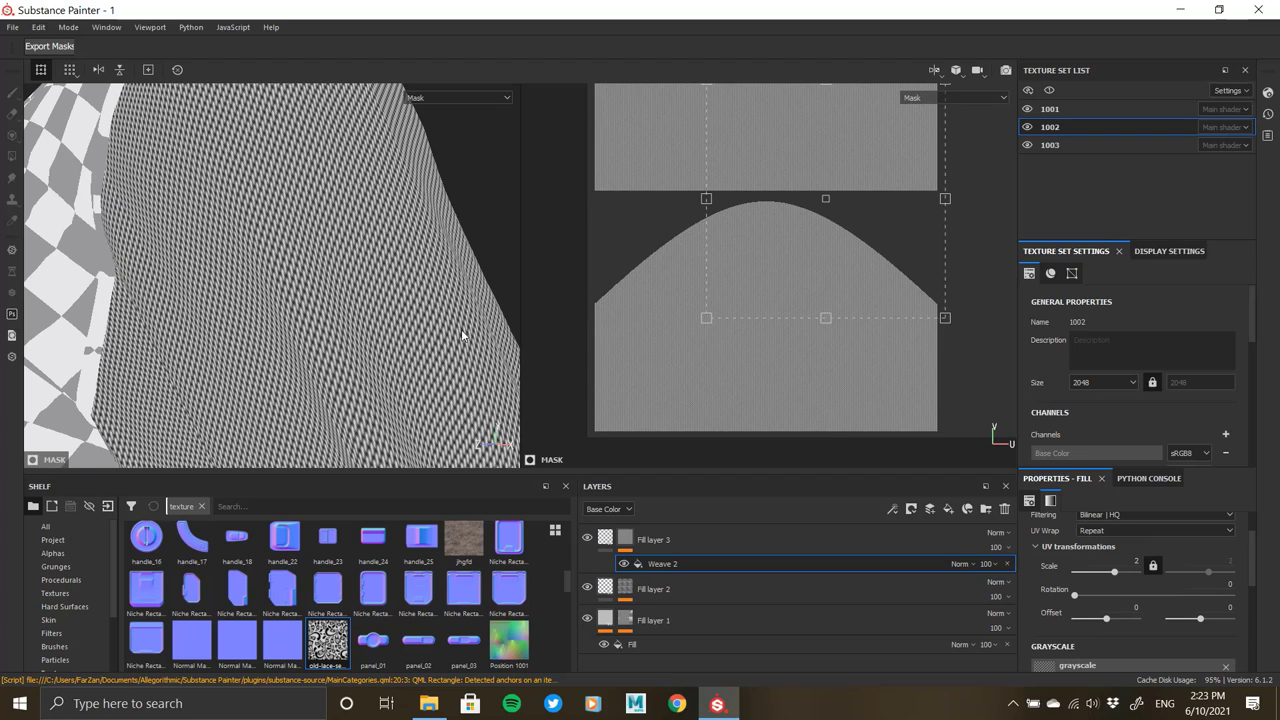
left_click(651, 538)
- Raise the lace fill layer's height to 0.0807
scroll(369, 281, "up", 3)
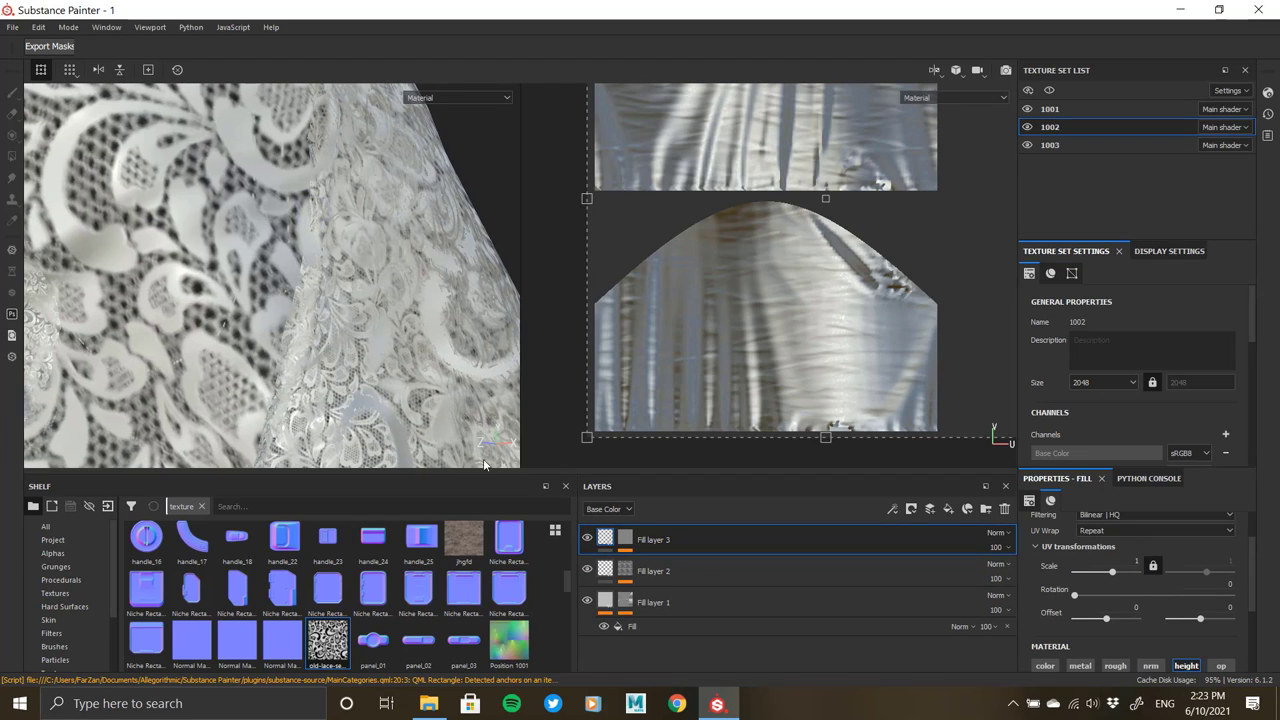
scroll(1117, 630, "down", 2)
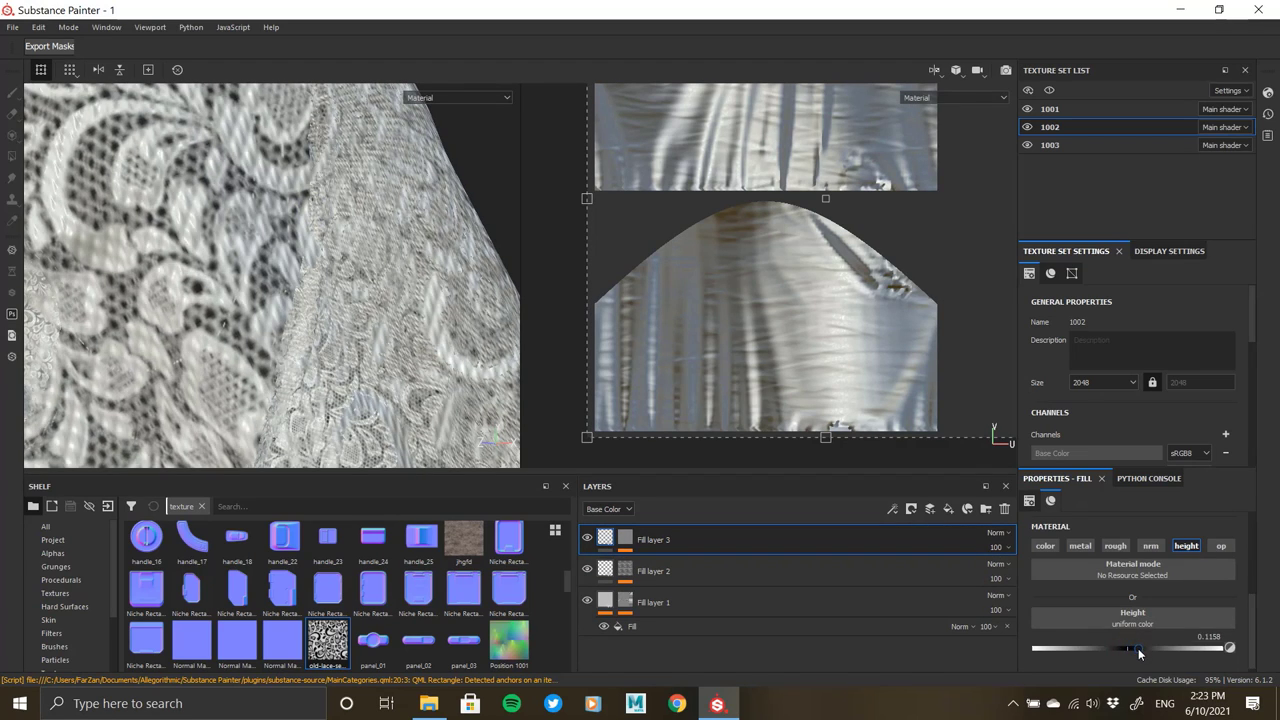
left_click(1136, 650)
scroll(414, 306, "up", 2)
left_click_drag(414, 302, 409, 359, "alt")
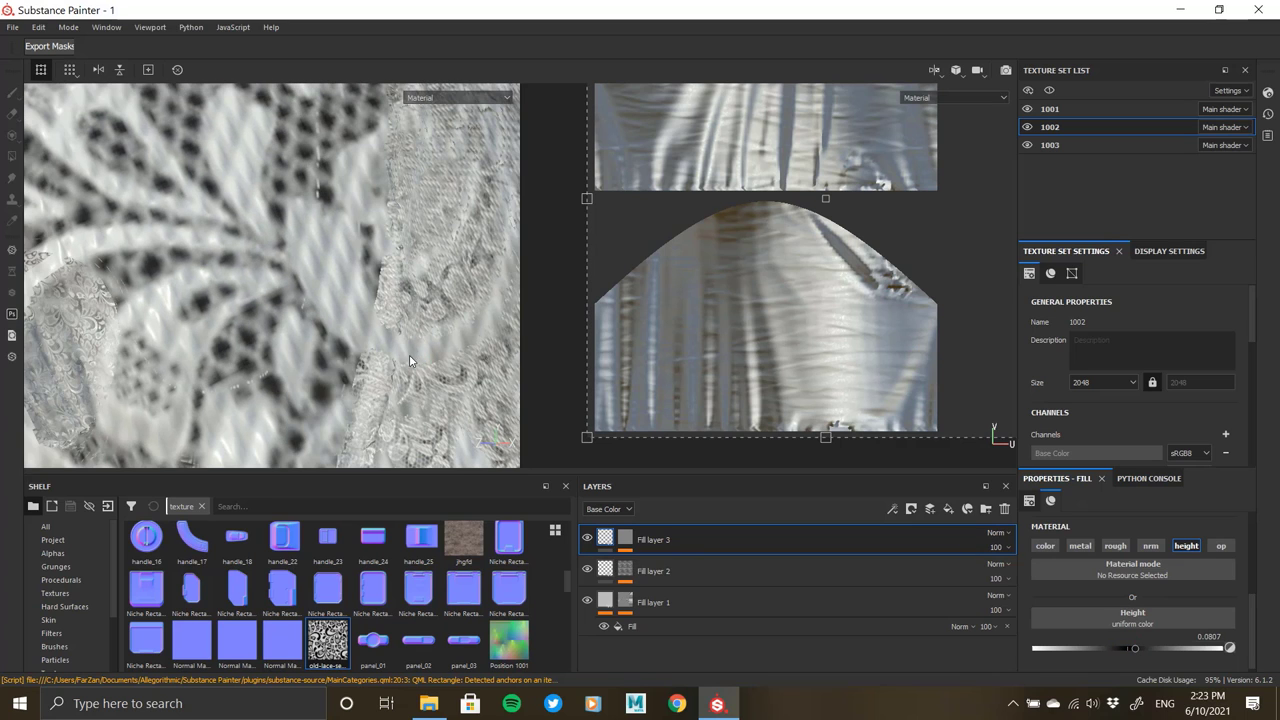
- Set the Weave 2 fill's UV scale to 4 with the layer view on Height
left_click(673, 545)
left_click(709, 563)
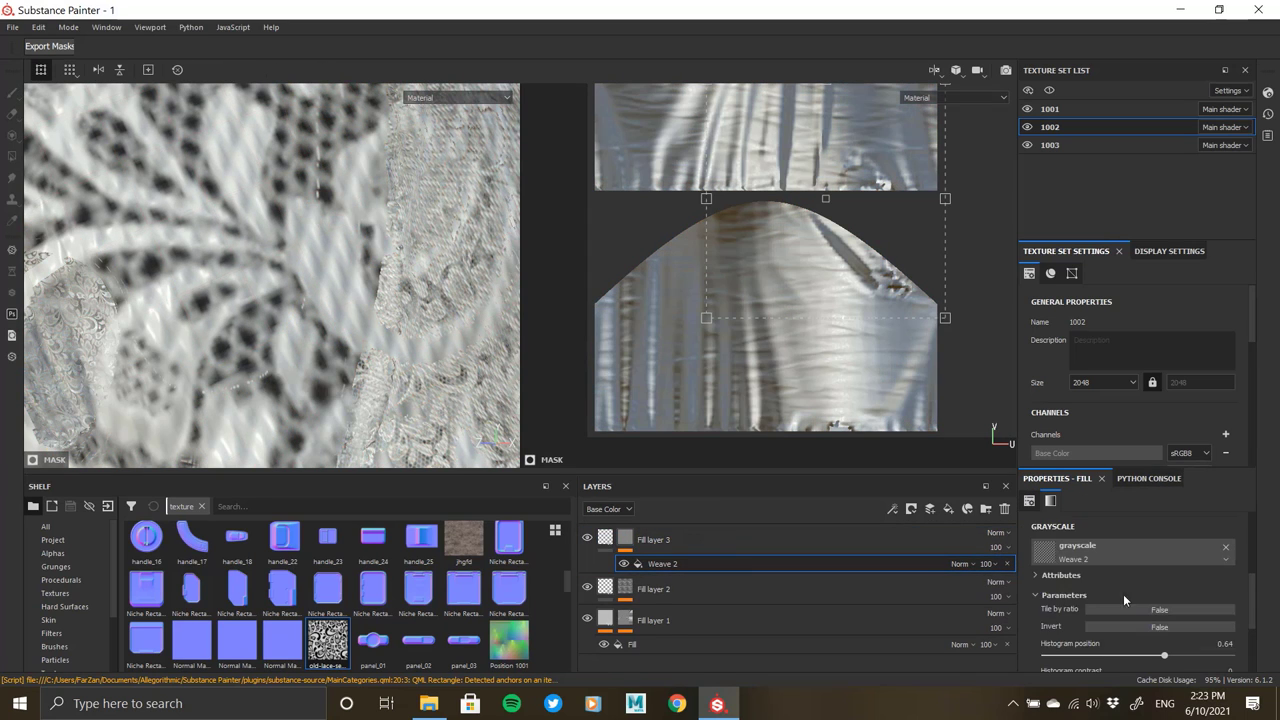
scroll(1123, 594, "down", 1)
scroll(1152, 606, "up", 1)
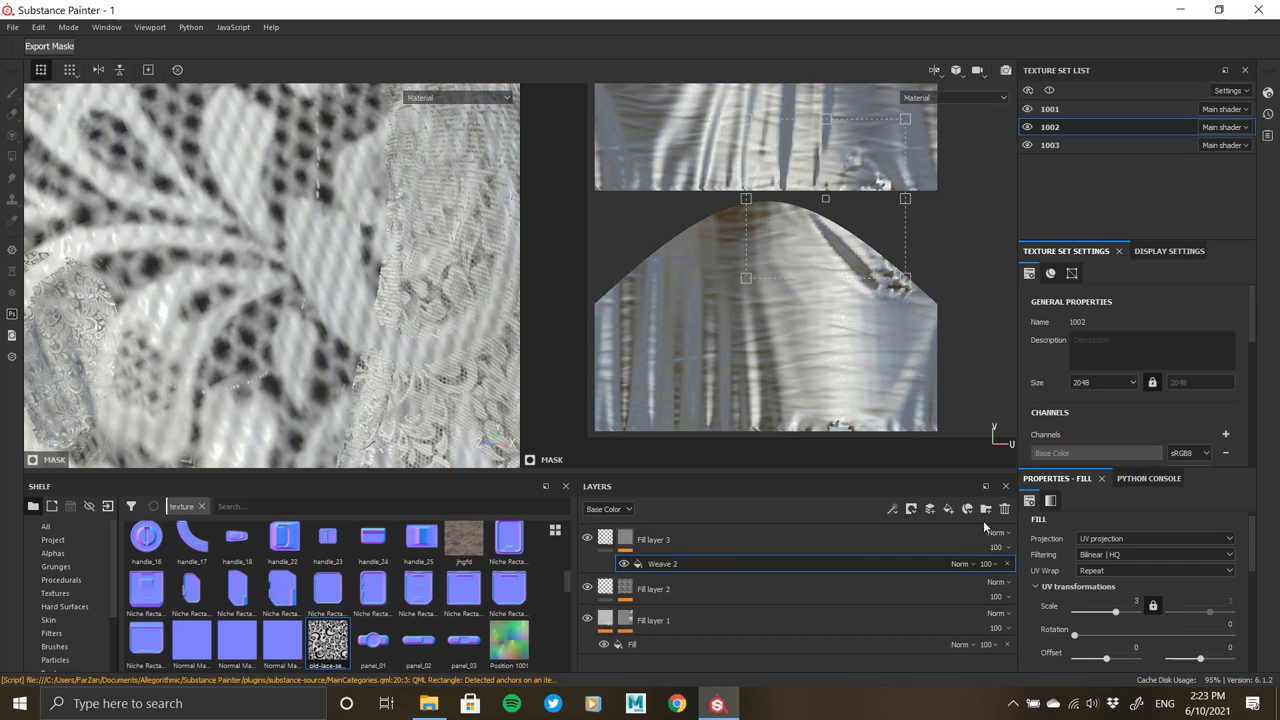
scroll(1030, 495, "up", 1)
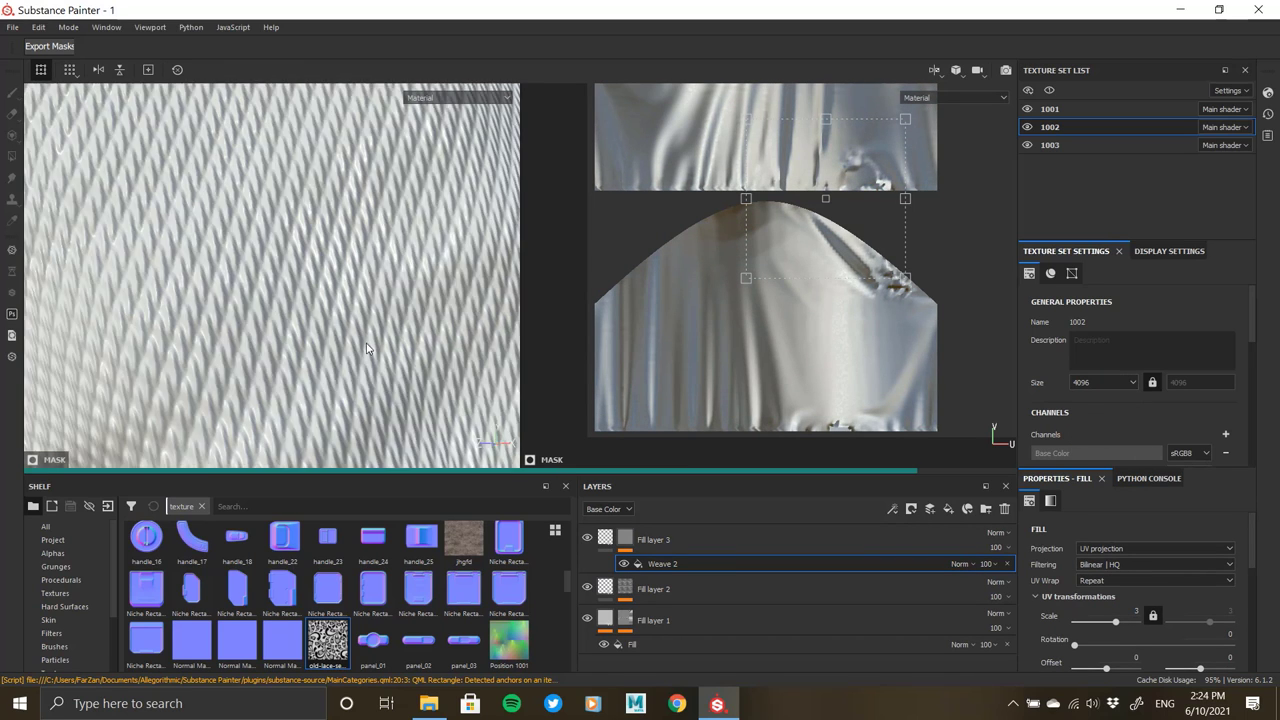
left_click_drag(341, 265, 281, 190, "alt")
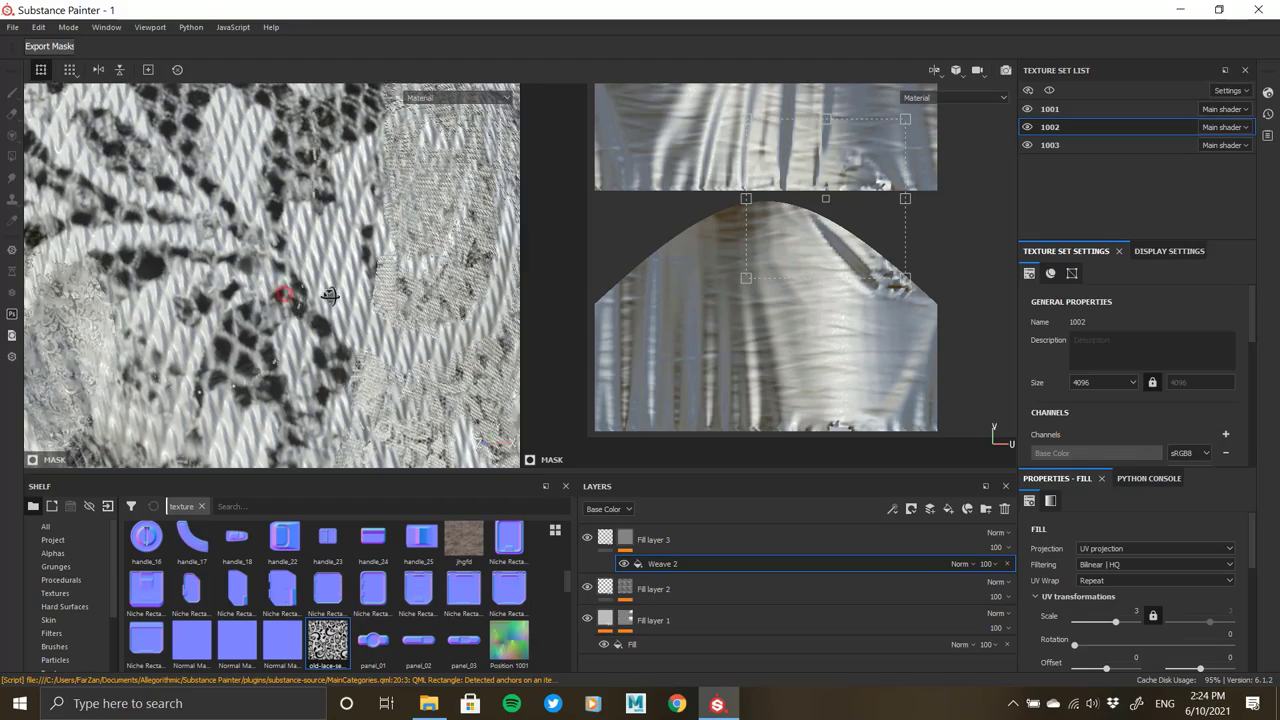
right_click_drag(281, 190, 312, 330, "alt")
left_click(608, 509)
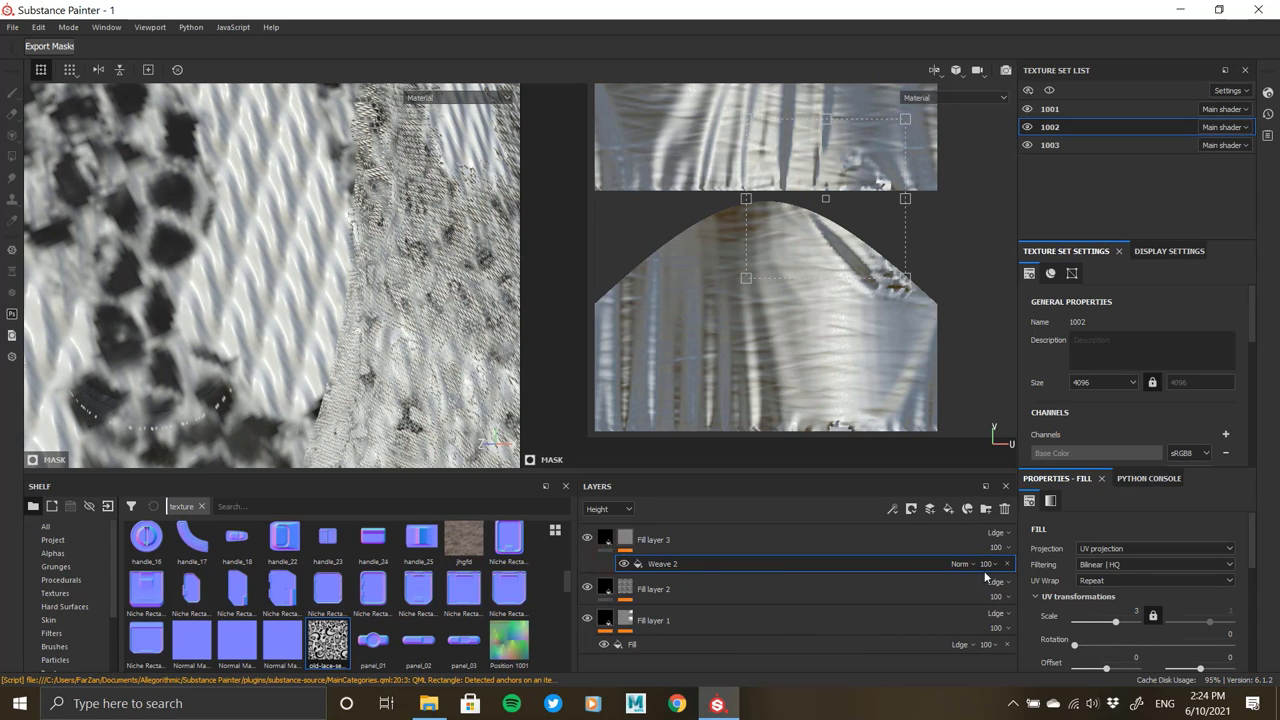
left_click_drag(1014, 585, 1008, 585)
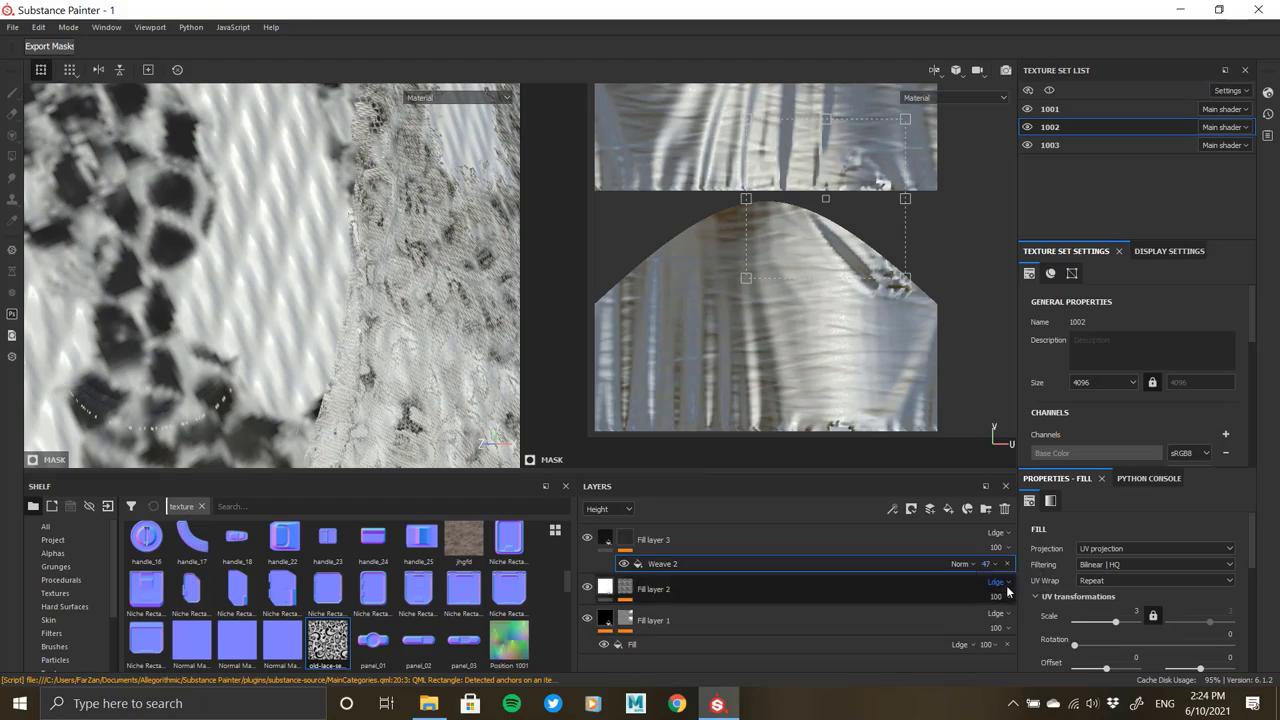
mouse_move(334, 290)
right_mouse_down("alt")
mouse_move(332, 233)
mouse_move(286, 294)
mouse_move(290, 310)
right_mouse_up("alt")
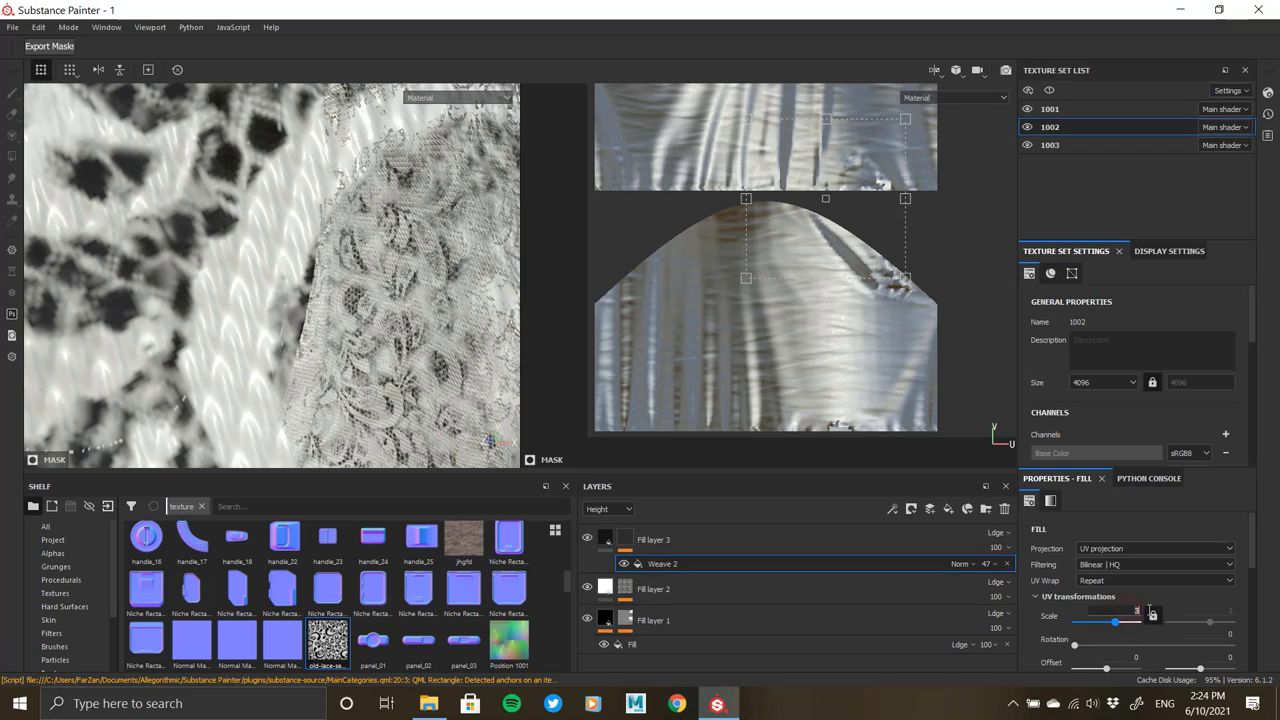
type("4")
key("Return")
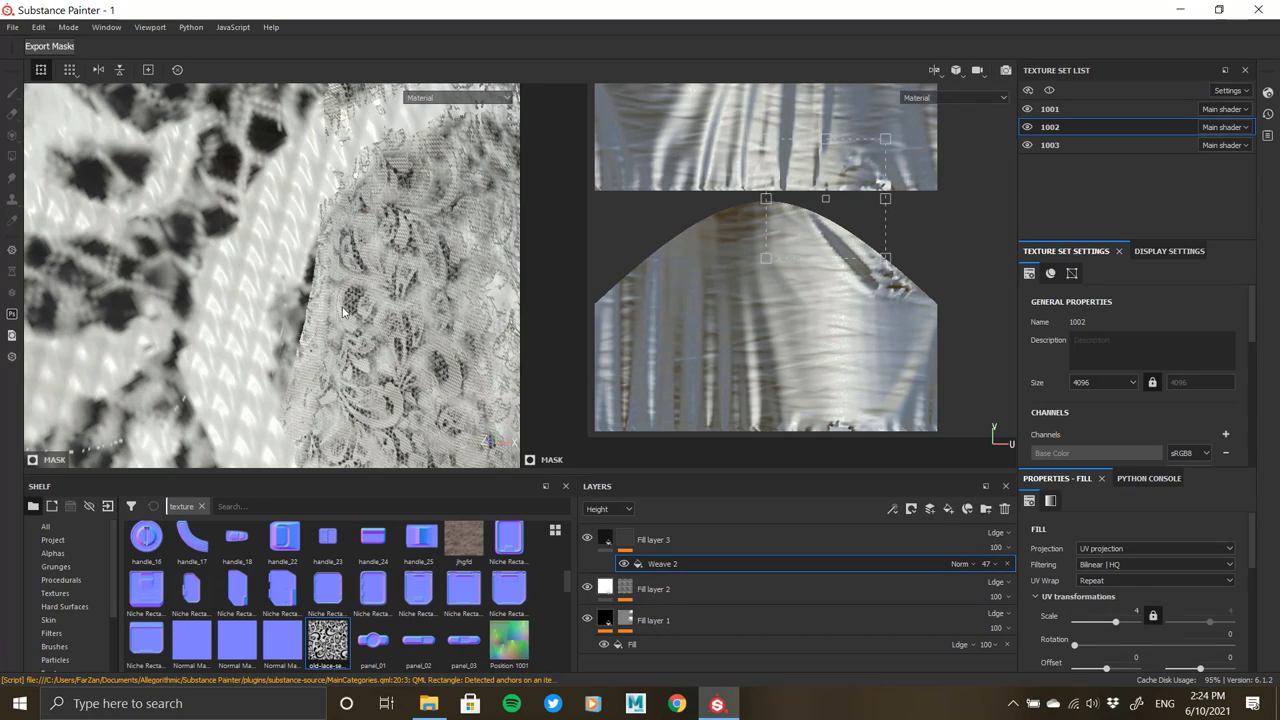
- Fade the Weave 2 layer's opacity to about 23 while inspecting the sleeve cuff
right_click_drag(343, 311, 253, 350, "alt")
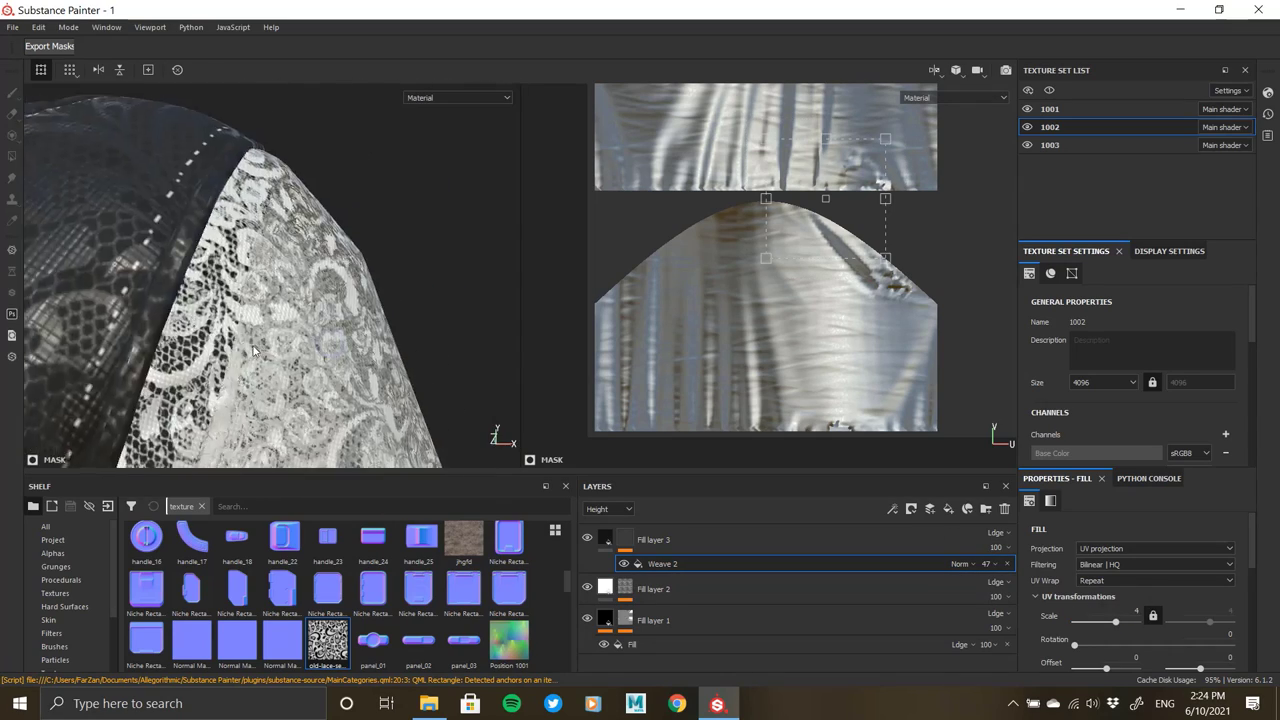
mouse_move(253, 350)
left_mouse_down("alt")
mouse_move(277, 377)
mouse_move(237, 177)
mouse_move(247, 292)
left_mouse_up("alt")
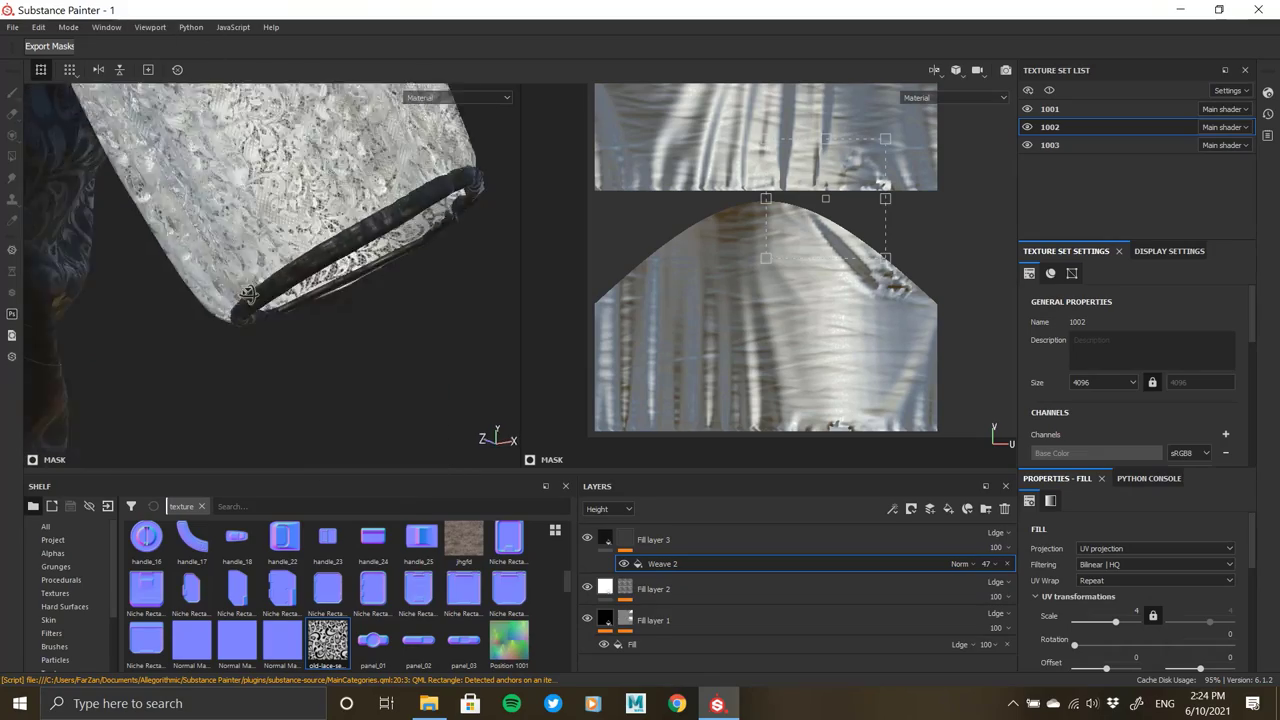
right_click_drag(247, 292, 354, 343, "alt")
mouse_move(354, 343)
left_mouse_down("alt")
mouse_move(275, 245)
mouse_move(333, 426)
mouse_move(295, 302)
left_mouse_up("alt")
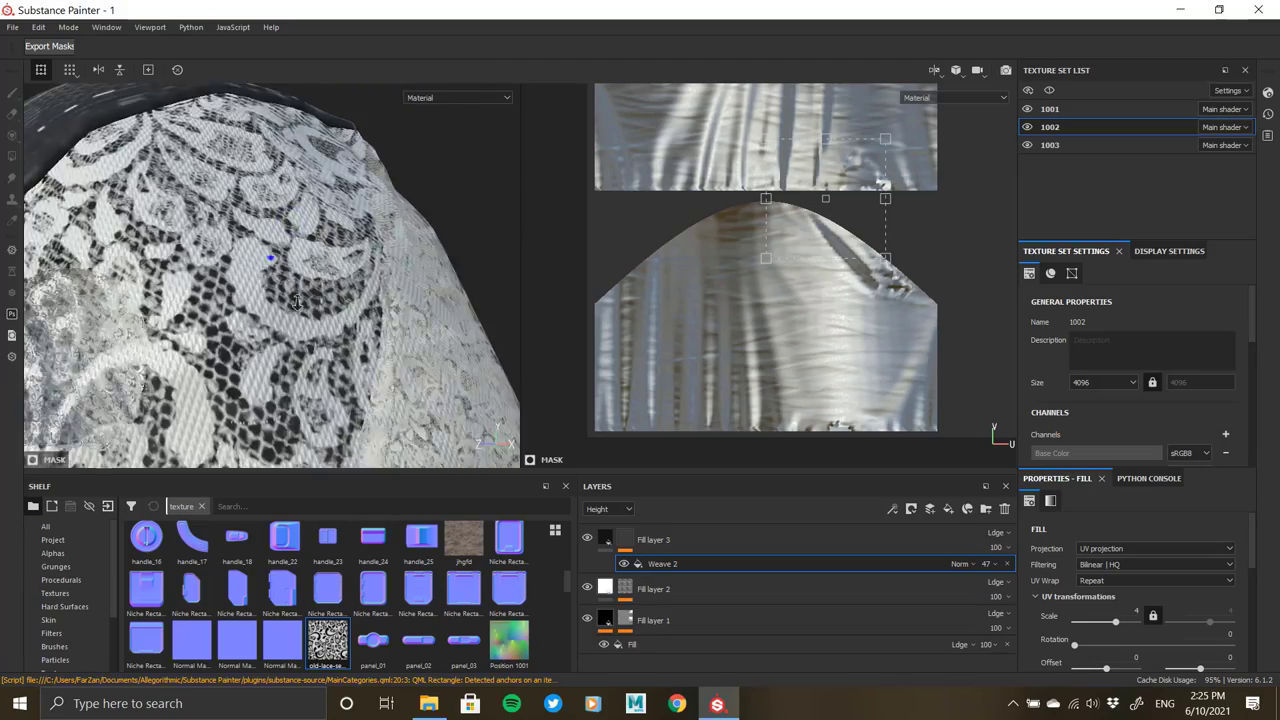
mouse_move(295, 302)
right_mouse_down("alt")
mouse_move(251, 300)
mouse_move(320, 366)
mouse_move(288, 335)
mouse_move(237, 333)
right_mouse_up("alt")
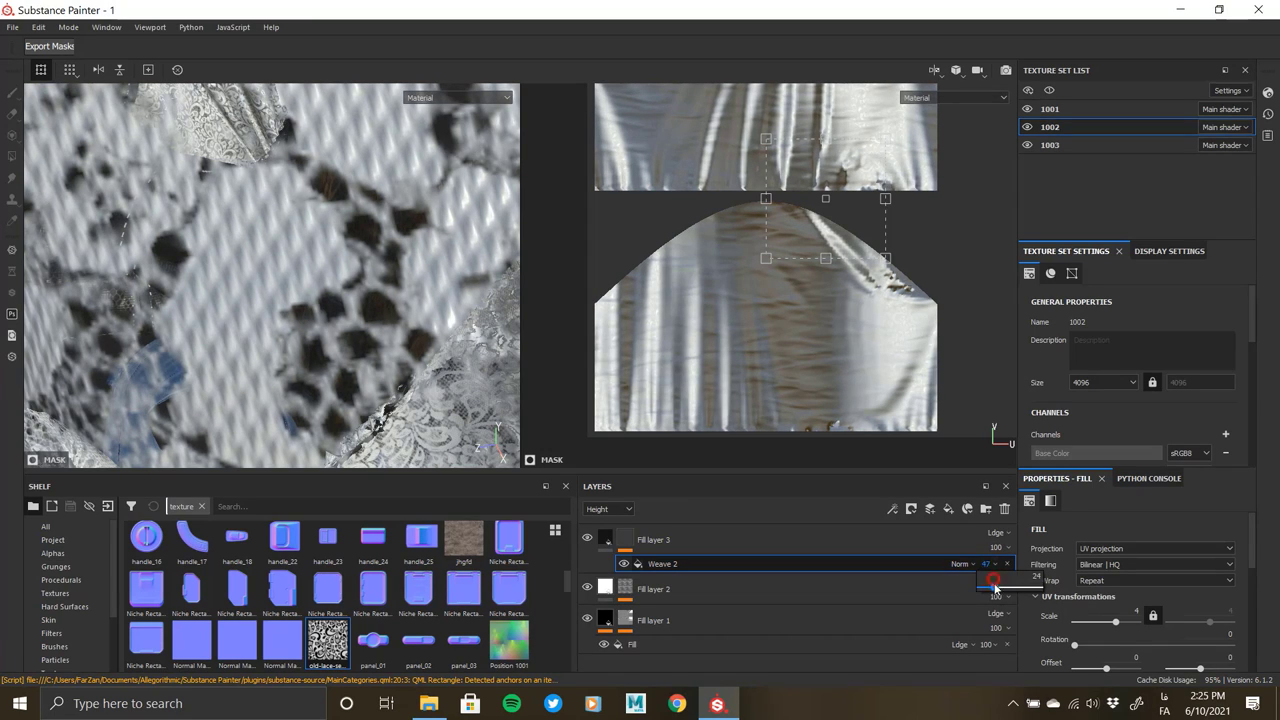
mouse_move(994, 583)
left_mouse_down()
mouse_move(961, 593)
mouse_move(992, 591)
left_mouse_up()
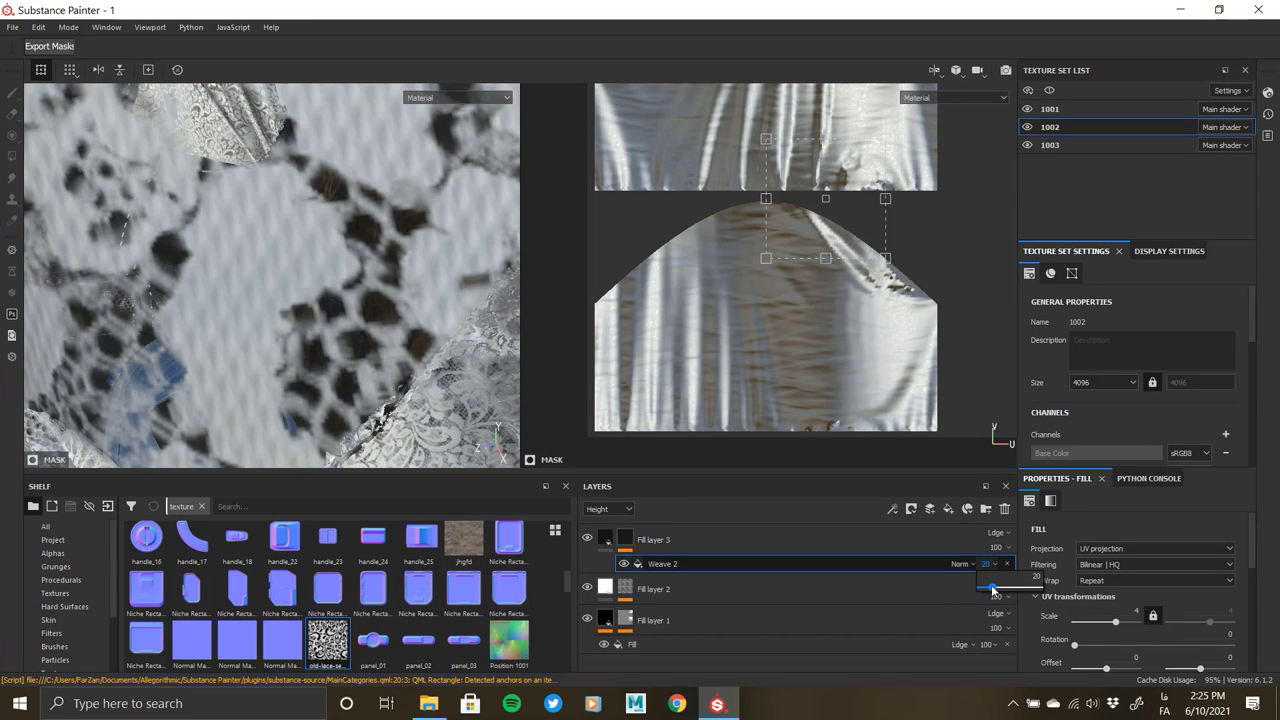
left_click_drag(232, 333, 460, 350, "alt")
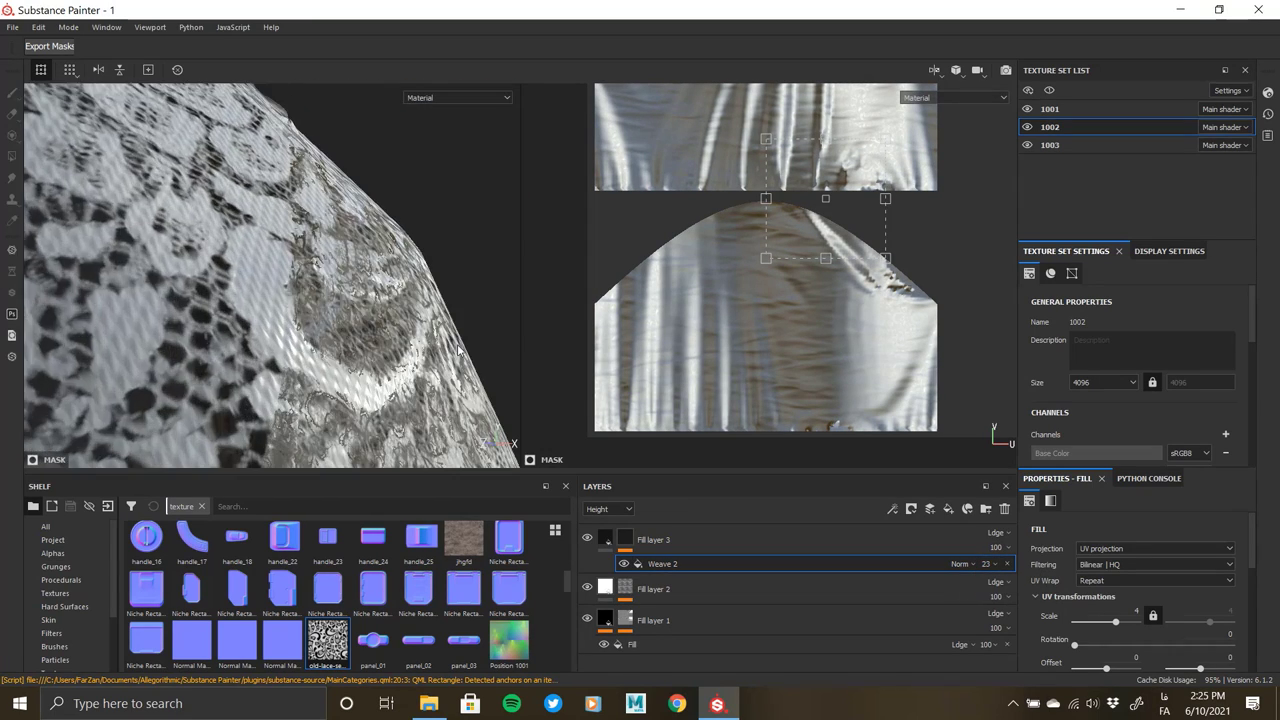
left_click(626, 535)
scroll(1142, 639, "down", 2)
- Adjust sliders on Fill layer 1 and the fill inside its mask
left_click(640, 602)
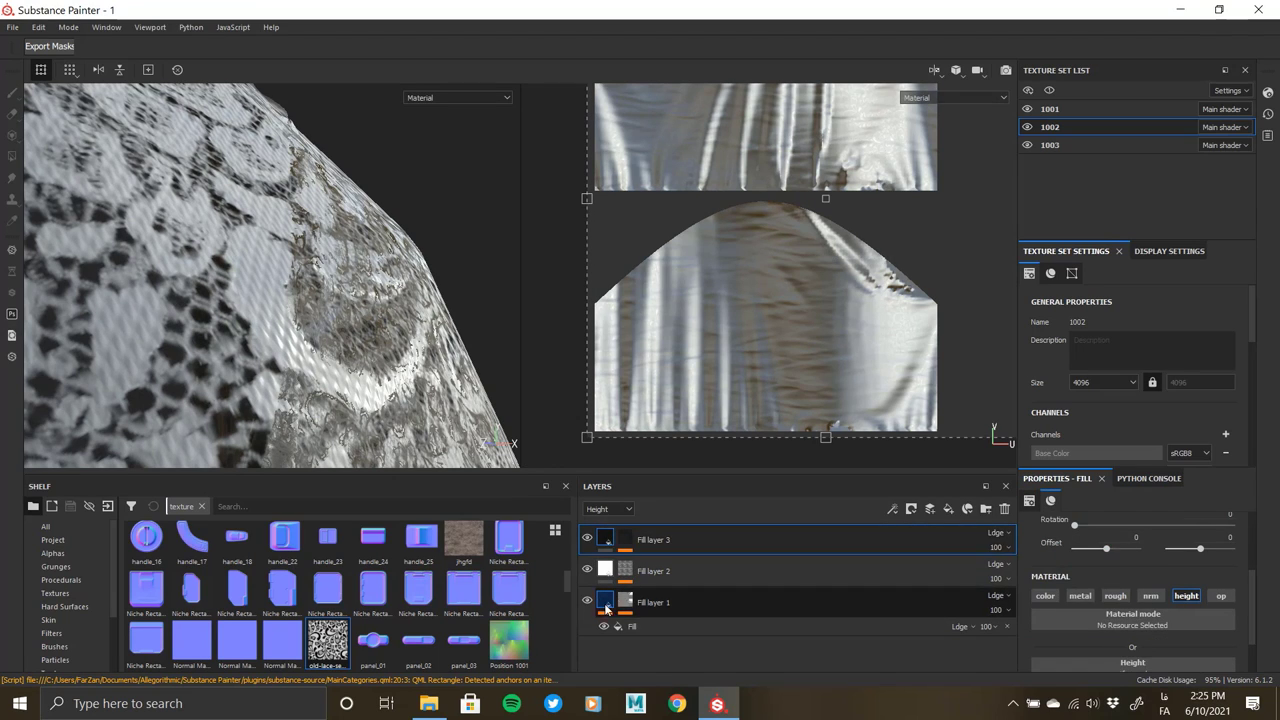
scroll(1120, 608, "down", 3)
scroll(1114, 626, "down", 1)
left_click_drag(1094, 608, 1205, 612)
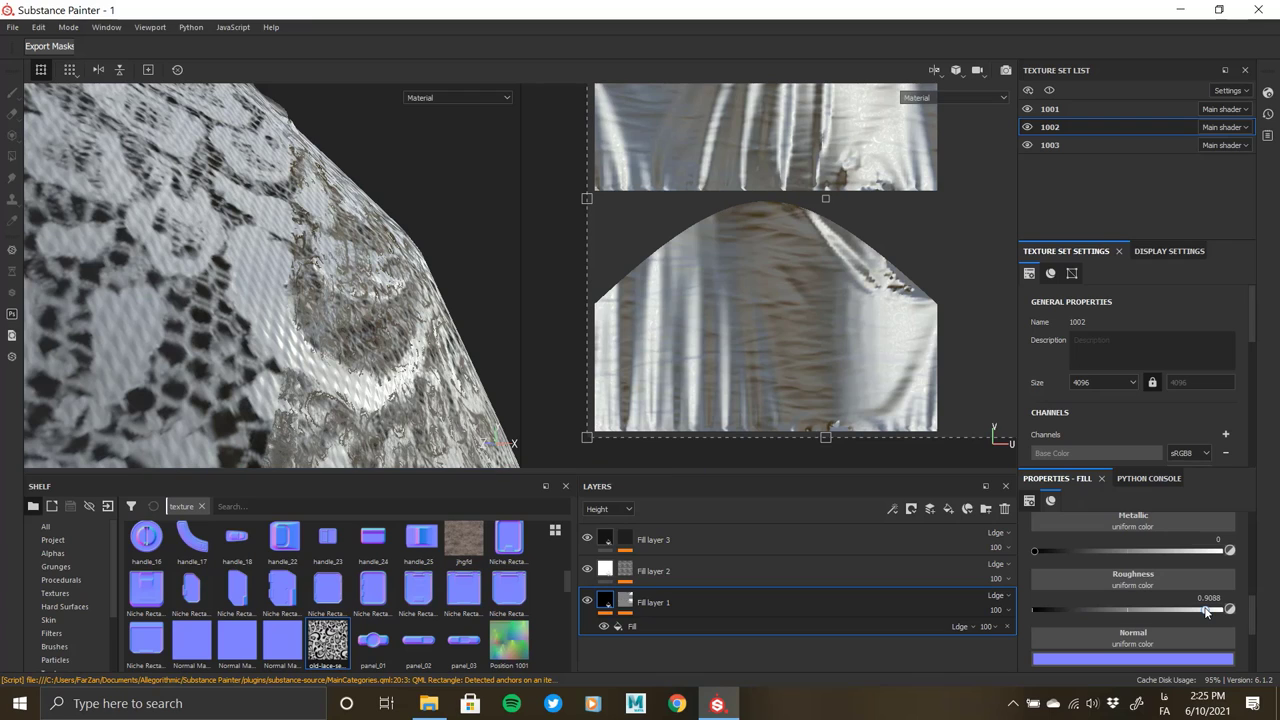
left_click(655, 572)
left_click(850, 626)
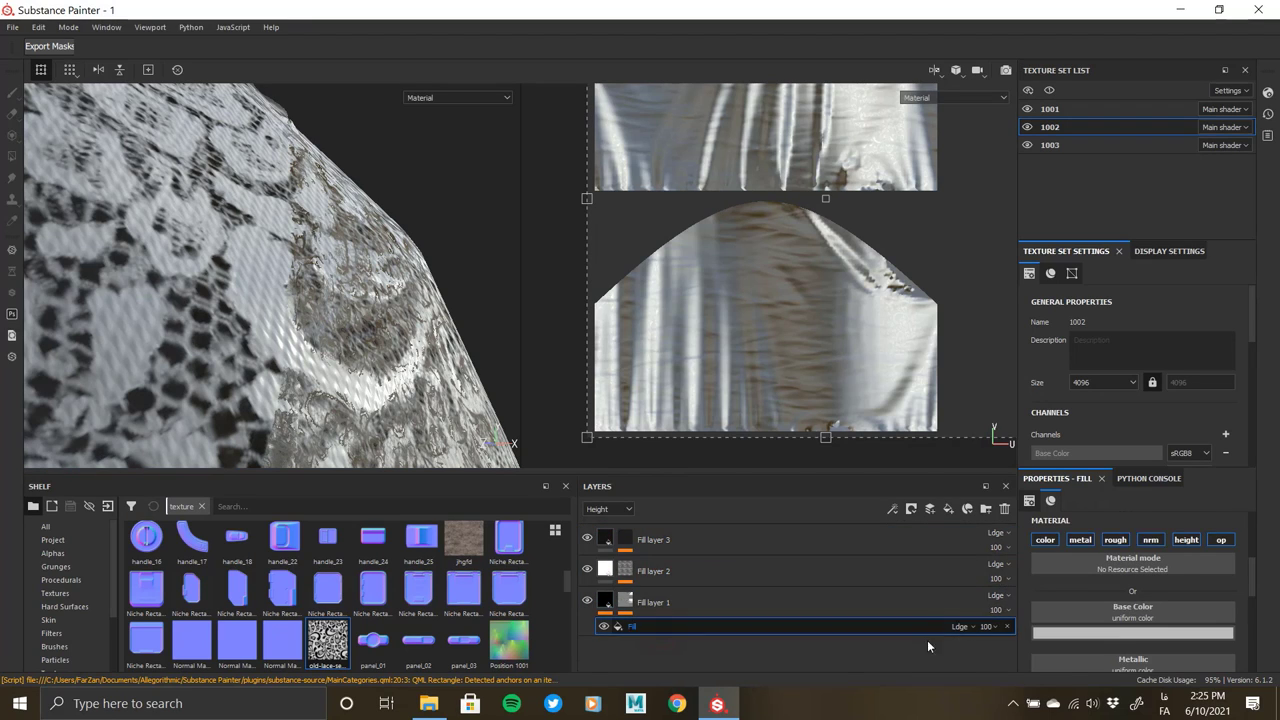
scroll(1158, 630, "down", 1)
left_click_drag(1205, 634, 1263, 634)
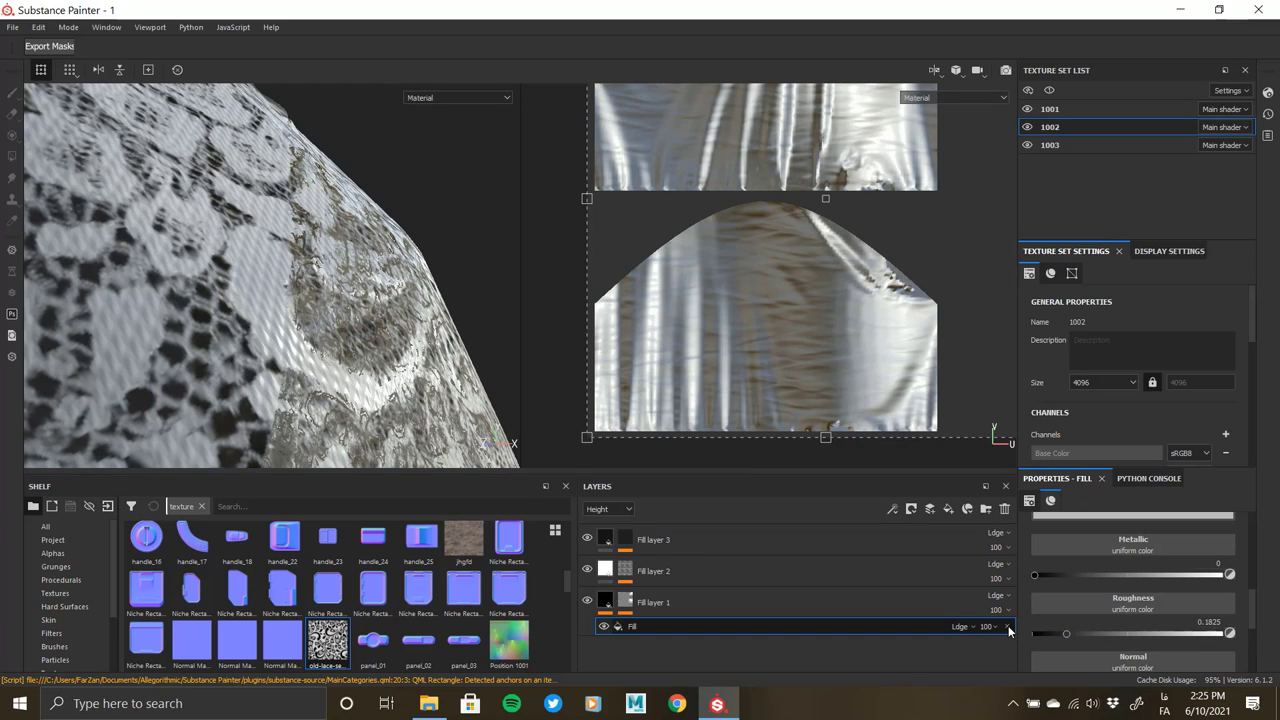
- Try Fill layer 1's roughness at 0.94, then drop it to 0
left_click(653, 602)
left_click_drag(1066, 633, 1211, 636)
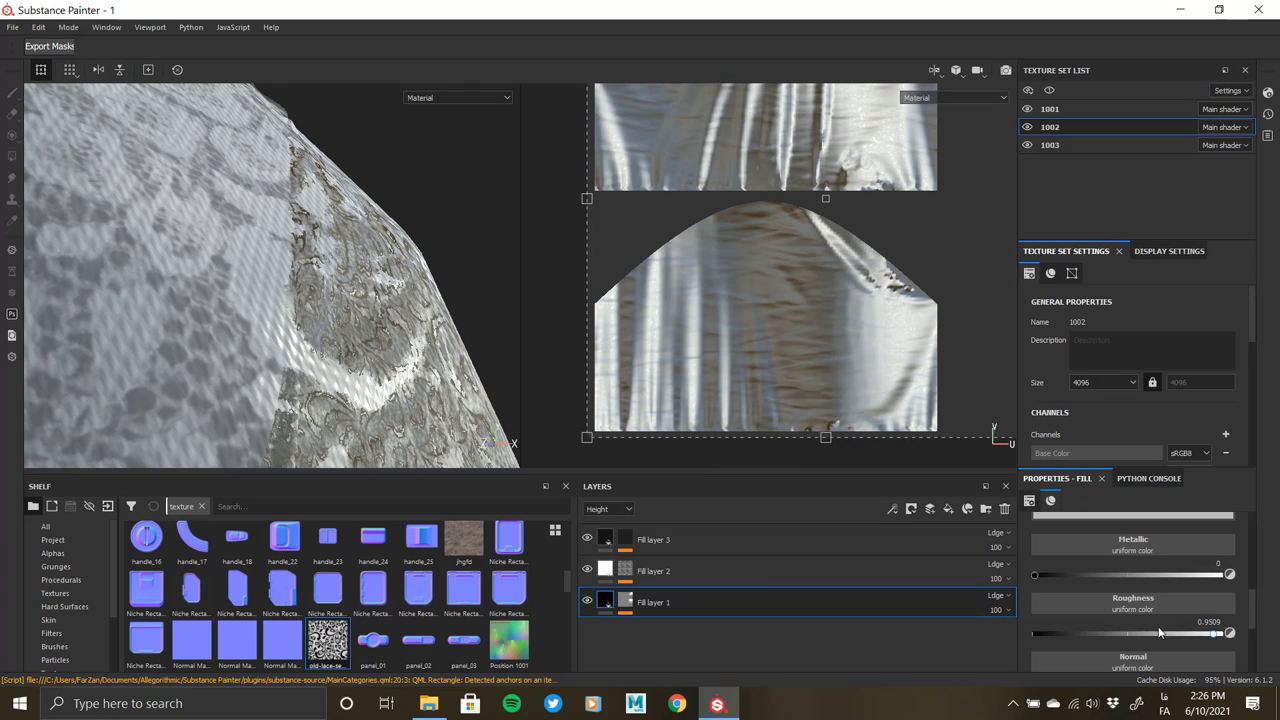
scroll(1159, 633, "down", 2)
scroll(1150, 630, "down", 2)
scroll(1140, 630, "down", 2)
left_click_drag(1222, 649, 997, 660)
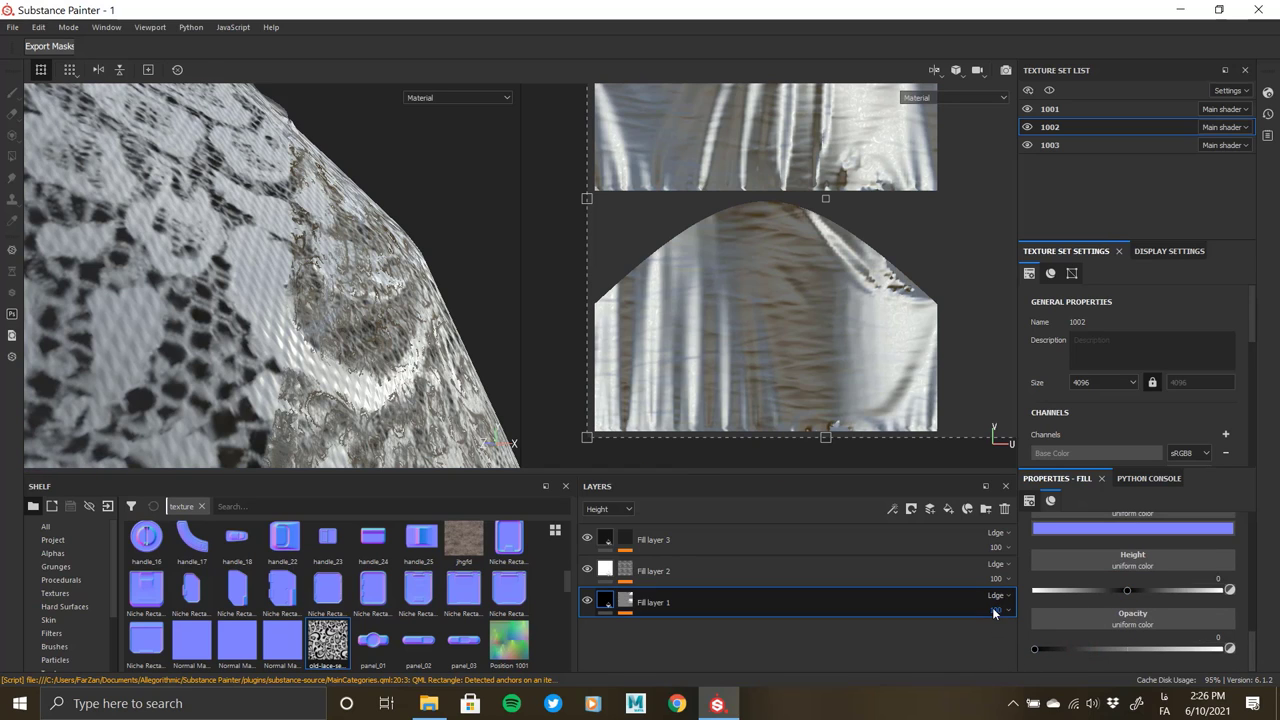
scroll(1090, 590, "up", 1)
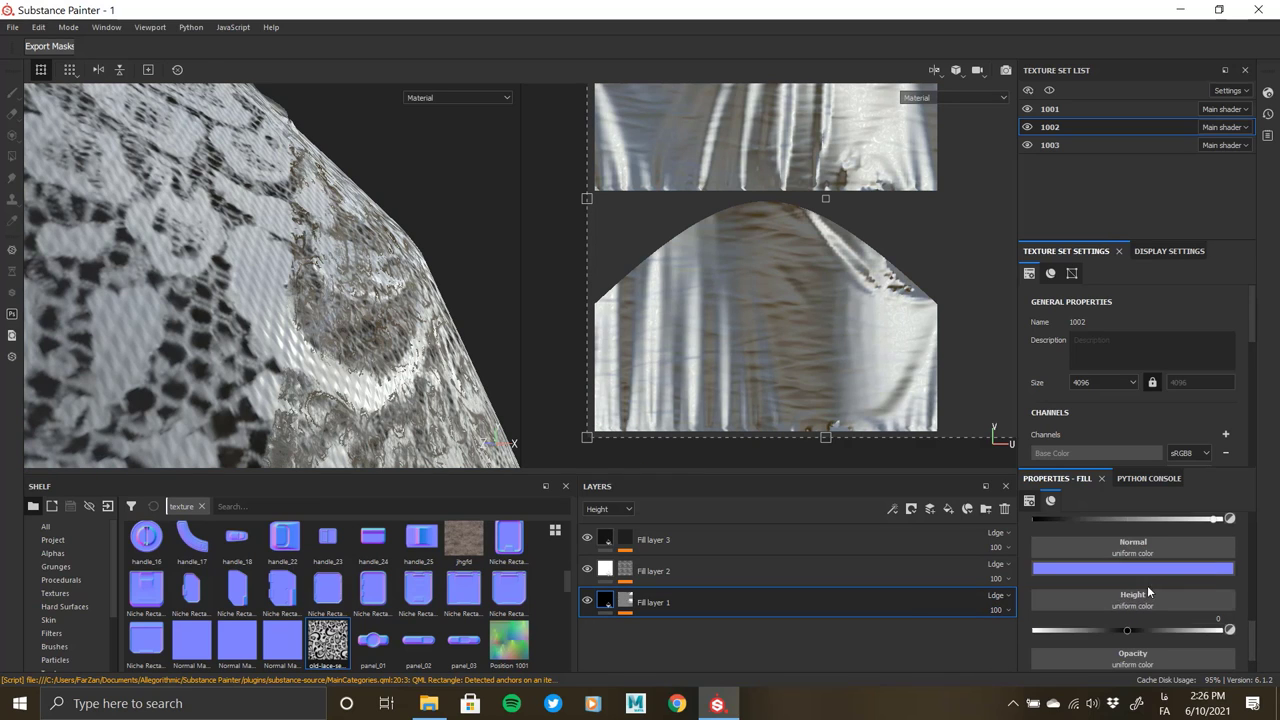
scroll(1150, 585, "up", 1)
left_click_drag(1117, 561, 1032, 560)
left_click(995, 564)
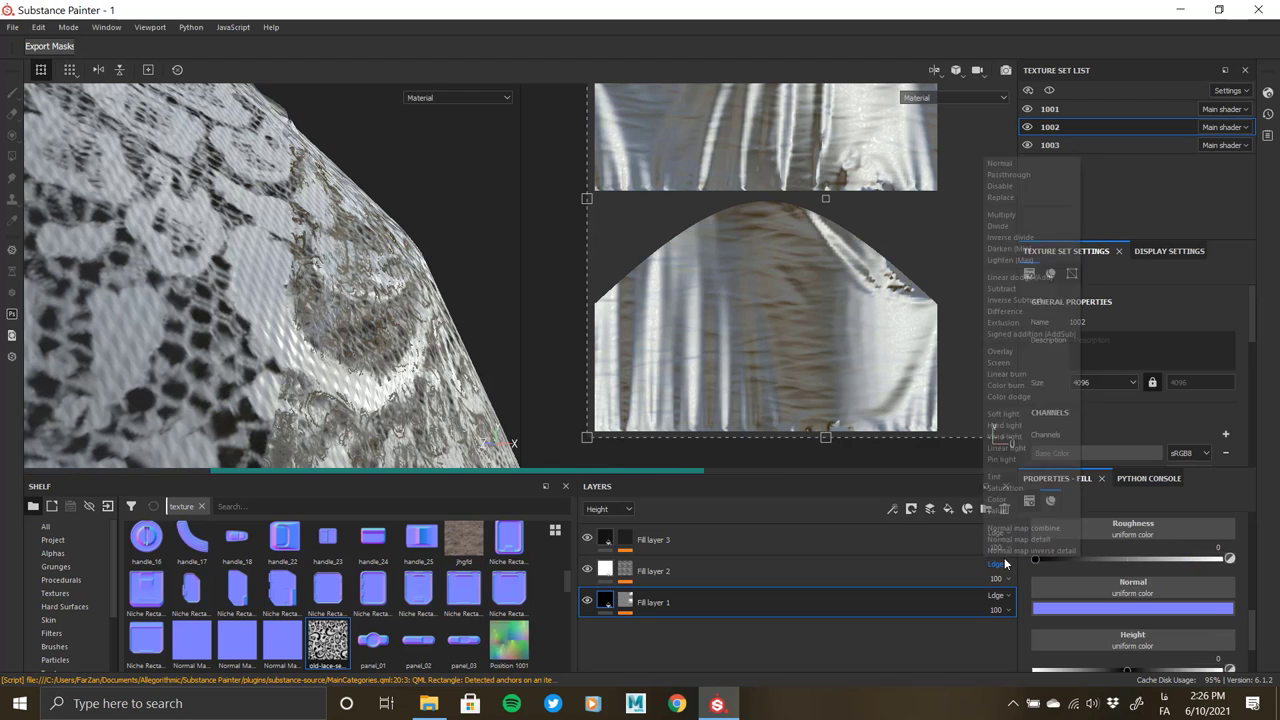
left_click(1037, 567)
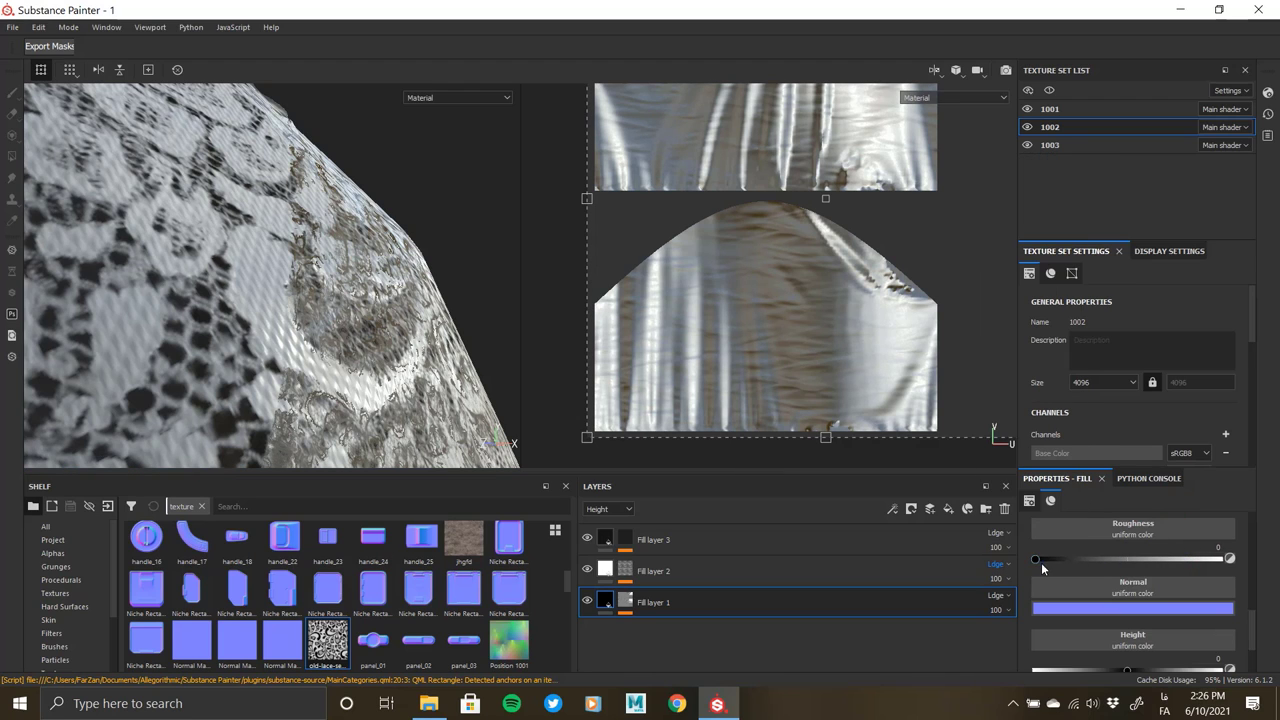
- Confirm Fill layer 2's height reads 1 and inspect the lace up close
left_click(679, 570)
left_click(607, 541)
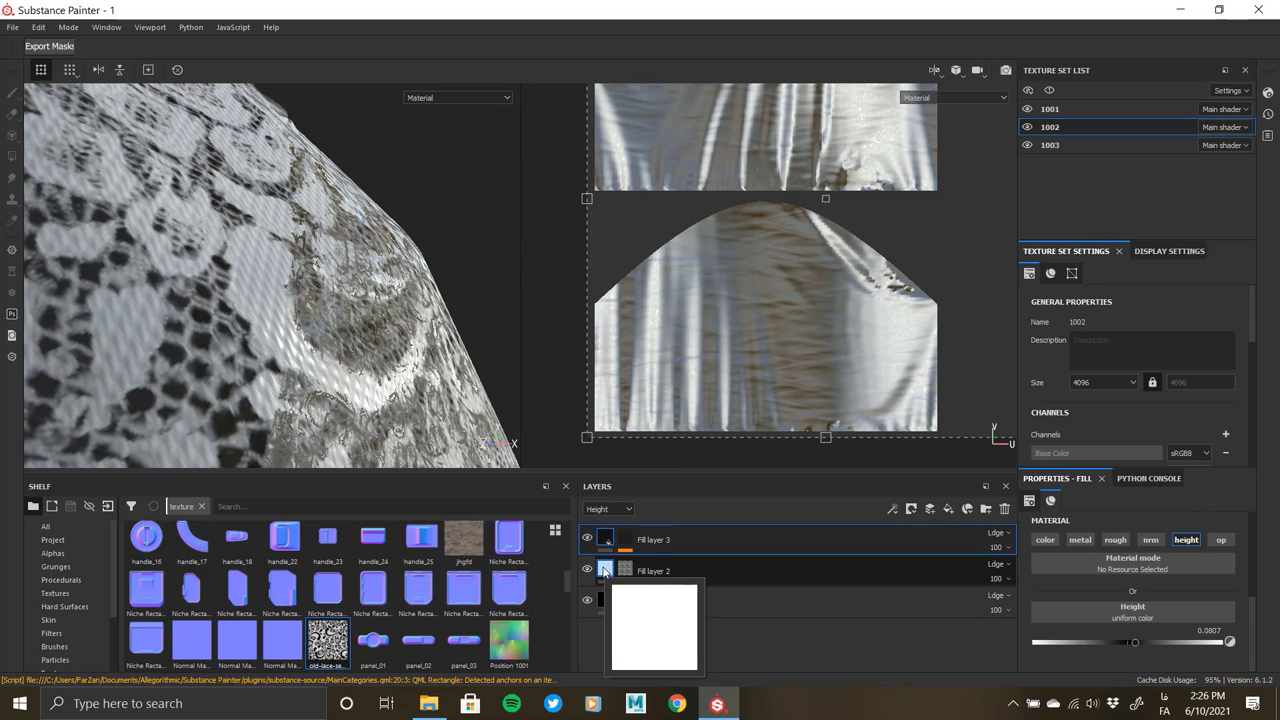
left_click(604, 570)
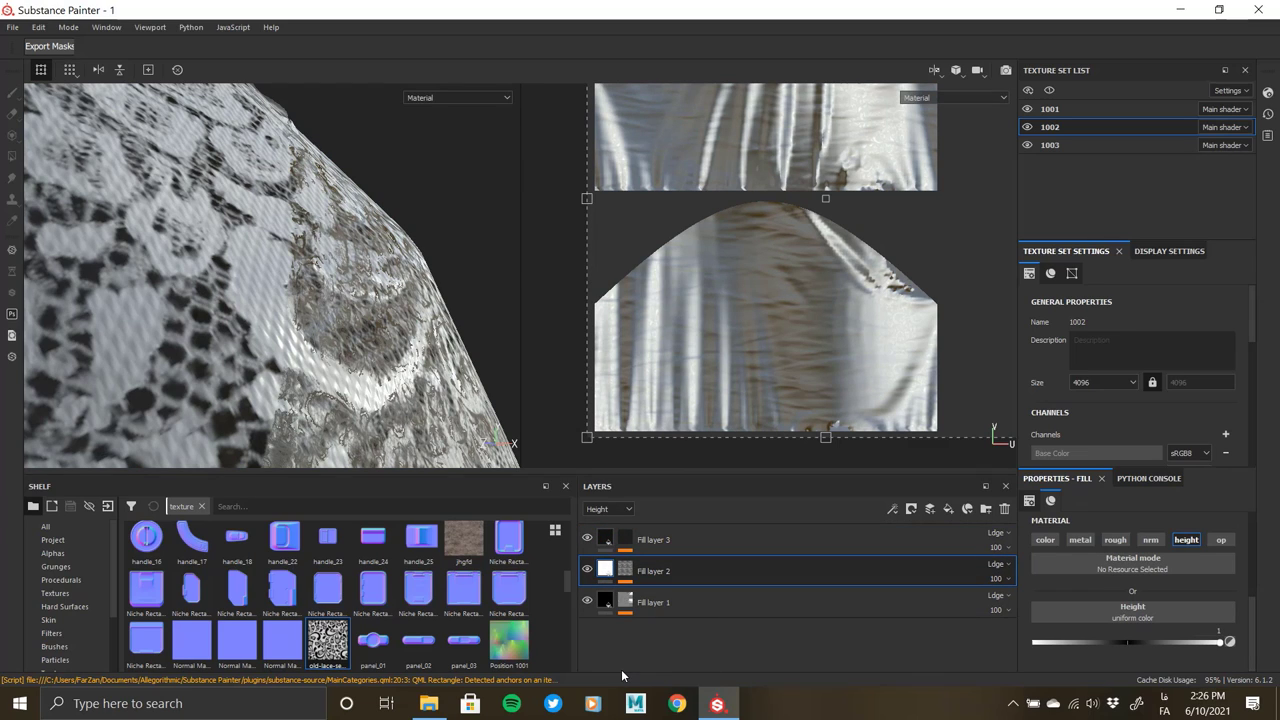
mouse_move(275, 229)
left_mouse_down("alt")
mouse_move(268, 304)
mouse_move(331, 287)
left_mouse_up("alt")
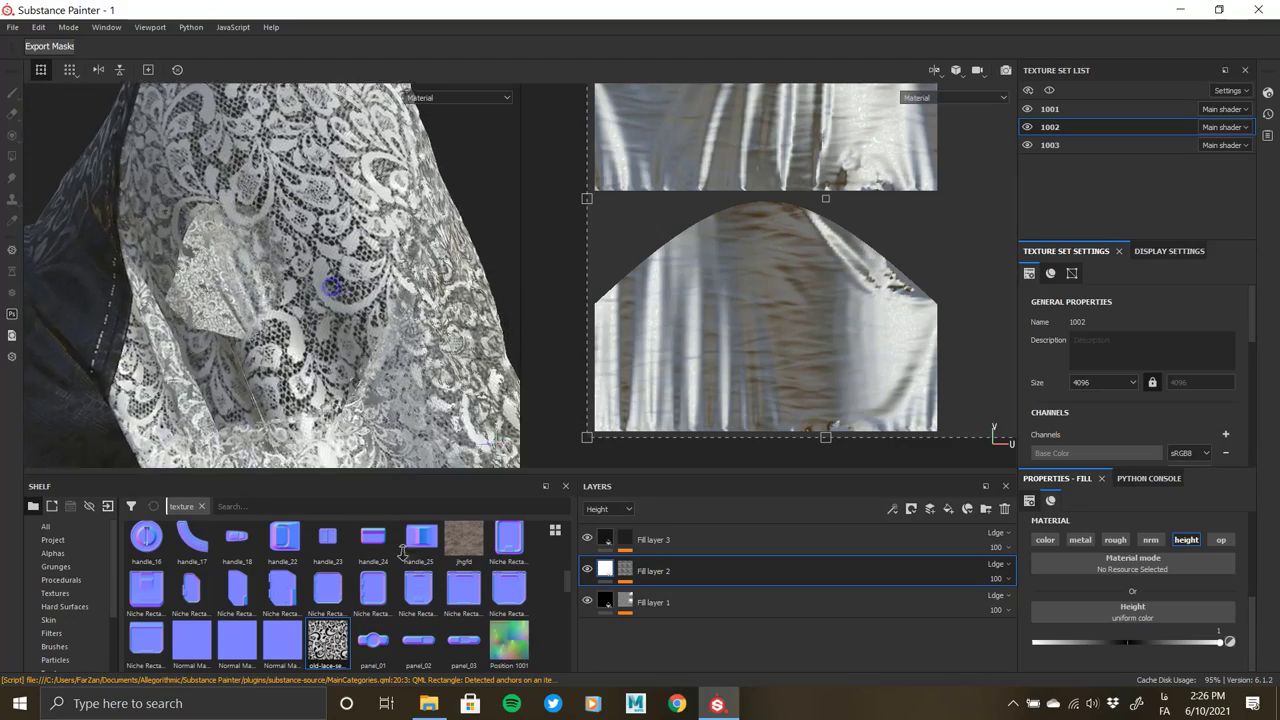
right_click_drag(331, 287, 277, 306, "alt")
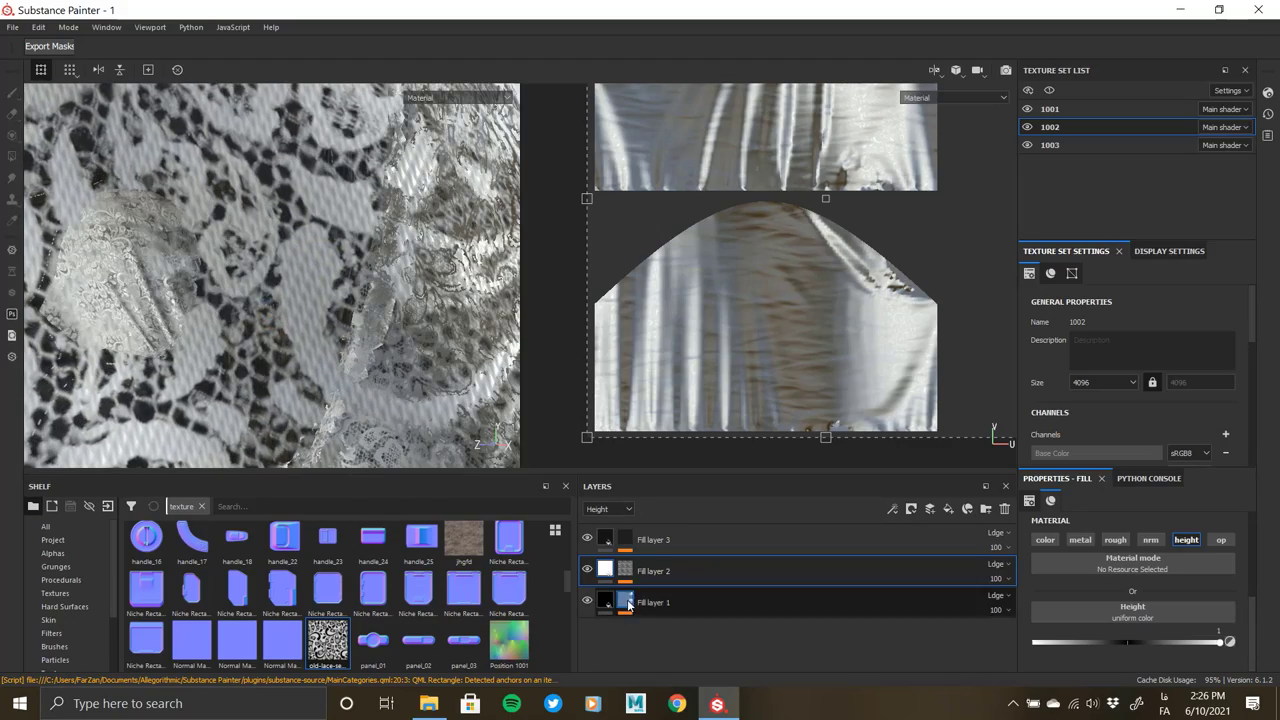
left_click(628, 603)
left_click(660, 625)
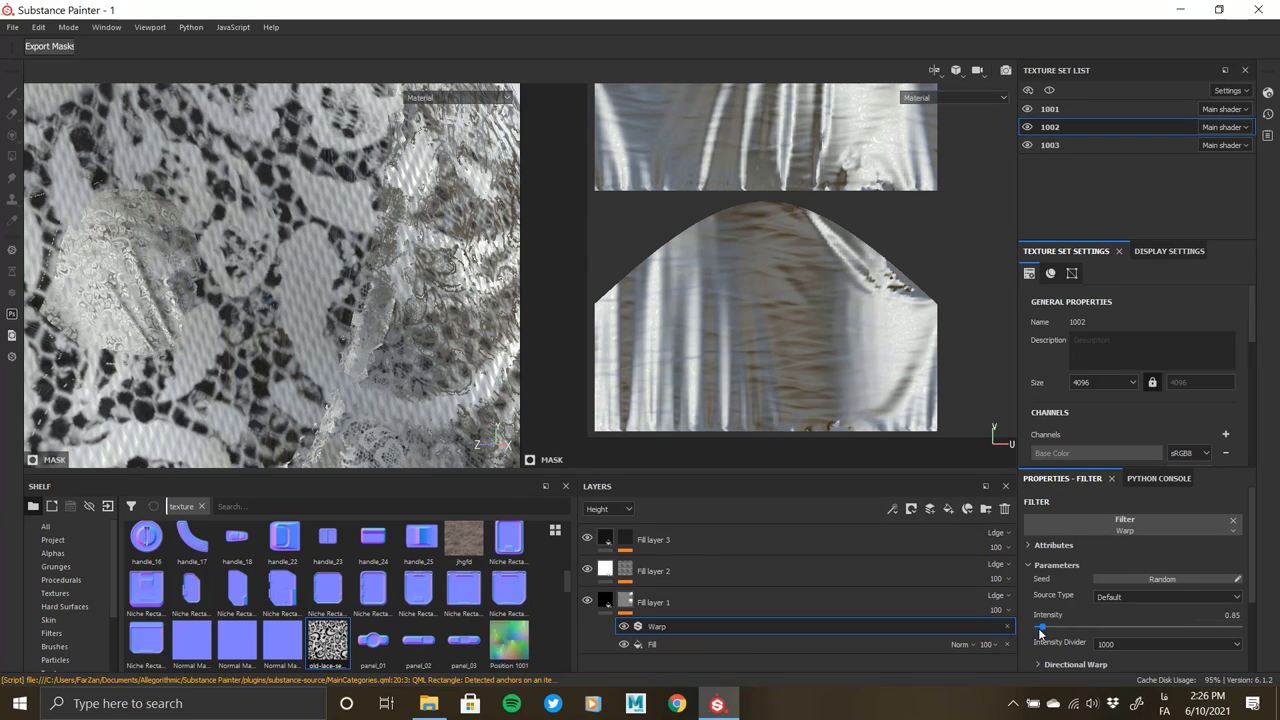
- Lower the lace Warp filter's intensity to 0.43
left_click_drag(1040, 632, 1066, 628)
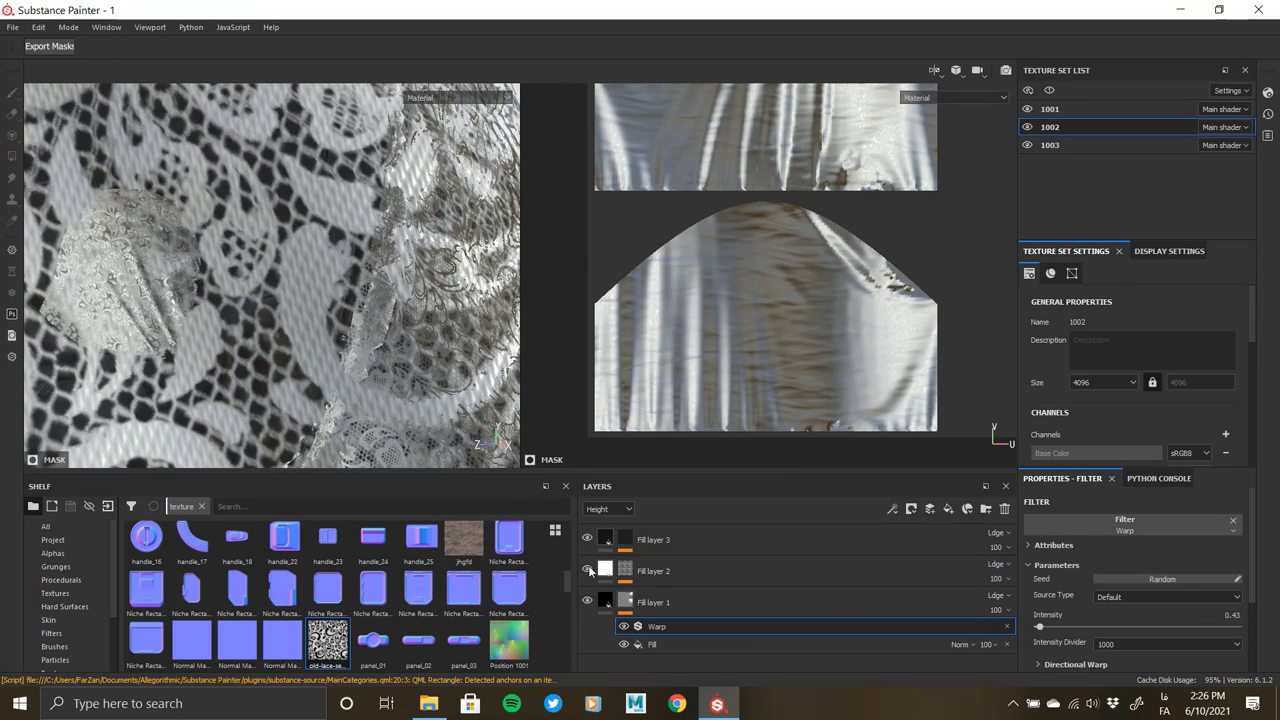
left_click(627, 568)
left_click(625, 539)
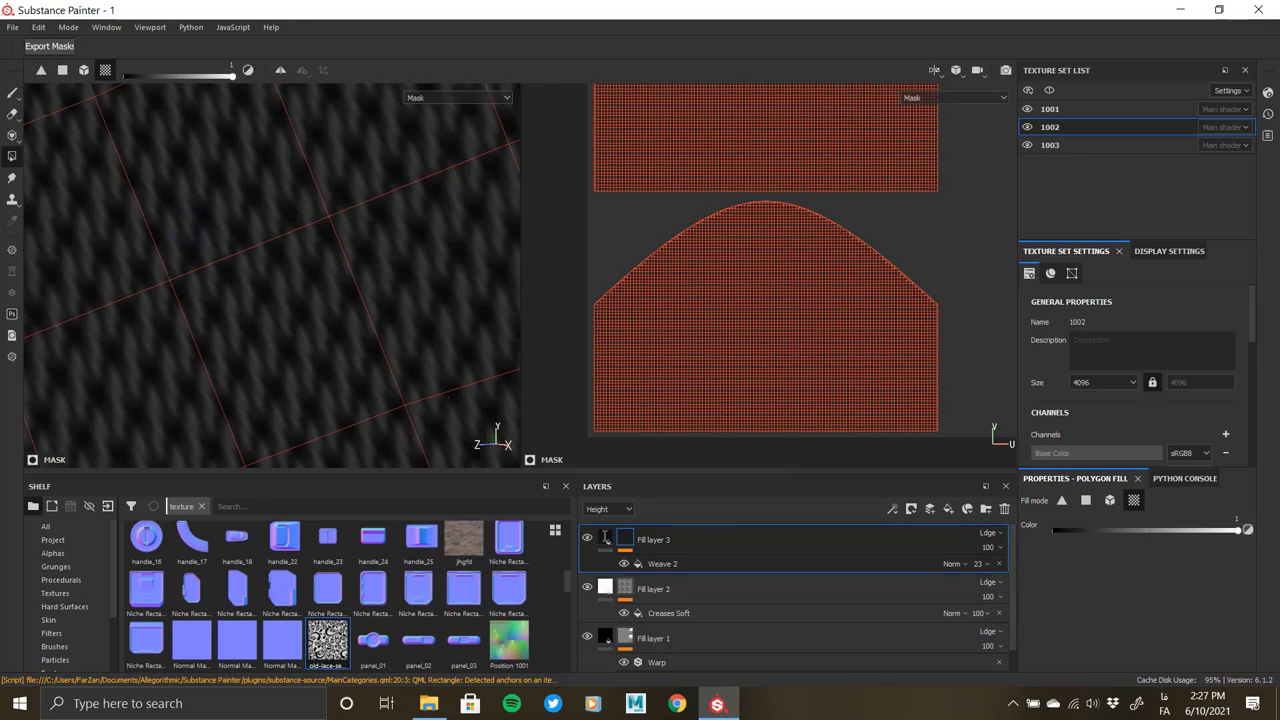
- Set the Weave 2 mask's histogram position to 0.18 and view the draped fabric
left_click(655, 565)
scroll(1148, 649, "down", 1)
mouse_move(1189, 609)
left_mouse_down()
mouse_move(1201, 604)
mouse_move(1078, 614)
mouse_move(1257, 598)
mouse_move(1189, 599)
left_mouse_up()
left_click(603, 541)
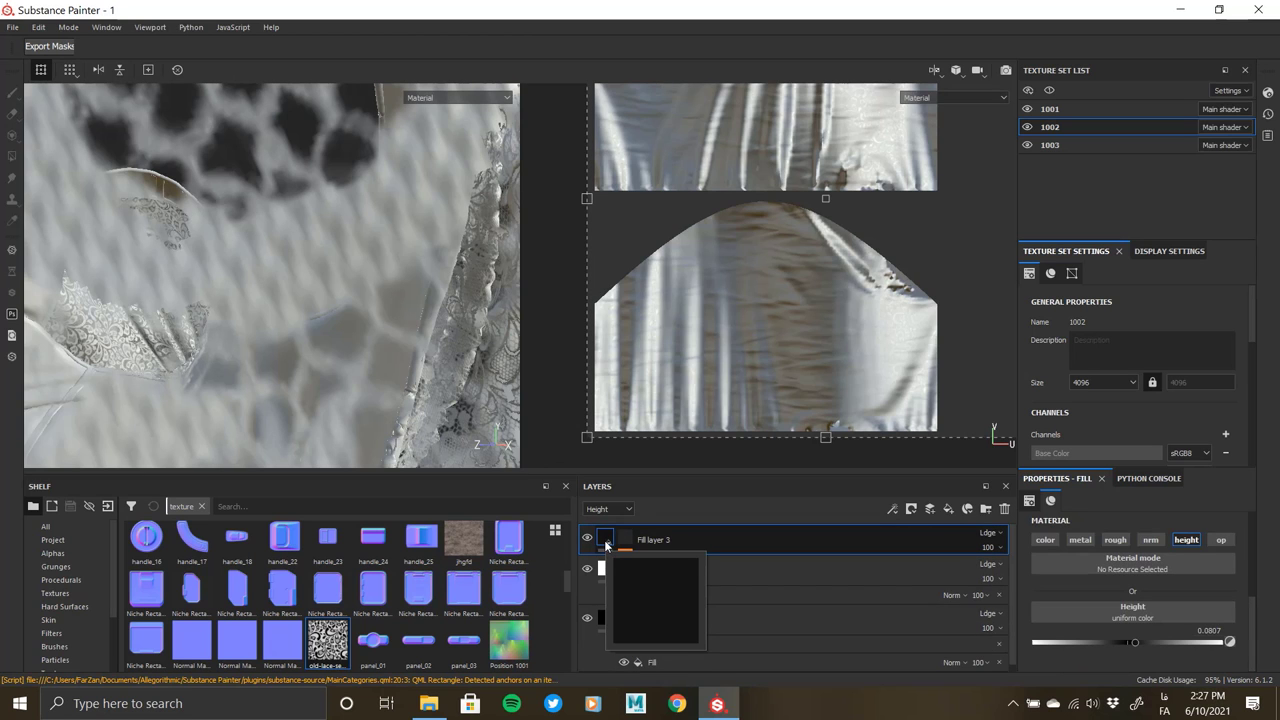
scroll(1135, 600, "down", 5)
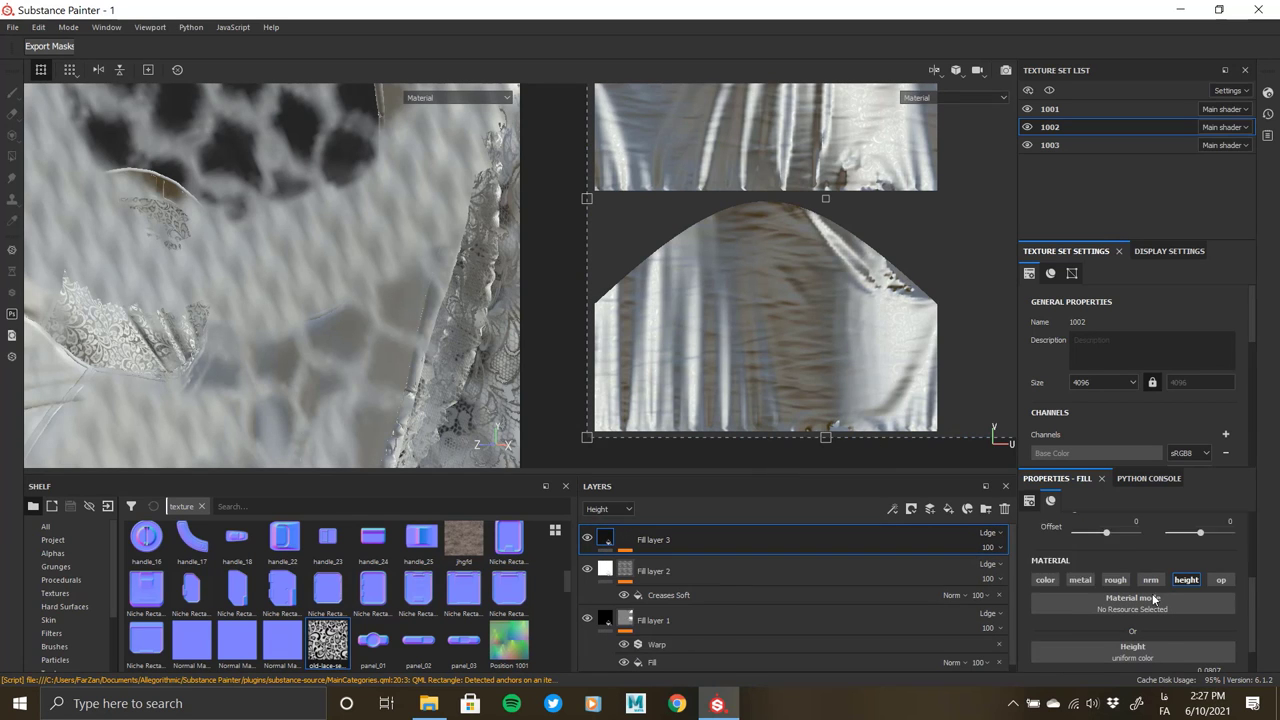
scroll(288, 282, "down", 3)
scroll(288, 306, "down", 3)
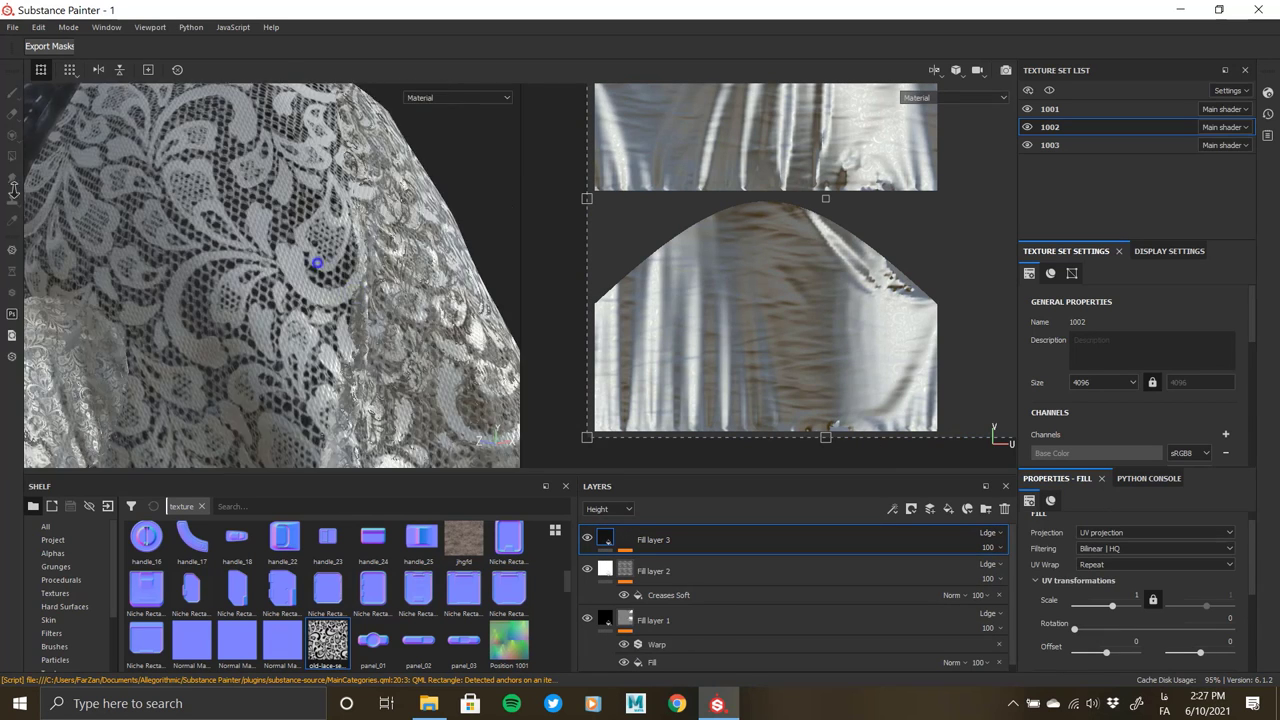
scroll(300, 290, "down", 3)
scroll(331, 342, "down", 2)
left_click_drag(331, 342, 380, 305, "alt")
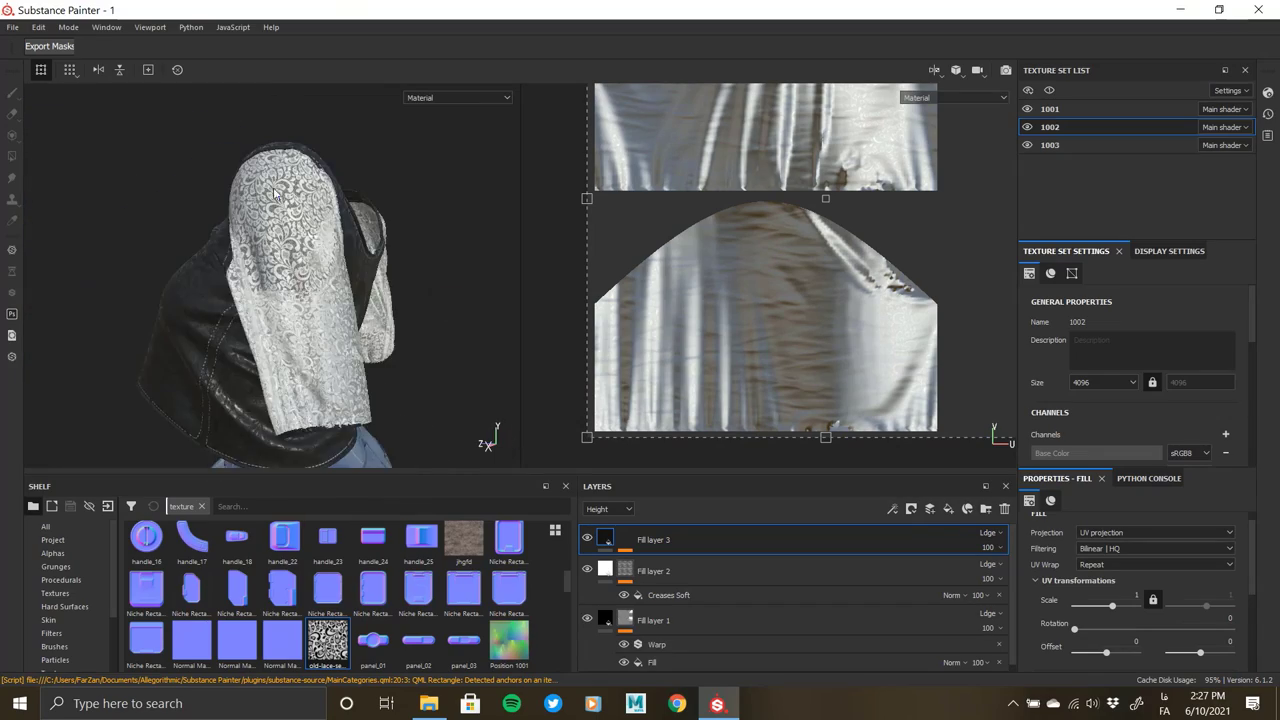
- Give Fill layer 1's lace material a near-black base colour
scroll(390, 295, "up", 3)
scroll(396, 290, "up", 3)
scroll(396, 290, "down", 3)
mouse_move(154, 200)
left_mouse_down("alt")
mouse_move(104, 346)
mouse_move(205, 268)
left_mouse_up("alt")
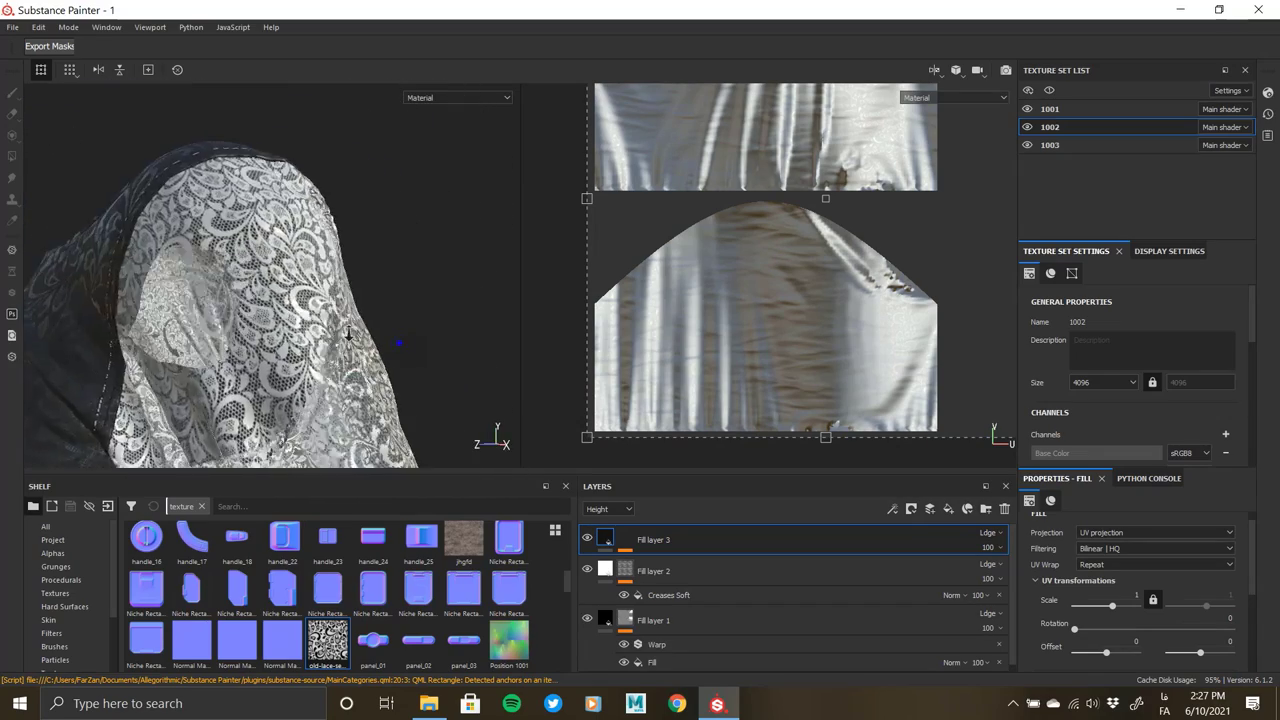
scroll(210, 262, "up", 3)
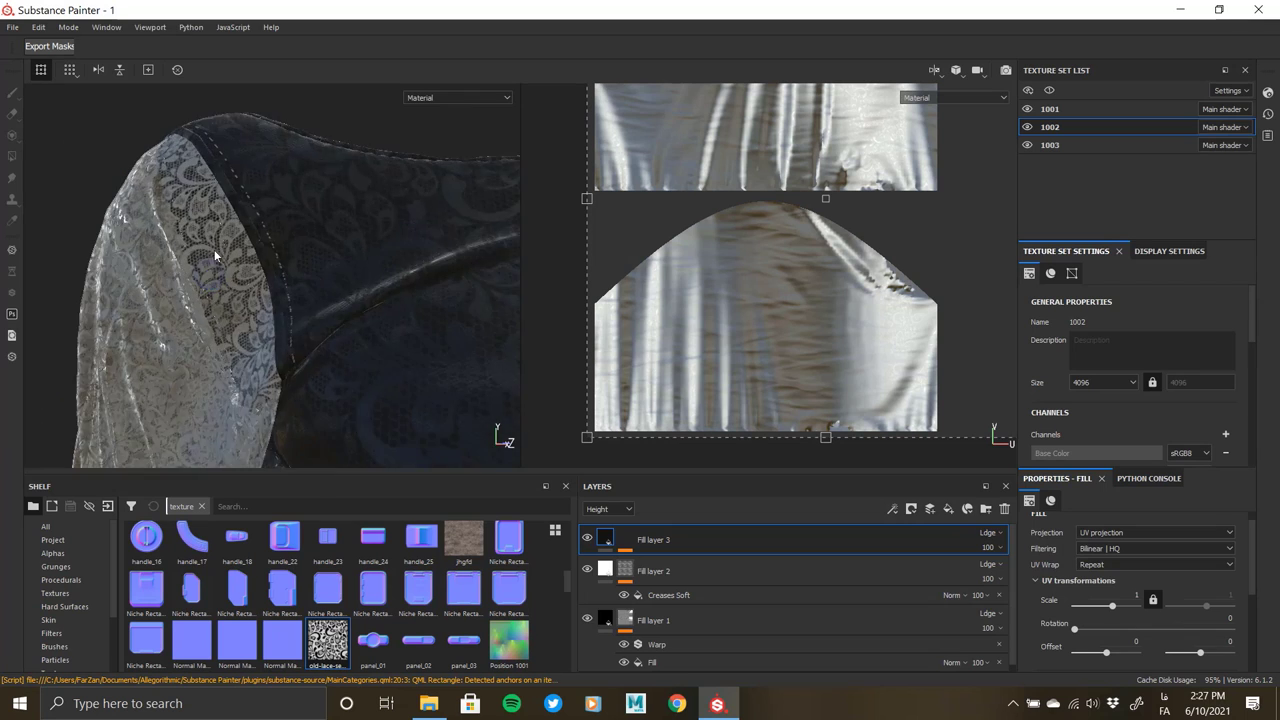
scroll(333, 335, "down", 3)
left_click(741, 642)
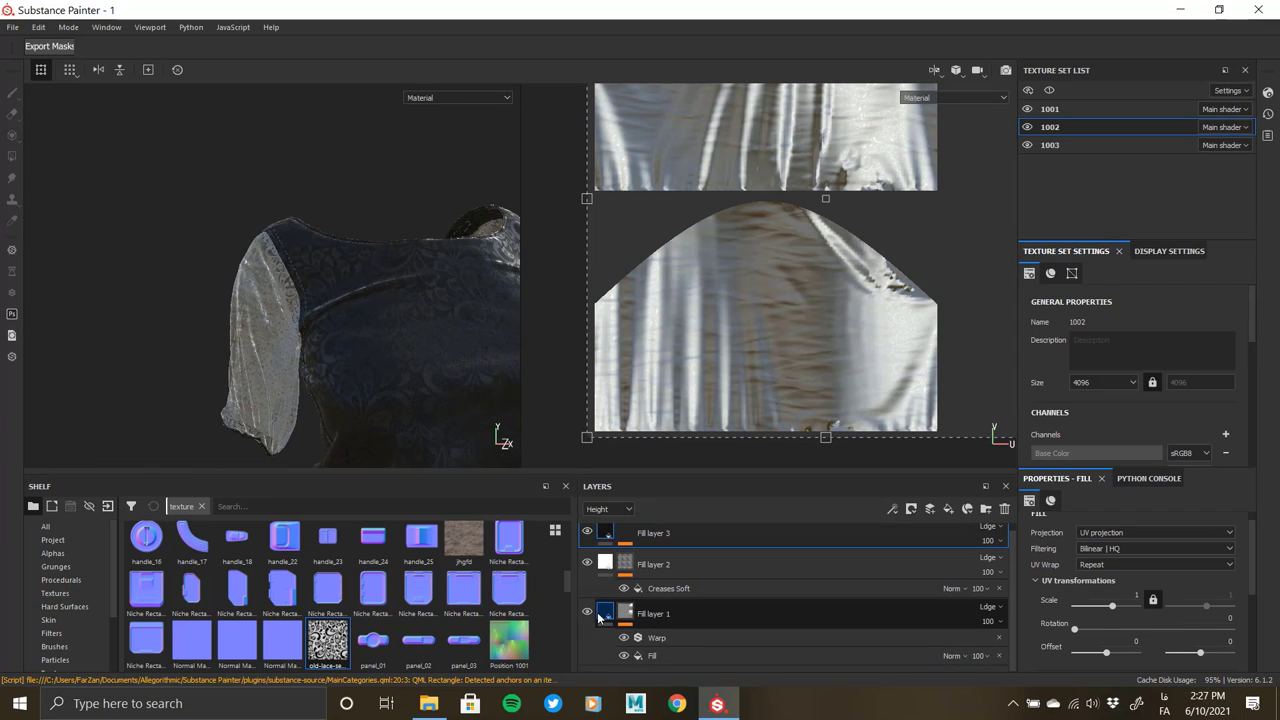
left_click(601, 620)
scroll(1103, 628, "down", 2)
scroll(1103, 628, "down", 1)
left_click(1100, 632)
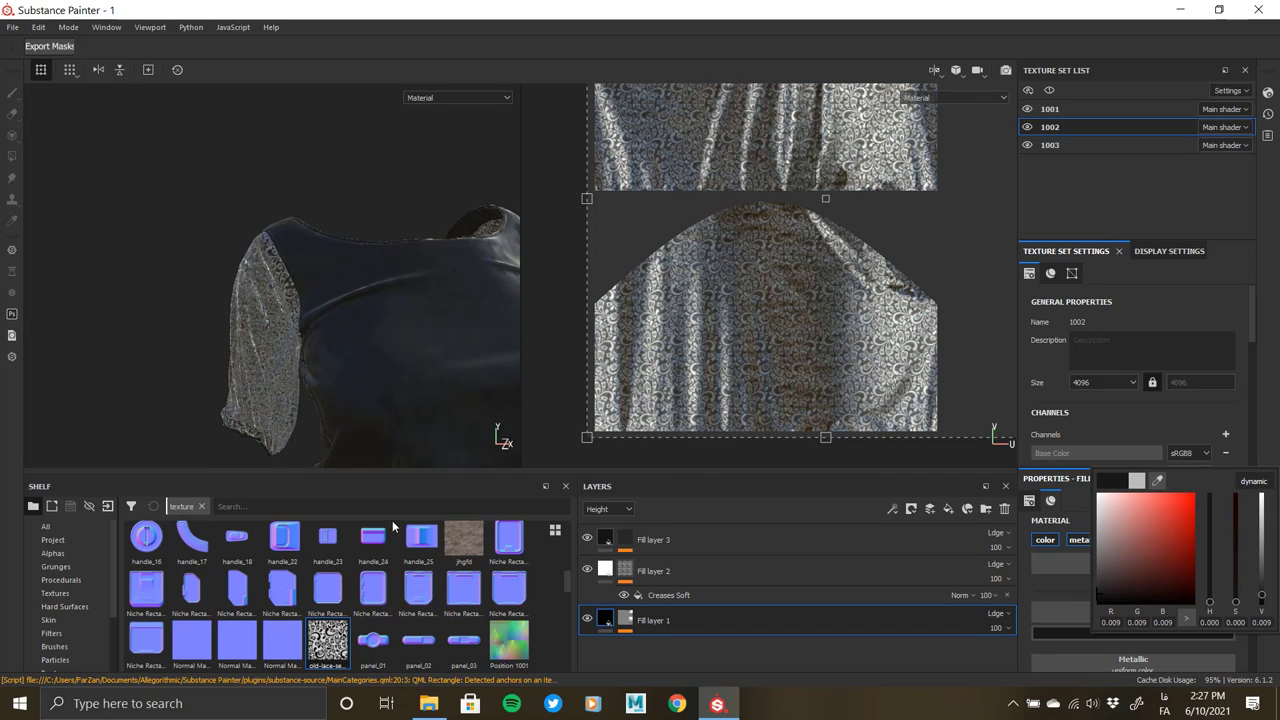
- Try Fill layer 1's opacity at 0.51, then set it back to 0
scroll(280, 337, "up", 5)
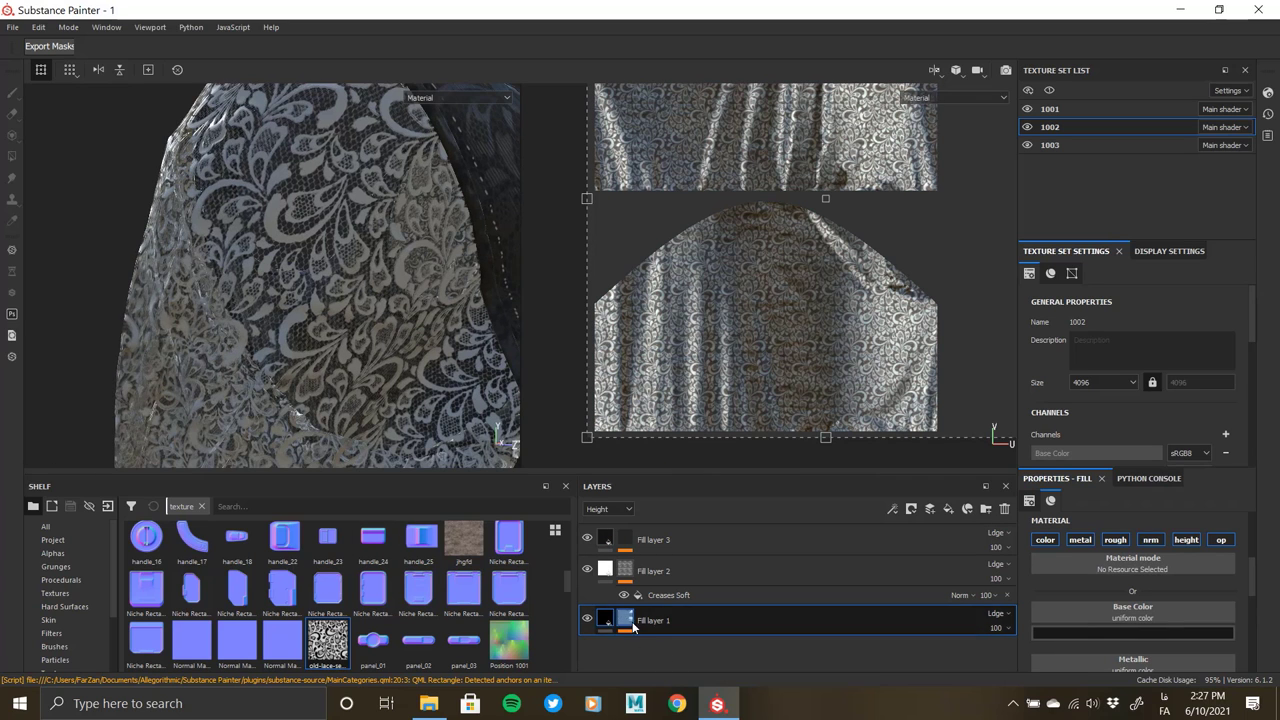
left_click(627, 597)
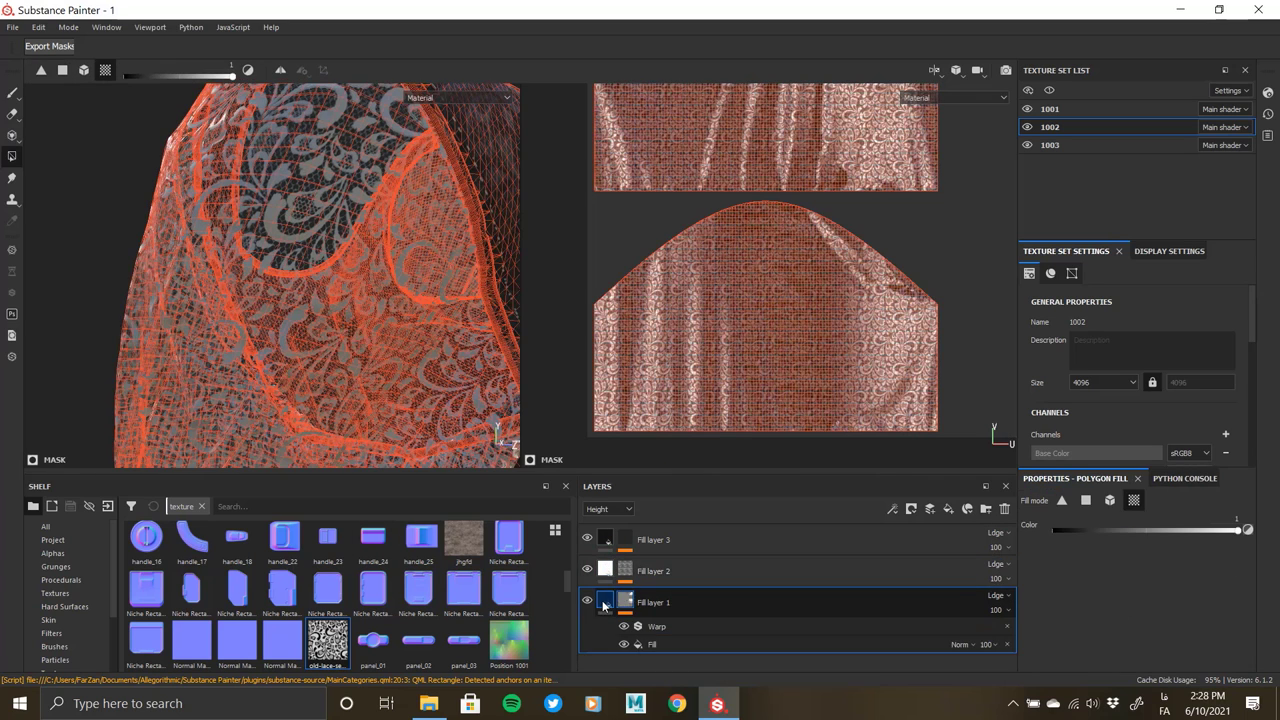
left_click(606, 598)
left_click(606, 601)
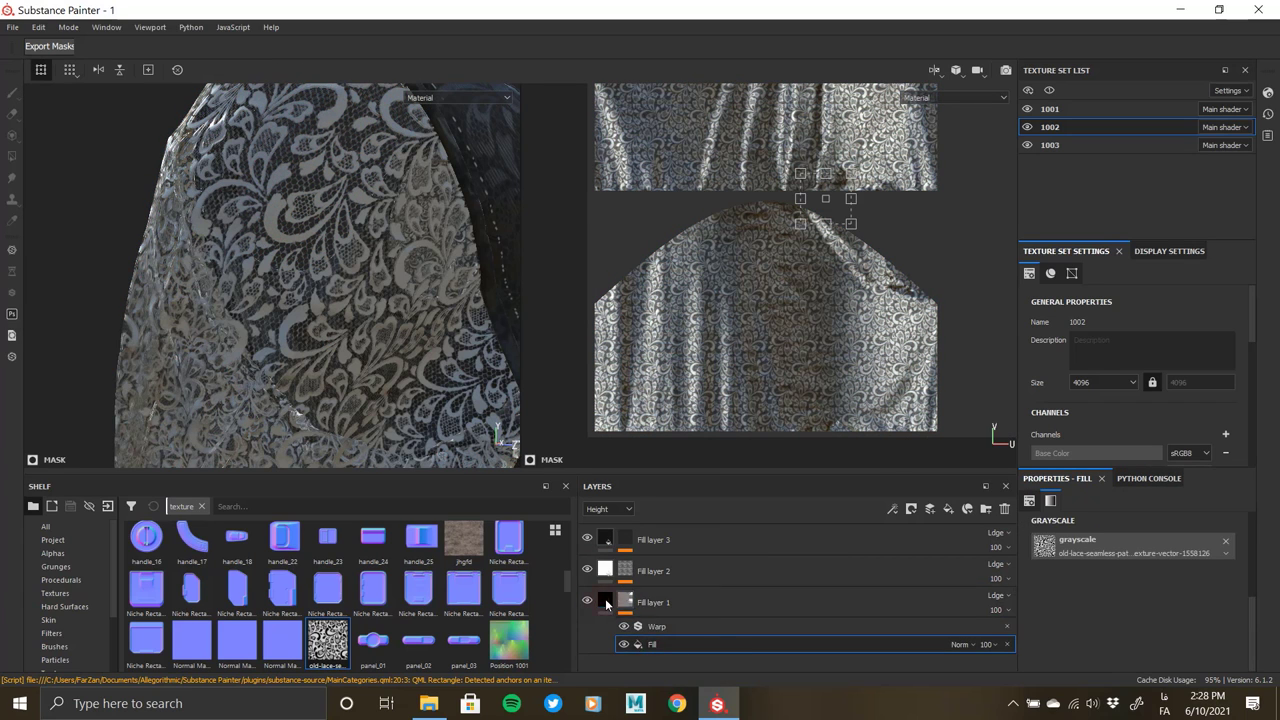
scroll(1140, 620, "down", 2)
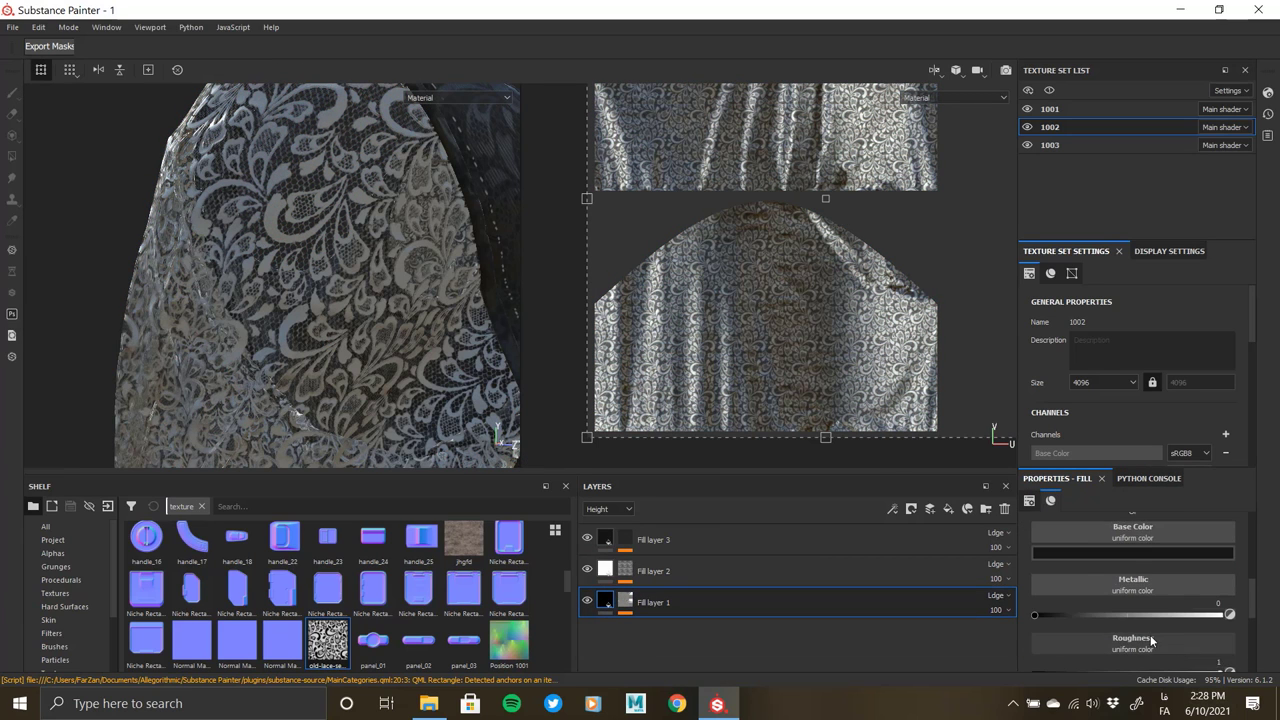
scroll(1149, 634, "down", 2)
scroll(1134, 653, "down", 2)
left_click(1129, 647)
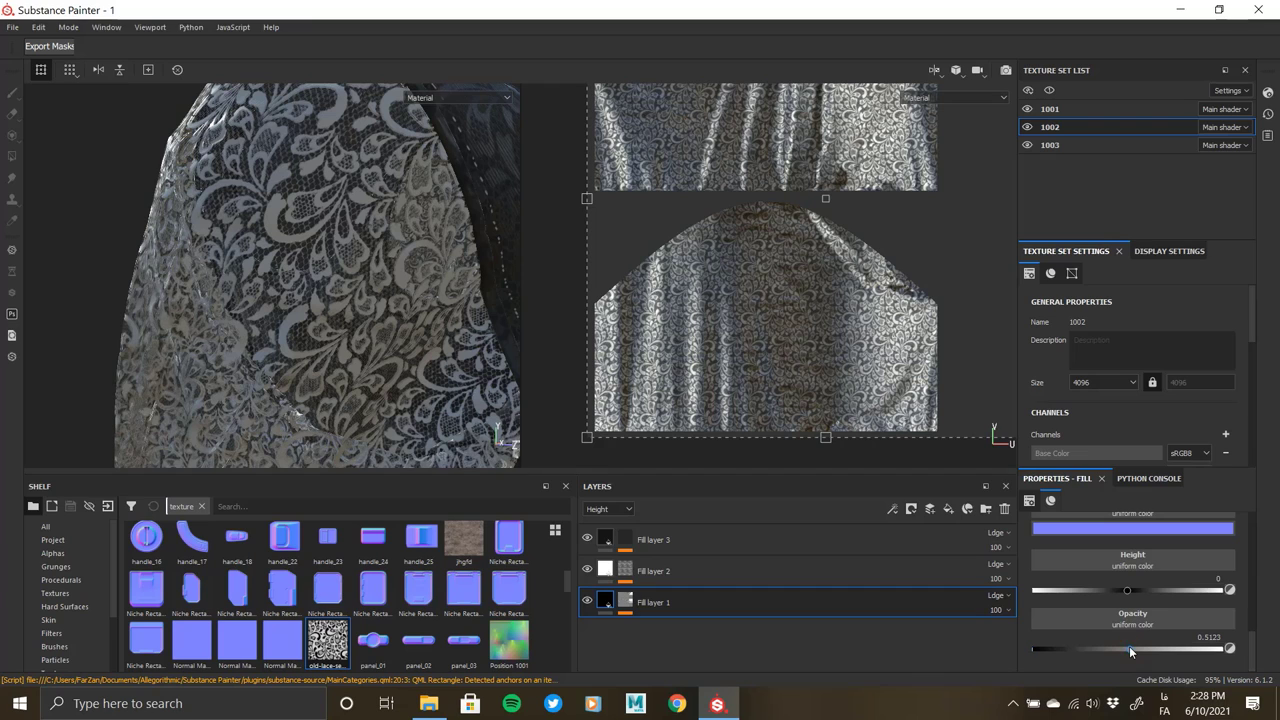
left_click_drag(1129, 646, 1007, 643)
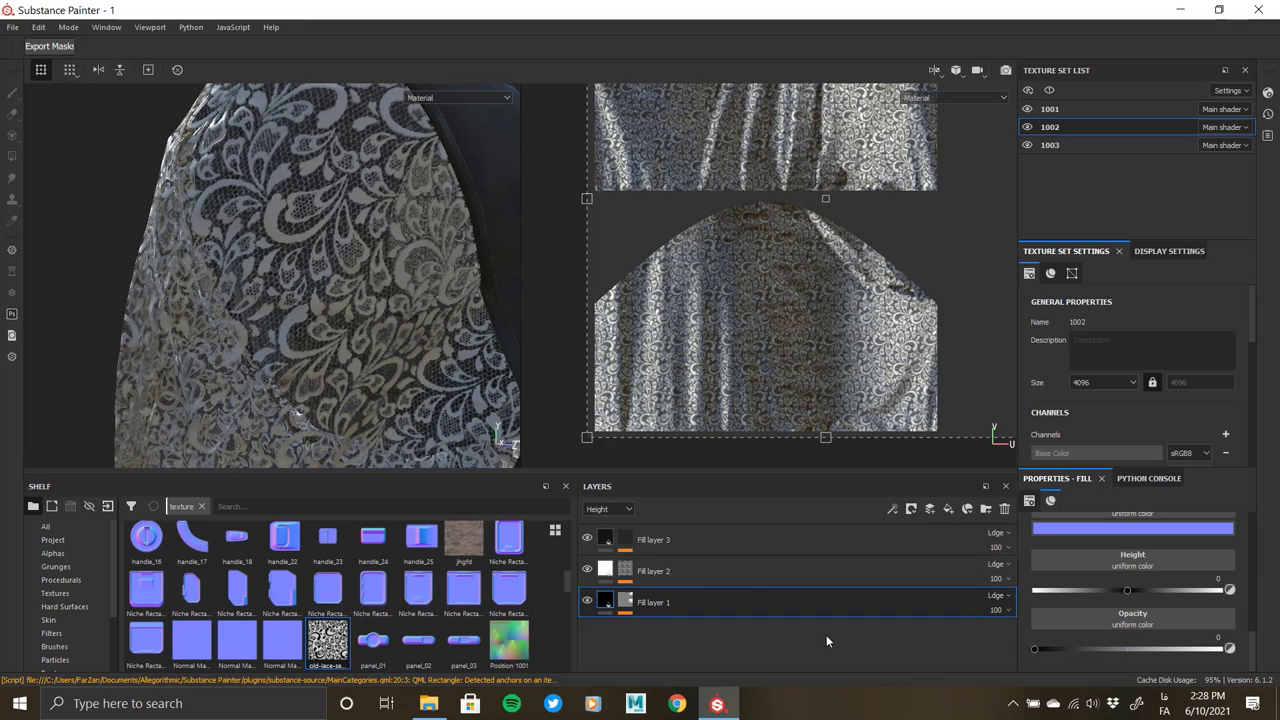
scroll(1106, 642, "up", 2)
scroll(1106, 642, "up", 2)
scroll(1106, 642, "up", 2)
- Add a Fill effect inside Fill layer 1
right_click(620, 602)
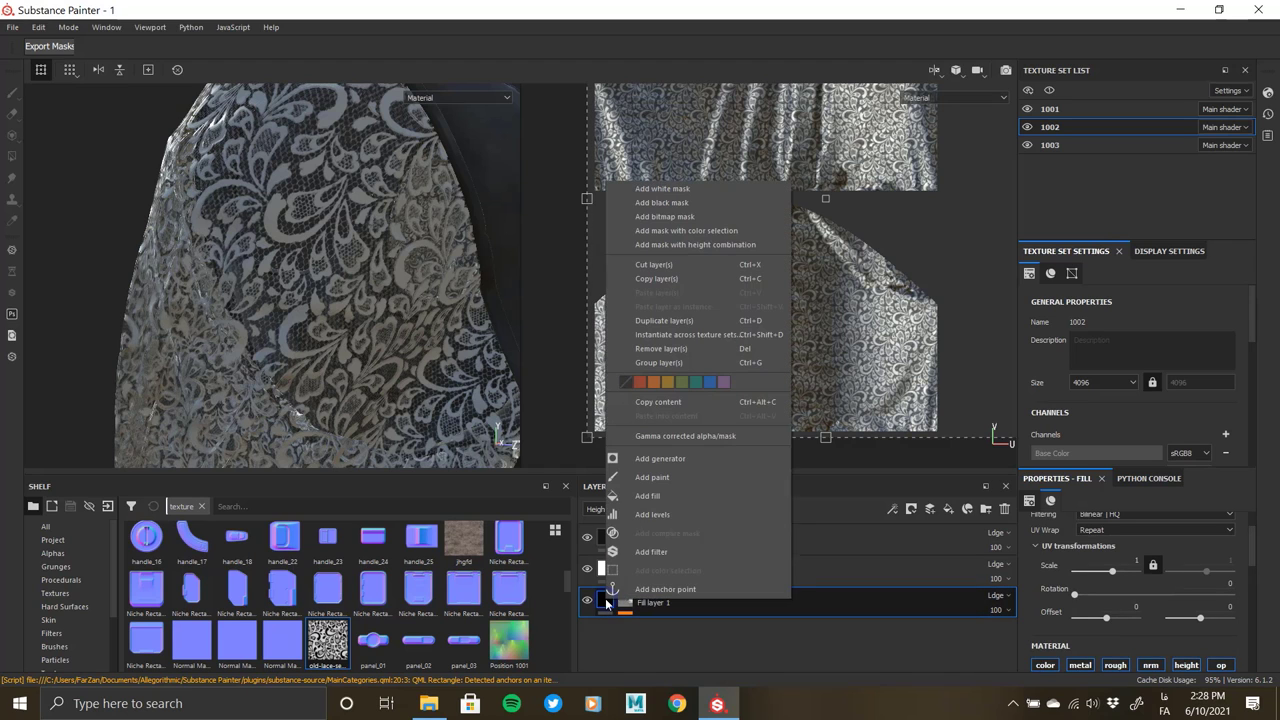
left_click(668, 495)
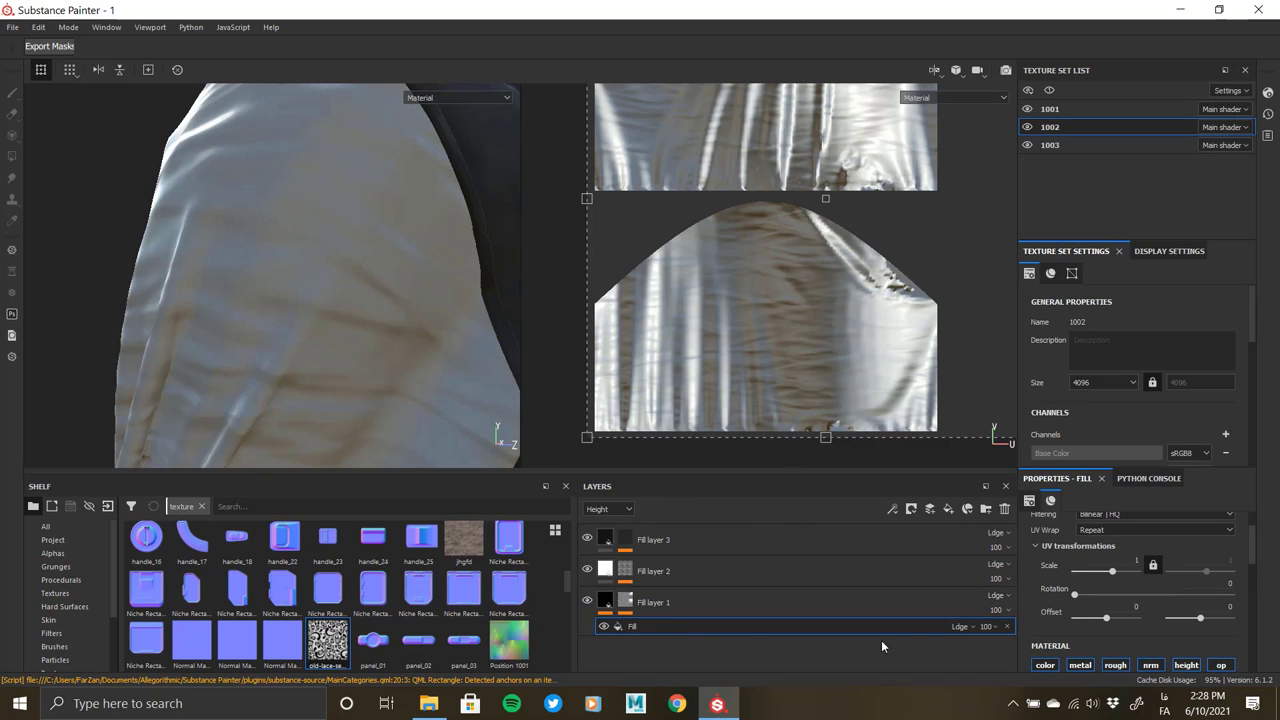
scroll(1174, 639, "down", 2)
scroll(1110, 660, "down", 3)
scroll(1110, 660, "down", 3)
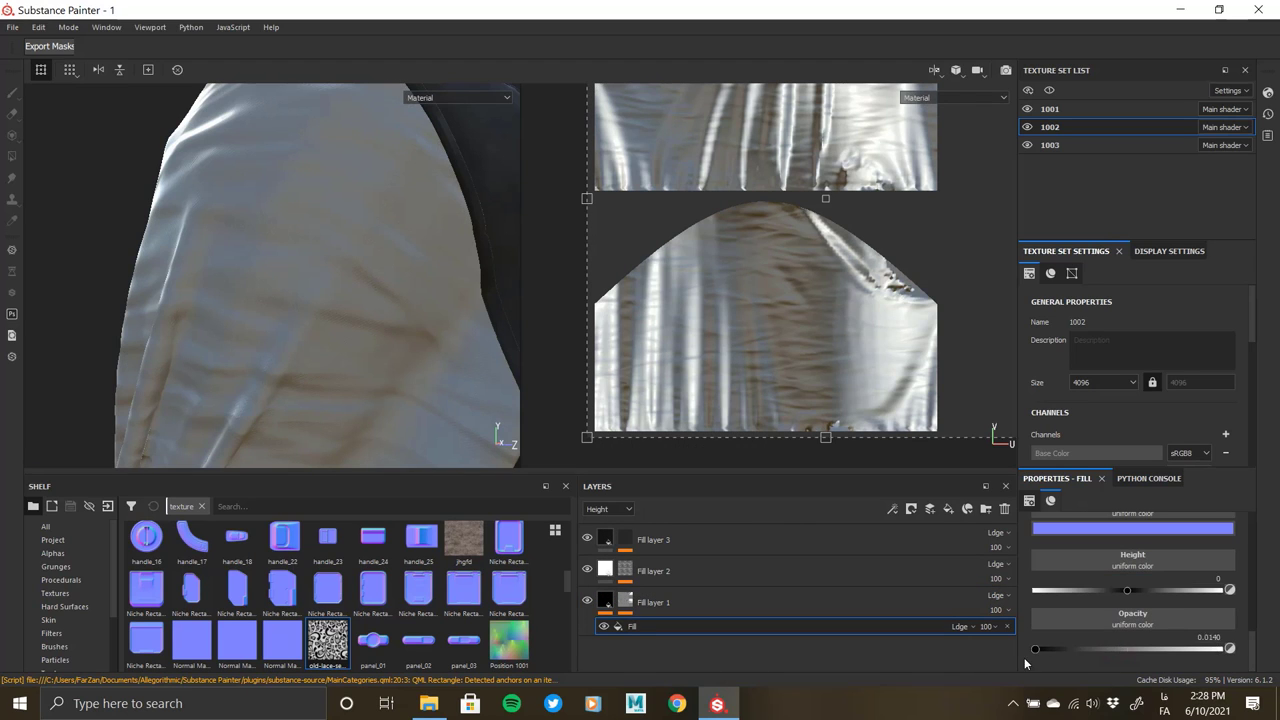
scroll(1111, 634, "up", 2)
scroll(1114, 608, "up", 2)
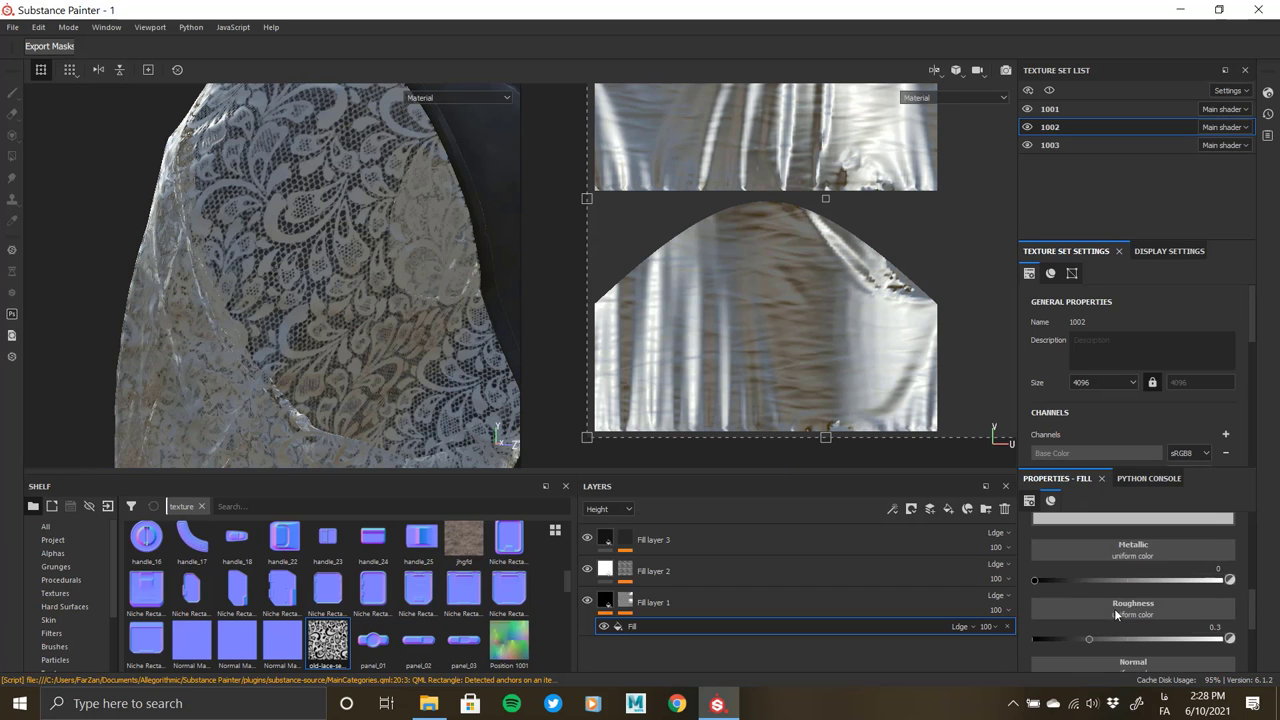
- Set the new fill effect's base colour to black
left_click(1074, 522)
left_click_drag(1018, 676, 997, 699)
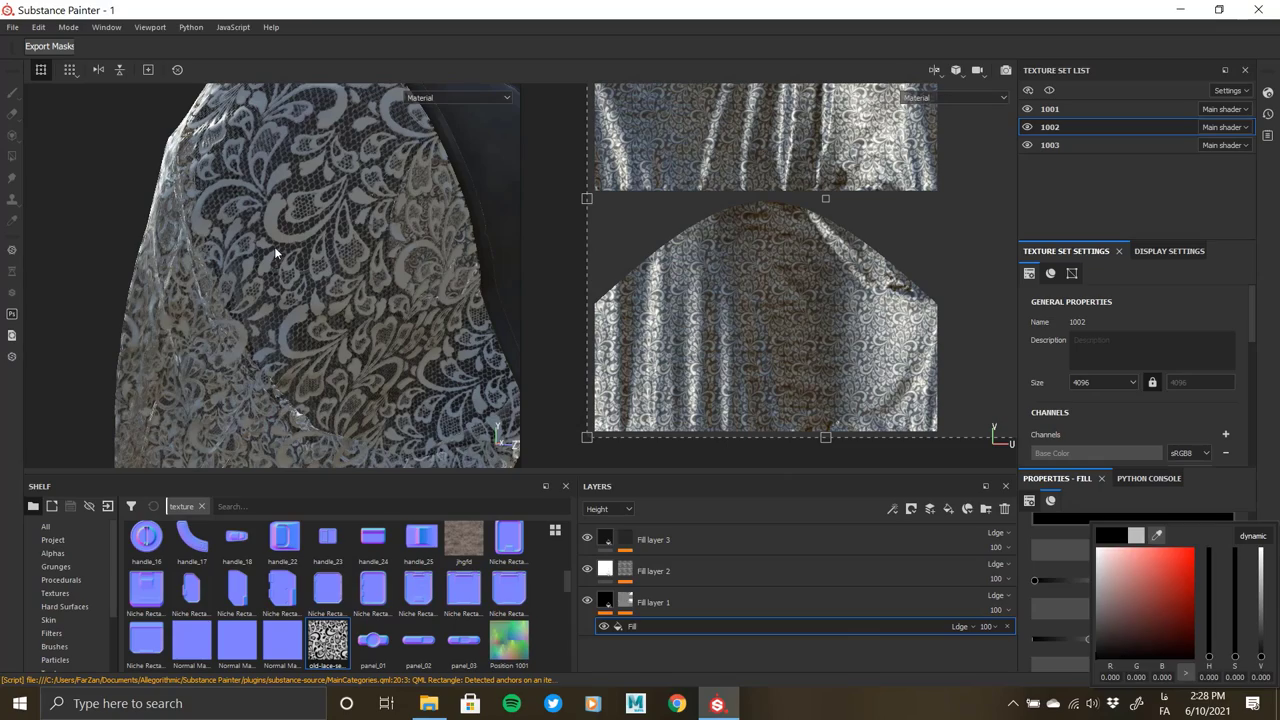
scroll(274, 246, "up", 2)
scroll(300, 150, "up", 2)
scroll(309, 268, "up", 2)
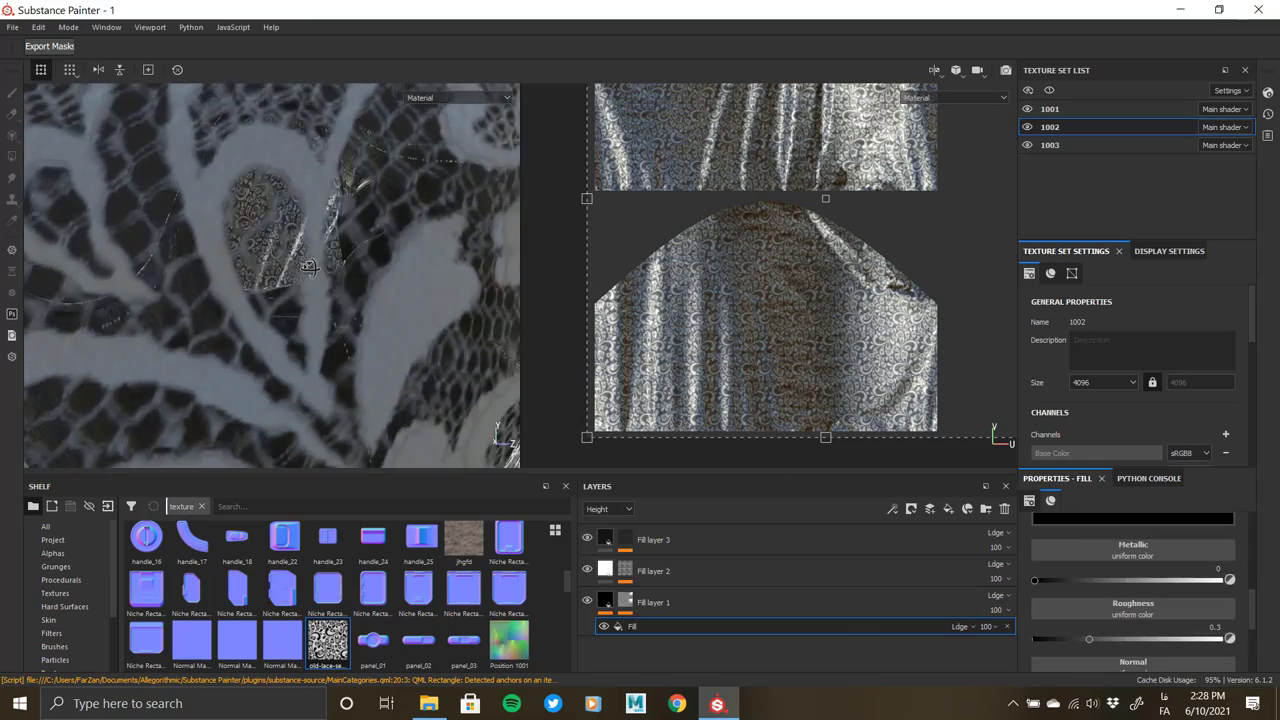
scroll(309, 268, "down", 3)
scroll(89, 225, "down", 3)
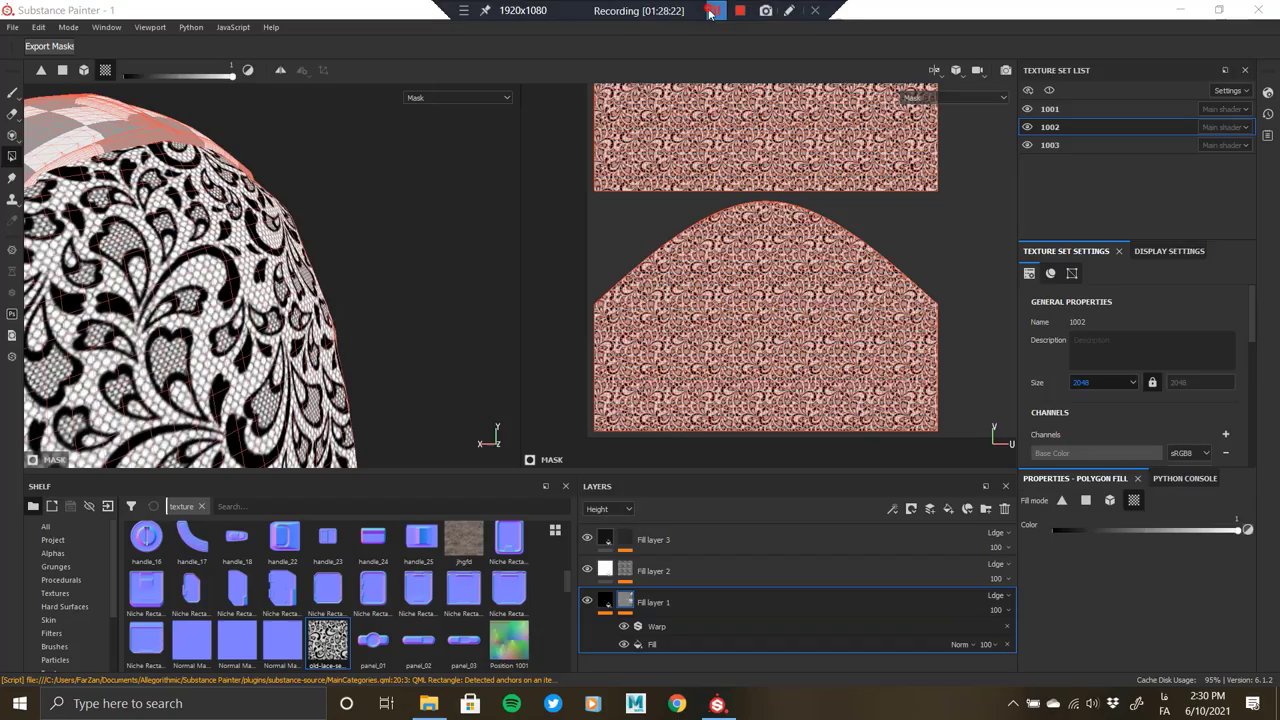
- Duplicate Fill layer 1 and select the copy's Warp effect
right_click(683, 604)
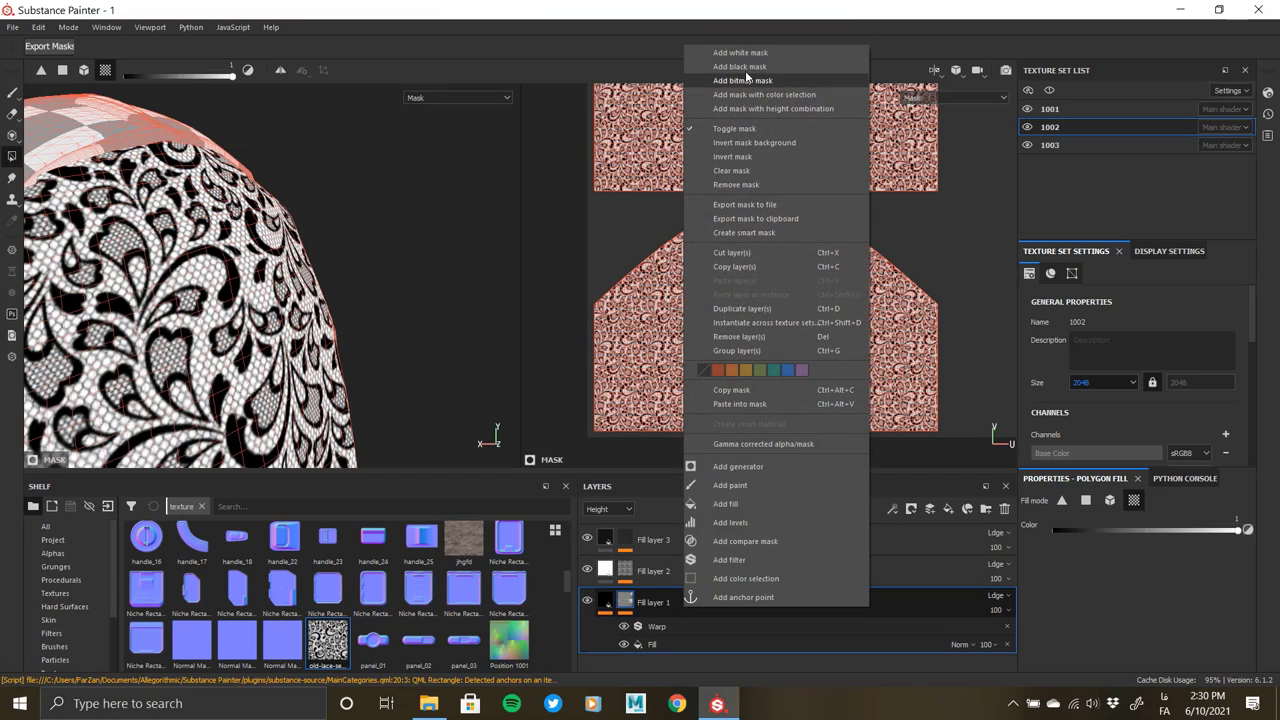
left_click(742, 308)
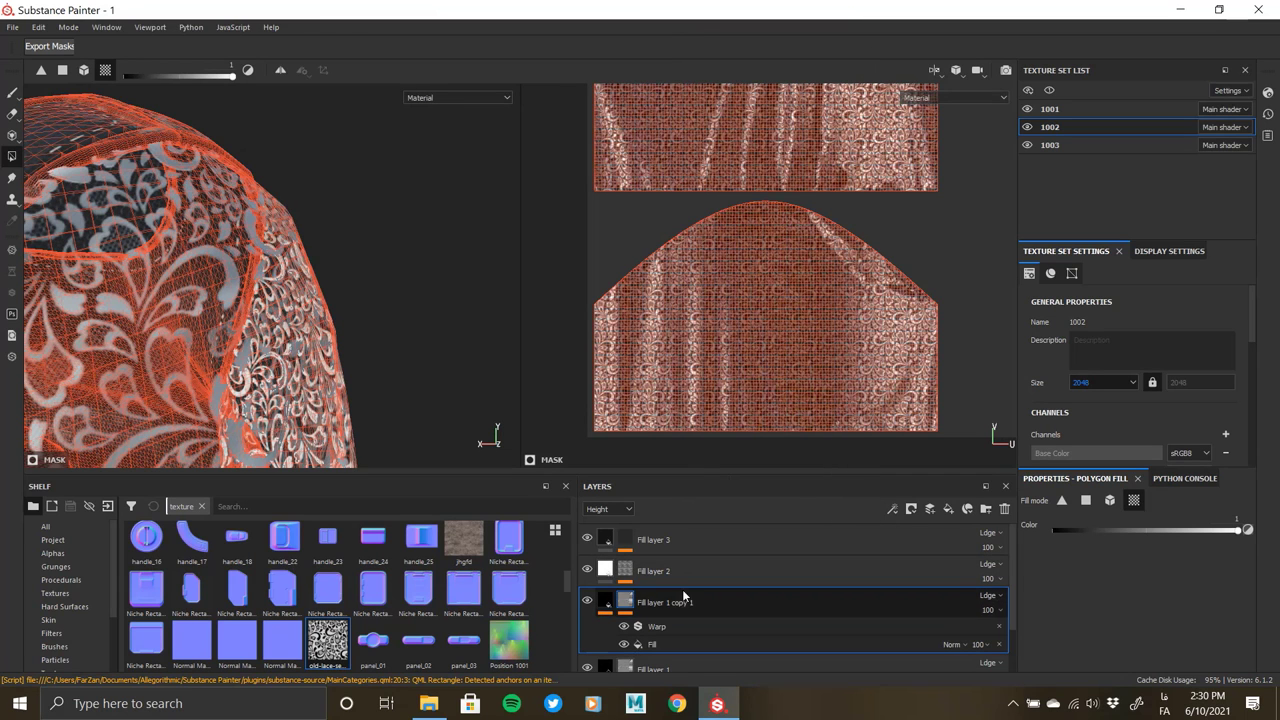
right_click(671, 630)
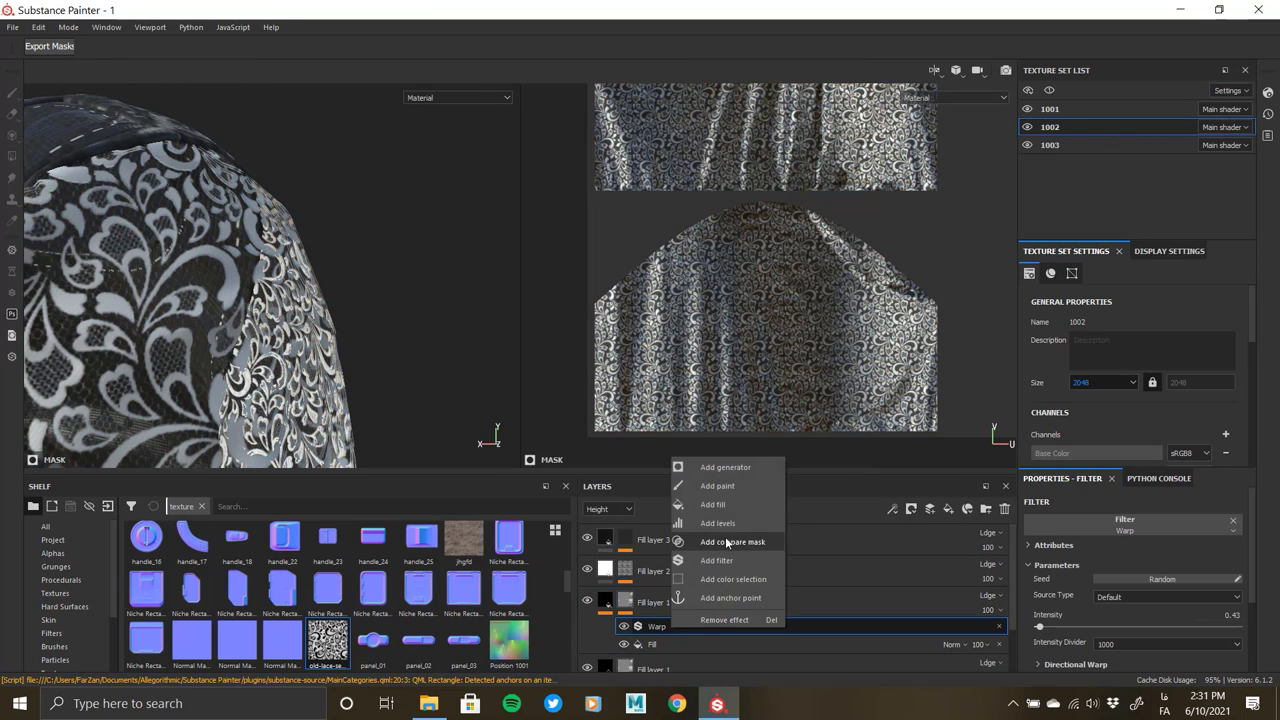
left_click(664, 650)
left_click(660, 628)
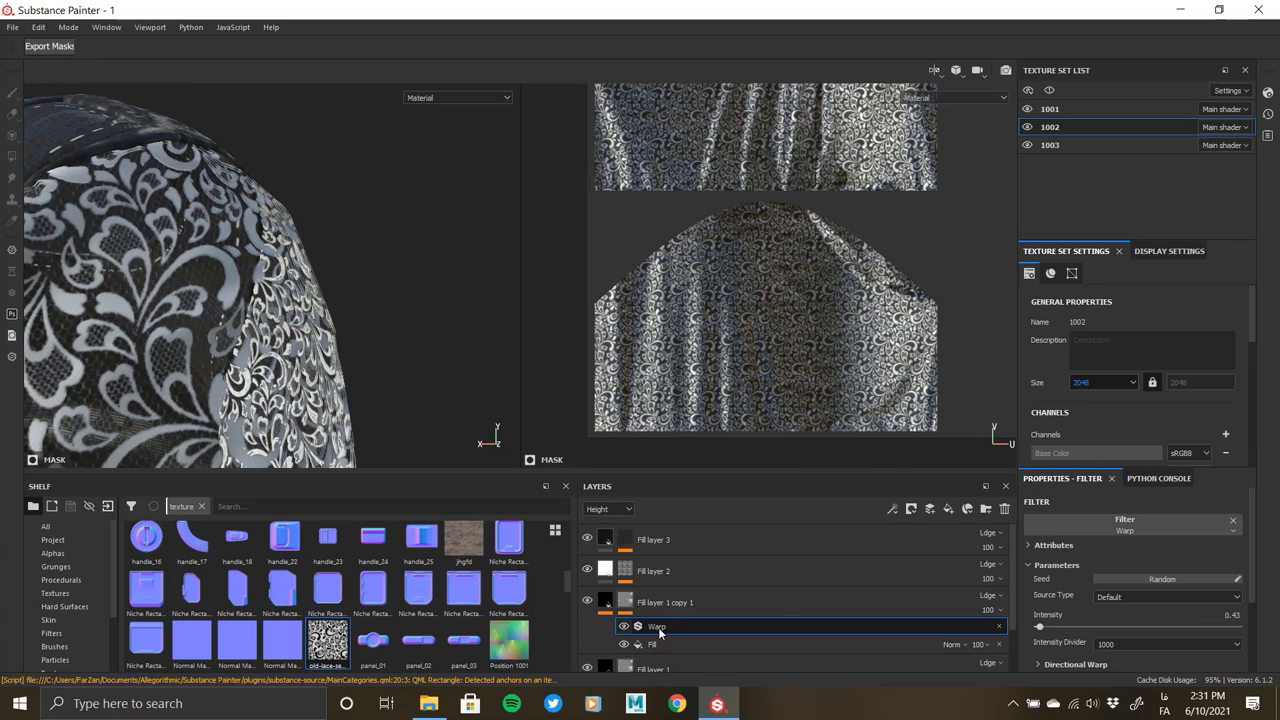
- Add an Invert filter above Warp in the copy's mask and view the mask
right_click(662, 630)
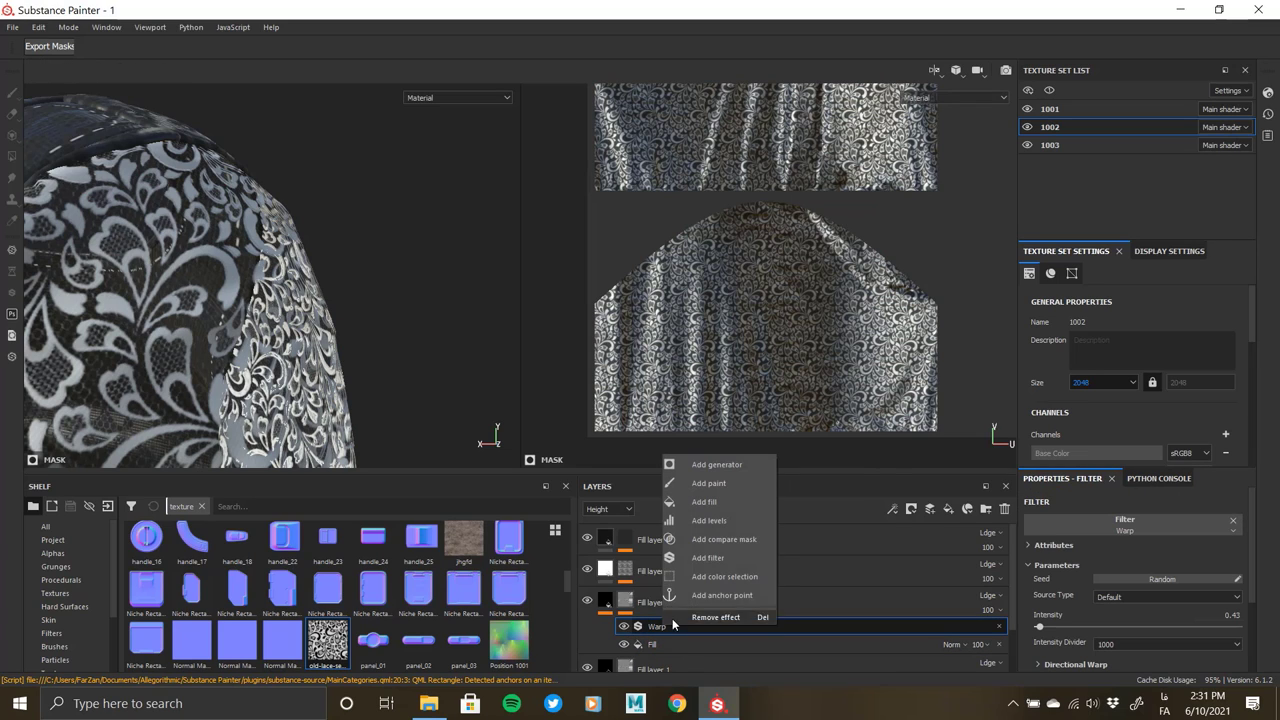
left_click(713, 559)
left_click(1122, 526)
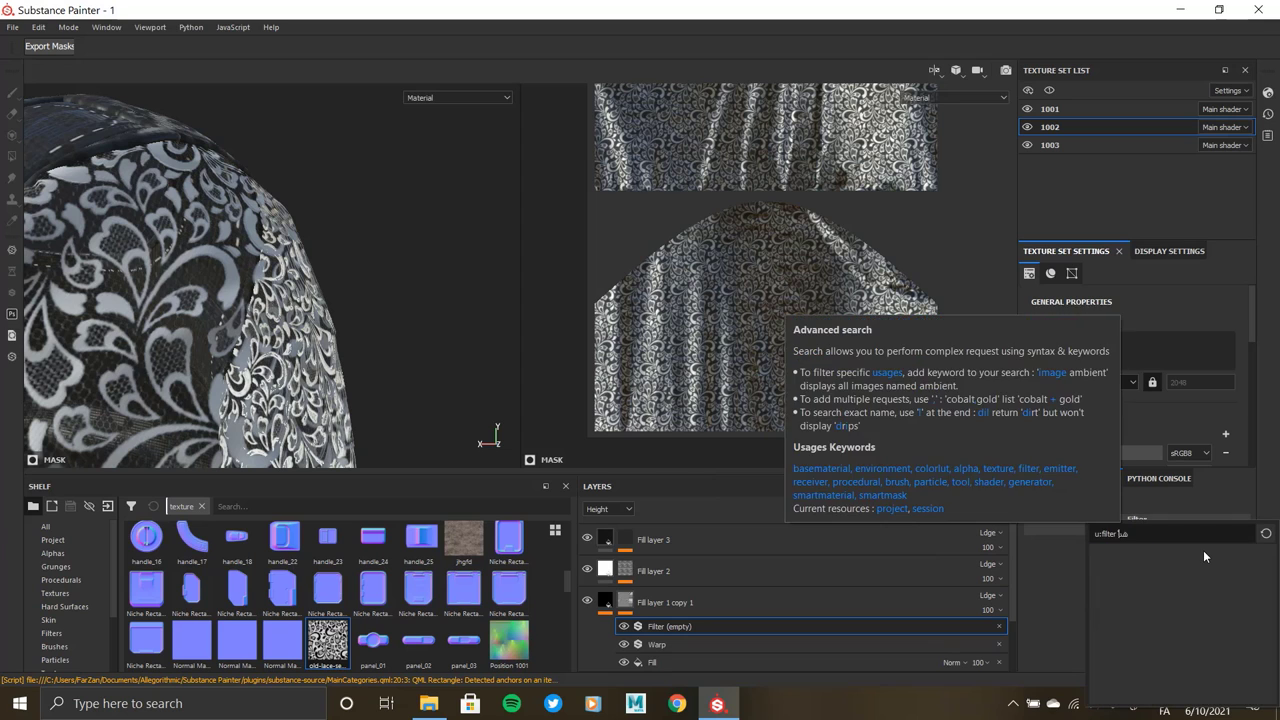
type("in")
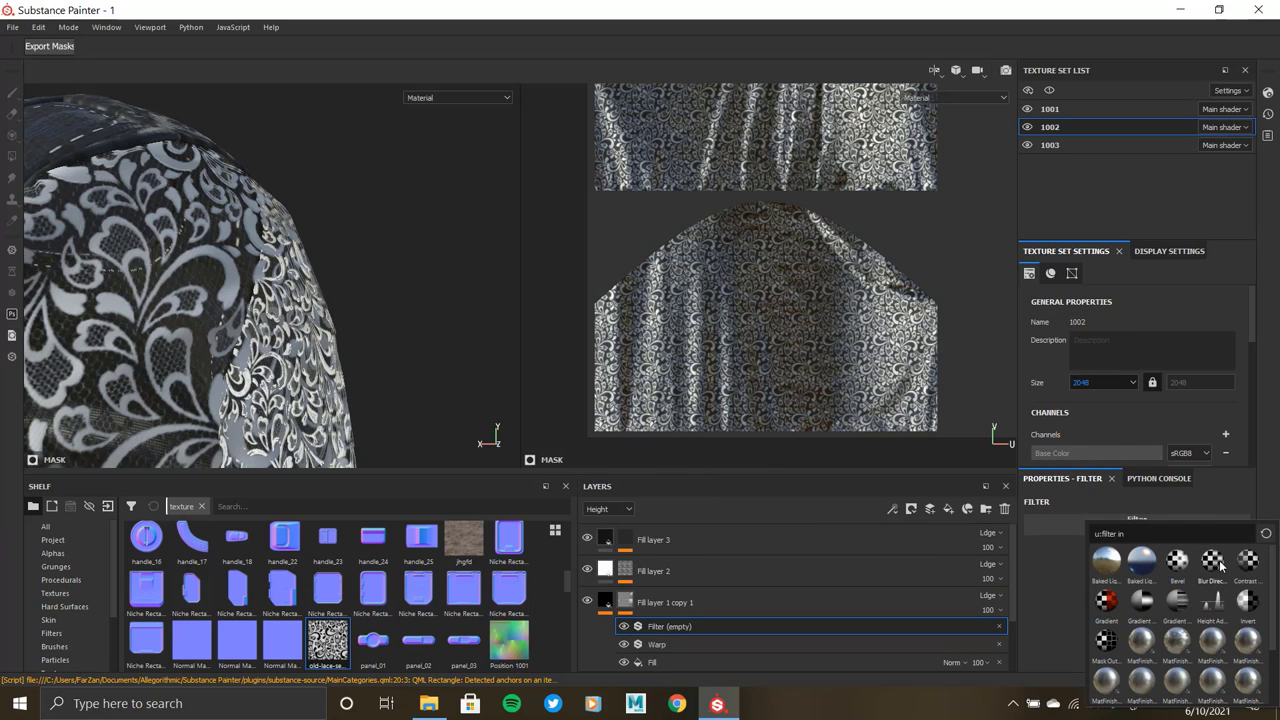
left_click(1247, 600)
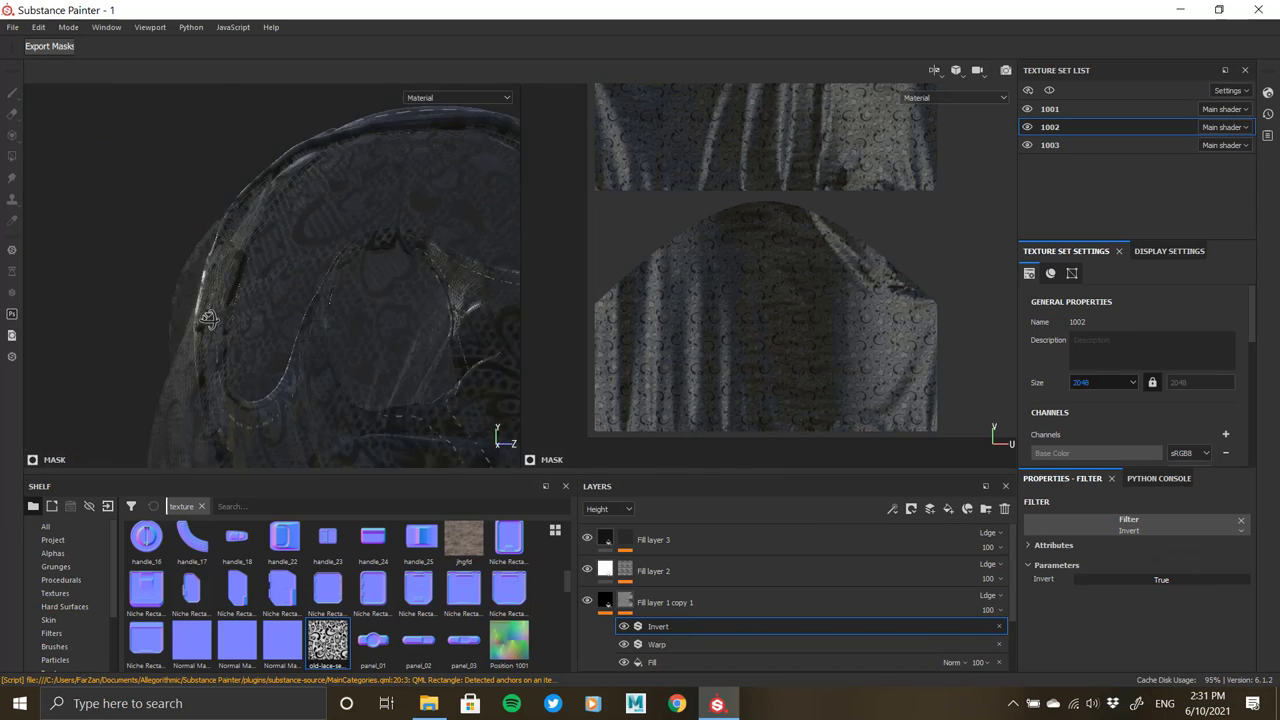
left_click(629, 598, "alt")
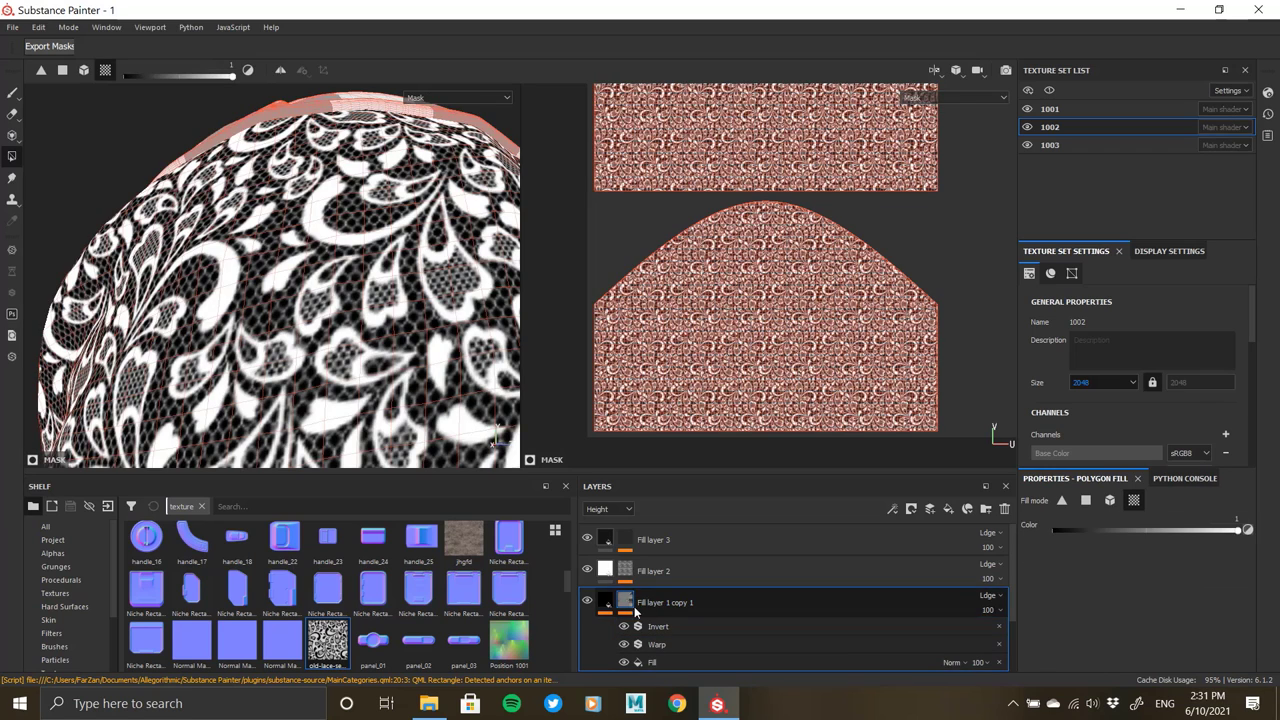
mouse_move(329, 367)
left_mouse_down("alt")
mouse_move(420, 330)
mouse_move(257, 295)
mouse_move(300, 320)
left_mouse_up("alt")
- Try the copy's fill roughness at 0 and at 1 while viewing the sleeve lace
left_click(605, 601)
scroll(1084, 639, "down", 2)
scroll(1062, 612, "down", 2)
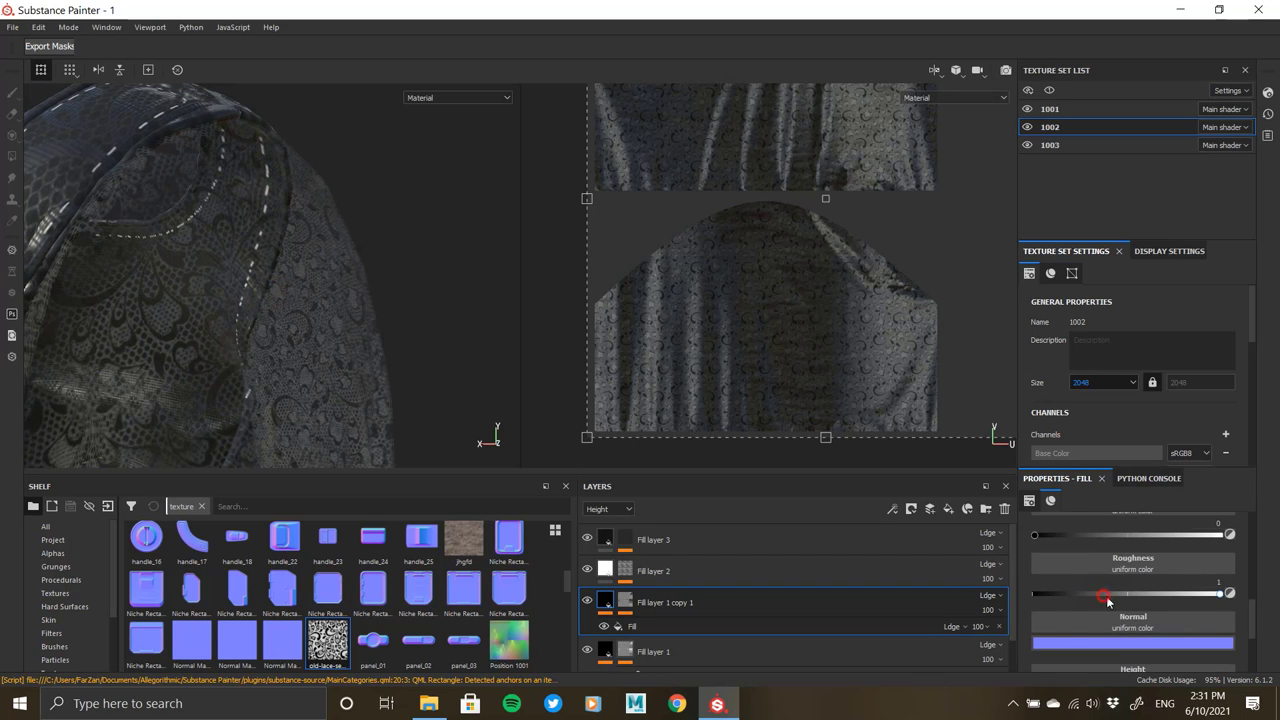
left_click_drag(1103, 597, 1070, 592)
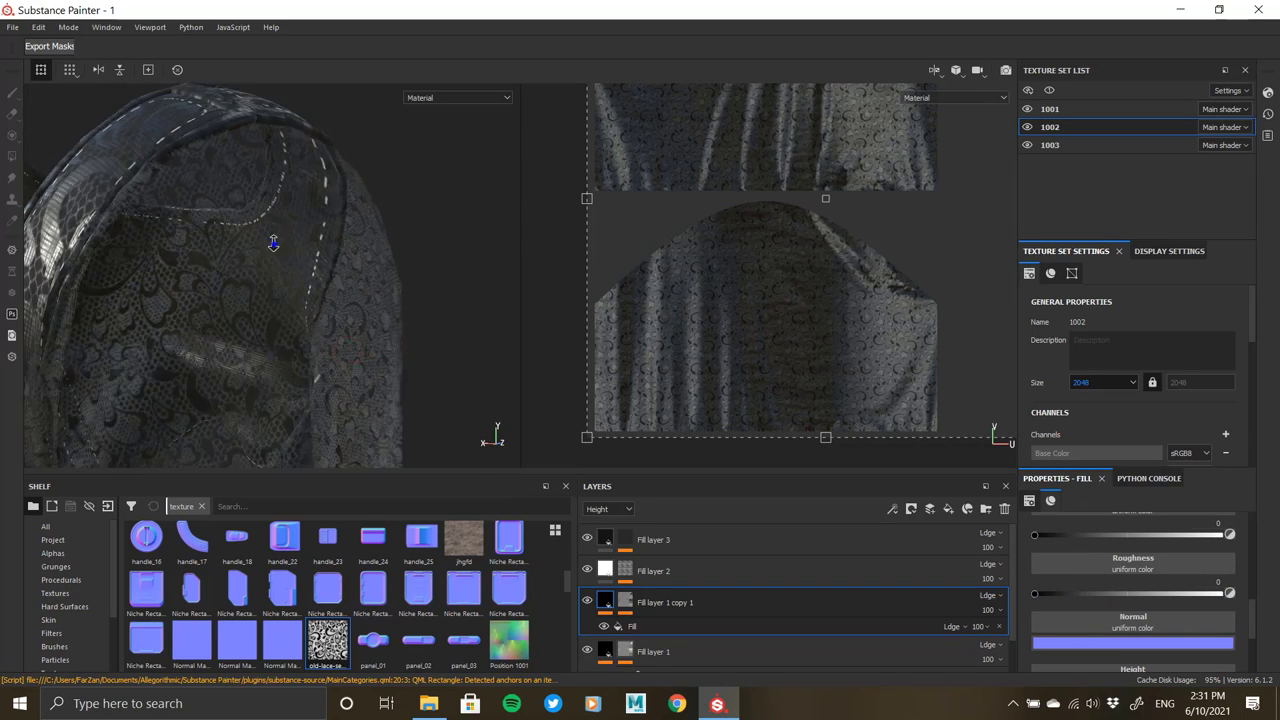
left_click_drag(274, 240, 330, 270, "alt")
left_click_drag(1177, 590, 1225, 593)
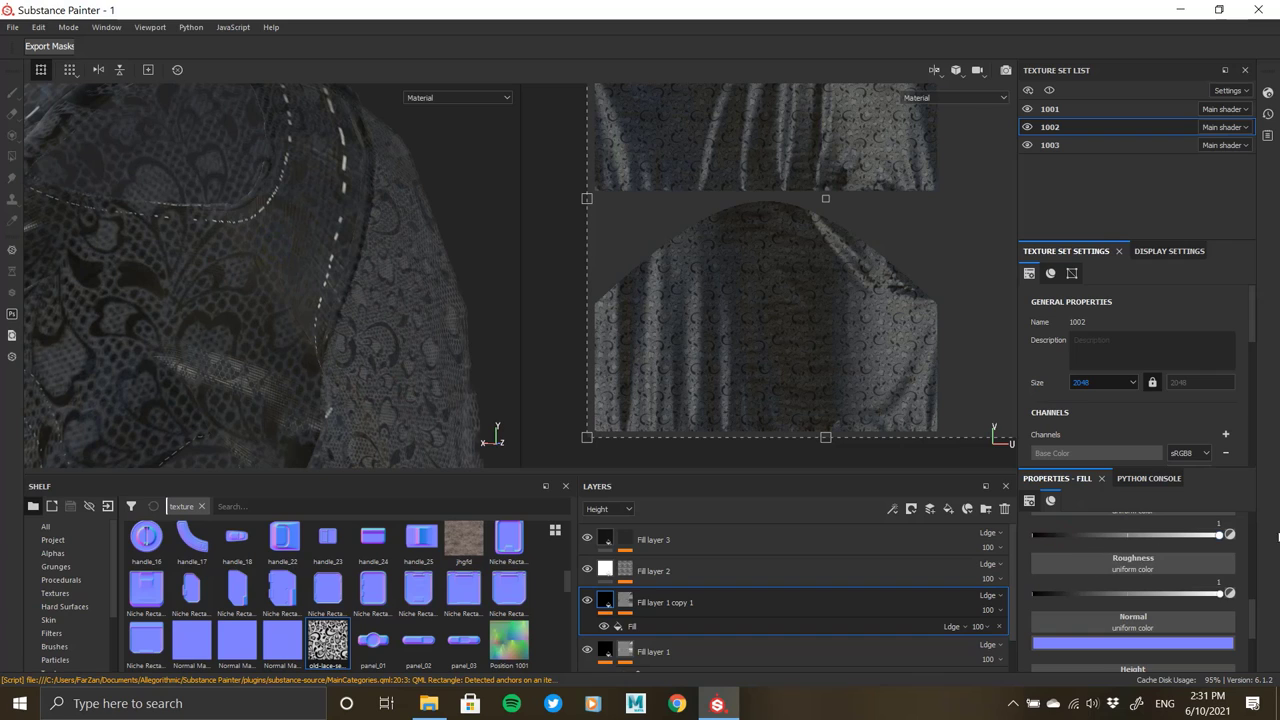
scroll(1148, 632, "down", 2)
scroll(1135, 600, "down", 1)
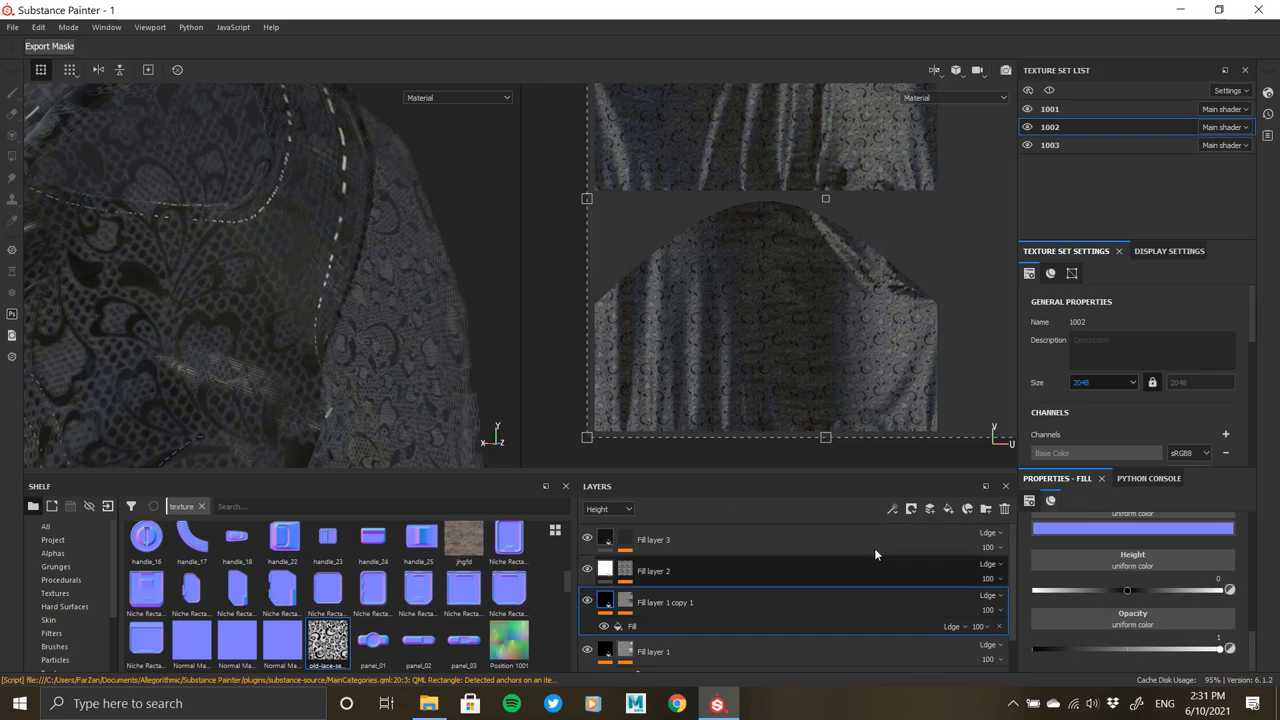
- Set the Fill effect's roughness to about 0.93, leaving height at zero
left_click(655, 624)
scroll(1150, 600, "up", 3)
left_click_drag(1175, 638, 1276, 636)
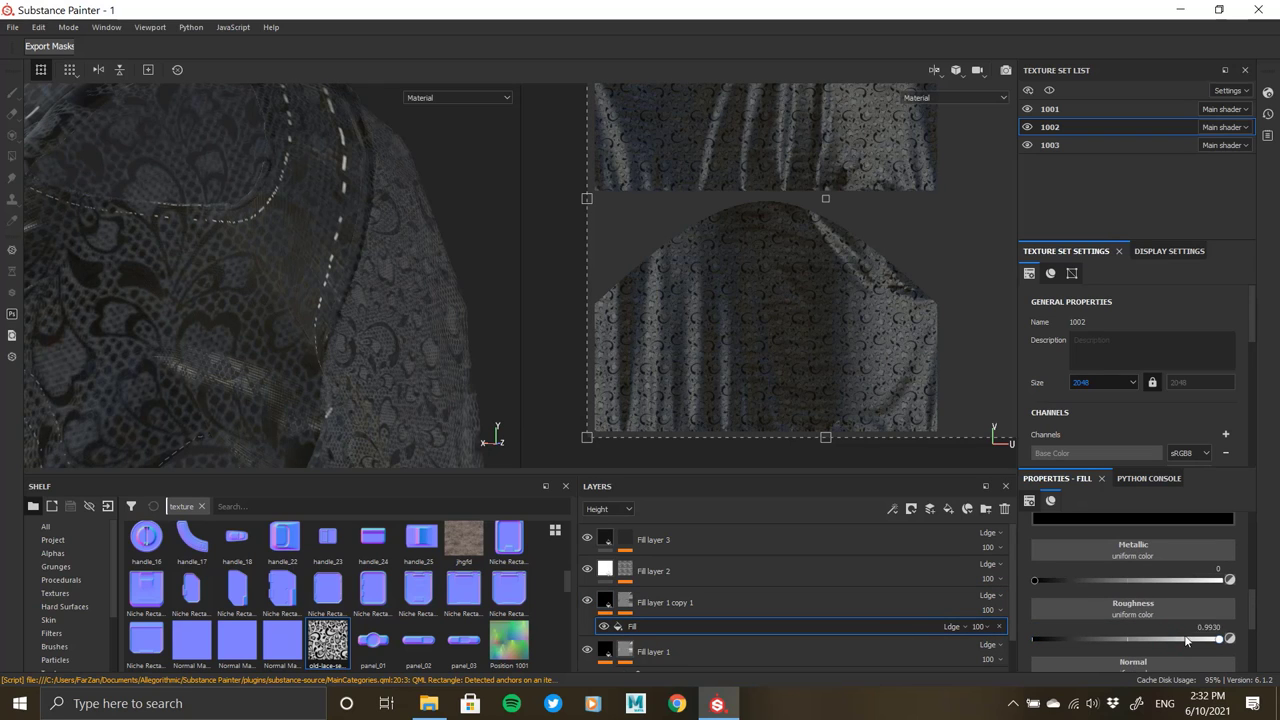
scroll(1148, 640, "down", 2)
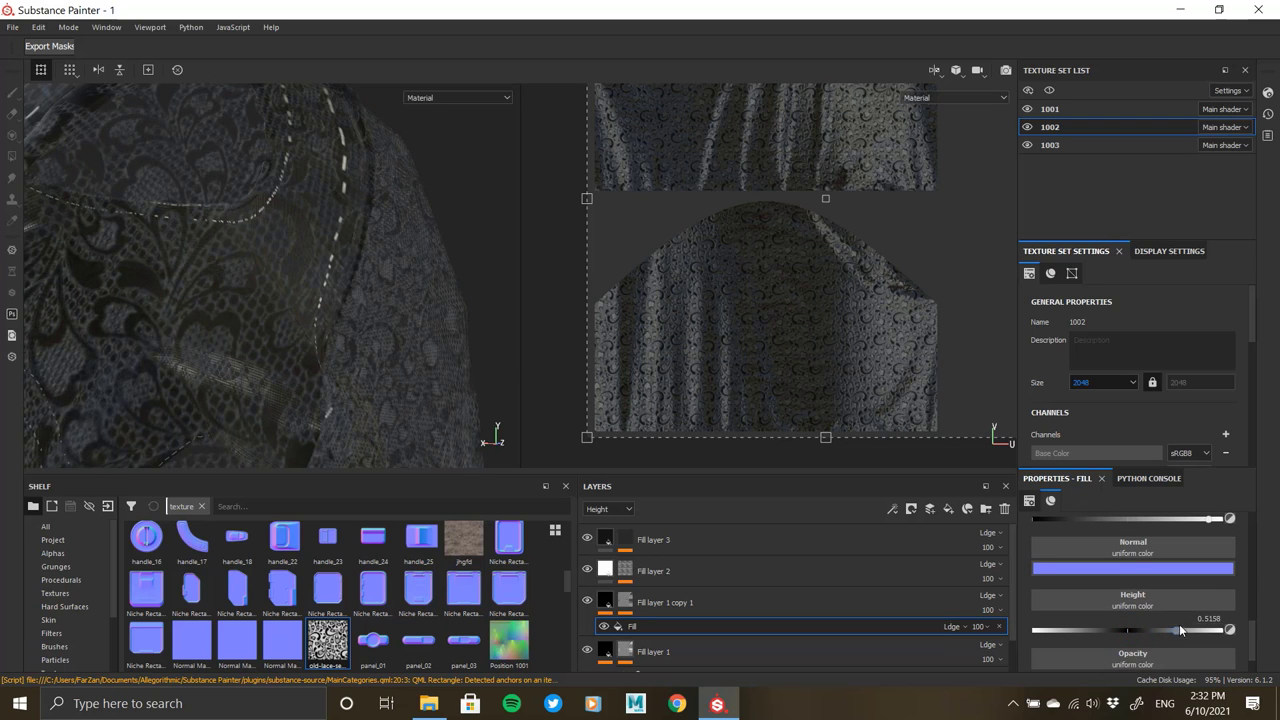
mouse_move(319, 333)
left_mouse_down("alt")
mouse_move(337, 443)
mouse_move(306, 377)
mouse_move(374, 326)
mouse_move(394, 329)
left_mouse_up("alt")
key("ctrl+z")
left_click_drag(1136, 632, 1220, 628)
scroll(1148, 622, "down", 1)
key("ctrl+z")
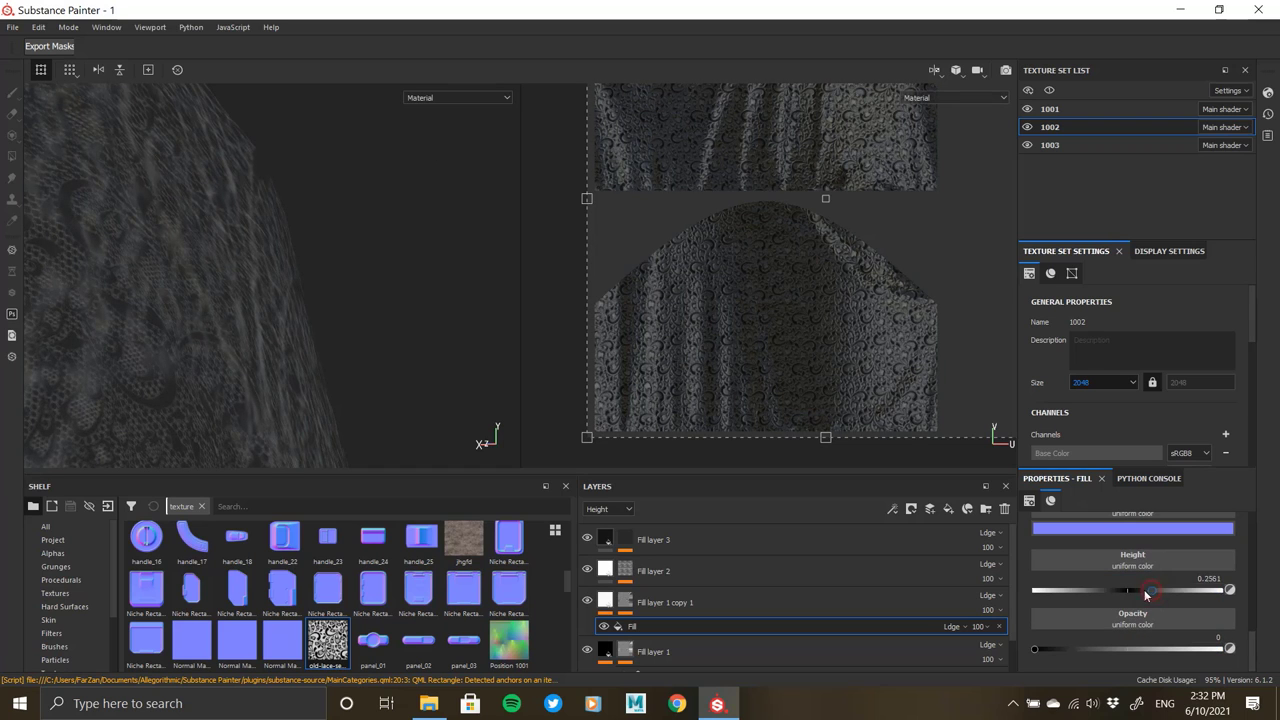
- Set the fill opacity to about 0.53 after comparing it at full opacity
left_click_drag(1067, 652, 1131, 649)
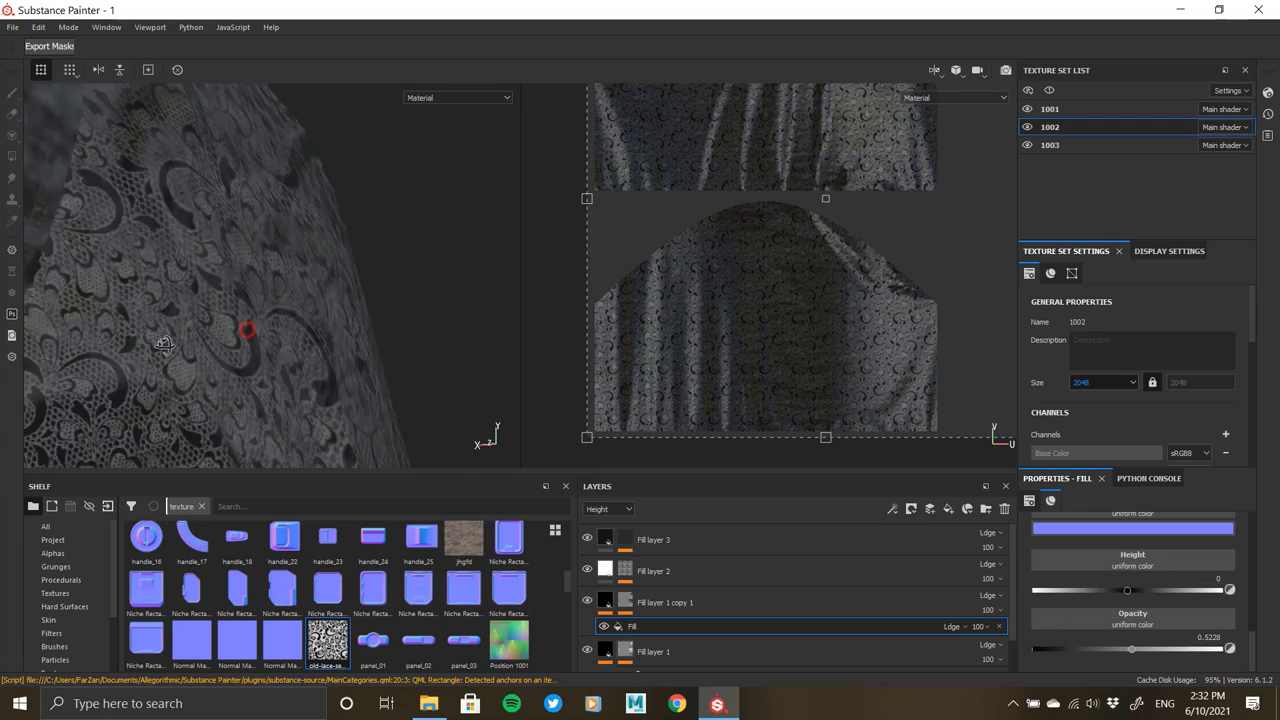
right_click_drag(245, 329, 172, 285, "alt")
mouse_move(172, 285)
left_mouse_down("alt")
mouse_move(194, 108)
mouse_move(395, 337)
mouse_move(297, 271)
left_mouse_up("alt")
left_click(1228, 650)
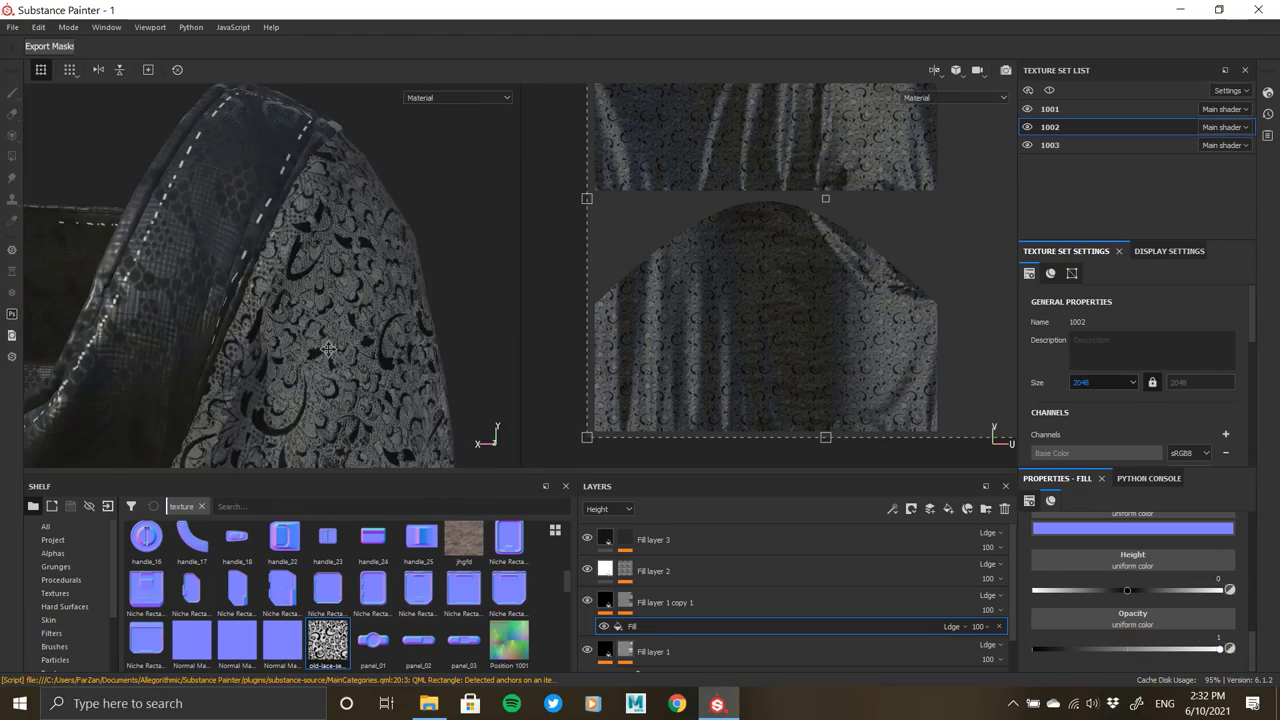
scroll(297, 271, "up", 5)
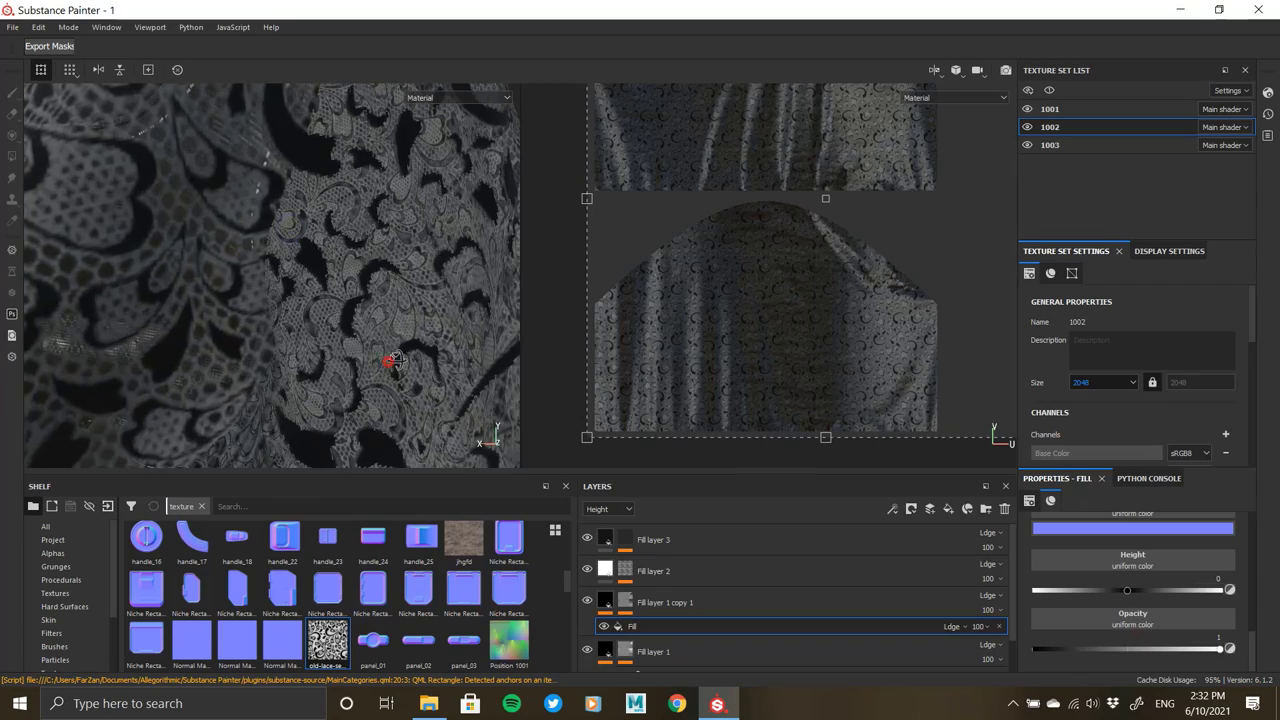
mouse_move(395, 360)
left_mouse_down("alt")
mouse_move(210, 220)
mouse_move(286, 320)
mouse_move(329, 337)
mouse_move(329, 371)
mouse_move(186, 300)
mouse_move(224, 345)
mouse_move(190, 320)
left_mouse_up("alt")
left_click(1133, 648)
- Try a white base colour, then keep the fill black
scroll(1092, 594, "up", 2)
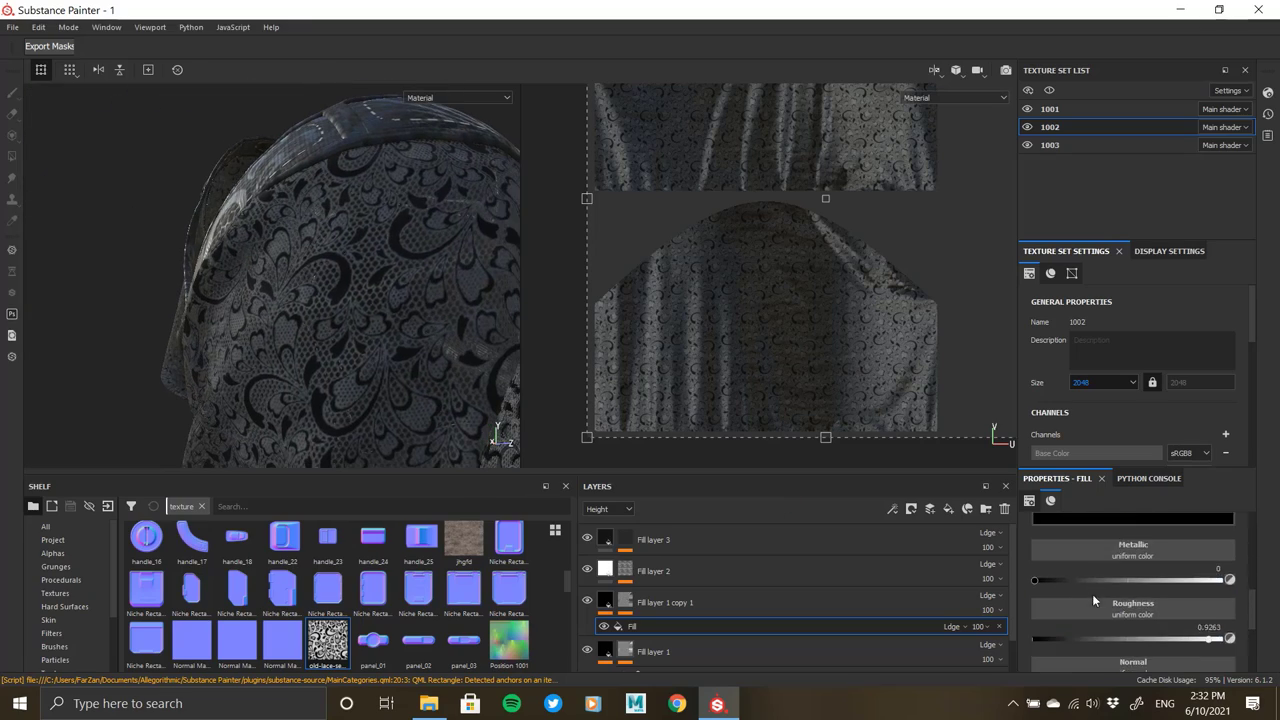
scroll(1092, 594, "up", 2)
left_click(1112, 565)
mouse_move(1112, 565)
left_mouse_down()
mouse_move(1046, 505)
mouse_move(992, 680)
left_mouse_up()
left_click_drag(340, 360, 300, 330, "alt")
- Compare Fill layer 1 and its copy by toggling visibility, setting the lace fill opacity to 1
scroll(700, 600, "down", 1)
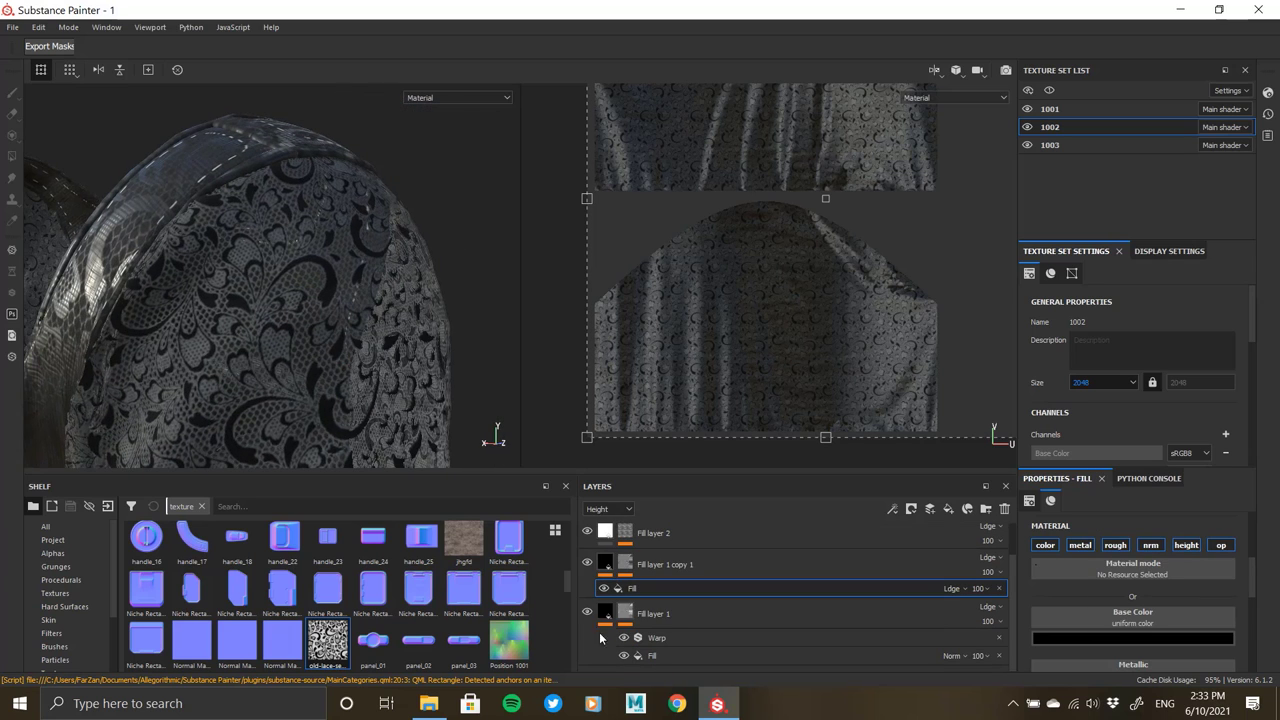
left_click(587, 613)
left_click(586, 612)
left_click(586, 615)
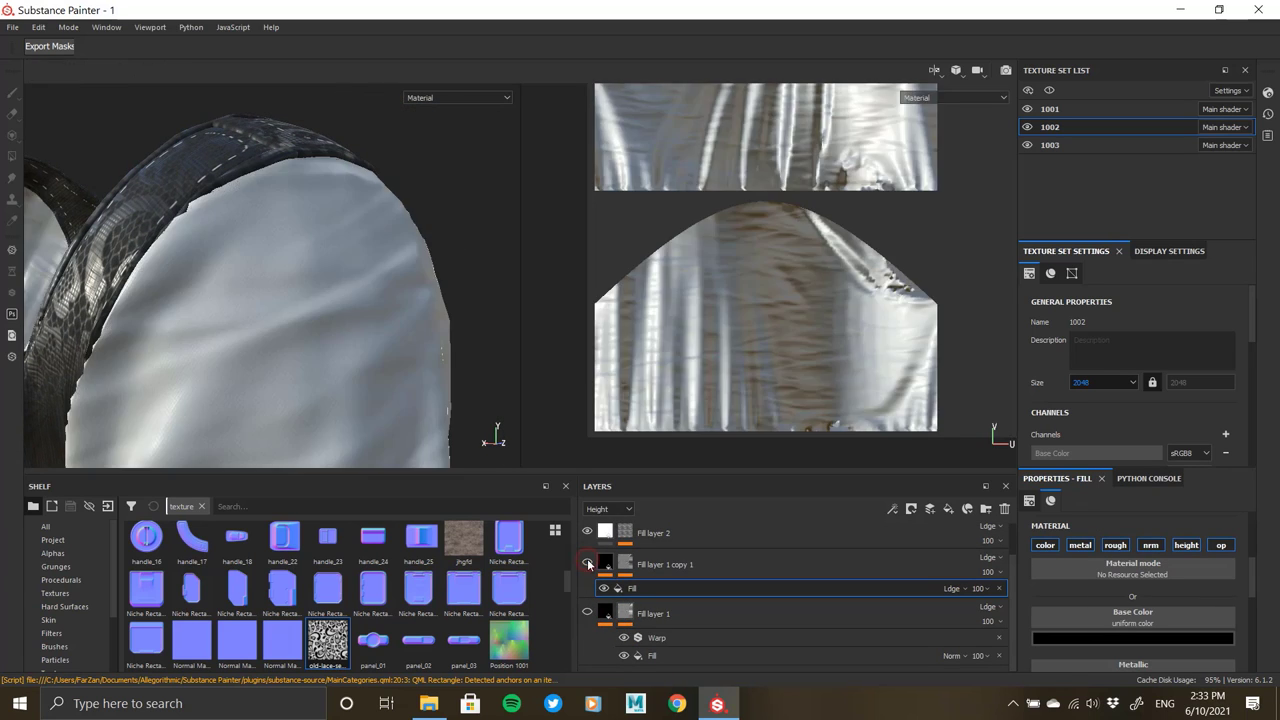
scroll(1114, 652, "down", 5)
scroll(1114, 652, "down", 2)
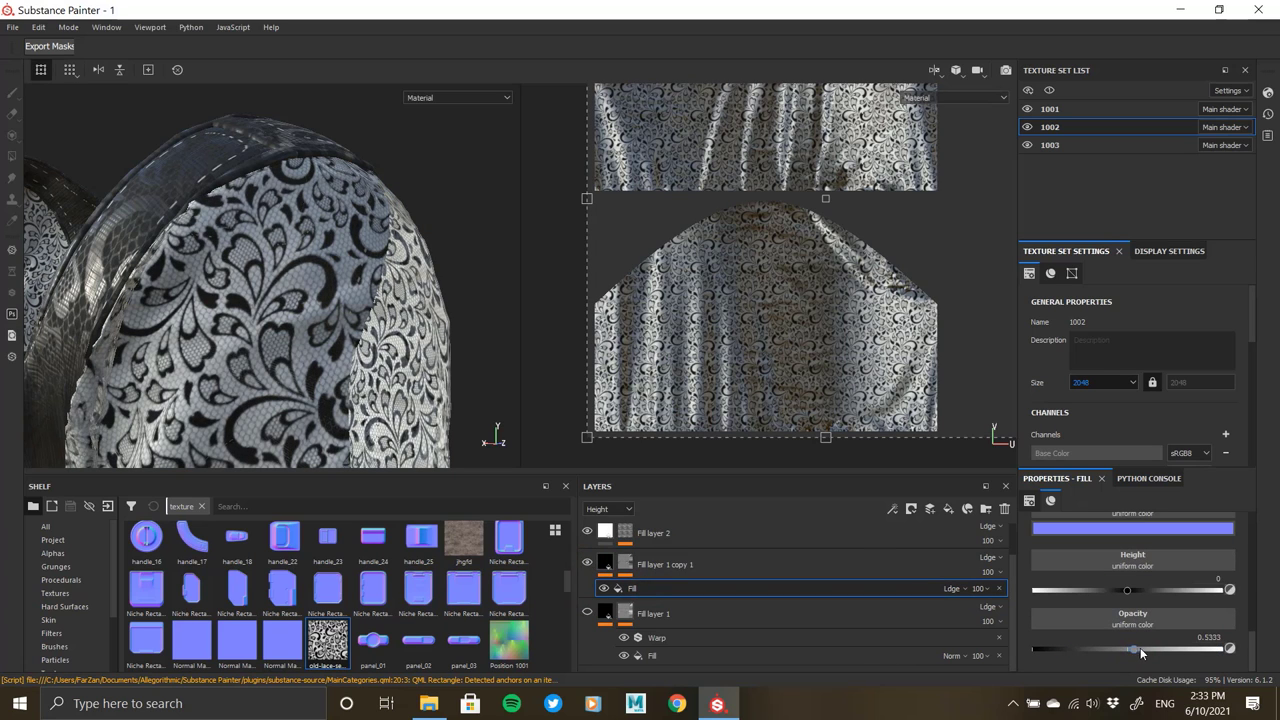
left_click(1220, 649)
left_click(588, 612)
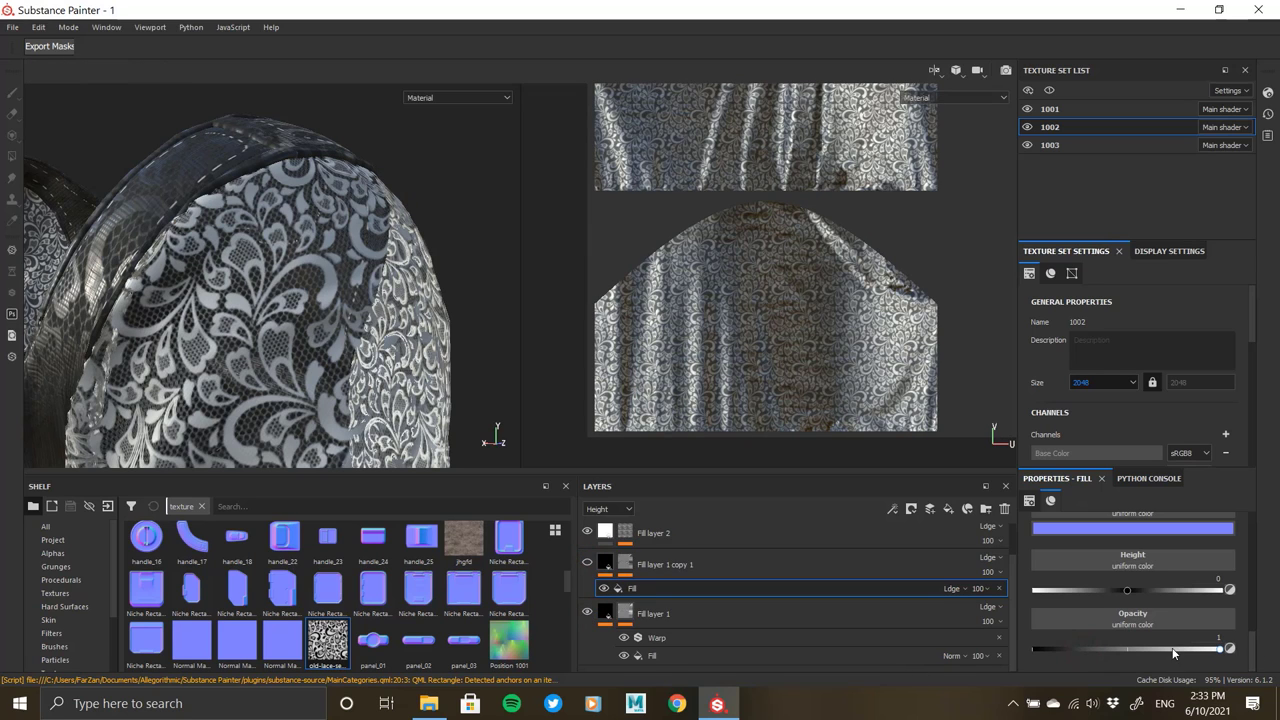
- Raise Fill layer 1's content fill opacity to 1 and show Fill layer 1 copy 1
left_click(652, 655)
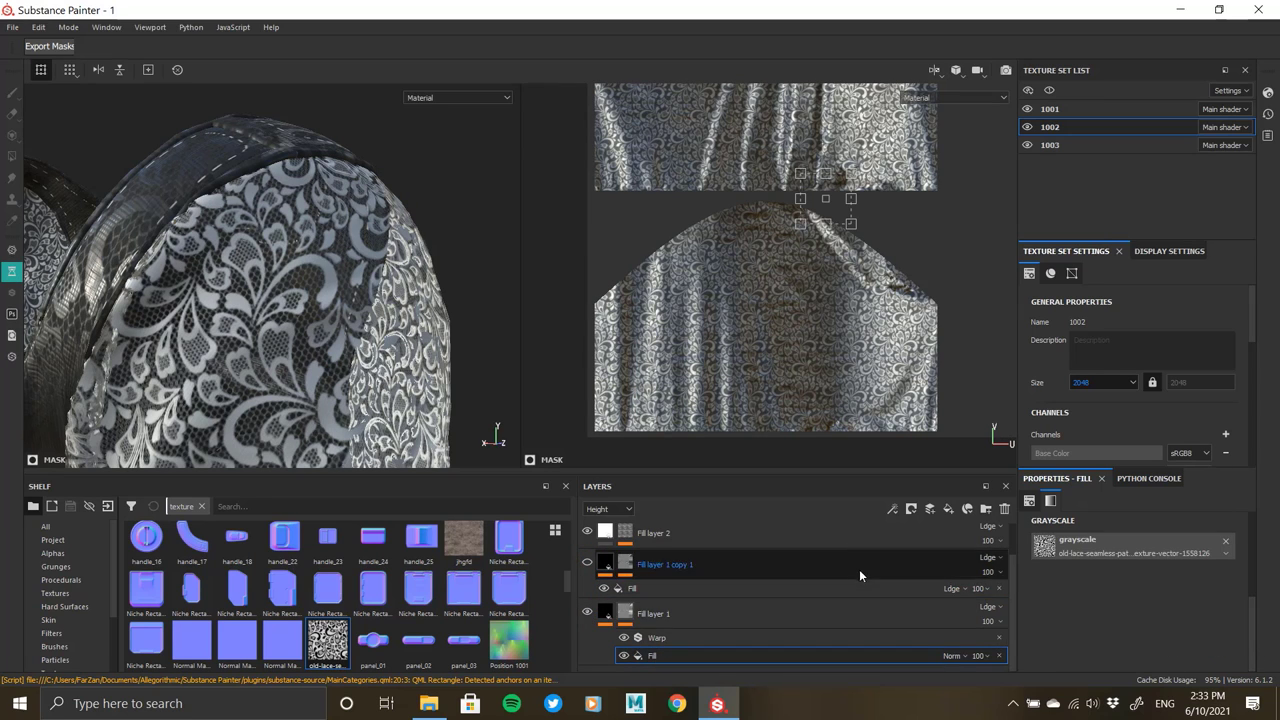
left_click(654, 652)
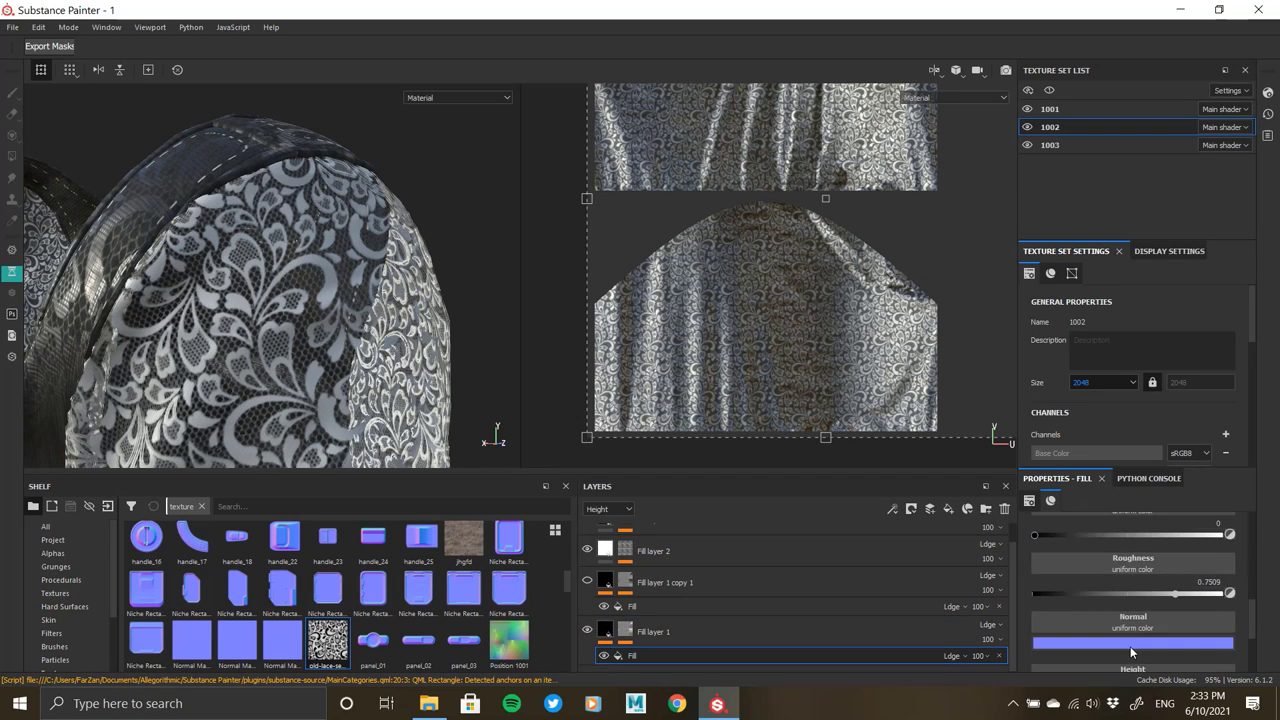
scroll(1130, 646, "down", 3)
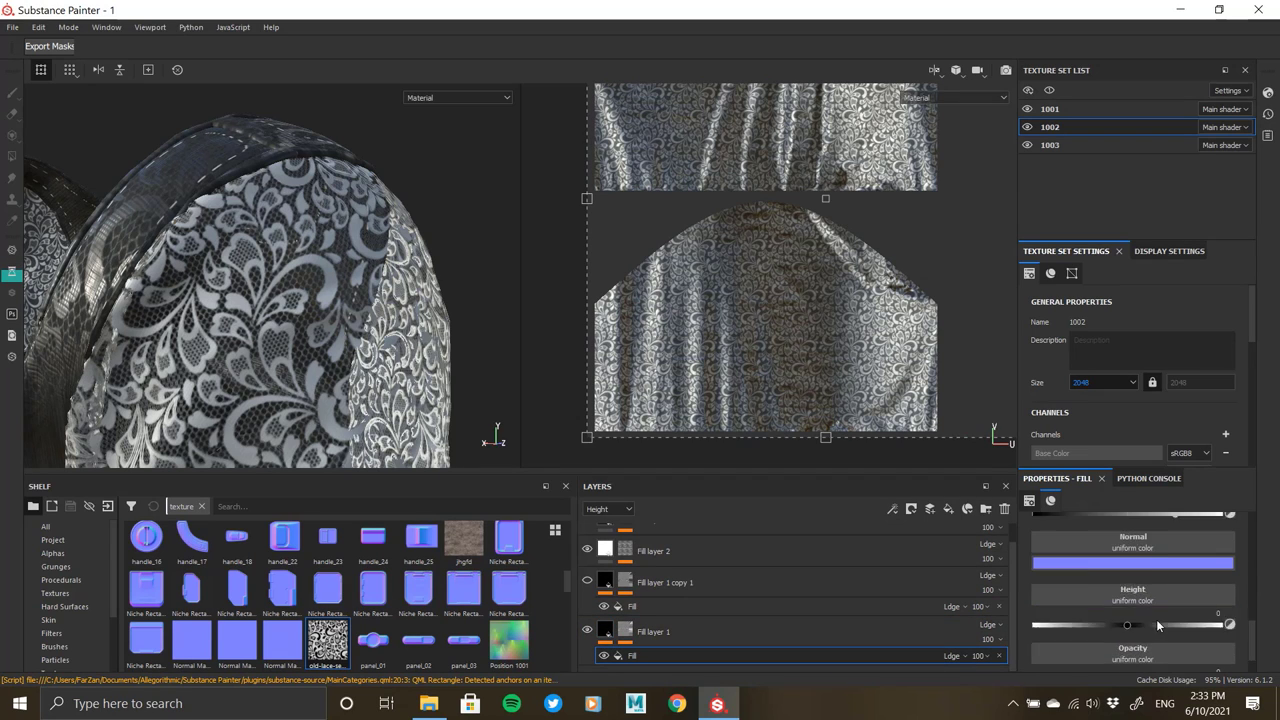
scroll(1156, 619, "down", 2)
mouse_move(1106, 648)
left_mouse_down()
mouse_move(1270, 648)
mouse_move(856, 632)
left_mouse_up()
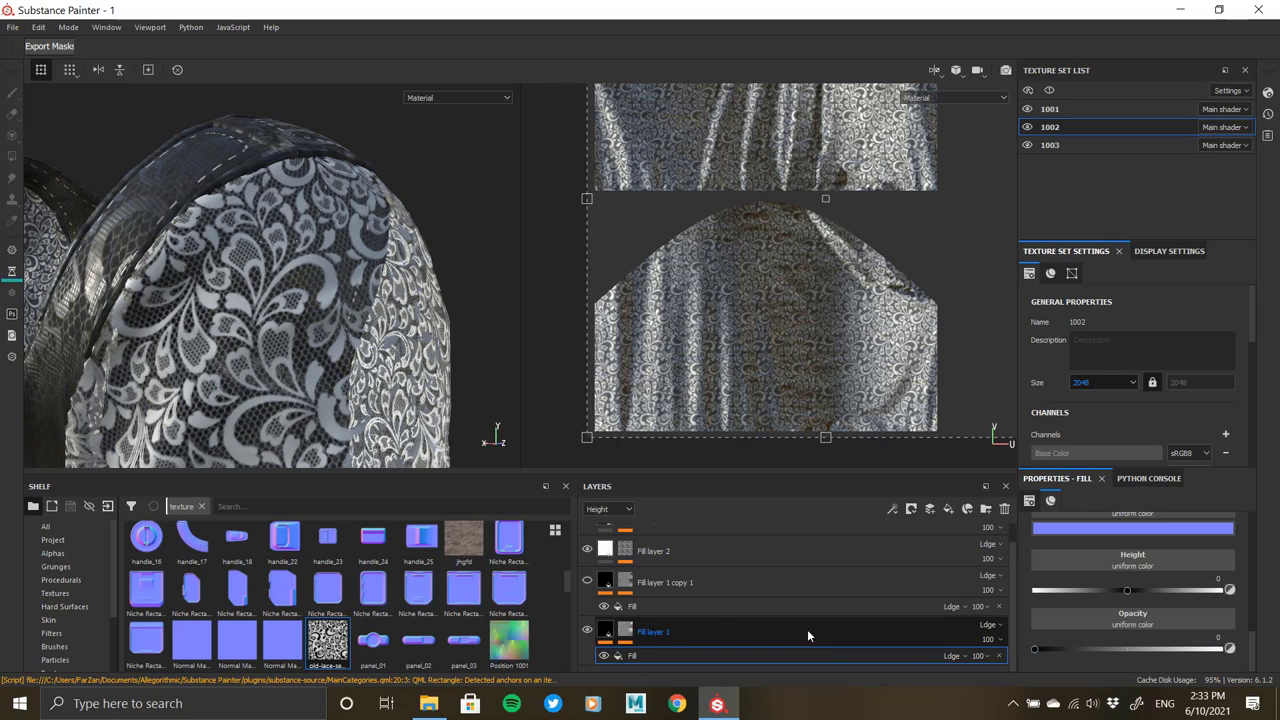
left_click(586, 581)
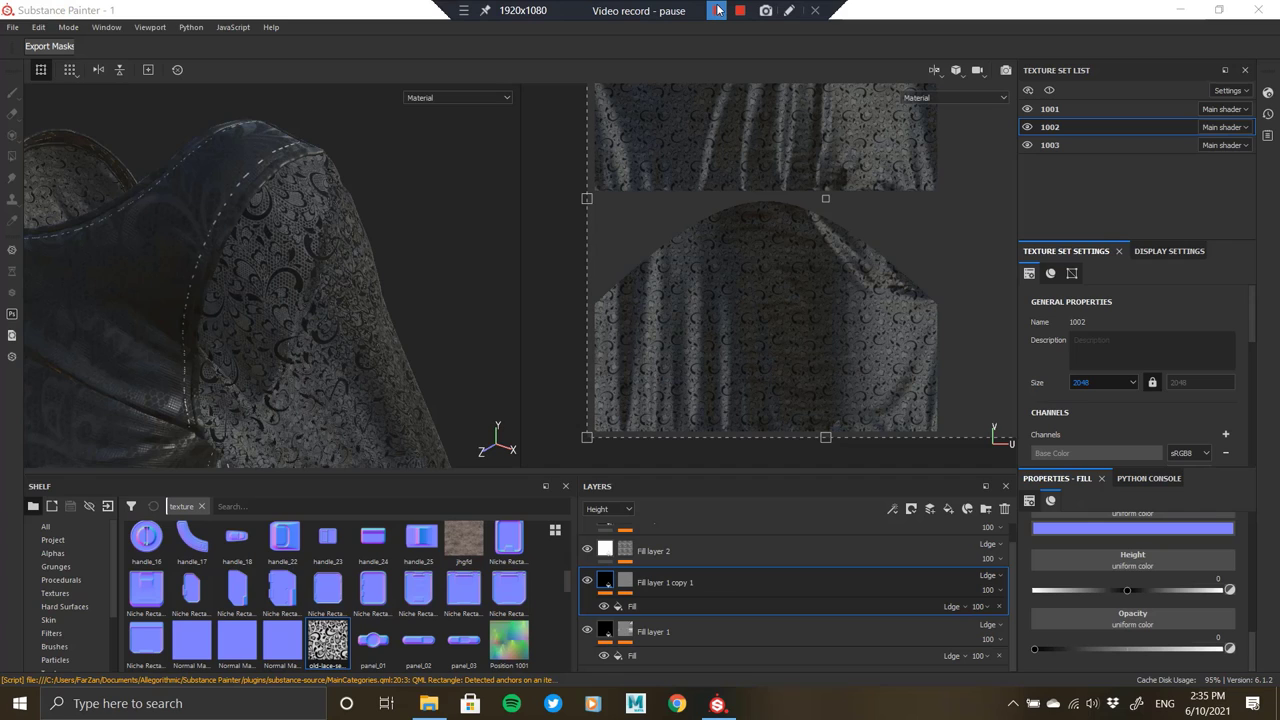
left_click(717, 10)
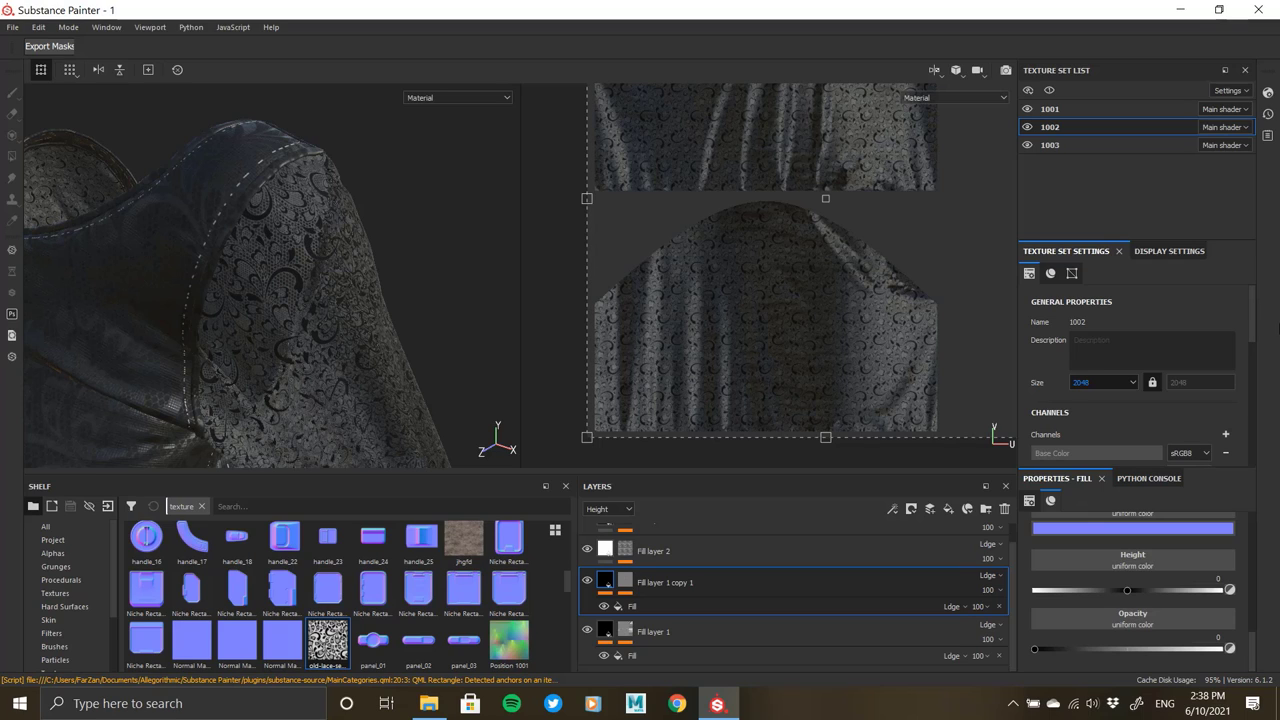
- Toggle layer visibility to compare the bright lace
scroll(790, 658, "up", 1)
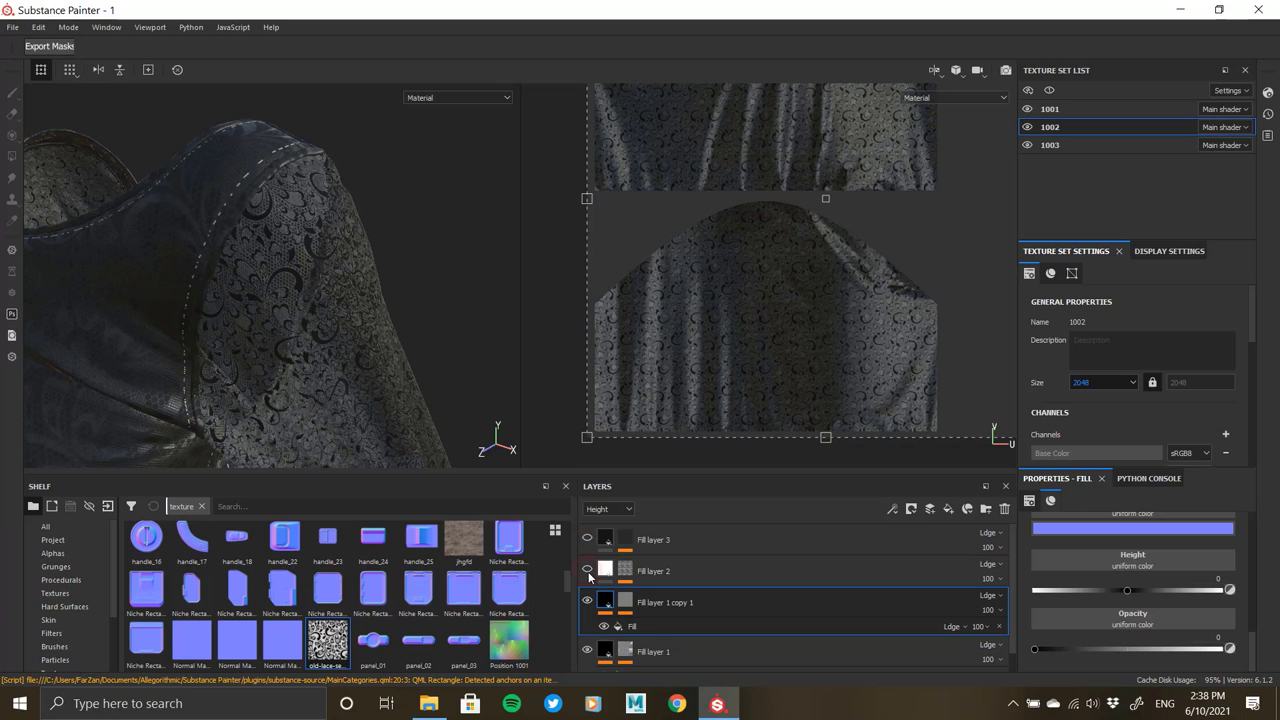
left_click(587, 600)
left_click(587, 650)
left_click(587, 650)
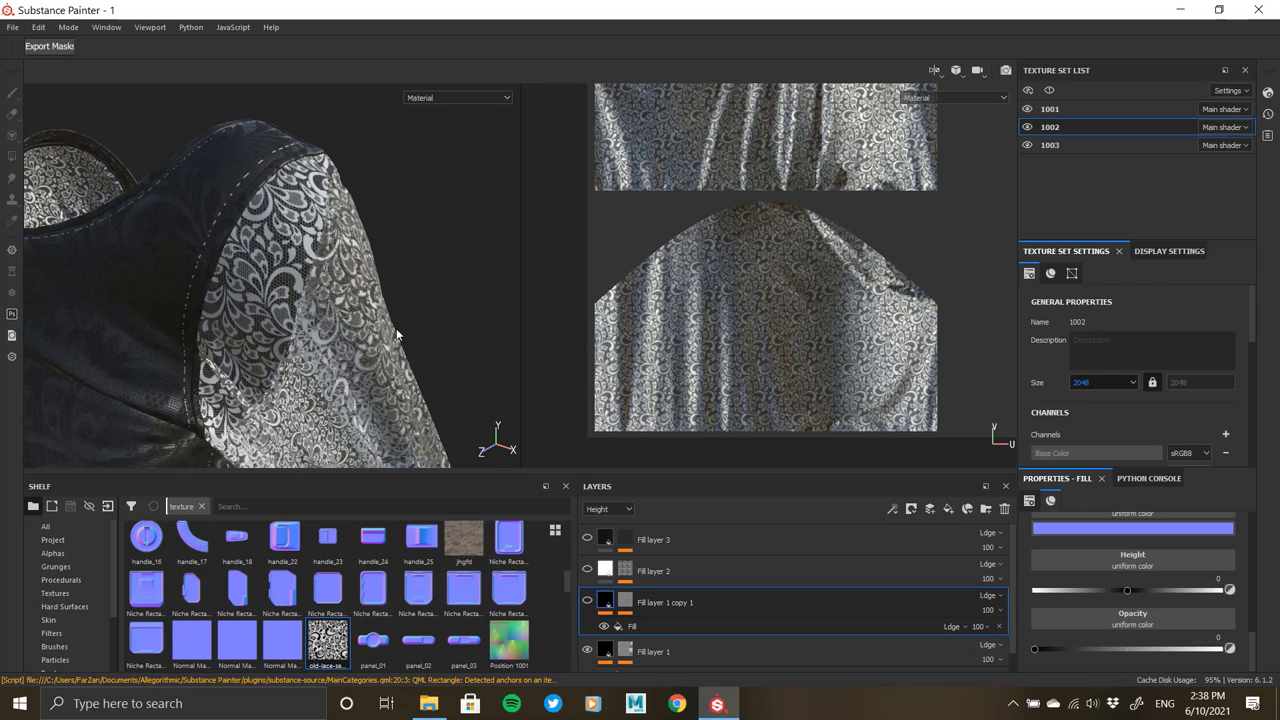
- Add an Invert filter above Warp in Fill layer 1's mask
left_click(648, 653)
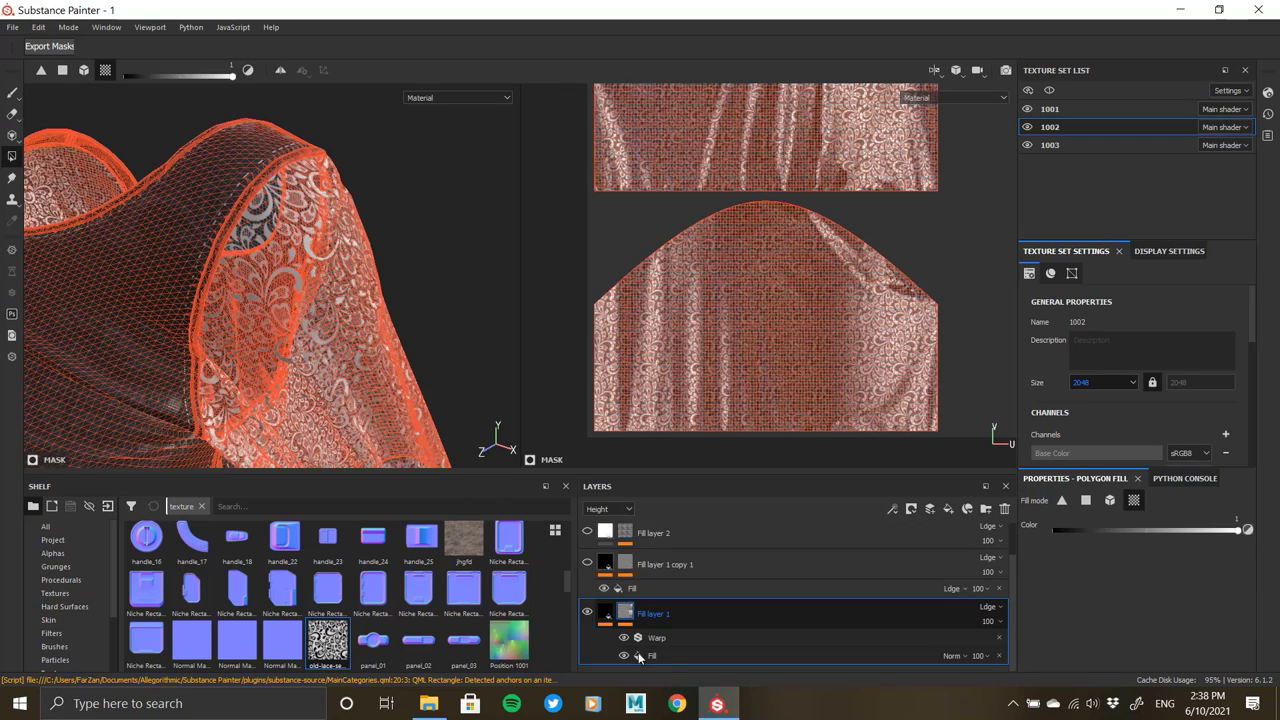
left_click(657, 641)
right_click(657, 646)
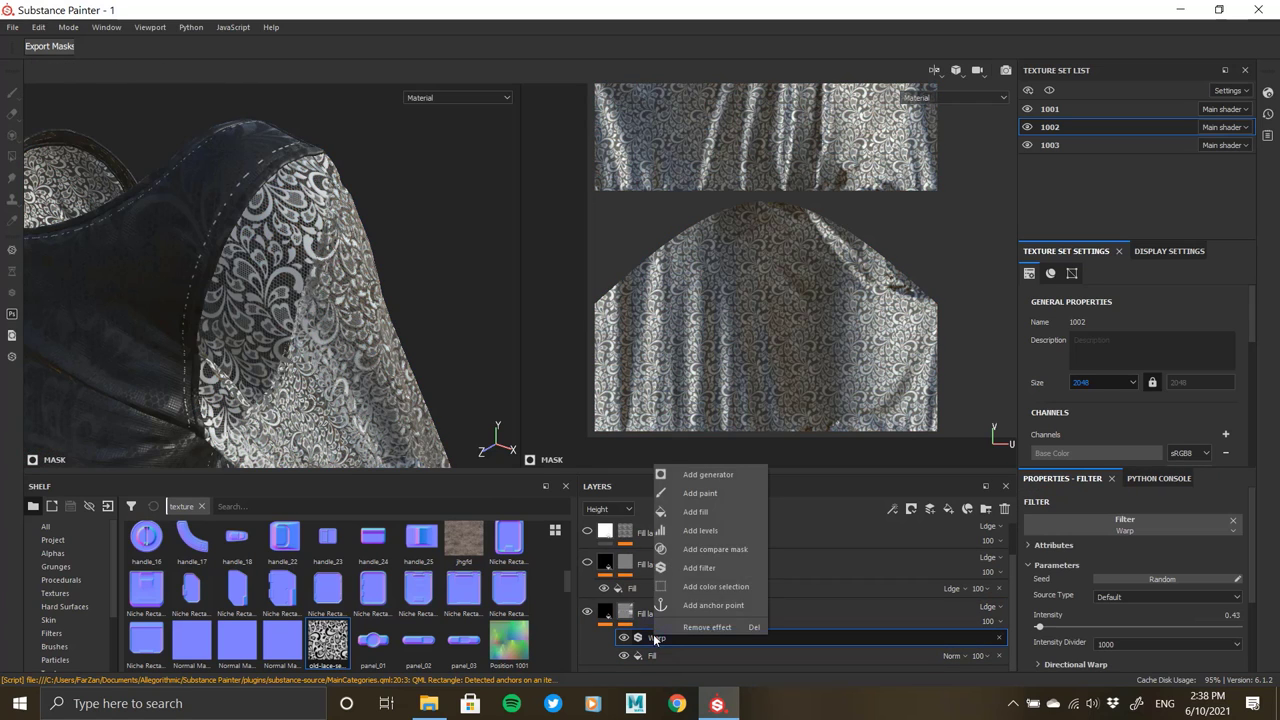
left_click(703, 572)
left_click(1100, 524)
left_click(1171, 572)
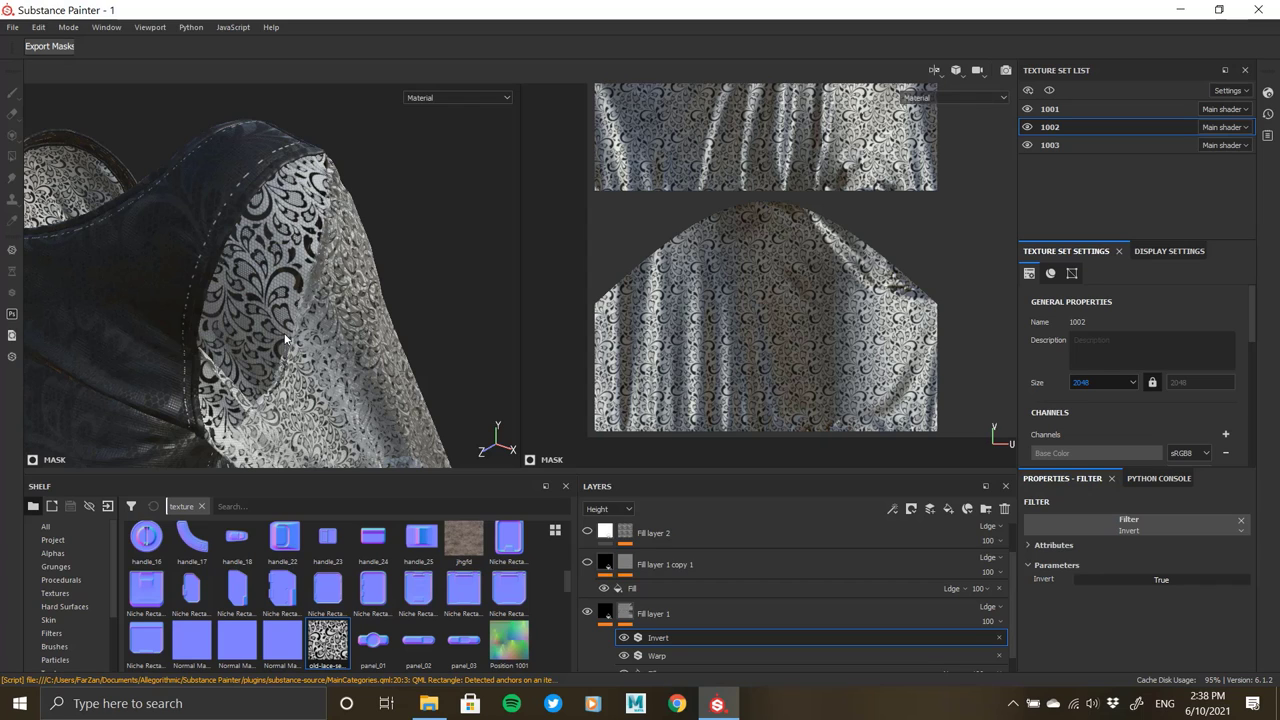
- Change Fill layer 1's fill channels to opacity only at 0
left_click(608, 612)
scroll(1103, 622, "down", 3)
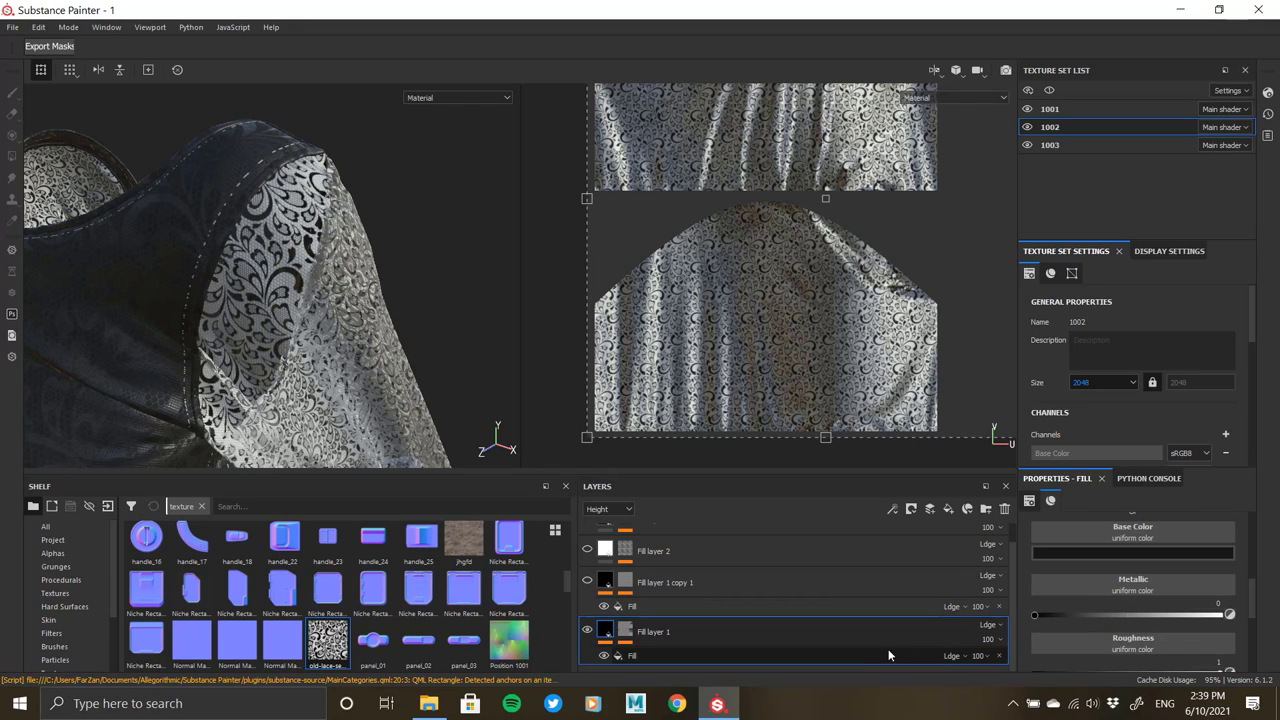
scroll(953, 655, "up", 1)
scroll(1056, 582, "down", 2)
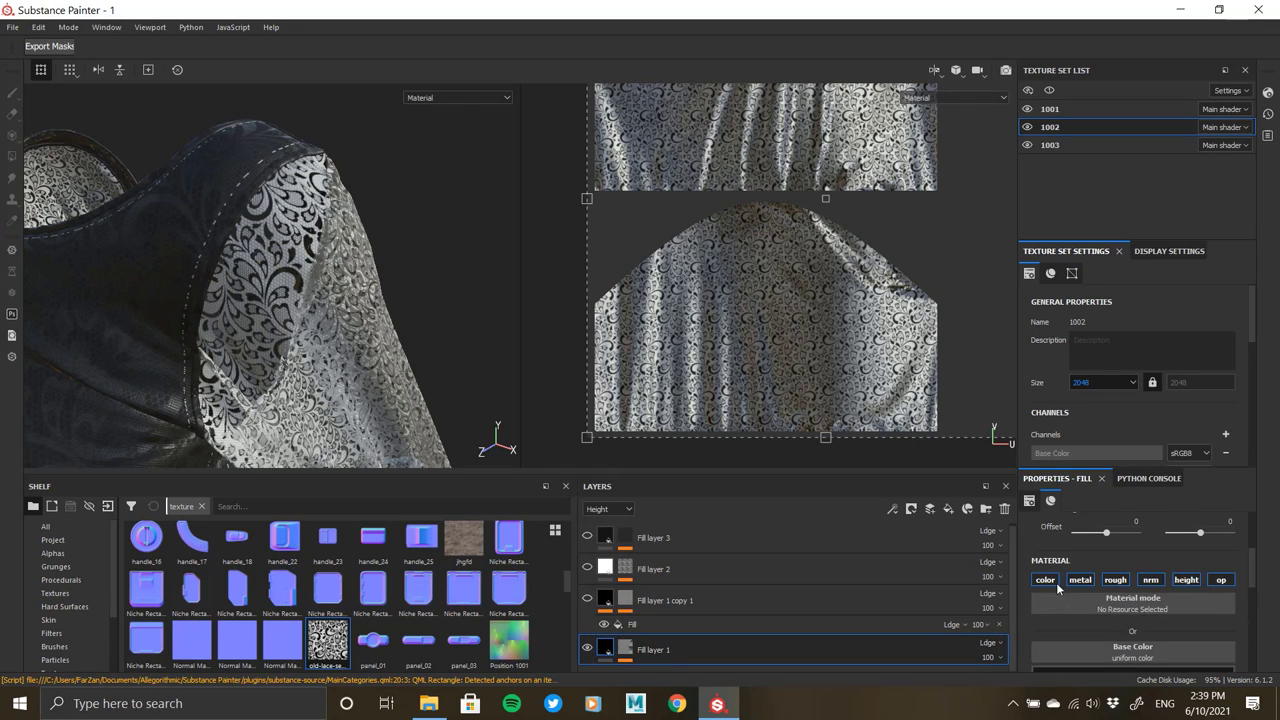
left_click(1050, 580)
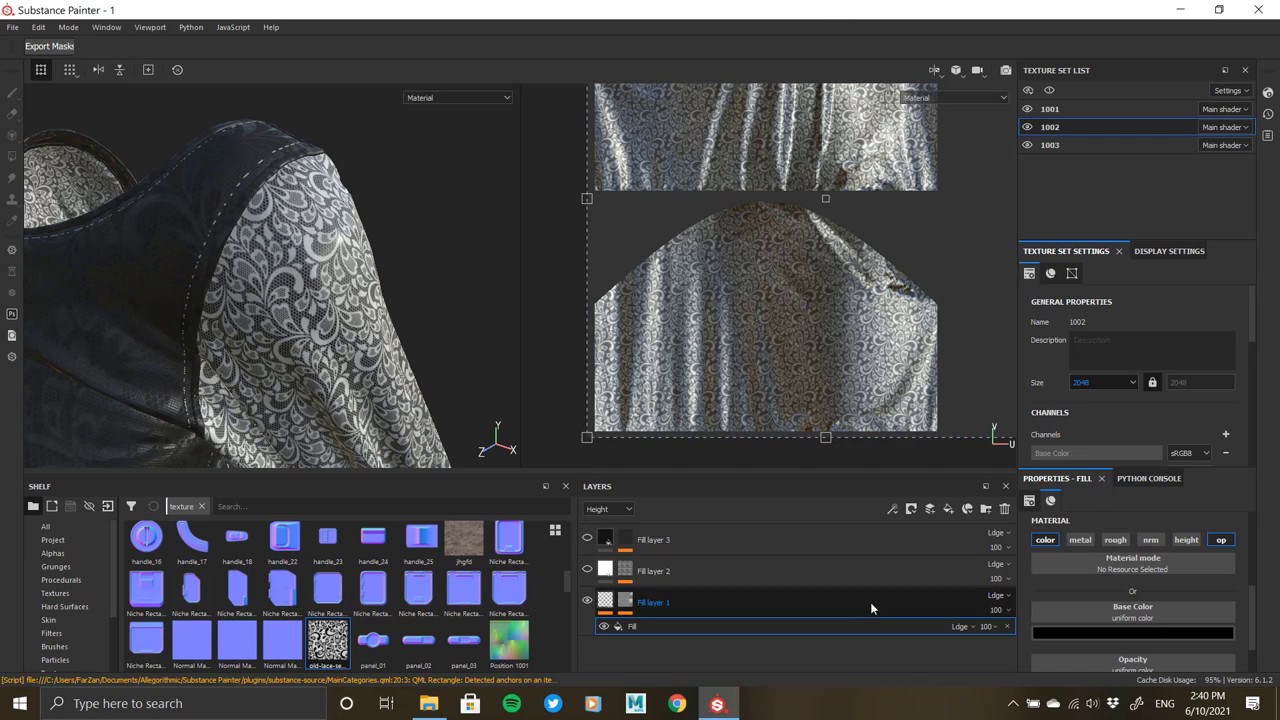
left_click(604, 610)
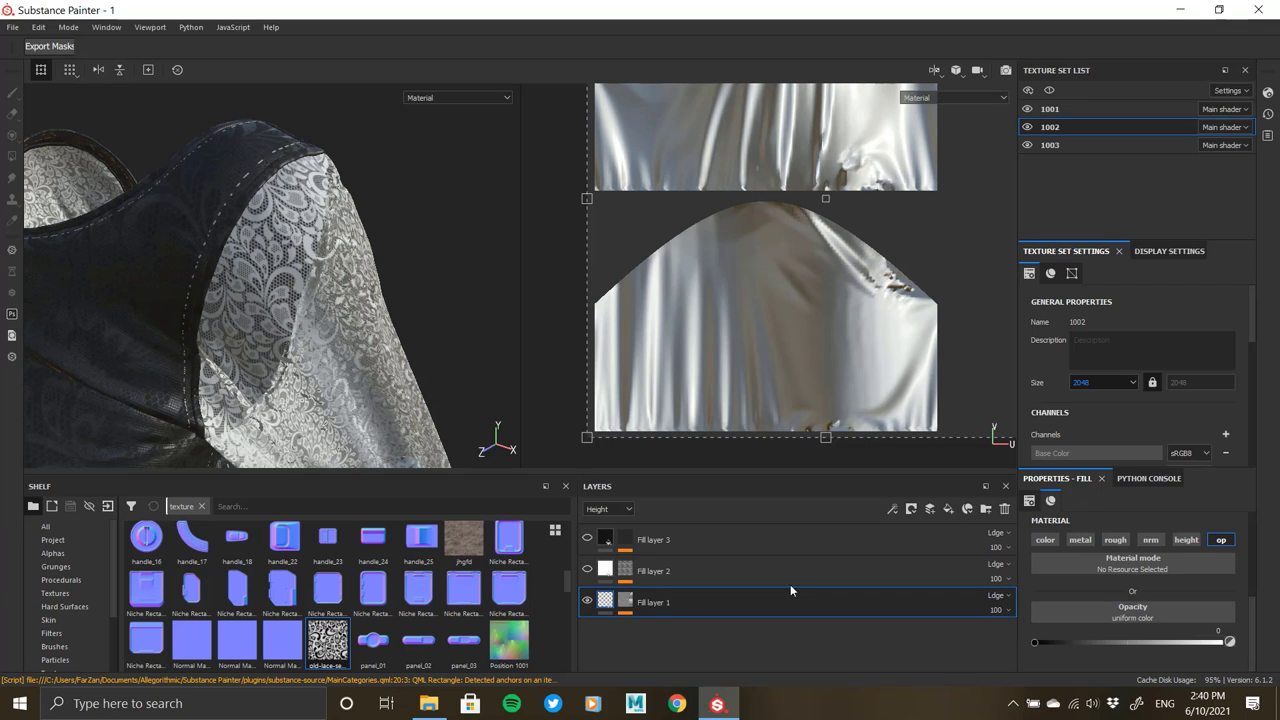
left_click(620, 603)
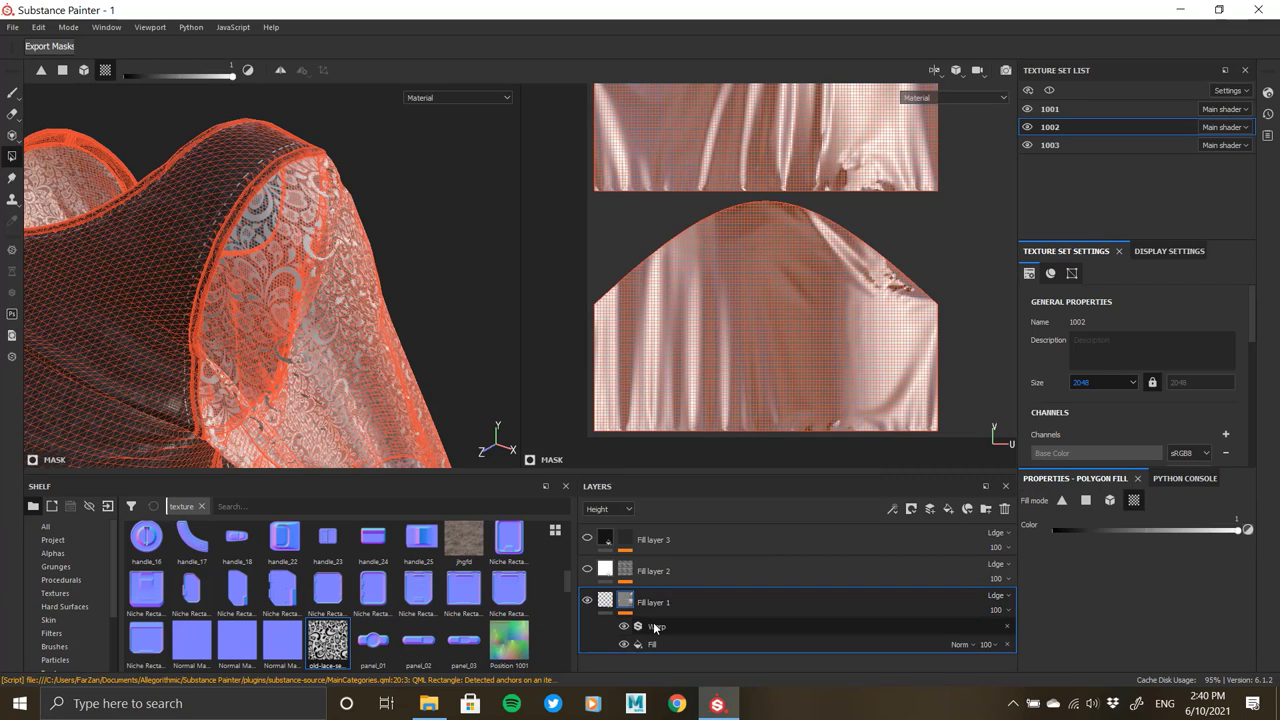
left_click(605, 599)
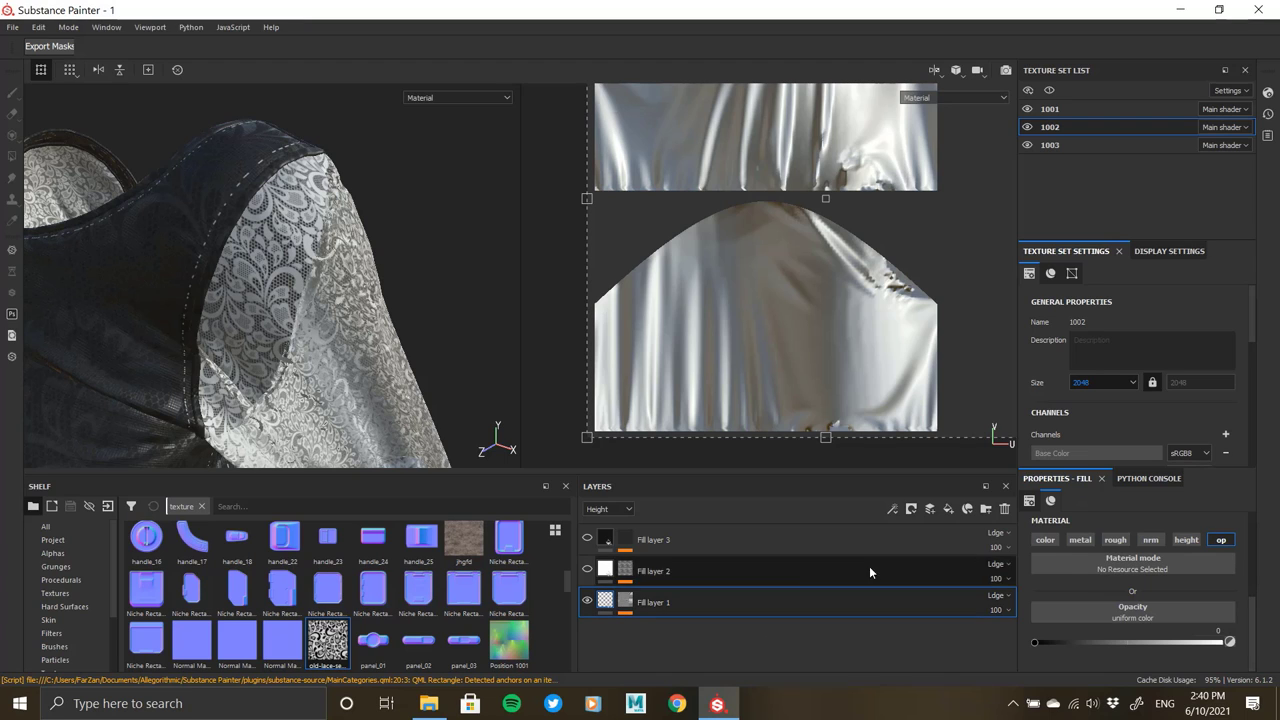
- Add a fill effect to Fill layer 1 and toggle its colour channel off and on
key("ctrl+z")
right_click(600, 520)
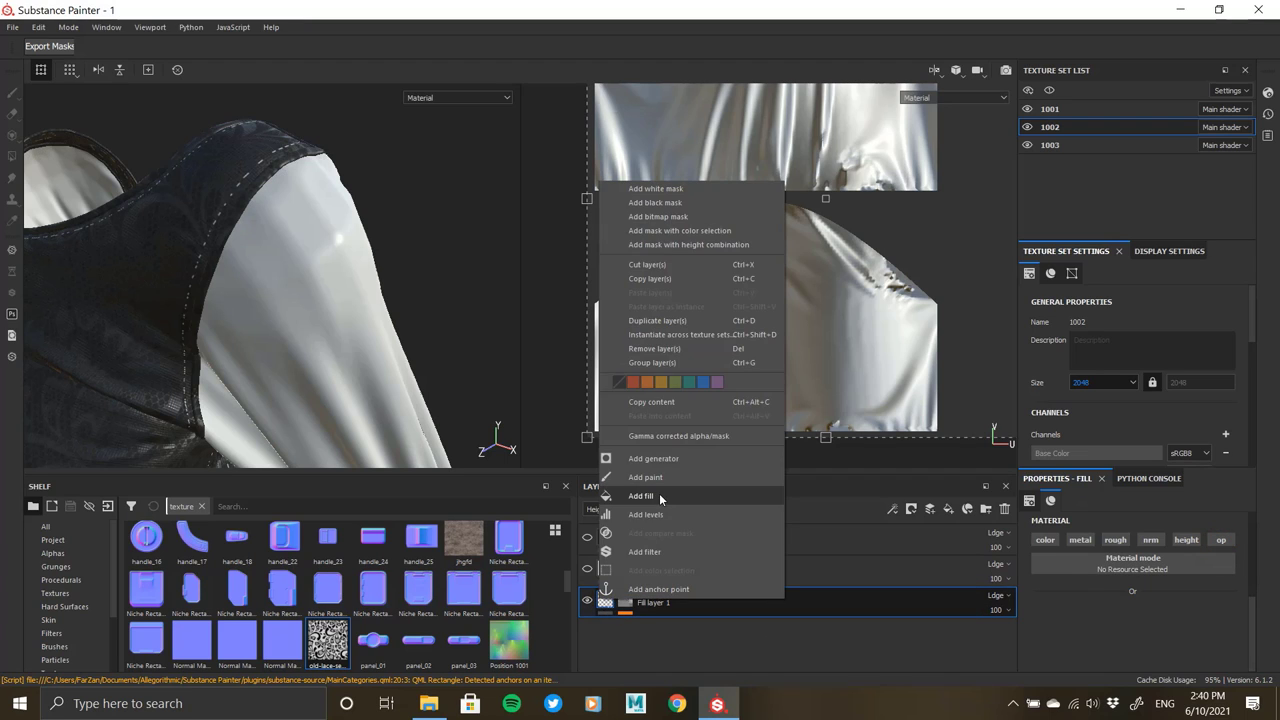
left_click(762, 602)
left_click(1036, 632)
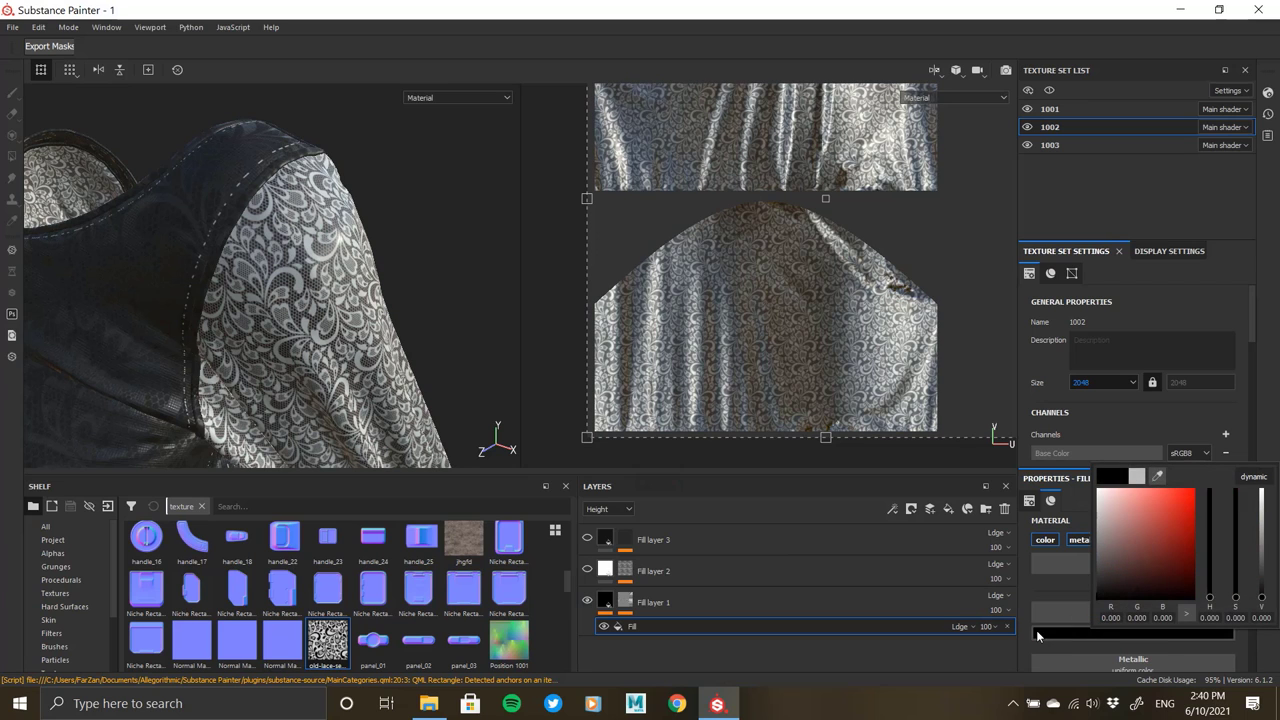
left_click(1045, 539)
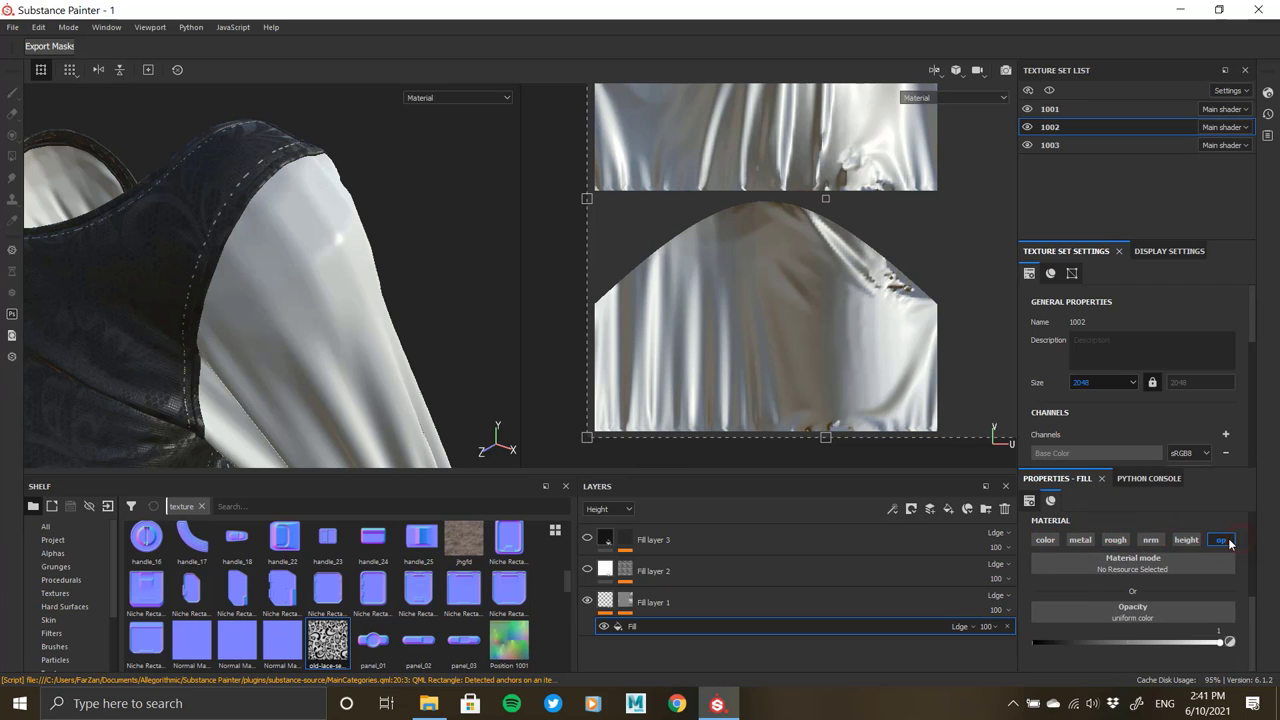
left_click(1043, 540)
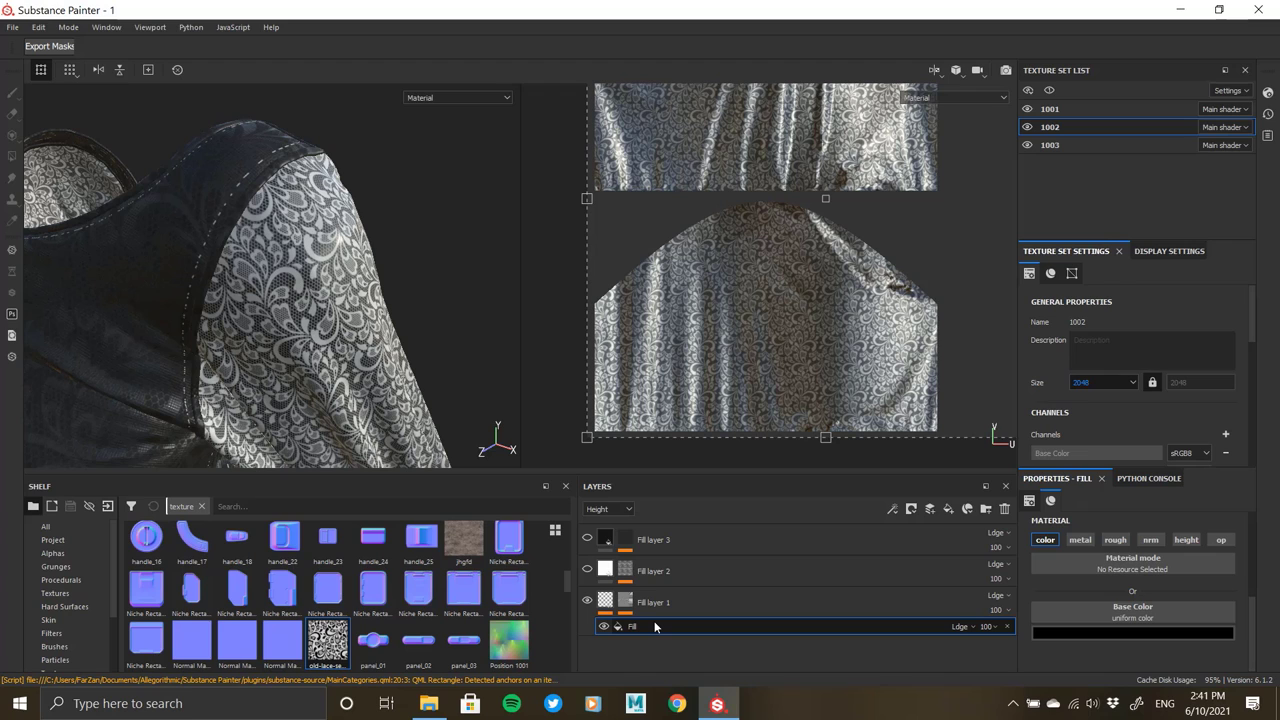
- Duplicate Fill layer 1 and enable the colour channel on both original and copy
left_click(651, 606)
right_click(651, 606)
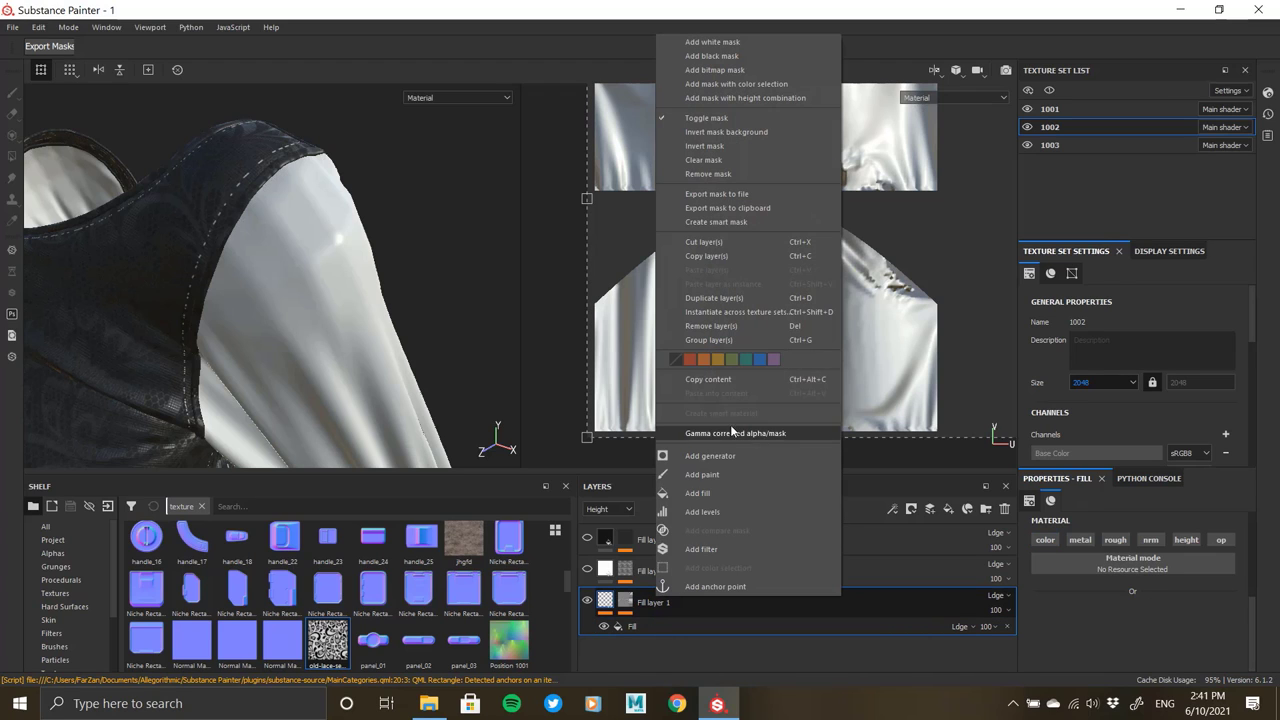
left_click(731, 314)
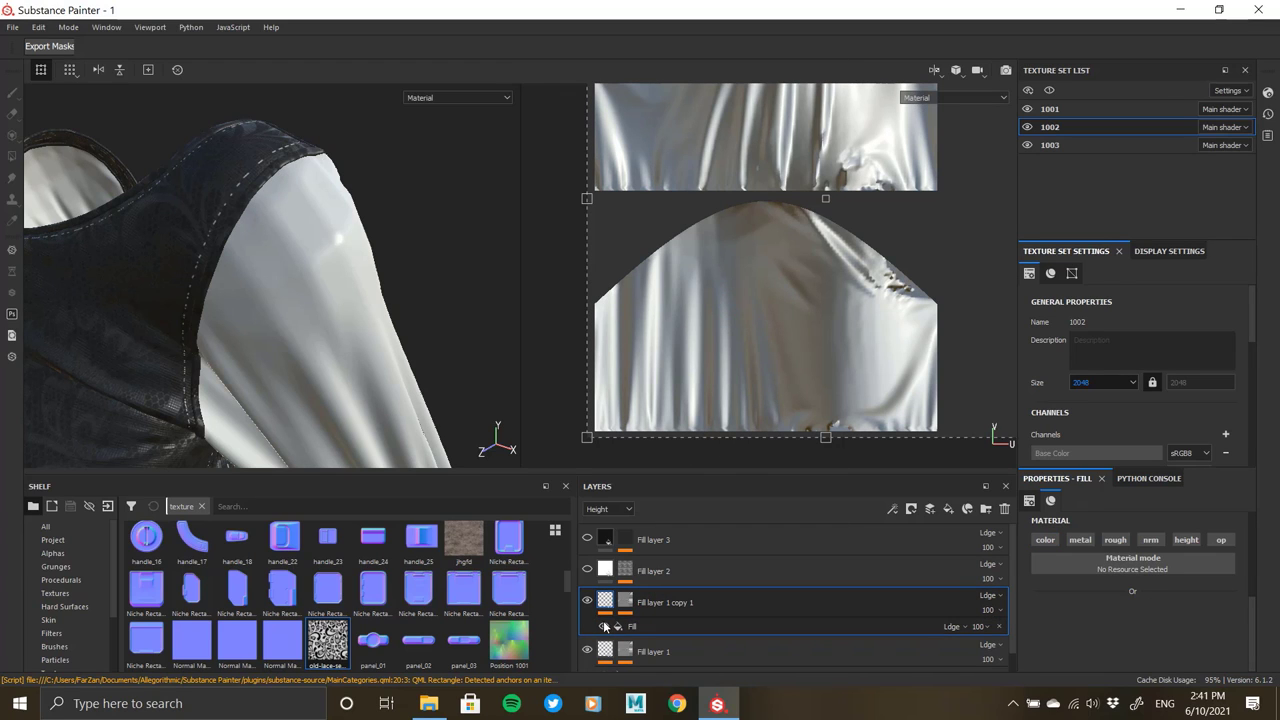
left_click(700, 651)
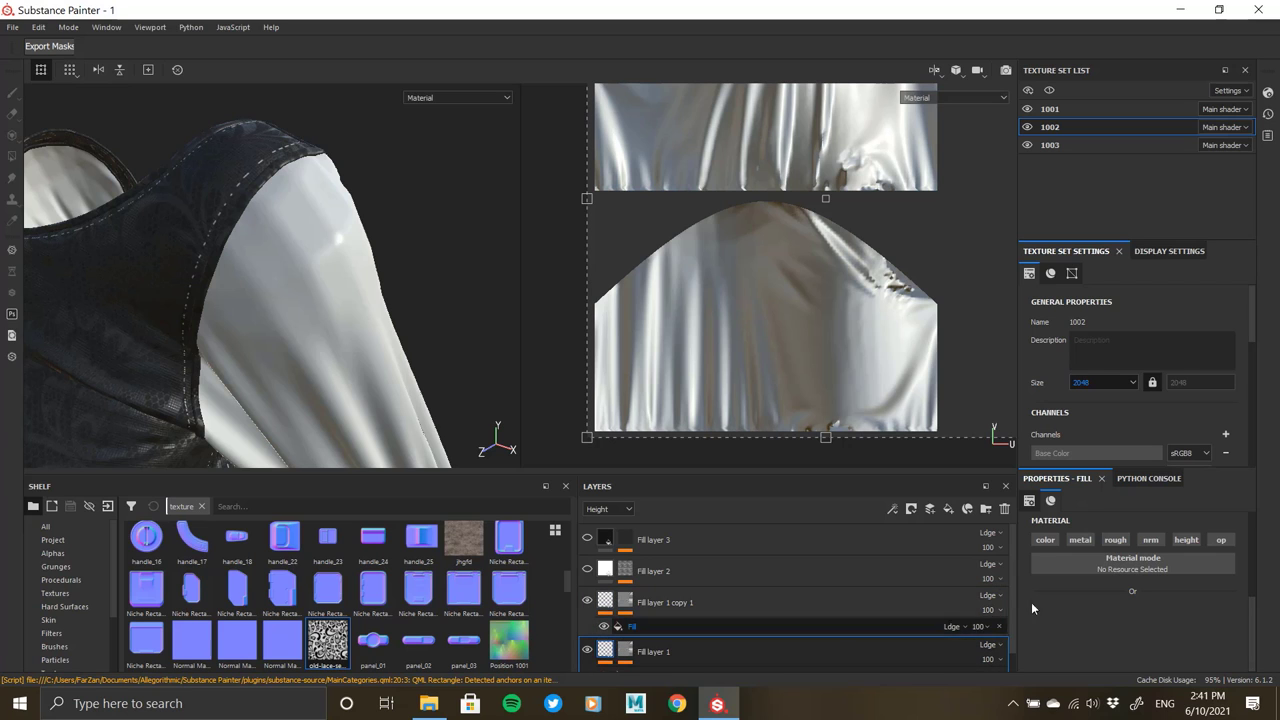
left_click(1045, 540)
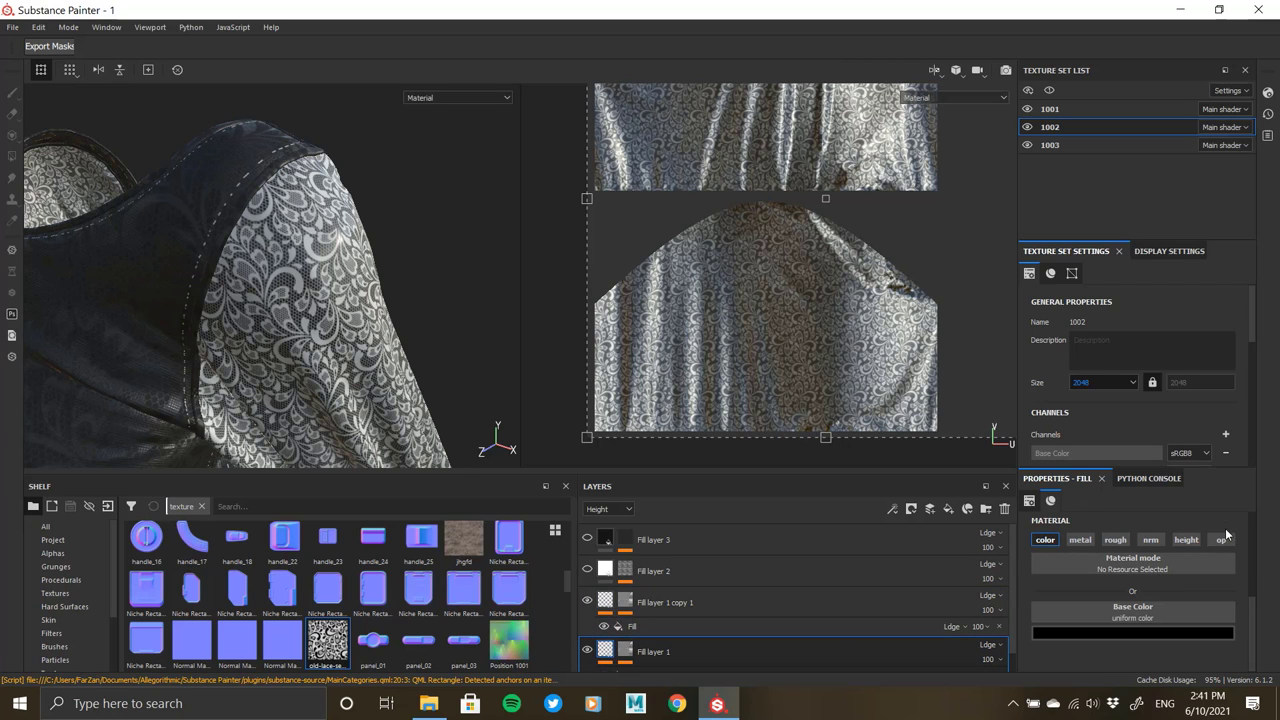
left_click(700, 602)
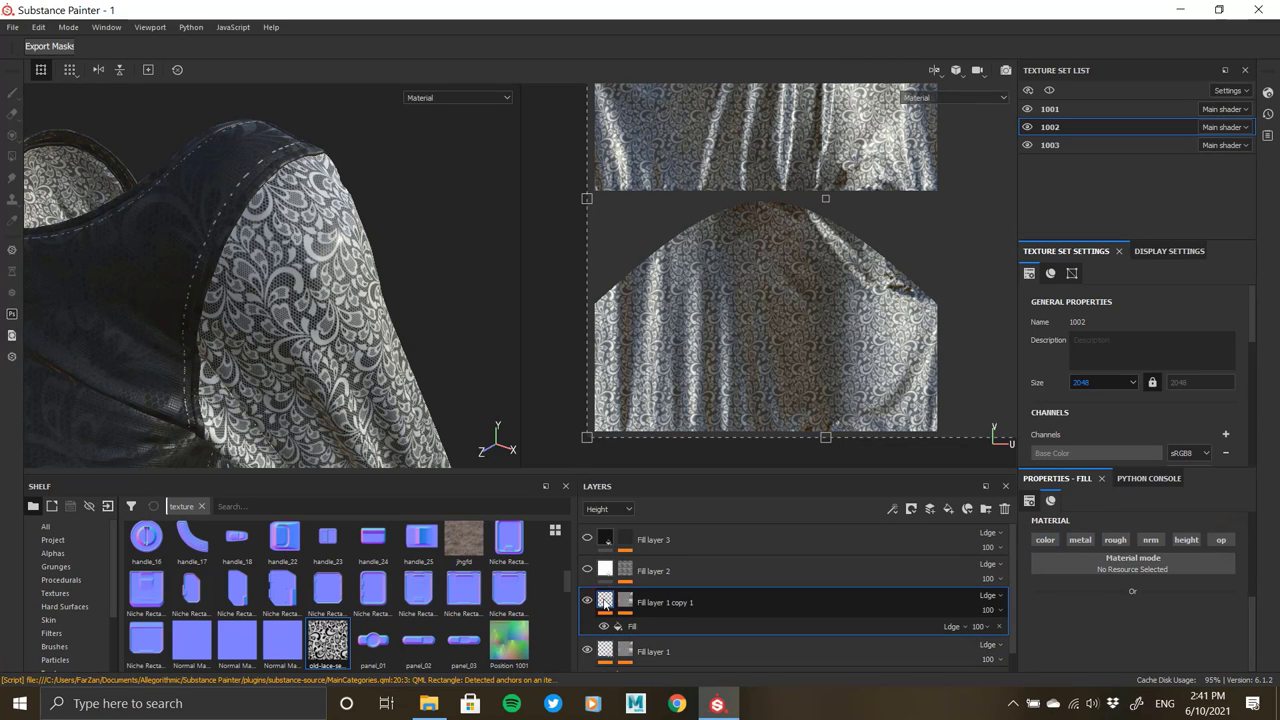
left_click(1044, 544)
- Set the copy's opacity to 0, then delete Fill layer 1 copy 1
mouse_move(305, 296)
left_mouse_down("alt")
mouse_move(358, 404)
mouse_move(330, 300)
left_mouse_up("alt")
left_click(1221, 540)
scroll(1171, 584, "down", 2)
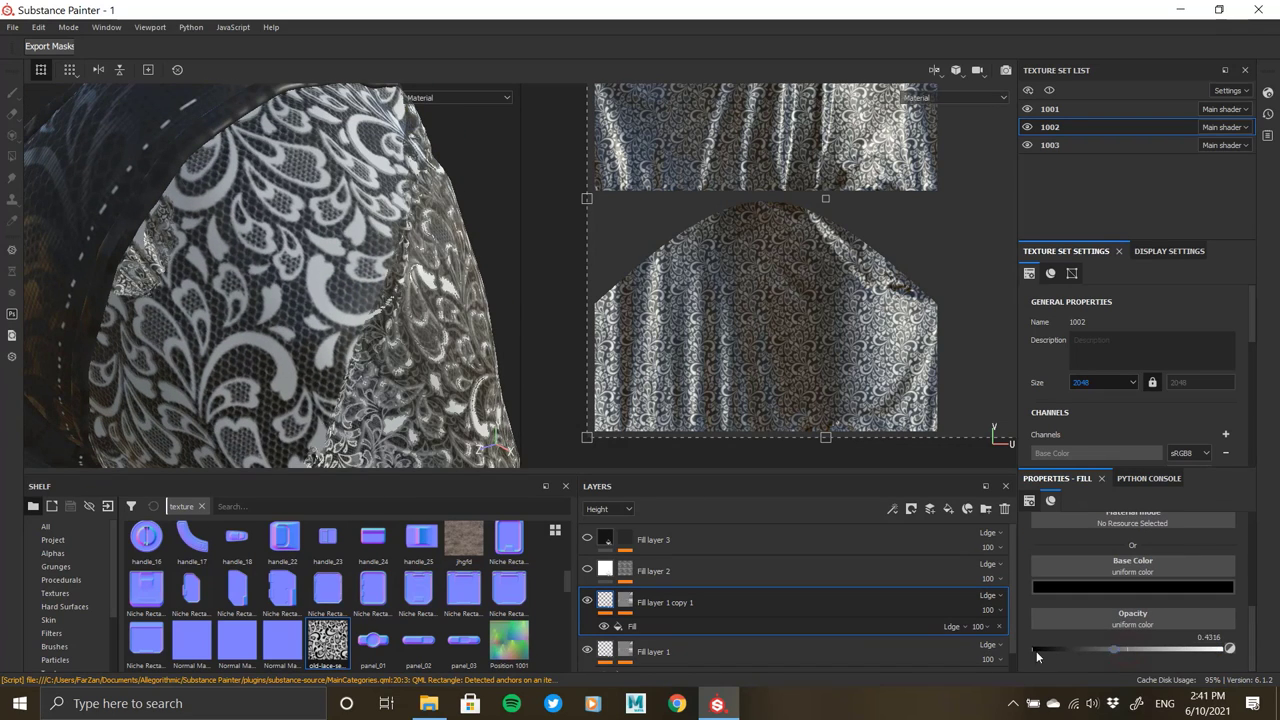
left_click(1036, 648)
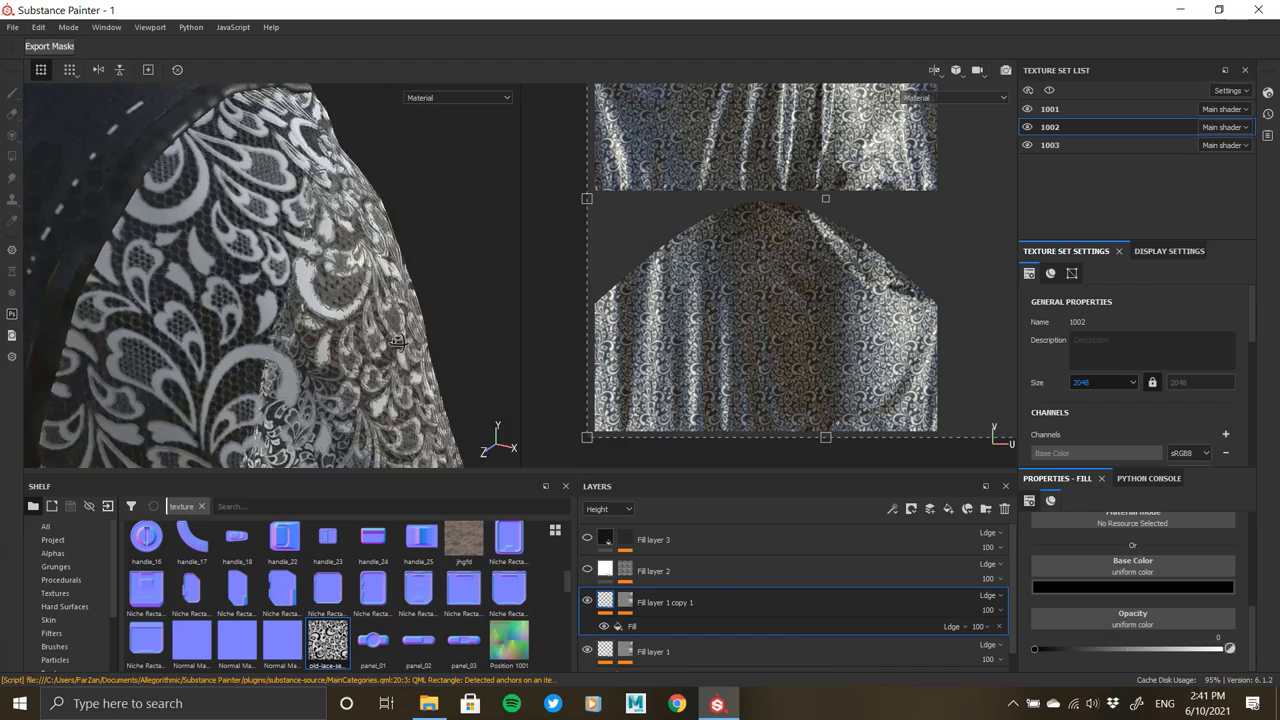
left_click_drag(397, 341, 108, 309, "alt")
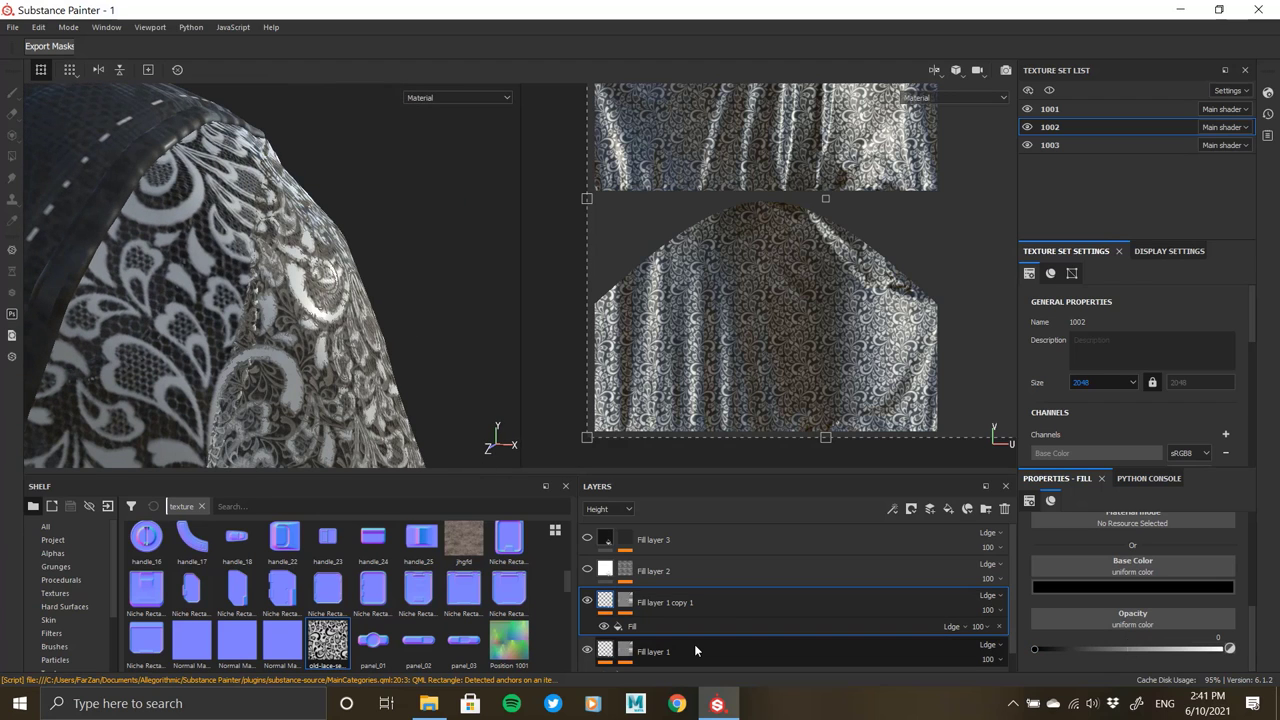
left_click(1004, 508)
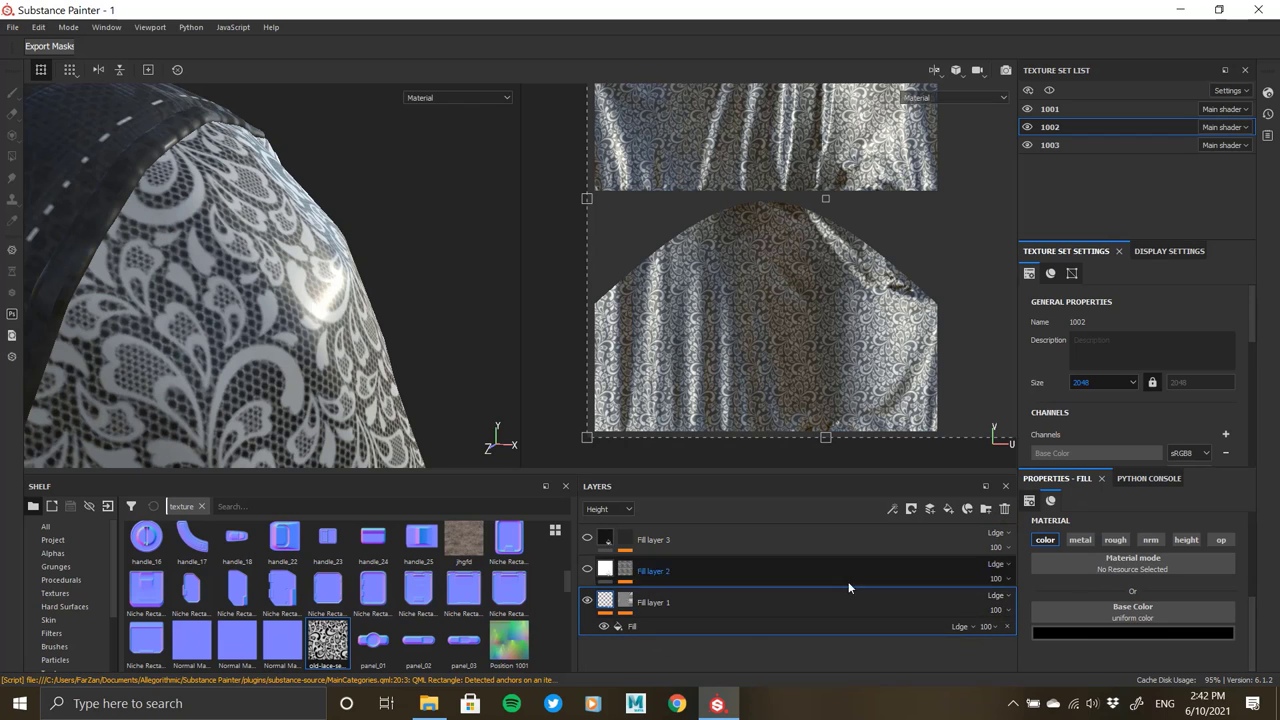
- Add a black fill layer beneath Fill layer 1
left_click(967, 508)
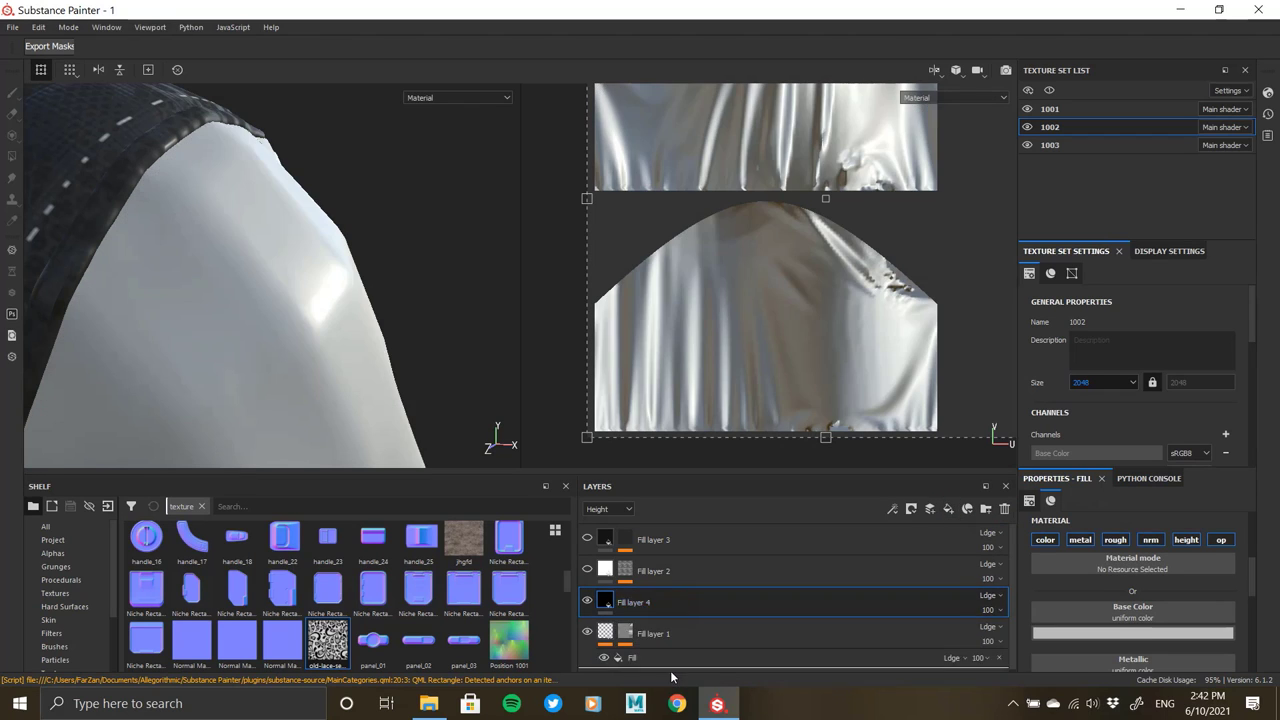
left_click_drag(671, 678, 649, 656)
left_click(1133, 632)
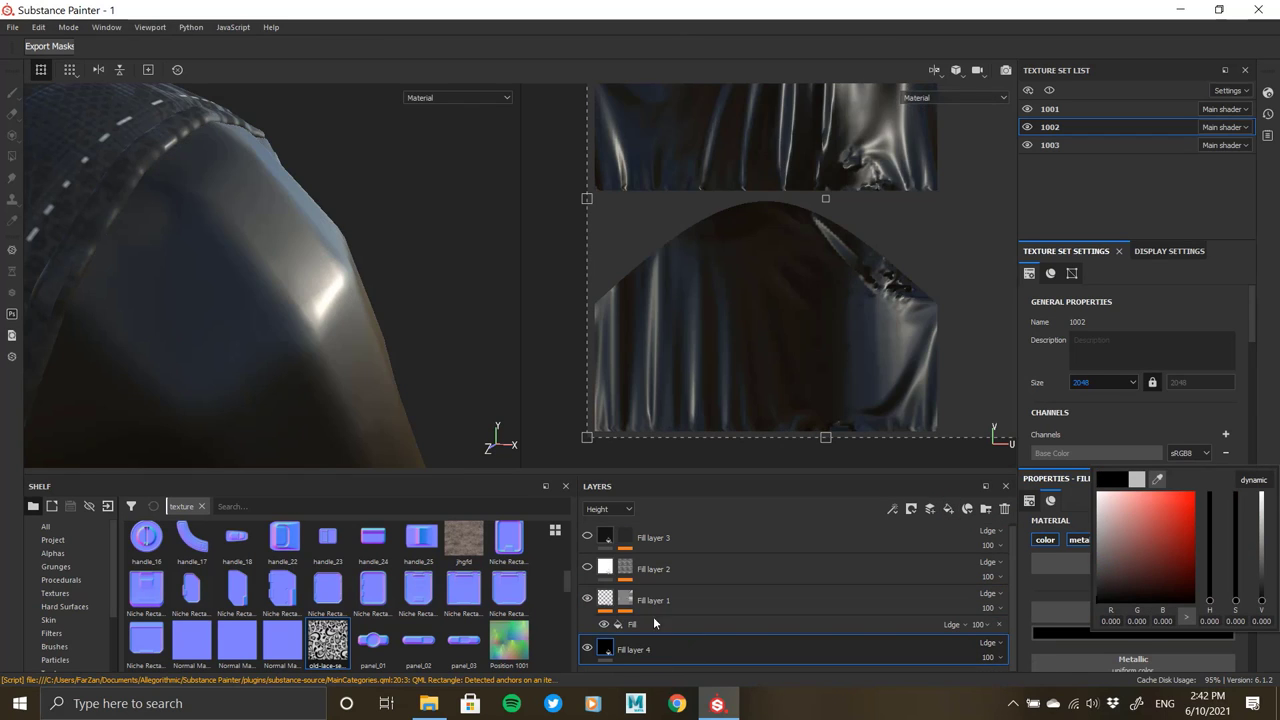
- Set the lace layer's fill opacity to 0 so the lace shows over black
left_click(645, 600)
left_click(625, 598)
left_click(606, 598)
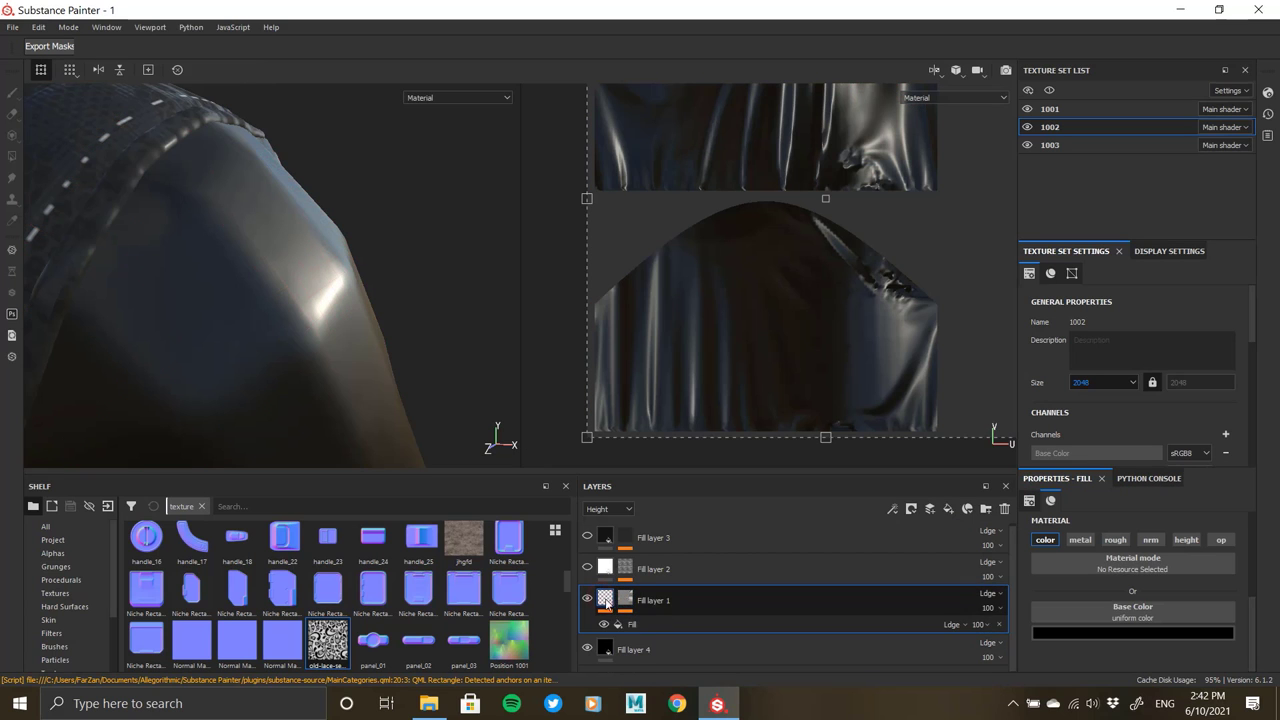
left_click(689, 622)
left_click(1221, 539)
mouse_move(1219, 641)
left_mouse_down()
mouse_move(1150, 640)
mouse_move(1235, 641)
mouse_move(885, 642)
left_mouse_up()
left_click_drag(331, 339, 137, 339, "alt")
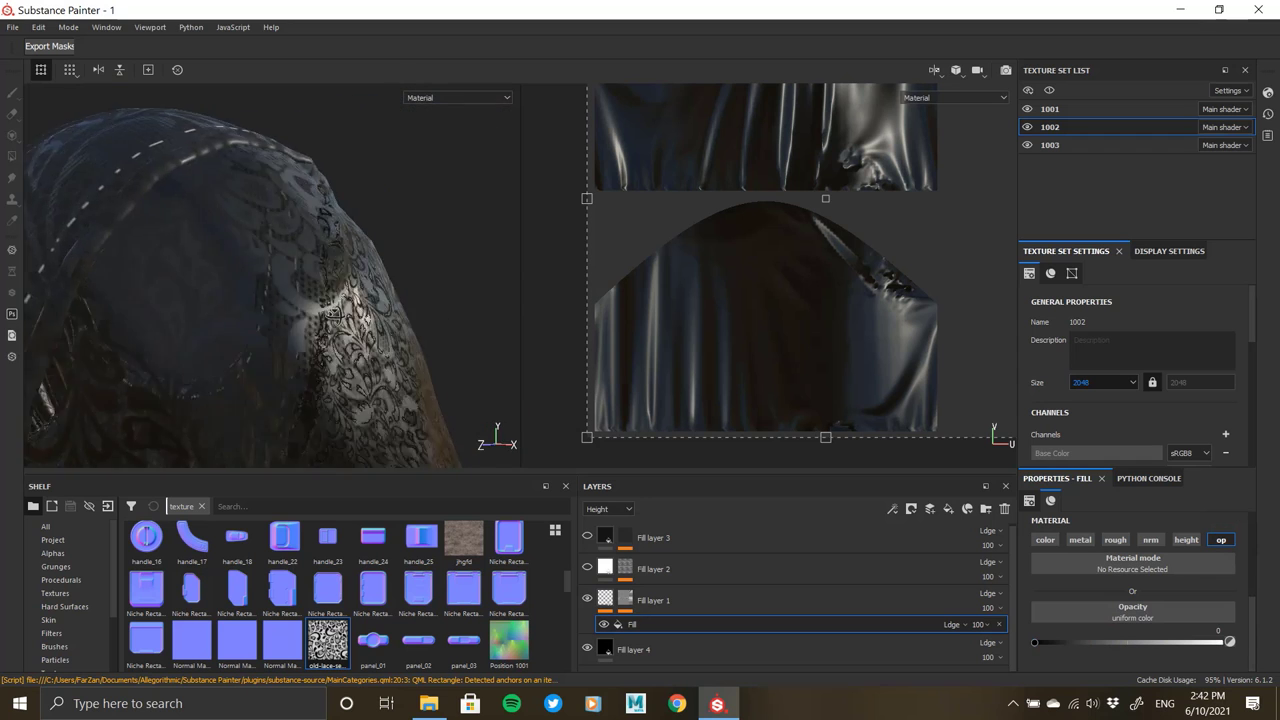
- Orbit and zoom around the model to inspect the dark lace top and seams
left_click_drag(333, 313, 288, 309, "alt")
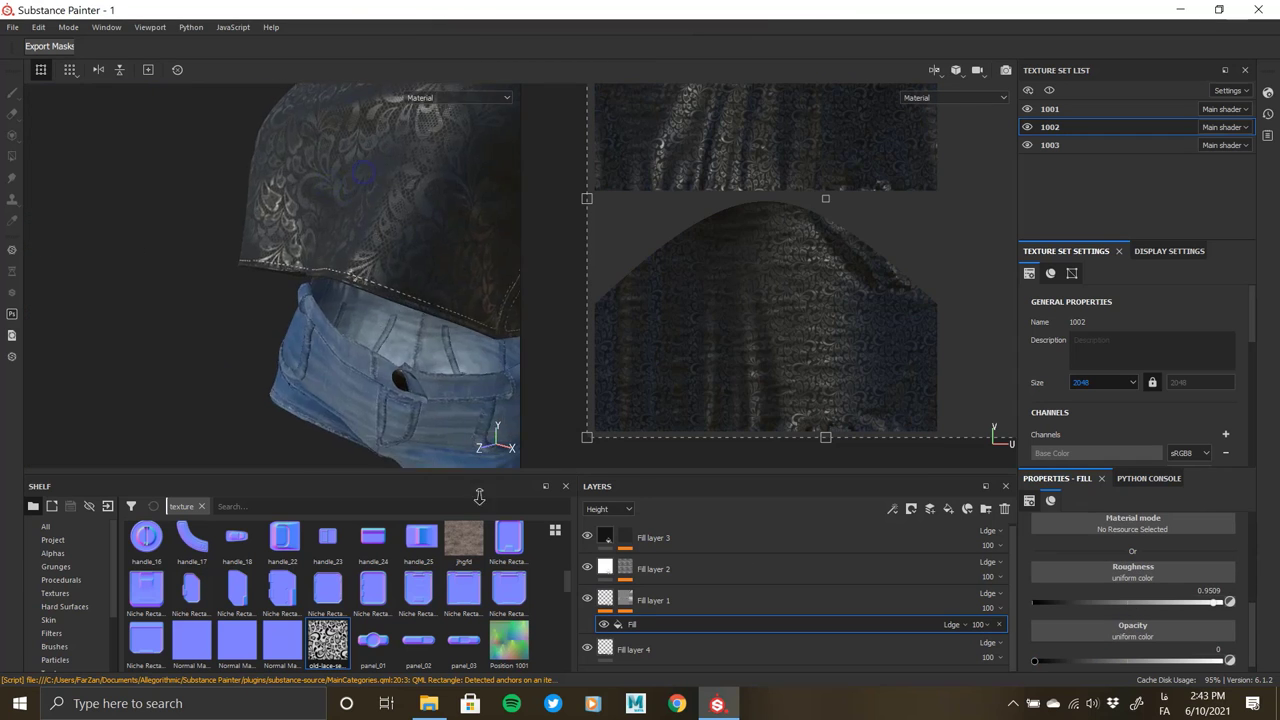
left_click_drag(479, 497, 362, 528, "alt")
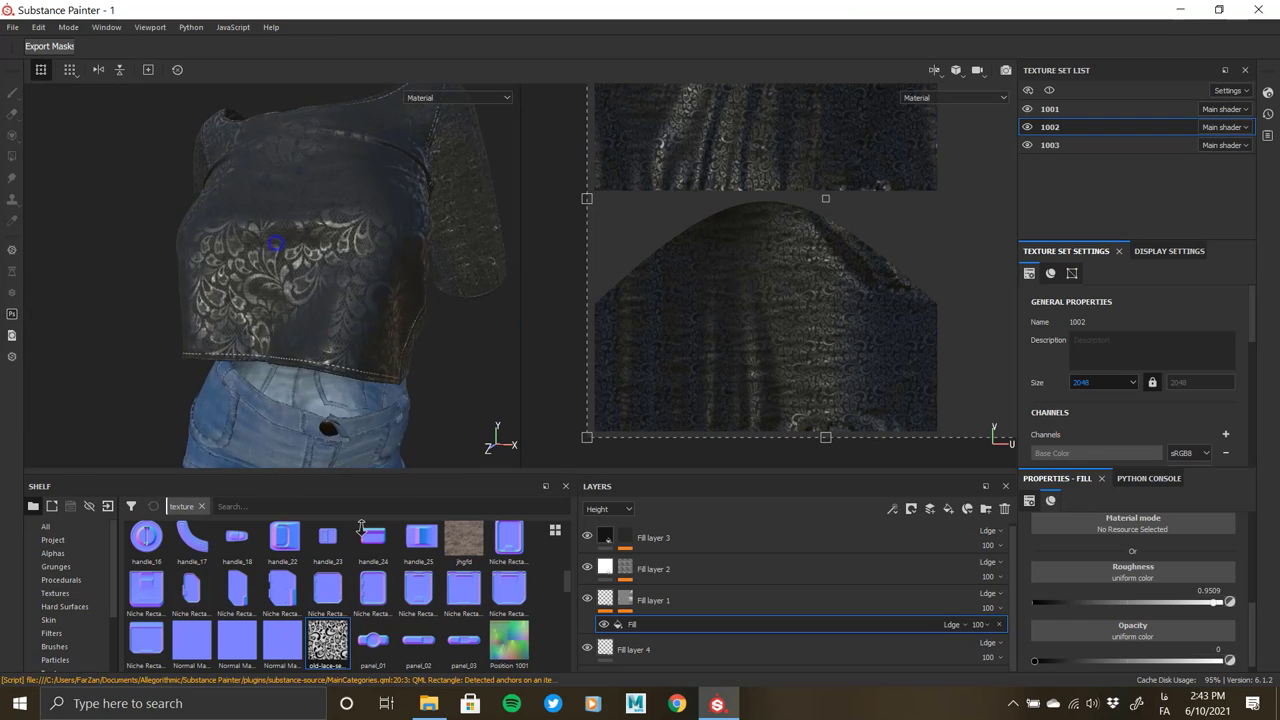
scroll(286, 302, "up", 5)
left_click_drag(248, 339, 143, 248, "alt")
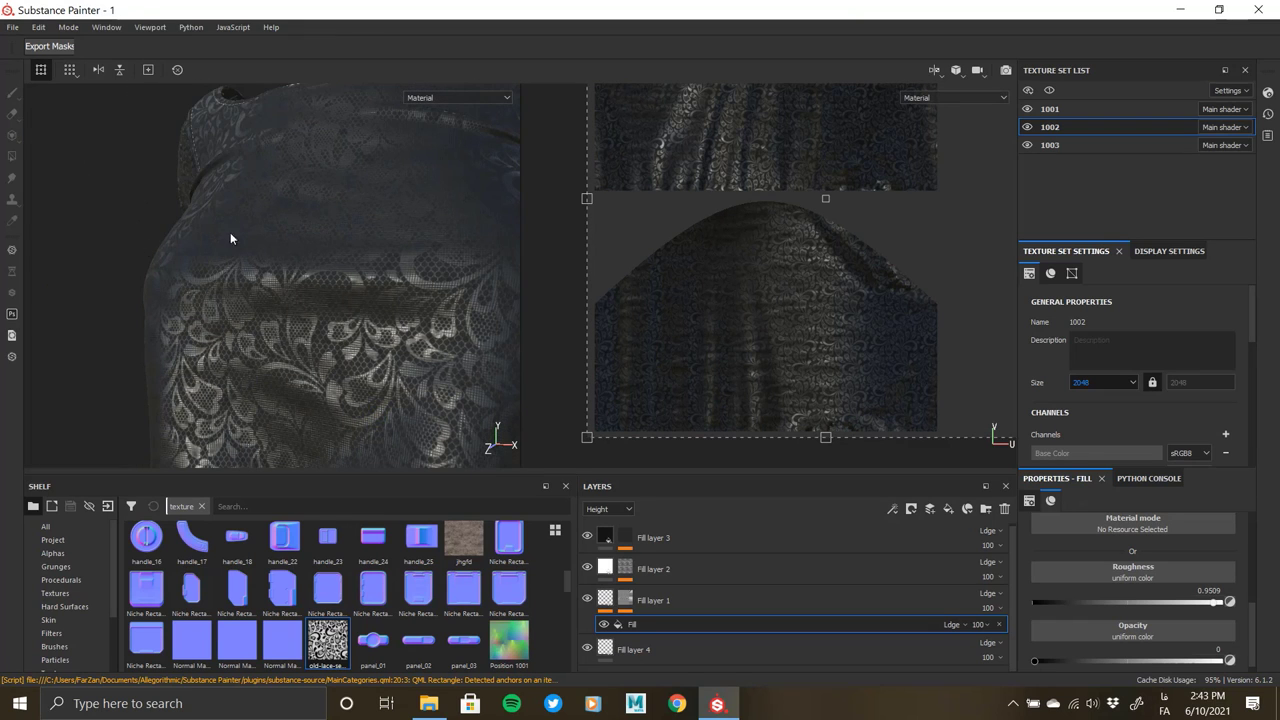
left_click_drag(230, 232, 242, 340, "alt")
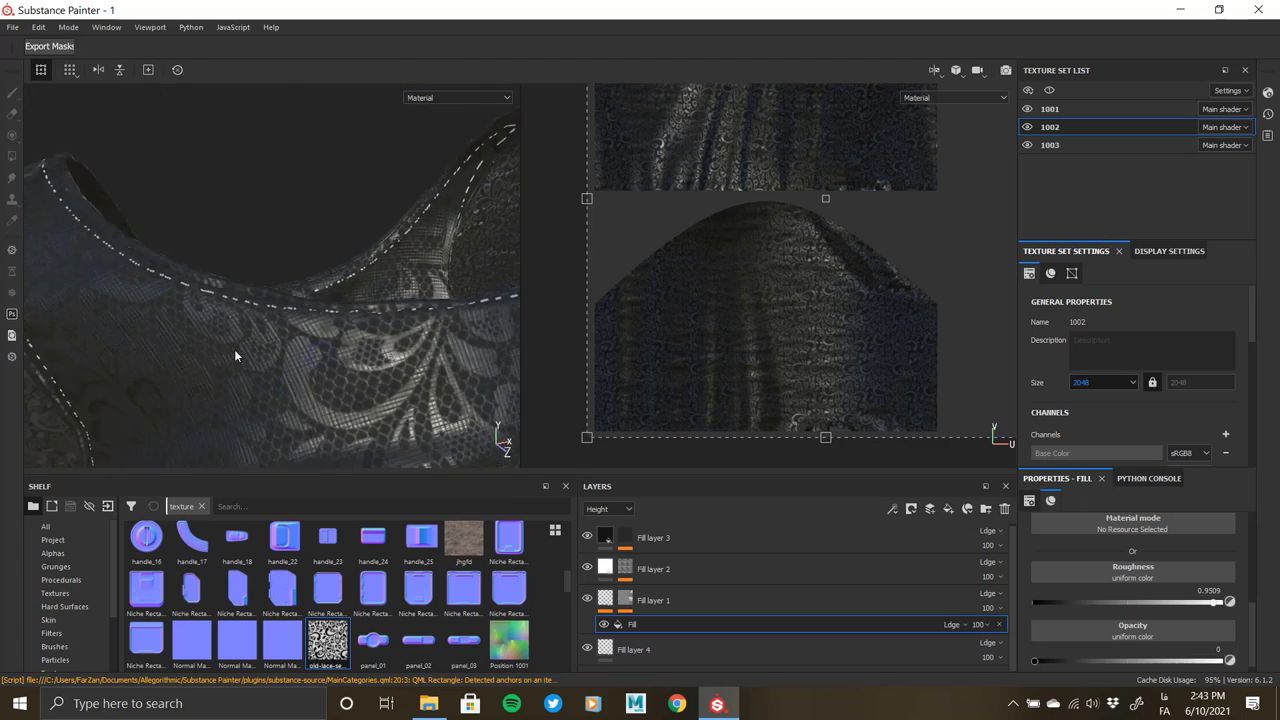
right_click_drag(242, 340, 80, 240, "alt")
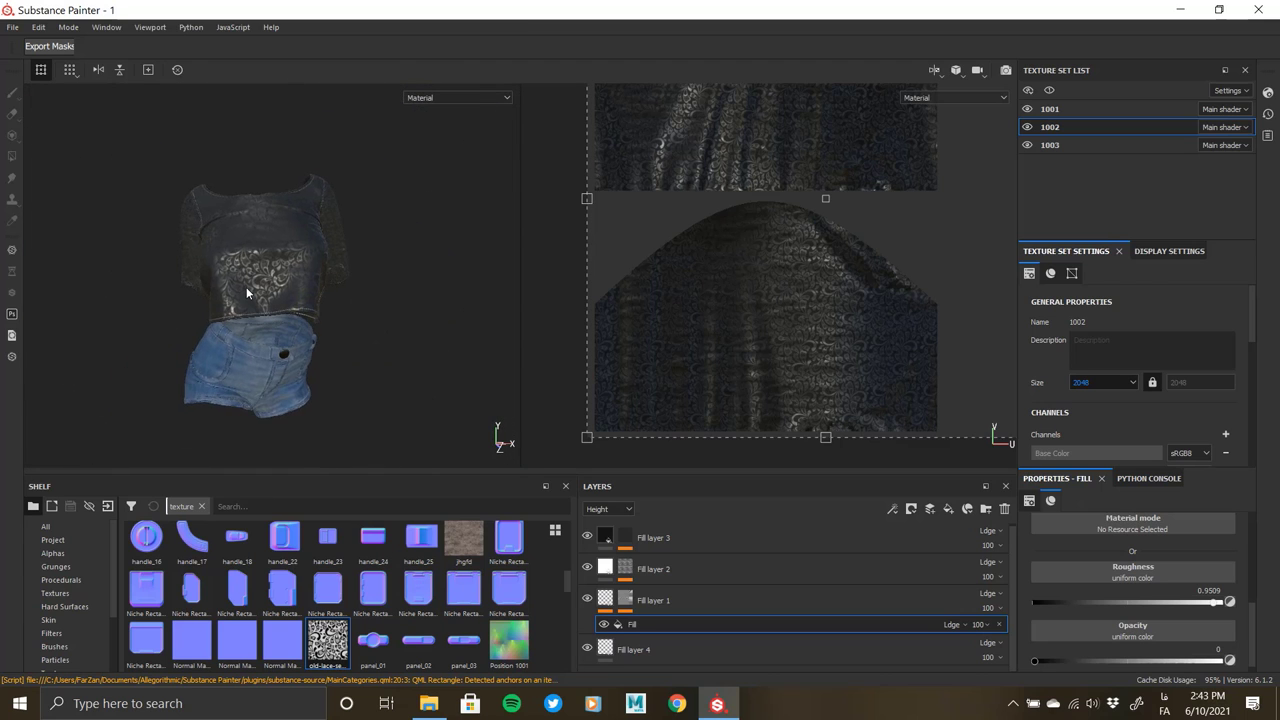
middle_click_drag(232, 287, 246, 287, "alt")
- Switch to Maya's Studio.mb scene and orbit the perspective view around the posed figure
left_click(1005, 70)
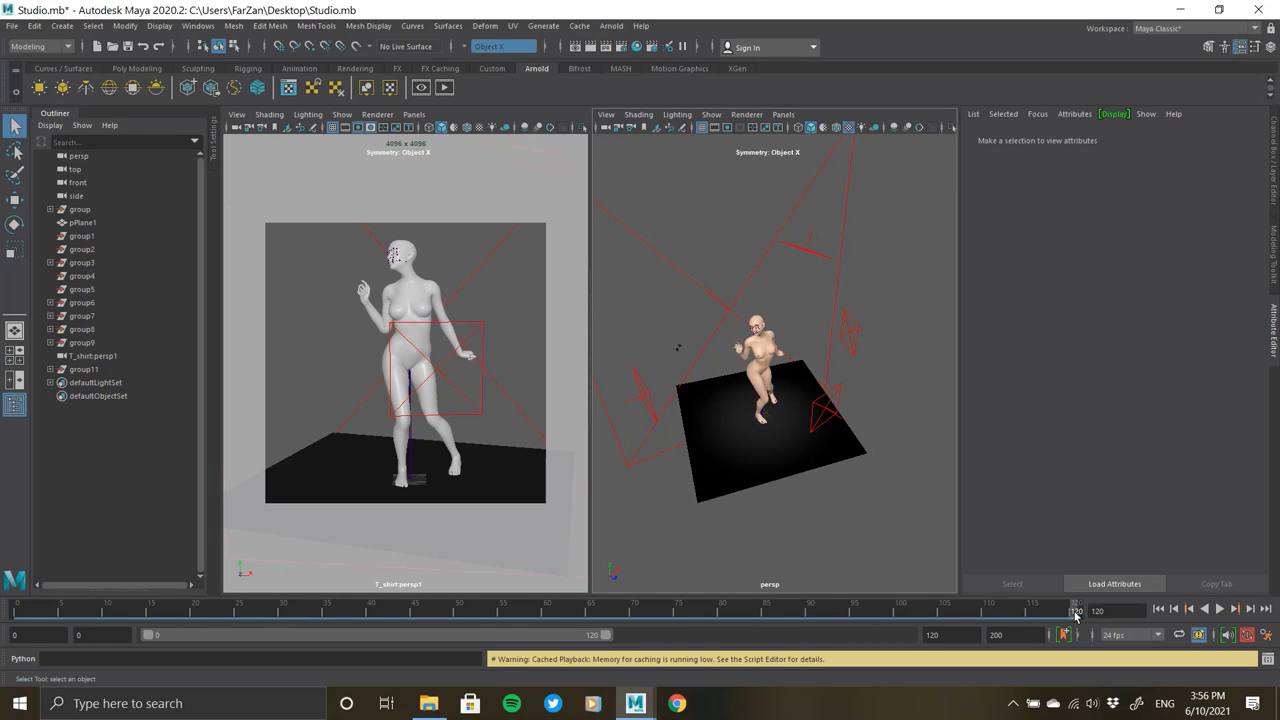
mouse_move(677, 411)
right_mouse_down("alt")
mouse_move(818, 553)
mouse_move(780, 362)
right_mouse_up("alt")
mouse_move(780, 362)
middle_mouse_down("alt")
mouse_move(750, 384)
mouse_move(831, 370)
mouse_move(800, 362)
middle_mouse_up("alt")
mouse_move(800, 362)
right_mouse_down("alt")
mouse_move(760, 330)
mouse_move(800, 400)
right_mouse_up("alt")
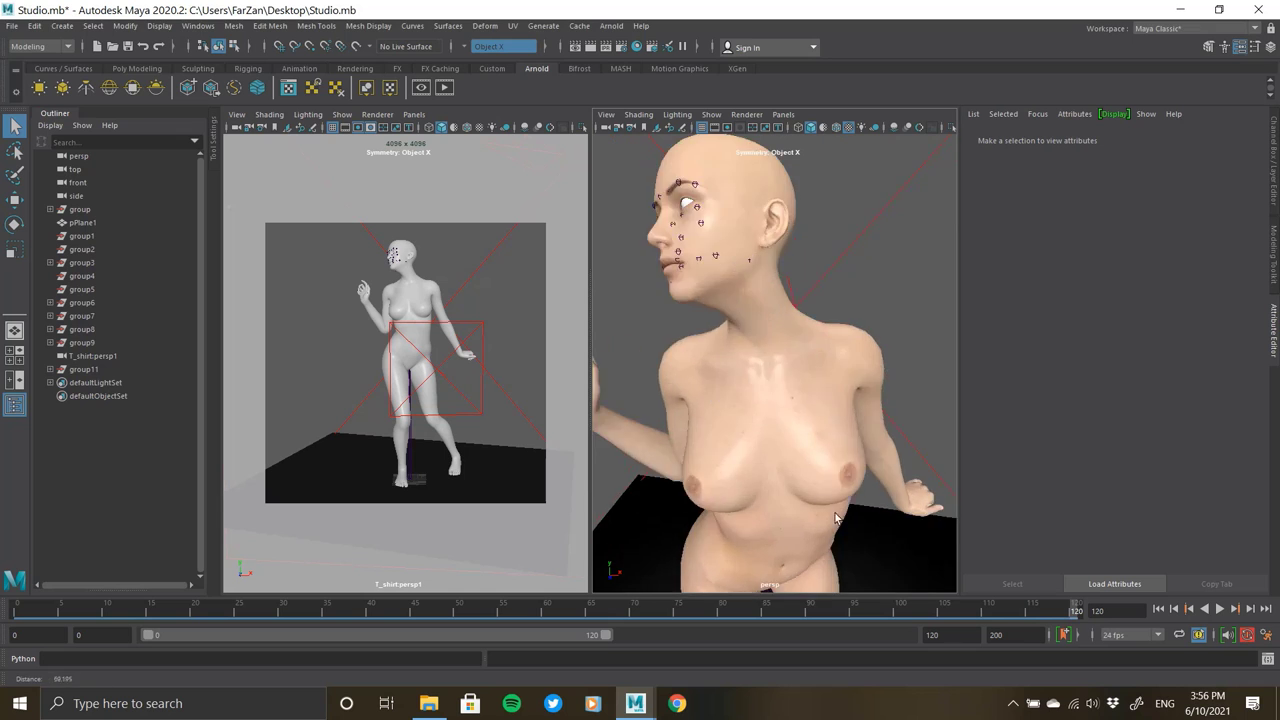
mouse_move(800, 400)
left_mouse_down("alt")
mouse_move(580, 470)
mouse_move(641, 420)
mouse_move(857, 486)
mouse_move(929, 486)
mouse_move(723, 491)
left_mouse_up("alt")
- Open File Explorer and navigate to the Desktop's 1 folder
left_click(428, 703)
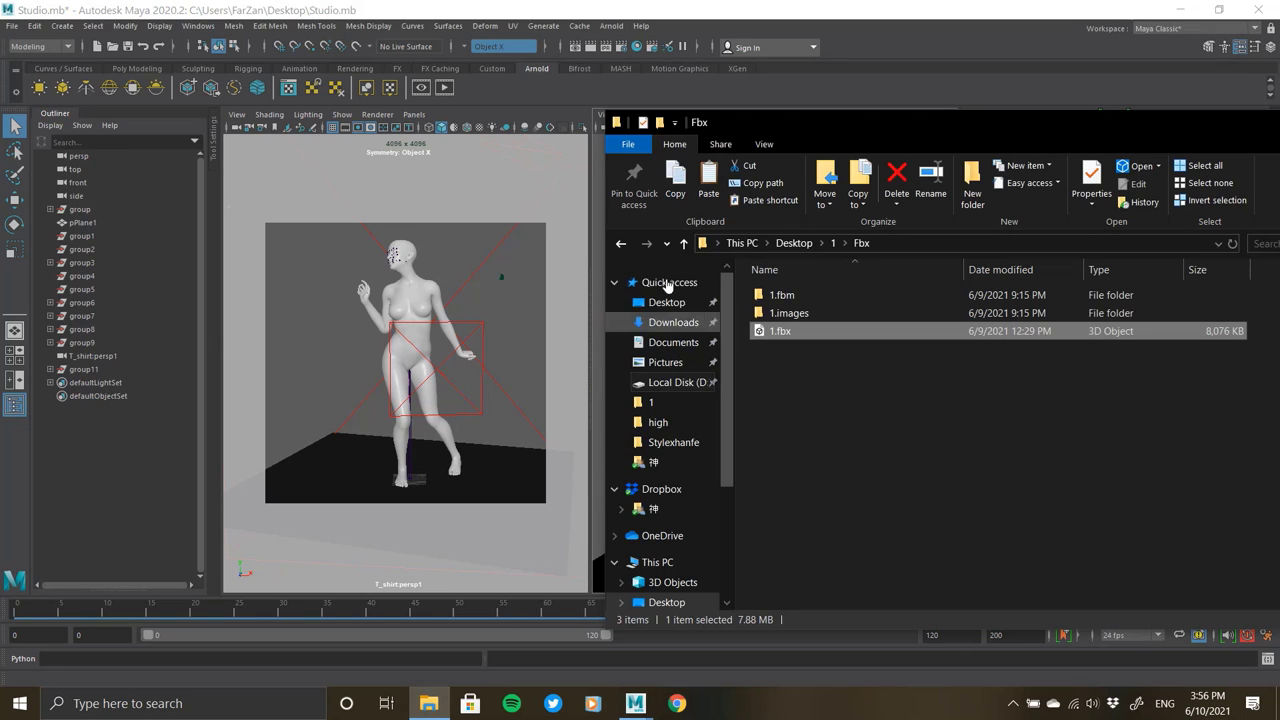
left_click(684, 243)
scroll(836, 459, "down", 1)
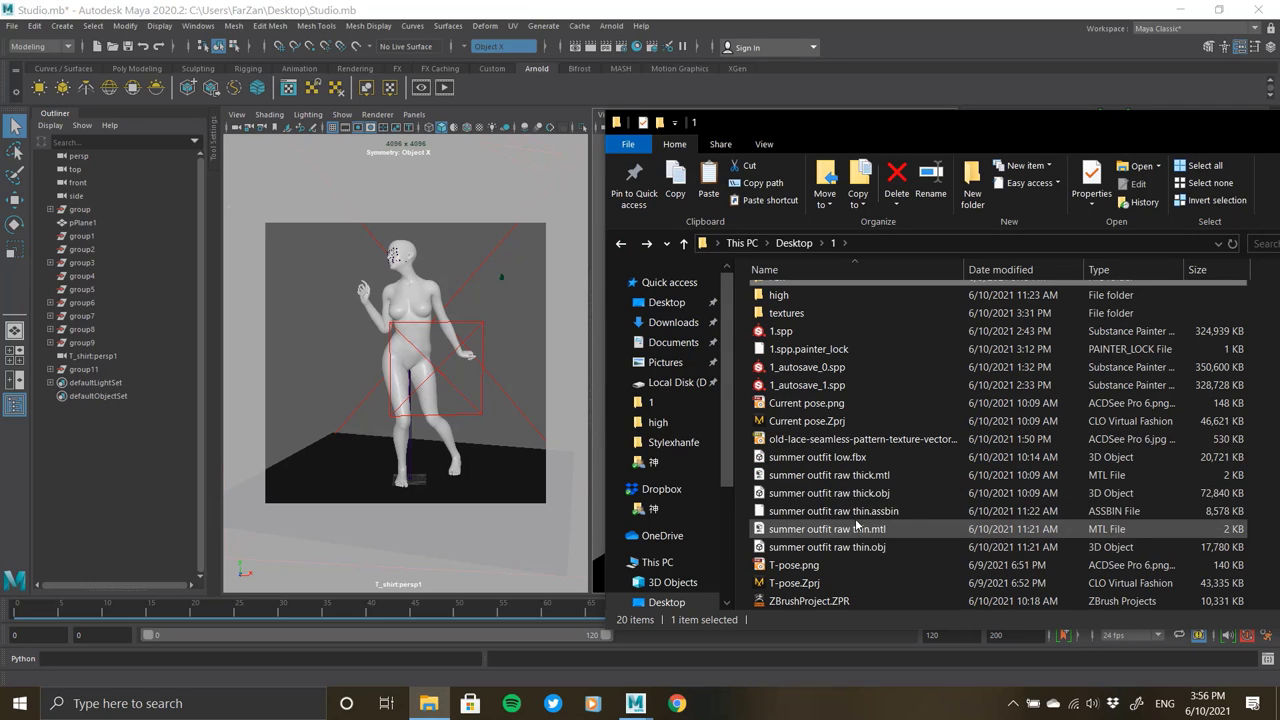
mouse_move(826, 547)
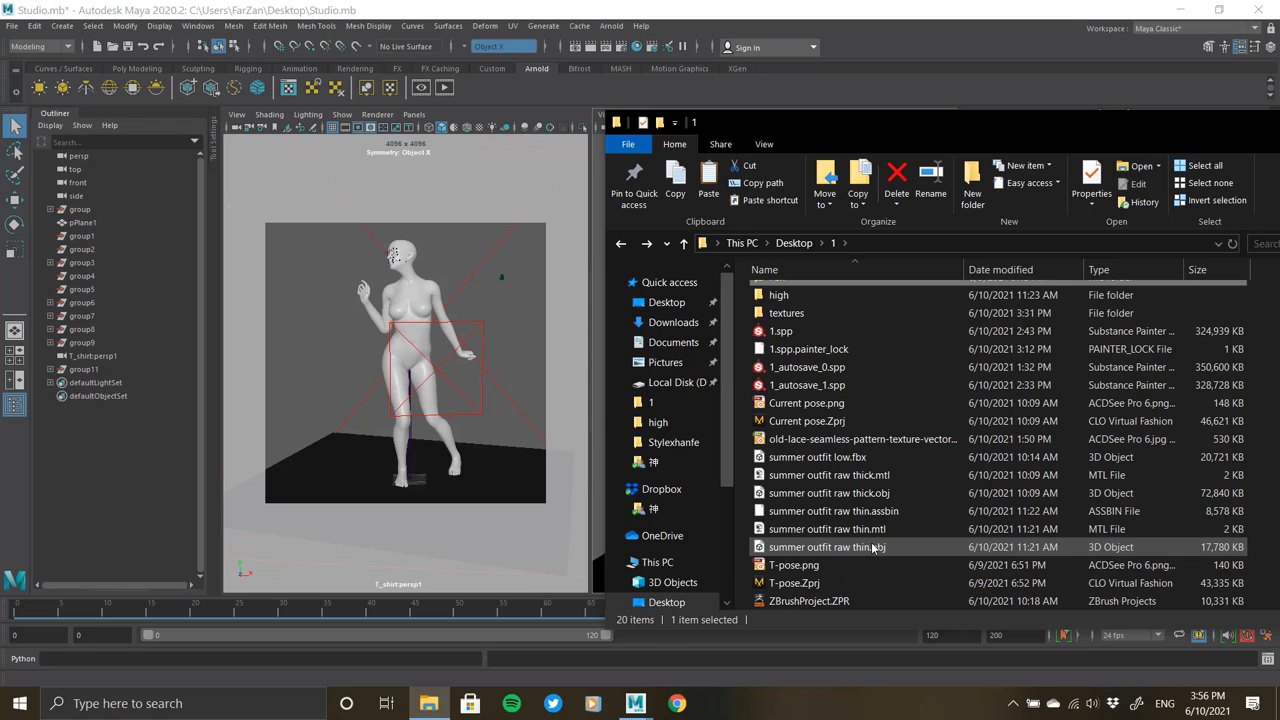
scroll(800, 420, "up", 1)
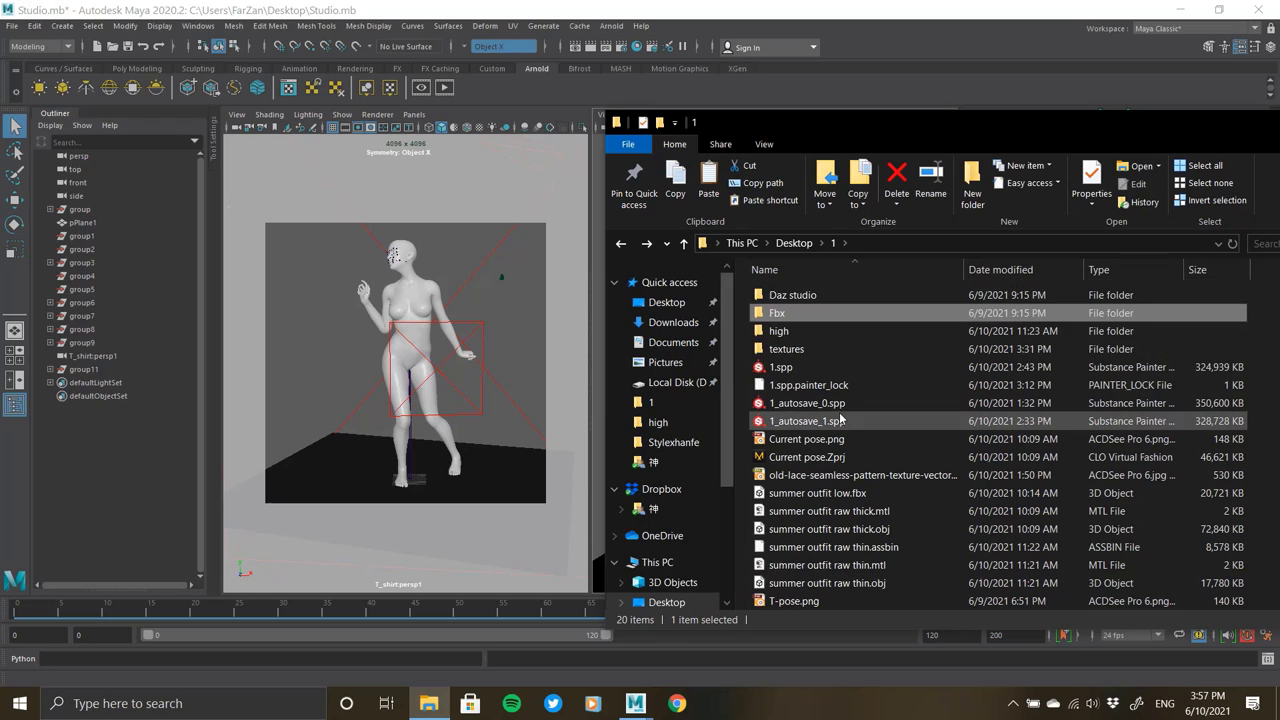
scroll(804, 400, "down", 1)
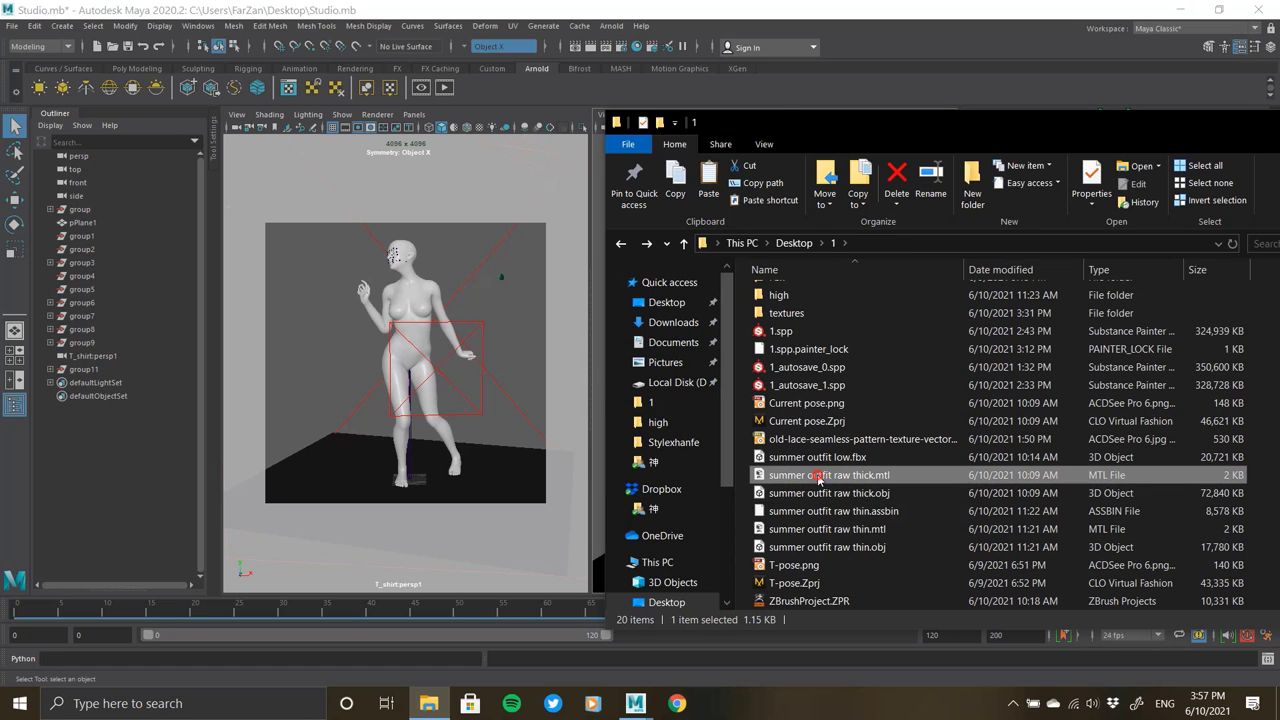
- Drag summer outfit low.fbx into the Maya viewport and bring Maya to the front
left_click(810, 476)
left_click(810, 493)
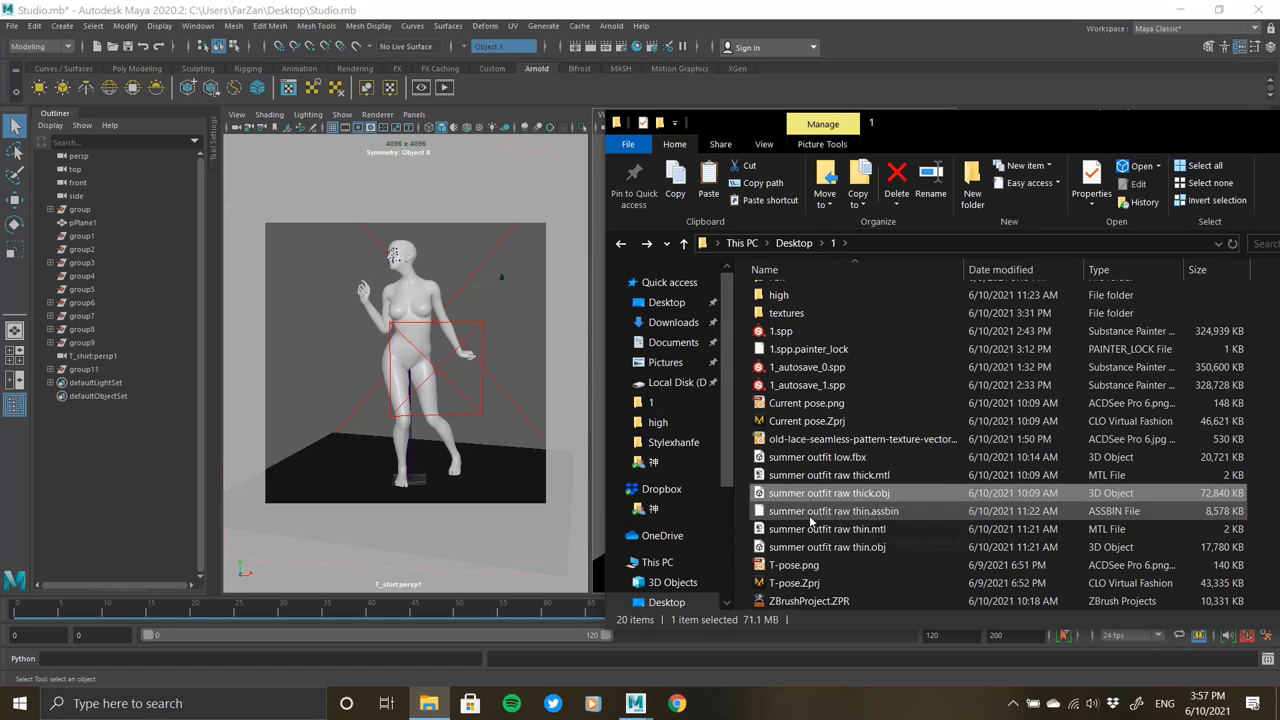
left_click_drag(810, 493, 770, 500)
left_click_drag(810, 457, 452, 462)
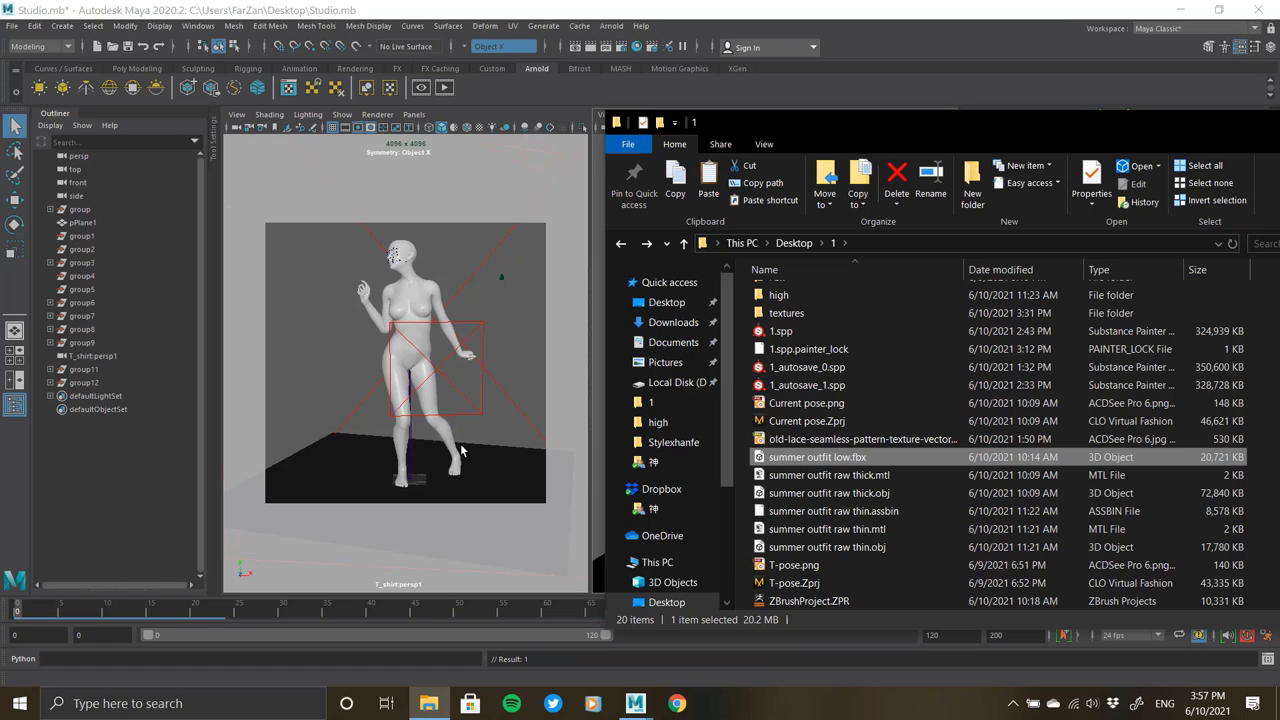
left_click(573, 16)
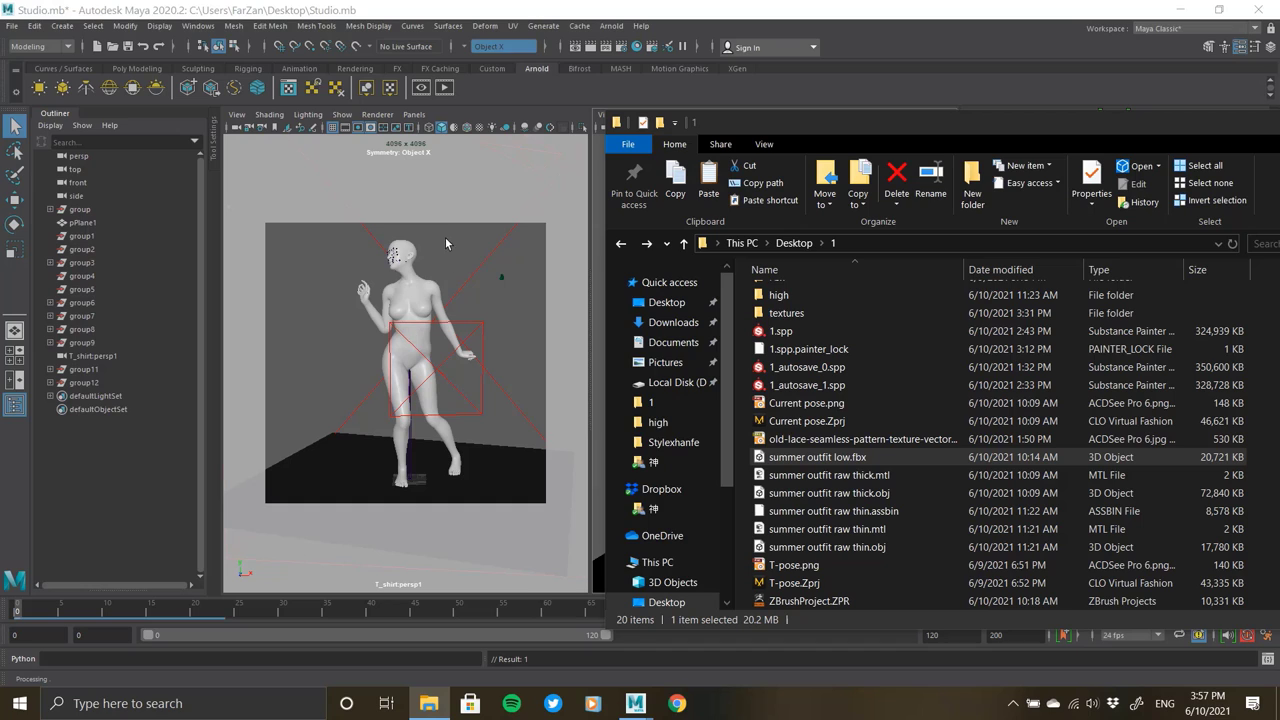
mouse_move(635, 703)
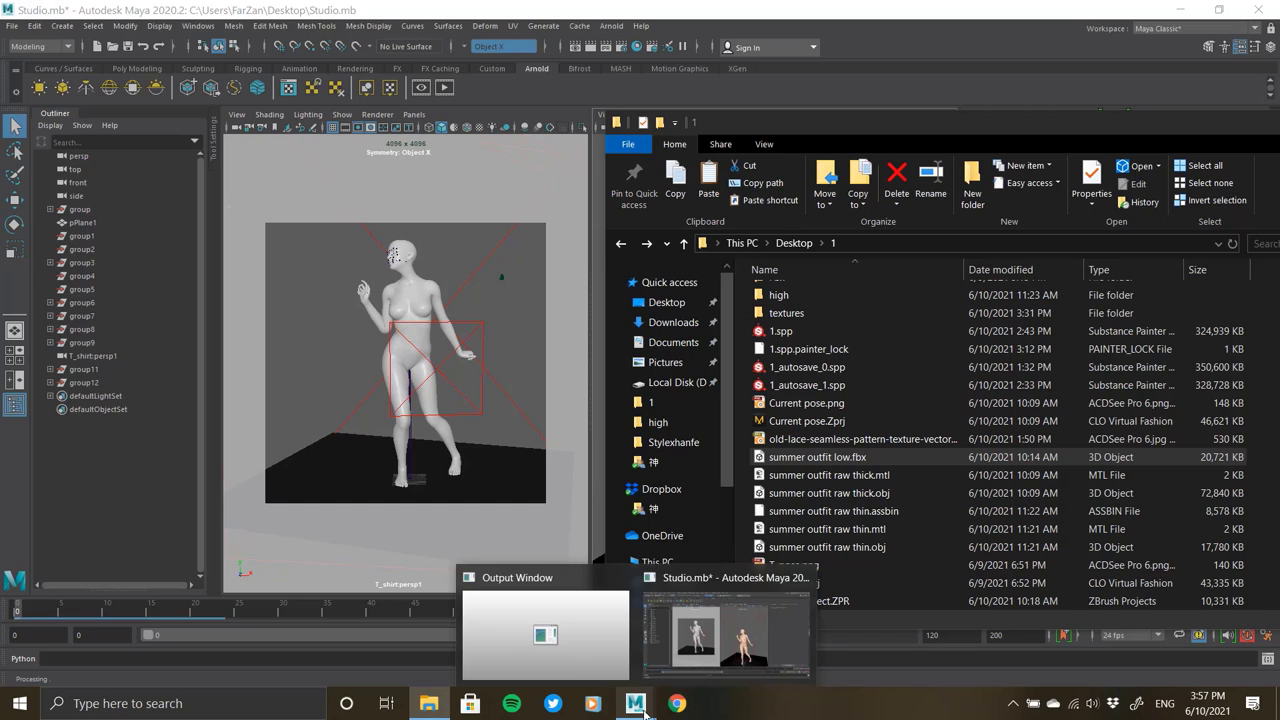
left_click(629, 612)
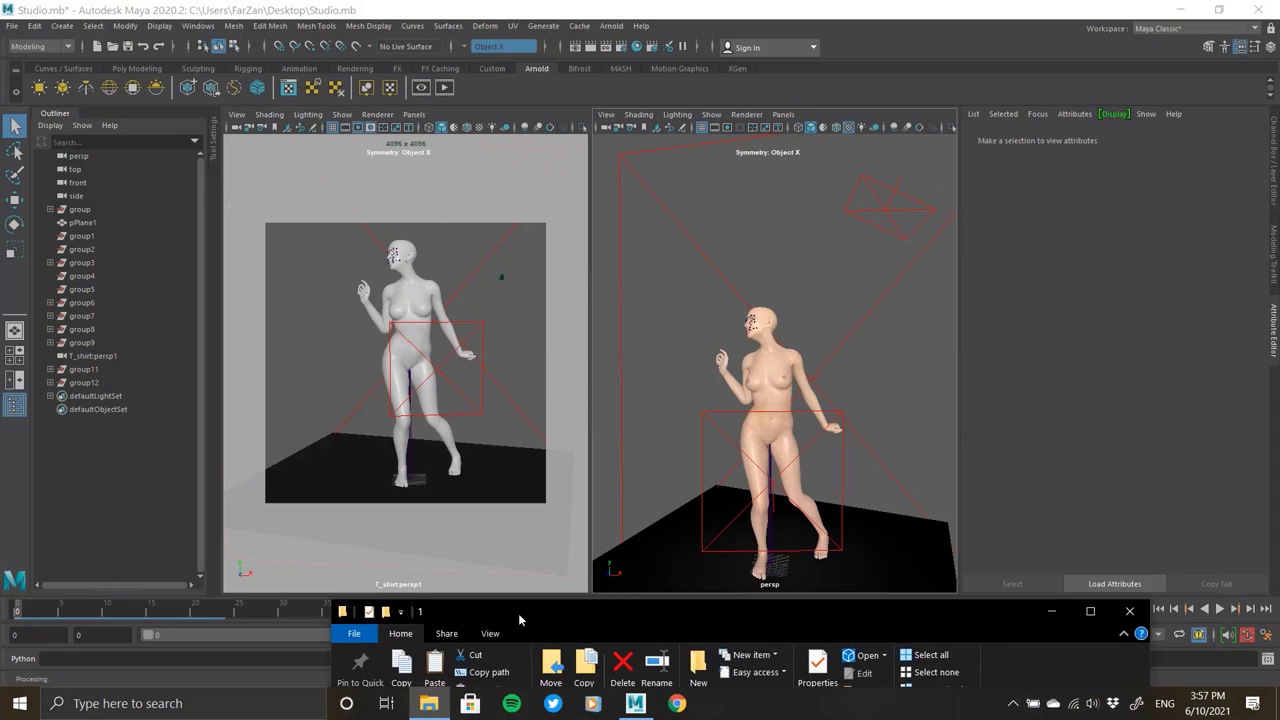
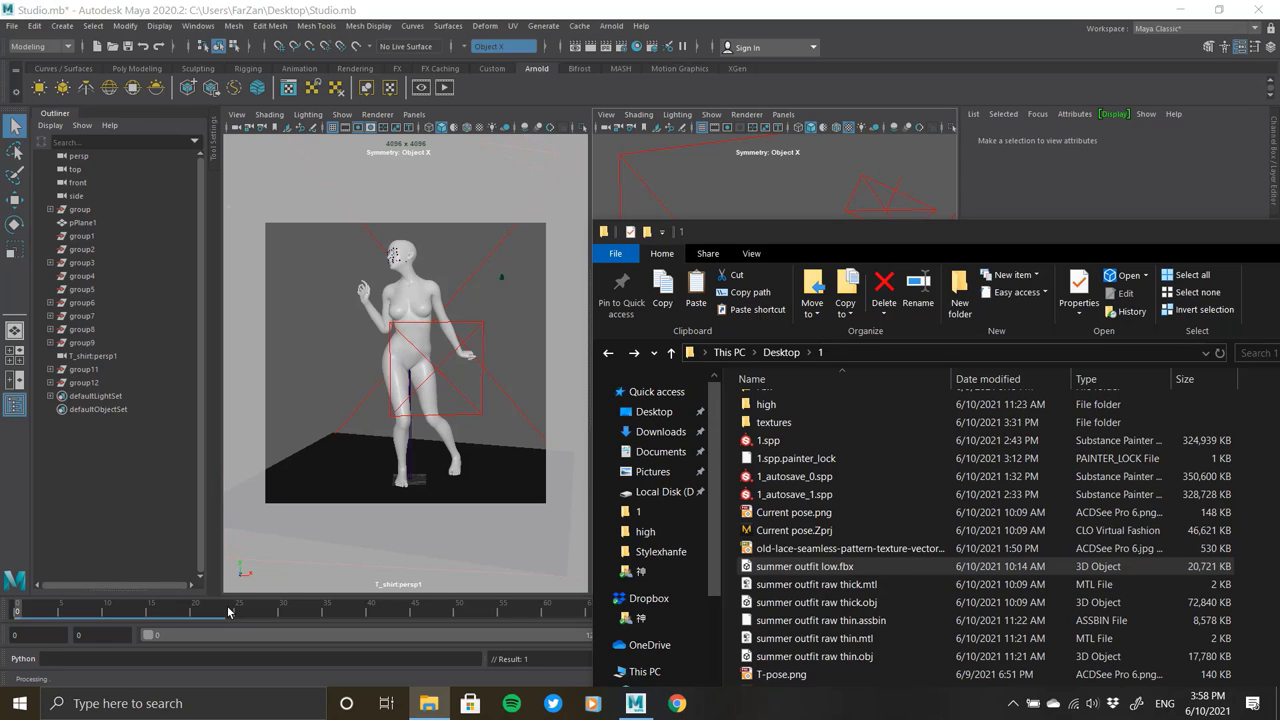
- Bring the Maya scene forward to check the imported shirt and shorts on the dancing avatar
left_click(228, 612)
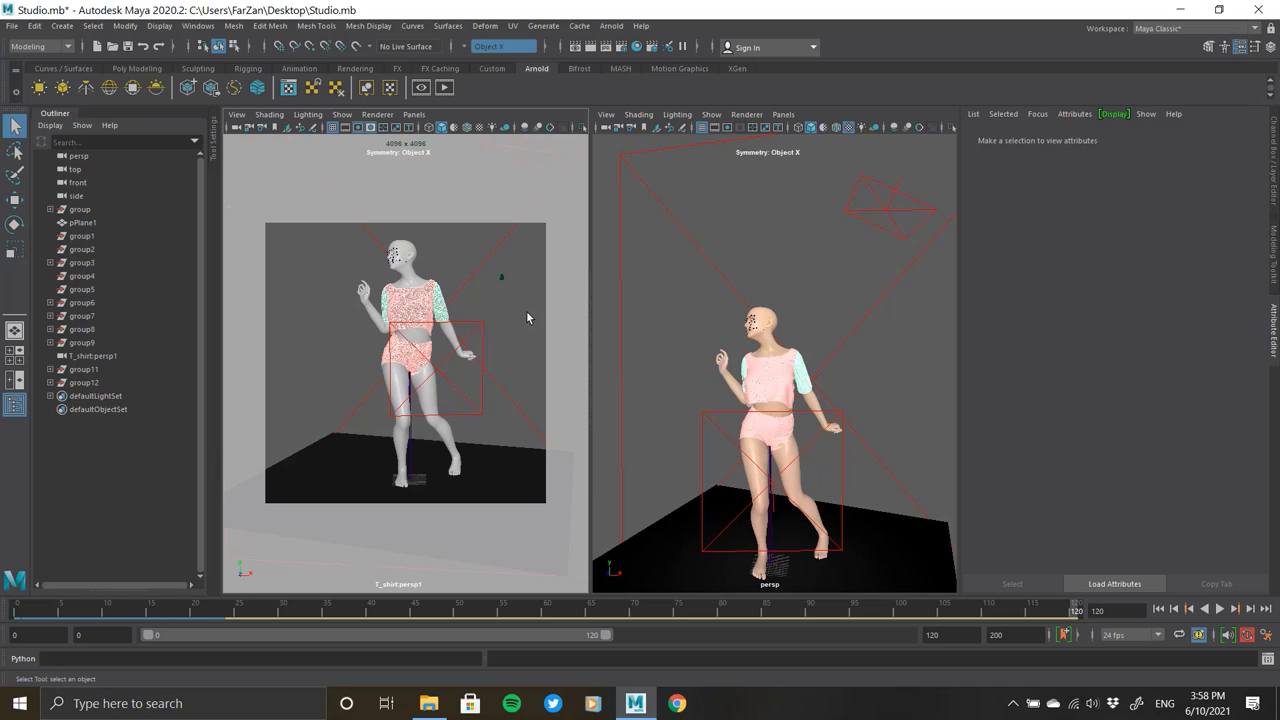
left_click_drag(734, 394, 708, 394, "alt")
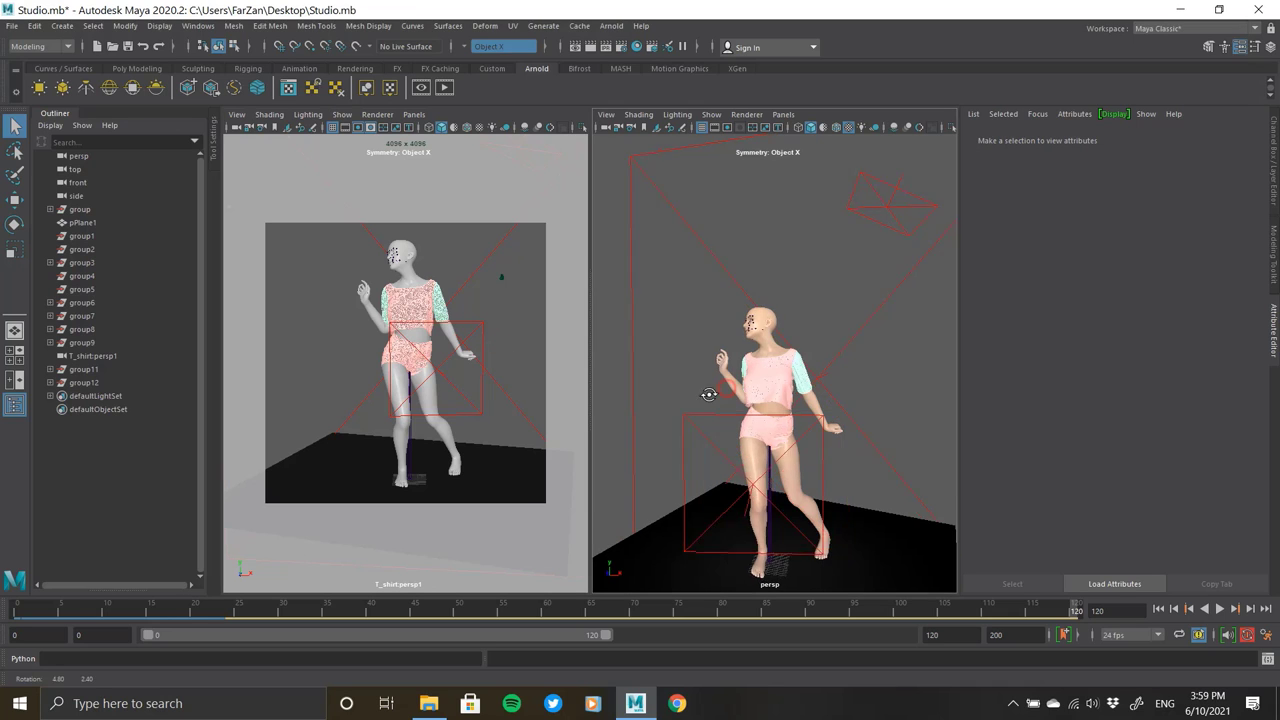
scroll(720, 394, "up", 2)
scroll(760, 390, "up", 3)
scroll(800, 386, "up", 3)
scroll(820, 383, "up", 2)
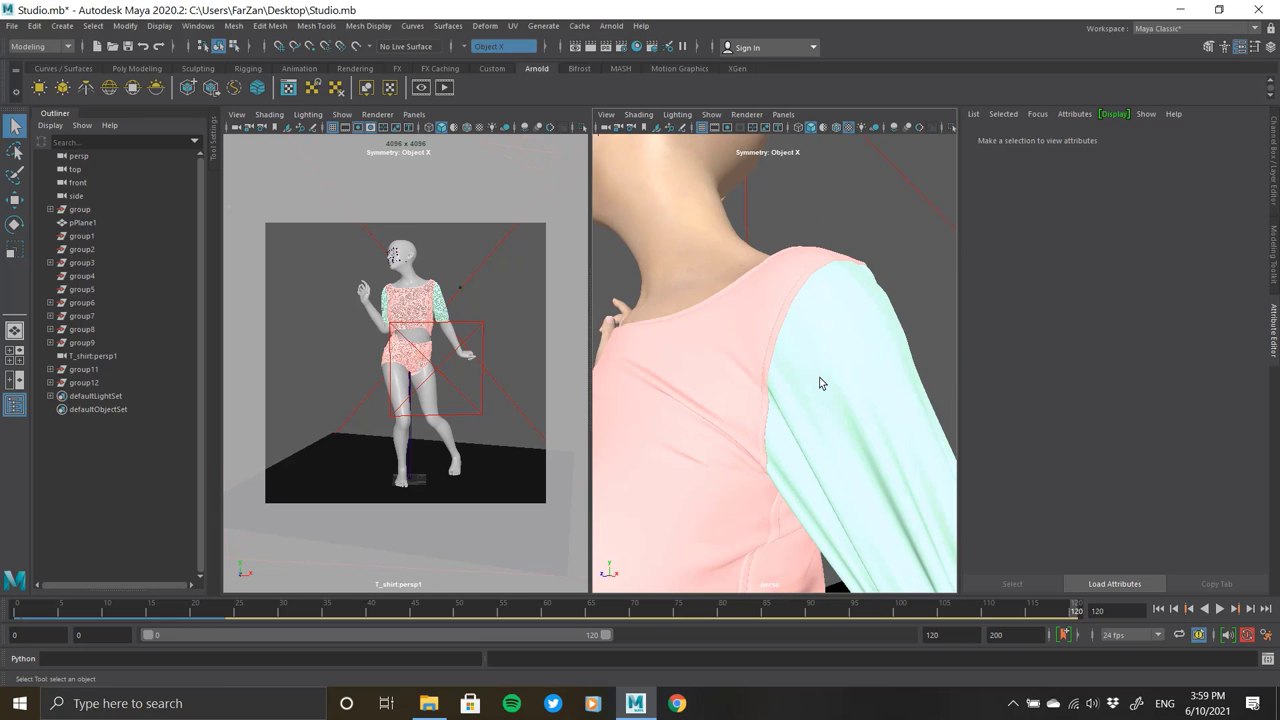
left_click(753, 386)
scroll(800, 390, "down", 2)
scroll(760, 380, "down", 2)
scroll(780, 370, "down", 2)
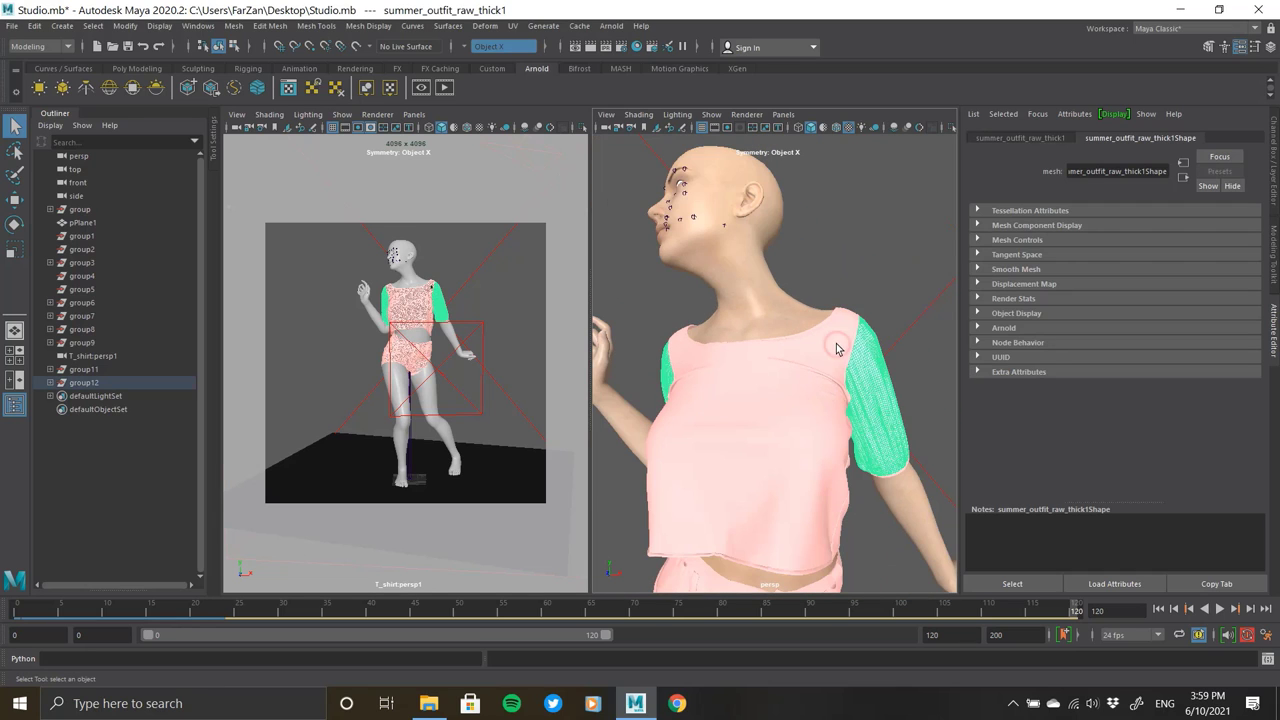
left_click(838, 347)
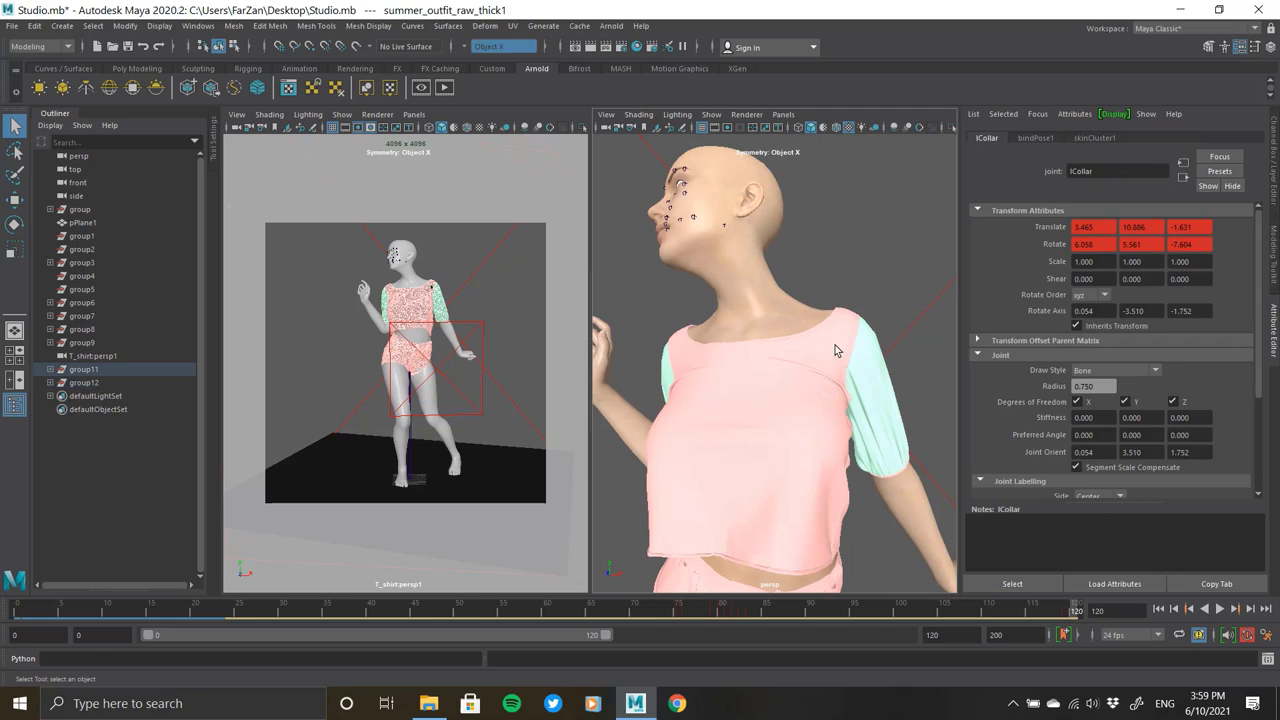
left_click(778, 440)
middle_click_drag(734, 449, 757, 393, "alt")
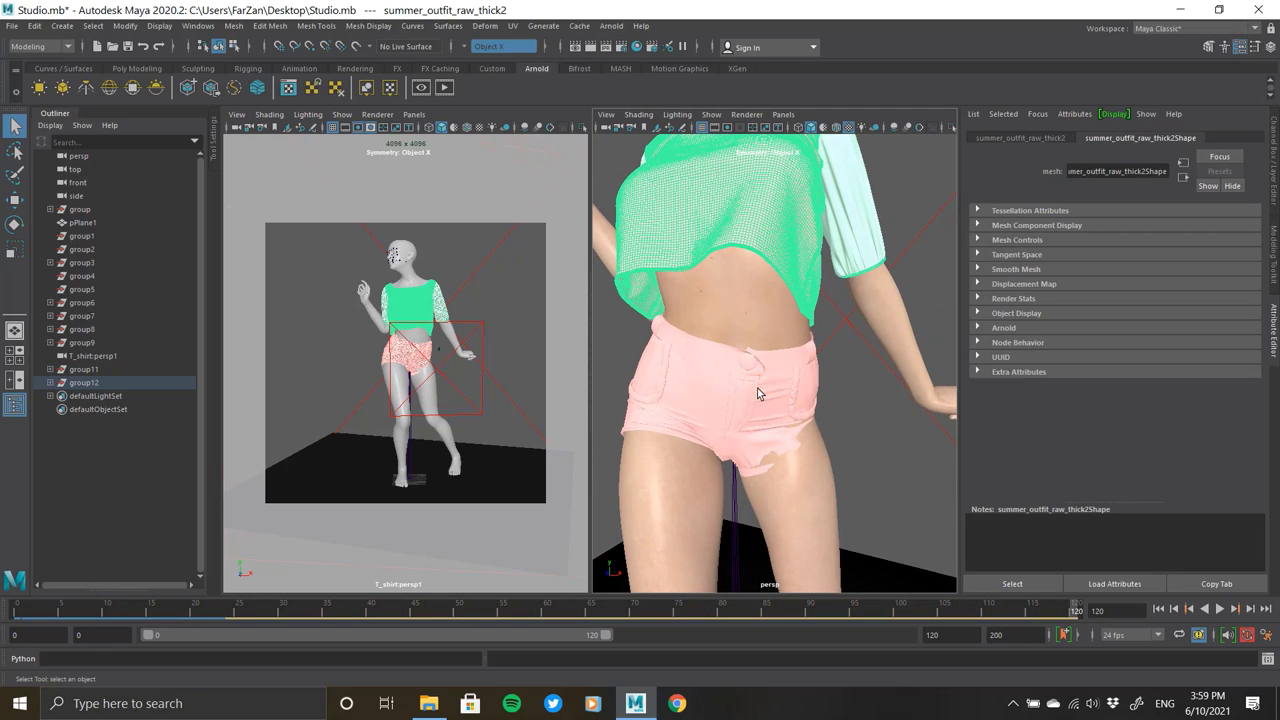
left_click(765, 393)
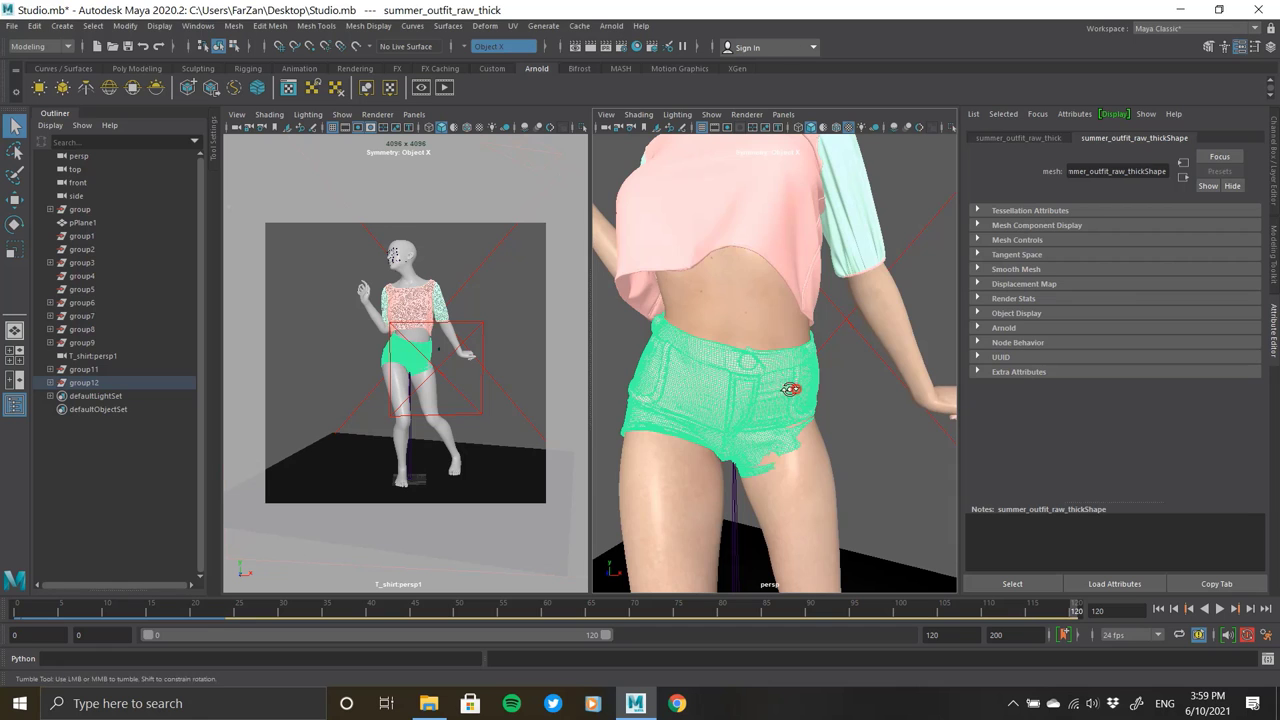
mouse_move(790, 392)
left_mouse_down("alt")
mouse_move(560, 390)
mouse_move(751, 394)
mouse_move(766, 449)
mouse_move(773, 428)
left_mouse_up("alt")
mouse_move(773, 428)
right_mouse_down("alt")
mouse_move(766, 457)
mouse_move(809, 463)
right_mouse_up("alt")
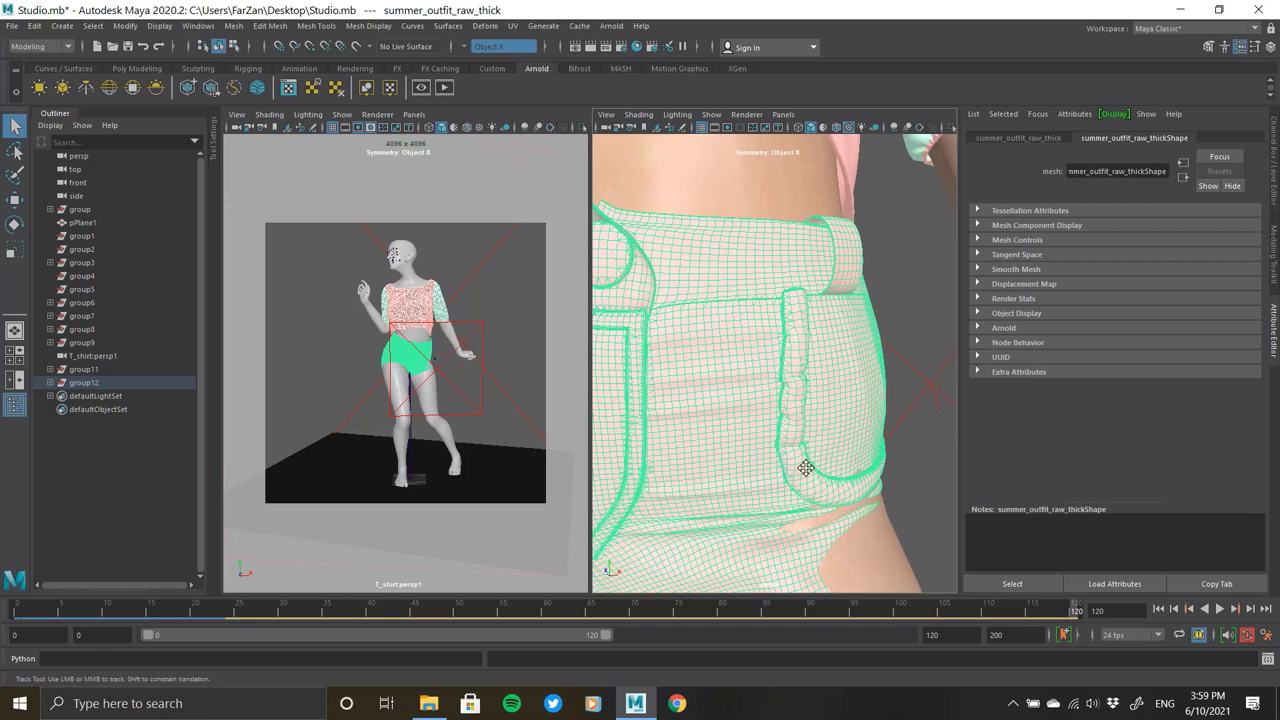
middle_click_drag(809, 463, 851, 409, "alt")
right_click_drag(851, 409, 757, 399, "alt")
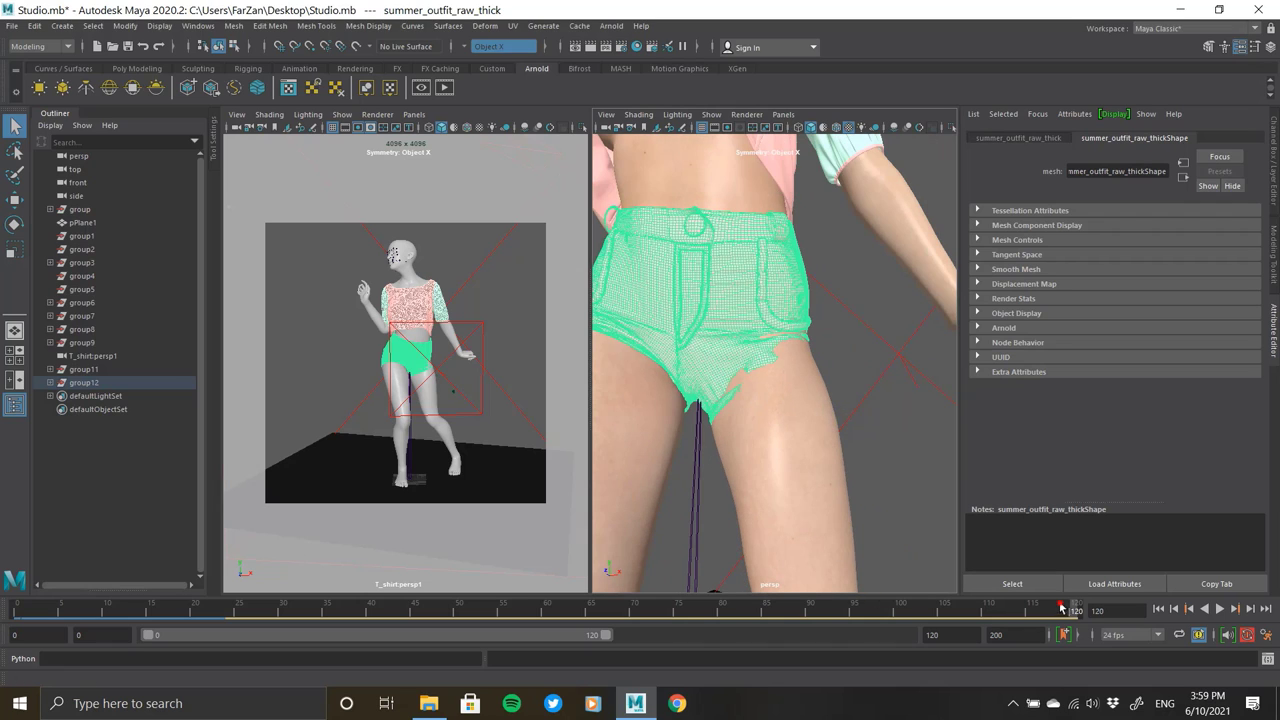
mouse_move(1063, 608)
left_mouse_down()
mouse_move(1013, 613)
mouse_move(1075, 608)
left_mouse_up()
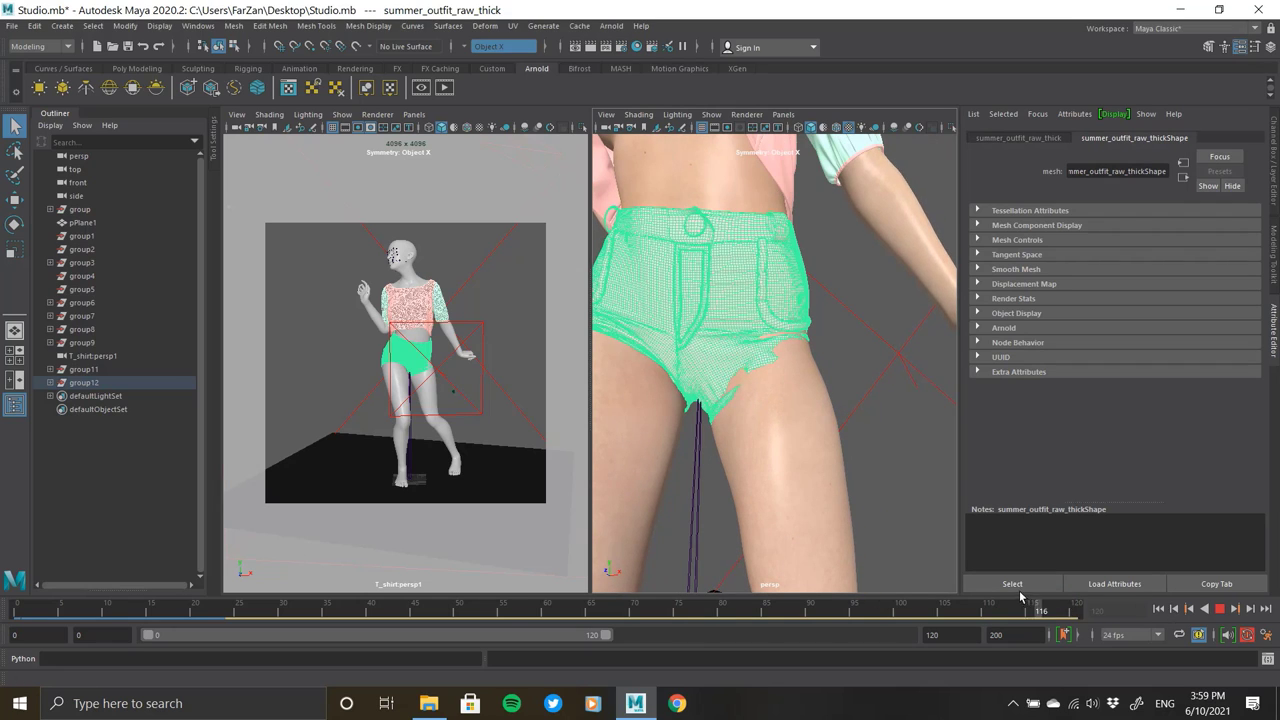
mouse_move(828, 437)
left_mouse_down("alt")
mouse_move(848, 355)
mouse_move(1069, 381)
mouse_move(300, 335)
mouse_move(789, 354)
left_mouse_up("alt")
scroll(773, 487, "down", 5)
- Open Current pose.Zprj from the Desktop '1' folder, then return to Maya
left_click(1180, 9)
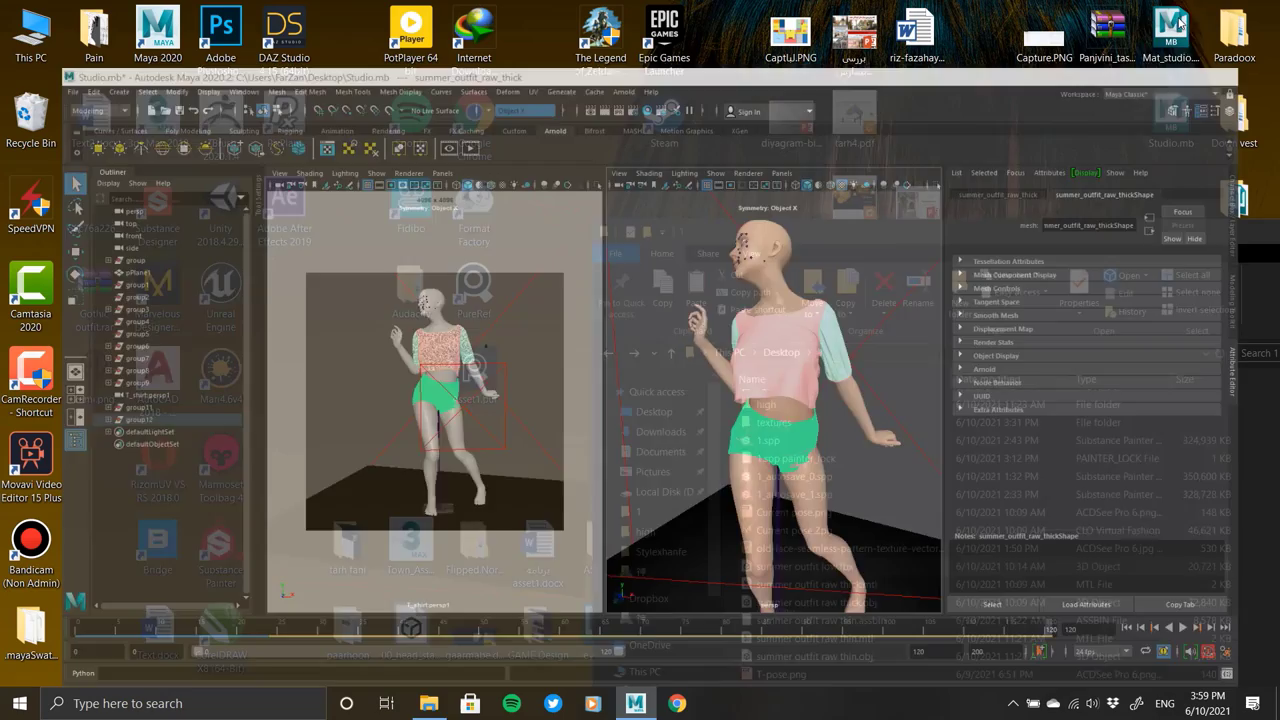
left_click_drag(1005, 230, 723, 90)
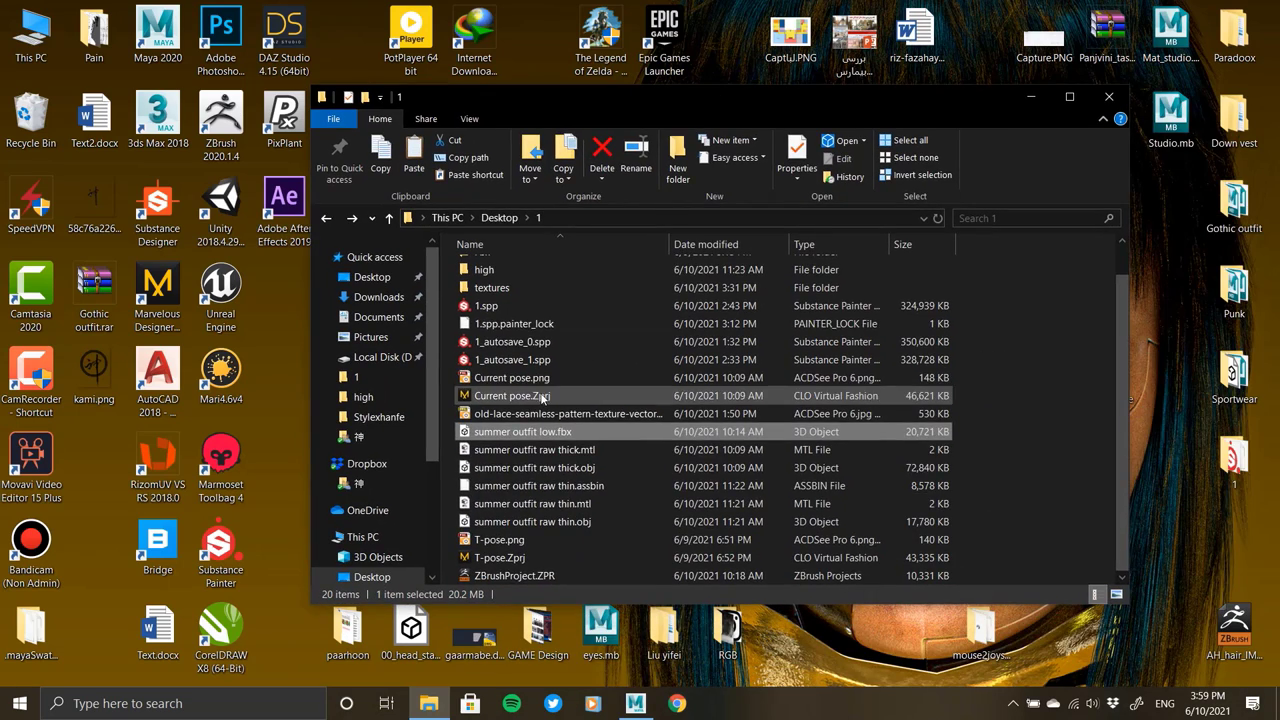
scroll(520, 420, "up", 1)
left_click(506, 432)
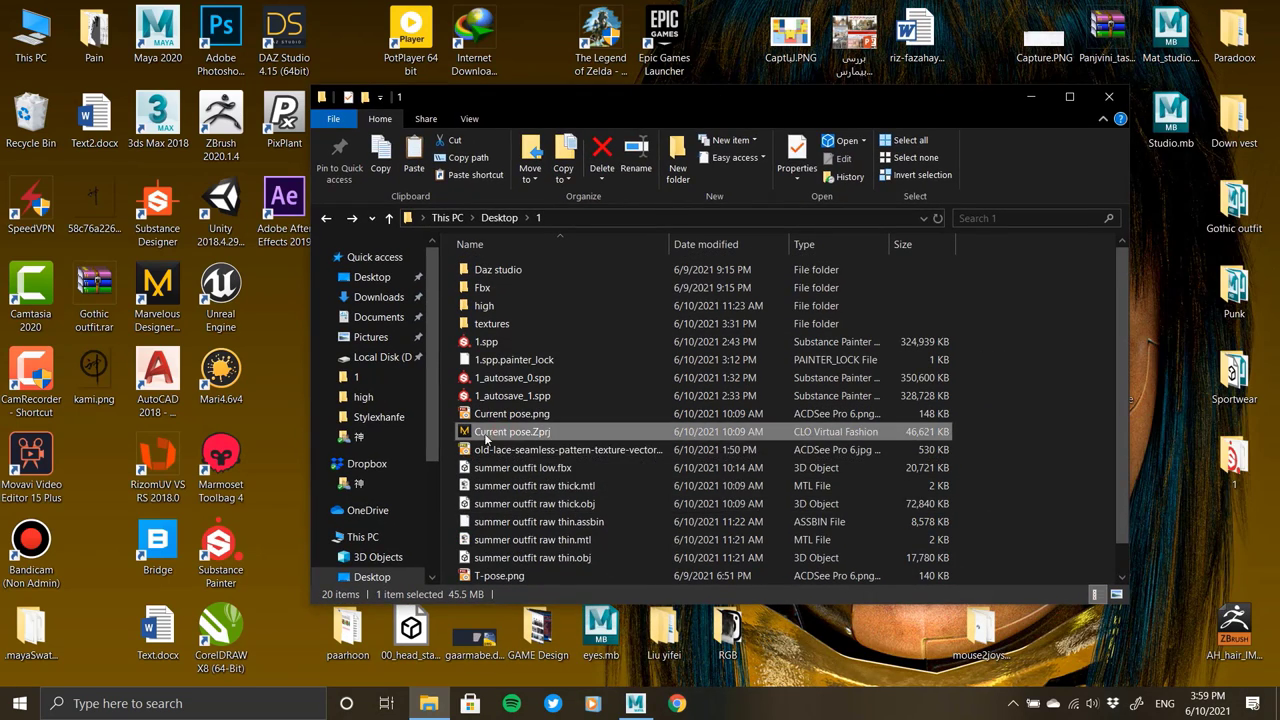
scroll(506, 432, "down", 1)
left_click(635, 703)
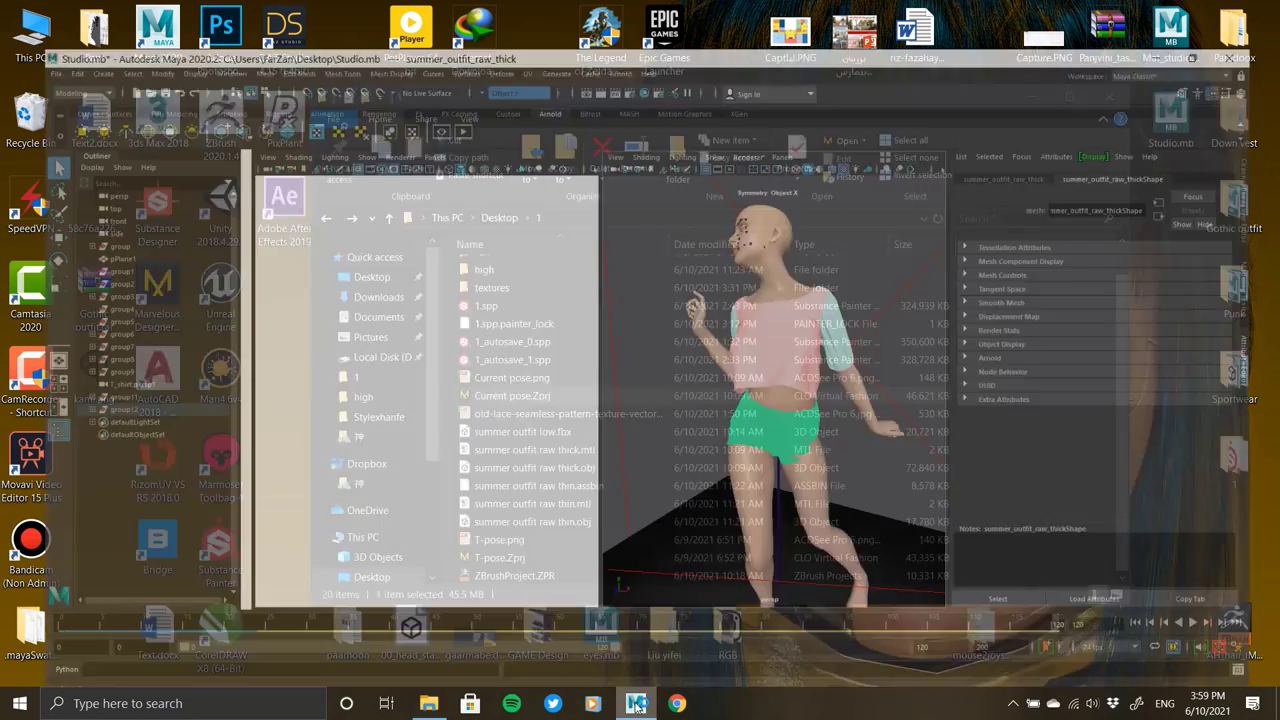
- Inspect the outfit's hem, side and face from several angles, then switch to Marvelous Designer
scroll(780, 340, "up", 5)
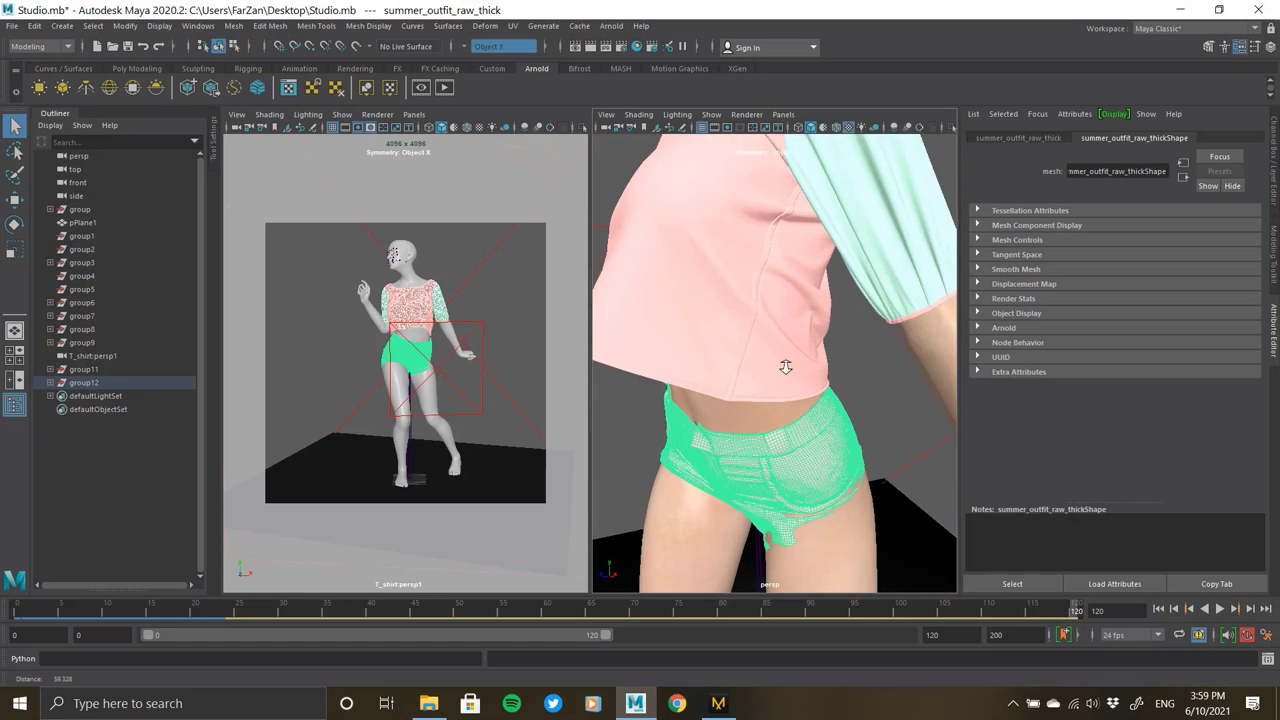
scroll(786, 366, "up", 2)
scroll(789, 409, "down", 2)
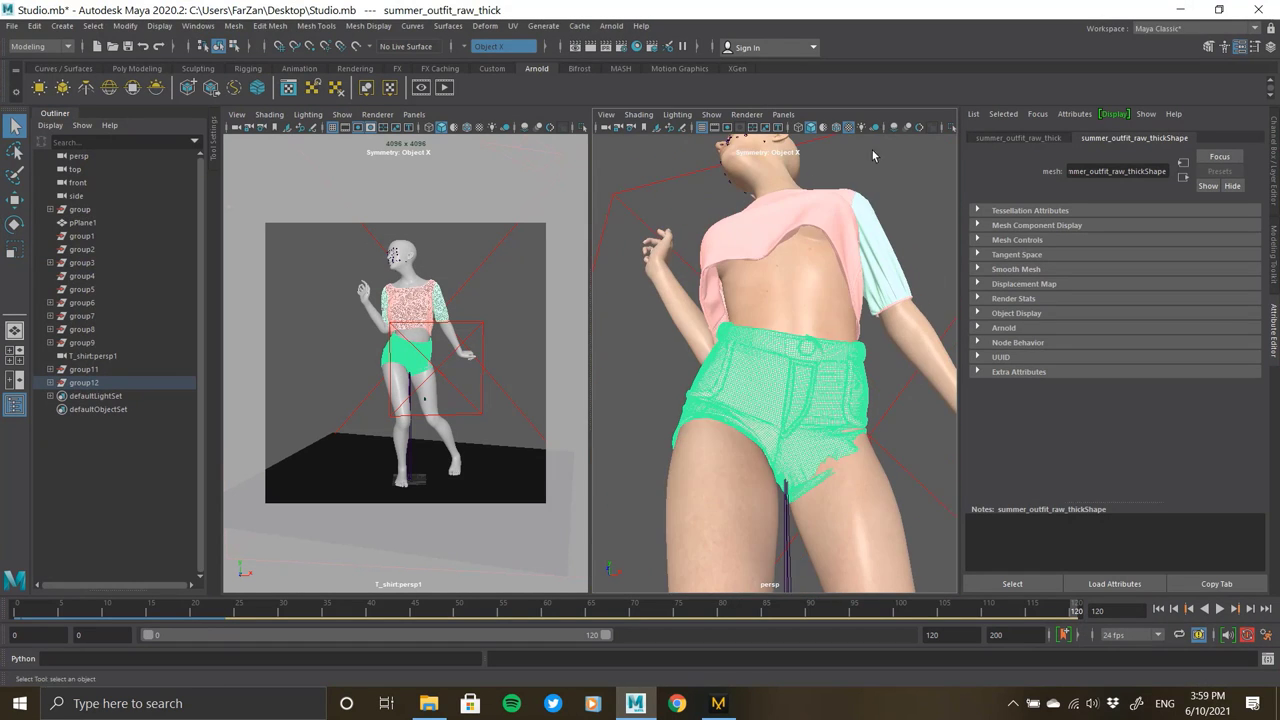
mouse_move(718, 403)
left_mouse_down("alt")
mouse_move(760, 425)
mouse_move(674, 286)
left_mouse_up("alt")
mouse_move(800, 340)
right_mouse_down("alt")
mouse_move(803, 320)
mouse_move(851, 409)
right_mouse_up("alt")
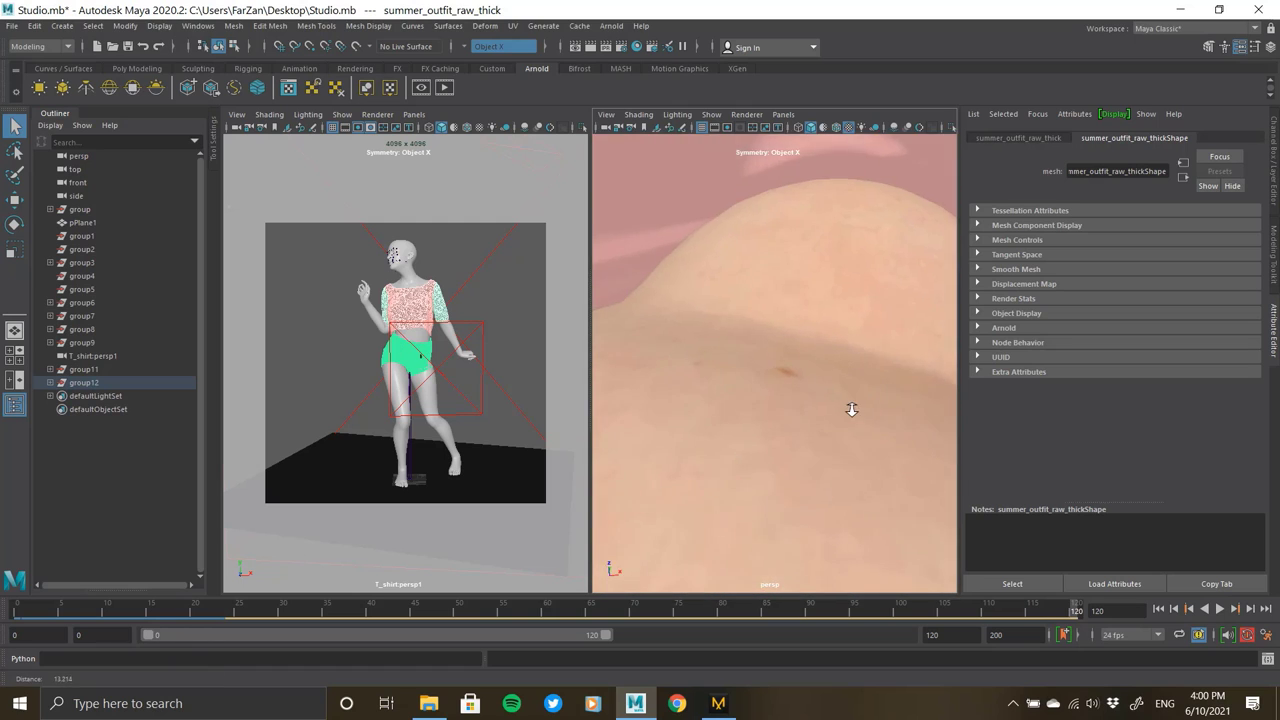
scroll(851, 409, "down", 5)
mouse_move(851, 409)
left_mouse_down("alt")
mouse_move(704, 328)
mouse_move(623, 314)
mouse_move(823, 414)
mouse_move(891, 420)
left_mouse_up("alt")
scroll(636, 317, "up", 5)
mouse_move(855, 443)
left_mouse_down("alt")
mouse_move(663, 394)
mouse_move(657, 229)
mouse_move(766, 286)
mouse_move(785, 251)
mouse_move(807, 482)
mouse_move(793, 472)
left_mouse_up("alt")
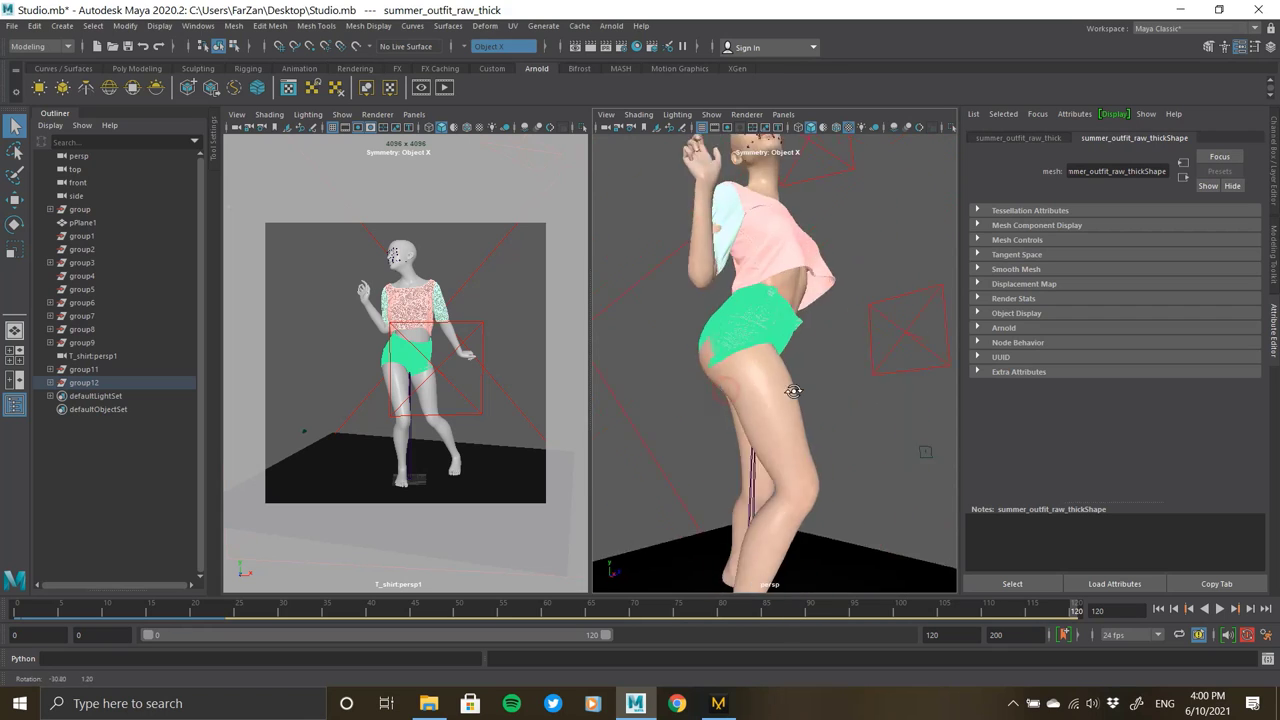
key("alt+Tab")
key("alt+Tab")
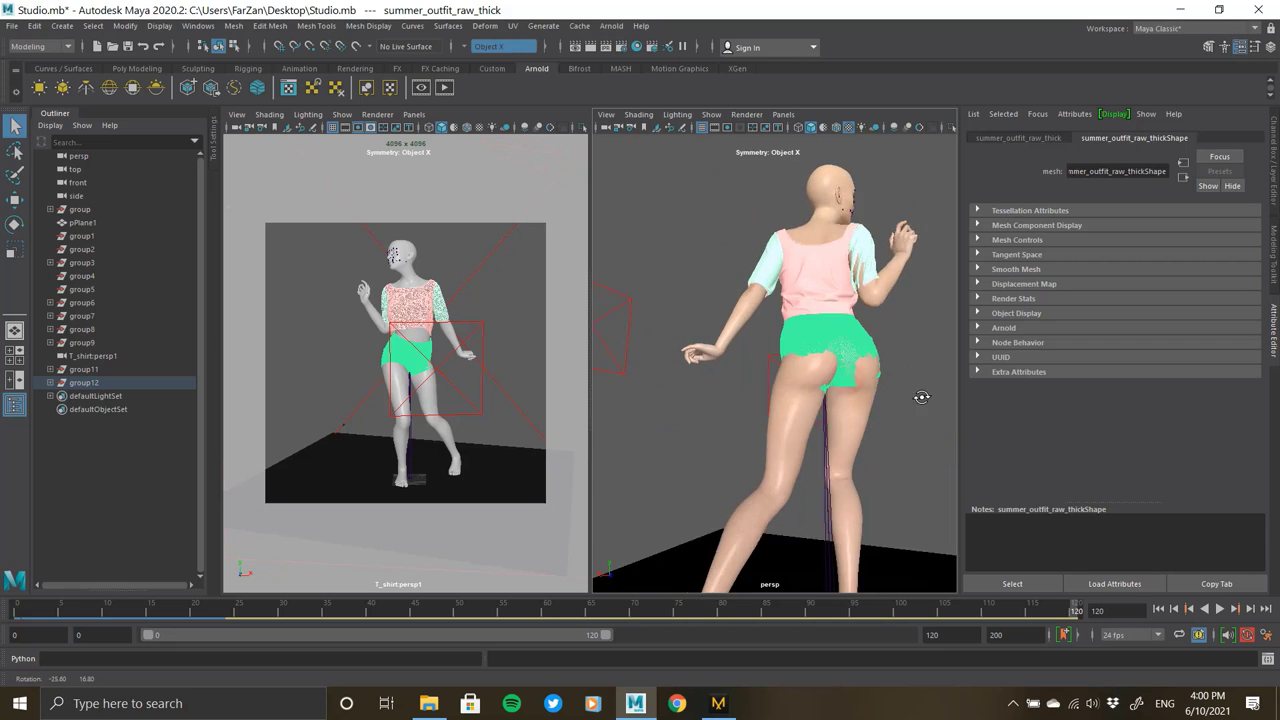
- Let Current pose.Zprj load, dismiss the info dialog, and select the avatar's body mesh
mouse_move(857, 394)
left_mouse_down("alt")
mouse_move(860, 435)
mouse_move(700, 434)
mouse_move(524, 336)
mouse_move(873, 371)
mouse_move(583, 357)
mouse_move(830, 390)
mouse_move(830, 370)
mouse_move(768, 289)
mouse_move(829, 351)
mouse_move(807, 353)
mouse_move(825, 391)
left_mouse_up("alt")
scroll(852, 398, "up", 5)
left_click(768, 289)
left_click(814, 363)
left_click(773, 291)
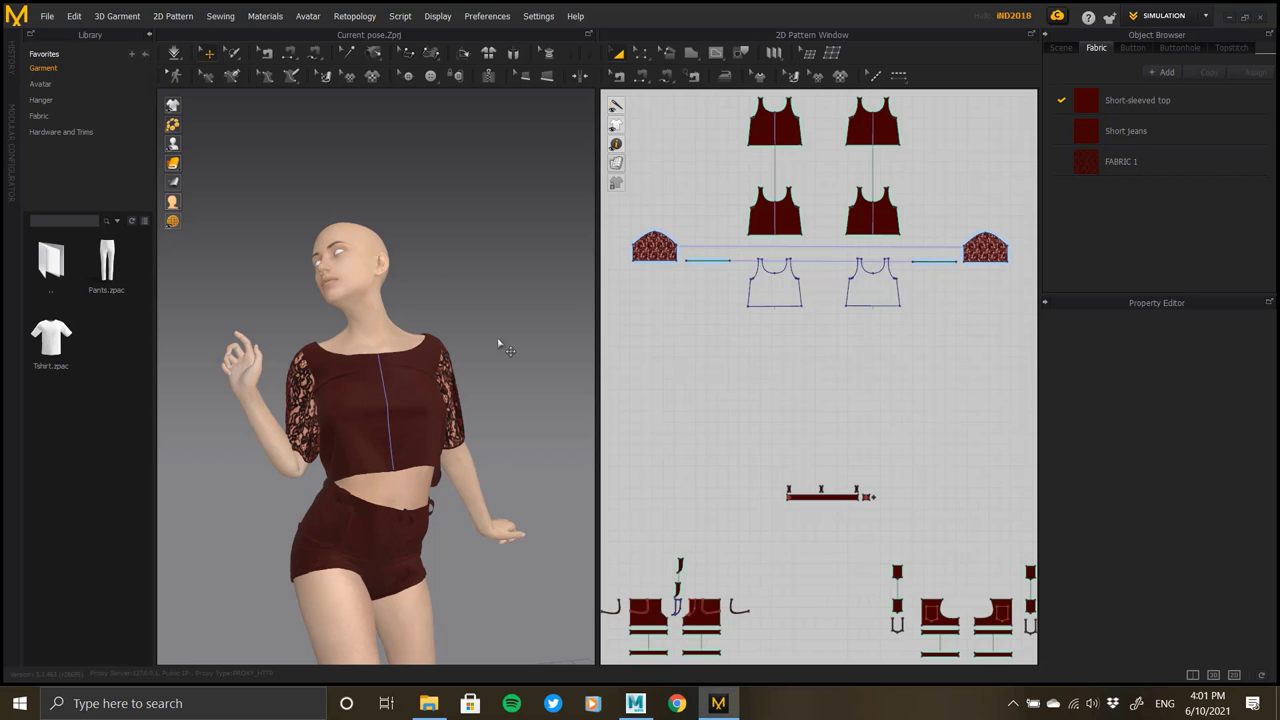
scroll(846, 371, "down", 3)
scroll(846, 371, "down", 2)
- Export the dressed scene as FBX into the Desktop folder '1'
left_click(46, 20)
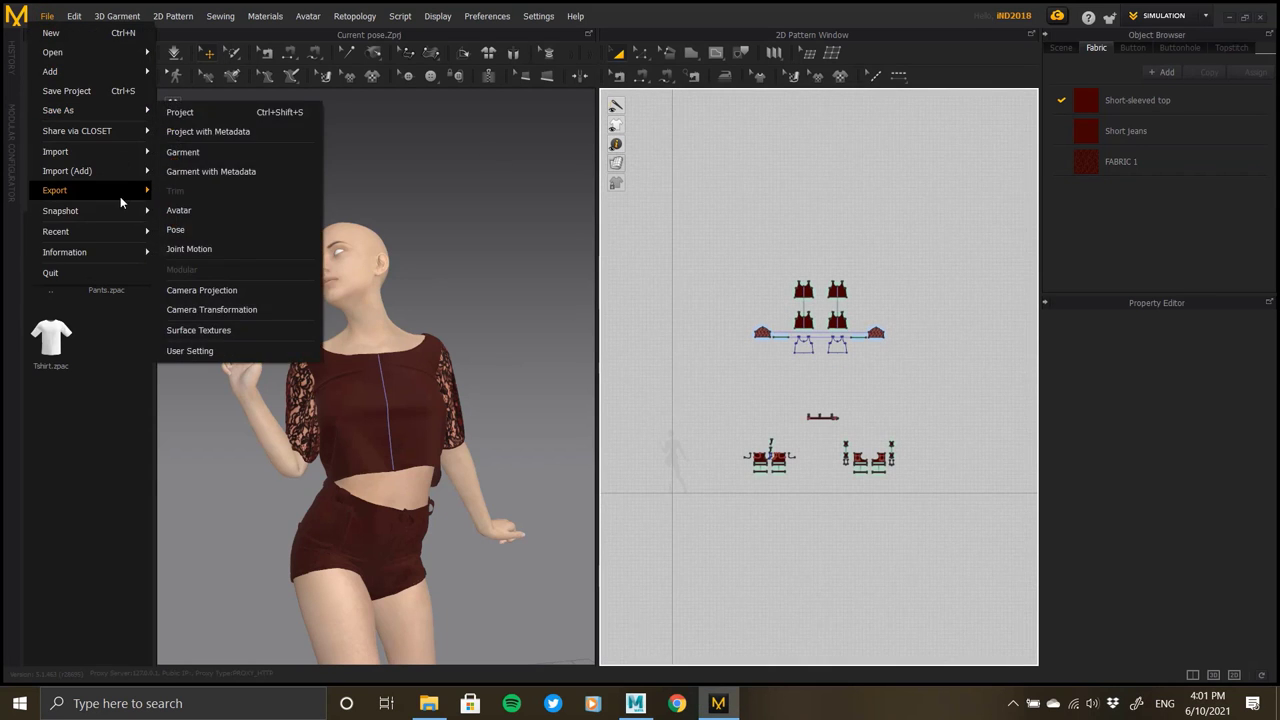
left_click(218, 216)
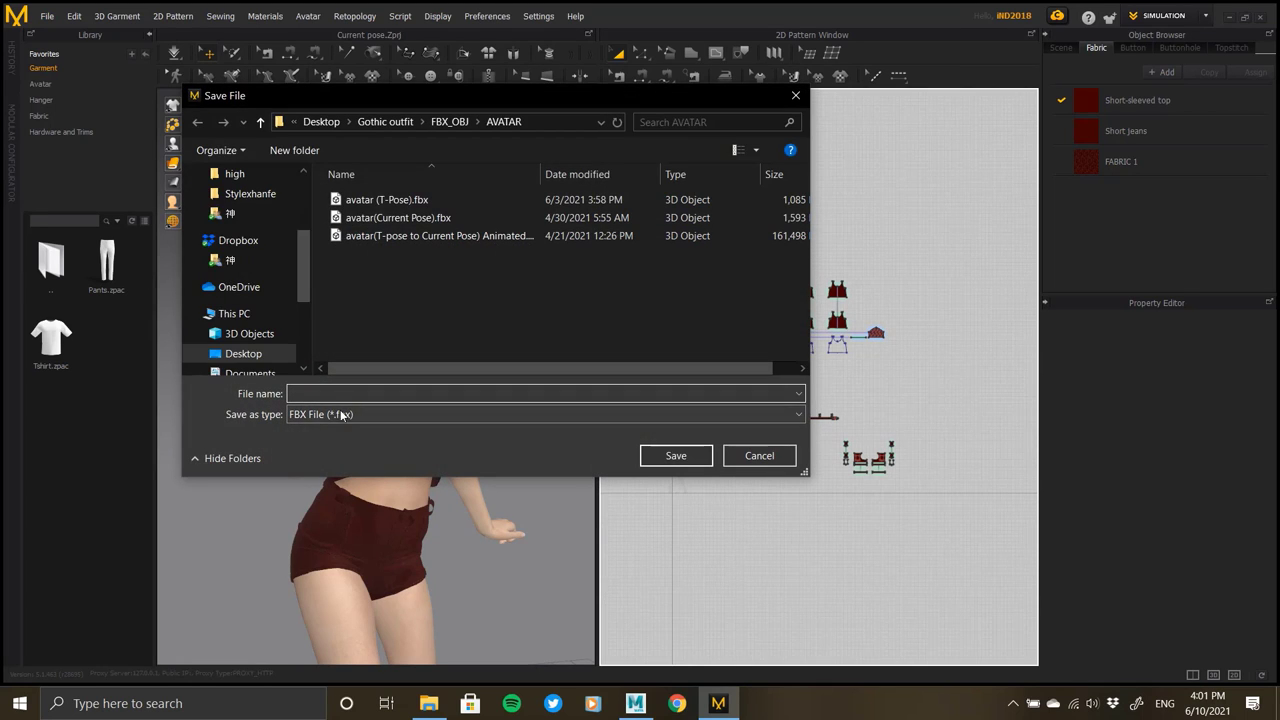
scroll(245, 250, "up", 1)
left_click(230, 213)
type("avatar")
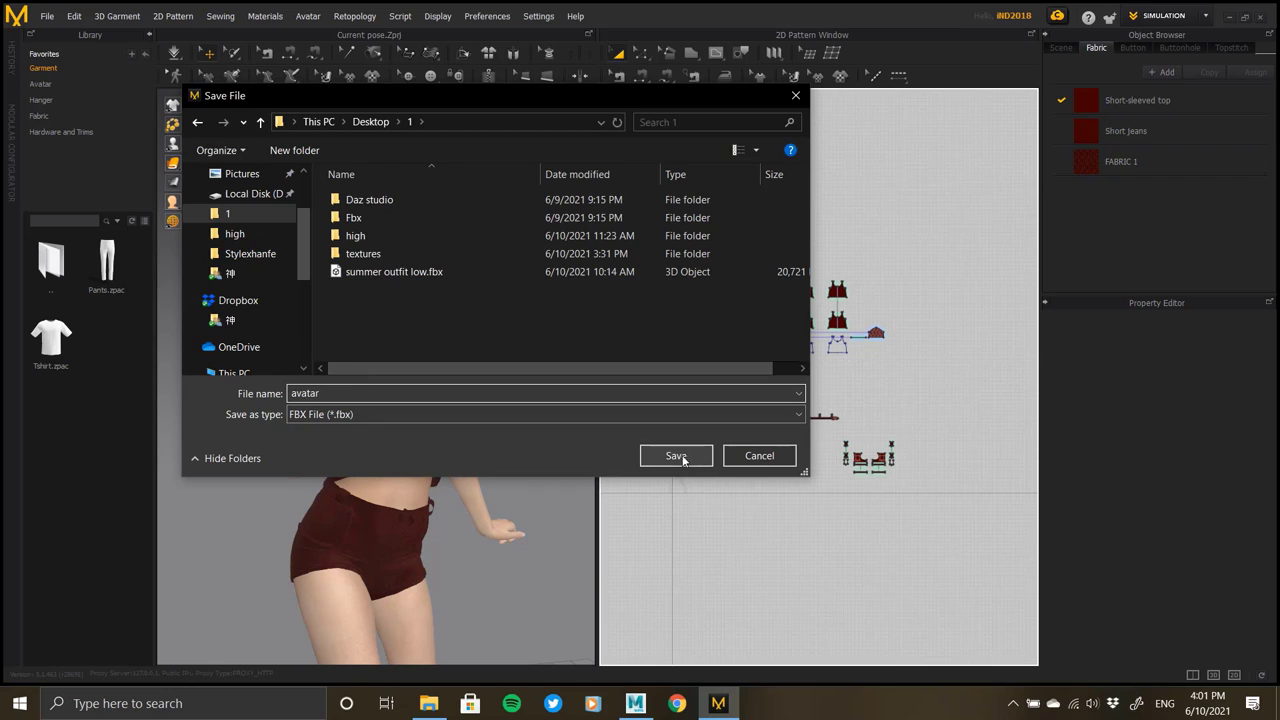
left_click(676, 456)
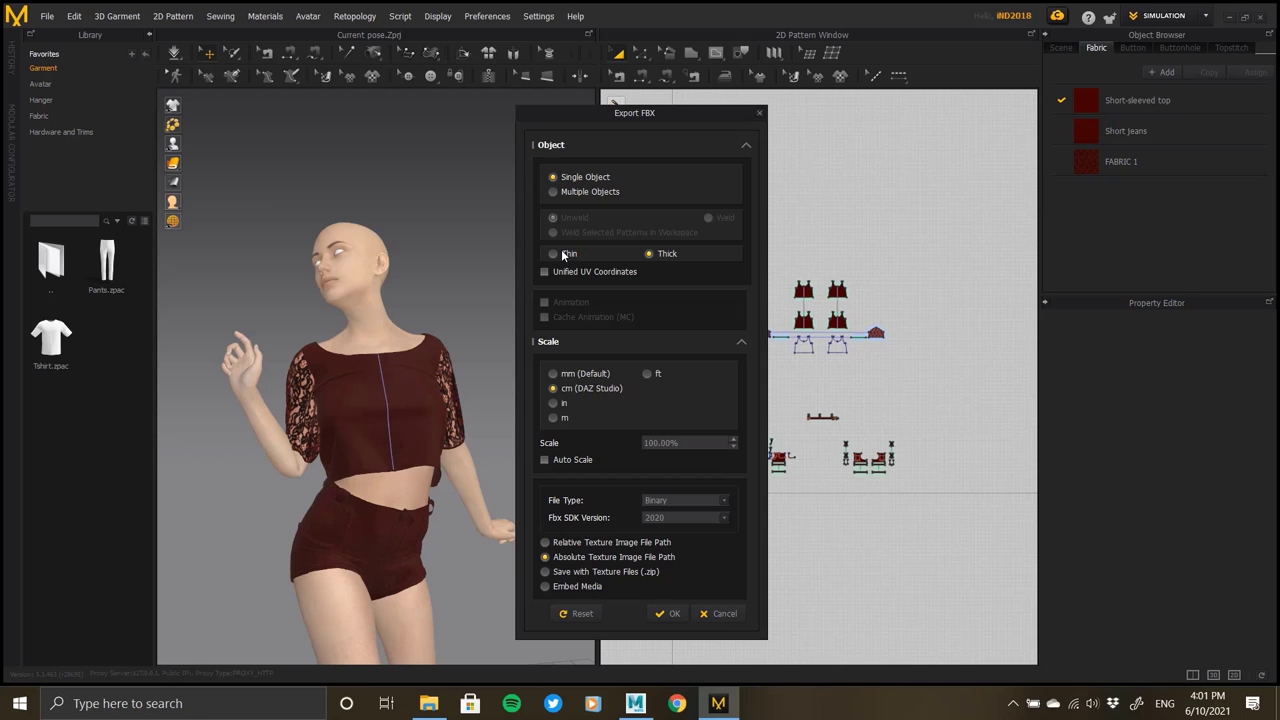
left_click(759, 113)
- Delete all garments, export the bare avatar as avatar.fbx, and open that folder in Explorer
left_click_drag(700, 243, 960, 598)
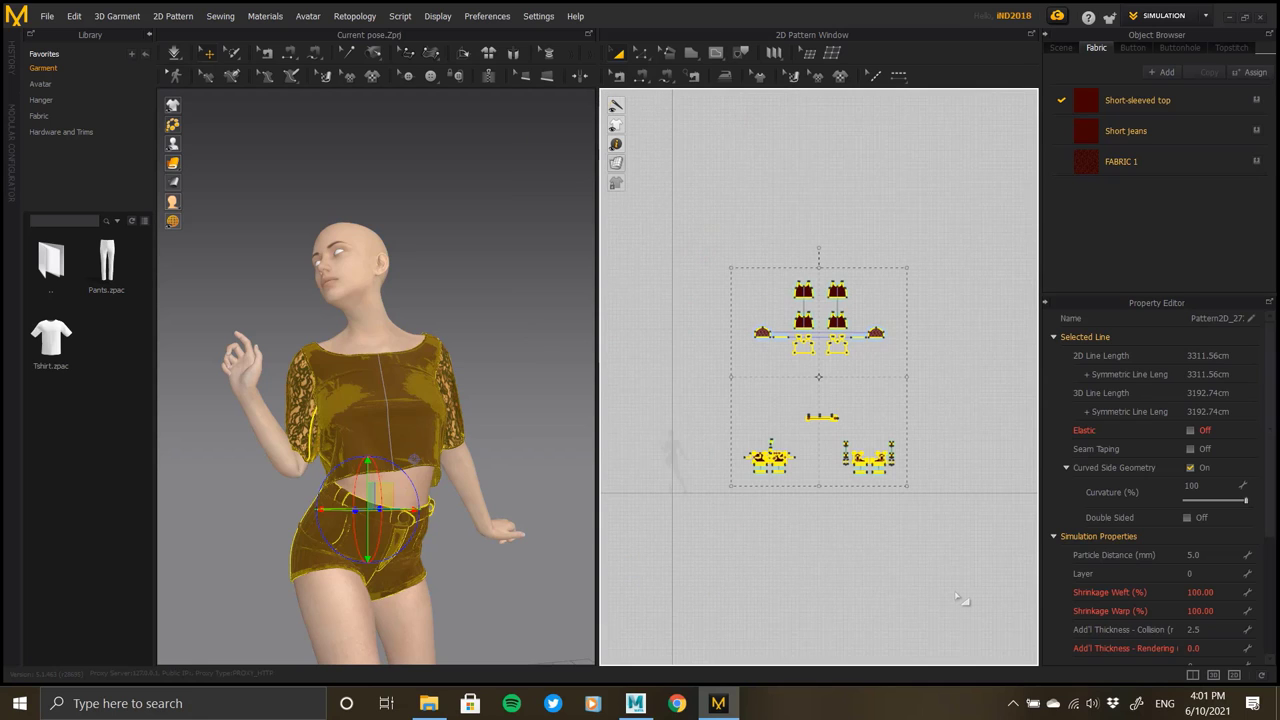
key("Delete")
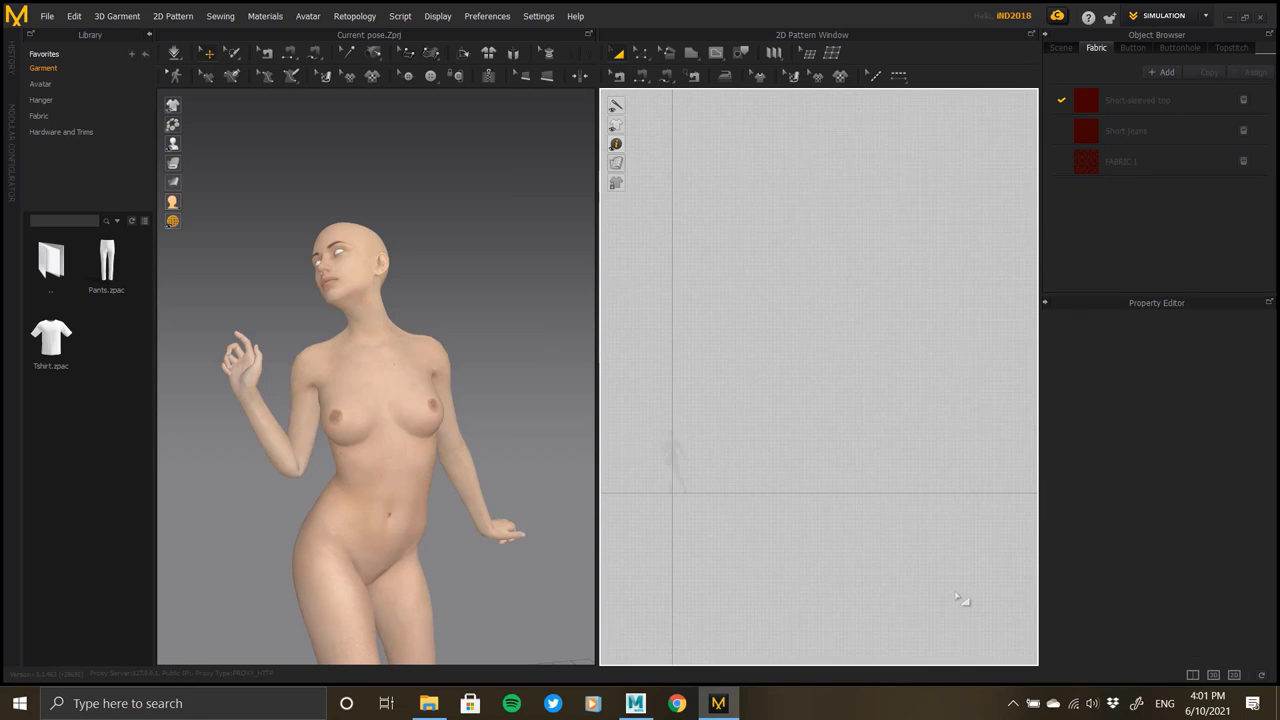
left_click(47, 16)
left_click(195, 231)
type("avatar")
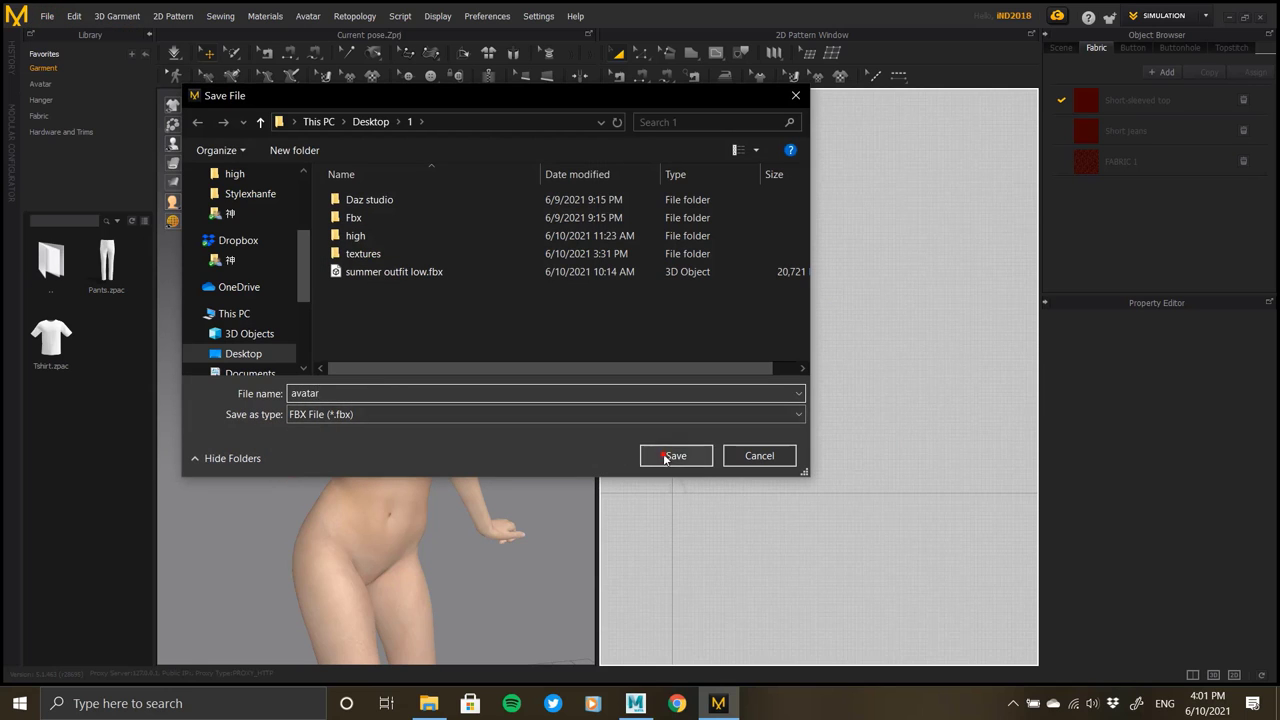
left_click(665, 456)
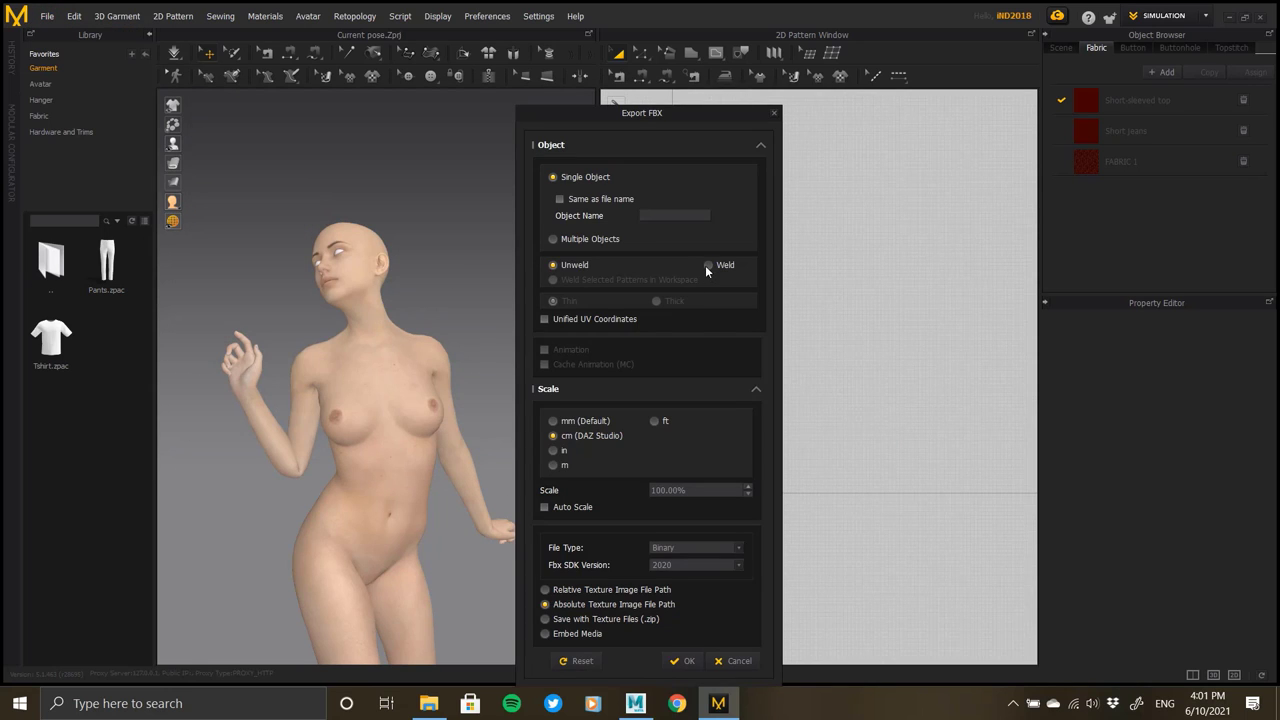
left_click(680, 660)
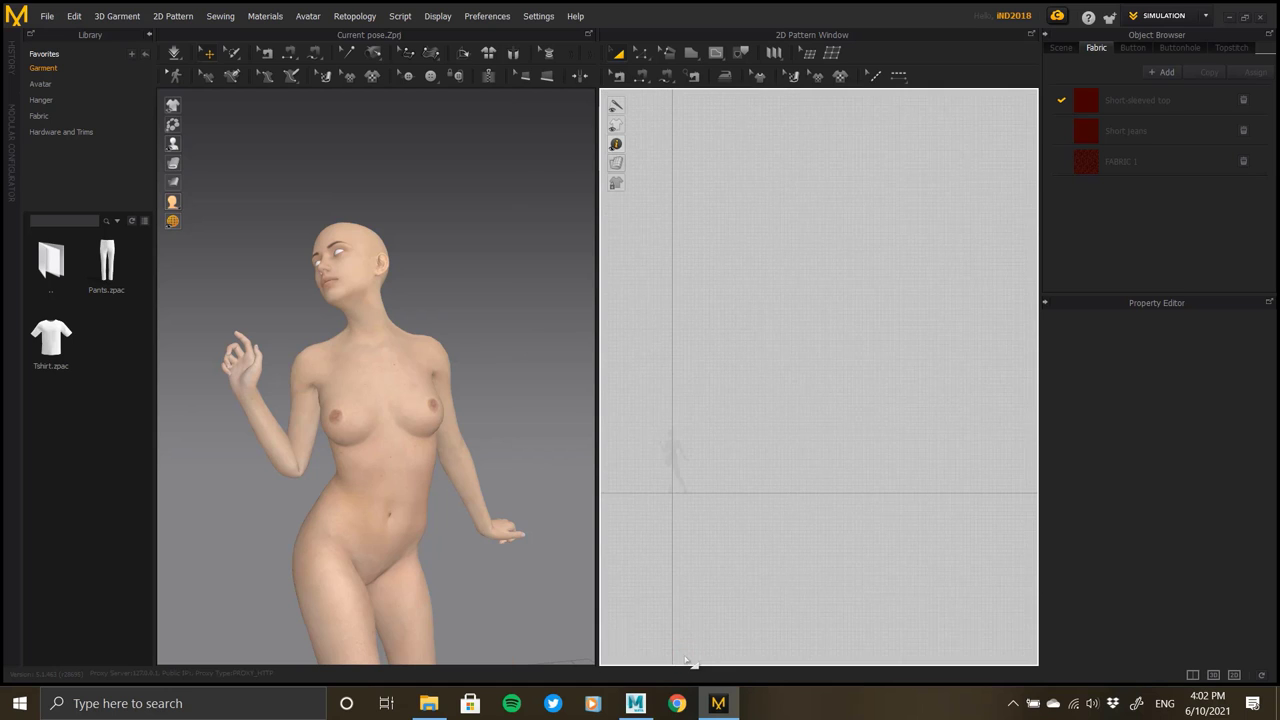
left_click(432, 700)
scroll(544, 560, "down", 1)
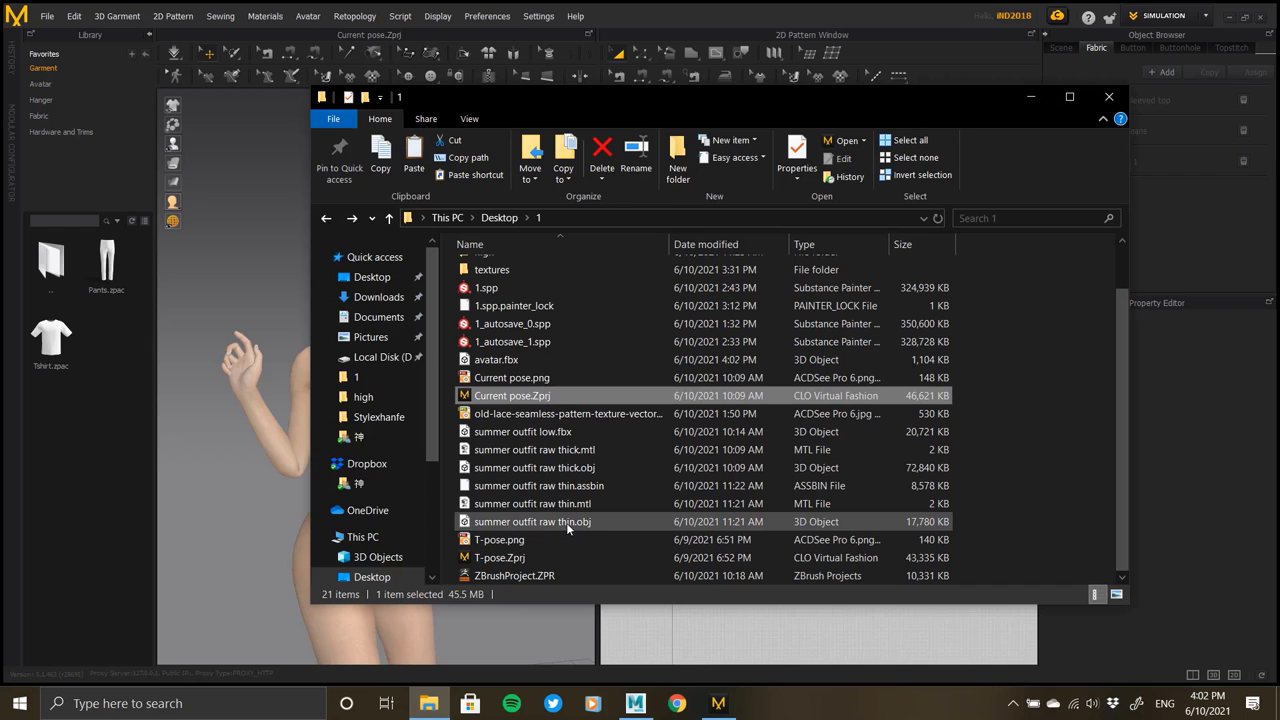
- Delete the old body group, group11, from the Maya scene
scroll(566, 522, "up", 1)
left_click(635, 703)
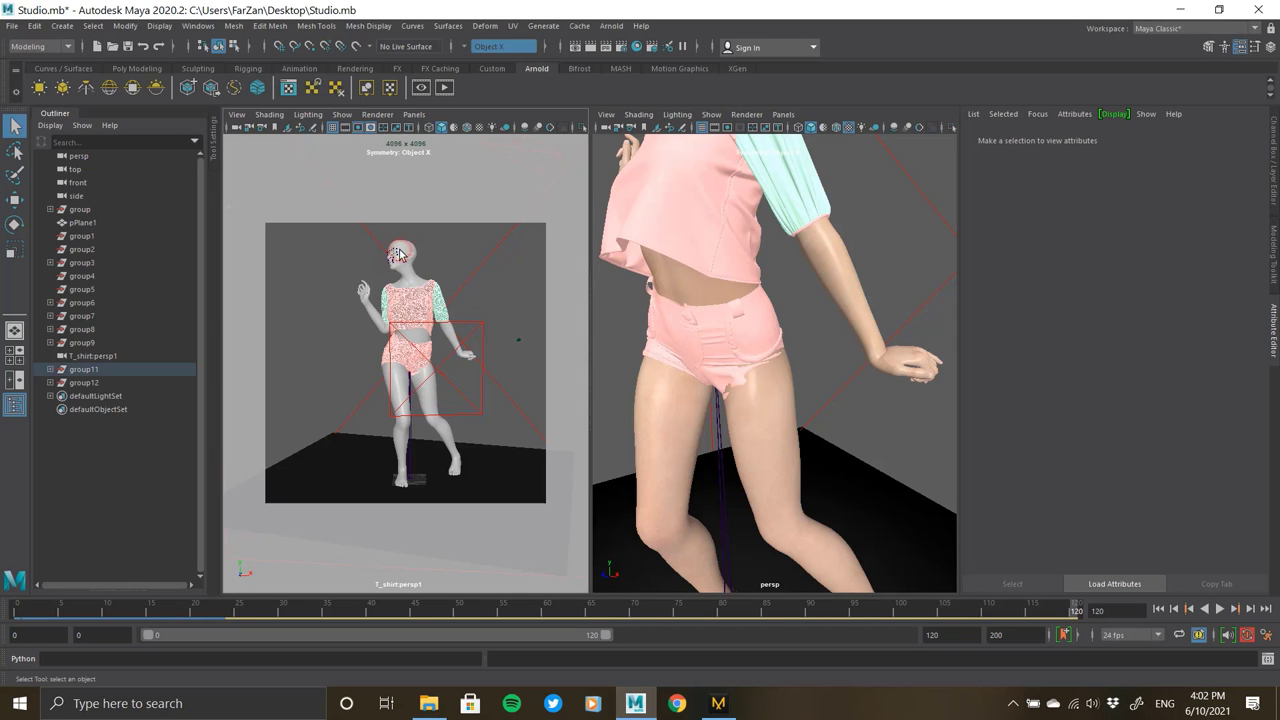
left_click(398, 255)
left_click(142, 369)
key("Delete")
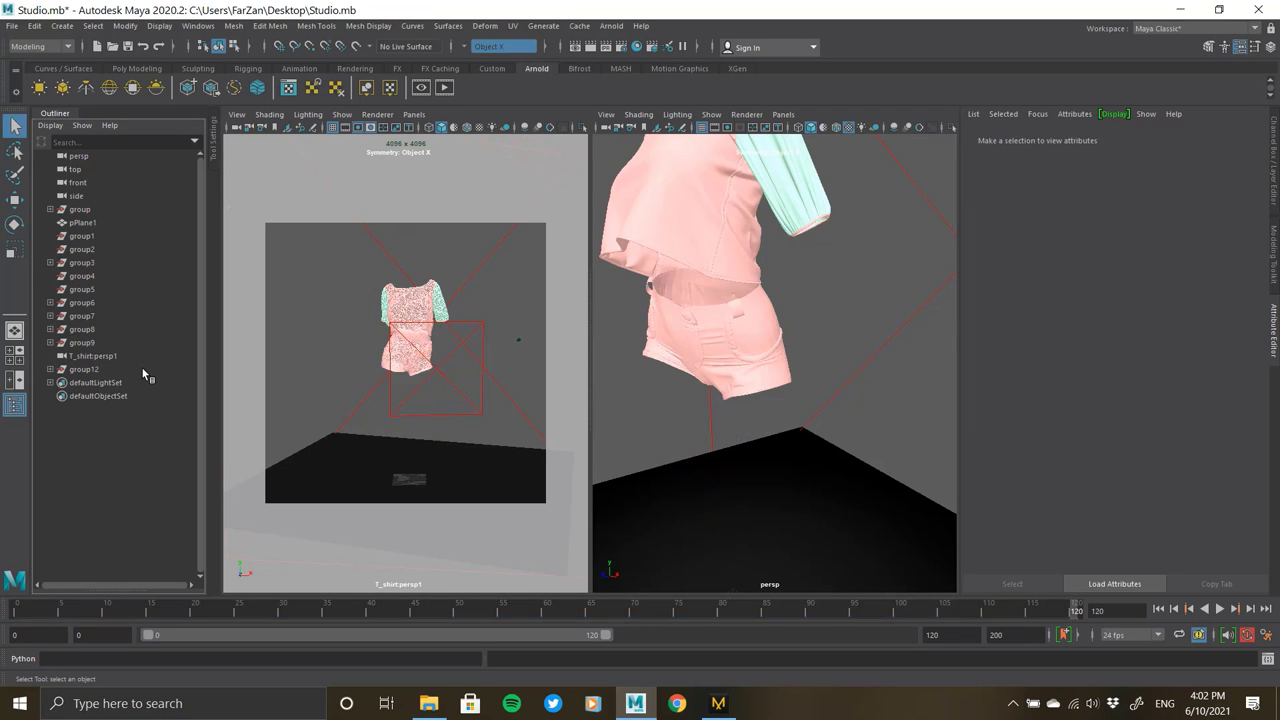
- Drag avatar.fbx from Explorer into the viewport, then open Arnold RenderView
left_click(428, 703)
left_click_drag(530, 80, 696, 72)
left_click_drag(652, 398, 328, 387)
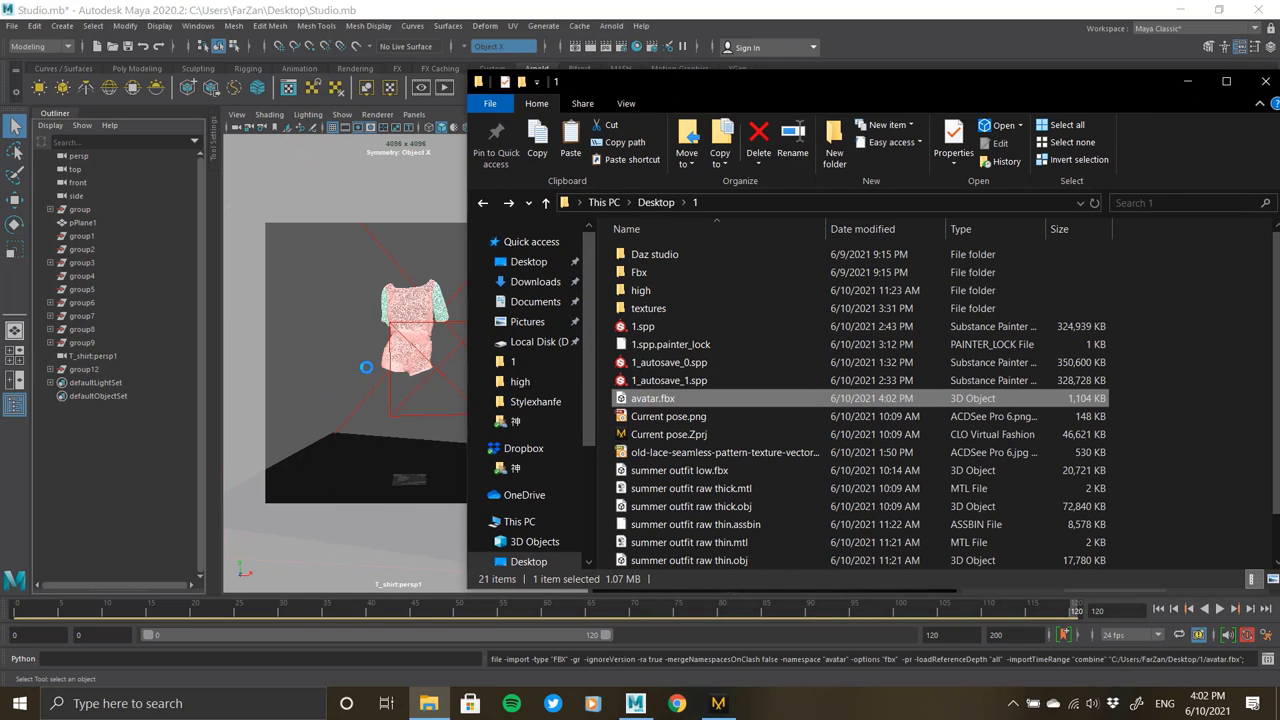
left_click(337, 325)
mouse_move(771, 360)
left_mouse_down("alt")
mouse_move(807, 377)
mouse_move(692, 323)
mouse_move(698, 421)
mouse_move(703, 309)
mouse_move(749, 280)
mouse_move(739, 365)
left_mouse_up("alt")
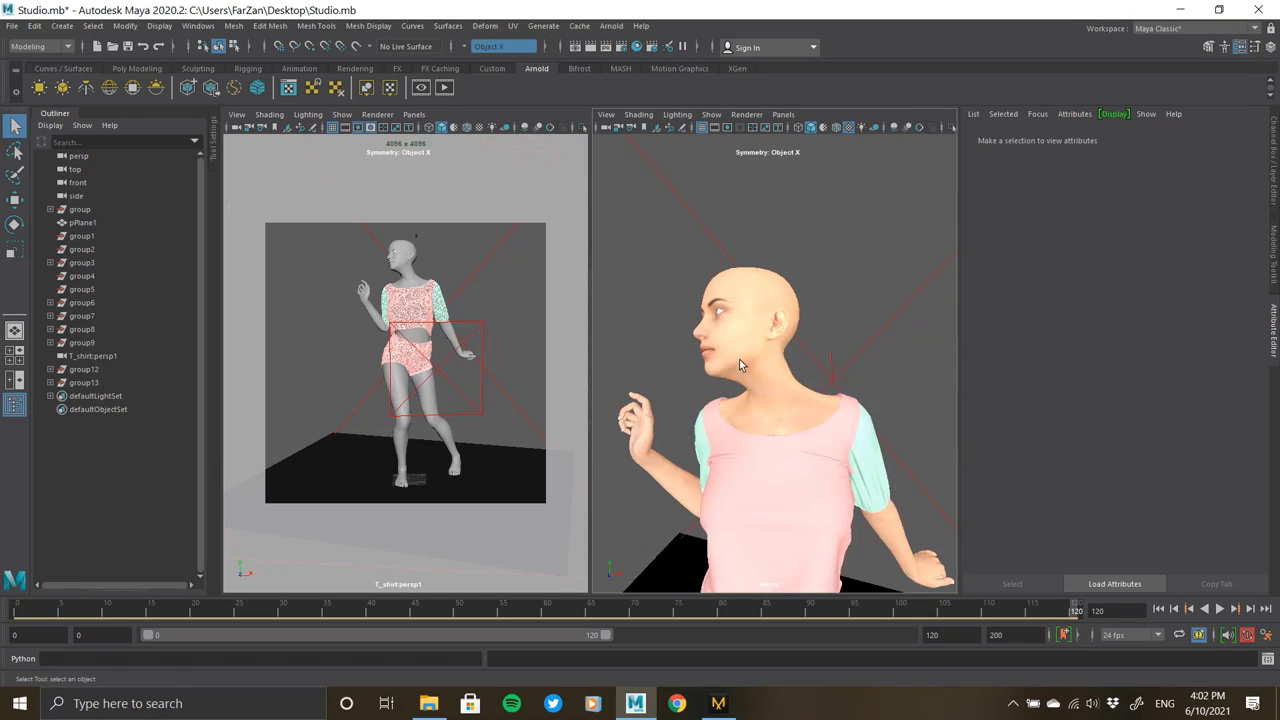
scroll(739, 359, "down", 5)
scroll(422, 345, "up", 1)
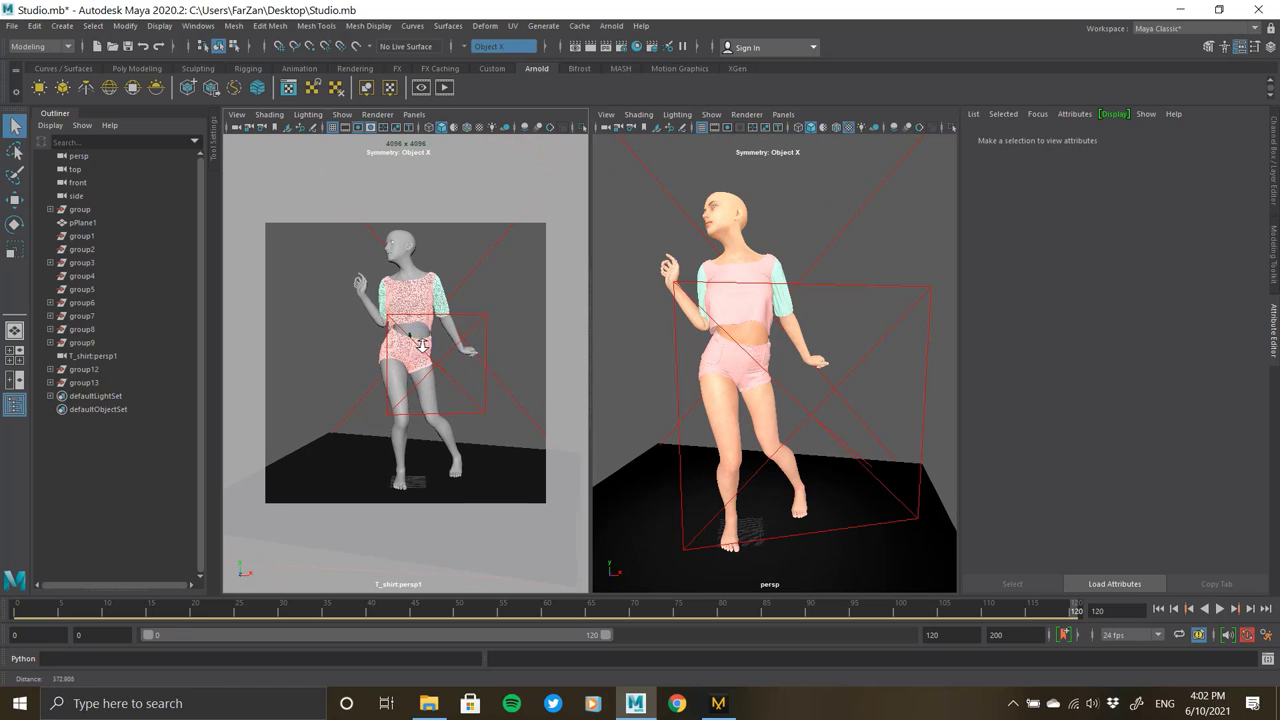
left_click(611, 26)
left_click(629, 64)
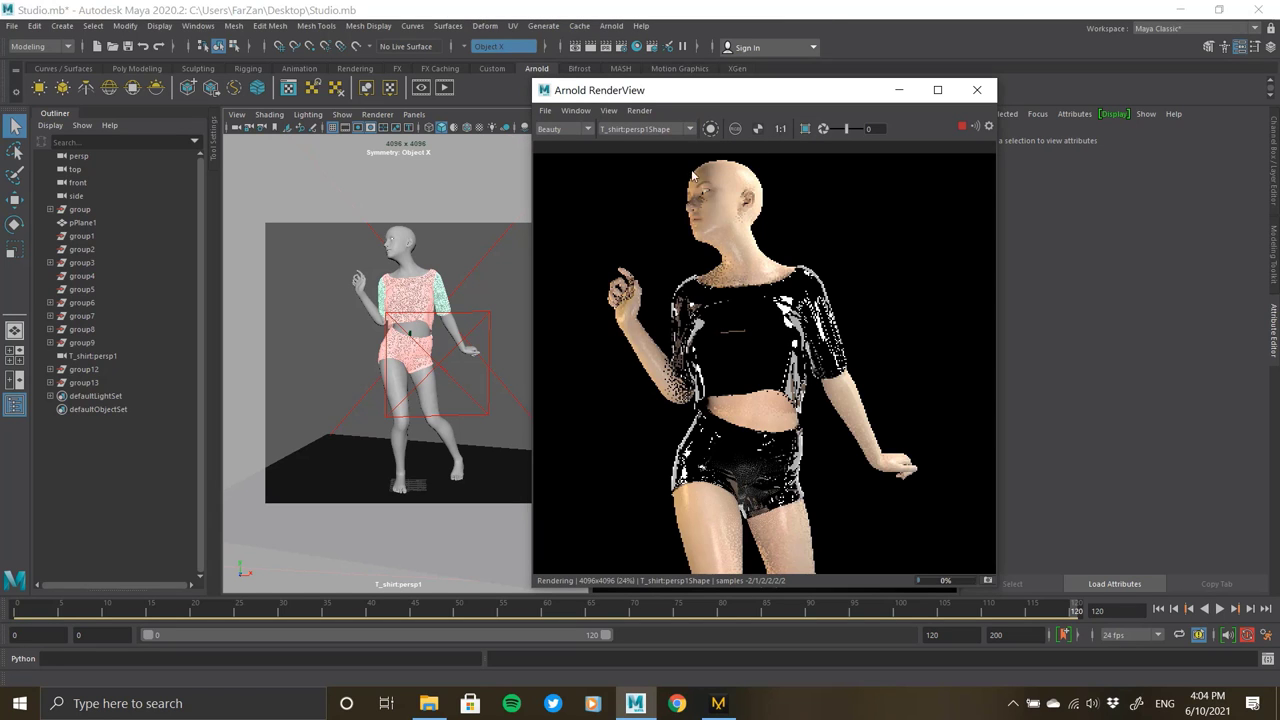
- Zoom around the Arnold render to inspect the black outfit, then minimize RenderView
scroll(731, 213, "up", 2)
scroll(745, 275, "up", 3)
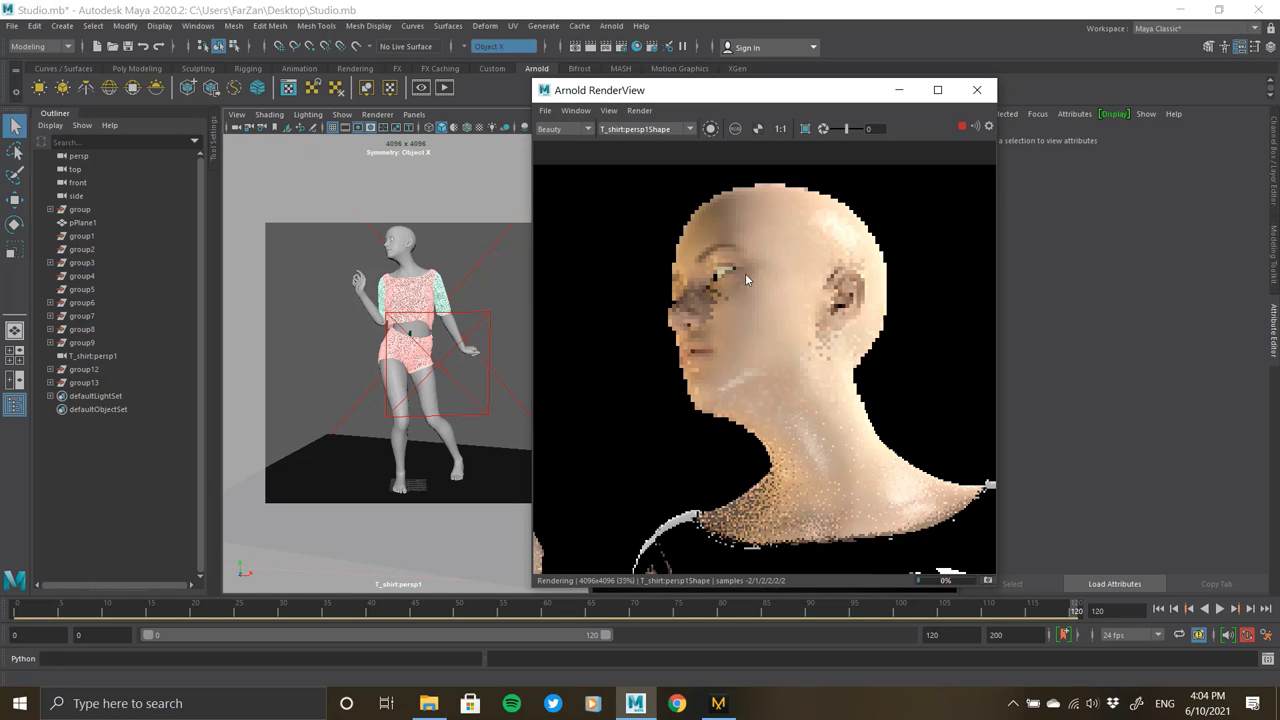
scroll(712, 217, "up", 1)
scroll(712, 217, "down", 2)
scroll(730, 216, "down", 4)
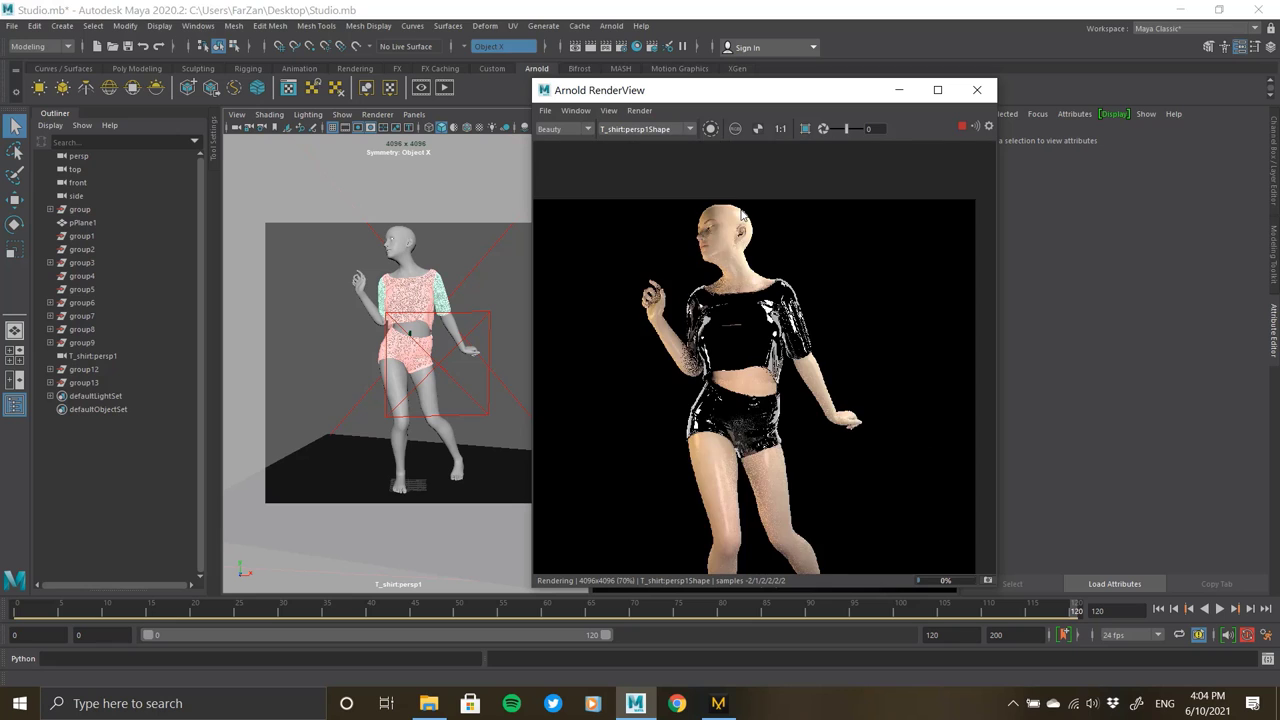
scroll(743, 497, "down", 2)
scroll(747, 329, "up", 3)
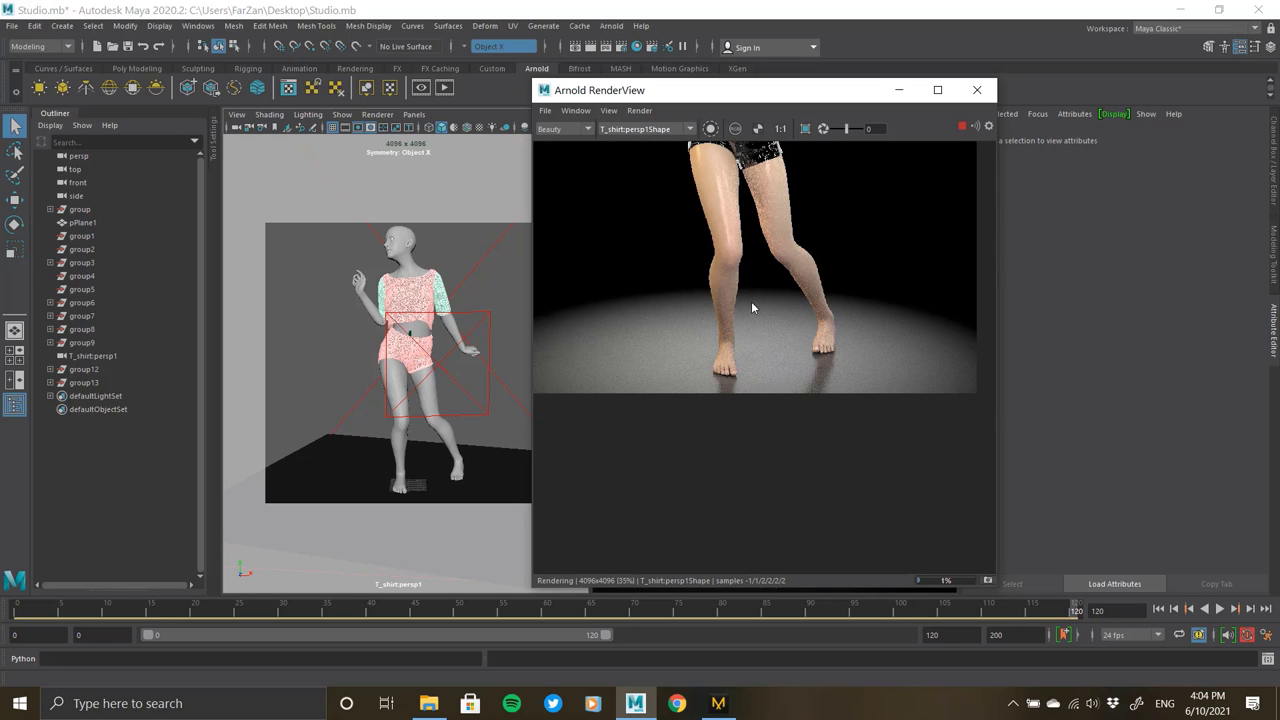
scroll(751, 301, "up", 1)
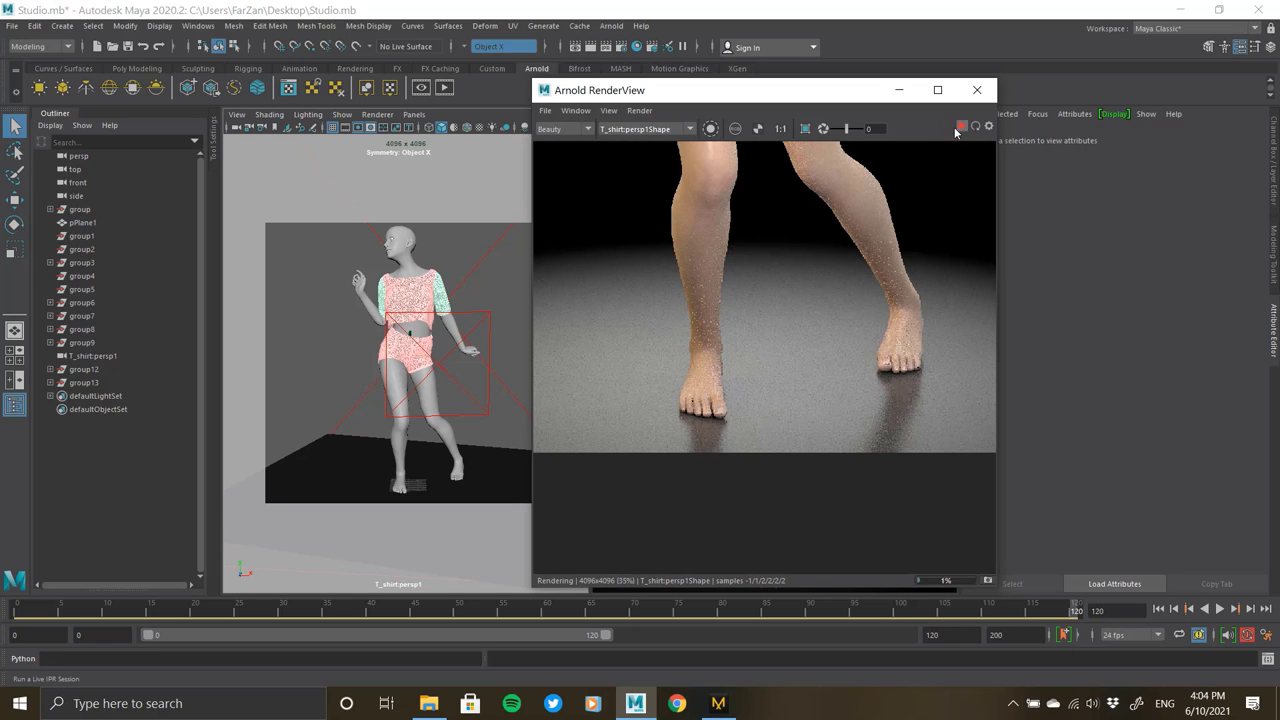
scroll(775, 467, "down", 3)
scroll(765, 211, "up", 3)
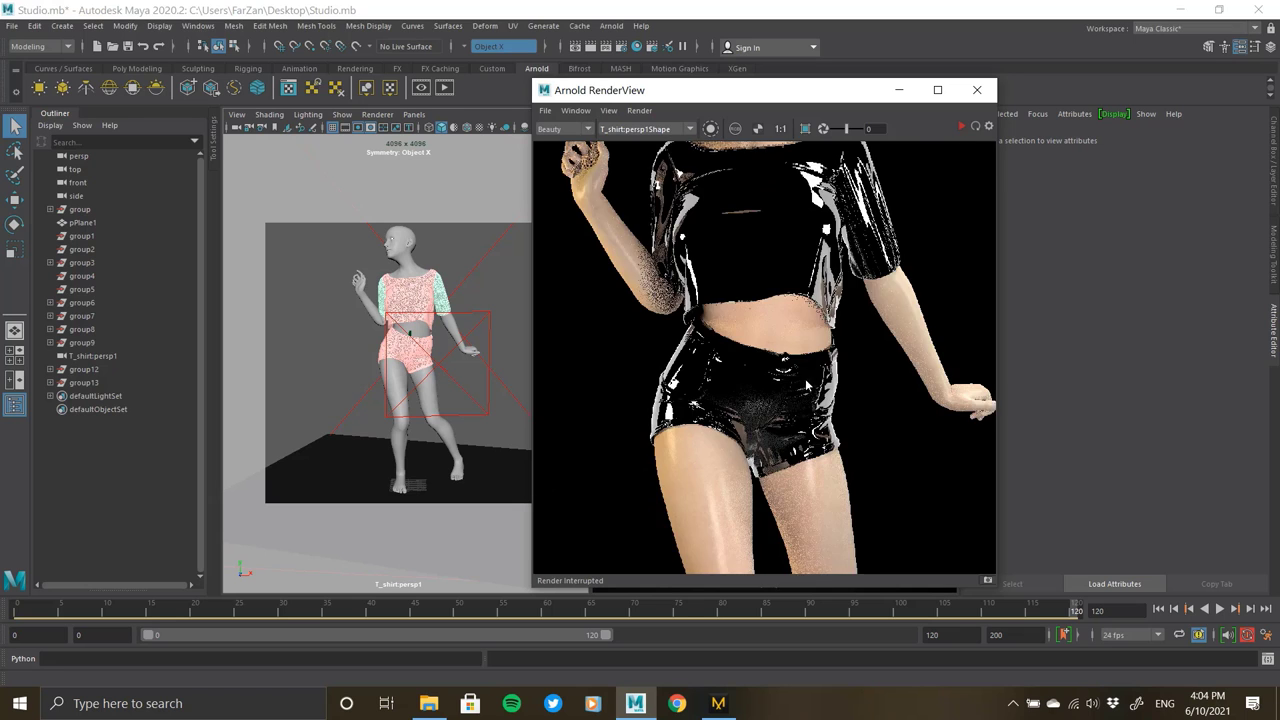
scroll(806, 384, "down", 3)
scroll(753, 164, "up", 3)
scroll(753, 164, "down", 3)
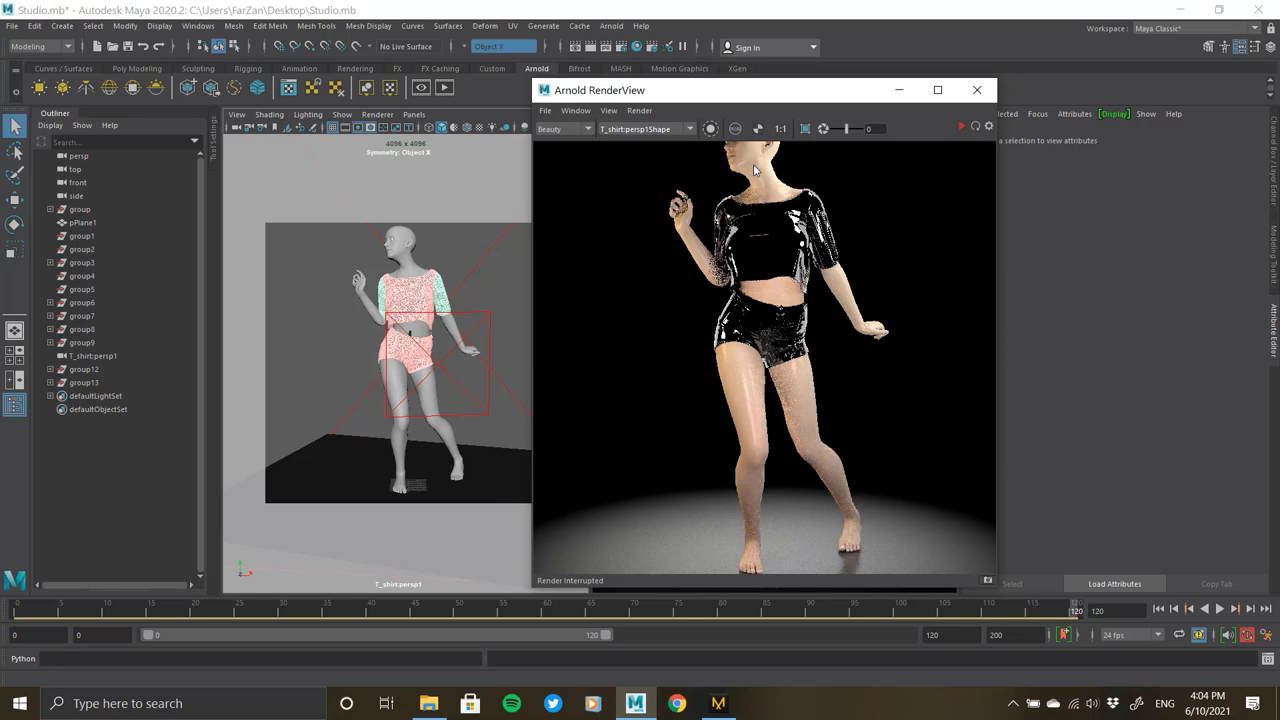
left_click(909, 94)
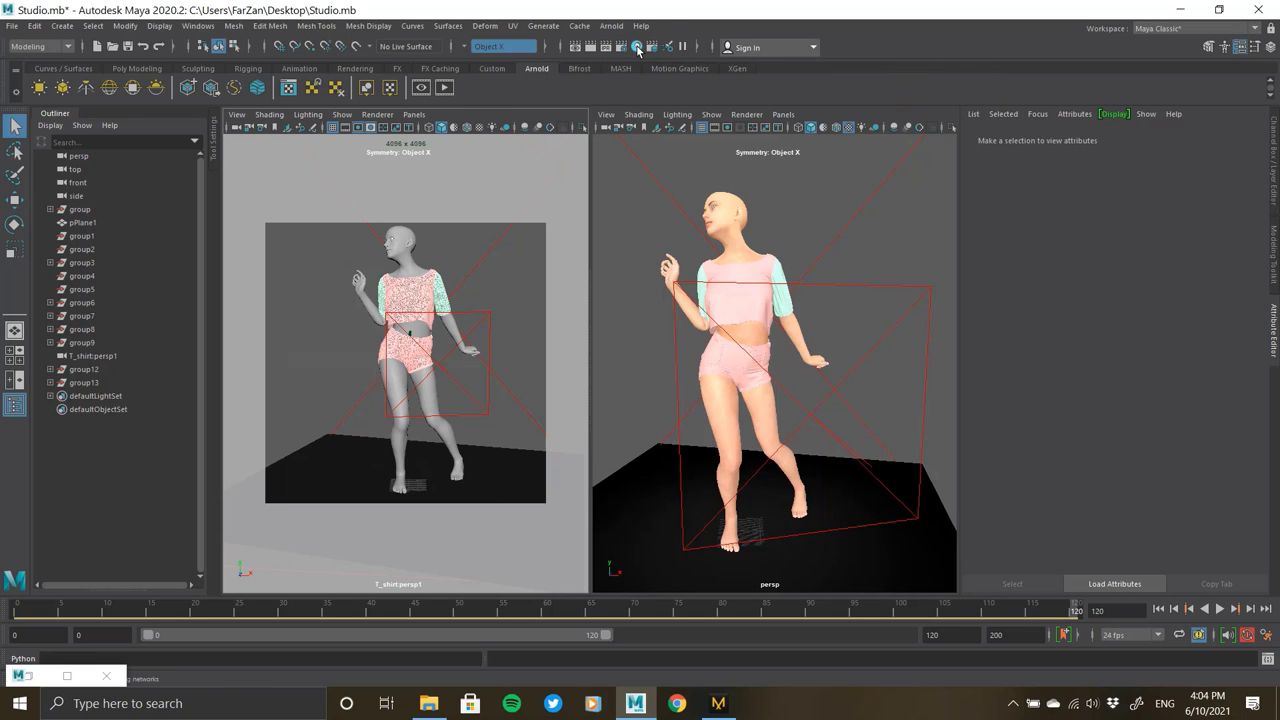
- Create aiStandardSurface14 in a new Hypershade tab and open the EXR textures folder
left_click(637, 47)
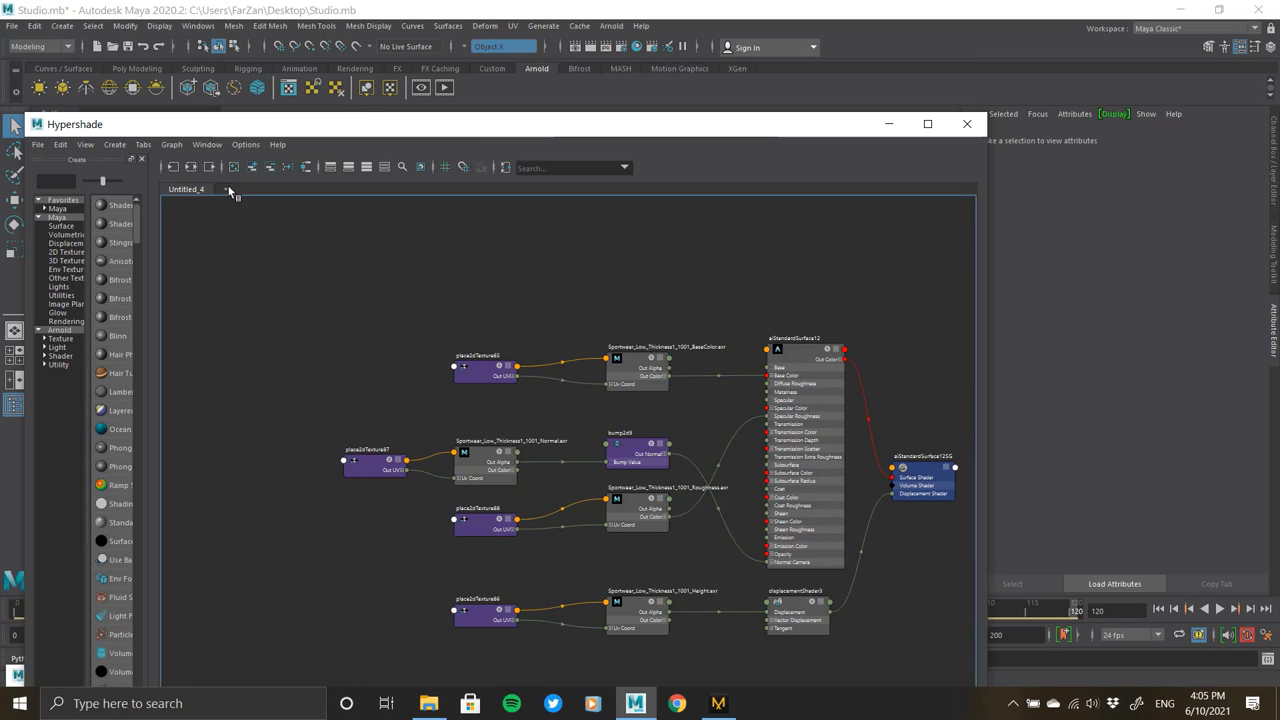
left_click(228, 190)
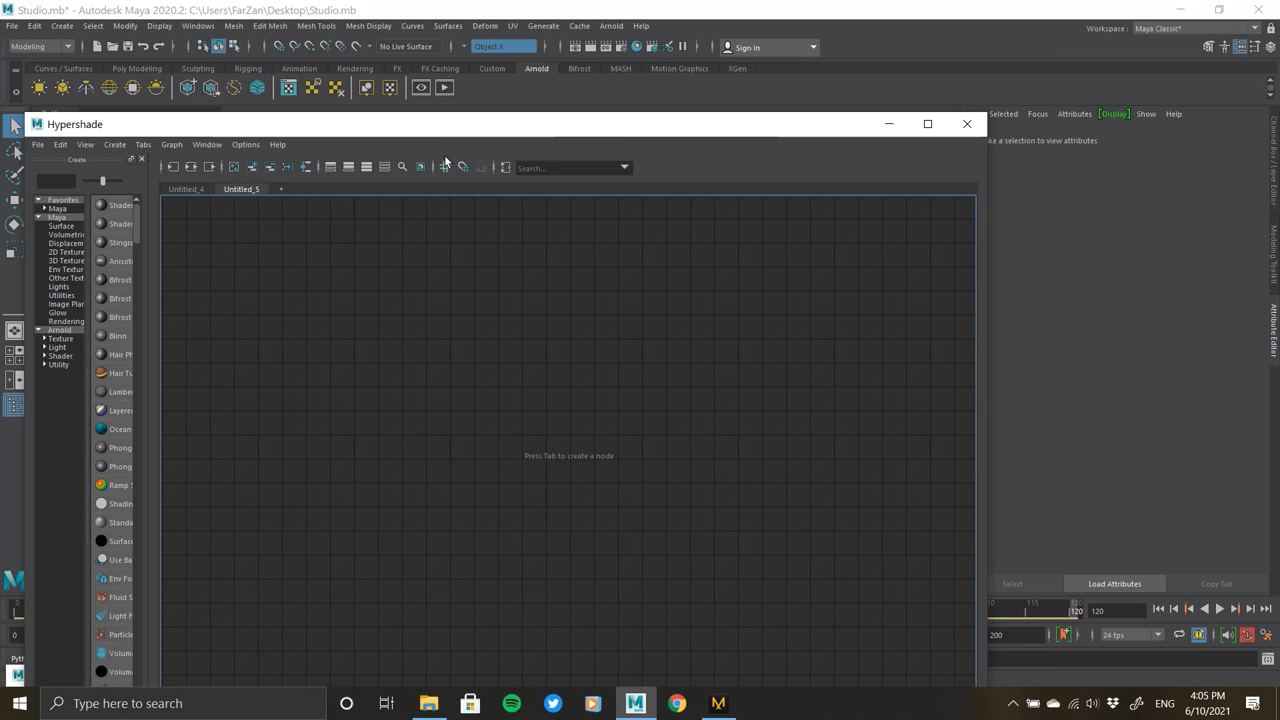
mouse_move(490, 124)
left_mouse_down()
mouse_move(409, 363)
mouse_move(619, 146)
mouse_move(555, 128)
left_mouse_up()
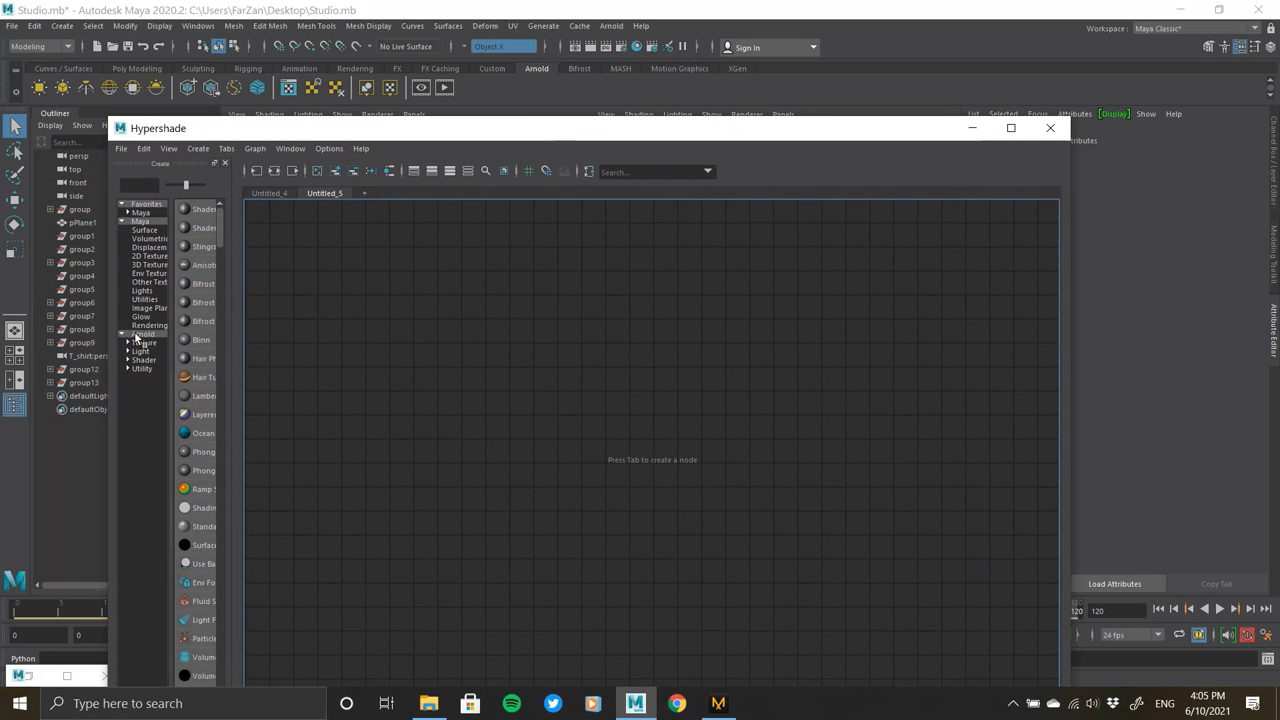
left_click(140, 333)
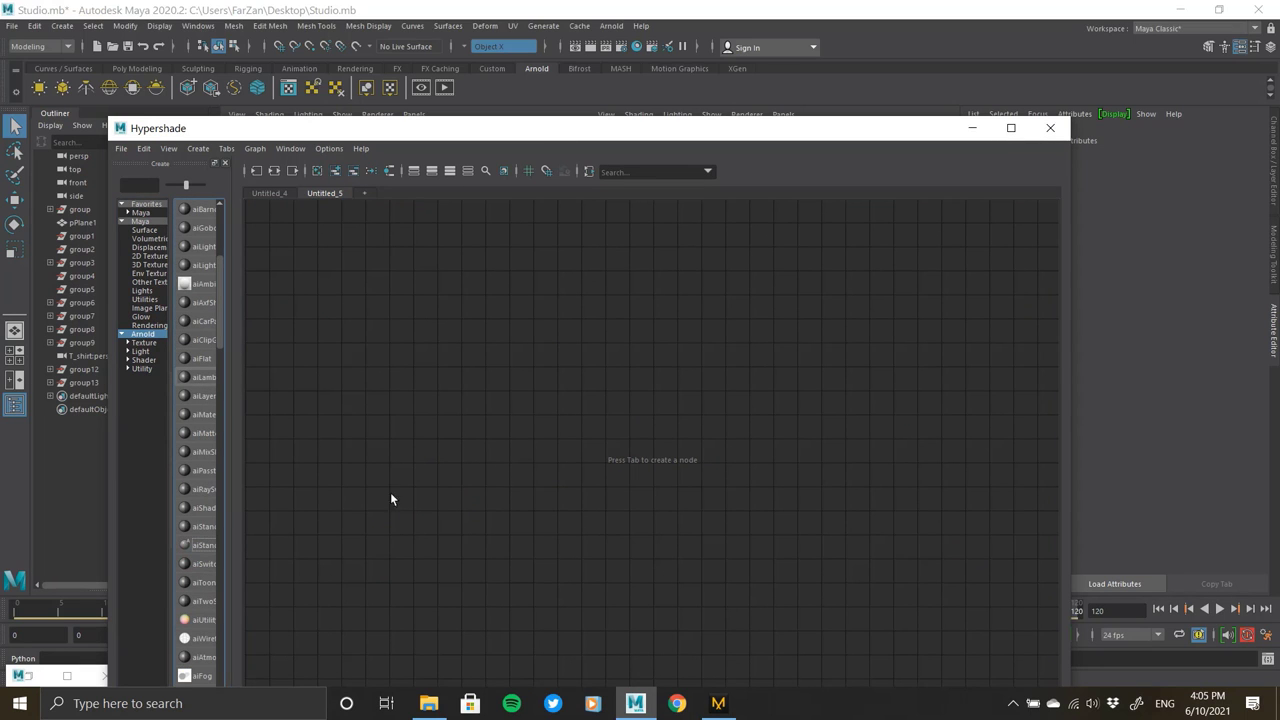
left_click(207, 545)
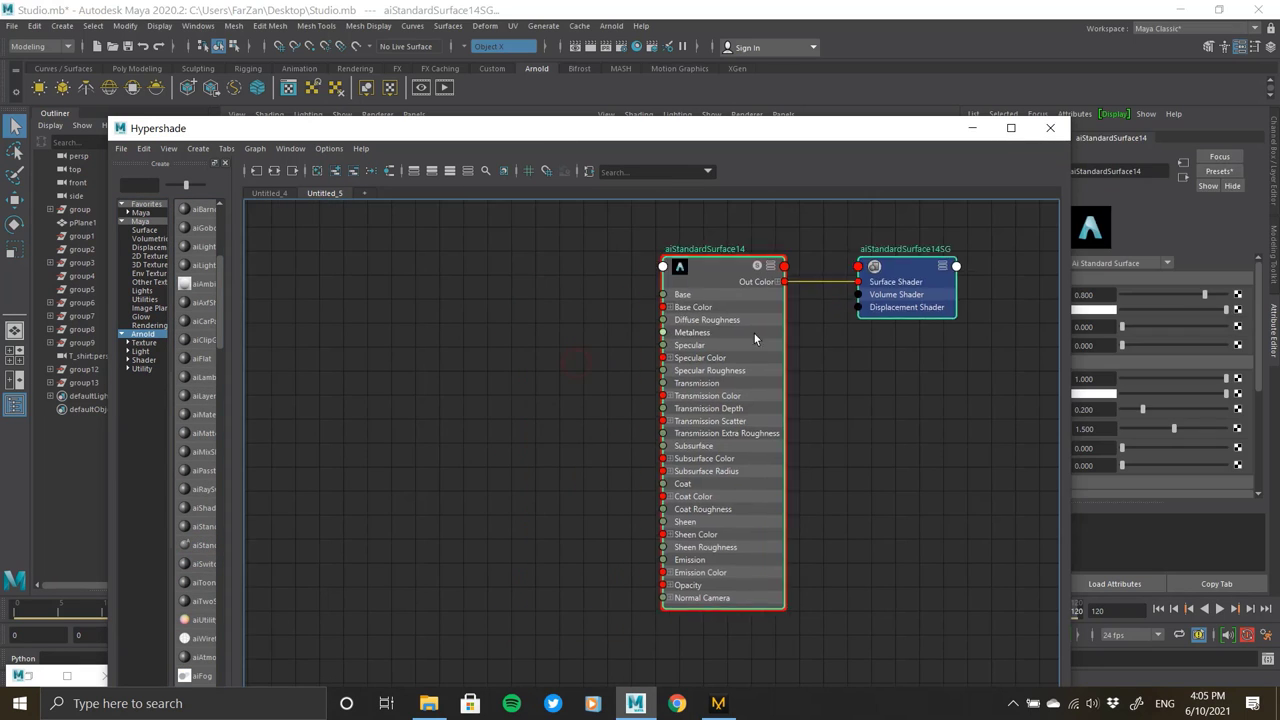
left_click(428, 703)
double_click(655, 309)
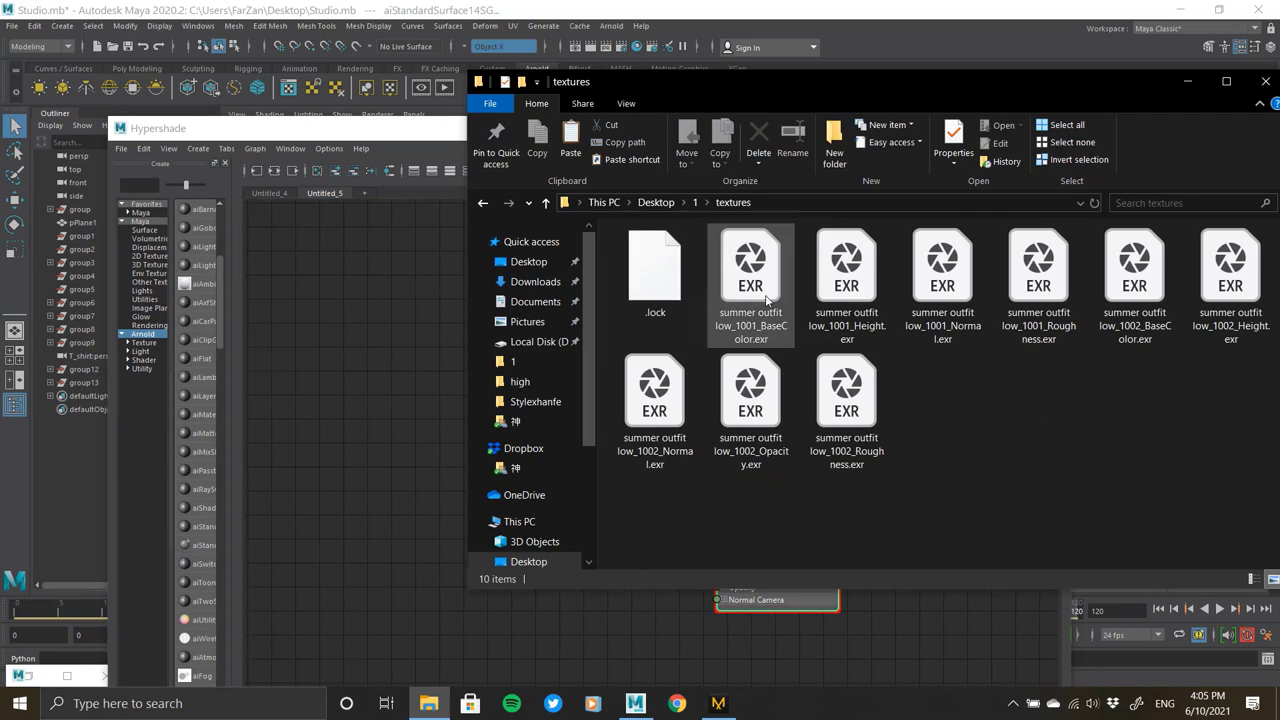
- Select the summer outfit low_1001 EXR maps in Details view and drop them into Hypershade
left_click_drag(833, 86, 706, 89)
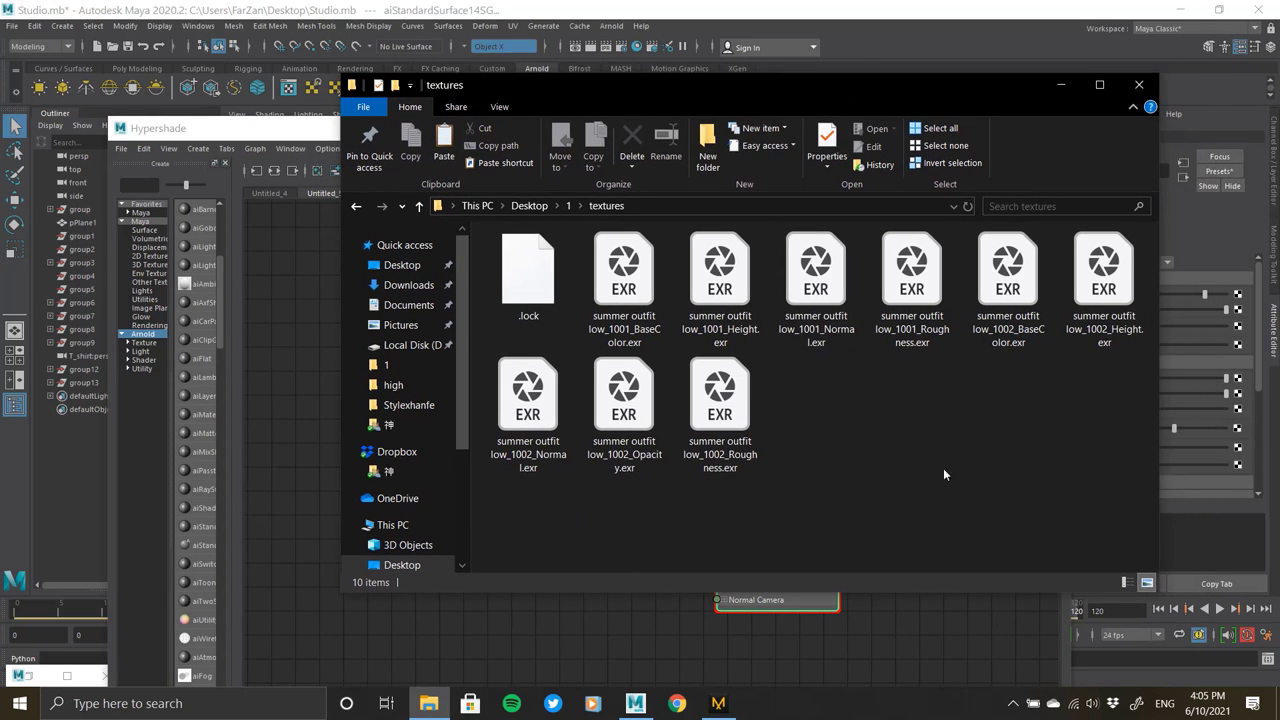
left_click(1127, 584)
mouse_move(589, 232)
left_mouse_down()
mouse_move(664, 236)
mouse_move(495, 232)
left_mouse_up()
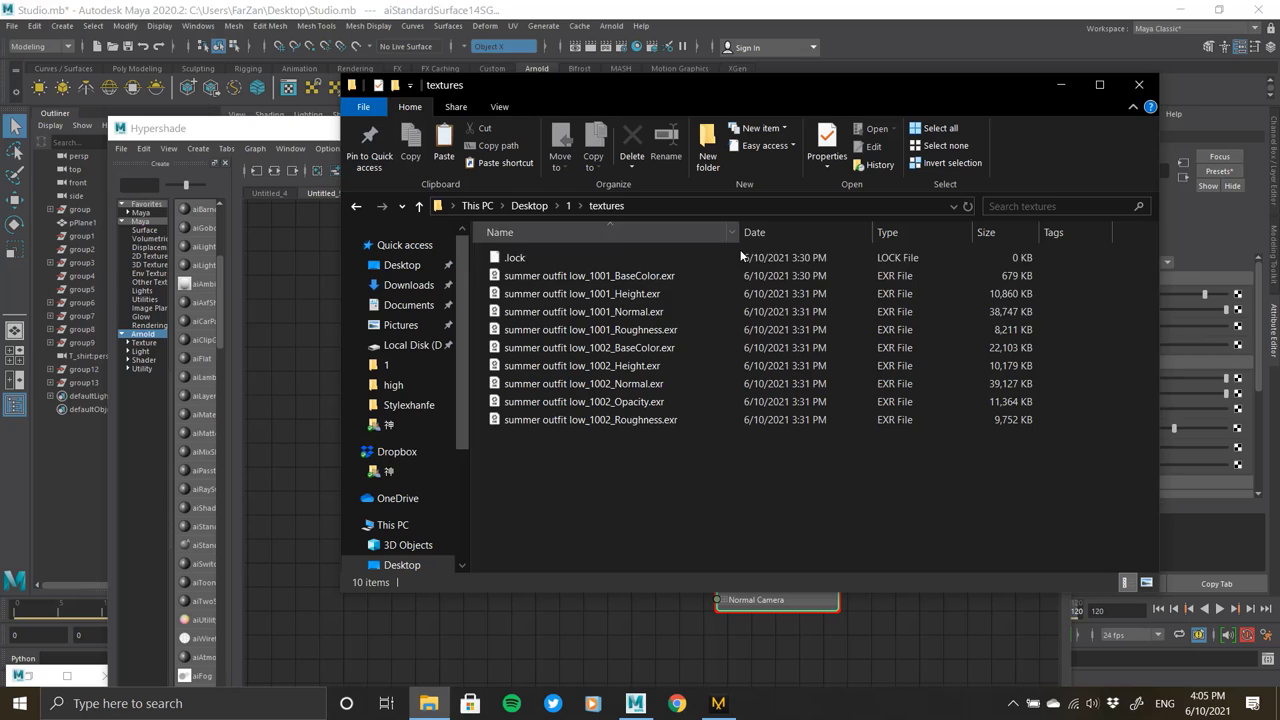
left_click(600, 311)
left_click(560, 276, "ctrl")
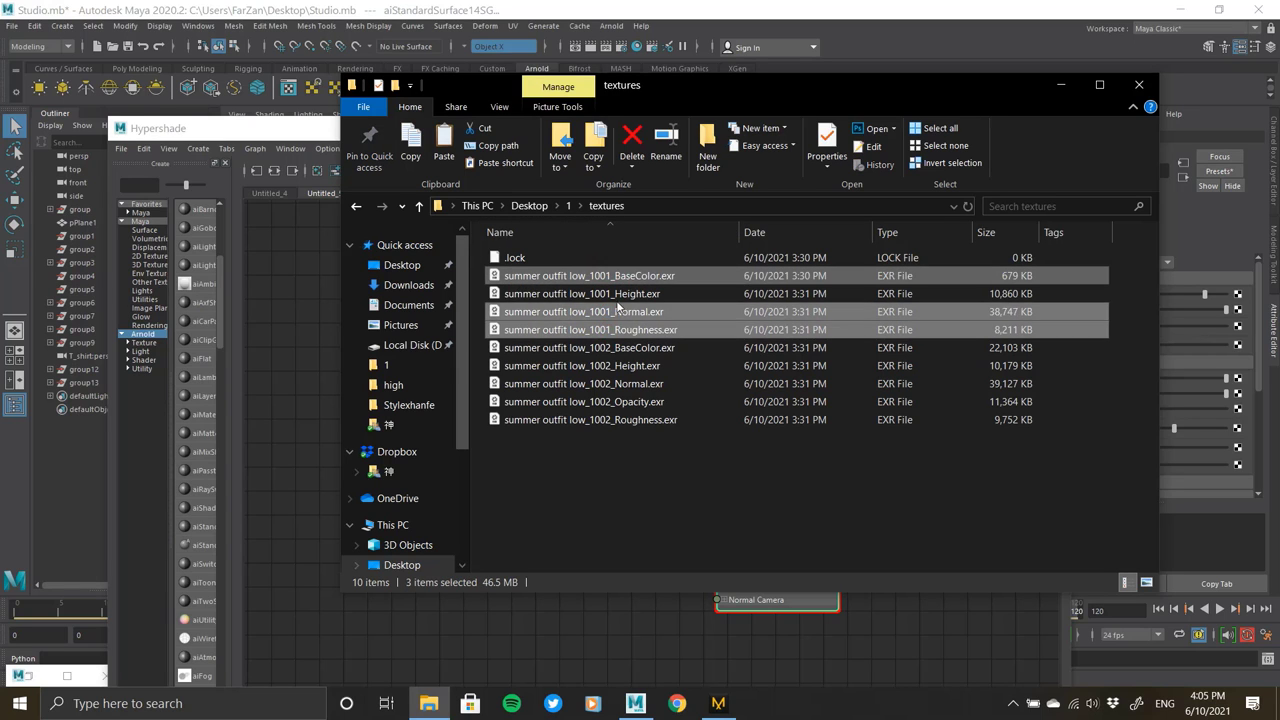
left_click(580, 330, "shift")
left_click_drag(566, 349, 292, 412)
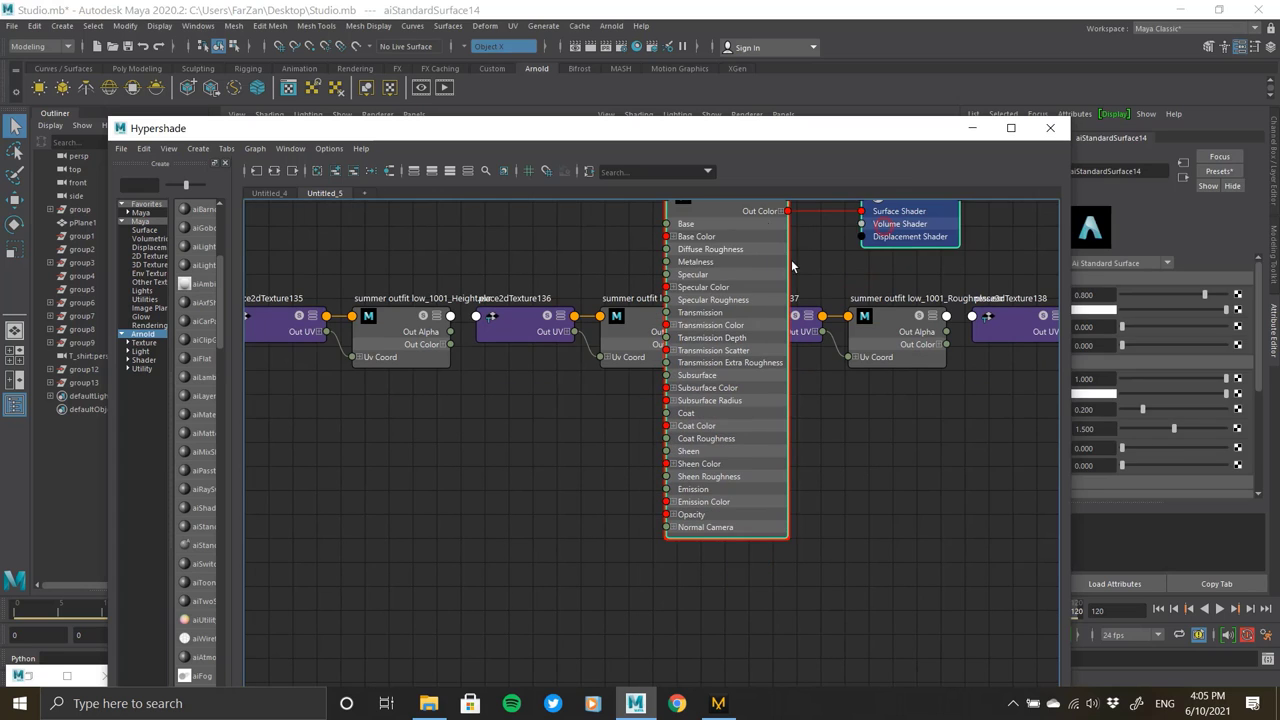
- Rearrange the shader, Height and Normal map nodes to make room in the graph
left_click_drag(788, 266, 821, 520)
left_click(381, 314)
mouse_move(381, 314)
left_mouse_down()
mouse_move(405, 357)
mouse_move(400, 668)
left_mouse_up()
left_click(280, 316, "shift")
mouse_move(534, 483)
middle_mouse_down("alt")
mouse_move(491, 317)
mouse_move(585, 516)
middle_mouse_up("alt")
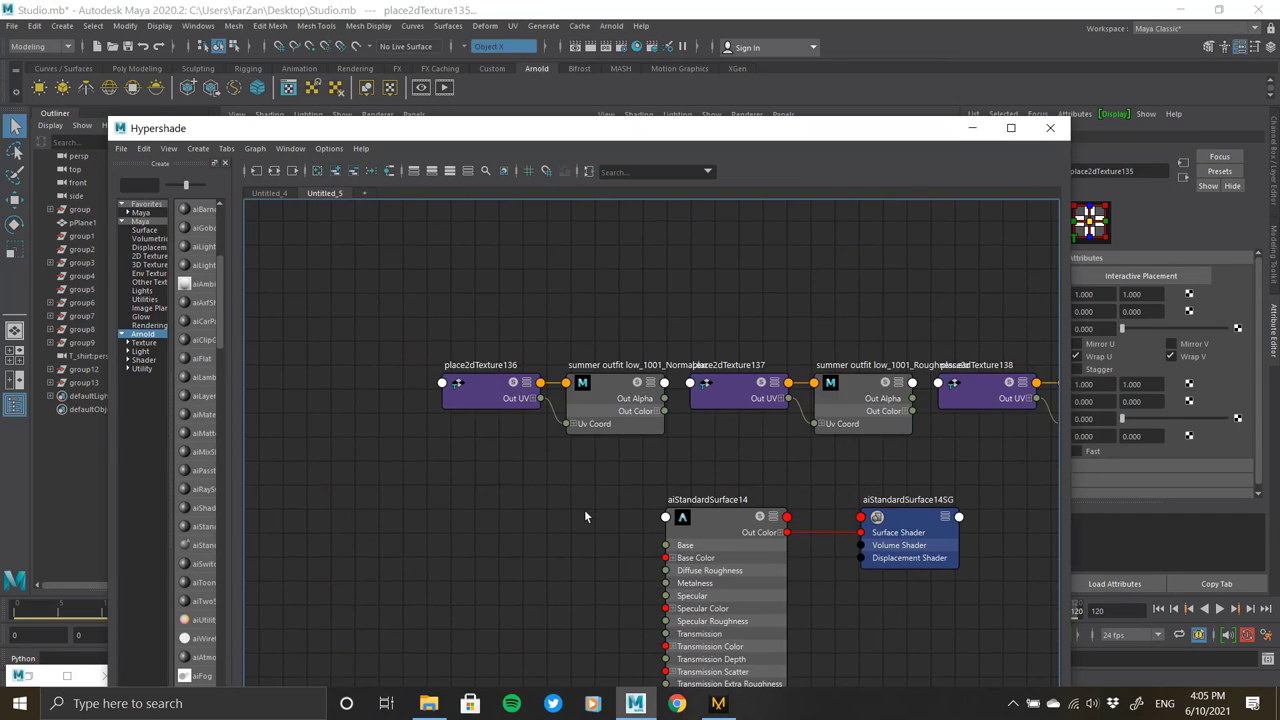
left_click_drag(574, 424, 424, 587)
middle_click_drag(489, 493, 518, 253, "alt")
left_click_drag(518, 330, 583, 505)
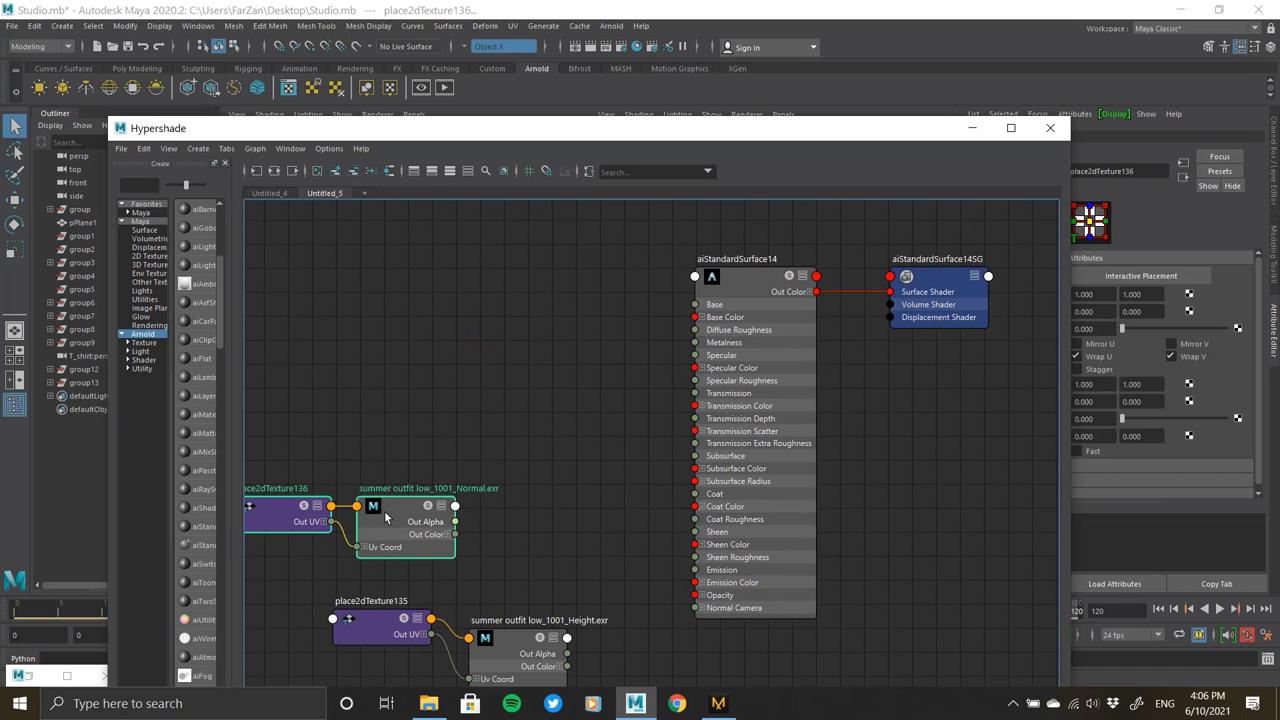
- Add a bump2d node feeding Normal Camera, set to Tangent Space Normals
key("Tab")
type("bump2d")
key("Return")
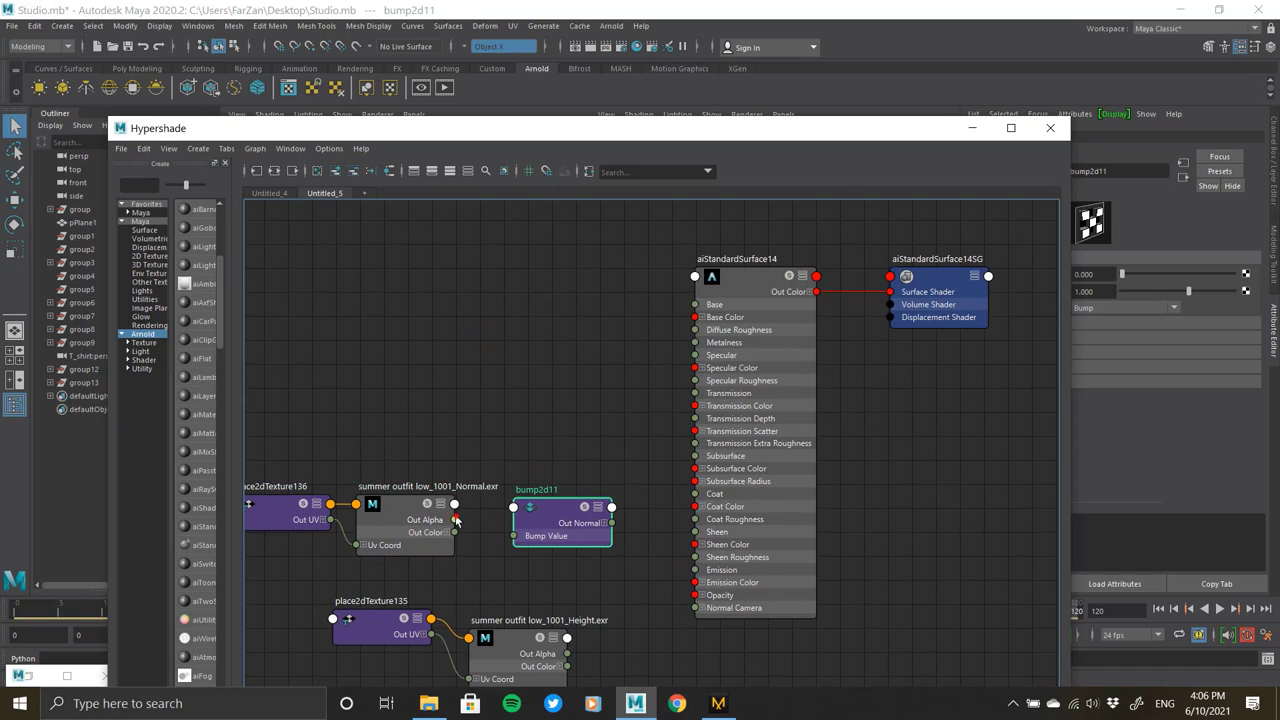
left_click_drag(663, 578, 695, 607)
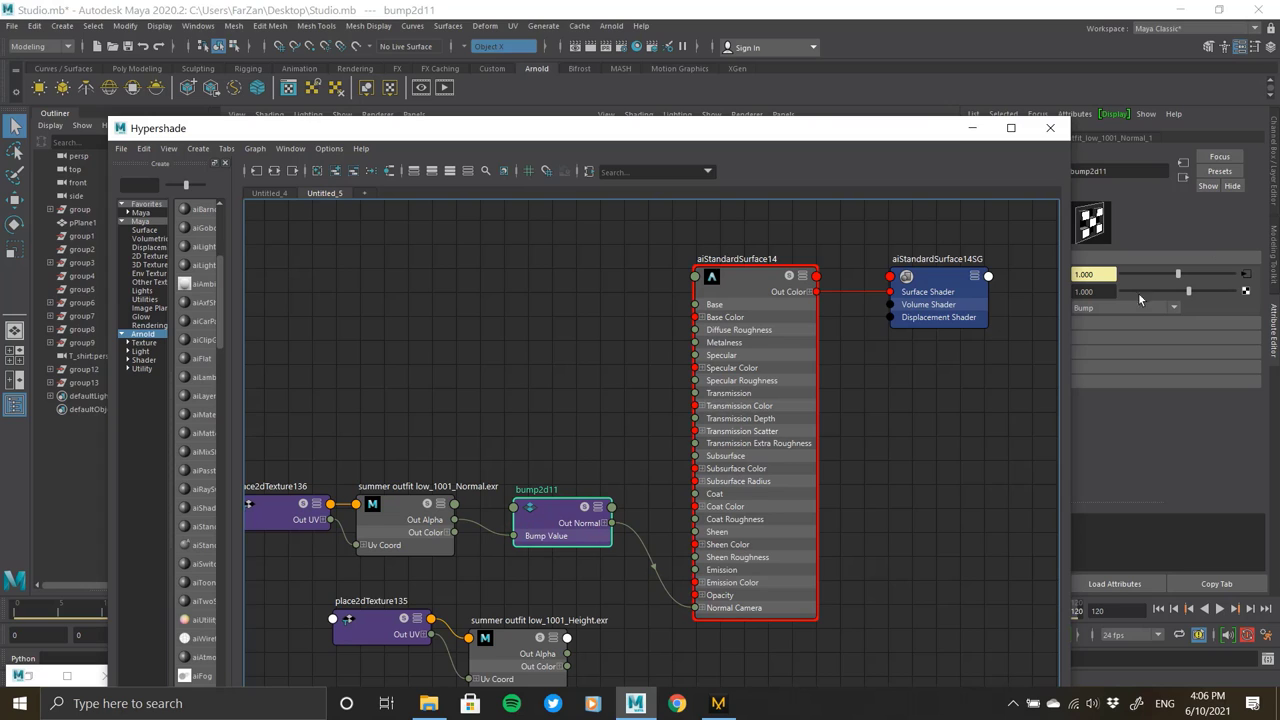
left_click_drag(924, 129, 806, 131)
left_click(1105, 308)
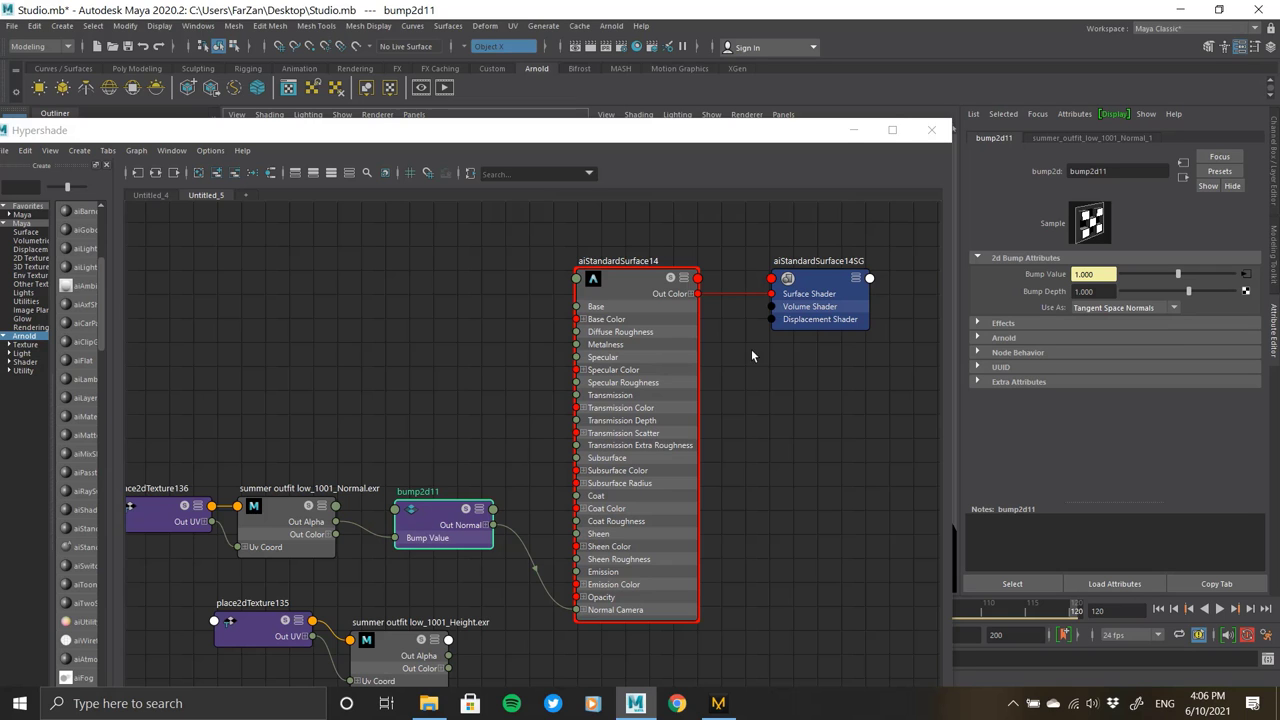
- Connect the Roughness map's red channel to aiStandardSurface14's Specular Roughness
middle_click_drag(751, 349, 777, 452, "alt")
left_click(640, 378)
middle_click_drag(700, 420, 860, 180, "alt")
left_click_drag(480, 290, 360, 330)
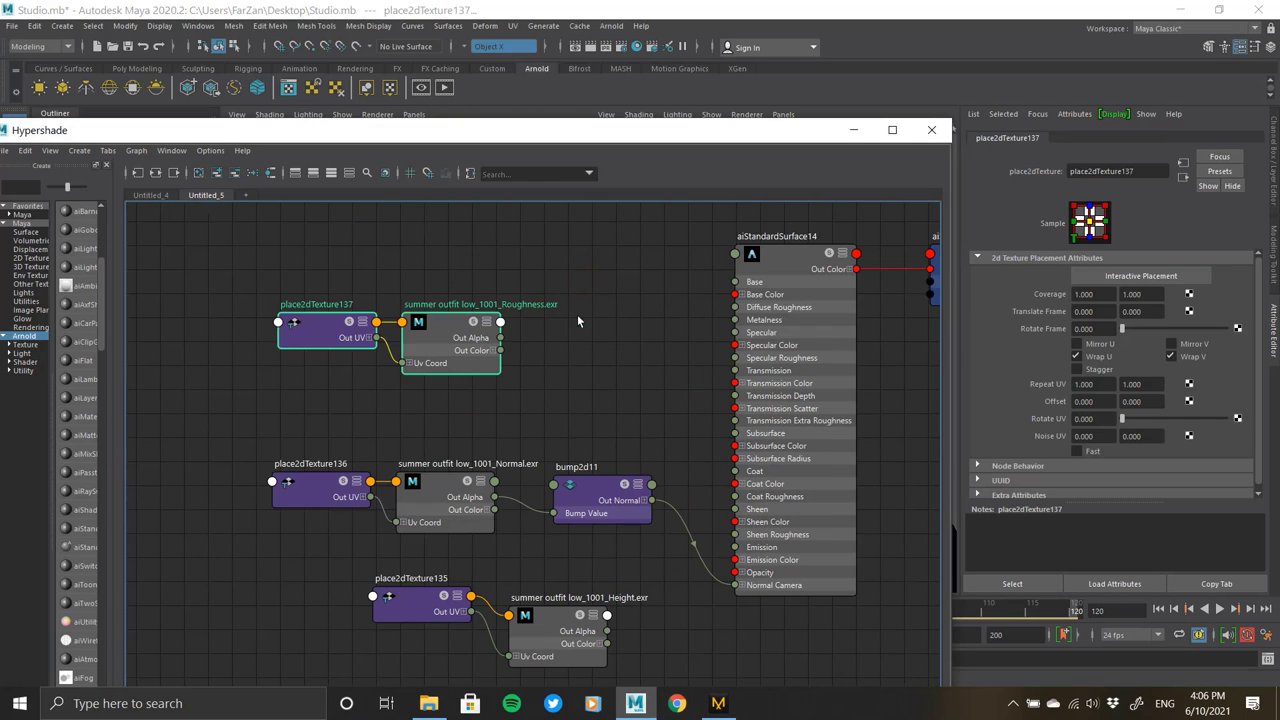
left_click(577, 320)
left_click(493, 350)
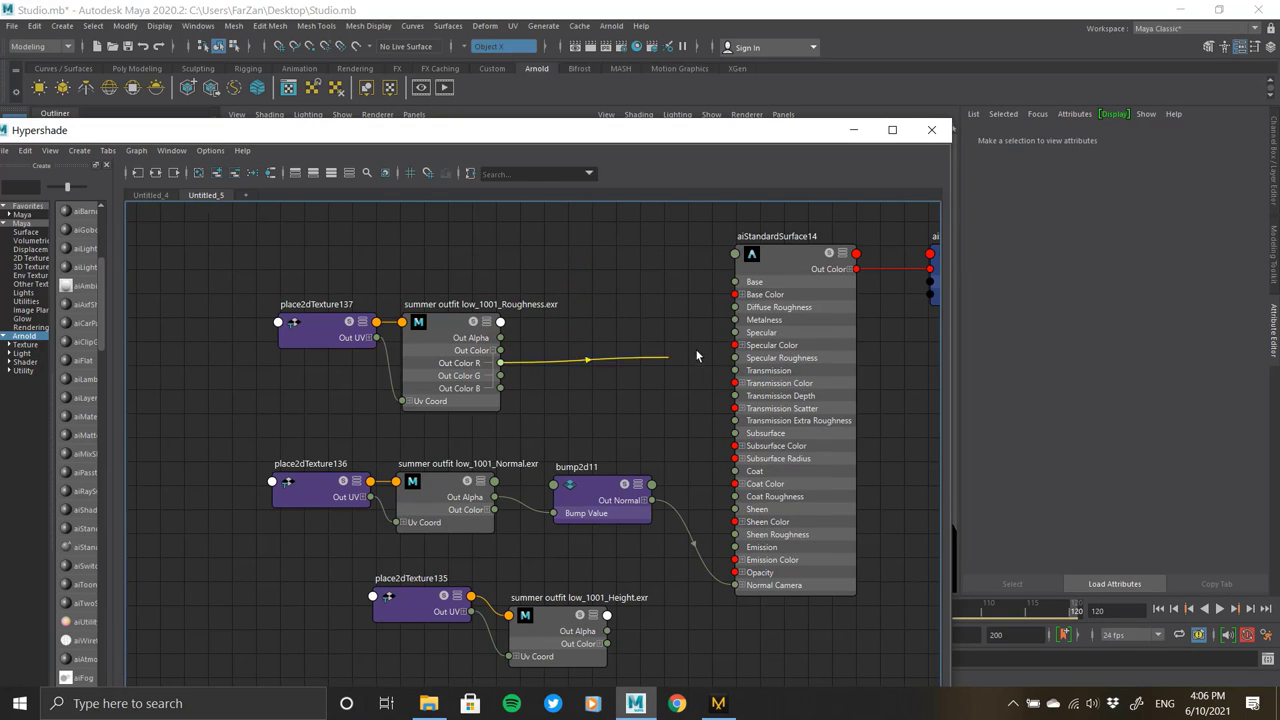
left_click_drag(697, 356, 735, 318)
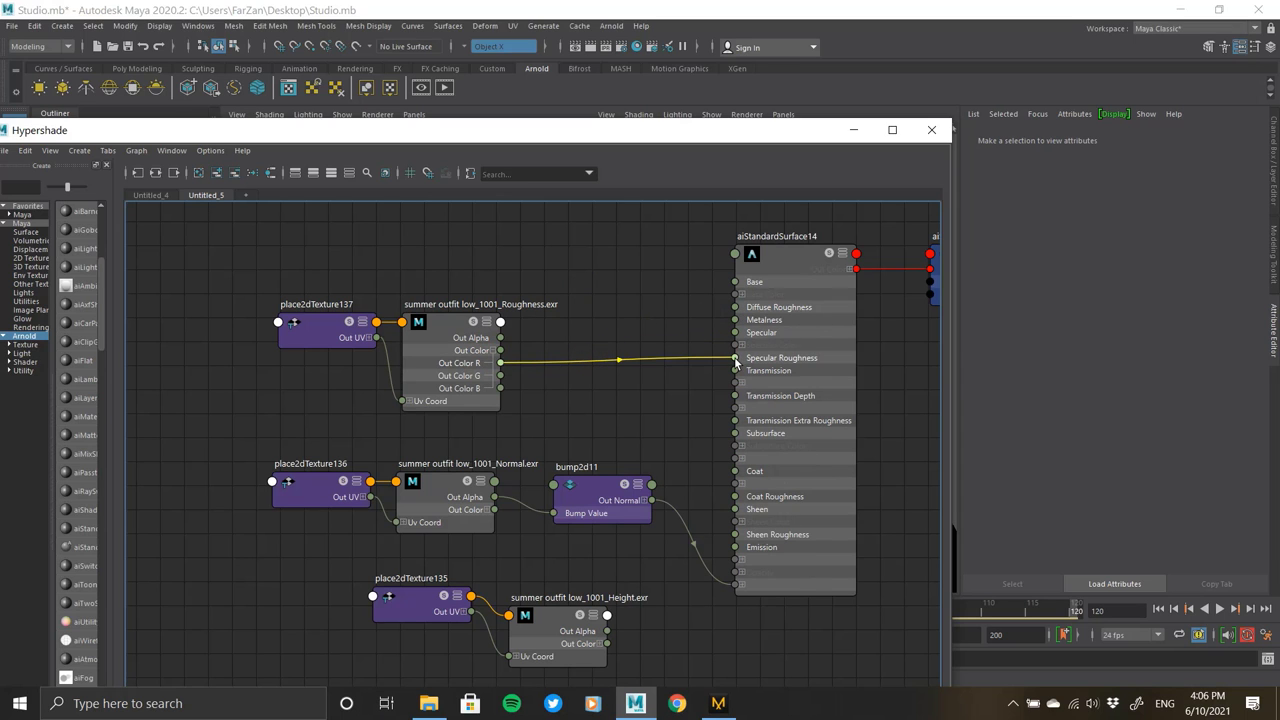
left_click_drag(735, 362, 735, 358)
middle_click_drag(735, 358, 335, 488, "alt")
- Place the BaseColor map nodes beside the shader feeding Base Color, then select aiStandardSurface14
left_click(687, 288)
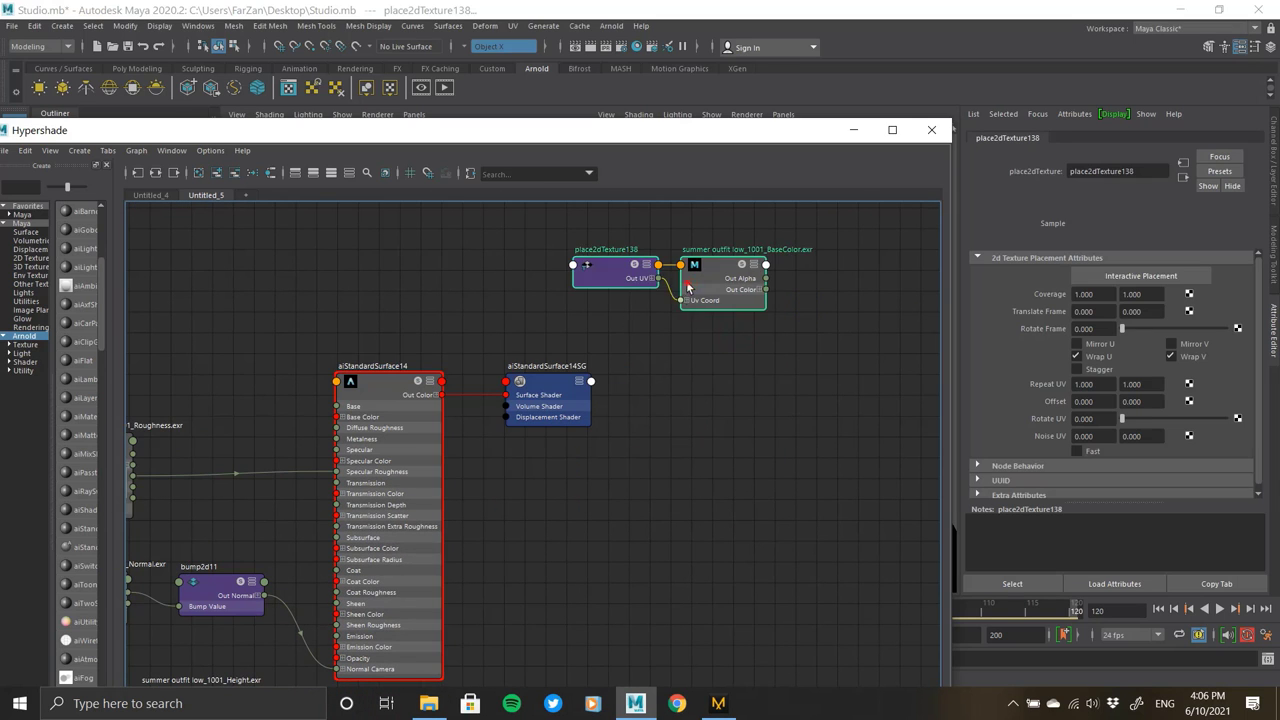
mouse_move(687, 288)
left_mouse_down()
mouse_move(502, 302)
mouse_move(552, 356)
left_mouse_up()
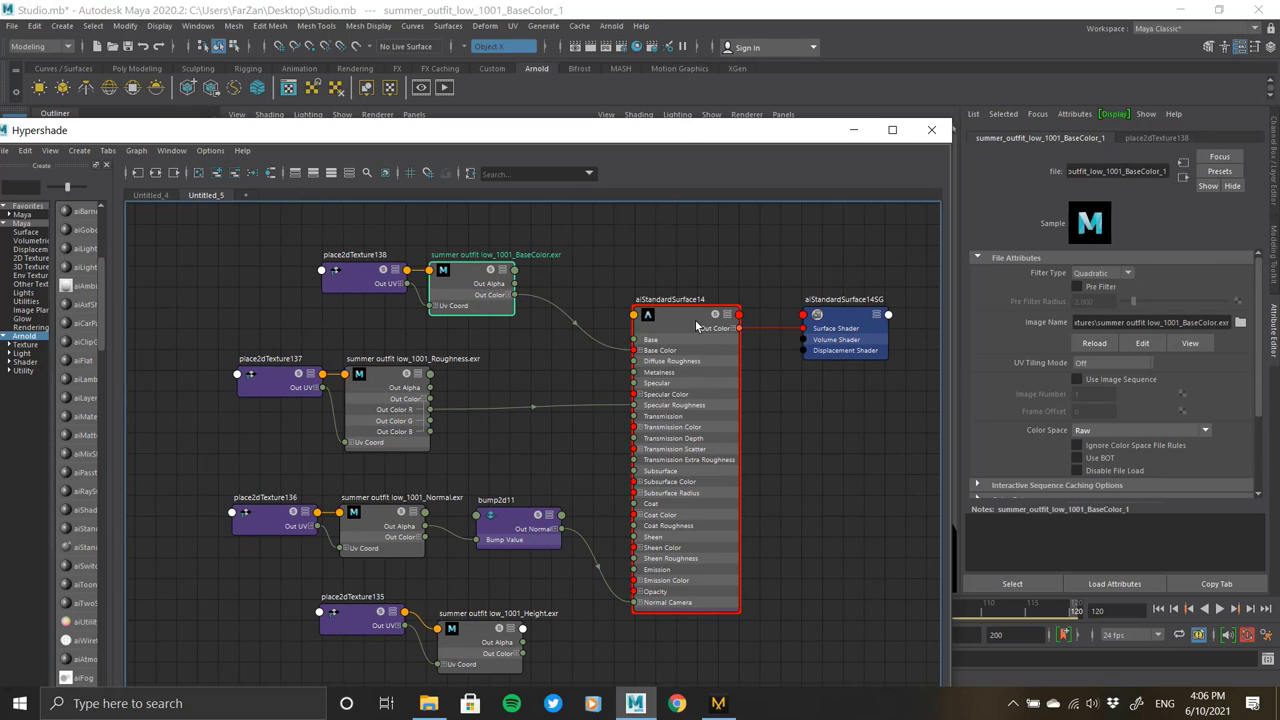
left_click(697, 325)
left_click_drag(680, 130, 260, 227)
scroll(745, 273, "up", 3)
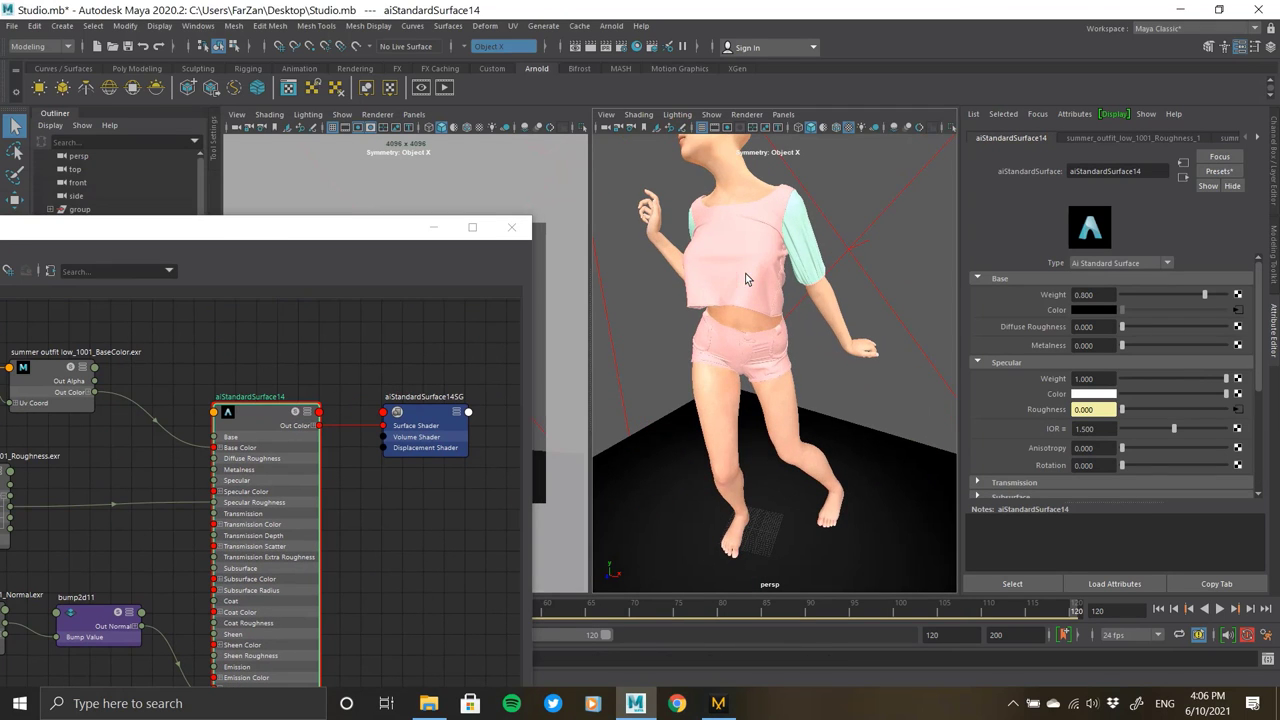
- Assign aiStandardSurface14 to the crop top and view the black material on the character
left_click(759, 278)
scroll(735, 233, "up", 5)
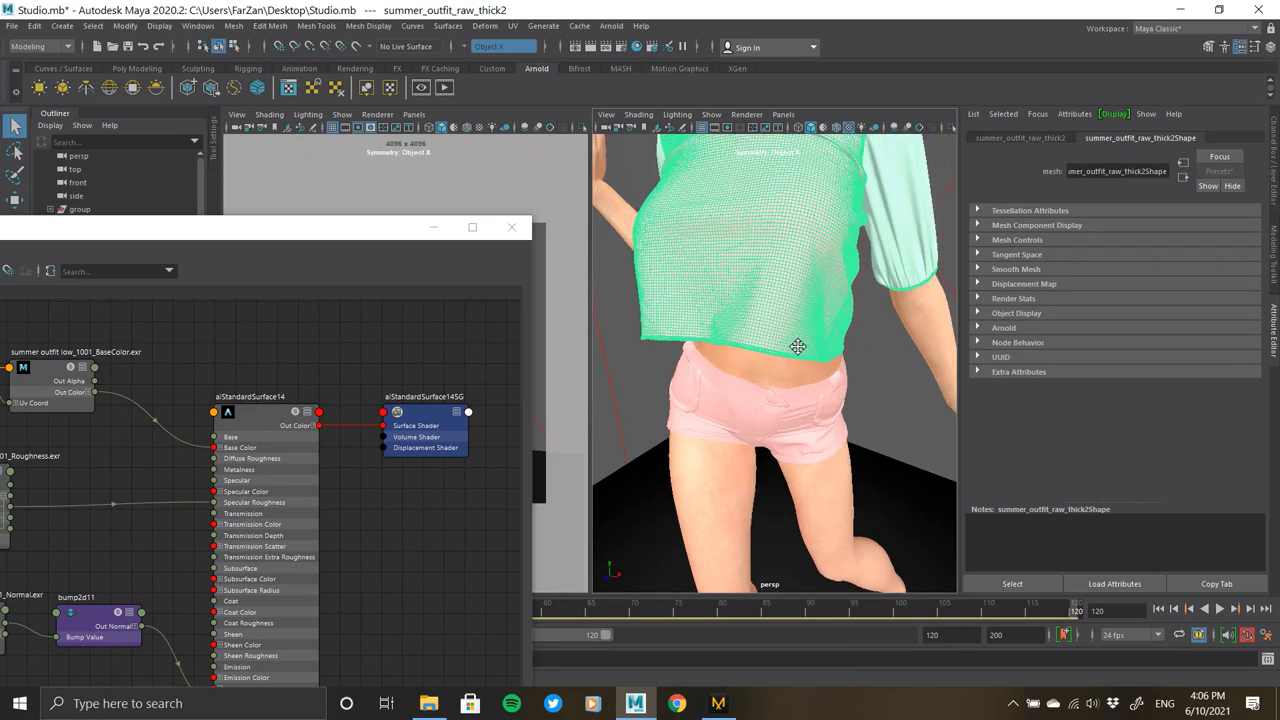
scroll(271, 410, "up", 2)
right_click_drag(271, 410, 270, 374)
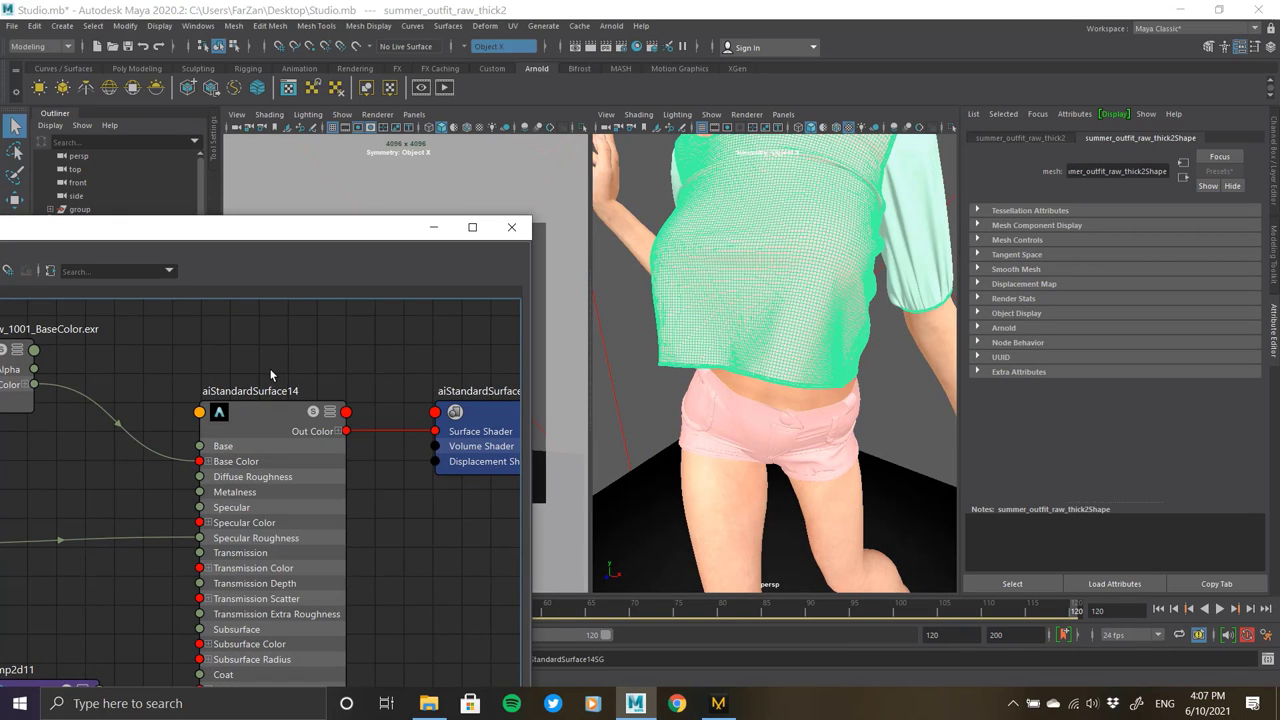
left_click(643, 325)
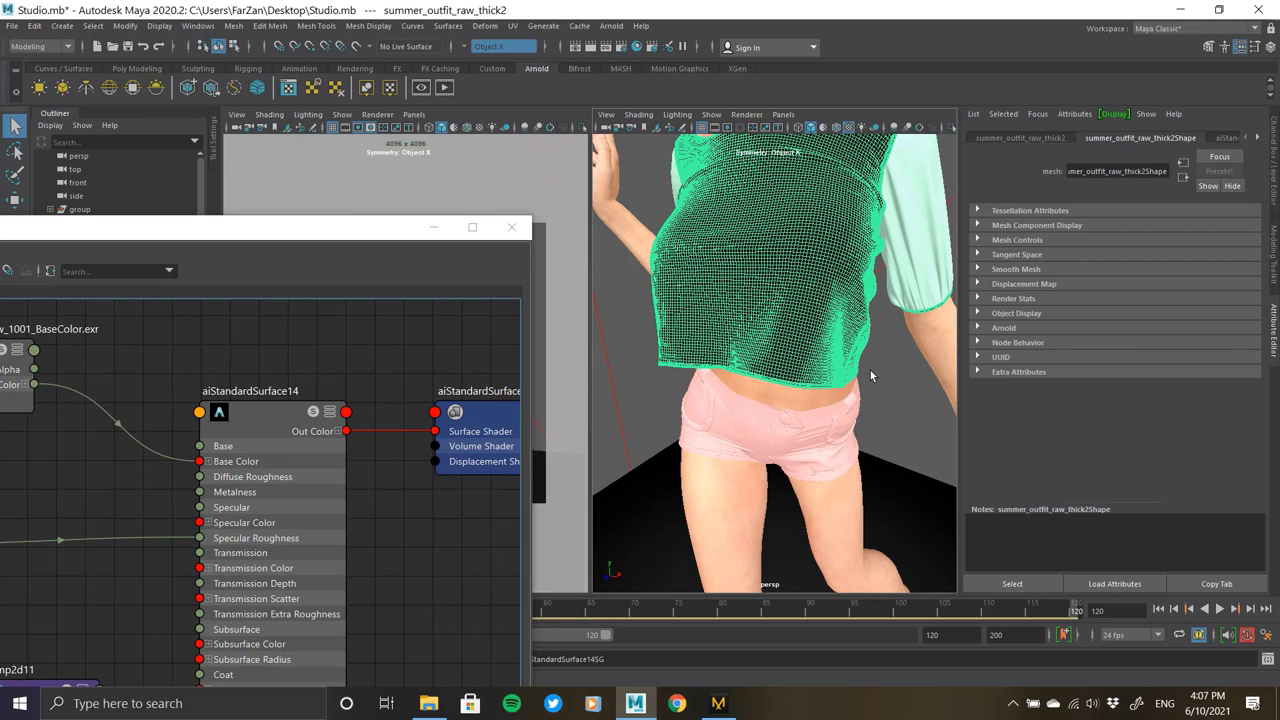
left_click(784, 286)
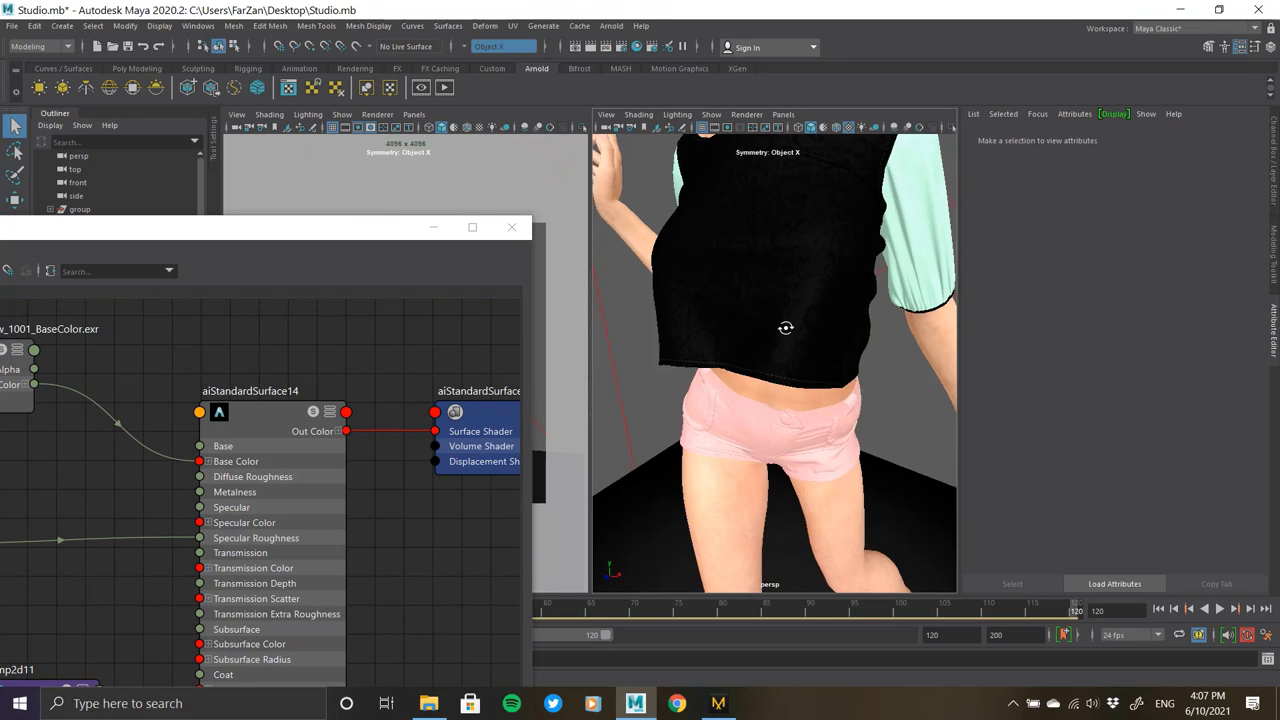
mouse_move(785, 327)
left_mouse_down("alt")
mouse_move(709, 294)
mouse_move(823, 374)
mouse_move(789, 317)
mouse_move(713, 286)
mouse_move(786, 266)
mouse_move(793, 352)
left_mouse_up("alt")
- Create a new aiStandardSurface15 shader in the shader graph
left_click(485, 369)
scroll(287, 409, "down", 5)
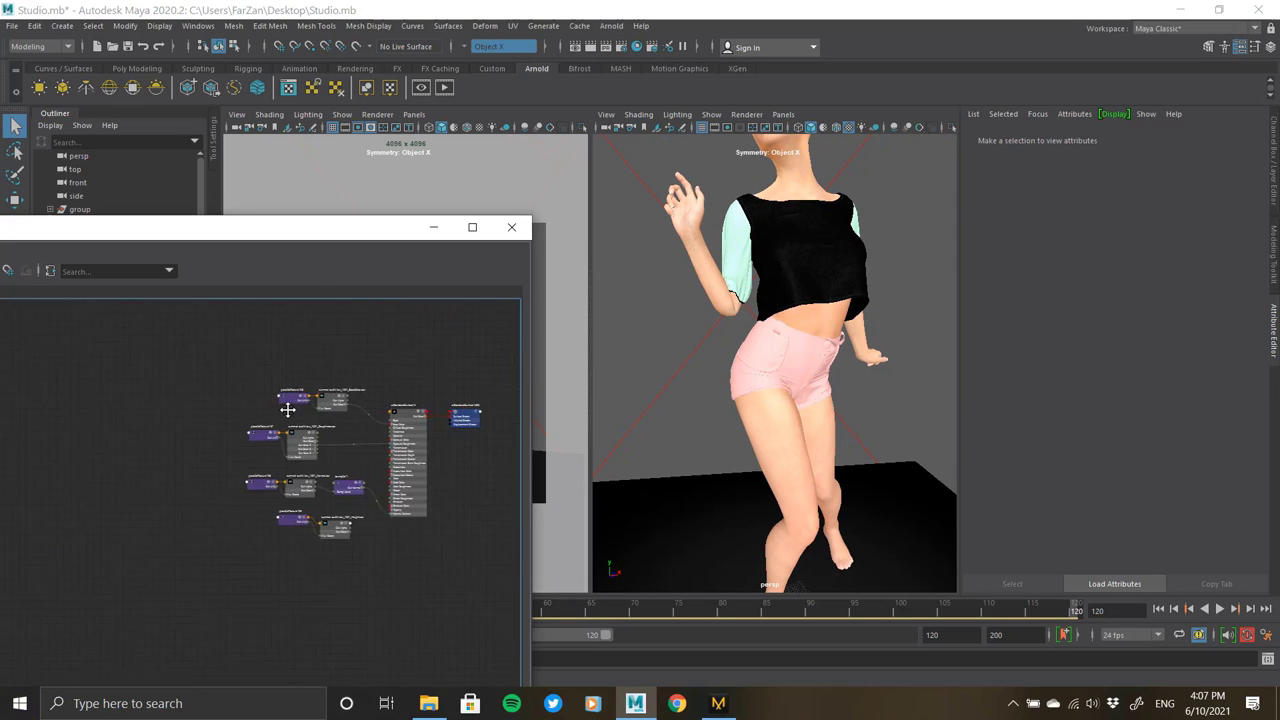
middle_click_drag(287, 409, 217, 337, "alt")
left_click_drag(269, 222, 688, 113)
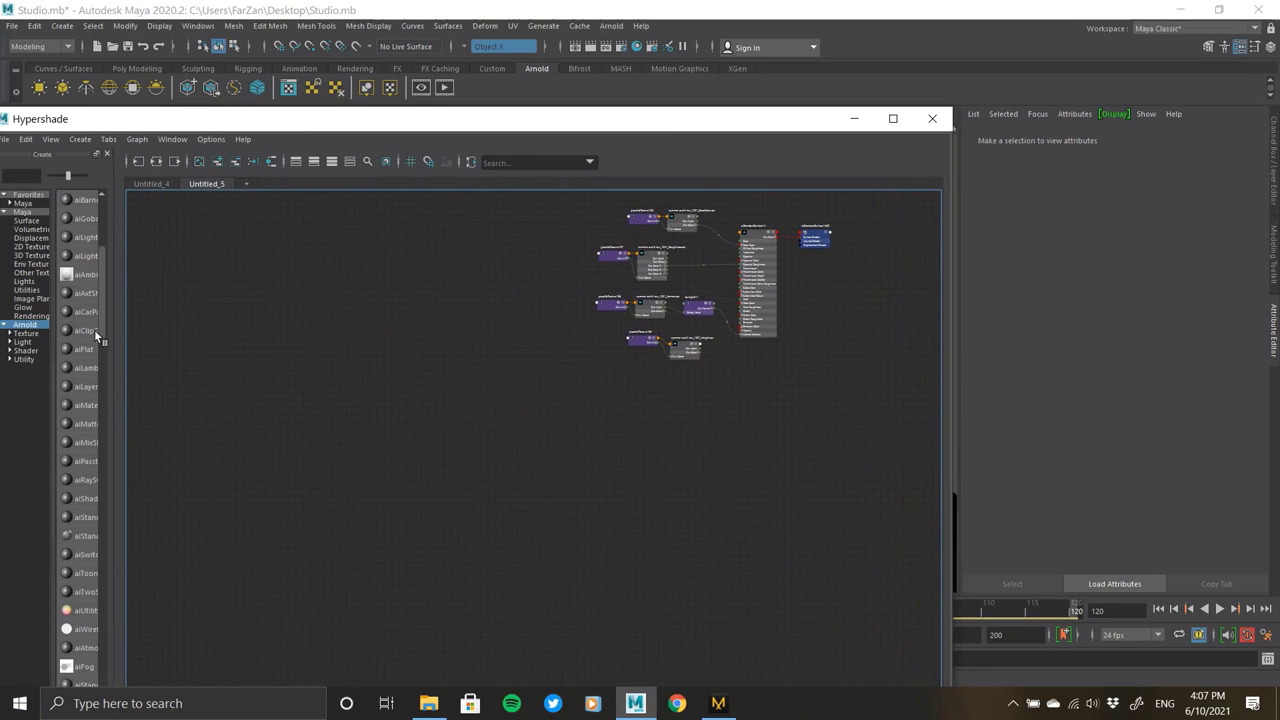
mouse_move(81, 552)
left_mouse_down()
mouse_move(500, 500)
mouse_move(745, 435)
mouse_move(795, 405)
left_mouse_up()
- Import the five 1002 EXR maps, BaseColor through Roughness, into the shader graph
left_click(428, 703)
left_click(562, 348)
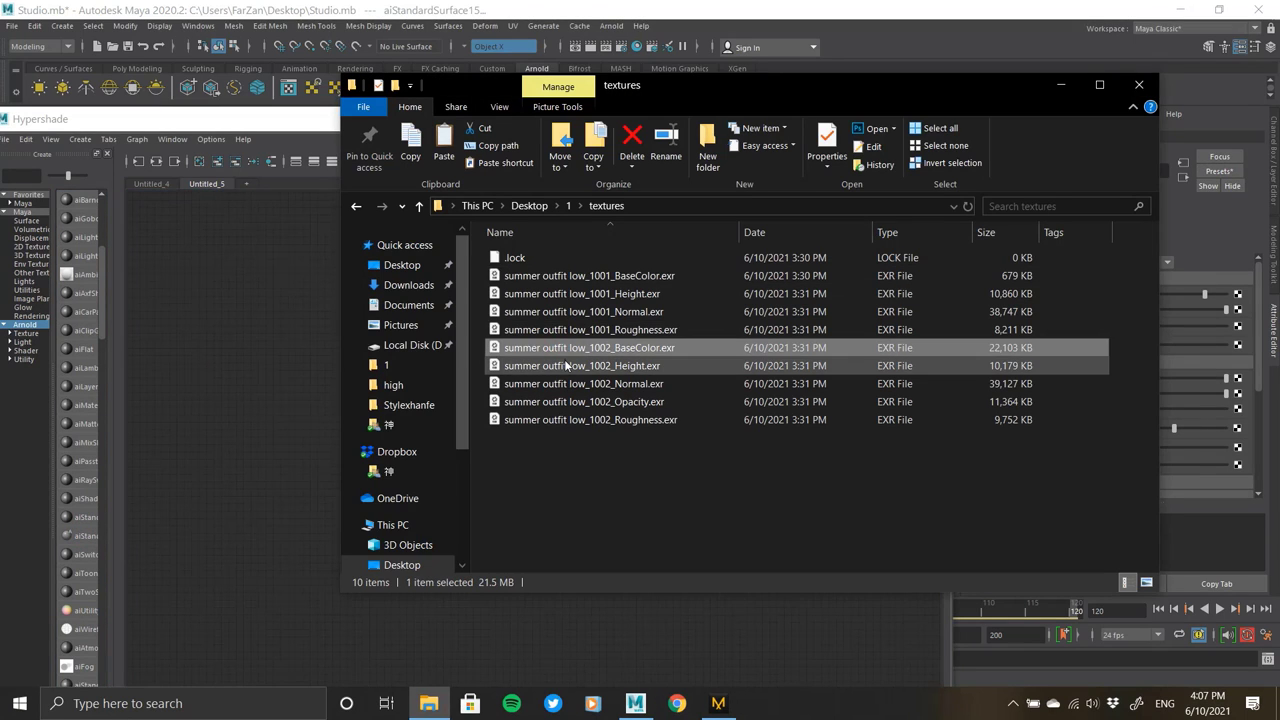
left_click(567, 366, "ctrl")
left_click(570, 384, "ctrl")
left_click(572, 402, "ctrl")
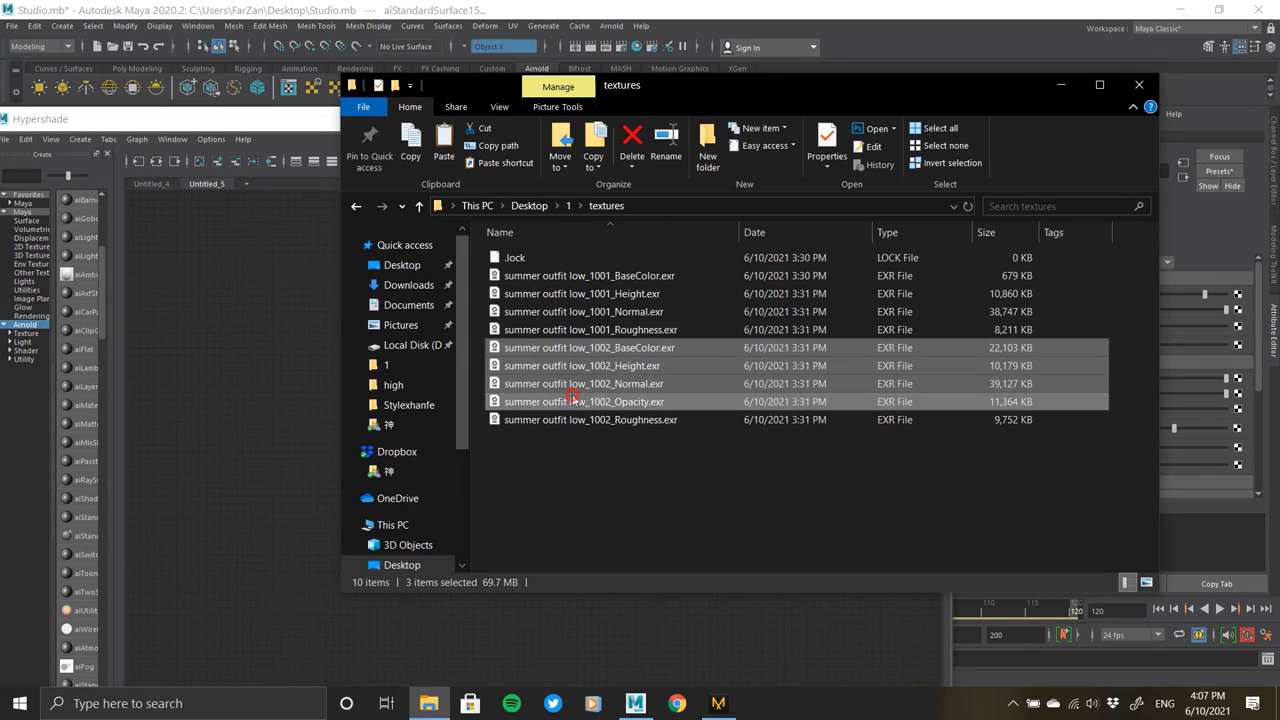
left_click(576, 420, "ctrl")
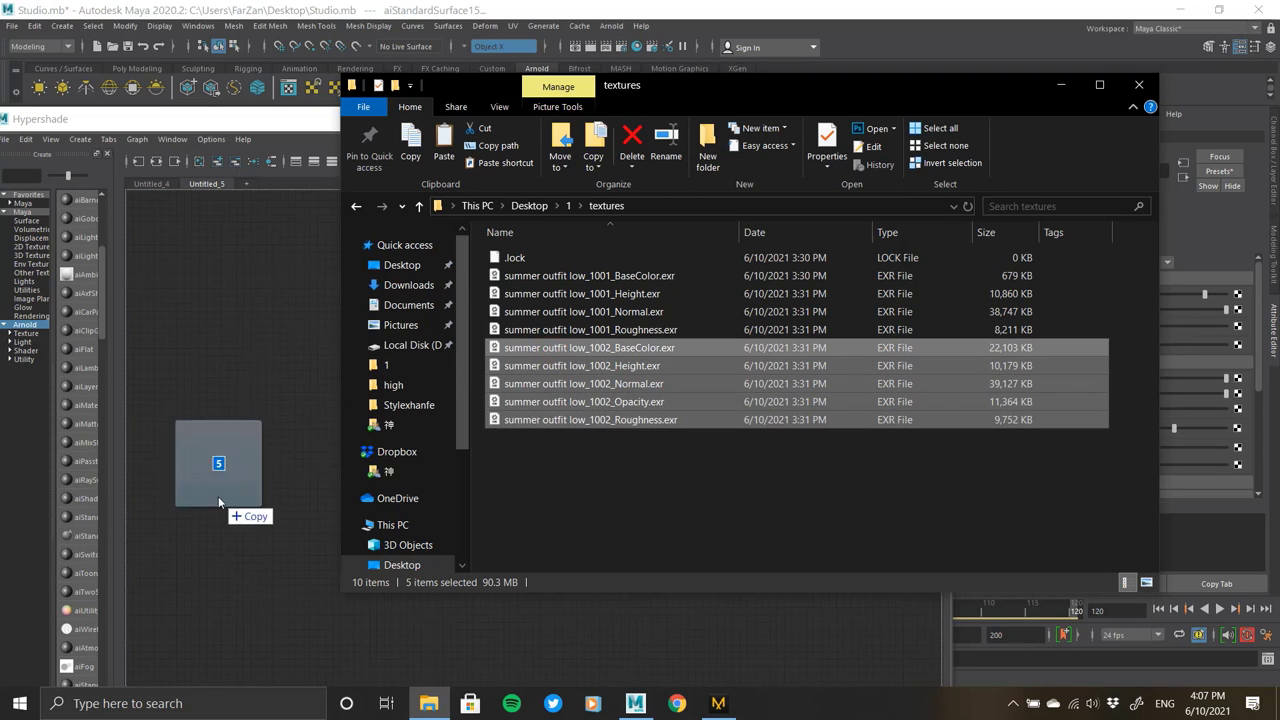
mouse_move(557, 355)
left_mouse_down()
mouse_move(222, 500)
mouse_move(683, 385)
left_mouse_up()
left_click(278, 505)
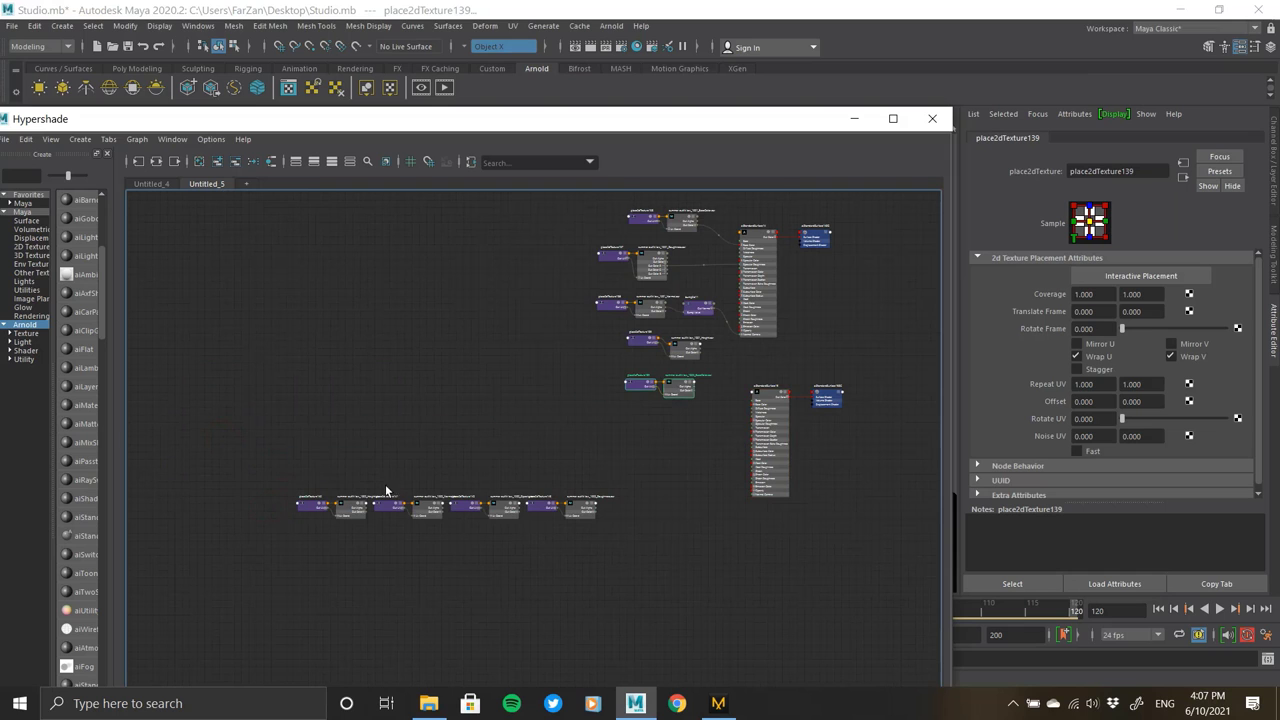
- Move the 1002 Height, Normal, Opacity and Roughness texture nodes beside aiStandardSurface15
right_click_drag(631, 440, 714, 505, "alt")
mouse_move(676, 410)
right_mouse_down("alt")
mouse_move(783, 649)
mouse_move(773, 644)
right_mouse_up("alt")
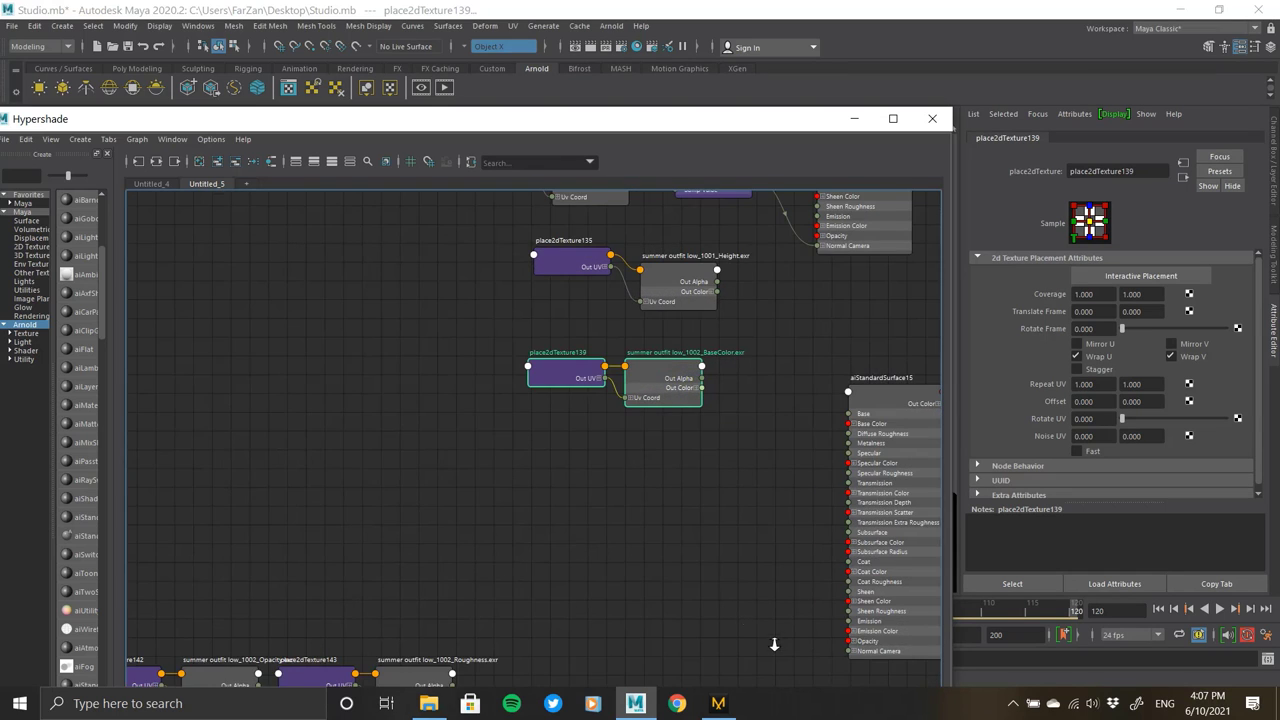
scroll(700, 396, "down", 2)
middle_click_drag(542, 464, 825, 319, "alt")
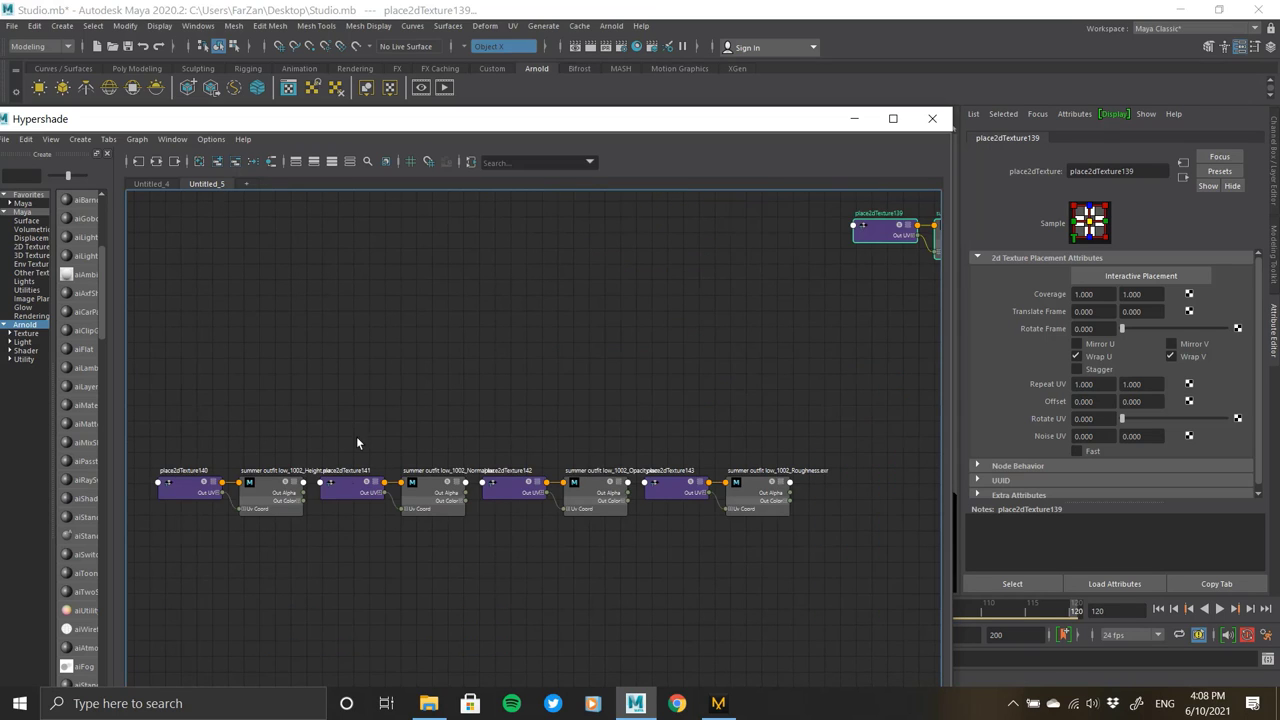
left_click(268, 500)
scroll(268, 507, "down", 2)
left_click_drag(268, 507, 738, 533)
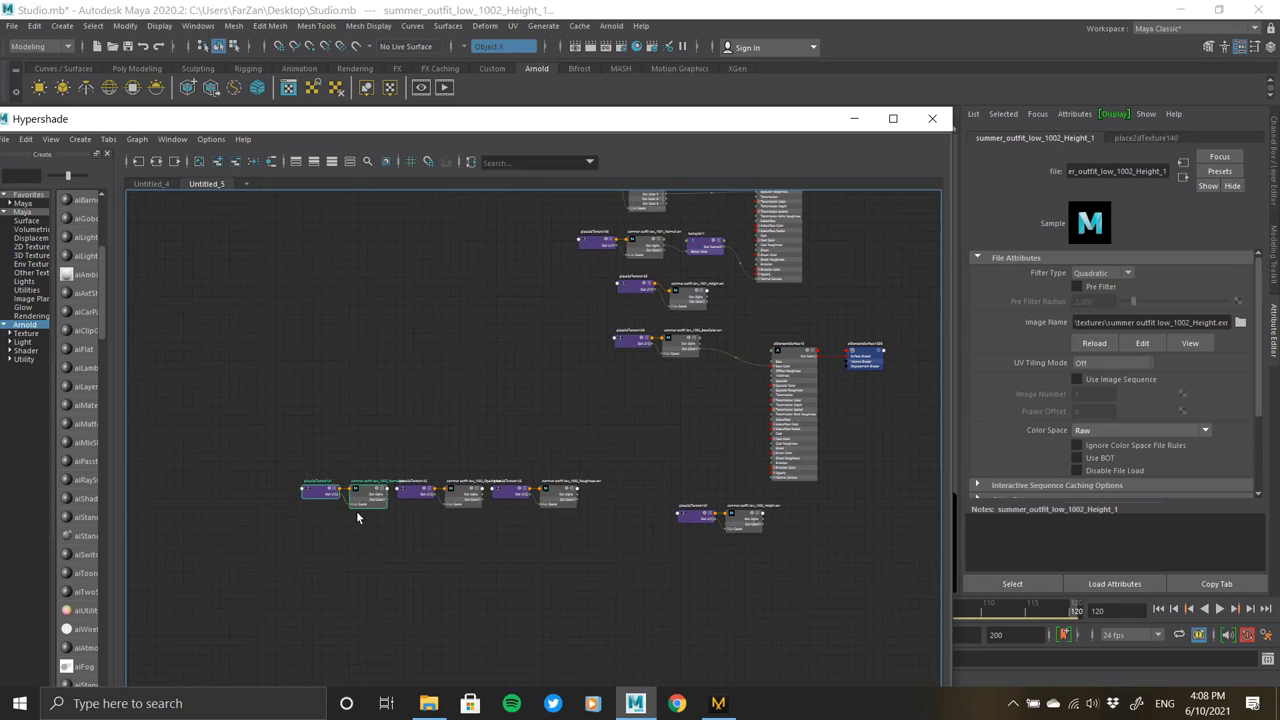
left_click_drag(356, 516, 636, 480)
left_click_drag(468, 492, 644, 408)
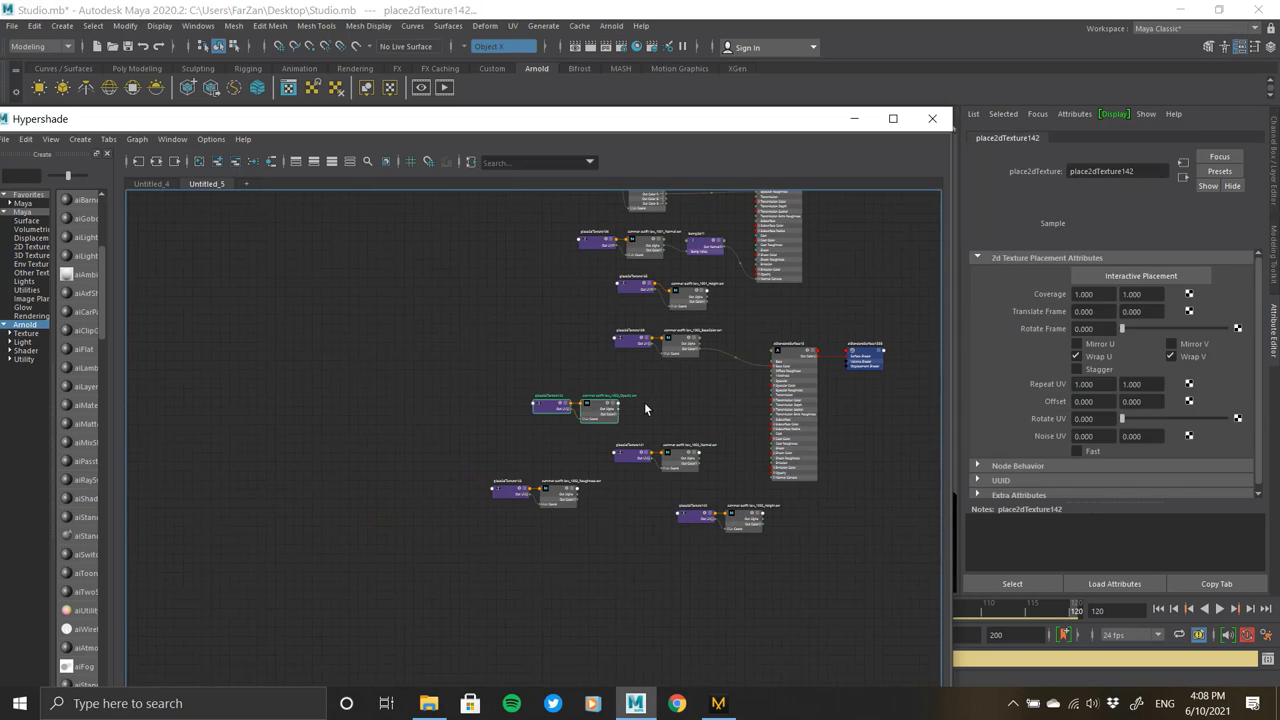
mouse_move(560, 492)
left_mouse_down()
mouse_move(680, 380)
mouse_move(829, 379)
mouse_move(845, 404)
left_mouse_up()
scroll(690, 400, "up", 2)
scroll(660, 390, "up", 2)
- Wire Roughness, then add bump2d12 into Normal Camera as Tangent Space Normals
left_click(650, 386)
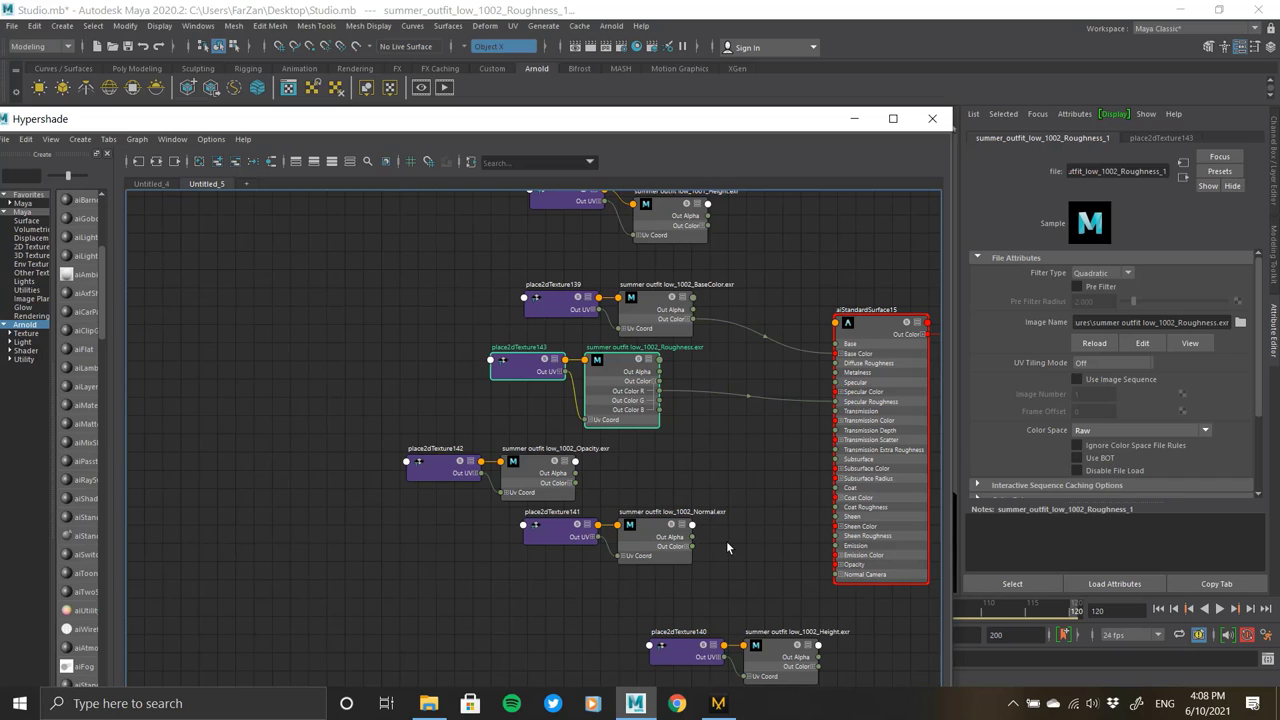
left_click(727, 540)
key("Tab")
type("bump2d")
key("Return")
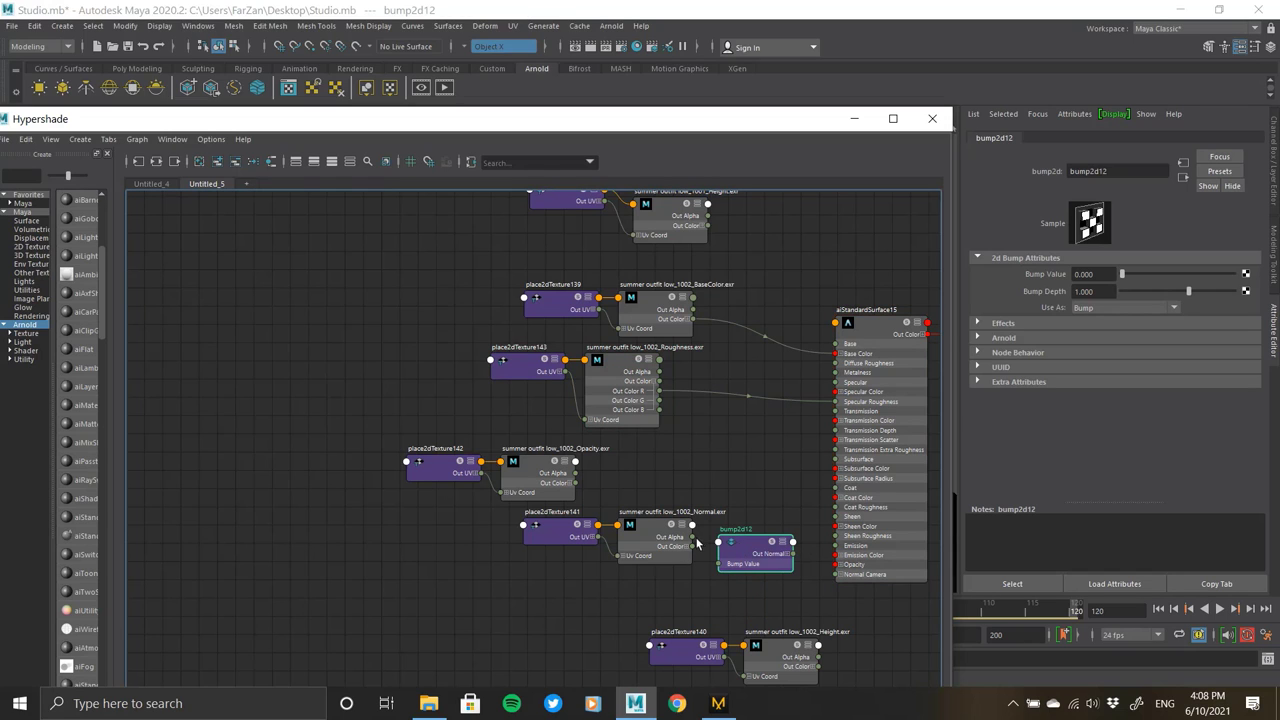
left_click_drag(795, 556, 836, 574)
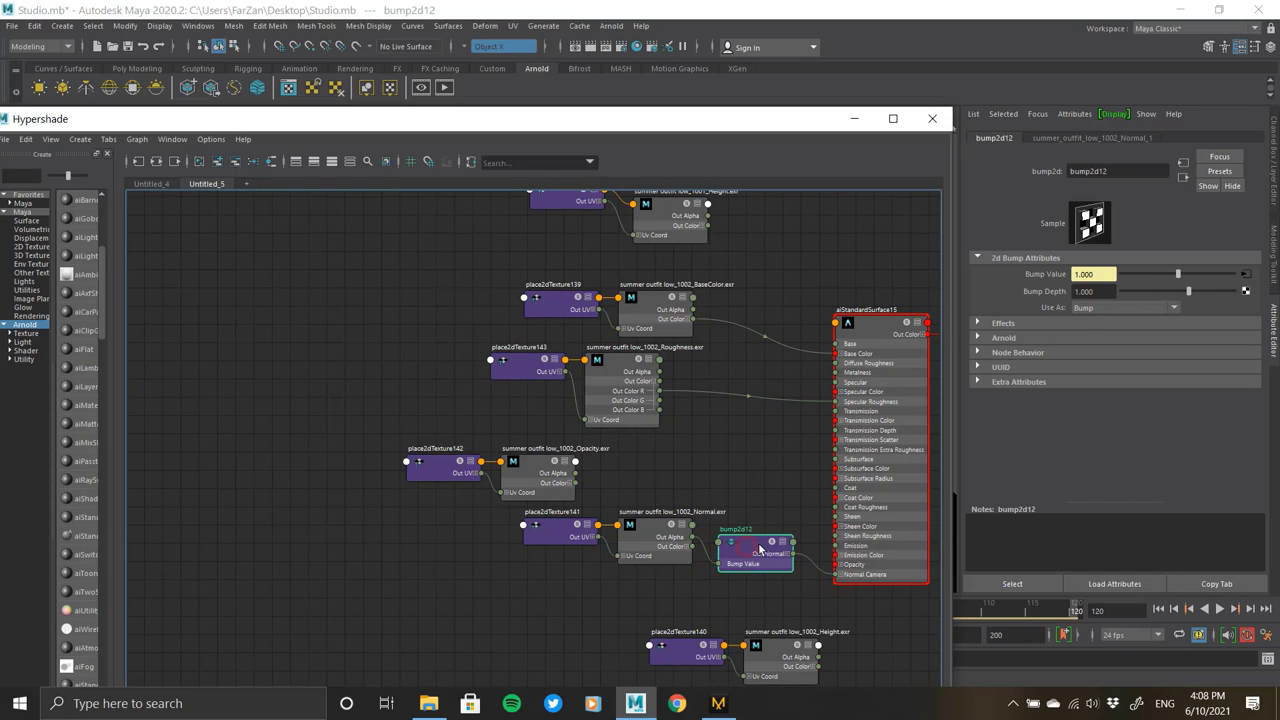
left_click(1094, 308)
left_click(1110, 335)
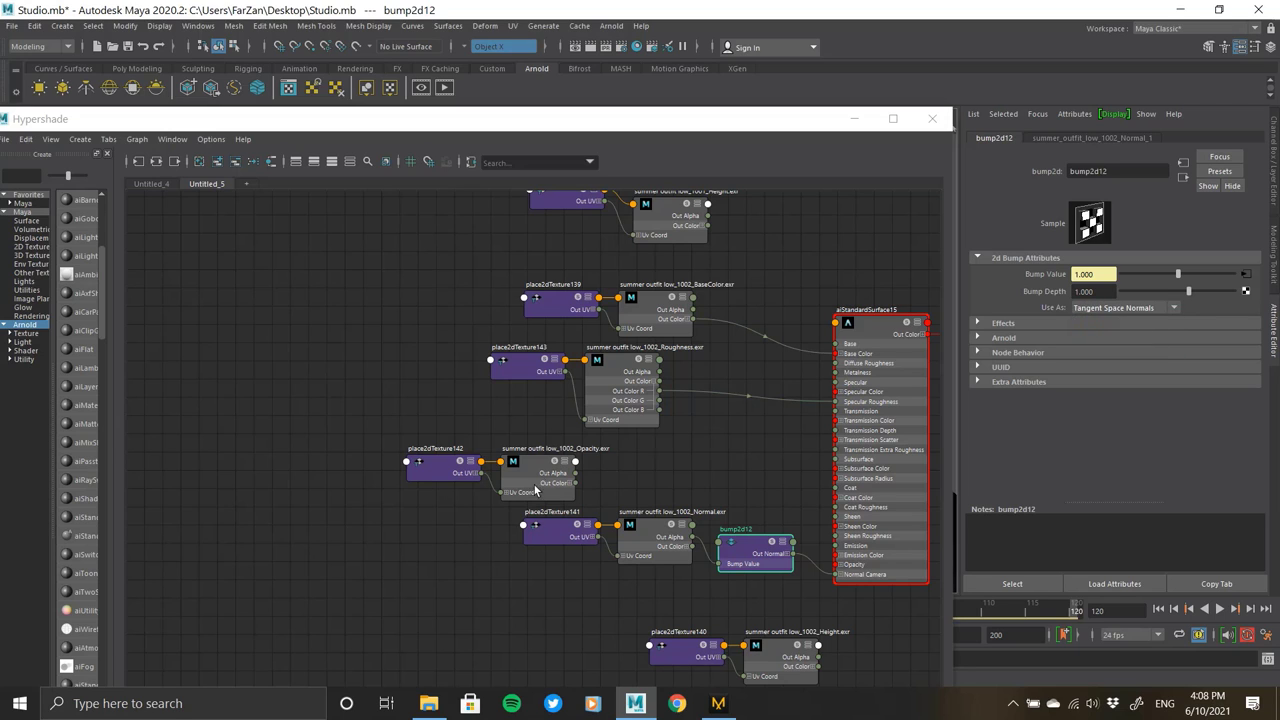
- Connect the Opacity map's color output to aiStandardSurface15 and move the node editor aside
left_click(615, 471)
left_click(554, 472)
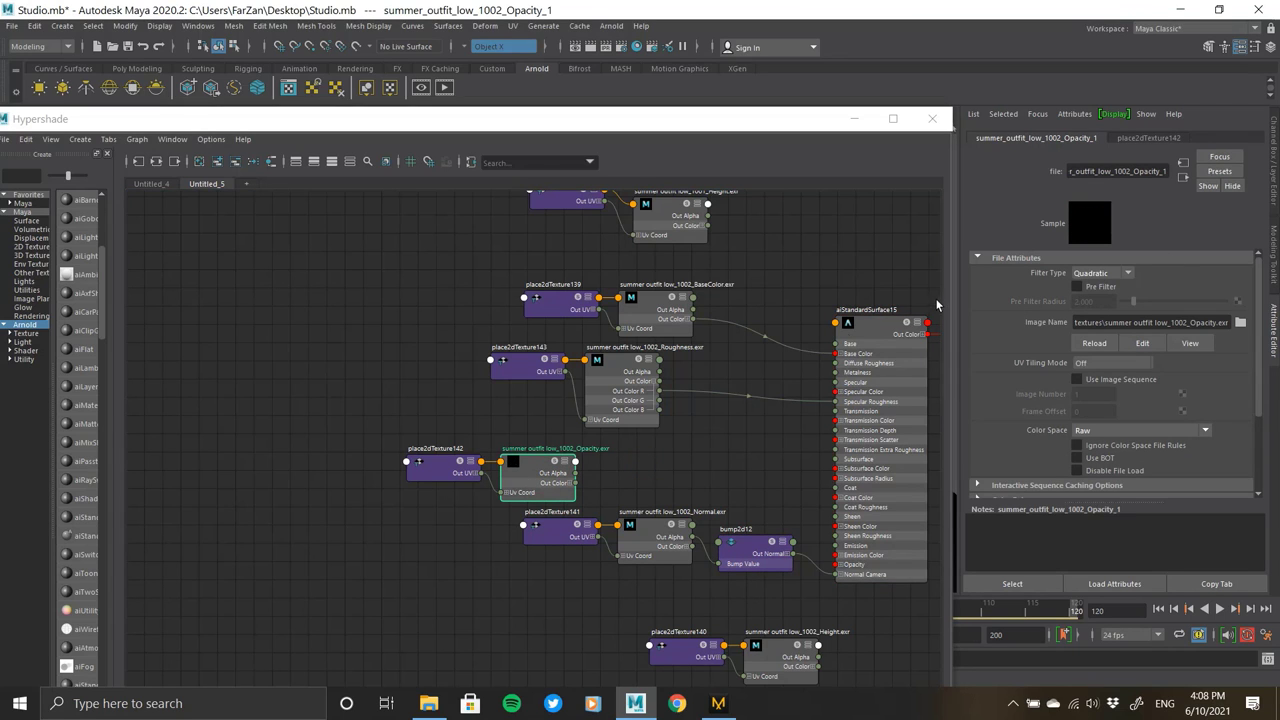
mouse_move(577, 479)
left_mouse_down()
mouse_move(753, 554)
mouse_move(723, 563)
left_mouse_up()
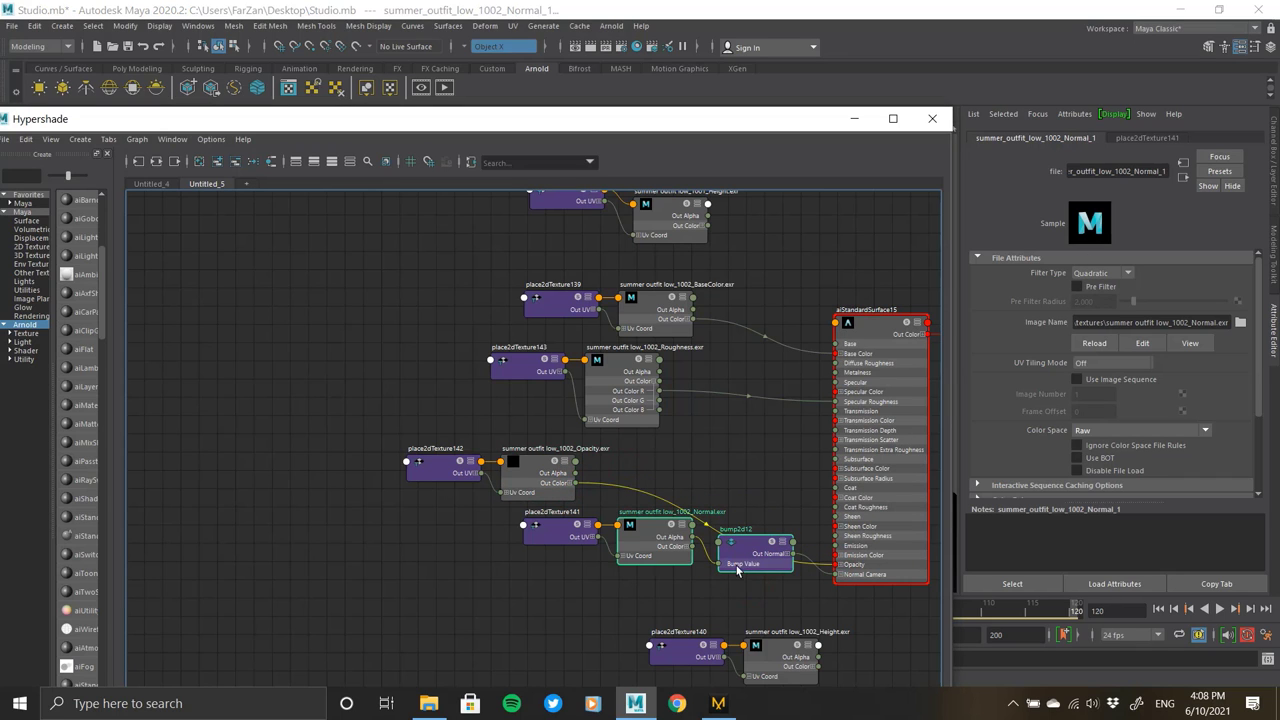
left_click(870, 335)
left_click_drag(744, 118, 422, 132)
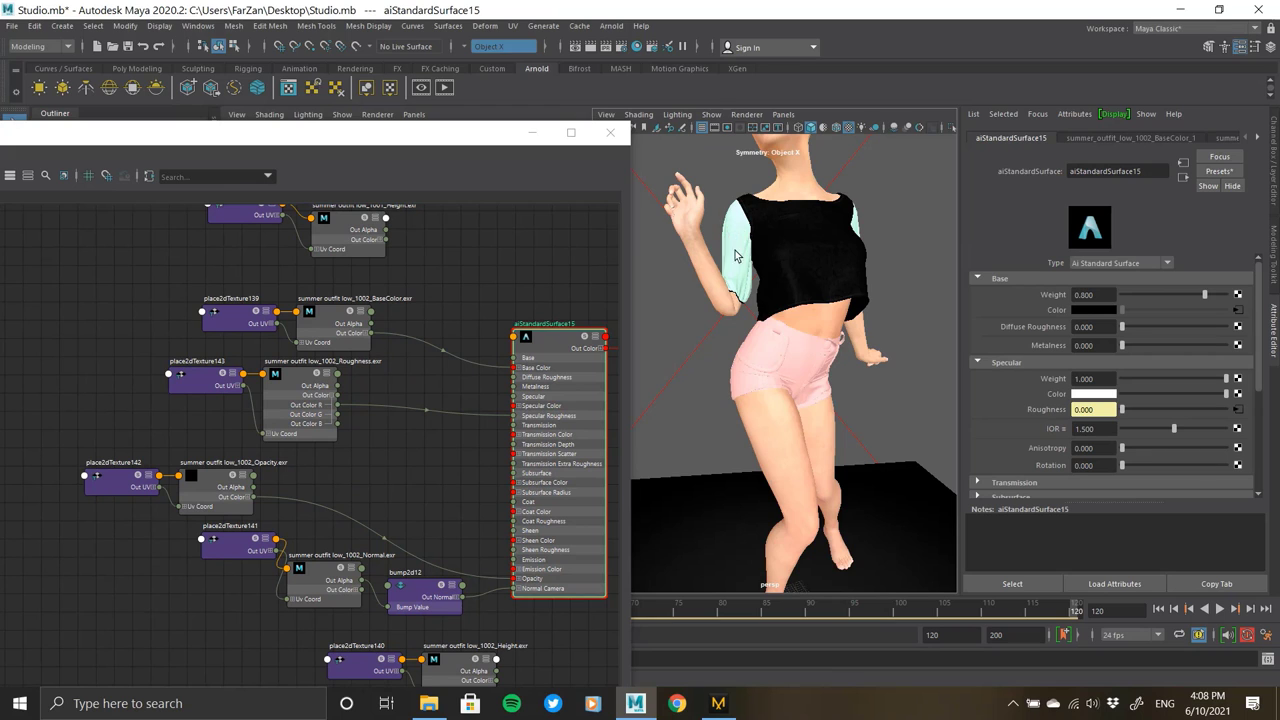
- Select the crop top, check the shader node's context menu, then deselect it
left_click(767, 327)
scroll(492, 361, "up", 3)
scroll(492, 361, "up", 3)
right_click(492, 361)
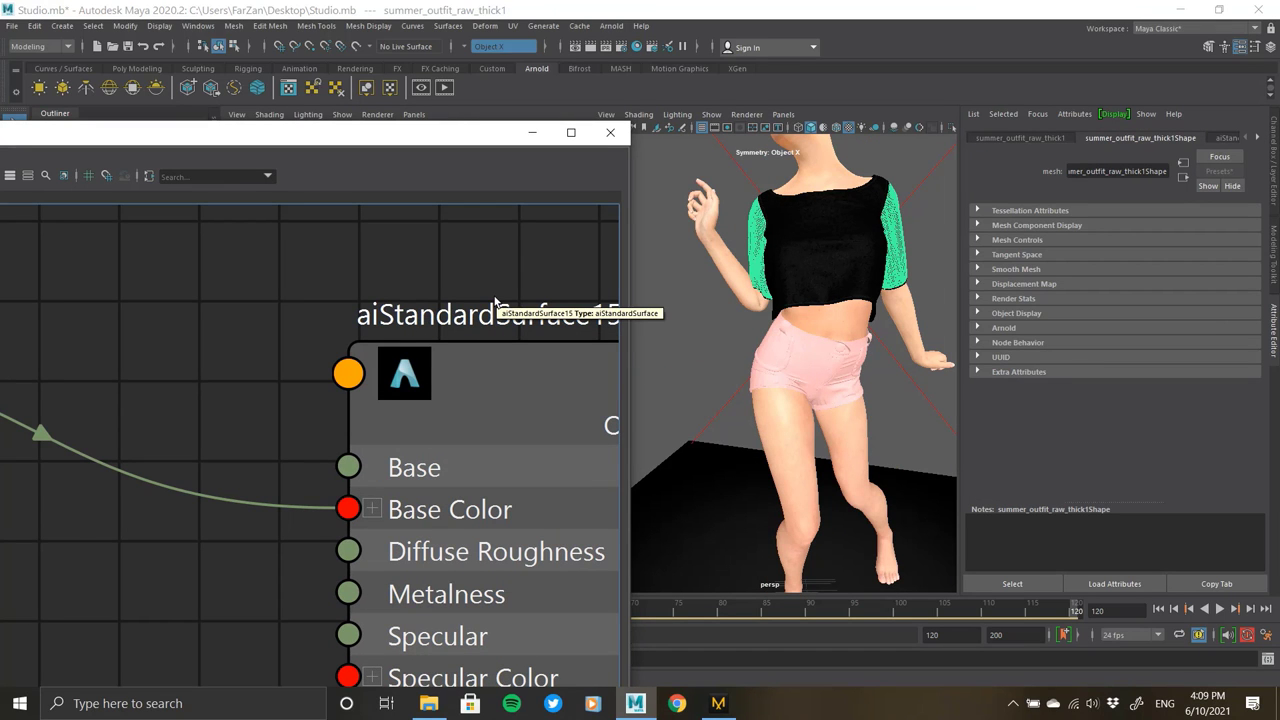
left_click(756, 296)
scroll(760, 265, "up", 3)
scroll(720, 264, "up", 3)
scroll(699, 263, "up", 3)
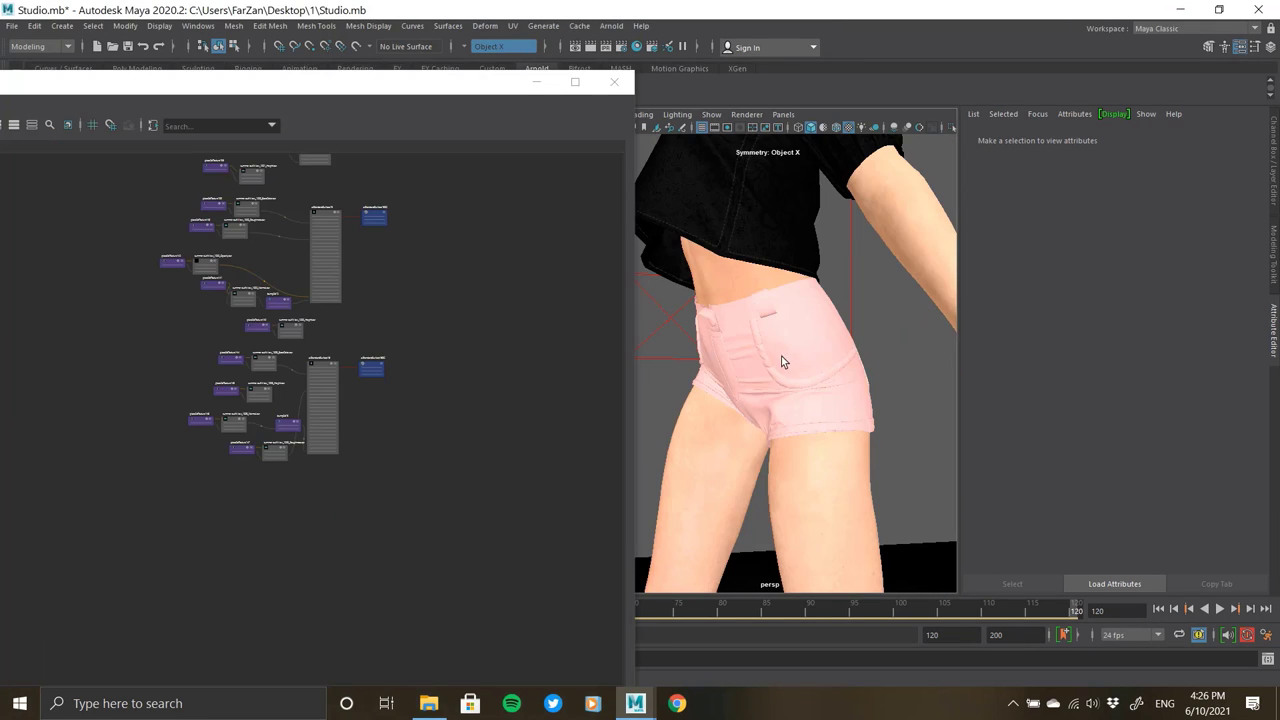
- Assign the second shader, aiStandardSurface15, to the shorts and minimize the node editor
left_click(759, 362)
scroll(320, 370, "up", 2)
scroll(320, 368, "up", 2)
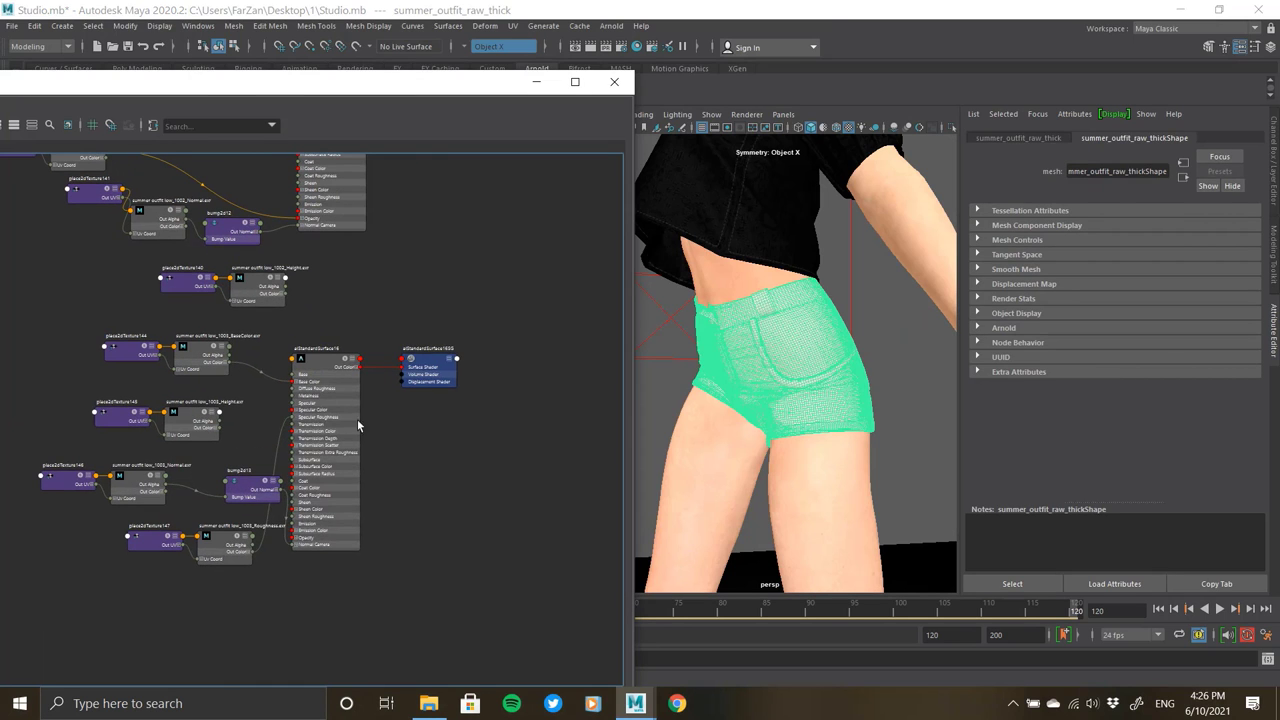
right_click(320, 366)
left_click(317, 327)
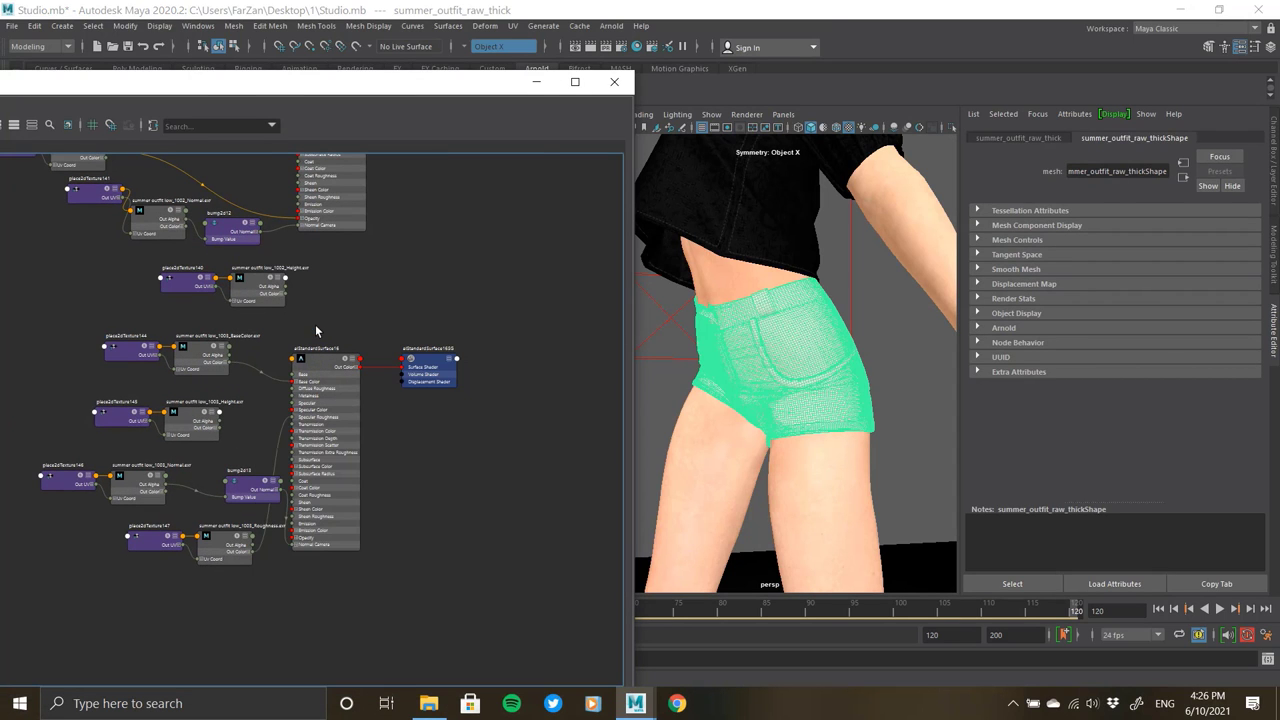
left_click(537, 88)
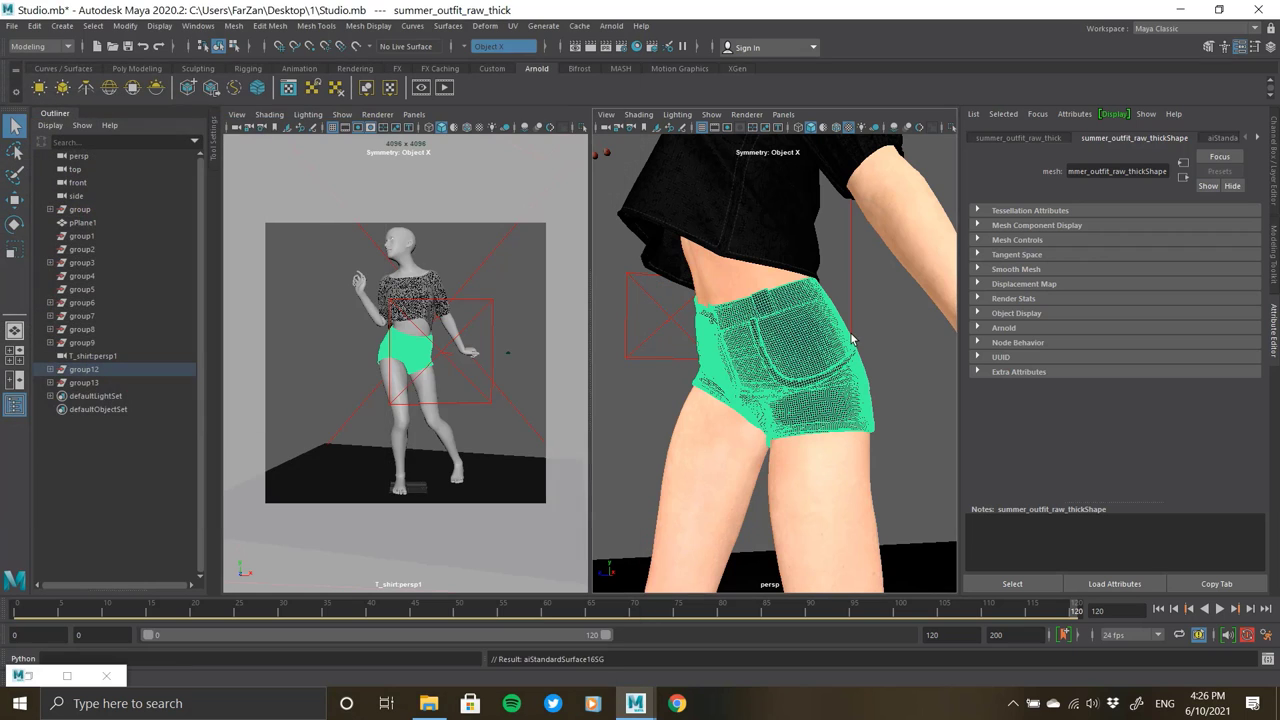
- Orbit and zoom the viewport to inspect the dark denim shorts under the top
left_click(741, 370)
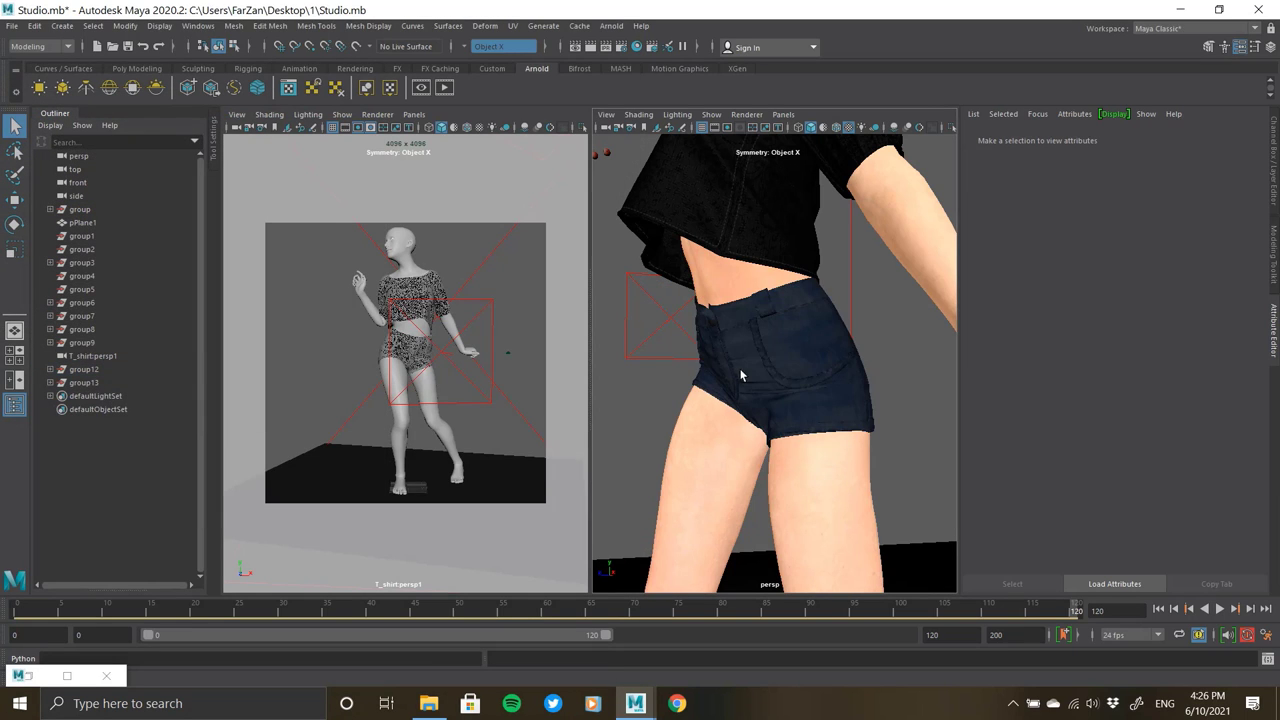
left_click_drag(802, 376, 825, 380, "alt")
scroll(825, 380, "down", 5)
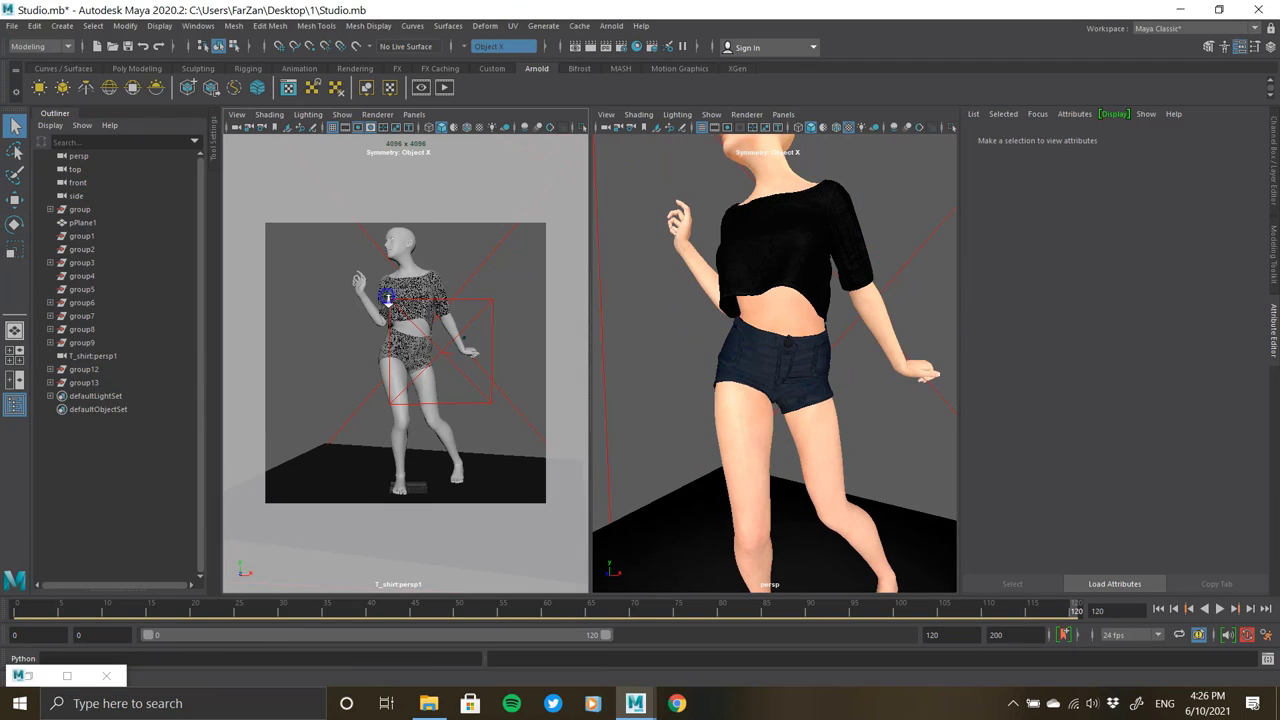
scroll(418, 292, "up", 3)
scroll(423, 346, "up", 2)
scroll(423, 346, "up", 2)
scroll(434, 334, "up", 2)
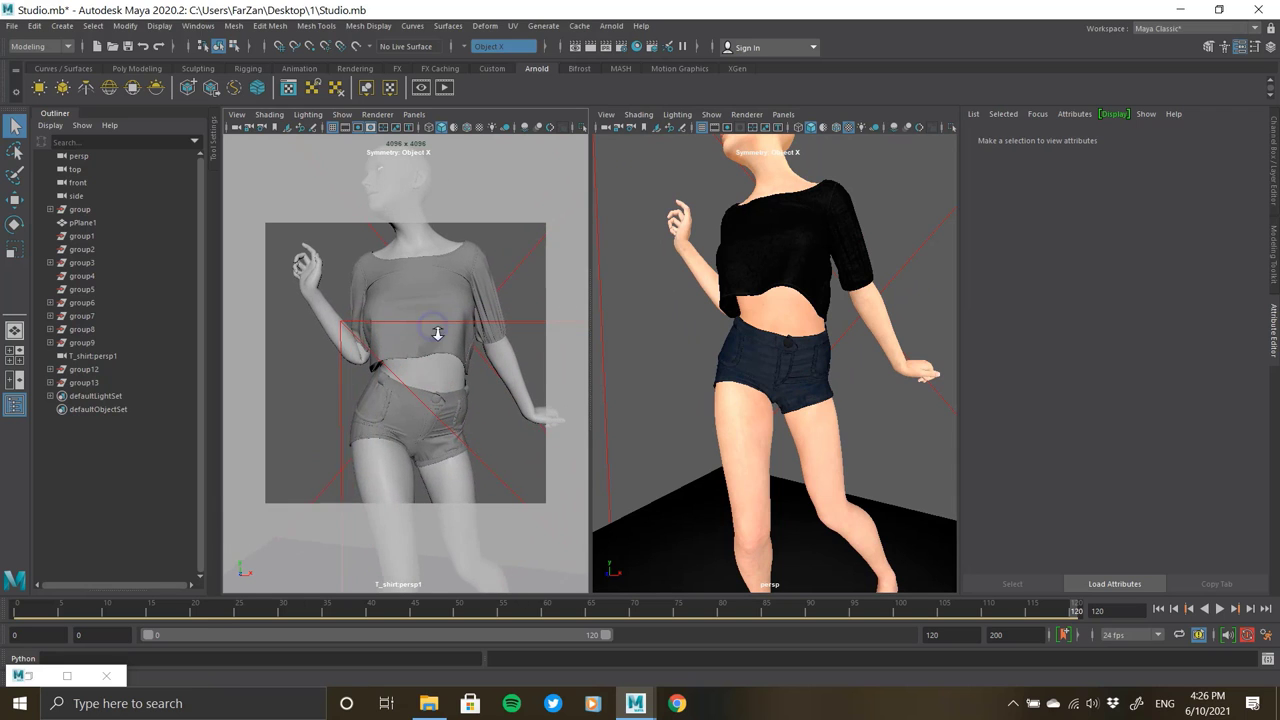
scroll(434, 349, "up", 1)
left_click_drag(434, 349, 400, 352, "alt")
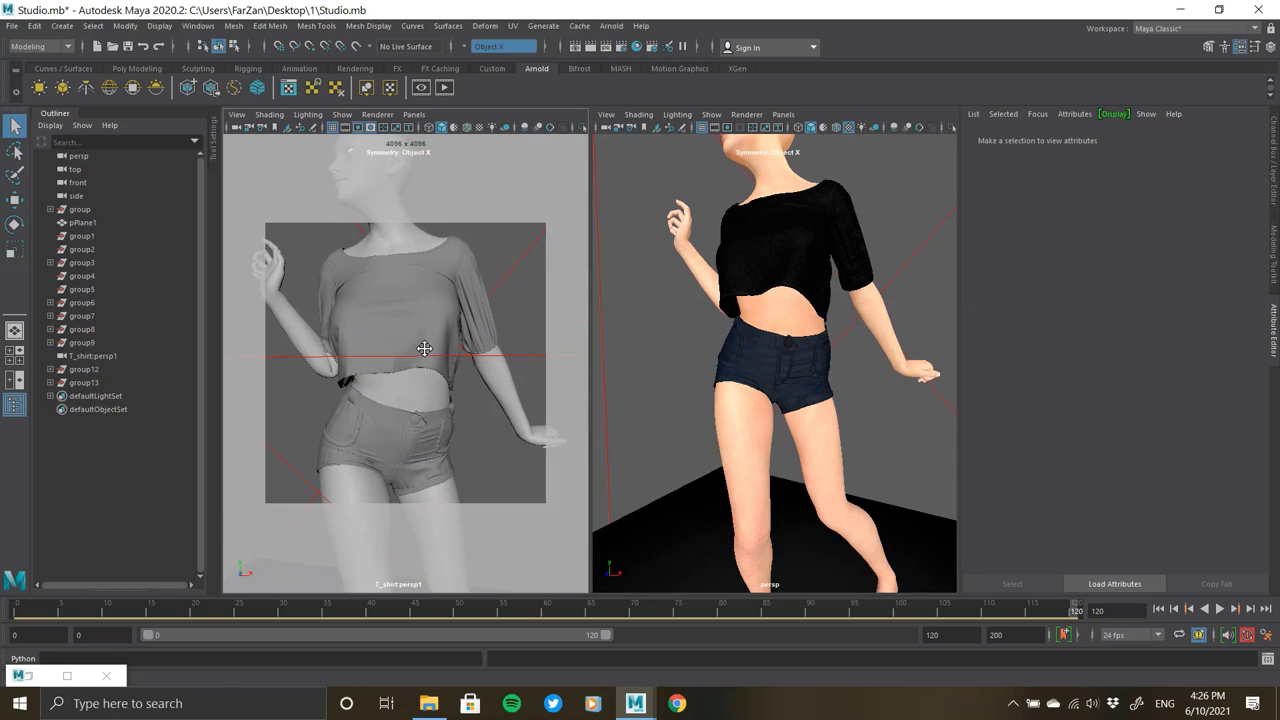
- Open Arnold RenderView using T_shirt:persp1Shape as the render camera
left_click(611, 26)
left_click(634, 64)
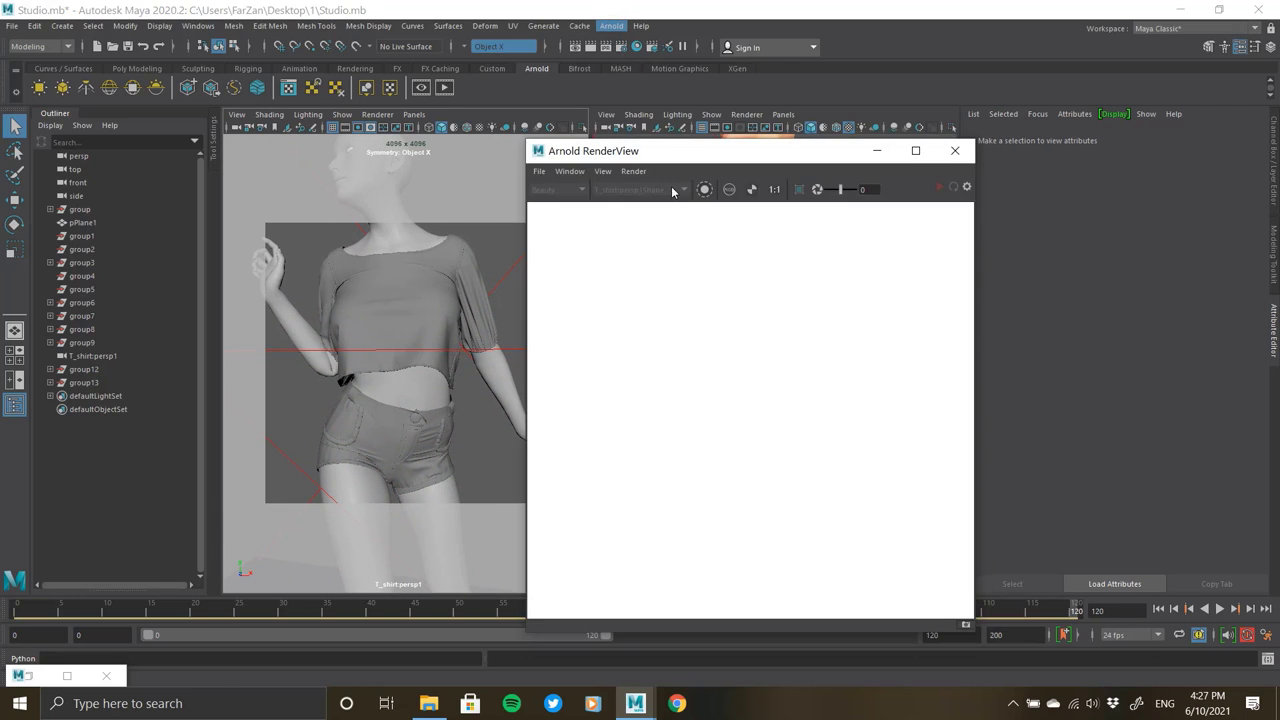
left_click(673, 191)
left_click(660, 203)
- Set the Common image size preset to 2k_Square in Render Settings
left_click(619, 50)
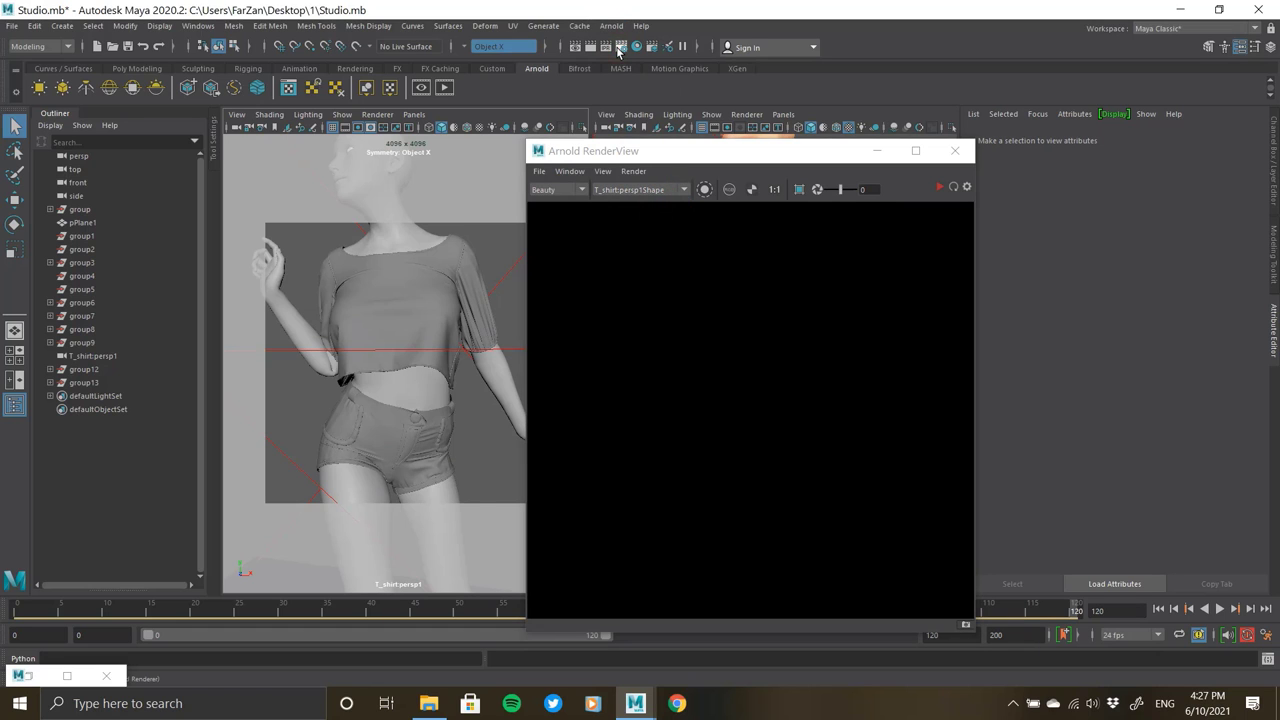
left_click(259, 194)
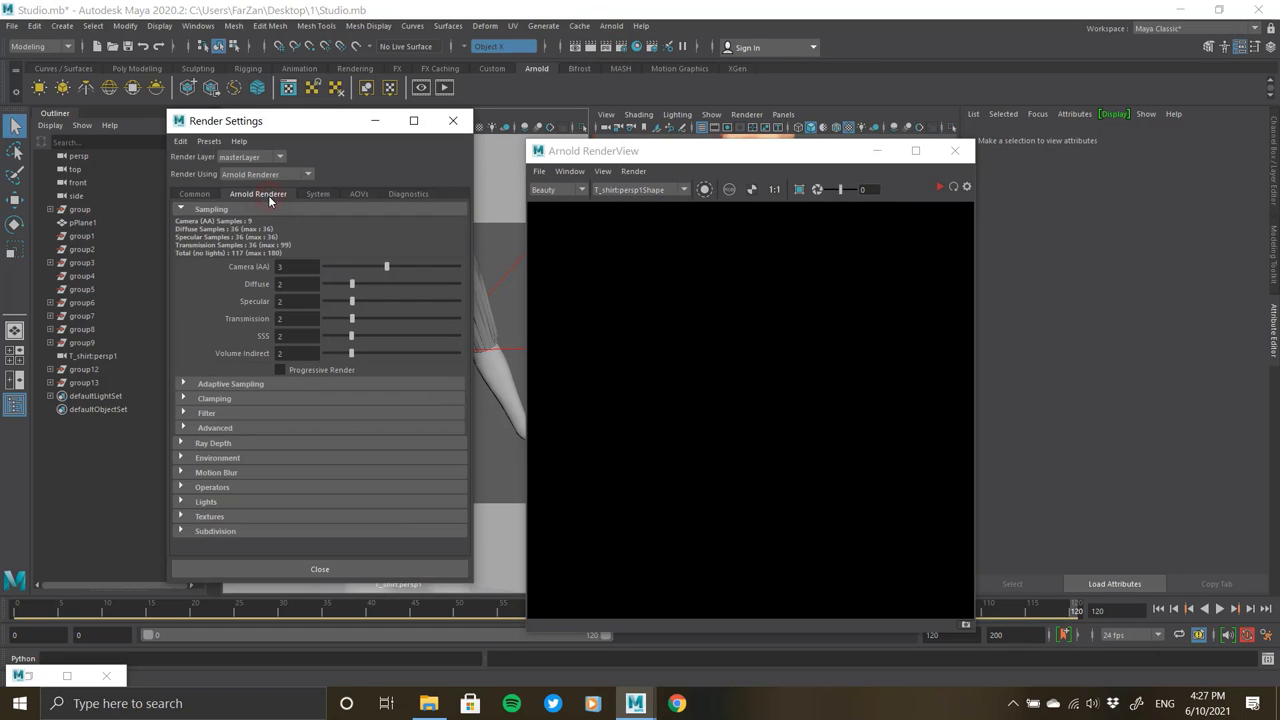
left_click(195, 194)
scroll(298, 352, "down", 3)
scroll(298, 352, "down", 3)
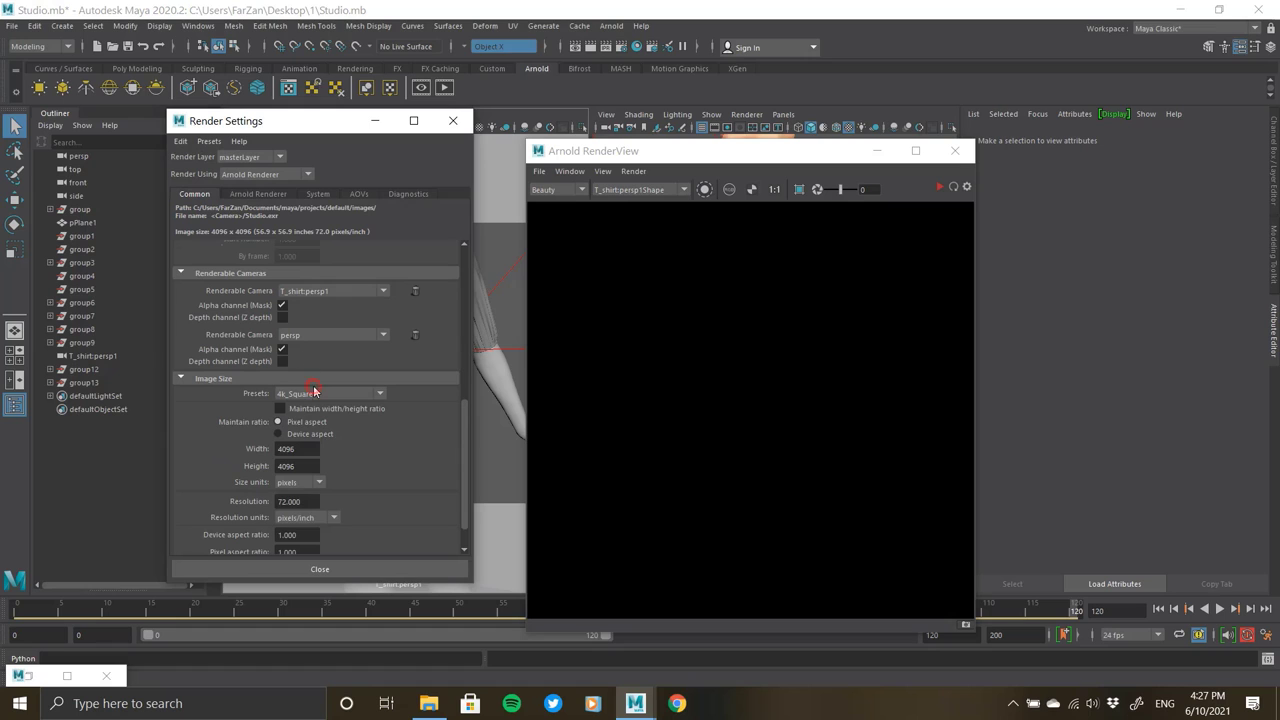
left_click(314, 392)
left_click(325, 460)
left_click(320, 569)
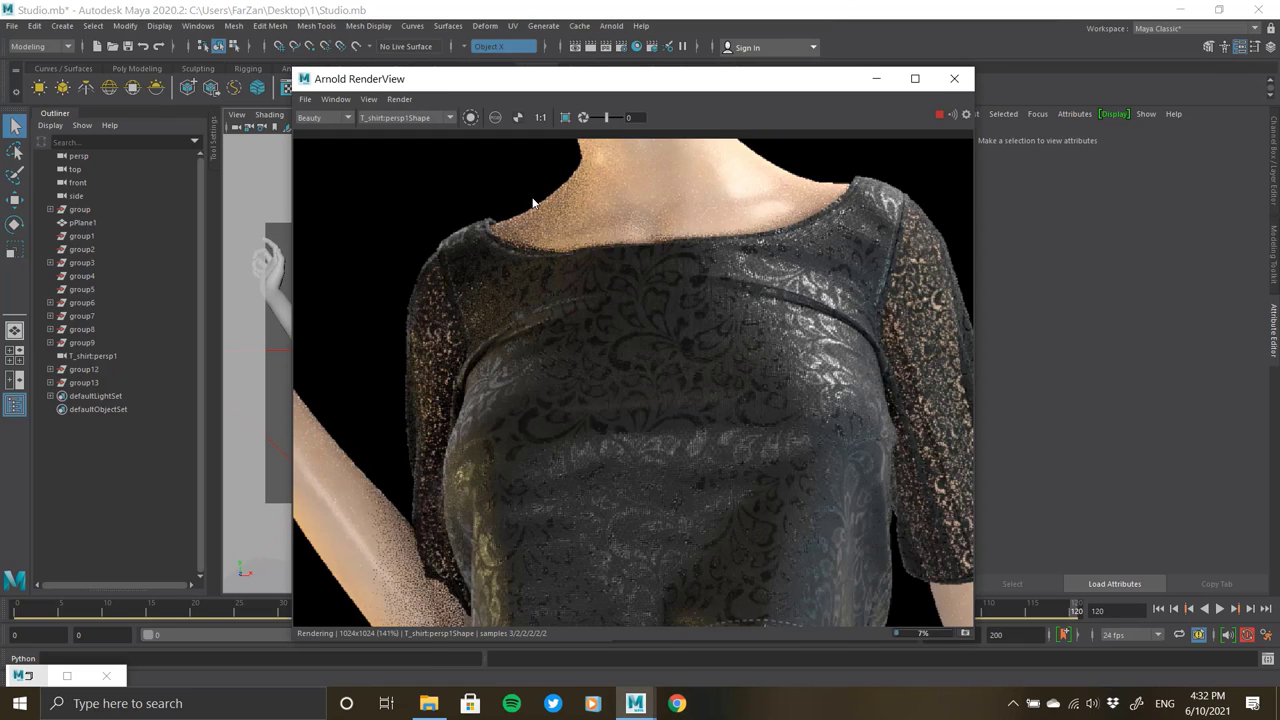
- Zoom in and out of the render to inspect the lace top and denim shorts
scroll(533, 203, "up", 2)
scroll(533, 203, "up", 2)
scroll(500, 206, "down", 2)
scroll(500, 206, "down", 2)
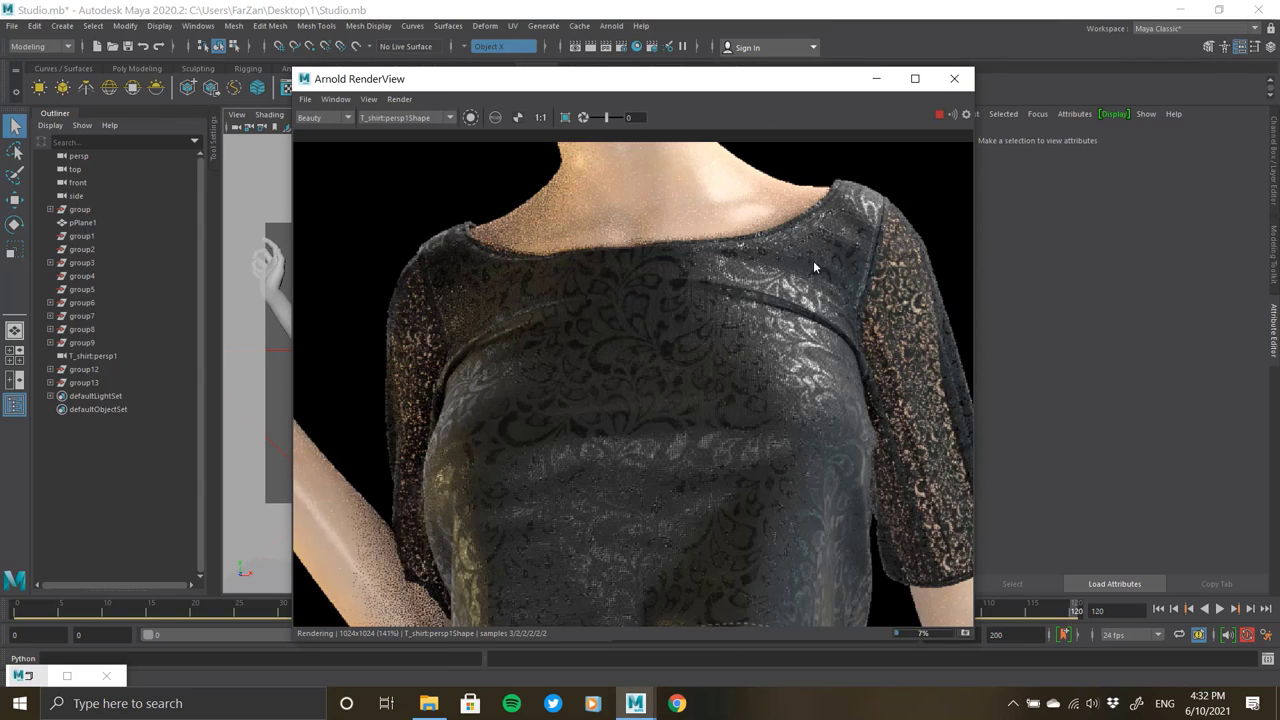
scroll(909, 267, "up", 1)
scroll(830, 258, "down", 3)
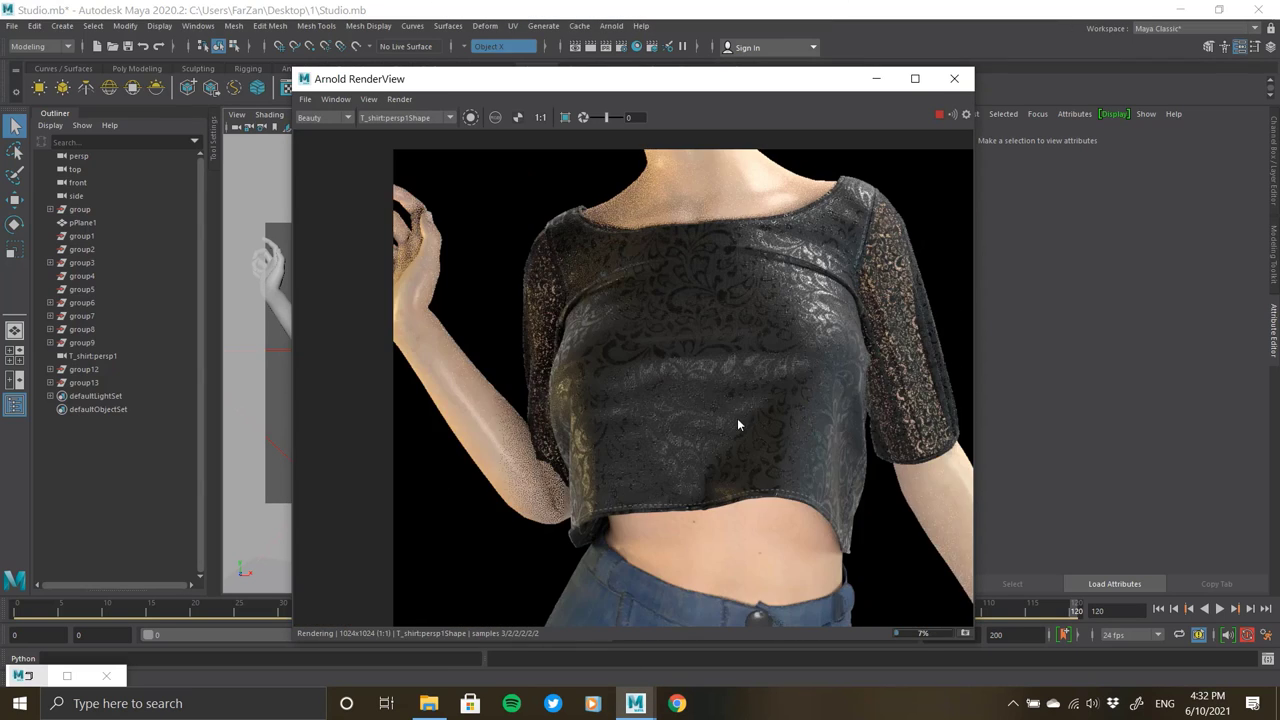
scroll(737, 425, "up", 3)
scroll(656, 285, "down", 2)
scroll(656, 285, "down", 1)
scroll(668, 457, "up", 3)
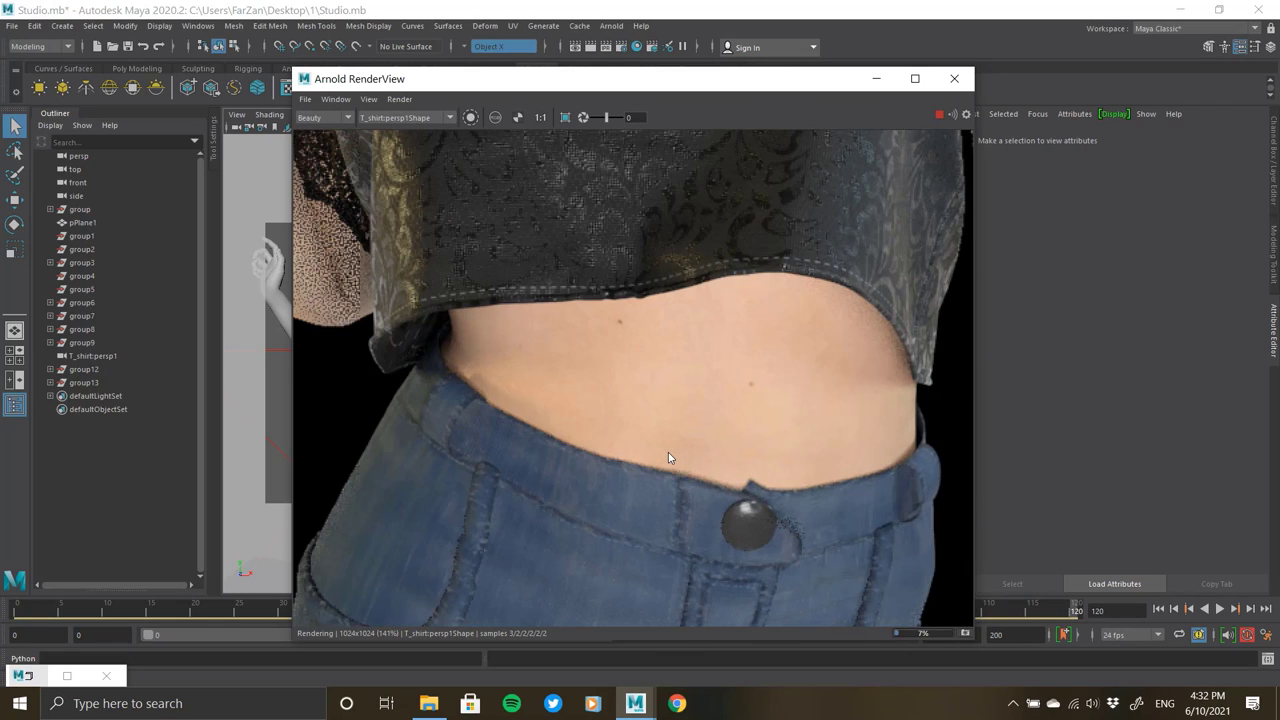
scroll(700, 475, "down", 2)
scroll(705, 468, "up", 3)
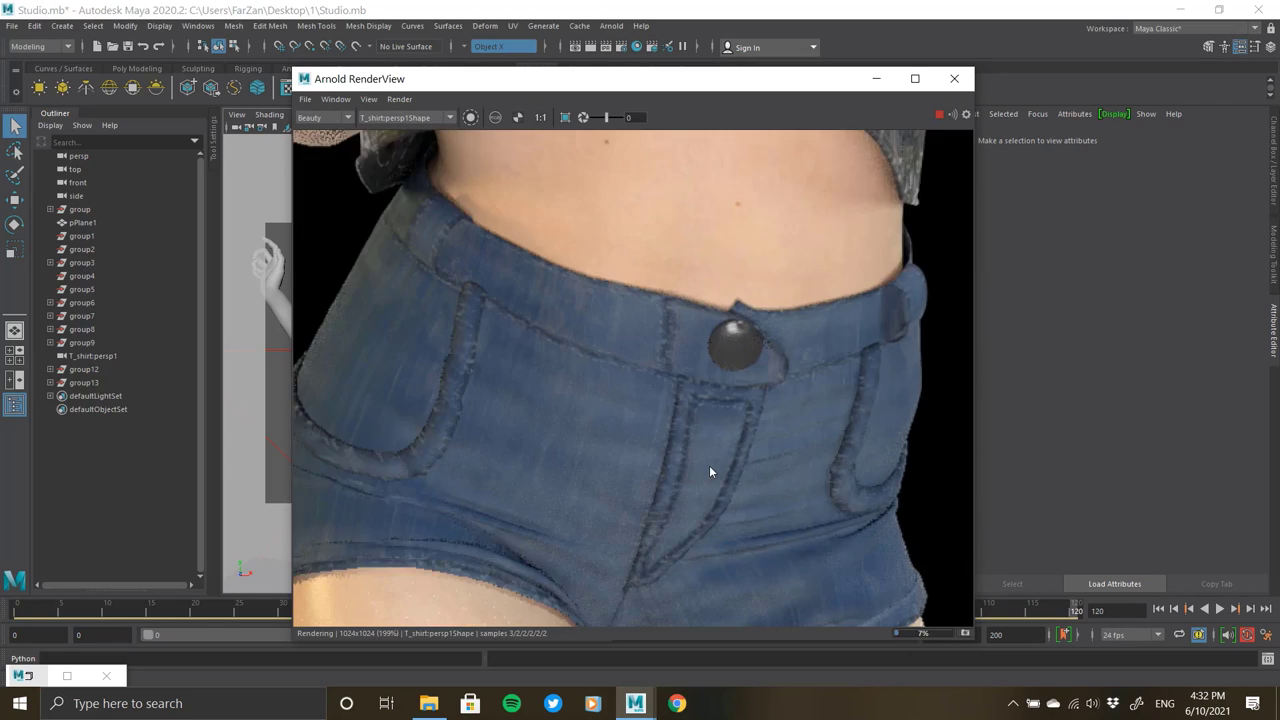
scroll(705, 468, "down", 1)
scroll(590, 212, "down", 2)
scroll(674, 315, "down", 1)
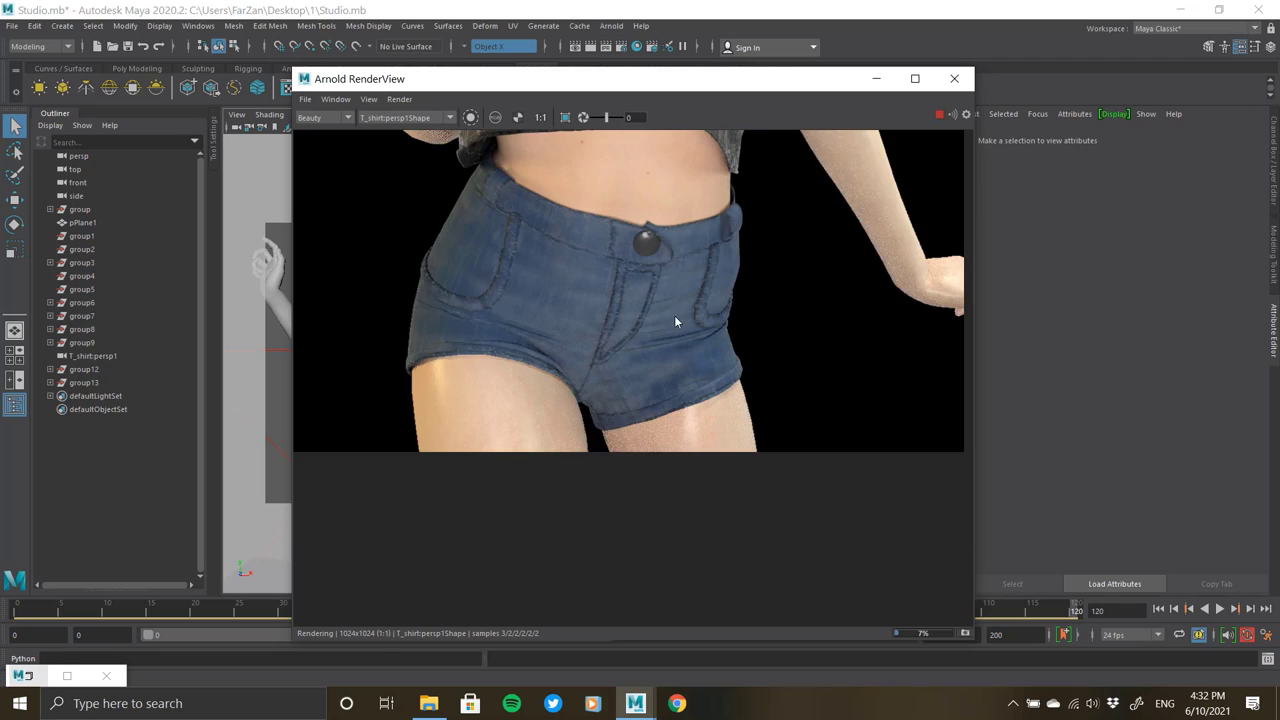
scroll(733, 332, "up", 2)
scroll(816, 334, "up", 1)
scroll(312, 216, "down", 1)
scroll(458, 368, "up", 2)
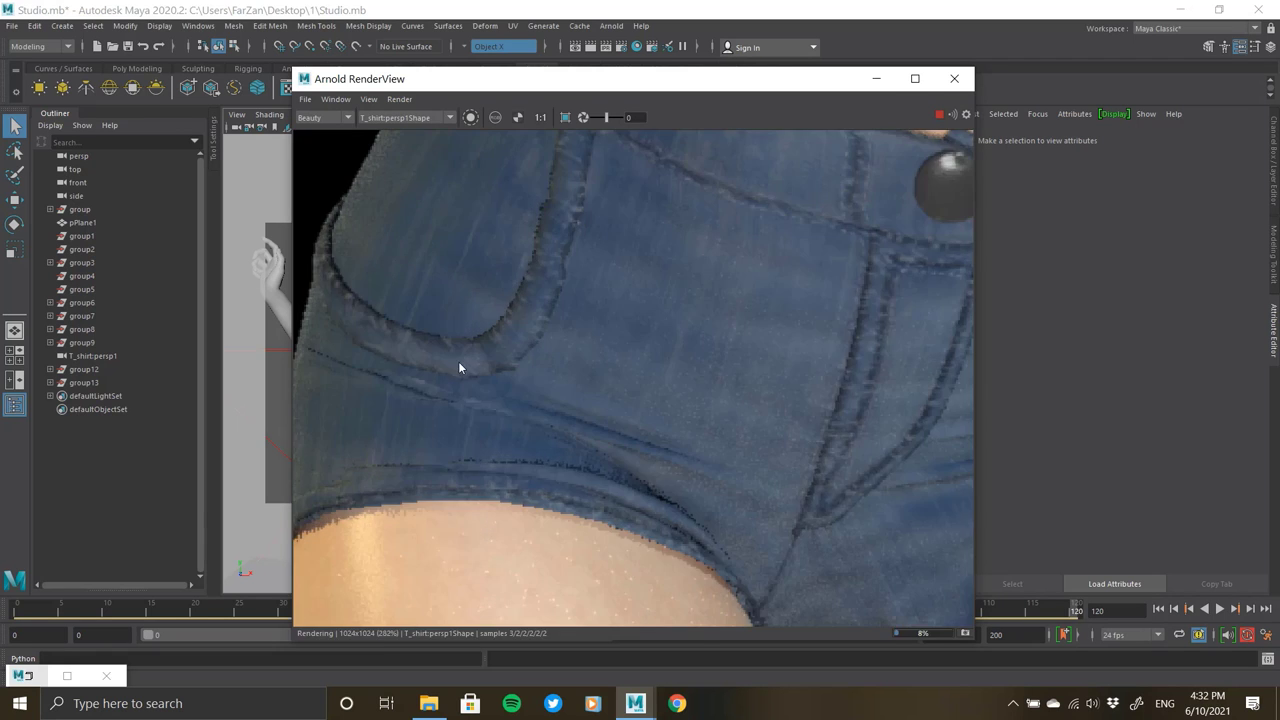
scroll(458, 368, "down", 2)
scroll(505, 294, "down", 2)
scroll(719, 212, "up", 1)
scroll(719, 212, "up", 1)
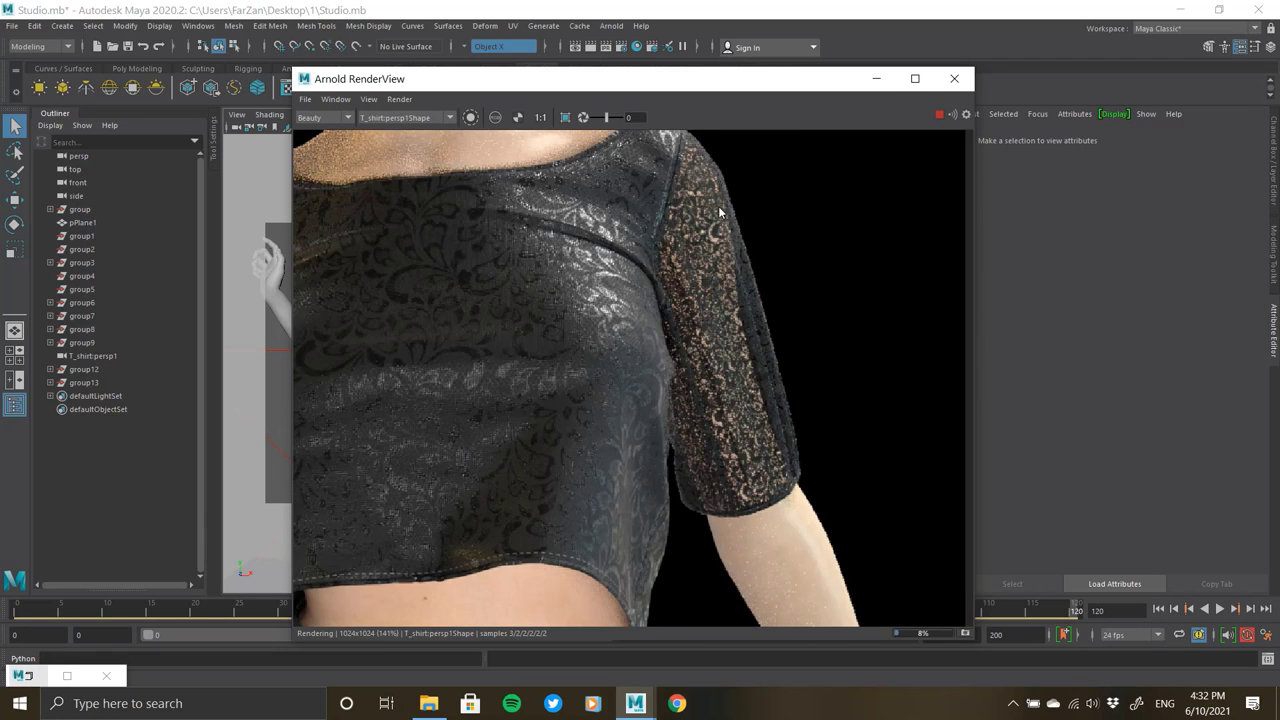
scroll(719, 212, "down", 3)
scroll(670, 222, "up", 1)
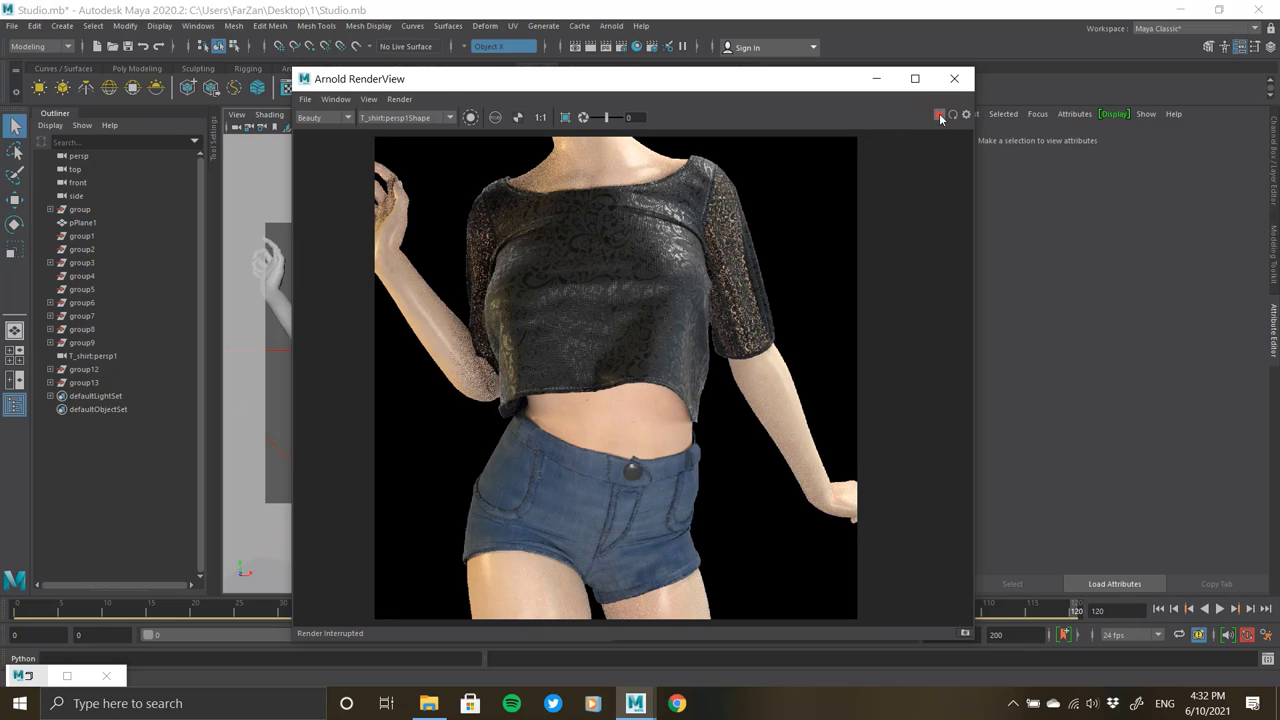